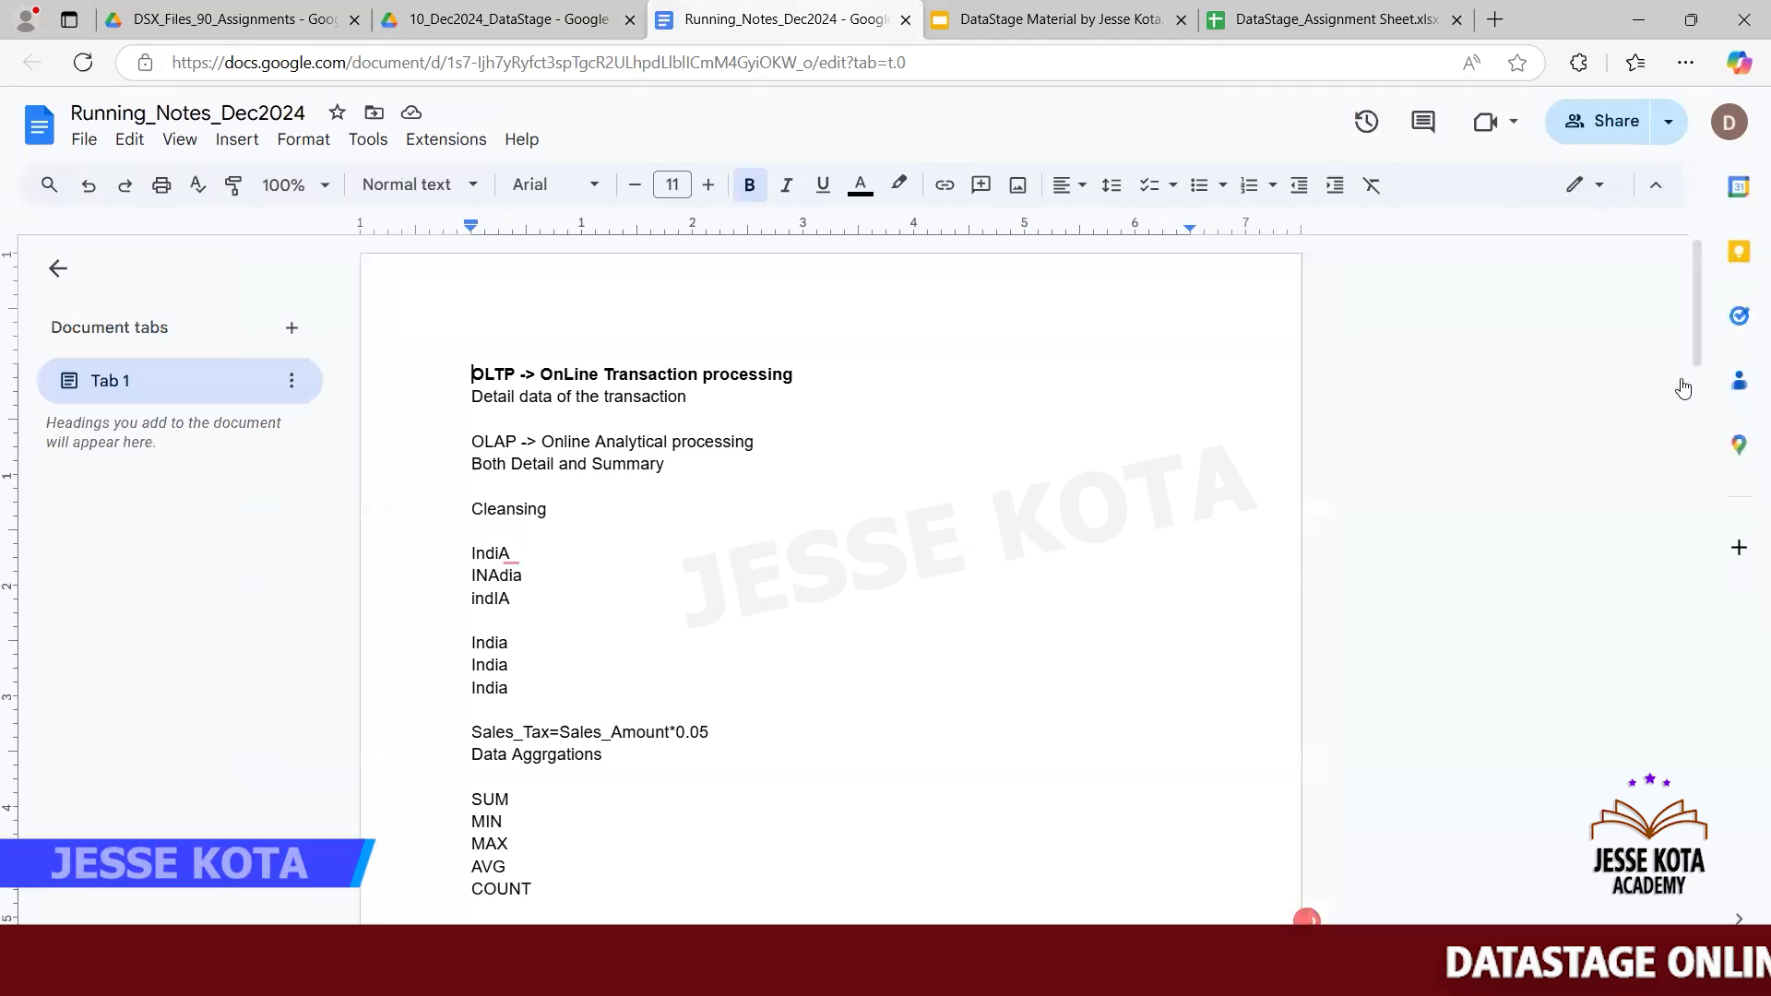
- At the end of the running notes, add a new line reading "Data copy"
{"action": "left_click_drag", "start_coordinate": [1700, 348], "coordinate": [1695, 959]}
{"action": "left_click", "coordinate": [518, 544]}
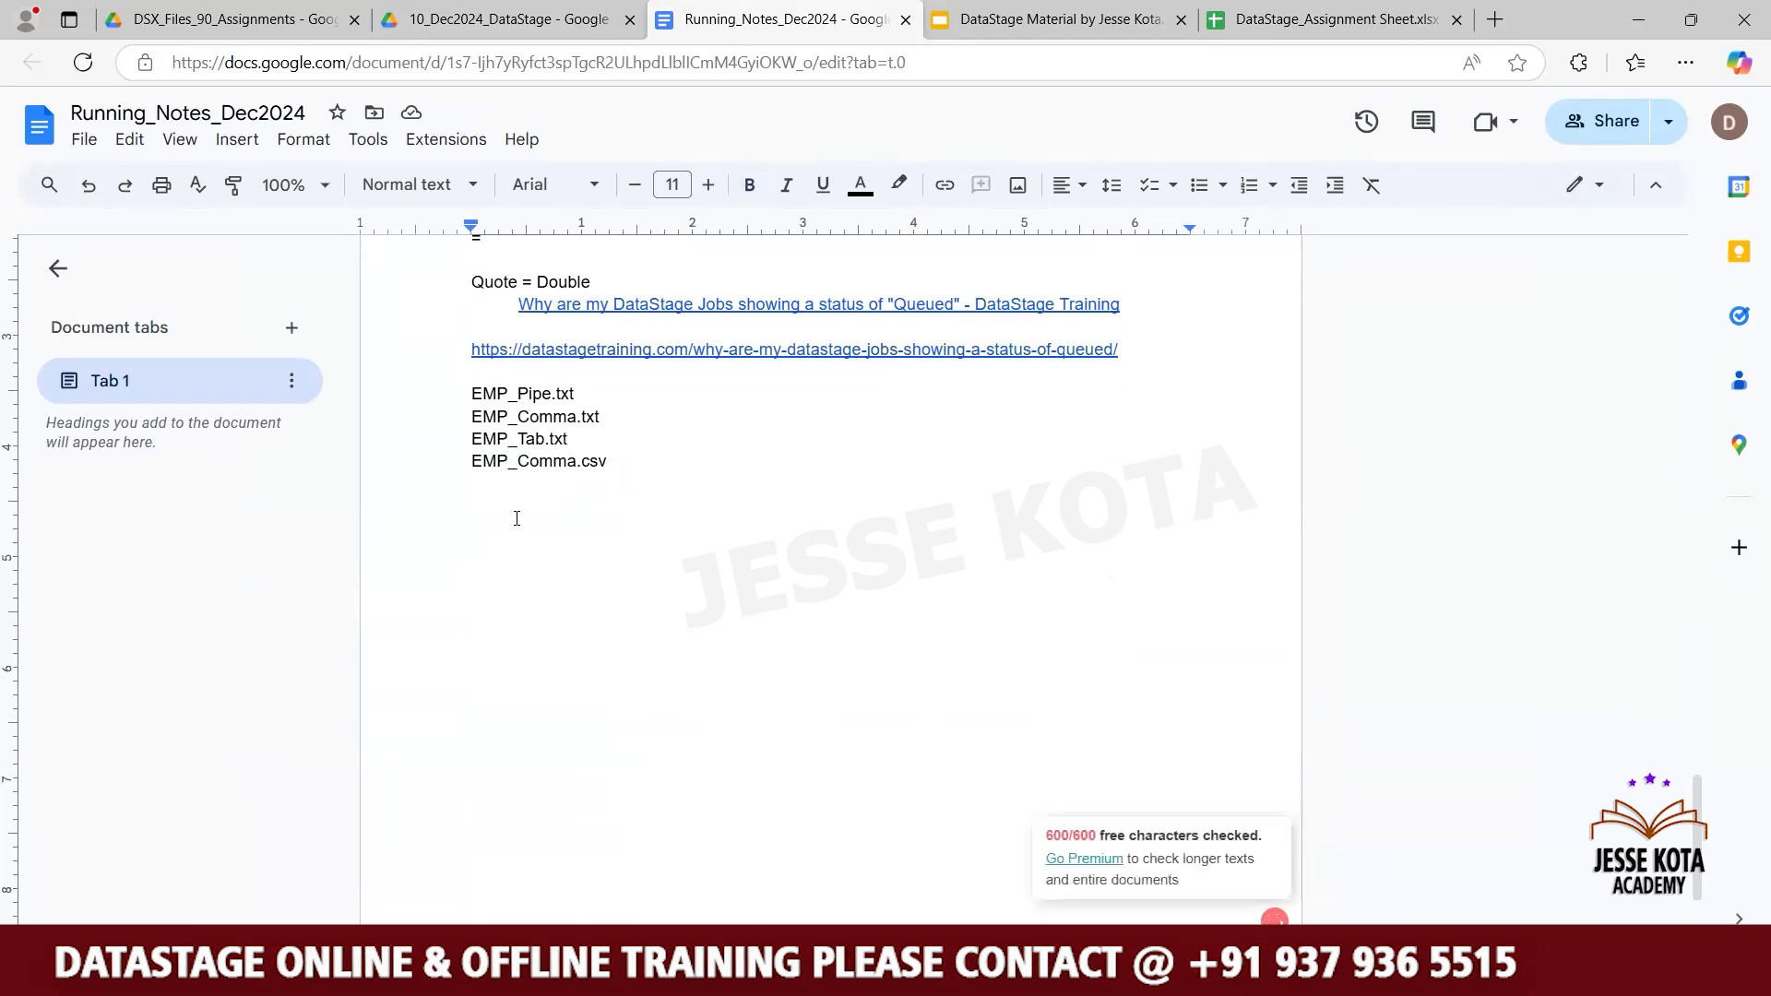
{"action": "type", "text": "Data"}
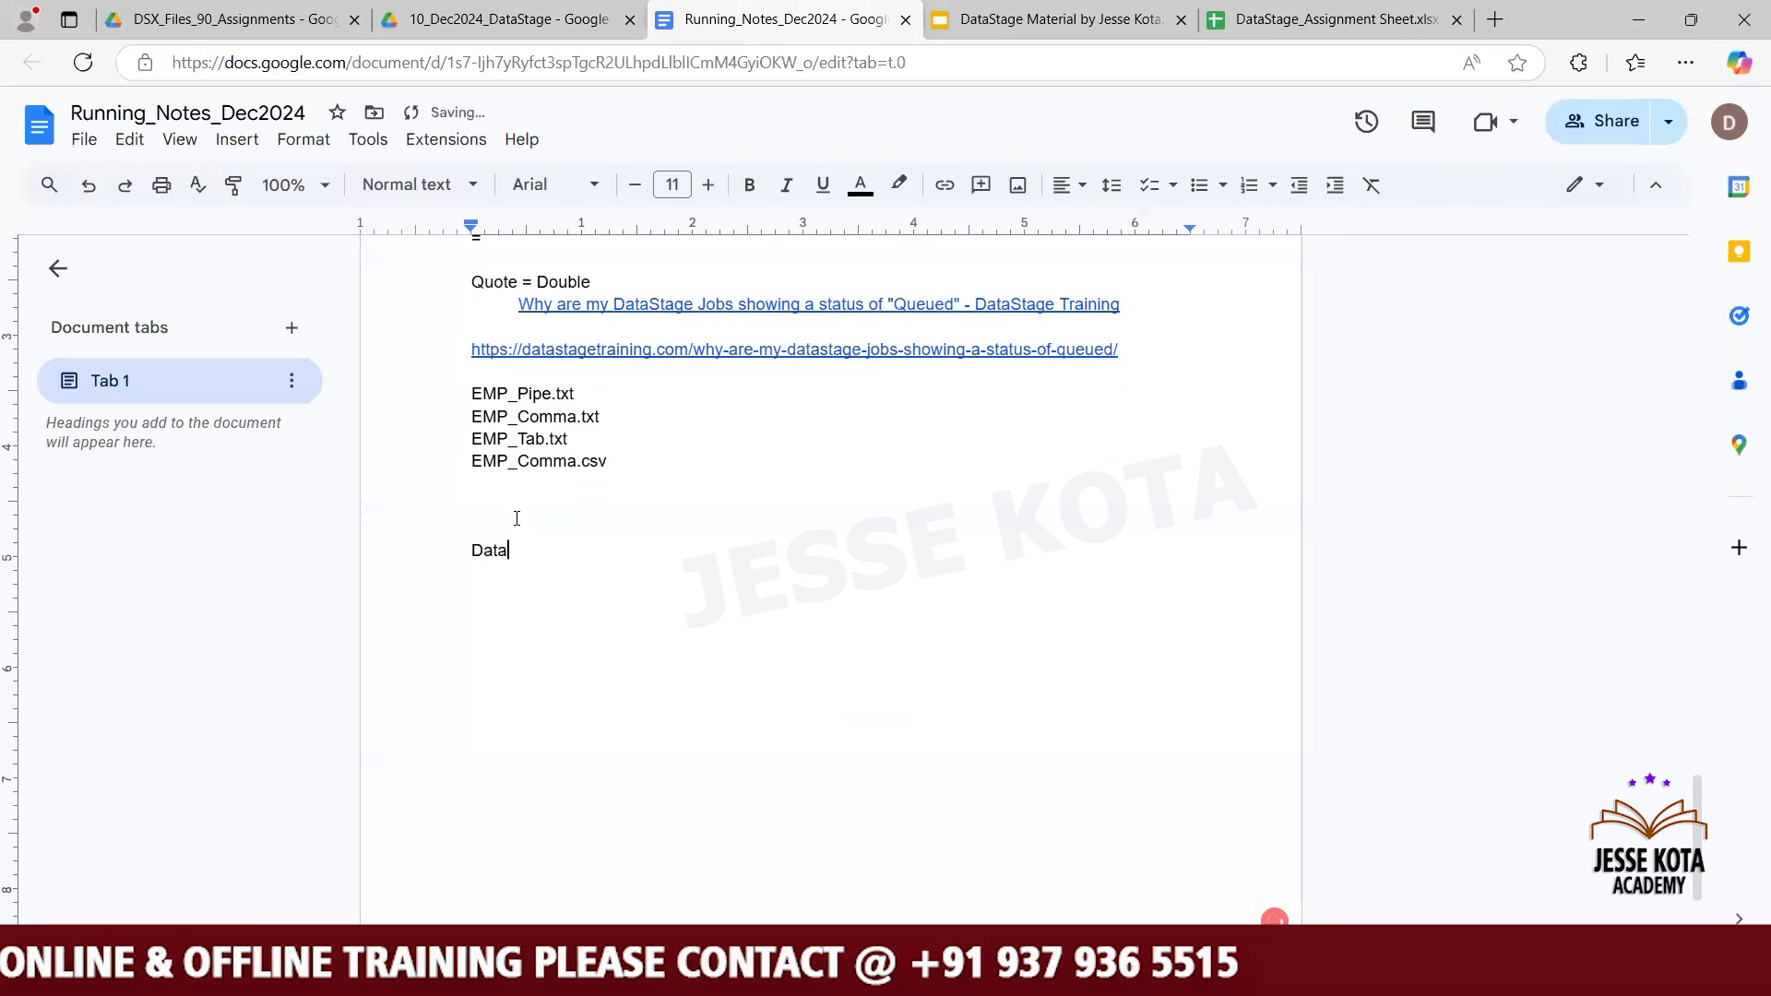
{"action": "type", "text": " copy"}
{"action": "key", "text": "Return"}
{"action": "key", "text": "Return"}
- Add the note "Transformer stage -> Copy the data single input file to multipable output files (Unlimited output)"
{"action": "type", "text": "Transfore"}
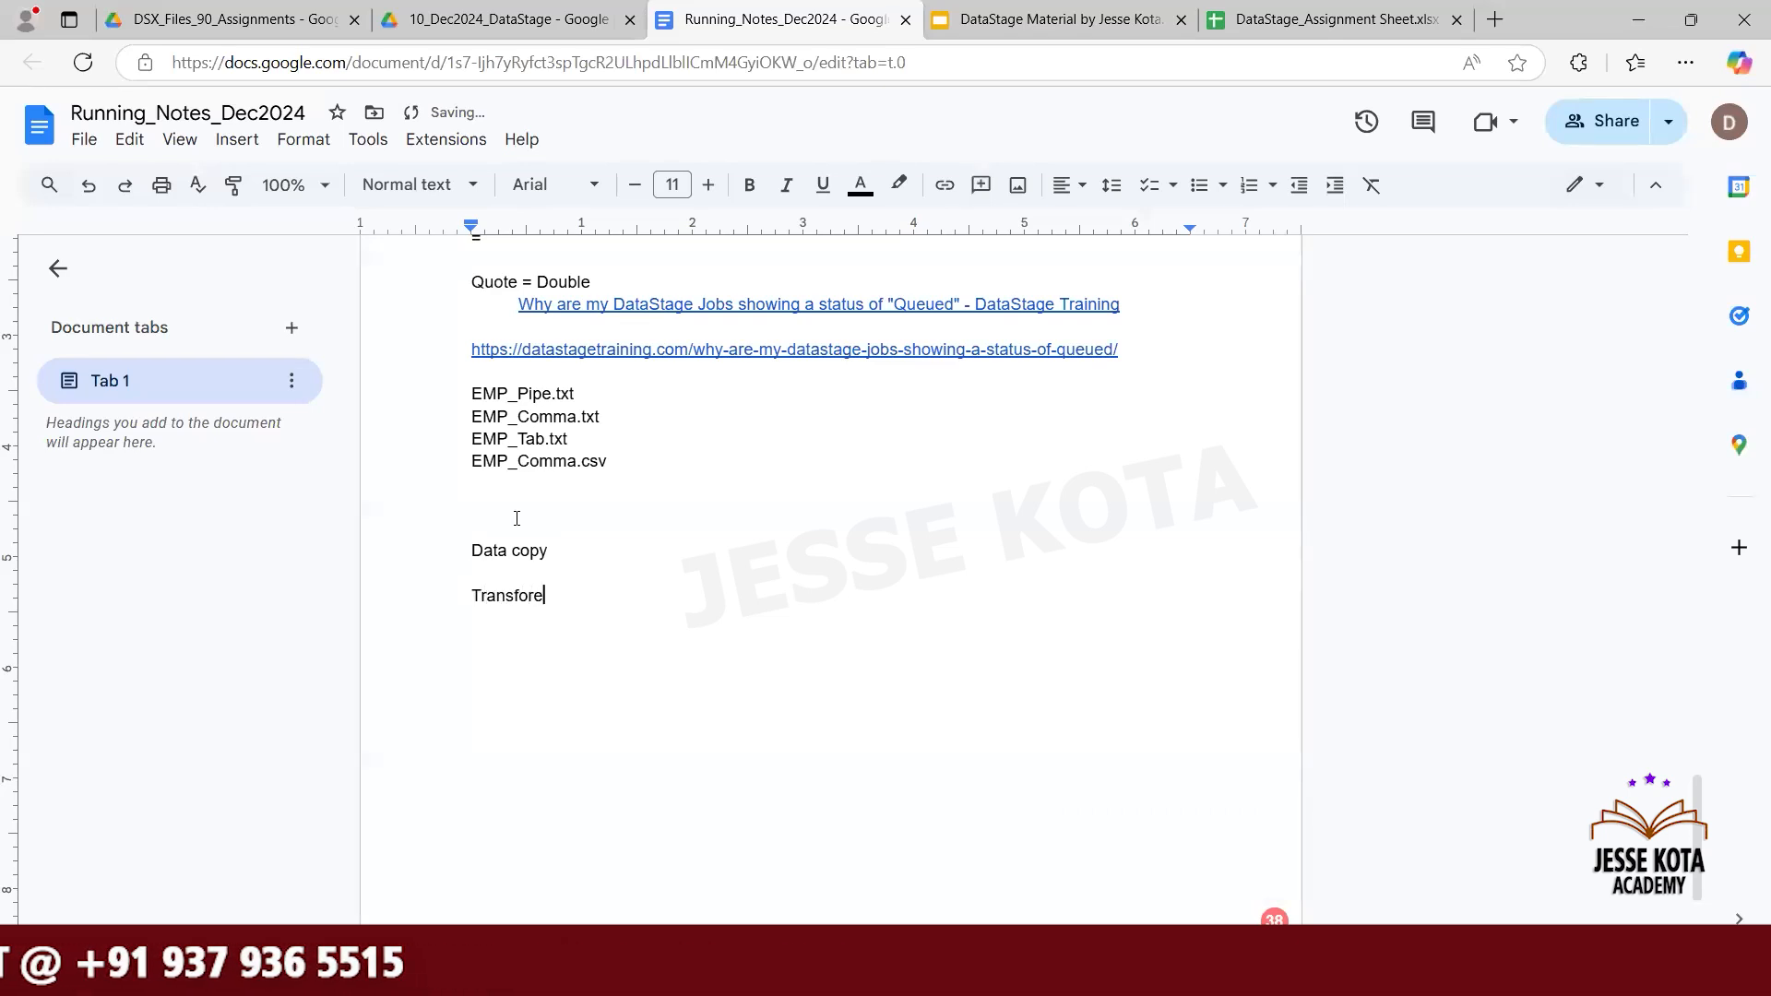
{"action": "key", "text": "BackSpace"}
{"action": "type", "text": "mer stage"}
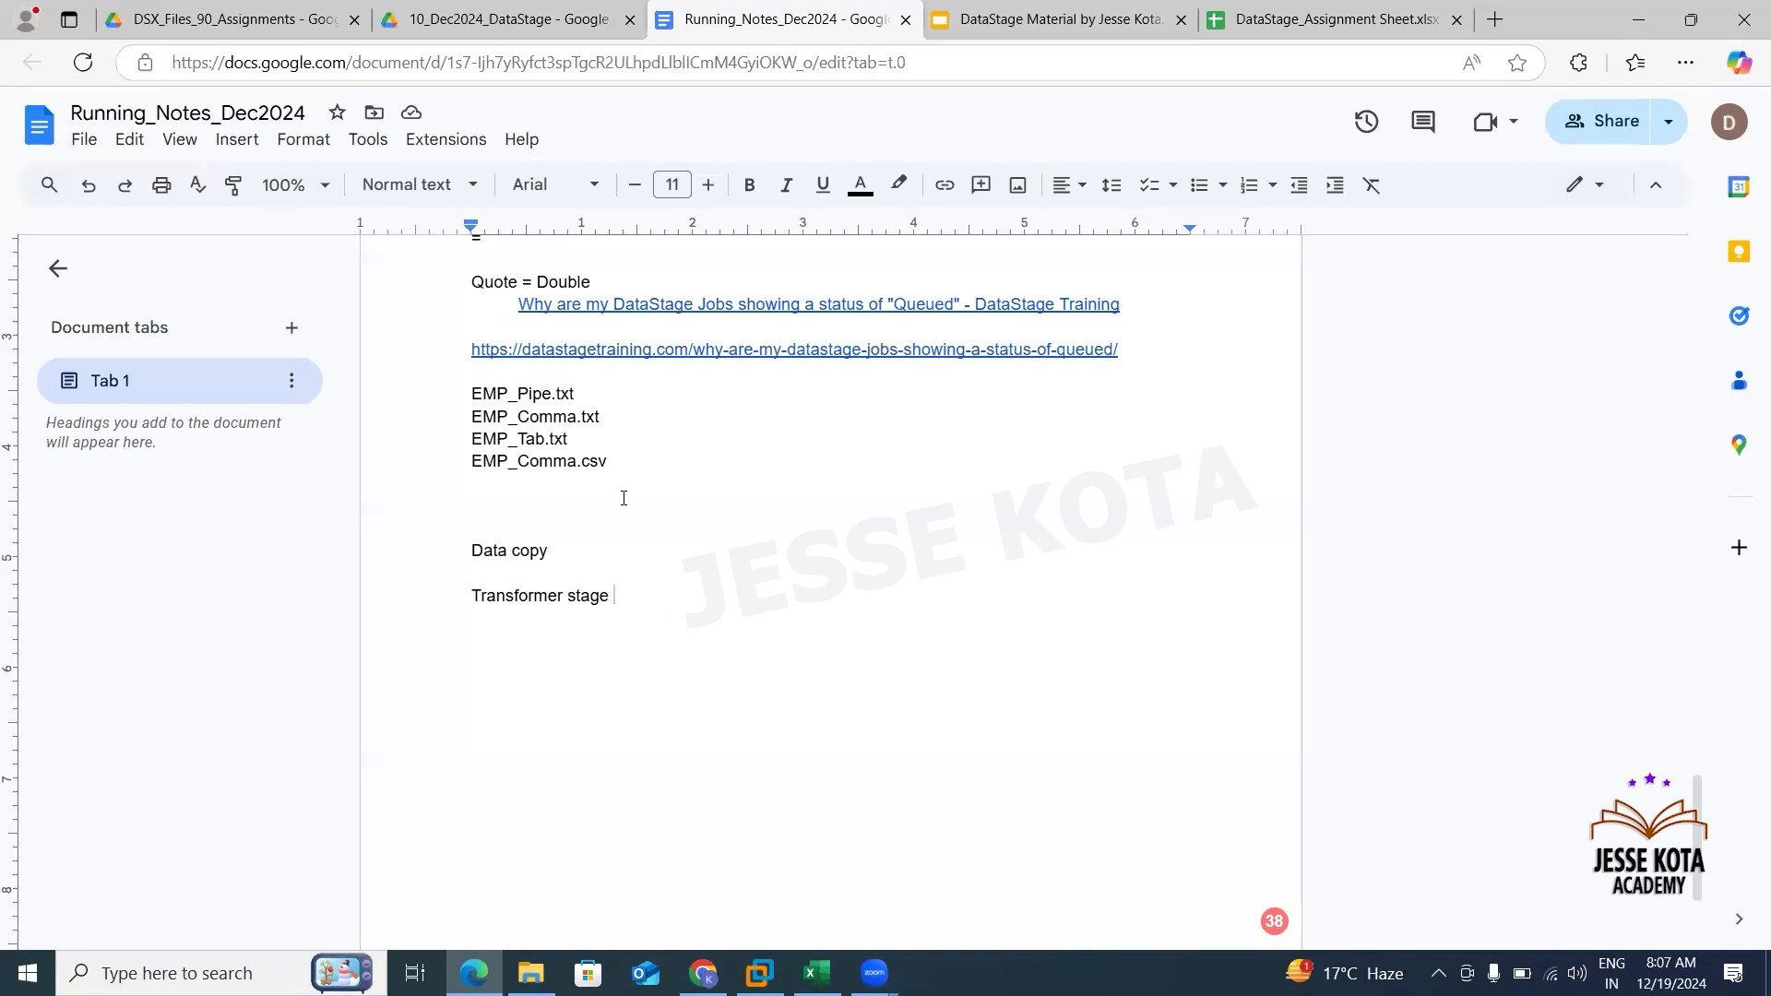
{"action": "type", "text": "-> Copy the data single i"}
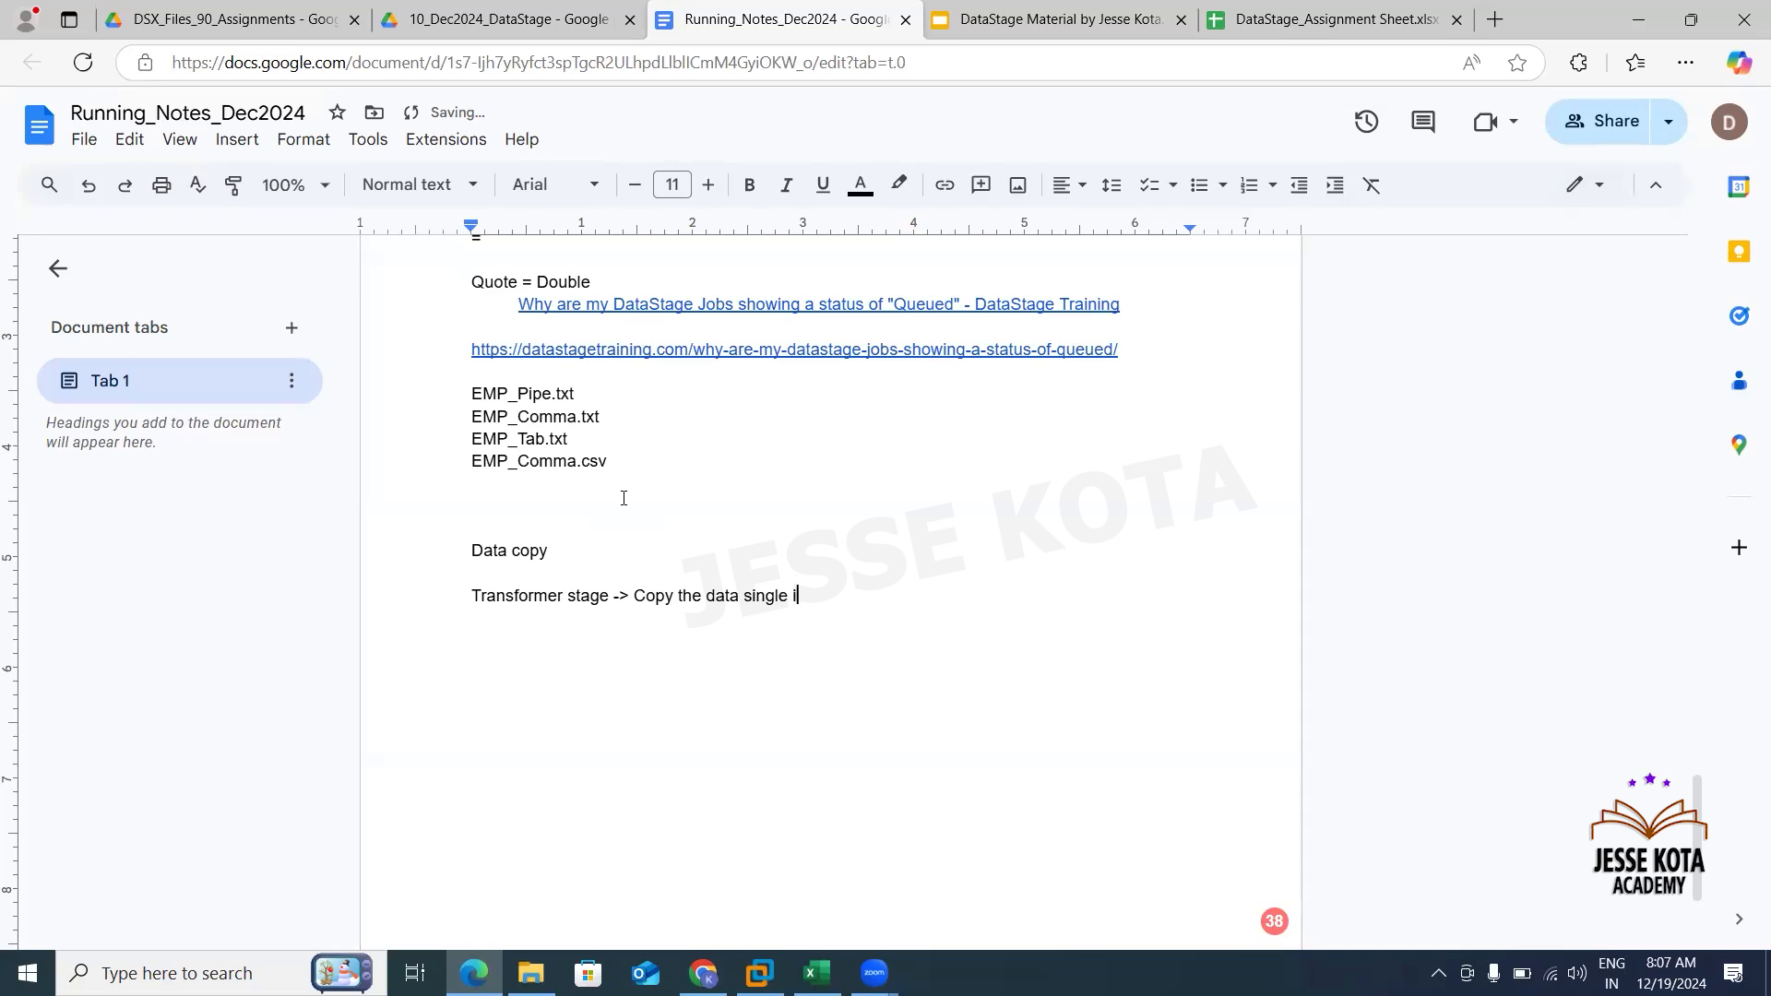
{"action": "type", "text": "nput file to multipab"}
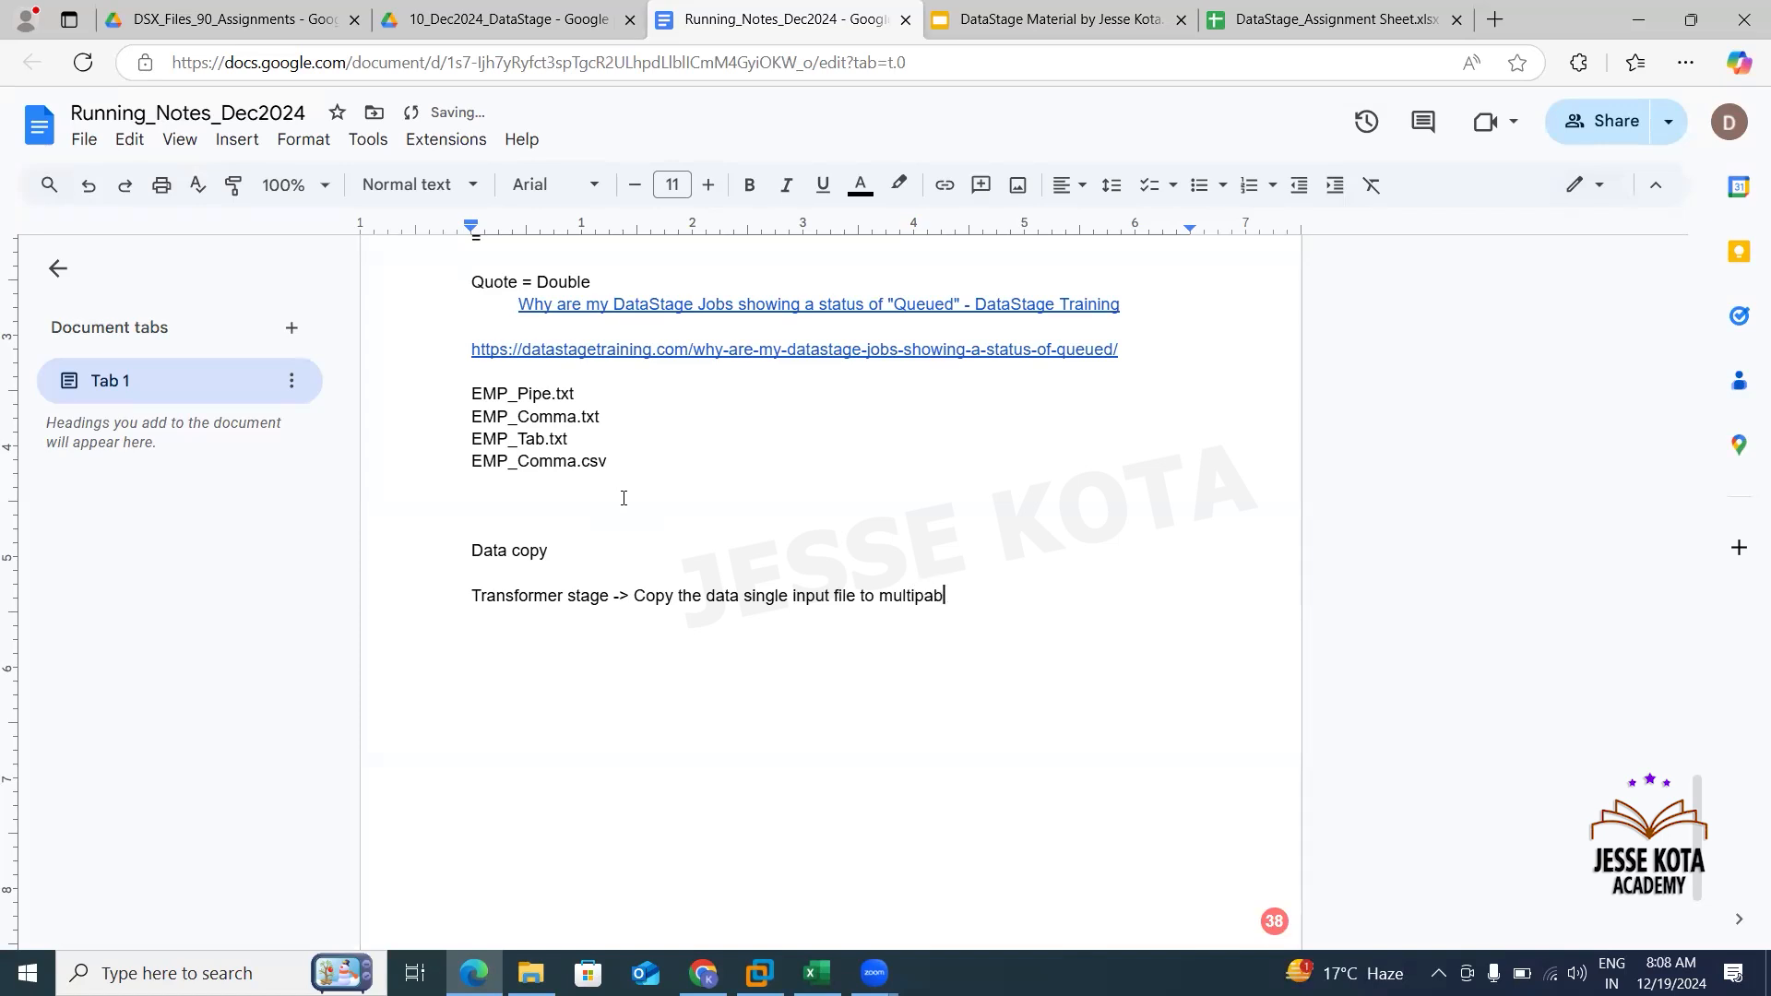
{"action": "type", "text": "le output files (Unlim"}
{"action": "type", "text": "ited output)"}
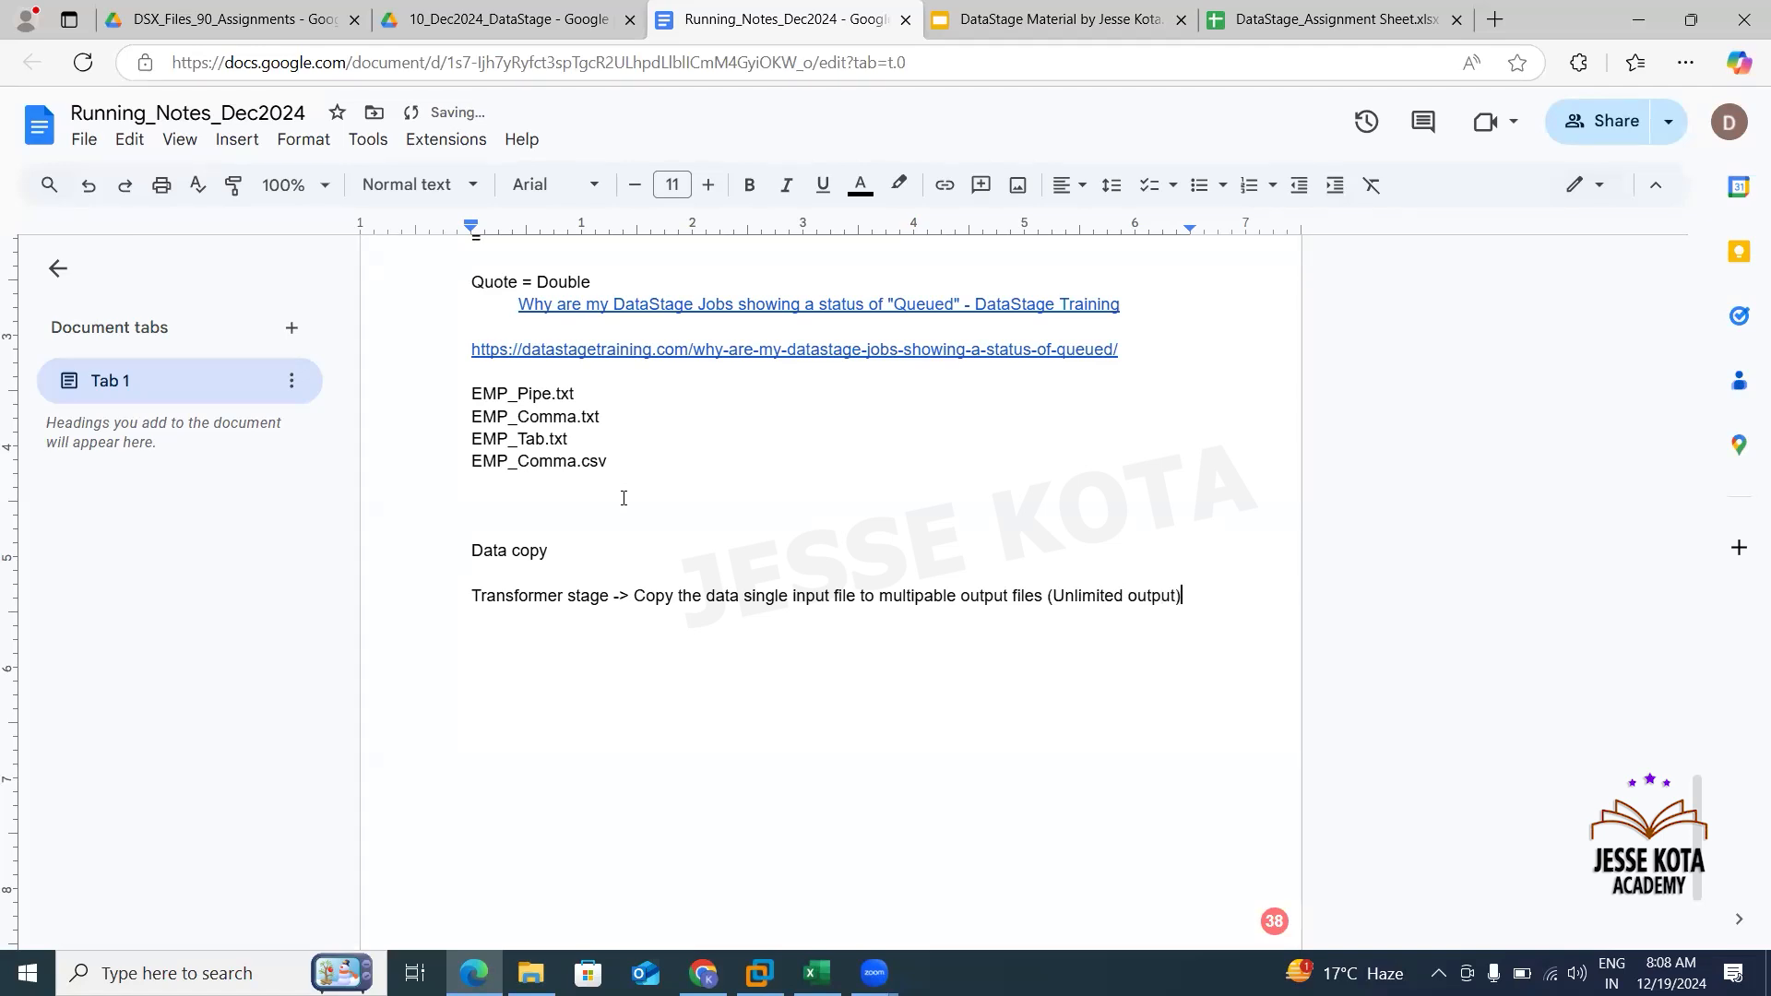
- Beneath it, add indented lines "Data validation" and "Data Filters"
{"action": "key", "text": "Return"}
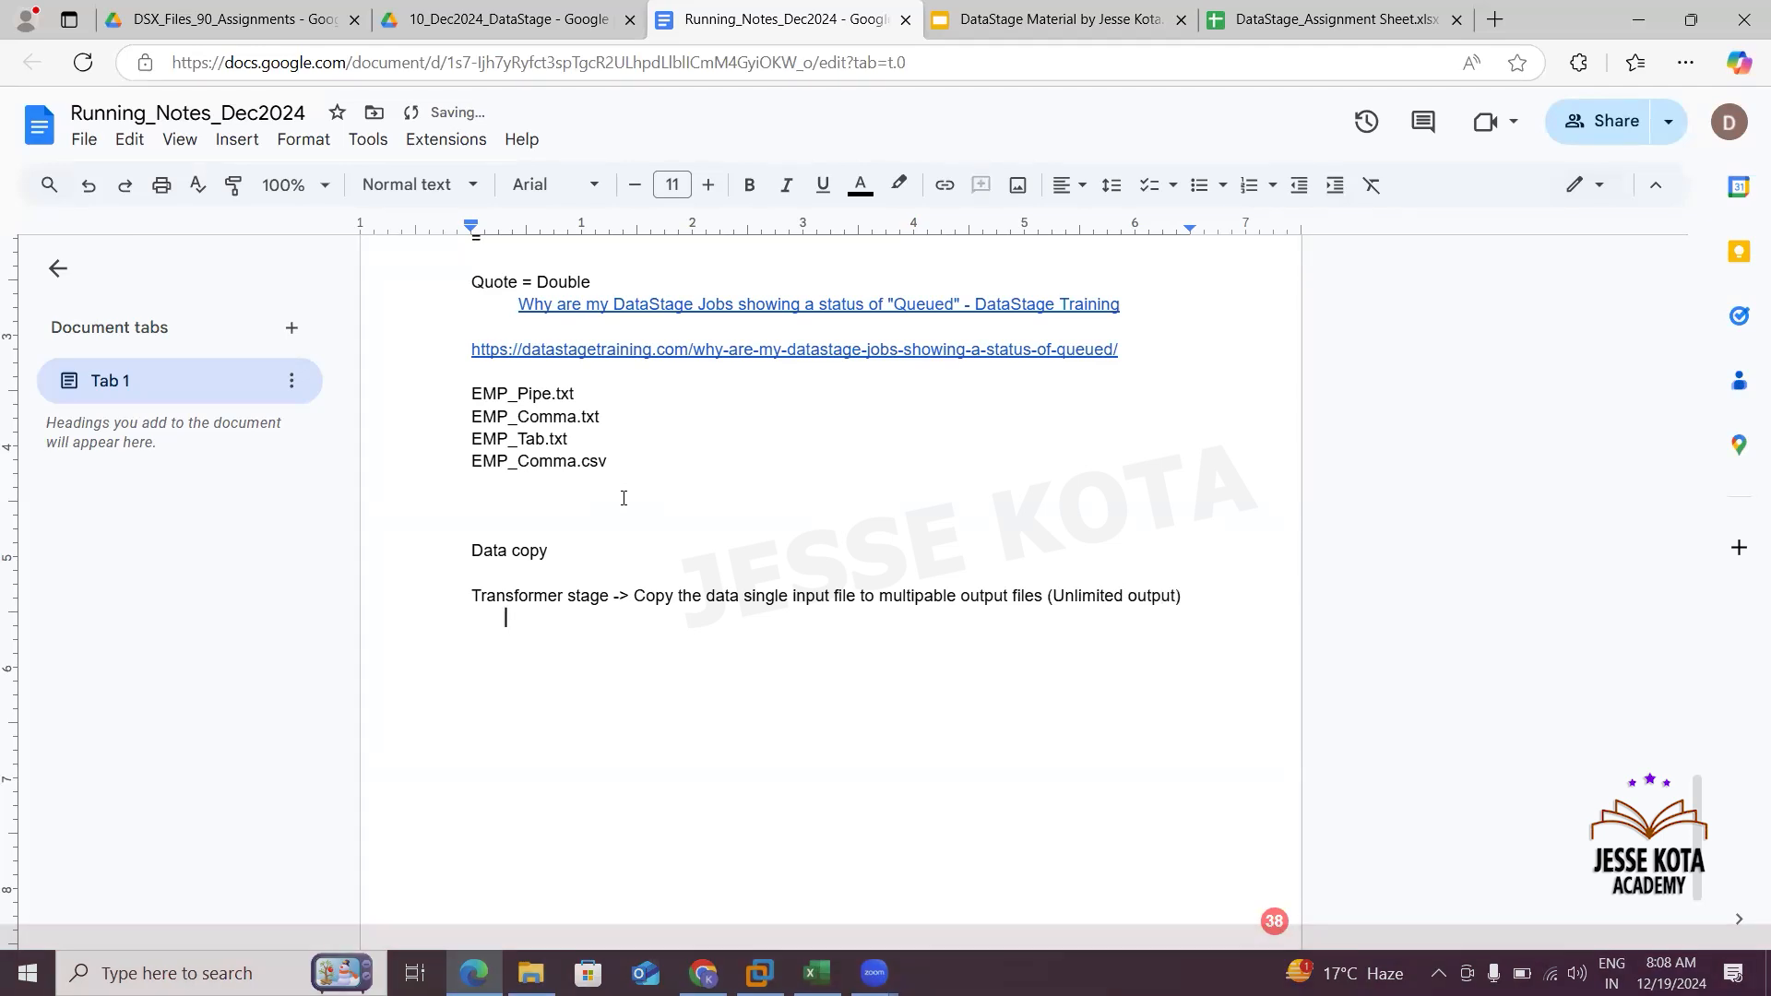
{"action": "type", "text": "D"}
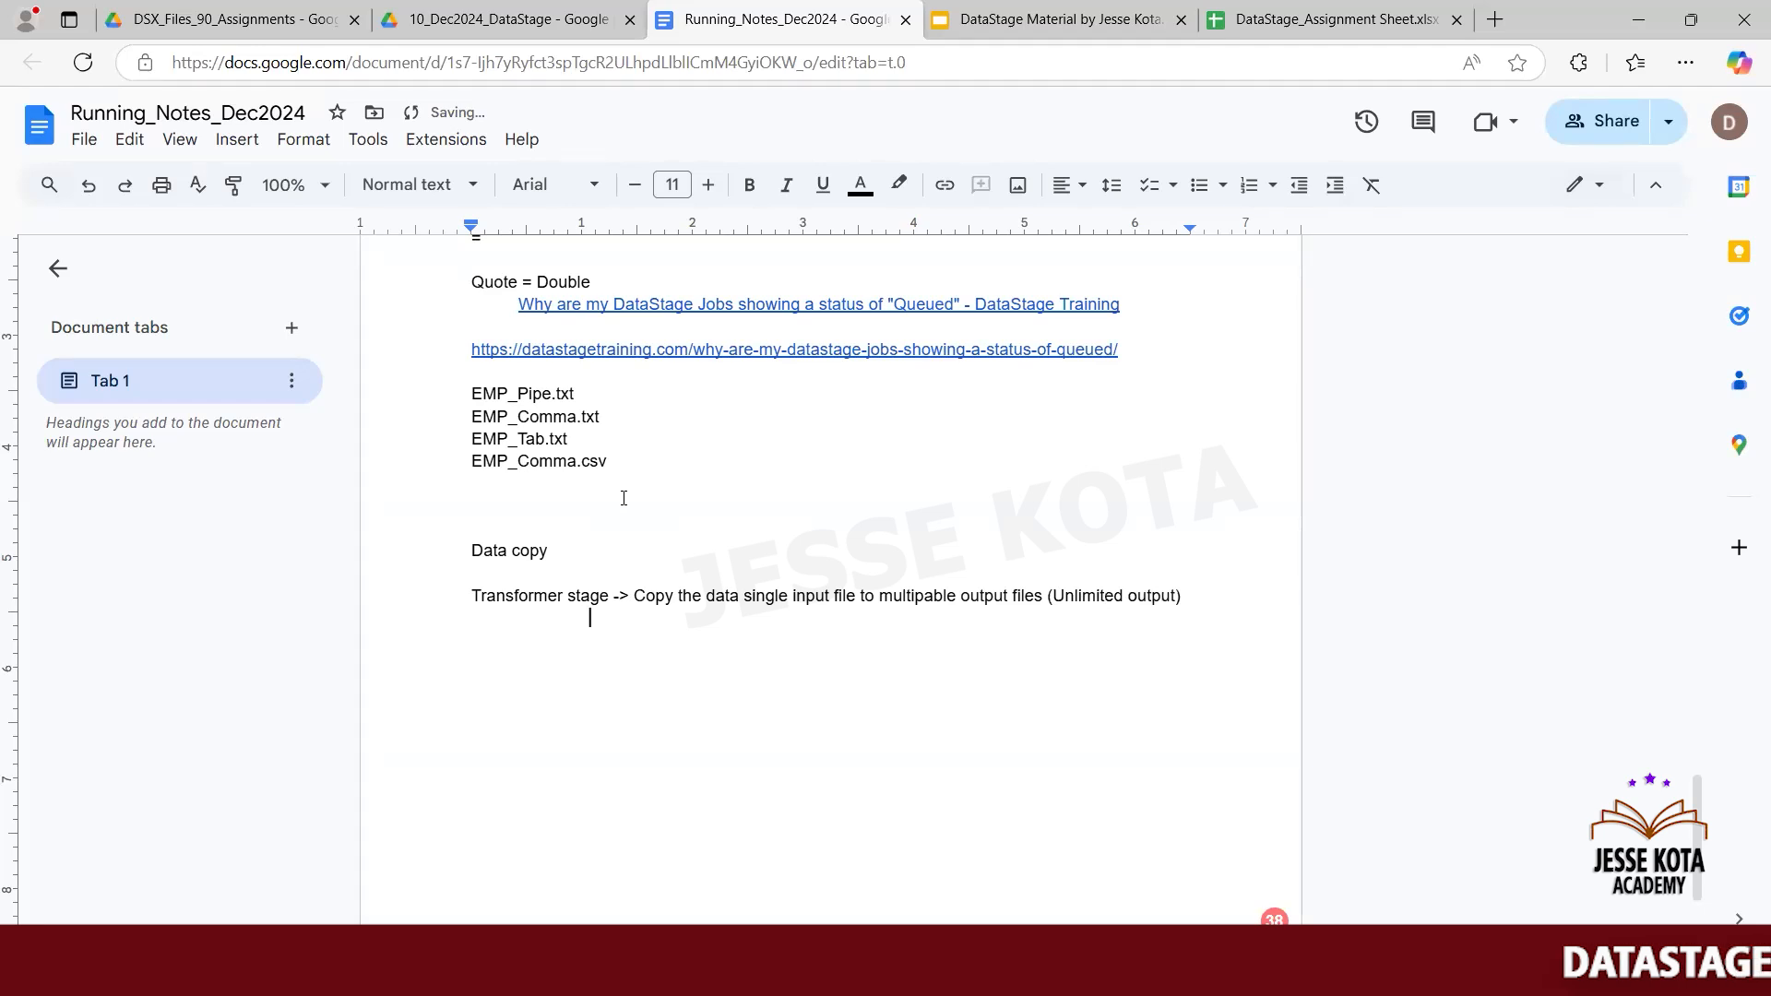
{"action": "type", "text": "at"}
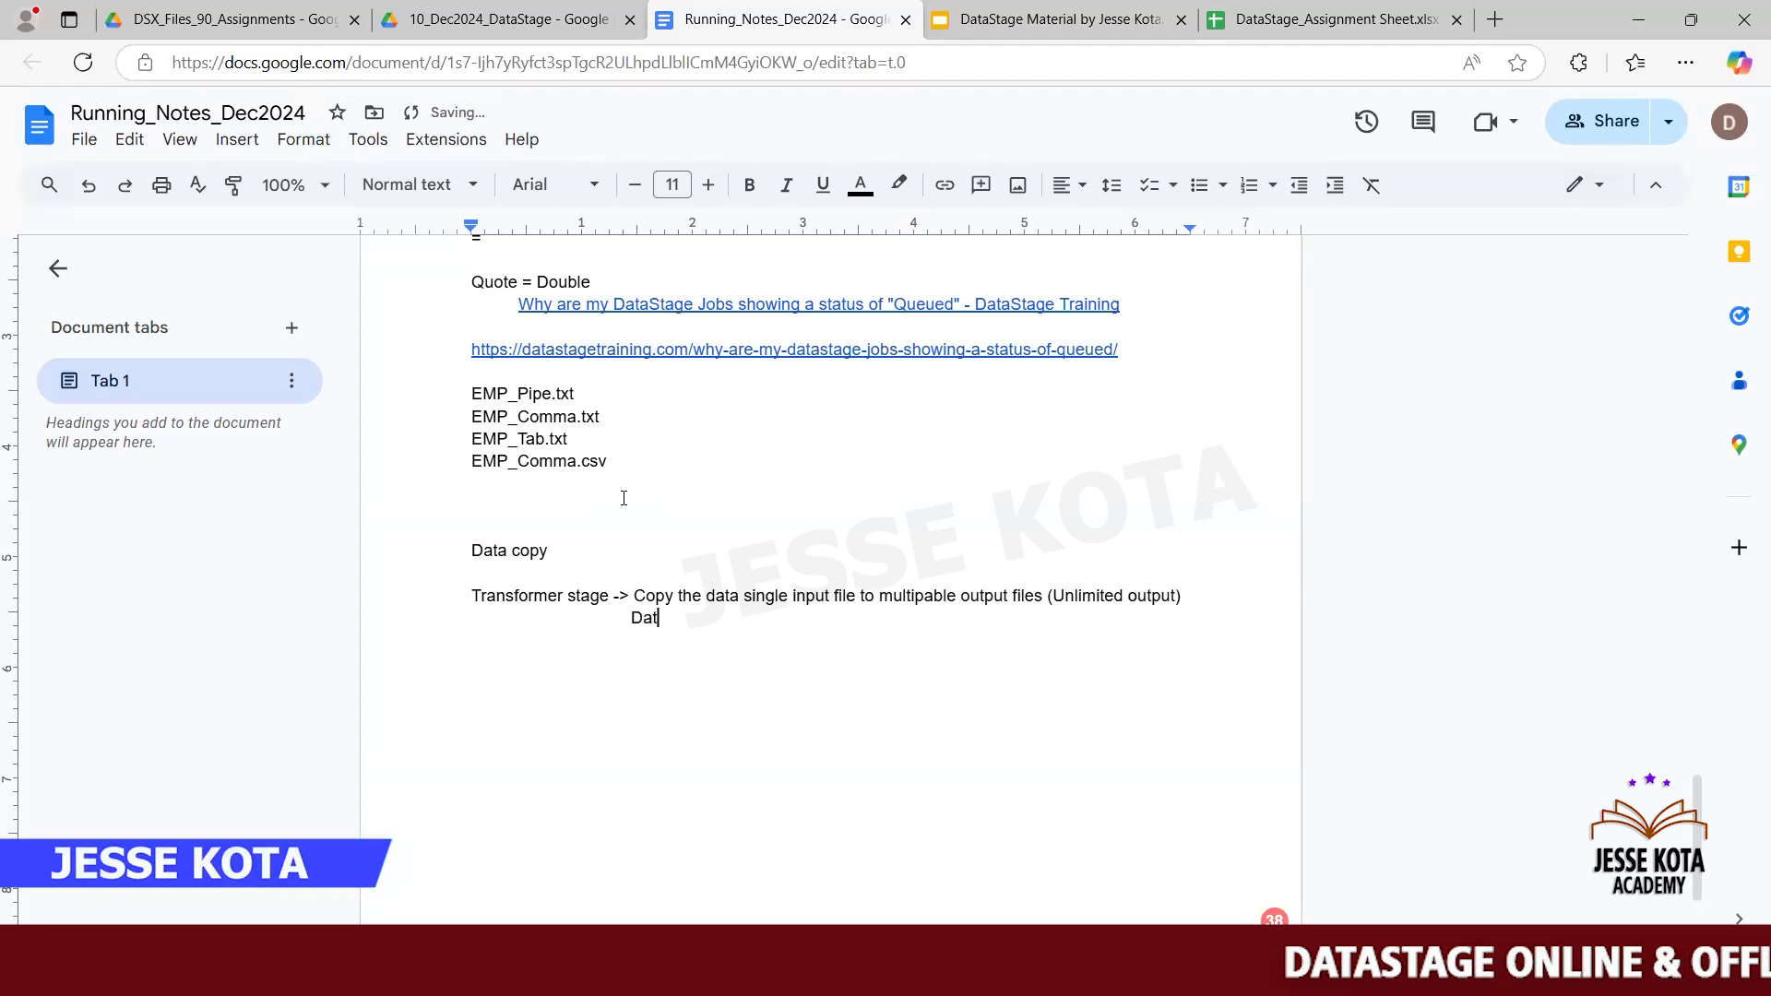
{"action": "type", "text": "a validation"}
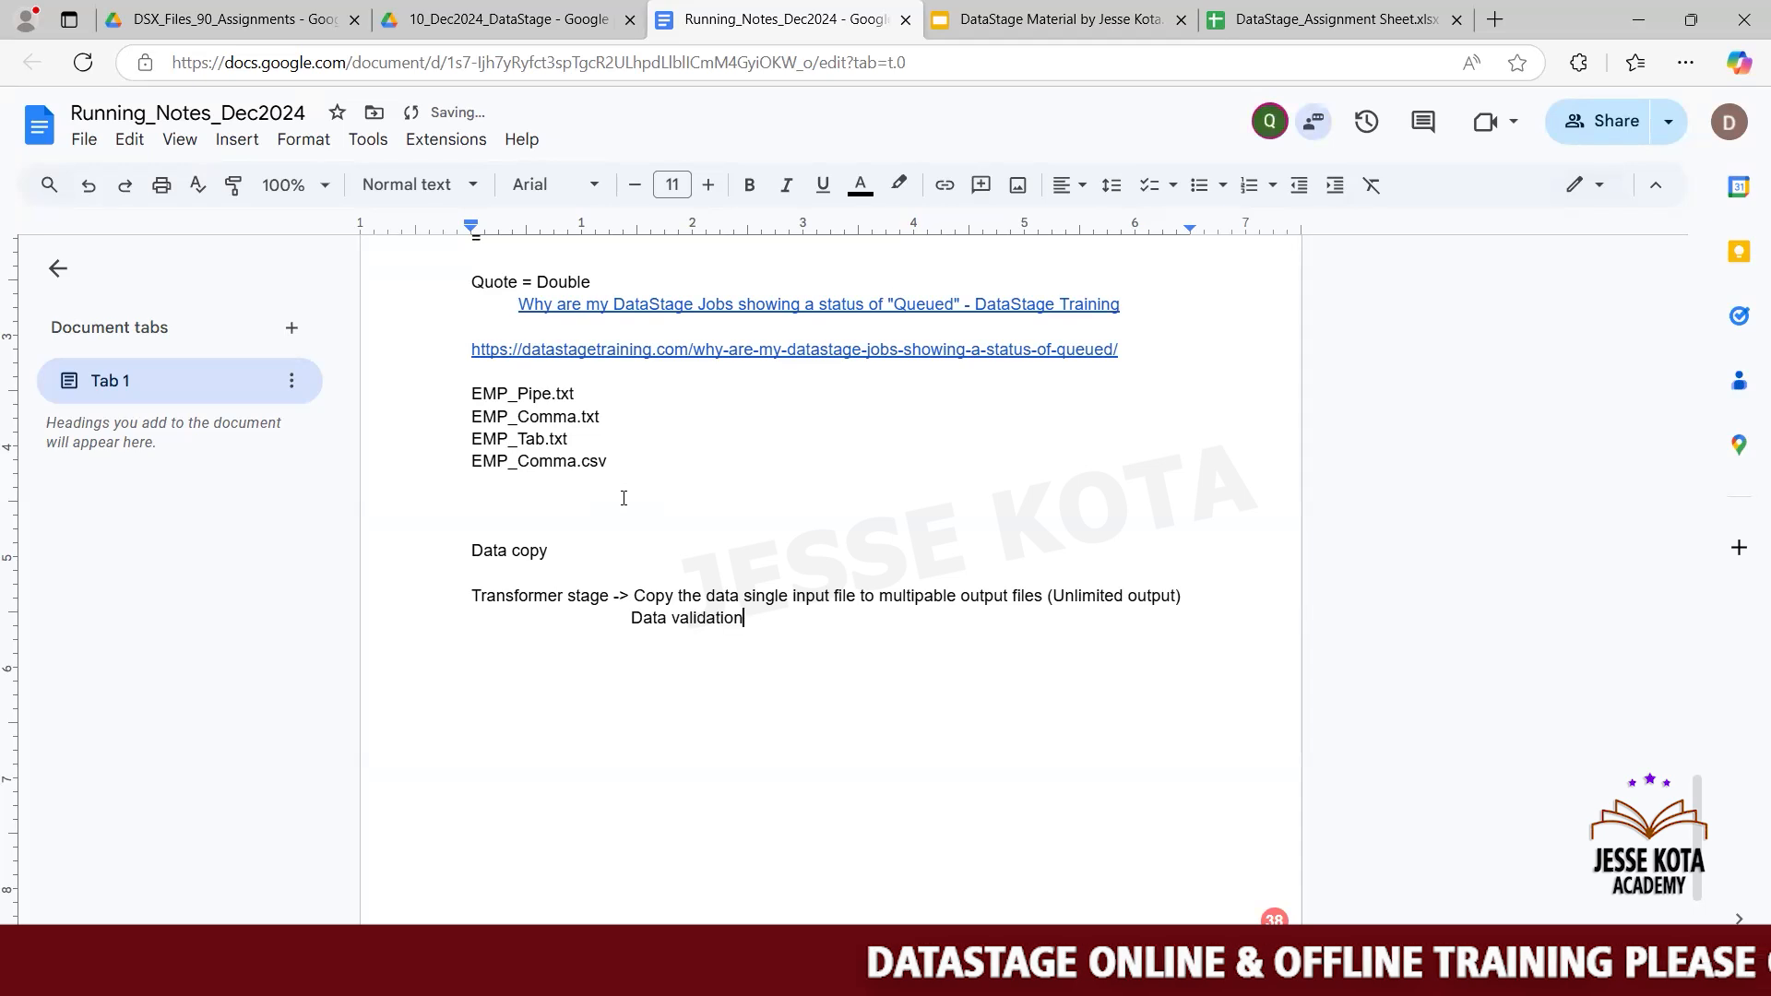
{"action": "key", "text": "Return"}
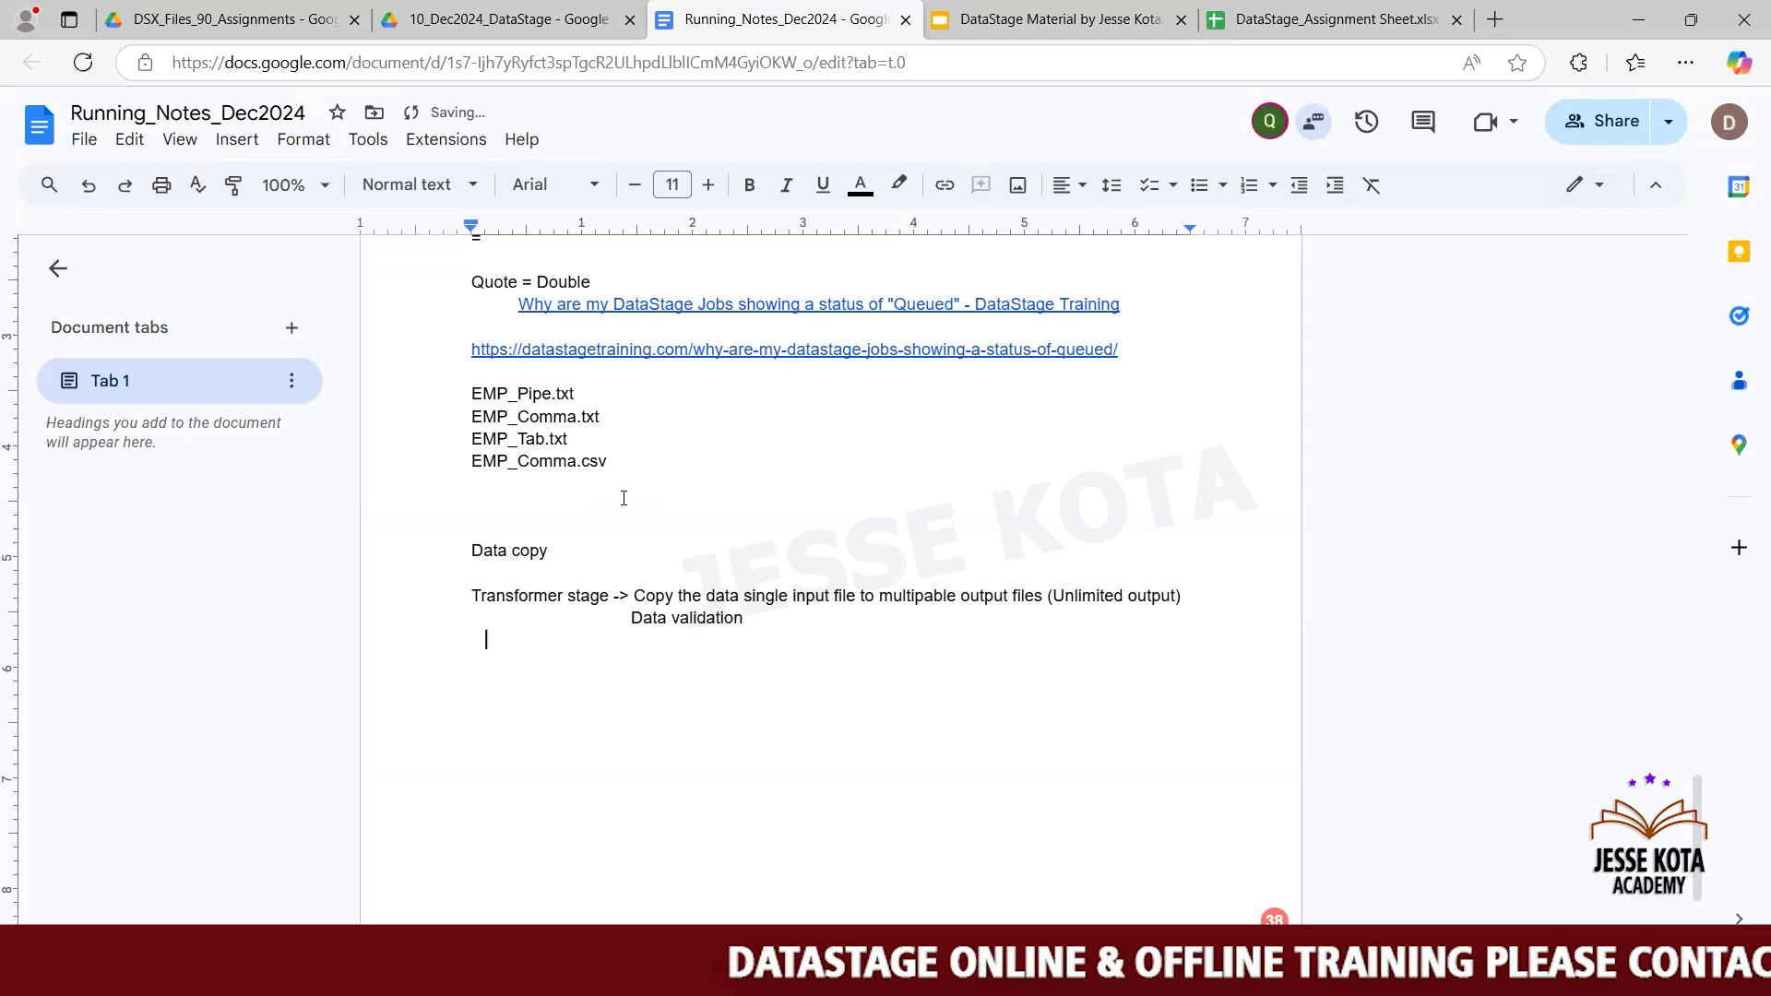
{"action": "type", "text": "Da"}
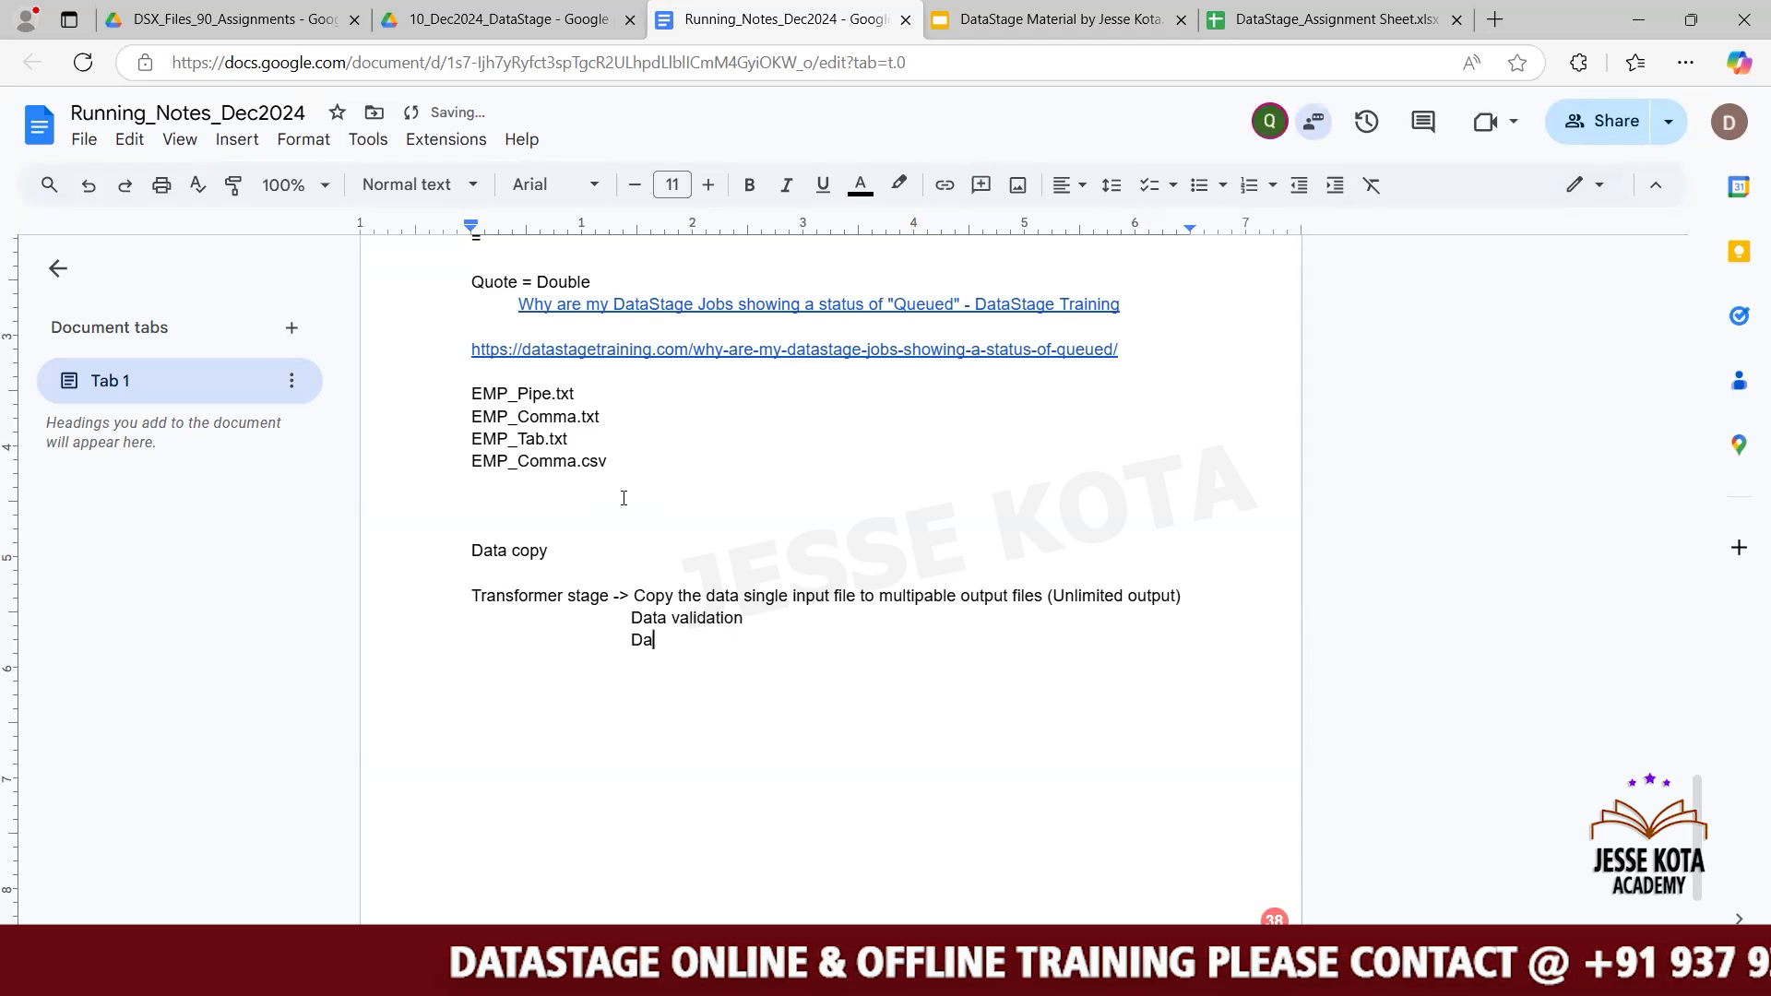
{"action": "type", "text": "ta Filter"}
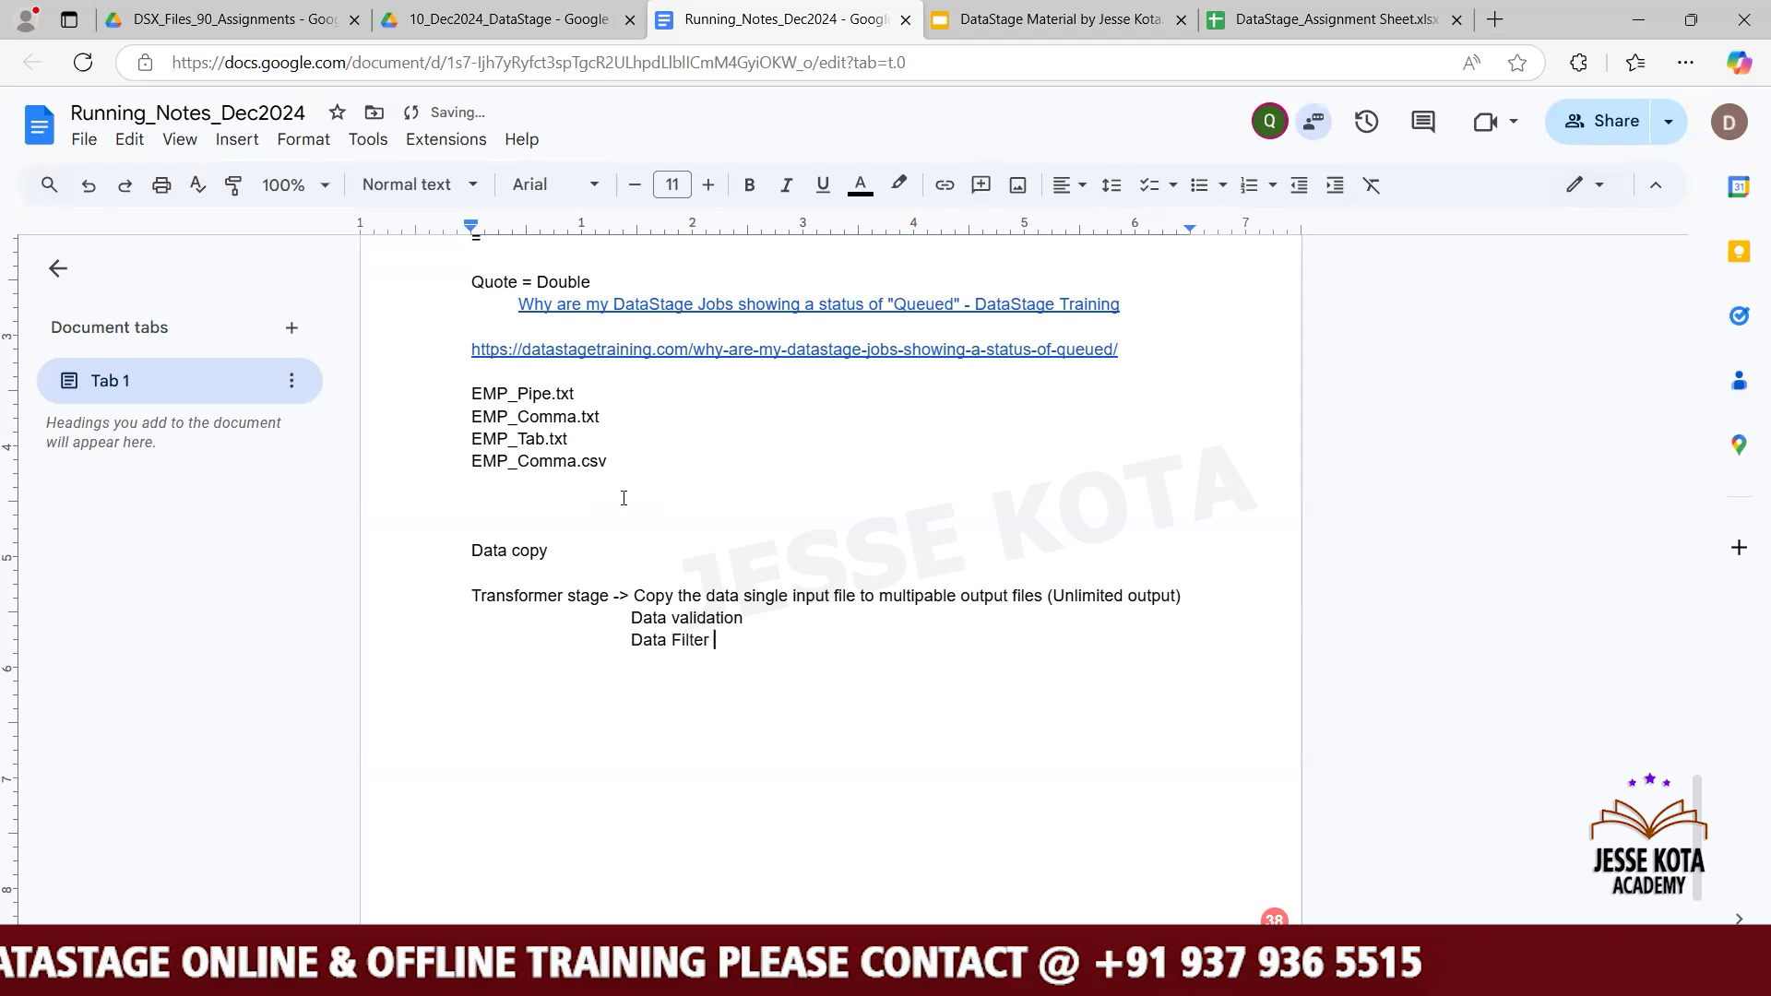
{"action": "key", "text": "BackSpace"}
{"action": "type", "text": "s"}
{"action": "key", "text": "Return"}
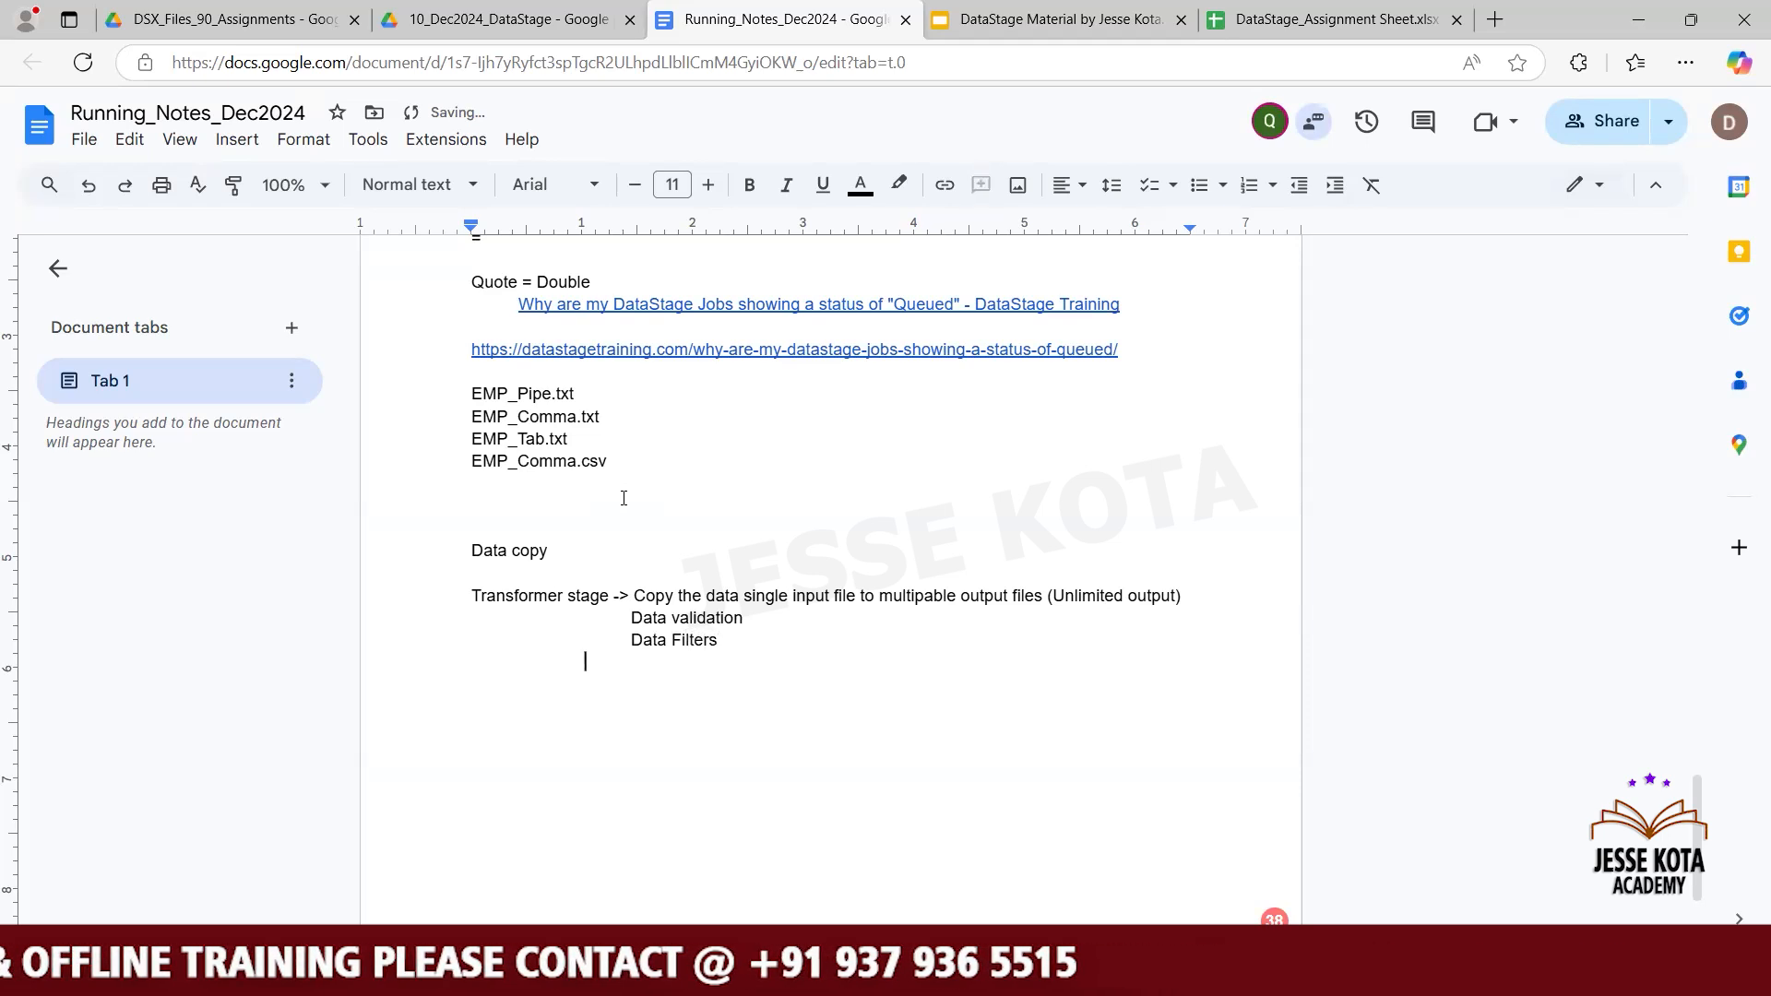
- Add indented lines "Looping variables" and "Stage variables" to the Transformer stage list
{"action": "type", "text": "Looping"}
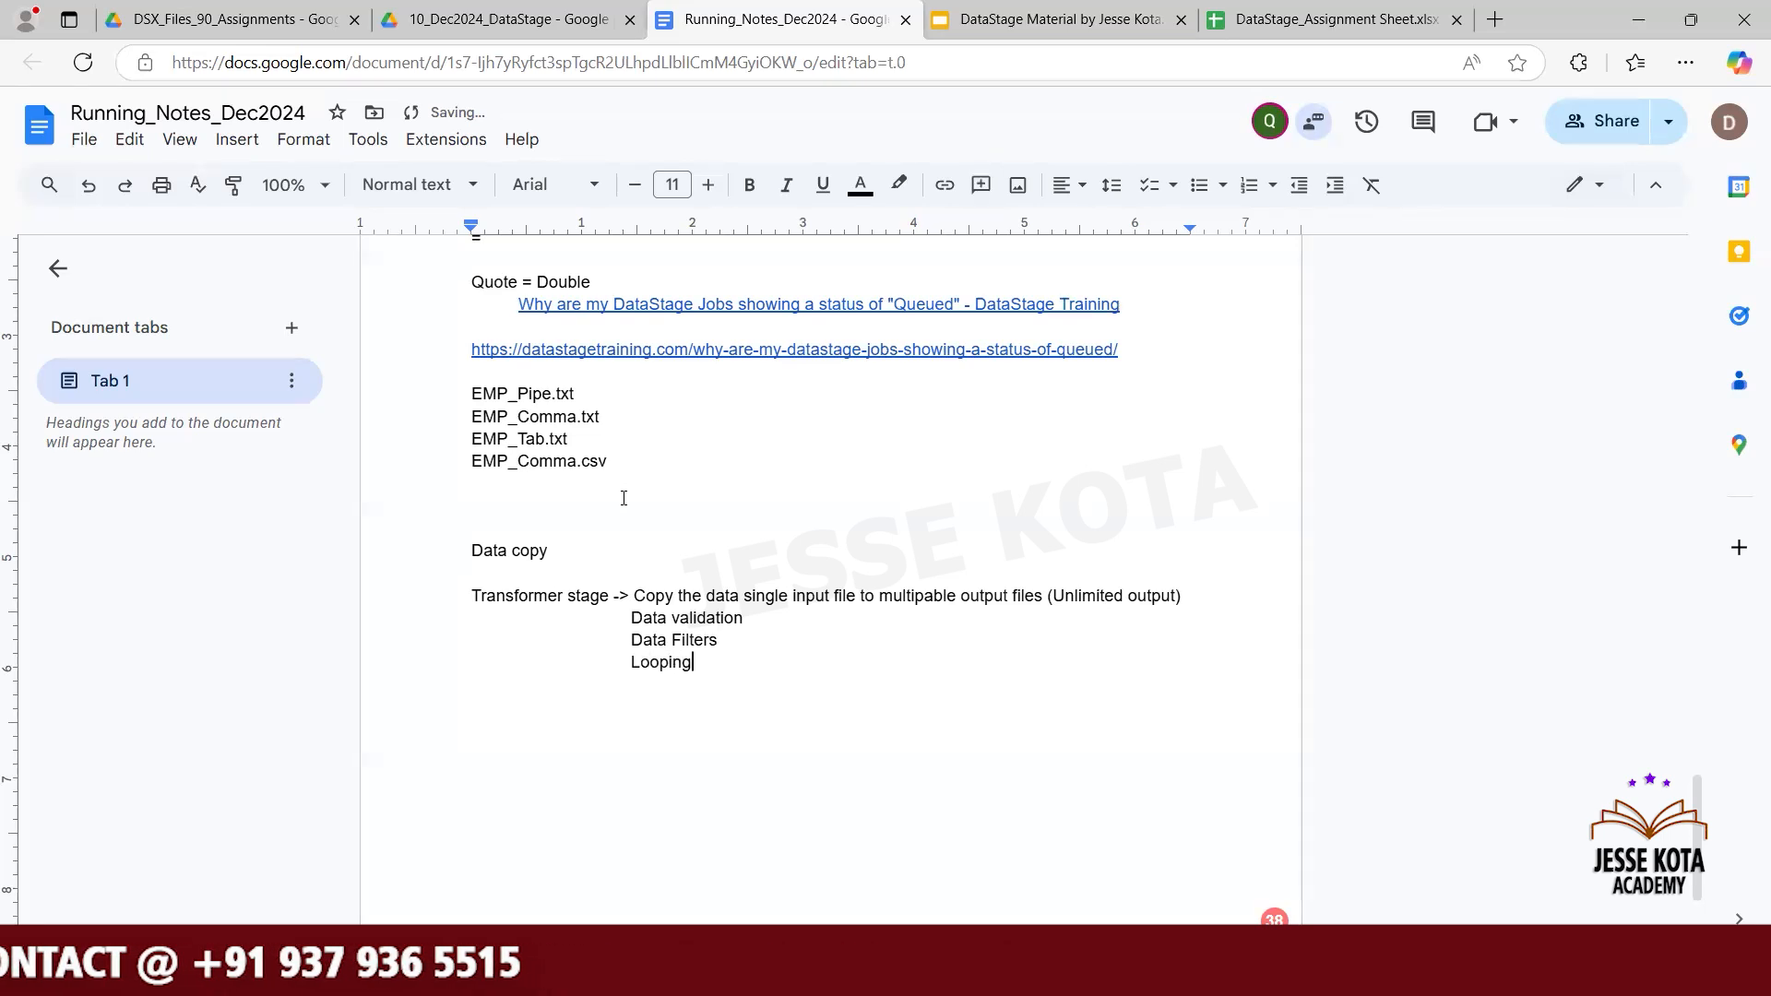
{"action": "type", "text": " variables"}
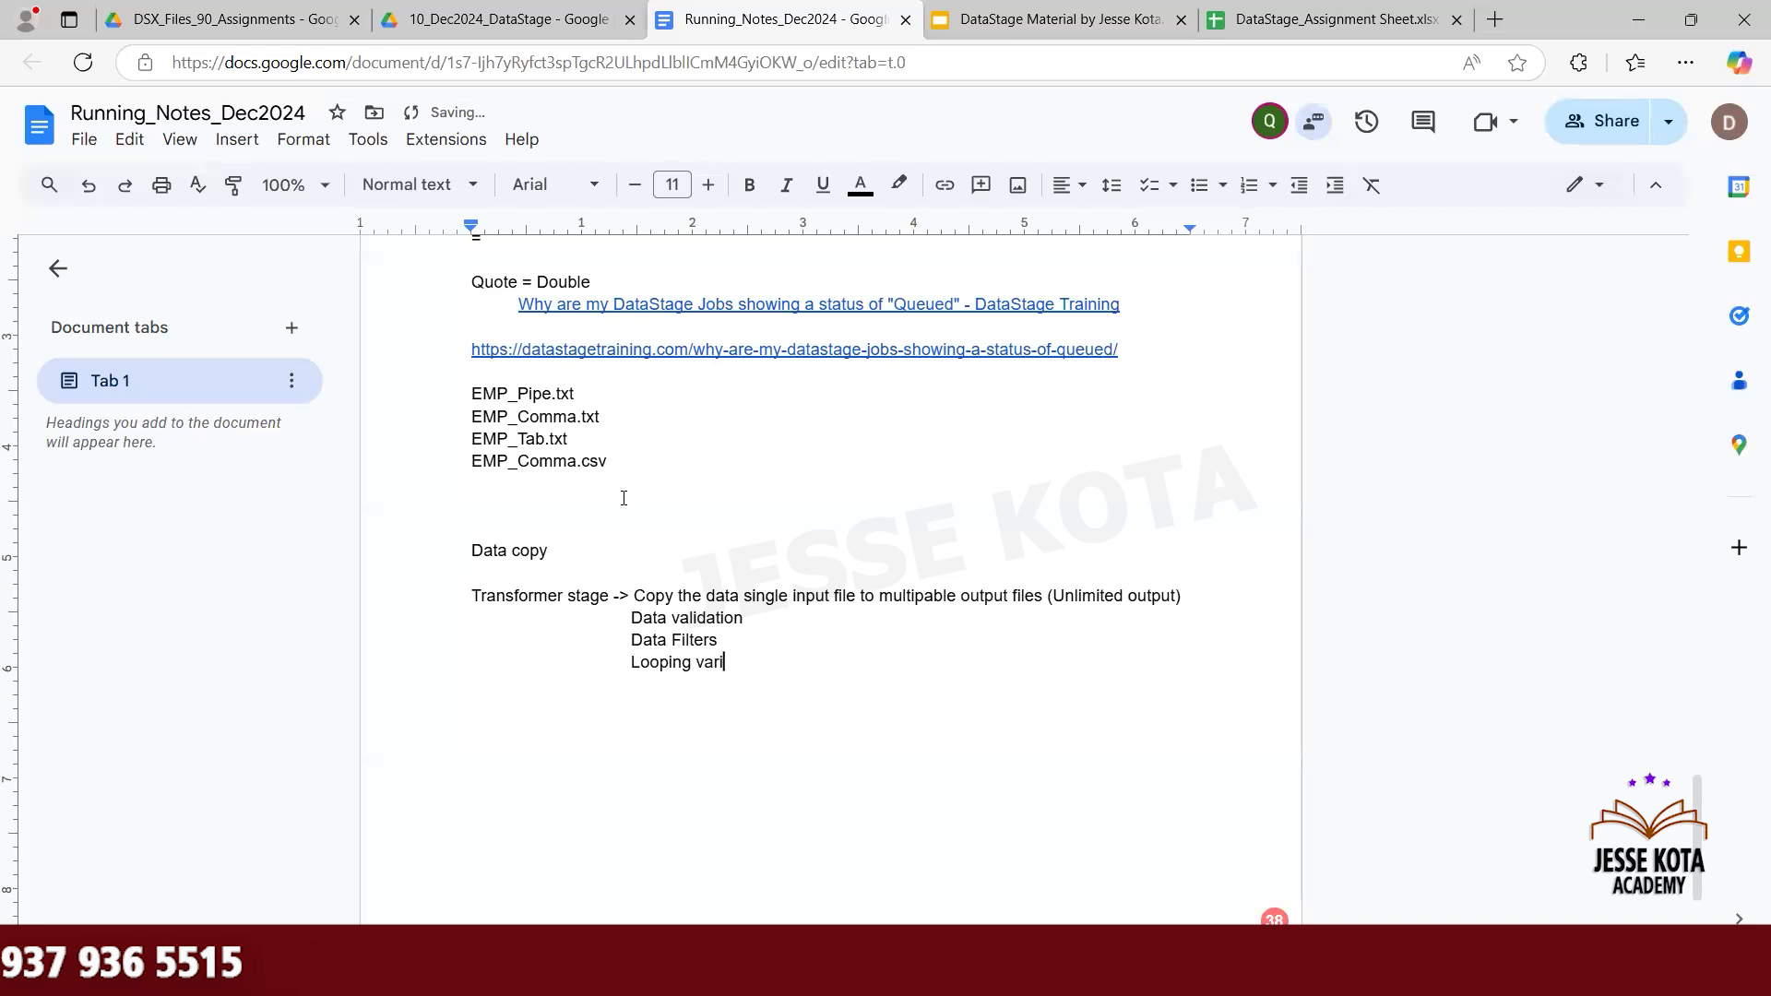
{"action": "key", "text": "Return"}
{"action": "key", "text": "Tab"}
{"action": "key", "text": "Tab"}
{"action": "type", "text": "Stage"}
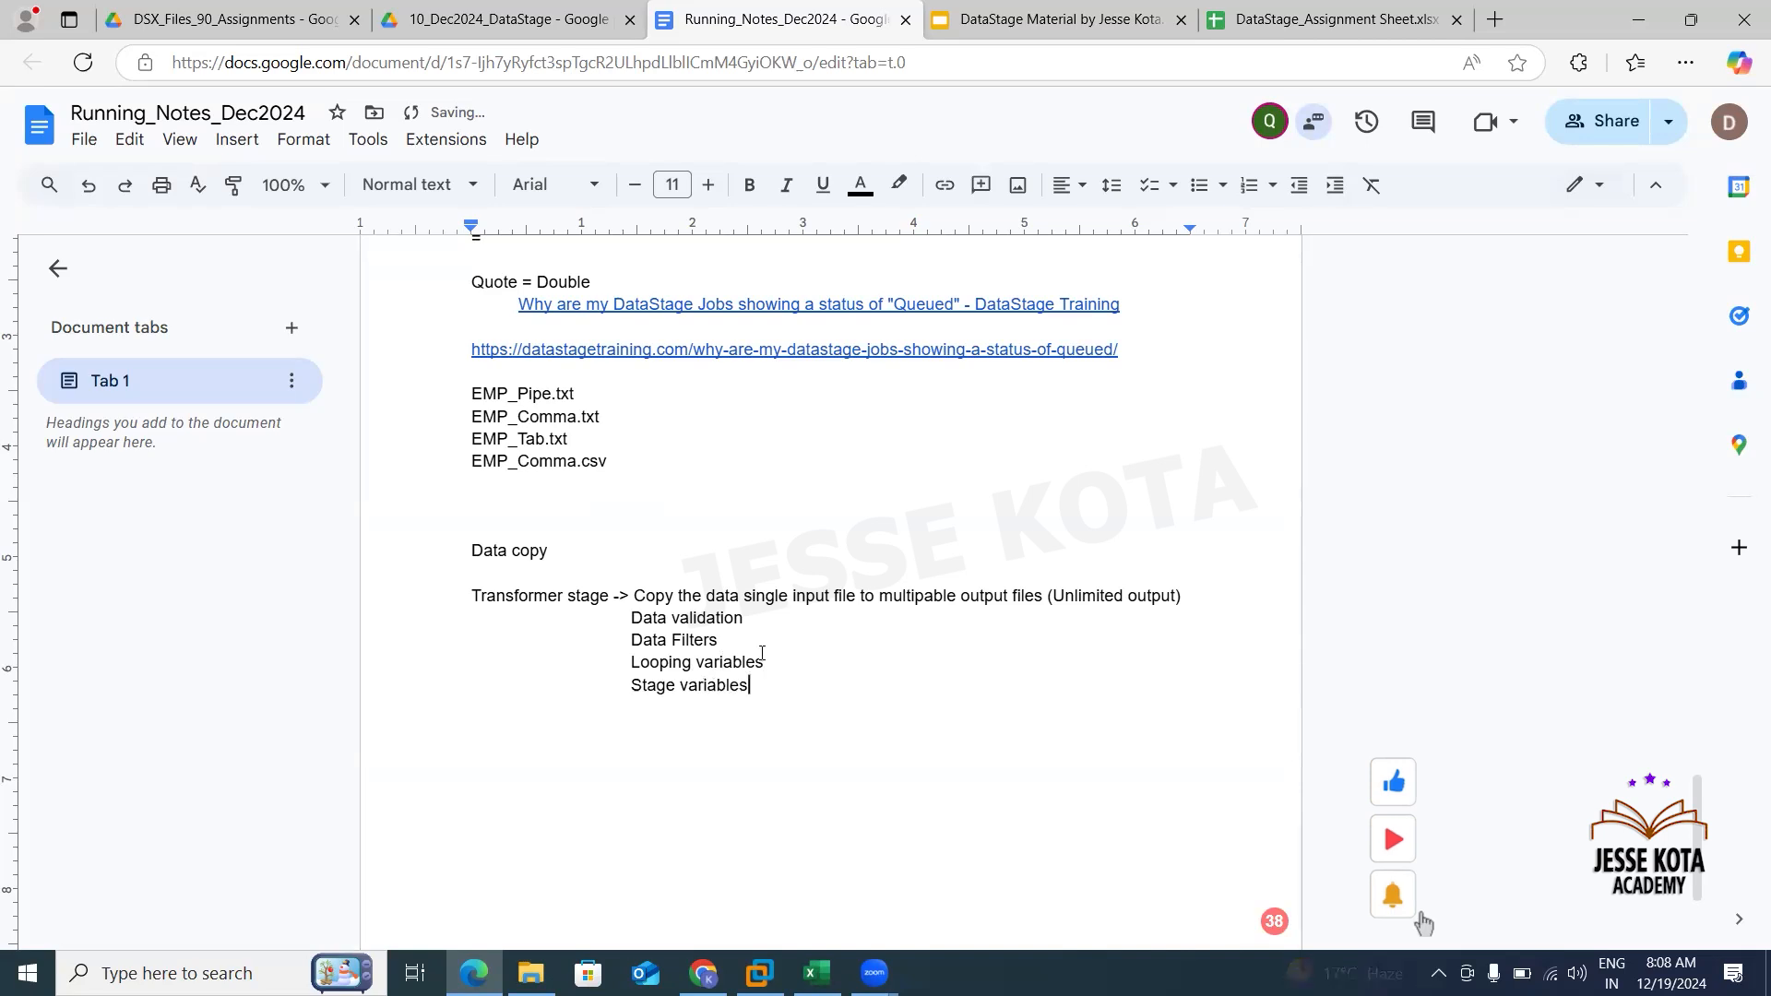
{"action": "left_click_drag", "start_coordinate": [752, 686], "coordinate": [629, 618]}
{"action": "left_click", "coordinate": [829, 734]}
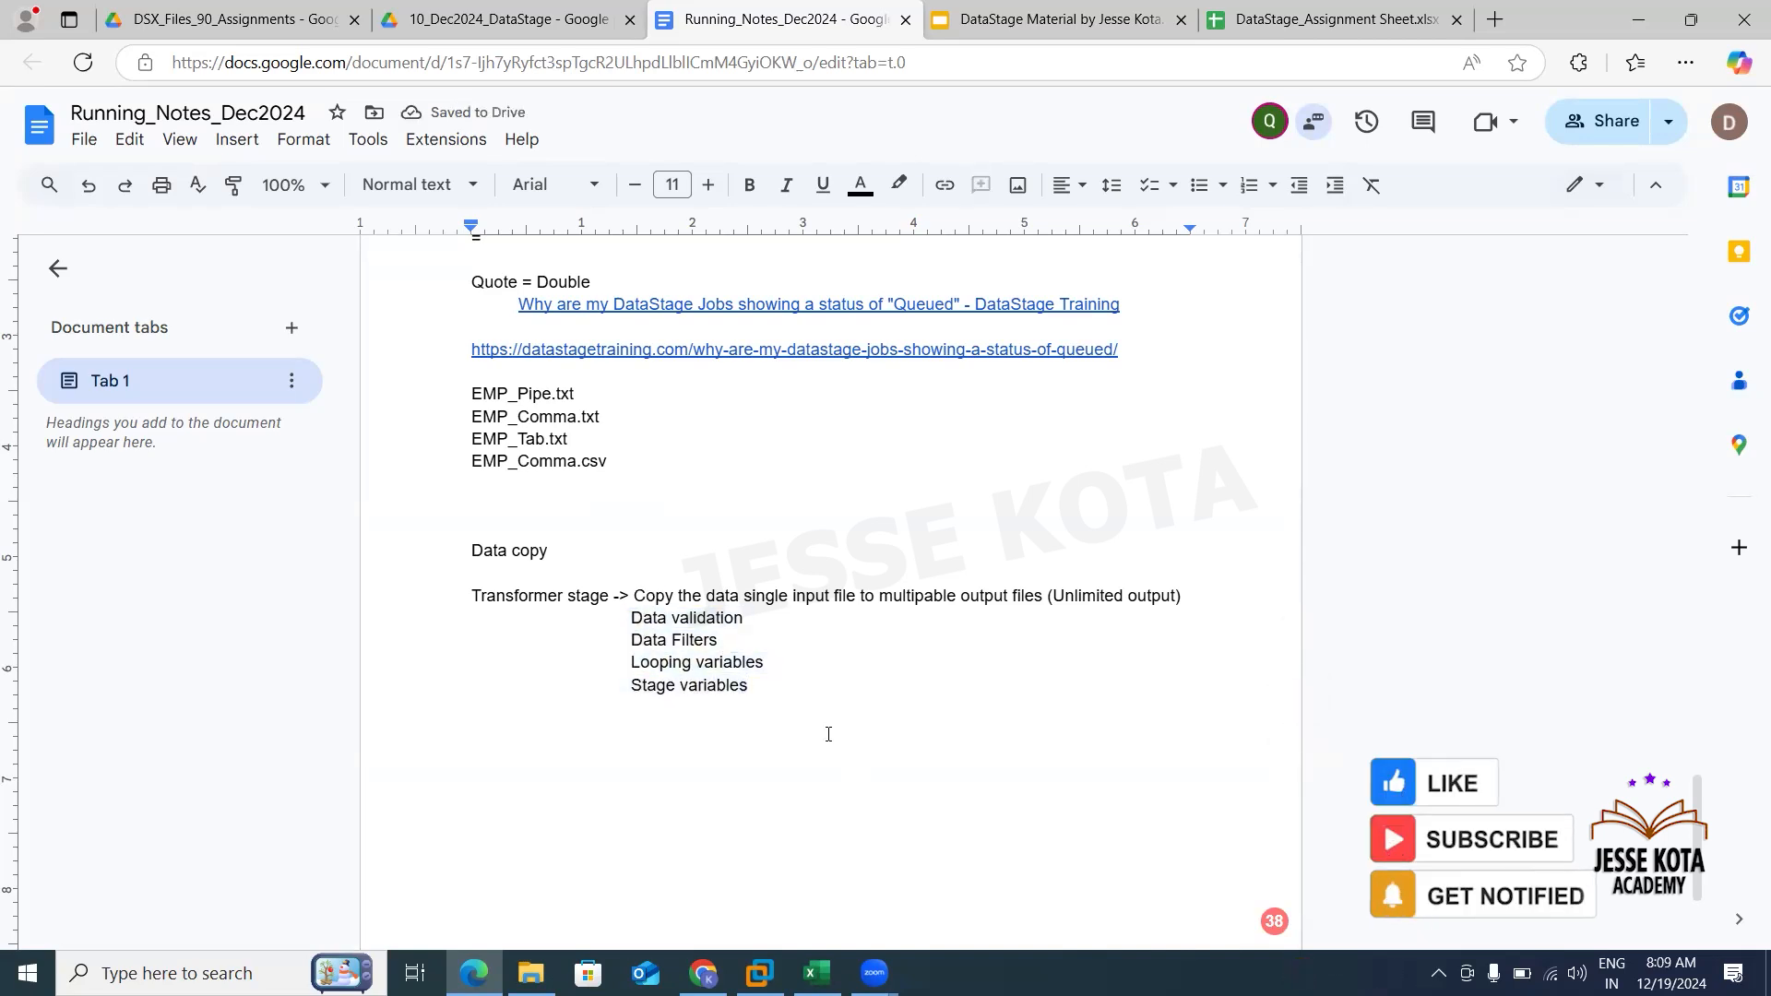
- Switch to the assignment spreadsheet and examine assignment 2's source and target, then return to the notes
{"action": "left_click", "coordinate": [1242, 12]}
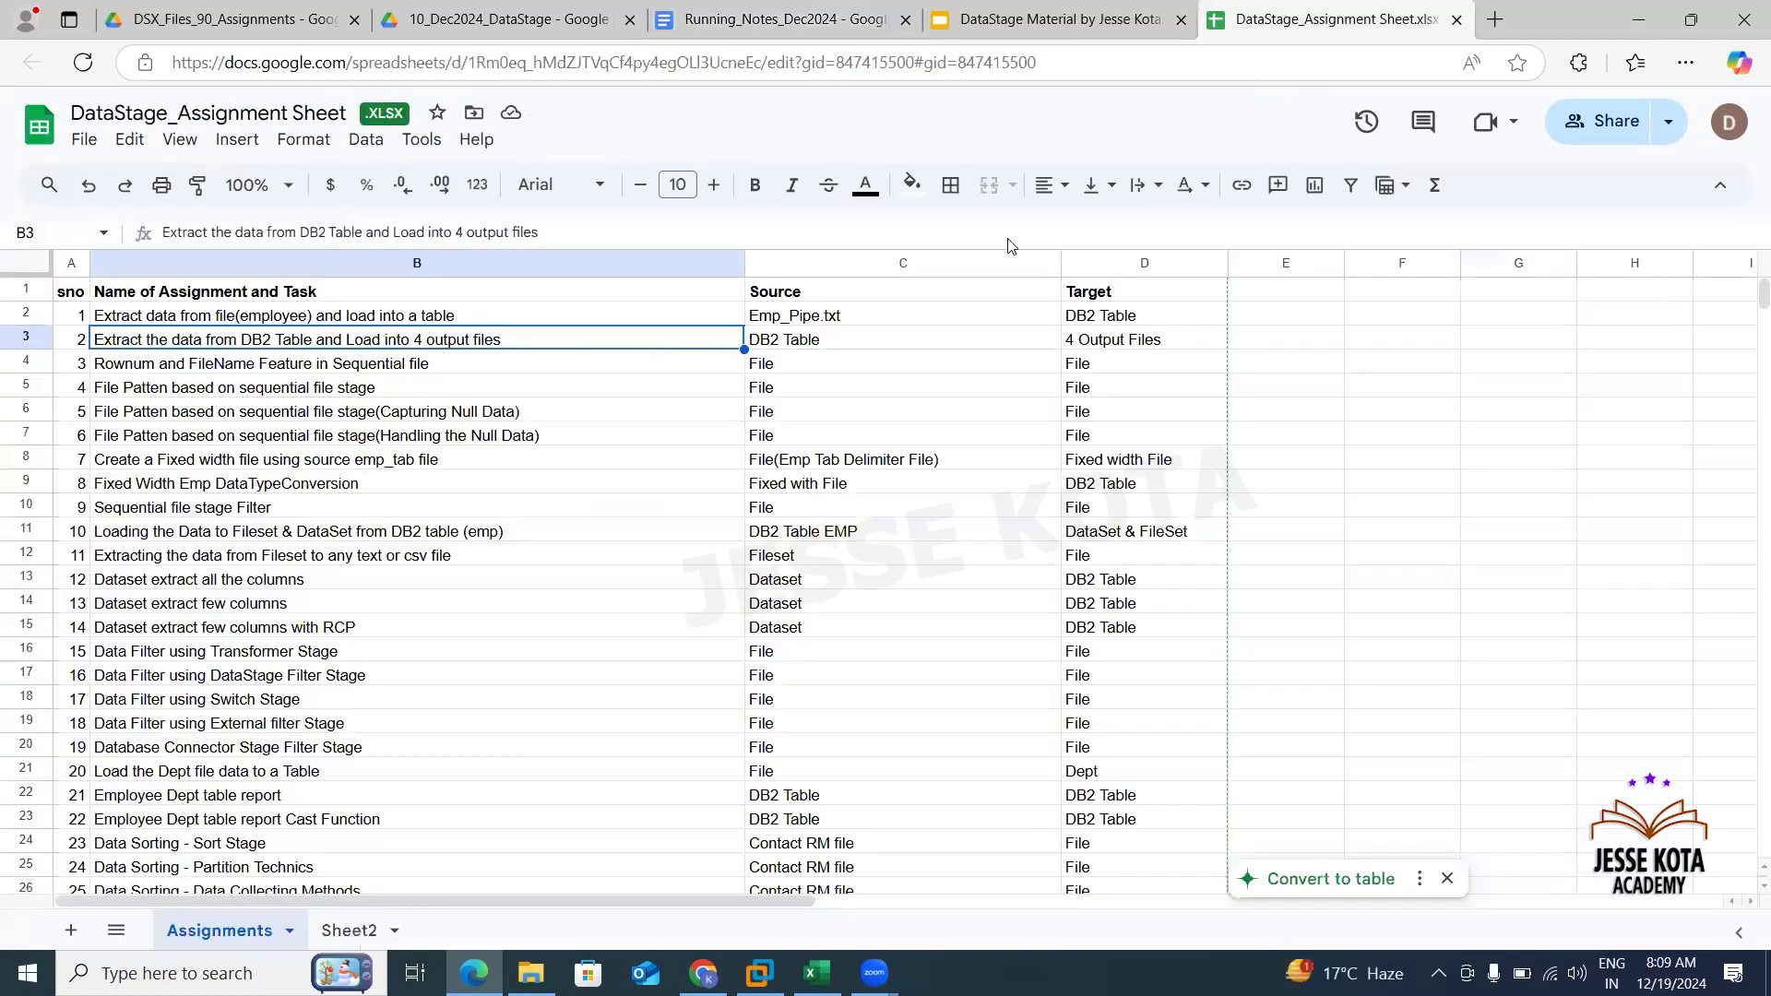
{"action": "left_click", "coordinate": [1277, 339]}
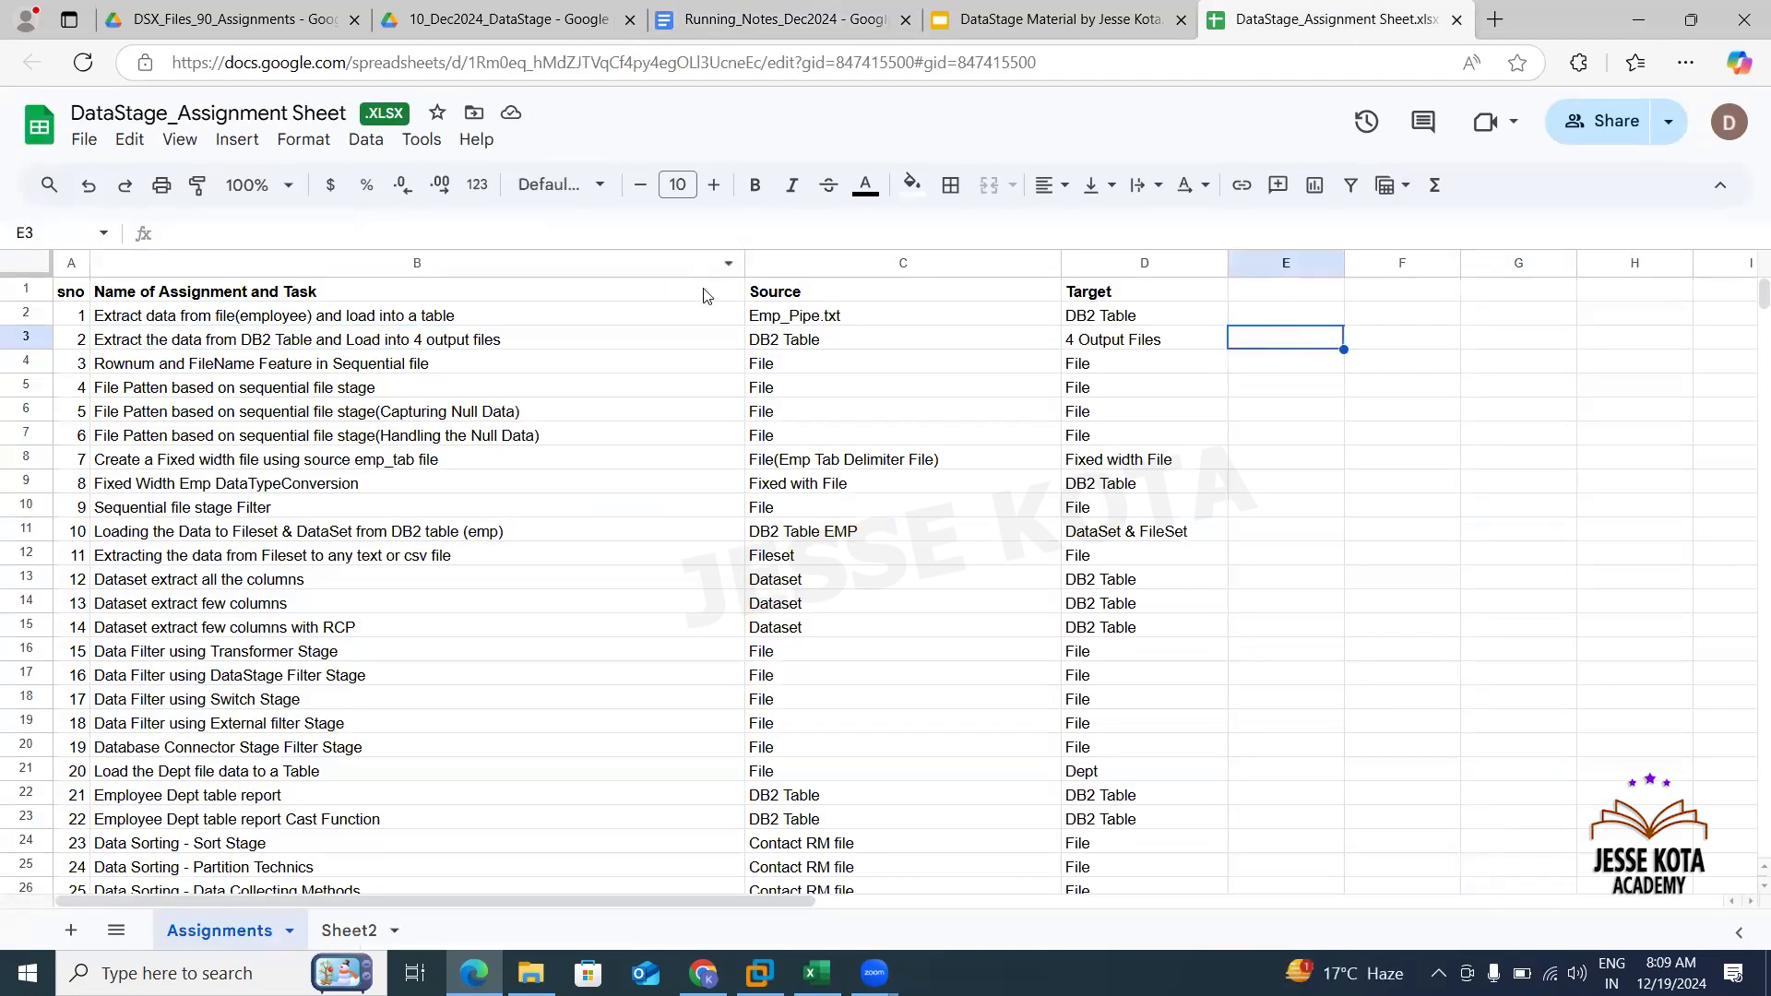
{"action": "left_click", "coordinate": [969, 347]}
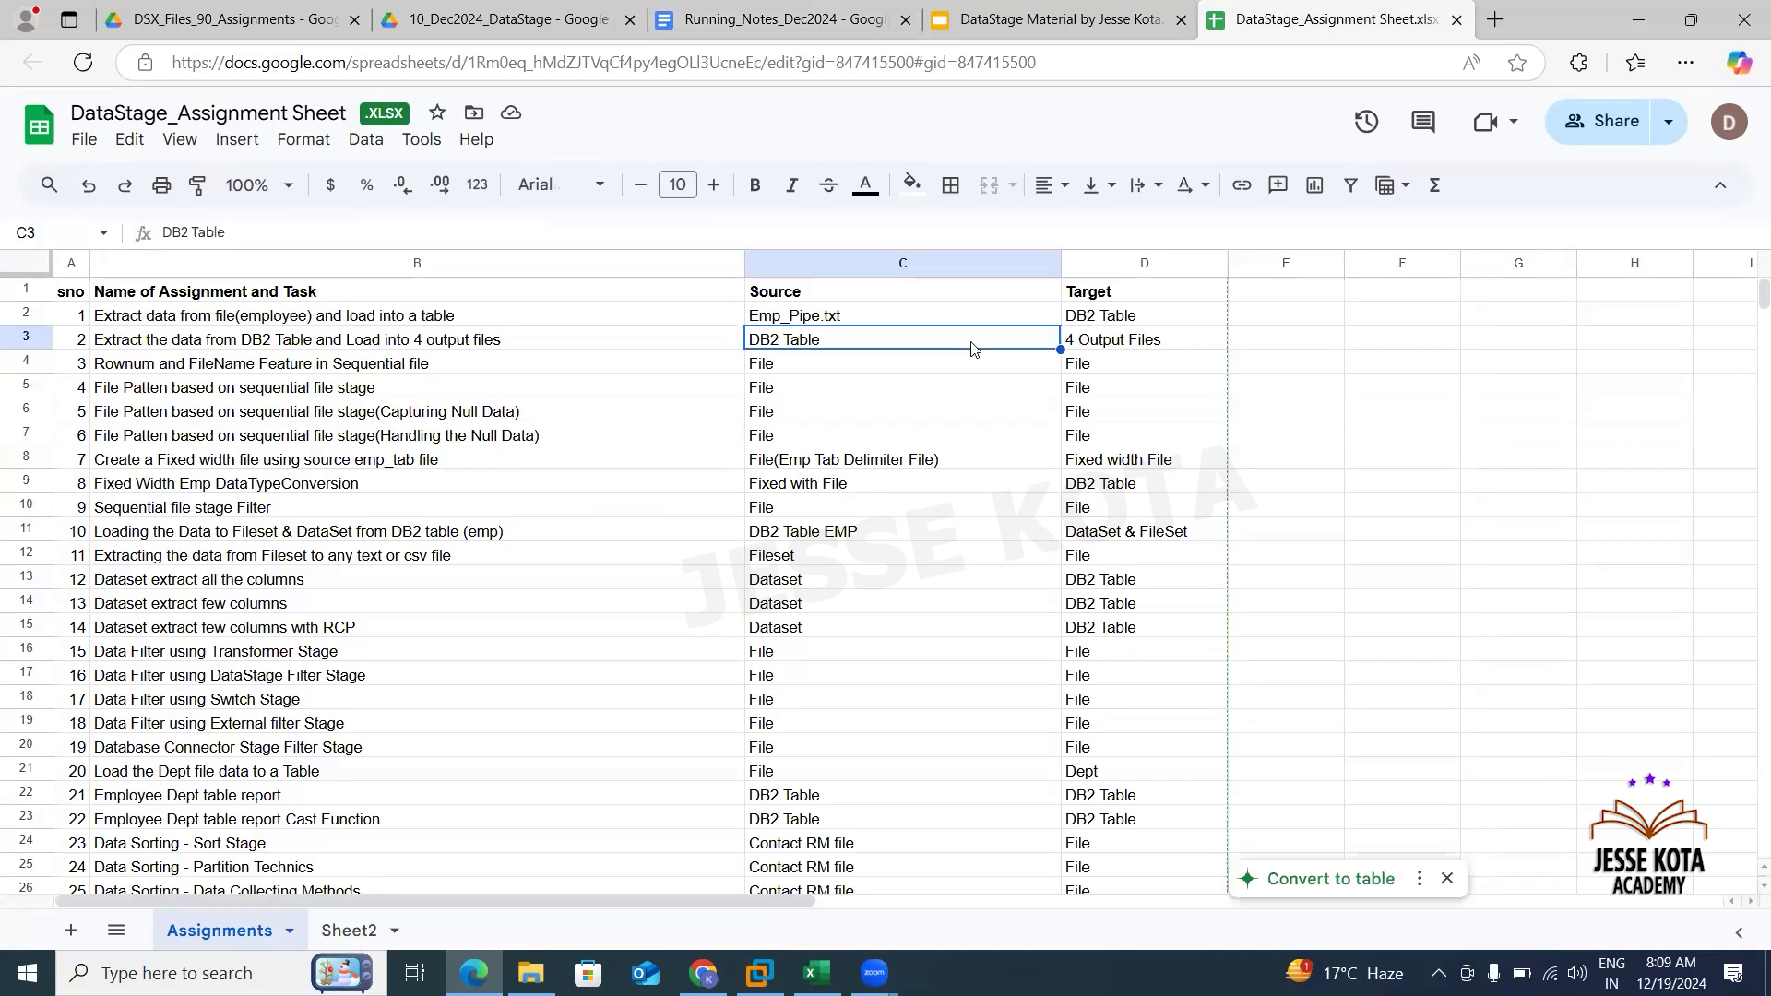
{"action": "left_click", "coordinate": [1284, 341]}
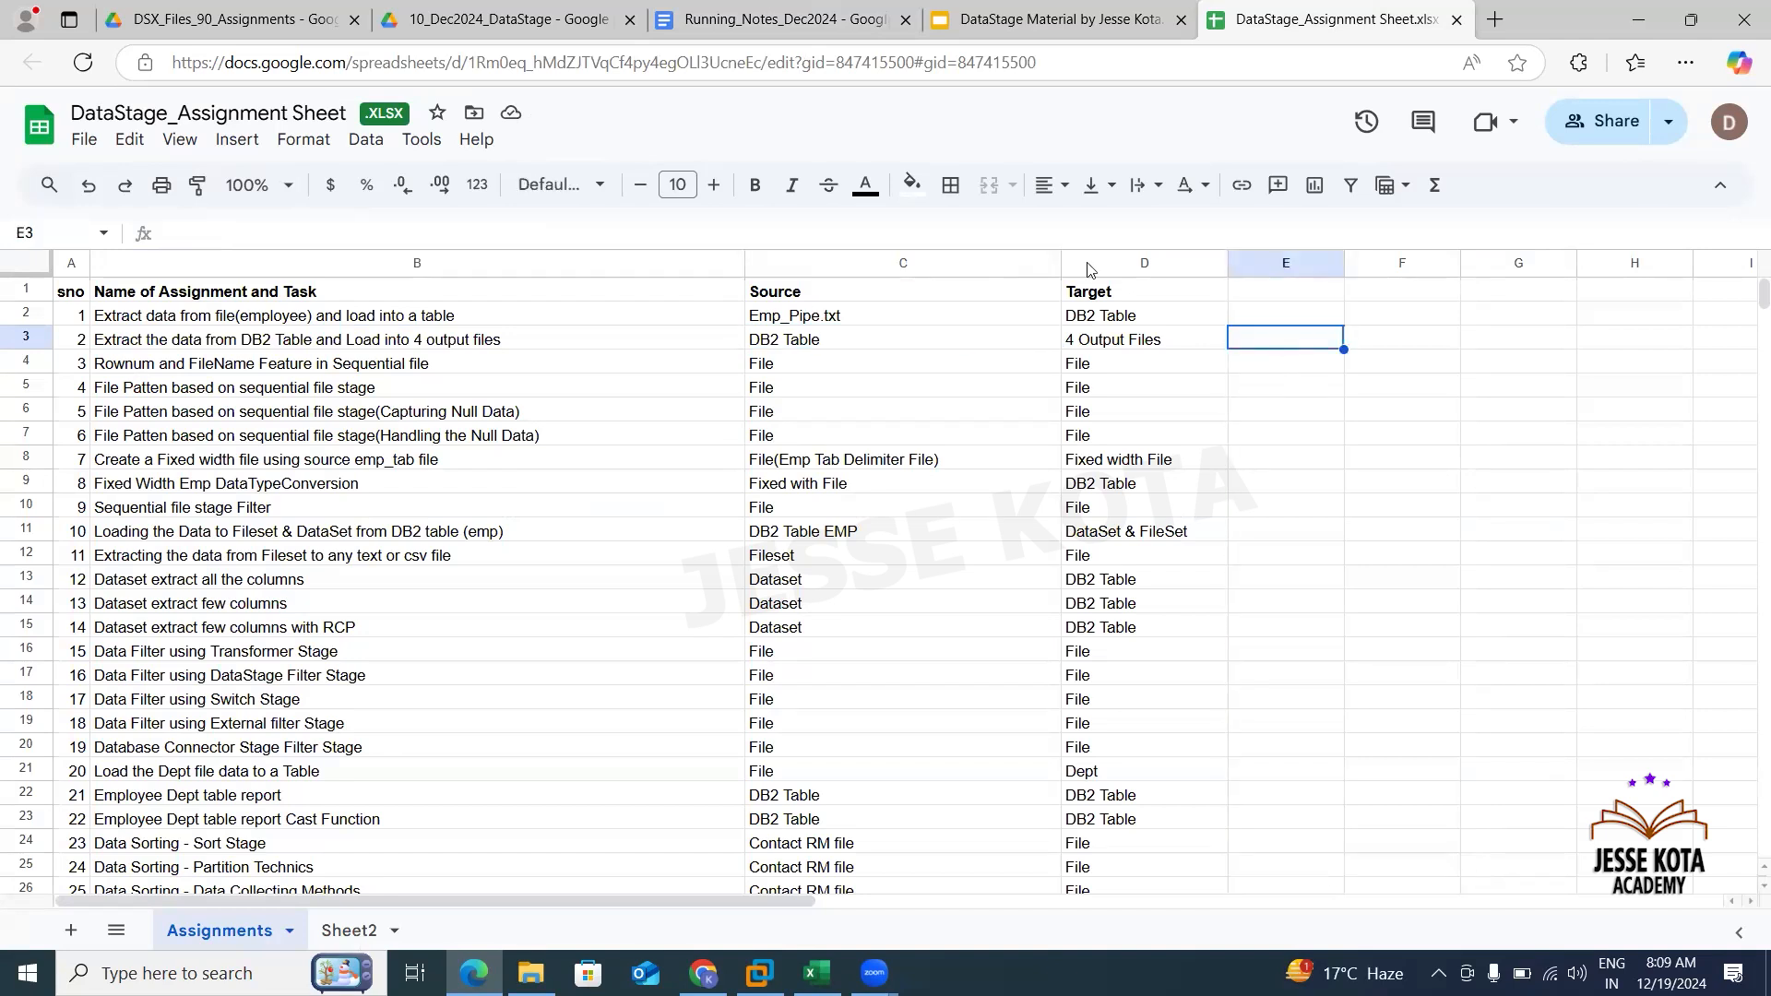
{"action": "left_click", "coordinate": [841, 23]}
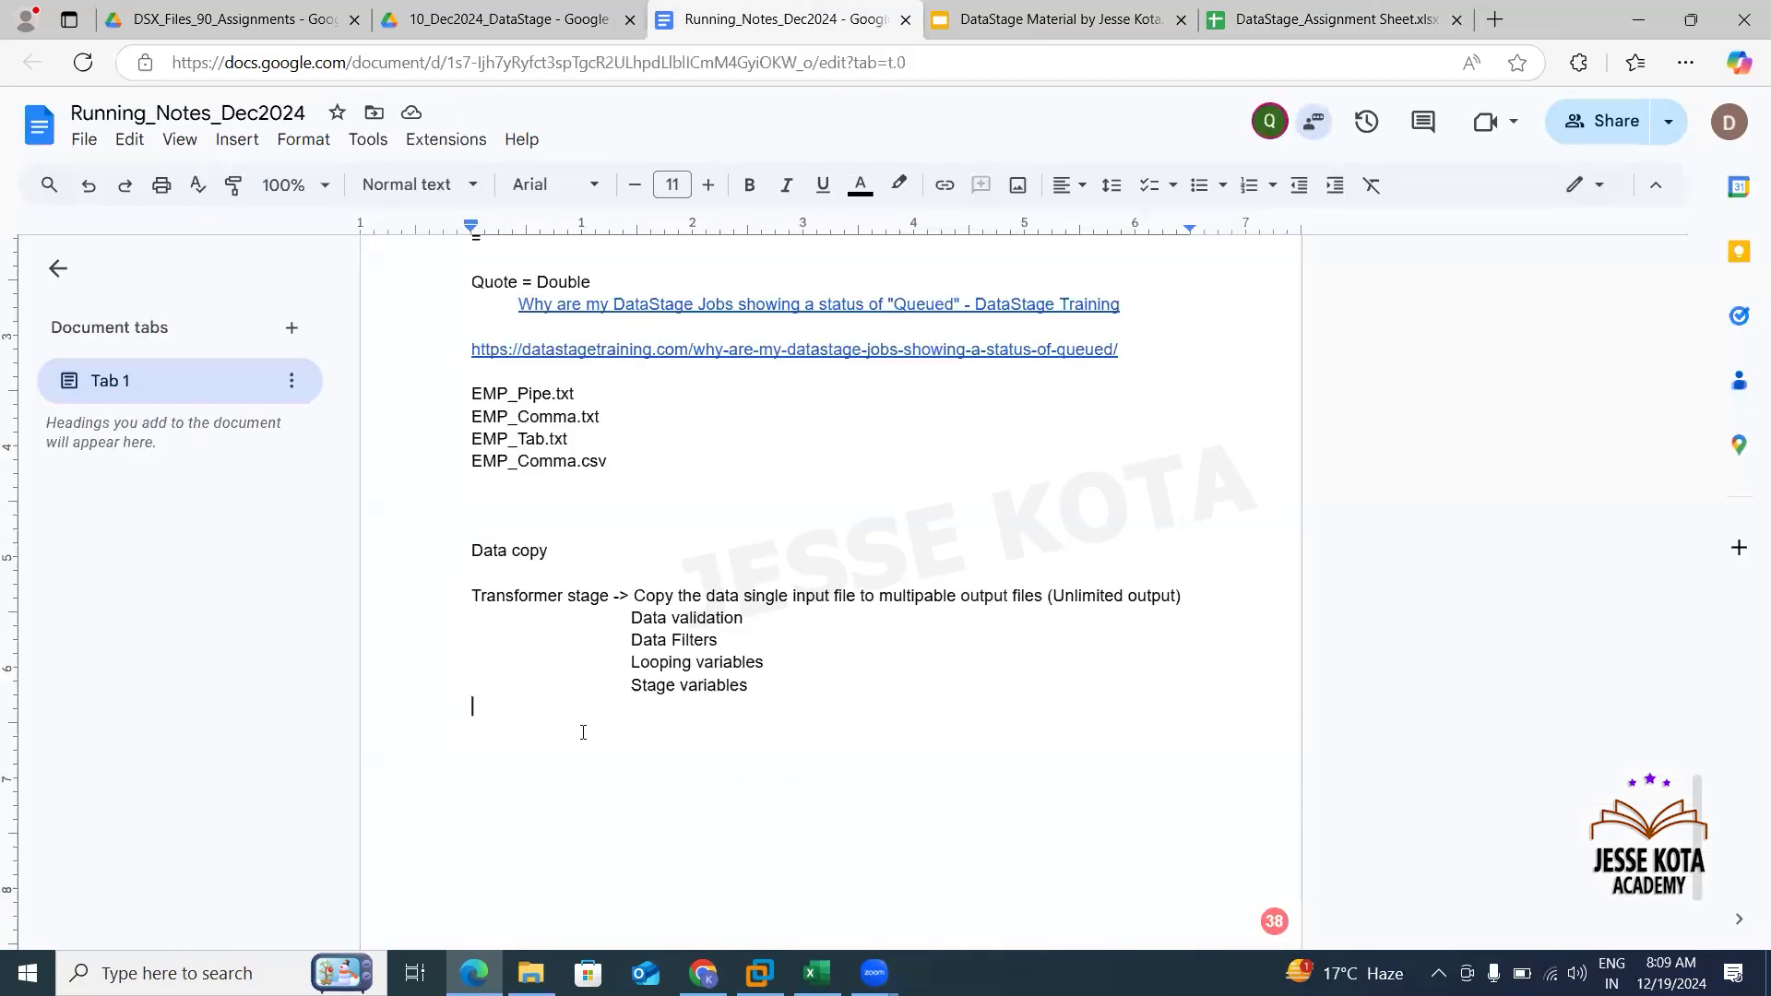
- Add the lines "One is Transformer Stage" and "Other one is Copy Stage" below the list
{"action": "key", "text": "Return"}
{"action": "type", "text": "One "}
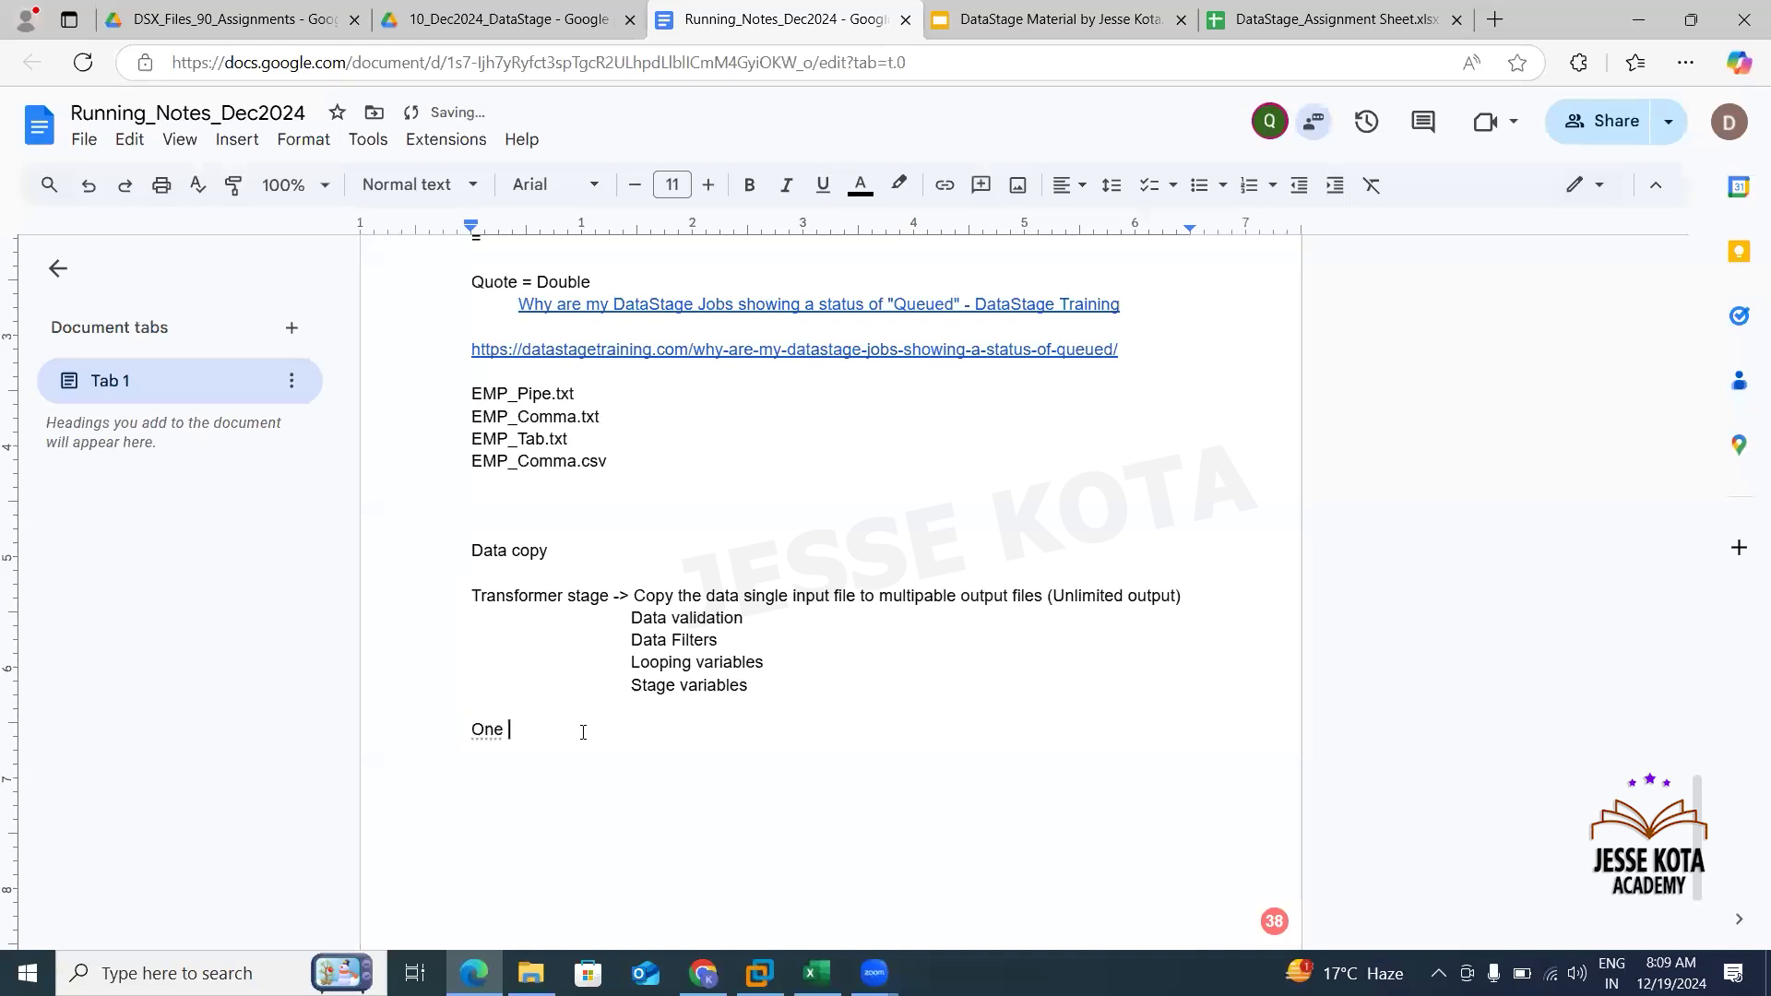
{"action": "type", "text": "is Transformer Stage"}
{"action": "key", "text": "Return"}
{"action": "type", "text": "Other one is"}
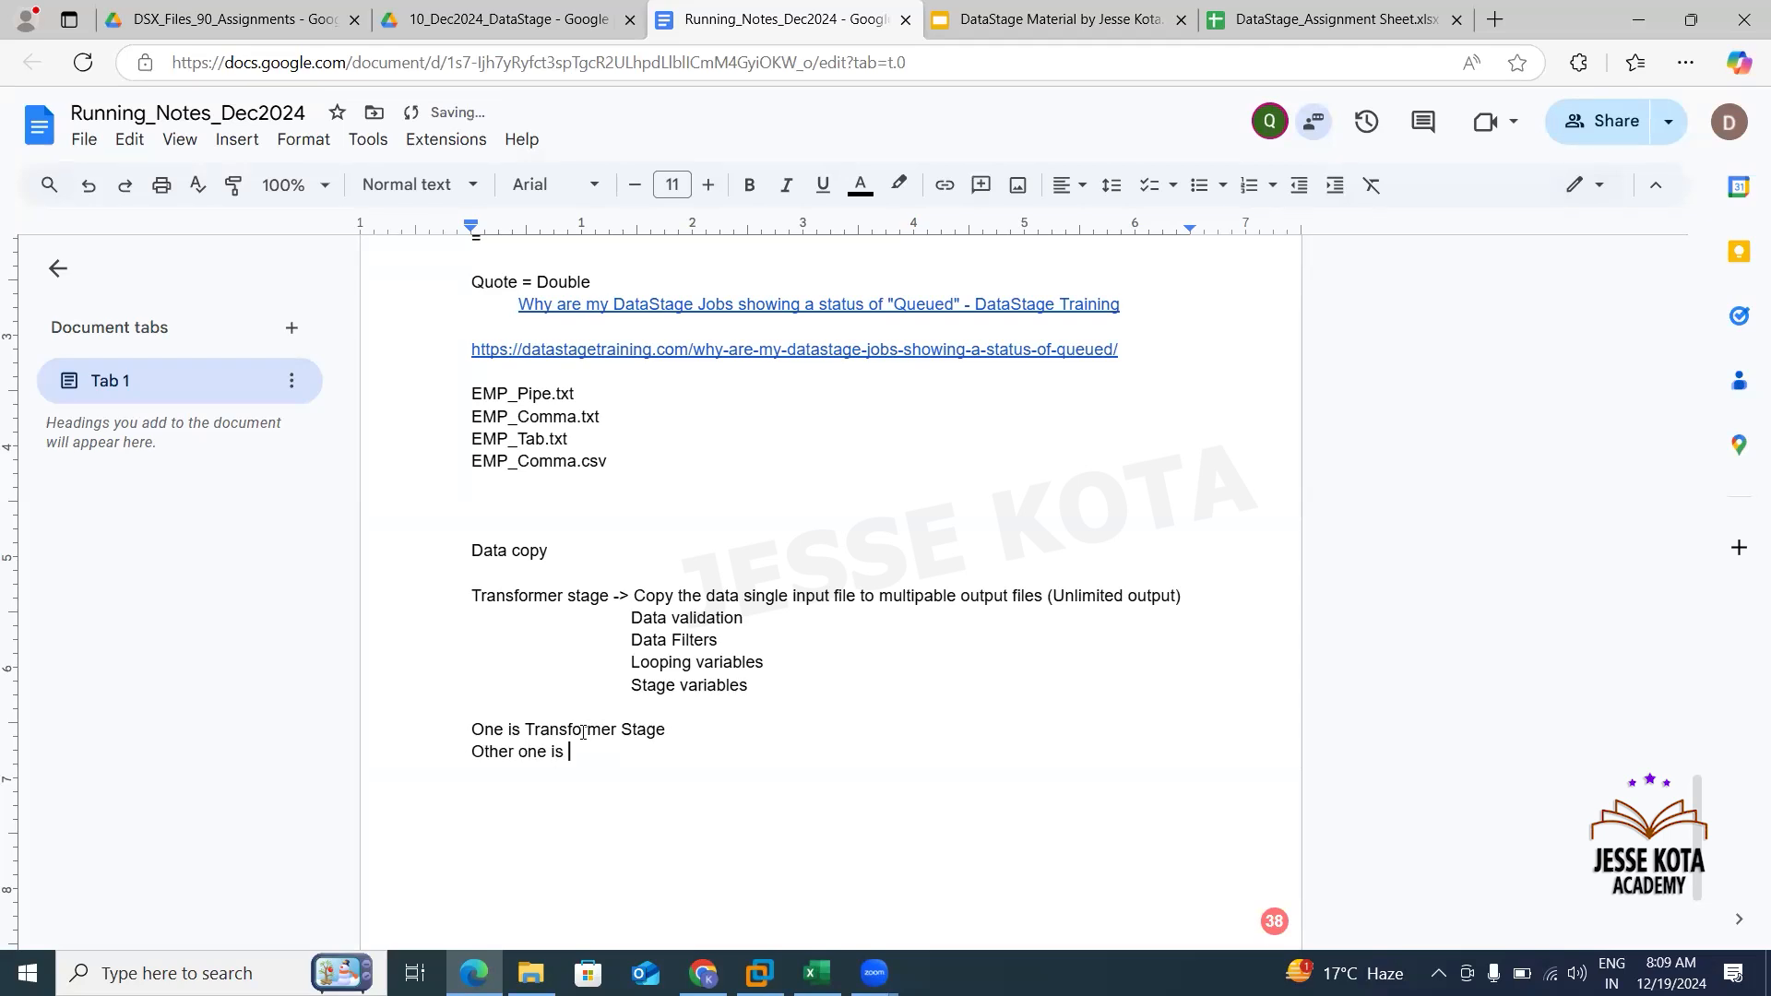
{"action": "type", "text": " Copy Stage"}
{"action": "left_click_drag", "start_coordinate": [764, 687], "coordinate": [466, 595]}
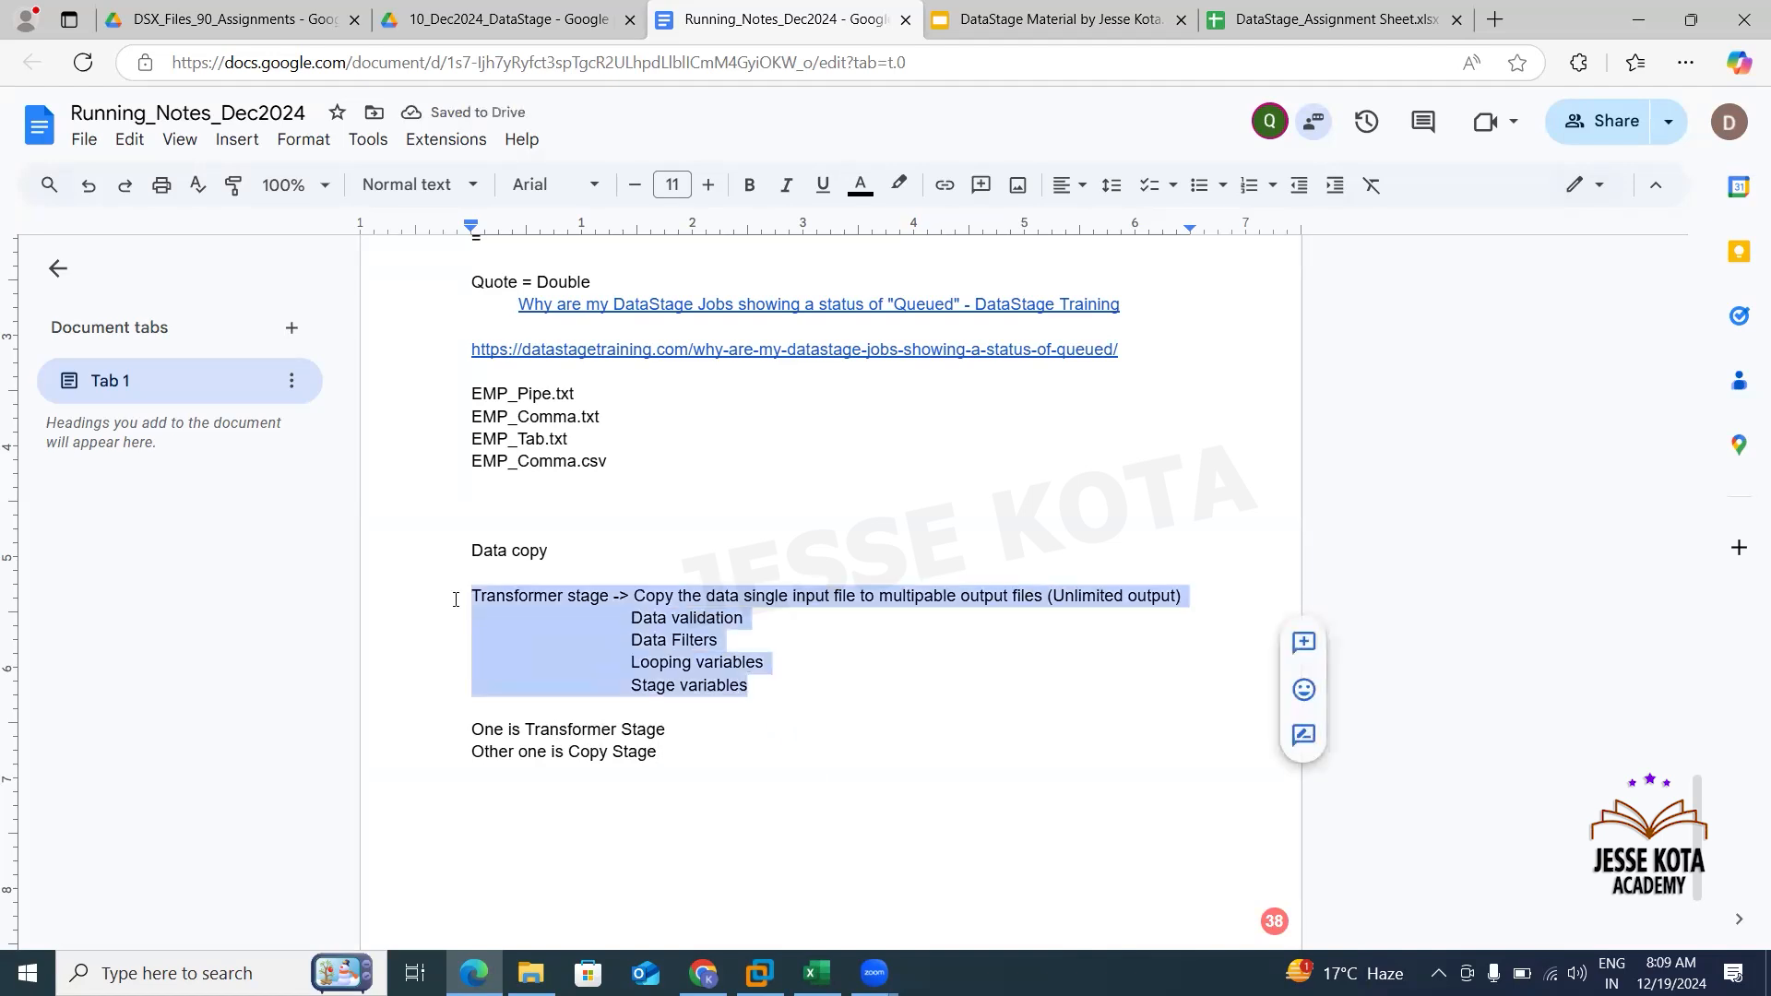
{"action": "left_click", "coordinate": [714, 706]}
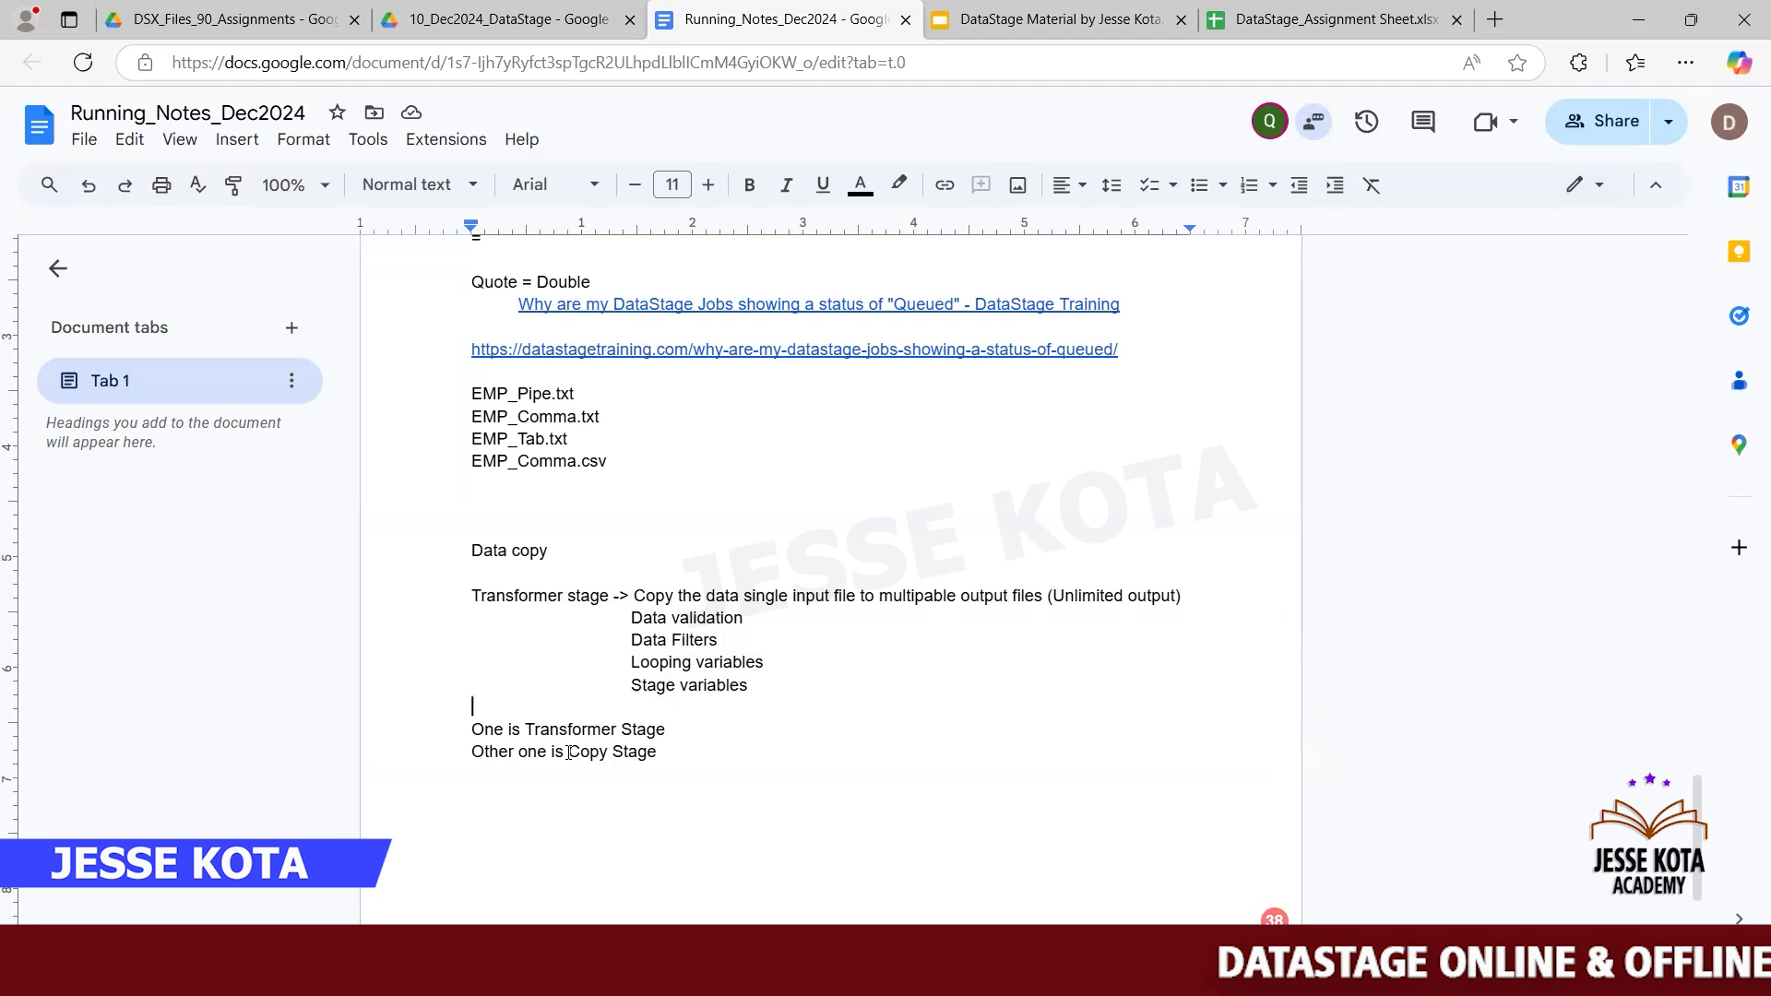
{"action": "left_click_drag", "start_coordinate": [568, 752], "coordinate": [696, 763]}
{"action": "left_click", "coordinate": [703, 765]}
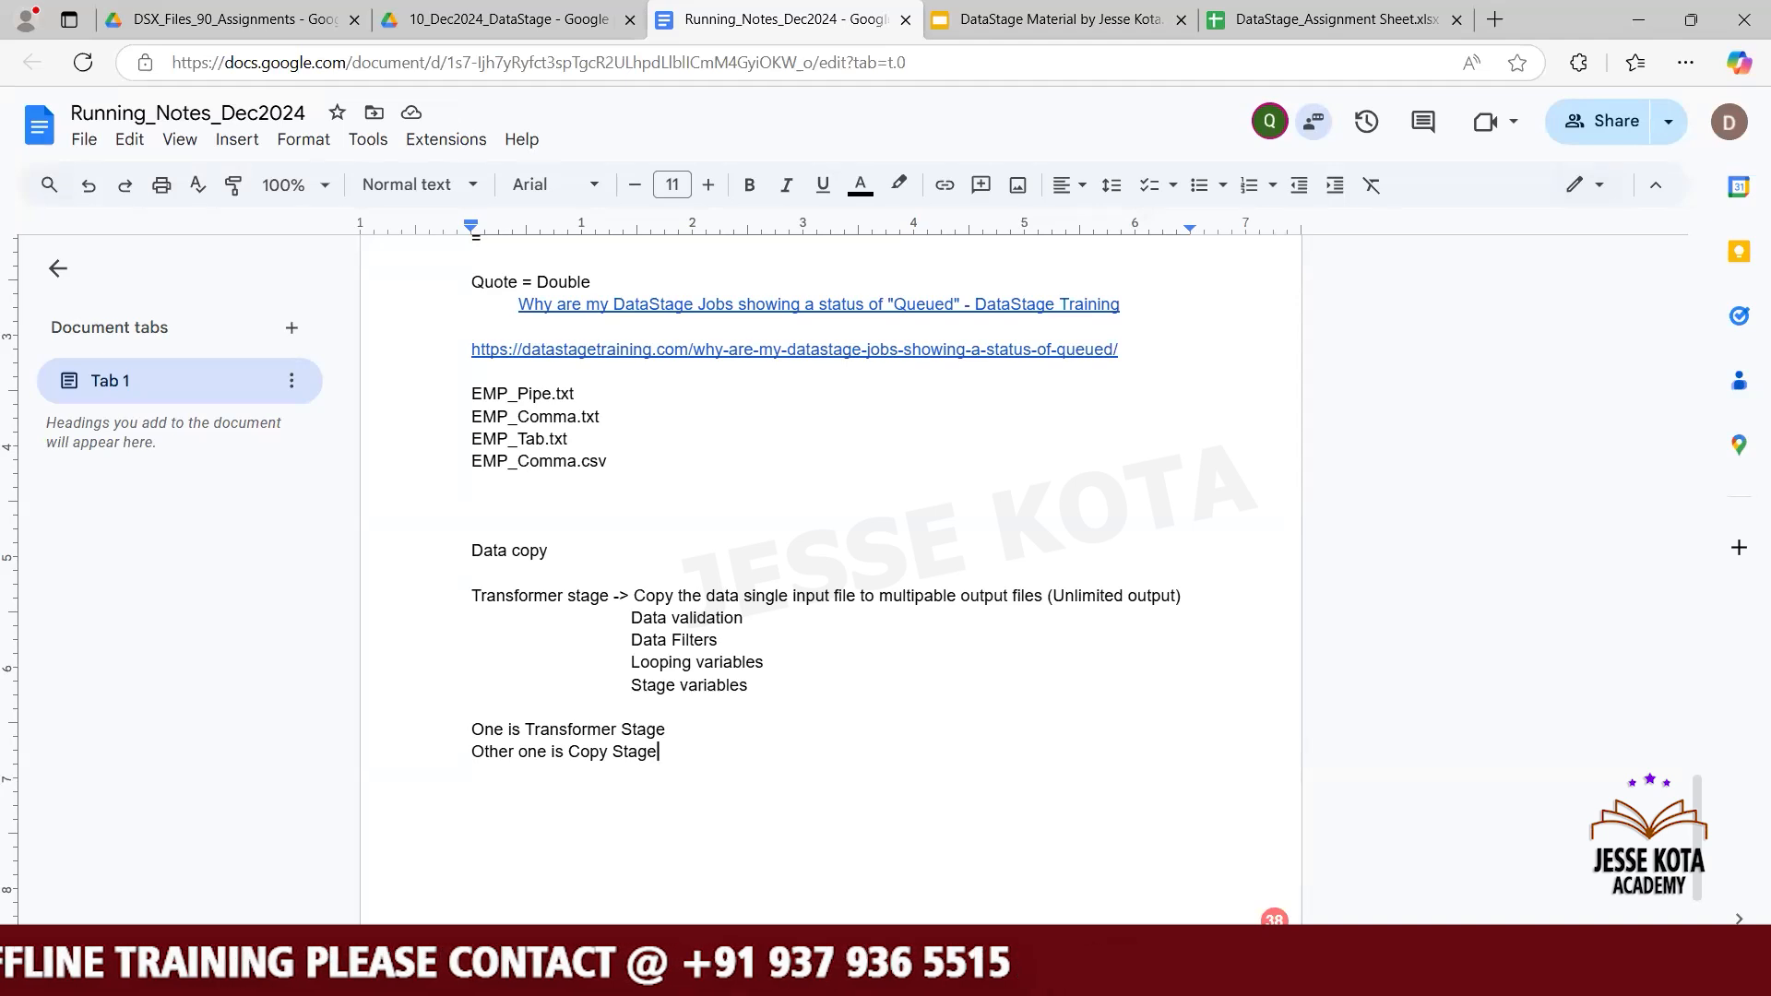
- Switch to DataStage Designer, expand the DEC24_Batch folder, and create a new Parallel Job
{"action": "left_click", "coordinate": [738, 970]}
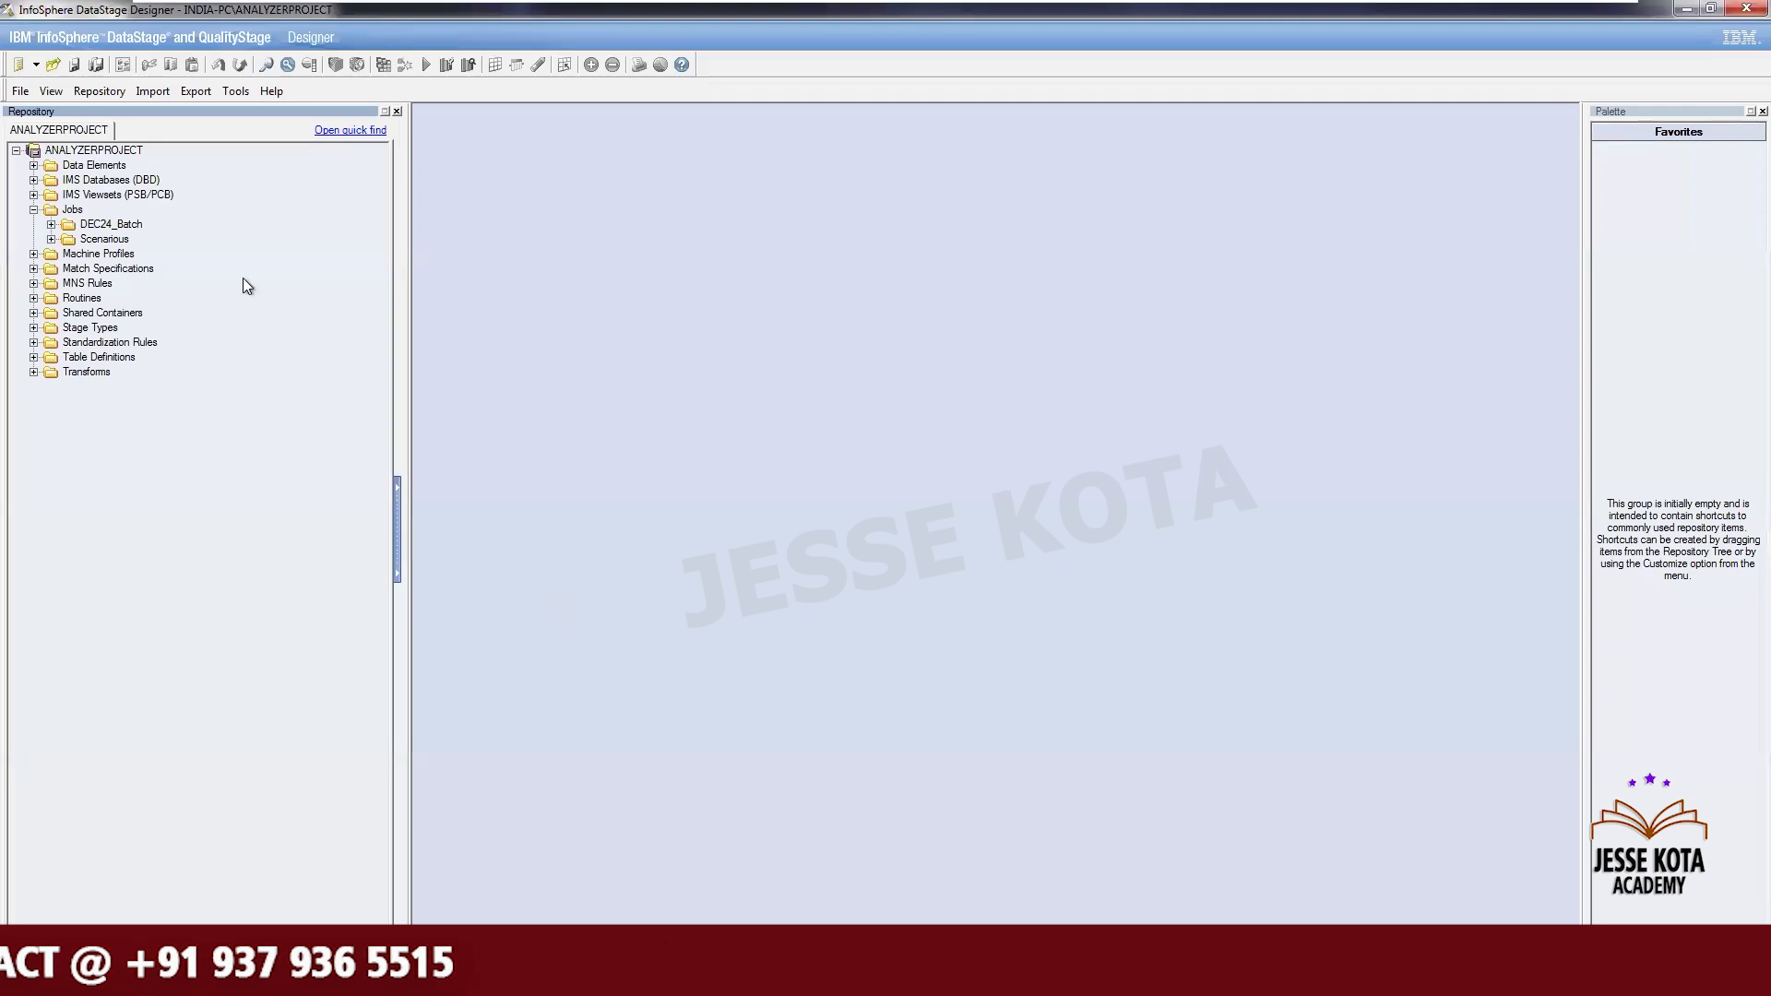
{"action": "left_click", "coordinate": [52, 225]}
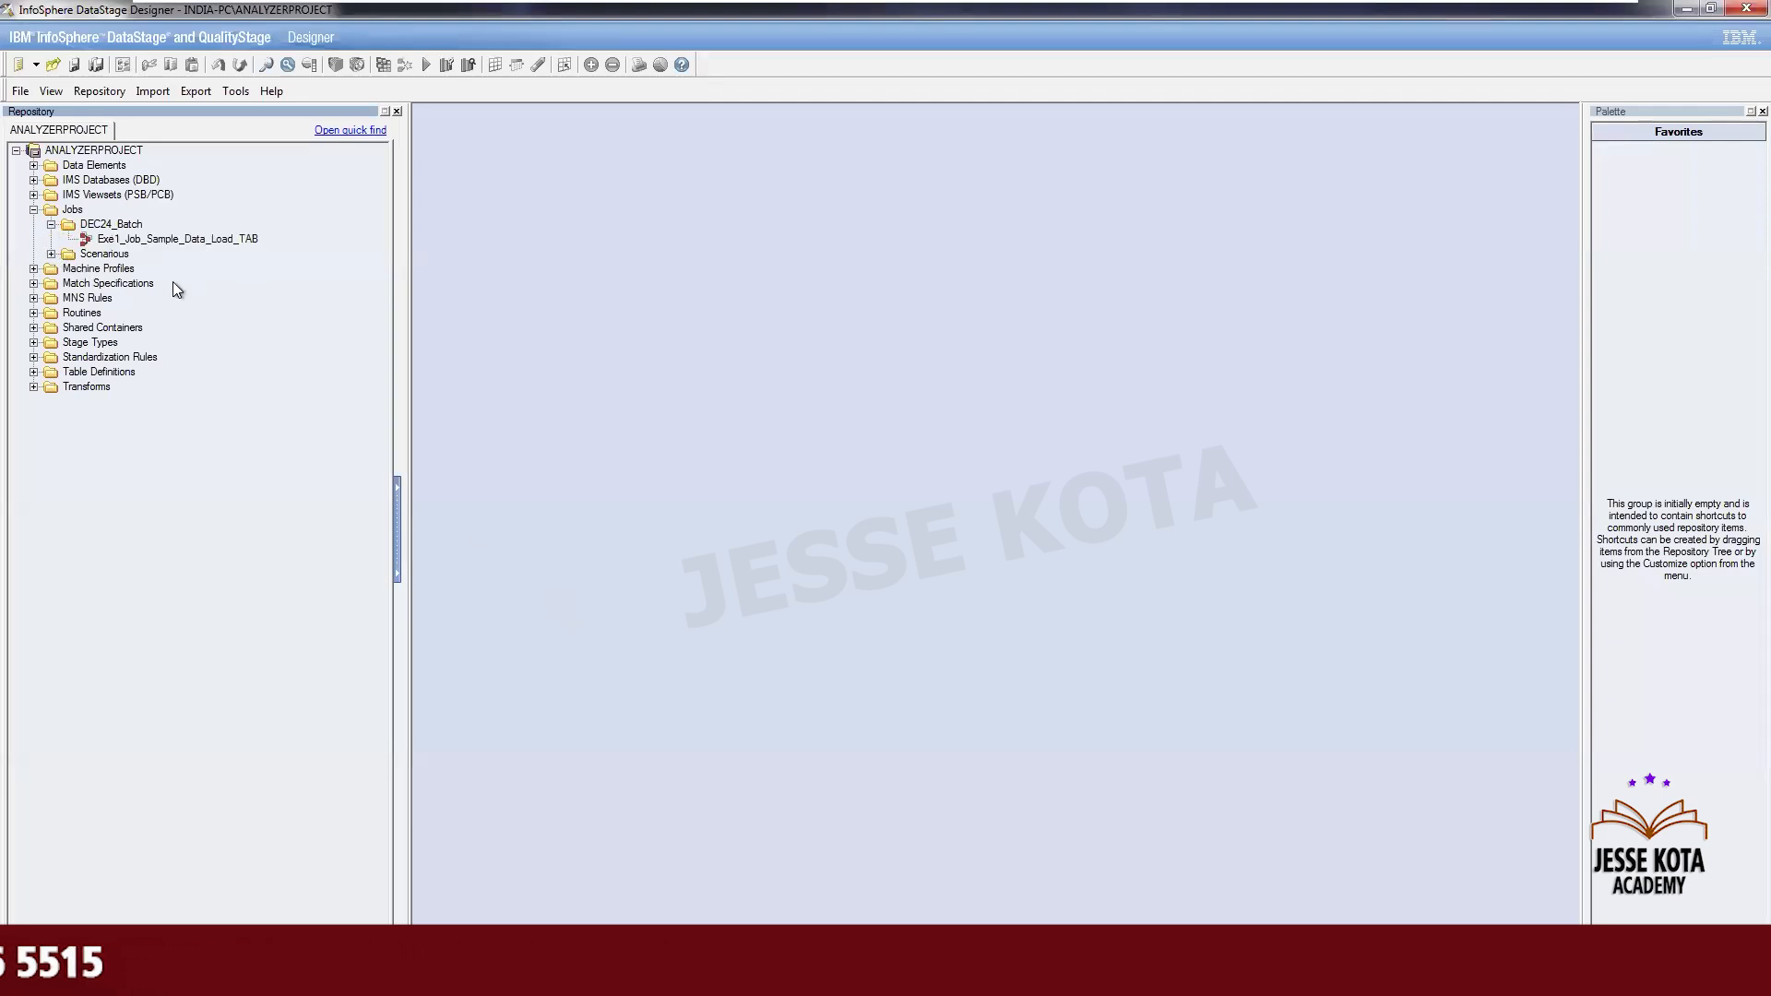
{"action": "left_click", "coordinate": [18, 64]}
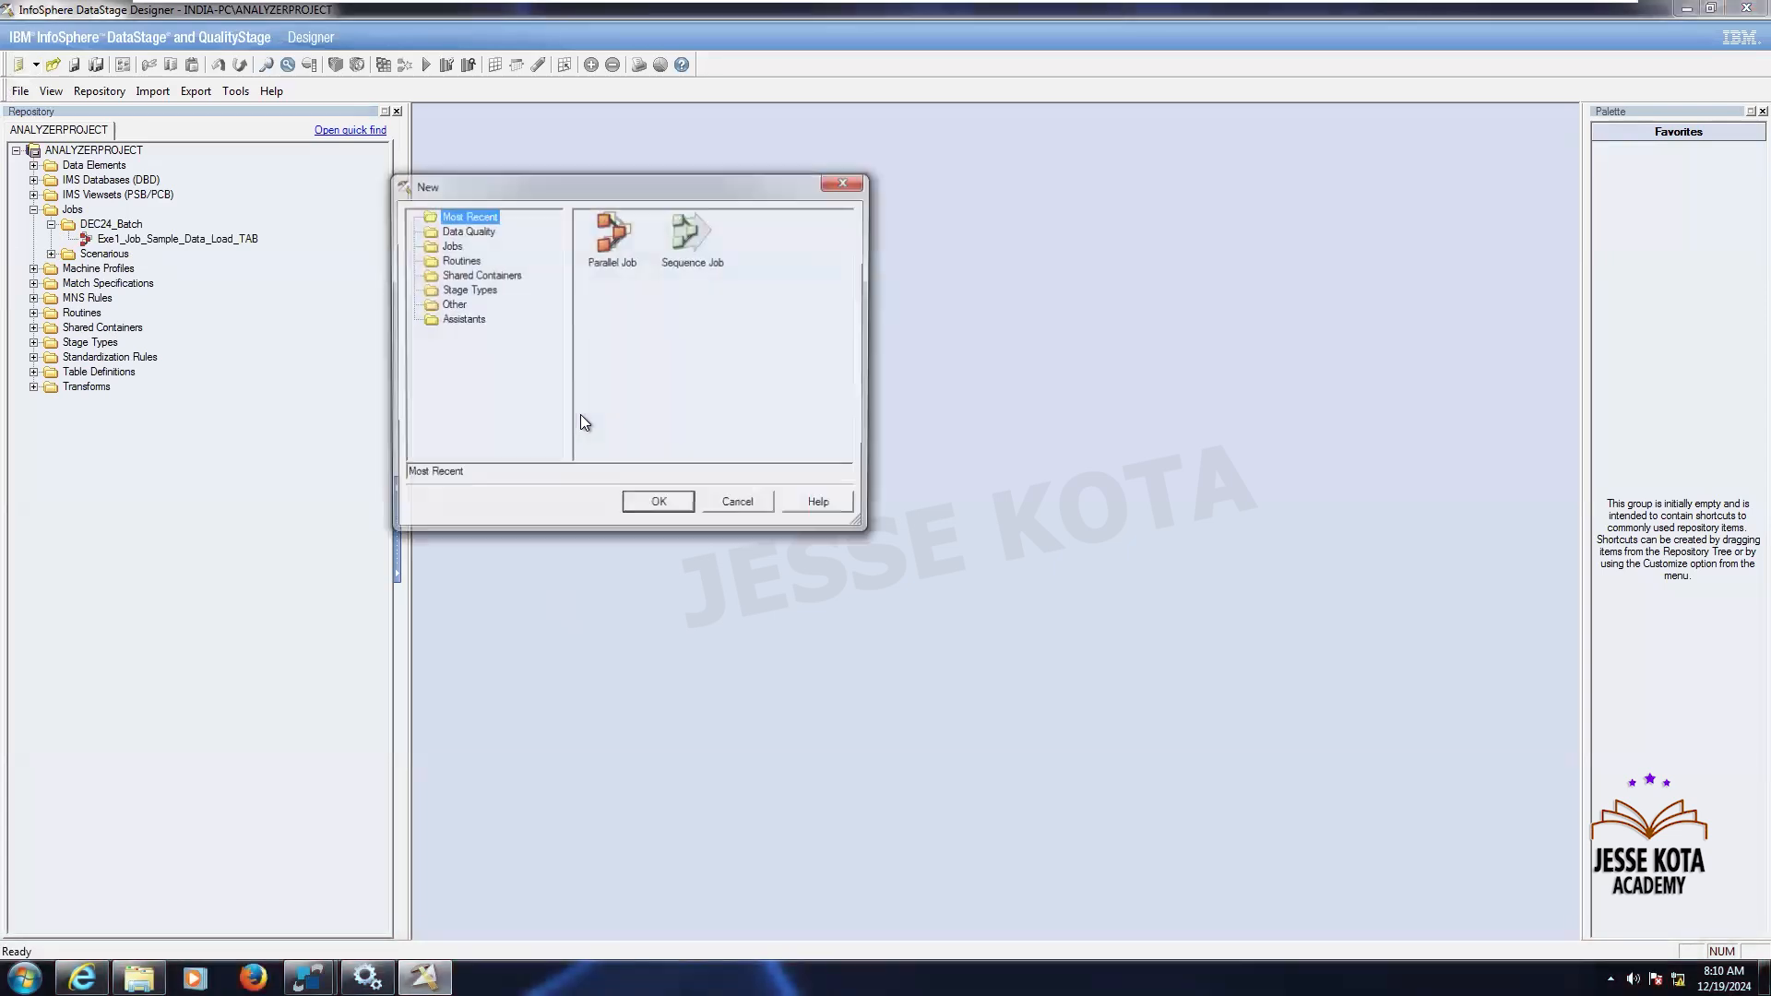
{"action": "left_click", "coordinate": [449, 246]}
{"action": "left_click", "coordinate": [600, 238]}
{"action": "left_click", "coordinate": [662, 507]}
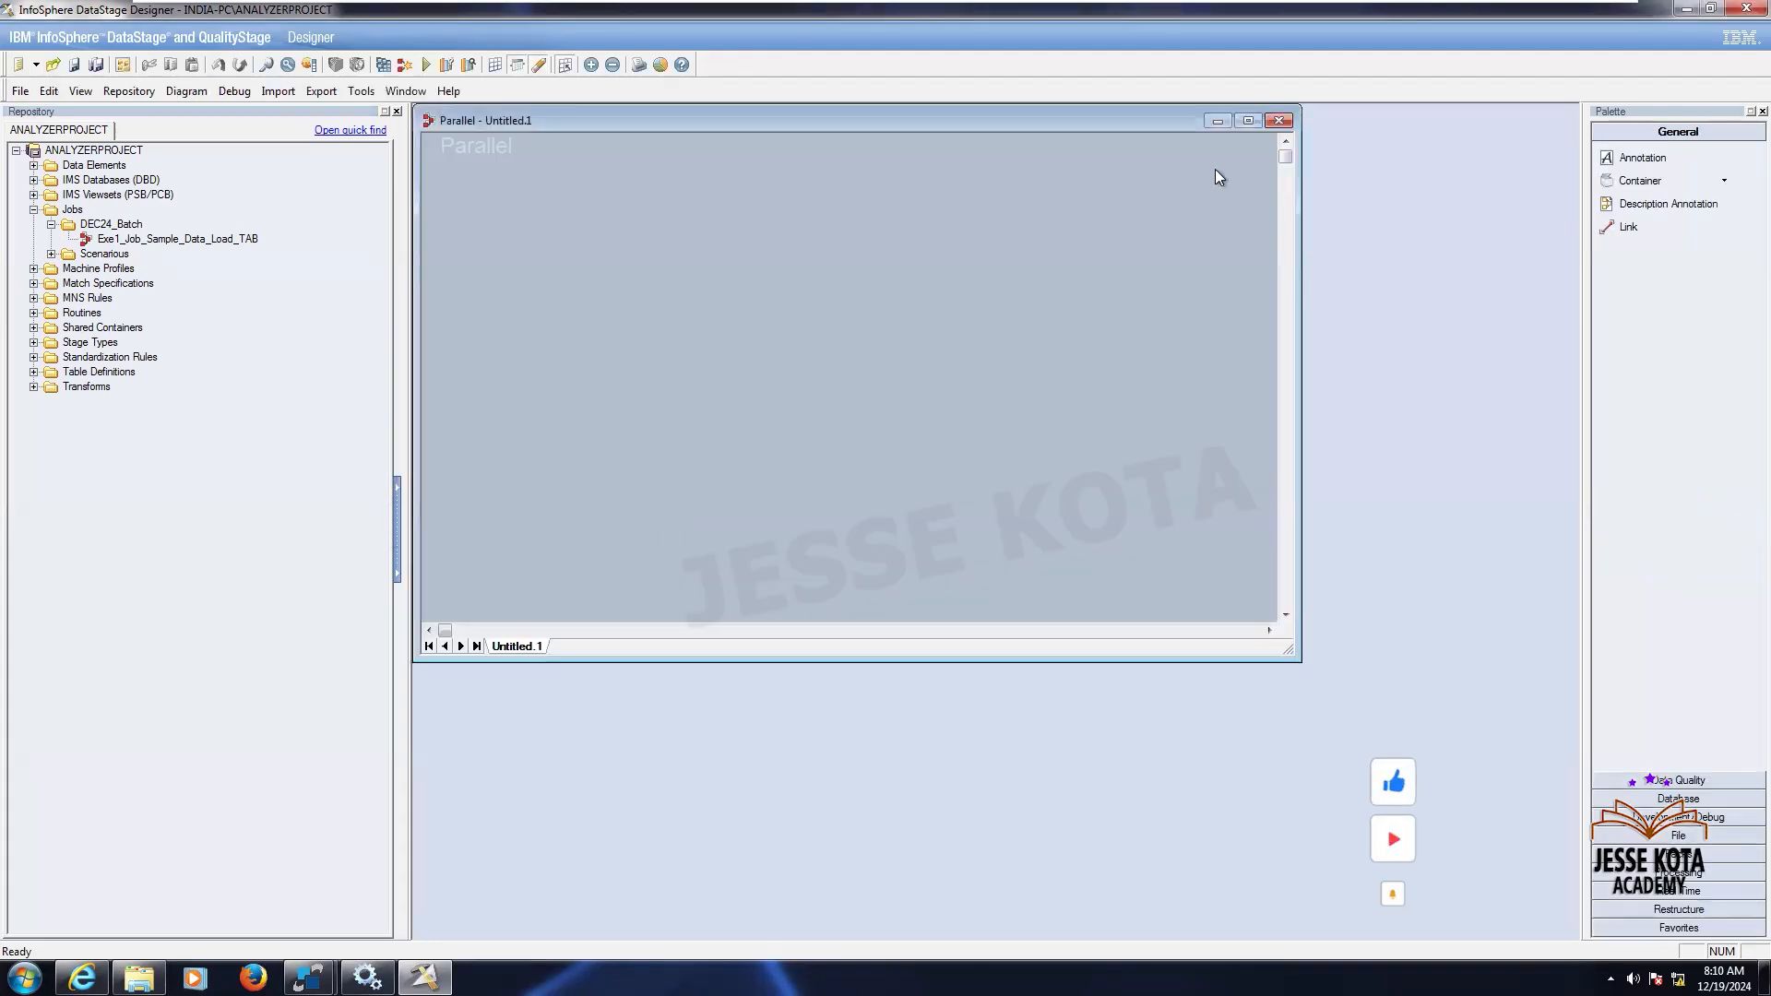
- Maximize the new job window and place a DB2 Connector stage from the Database palette onto the canvas
{"action": "left_click", "coordinate": [1248, 120]}
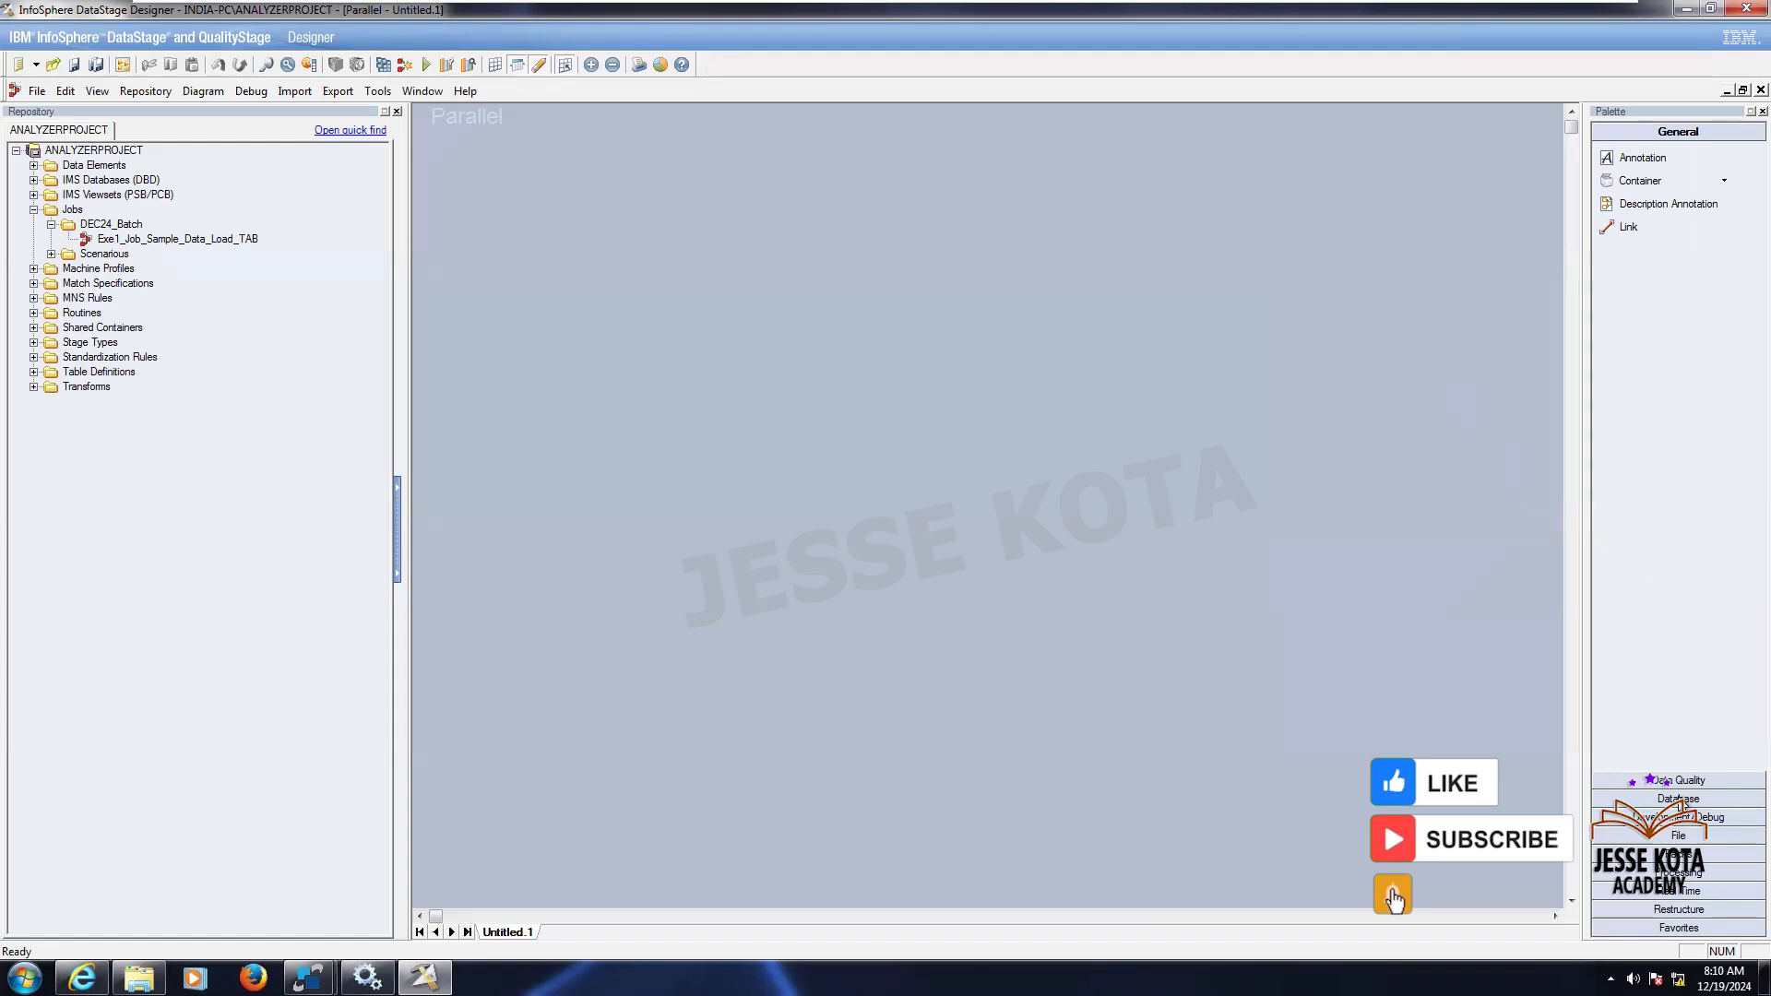
{"action": "left_click", "coordinate": [1699, 797]}
{"action": "left_click_drag", "start_coordinate": [1643, 242], "coordinate": [596, 368]}
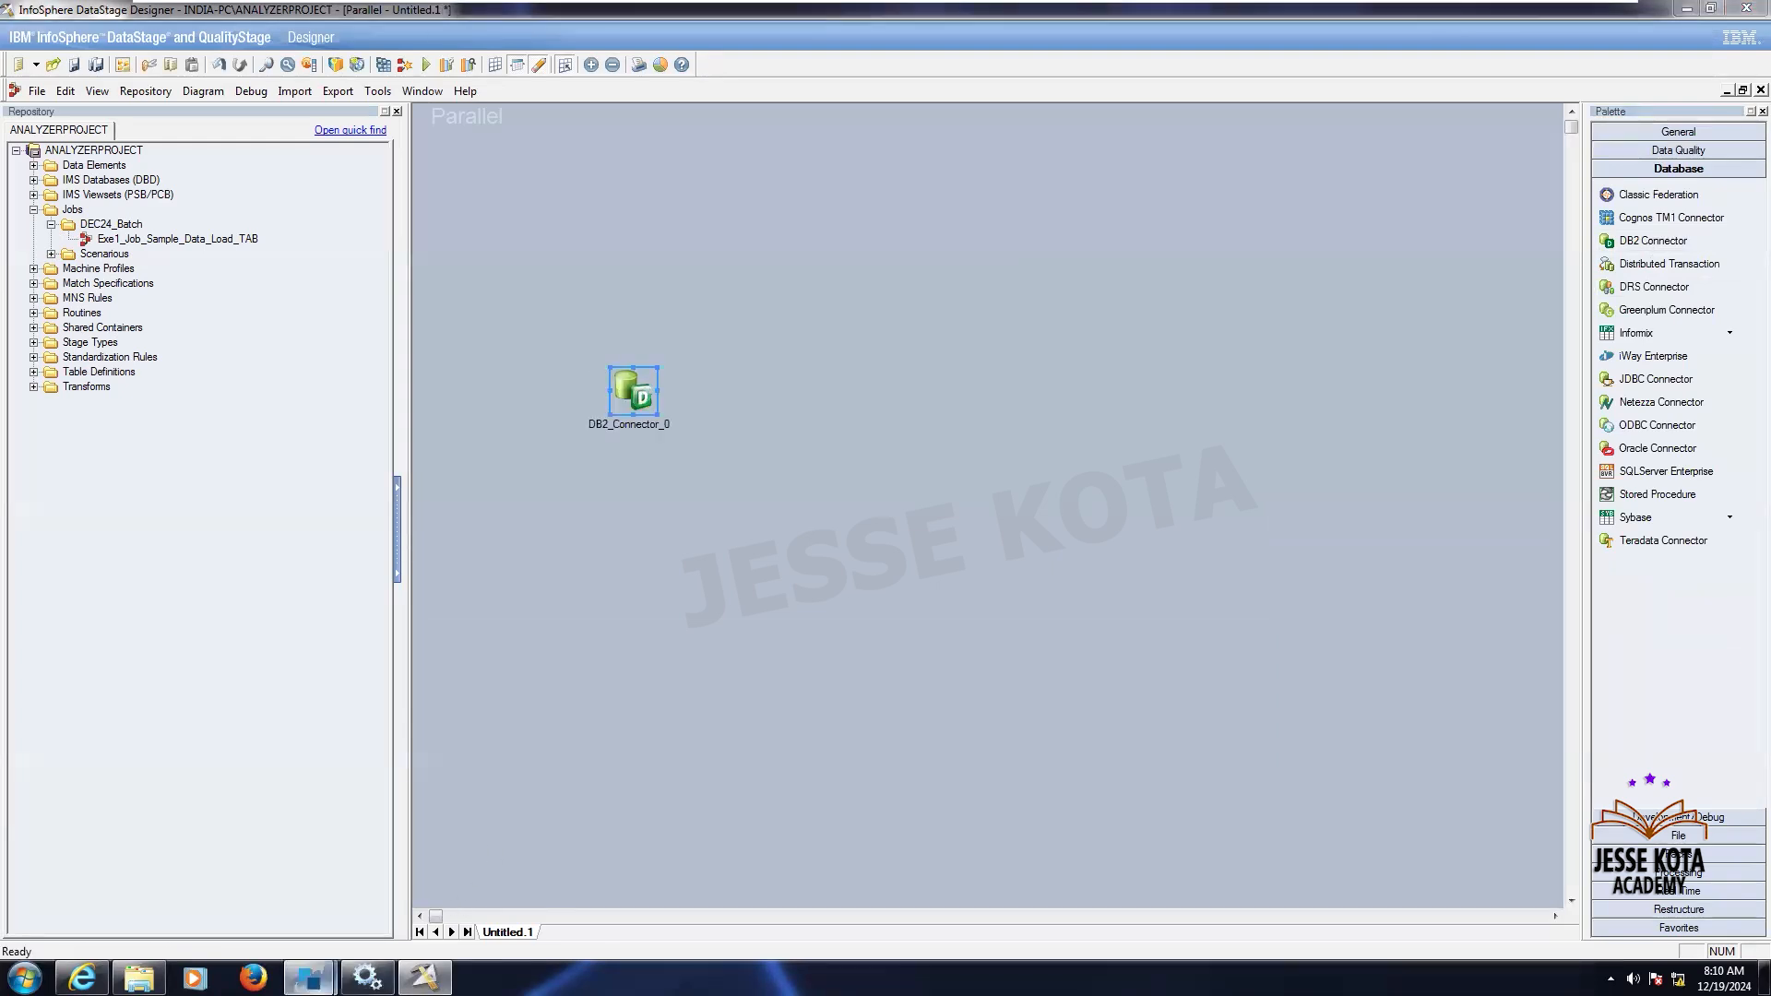
{"action": "mouse_move", "coordinate": [308, 978]}
{"action": "left_click", "coordinate": [401, 876]}
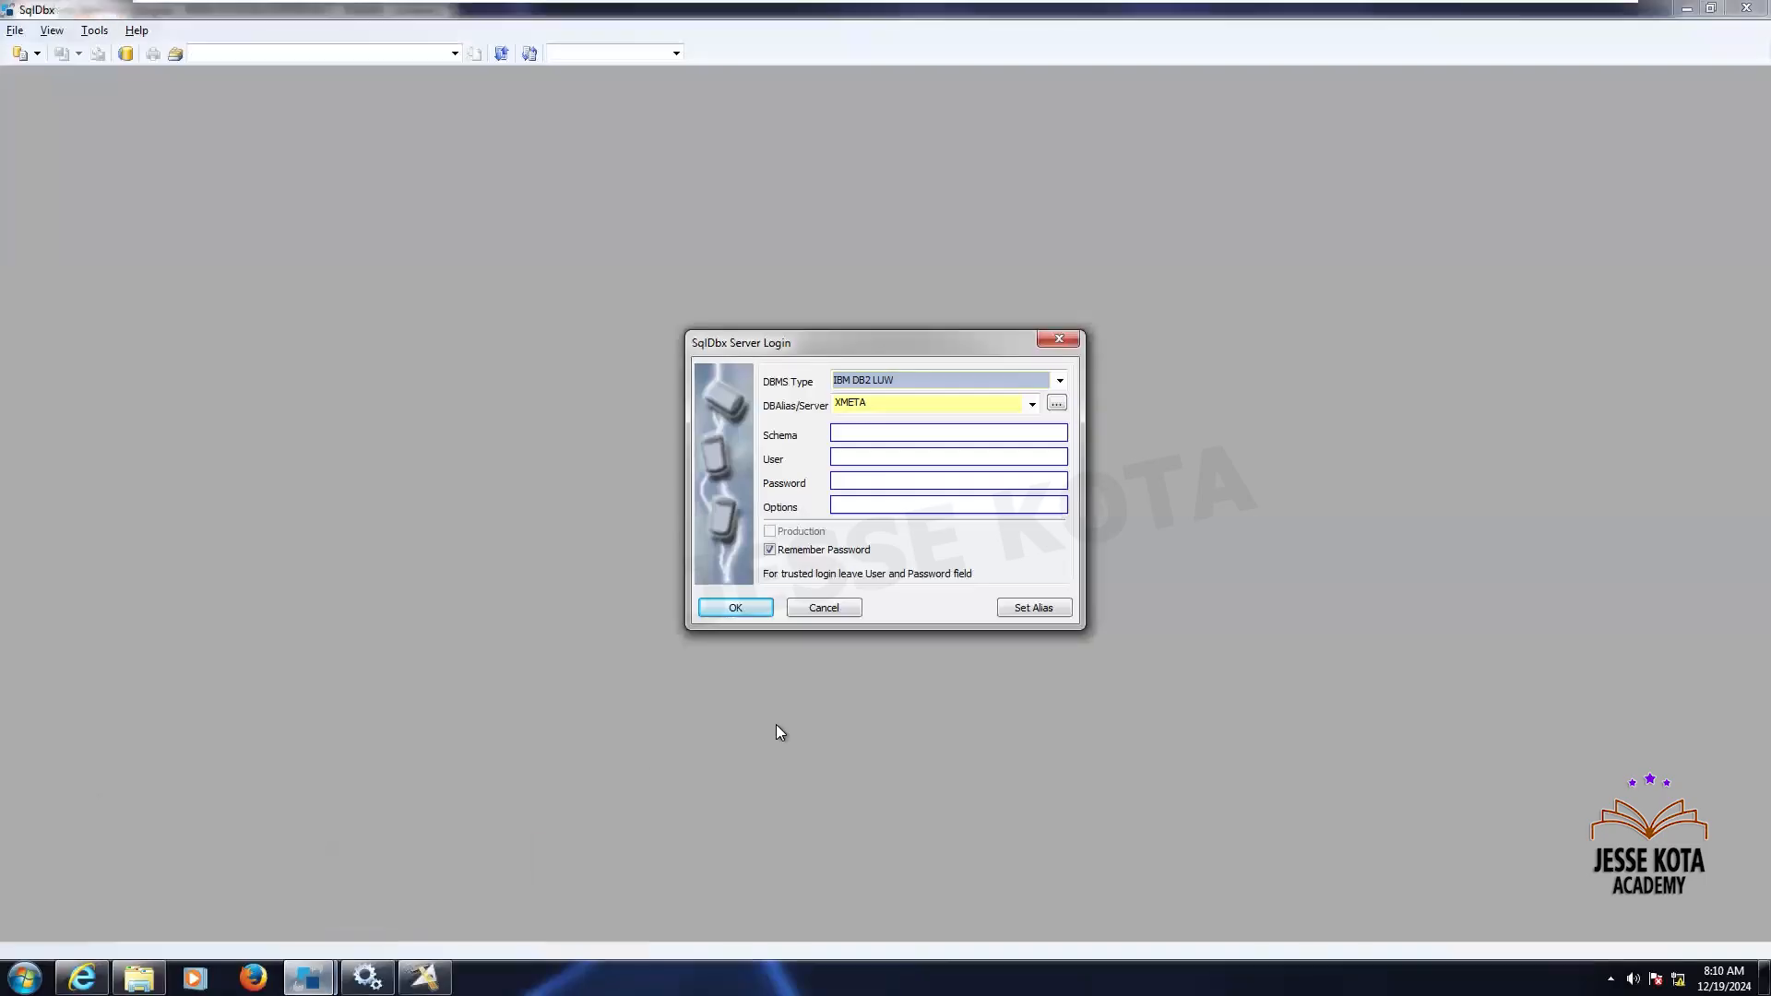
{"action": "left_click", "coordinate": [835, 608]}
{"action": "left_click", "coordinate": [1746, 8]}
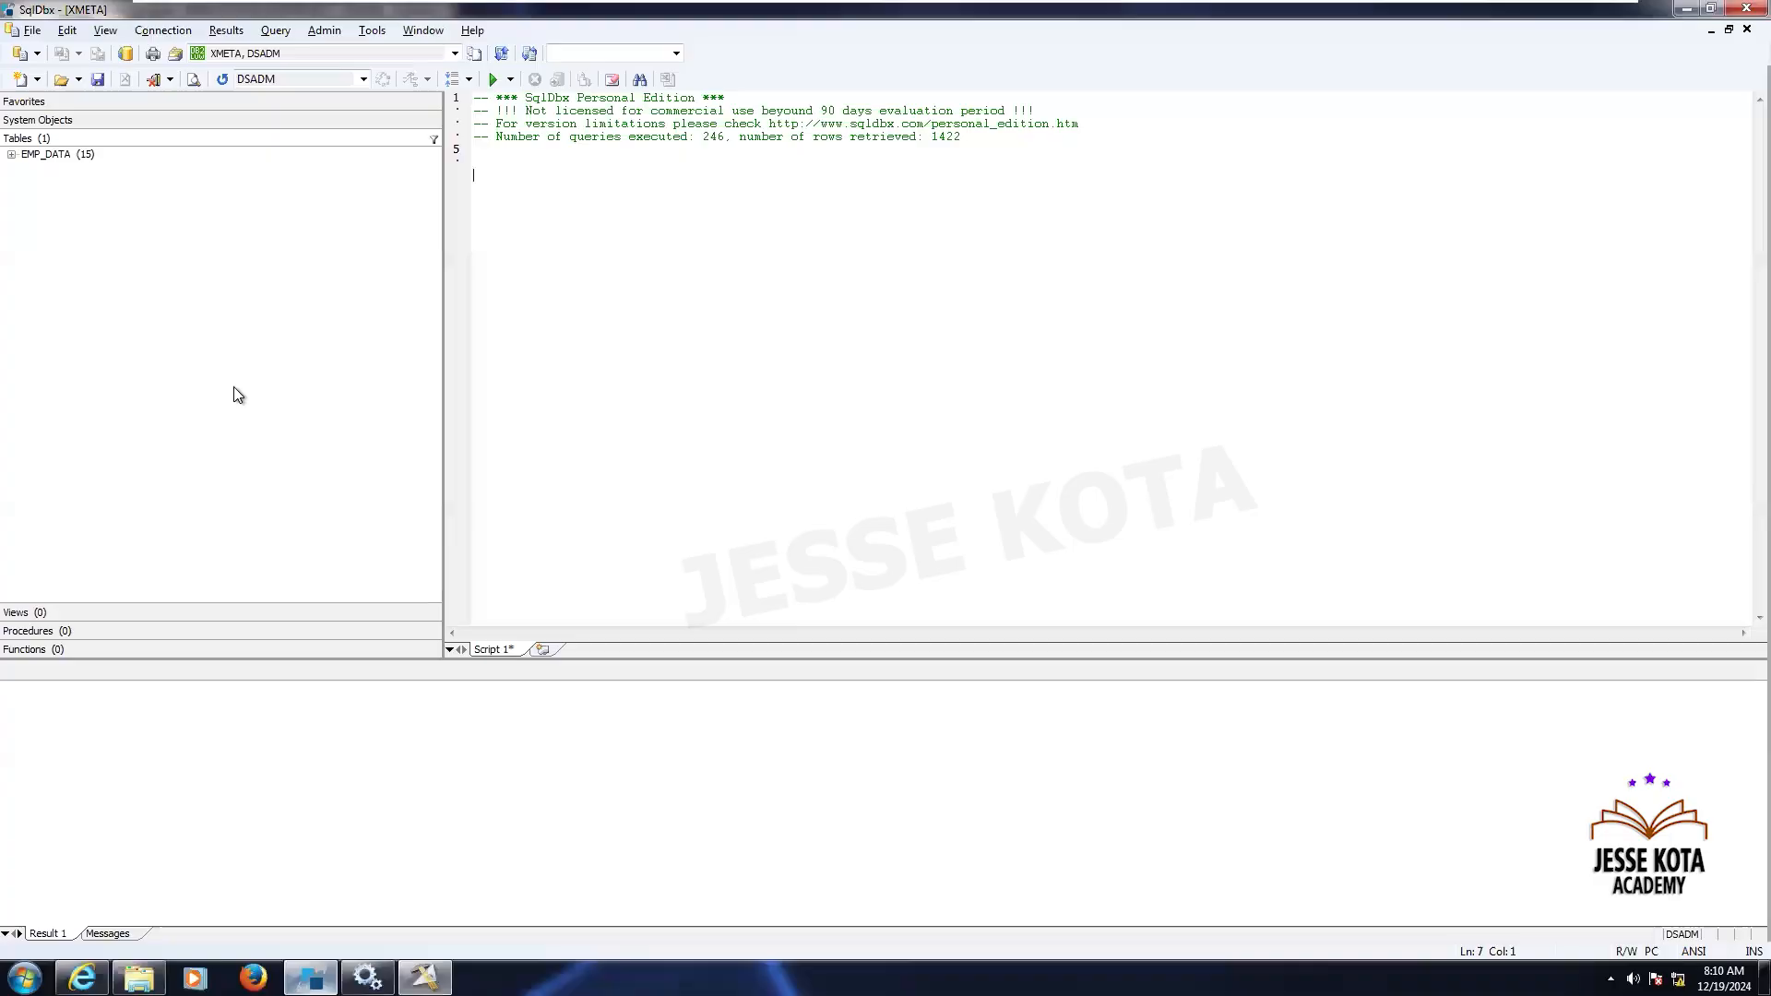
{"action": "left_click", "coordinate": [309, 978]}
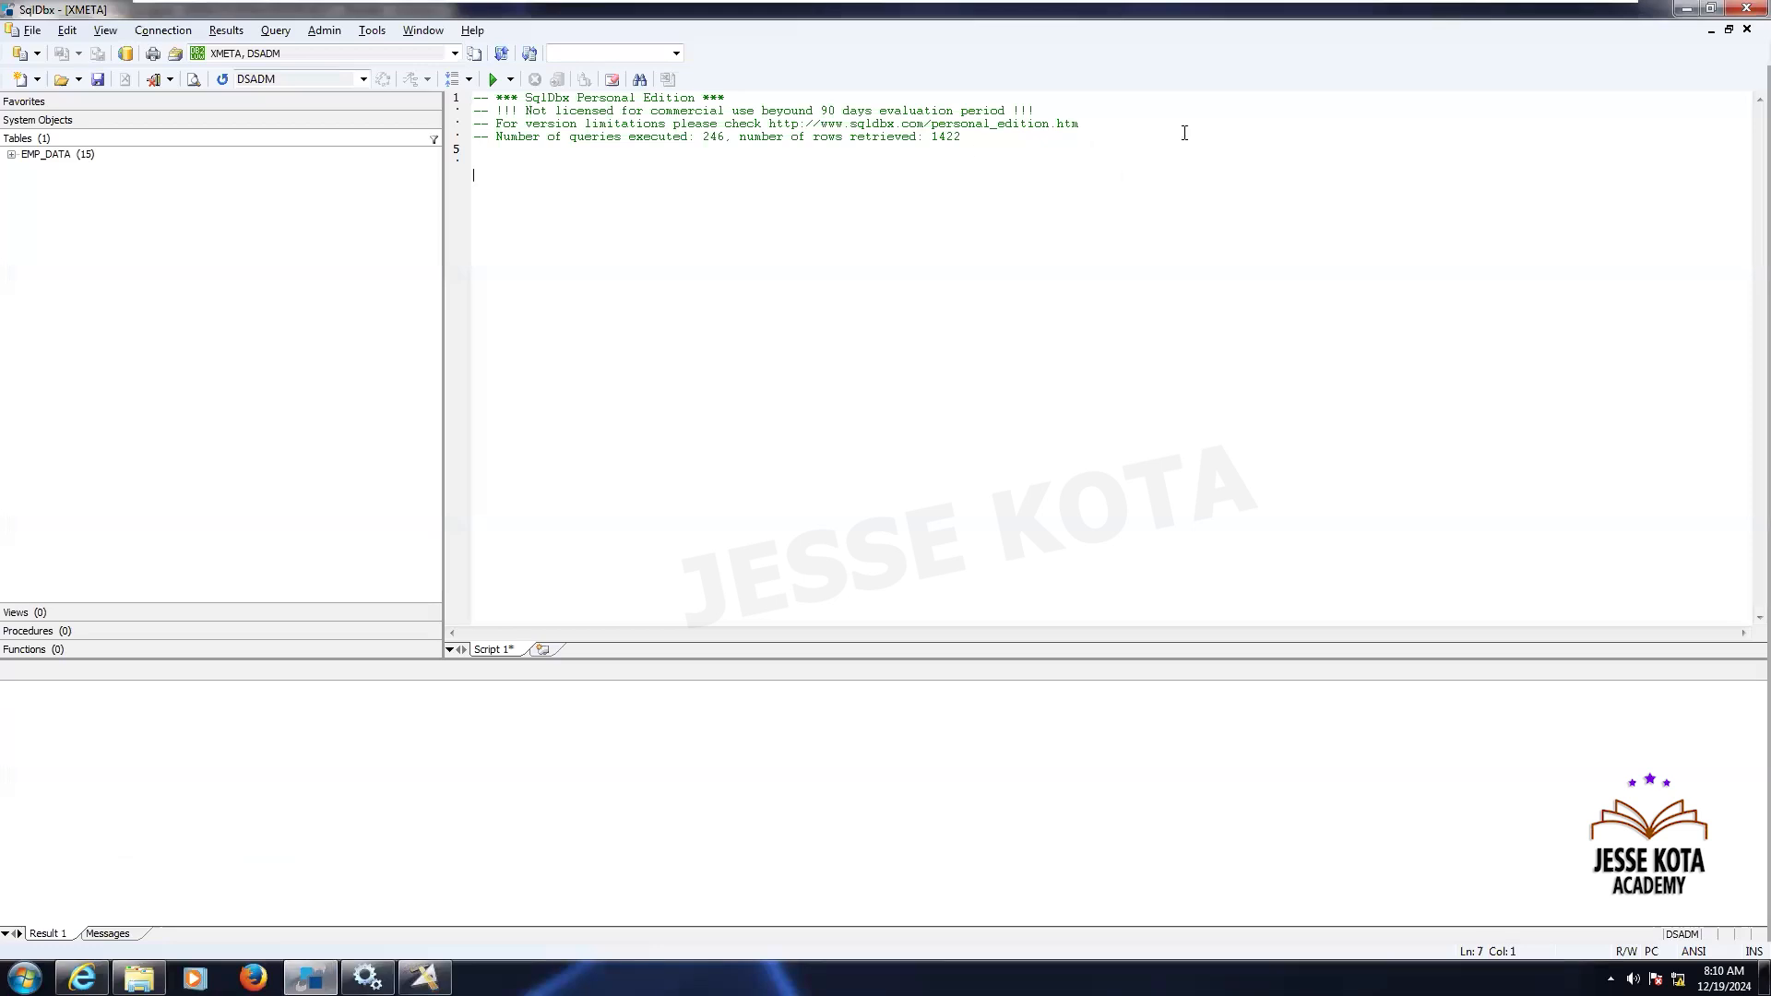
{"action": "mouse_move", "coordinate": [1401, 8]}
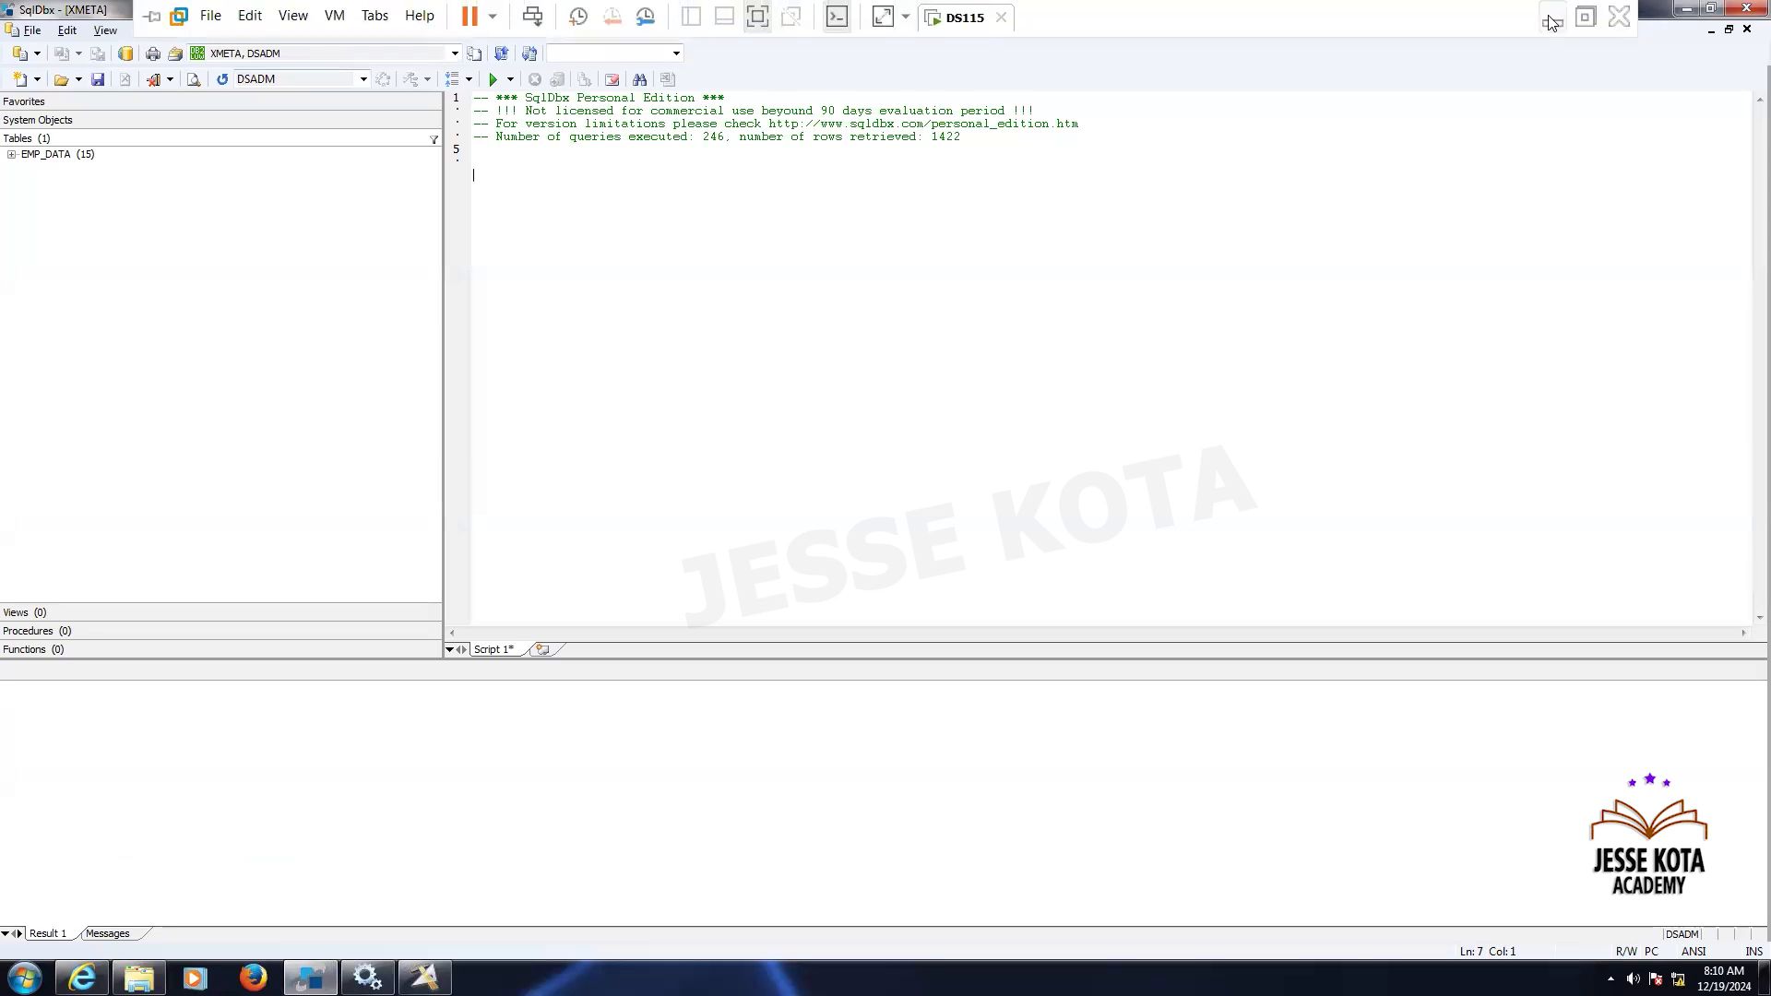
{"action": "left_click", "coordinate": [1552, 20]}
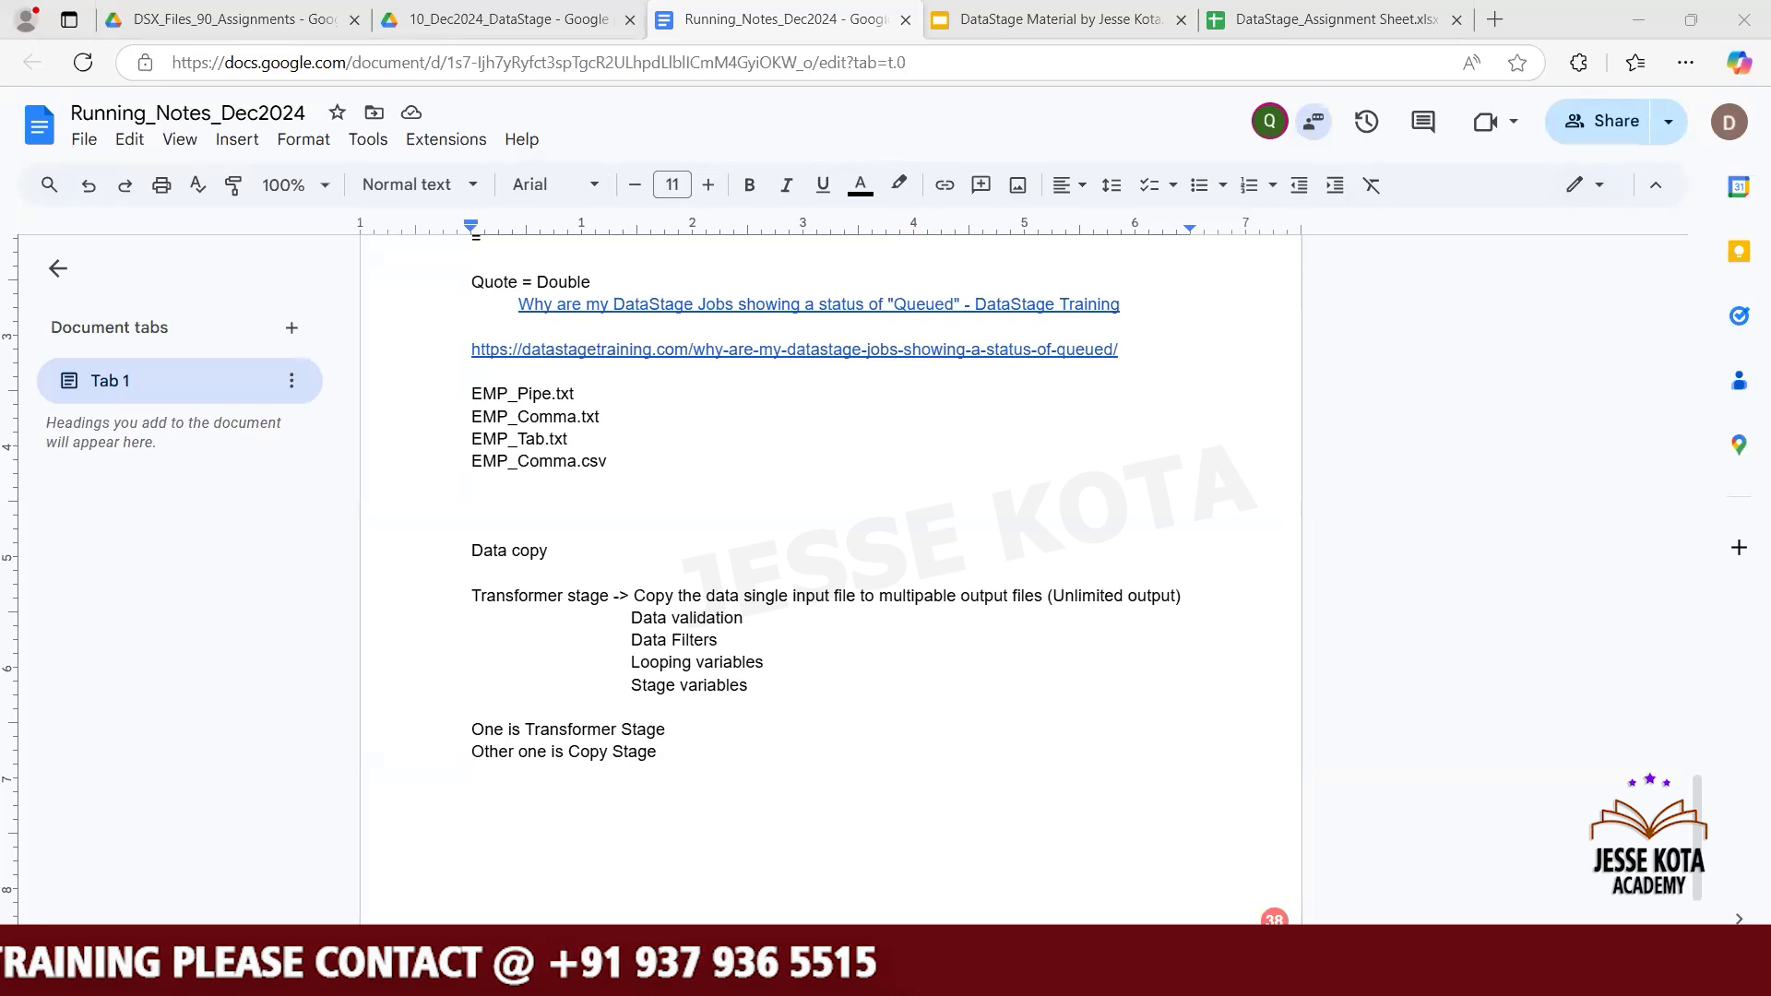
{"action": "left_click", "coordinate": [862, 973]}
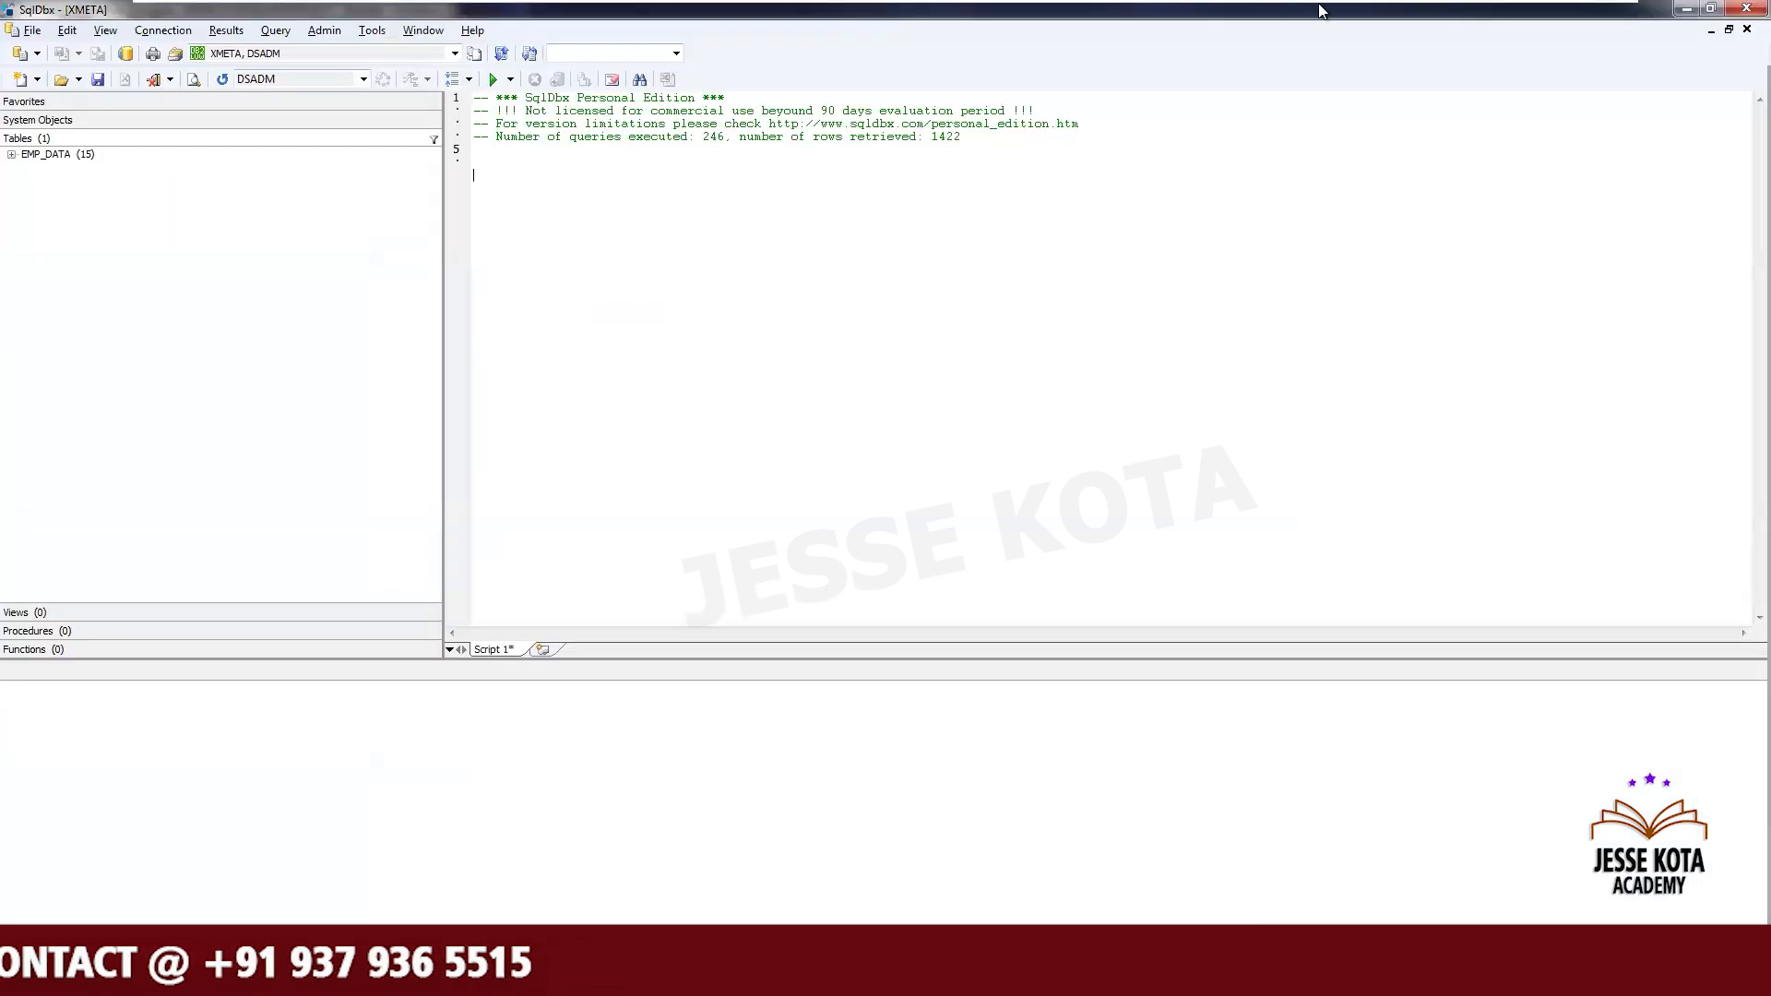
{"action": "left_click", "coordinate": [1568, 12]}
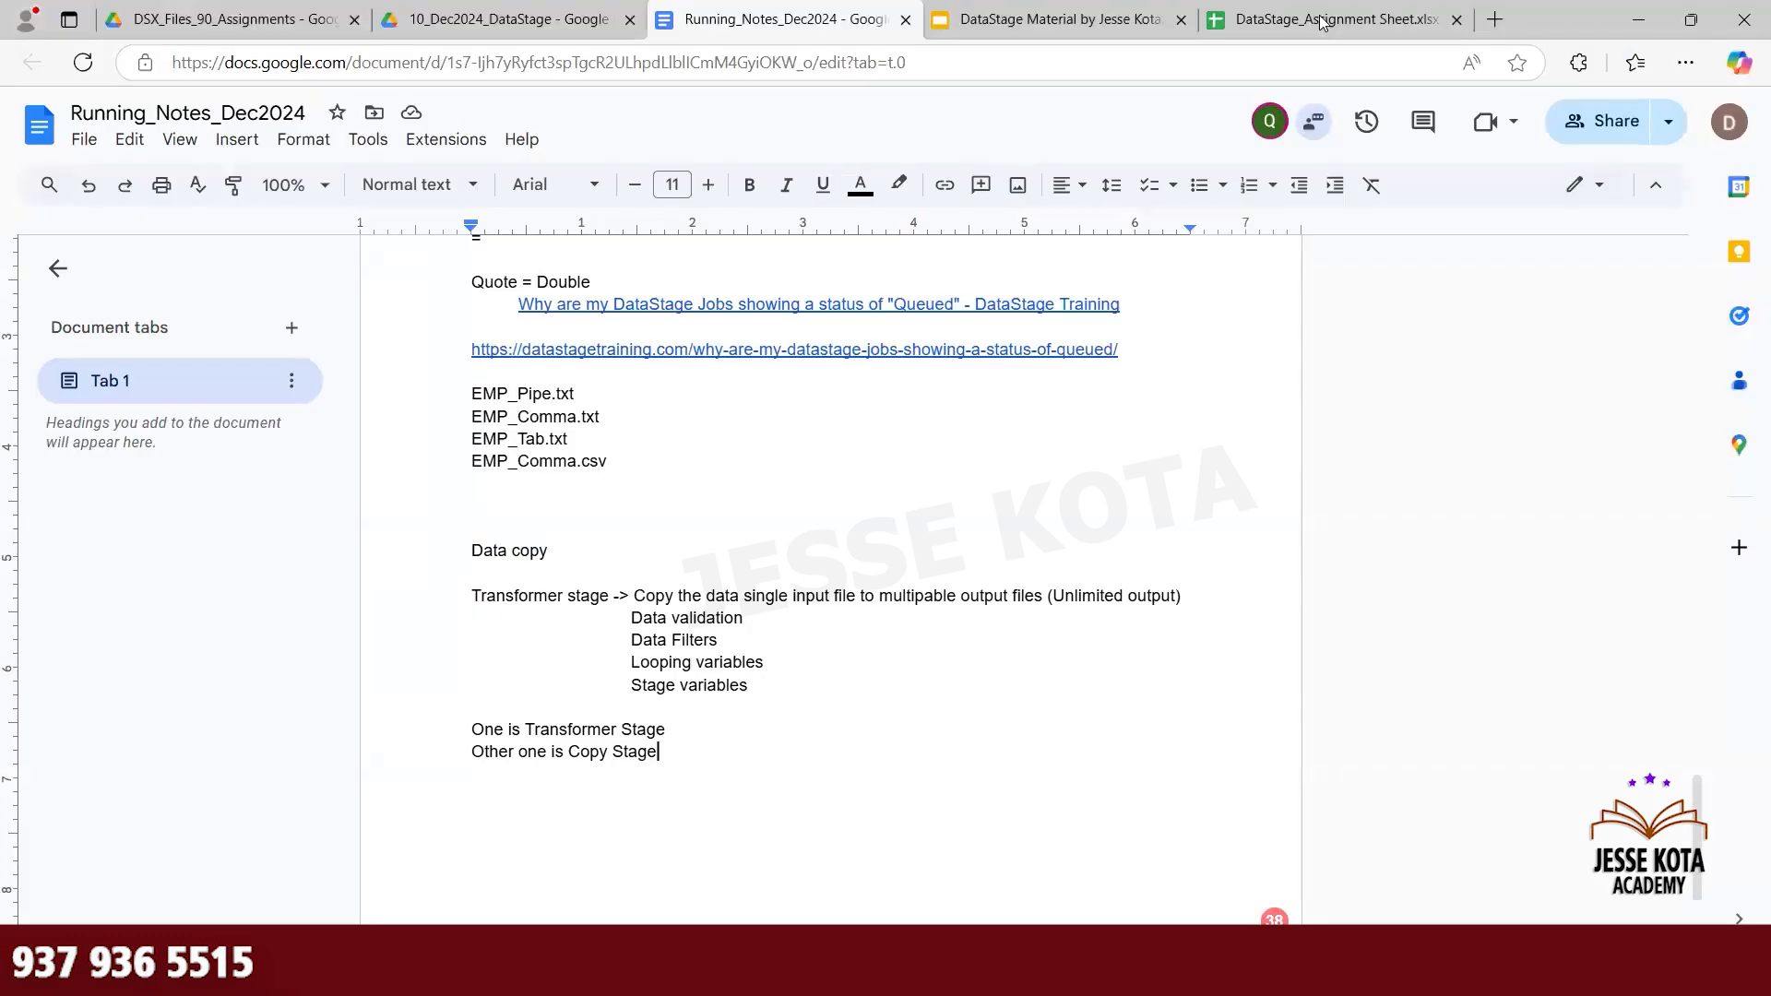
- Open datastagetraining.com in a new browser tab and open the blog post about DataStage jobs showing a Queued status
{"action": "left_click", "coordinate": [1501, 21]}
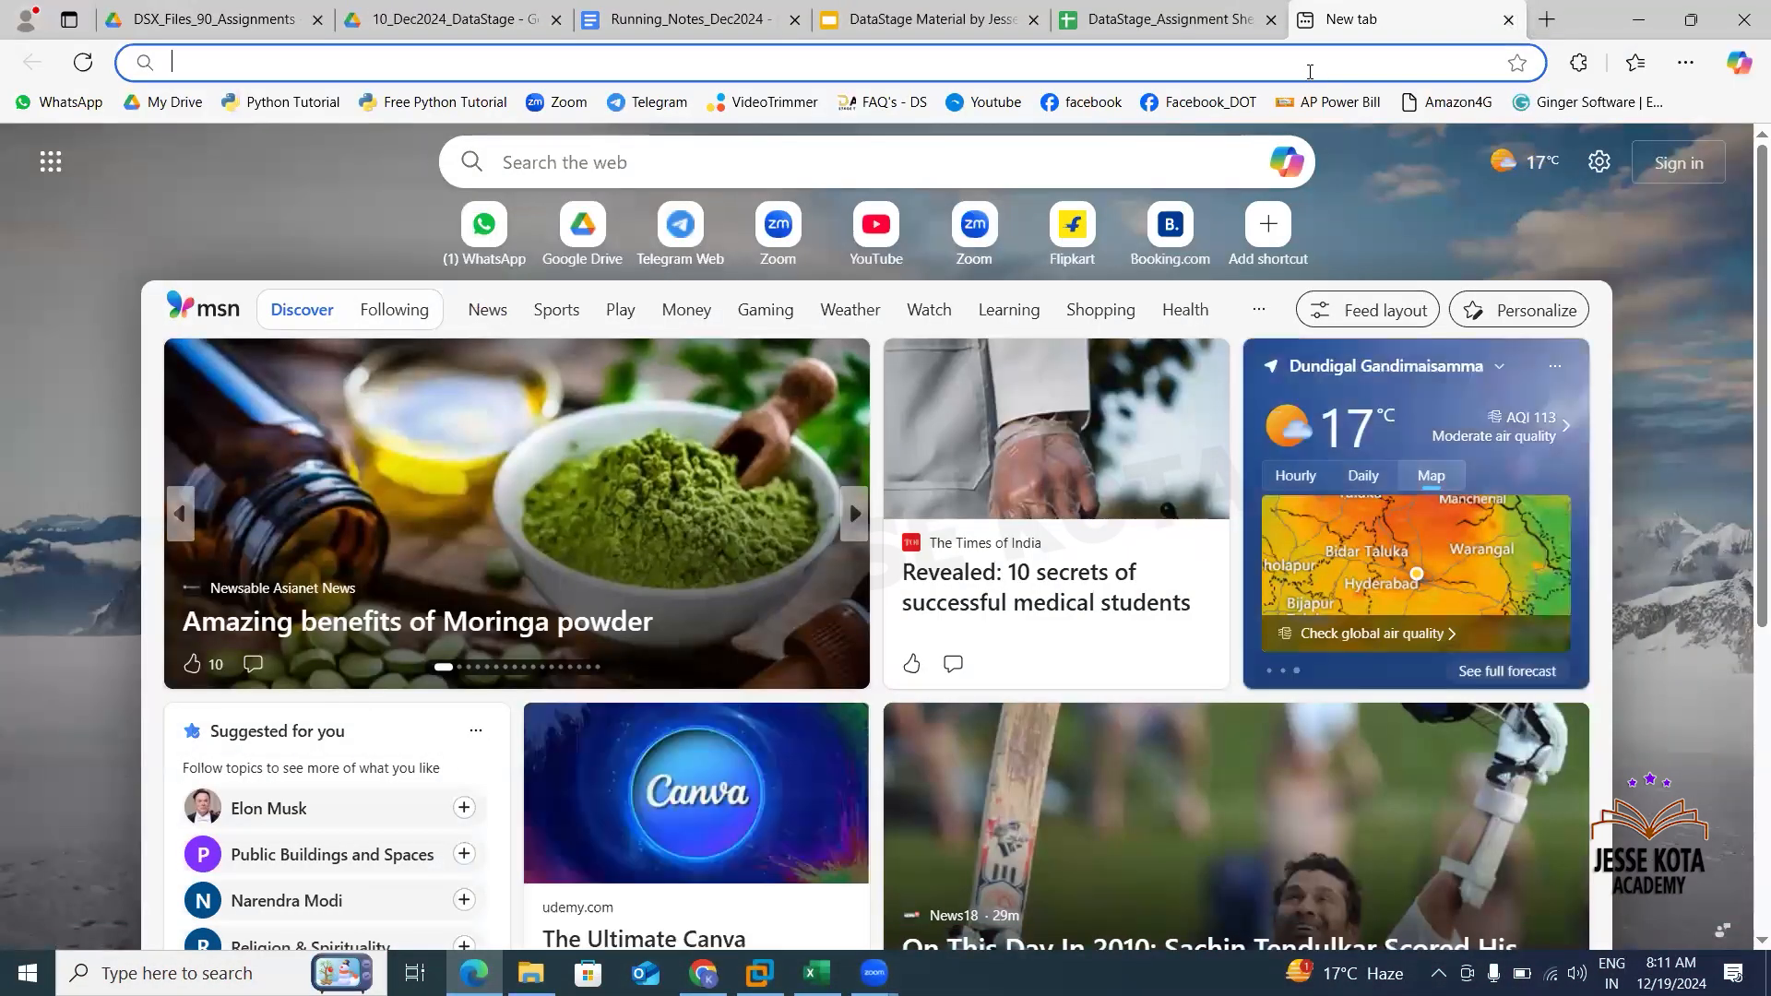
{"action": "type", "text": "datastagetraining.com"}
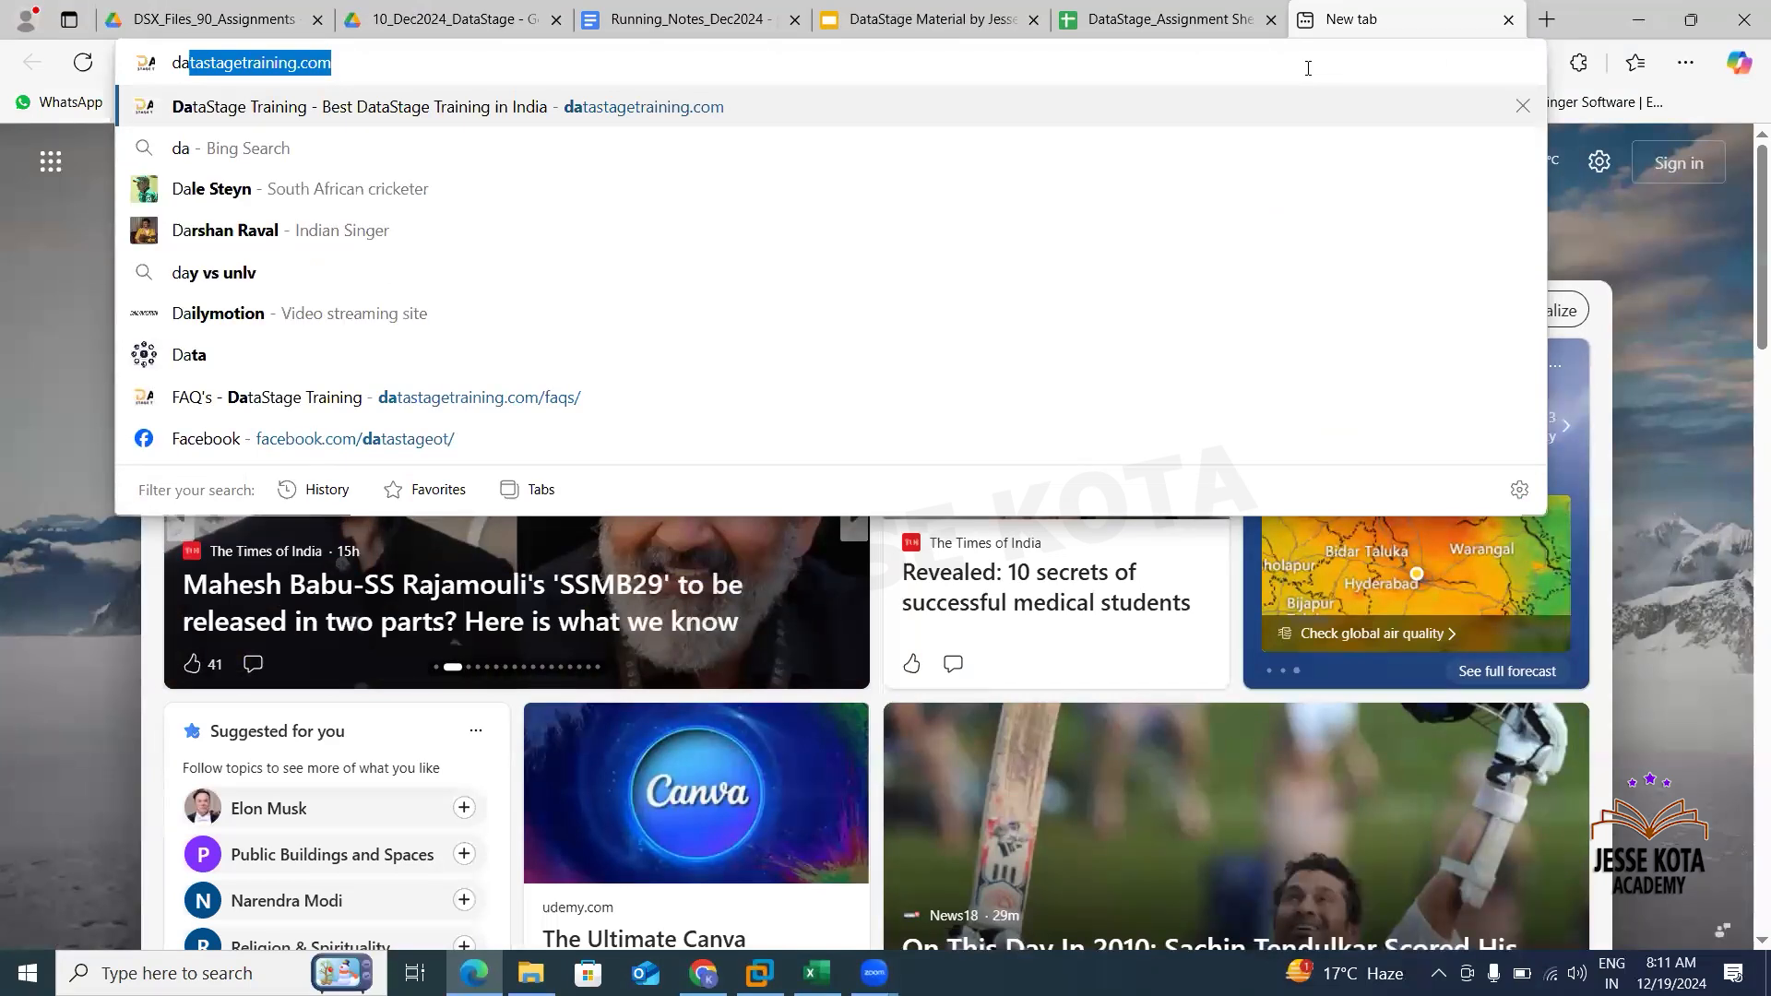
{"action": "key", "text": "Return"}
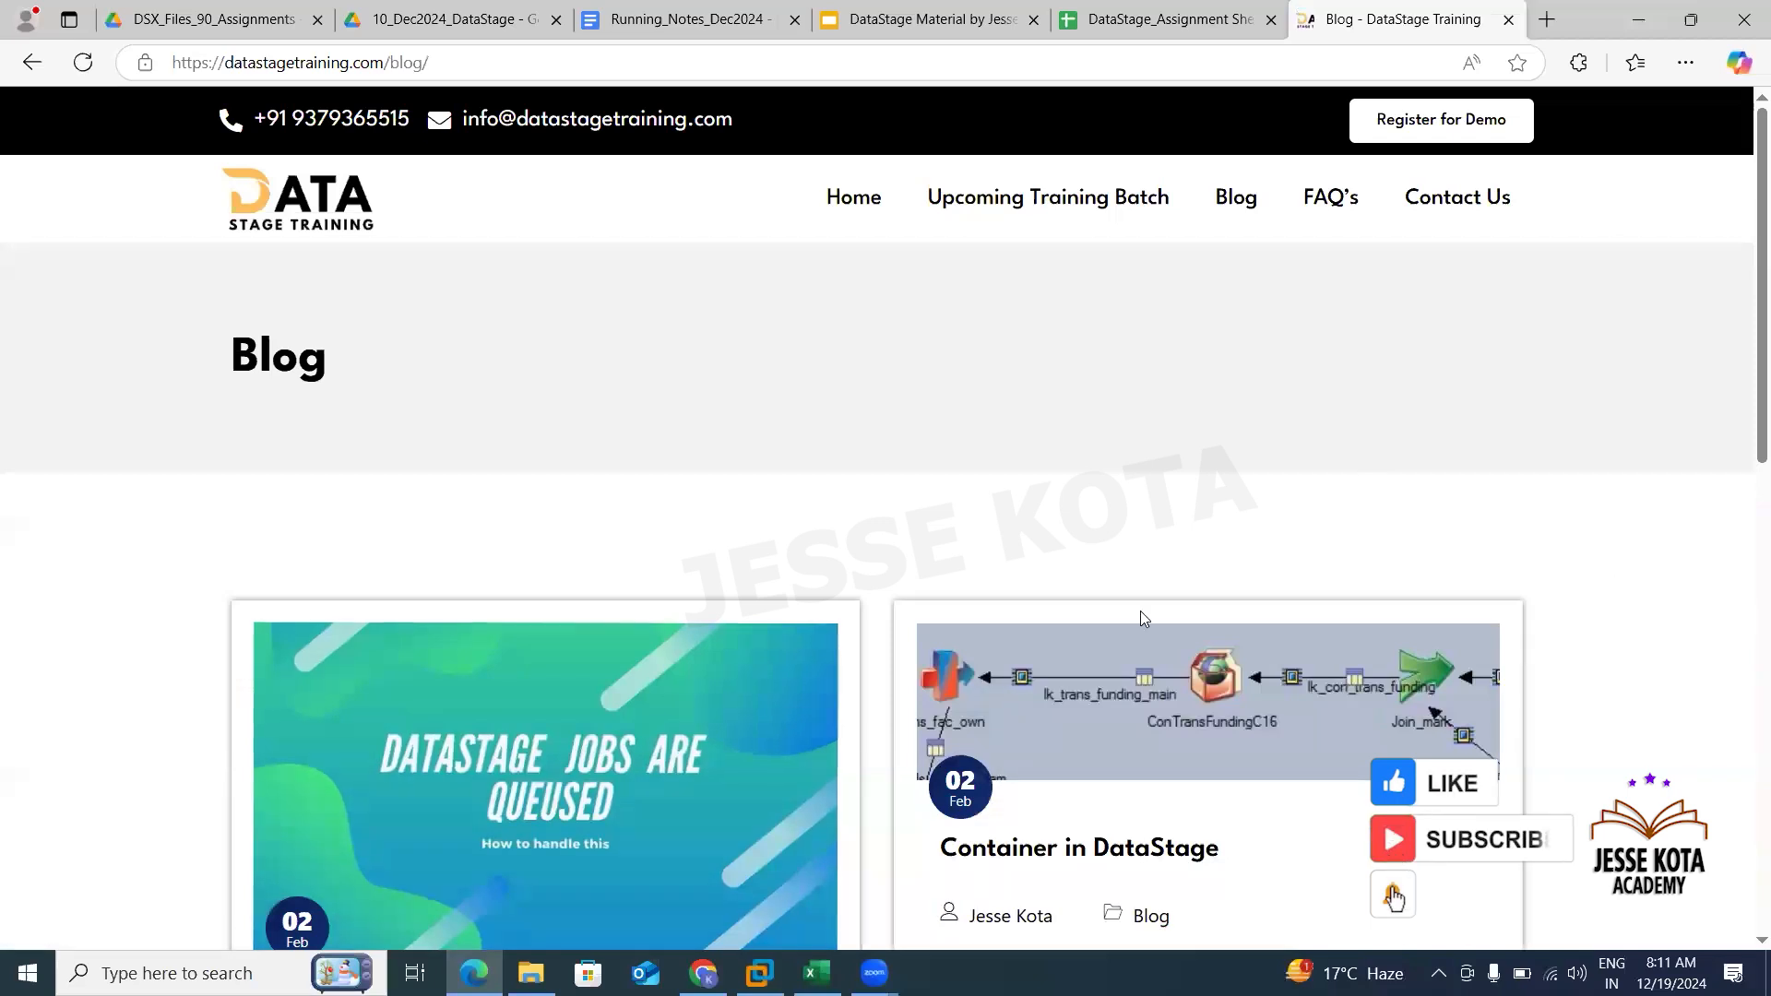
{"action": "left_click", "coordinate": [594, 743]}
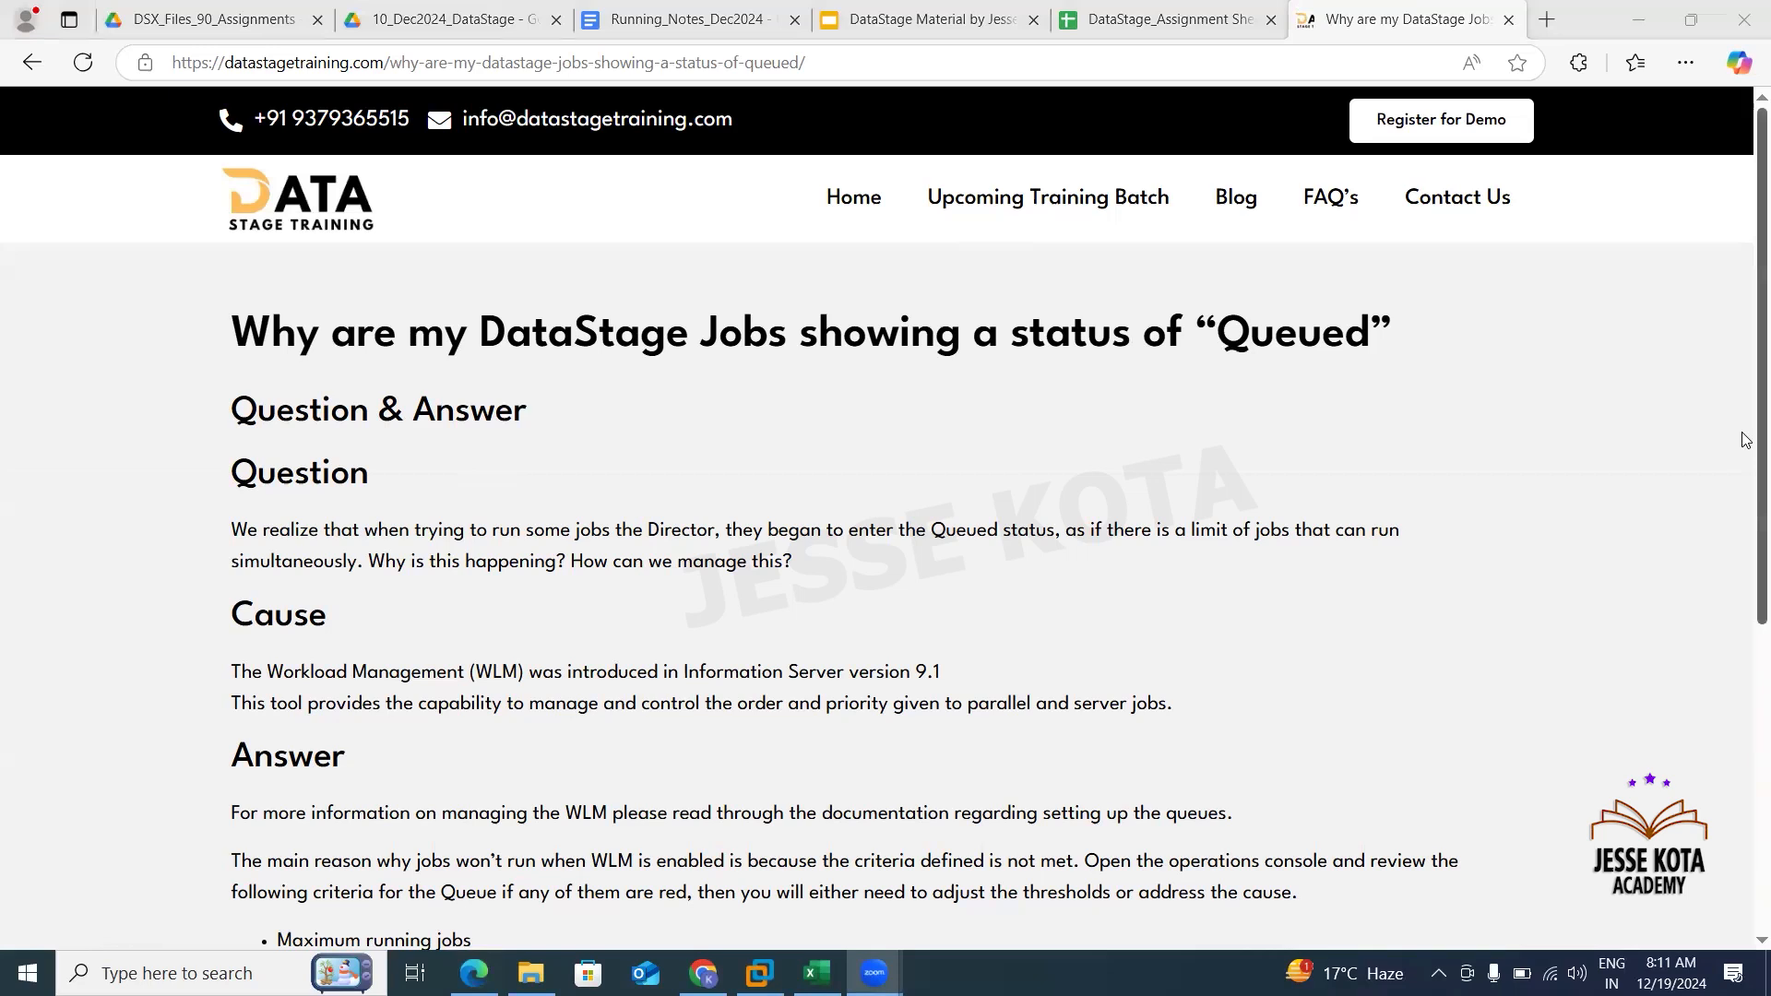
- Copy the workload manager configuration lines ending with WLMON=0 from the article
{"action": "scroll", "coordinate": [1746, 440], "scroll_direction": "down", "scroll_amount": 5}
{"action": "scroll", "coordinate": [1746, 646], "scroll_direction": "up", "scroll_amount": 4}
{"action": "scroll", "coordinate": [1746, 601], "scroll_direction": "down", "scroll_amount": 1}
{"action": "scroll", "coordinate": [1746, 601], "scroll_direction": "down", "scroll_amount": 2}
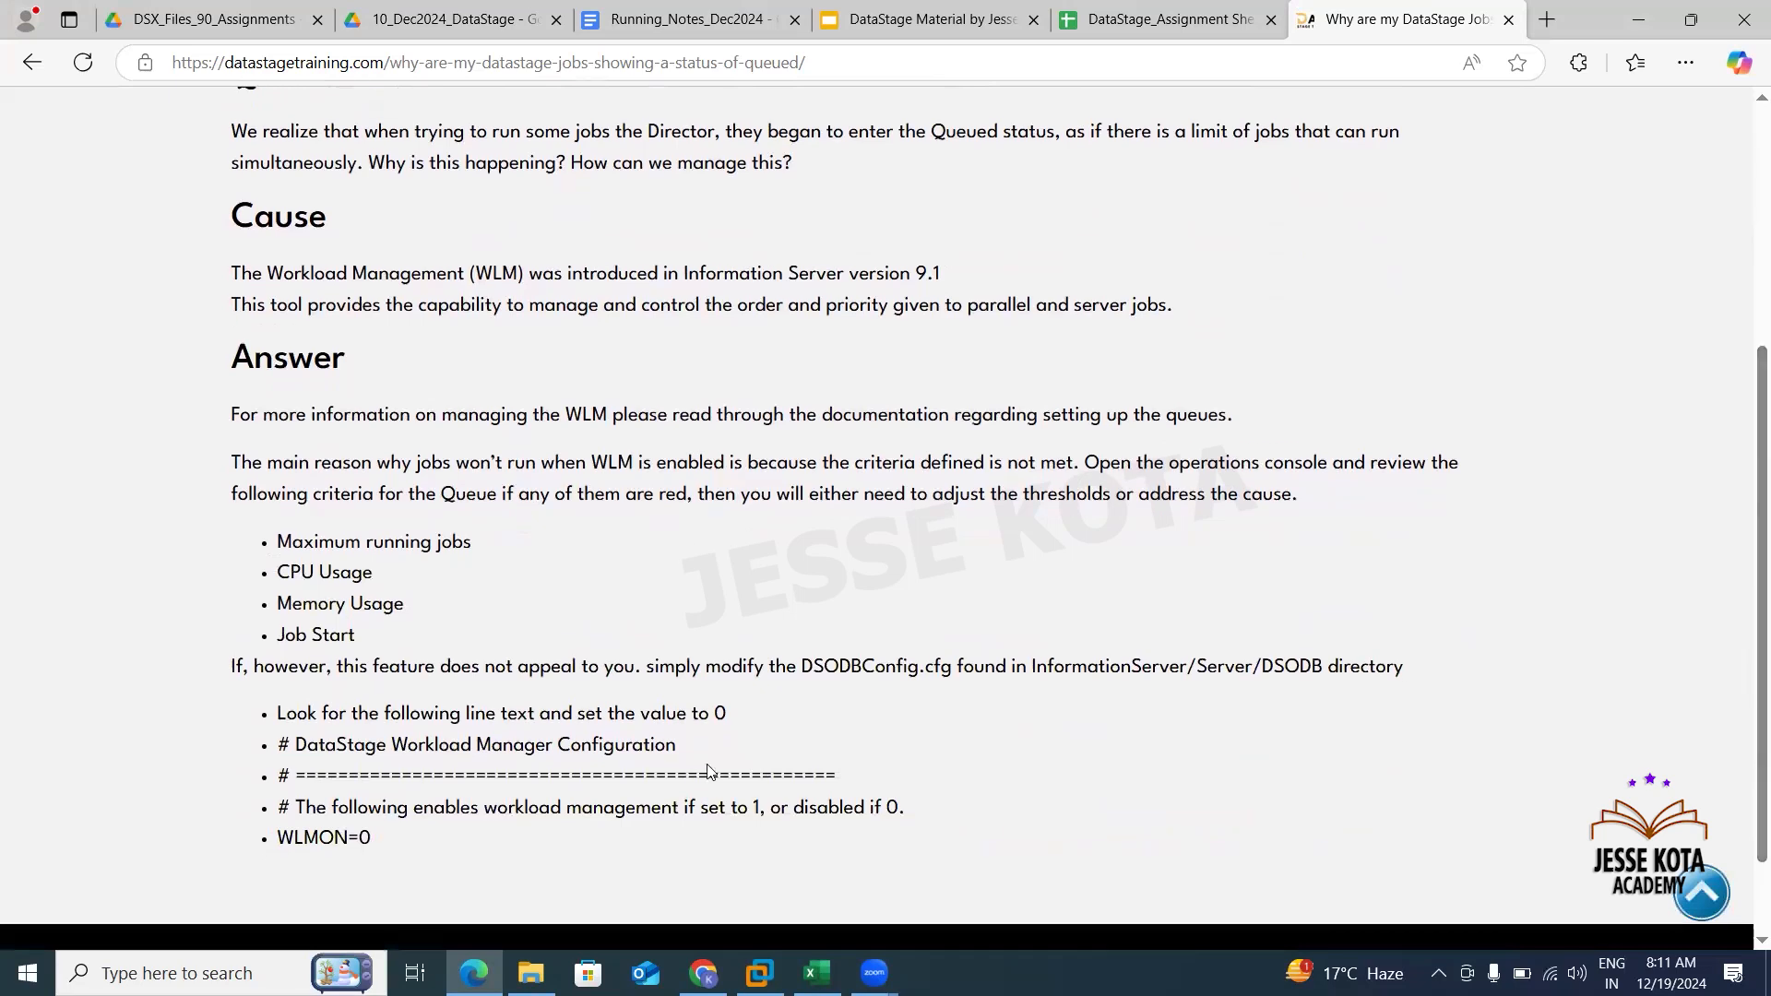
{"action": "left_click_drag", "start_coordinate": [296, 752], "coordinate": [533, 752]}
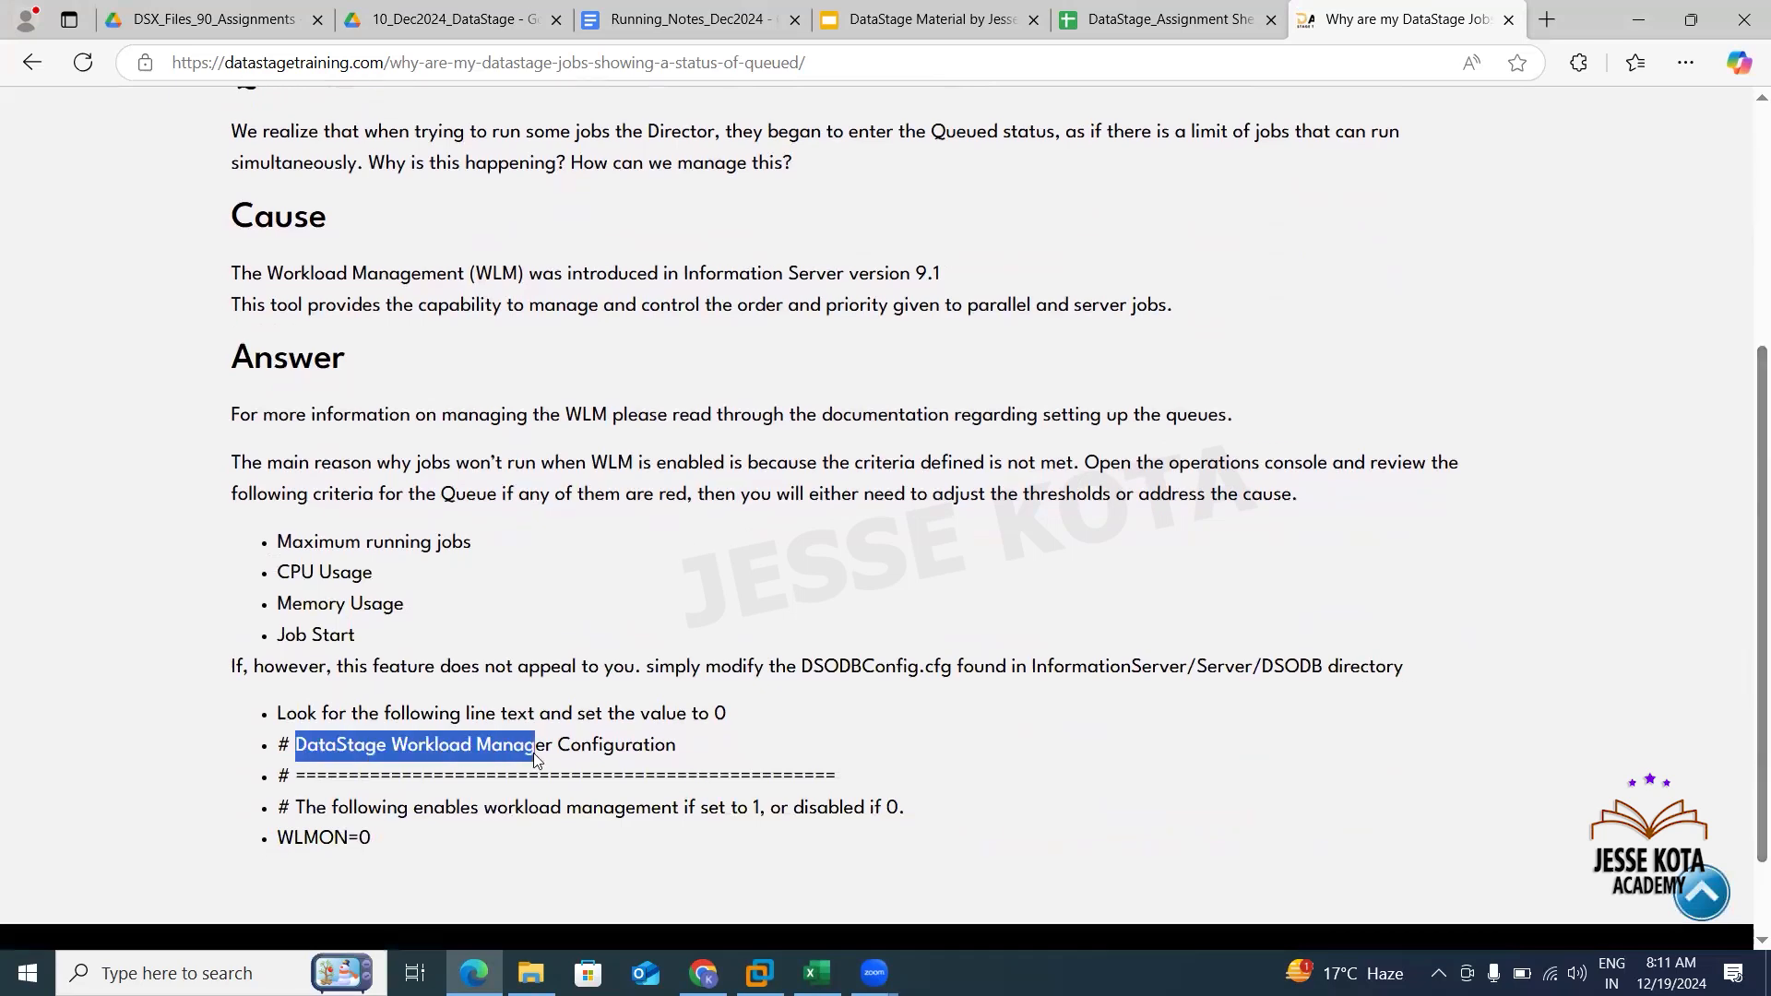
{"action": "left_click_drag", "start_coordinate": [386, 838], "coordinate": [270, 813]}
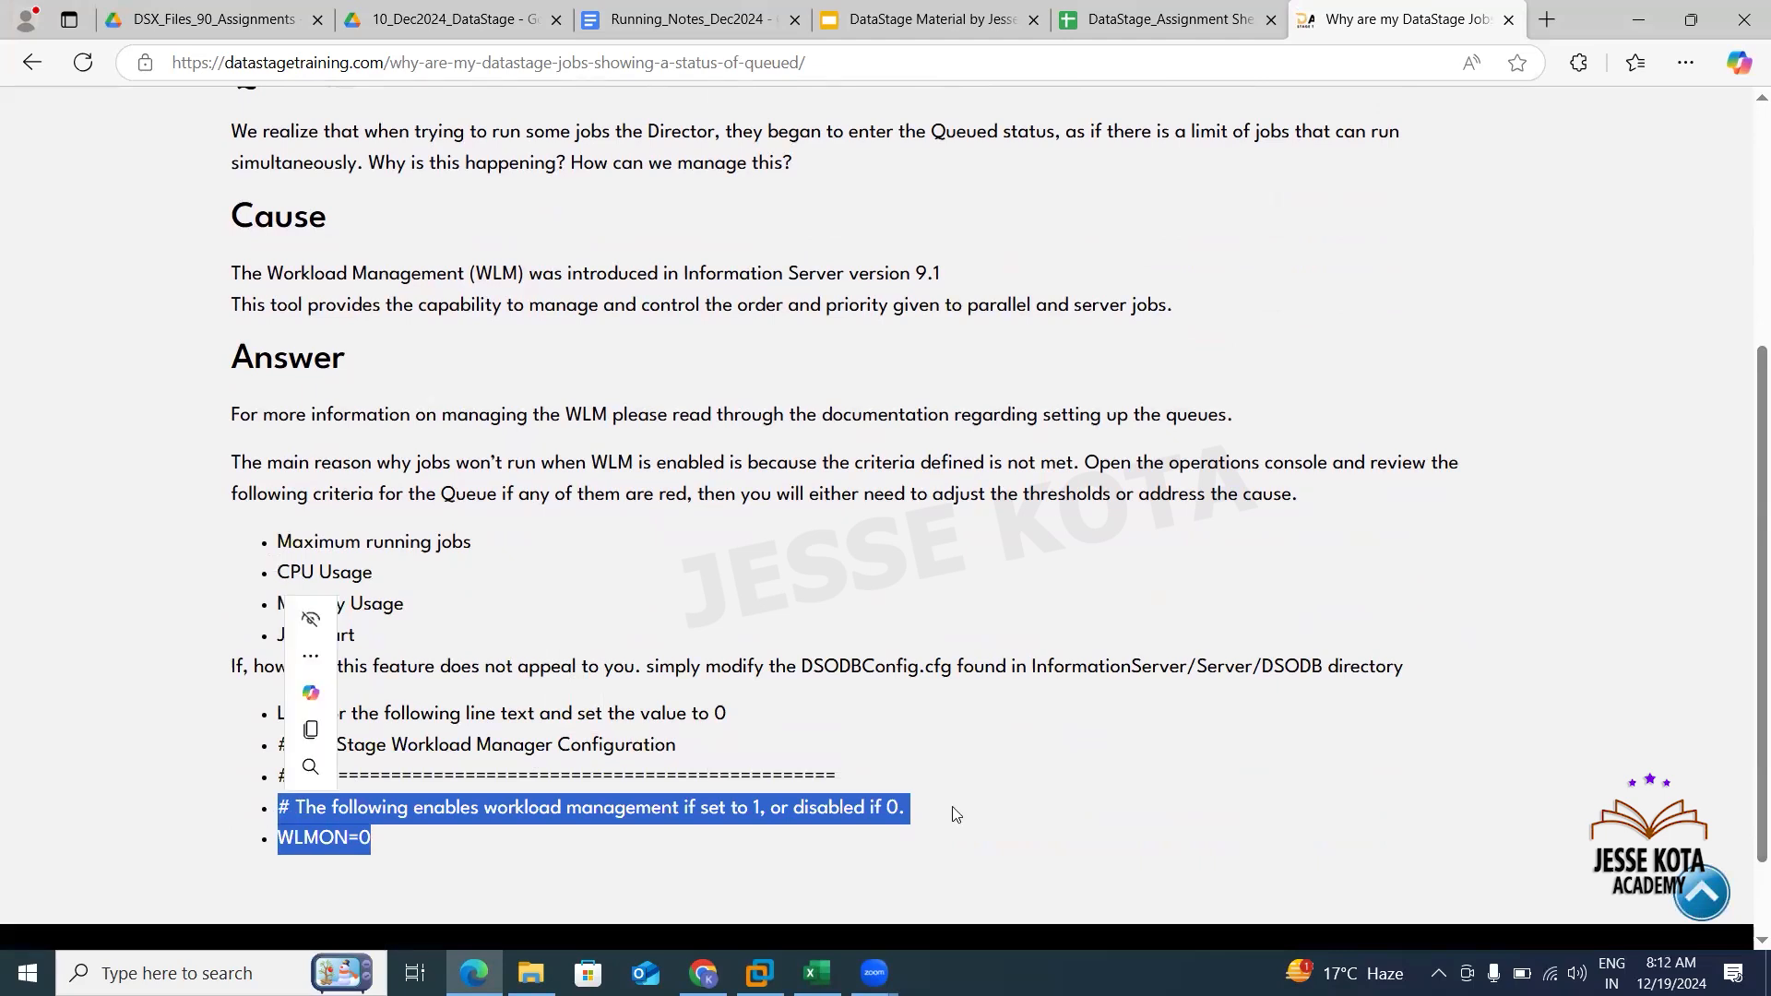
{"action": "key", "text": "ctrl+c"}
{"action": "key", "text": "alt+Tab"}
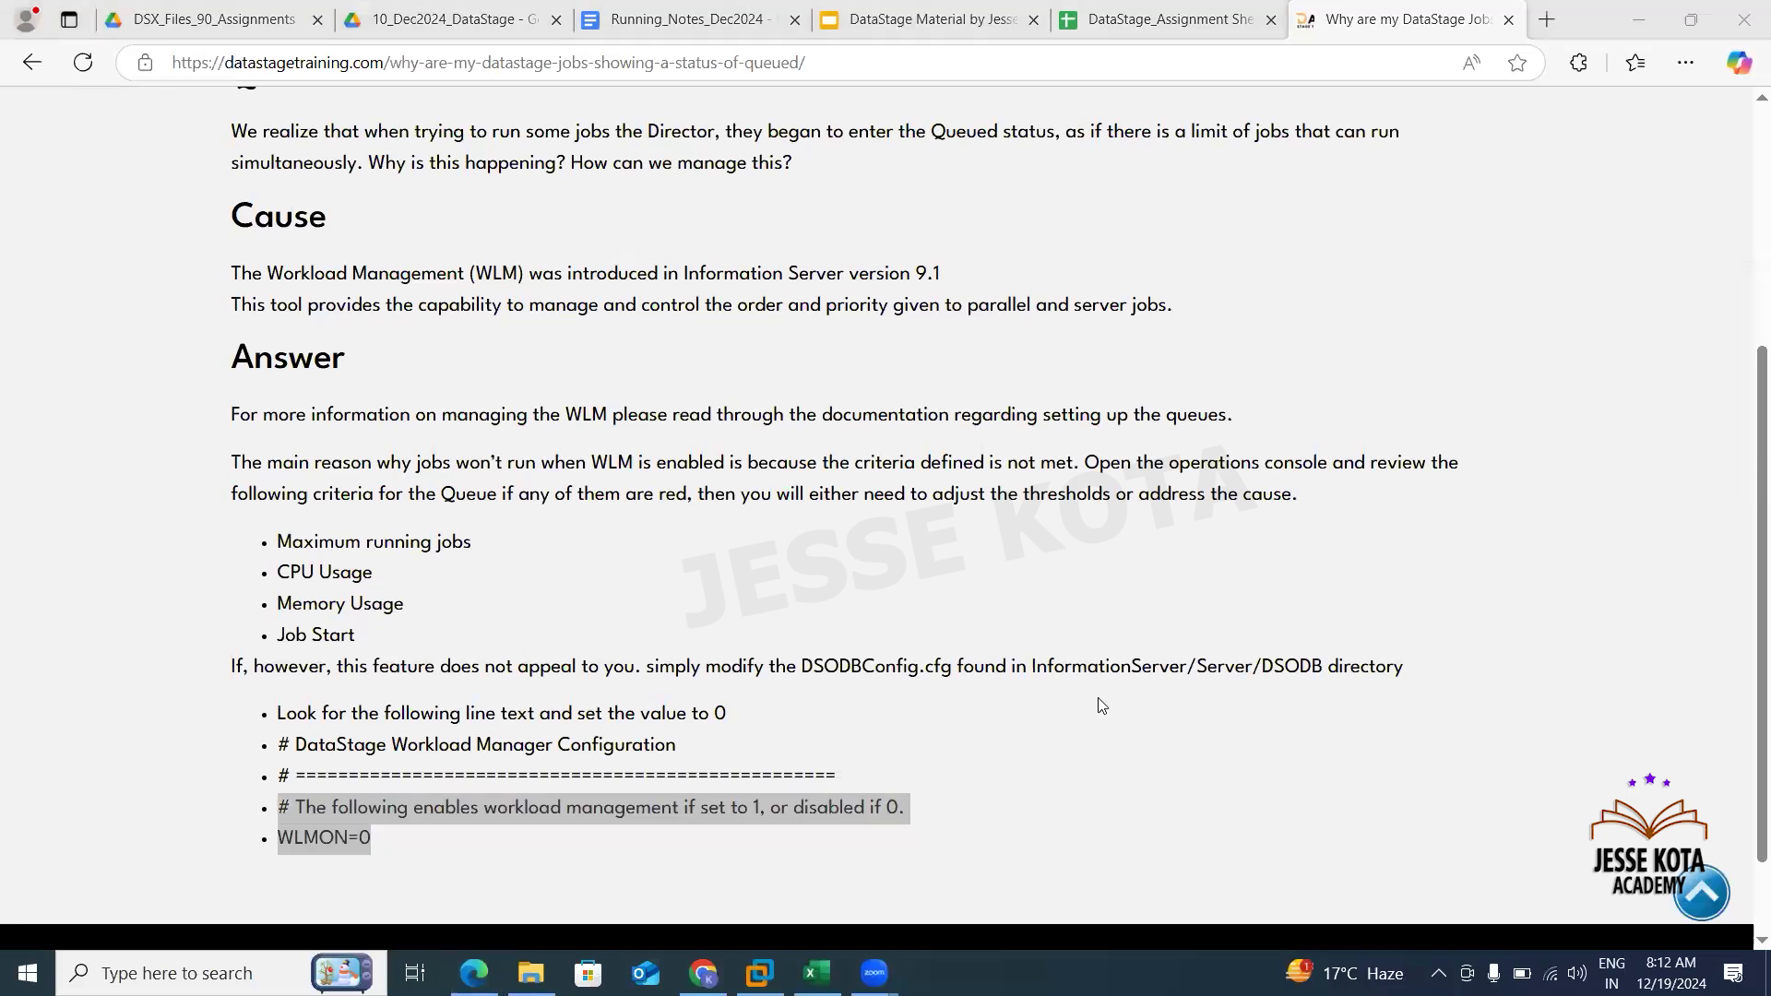
{"action": "left_click", "coordinate": [1018, 793]}
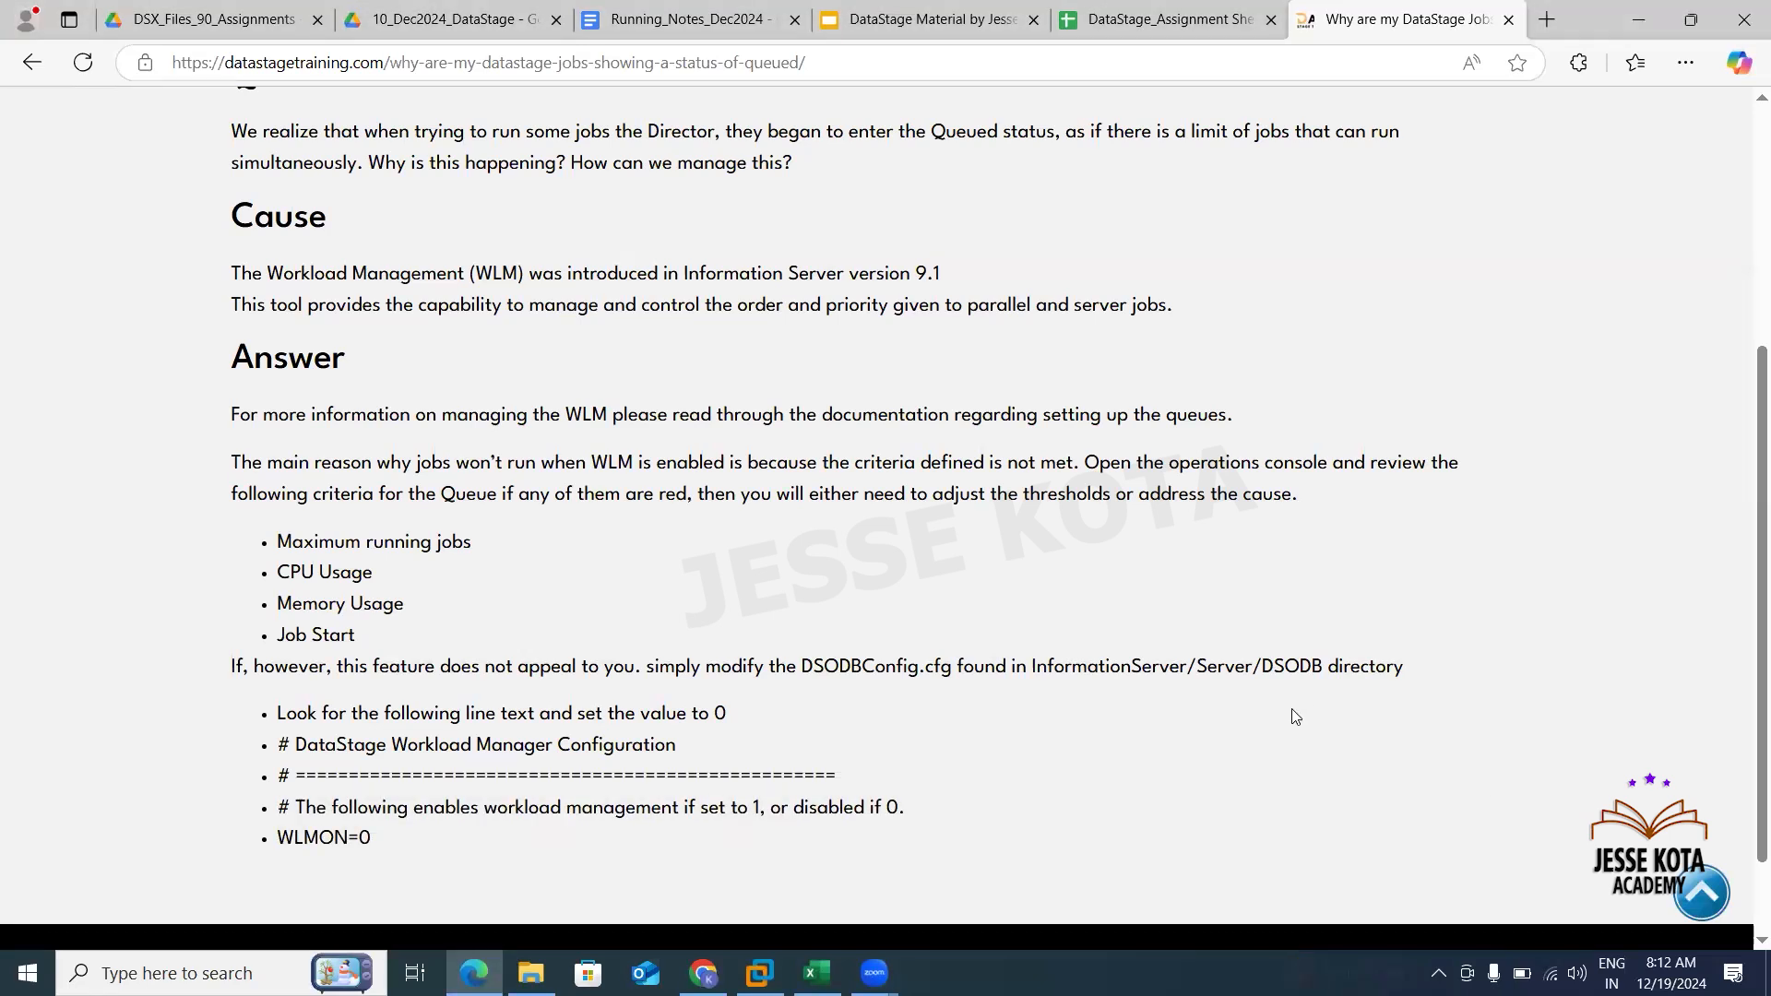
- Switch to SqlDbx, clear the script and start a query with SELECT *
{"action": "left_click", "coordinate": [760, 973]}
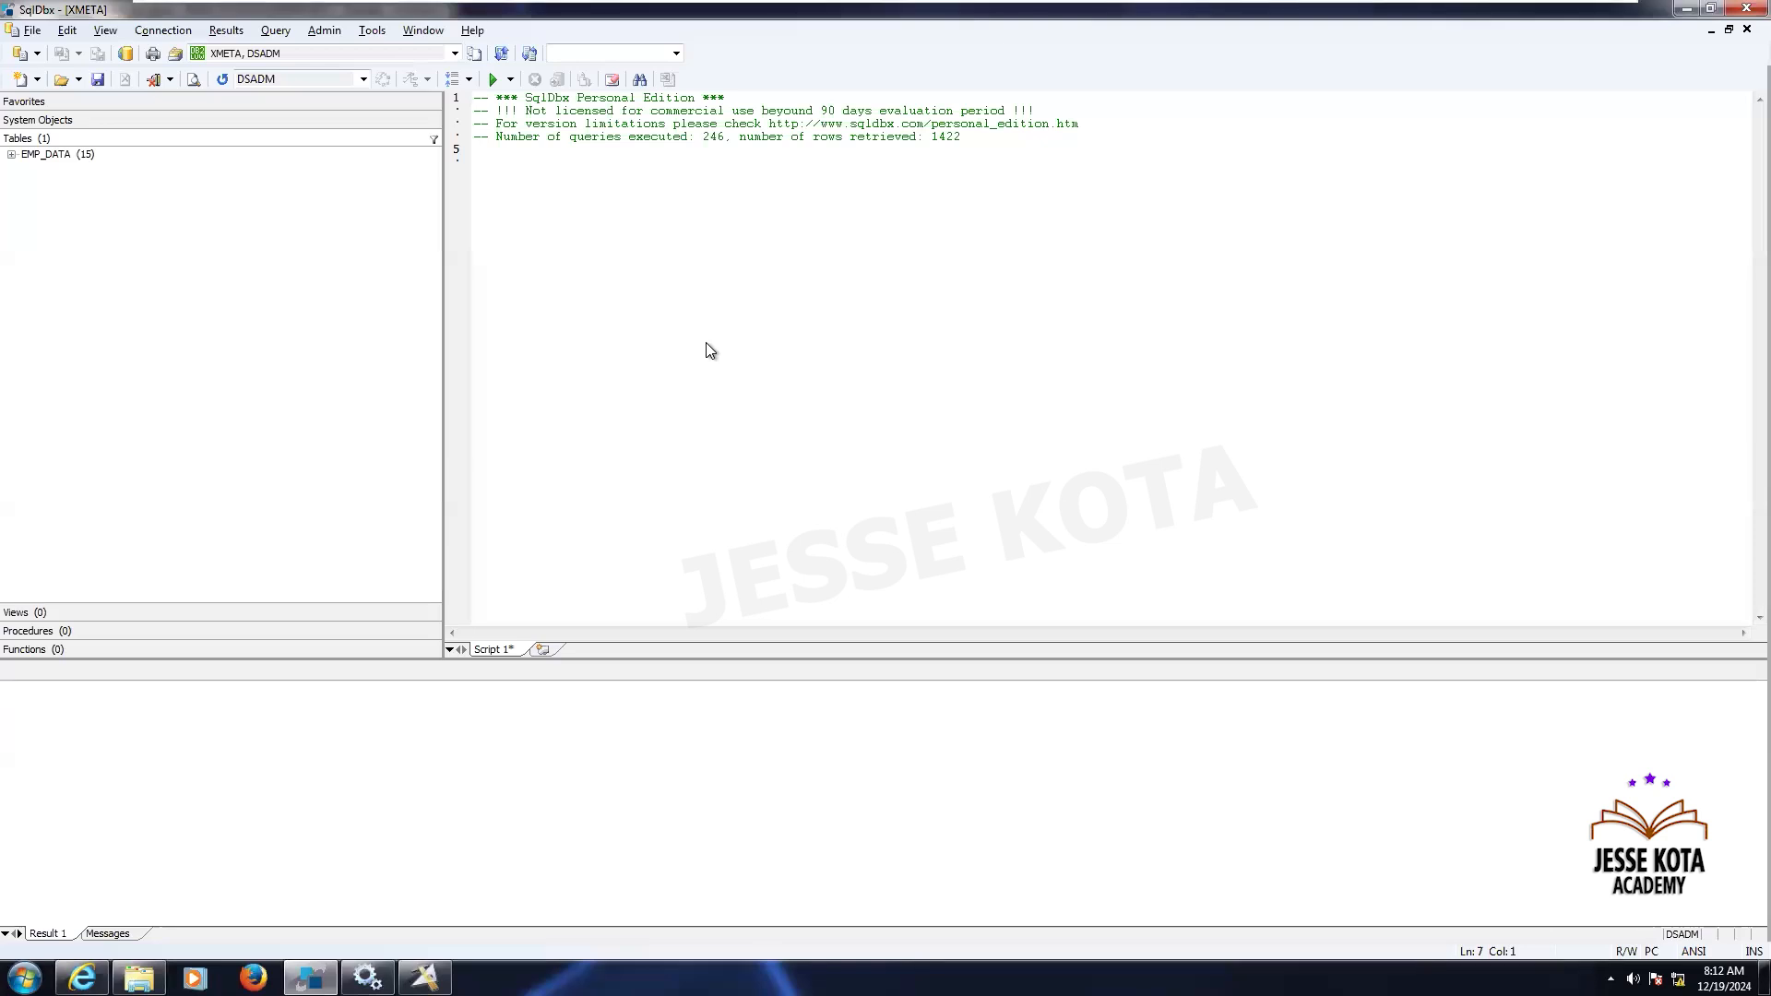
{"action": "key", "text": "ctrl+a"}
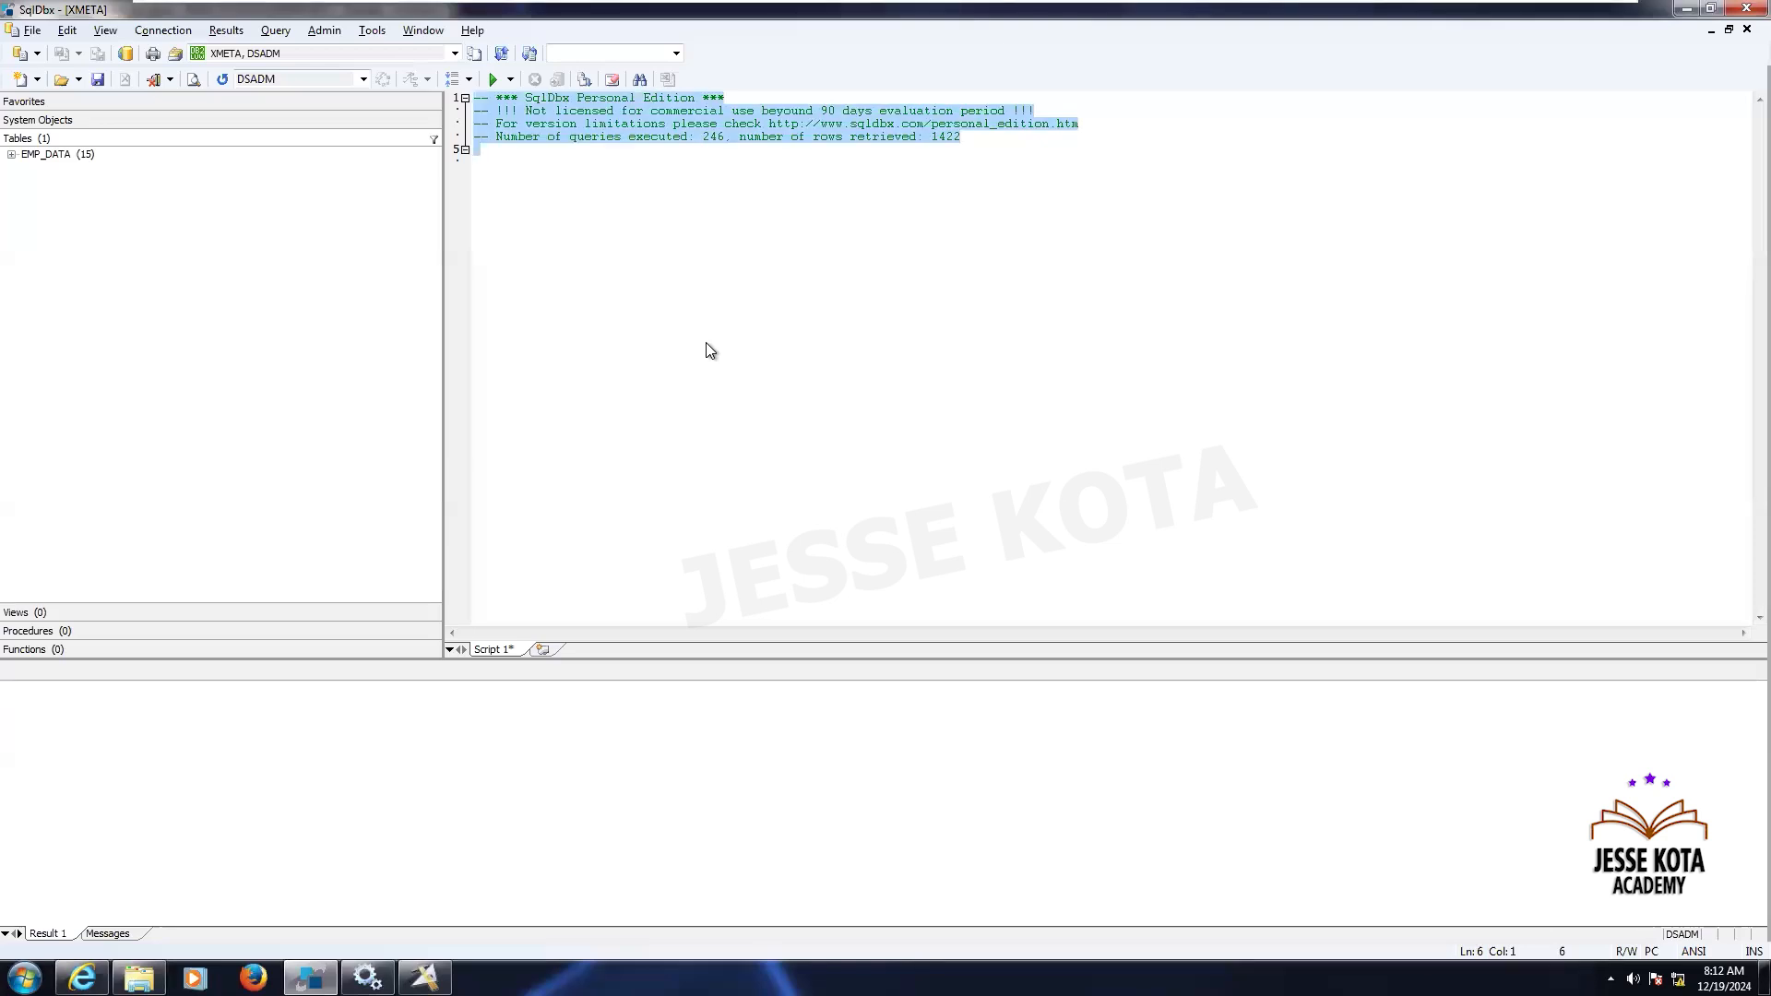
{"action": "type", "text": "select "}
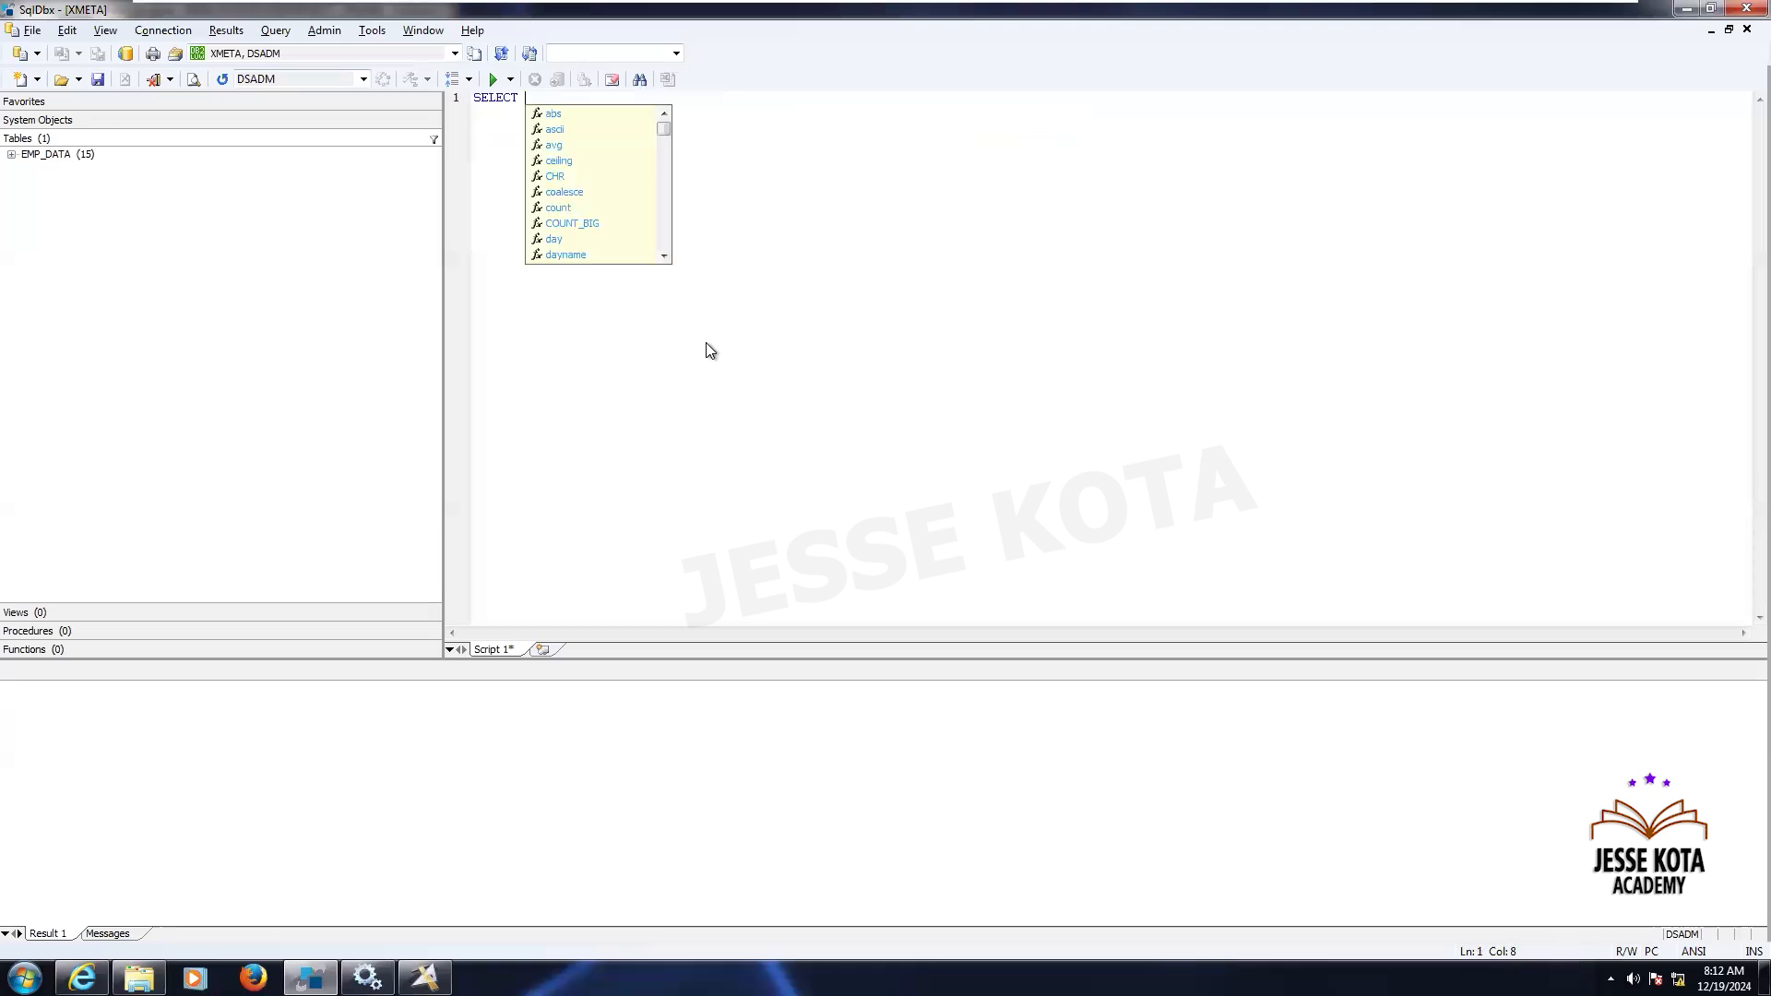
{"action": "type", "text": "*"}
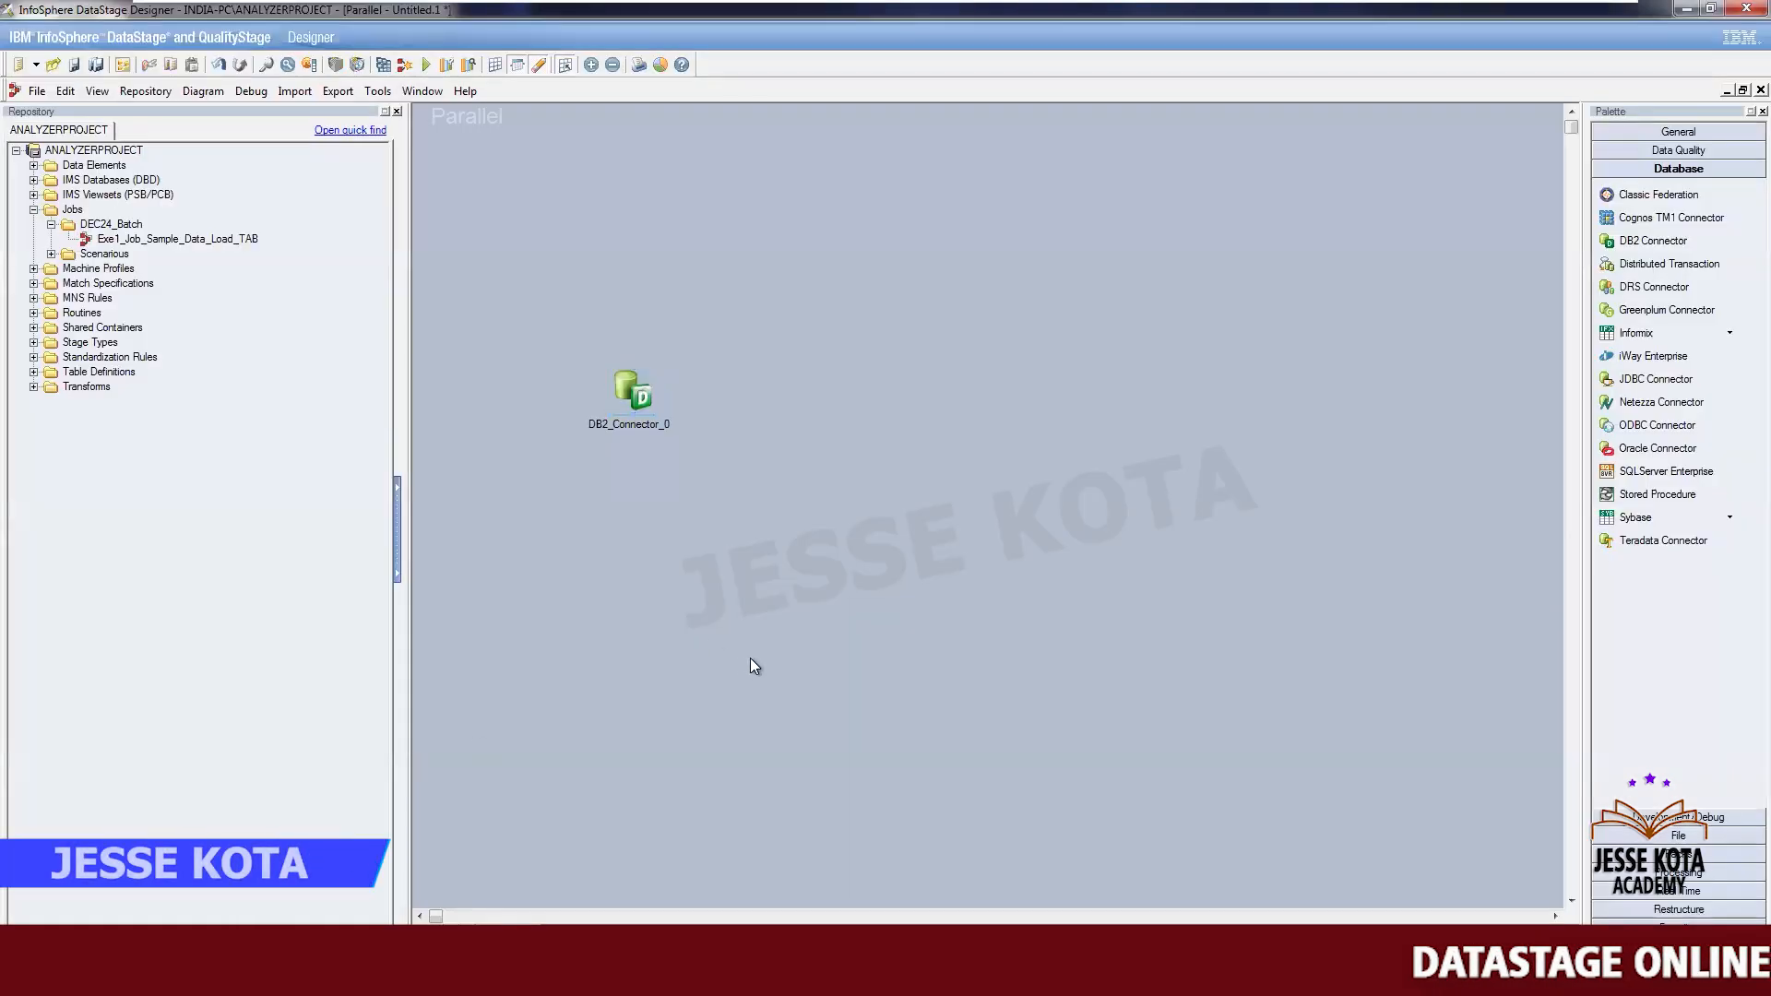
- Place a Copy stage from the Processing palette to the right of the DB2 Connector, then open the File stage group
{"action": "left_click", "coordinate": [1701, 871]}
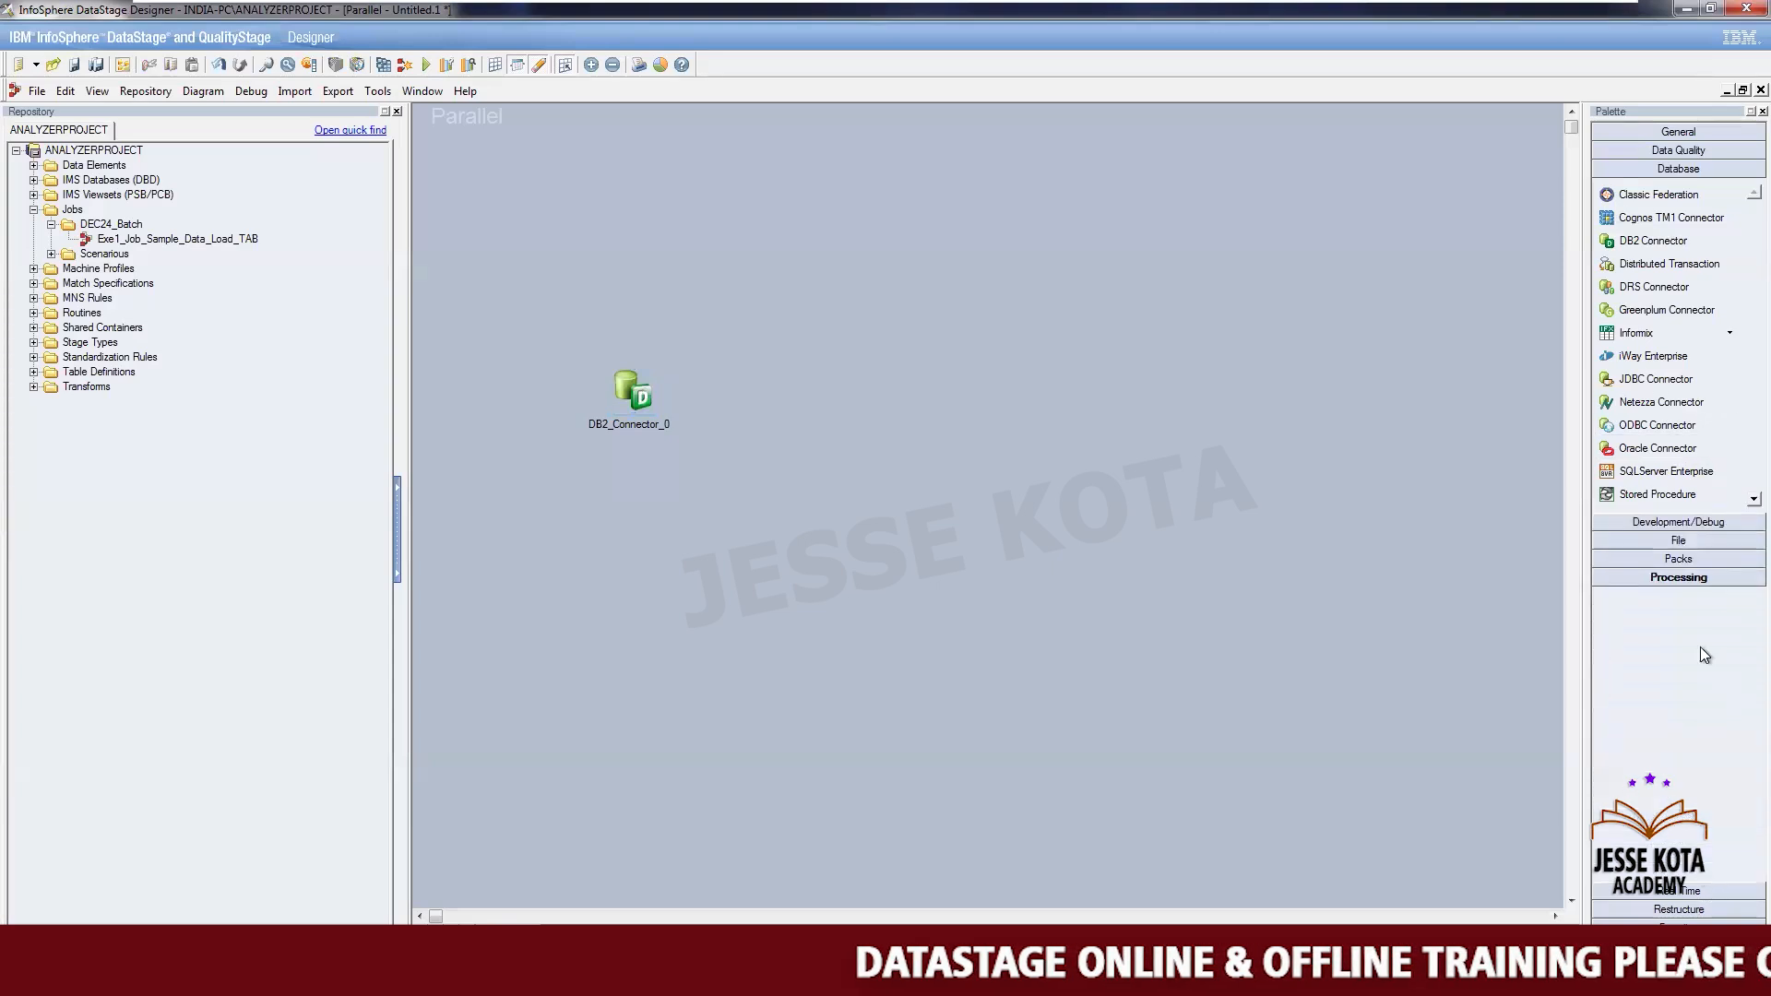
{"action": "left_click", "coordinate": [1646, 430]}
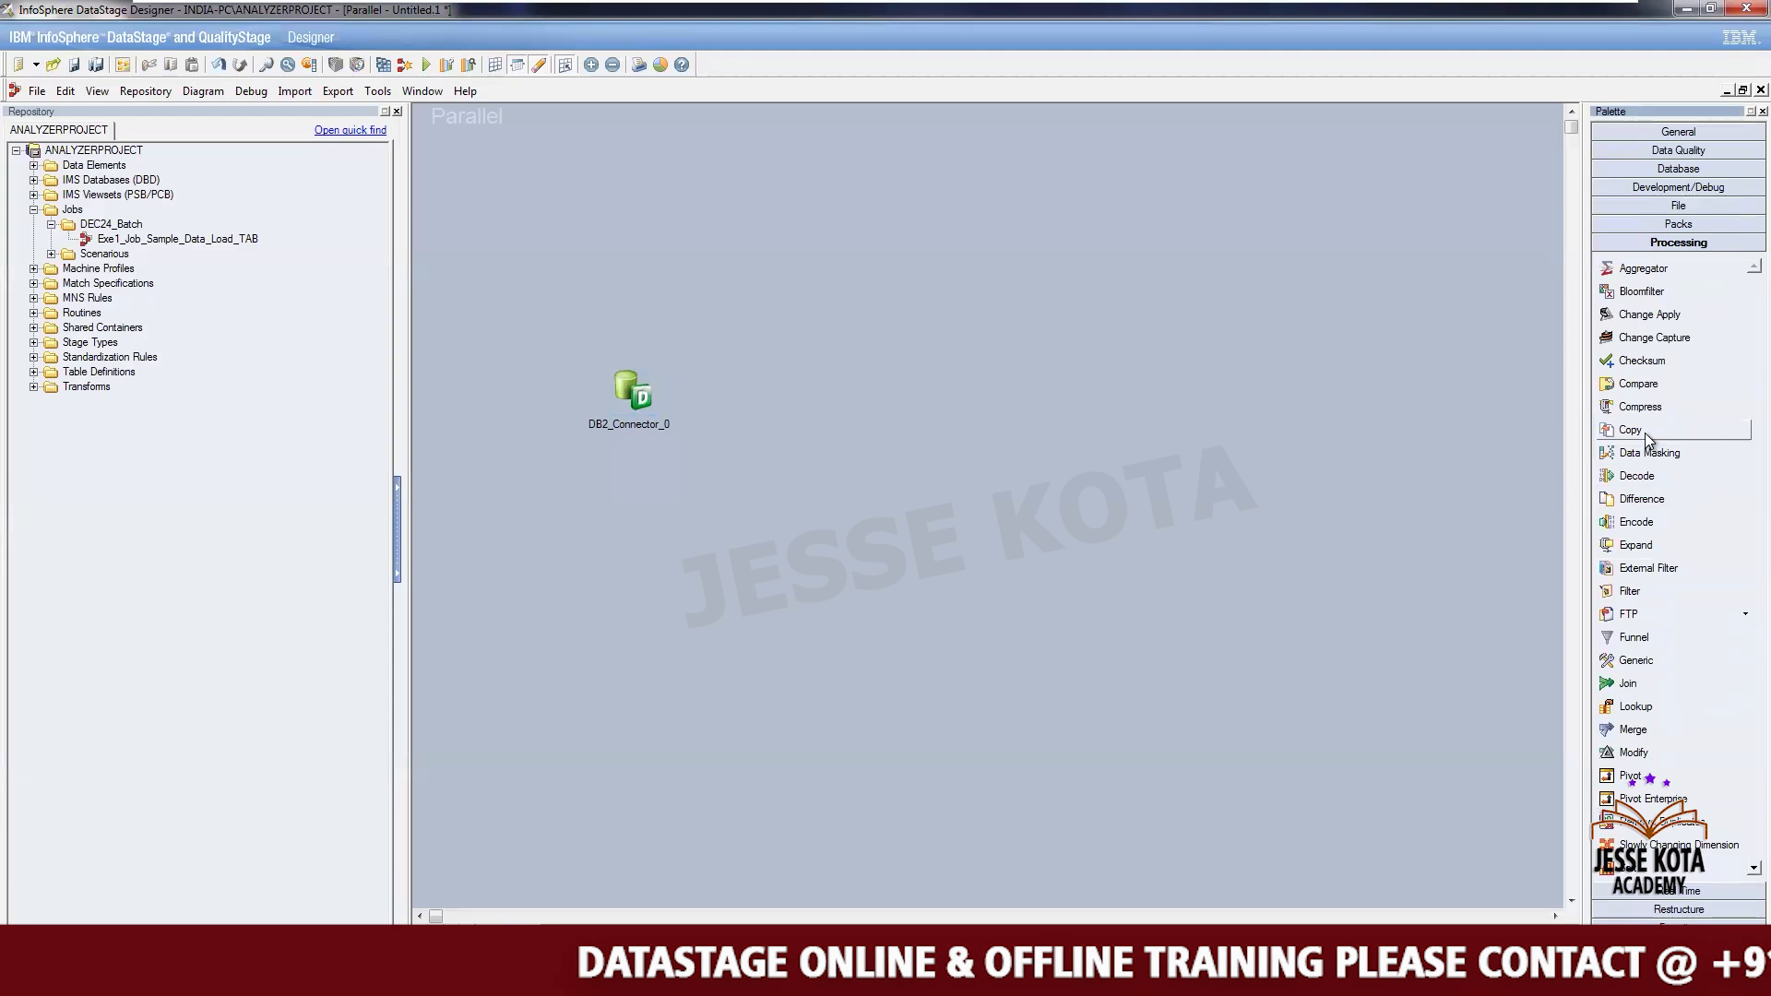
{"action": "left_click", "coordinate": [902, 378]}
{"action": "left_click_drag", "start_coordinate": [631, 392], "coordinate": [567, 414]}
{"action": "left_click_drag", "start_coordinate": [913, 395], "coordinate": [870, 418]}
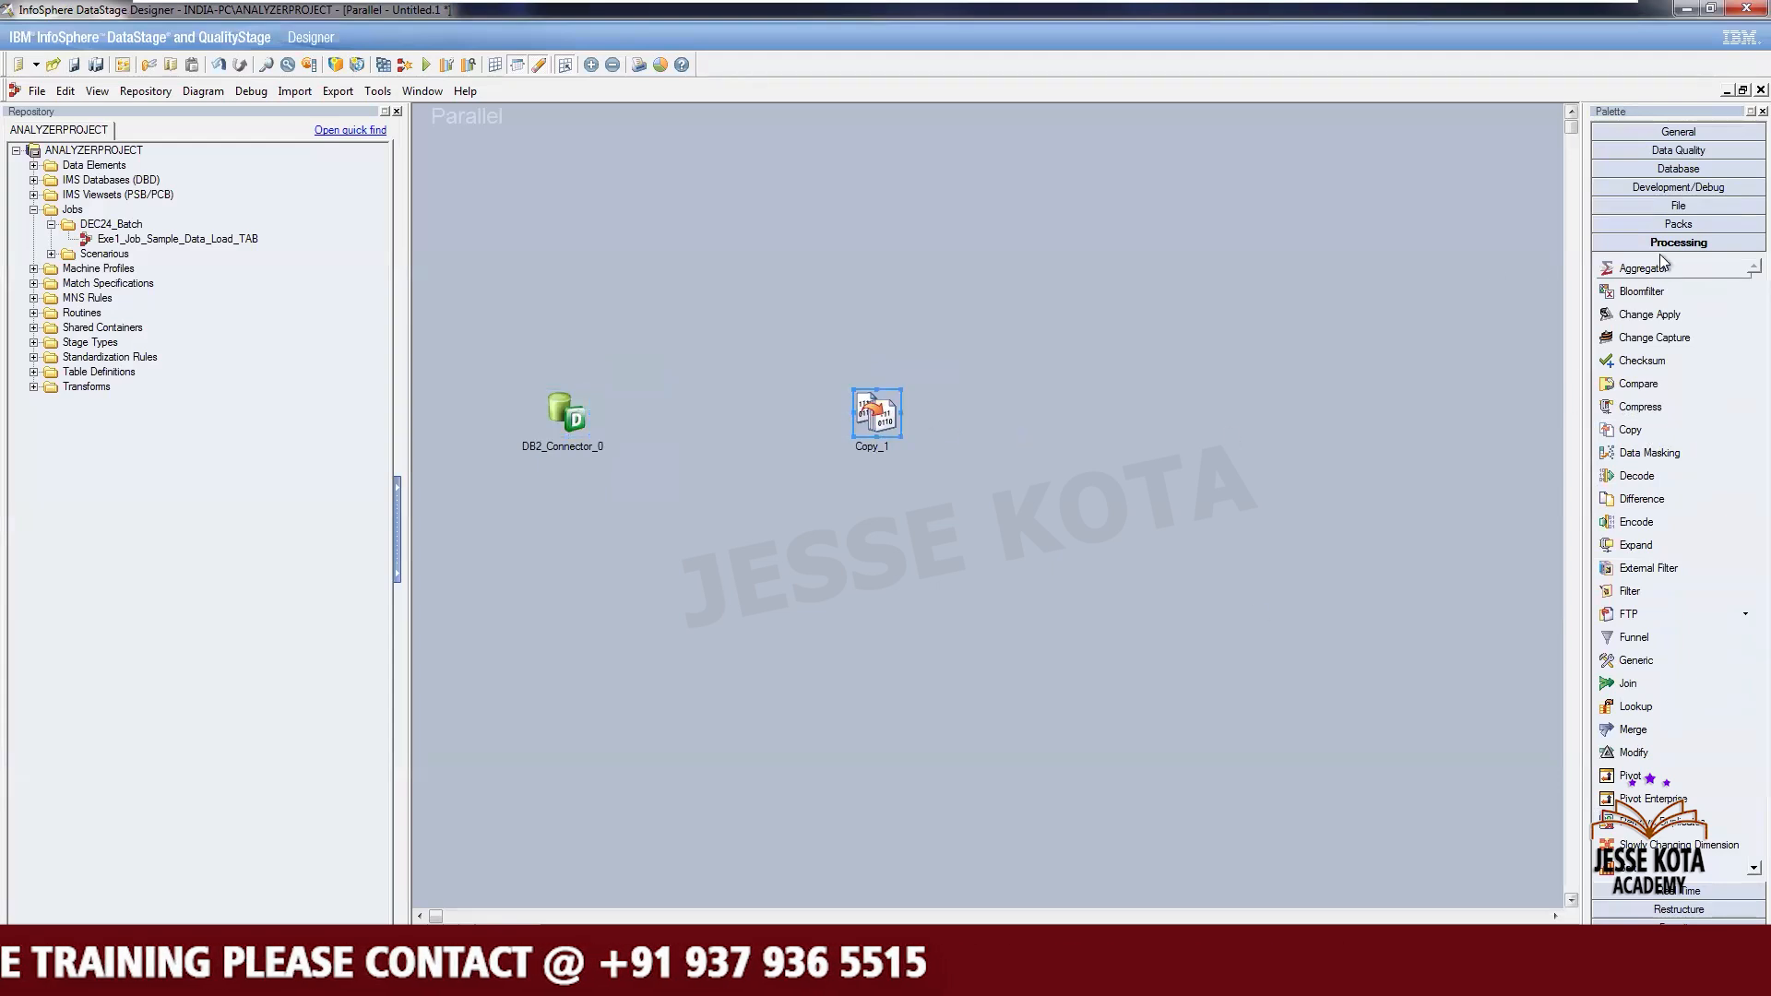
{"action": "left_click", "coordinate": [1678, 206]}
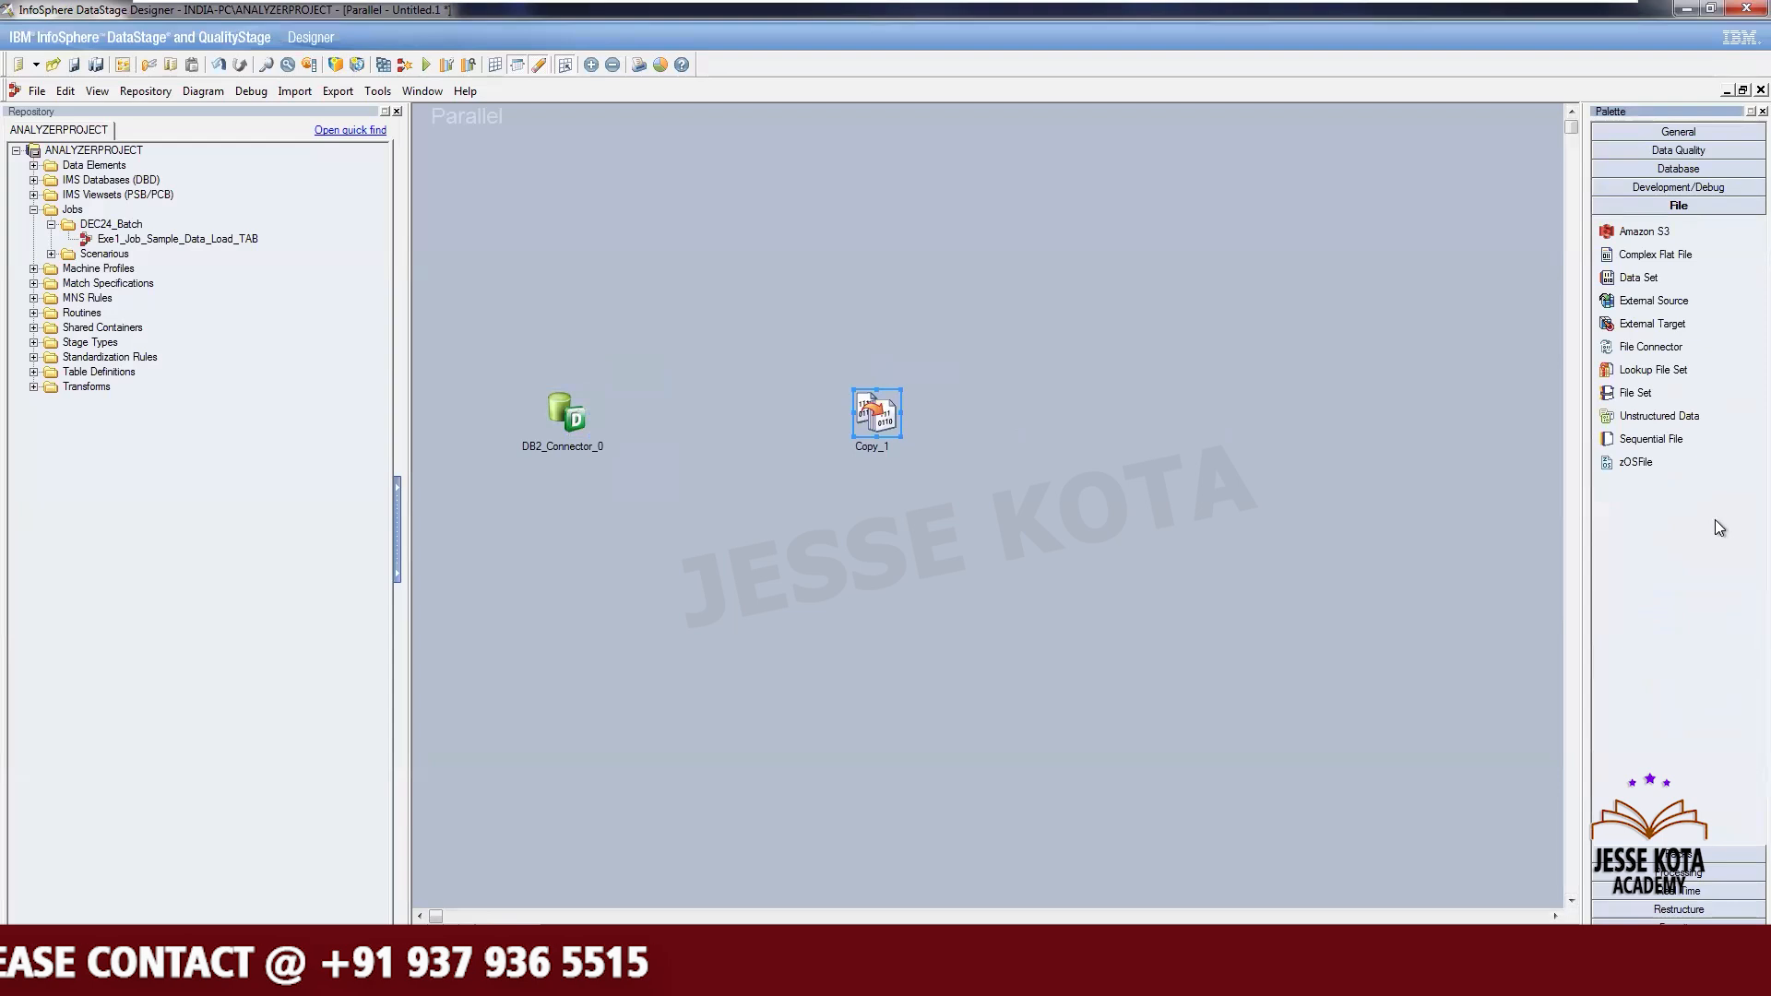
- Review the four EMP output file names in the notes and assignment 8 in the assignment spreadsheet
{"action": "mouse_move", "coordinate": [1128, 7]}
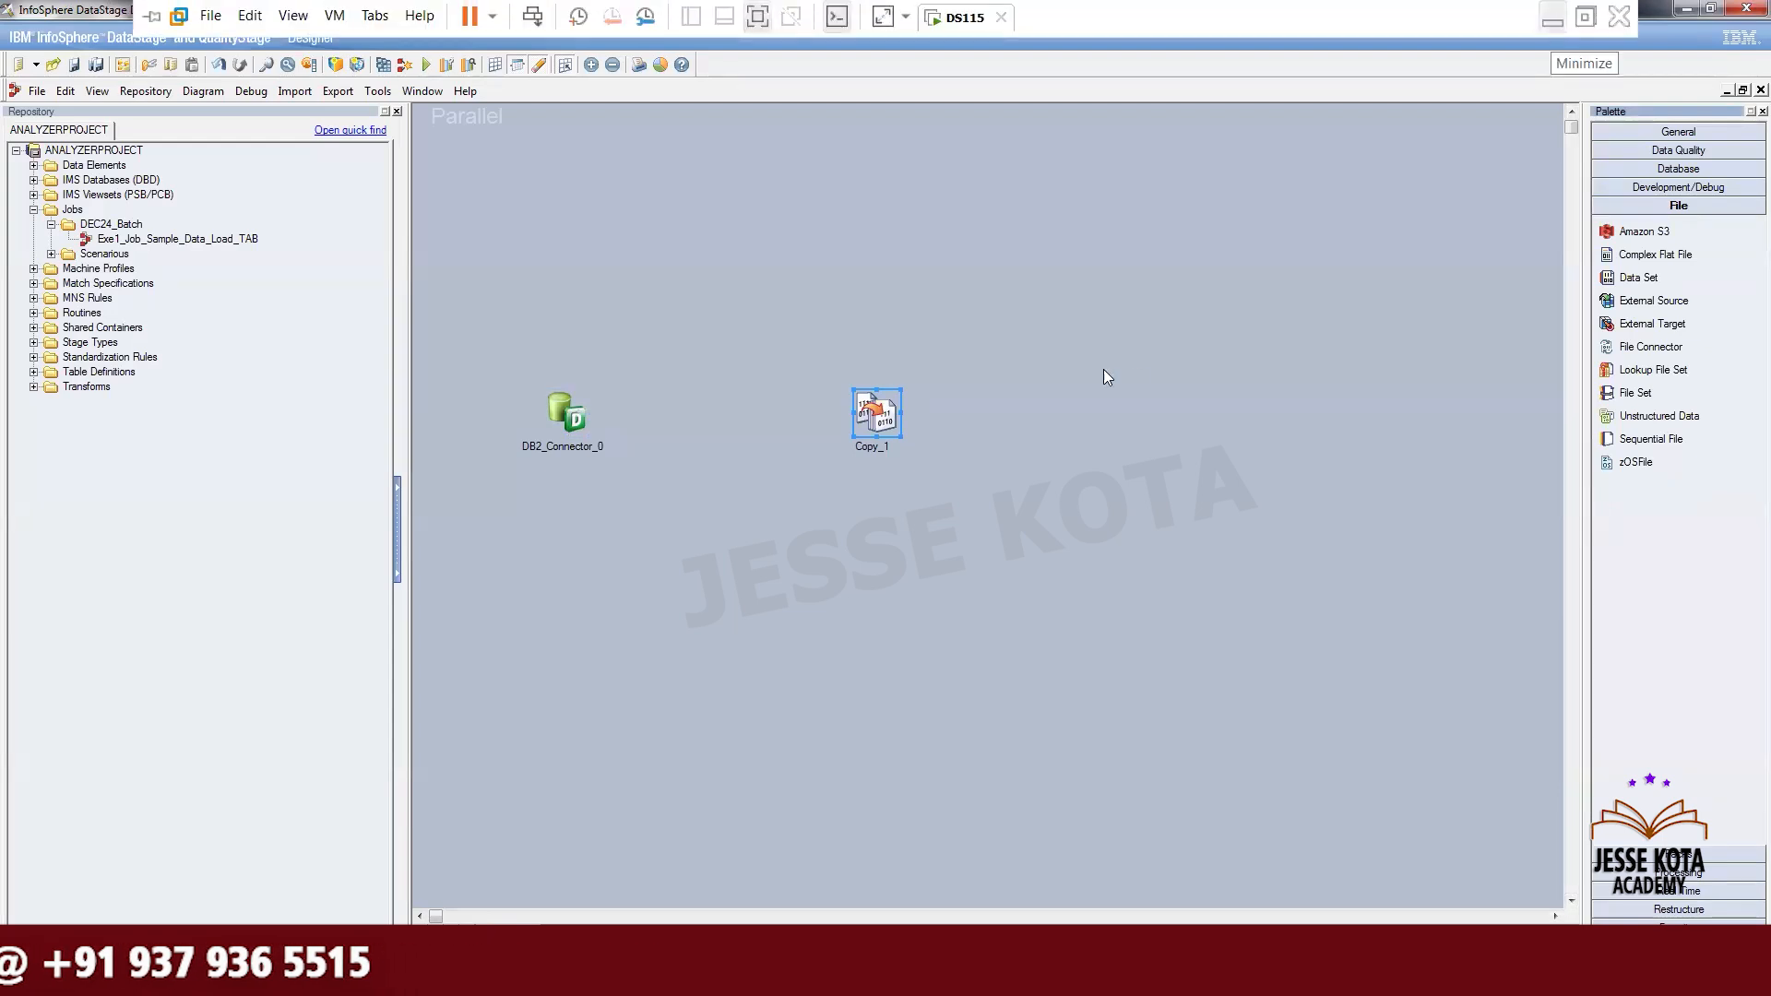
{"action": "left_click", "coordinate": [1553, 18]}
{"action": "left_click", "coordinate": [690, 19]}
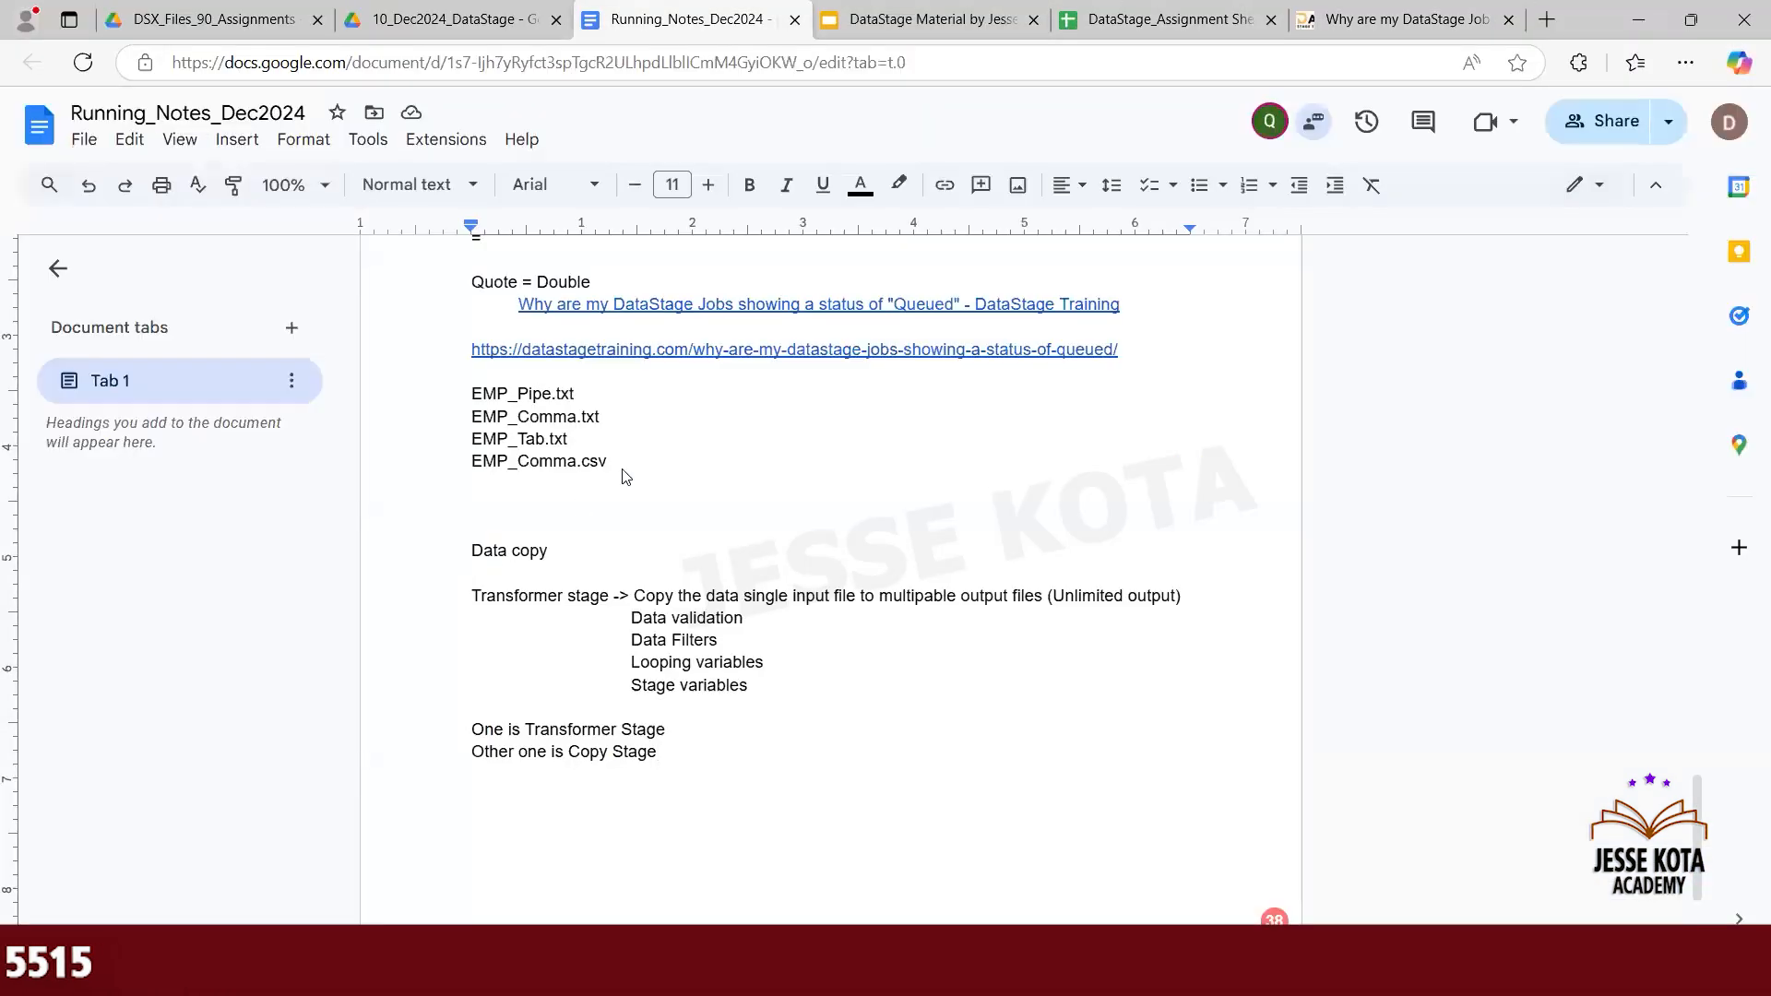
{"action": "left_click_drag", "start_coordinate": [617, 467], "coordinate": [454, 407]}
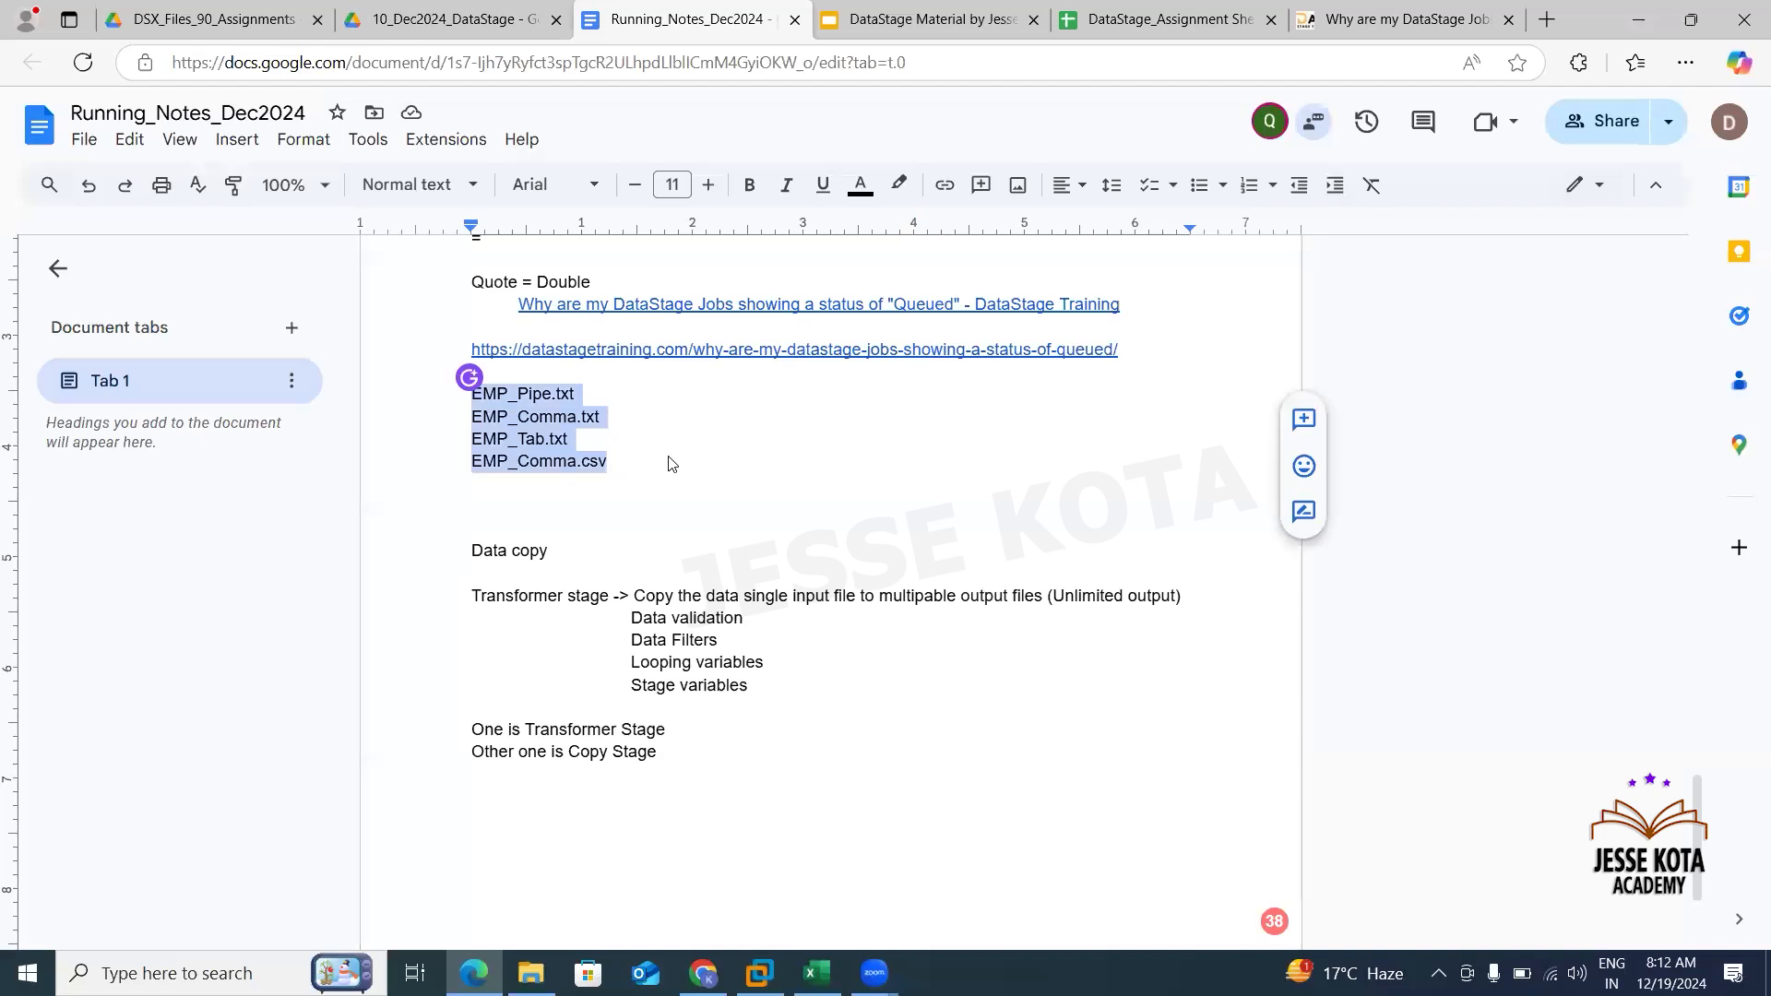
{"action": "left_click", "coordinate": [633, 421]}
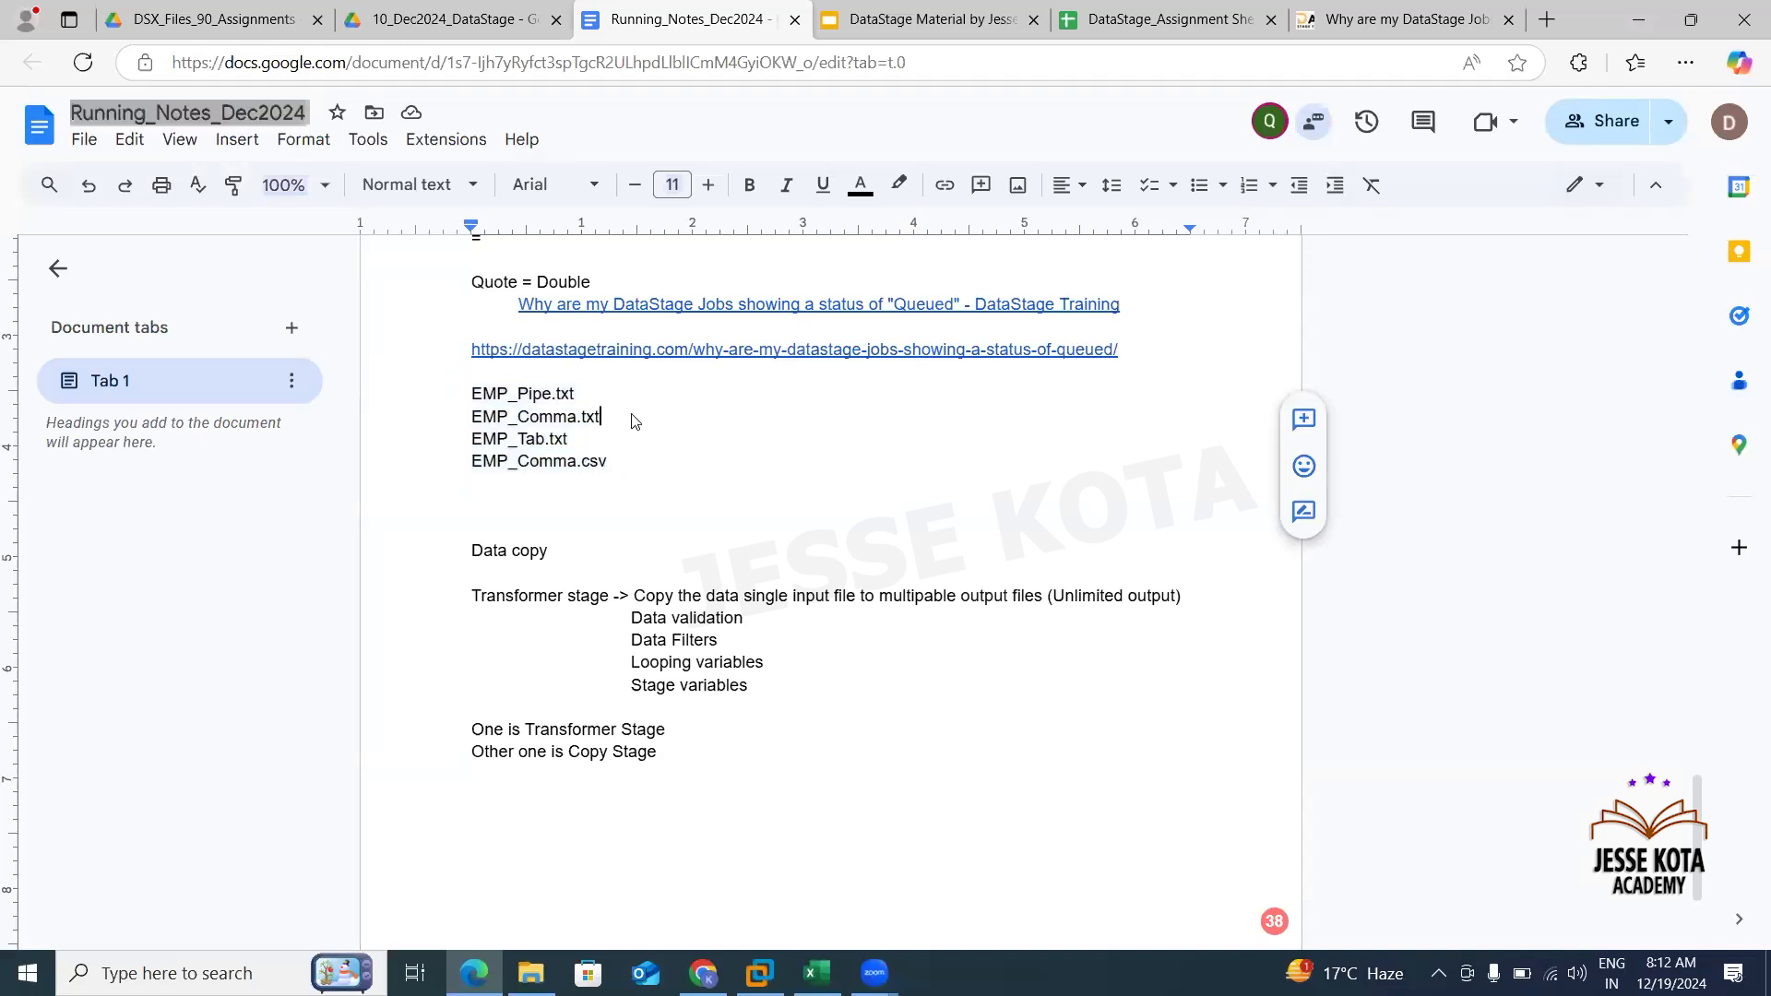
{"action": "left_click_drag", "start_coordinate": [466, 436], "coordinate": [459, 424]}
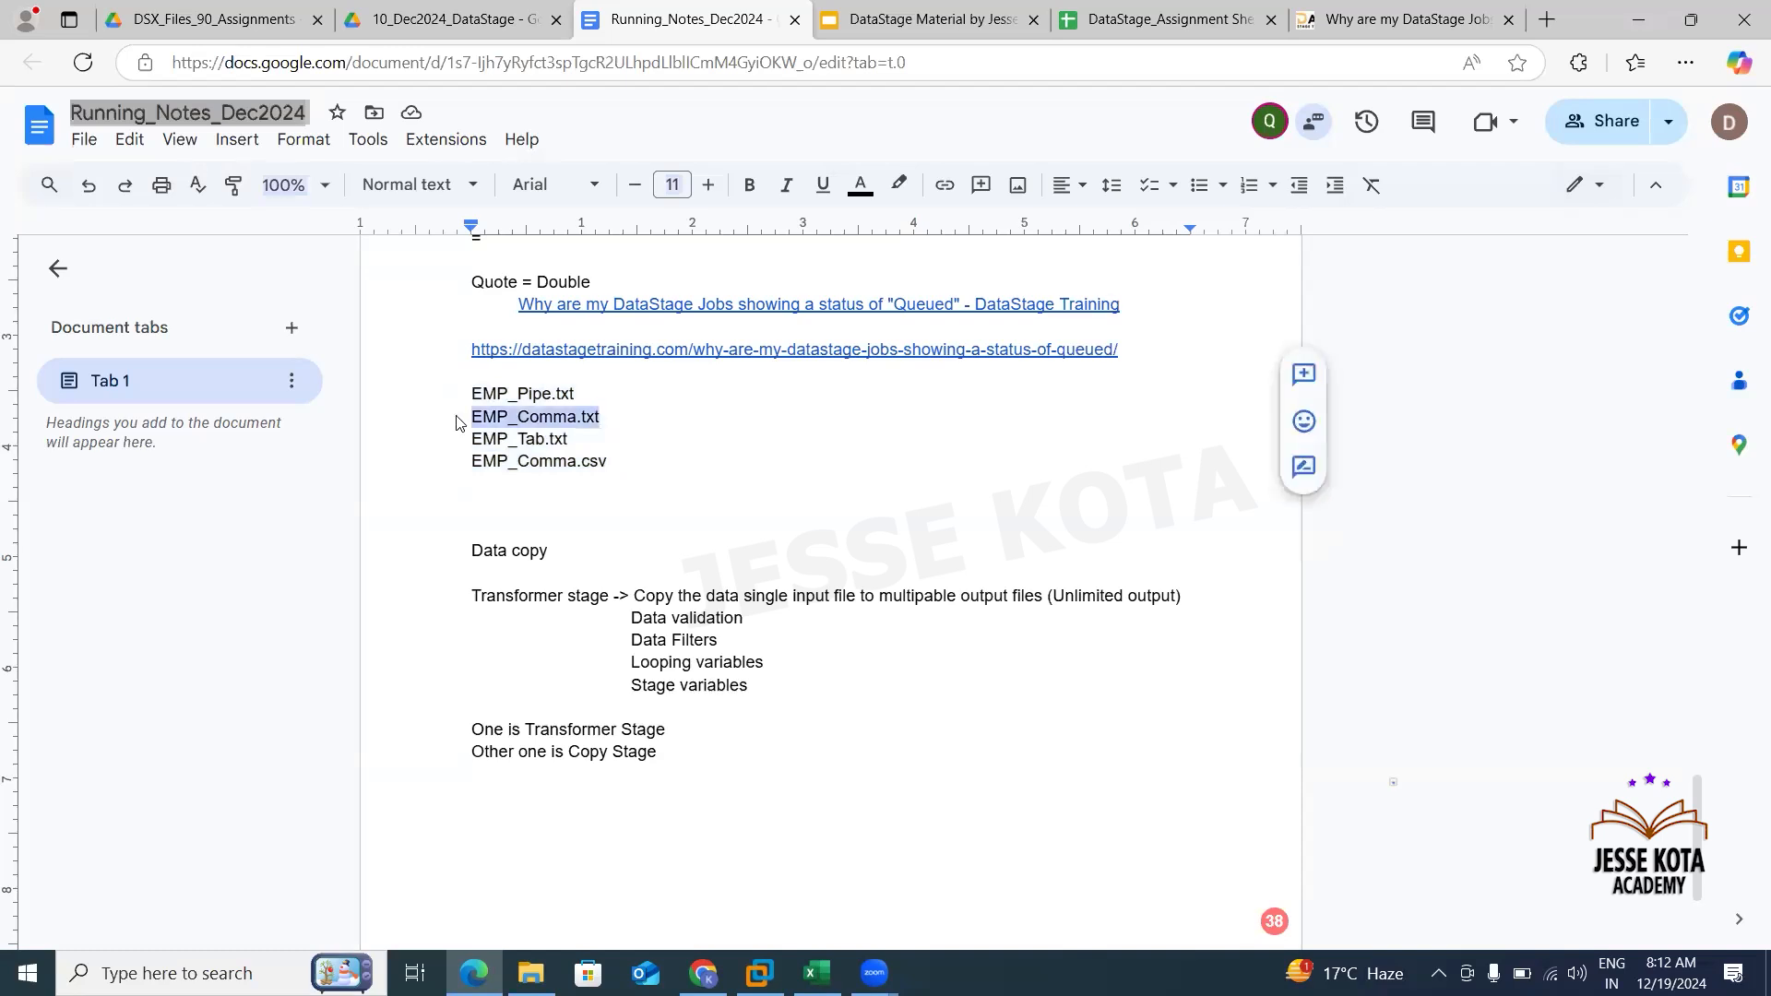
{"action": "left_click_drag", "start_coordinate": [585, 441], "coordinate": [469, 438]}
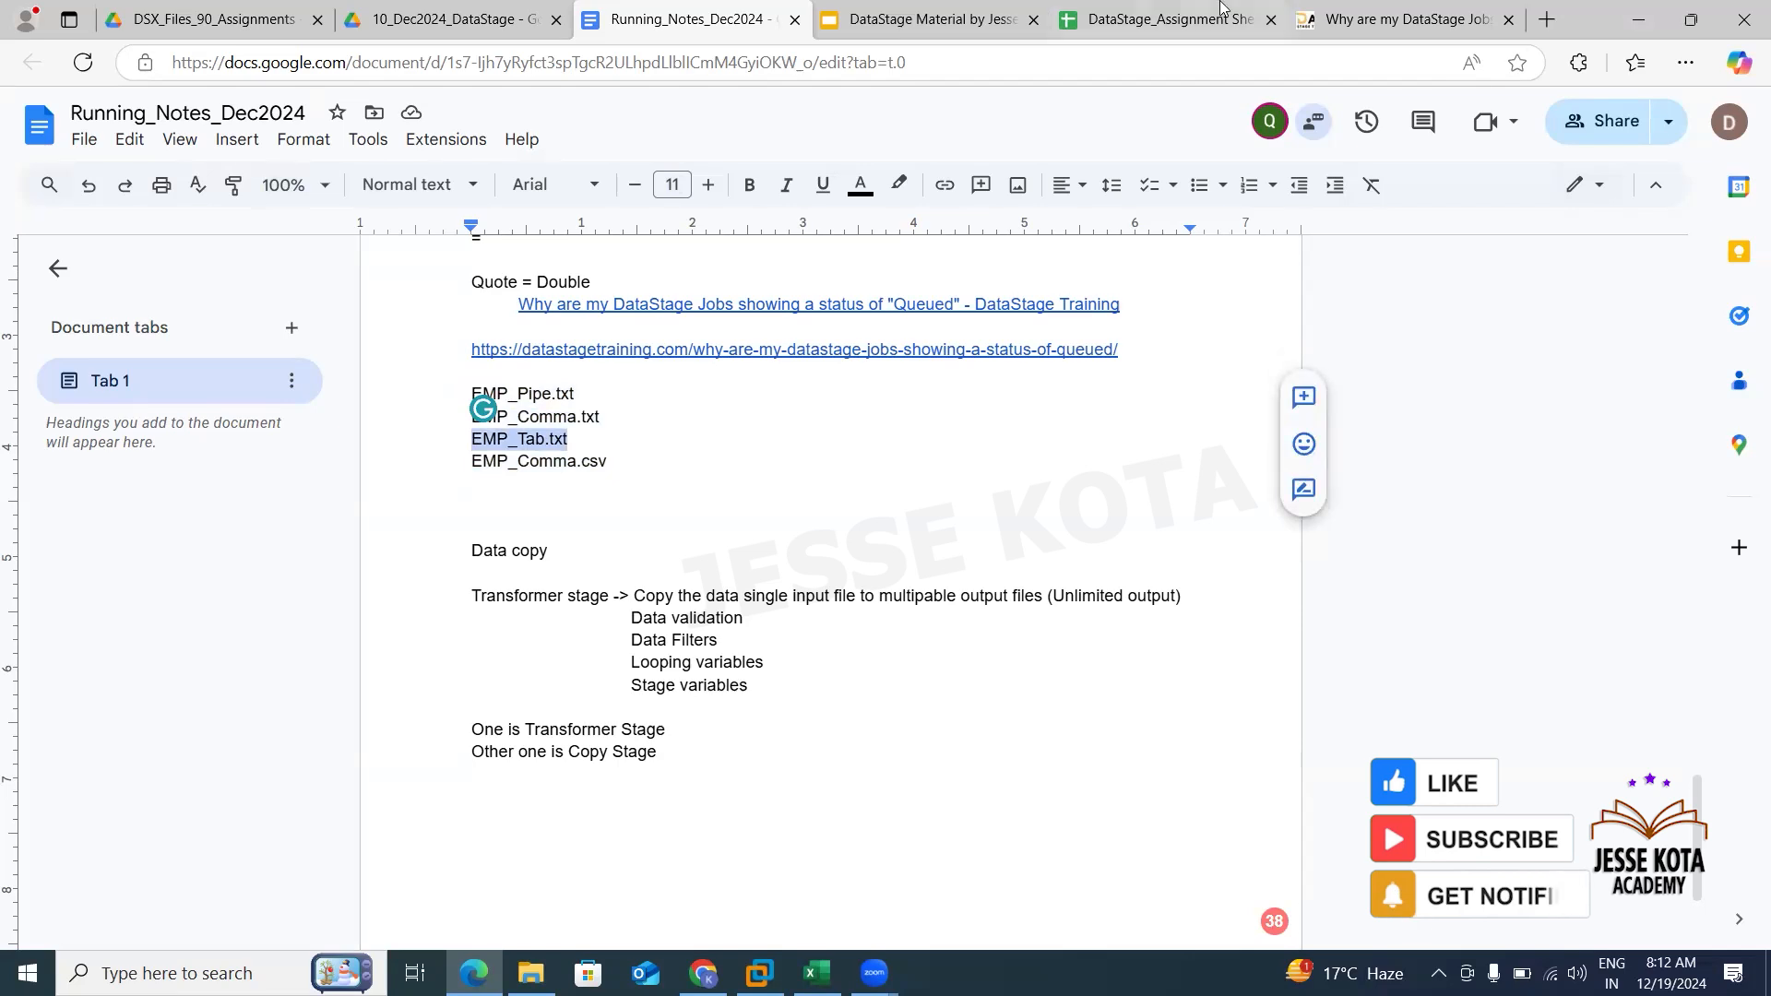
{"action": "left_click", "coordinate": [1167, 19]}
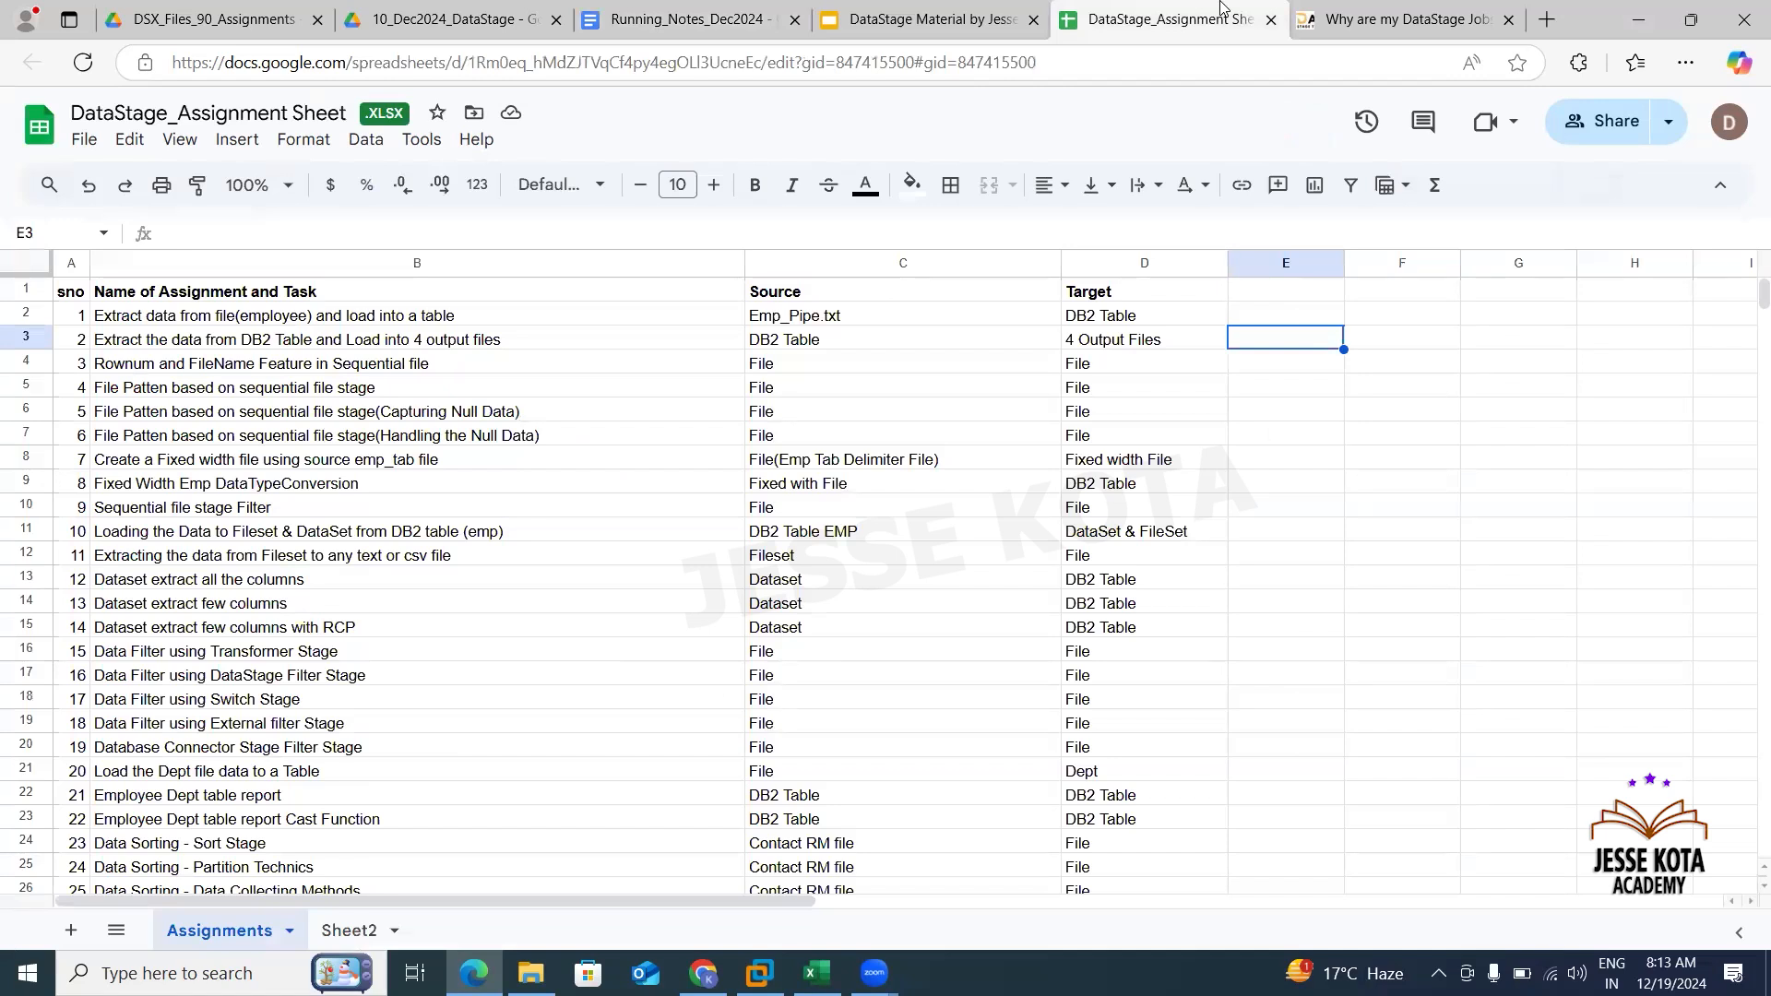
{"action": "left_click", "coordinate": [229, 489]}
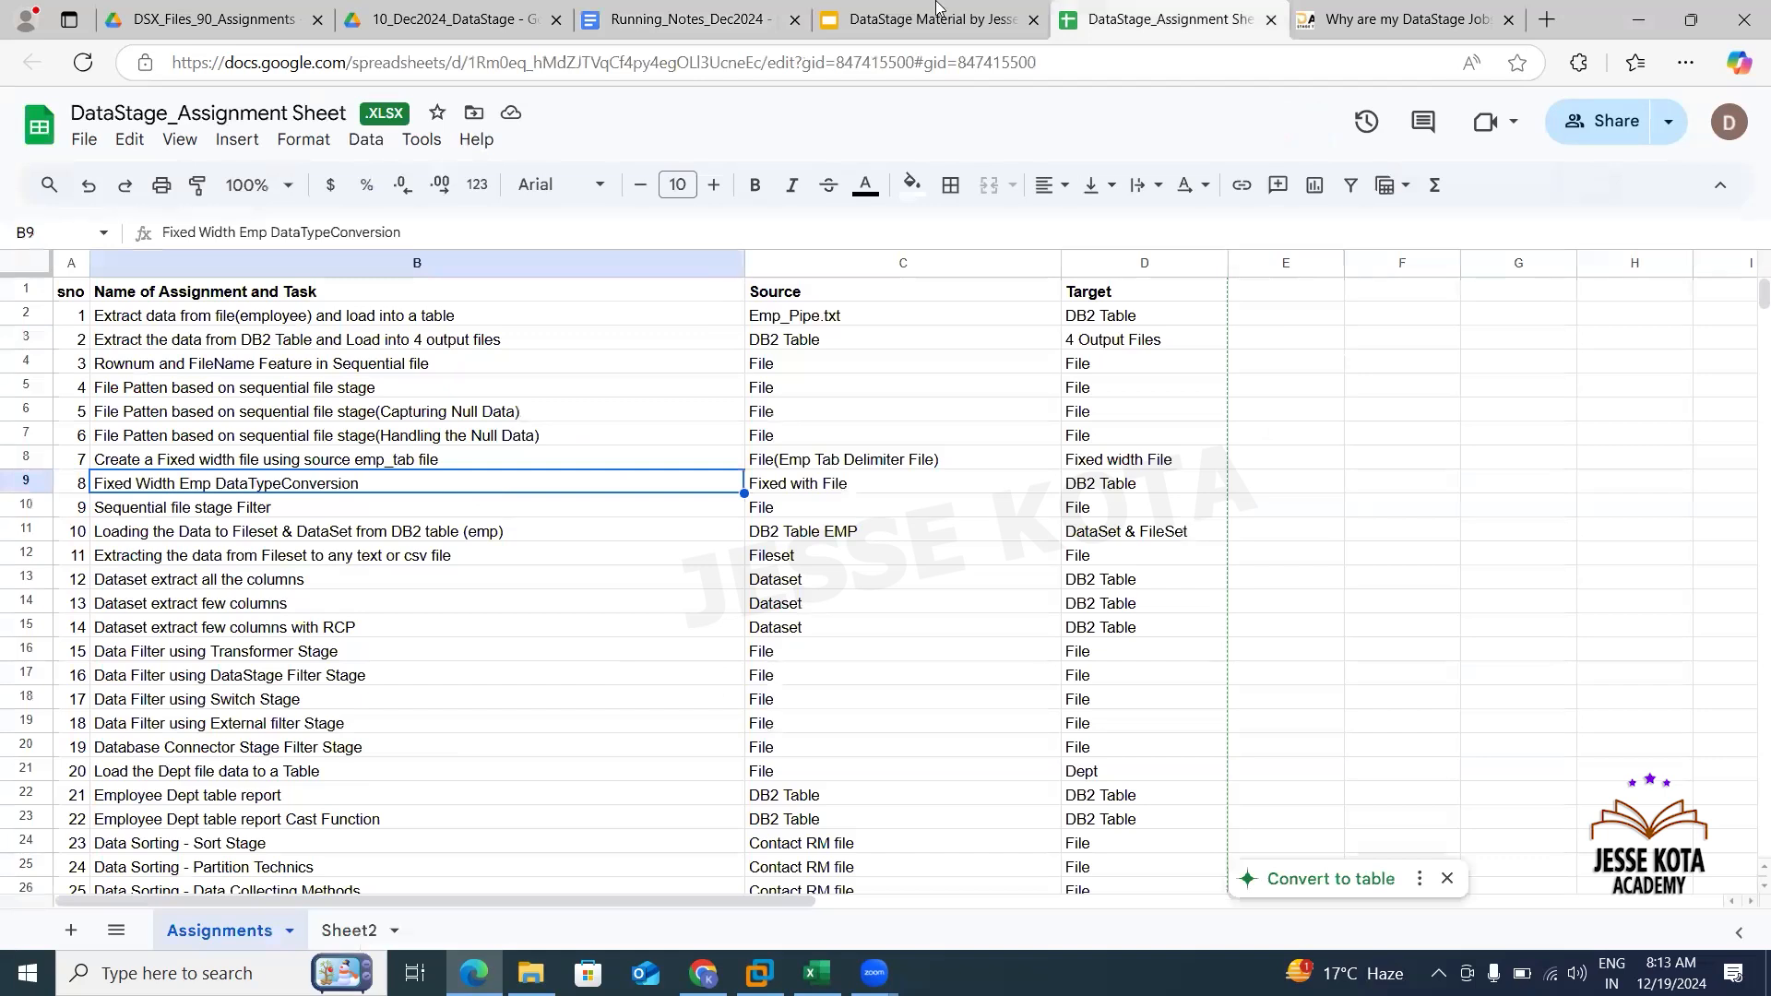
- Return to the notes, highlight the output file list, and go back to DataStage Designer
{"action": "left_click", "coordinate": [692, 18]}
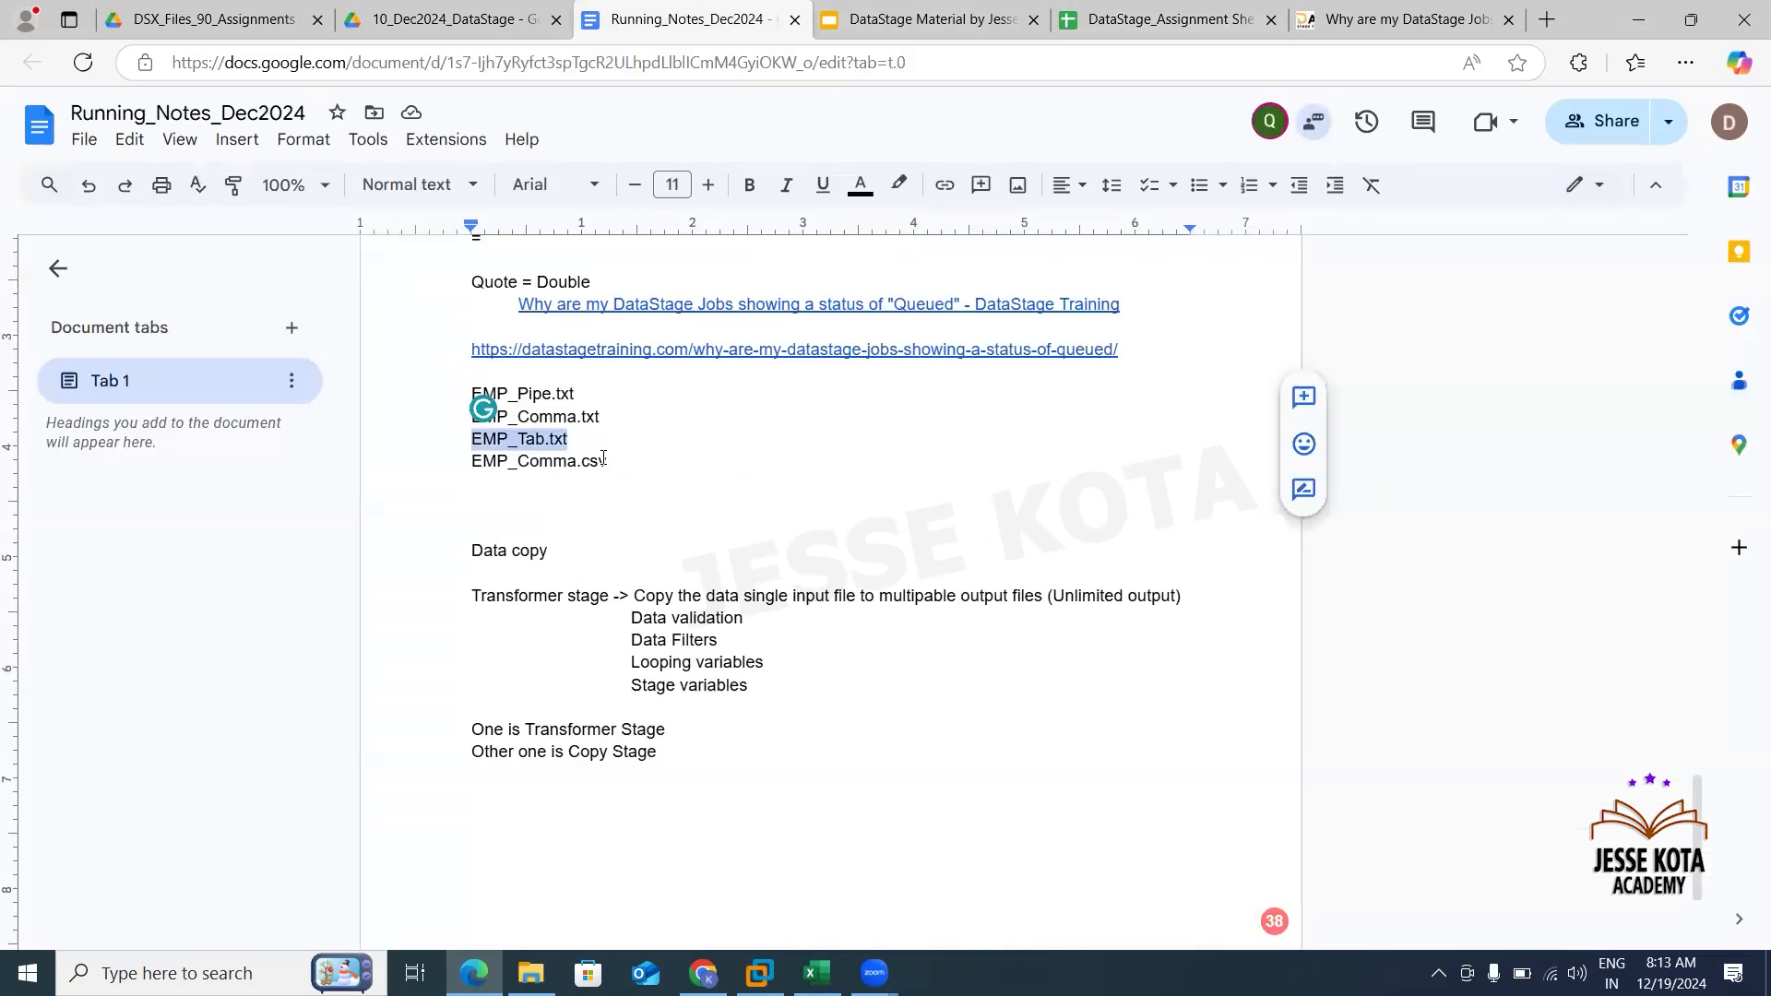
{"action": "left_click_drag", "start_coordinate": [609, 462], "coordinate": [424, 391]}
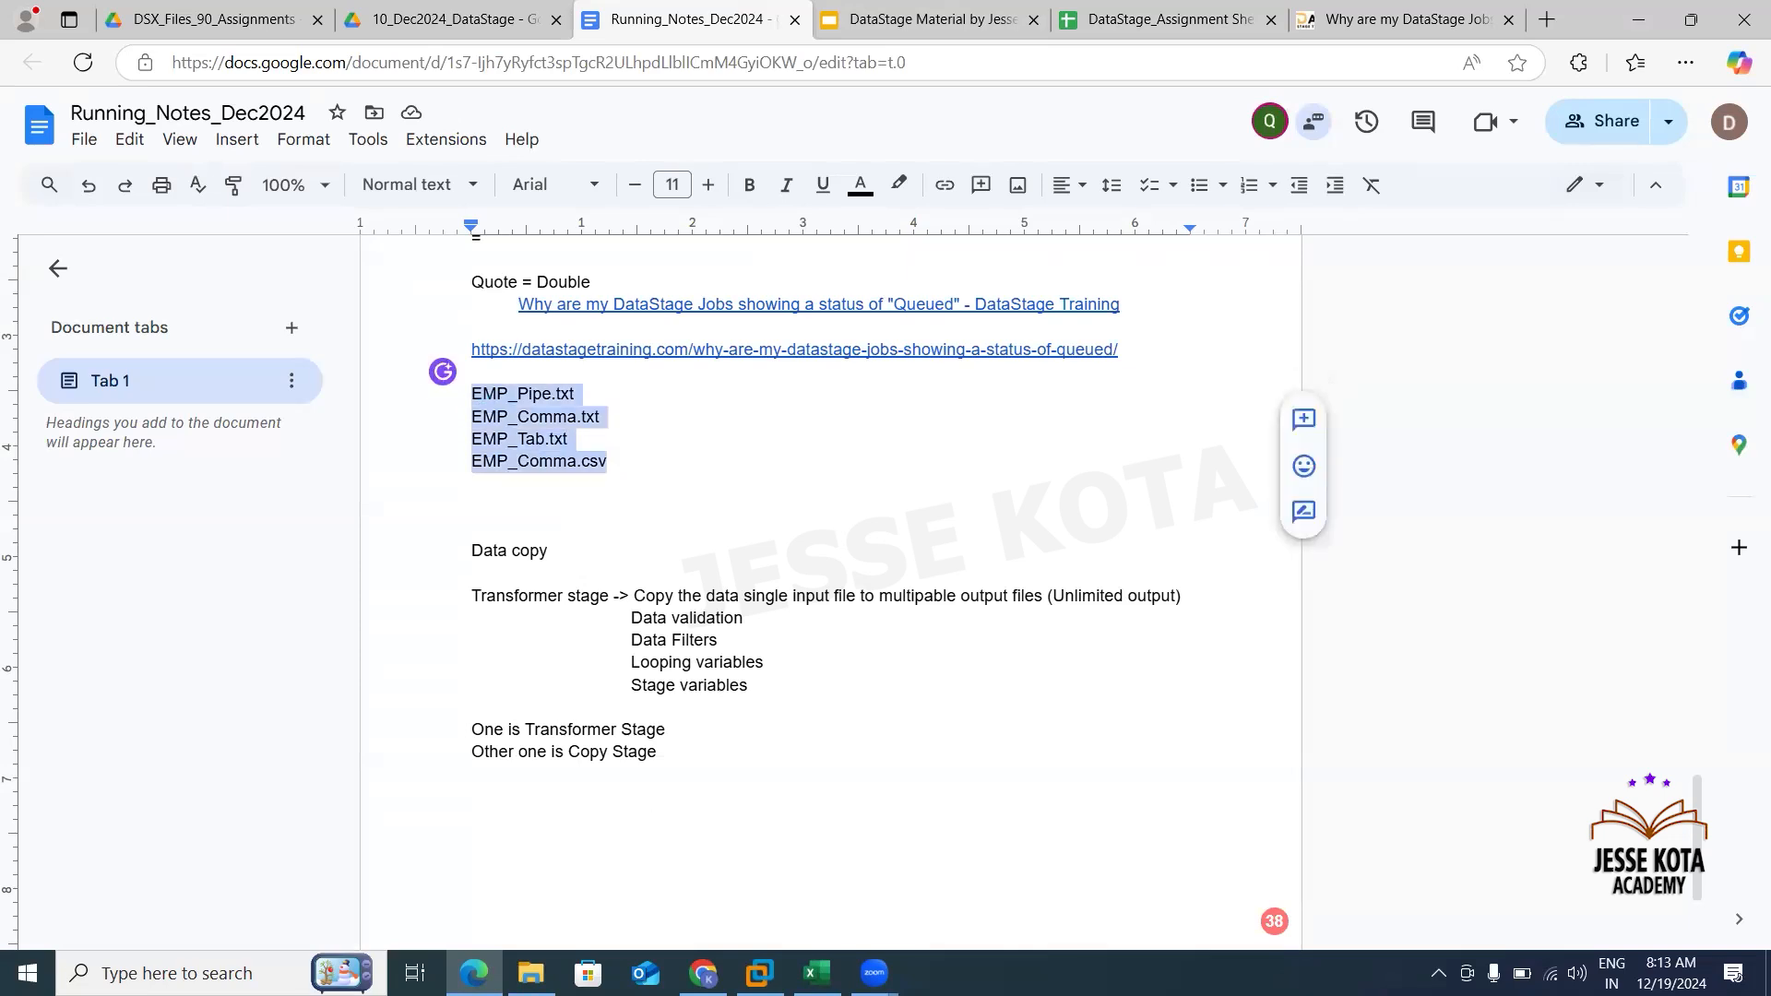
{"action": "left_click", "coordinate": [759, 972]}
{"action": "left_click", "coordinate": [931, 601]}
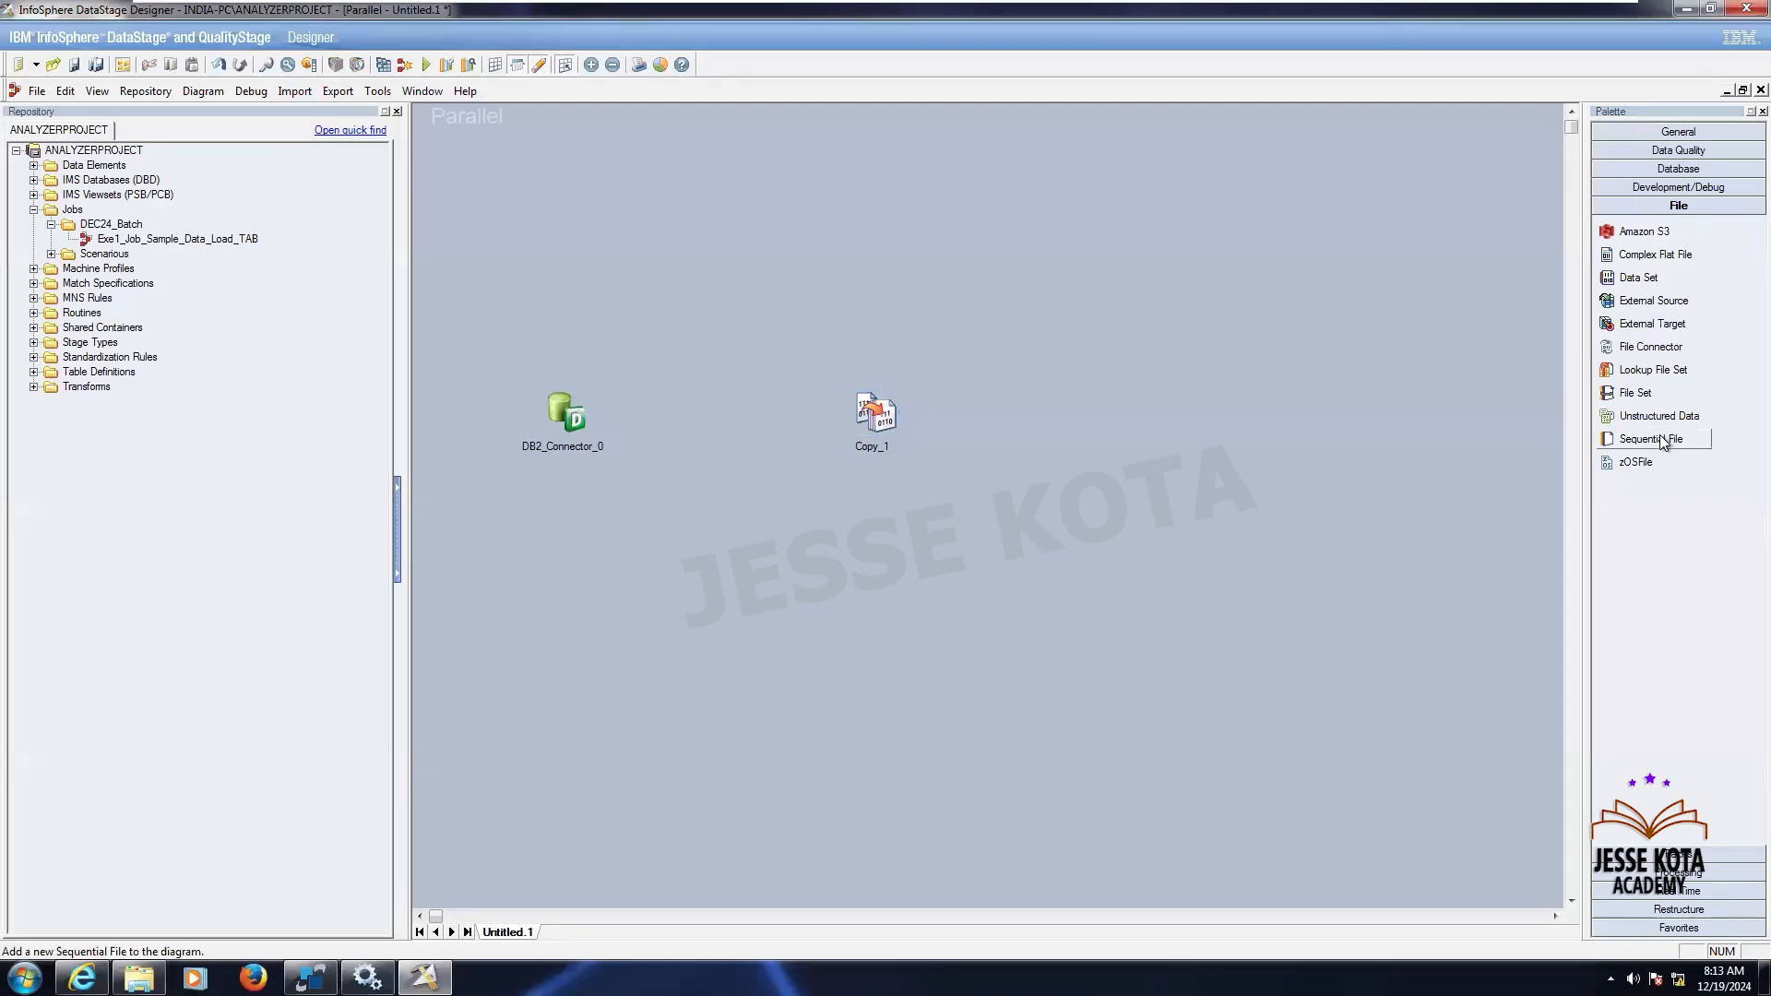
- Place four Sequential File stages on the canvas to the right of the Copy stage
{"action": "left_click_drag", "start_coordinate": [1659, 435], "coordinate": [1311, 170]}
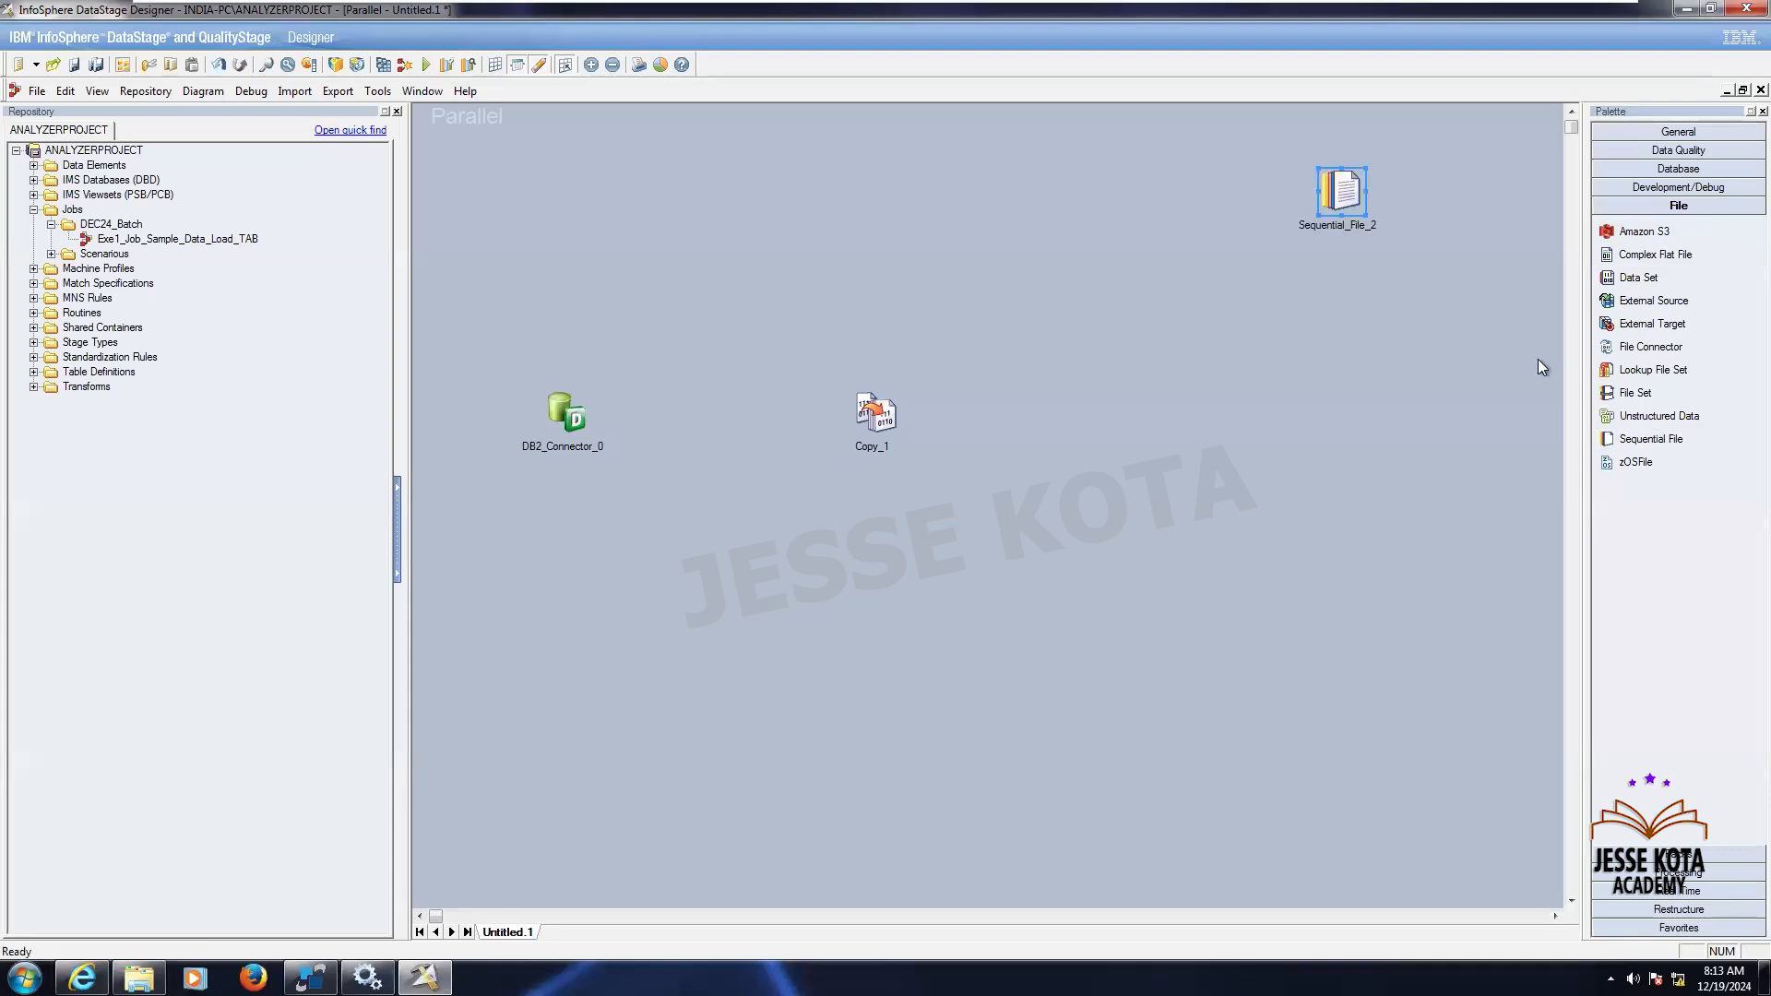
{"action": "left_click_drag", "start_coordinate": [1651, 438], "coordinate": [1352, 379]}
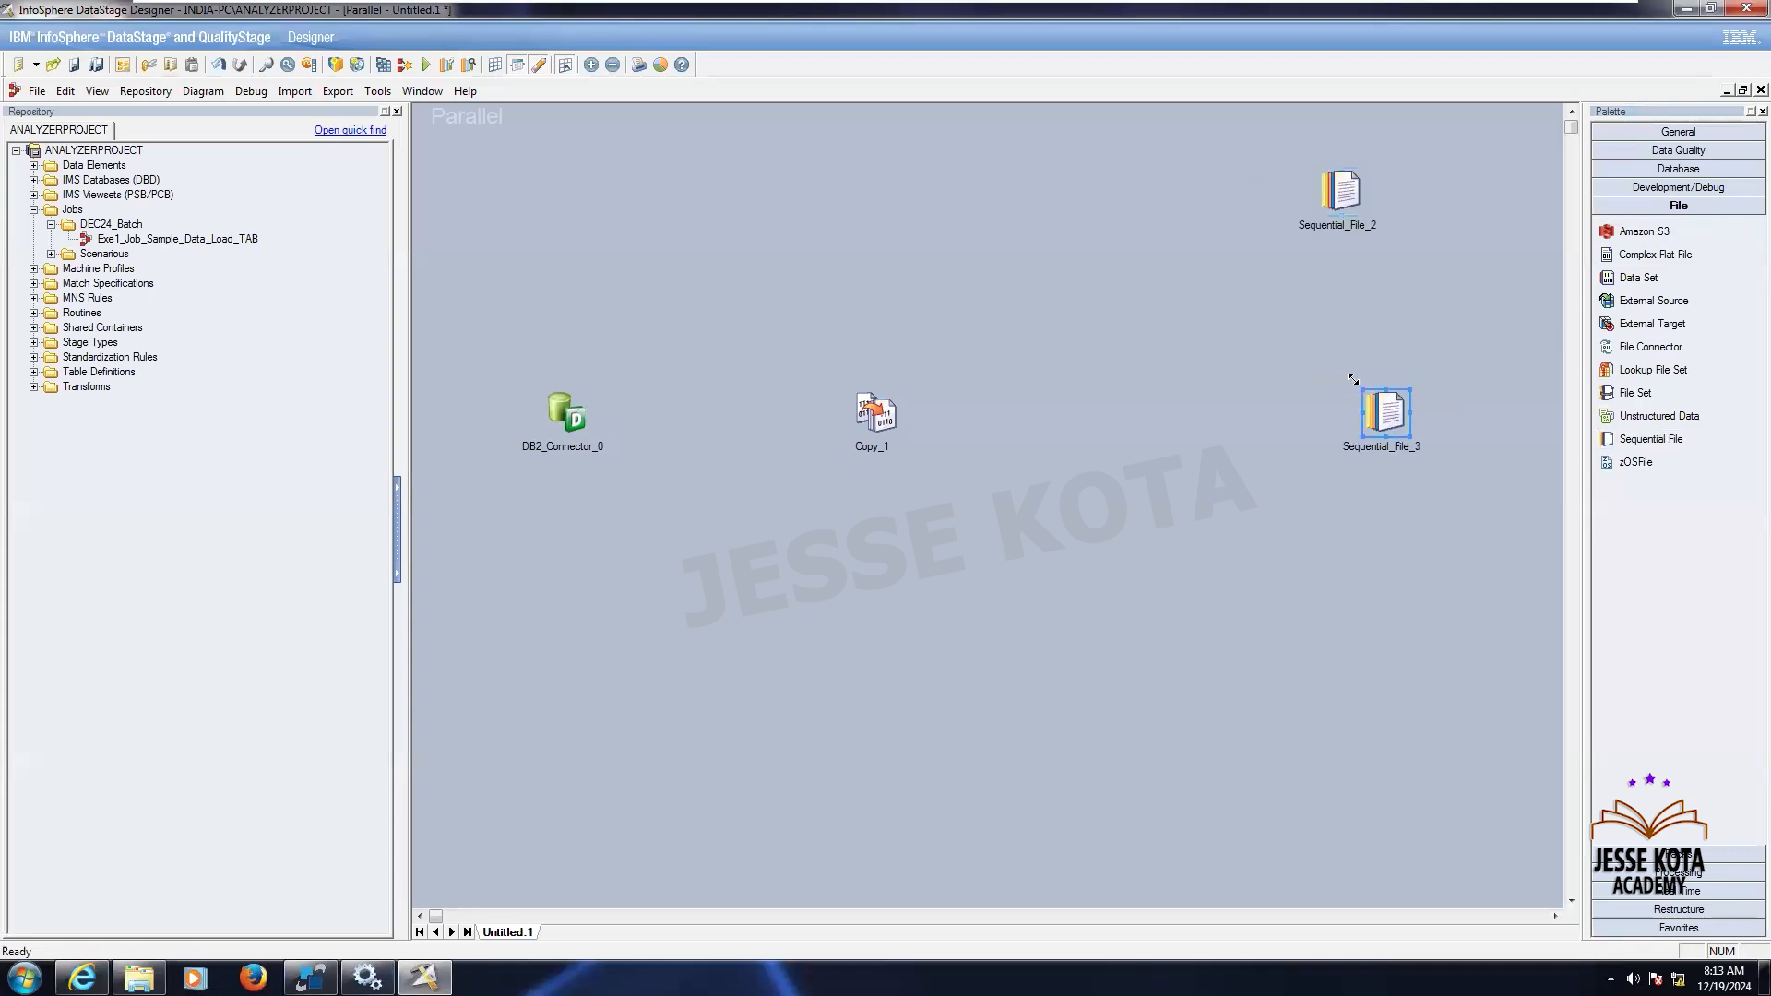
{"action": "left_click_drag", "start_coordinate": [1651, 438], "coordinate": [1329, 577]}
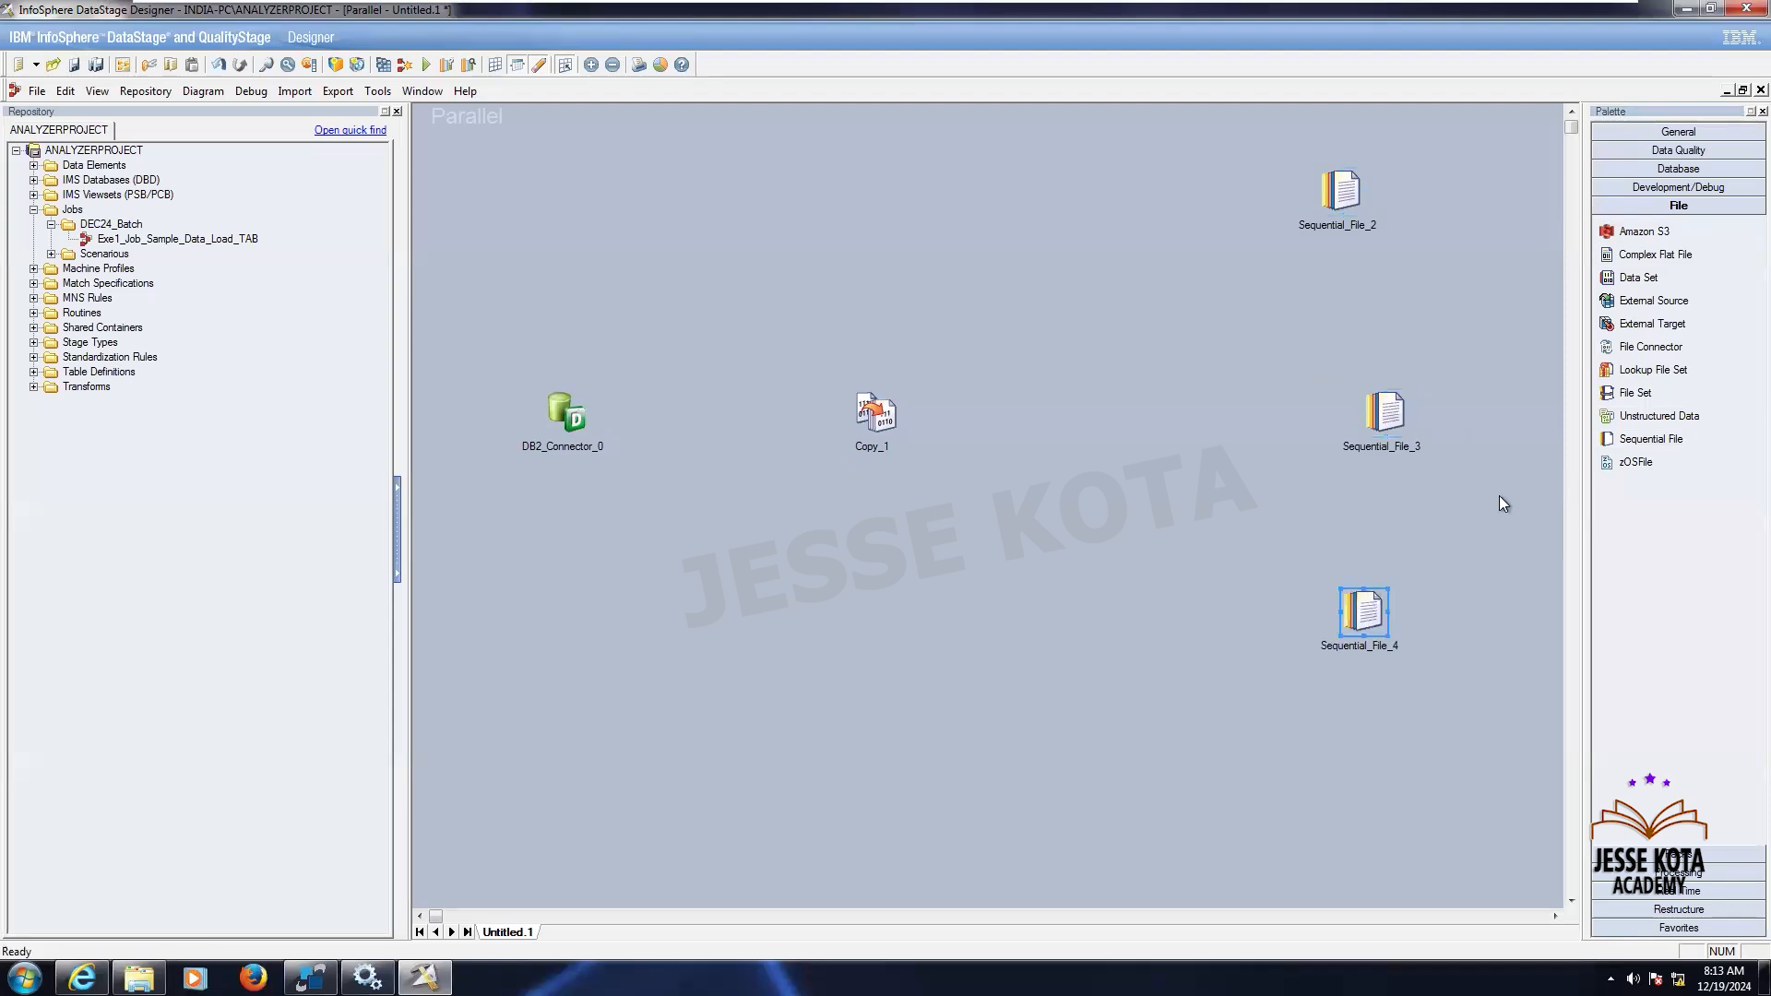
{"action": "left_click_drag", "start_coordinate": [1628, 443], "coordinate": [1349, 739]}
{"action": "left_click", "coordinate": [1388, 434]}
{"action": "left_click_drag", "start_coordinate": [1315, 385], "coordinate": [1314, 386]}
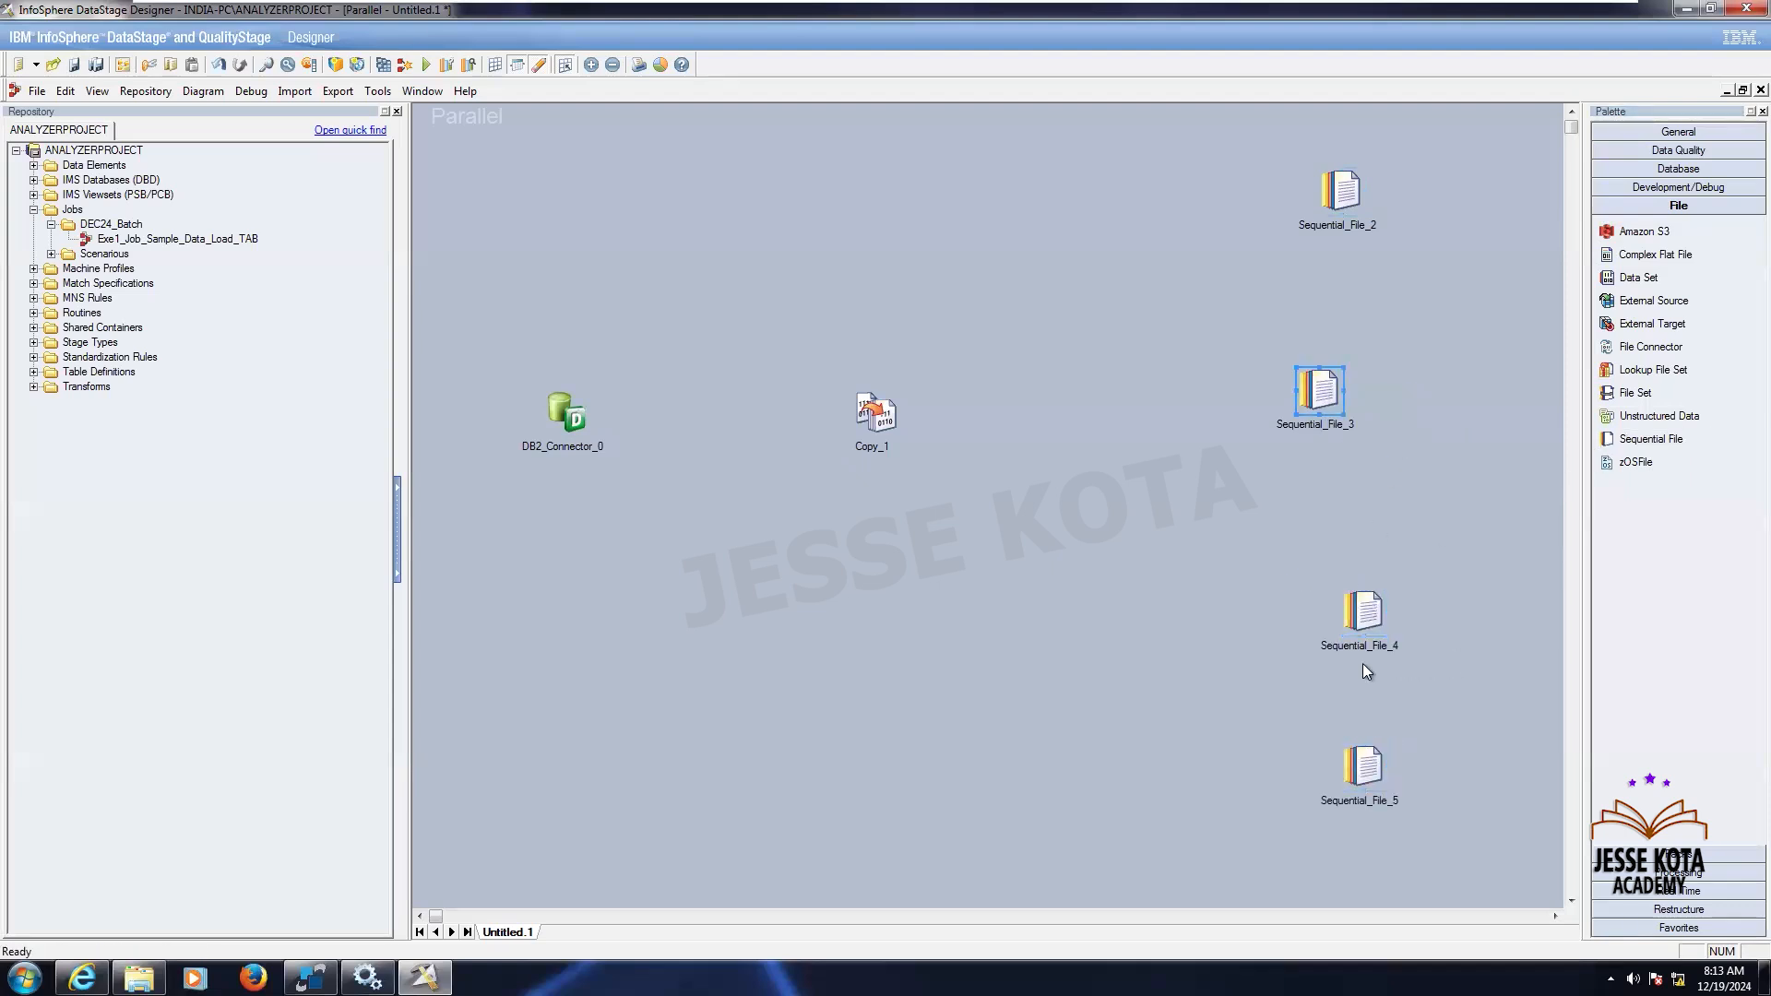
- Arrange the four Sequential File stages in a vertical column and reposition the Copy stage slightly
{"action": "left_click_drag", "start_coordinate": [1363, 600], "coordinate": [1319, 579]}
{"action": "left_click_drag", "start_coordinate": [1356, 758], "coordinate": [1316, 741]}
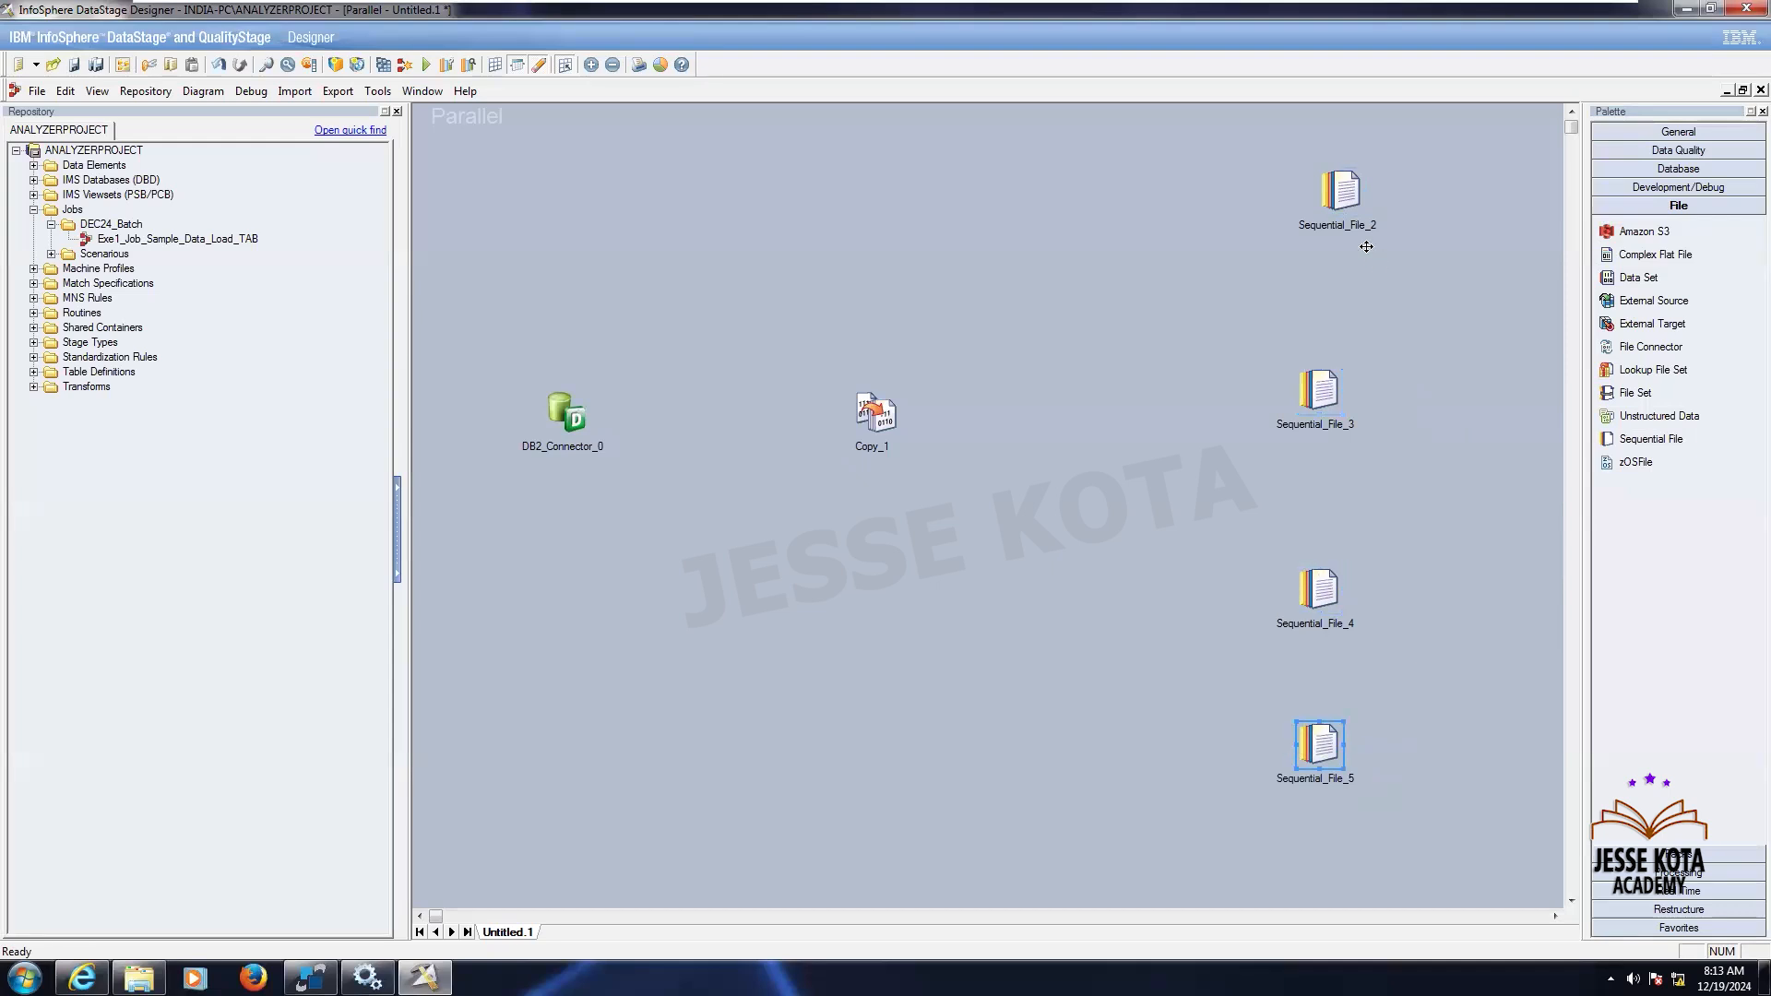
{"action": "left_click_drag", "start_coordinate": [1334, 196], "coordinate": [1292, 197]}
{"action": "left_click", "coordinate": [1449, 342]}
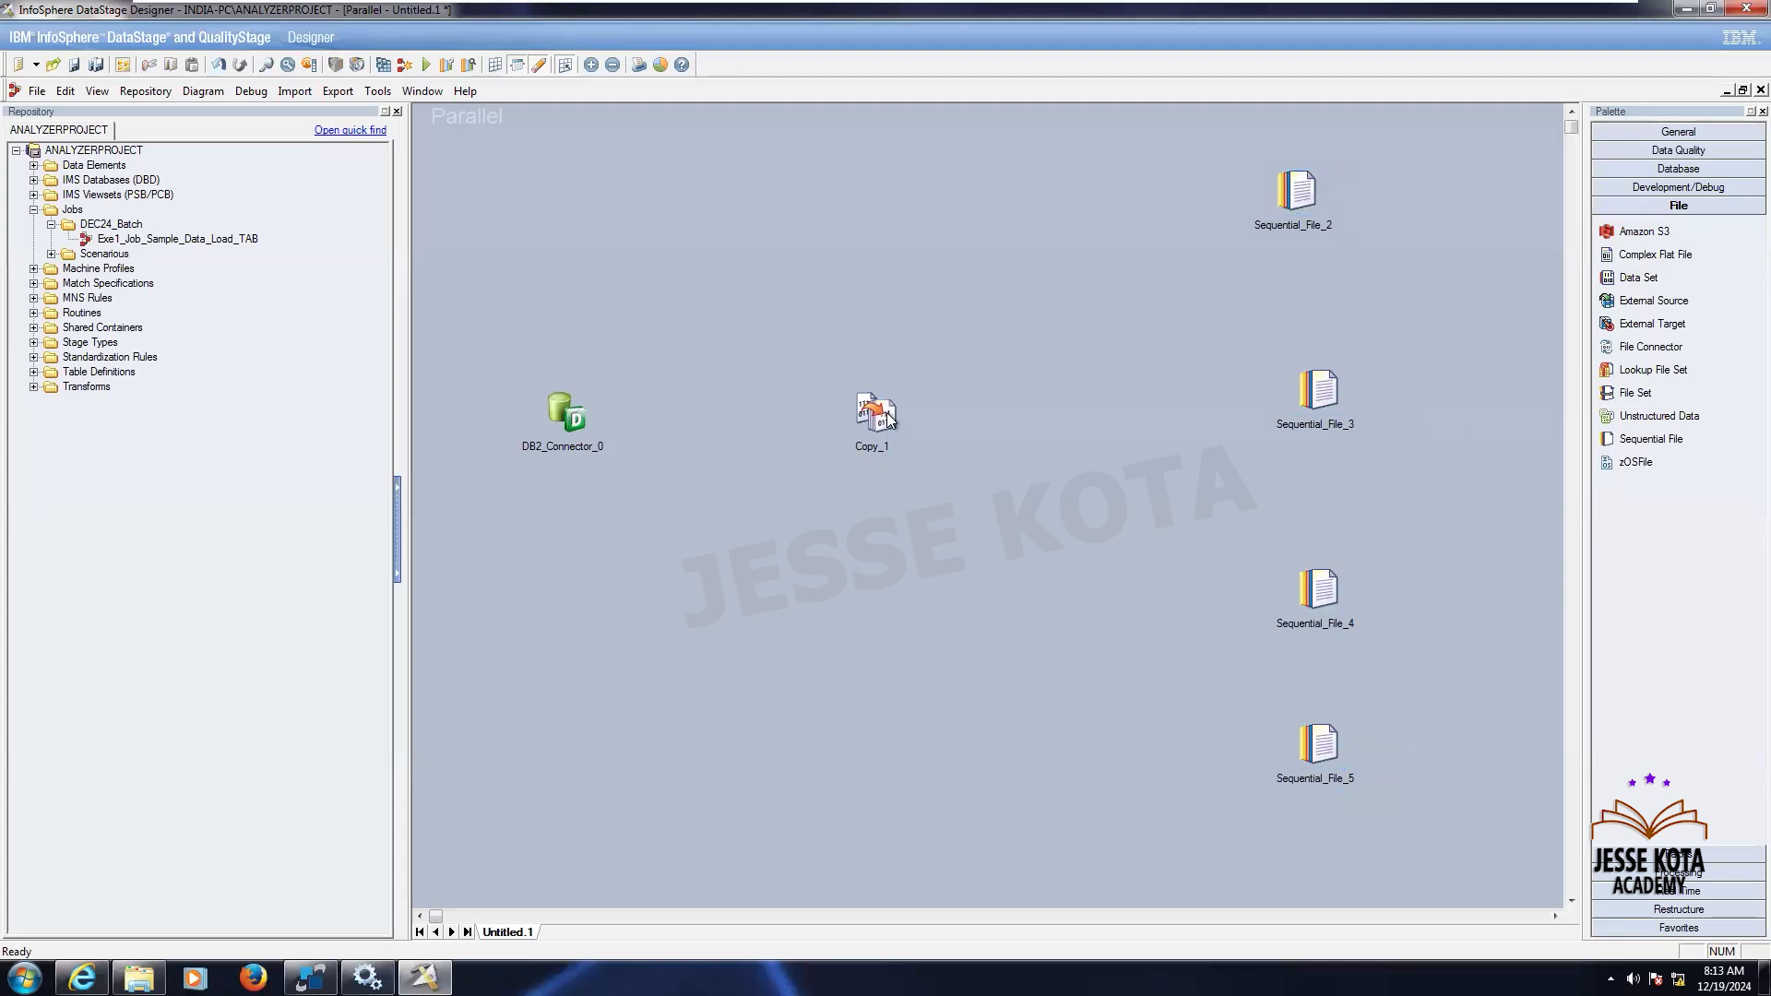
{"action": "left_click_drag", "start_coordinate": [910, 443], "coordinate": [920, 452]}
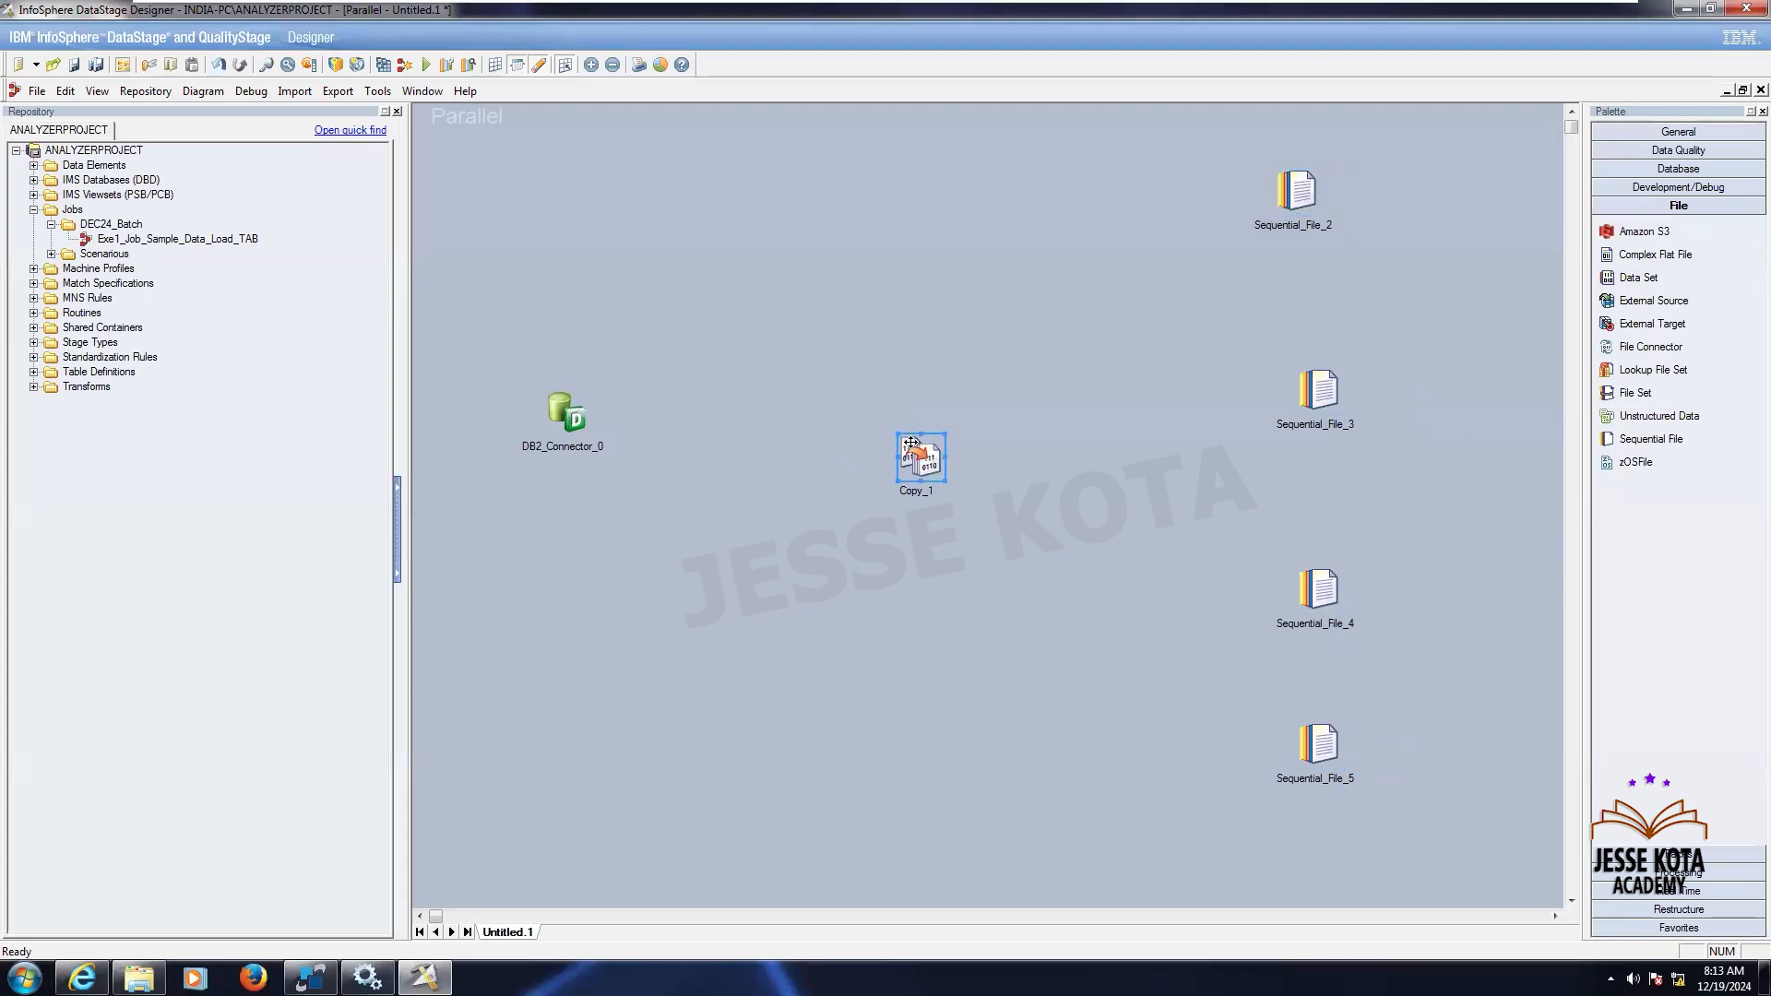
- Link the DB2 Connector to the Copy stage, and the Copy stage to the top two Sequential File stages
{"action": "mouse_move", "coordinate": [577, 427]}
{"action": "left_mouse_down"}
{"action": "mouse_move", "coordinate": [573, 468]}
{"action": "mouse_move", "coordinate": [919, 466]}
{"action": "left_mouse_up"}
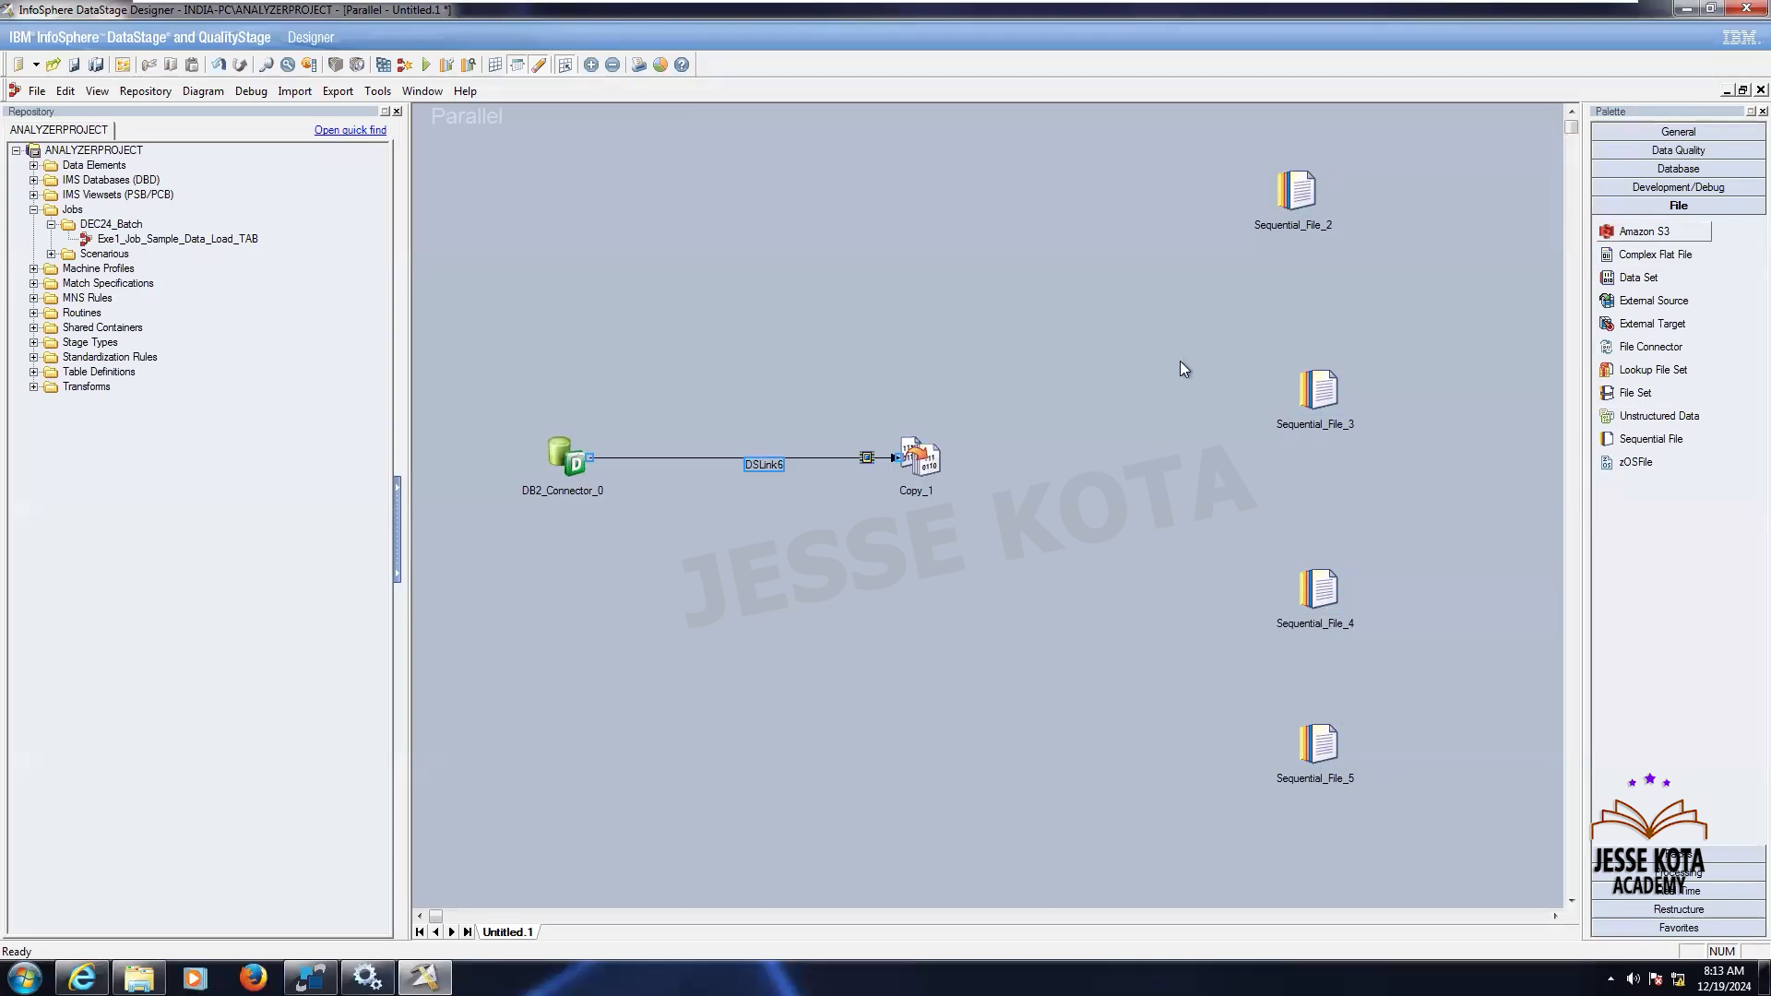
{"action": "left_click", "coordinate": [929, 458]}
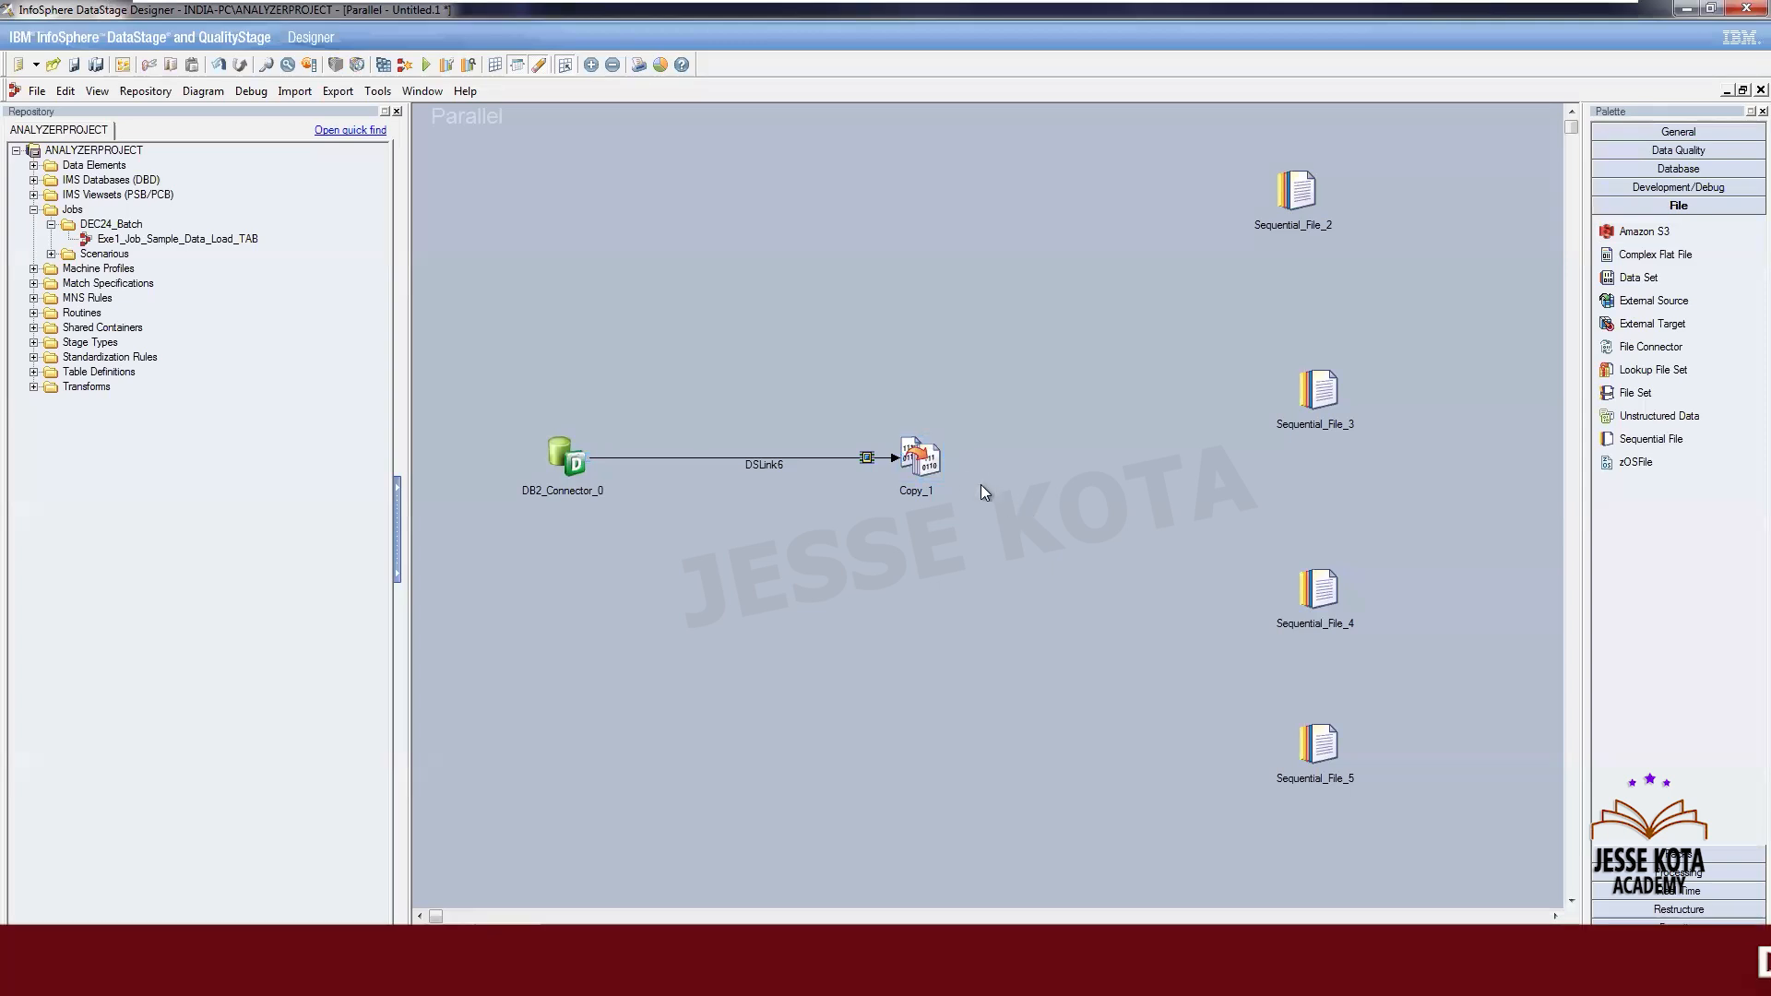
{"action": "left_click_drag", "start_coordinate": [928, 458], "coordinate": [1289, 199]}
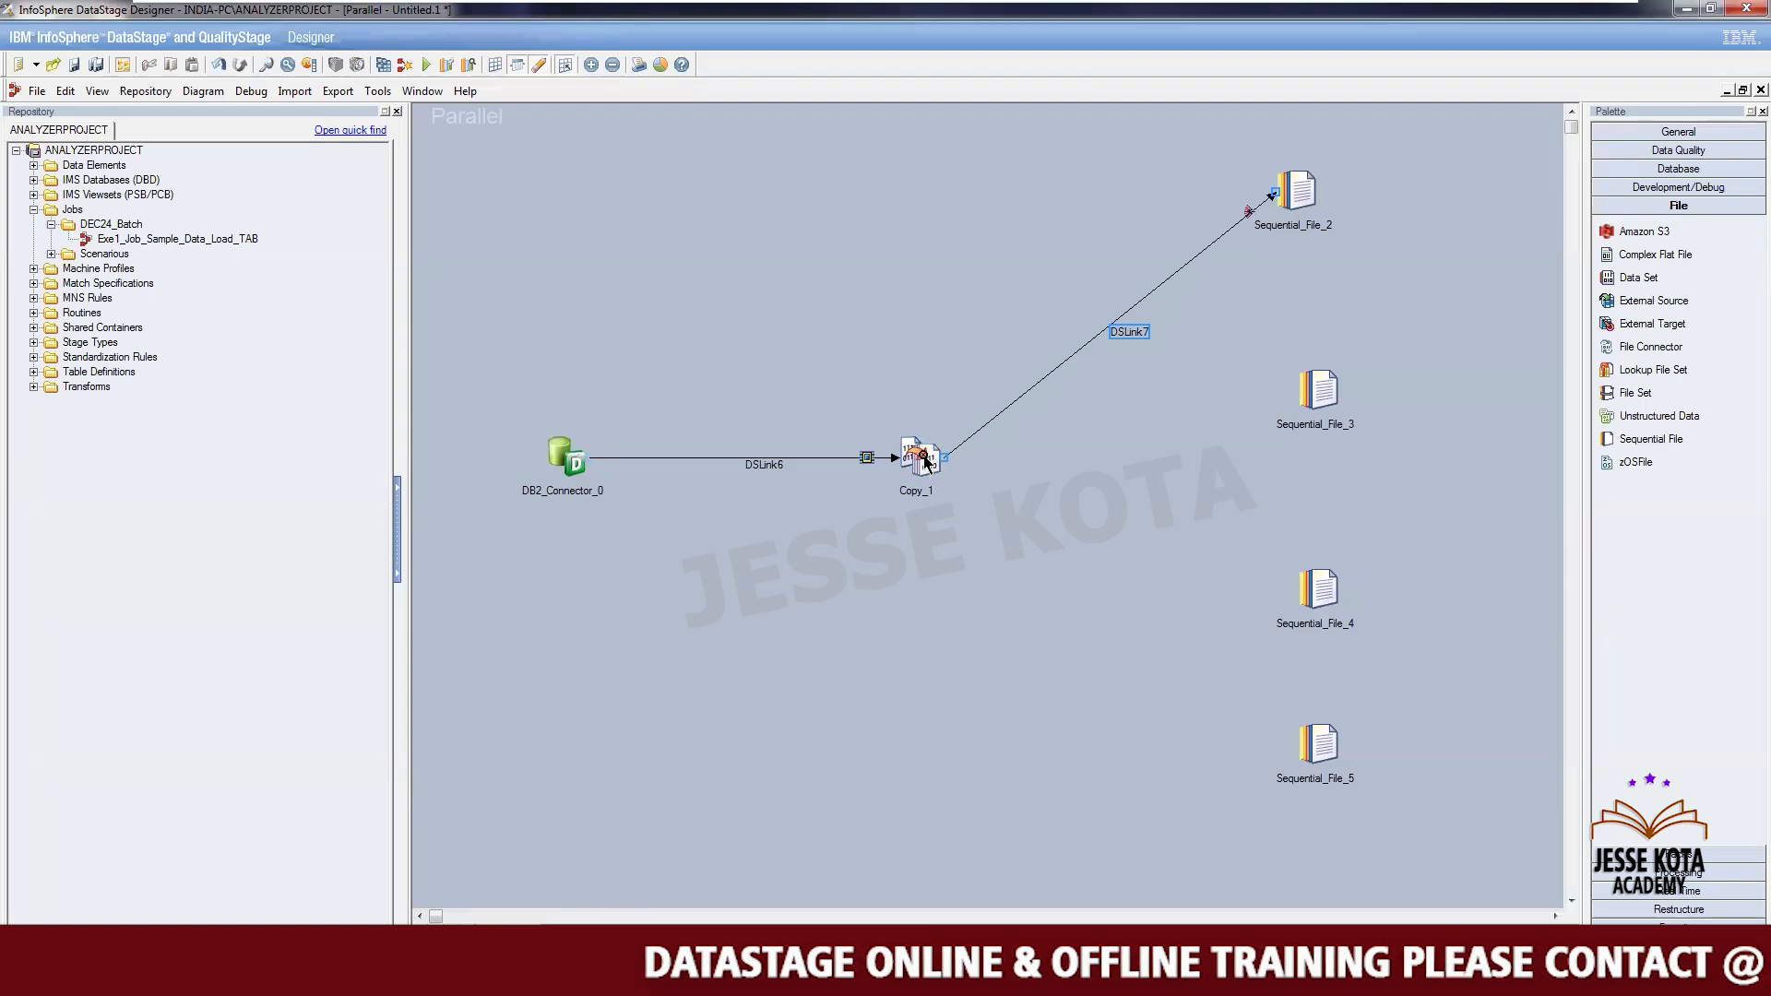
{"action": "left_click_drag", "start_coordinate": [925, 460], "coordinate": [1336, 396]}
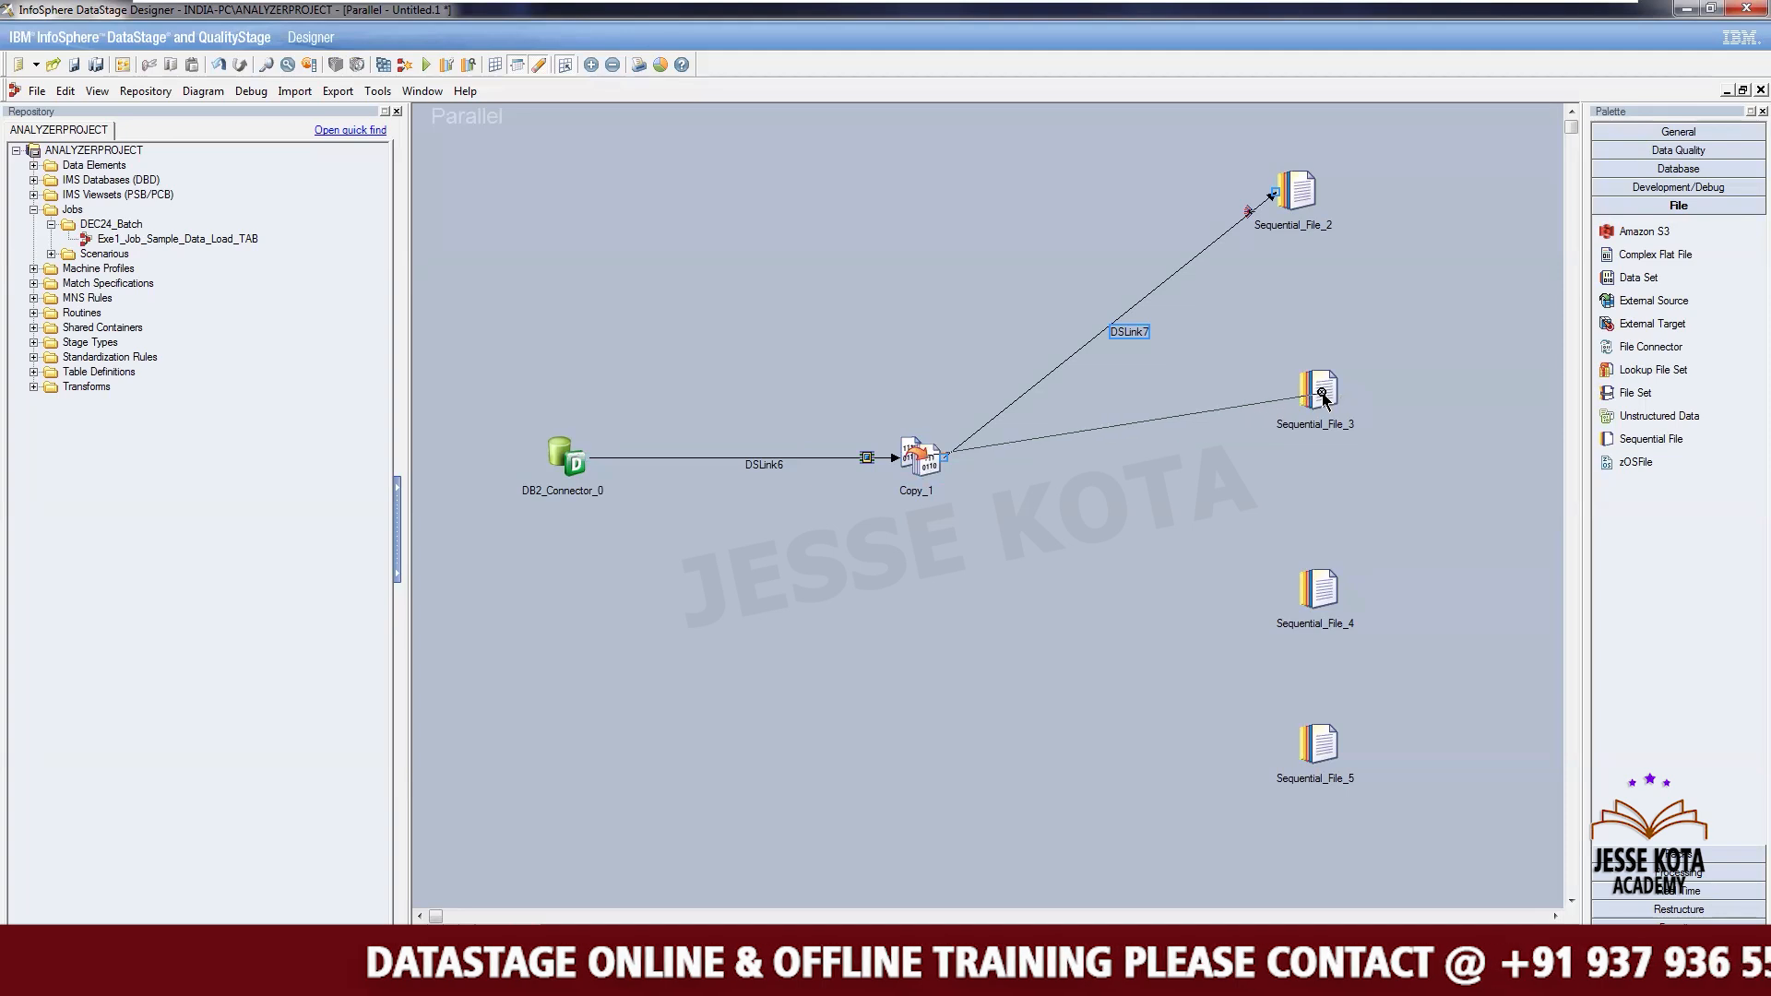
- Pick the Link tool from the General palette and connect the Copy stage to the remaining two Sequential File stages
{"action": "left_click", "coordinate": [1610, 132]}
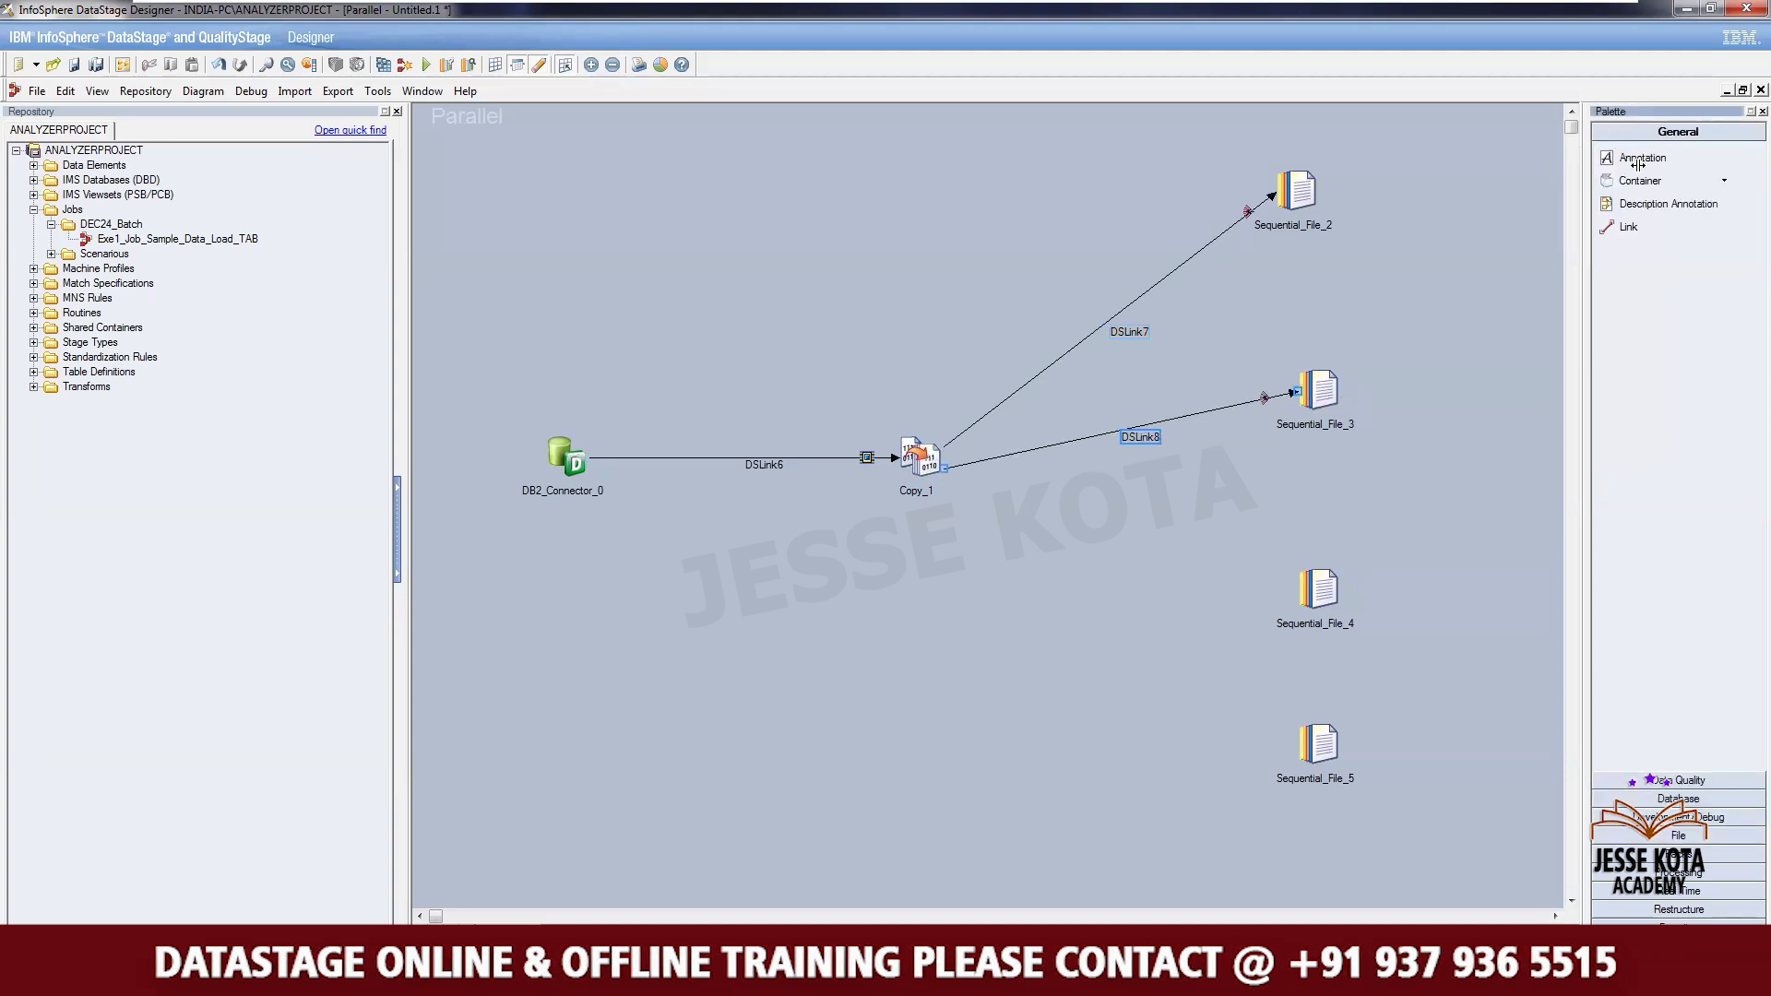
{"action": "left_click", "coordinate": [1641, 221]}
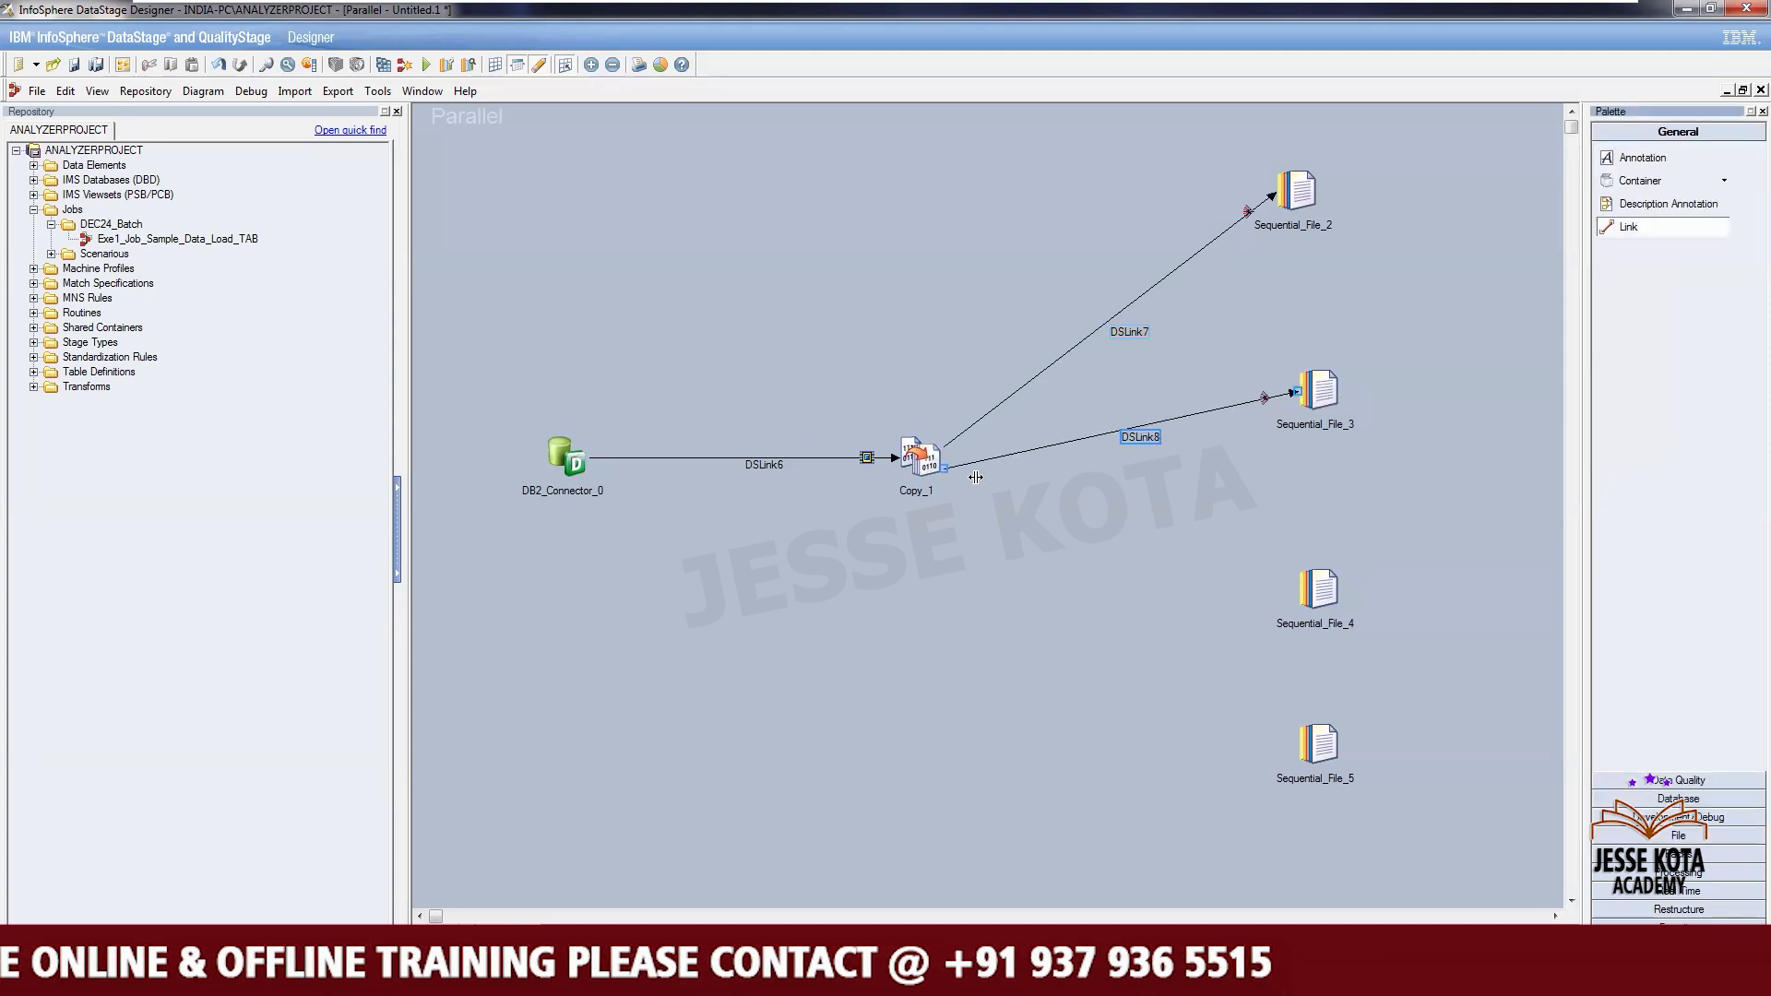
{"action": "left_click_drag", "start_coordinate": [925, 466], "coordinate": [1315, 590]}
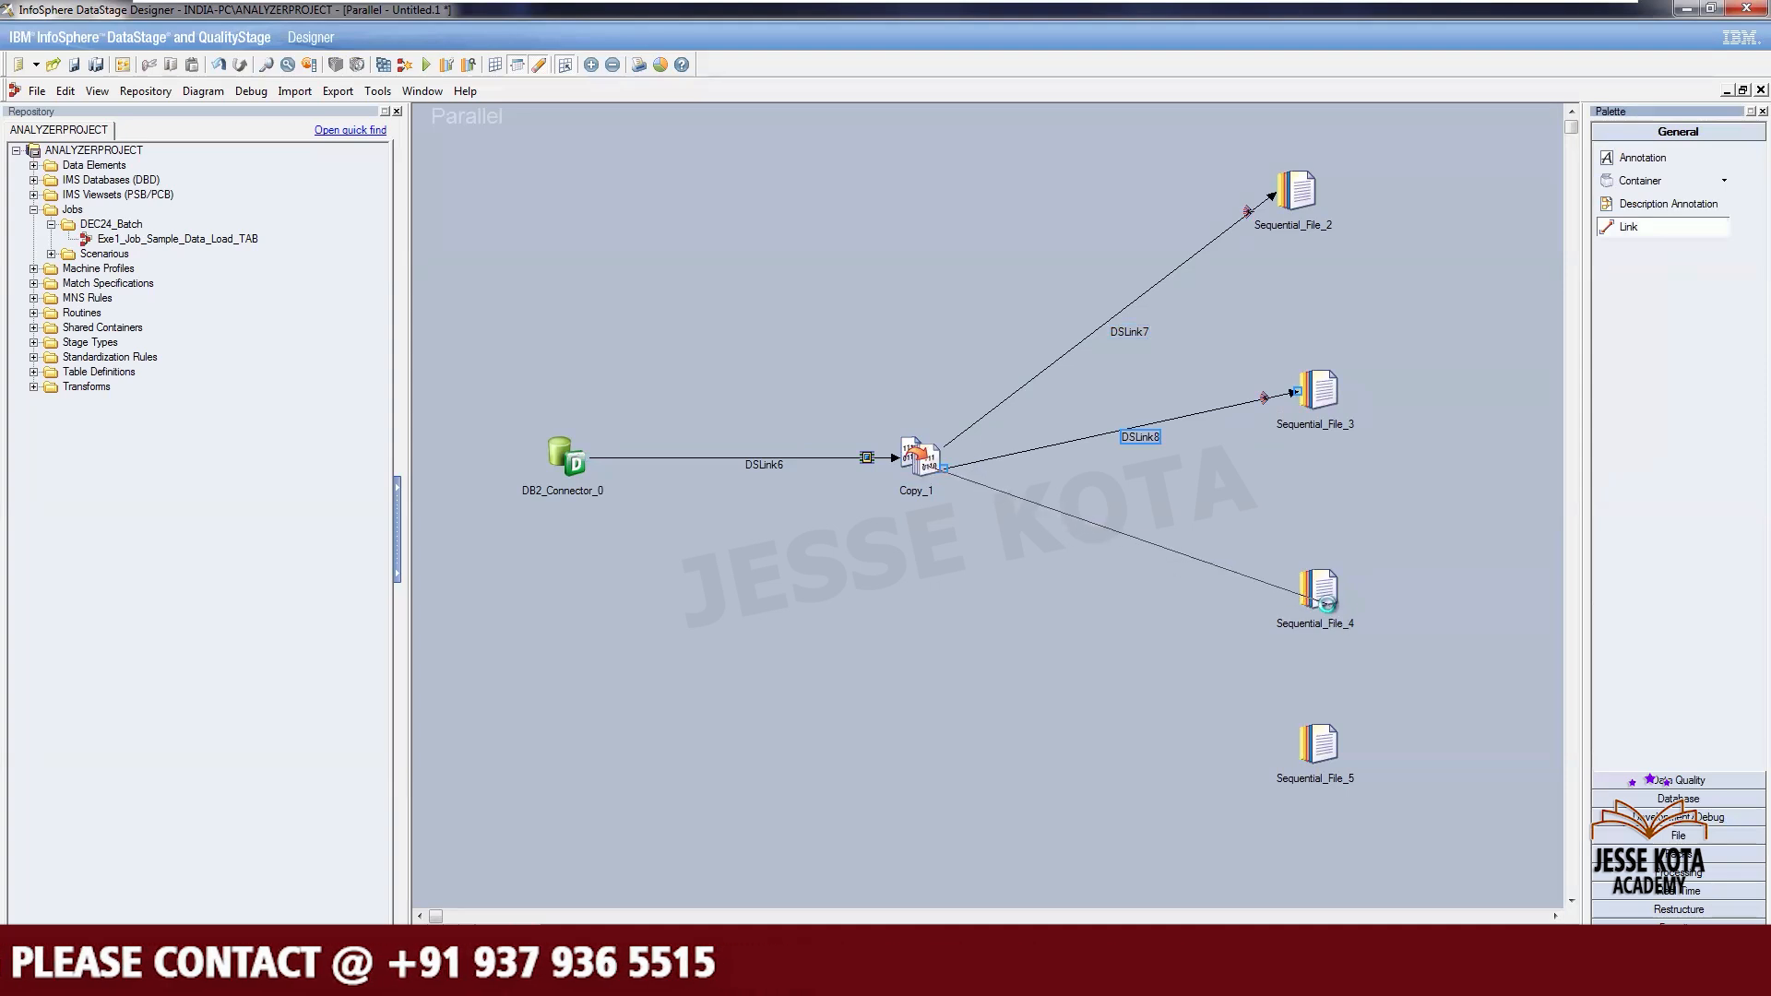
{"action": "left_click", "coordinate": [960, 678]}
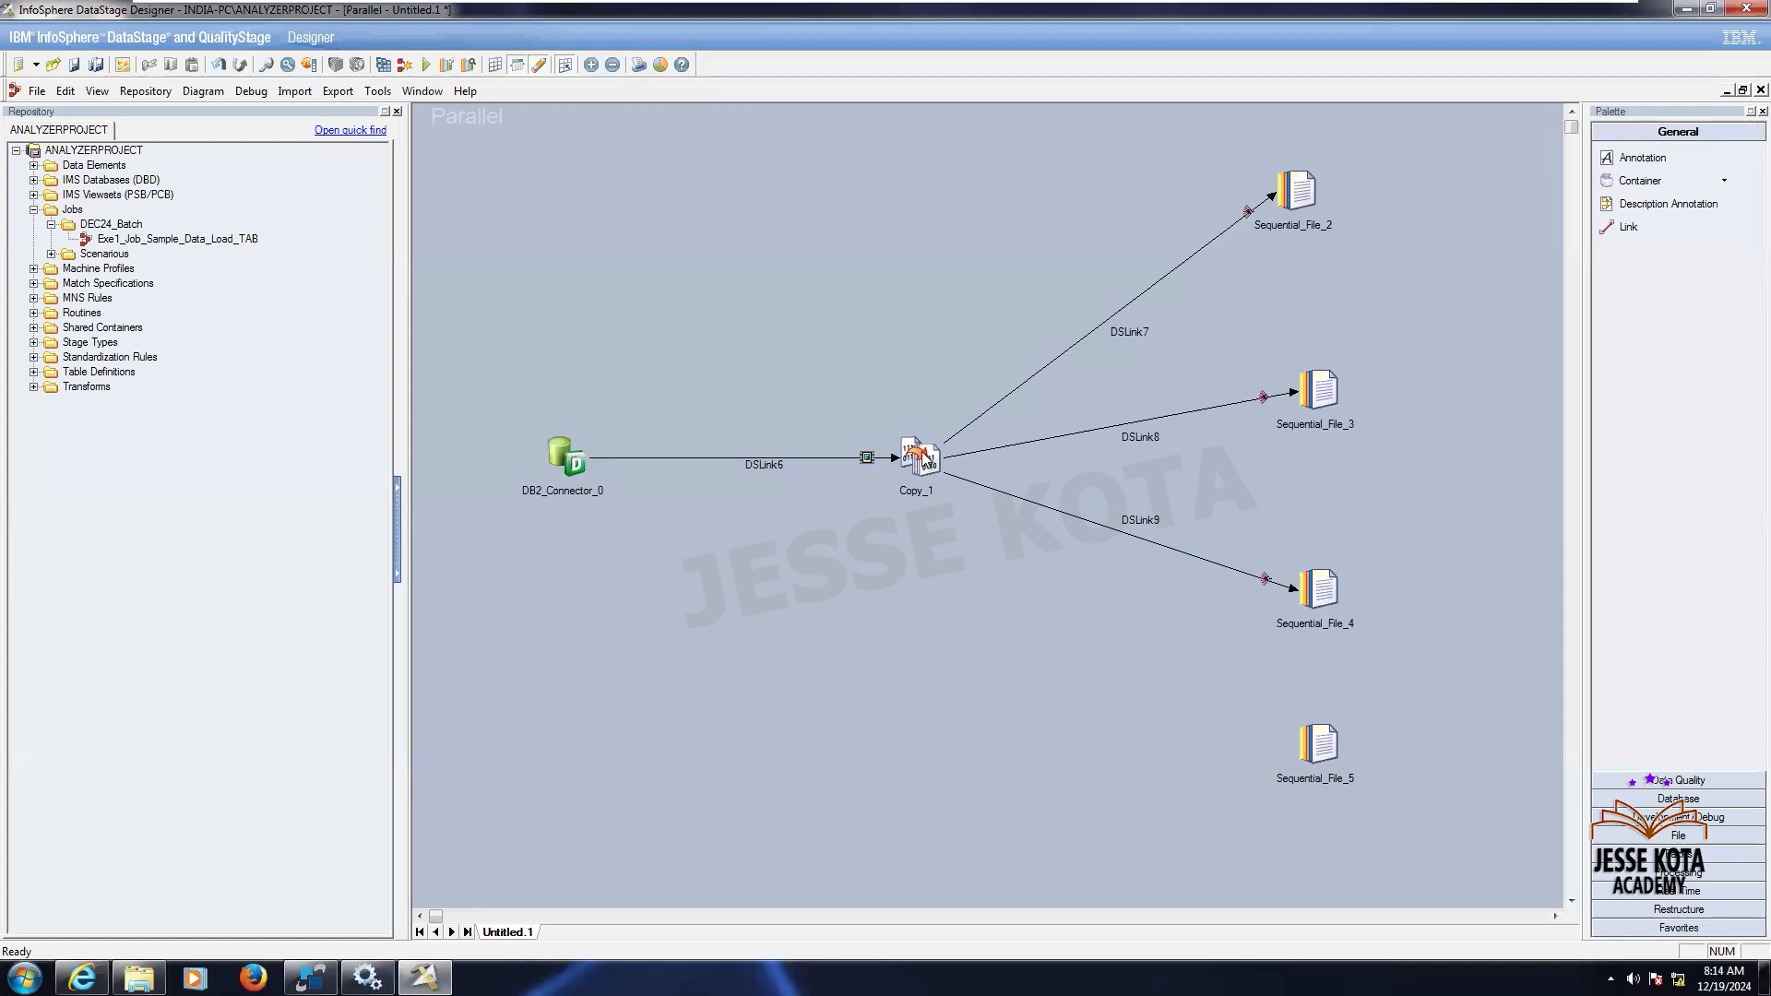
{"action": "mouse_move", "coordinate": [926, 458]}
{"action": "left_mouse_down"}
{"action": "mouse_move", "coordinate": [1116, 661]}
{"action": "mouse_move", "coordinate": [1319, 749]}
{"action": "left_mouse_up"}
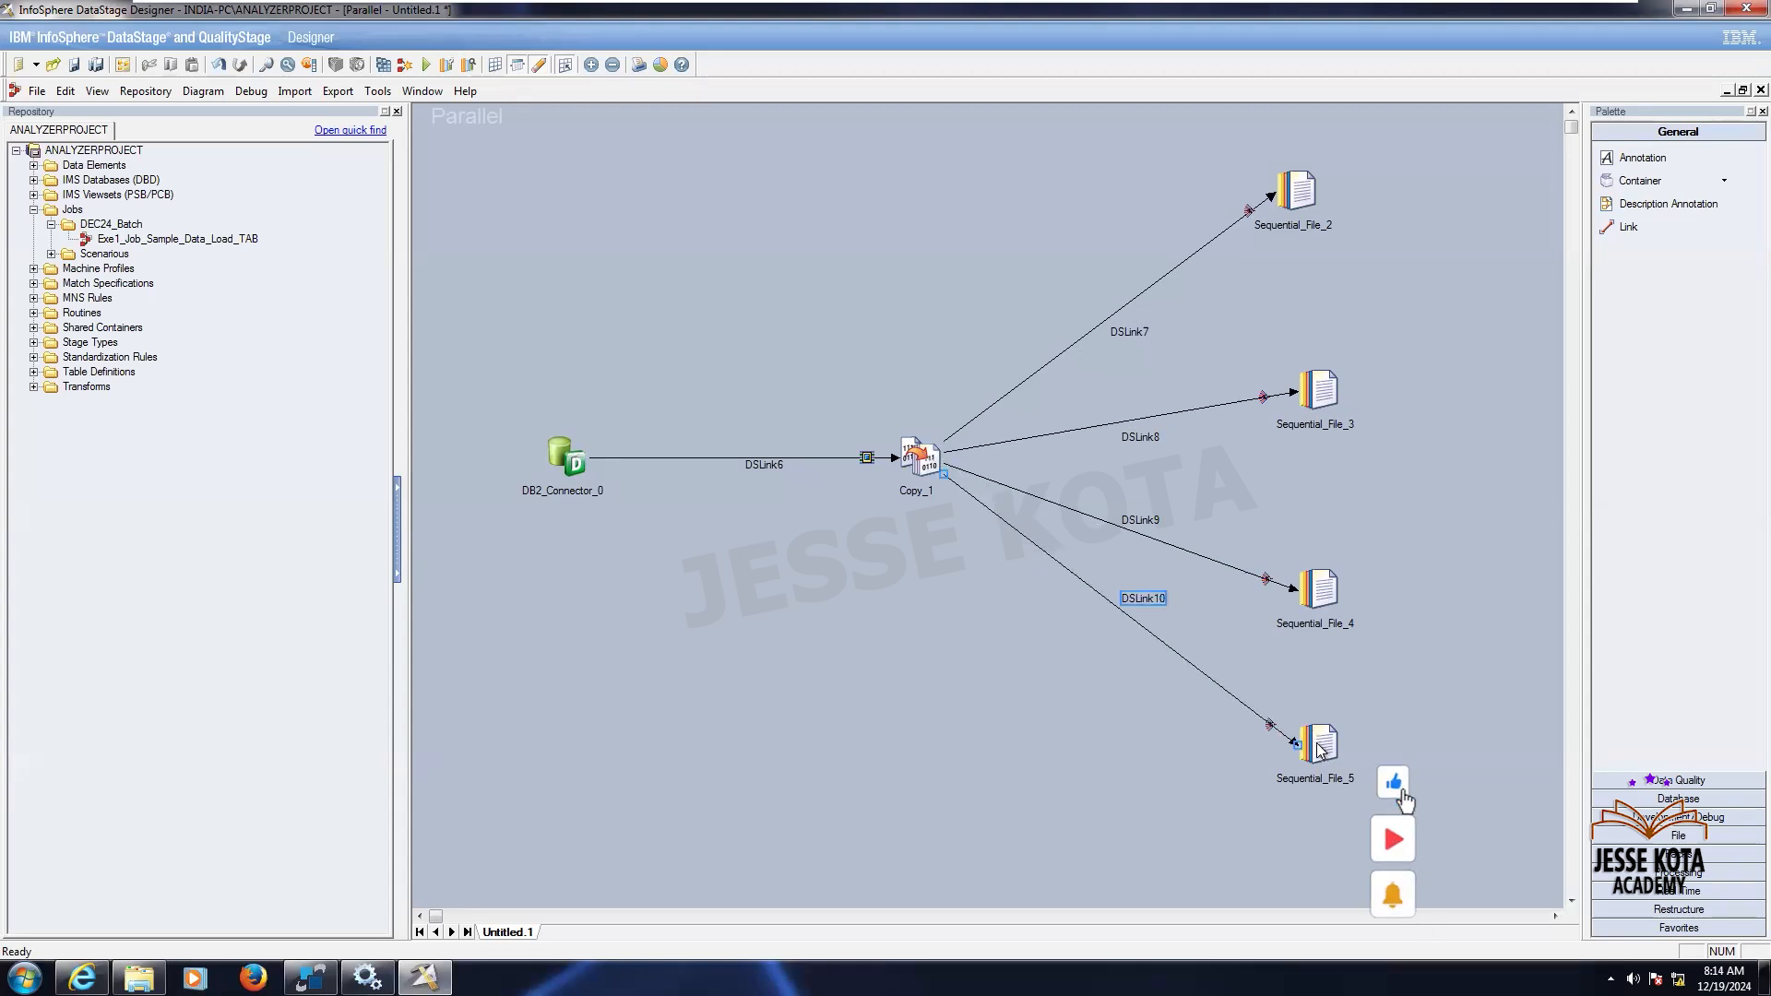
- Select the DB2 Connector, then in SqlDbx write and run SELECT * FROM EMP_DATA; and select the whole statement
{"action": "left_click", "coordinate": [557, 454]}
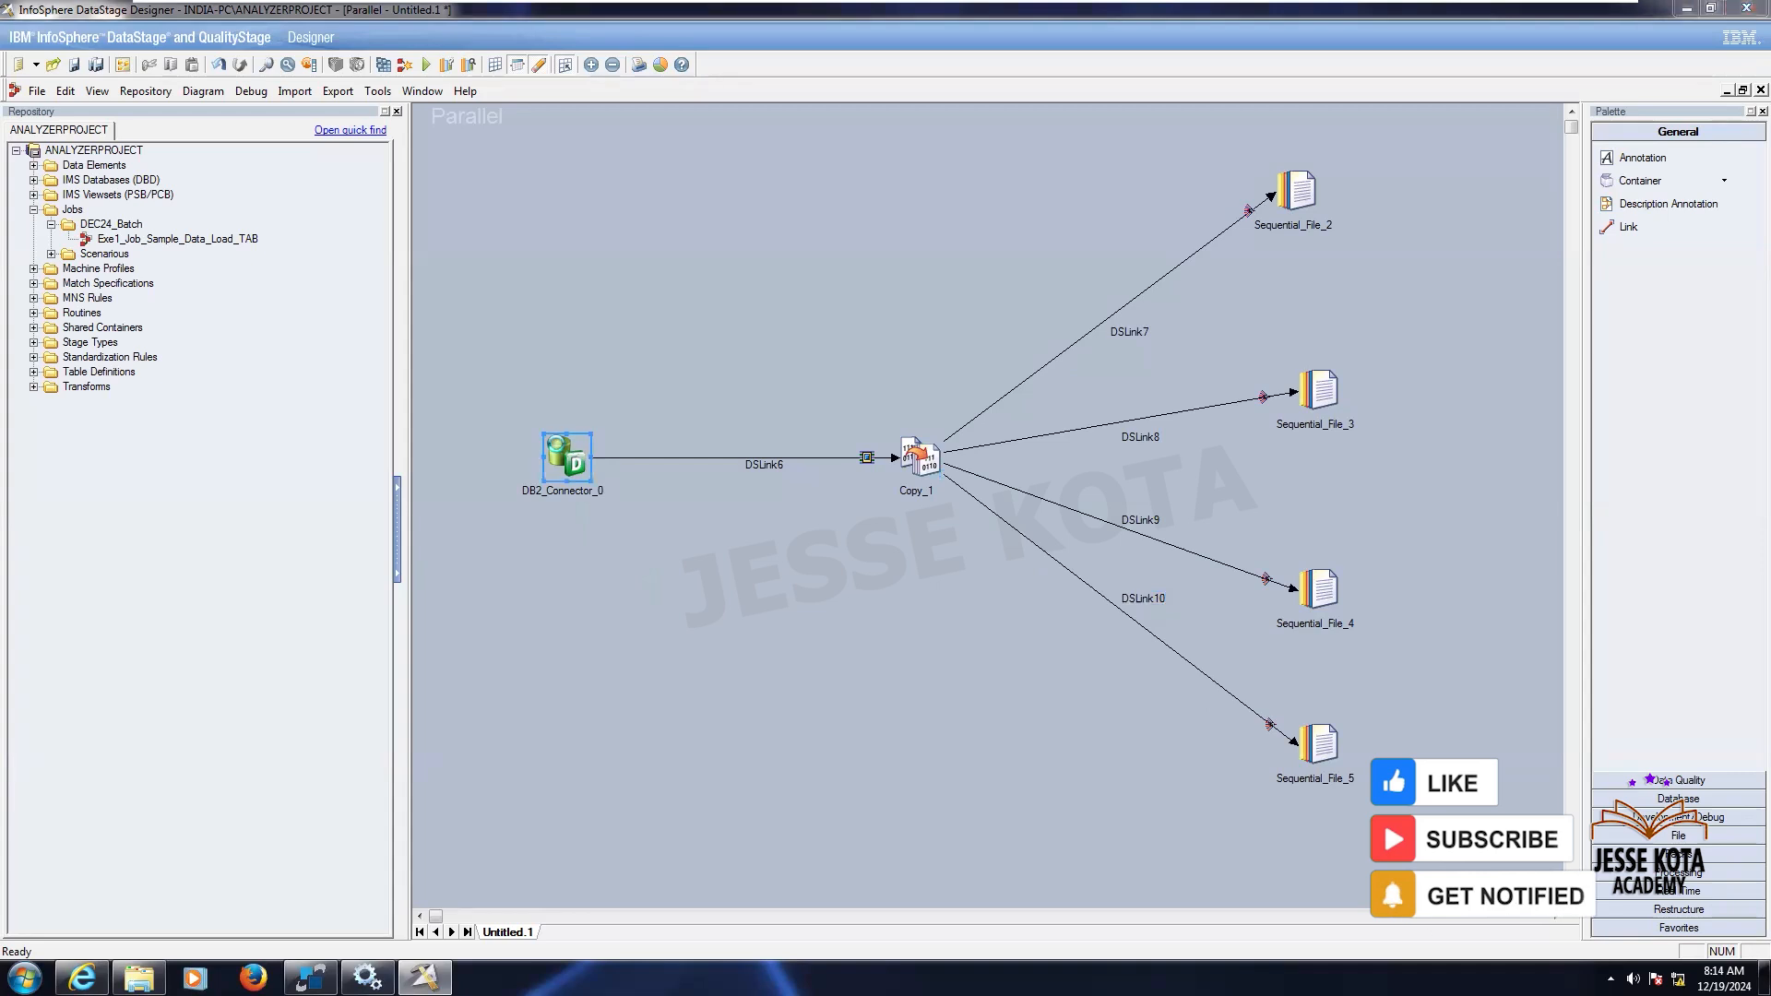
{"action": "left_click", "coordinate": [310, 978]}
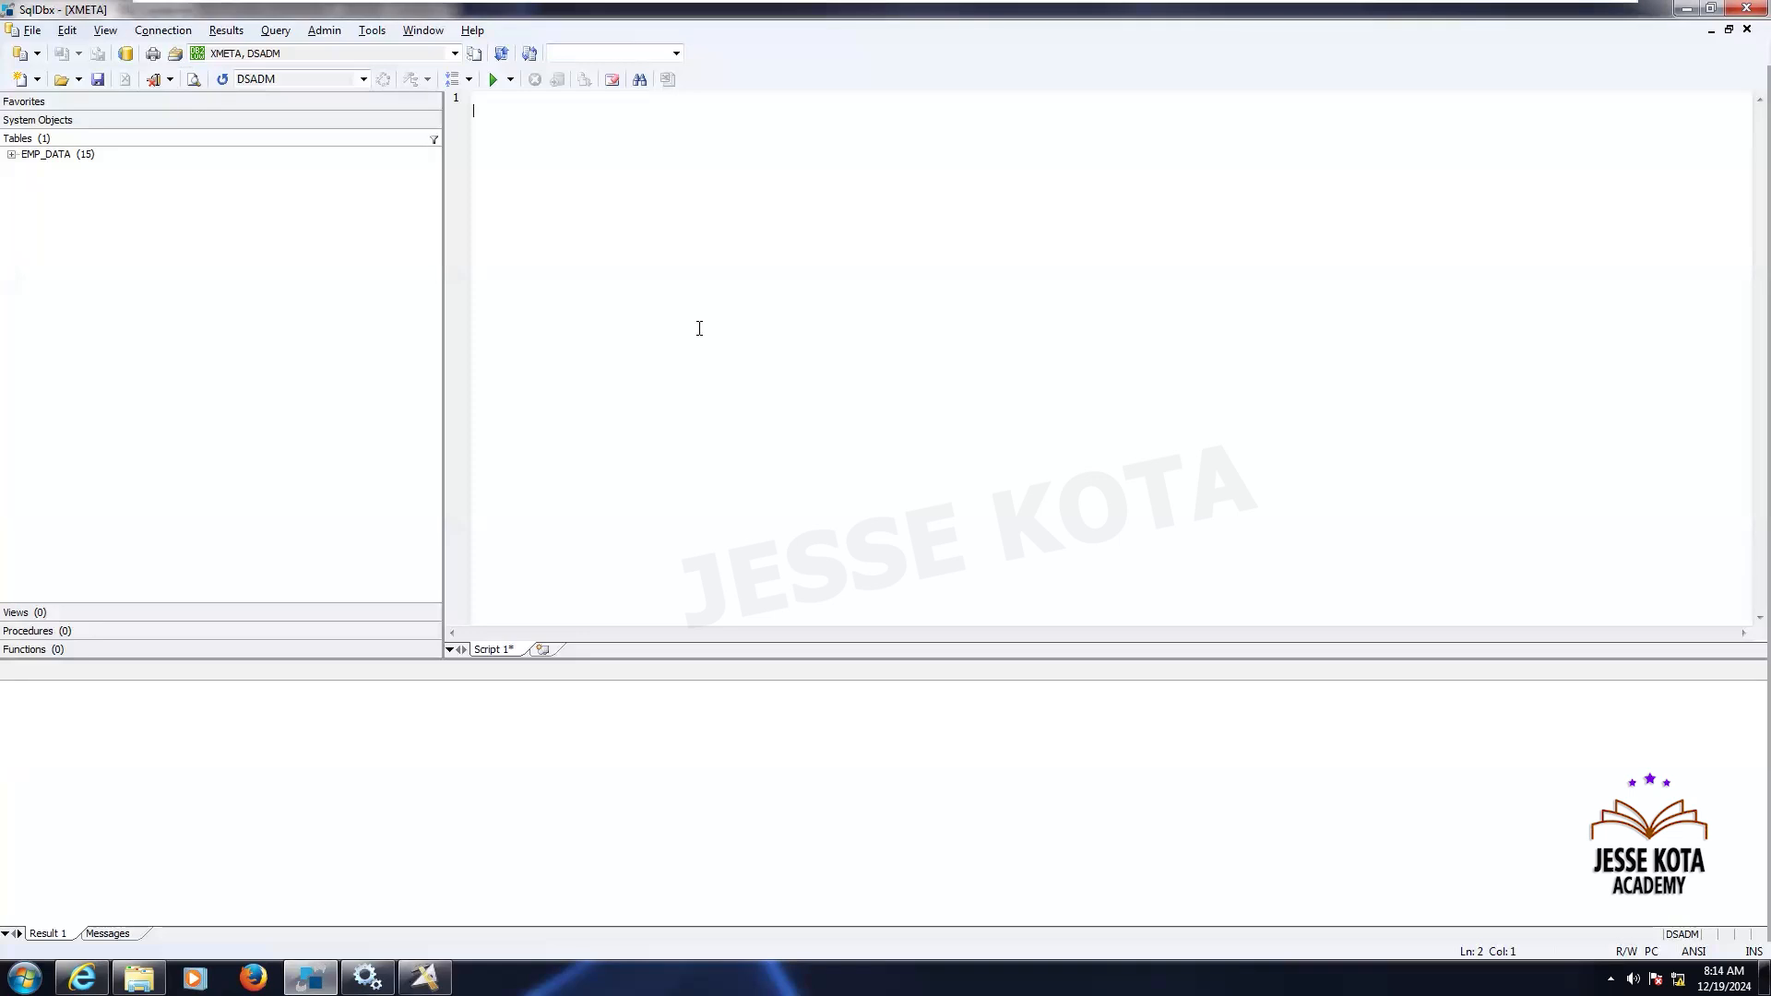
{"action": "type", "text": "SELECY"}
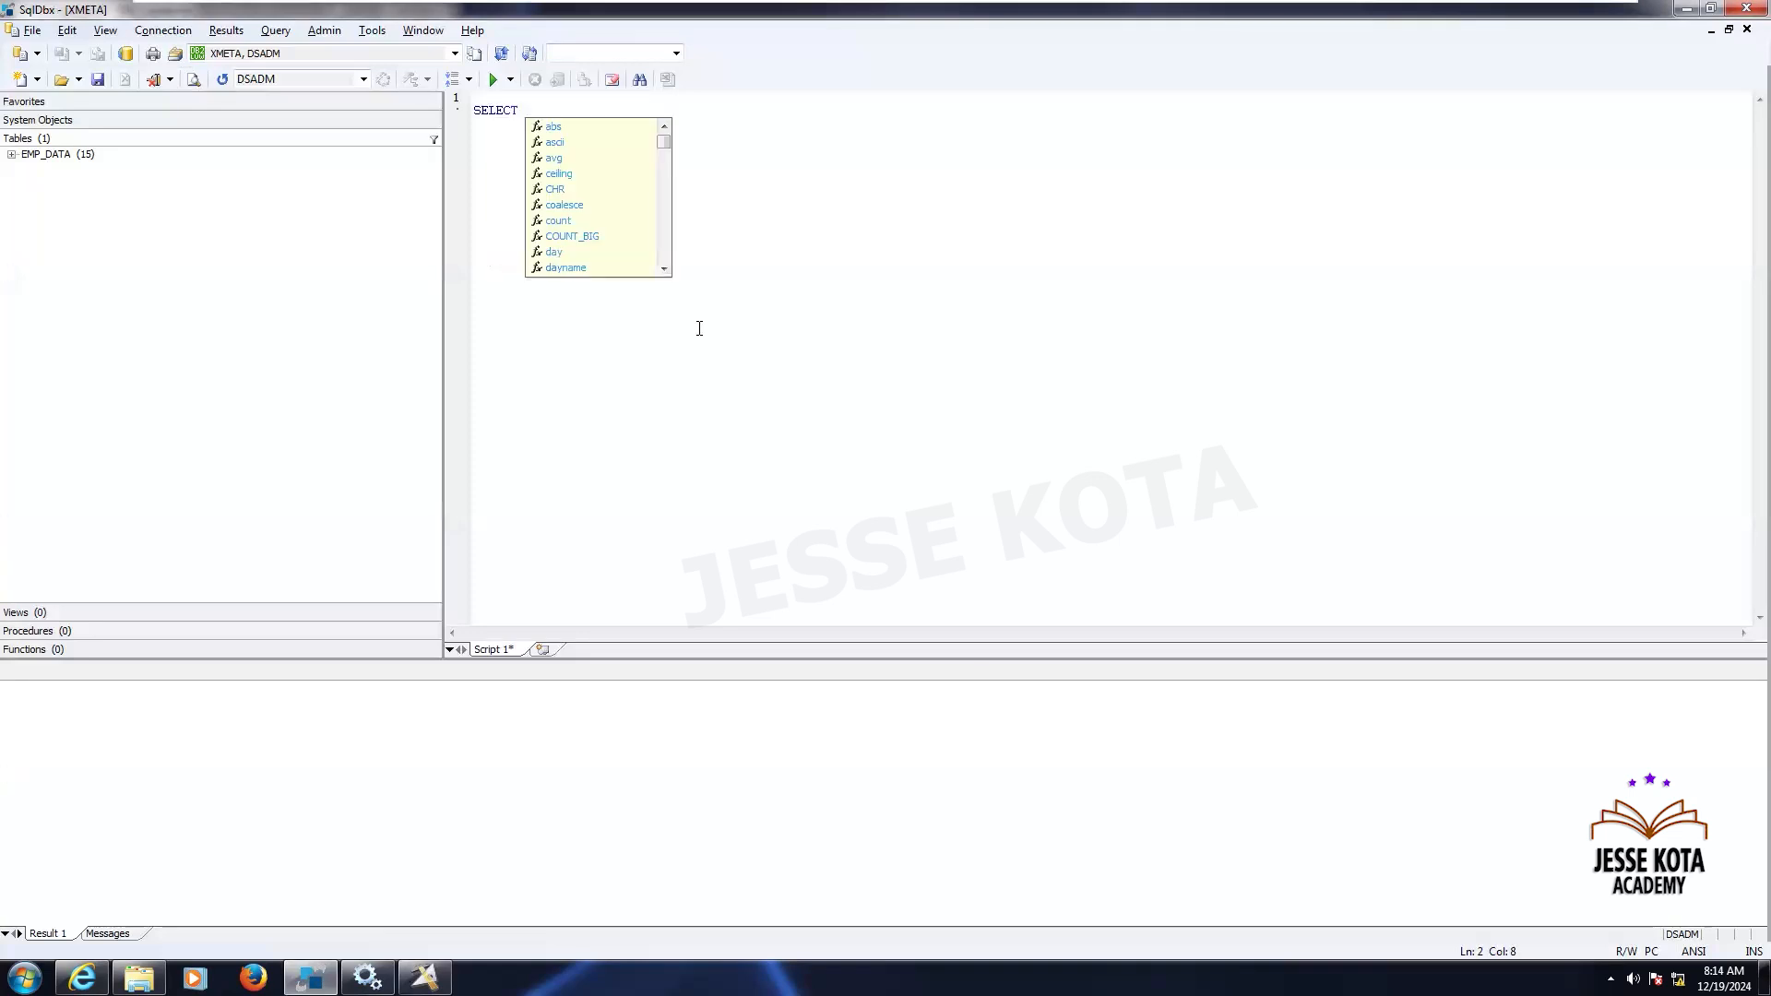
{"action": "type", "text": " * FROM"}
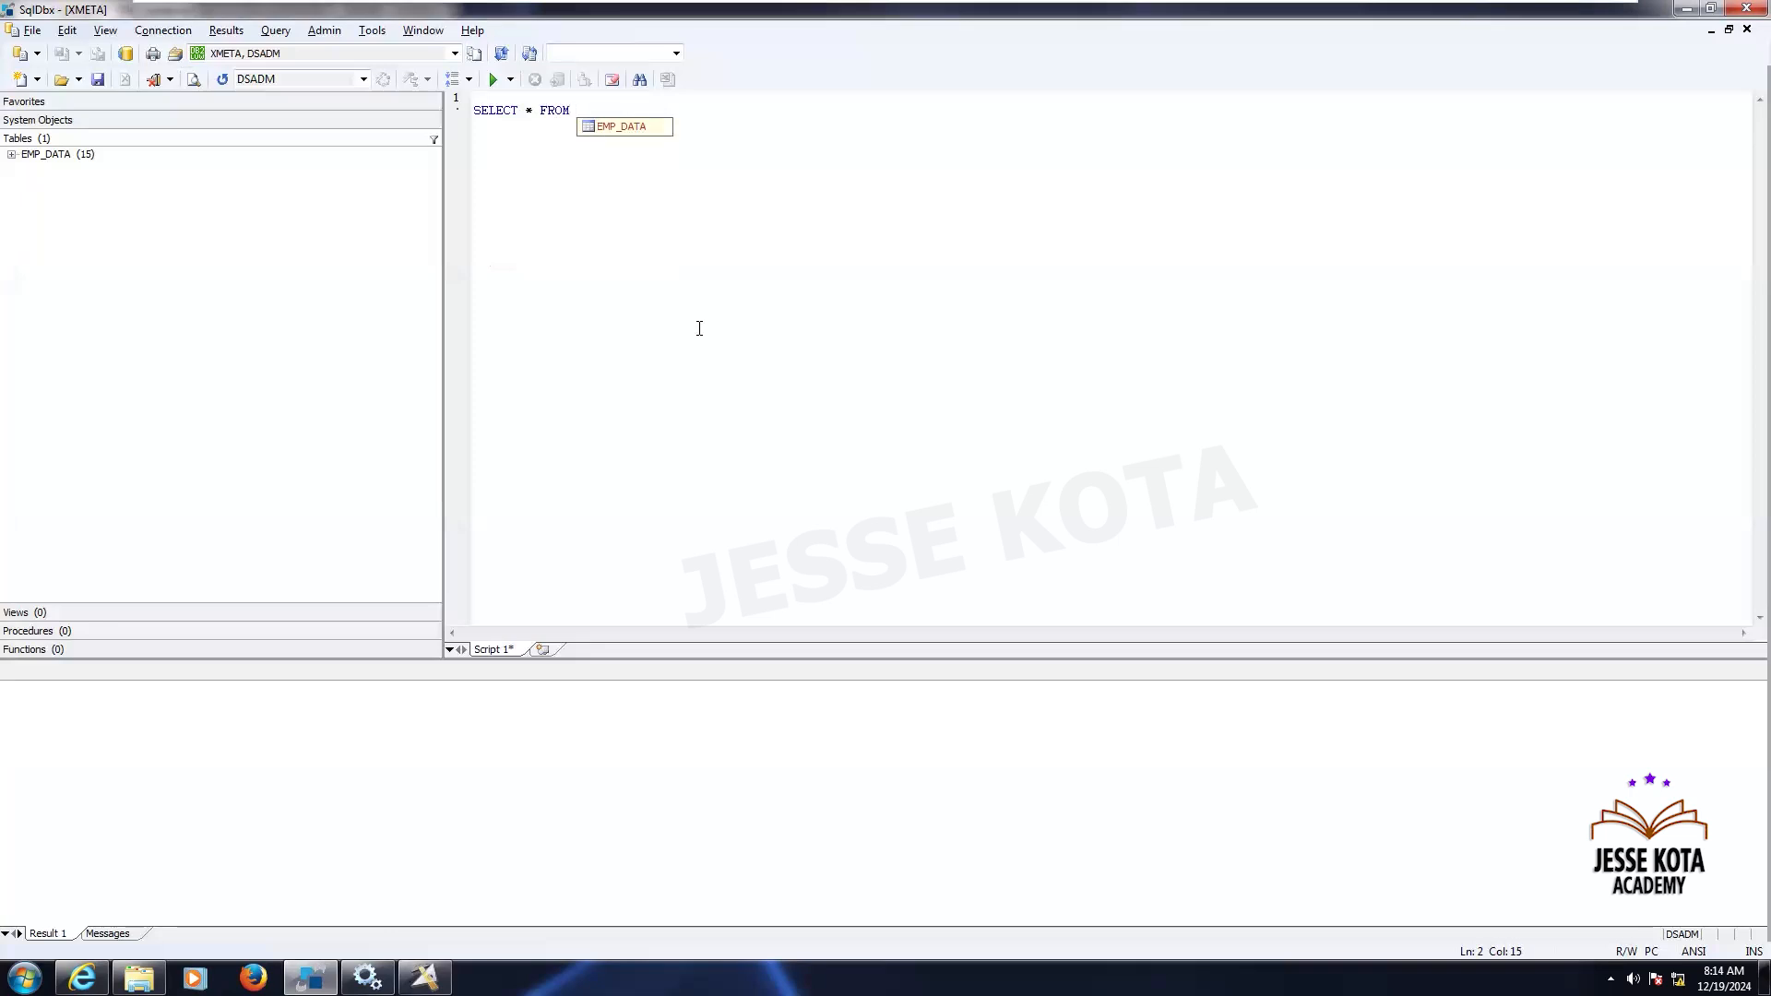
{"action": "key", "text": "Down"}
{"action": "key", "text": "Return"}
{"action": "left_click", "coordinate": [493, 80]}
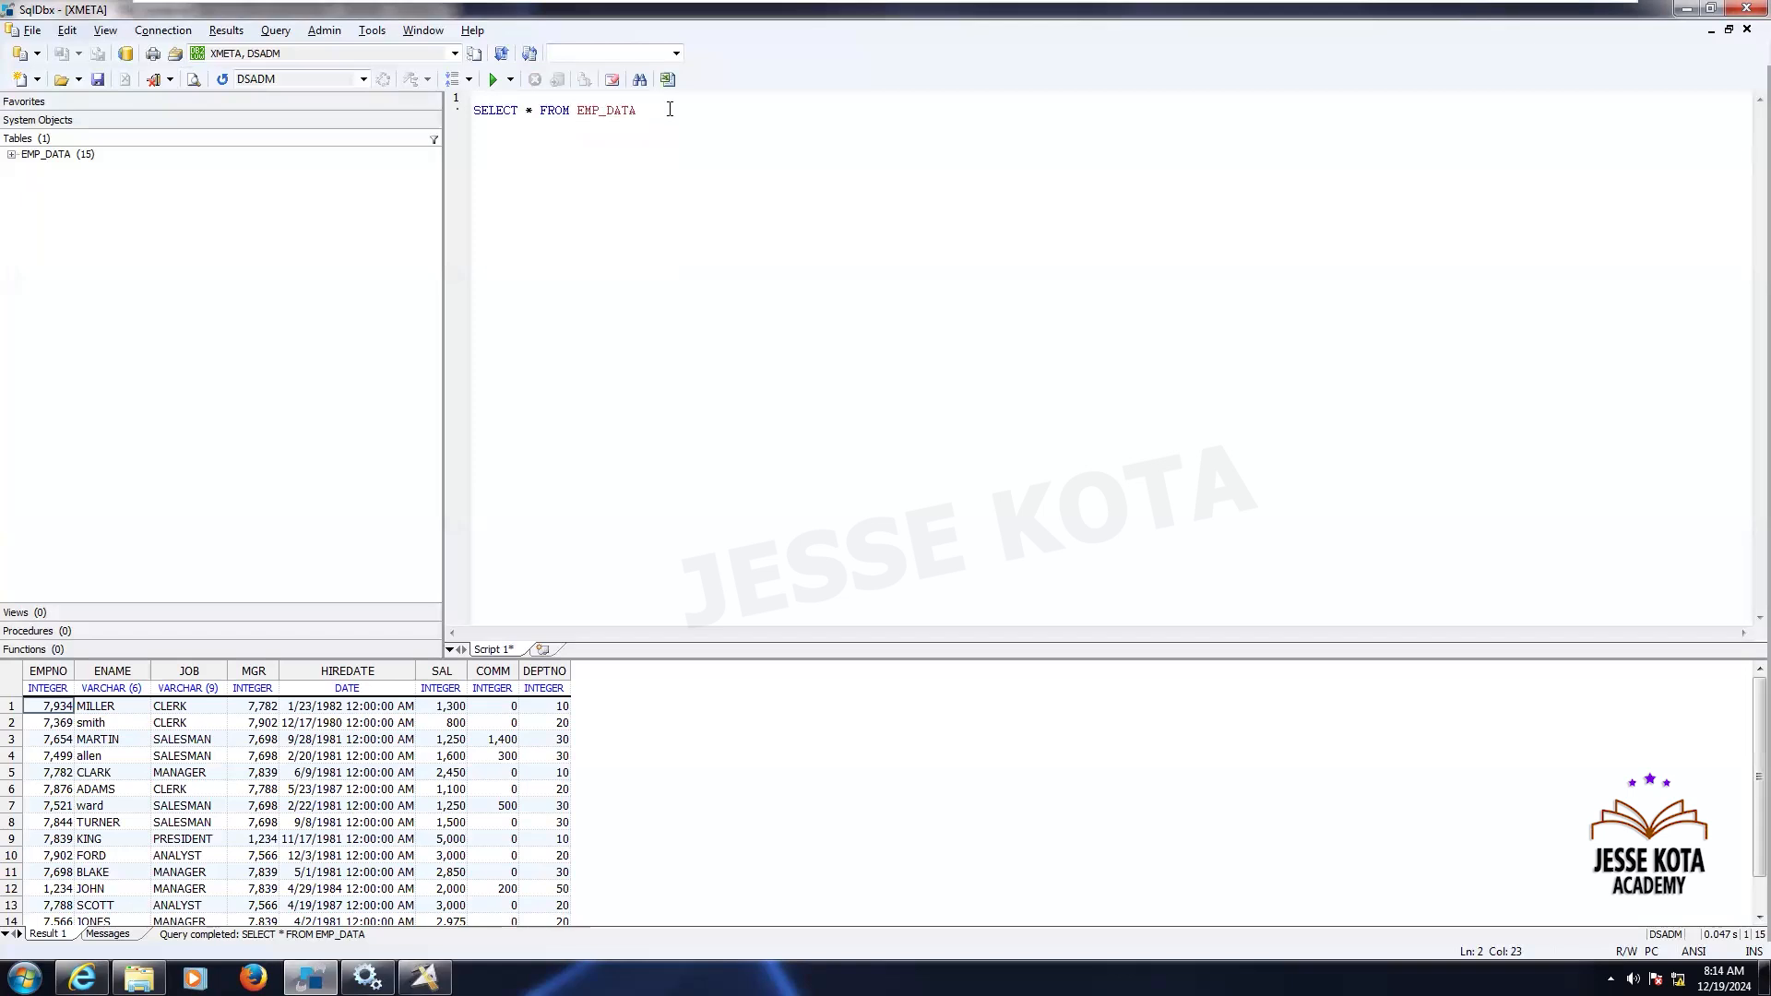
{"action": "type", "text": ";"}
{"action": "key", "text": "ctrl+a"}
{"action": "key", "text": "ctrl+c"}
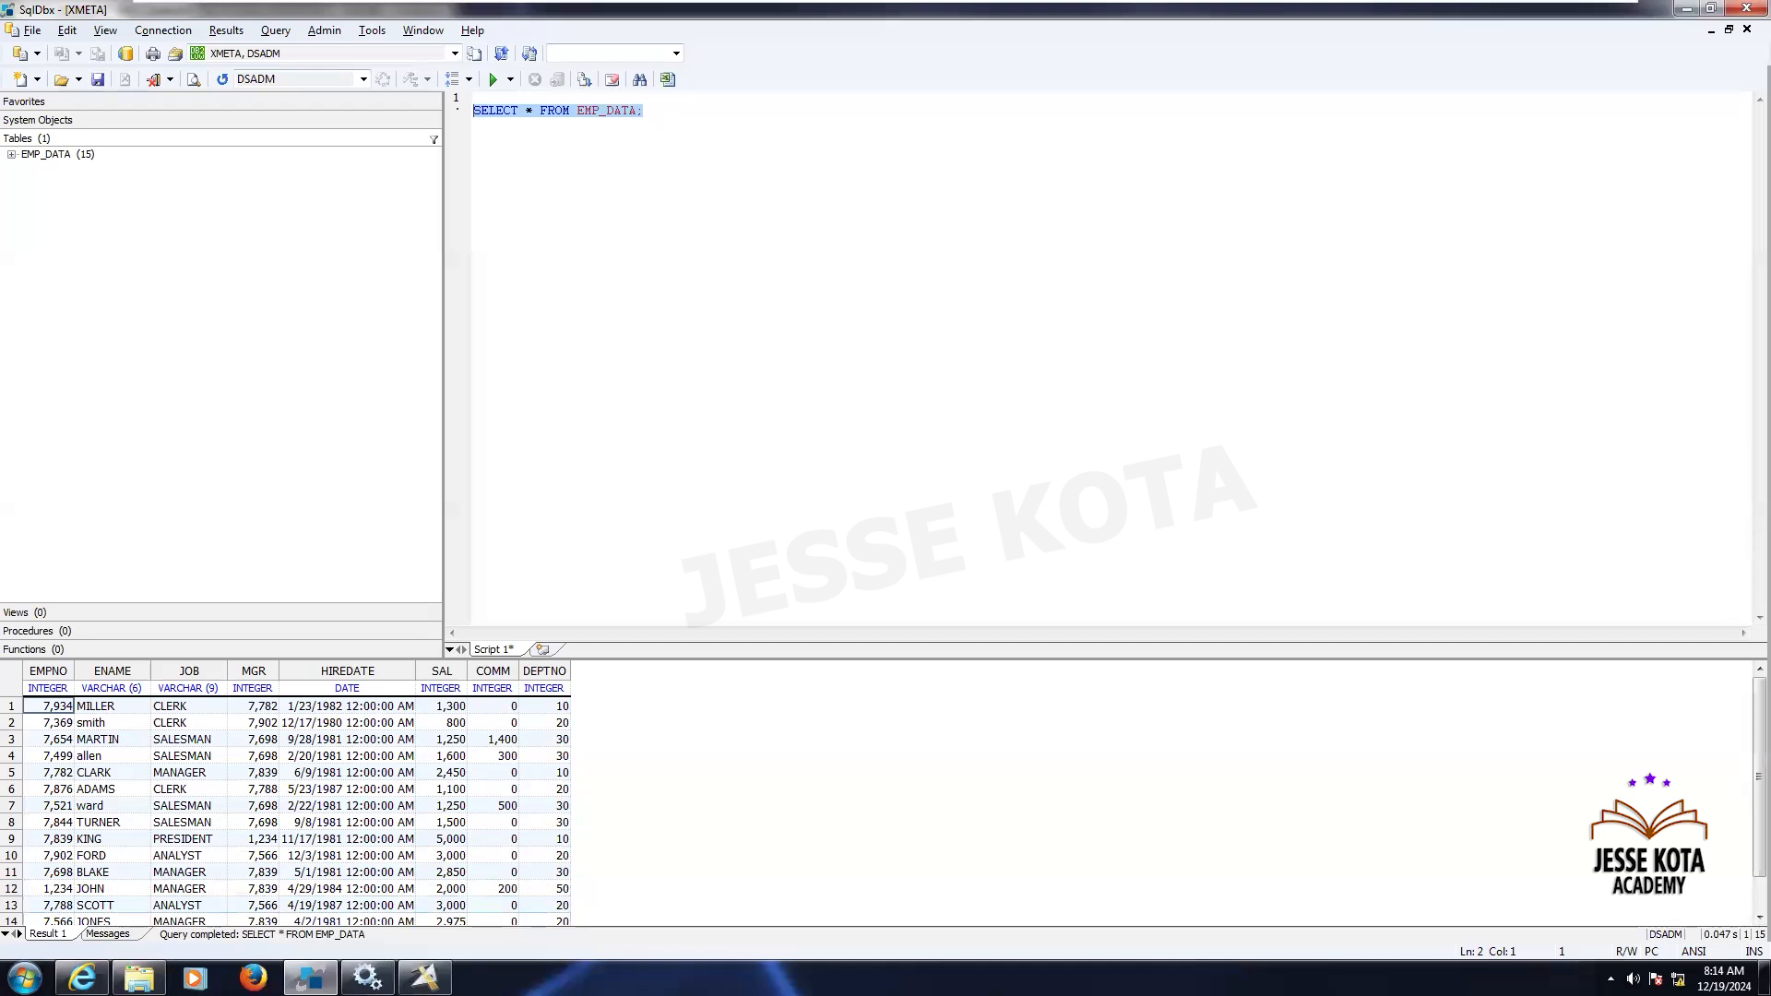
- Return to the DB2 Connector properties and set Database/Location to XMETA
{"action": "left_click", "coordinate": [424, 978]}
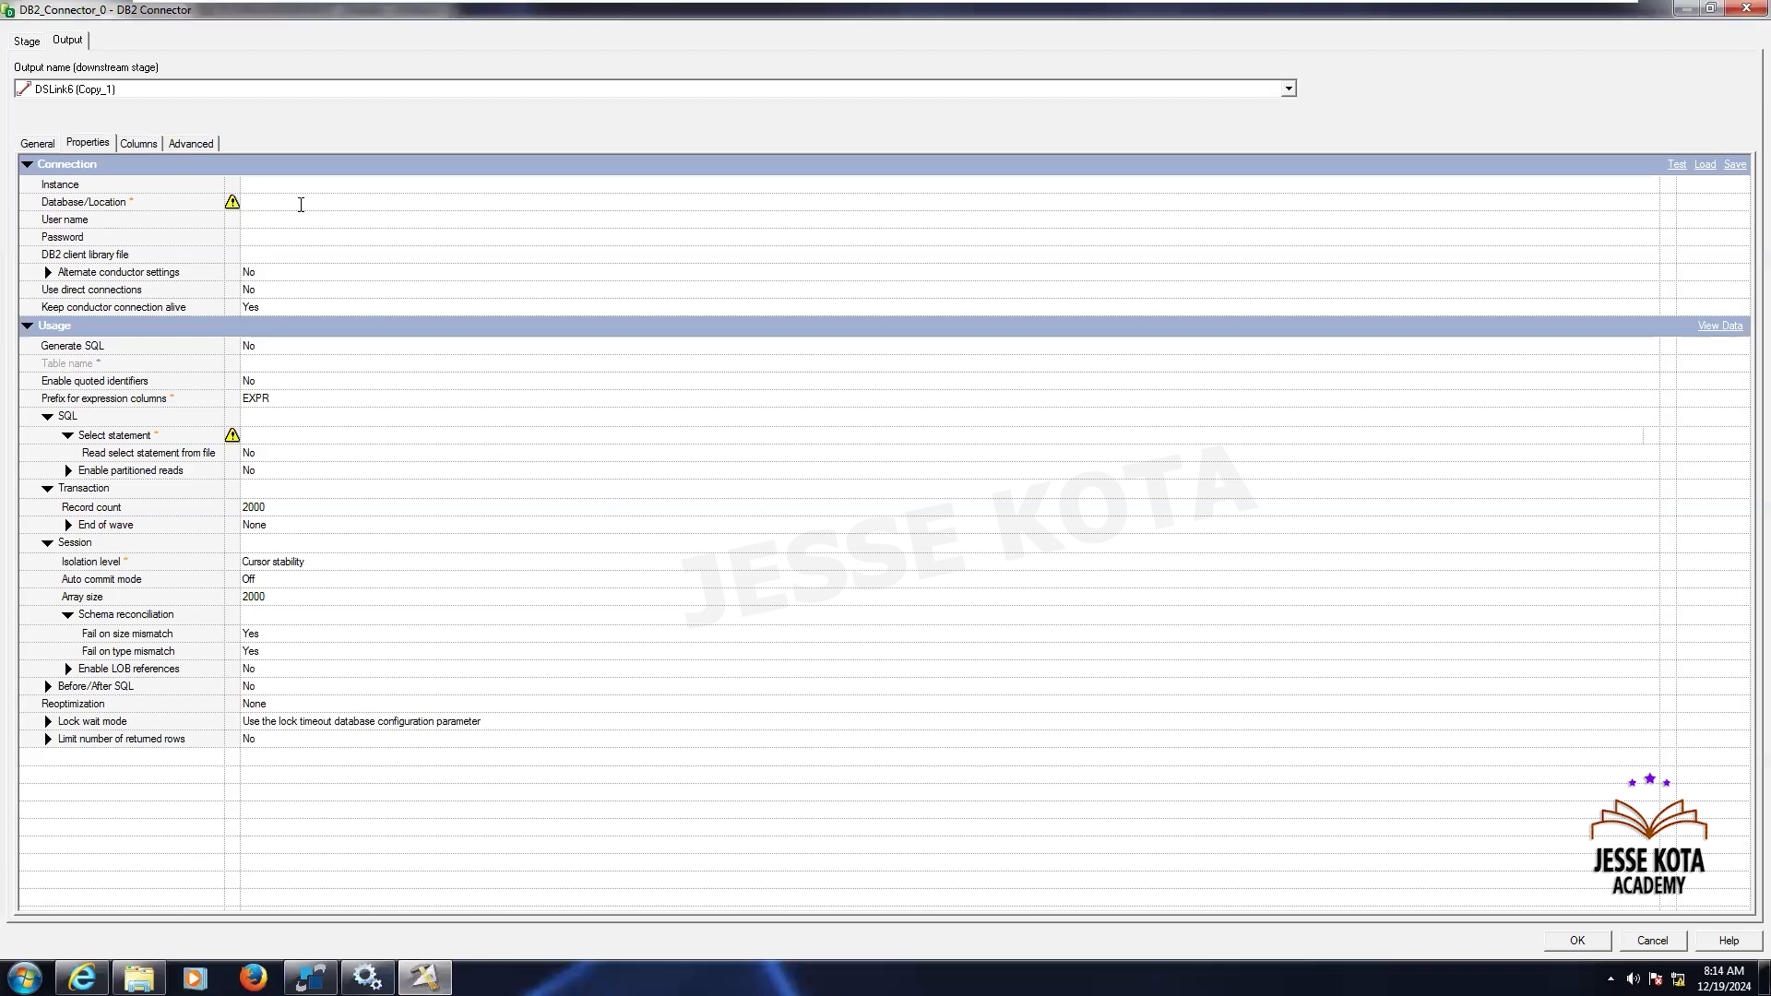
{"action": "left_click", "coordinate": [301, 204]}
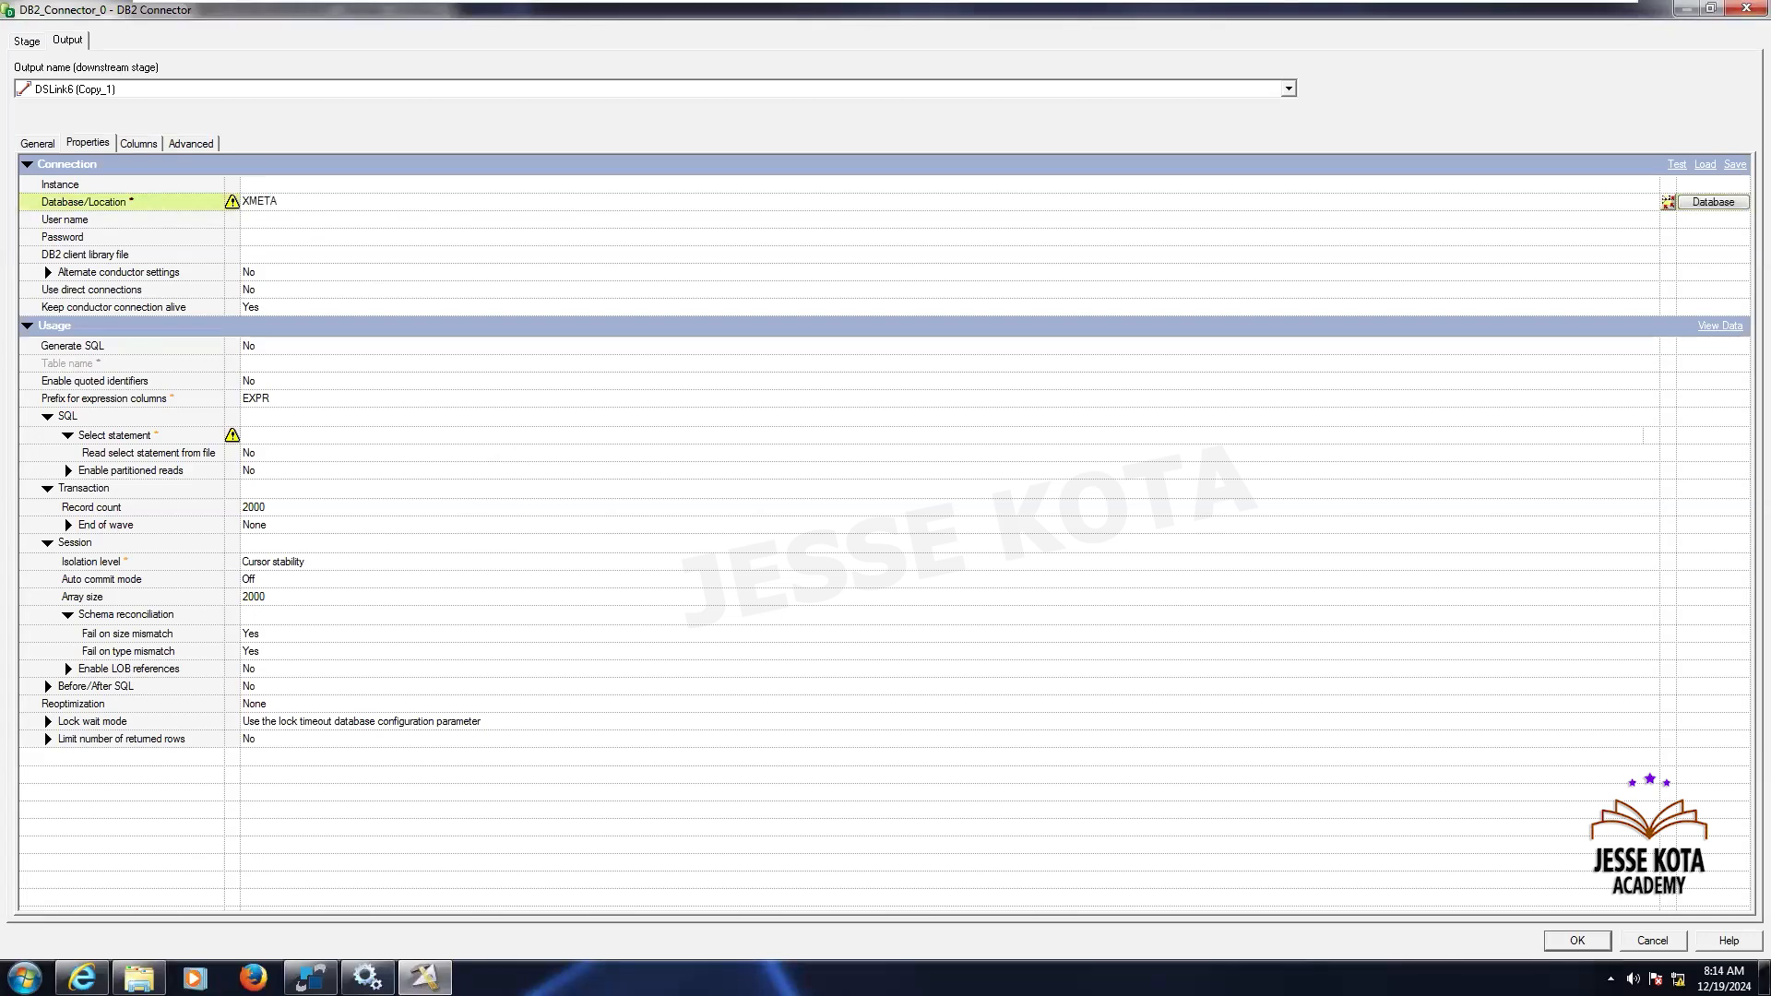
{"action": "type", "text": "XMETA"}
{"action": "key", "text": "Return"}
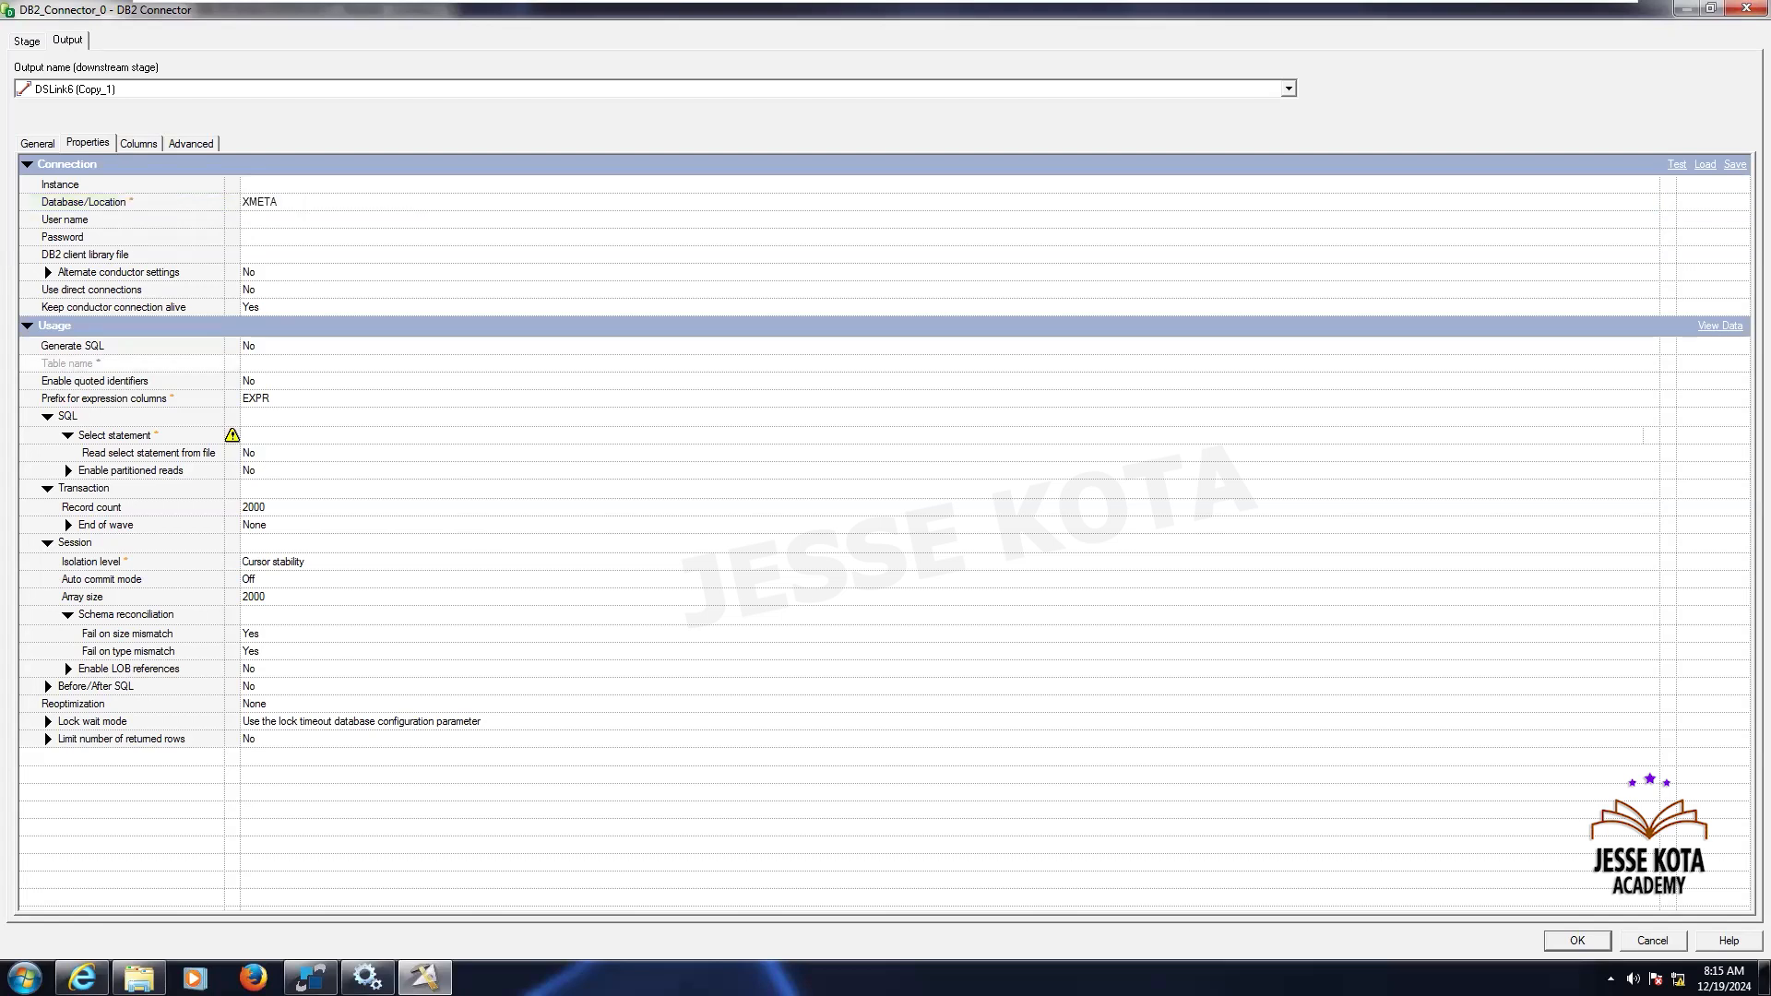
- Set Generate SQL to Yes and try pasting the copied query into the Table name field, then clear it
{"action": "left_click", "coordinate": [276, 346]}
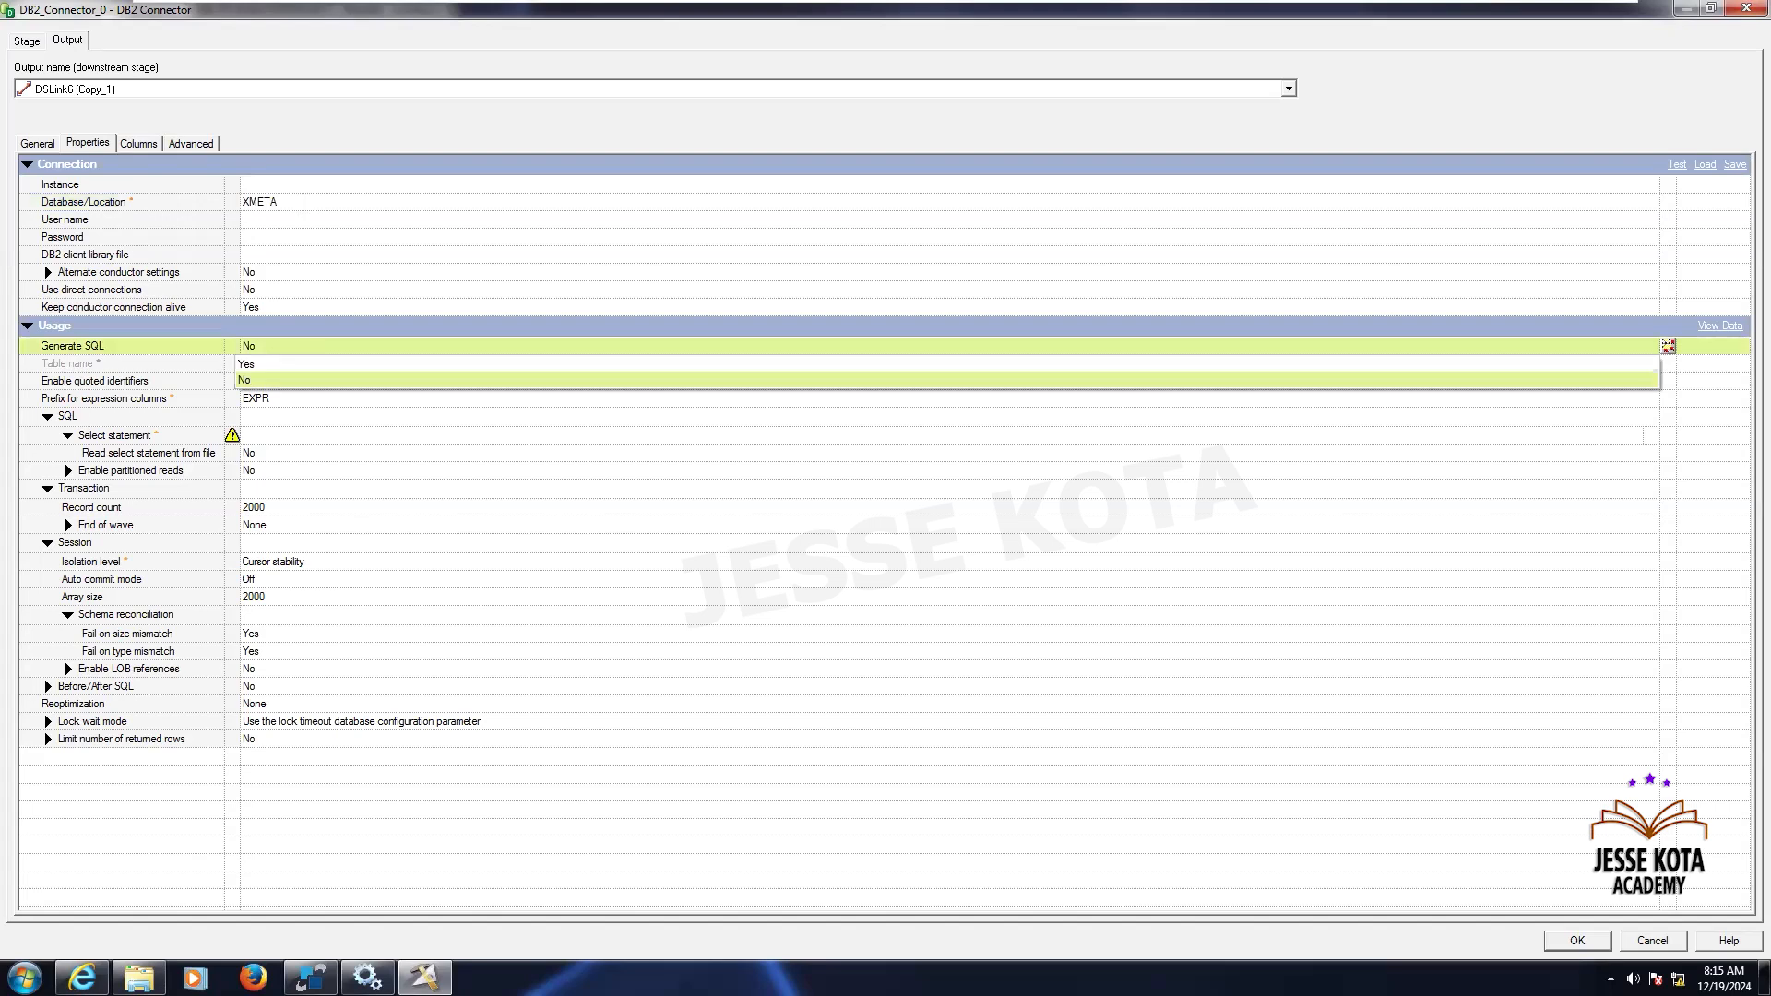
{"action": "left_click", "coordinate": [247, 364]}
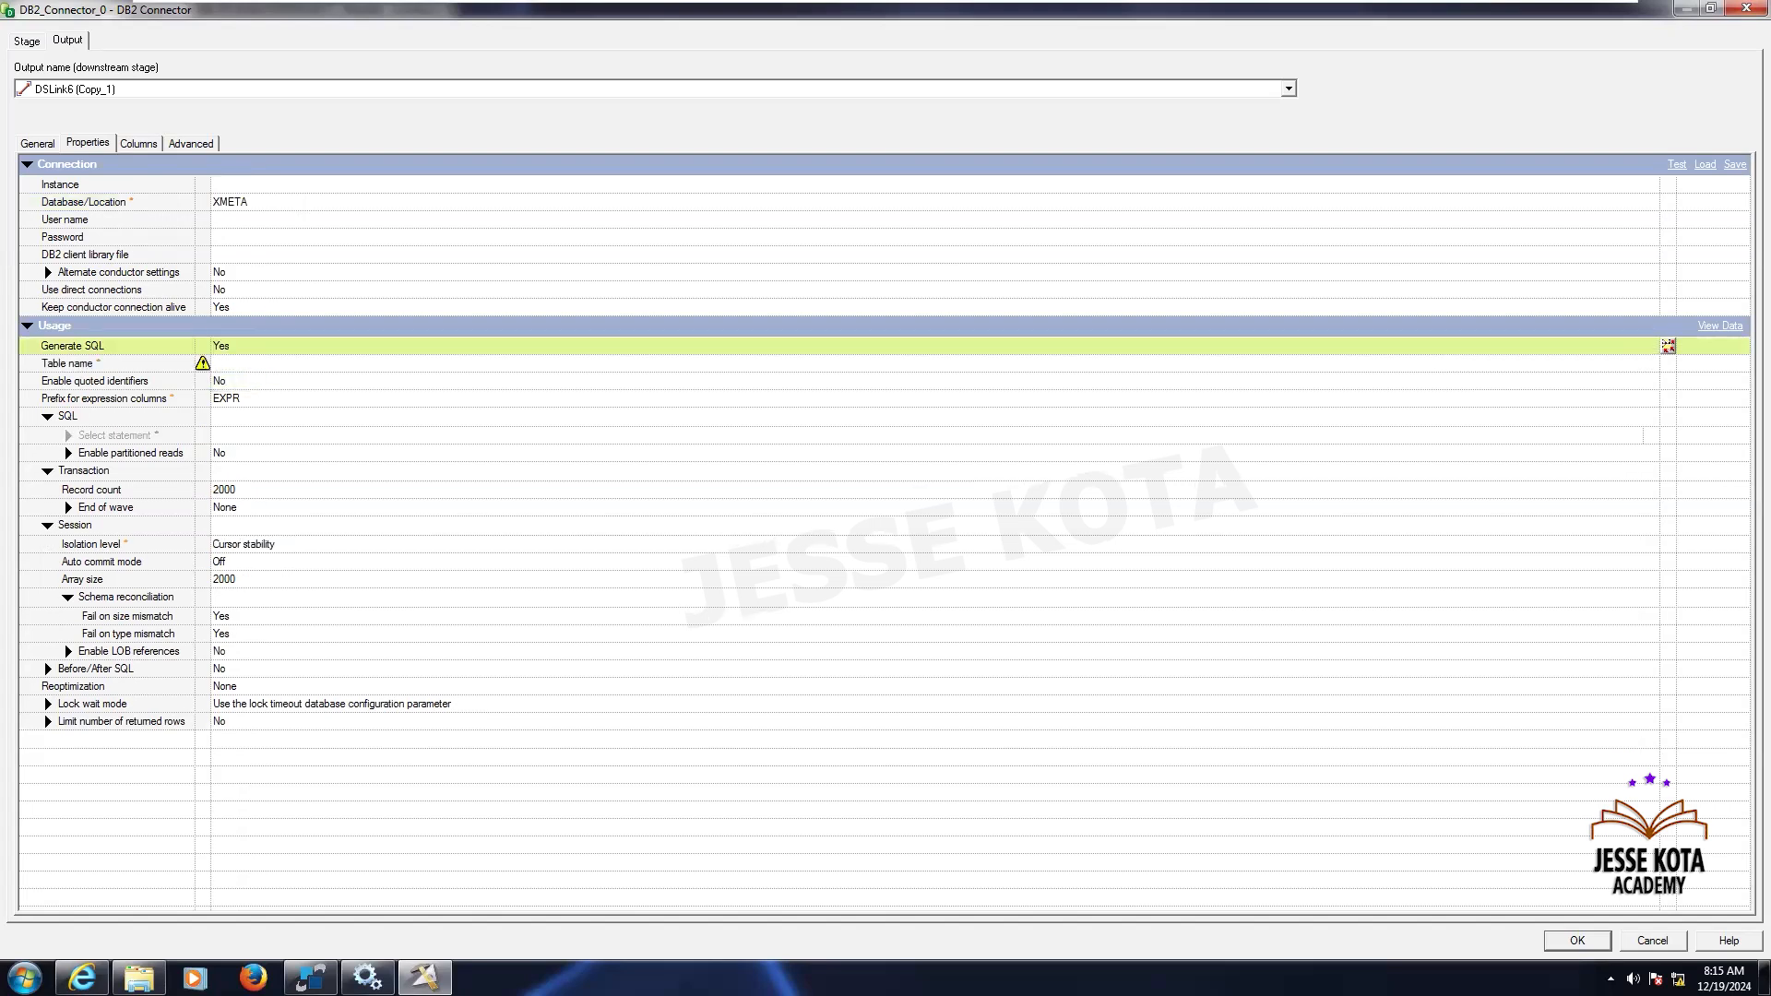
{"action": "left_click", "coordinate": [255, 364]}
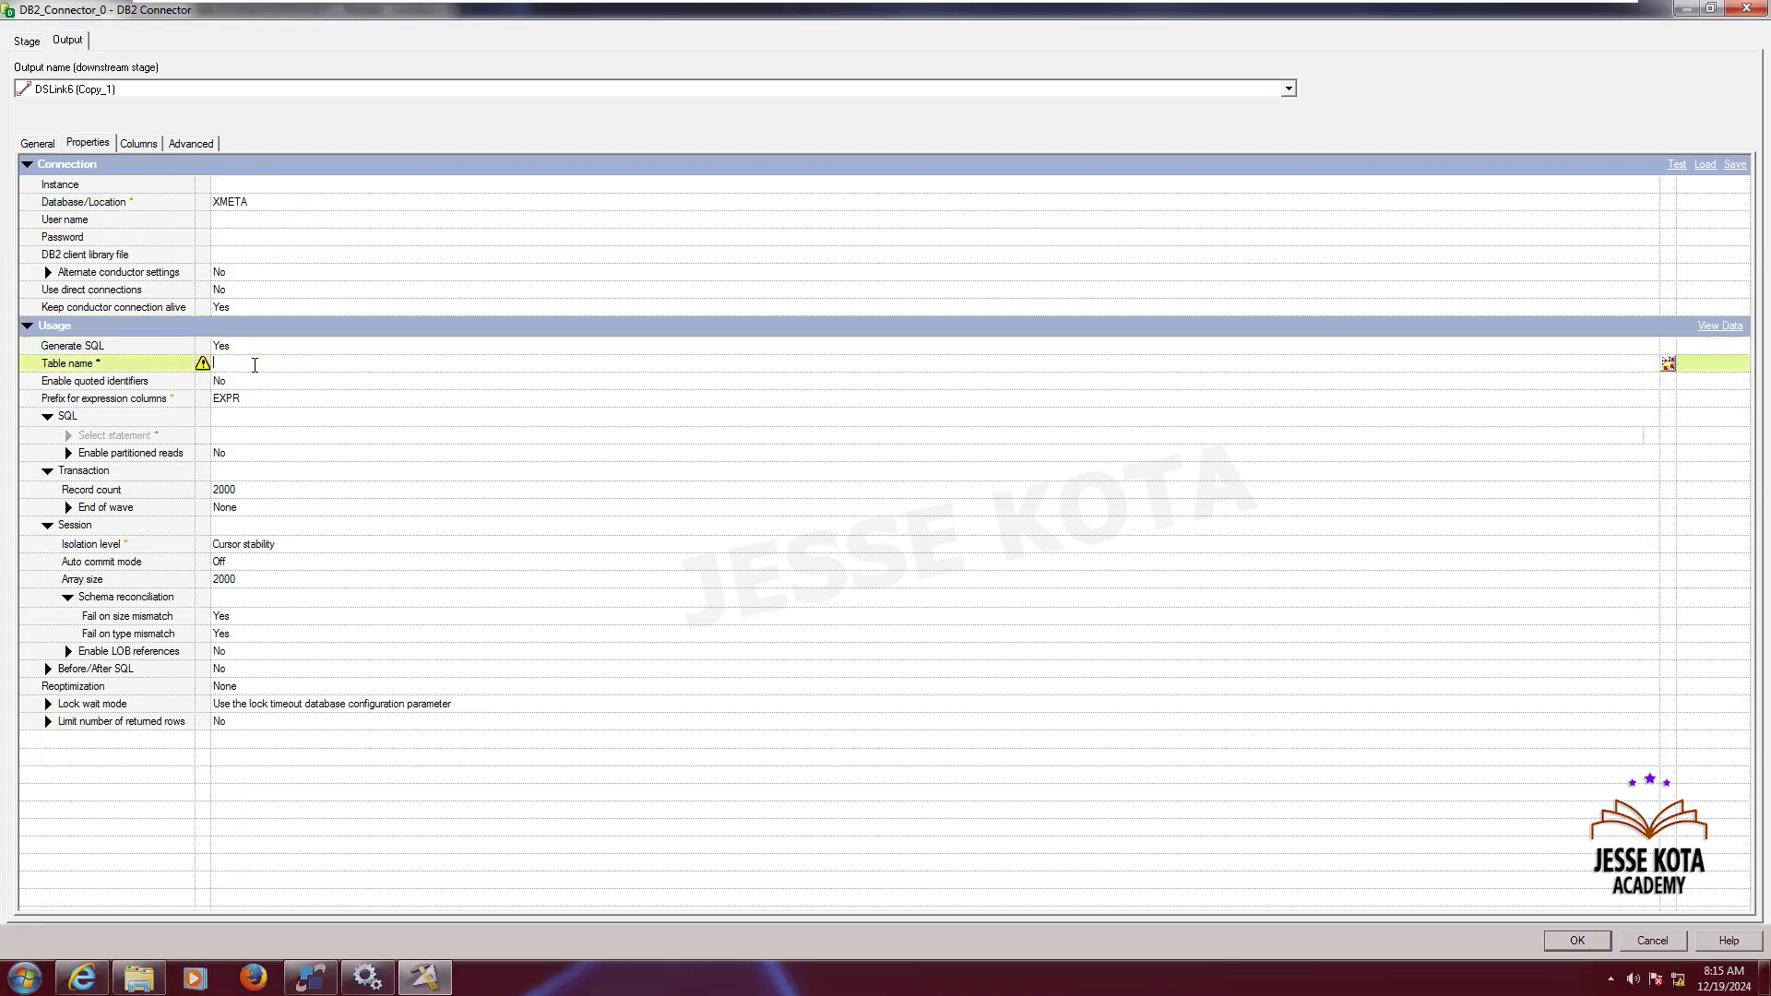
{"action": "key", "text": "ctrl+v"}
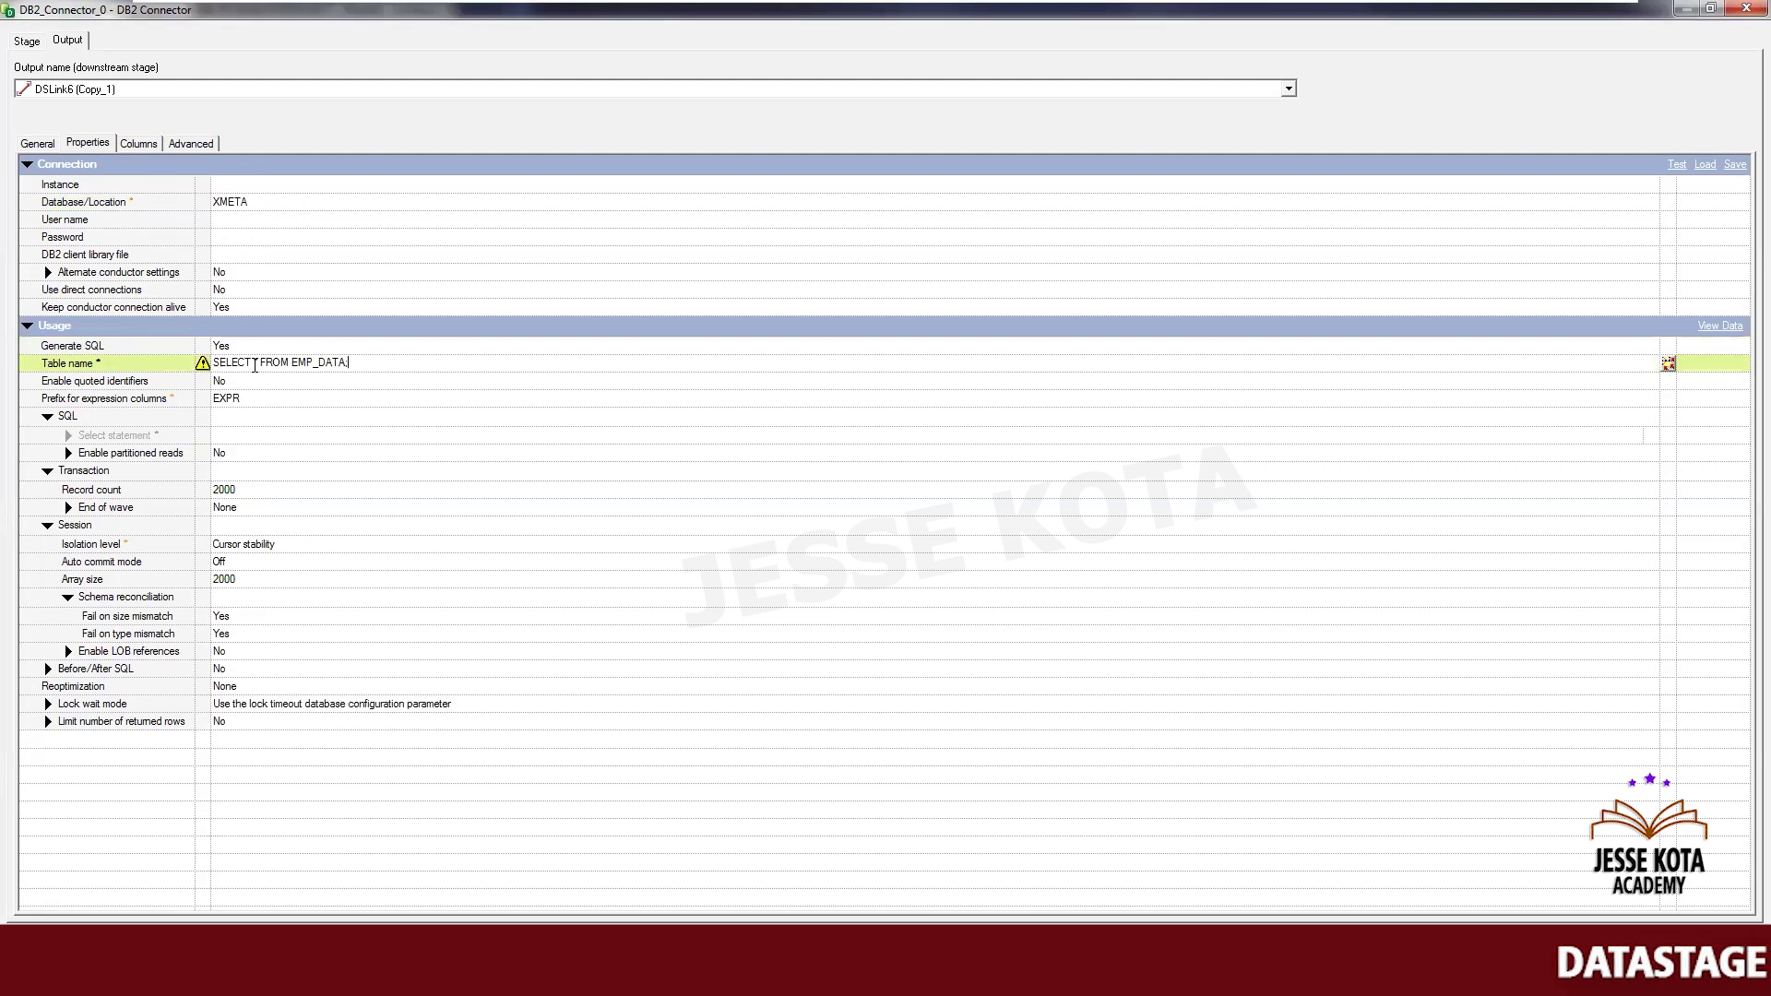
{"action": "key", "text": "ctrl+a"}
{"action": "key", "text": "ctrl+c"}
{"action": "key", "text": "BackSpace"}
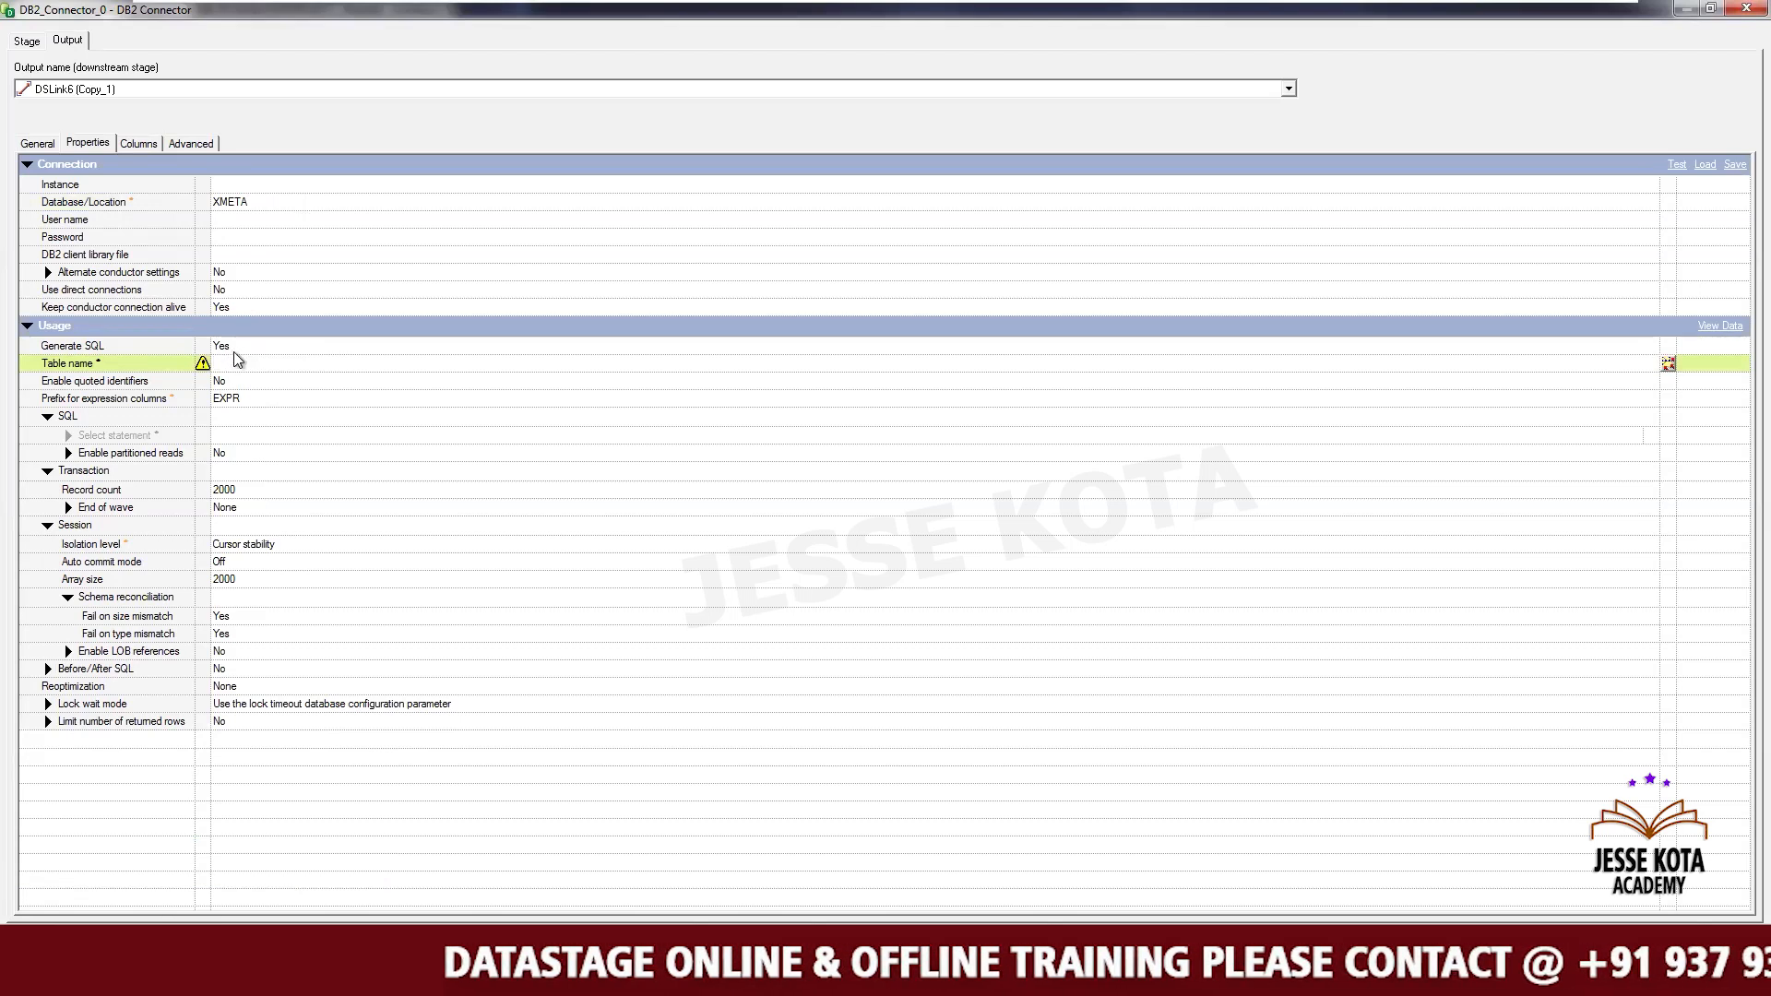
{"action": "left_click", "coordinate": [236, 348]}
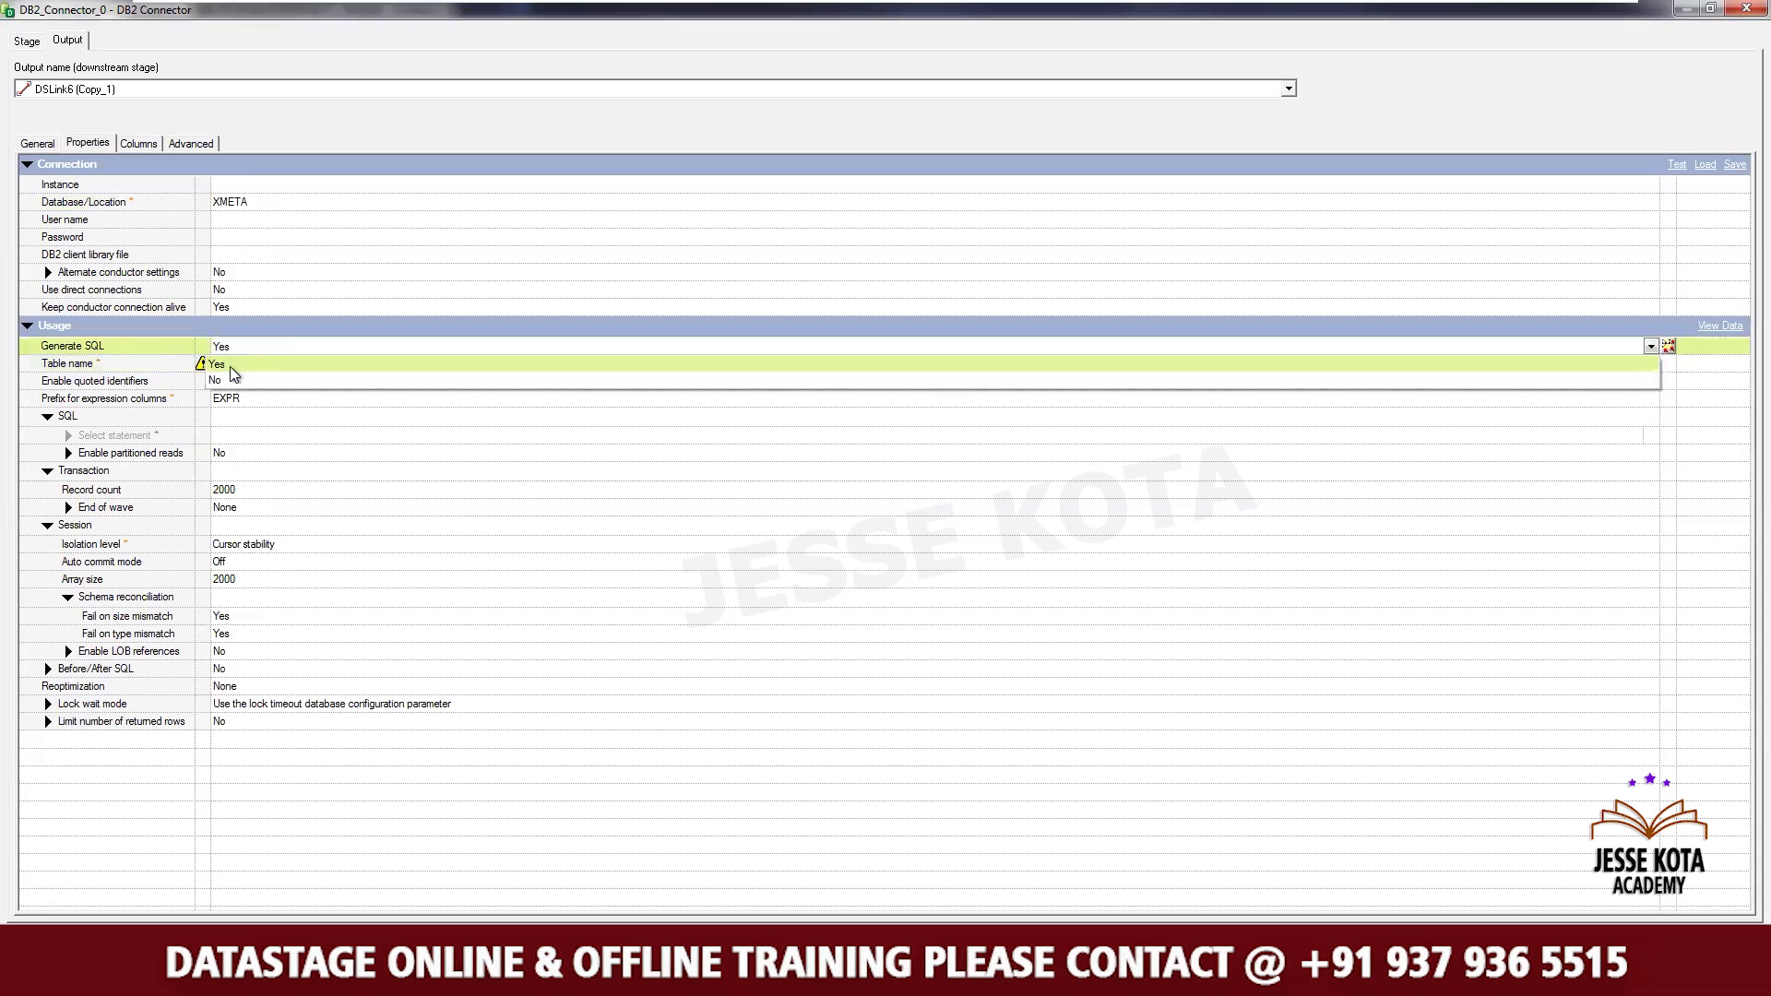
{"action": "left_click", "coordinate": [221, 364]}
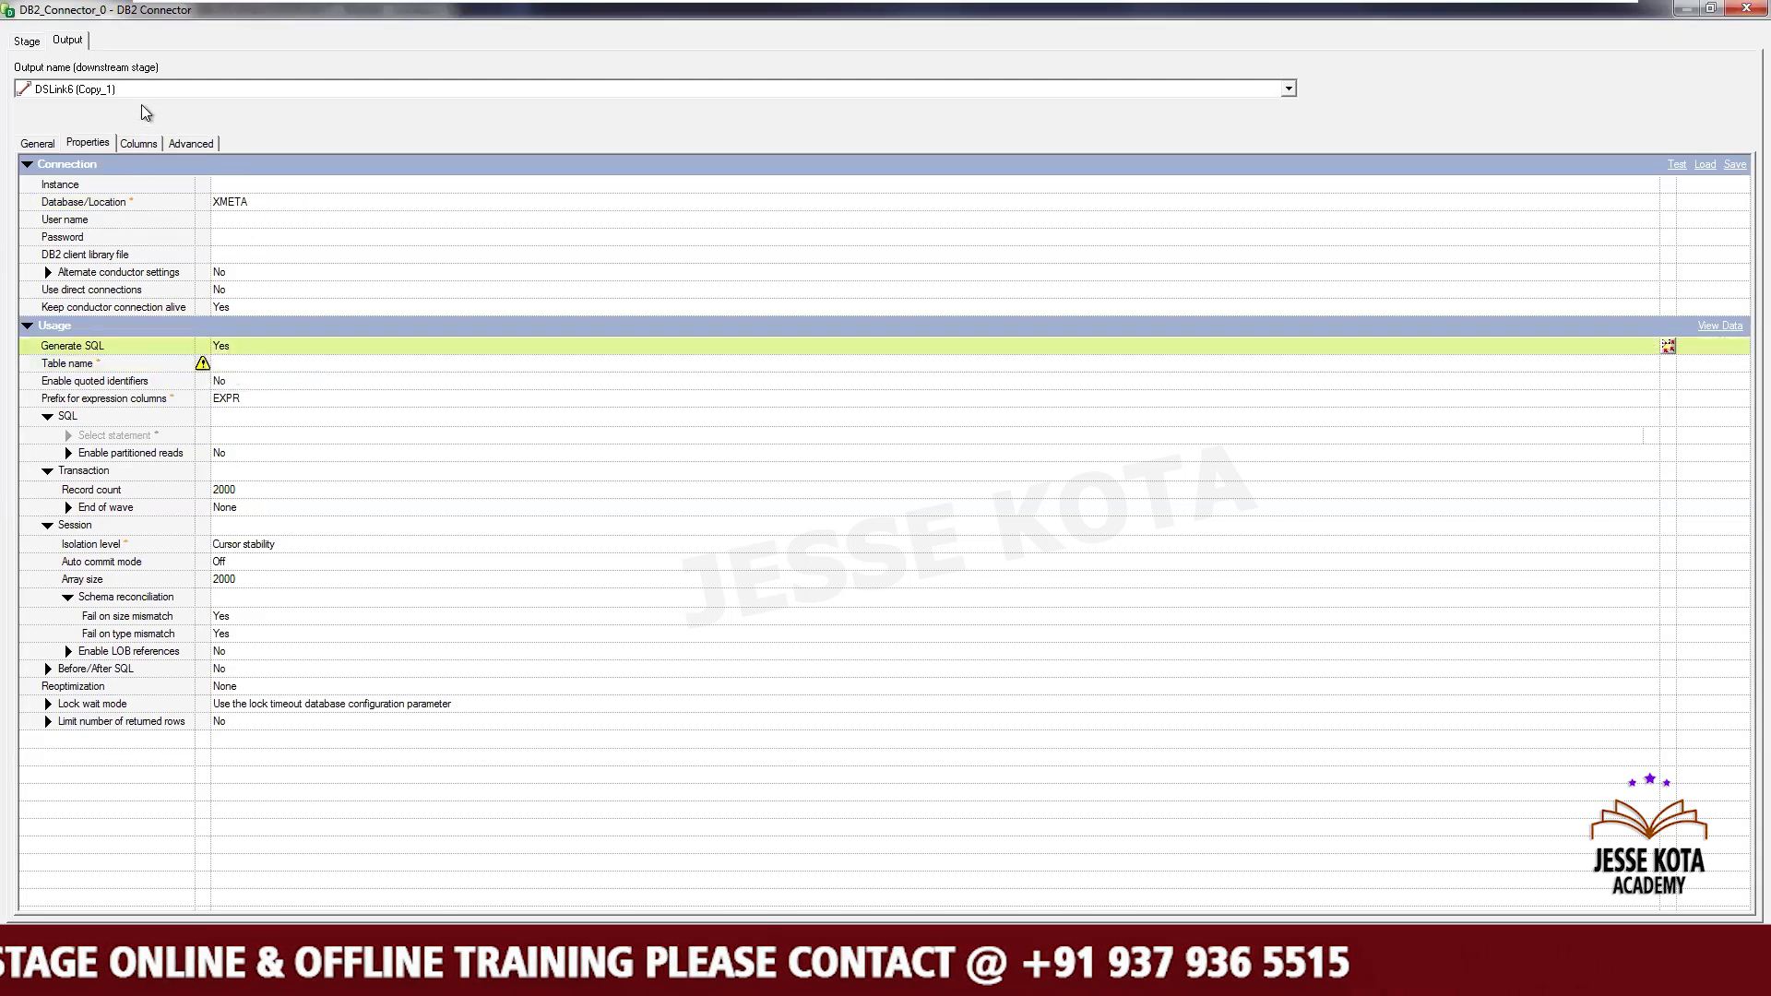
{"action": "left_click", "coordinate": [138, 143]}
{"action": "left_click", "coordinate": [100, 146]}
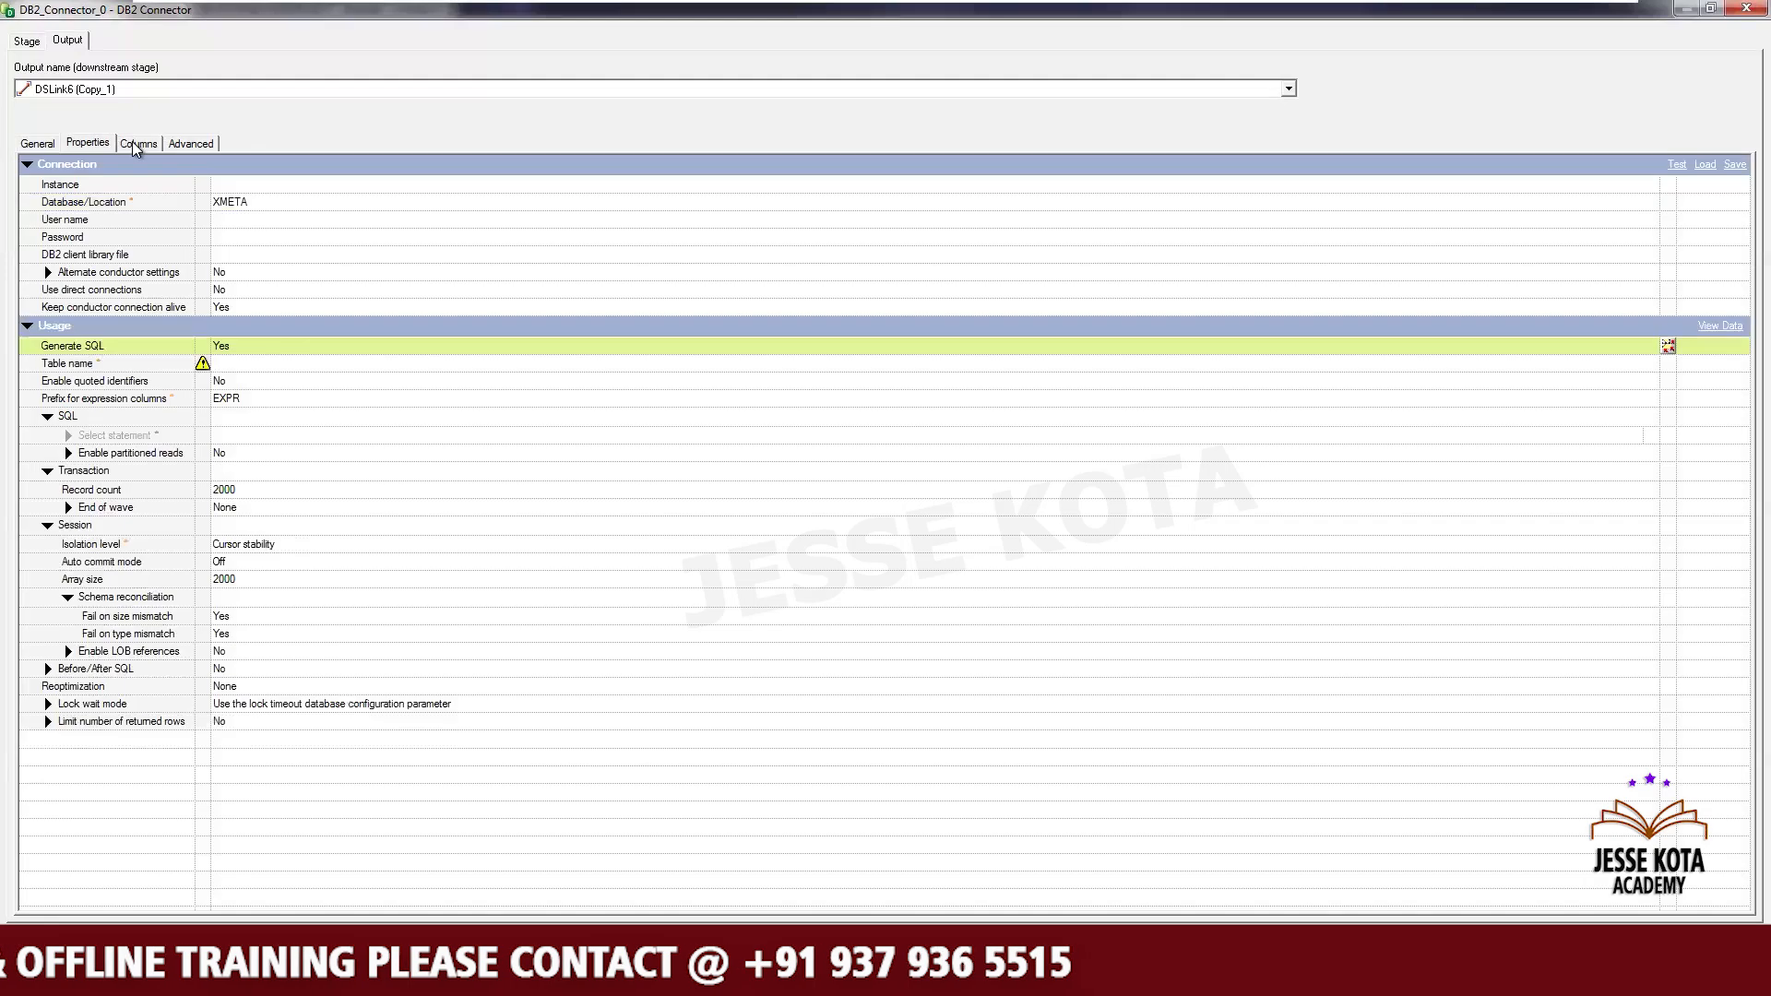
{"action": "left_click", "coordinate": [137, 142]}
{"action": "left_click", "coordinate": [91, 146]}
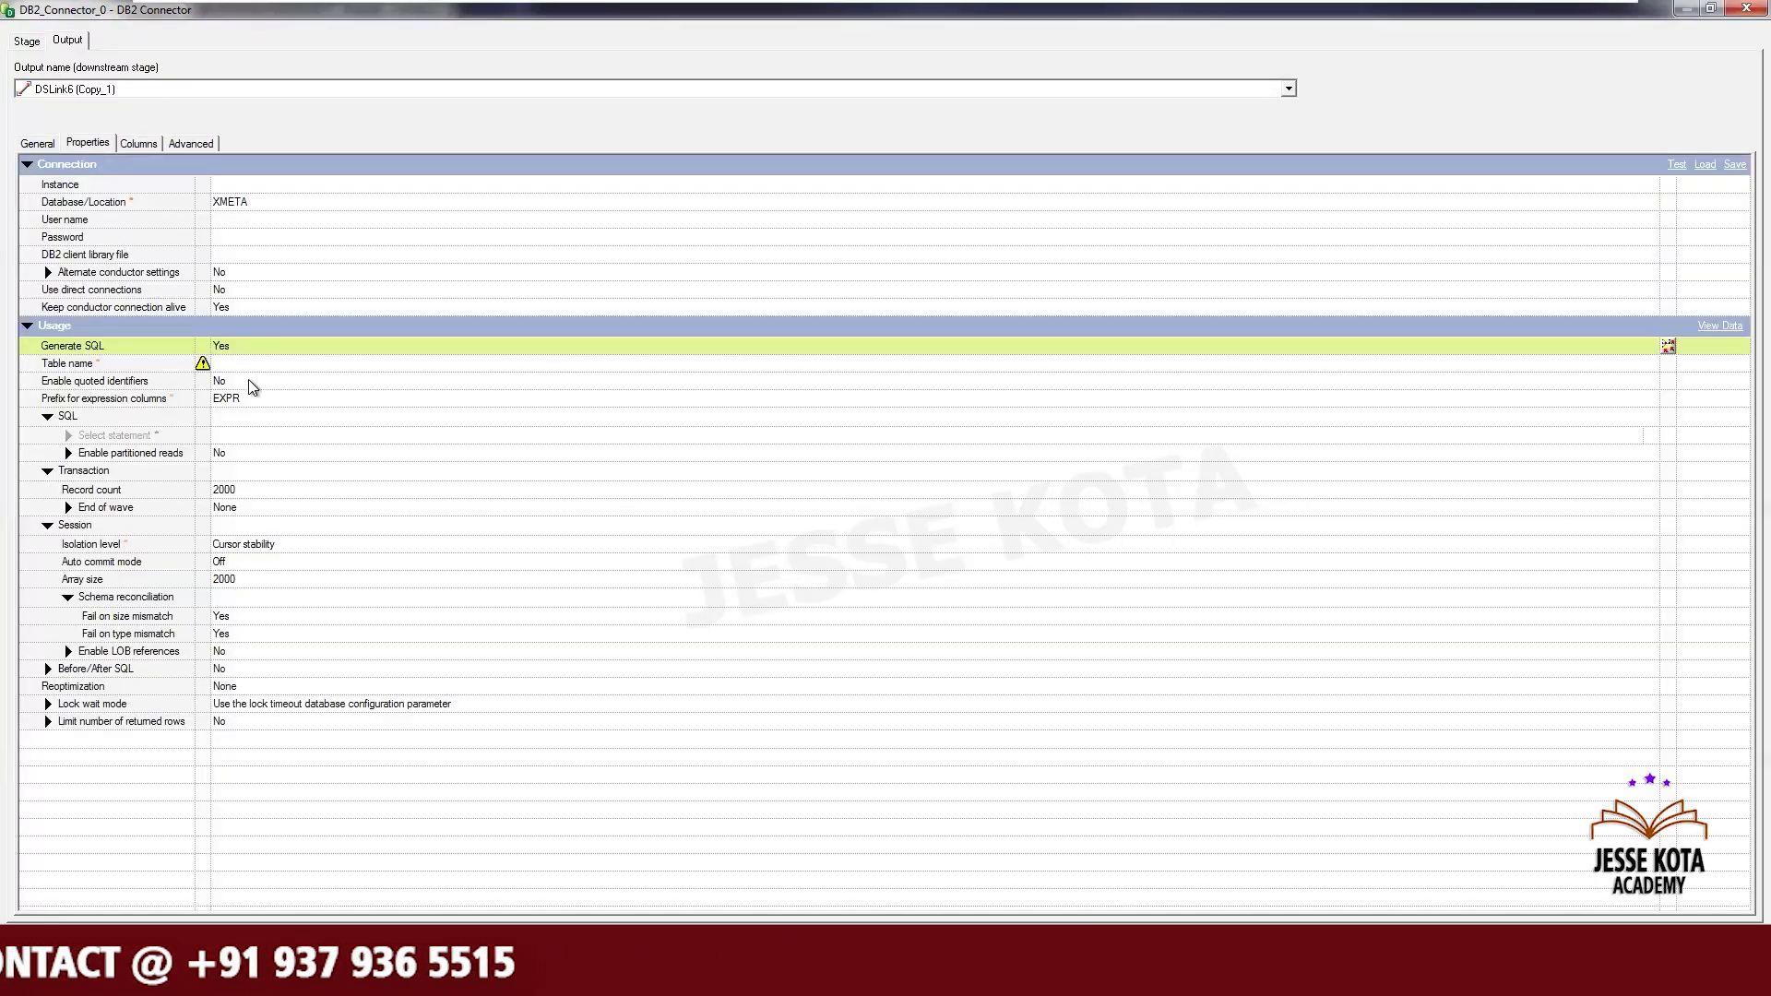
- Set Generate SQL to No and paste SELECT * FROM EMP_DATA; into the Select statement property
{"action": "left_click", "coordinate": [232, 347]}
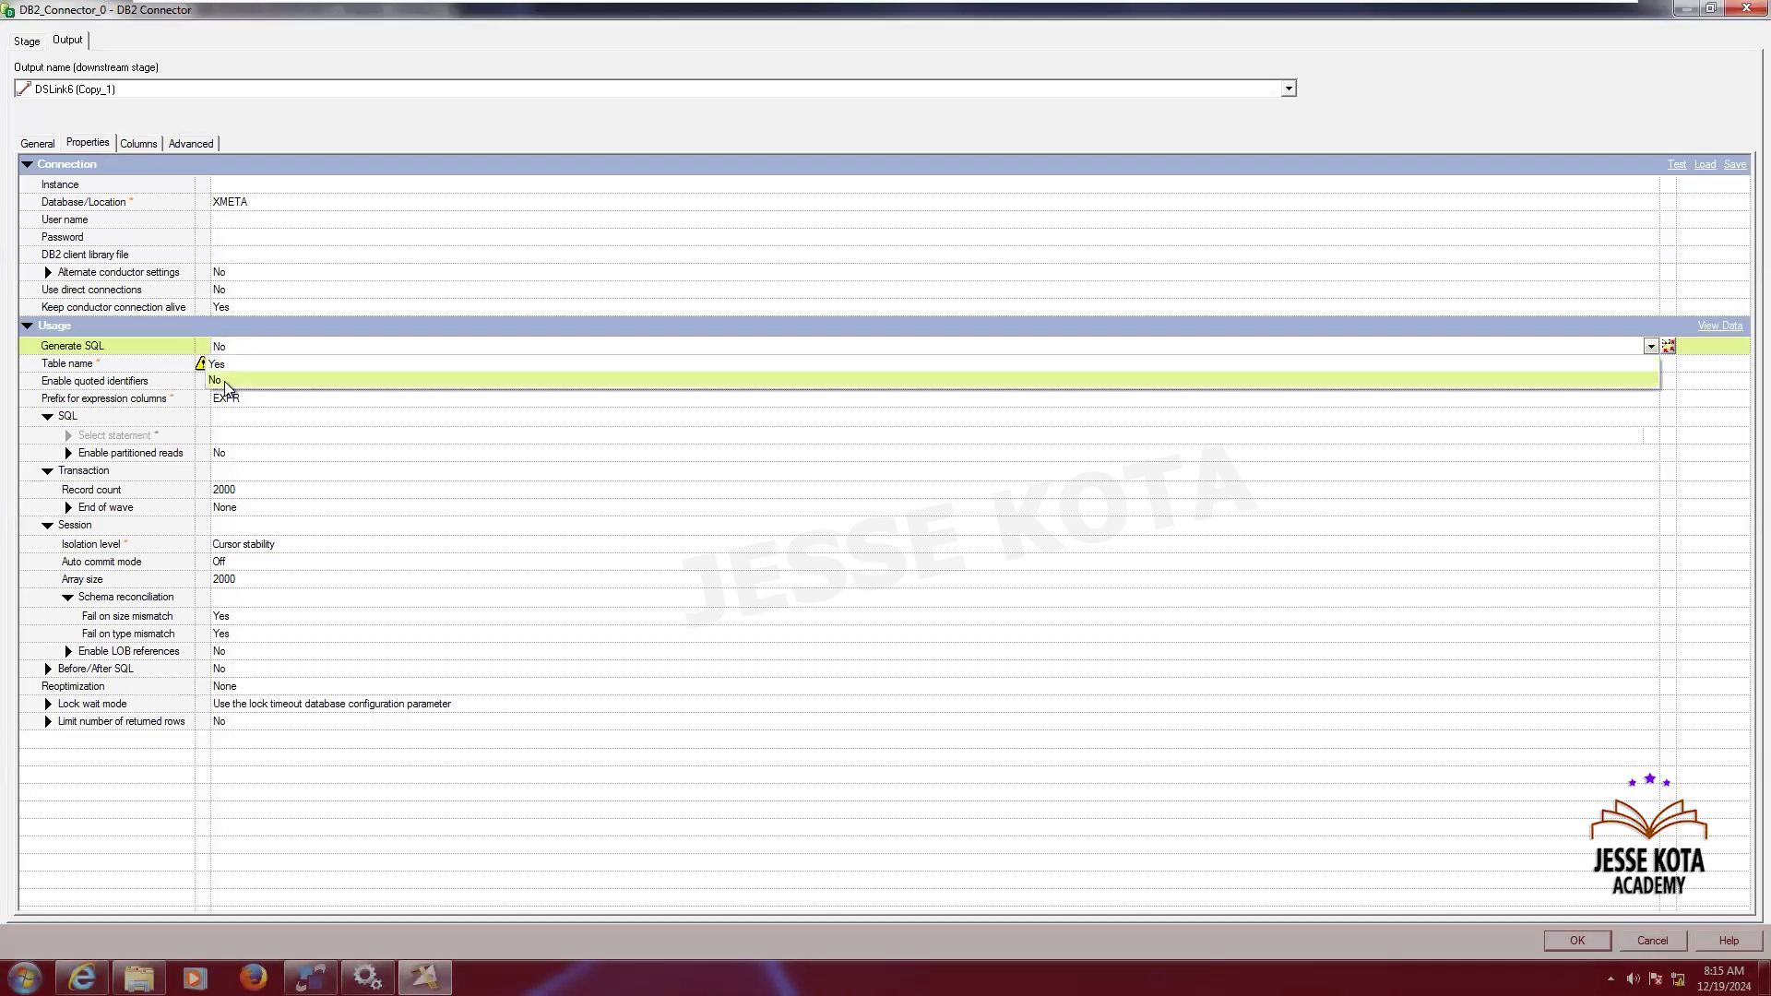
{"action": "left_click", "coordinate": [221, 381]}
{"action": "left_click", "coordinate": [246, 431]}
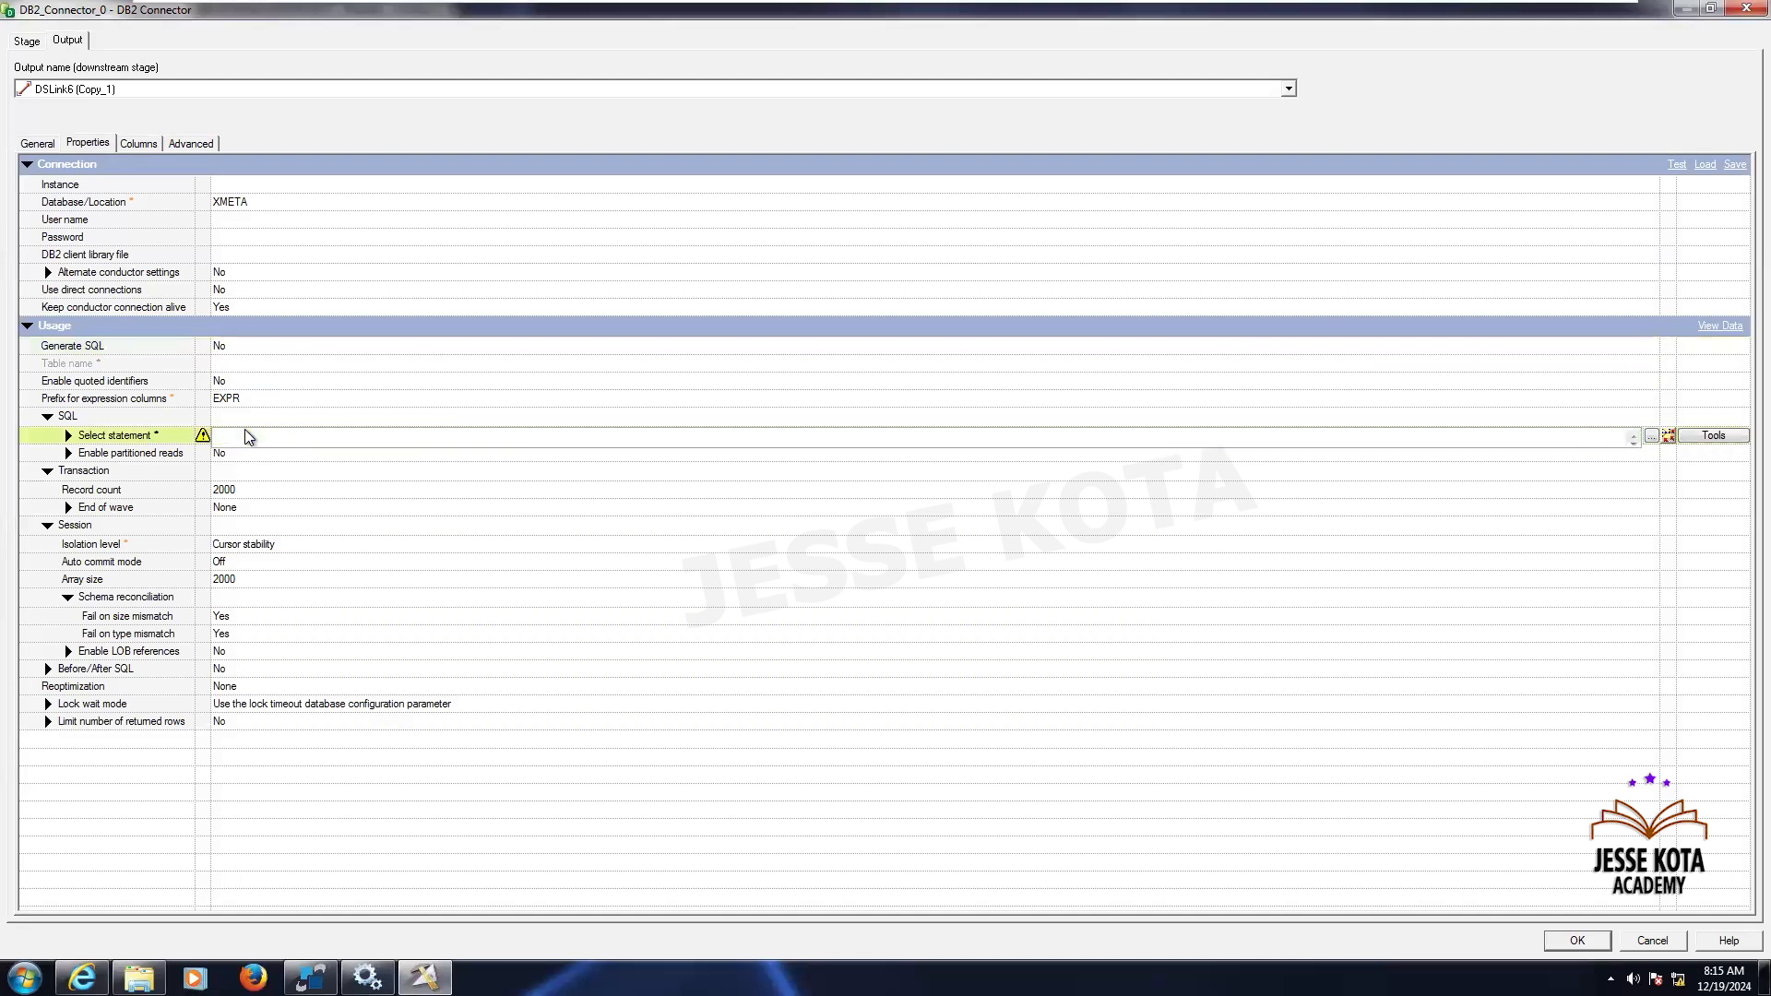
{"action": "key", "text": "ctrl+v"}
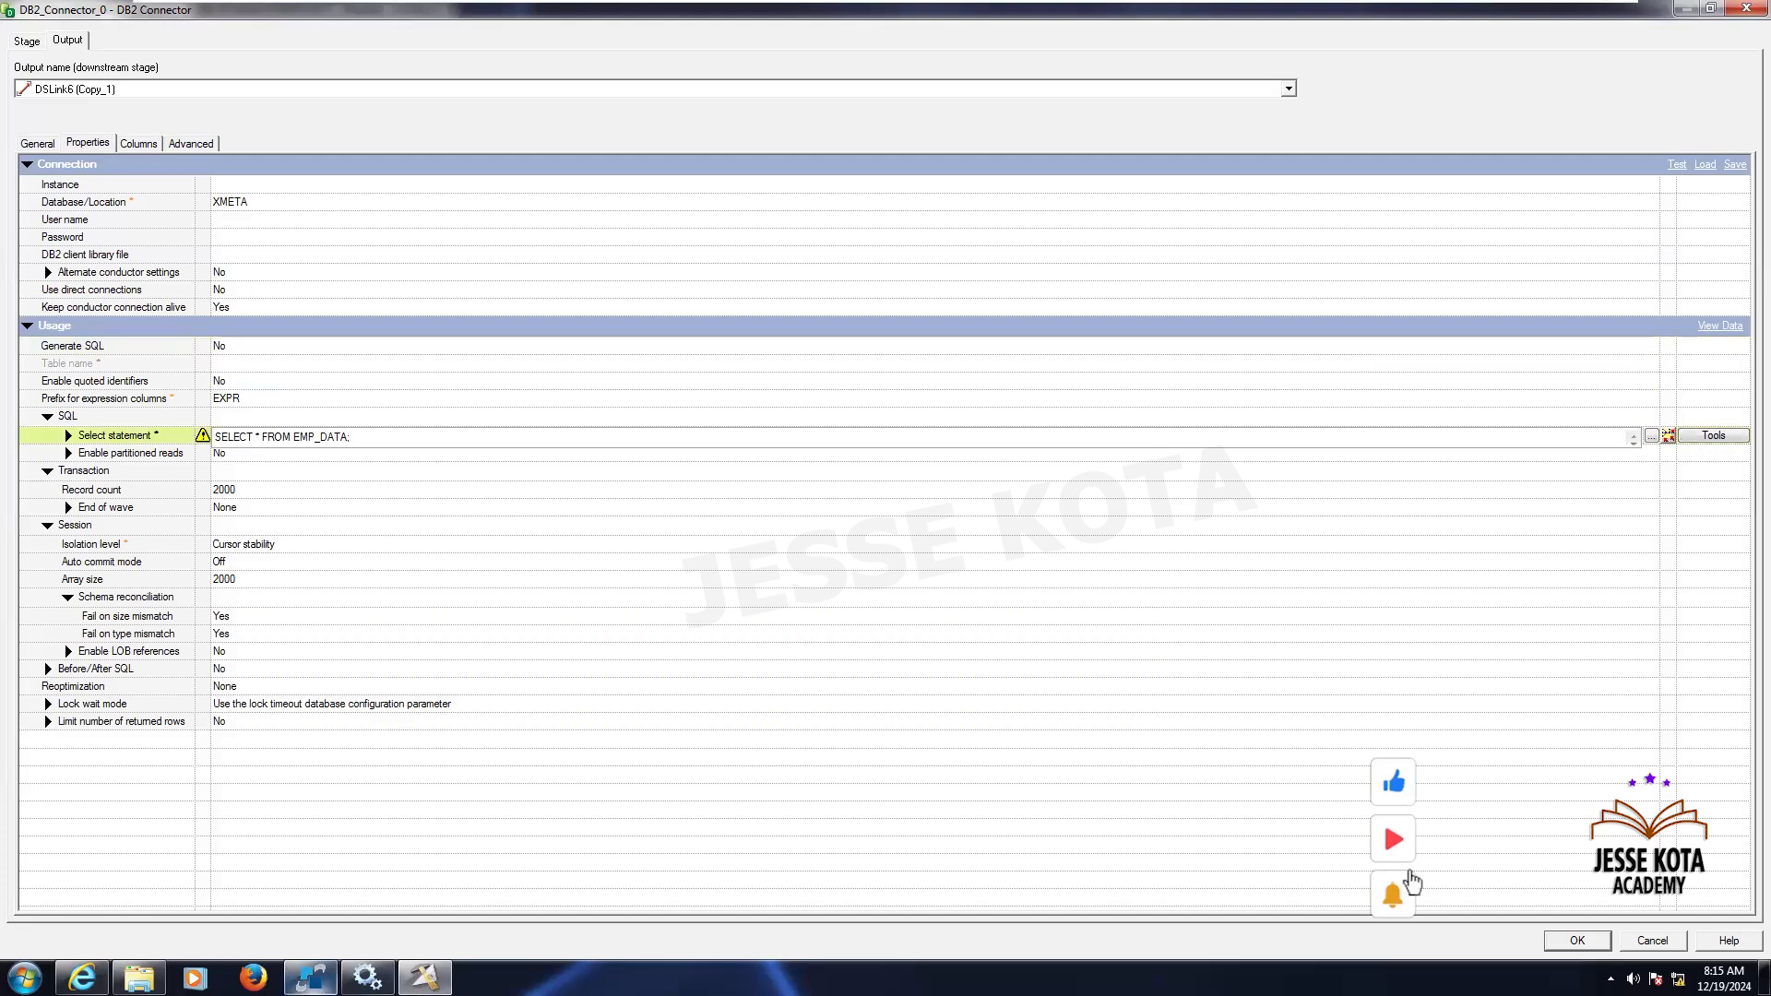
{"action": "left_click", "coordinate": [311, 978]}
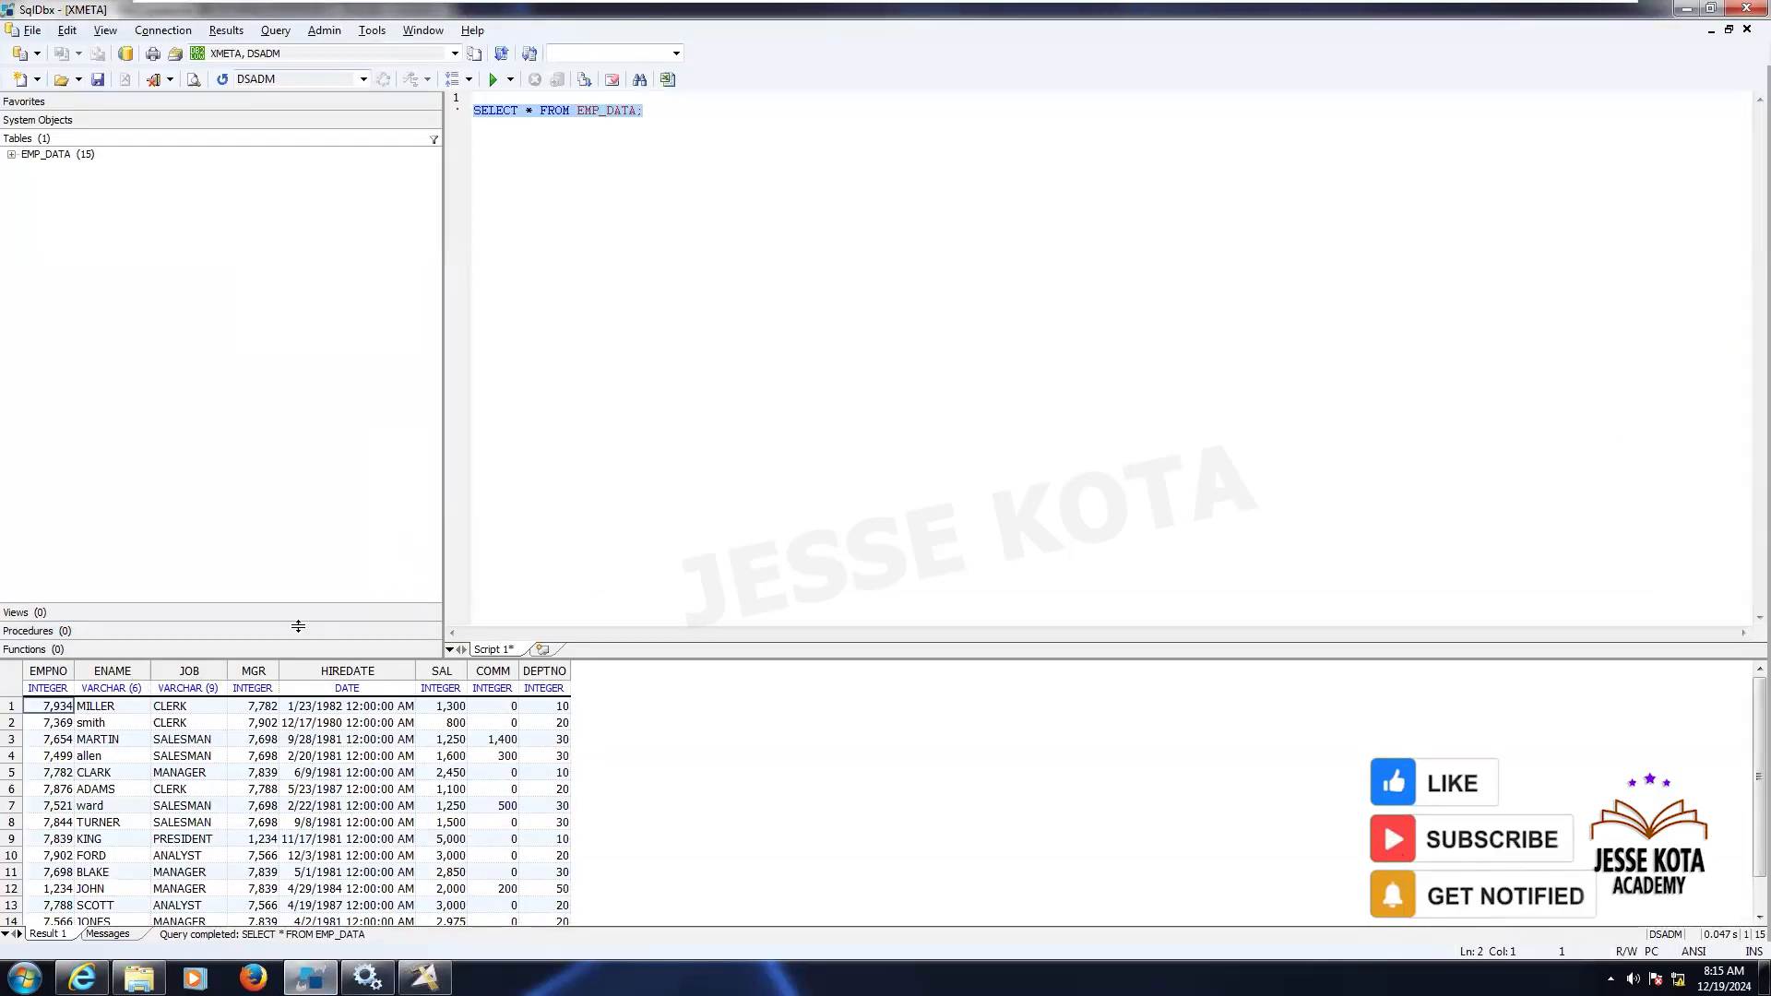
{"action": "left_click", "coordinate": [690, 133]}
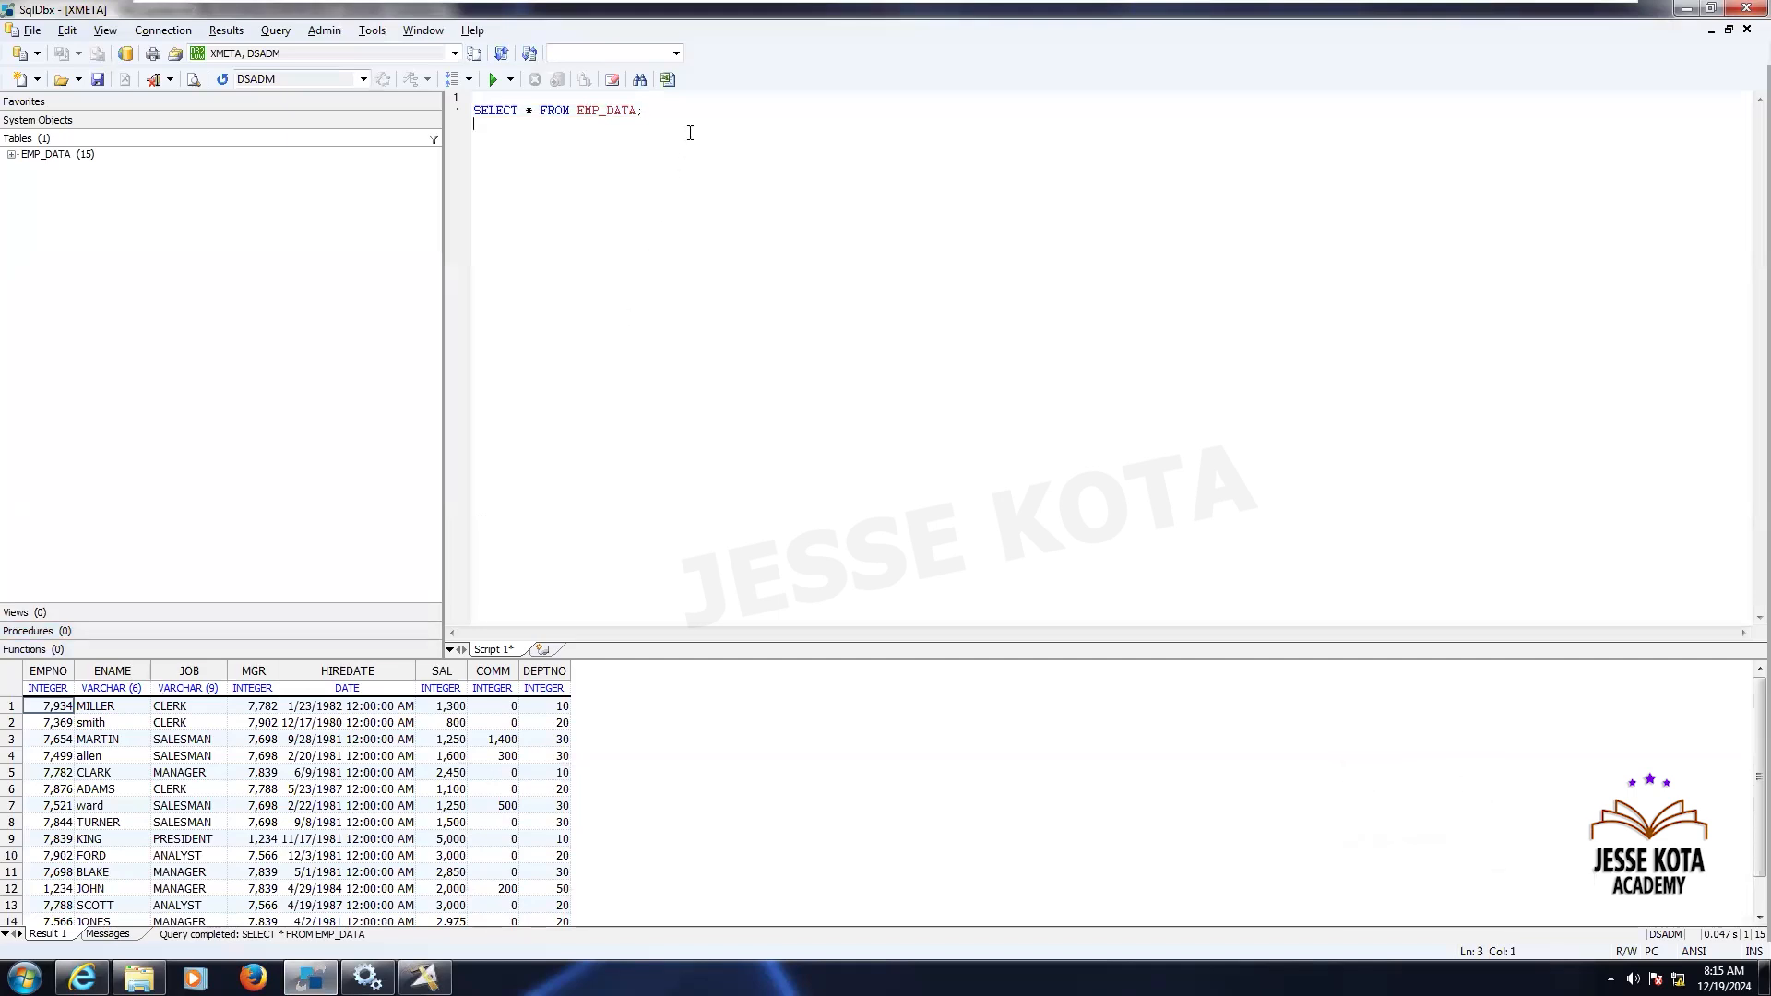
{"action": "type", "text": "SELECT E"}
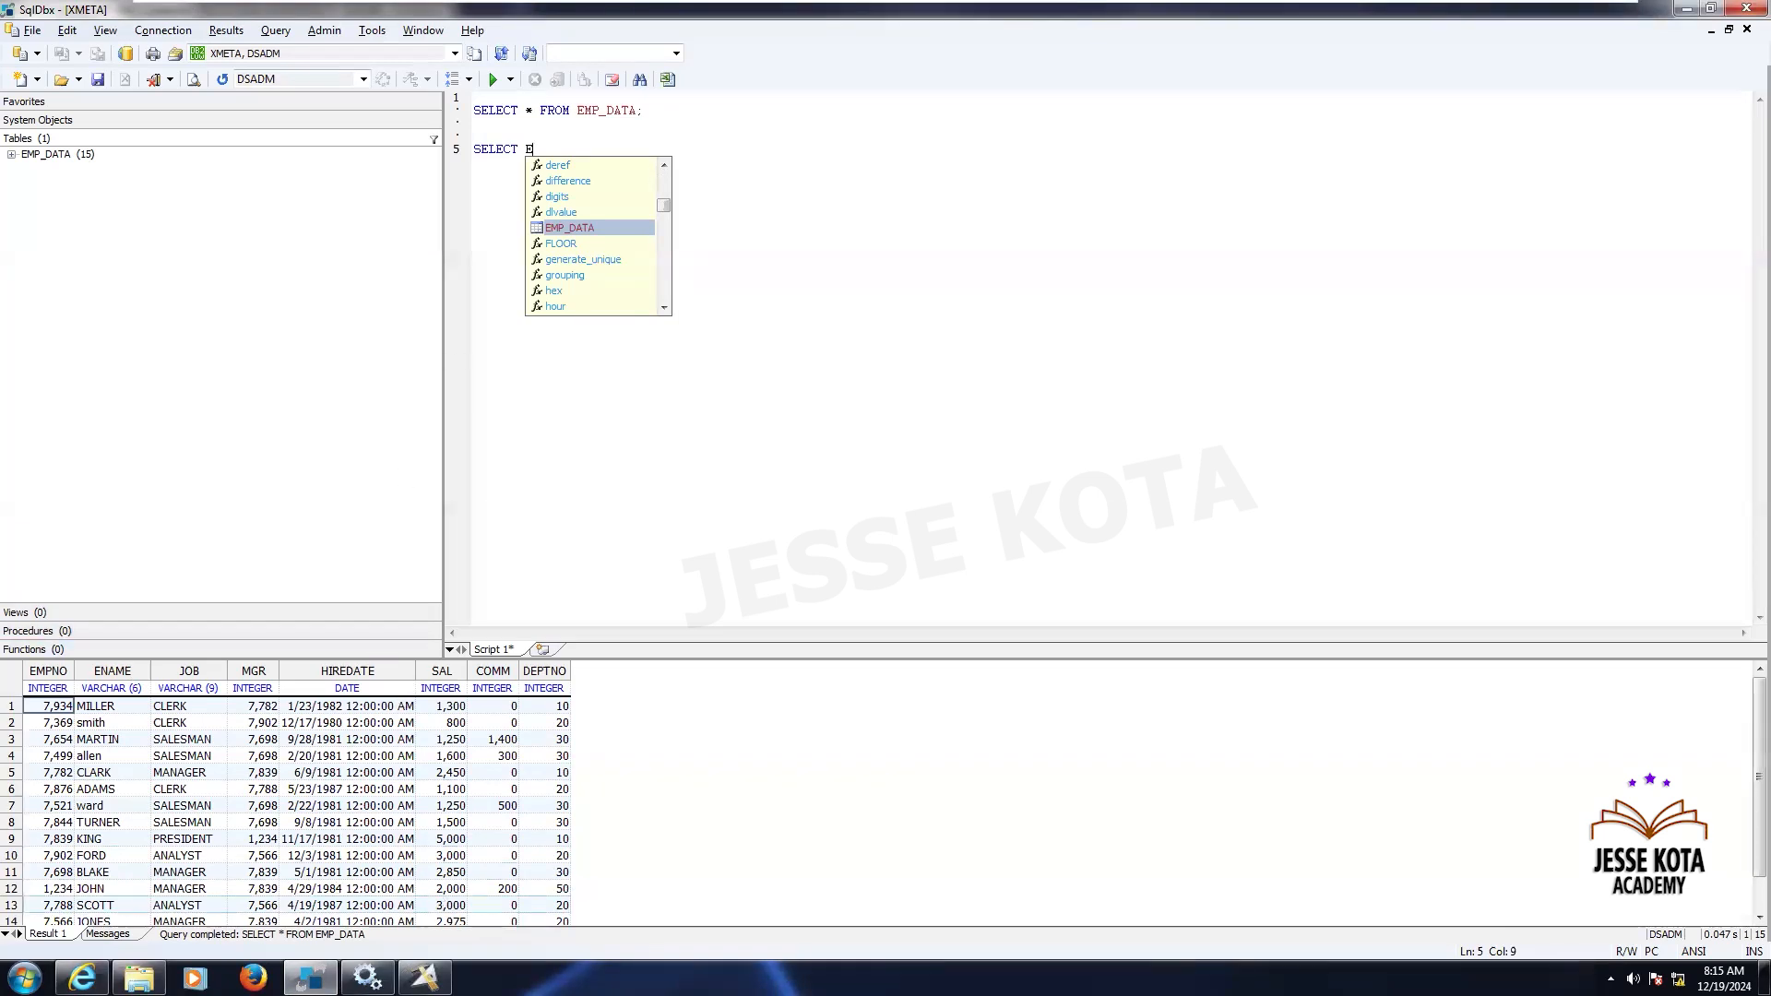
- Return to the DB2 Connector properties and review the Record count and Array size transaction settings
{"action": "left_click", "coordinate": [424, 977]}
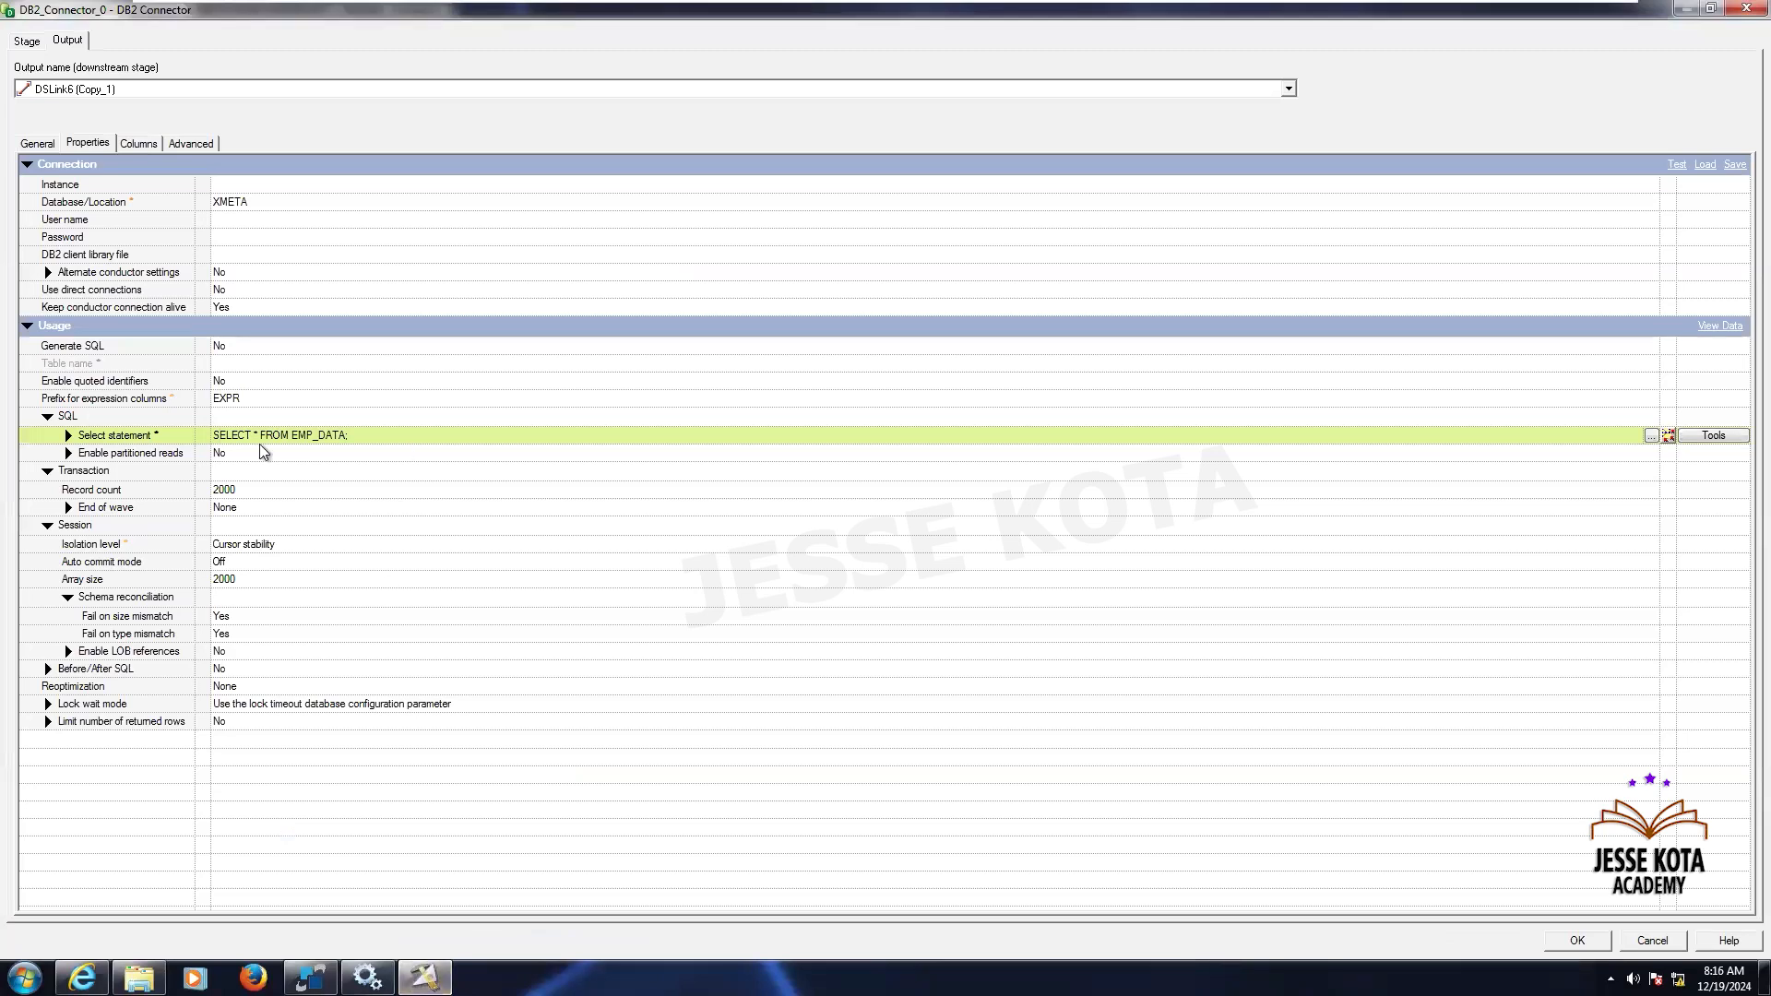
{"action": "left_click", "coordinate": [142, 140]}
{"action": "left_click", "coordinate": [100, 145]}
{"action": "left_click", "coordinate": [241, 495]}
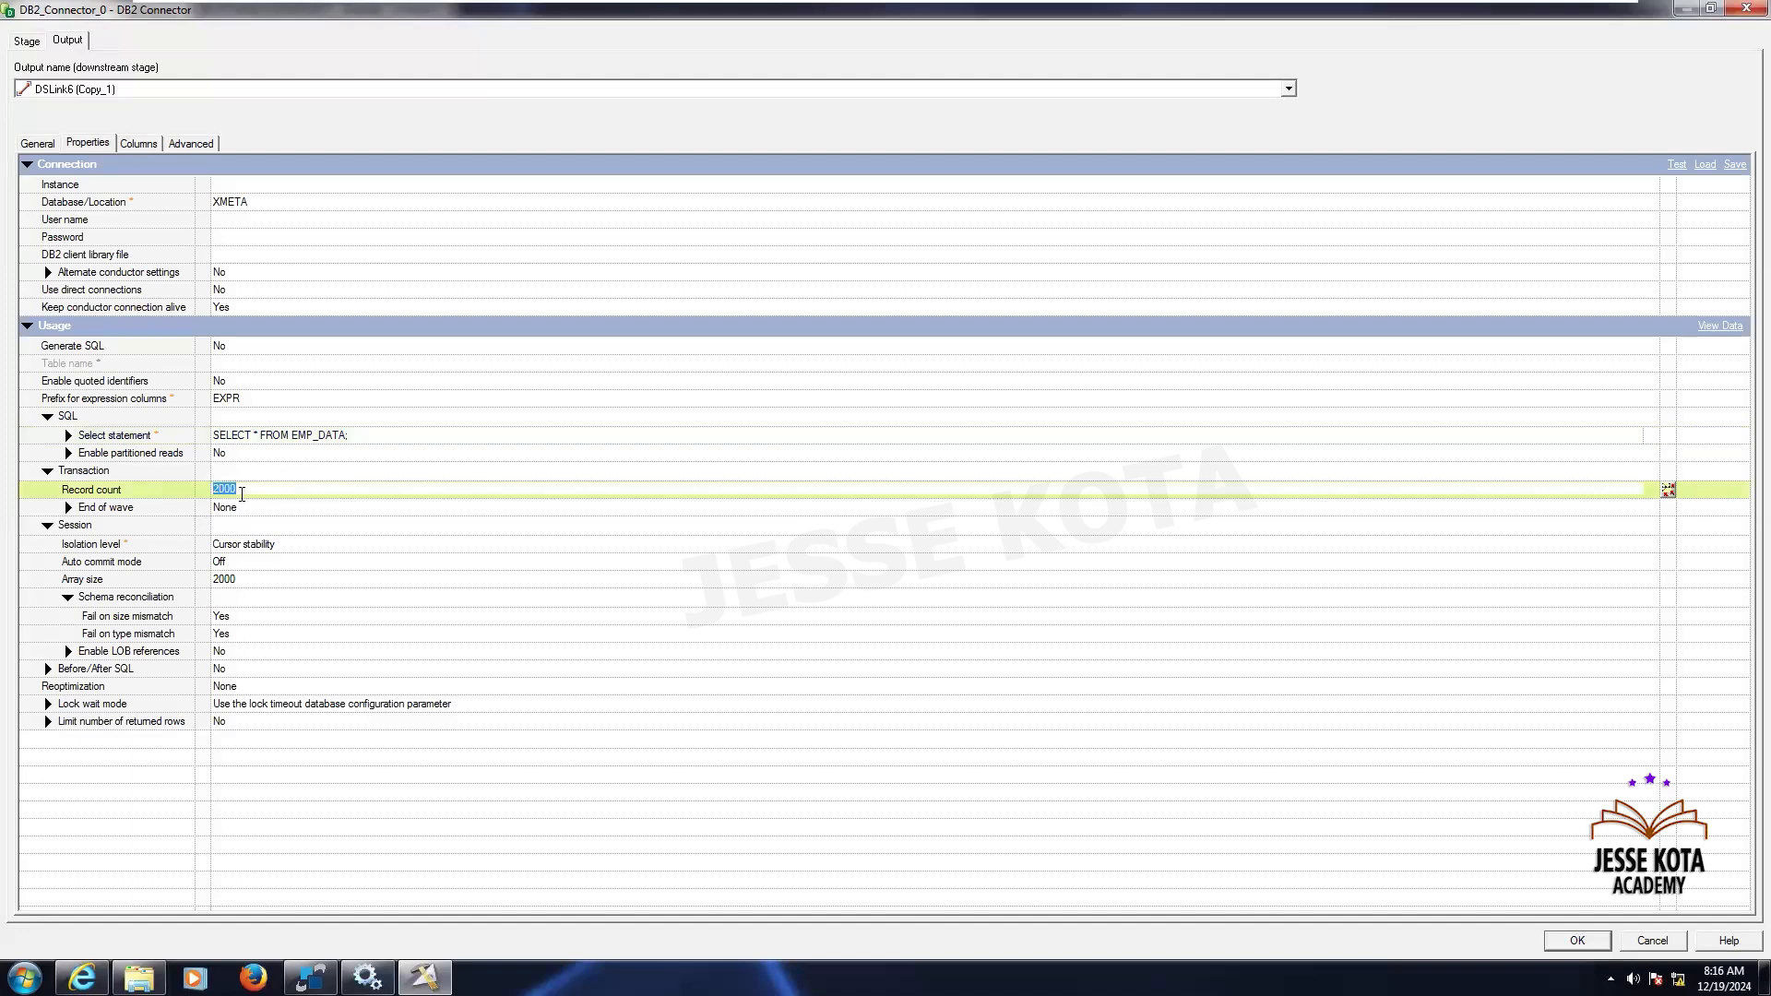
{"action": "left_click", "coordinate": [246, 577]}
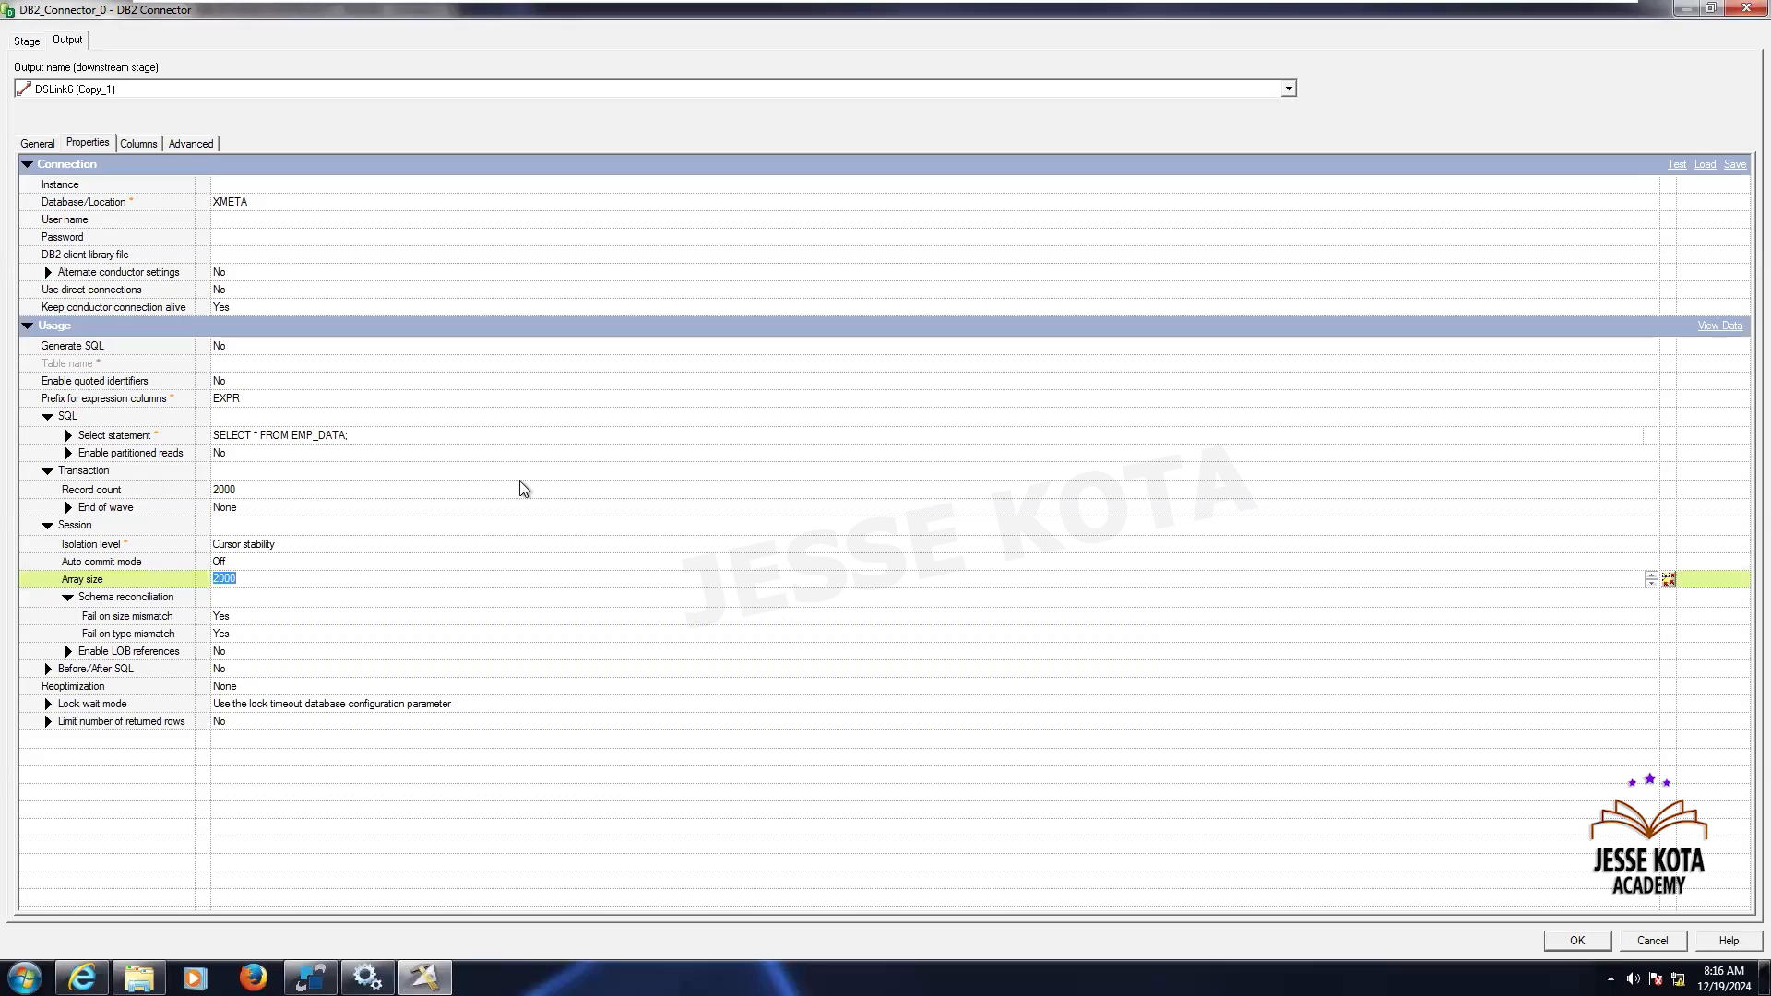
{"action": "left_click", "coordinate": [141, 144]}
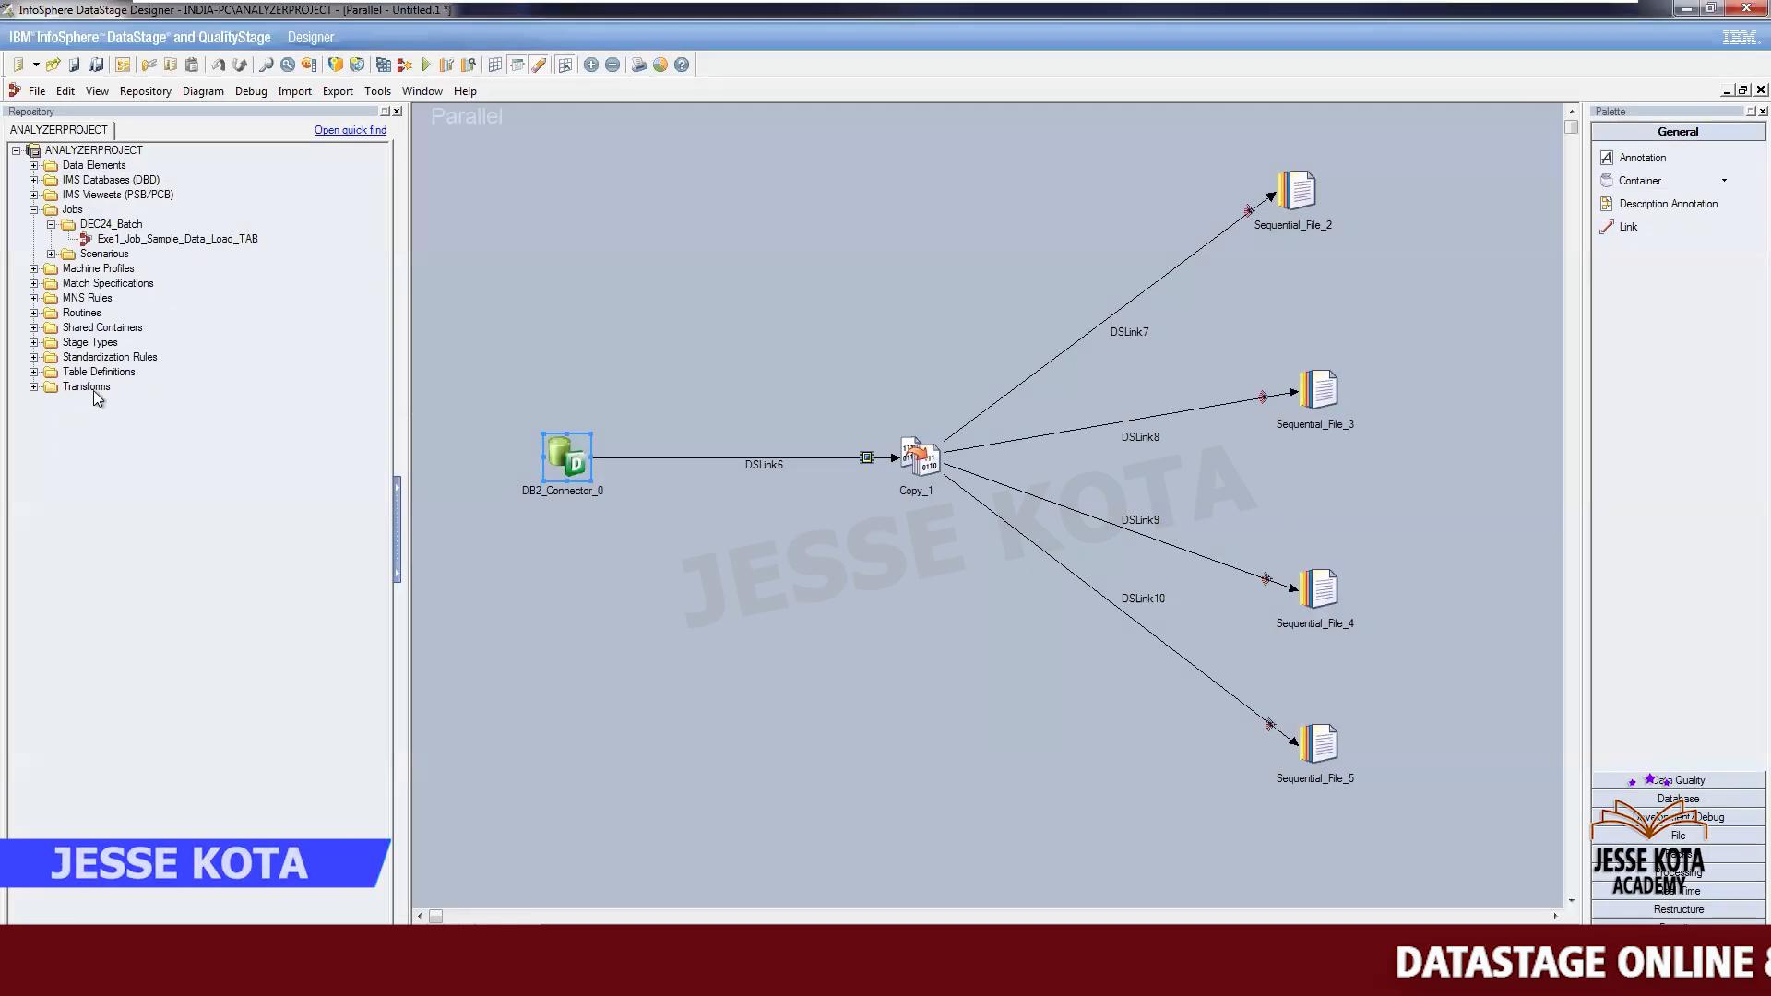
- Expand Table Definitions and delete the Database, Orchestrate and PlugIn folders with their table definitions
{"action": "left_click", "coordinate": [34, 372]}
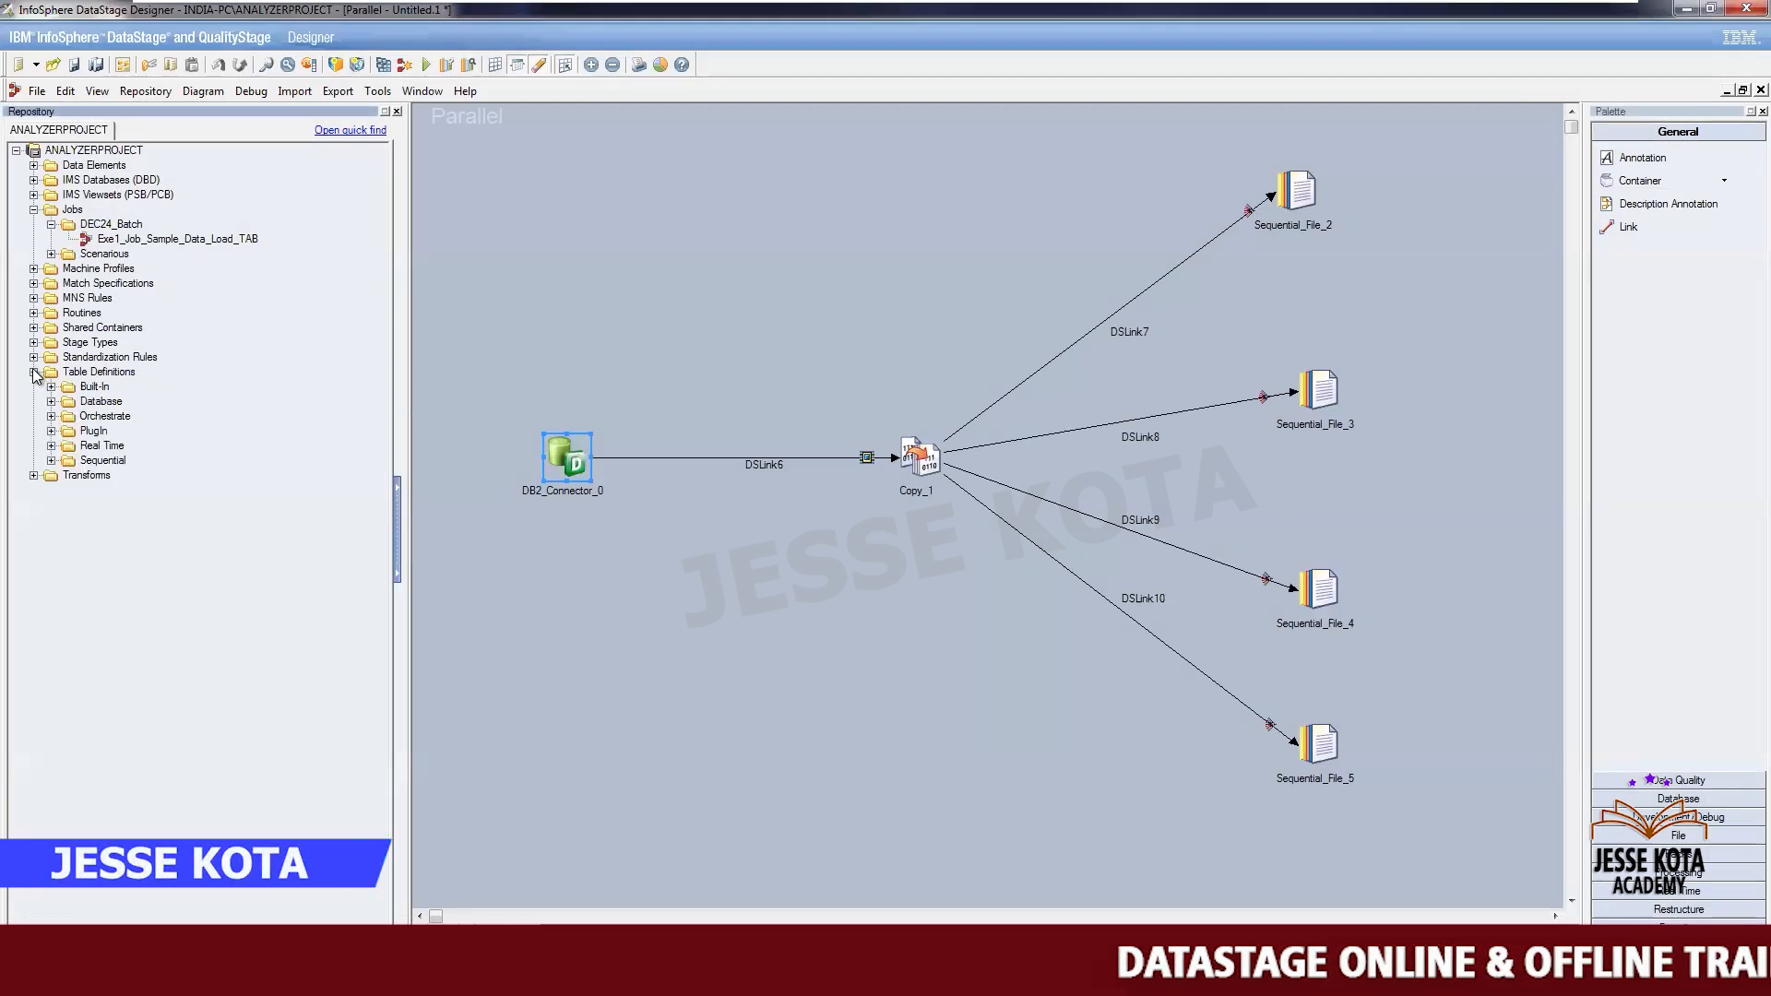
{"action": "left_click", "coordinate": [51, 431]}
{"action": "left_click", "coordinate": [68, 446]}
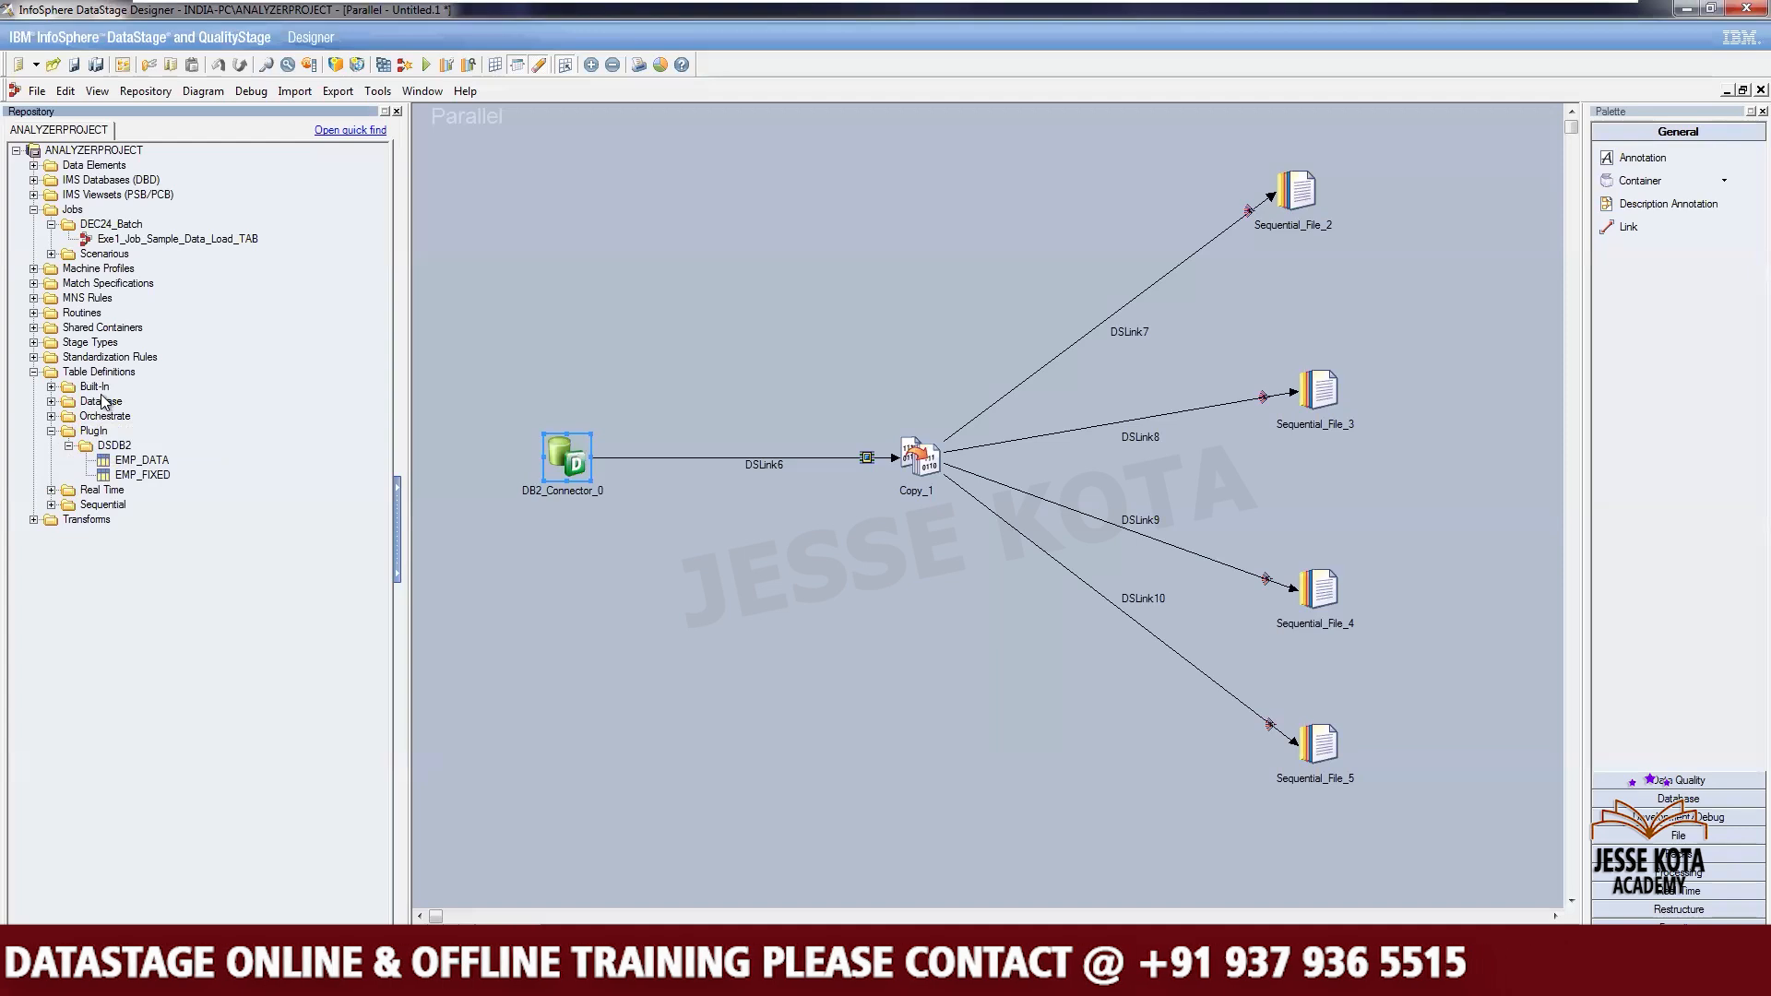
{"action": "left_click", "coordinate": [105, 416]}
{"action": "left_click", "coordinate": [92, 431], "text": "ctrl"}
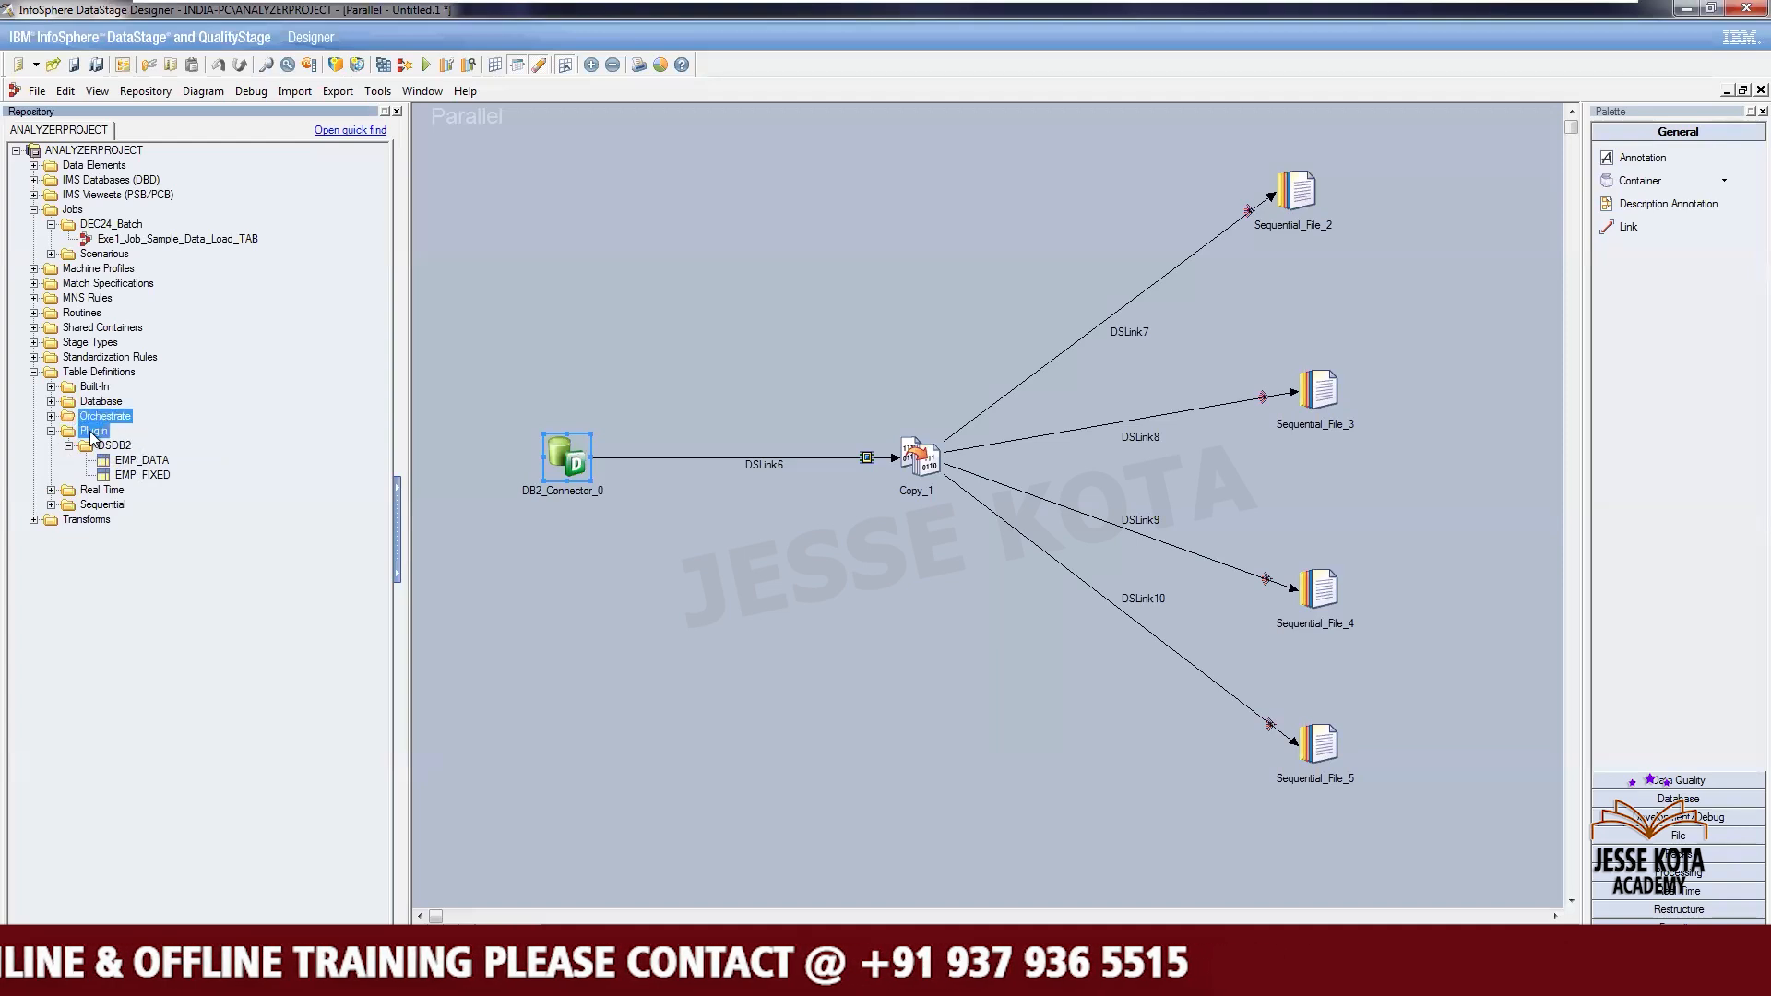
{"action": "left_click", "coordinate": [52, 402]}
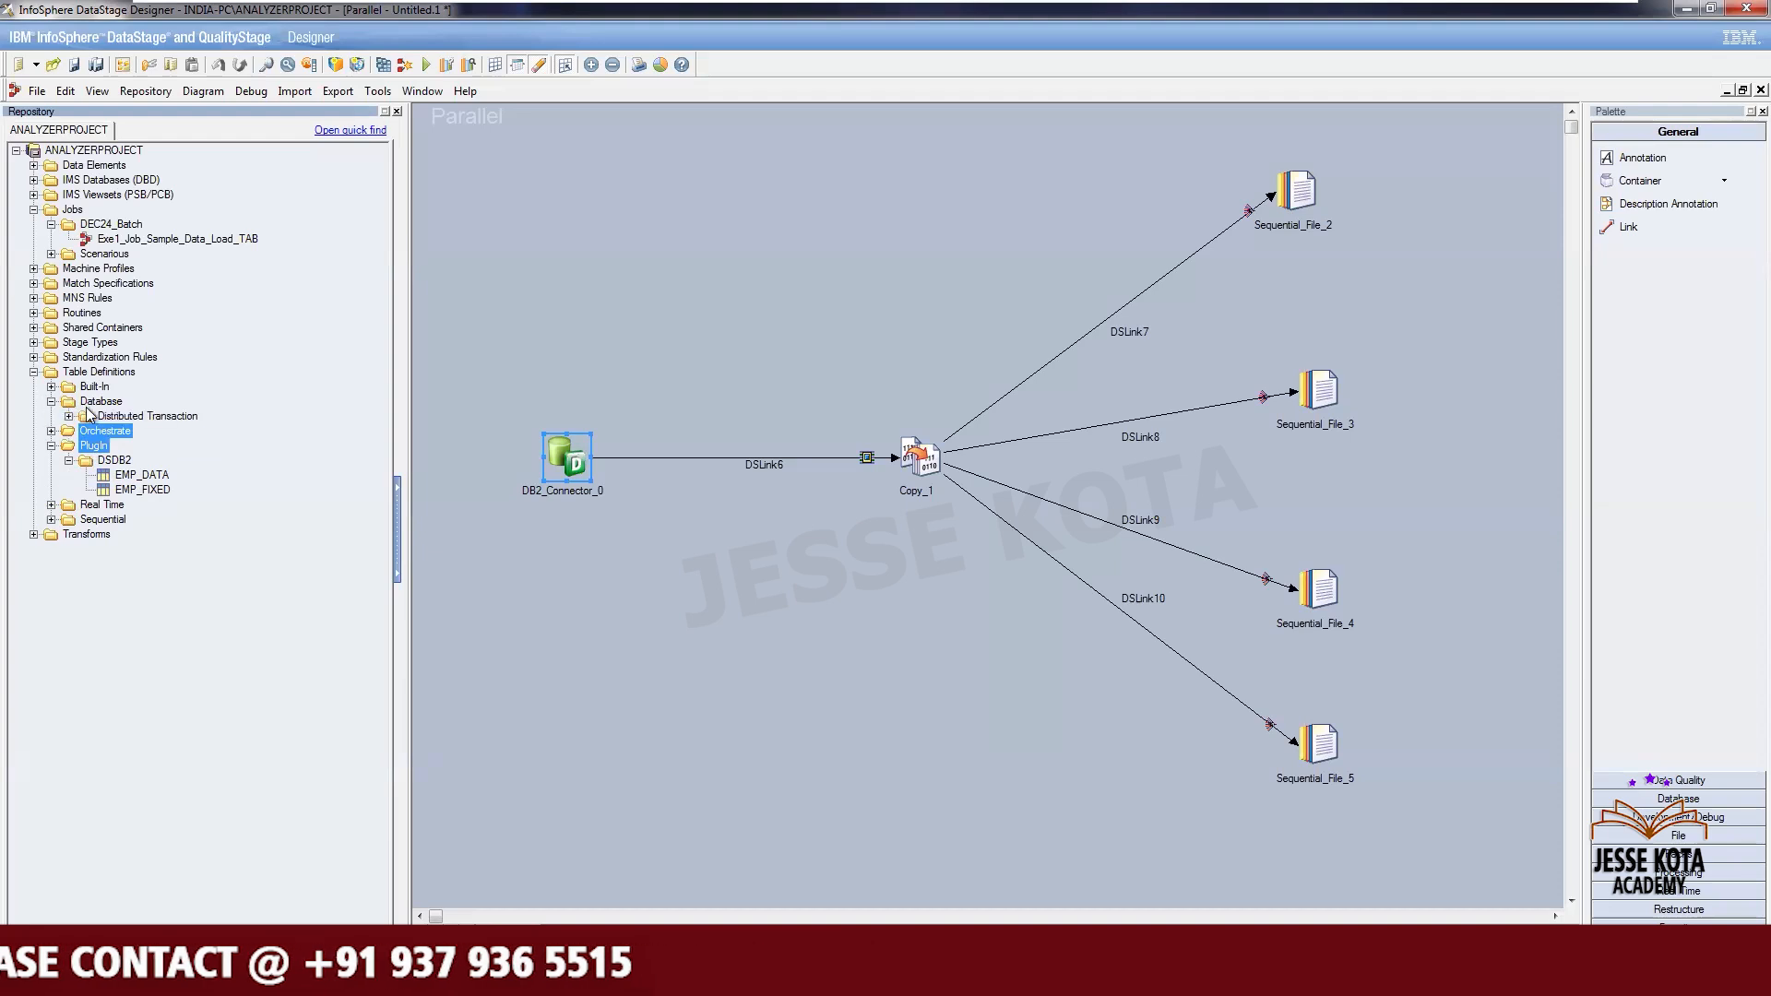
{"action": "left_click", "coordinate": [69, 417]}
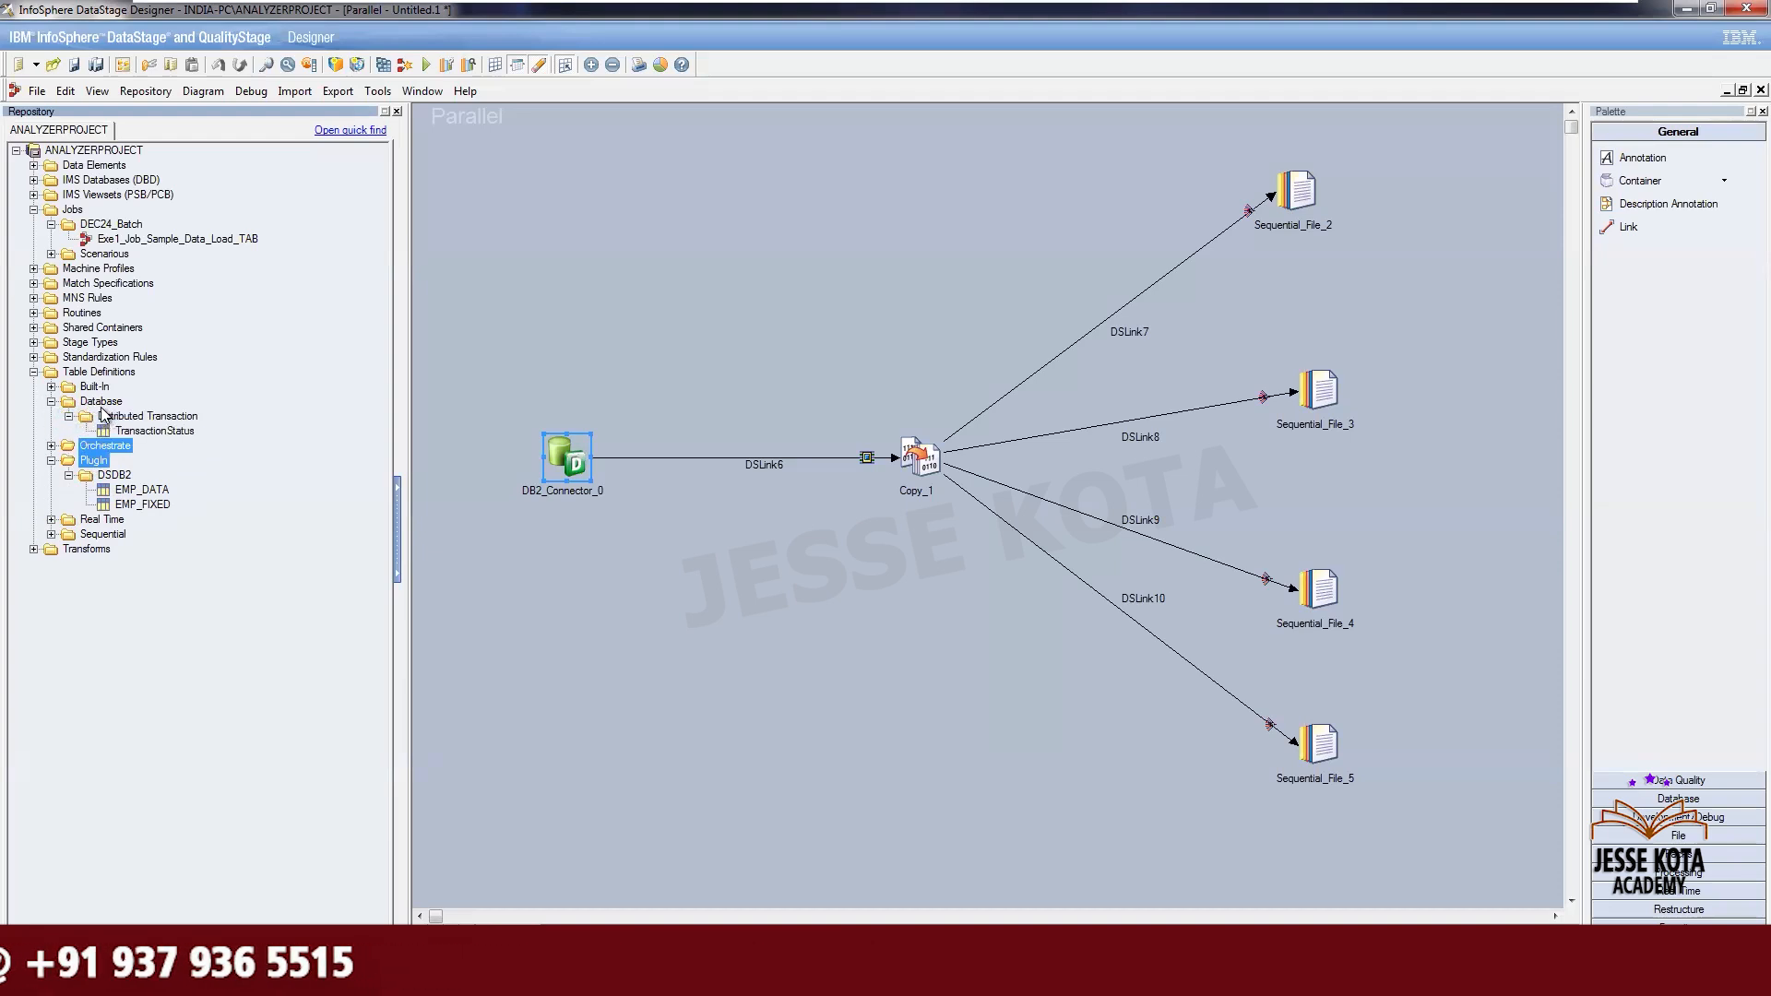
{"action": "left_click", "coordinate": [103, 403]}
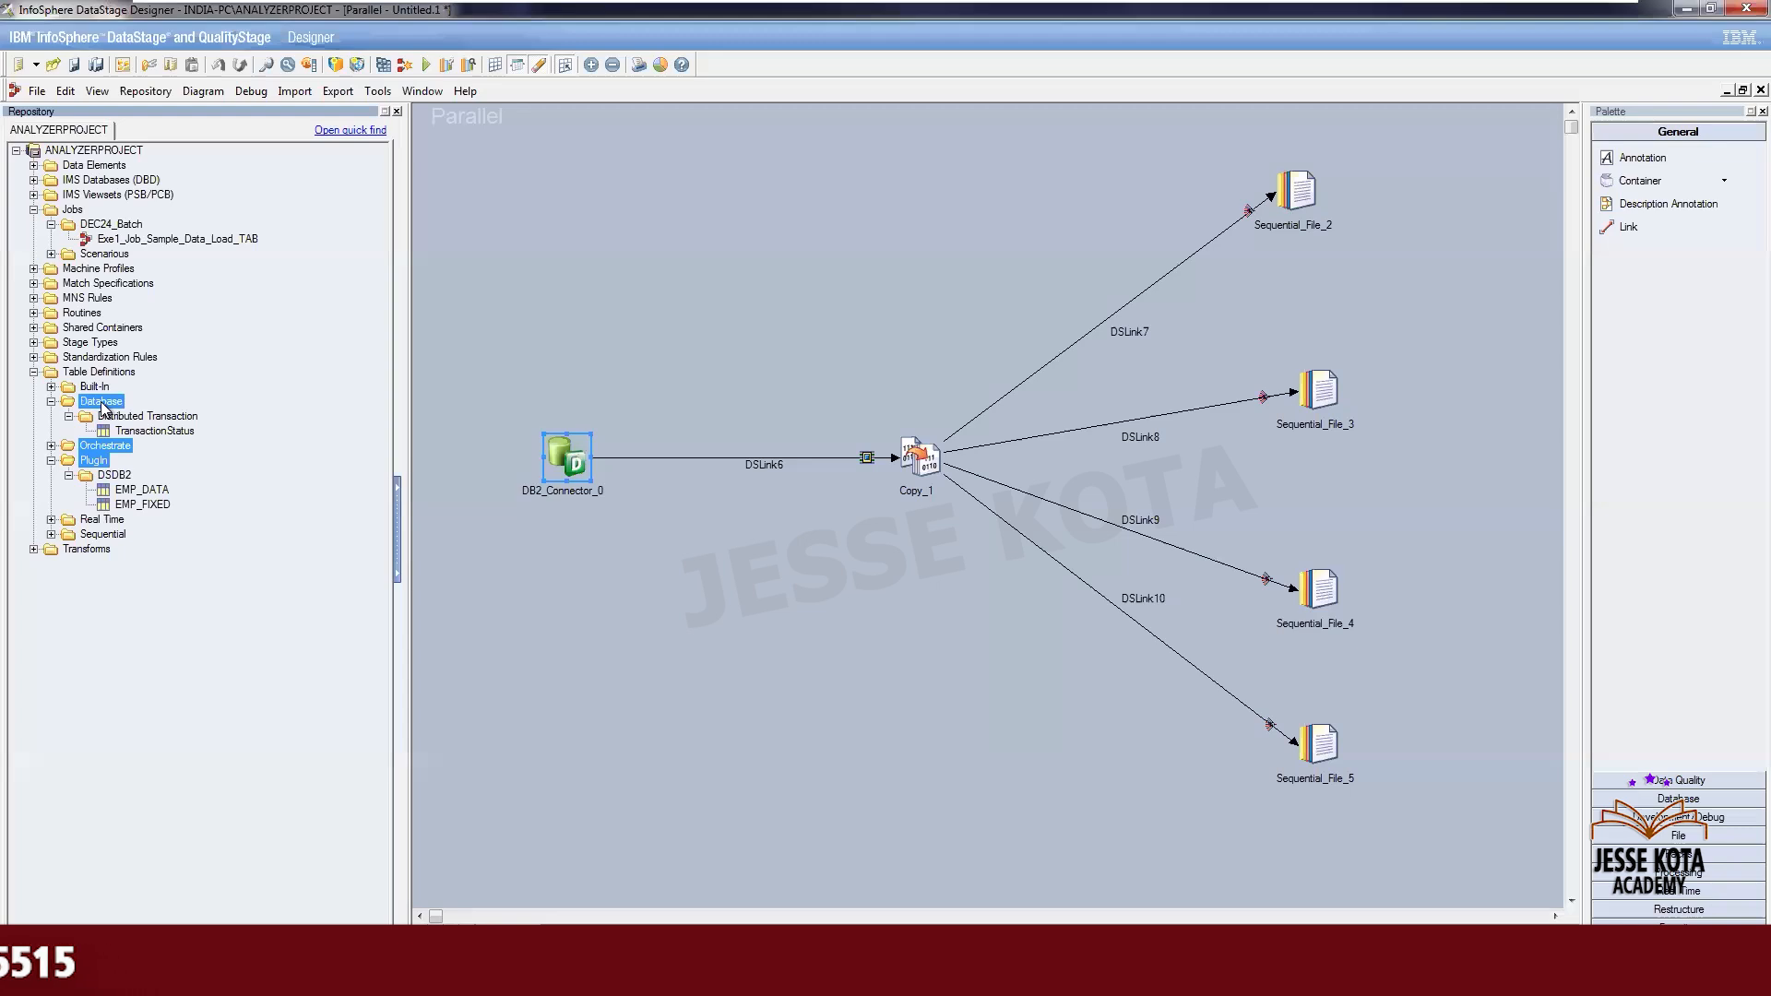
{"action": "right_click", "coordinate": [103, 406]}
{"action": "left_click", "coordinate": [143, 435]}
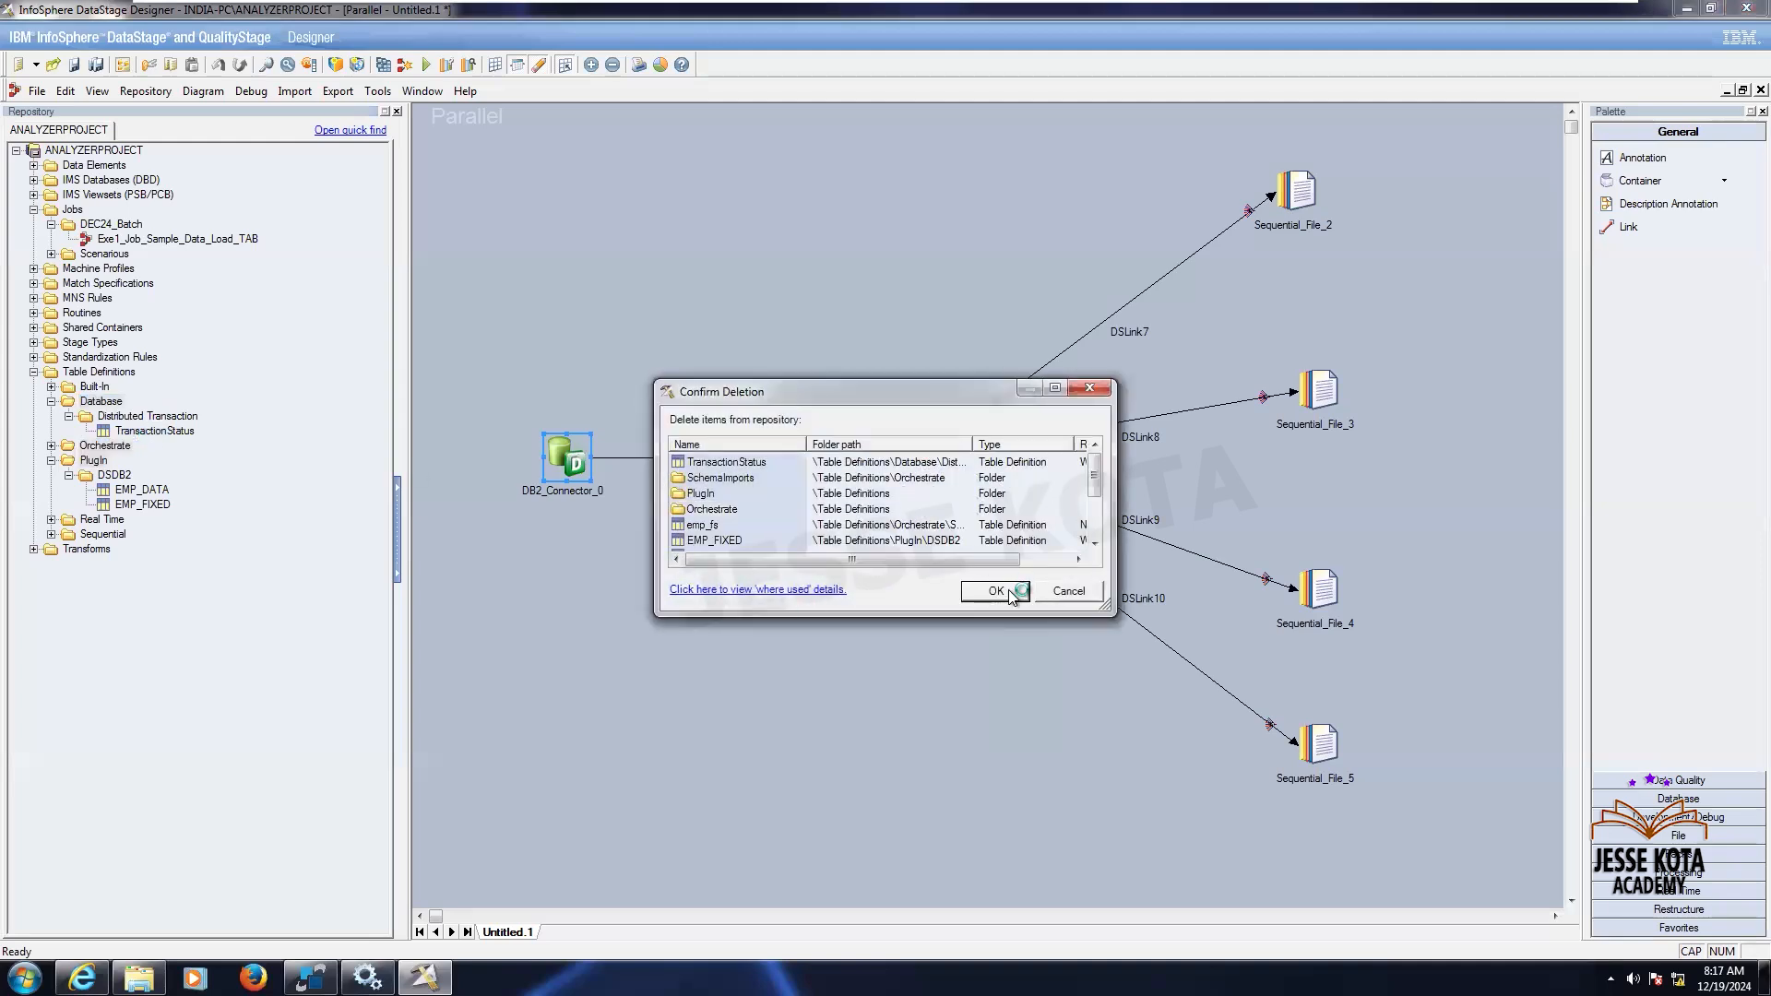
{"action": "left_click", "coordinate": [995, 591]}
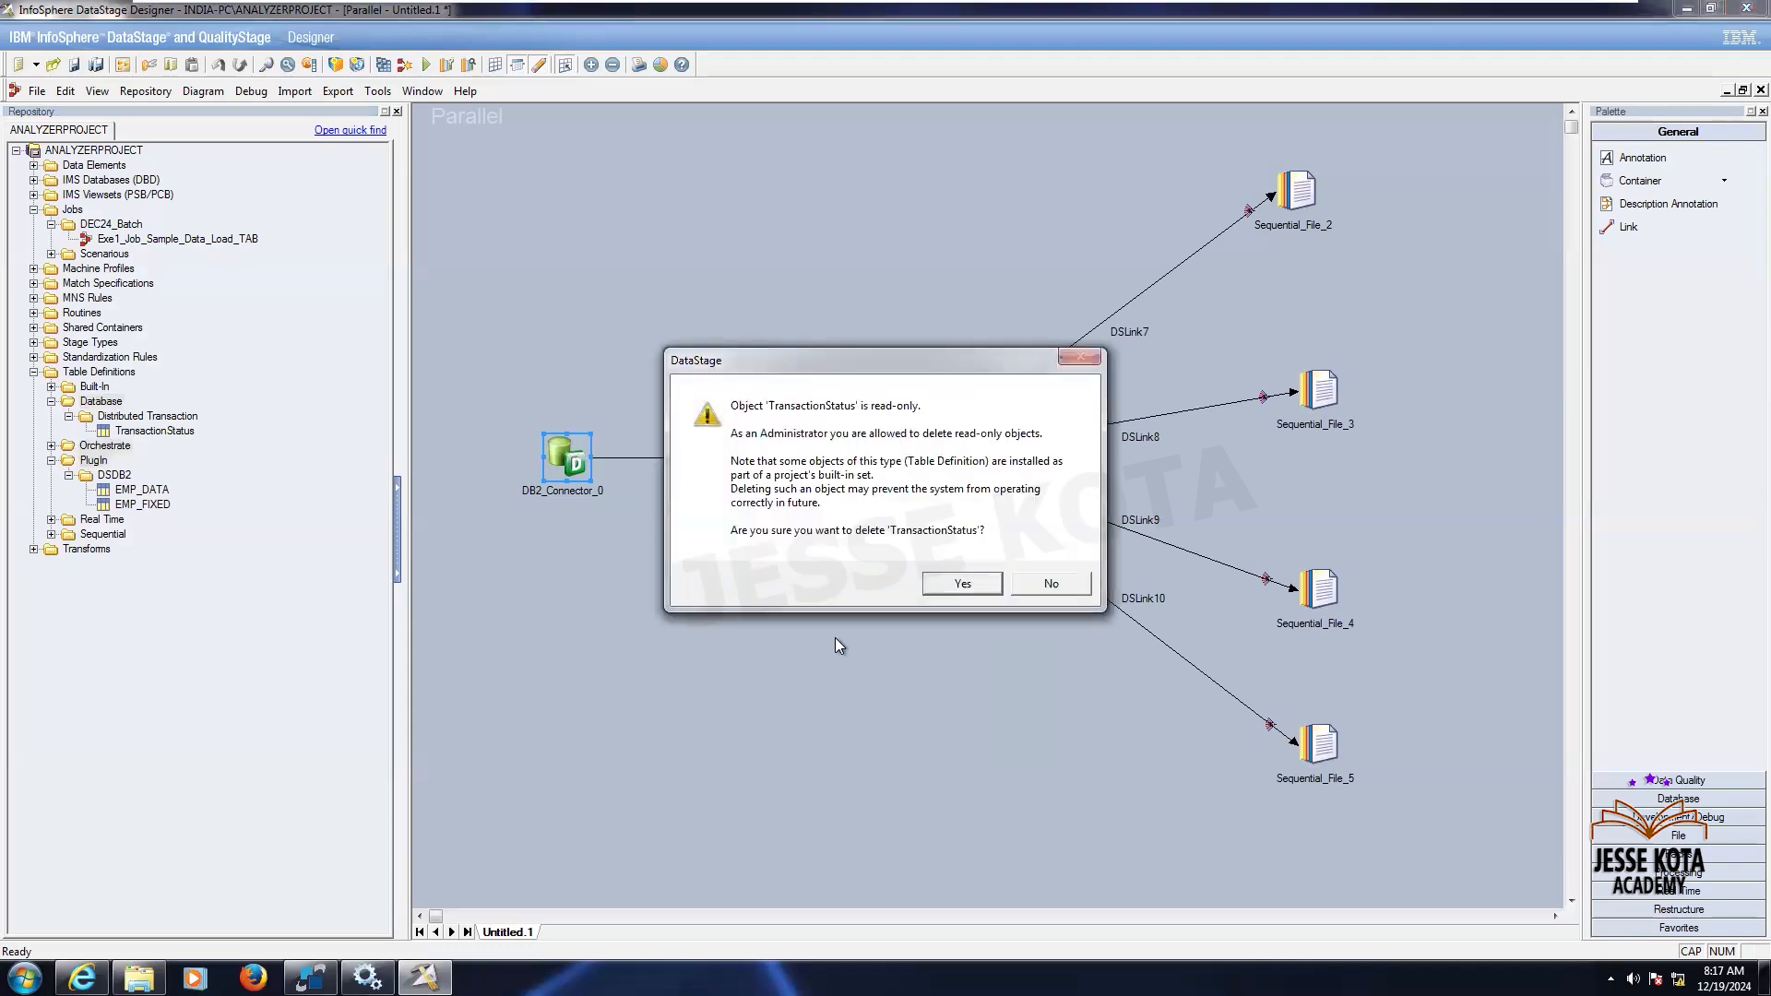
{"action": "left_click", "coordinate": [962, 584]}
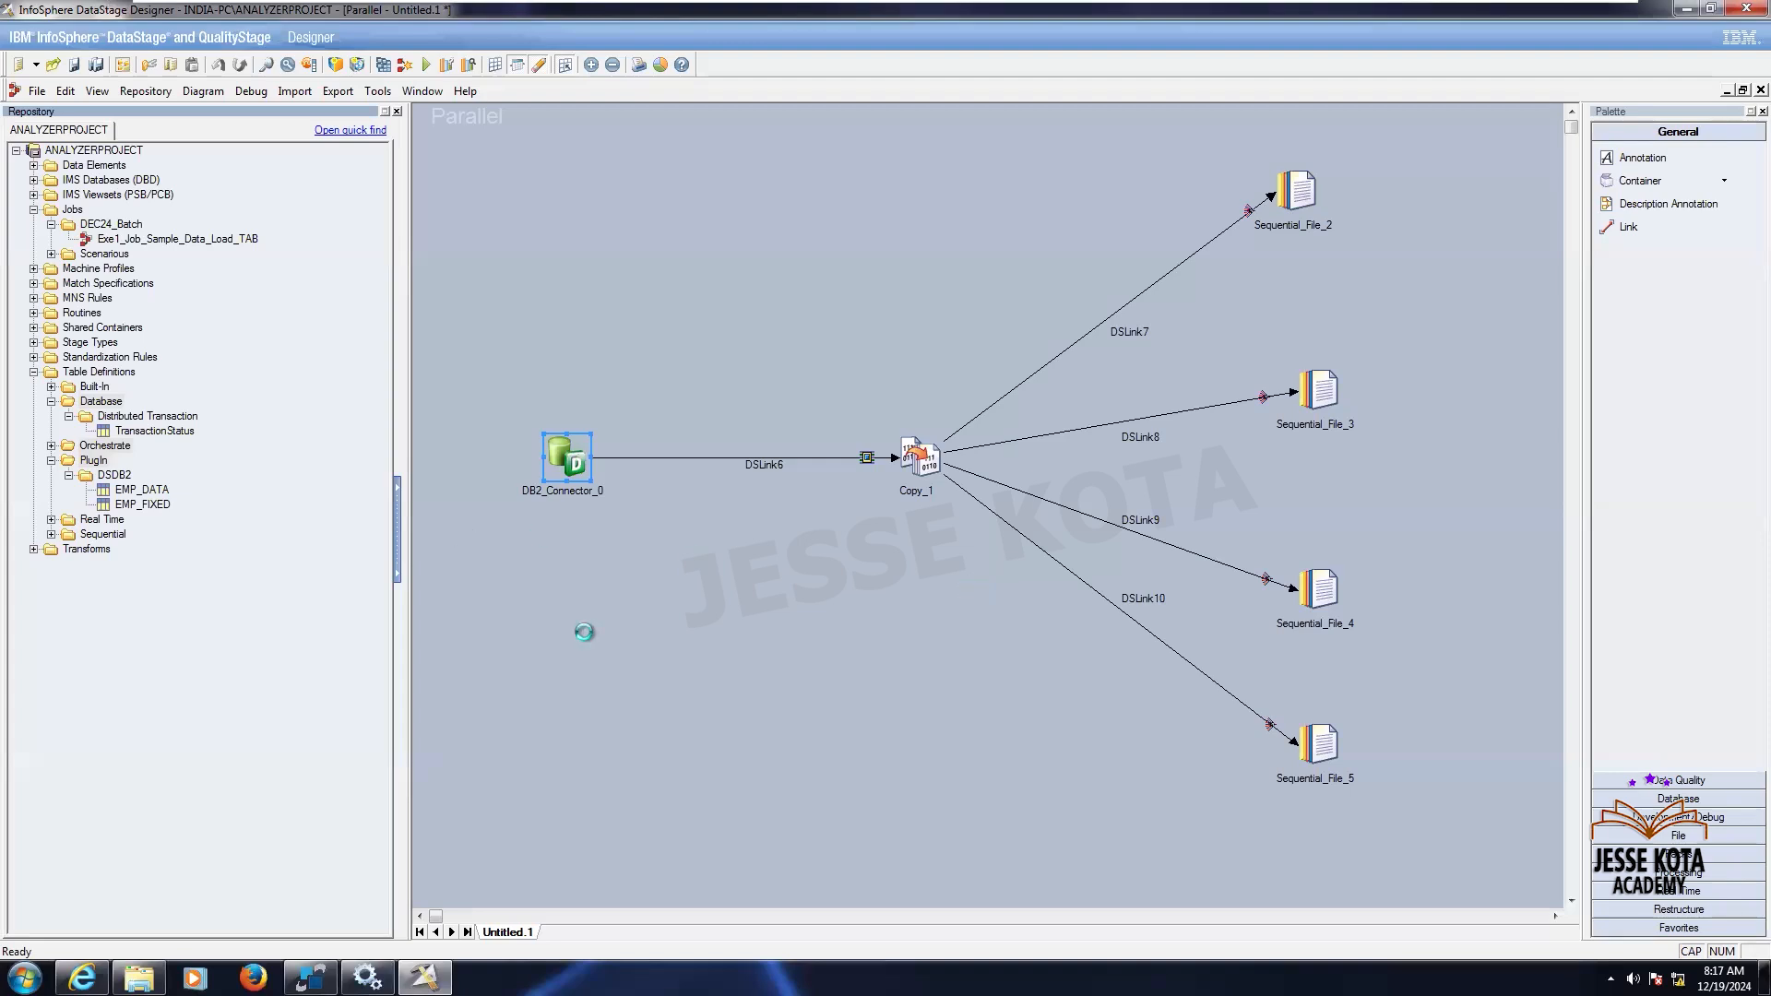
- Start importing Plug-in Meta Data Definitions as table definitions and choose the DSDB2 plug-in
{"action": "left_click", "coordinate": [127, 374]}
{"action": "right_click", "coordinate": [127, 376]}
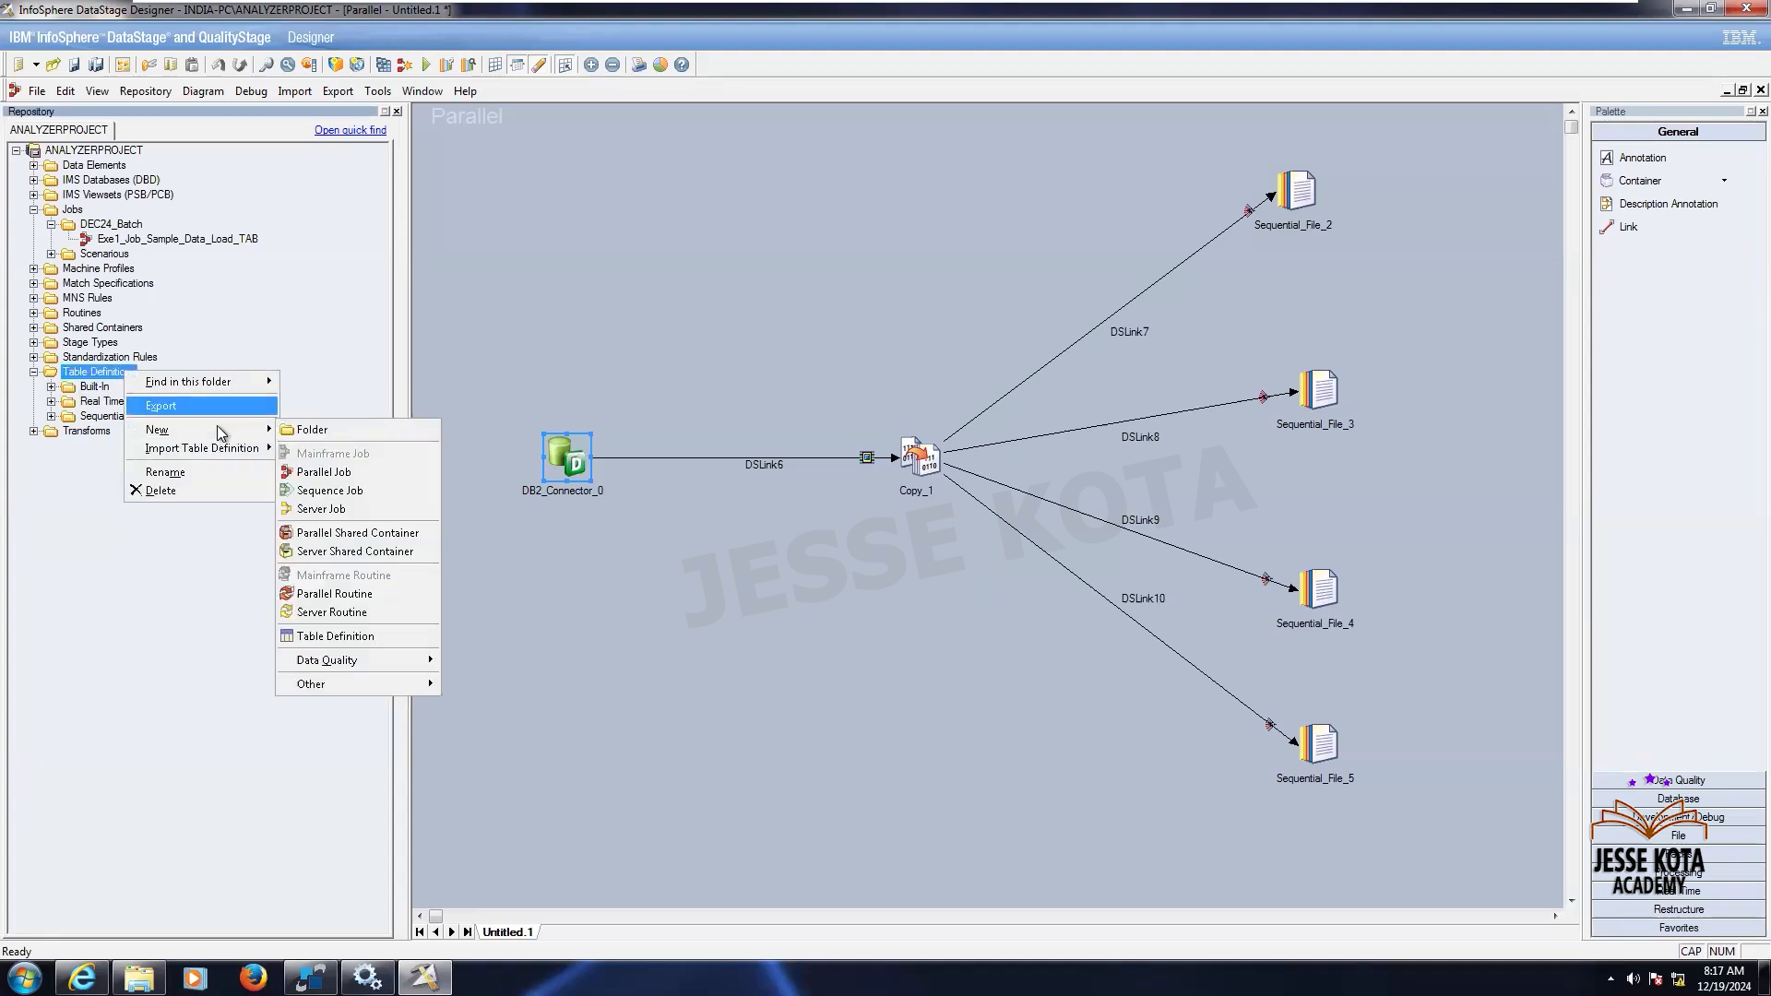
{"action": "mouse_move", "coordinate": [219, 458]}
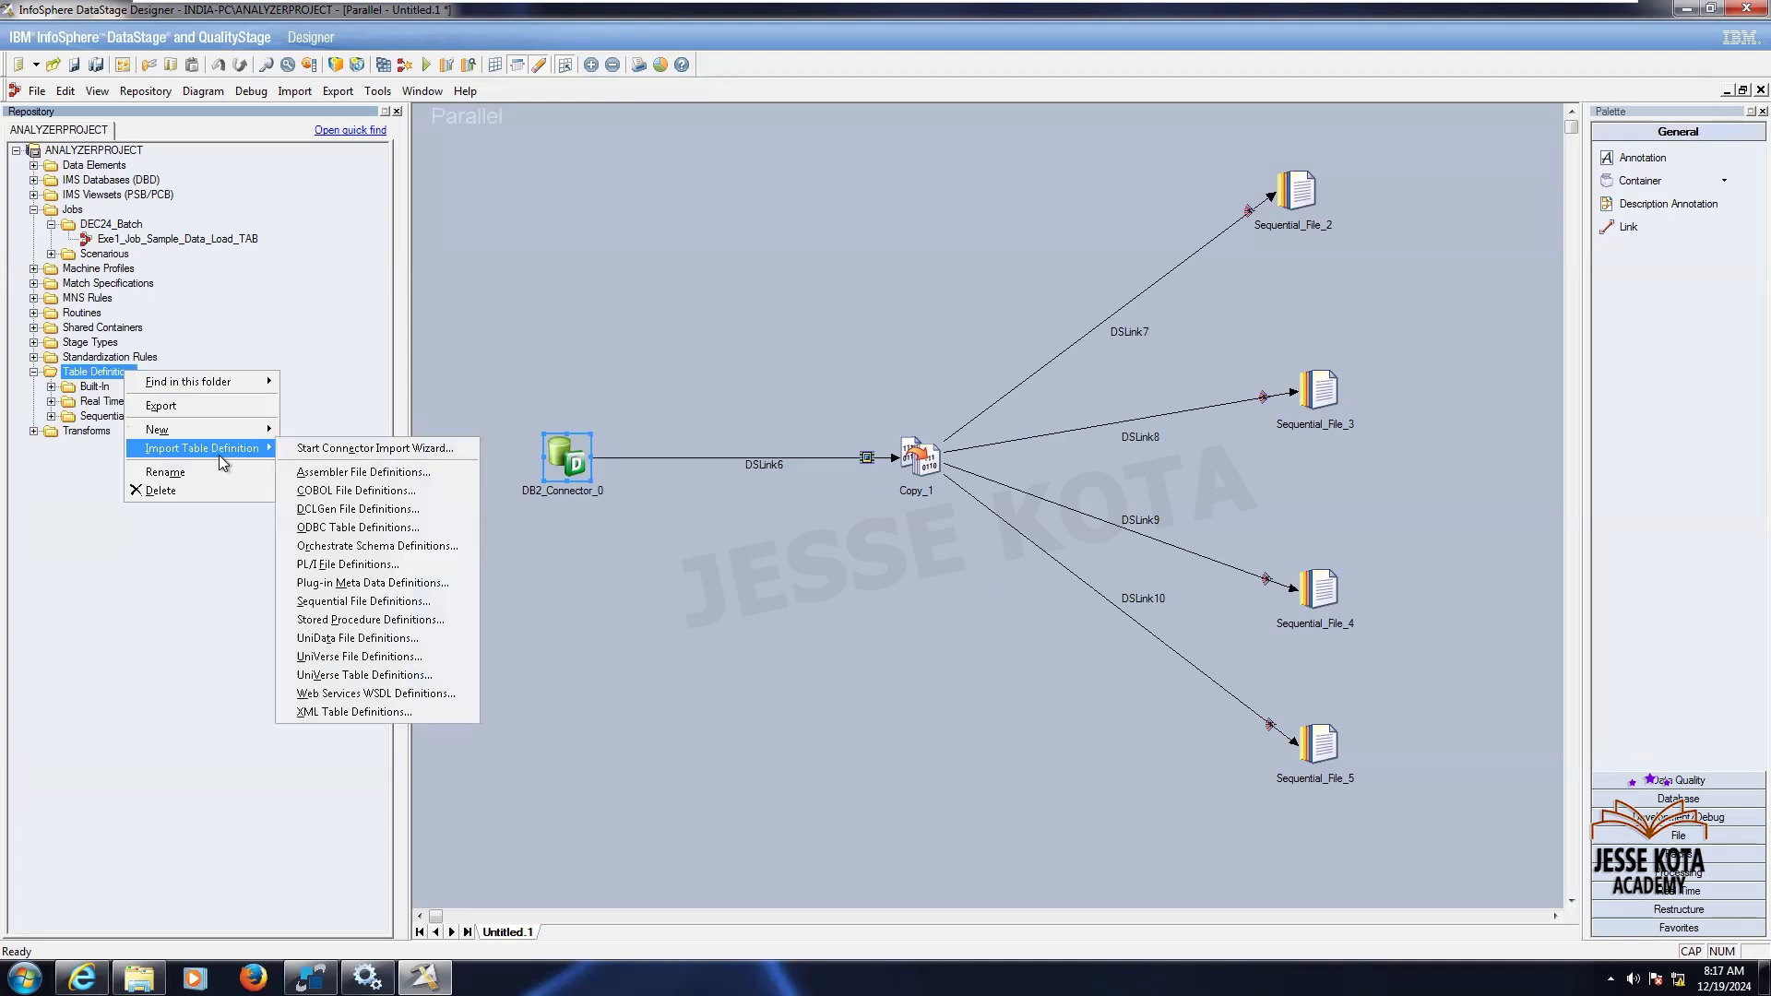
{"action": "left_click", "coordinate": [300, 97]}
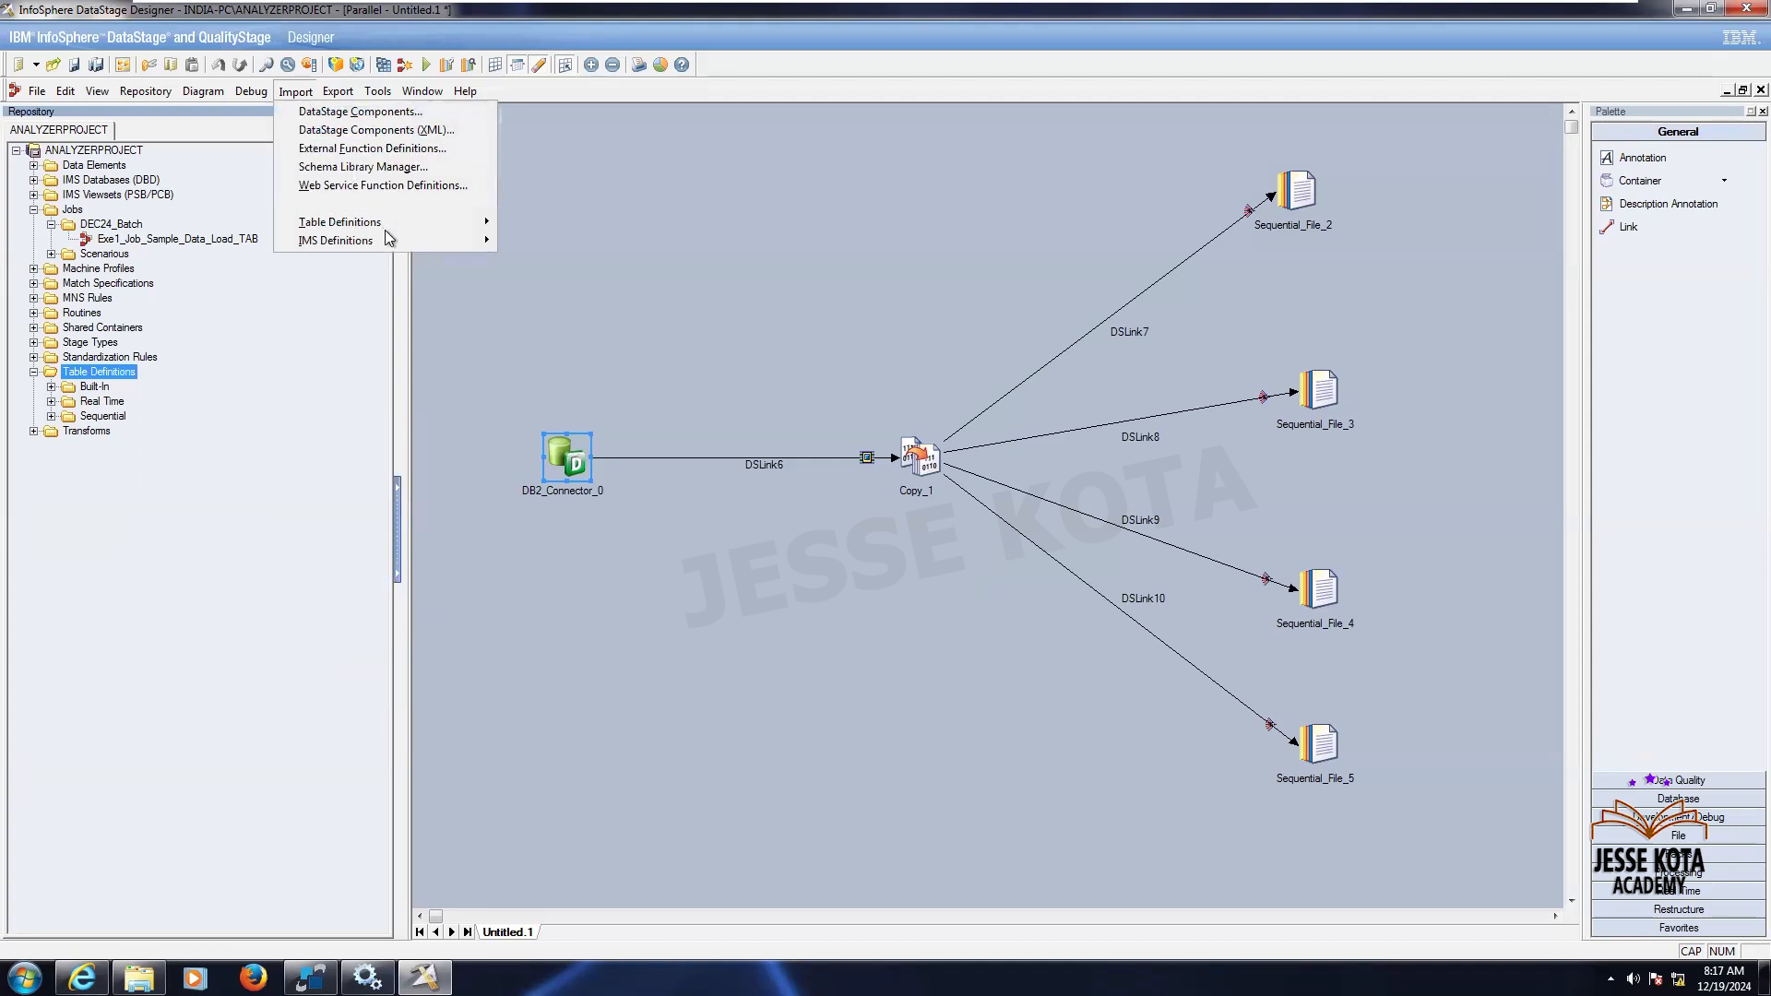
{"action": "mouse_move", "coordinate": [423, 222]}
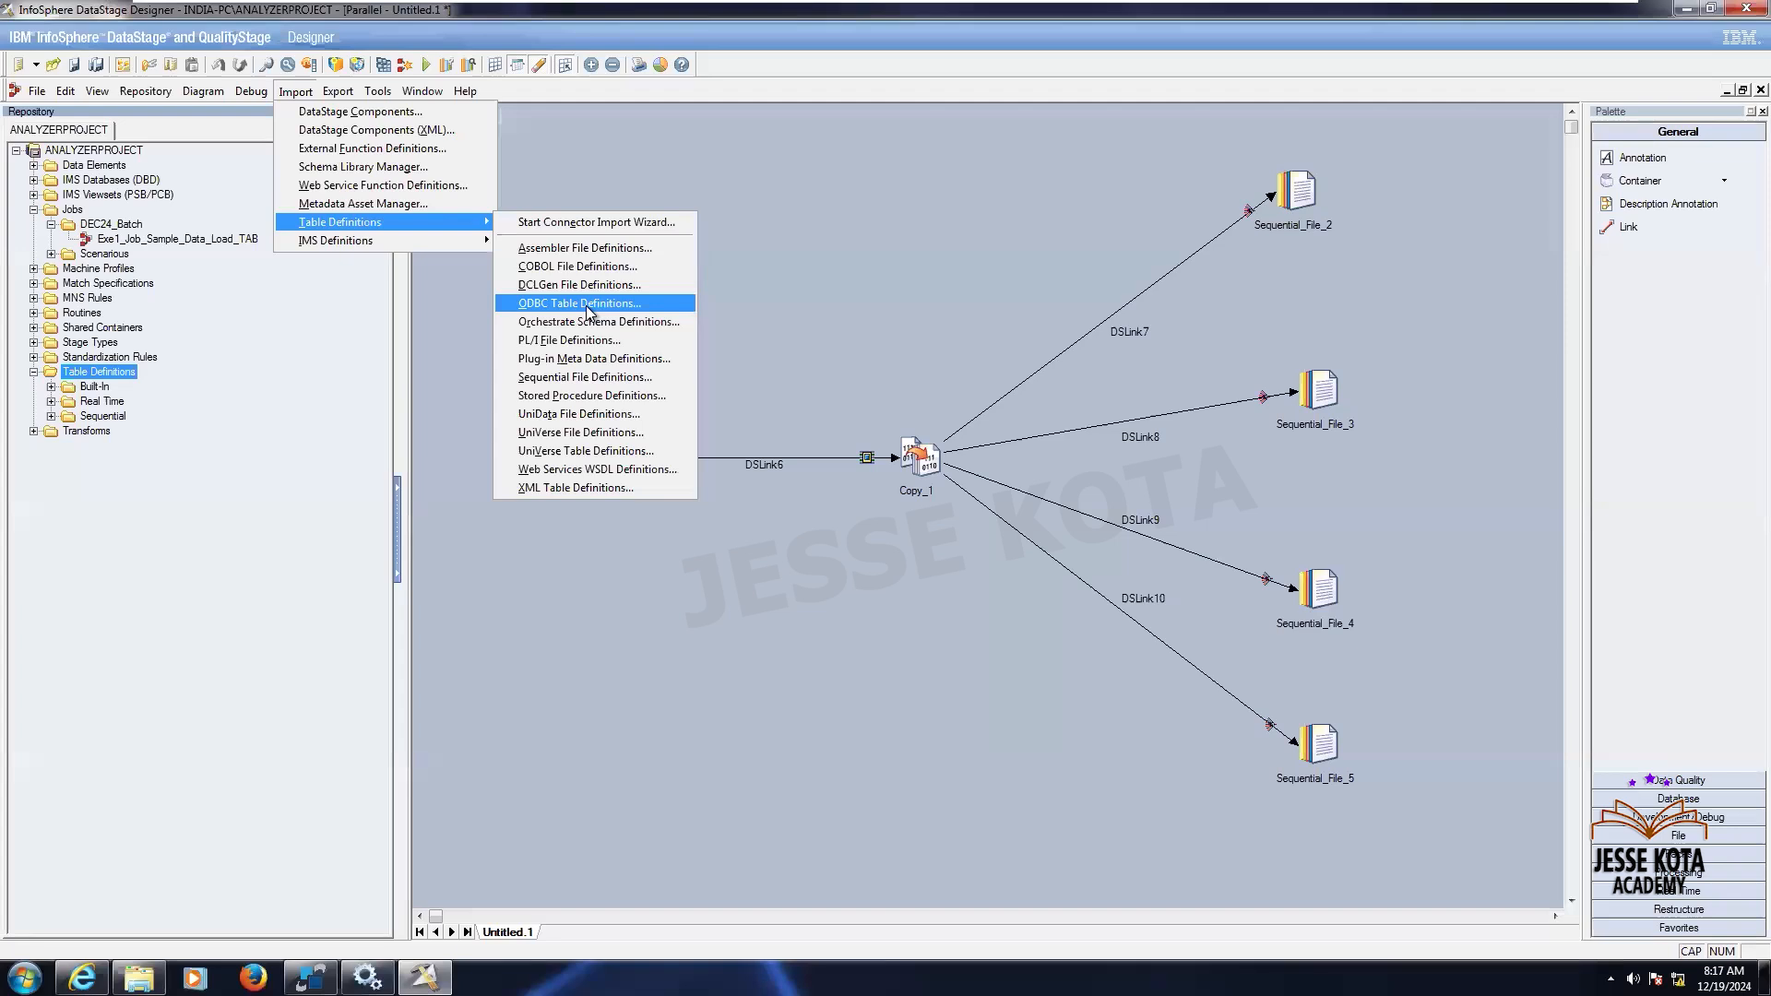
{"action": "left_click", "coordinate": [607, 358]}
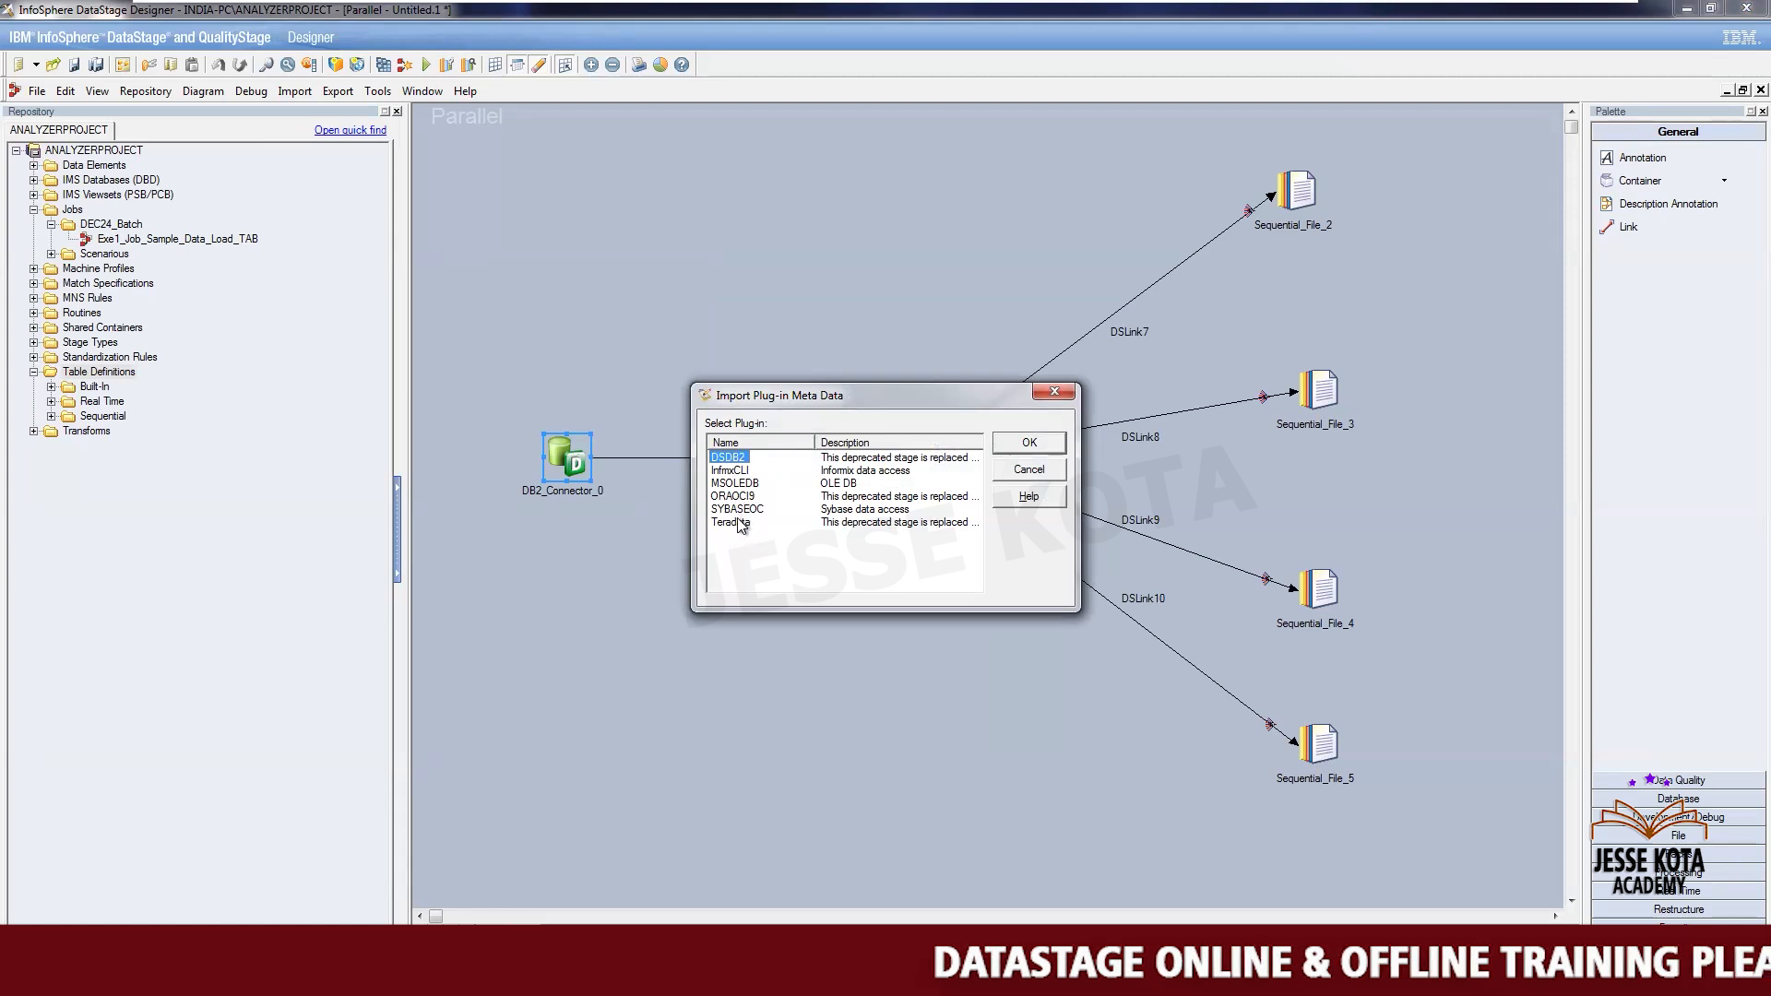
{"action": "left_click", "coordinate": [1029, 444]}
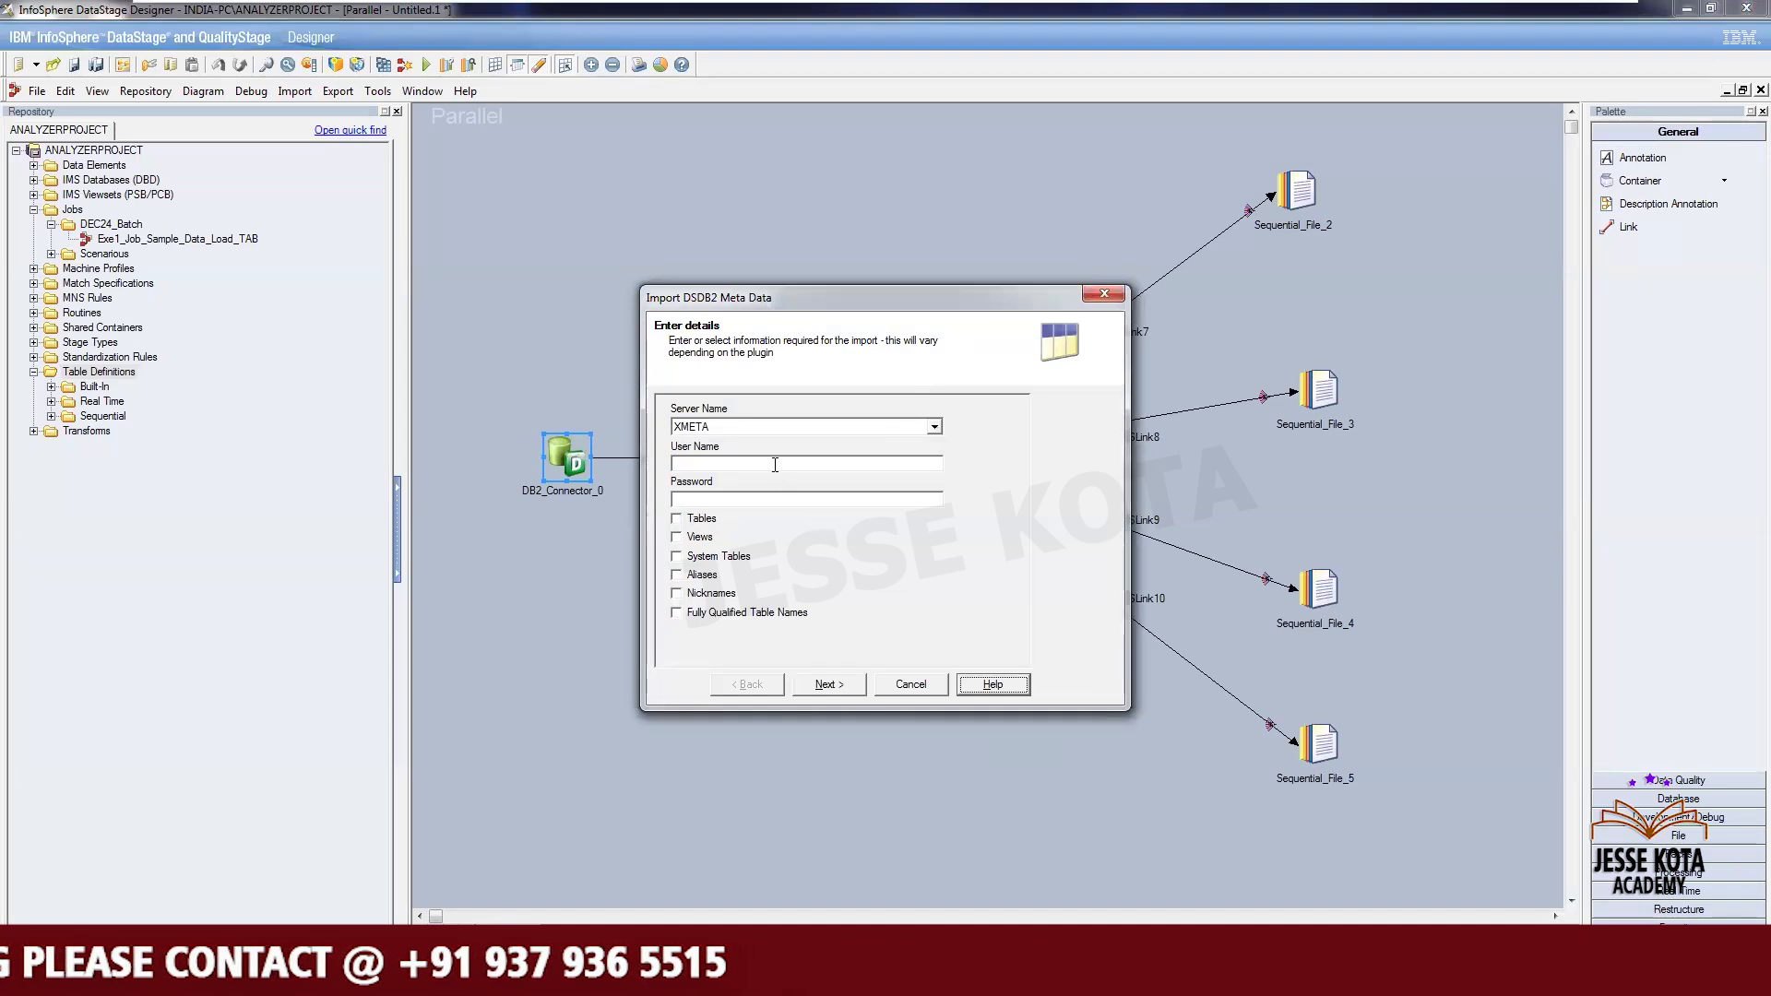
- Include Tables for the XMETA server, select EMP_DATA from the table list and import it
{"action": "left_click", "coordinate": [702, 519]}
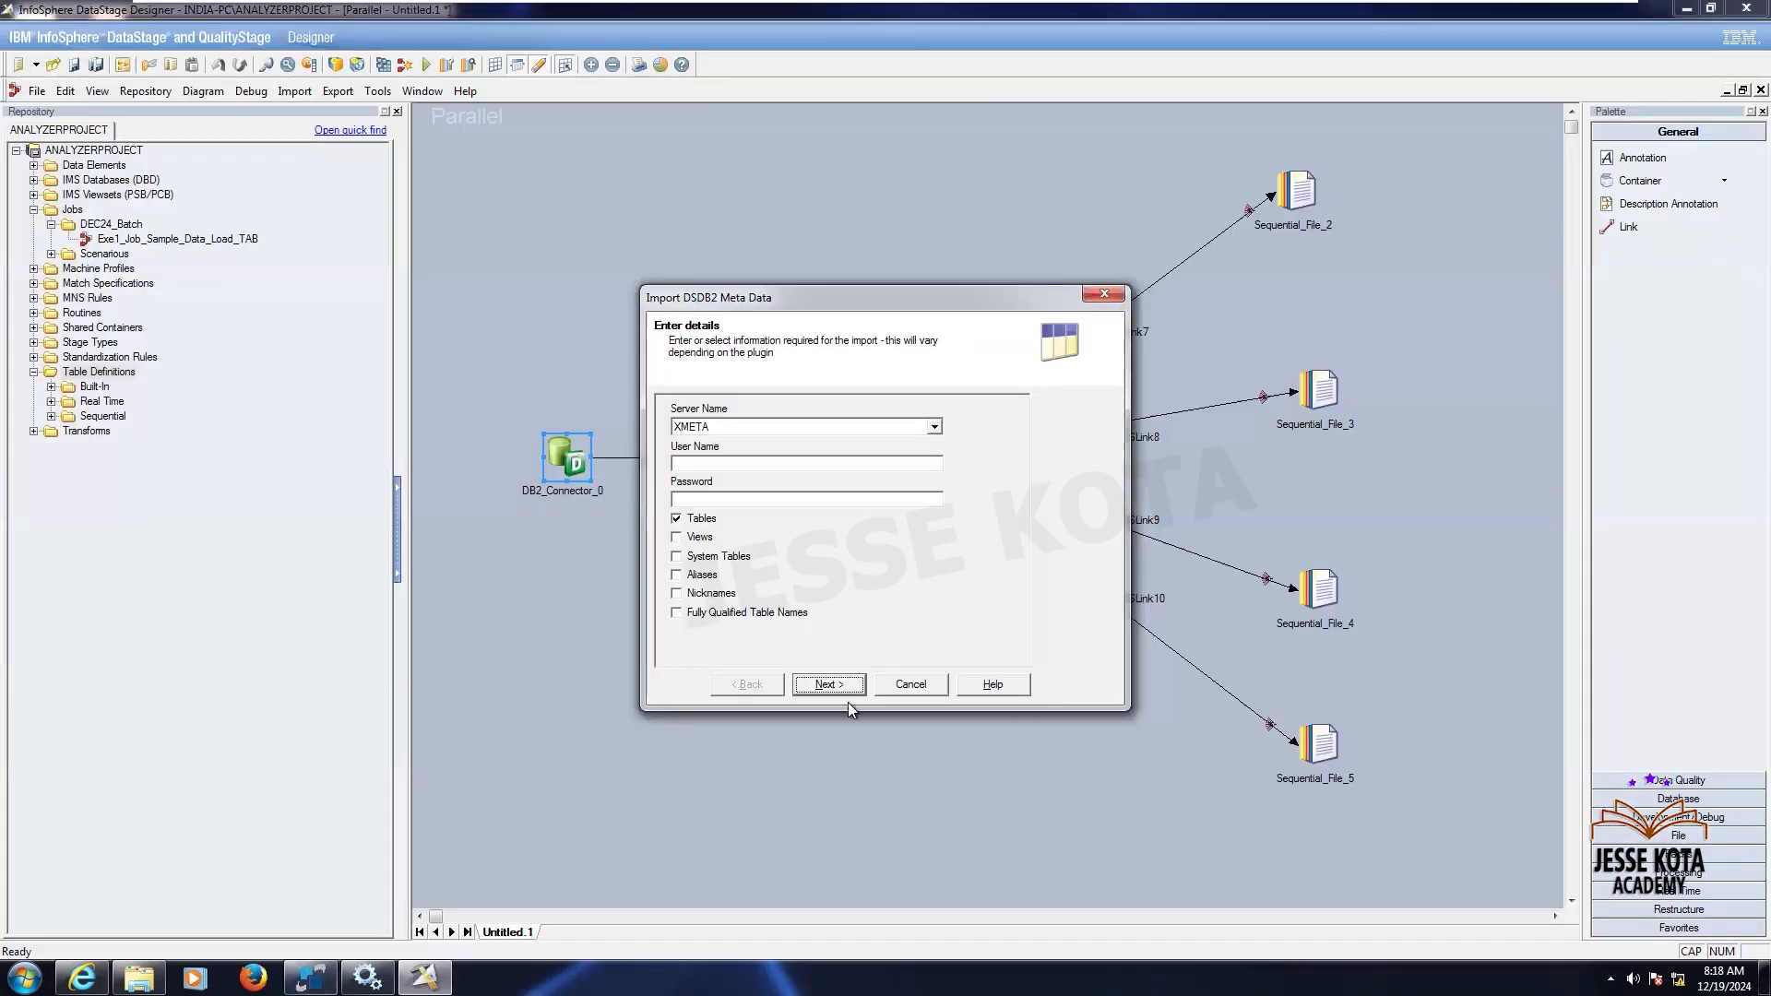
{"action": "left_click", "coordinate": [845, 684]}
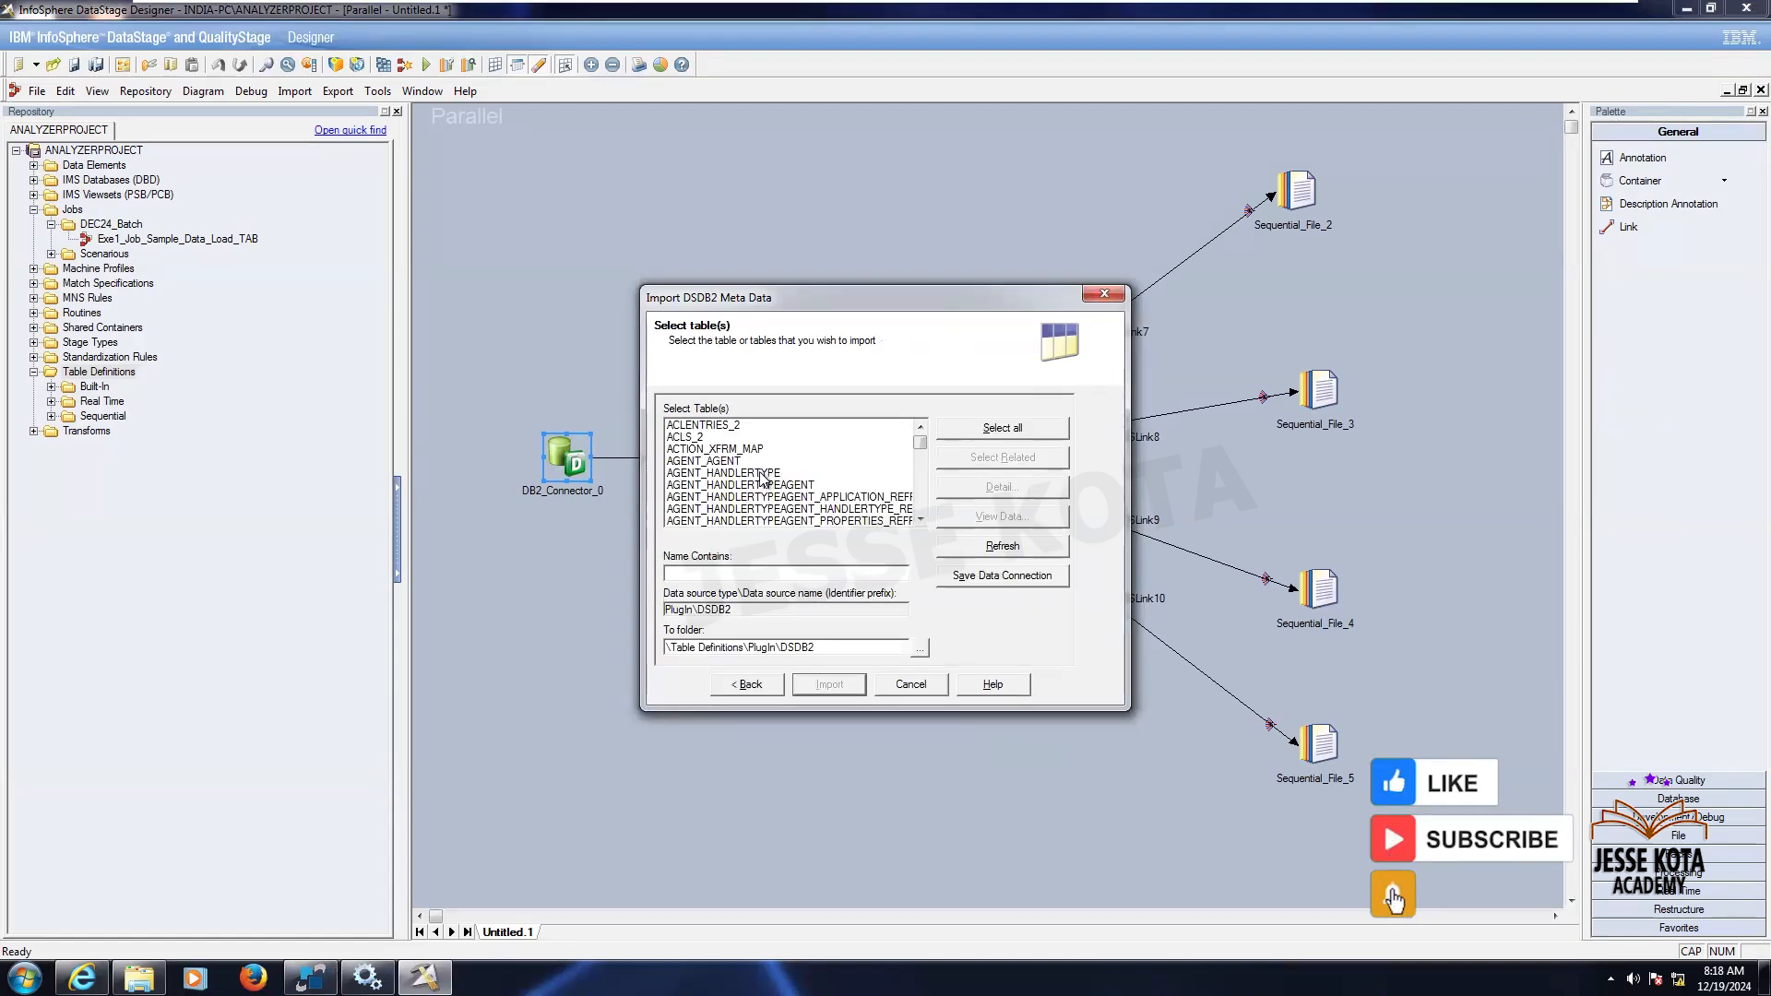
{"action": "left_click", "coordinate": [762, 473]}
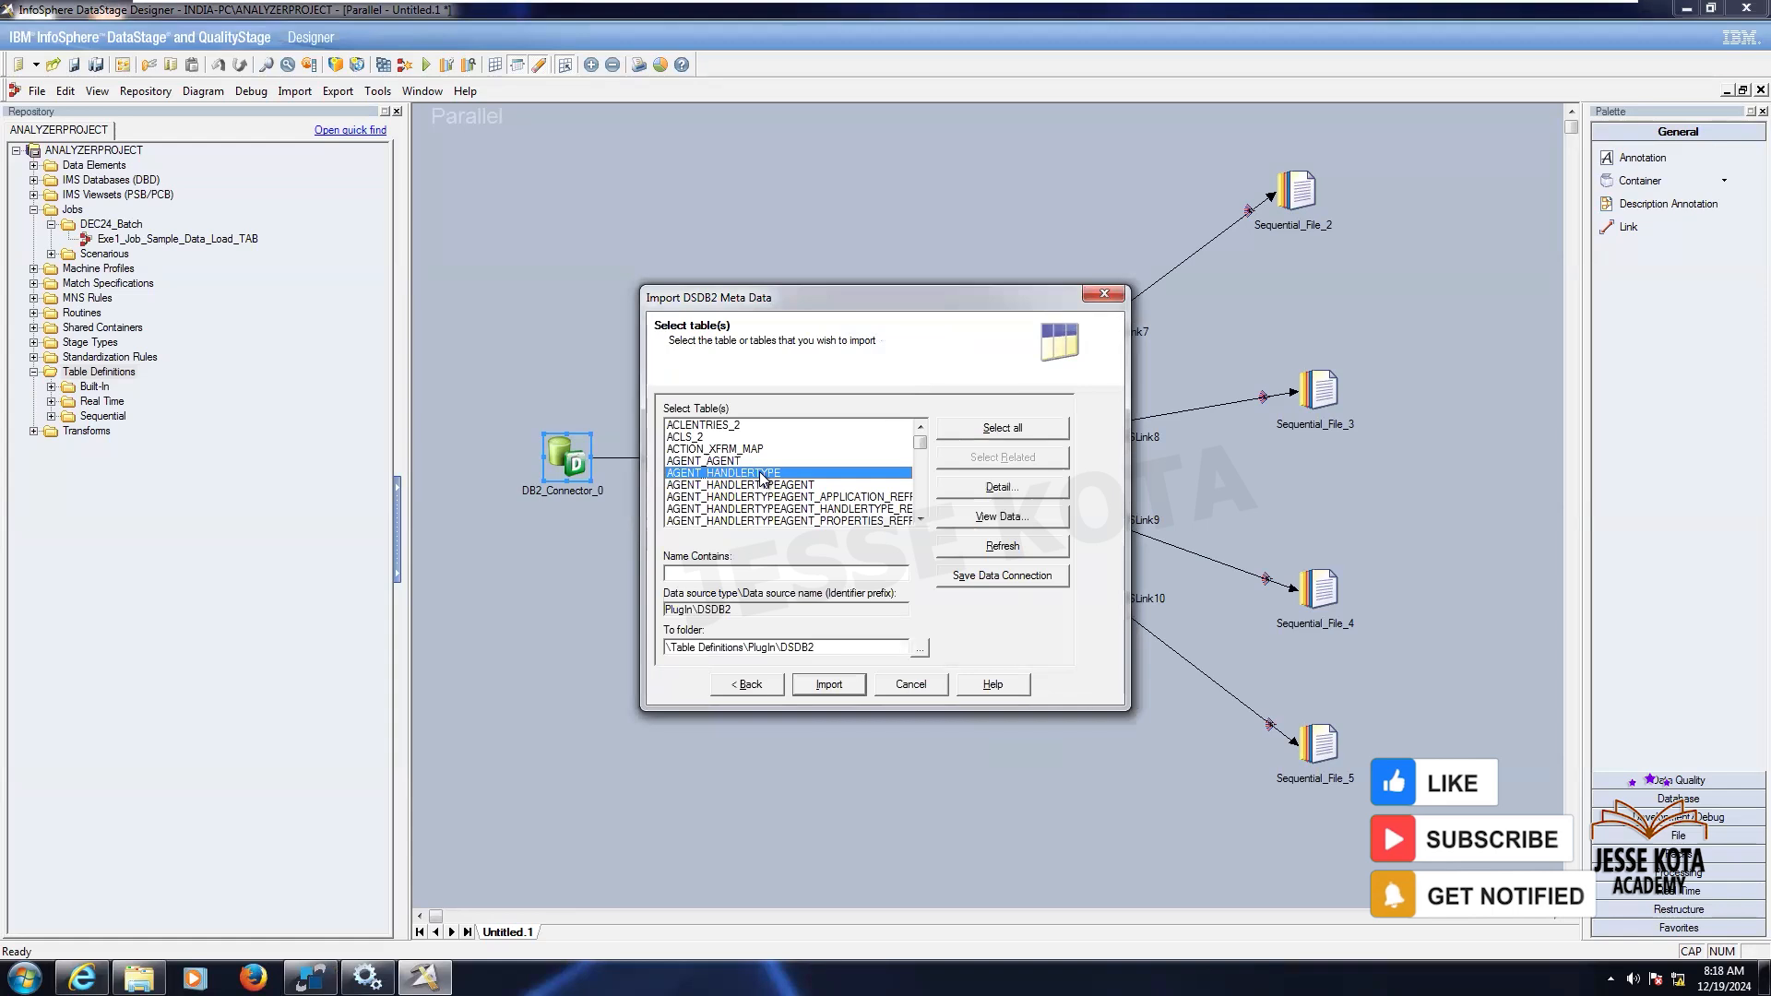
{"action": "key", "text": "e"}
{"action": "left_click", "coordinate": [920, 519]}
{"action": "scroll", "coordinate": [917, 522], "scroll_direction": "down", "scroll_amount": 6}
{"action": "scroll", "coordinate": [918, 523], "scroll_direction": "down", "scroll_amount": 6}
{"action": "left_click", "coordinate": [698, 426]}
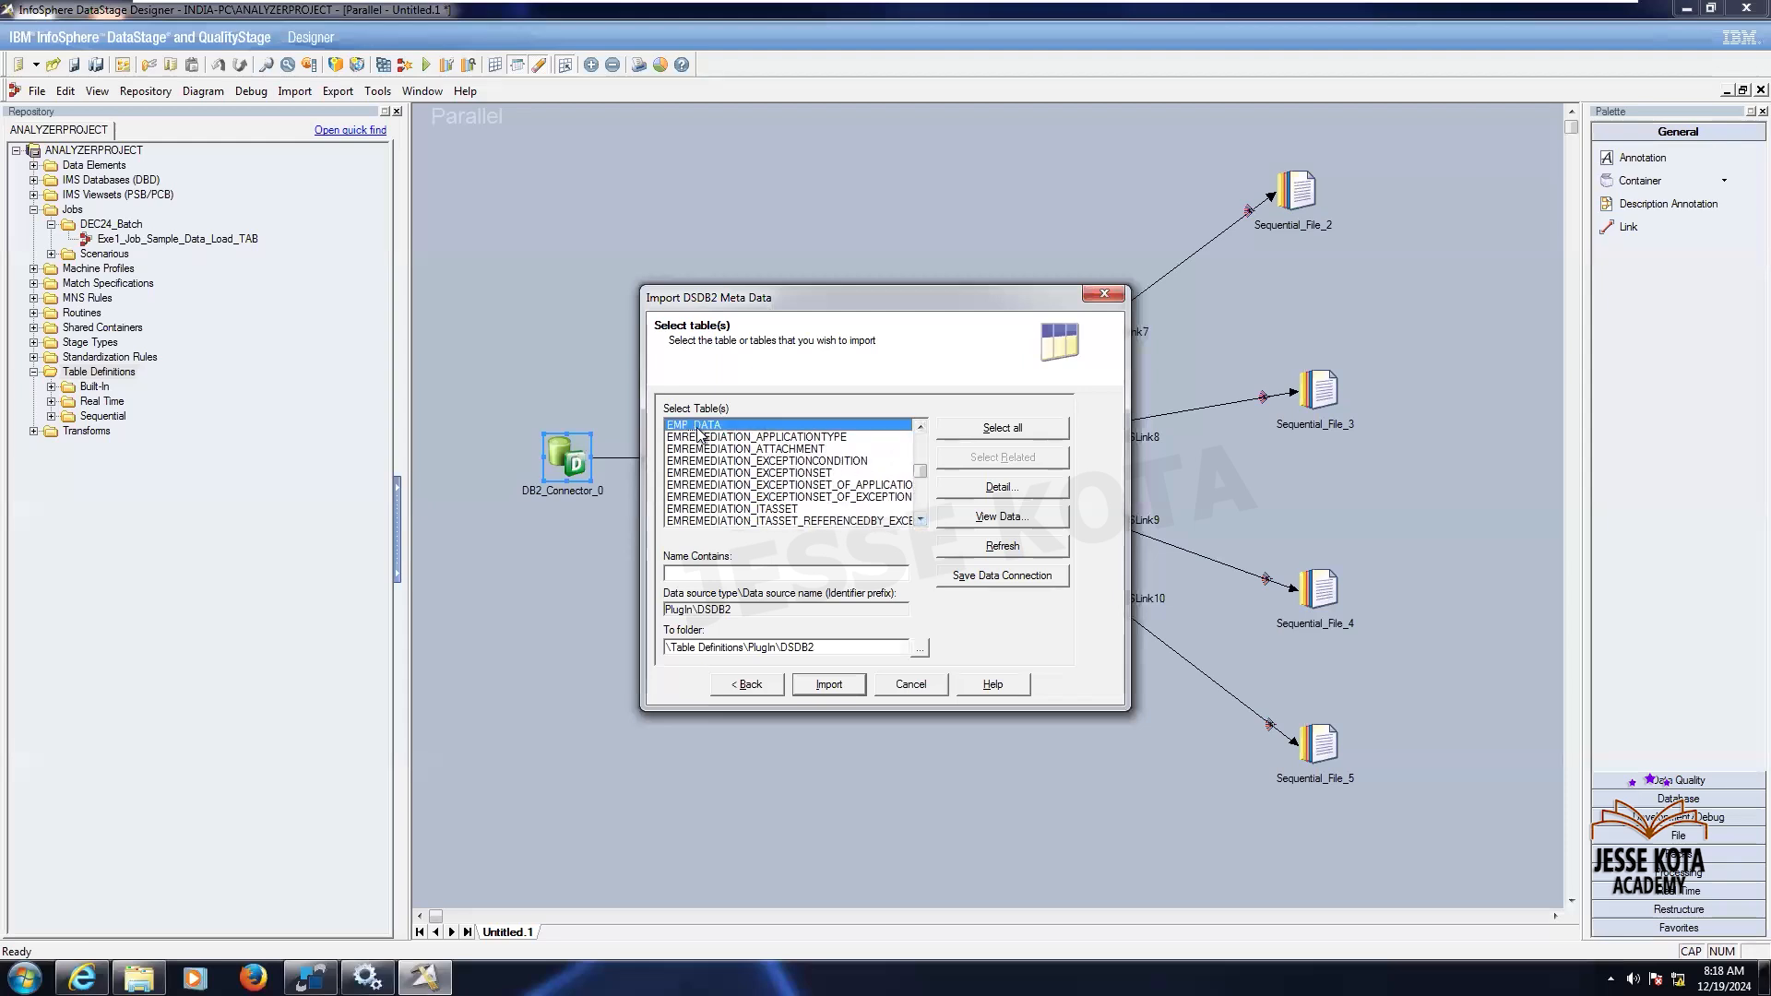
{"action": "scroll", "coordinate": [920, 430], "scroll_direction": "up", "scroll_amount": 2}
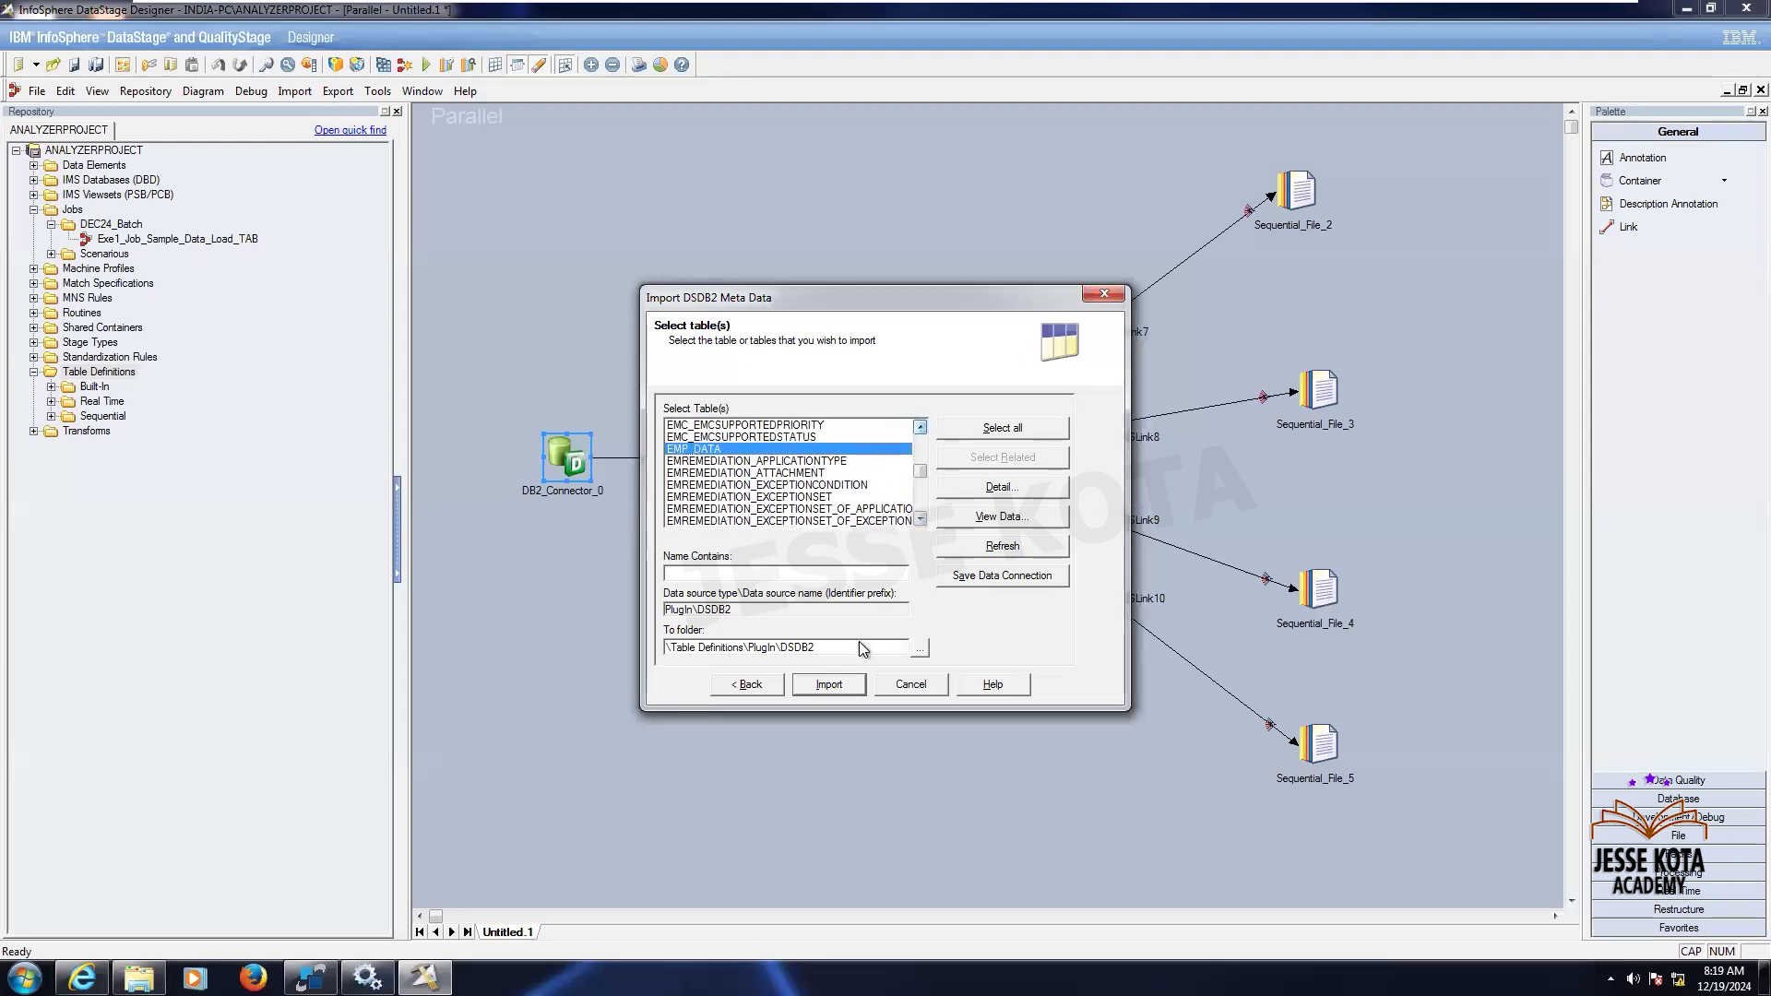
{"action": "left_click", "coordinate": [827, 684]}
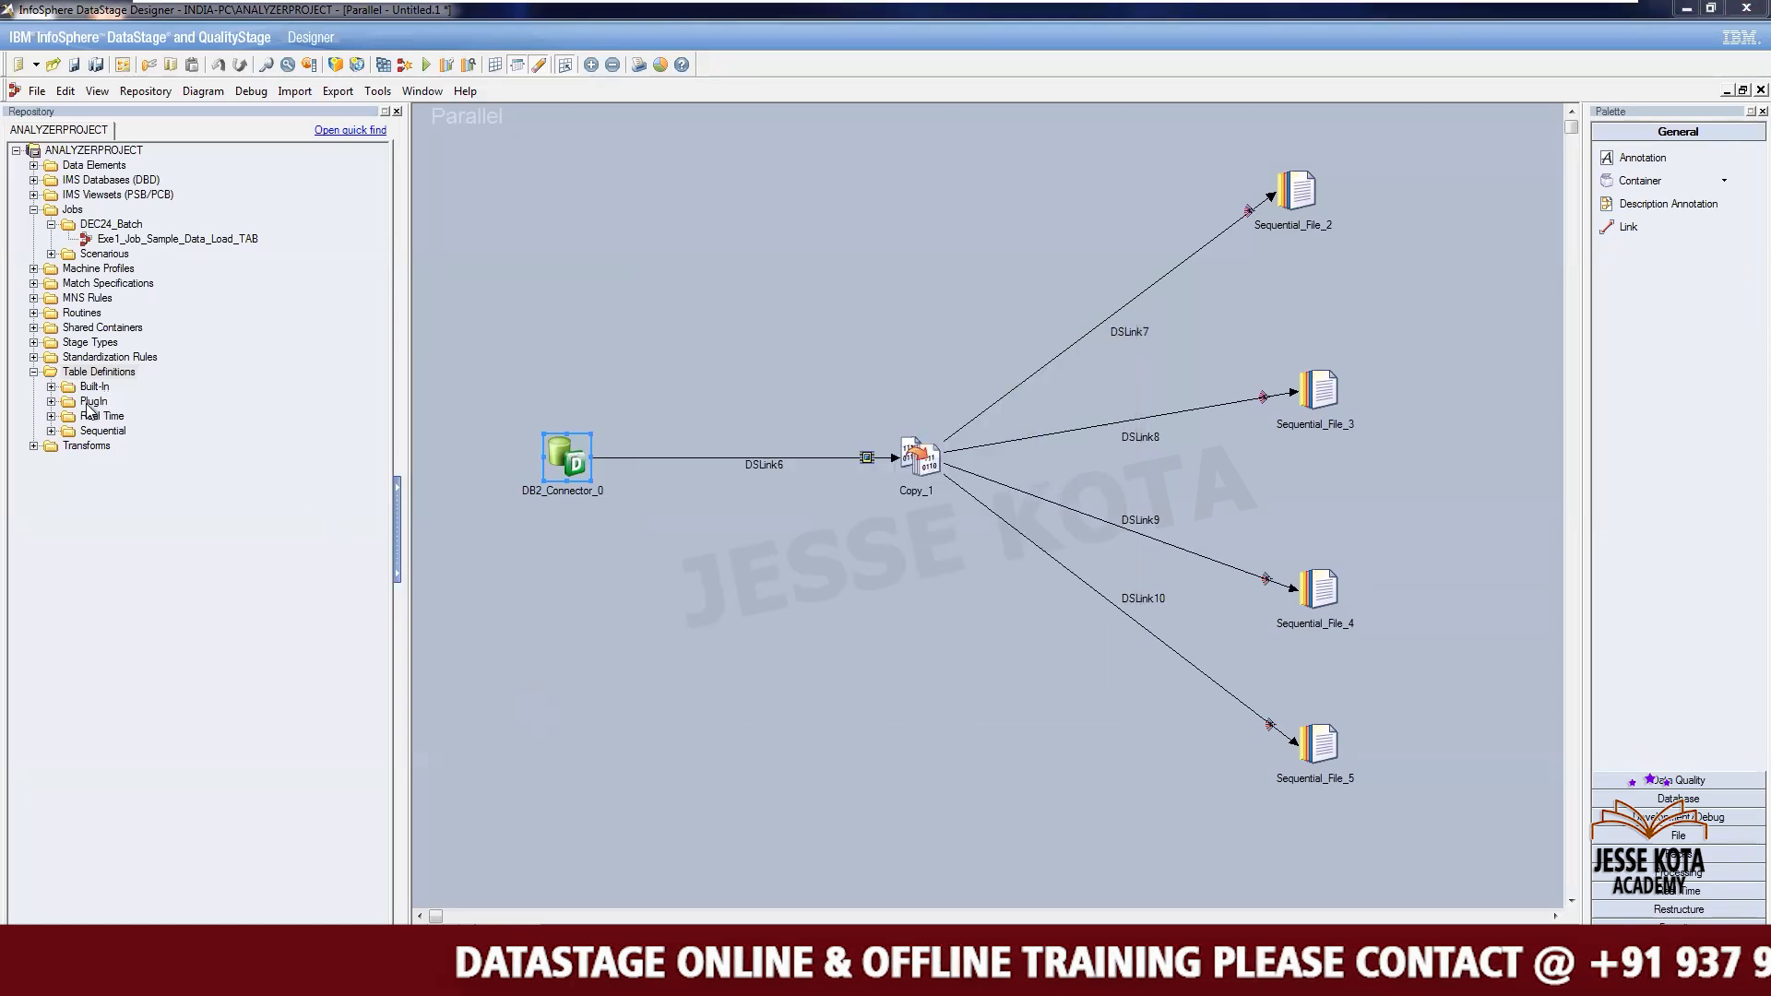
- Expand the PlugIn and DSDB2 folders under Table Definitions in the repository to locate EMP_DATA
{"action": "left_click", "coordinate": [50, 401]}
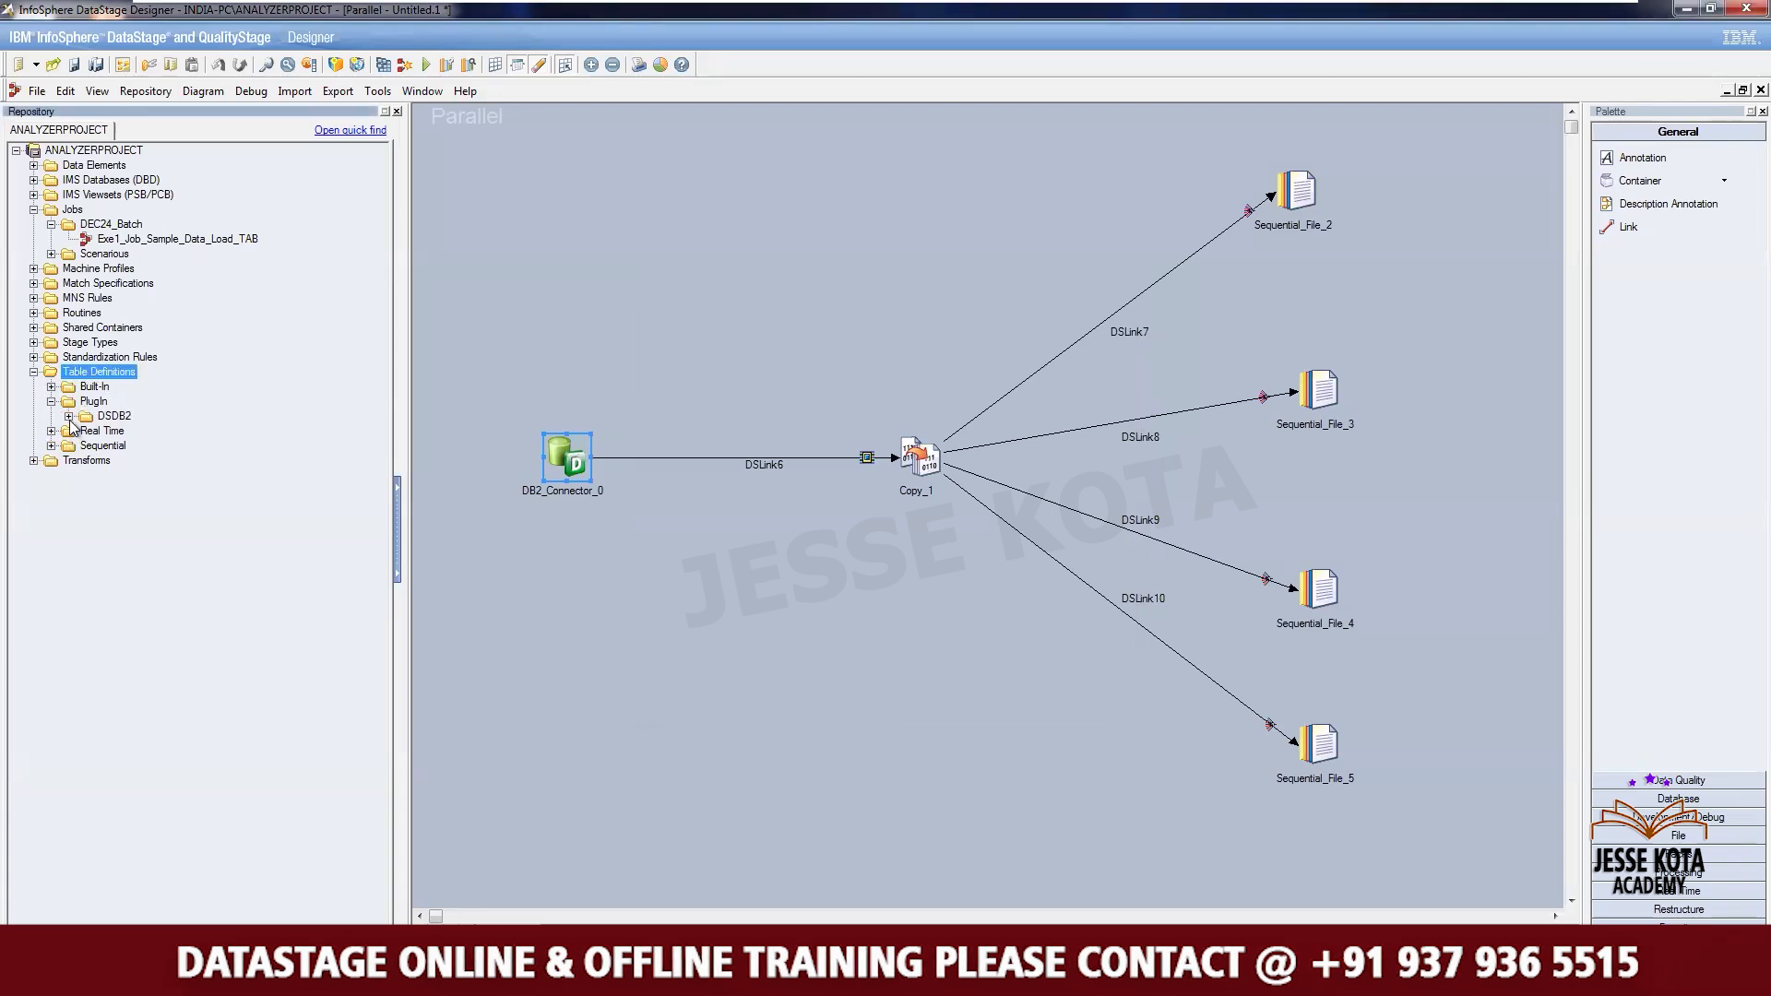
{"action": "left_click", "coordinate": [68, 416]}
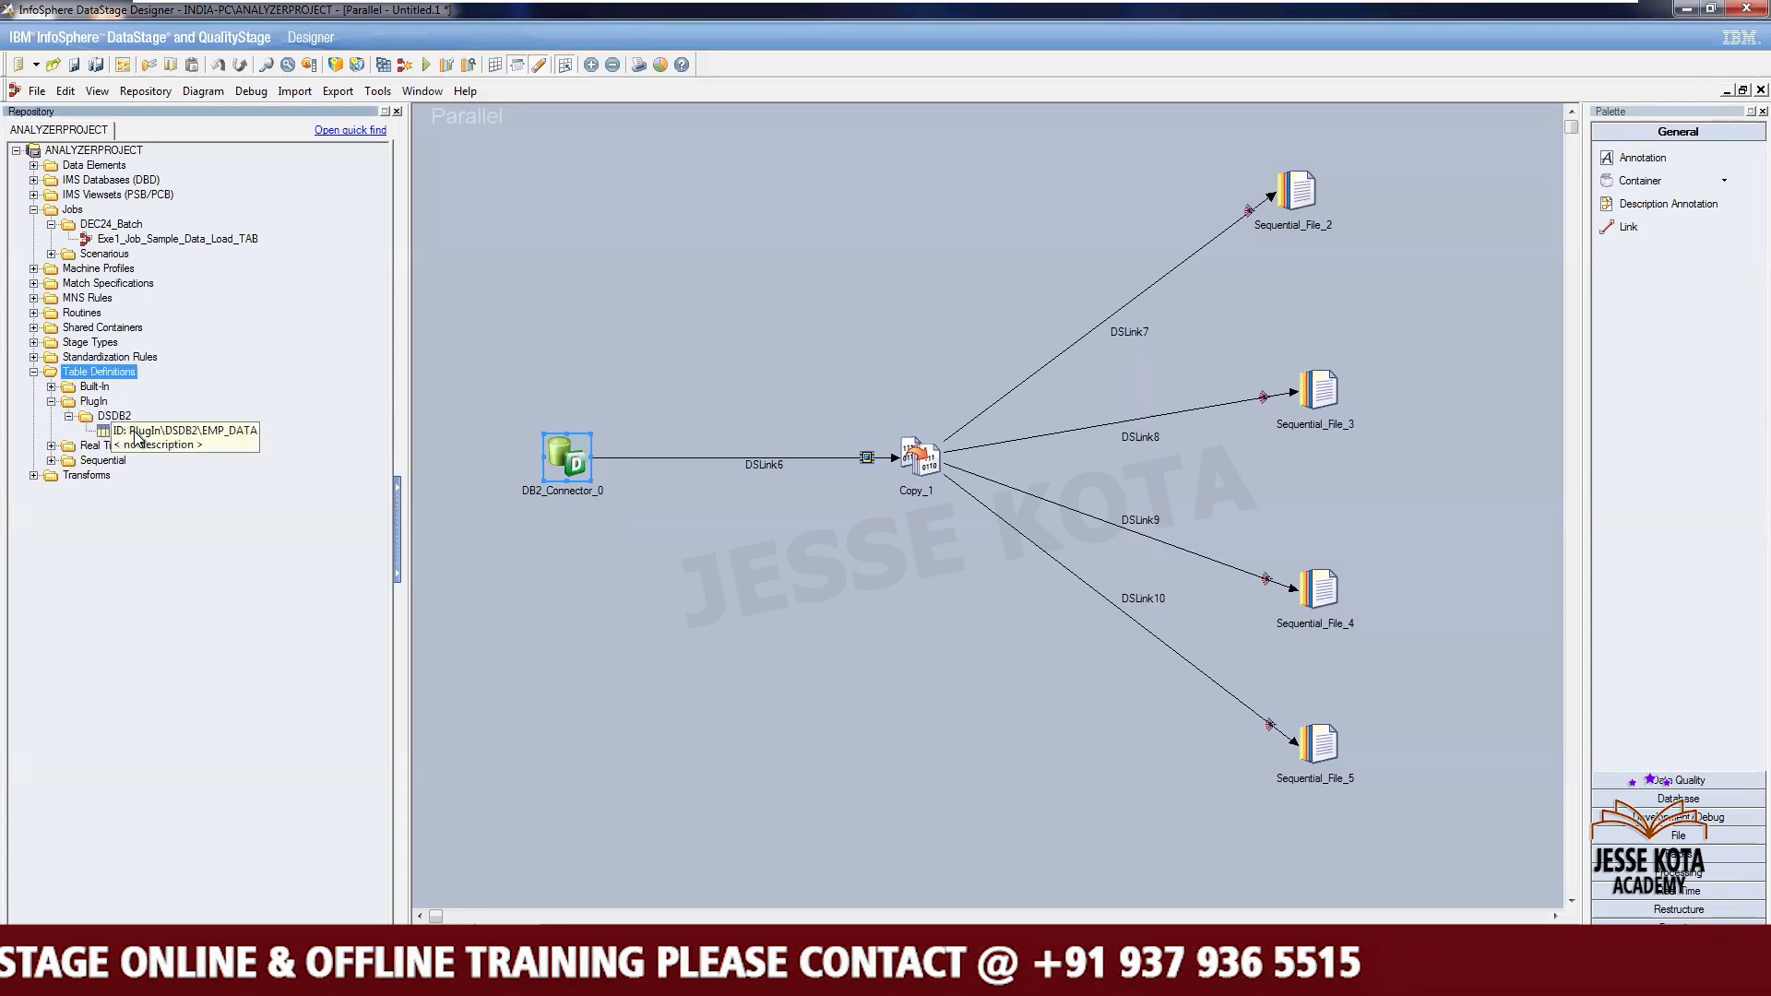
{"action": "left_click", "coordinate": [136, 434]}
- Open the DB2 Connector stage and go to its output link's Columns page
{"action": "double_click", "coordinate": [569, 458]}
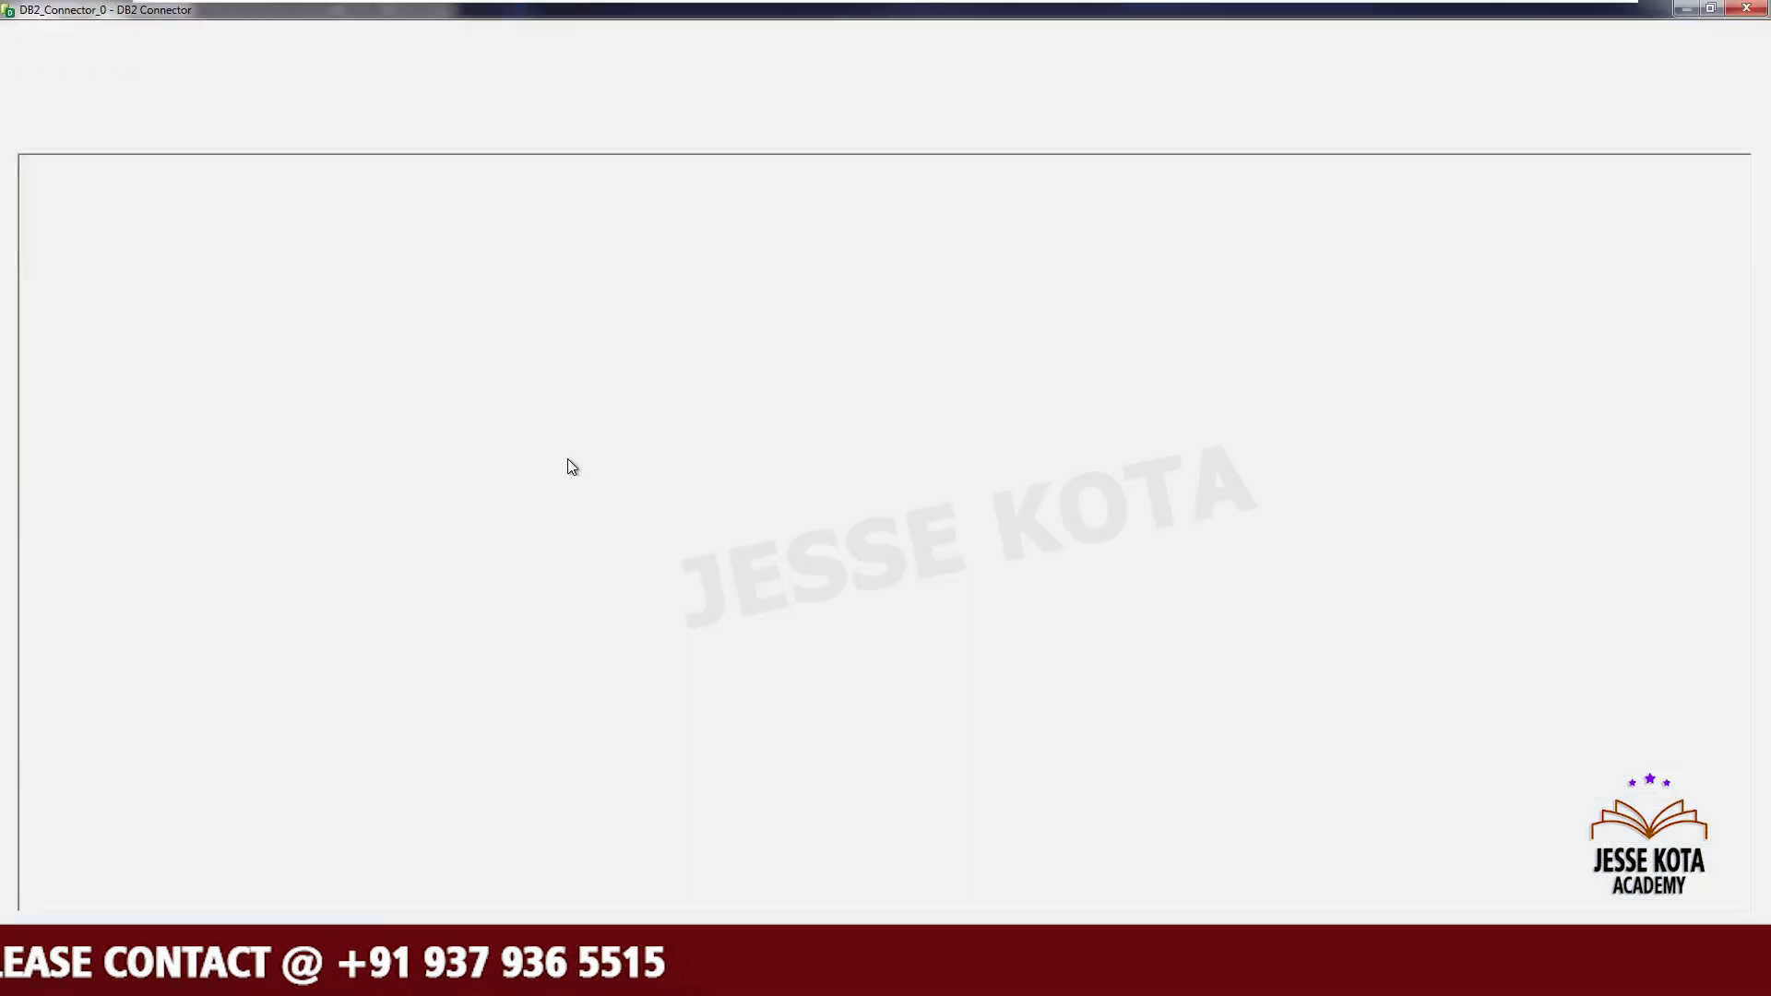
{"action": "left_click", "coordinate": [567, 455]}
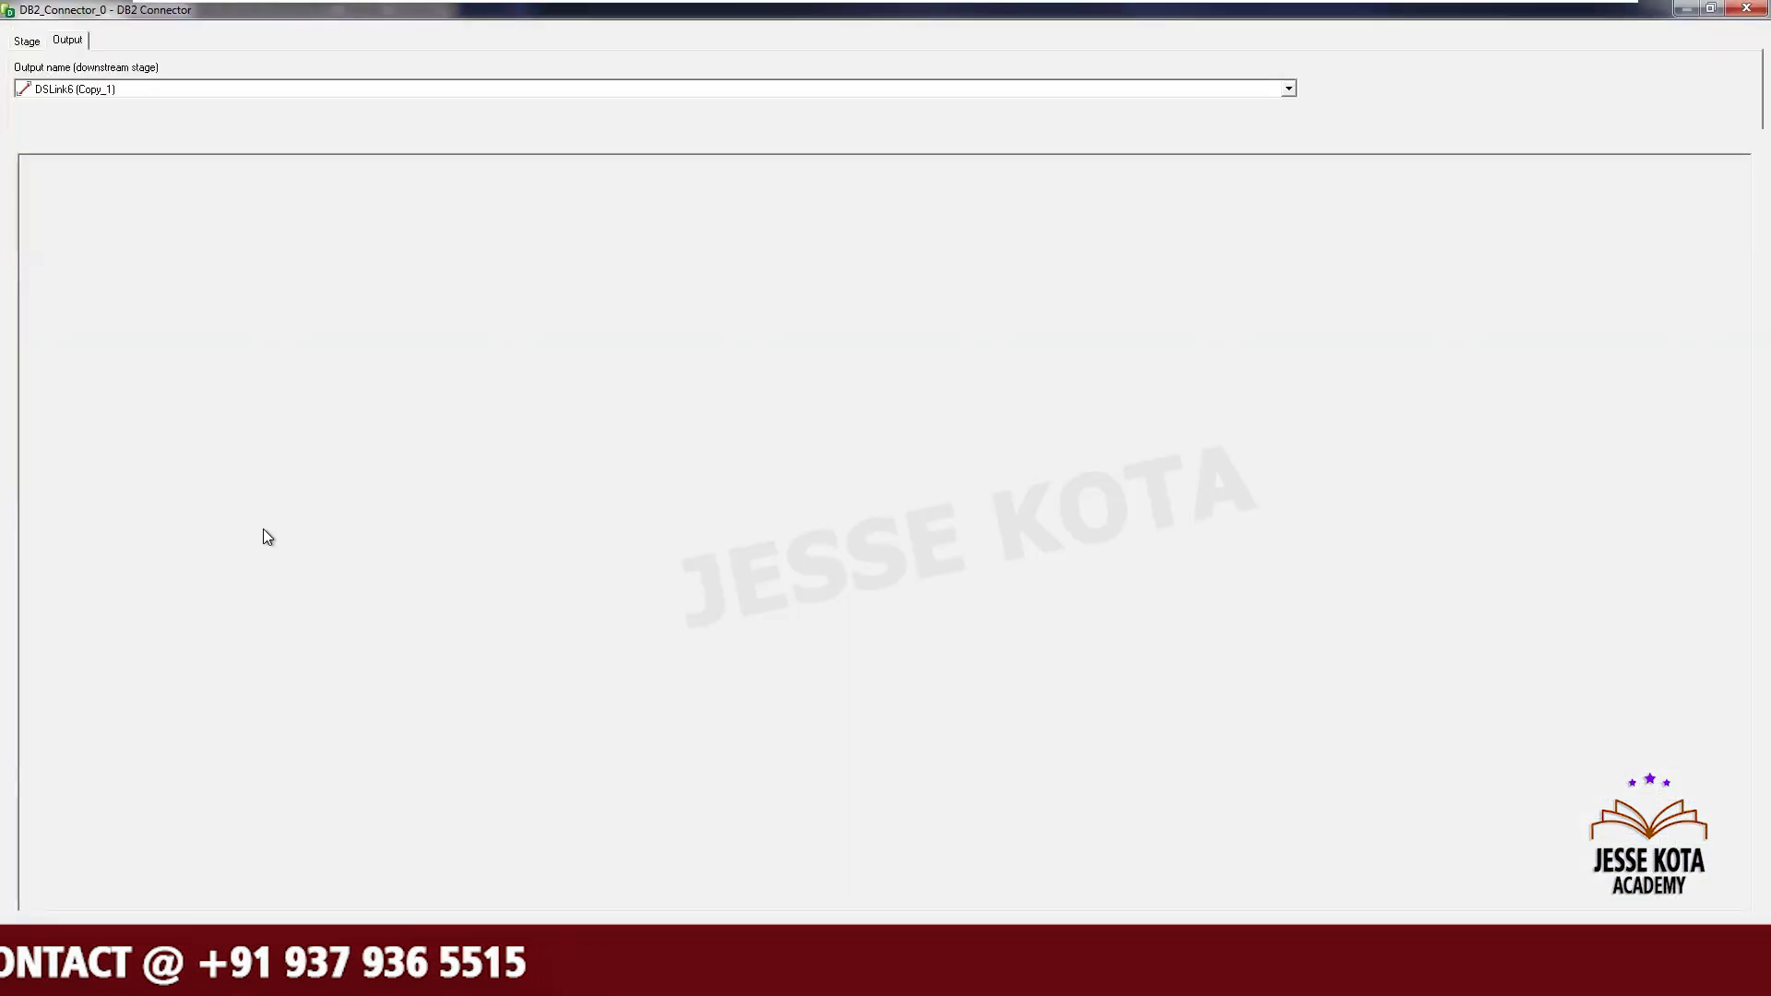
{"action": "left_click", "coordinate": [138, 143]}
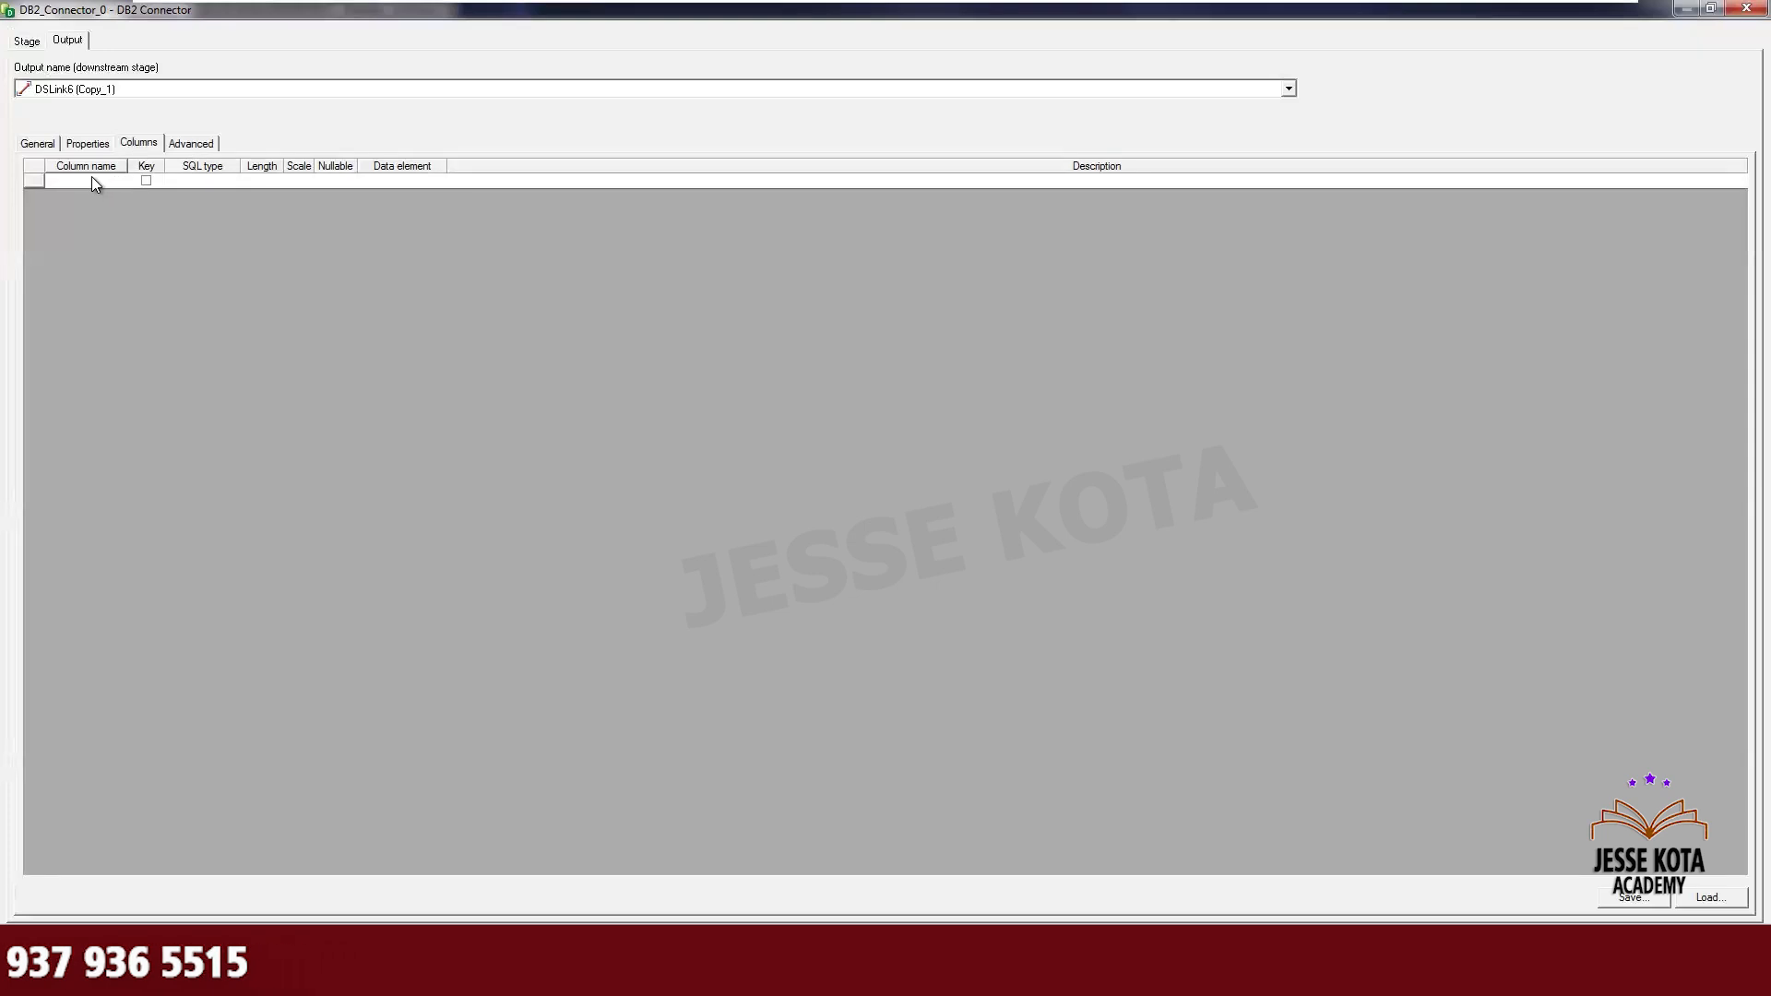
{"action": "left_click", "coordinate": [92, 180]}
{"action": "type", "text": "EMPNO"}
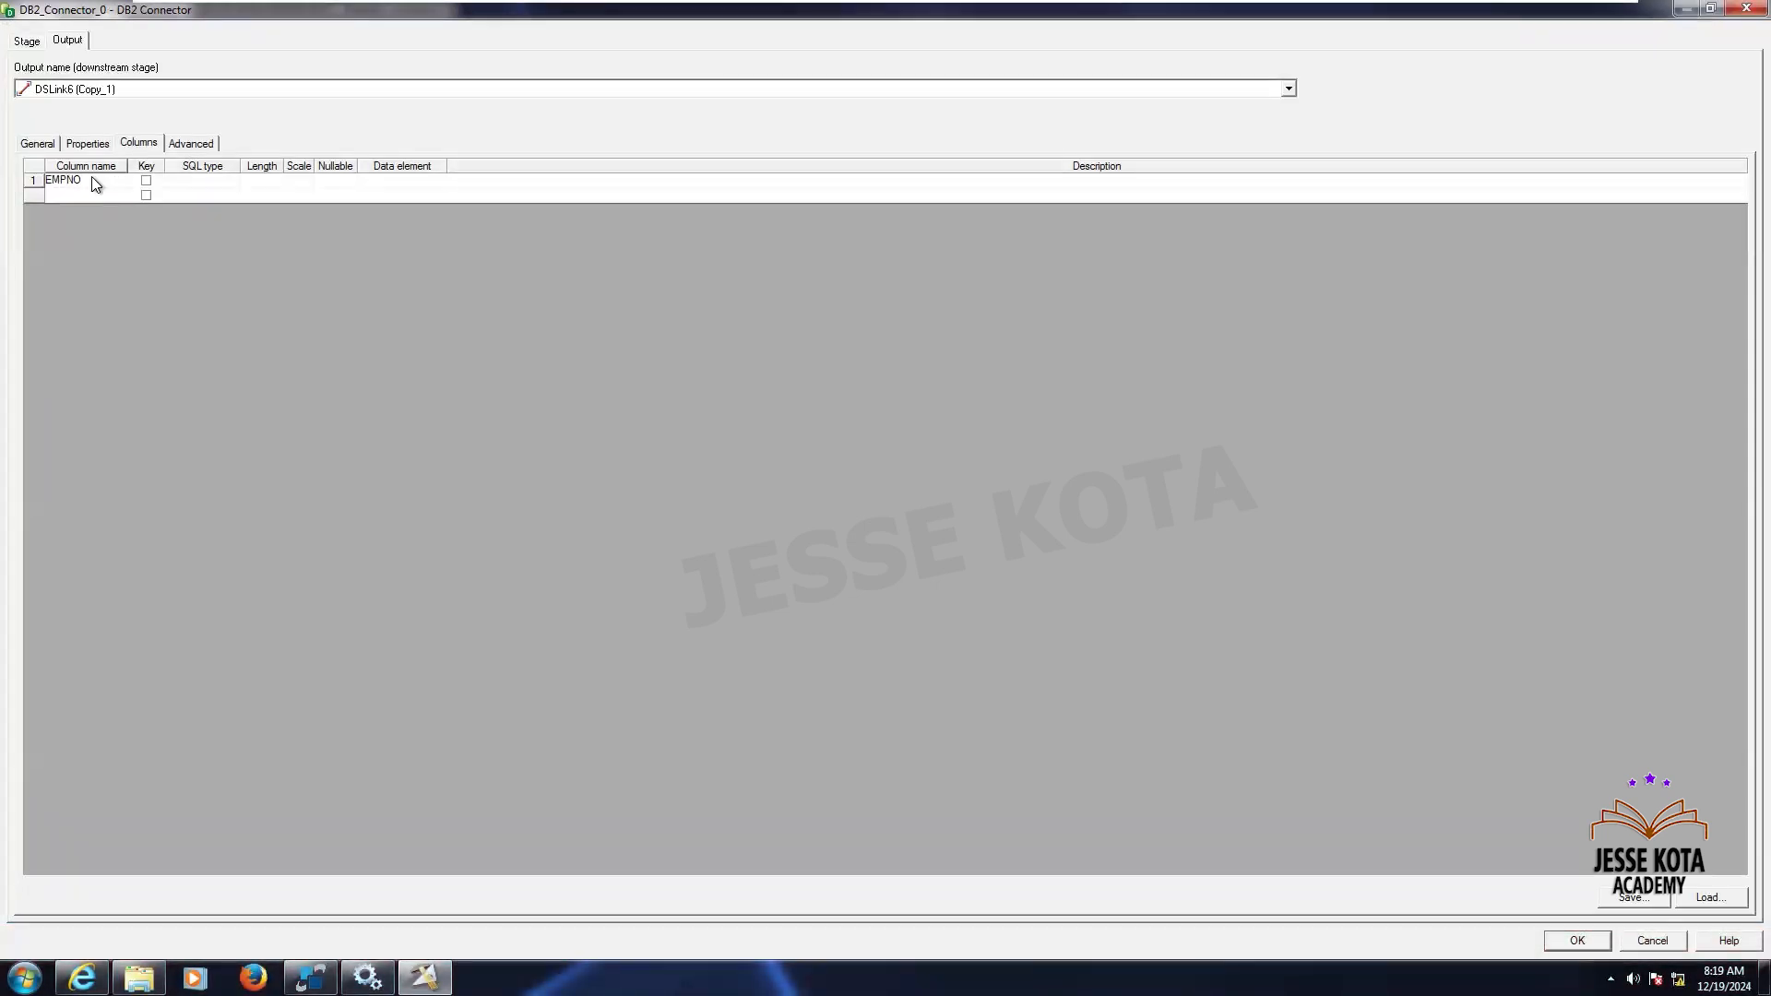
{"action": "key", "text": "Return"}
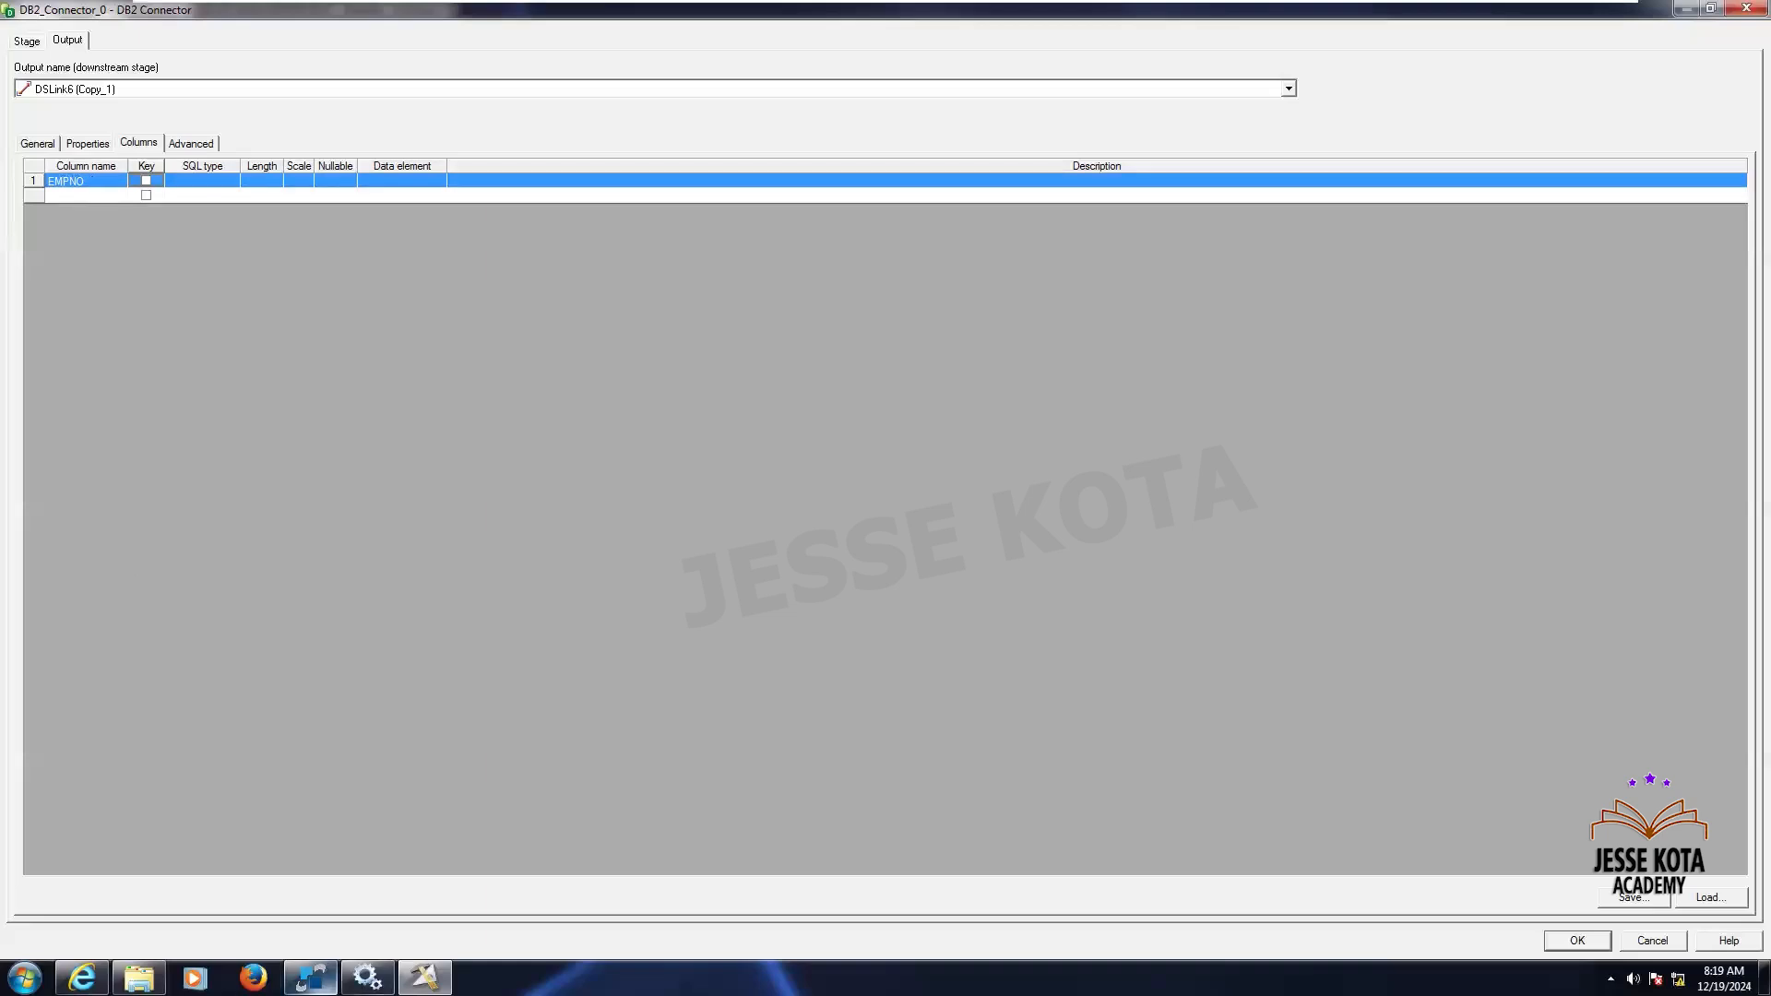
{"action": "left_click", "coordinate": [310, 978]}
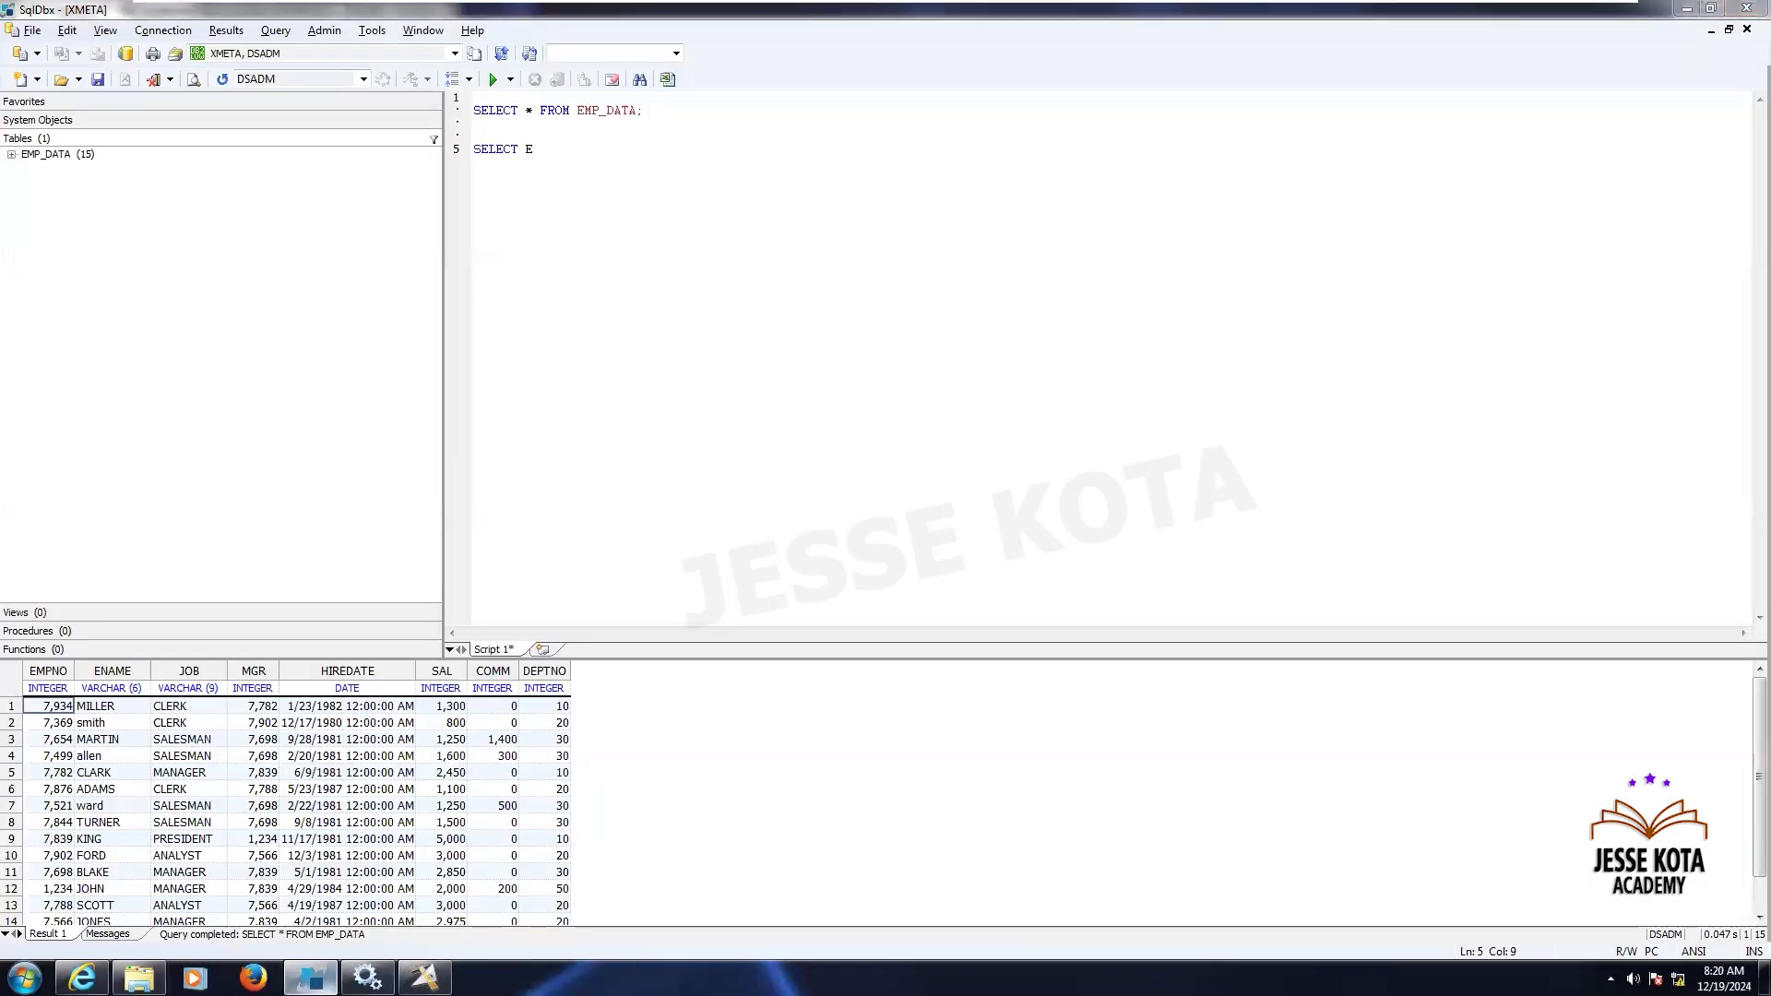
{"action": "key", "text": "alt+Tab"}
{"action": "key", "text": "Tab"}
{"action": "key", "text": "i"}
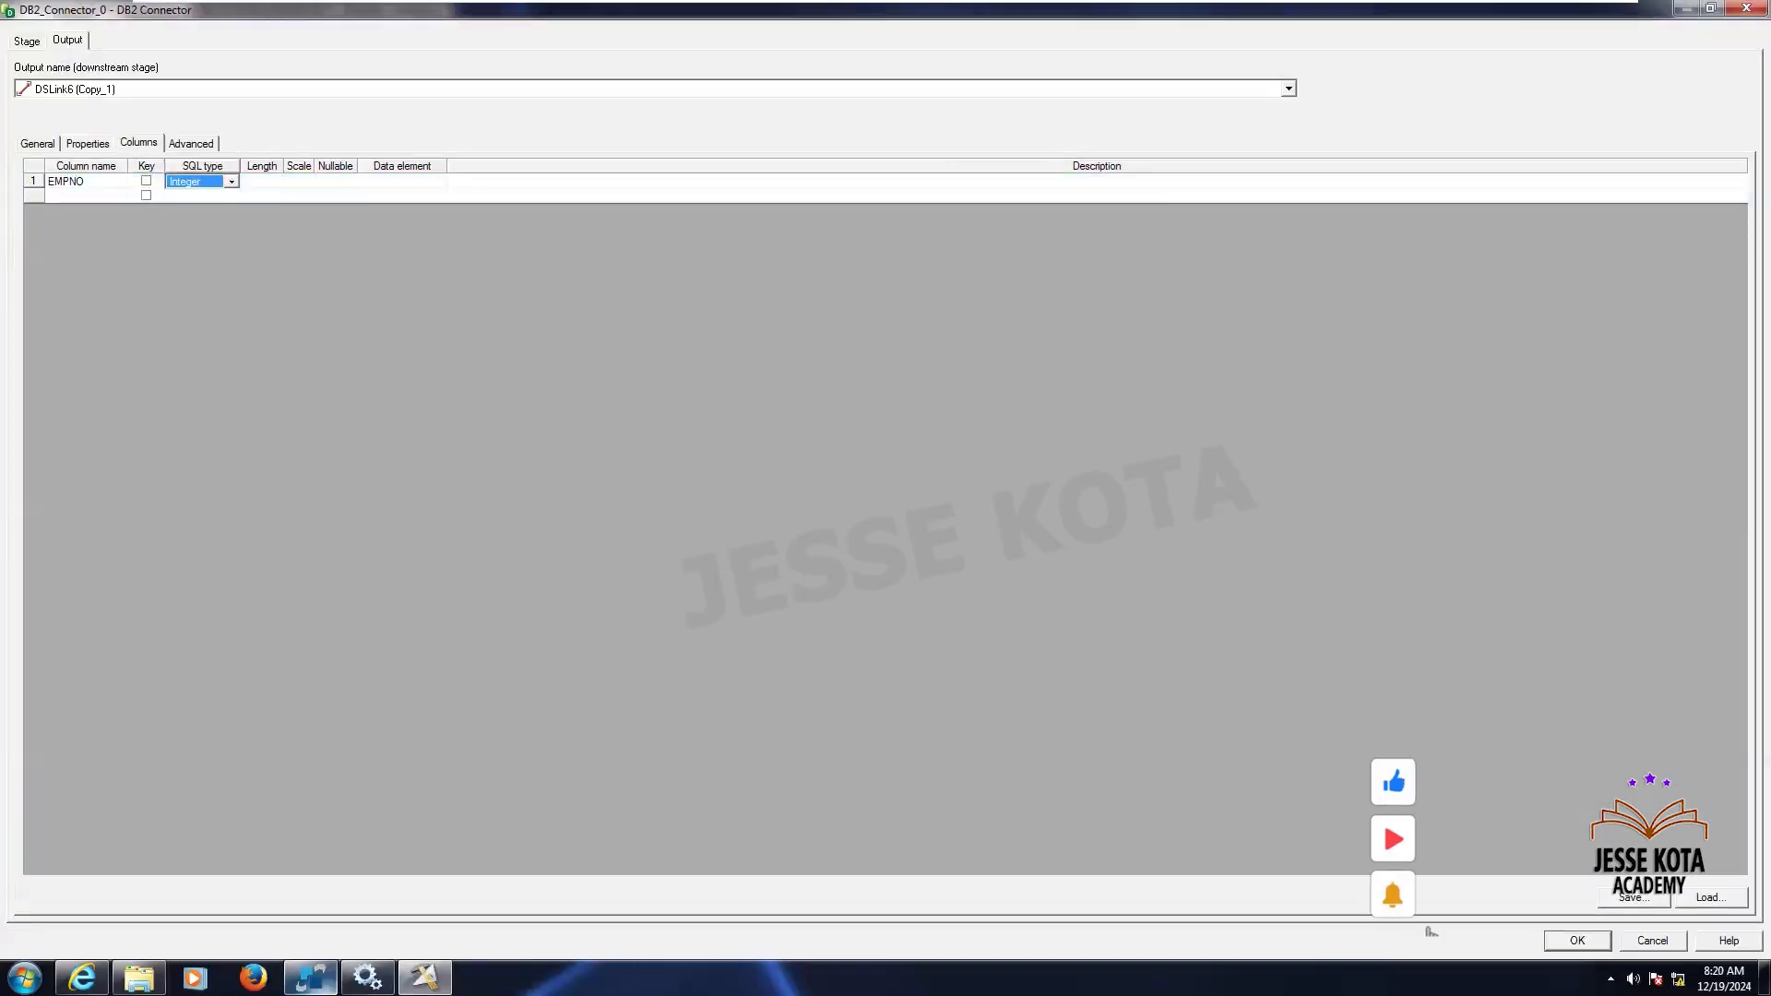
{"action": "key", "text": "Tab"}
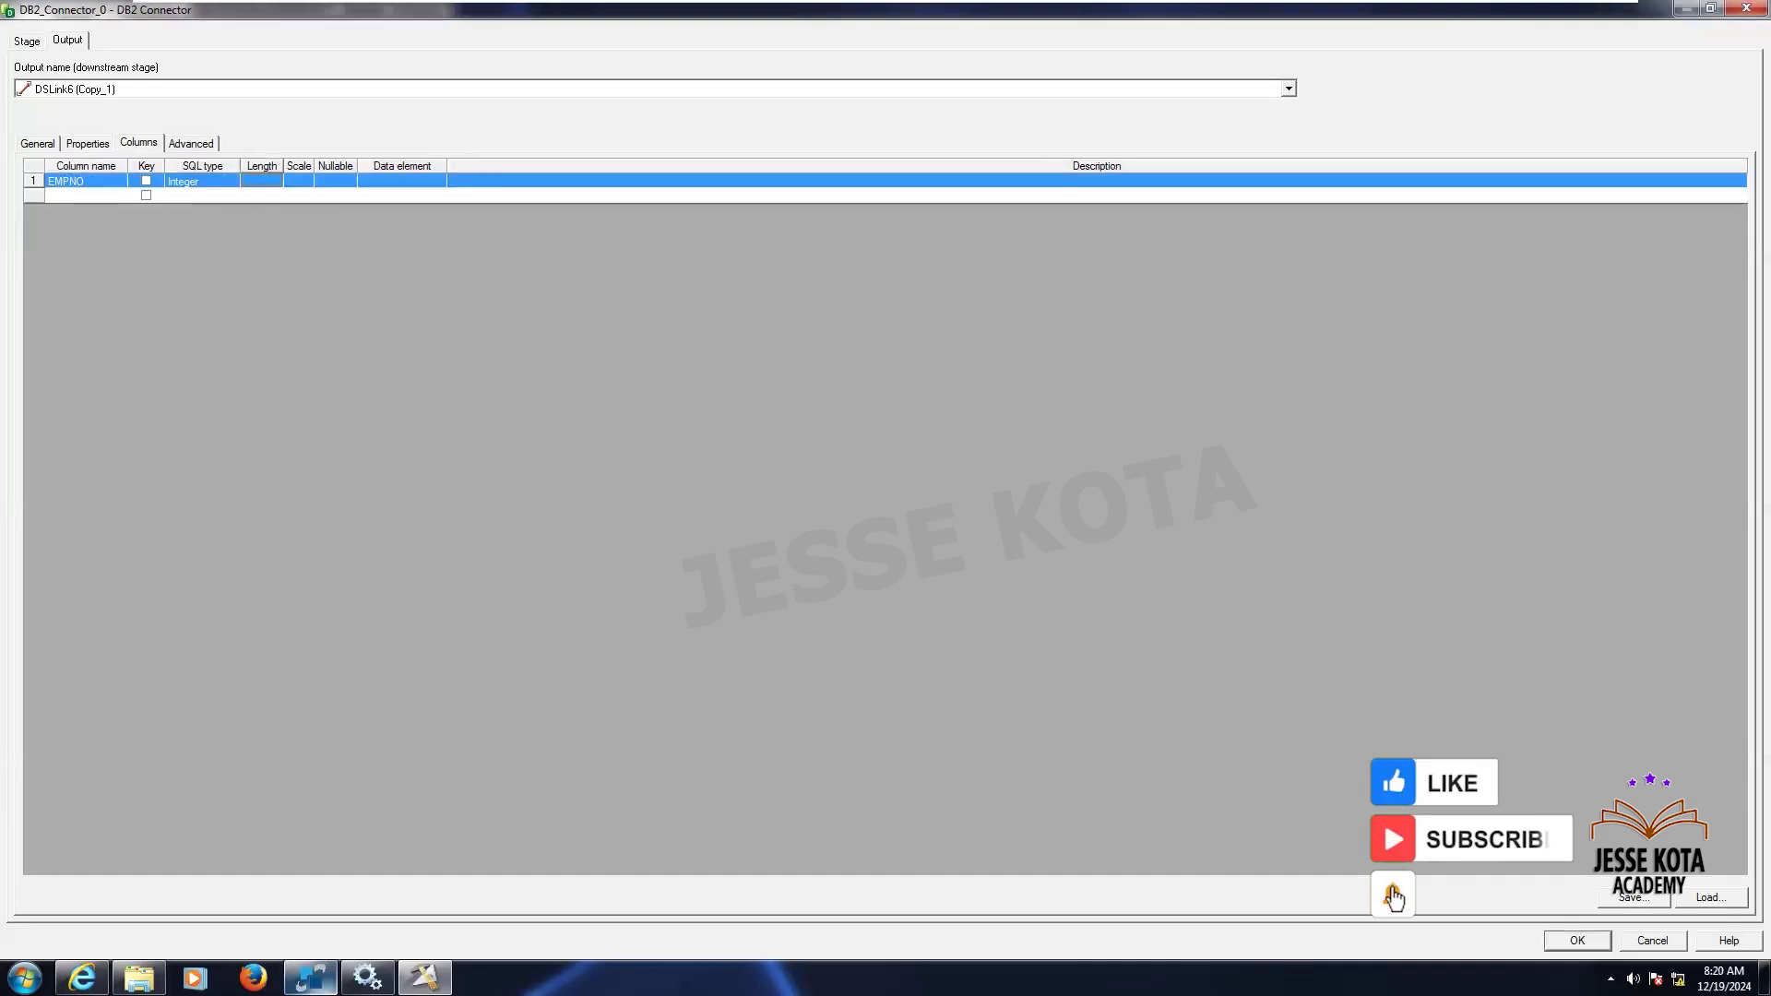
{"action": "left_click", "coordinate": [187, 184]}
{"action": "key", "text": "Left"}
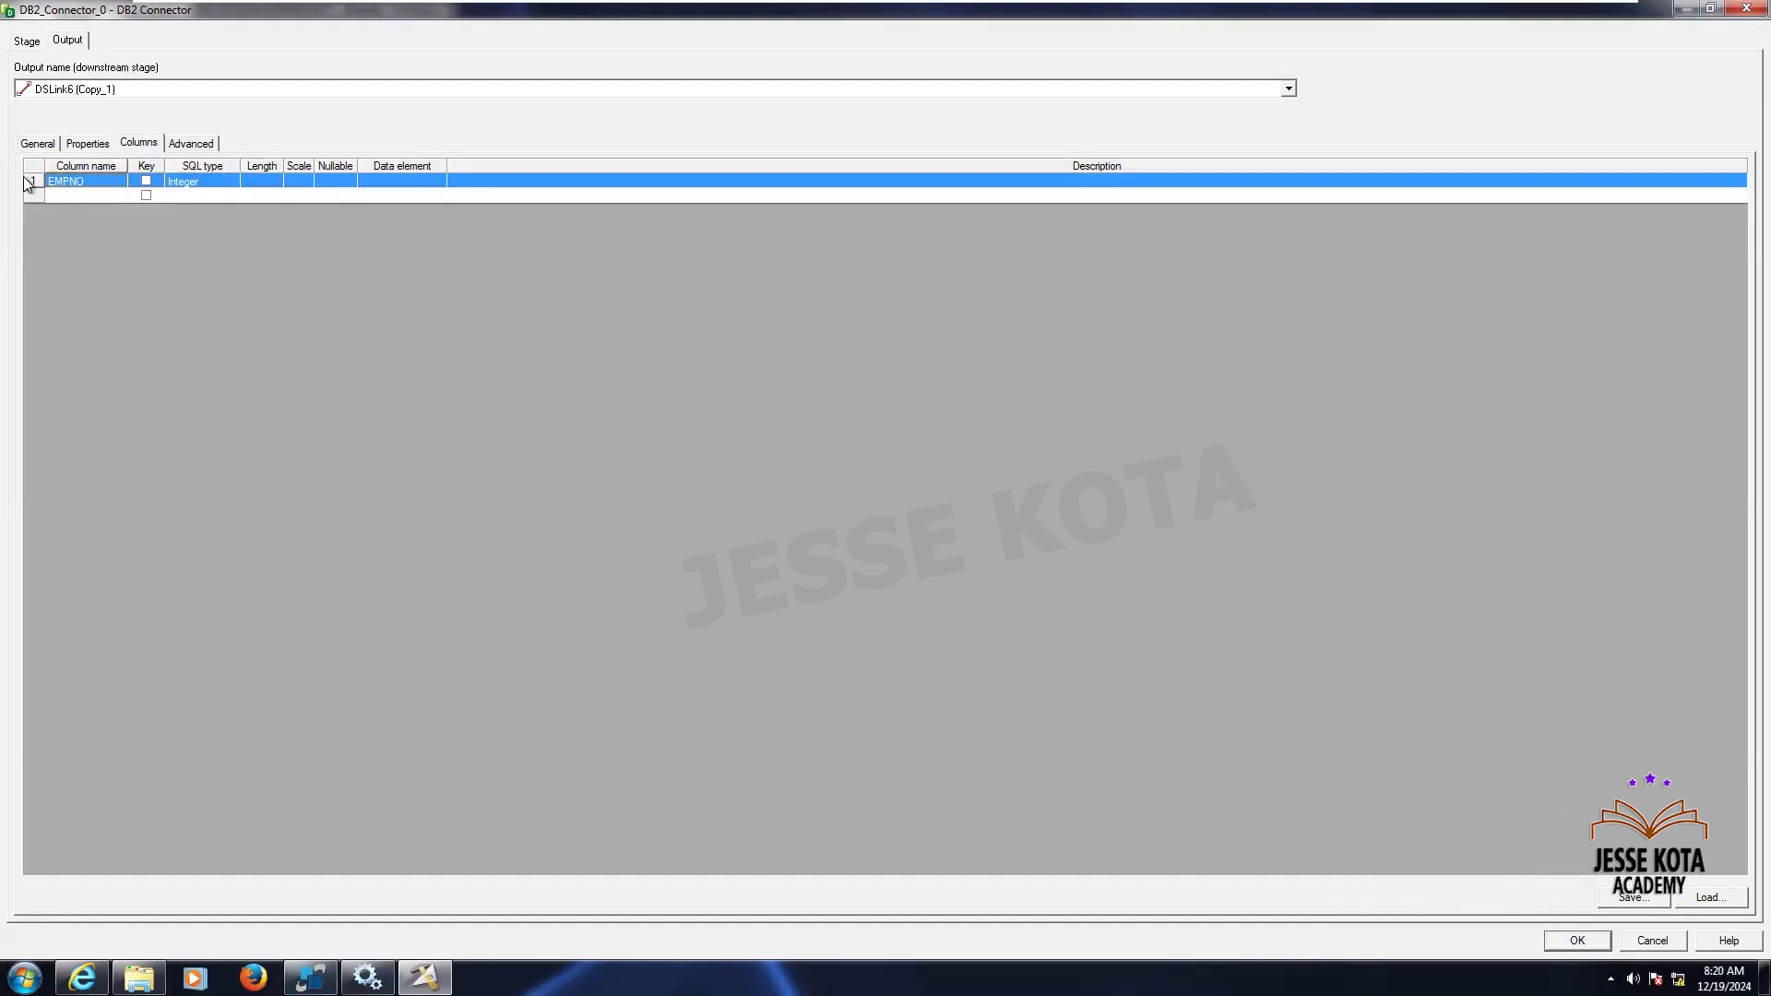
{"action": "key", "text": "Delete"}
{"action": "key", "text": "Return"}
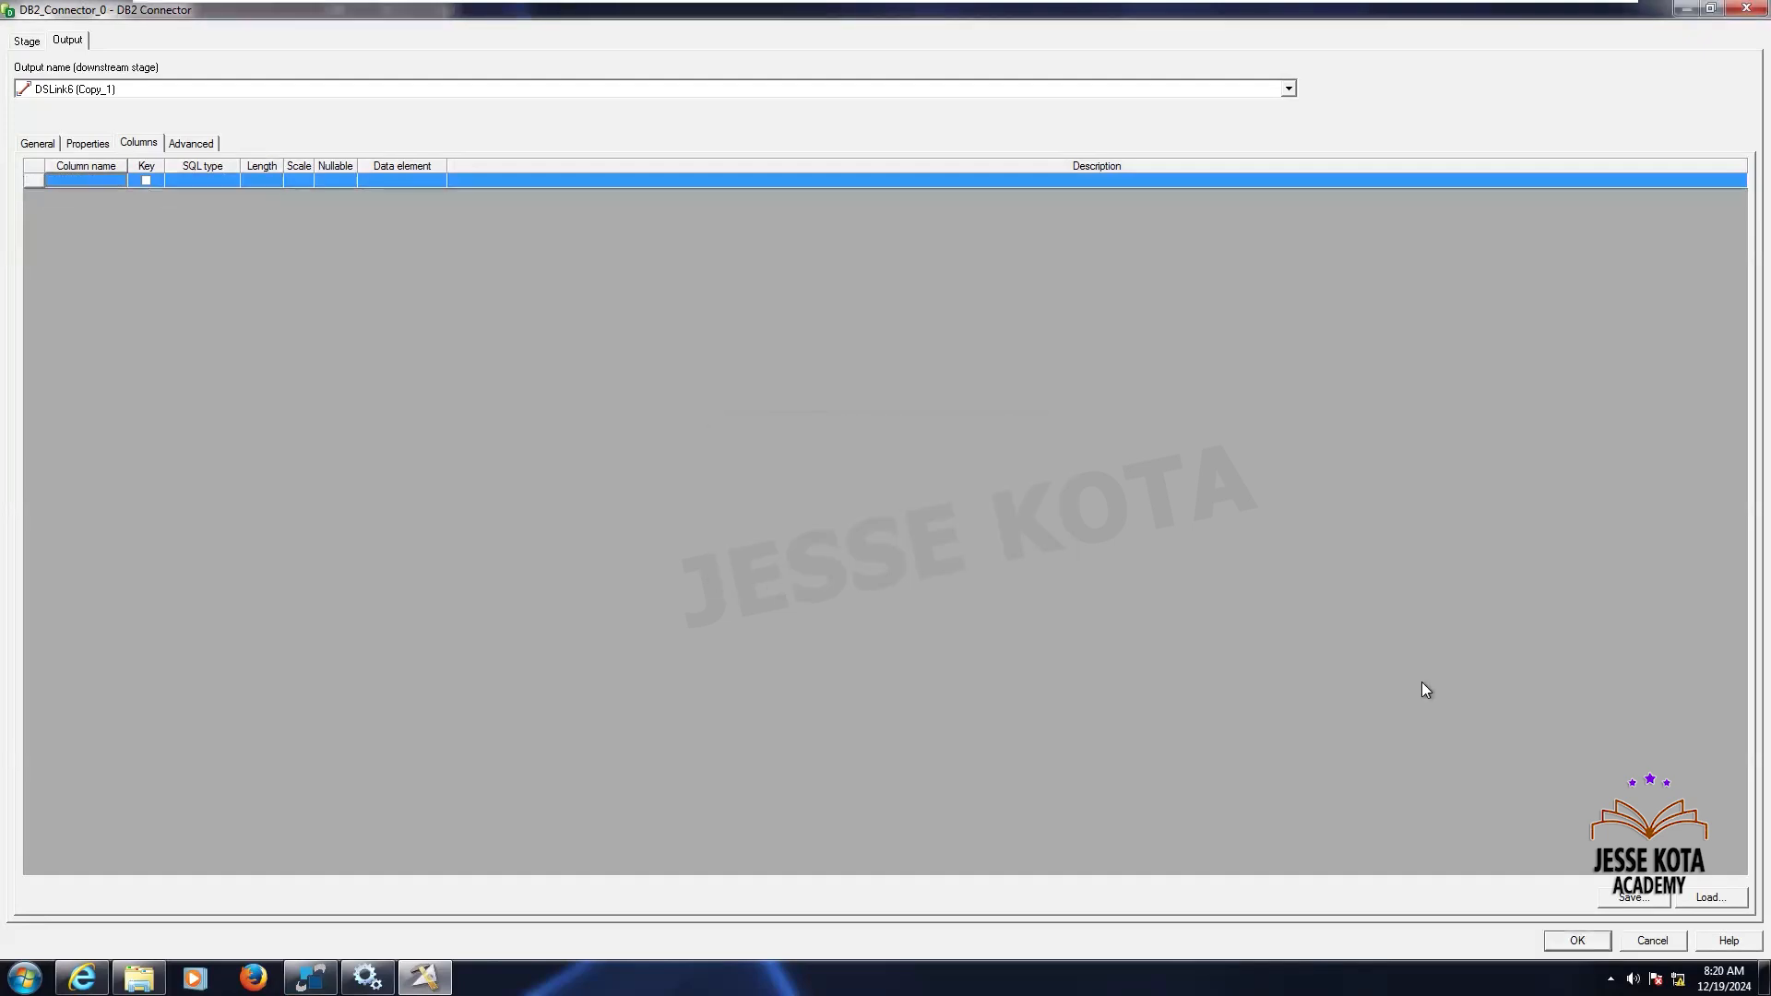
- Load the EMP_DATA table definition from PlugIn\DSDB2 as the connector's output columns, keeping all columns, and close the stage
{"action": "left_click", "coordinate": [1715, 899]}
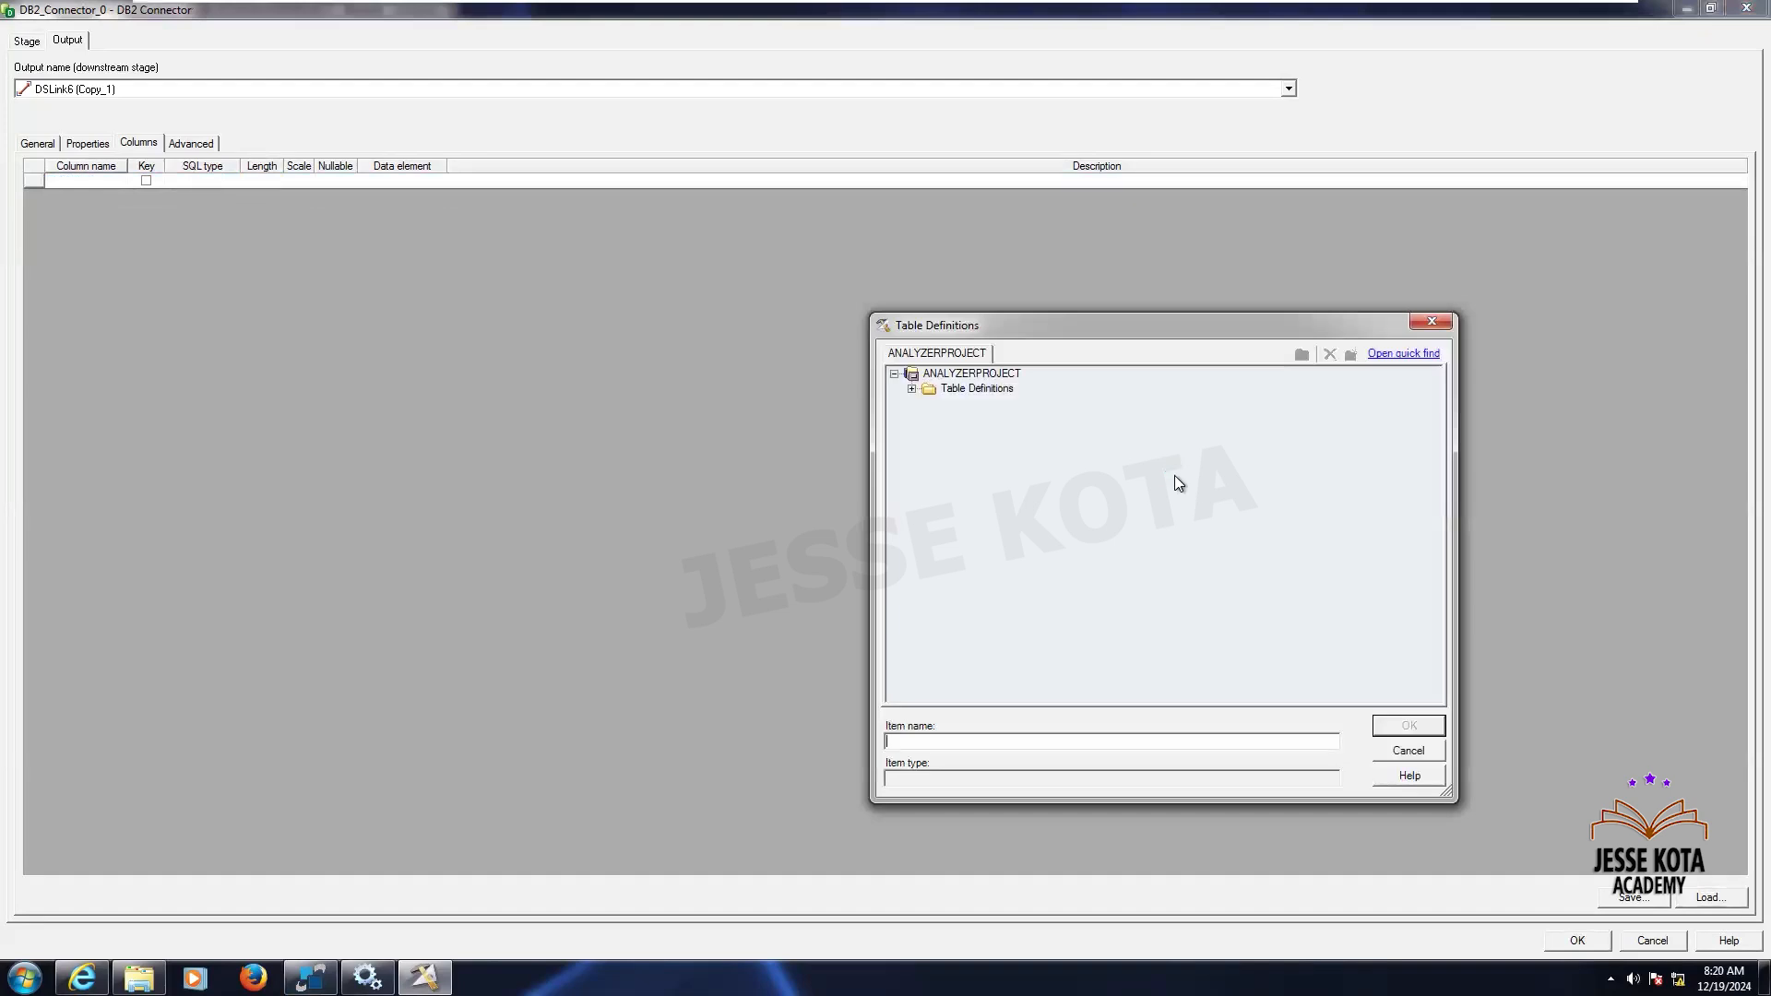
{"action": "left_click", "coordinate": [911, 389]}
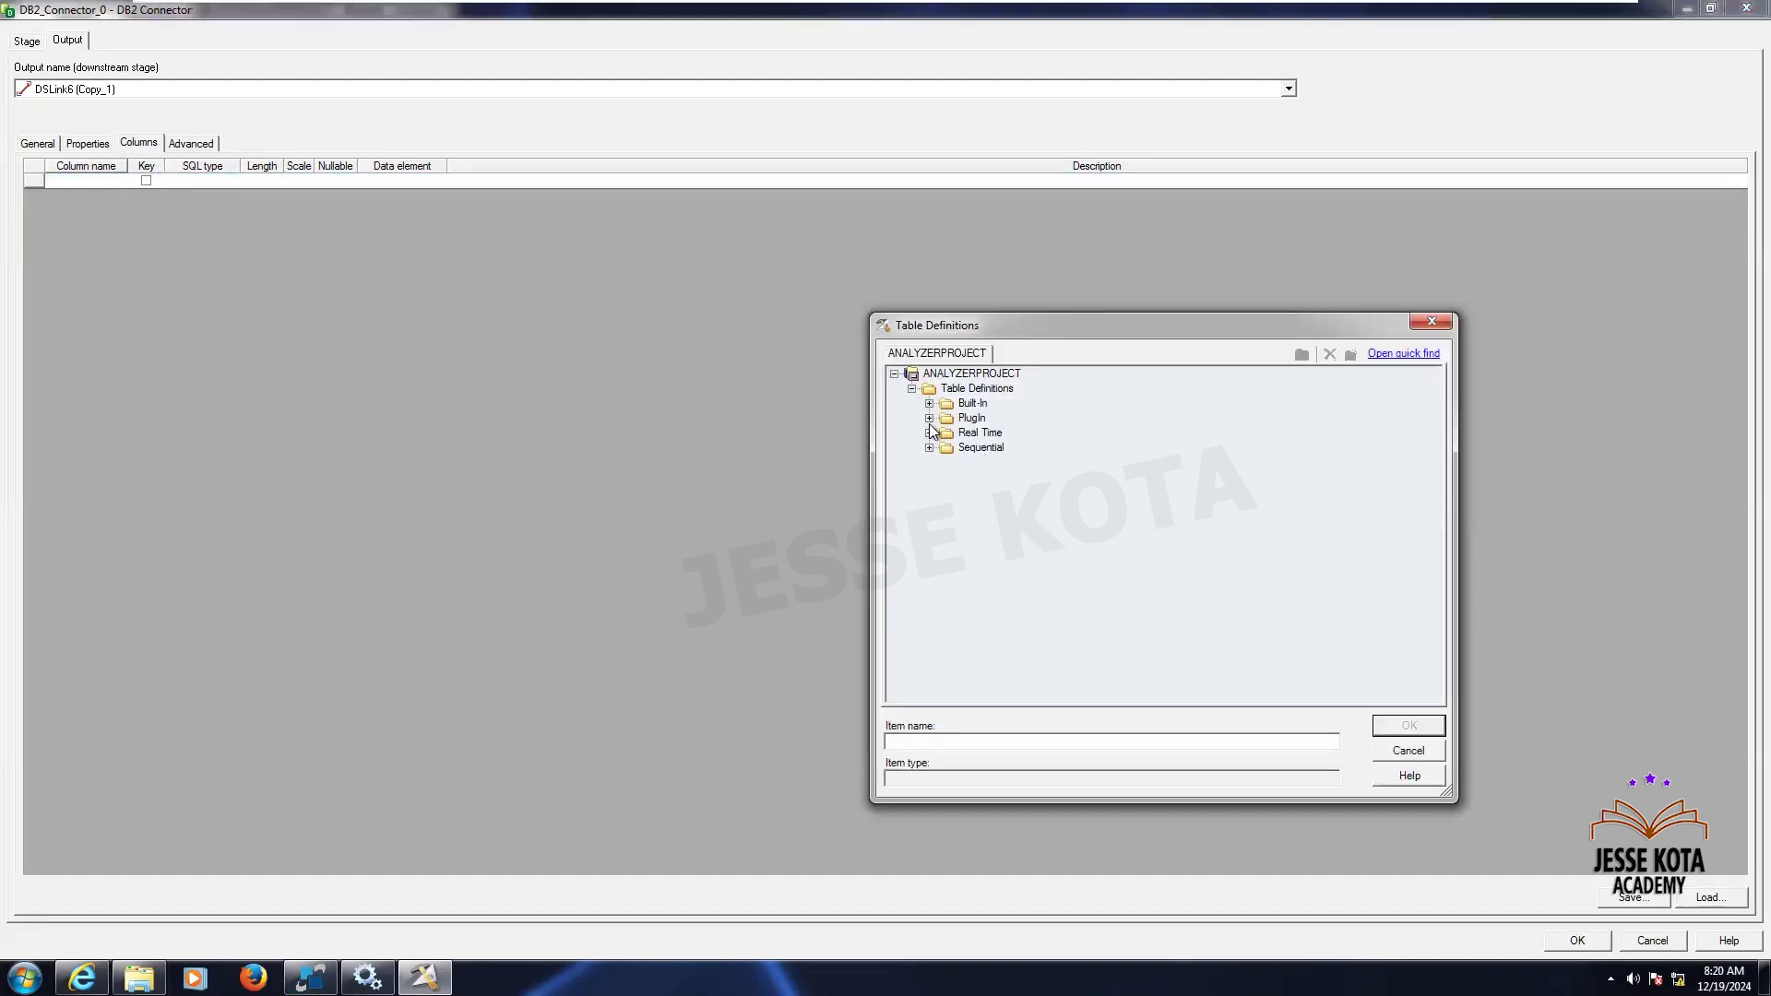
{"action": "left_click", "coordinate": [929, 418]}
{"action": "left_click", "coordinate": [946, 434]}
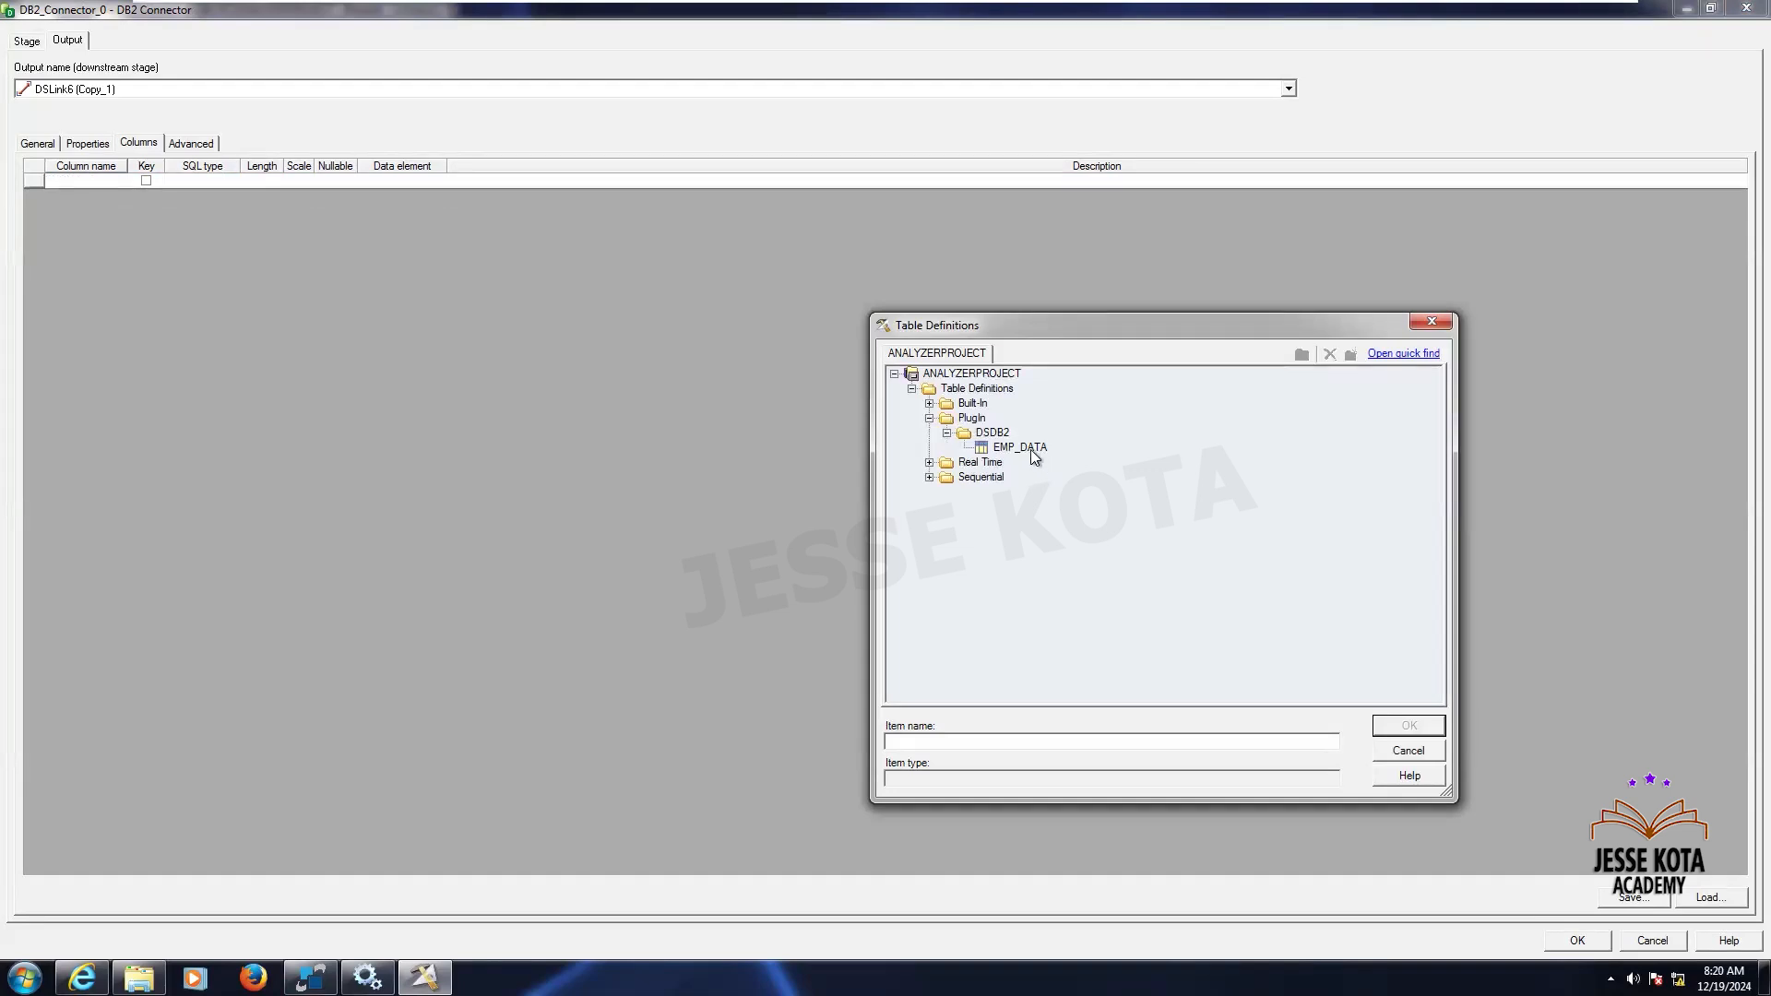
{"action": "left_click", "coordinate": [1034, 452]}
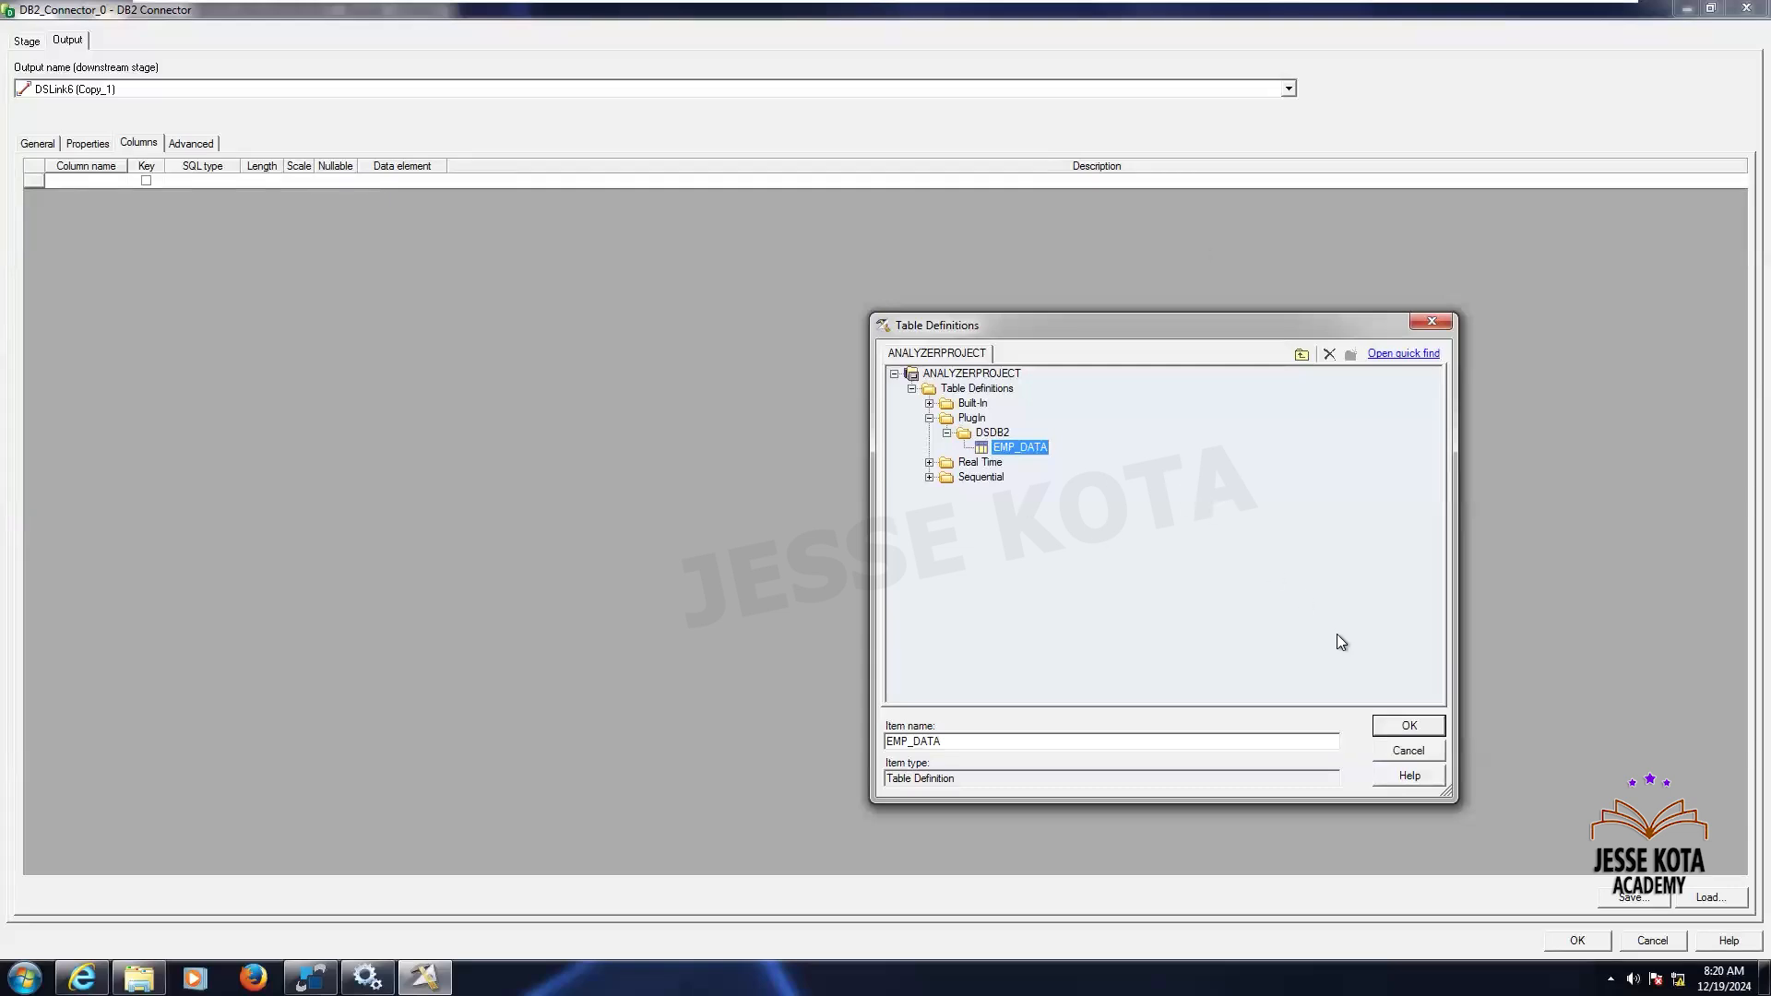
{"action": "left_click", "coordinate": [1407, 727]}
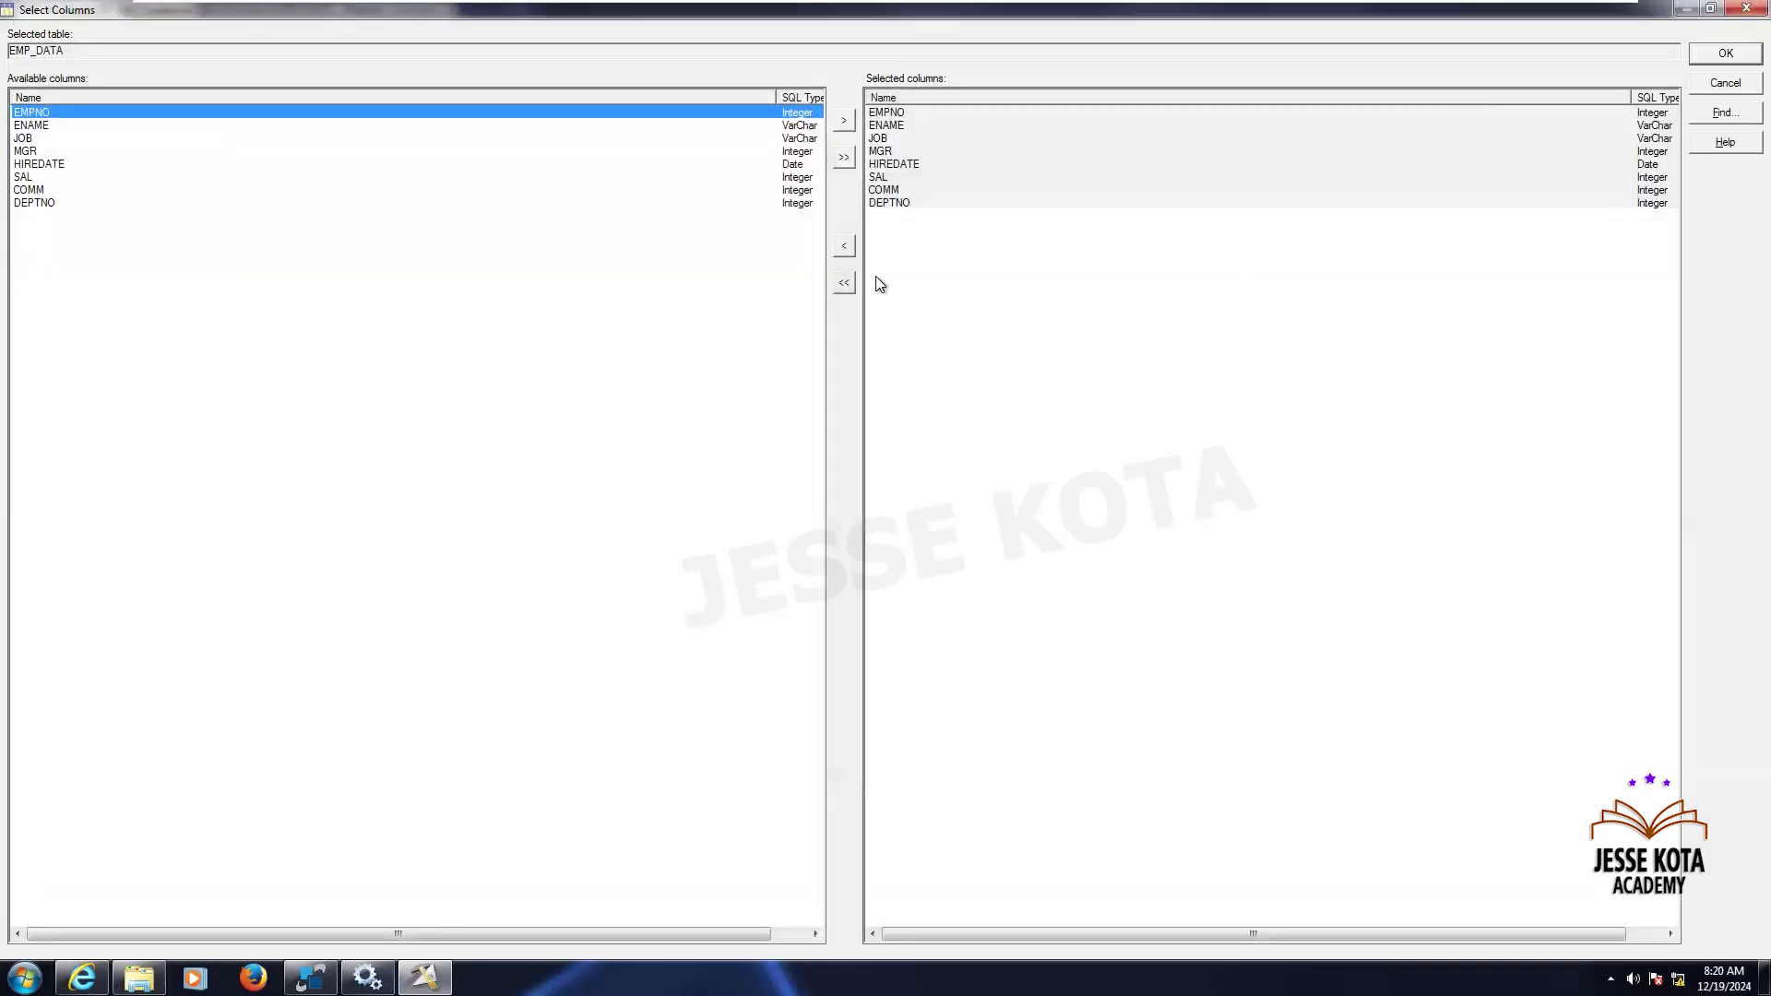
{"action": "left_click", "coordinate": [1721, 55]}
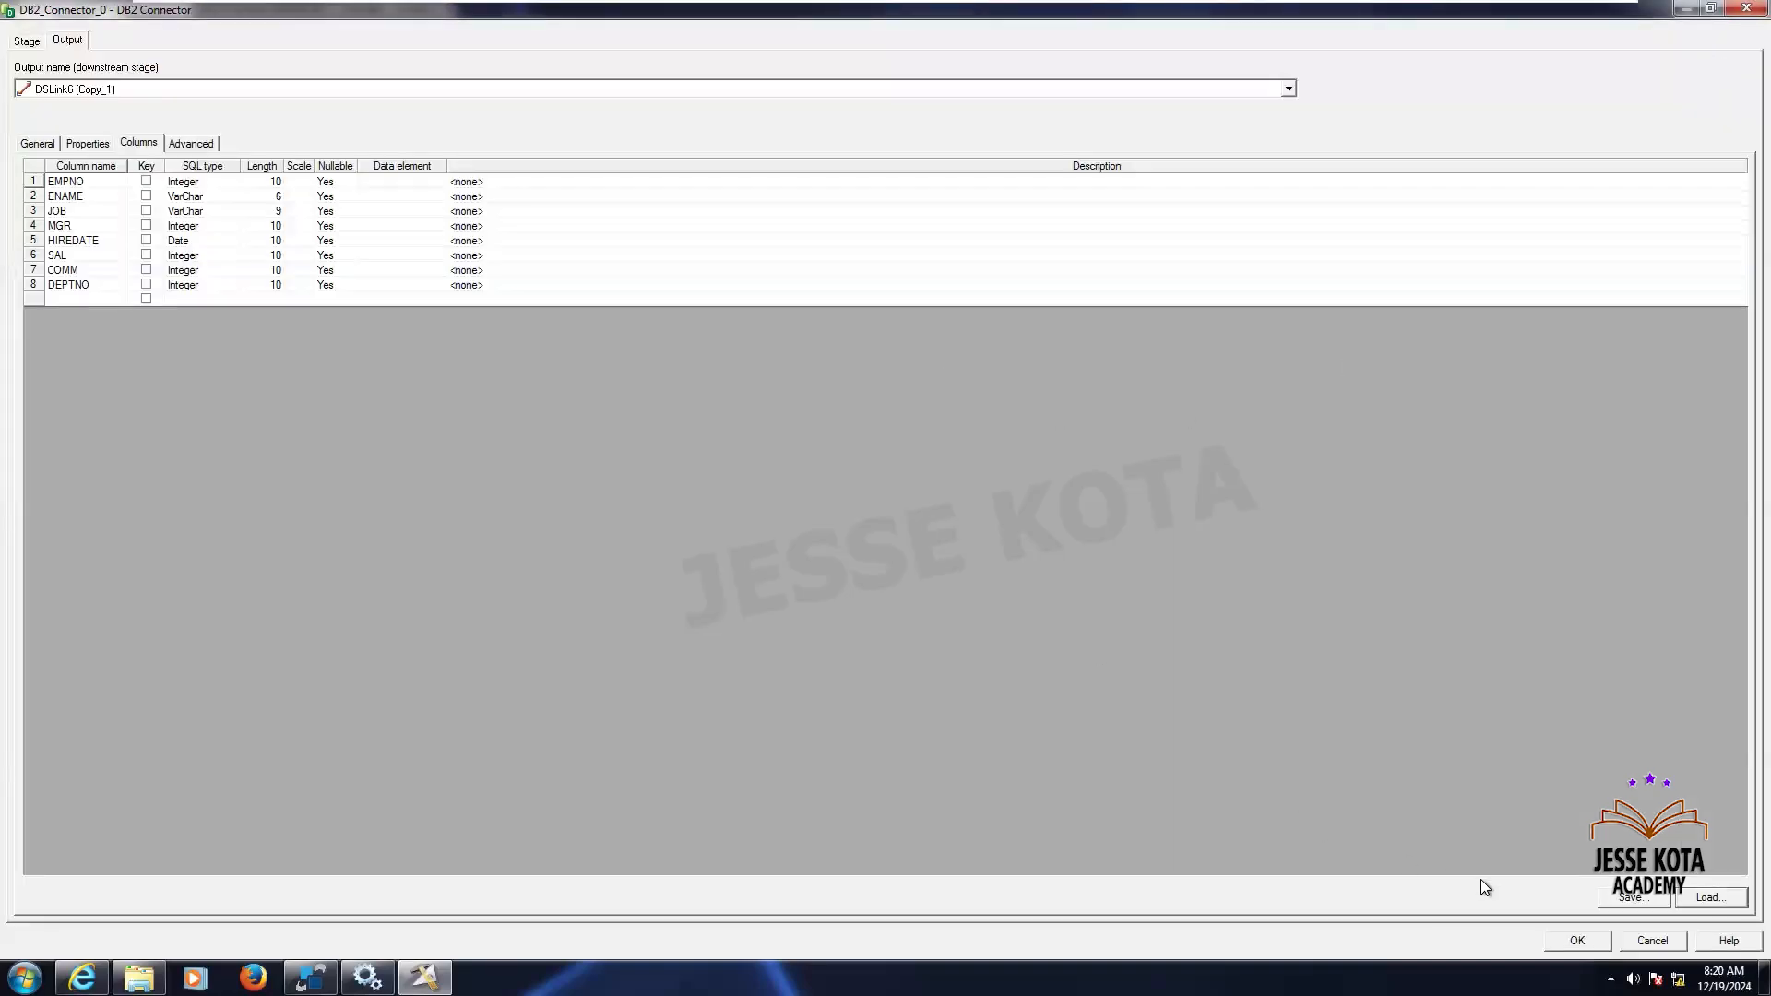
{"action": "left_click", "coordinate": [1578, 940]}
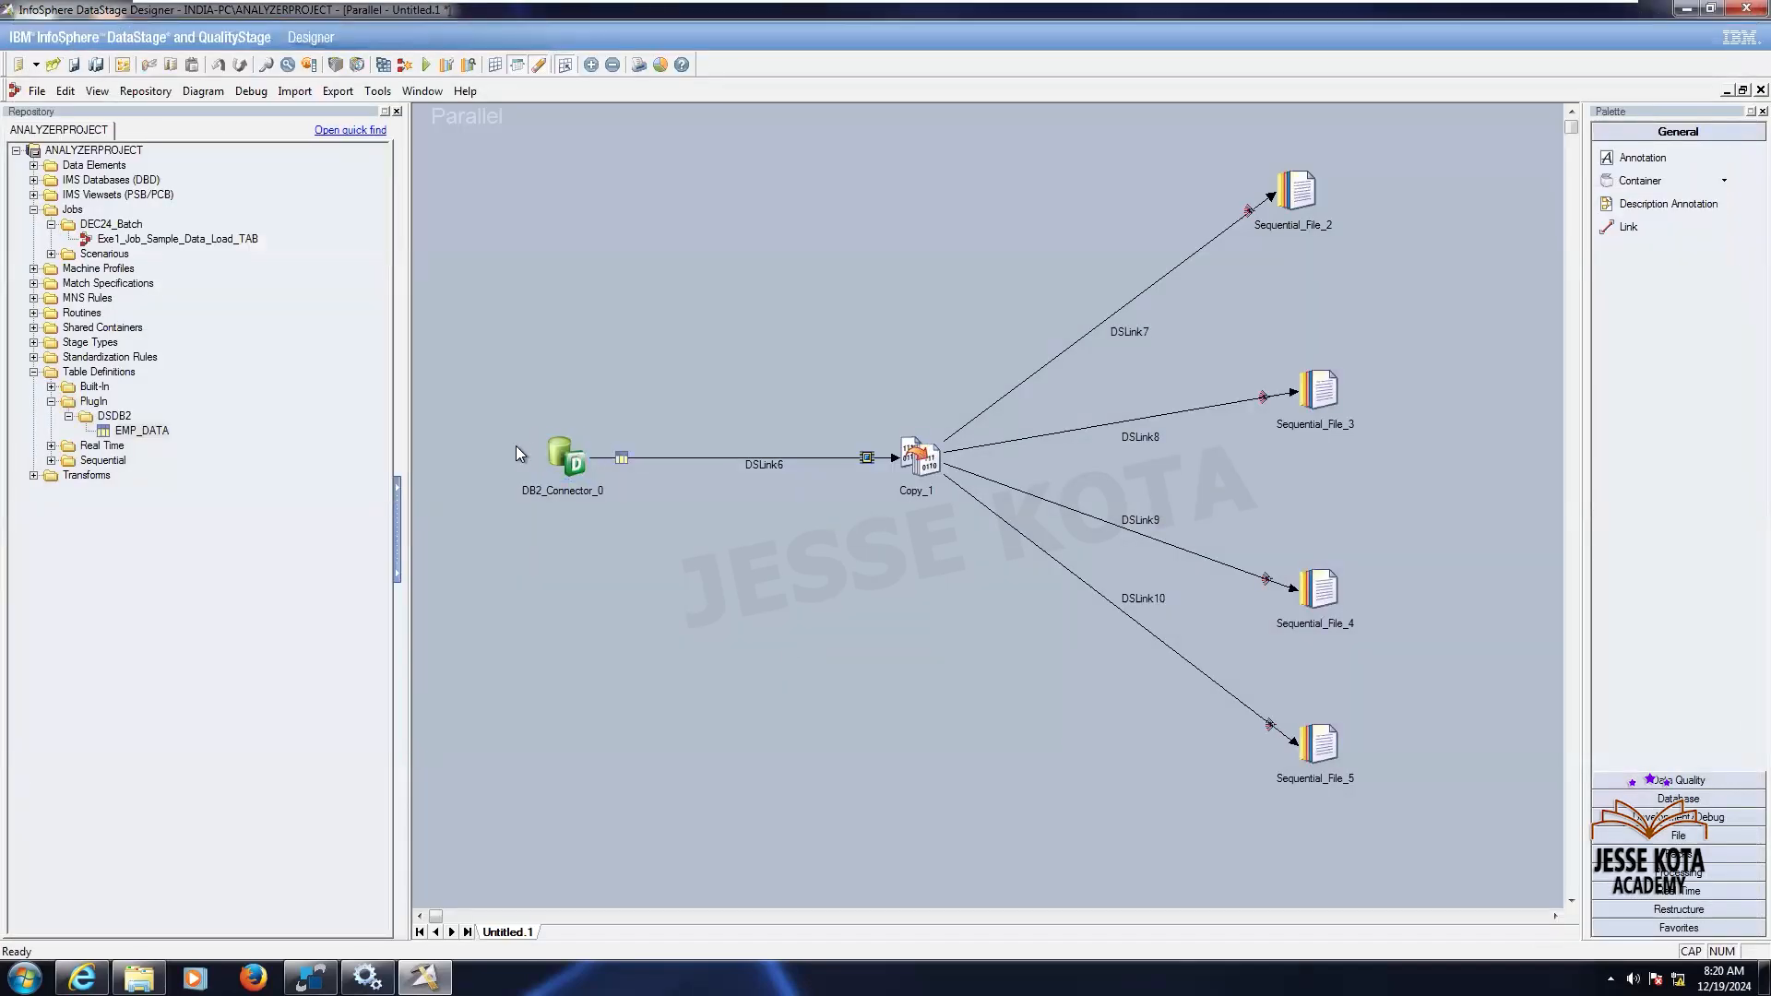
- Open the Copy stage and review its Force property, advanced settings, input columns and output link mappings
{"action": "double_click", "coordinate": [921, 461]}
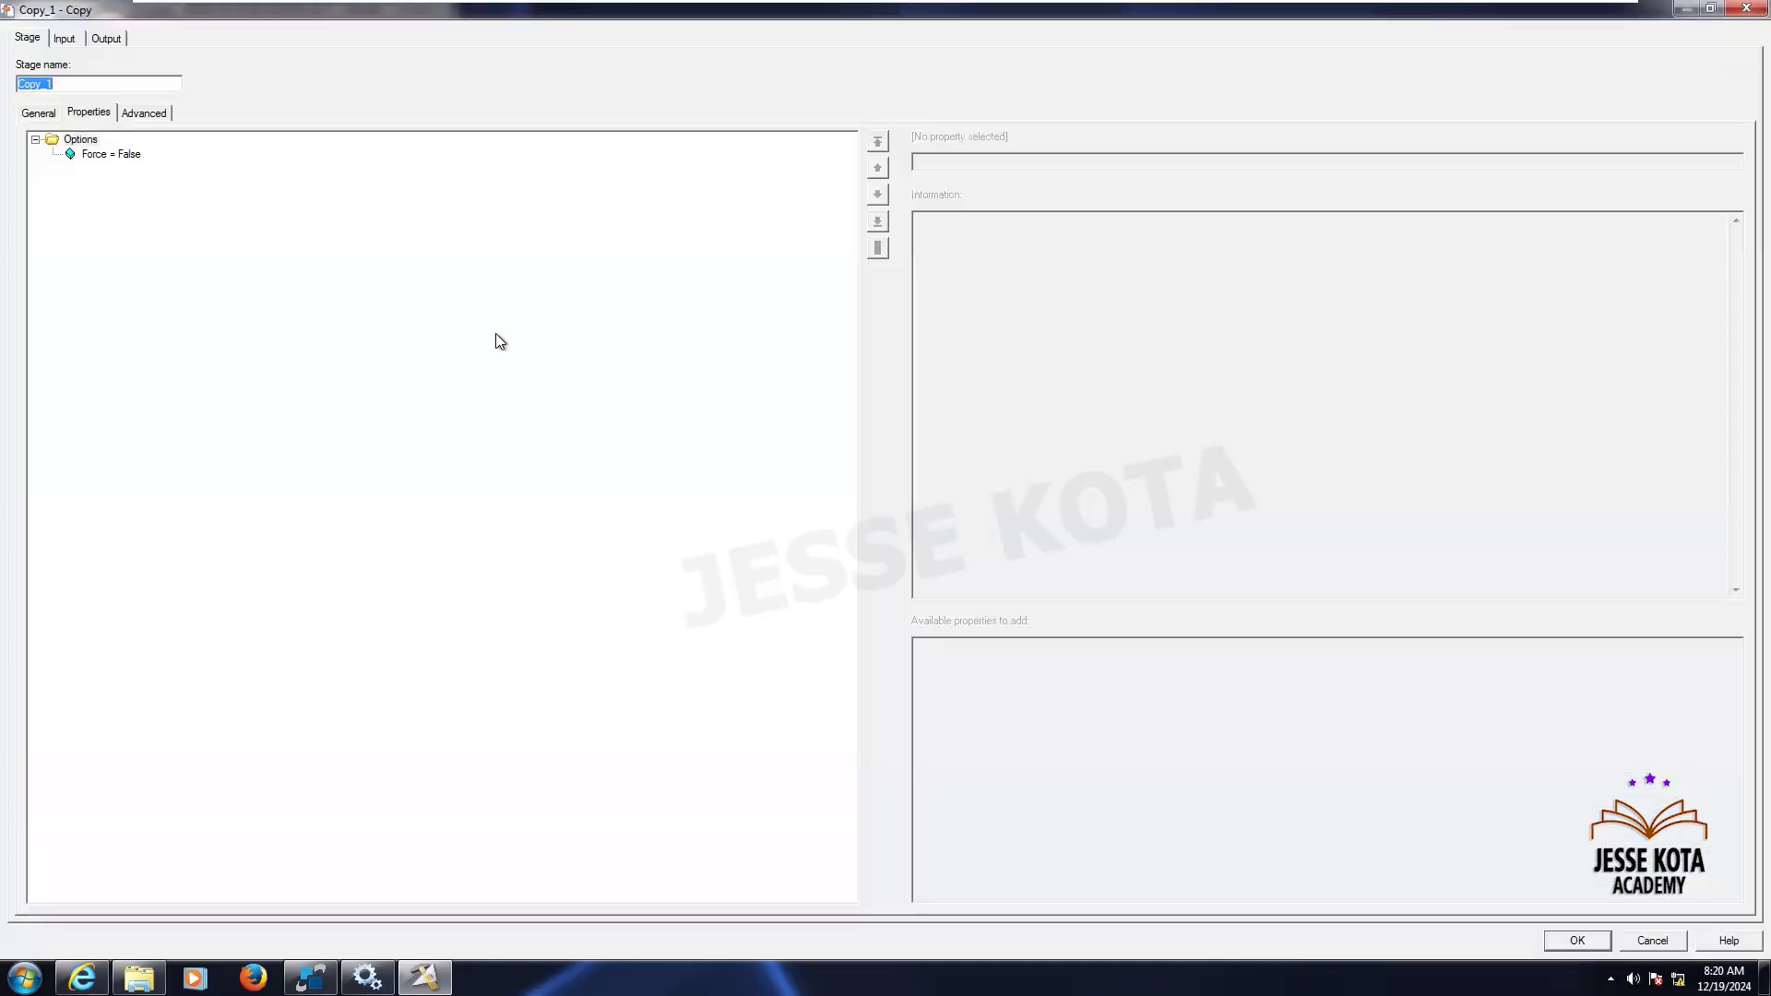
{"action": "left_click", "coordinate": [104, 155]}
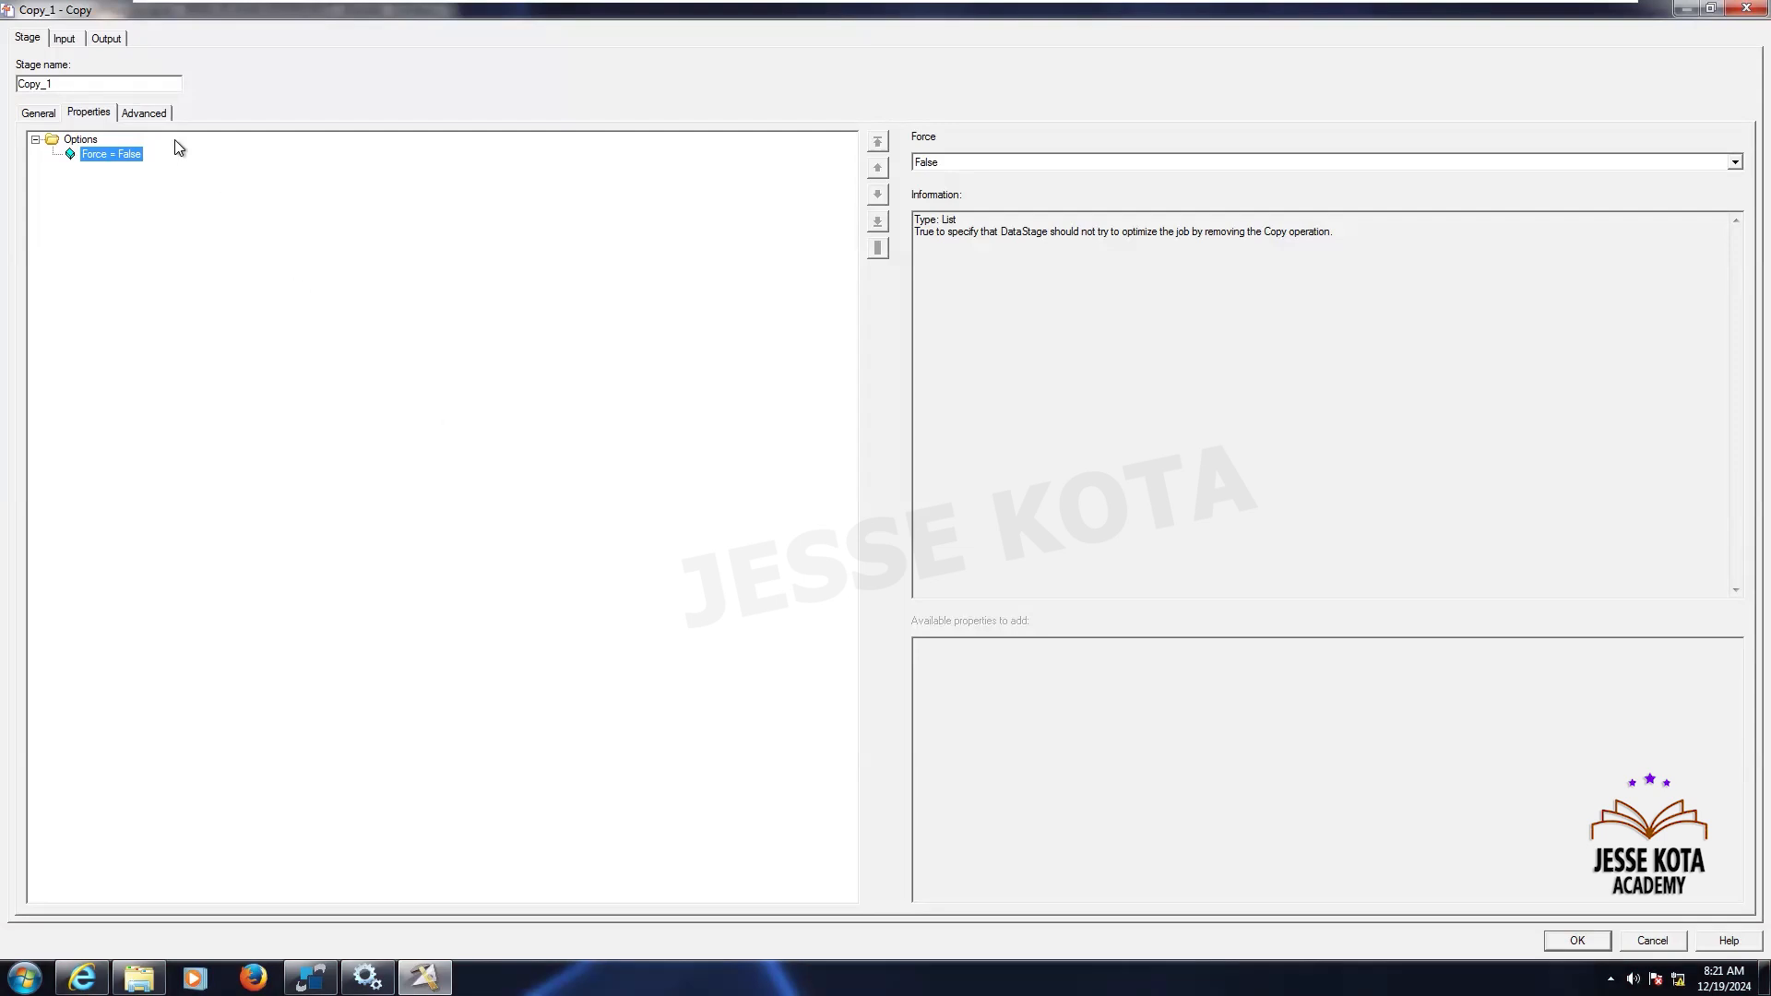
{"action": "left_click", "coordinate": [152, 112]}
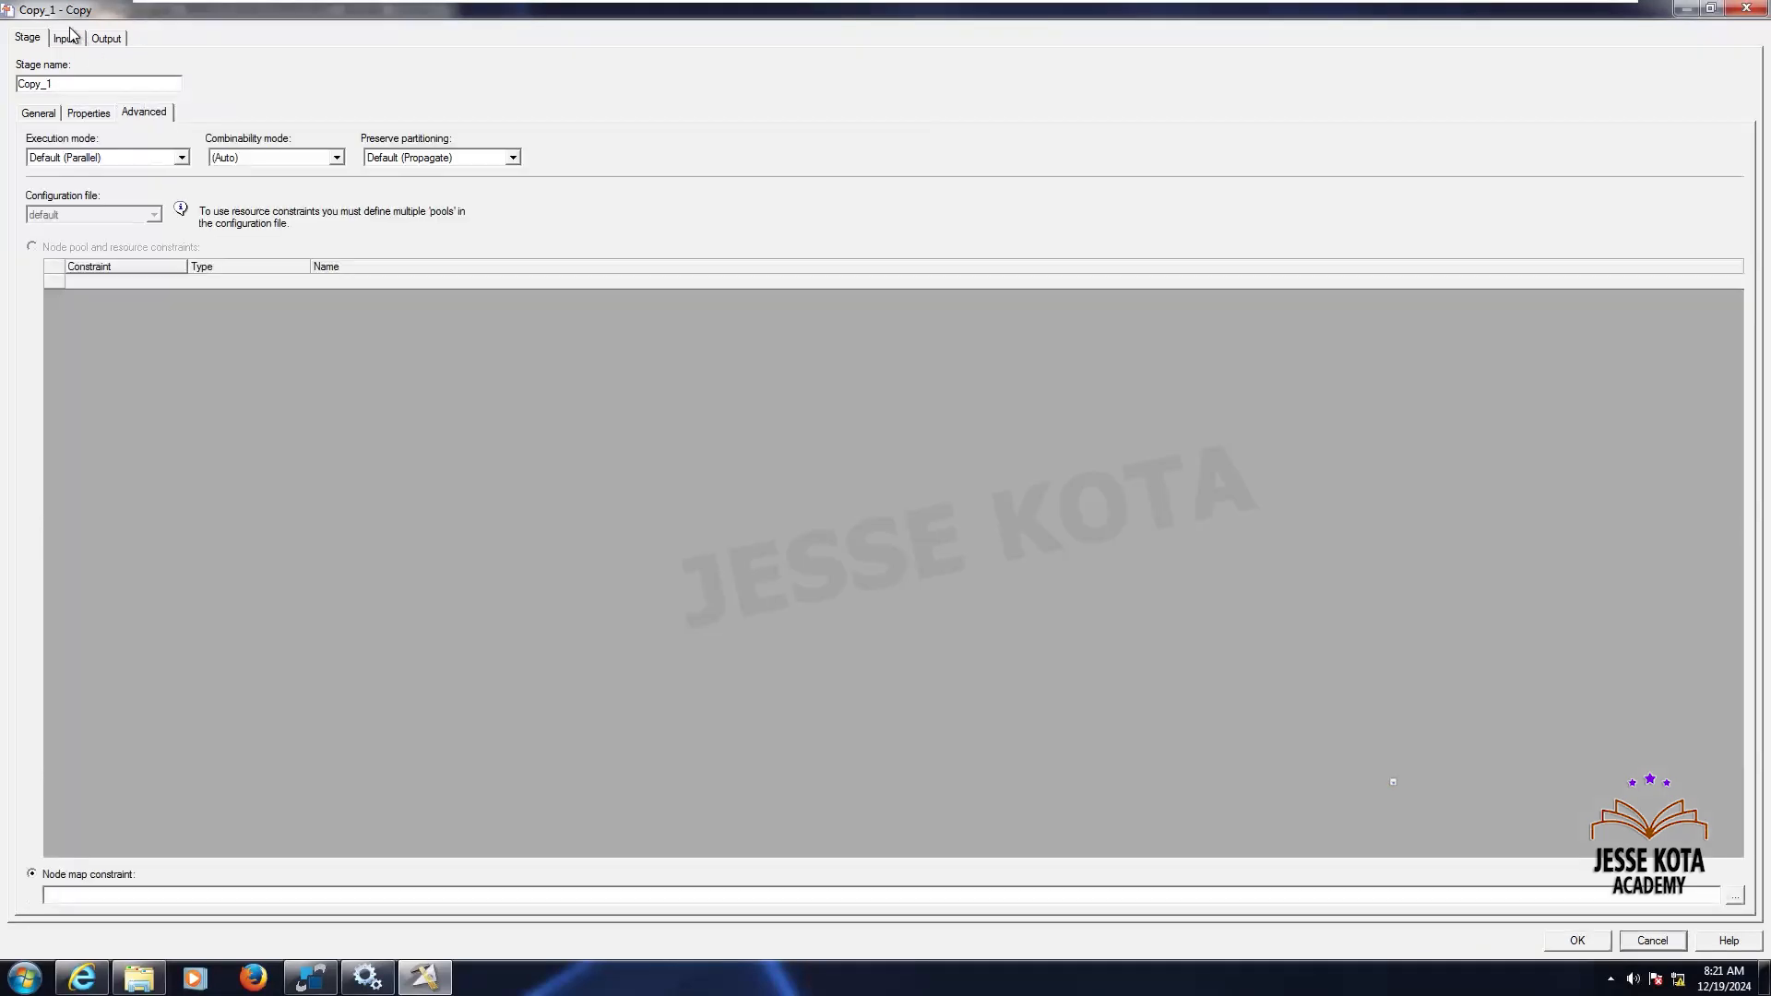
{"action": "left_click", "coordinate": [65, 39]}
{"action": "left_click", "coordinate": [144, 112]}
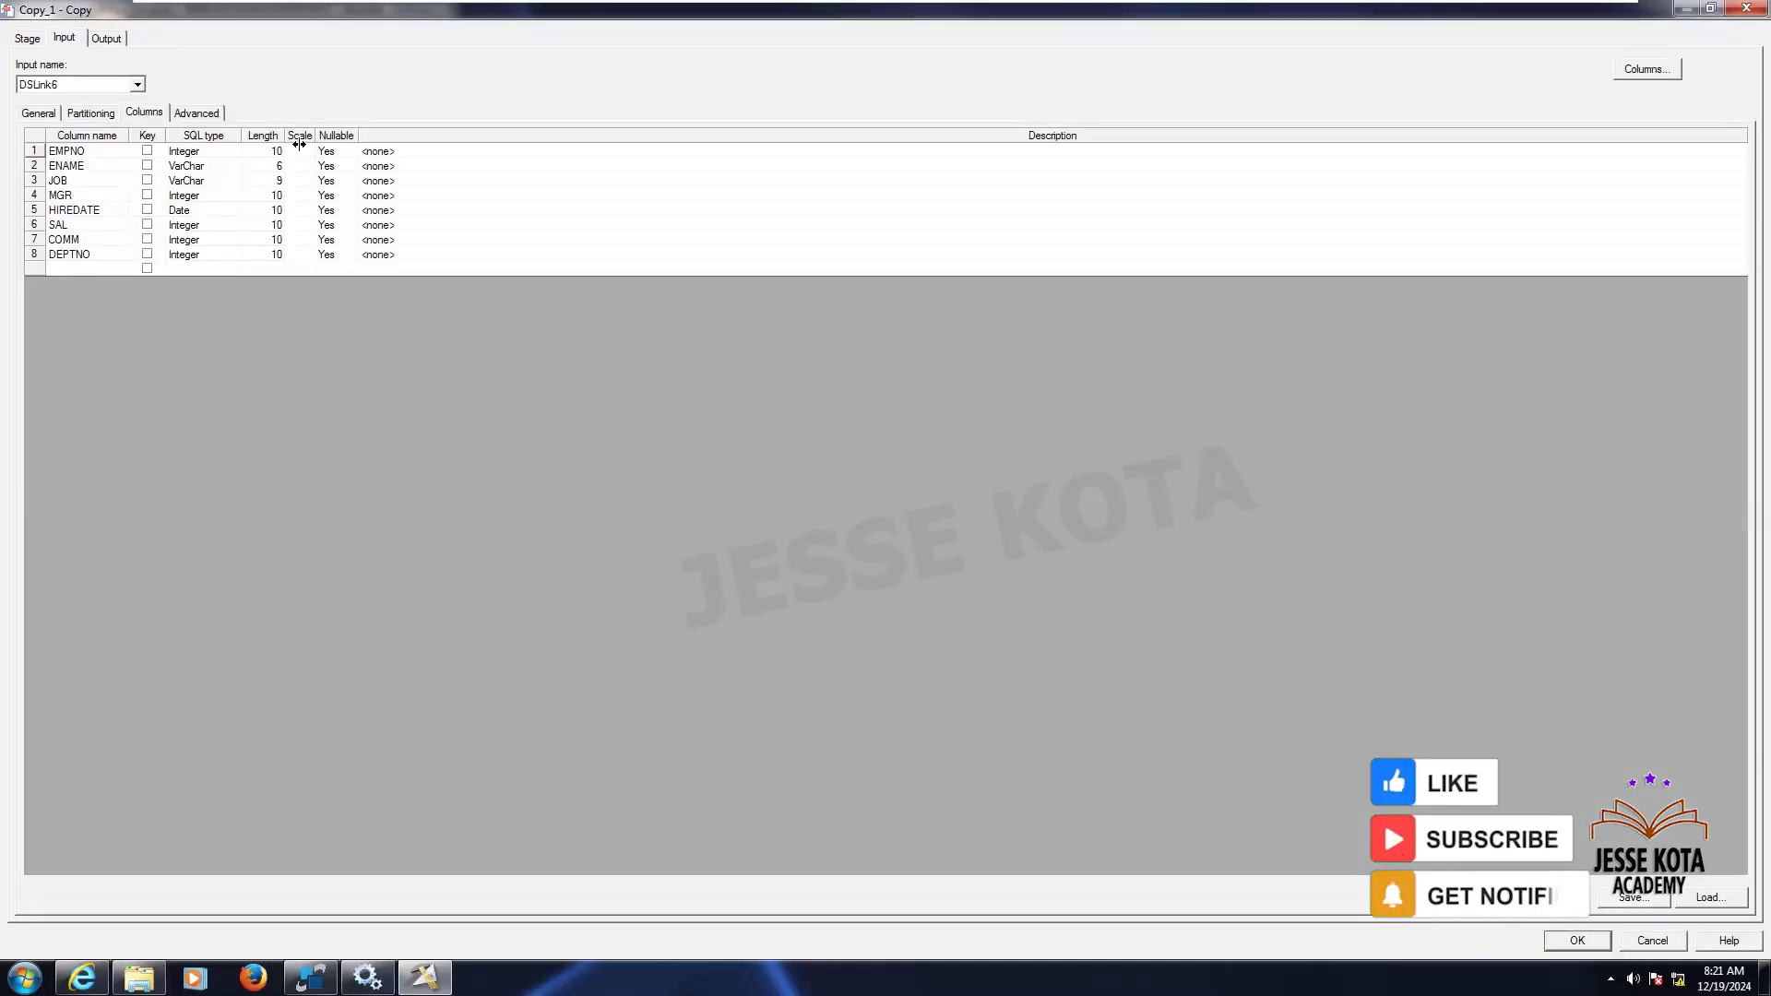
{"action": "left_click", "coordinate": [119, 40]}
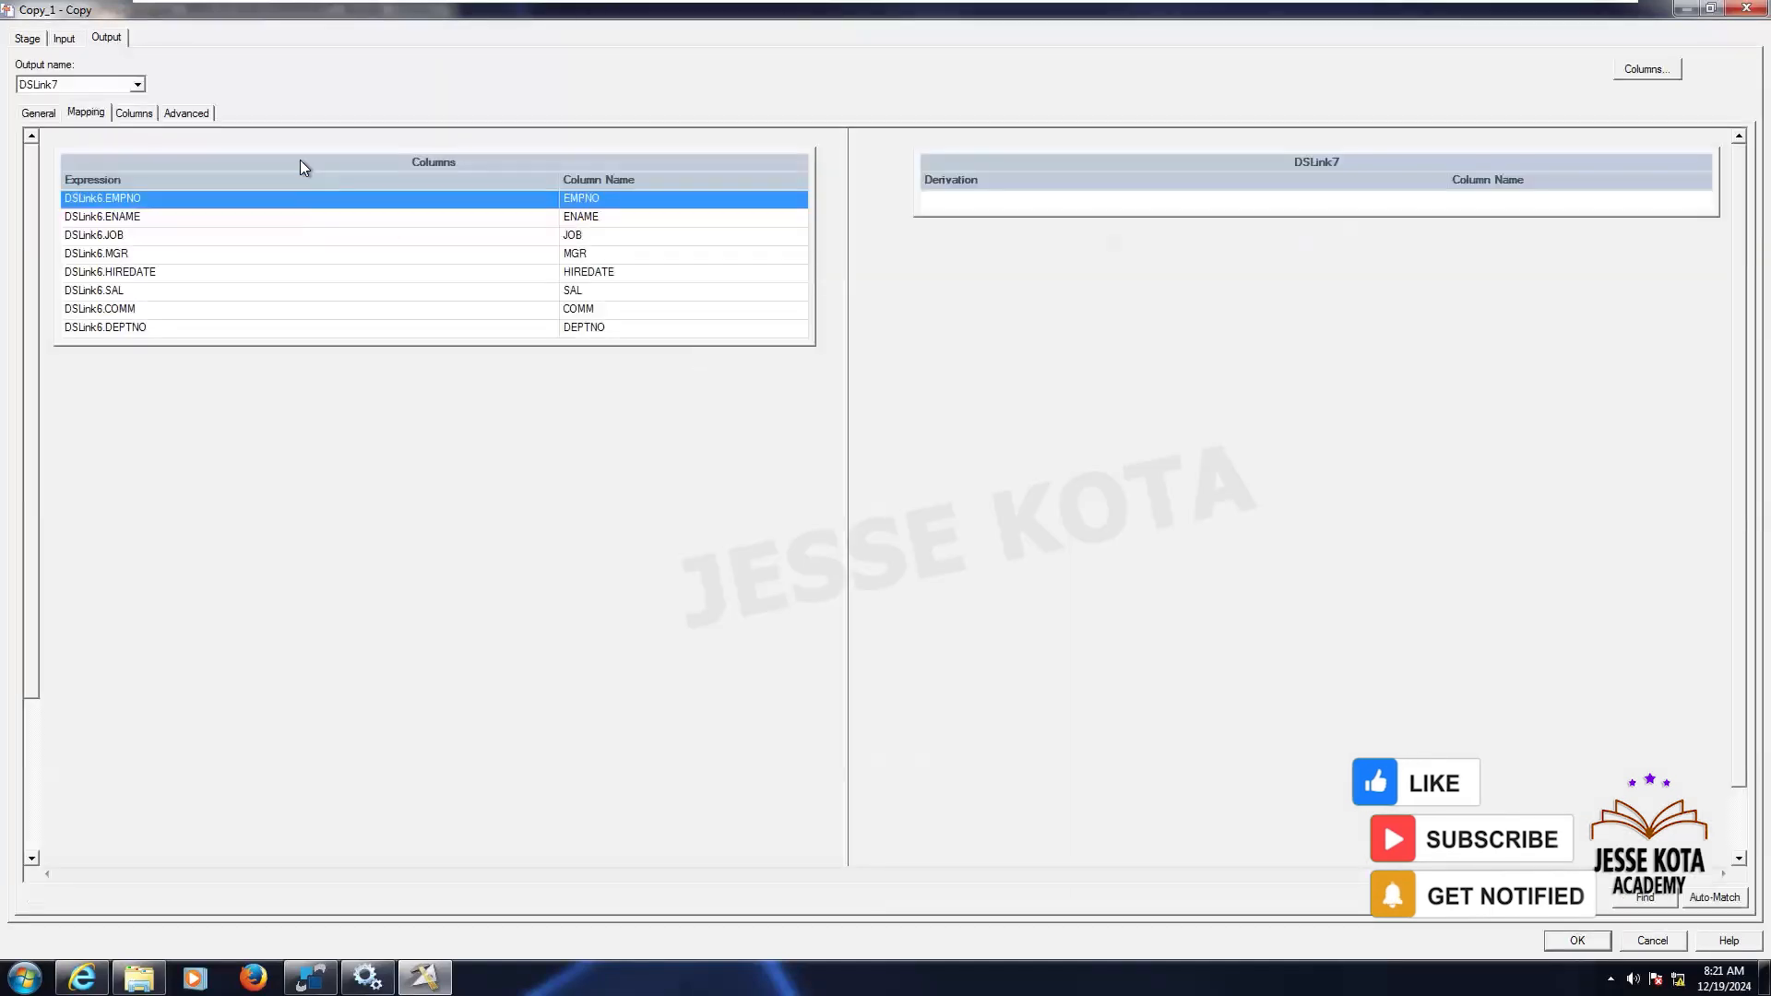
{"action": "left_click", "coordinate": [137, 85]}
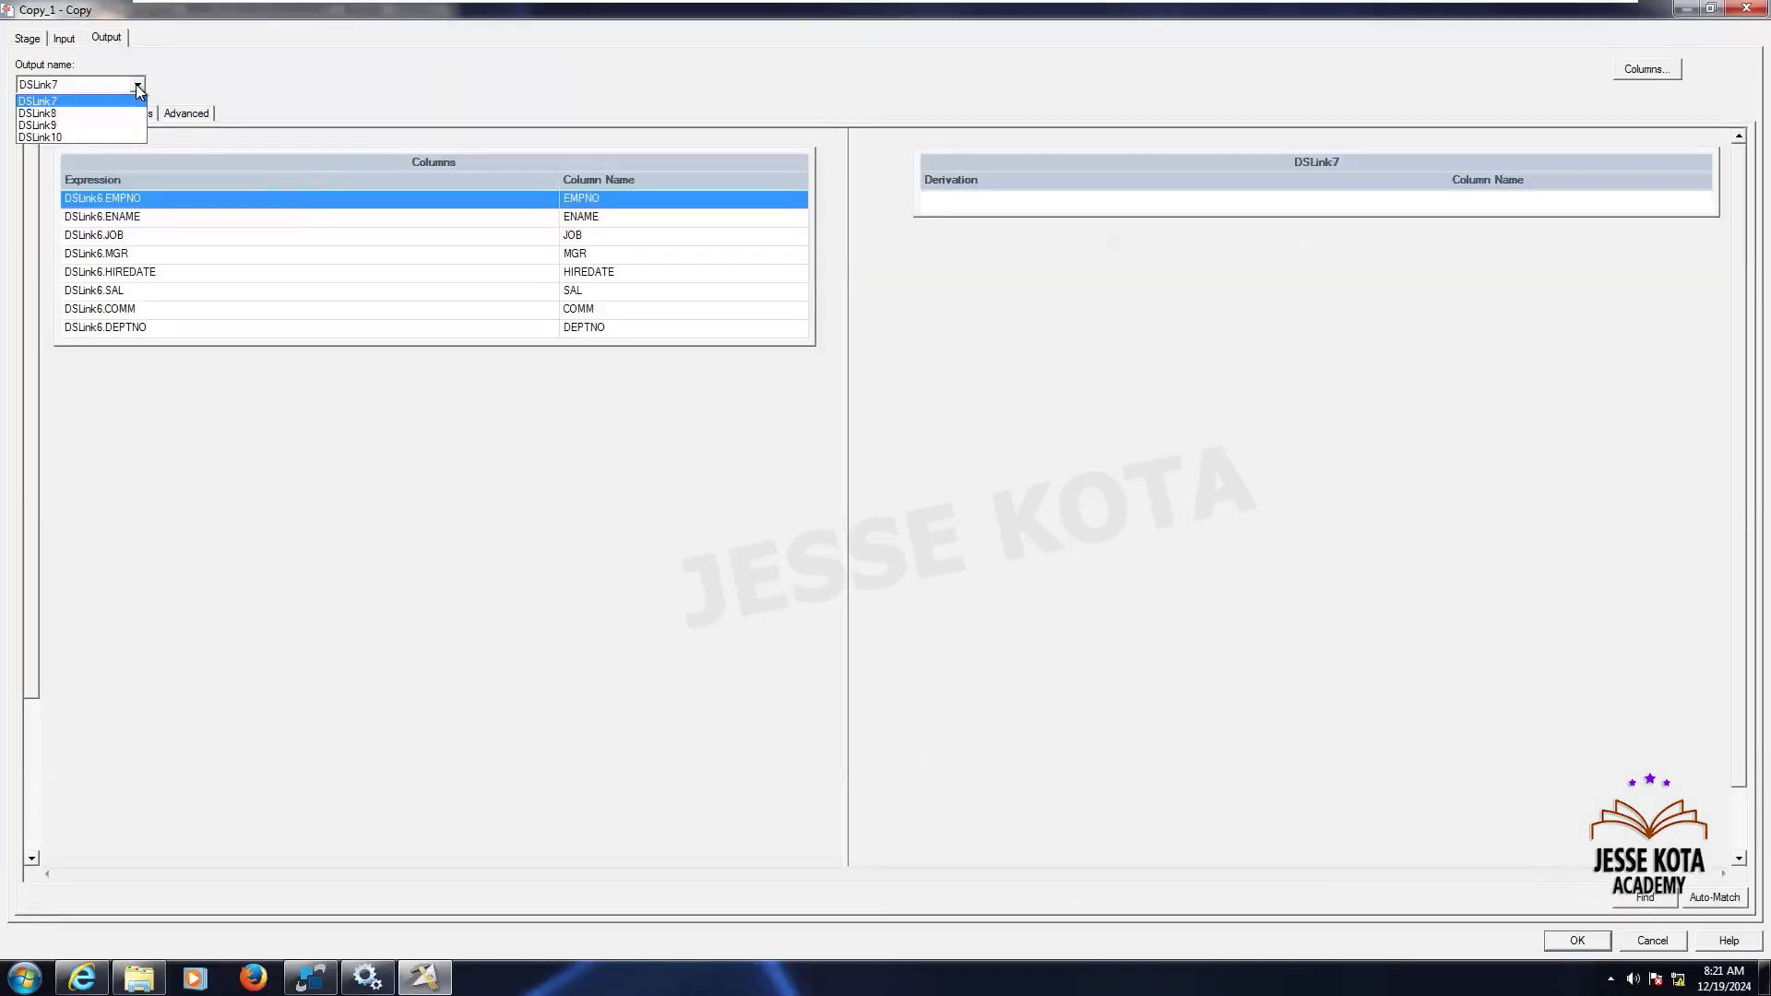
{"action": "left_click", "coordinate": [138, 85]}
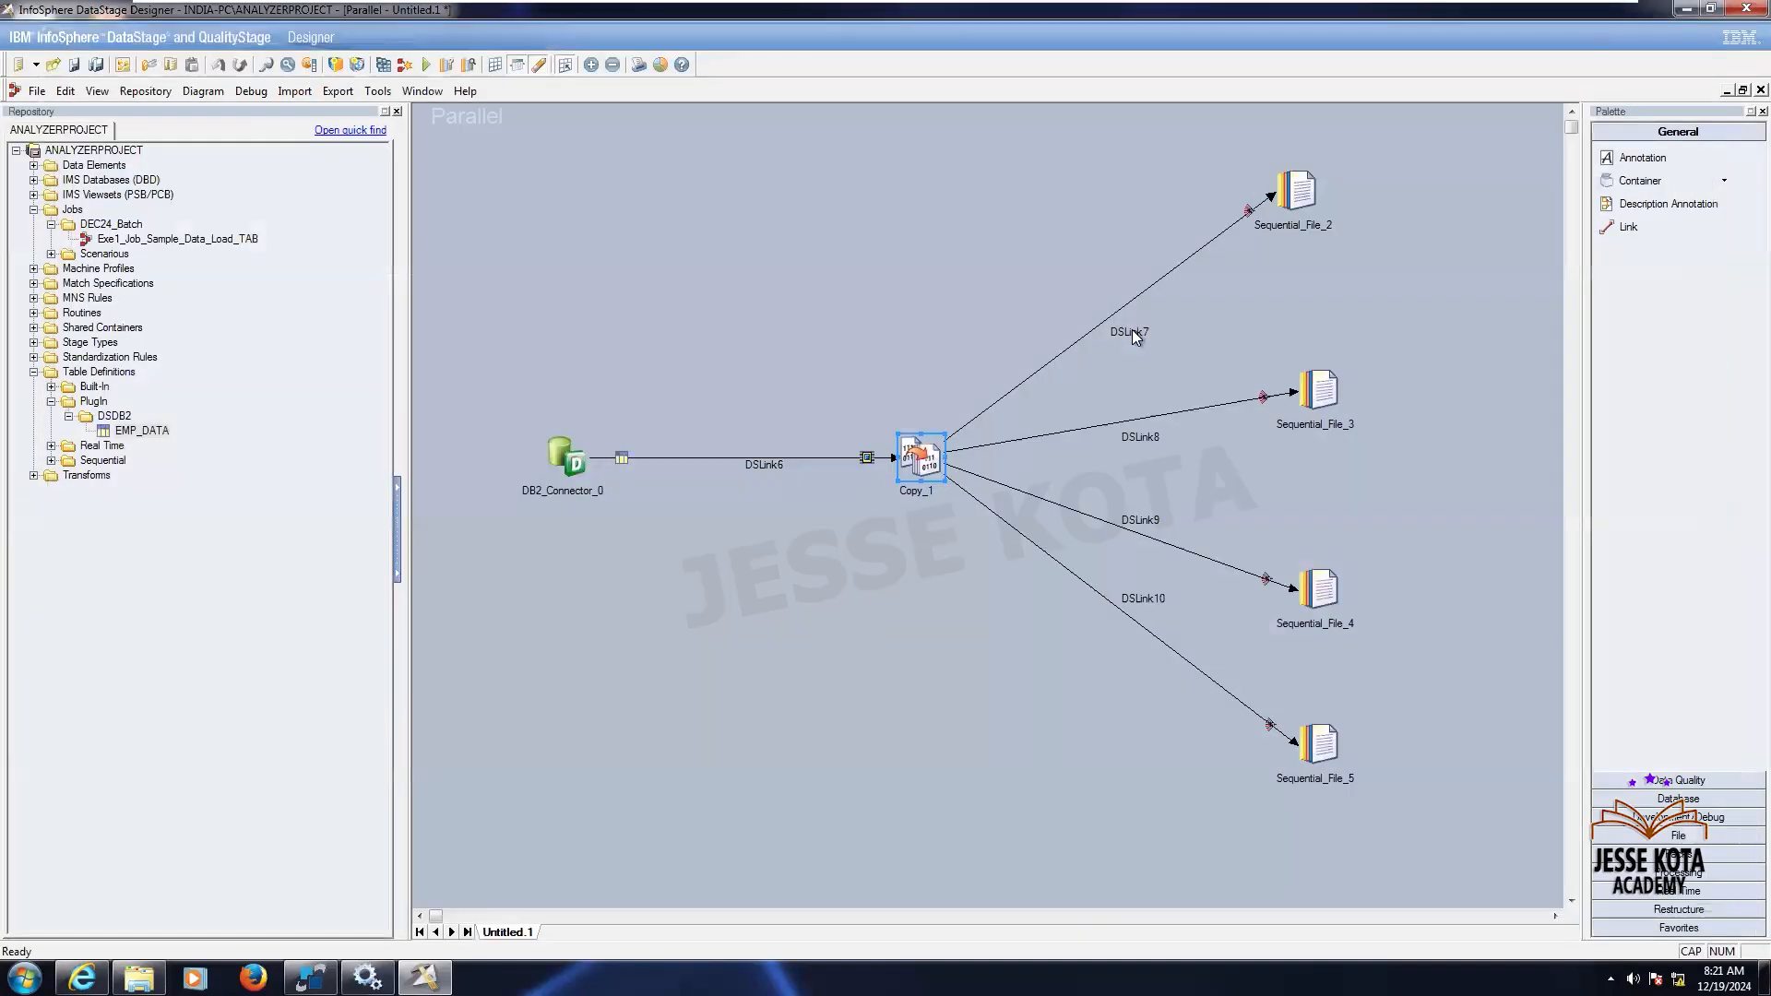
- Rename the link to Sequential_File_2 as Emp_Pipe
{"action": "right_click", "coordinate": [1134, 337]}
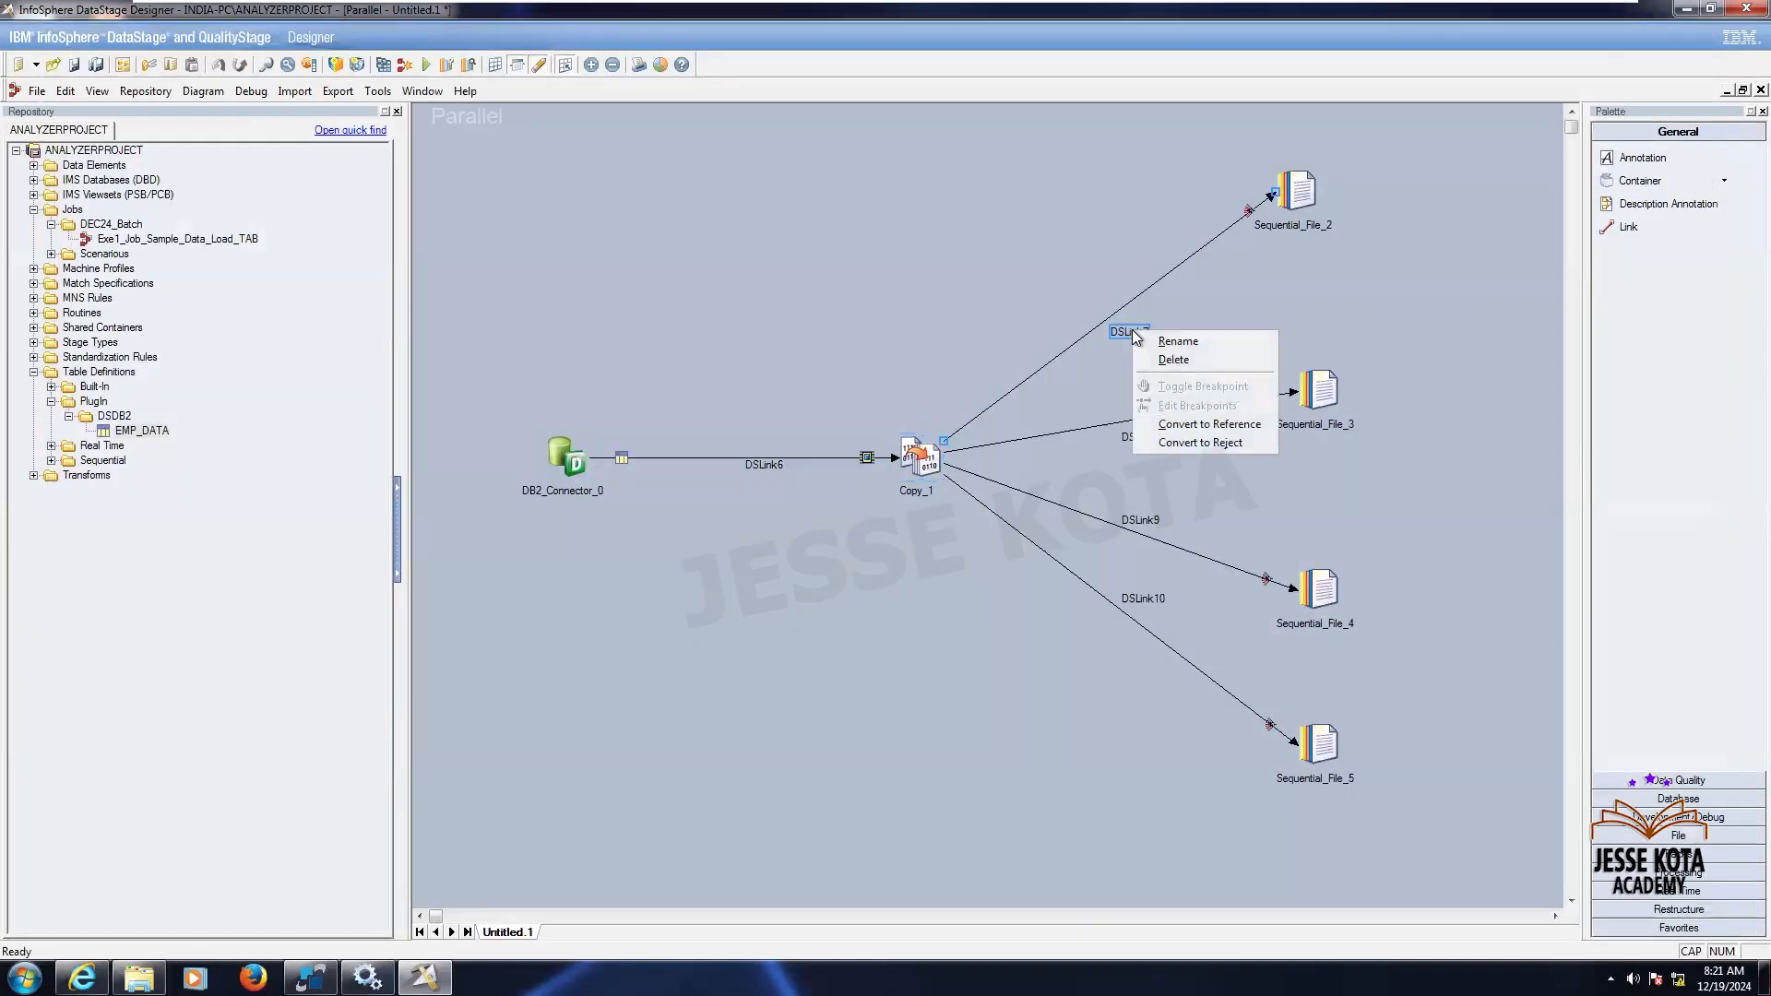
{"action": "left_click", "coordinate": [1143, 335]}
{"action": "key", "text": "Caps_Lock"}
{"action": "type", "text": "Em"}
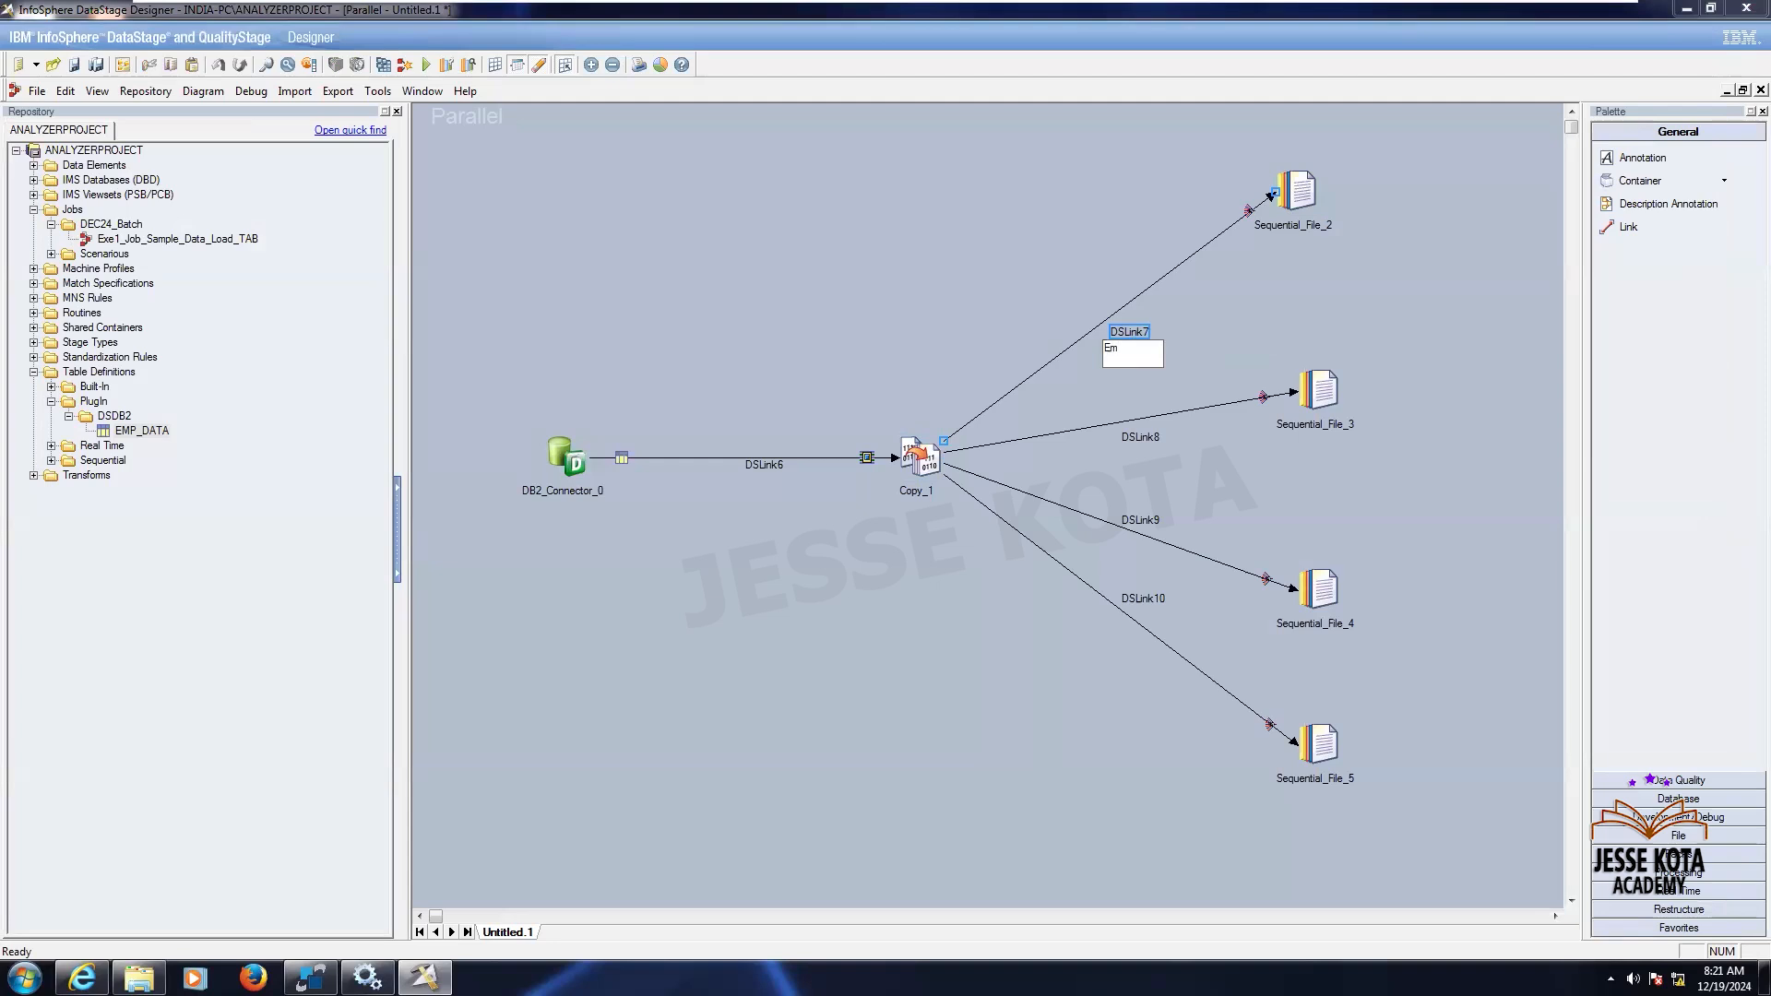
{"action": "type", "text": "p_Pipe"}
{"action": "key", "text": "Return"}
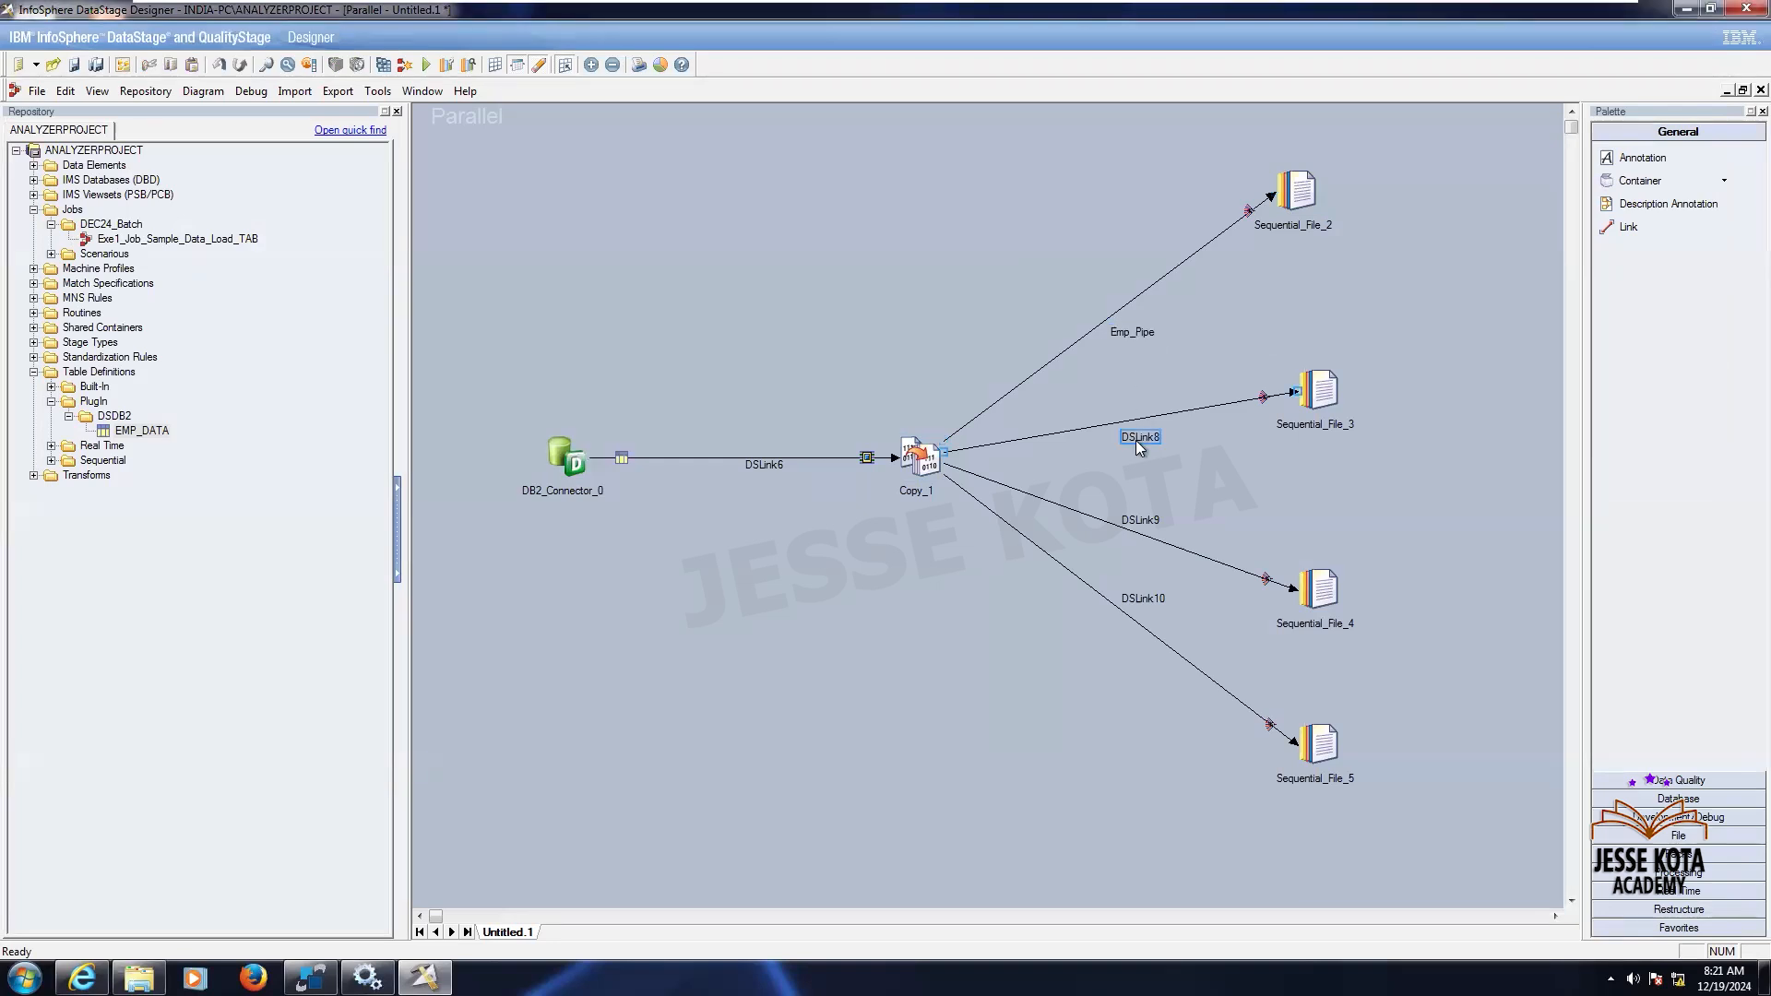
- Rename the link to Sequential_File_3 as Emp_Comma_Txt
{"action": "right_click", "coordinate": [1136, 441]}
{"action": "left_click", "coordinate": [1157, 451]}
{"action": "type", "text": "Emp_"}
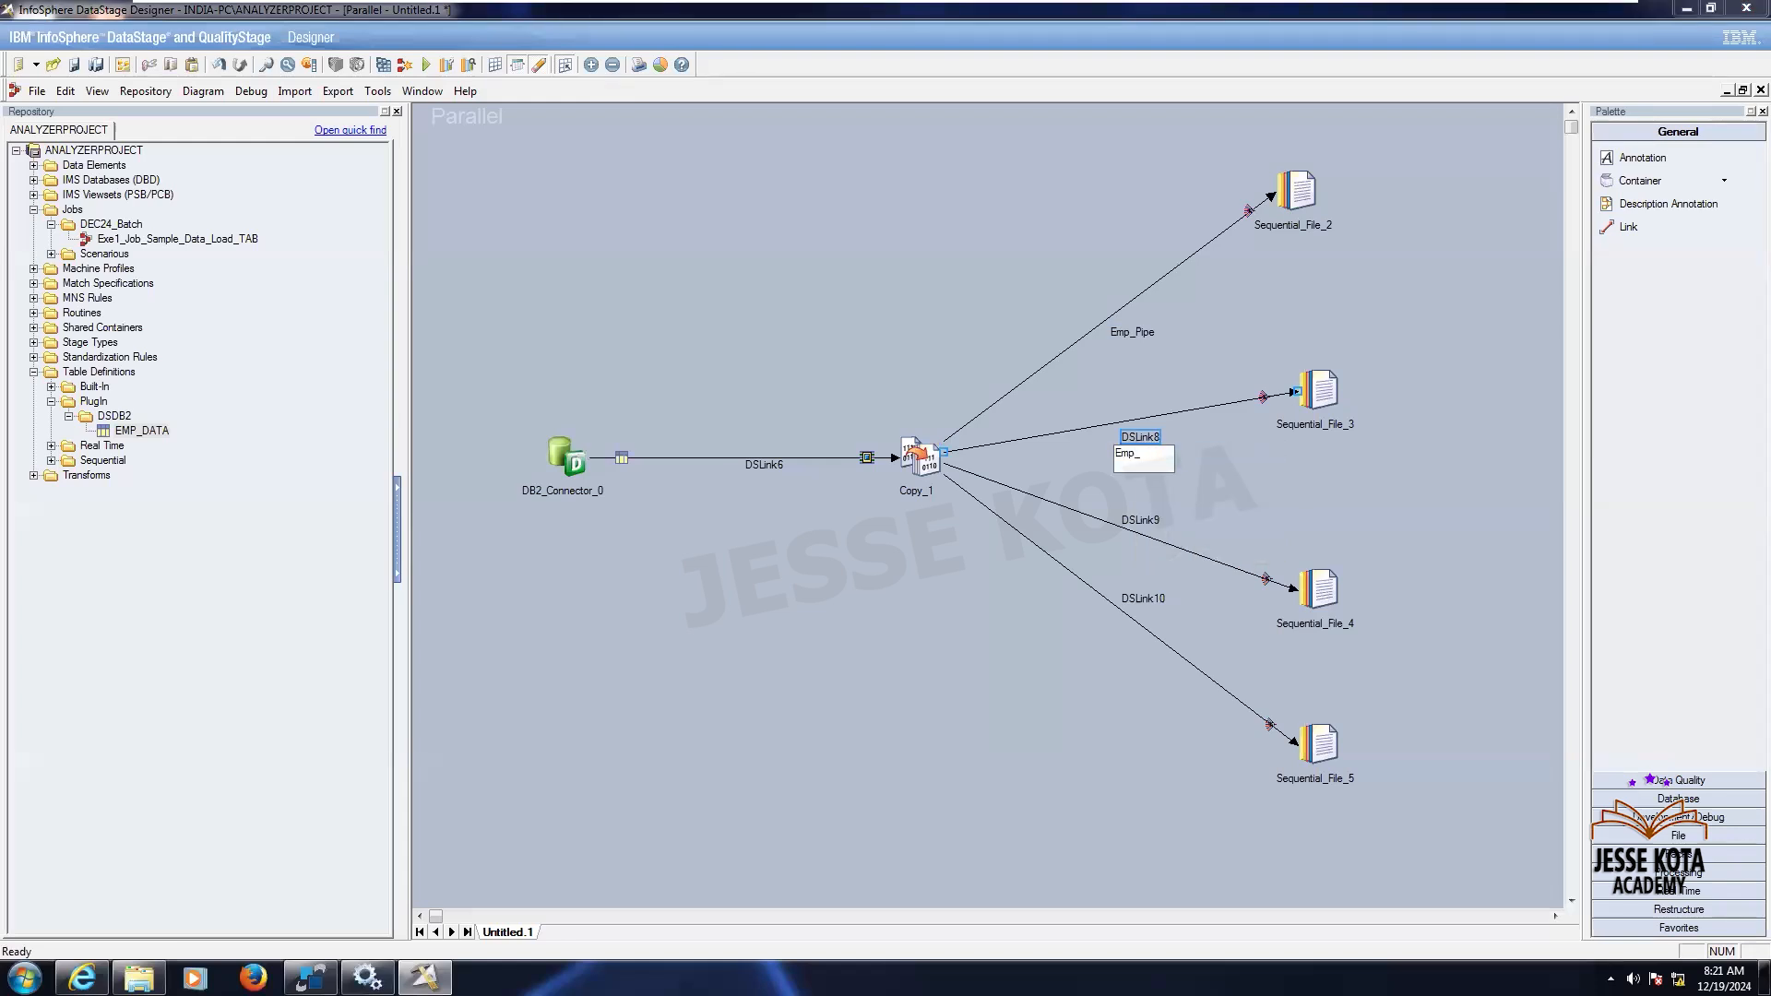
{"action": "type", "text": "Comma_Txt"}
{"action": "key", "text": "Return"}
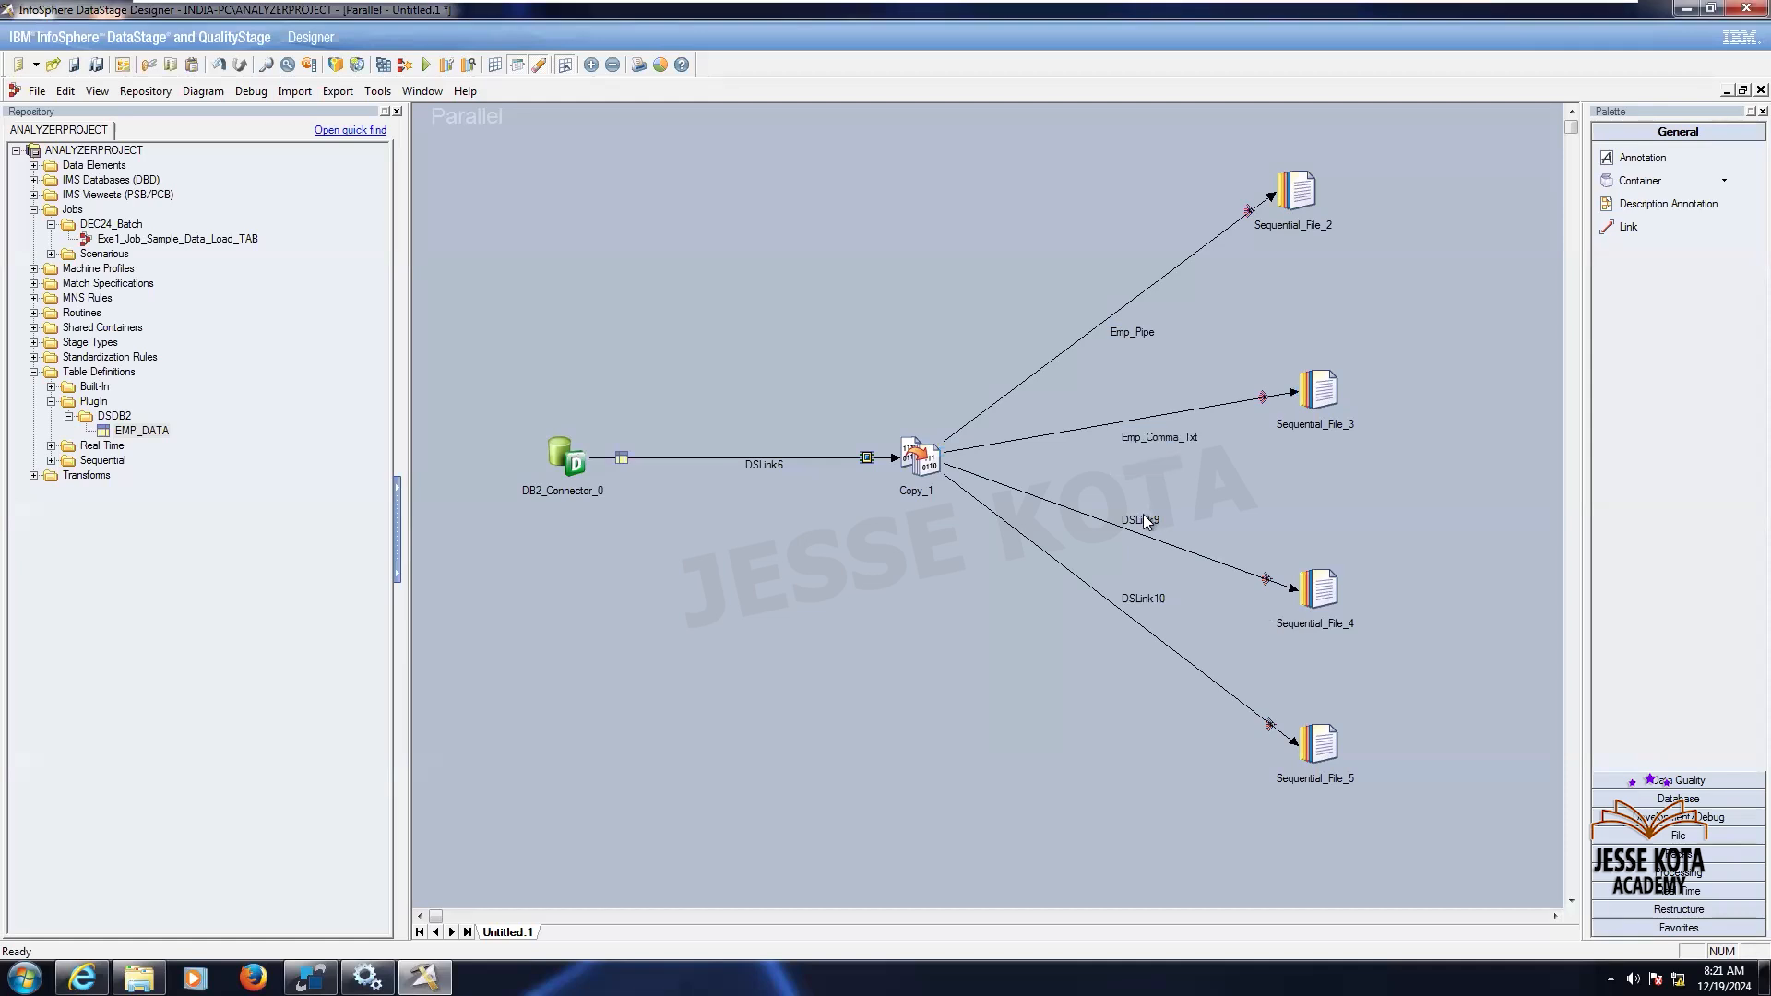
- Rename the link to Sequential_File_4 as Emp_Tab
{"action": "right_click", "coordinate": [1143, 516]}
{"action": "left_click", "coordinate": [1166, 524]}
{"action": "type", "text": "EMP"}
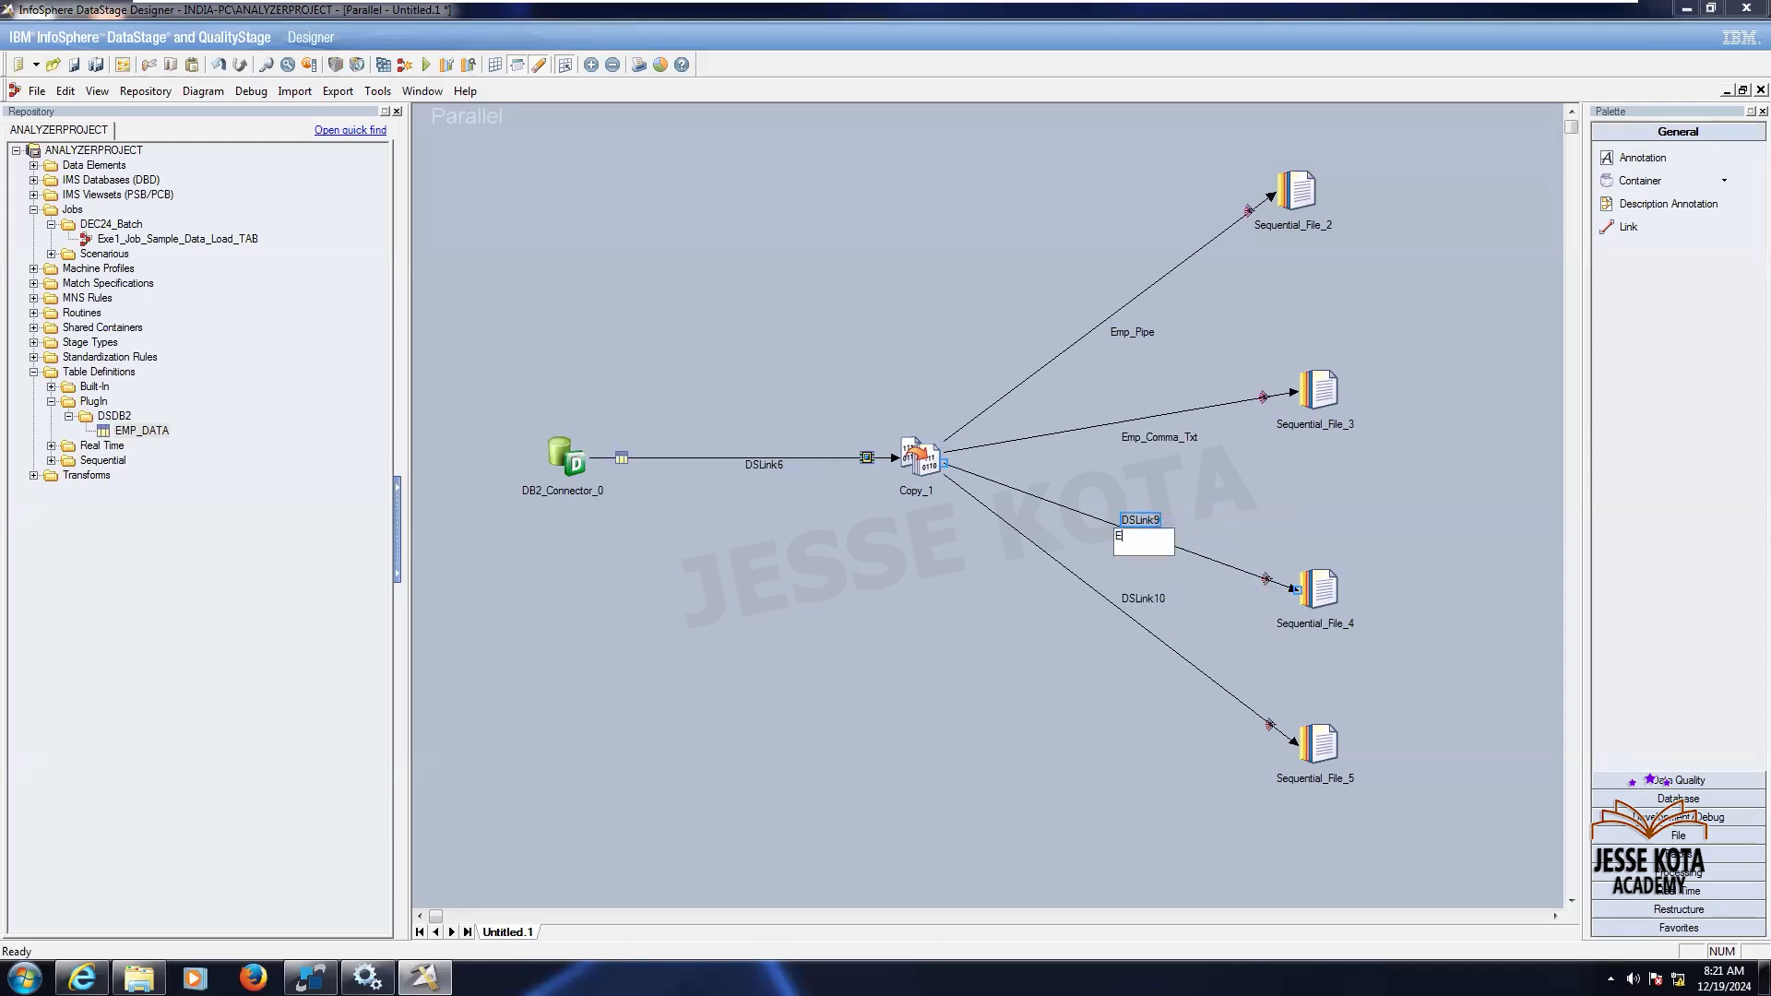
{"action": "key", "text": "BackSpace"}
{"action": "key", "text": "BackSpace"}
{"action": "type", "text": "mp_Tab"}
- Rename the link to Sequential_File_5 as Emp_Comma_Csv
{"action": "right_click", "coordinate": [1148, 595]}
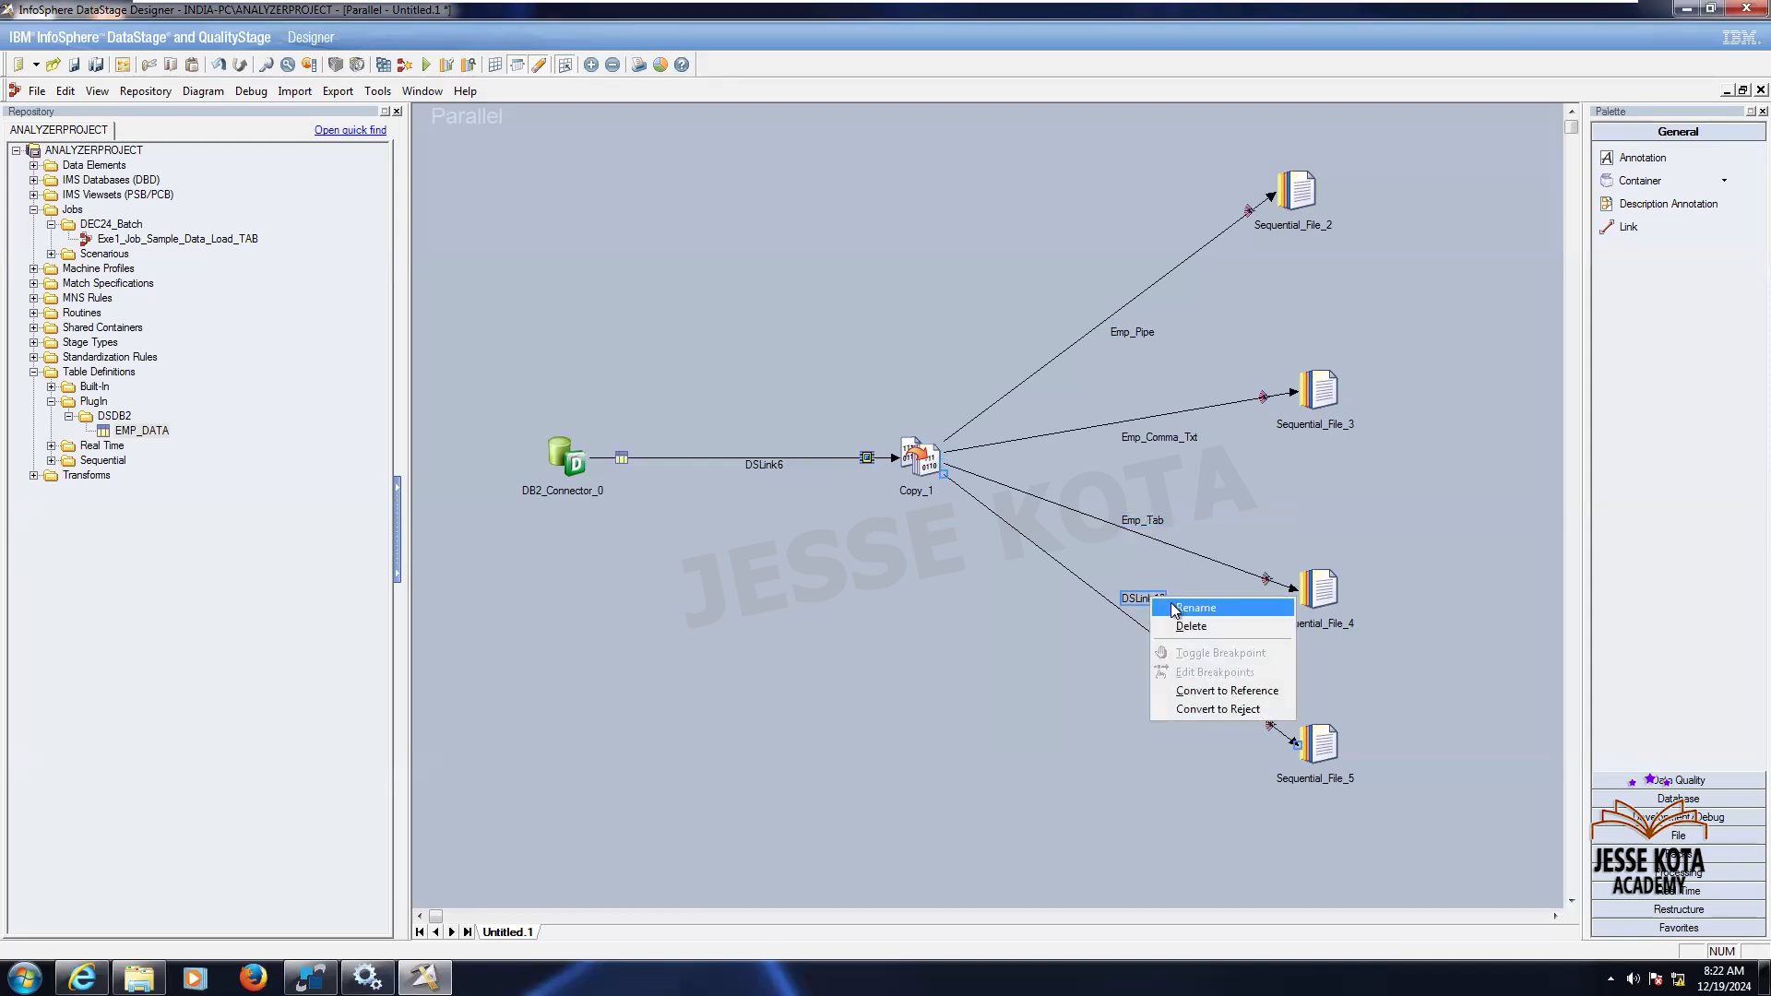
{"action": "left_click", "coordinate": [1170, 601]}
{"action": "type", "text": "Emp_Co"}
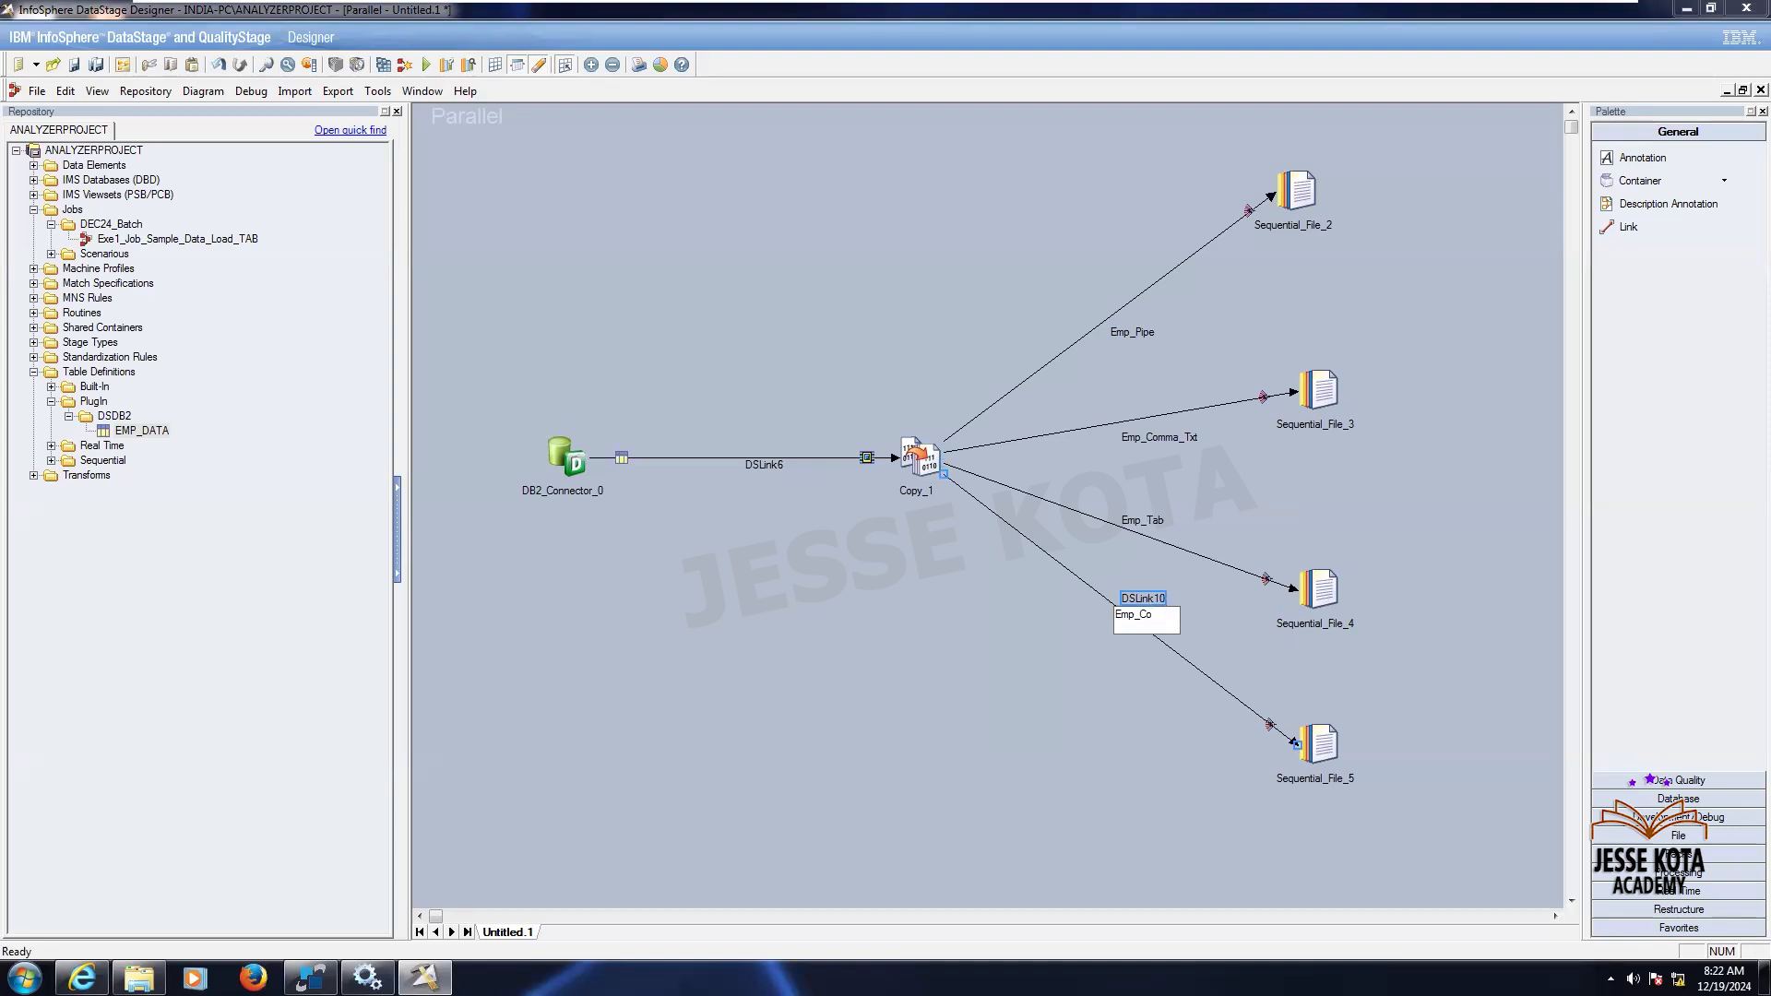
{"action": "type", "text": "mma_Ssv"}
{"action": "left_click", "coordinate": [940, 710]}
- Open the Copy stage and map all input columns to the Emp_Pipe output link
{"action": "double_click", "coordinate": [921, 468]}
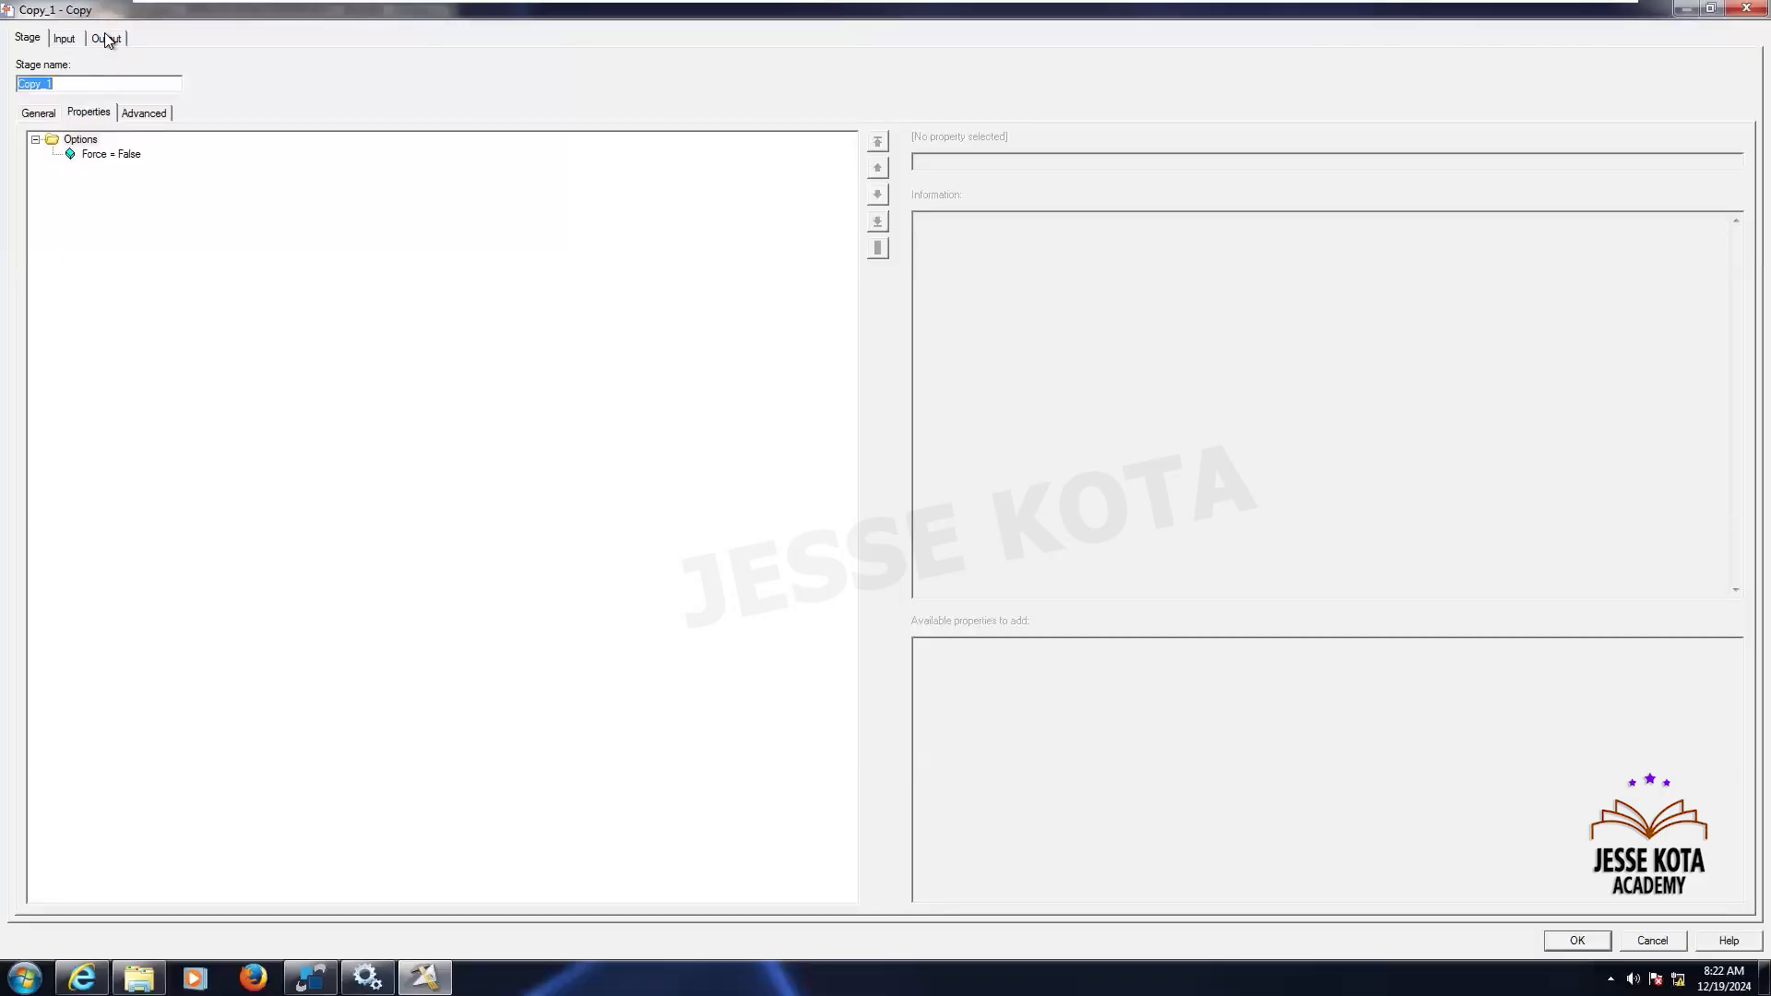
{"action": "left_click", "coordinate": [106, 39]}
{"action": "left_click", "coordinate": [273, 242]}
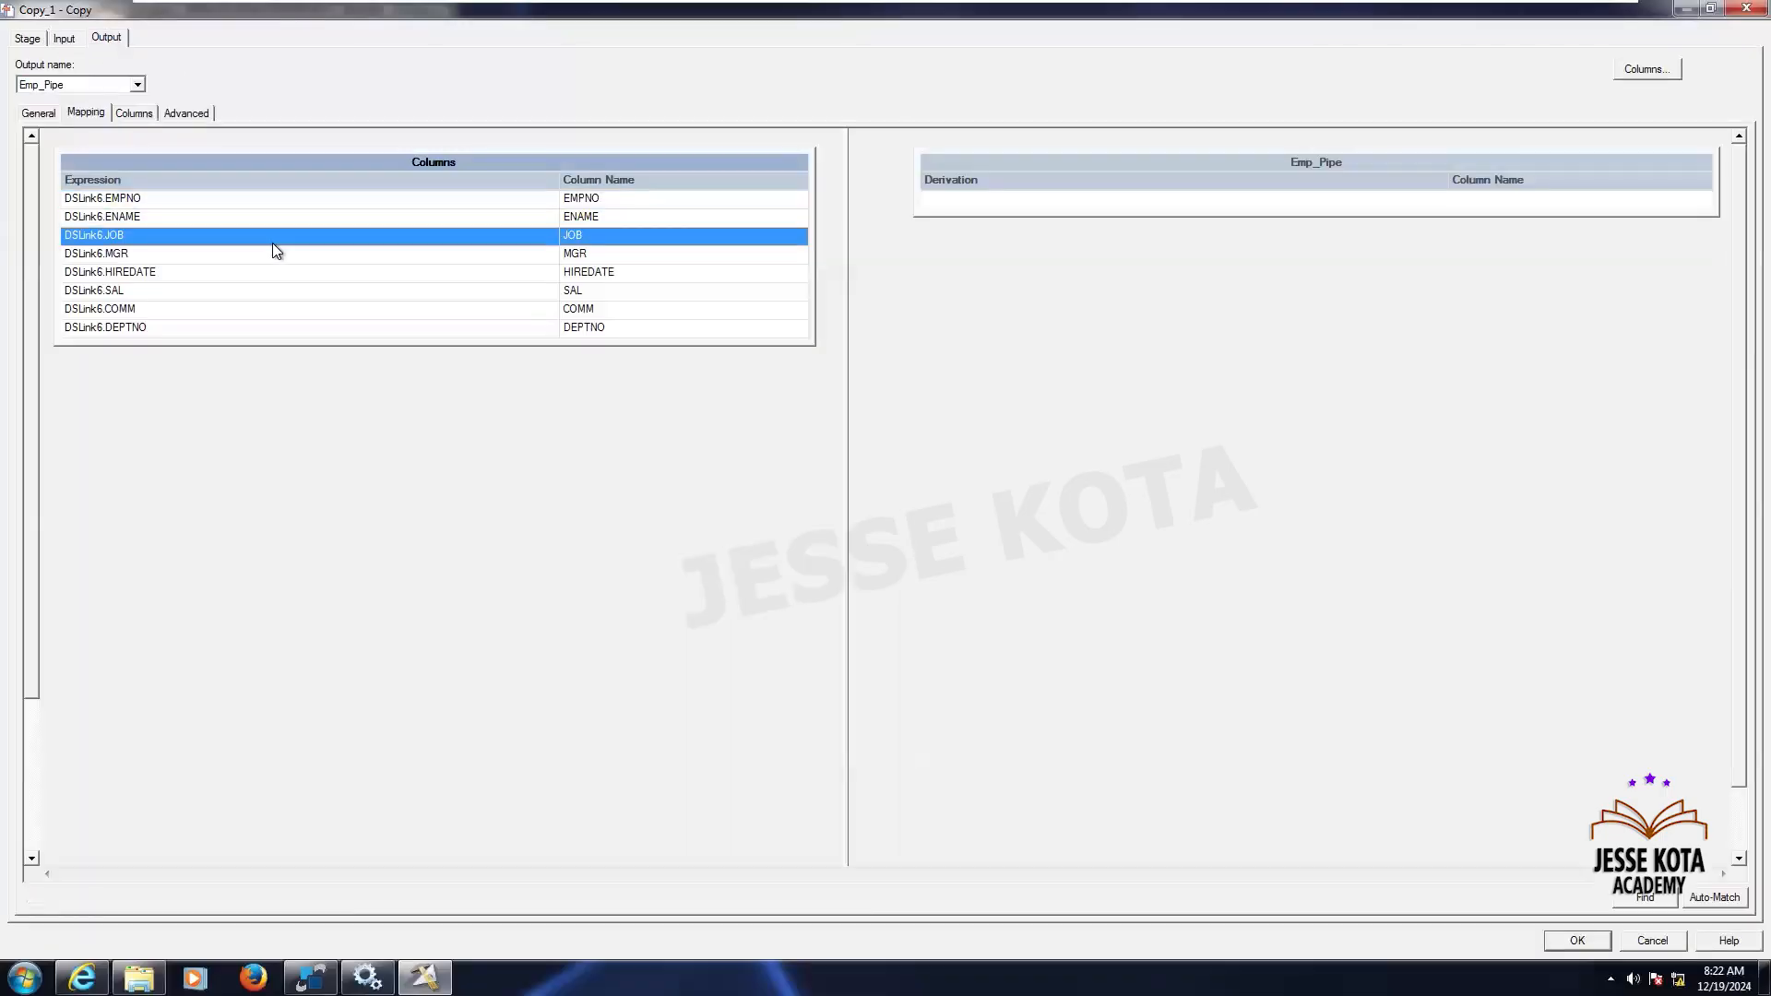
{"action": "key", "text": "ctrl+a"}
{"action": "left_click_drag", "start_coordinate": [684, 163], "coordinate": [1021, 198]}
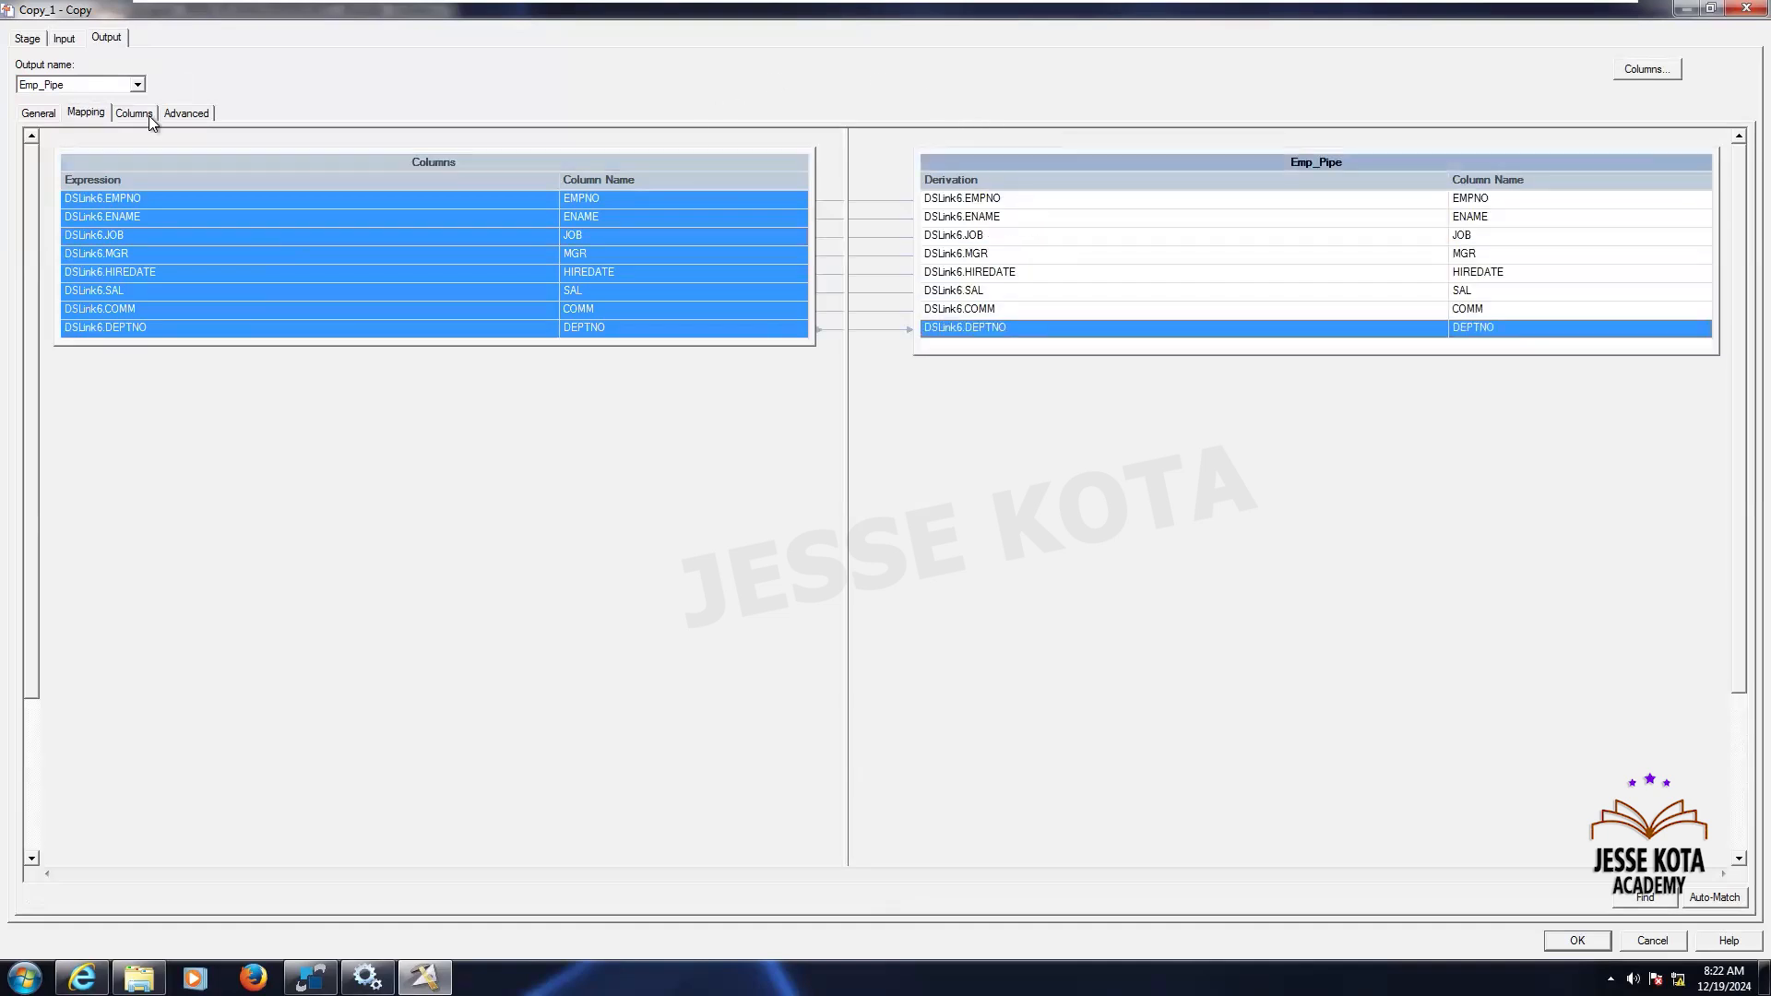
- Map all input columns to the Emp_Comma_Txt output link of the Copy stage
{"action": "left_click", "coordinate": [136, 84]}
{"action": "left_click", "coordinate": [101, 115]}
{"action": "left_click", "coordinate": [490, 279]}
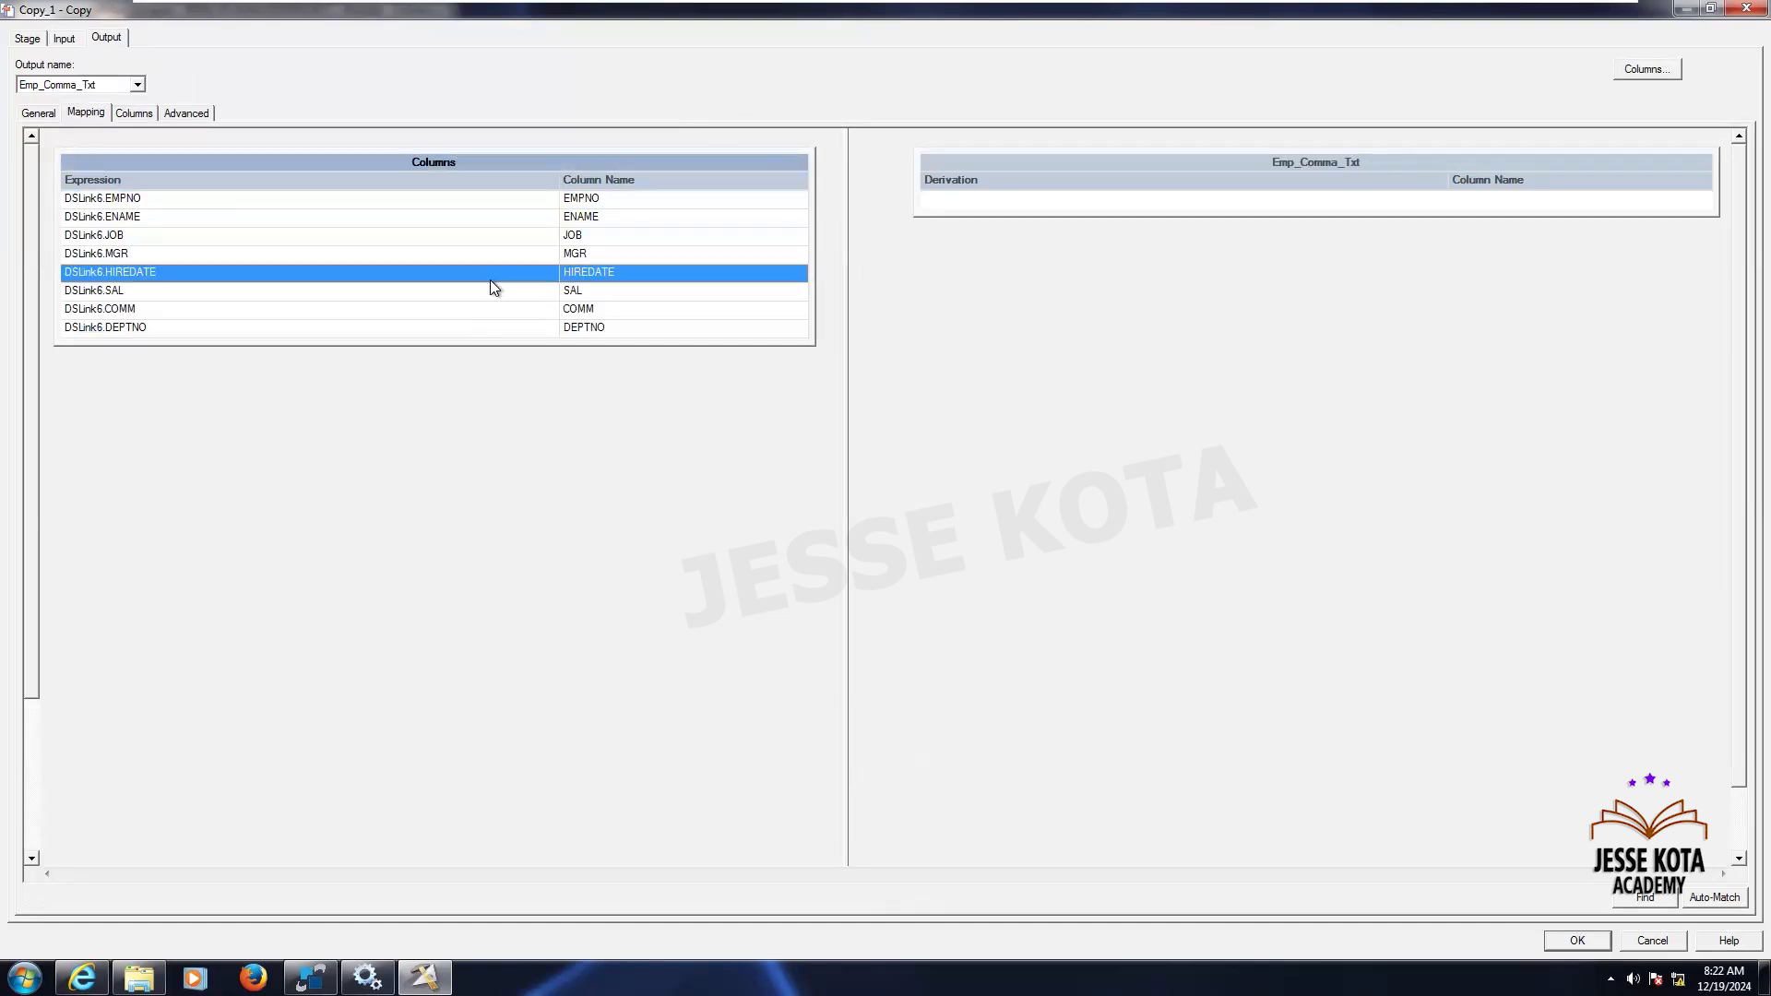
{"action": "key", "text": "ctrl+a"}
{"action": "mouse_move", "coordinate": [723, 166]}
{"action": "left_mouse_down"}
{"action": "mouse_move", "coordinate": [827, 86]}
{"action": "mouse_move", "coordinate": [970, 208]}
{"action": "left_mouse_up"}
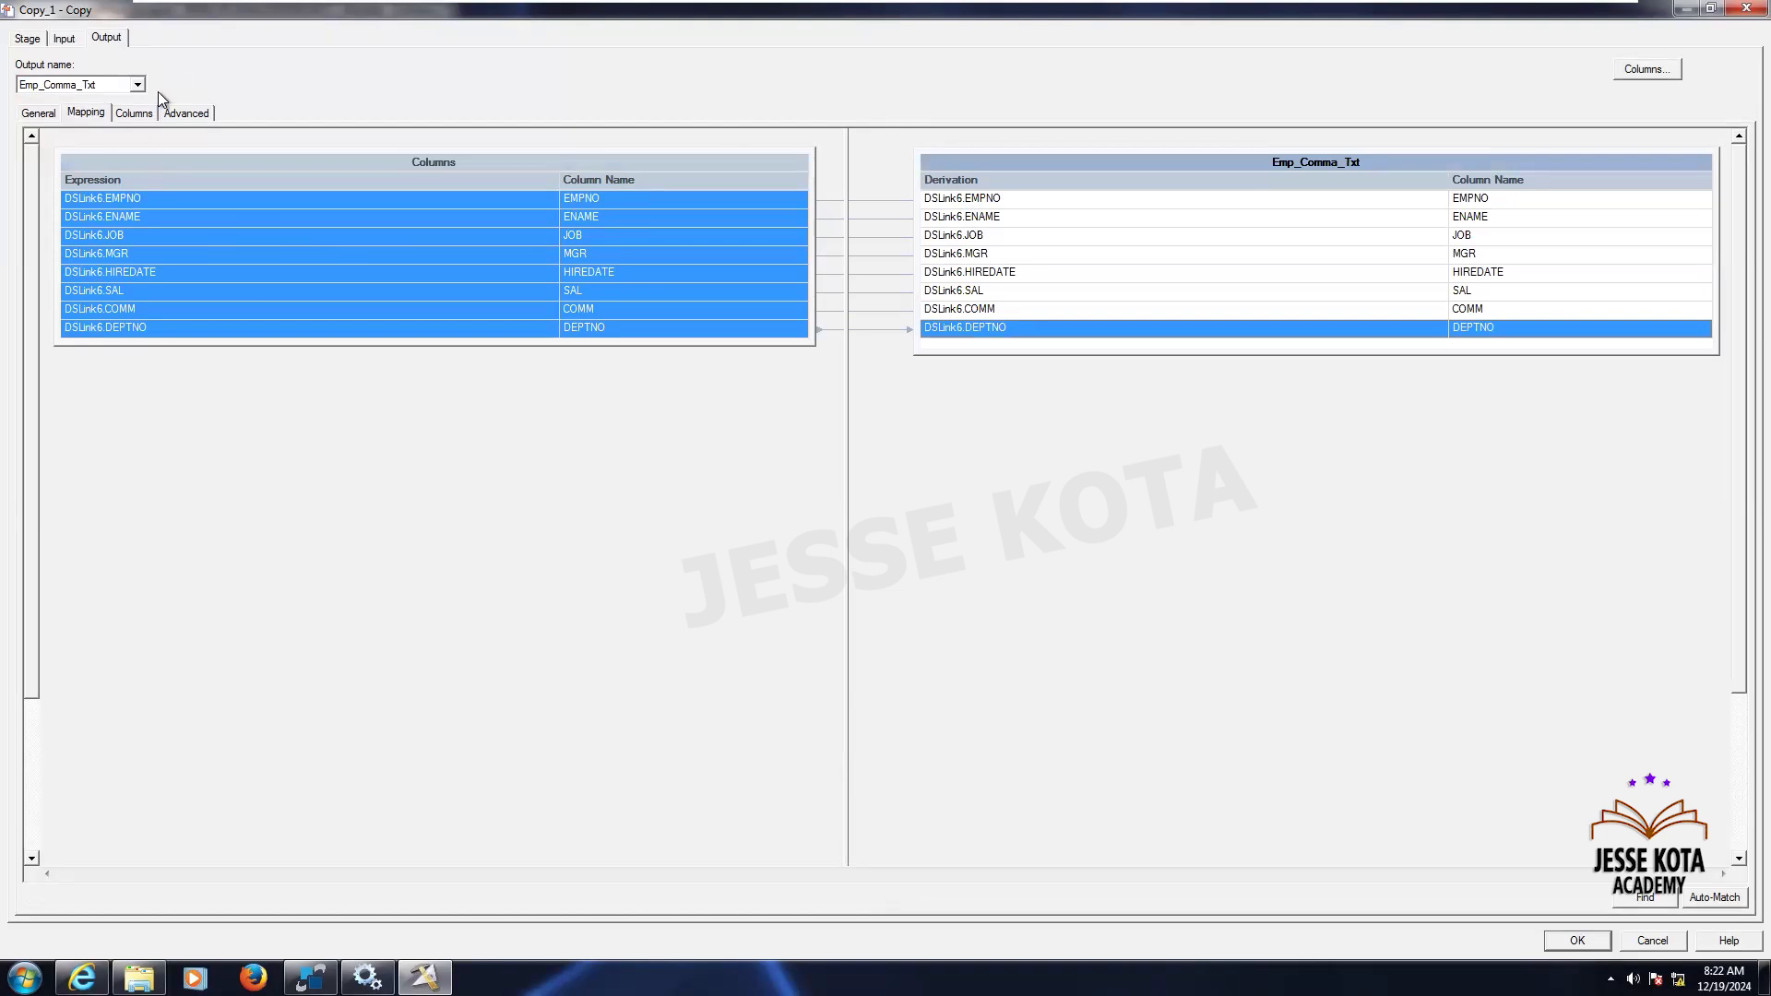
- Map all input columns to the Emp_Tab output link of the Copy stage
{"action": "left_click", "coordinate": [137, 85]}
{"action": "left_click", "coordinate": [85, 124]}
{"action": "left_click", "coordinate": [318, 271]}
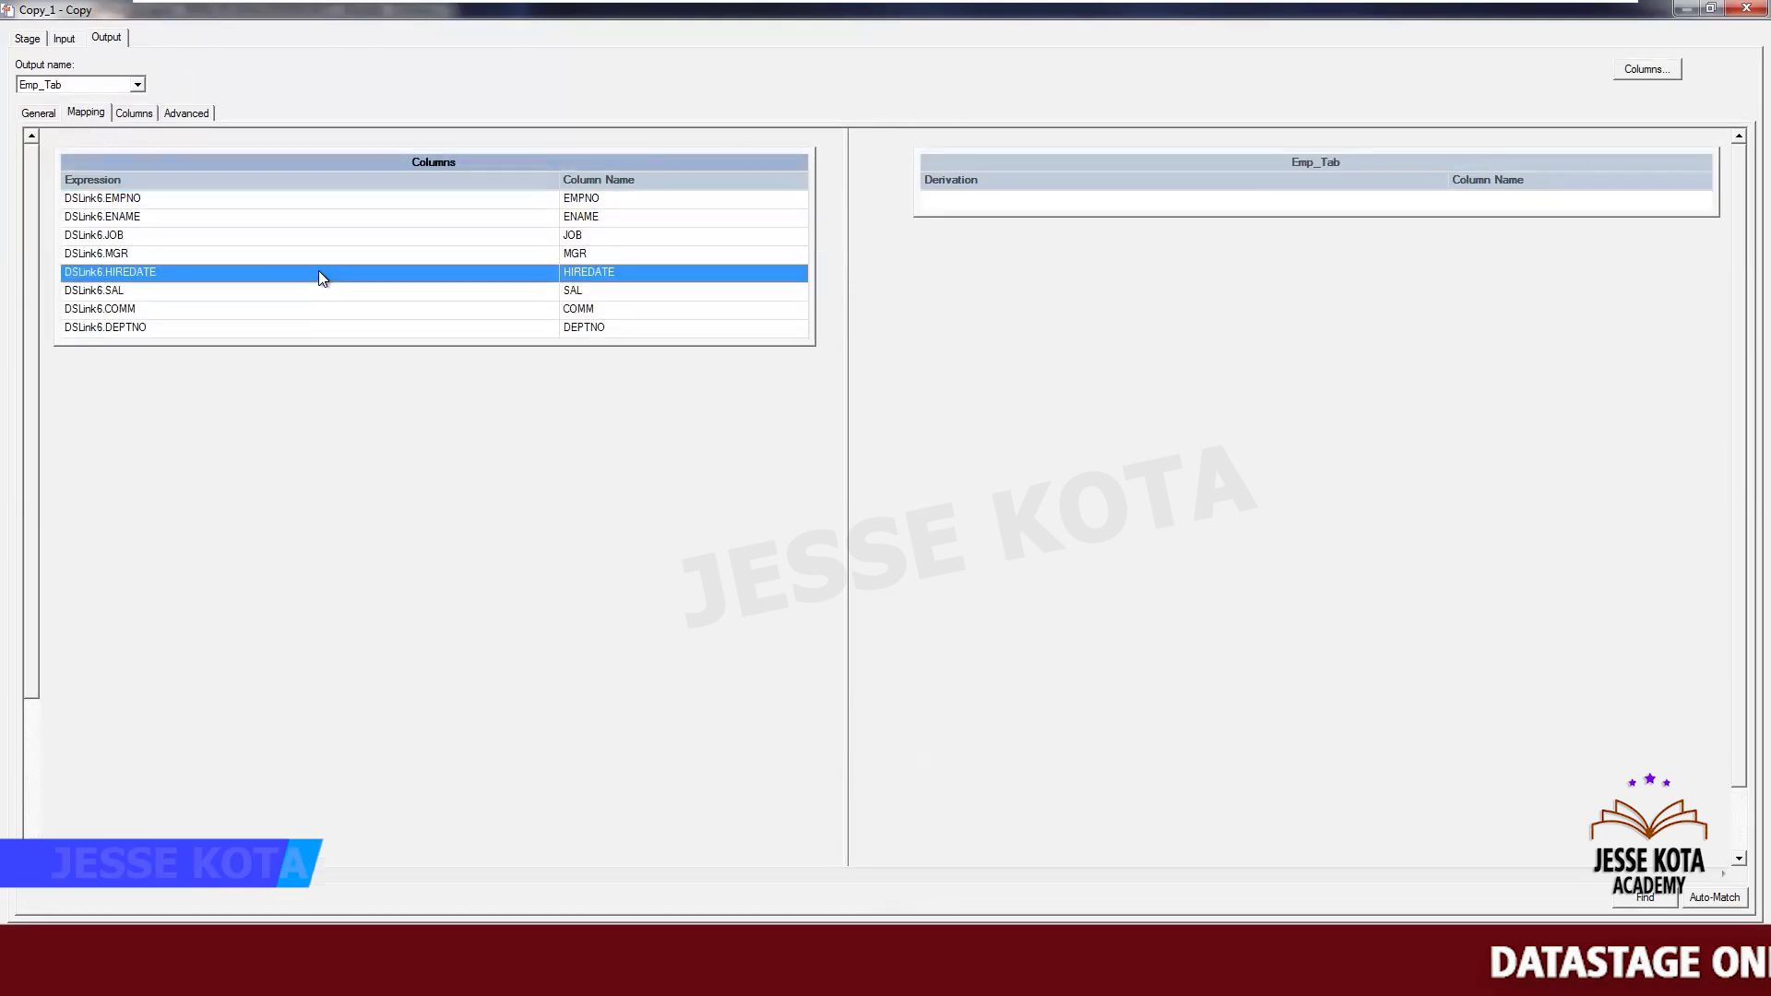
{"action": "key", "text": "ctrl+a"}
{"action": "left_click_drag", "start_coordinate": [319, 269], "coordinate": [993, 201]}
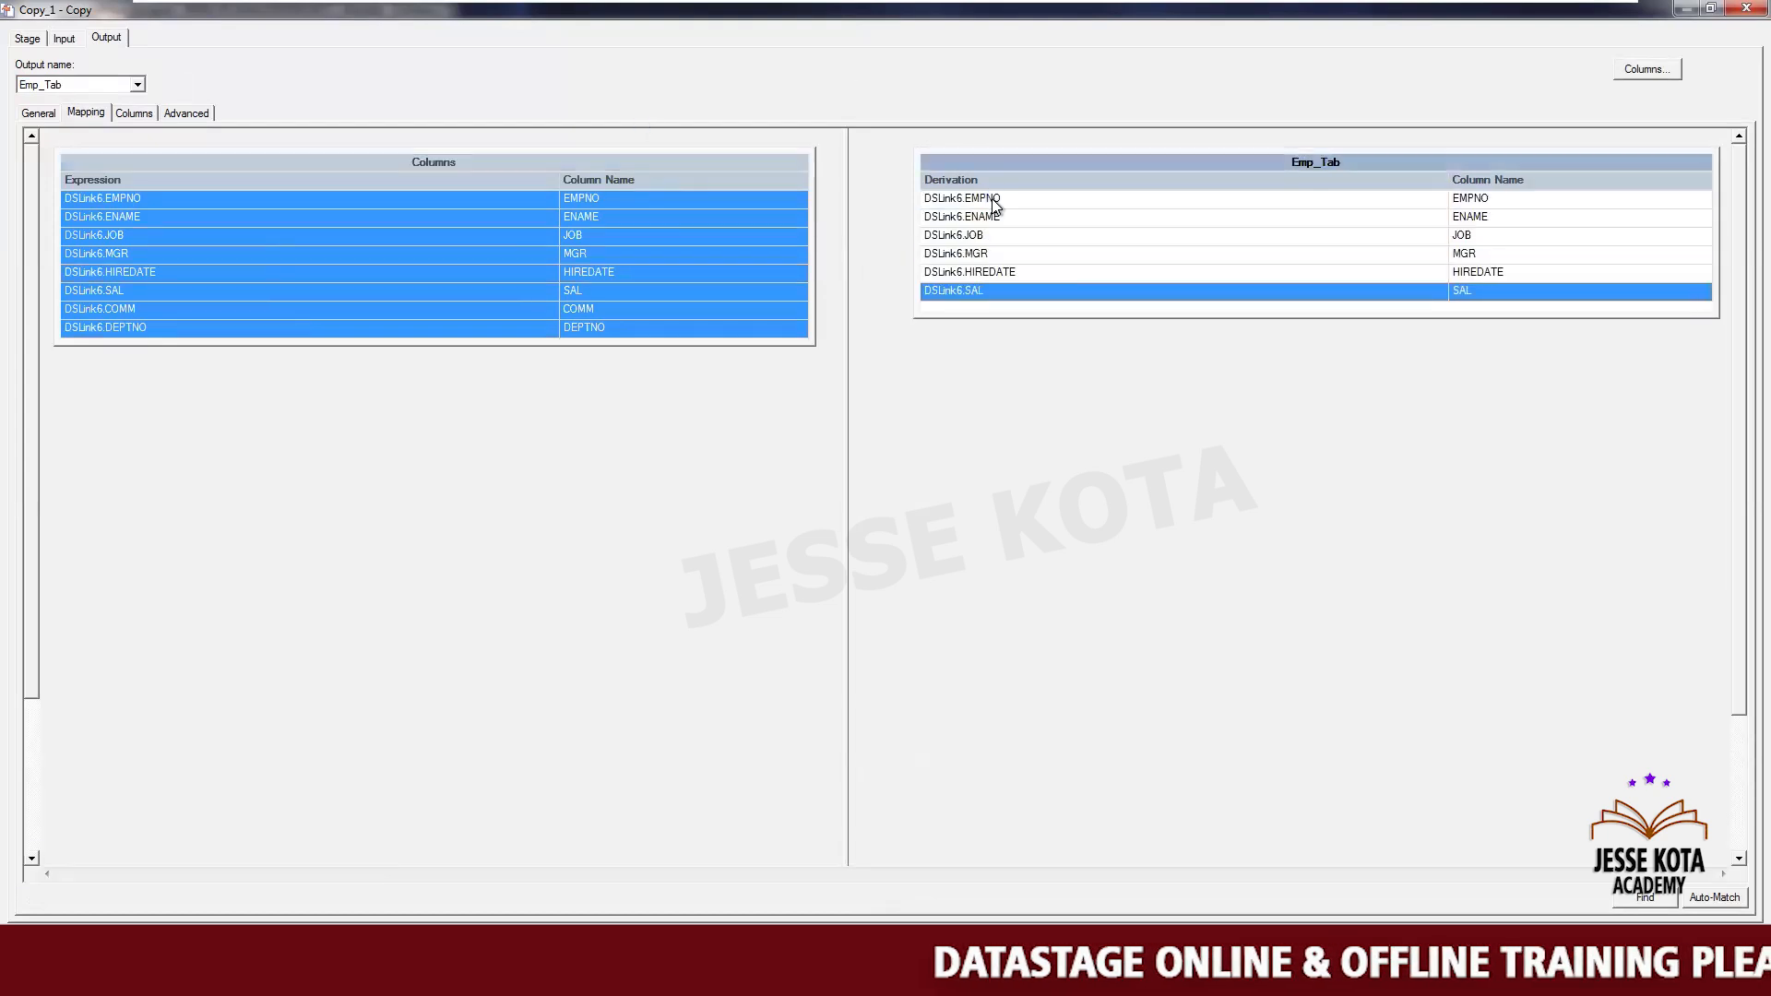
- Map all input columns to the Emp_Comma_csv output link and close the Copy stage editor
{"action": "left_click", "coordinate": [138, 85]}
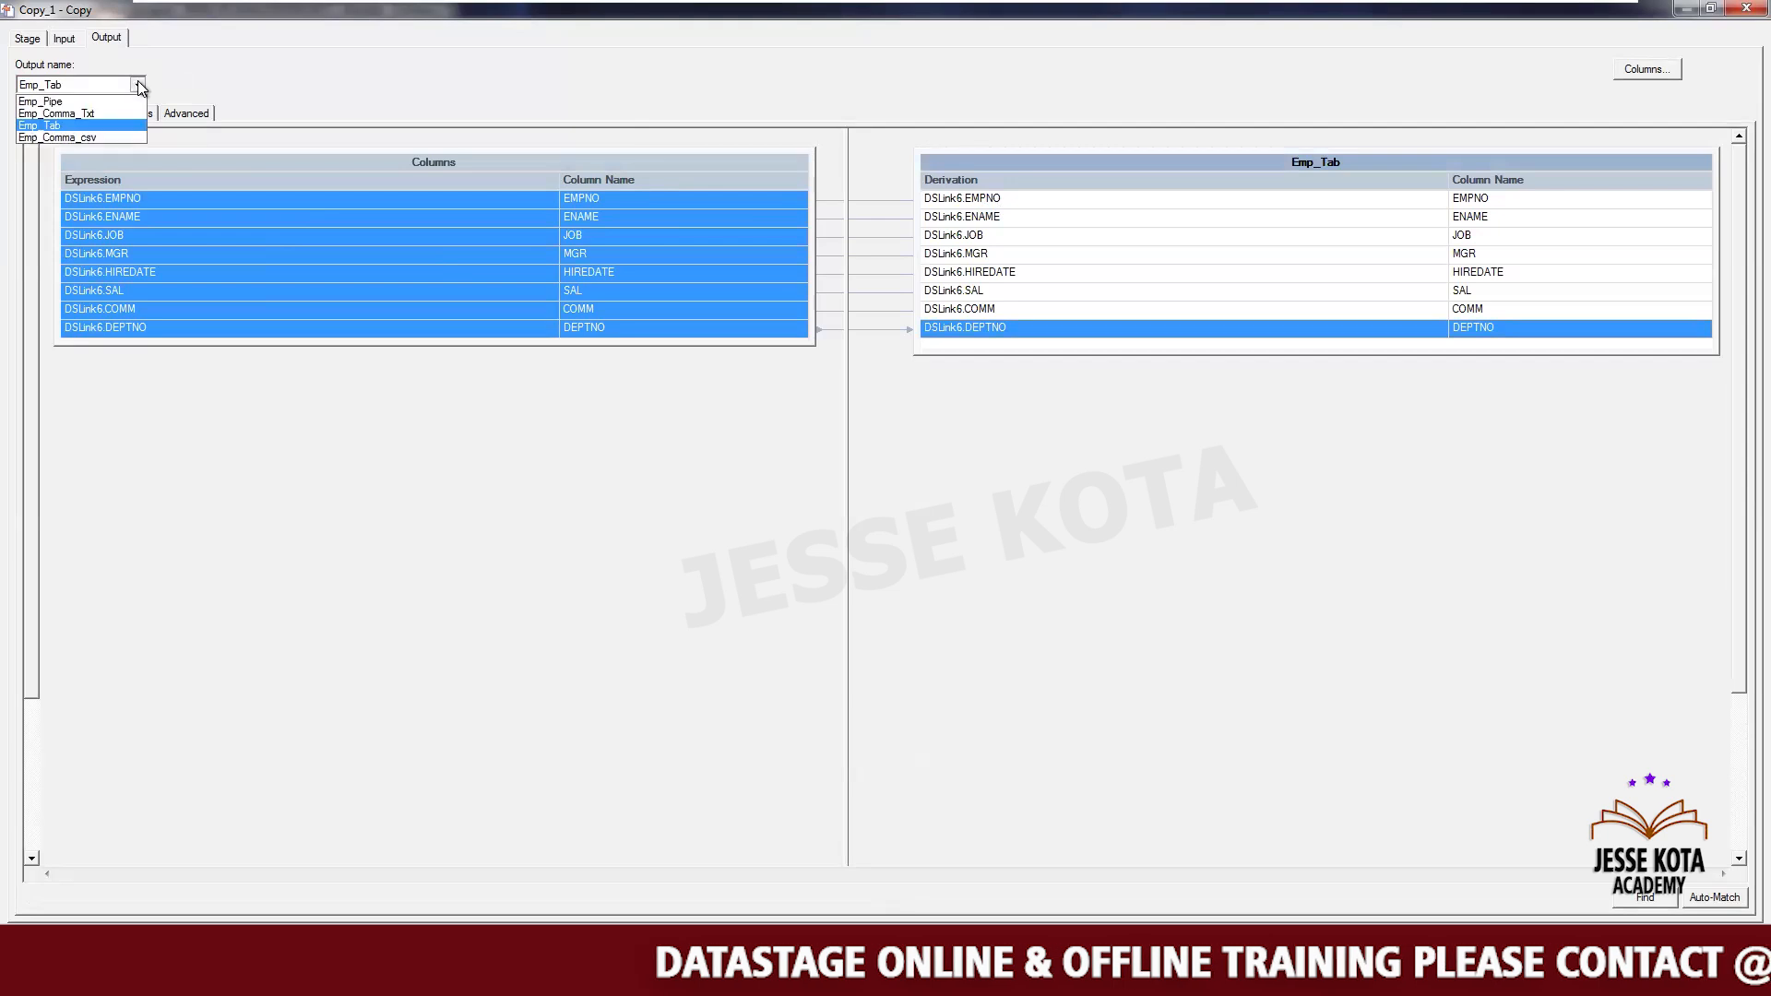
{"action": "left_click", "coordinate": [98, 139]}
{"action": "left_click", "coordinate": [285, 267]}
{"action": "key", "text": "ctrl+a"}
{"action": "mouse_move", "coordinate": [650, 195]}
{"action": "left_mouse_down"}
{"action": "mouse_move", "coordinate": [677, 143]}
{"action": "mouse_move", "coordinate": [894, 127]}
{"action": "mouse_move", "coordinate": [973, 199]}
{"action": "left_mouse_up"}
{"action": "left_click", "coordinate": [812, 943]}
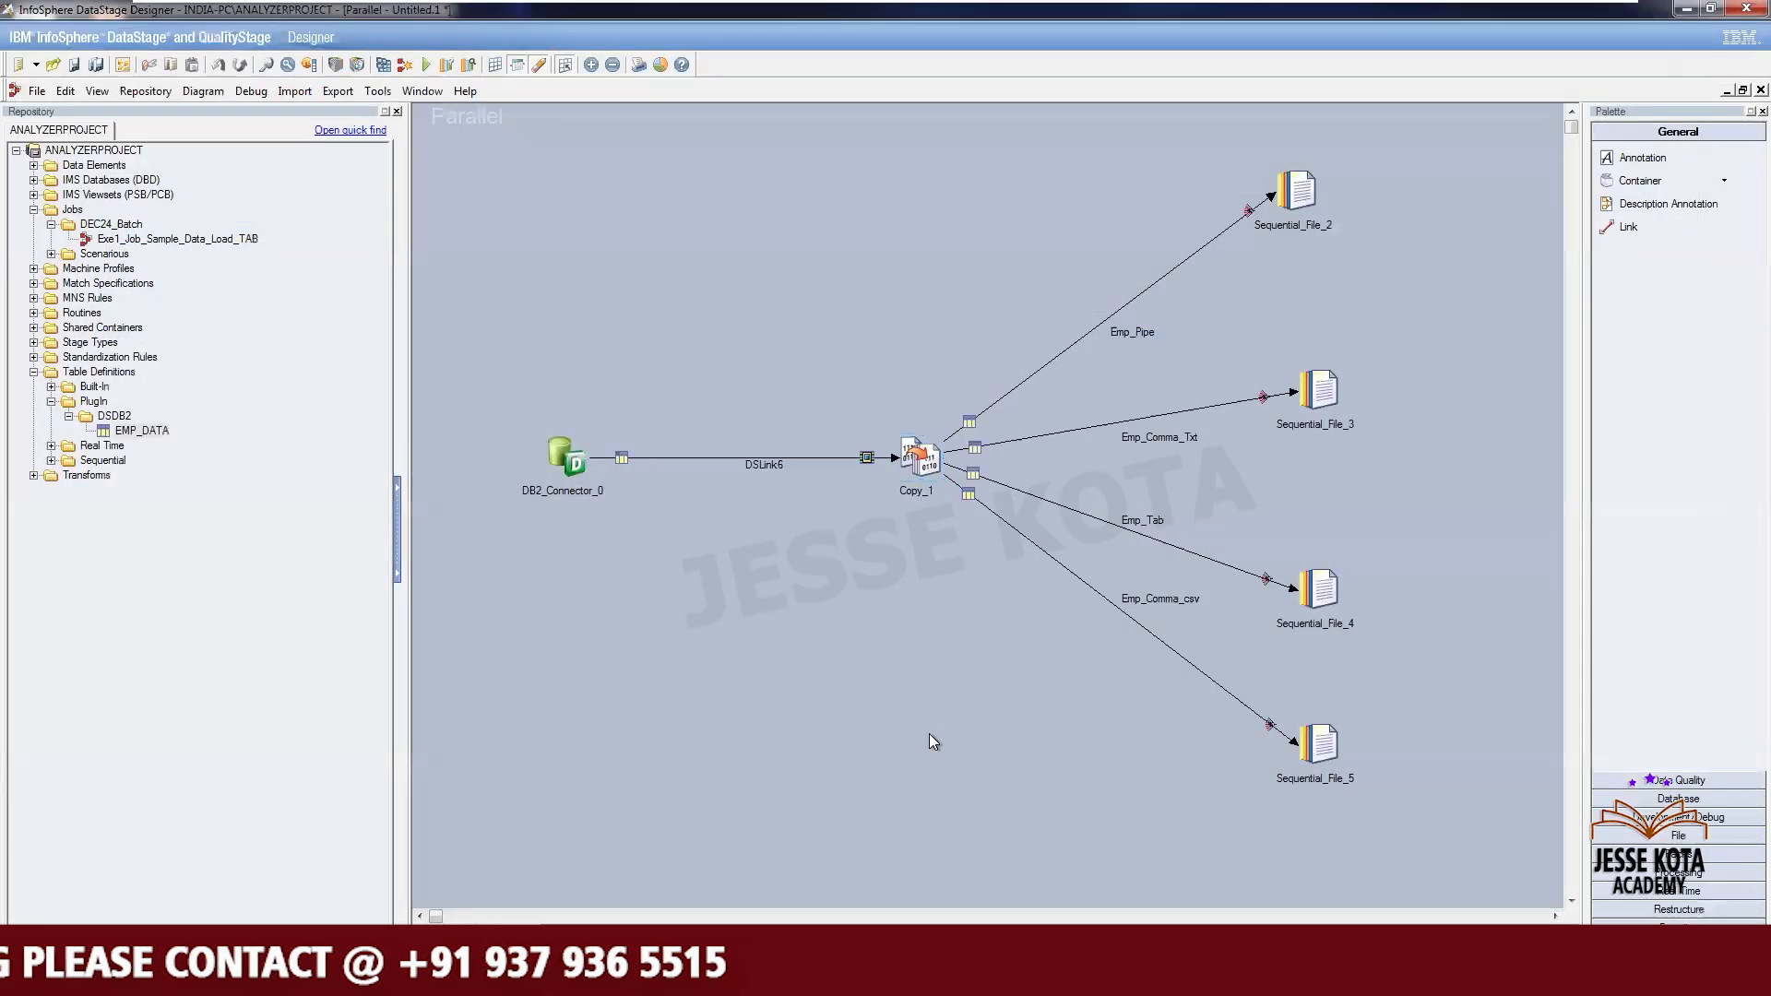
- Open Sequential_File_2 and set its target file to C:\Source\Emp_Pipe.txt by browsing the server
{"action": "double_click", "coordinate": [1293, 169]}
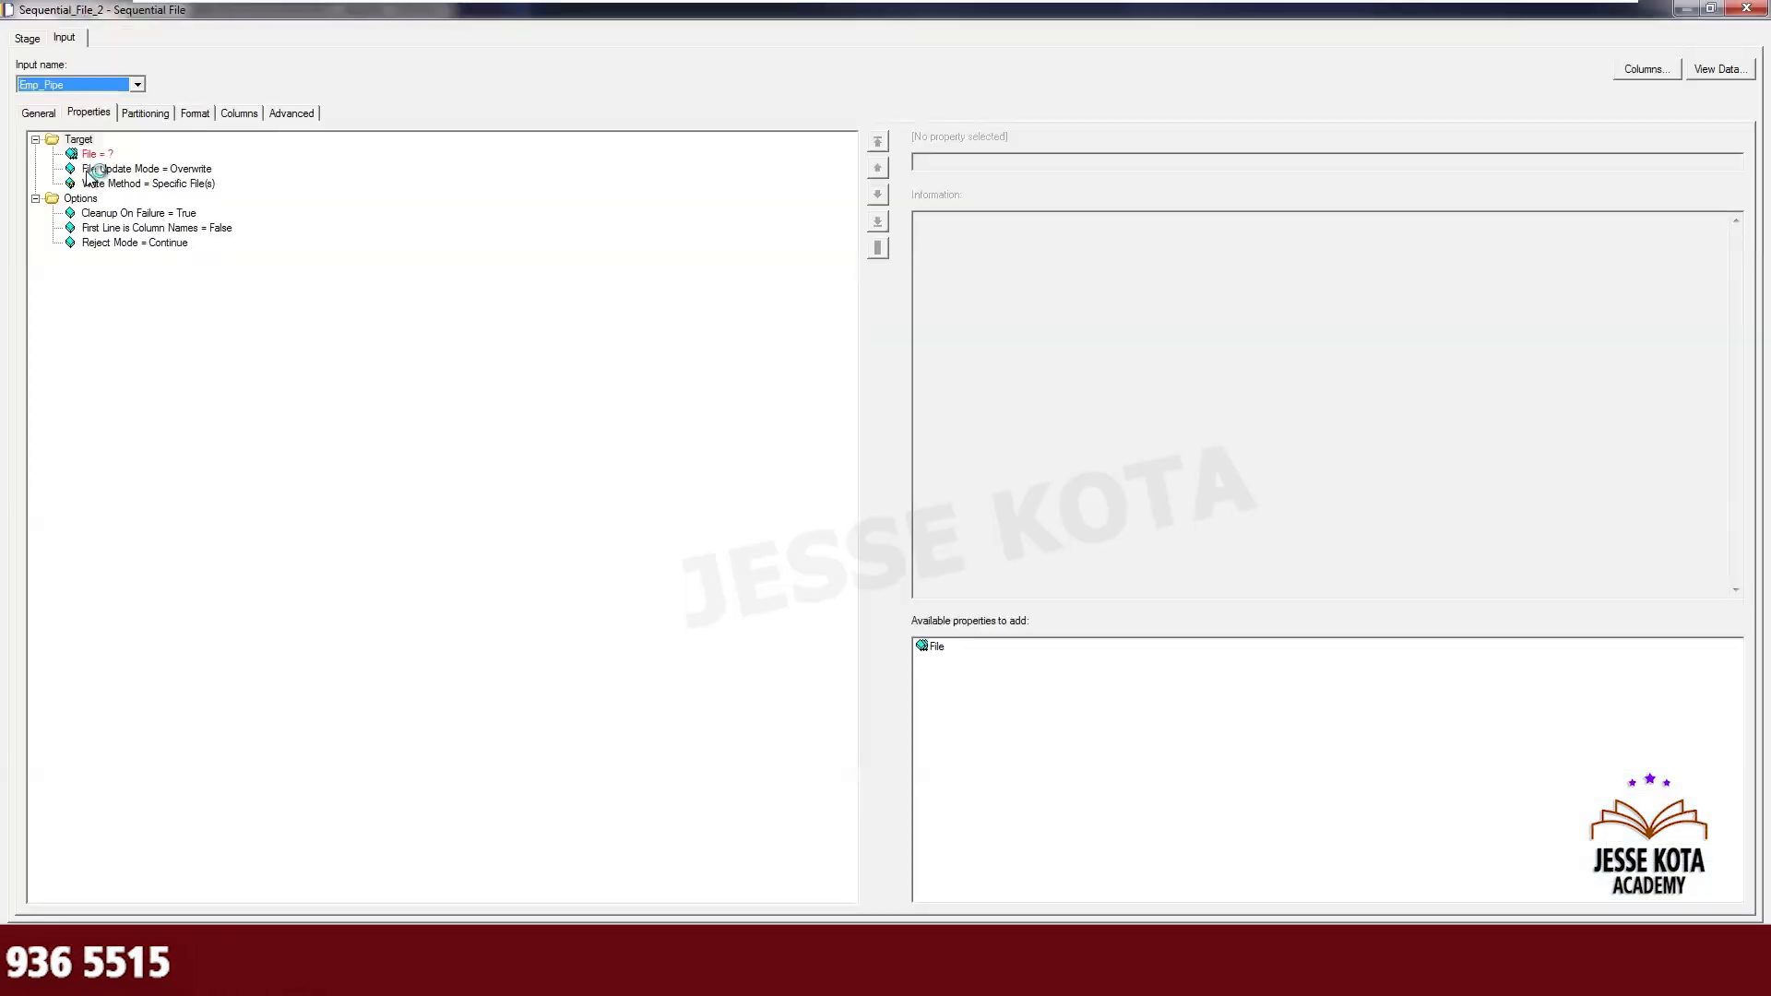
{"action": "left_click", "coordinate": [94, 154]}
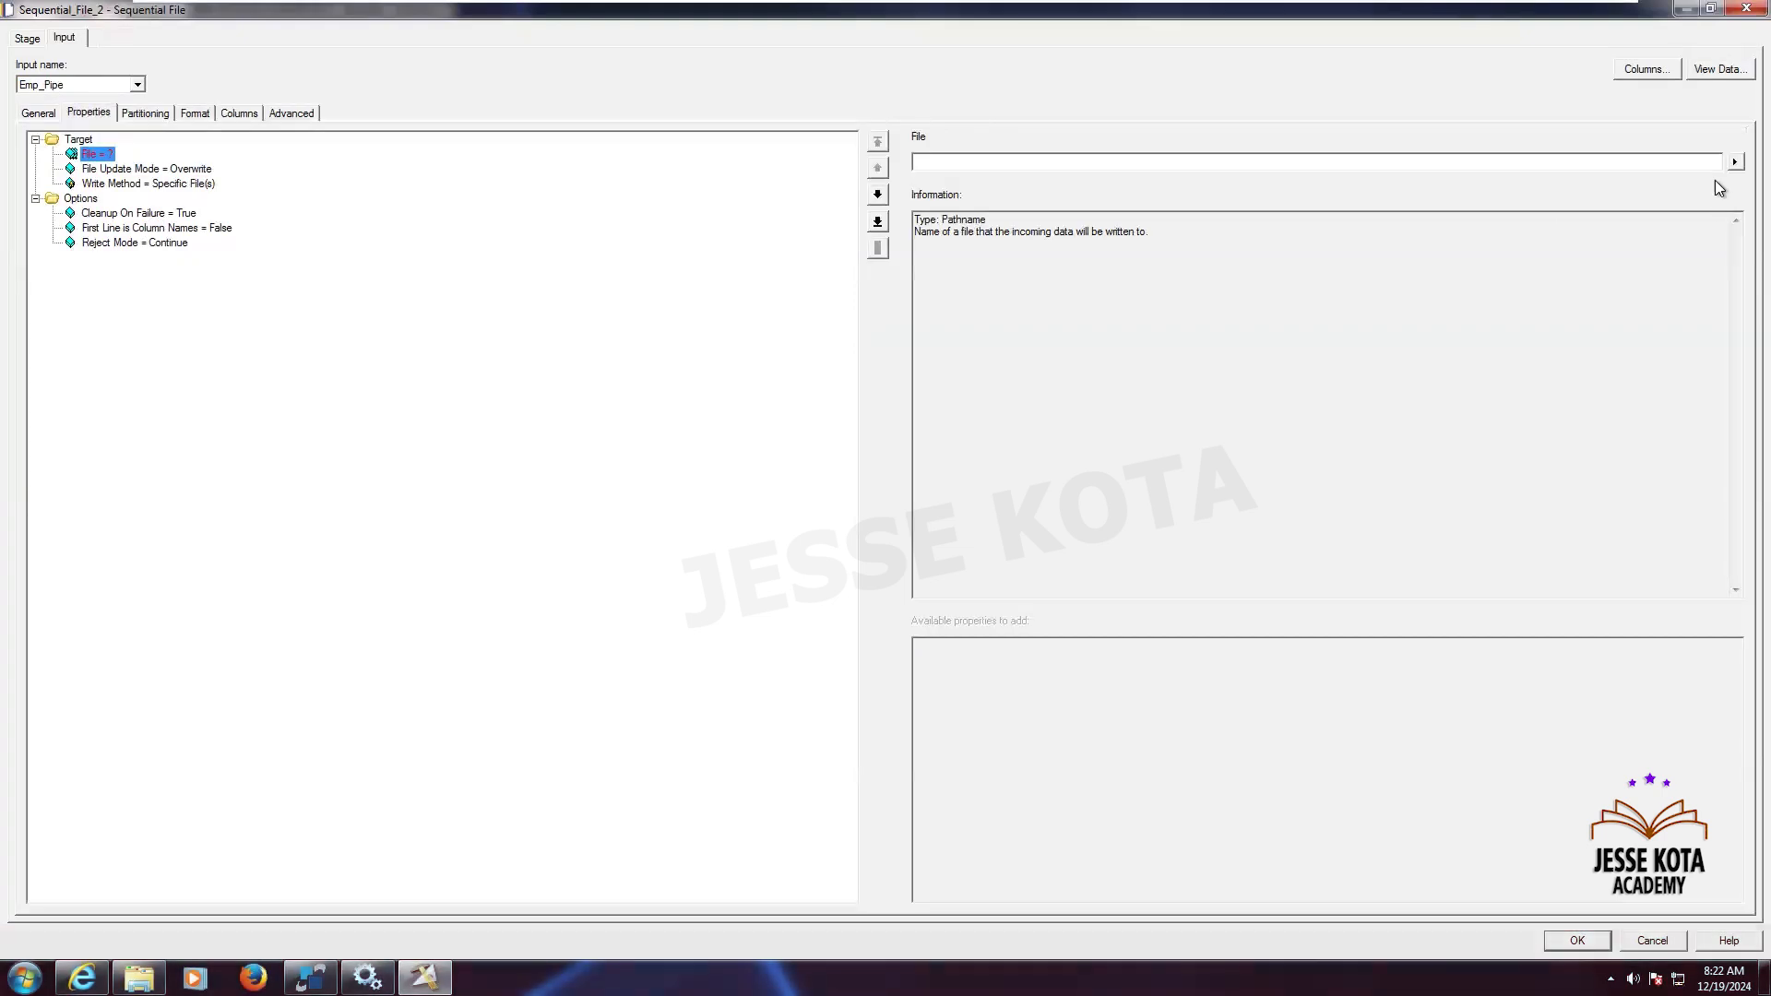
{"action": "left_click", "coordinate": [1733, 162]}
{"action": "left_click", "coordinate": [1657, 207]}
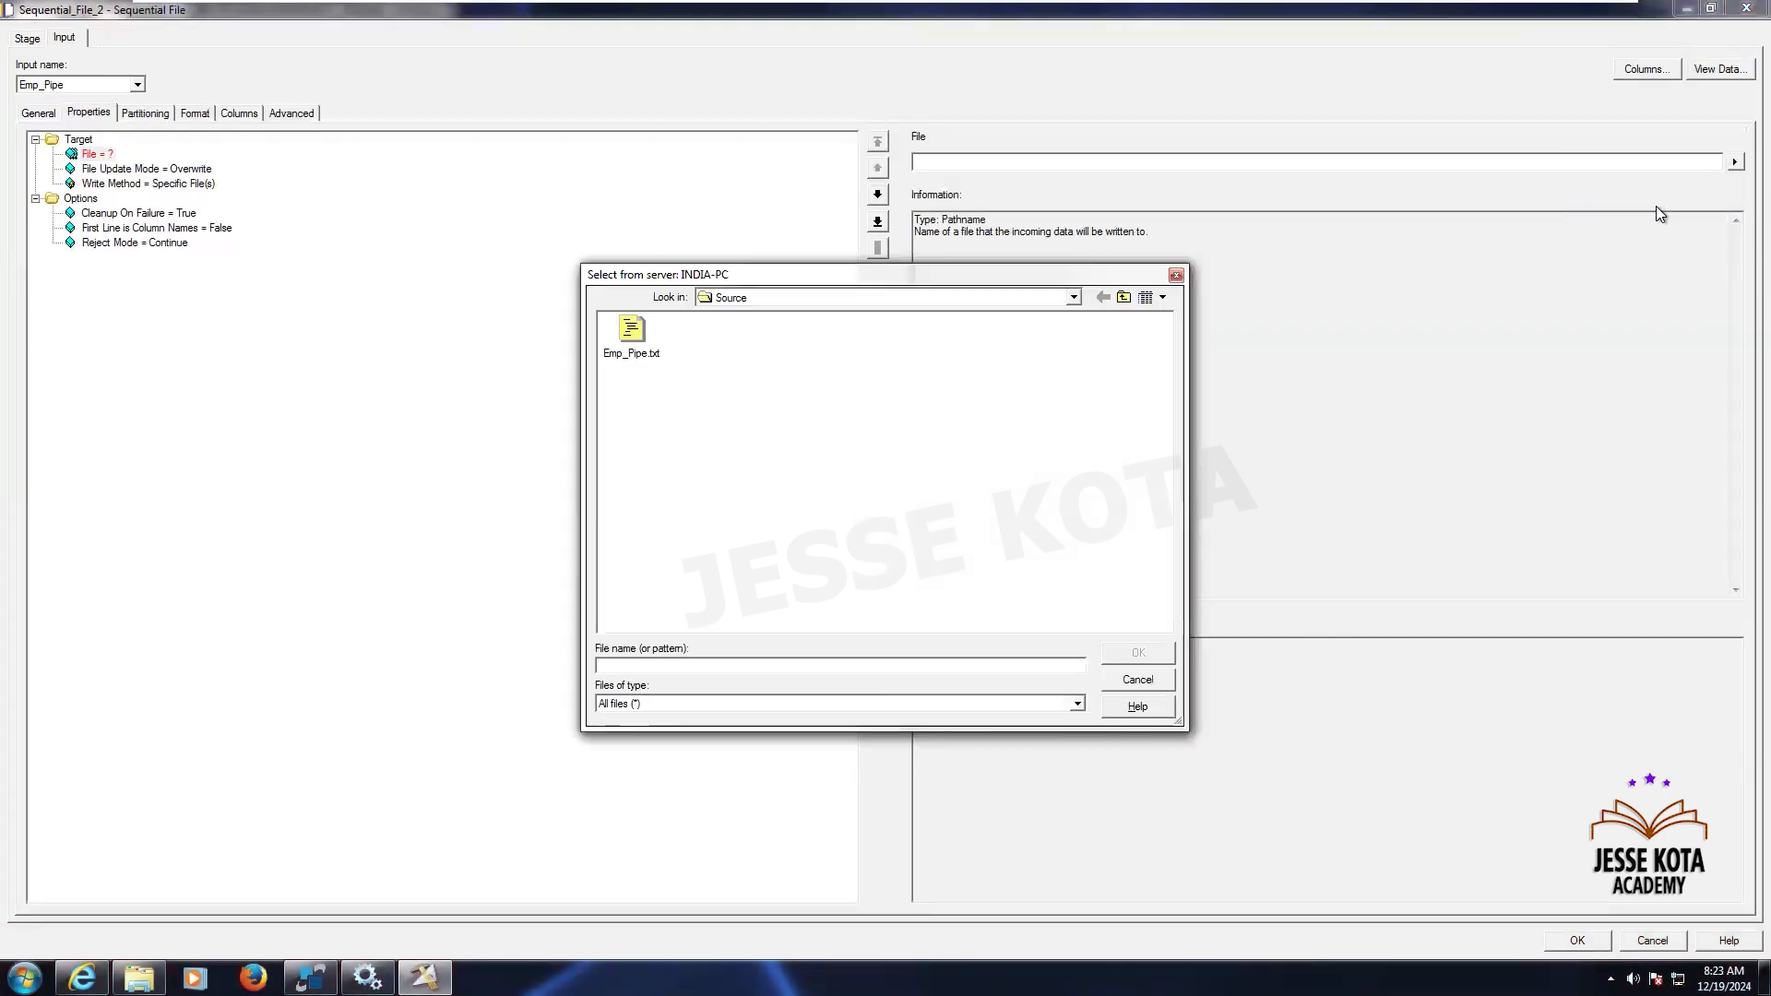
{"action": "left_click", "coordinate": [628, 337]}
{"action": "left_click", "coordinate": [1126, 657]}
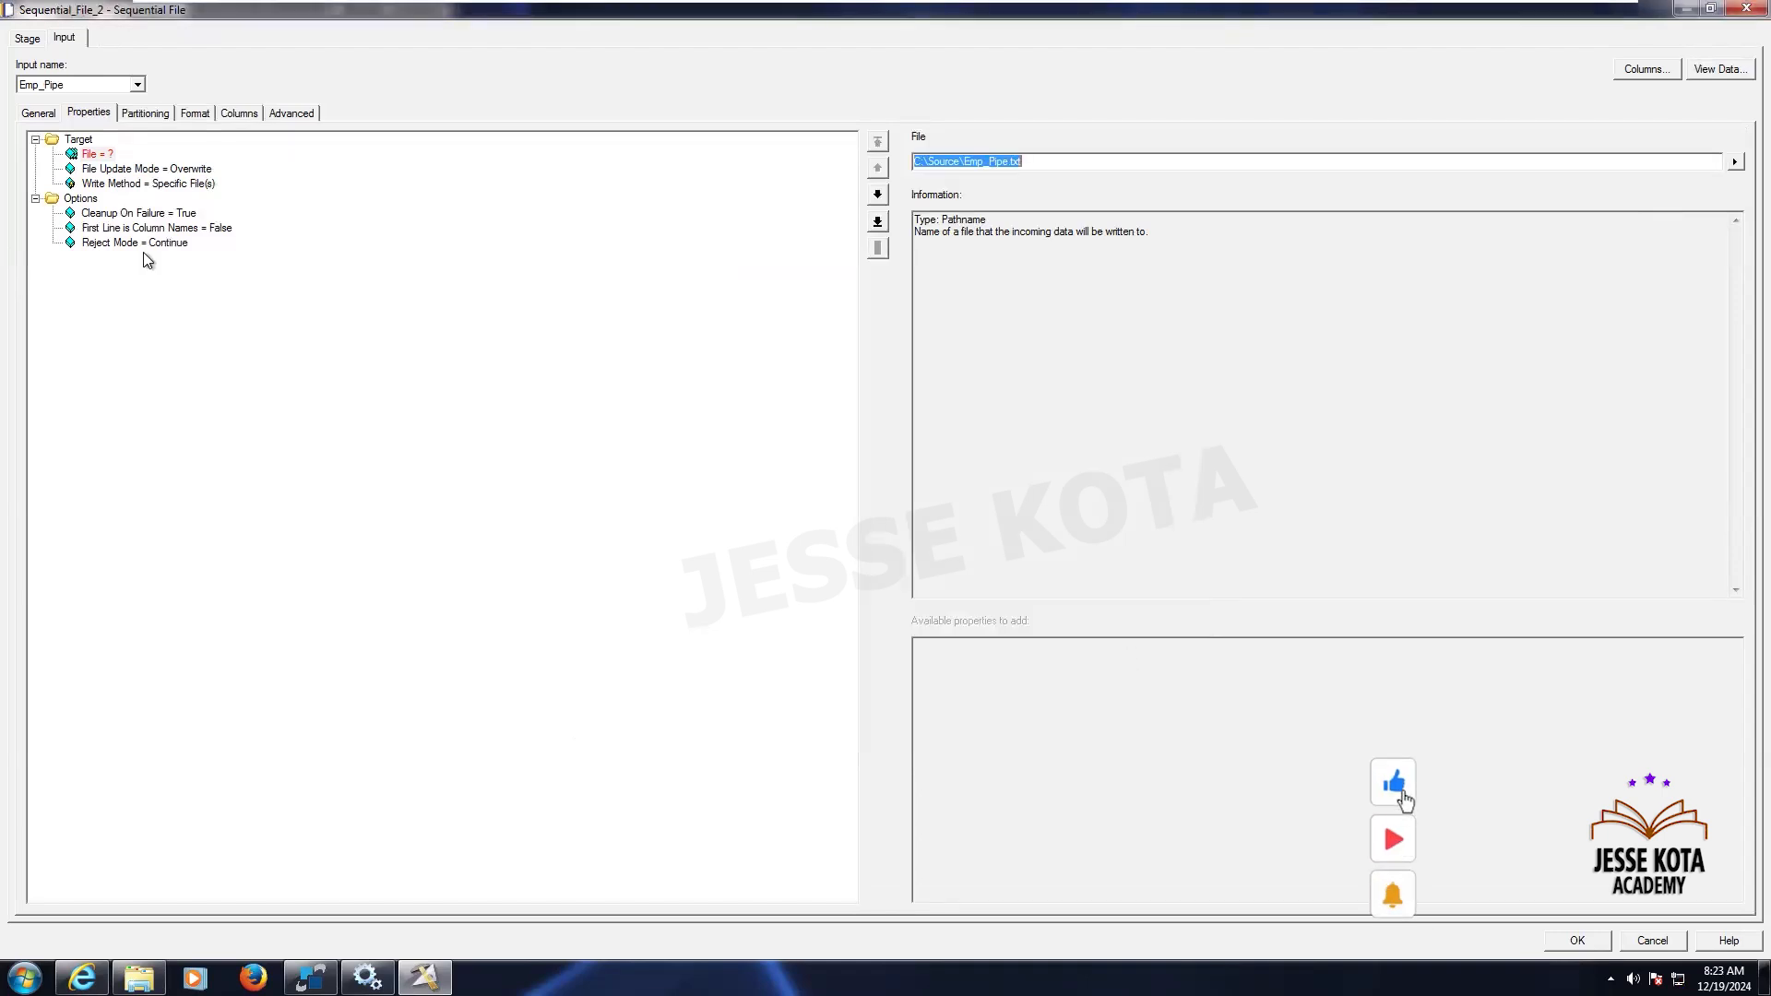
- Set First Line is Column Names to True for Sequential_File_2
{"action": "left_click", "coordinate": [152, 228]}
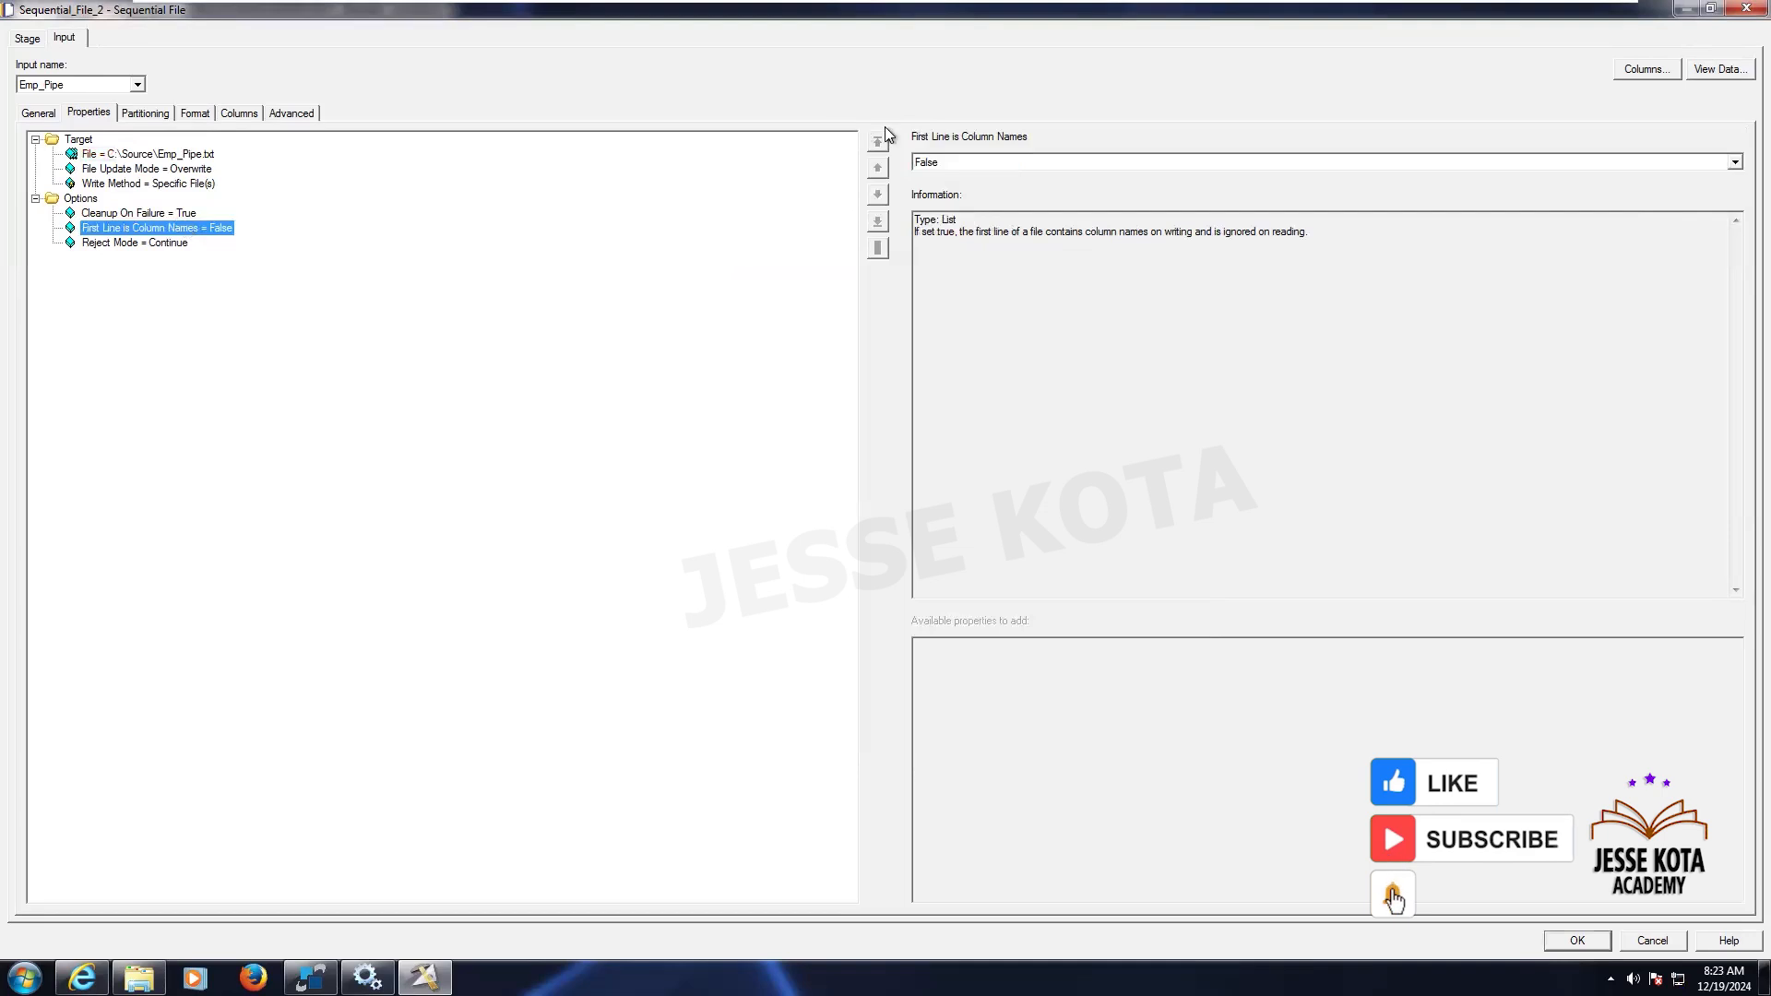
{"action": "left_click", "coordinate": [960, 163]}
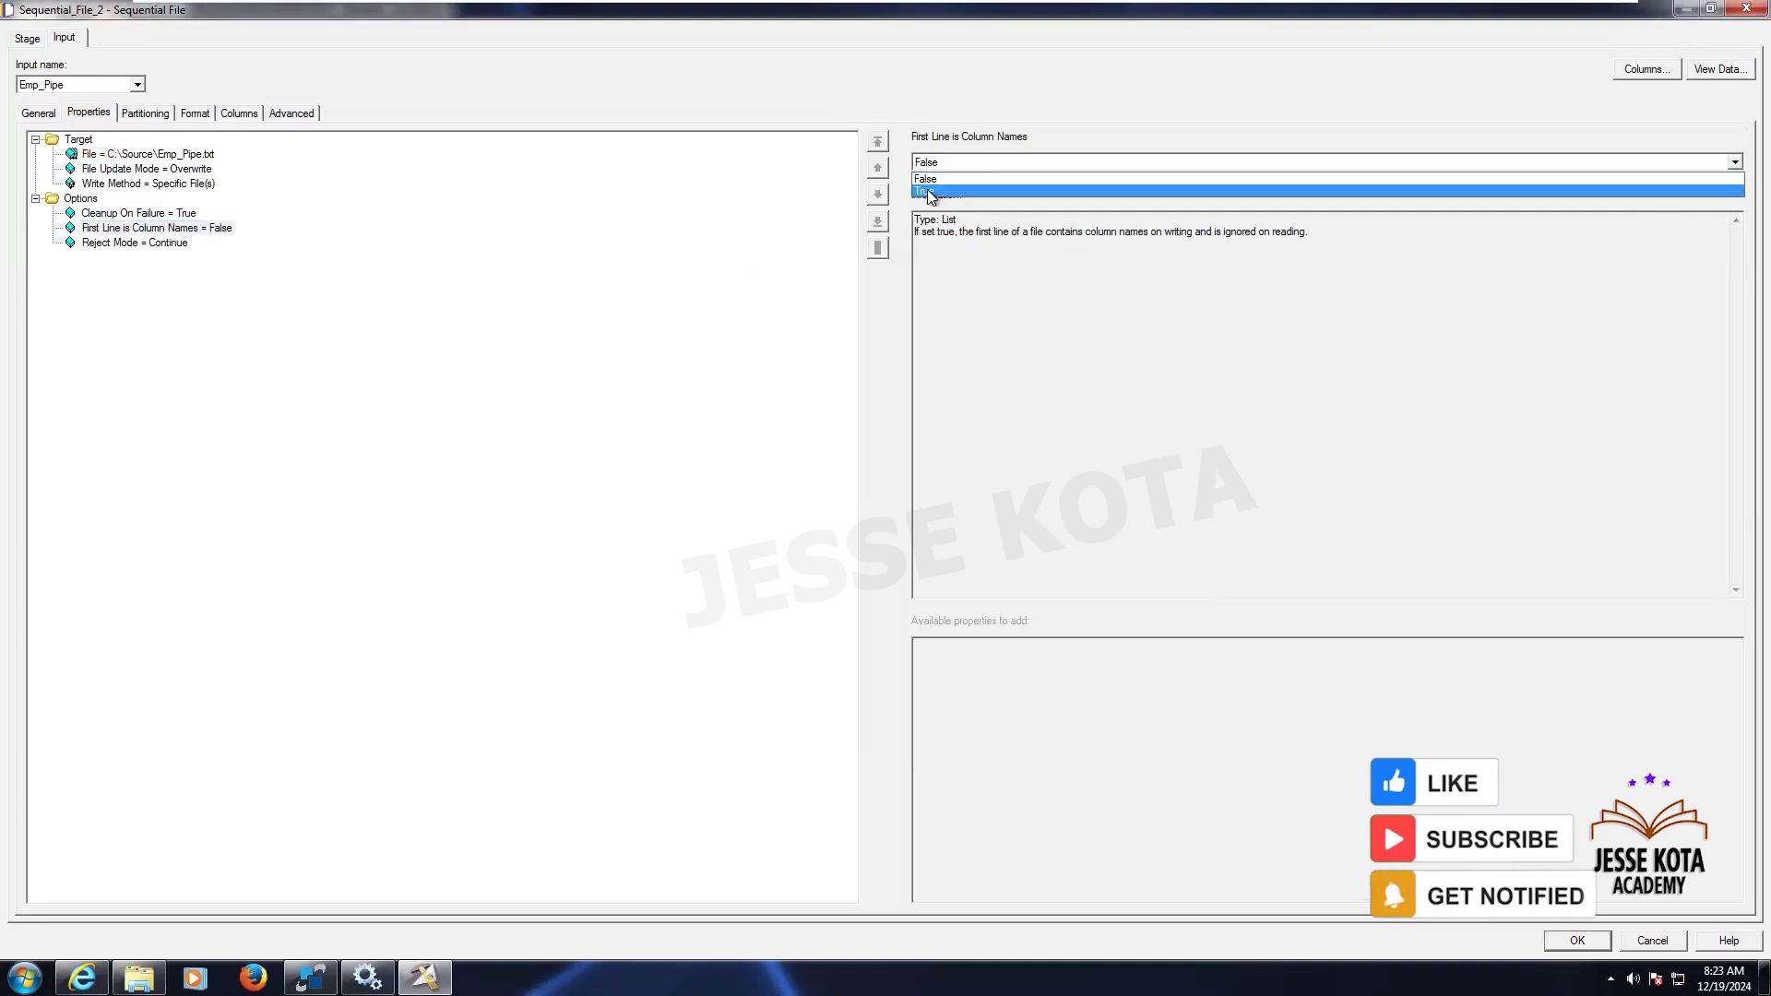
{"action": "left_click", "coordinate": [927, 190]}
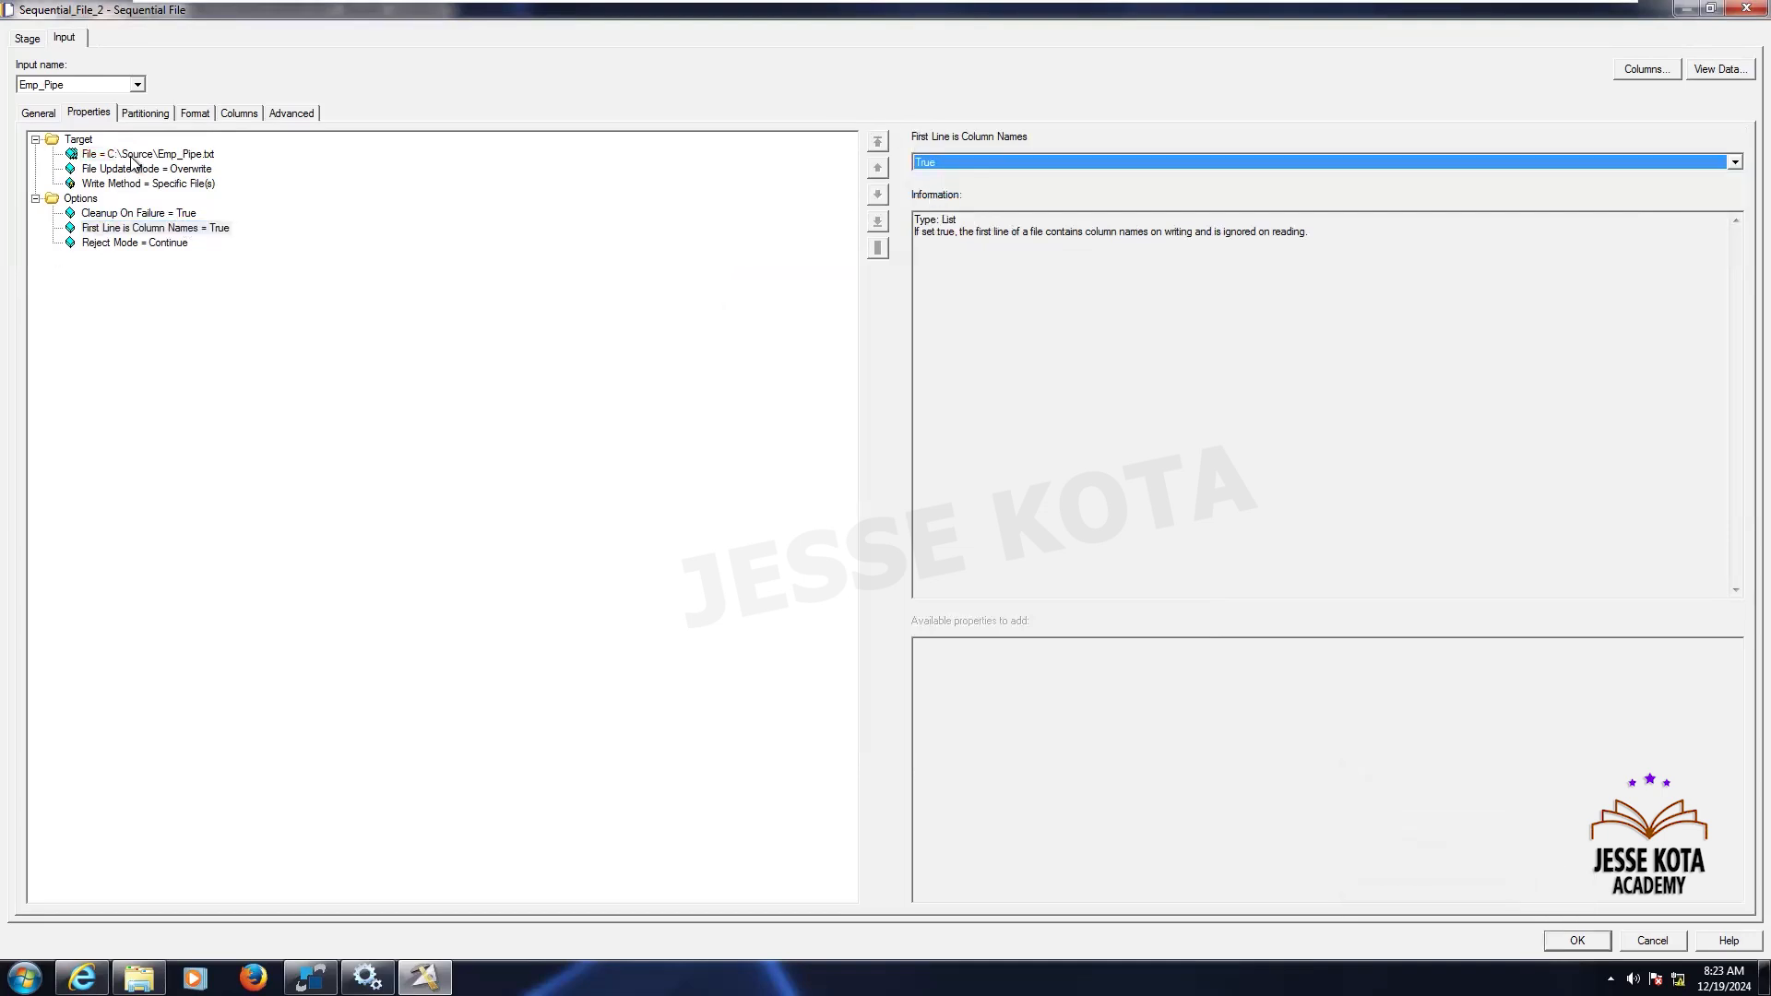
- Review the File Update Mode and Write Method options, keeping Overwrite and Specific File(s)
{"action": "left_click", "coordinate": [201, 185]}
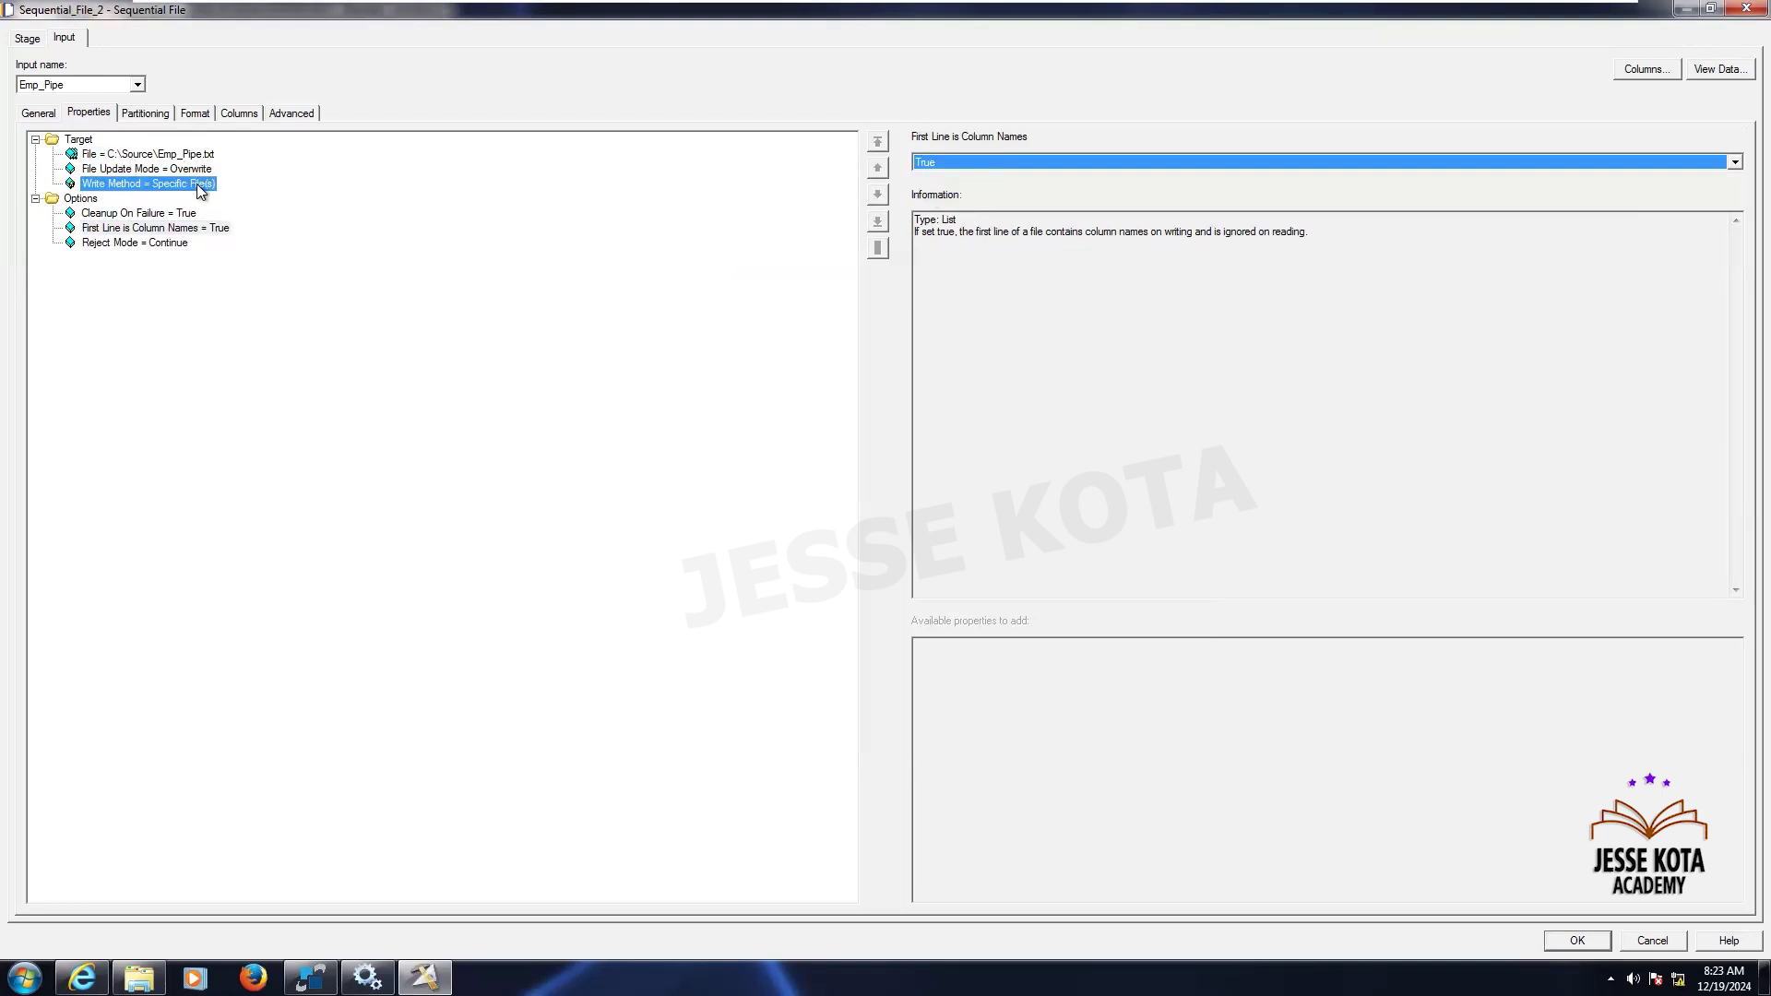
{"action": "left_click", "coordinate": [184, 170]}
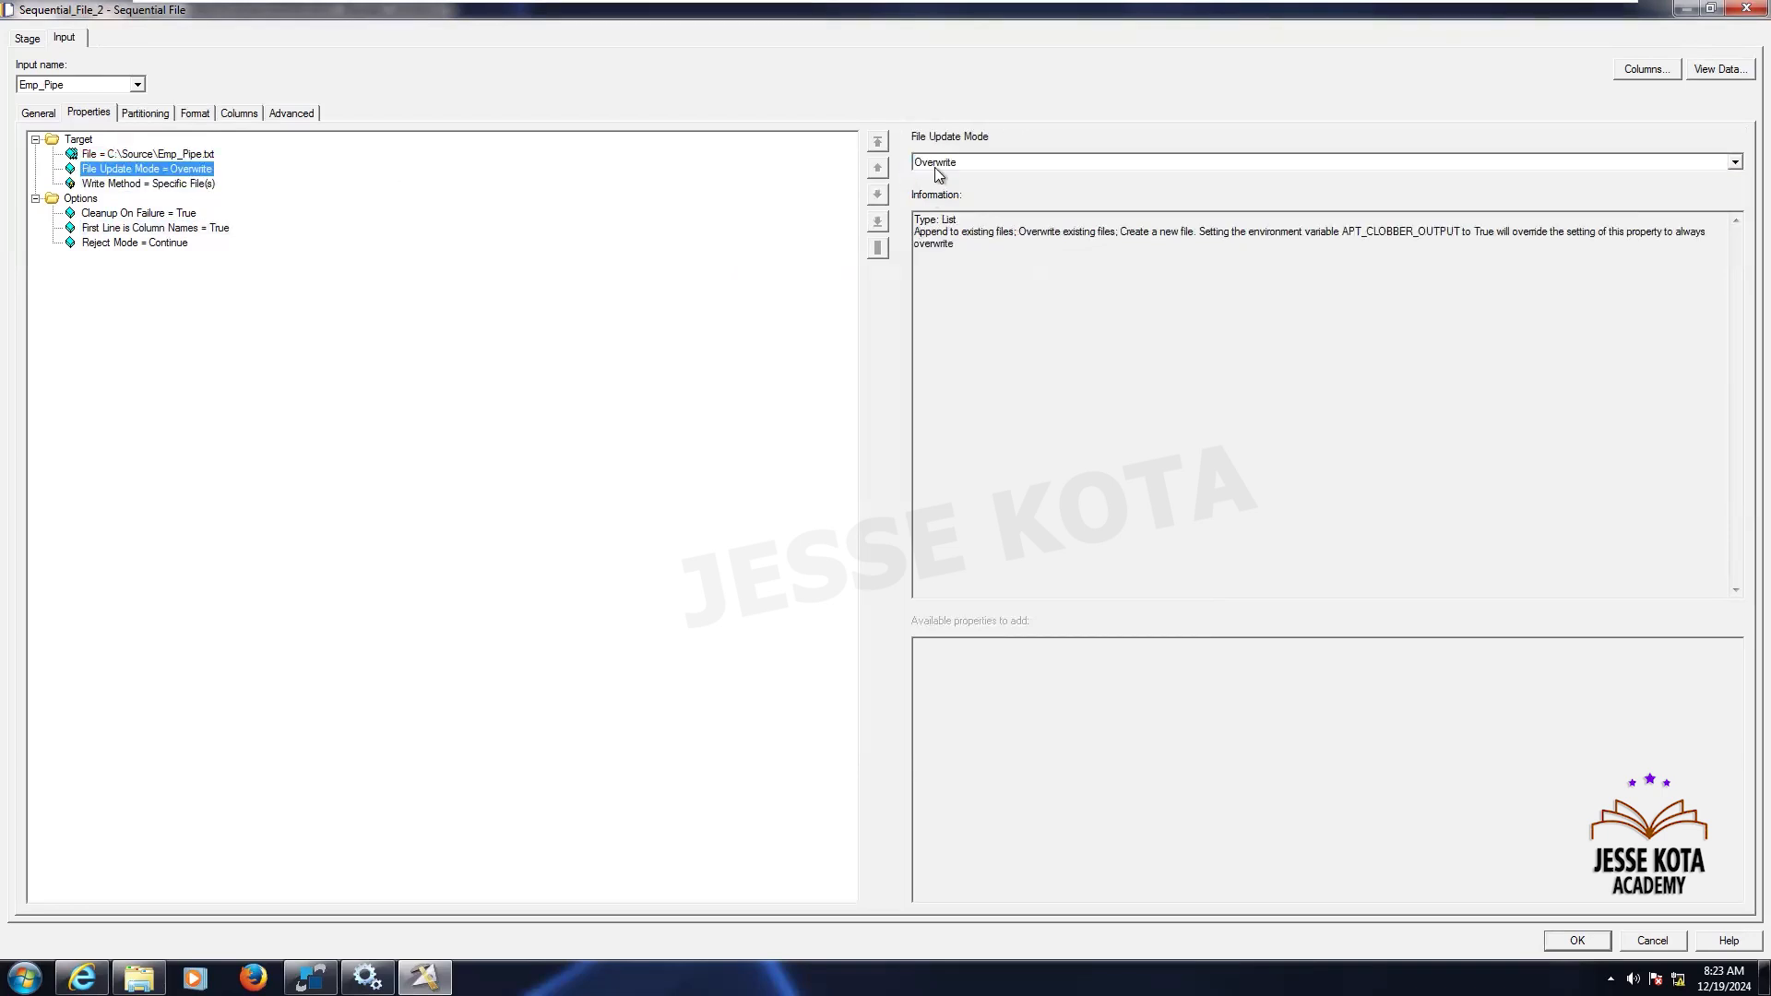
{"action": "left_click", "coordinate": [937, 175]}
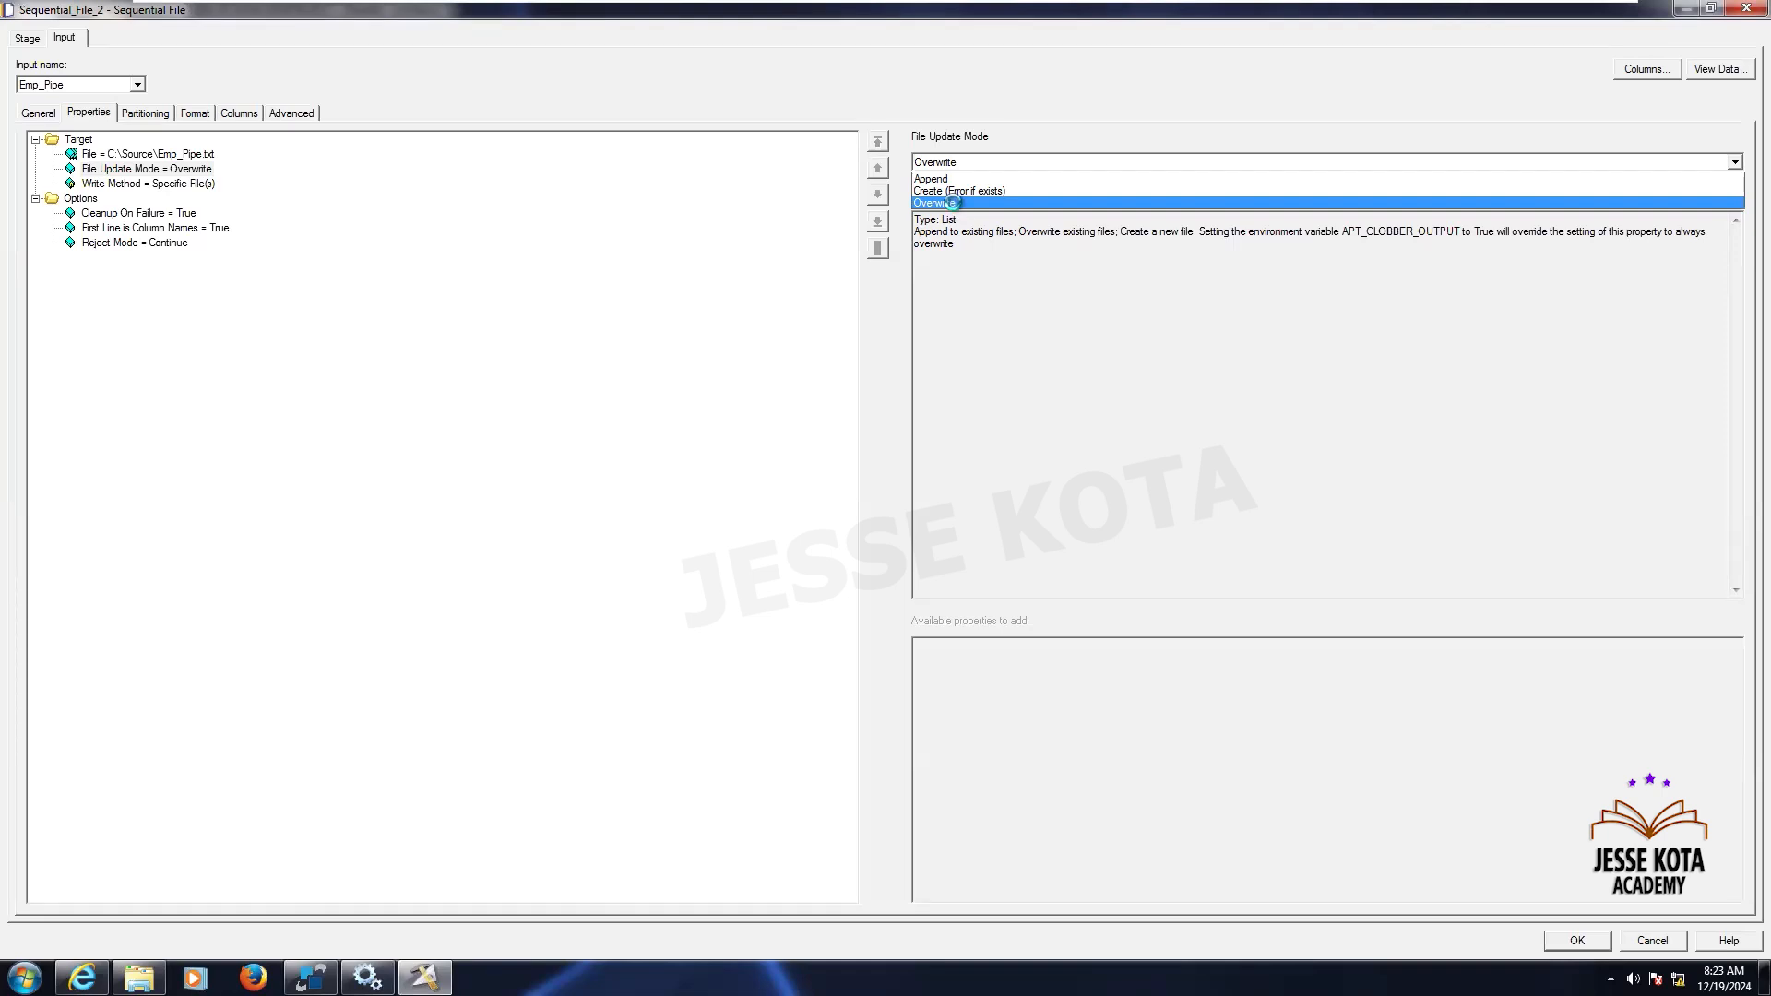
{"action": "left_click", "coordinate": [955, 205]}
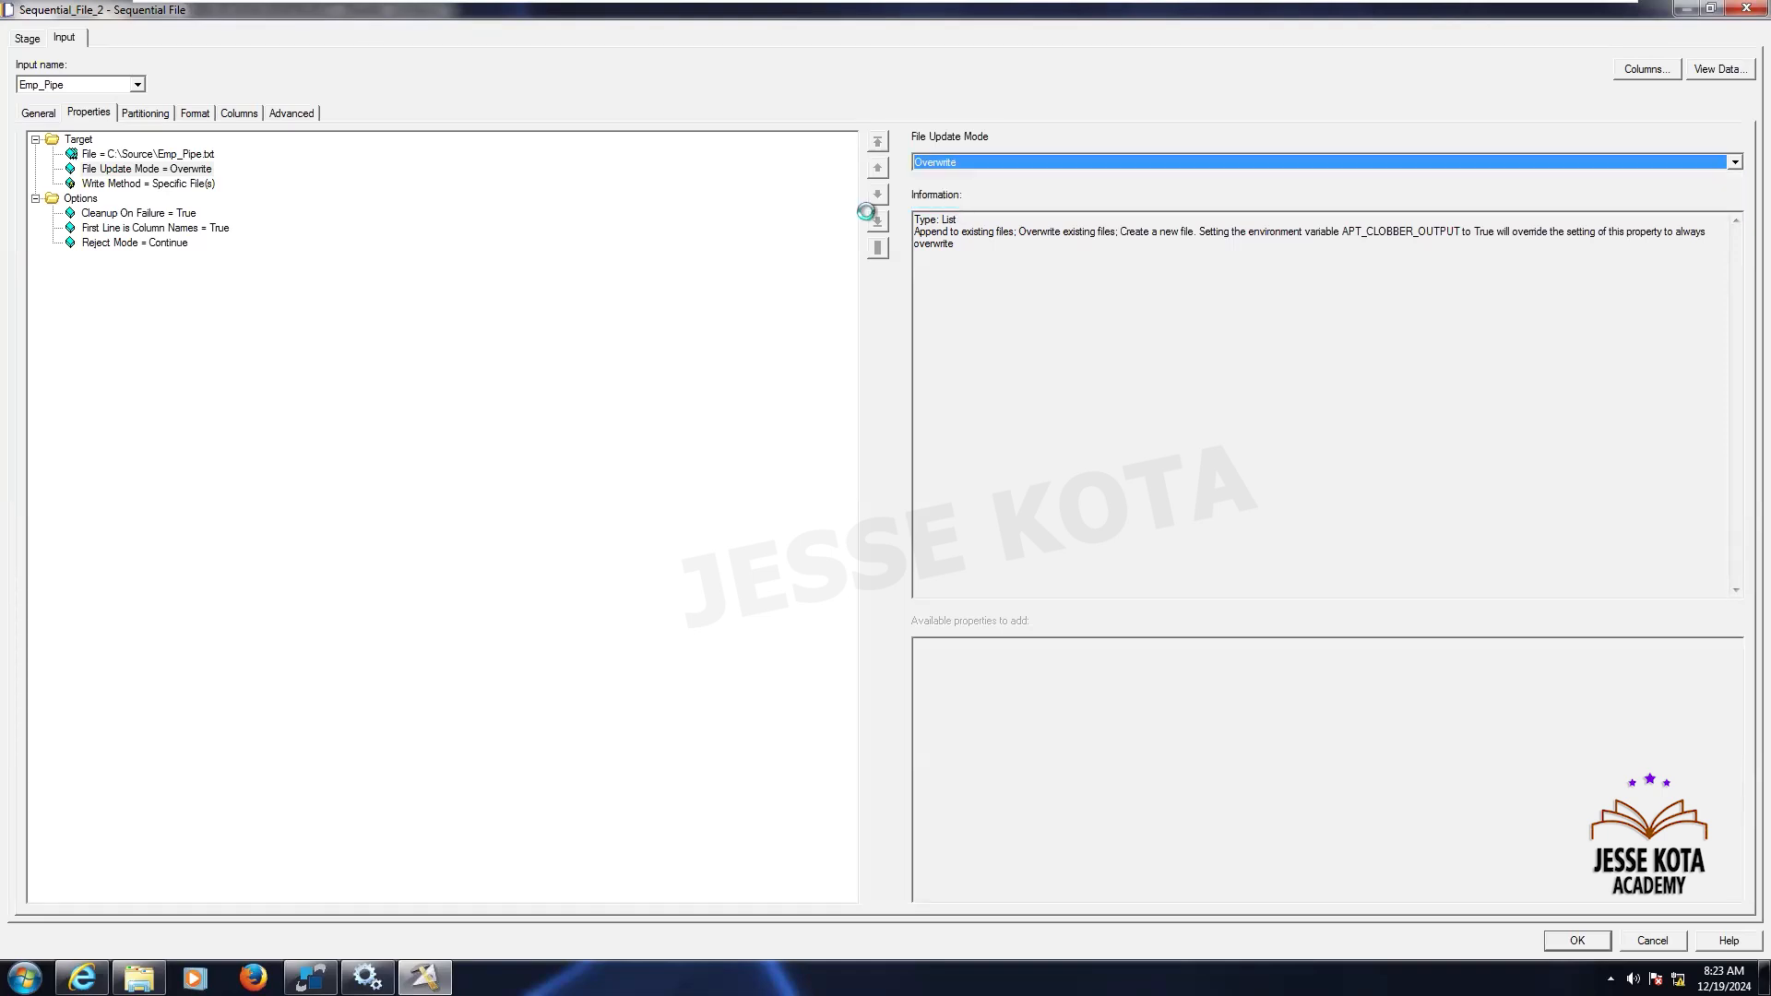
{"action": "left_click", "coordinate": [196, 185]}
{"action": "left_click", "coordinate": [931, 160]}
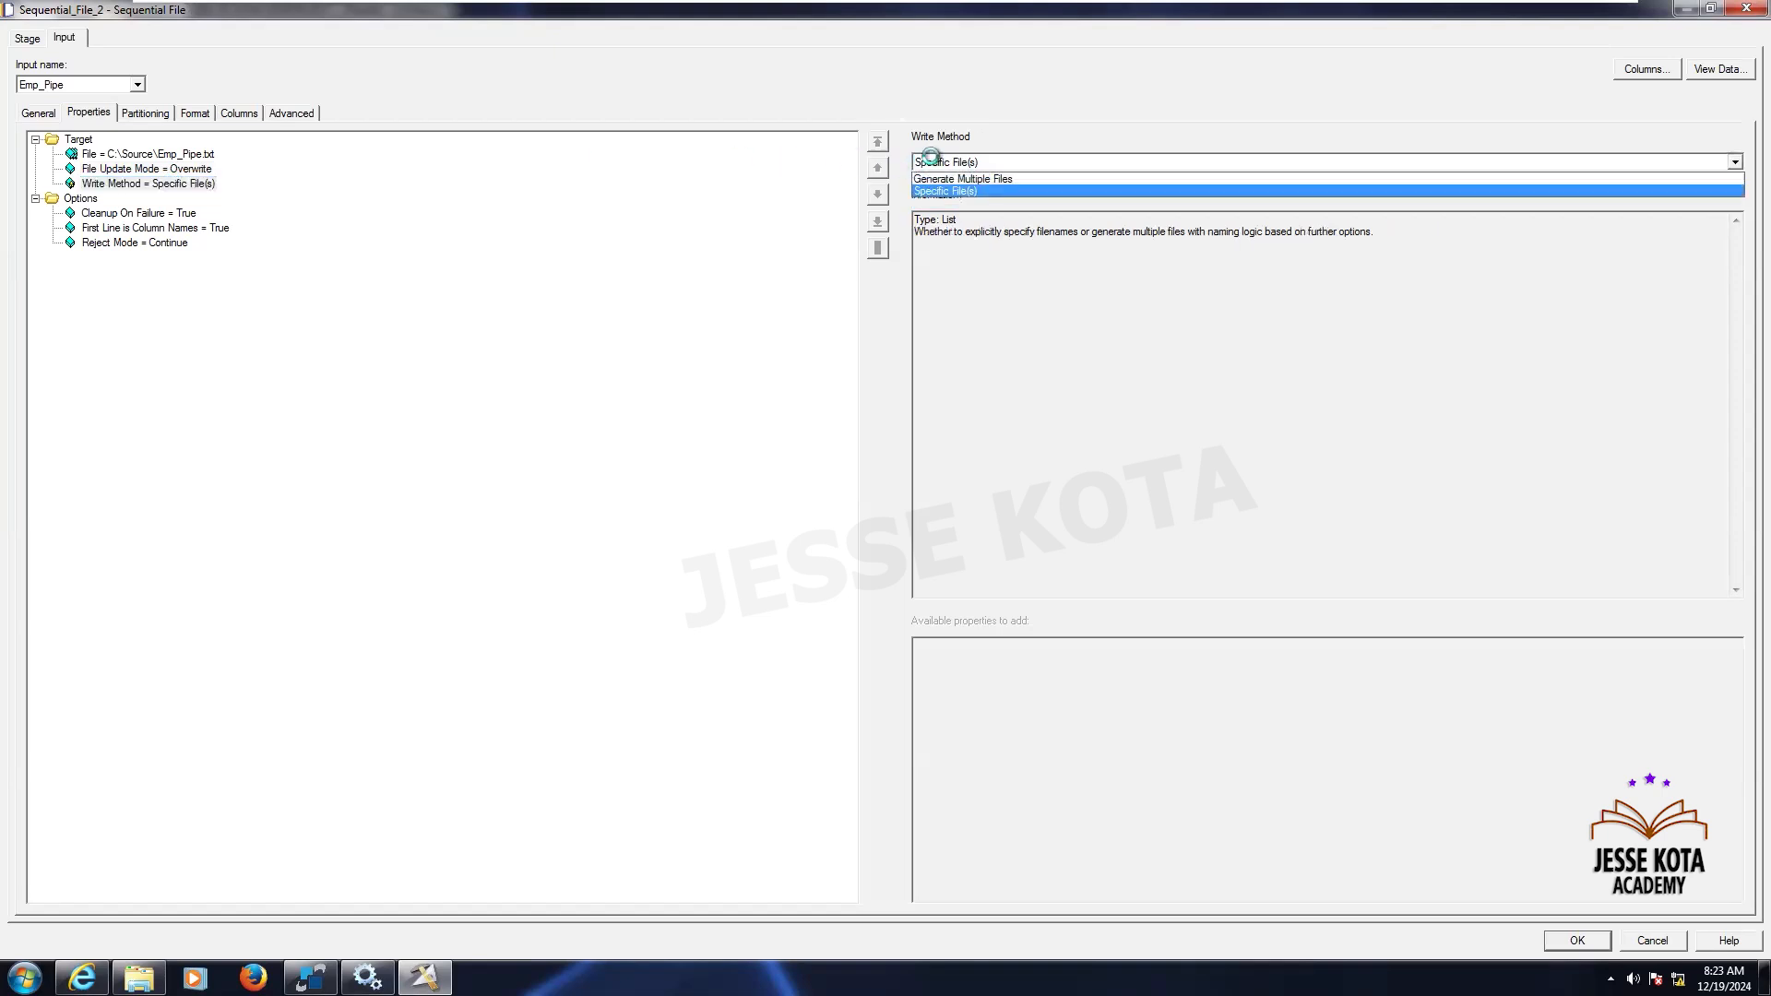
{"action": "left_click", "coordinate": [931, 159]}
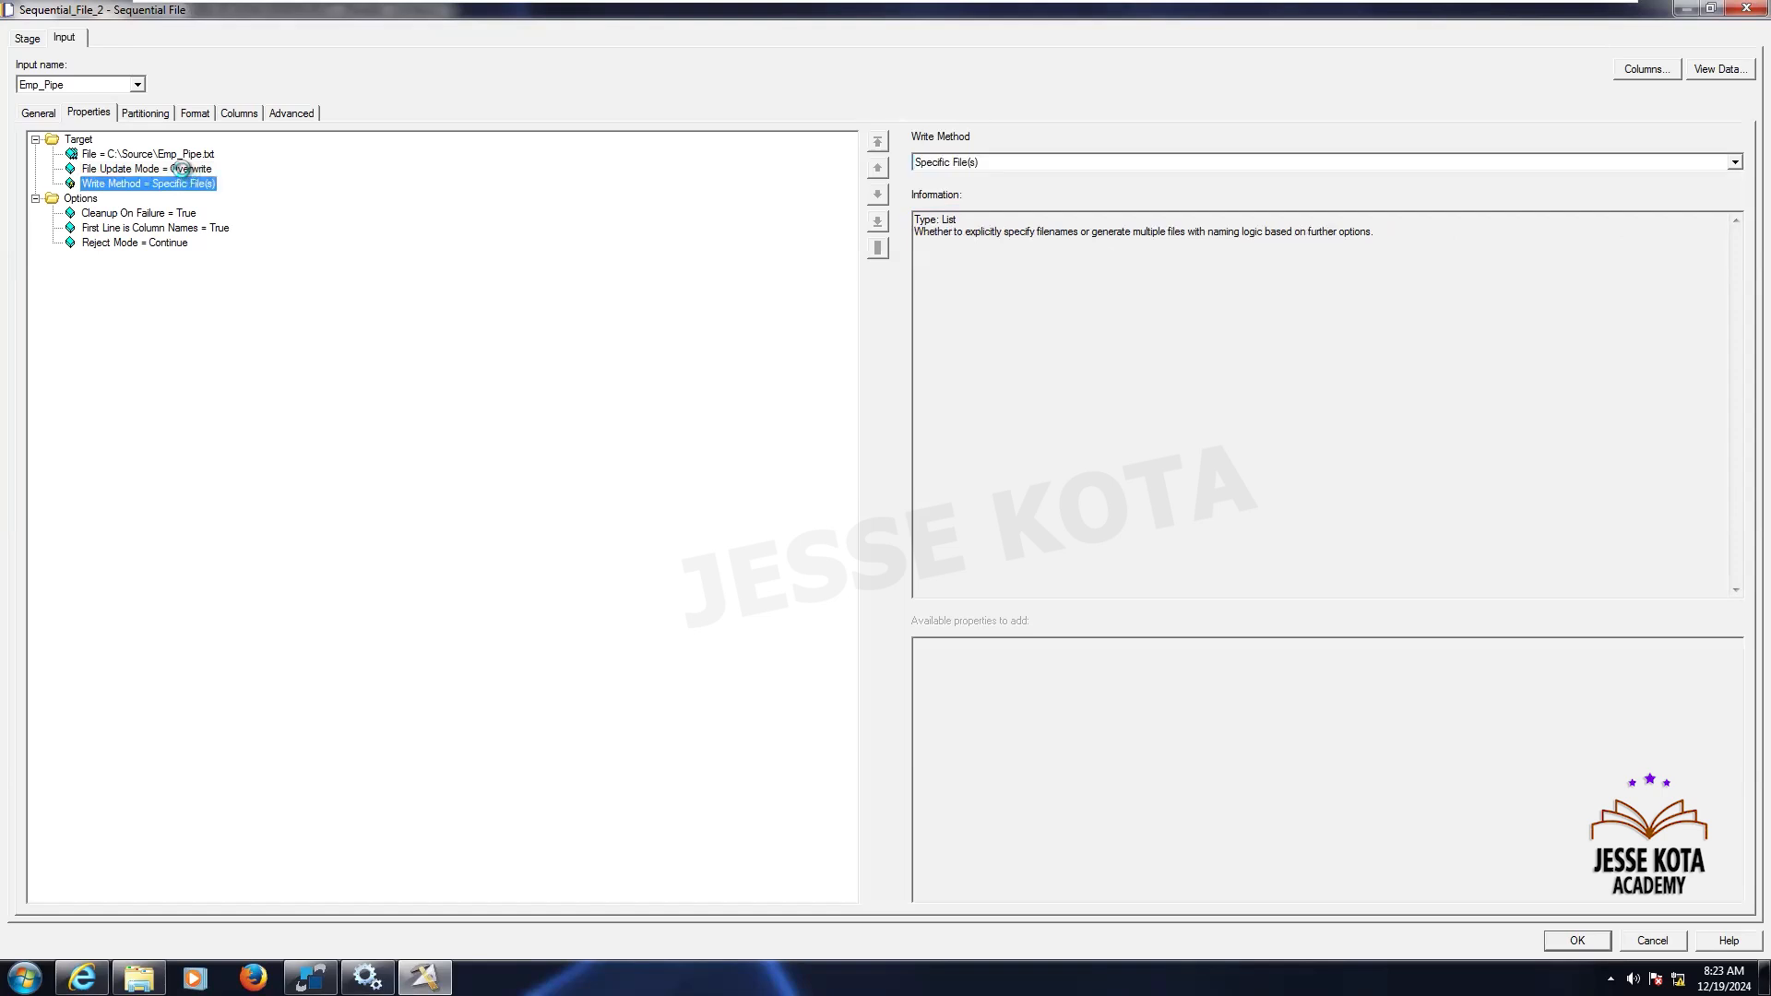
- Set the field delimiter in the format properties to the pipe character |
{"action": "left_click", "coordinate": [140, 114]}
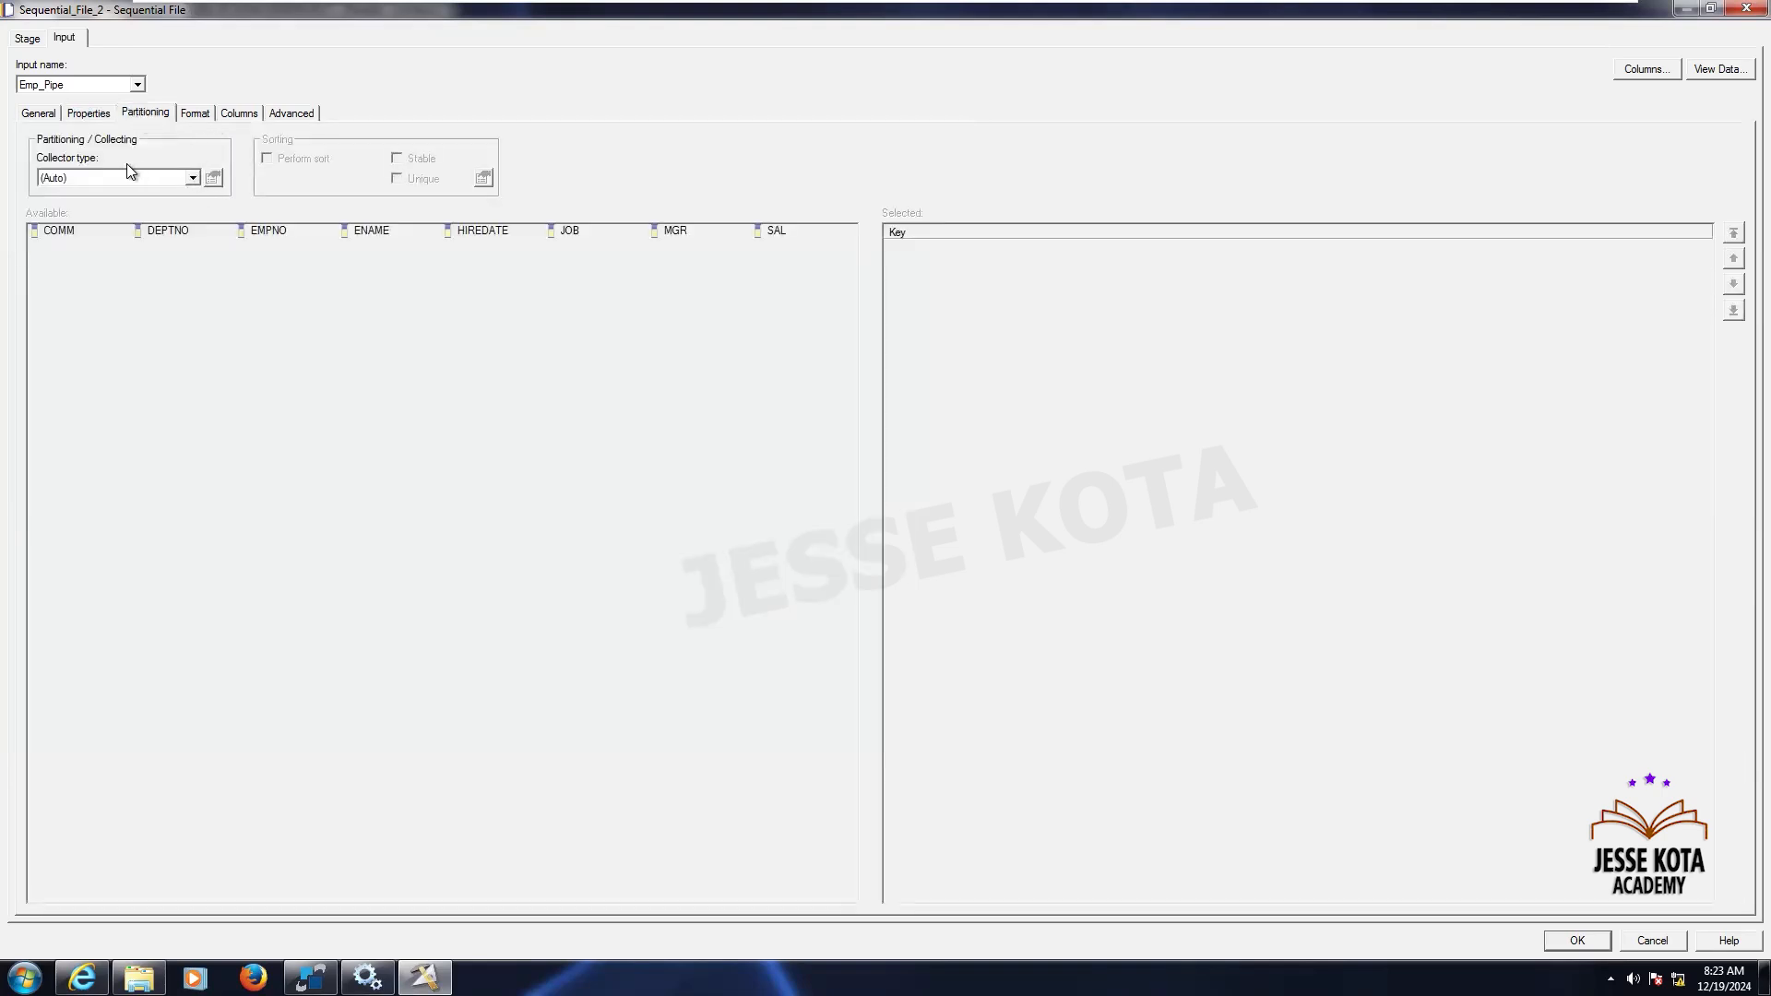
{"action": "left_click", "coordinate": [194, 115]}
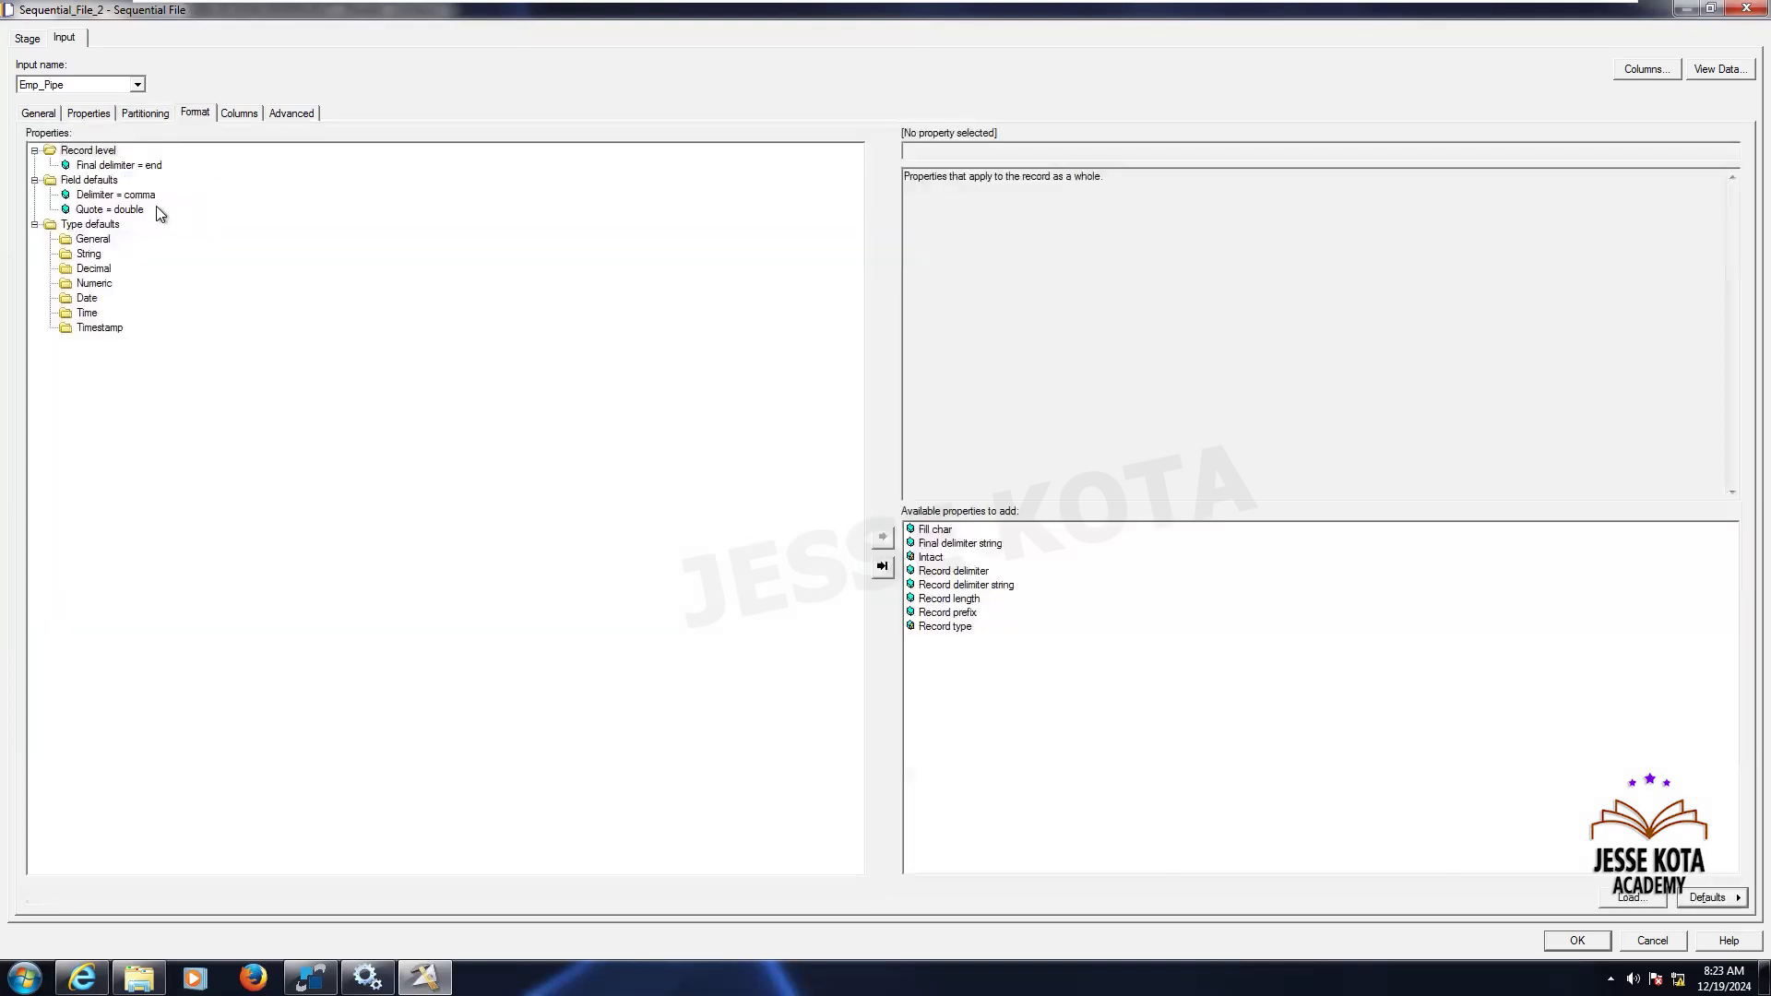
{"action": "left_click", "coordinate": [140, 165]}
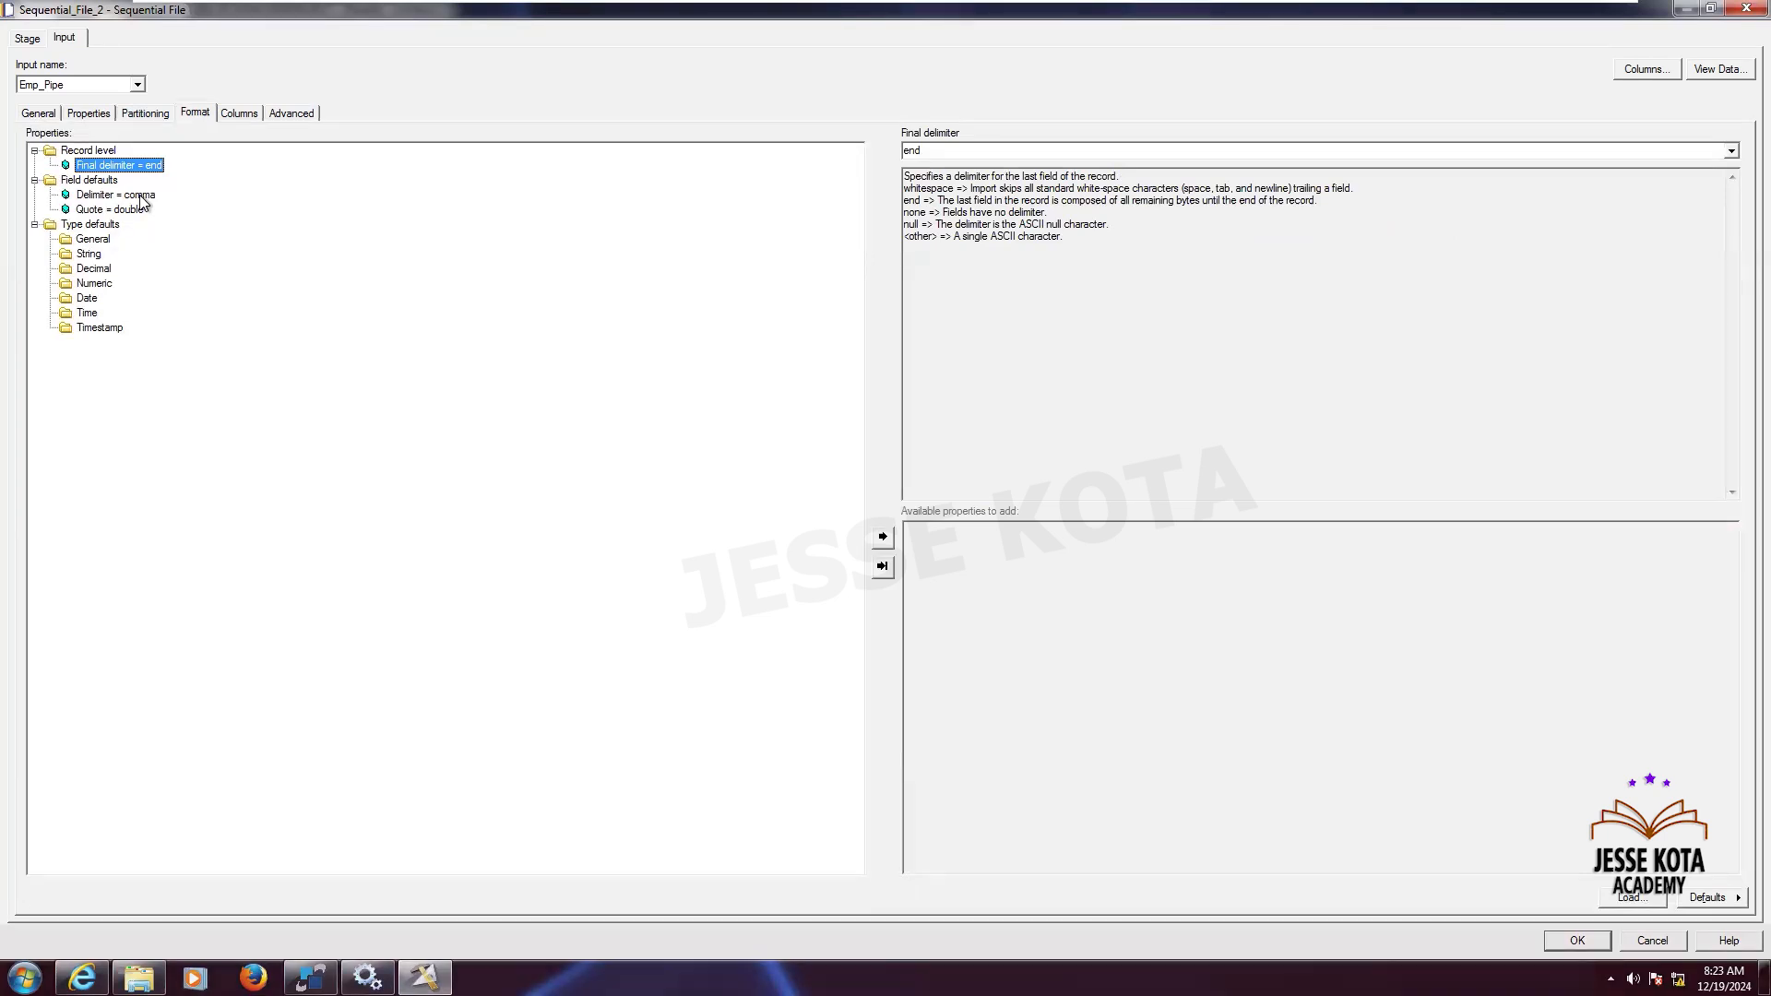
{"action": "left_click", "coordinate": [147, 195]}
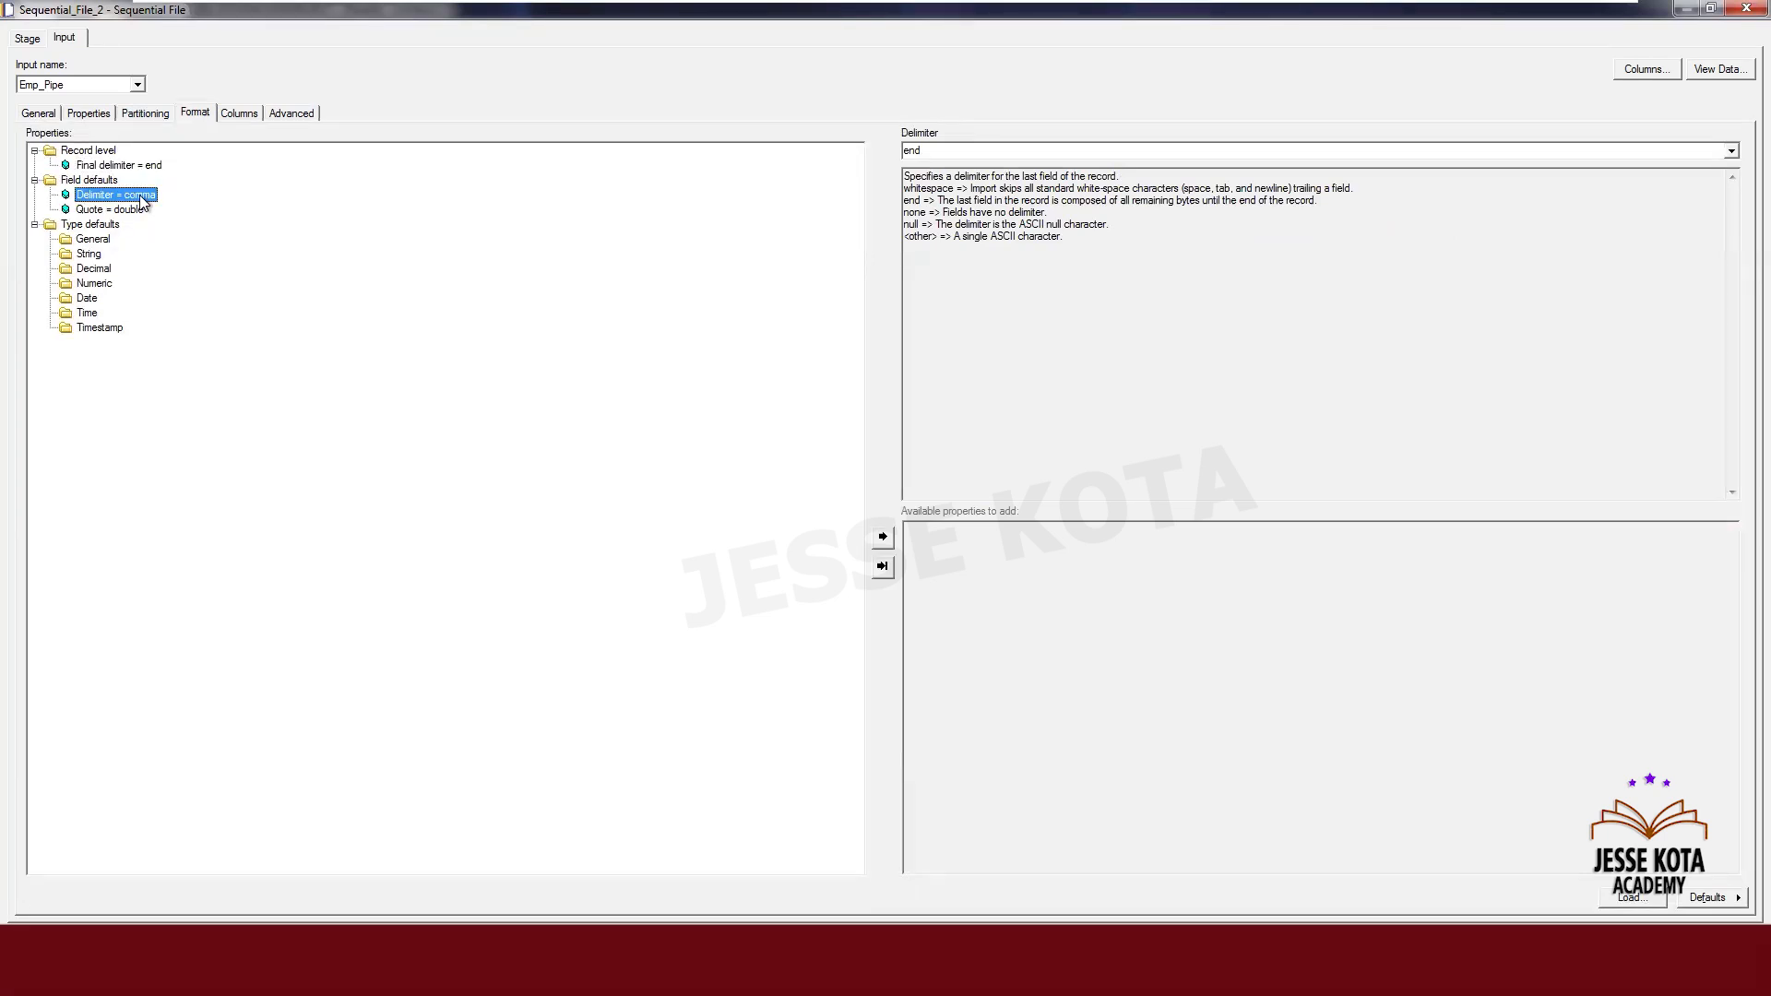
{"action": "left_click", "coordinate": [974, 145]}
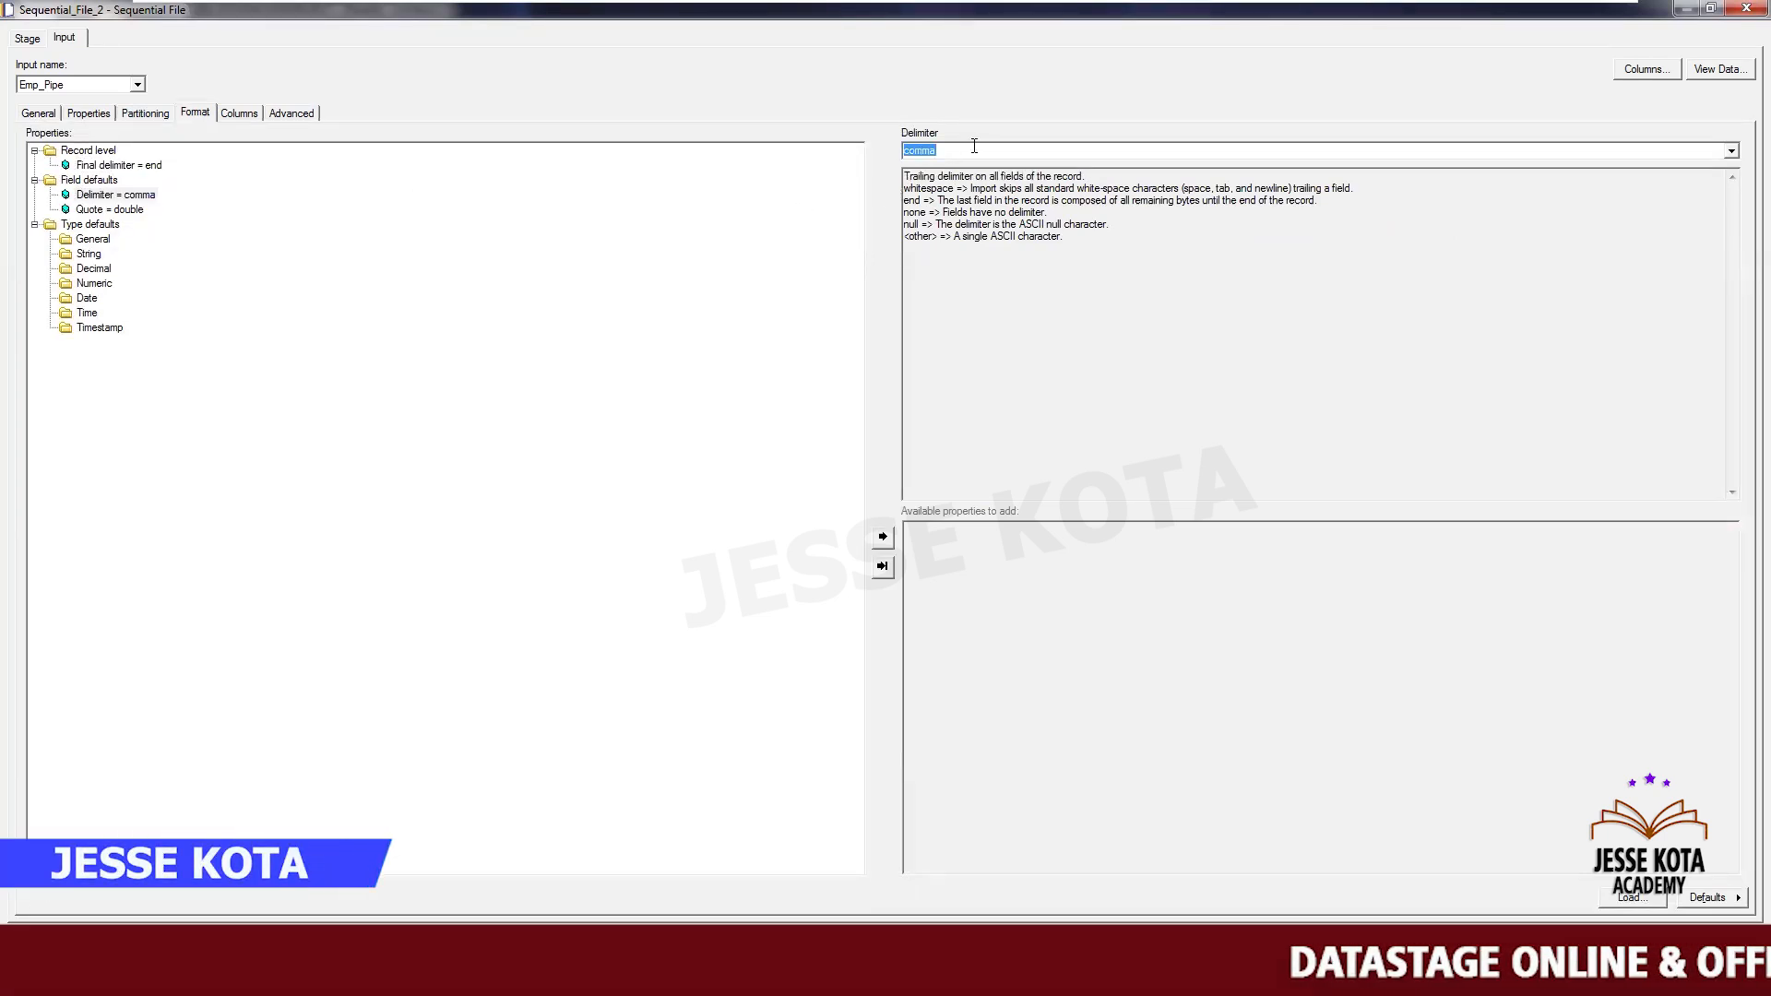
{"action": "type", "text": "|"}
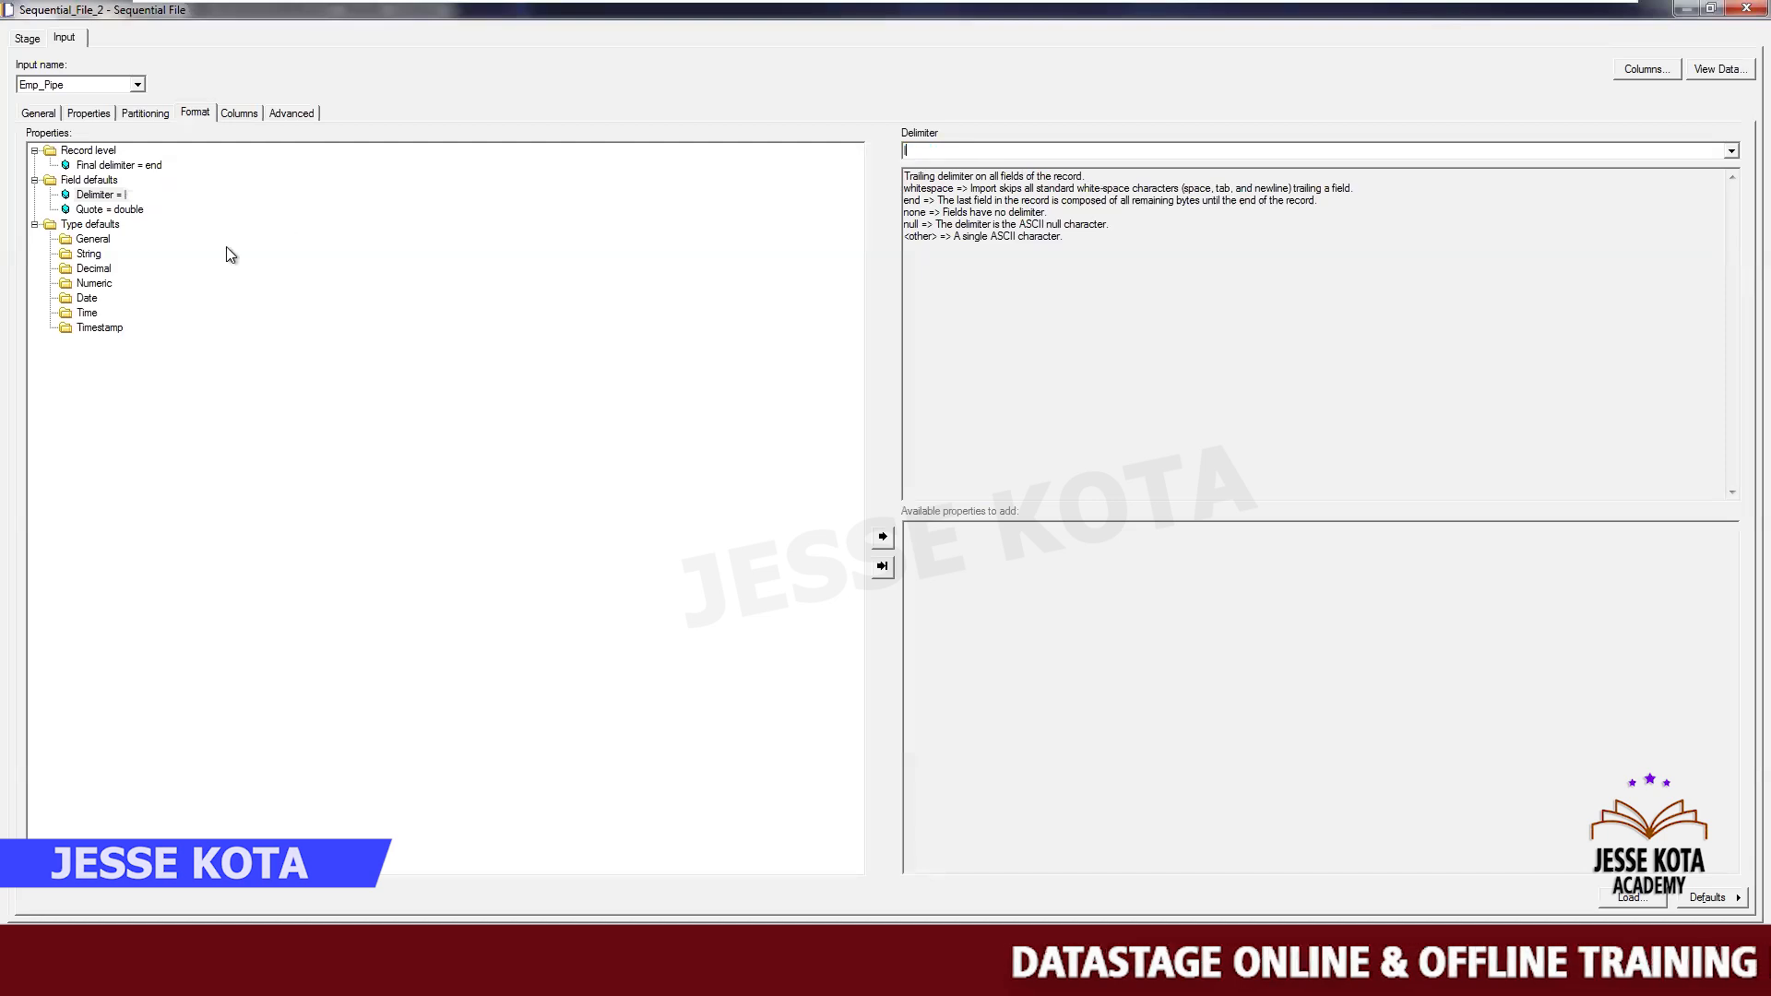
- Set the Quote field default to none
{"action": "left_click", "coordinate": [134, 212]}
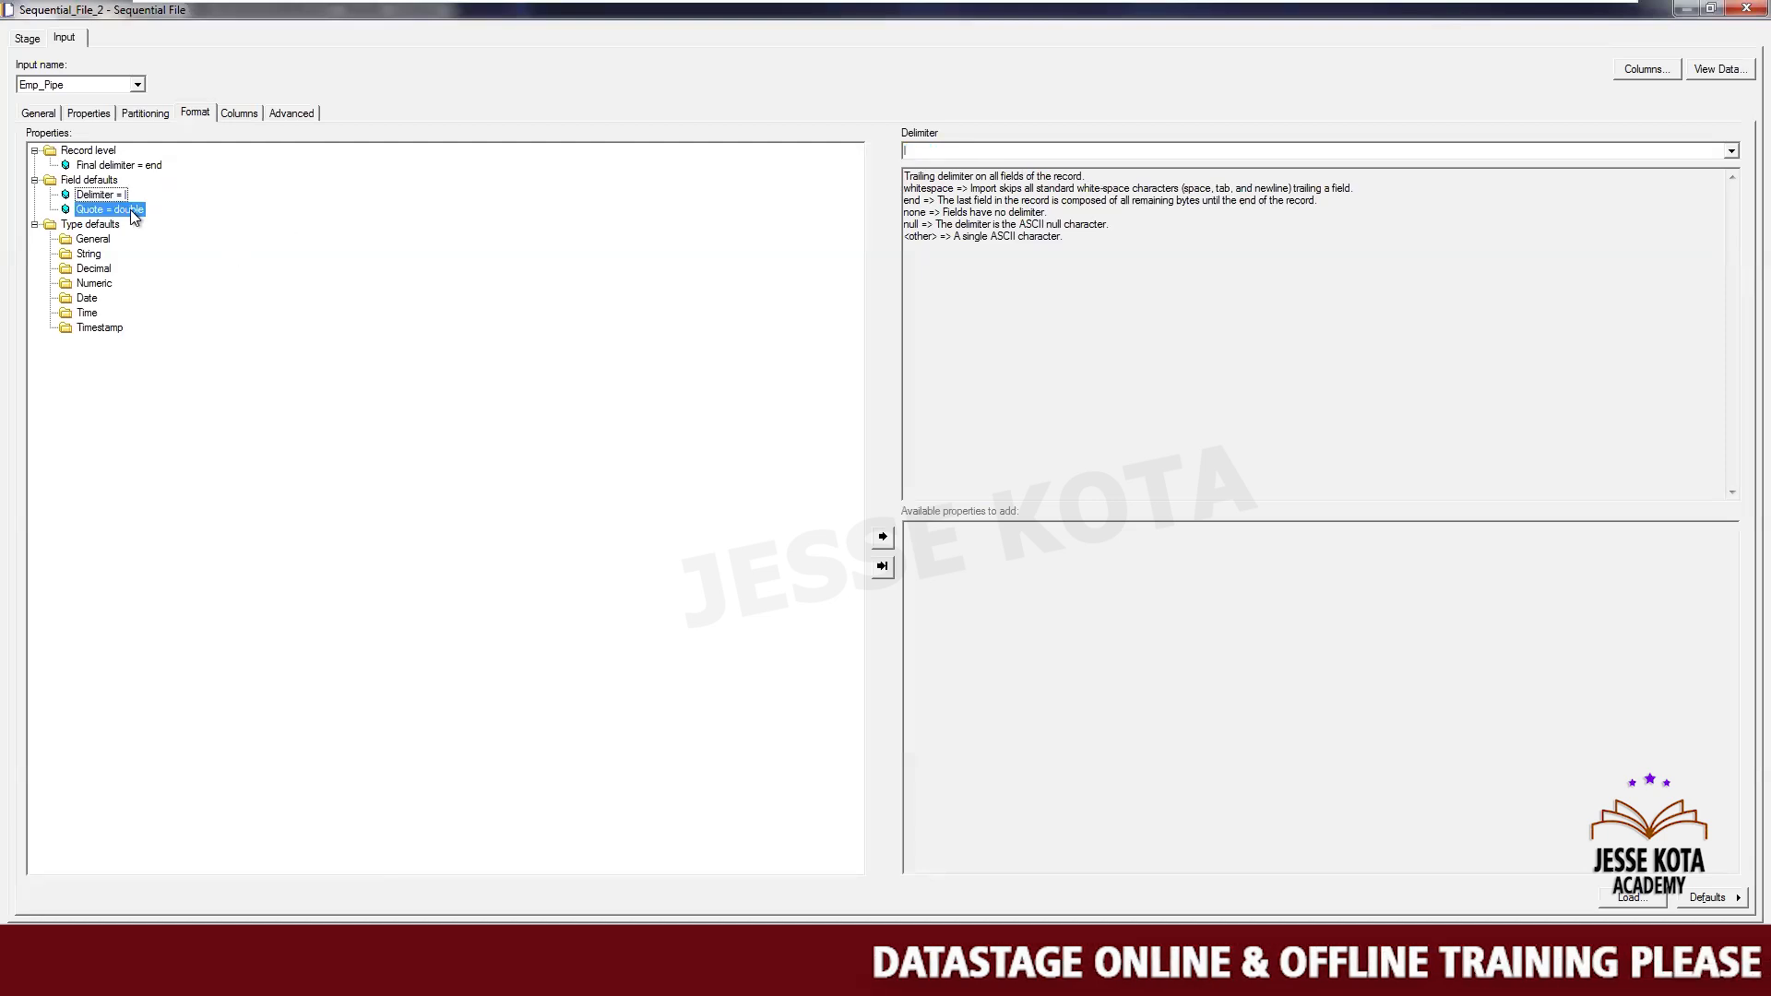
{"action": "left_click", "coordinate": [1727, 151]}
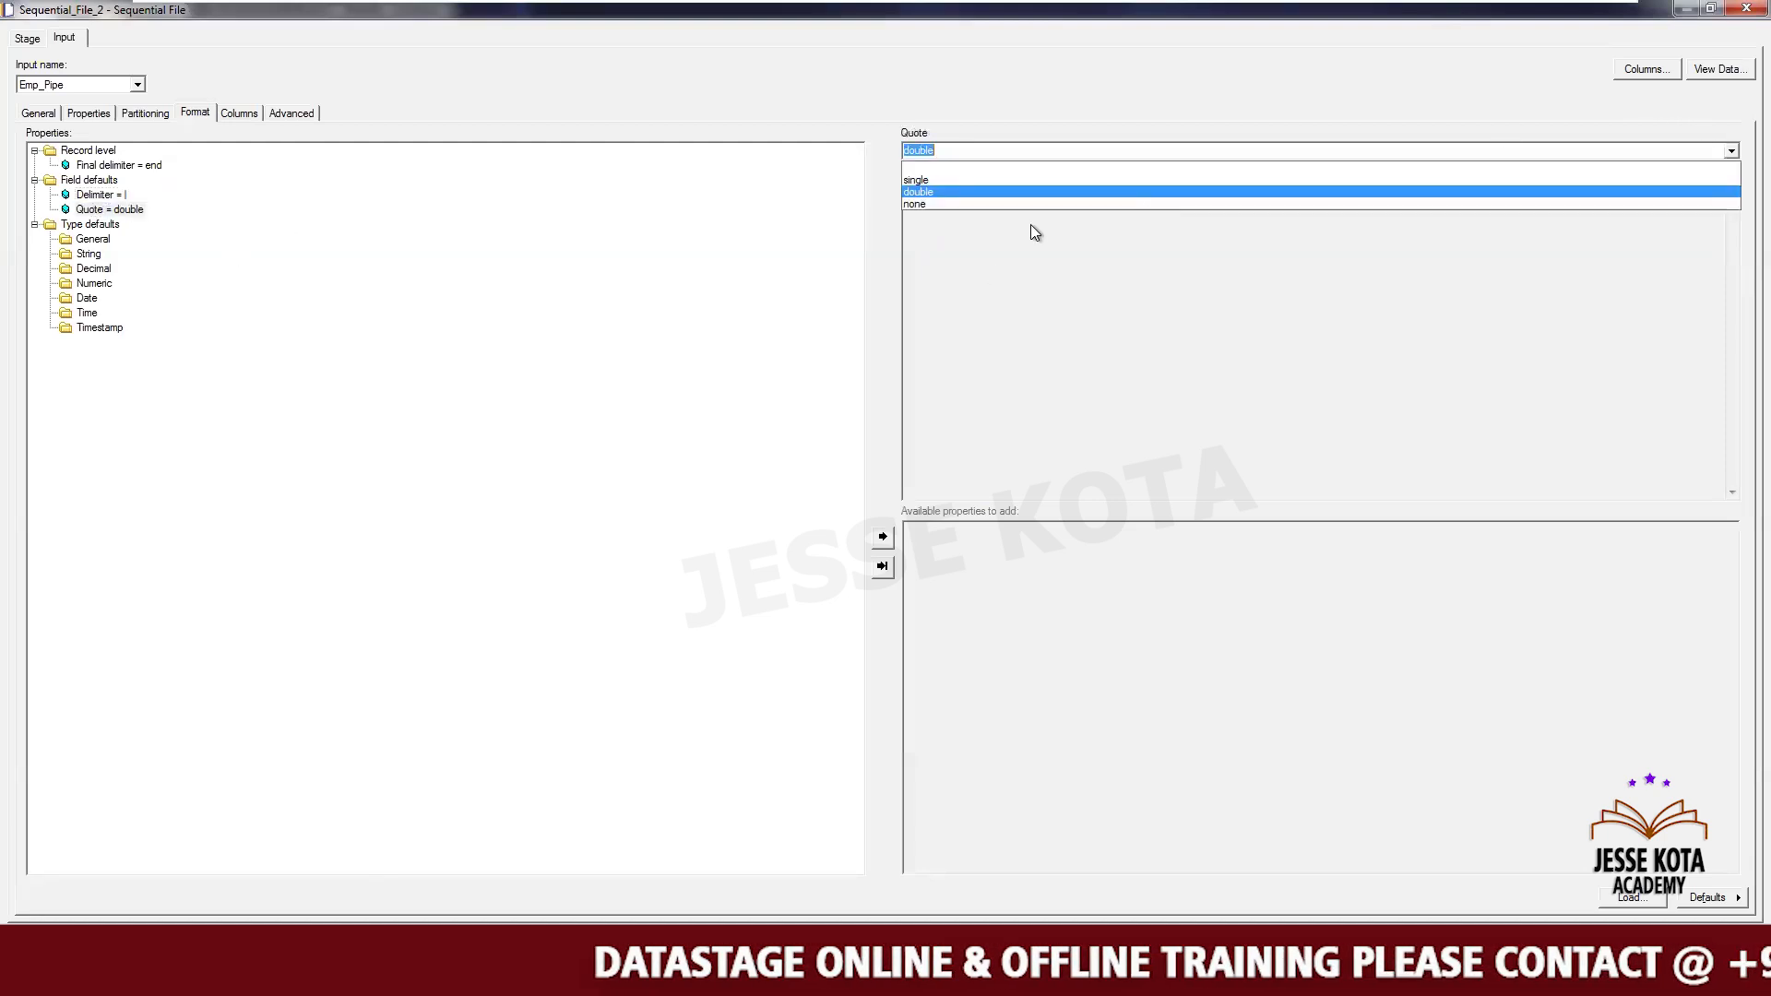
{"action": "left_click", "coordinate": [932, 204]}
- Add a Null field value property under Field defaults and set it to ''
{"action": "left_click", "coordinate": [89, 180]}
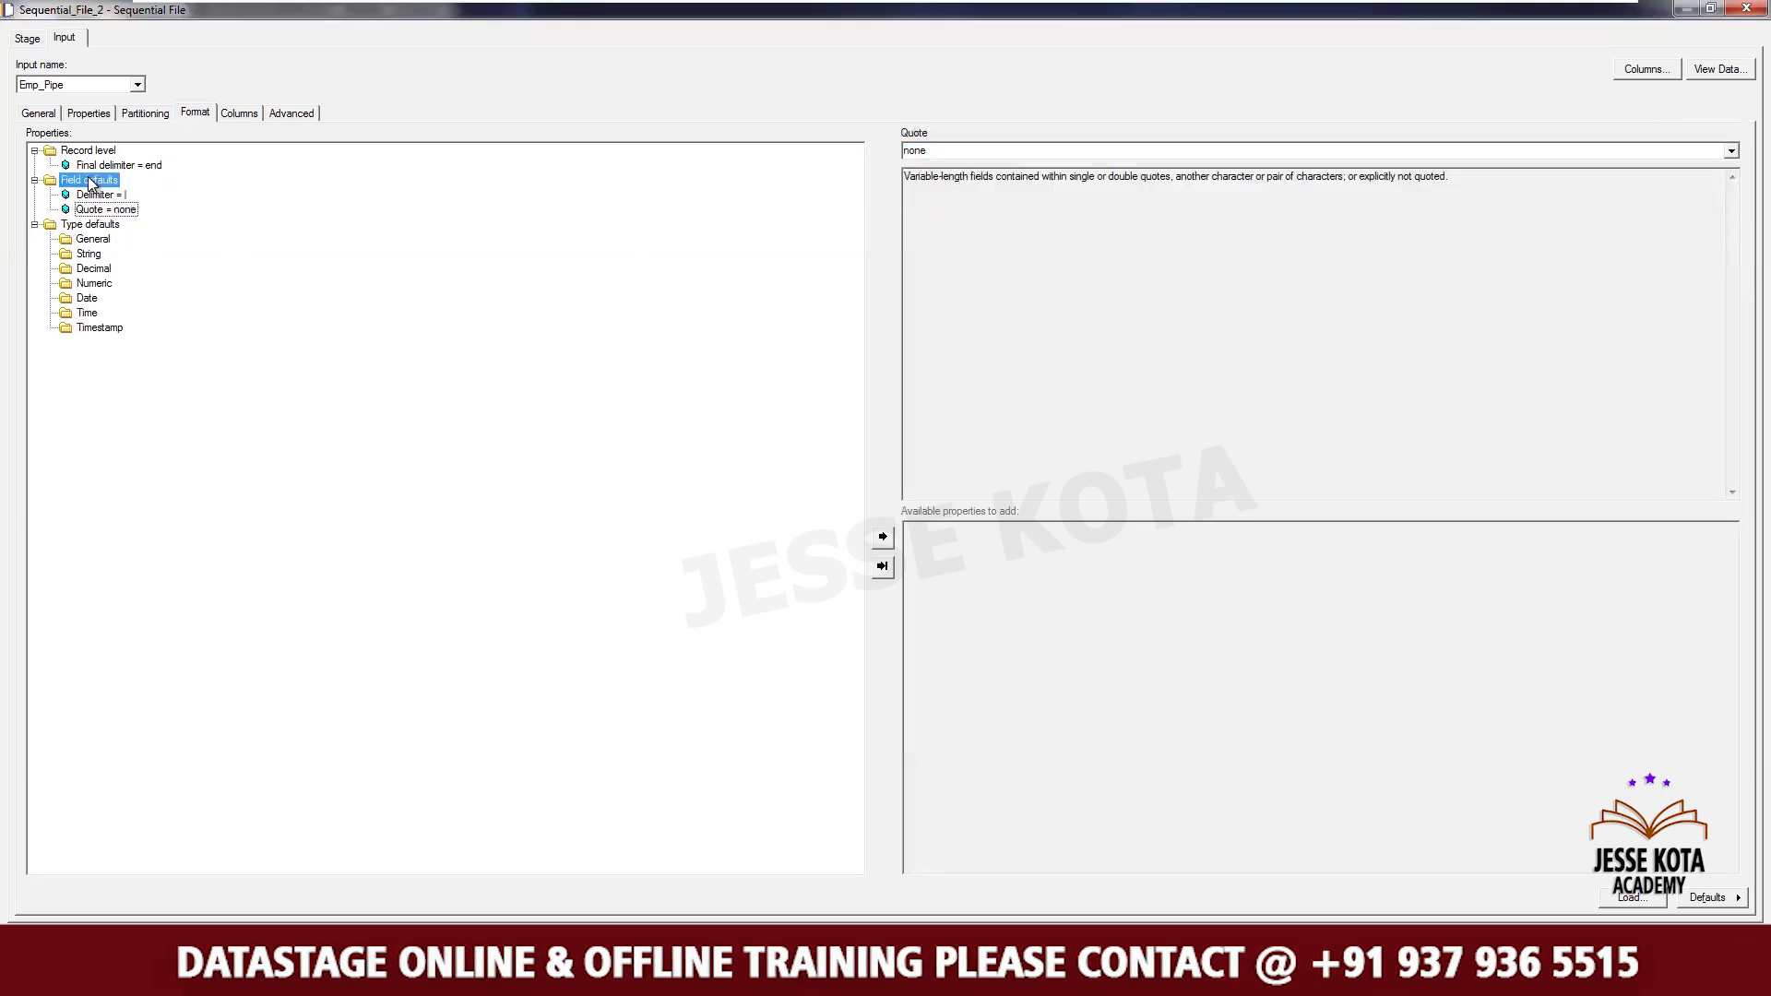
{"action": "double_click", "coordinate": [950, 571]}
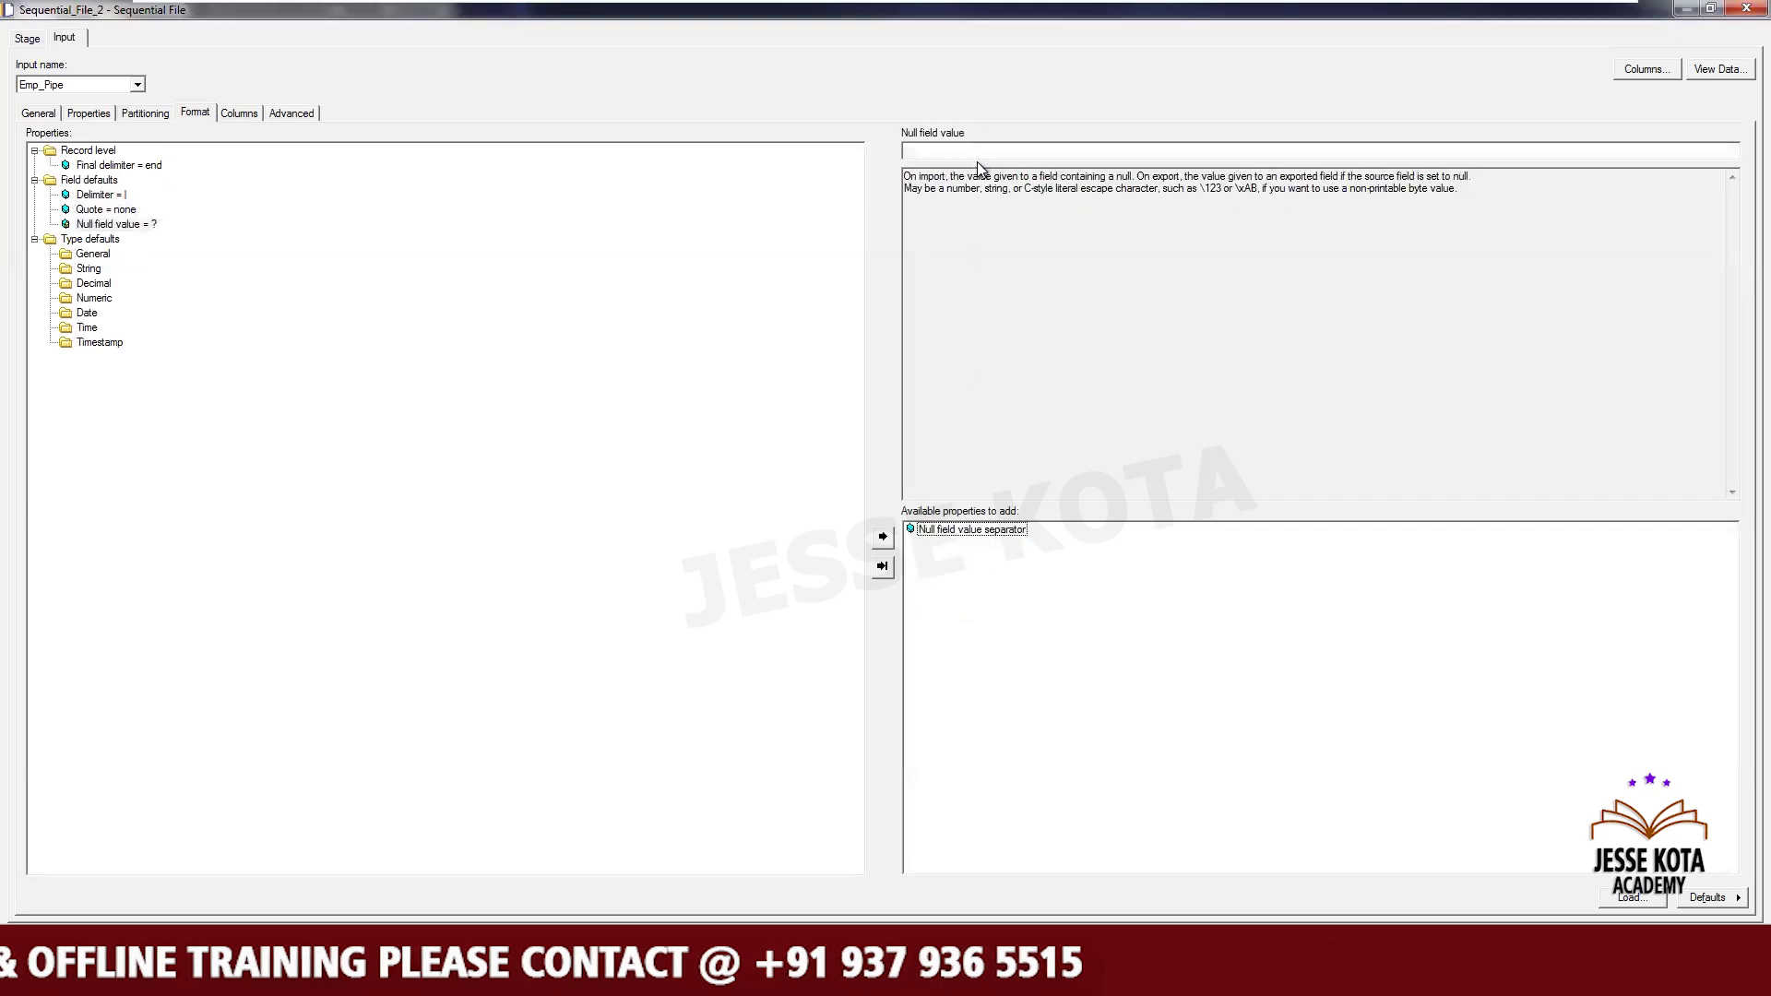
{"action": "left_click", "coordinate": [970, 148]}
{"action": "type", "text": "''"}
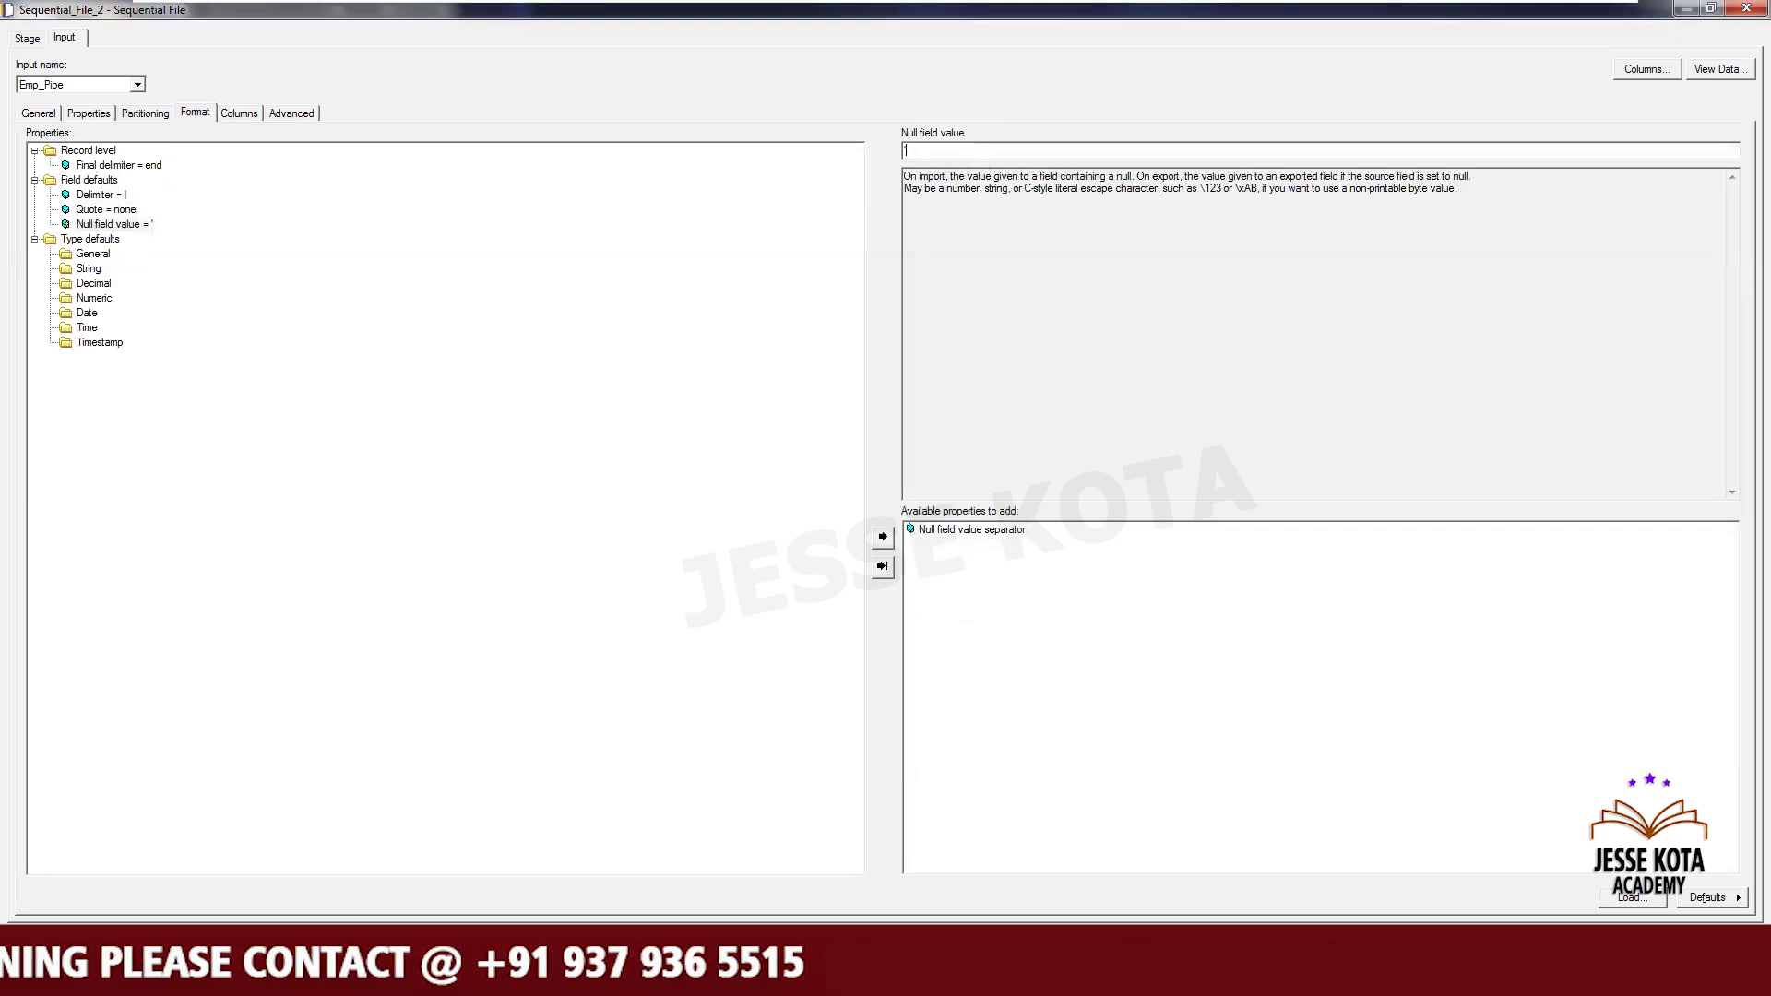
- Check the column definitions and save the Sequential_File_2 settings
{"action": "left_click", "coordinate": [240, 109]}
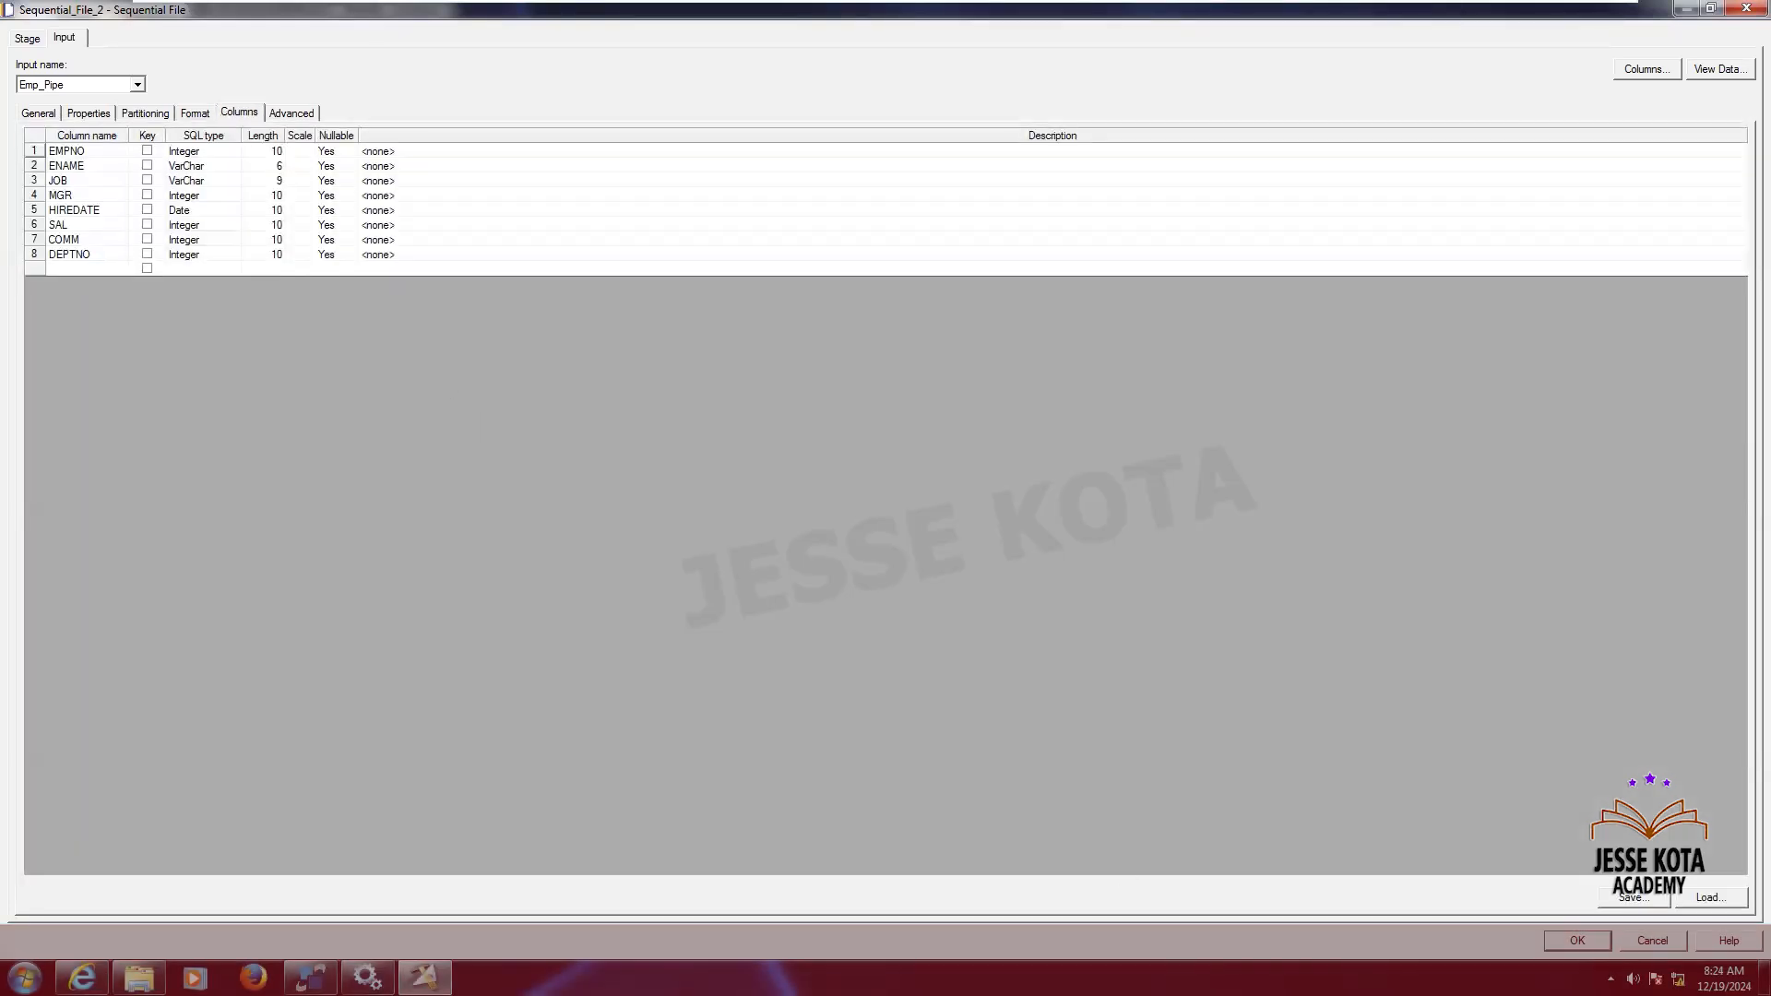
{"action": "left_click", "coordinate": [1568, 937]}
- Open Sequential_File_3 and browse to set its target file to C:\Source\Emp_Comma.txt
{"action": "double_click", "coordinate": [1341, 385]}
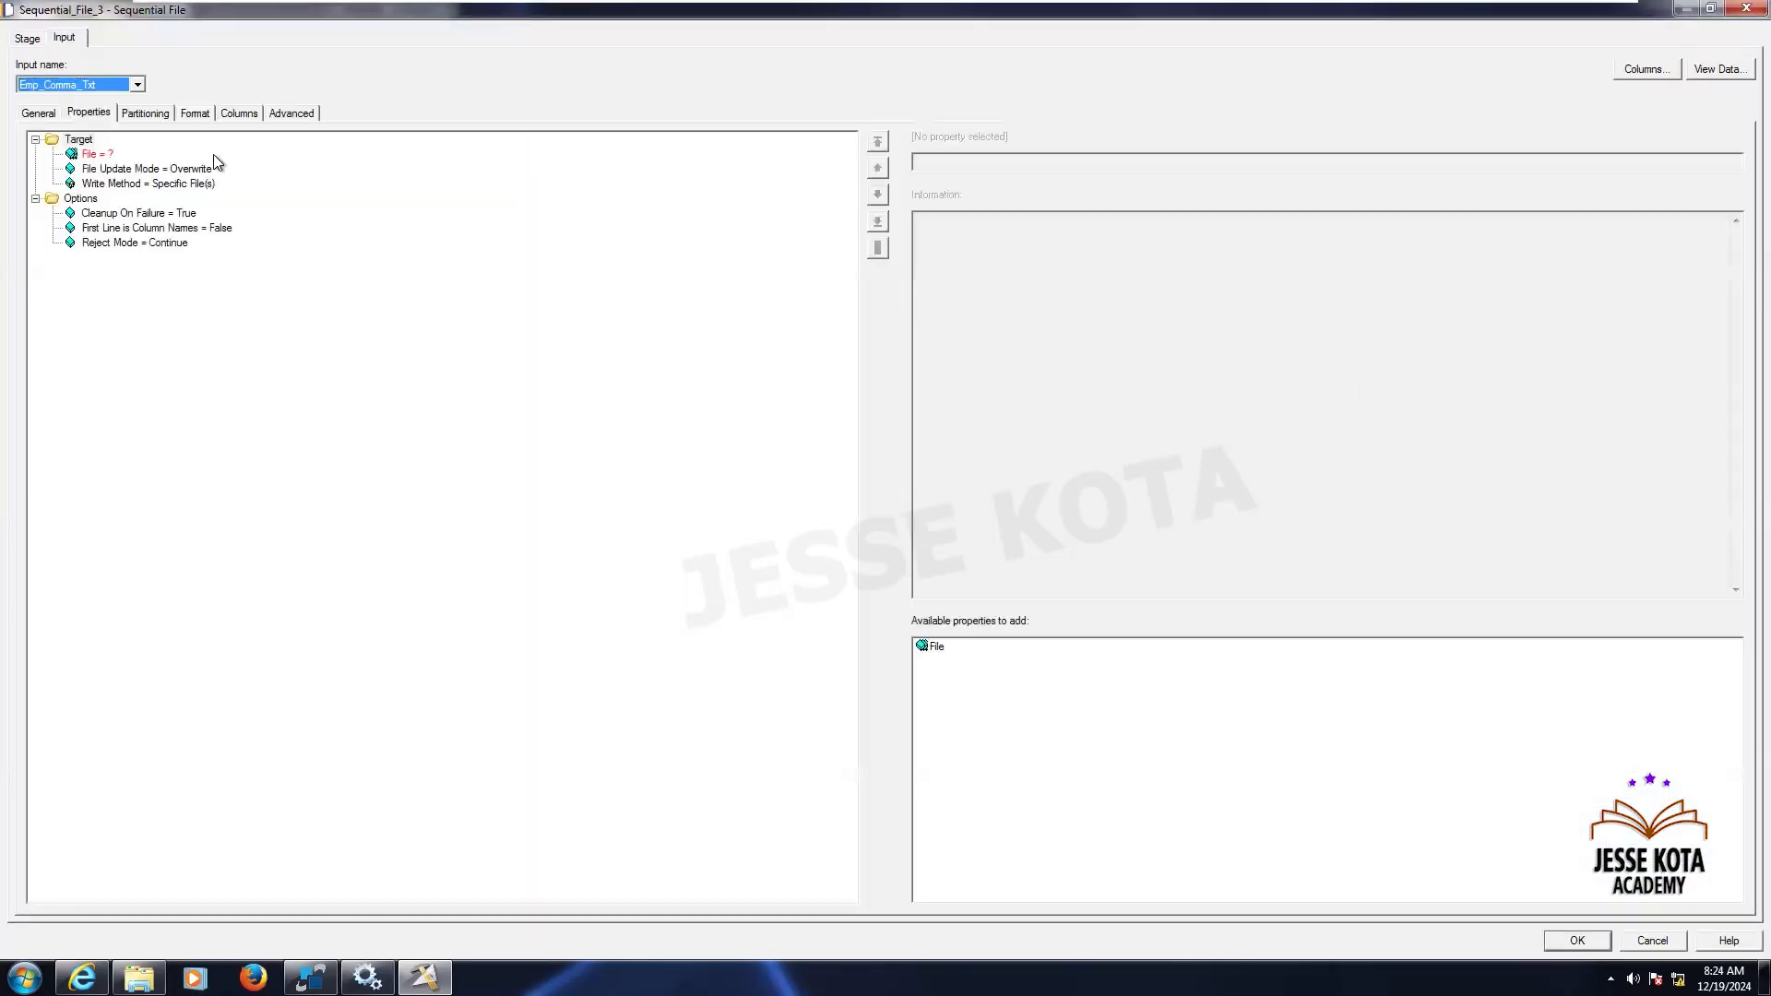
{"action": "left_click", "coordinate": [95, 155]}
{"action": "left_click", "coordinate": [1735, 161]}
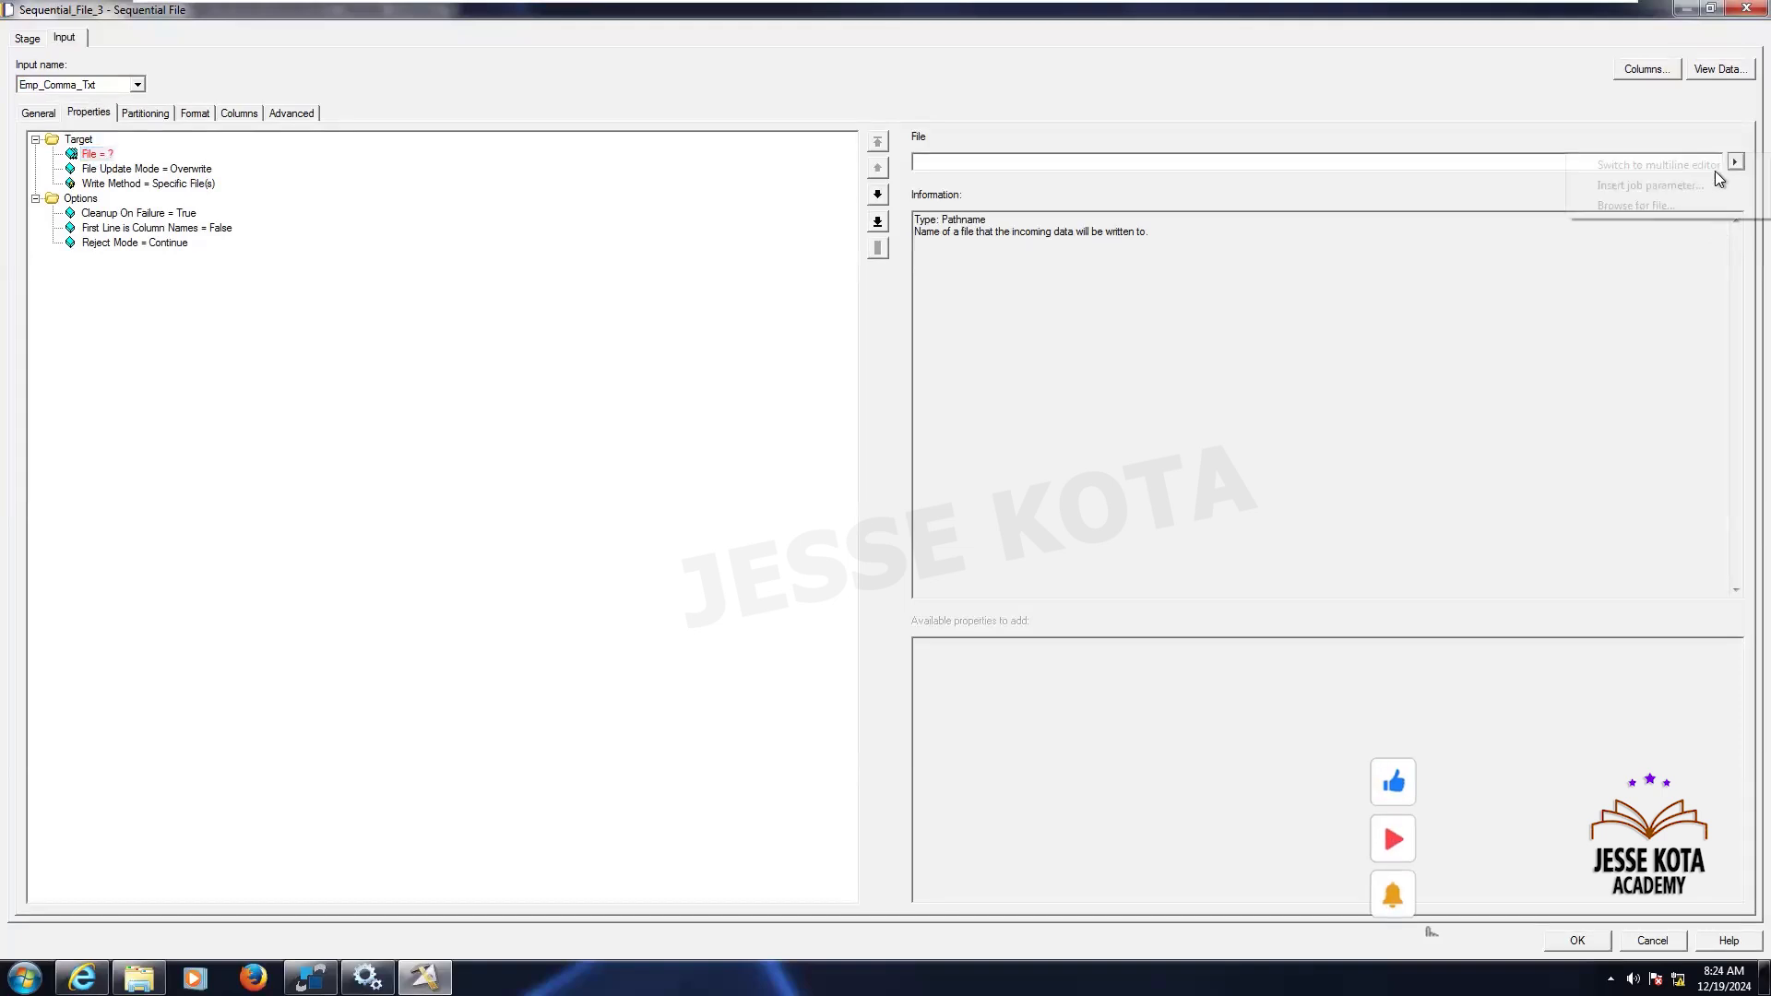
{"action": "left_click", "coordinate": [1661, 206]}
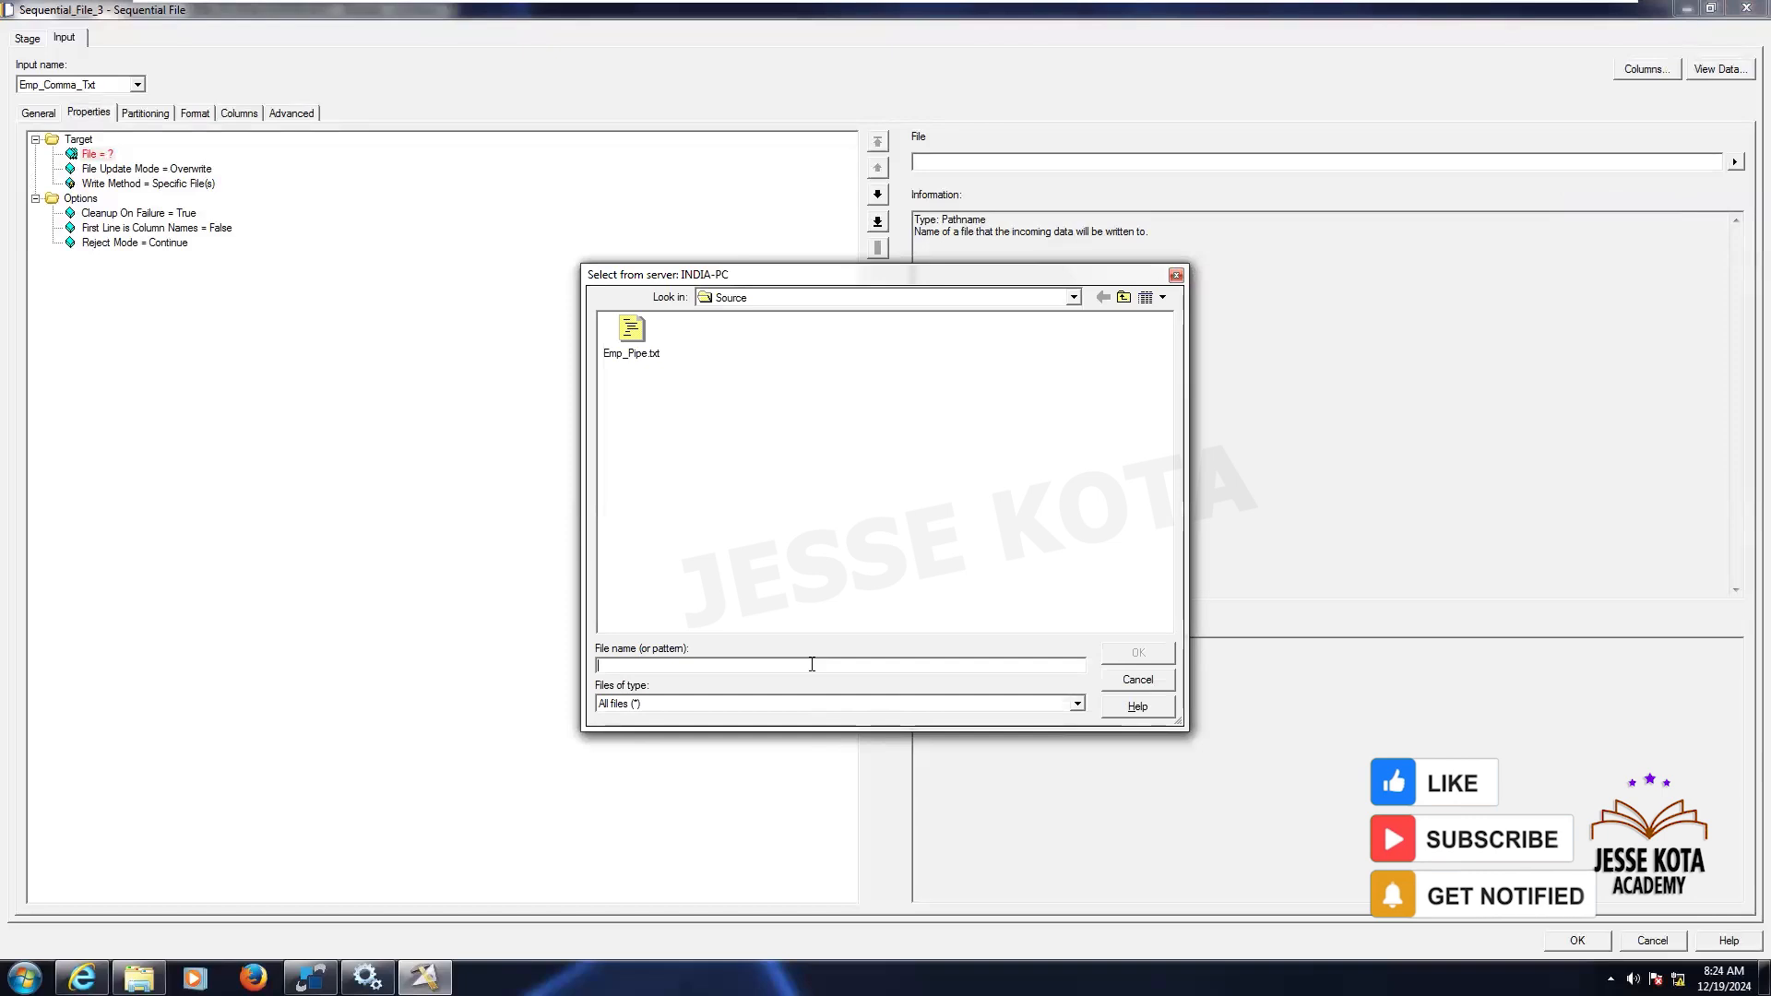
{"action": "type", "text": "Emp_Comma.txt"}
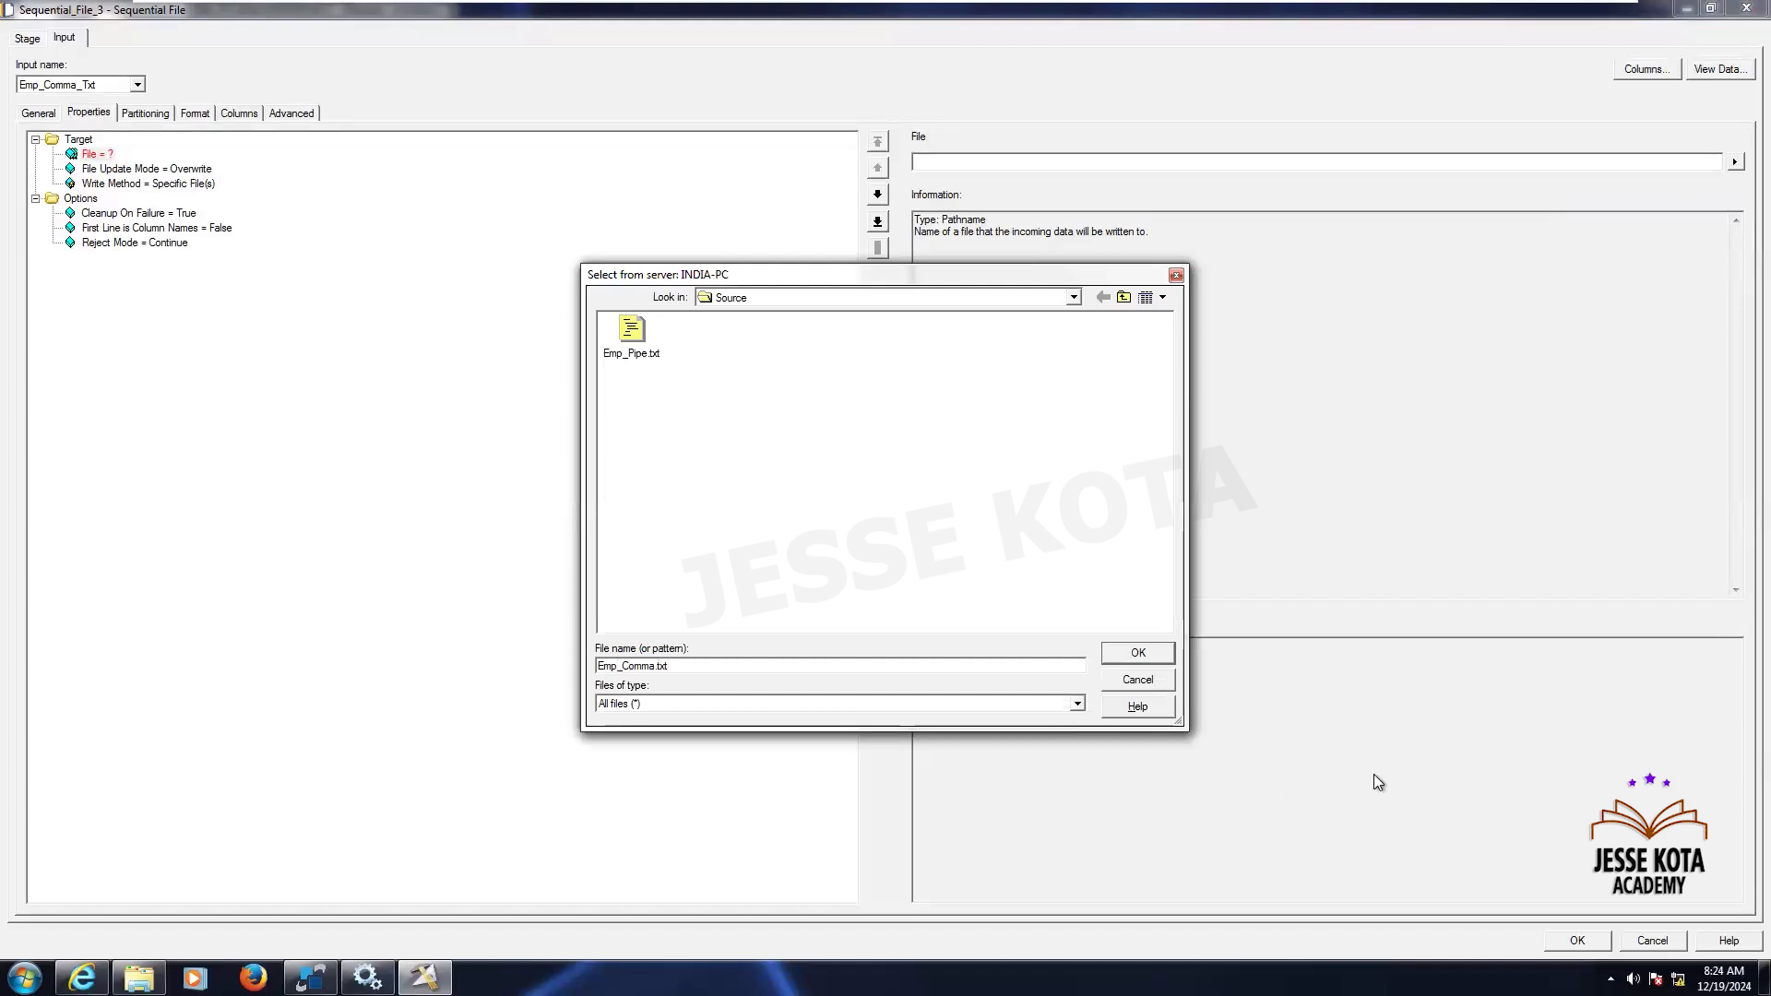
{"action": "left_click", "coordinate": [1138, 652]}
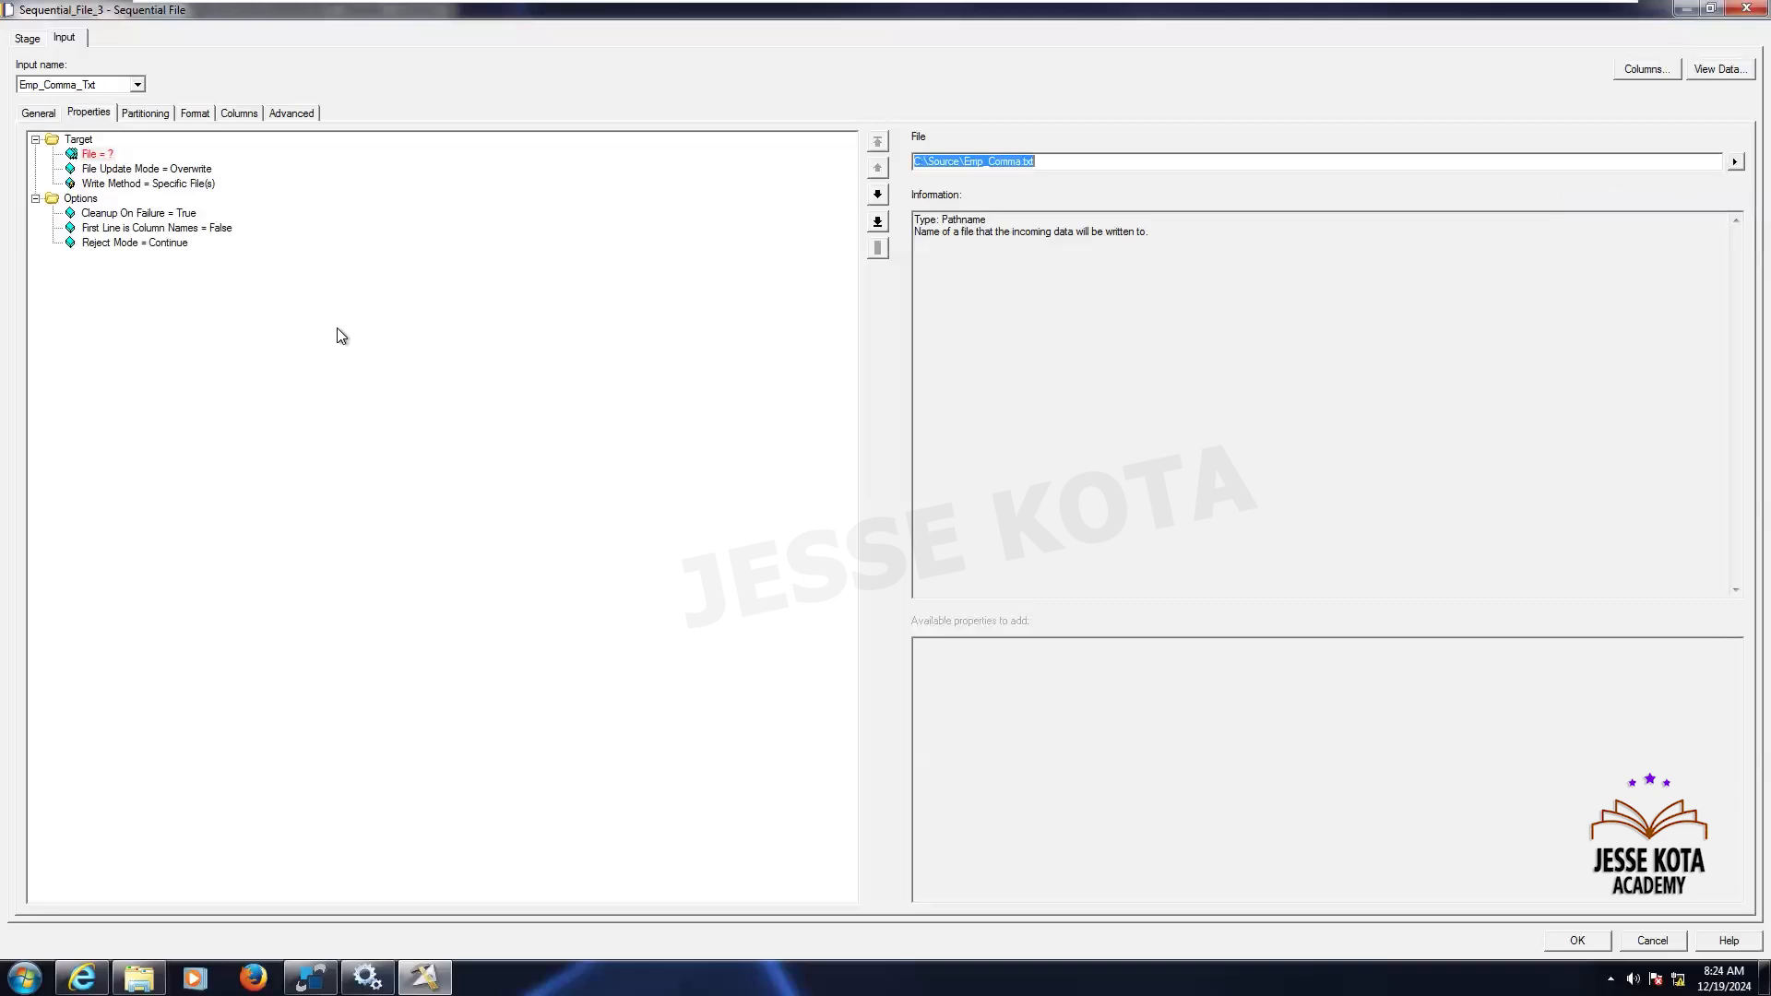
- Set First Line is Column Names to True
{"action": "left_click", "coordinate": [212, 228]}
{"action": "left_click", "coordinate": [932, 162]}
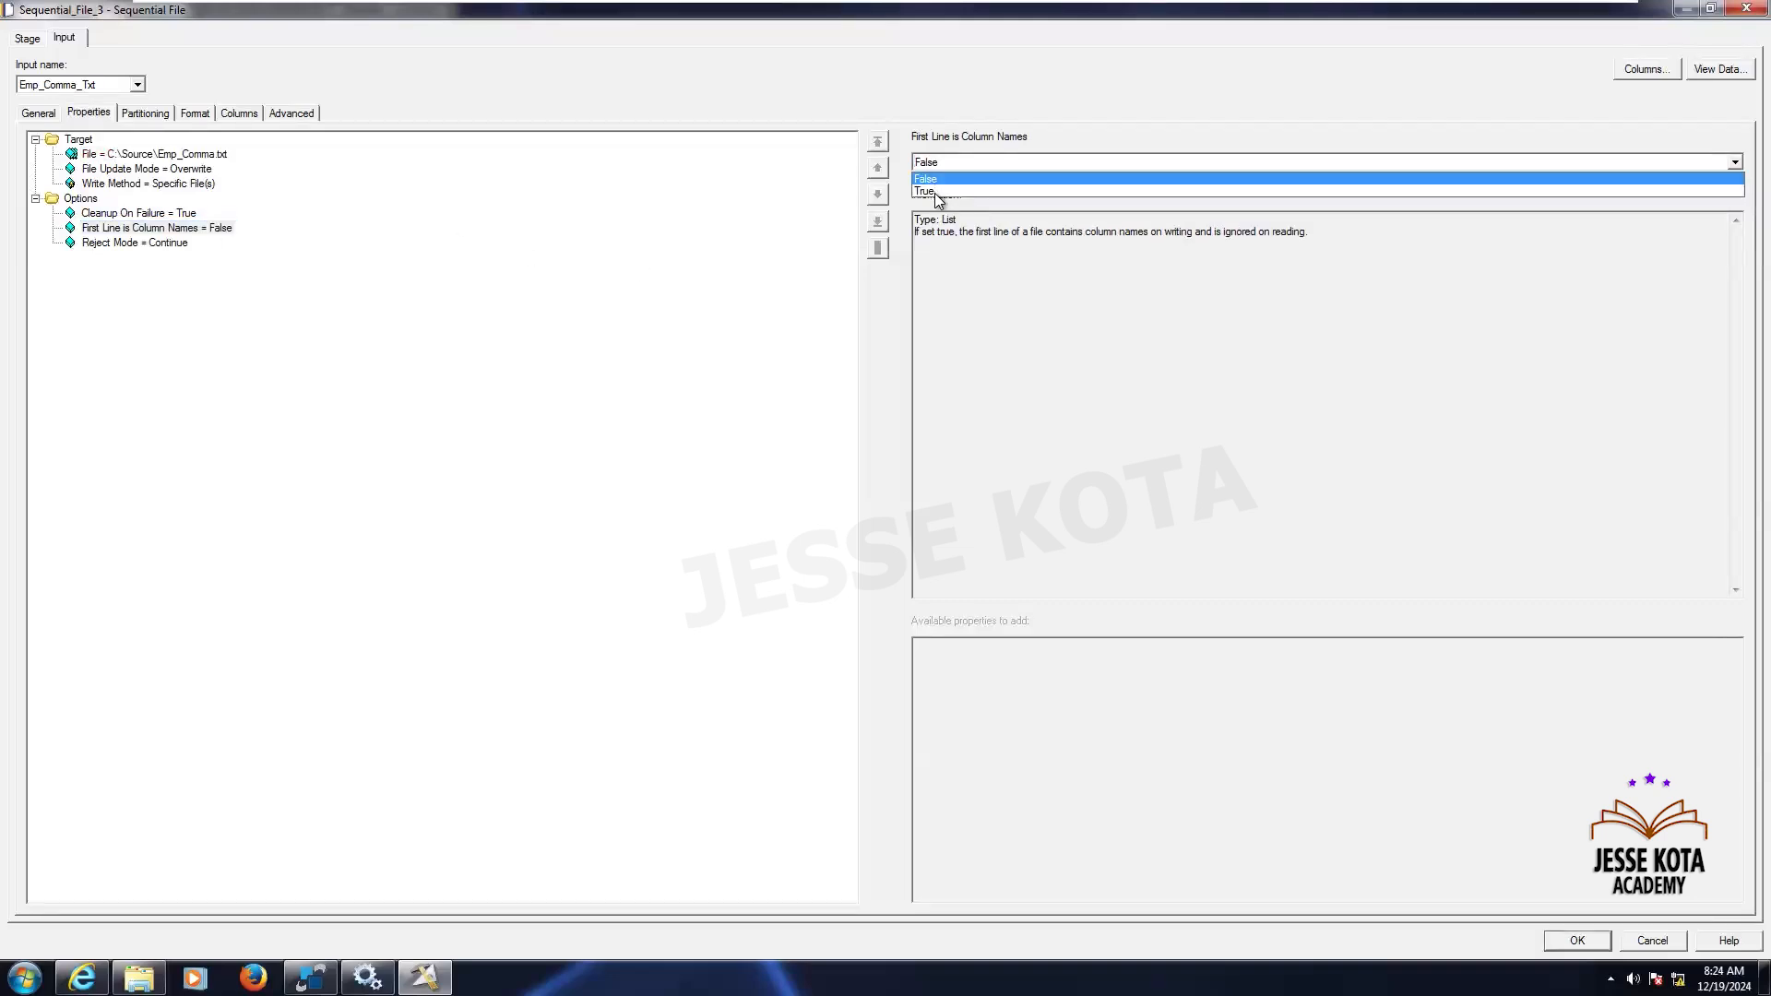
{"action": "left_click", "coordinate": [937, 191]}
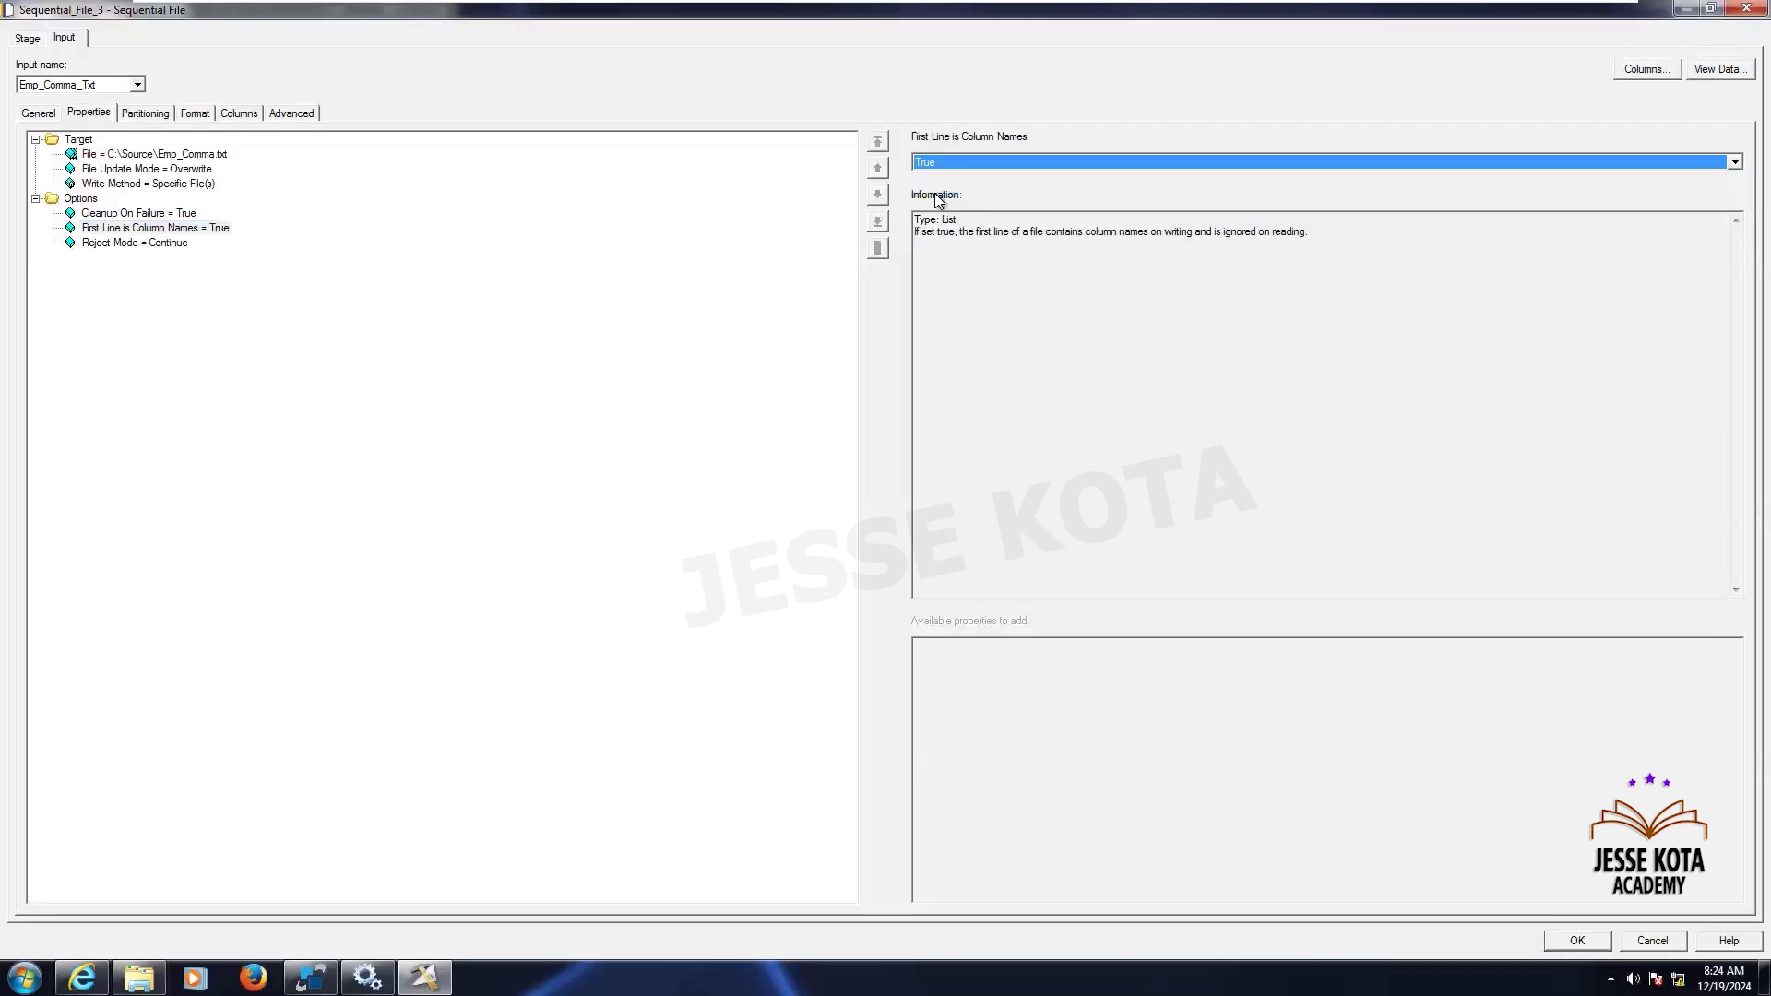
- Set the Quote field default in the format properties to none
{"action": "left_click", "coordinate": [168, 113]}
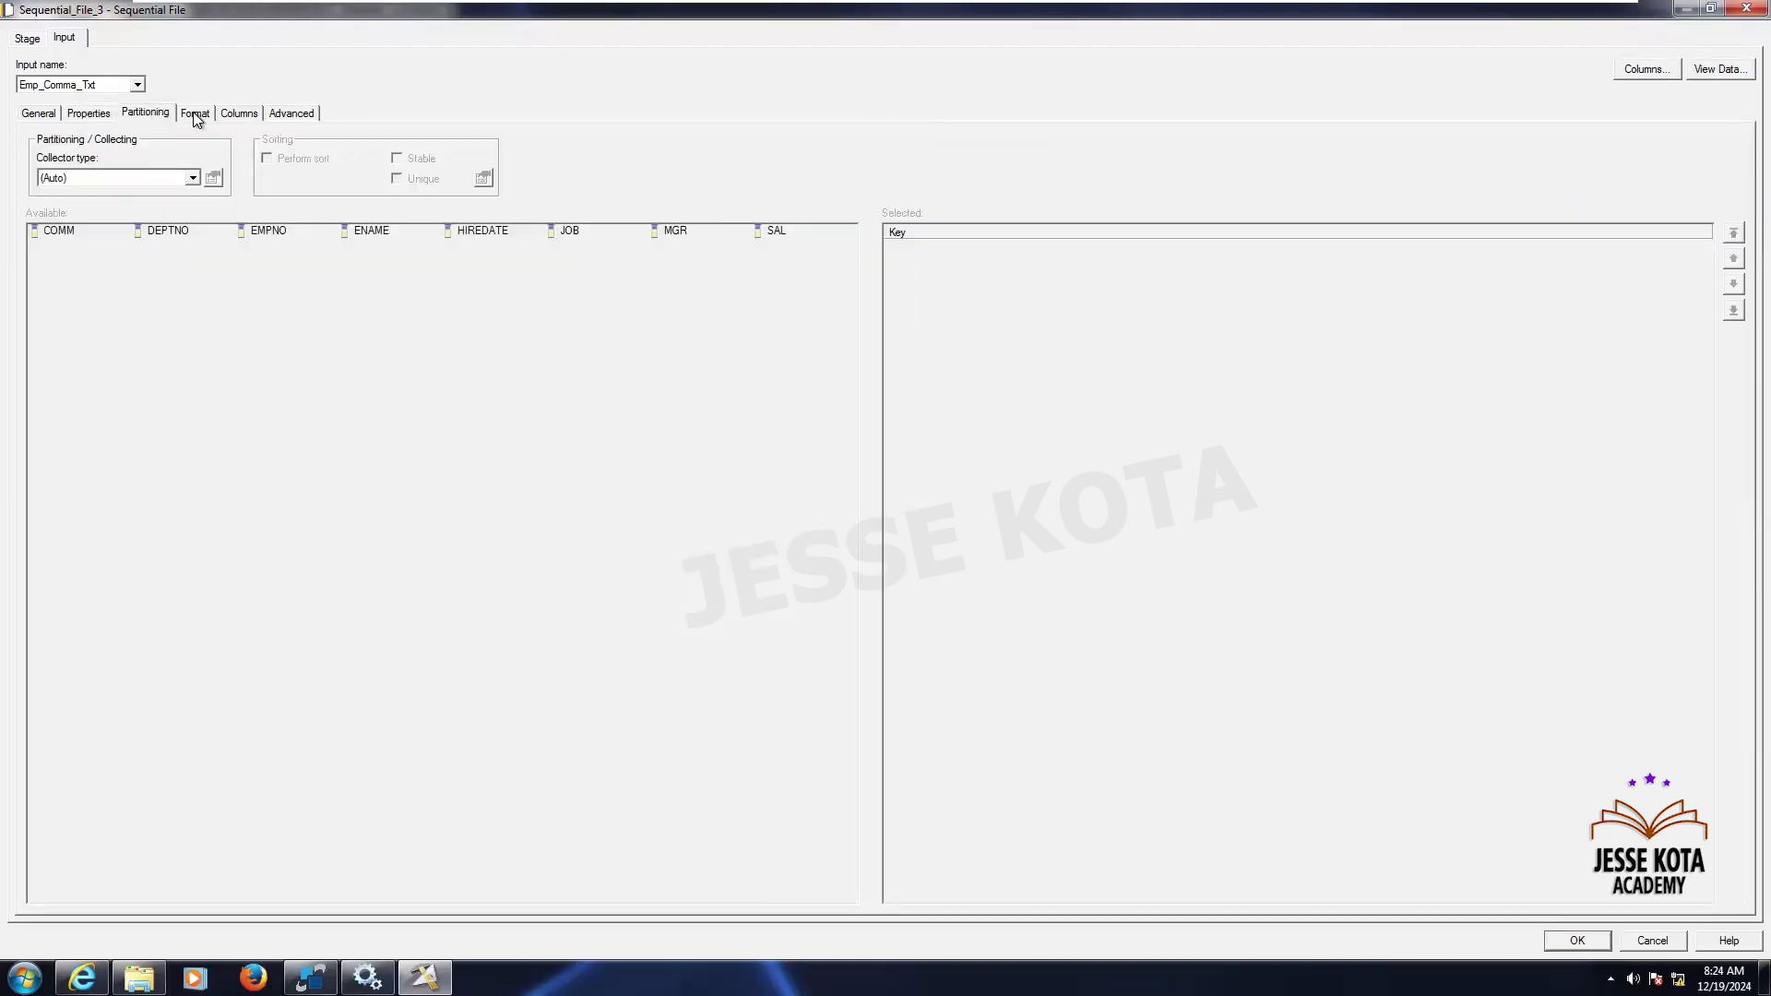
{"action": "left_click", "coordinate": [195, 113]}
{"action": "left_click", "coordinate": [125, 211]}
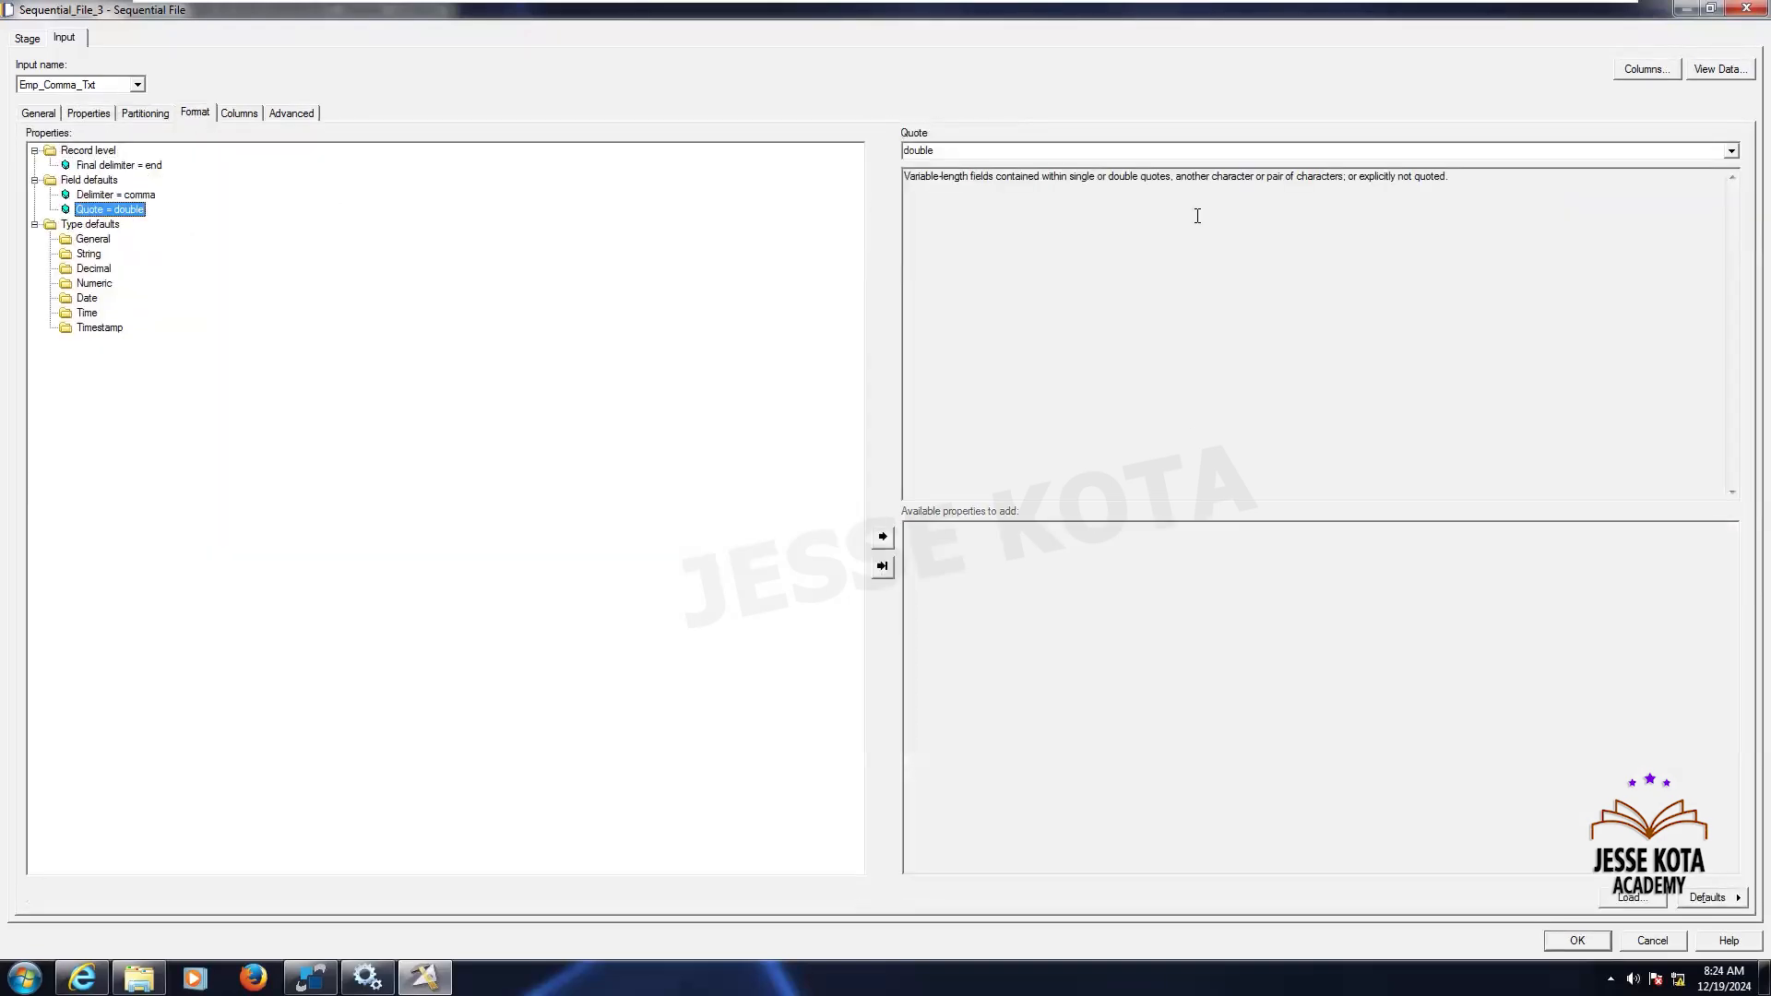
{"action": "left_click", "coordinate": [1725, 152]}
{"action": "left_click", "coordinate": [927, 203]}
- Add a Null field value property under Field defaults and set it to ''
{"action": "left_click", "coordinate": [93, 180]}
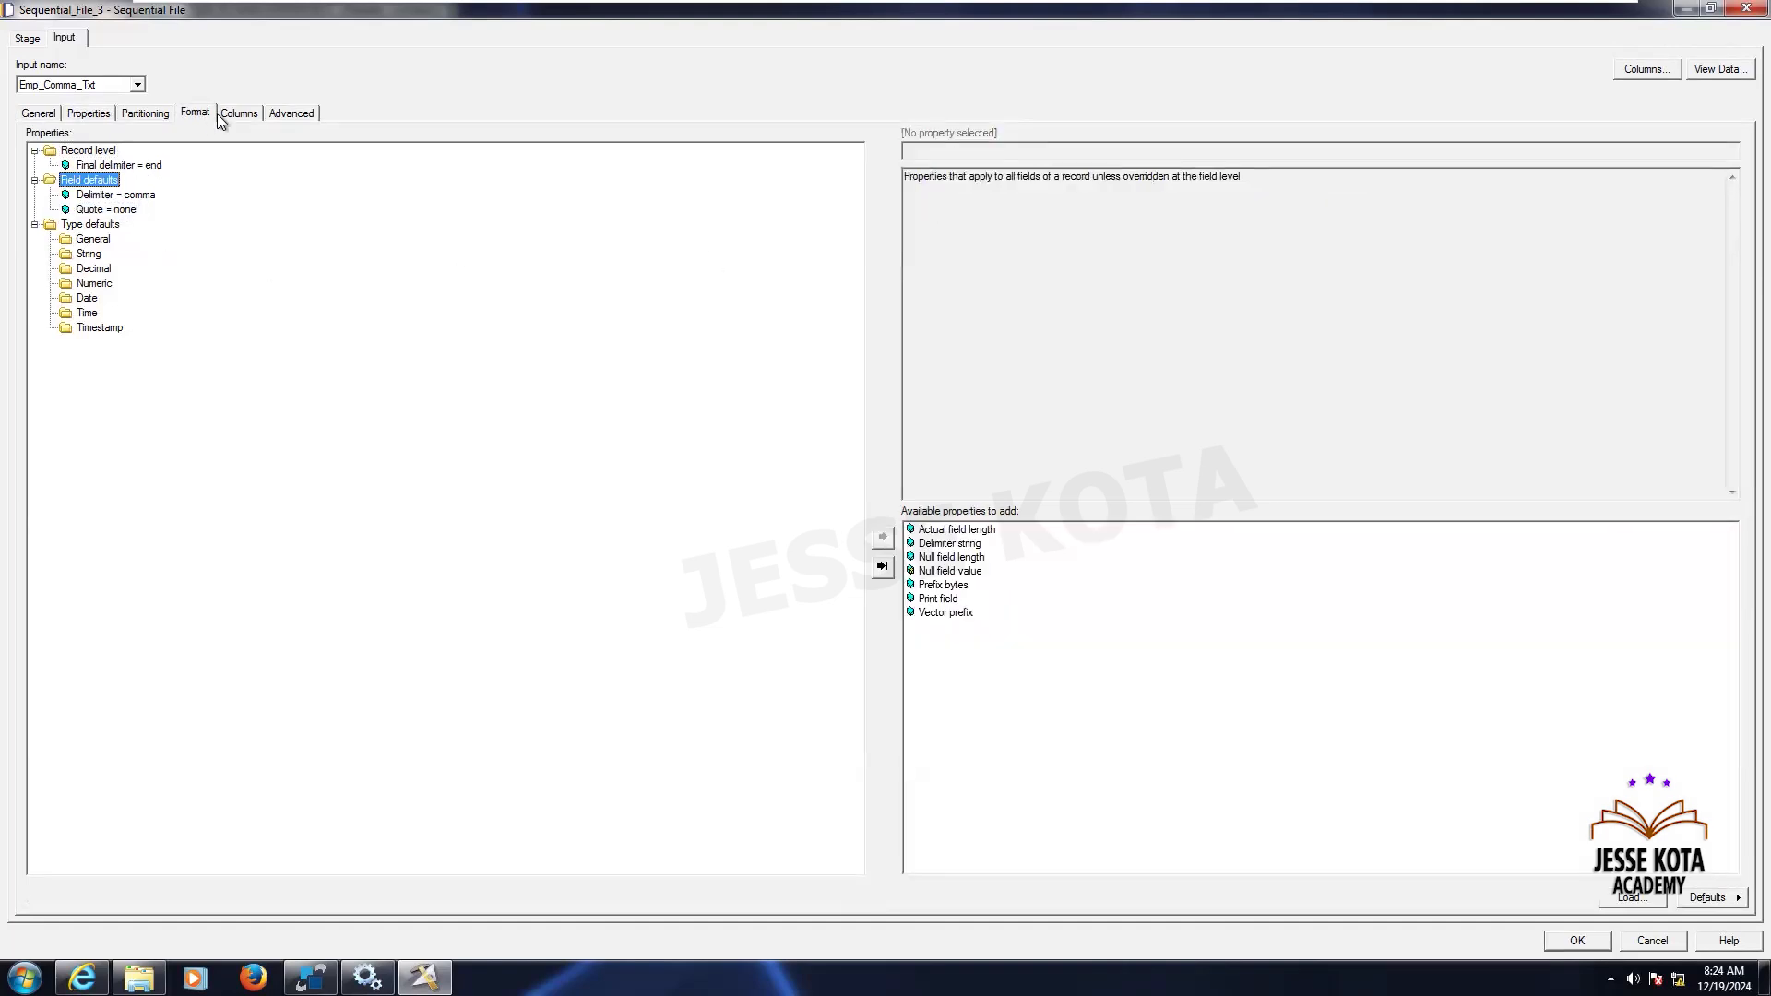
{"action": "double_click", "coordinate": [959, 572]}
{"action": "left_click", "coordinate": [935, 150]}
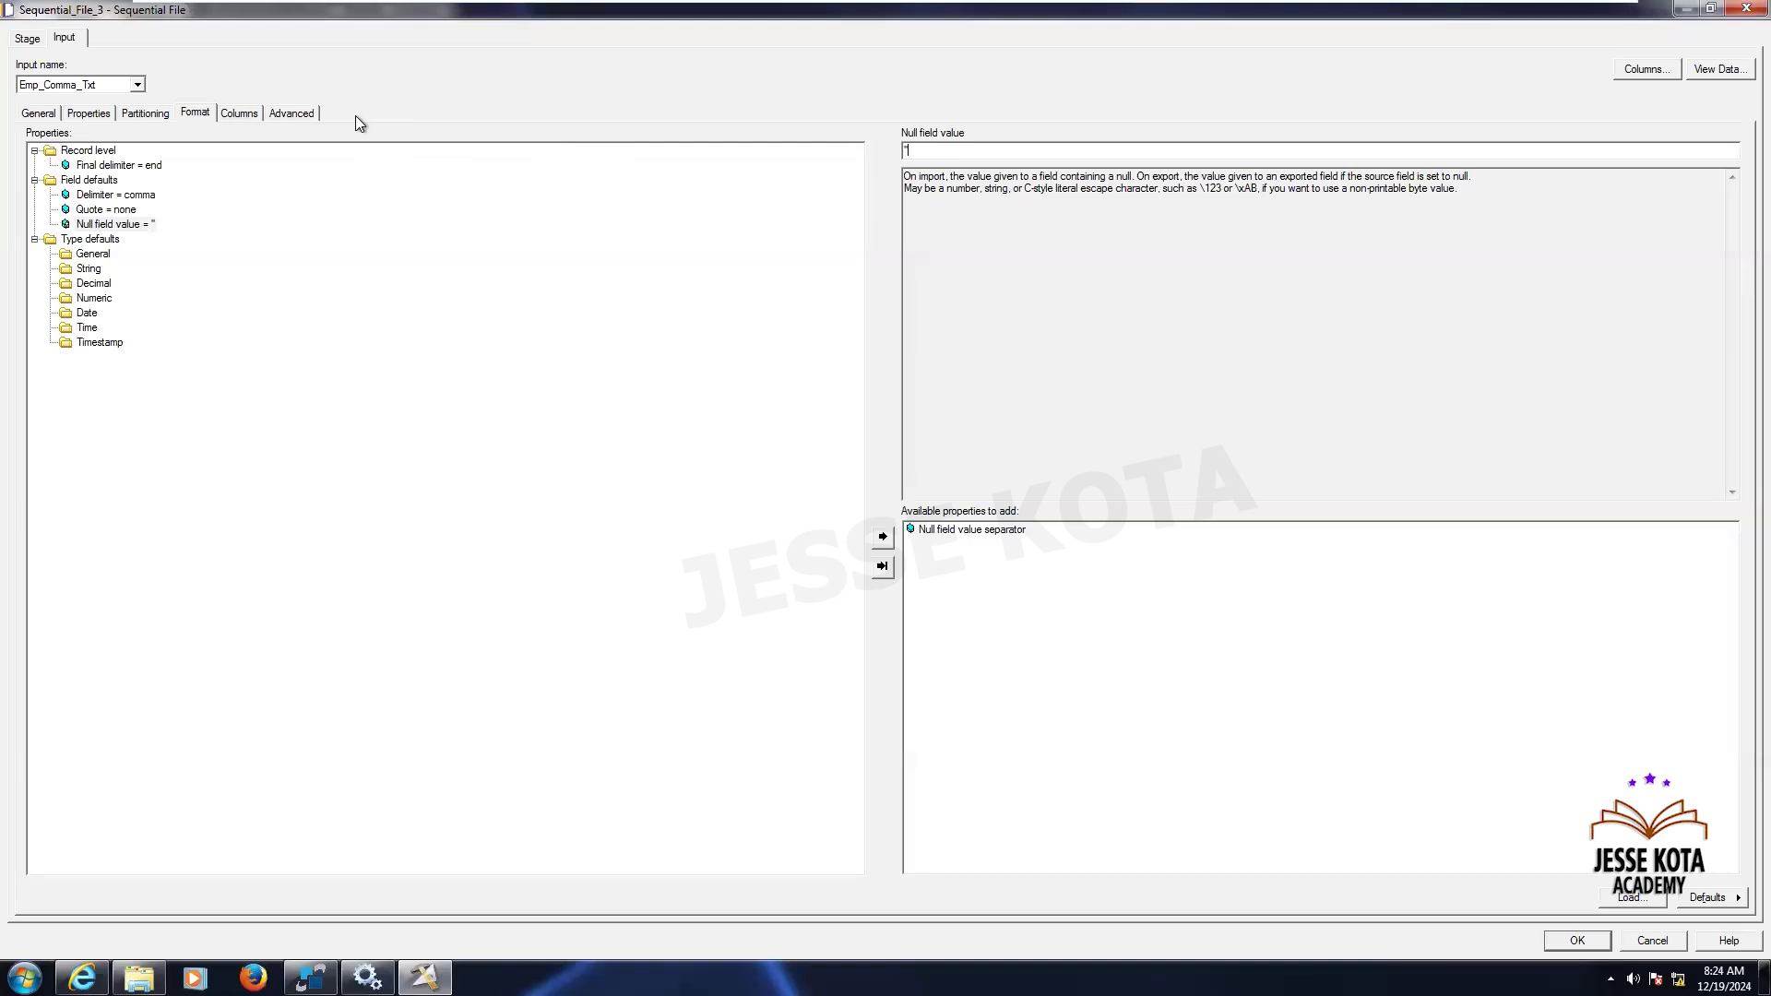
- Check the column definitions and save the Sequential_File_3 settings
{"action": "left_click", "coordinate": [247, 113]}
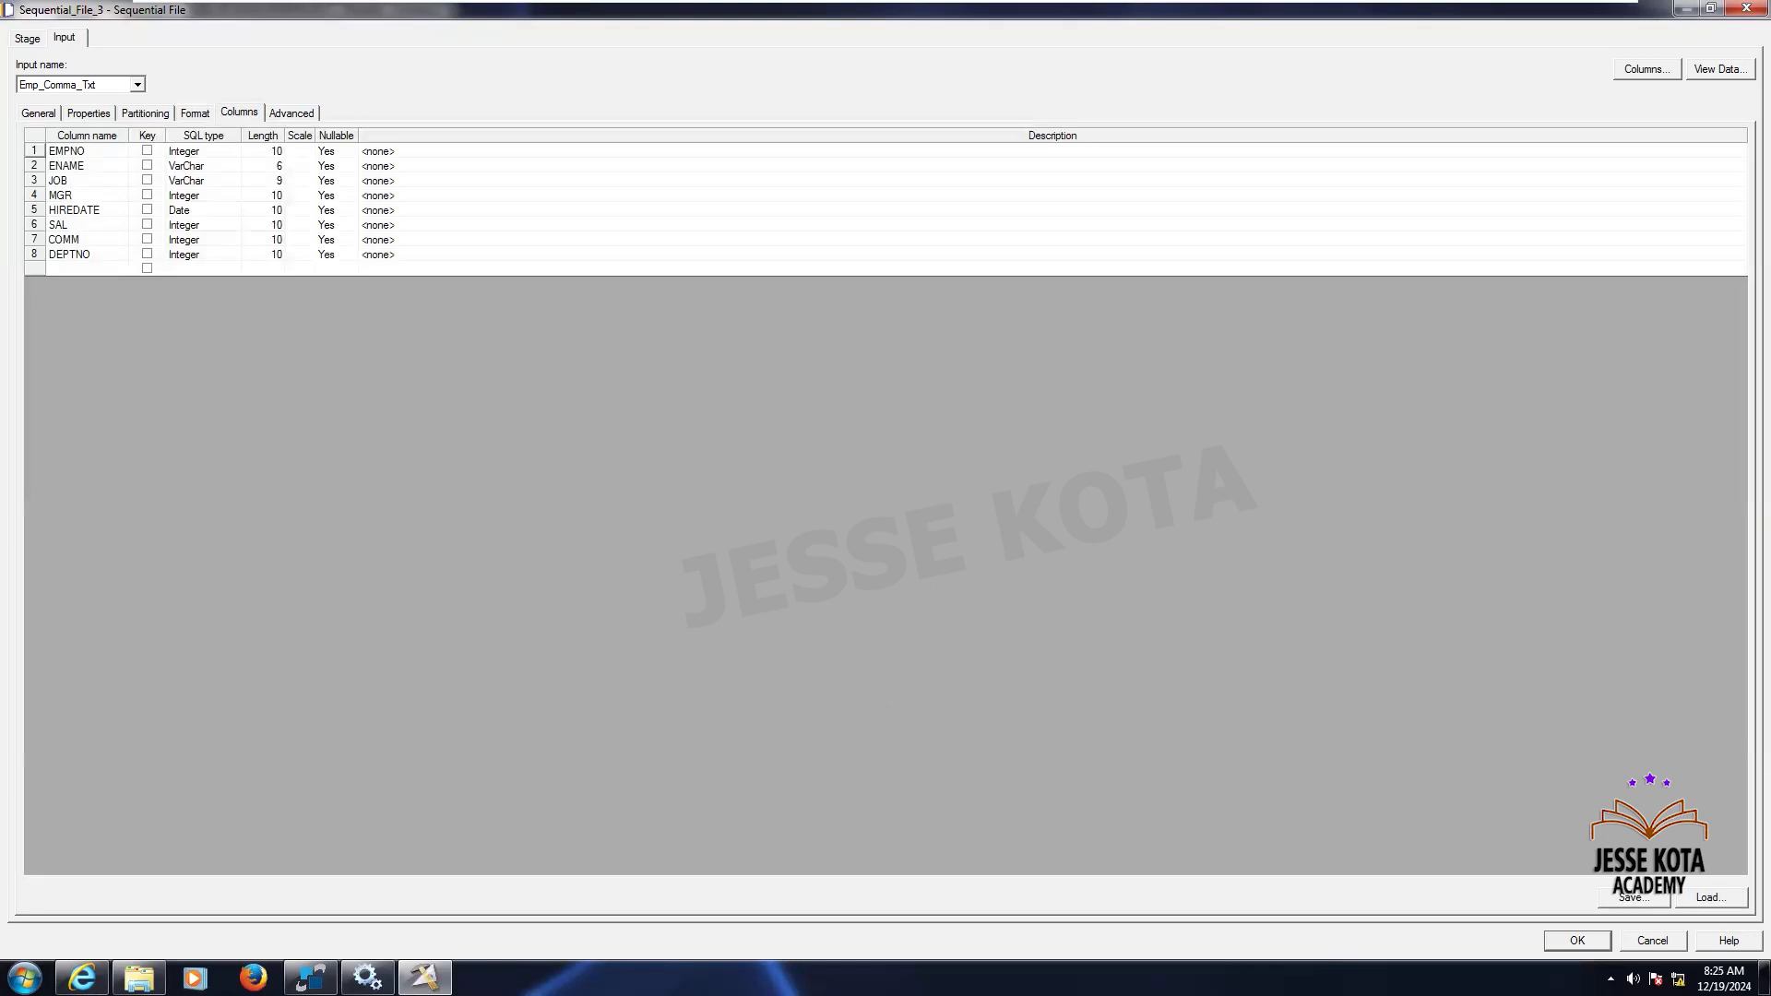
{"action": "left_click", "coordinate": [1577, 941]}
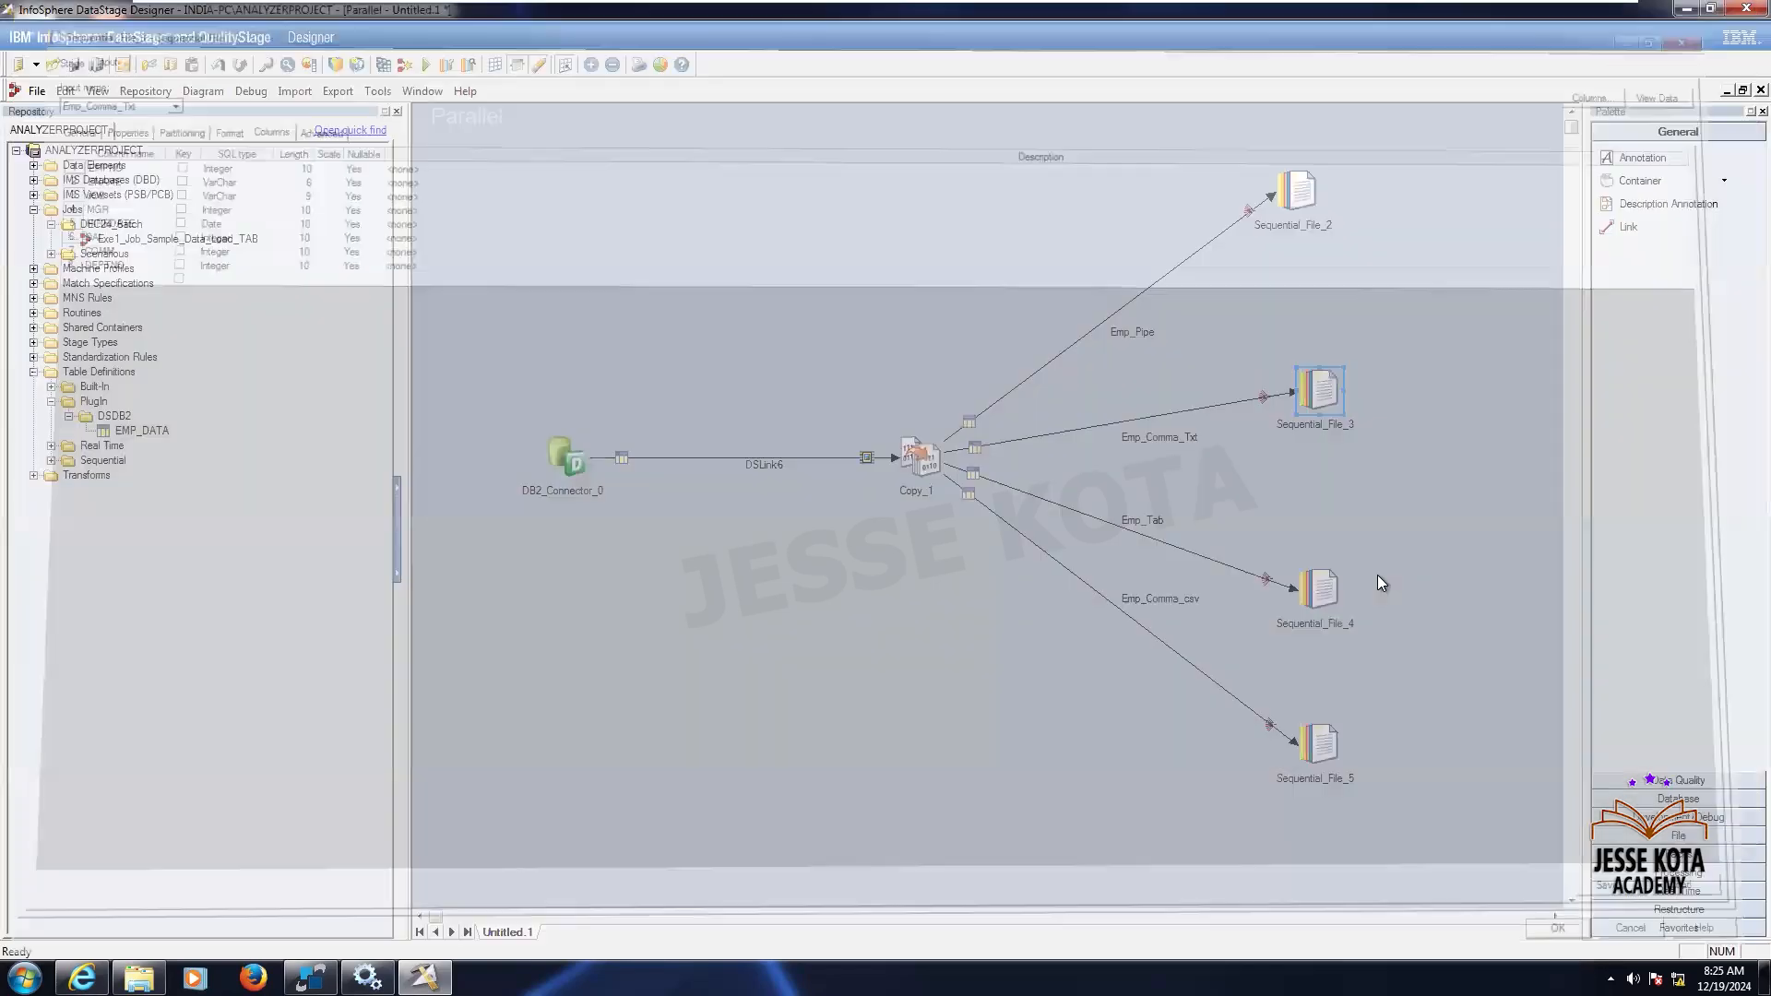
- Open Sequential_File_4 and browse to set its target file to C:\Source\Emp_Tab.txt
{"action": "double_click", "coordinate": [1341, 581]}
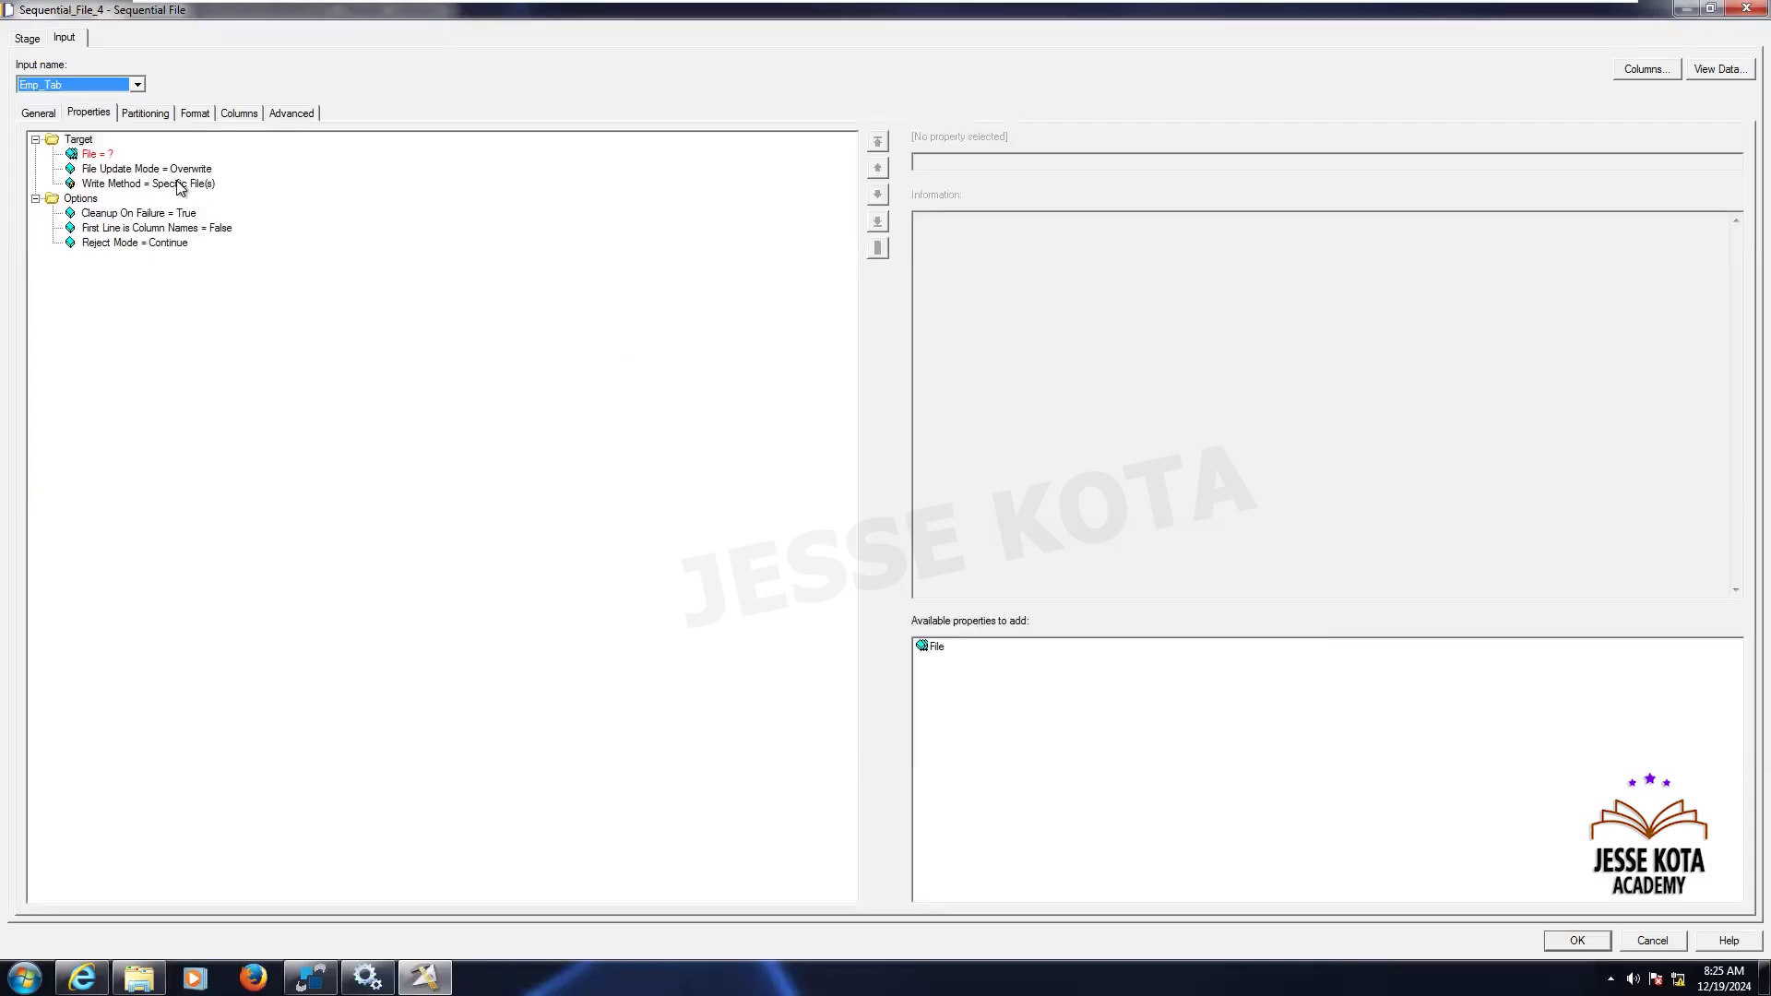
{"action": "left_click", "coordinate": [91, 155]}
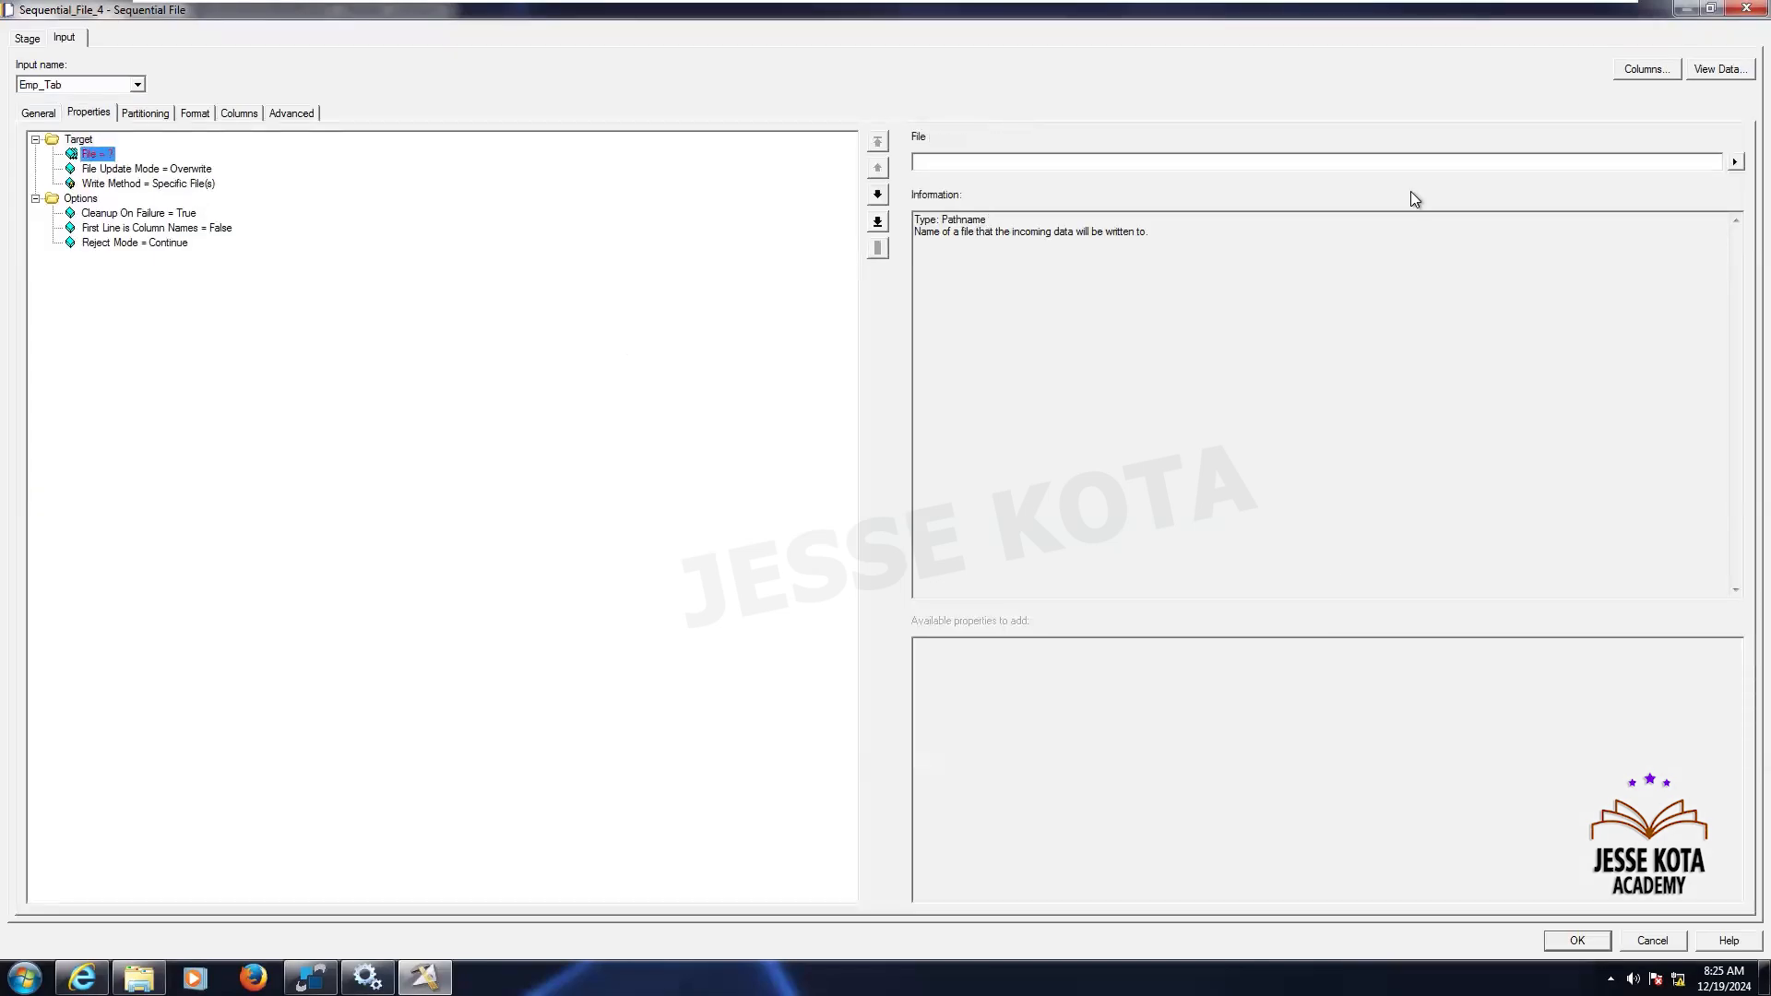
{"action": "left_click", "coordinate": [1736, 161]}
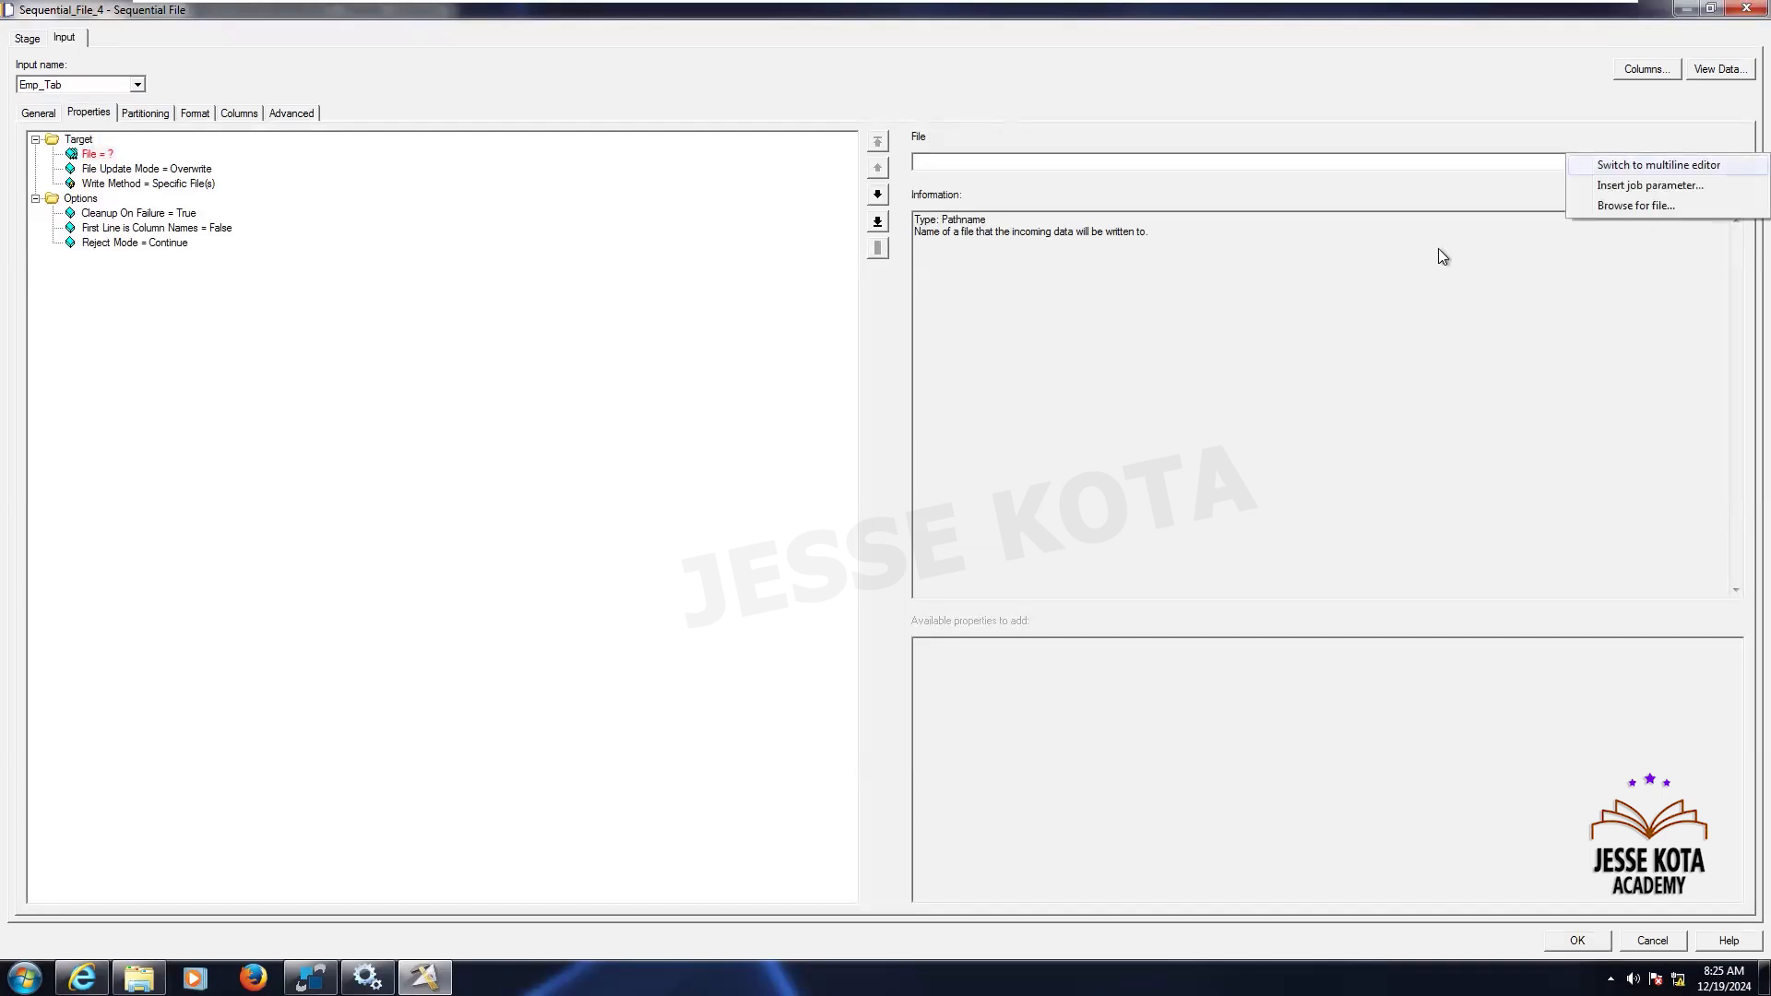
{"action": "left_click", "coordinate": [1636, 206]}
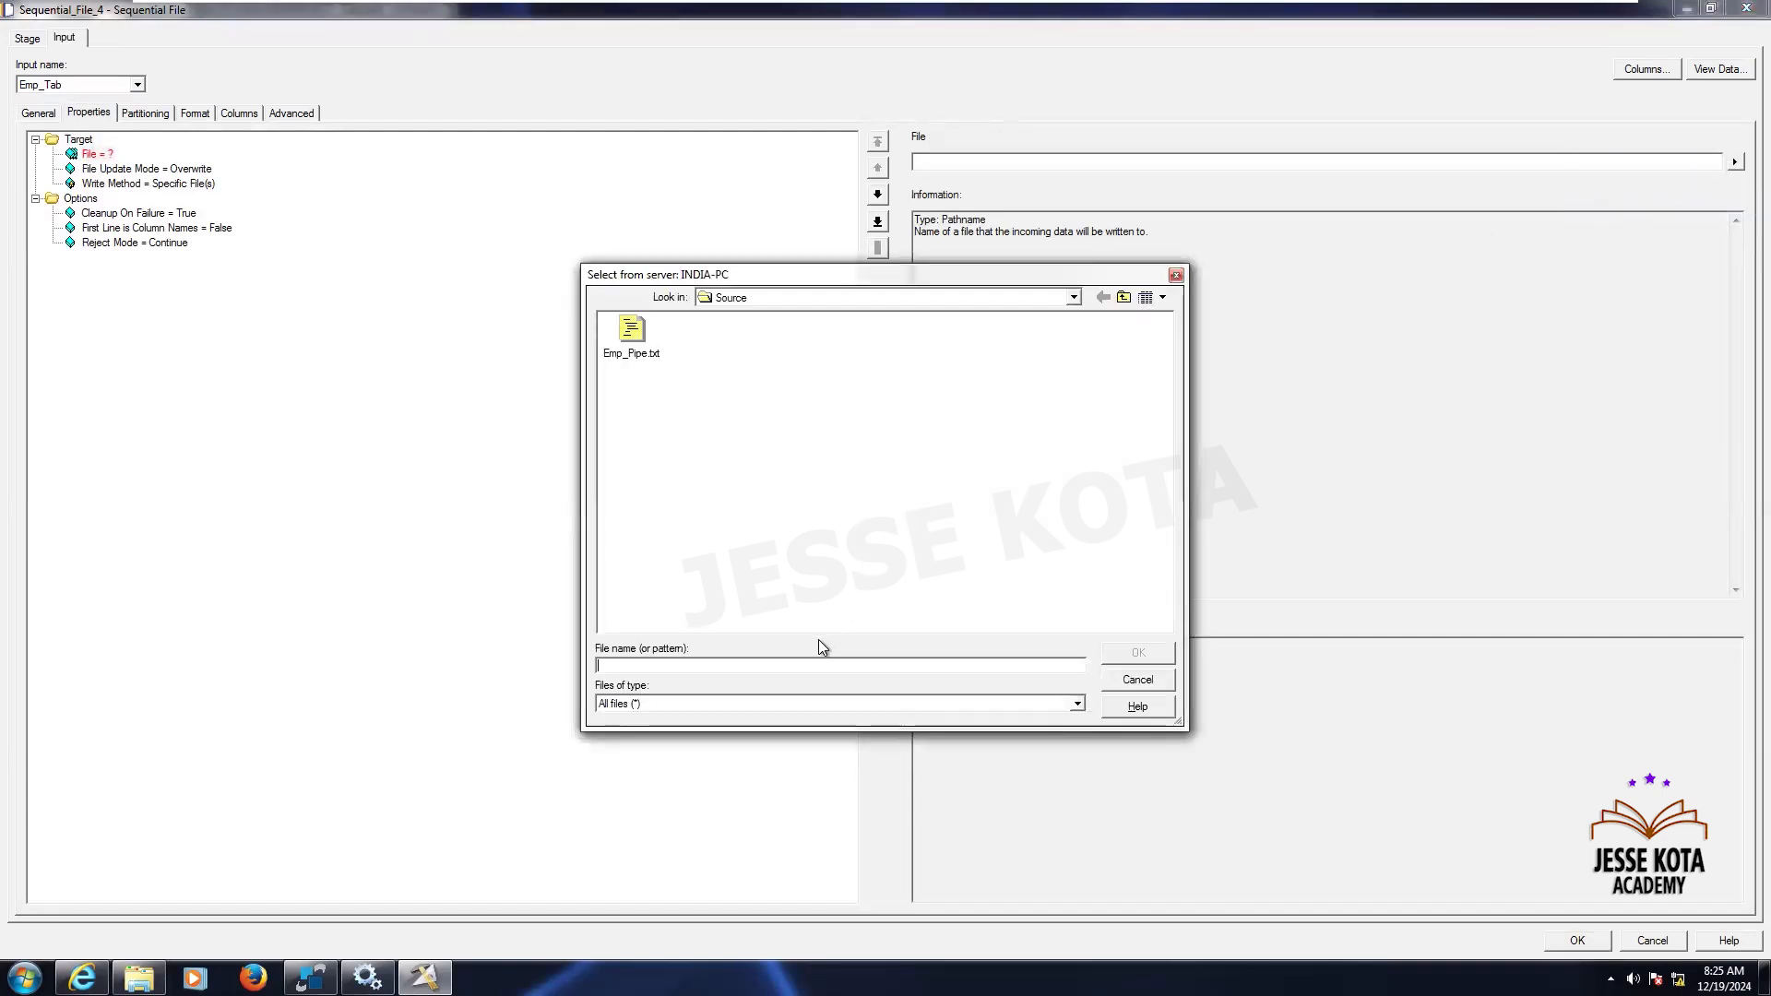
{"action": "type", "text": "Em"}
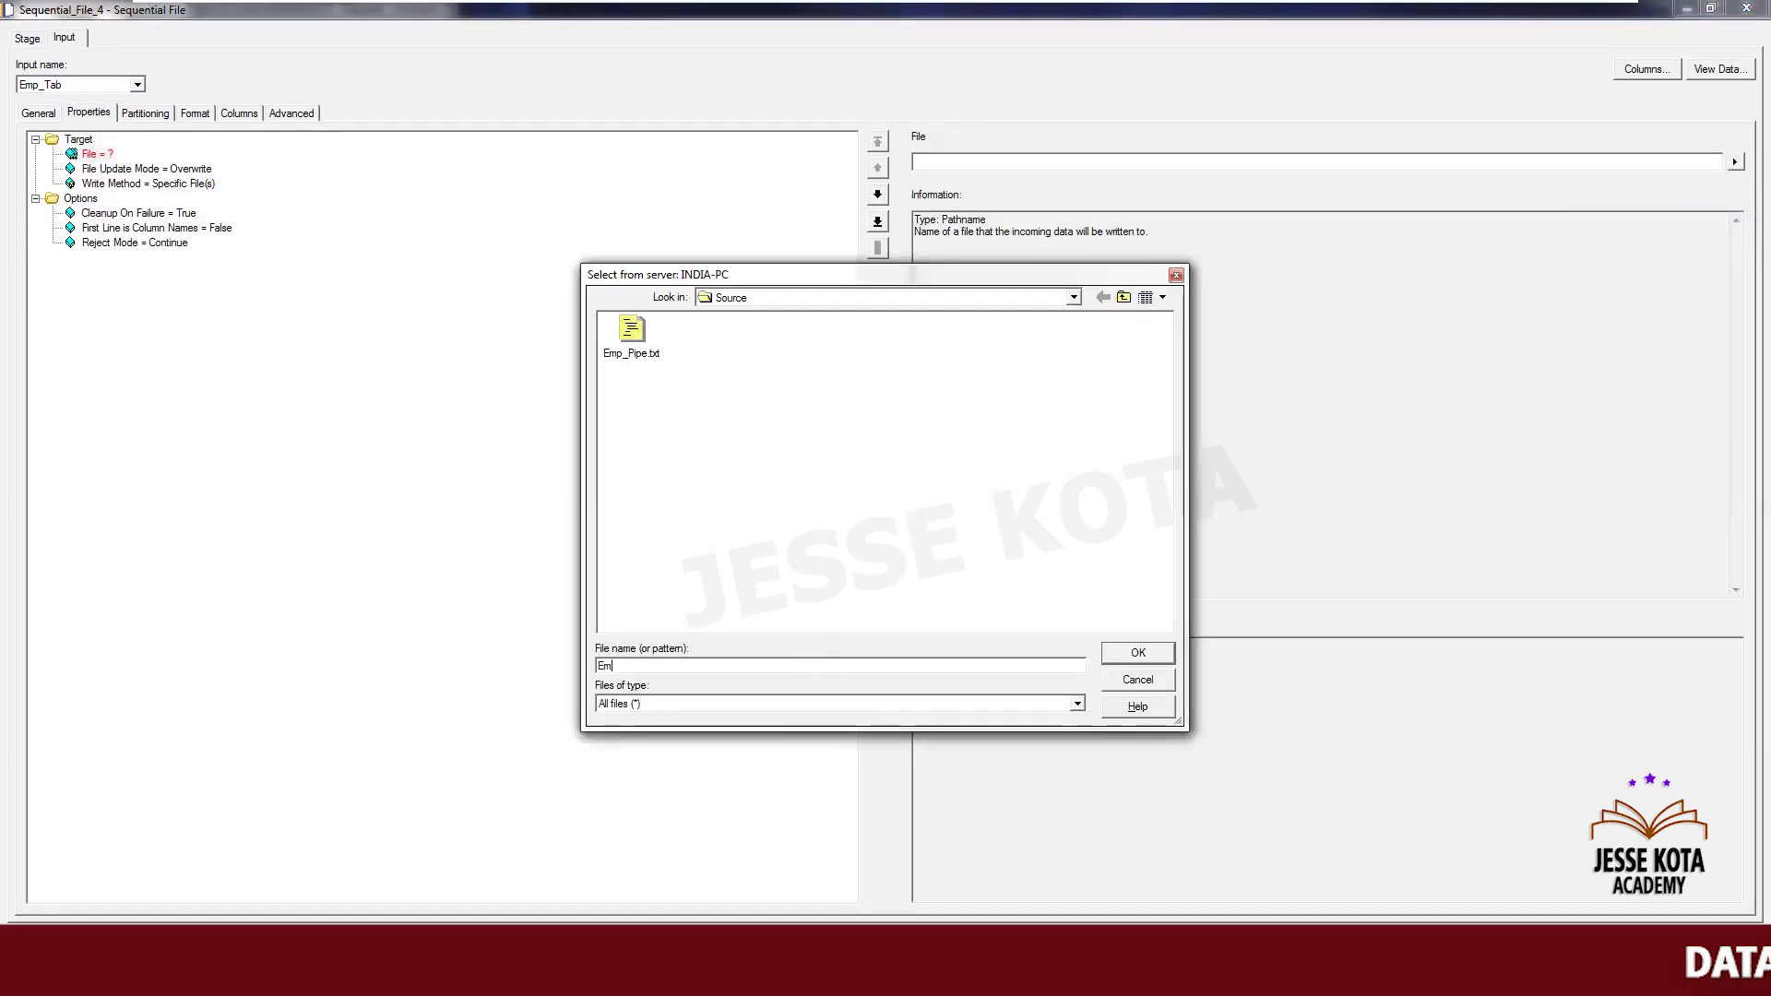
{"action": "type", "text": "p_Tav"}
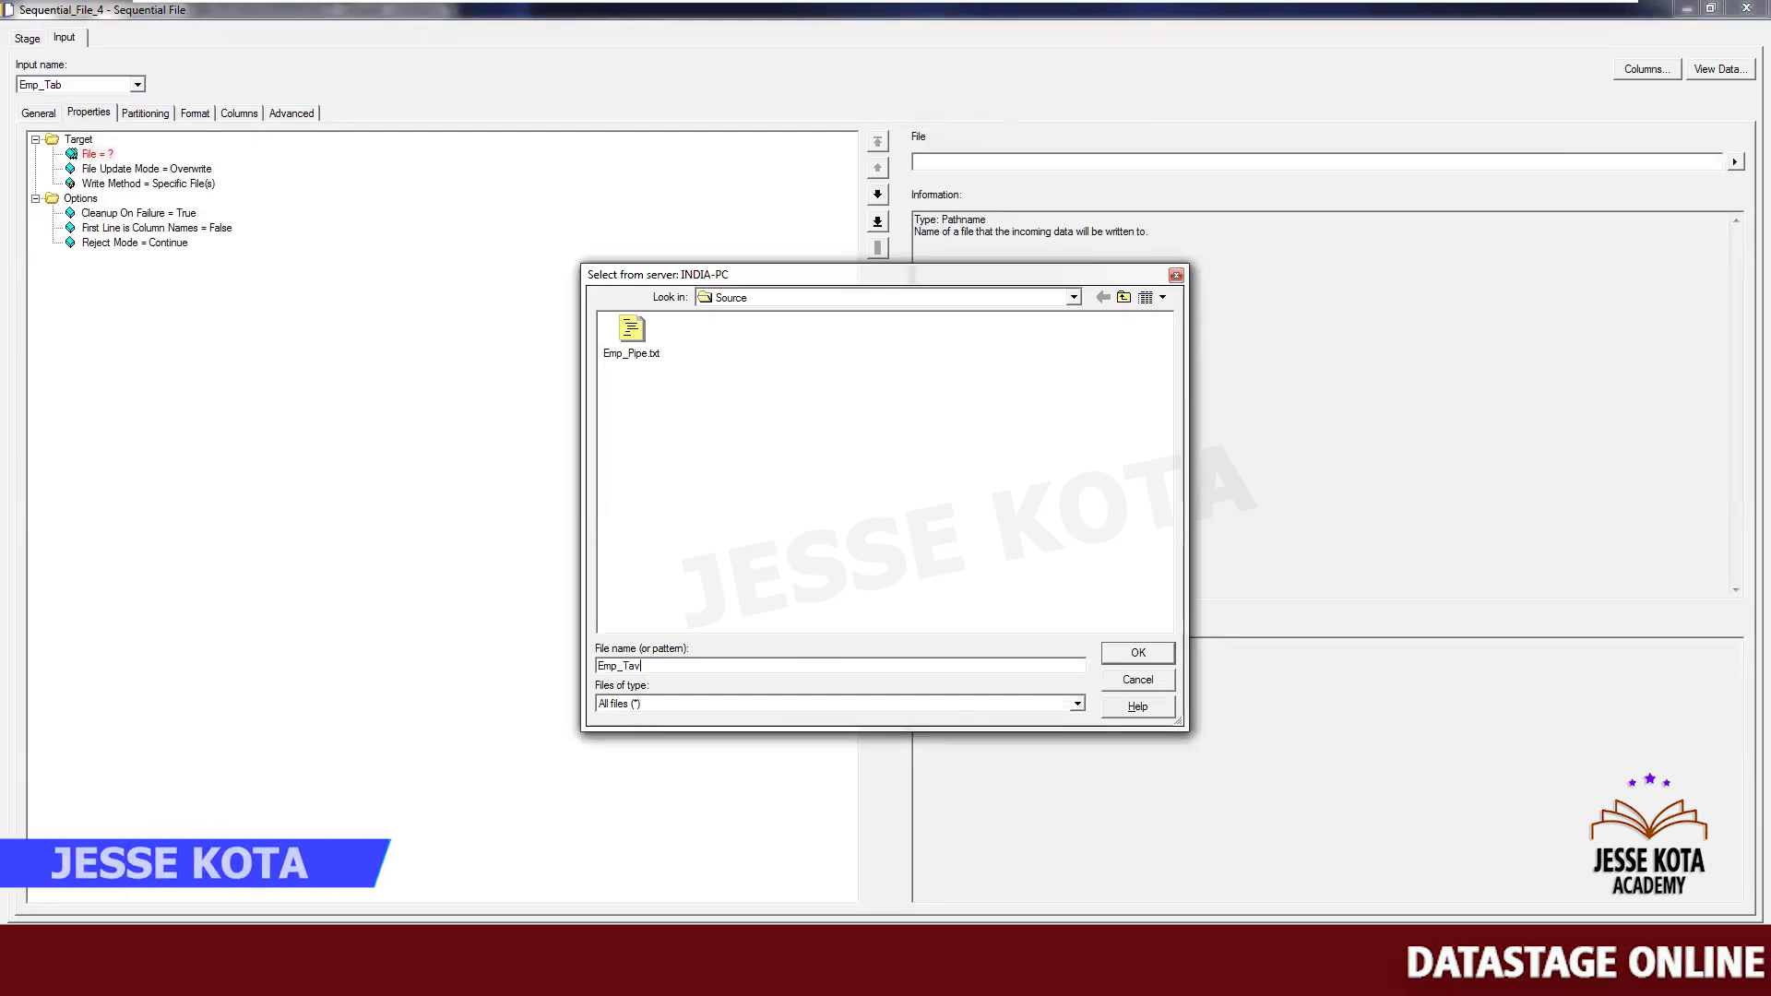
{"action": "key", "text": "BackSpace"}
{"action": "type", "text": "b."}
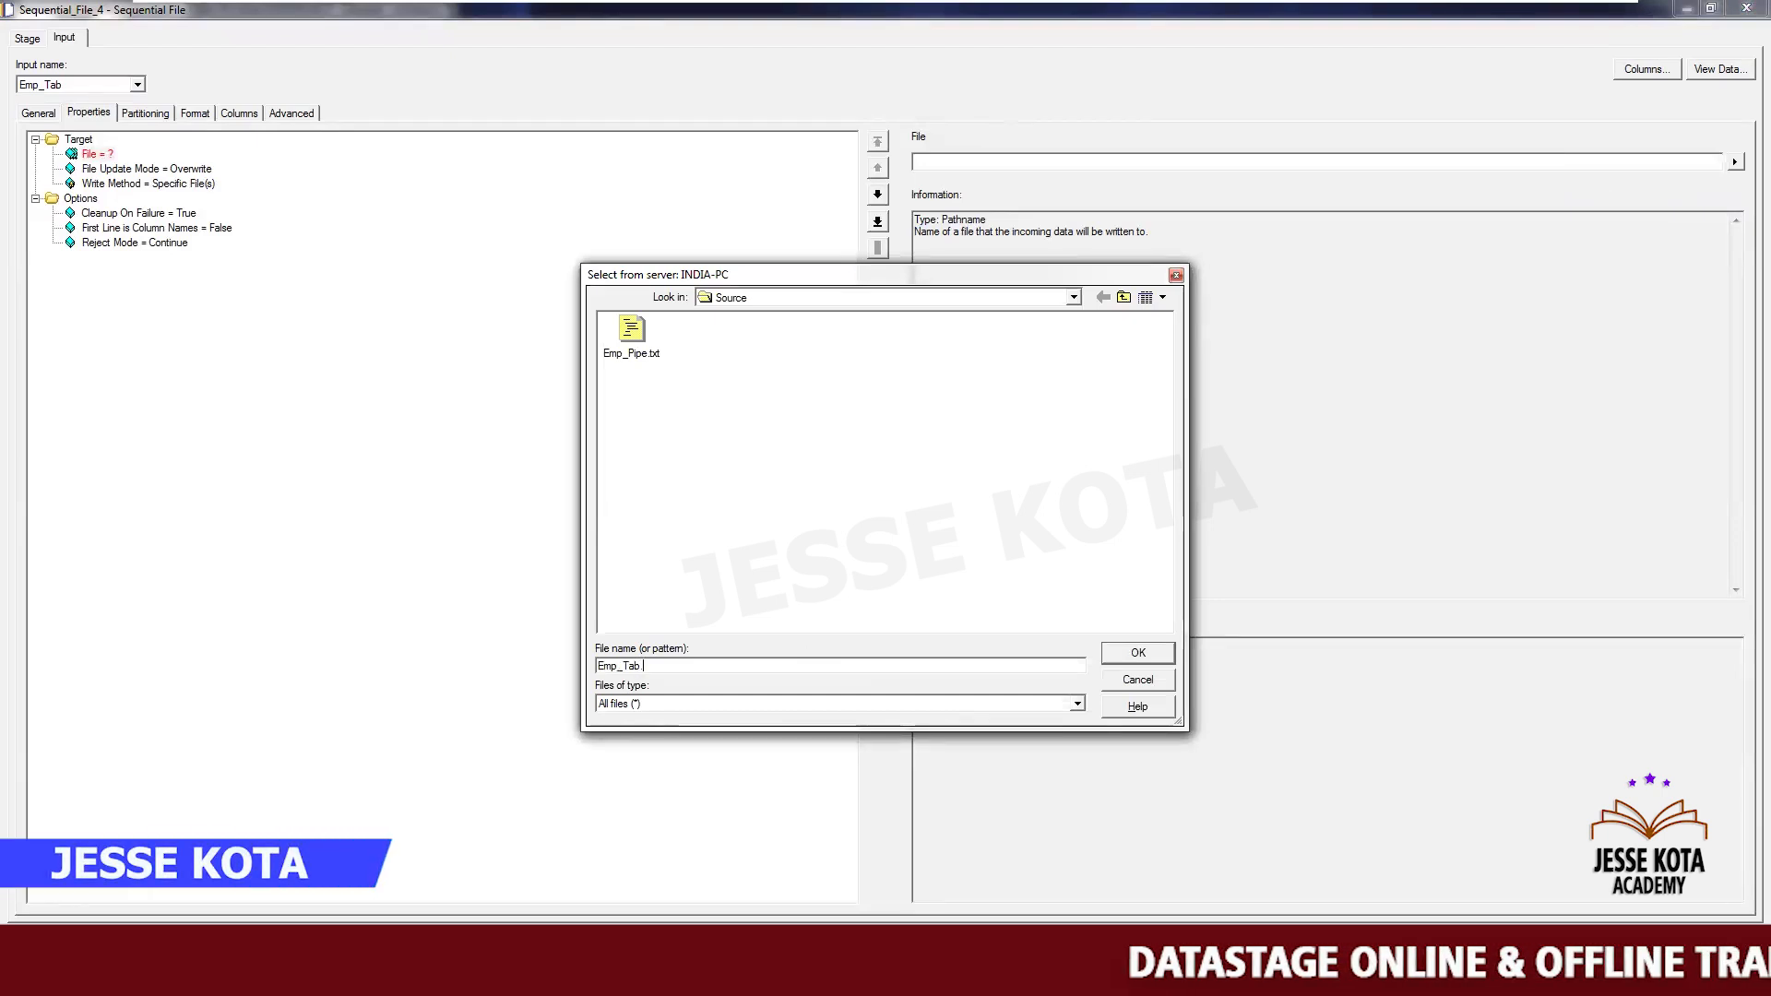
{"action": "type", "text": "txt"}
{"action": "left_click", "coordinate": [1139, 652]}
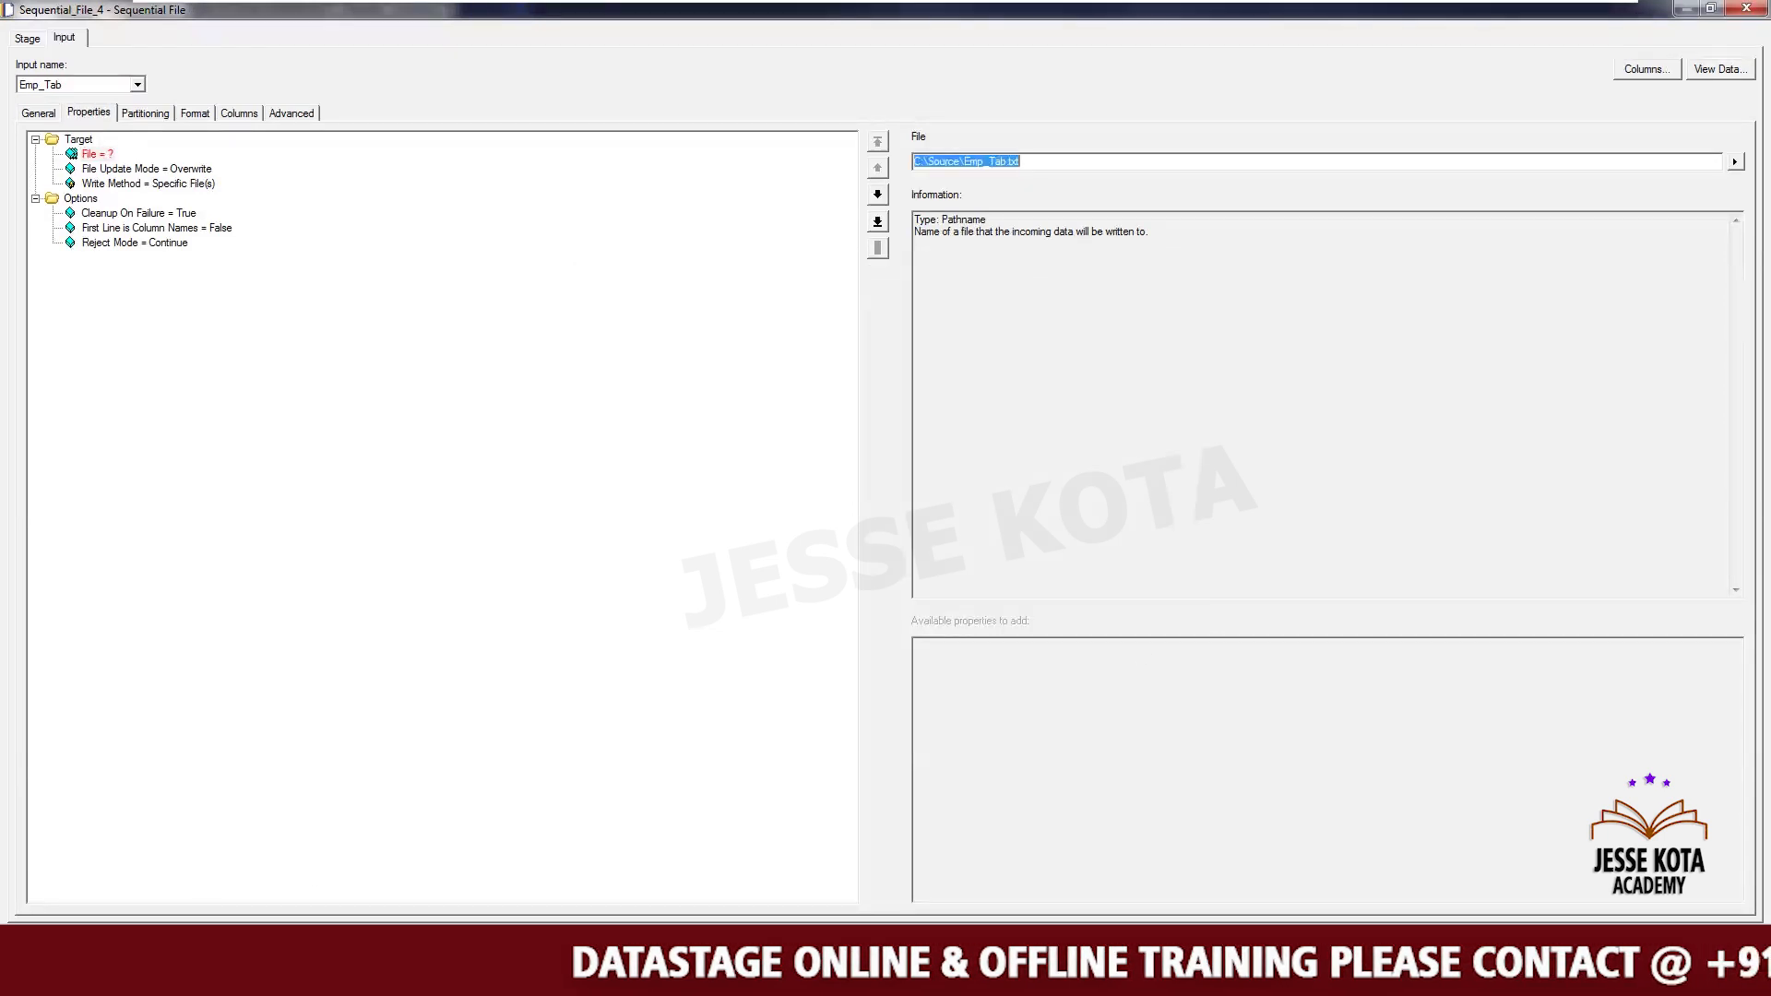
- Open Notepad and type a header line with Name and ID_NO separated by a tab
{"action": "left_click", "coordinate": [24, 976]}
{"action": "left_click", "coordinate": [52, 588]}
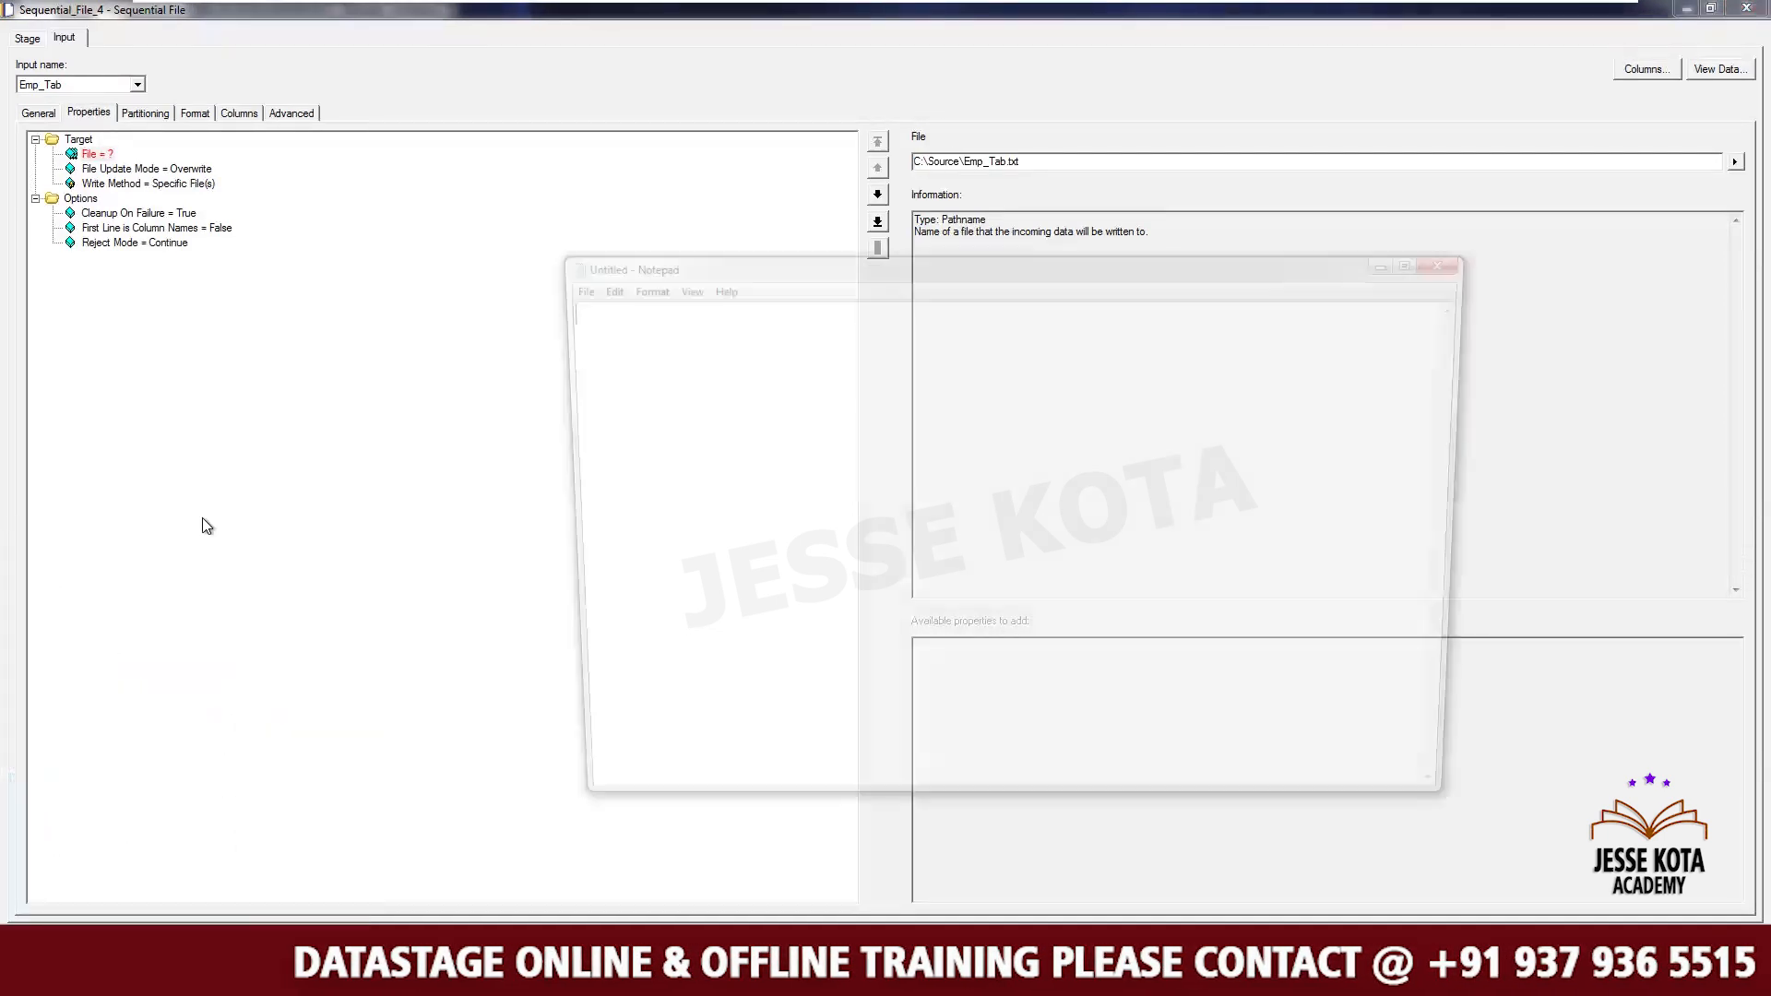
{"action": "type", "text": "Name"}
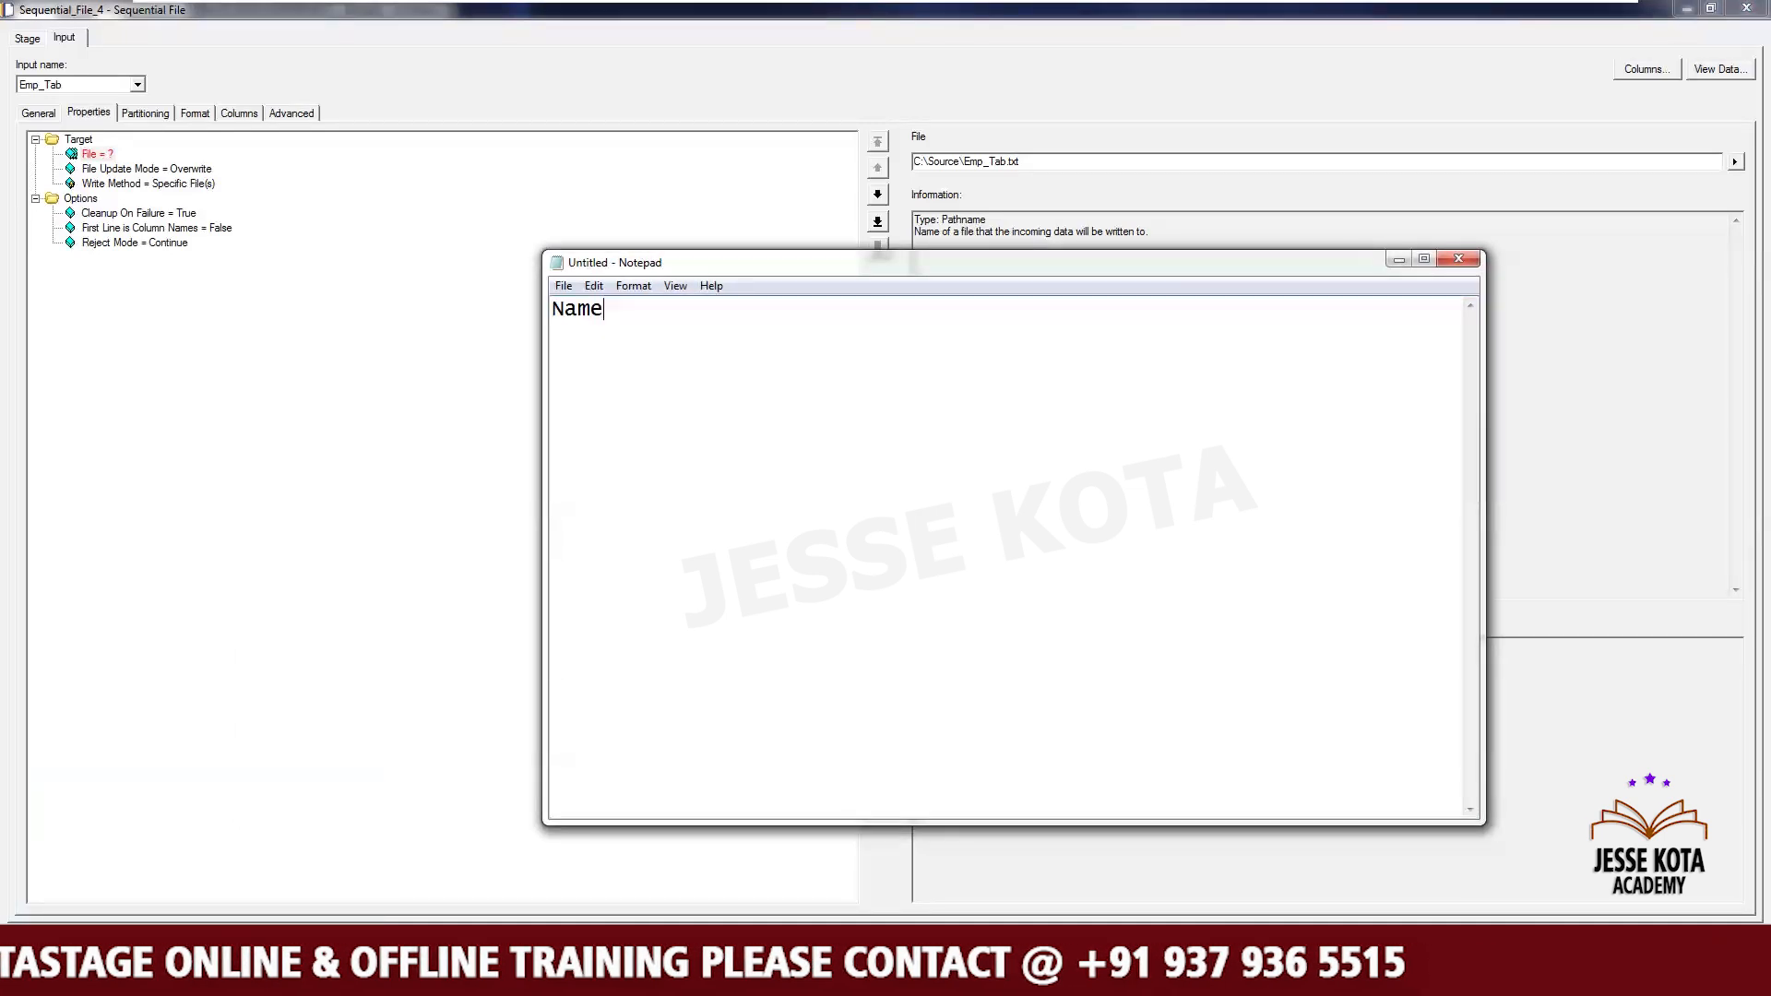
{"action": "key", "text": "Tab"}
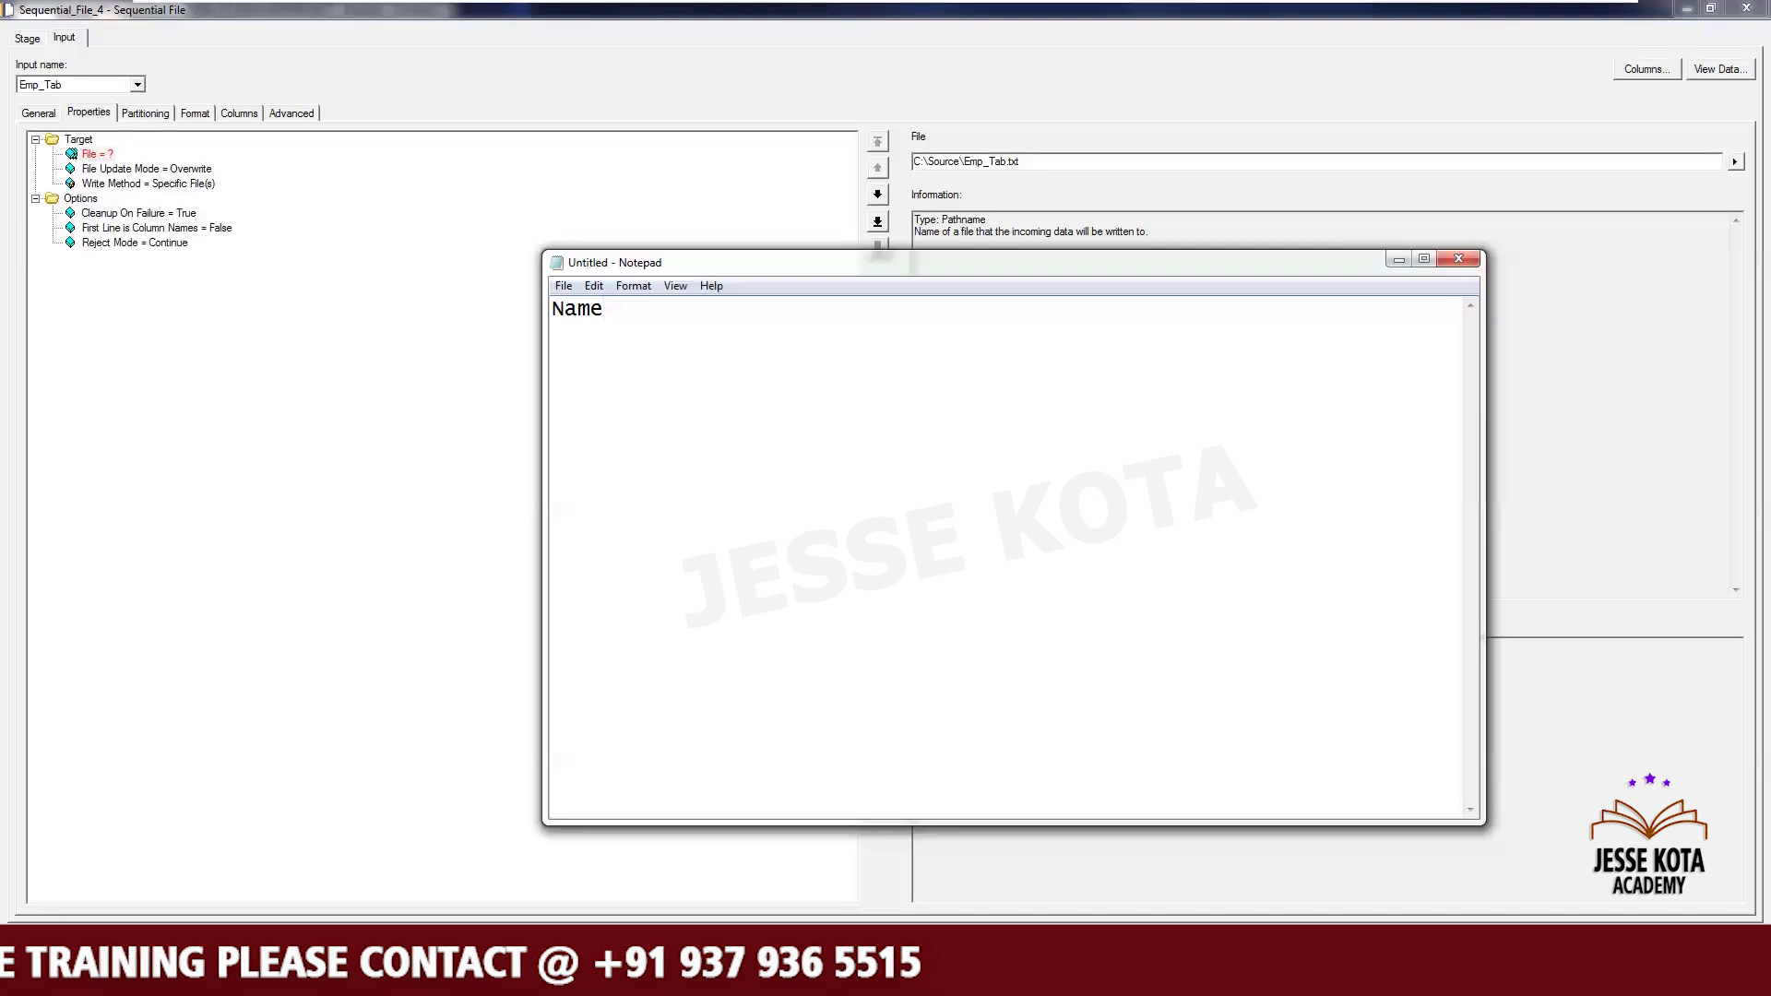
{"action": "type", "text": "ID"}
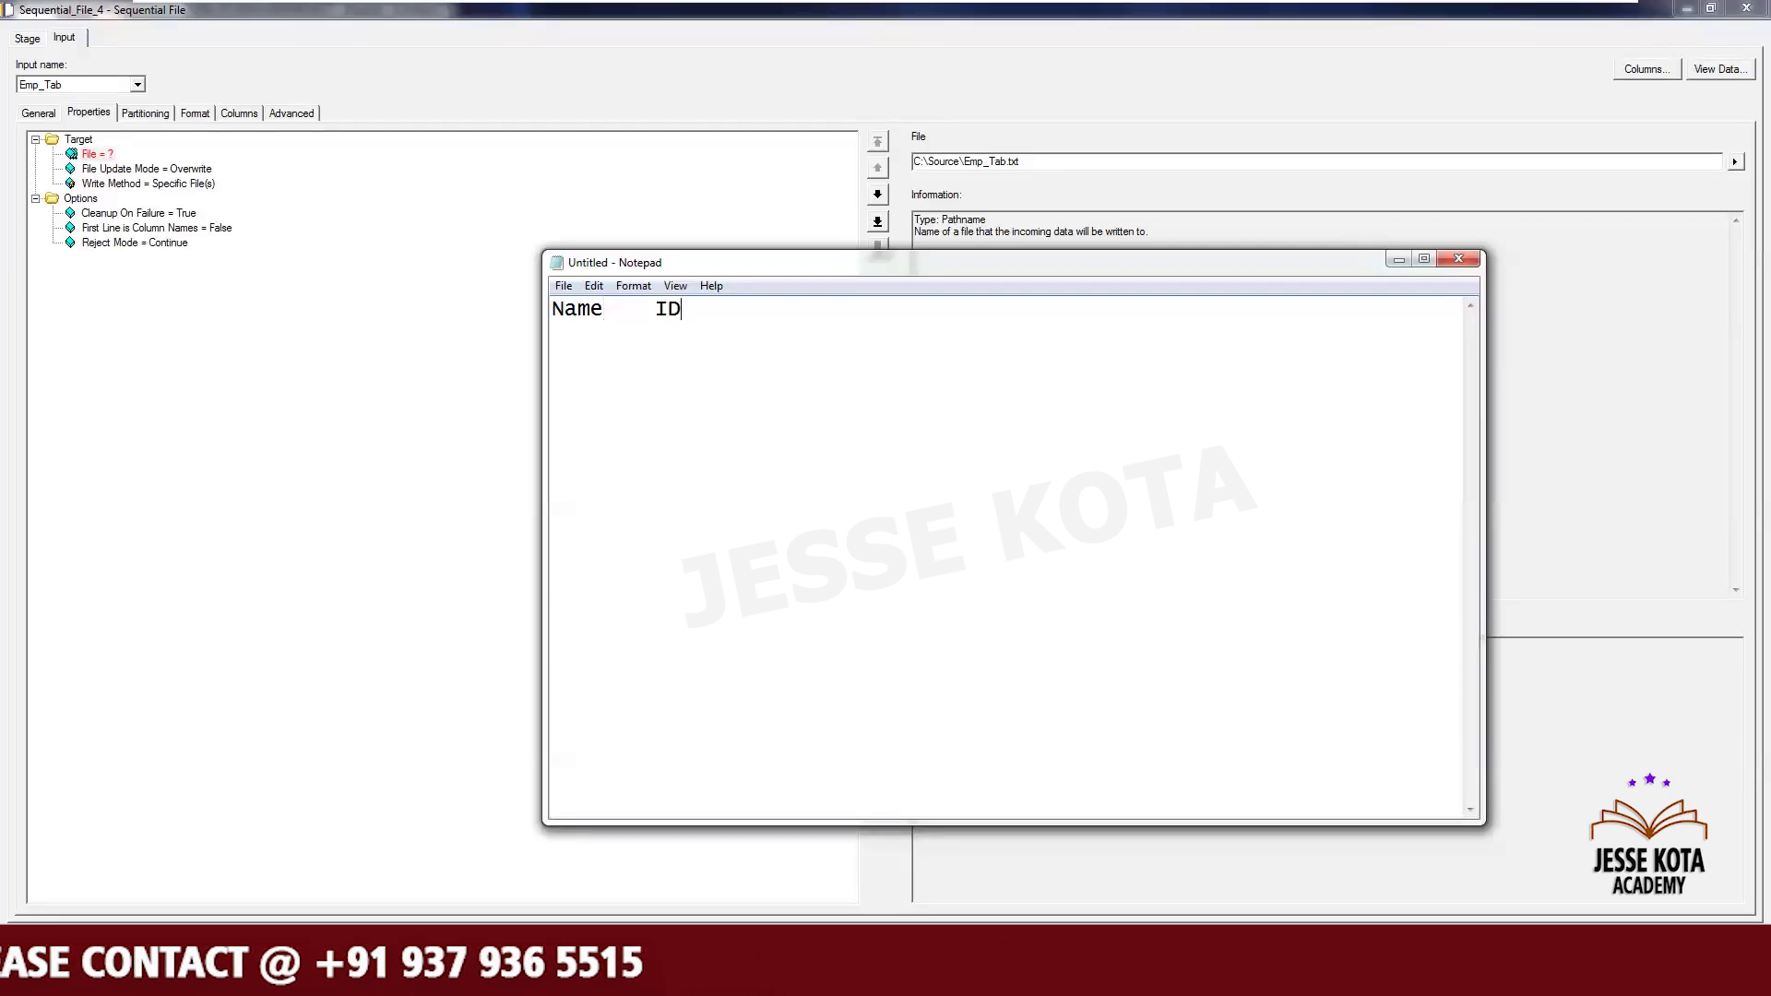
{"action": "type", "text": "_NO"}
{"action": "key", "text": "Return"}
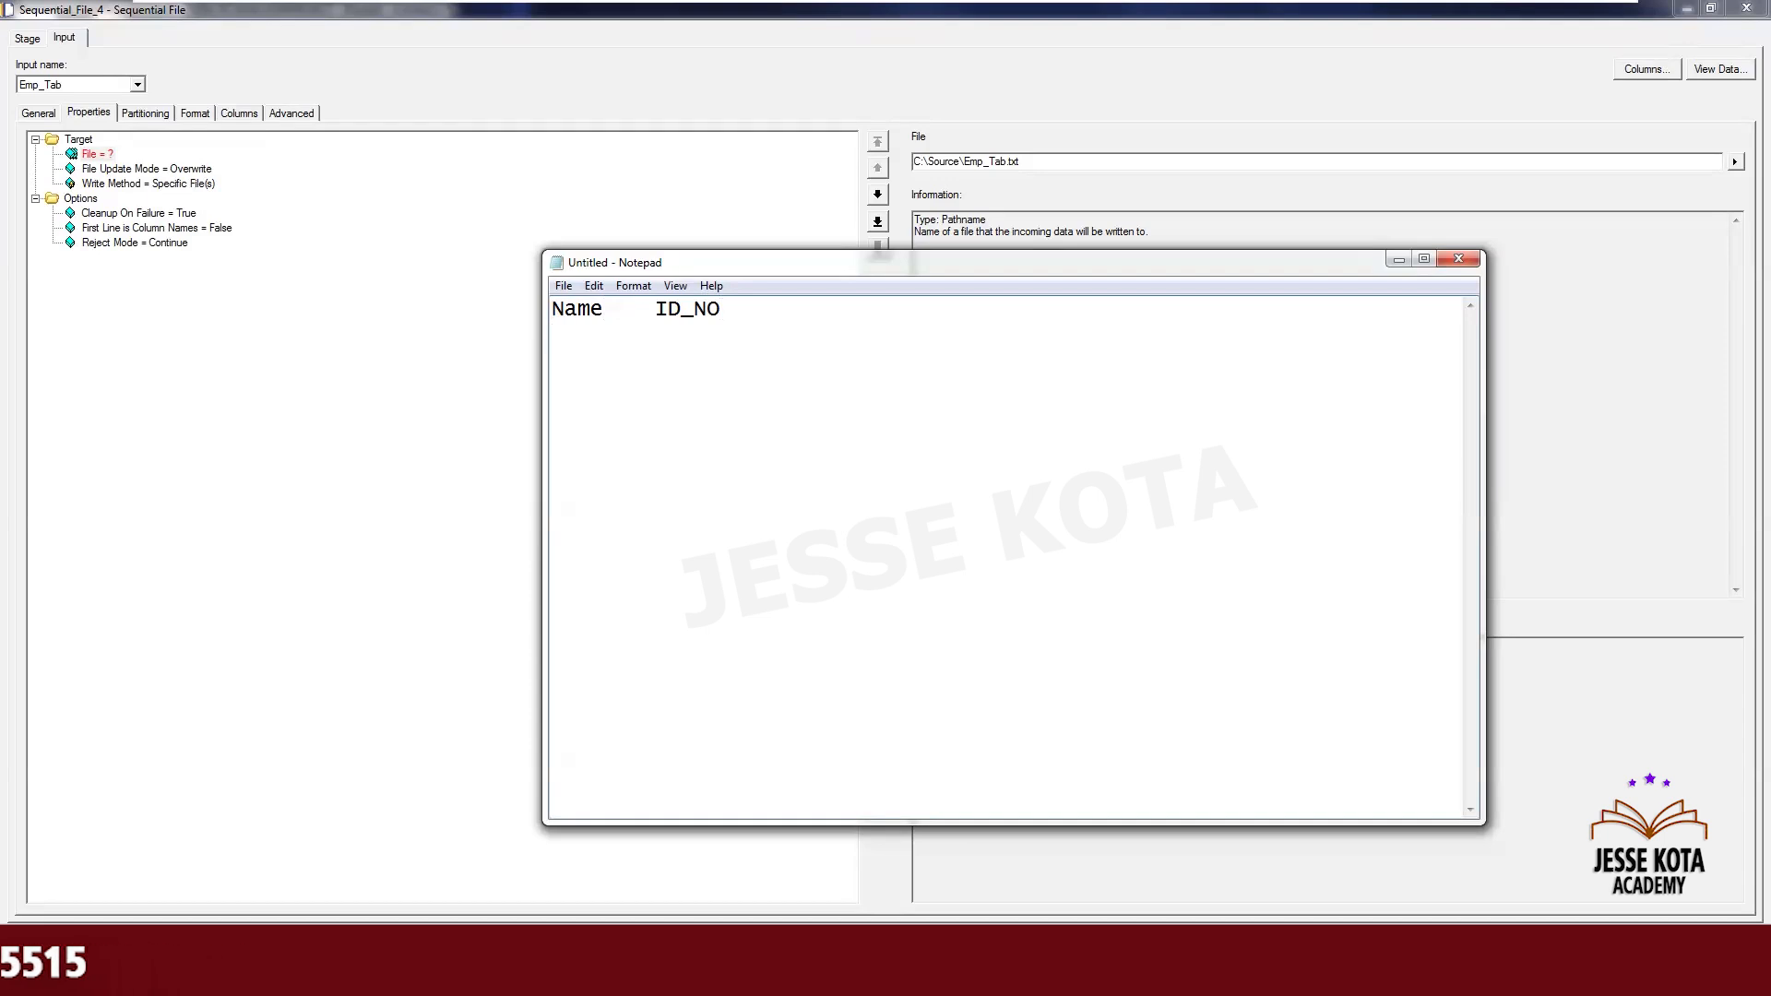
- Add two tab-separated sample rows of employee name and ID number, then minimize Notepad
{"action": "type", "text": "Raju\t"}
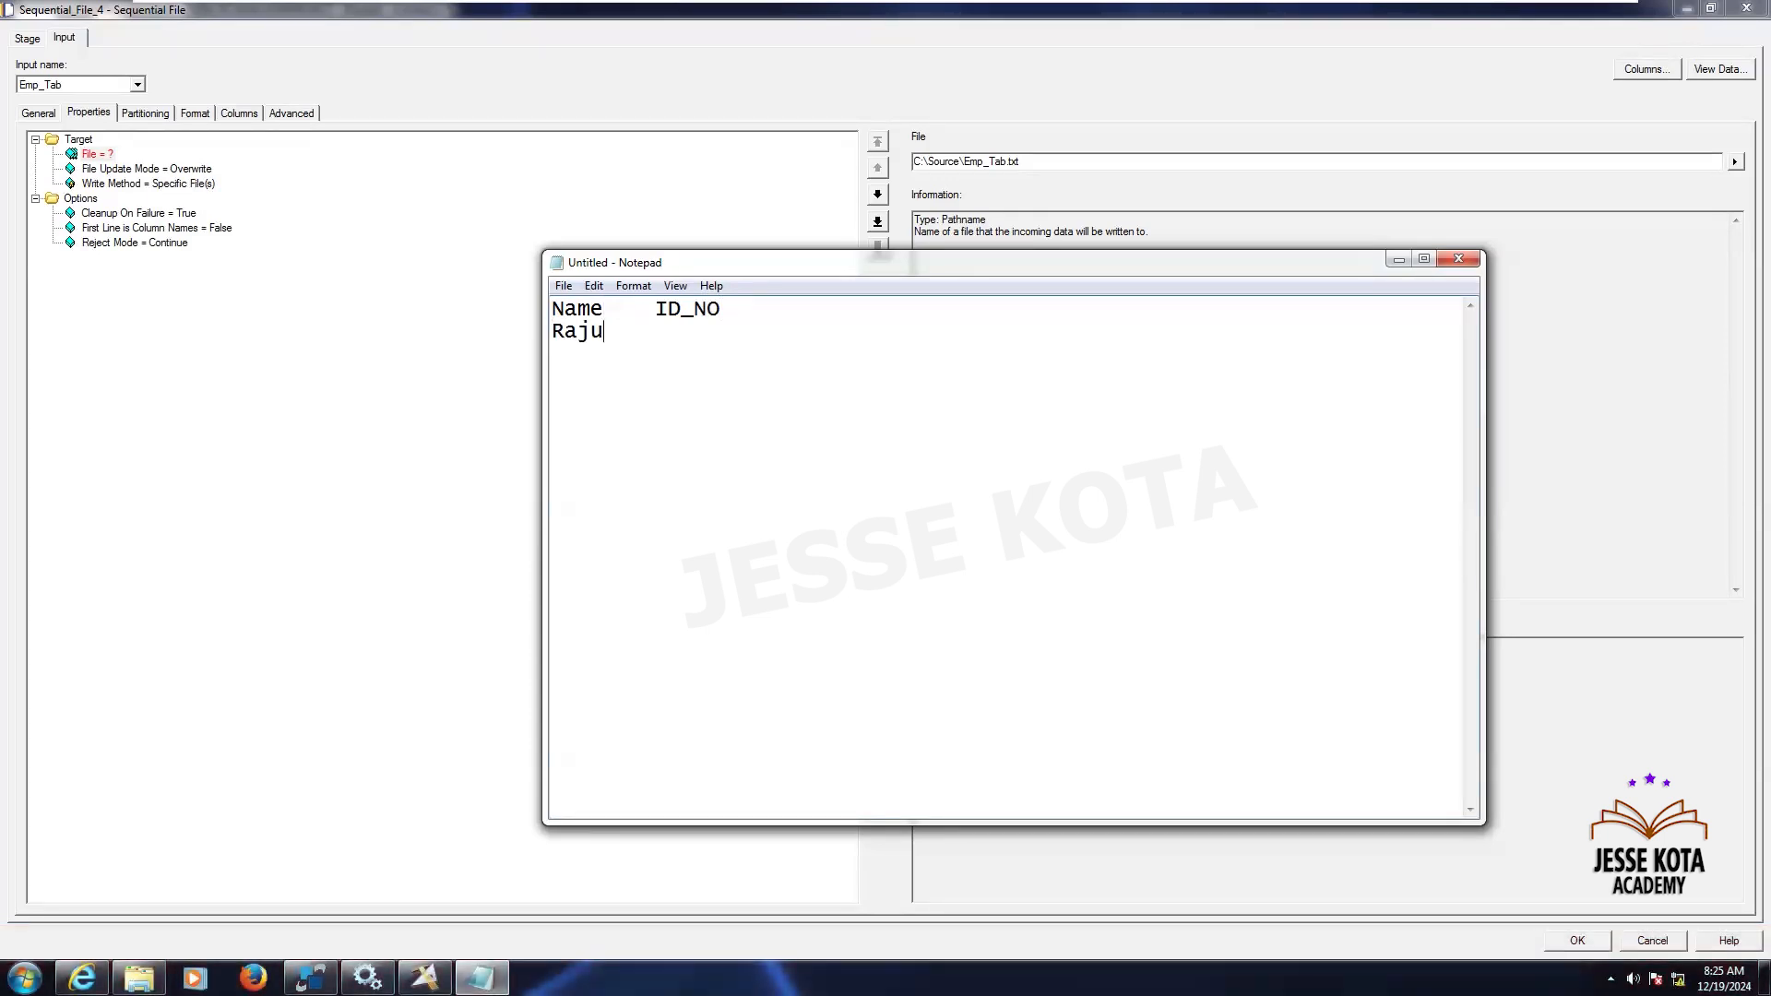
{"action": "type", "text": "12"}
{"action": "type", "text": "45 "}
{"action": "type", "text": "Ra"}
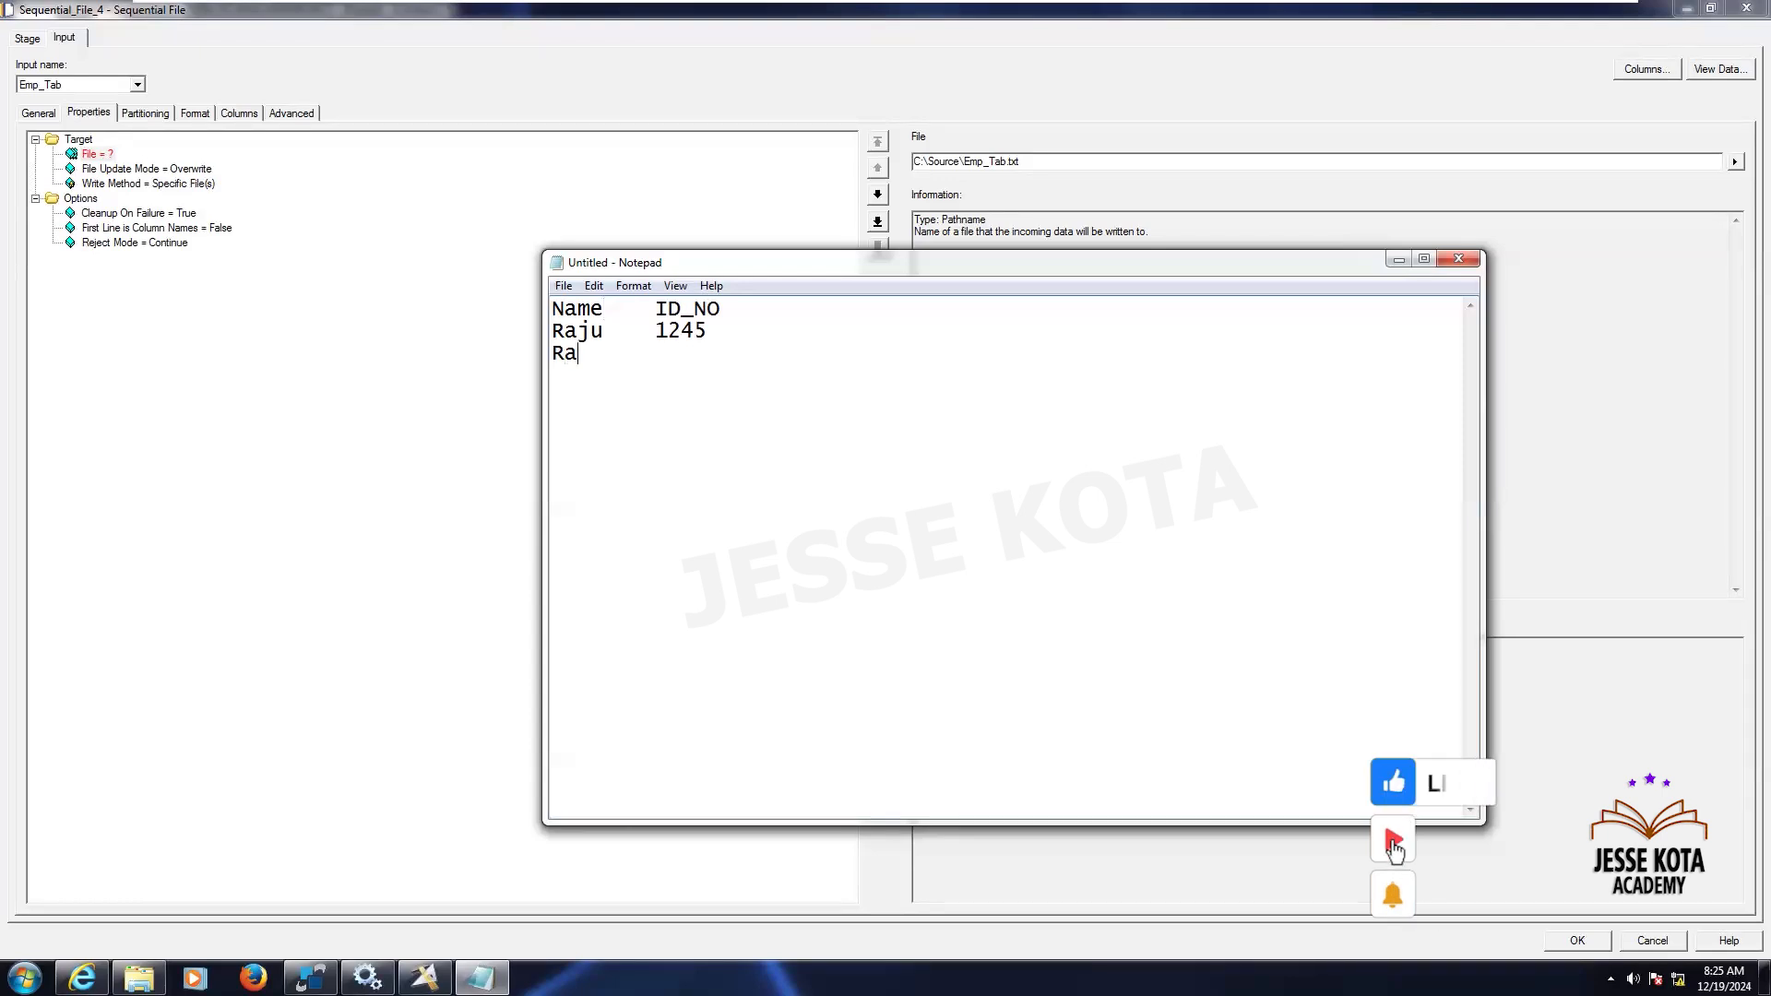
{"action": "type", "text": "mesg"}
{"action": "key", "text": "BackSpace"}
{"action": "type", "text": "h"}
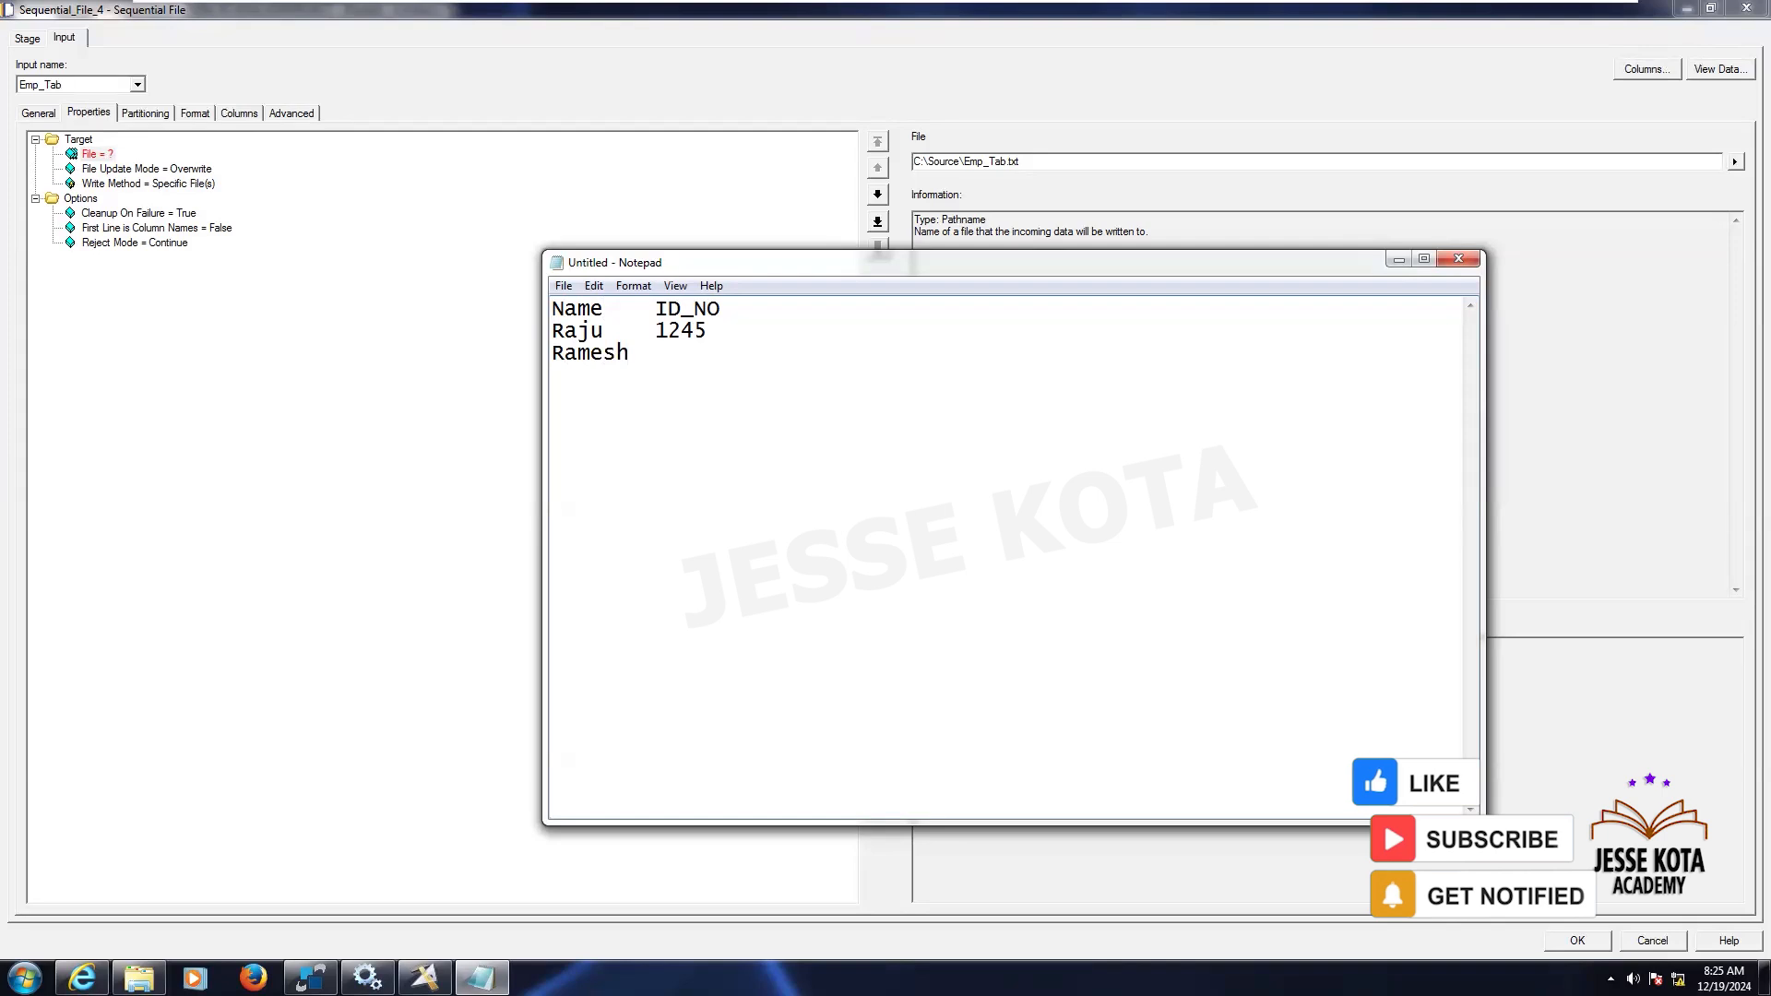
{"action": "key", "text": "Tab"}
{"action": "type", "text": "456"}
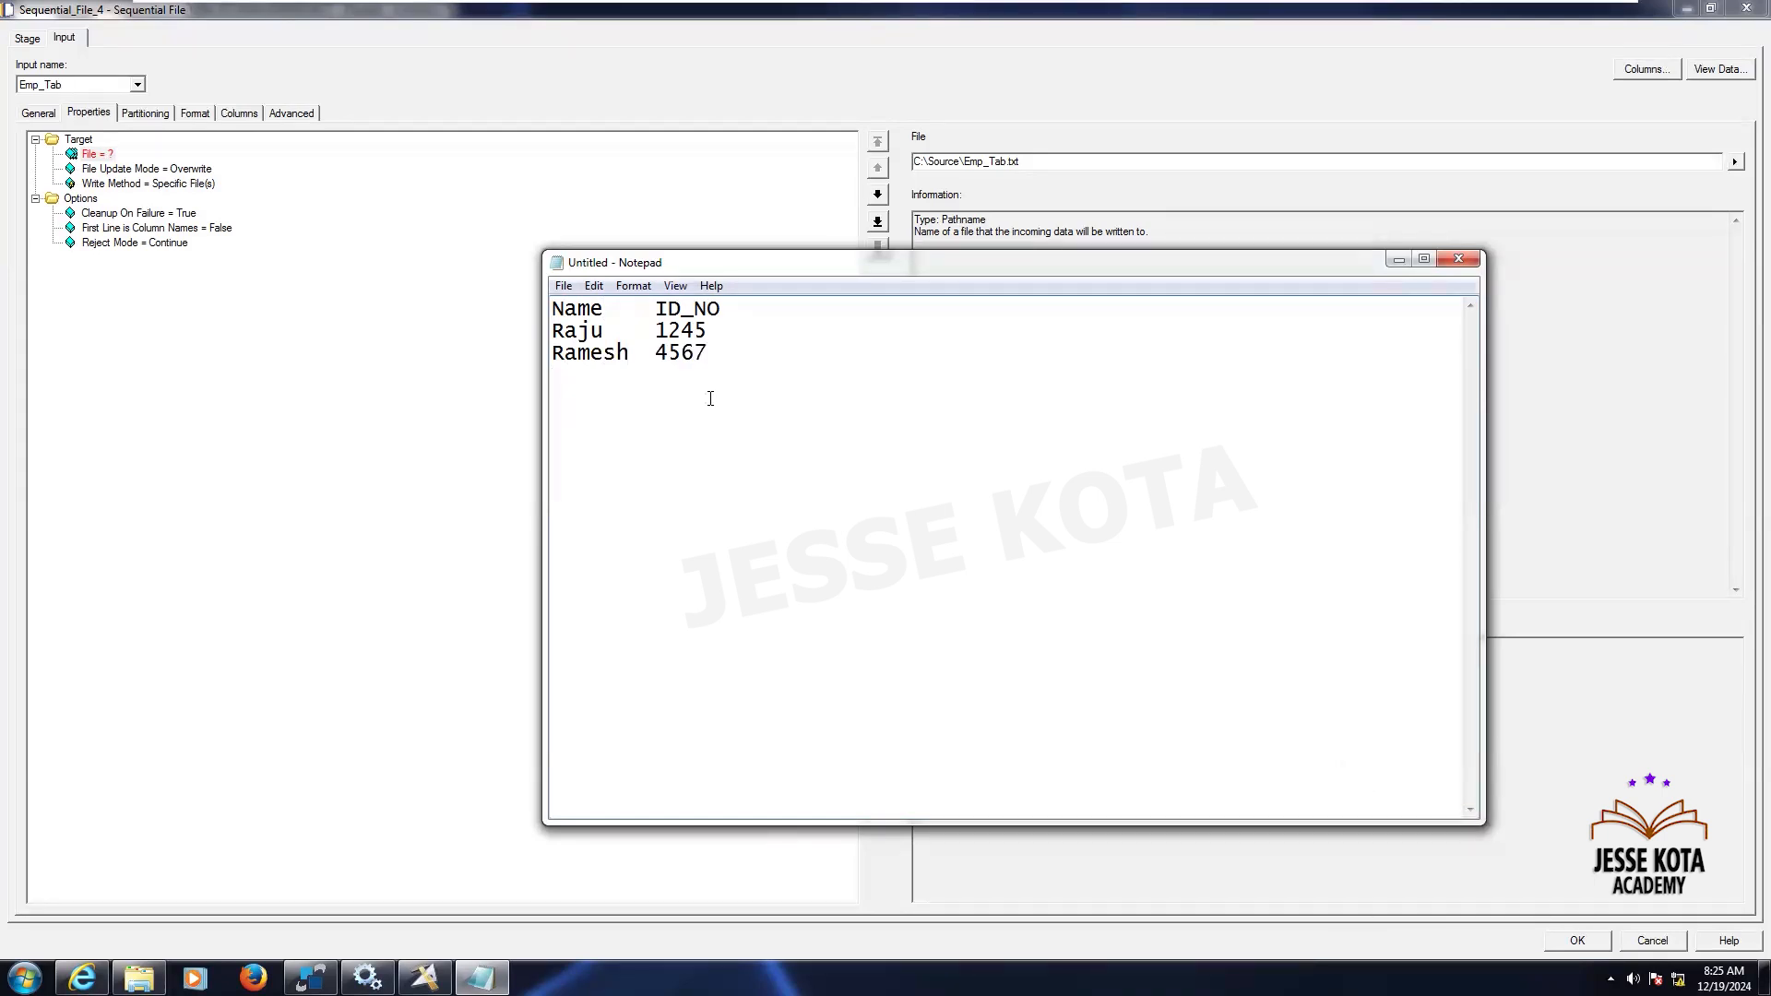
{"action": "left_click", "coordinate": [1397, 261]}
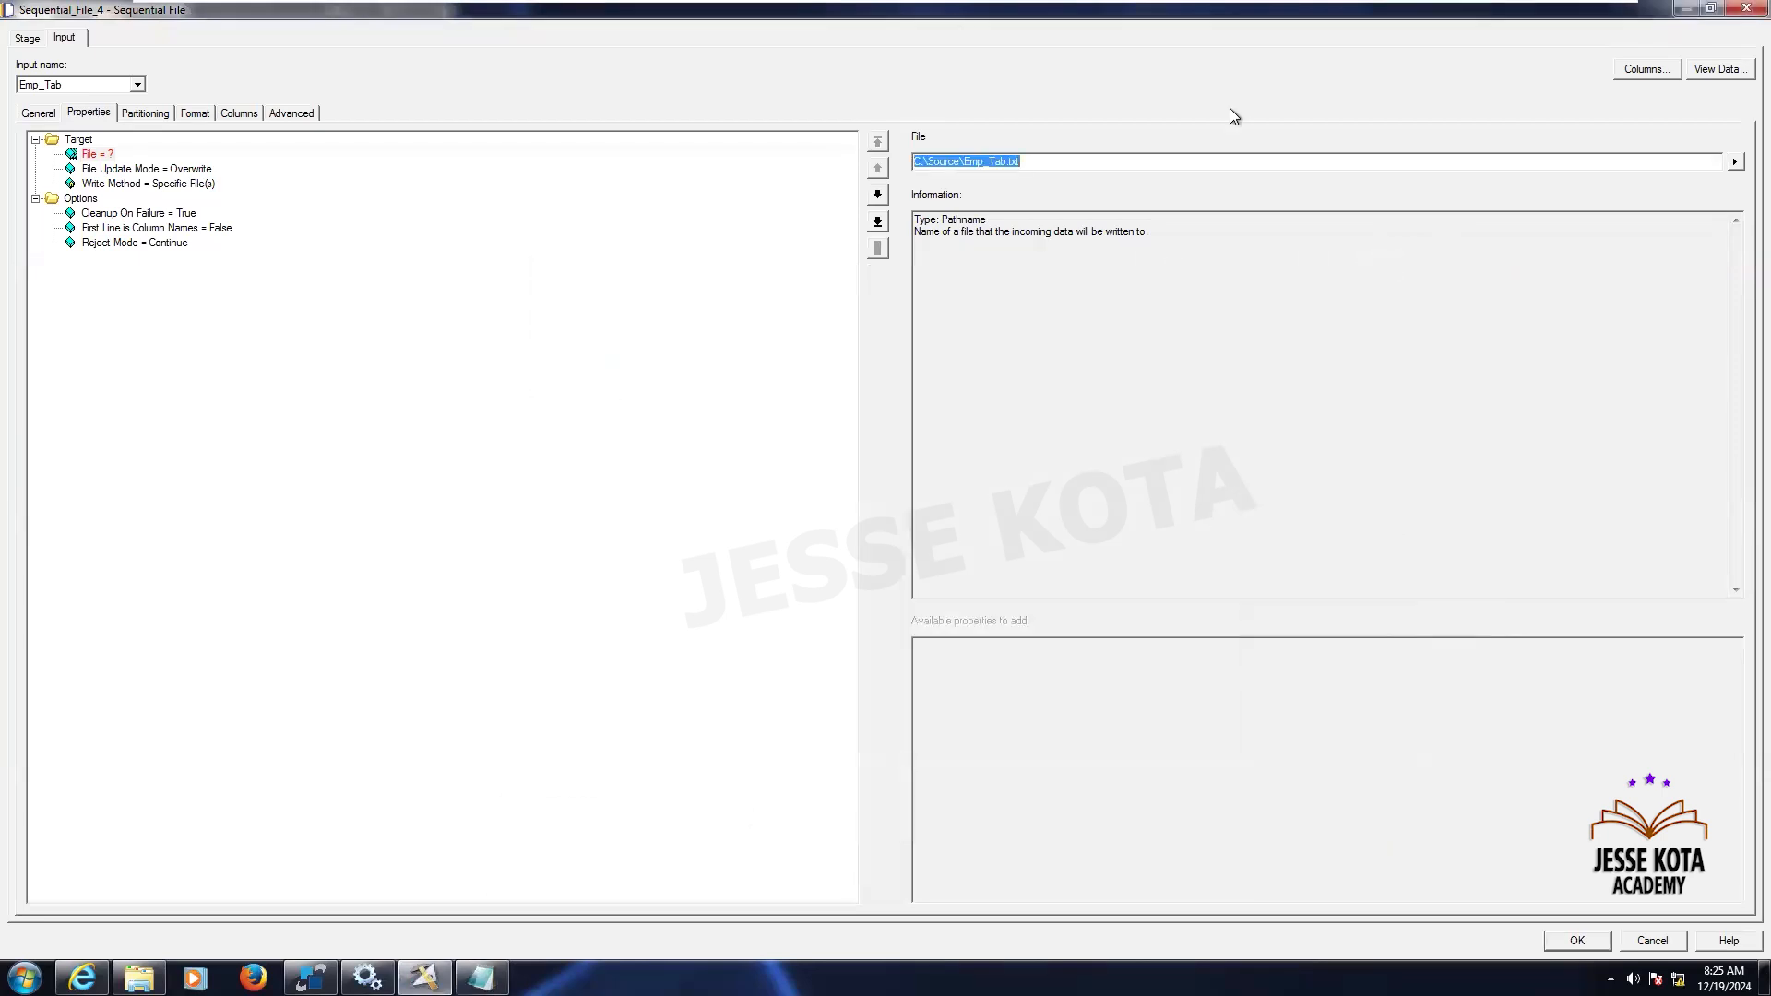
- Set First Line is Column Names to True for Sequential_File_4
{"action": "left_click", "coordinate": [193, 227]}
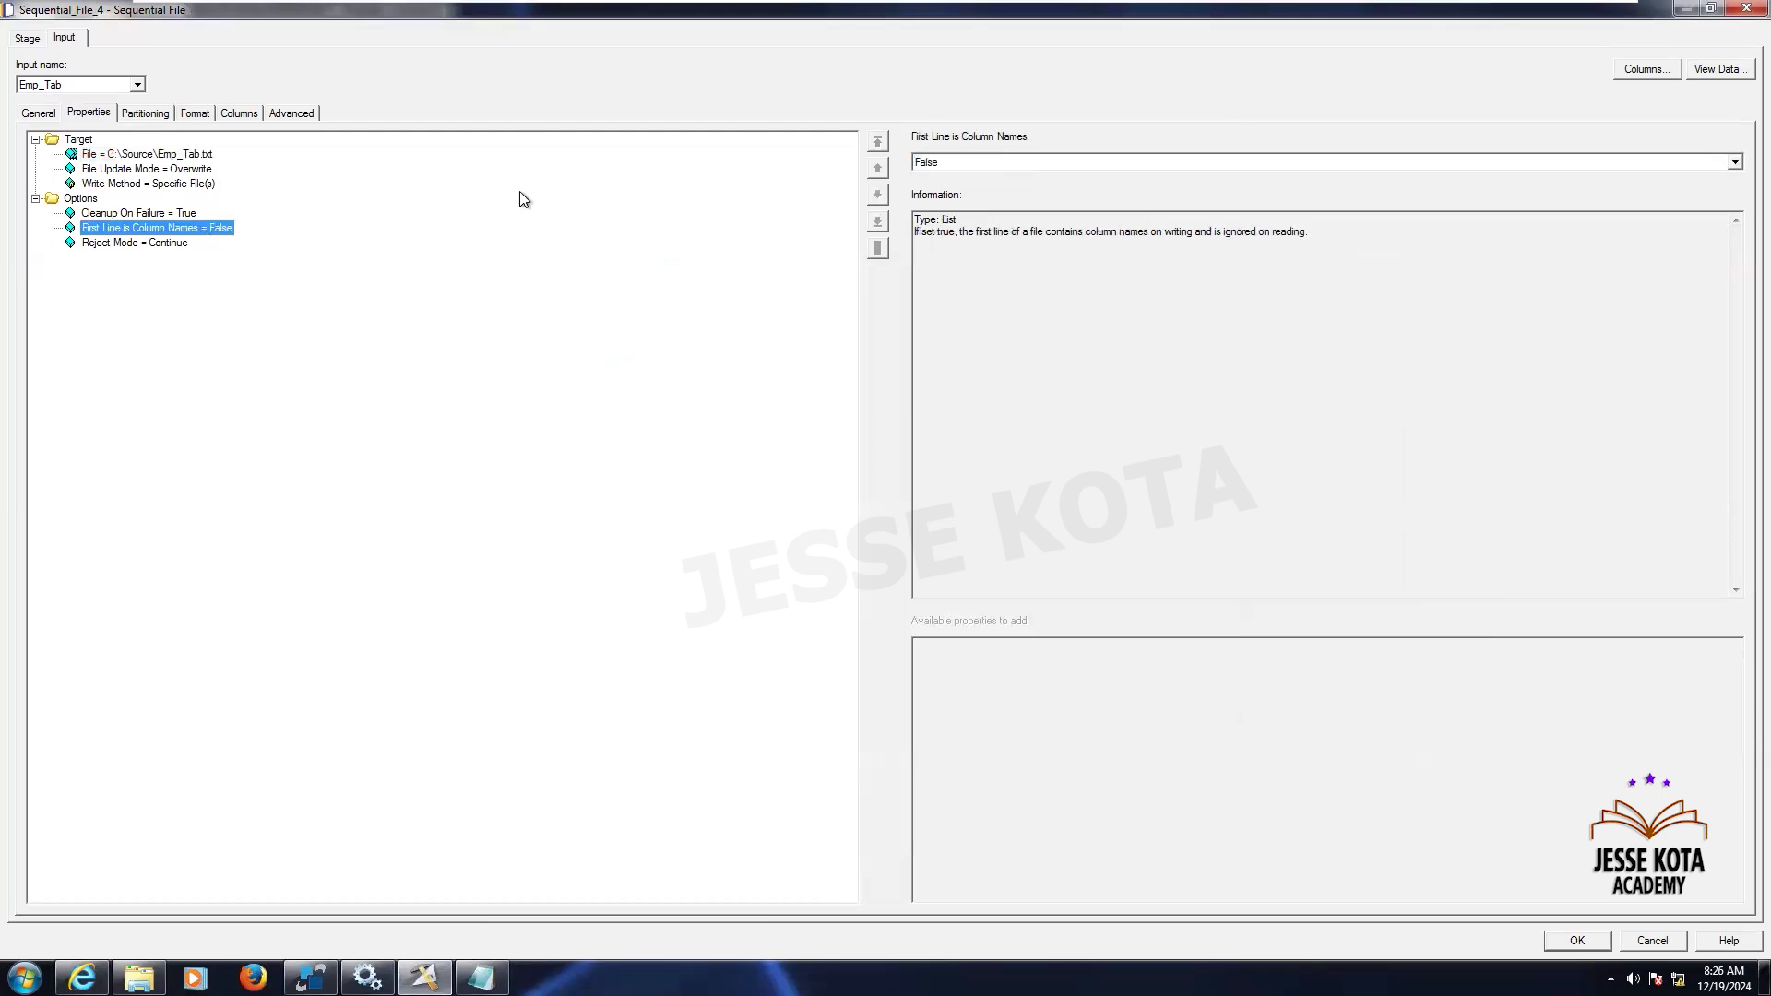
{"action": "left_click", "coordinate": [927, 164]}
{"action": "left_click", "coordinate": [929, 188]}
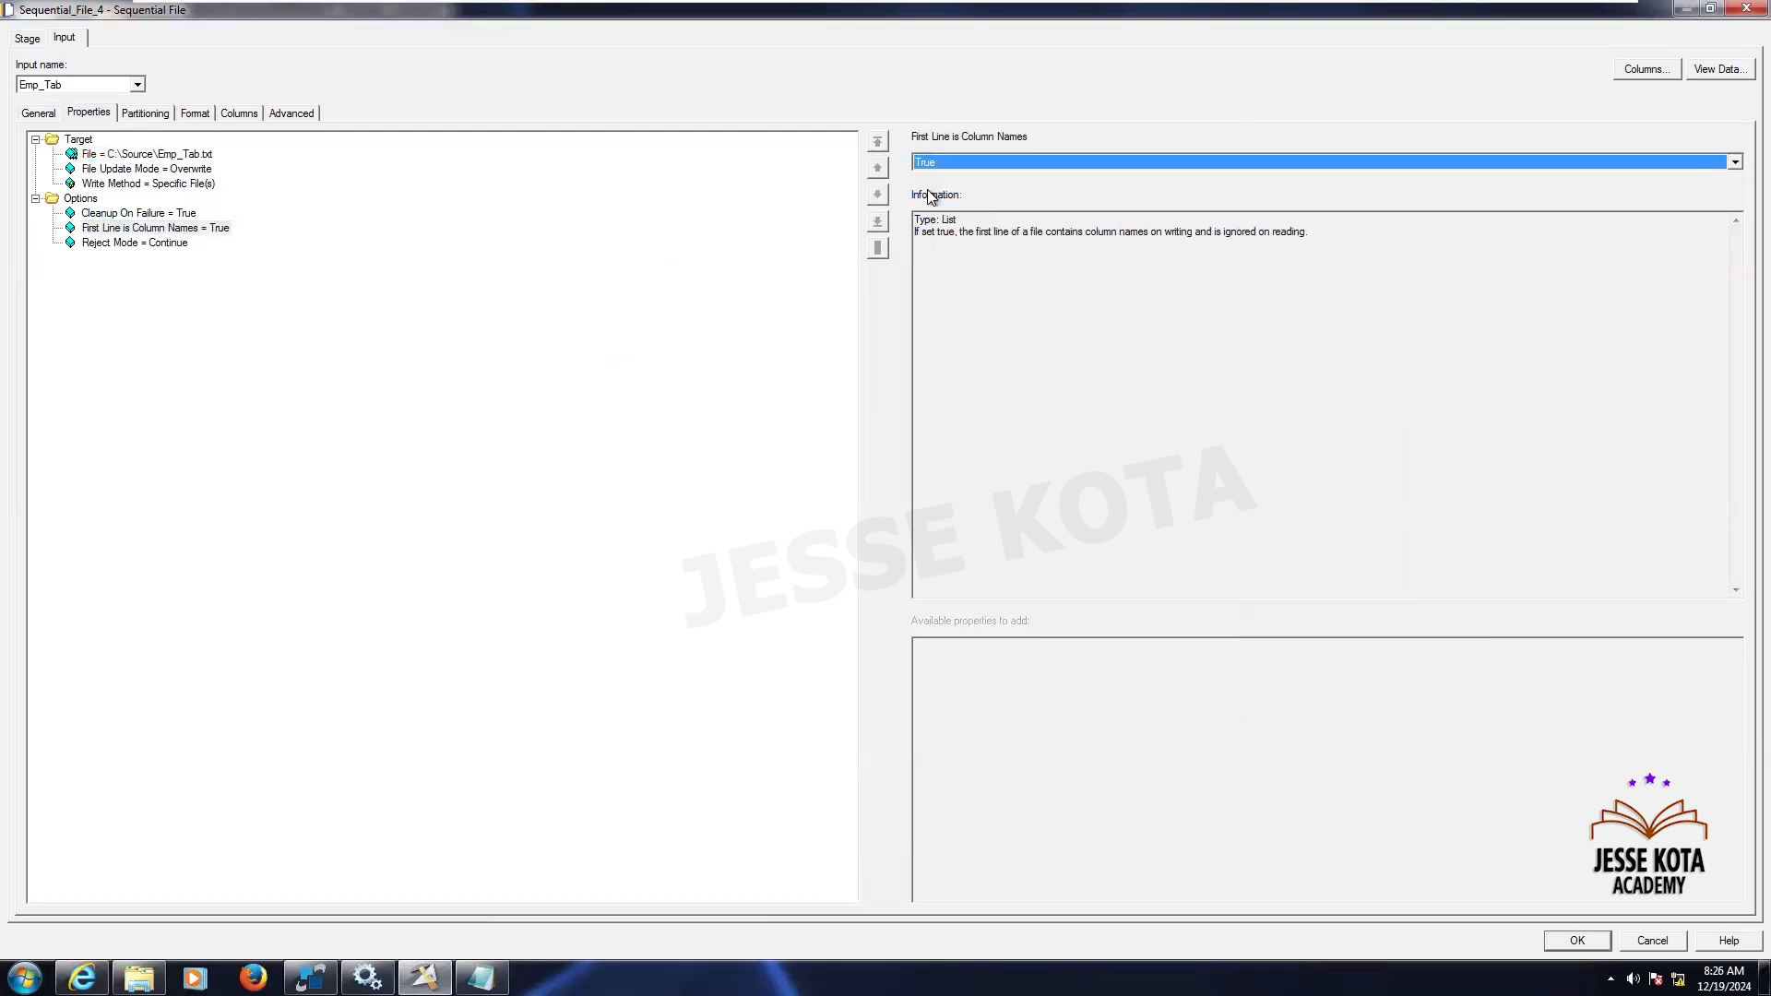
- Set Sequential_File_4's field delimiter to tab in its format properties
{"action": "left_click", "coordinate": [146, 112]}
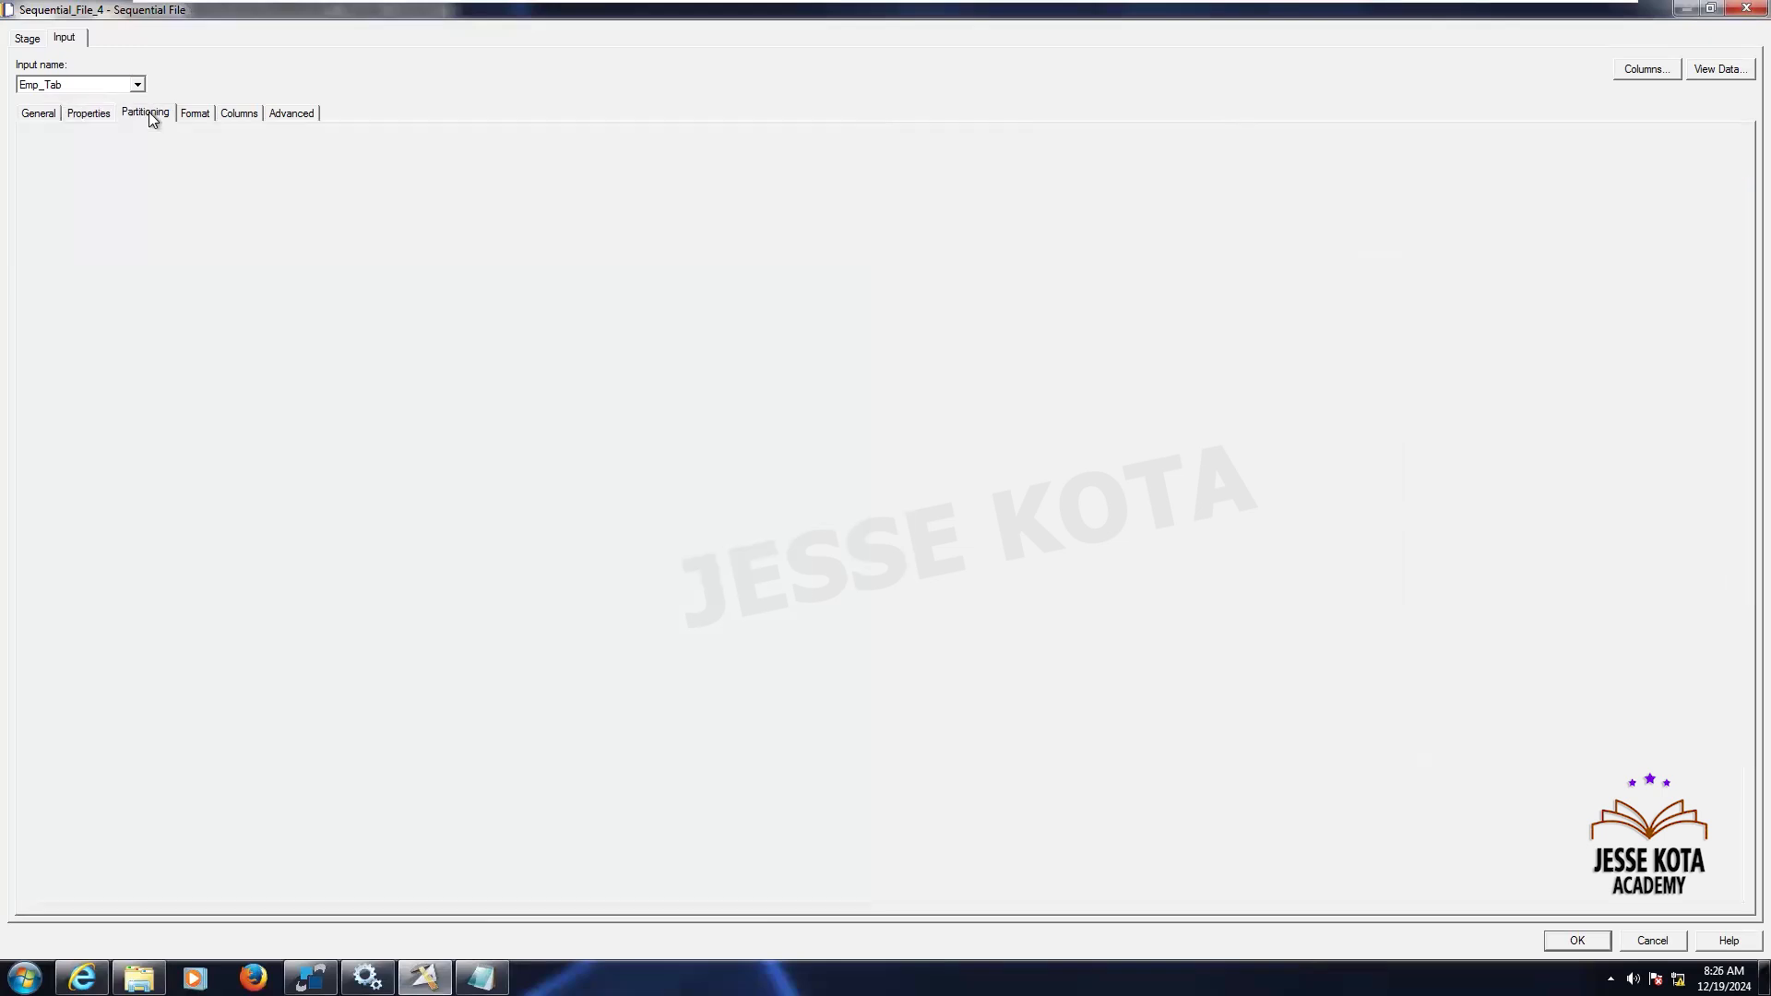
{"action": "left_click", "coordinate": [201, 113]}
{"action": "left_click", "coordinate": [142, 196]}
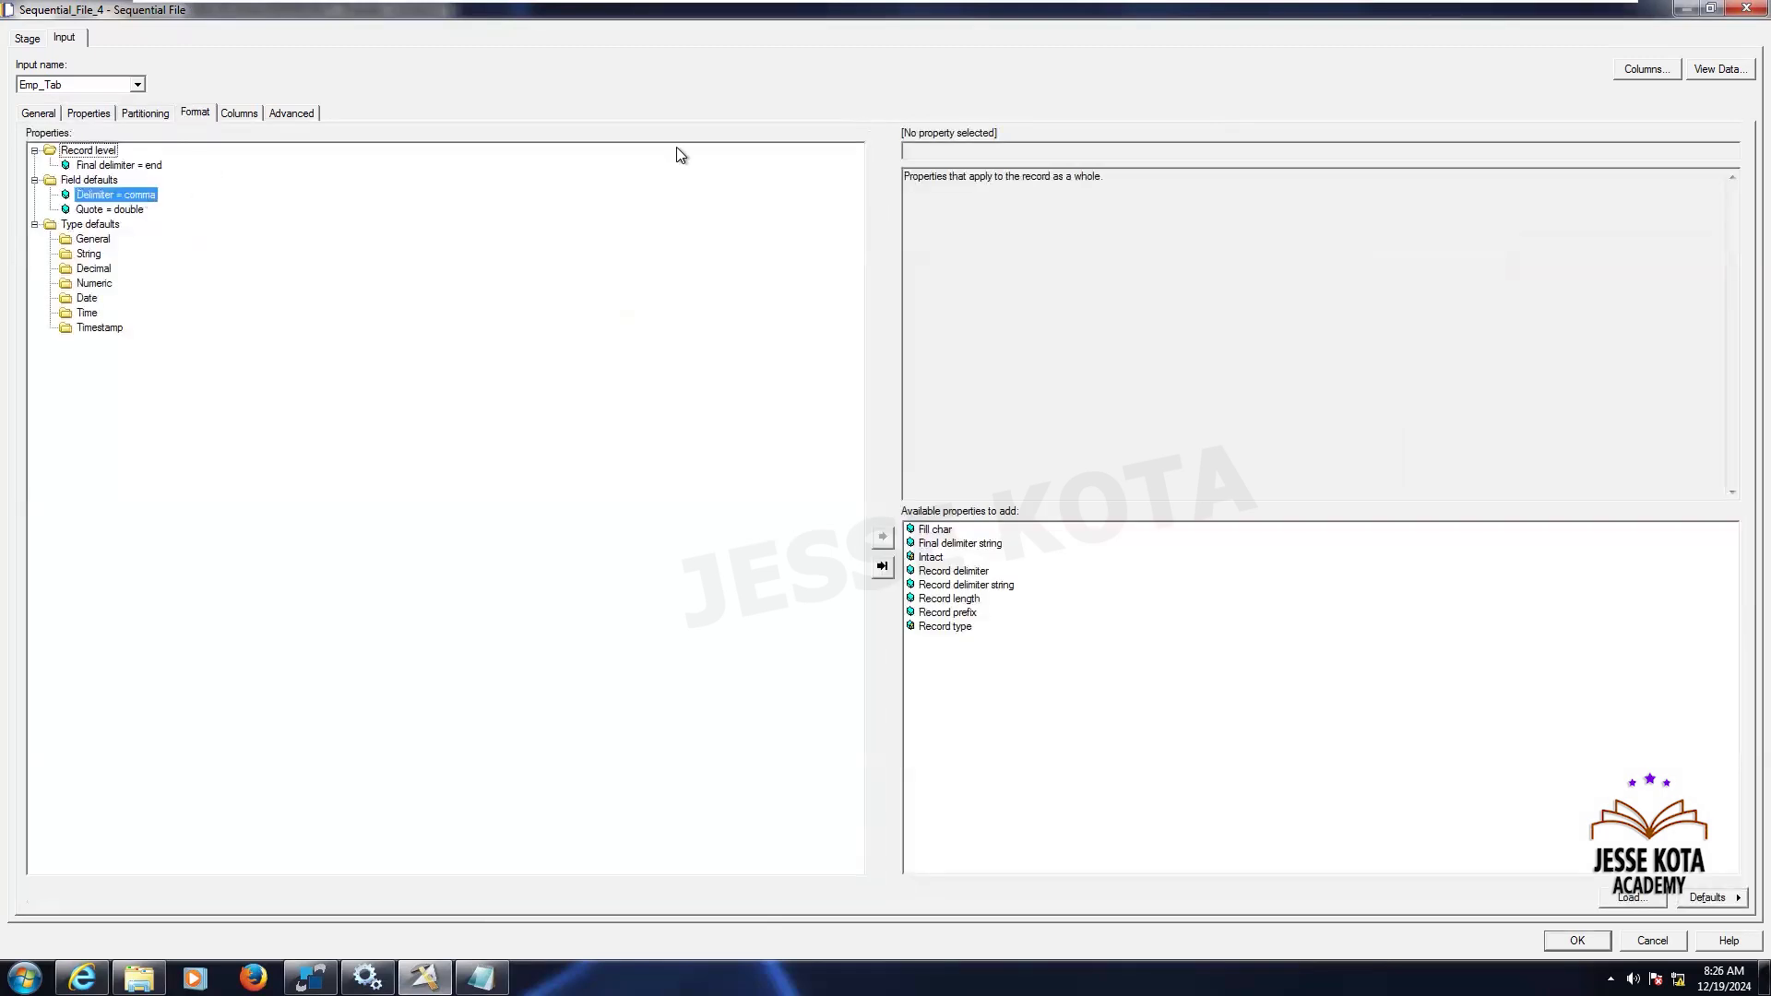
{"action": "left_click", "coordinate": [1717, 153]}
{"action": "left_click", "coordinate": [998, 239]}
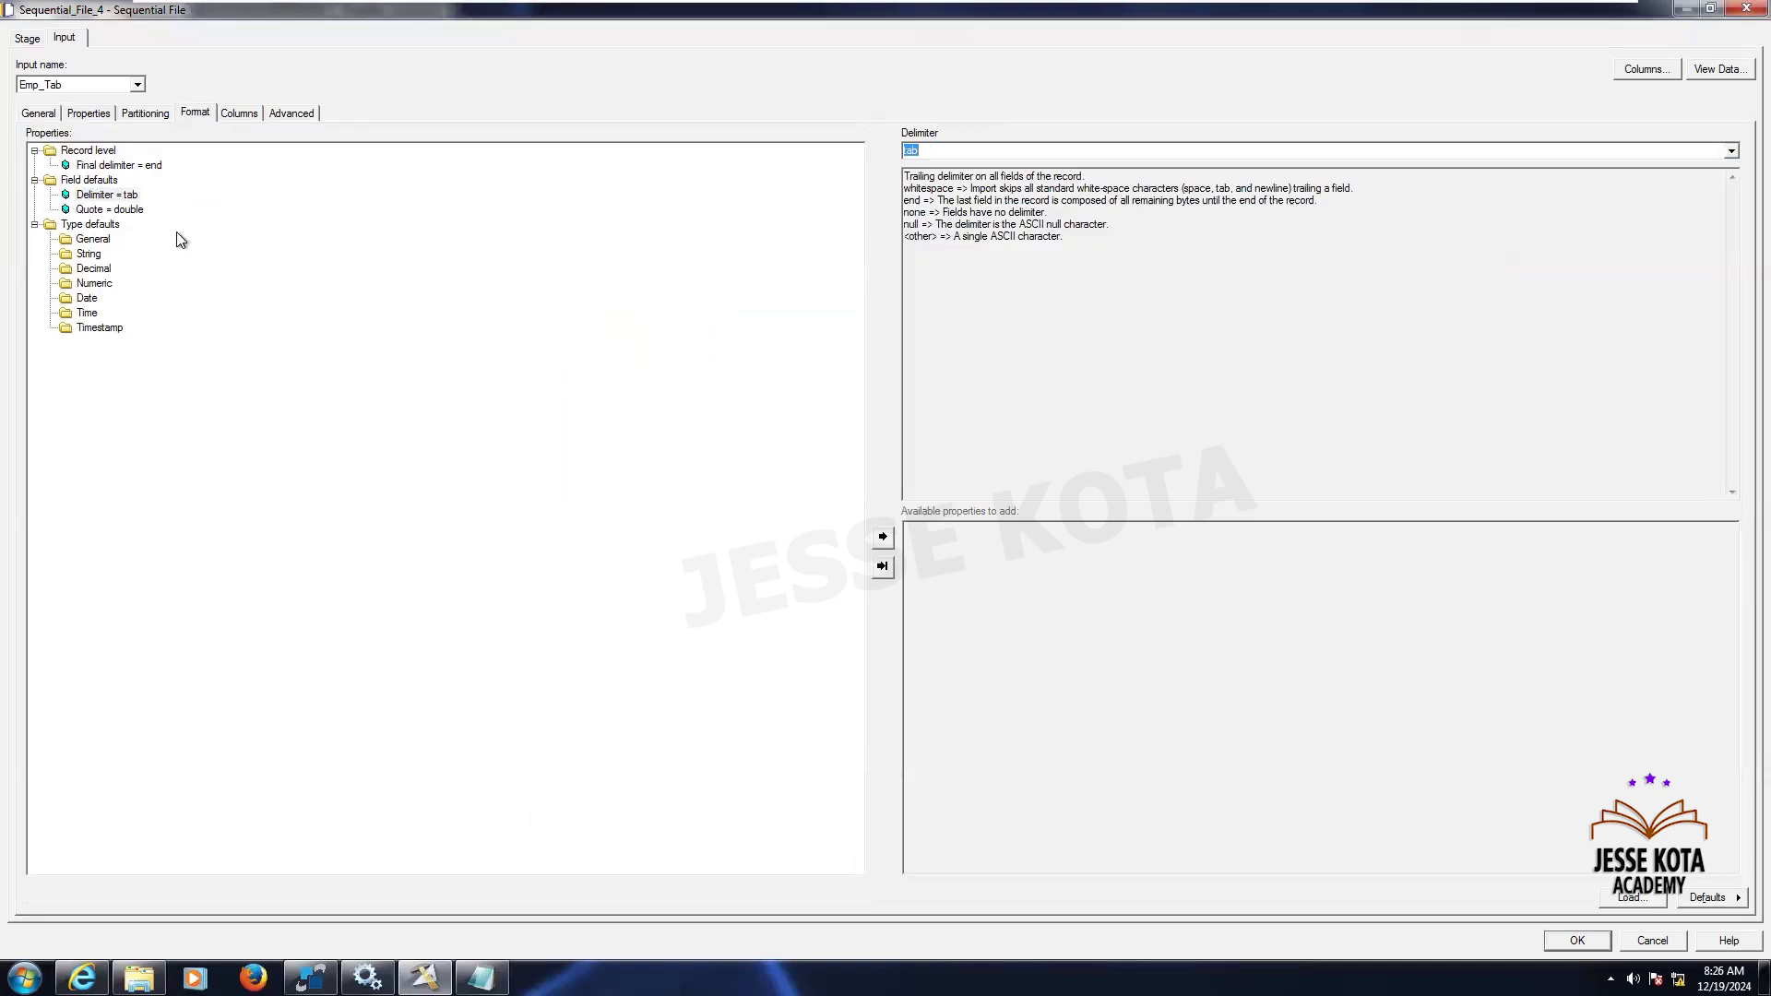
- Replace the Quote field default with an empty Null field value property, review the columns and close Sequential_File_4
{"action": "left_click", "coordinate": [138, 209]}
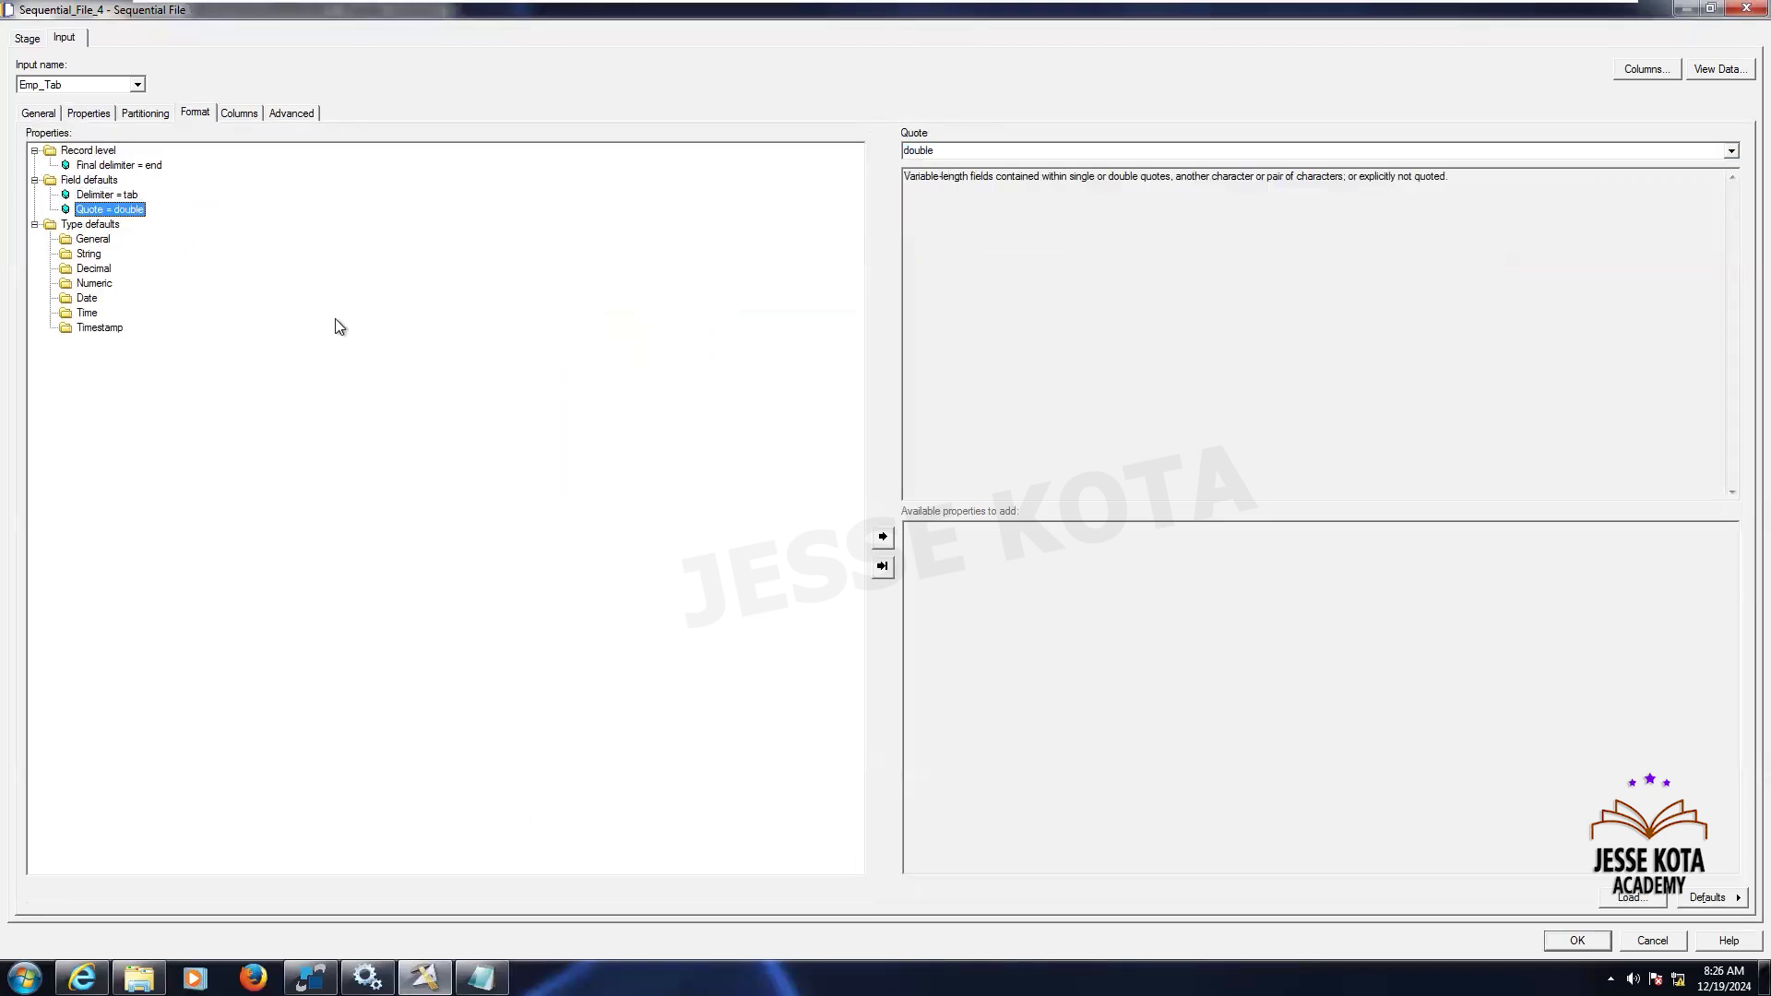
{"action": "key", "text": "Delete"}
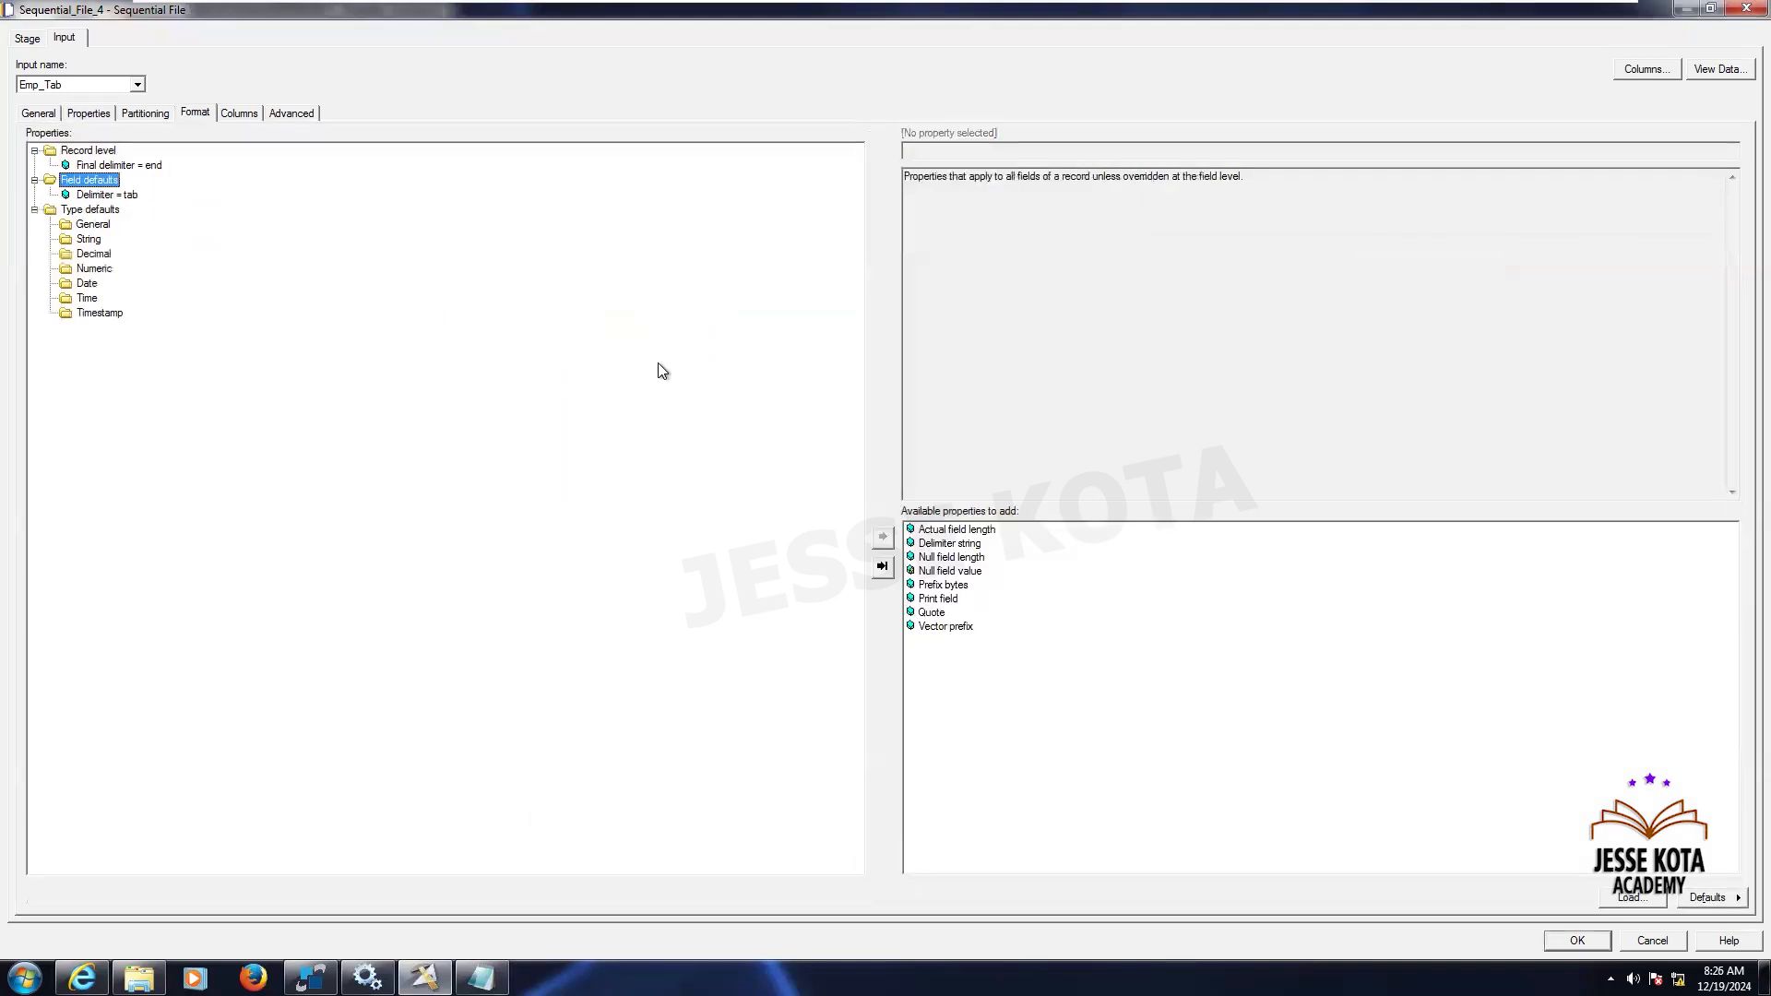
{"action": "double_click", "coordinate": [945, 571]}
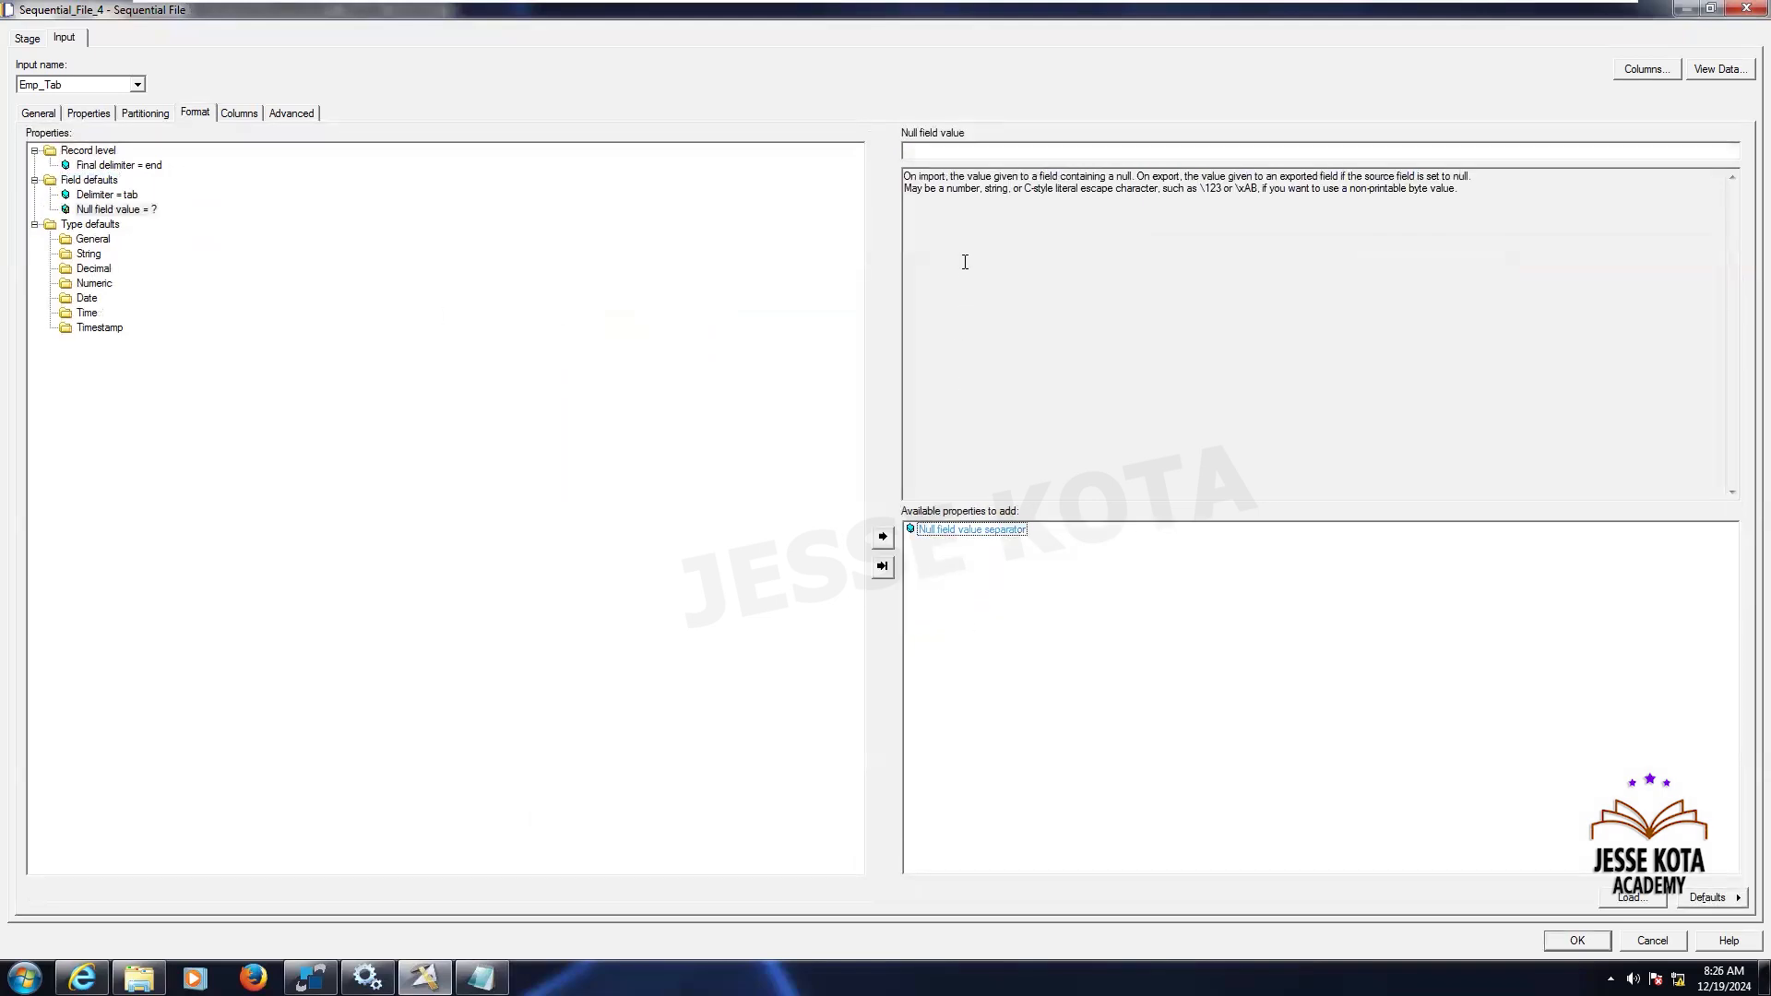
{"action": "left_click", "coordinate": [940, 151]}
{"action": "left_click", "coordinate": [246, 111]}
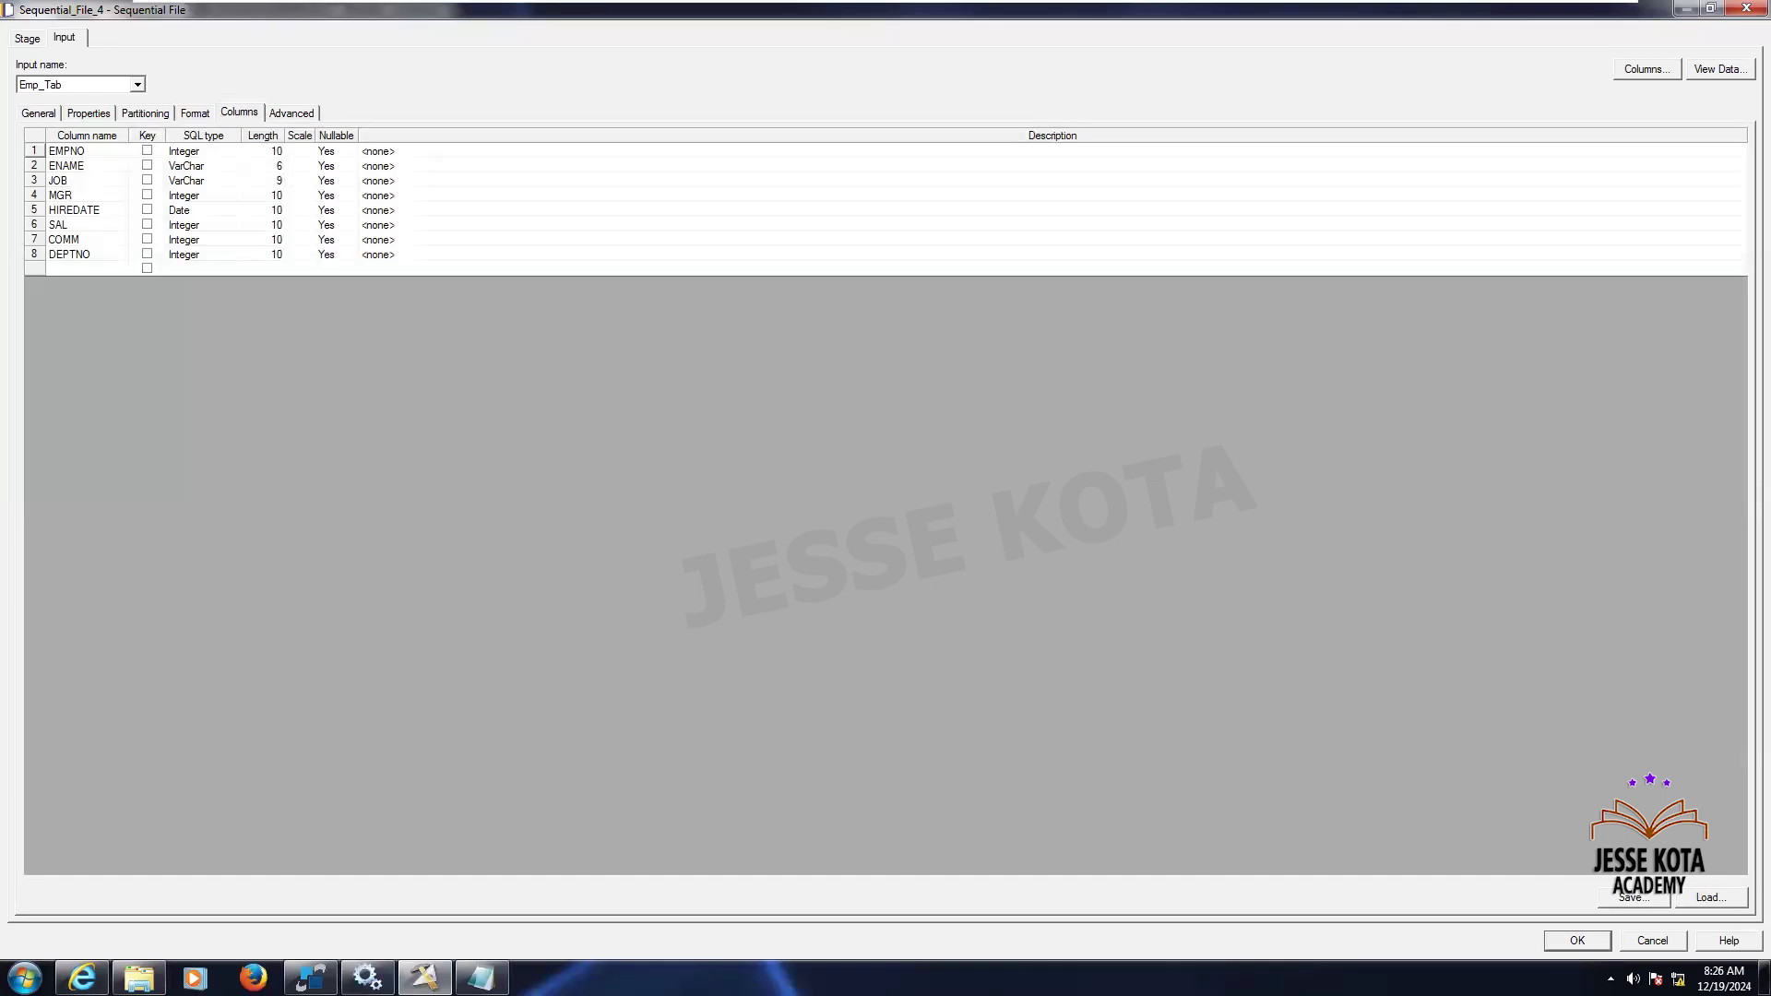
{"action": "left_click", "coordinate": [1577, 941]}
- Reopen Sequential_File_3 to check its format settings, then close it
{"action": "double_click", "coordinate": [1327, 394]}
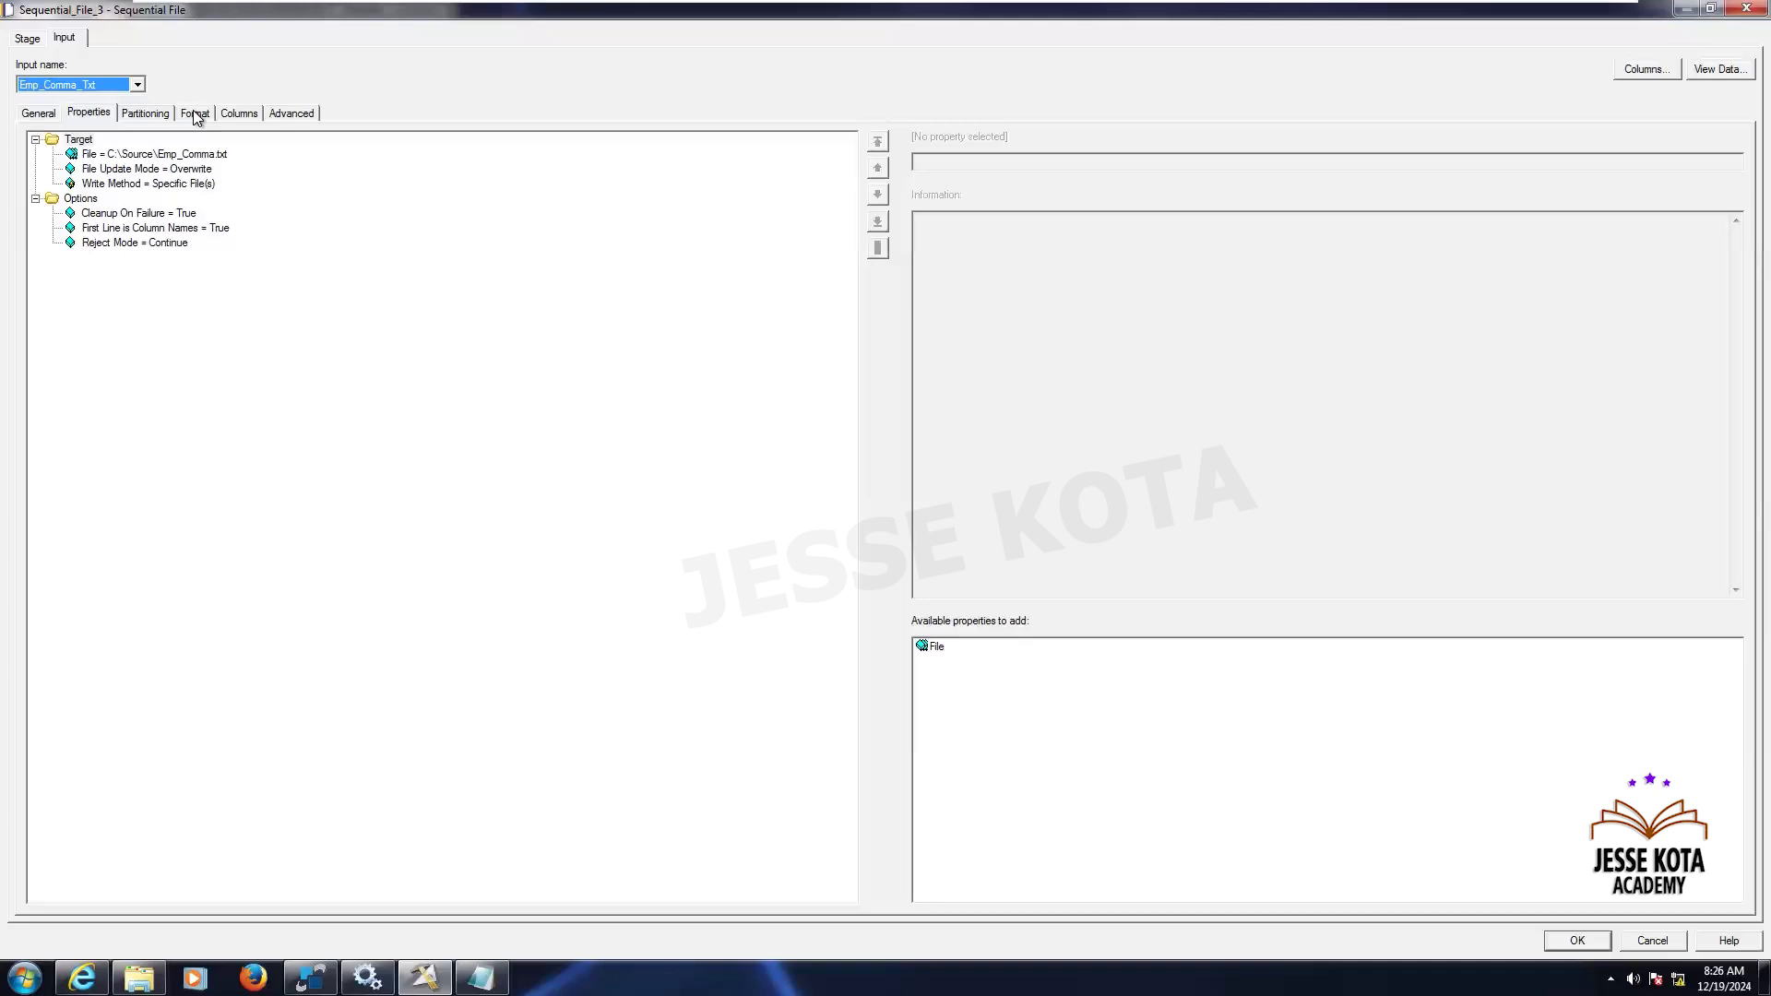
{"action": "left_click", "coordinate": [194, 115]}
{"action": "left_click", "coordinate": [1577, 941]}
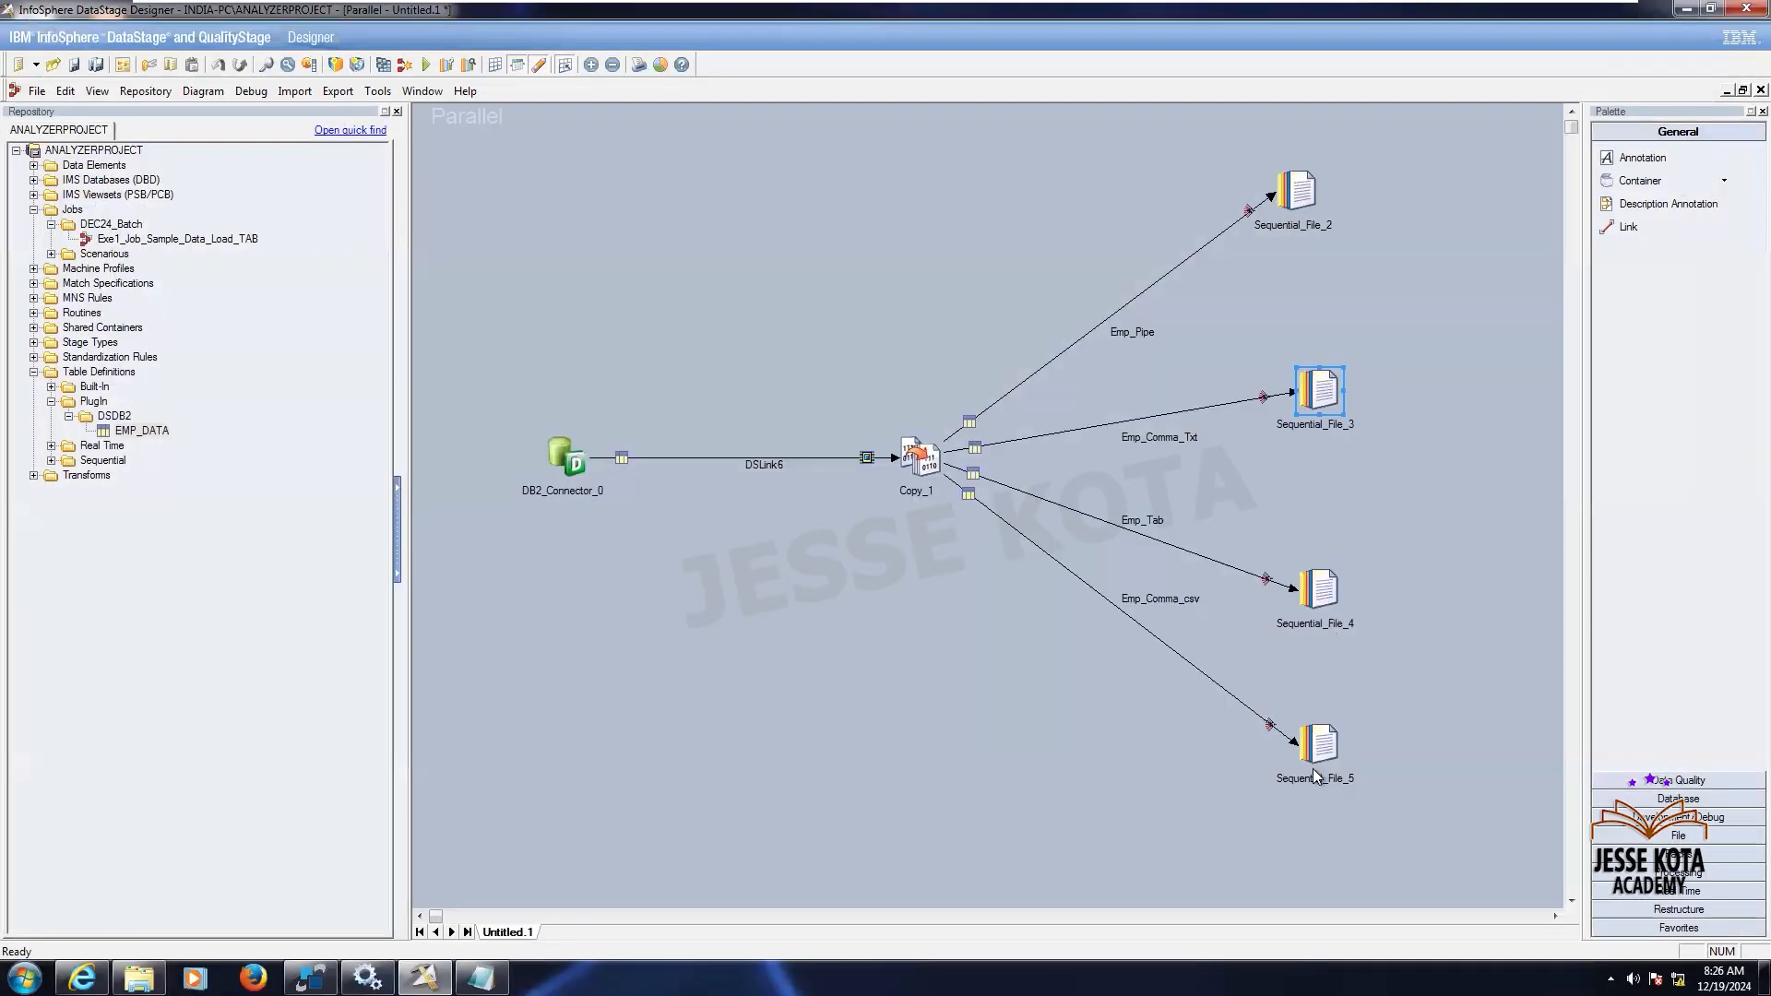
- Open Sequential_File_5 and browse to set its target file to C:\Source\Emp_Comma.csv
{"action": "double_click", "coordinate": [1319, 743]}
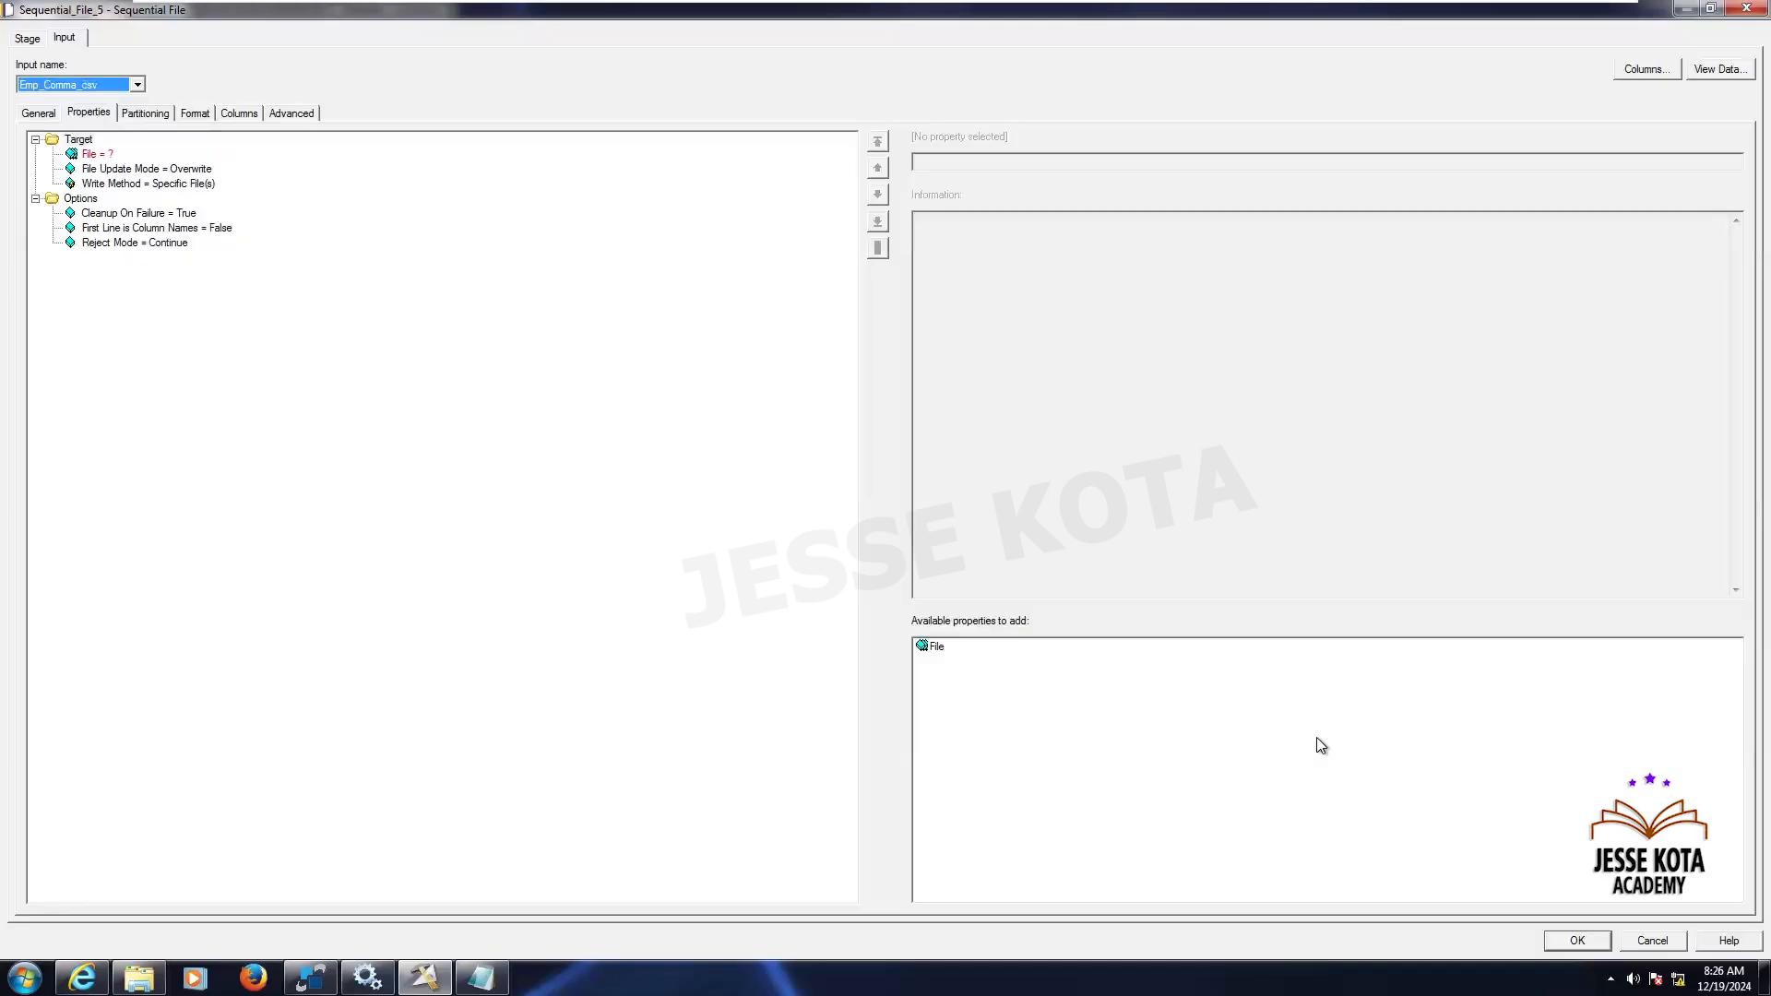
{"action": "left_click", "coordinate": [98, 154]}
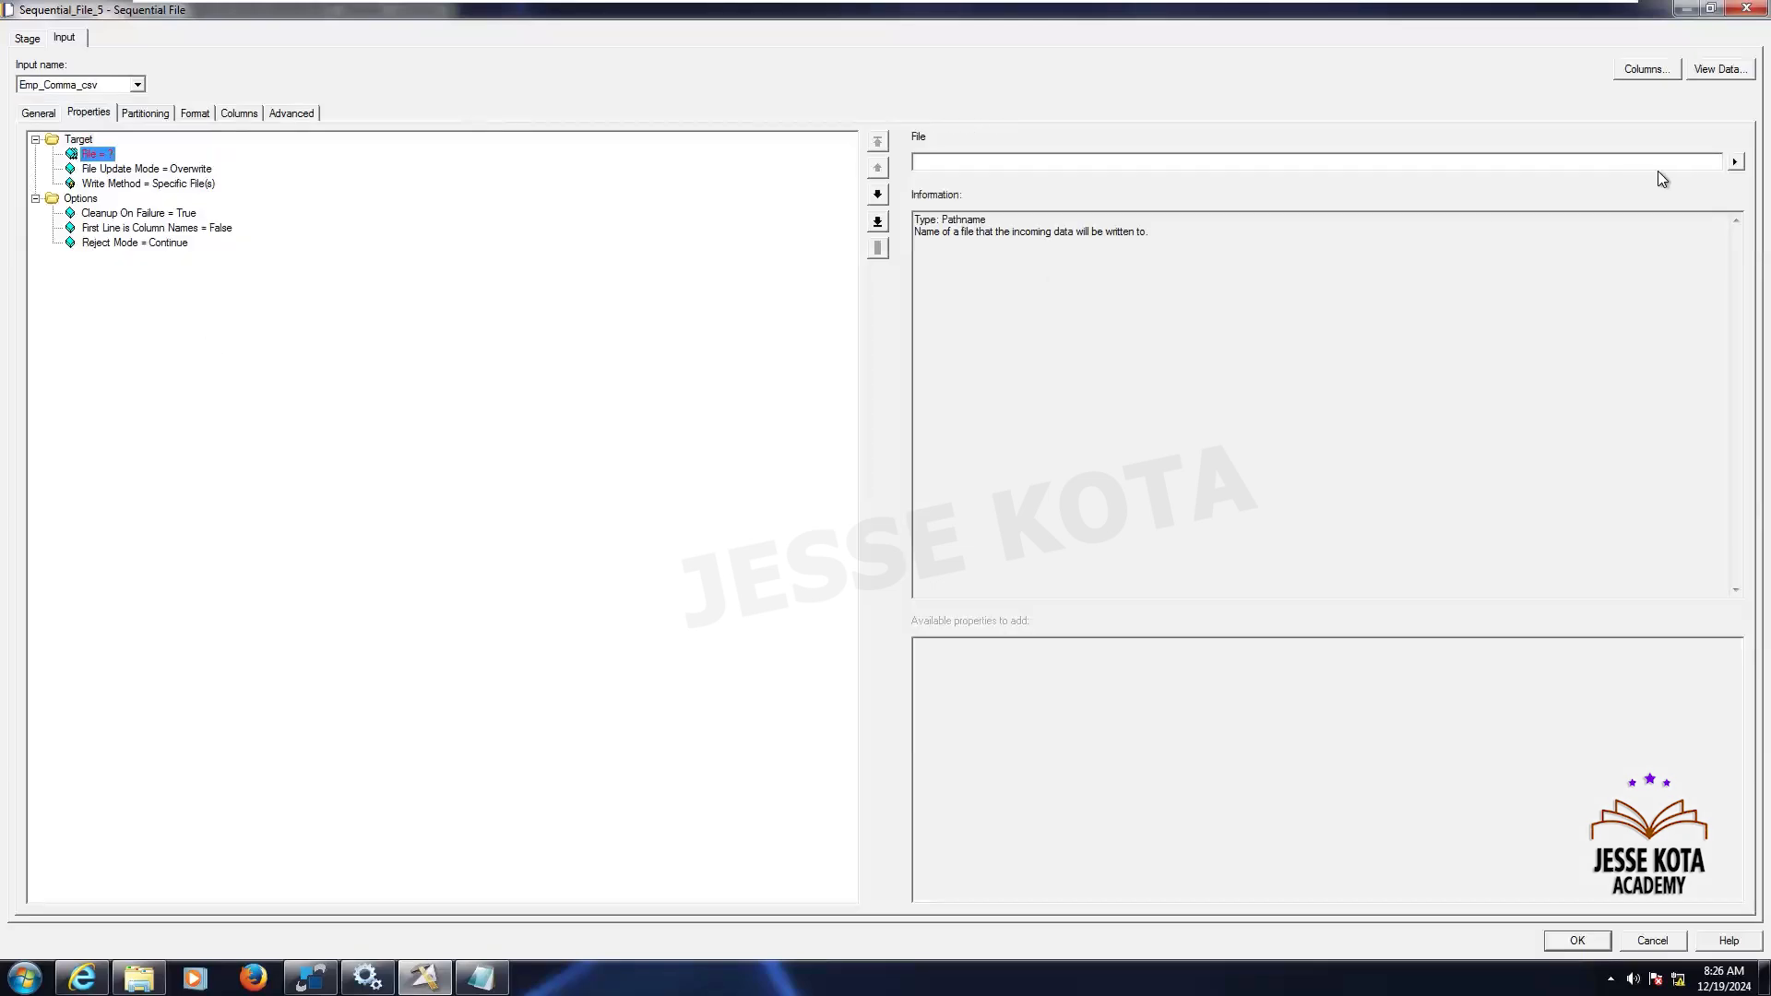
{"action": "left_click", "coordinate": [1735, 162]}
{"action": "left_click", "coordinate": [1636, 205]}
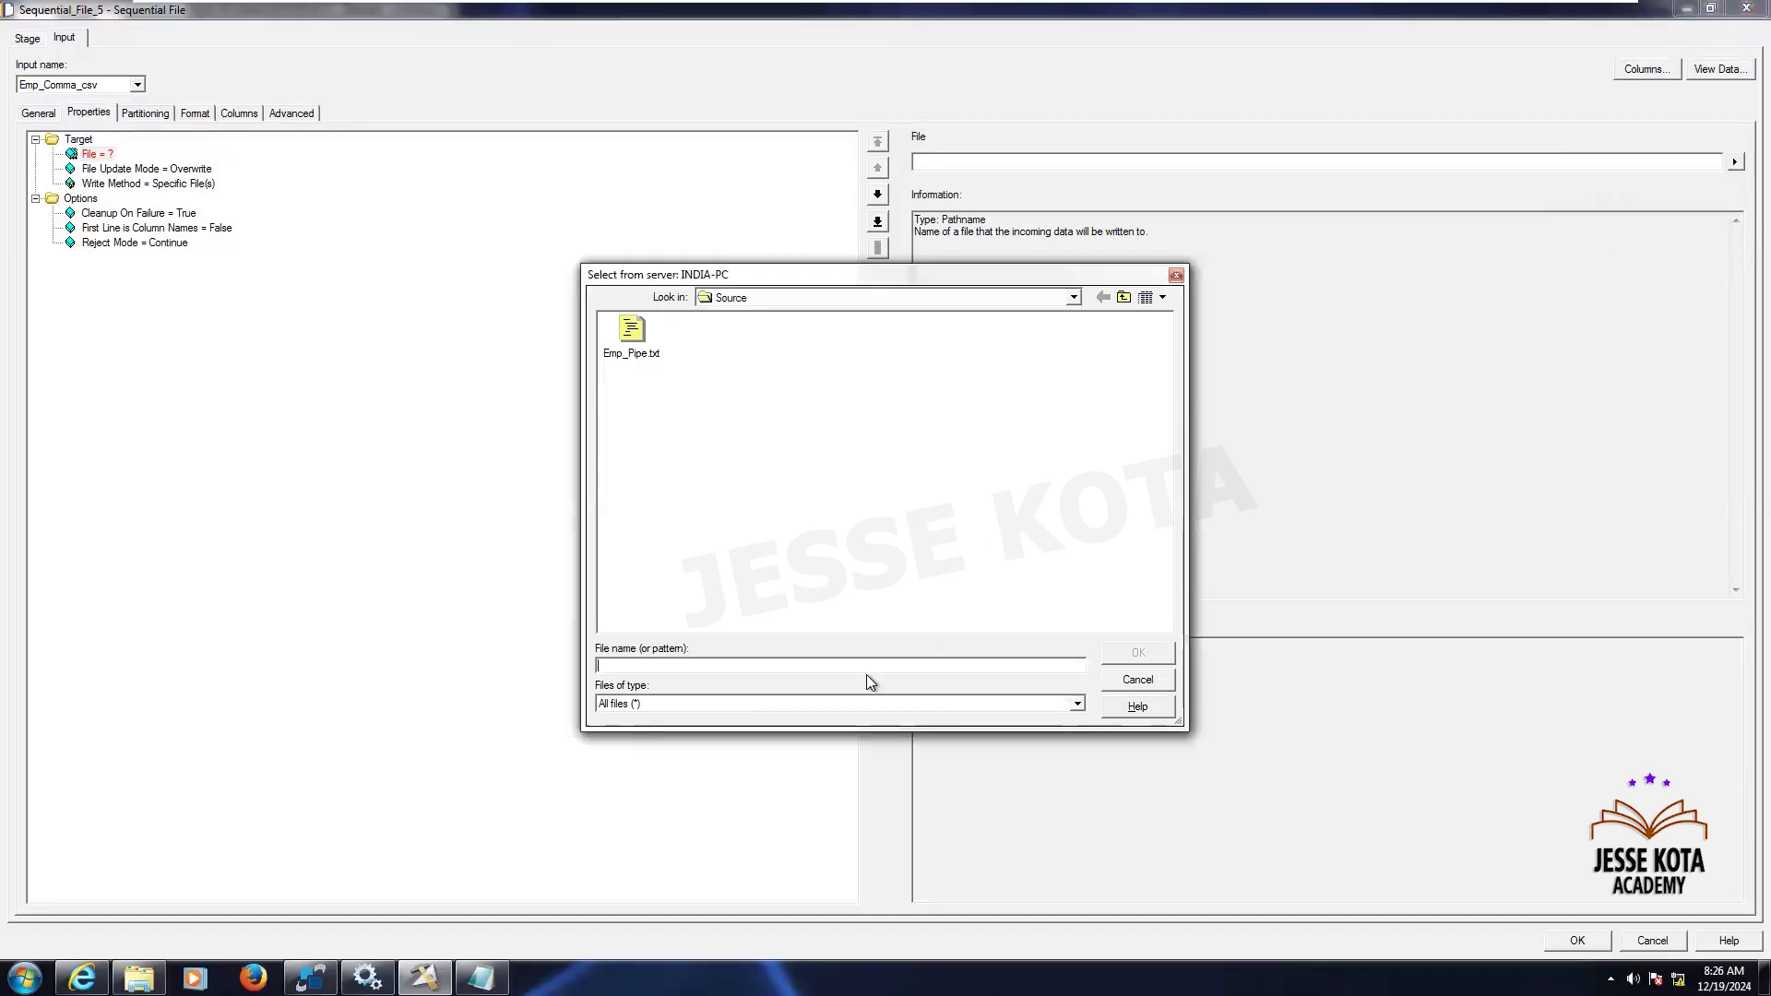
{"action": "type", "text": "Emp_Comma"}
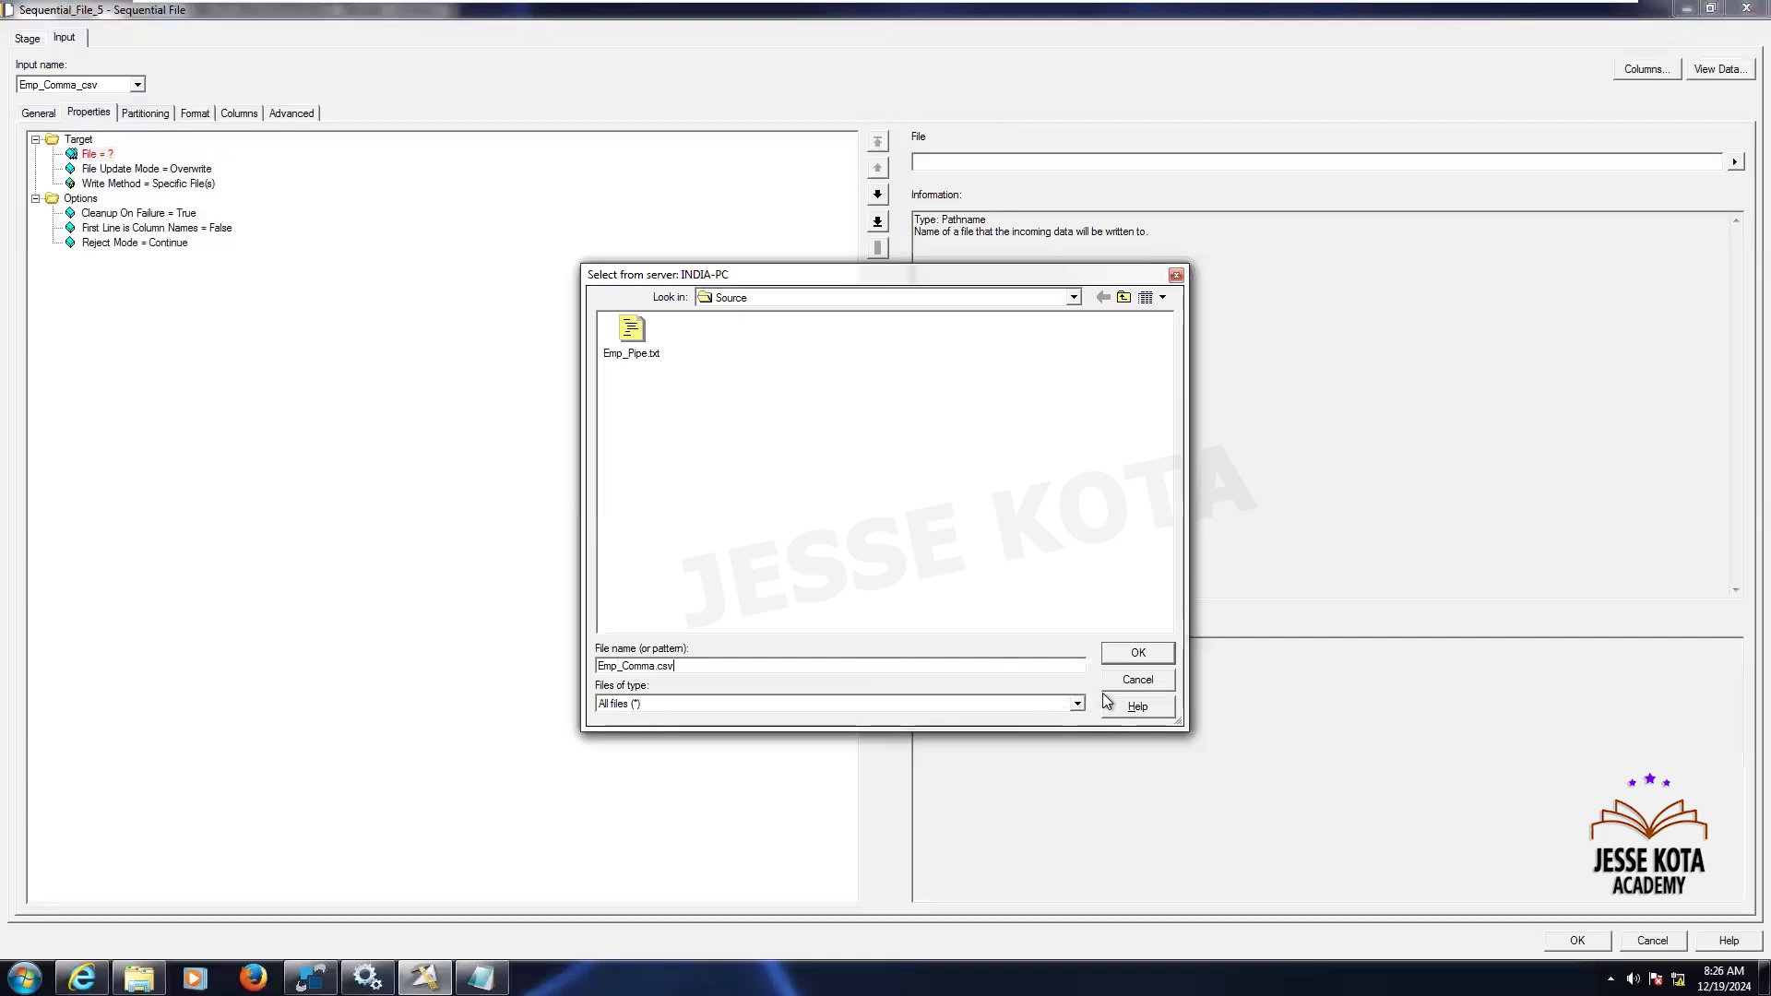
{"action": "left_click", "coordinate": [1137, 652]}
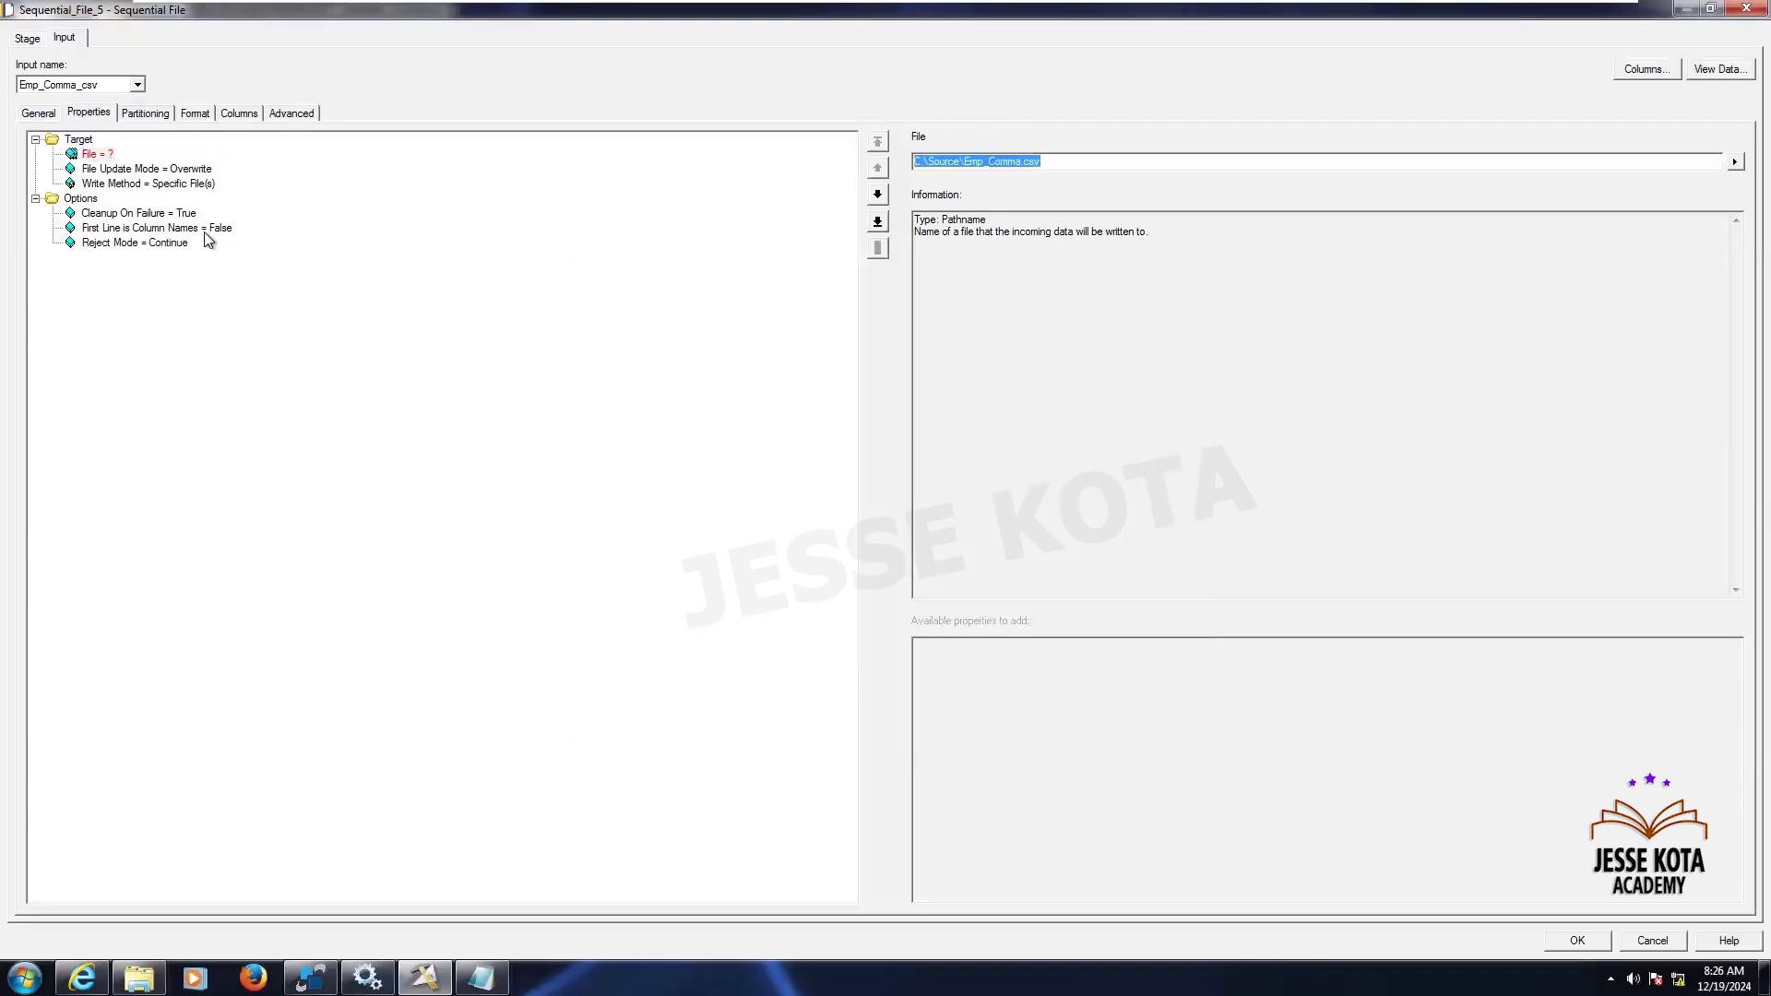
- Set First Line is Column Names to True for Sequential_File_5
{"action": "left_click", "coordinate": [204, 229]}
{"action": "left_click", "coordinate": [956, 164]}
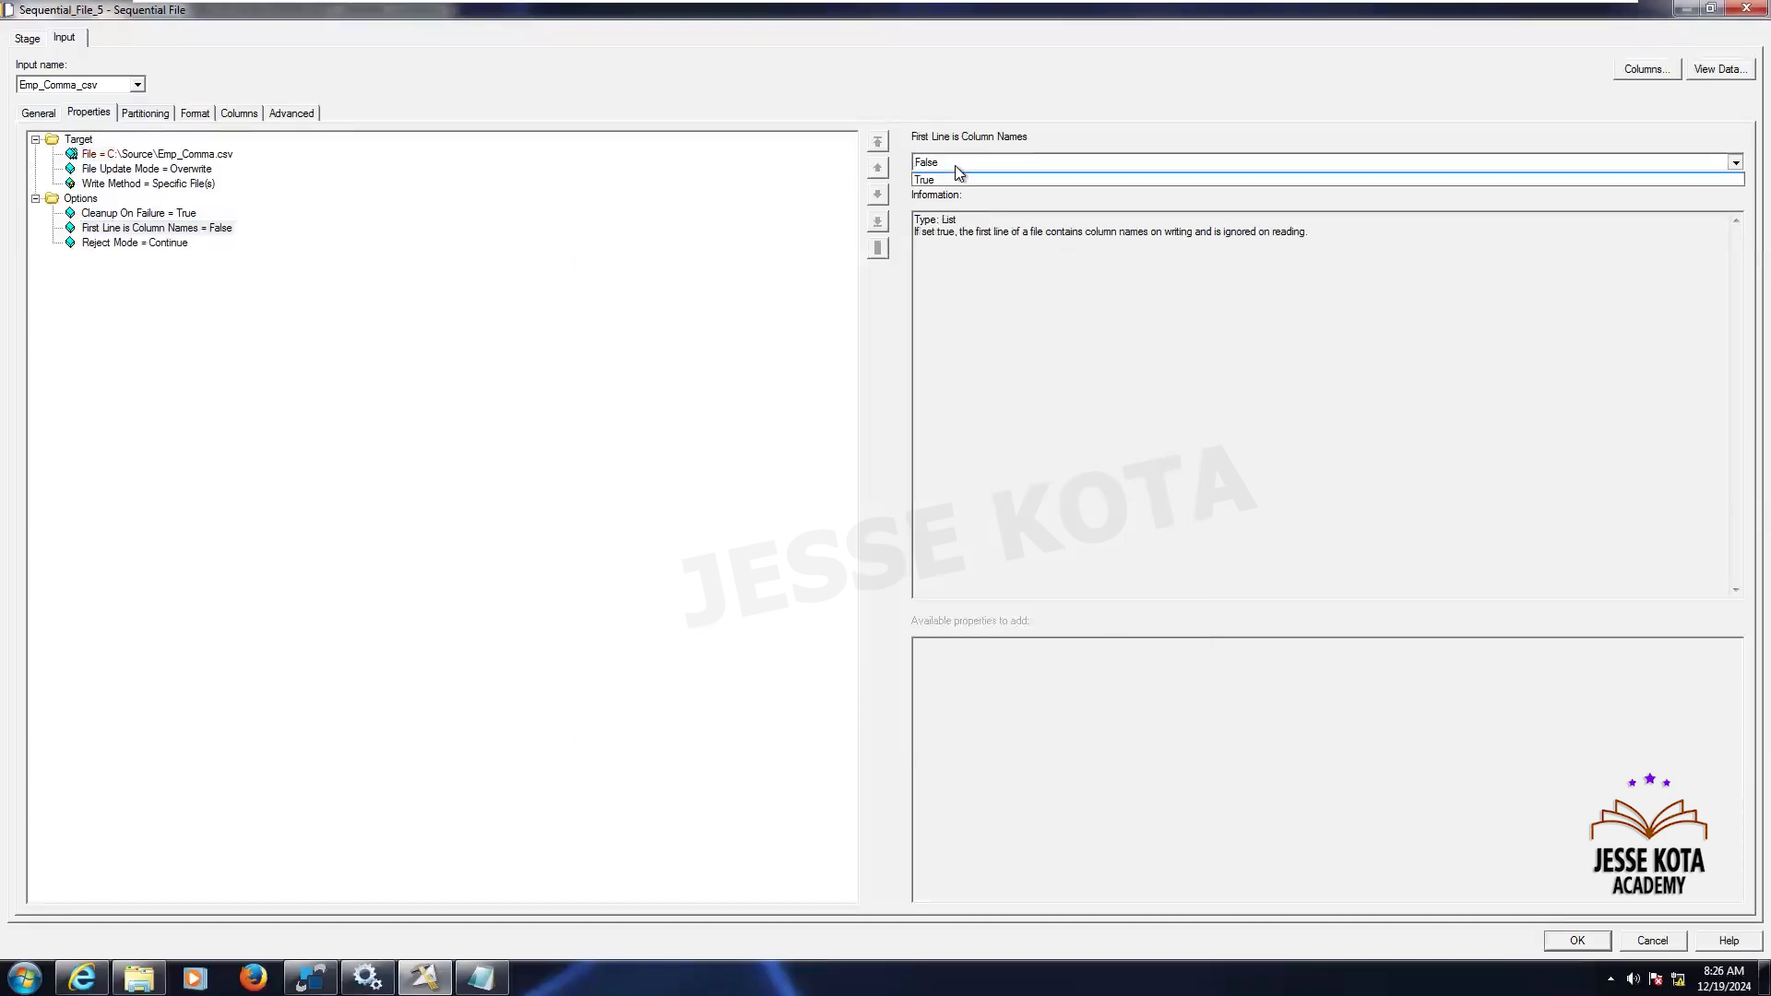
{"action": "left_click", "coordinate": [937, 190]}
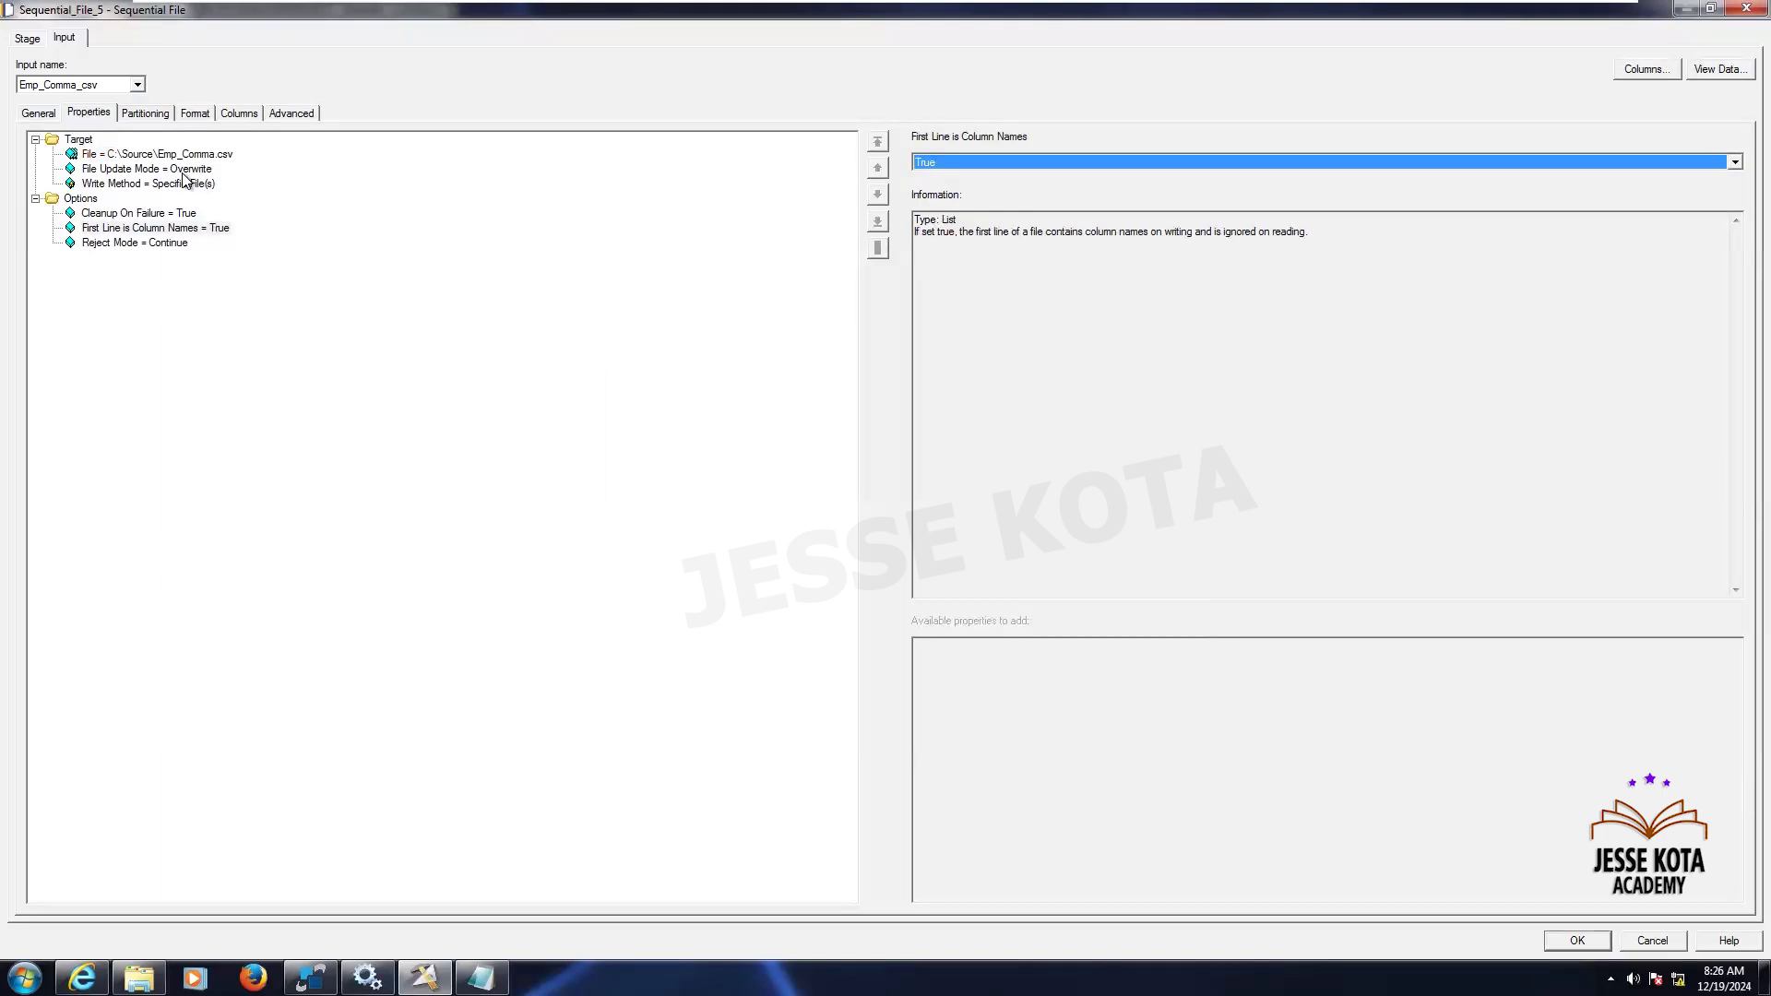
- Remove the Quote field default and add a Null field value of '' for Sequential_File_5
{"action": "left_click", "coordinate": [146, 114]}
{"action": "left_click", "coordinate": [198, 114]}
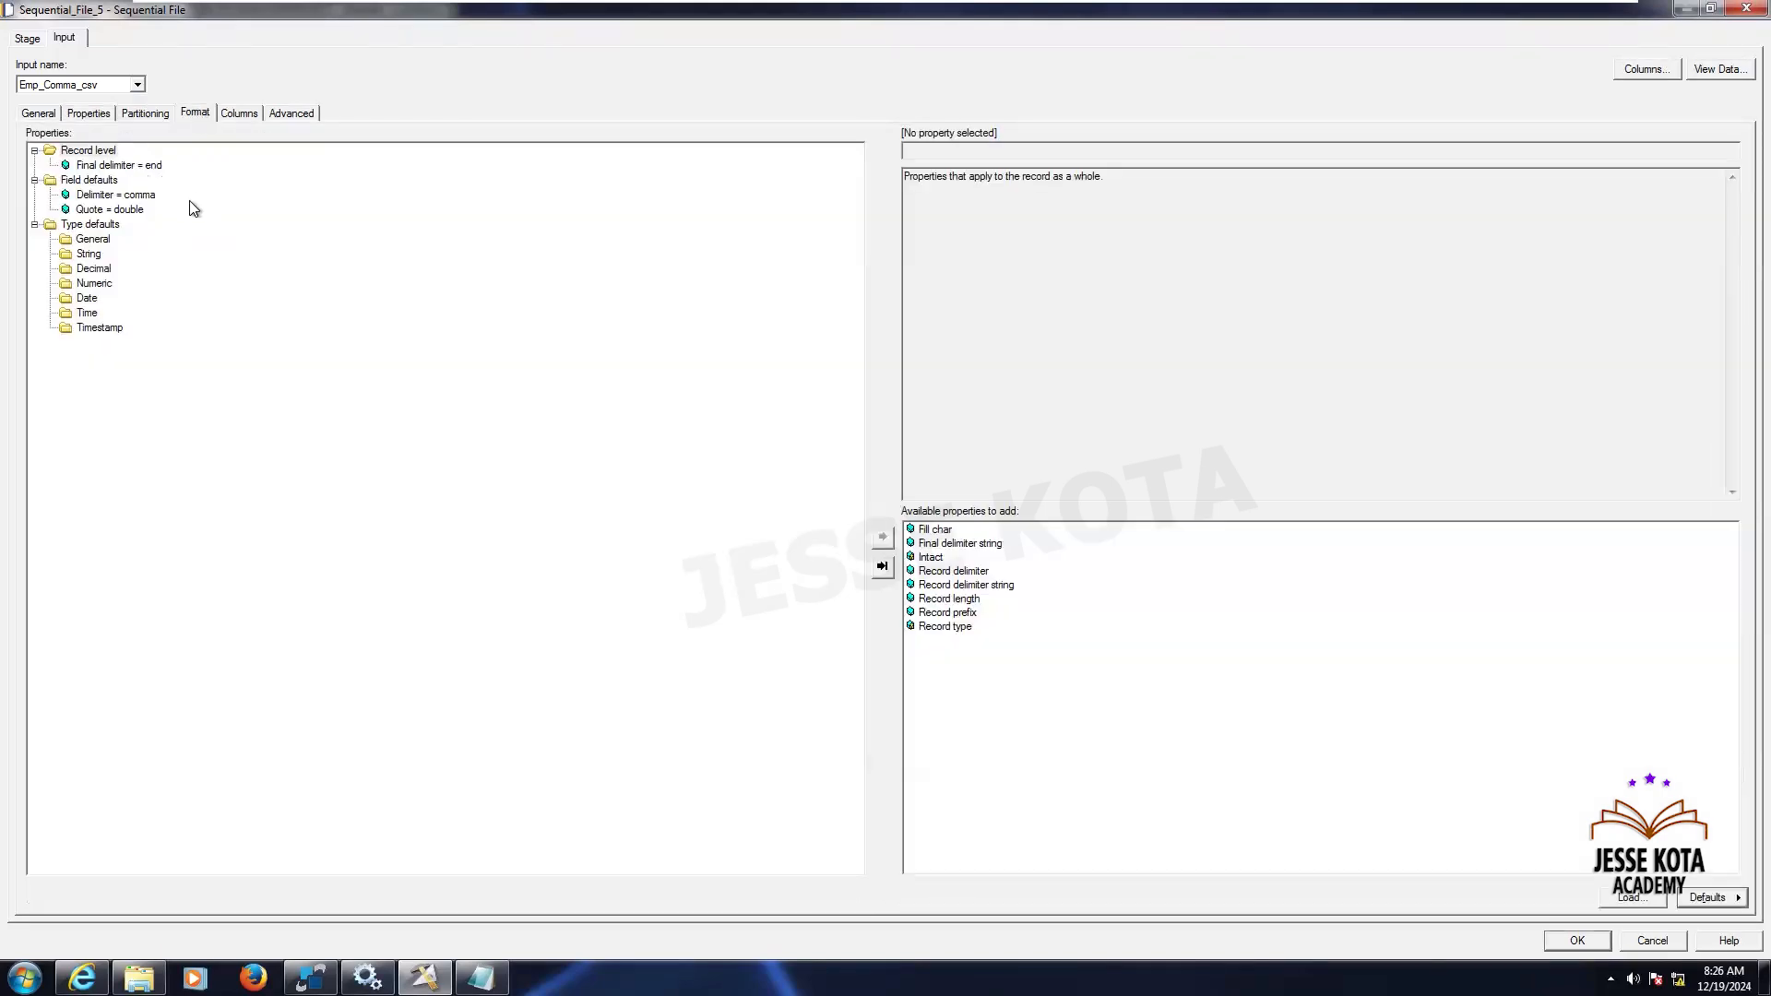
{"action": "left_click", "coordinate": [115, 209]}
{"action": "key", "text": "Delete"}
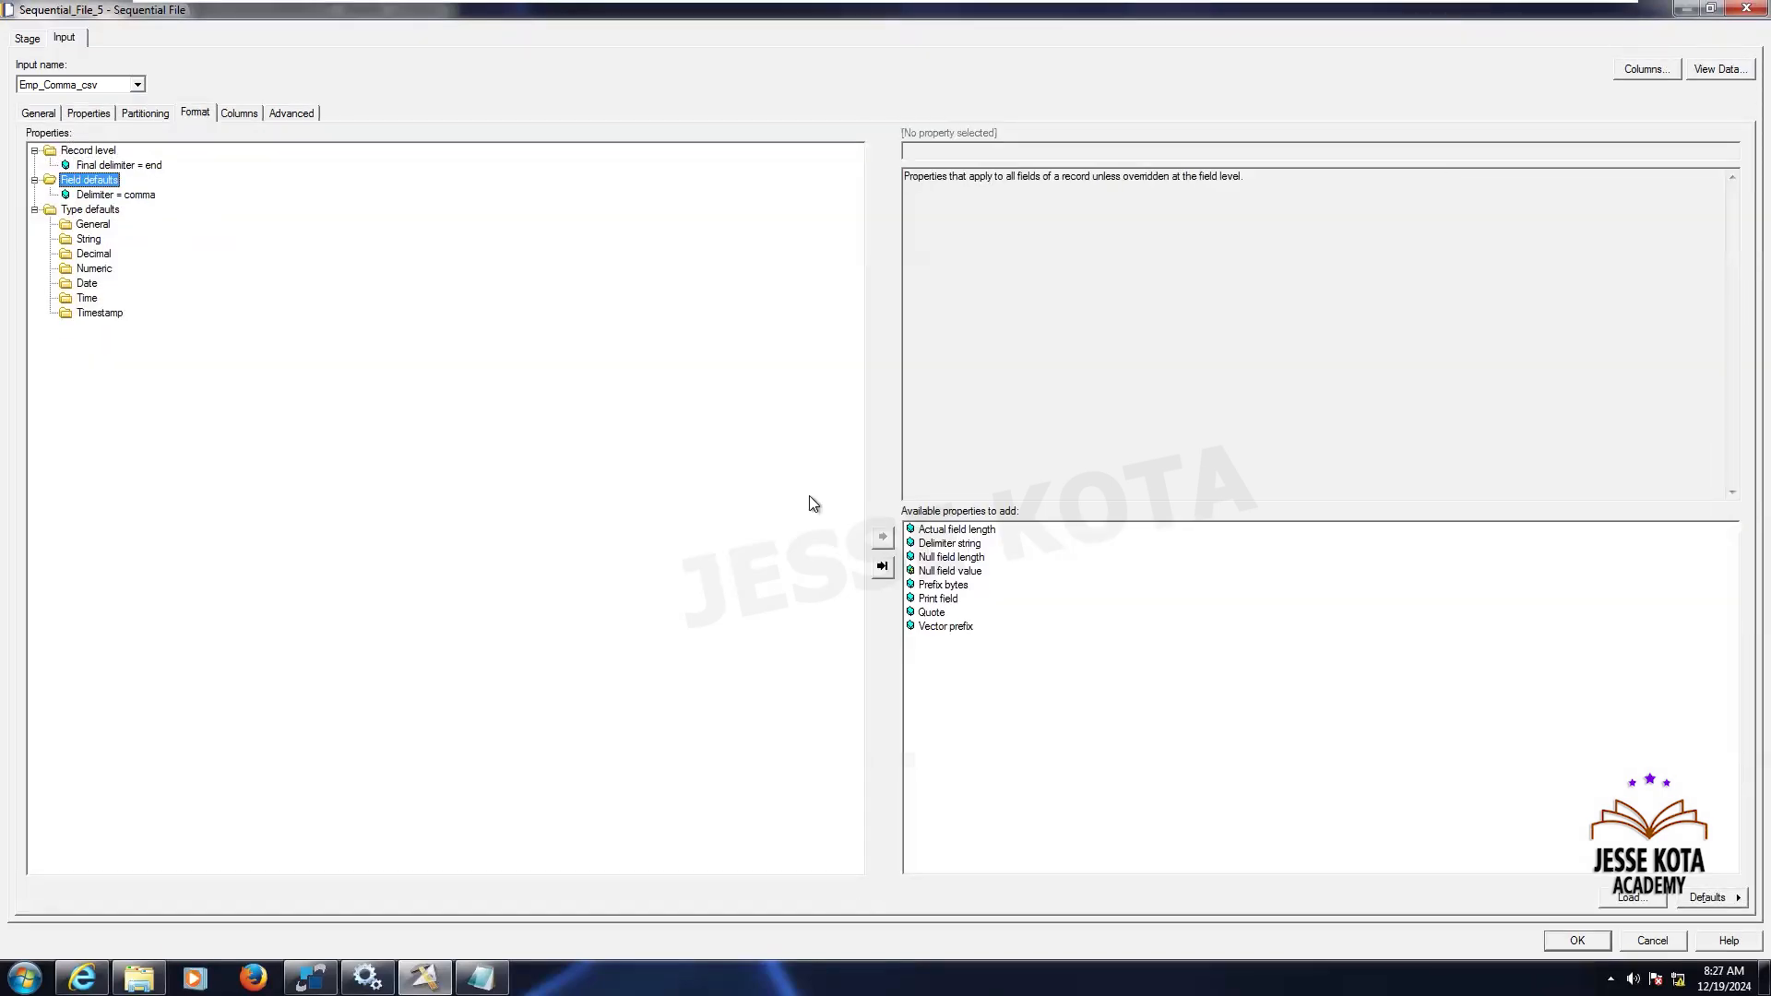
{"action": "double_click", "coordinate": [950, 571]}
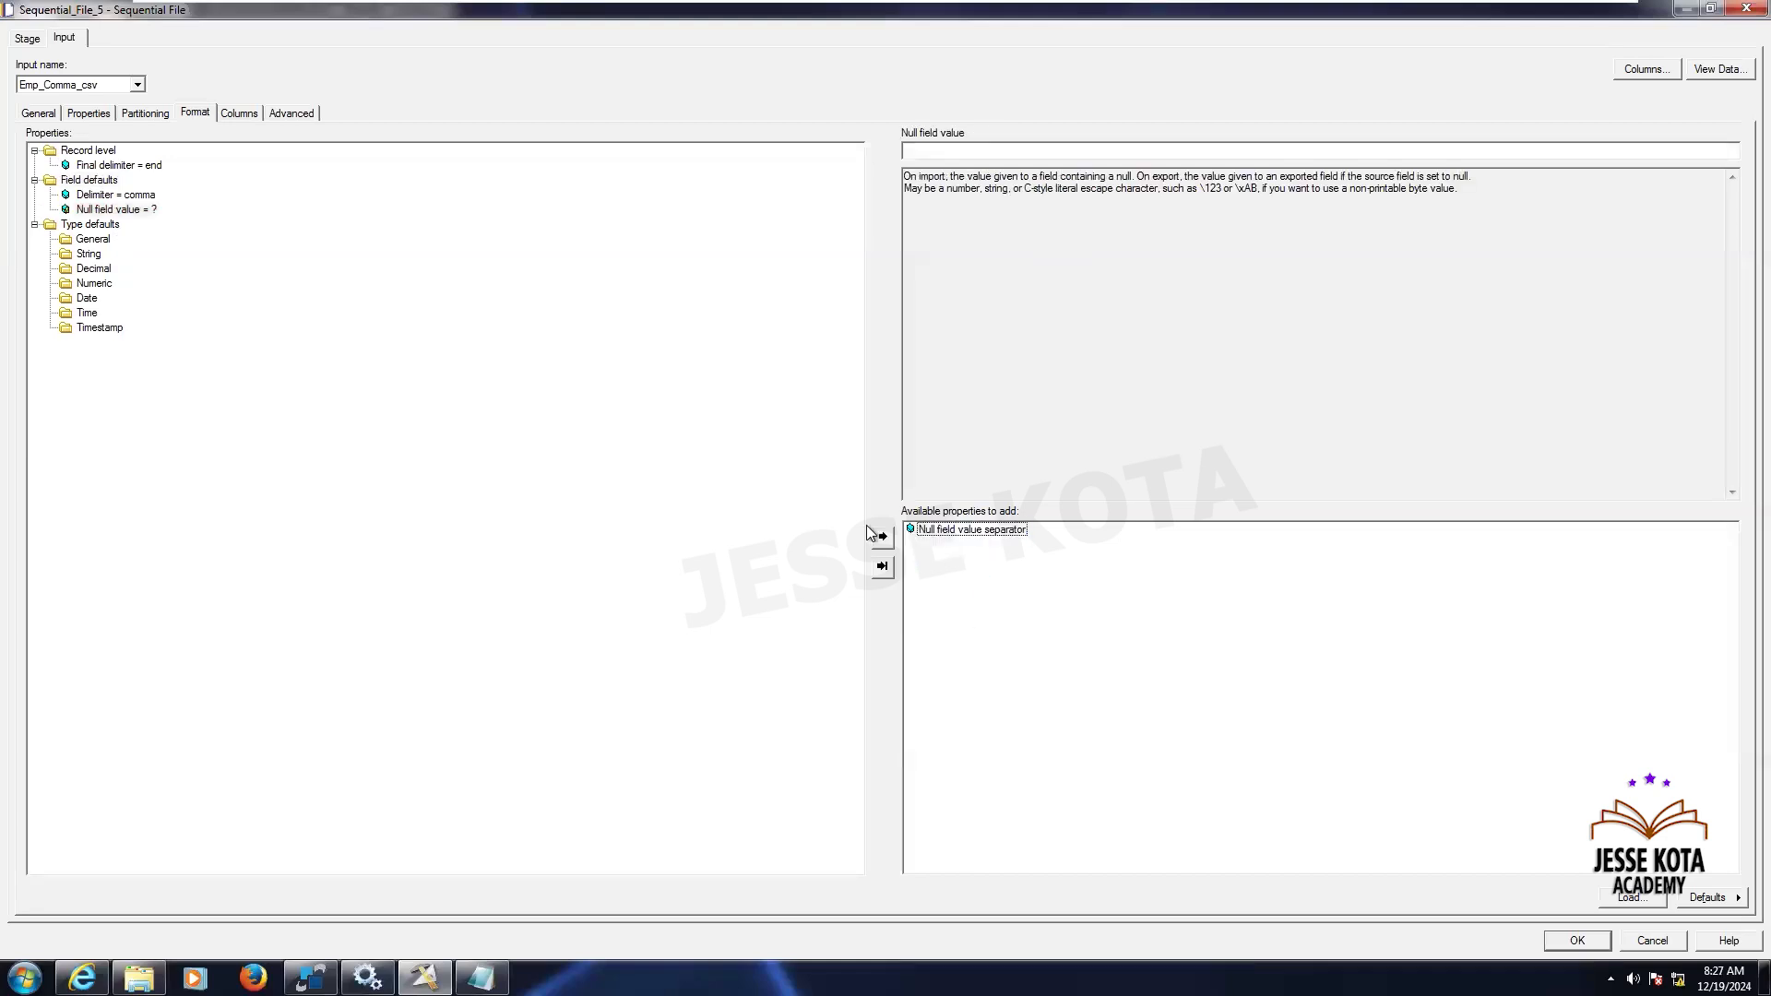
{"action": "left_click", "coordinate": [938, 153]}
{"action": "type", "text": "''"}
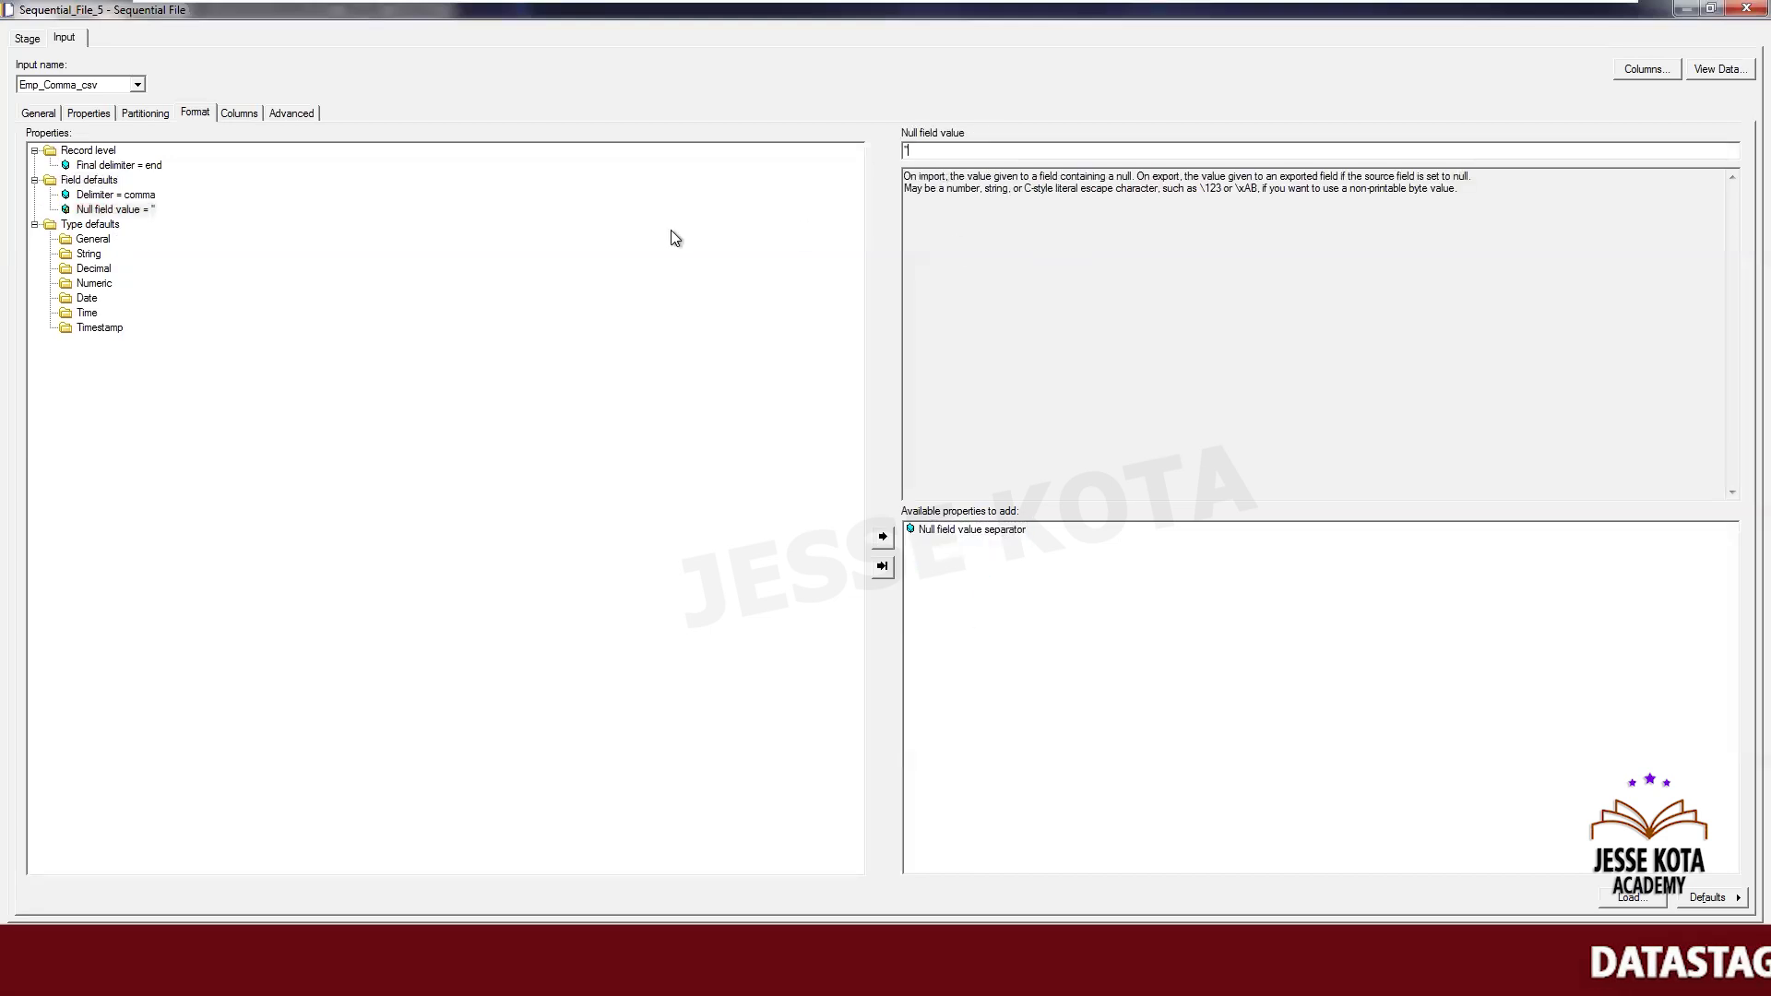
- Review Sequential_File_5's format and column settings, then close the stage
{"action": "left_click", "coordinate": [116, 165]}
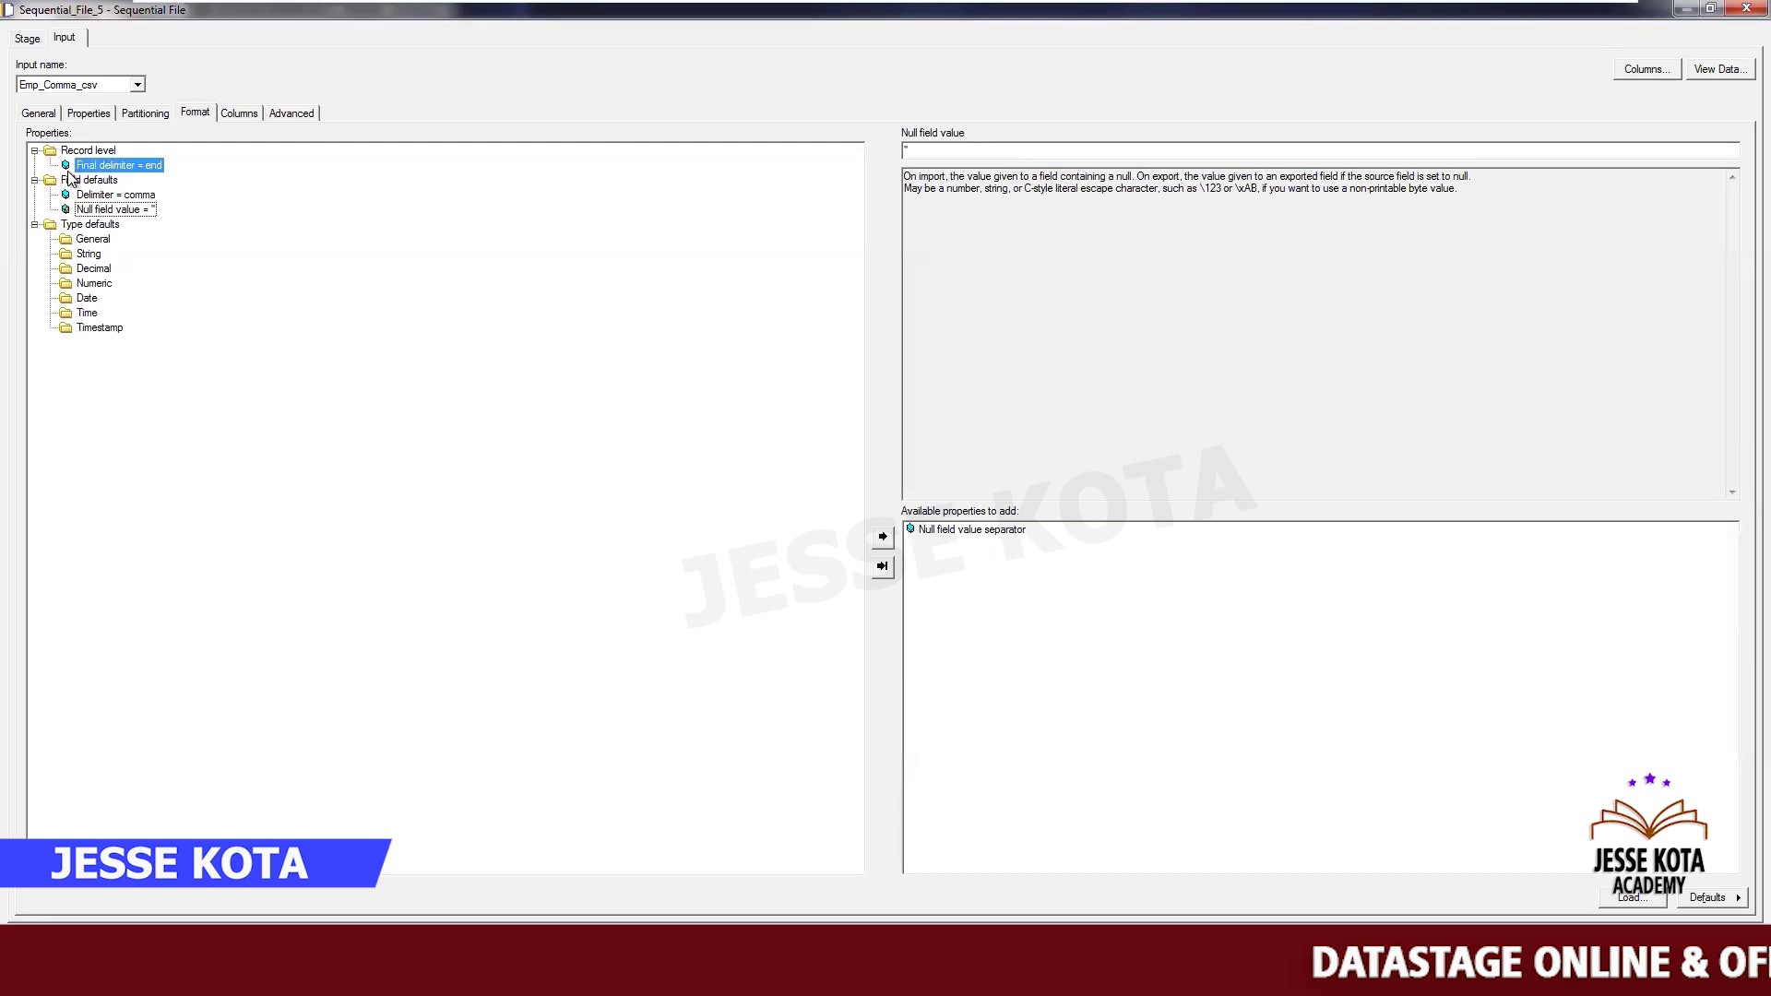
{"action": "left_click", "coordinate": [83, 181]}
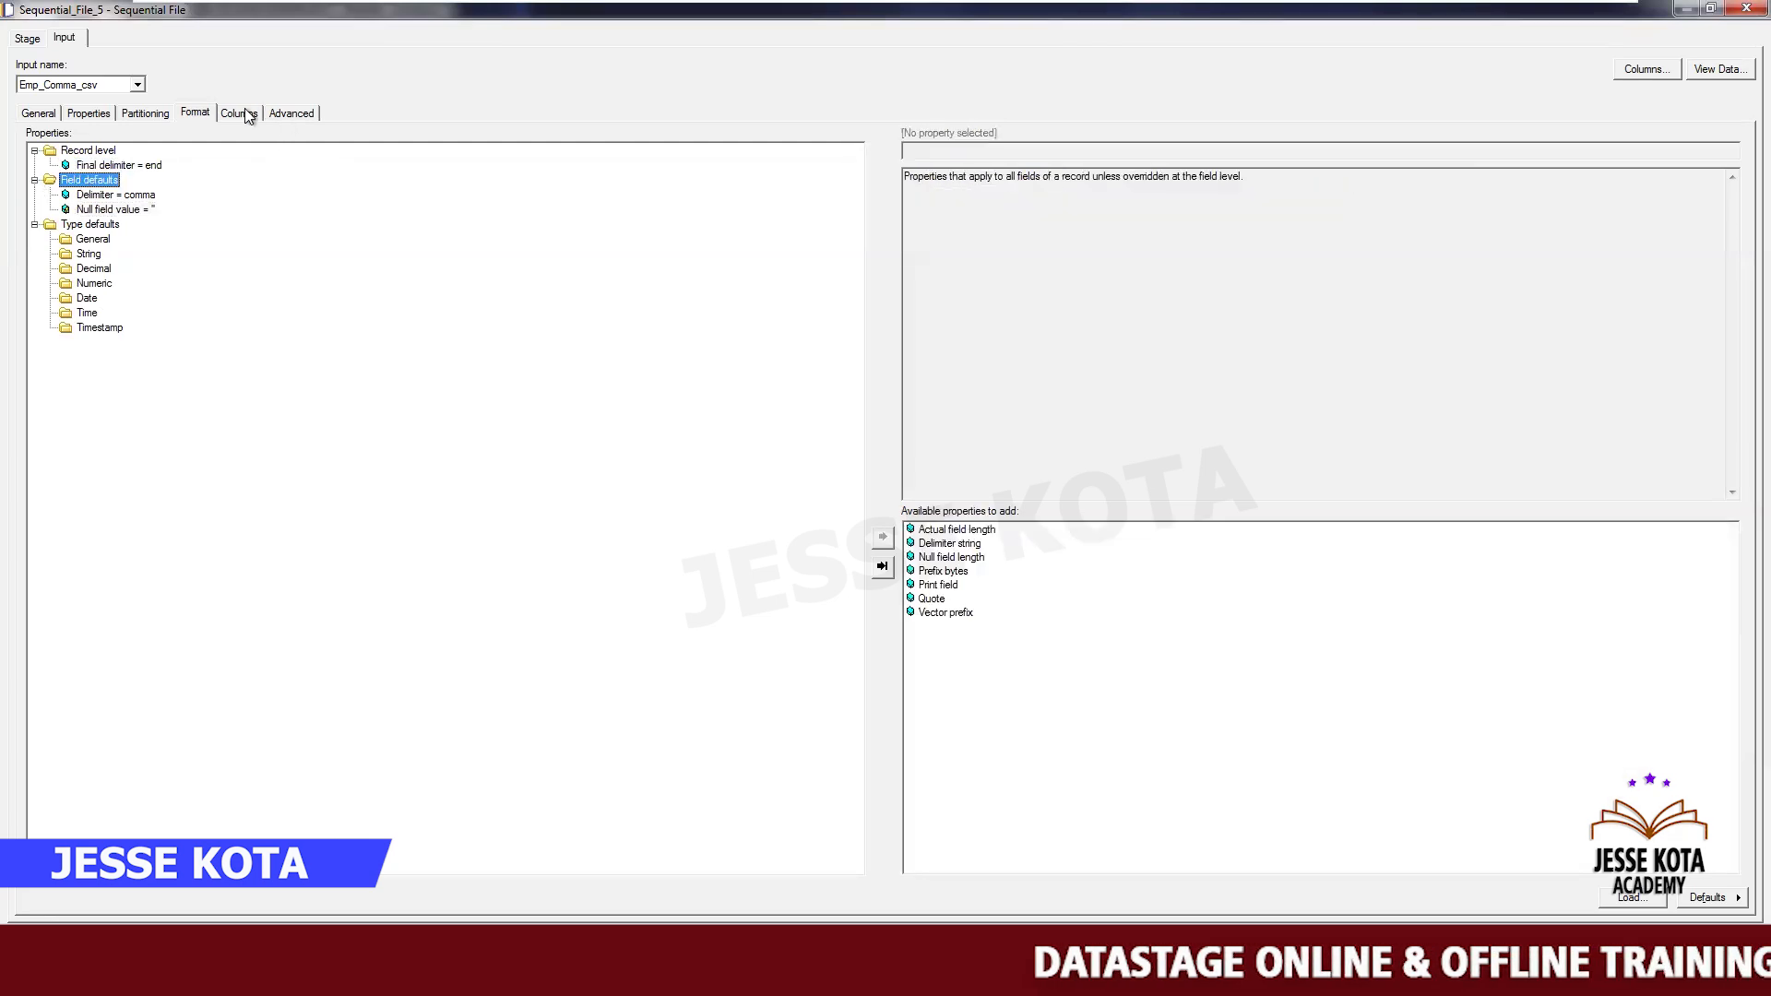
{"action": "left_click", "coordinate": [239, 113]}
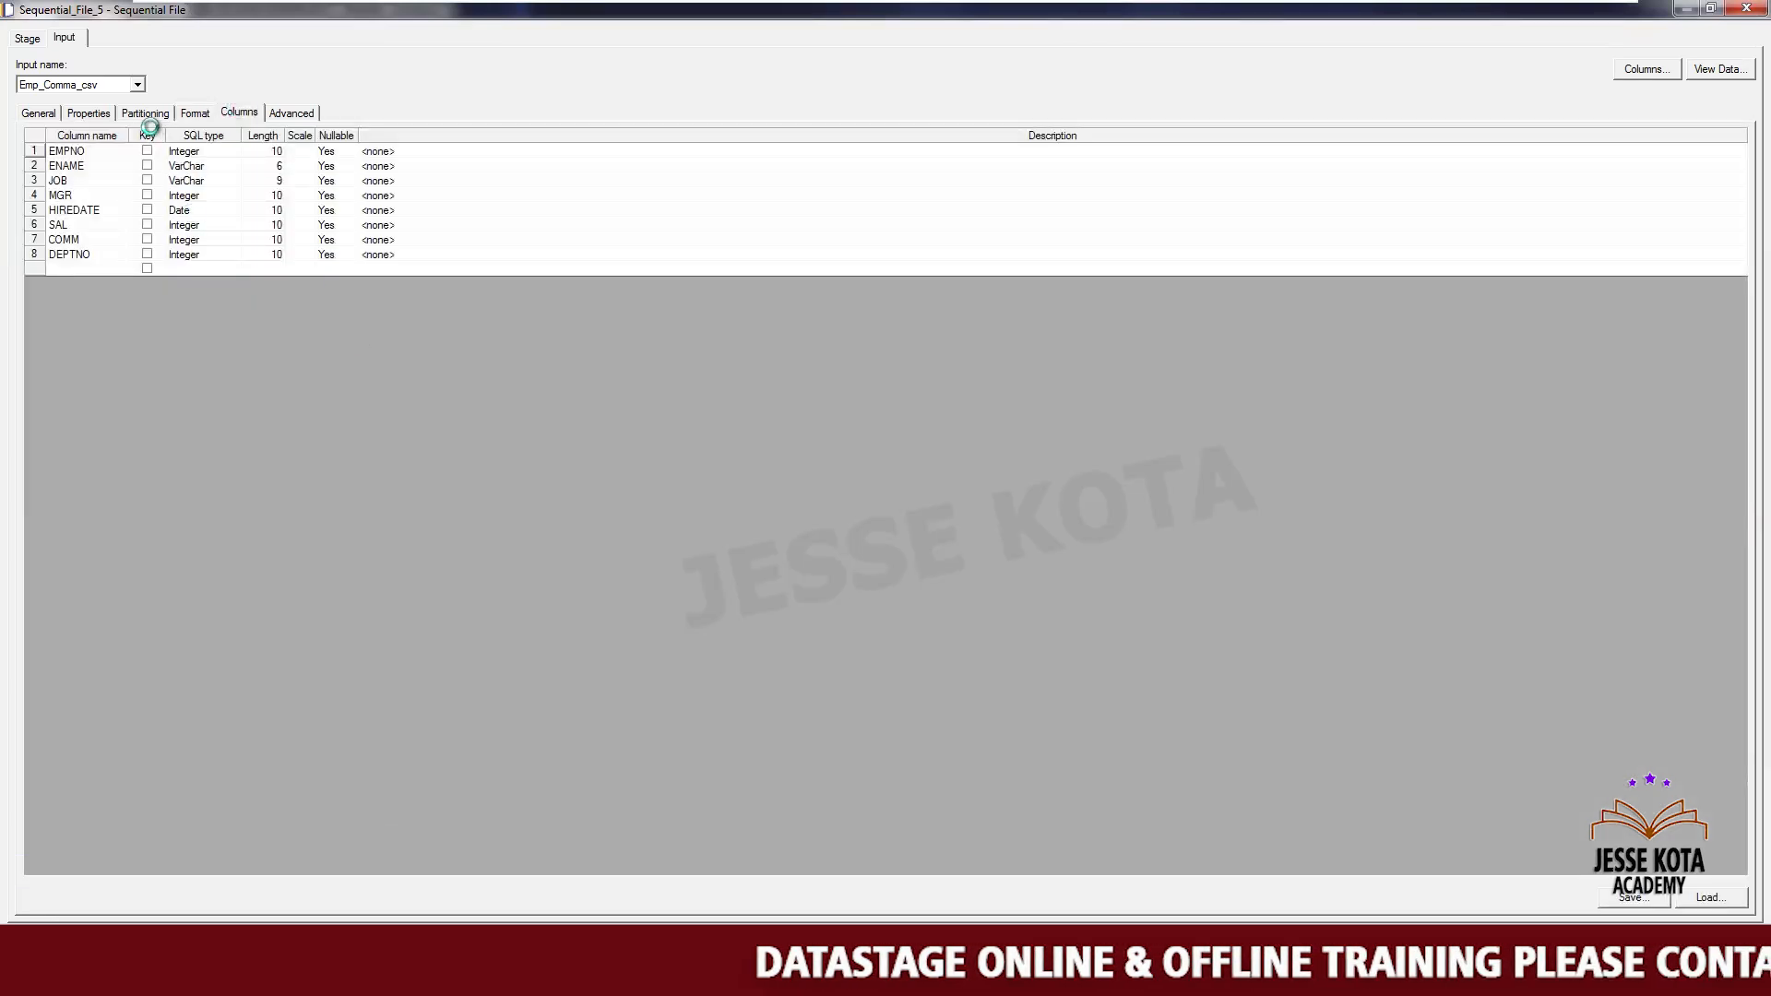
{"action": "left_click", "coordinate": [184, 109]}
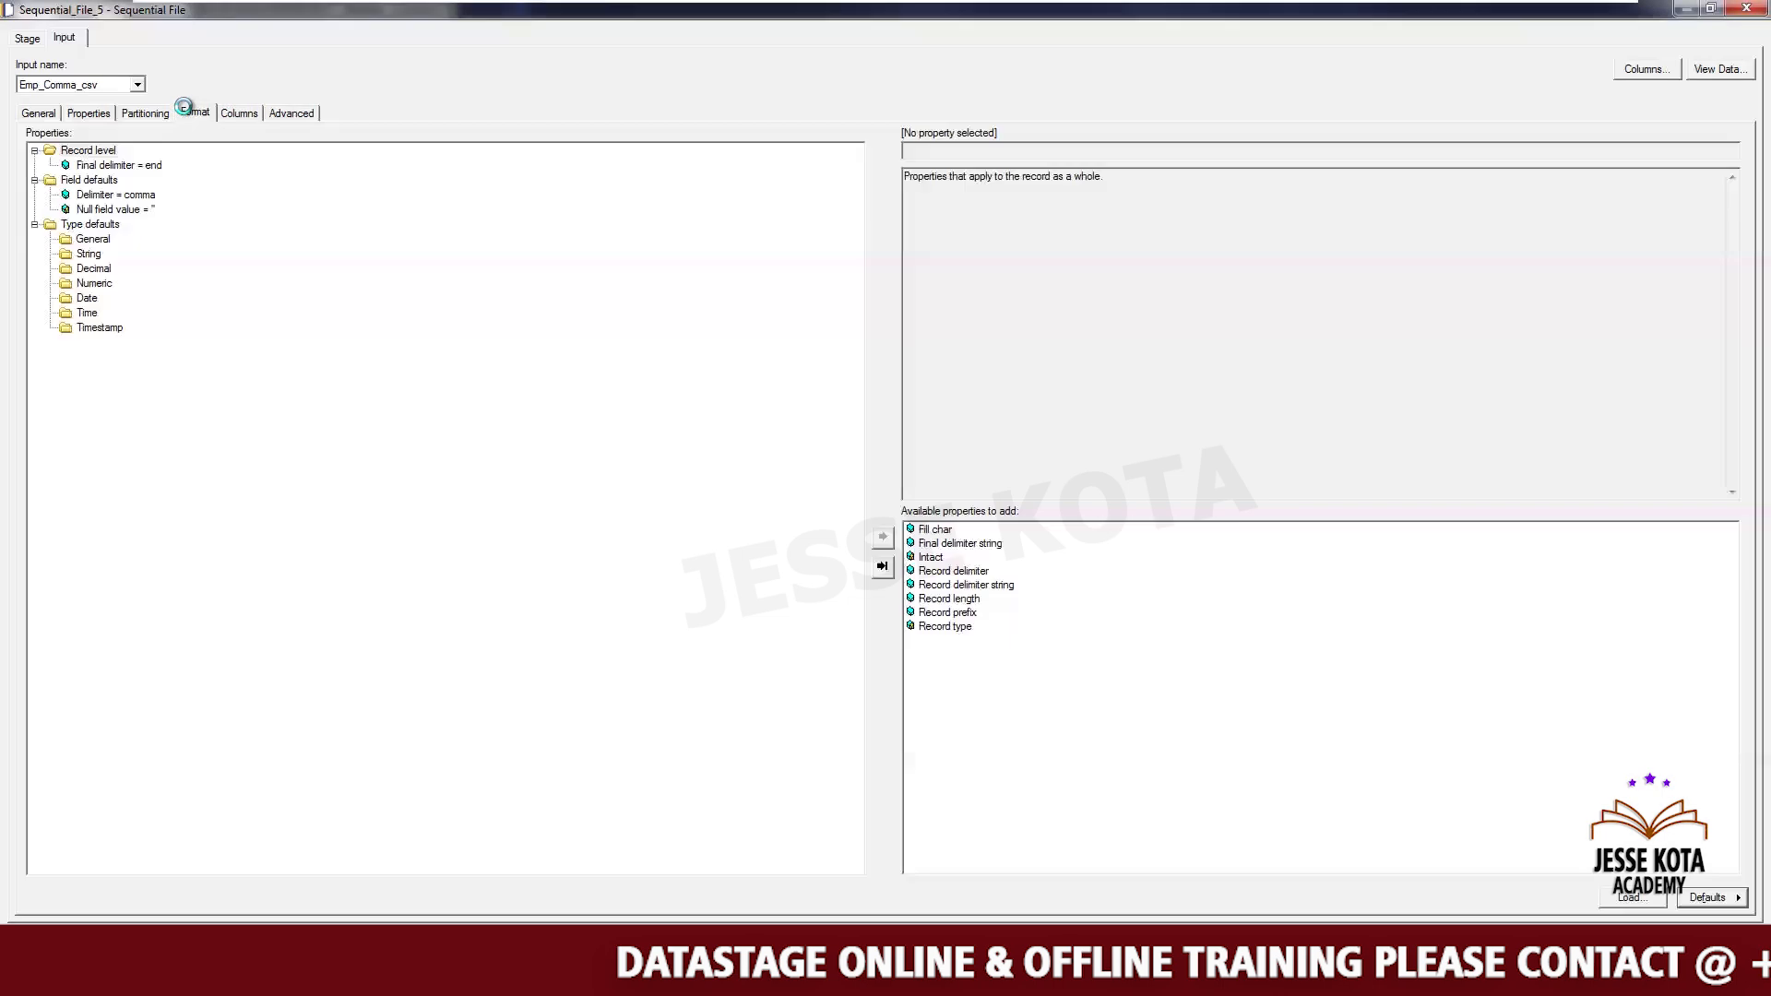
{"action": "left_click", "coordinate": [235, 109]}
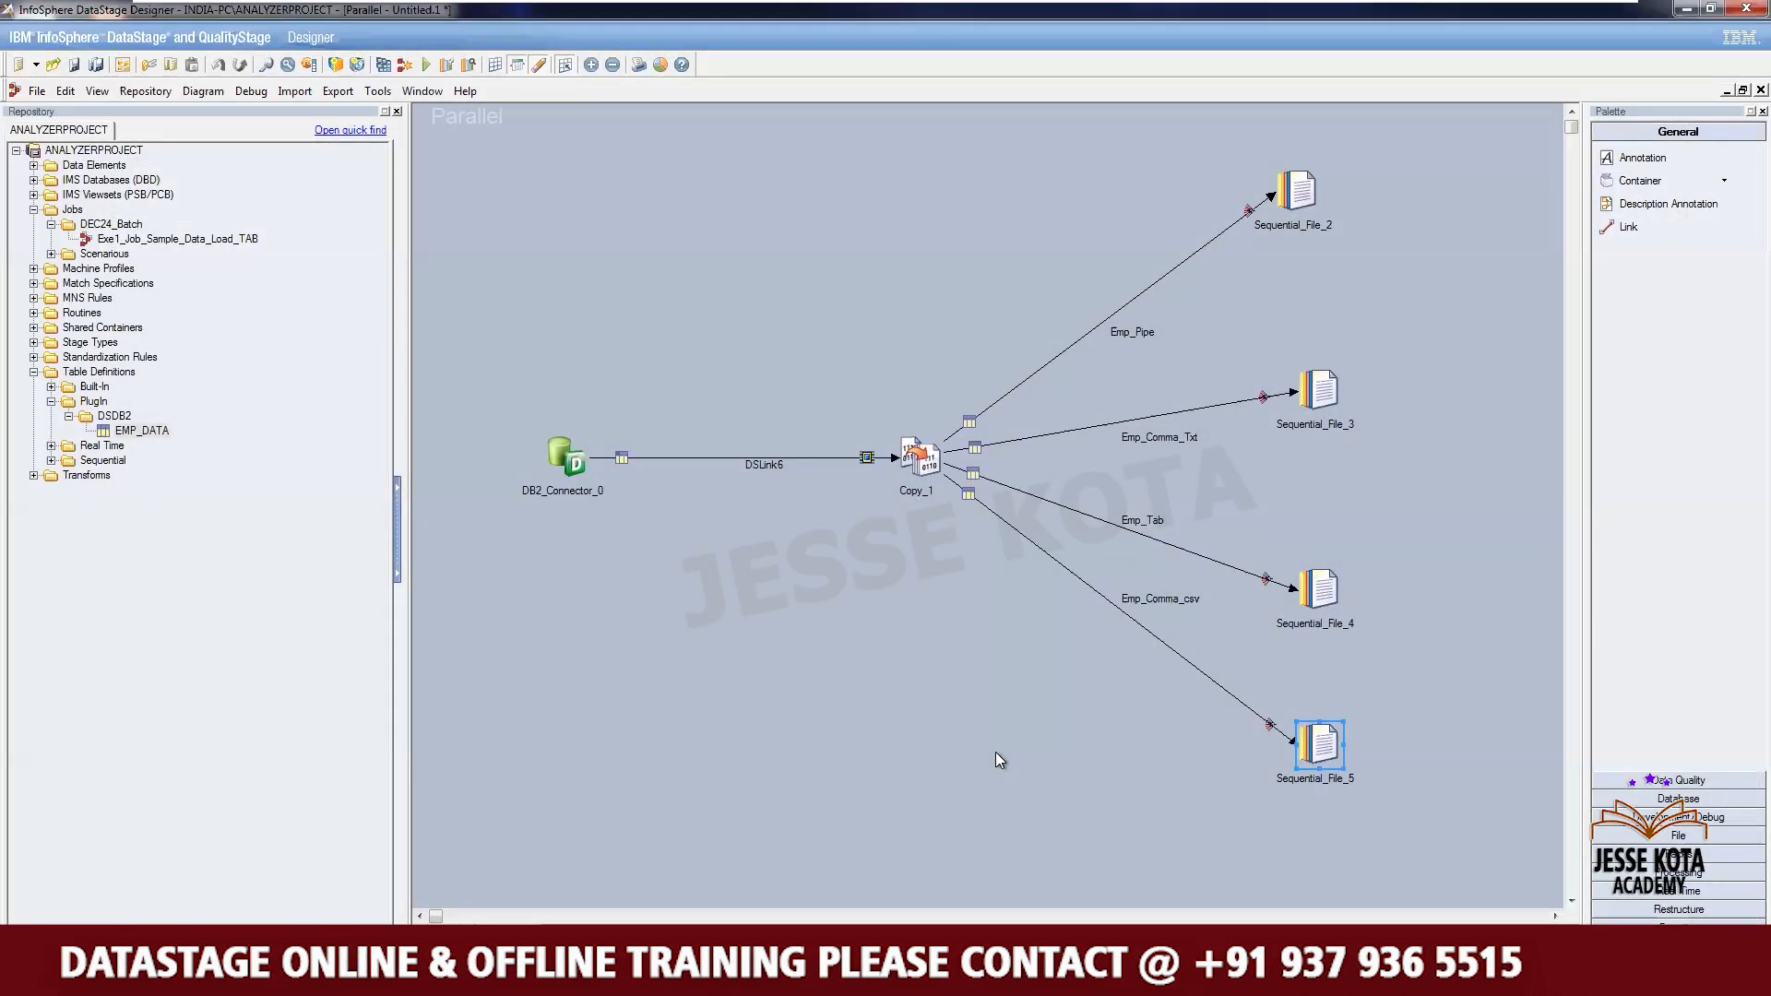
{"action": "left_click", "coordinate": [994, 751]}
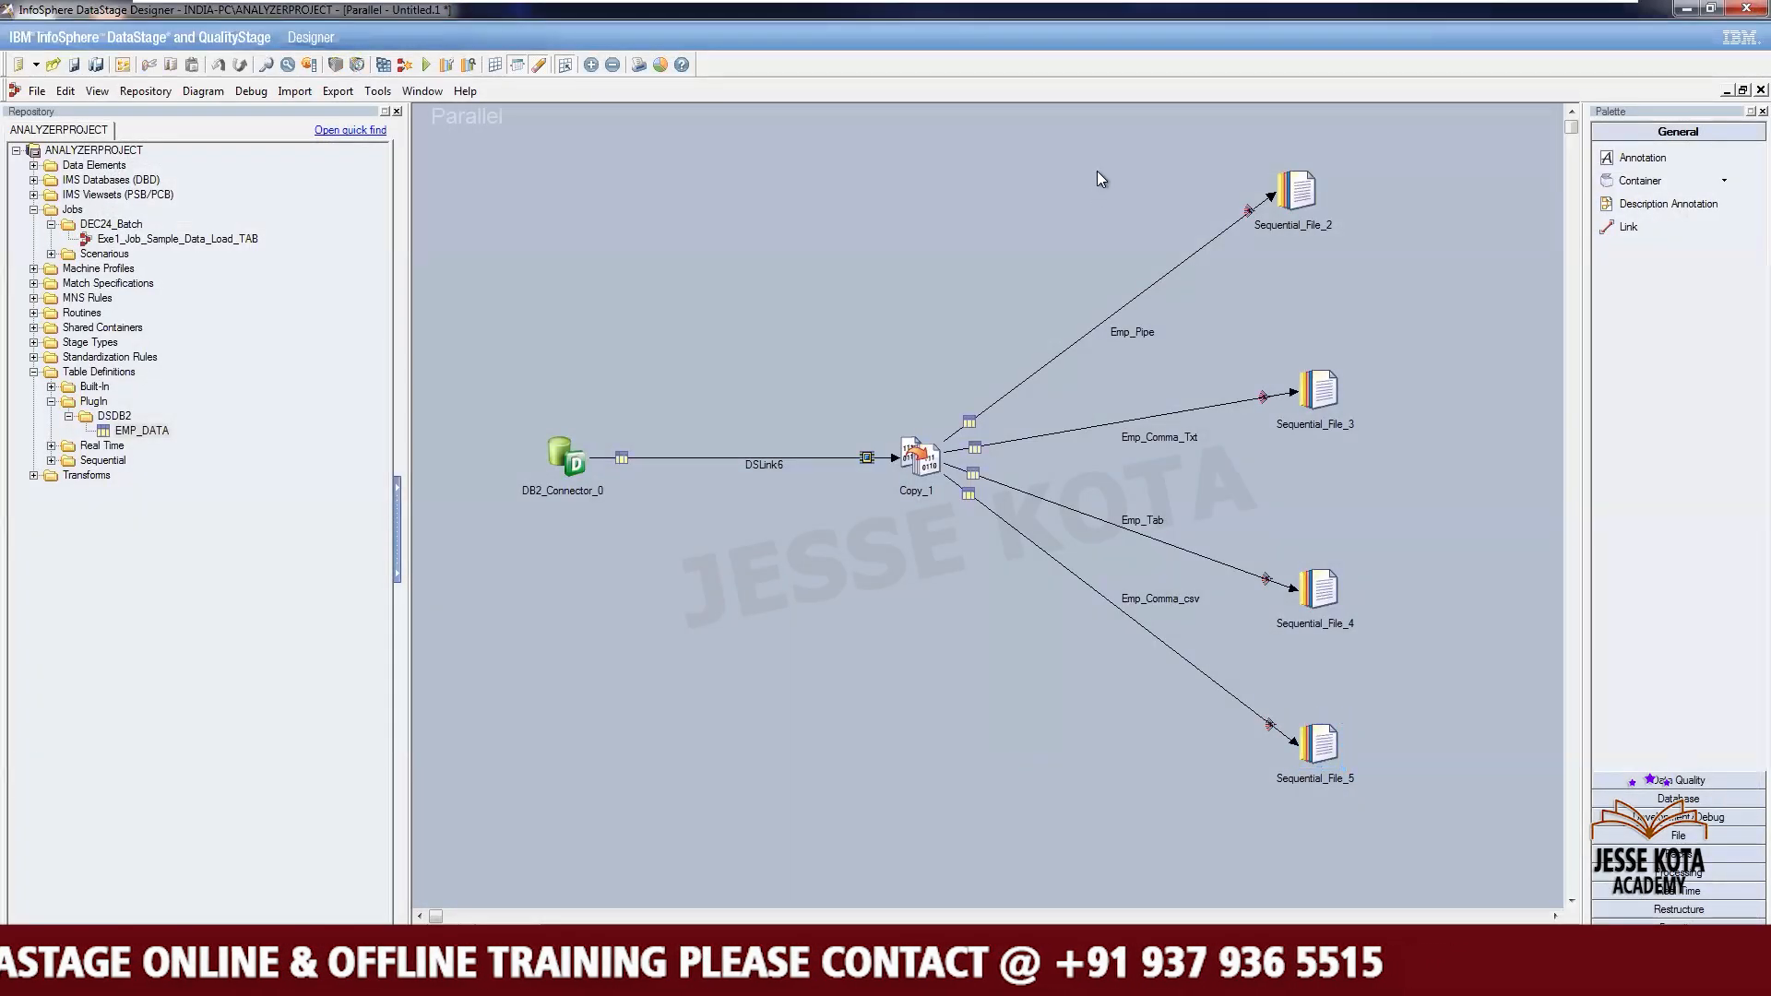
- Rename the Sequential_File_2 stage to Seq_Pipe
{"action": "left_click_drag", "start_coordinate": [1197, 145], "coordinate": [1399, 828]}
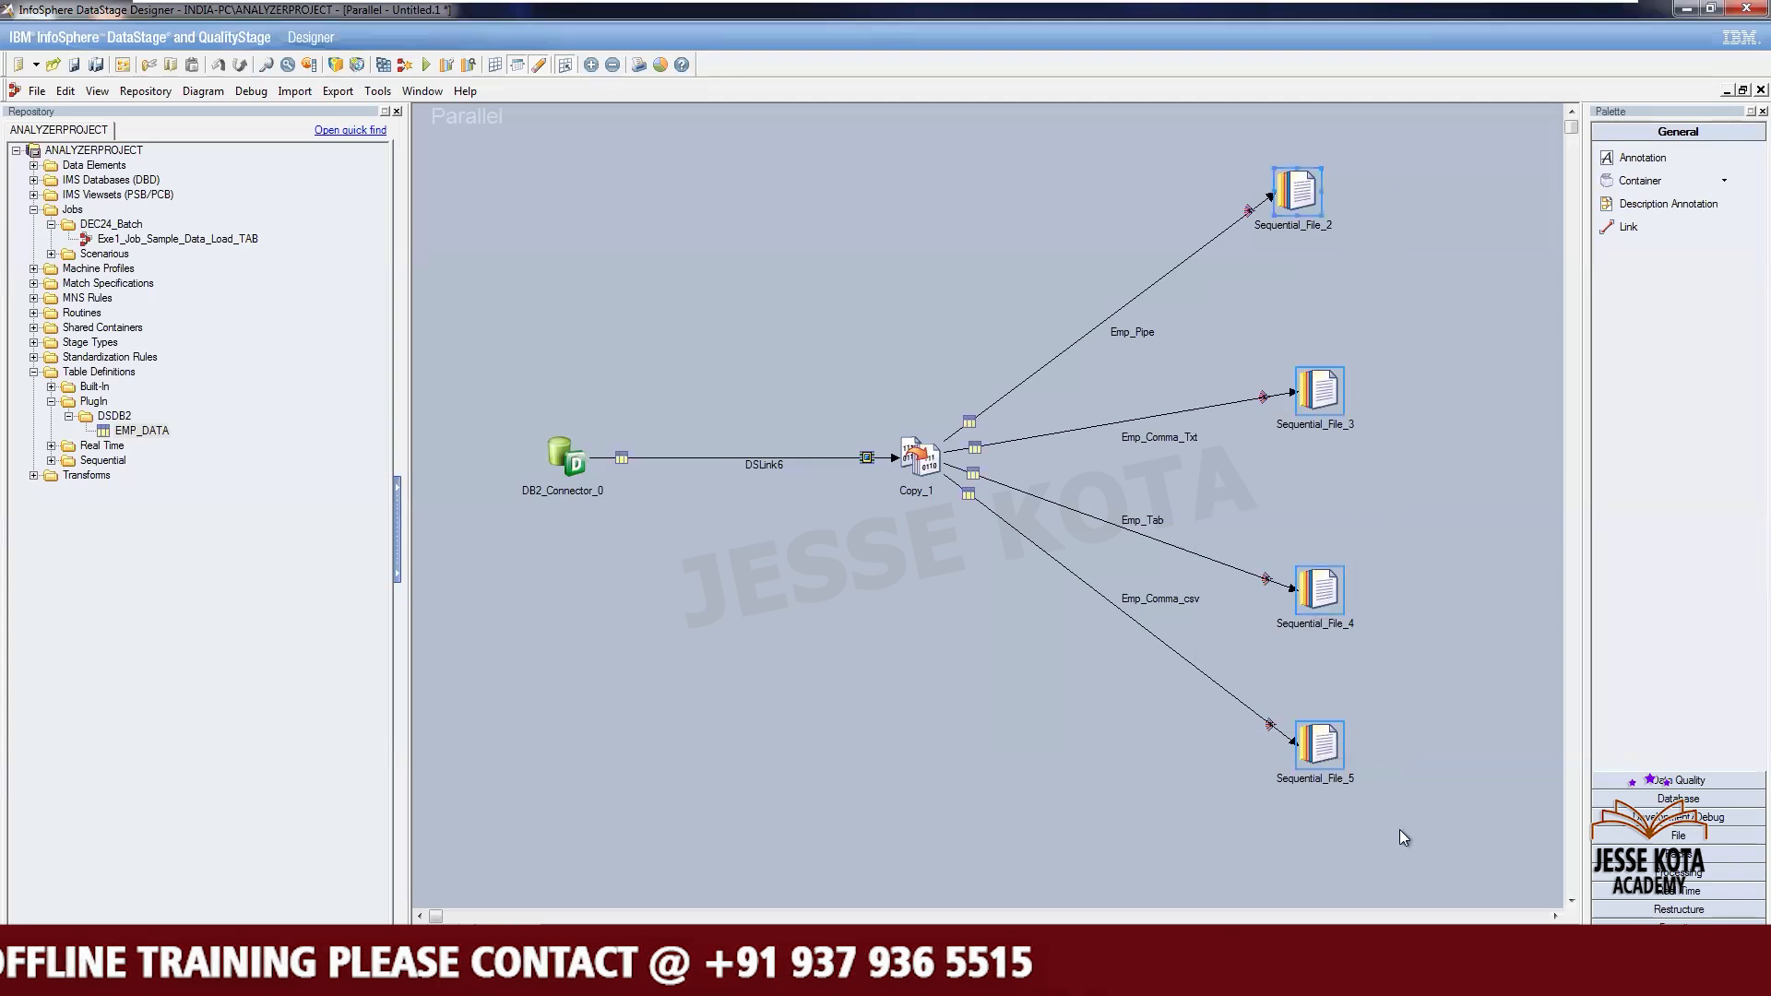
{"action": "right_click", "coordinate": [1297, 195]}
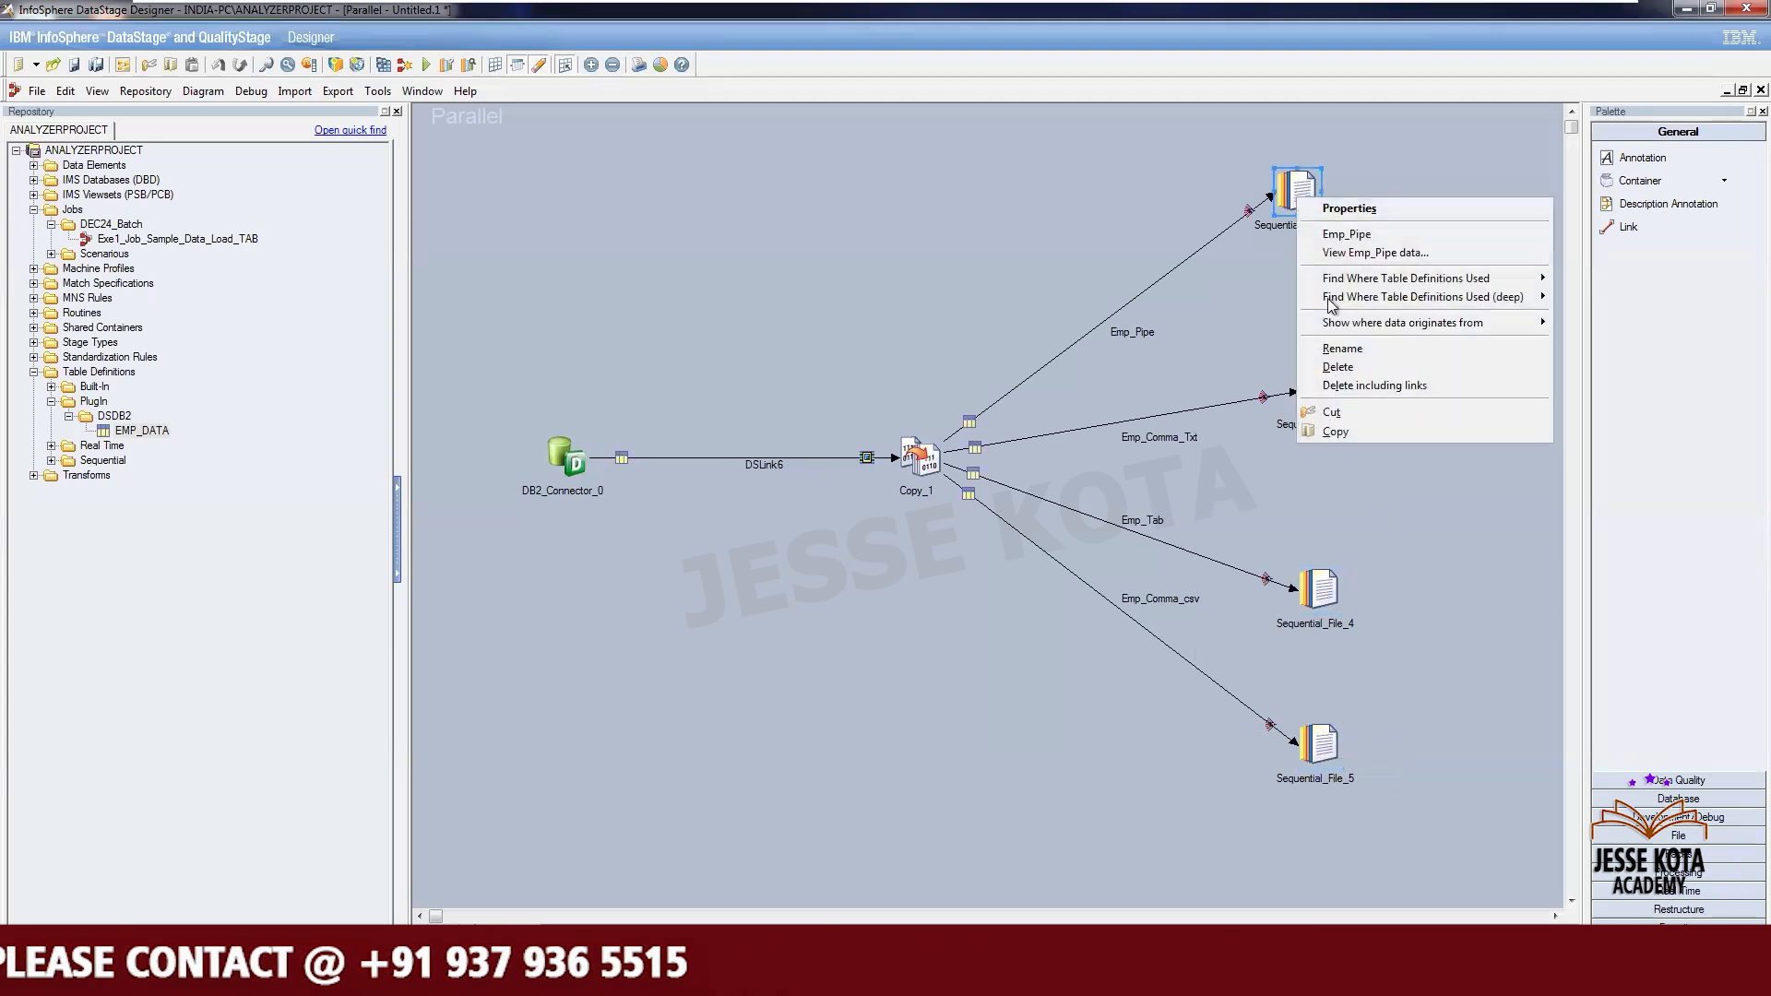
{"action": "left_click", "coordinate": [1342, 349]}
{"action": "type", "text": "Seq"}
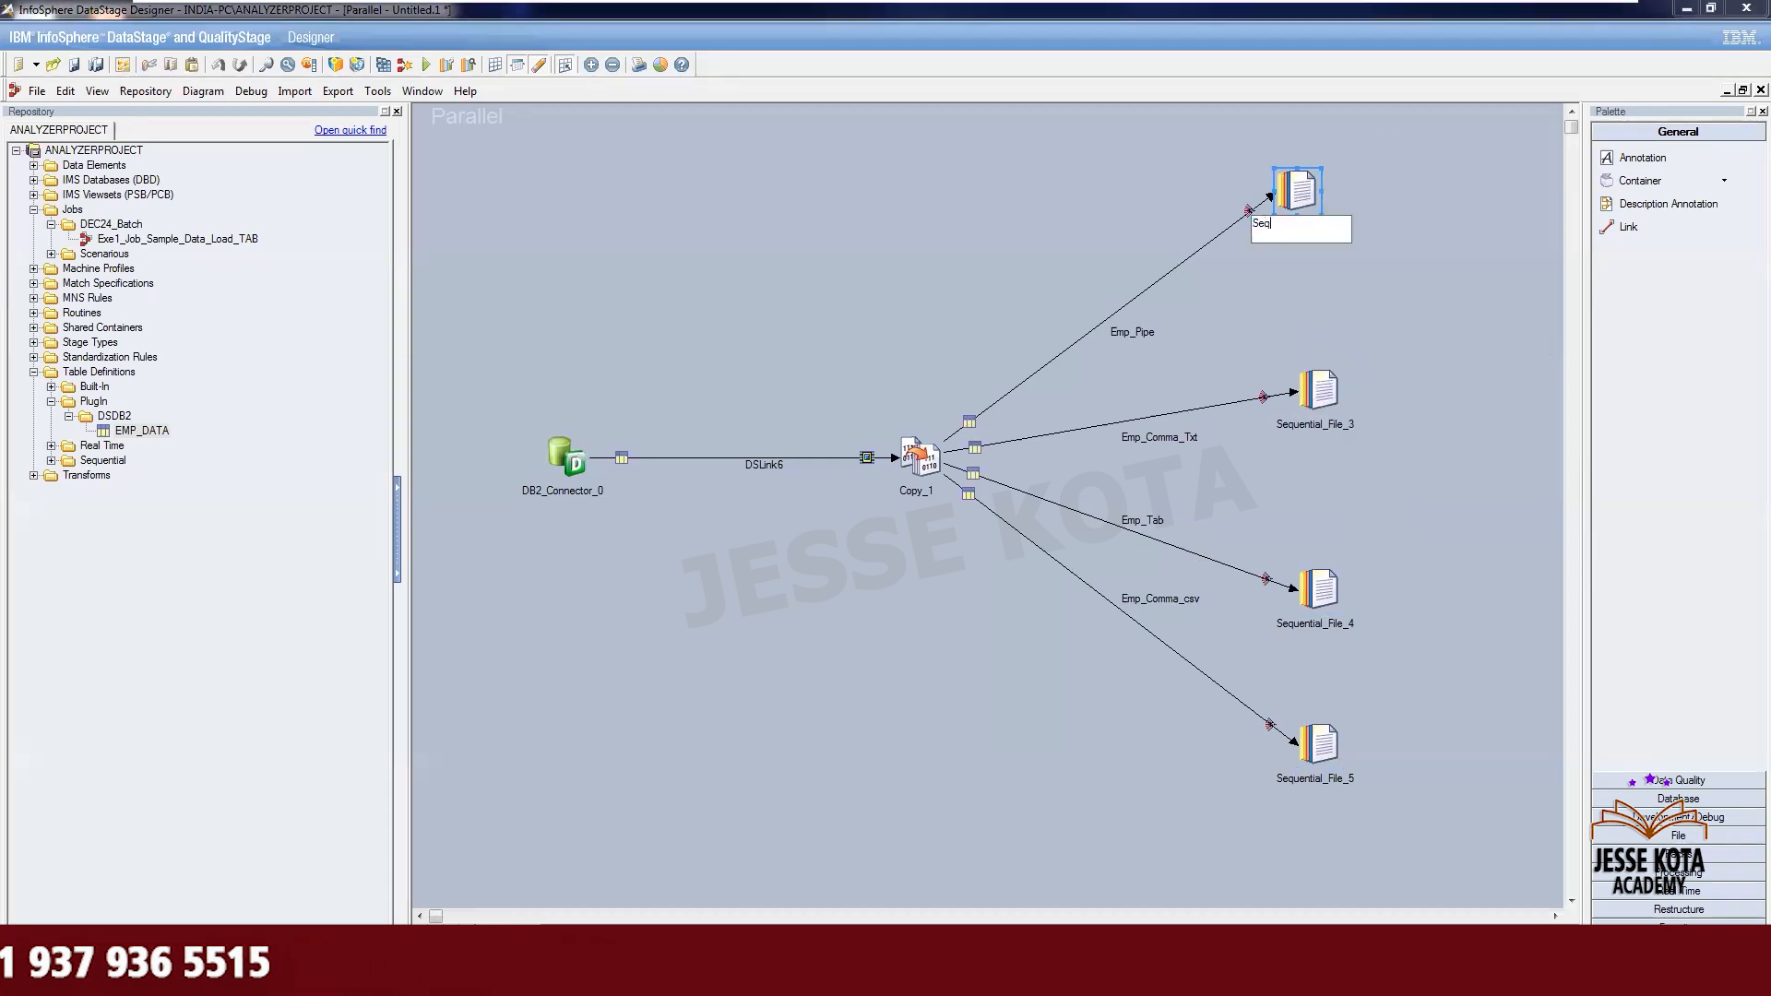
{"action": "type", "text": "_Pipe"}
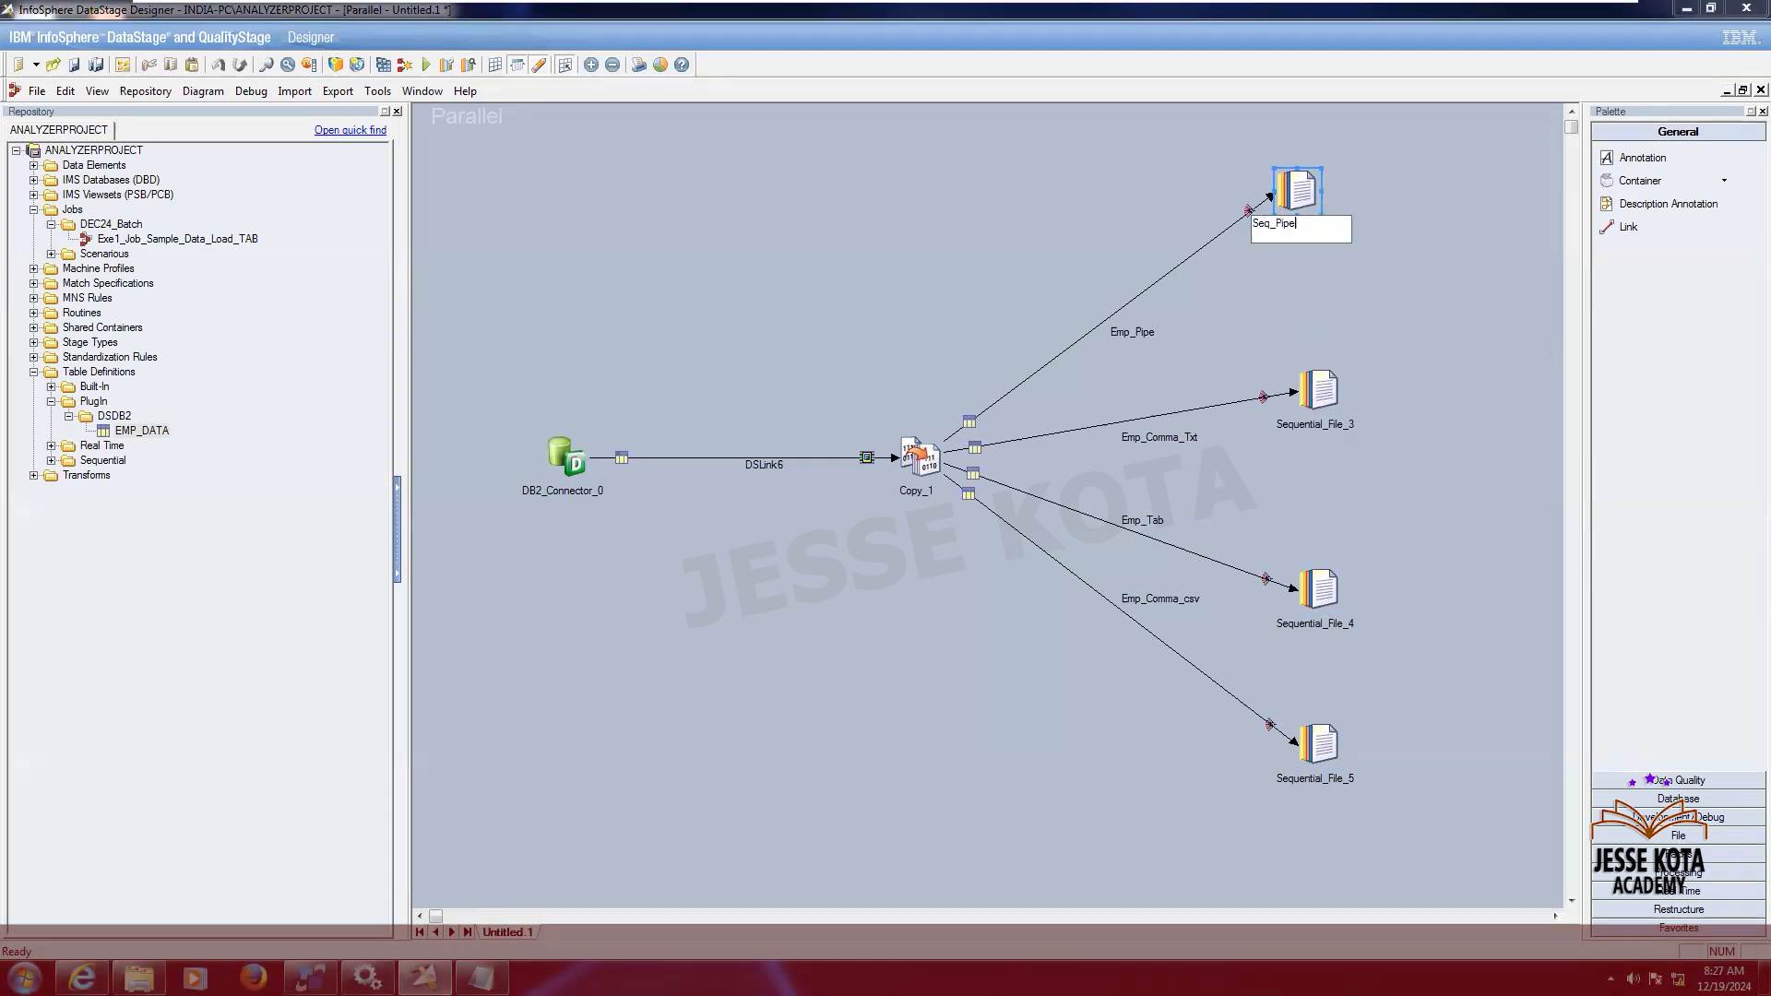
{"action": "key", "text": "ctrl+a"}
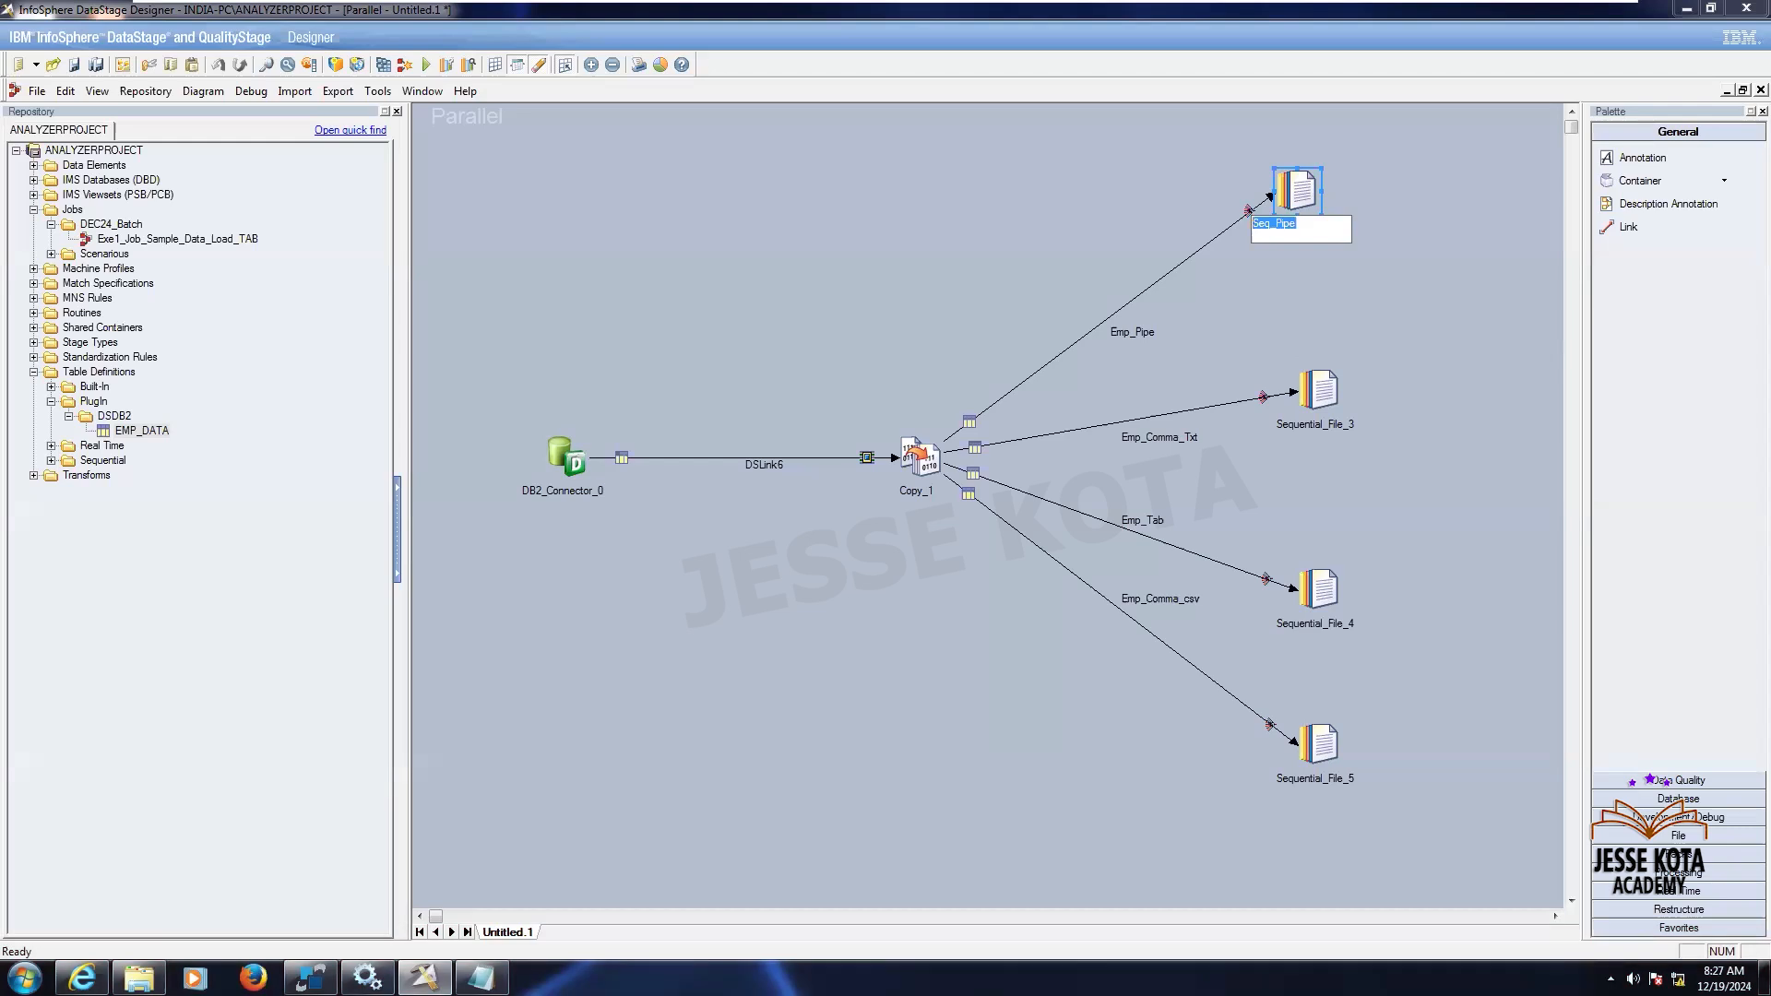
- Rename the Sequential_File_3 stage to Seq_Comma_Txt
{"action": "right_click", "coordinate": [1319, 389]}
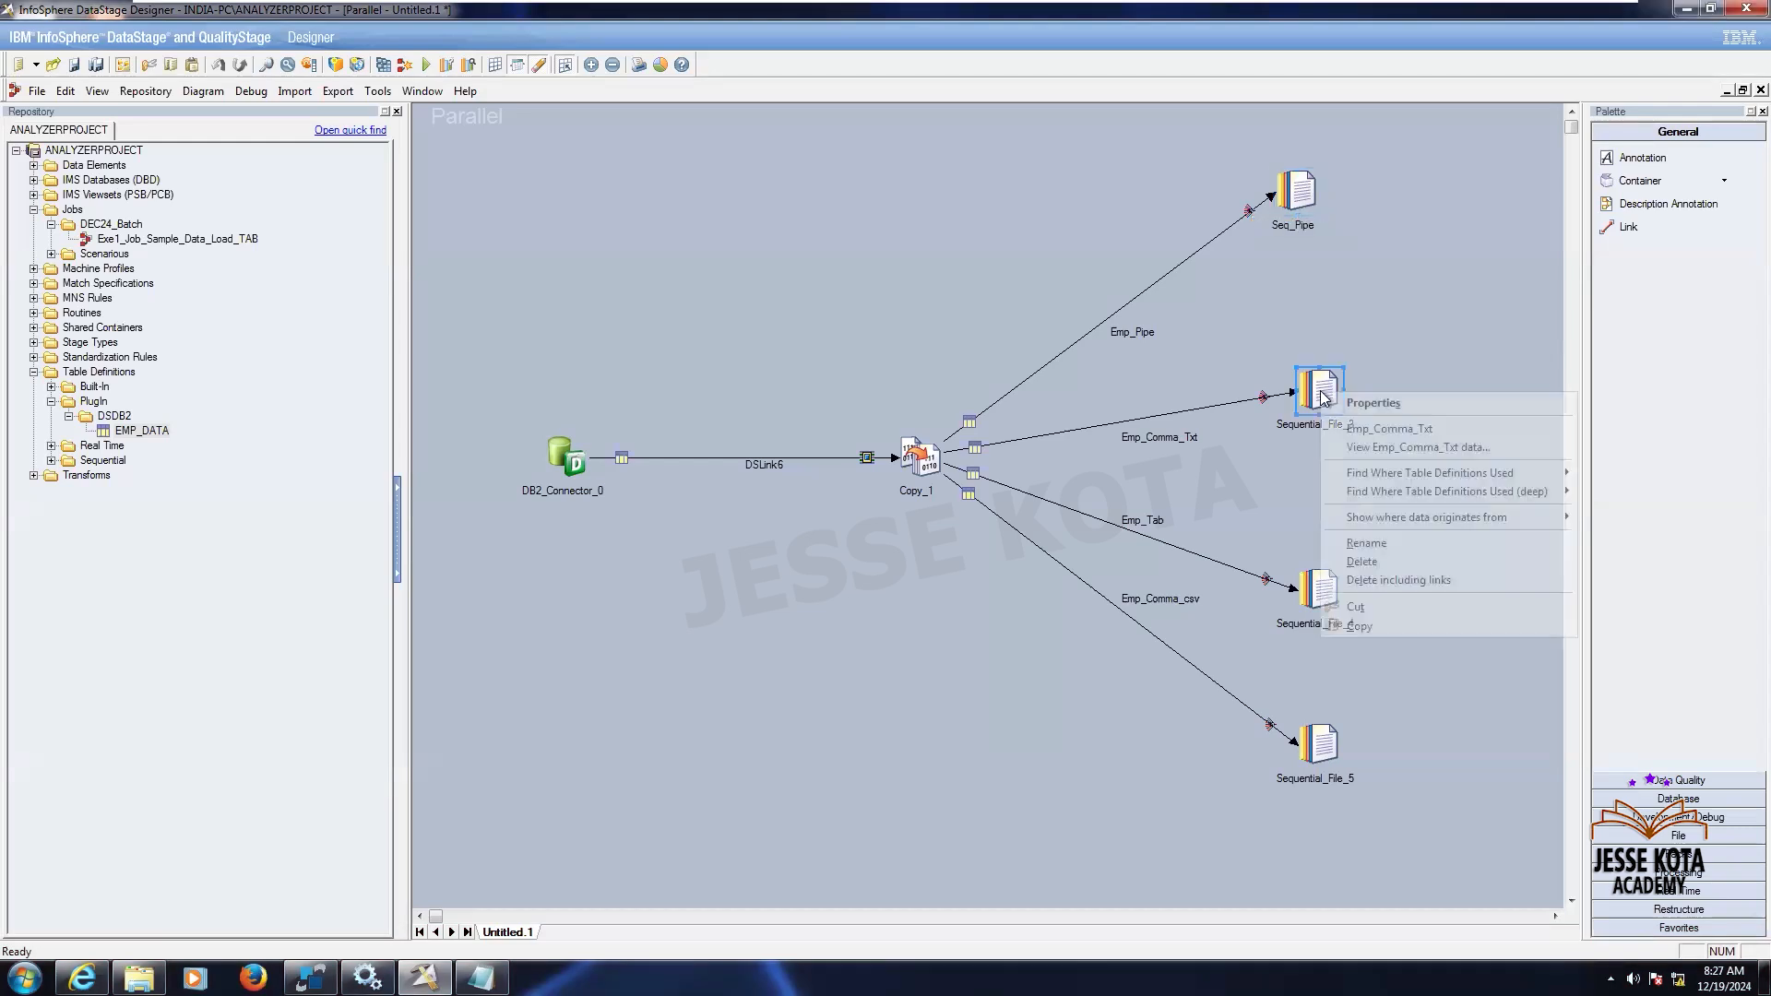
{"action": "left_click", "coordinate": [1353, 541]}
{"action": "type", "text": "Seq_"}
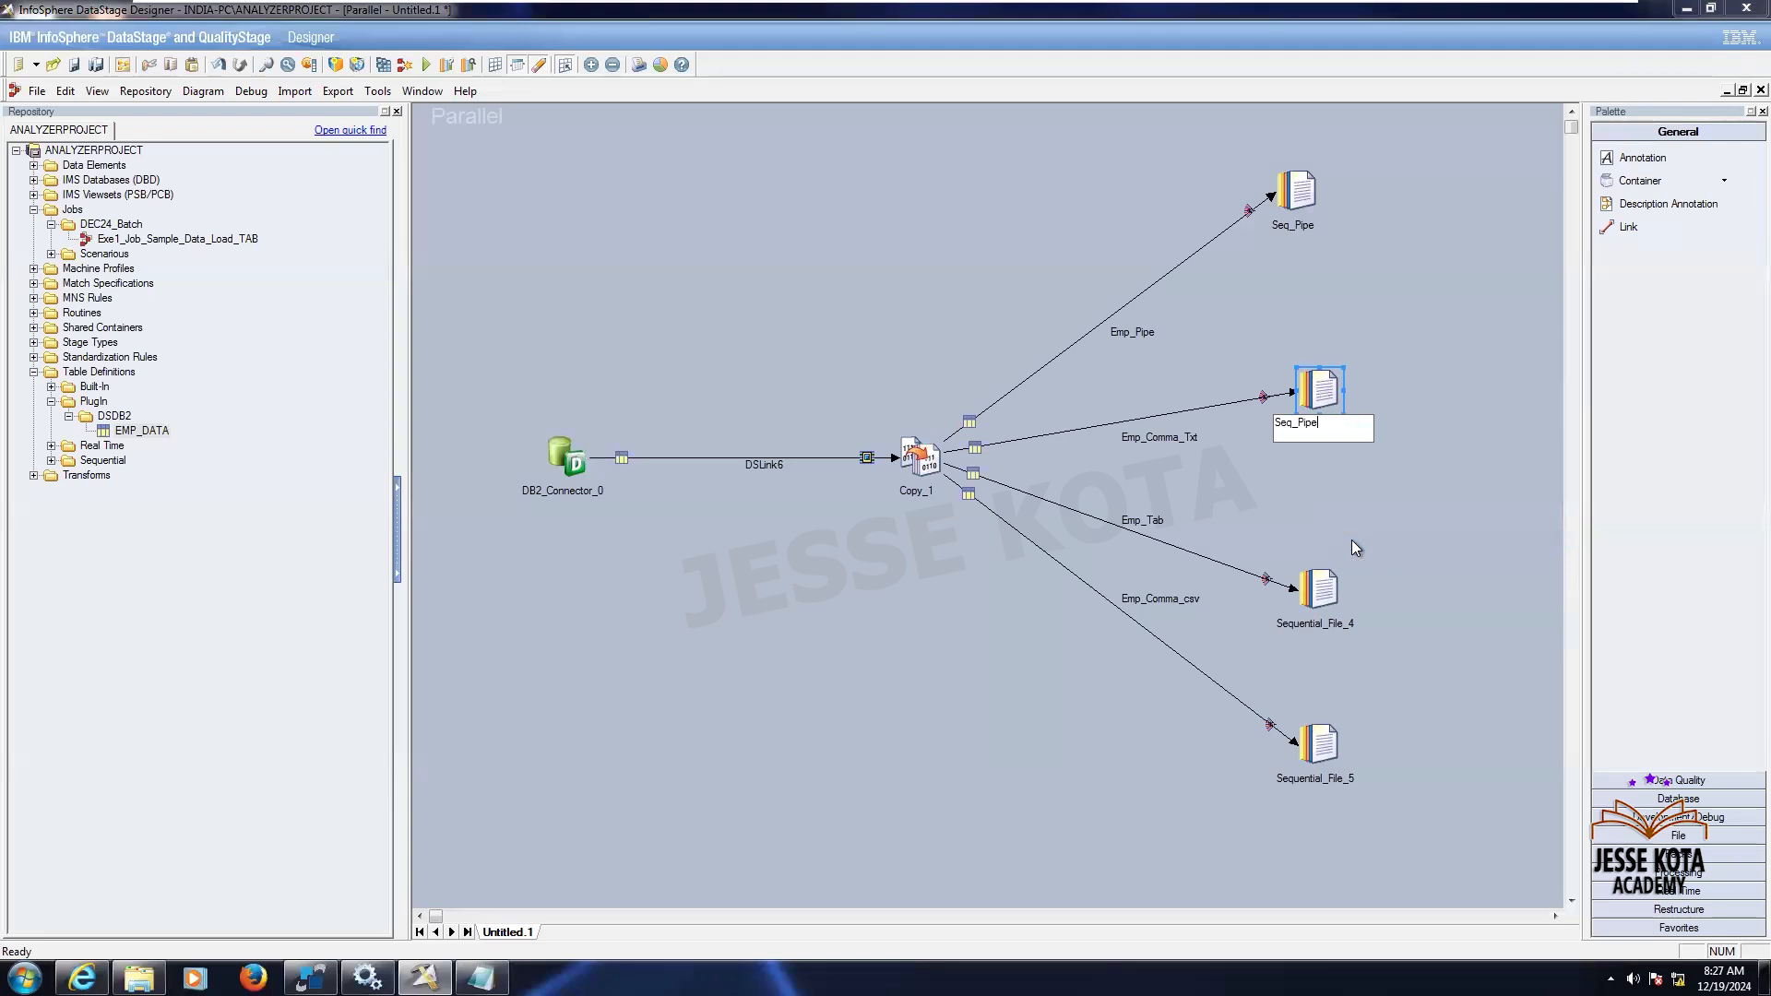
{"action": "type", "text": "Com"}
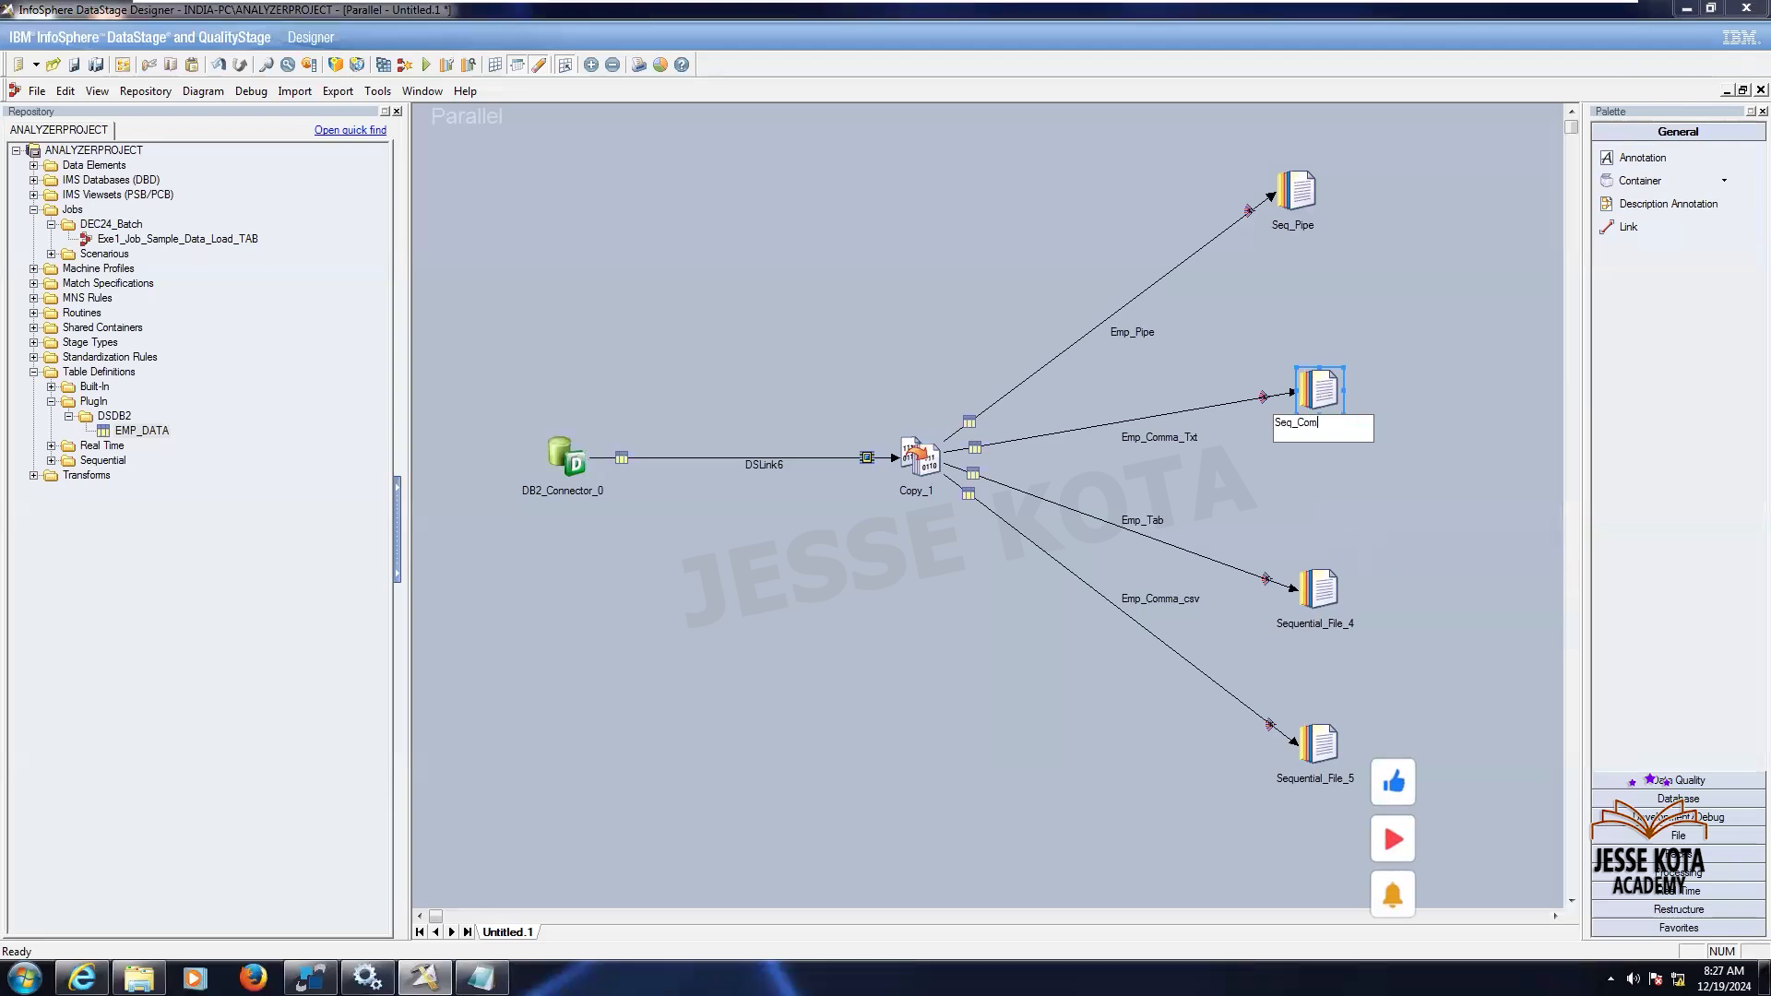
{"action": "type", "text": "ma_Txt"}
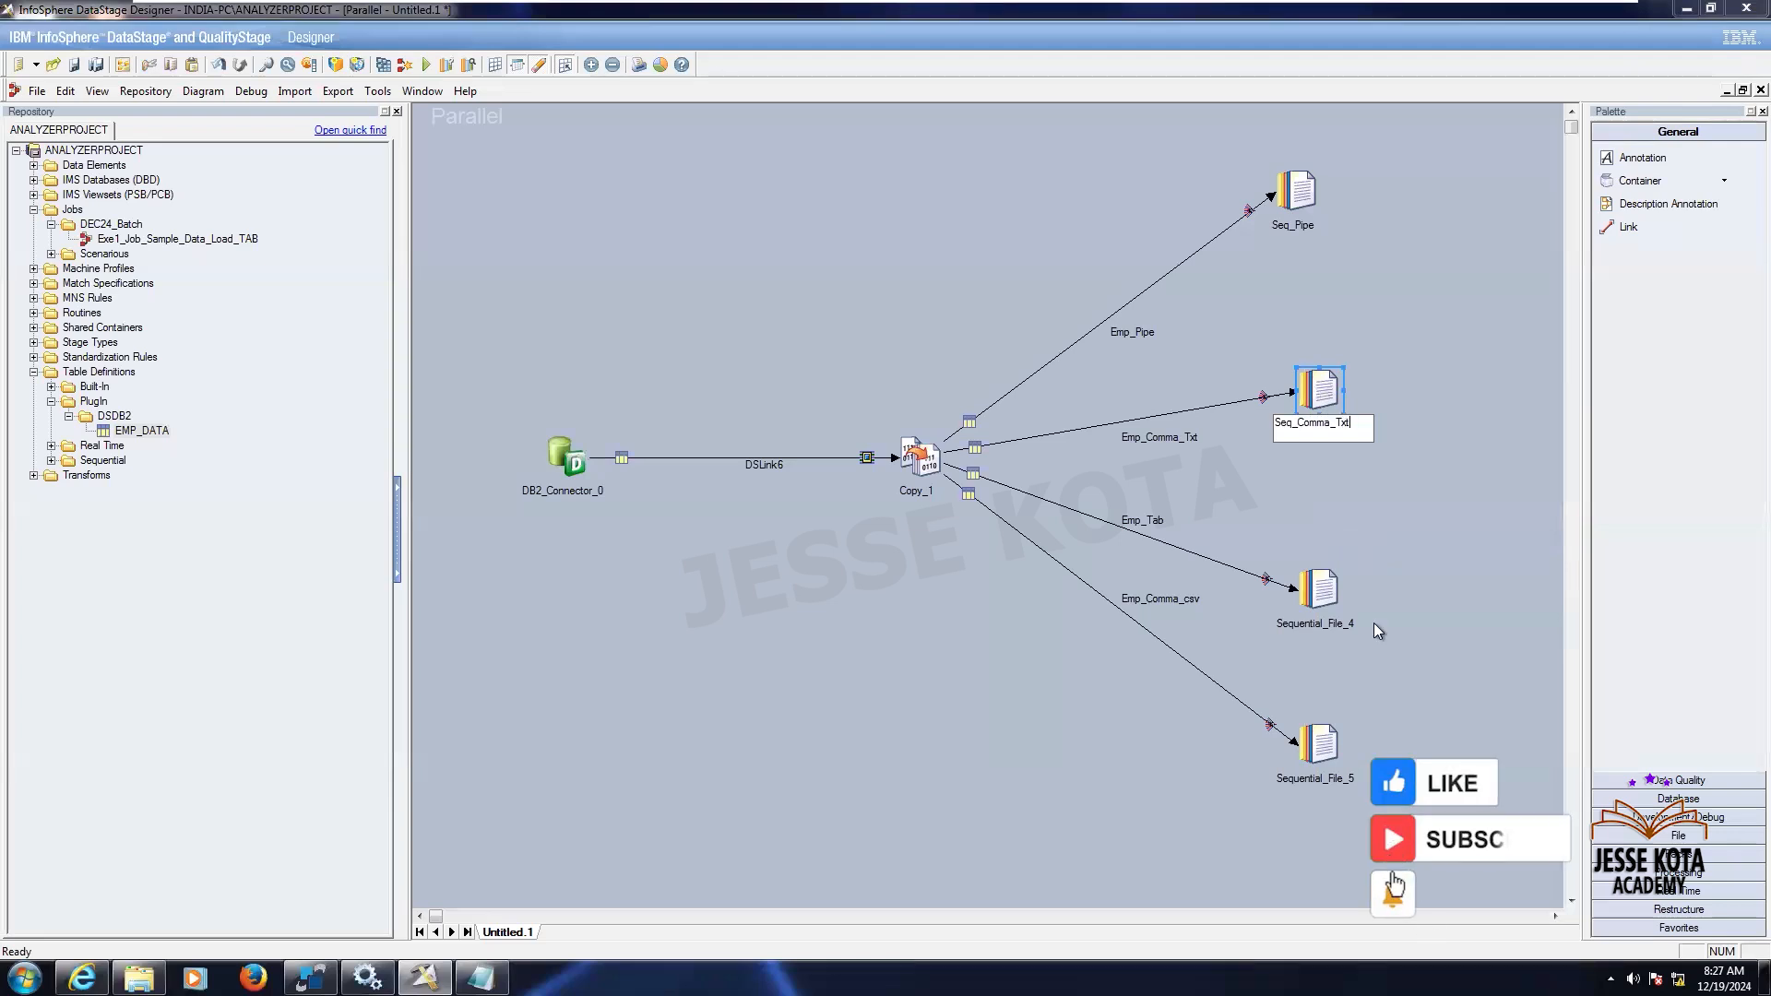
{"action": "key", "text": "Return"}
- Start renaming the Sequential_File_4 stage with a name beginning Seq_
{"action": "right_click", "coordinate": [1326, 593]}
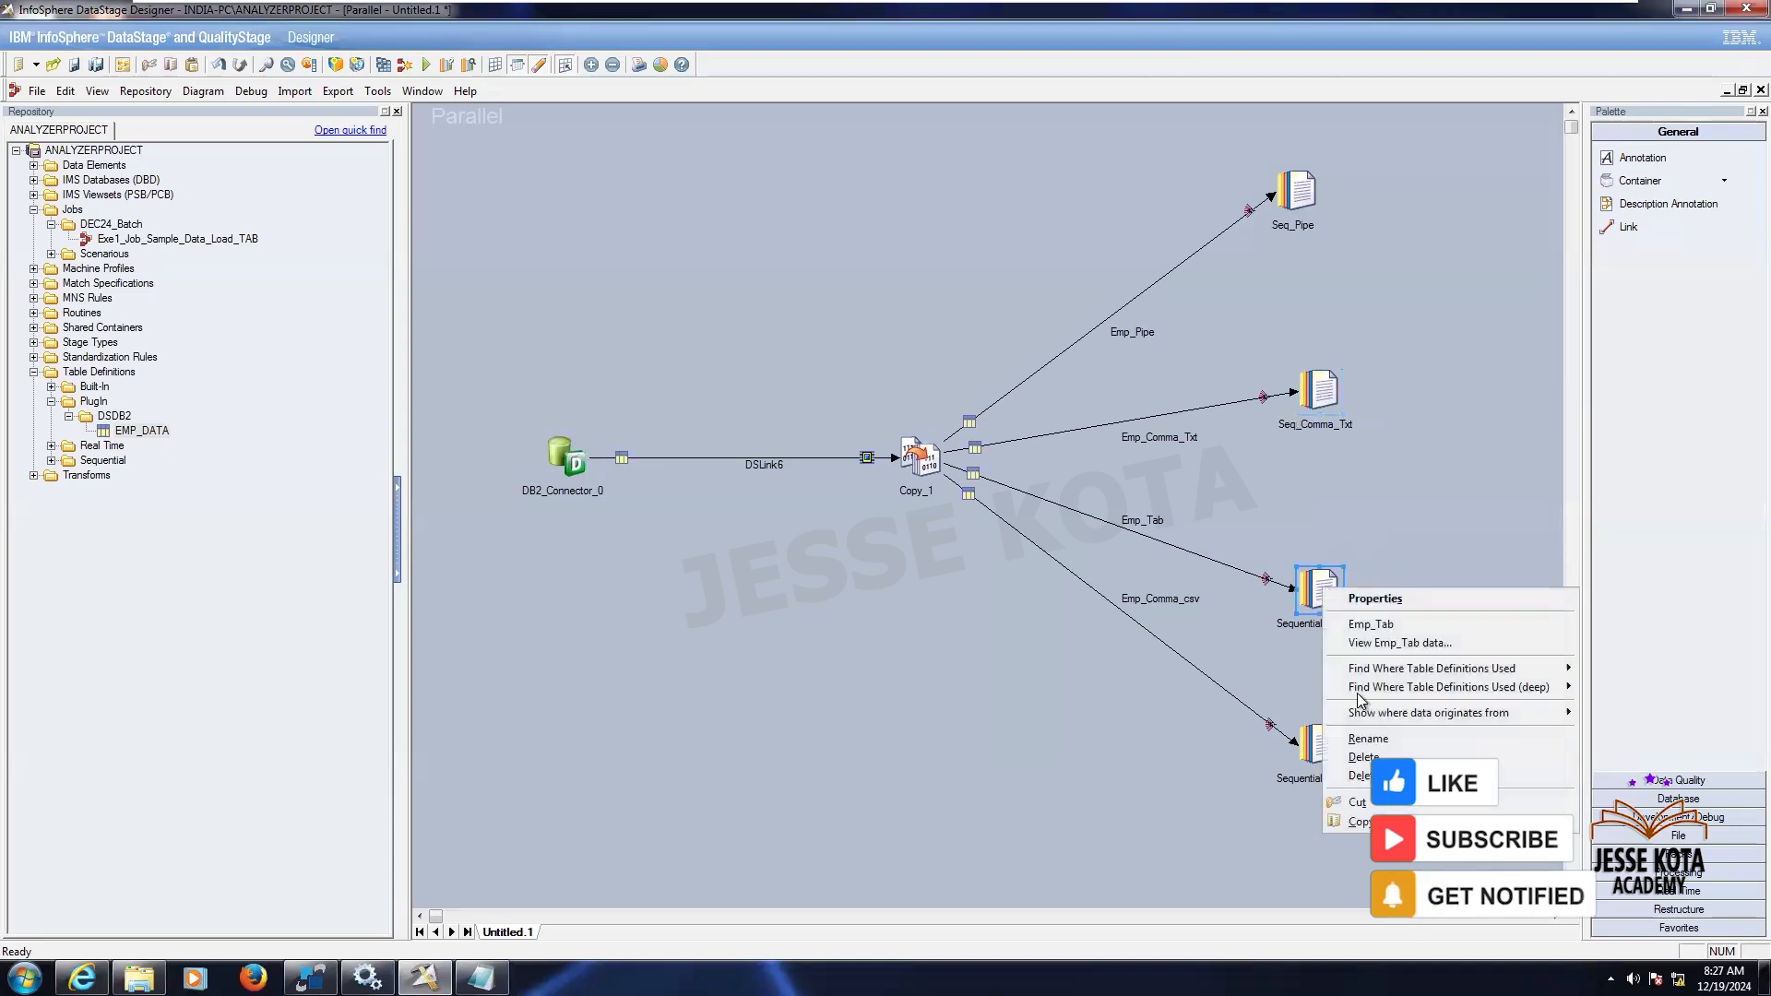
{"action": "left_click", "coordinate": [1373, 736]}
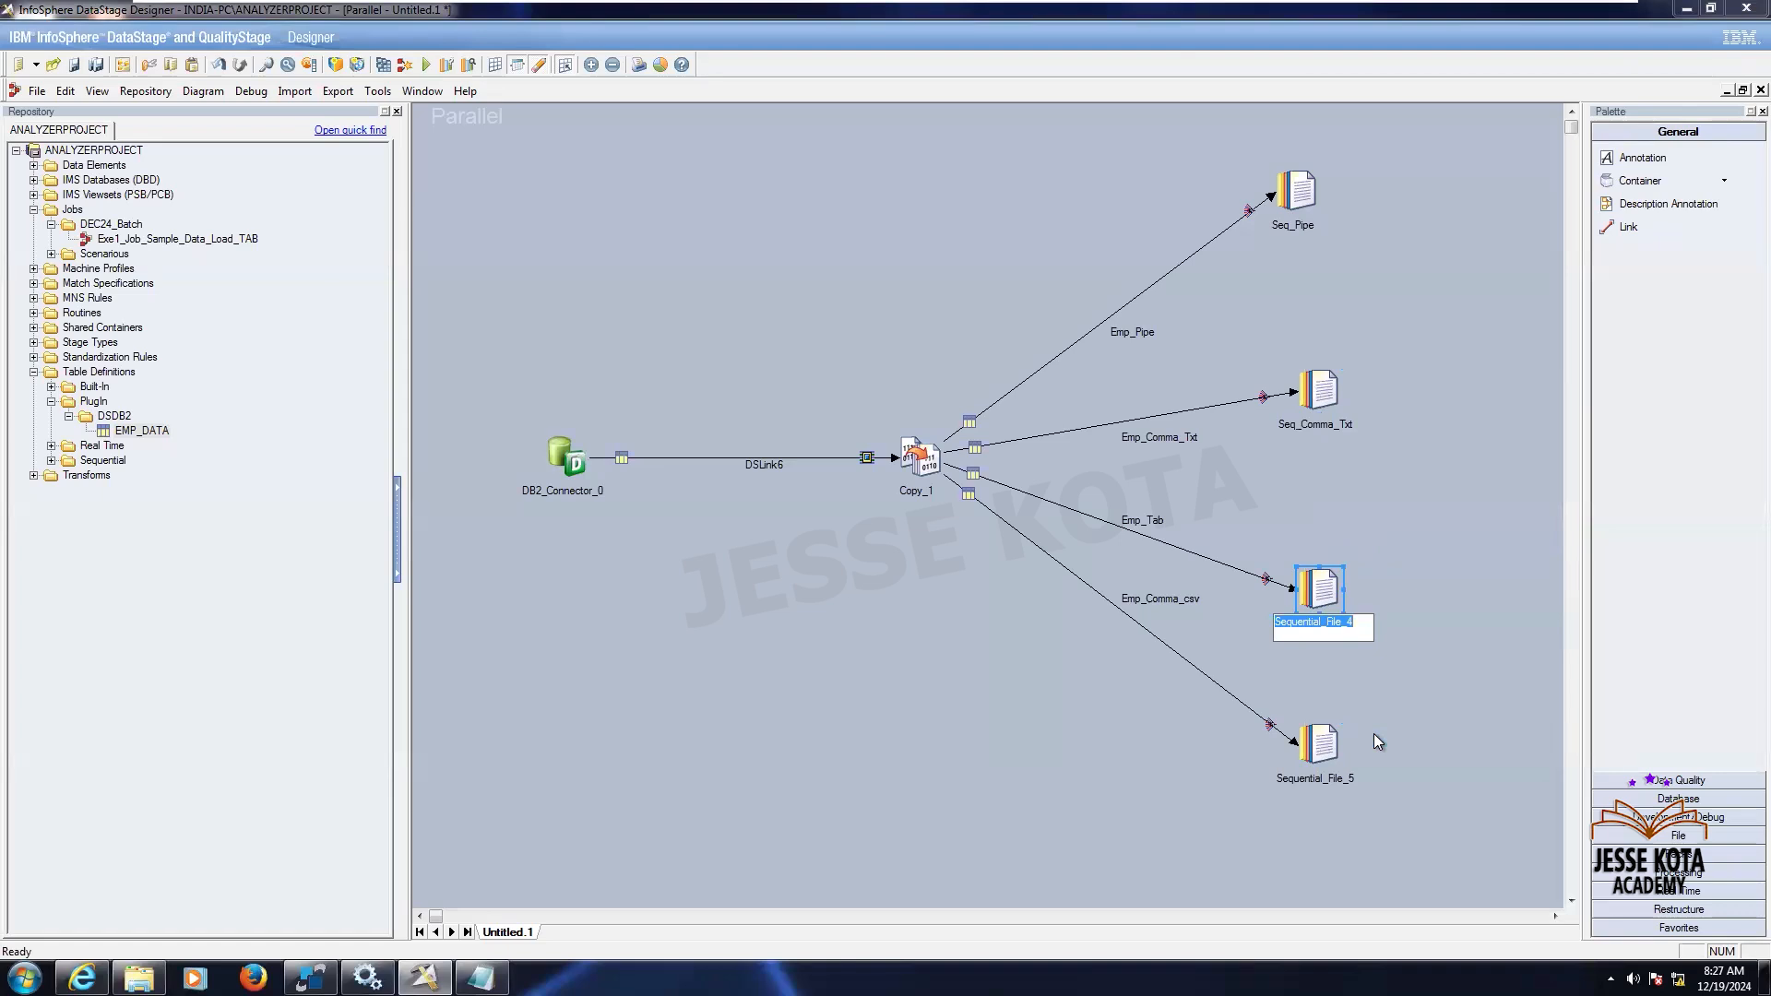
{"action": "type", "text": "Seq_P"}
{"action": "key", "text": "BackSpace"}
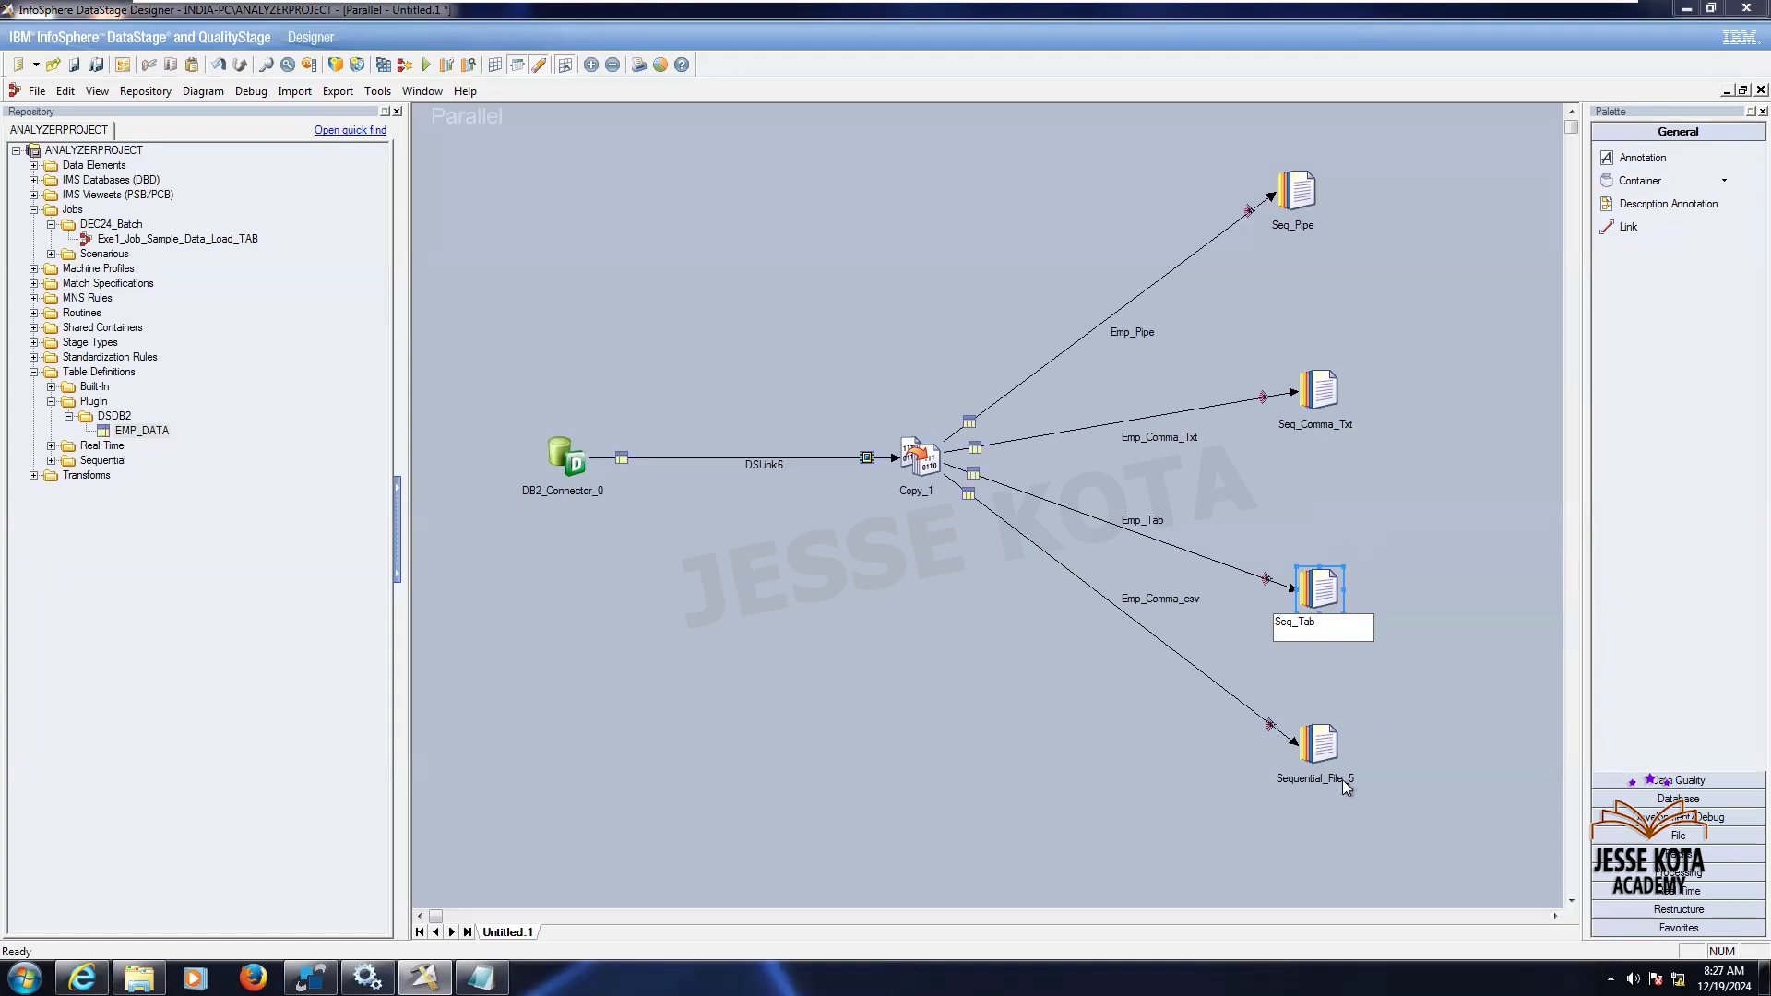
- Rename the Sequential_File_5 stage to Seq_Comma_Csv
{"action": "right_click", "coordinate": [1336, 752]}
{"action": "left_click", "coordinate": [1383, 658]}
{"action": "type", "text": "Seq_Pipe"}
{"action": "key", "text": "BackSpace"}
{"action": "key", "text": "BackSpace"}
{"action": "key", "text": "BackSpace"}
{"action": "key", "text": "BackSpace"}
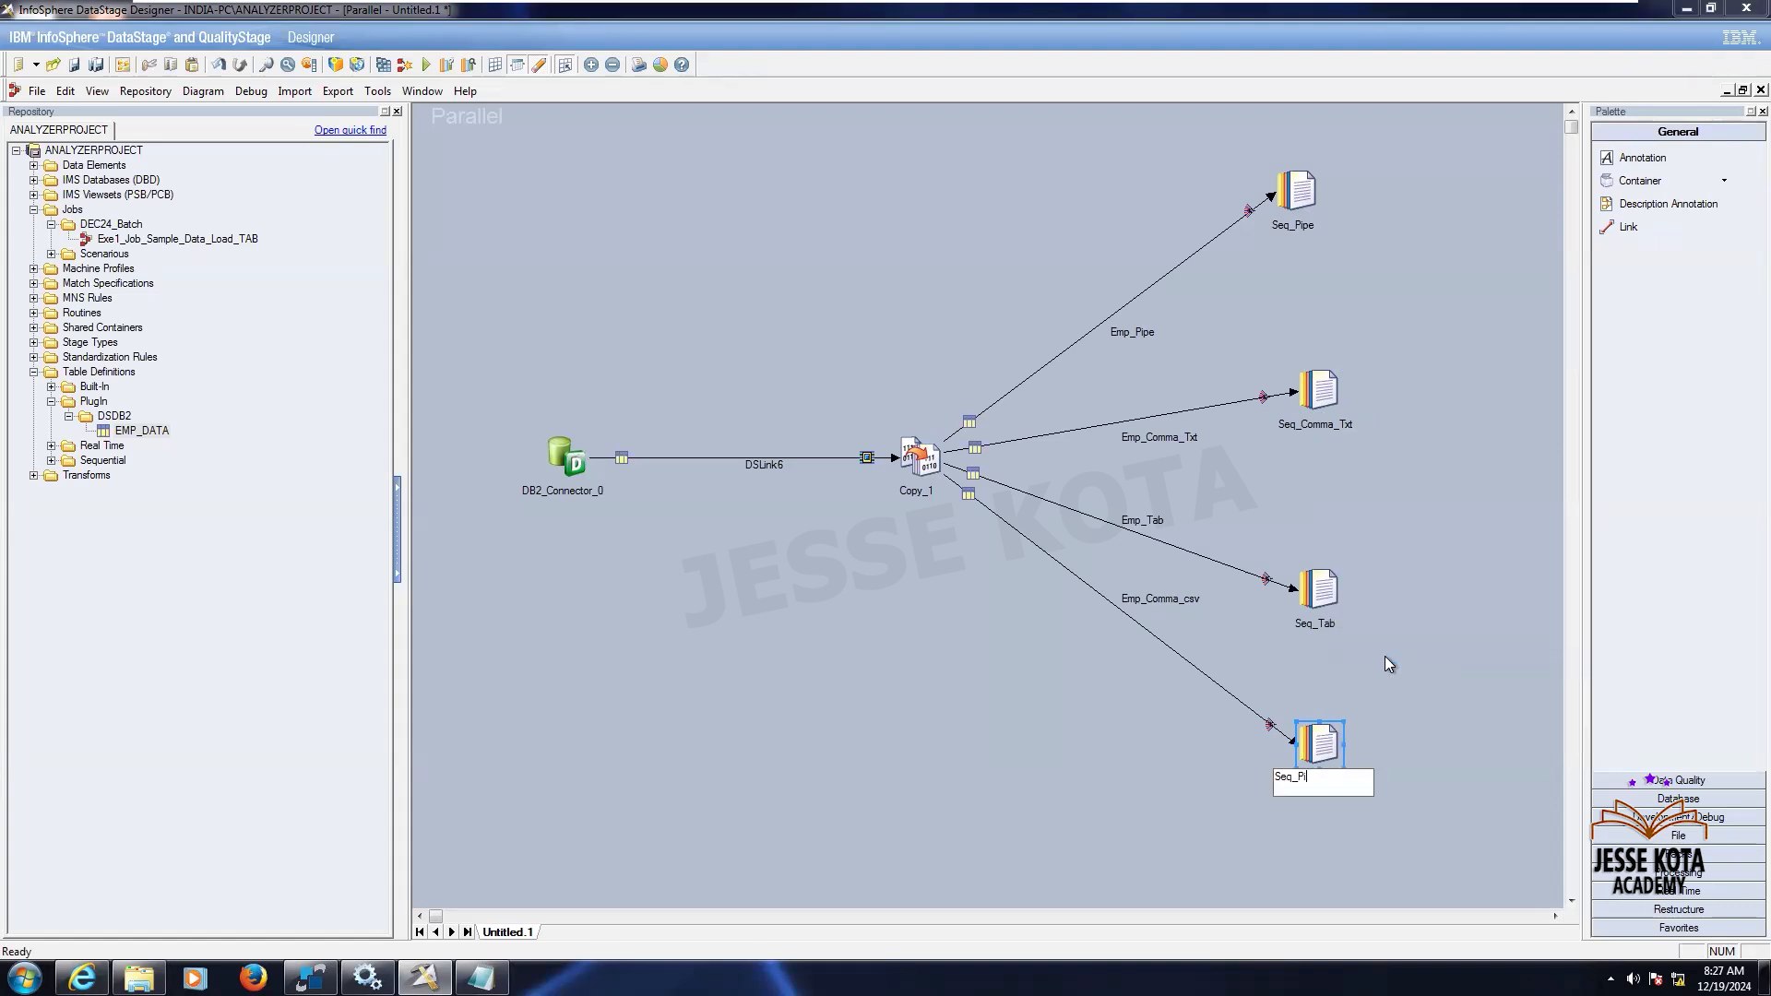
{"action": "type", "text": "Comma_Csv"}
{"action": "key", "text": "Return"}
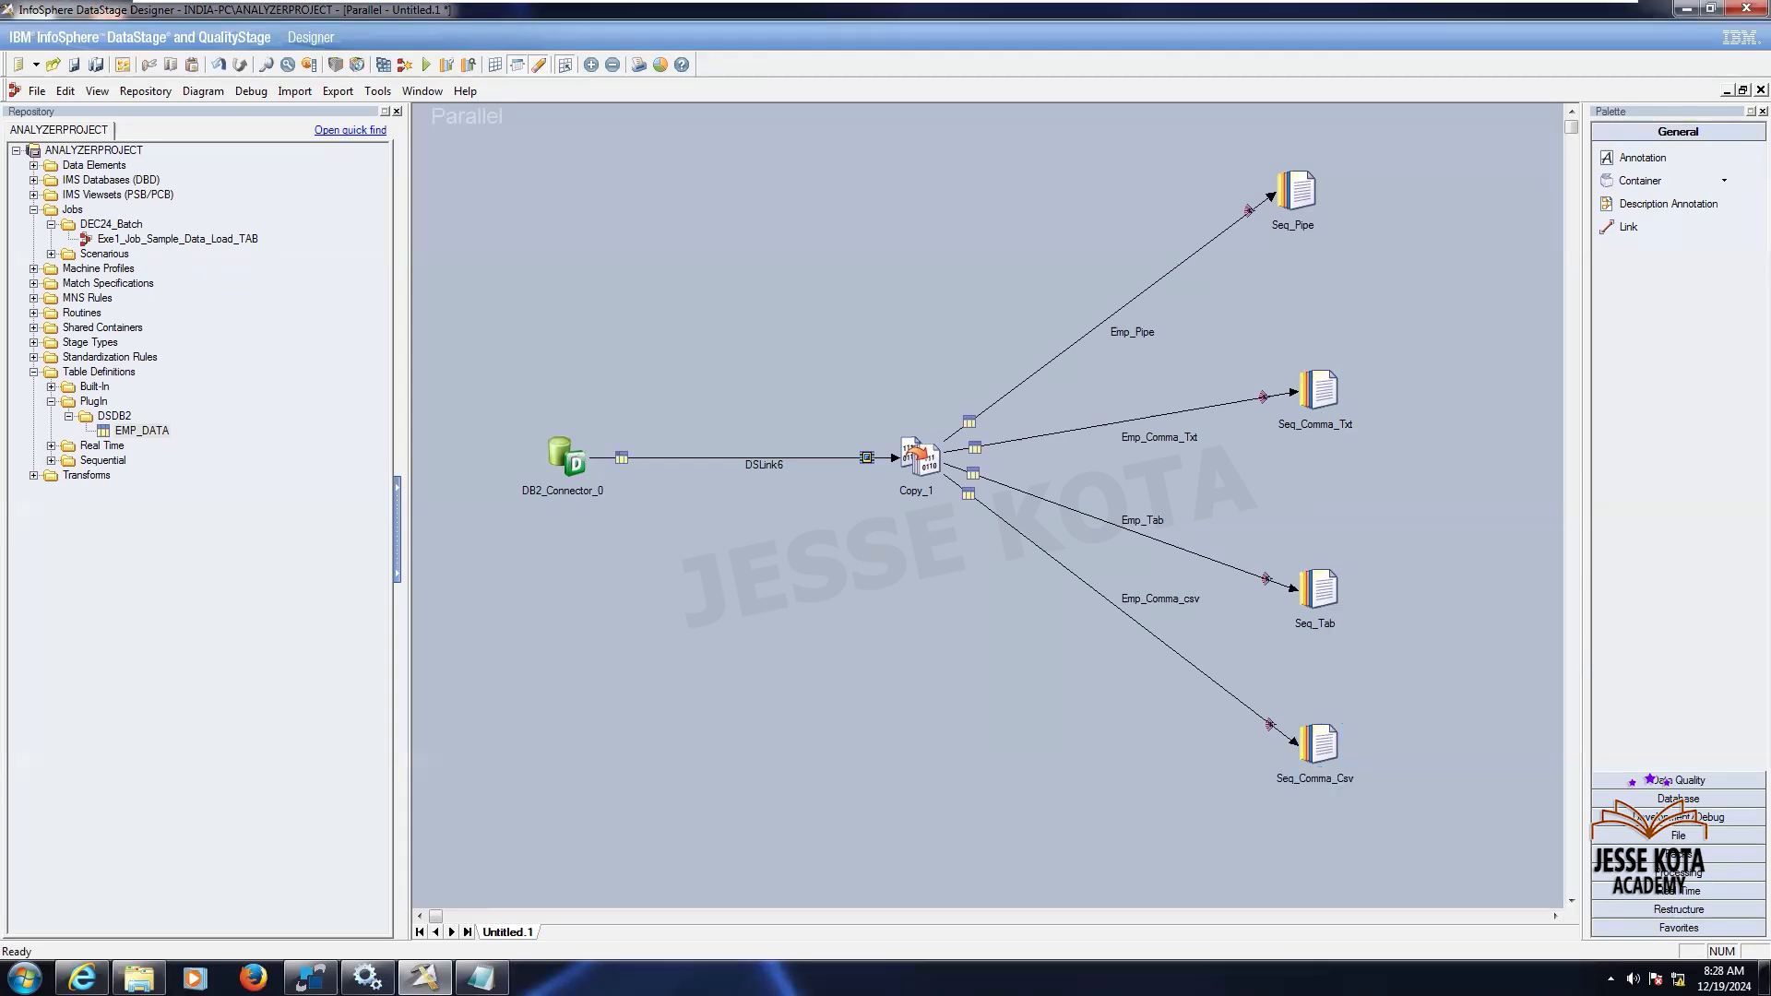
- Rename the DB2 connector stage to DB2_EMP_DATA
{"action": "right_click", "coordinate": [574, 458]}
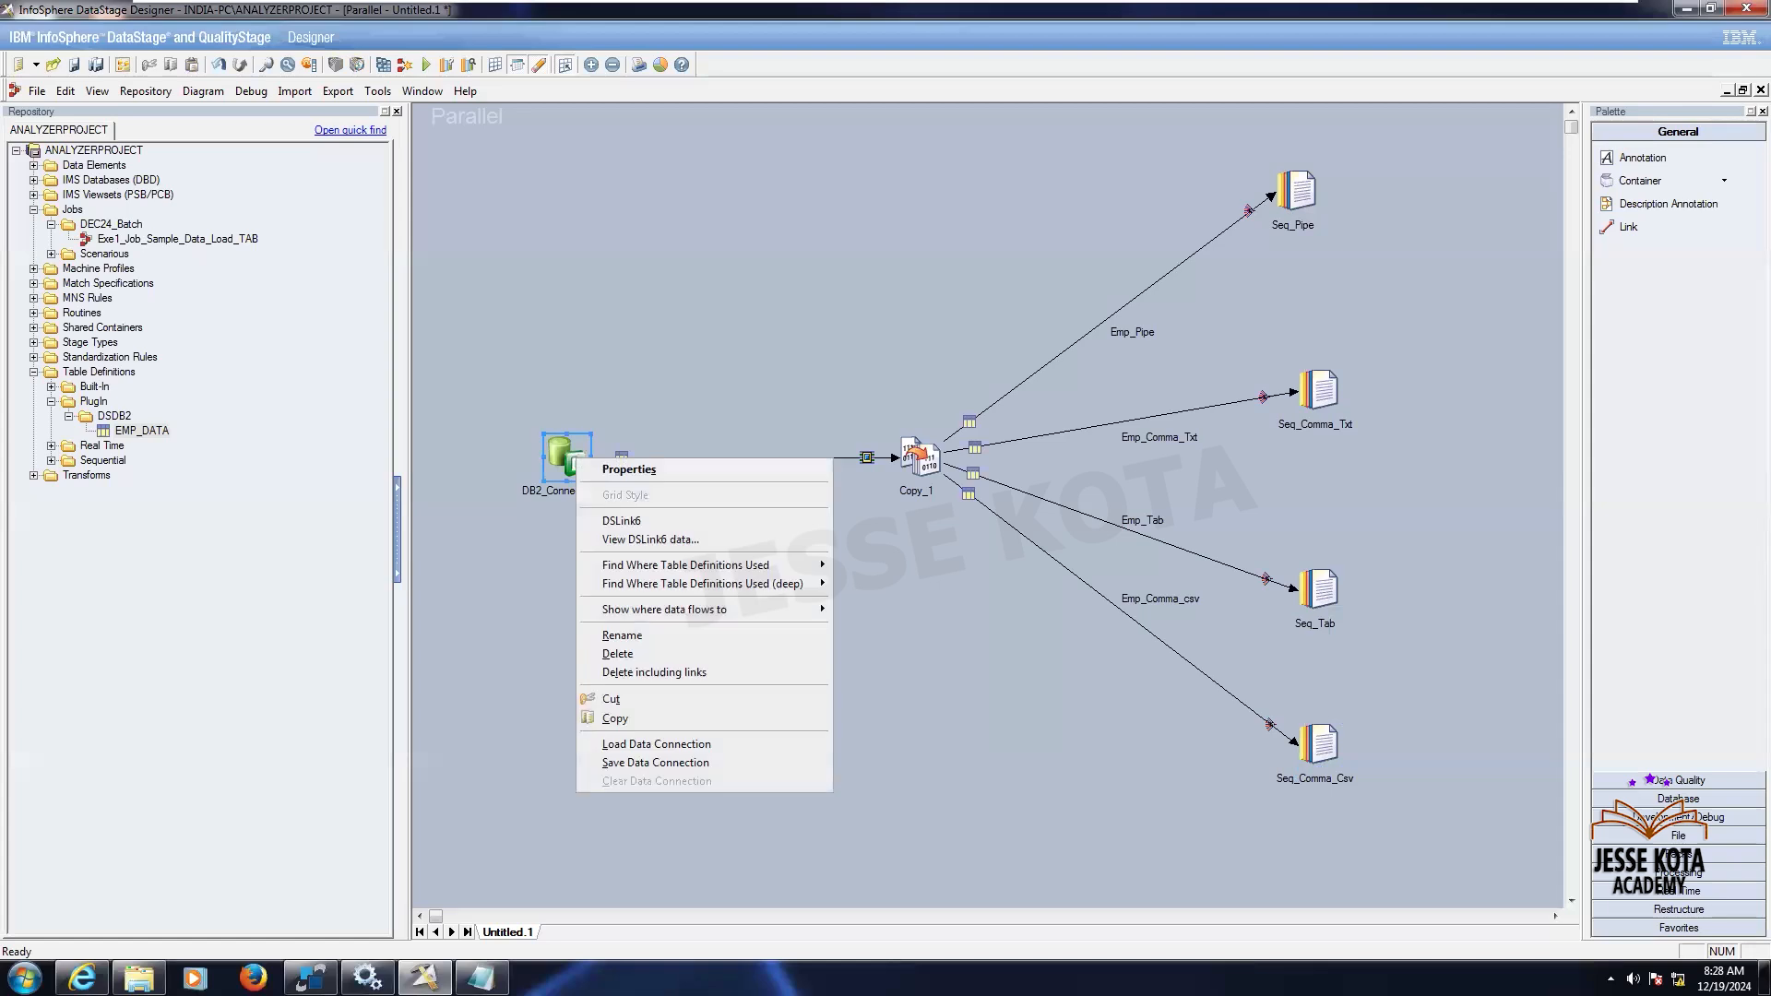
{"action": "key", "text": "Return"}
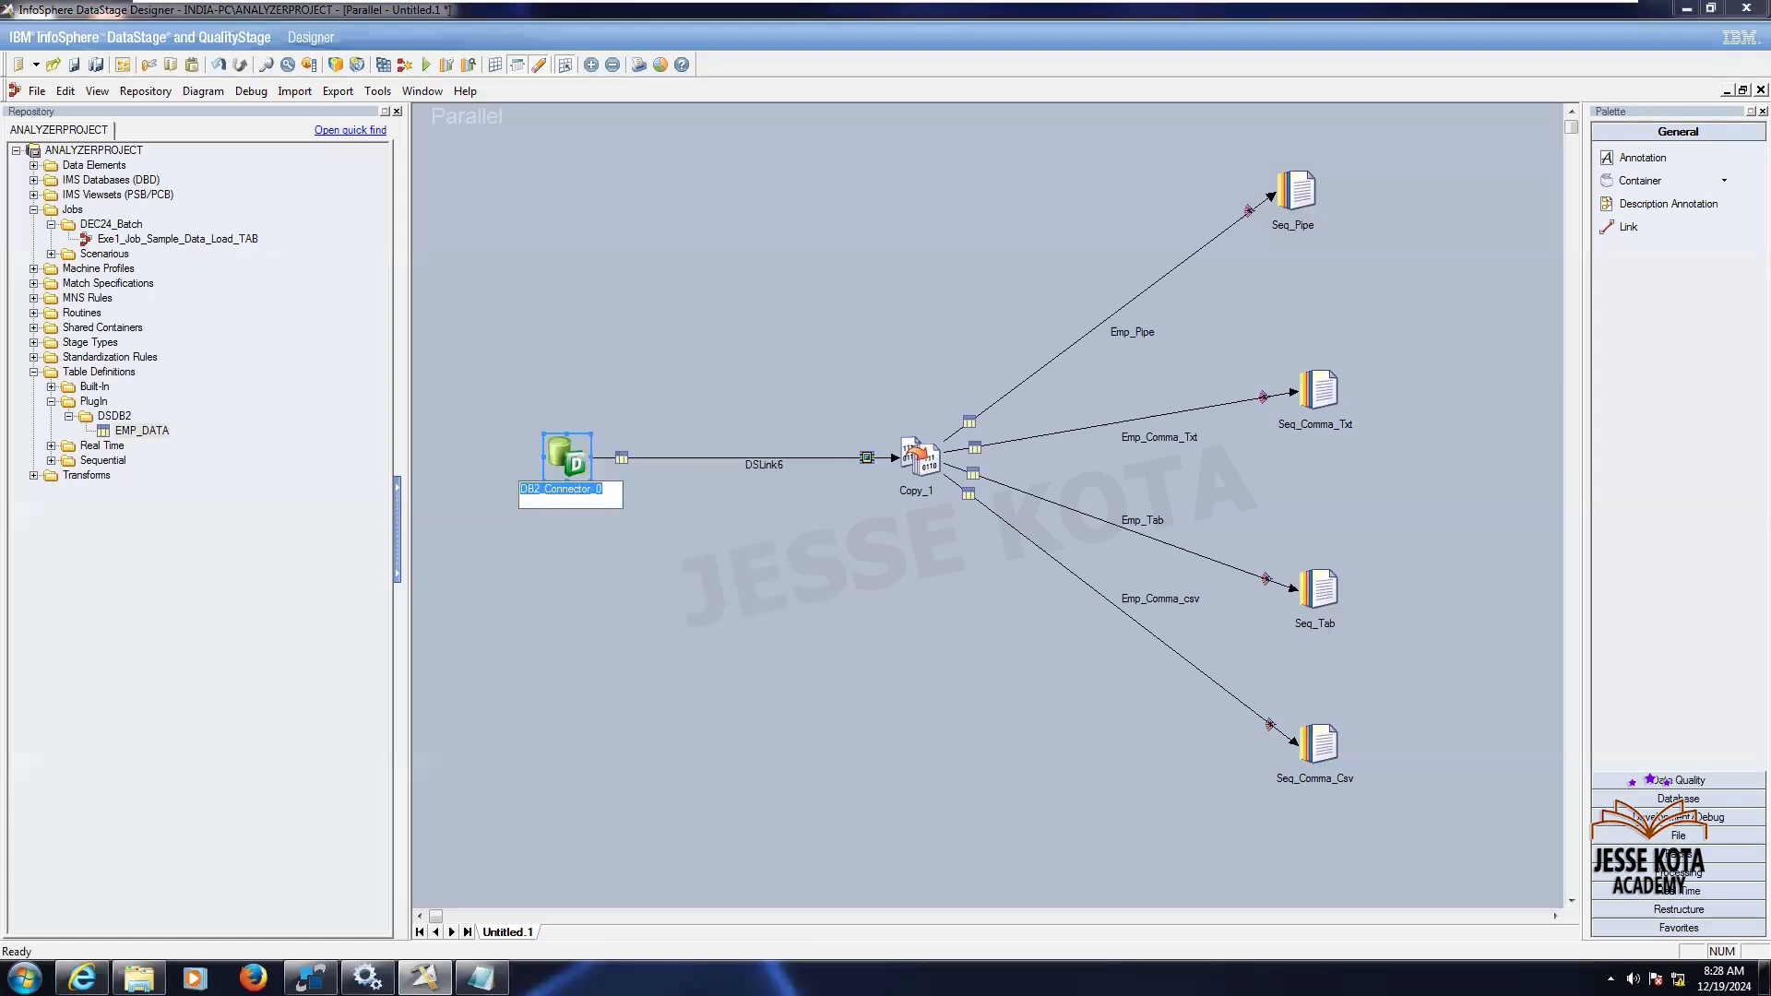
{"action": "type", "text": "DB"}
{"action": "key", "text": "Return"}
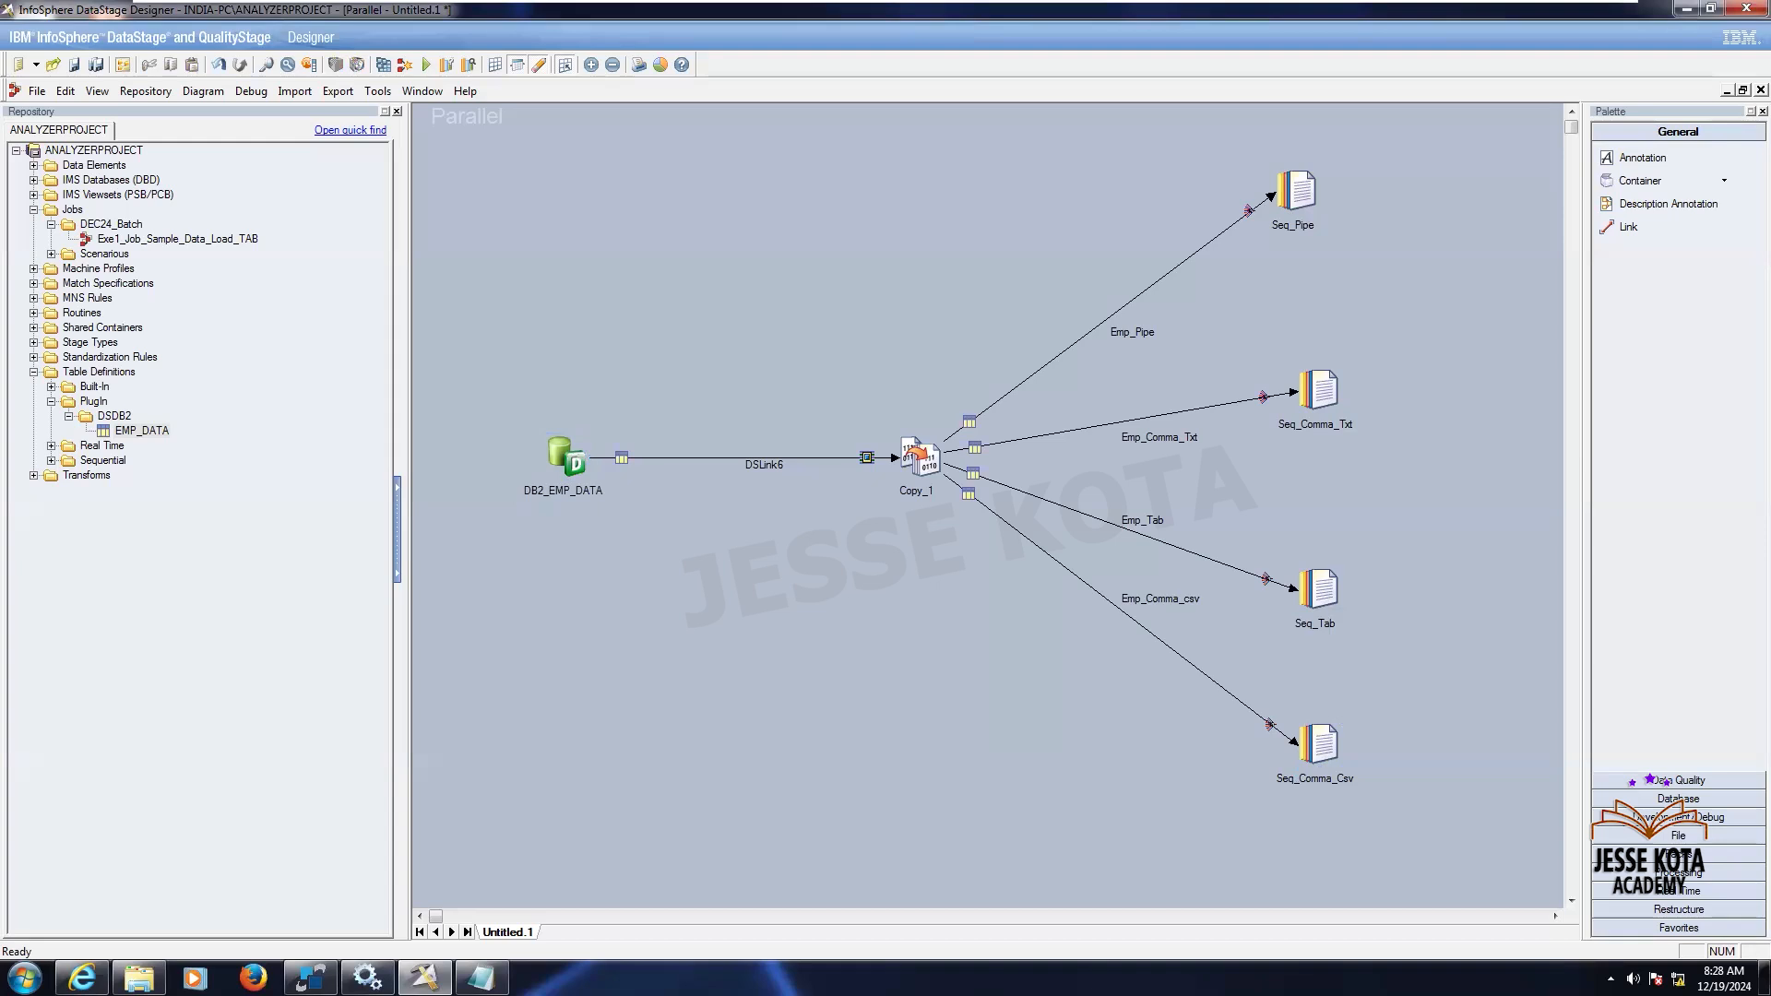
- Rename the link between the DB2 connector and Copy stage to lnk_Emp_Data
{"action": "right_click", "coordinate": [897, 458]}
{"action": "left_click", "coordinate": [831, 477]}
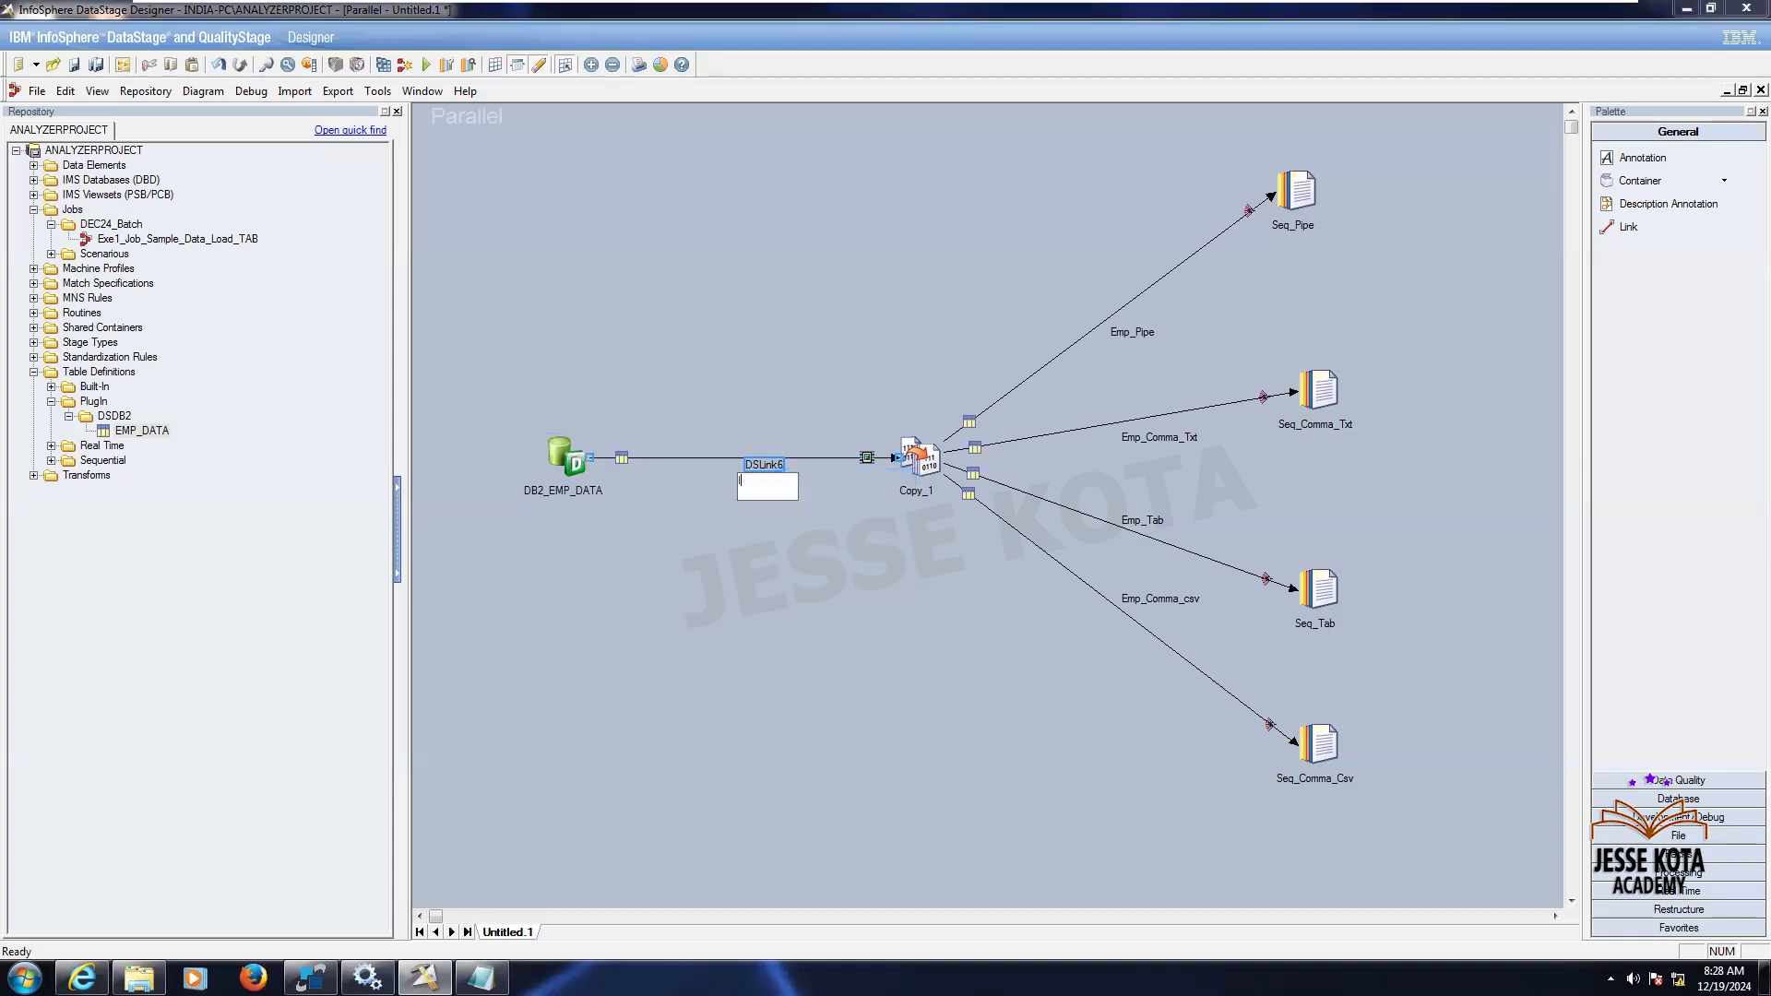
{"action": "type", "text": "lnk_Emp"}
{"action": "type", "text": "_Data"}
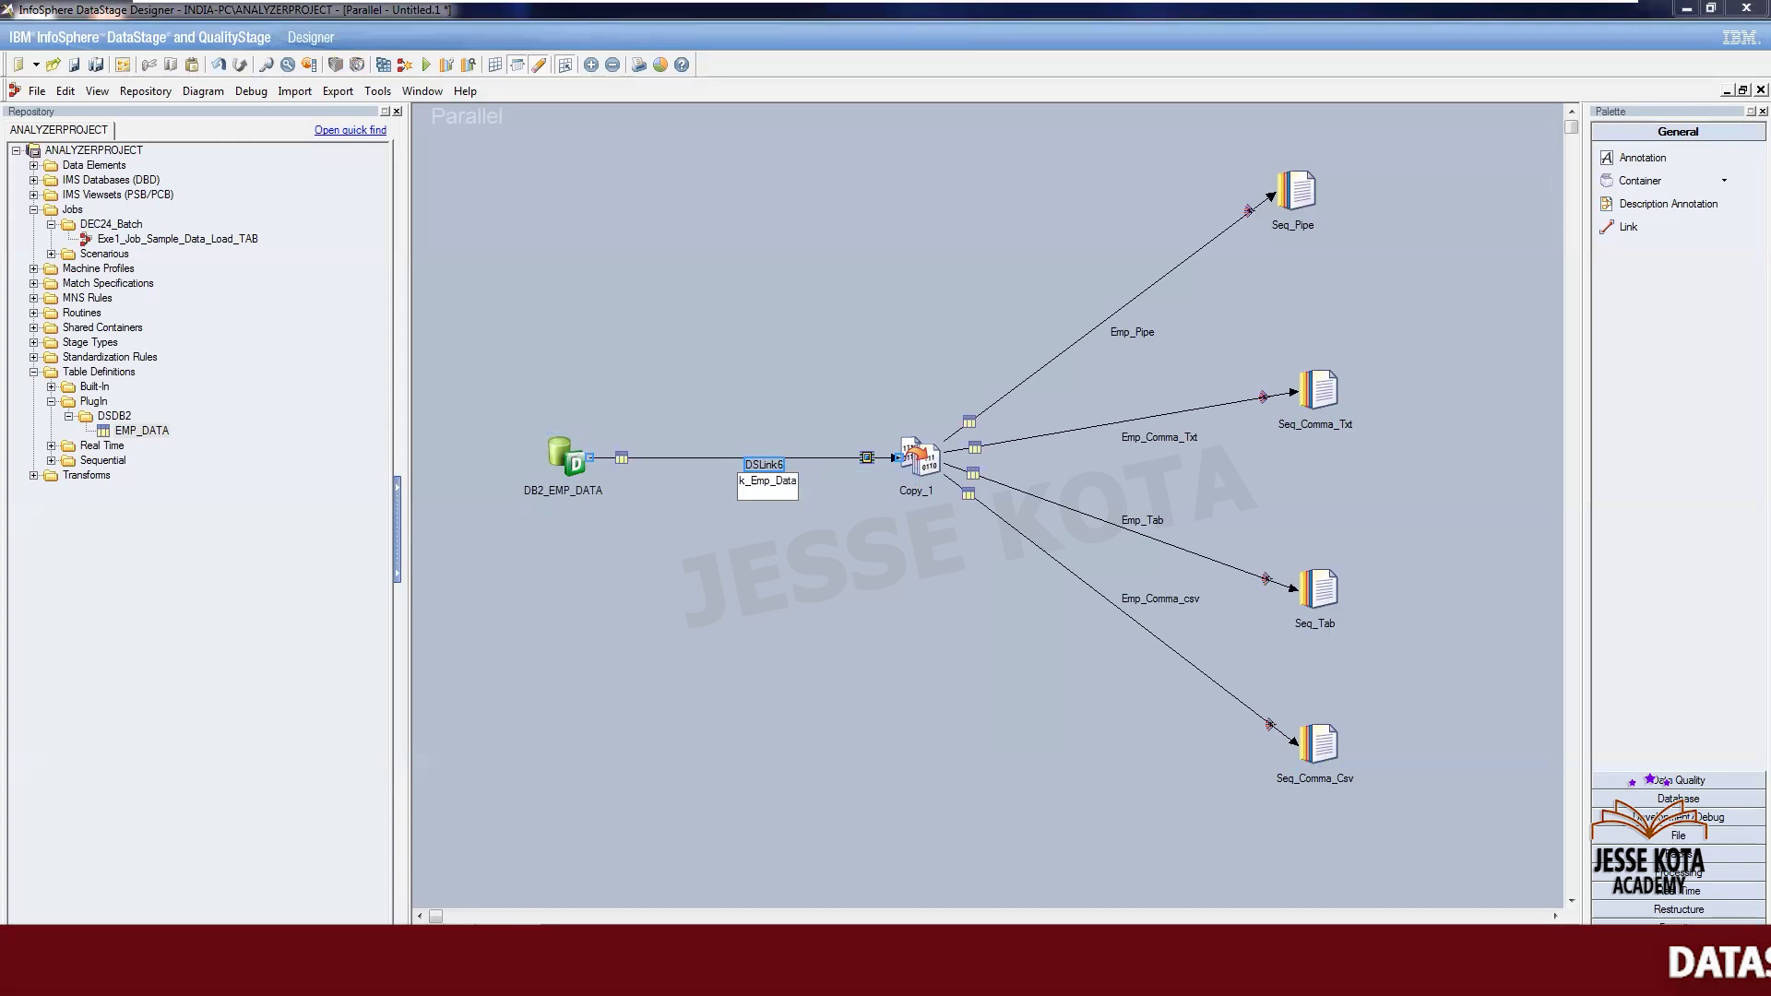
{"action": "key", "text": "Return"}
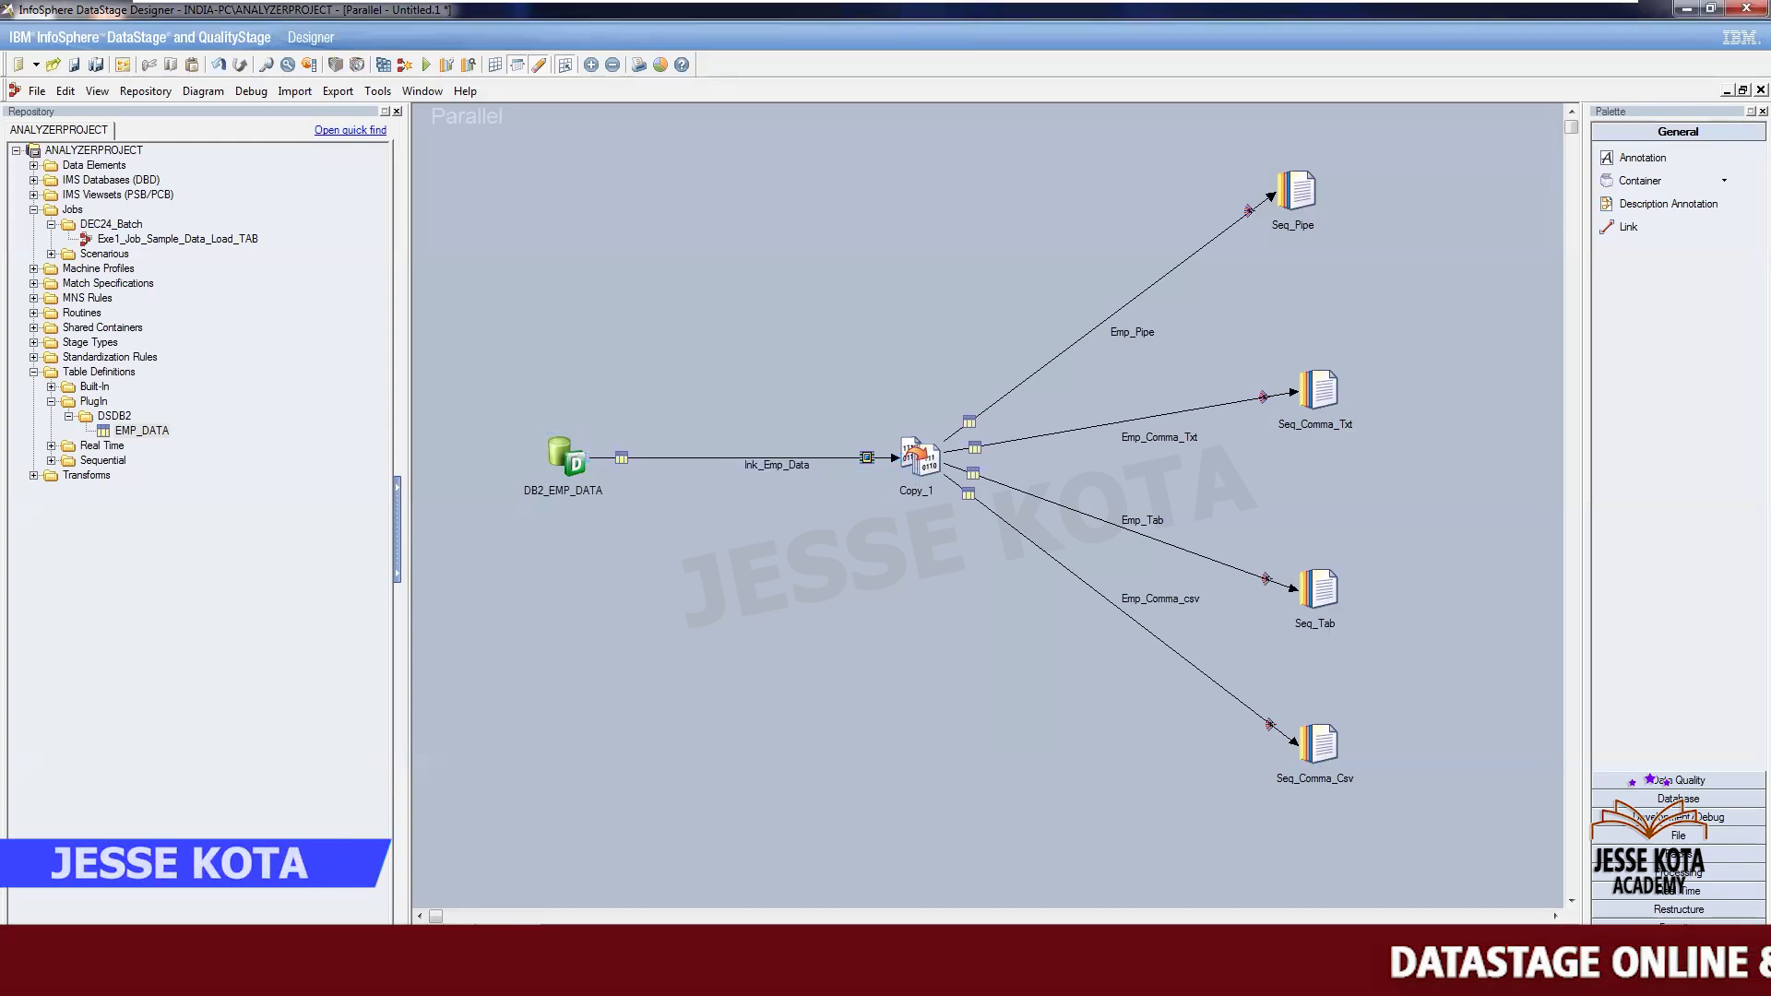
- Rename the Copy_1 stage to cp_DataCopy
{"action": "right_click", "coordinate": [899, 437]}
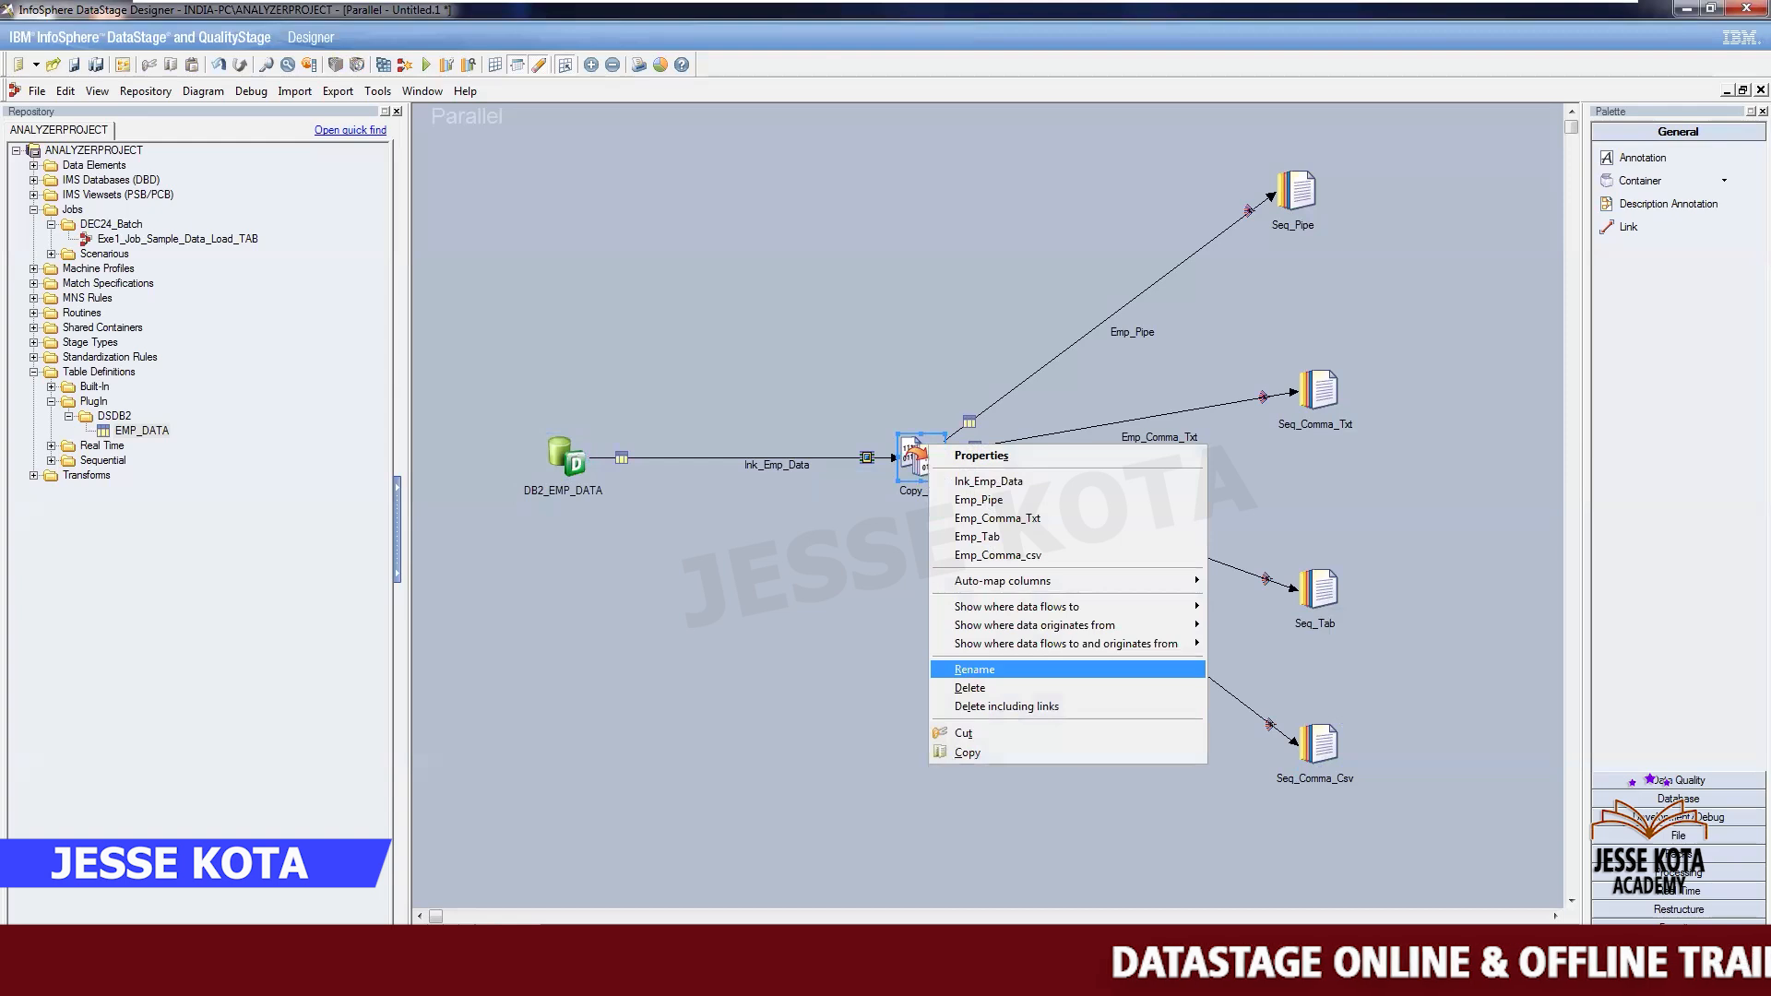
{"action": "left_click", "coordinate": [974, 669]}
{"action": "type", "text": "cp_"}
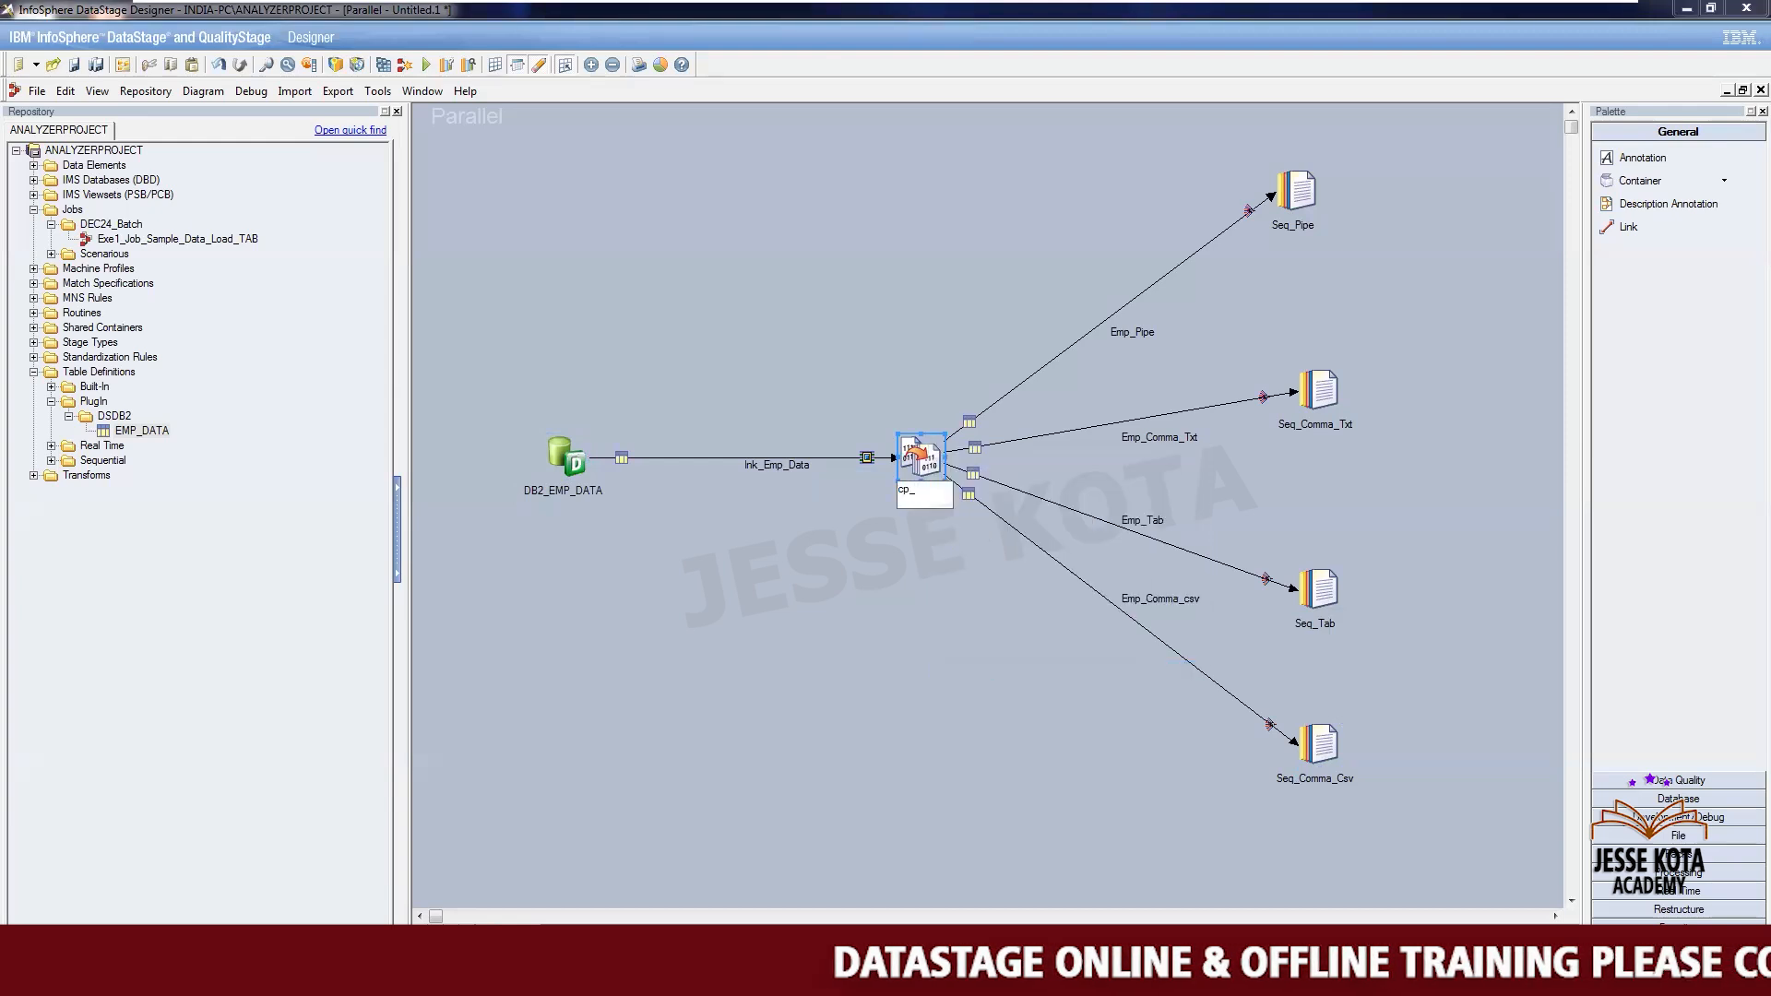
{"action": "type", "text": "Data_Cp"}
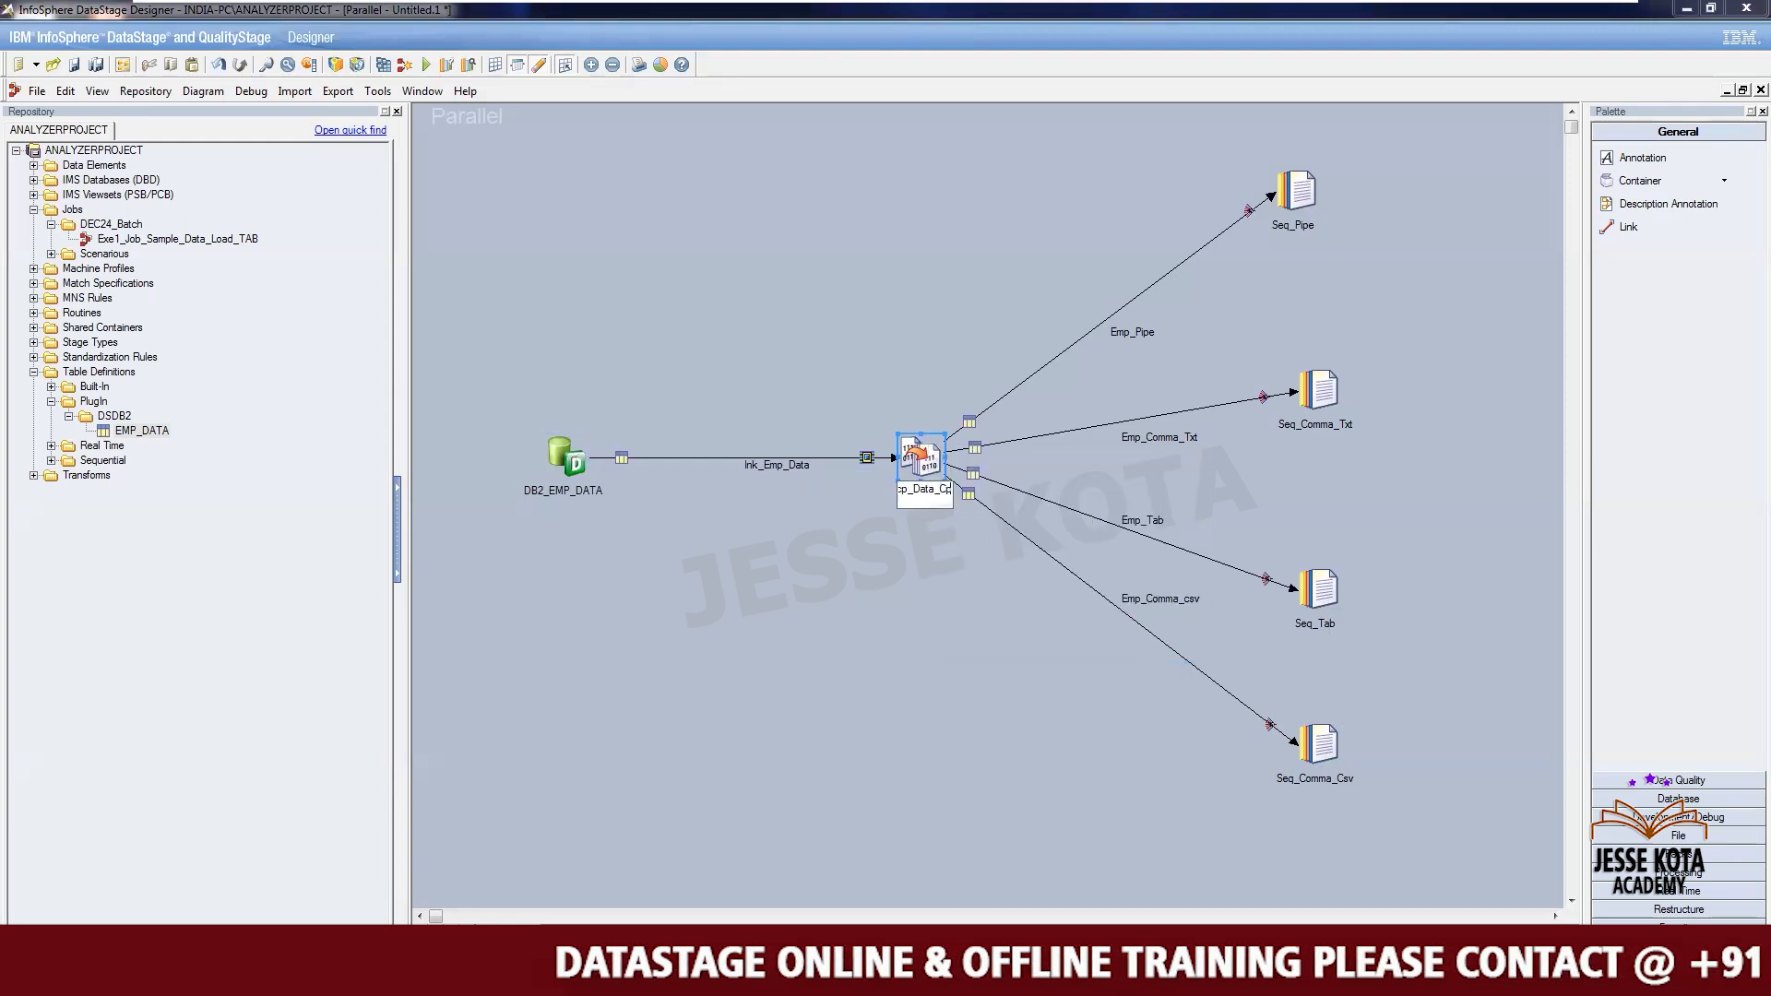
{"action": "key", "text": "BackSpace"}
{"action": "key", "text": "BackSpace"}
{"action": "key", "text": "BackSpace"}
{"action": "type", "text": "Copy"}
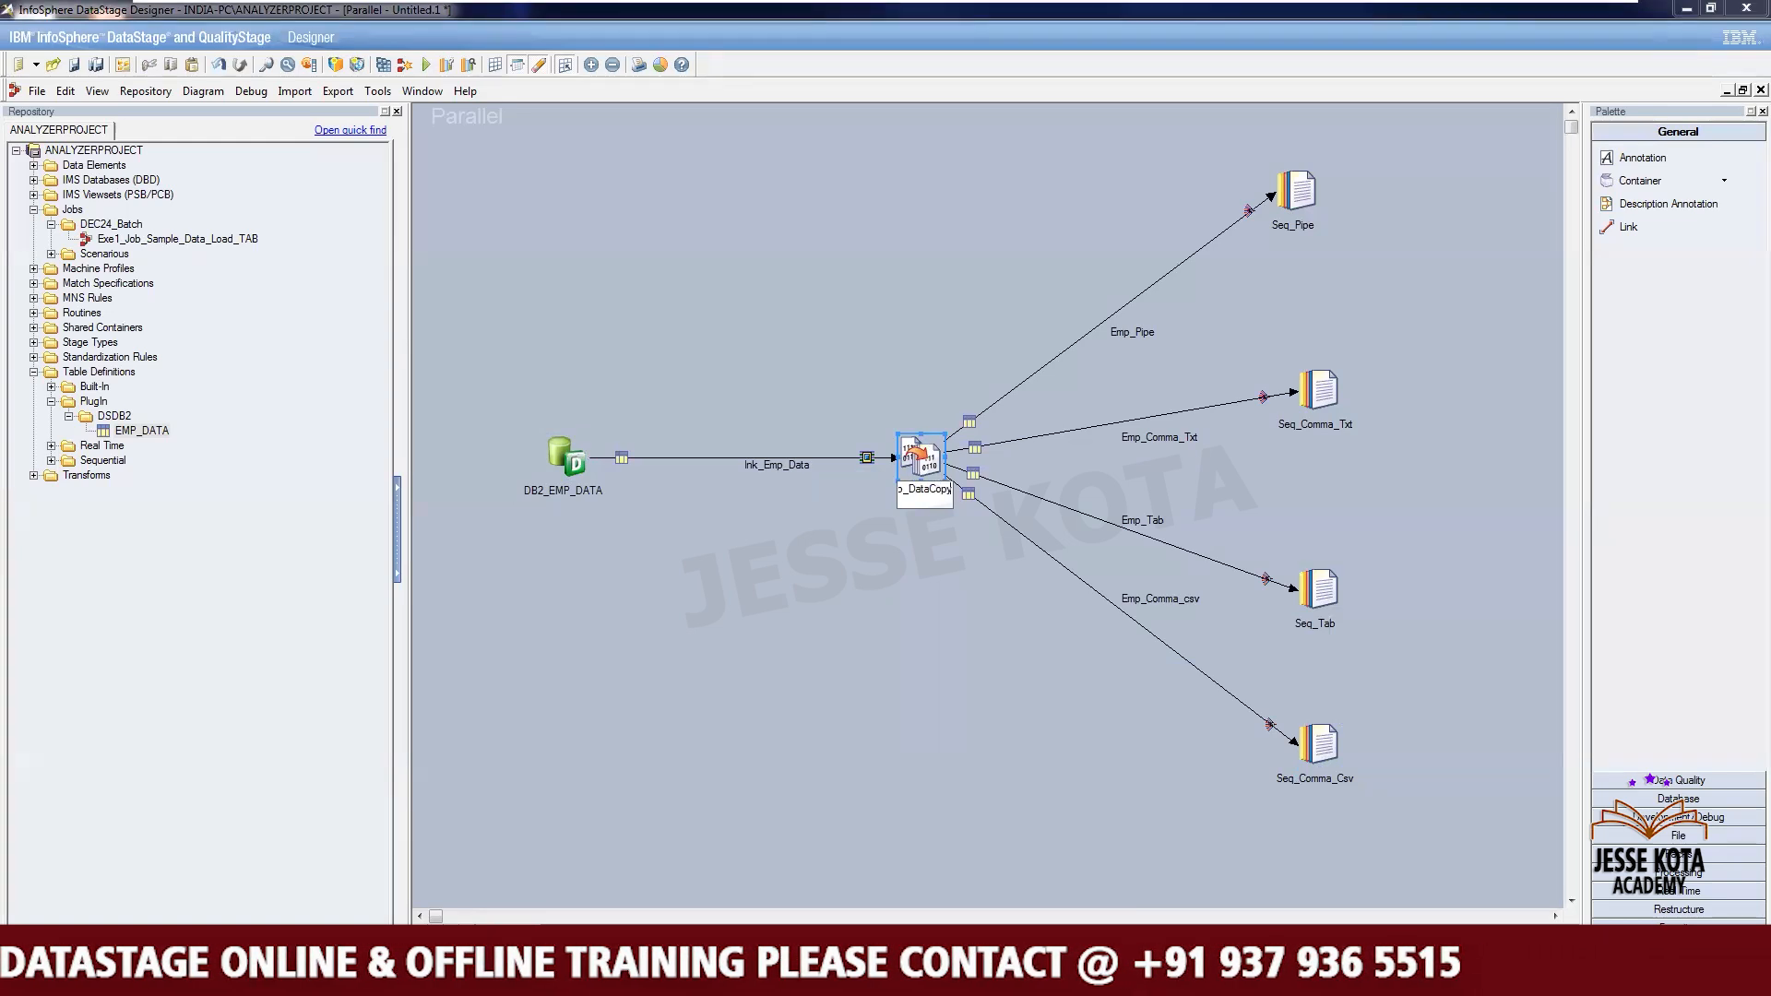
{"action": "left_click", "coordinate": [840, 684]}
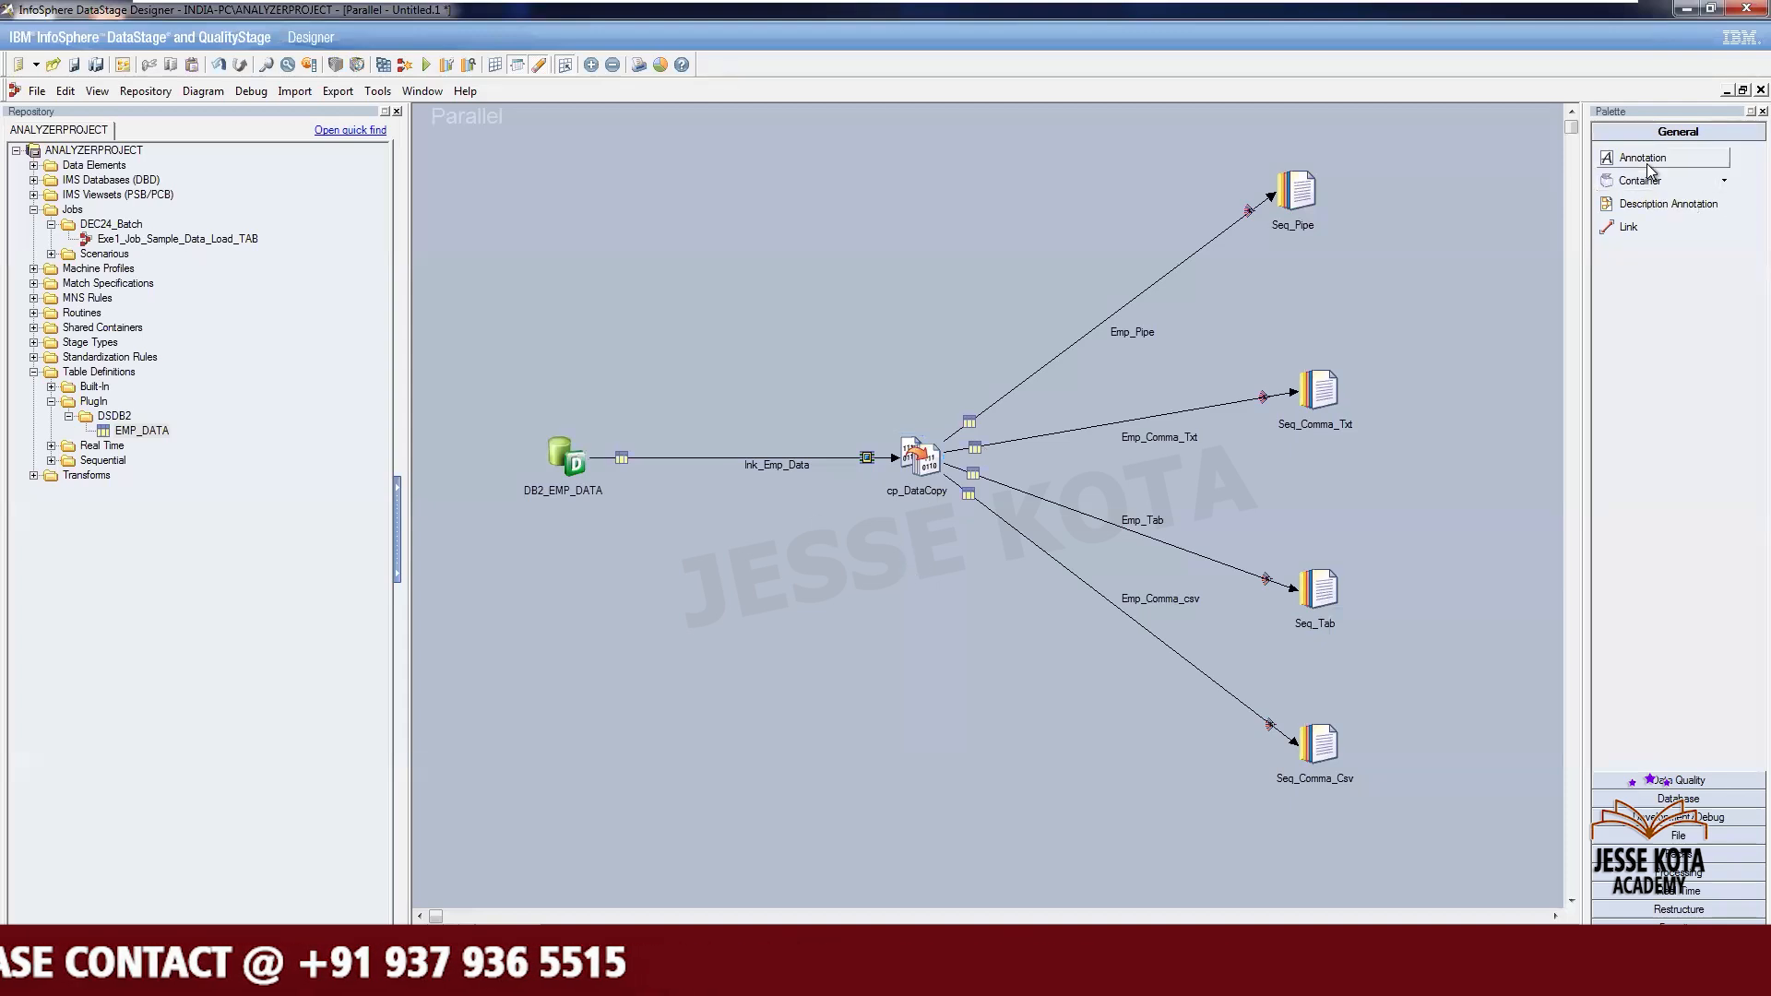
- Add an annotation above the job reading 'Extracting the data from the table and Loading into 4 files' and widen it
{"action": "mouse_move", "coordinate": [1661, 207]}
{"action": "left_mouse_down"}
{"action": "mouse_move", "coordinate": [980, 241]}
{"action": "mouse_move", "coordinate": [798, 189]}
{"action": "left_mouse_up"}
{"action": "left_click", "coordinate": [798, 190]}
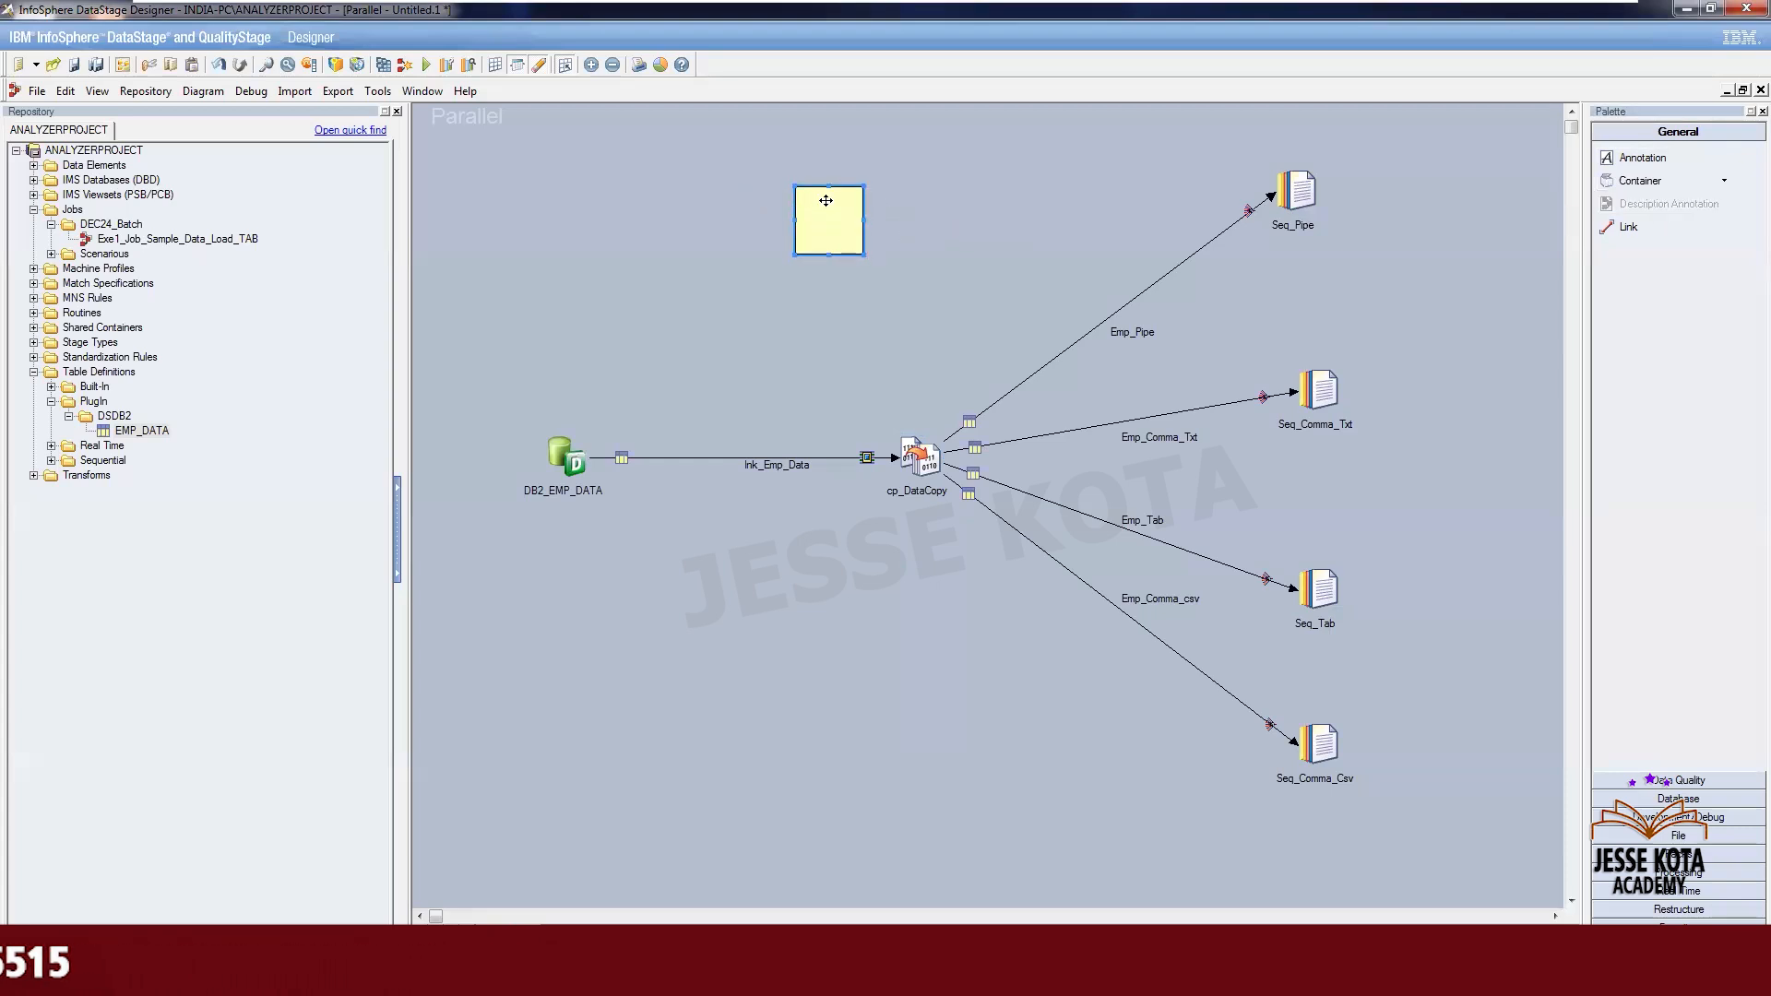
{"action": "double_click", "coordinate": [828, 207]}
{"action": "type", "text": "Extracting the"}
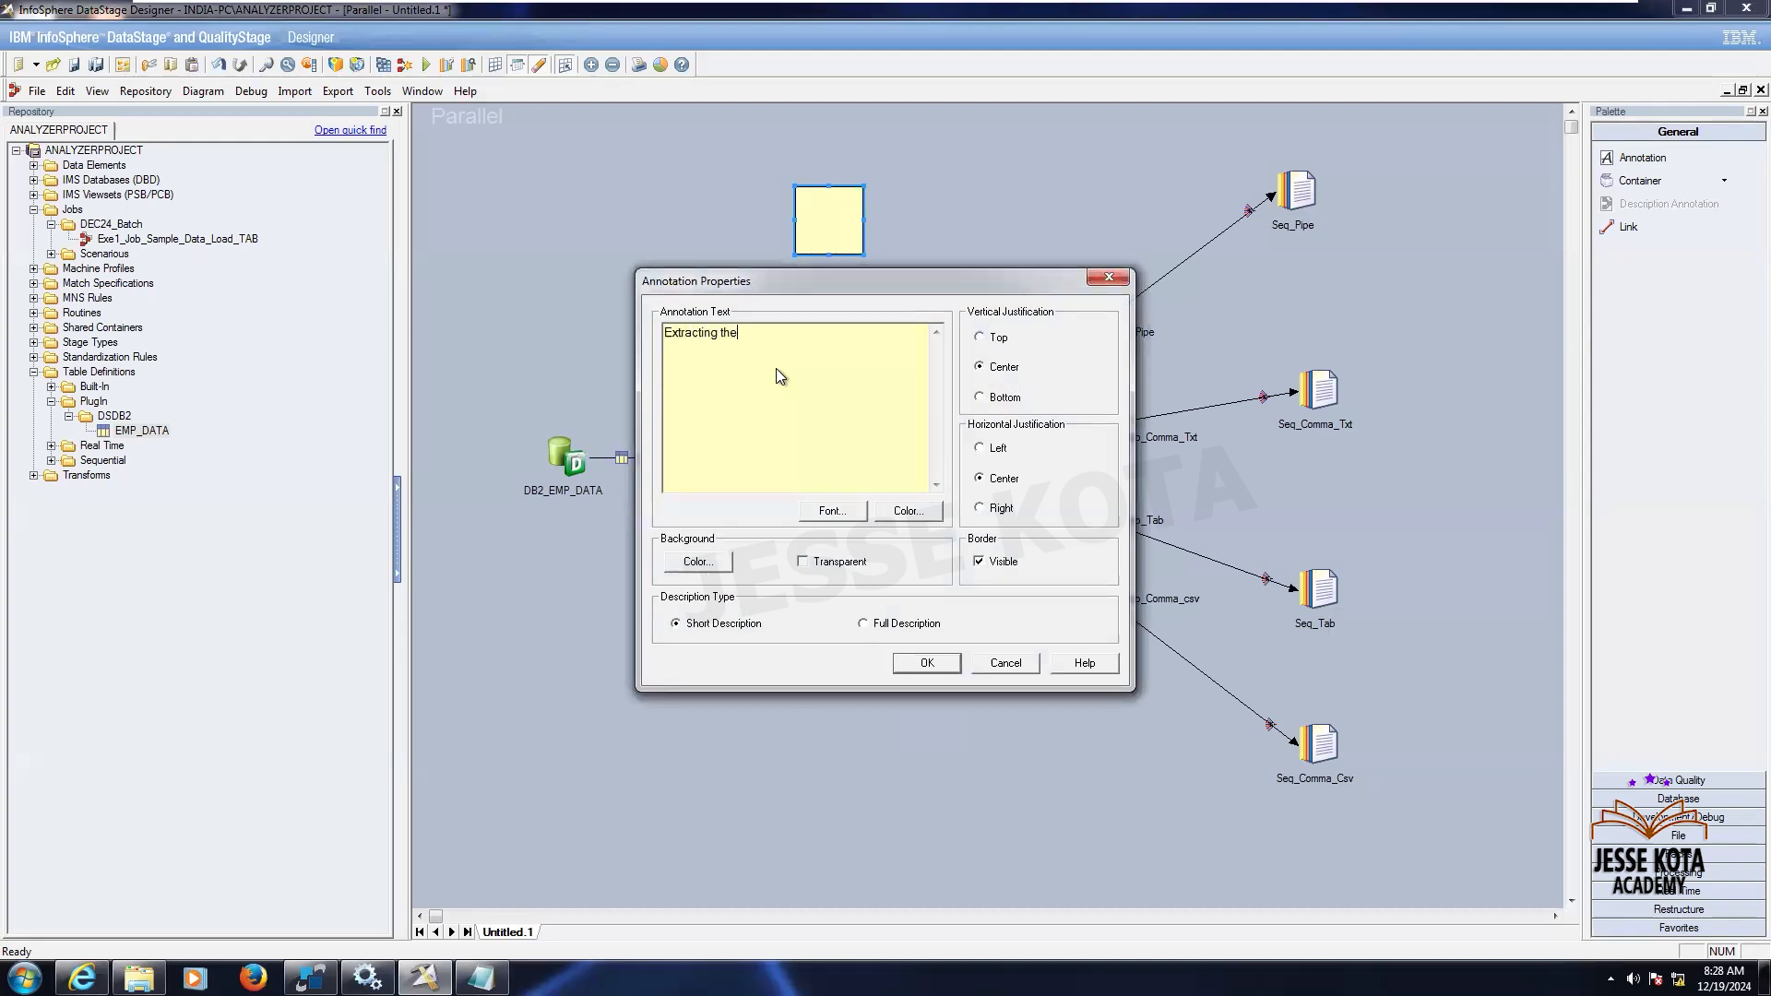
{"action": "type", "text": " data from t"}
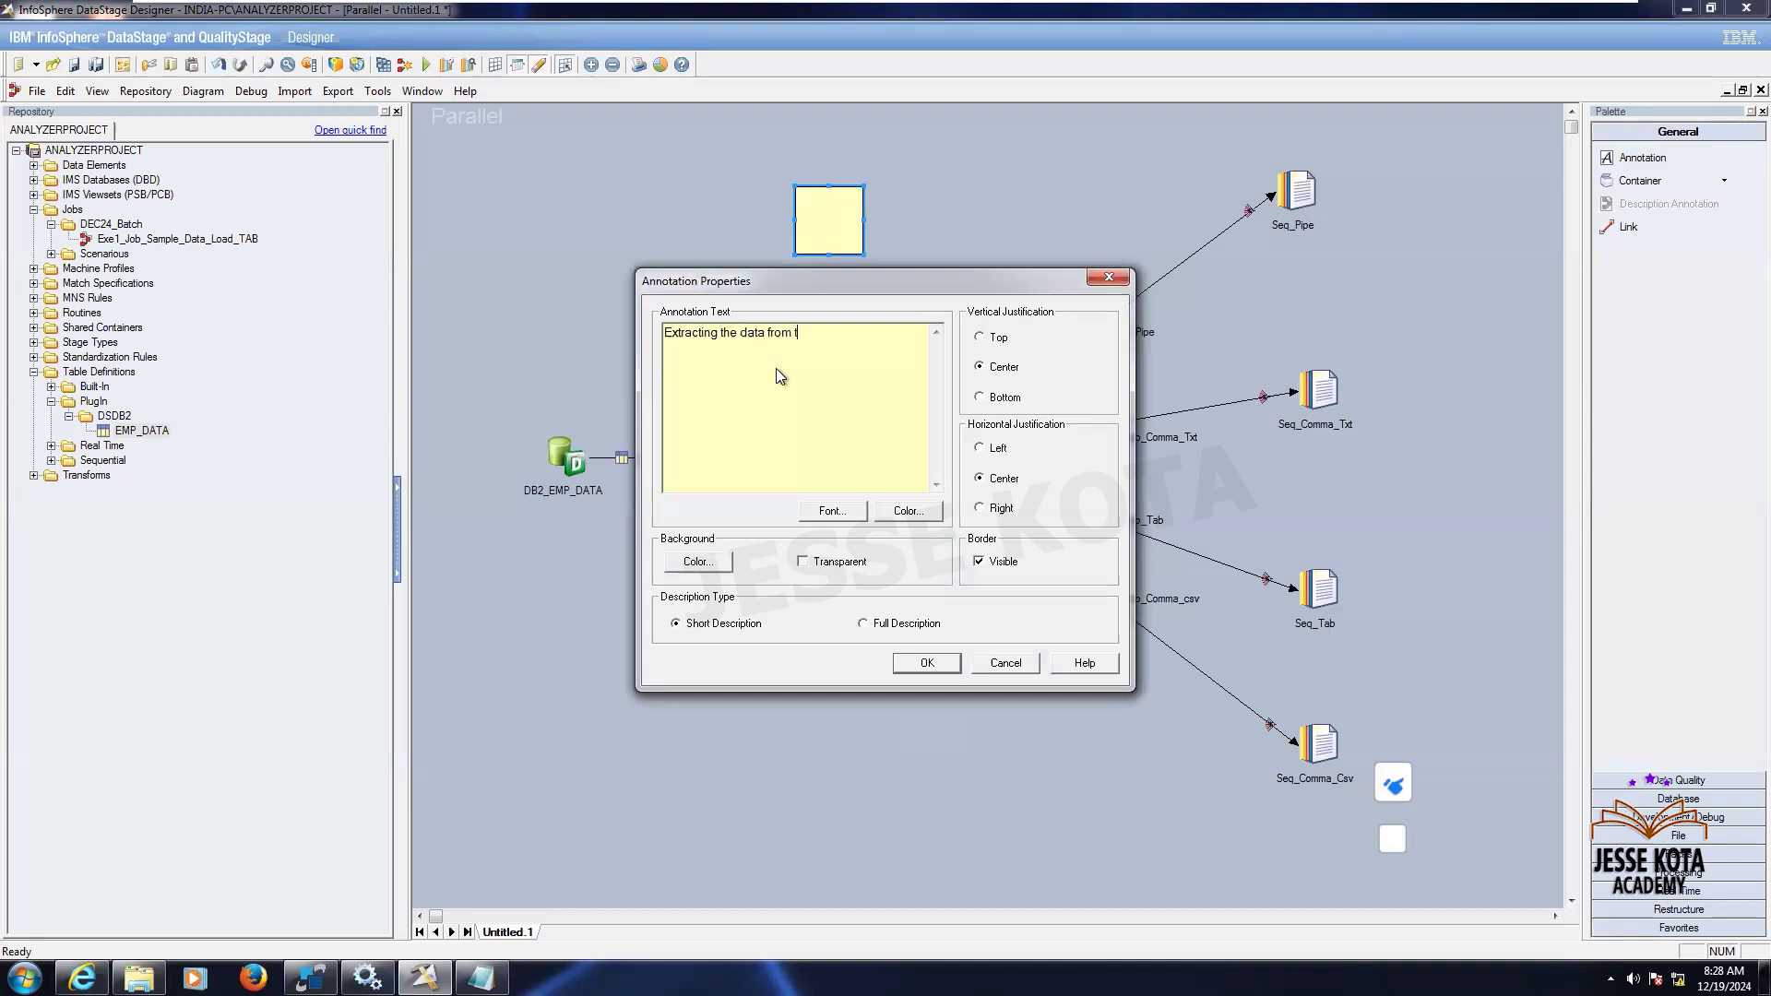
{"action": "type", "text": "he tab"}
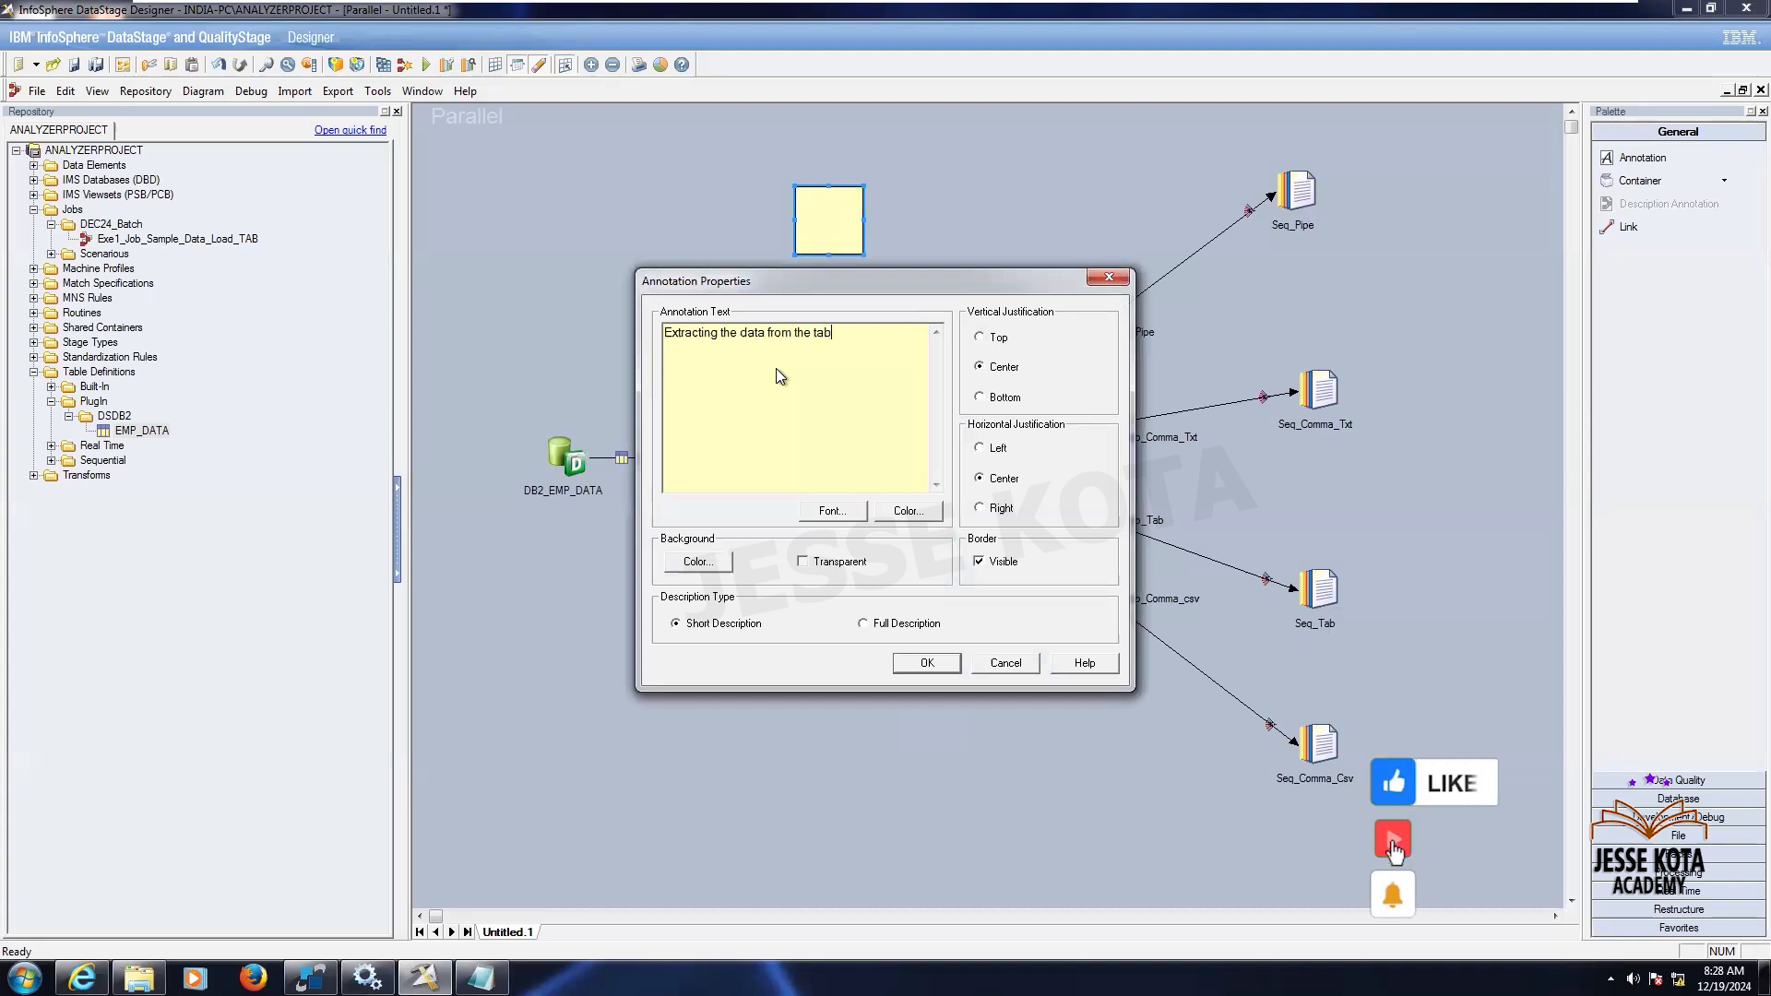
{"action": "type", "text": "le and Loadi"}
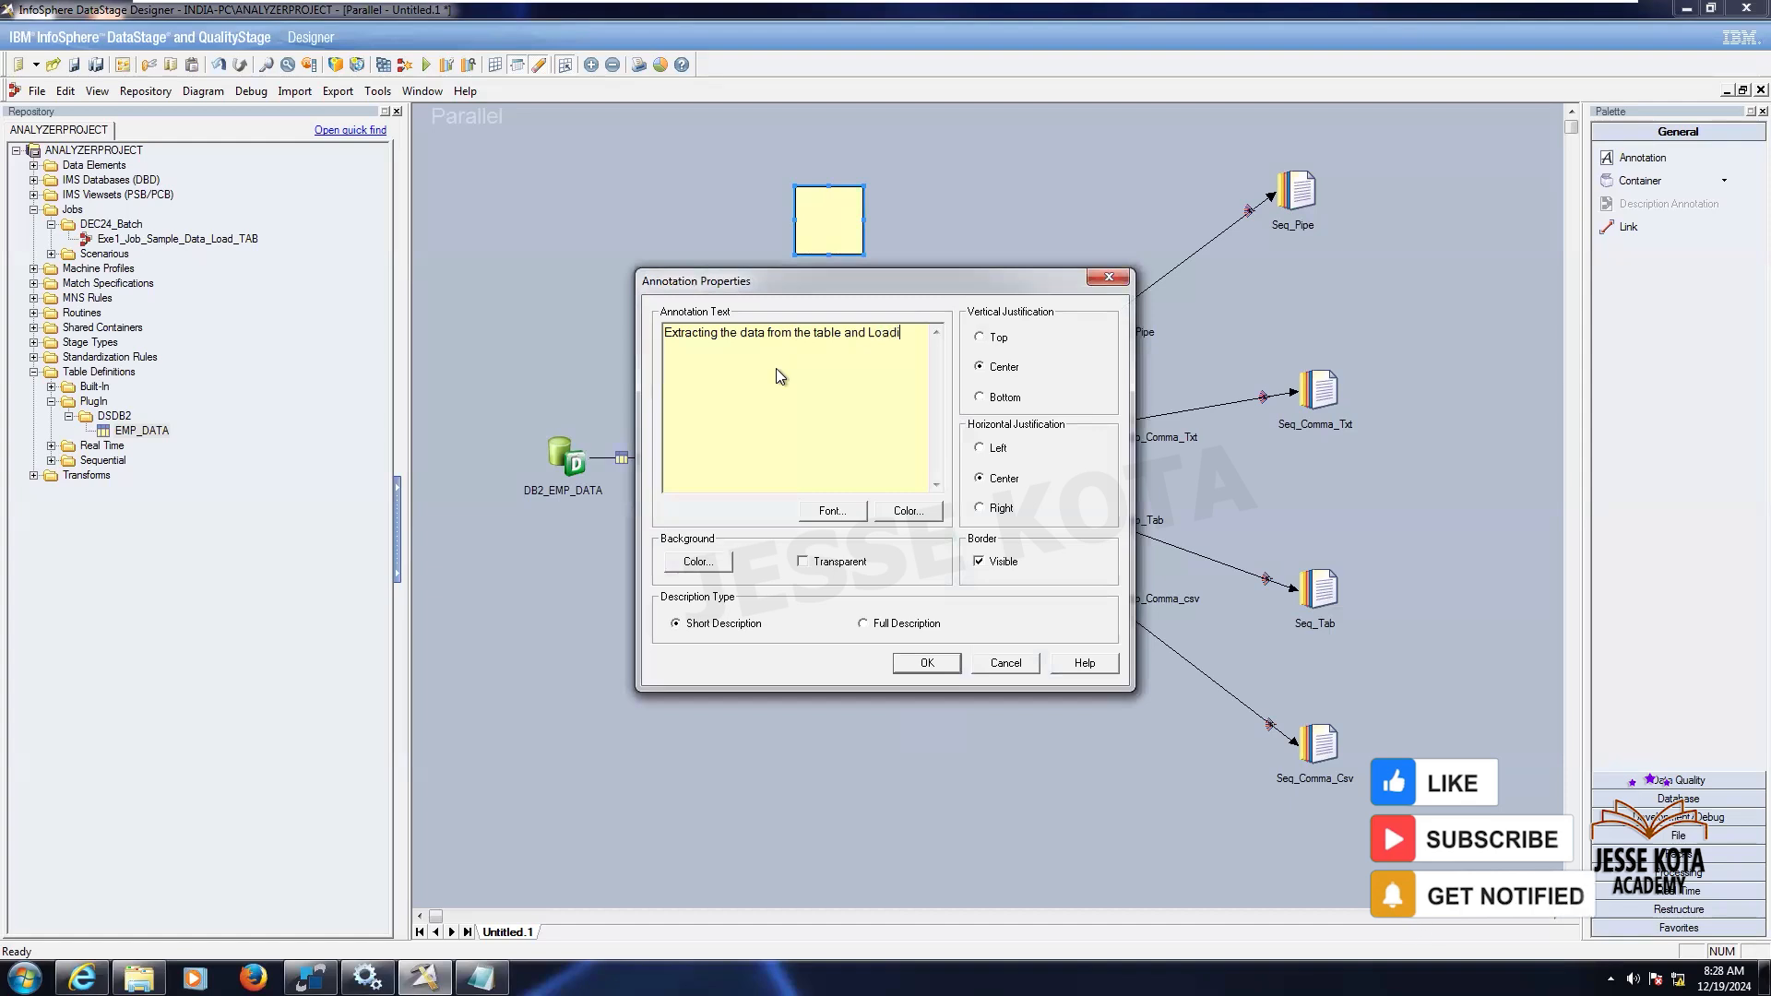
{"action": "type", "text": "ng into 4 files"}
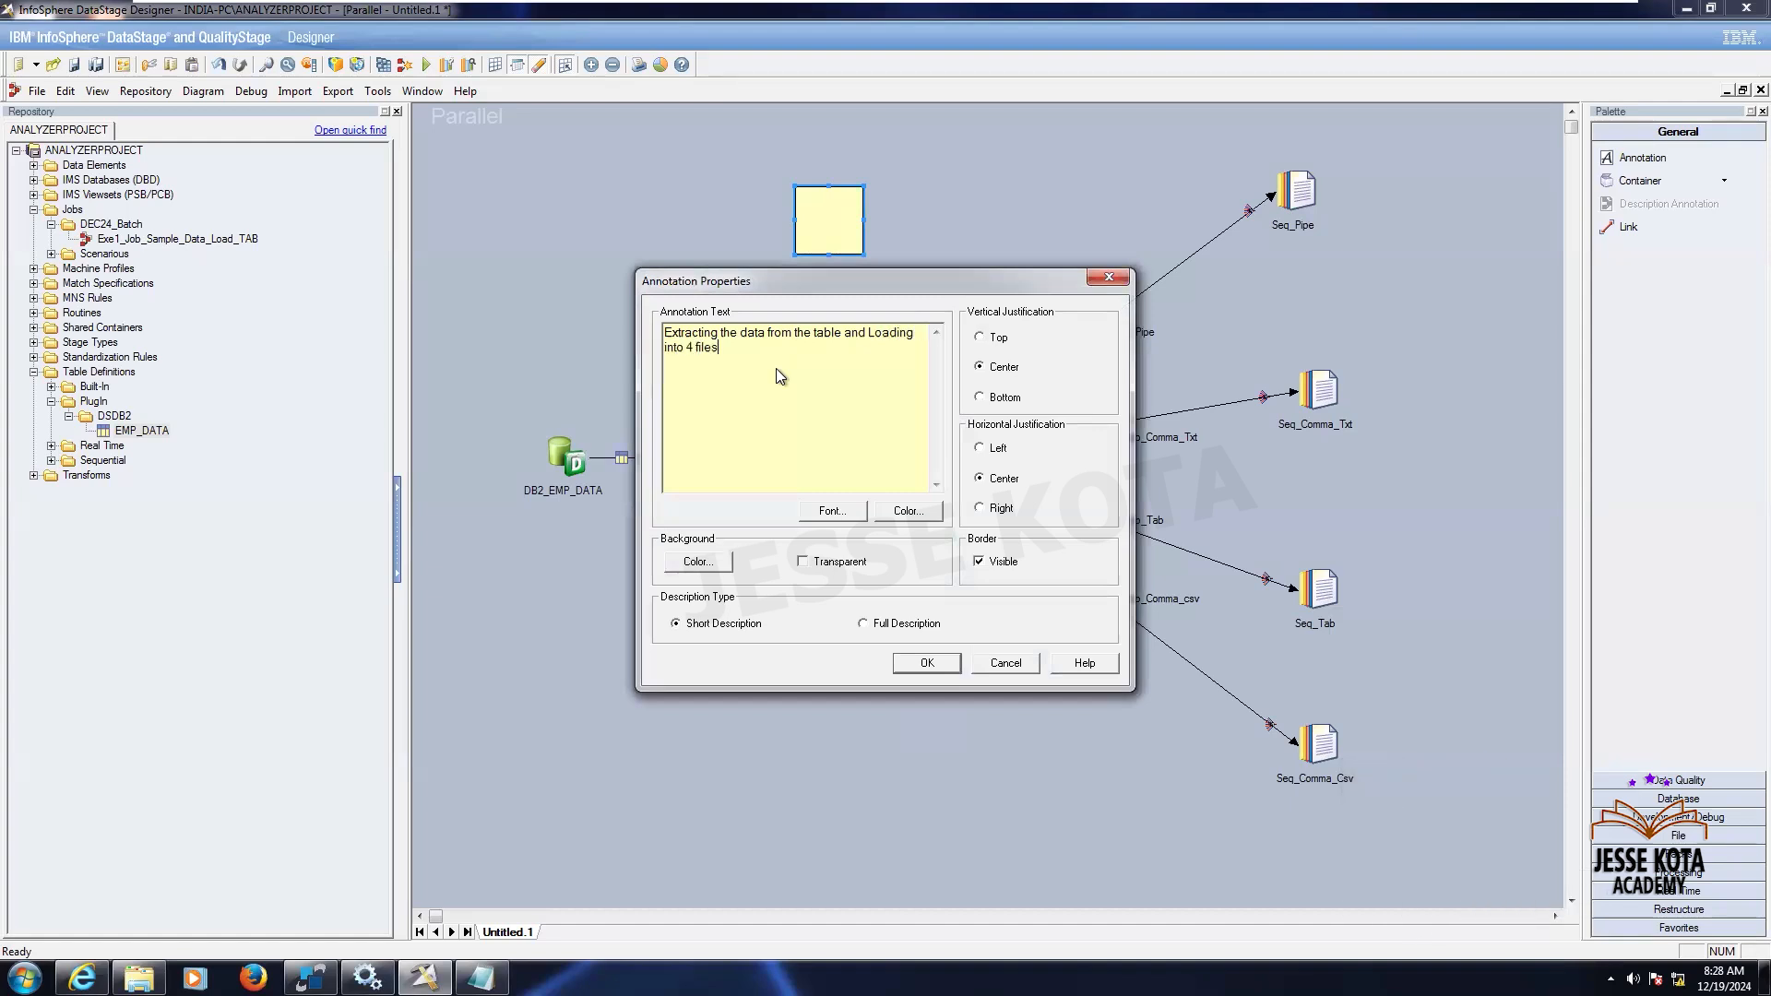
{"action": "left_click", "coordinate": [927, 664]}
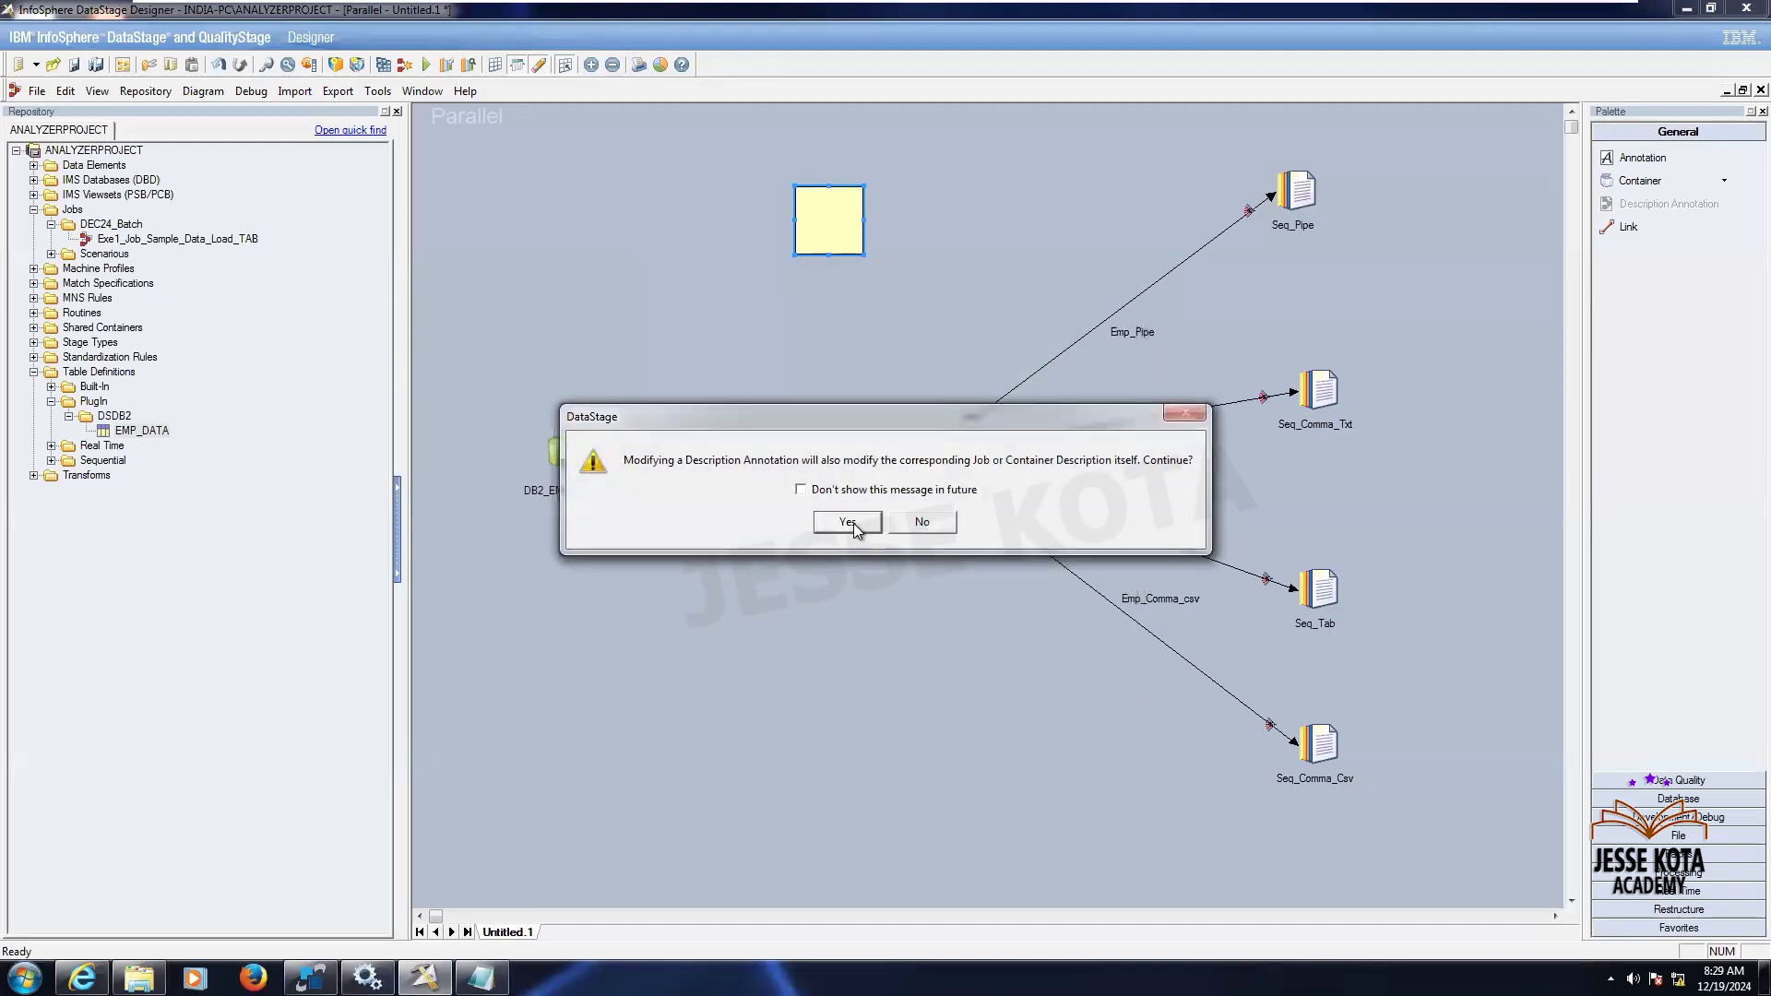
{"action": "left_click", "coordinate": [847, 522]}
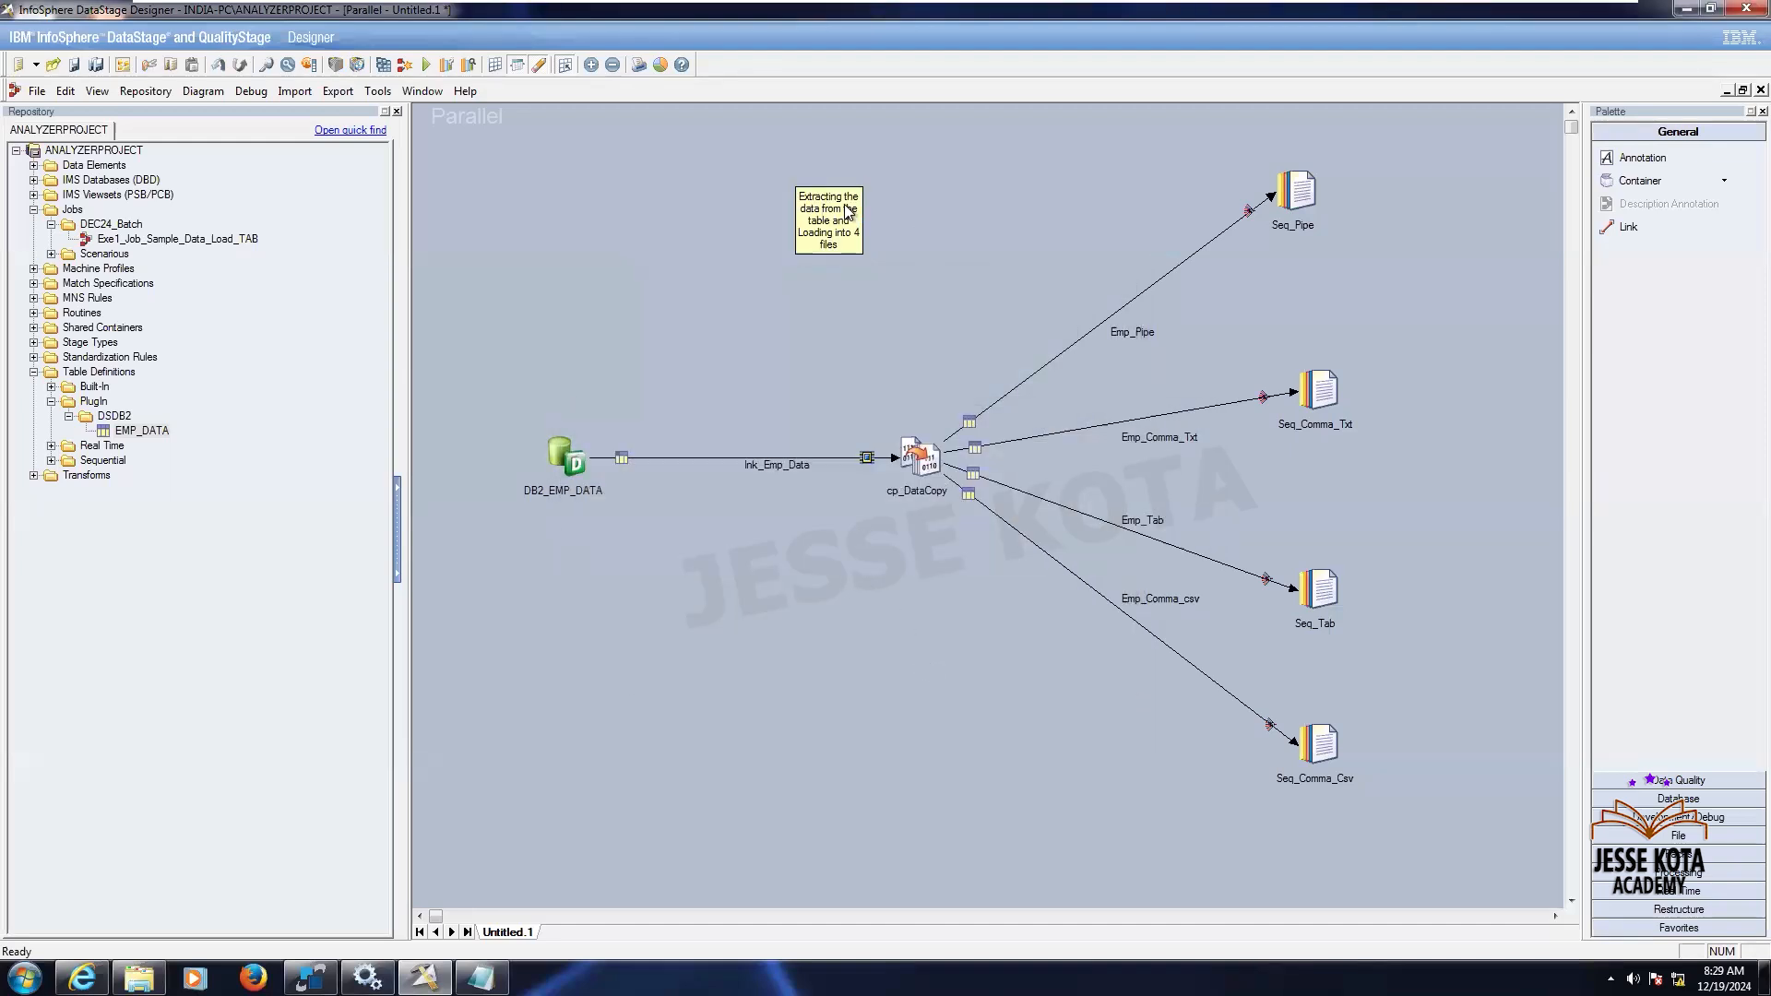
{"action": "left_click_drag", "start_coordinate": [862, 220], "coordinate": [1009, 209]}
{"action": "left_click", "coordinate": [778, 265]}
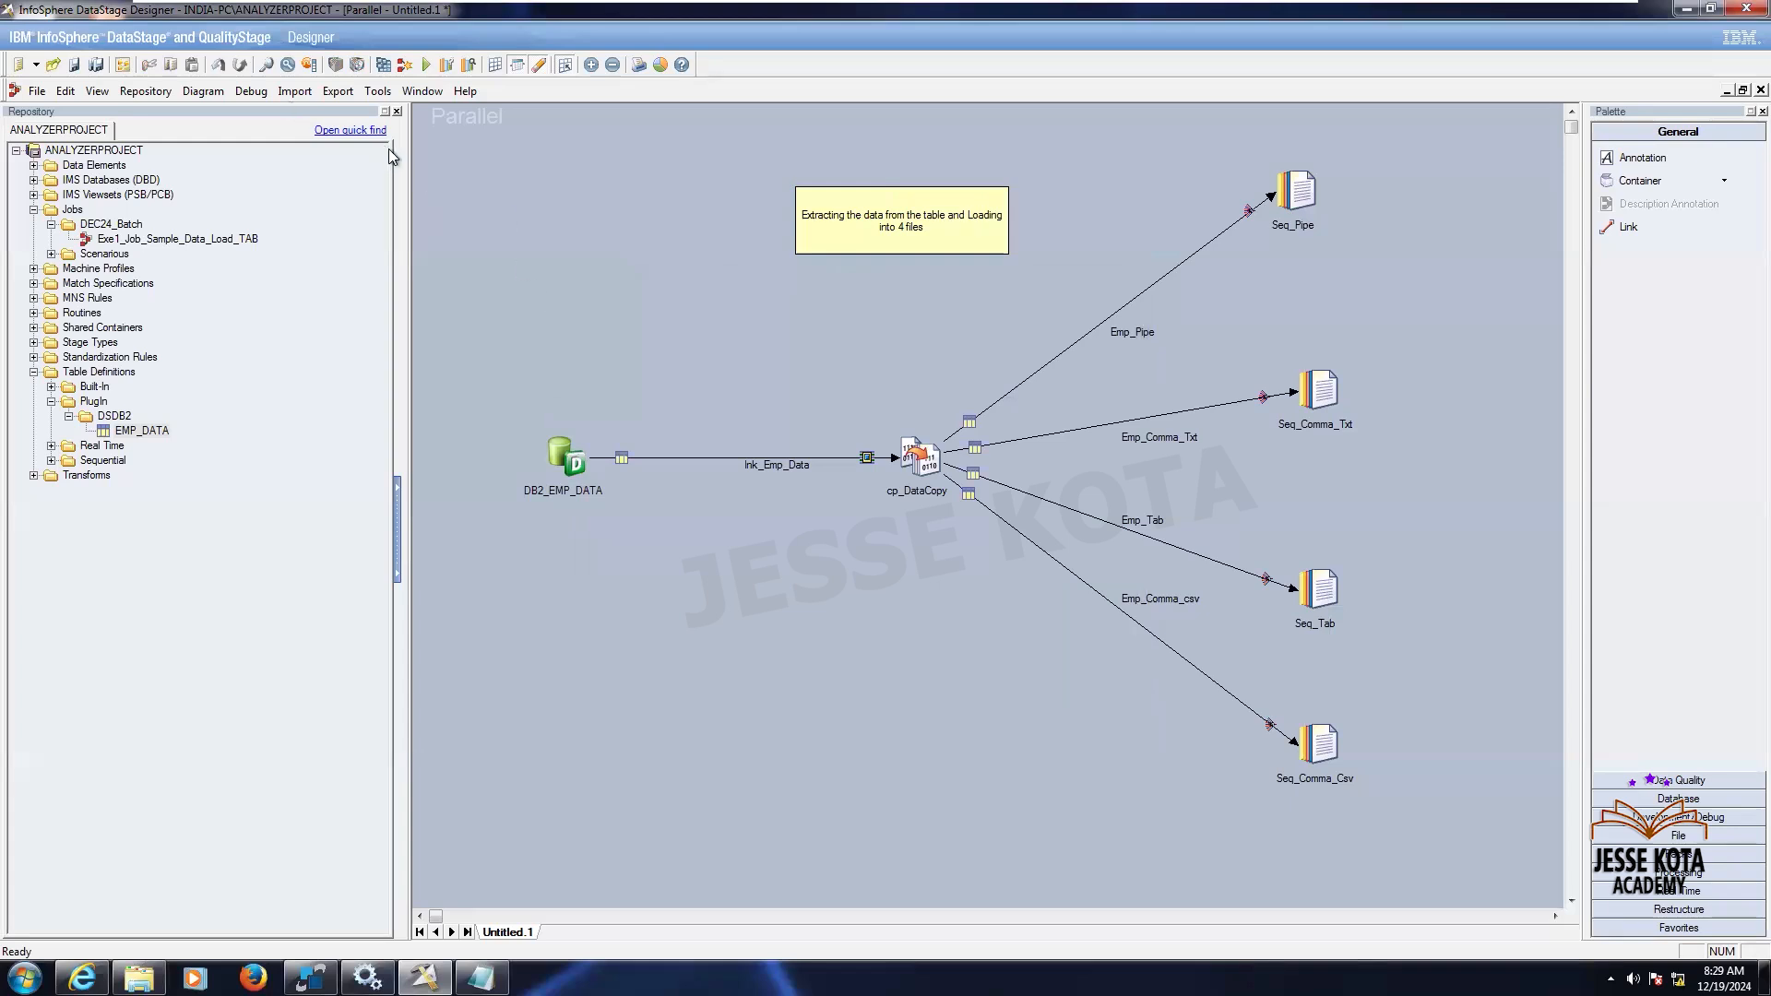
- Save the job as Exe2_Job_DB2_Tab_4Files in the Jobs\DEC24_Batch folder
{"action": "left_click", "coordinate": [76, 66]}
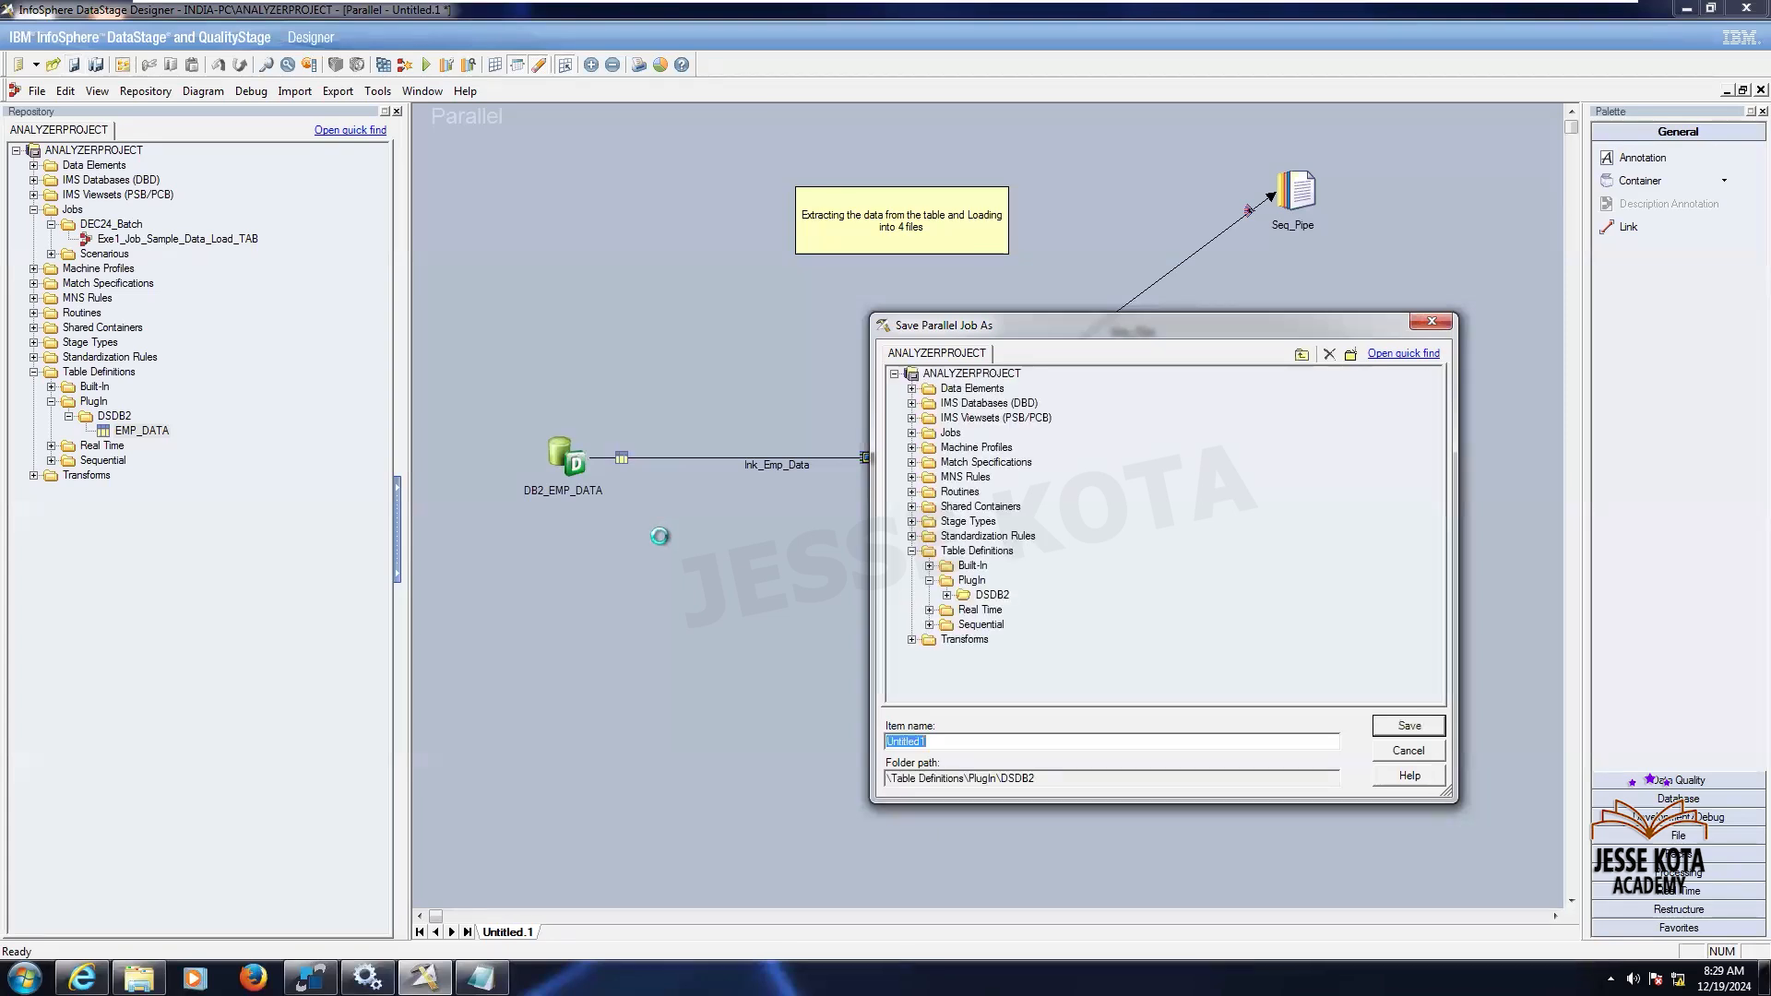
{"action": "left_click", "coordinate": [912, 432]}
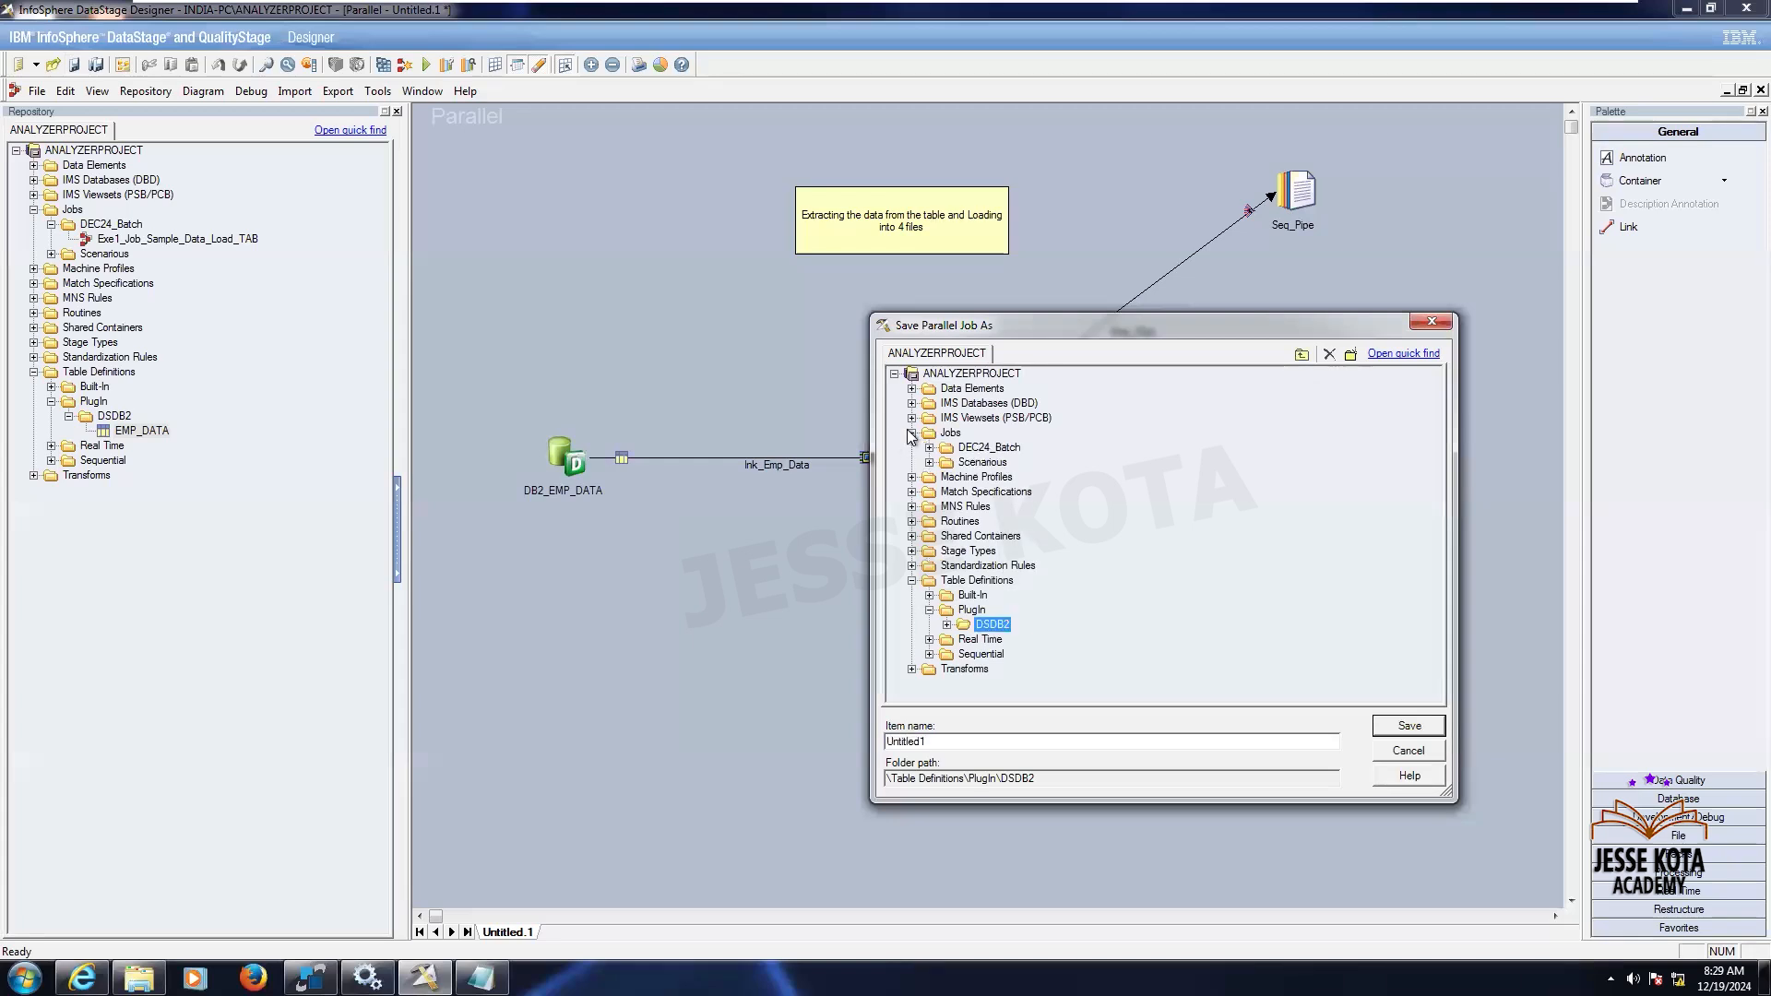
{"action": "left_click", "coordinate": [957, 433]}
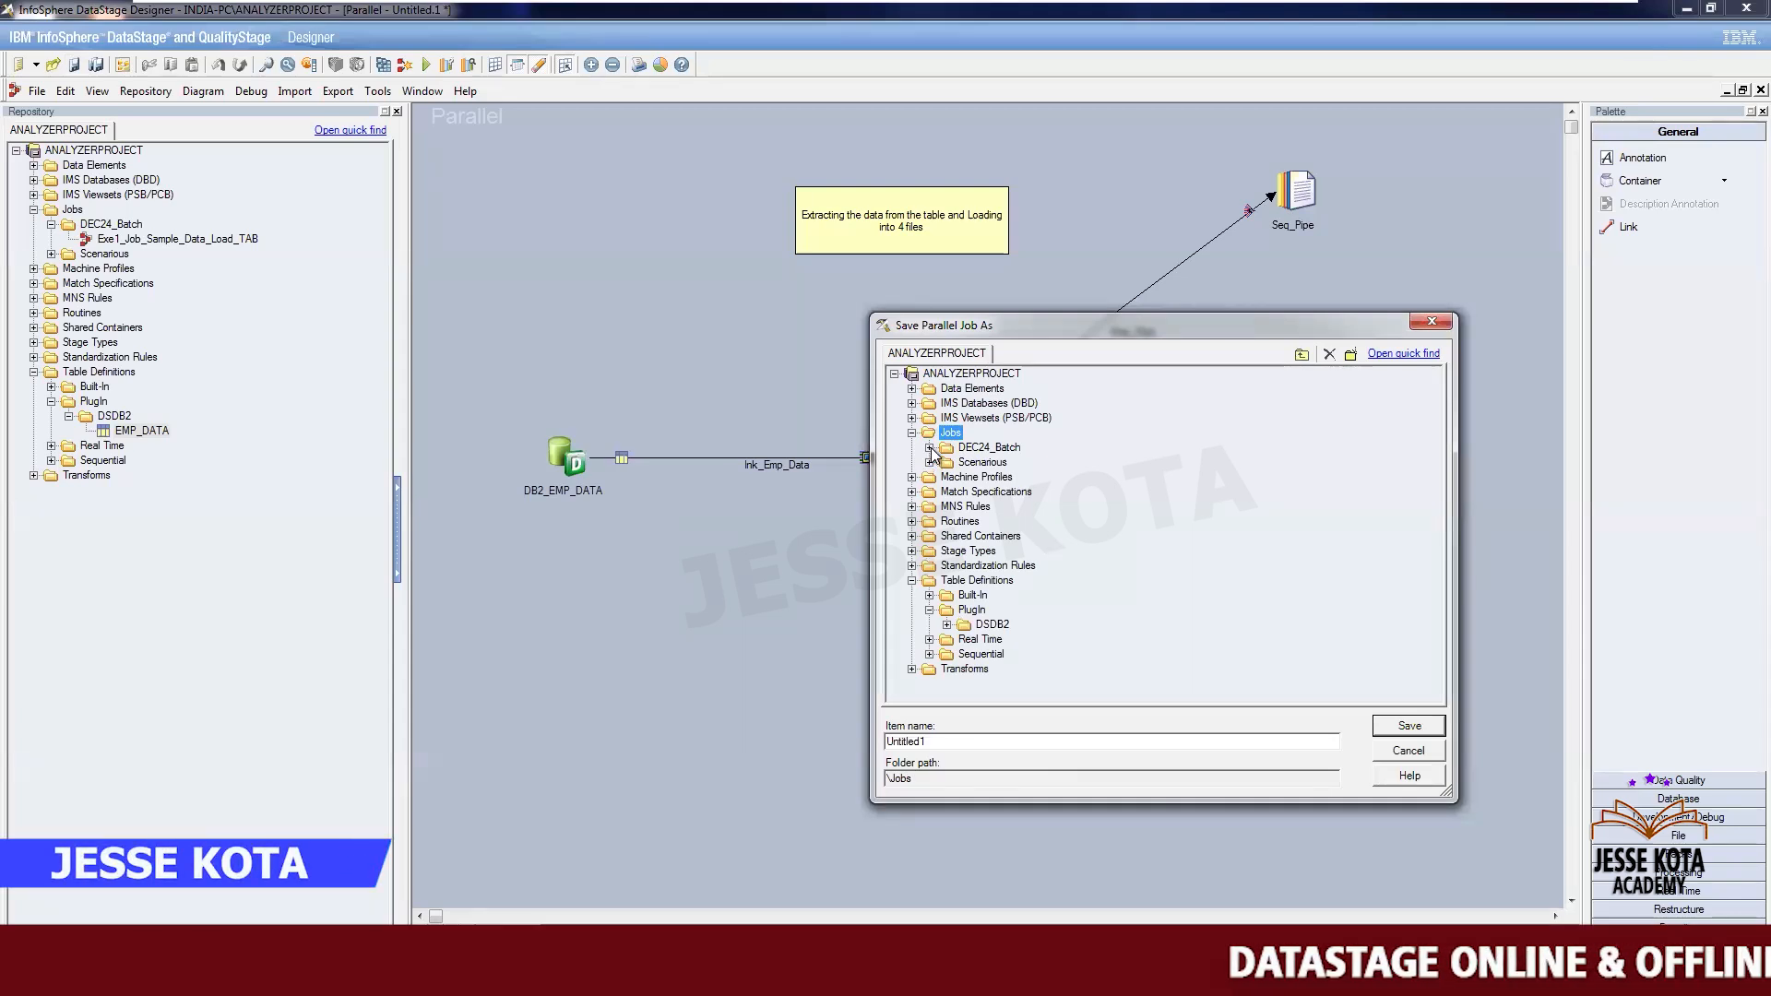
{"action": "double_click", "coordinate": [987, 448]}
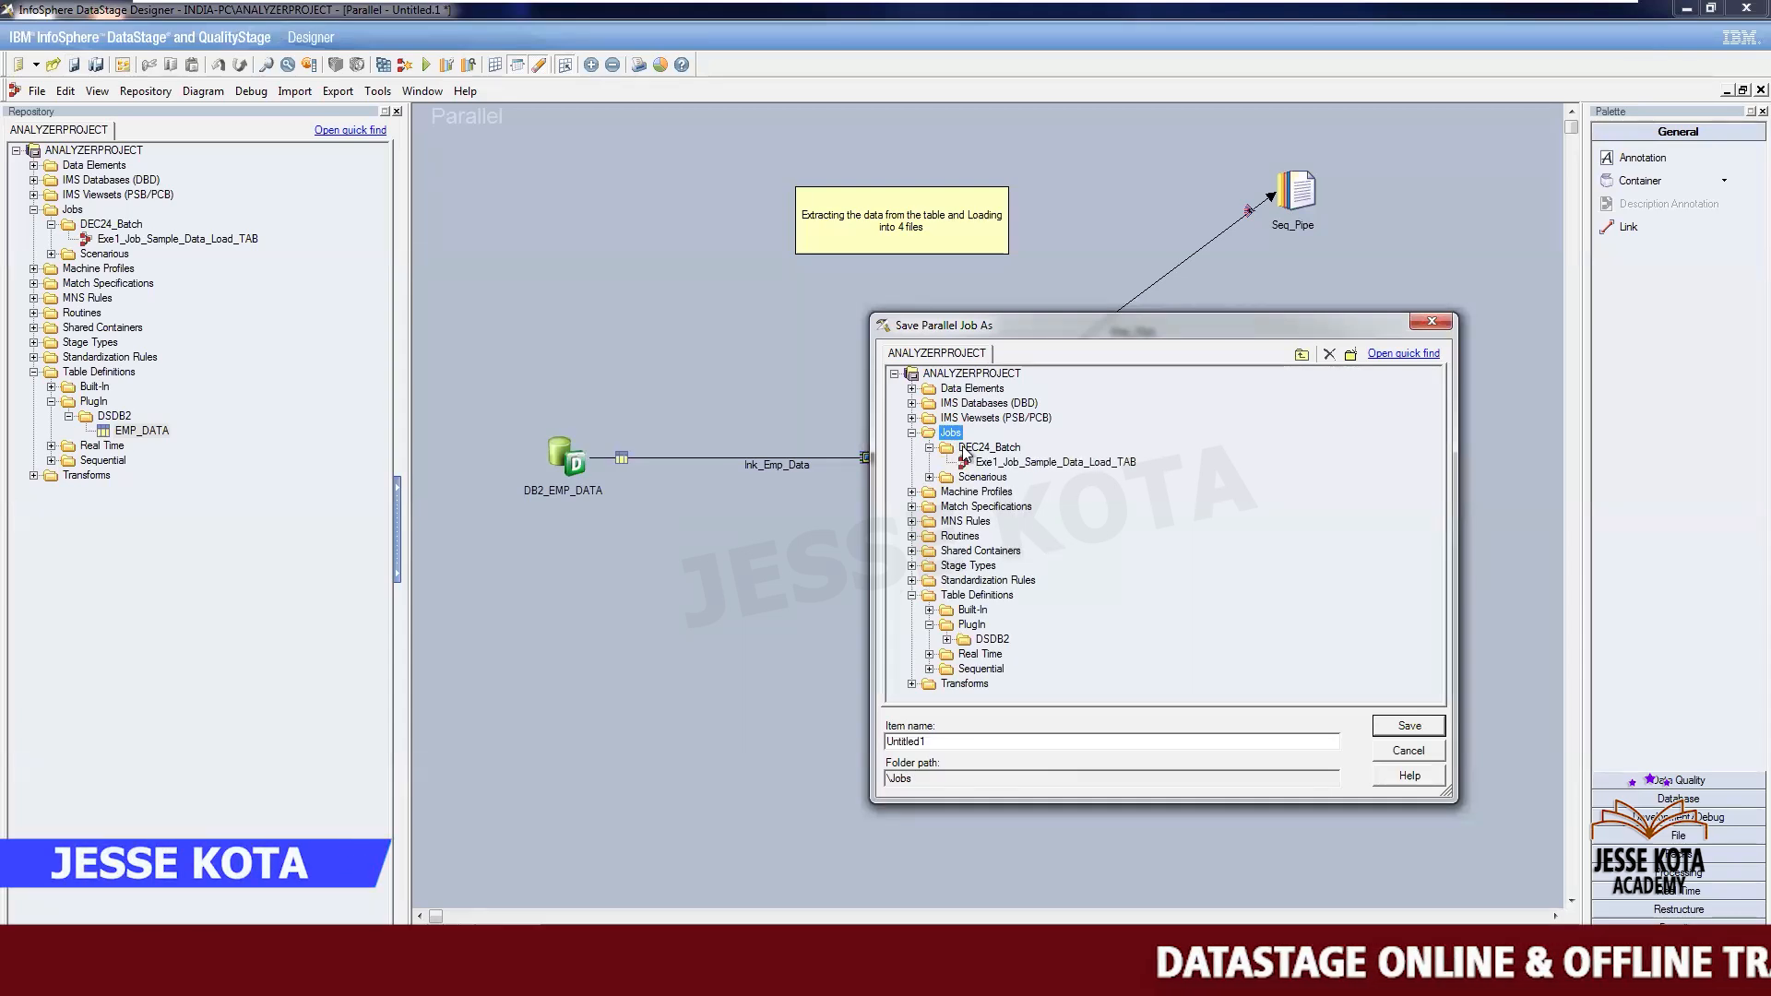
{"action": "left_click", "coordinate": [935, 738]}
{"action": "key", "text": "BackSpace"}
{"action": "key", "text": "BackSpace"}
{"action": "key", "text": "BackSpace"}
{"action": "key", "text": "BackSpace"}
{"action": "key", "text": "BackSpace"}
{"action": "key", "text": "BackSpace"}
{"action": "key", "text": "BackSpace"}
{"action": "key", "text": "BackSpace"}
{"action": "key", "text": "BackSpace"}
{"action": "type", "text": "Exe2_Job"}
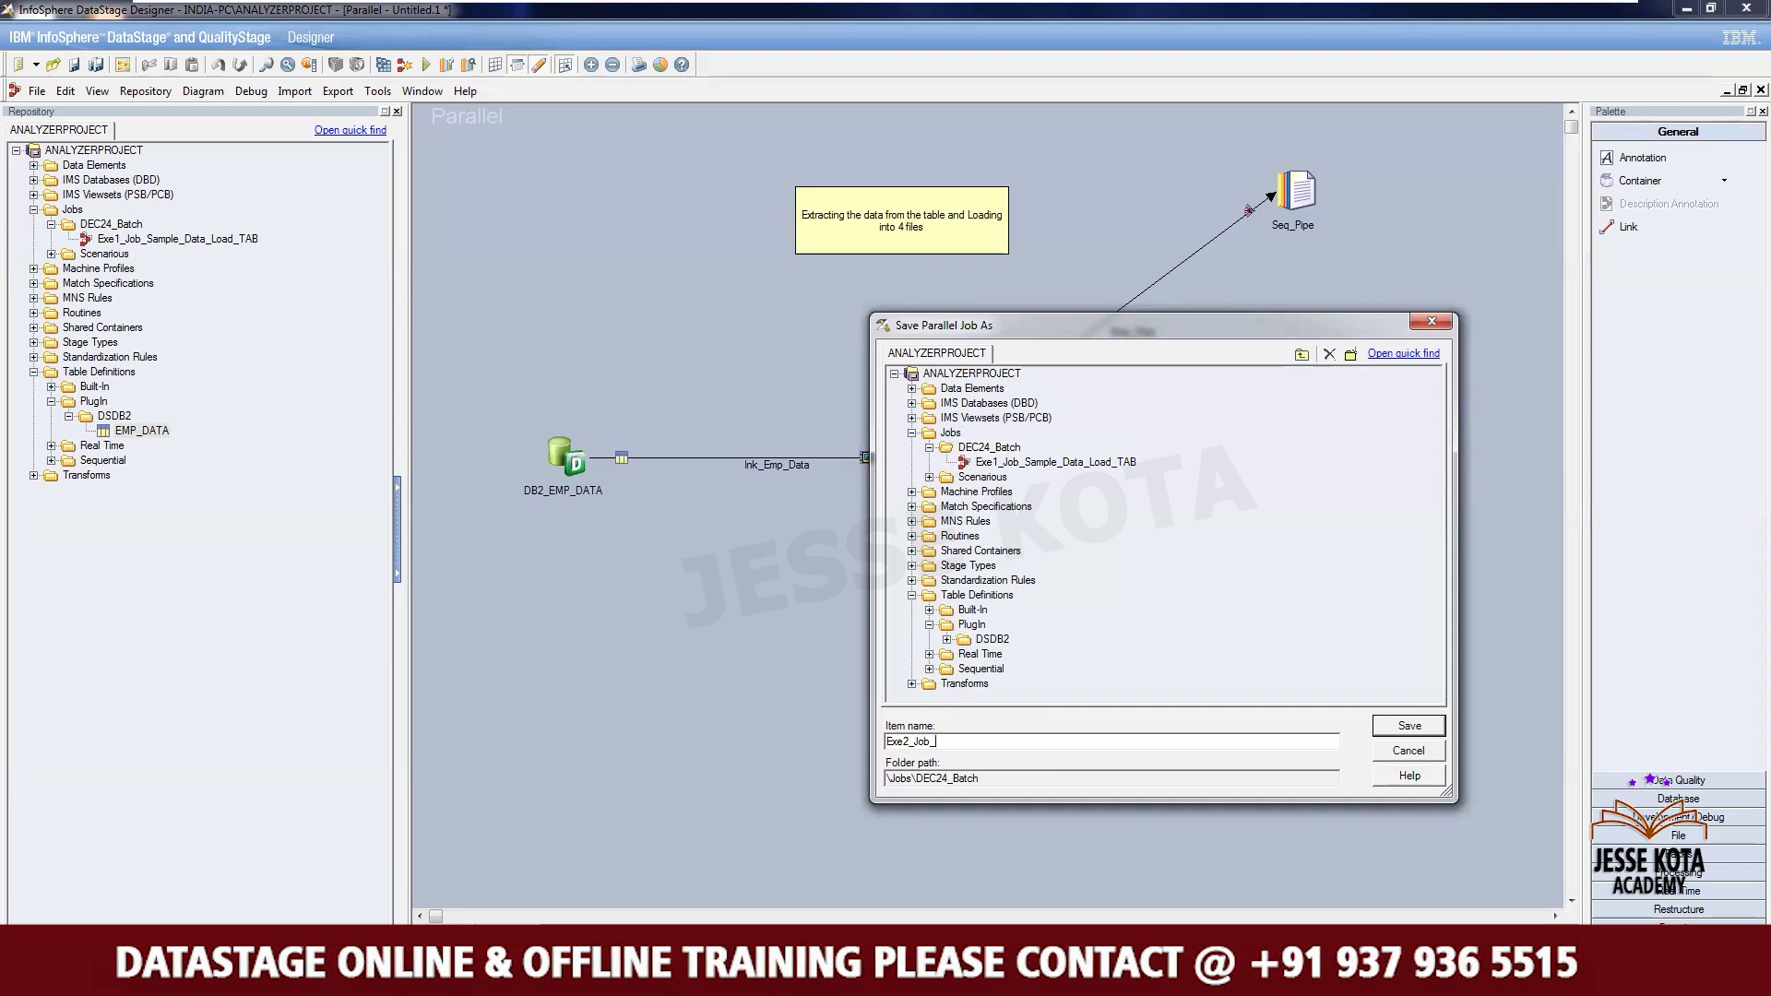
{"action": "type", "text": "_"}
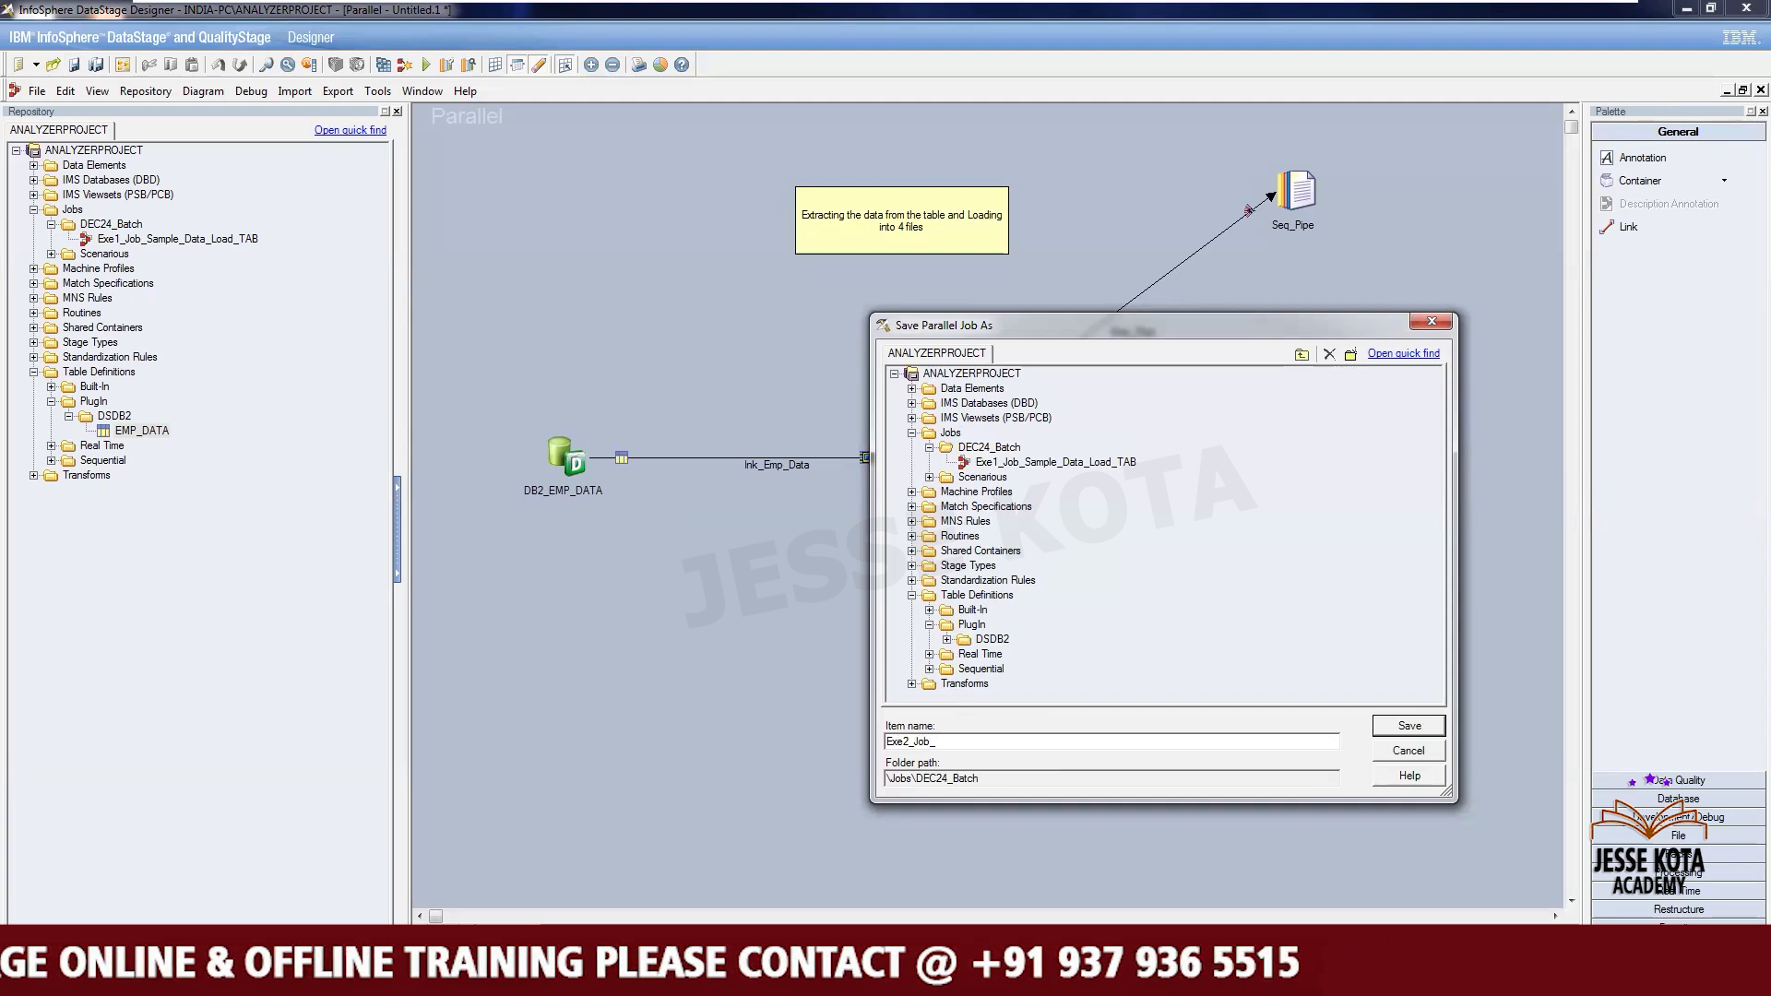
{"action": "type", "text": "DB2_Tab"}
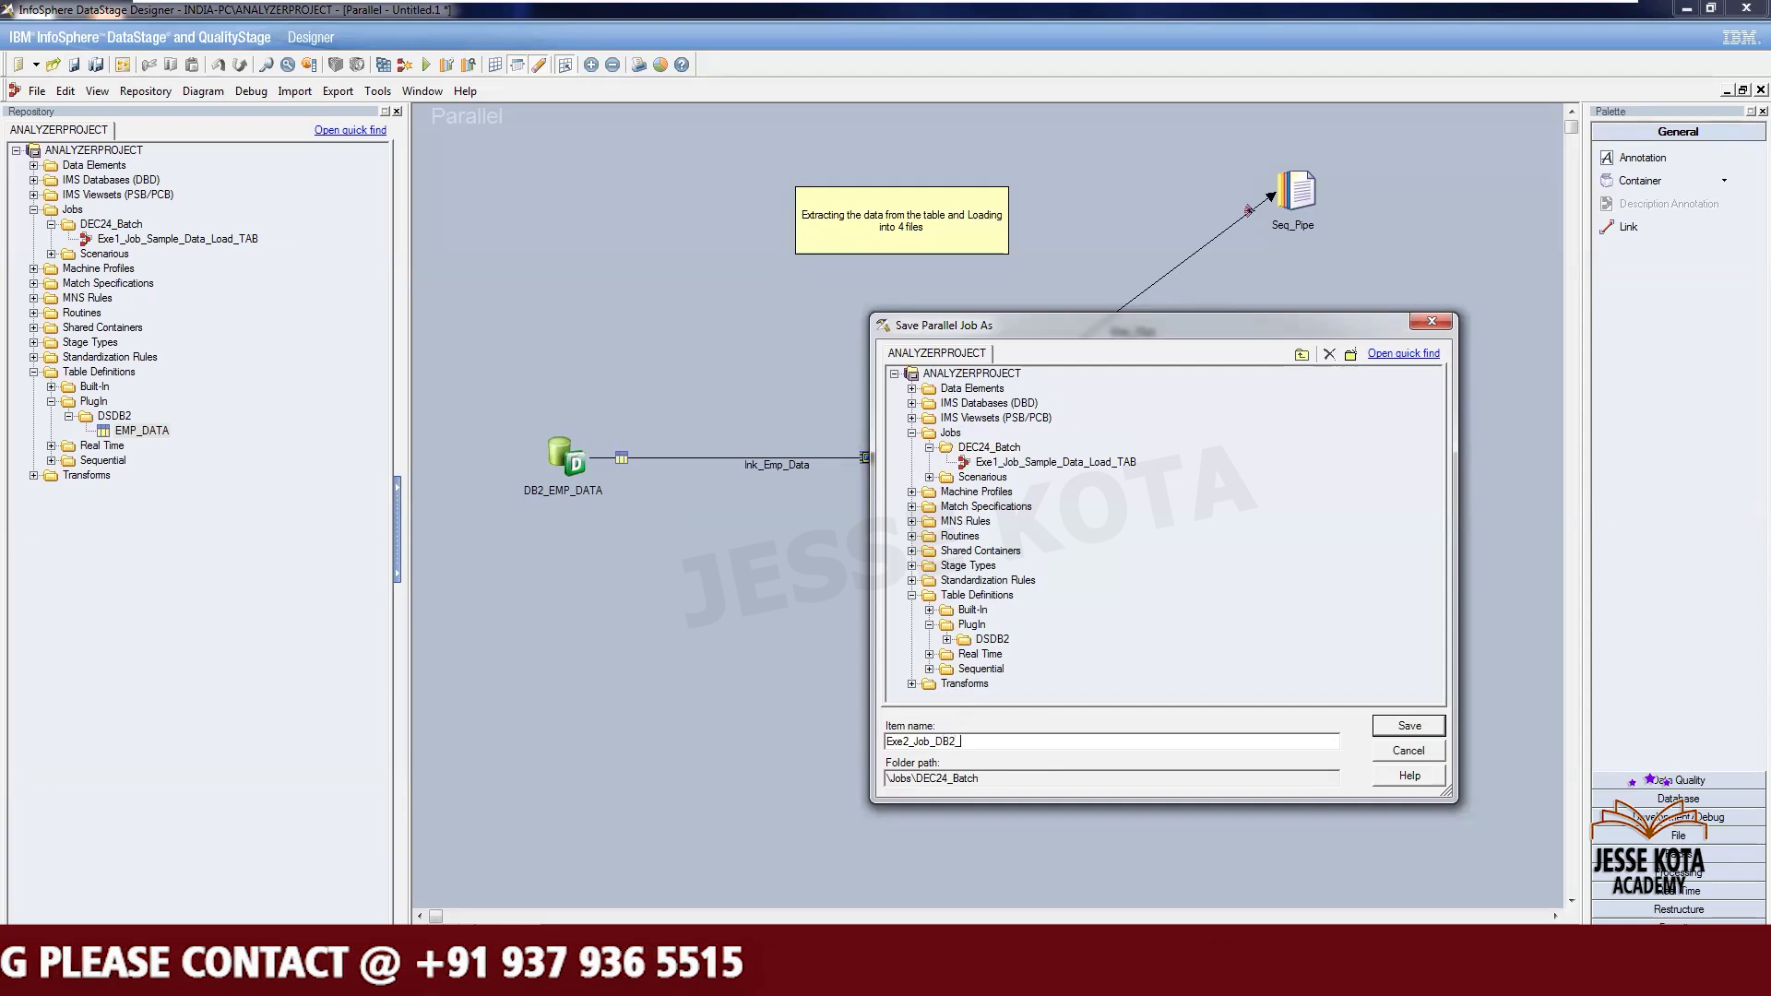
{"action": "type", "text": "_$"}
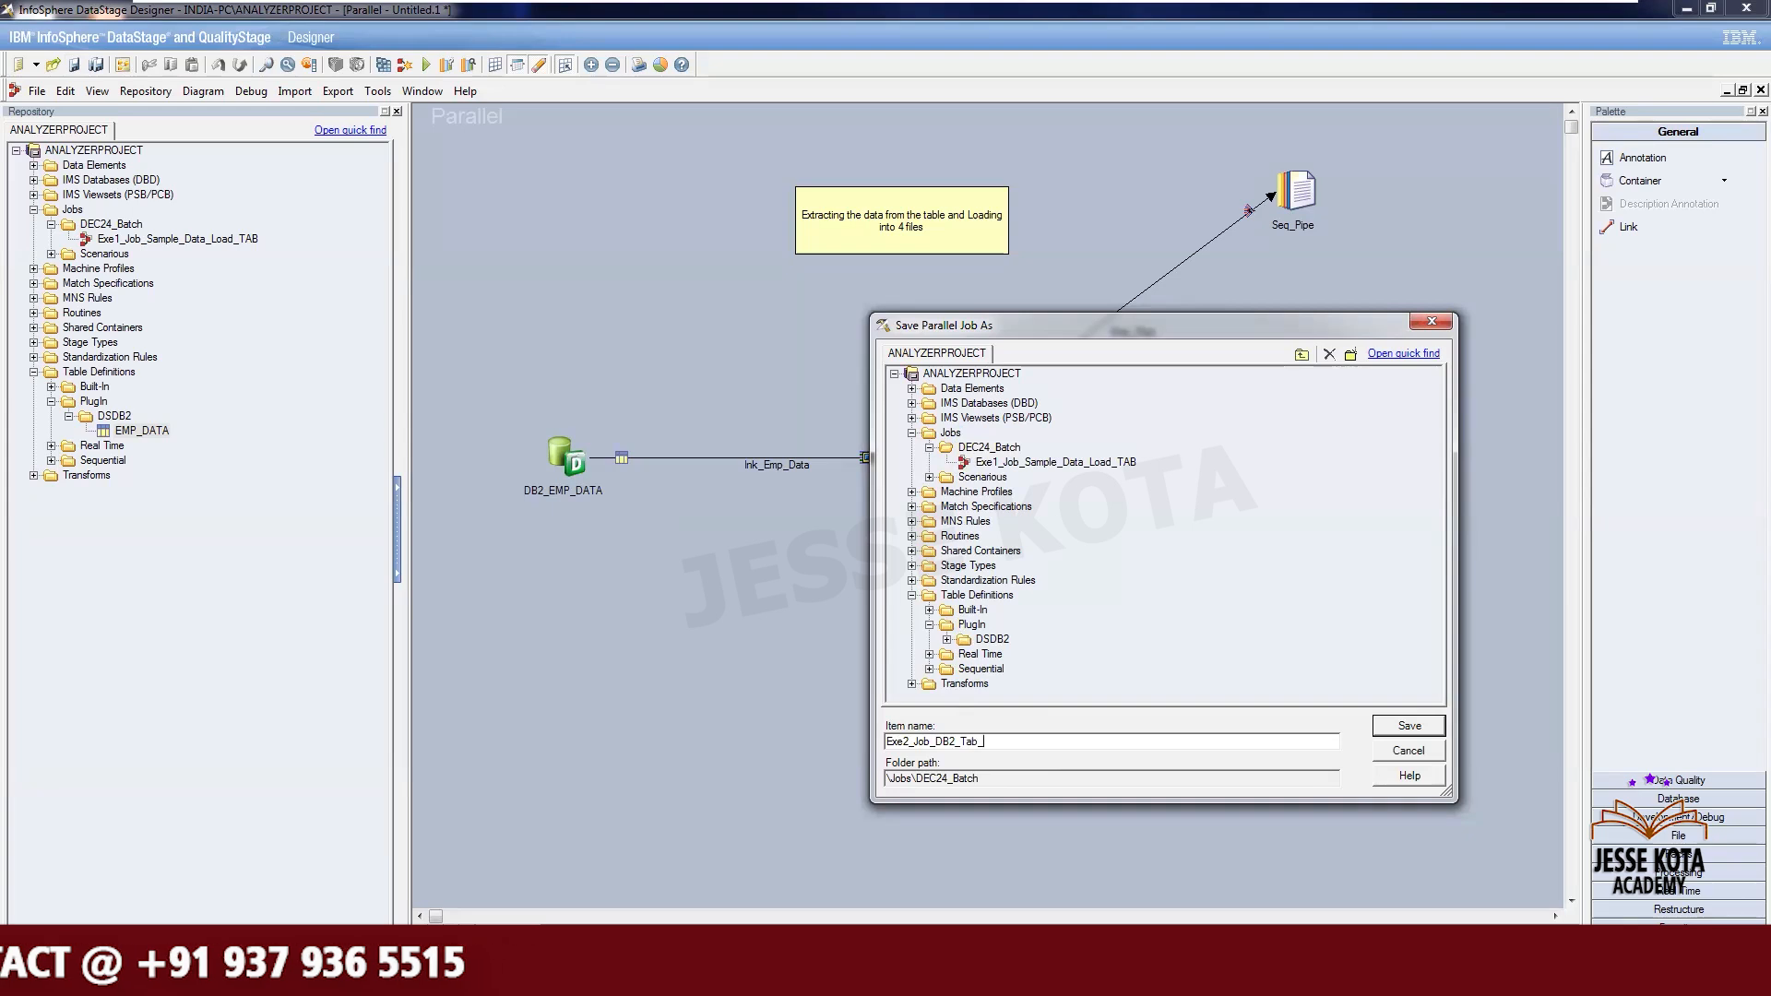
{"action": "key", "text": "BackSpace"}
{"action": "key", "text": "BackSpace"}
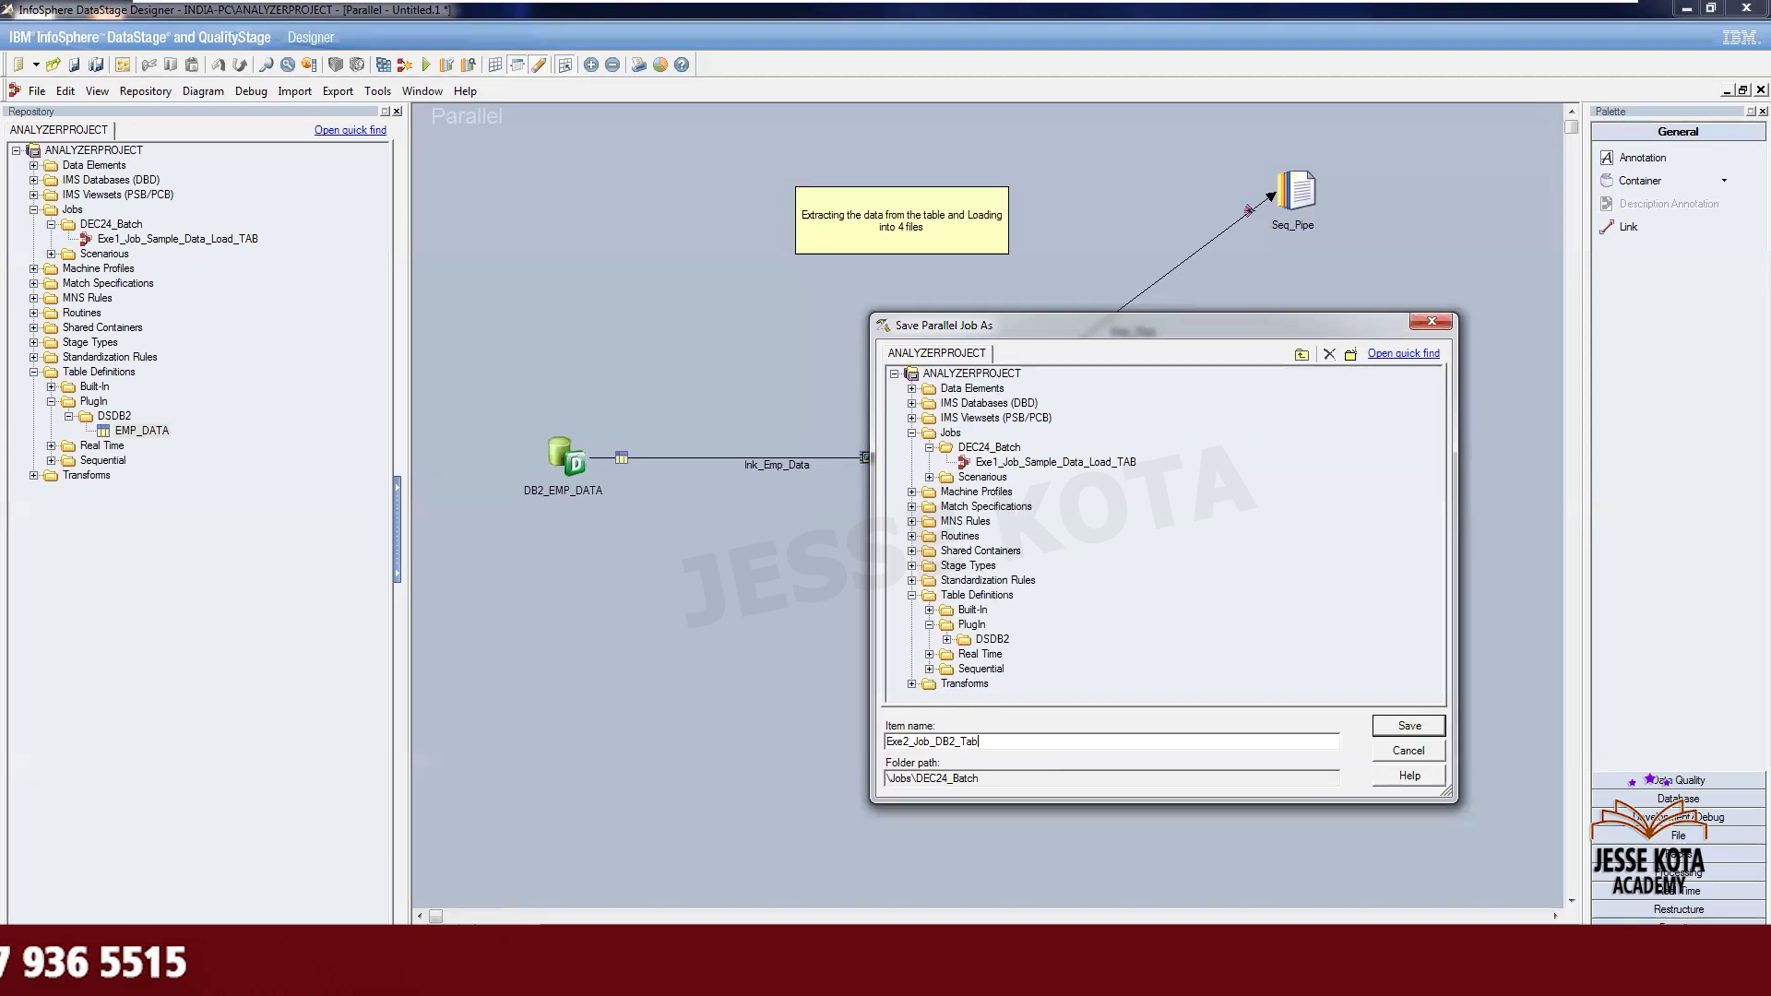
{"action": "type", "text": "_4"}
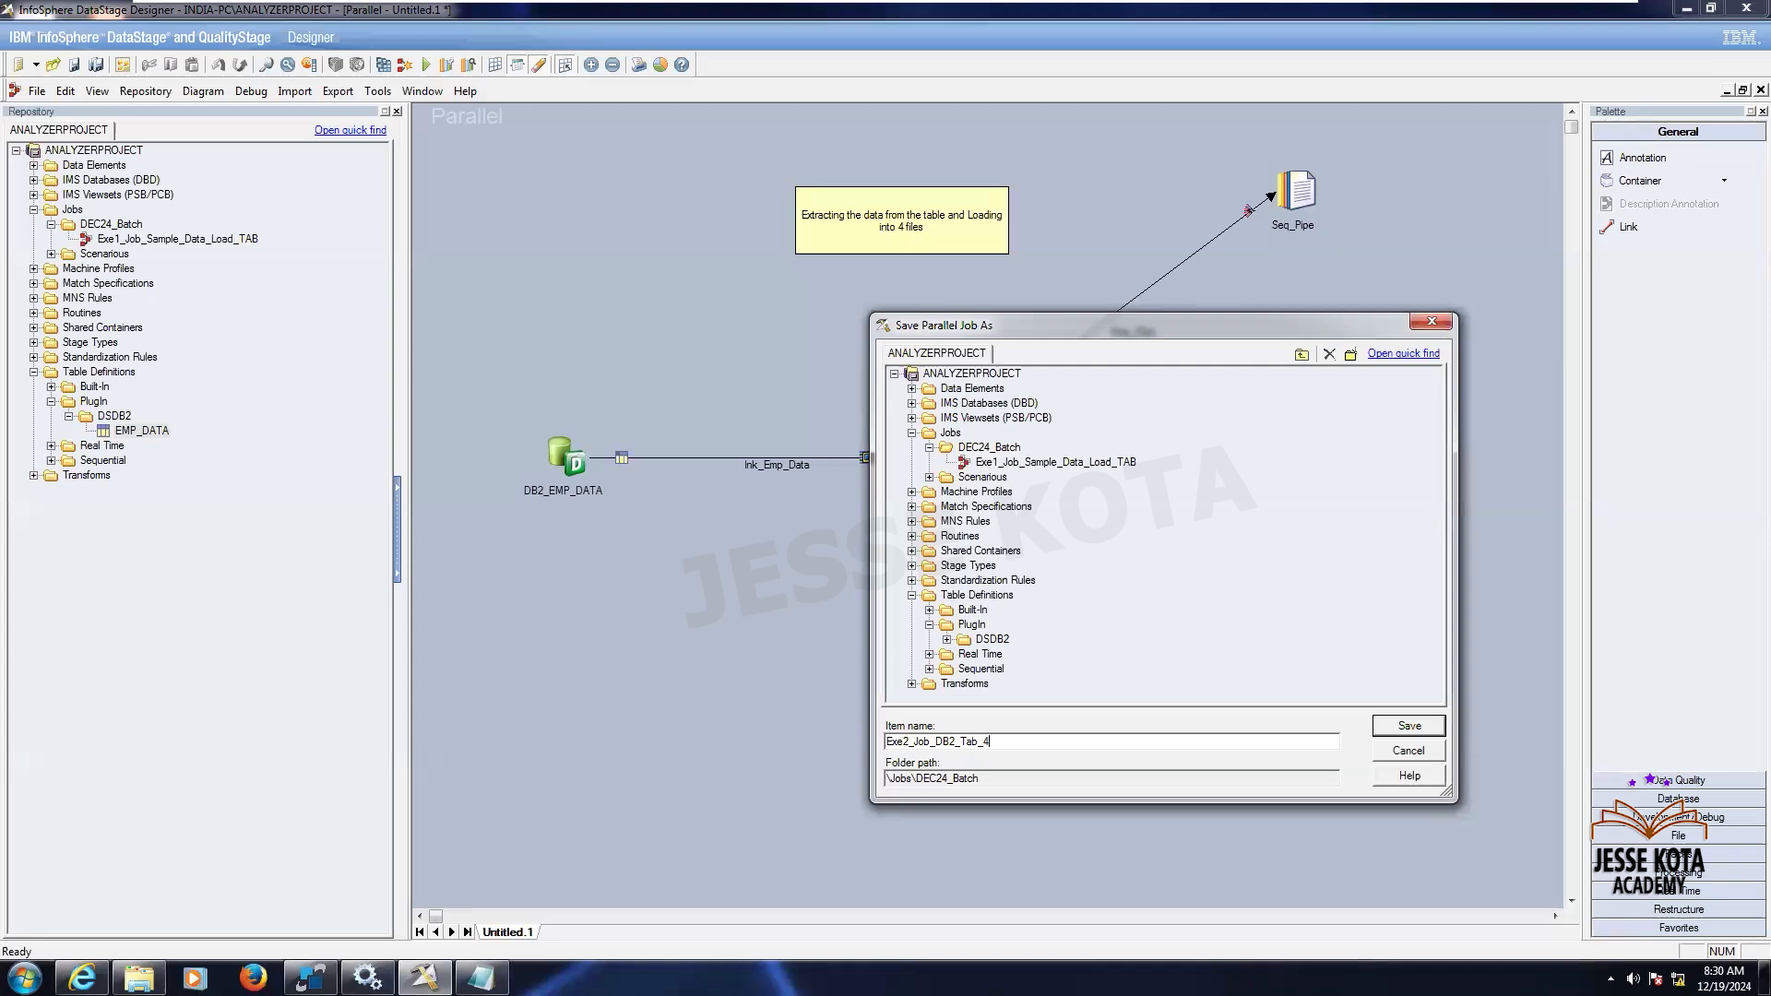
{"action": "type", "text": "Files"}
{"action": "left_click", "coordinate": [1410, 728]}
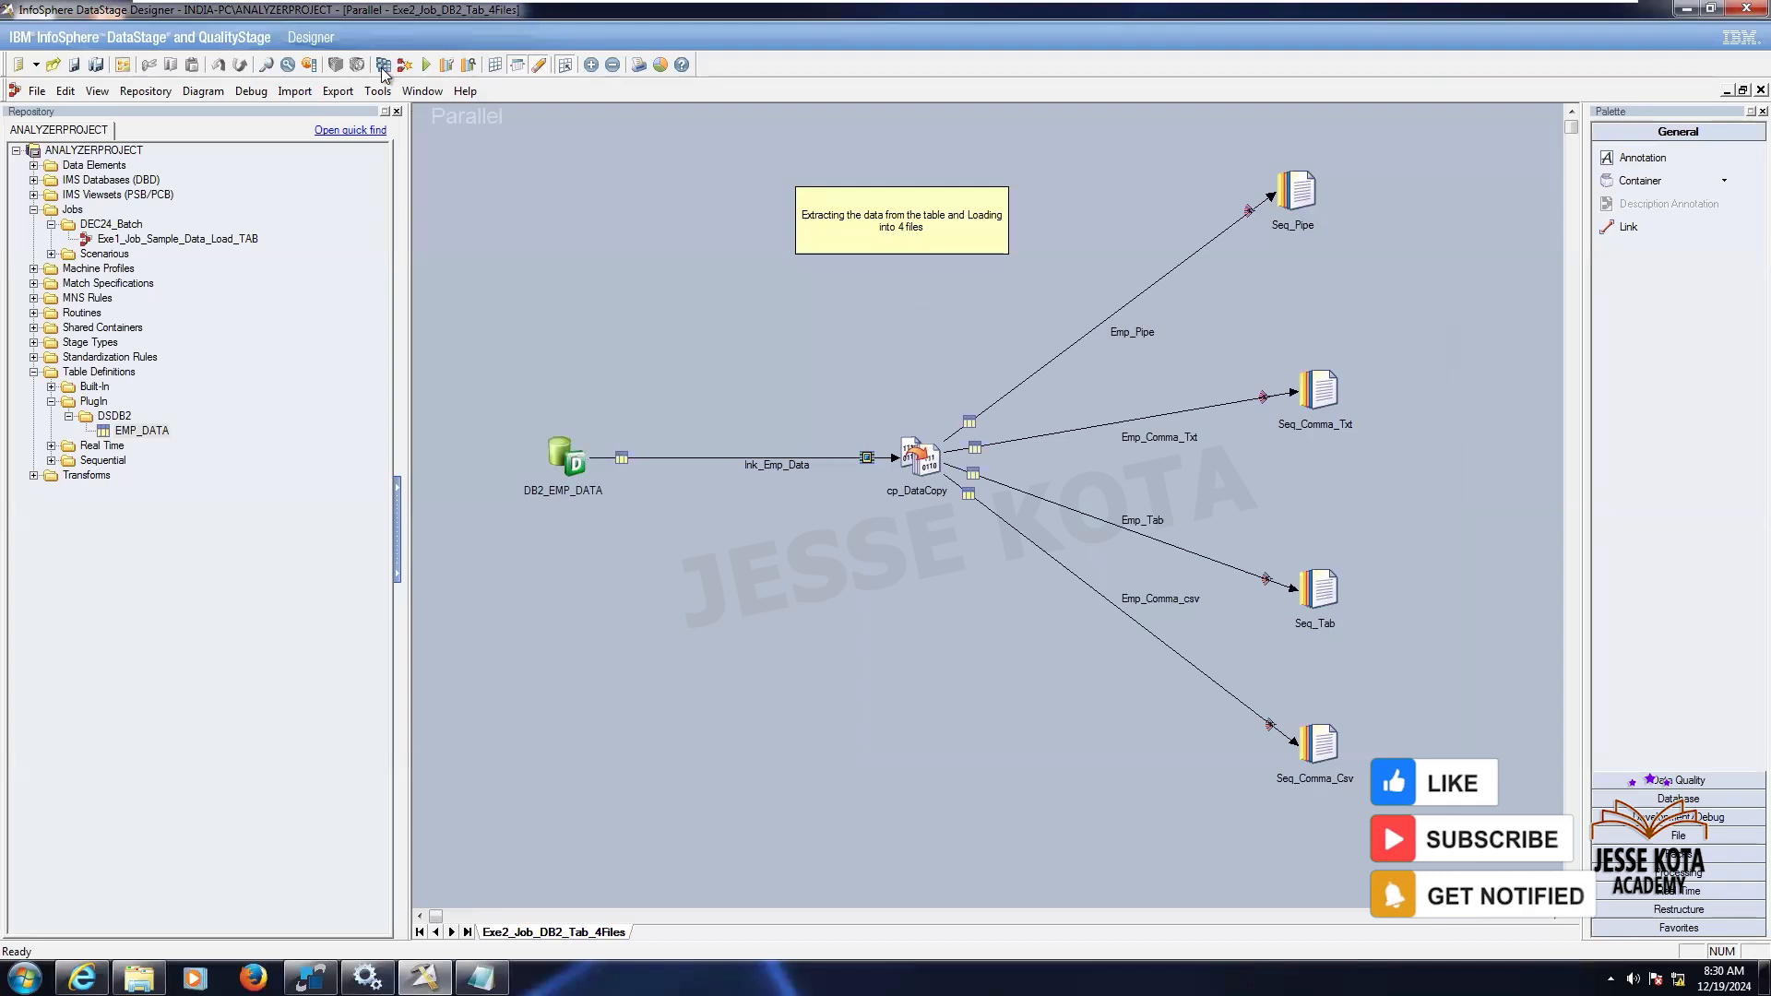
- Compile the job
{"action": "left_click", "coordinate": [39, 92]}
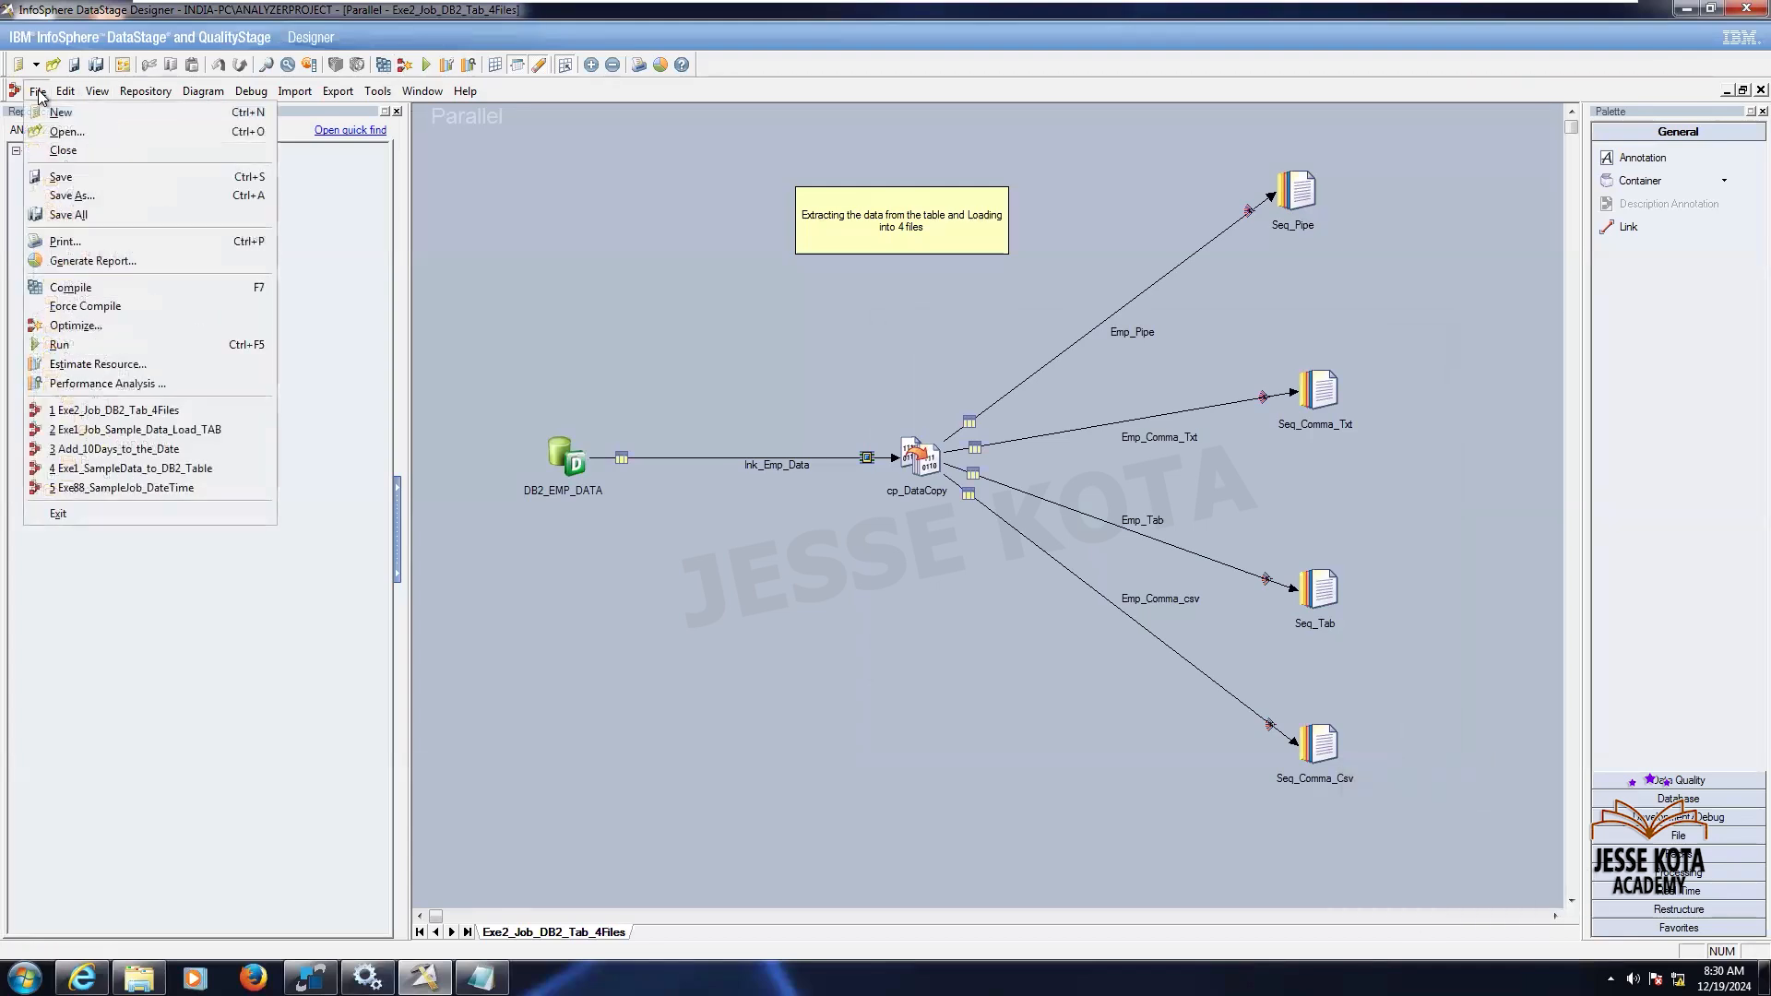
{"action": "left_click", "coordinate": [180, 290]}
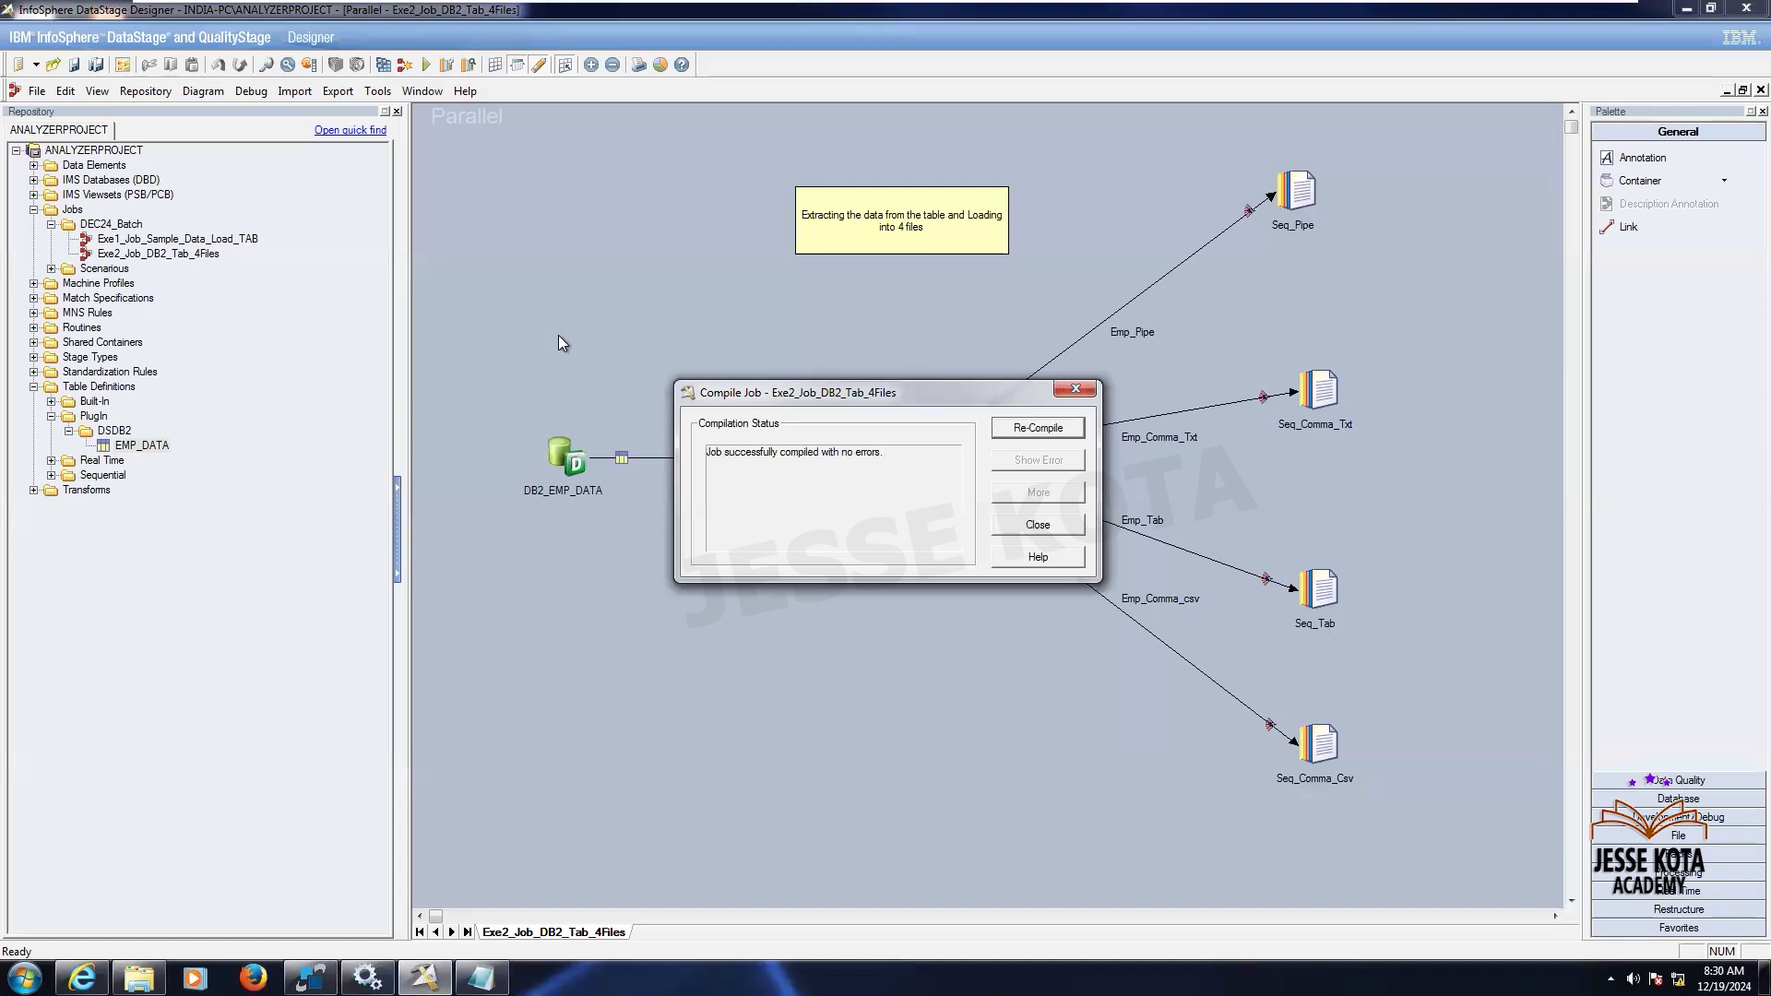
- Close the compile dialog, run the job with default run options and open the job log to monitor it
{"action": "left_click", "coordinate": [1028, 528]}
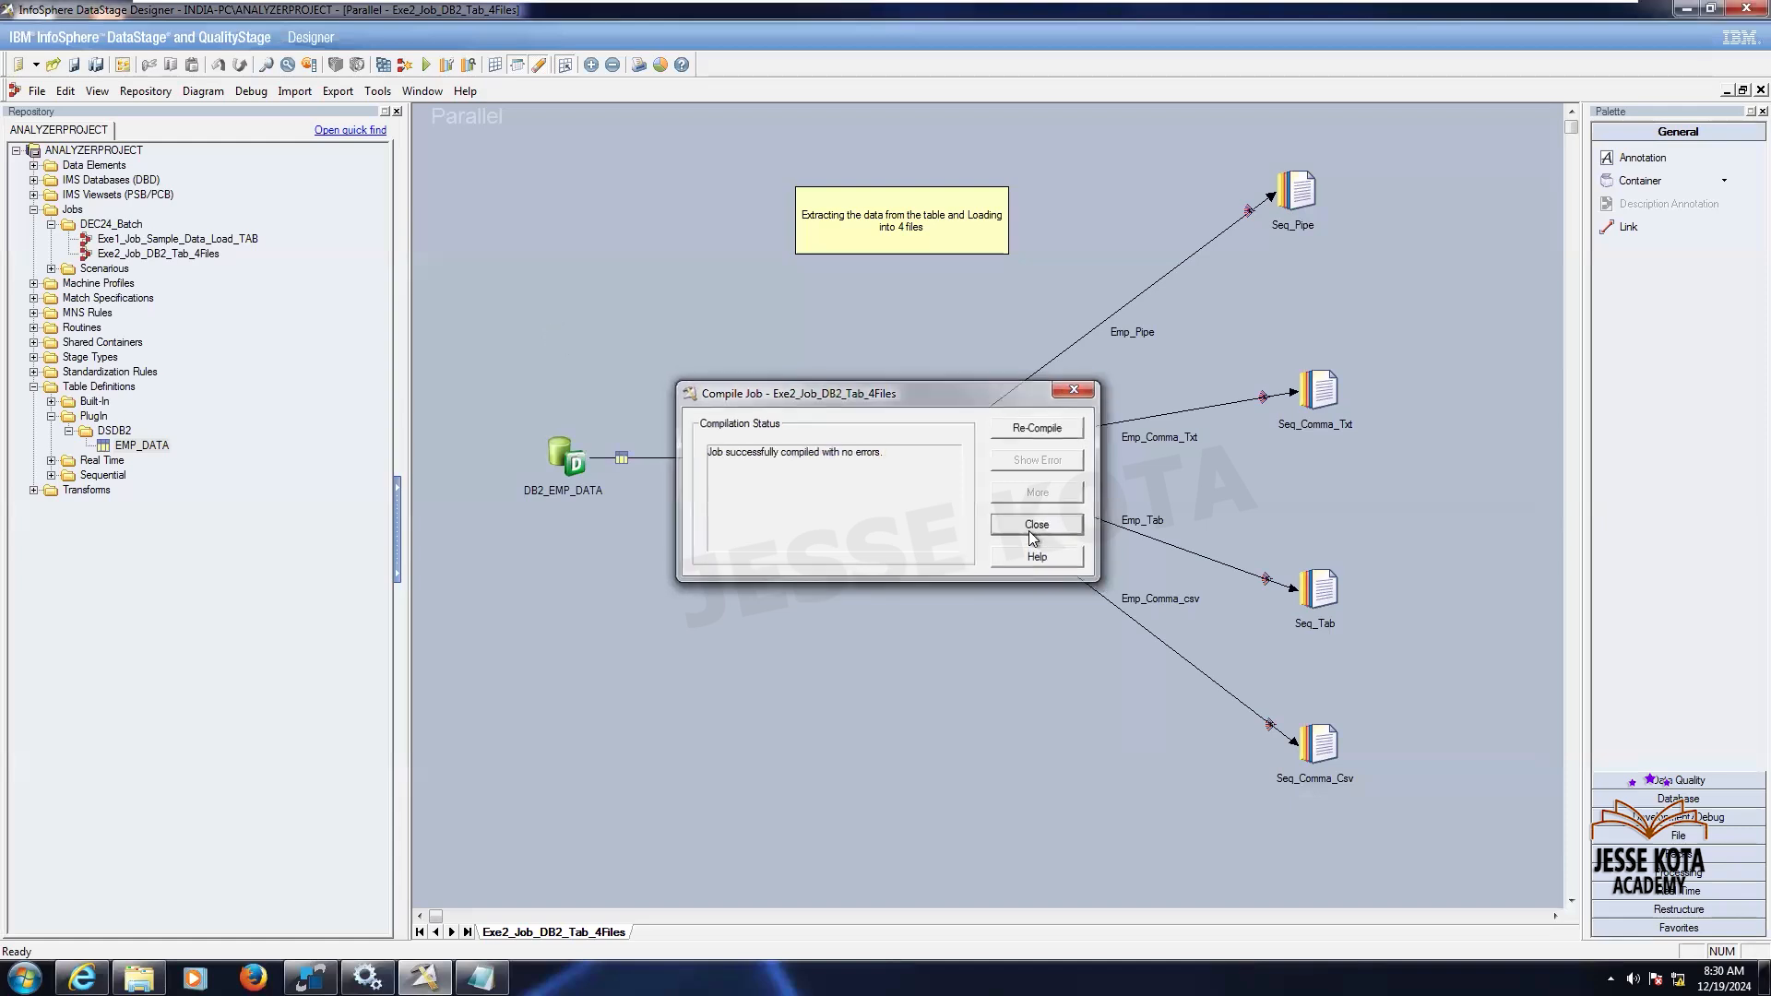
{"action": "left_click", "coordinate": [434, 68]}
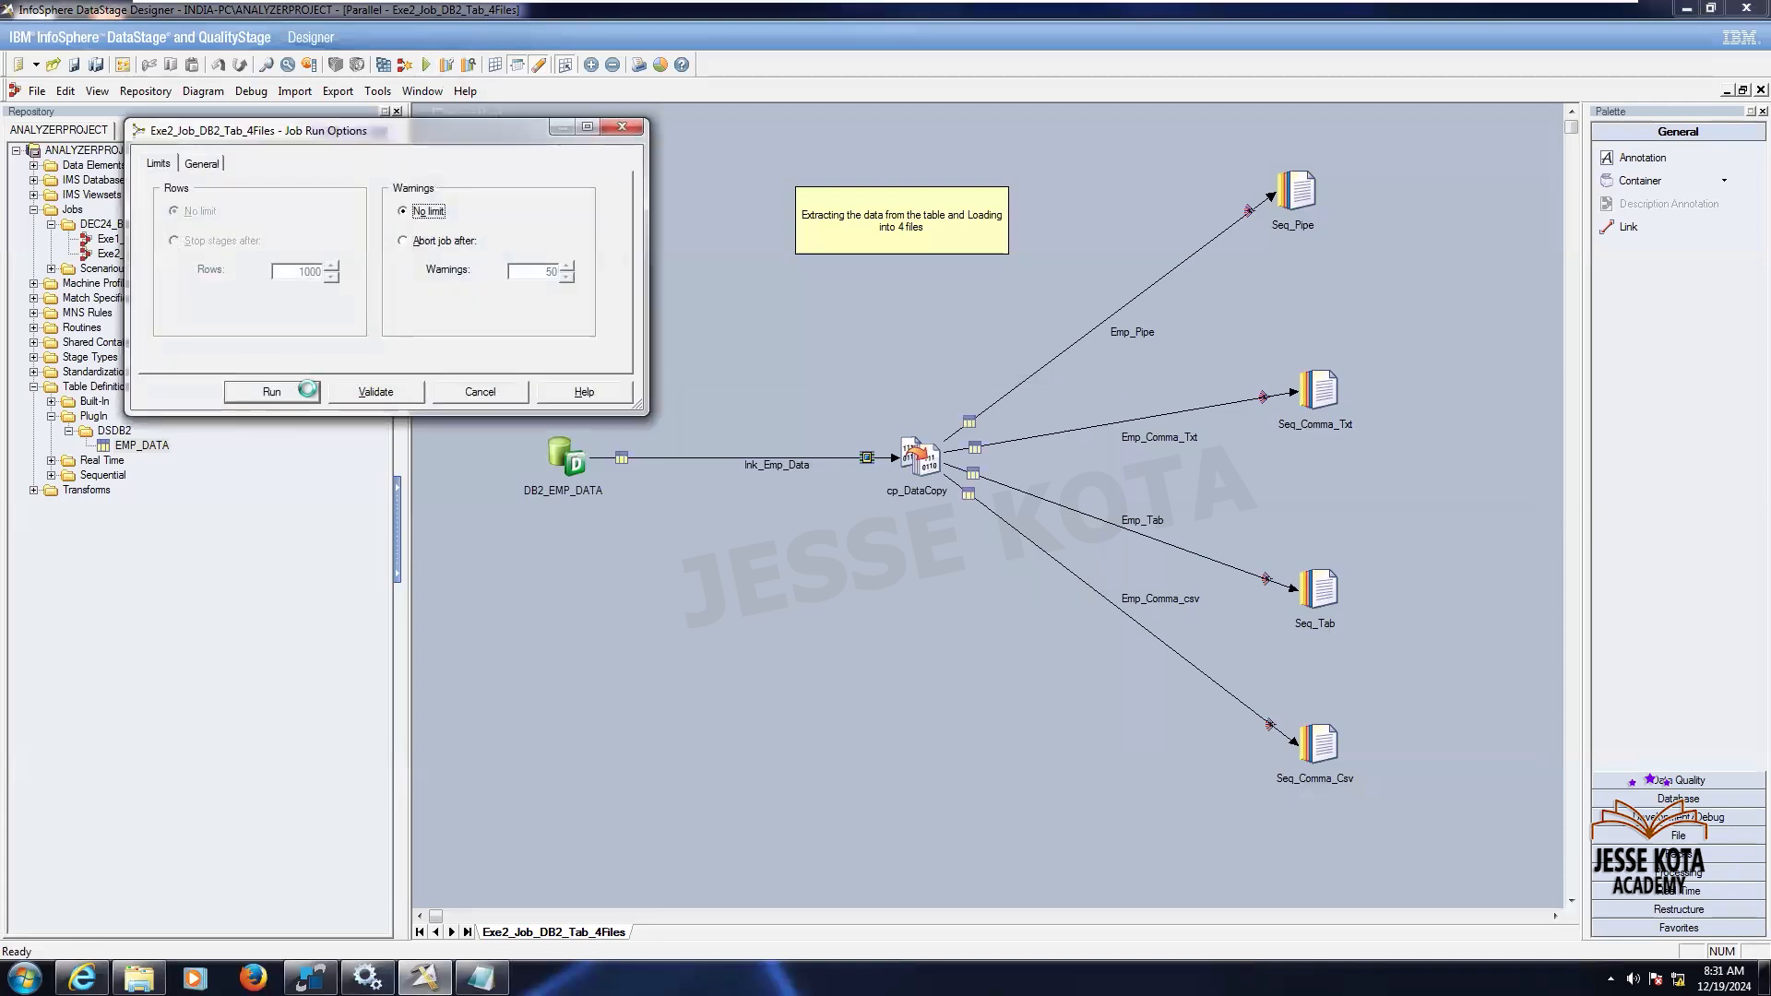
{"action": "left_click", "coordinate": [296, 391]}
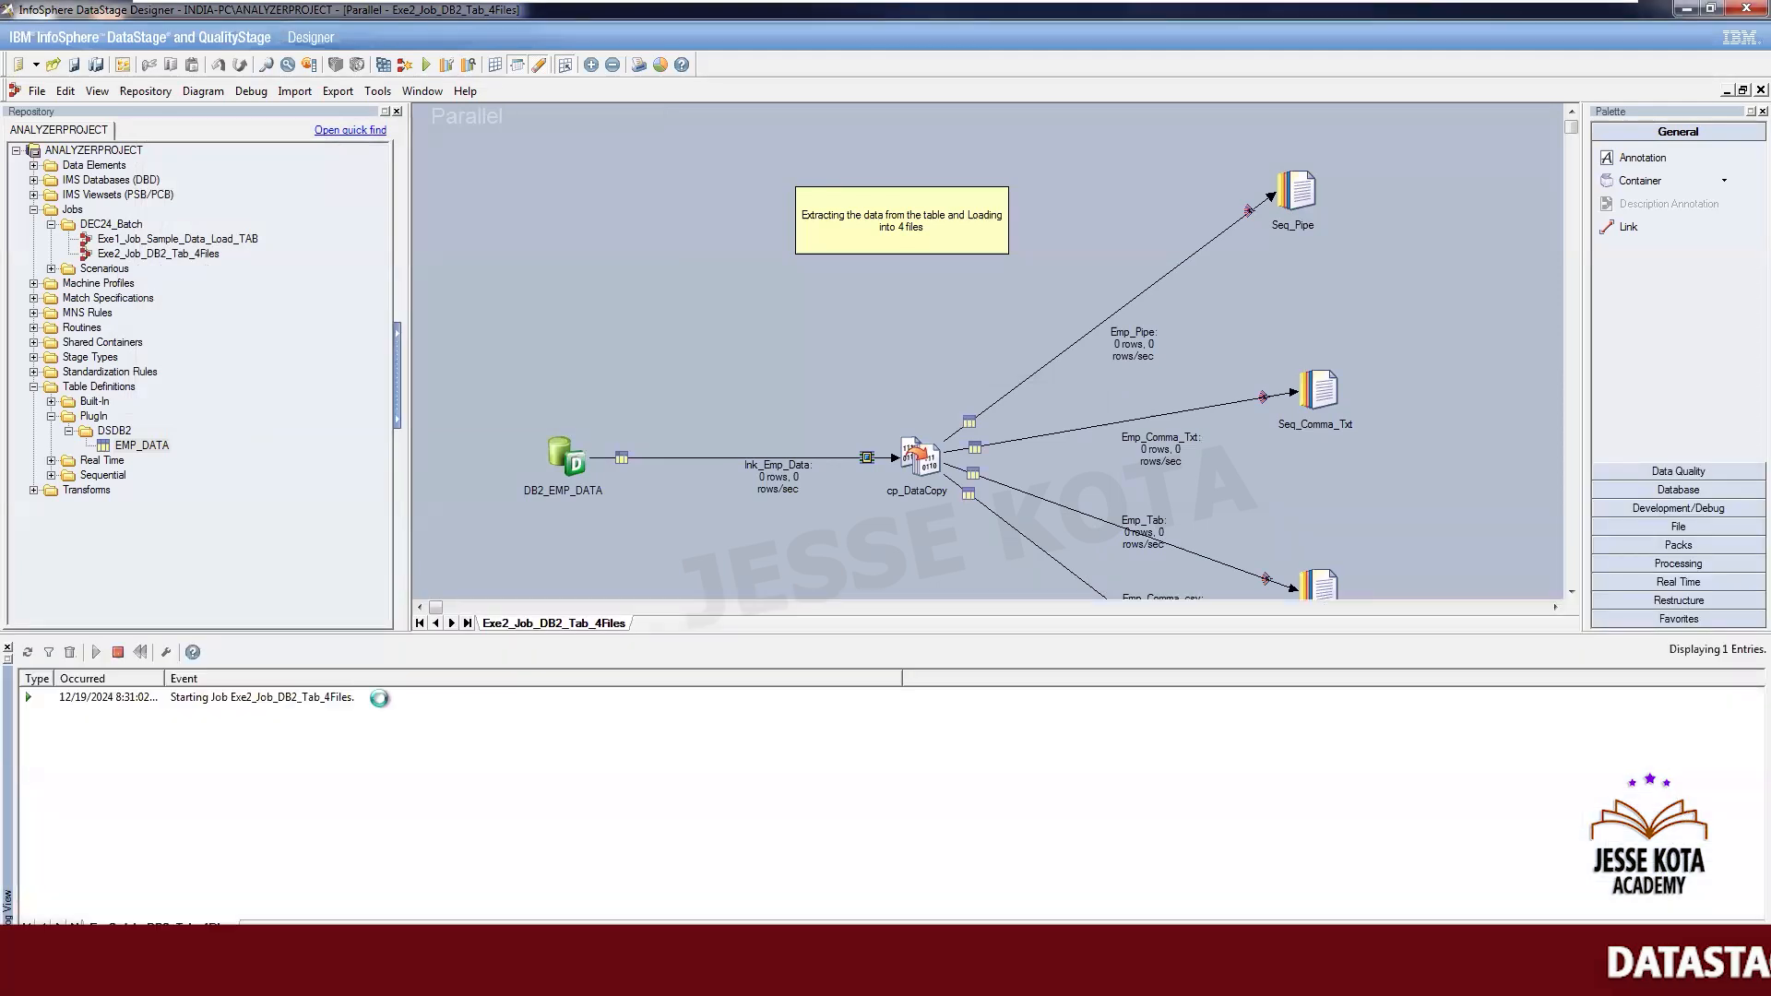
{"action": "double_click", "coordinate": [167, 674]}
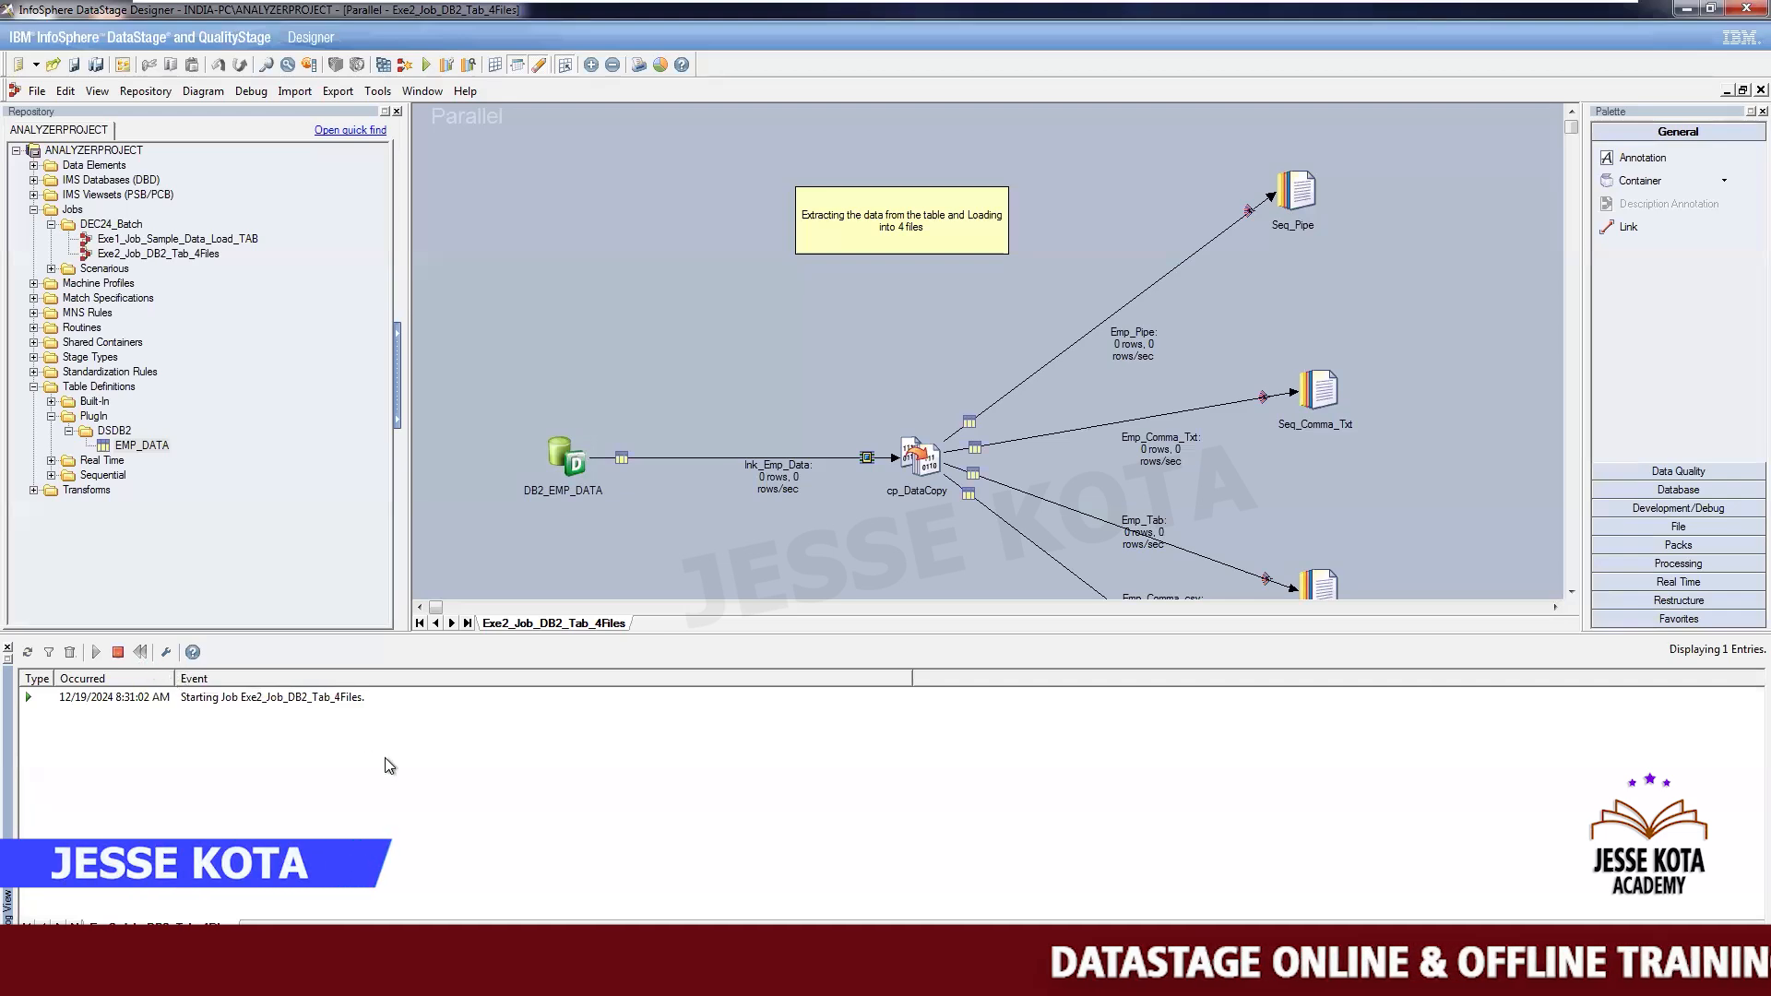
{"action": "left_click", "coordinate": [1571, 592]}
{"action": "left_click", "coordinate": [1571, 591]}
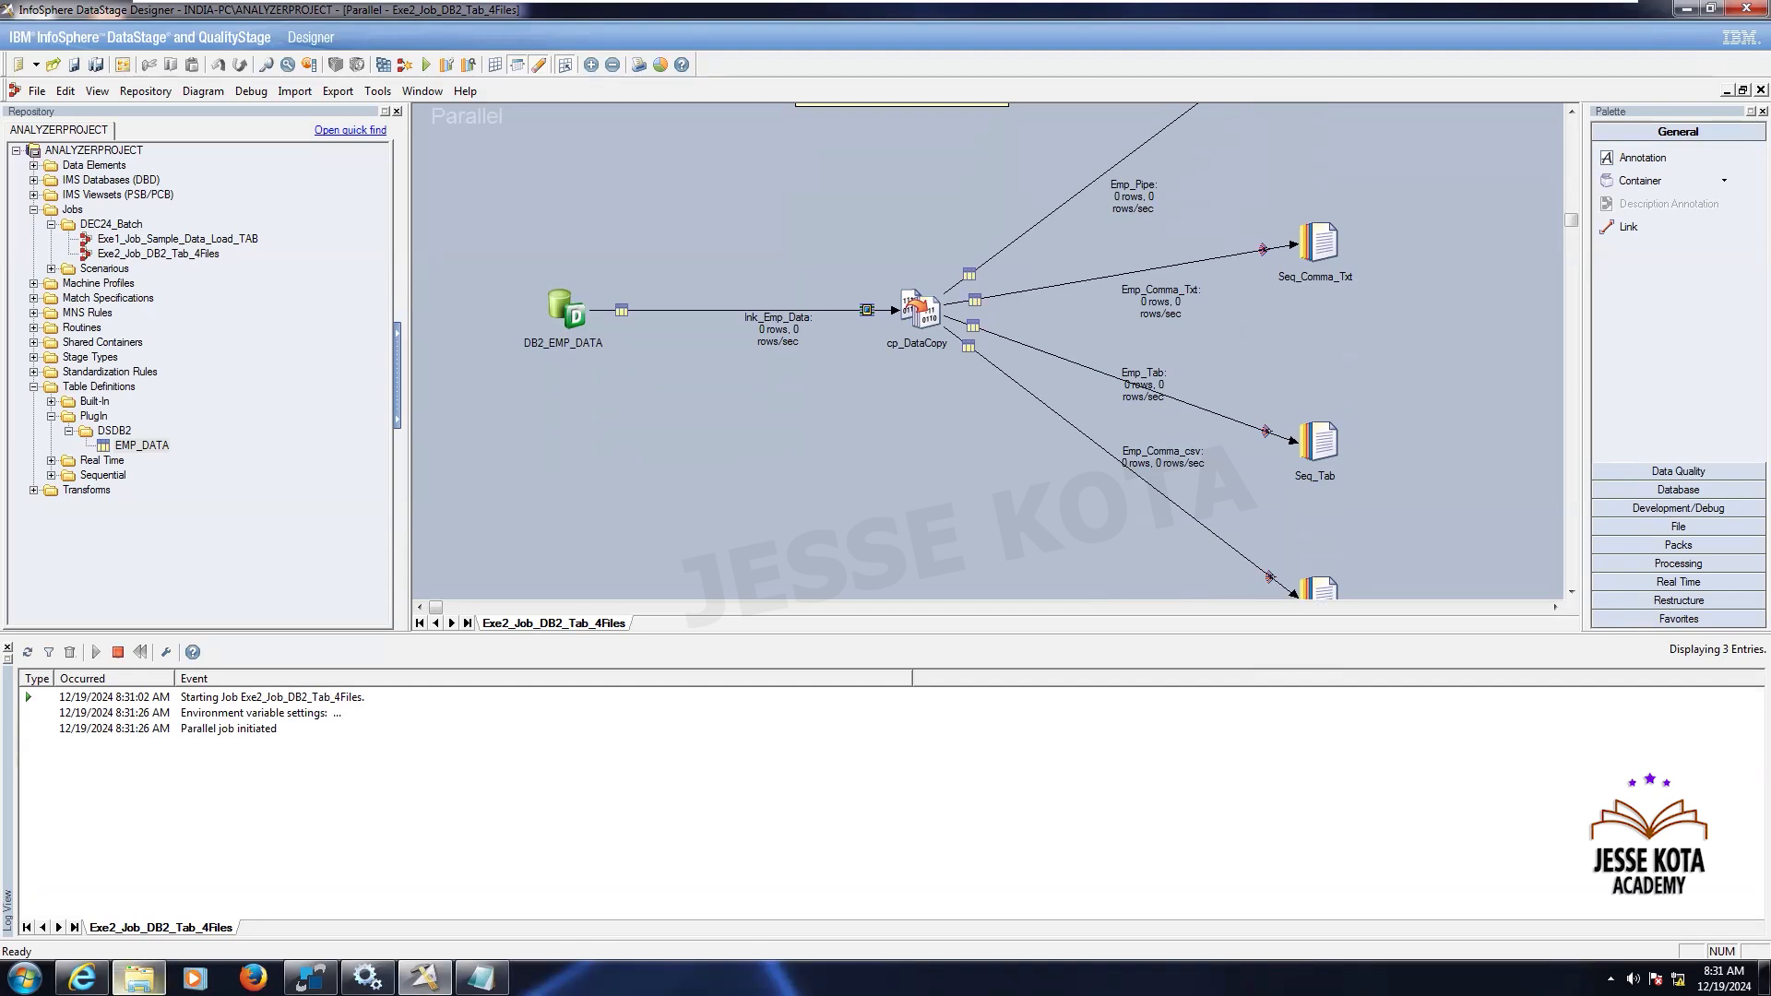
- Browse to the C:\Source folder and open the Emp_Pipe output file to check the written data
{"action": "left_click", "coordinate": [138, 978]}
{"action": "left_click", "coordinate": [77, 333]}
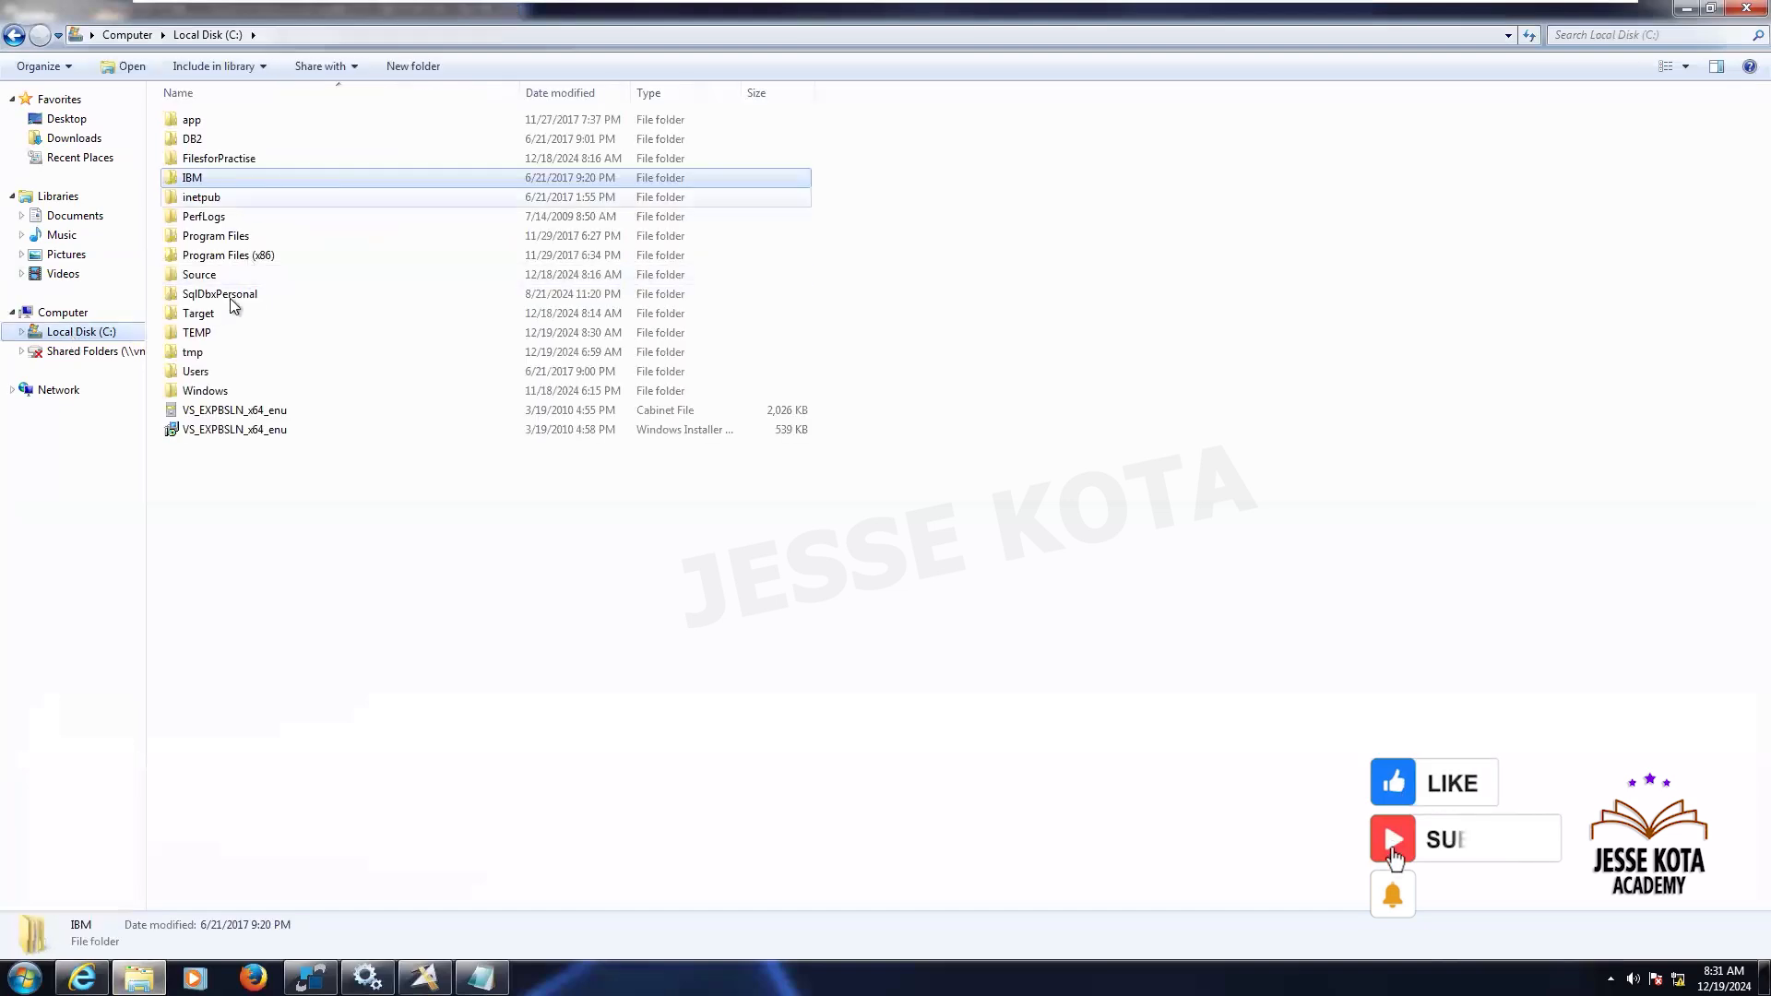
{"action": "left_click", "coordinate": [206, 276]}
{"action": "double_click", "coordinate": [206, 276]}
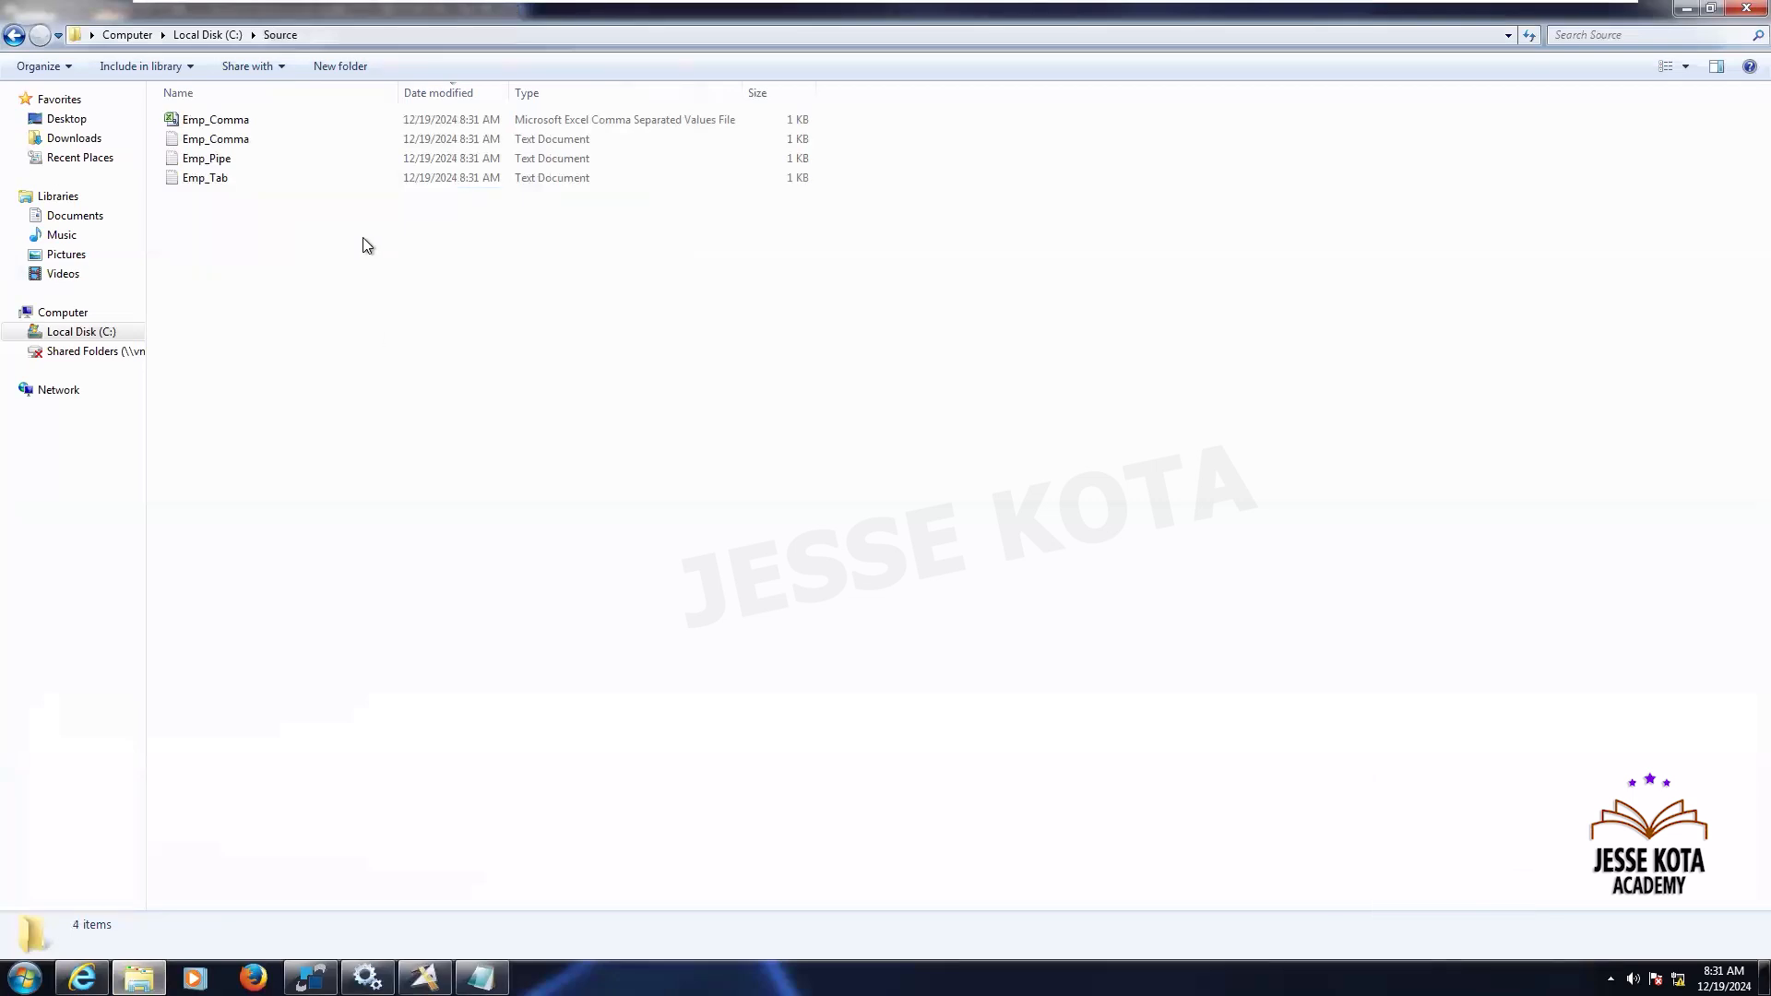
{"action": "double_click", "coordinate": [223, 156]}
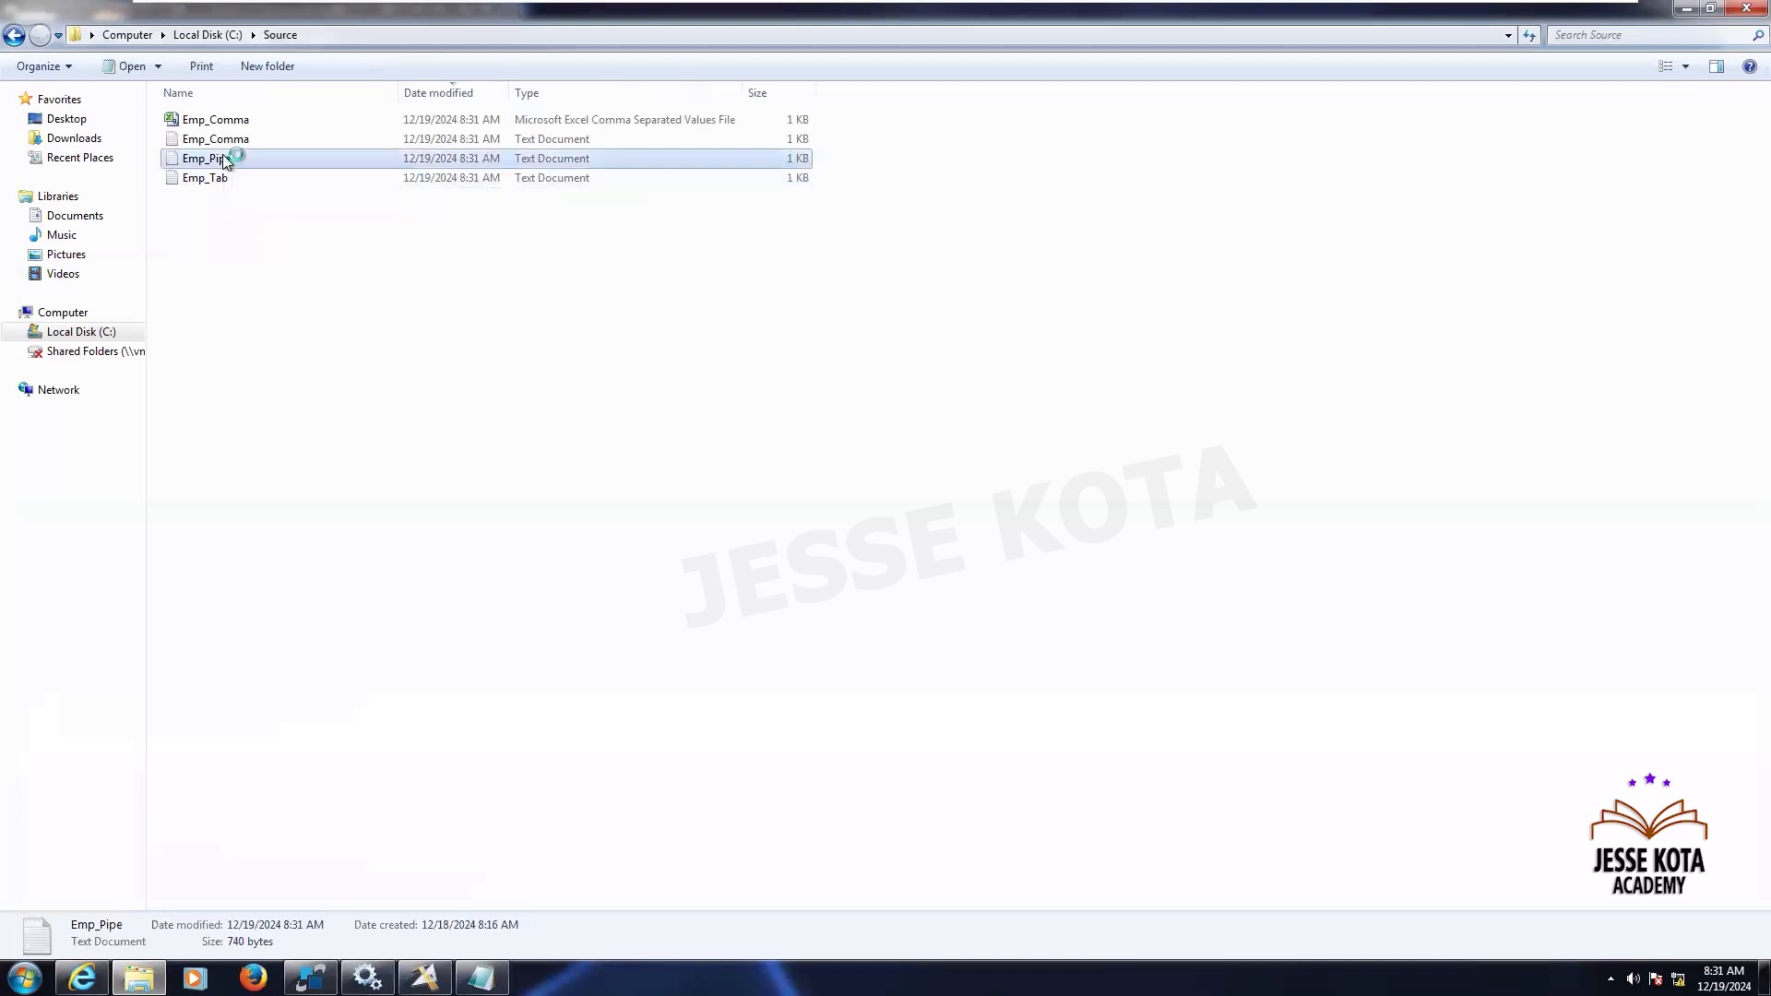
{"action": "left_click", "coordinate": [343, 323]}
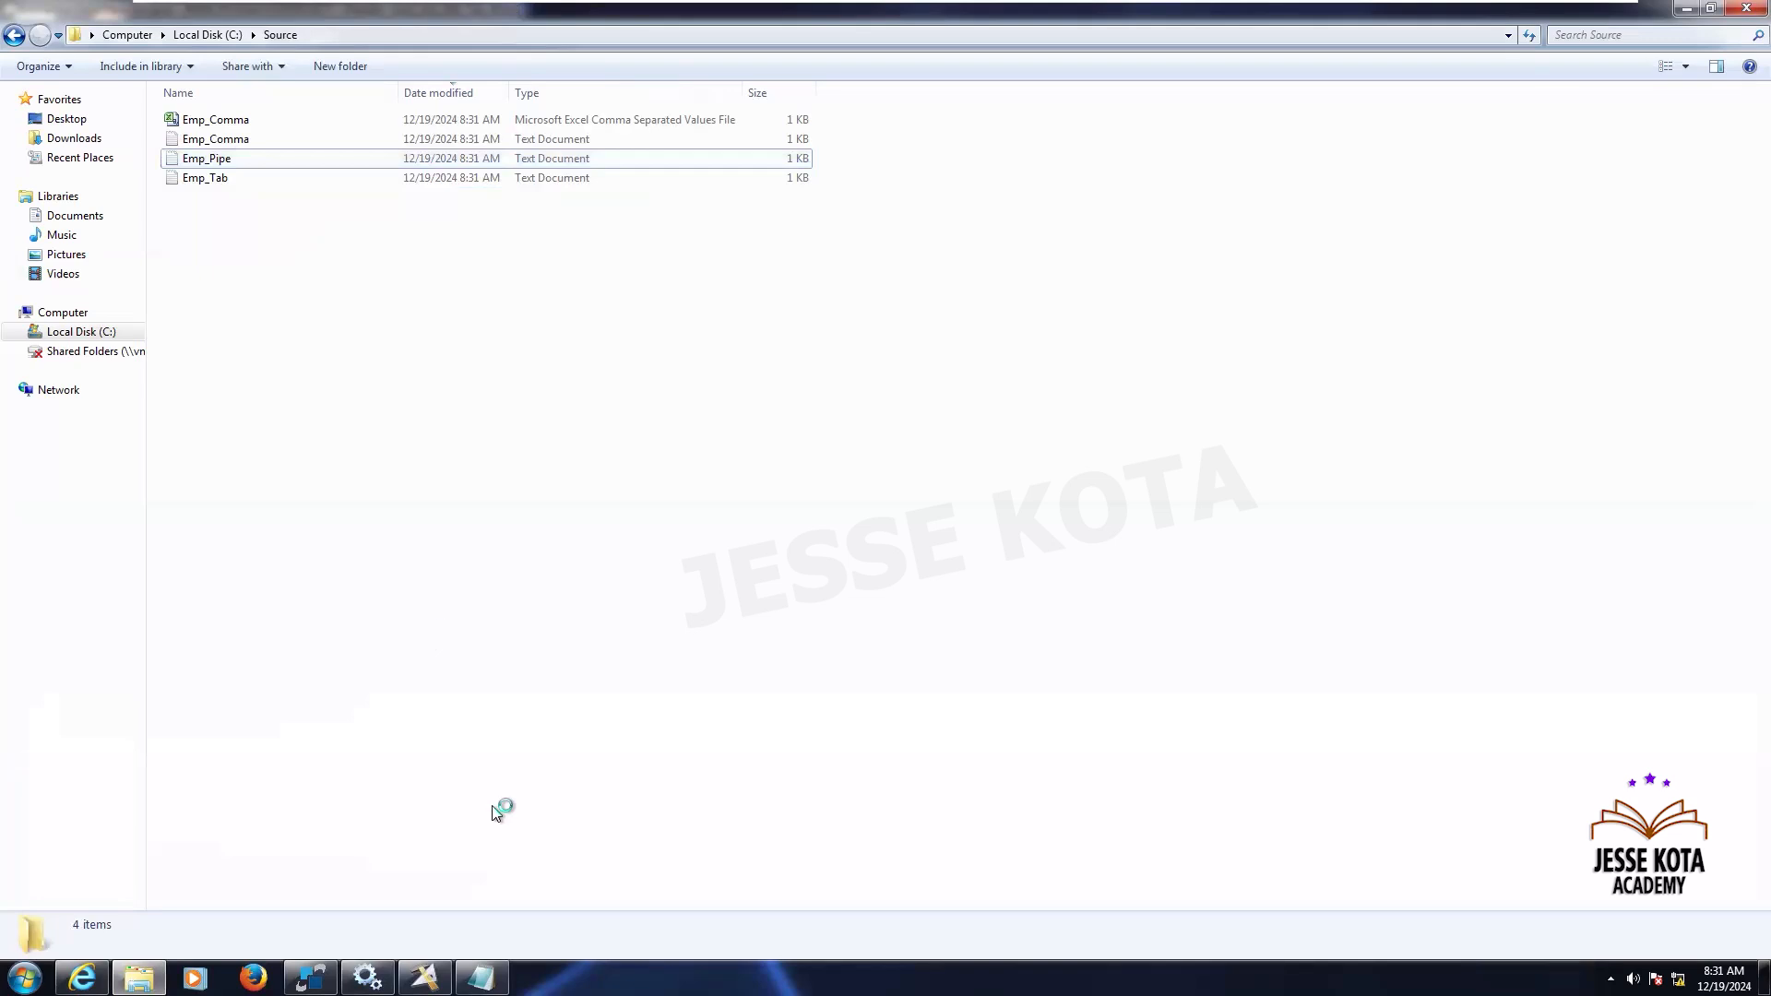
- Return to the Designer to review the finished job's log, then minimize the virtual machine window
{"action": "left_click", "coordinate": [425, 976]}
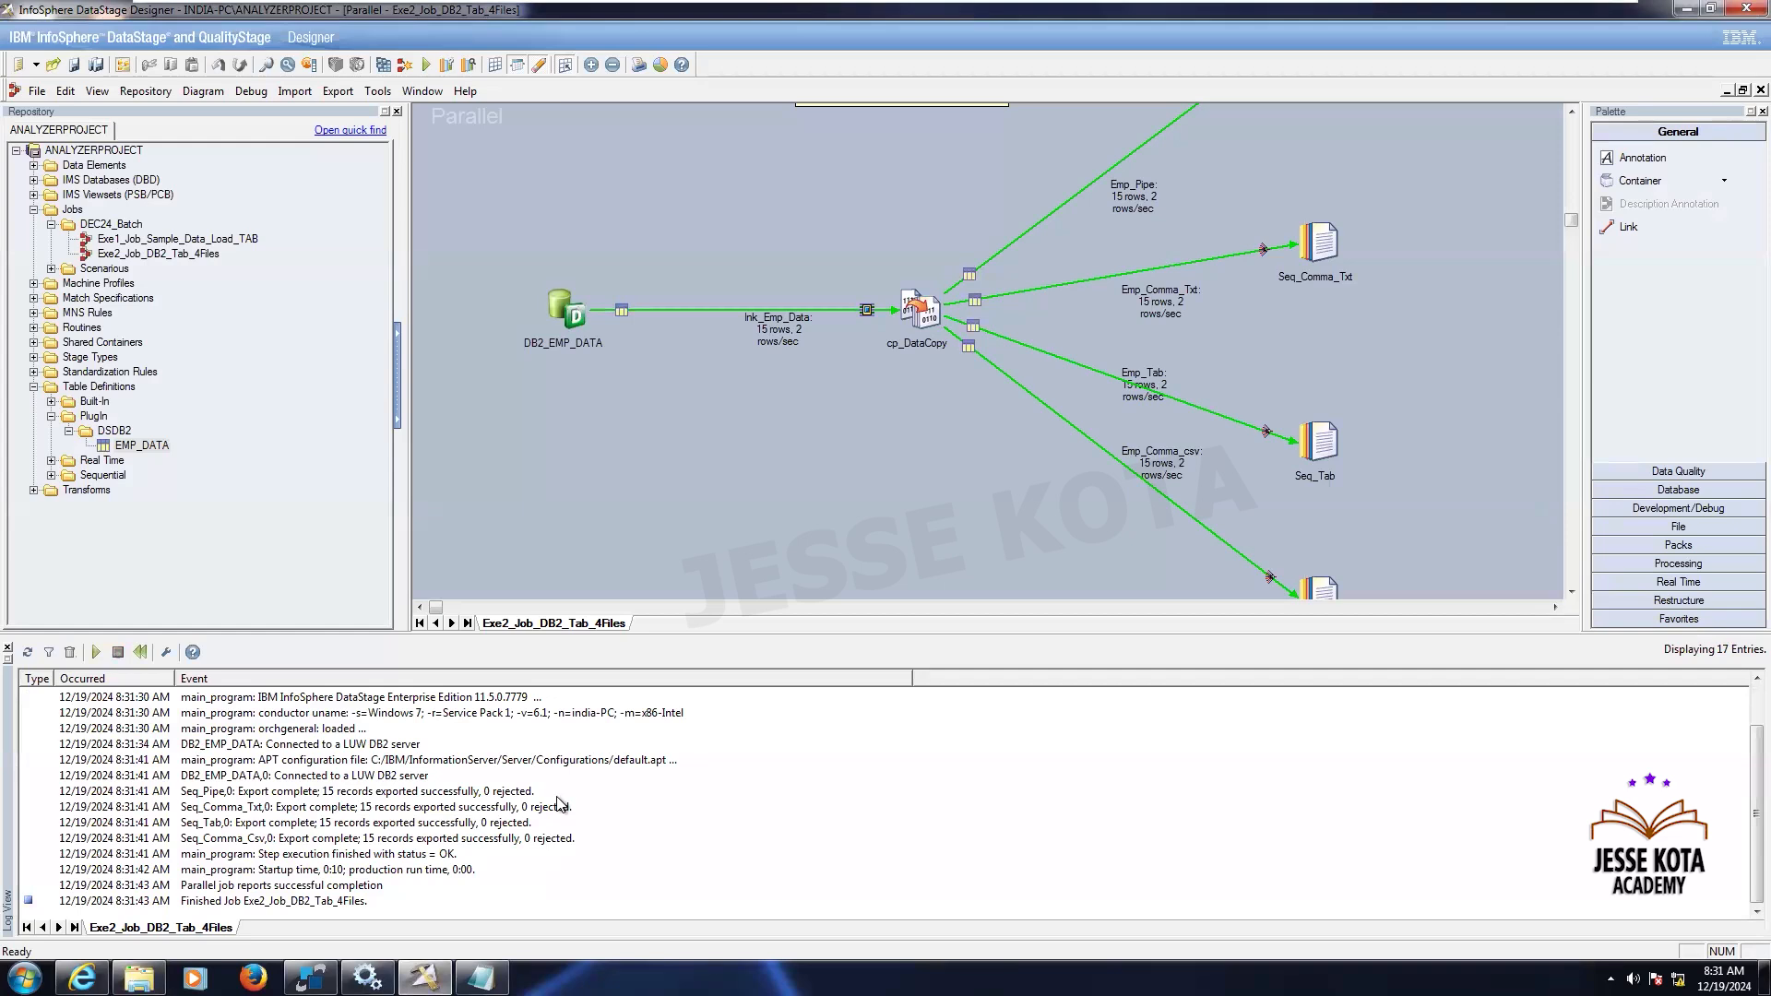
{"action": "mouse_move", "coordinate": [1520, 7]}
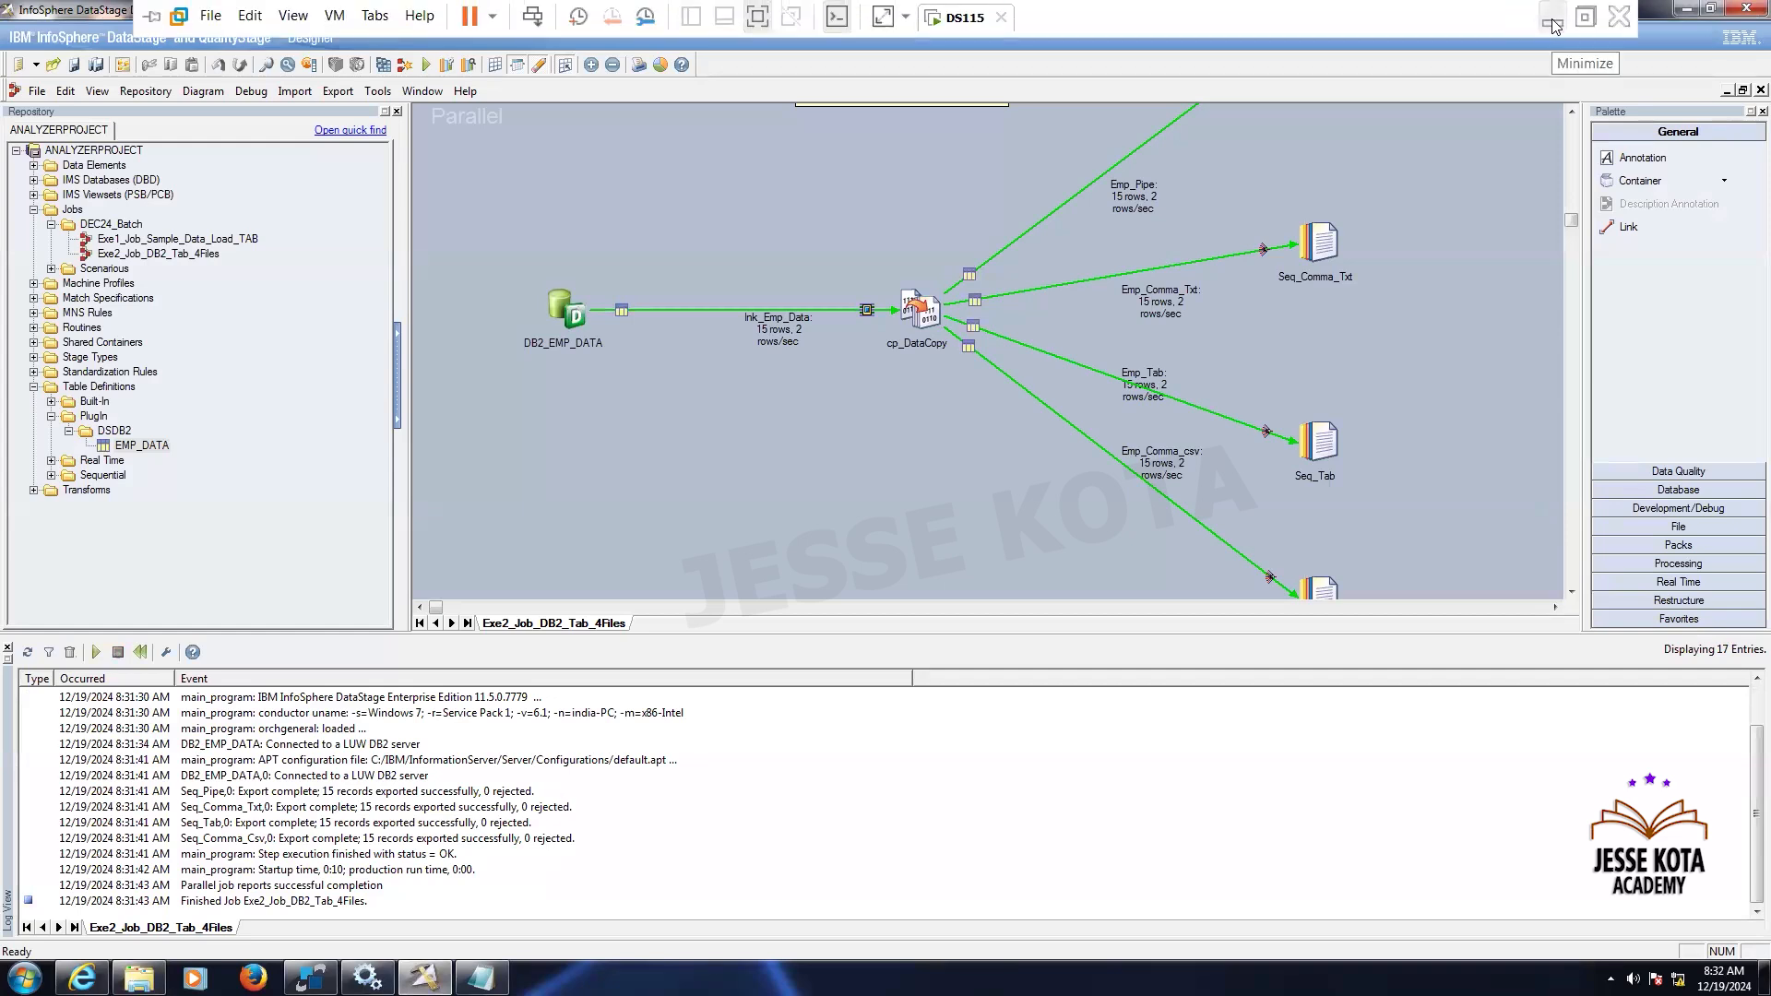
{"action": "left_click", "coordinate": [1554, 26]}
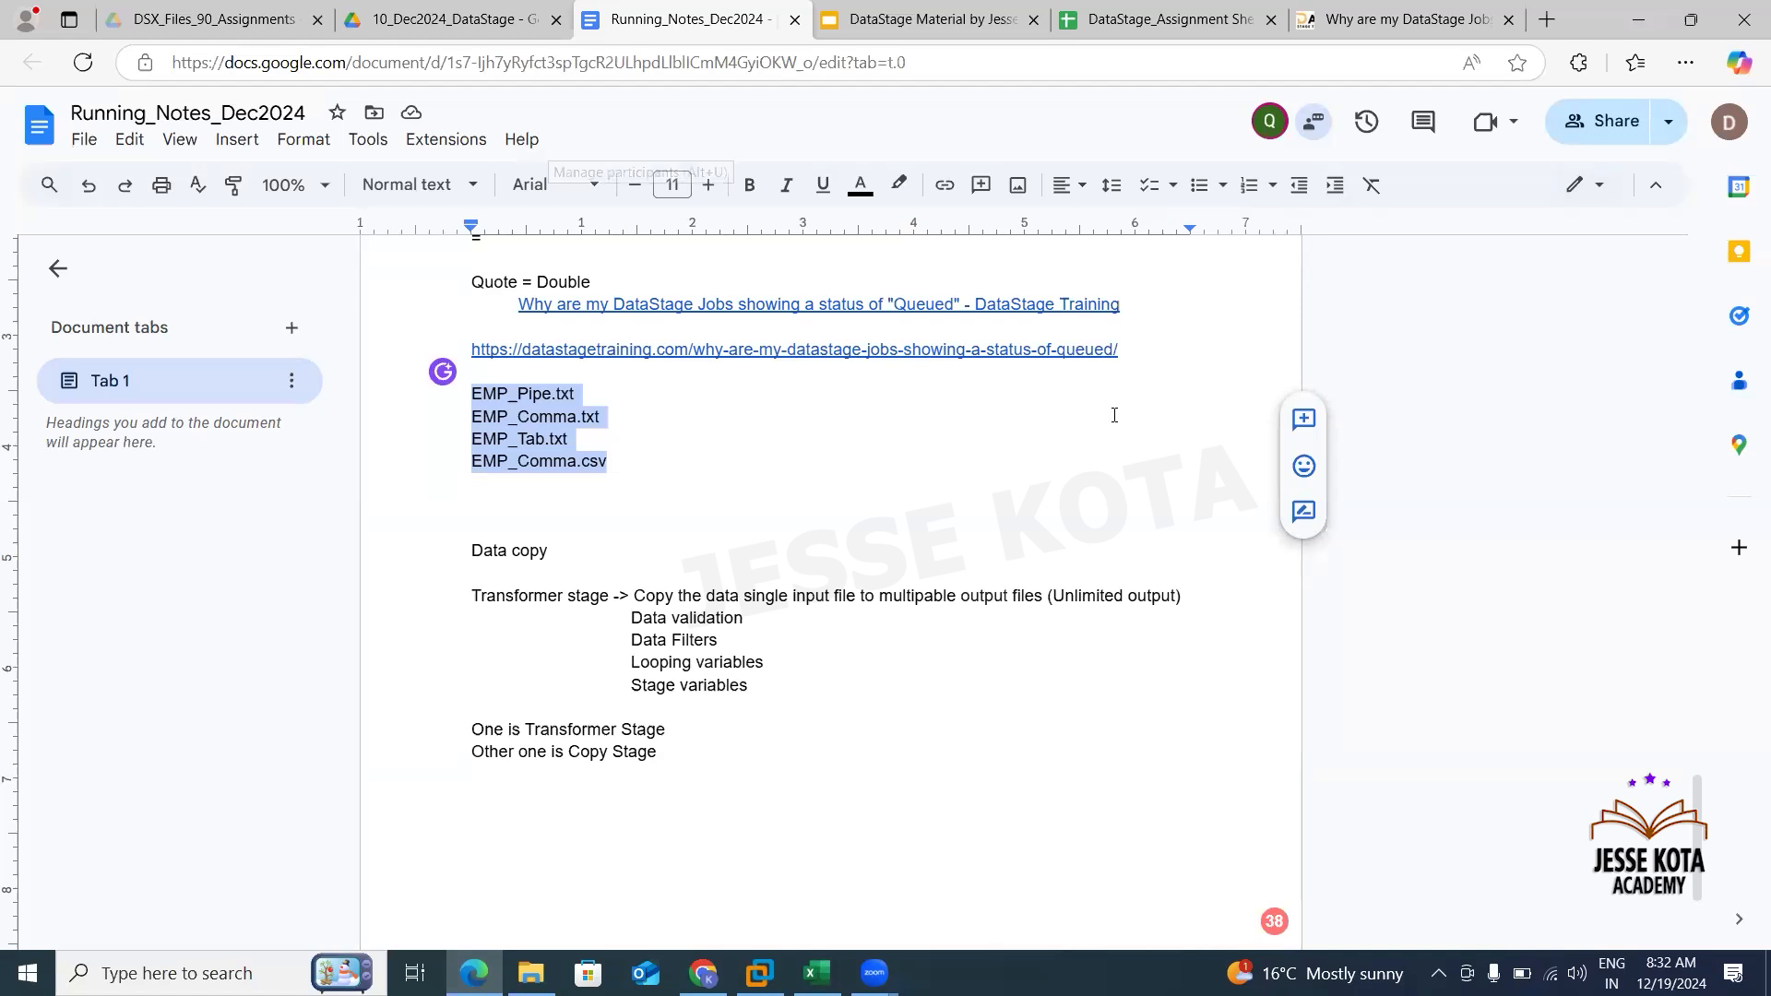
- Switch to the DataStage_Assignment Sheet and review assignment 3, Rownum and FileName Feature in Sequential file
{"action": "key", "text": "alt+u"}
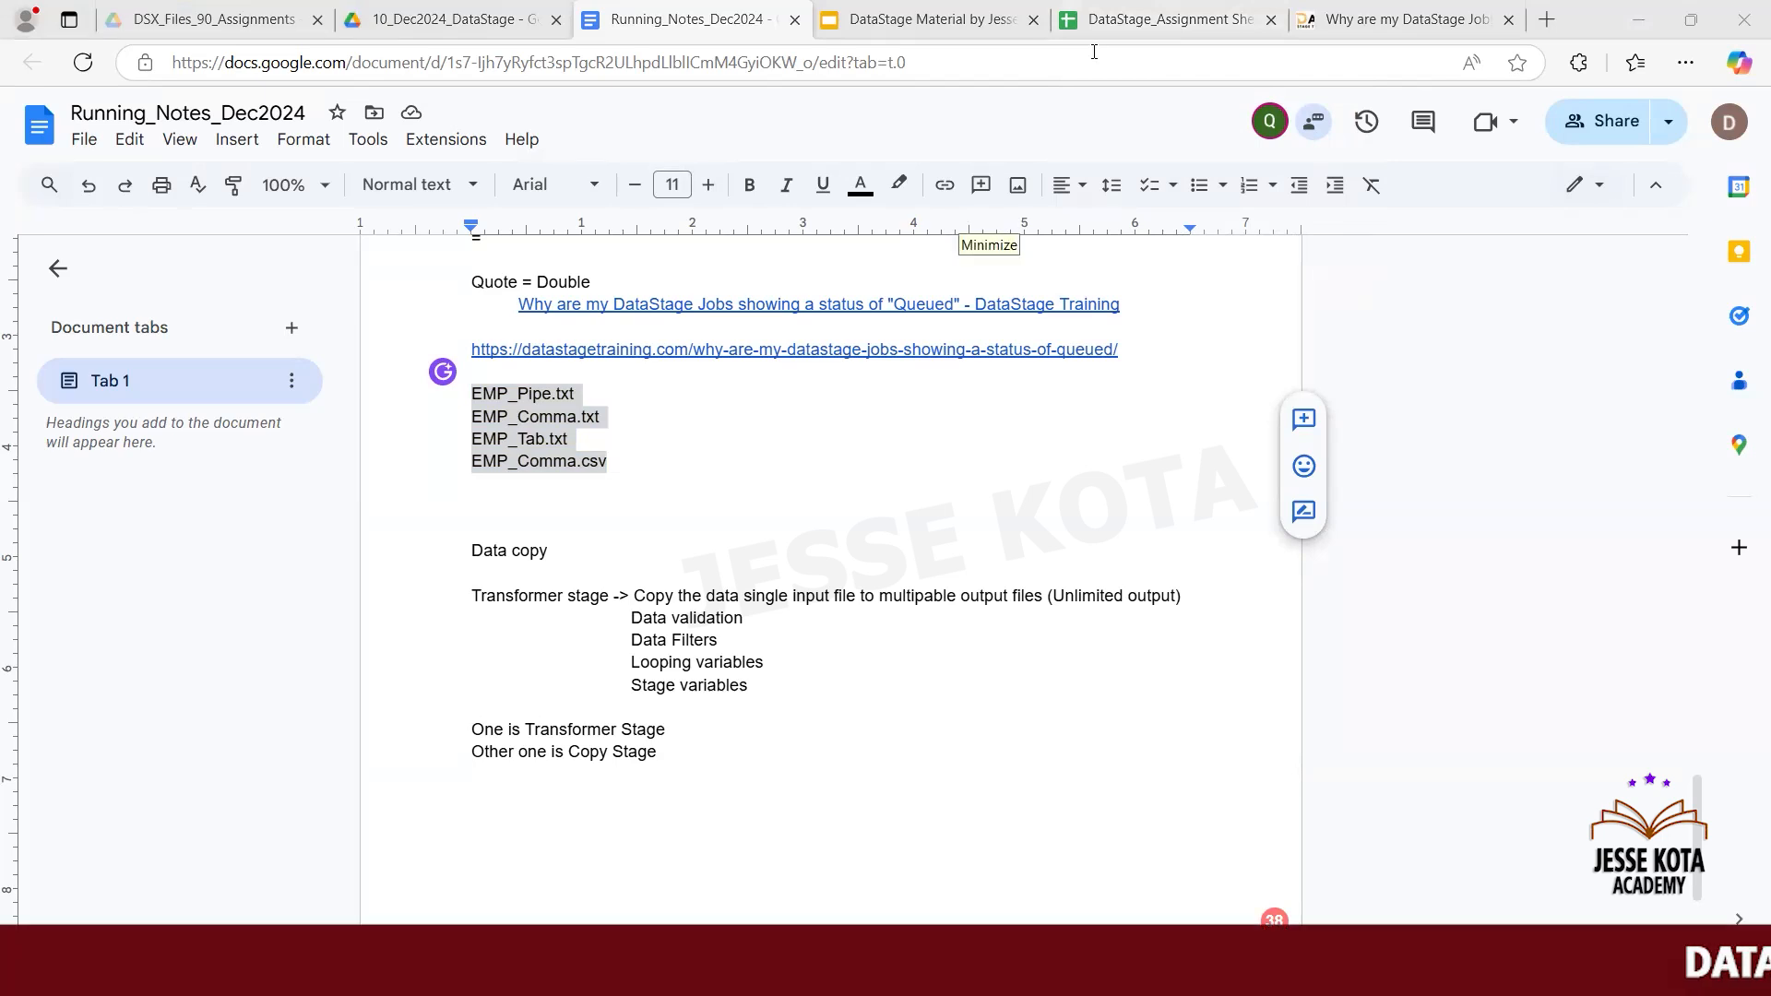
{"action": "left_click", "coordinate": [1158, 26]}
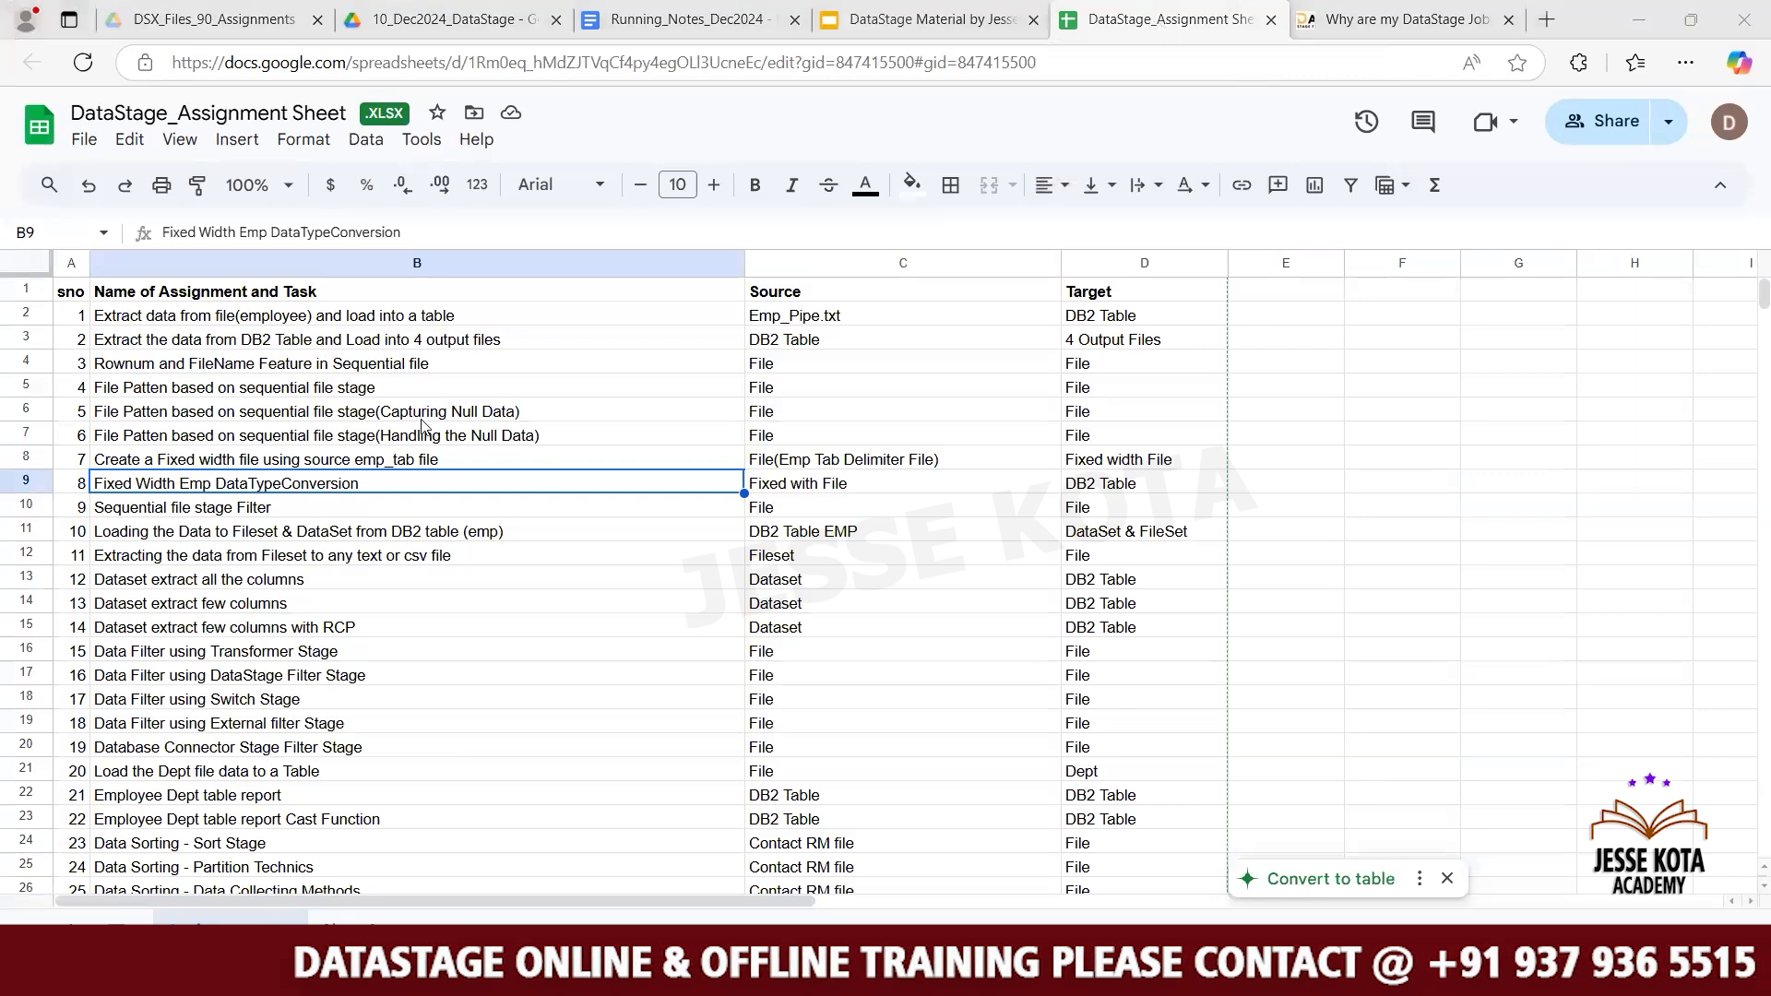
{"action": "left_click", "coordinate": [294, 366]}
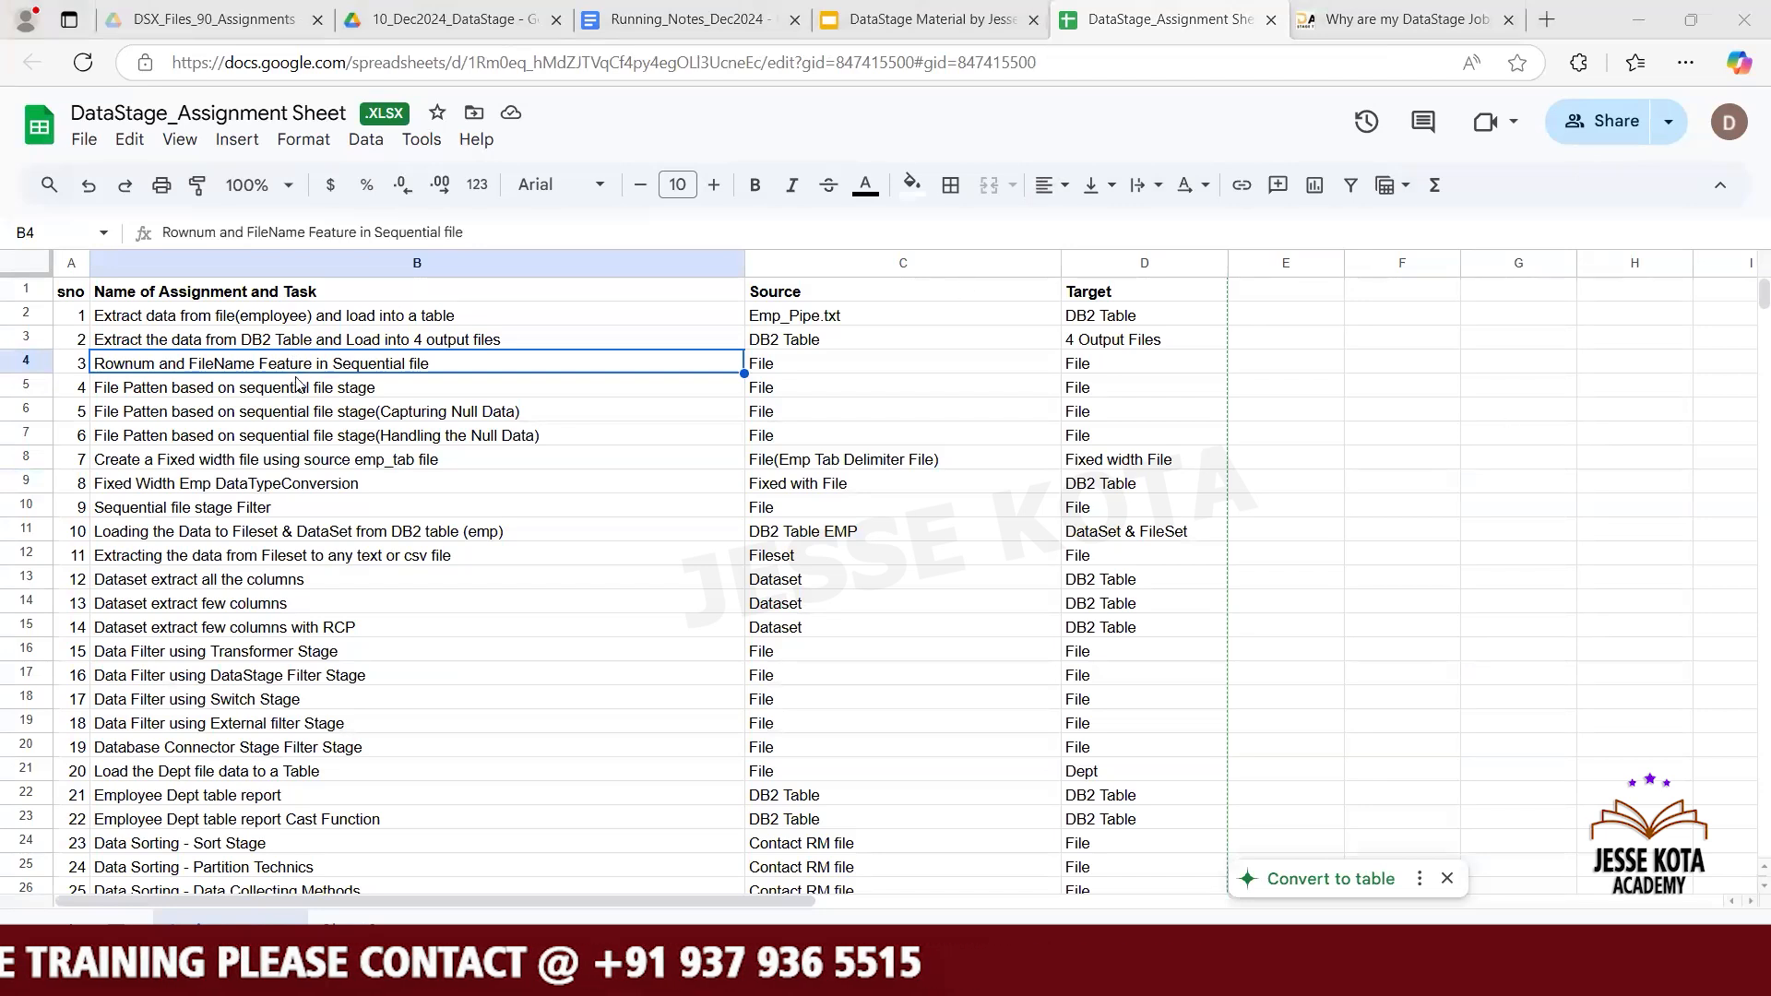
{"action": "key", "text": "Down"}
{"action": "key", "text": "Up"}
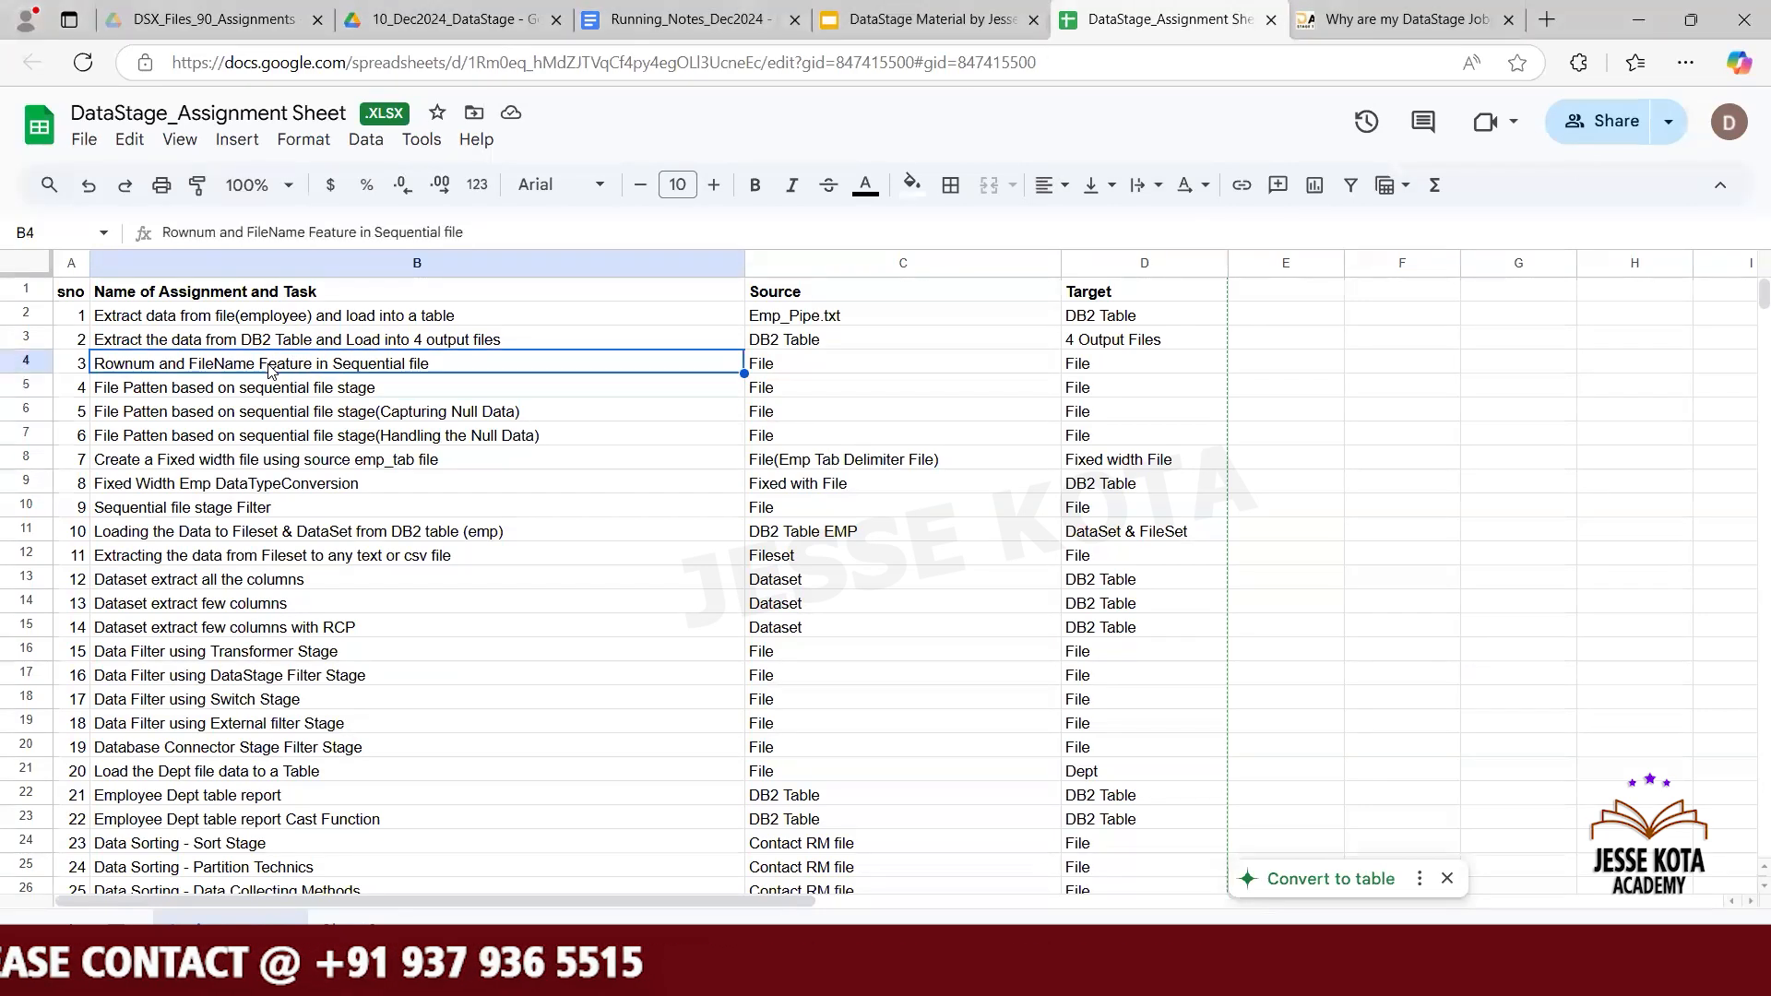
{"action": "left_click", "coordinate": [817, 370]}
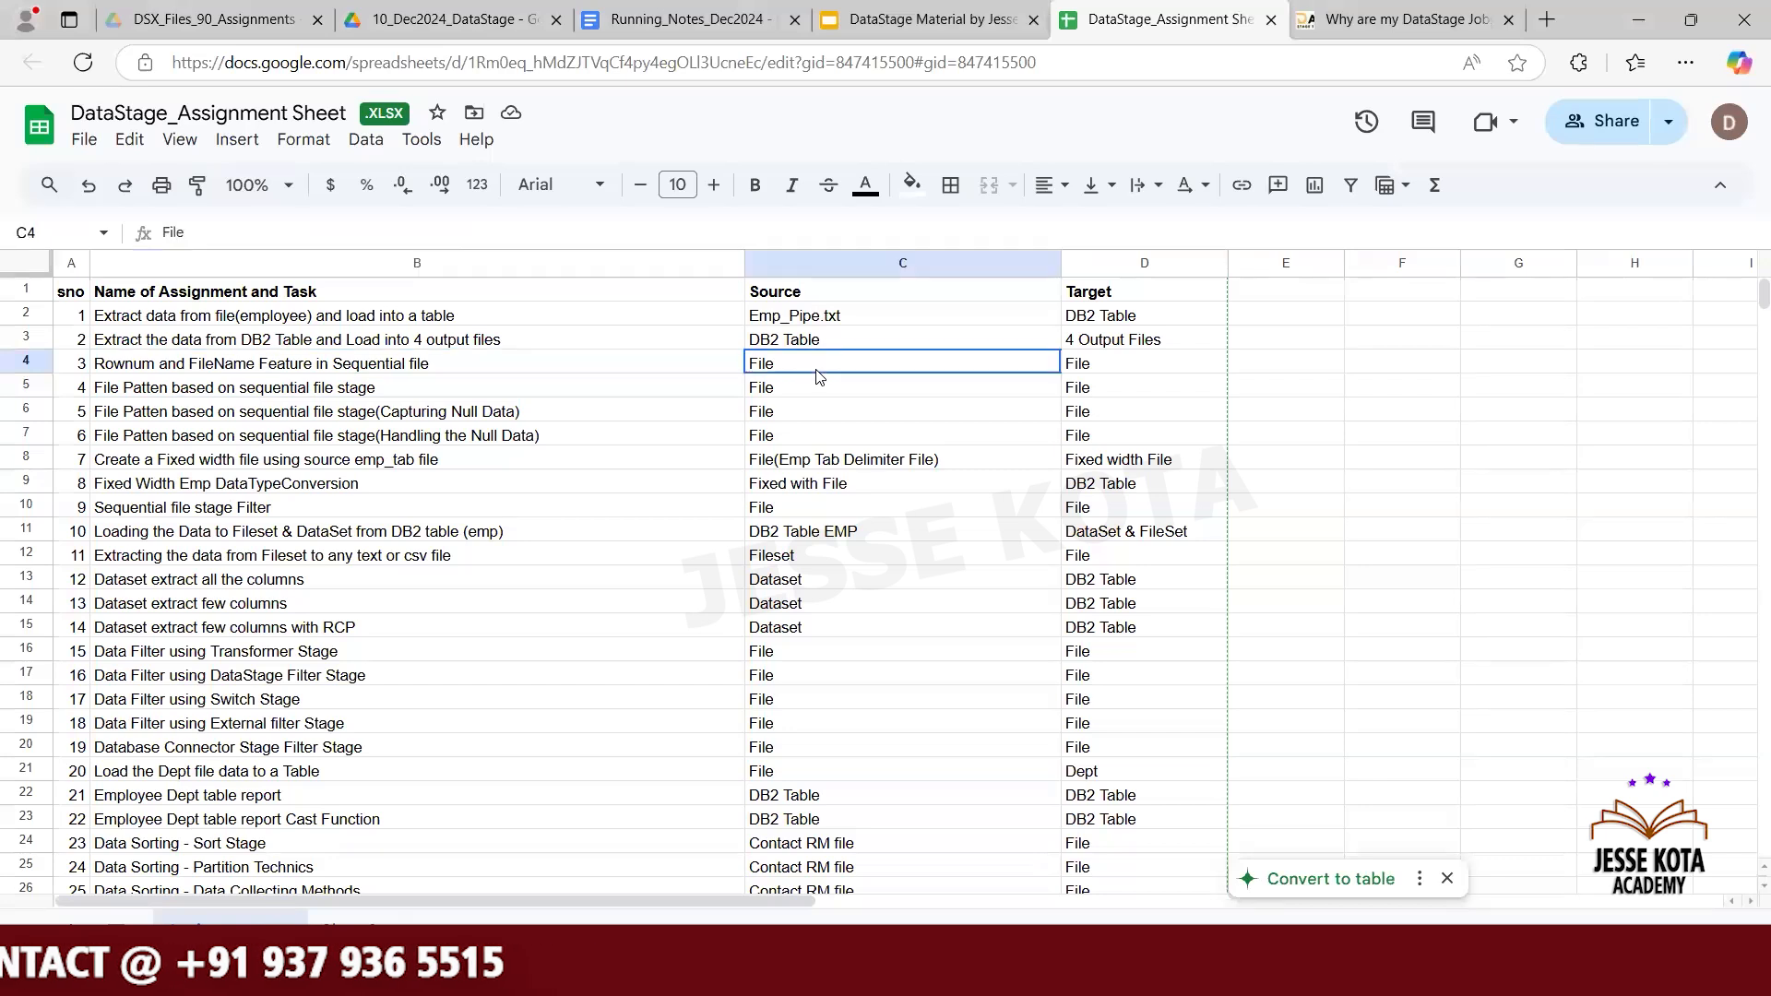
{"action": "left_click", "coordinate": [1105, 369]}
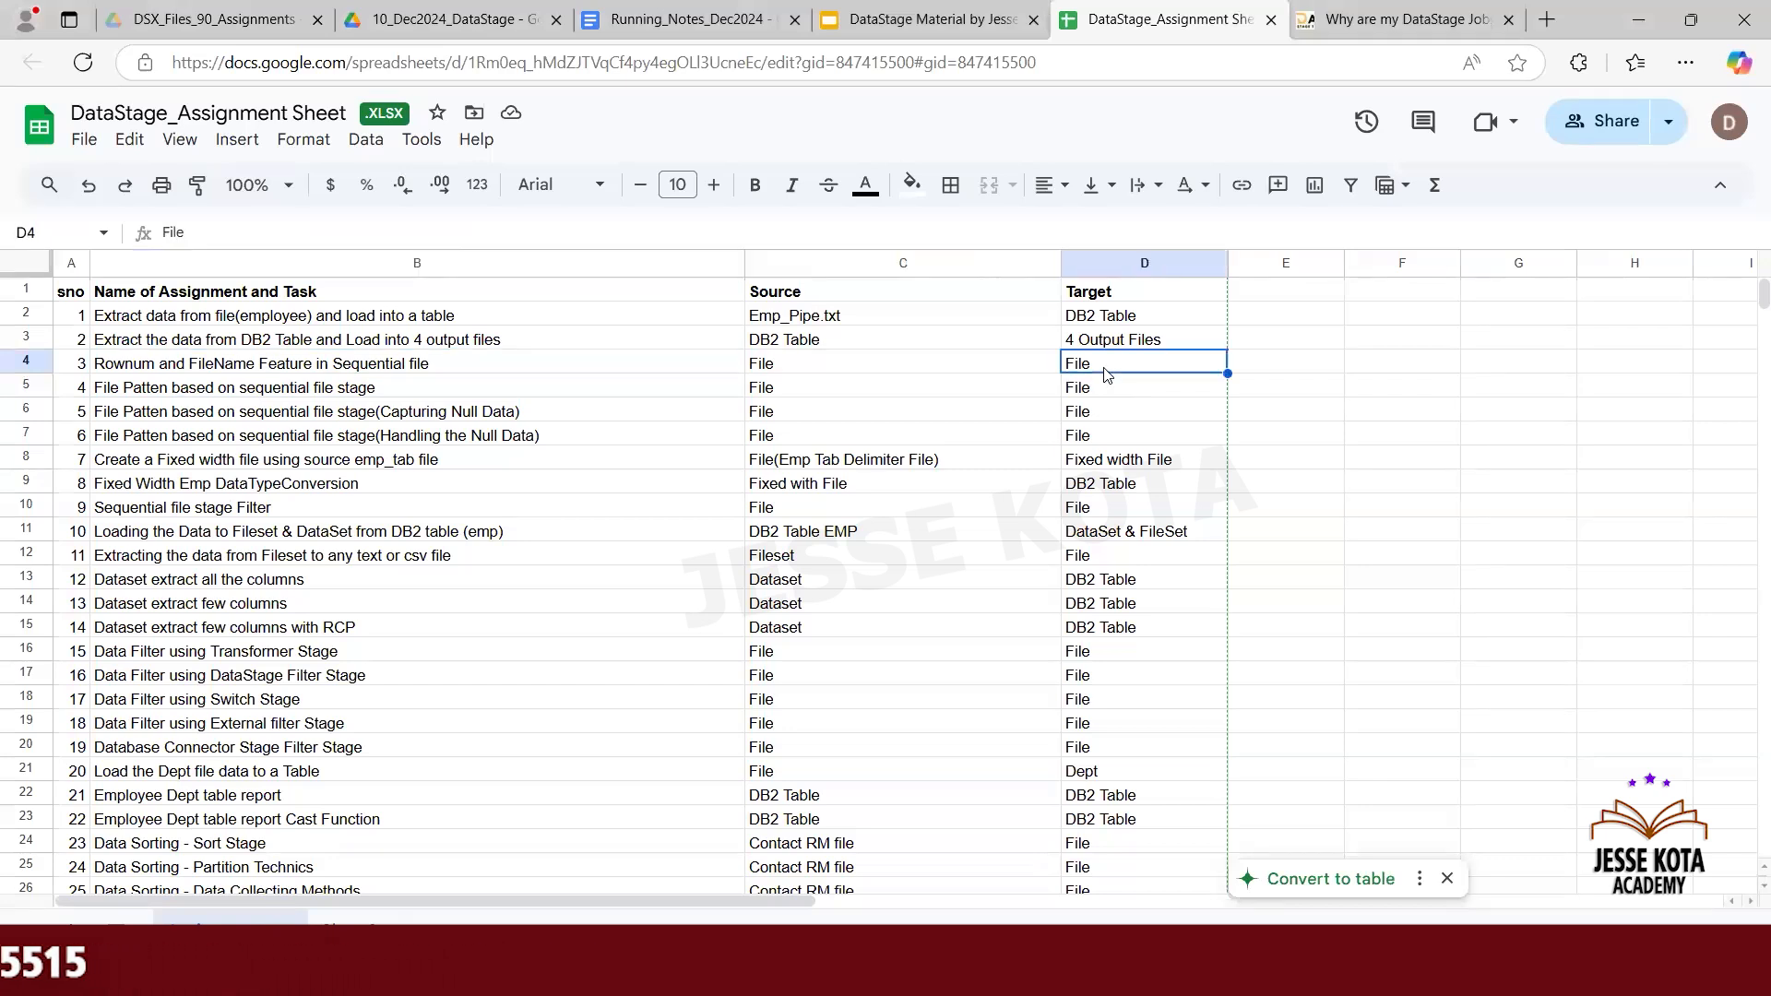
- Return to the Designer and create a copy of the Exe1_Job_Sample_Data_Load_TAB job
{"action": "key", "text": "alt+Tab"}
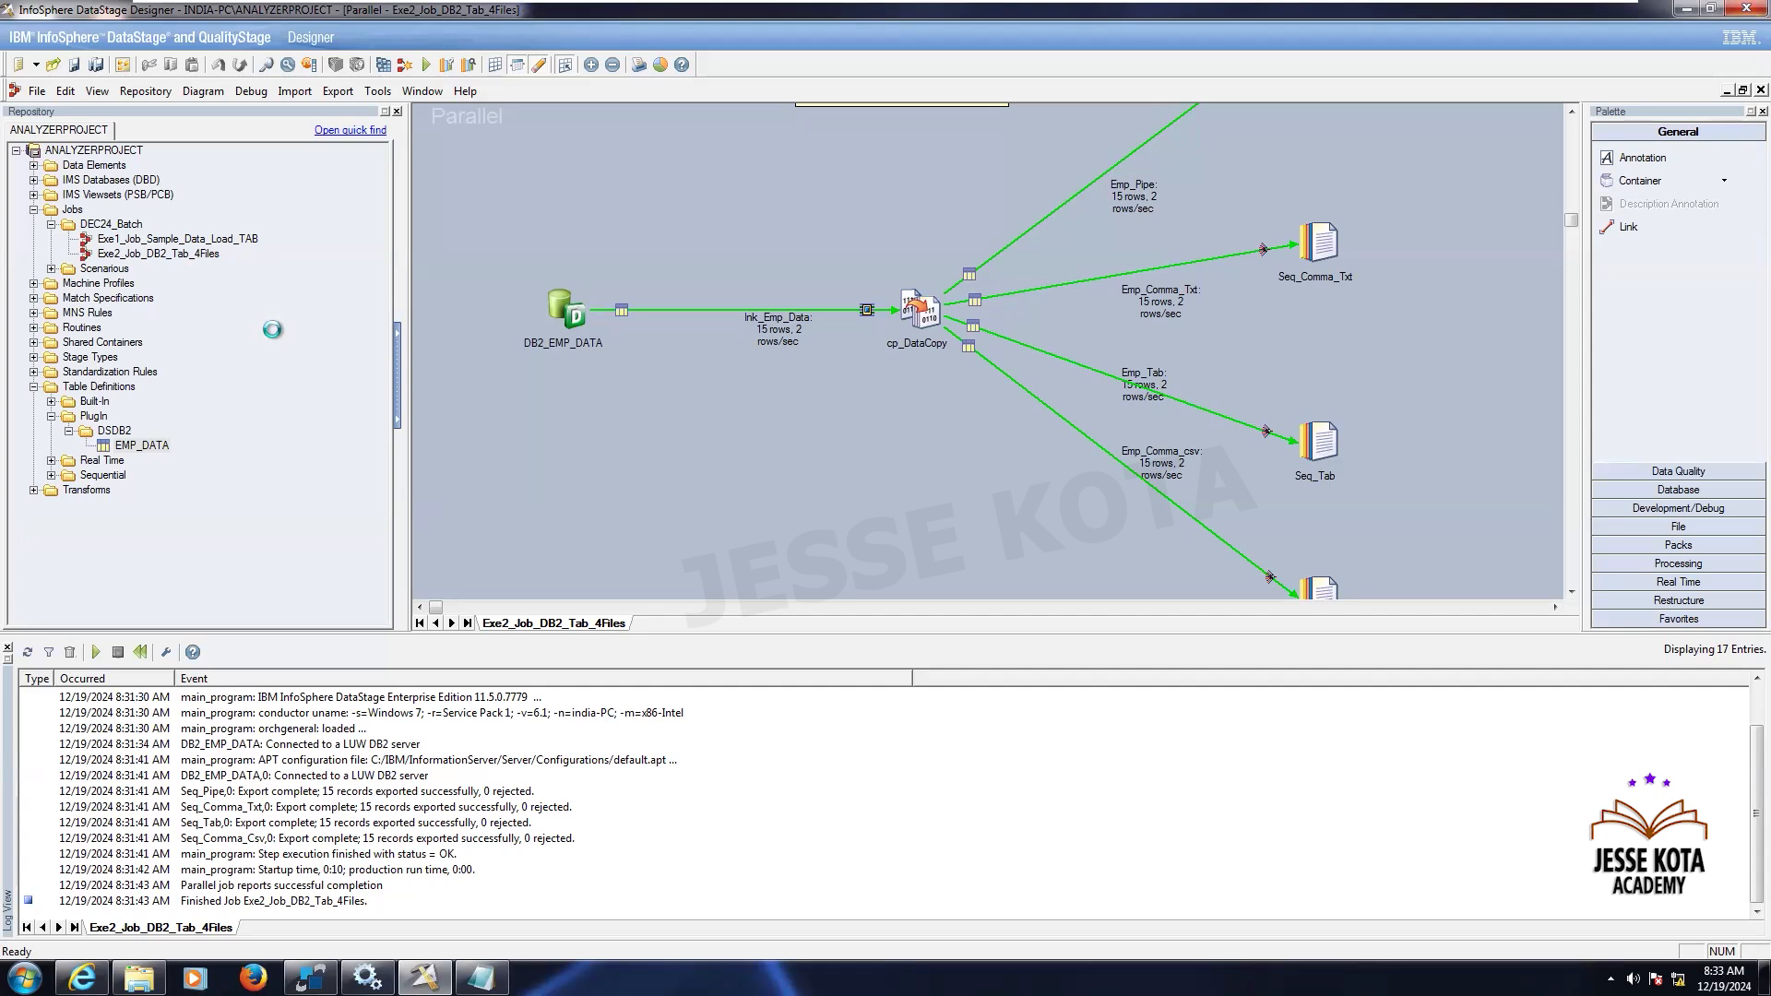
{"action": "left_click", "coordinate": [655, 515]}
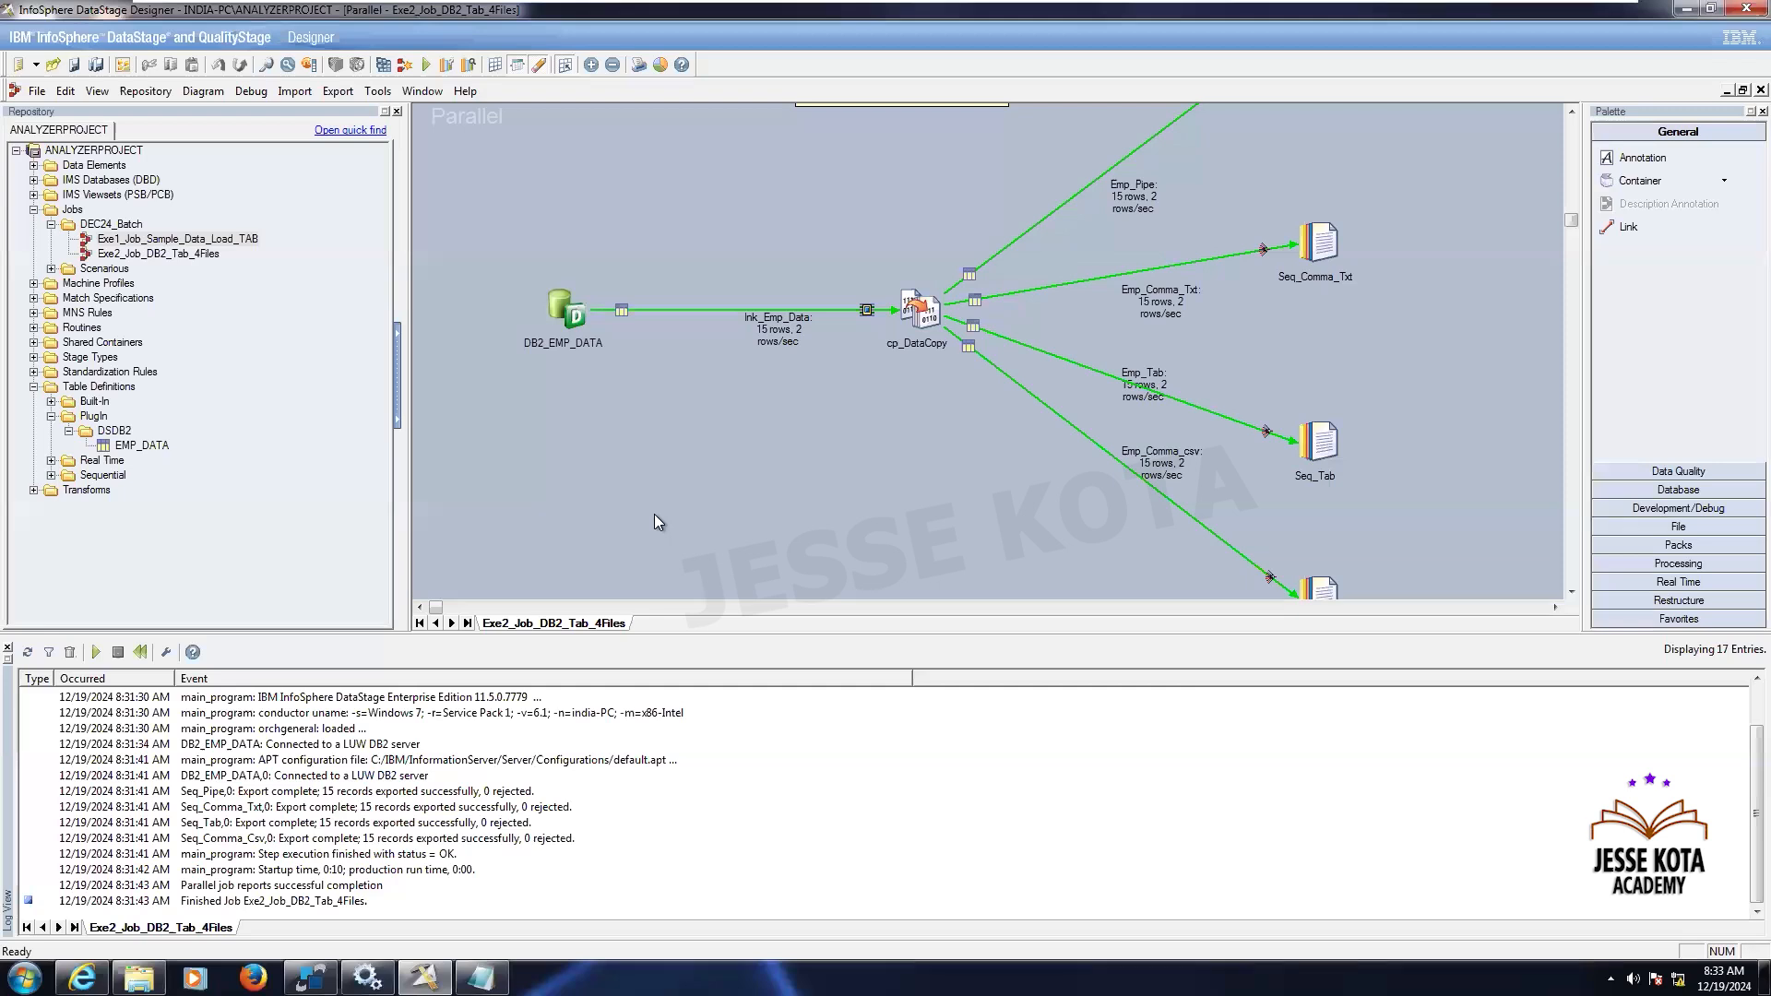
{"action": "right_click", "coordinate": [247, 242]}
{"action": "left_click", "coordinate": [330, 462]}
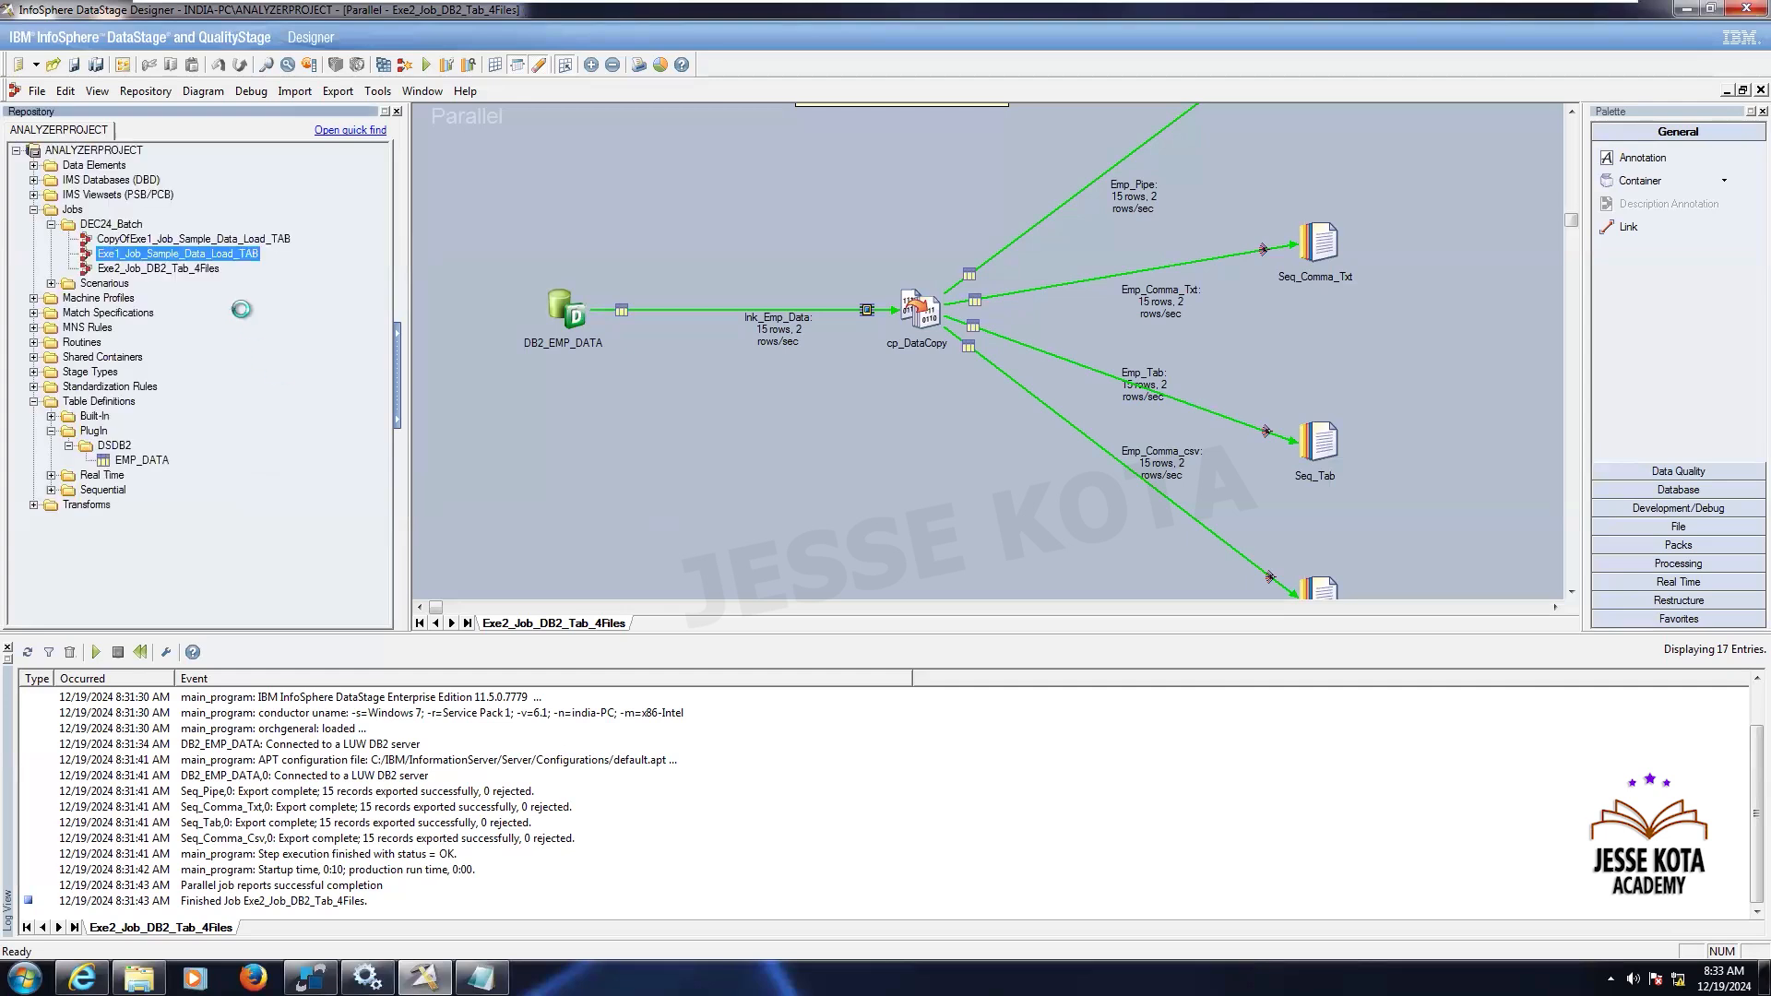
- Rename the copied job to Exe3_Job_RowNumber_FileName
{"action": "right_click", "coordinate": [226, 238]}
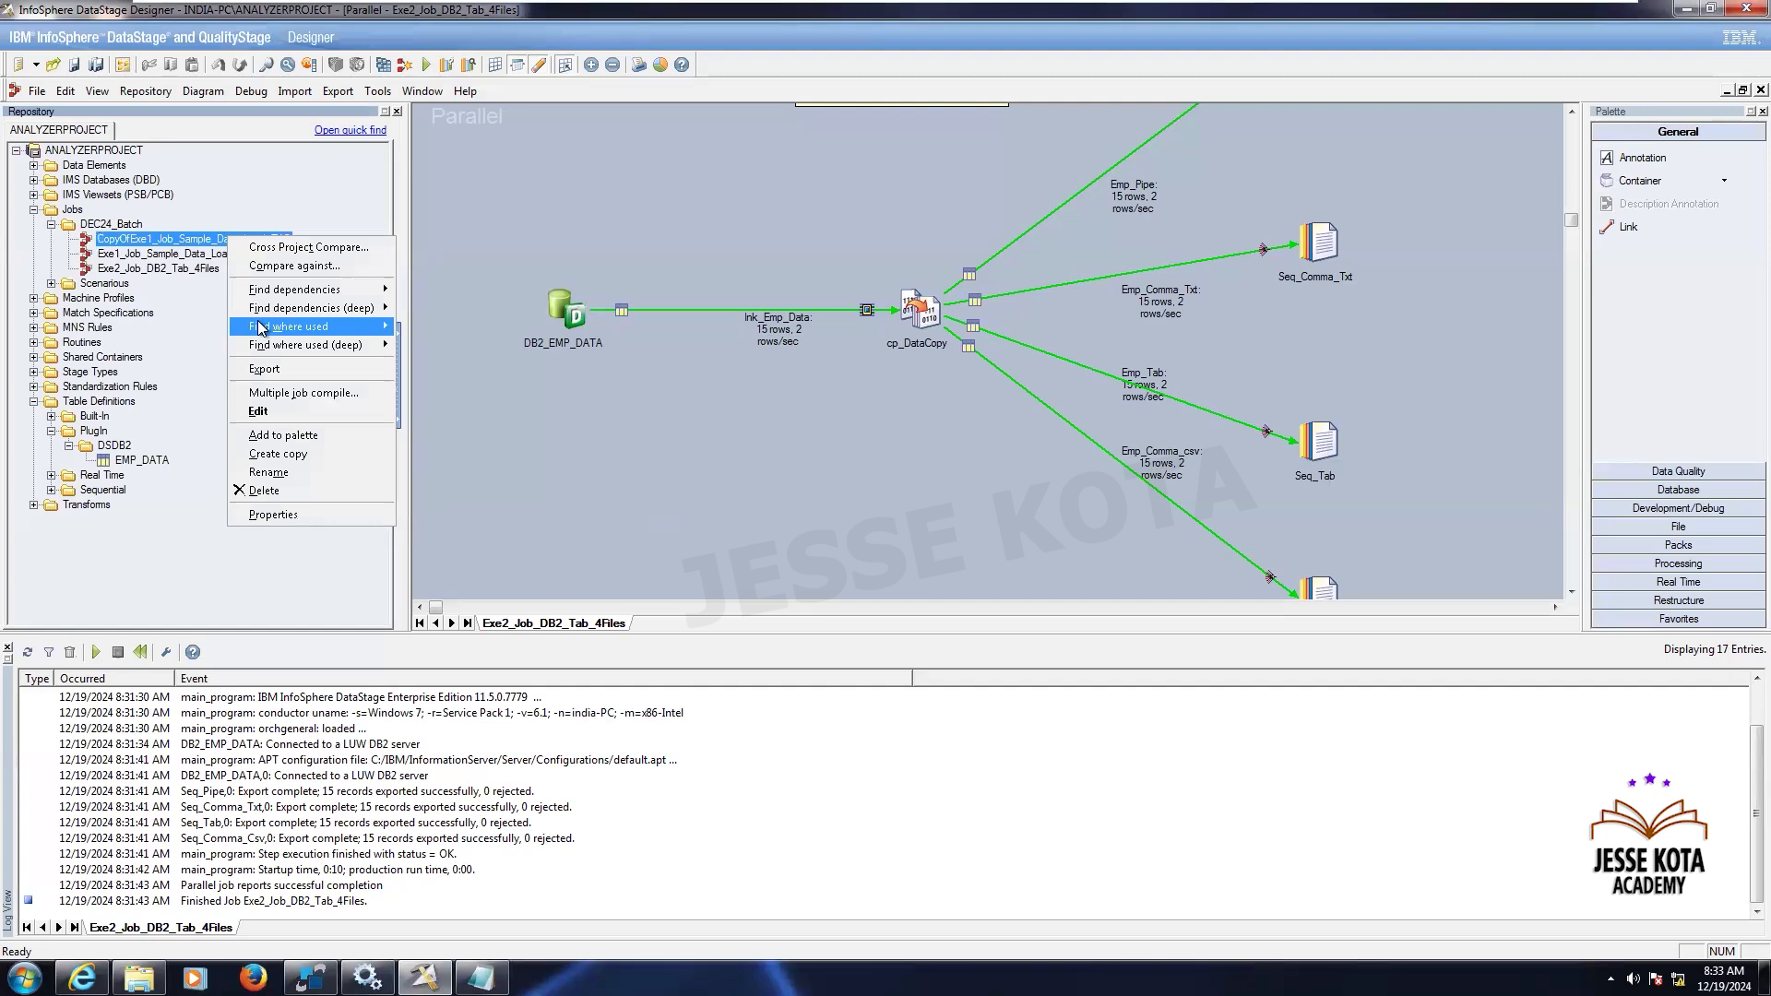
{"action": "left_click", "coordinate": [289, 474]}
{"action": "left_click", "coordinate": [131, 238]}
{"action": "key", "text": "BackSpace"}
{"action": "key", "text": "BackSpace"}
{"action": "key", "text": "BackSpace"}
{"action": "key", "text": "BackSpace"}
{"action": "key", "text": "BackSpace"}
{"action": "key", "text": "BackSpace"}
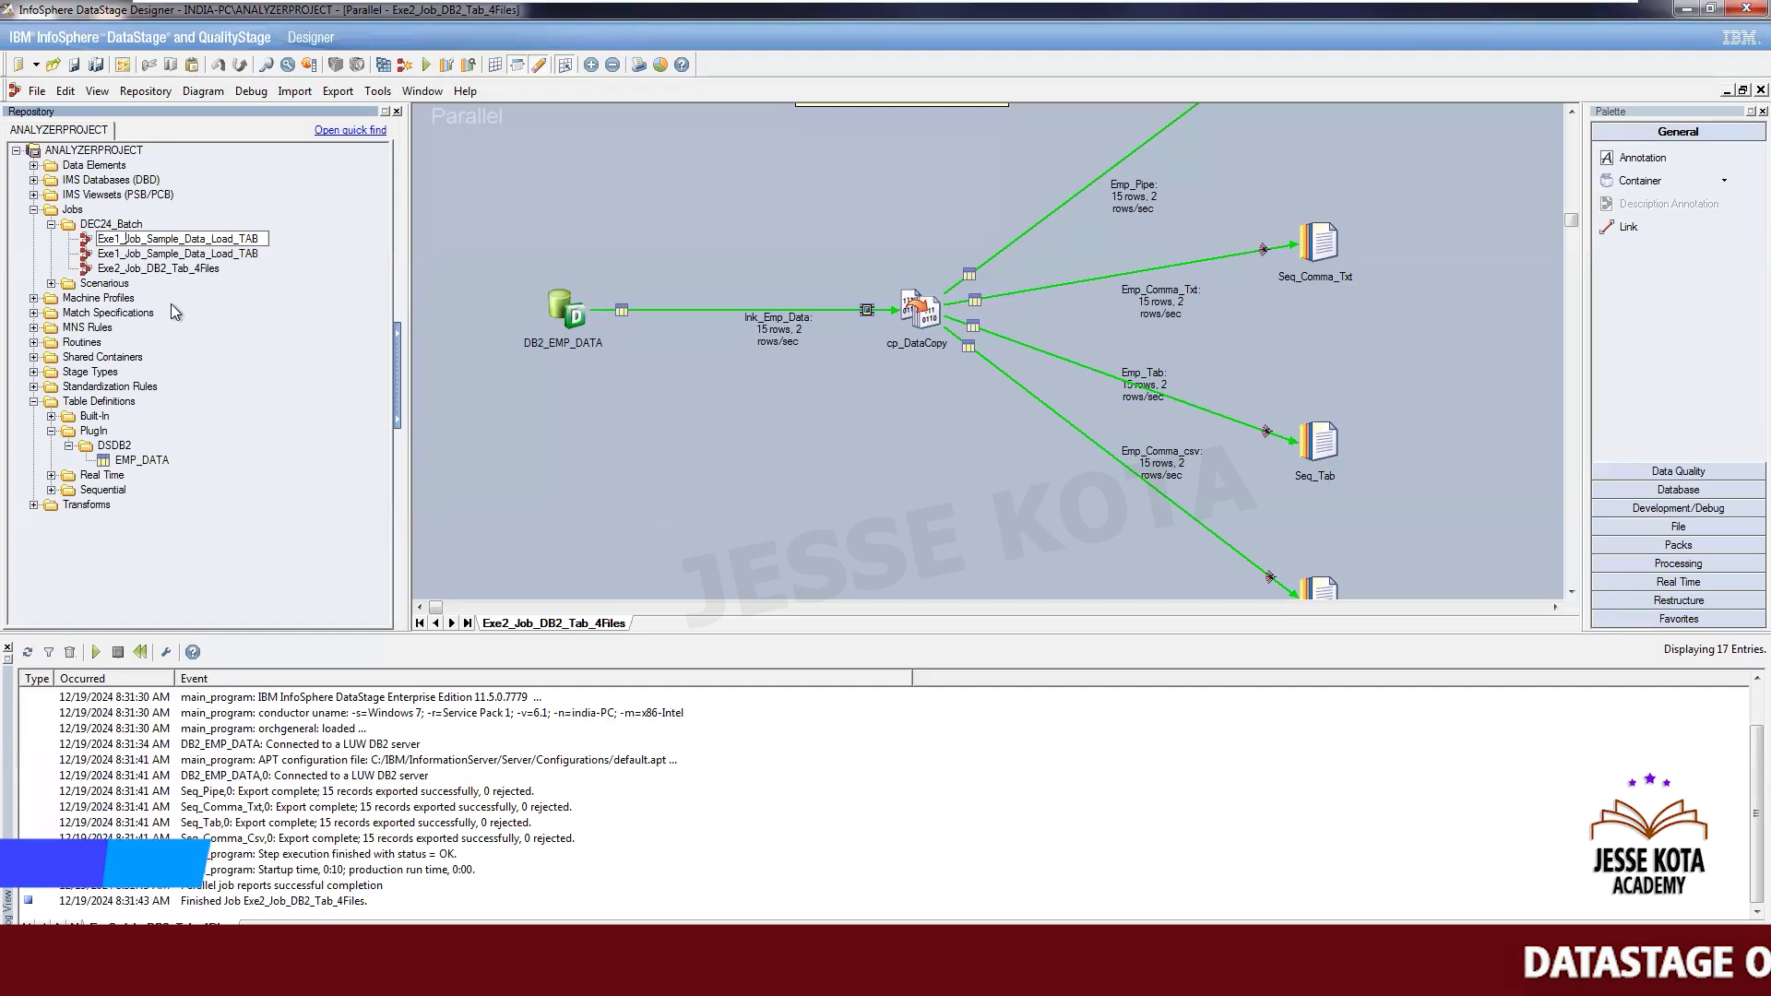
{"action": "key", "text": "Right"}
{"action": "key", "text": "Right"}
{"action": "key", "text": "Right"}
{"action": "key", "text": "Right"}
{"action": "key", "text": "Delete"}
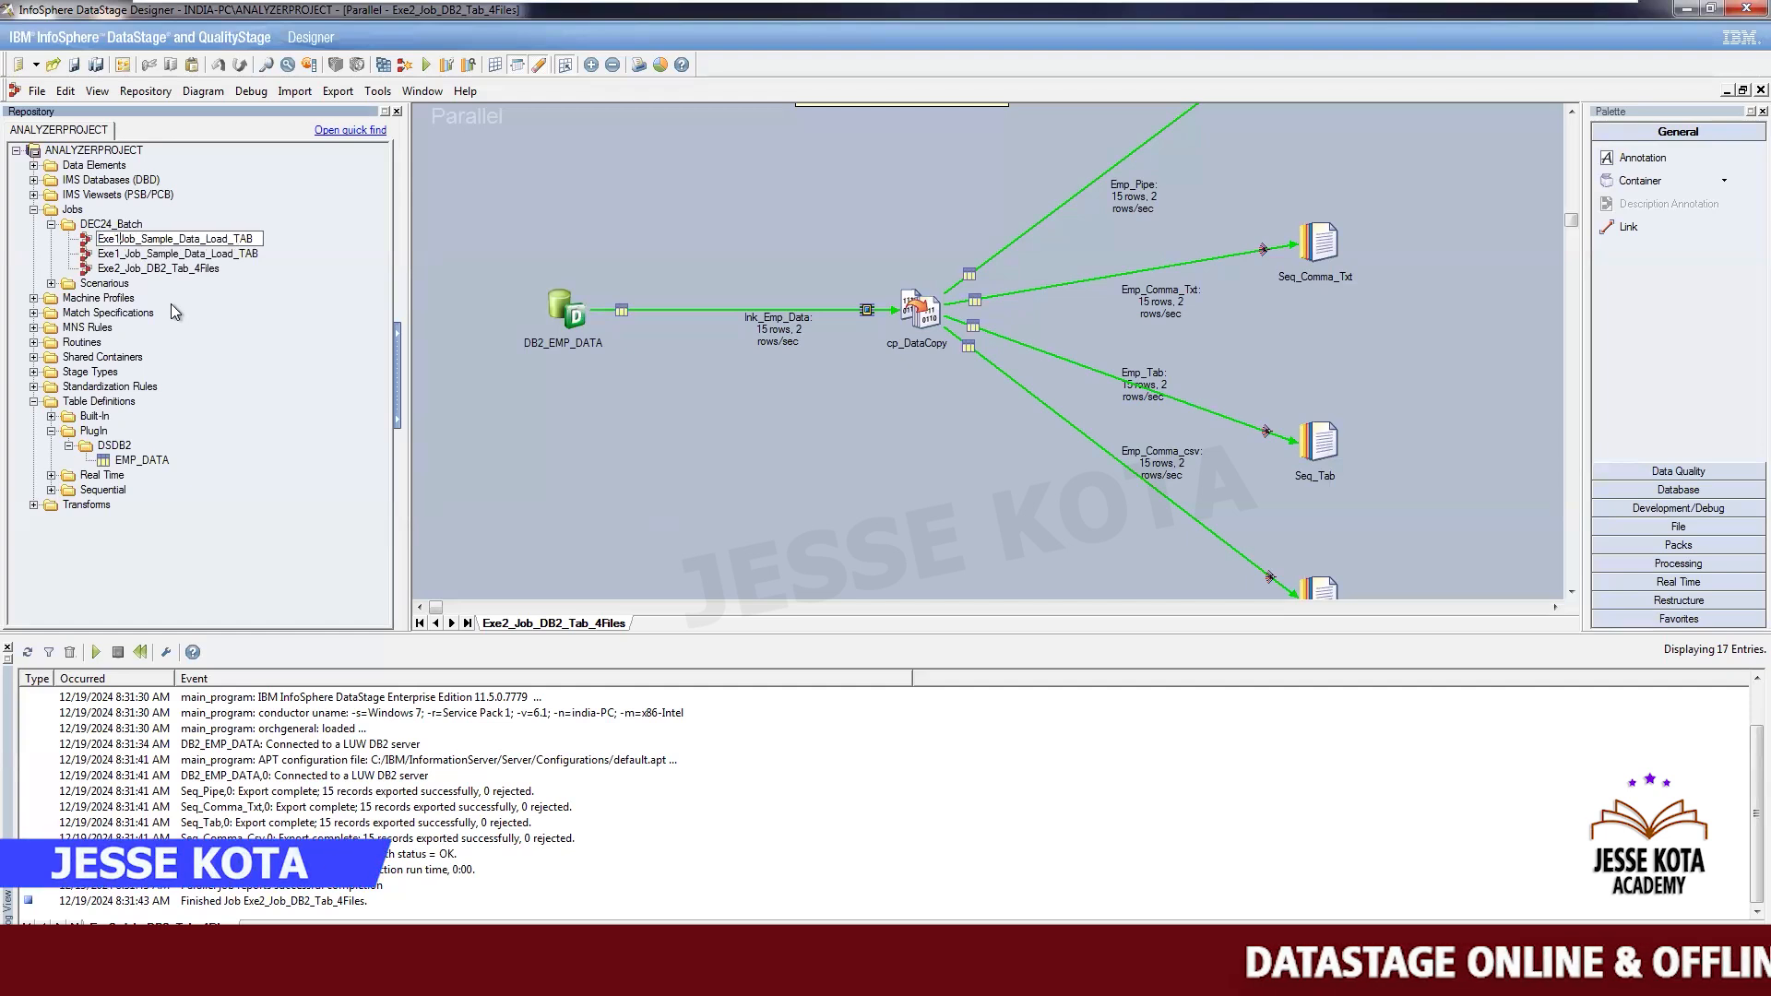
{"action": "key", "text": "BackSpace"}
{"action": "type", "text": "3_"}
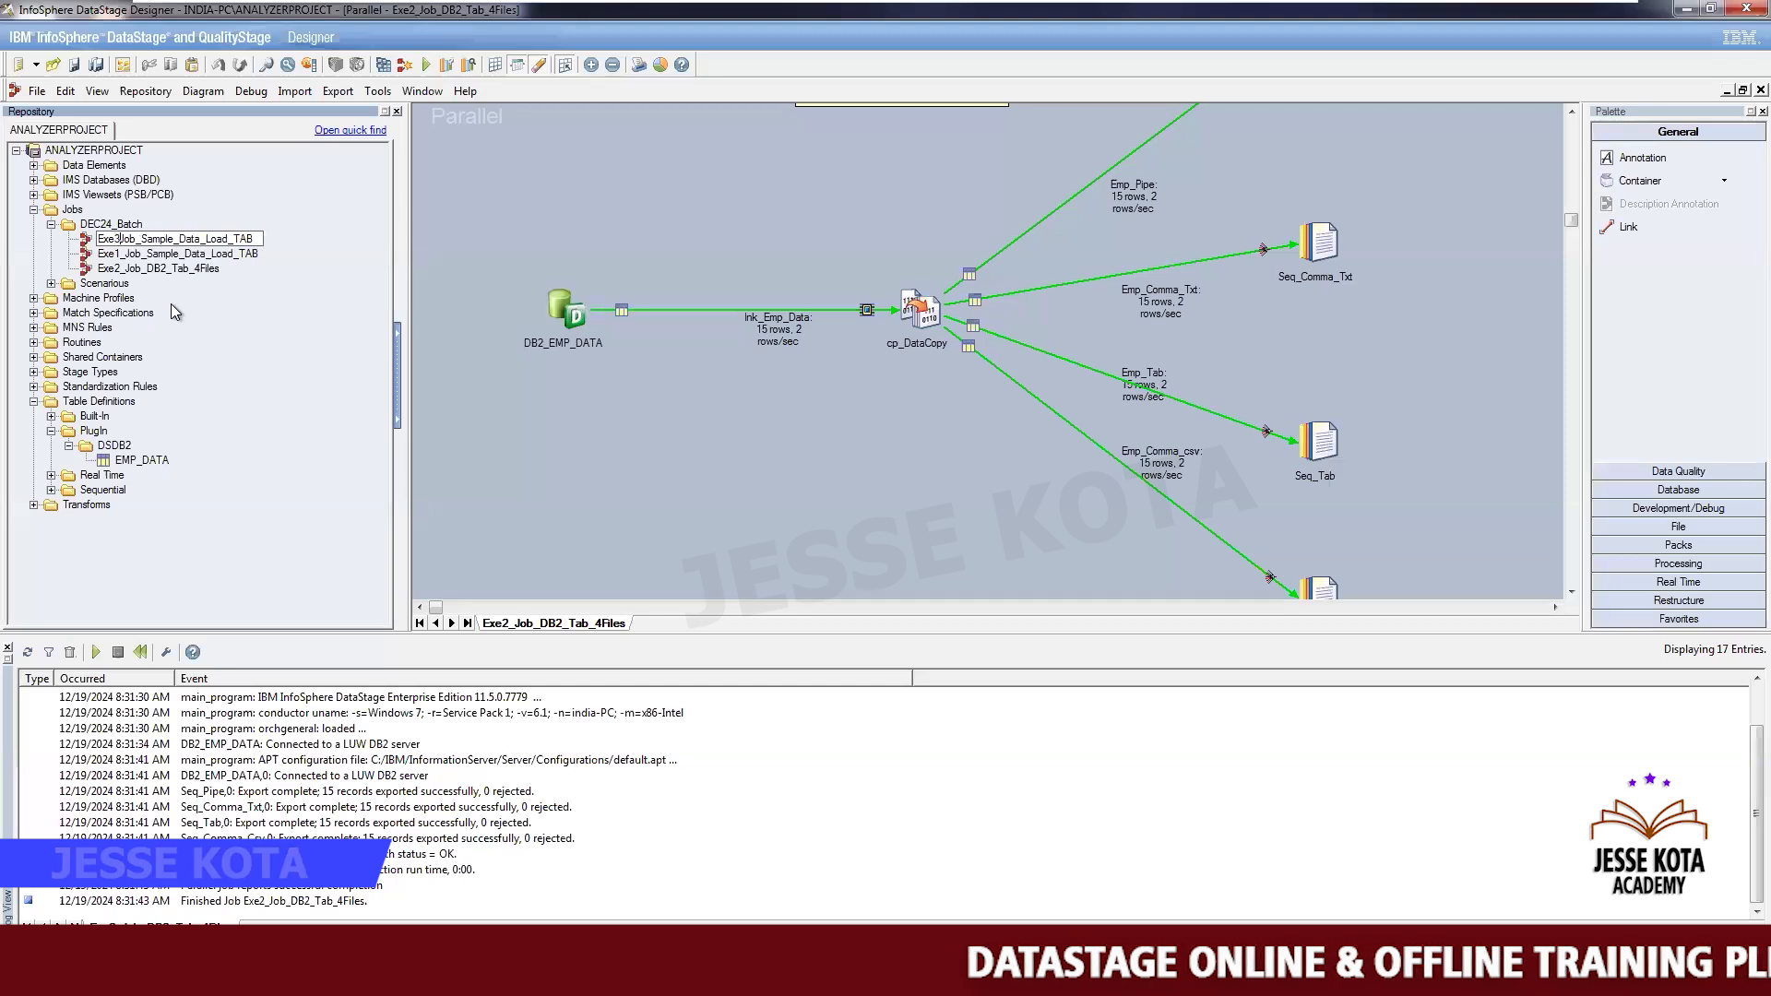
{"action": "key", "text": "Right"}
{"action": "key", "text": "Right"}
{"action": "key", "text": "Right"}
{"action": "key", "text": "Right"}
{"action": "key", "text": "Delete"}
{"action": "key", "text": "Delete"}
{"action": "key", "text": "Delete"}
{"action": "key", "text": "Delete"}
{"action": "key", "text": "Delete"}
{"action": "key", "text": "Delete"}
{"action": "key", "text": "Delete"}
{"action": "key", "text": "Delete"}
{"action": "key", "text": "Delete"}
{"action": "key", "text": "Delete"}
{"action": "key", "text": "Delete"}
{"action": "key", "text": "Delete"}
{"action": "key", "text": "Delete"}
{"action": "key", "text": "Delete"}
{"action": "key", "text": "Delete"}
{"action": "key", "text": "Delete"}
{"action": "key", "text": "Delete"}
{"action": "key", "text": "Delete"}
{"action": "key", "text": "Delete"}
{"action": "key", "text": "Delete"}
{"action": "type", "text": "RowN"}
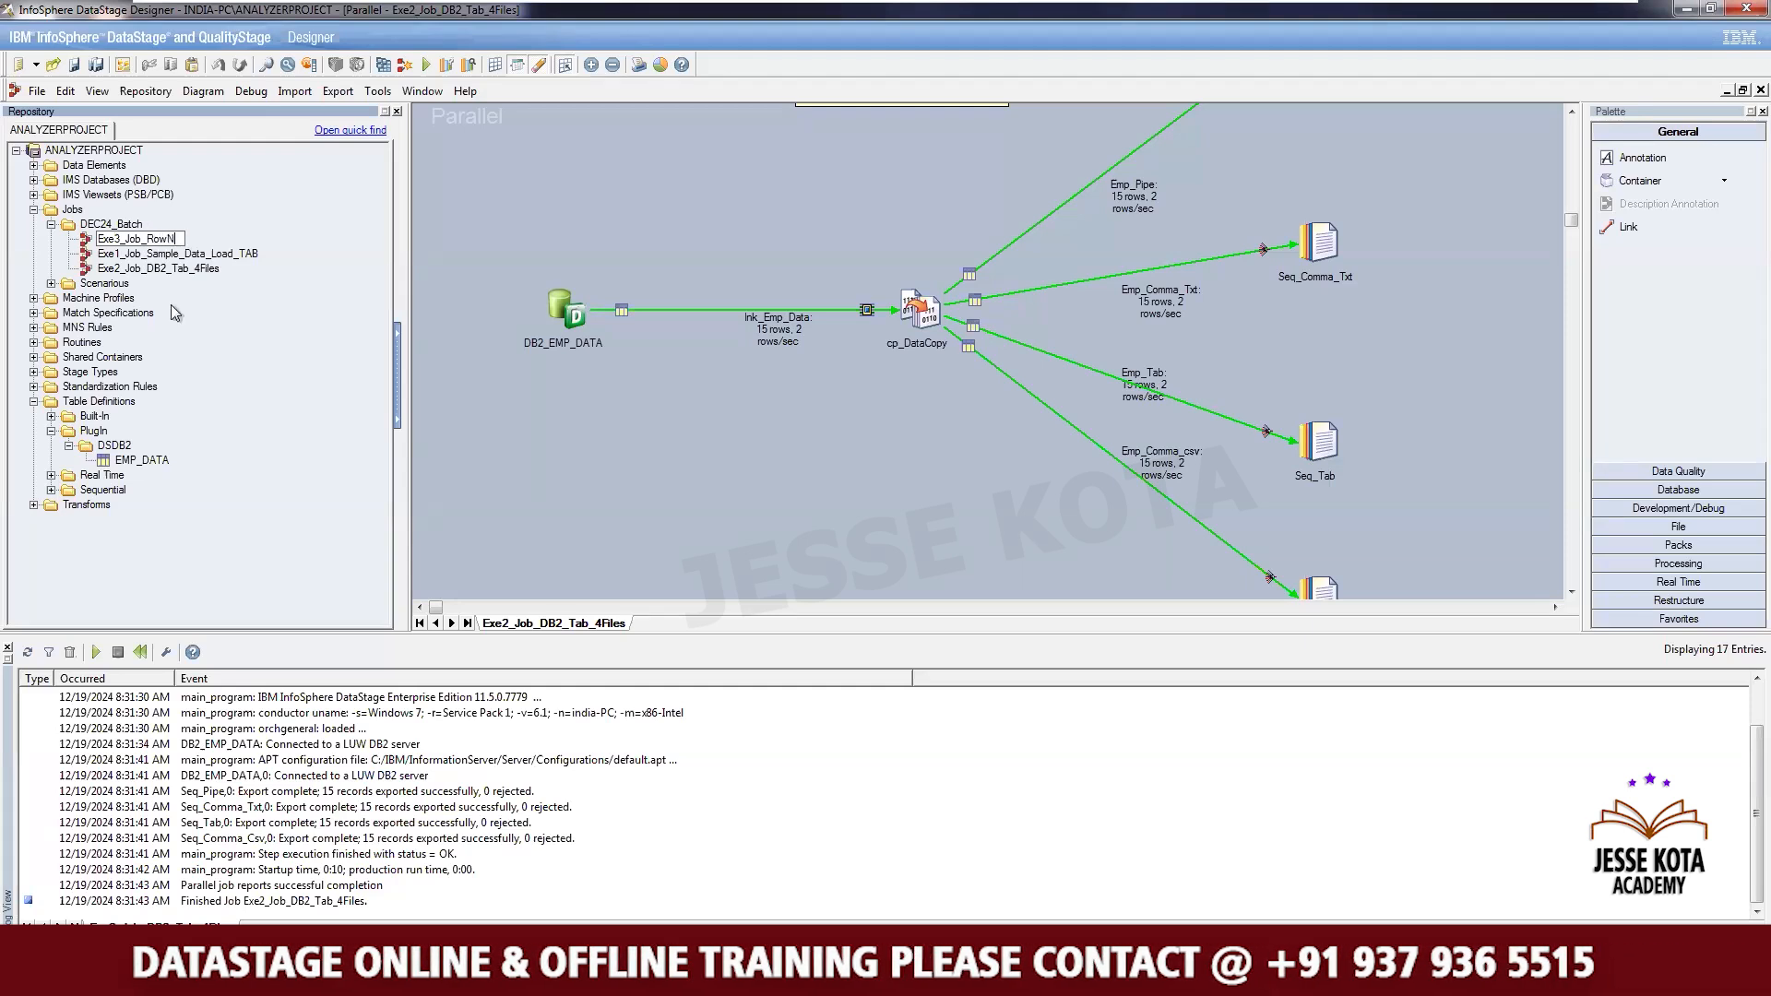
{"action": "type", "text": "umber_"}
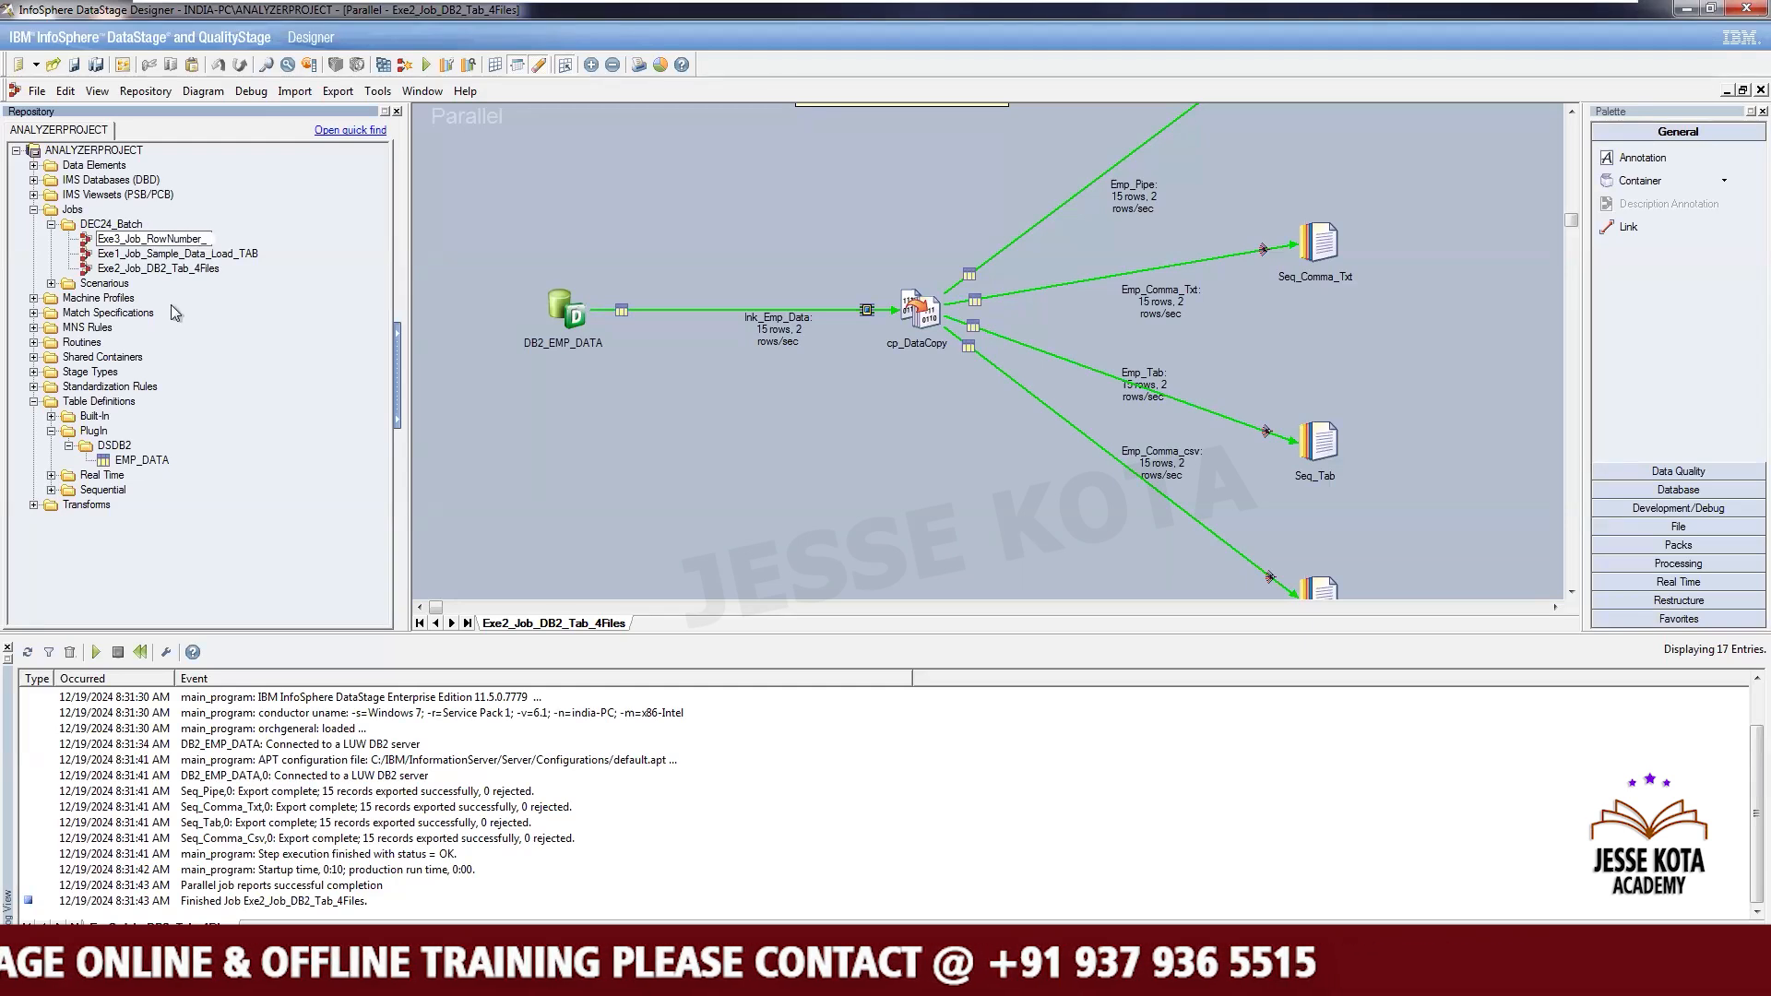
{"action": "type", "text": "FileName"}
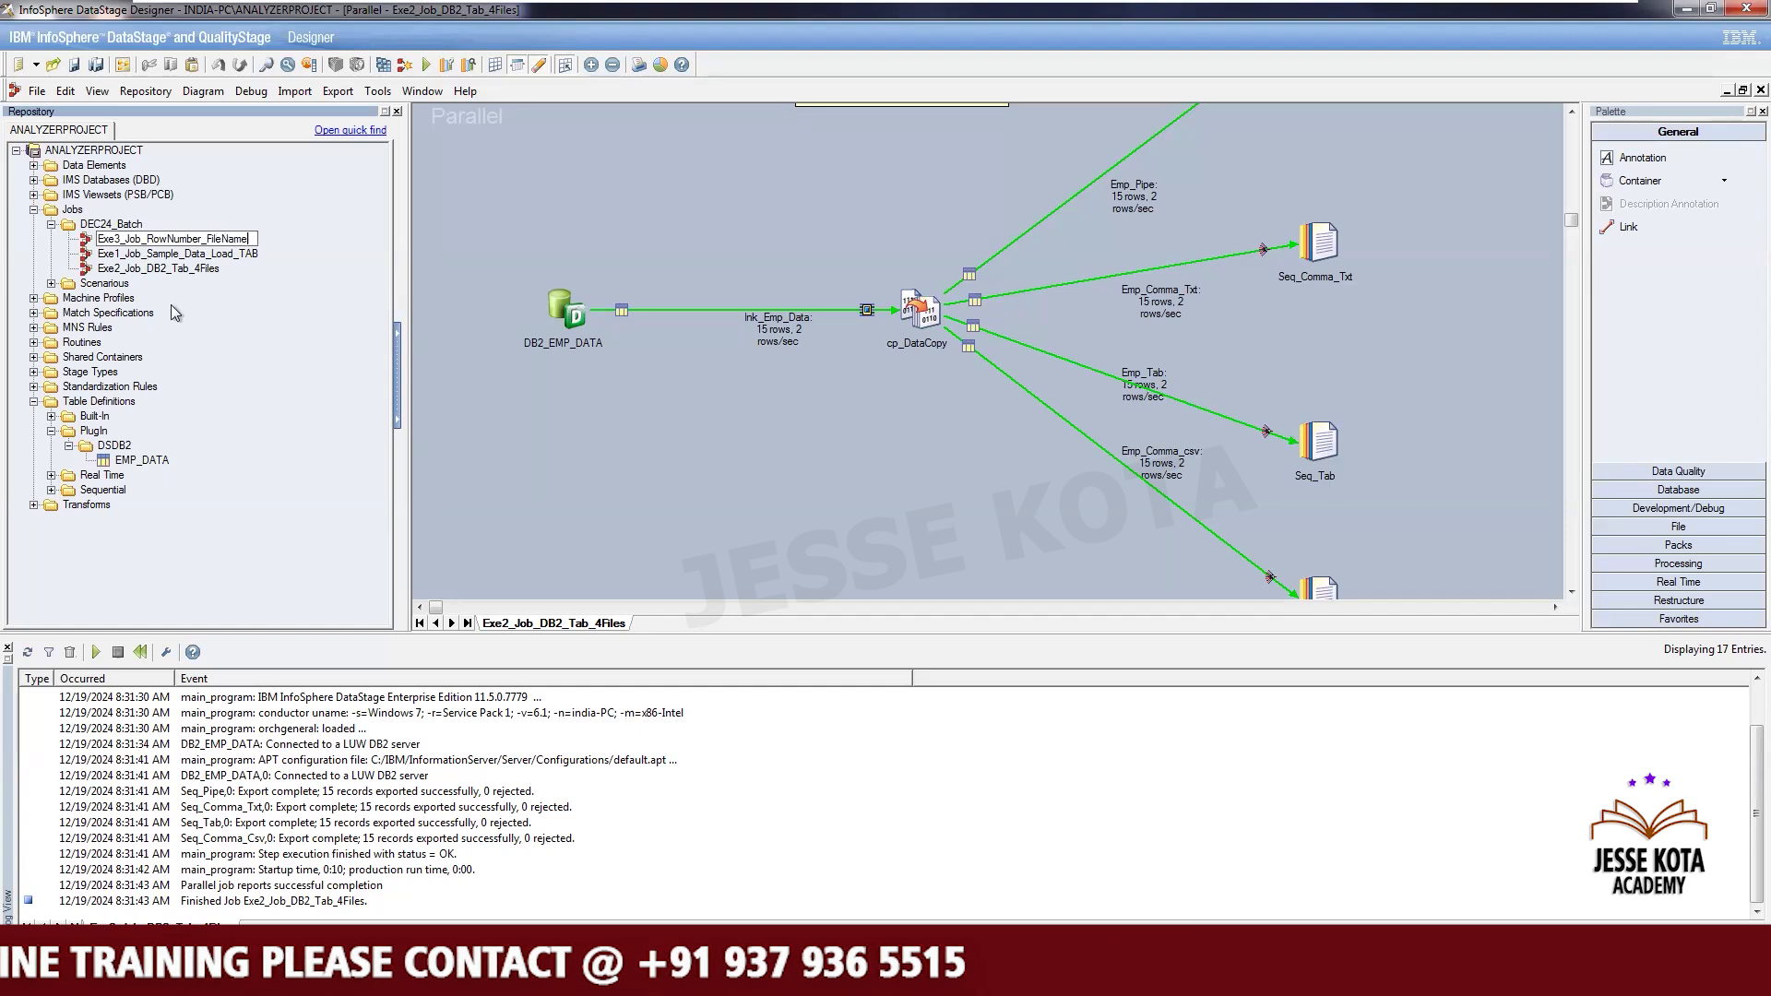
{"action": "key", "text": "Return"}
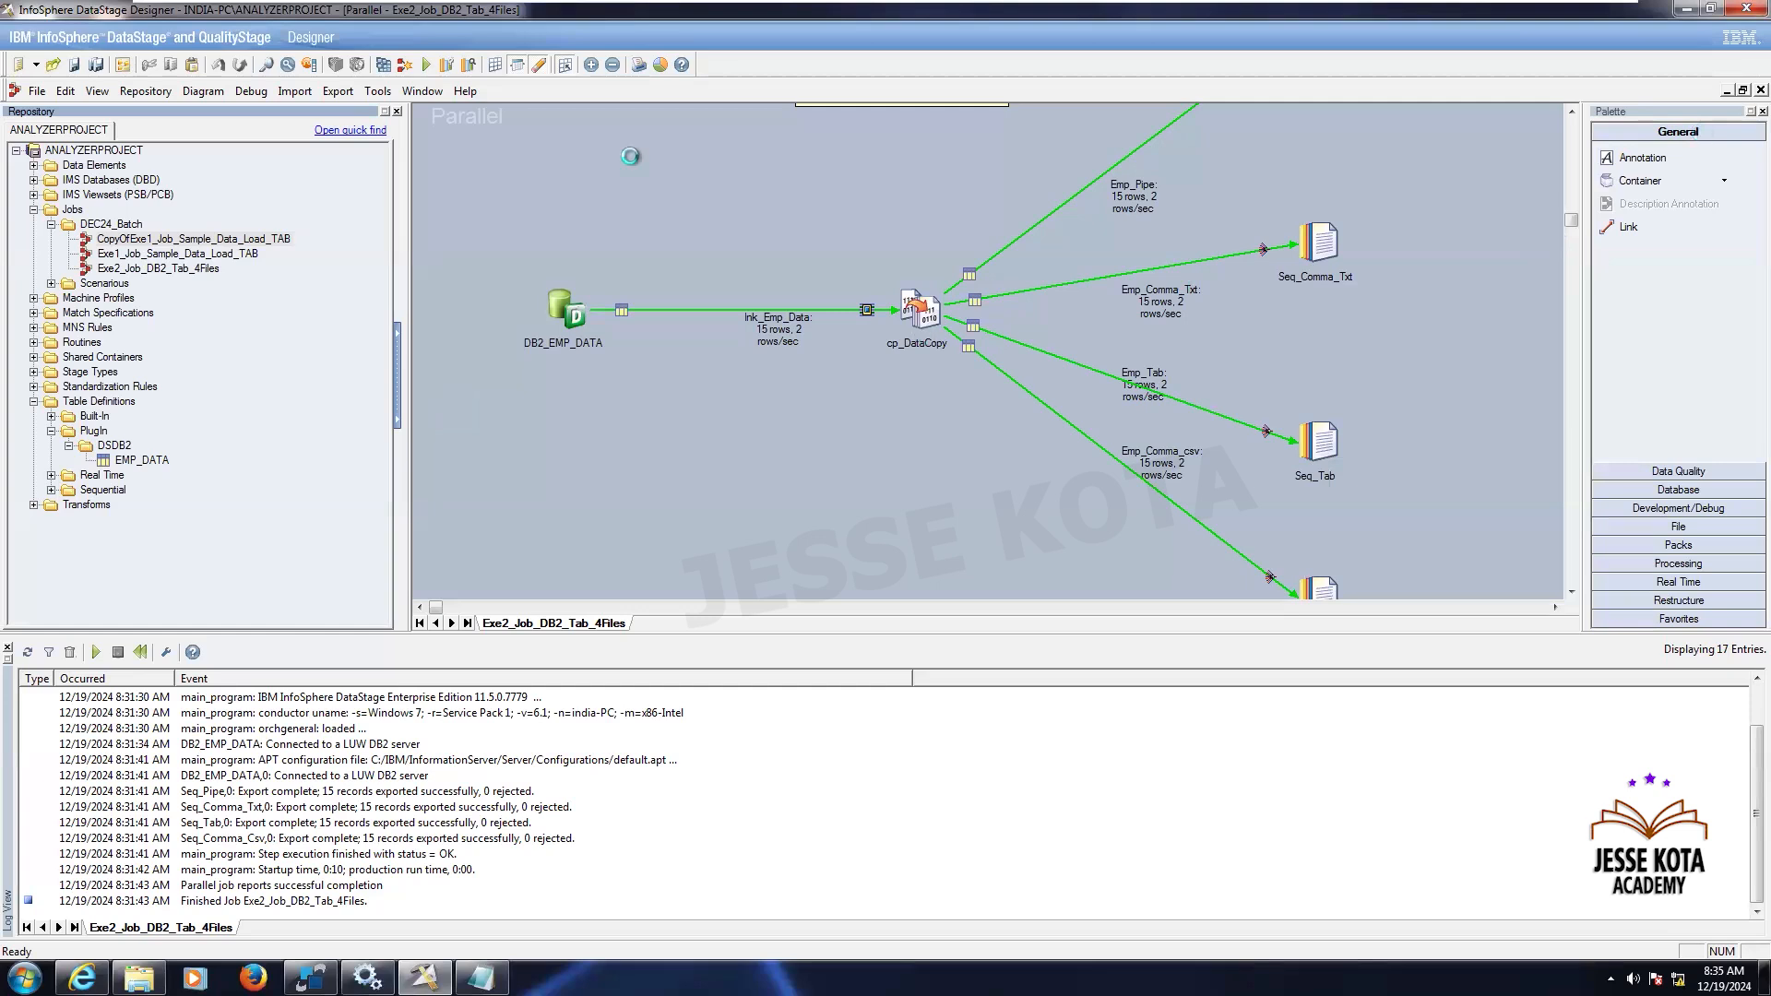
- Open the Exe3_Job_RowNumber_FileName job and set the DB2 connector's target table name to EMP_RN_FILENM
{"action": "double_click", "coordinate": [226, 239]}
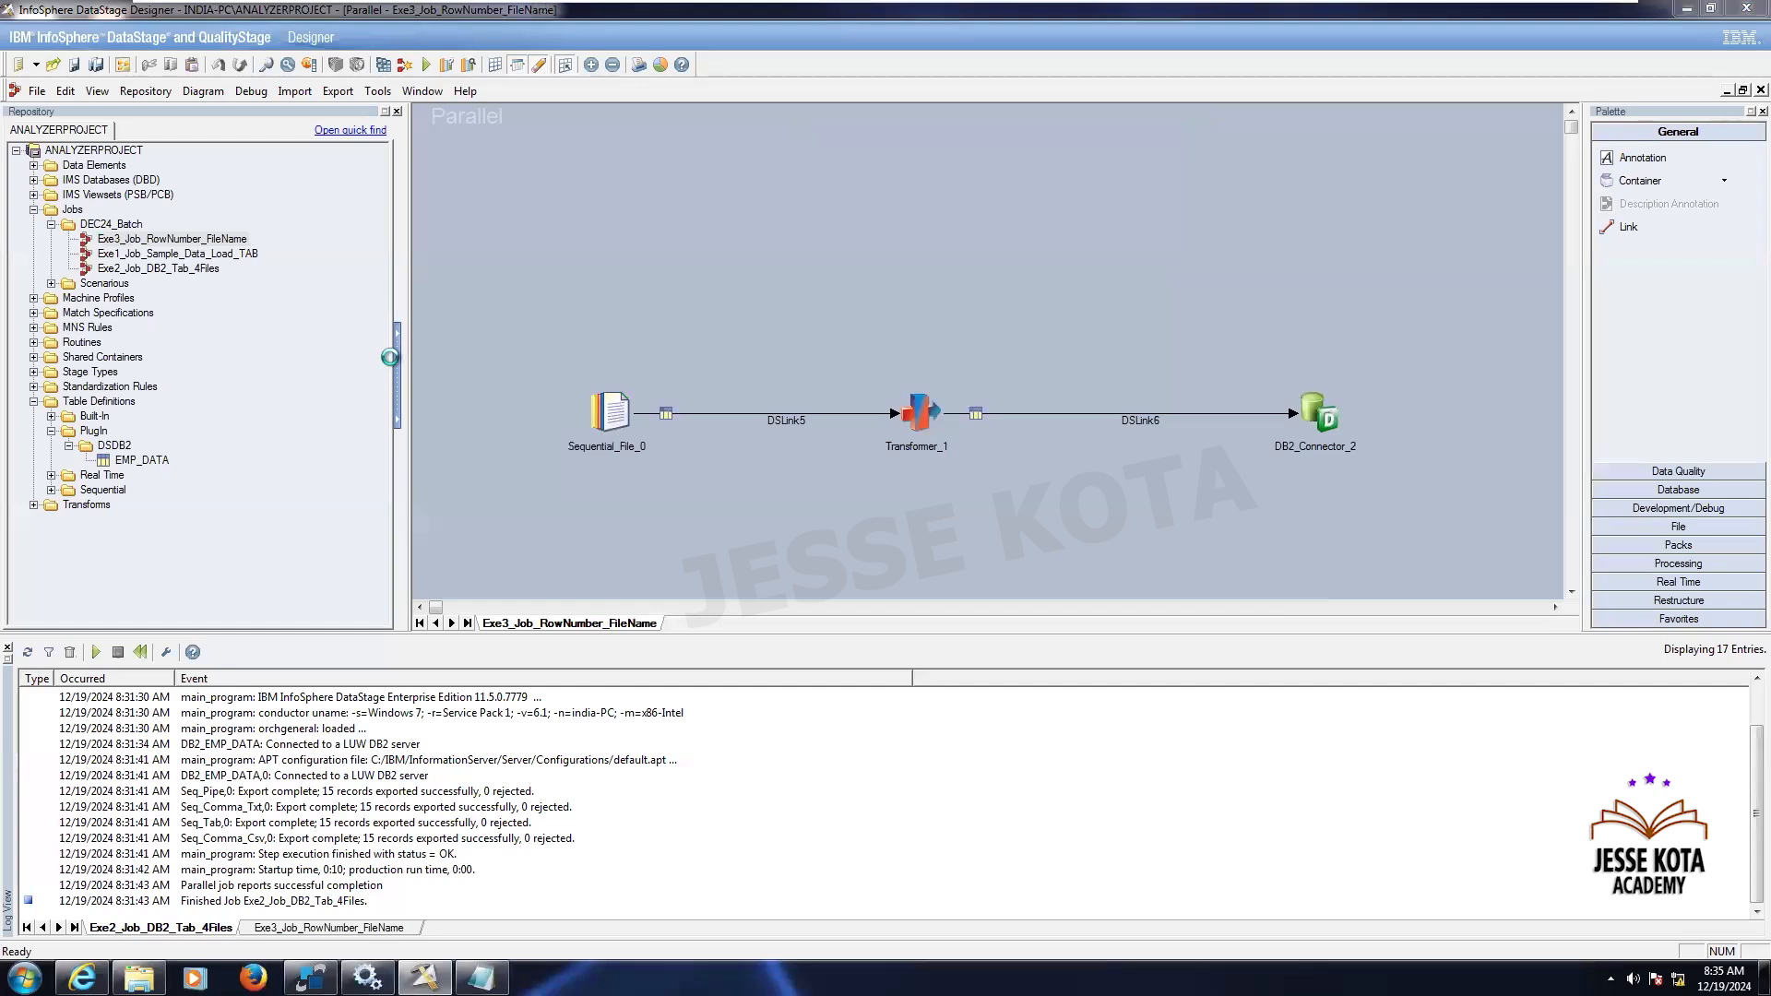
{"action": "double_click", "coordinate": [1325, 428]}
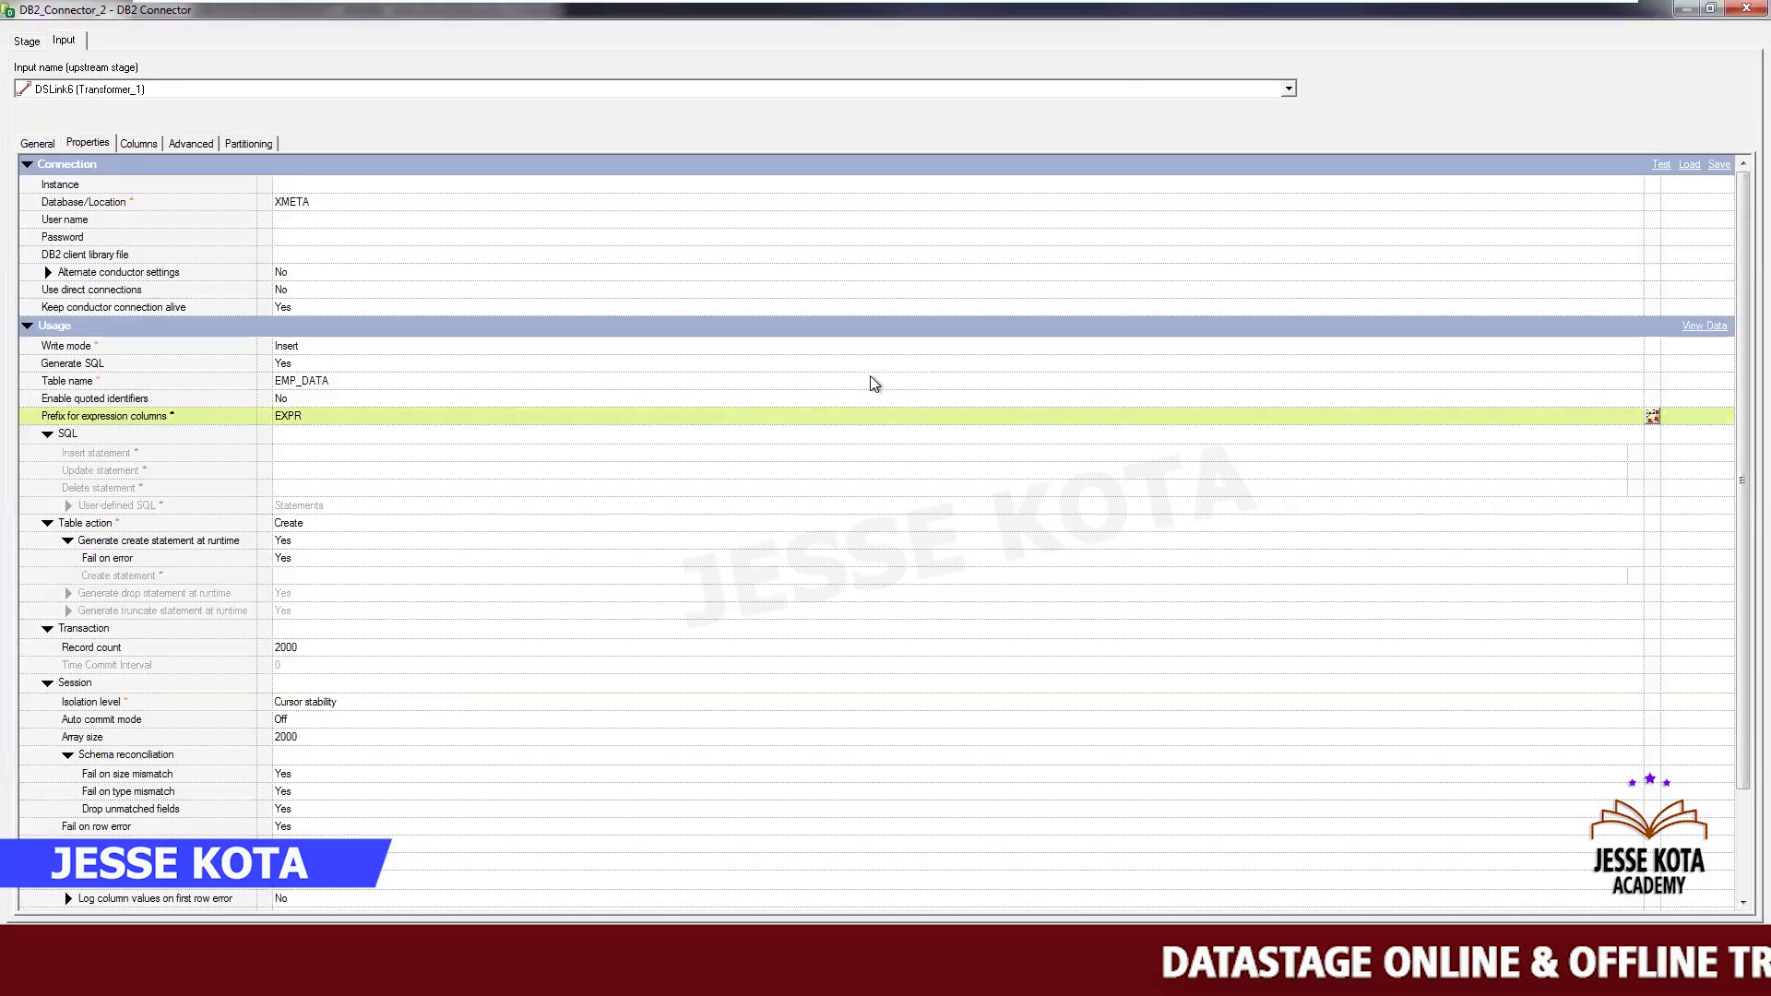
{"action": "left_click", "coordinate": [360, 380]}
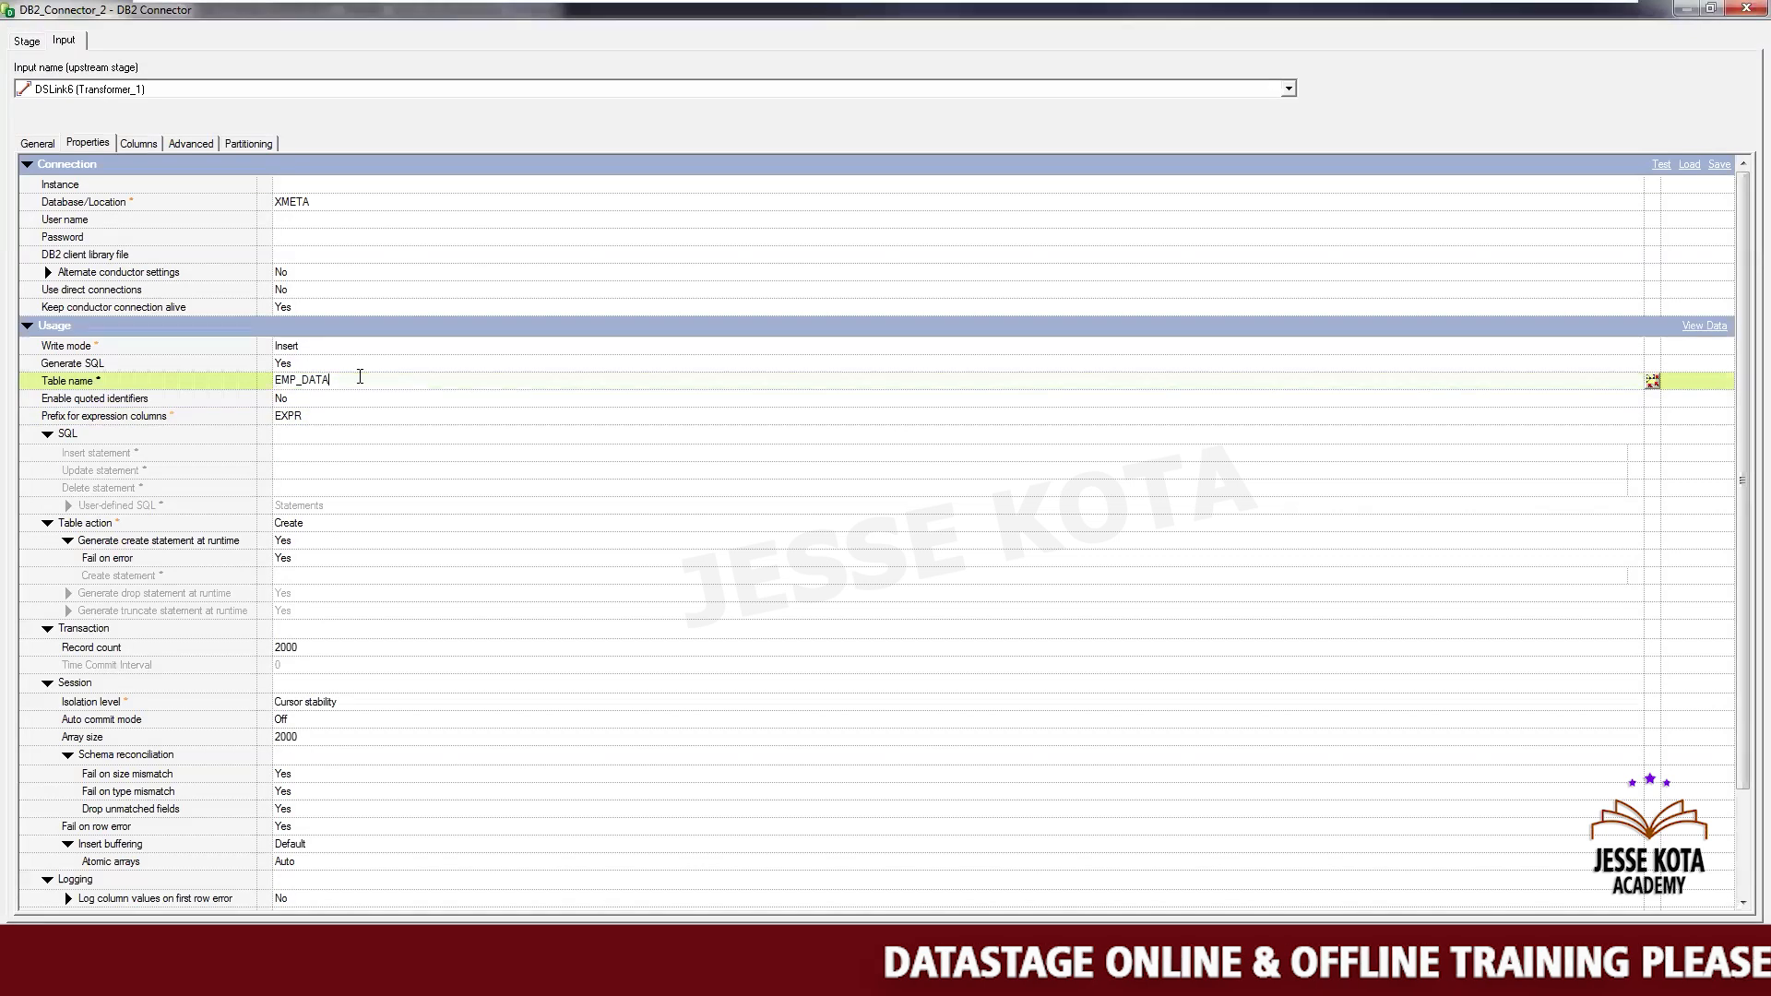
{"action": "key", "text": "BackSpace"}
{"action": "key", "text": "BackSpace"}
{"action": "key", "text": "BackSpace"}
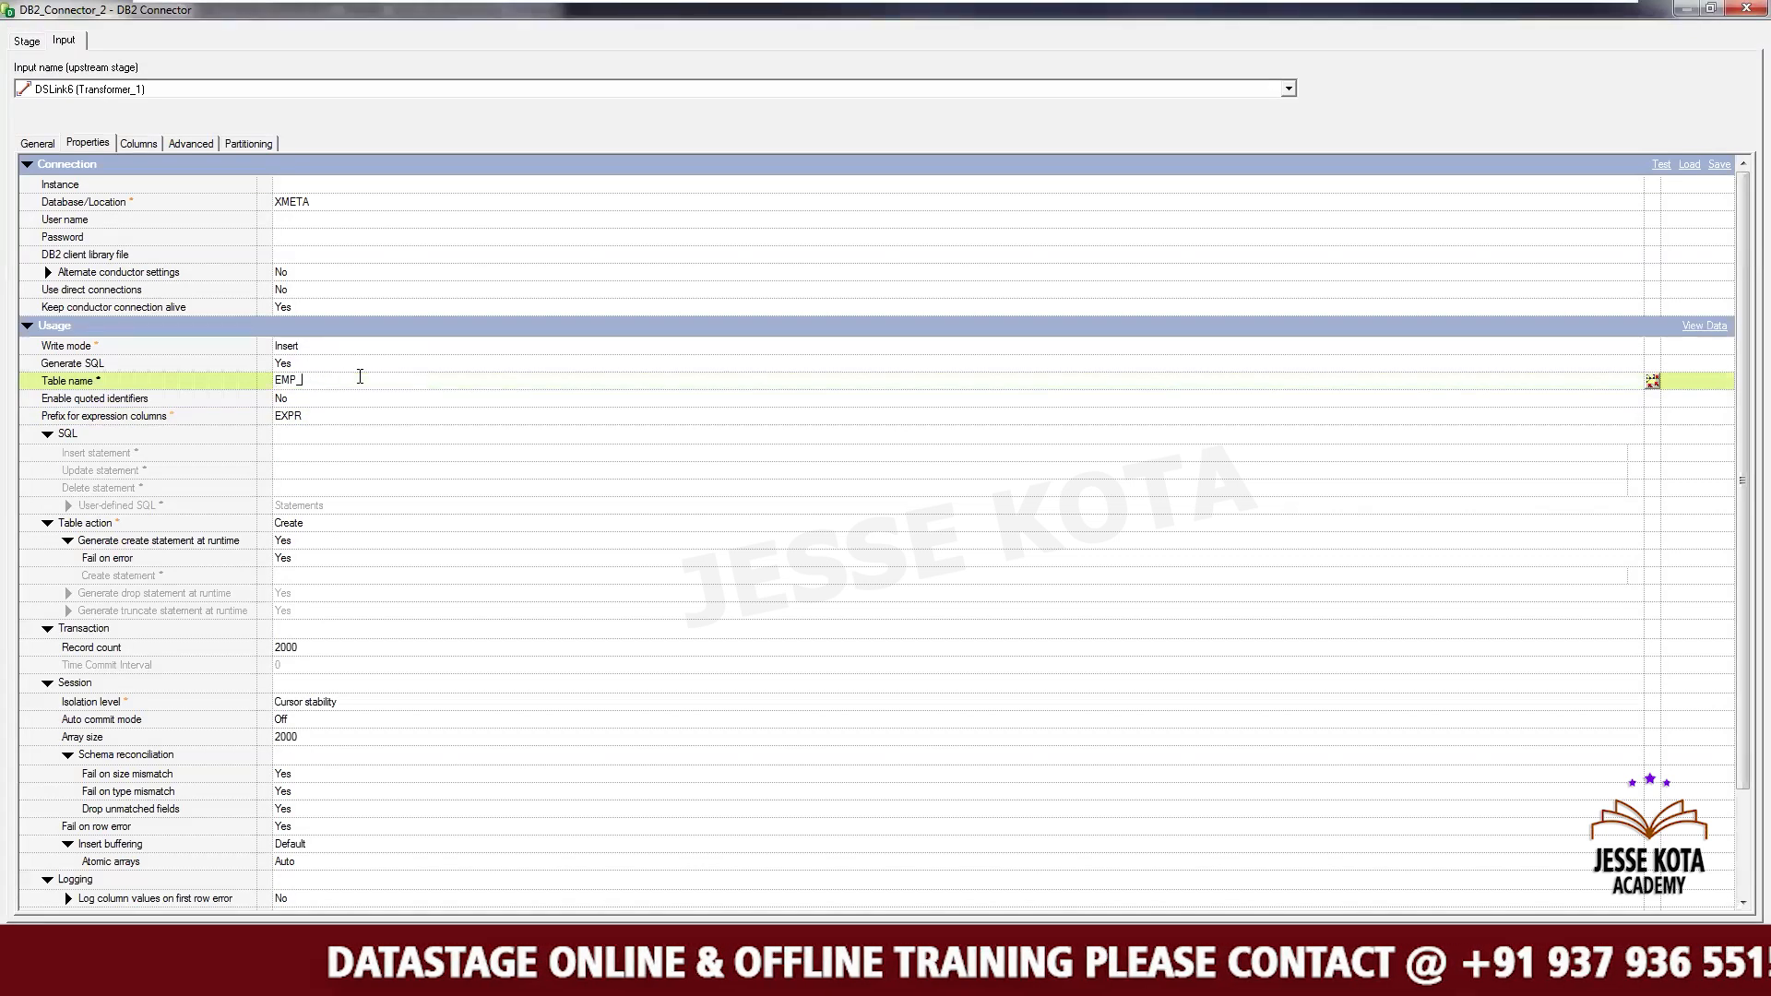
{"action": "type", "text": "m"}
{"action": "key", "text": "BackSpace"}
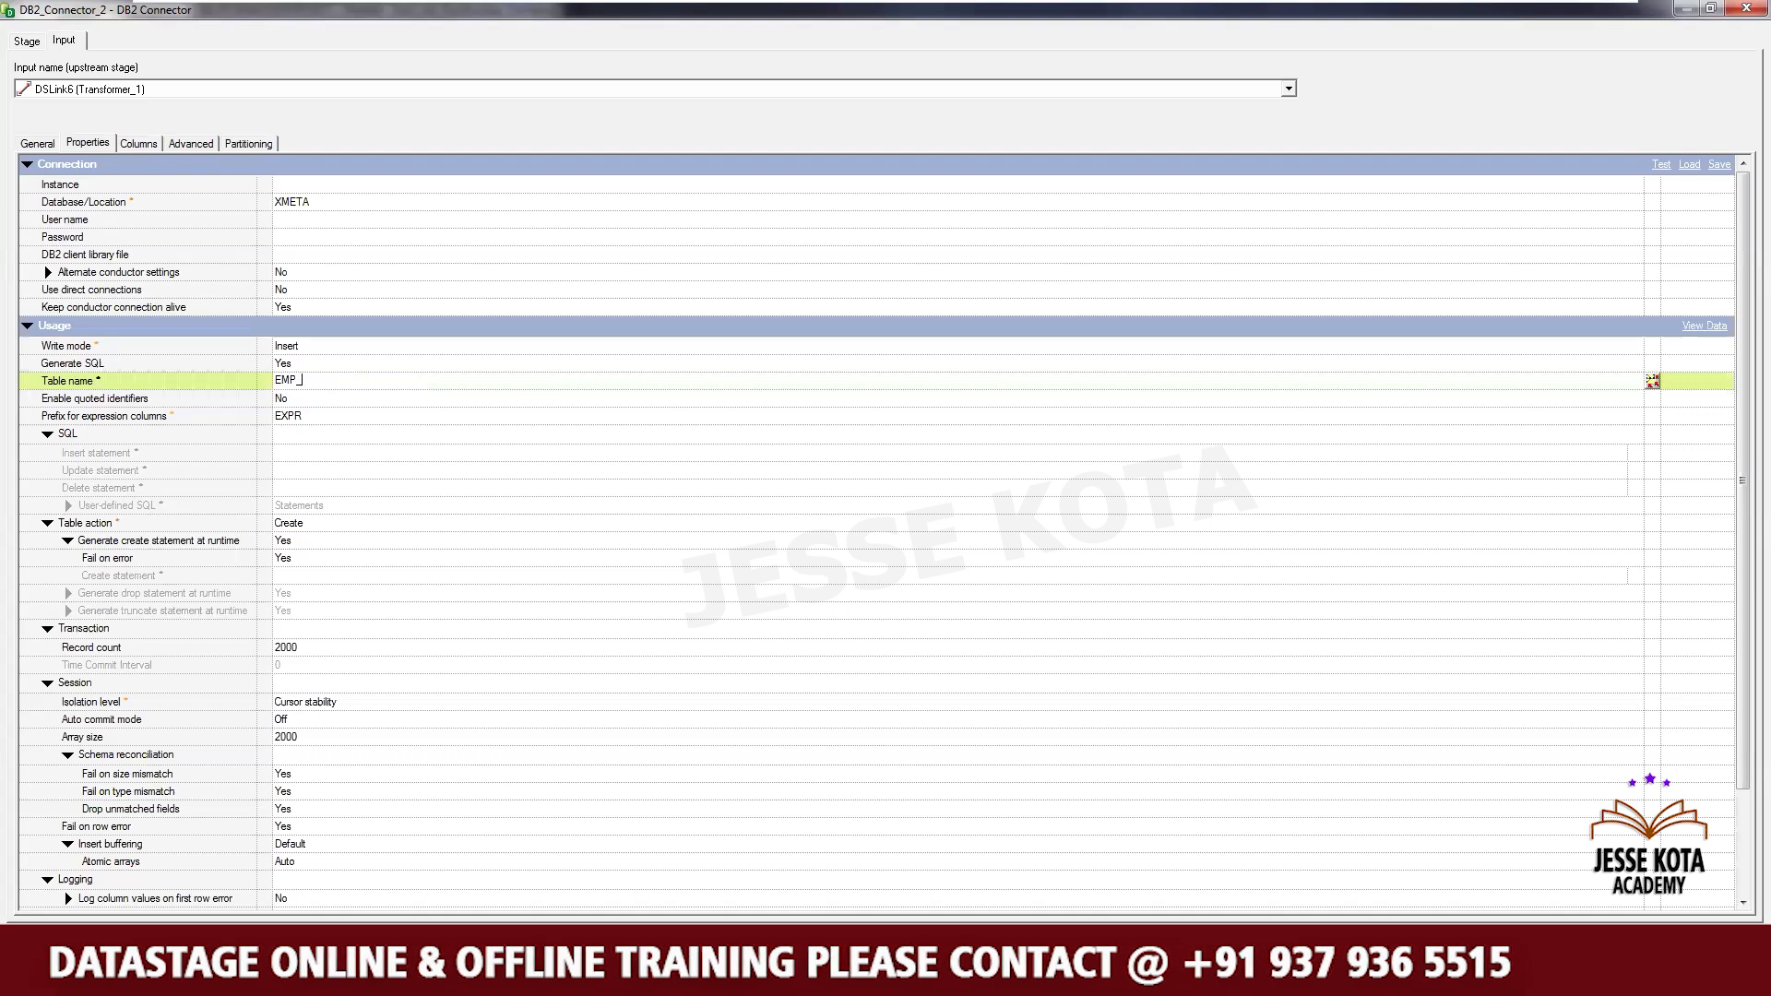
{"action": "type", "text": "r"}
{"action": "key", "text": "BackSpace"}
{"action": "type", "text": "R"}
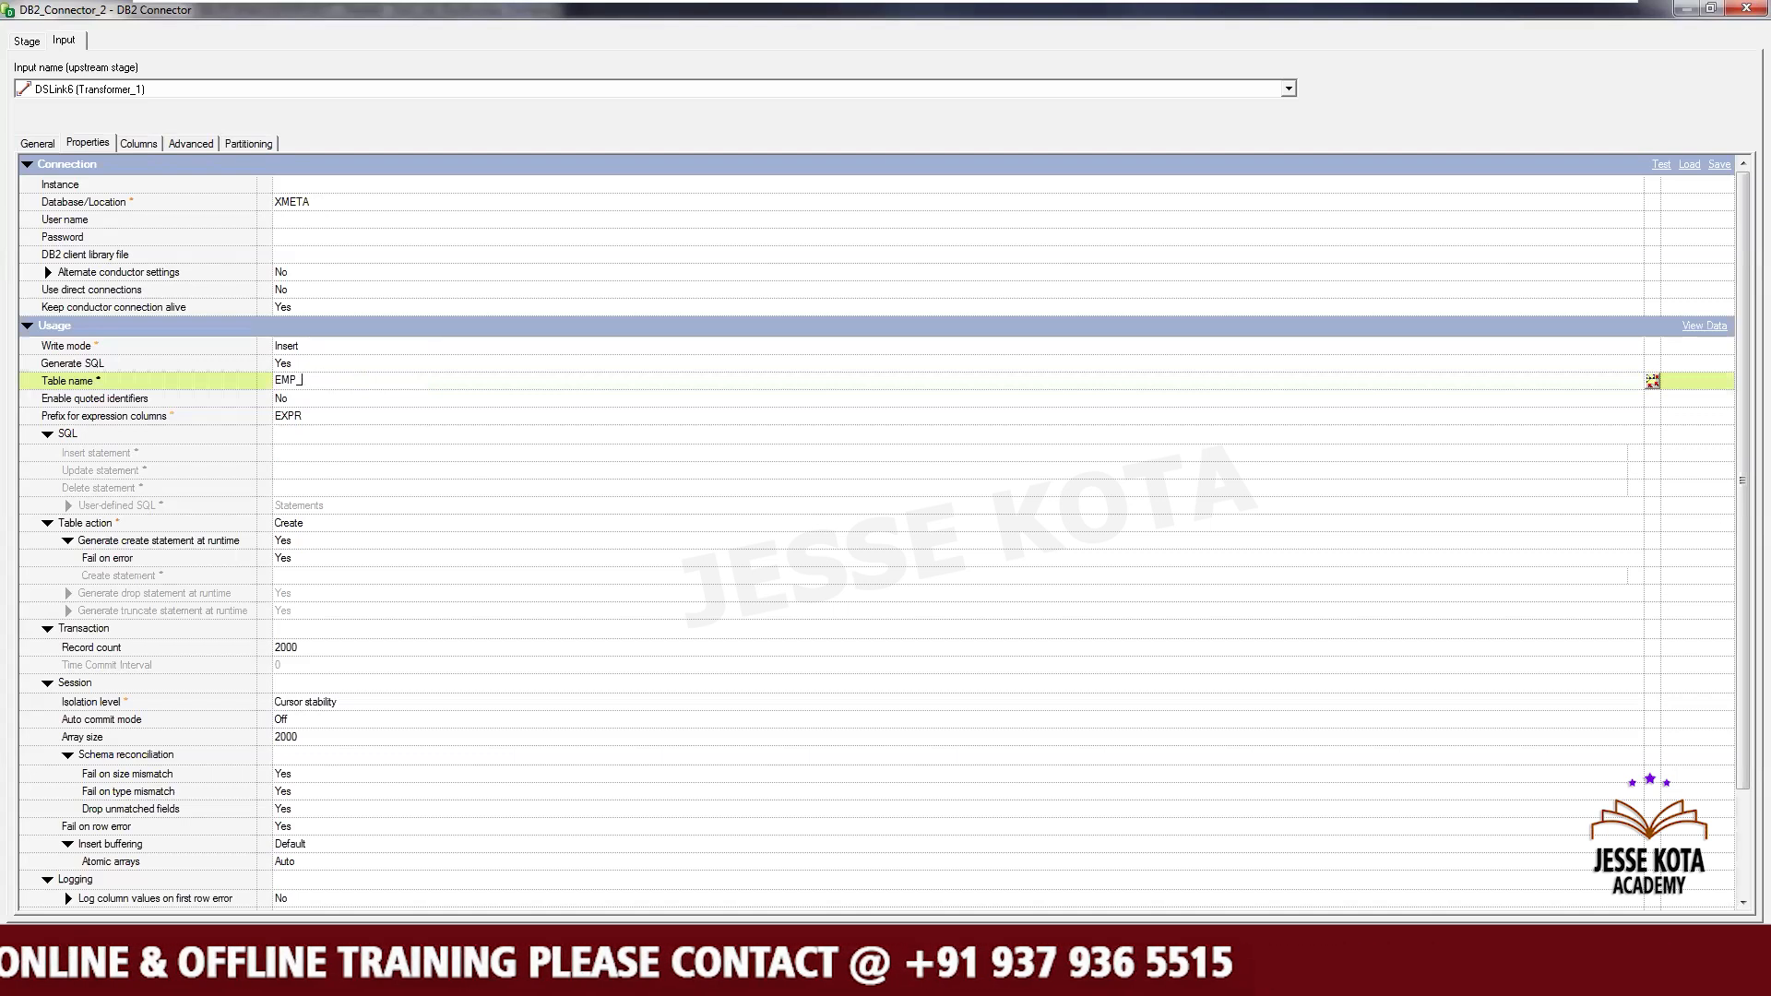
{"action": "type", "text": "N_"}
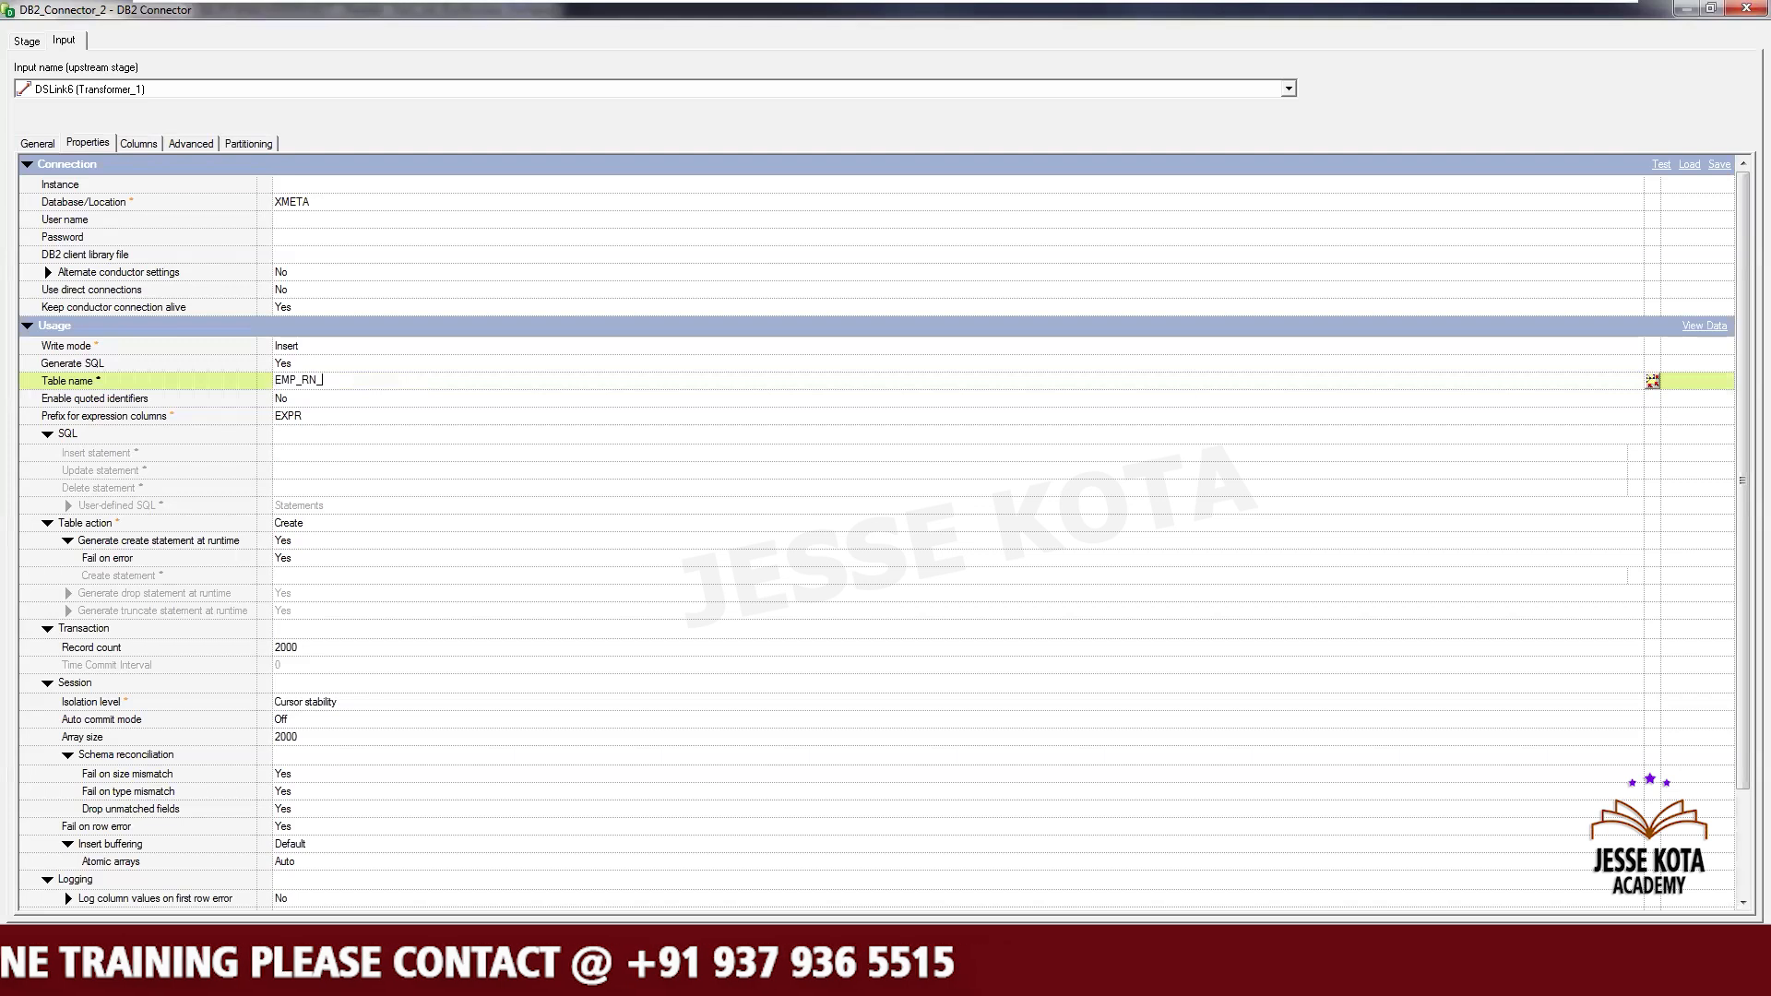
{"action": "type", "text": "F"}
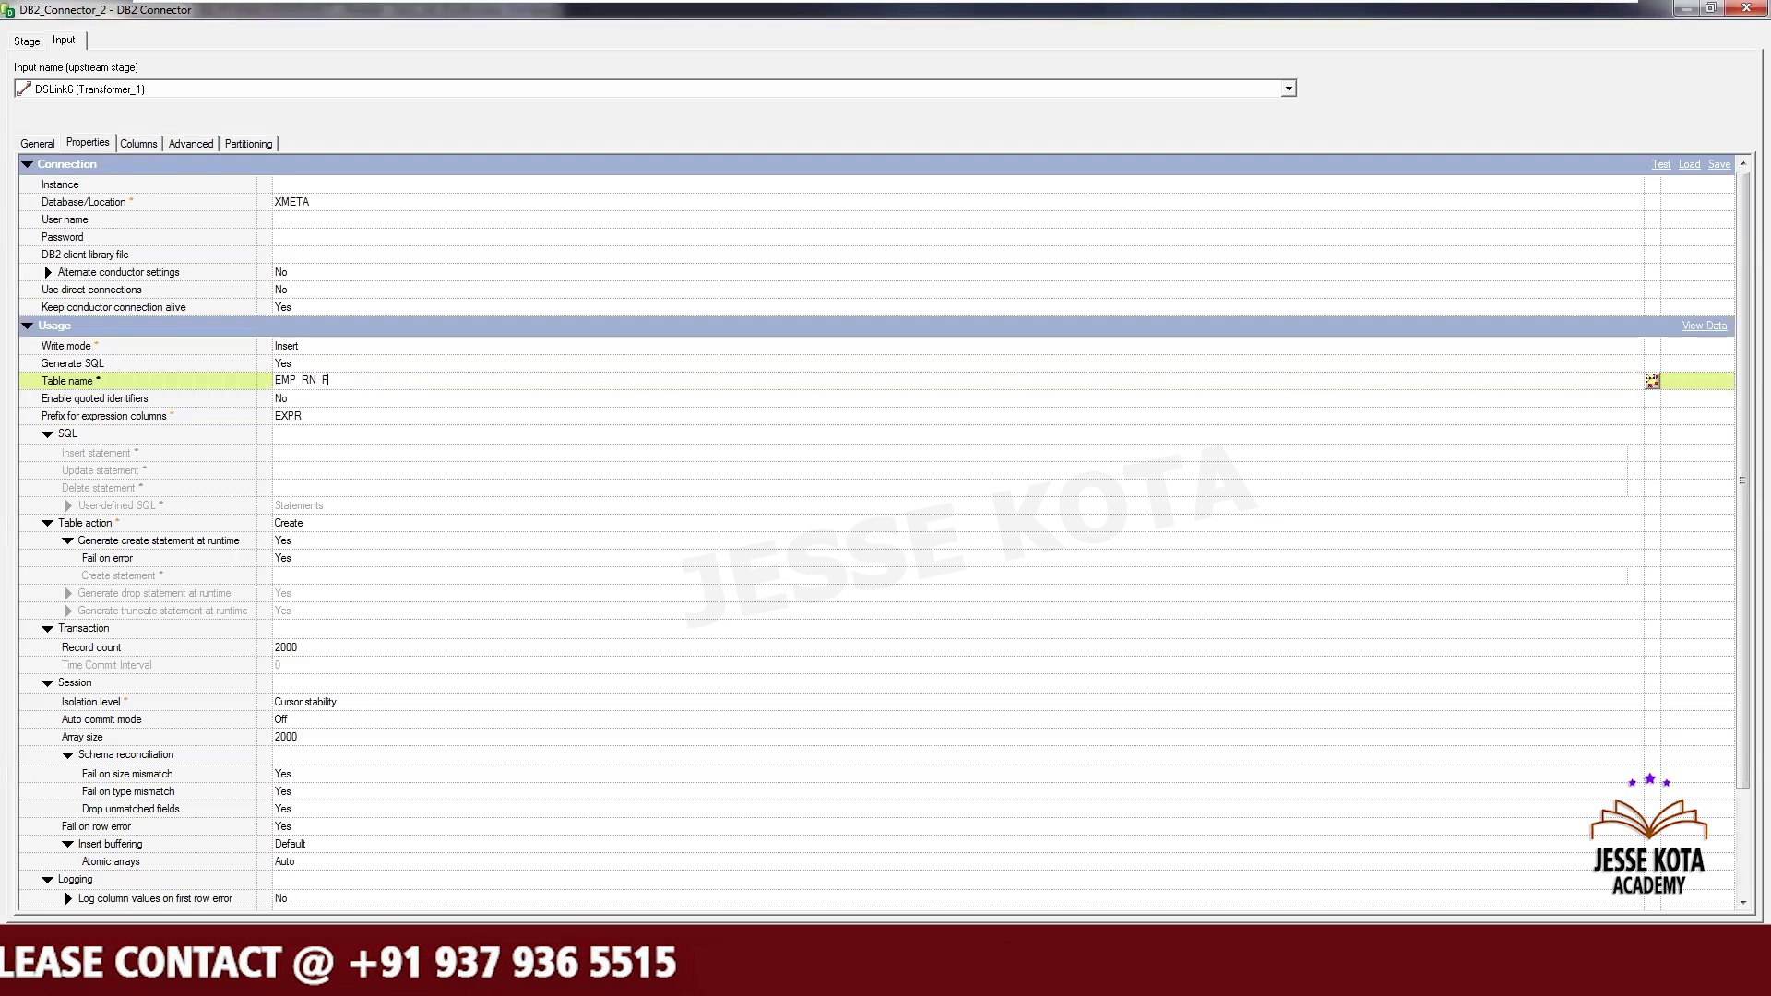
{"action": "type", "text": "ILENM"}
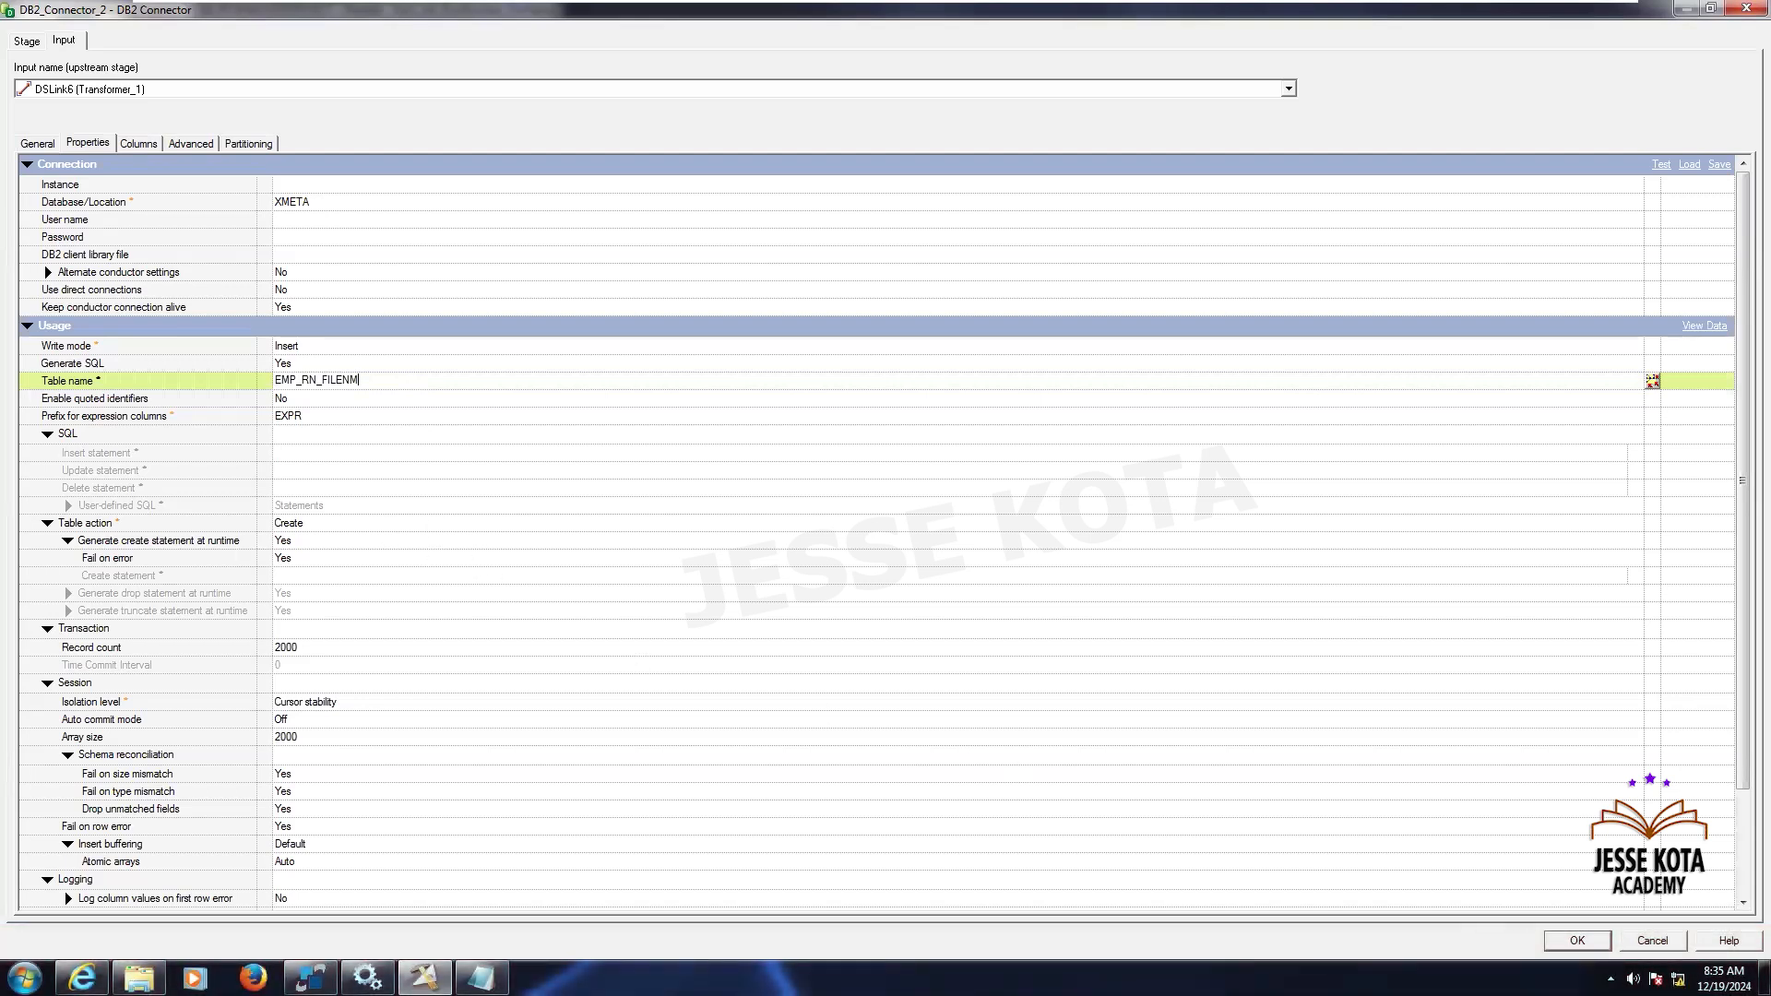
{"action": "left_click", "coordinate": [1576, 939]}
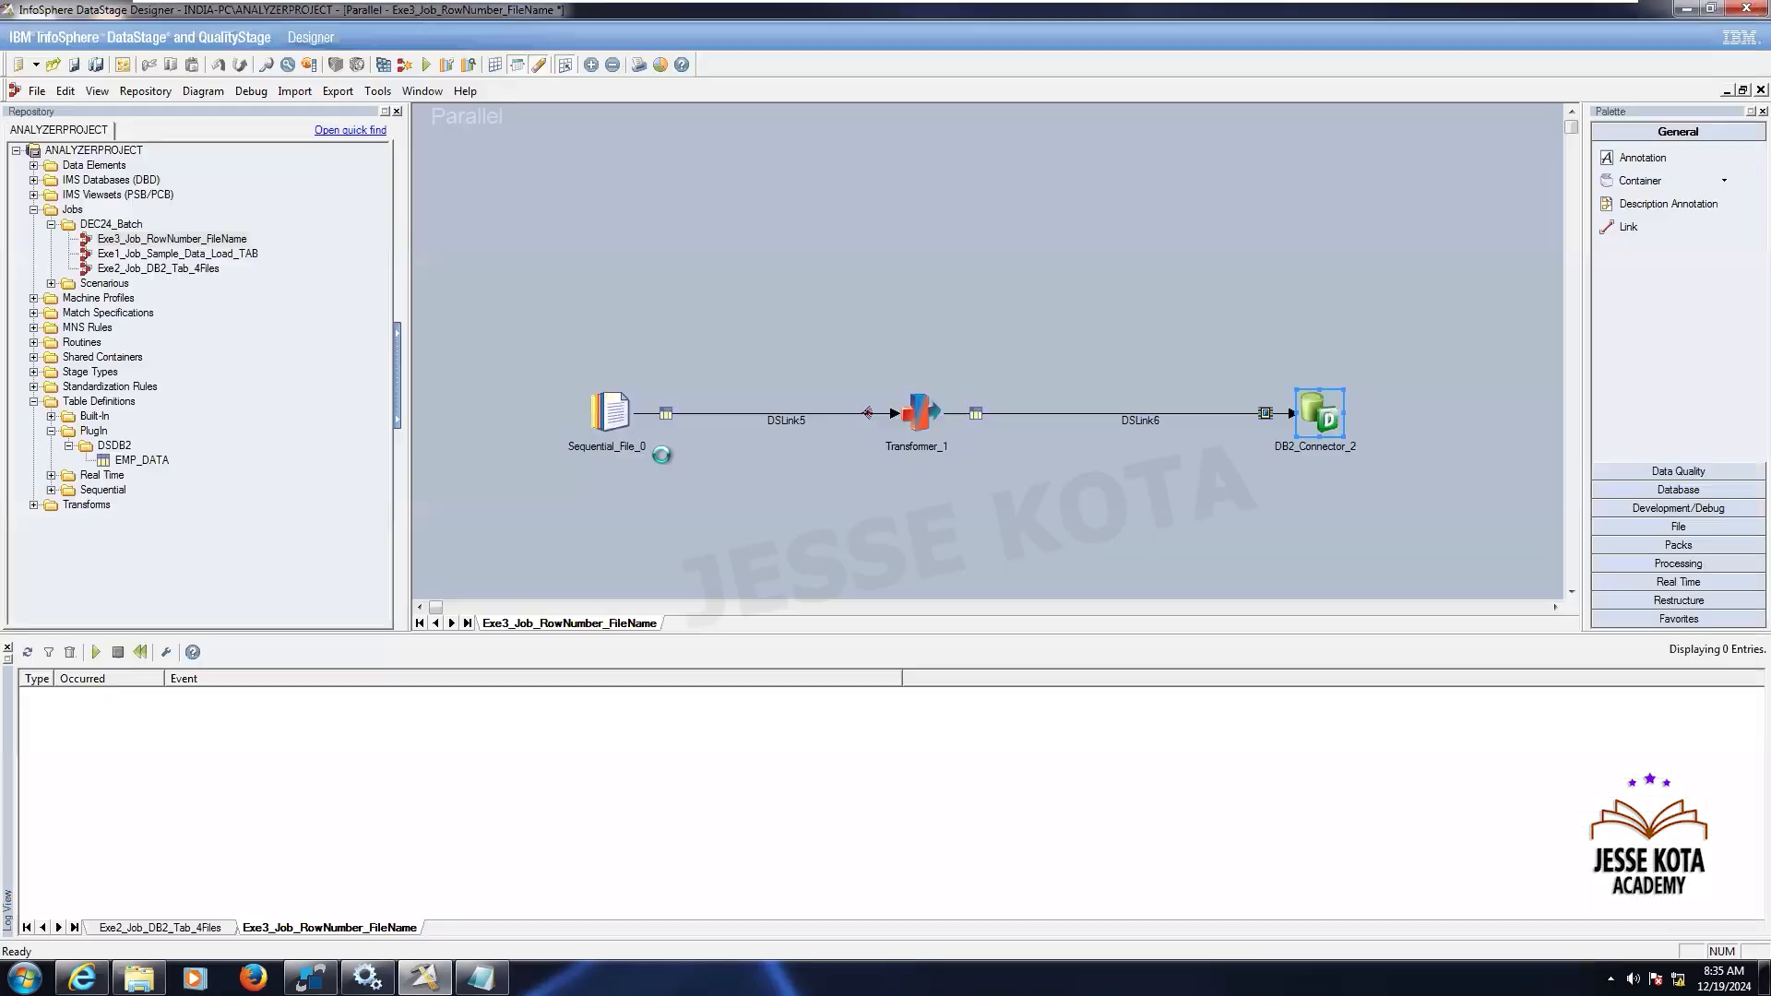
- Open the source sequential file stage and add a Row Number Column option named ROWNUM_COL
{"action": "left_click", "coordinate": [614, 405]}
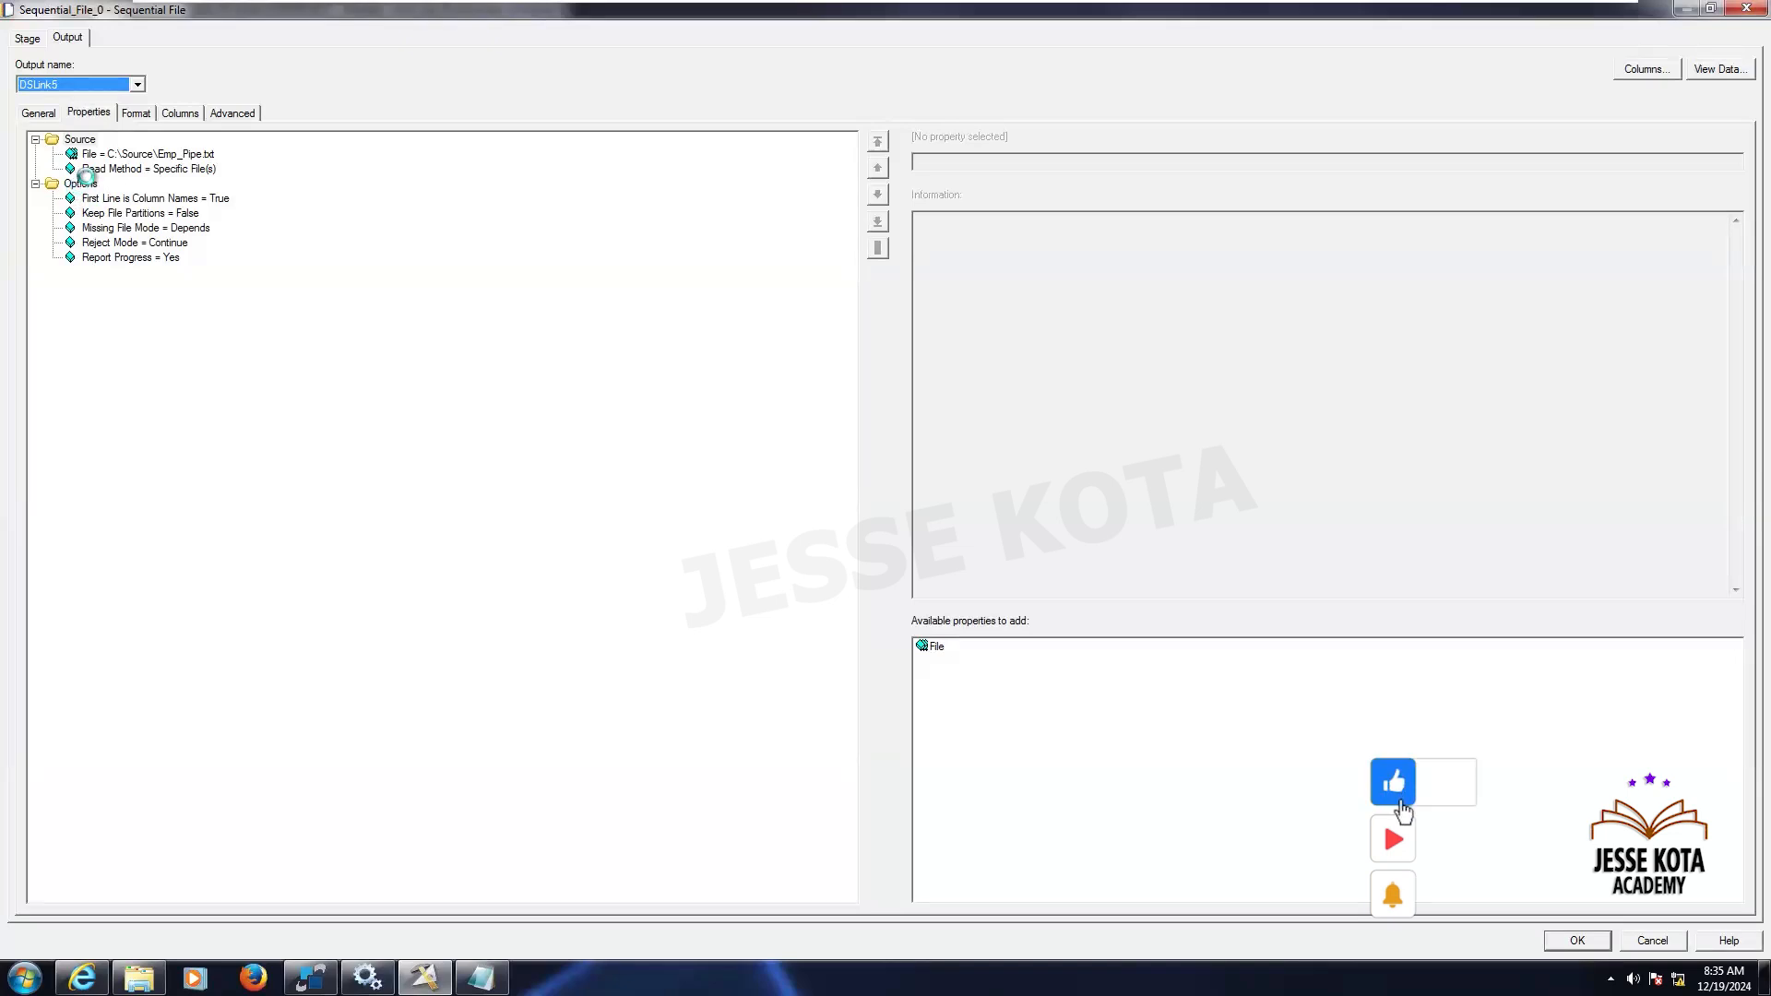
{"action": "left_click", "coordinate": [79, 184]}
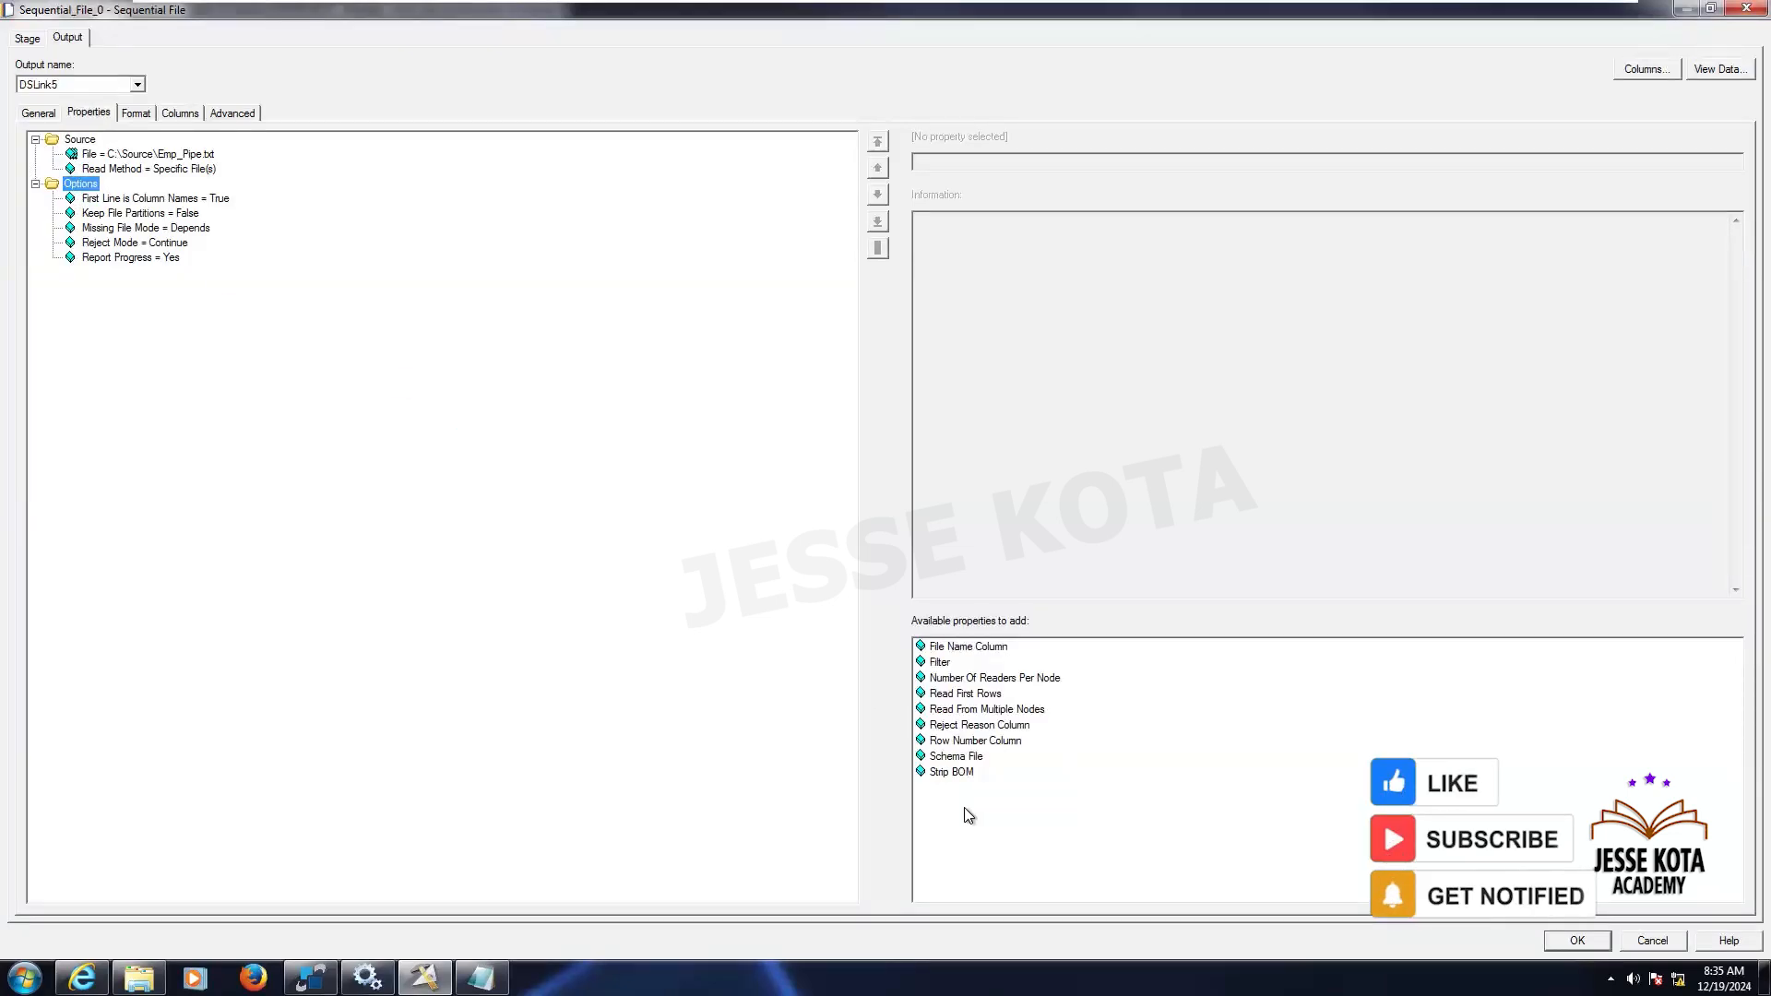
{"action": "left_click", "coordinate": [964, 743]}
{"action": "left_click", "coordinate": [943, 162]}
{"action": "type", "text": "ROWNUM_COL"}
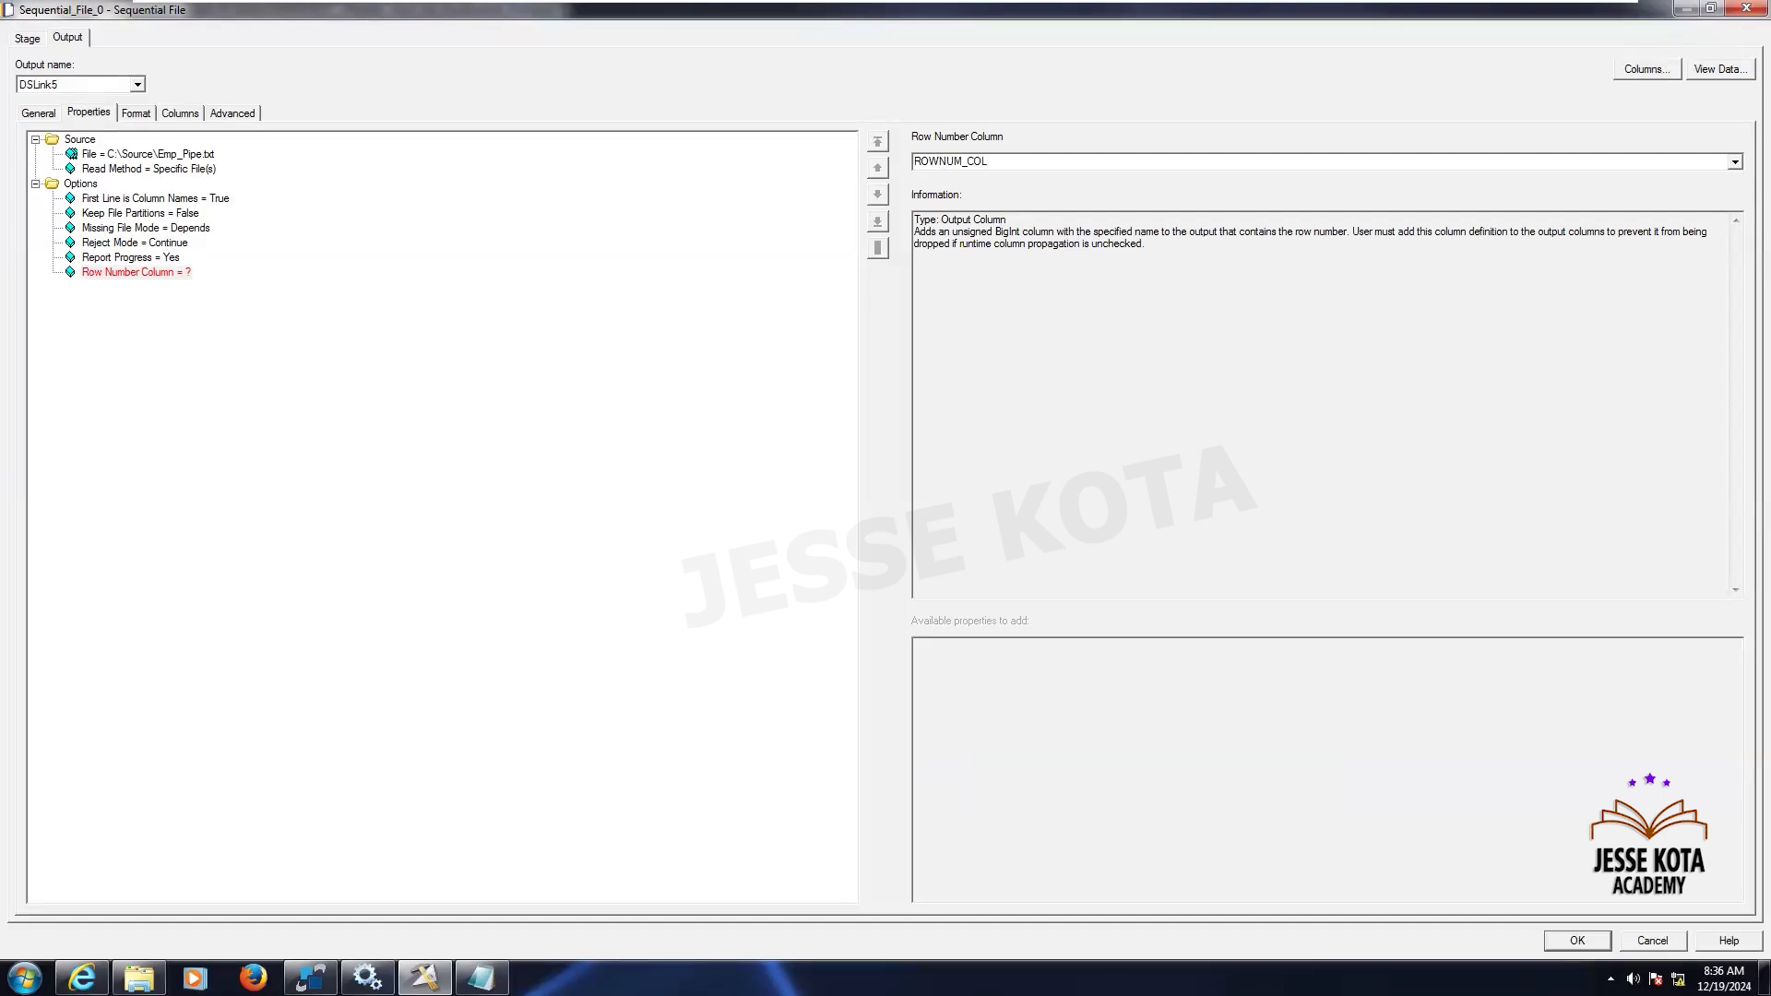
{"action": "left_click", "coordinate": [80, 185]}
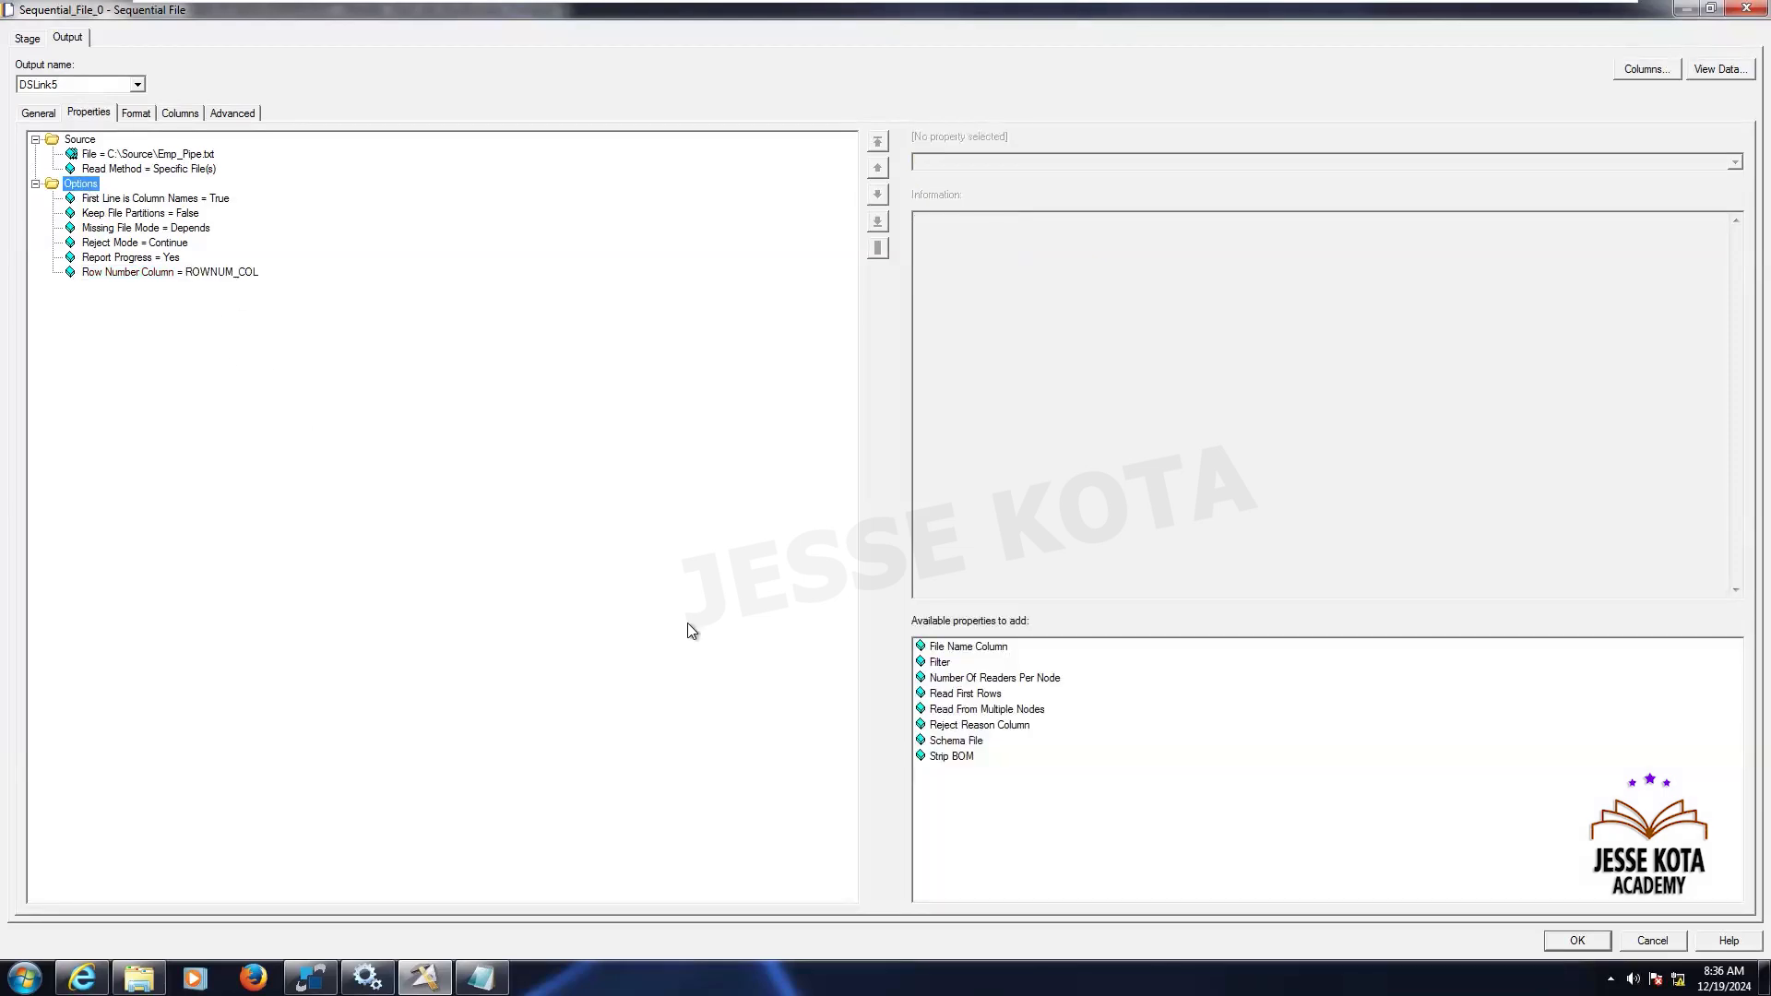
- Add a File Name Column option to the source stage, keeping the name FILENAME
{"action": "left_click", "coordinate": [966, 652]}
{"action": "left_click", "coordinate": [964, 651]}
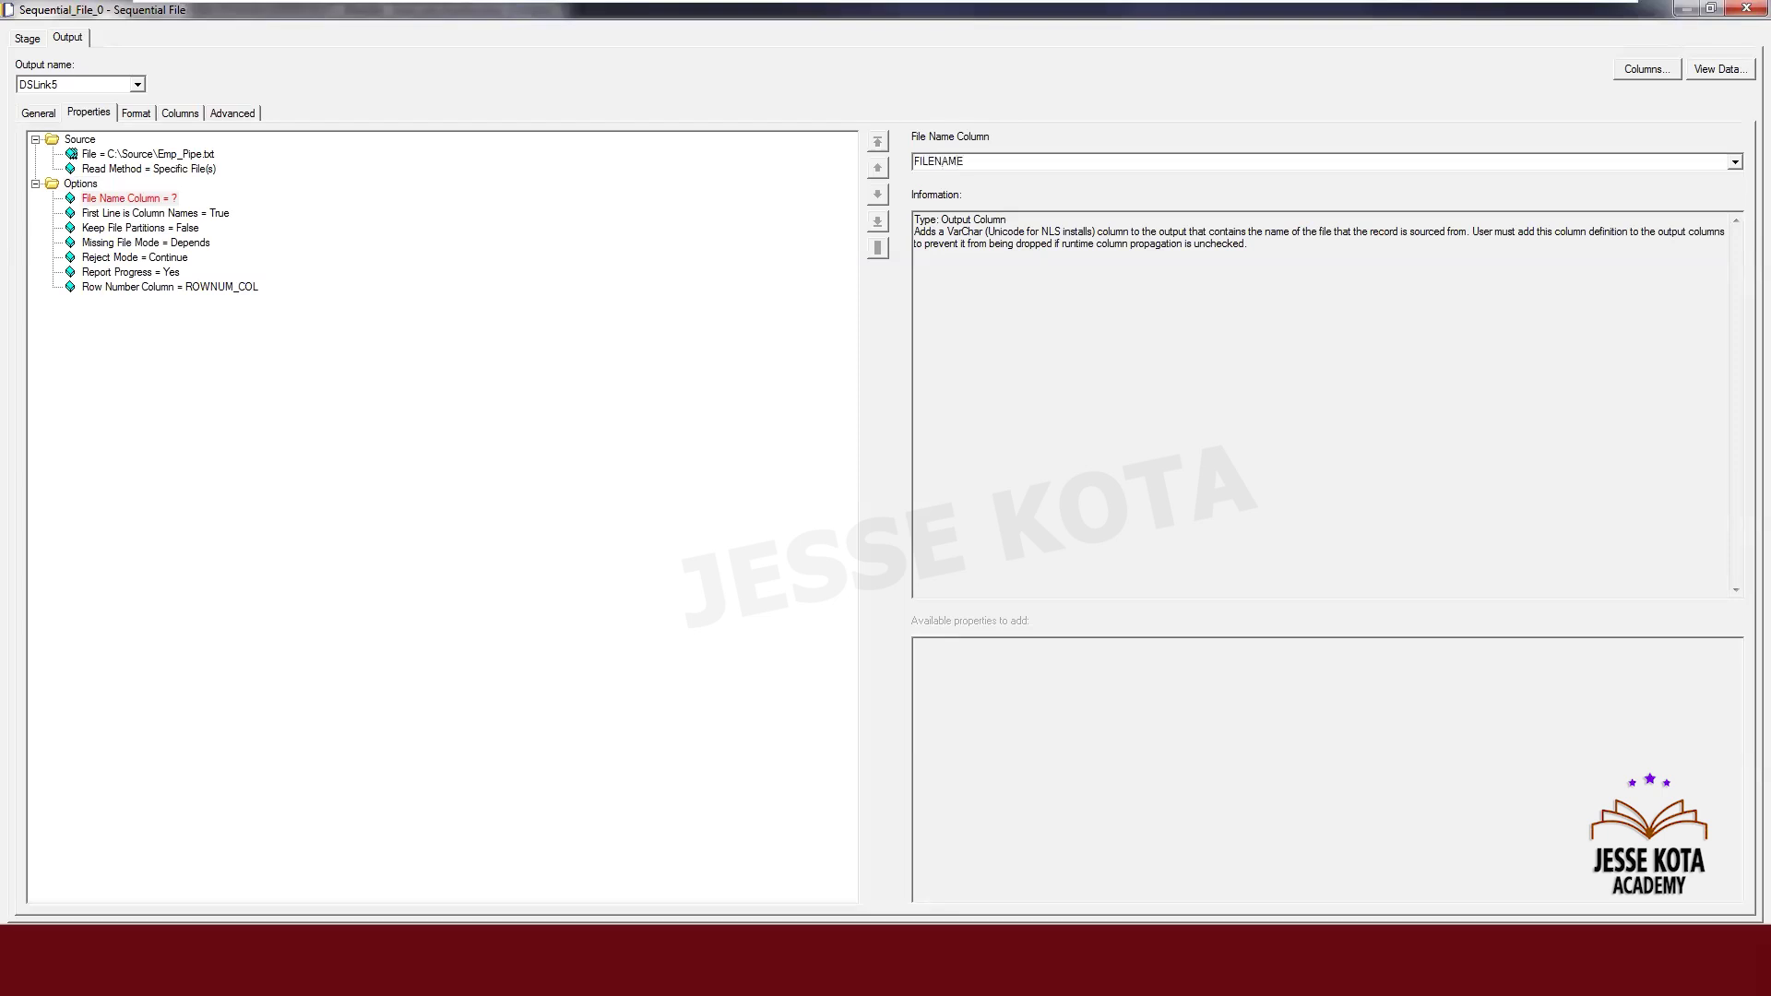
{"action": "key", "text": "ctrl+a"}
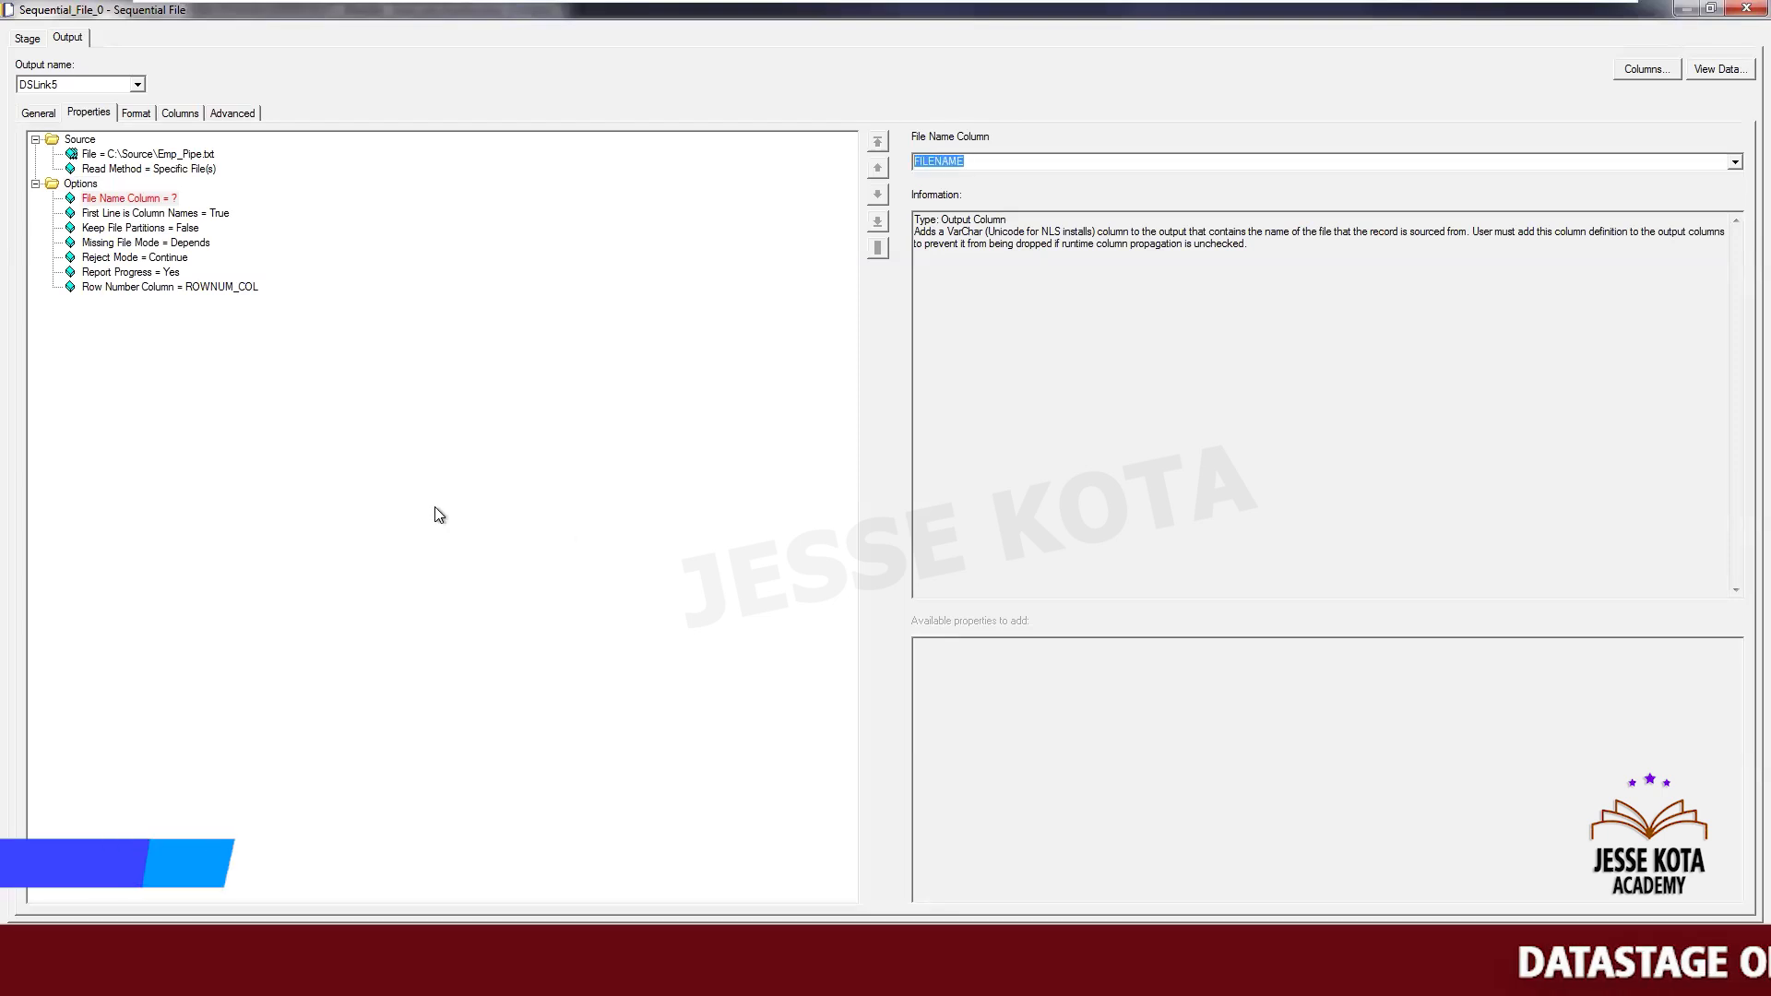
{"action": "left_click", "coordinate": [77, 184]}
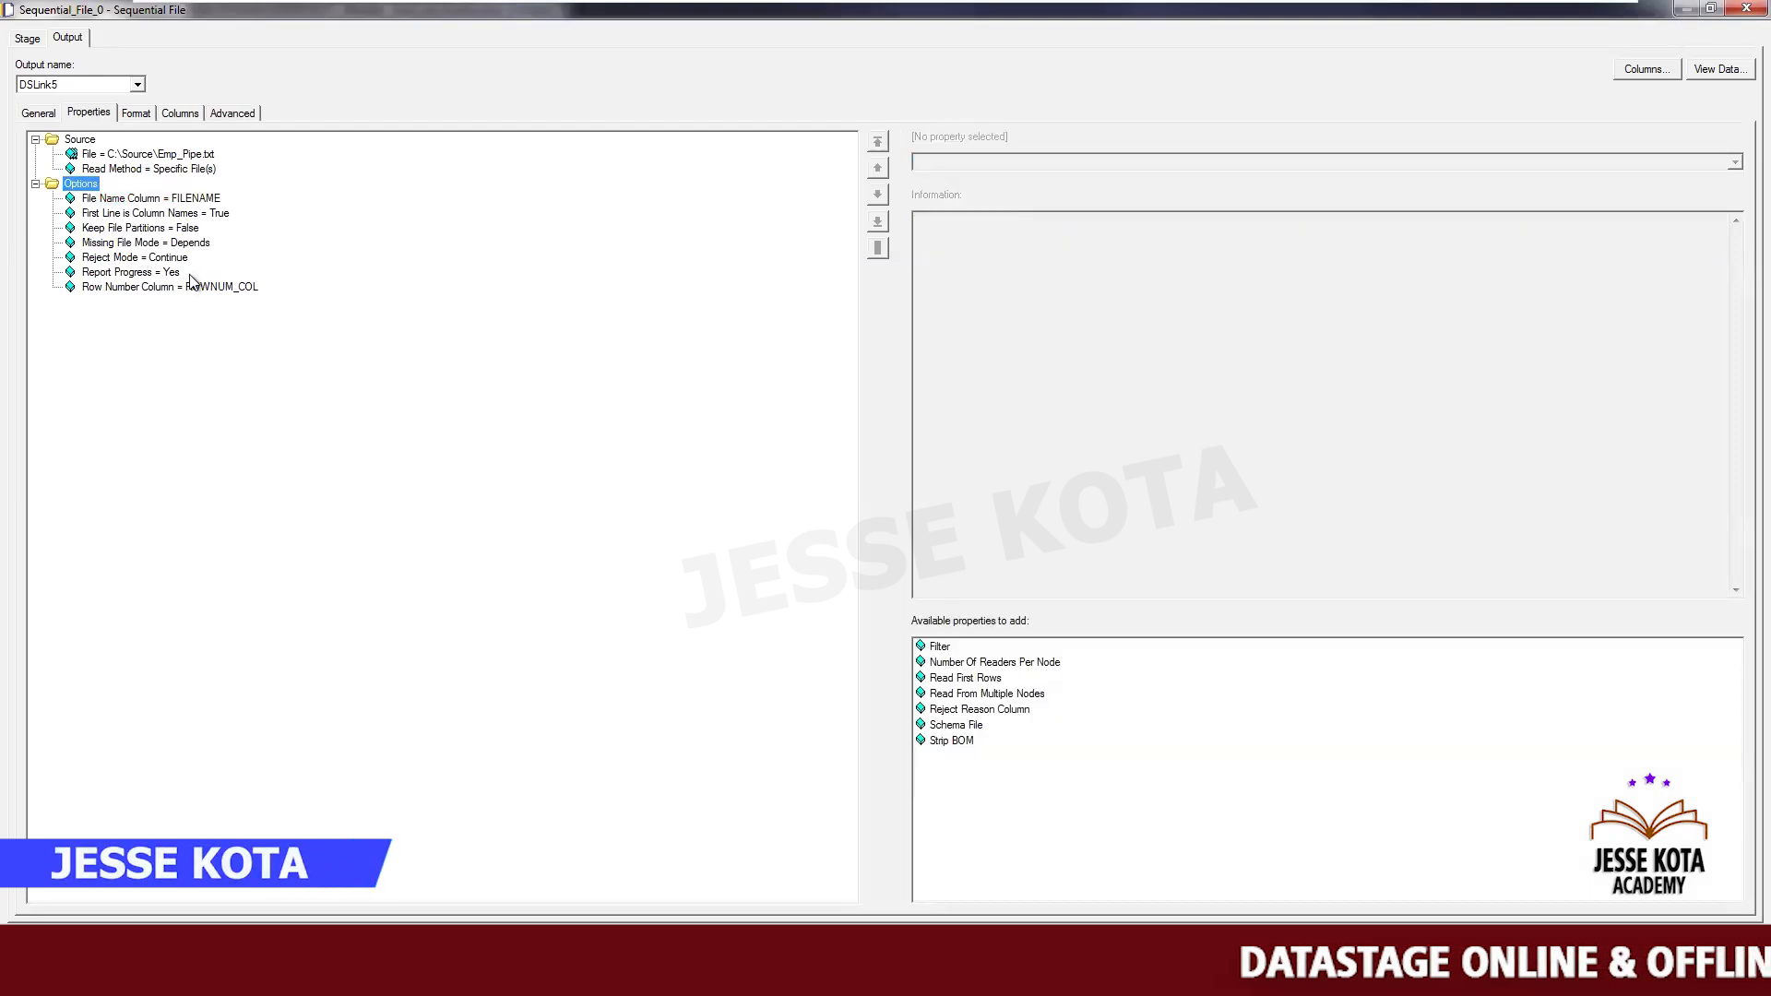
- Add a ROWNUM_COL output column of type Integer, length 3, nullable Yes
{"action": "left_click", "coordinate": [217, 287]}
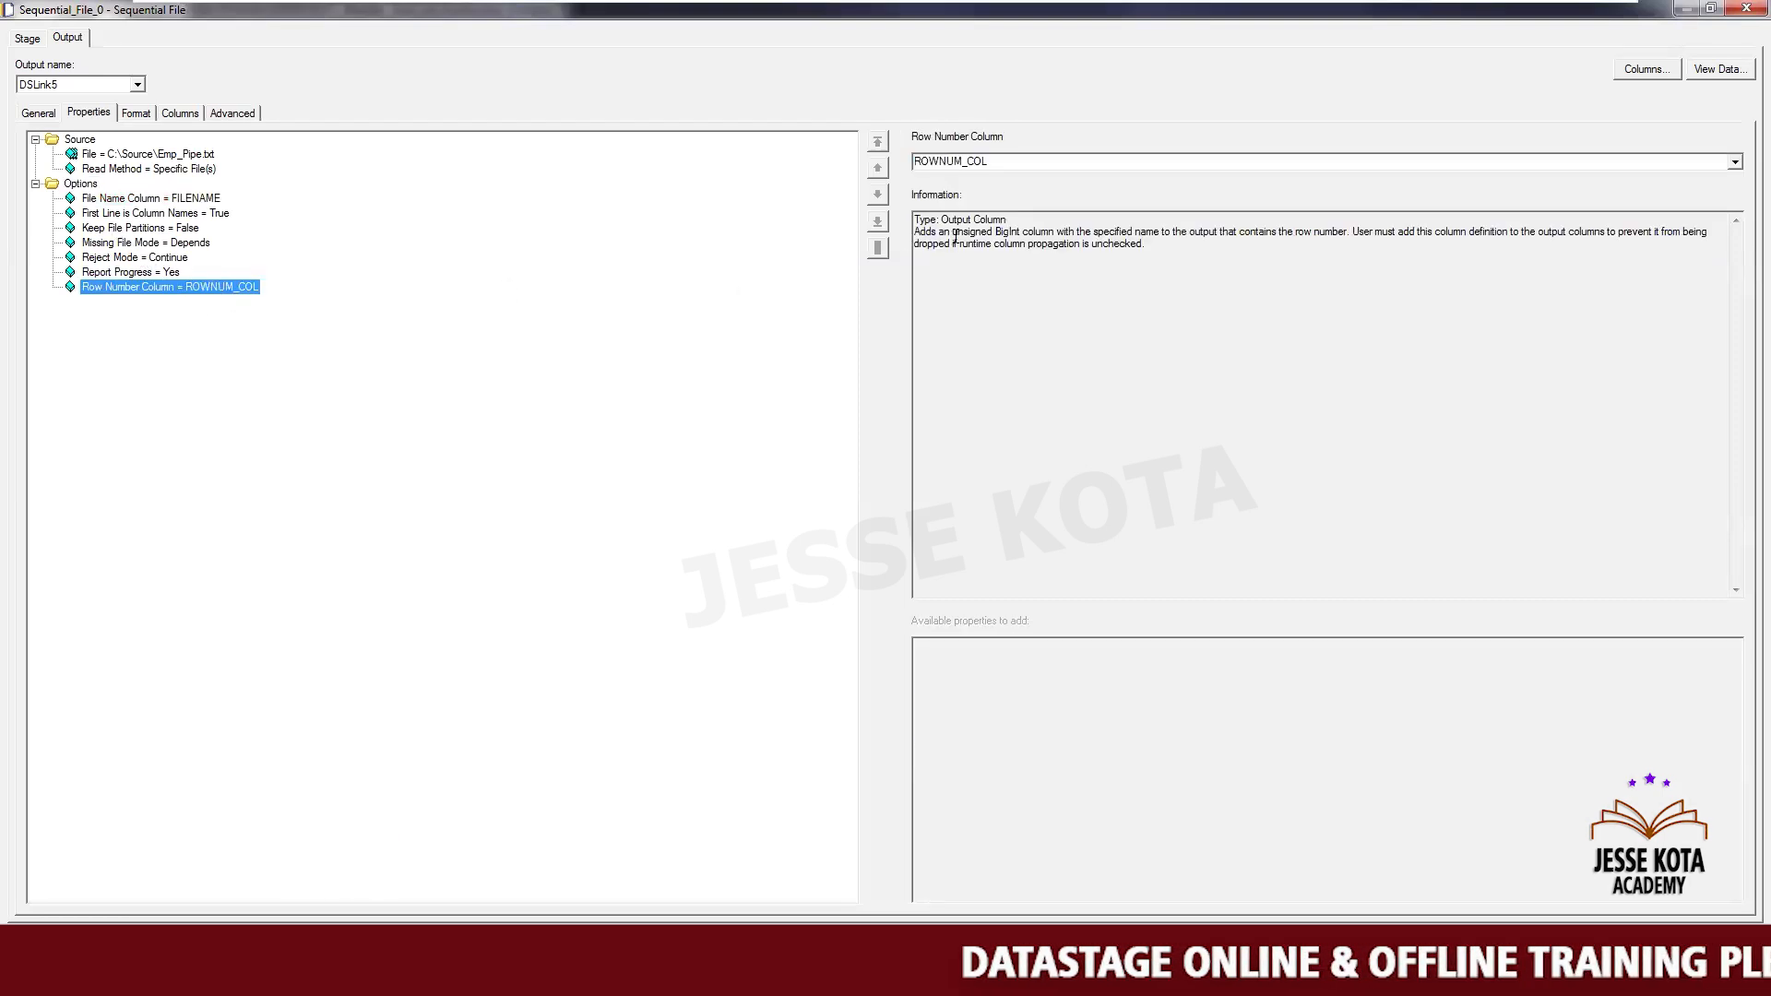
{"action": "key", "text": "Tab"}
{"action": "key", "text": "ctrl+c"}
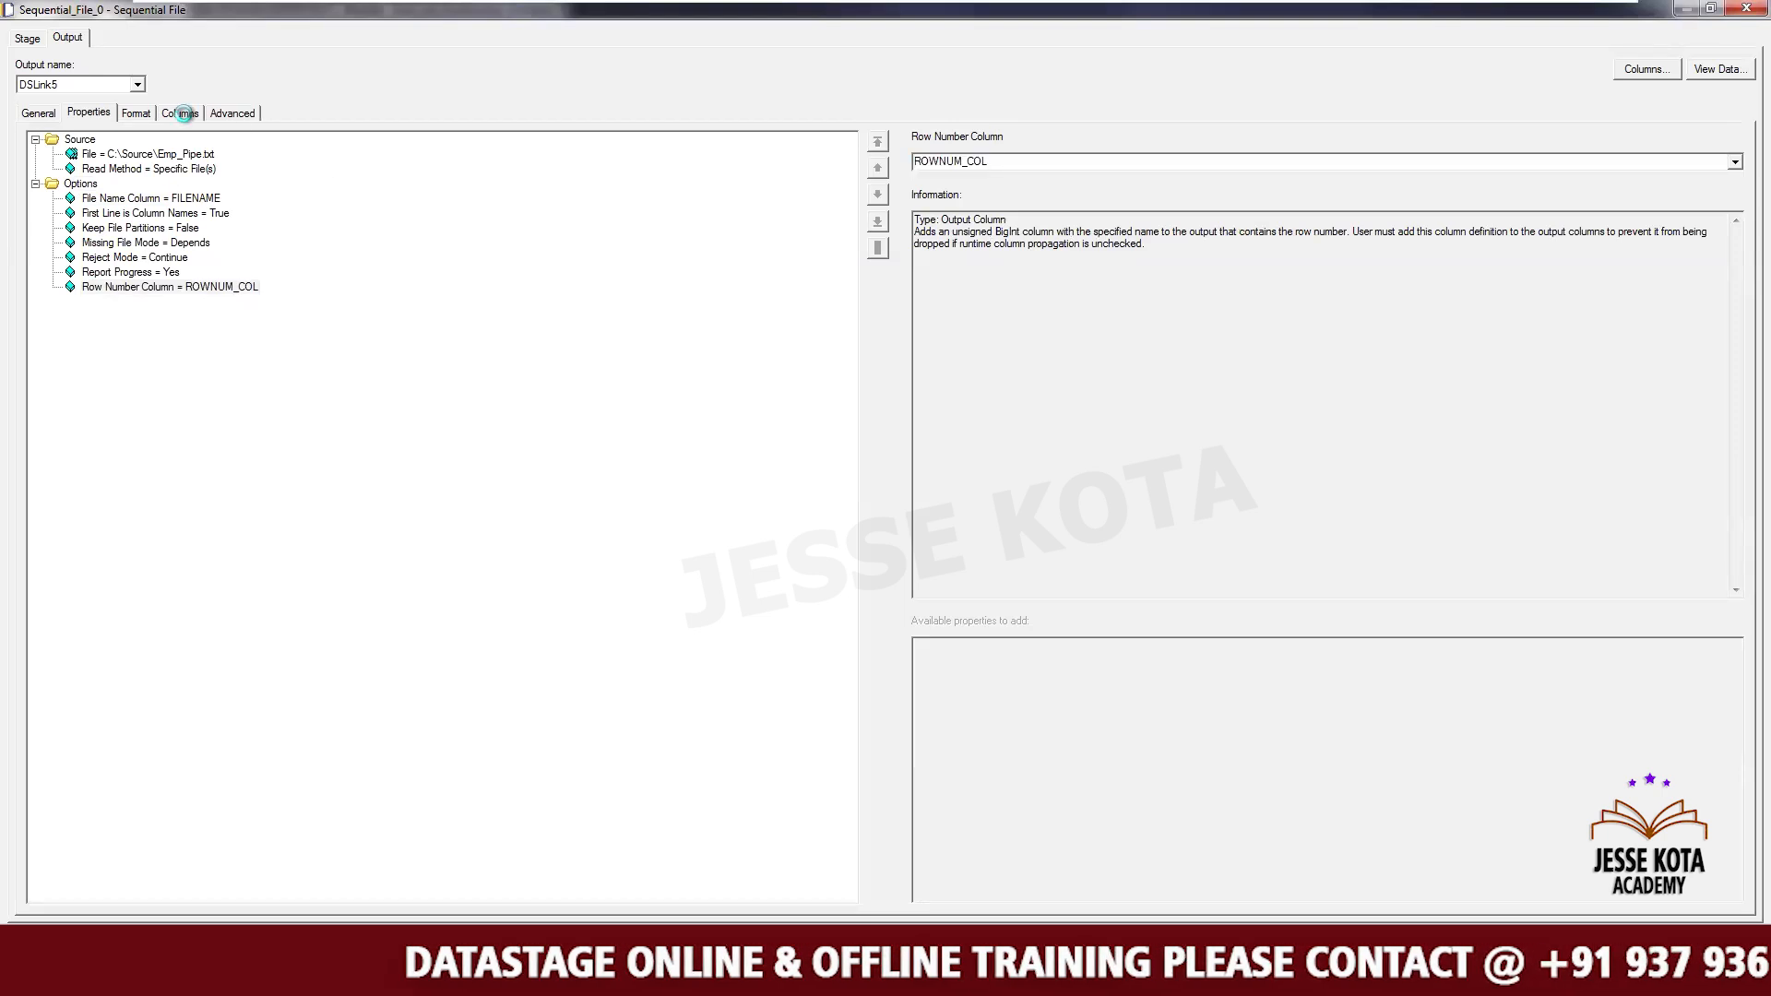
{"action": "left_click", "coordinate": [181, 114]}
{"action": "left_click", "coordinate": [85, 267]}
{"action": "left_click", "coordinate": [85, 269]}
{"action": "key", "text": "ctrl+v"}
{"action": "key", "text": "Tab"}
{"action": "key", "text": "Tab"}
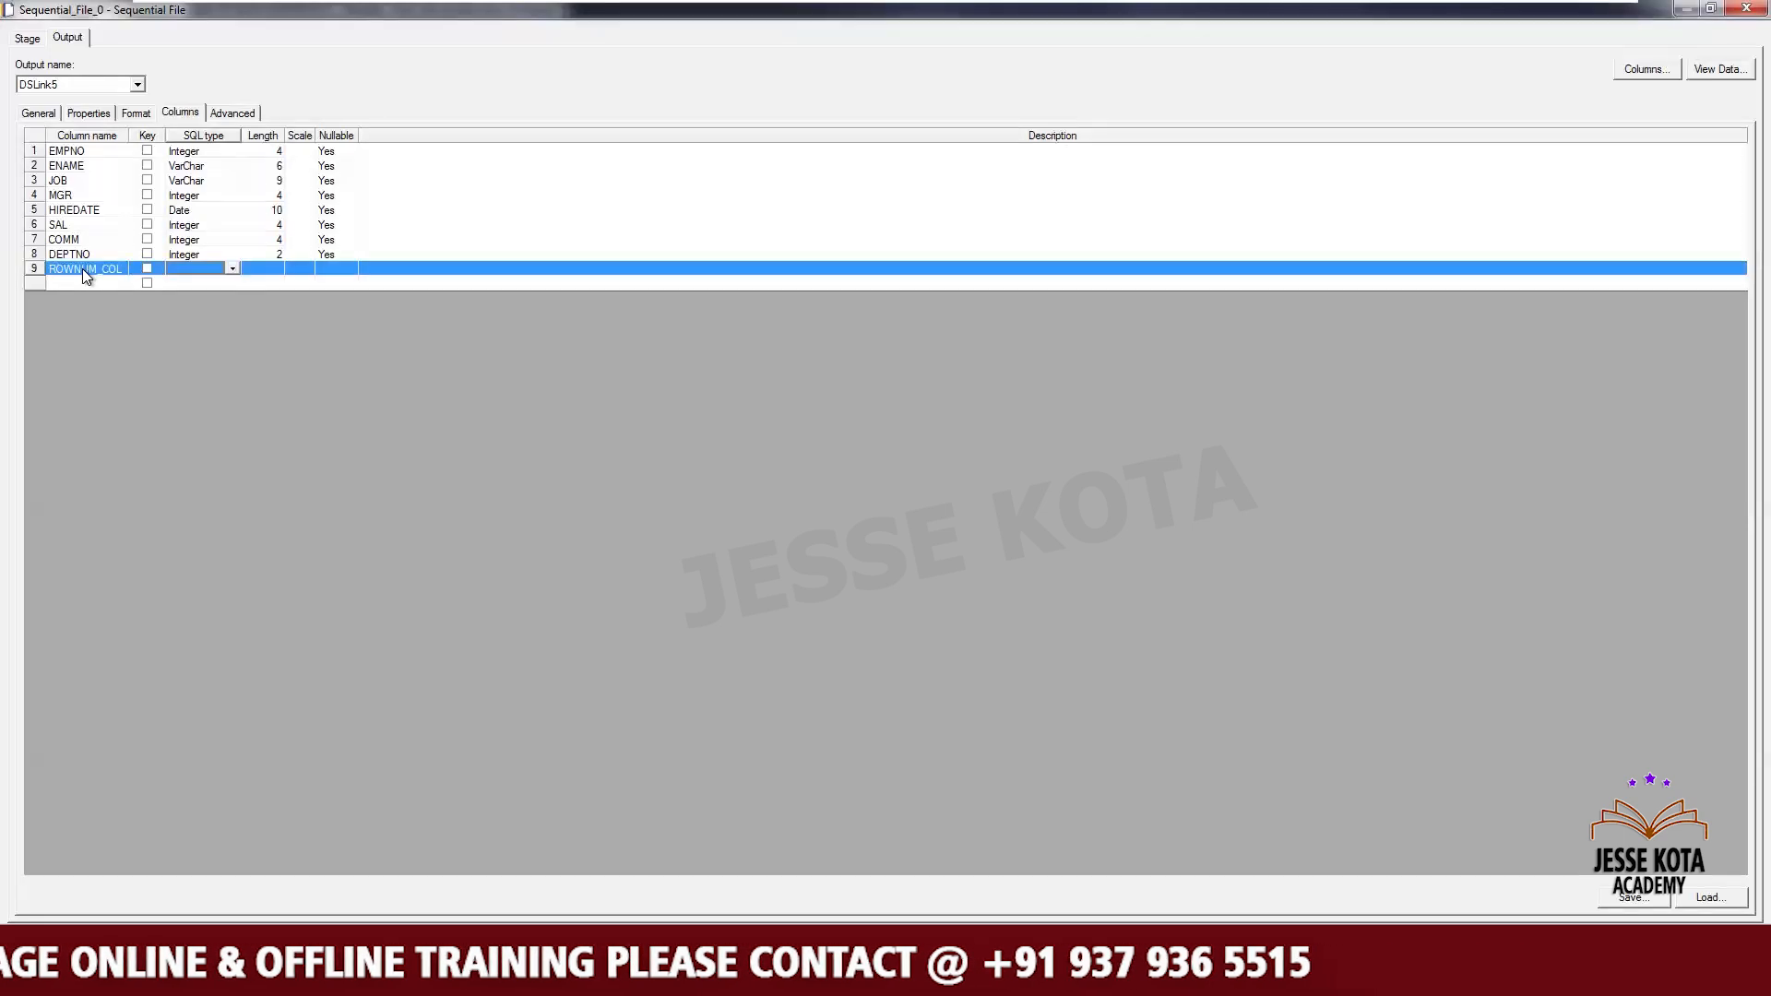
{"action": "key", "text": "Tab"}
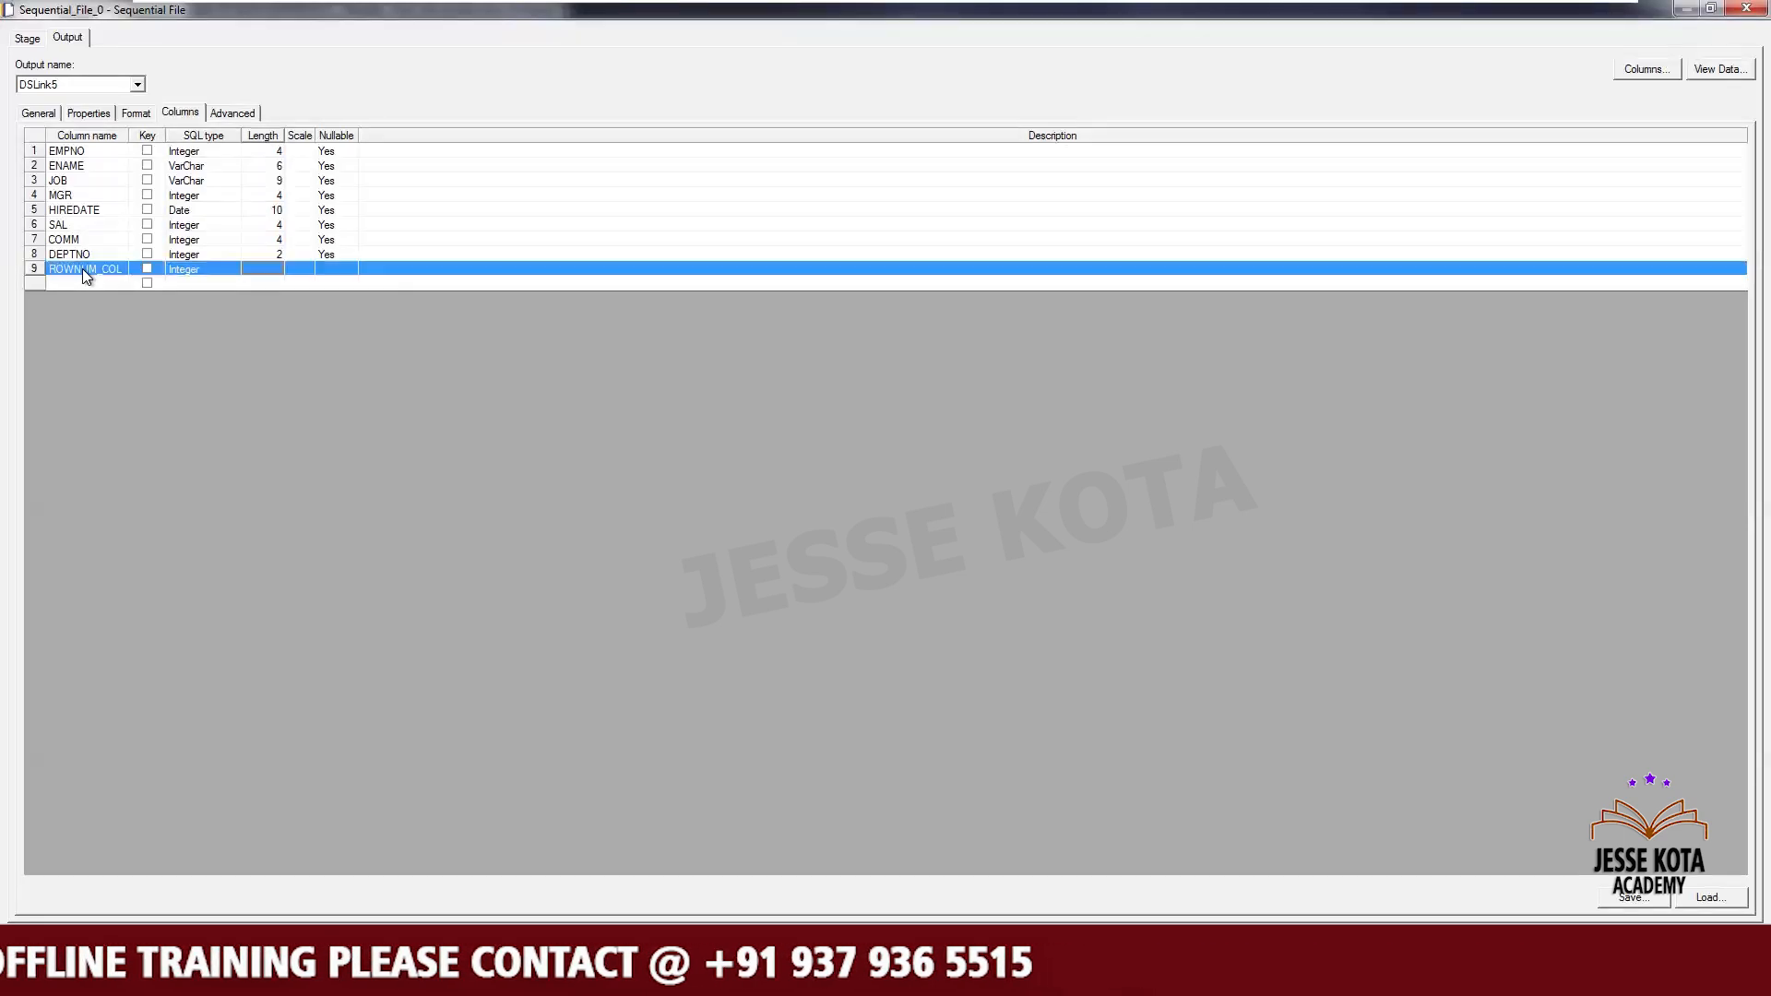
{"action": "type", "text": "2"}
{"action": "key", "text": "BackSpace"}
{"action": "type", "text": "3"}
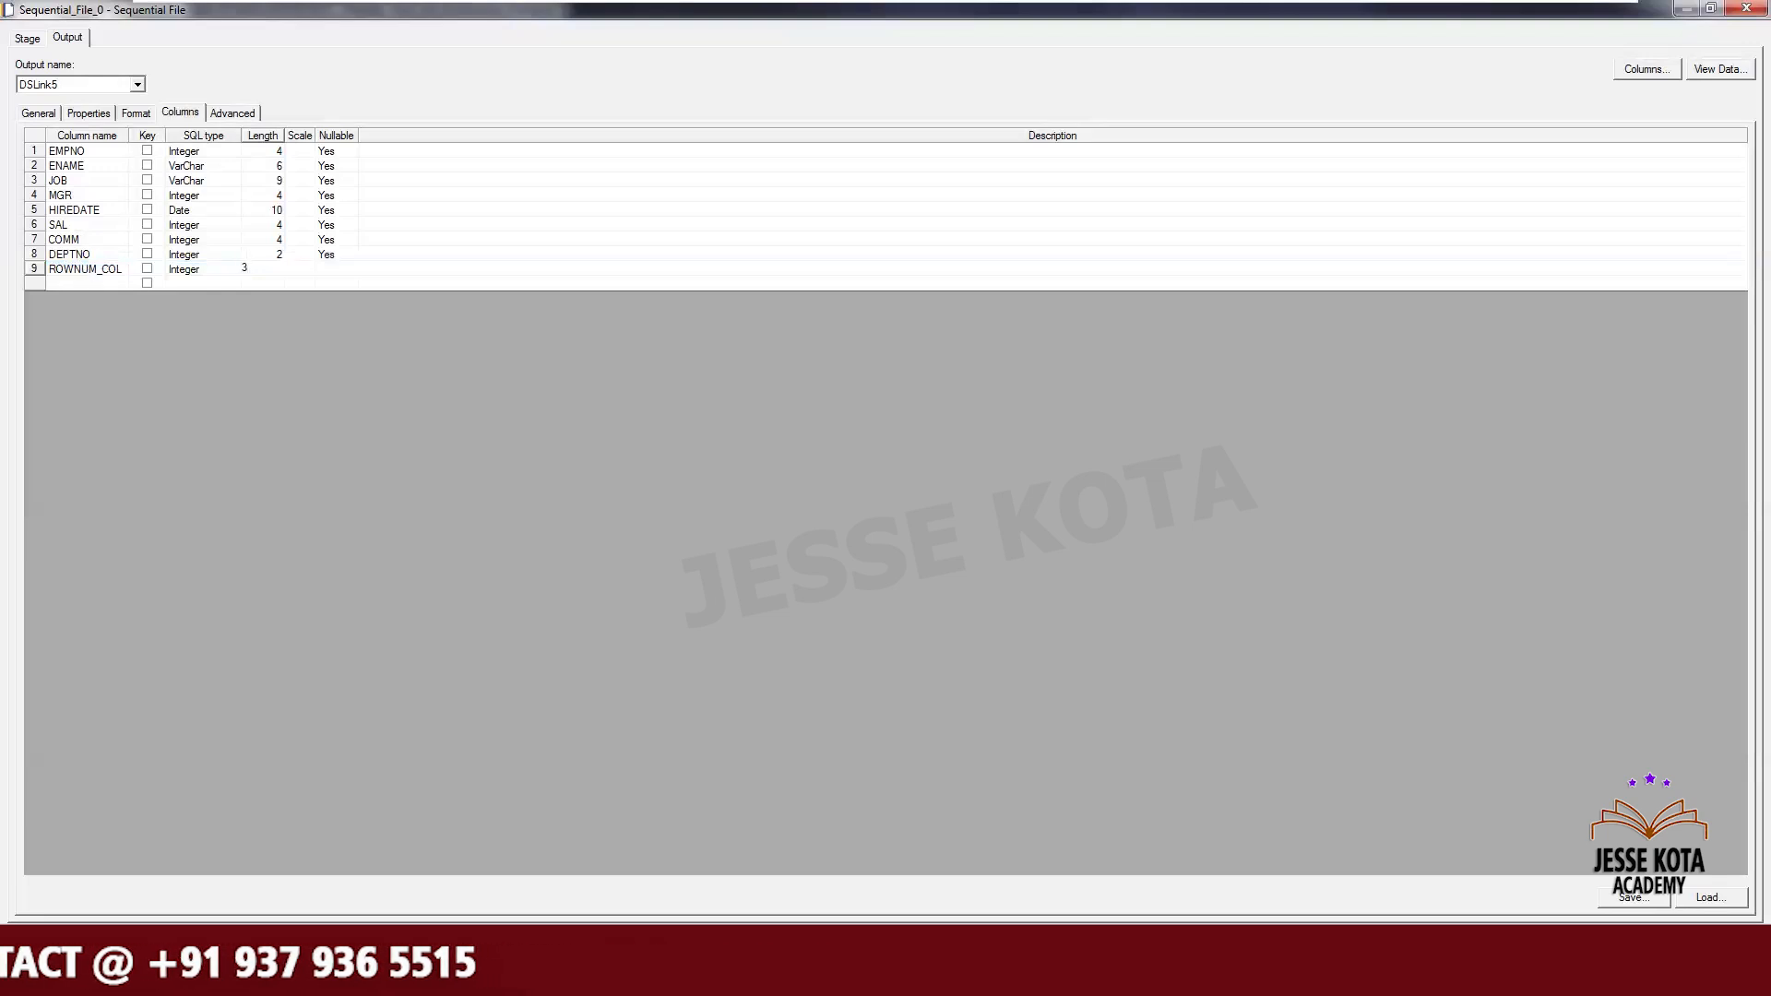
{"action": "key", "text": "Tab"}
{"action": "key", "text": "y"}
{"action": "key", "text": "Tab"}
{"action": "key", "text": "Tab"}
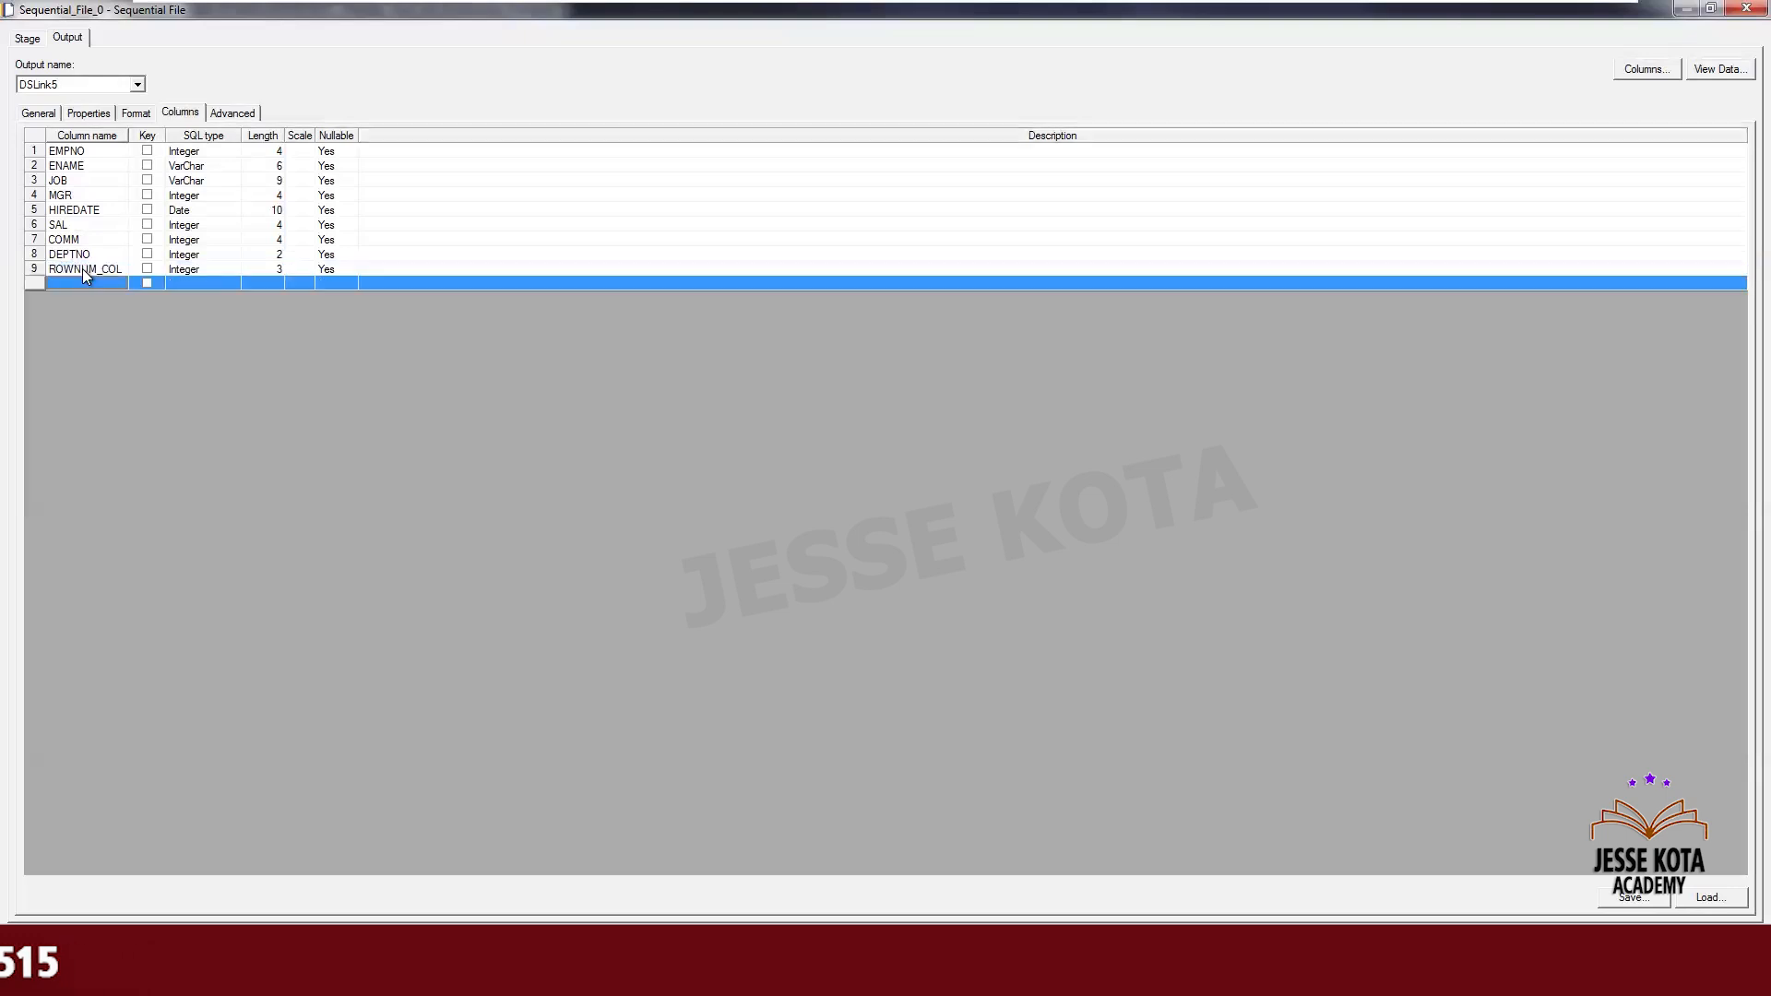
- Add a FILENAME output column of type VarChar, length 100, nullable Yes
{"action": "left_click", "coordinate": [92, 111]}
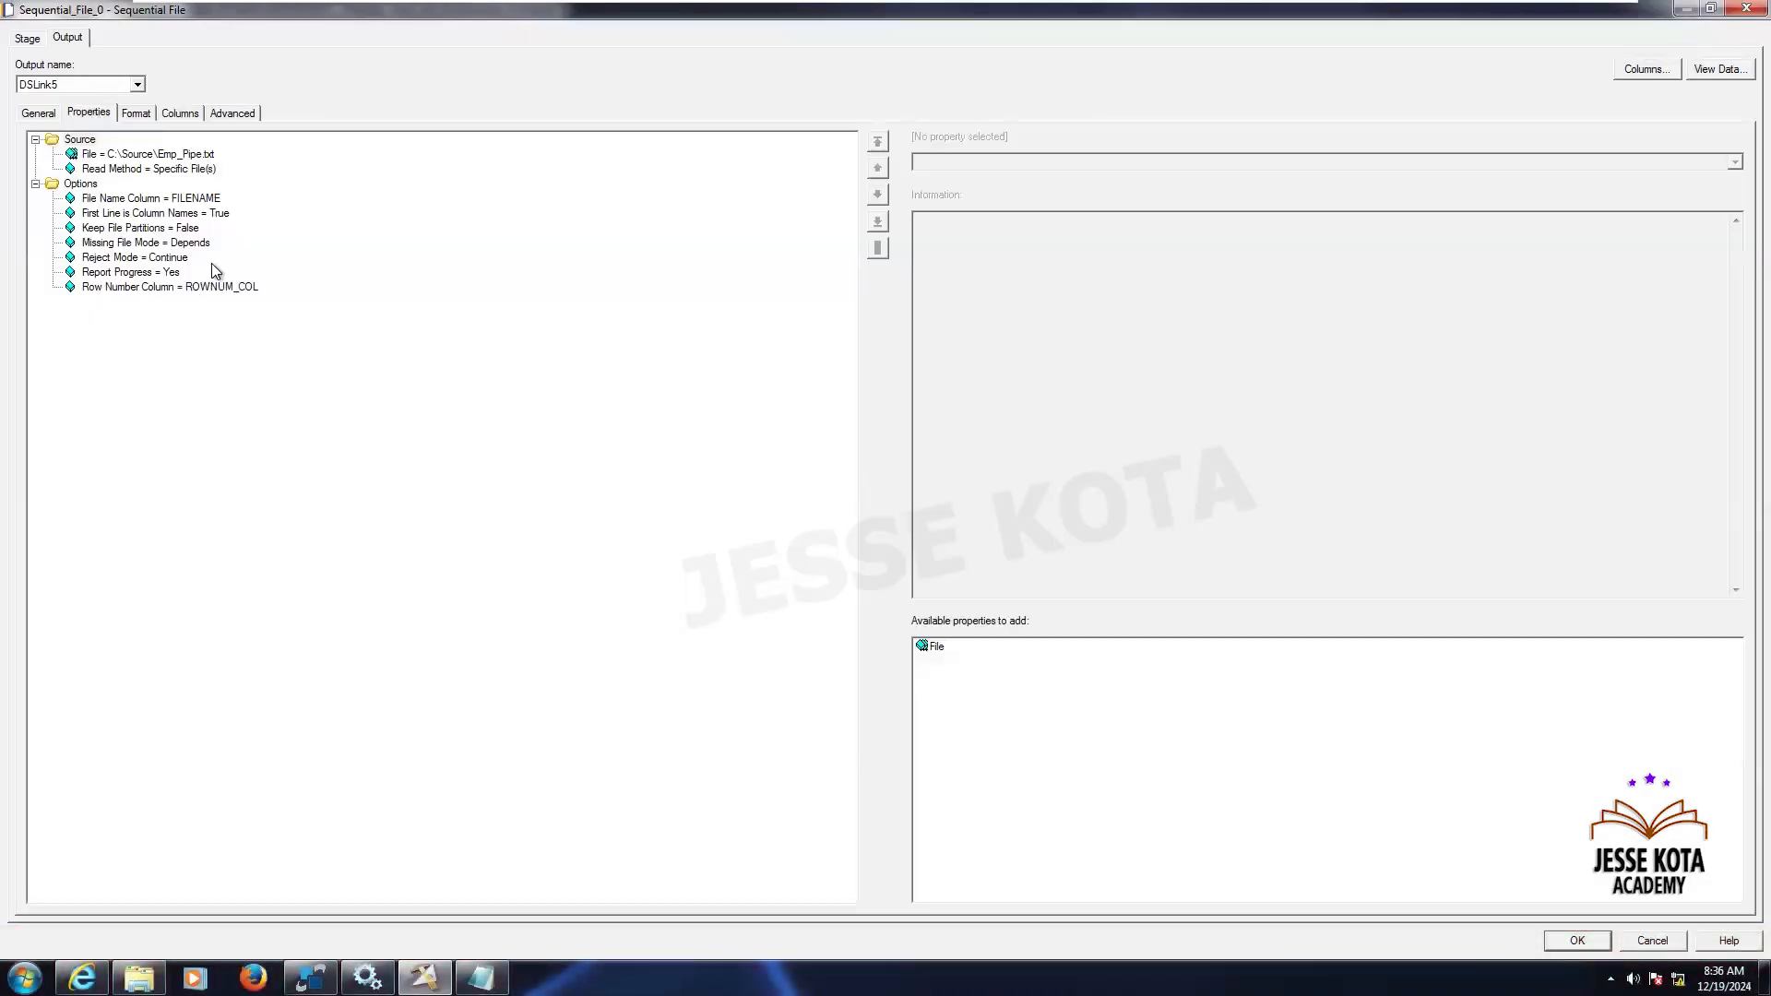
{"action": "left_click", "coordinate": [204, 198]}
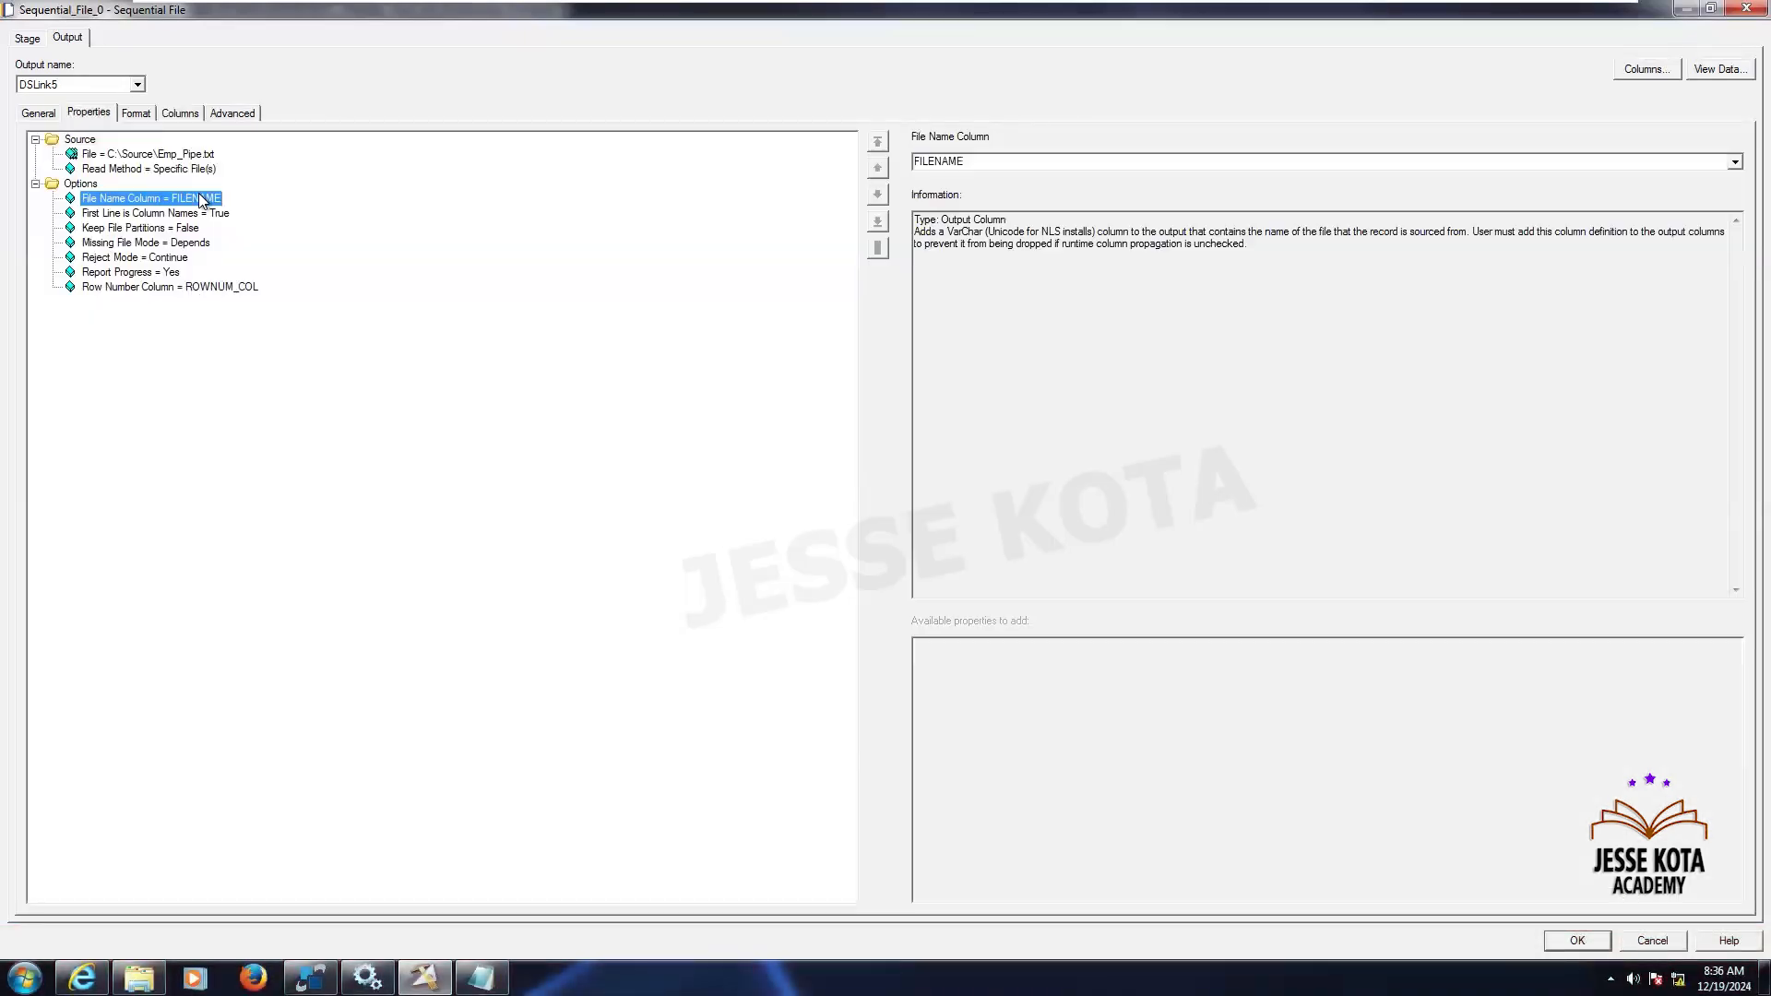
{"action": "left_click", "coordinate": [989, 168]}
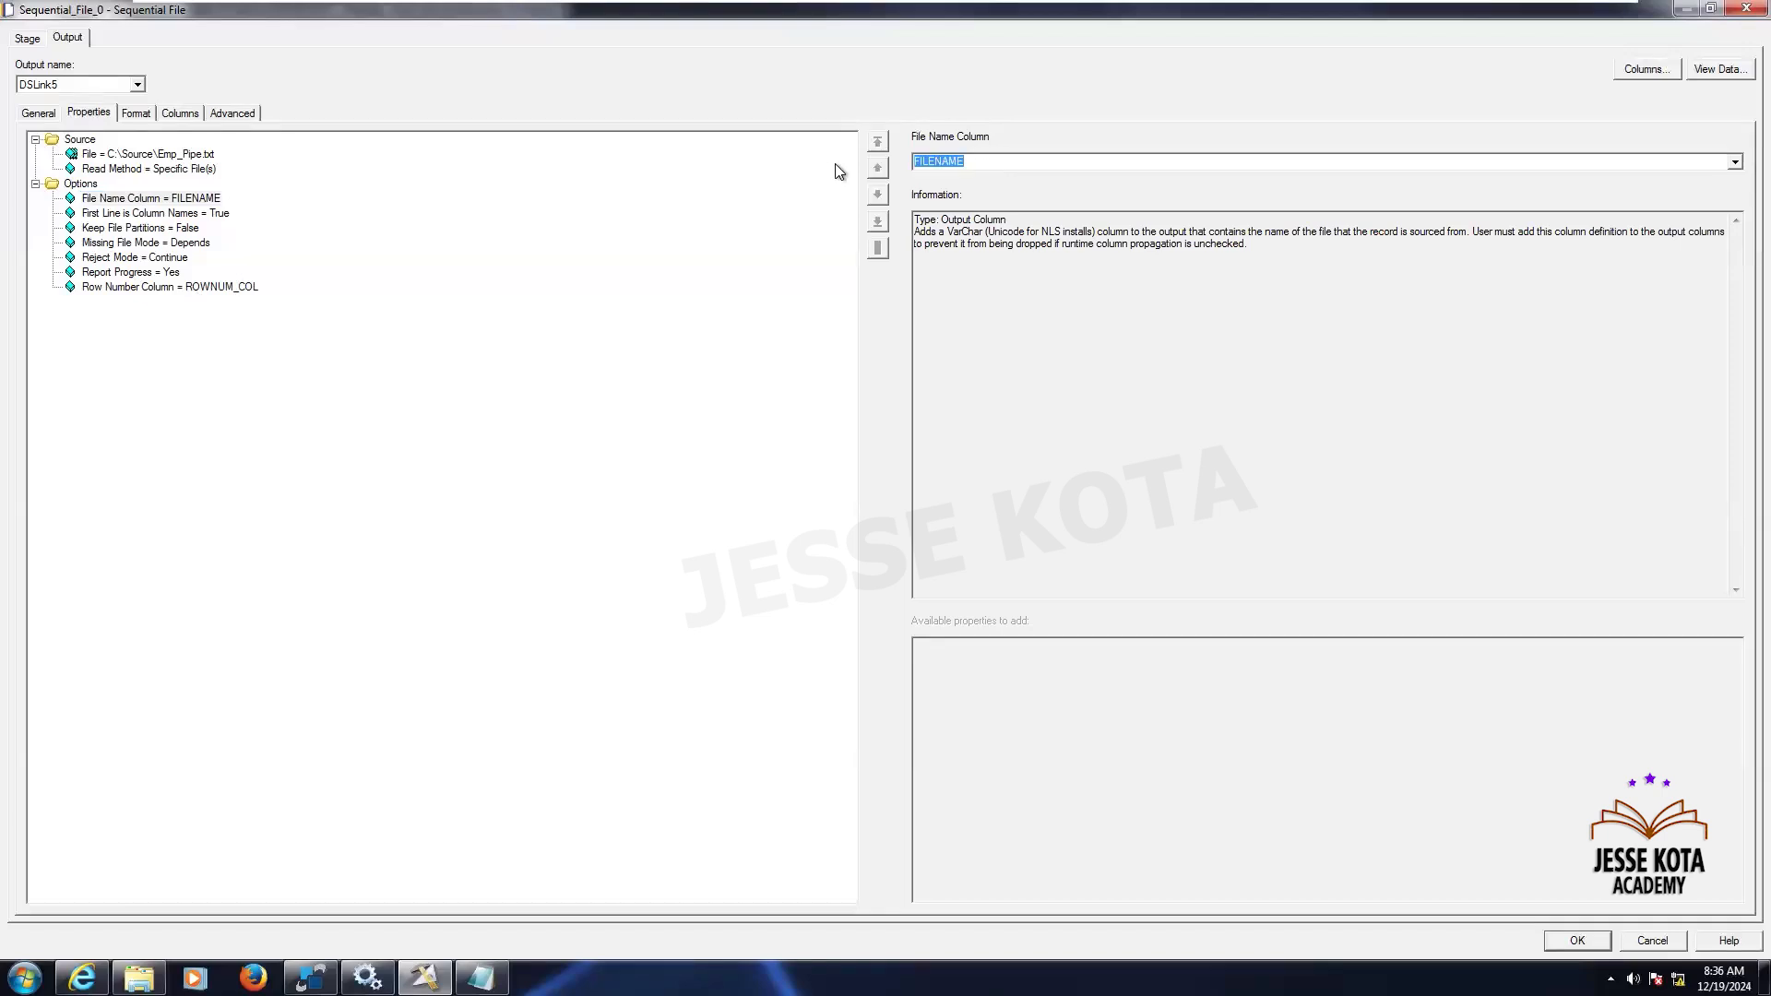
{"action": "left_click", "coordinate": [183, 109]}
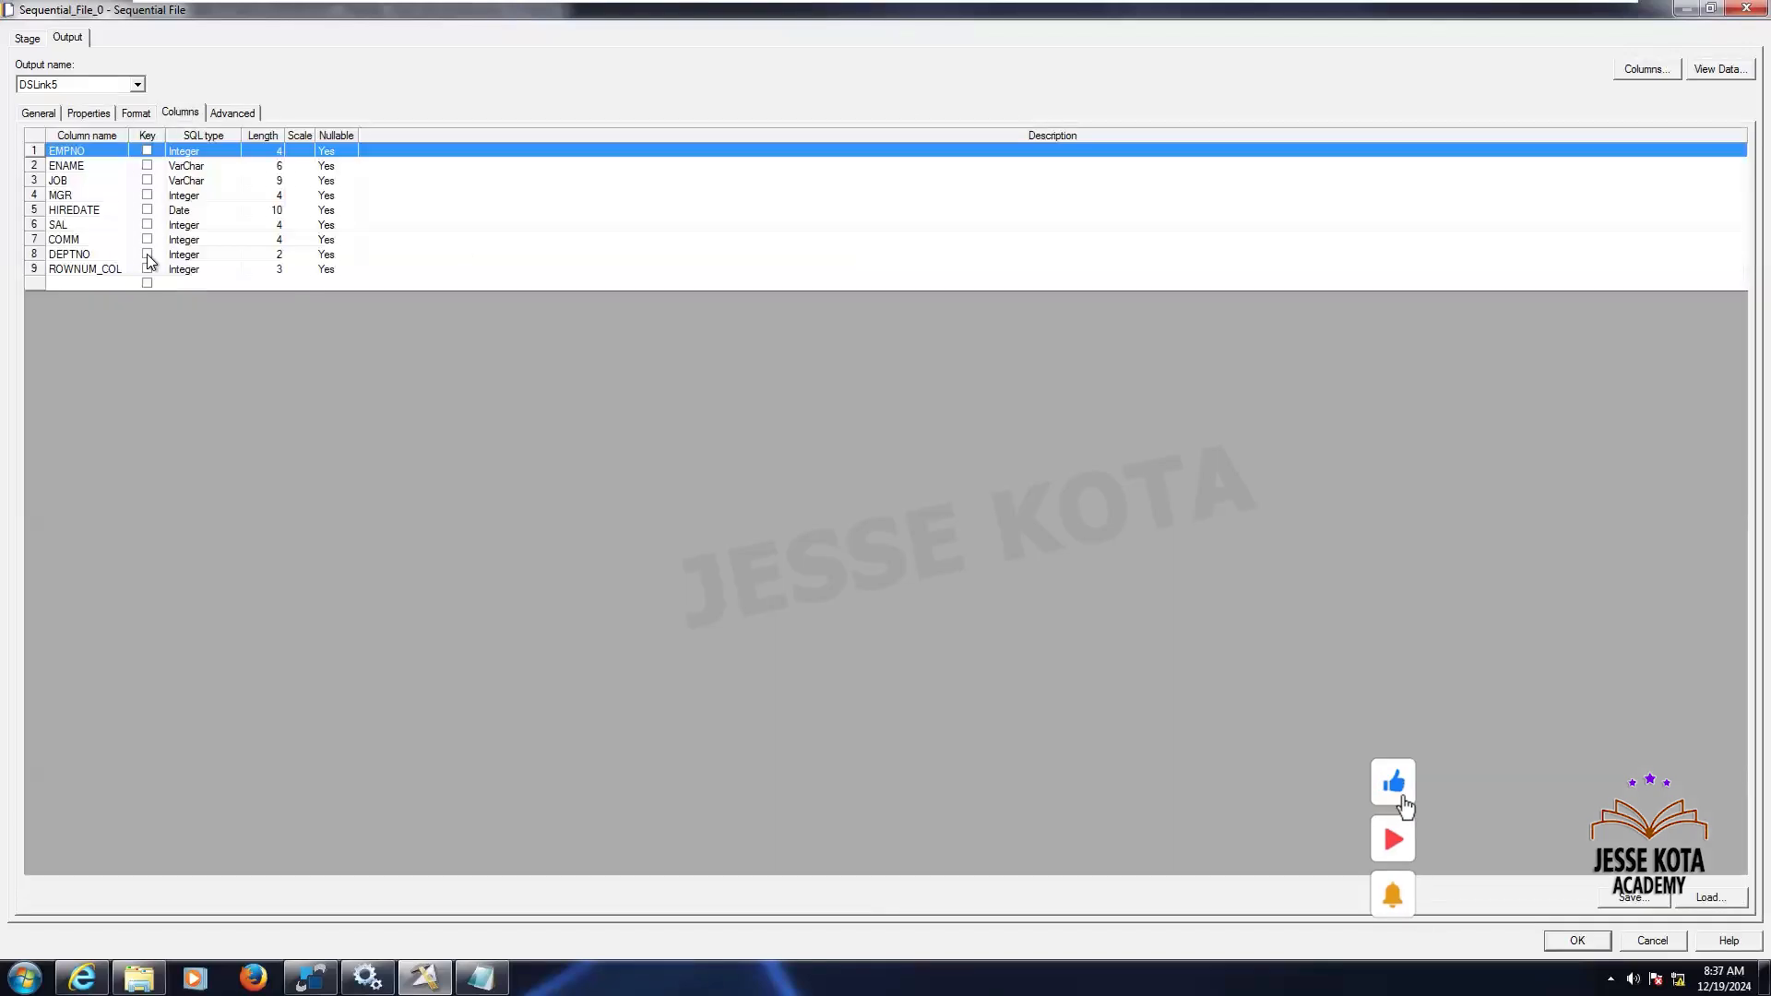
{"action": "double_click", "coordinate": [87, 285]}
{"action": "type", "text": "FILENAME"}
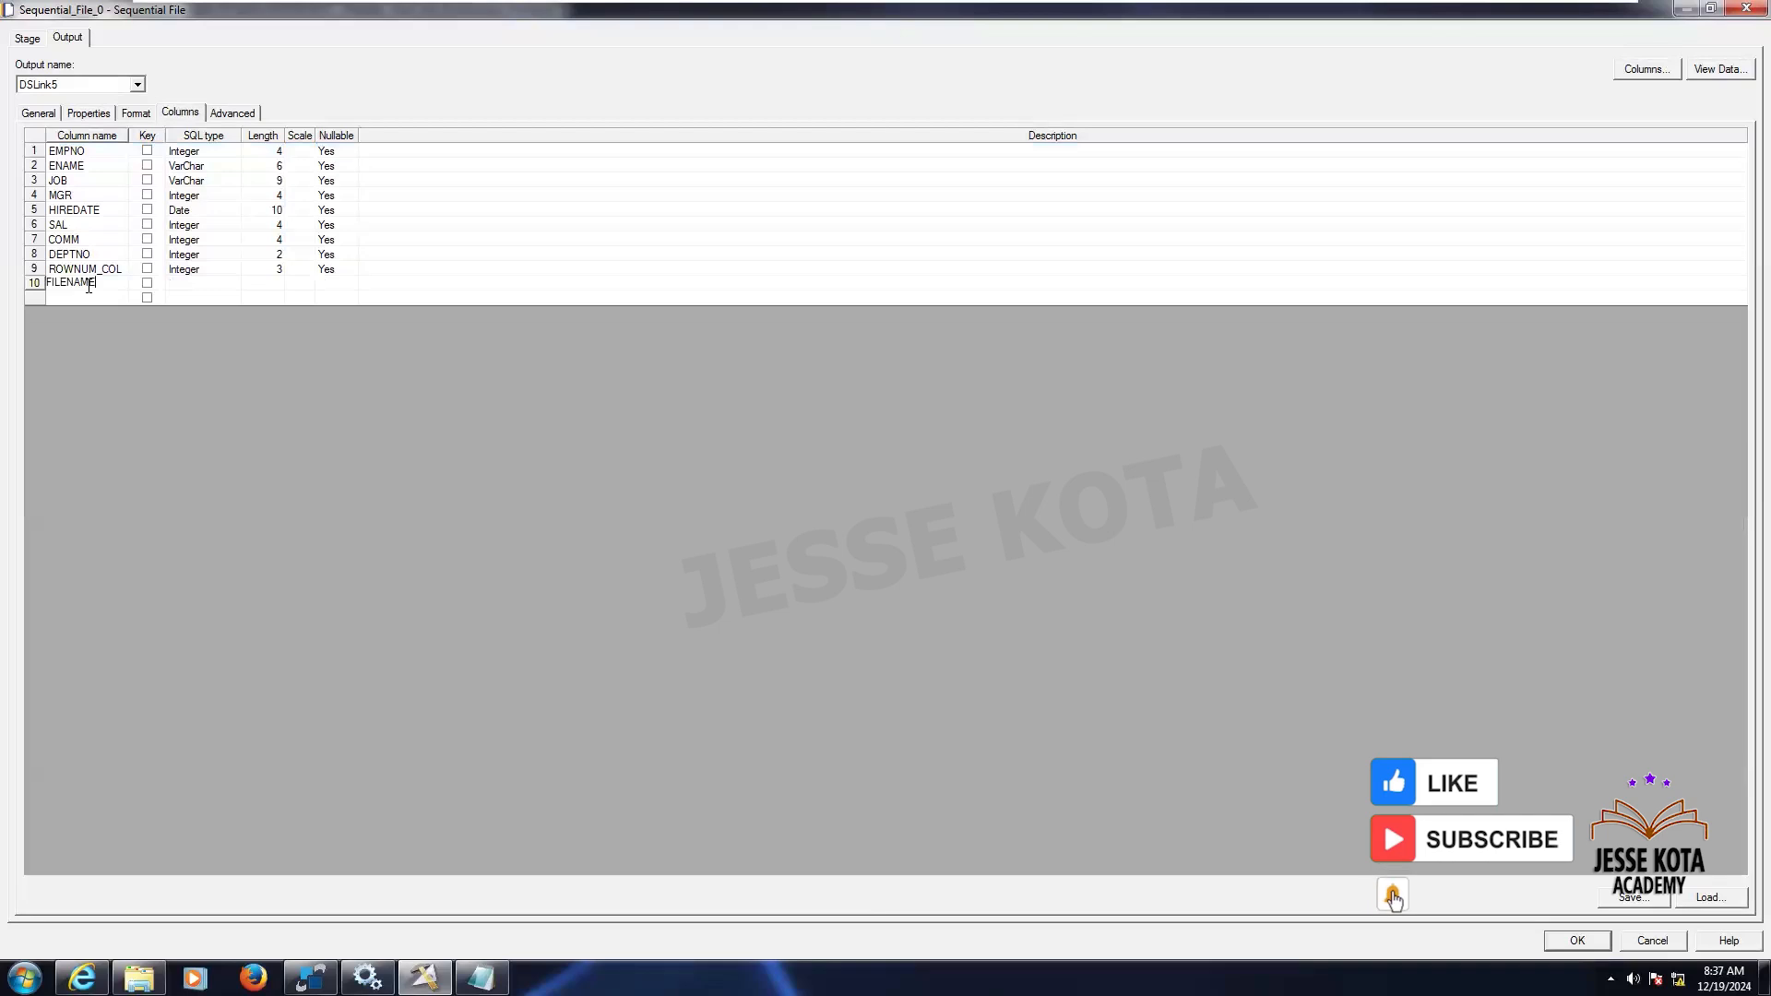
{"action": "left_click_drag", "start_coordinate": [127, 130], "coordinate": [194, 130]}
{"action": "left_click", "coordinate": [273, 284]}
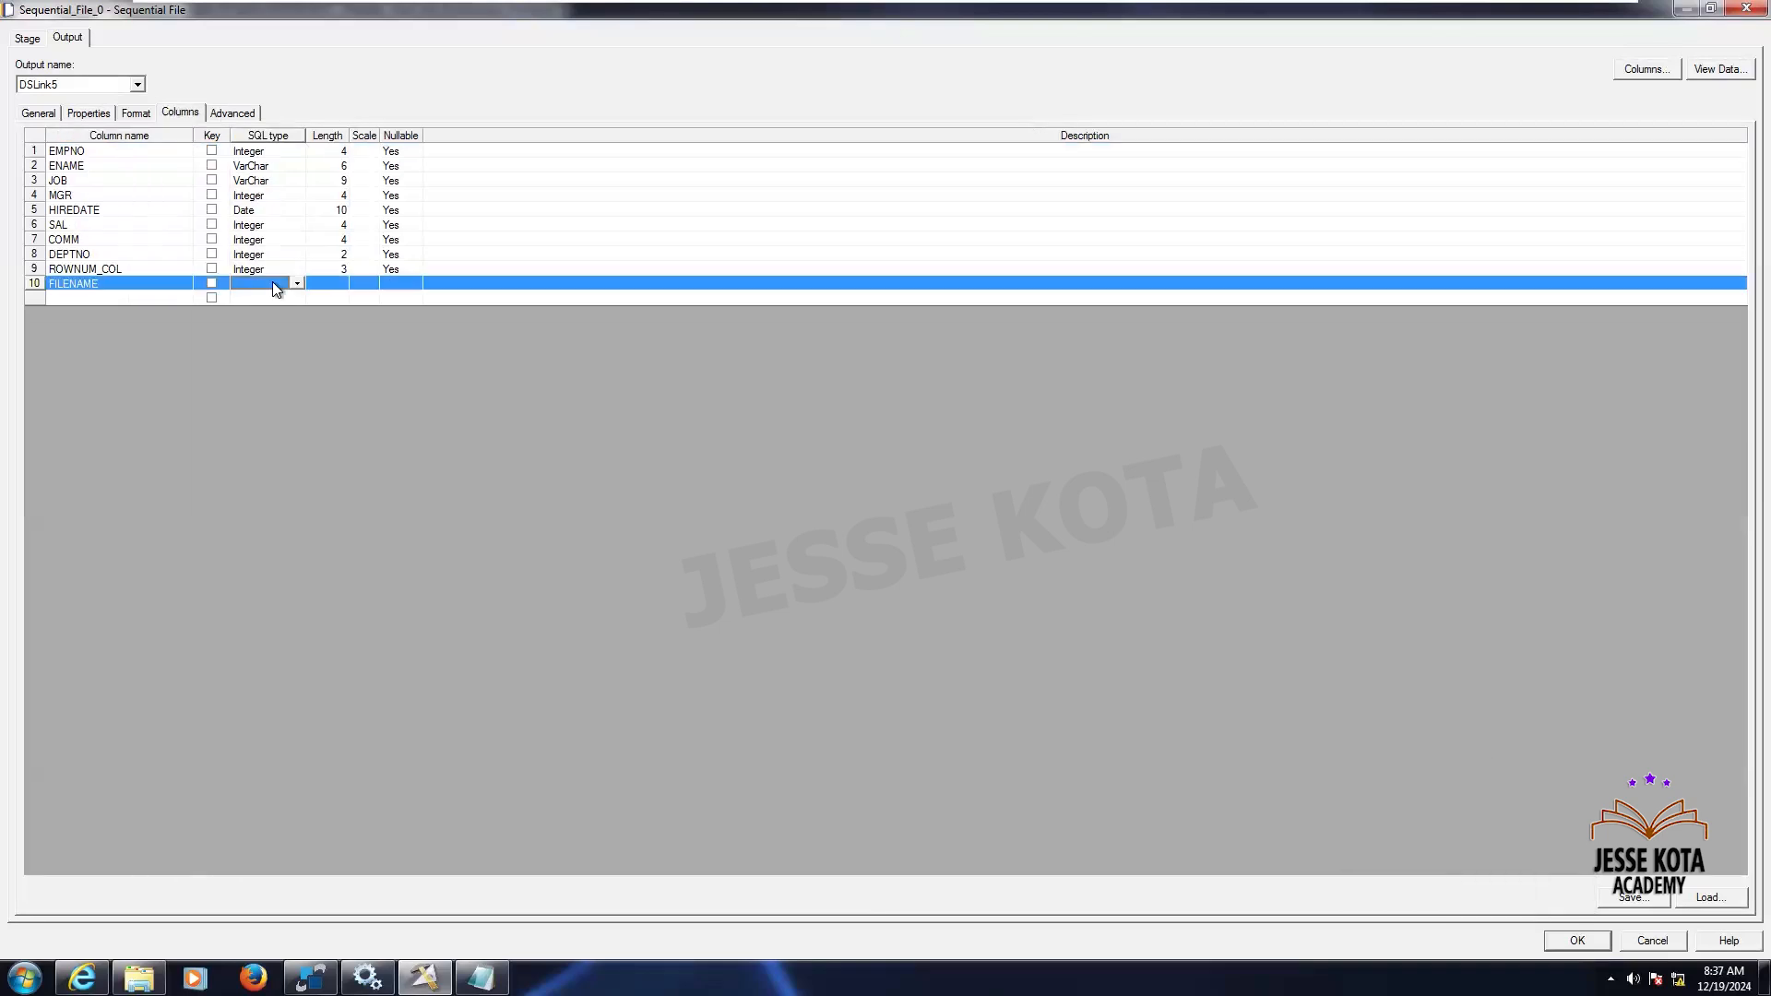
{"action": "type", "text": "VarChar"}
{"action": "key", "text": "Tab"}
{"action": "type", "text": "100"}
{"action": "key", "text": "Tab"}
{"action": "type", "text": "Yes"}
{"action": "key", "text": "Return"}
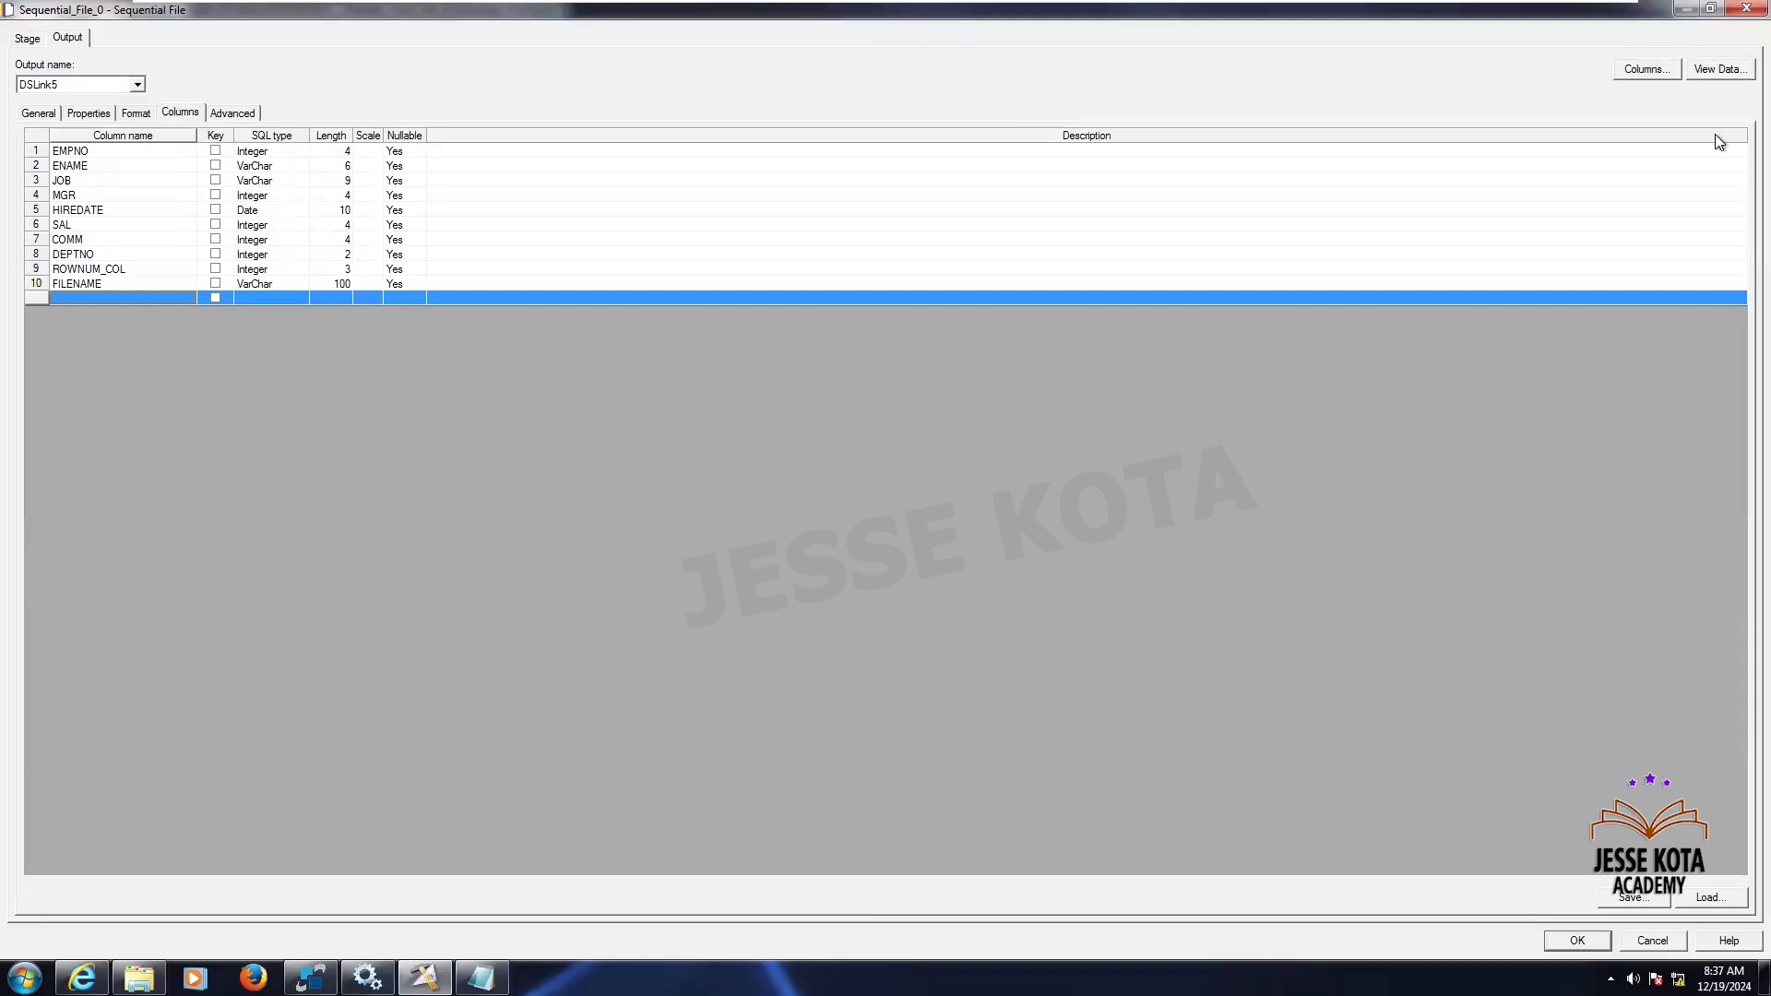
- Preview 100 rows of the source stage's output data, then accept the sequential file stage settings
{"action": "left_click", "coordinate": [1718, 70]}
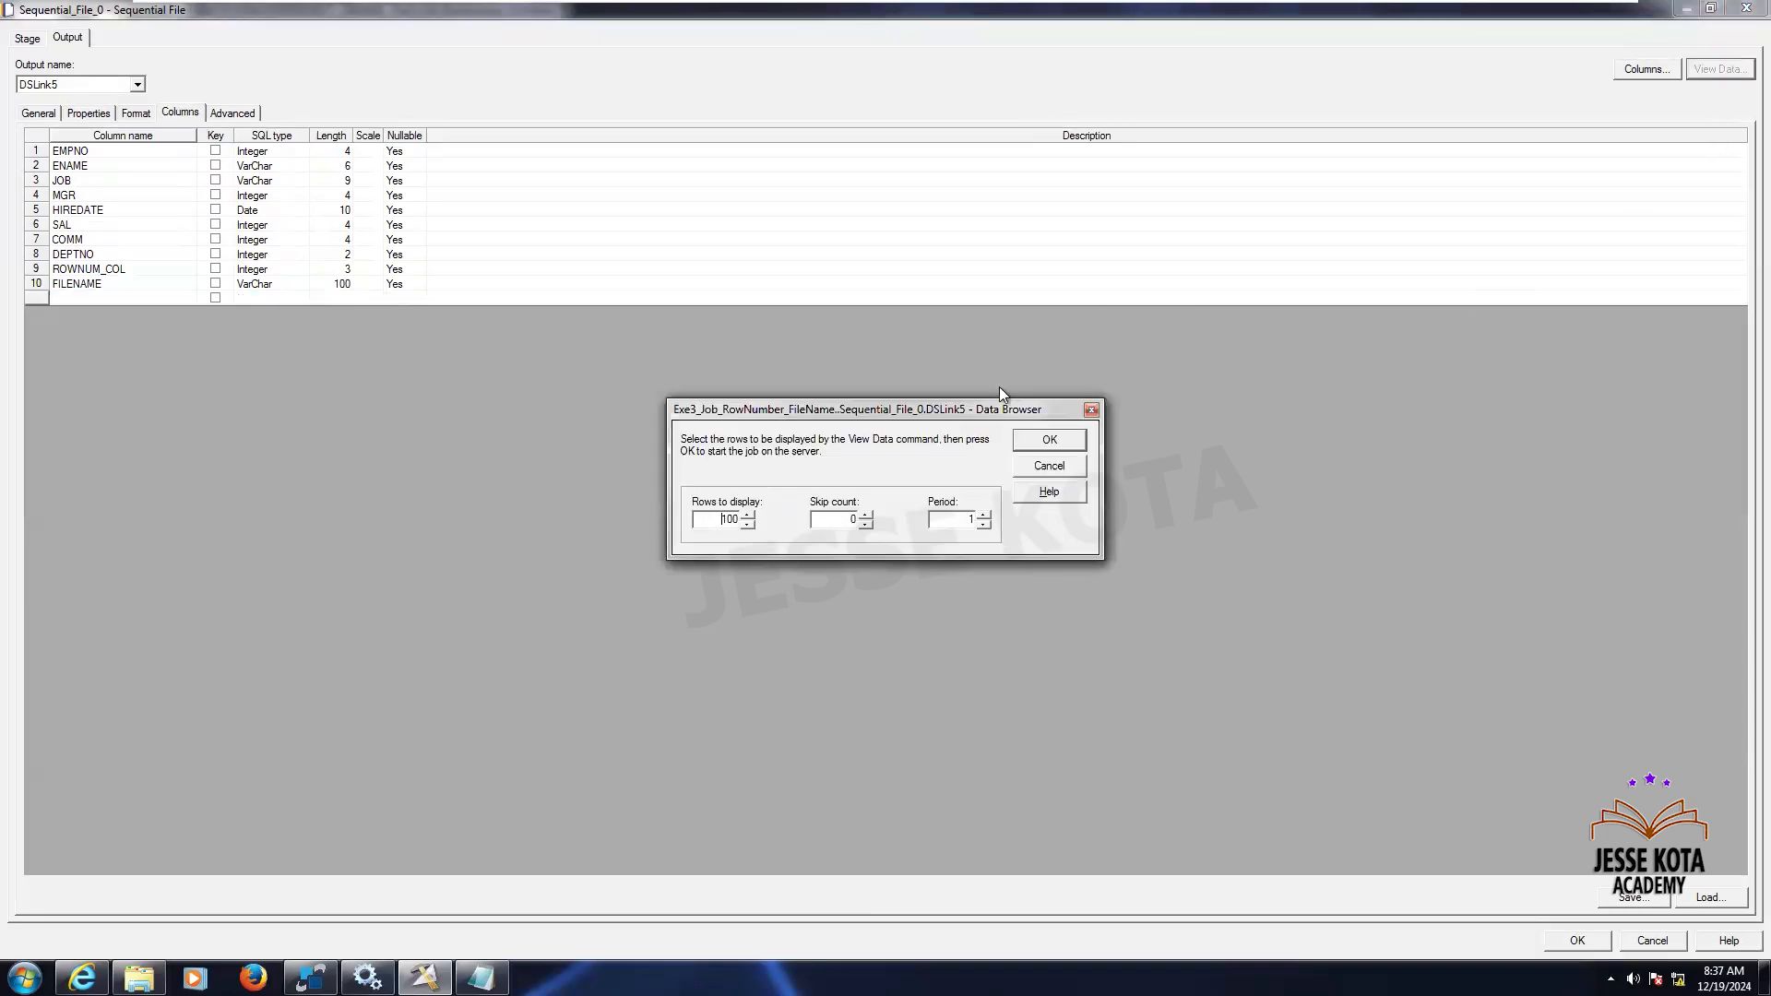
{"action": "left_click", "coordinate": [1052, 440]}
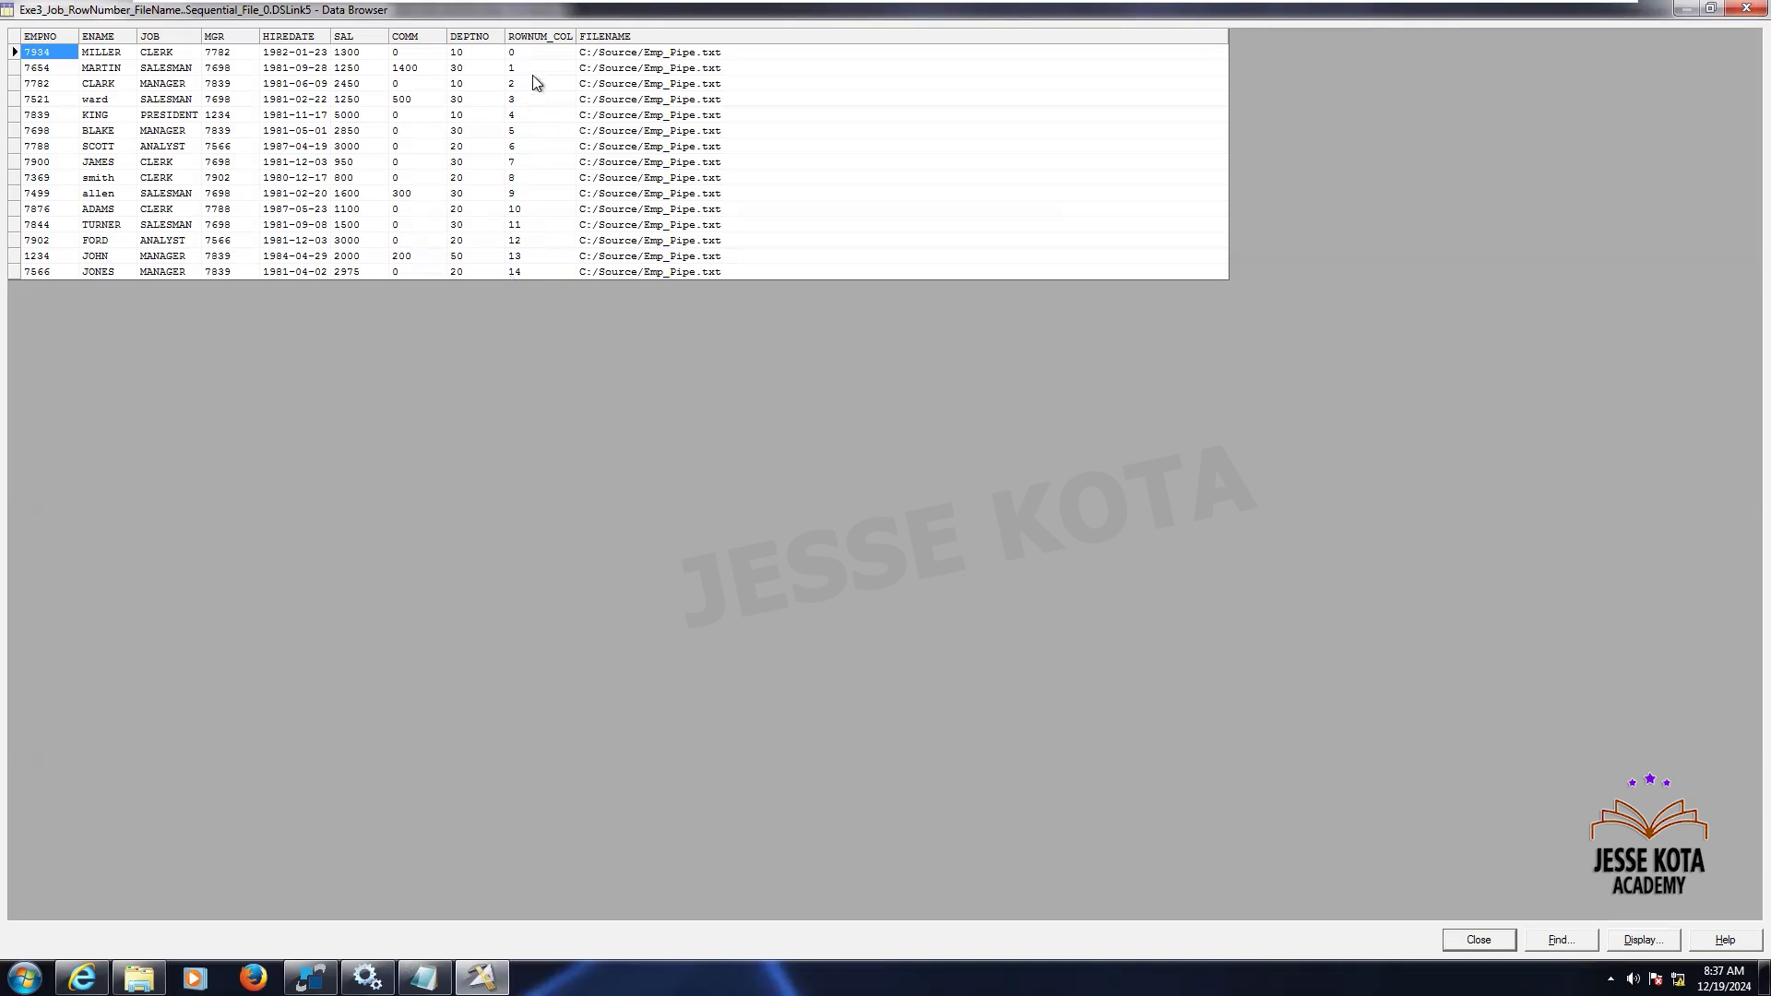
{"action": "left_click", "coordinate": [662, 55]}
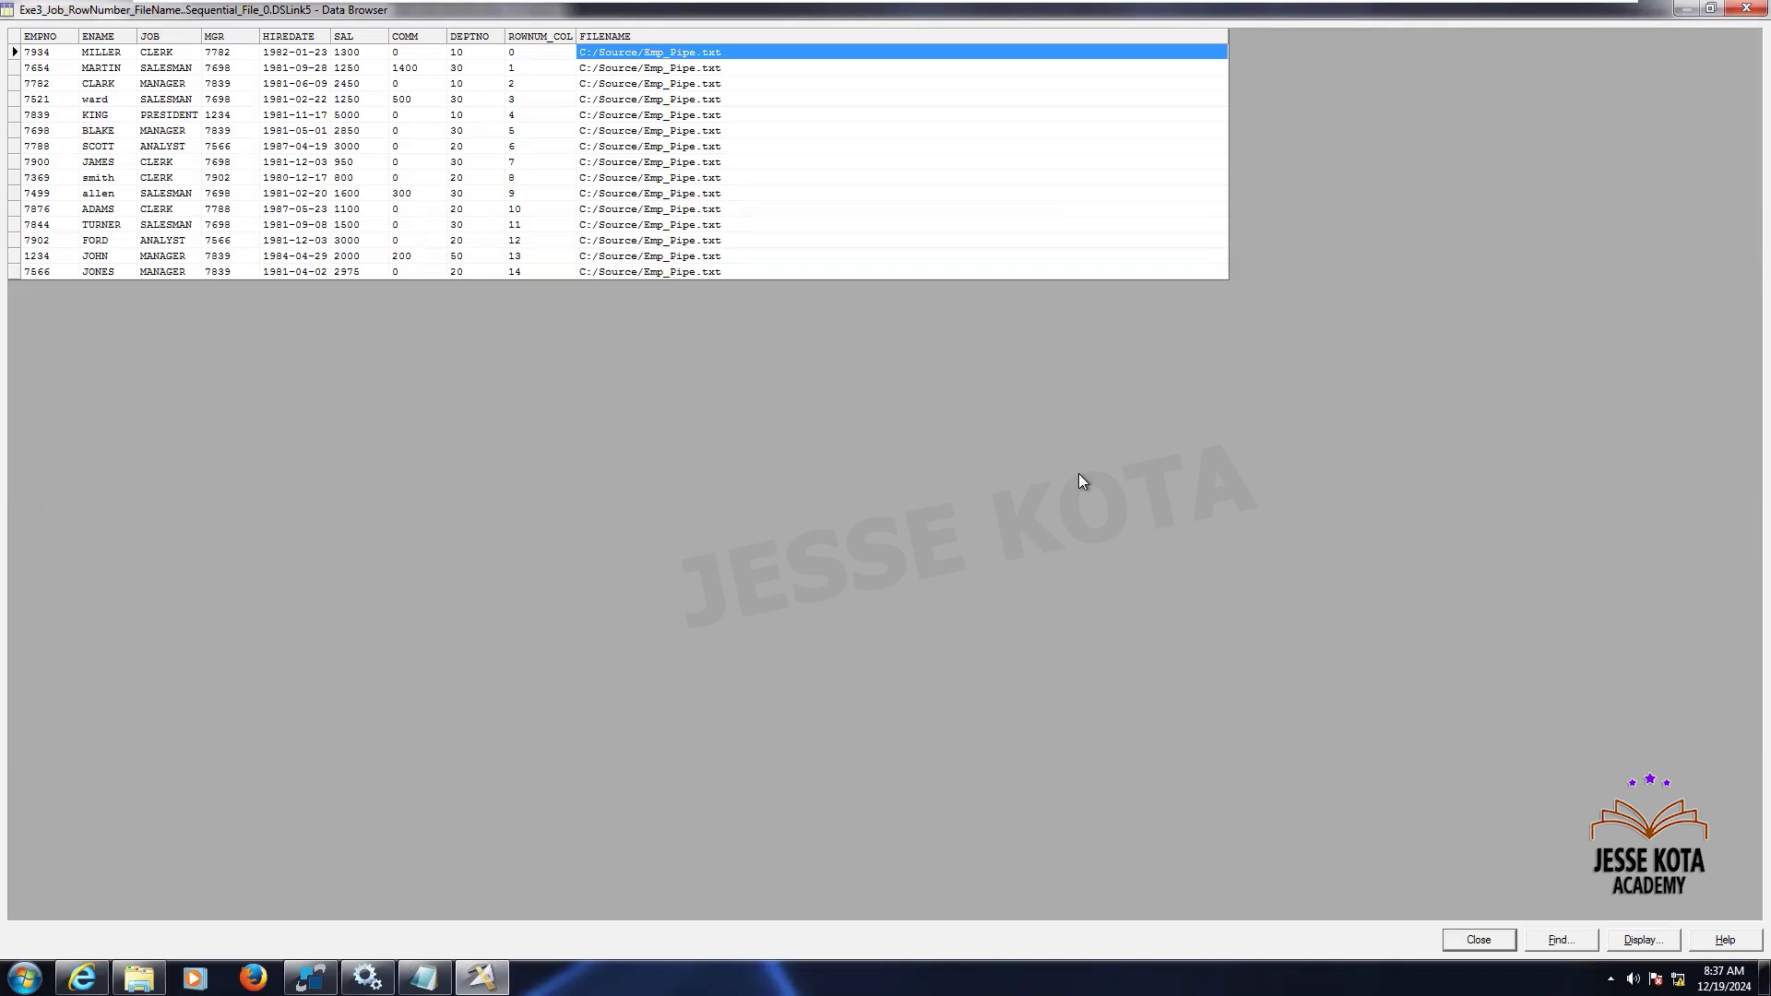
{"action": "left_click", "coordinate": [1479, 939]}
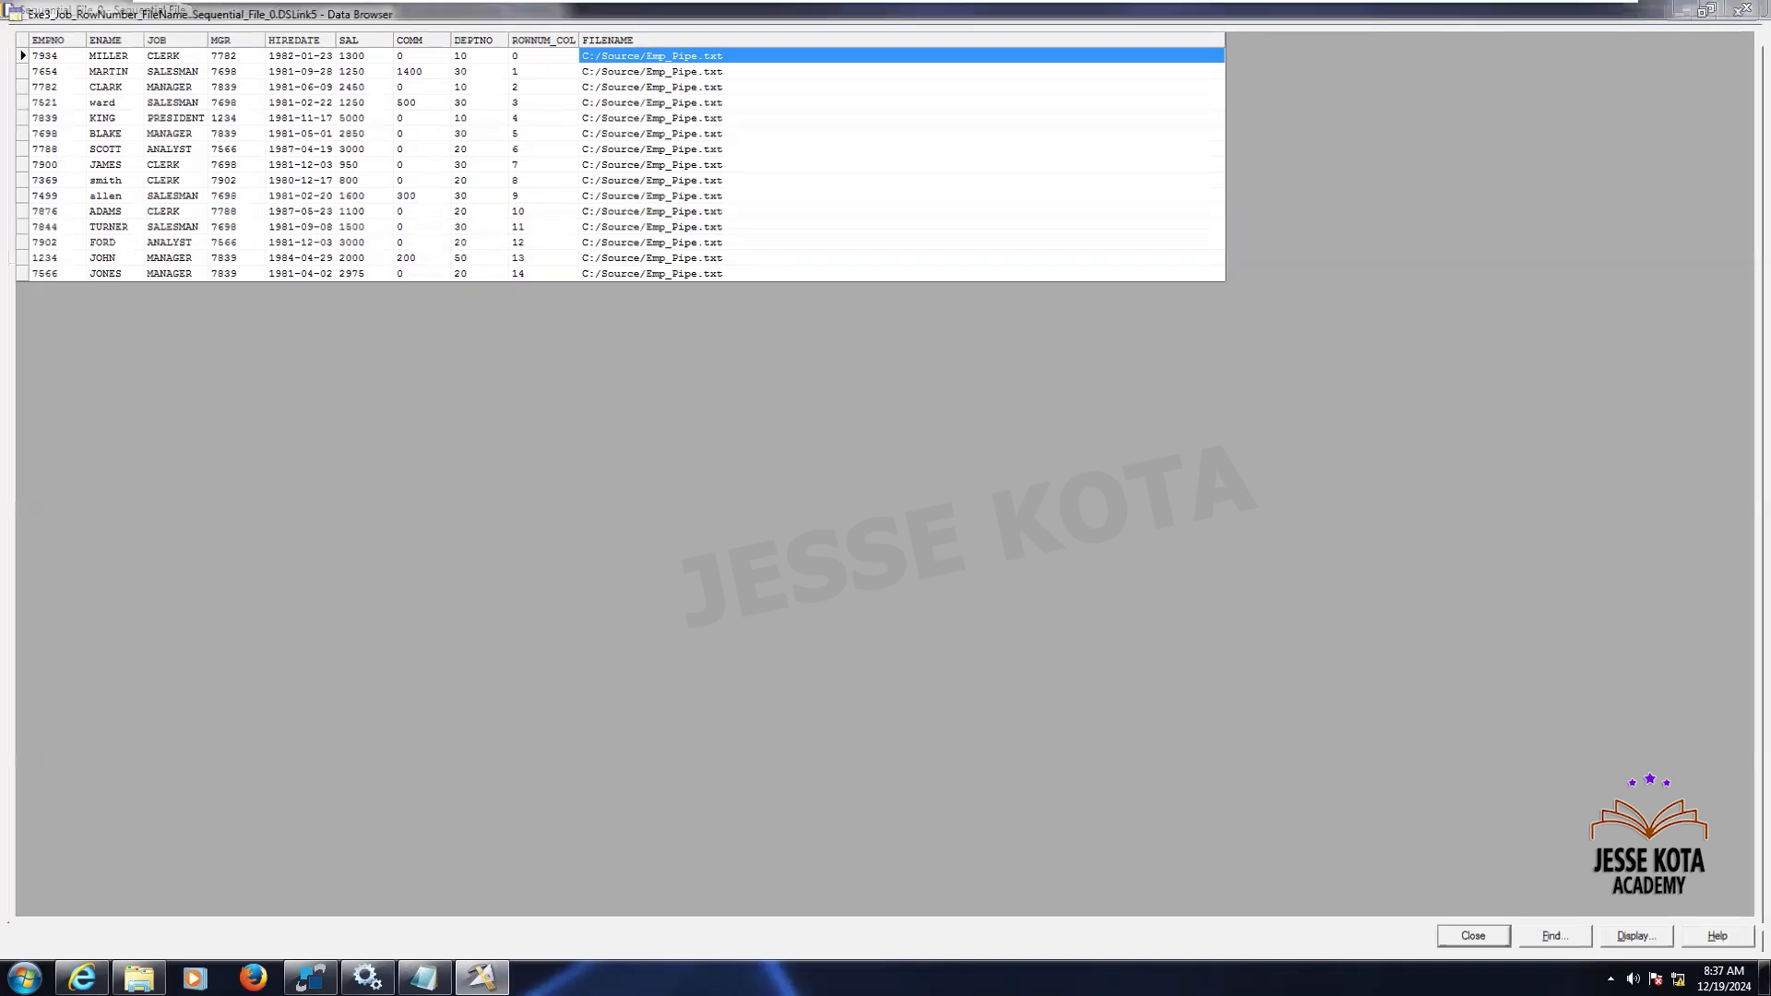
{"action": "left_click", "coordinate": [1577, 941]}
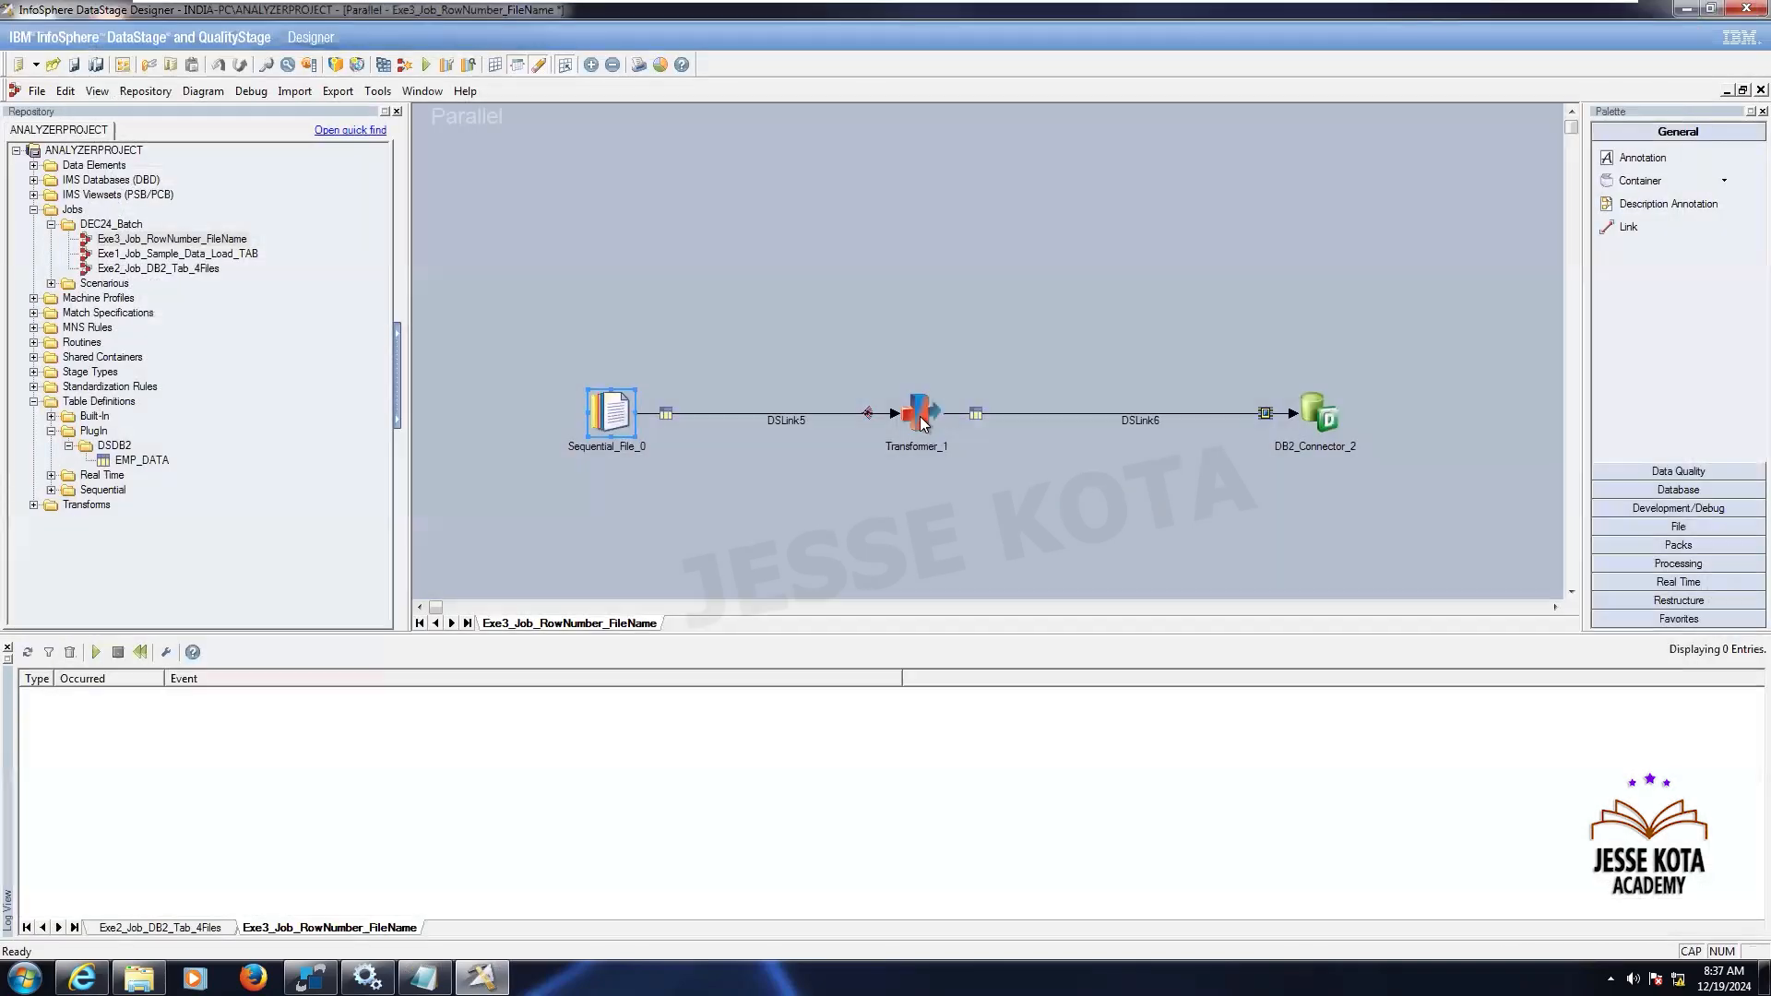
- Open the transformer and map the ROWNUM_COL and FILENAME input columns onto the output link
{"action": "left_click", "coordinate": [920, 417]}
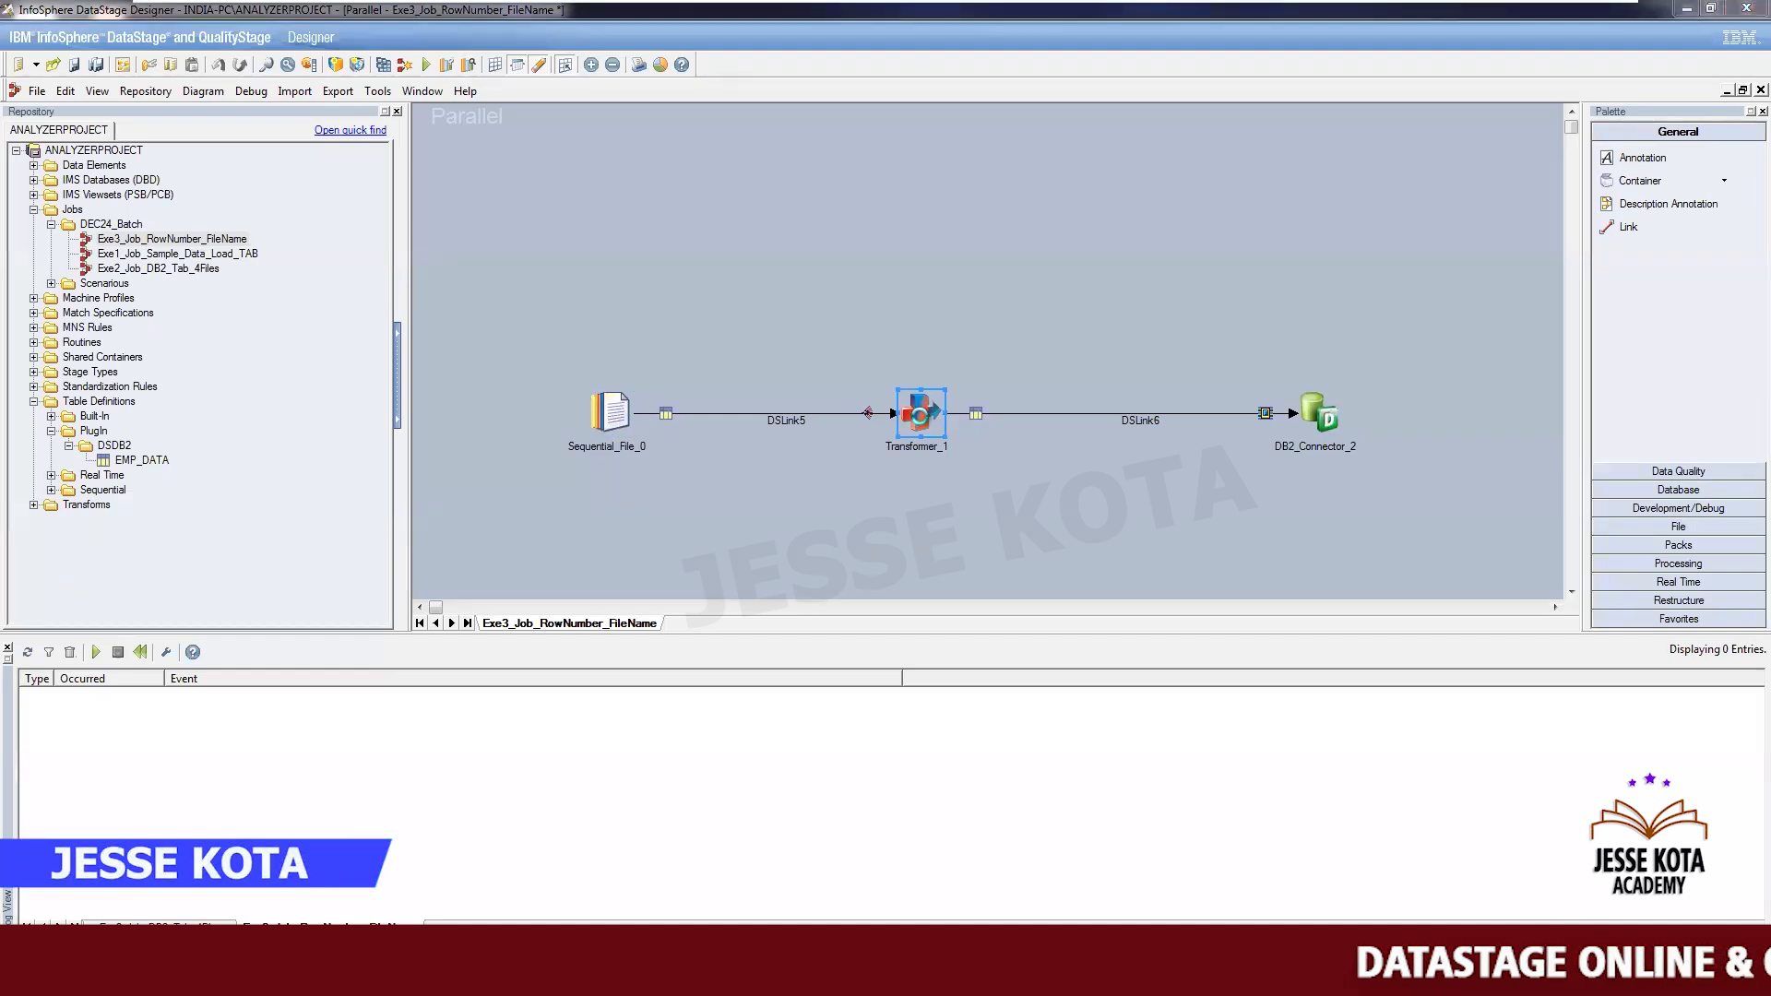
{"action": "double_click", "coordinate": [919, 416]}
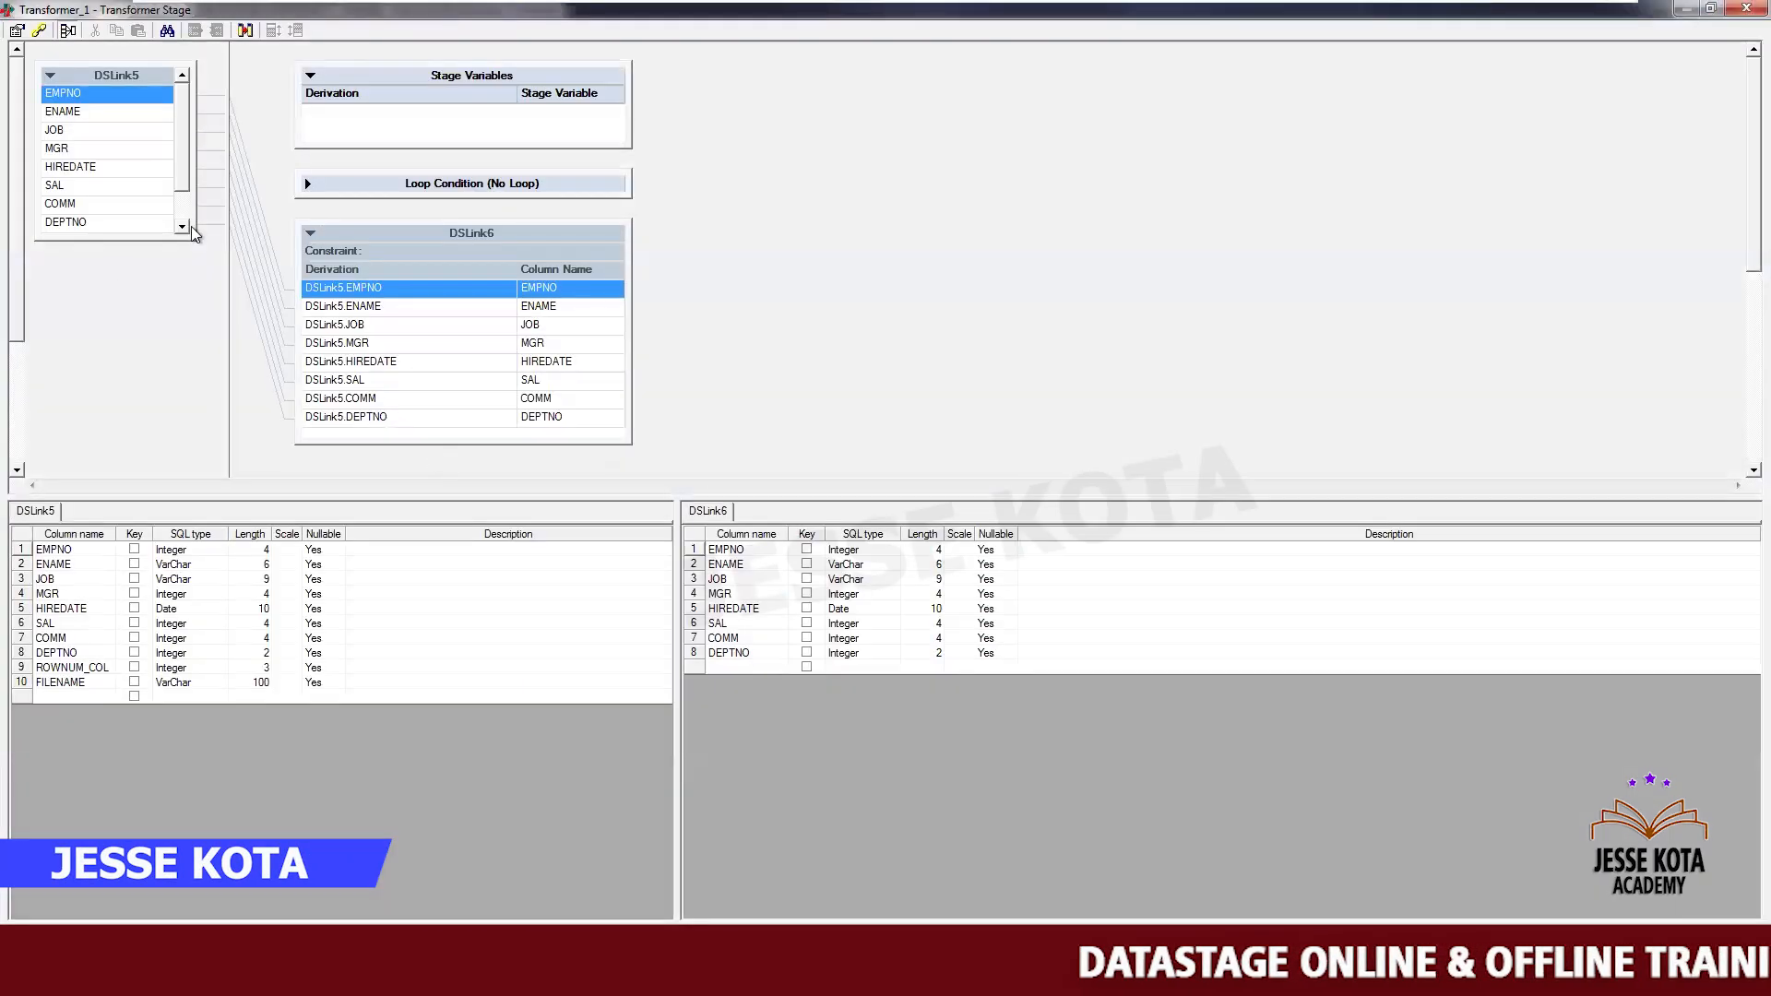
{"action": "scroll", "coordinate": [186, 225], "scroll_direction": "down", "scroll_amount": 2}
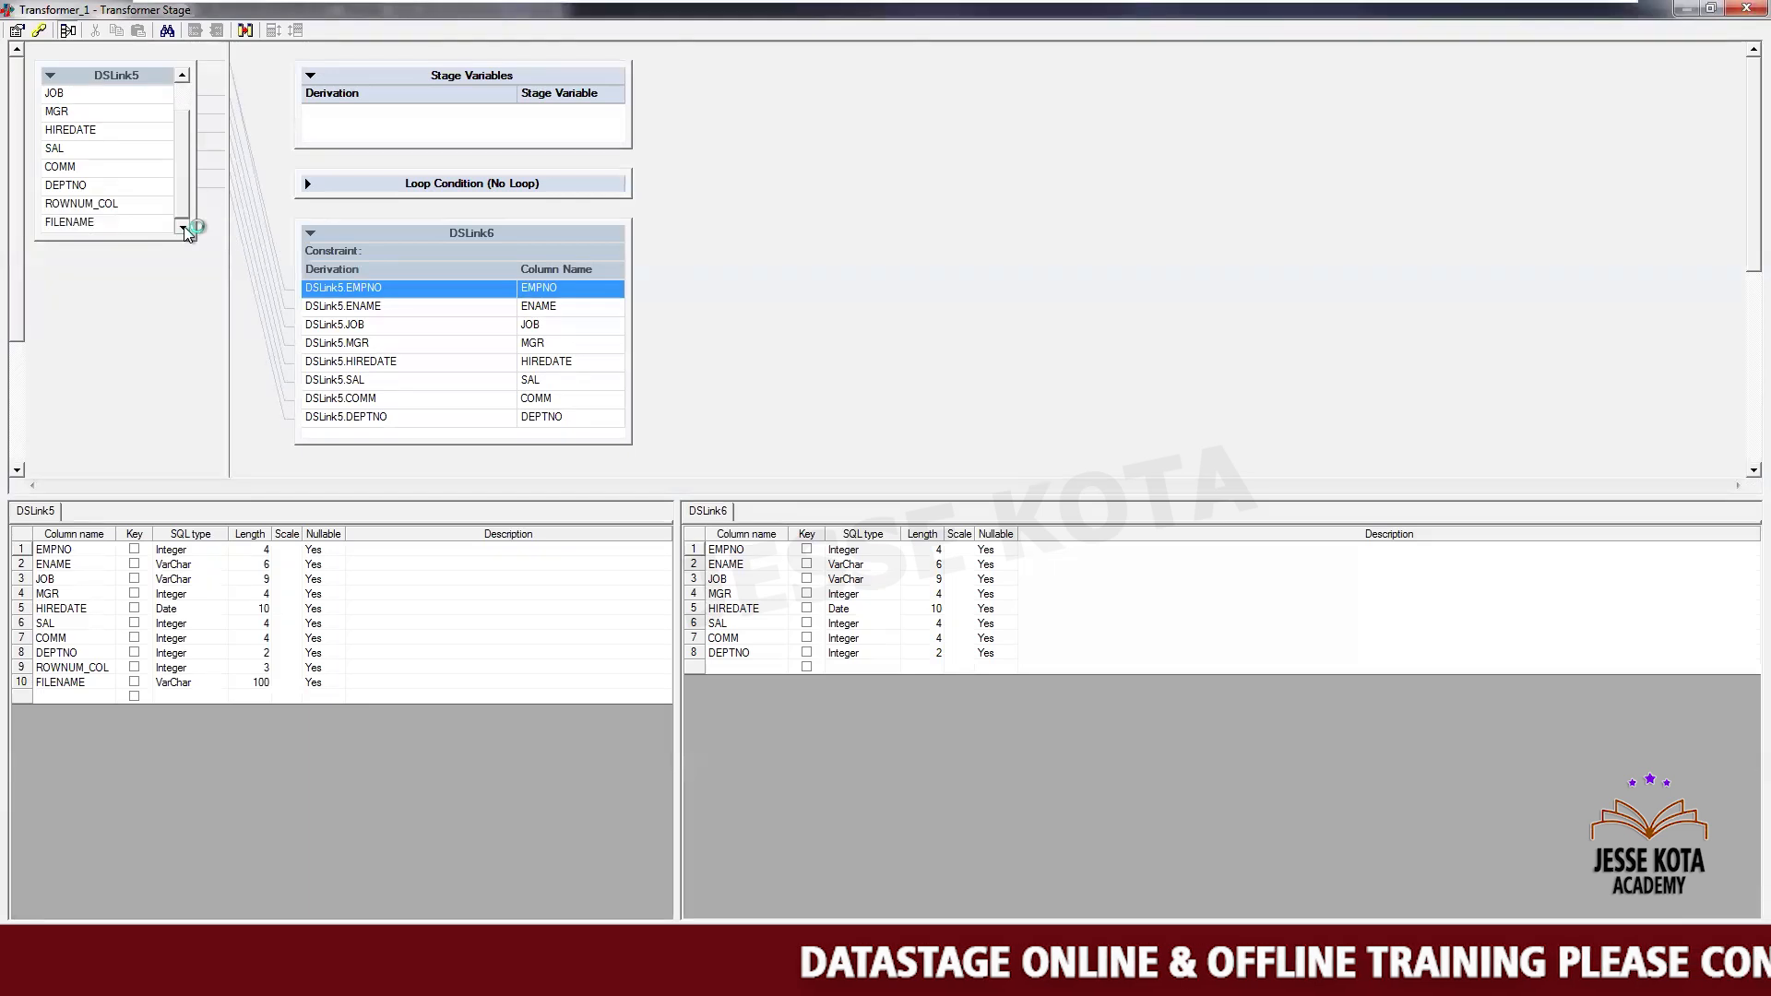
{"action": "left_click", "coordinate": [106, 210]}
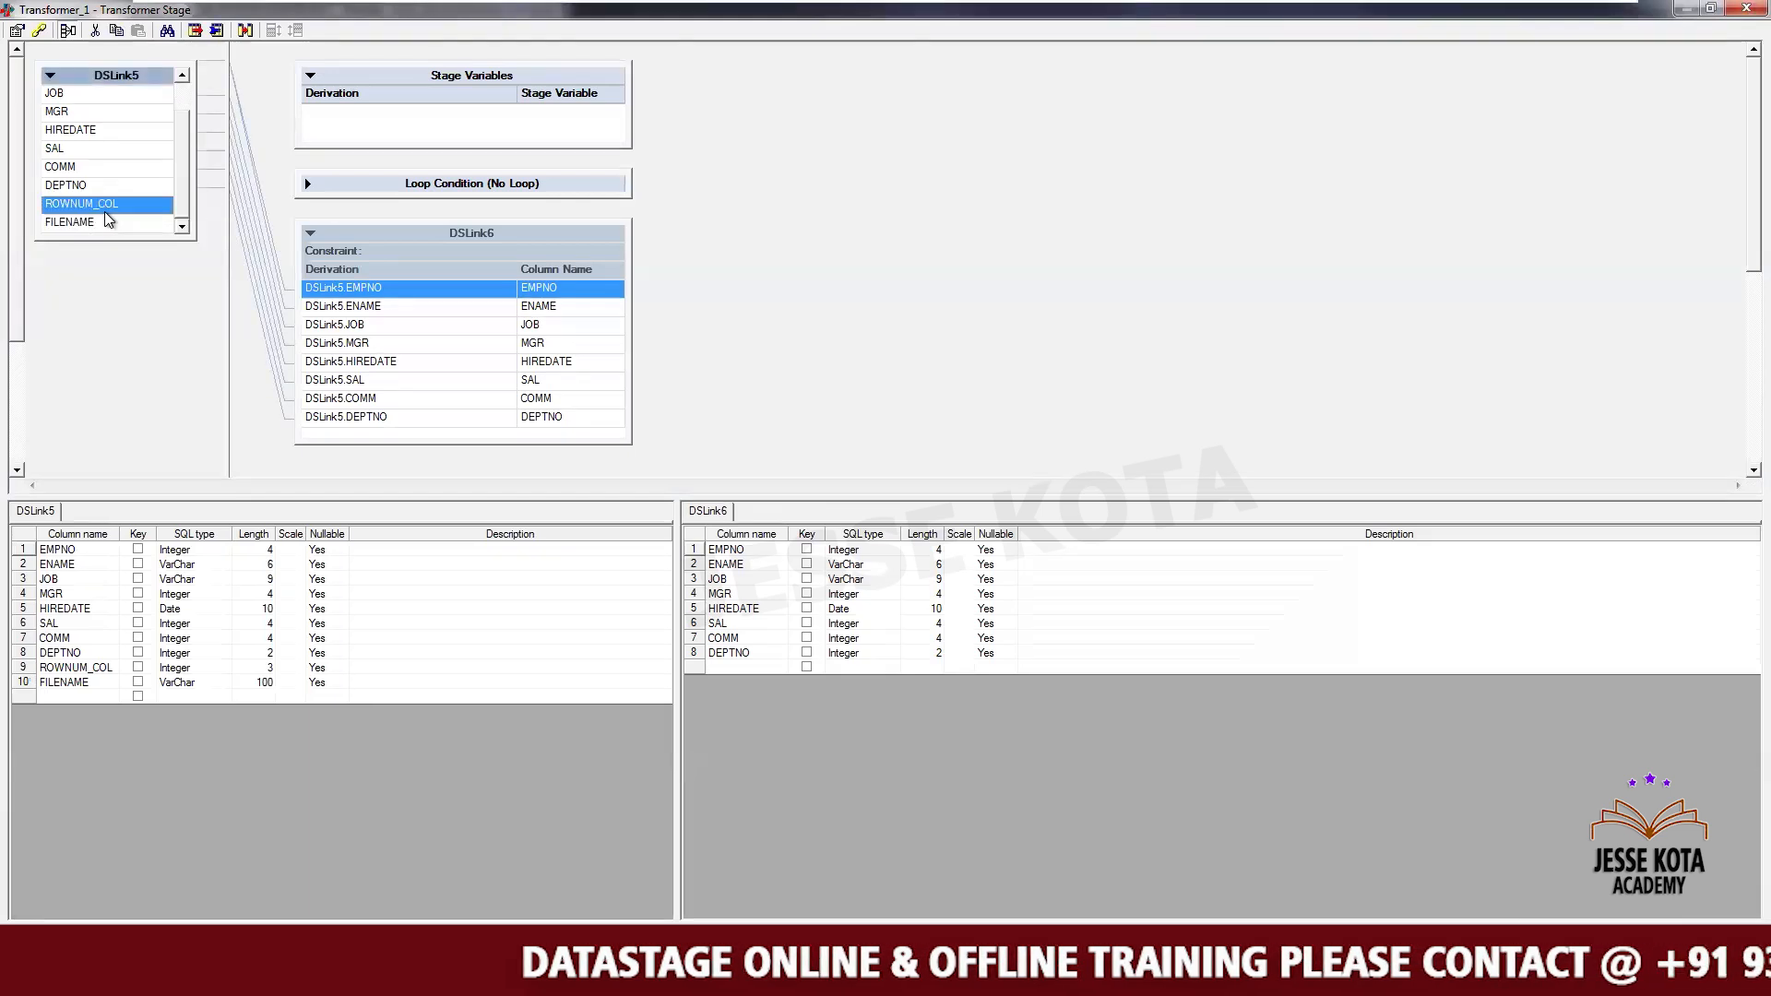
{"action": "left_click", "coordinate": [104, 220], "text": "shift"}
{"action": "left_click_drag", "start_coordinate": [136, 208], "coordinate": [341, 433]}
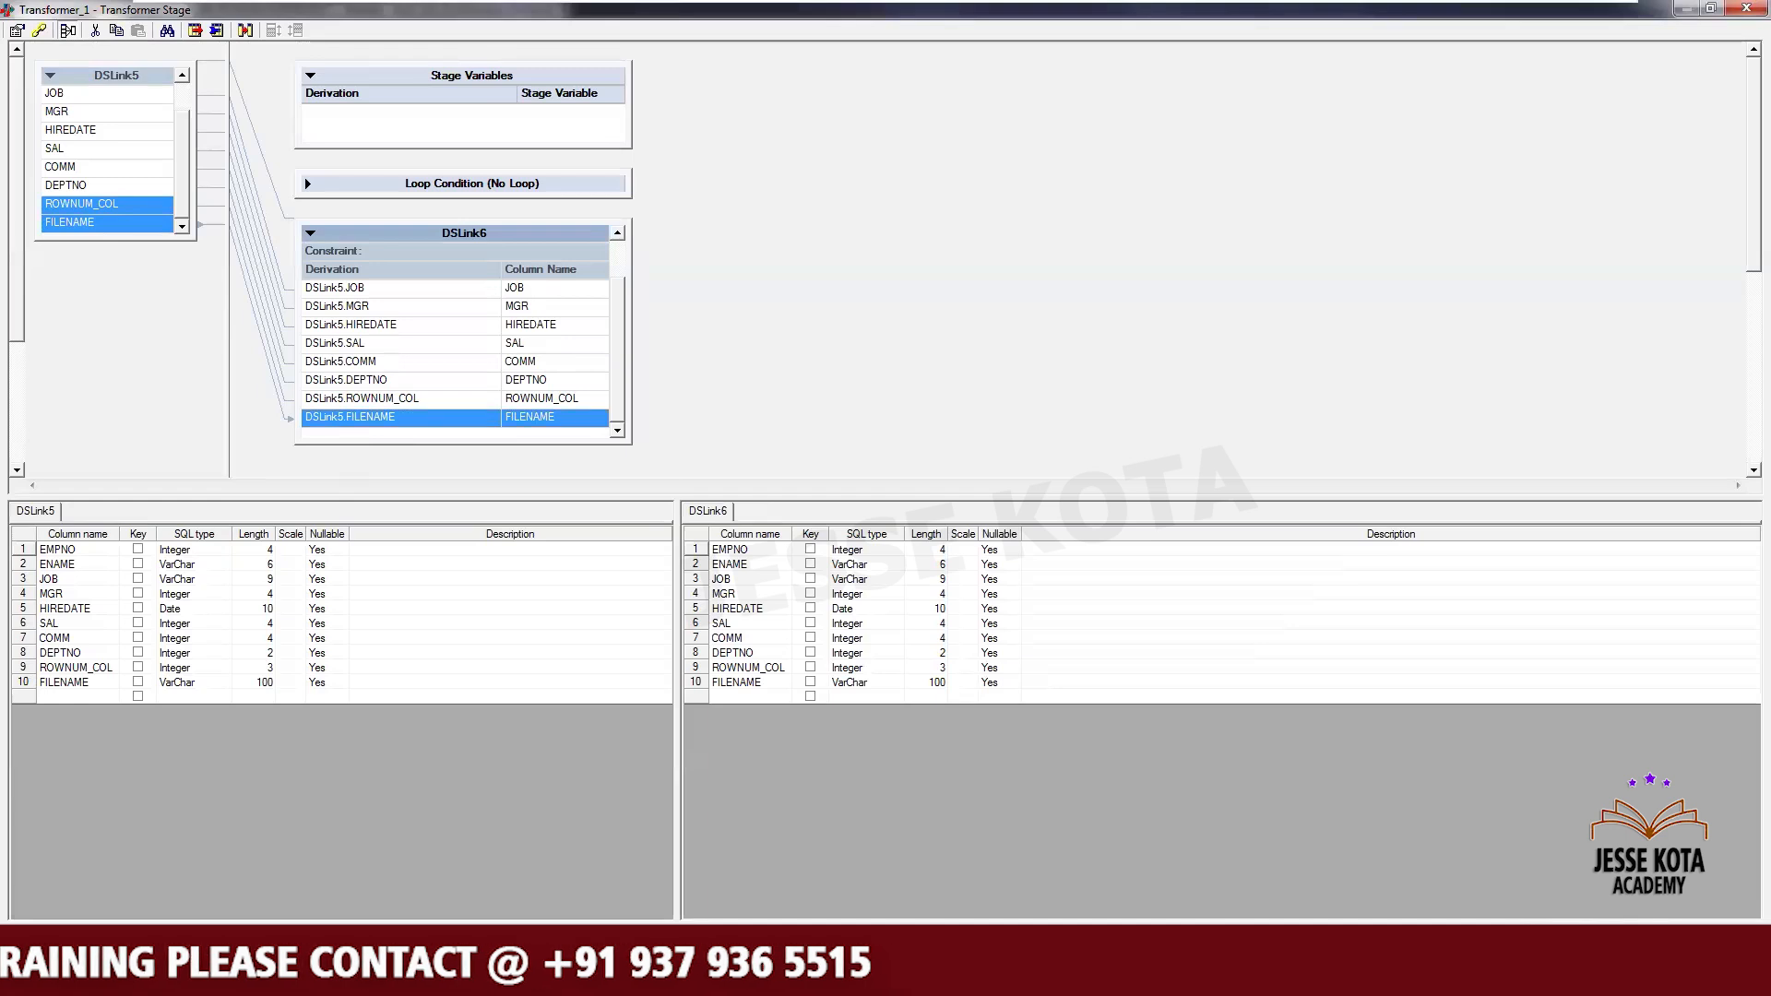
{"action": "left_click", "coordinate": [1439, 960]}
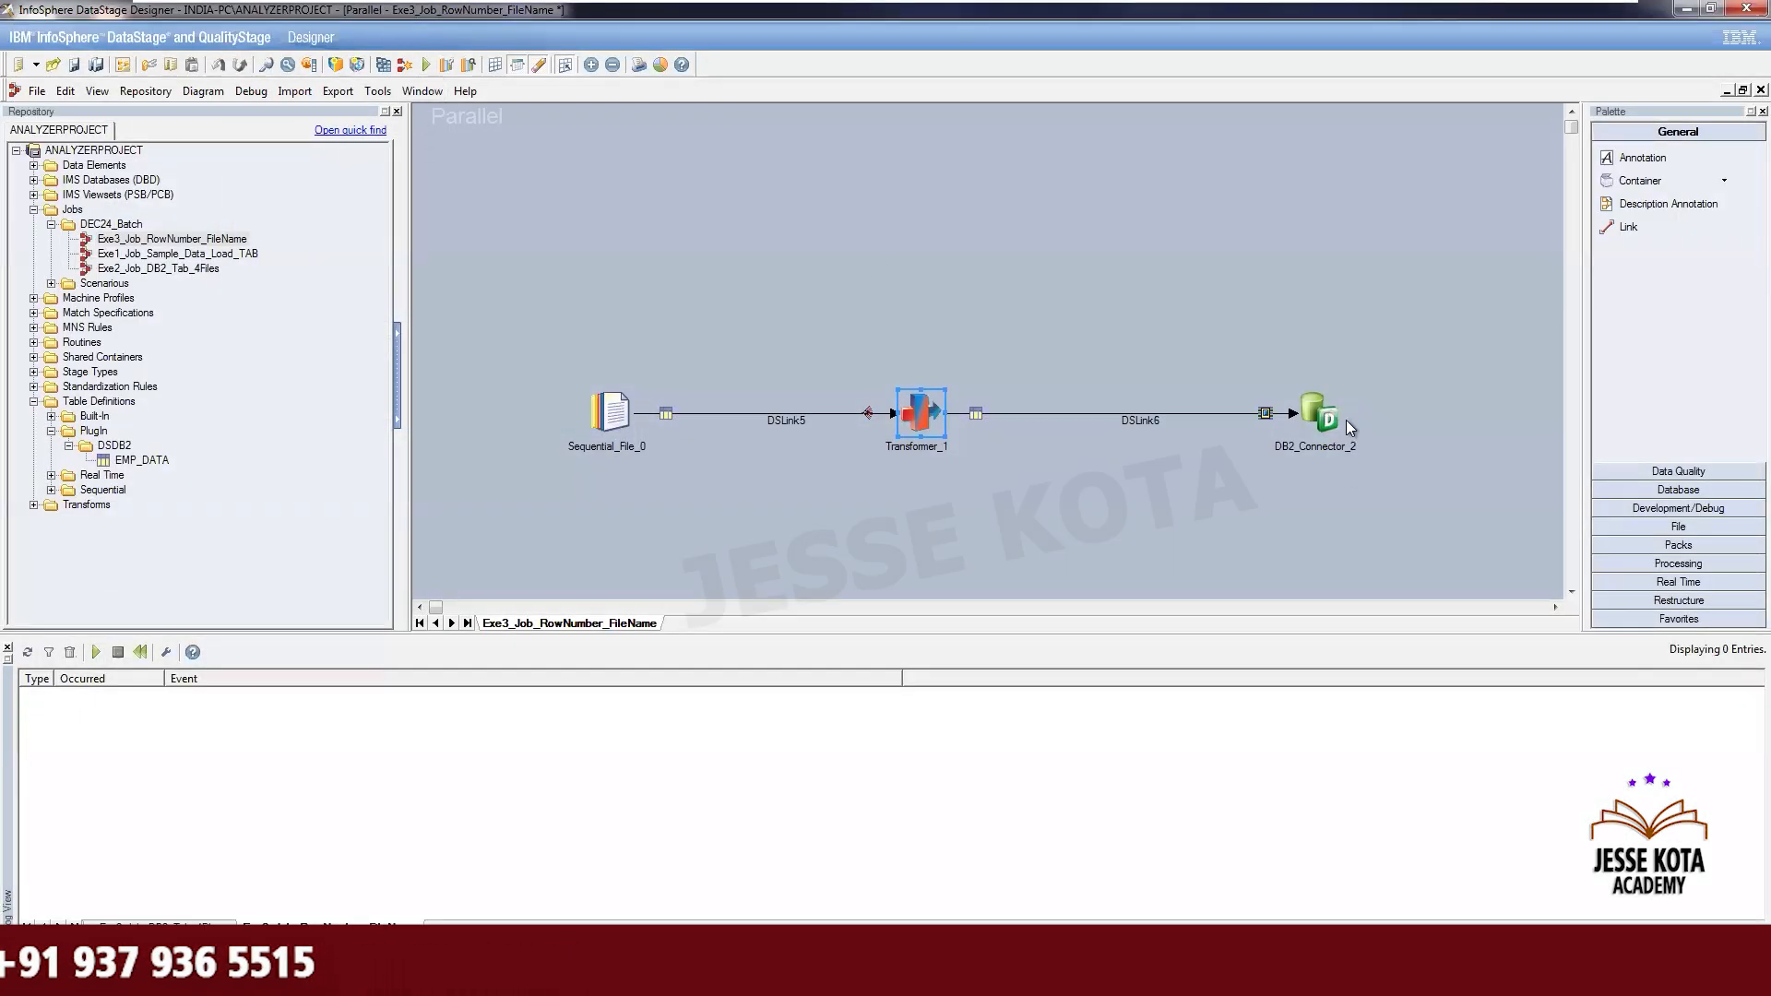
- In the DB2 connector's input columns, make EMPNO a key column and set its nullable to No
{"action": "double_click", "coordinate": [1326, 415]}
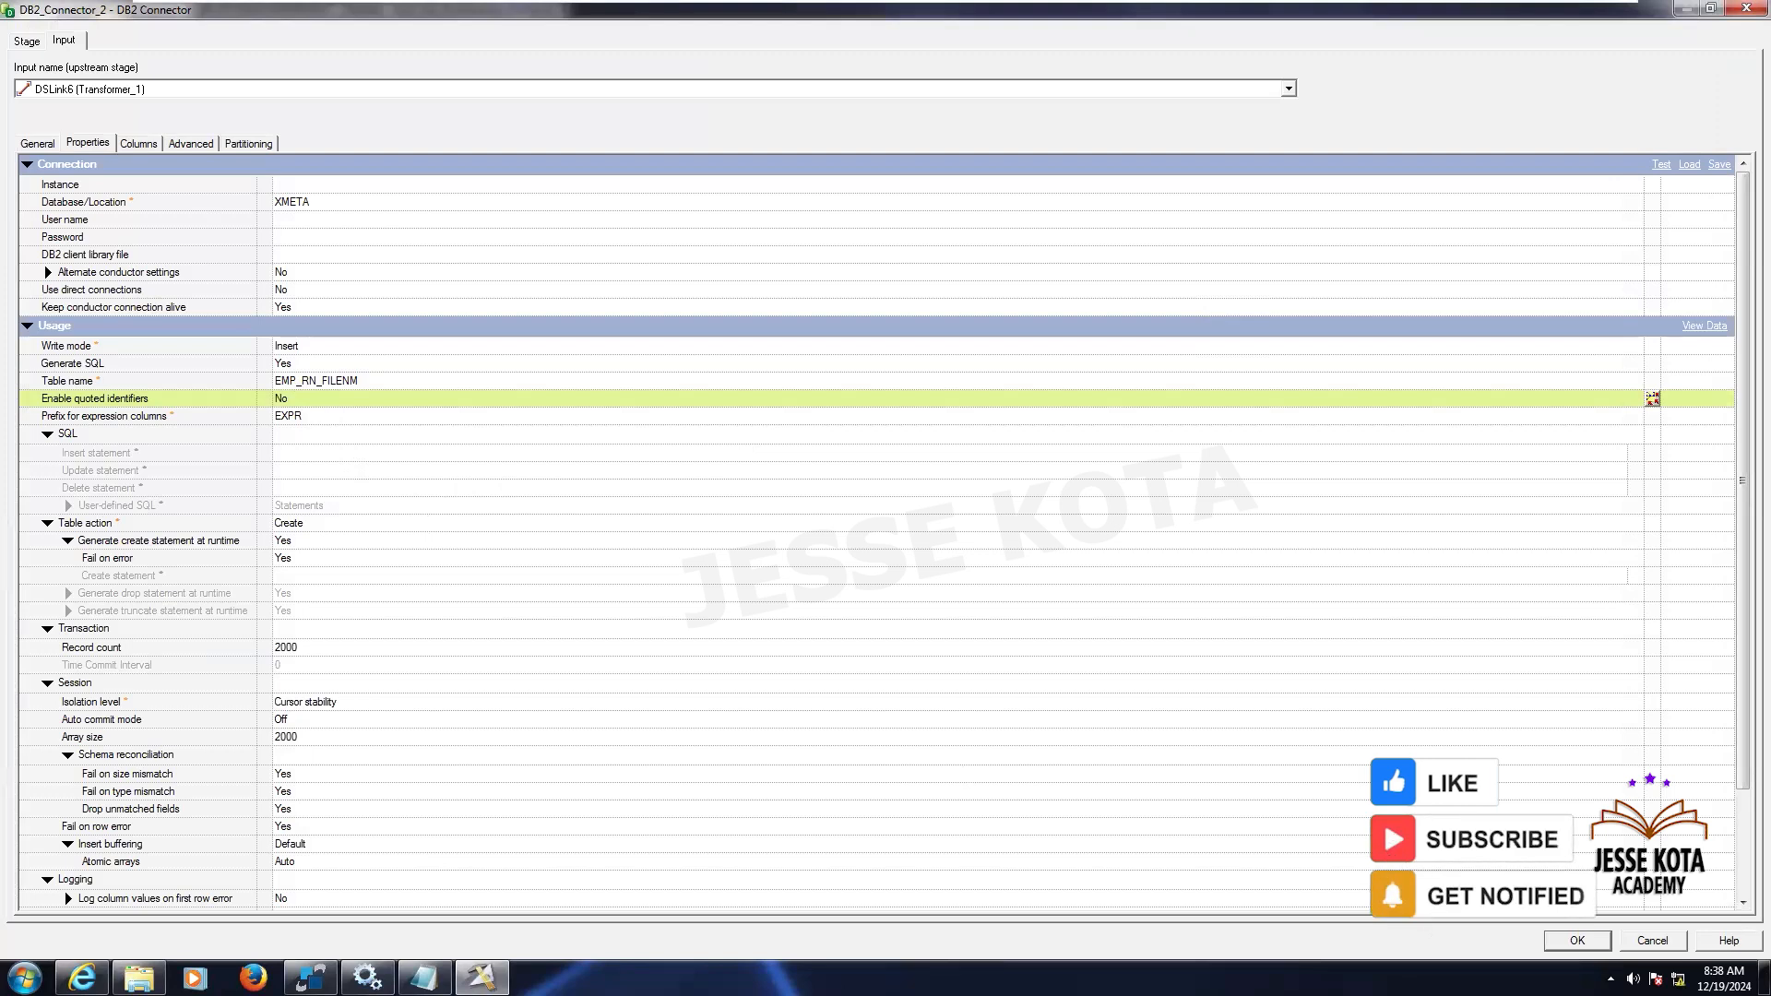
{"action": "left_click", "coordinate": [133, 145]}
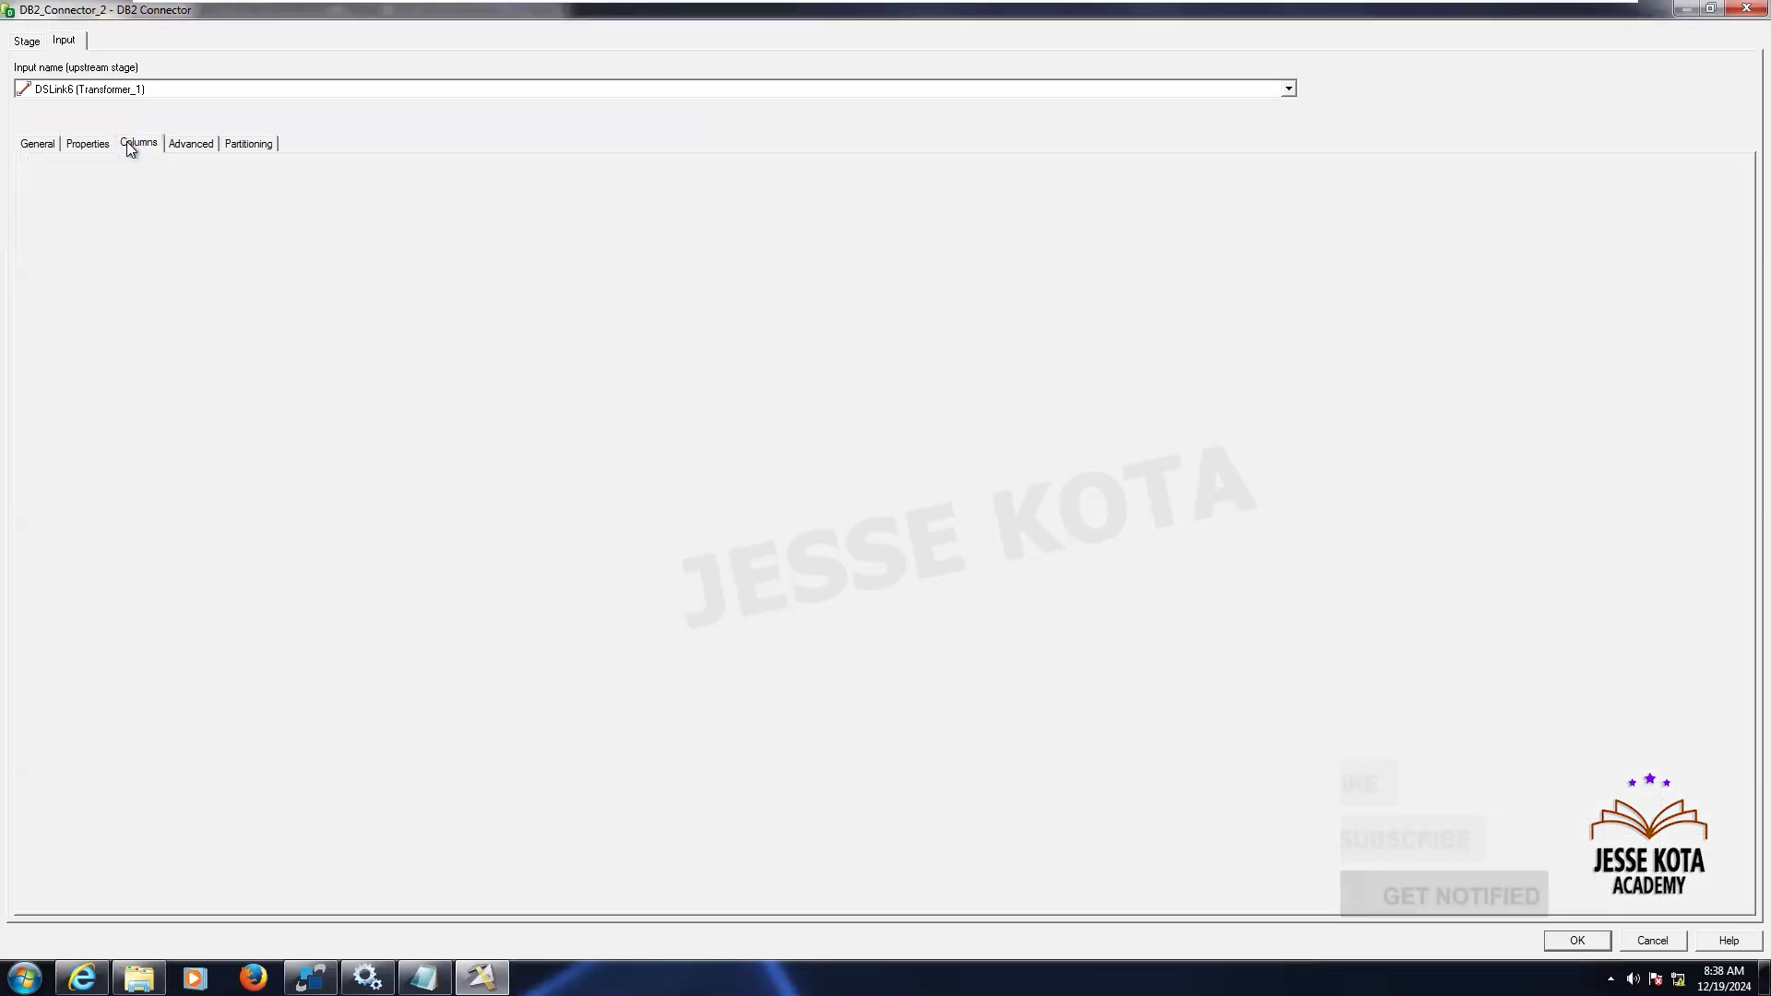
{"action": "left_click", "coordinate": [149, 181]}
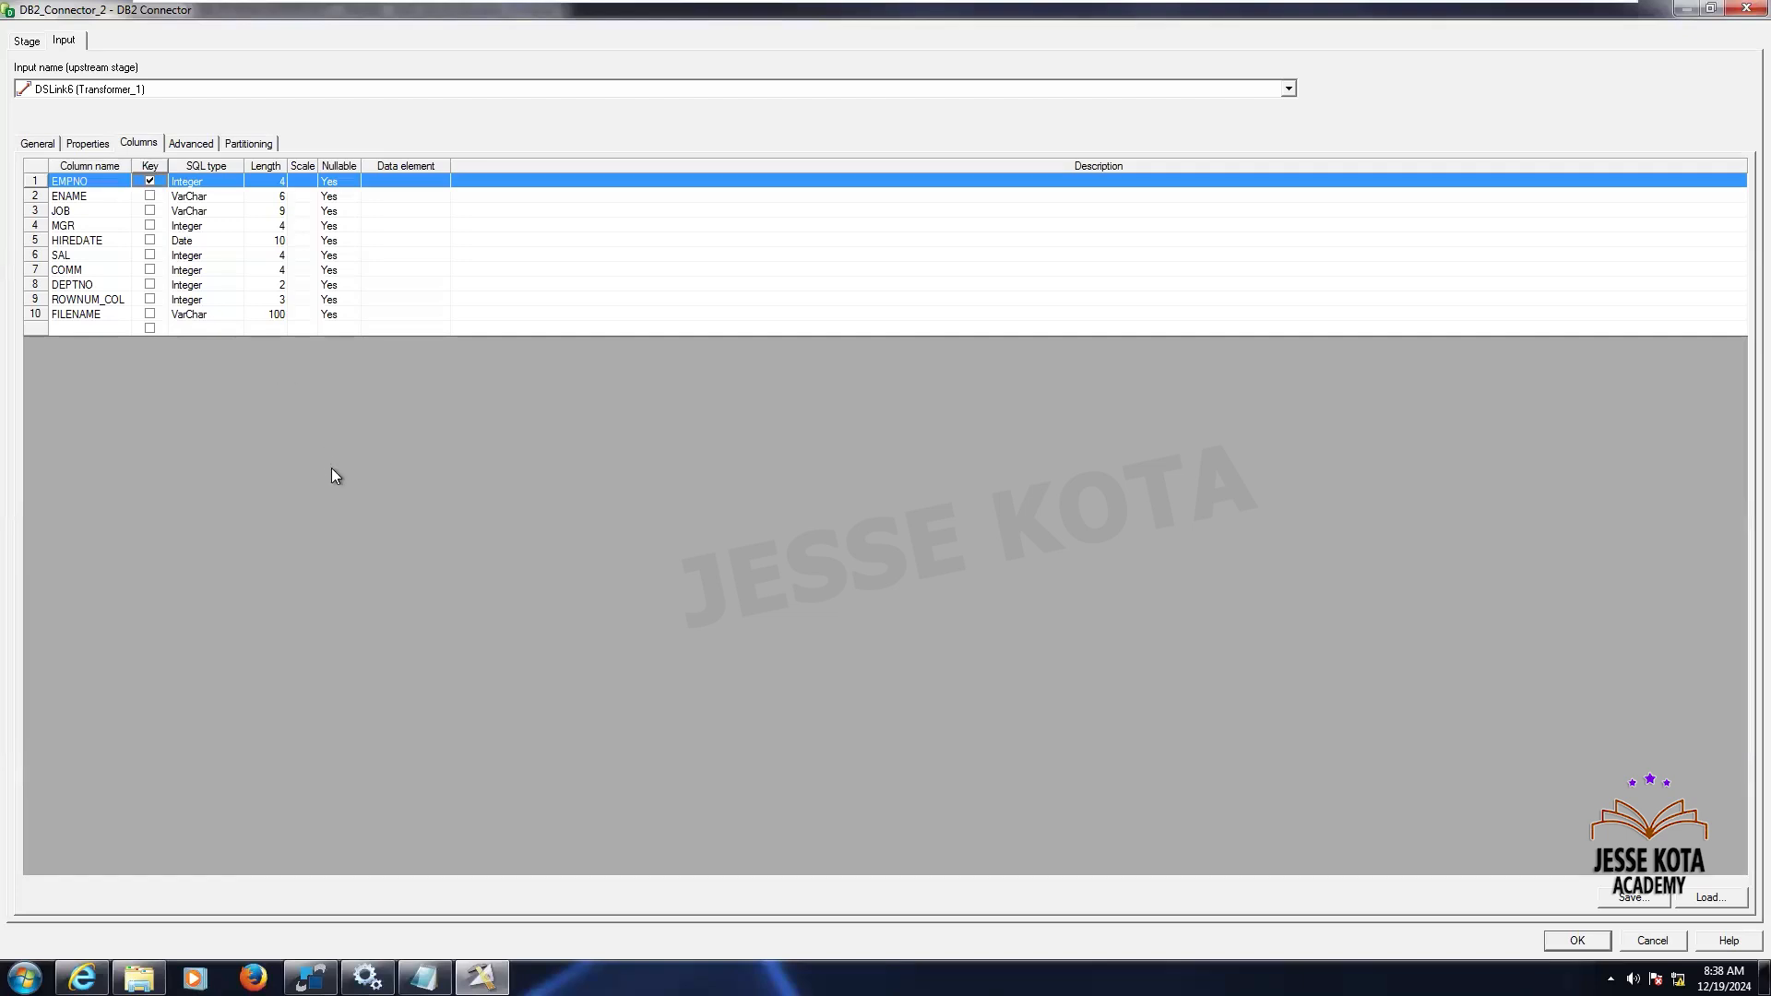
{"action": "left_click", "coordinate": [342, 183]}
{"action": "double_click", "coordinate": [341, 183]}
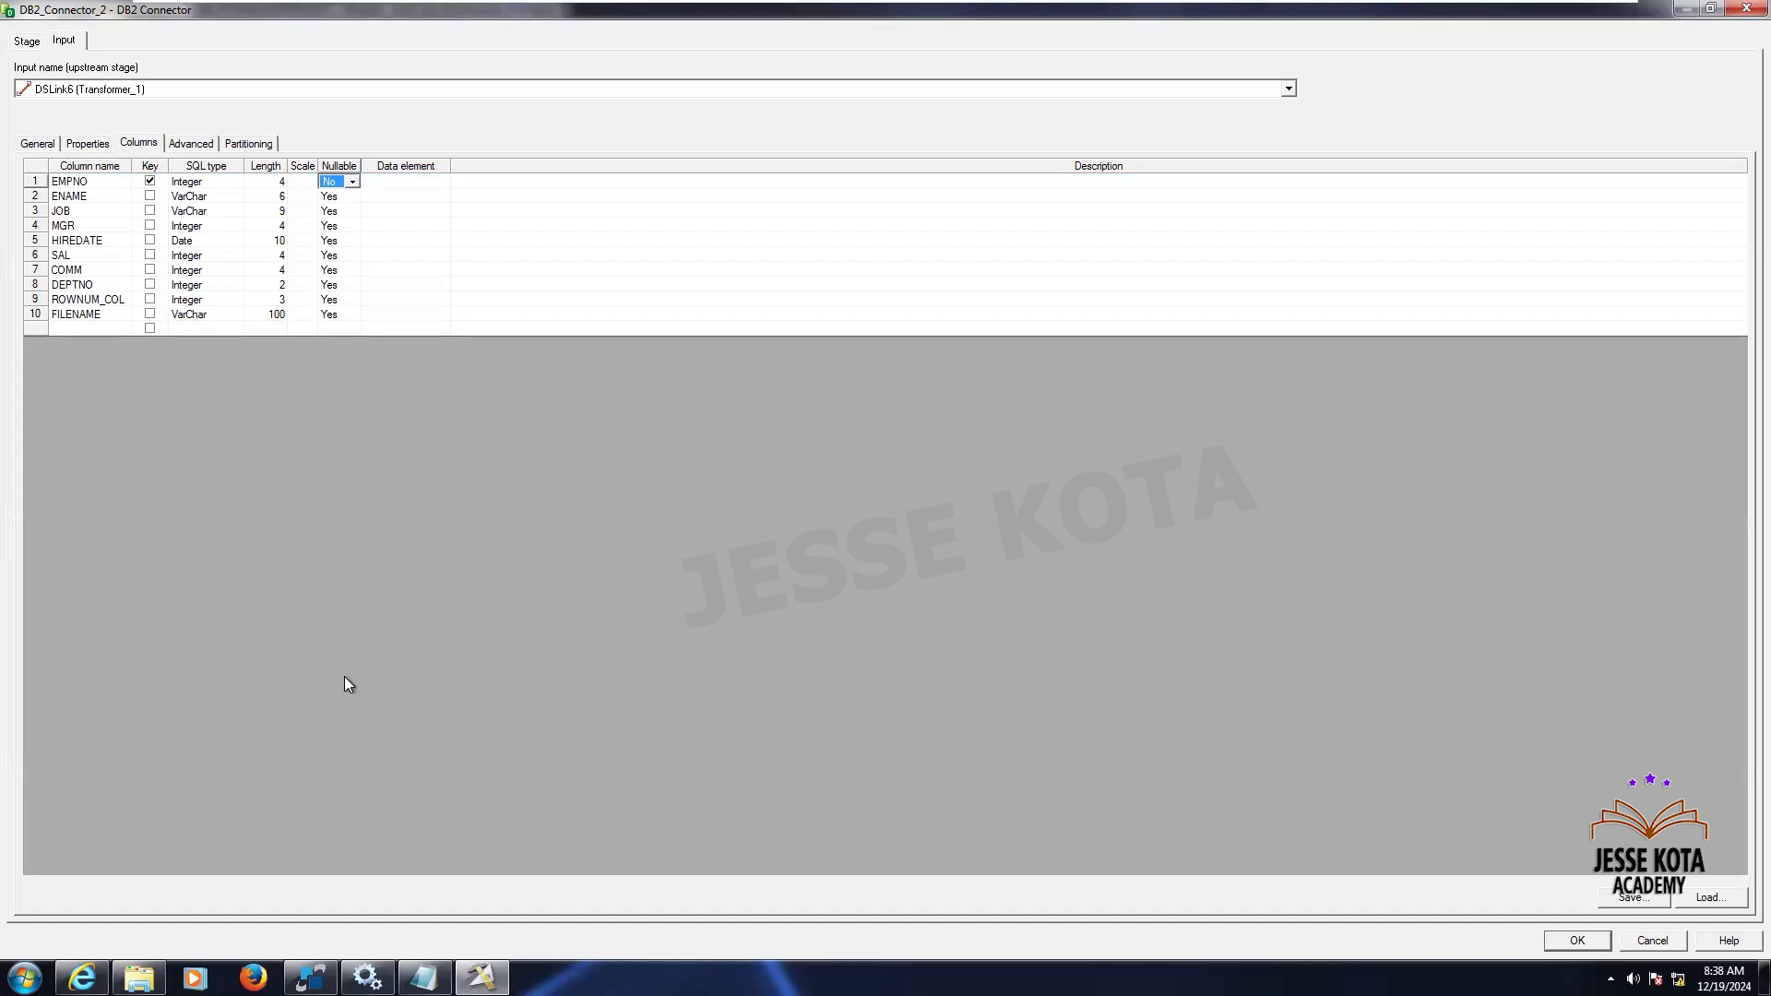
{"action": "left_click", "coordinate": [1577, 940]}
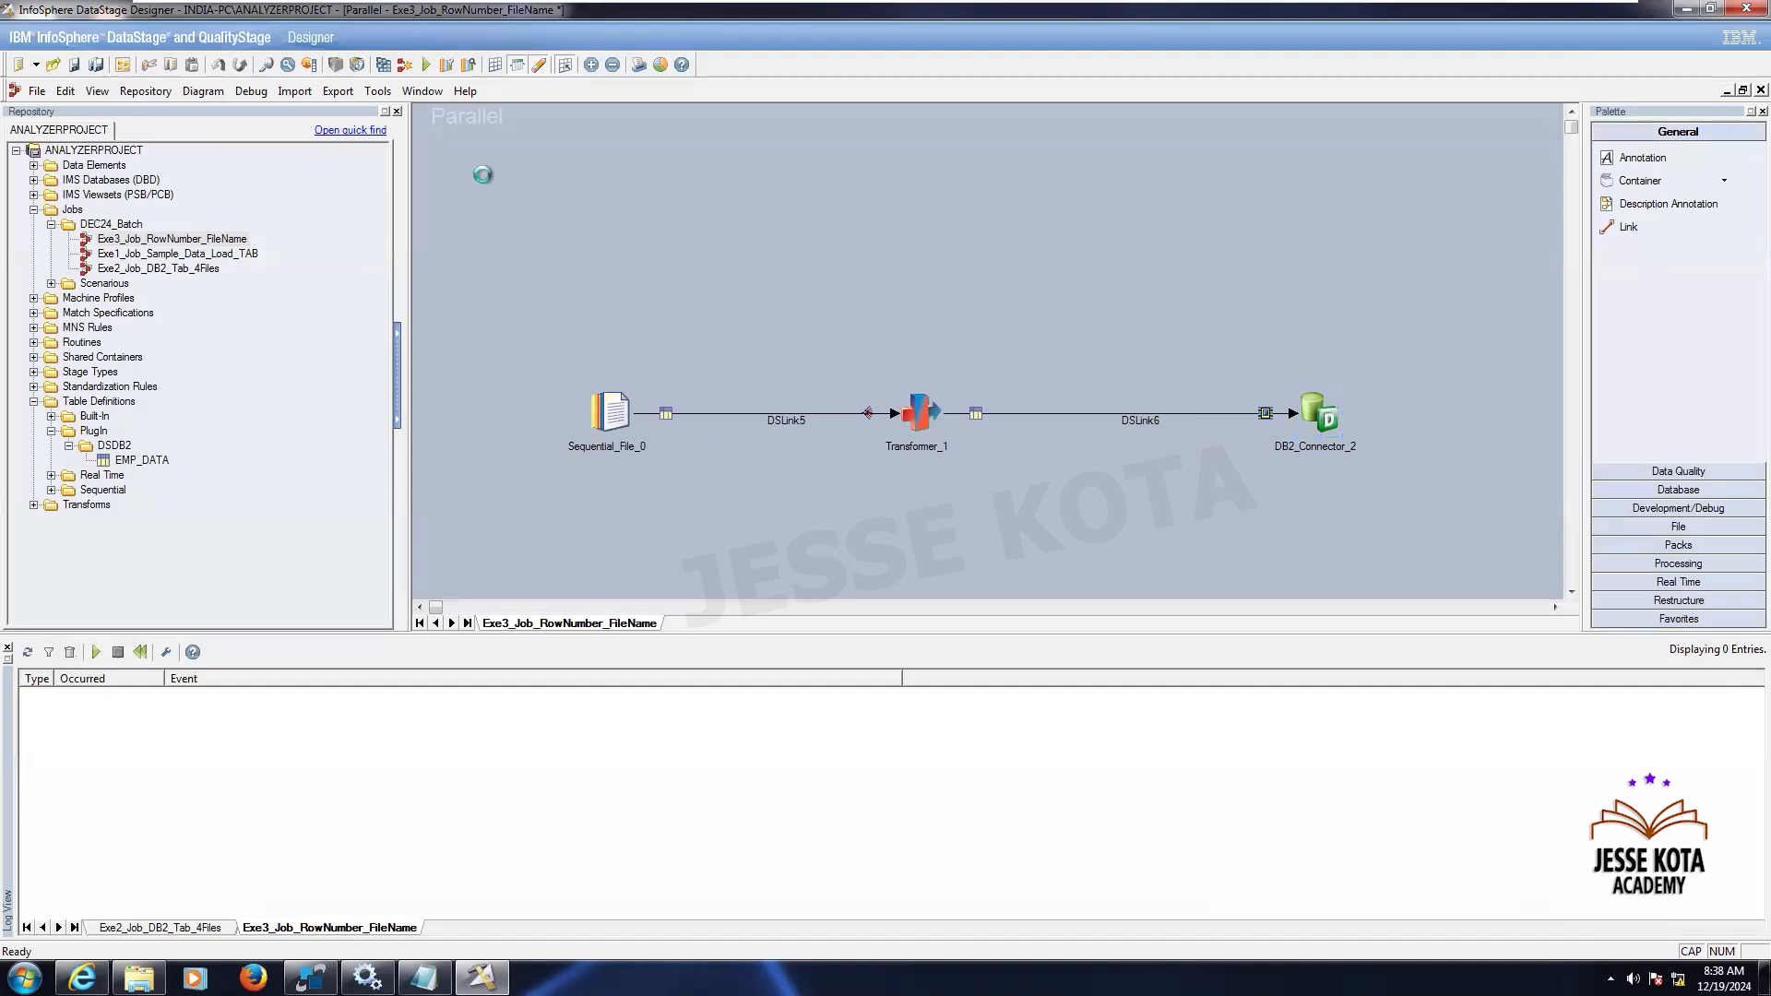
- Compile the job and run it with the default run options
{"action": "left_click", "coordinate": [426, 64]}
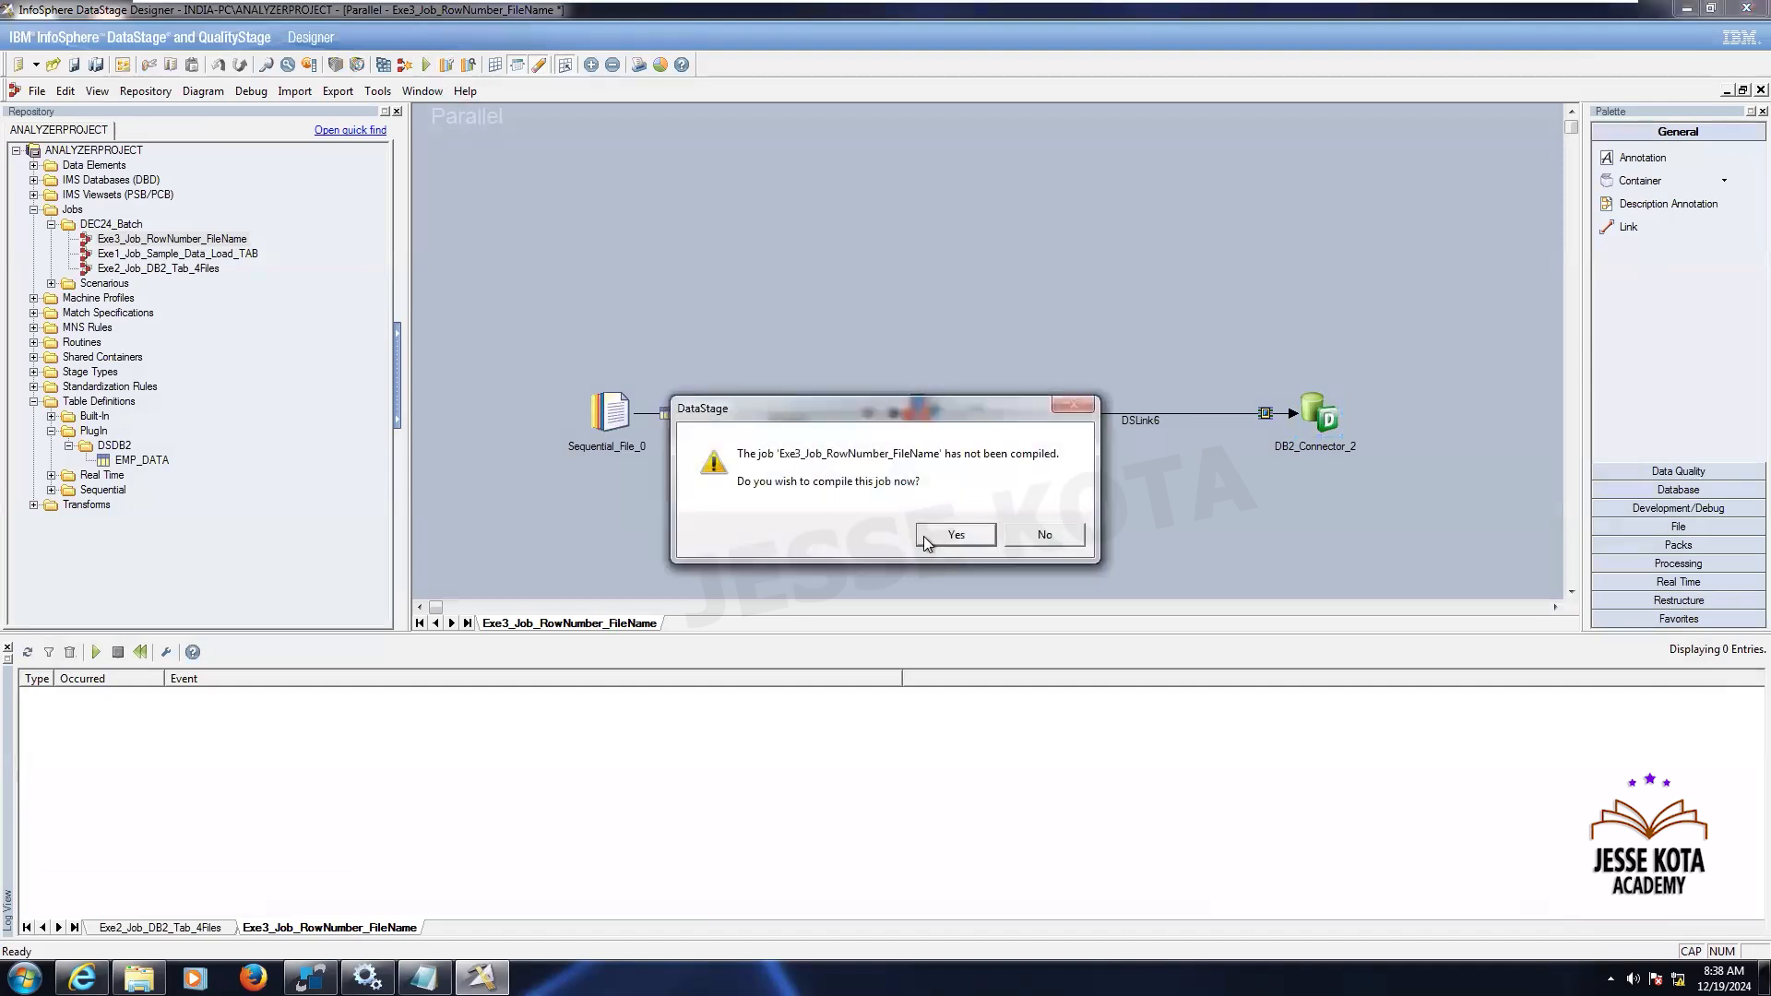
{"action": "left_click", "coordinate": [950, 528]}
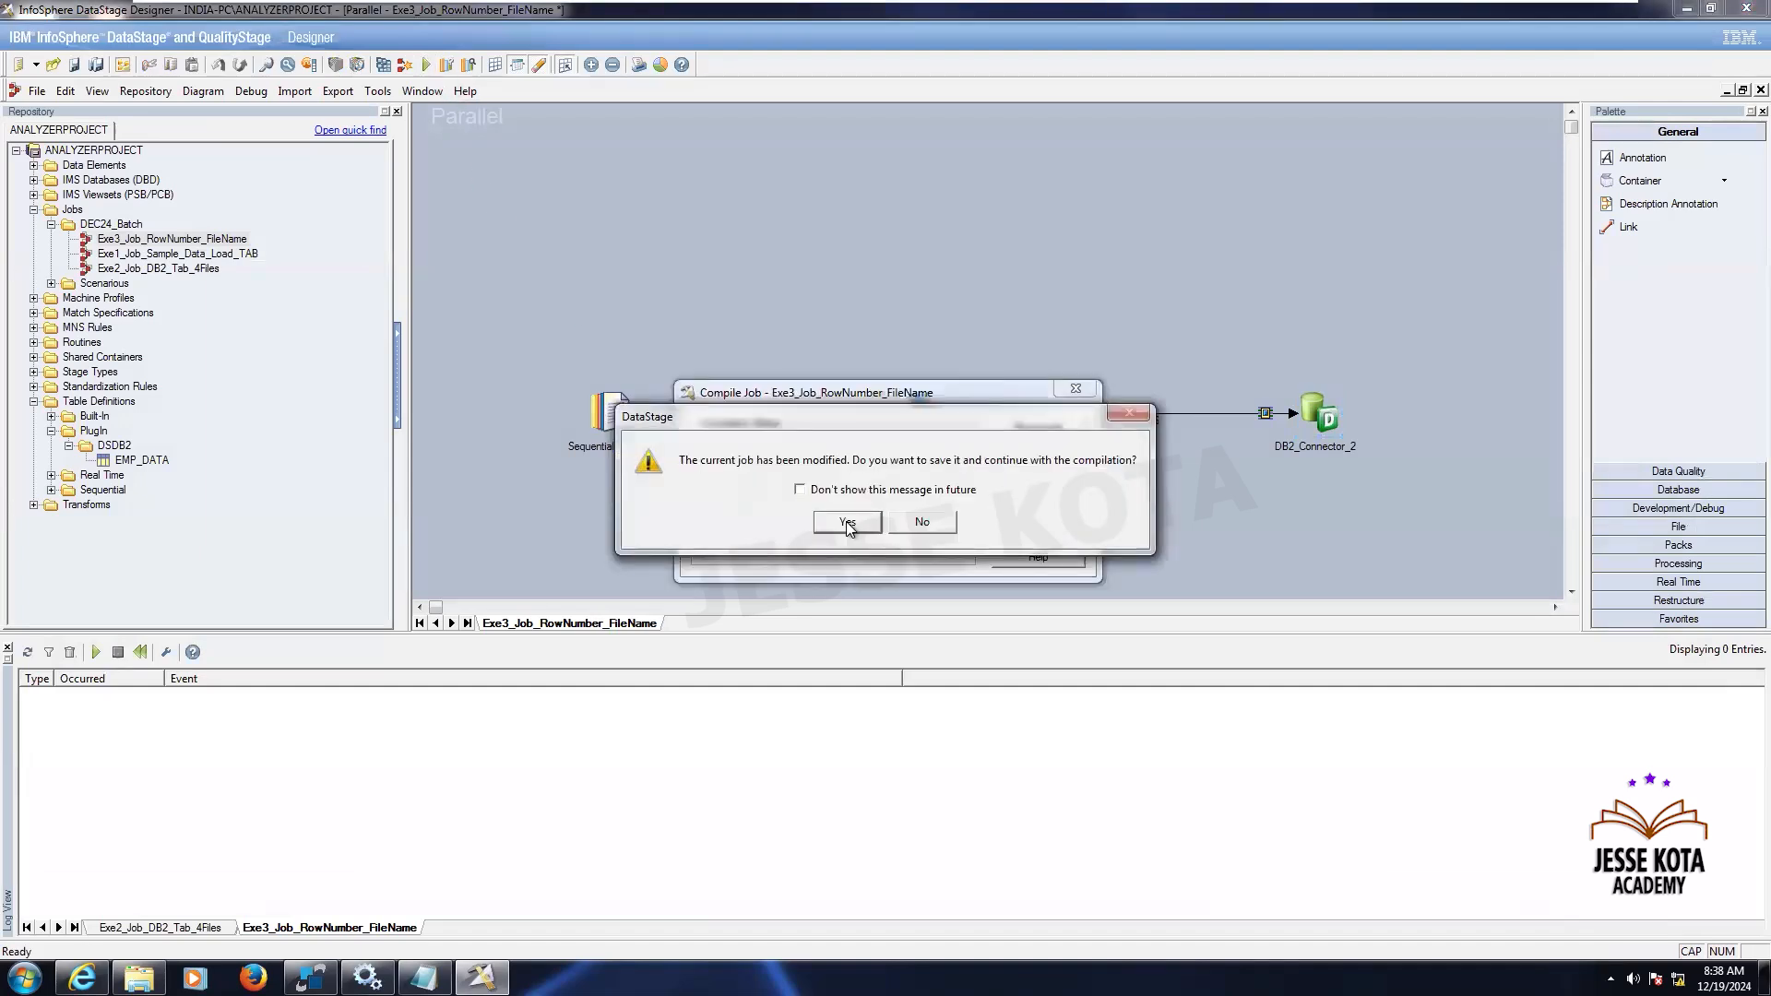
{"action": "left_click", "coordinate": [858, 530]}
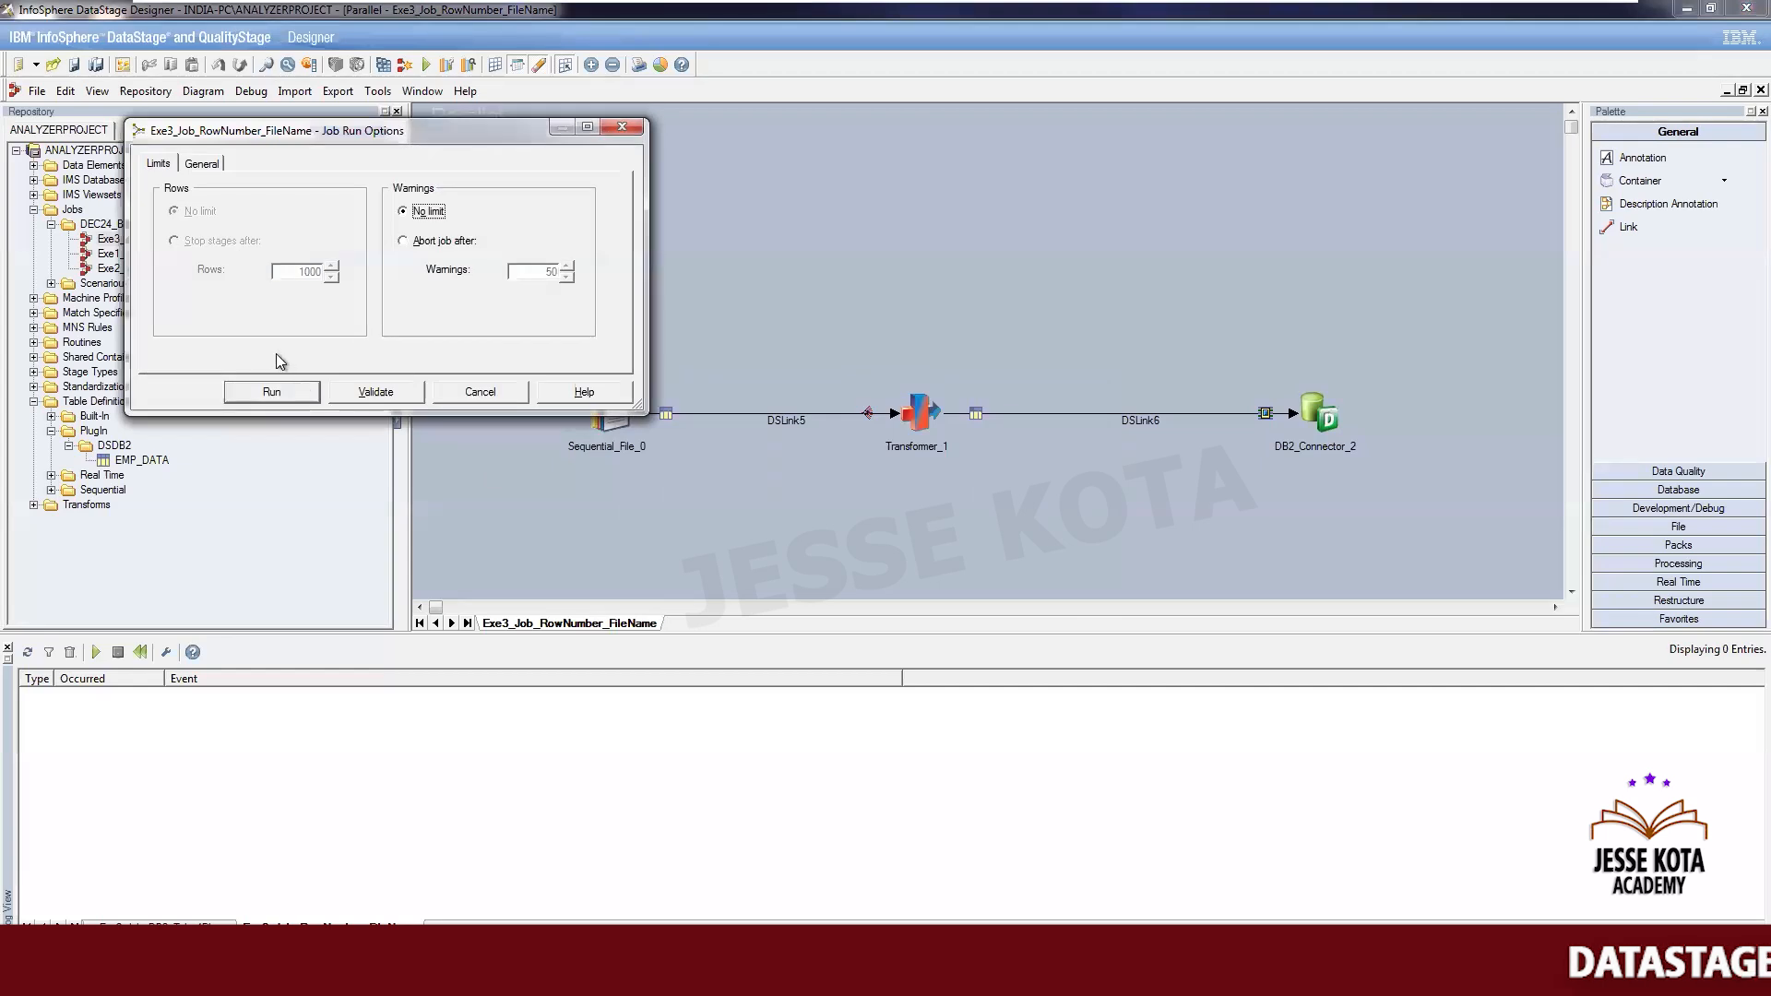
{"action": "left_click", "coordinate": [285, 393]}
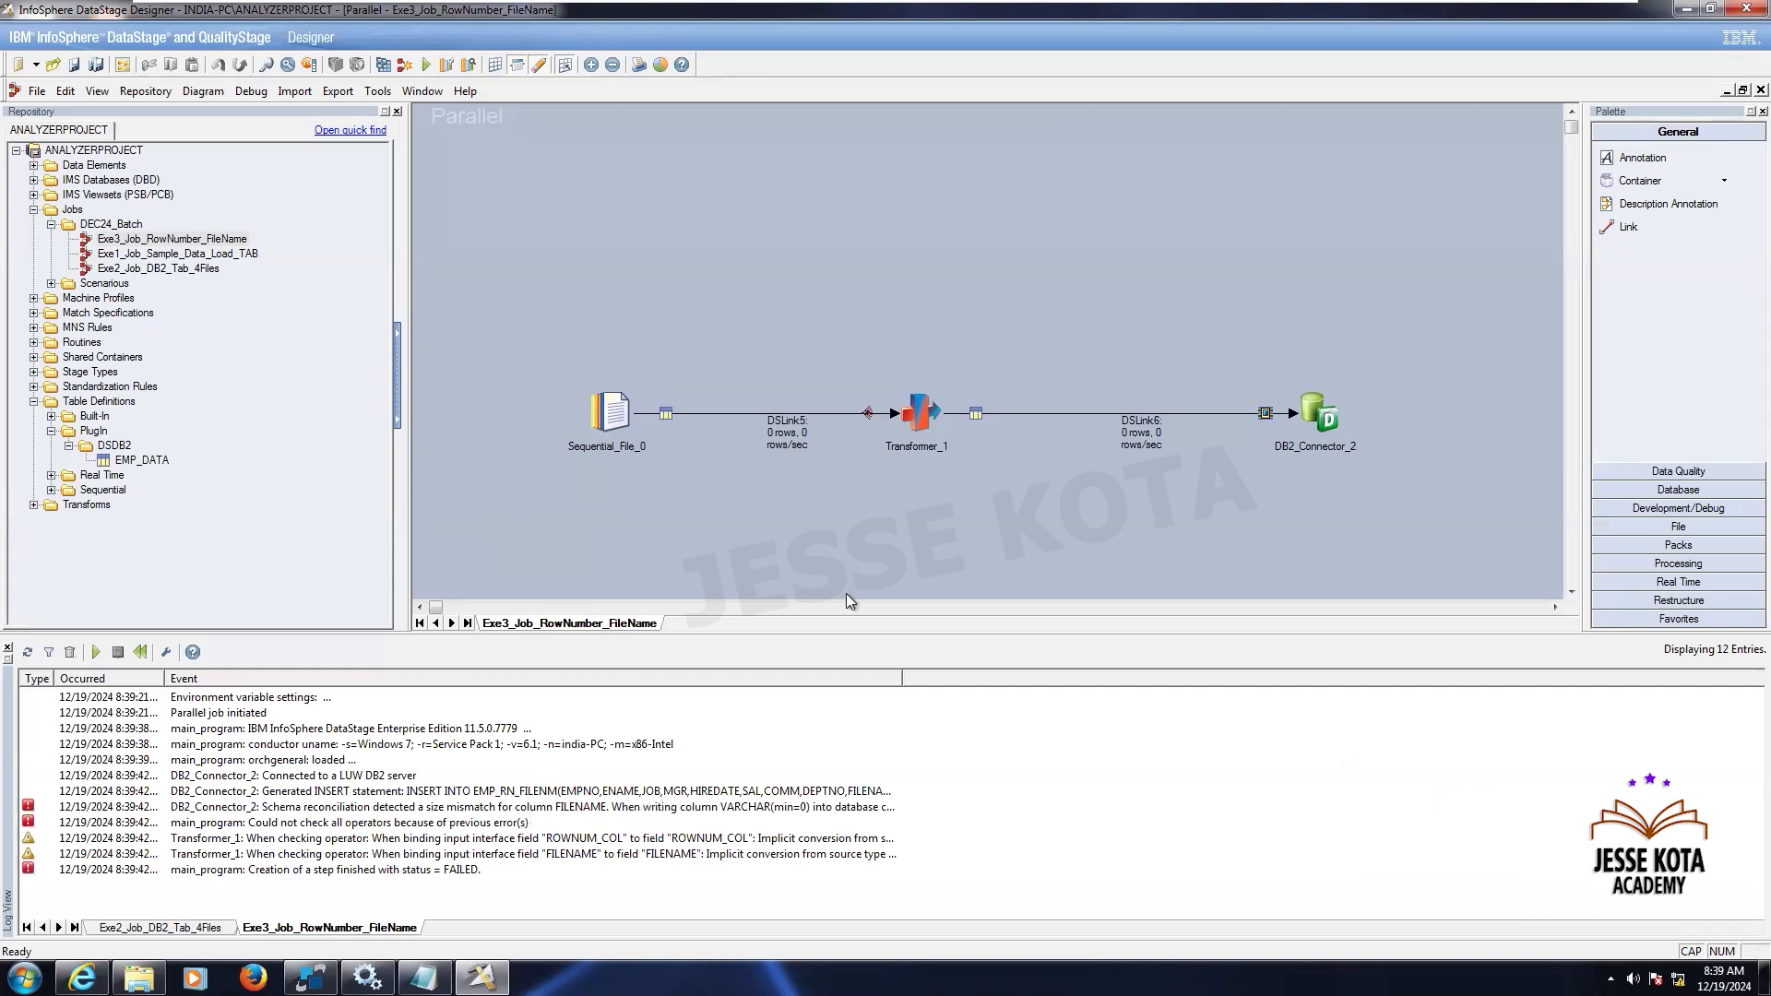
- Examine the fatal FILENAME error's log details and review the transformer's column definitions
{"action": "double_click", "coordinate": [685, 808]}
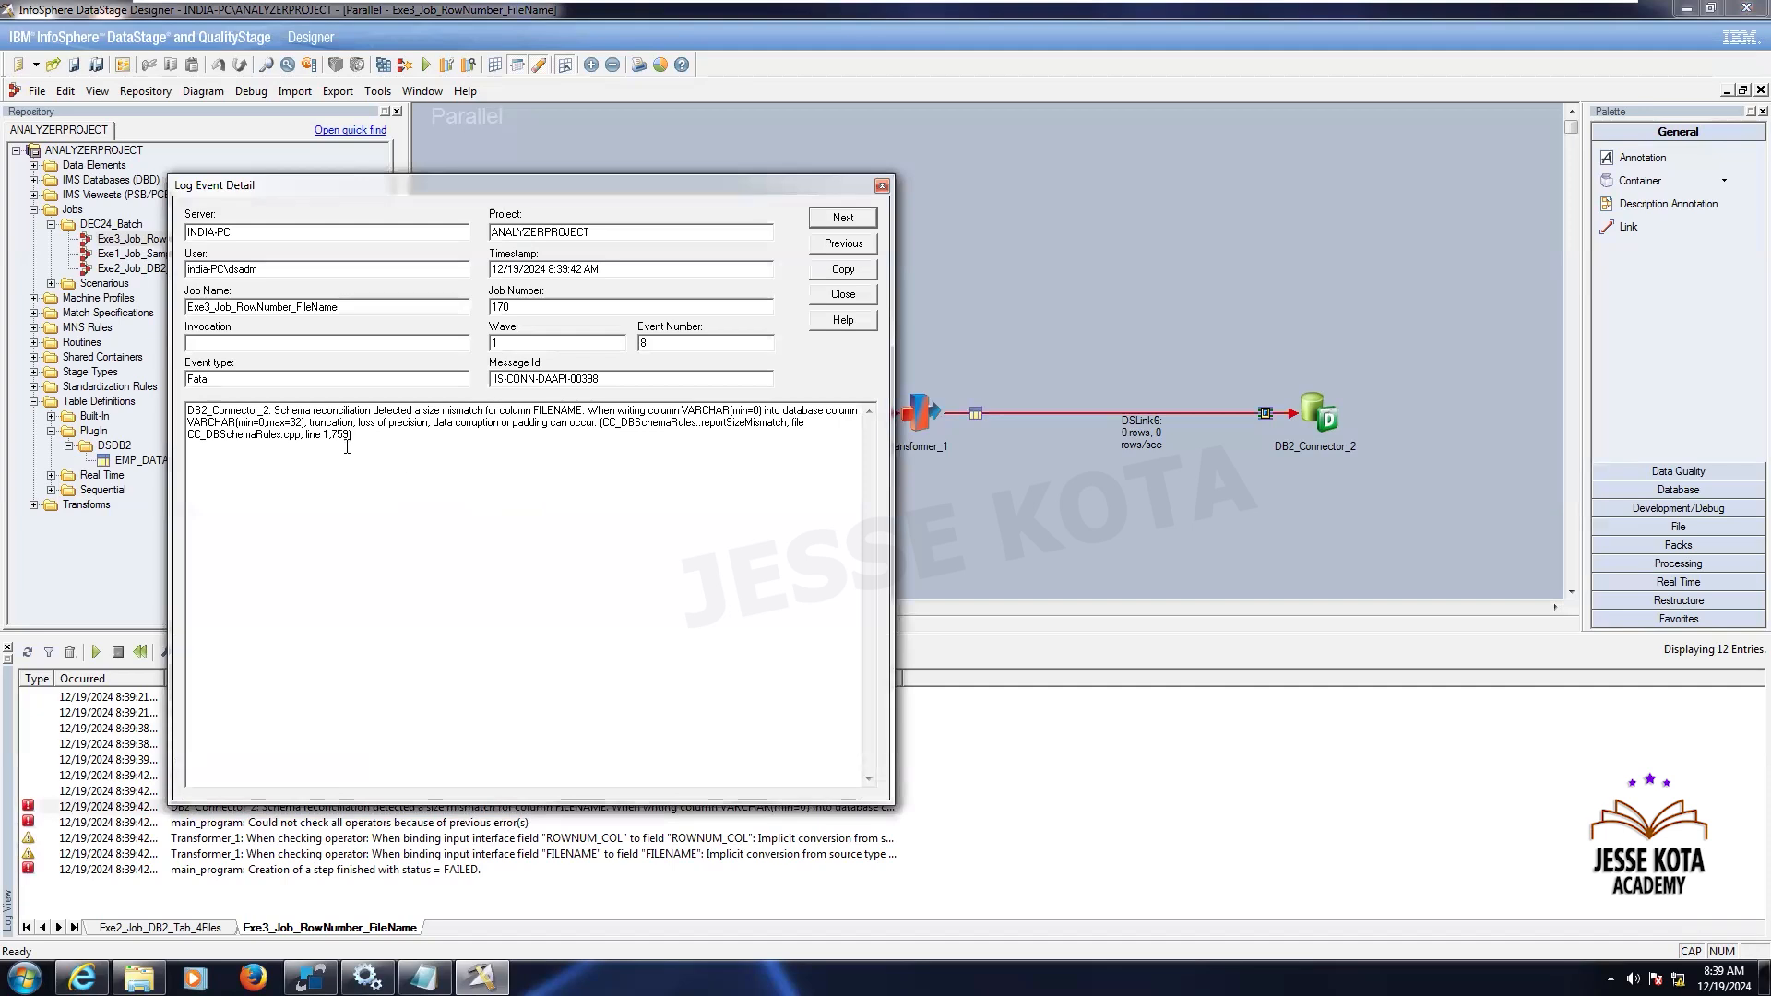
{"action": "left_click", "coordinate": [882, 187]}
{"action": "double_click", "coordinate": [923, 417]}
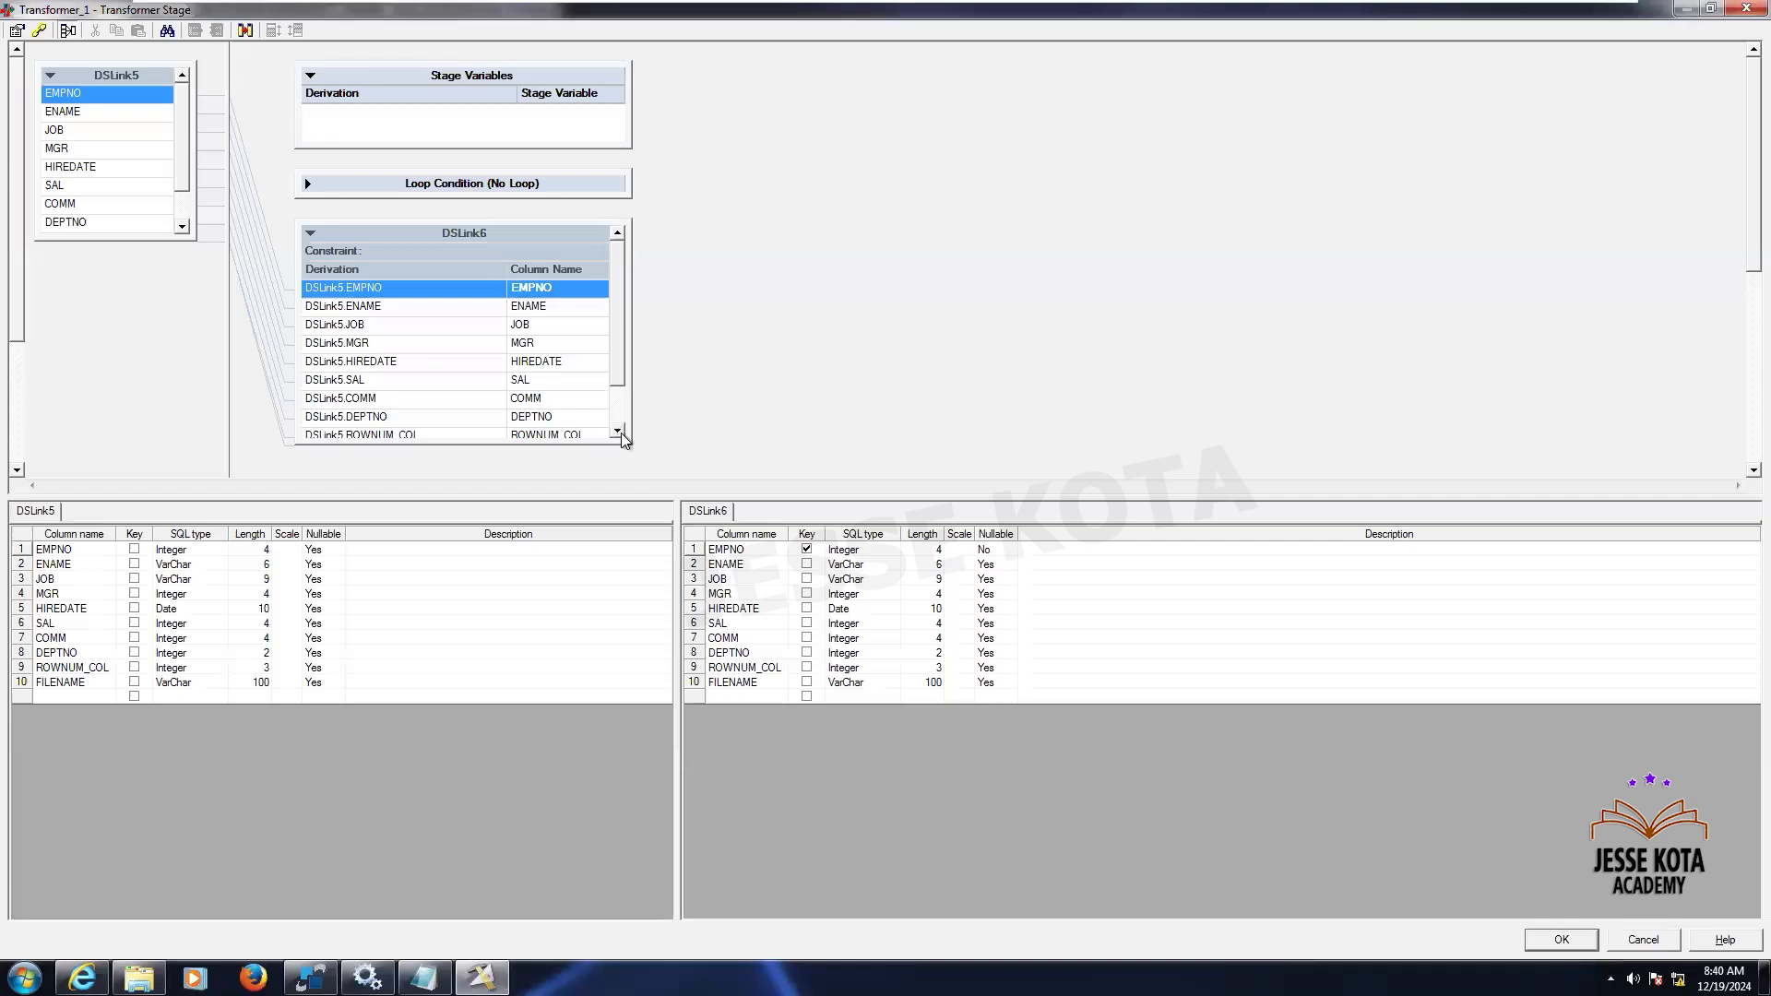
{"action": "scroll", "coordinate": [622, 435], "scroll_direction": "down", "scroll_amount": 1}
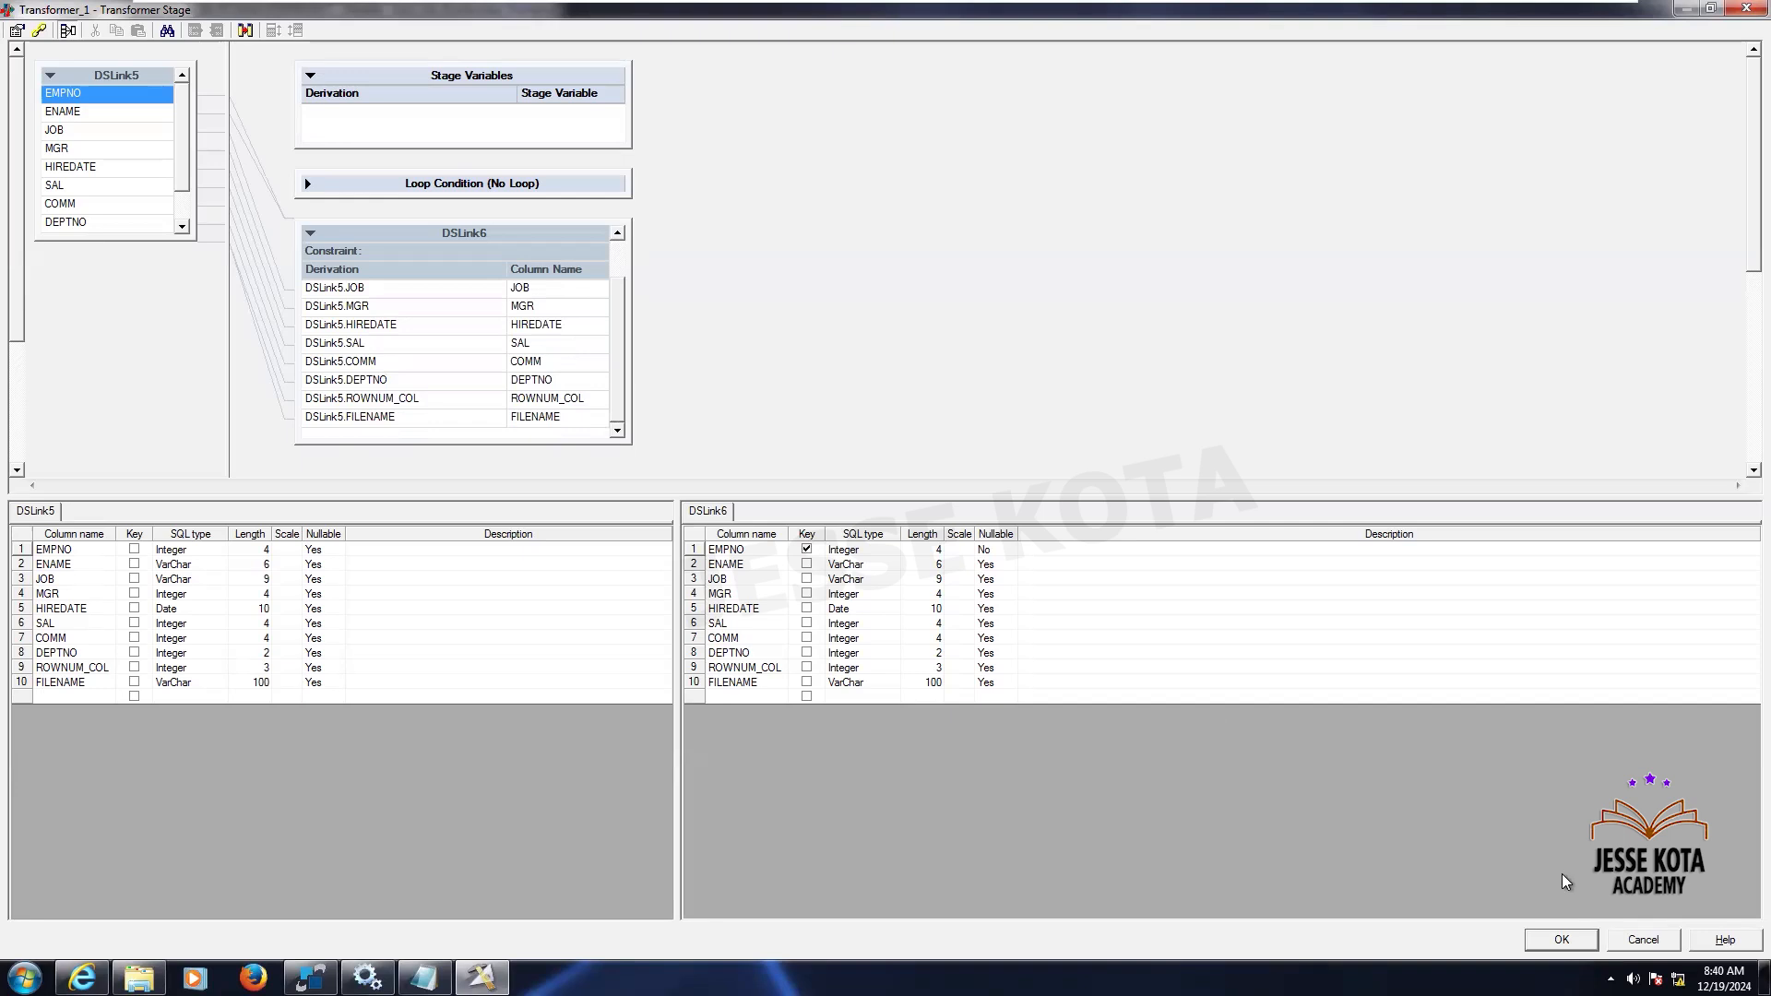
{"action": "left_click", "coordinate": [1560, 939]}
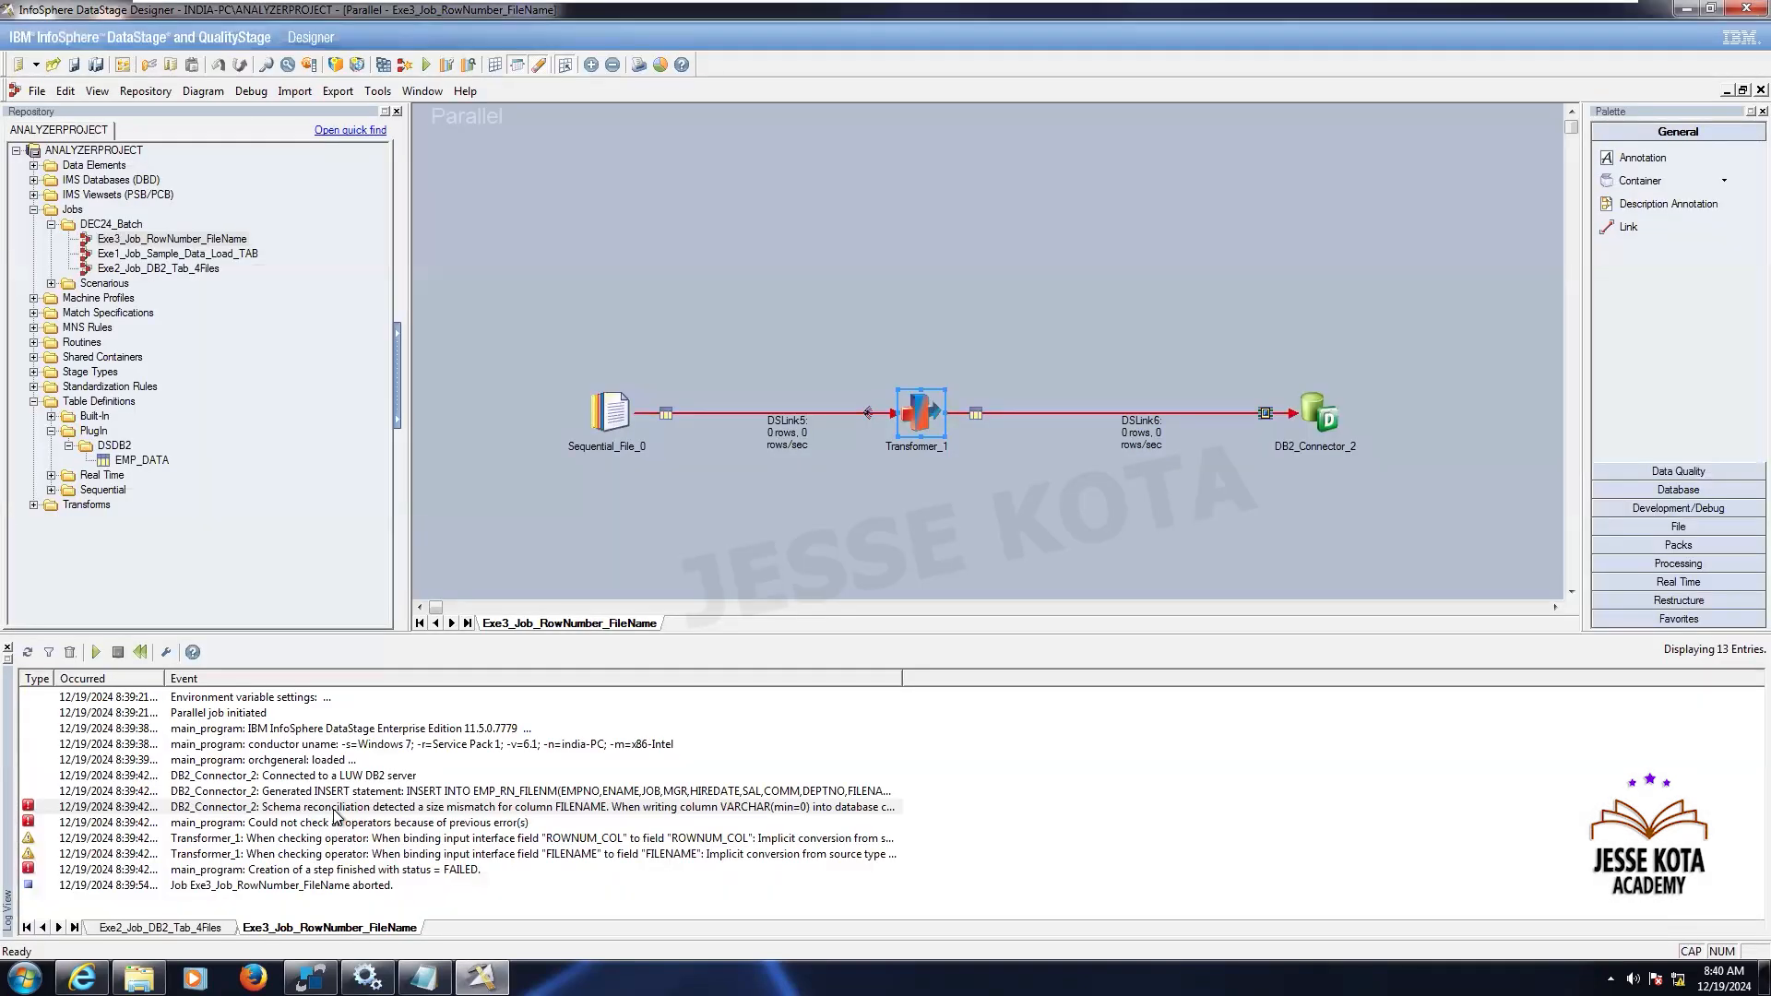
- Step through the job log's event details to read each error and warning
{"action": "left_click", "coordinate": [329, 807]}
{"action": "double_click", "coordinate": [334, 791]}
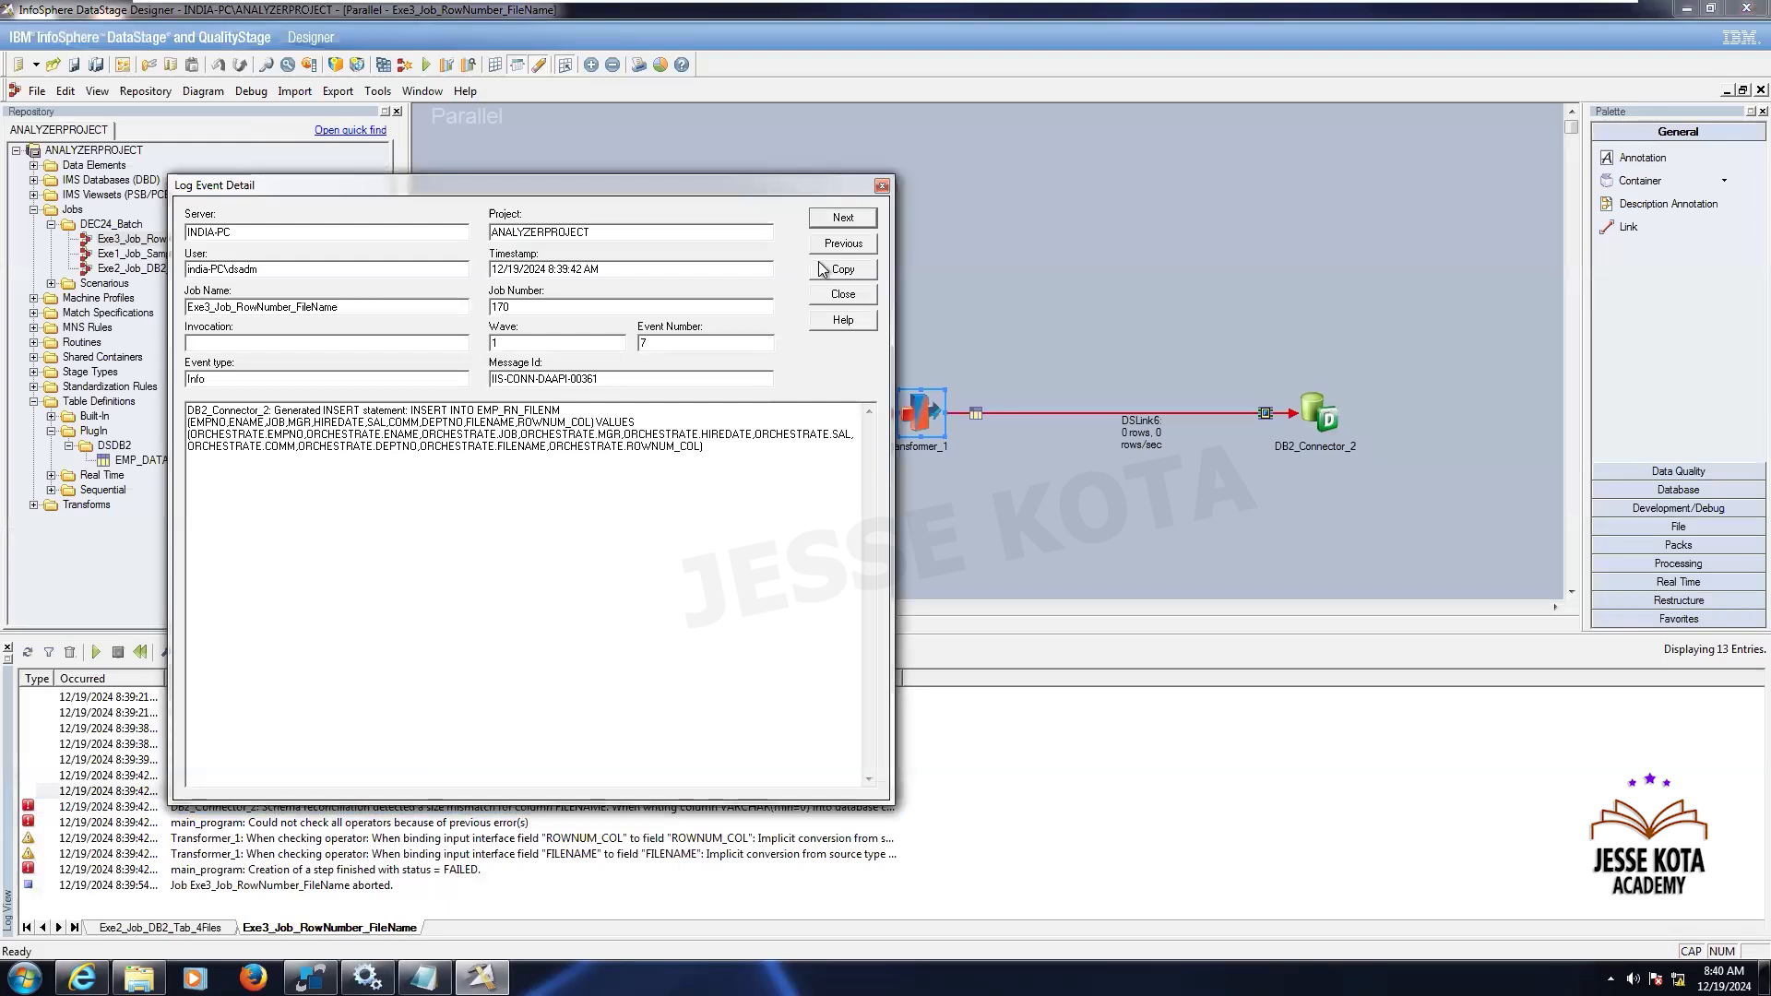
{"action": "left_click", "coordinate": [838, 220]}
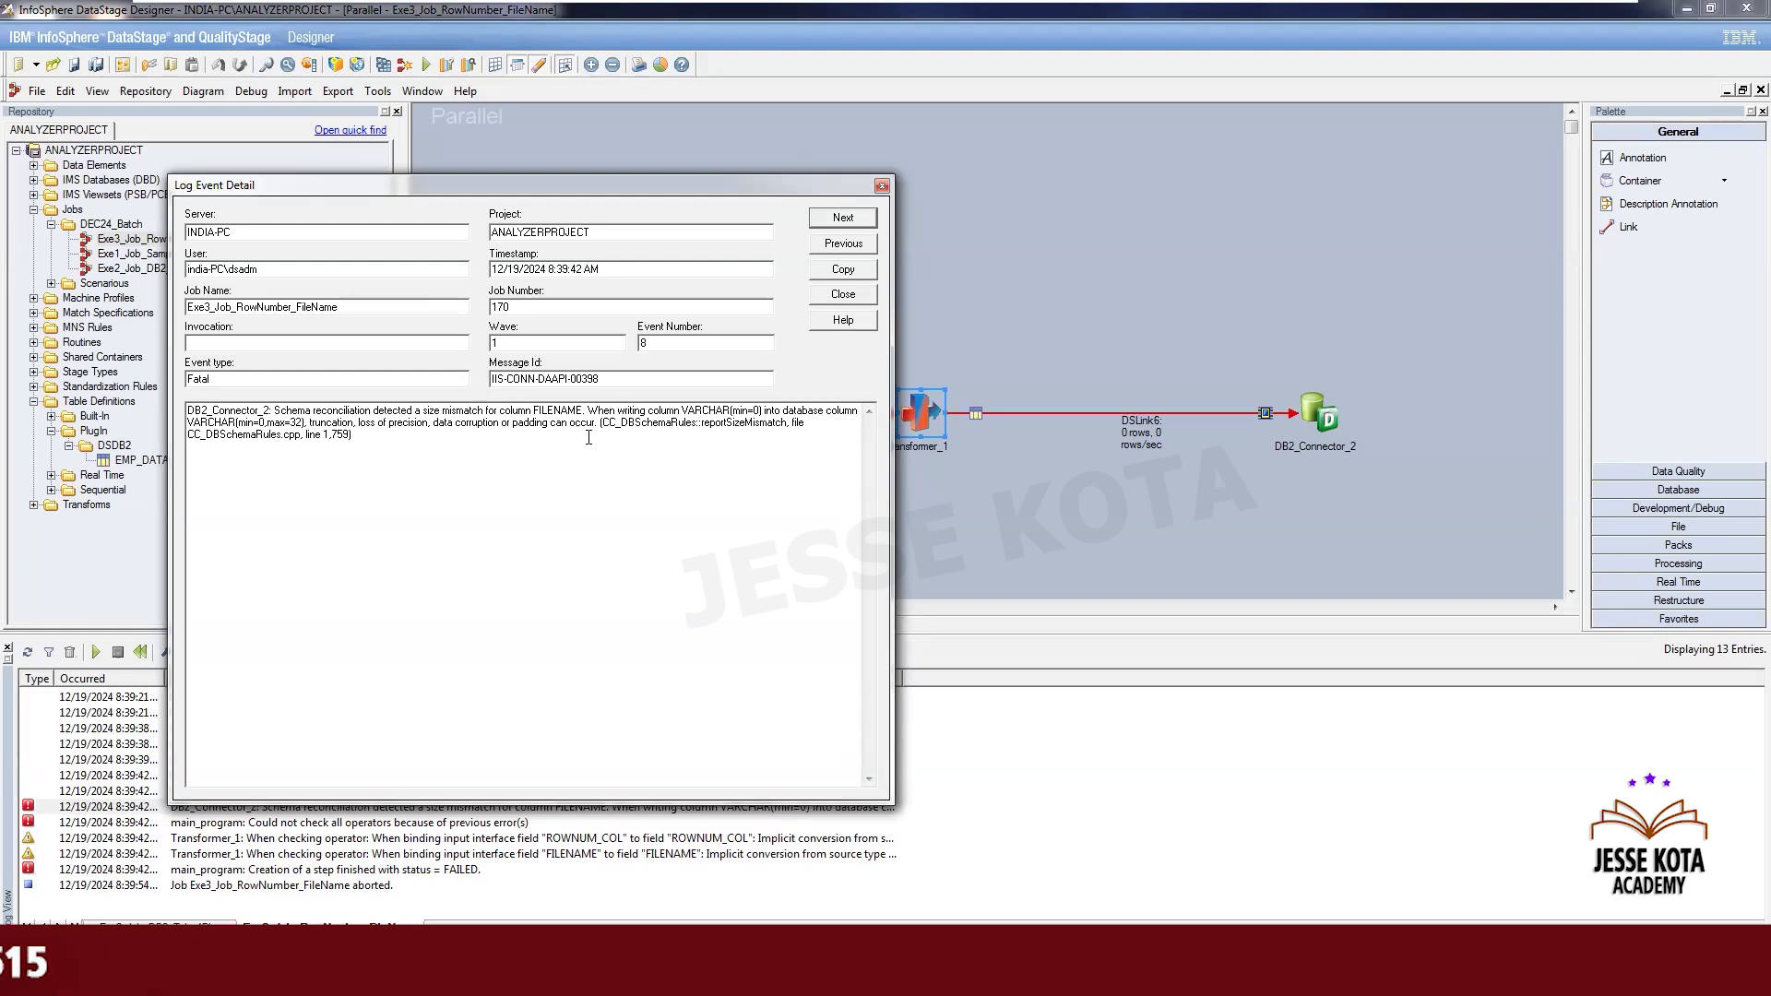
{"action": "left_click", "coordinate": [843, 219]}
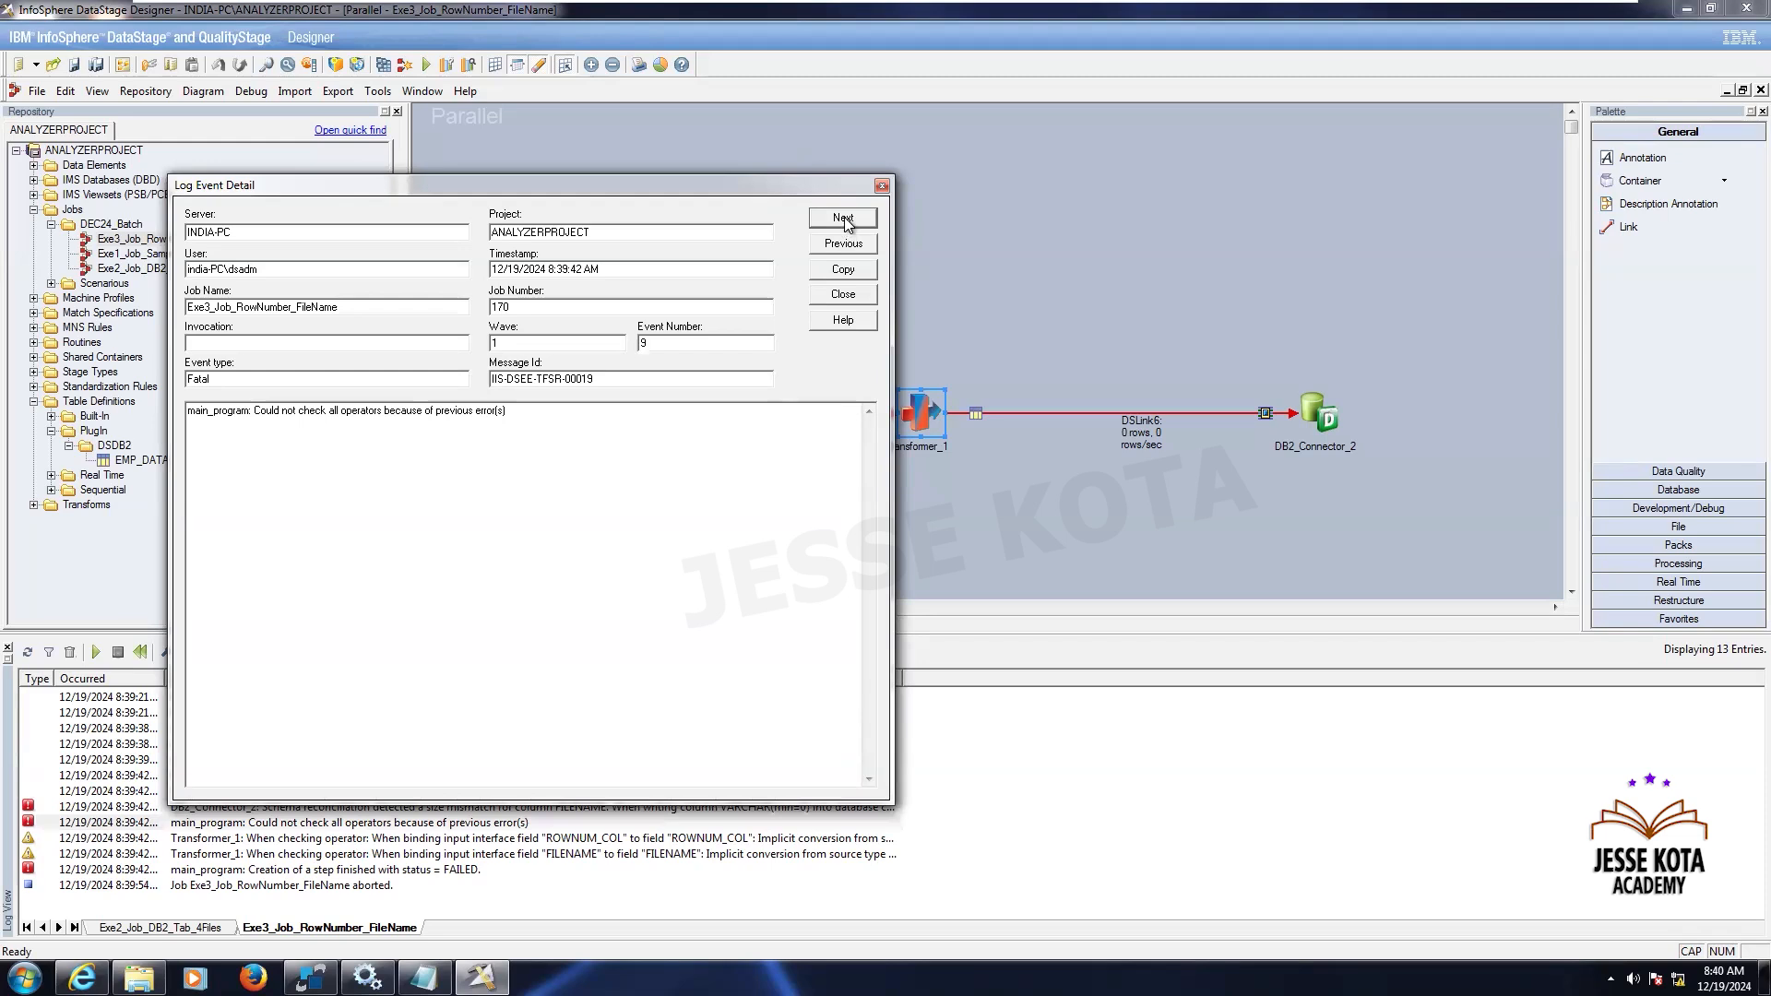
{"action": "left_click", "coordinate": [843, 269]}
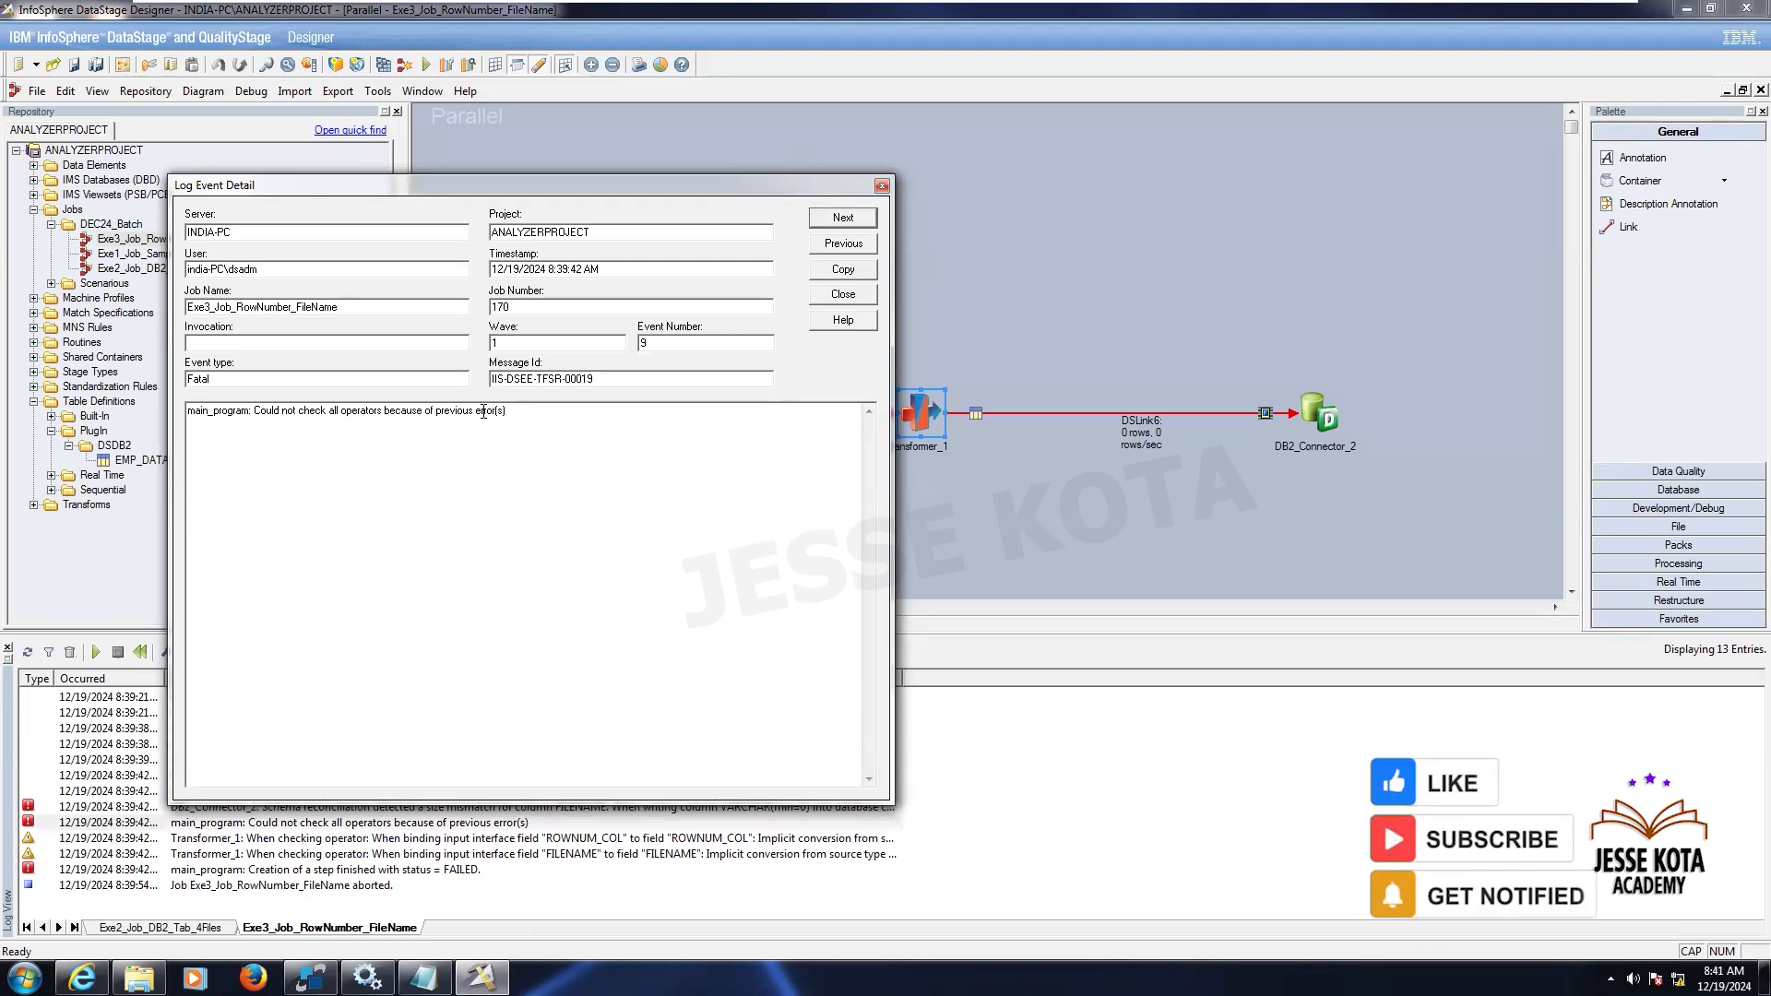
{"action": "left_click", "coordinate": [838, 222]}
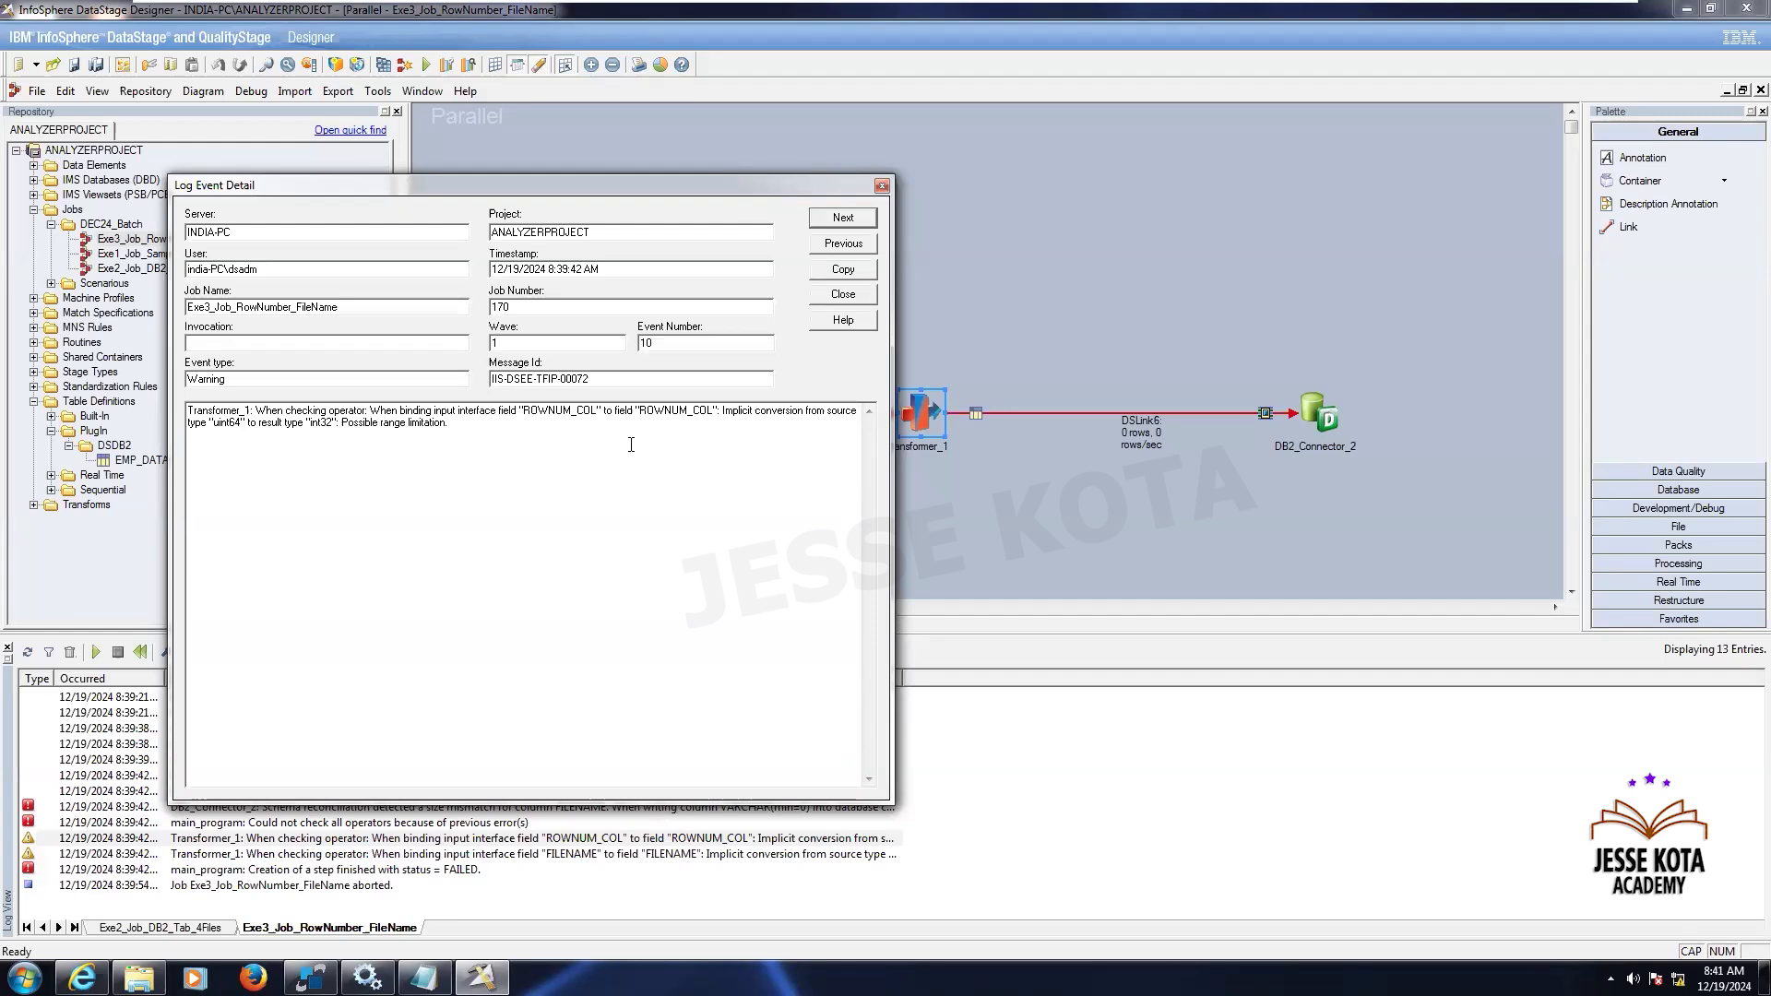
{"action": "left_click", "coordinate": [841, 219]}
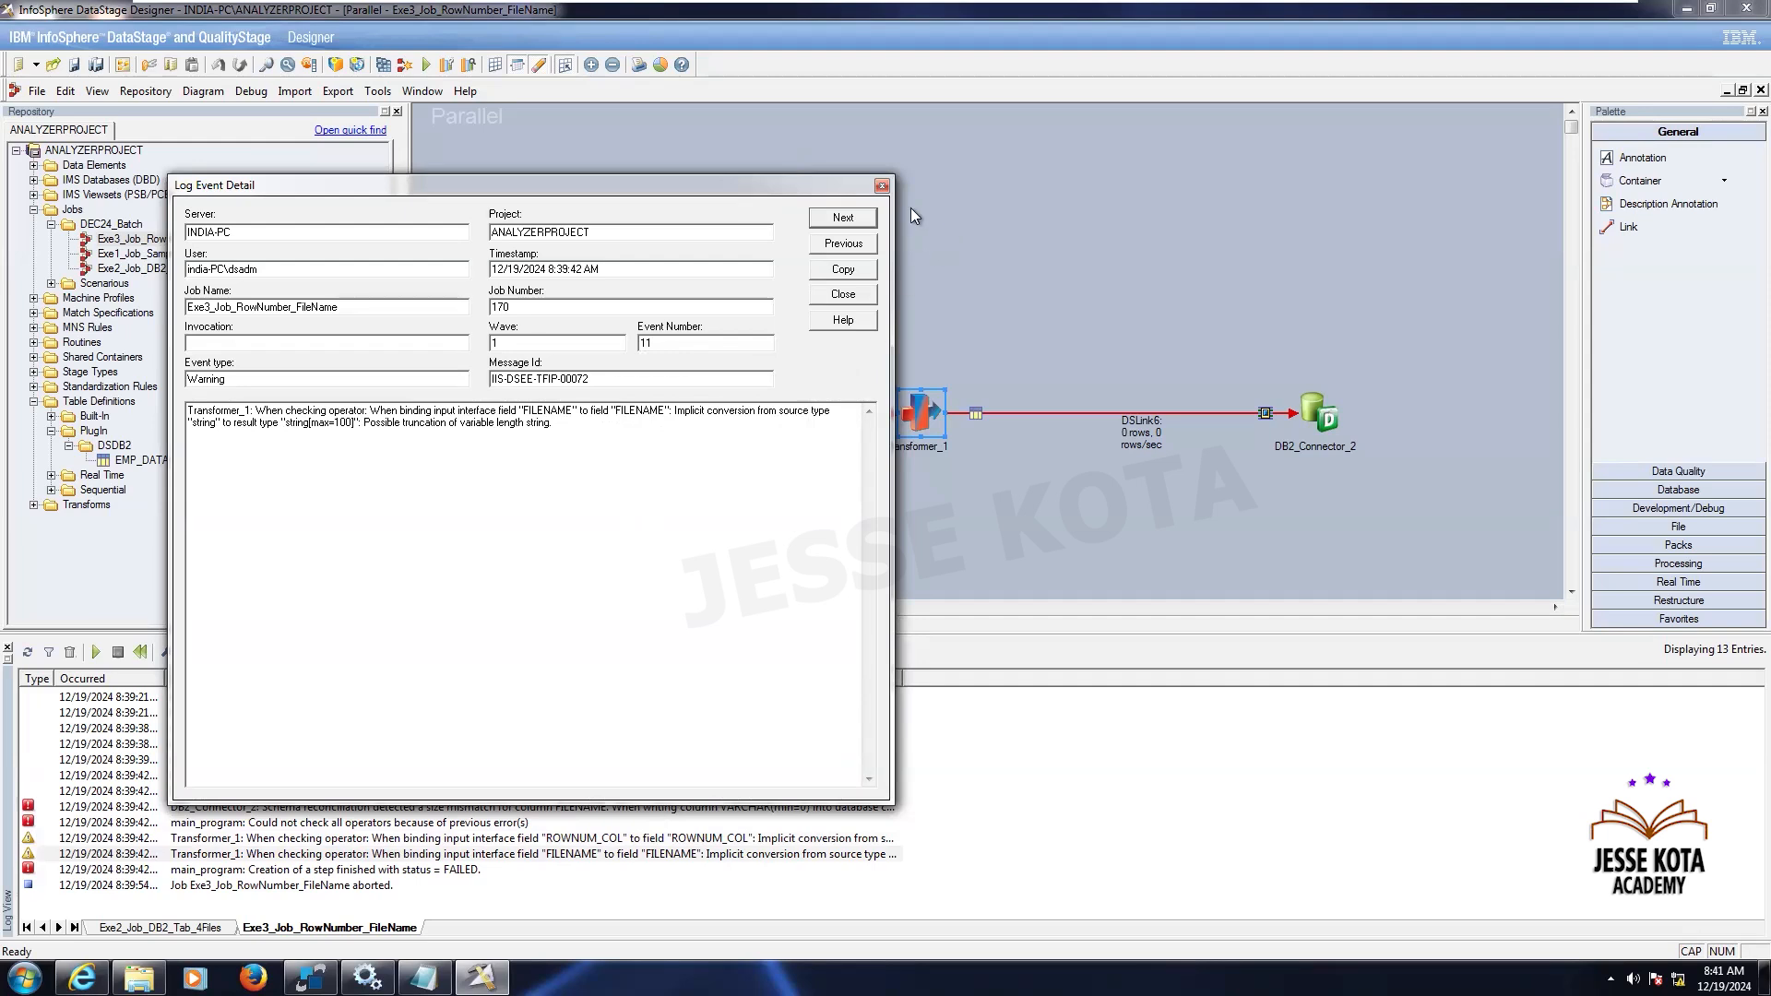
{"action": "left_click", "coordinate": [881, 187]}
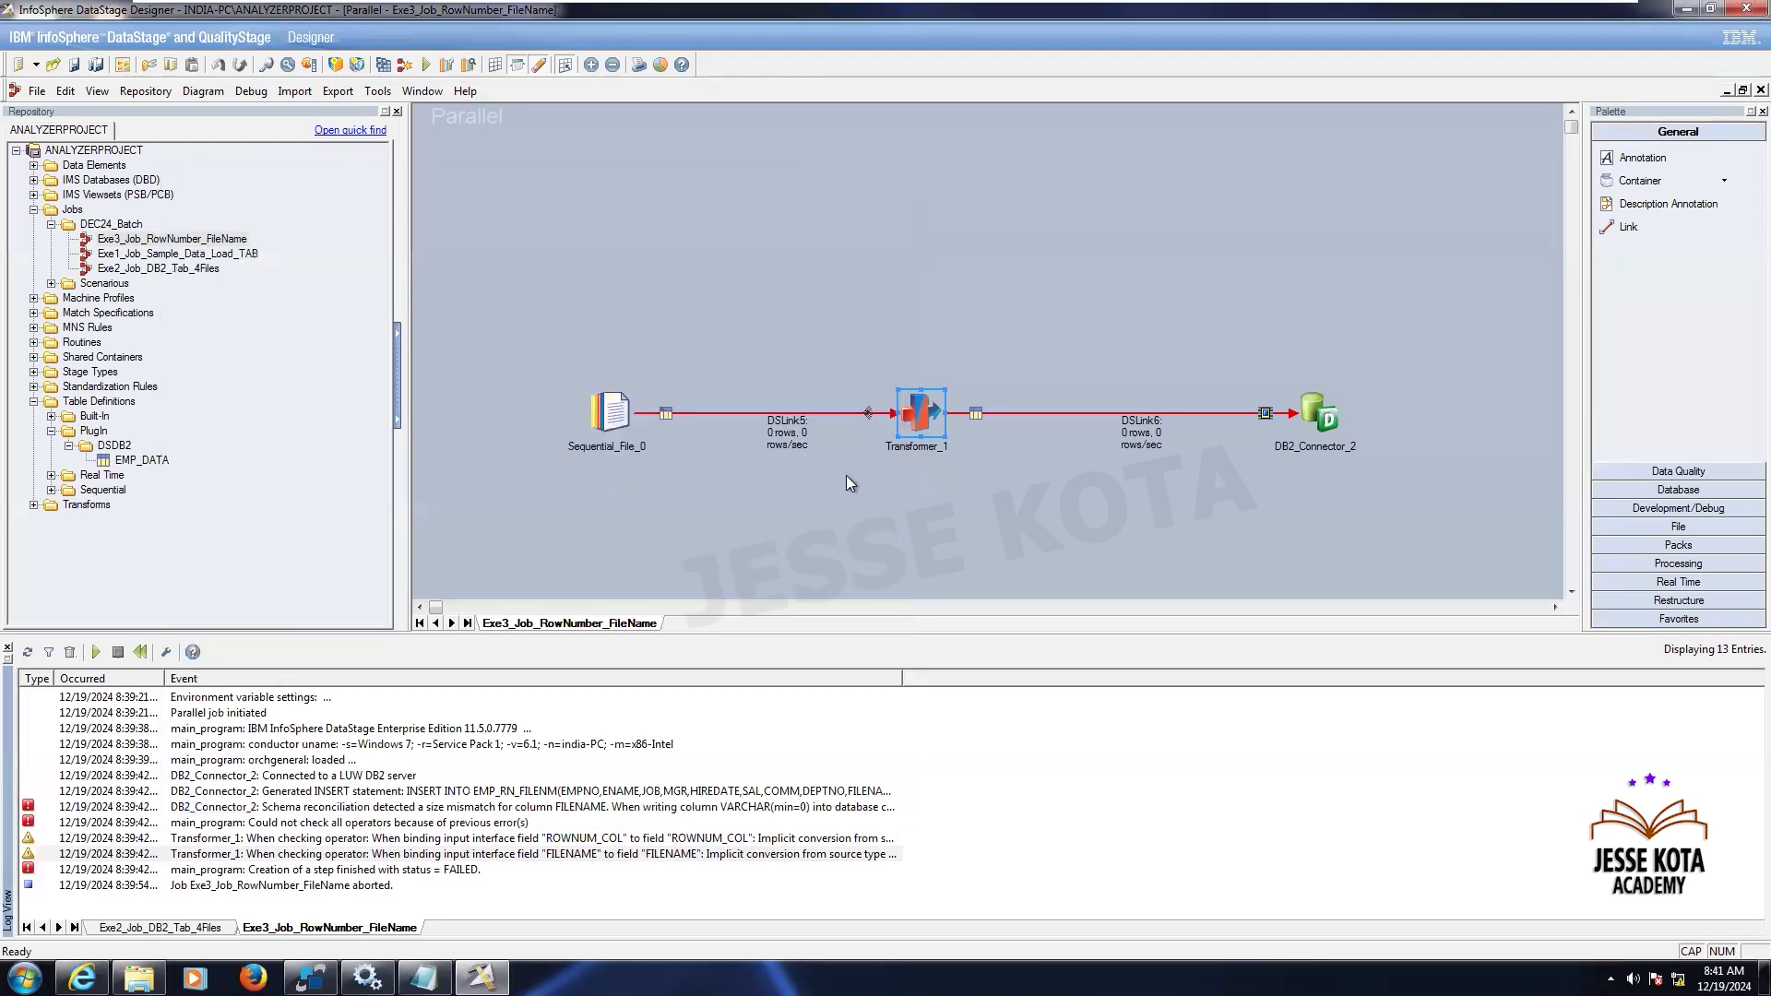
- In the transformer, clear the FILENAME column's length on both the input and output links
{"action": "double_click", "coordinate": [910, 406]}
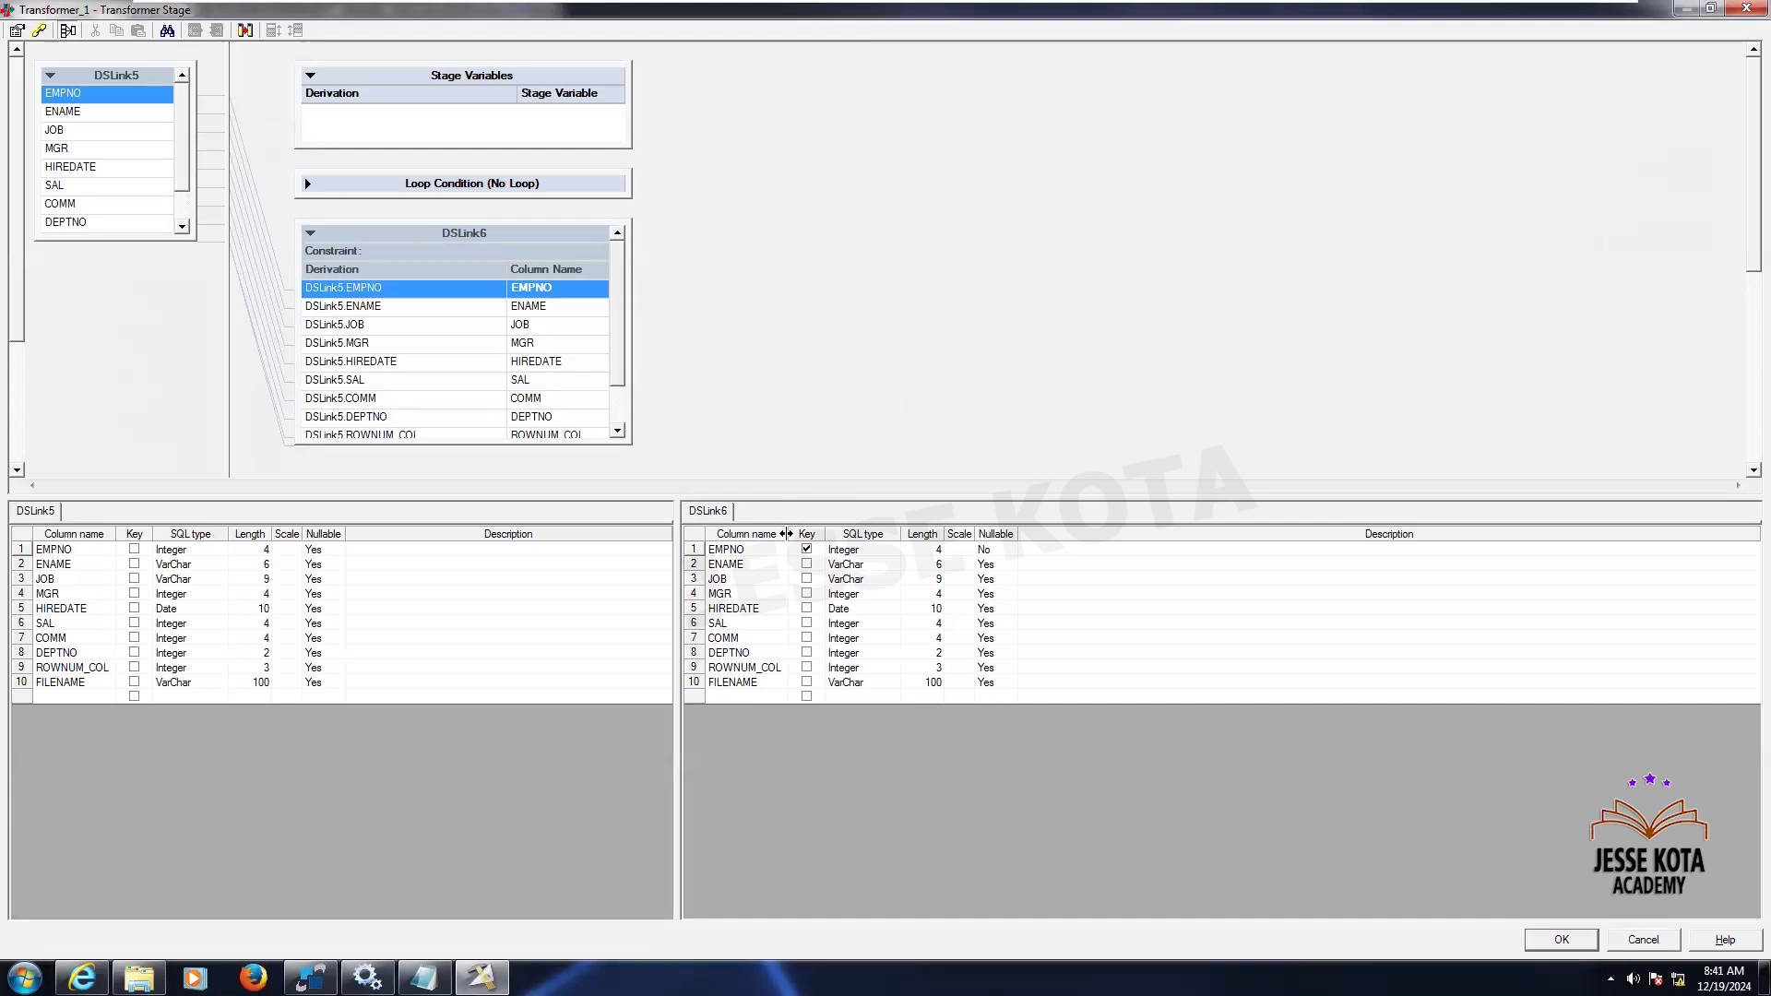
{"action": "left_click_drag", "start_coordinate": [789, 534], "coordinate": [847, 539]}
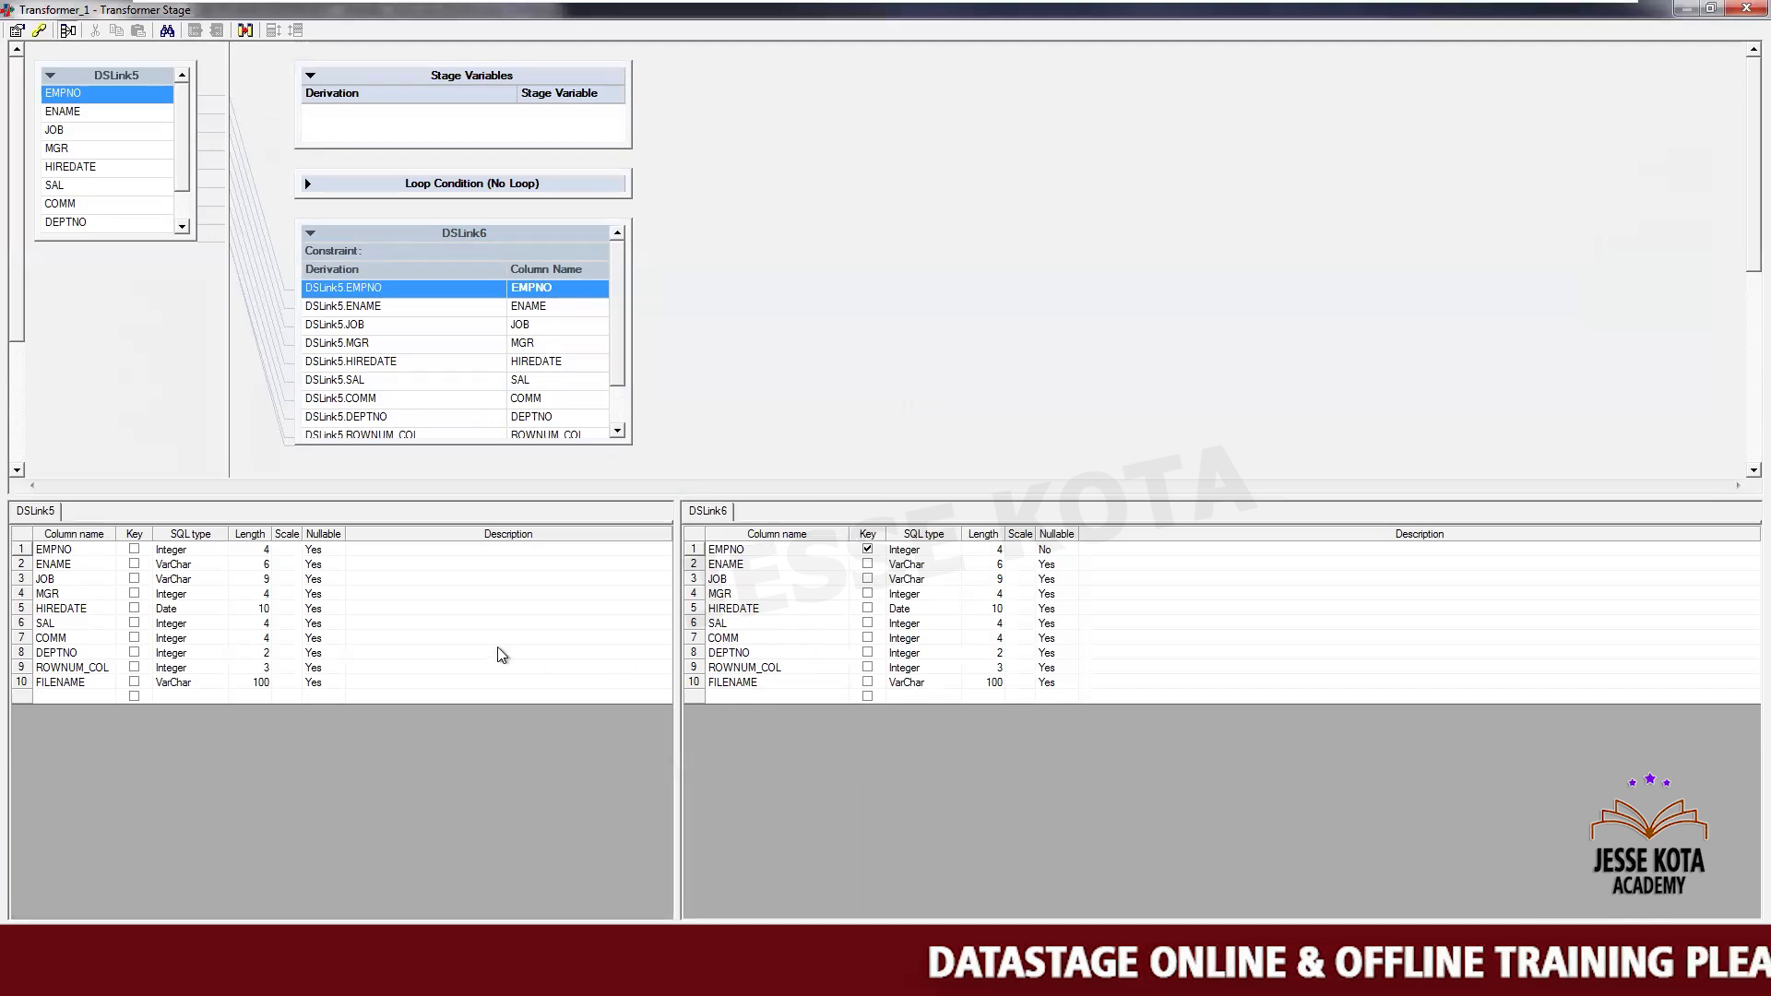
{"action": "left_click", "coordinate": [242, 683]}
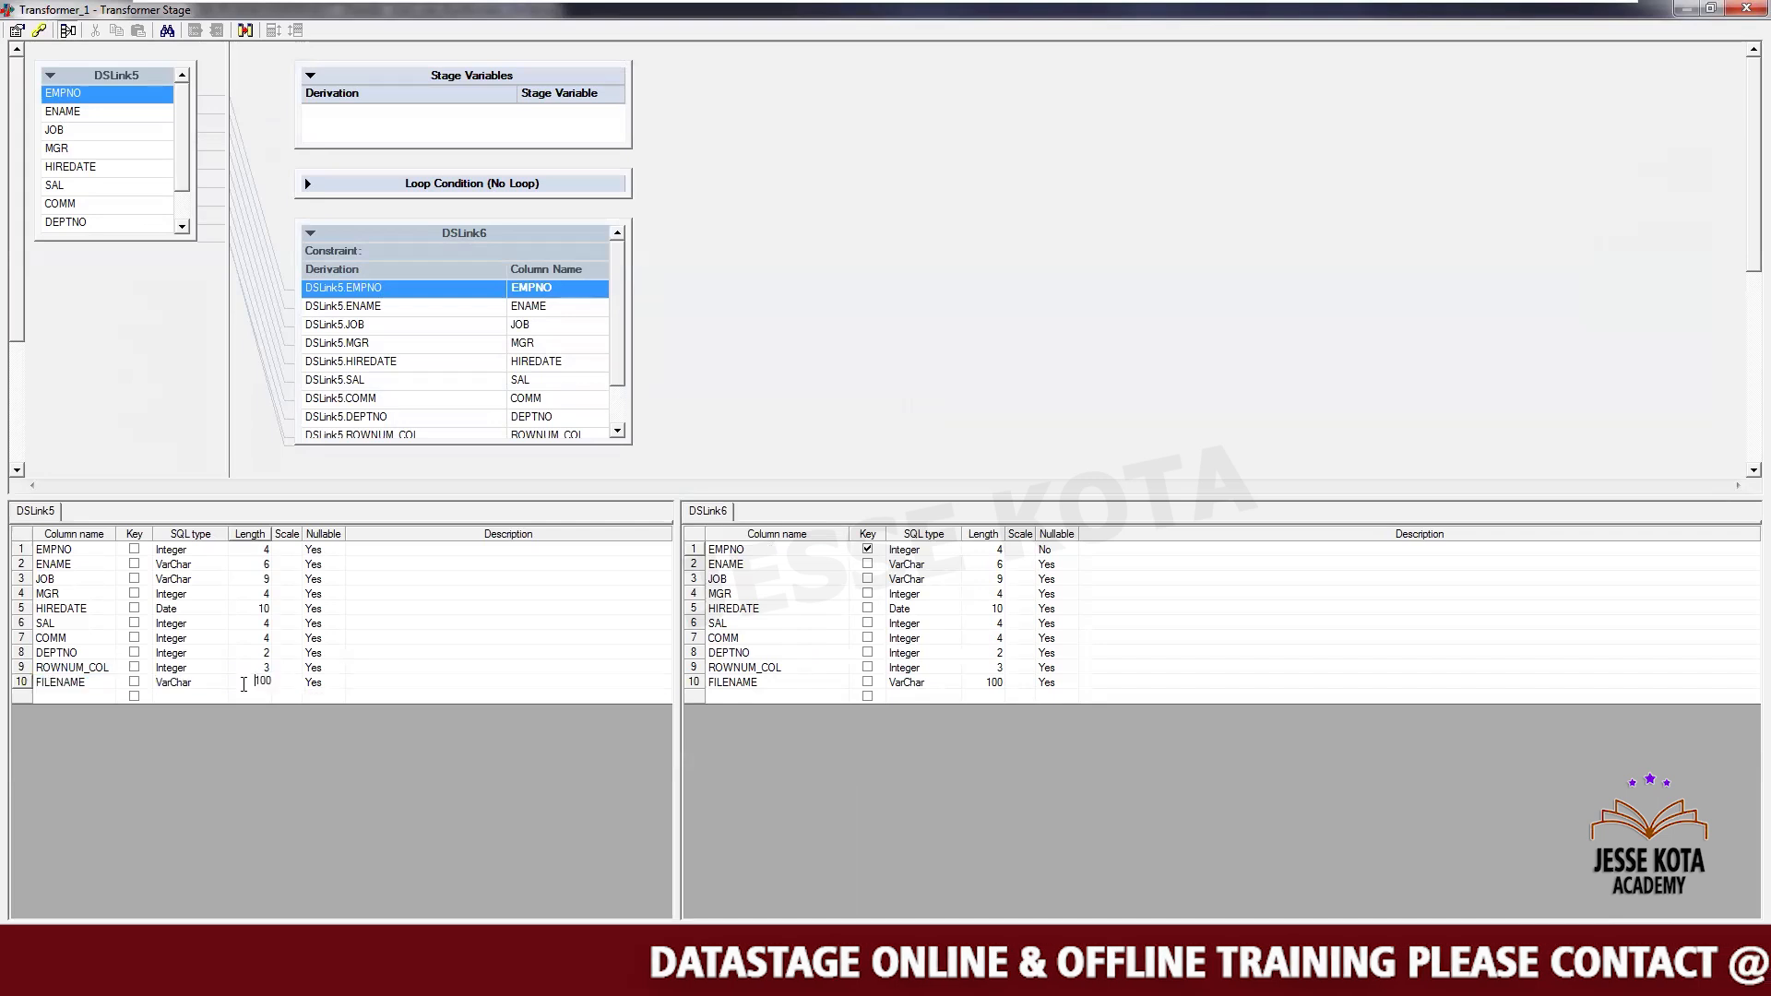
{"action": "key", "text": "BackSpace"}
{"action": "key", "text": "BackSpace"}
{"action": "key", "text": "BackSpace"}
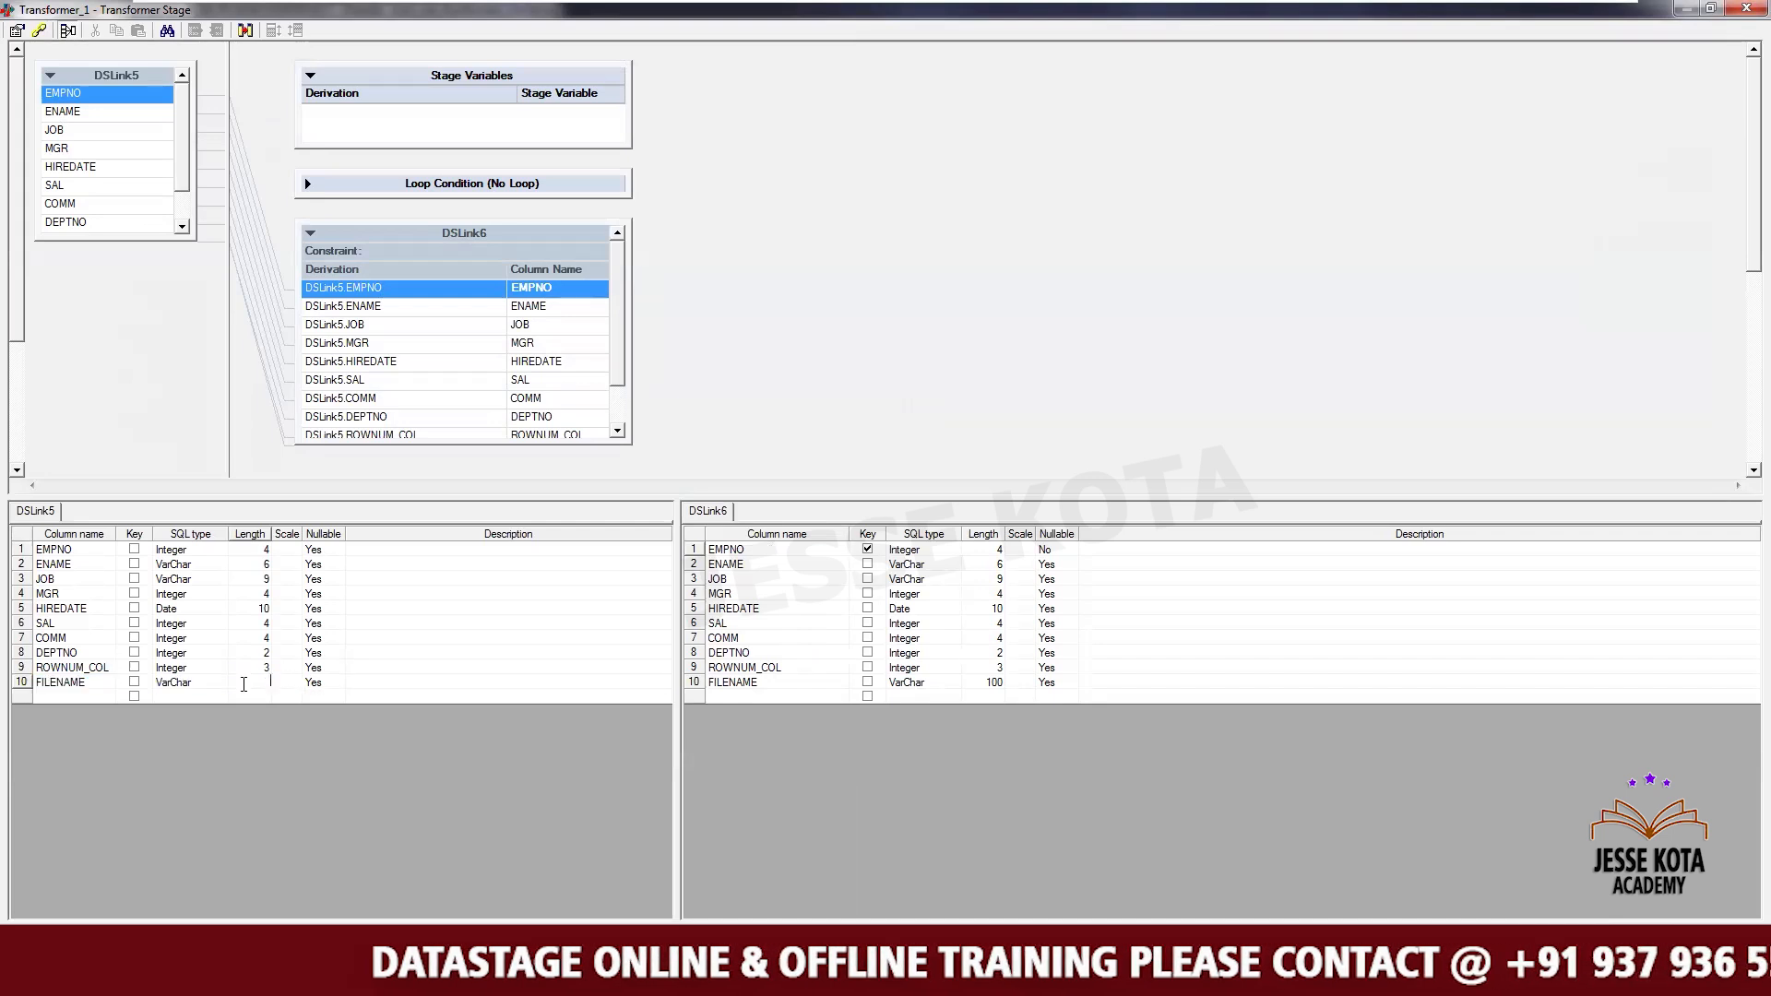
{"action": "key", "text": "Return"}
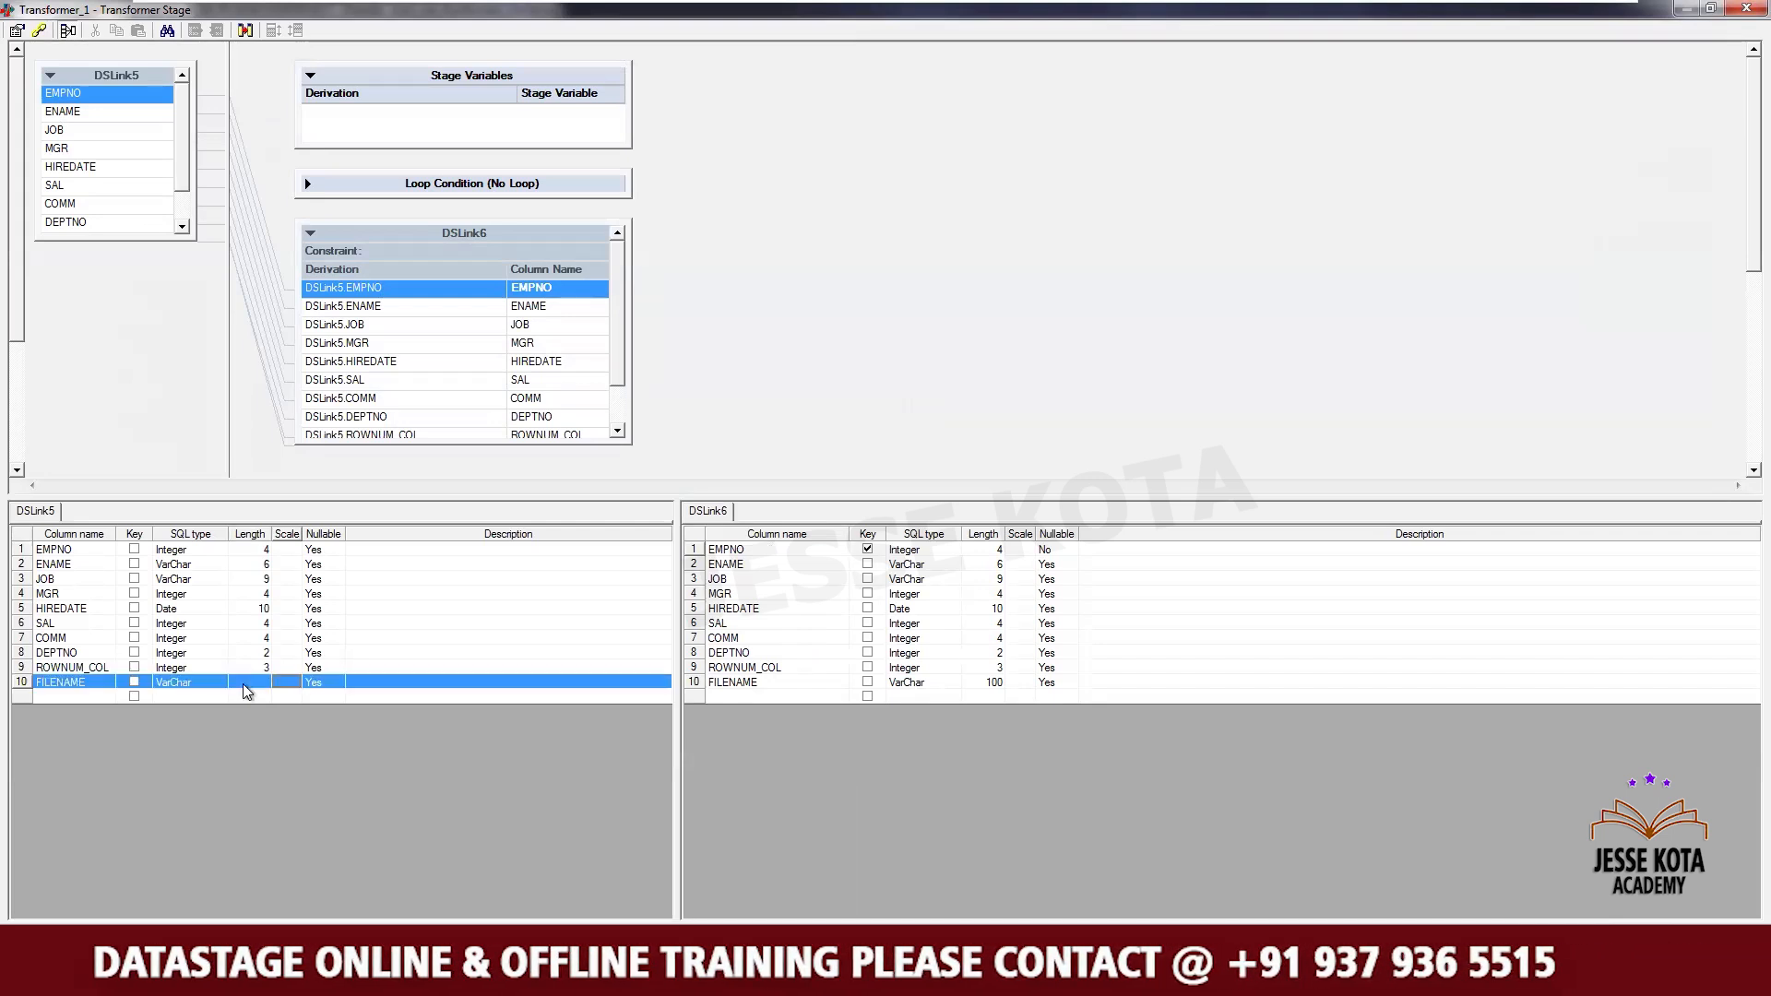
{"action": "left_click", "coordinate": [985, 688]}
{"action": "key", "text": "BackSpace"}
{"action": "key", "text": "BackSpace"}
{"action": "key", "text": "BackSpace"}
{"action": "key", "text": "Return"}
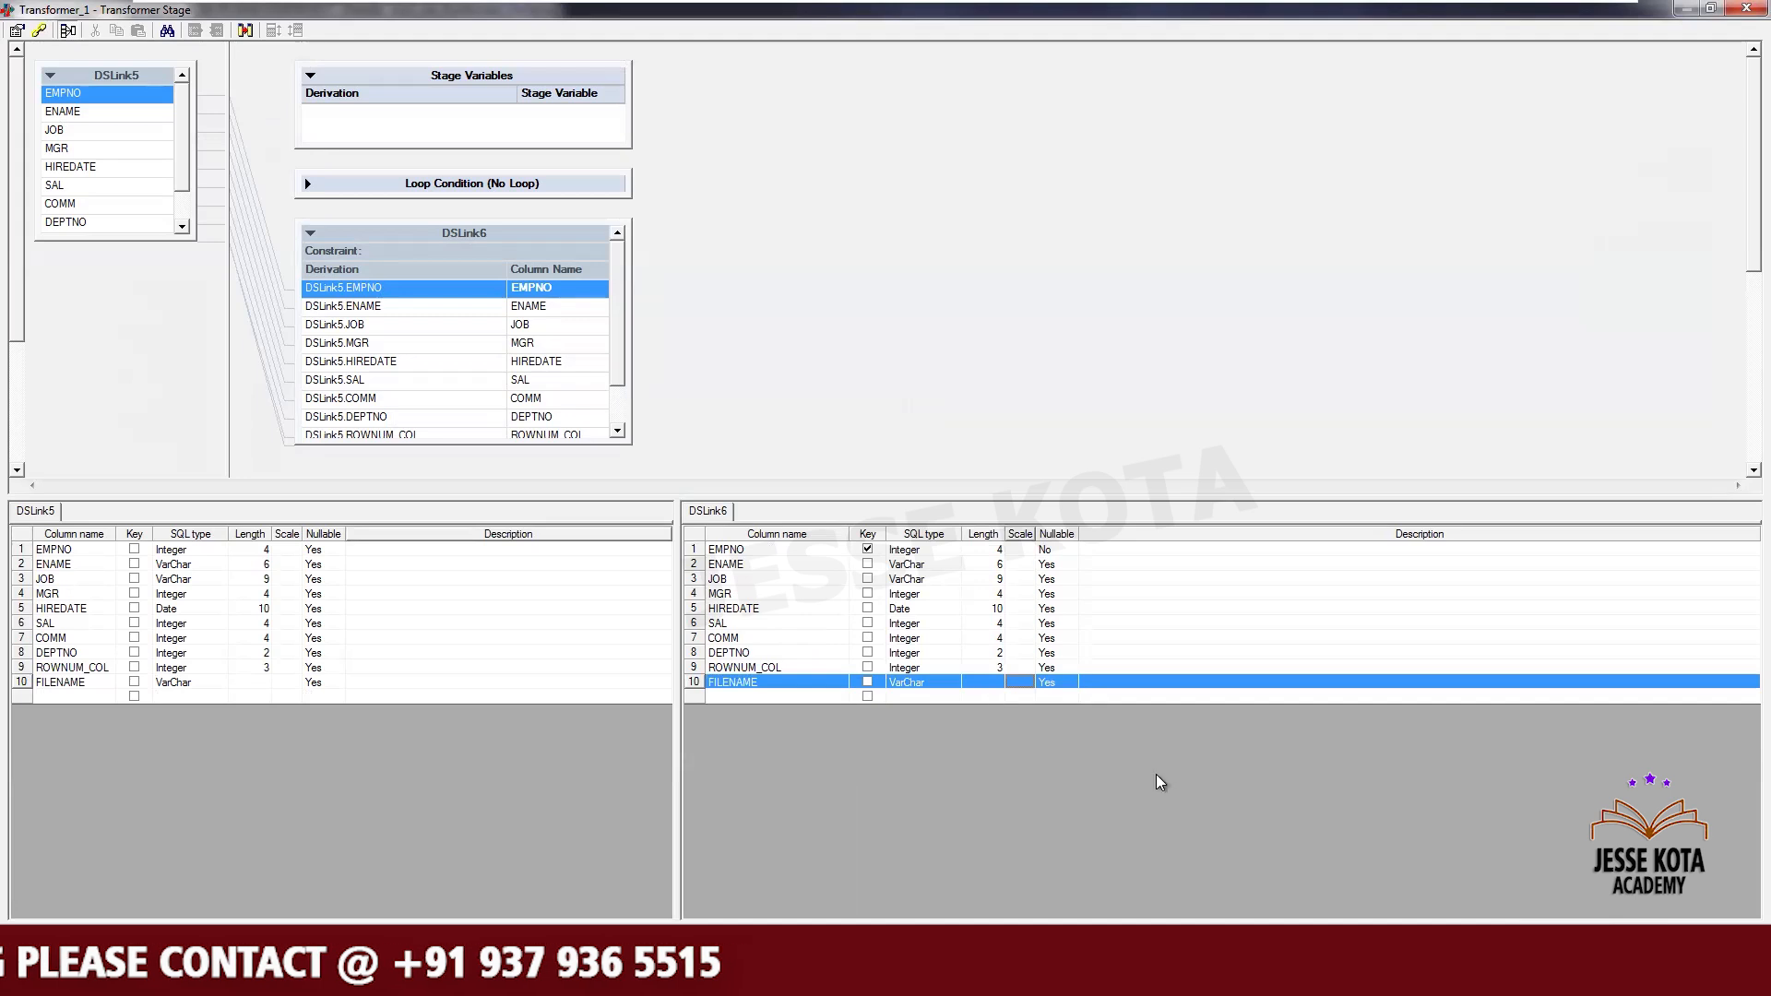
- Clear the ROWNUM_COL column's length on both the input and output links
{"action": "left_click", "coordinate": [252, 664]}
{"action": "left_click", "coordinate": [253, 664]}
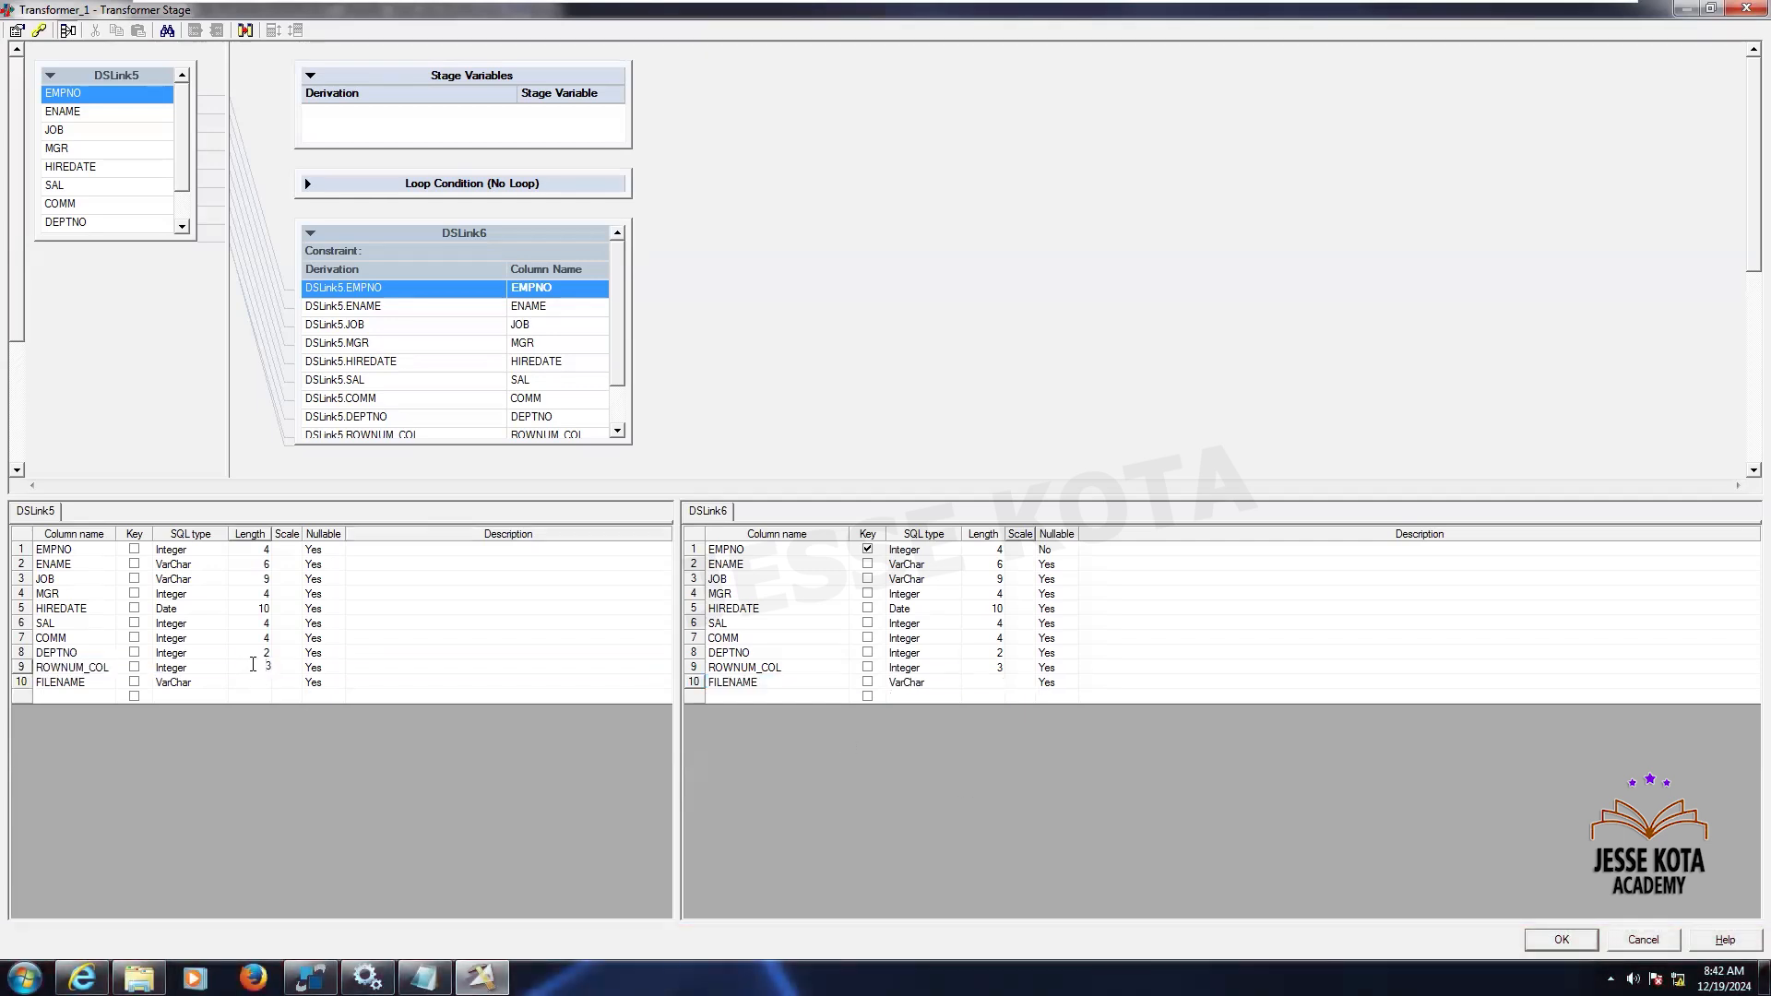
{"action": "double_click", "coordinate": [984, 668]}
{"action": "key", "text": "BackSpace"}
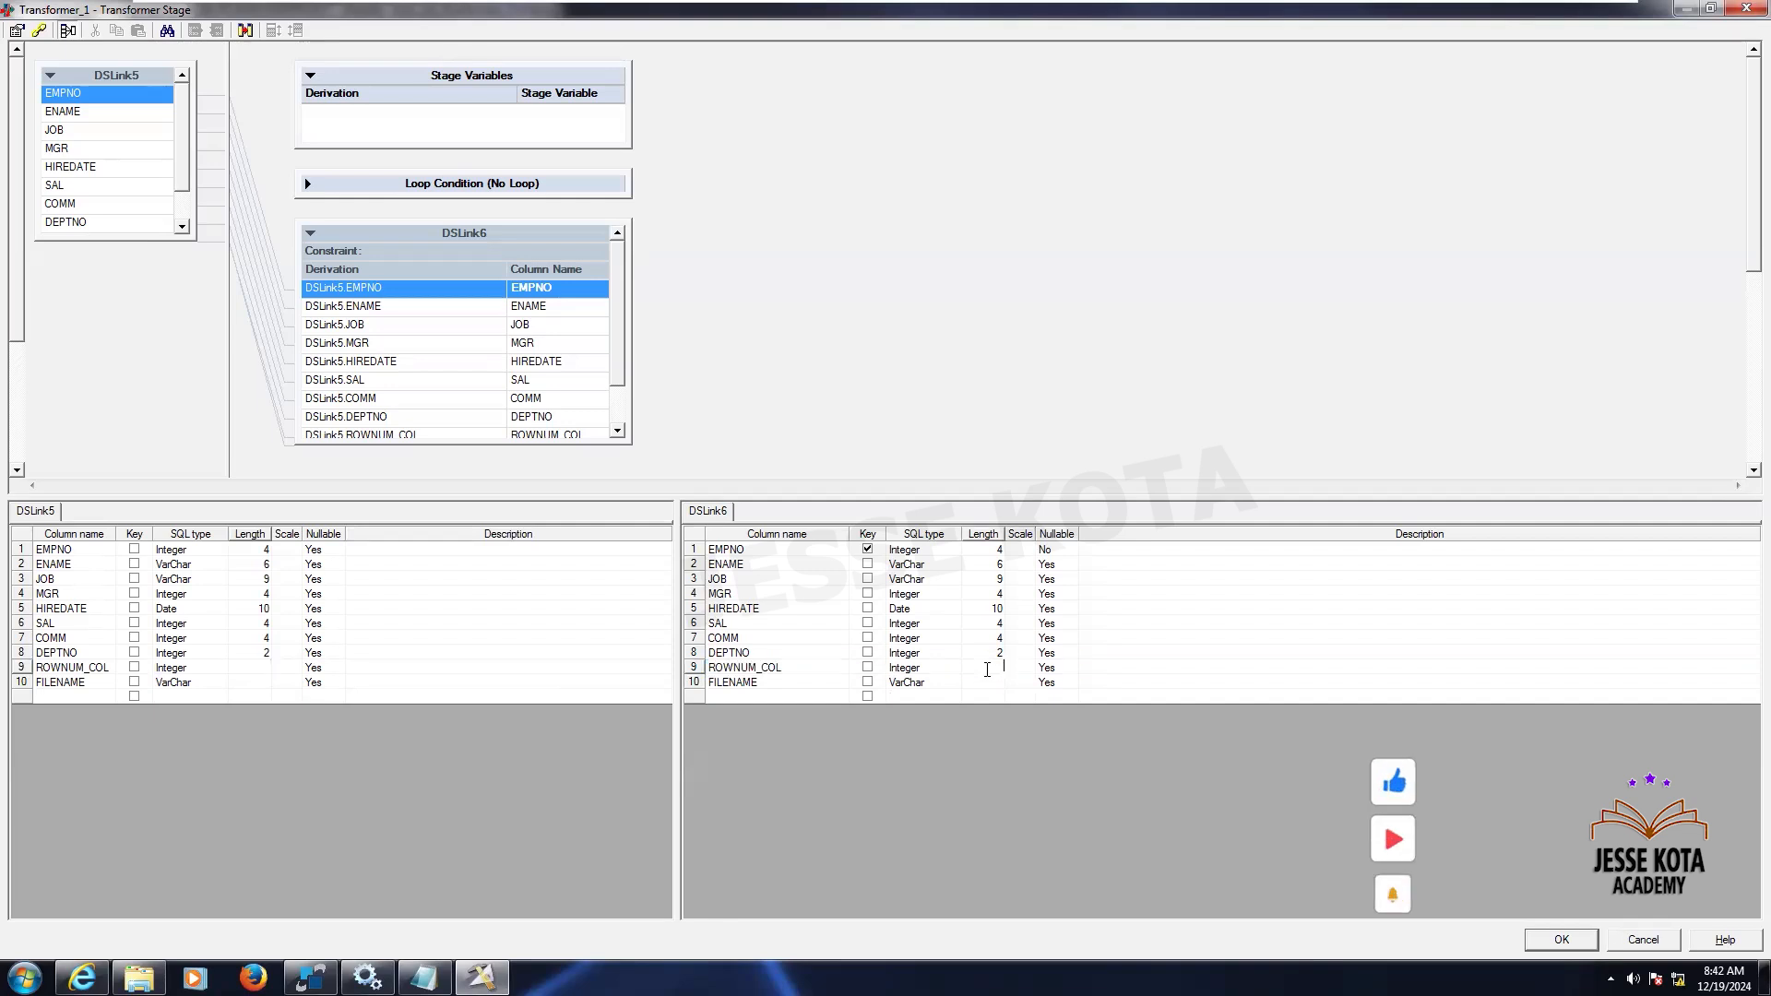
- Set the output ROWNUM_COL column's nullable to No
{"action": "left_click", "coordinate": [1059, 664]}
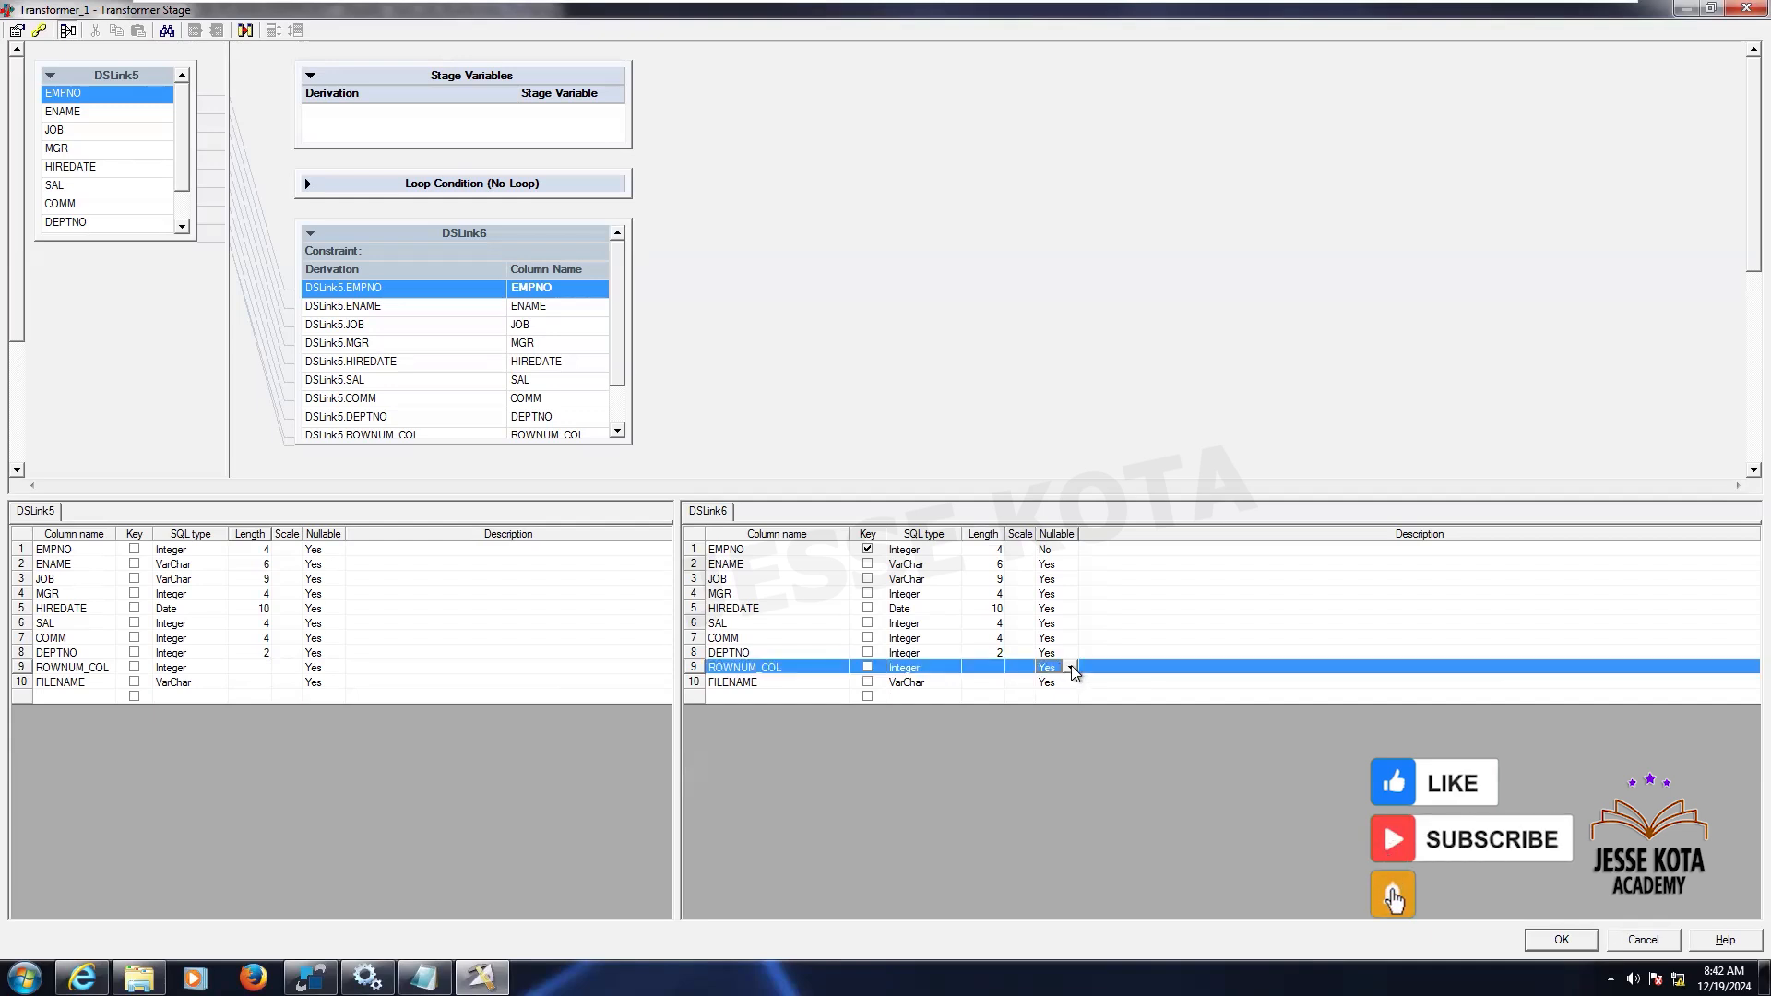
{"action": "left_click", "coordinate": [1071, 668]}
{"action": "left_click", "coordinate": [1057, 687]}
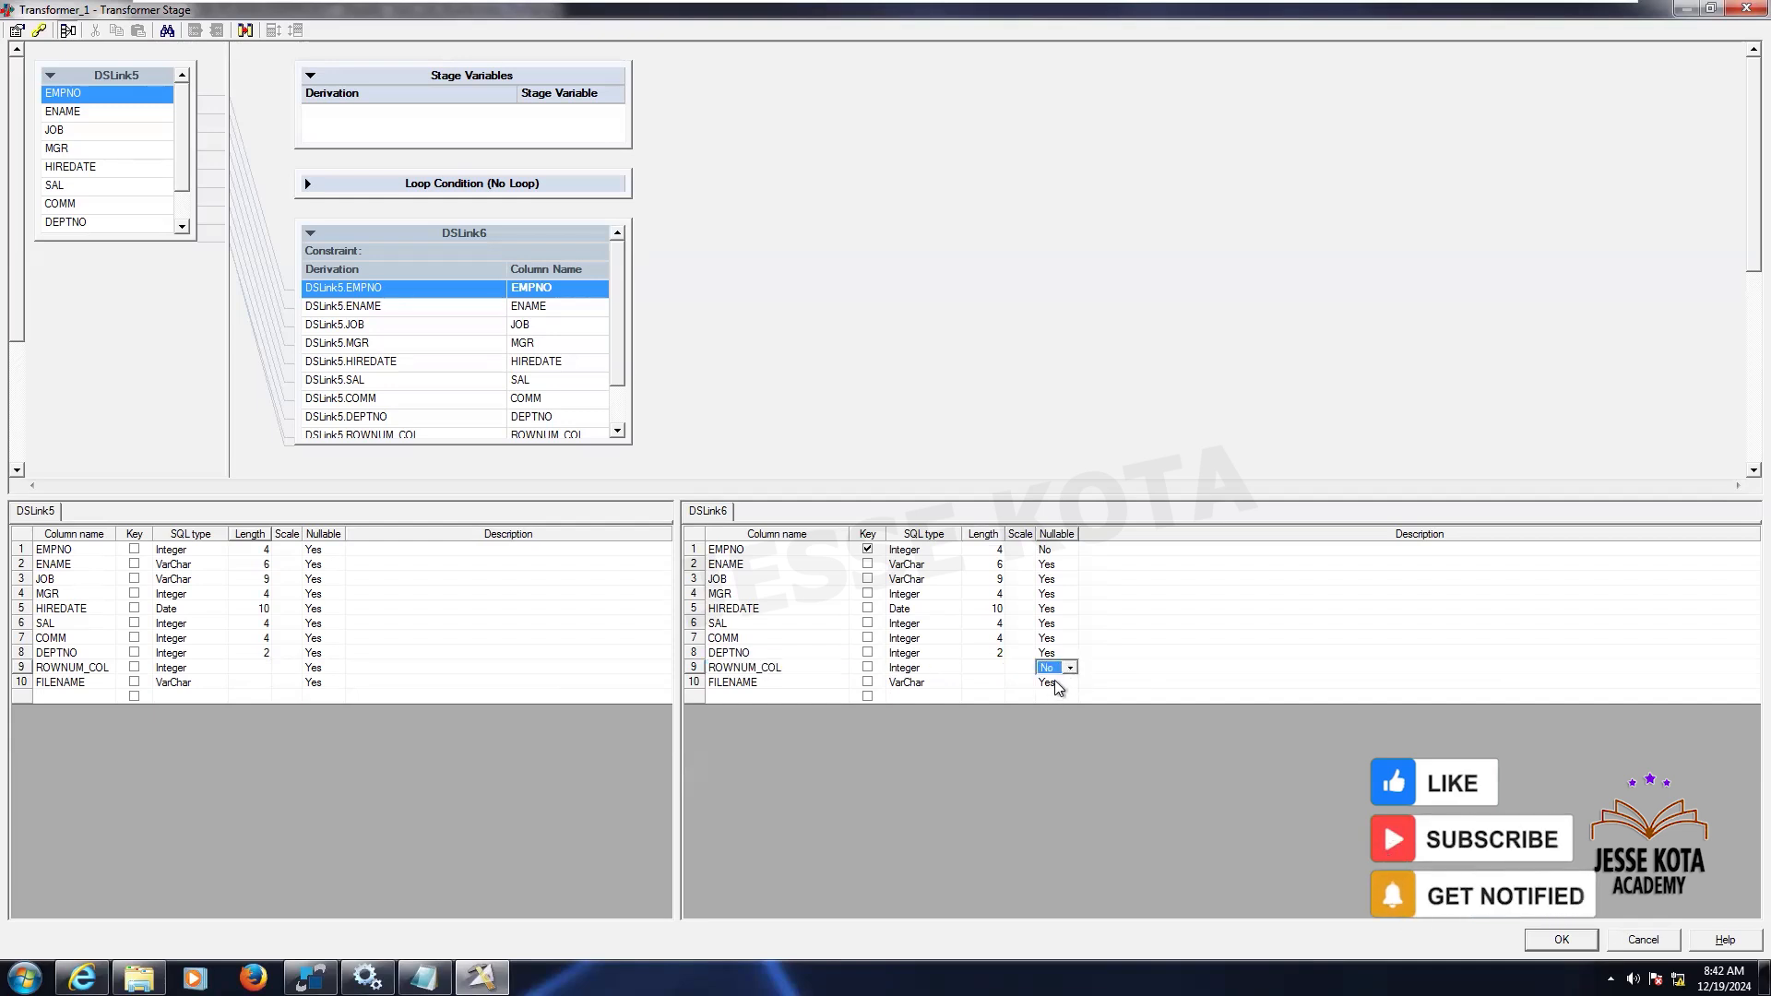
- Set nullable to No for the output FILENAME column and the input ROWNUM_COL and FILENAME columns, then close the transformer
{"action": "left_click", "coordinate": [1056, 682]}
{"action": "key", "text": "n"}
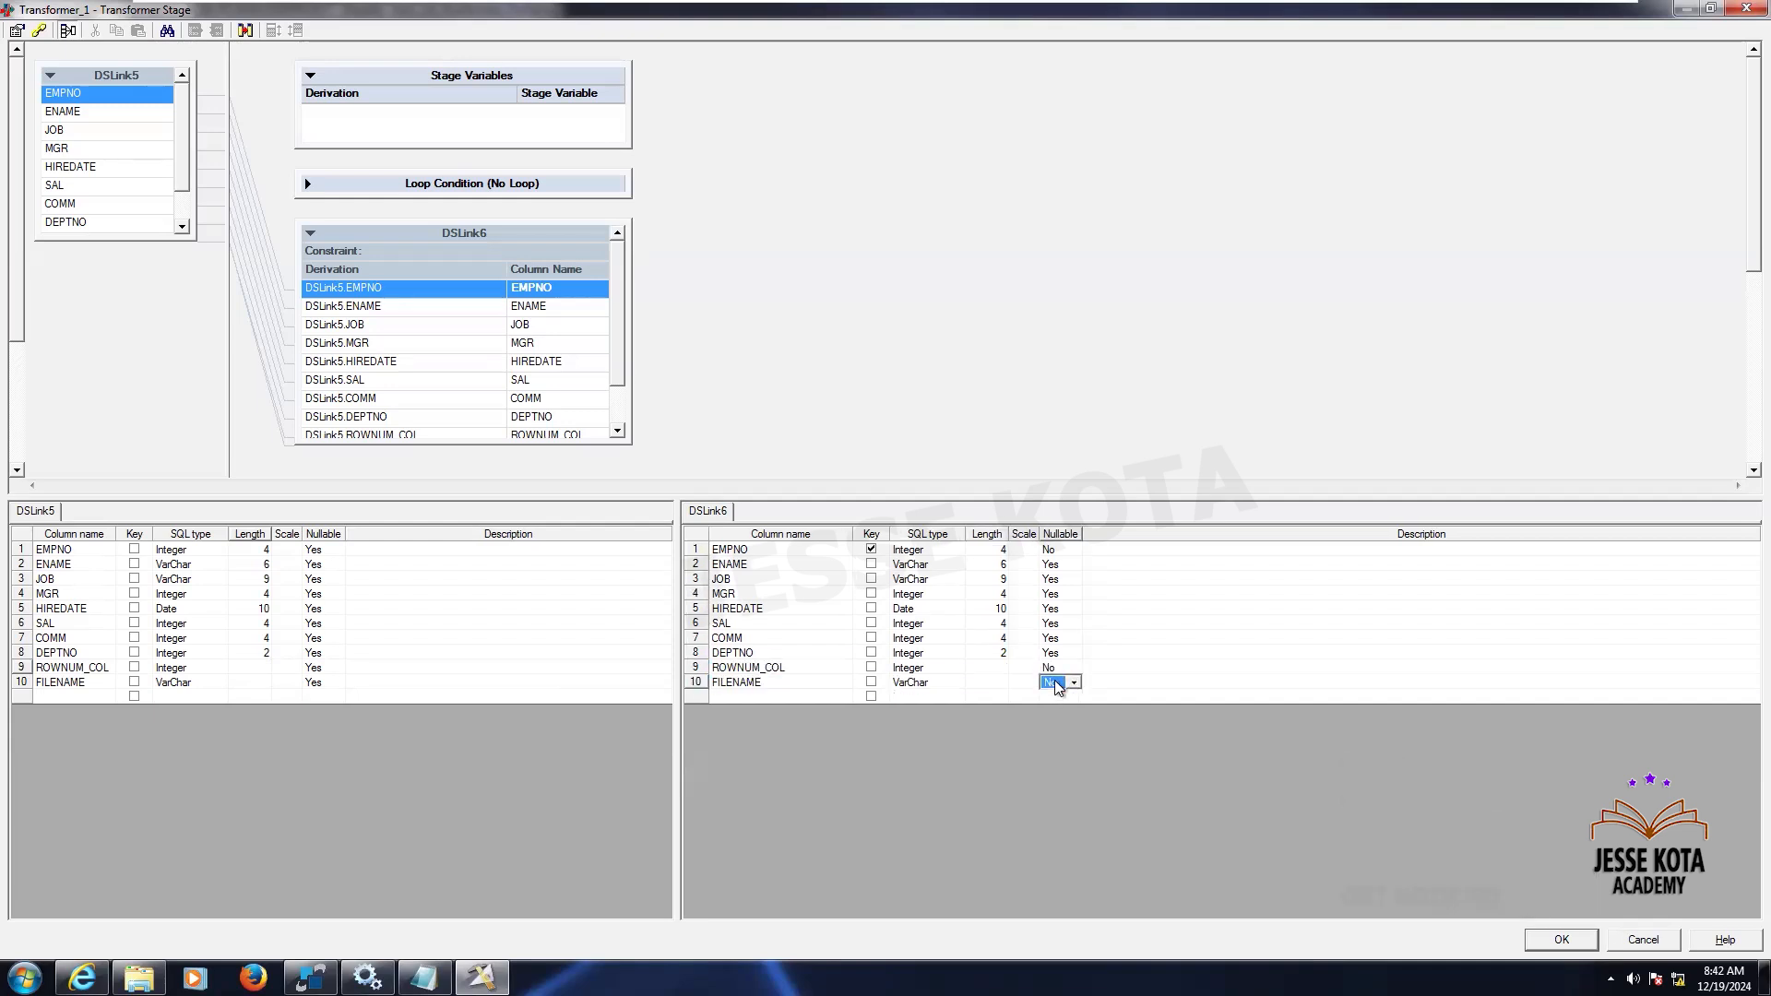
{"action": "left_click", "coordinate": [329, 671]}
{"action": "key", "text": "n"}
{"action": "left_click", "coordinate": [316, 685]}
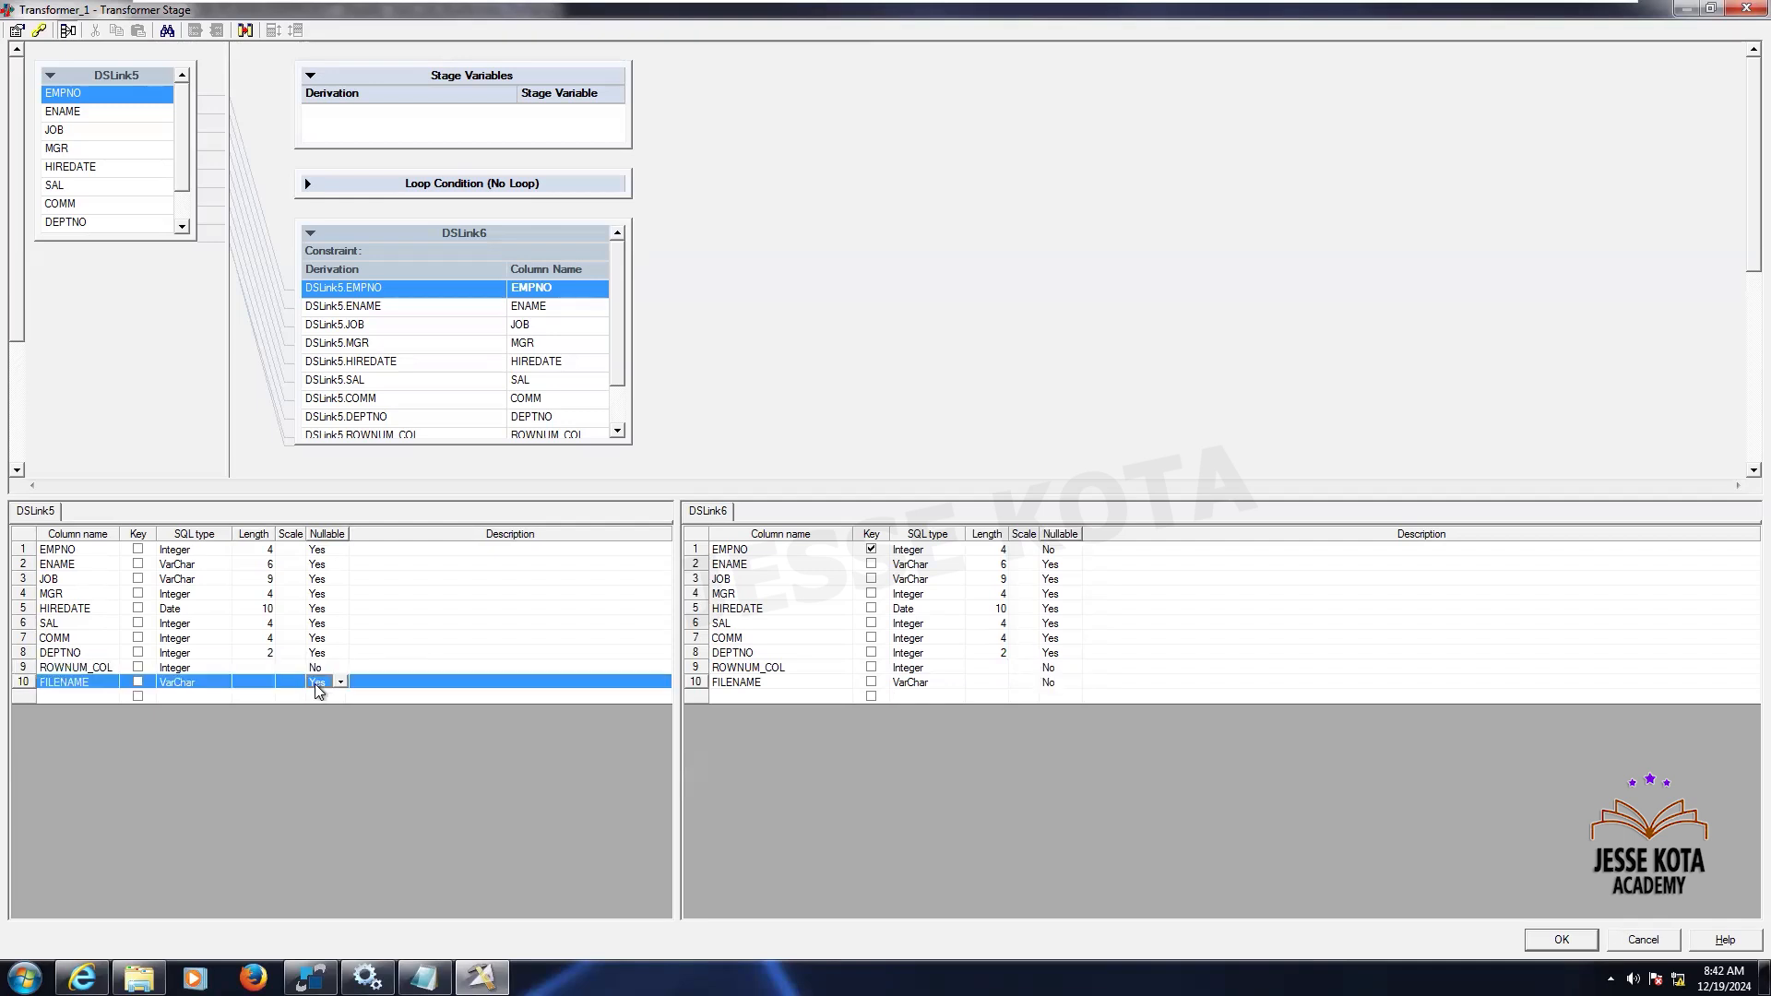
{"action": "key", "text": "n"}
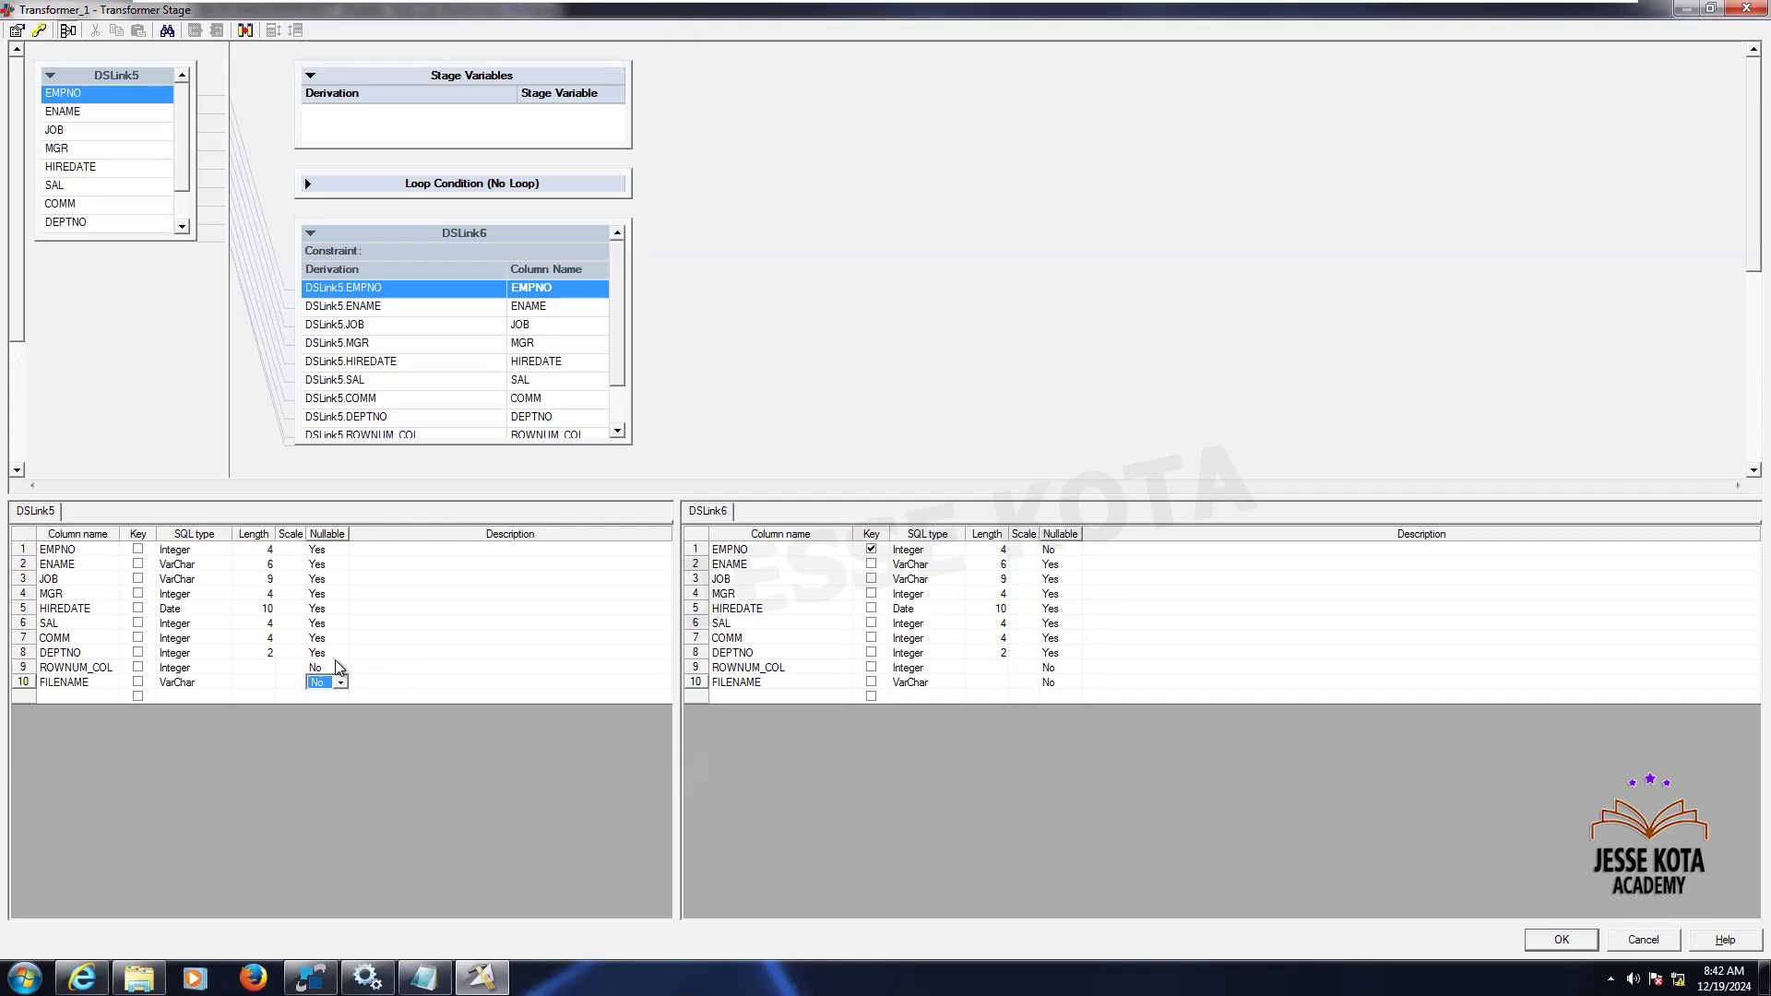
{"action": "left_click", "coordinate": [335, 661]}
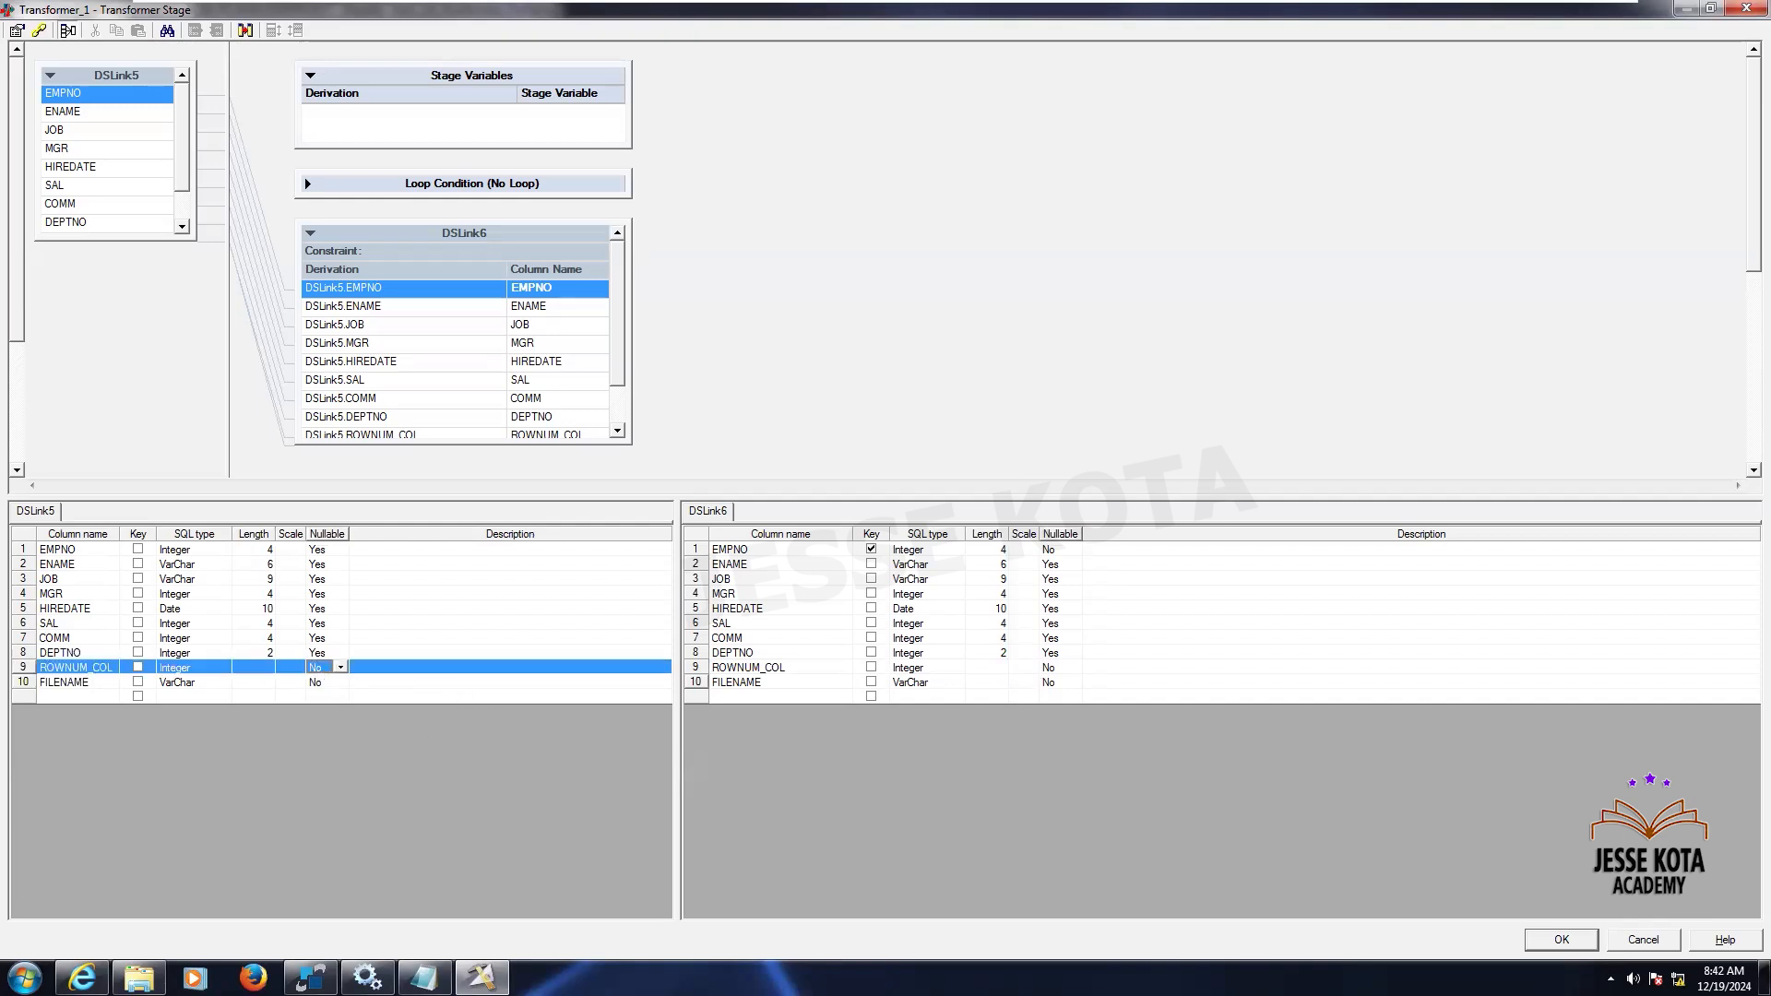
{"action": "key", "text": "Return"}
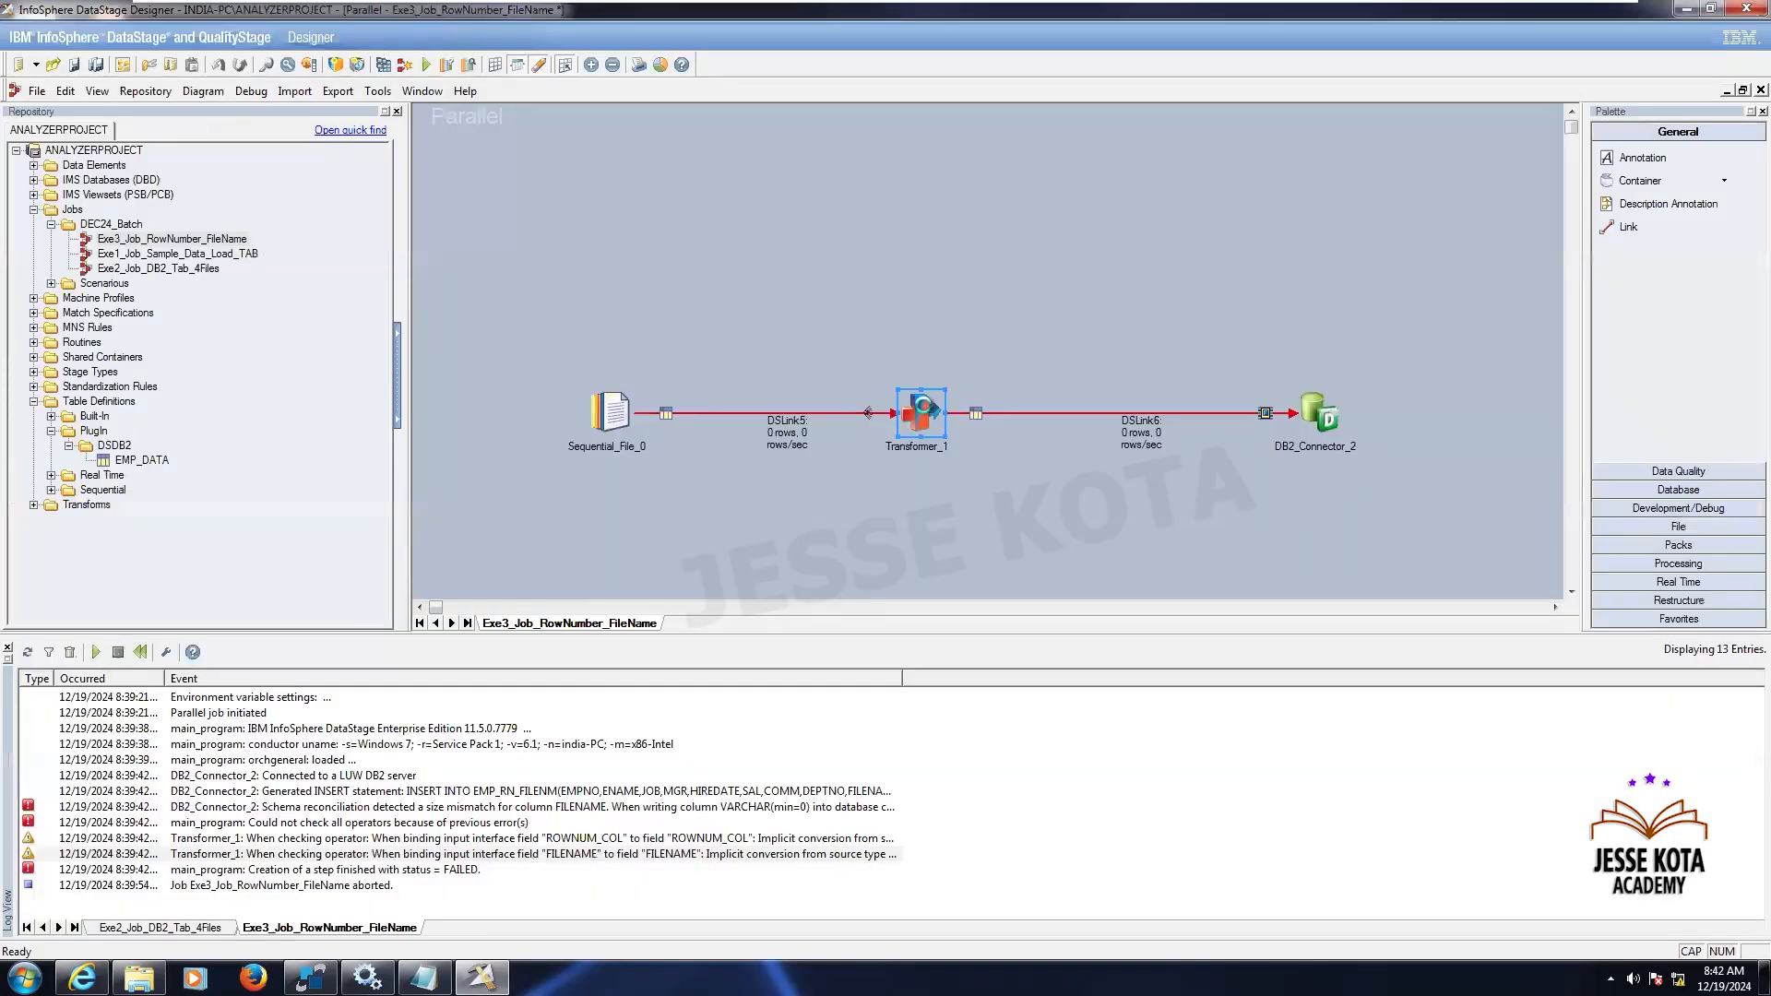
- In the transformer, rename the FILENAME column to FILENAME_COL on both the input and output links
{"action": "double_click", "coordinate": [921, 413]}
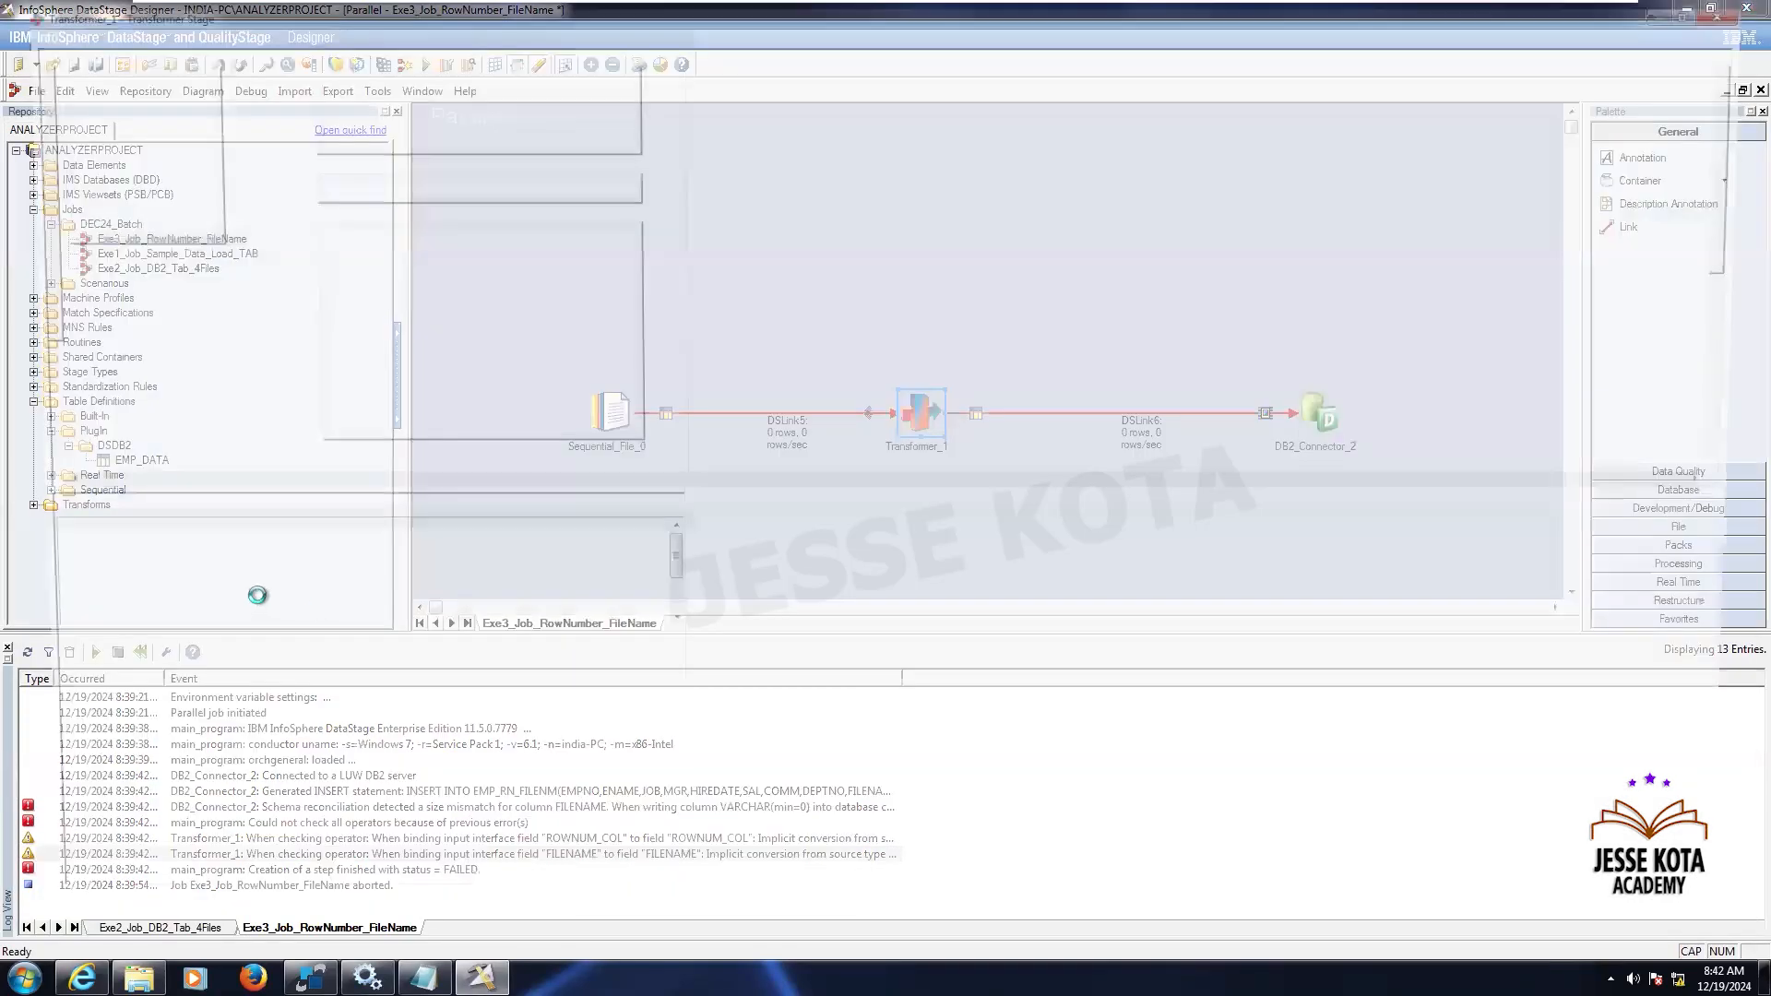
{"action": "double_click", "coordinate": [99, 684]}
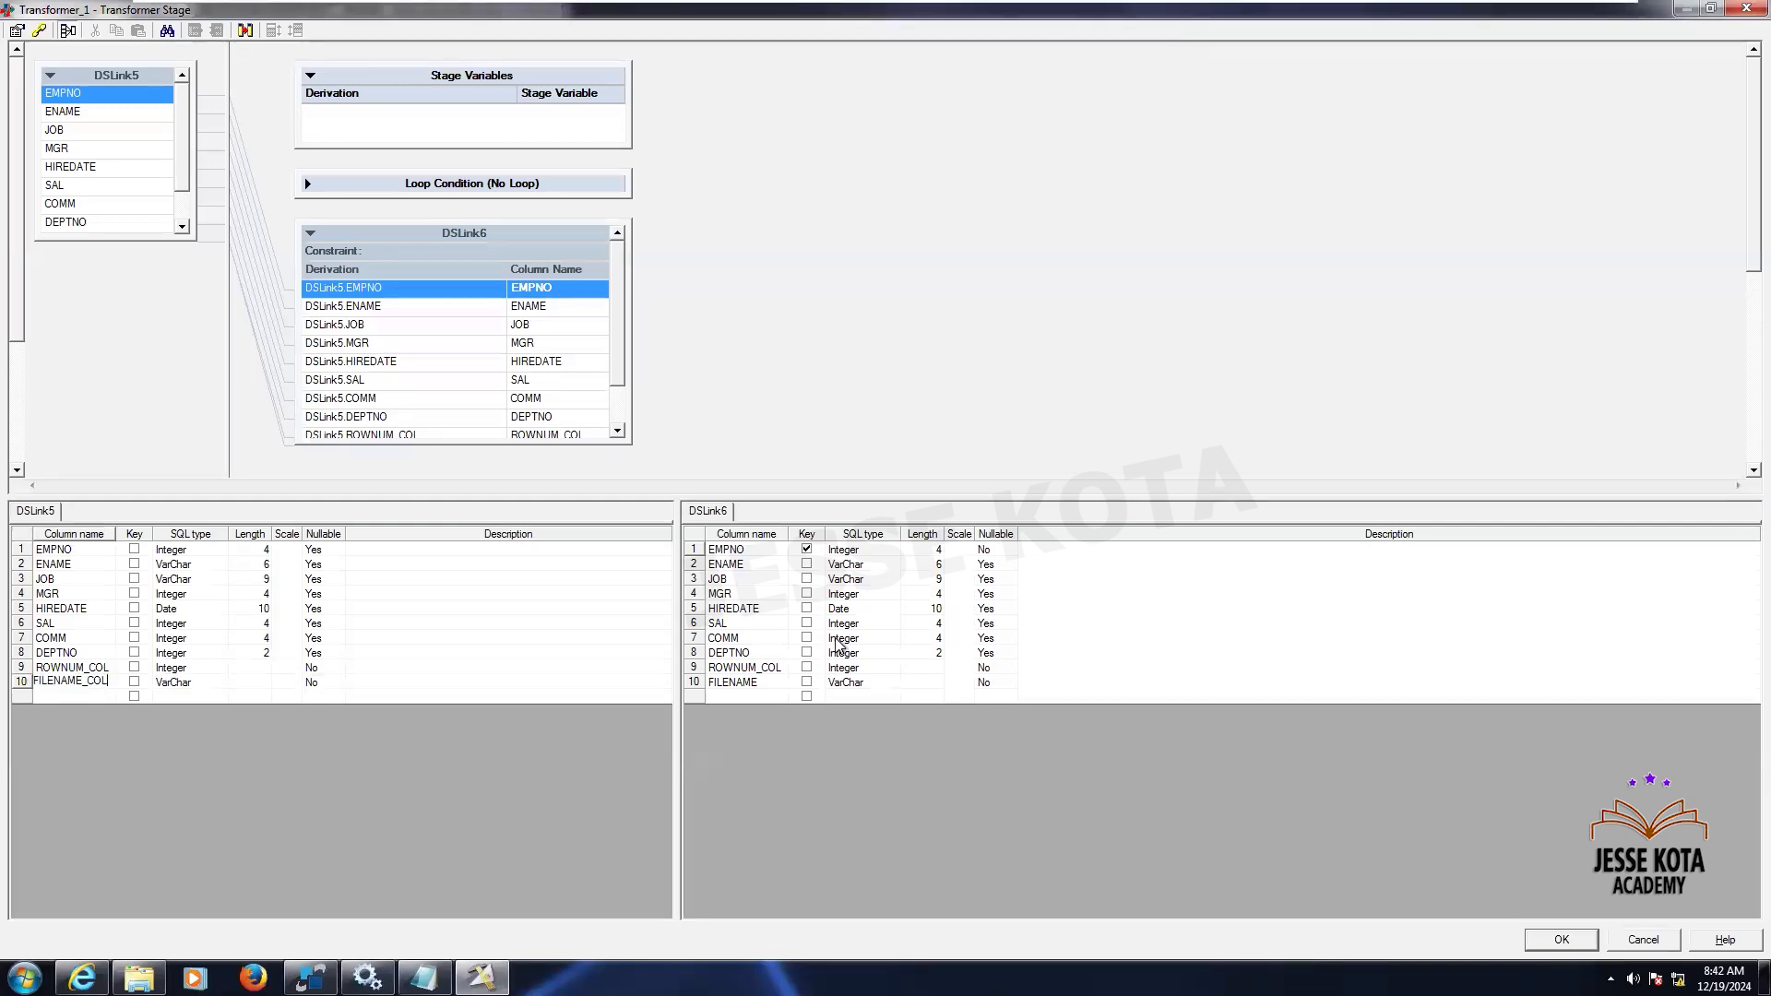
{"action": "double_click", "coordinate": [766, 679]}
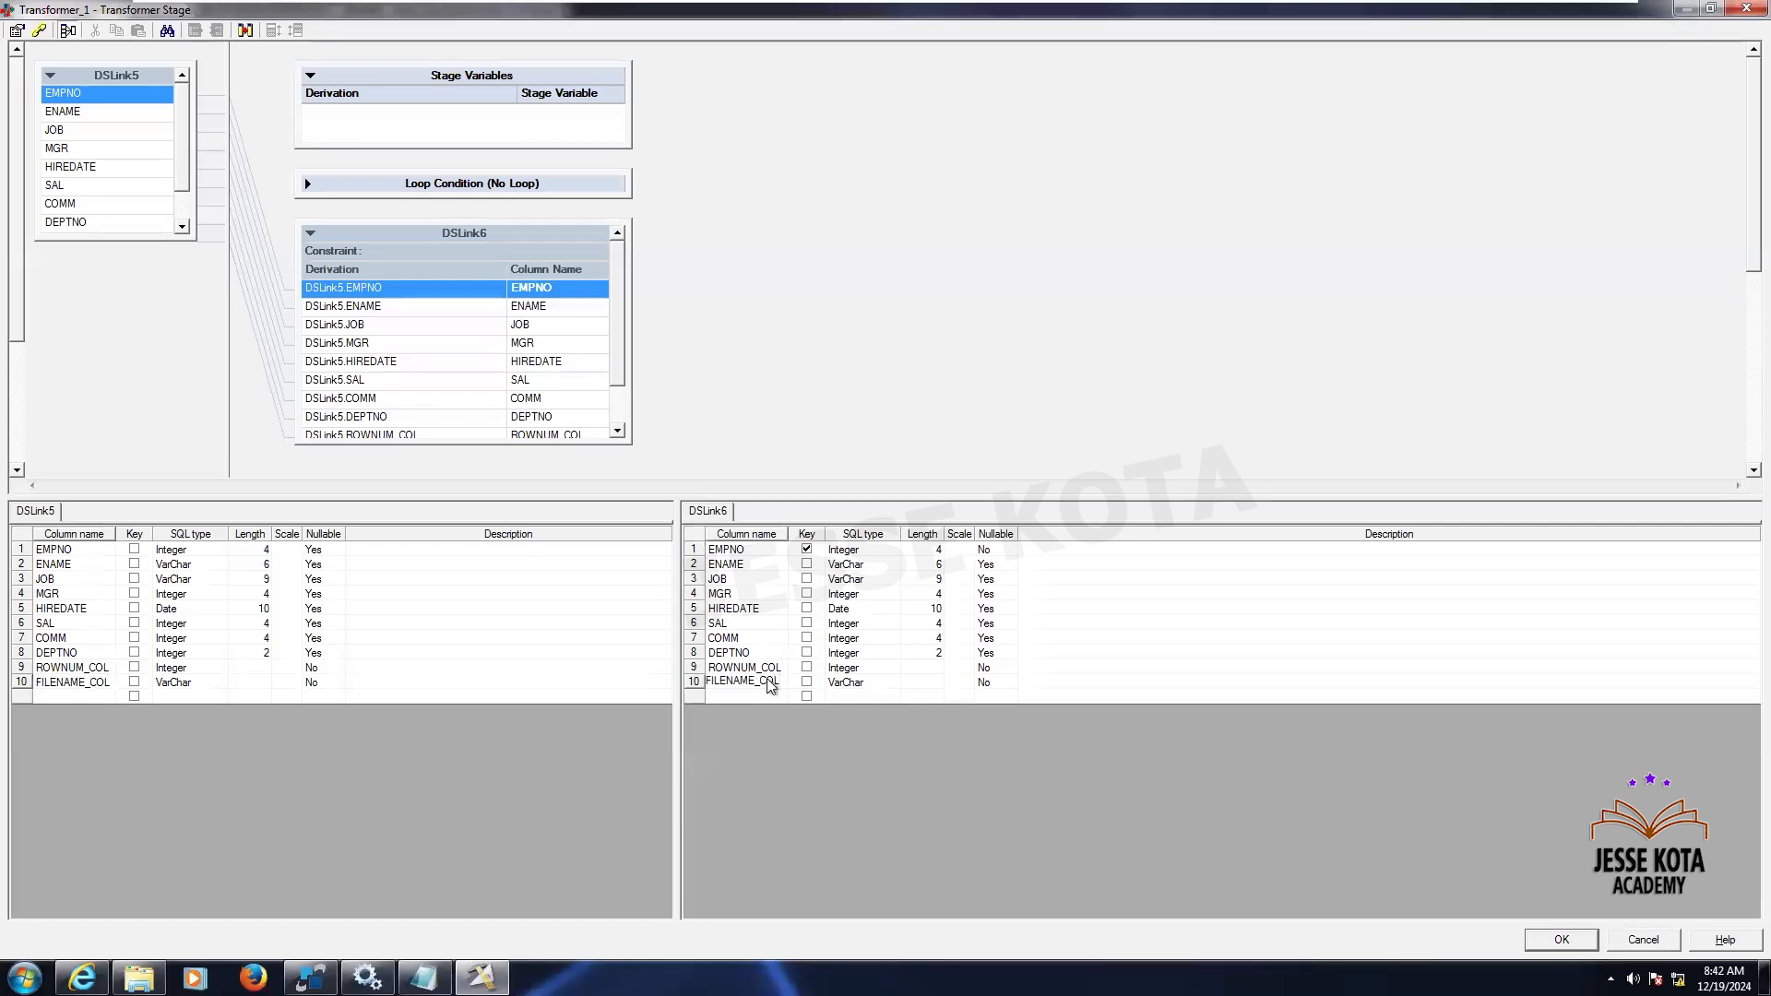
{"action": "key", "text": "Return"}
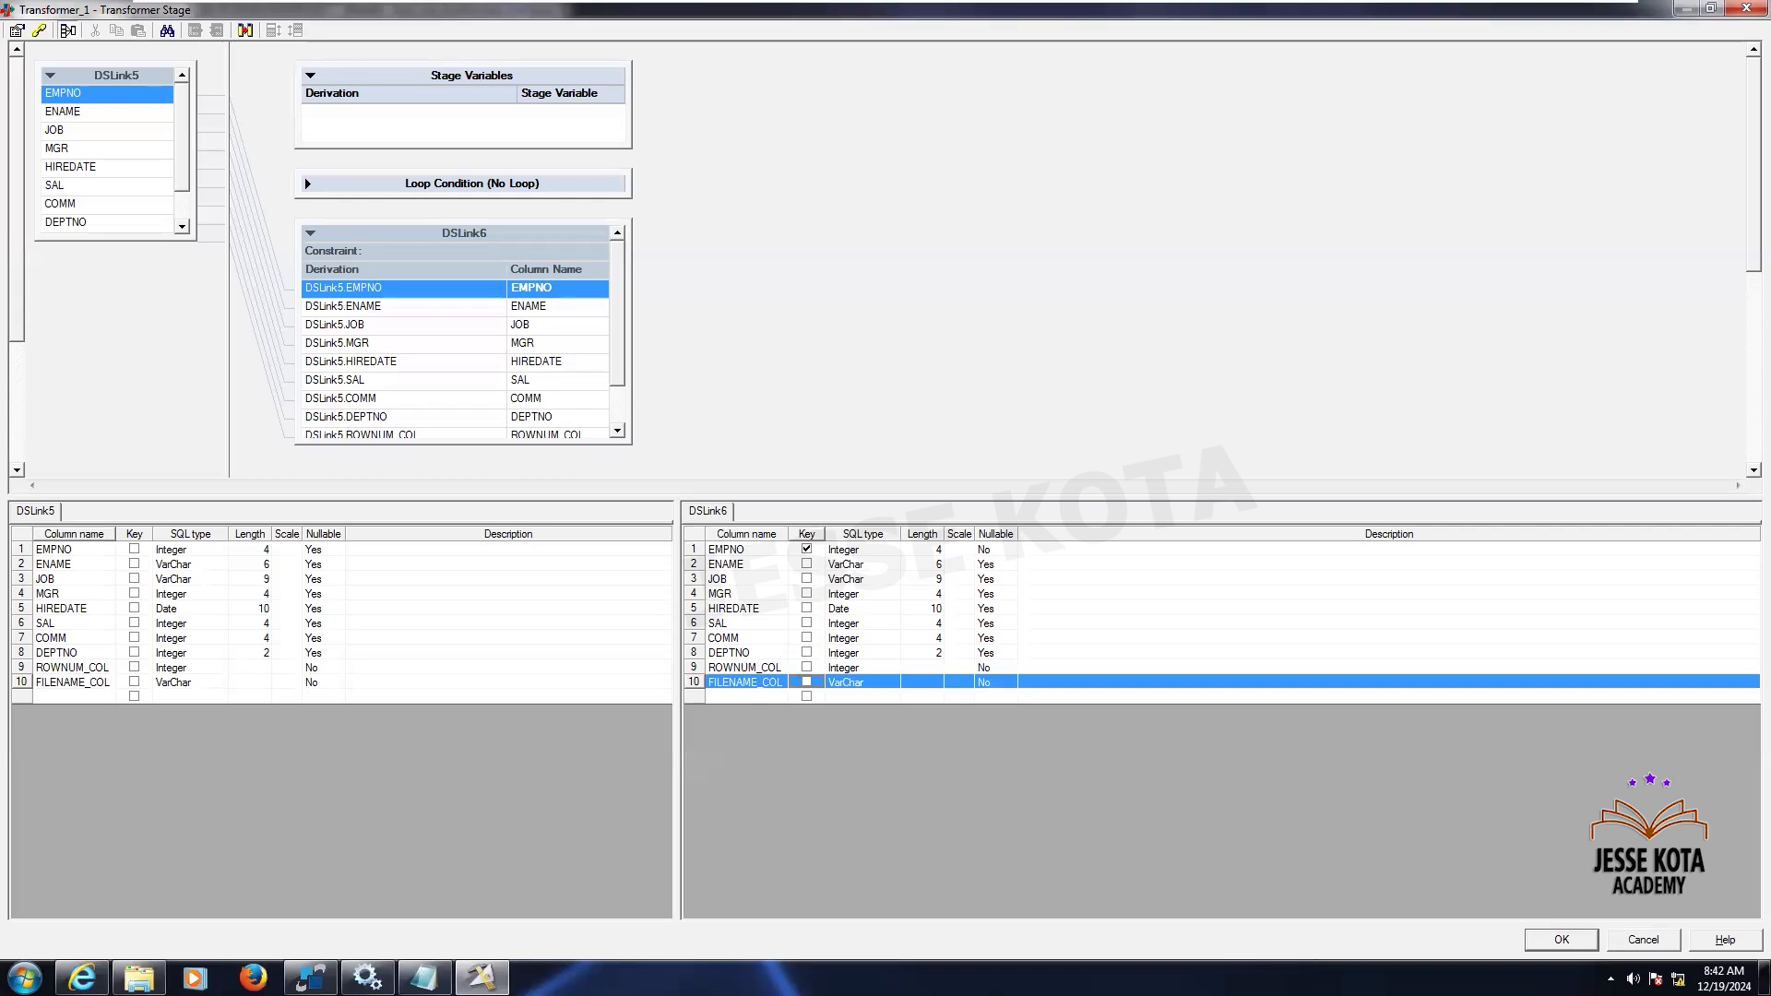
{"action": "left_click", "coordinate": [1561, 939]}
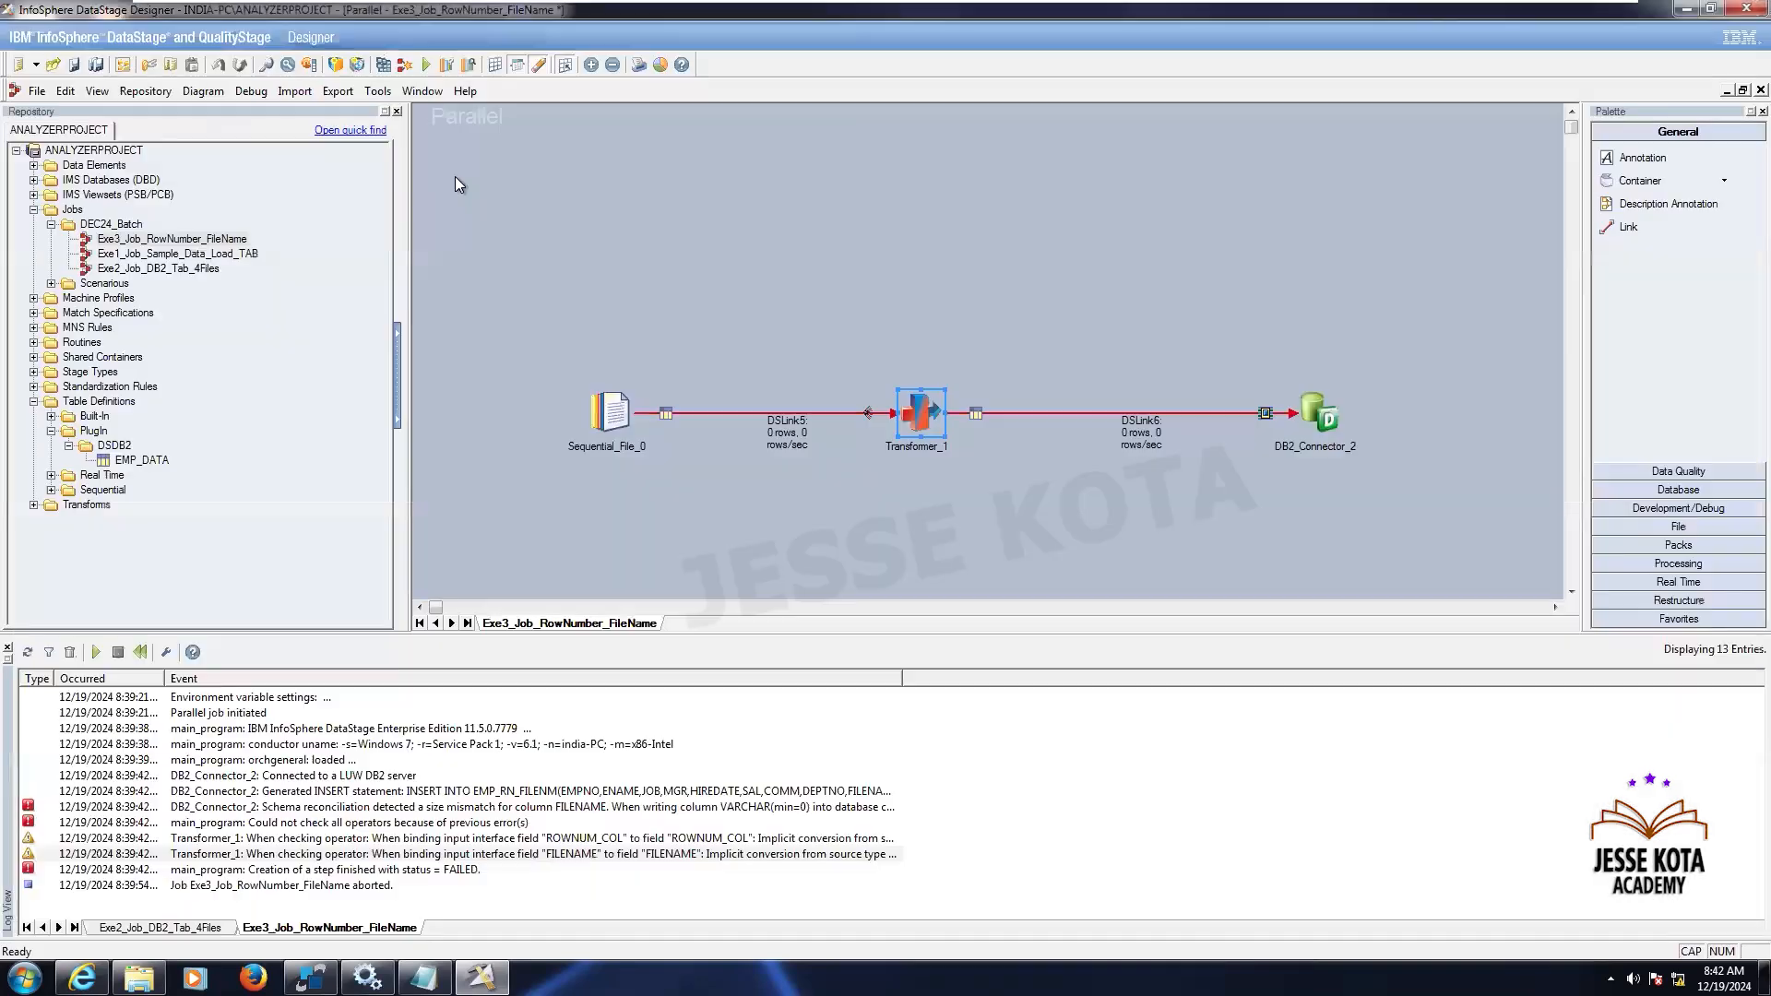
- Run the job, saving and compiling it first, and read the compilation error details
{"action": "left_click", "coordinate": [426, 63]}
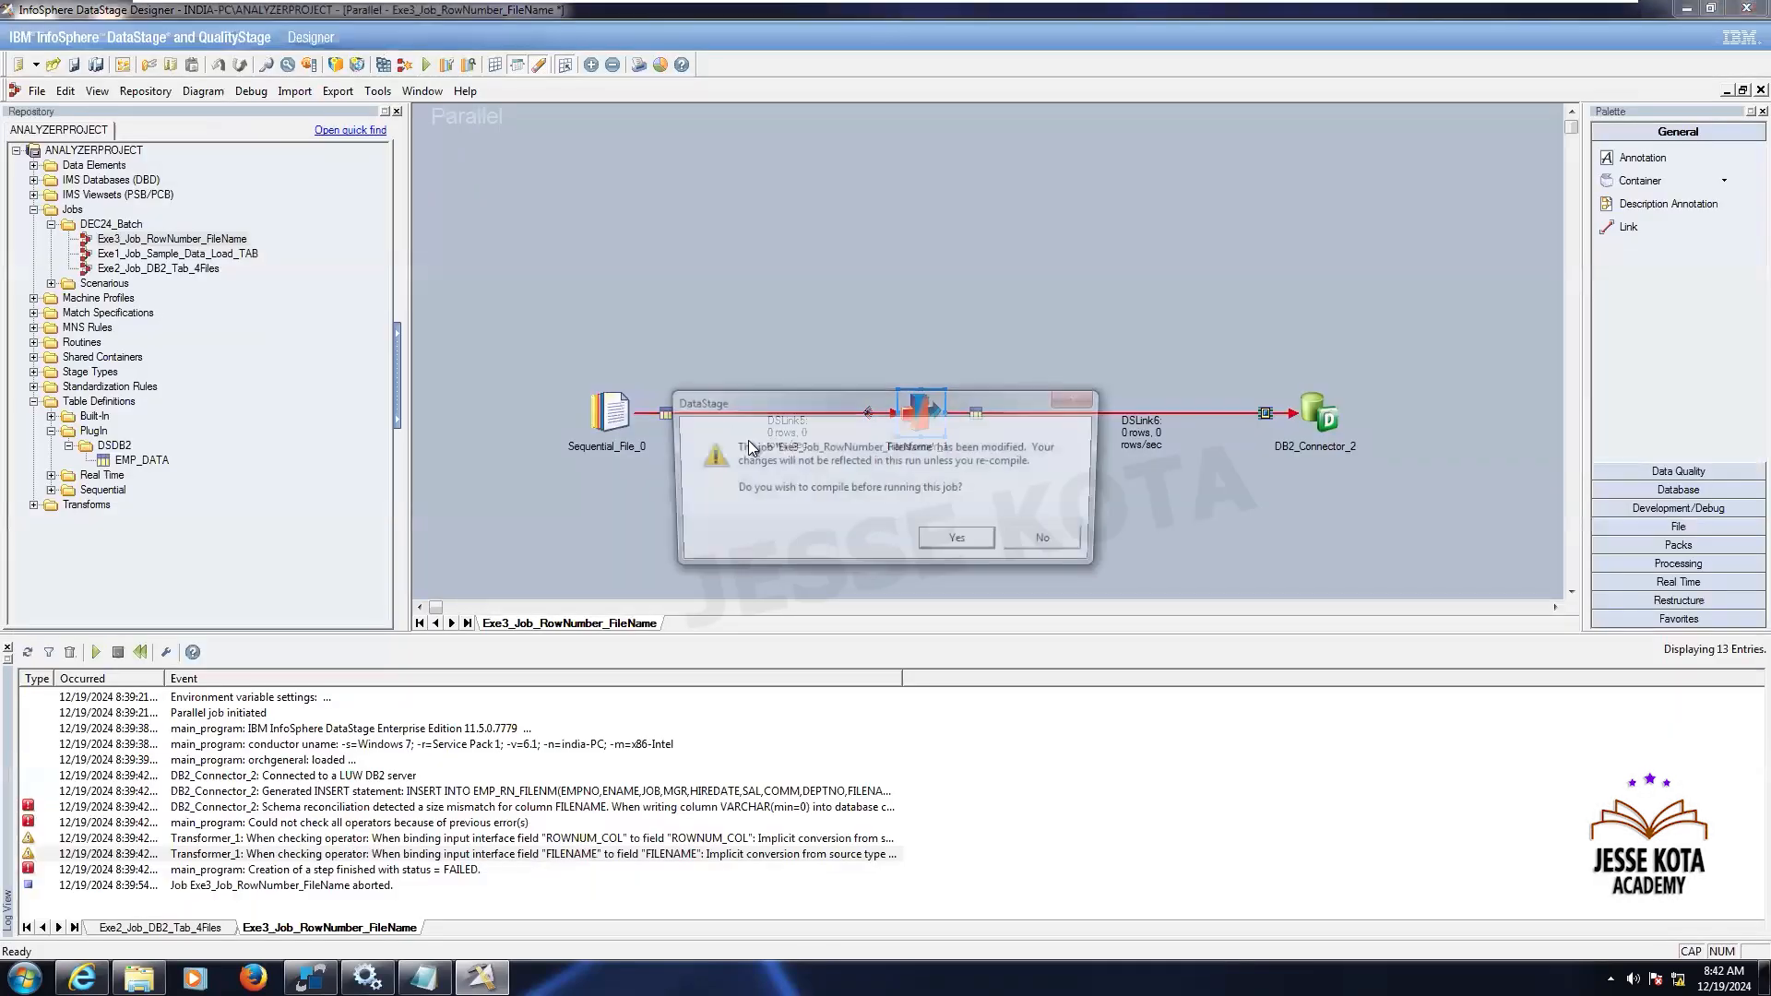
{"action": "left_click", "coordinate": [962, 541]}
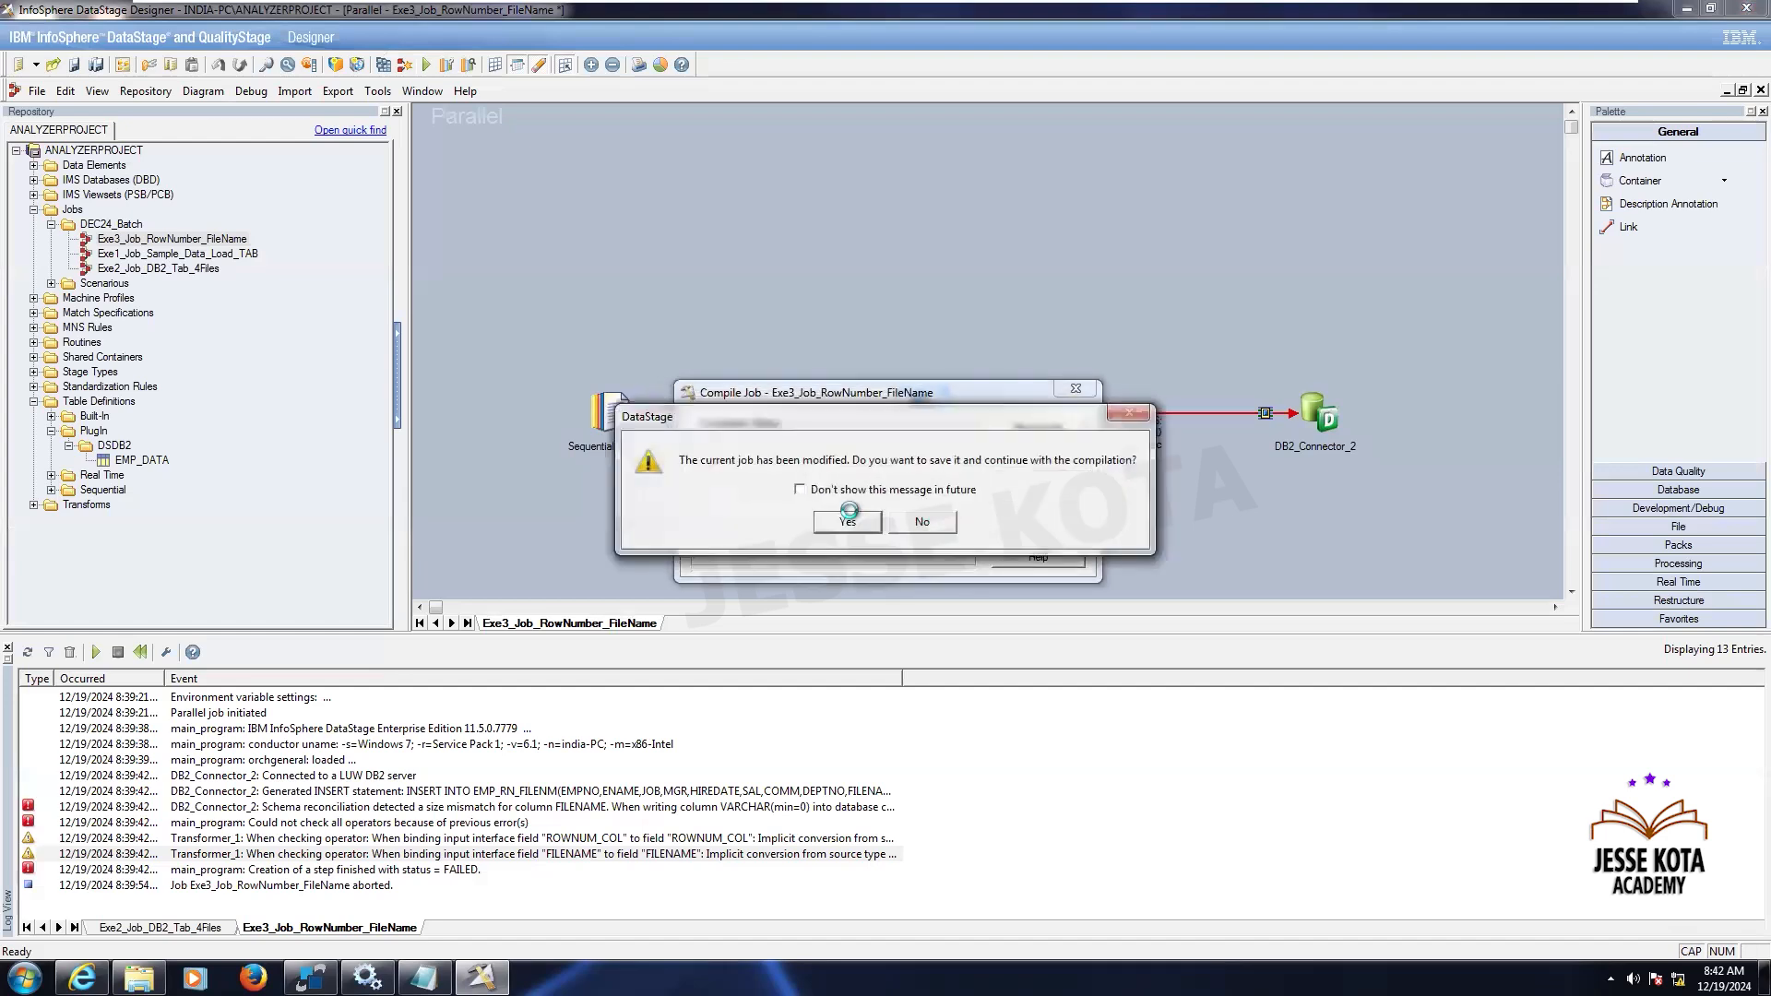
{"action": "left_click", "coordinate": [847, 519]}
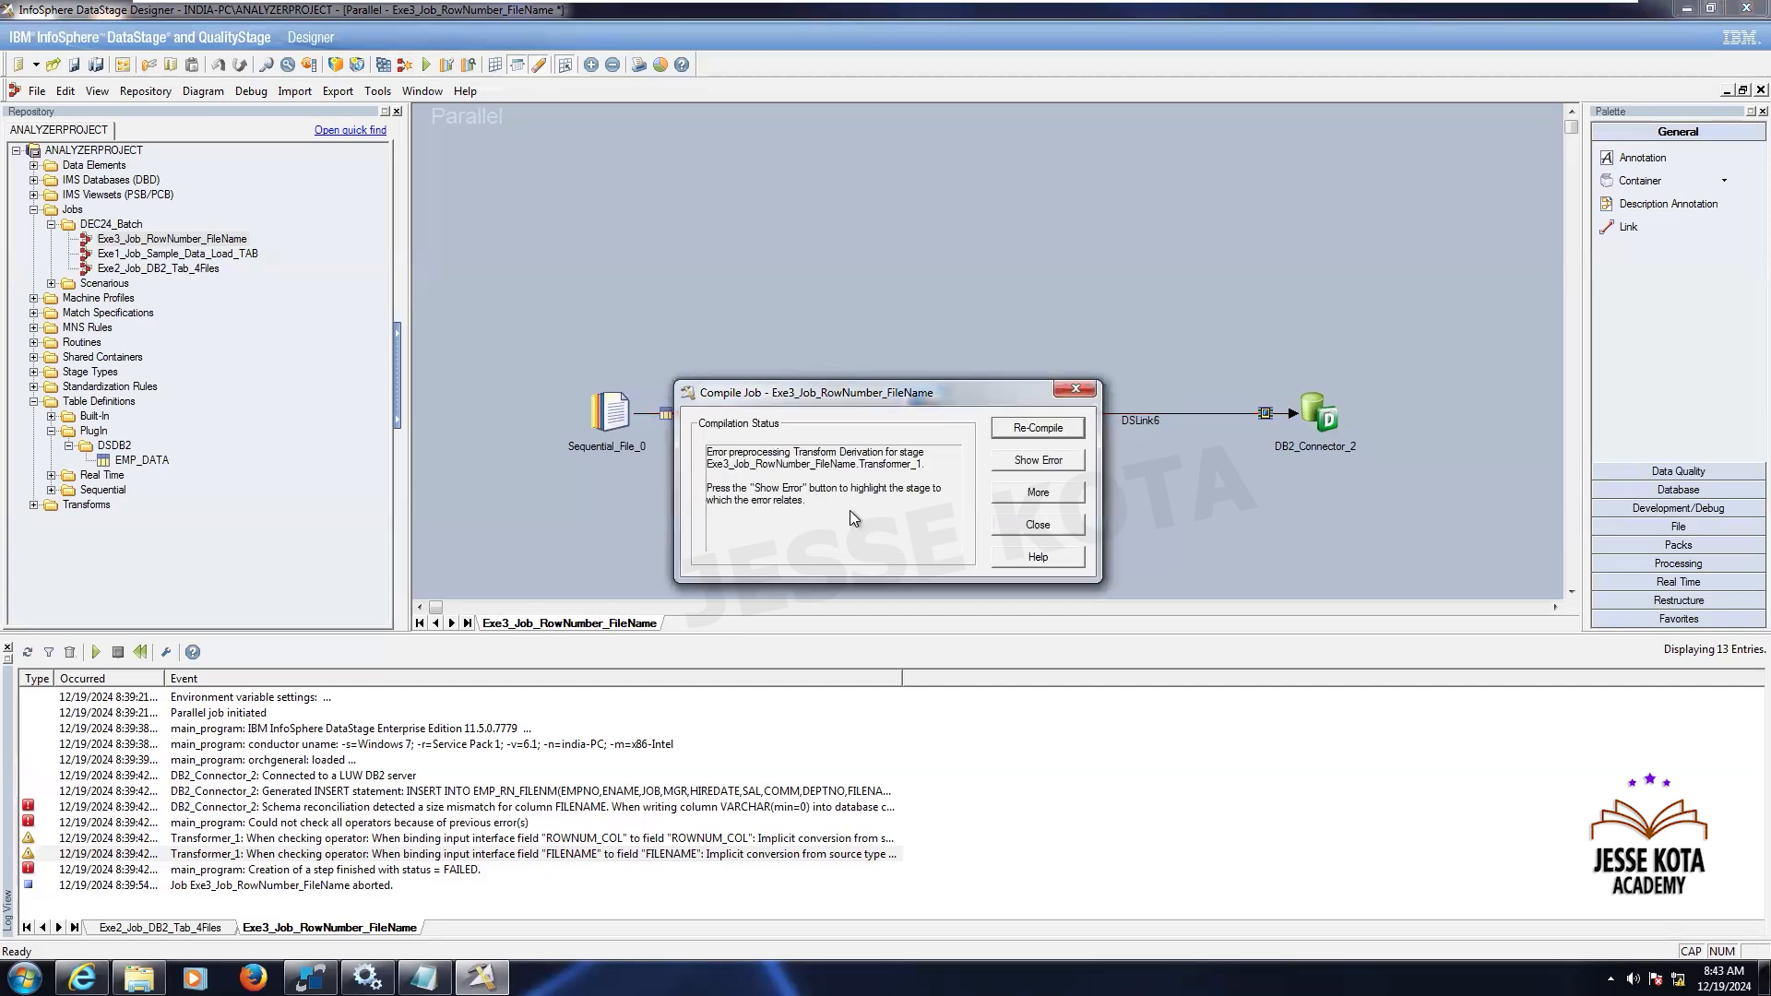
{"action": "left_click", "coordinate": [1026, 495]}
{"action": "left_click", "coordinate": [924, 443]}
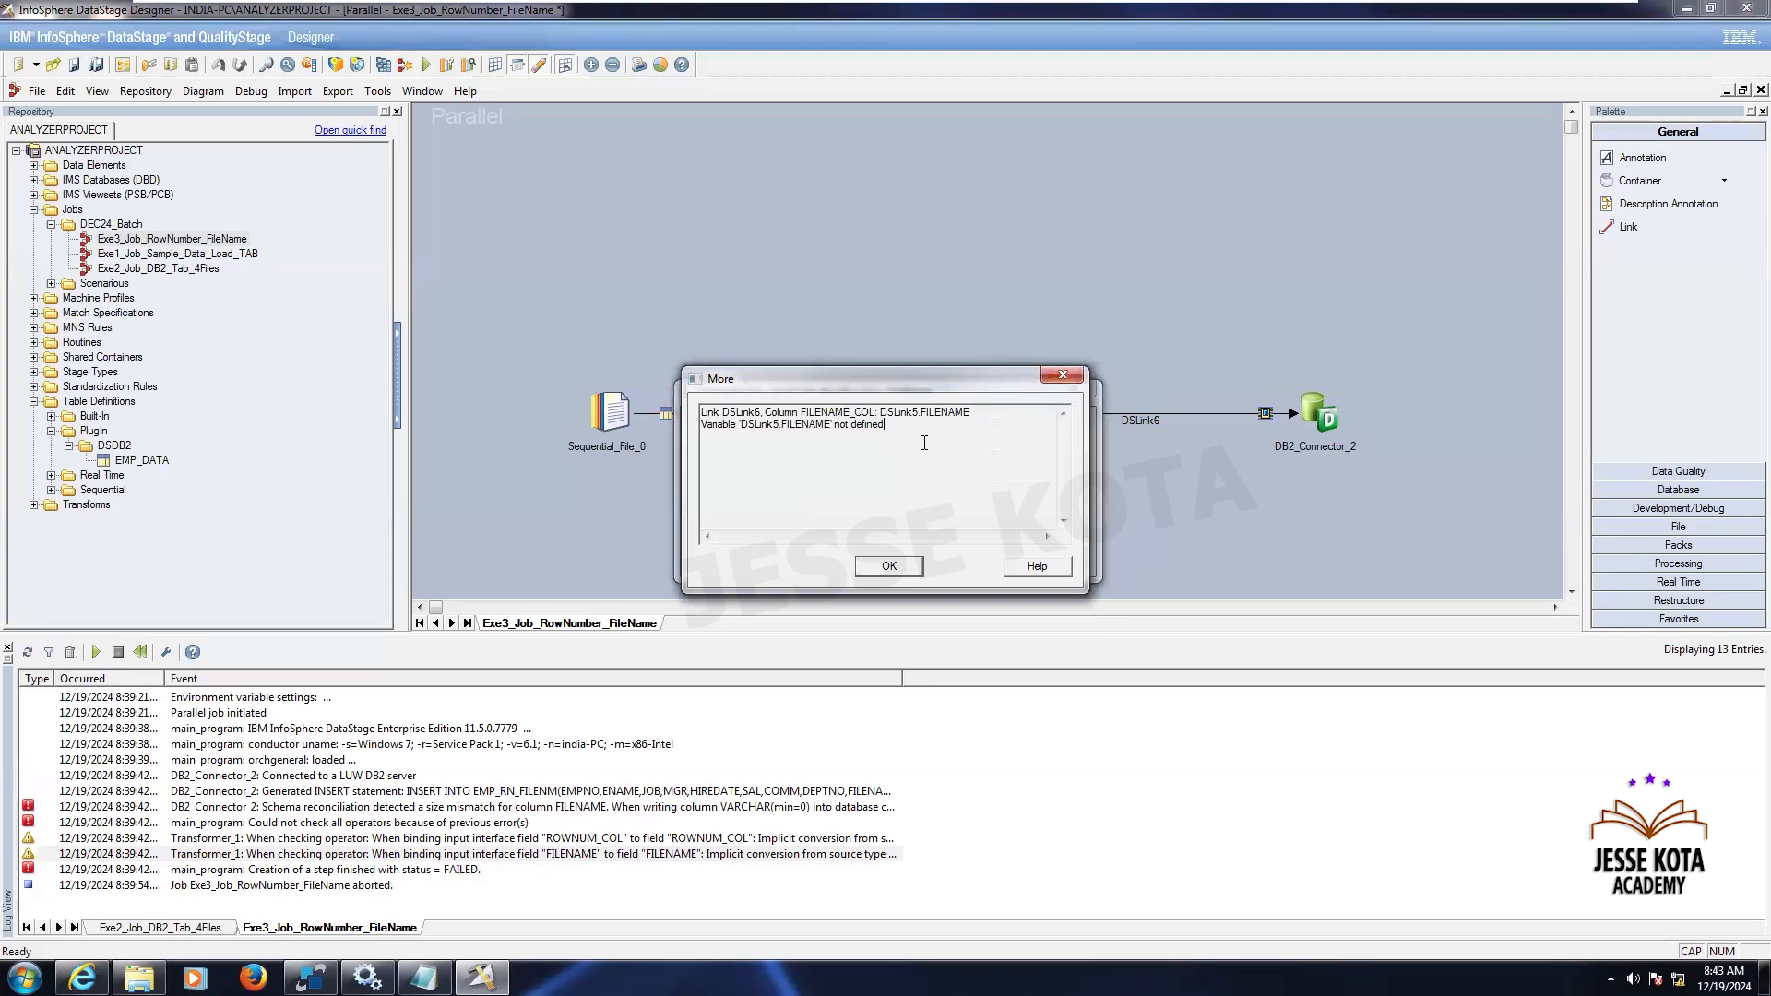
{"action": "left_click", "coordinate": [889, 558]}
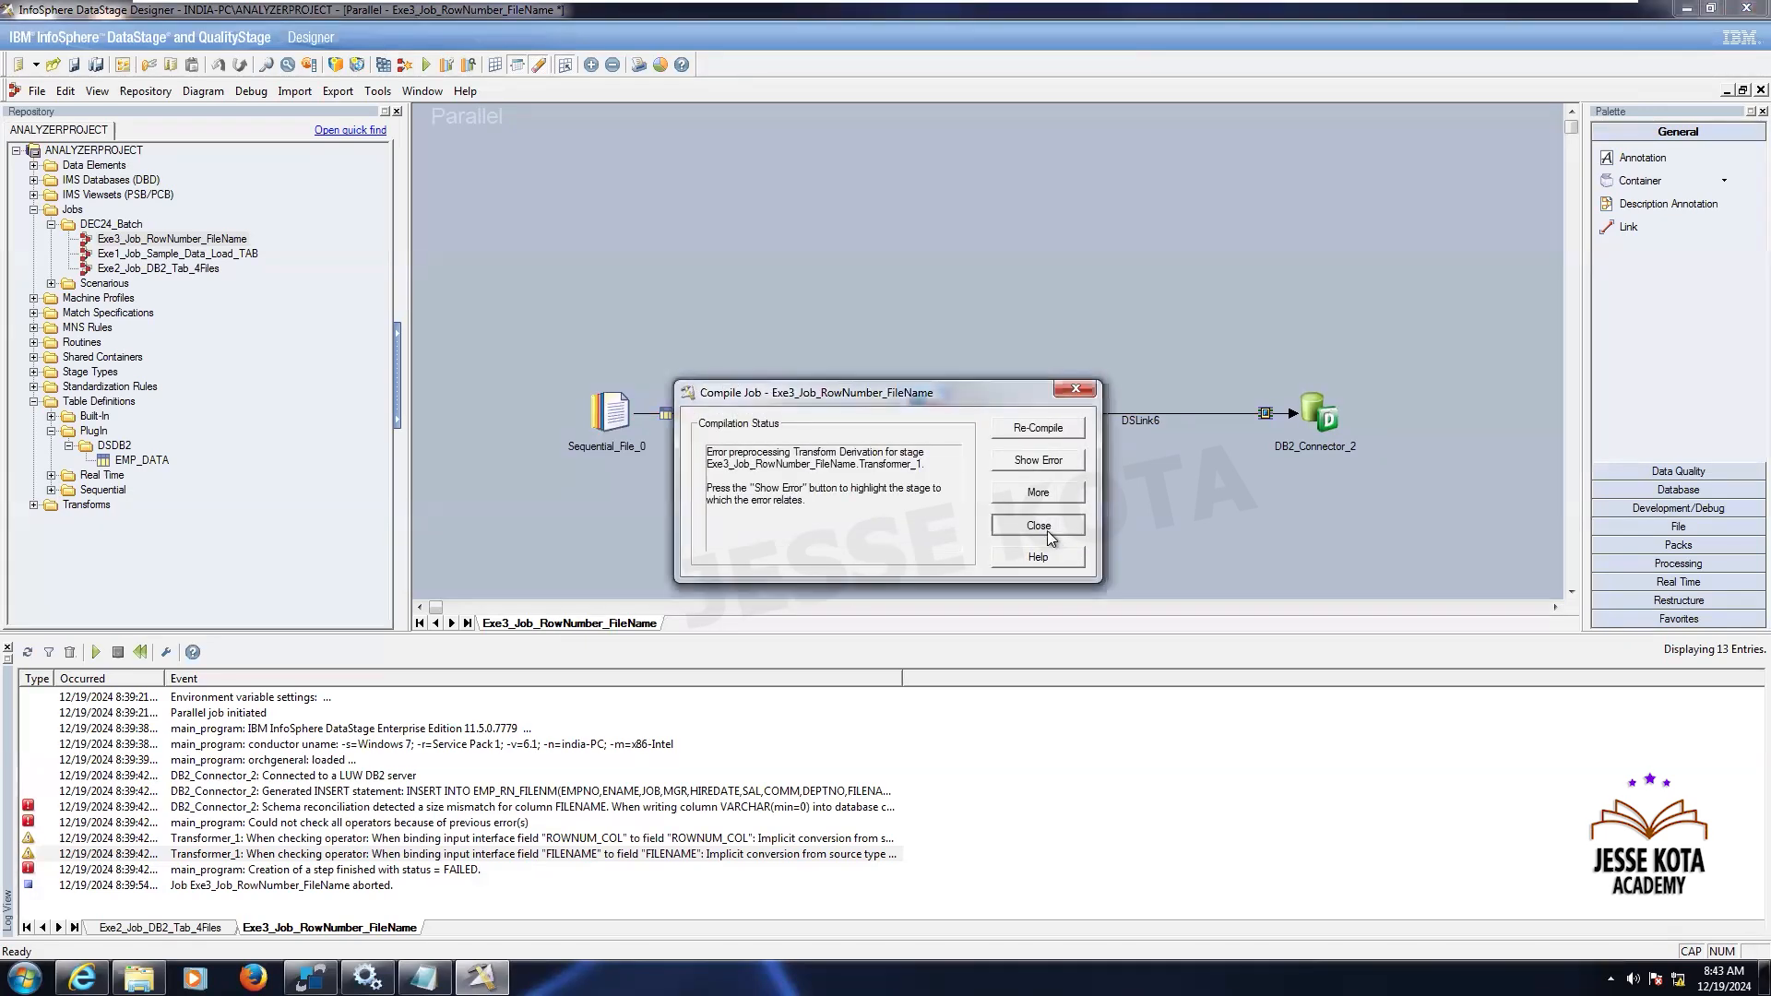
{"action": "left_click", "coordinate": [1048, 527]}
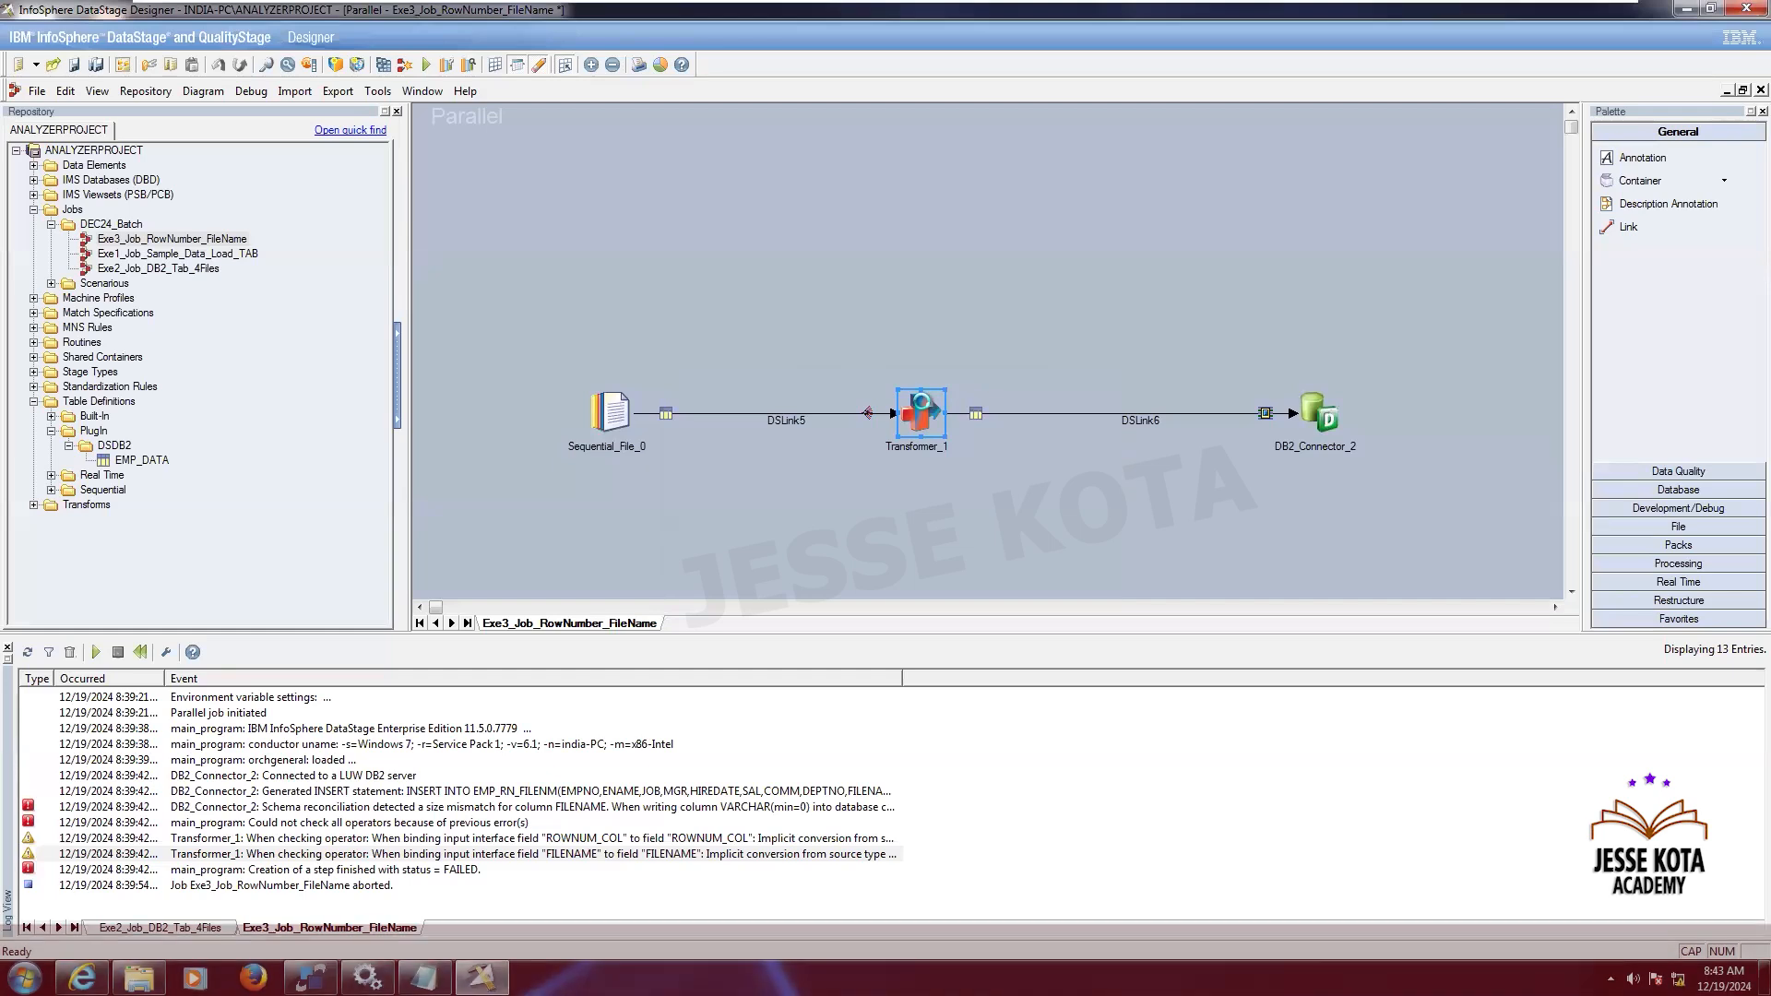
- Map the input FILENAME_COL column onto the output FILENAME_COL derivation, overwriting the existing derivation
{"action": "double_click", "coordinate": [921, 402]}
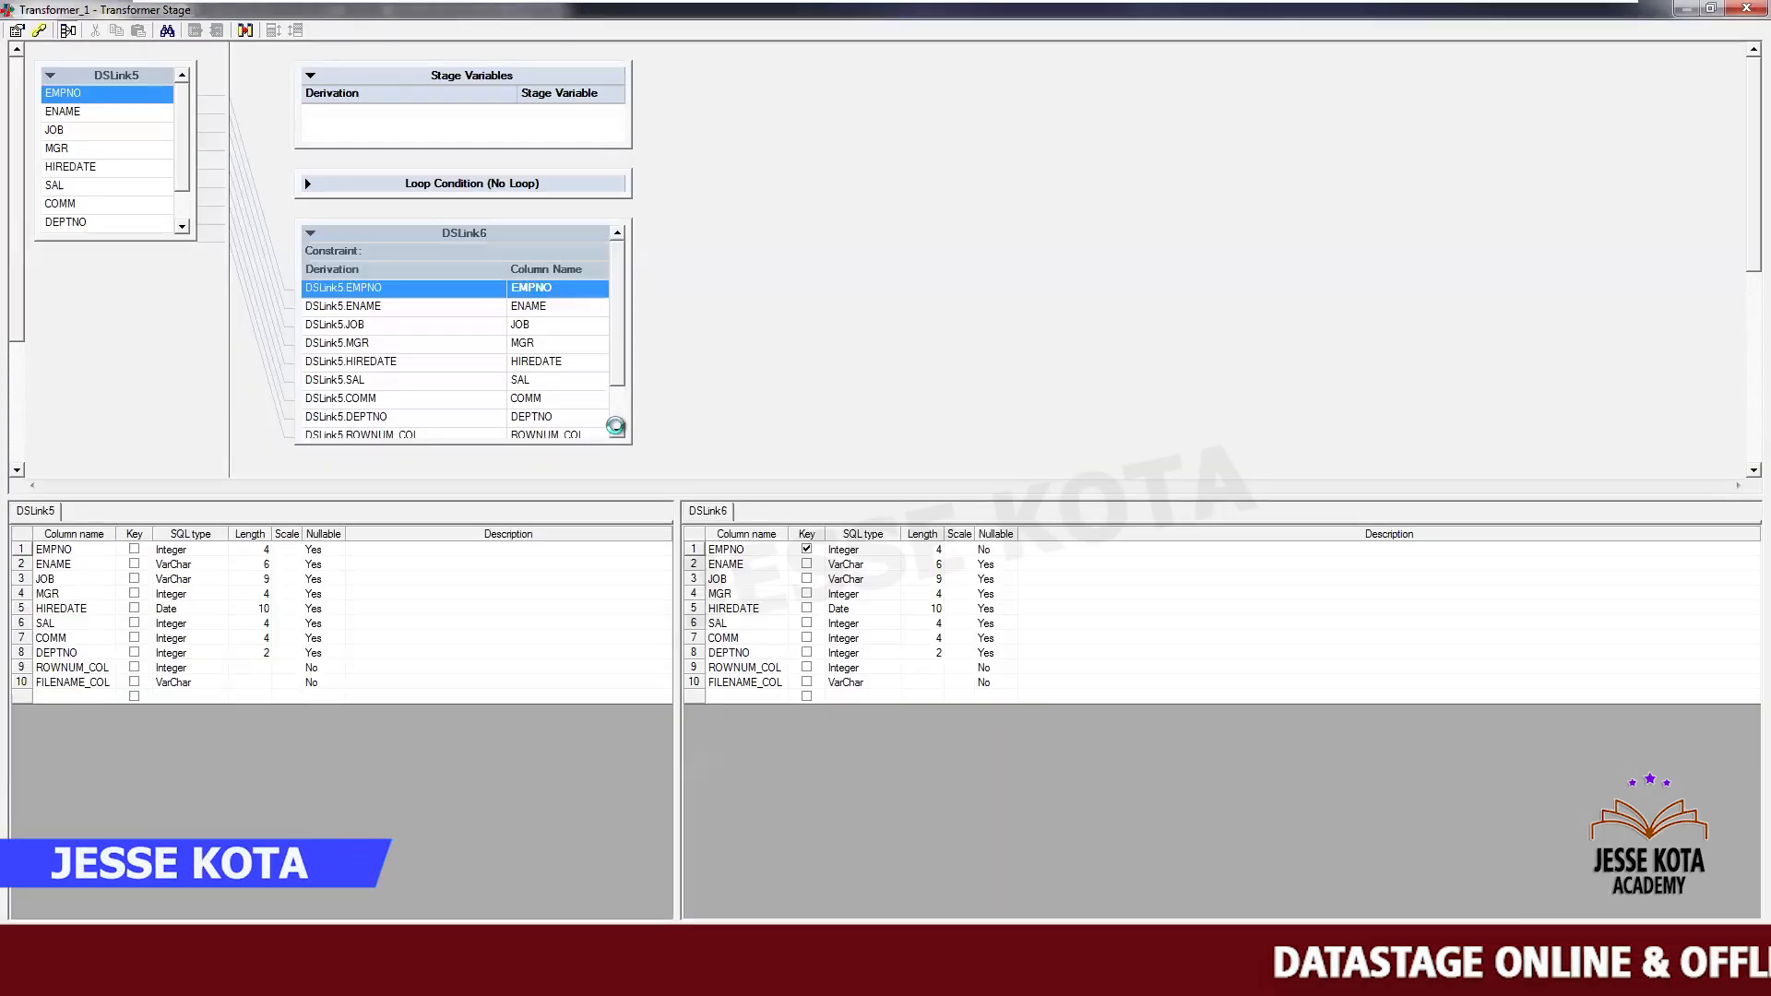
{"action": "left_click", "coordinate": [181, 226]}
{"action": "left_click", "coordinate": [182, 226]}
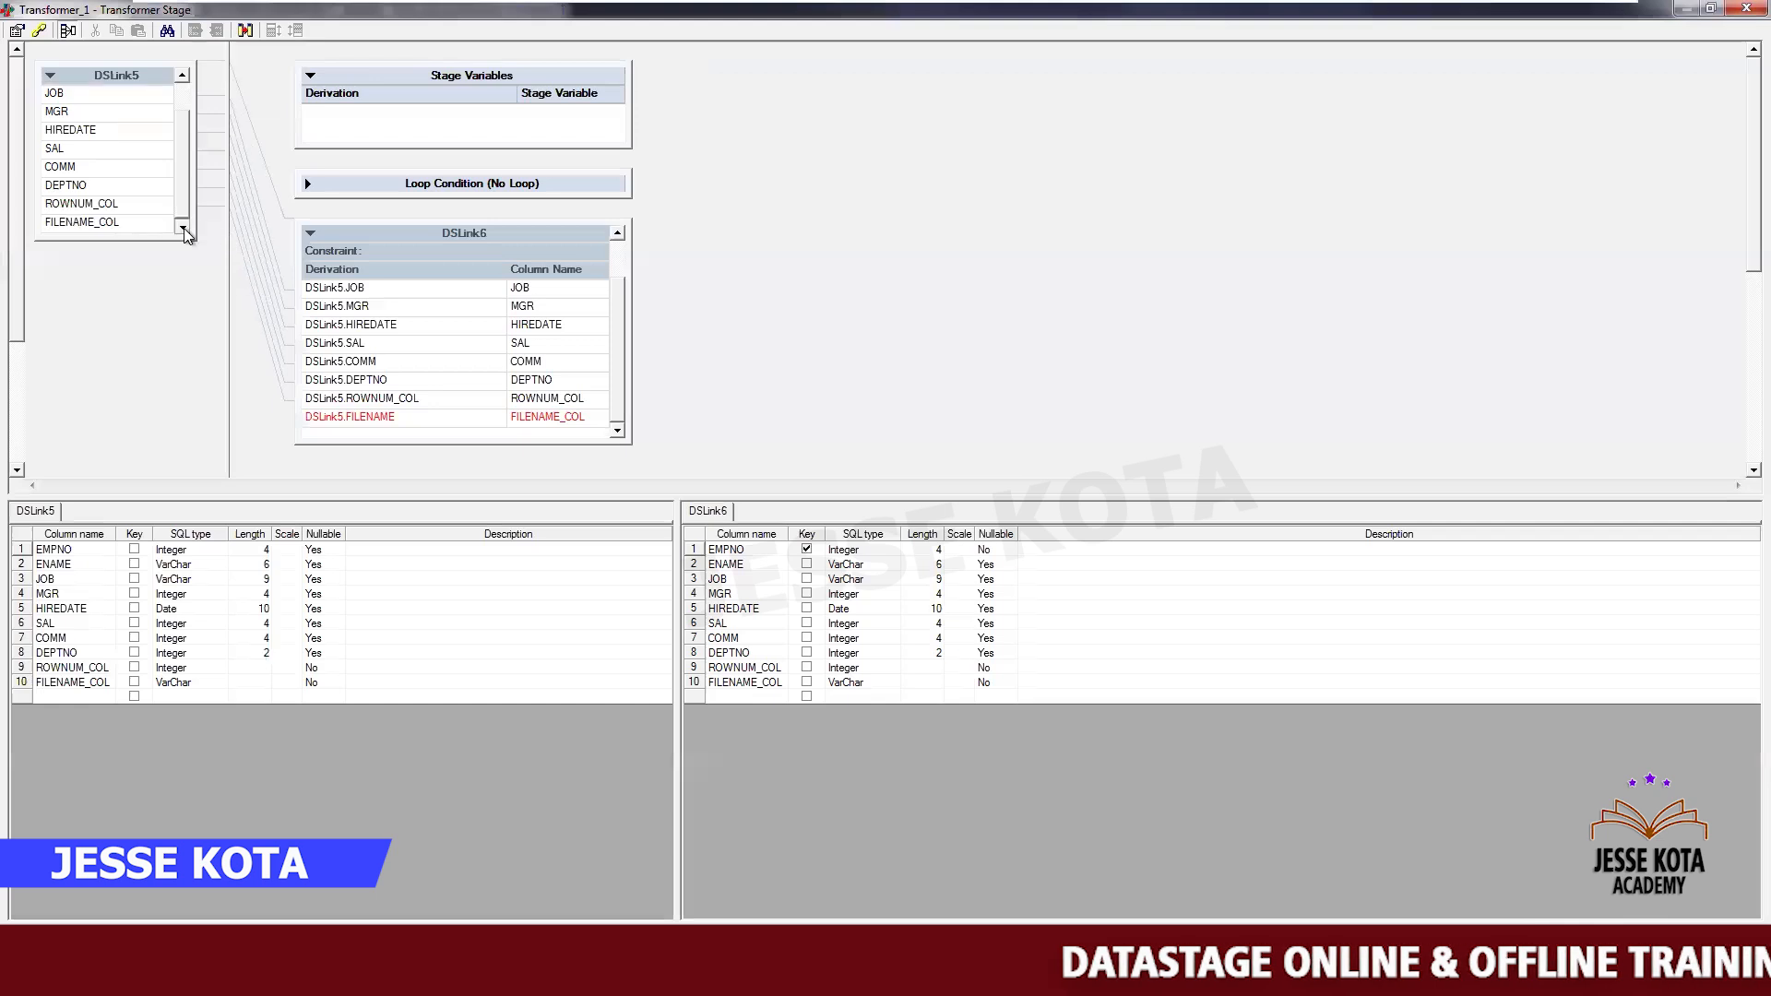
{"action": "left_click", "coordinate": [129, 222]}
{"action": "left_click_drag", "start_coordinate": [129, 222], "coordinate": [329, 422]}
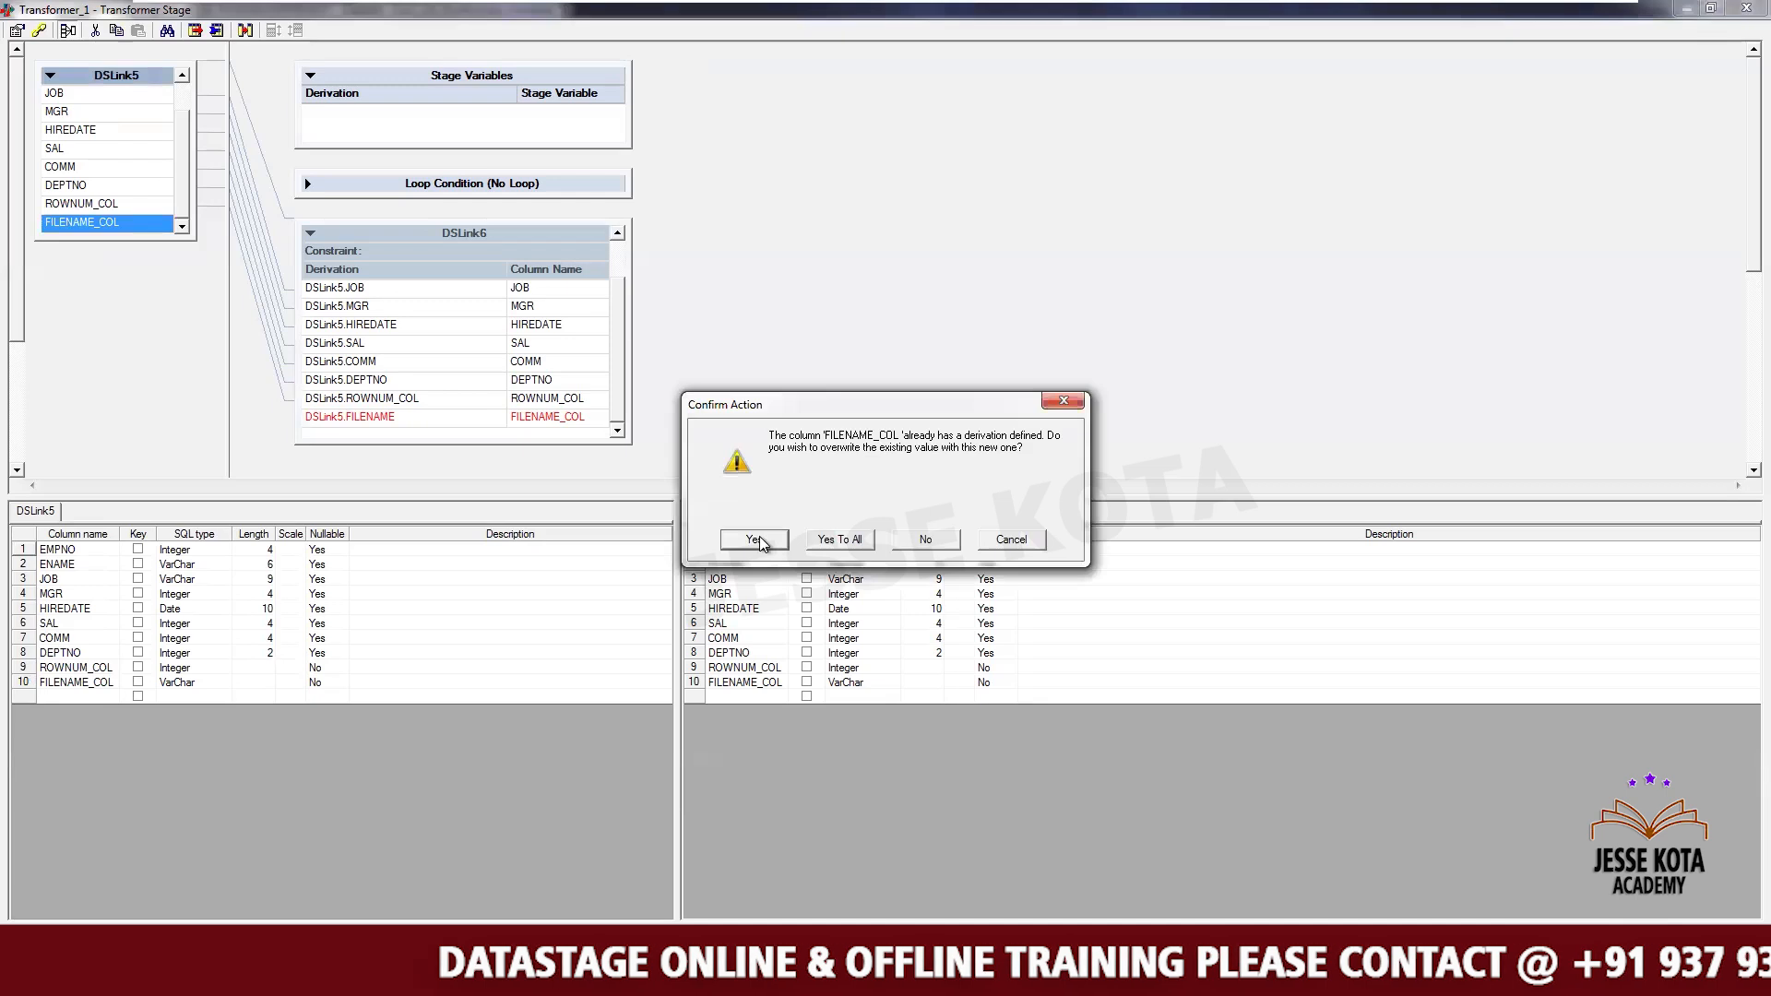
{"action": "left_click", "coordinate": [754, 540]}
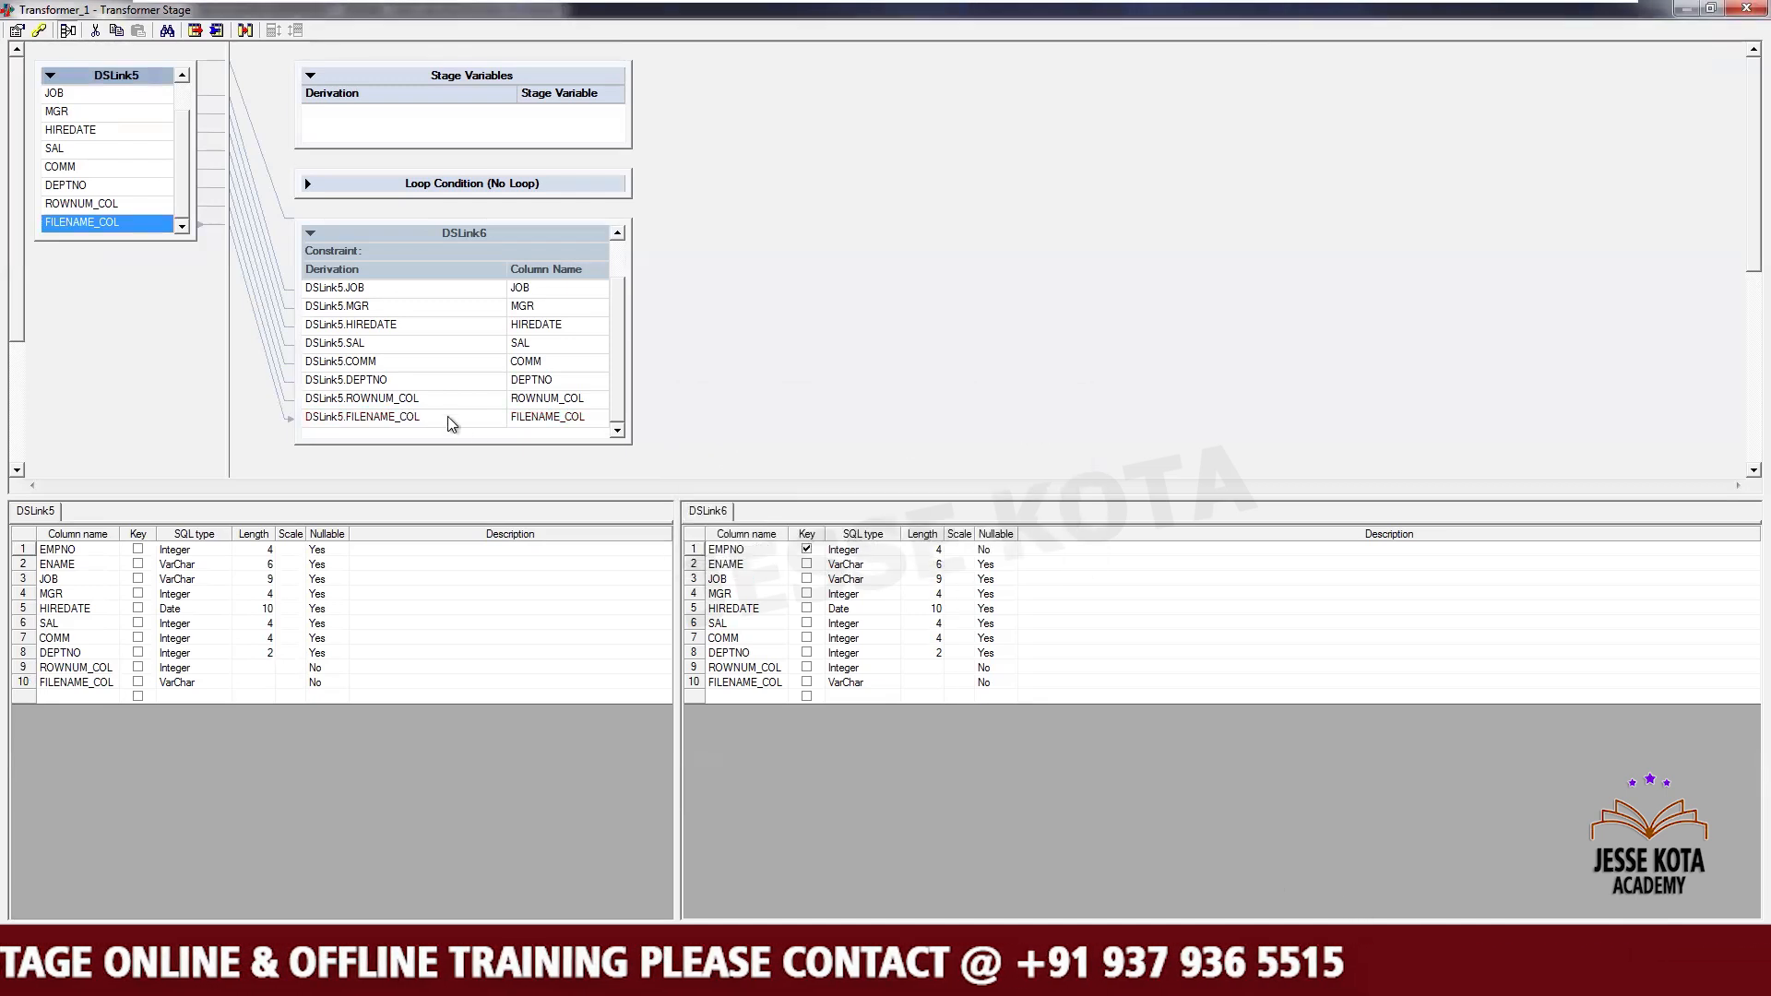
{"action": "left_click", "coordinate": [616, 250]}
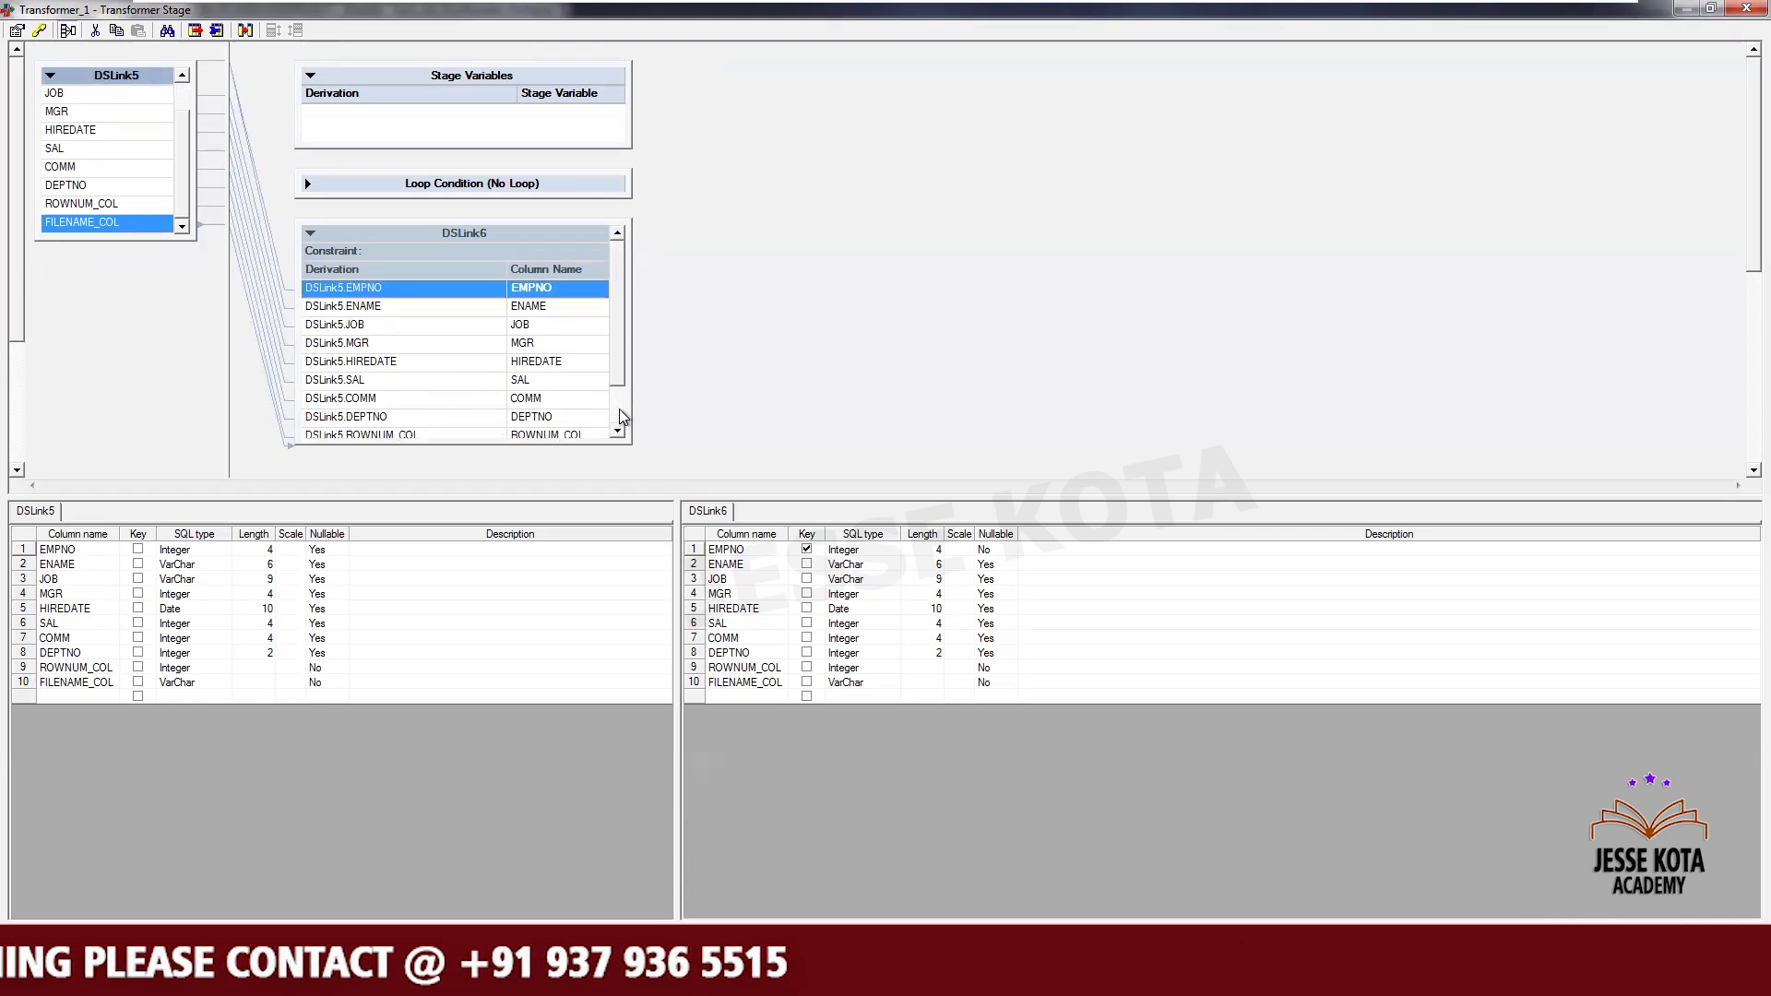
{"action": "scroll", "coordinate": [618, 407], "scroll_direction": "down", "scroll_amount": 1}
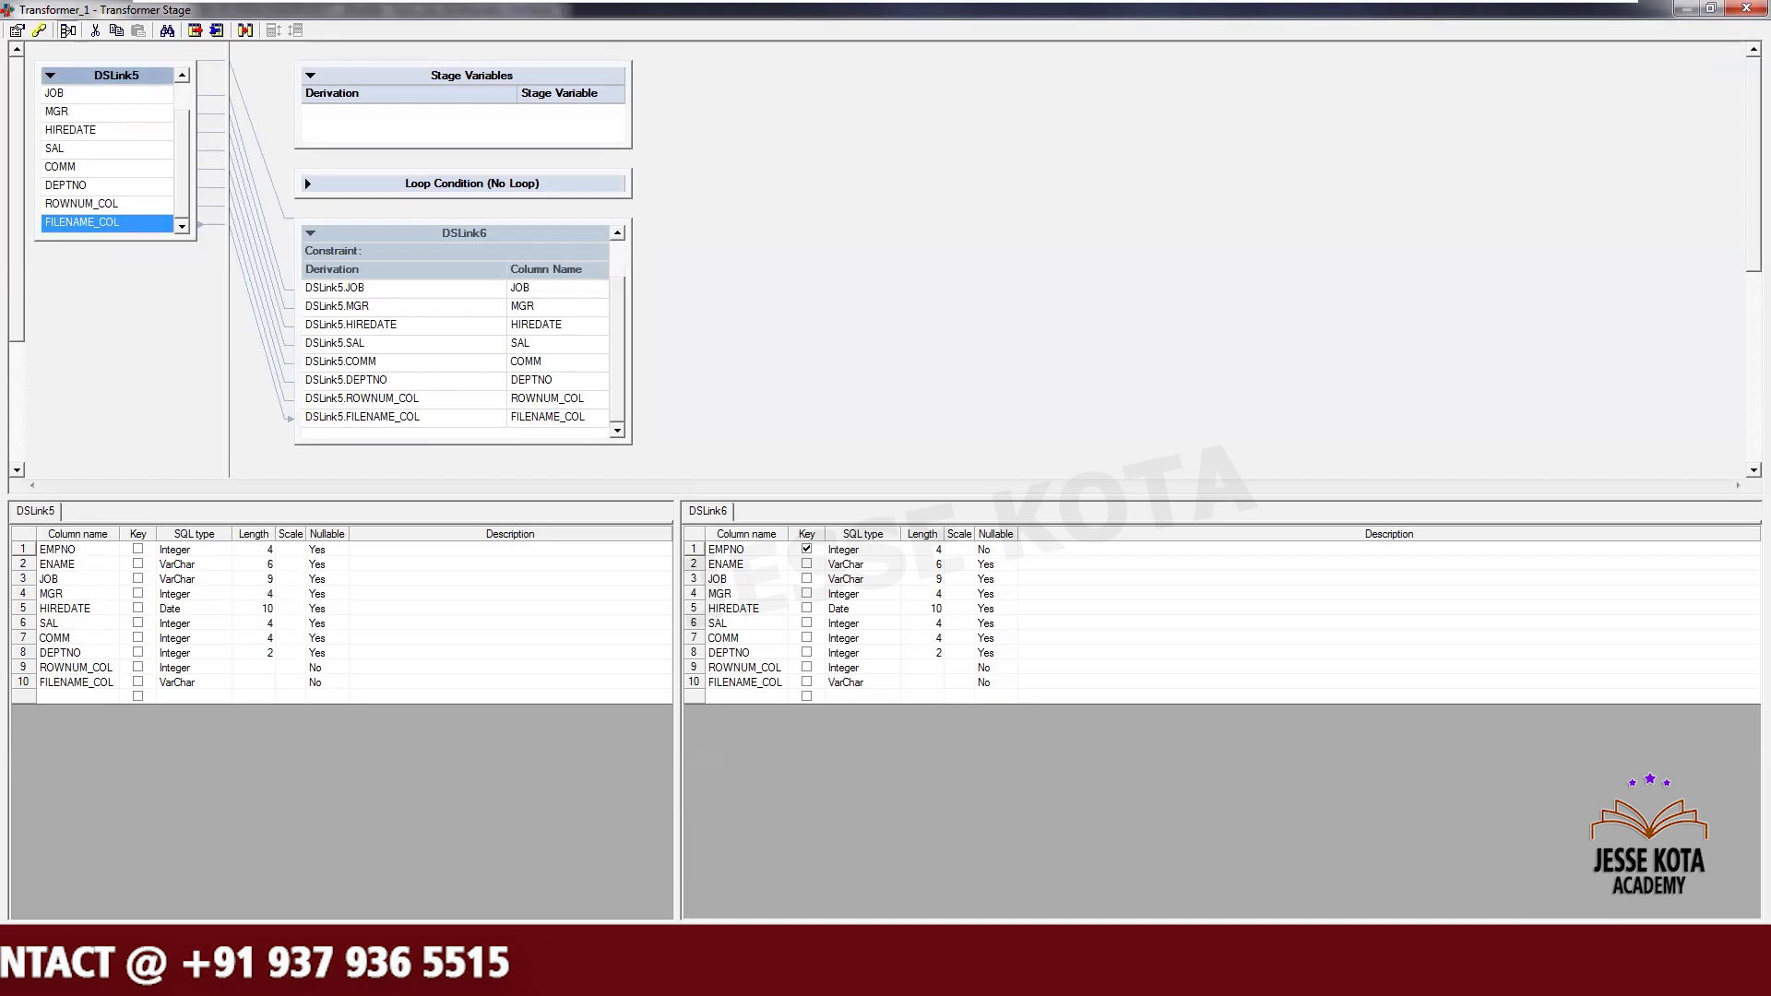
{"action": "key", "text": "Return"}
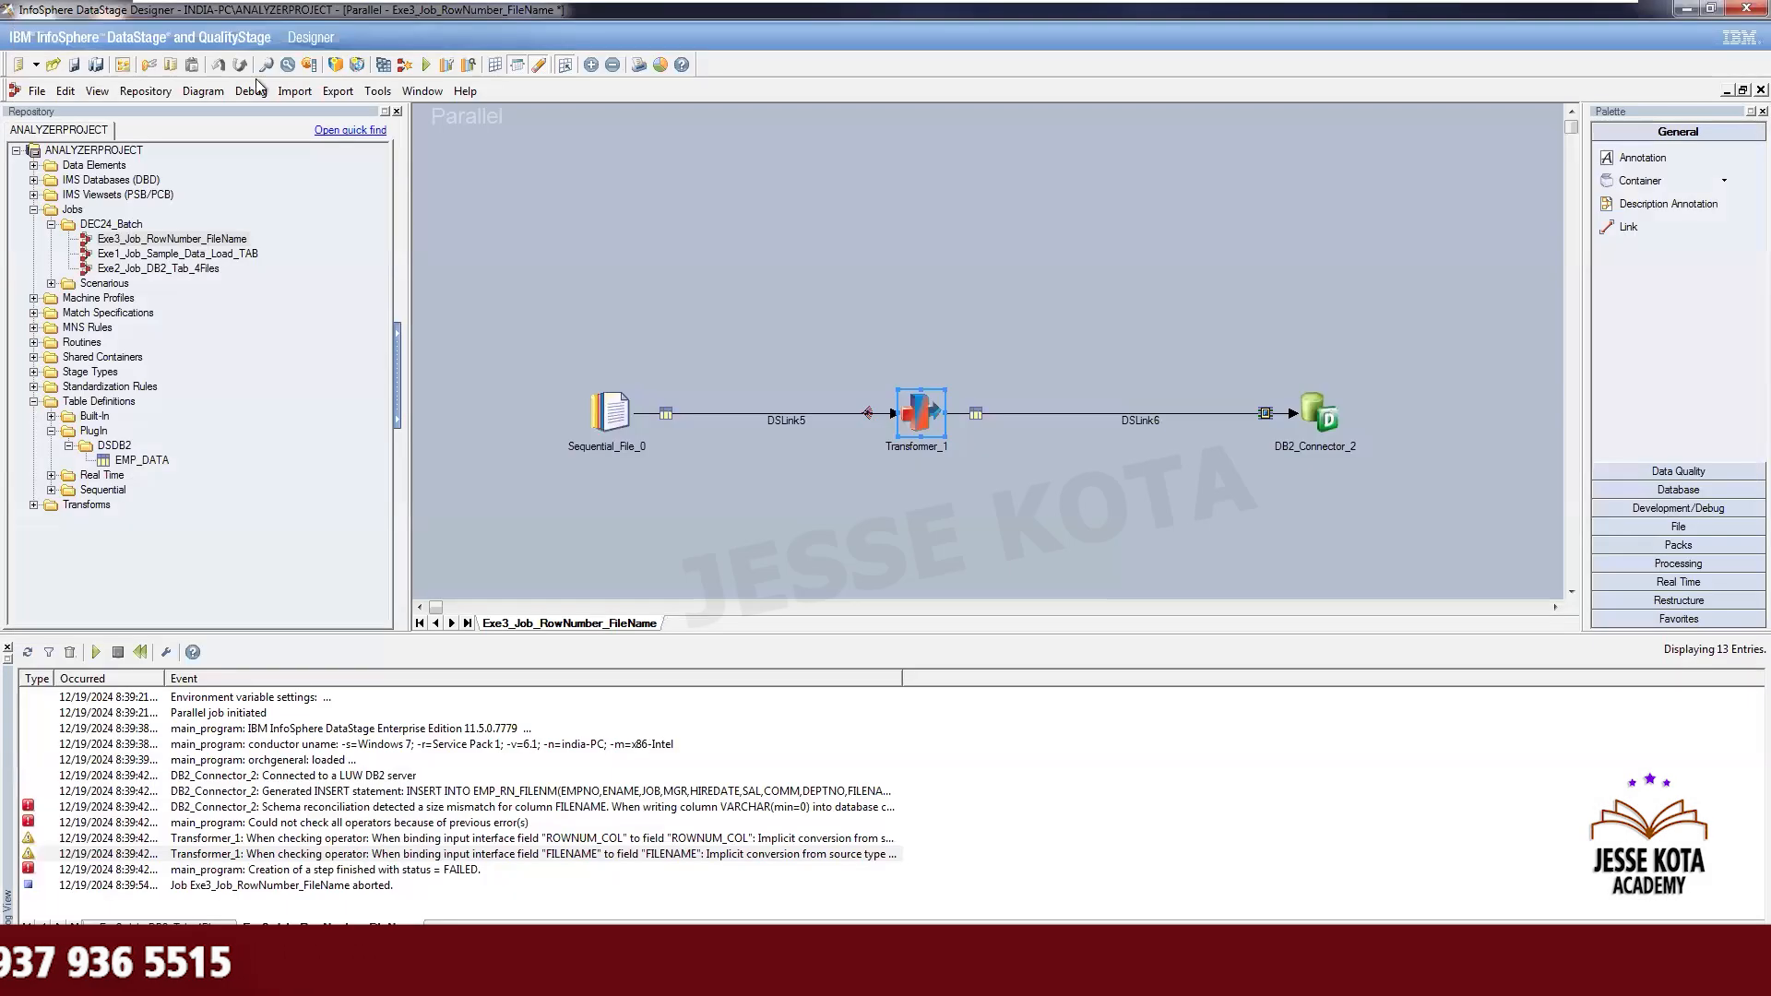
- Save and compile the job
{"action": "key", "text": "F7"}
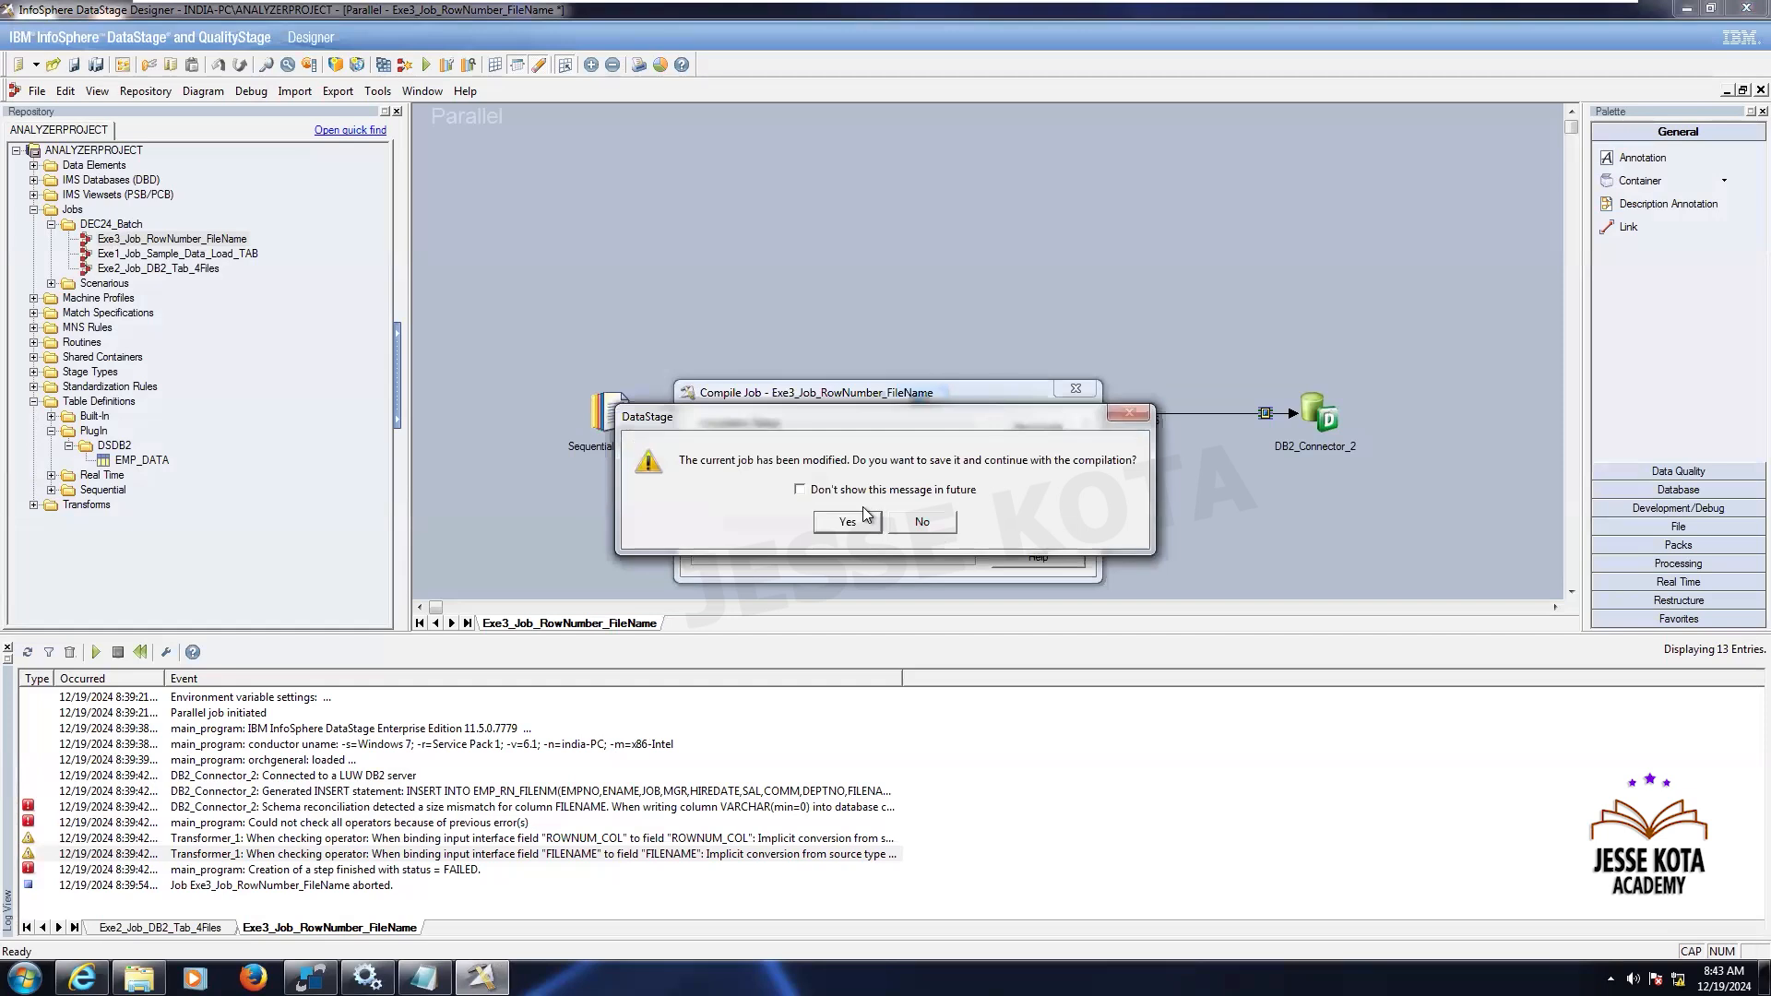
{"action": "left_click", "coordinate": [849, 521]}
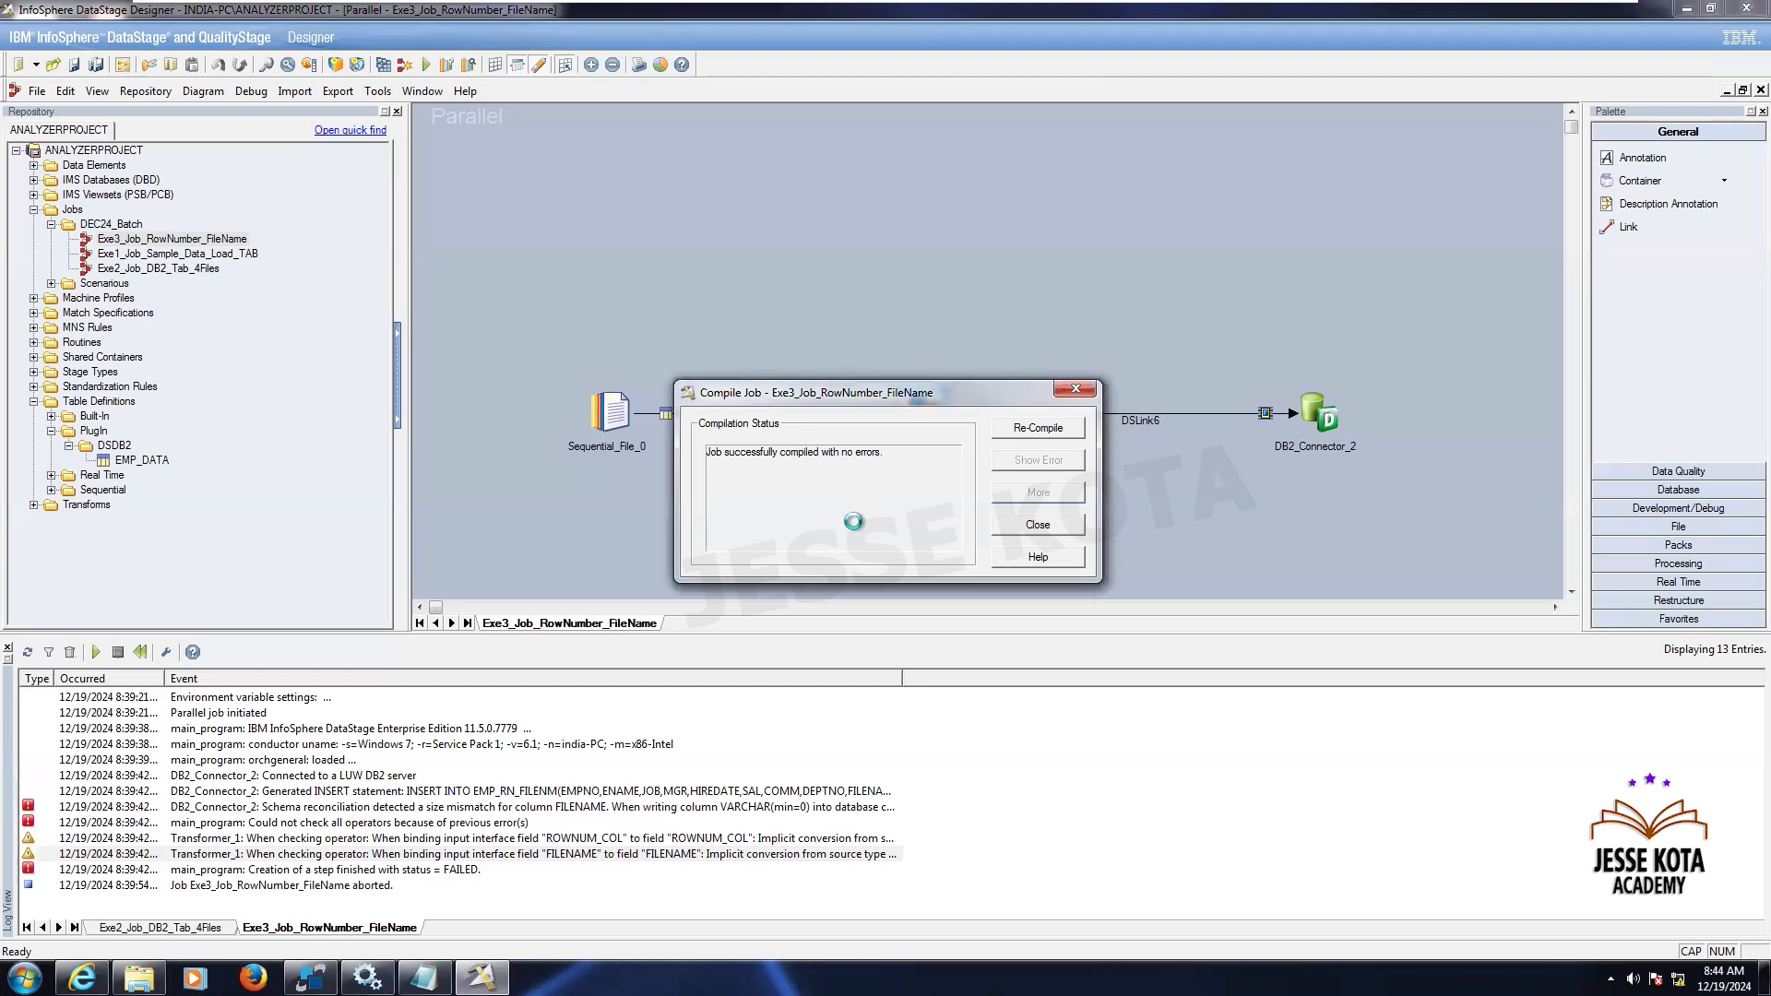
{"action": "key", "text": "Escape"}
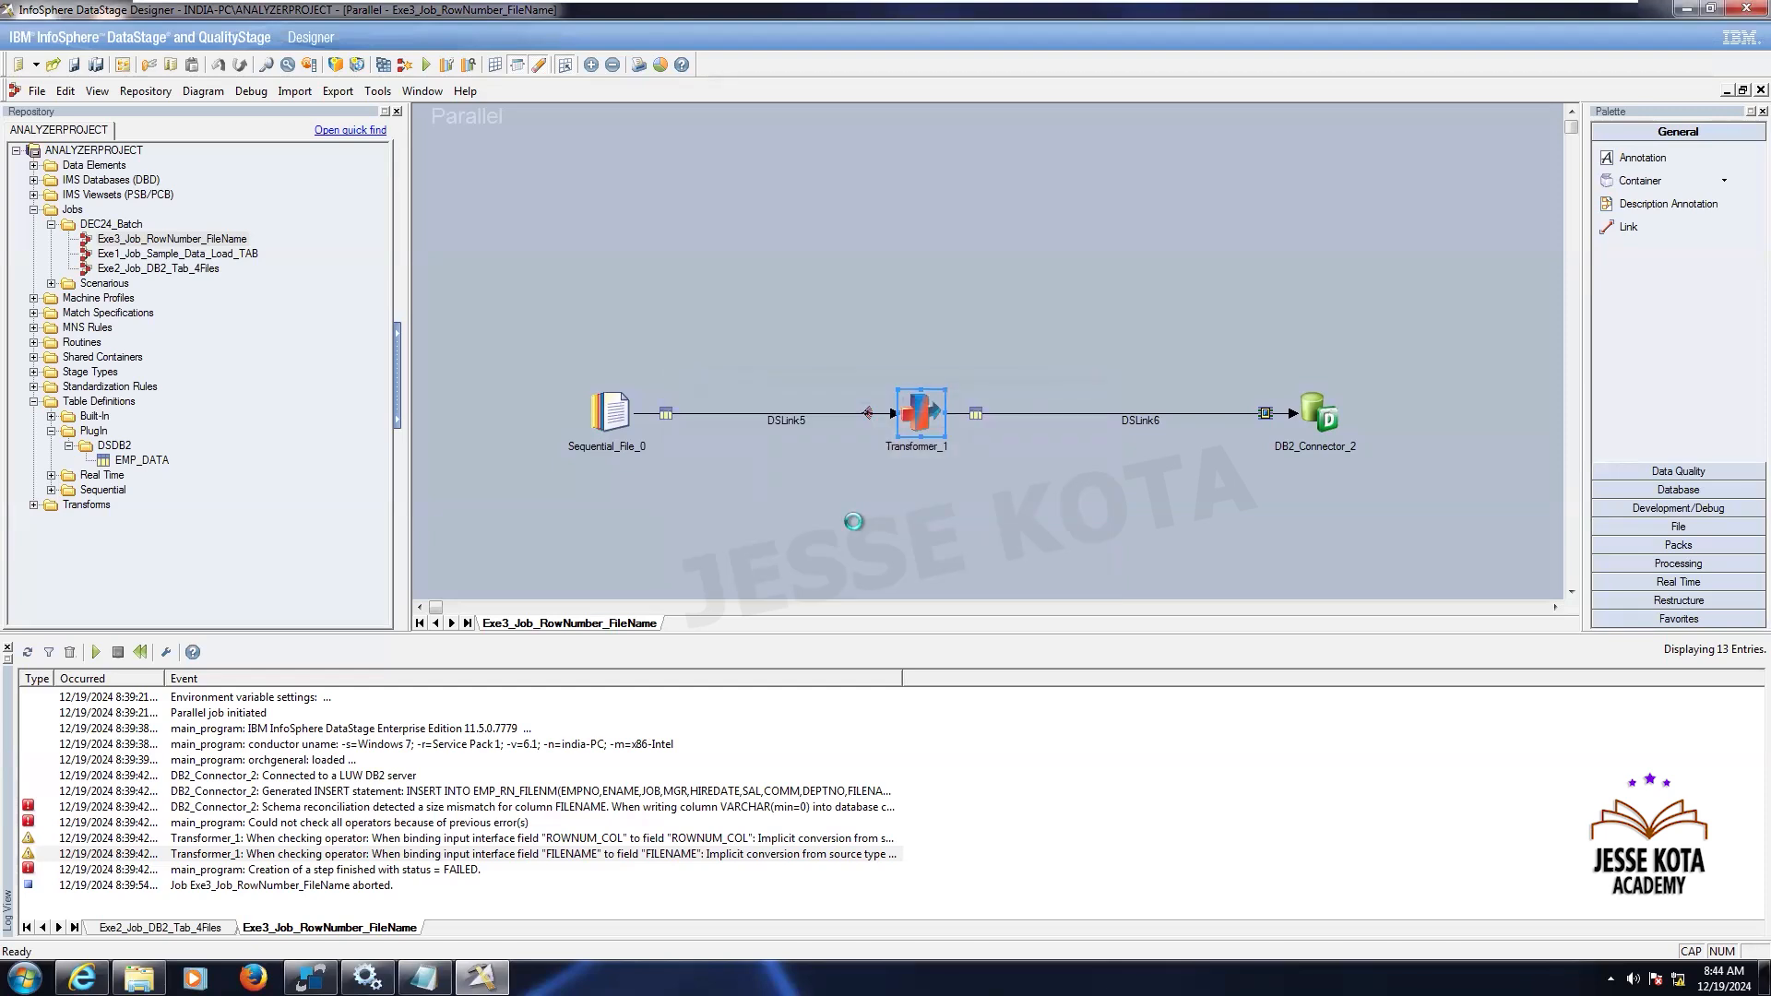
- Run the job and browse the log entries of the run
{"action": "key", "text": "ctrl+F5"}
{"action": "left_click", "coordinate": [293, 391]}
{"action": "double_click", "coordinate": [905, 679]}
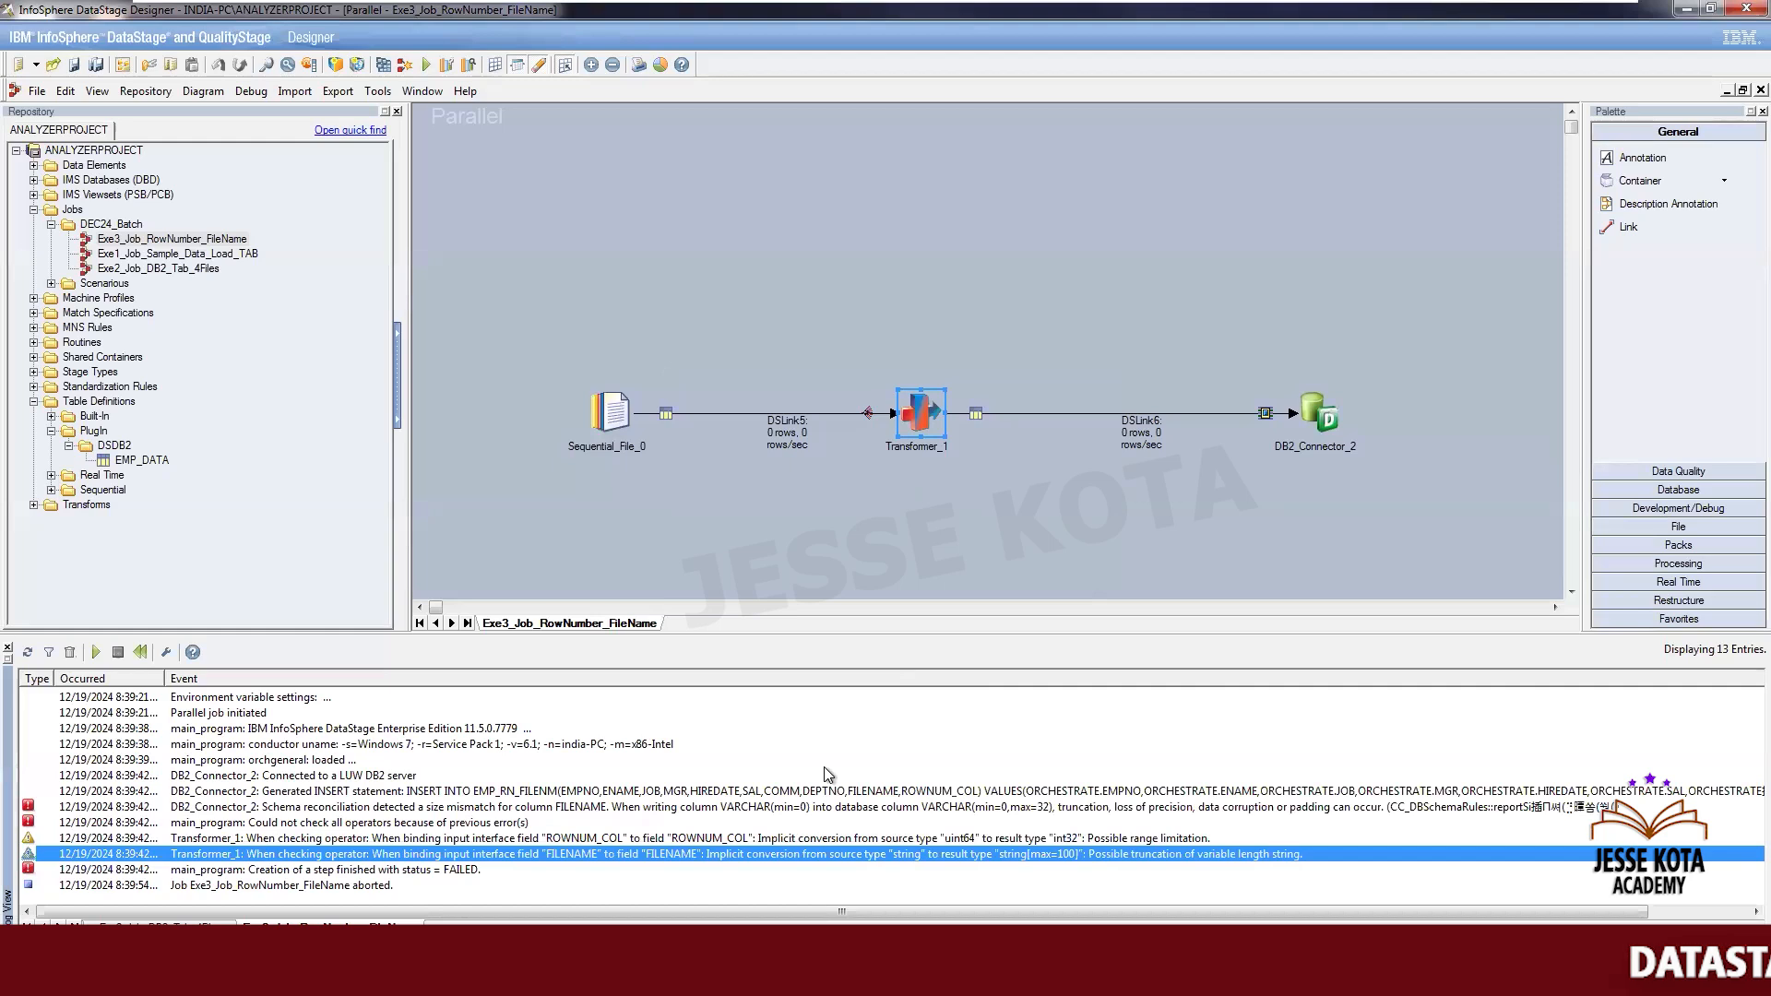
{"action": "left_click", "coordinate": [727, 773]}
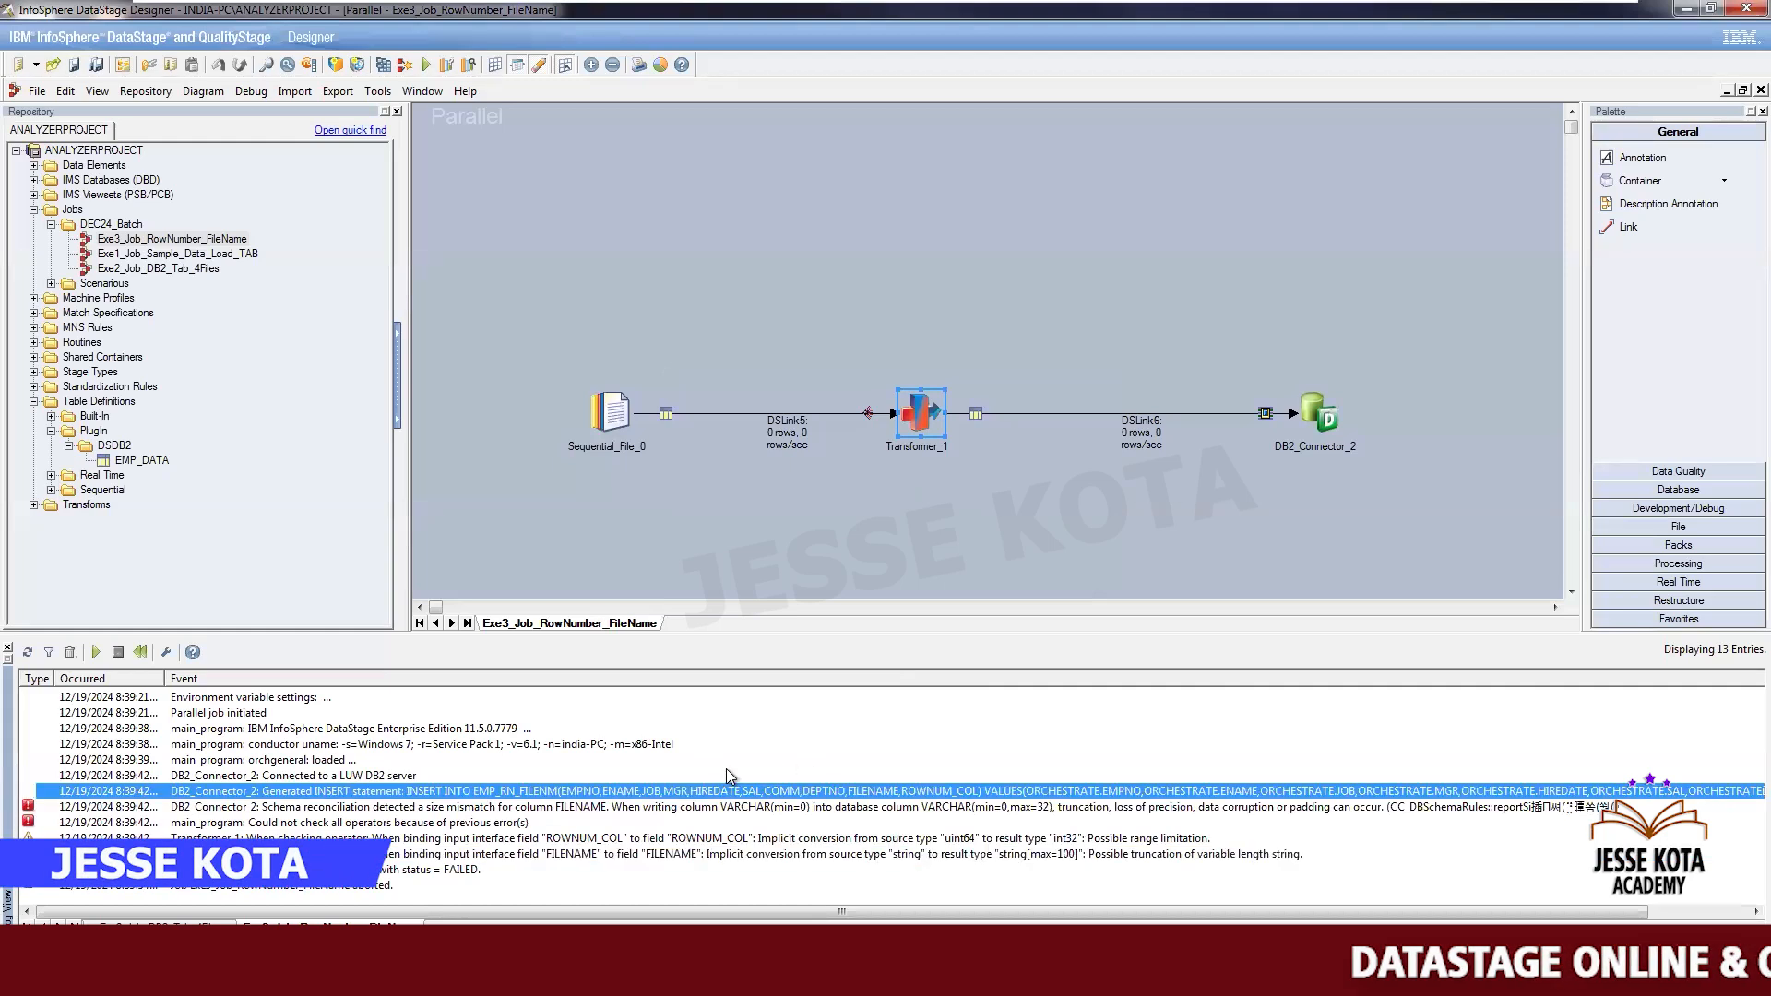
{"action": "left_click", "coordinate": [581, 844]}
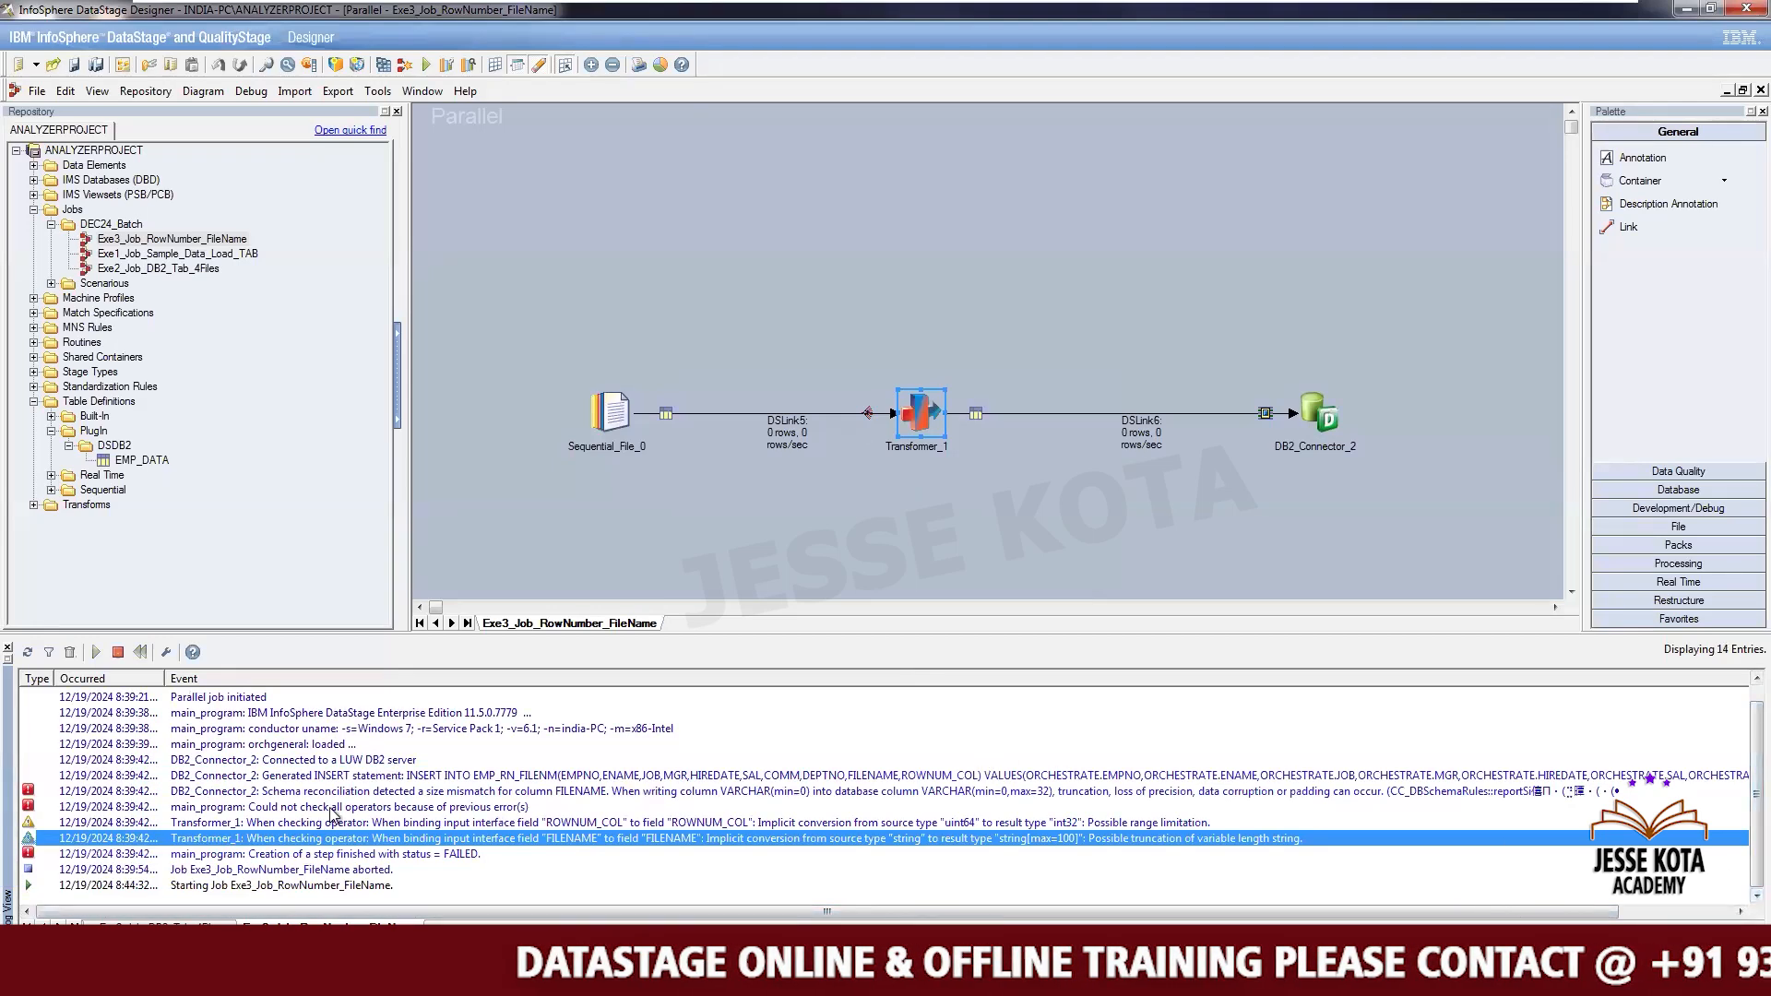
{"action": "key", "text": "Up"}
{"action": "key", "text": "Up"}
{"action": "key", "text": "Up"}
{"action": "key", "text": "Up"}
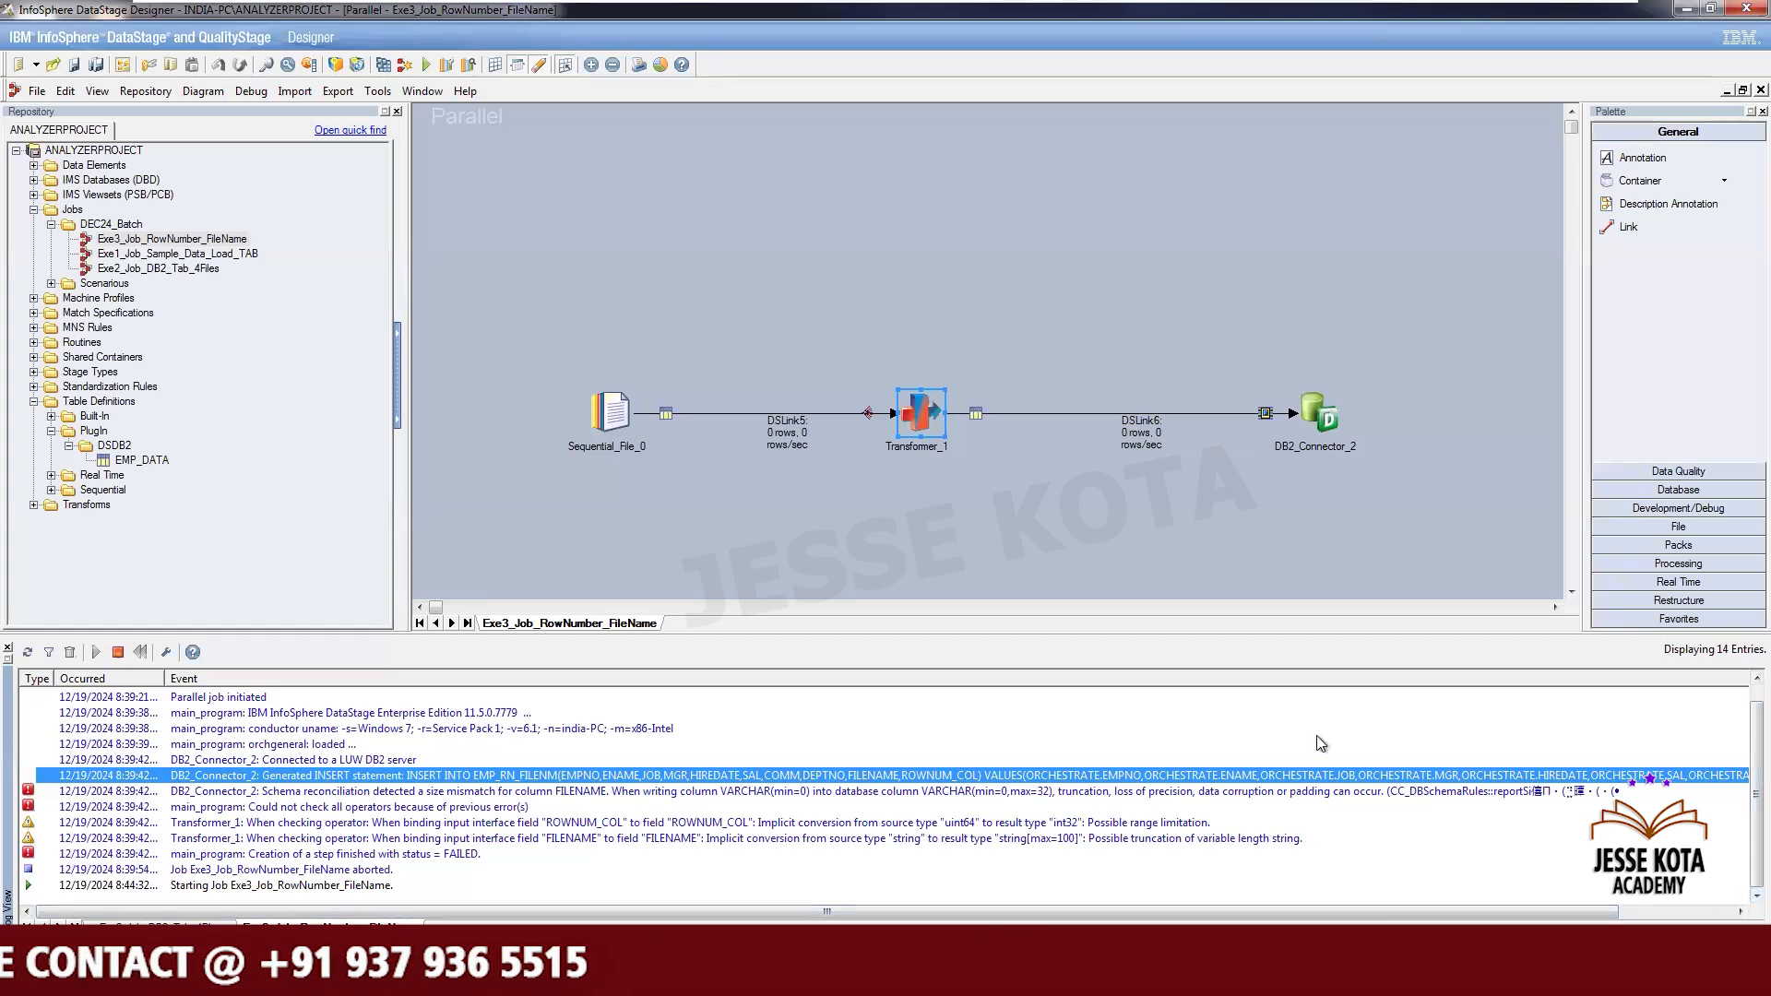
{"action": "left_click", "coordinate": [1006, 522]}
{"action": "left_click", "coordinate": [1007, 528]}
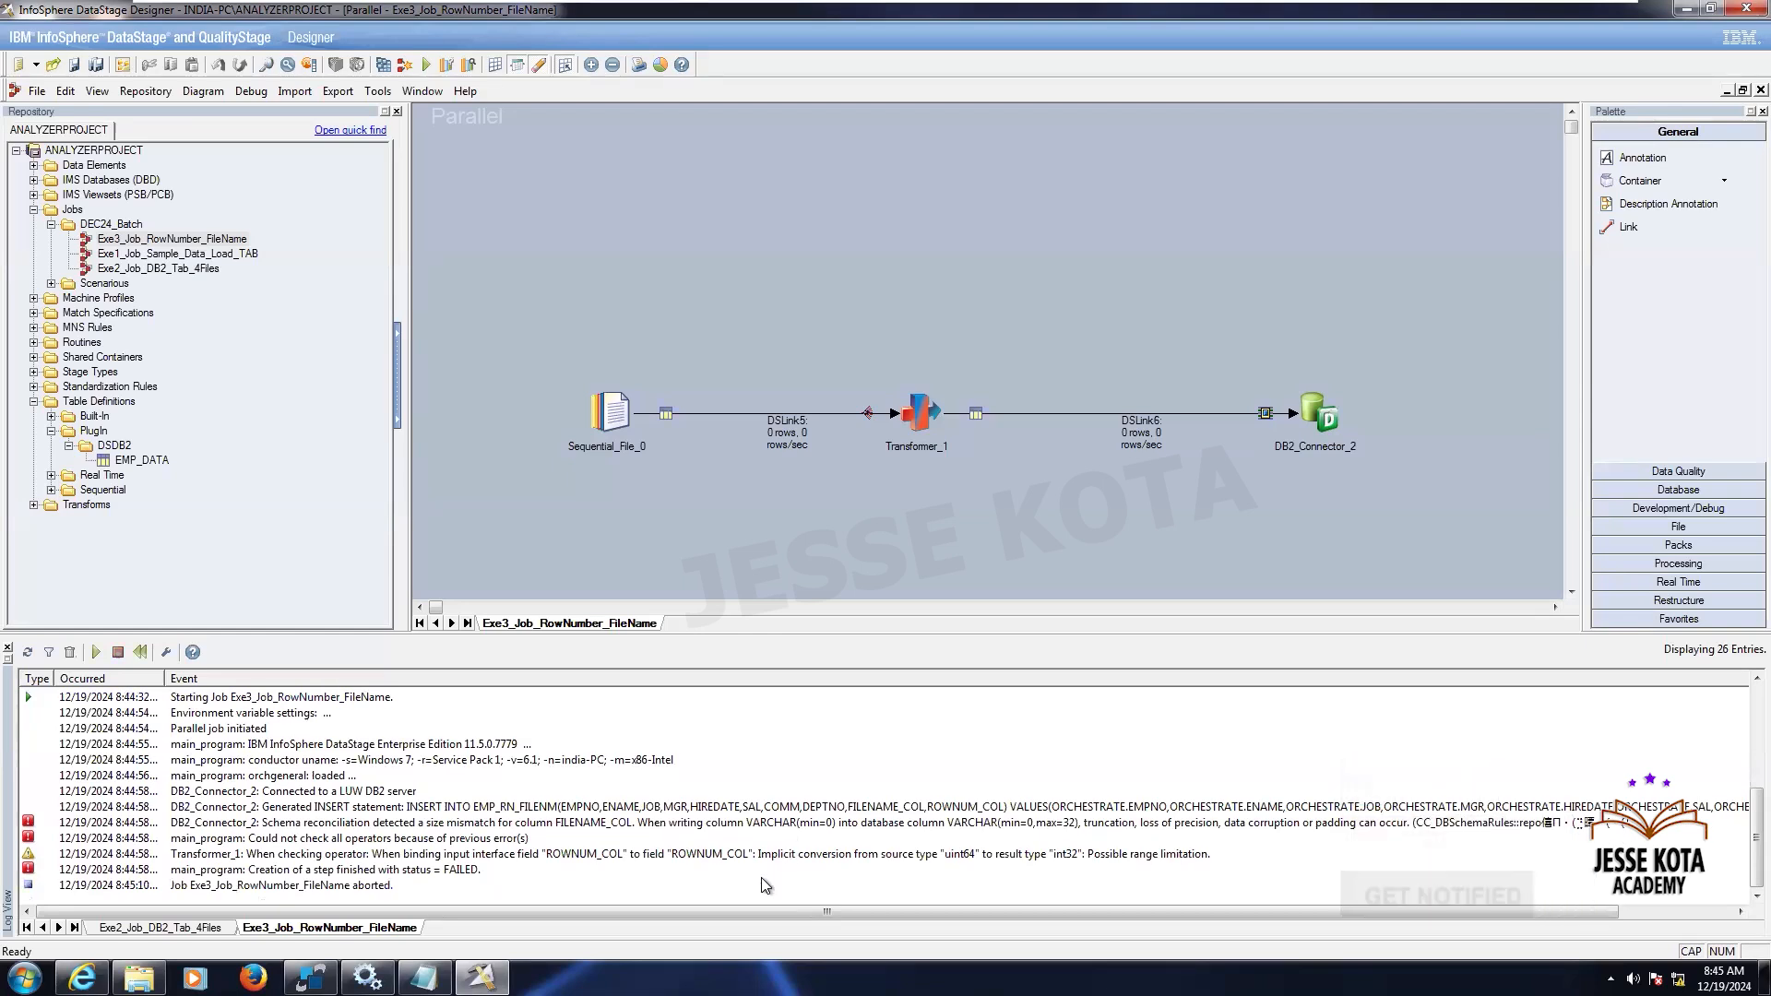
- Step through the log event details of the new run's error and warning entries
{"action": "double_click", "coordinate": [343, 823]}
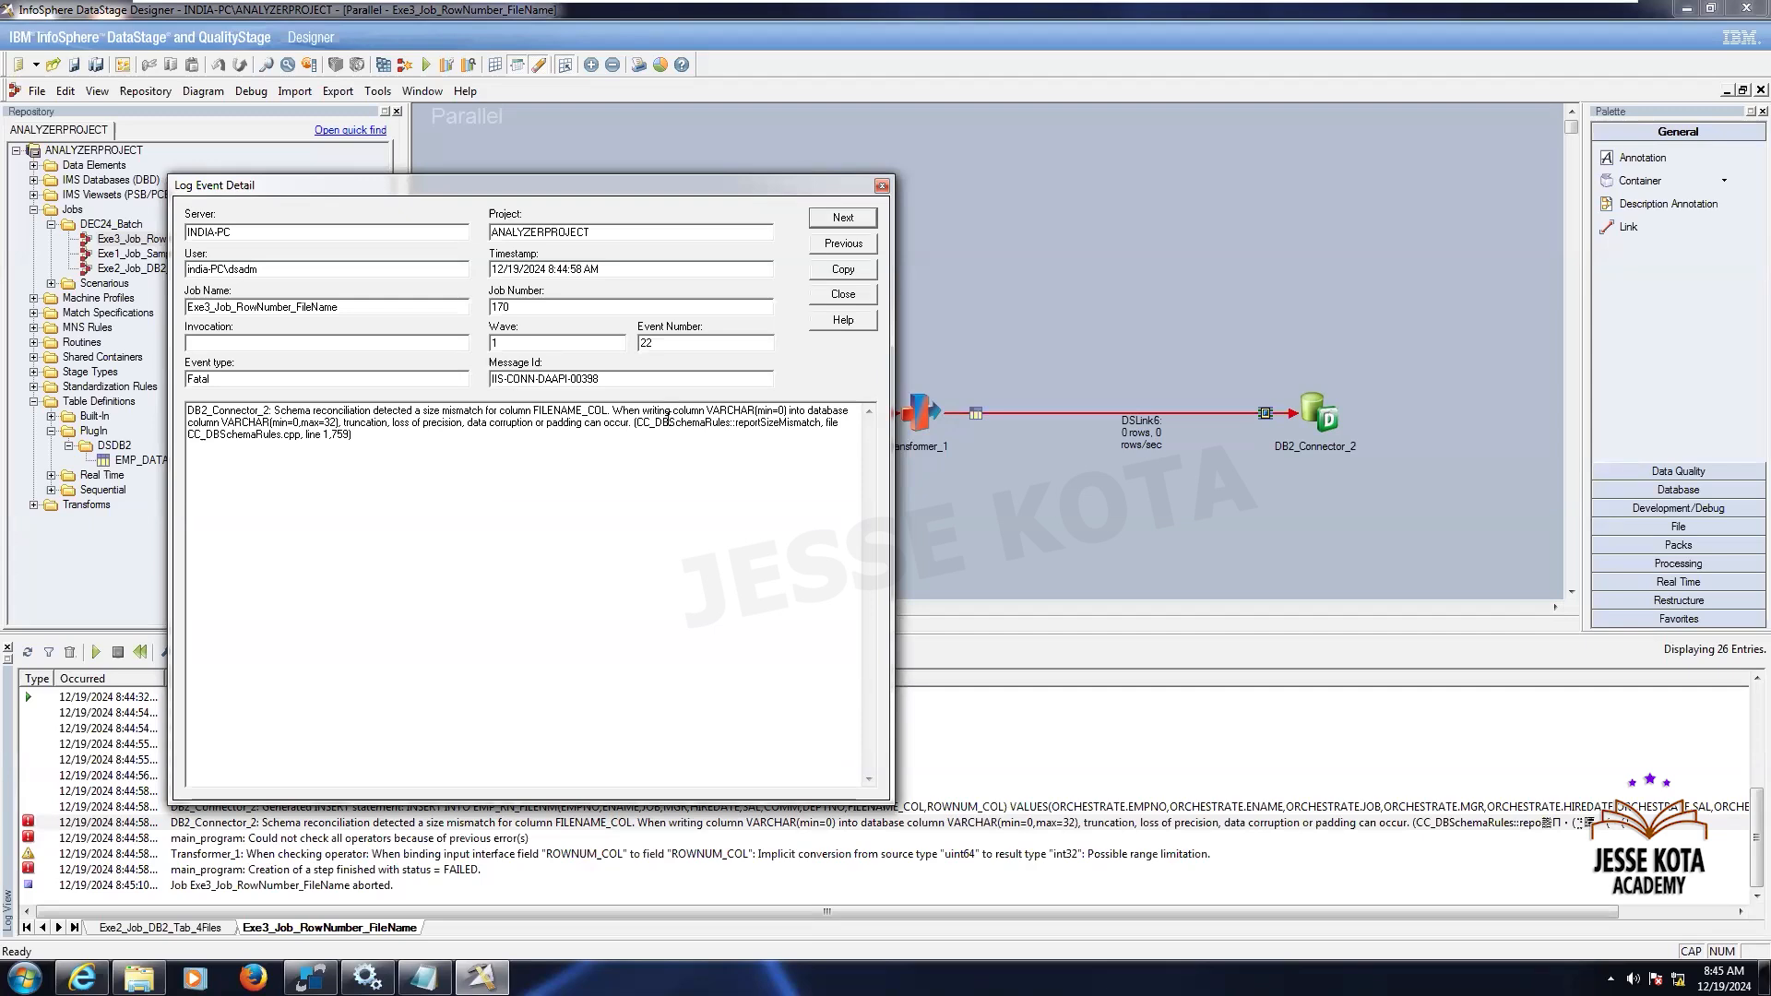
{"action": "left_click", "coordinate": [843, 219]}
{"action": "left_click", "coordinate": [843, 220]}
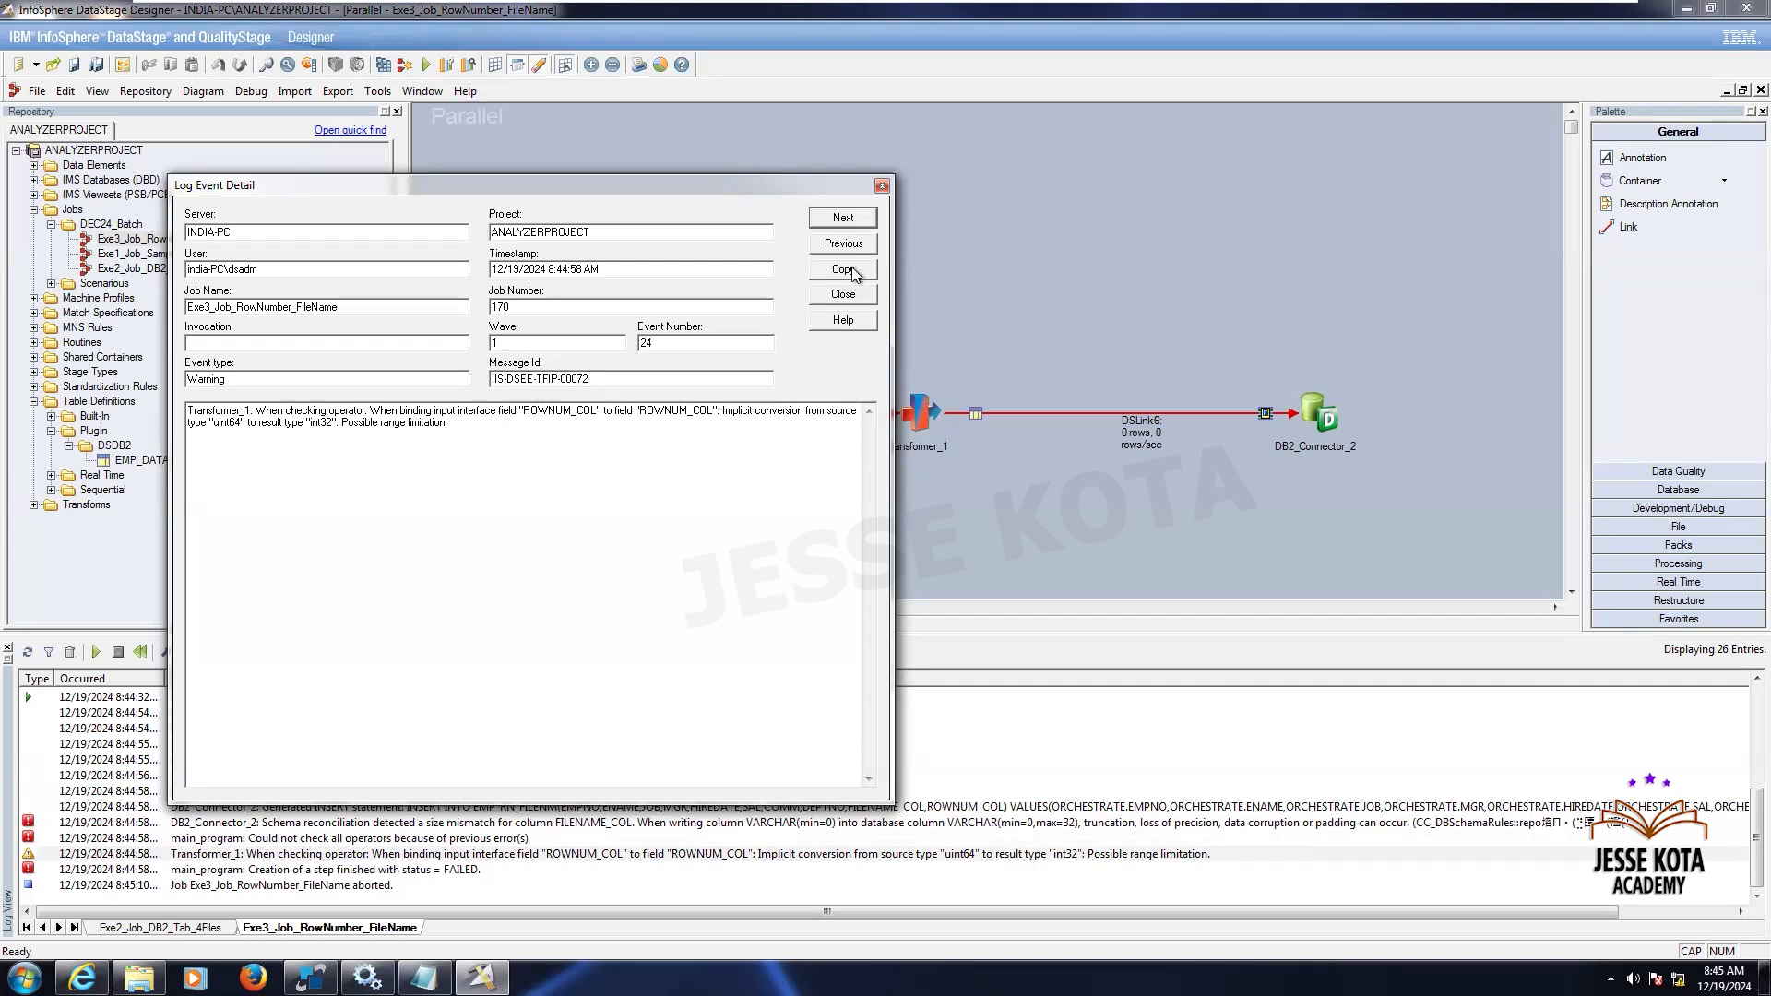
{"action": "left_click", "coordinate": [882, 190]}
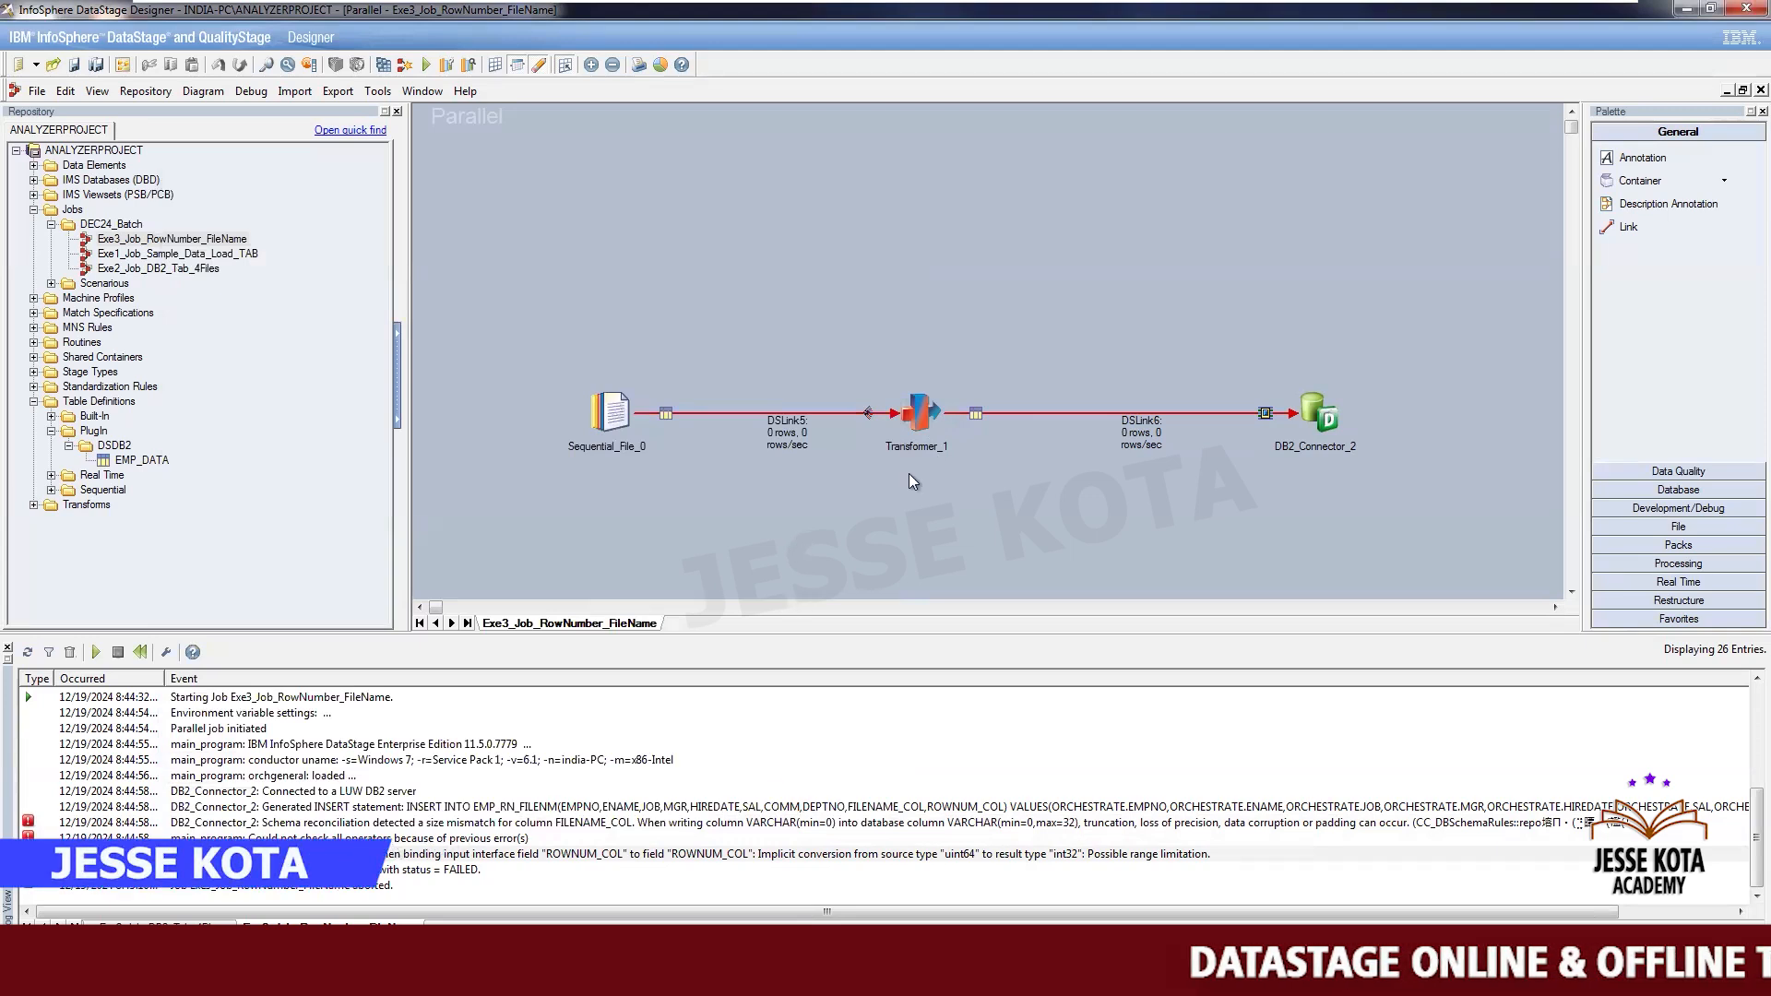
- Open the Transformer stage to review its column mappings, then close it
{"action": "double_click", "coordinate": [917, 411]}
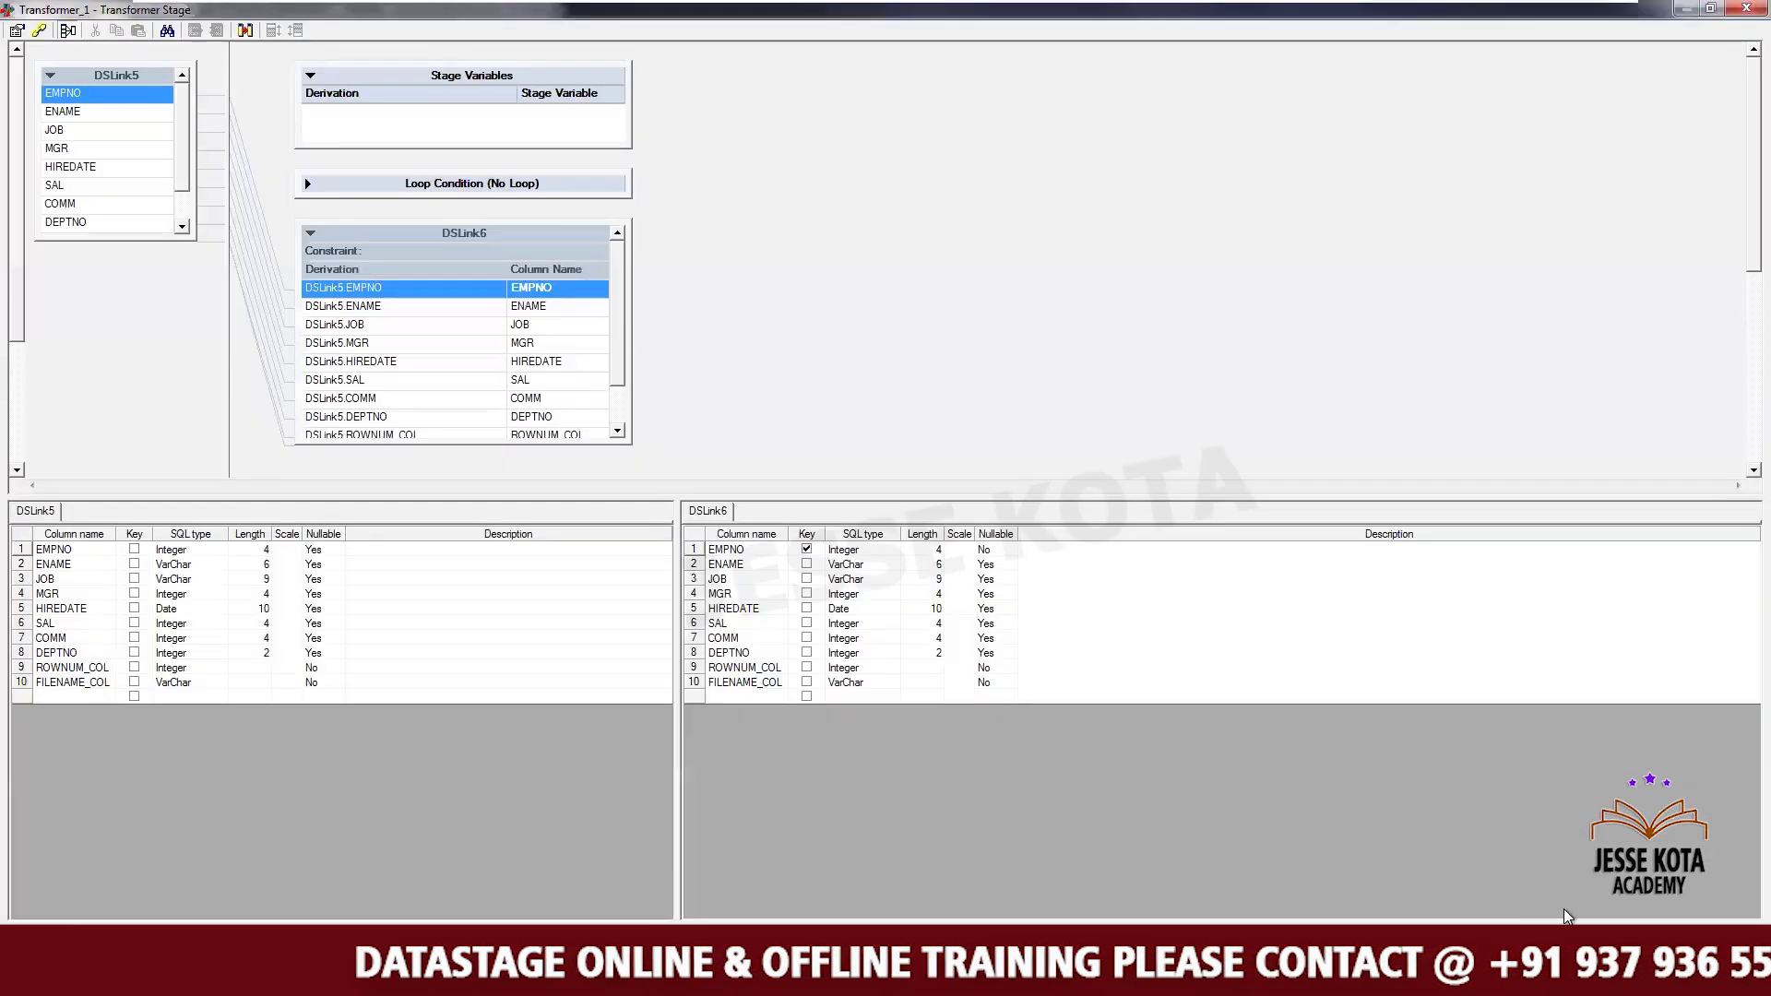
{"action": "left_click", "coordinate": [1567, 937]}
{"action": "double_click", "coordinate": [1328, 421]}
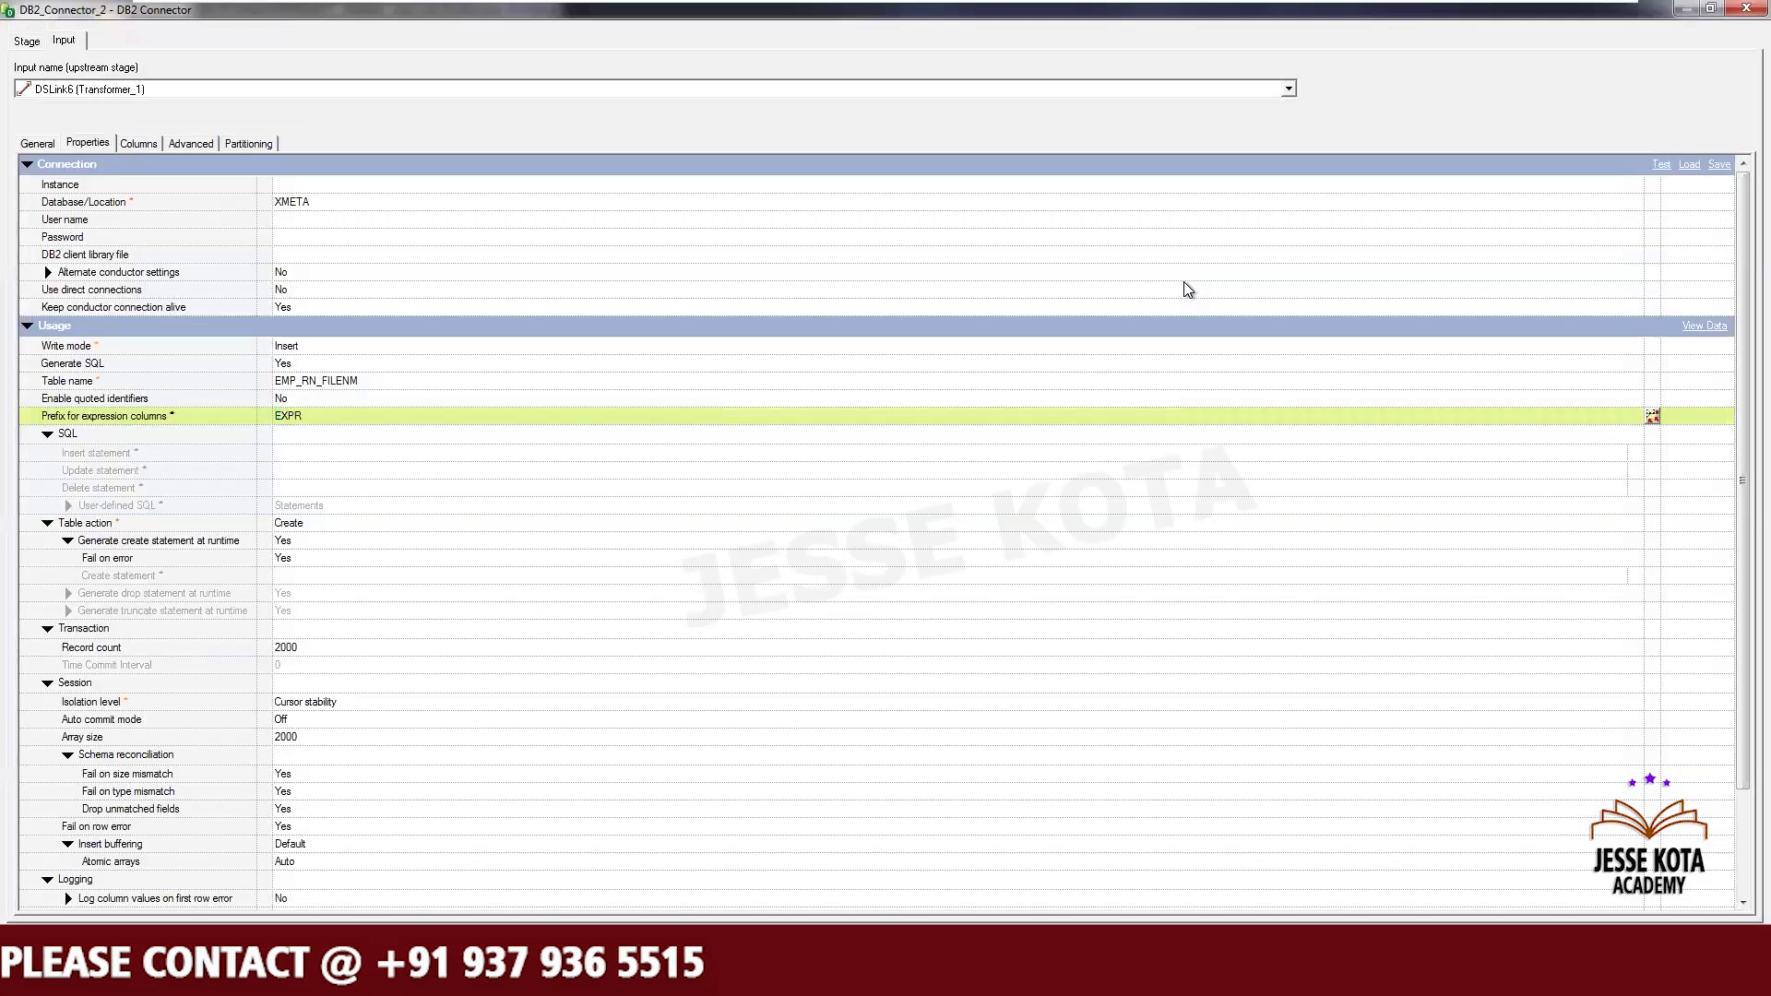
{"action": "left_click", "coordinate": [296, 826]}
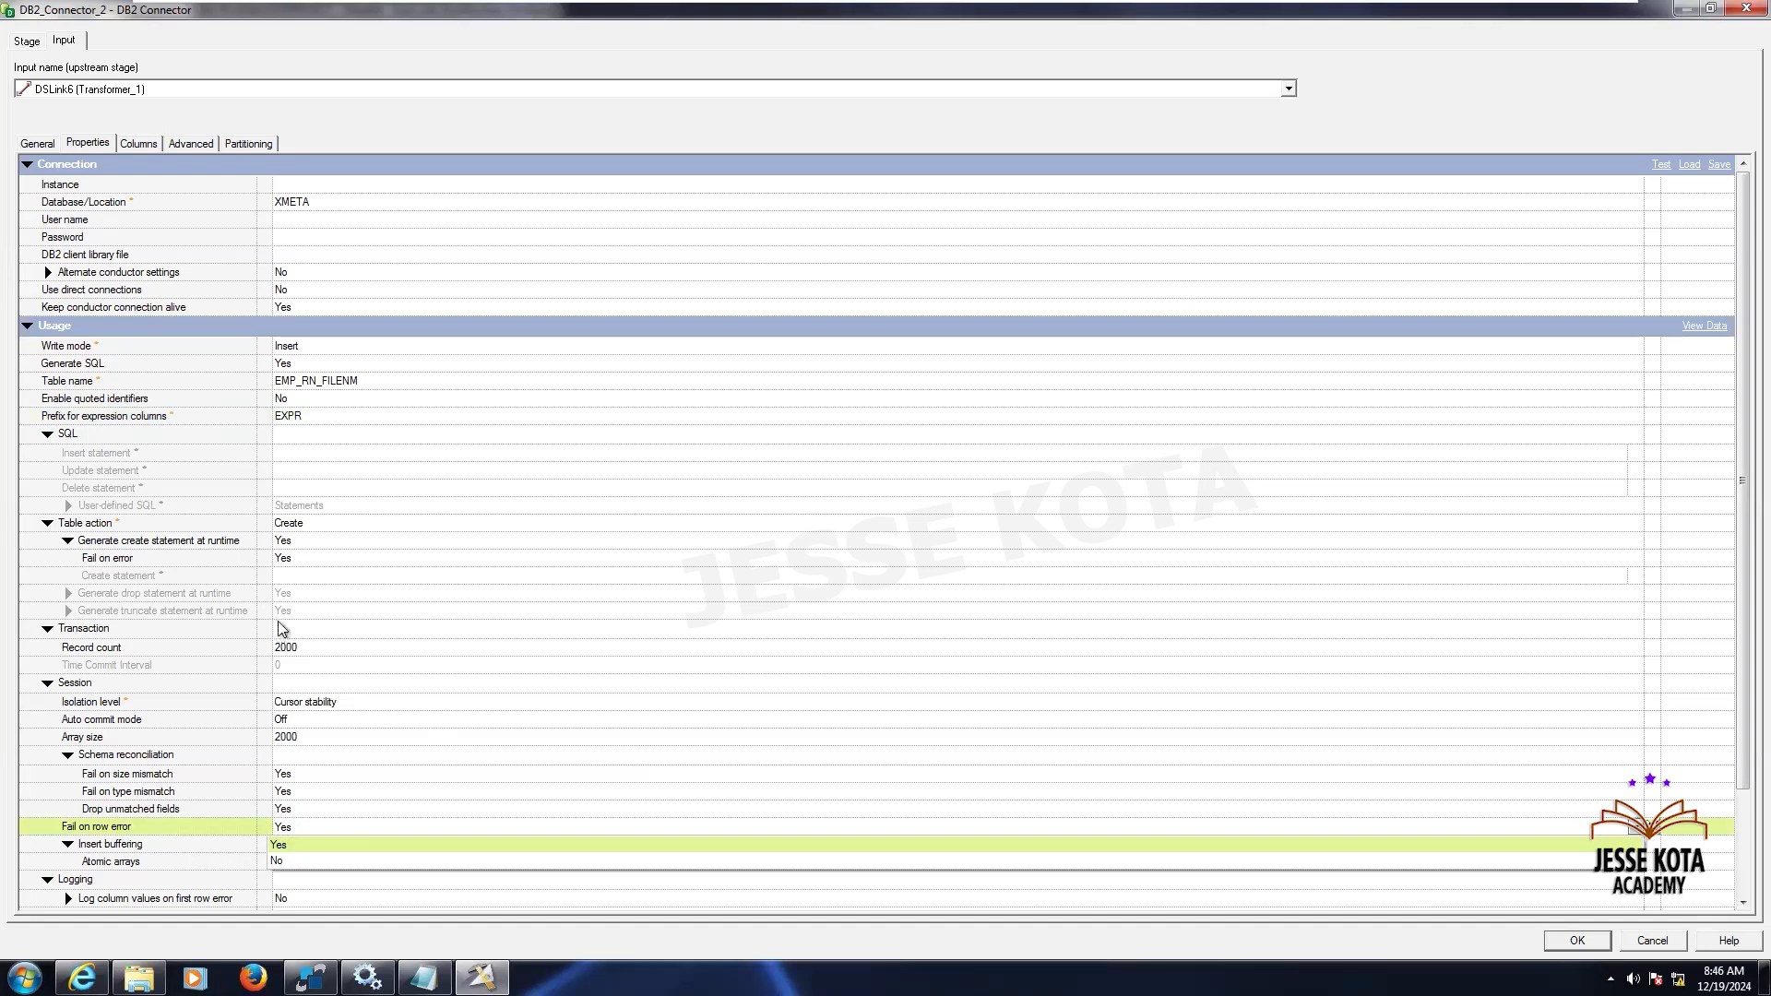
{"action": "left_click", "coordinate": [310, 561]}
{"action": "left_click", "coordinate": [309, 560]}
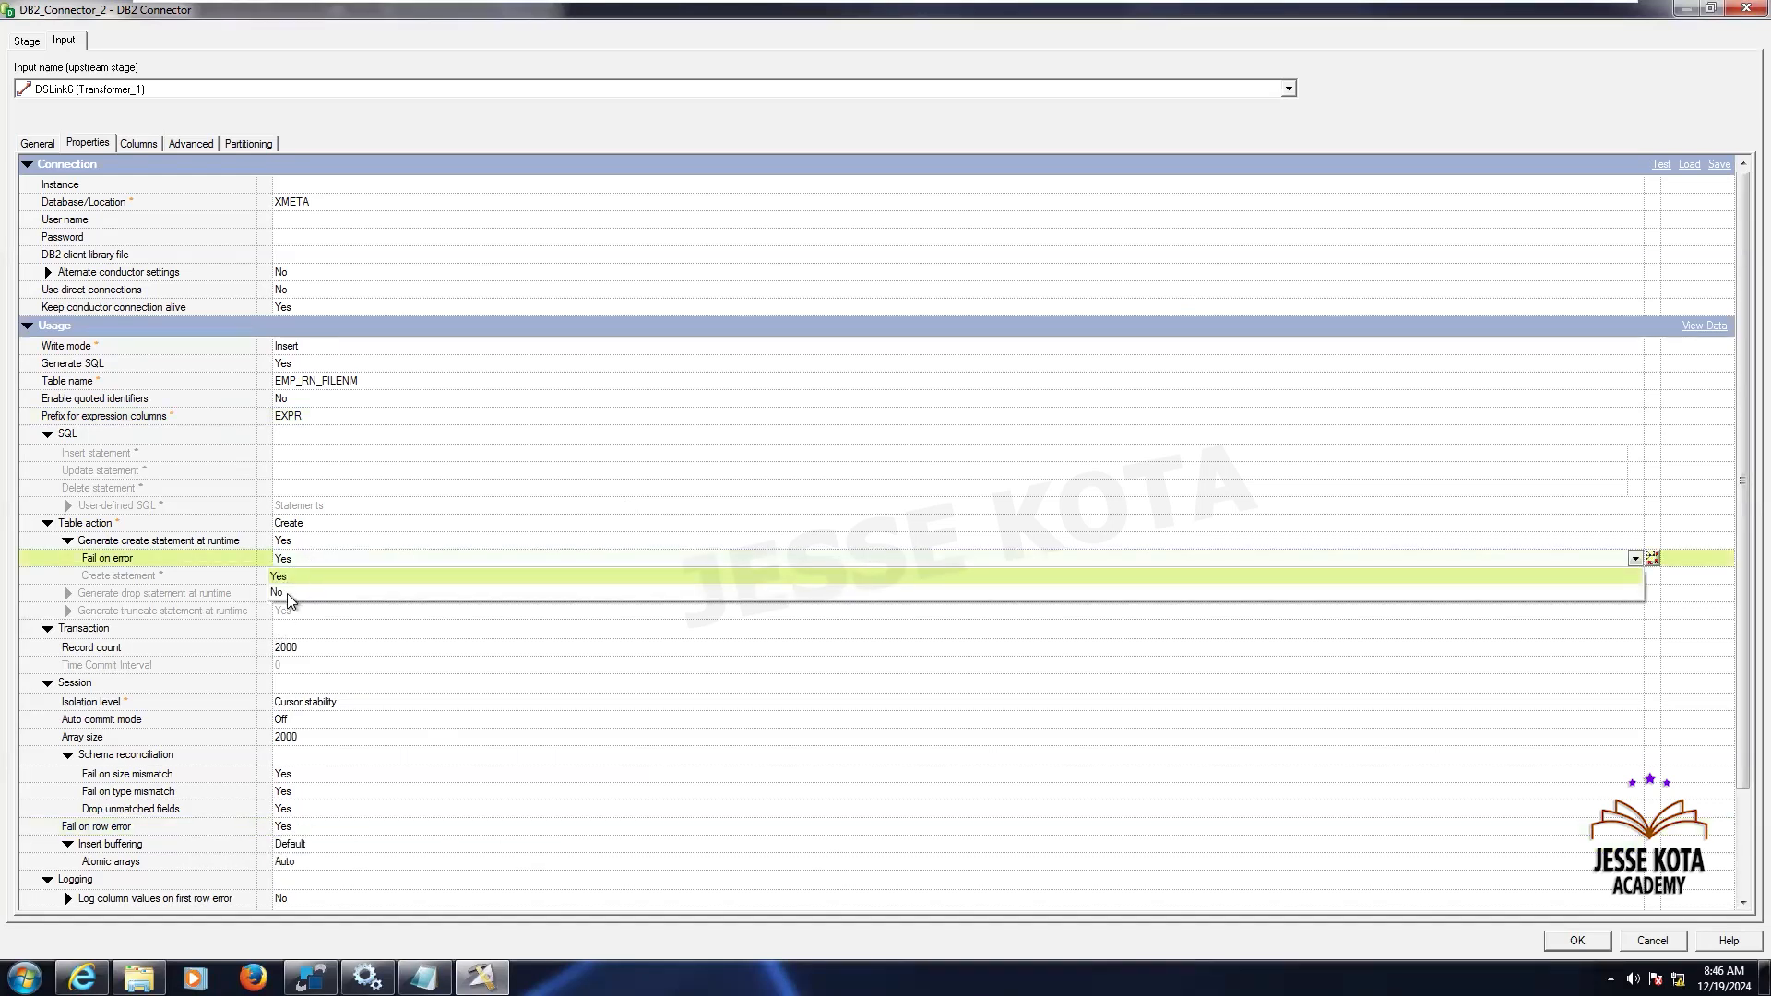
{"action": "left_click", "coordinate": [286, 593]}
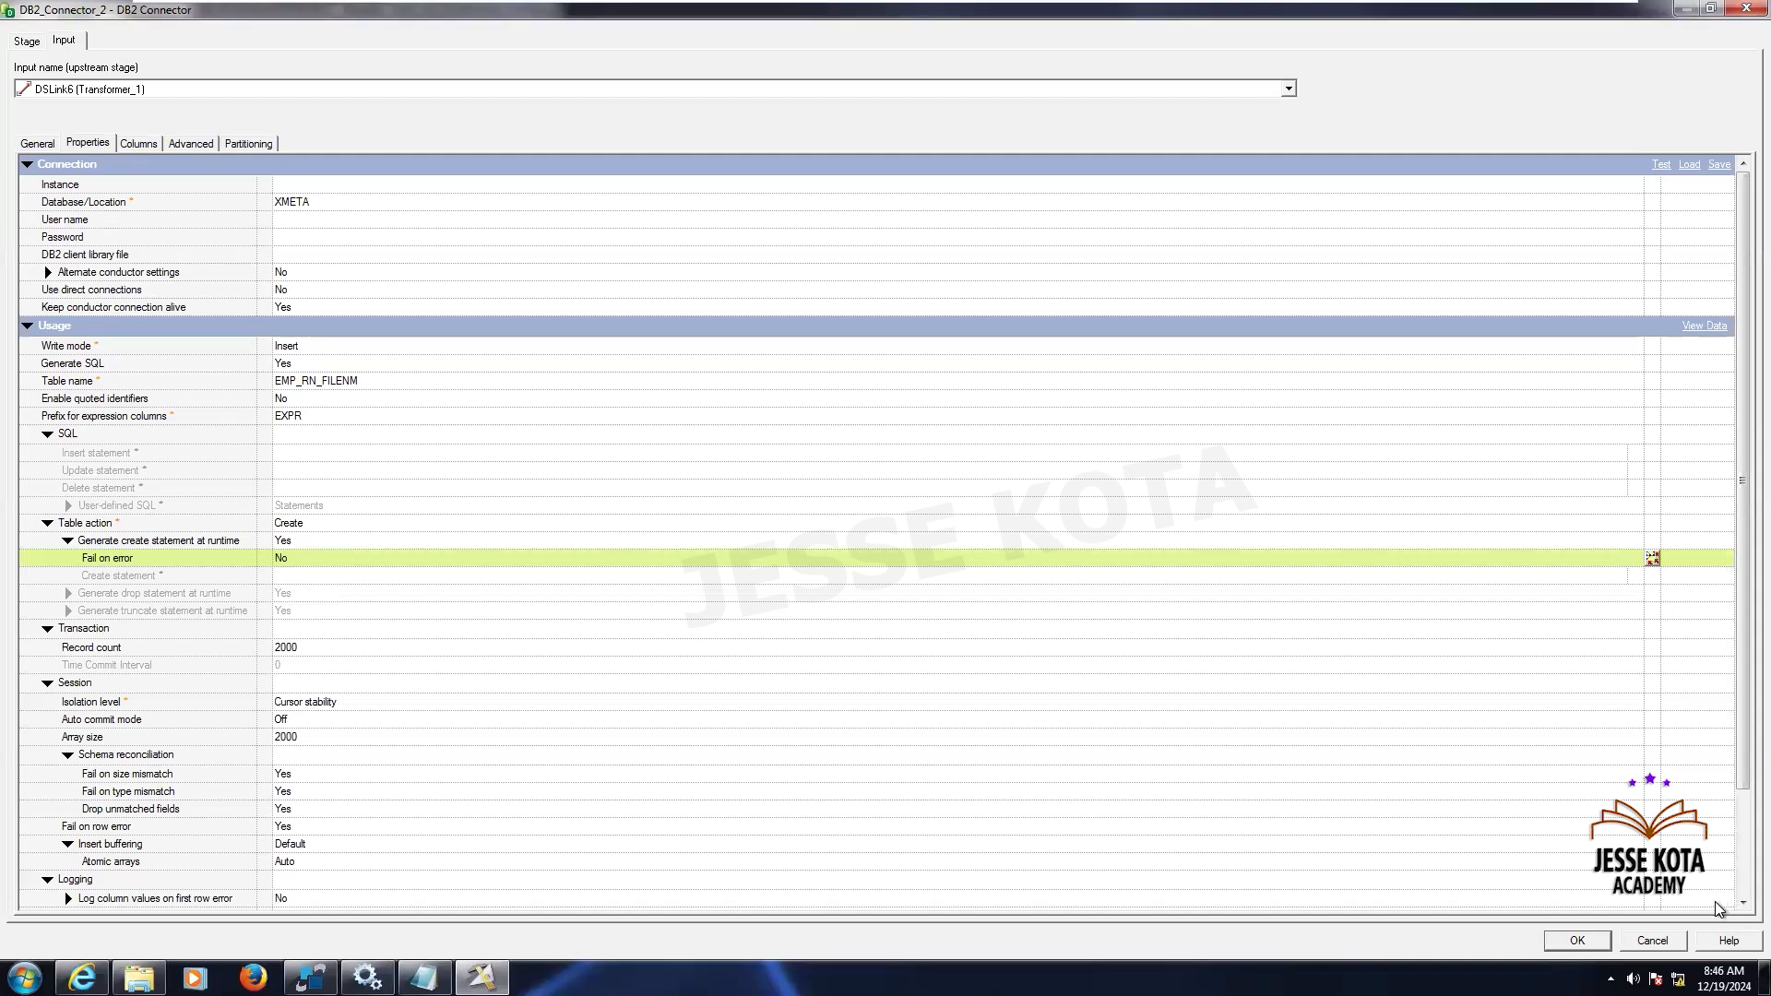
{"action": "scroll", "coordinate": [1716, 904], "scroll_direction": "down", "scroll_amount": 3}
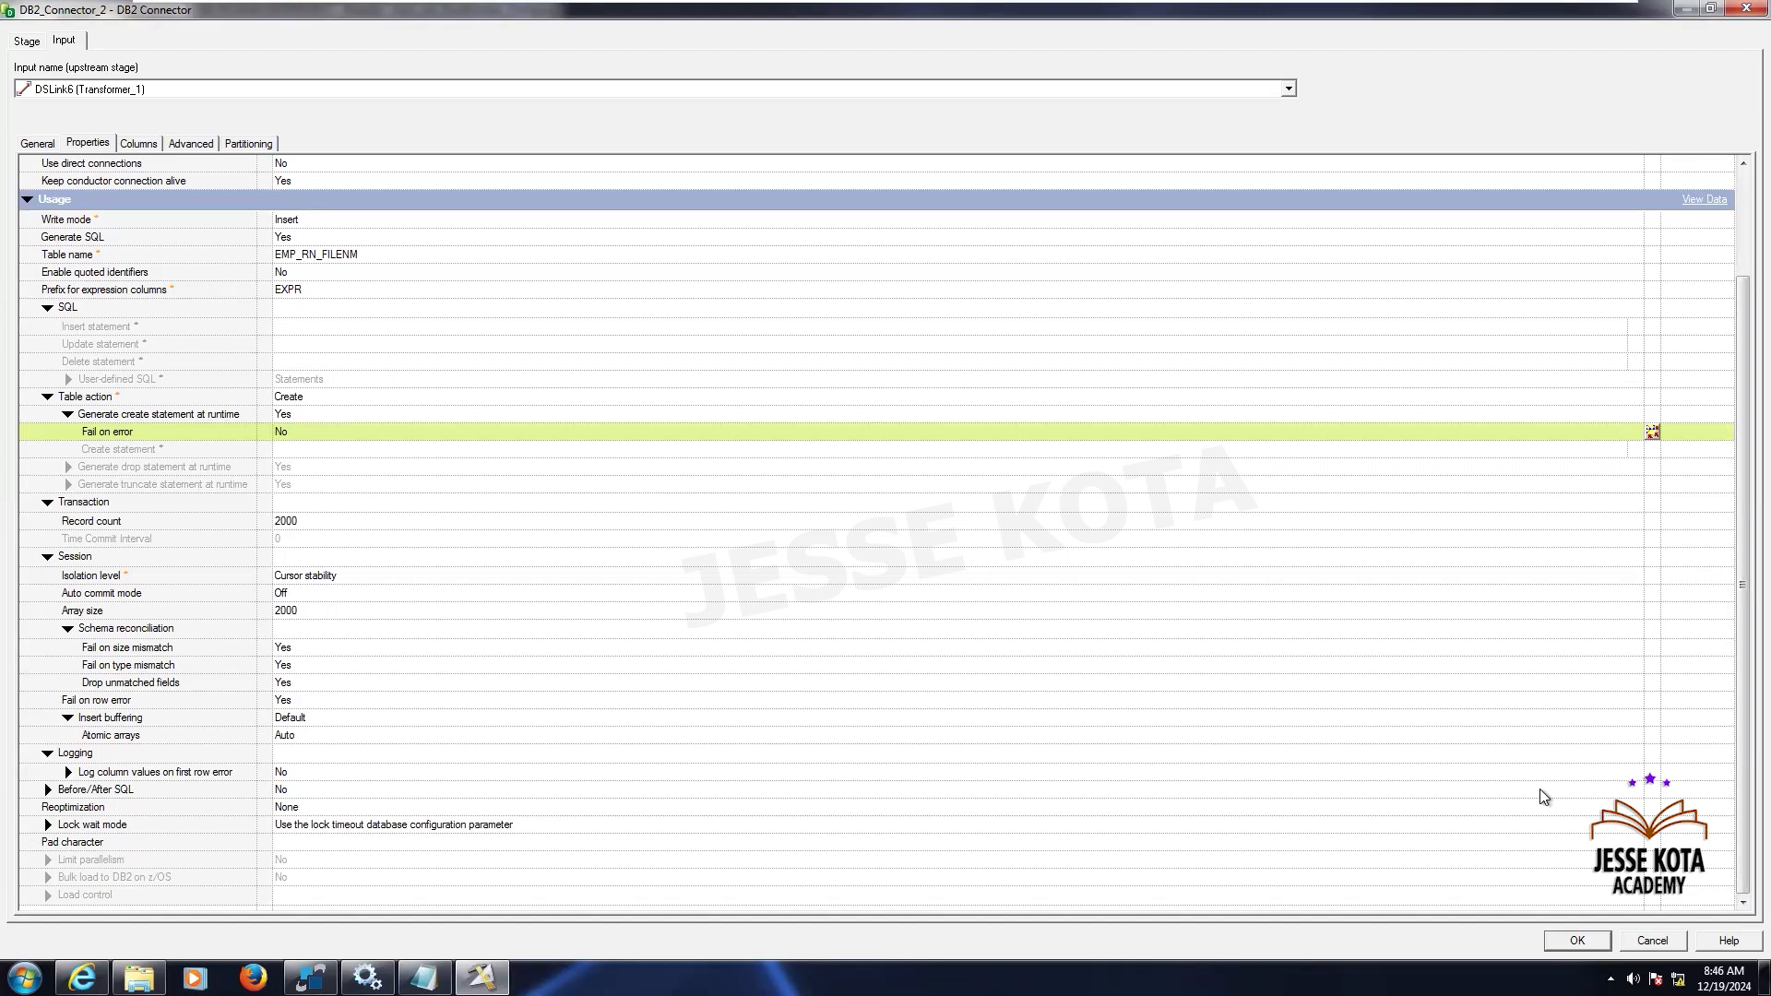
{"action": "left_click", "coordinate": [1652, 940]}
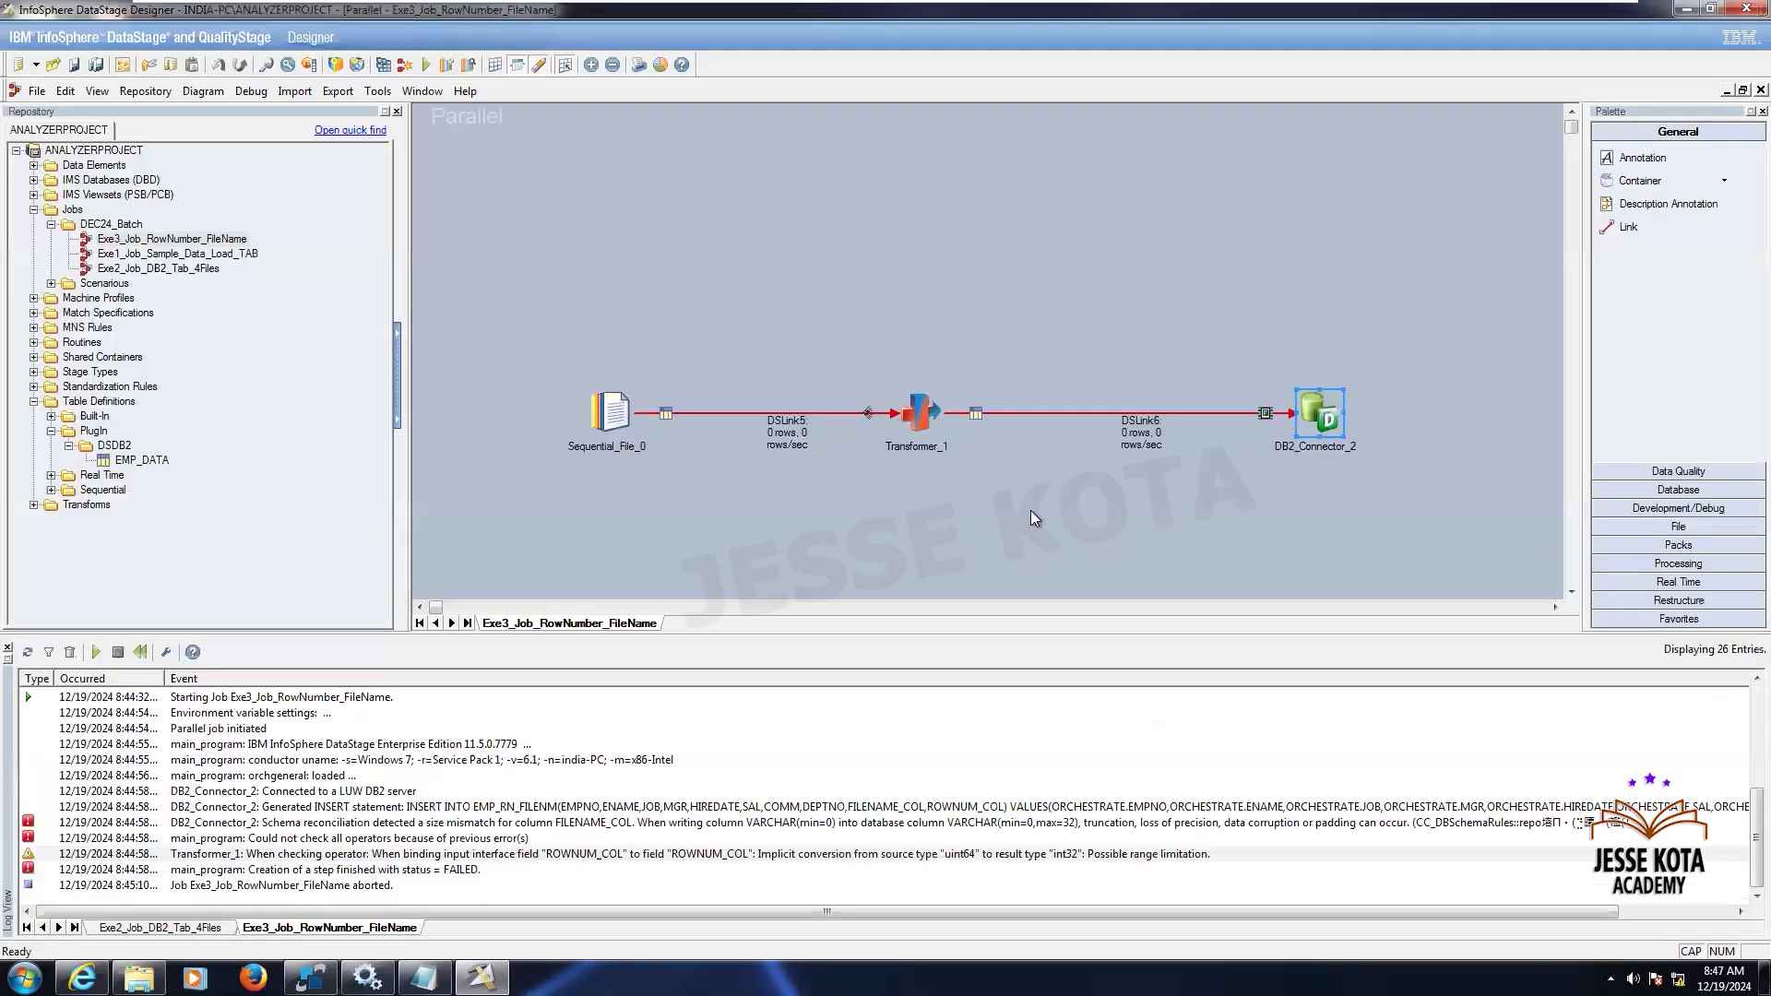
- Move the DB2_Connector_2 stage higher on the job canvas
{"action": "left_click", "coordinate": [1031, 511]}
{"action": "left_click_drag", "start_coordinate": [1310, 398], "coordinate": [1333, 288]}
{"action": "left_click", "coordinate": [1383, 433]}
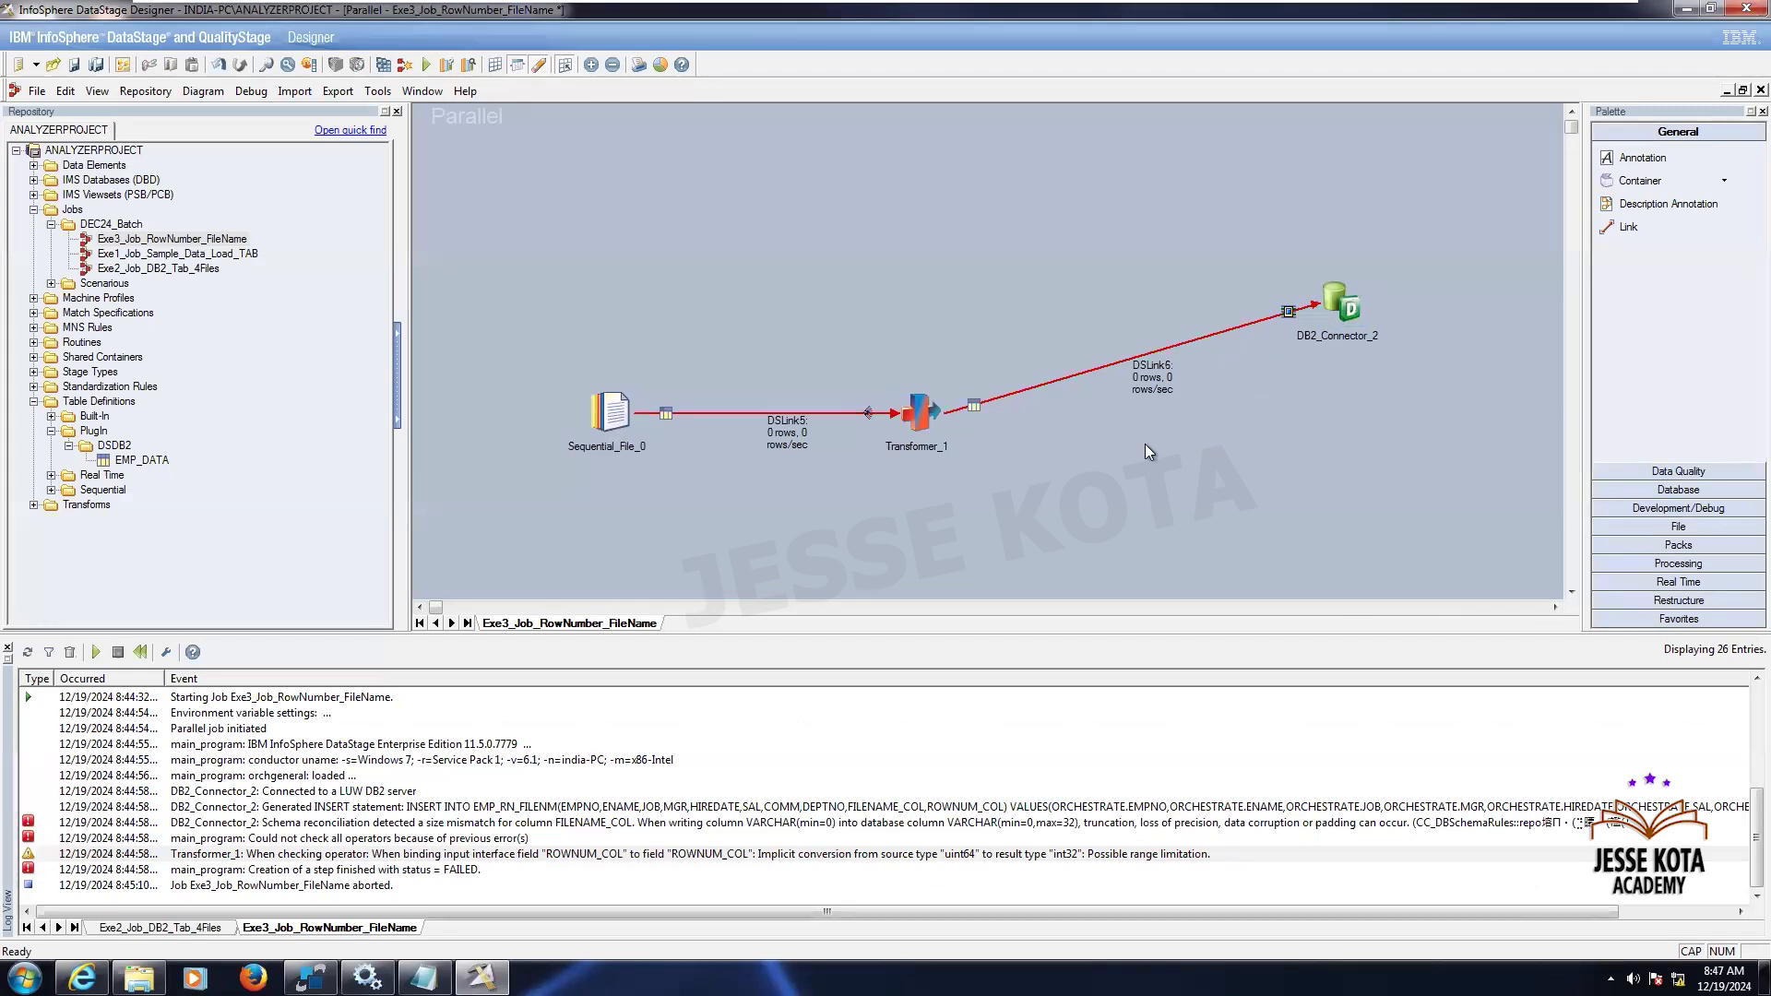
- Set the FILENAME_COL length to 32 on both the input and output links of the Transformer
{"action": "double_click", "coordinate": [908, 407]}
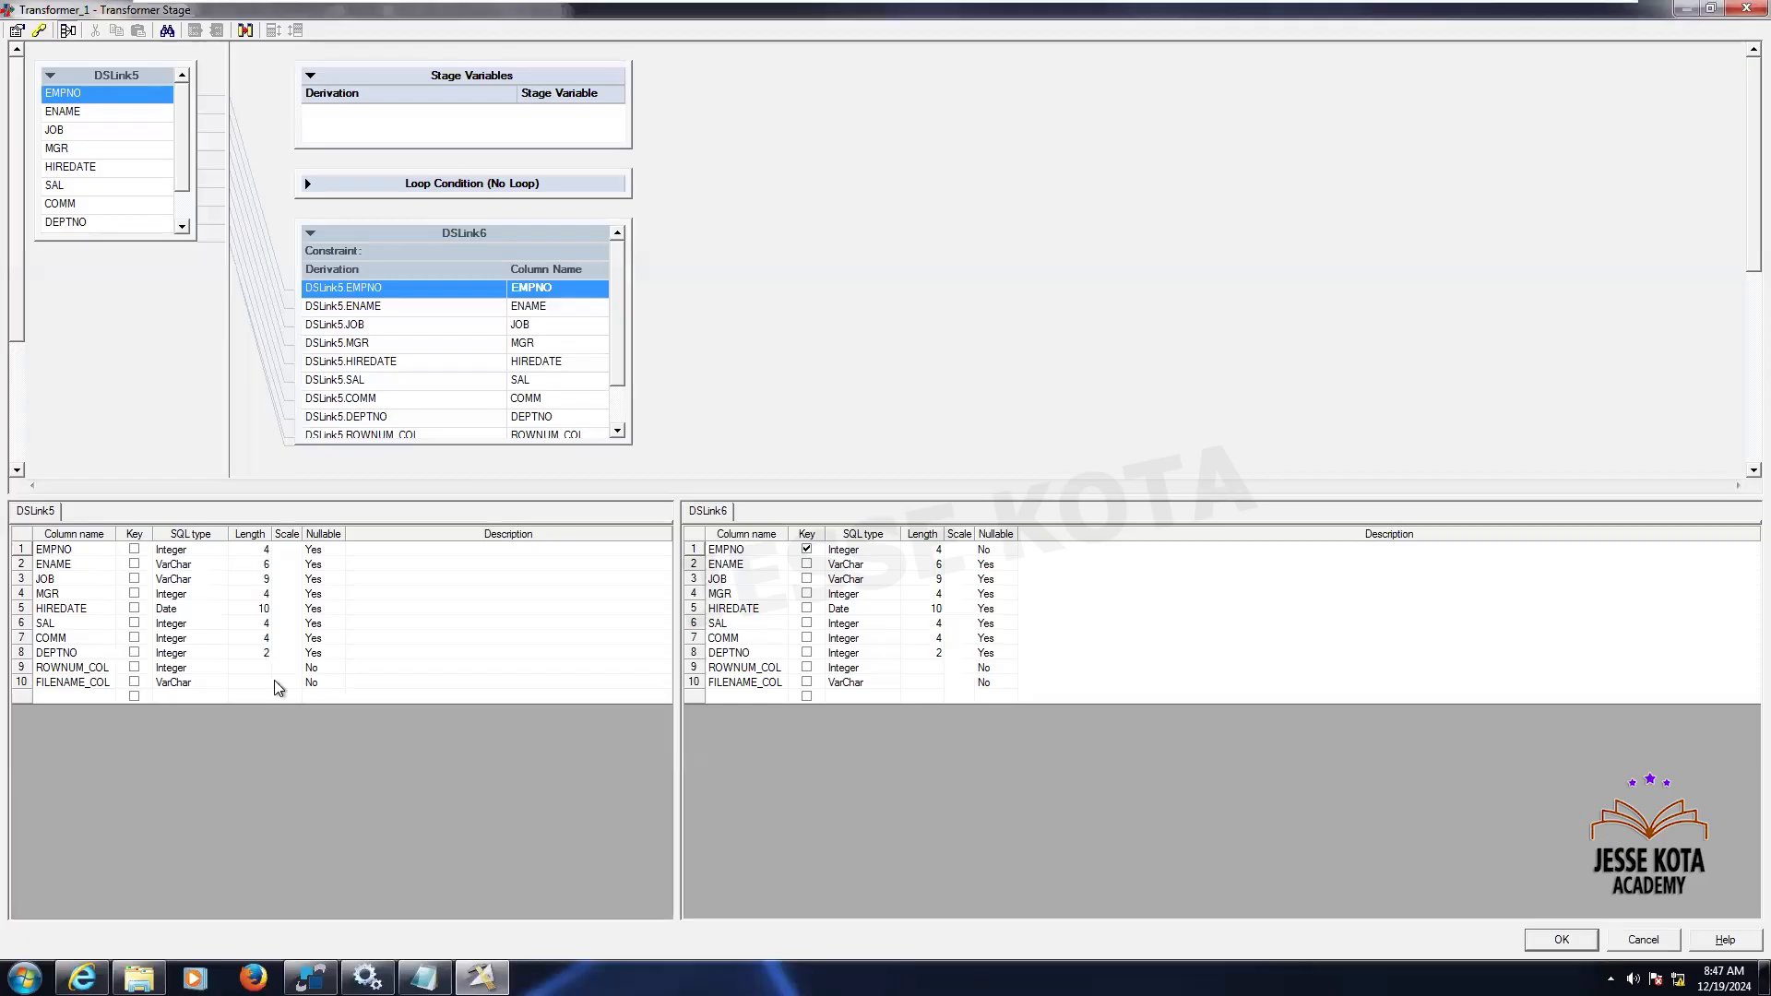
{"action": "left_click", "coordinate": [273, 682]}
{"action": "type", "text": "32"}
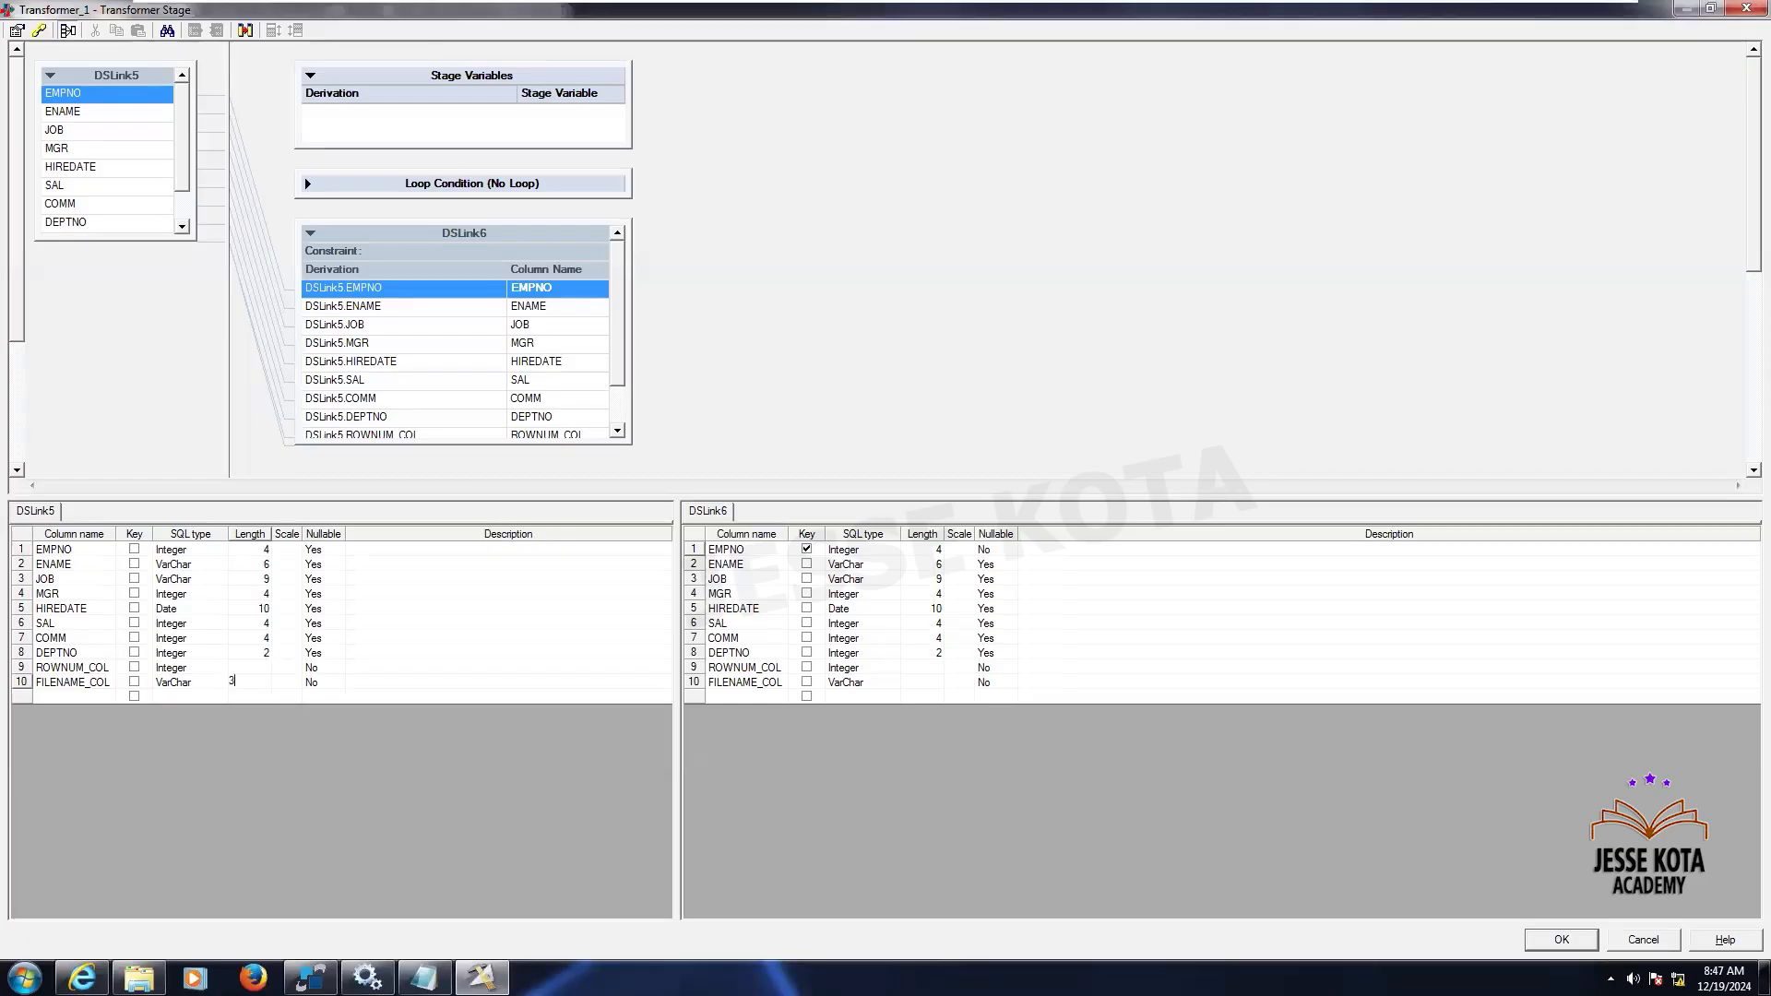
{"action": "key", "text": "Return"}
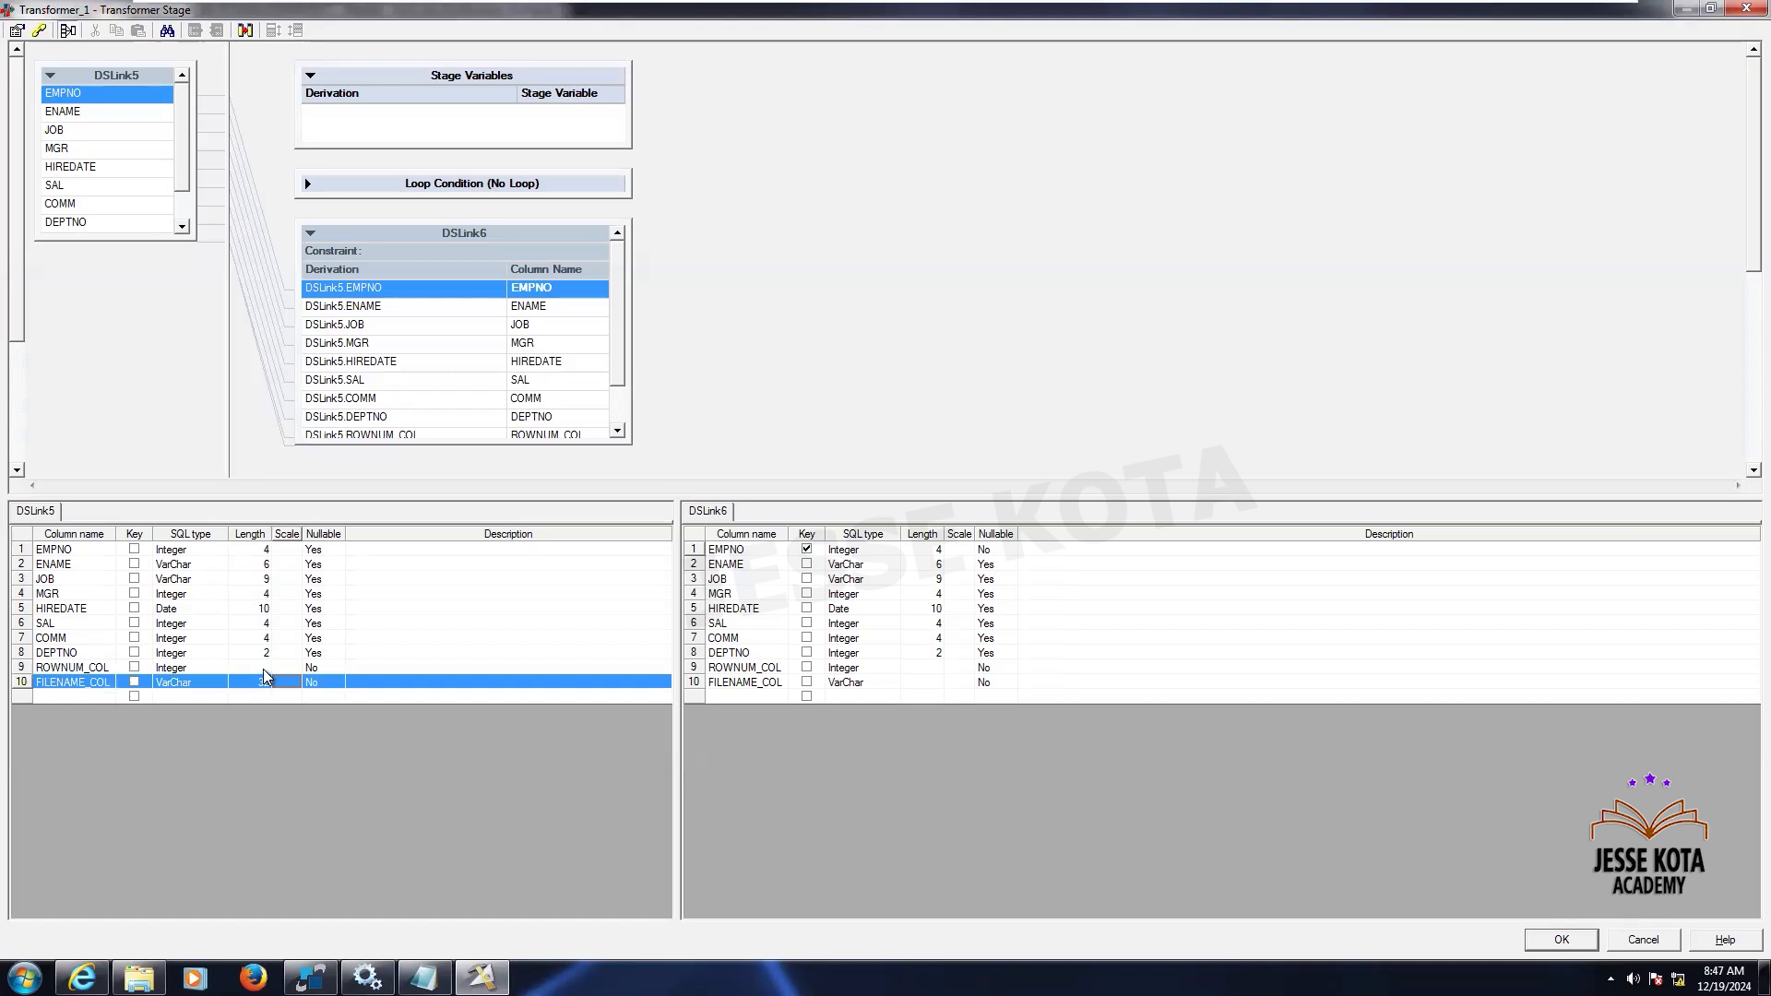
{"action": "left_click", "coordinate": [263, 669]}
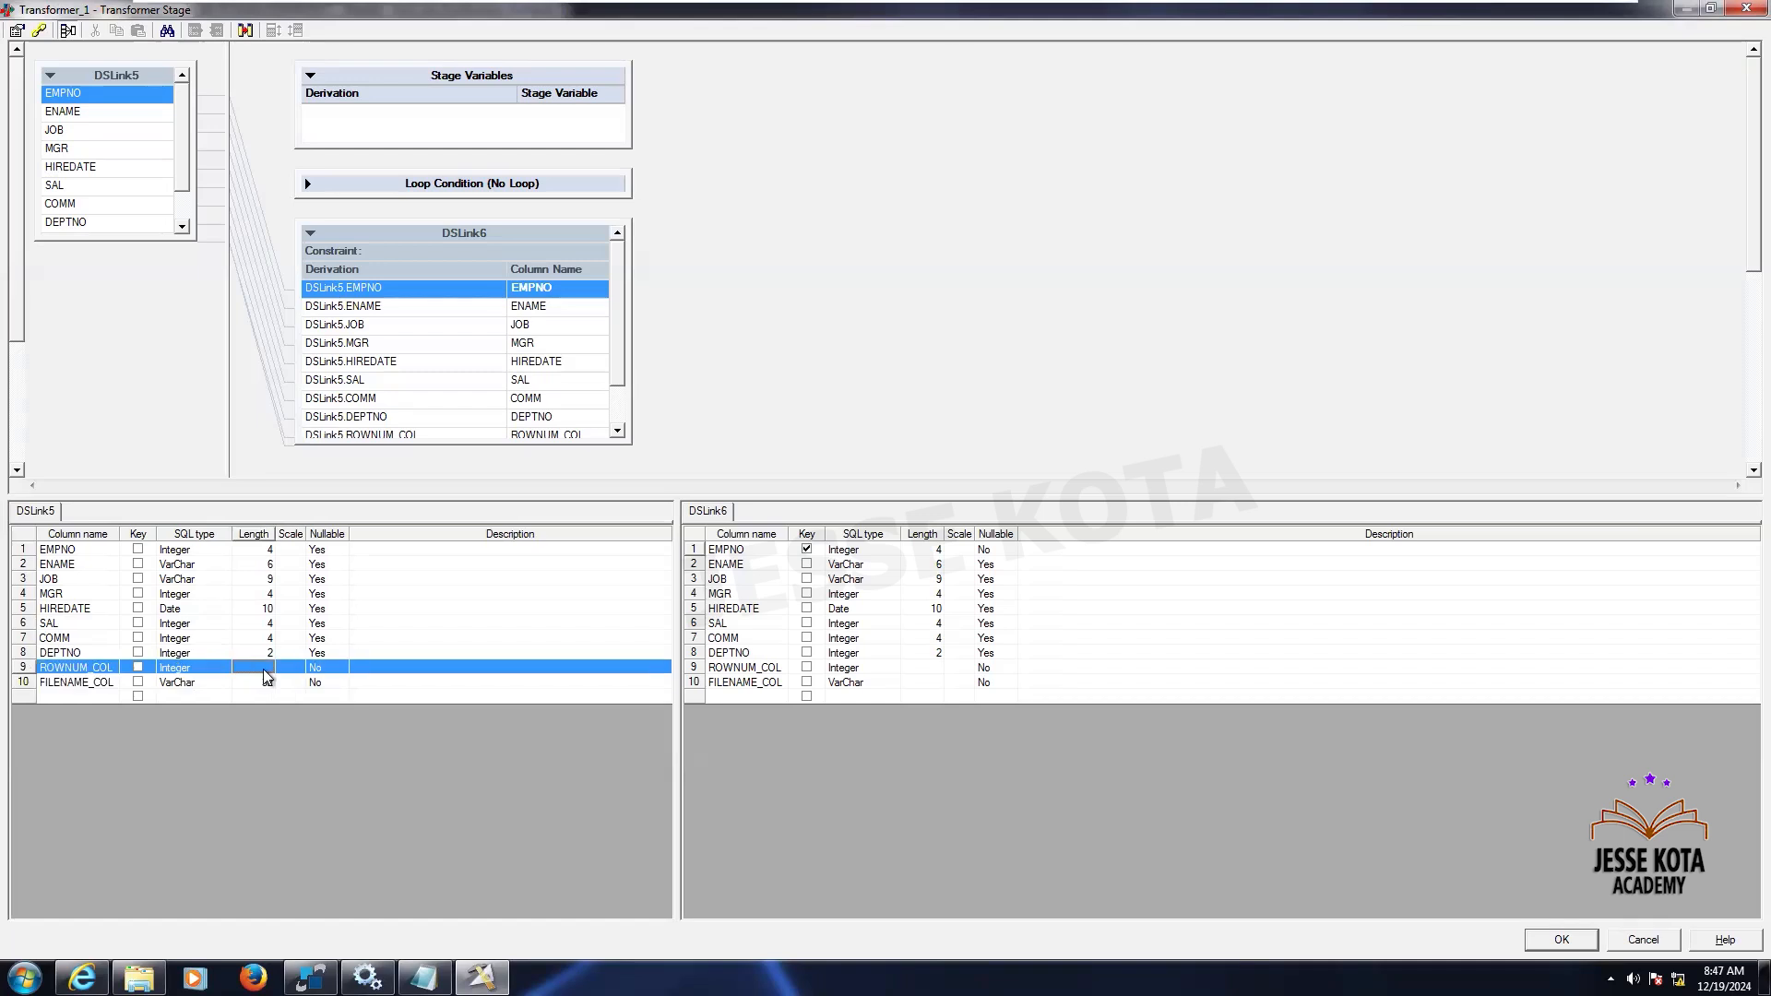
{"action": "left_click", "coordinate": [930, 682]}
{"action": "type", "text": "32"}
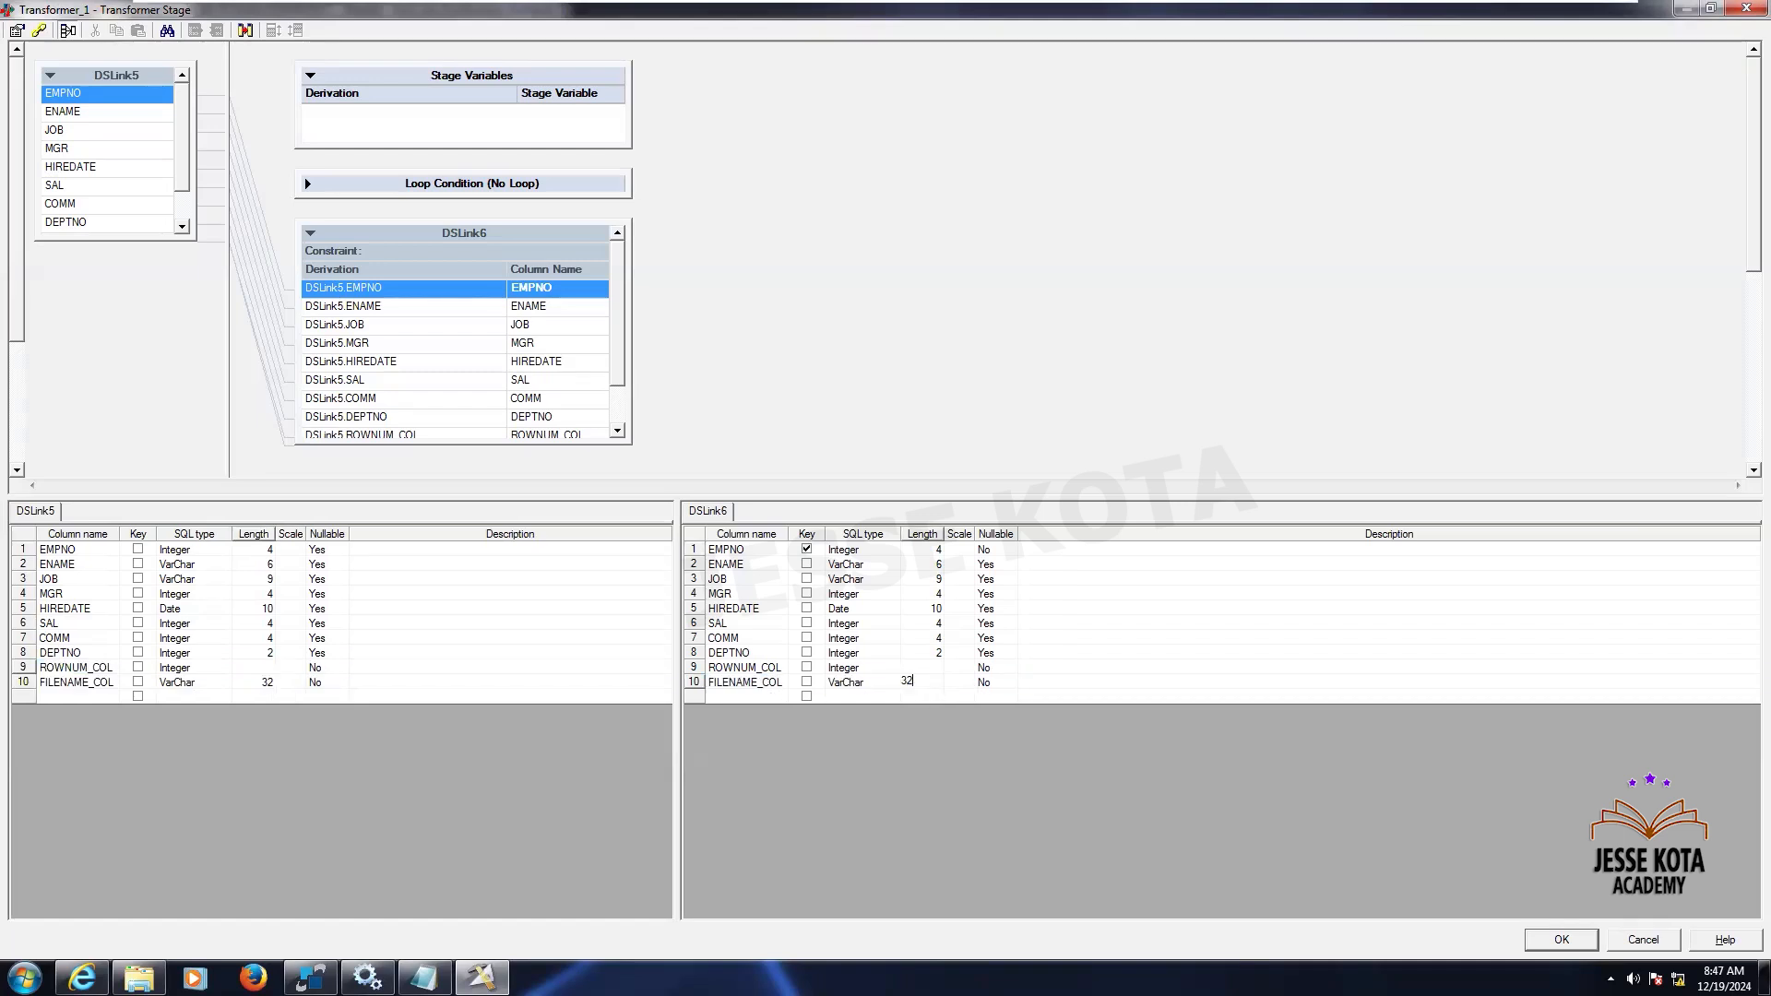
{"action": "key", "text": "Return"}
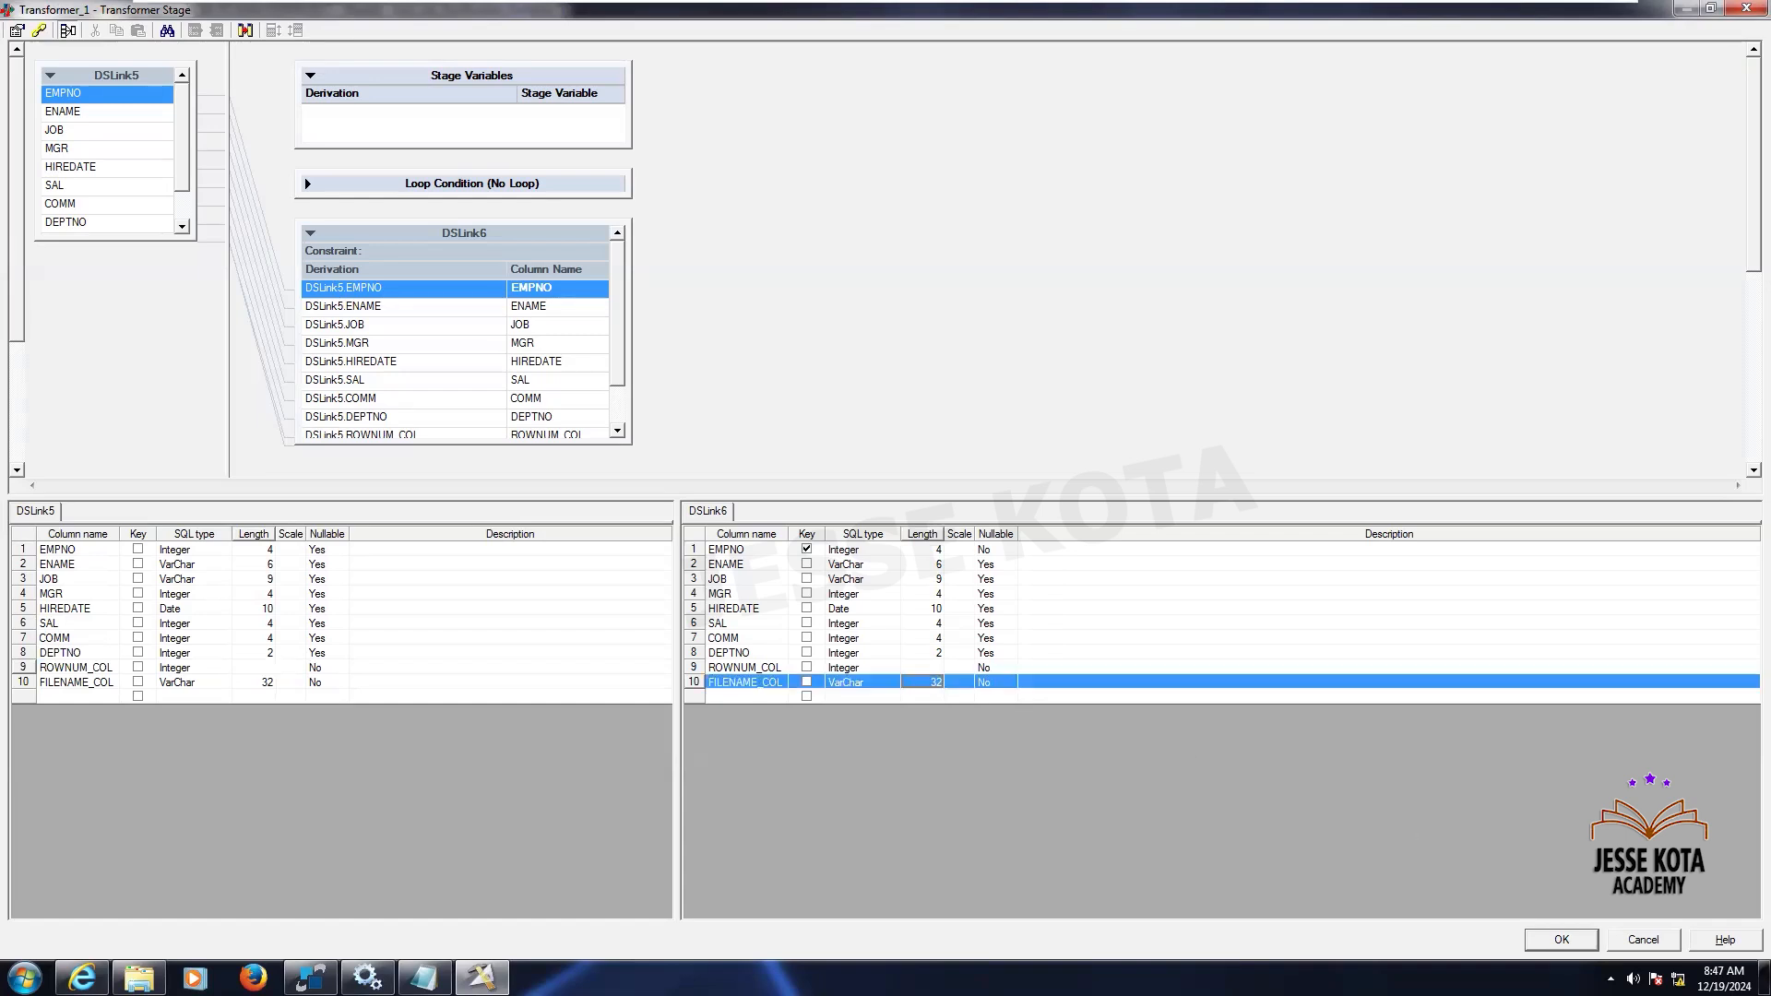
{"action": "left_click", "coordinate": [1561, 939]}
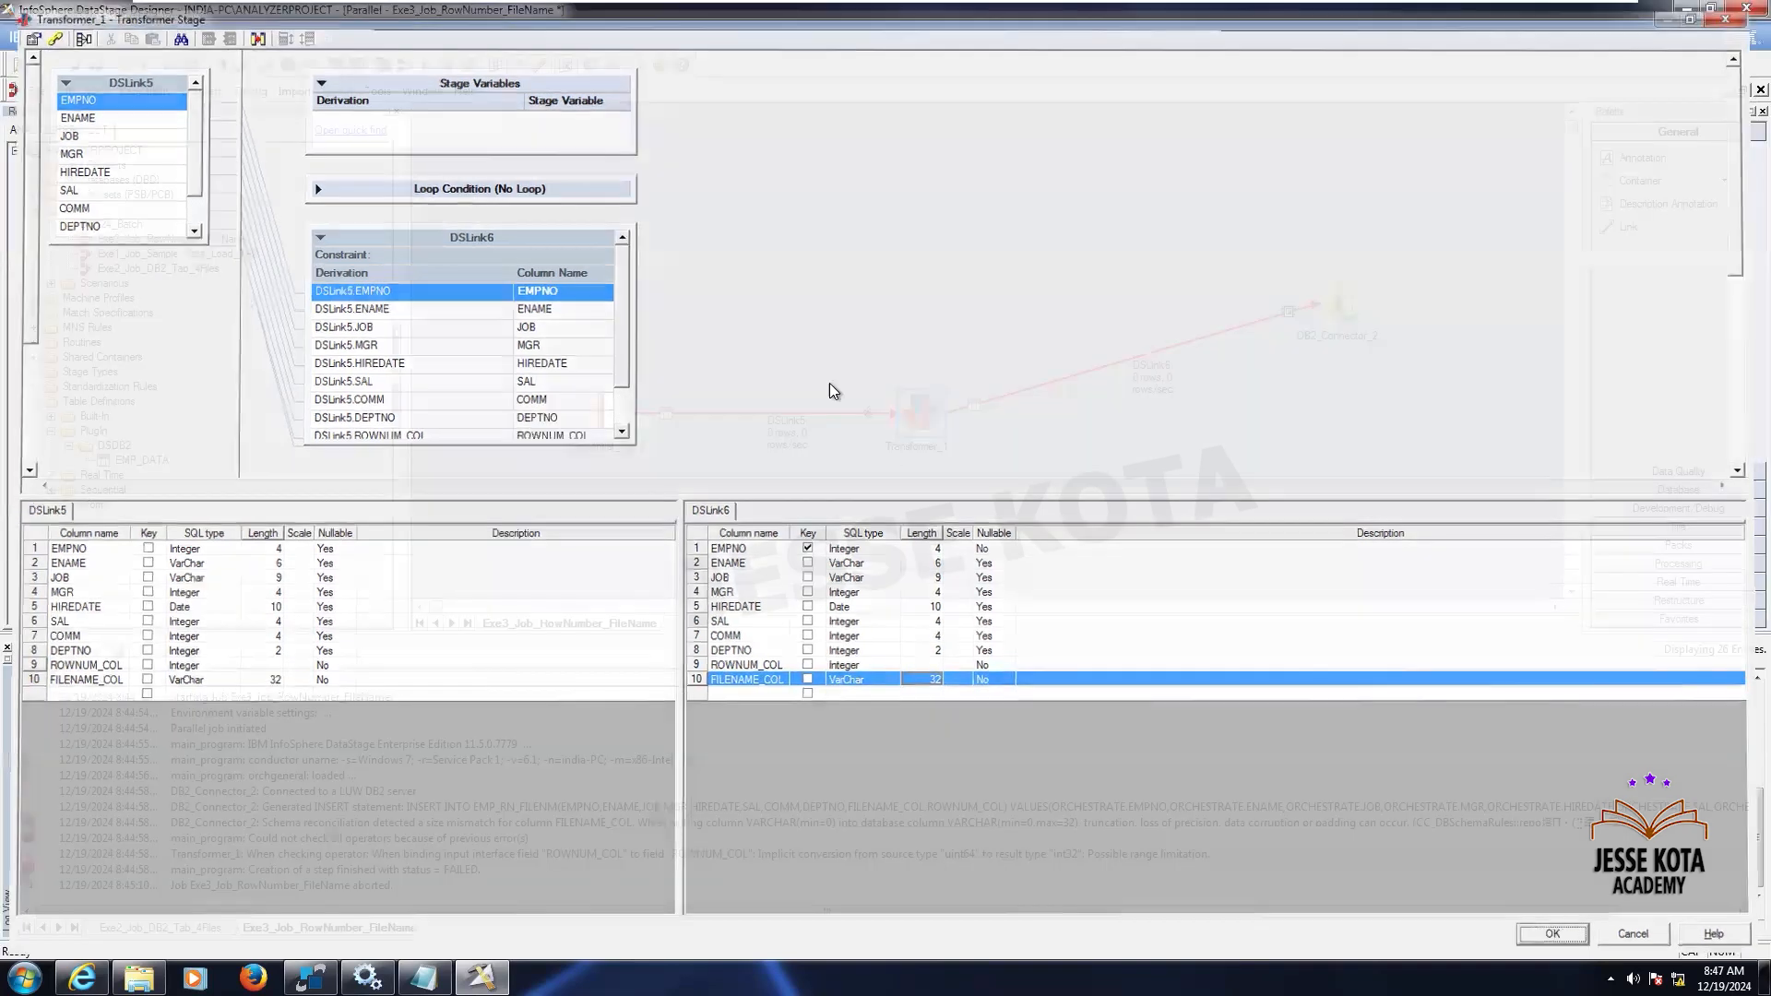
- Save, compile and run the modified job
{"action": "left_click", "coordinate": [427, 65]}
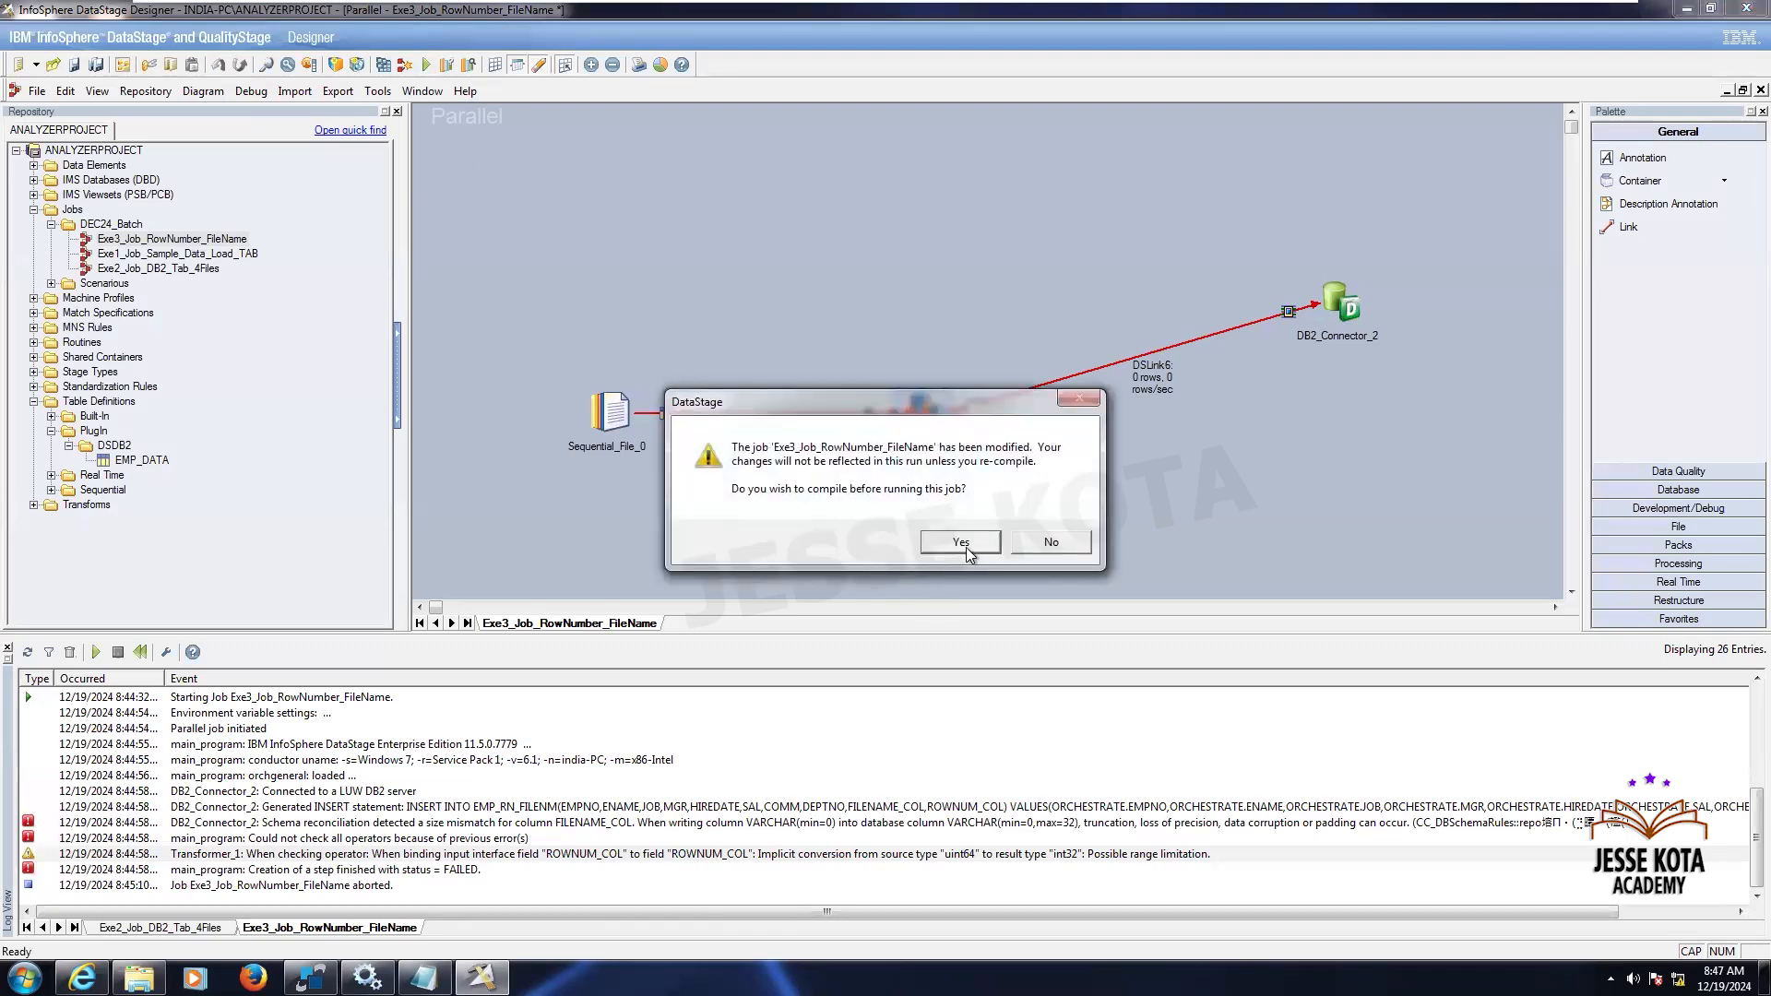
{"action": "left_click", "coordinate": [966, 546]}
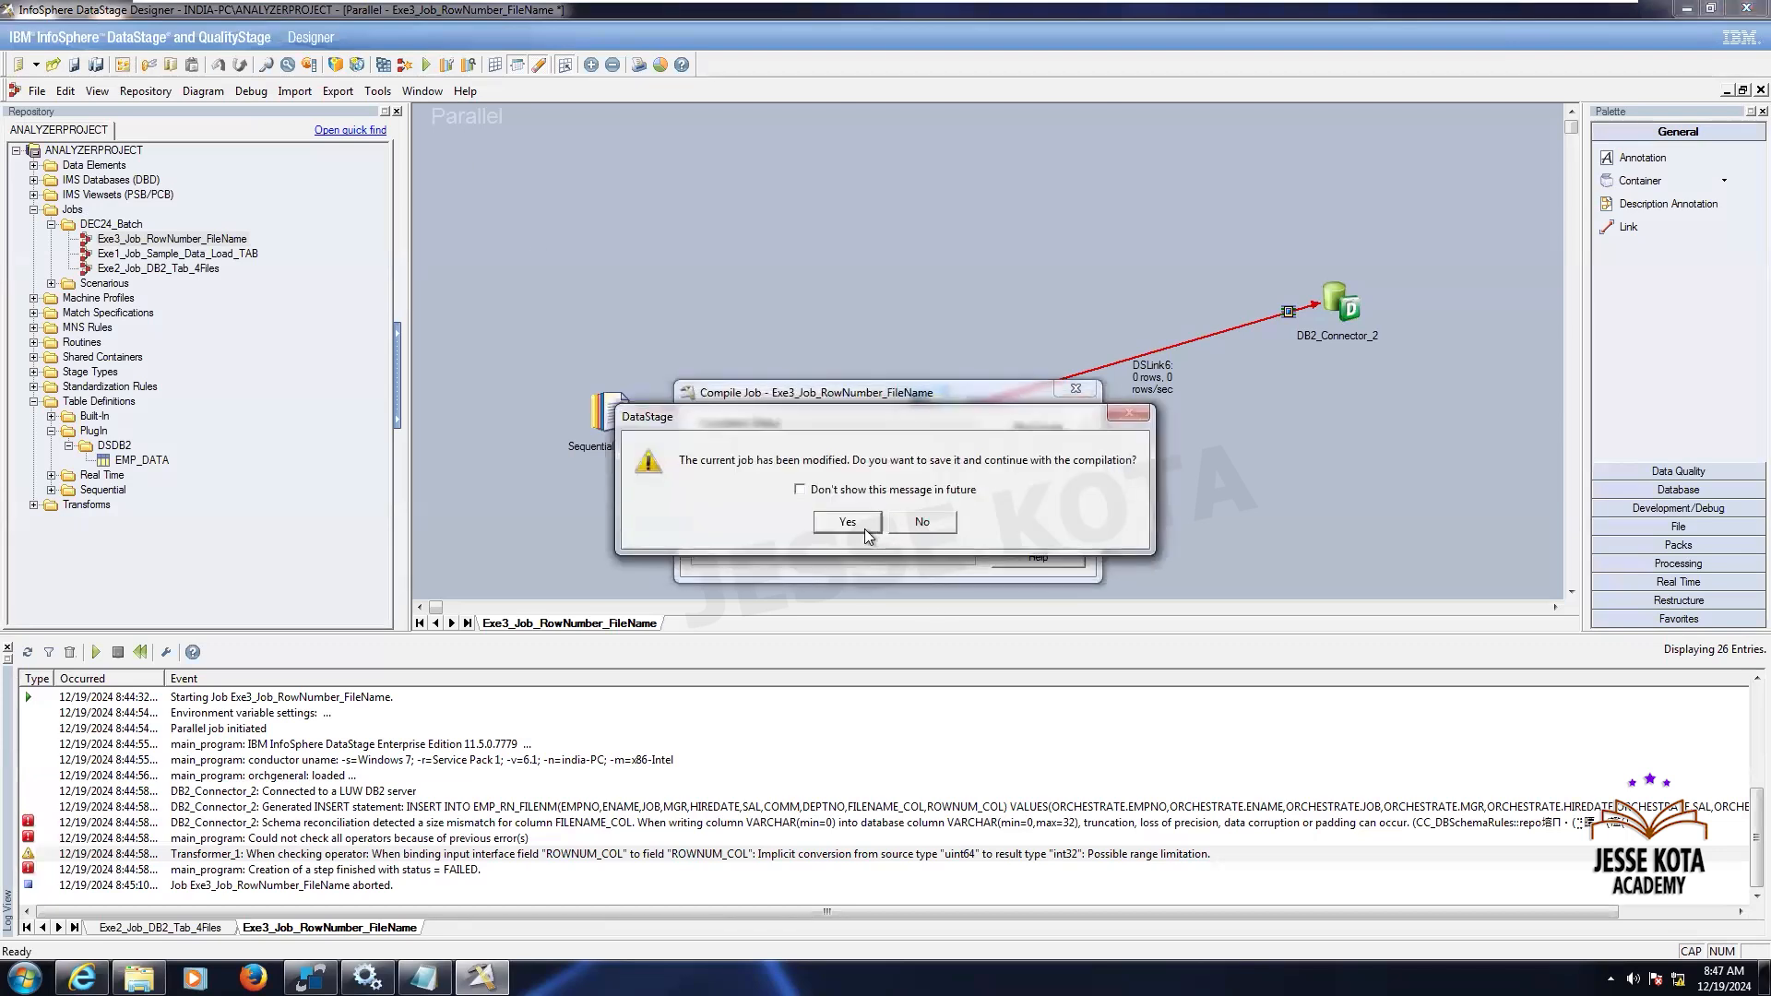
{"action": "left_click", "coordinate": [865, 528]}
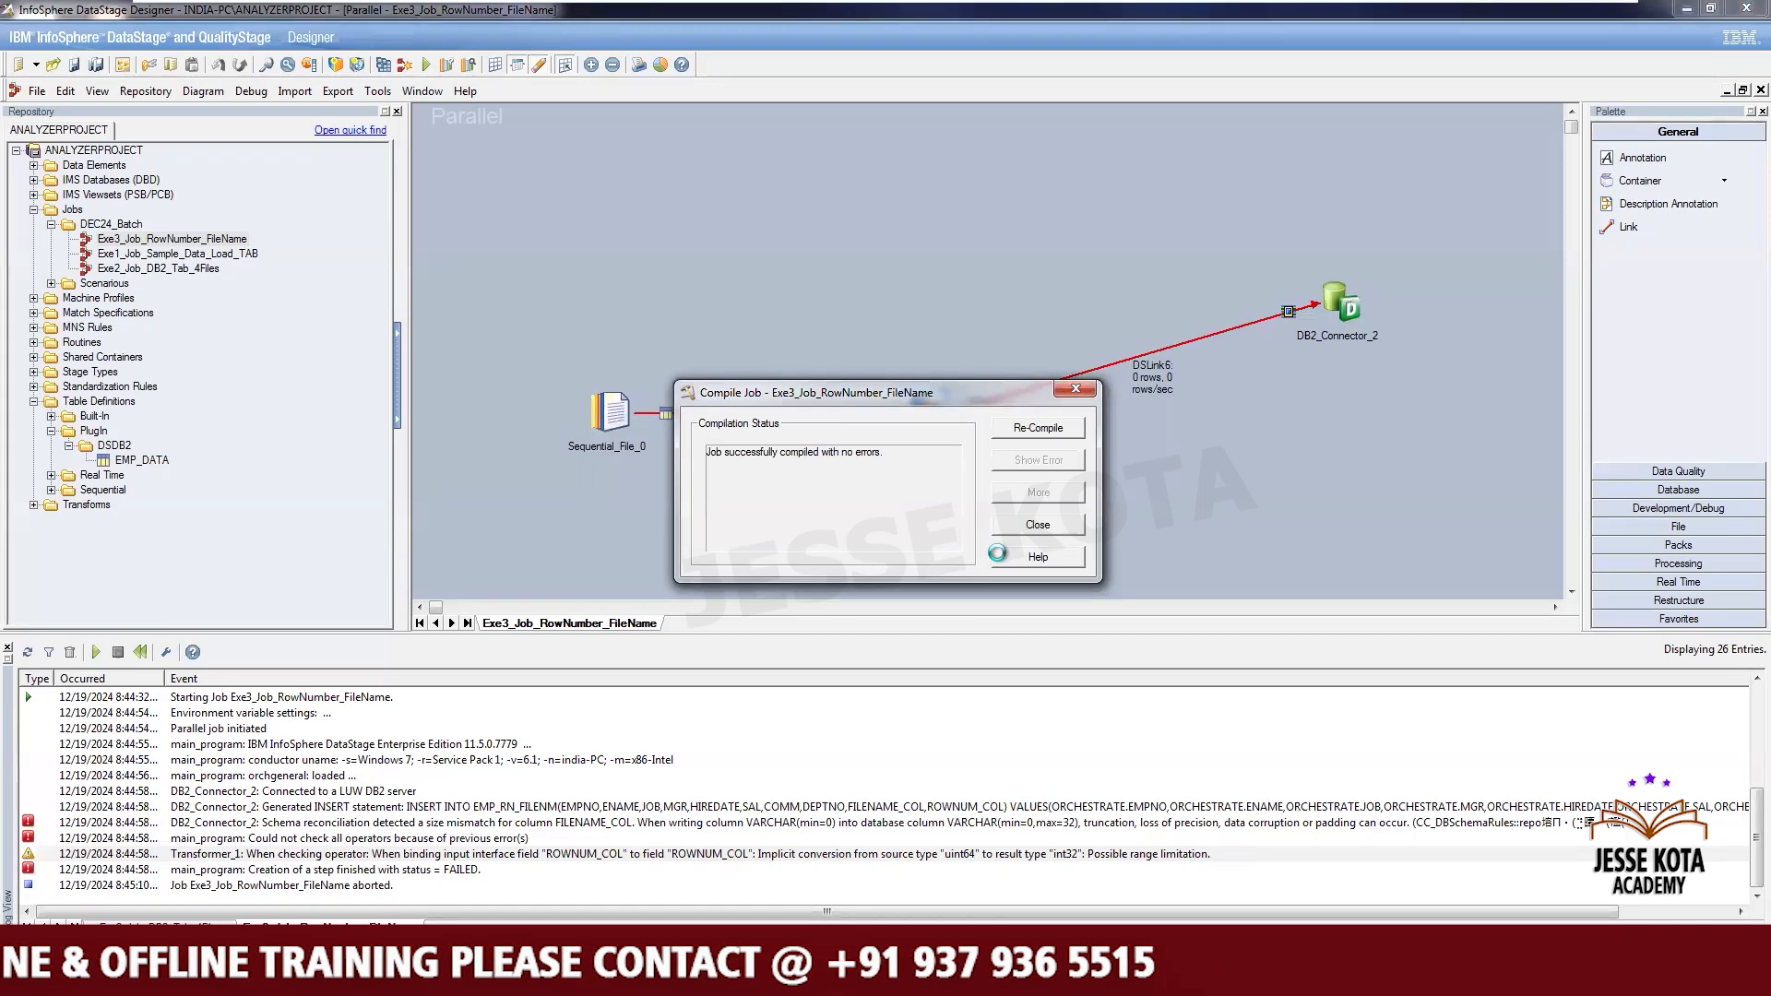
{"action": "key", "text": "Escape"}
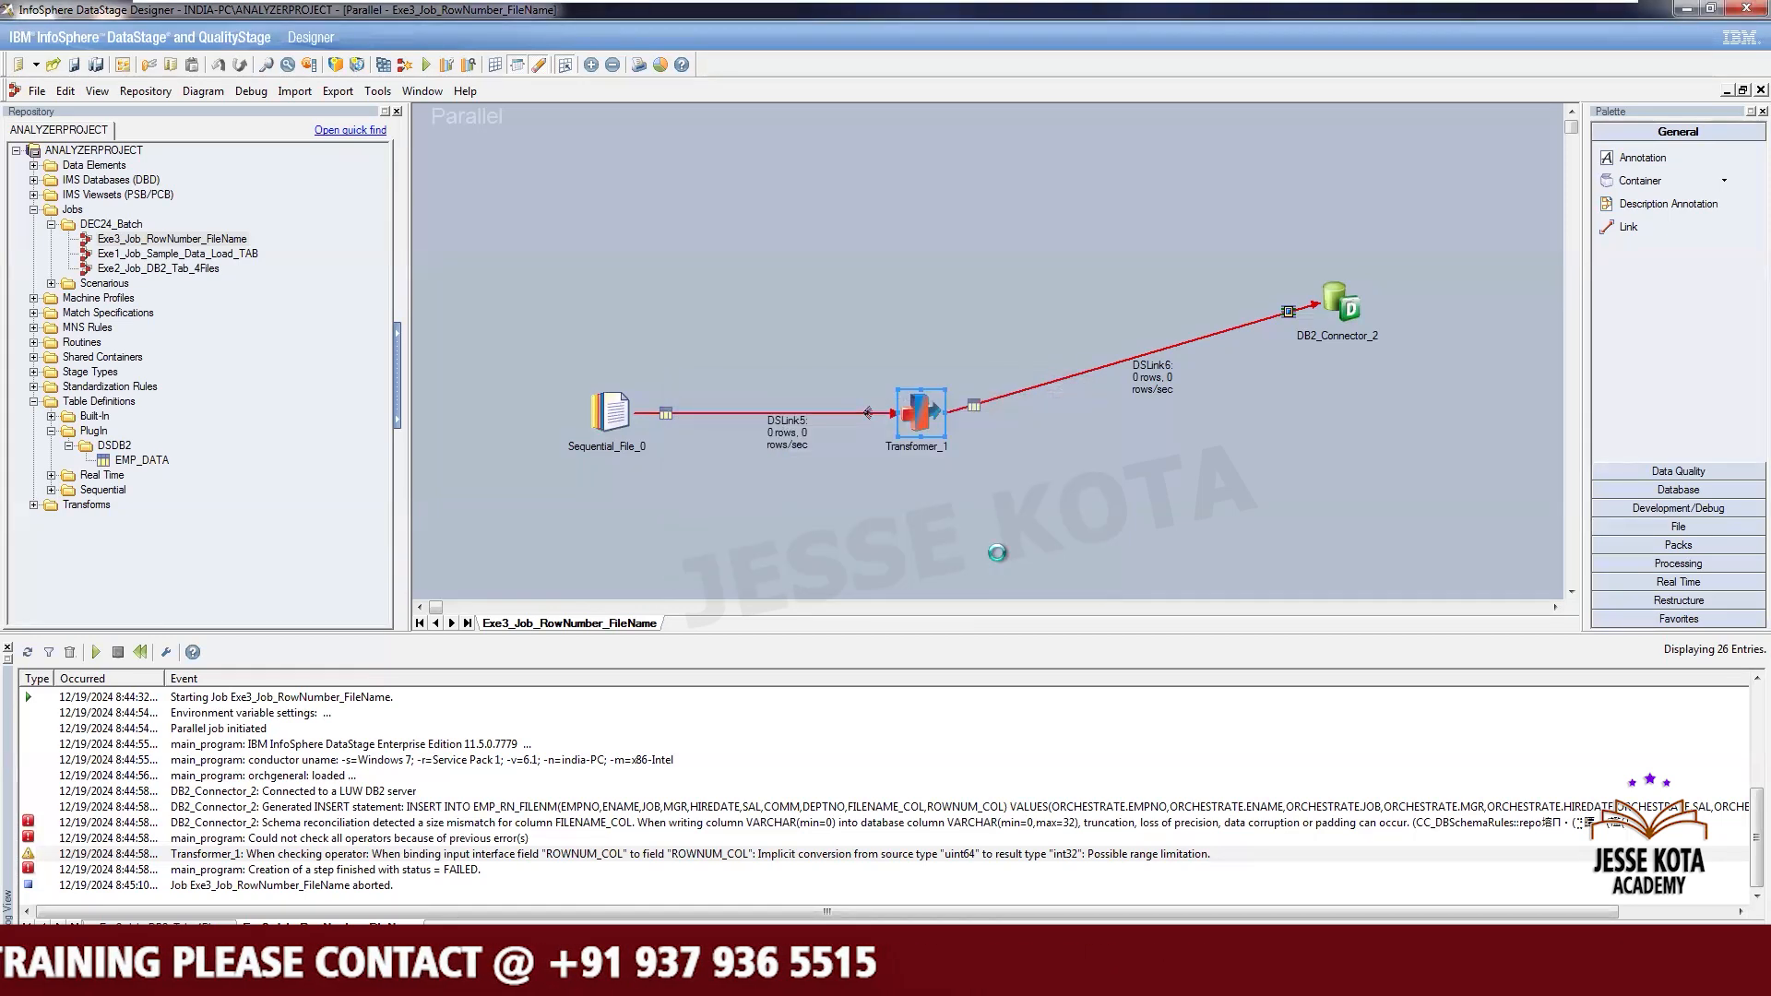
{"action": "key", "text": "ctrl+F5"}
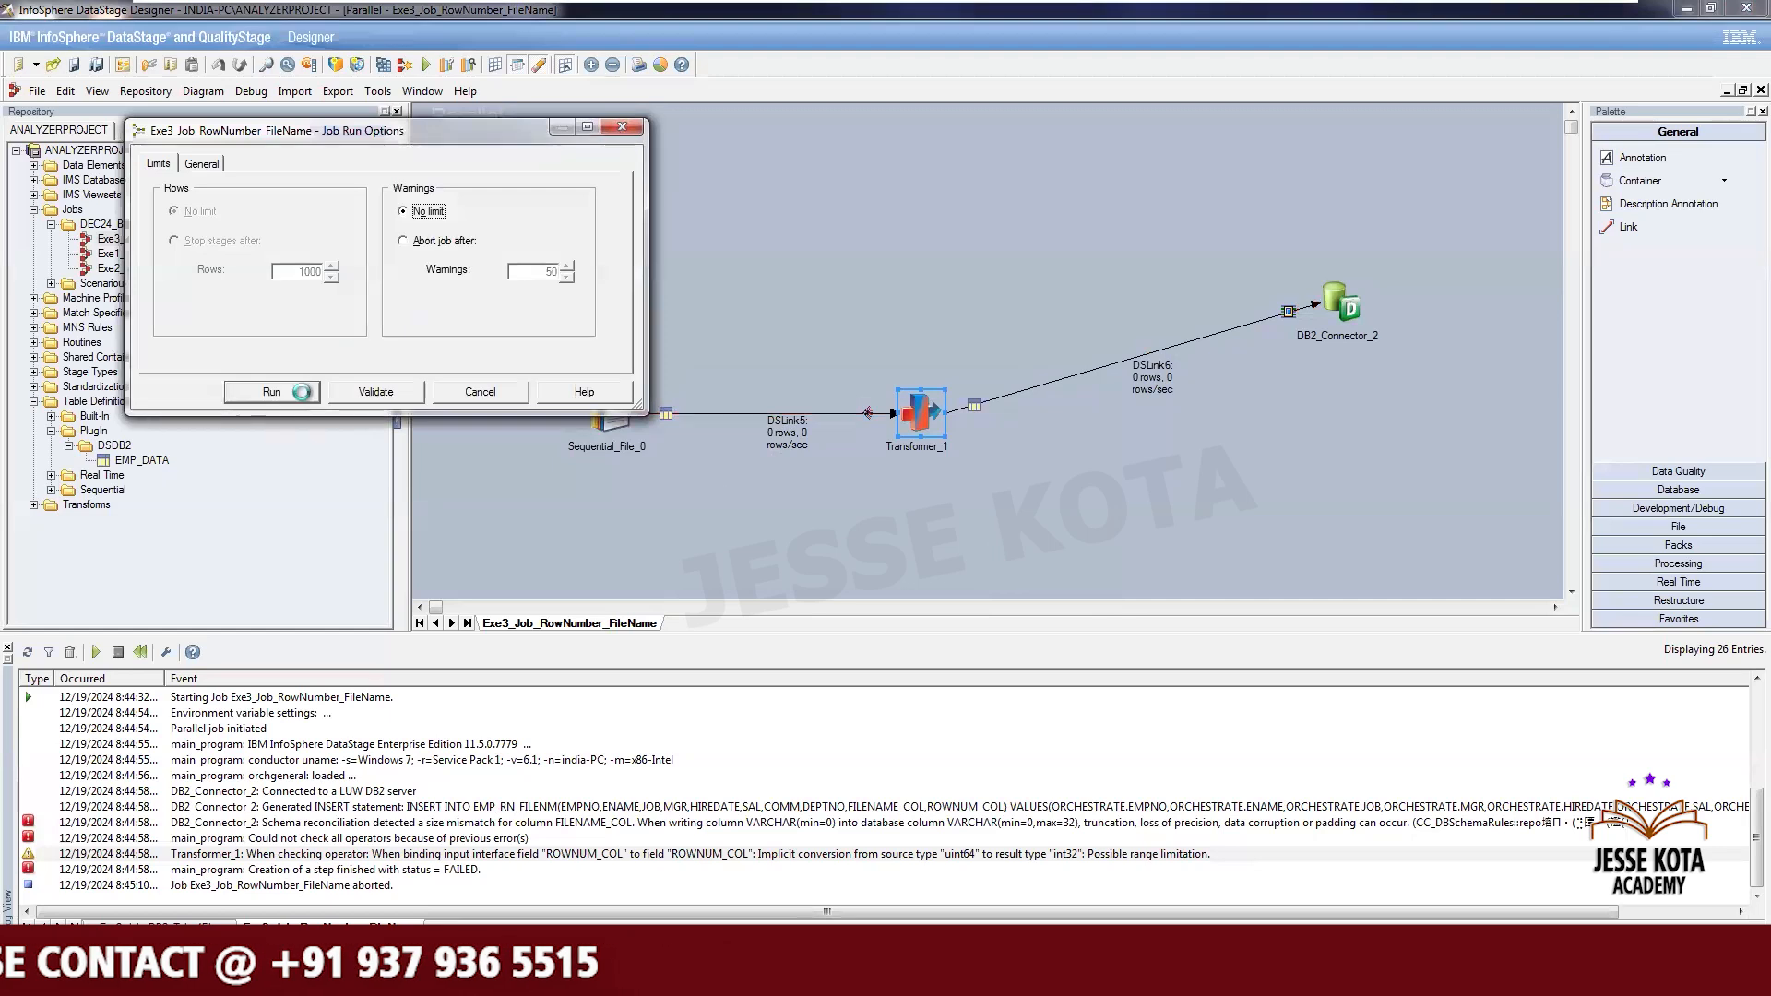
{"action": "left_click", "coordinate": [302, 392]}
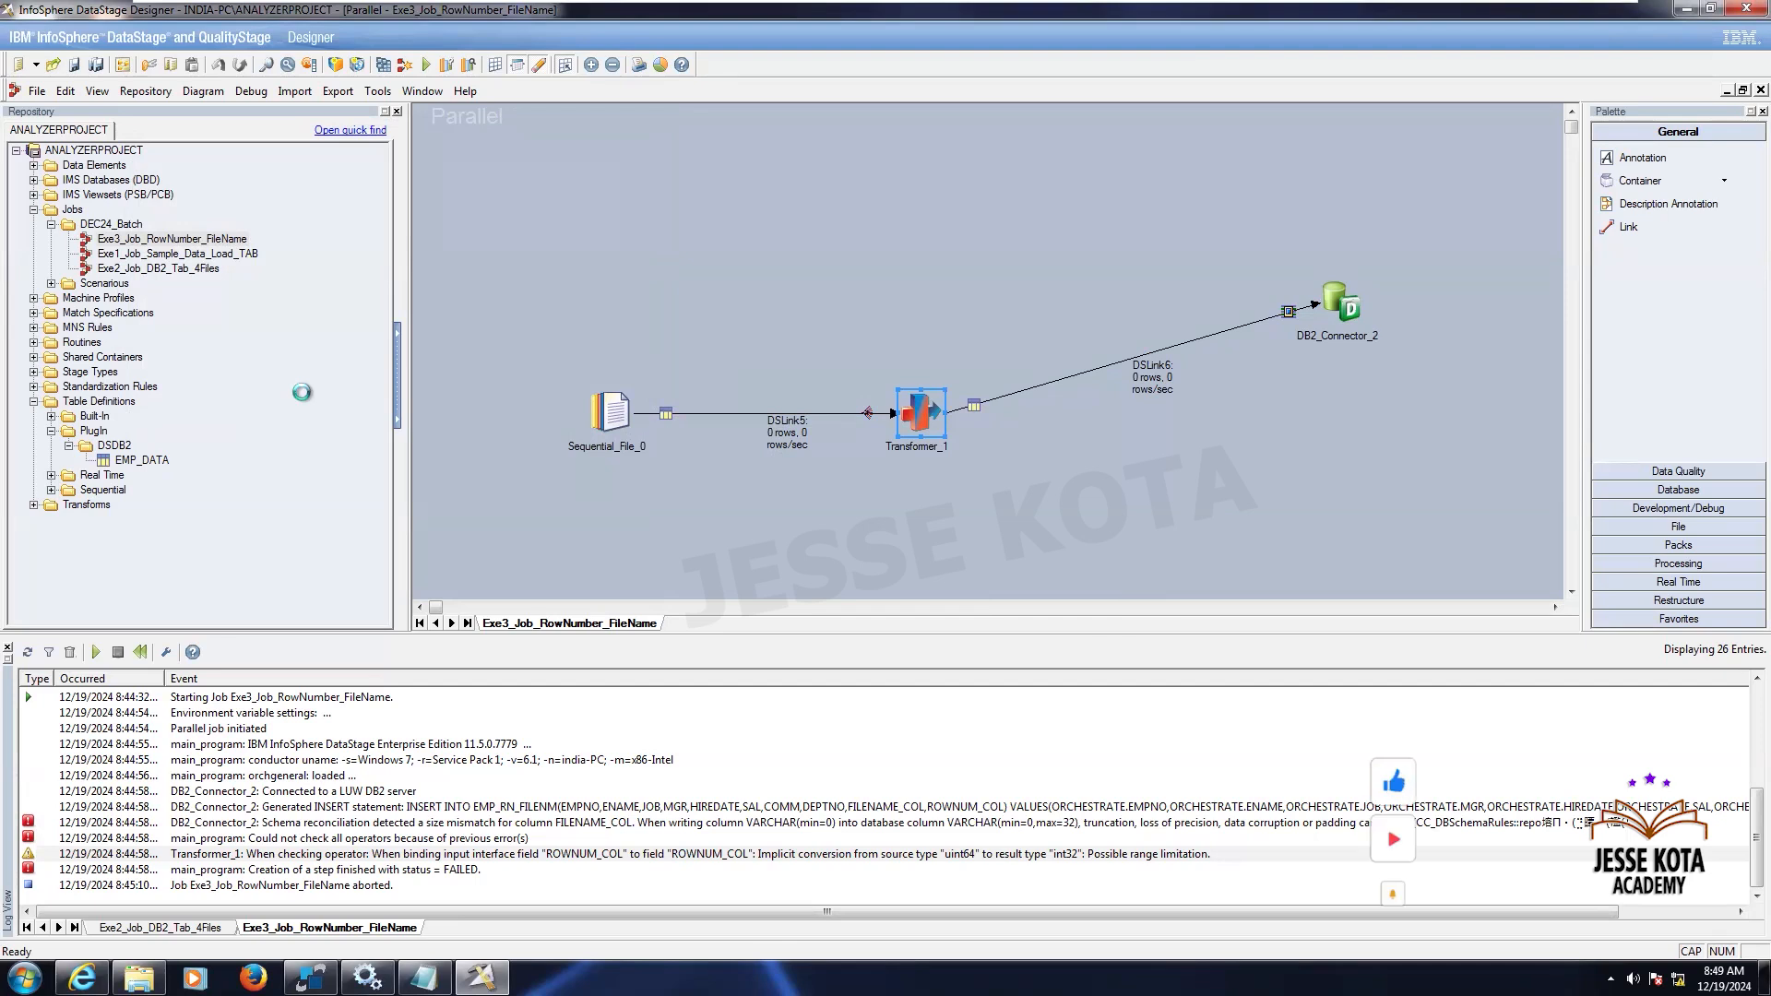
- Copy the ROWNUM_COL conversion warning text from the log event detail into a new Notepad document
{"action": "double_click", "coordinate": [588, 840]}
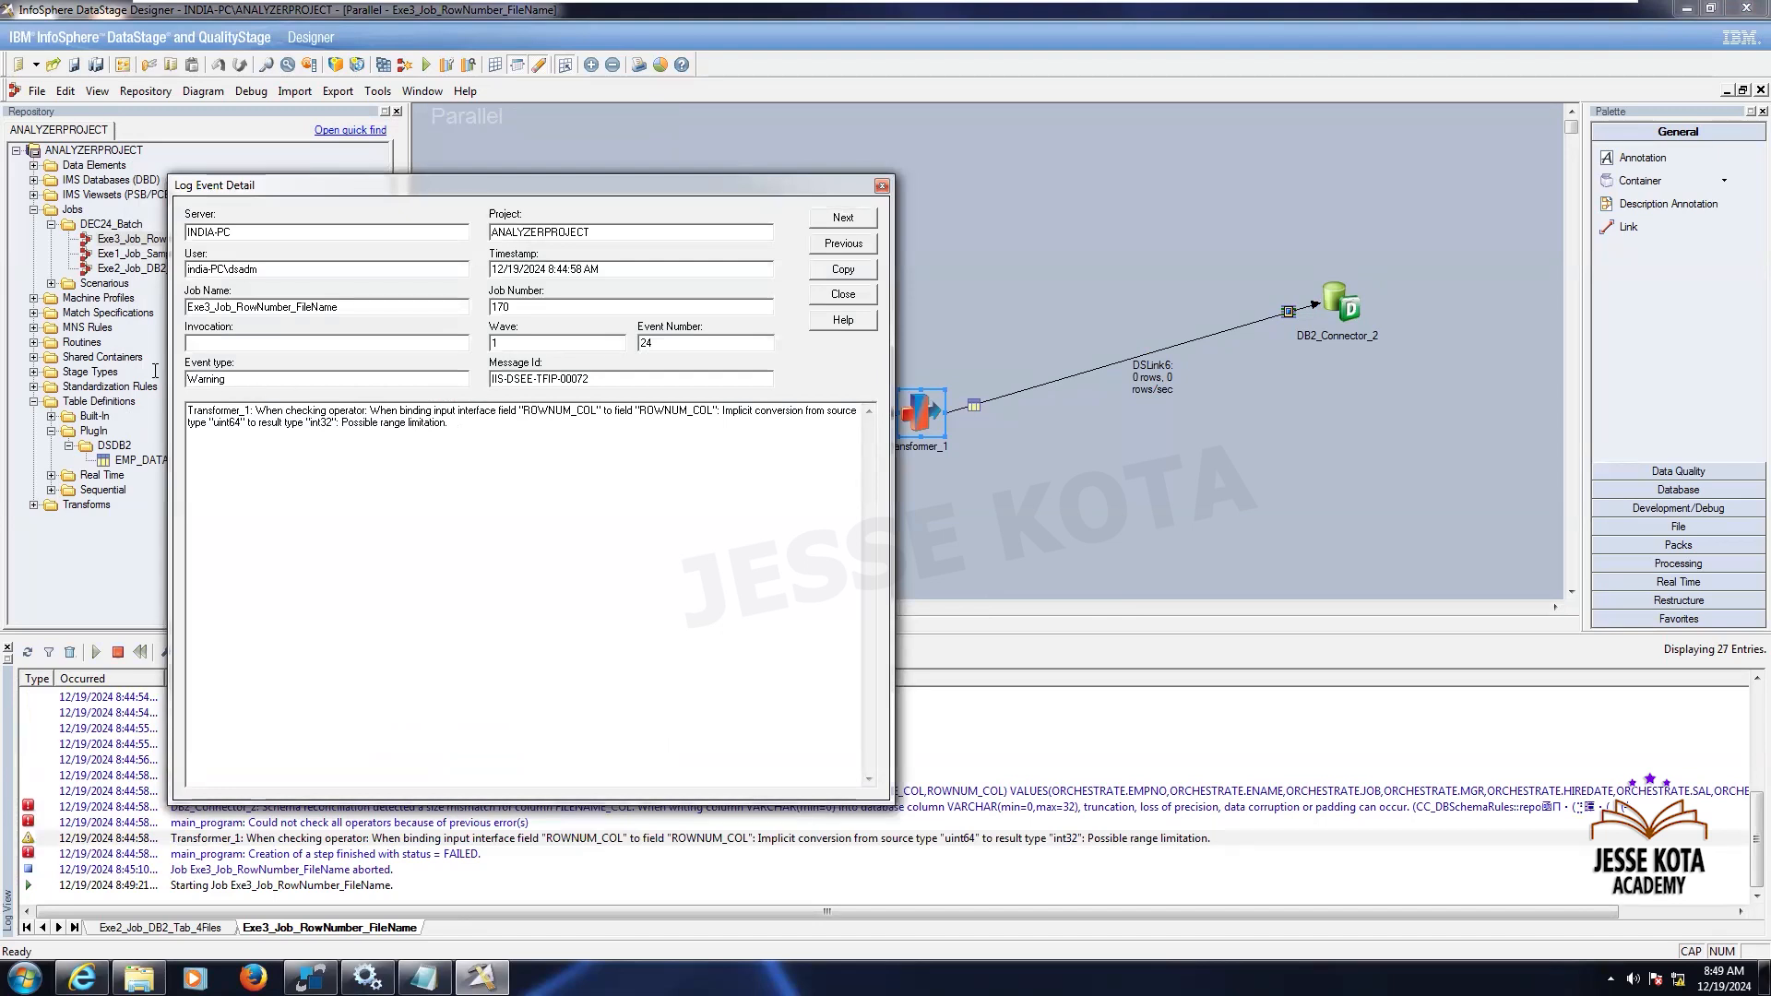
{"action": "left_click_drag", "start_coordinate": [457, 432], "coordinate": [7, 239]}
{"action": "key", "text": "ctrl+c"}
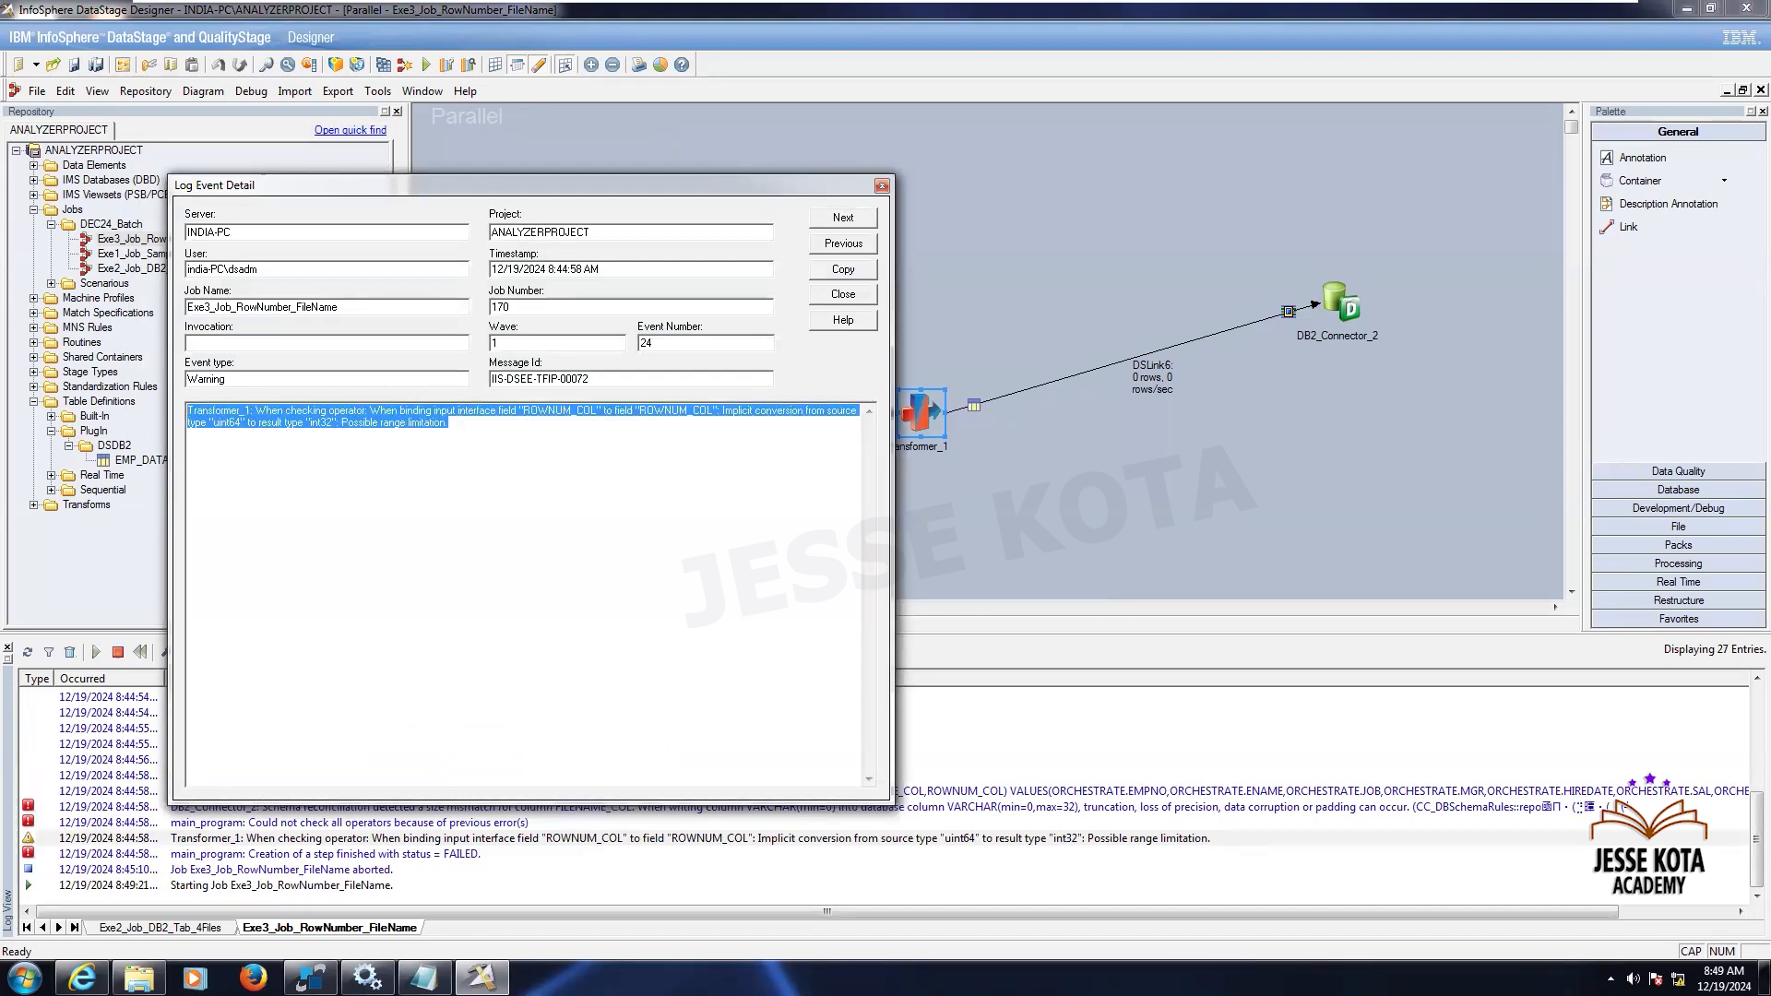
{"action": "left_click", "coordinate": [24, 978]}
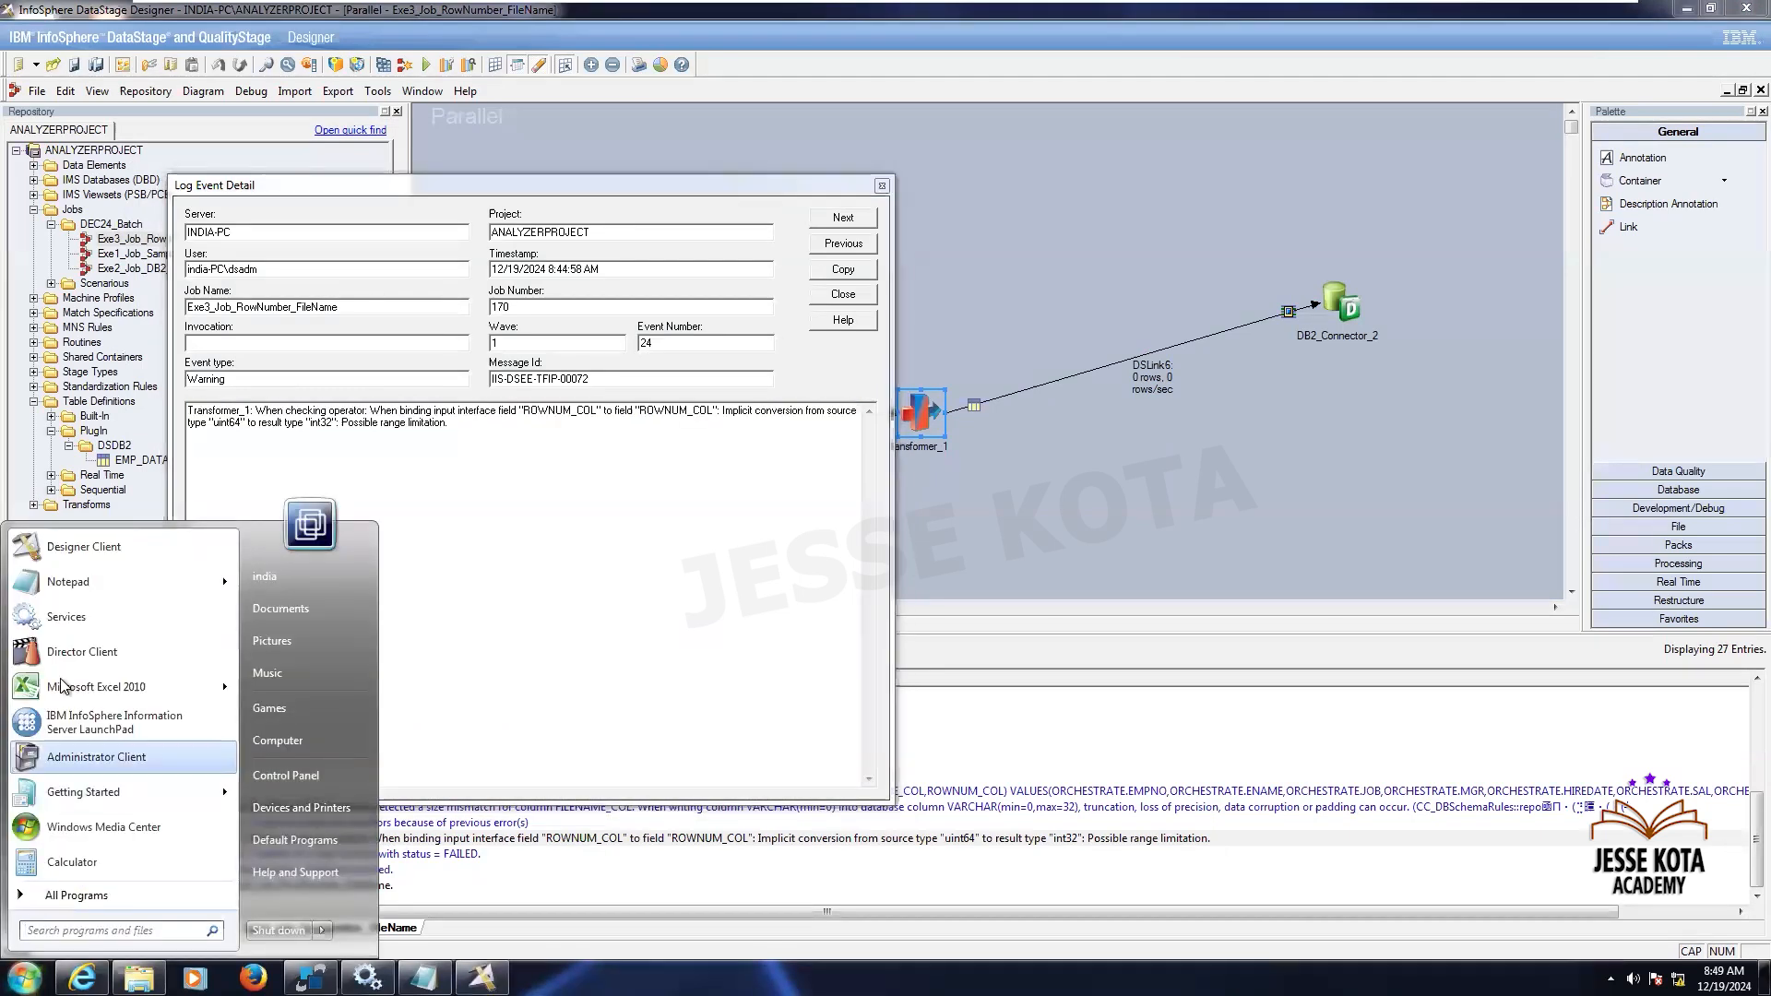
{"action": "left_click", "coordinate": [83, 581]}
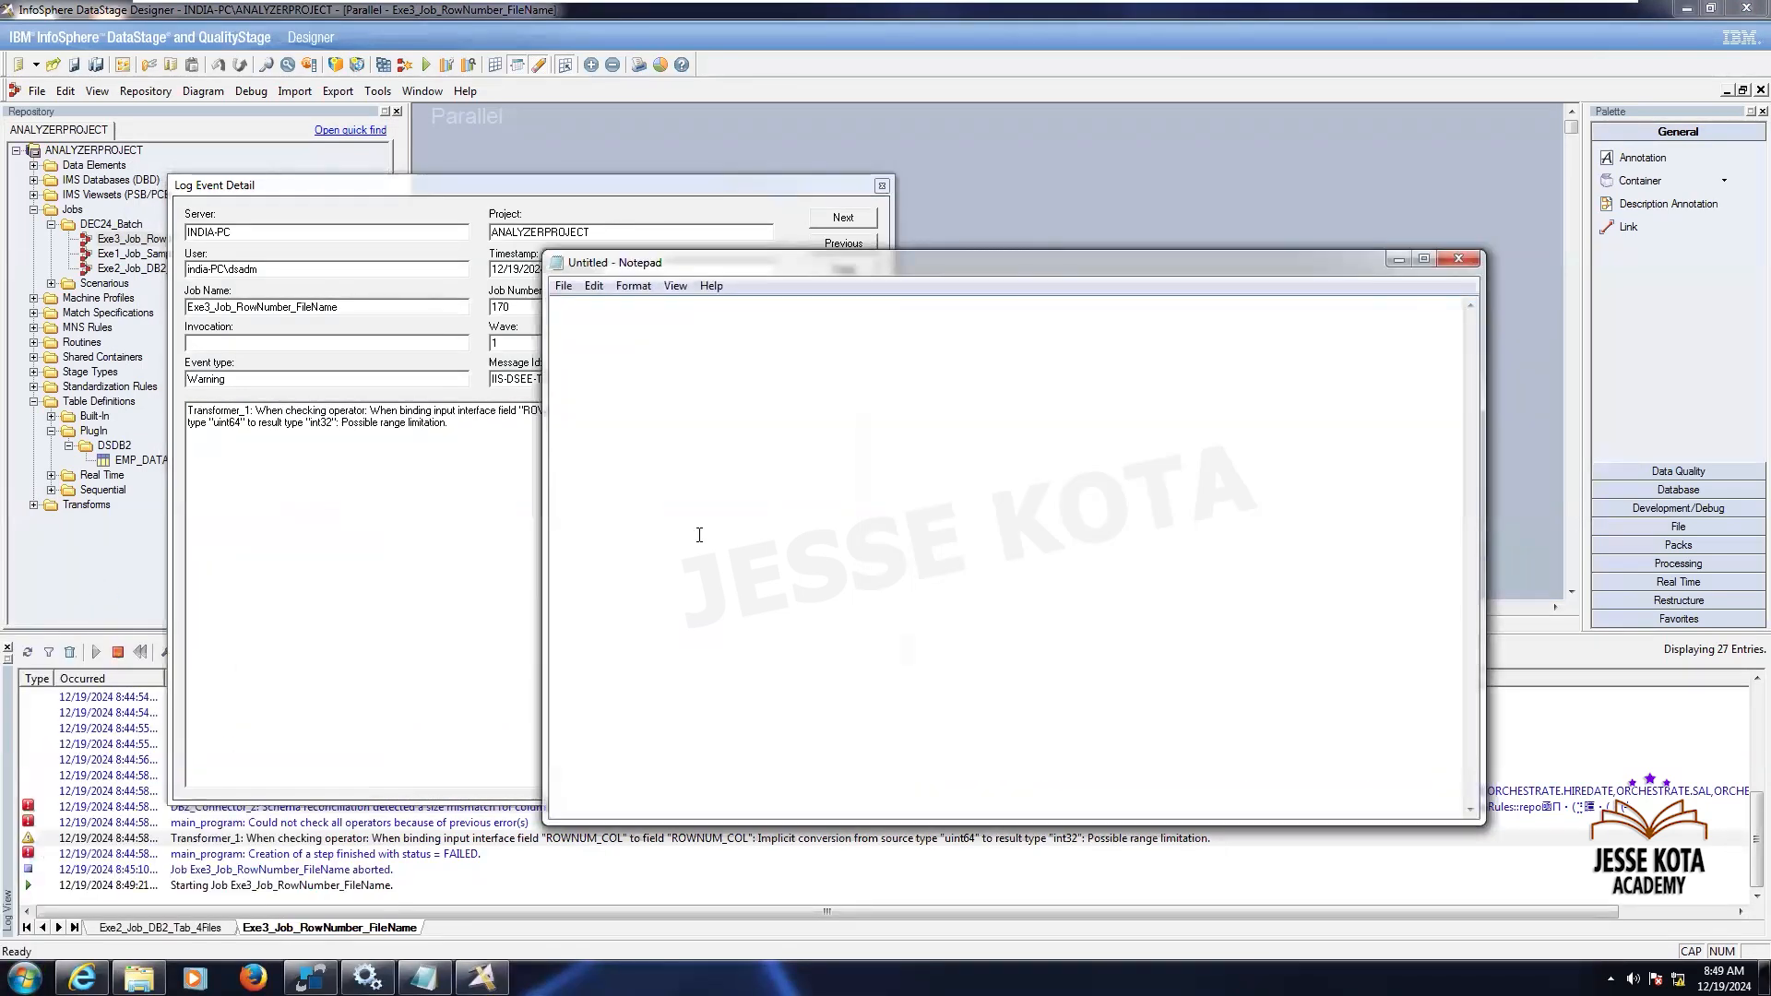
{"action": "key", "text": "ctrl+v"}
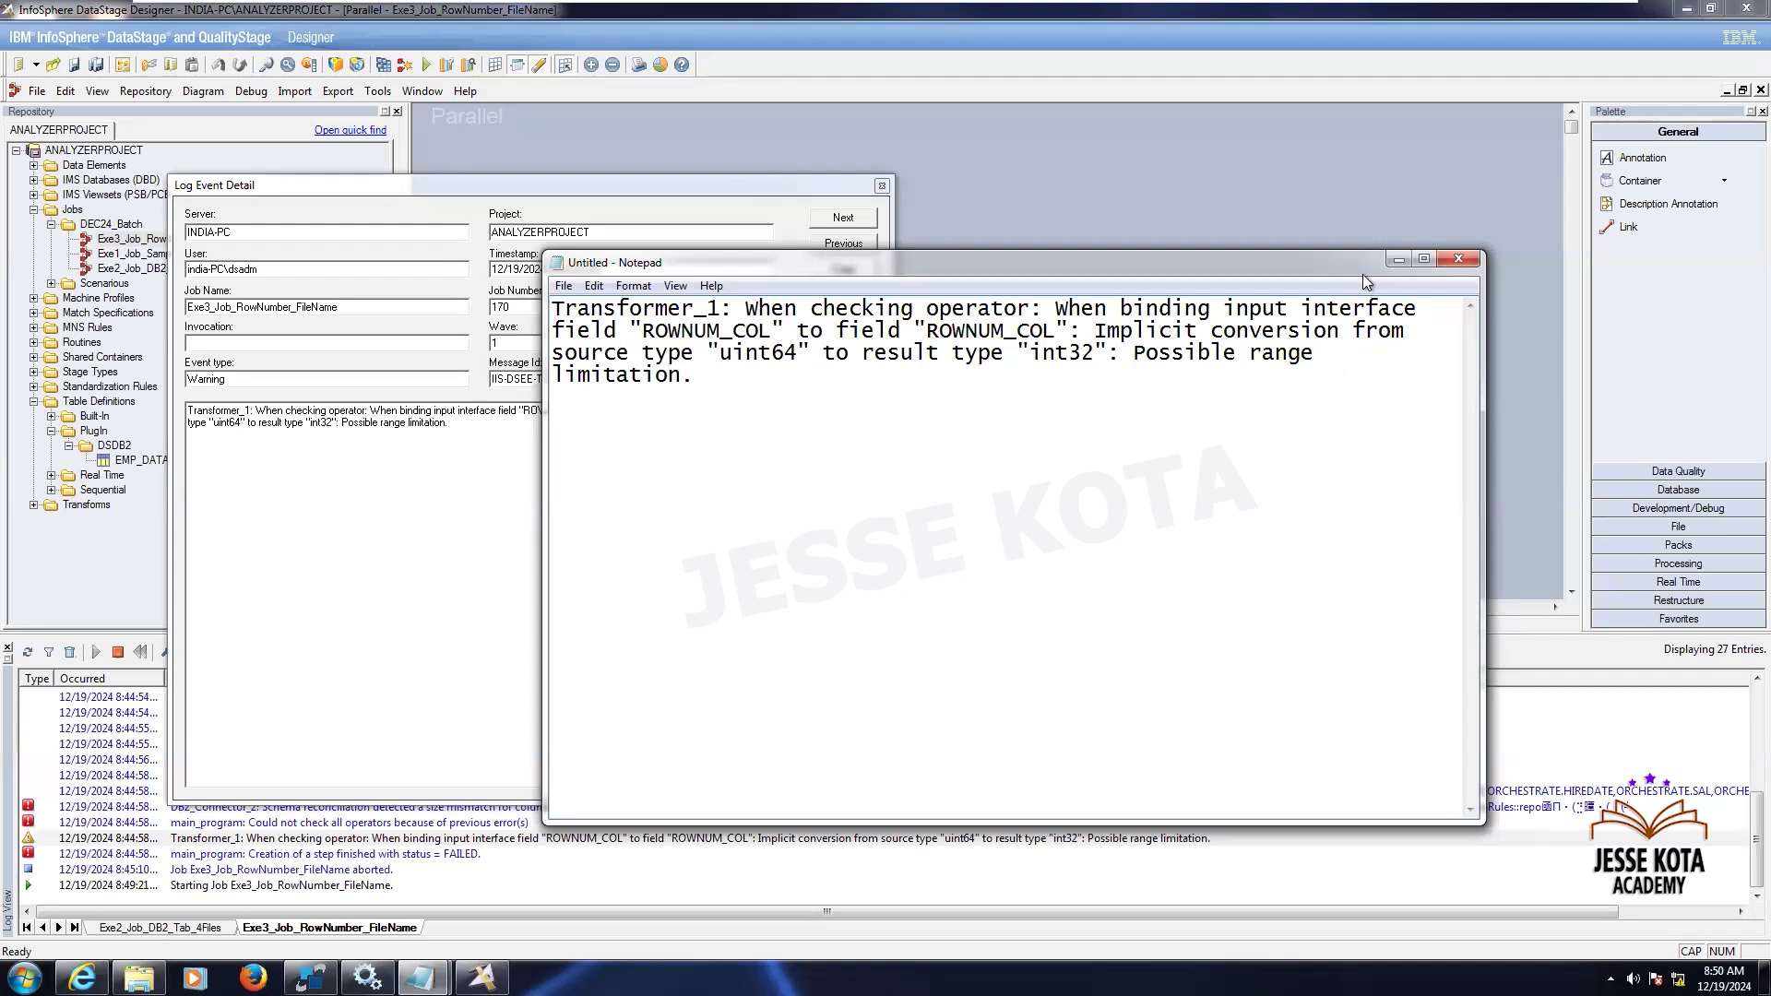
{"action": "left_click", "coordinate": [1399, 258]}
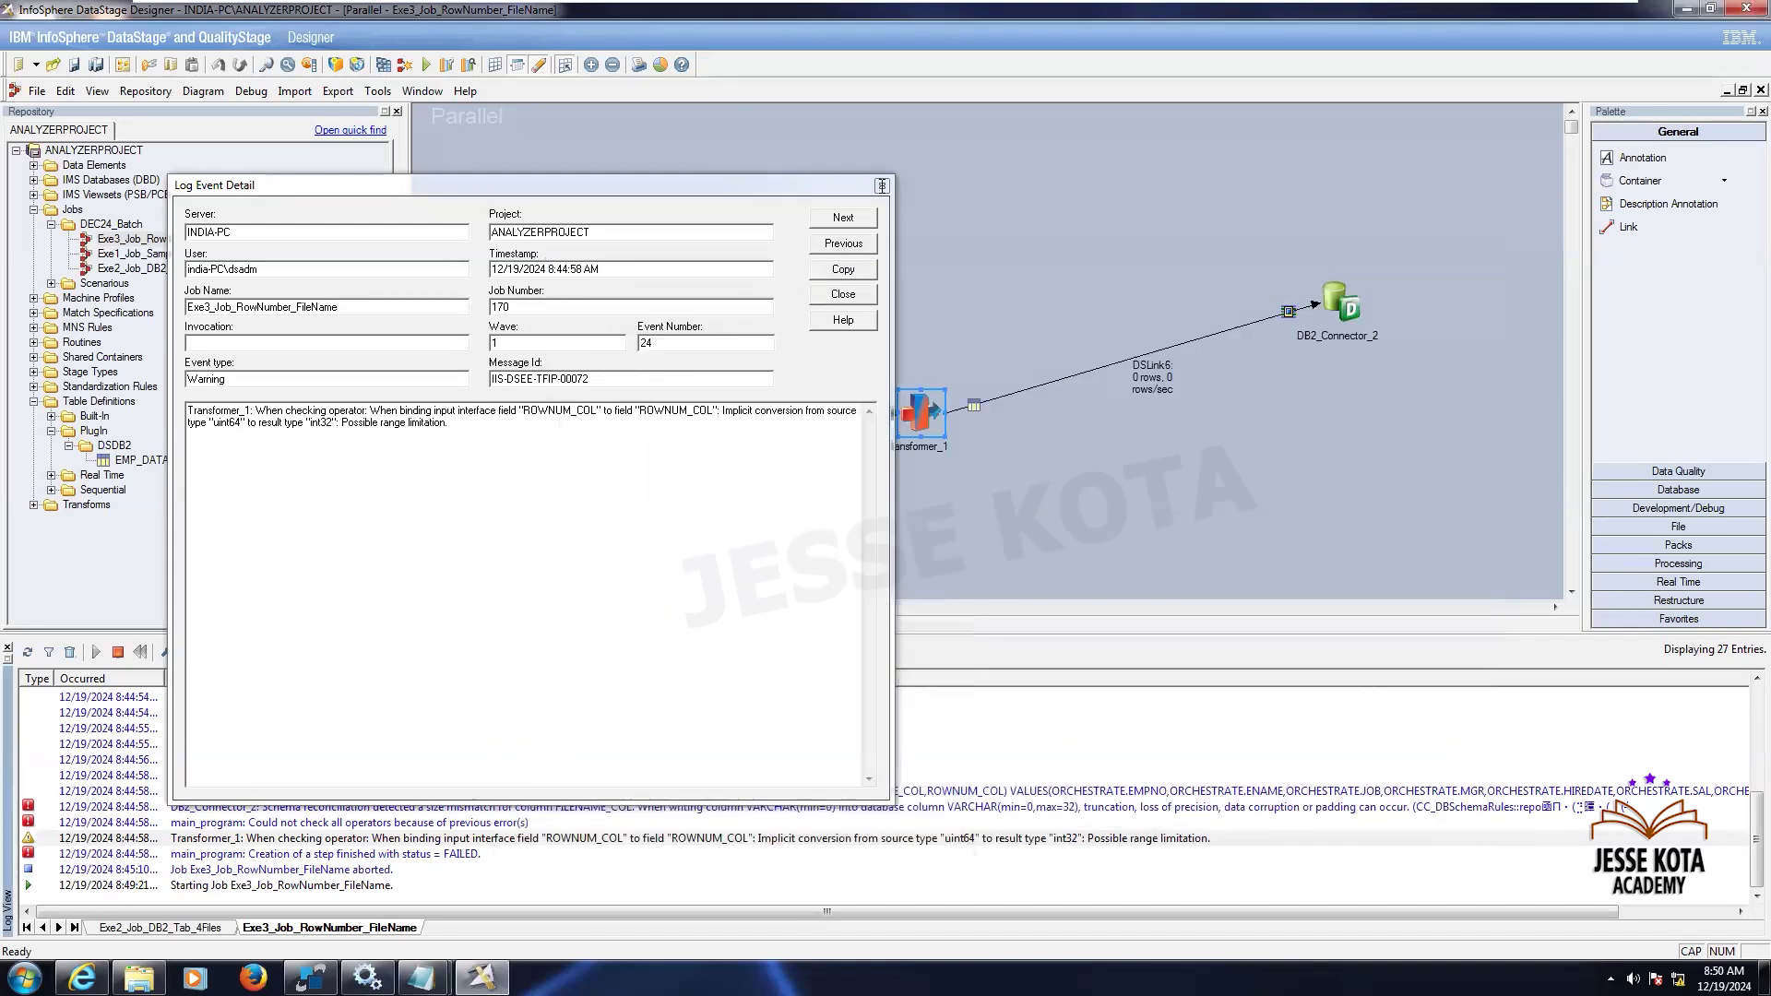
{"action": "left_click", "coordinate": [843, 268]}
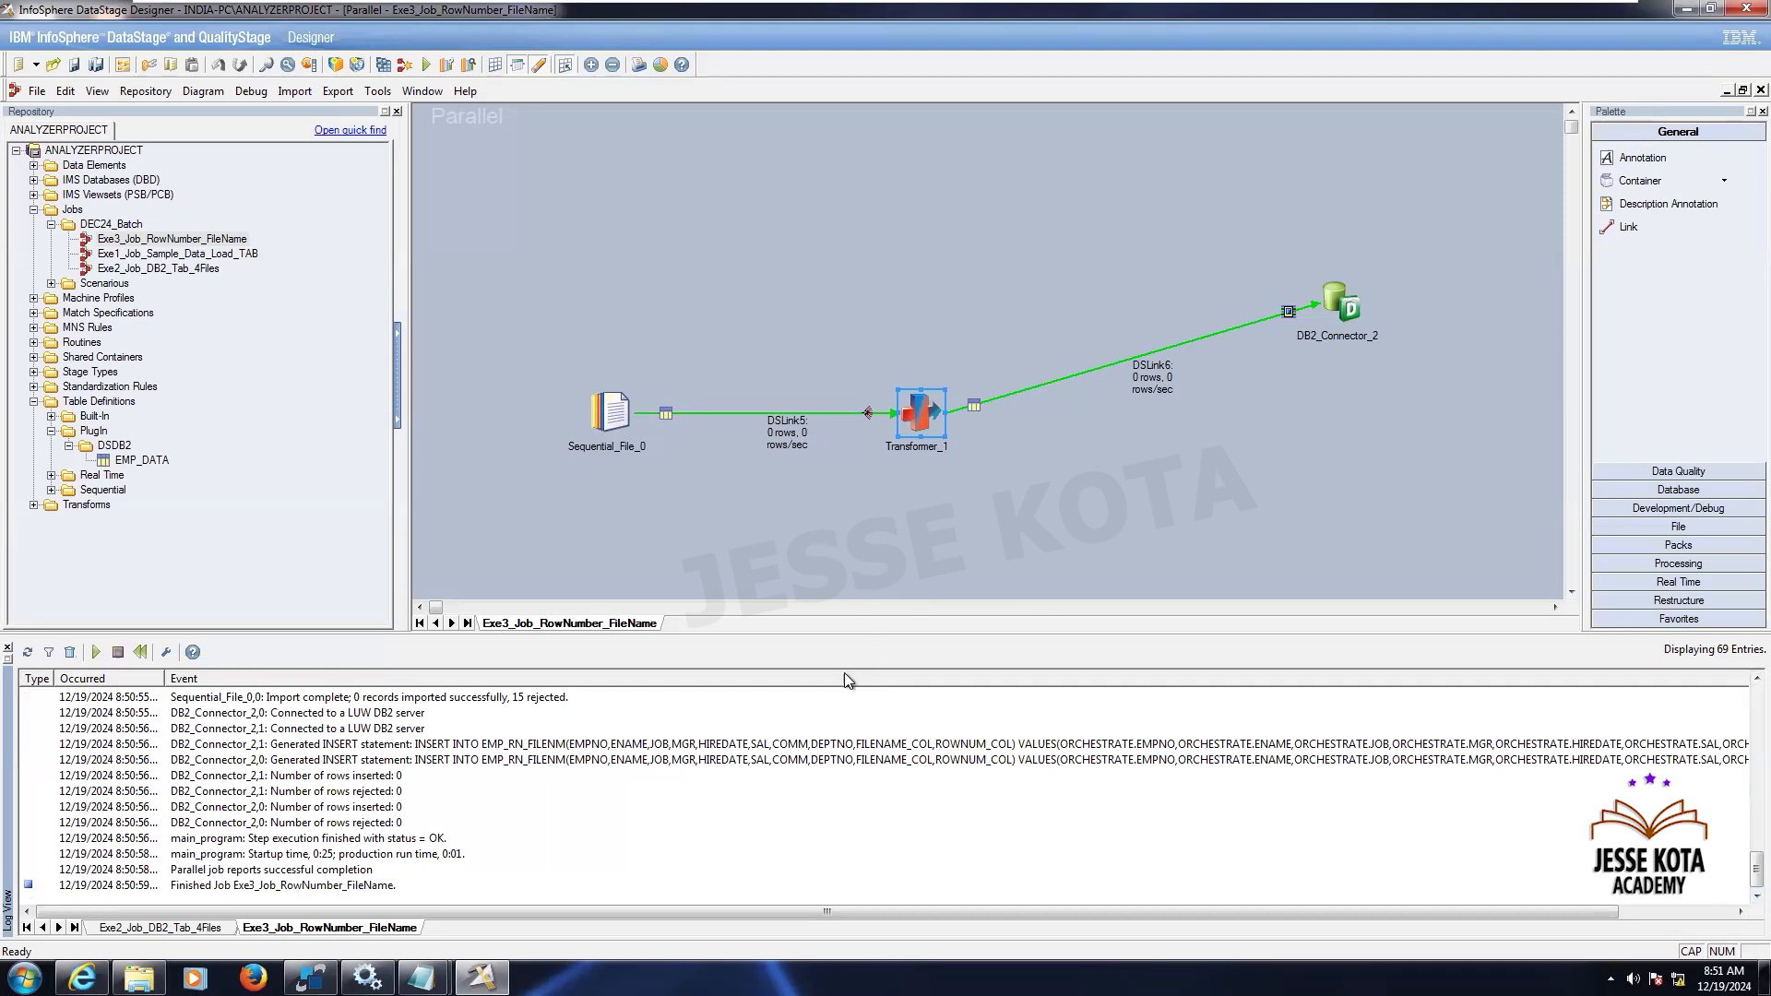
- Preview the sequential file stage's data and review the View Data command output
{"action": "left_click", "coordinate": [678, 496]}
{"action": "double_click", "coordinate": [608, 410]}
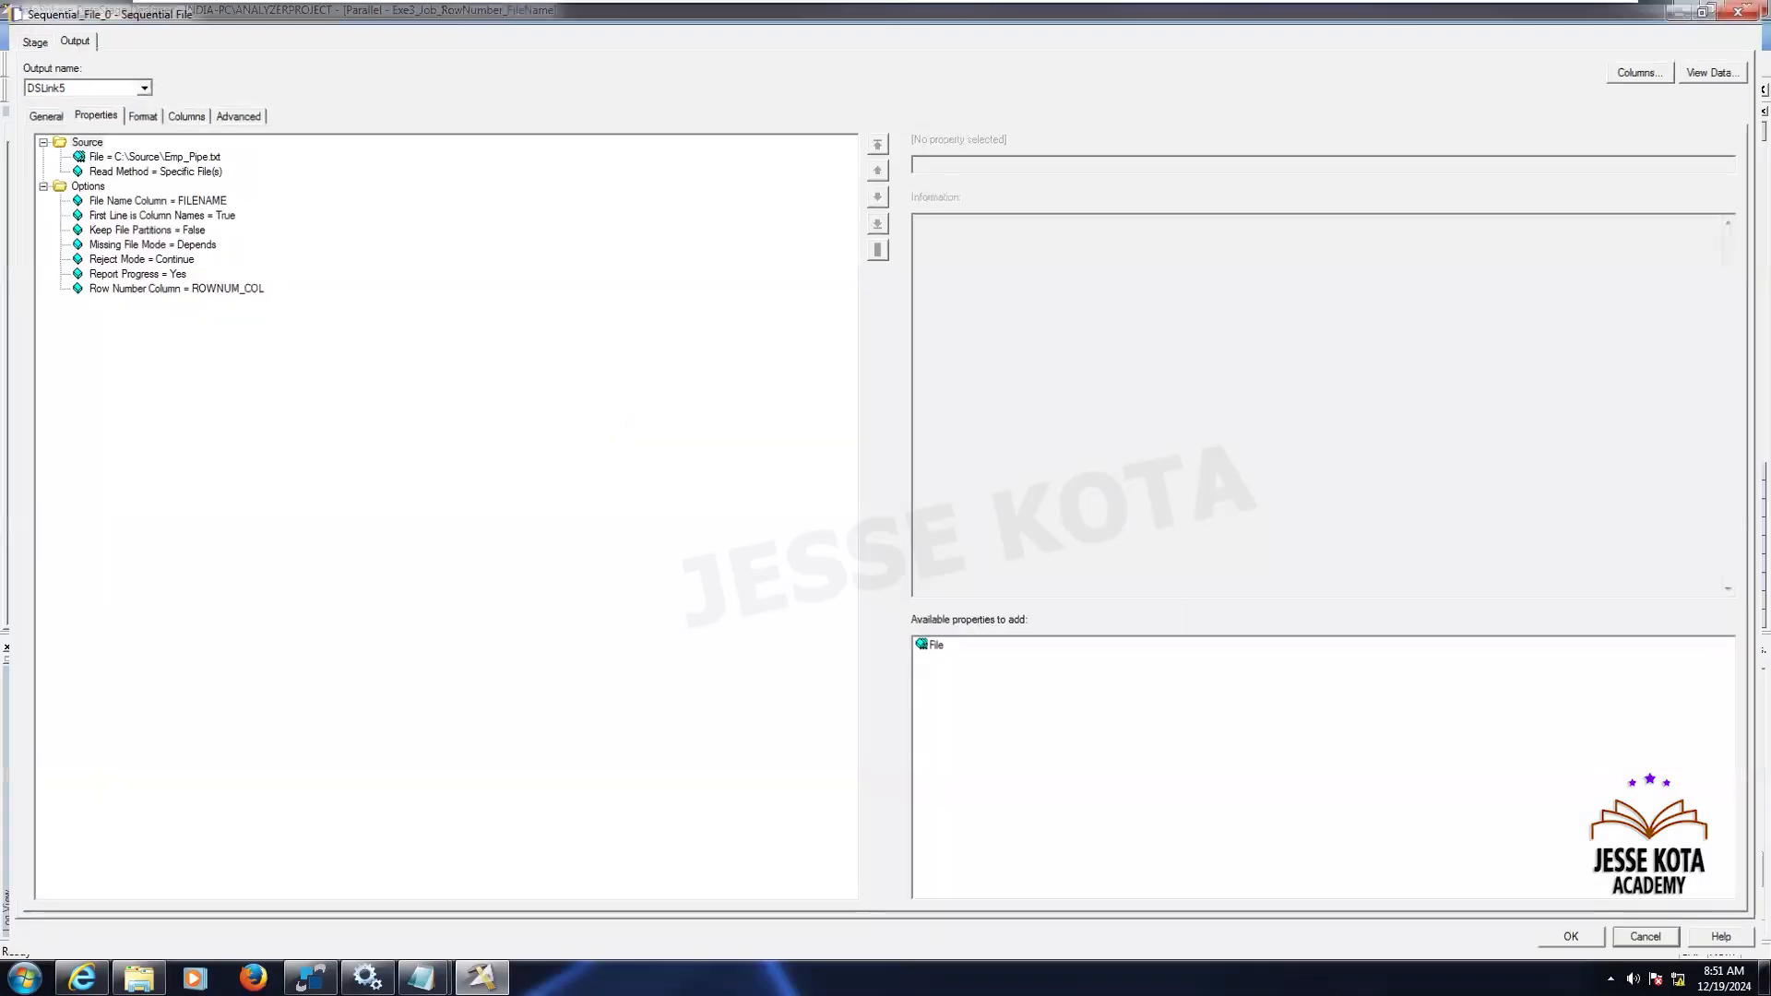
{"action": "key", "text": "Escape"}
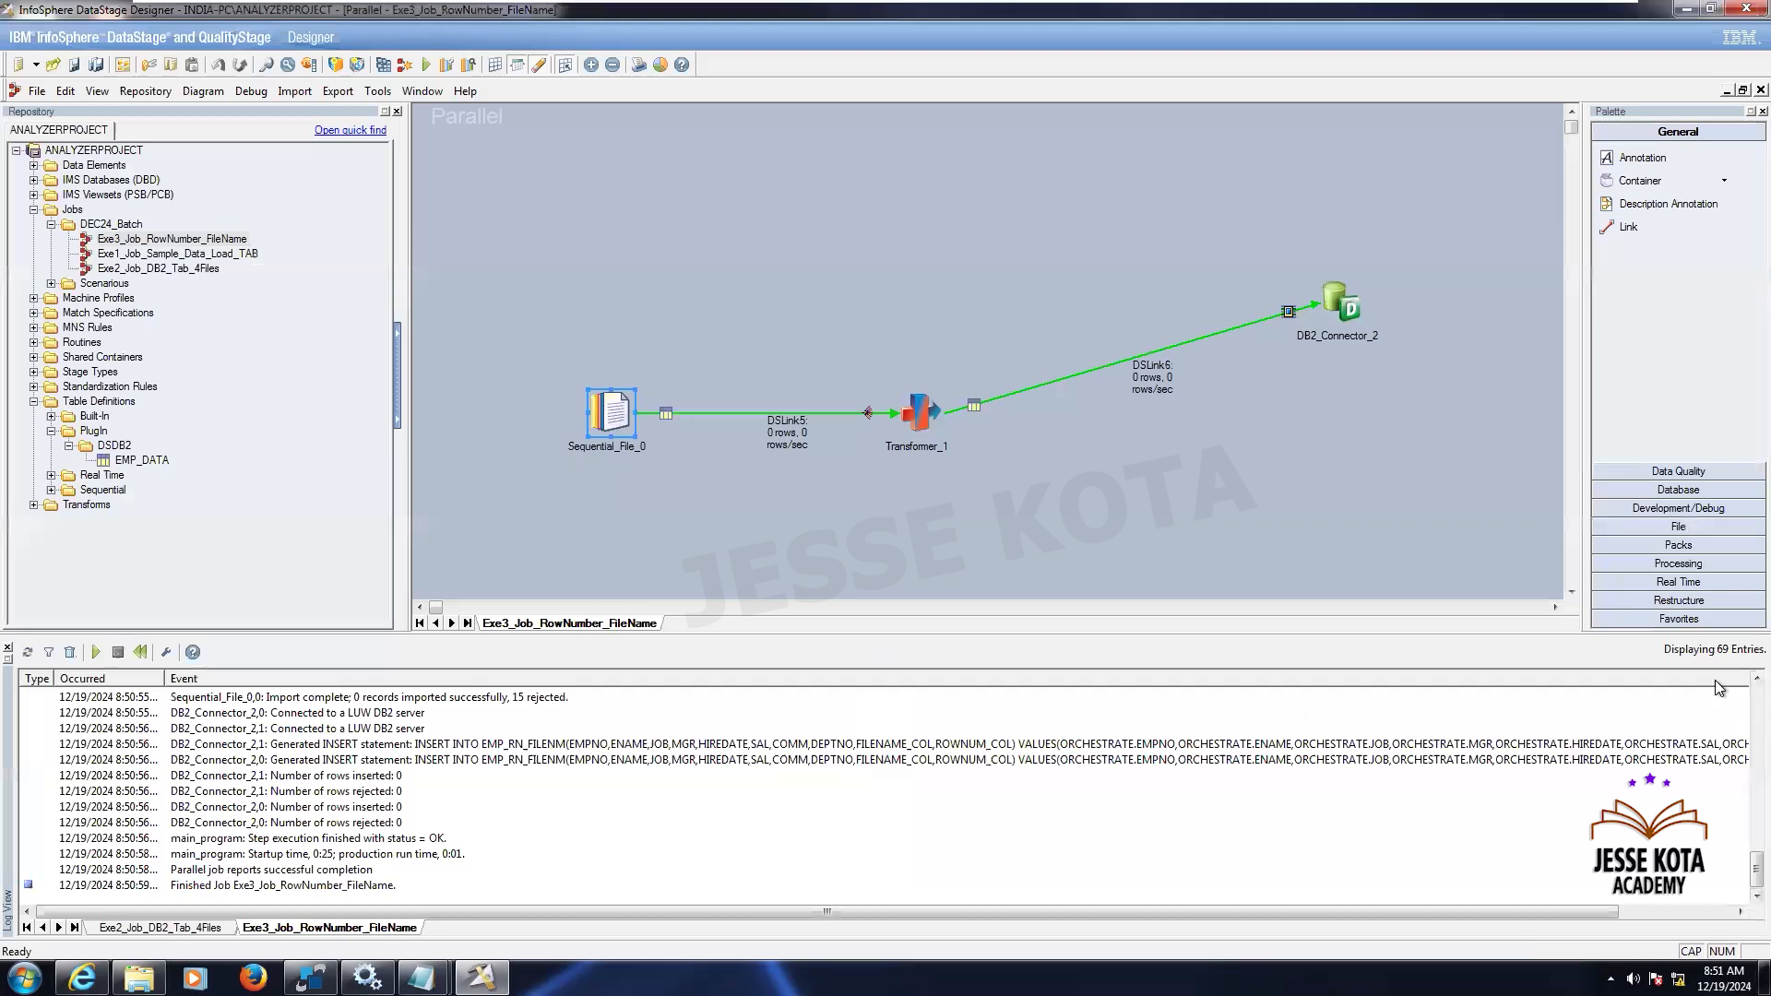
{"action": "scroll", "coordinate": [1714, 678], "scroll_direction": "up", "scroll_amount": 1}
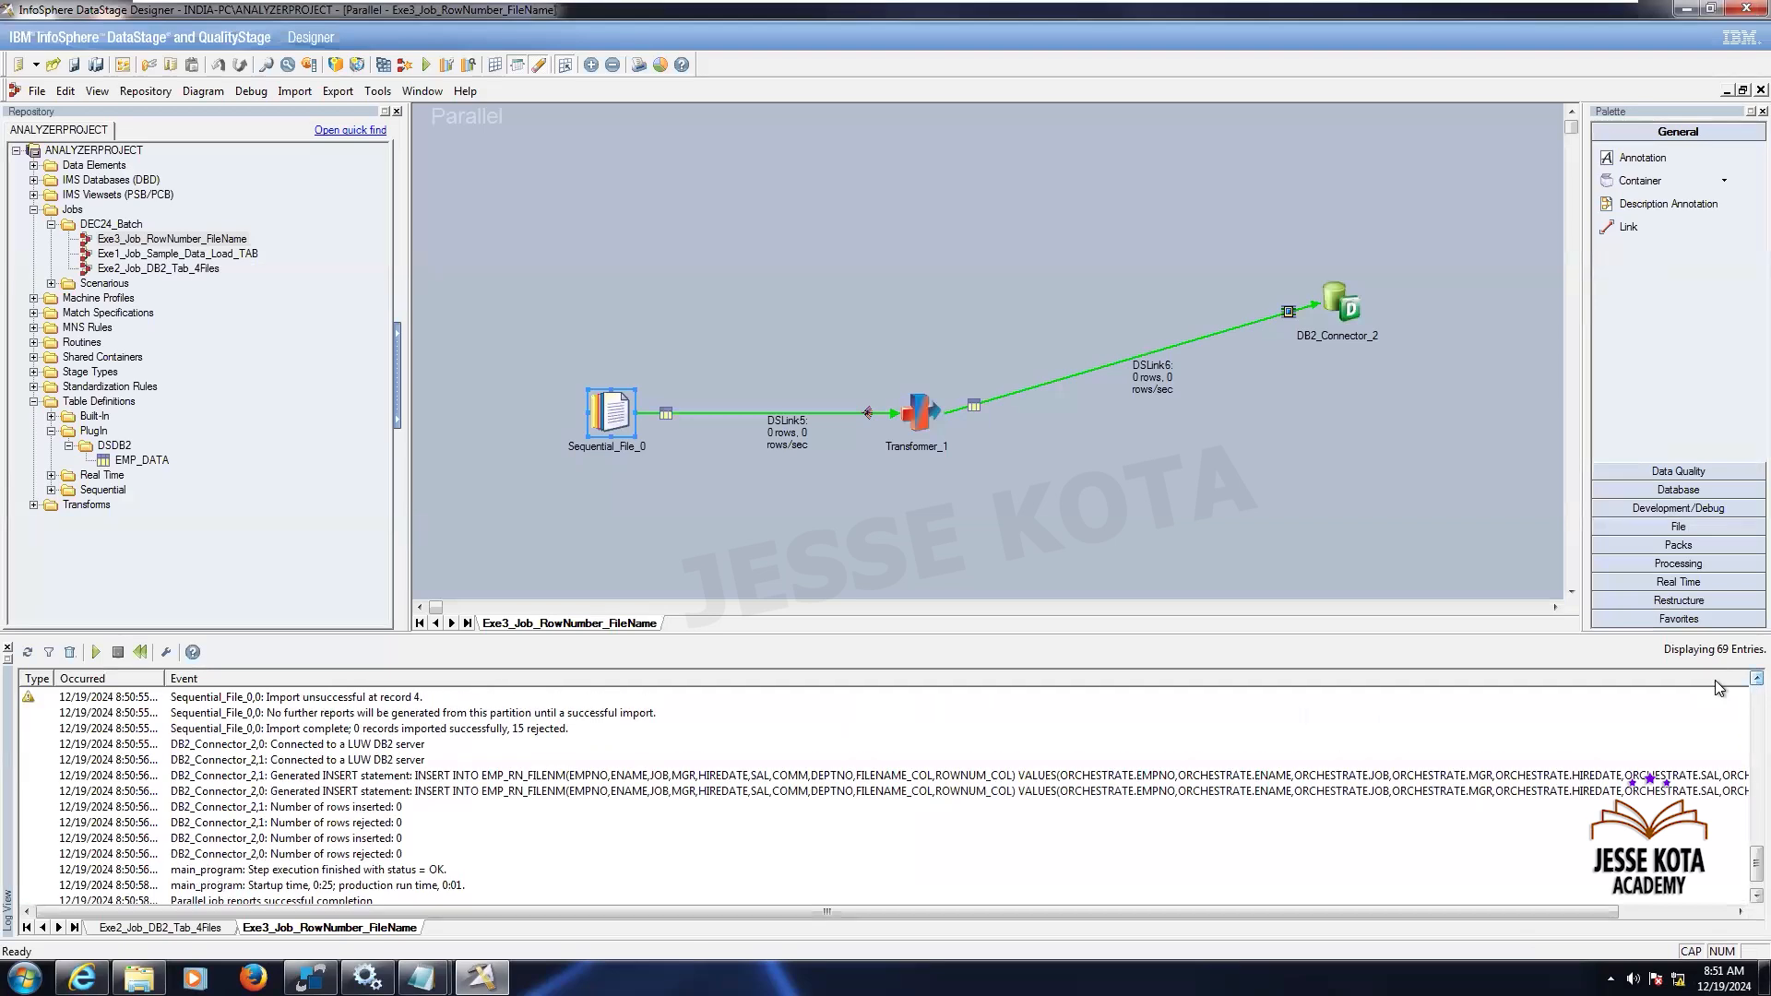
{"action": "double_click", "coordinate": [608, 412]}
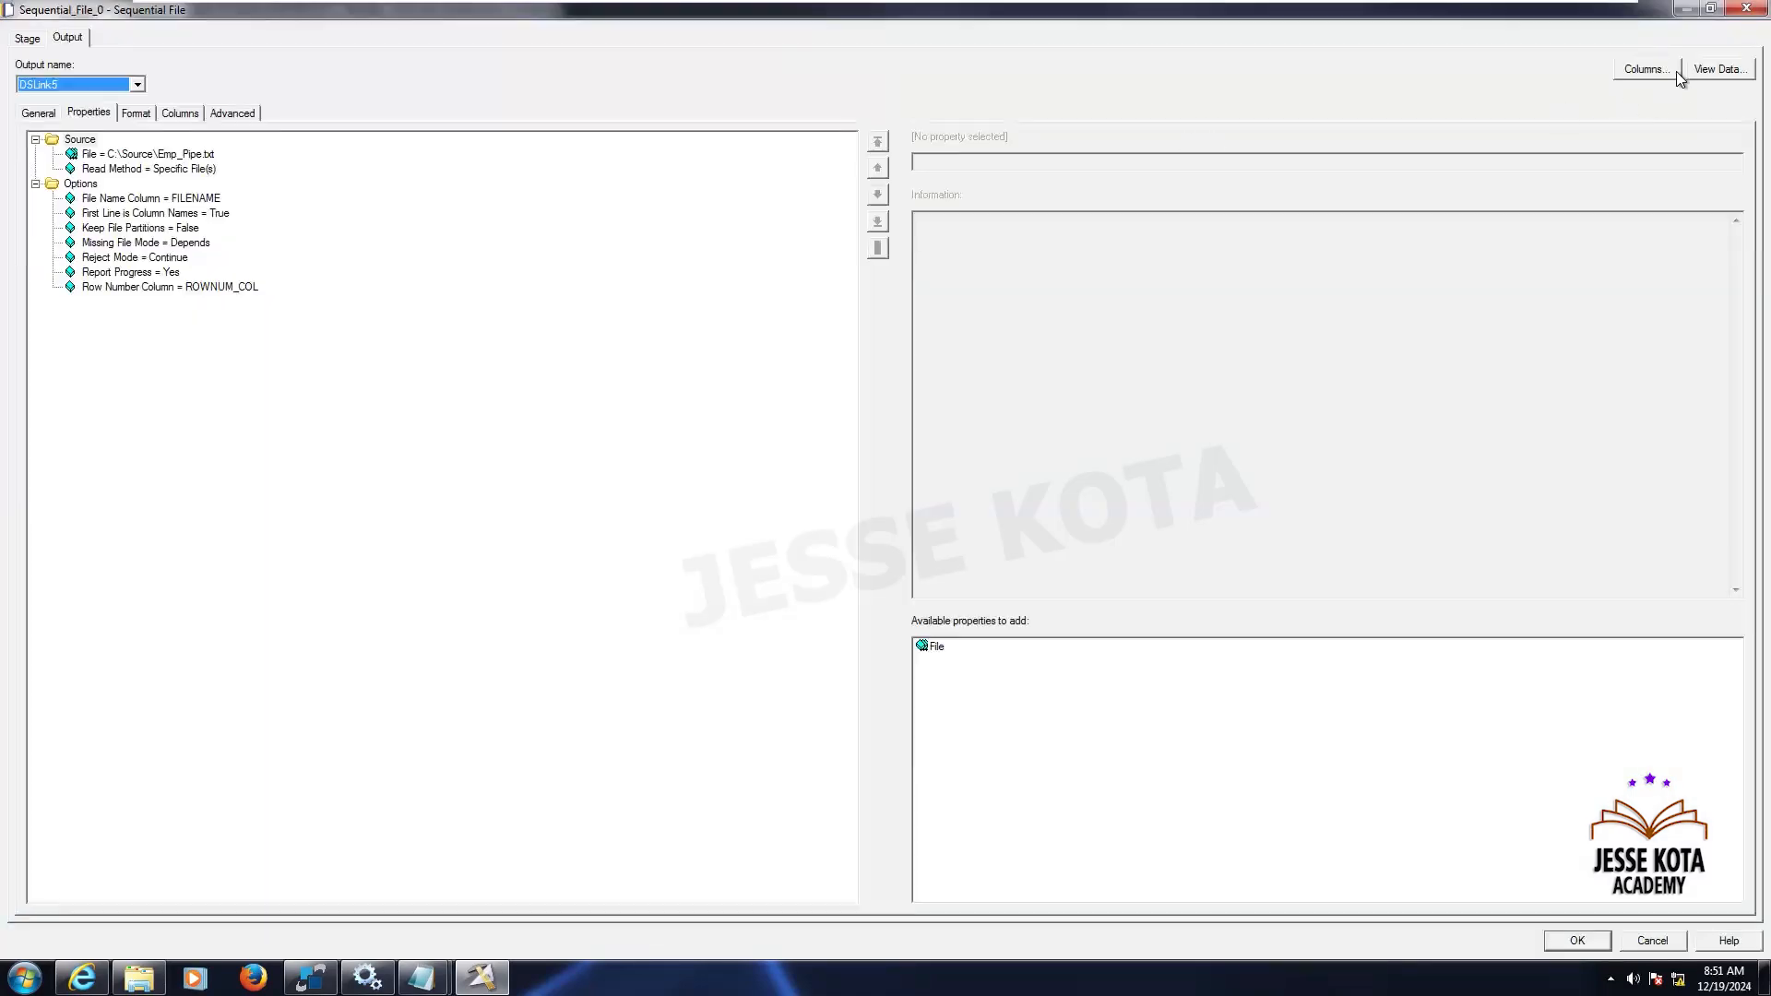
{"action": "left_click", "coordinate": [1707, 69]}
{"action": "left_click", "coordinate": [1053, 438]}
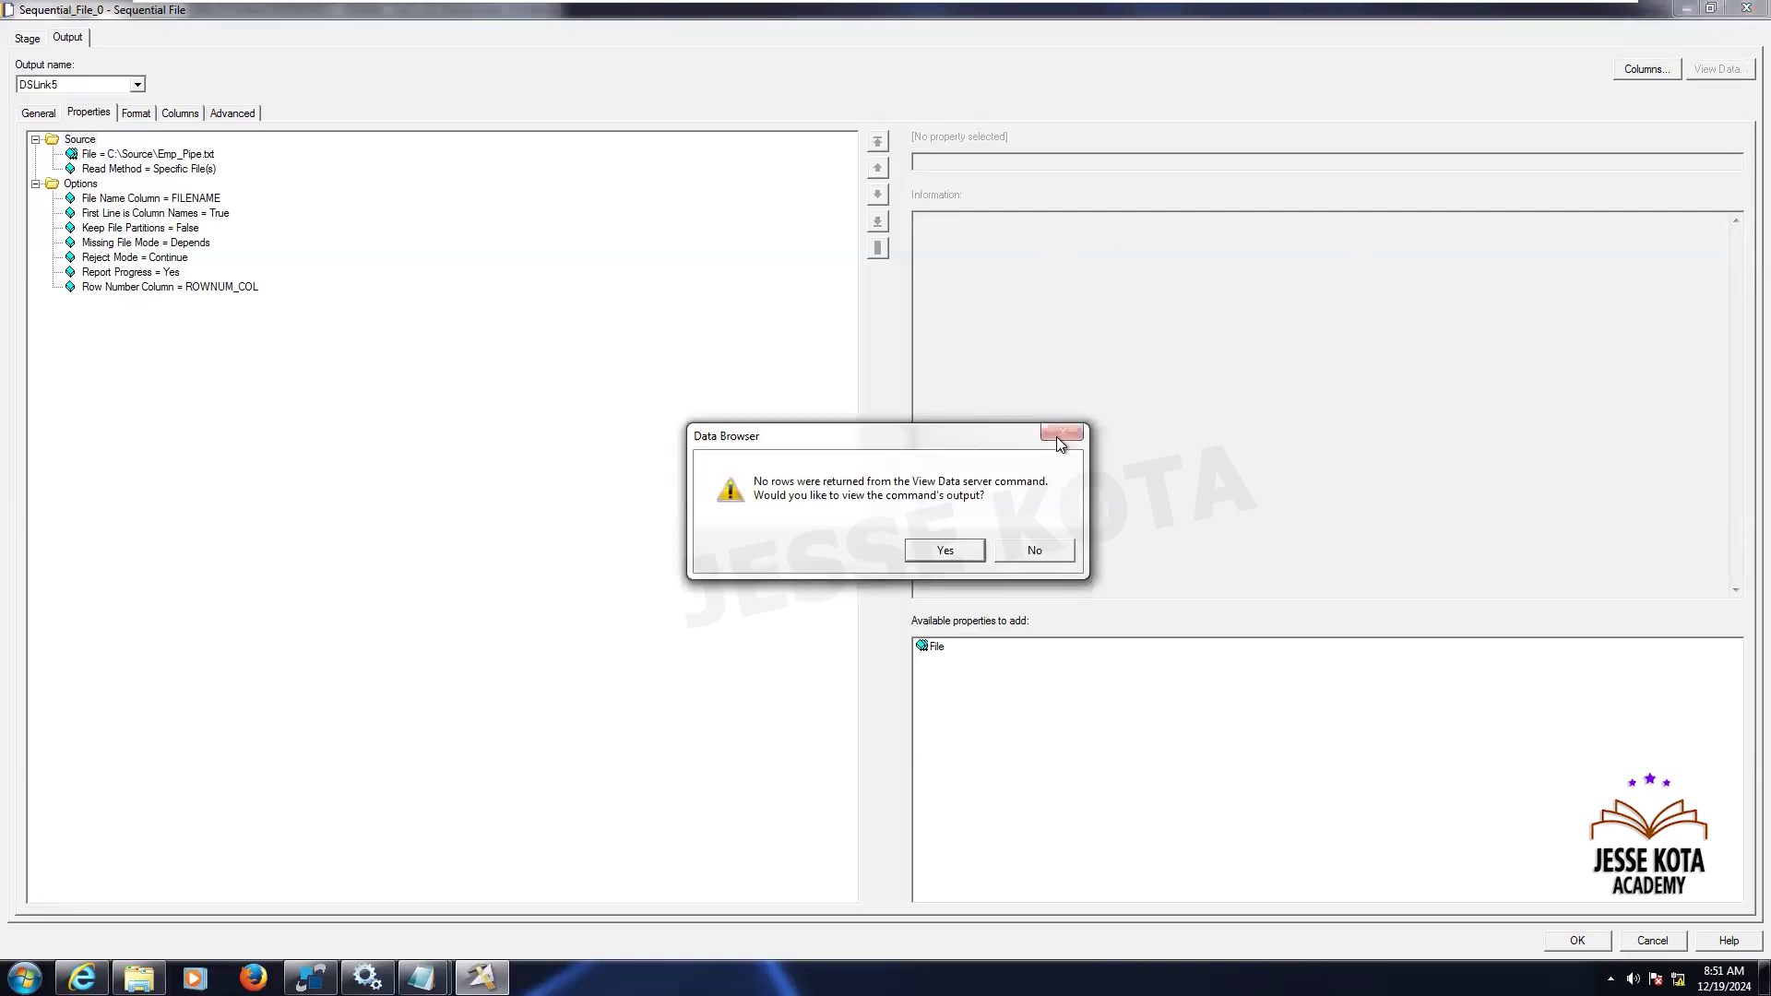
{"action": "left_click", "coordinate": [946, 549]}
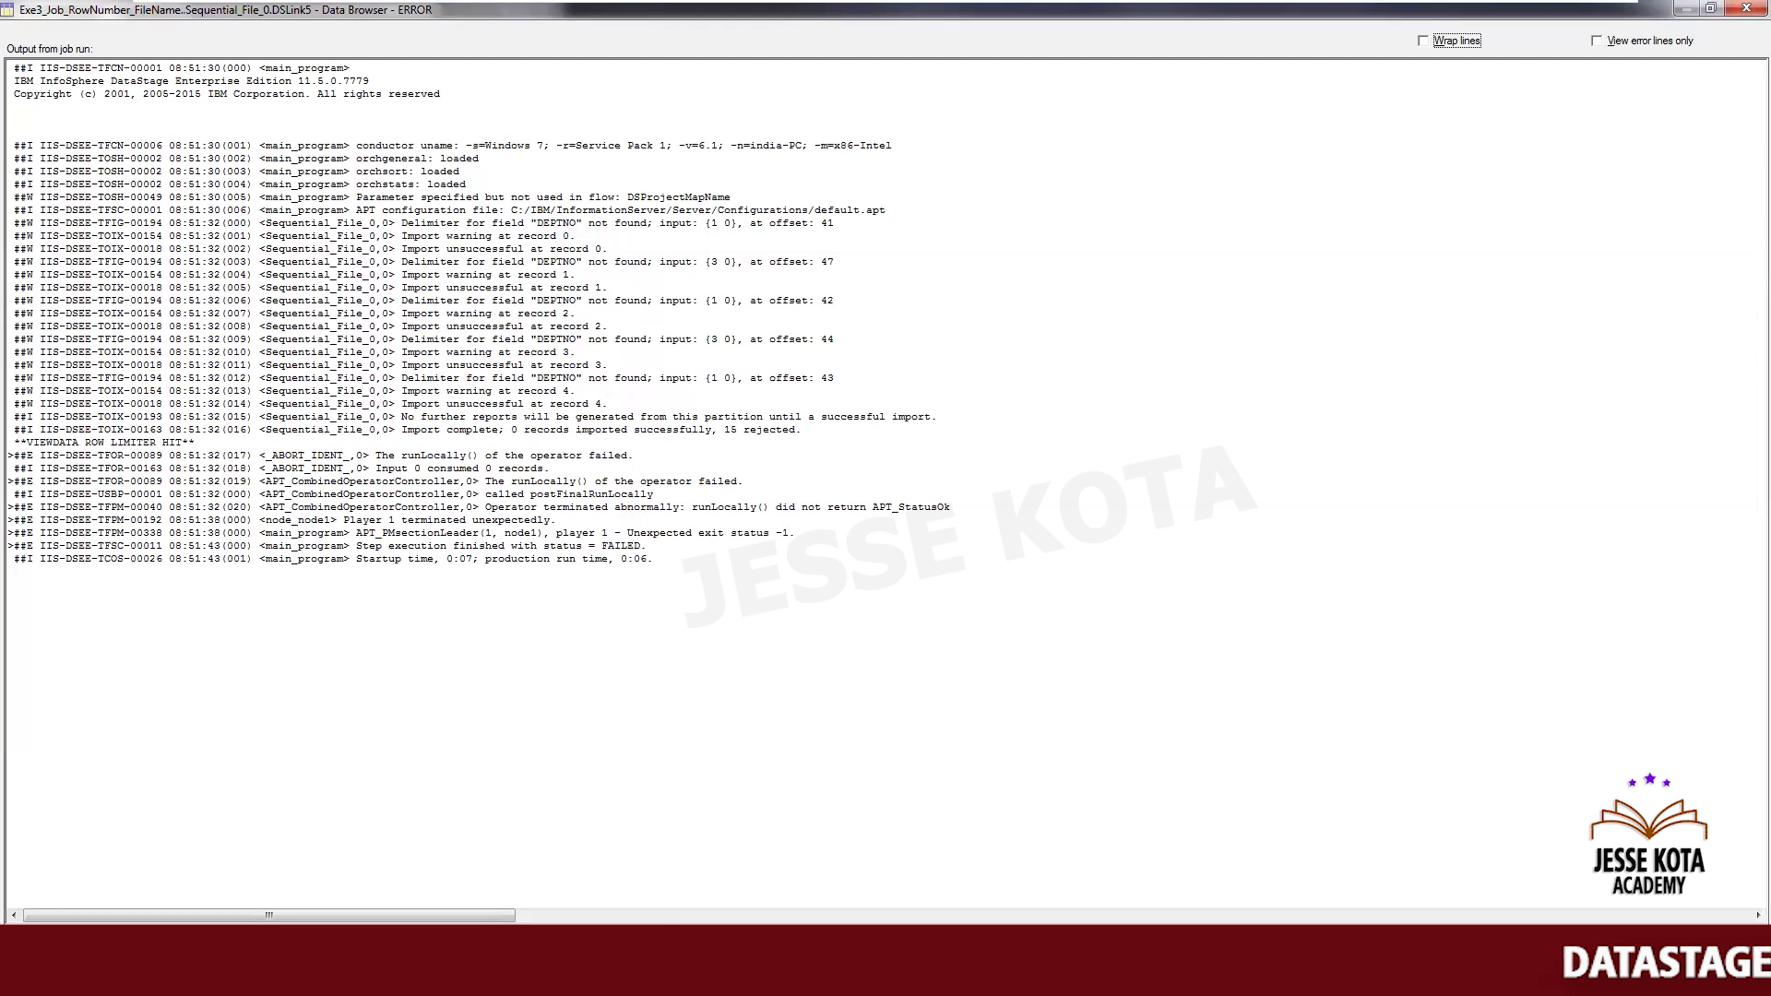
{"action": "key", "text": "Escape"}
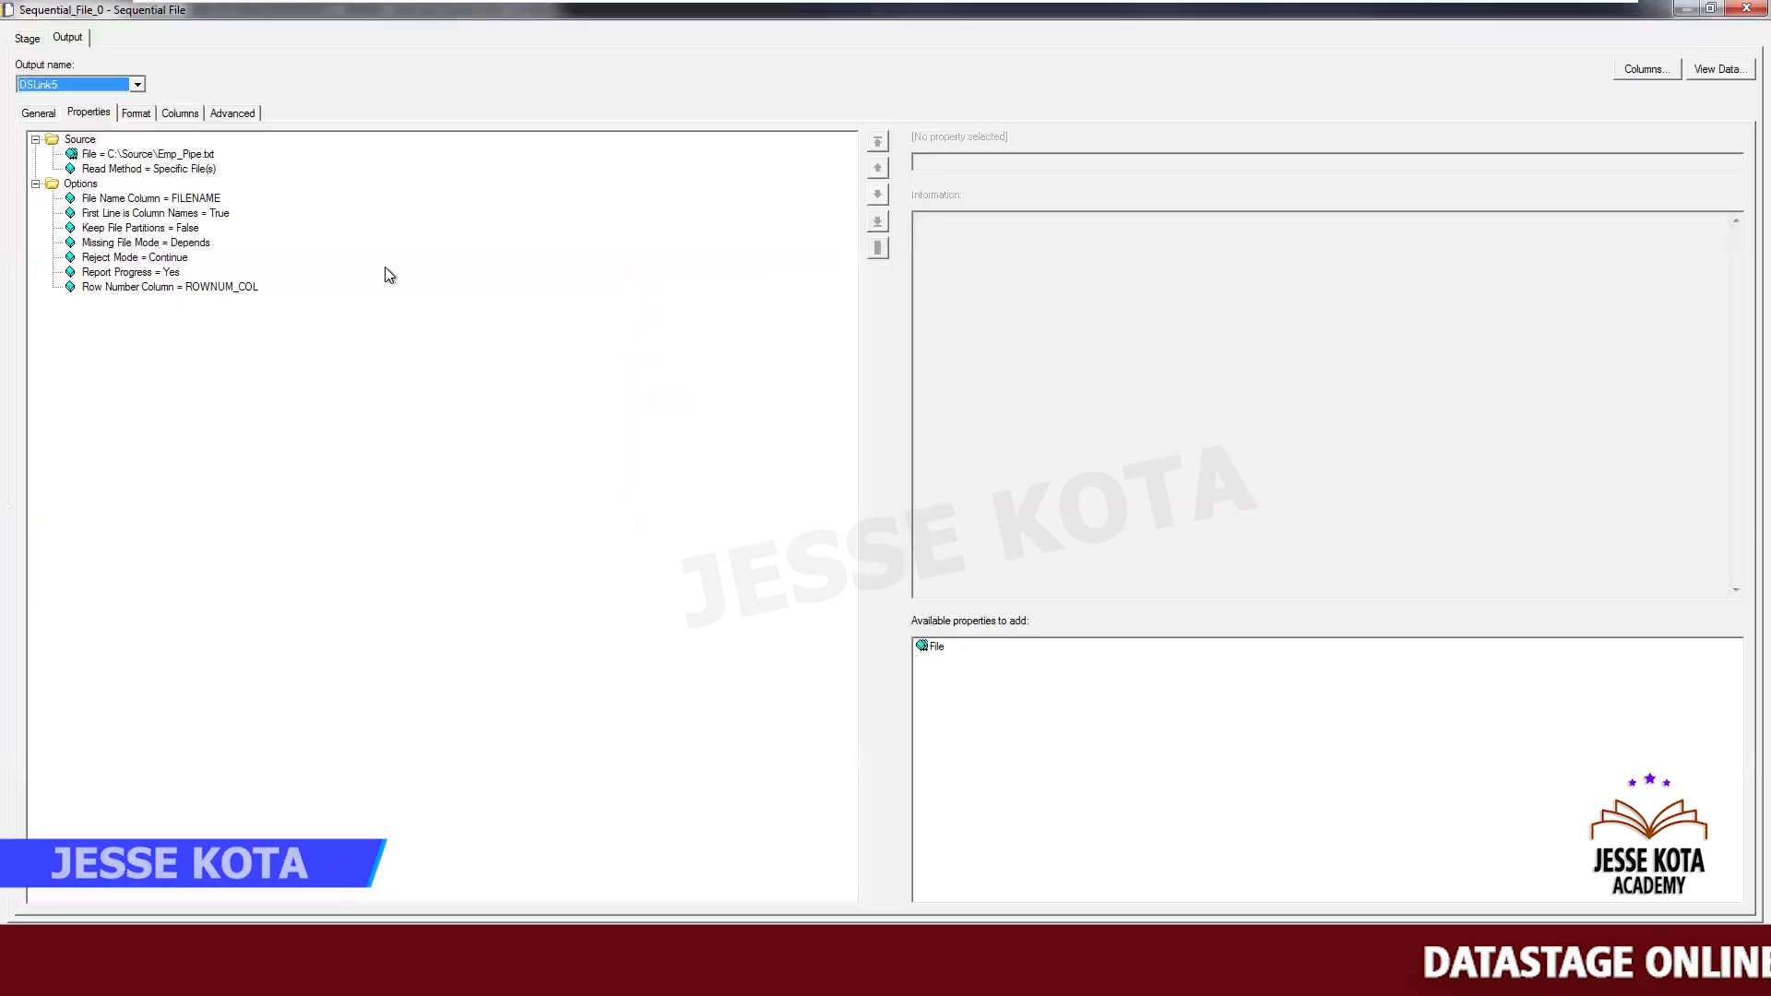
- Clear the FILENAME_COL length in the sequential file's output columns and preview the stage's data
{"action": "left_click", "coordinate": [150, 112]}
{"action": "left_click", "coordinate": [173, 109]}
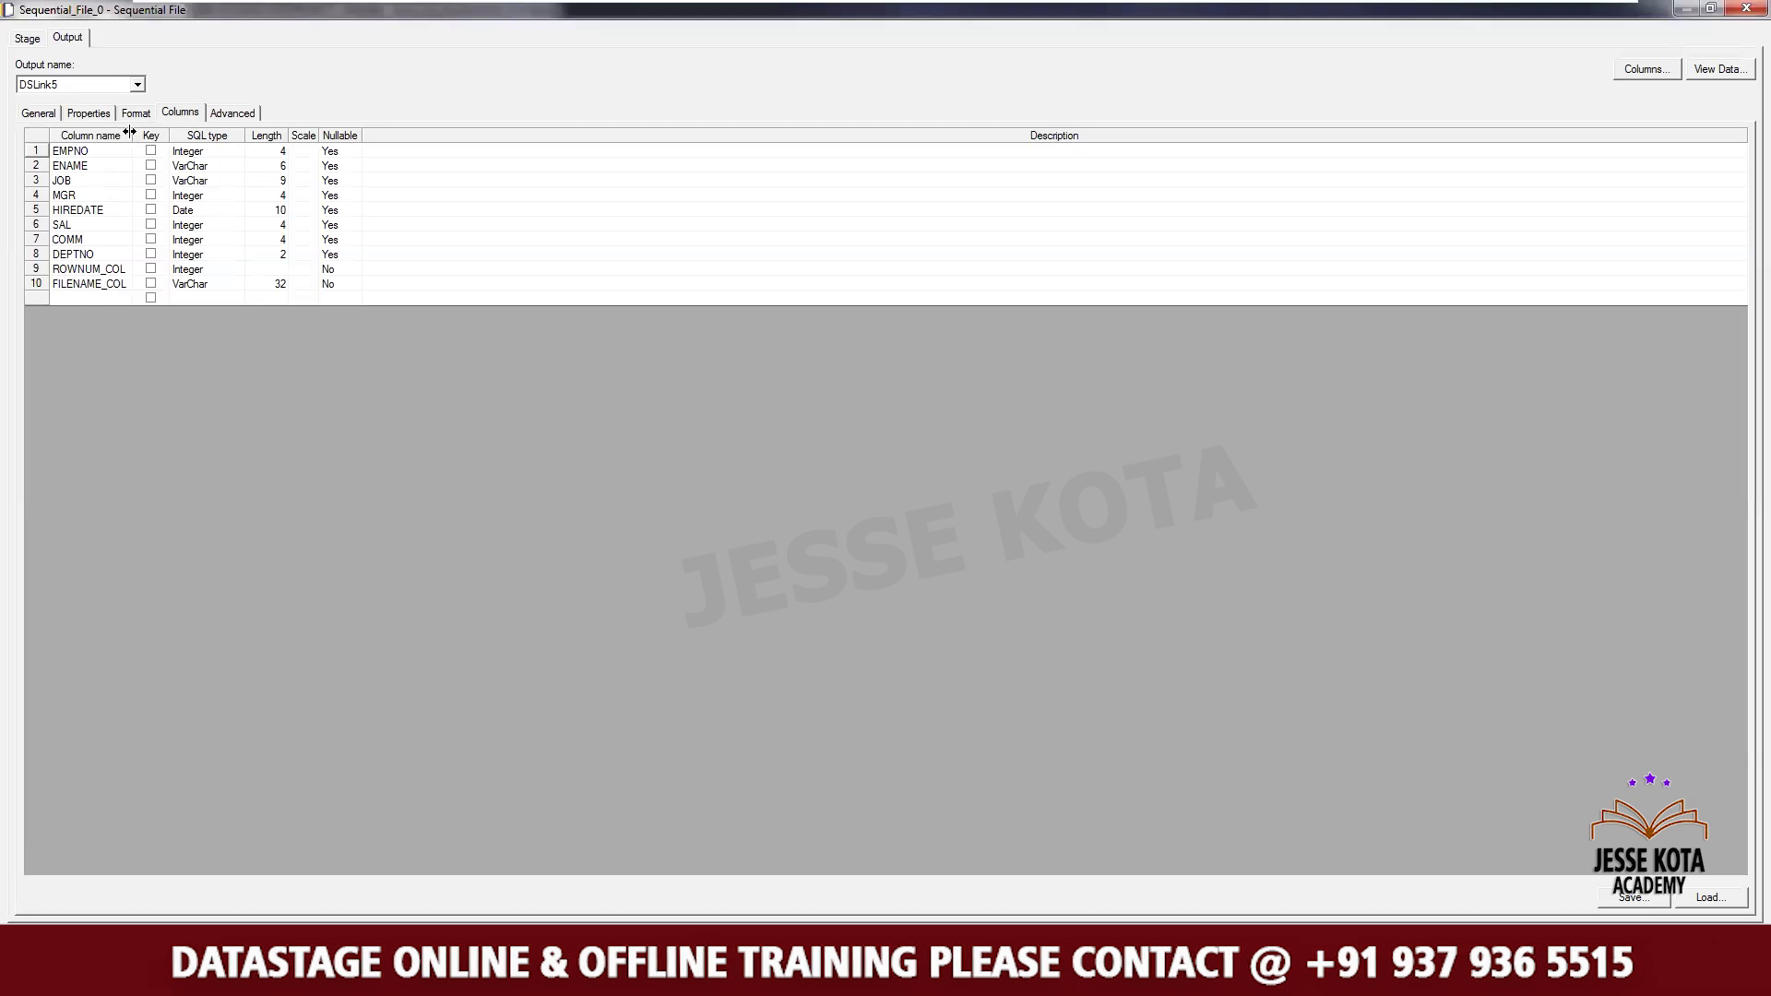
{"action": "left_click_drag", "start_coordinate": [132, 138], "coordinate": [225, 139]}
{"action": "left_click", "coordinate": [369, 286]}
{"action": "left_click", "coordinate": [369, 286]}
{"action": "key", "text": "BackSpace"}
{"action": "key", "text": "BackSpace"}
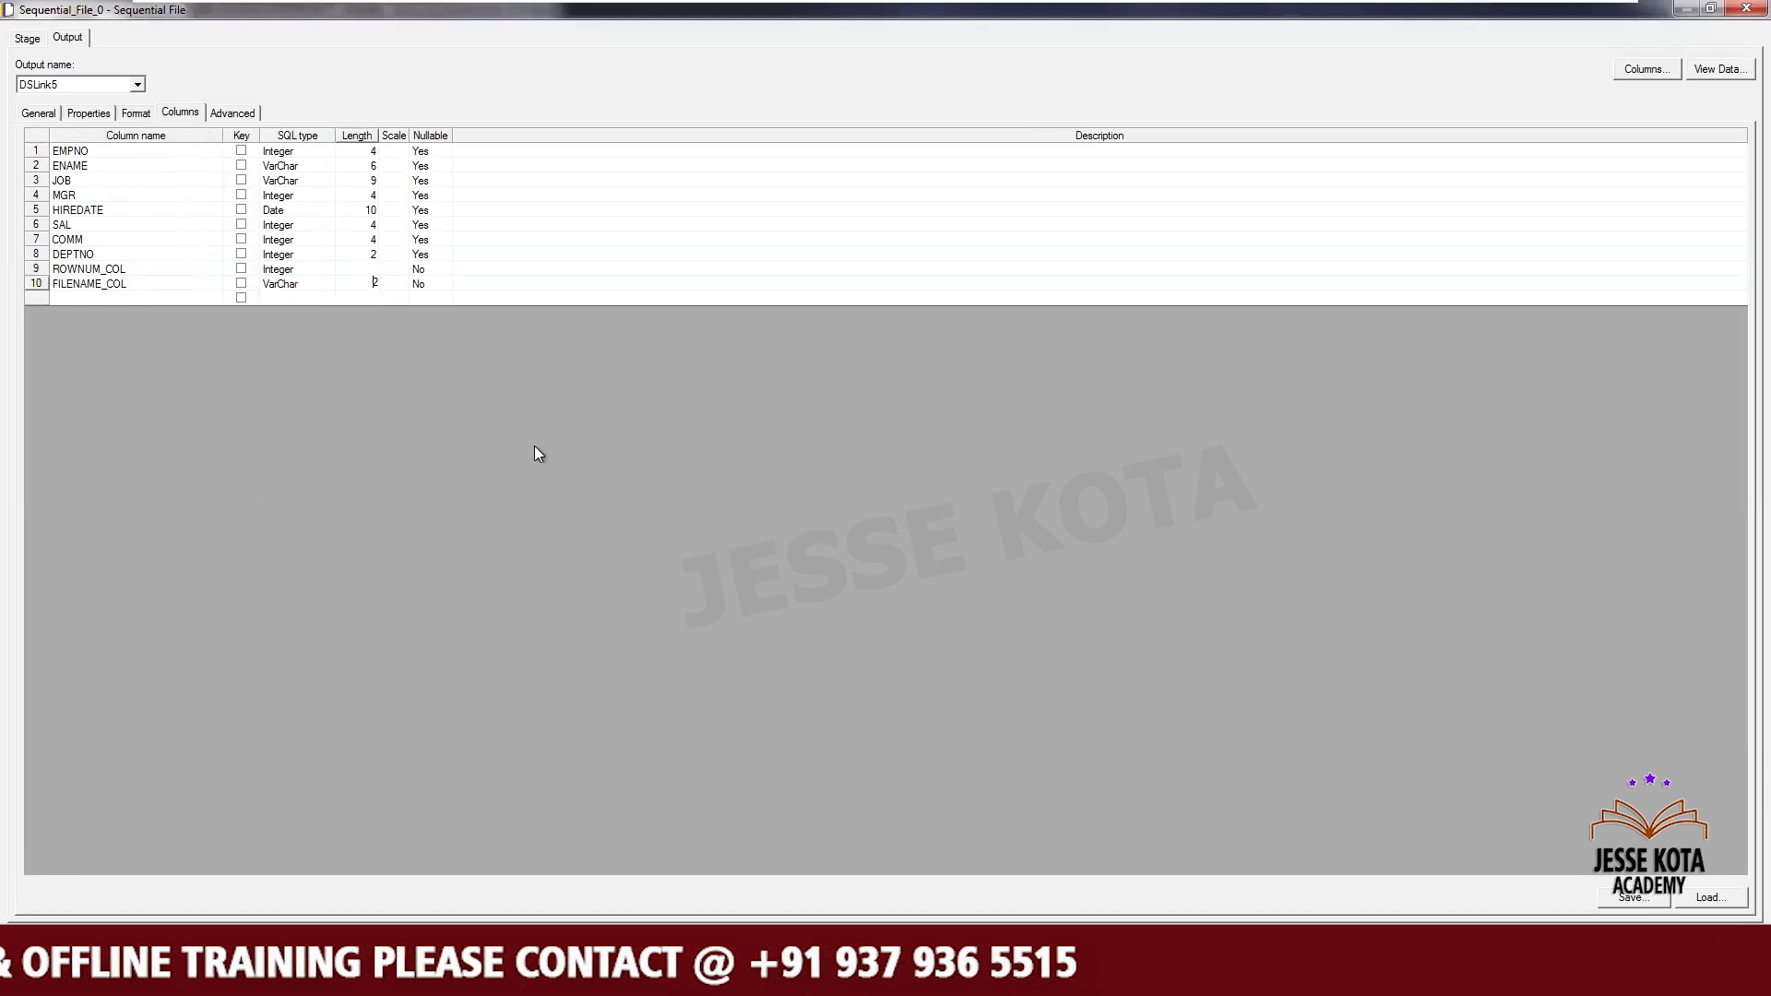
{"action": "left_click", "coordinate": [1714, 69]}
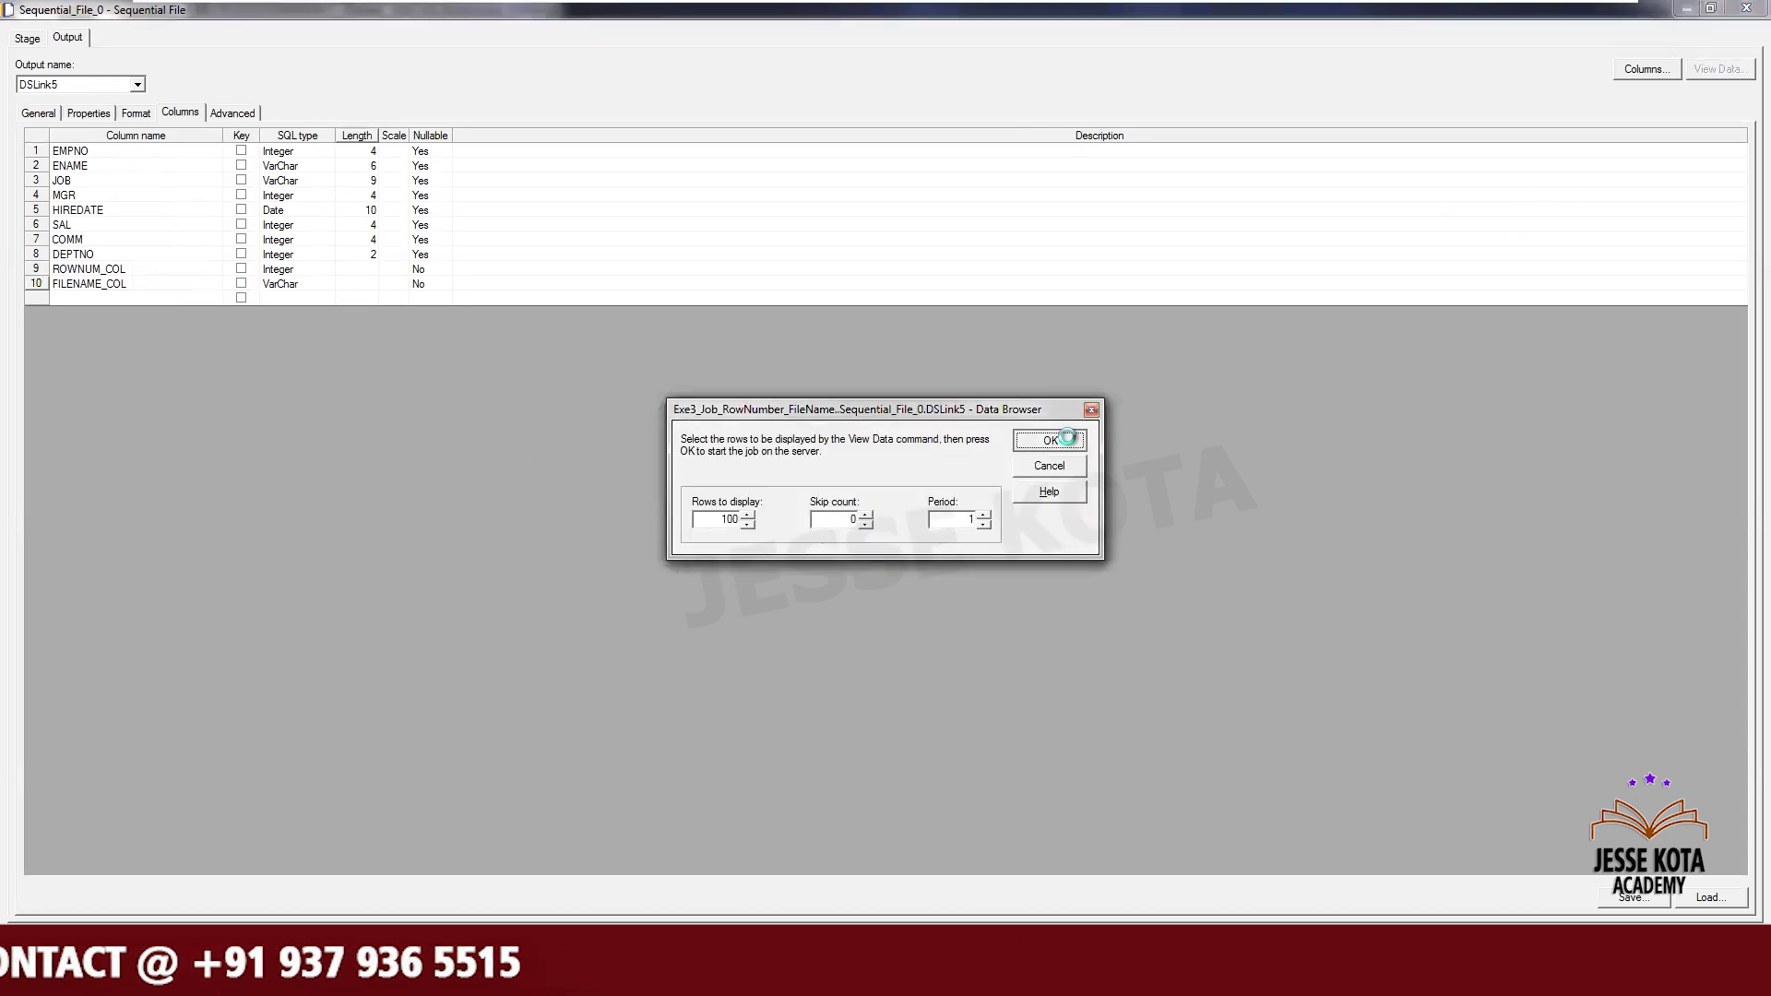
{"action": "left_click", "coordinate": [1067, 437]}
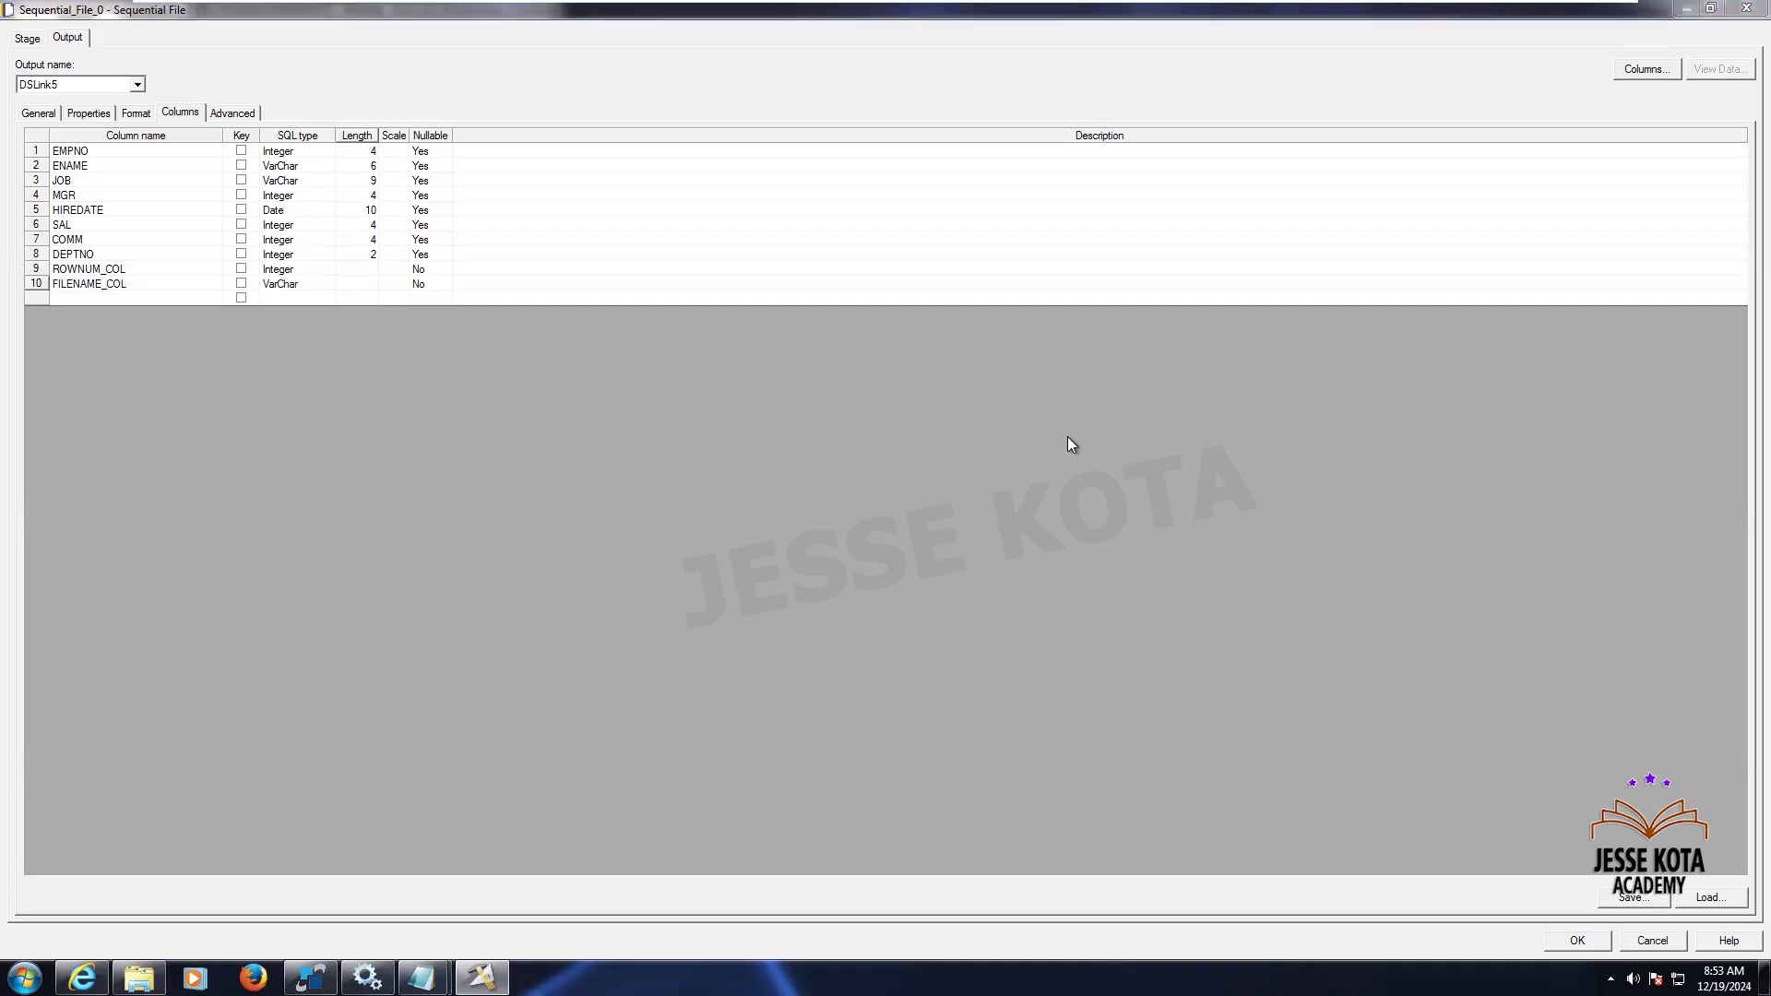
{"action": "left_click", "coordinate": [940, 535]}
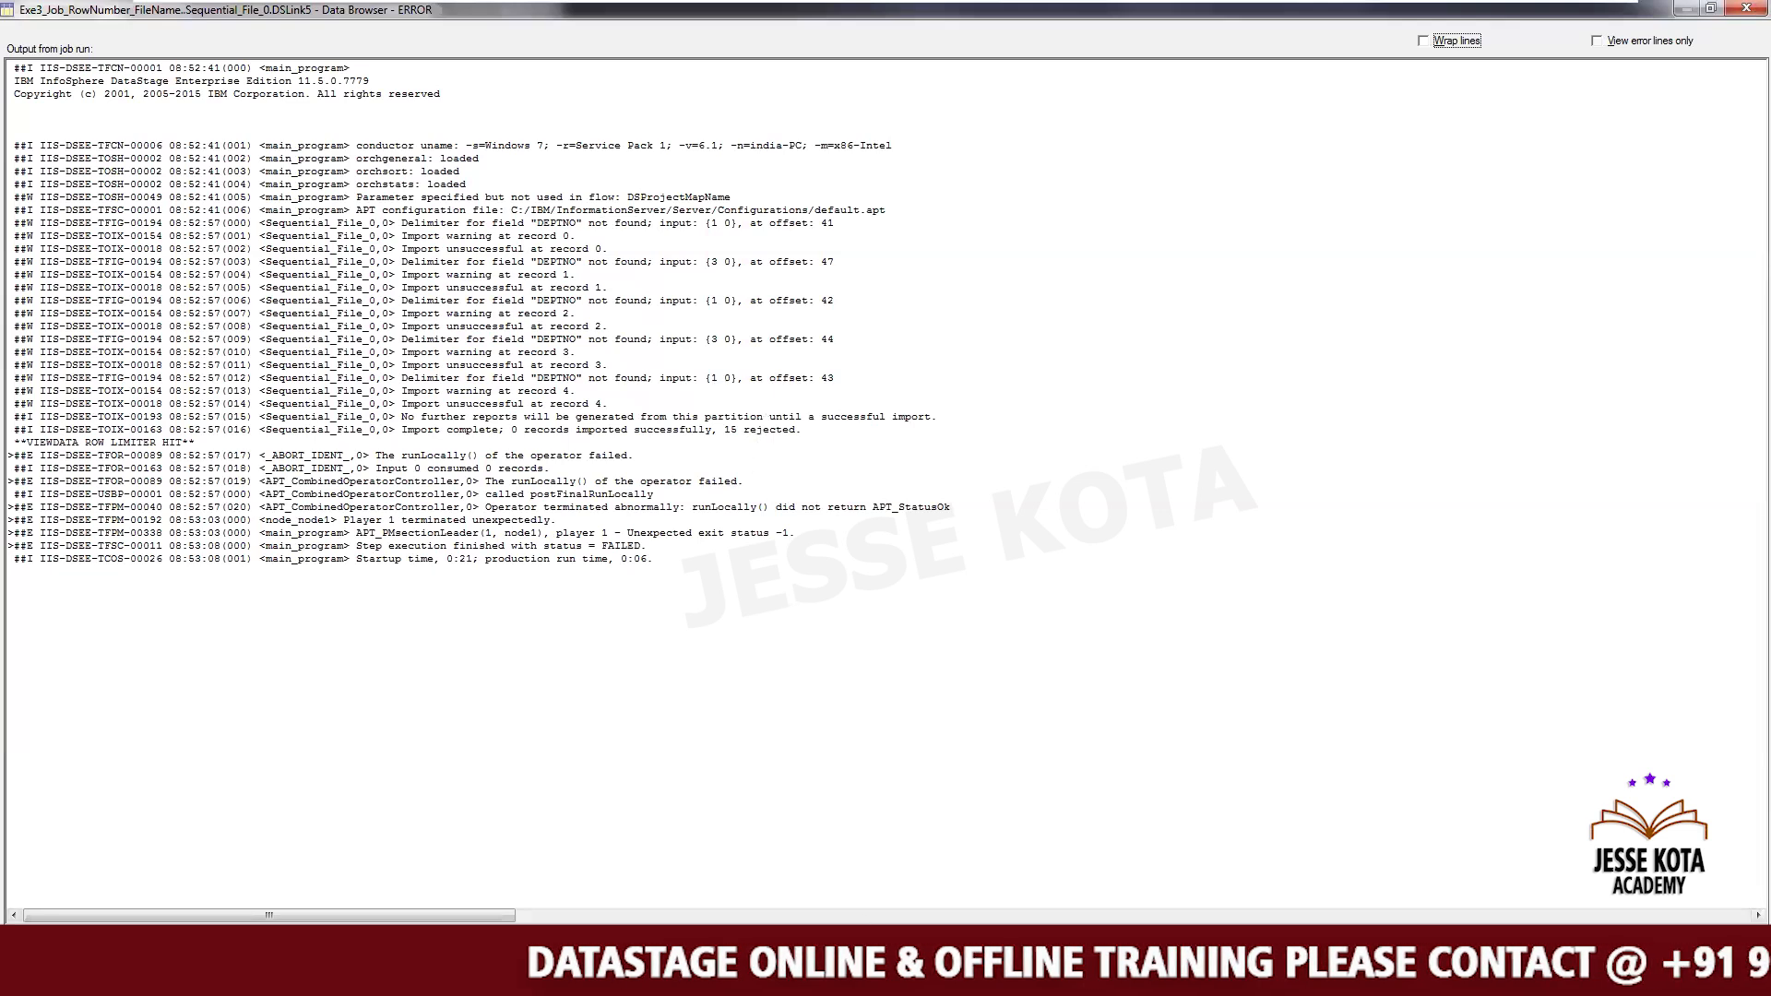
{"action": "key", "text": "Escape"}
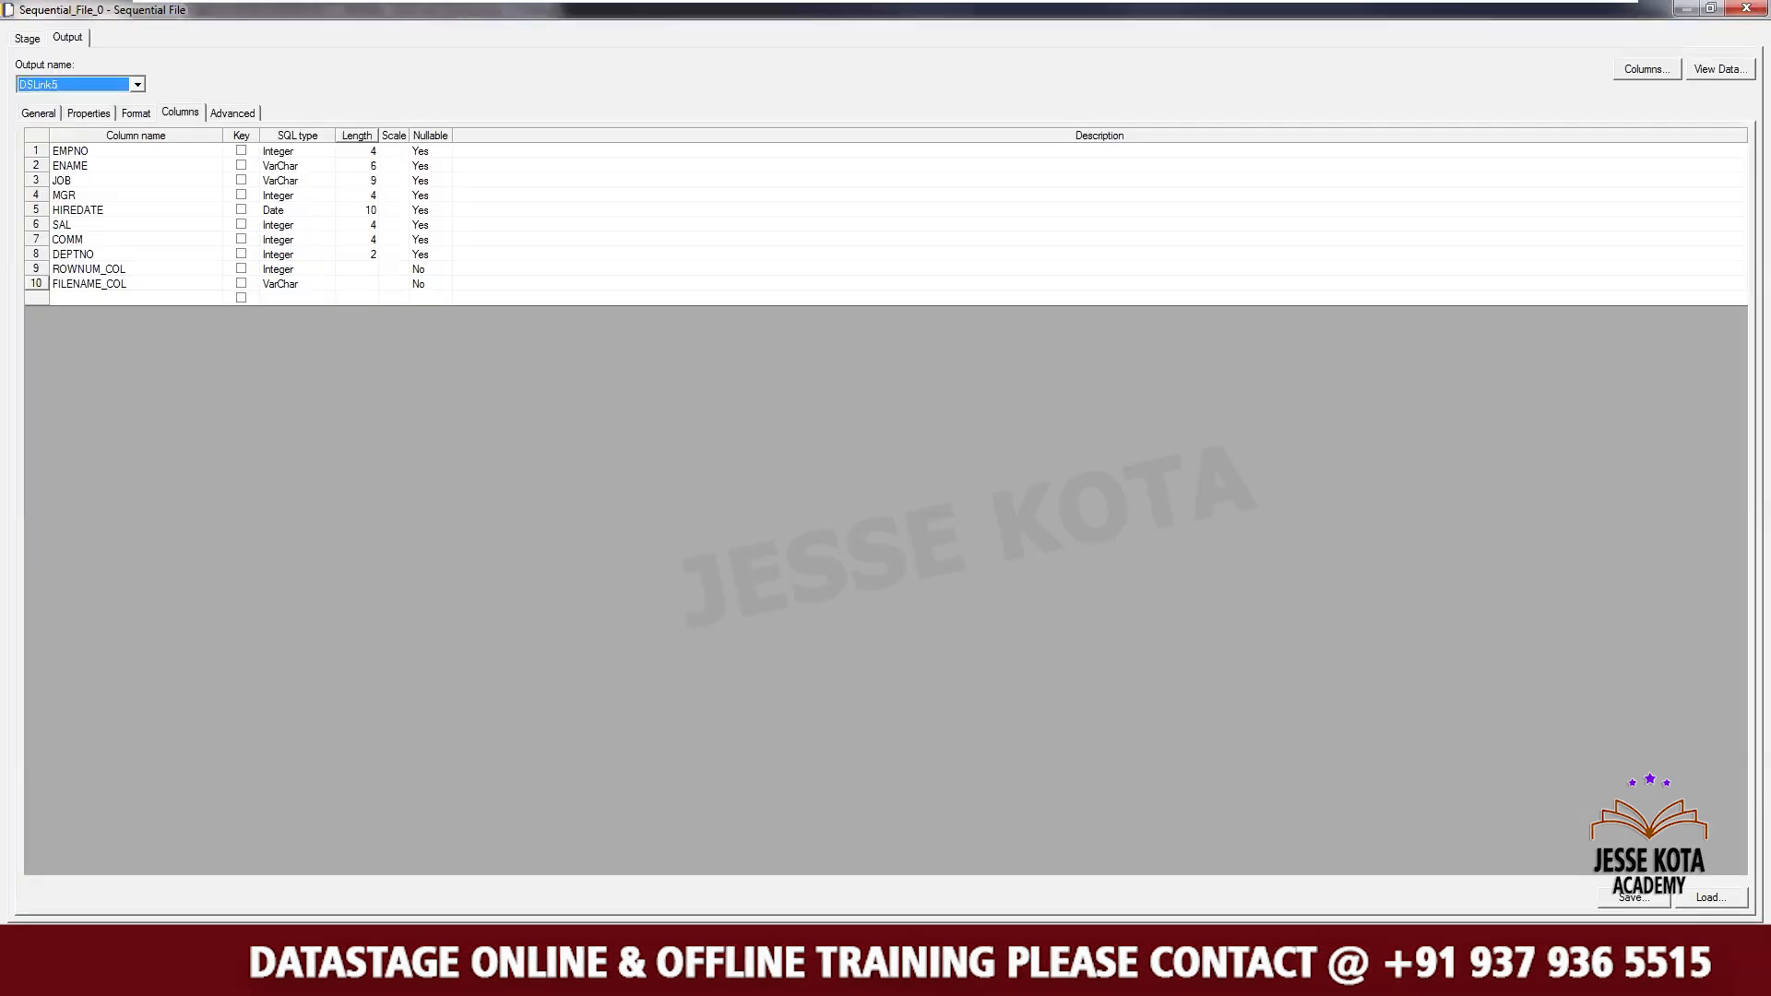
- Set the lengths of ROWNUM_COL and FILENAME_COL to 100
{"action": "left_click", "coordinate": [351, 269]}
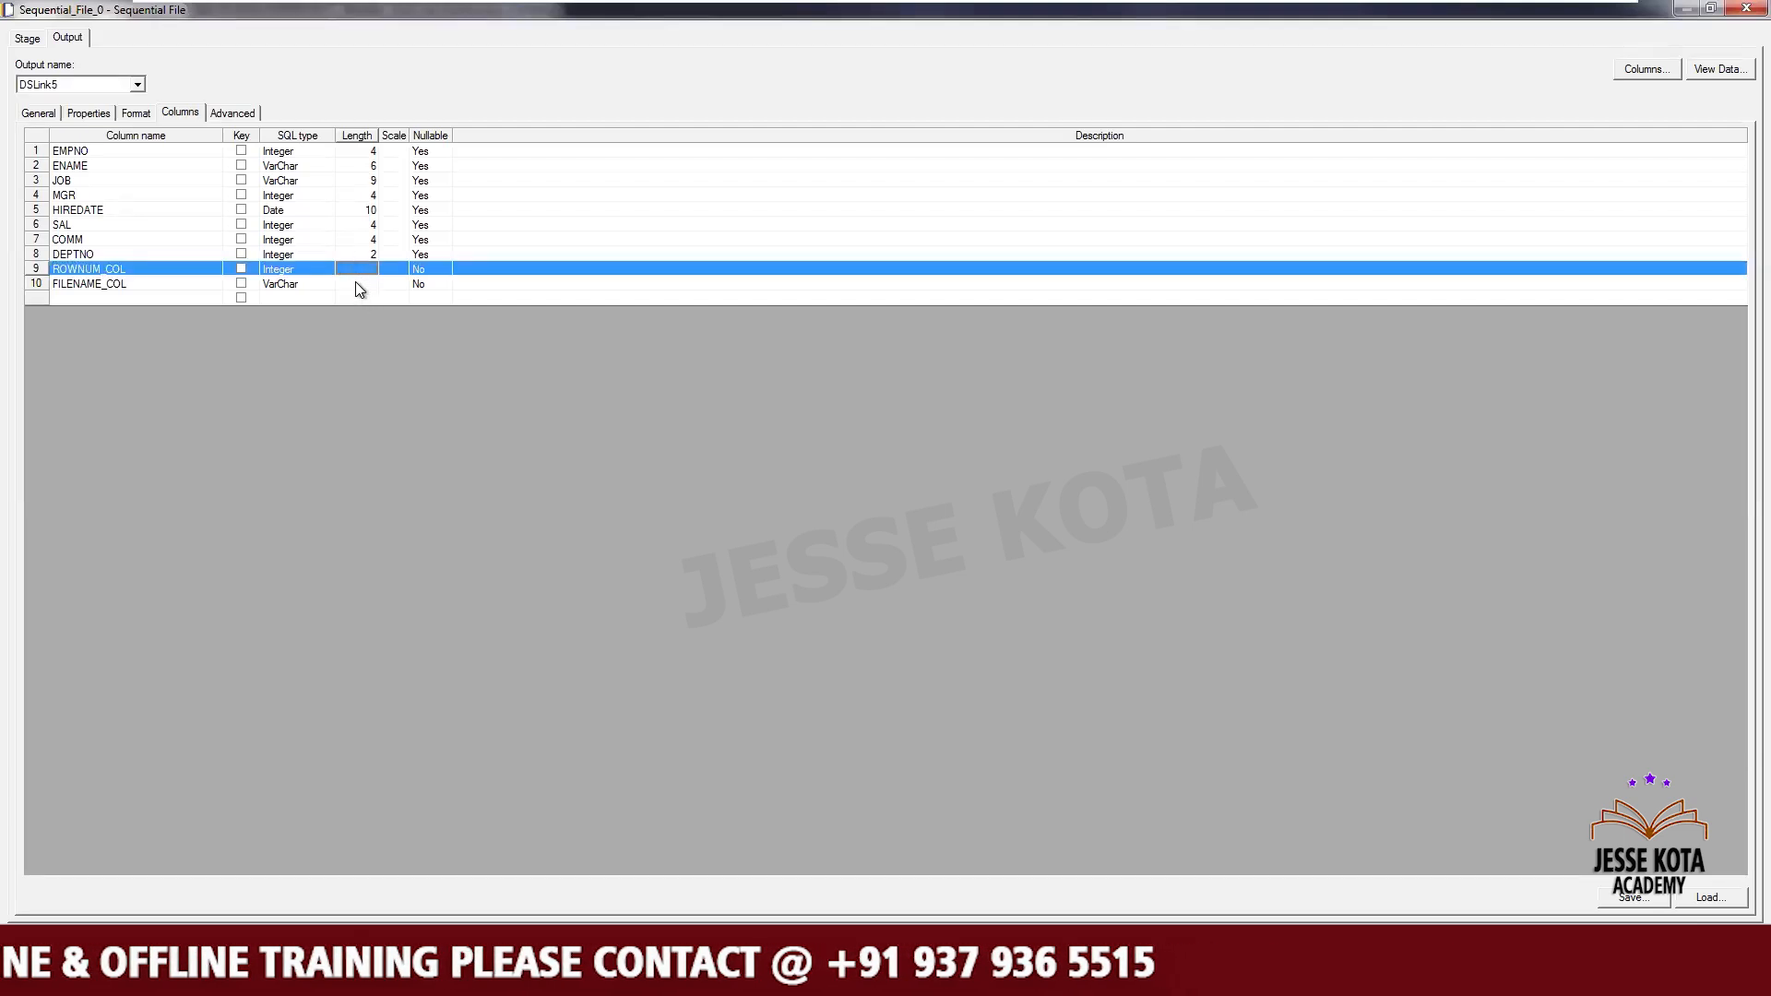
{"action": "left_click", "coordinate": [356, 283]}
{"action": "type", "text": "100"}
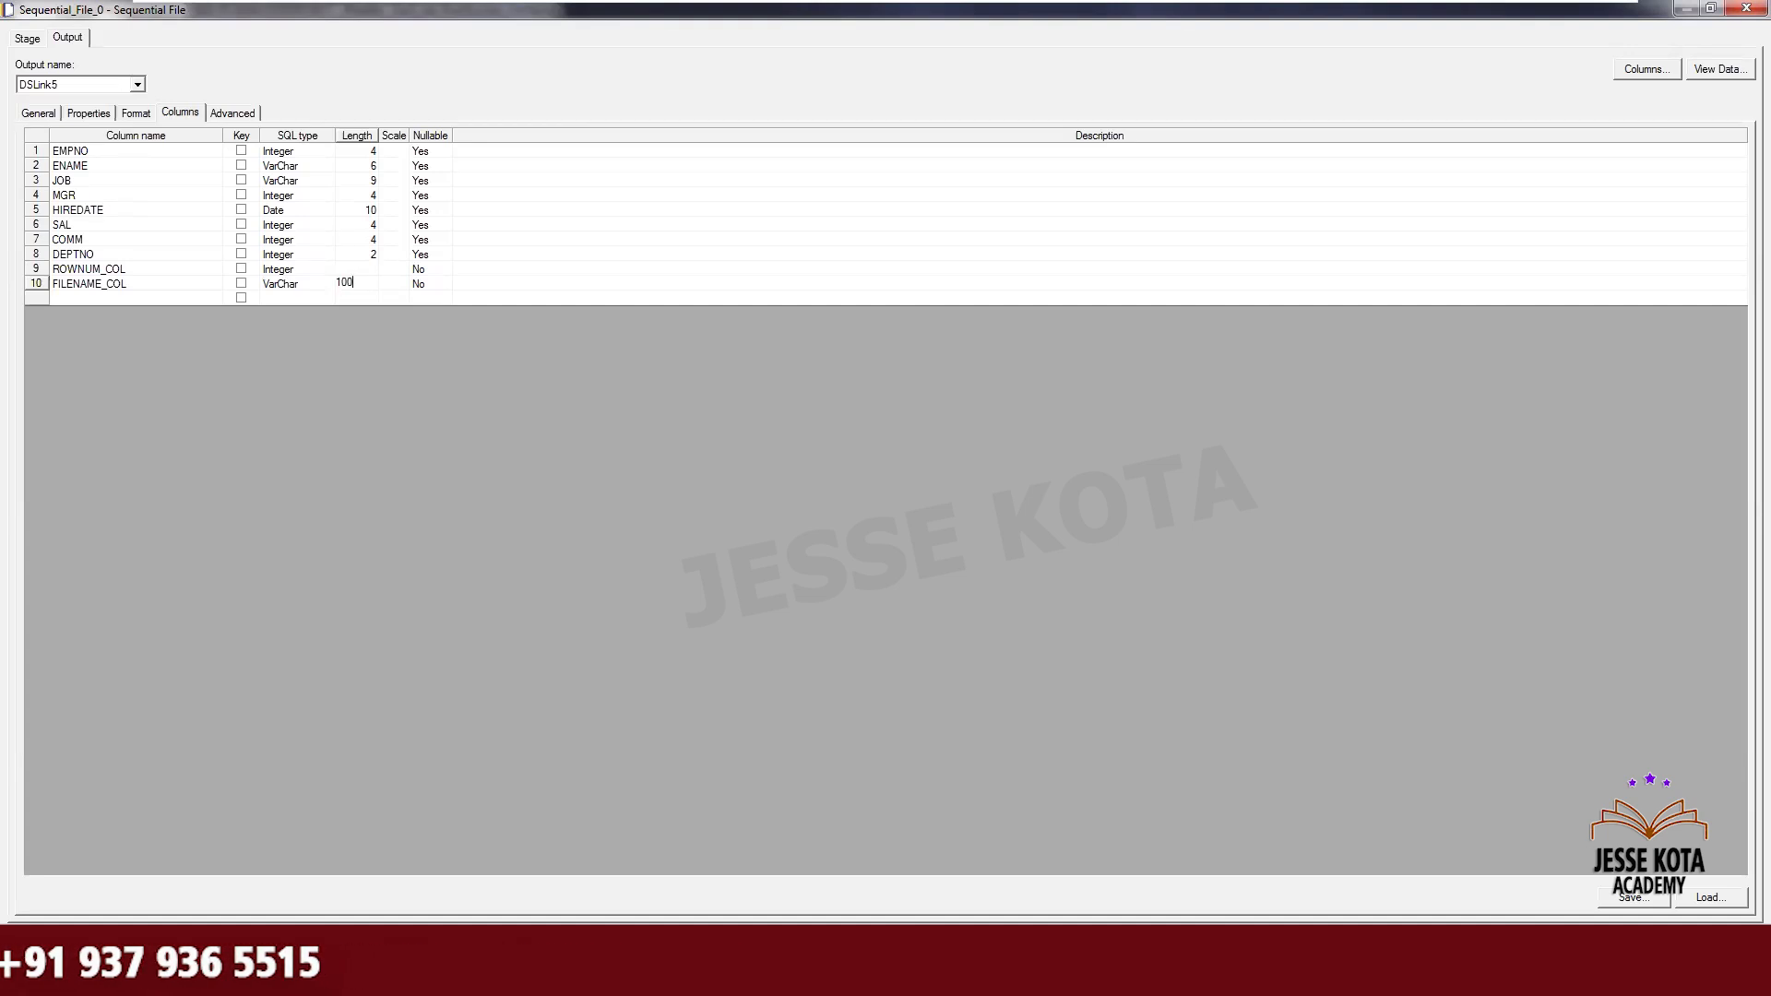
{"action": "left_click", "coordinate": [356, 268]}
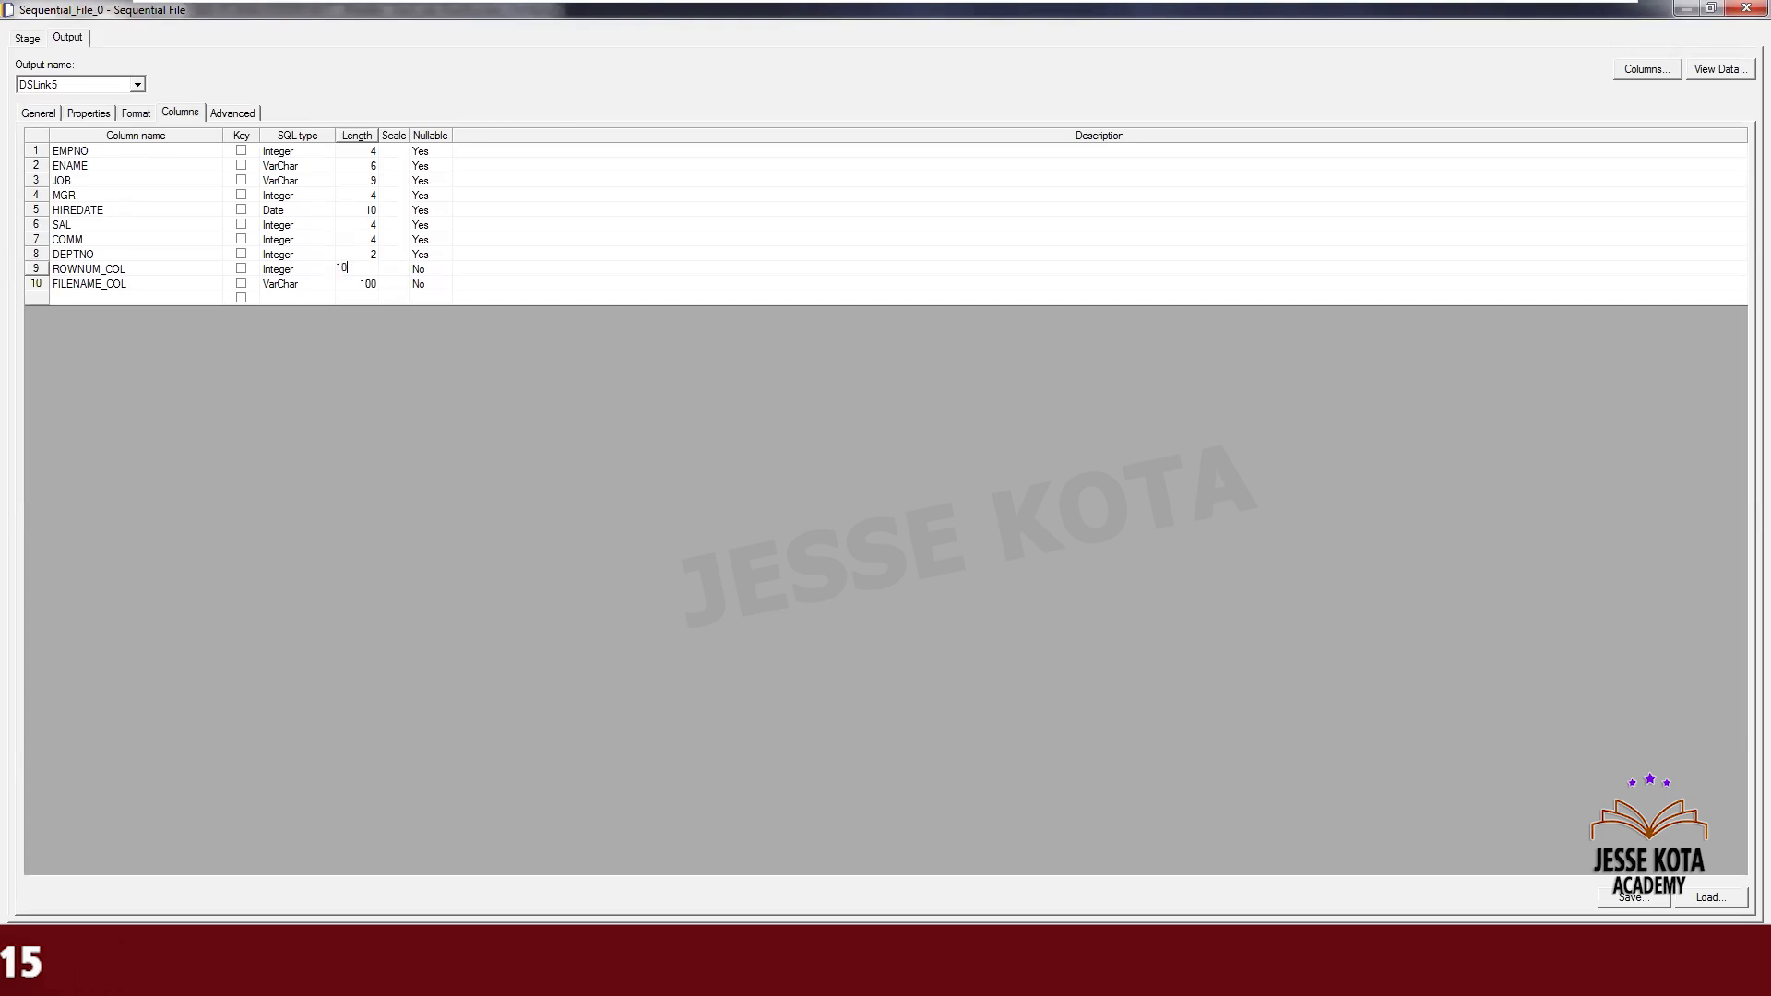
{"action": "type", "text": "00"}
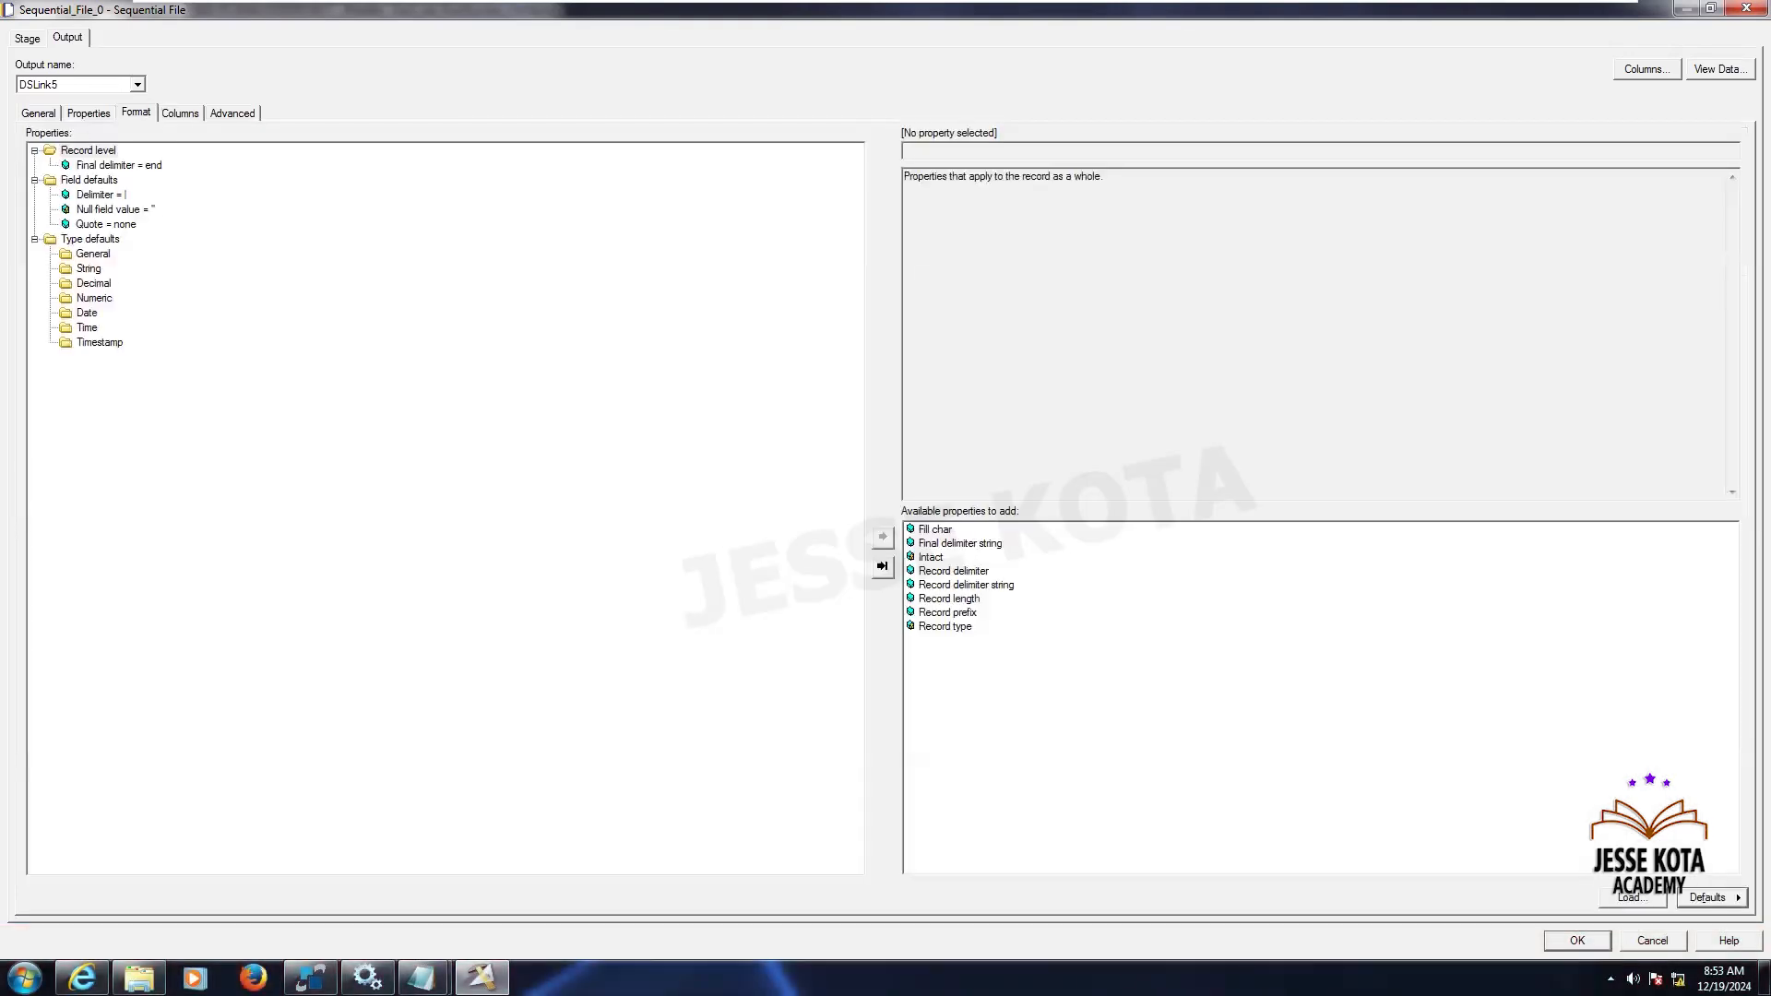
- Change the File Name Column property of the sequential file stage to FILENAME_COL
{"action": "left_click", "coordinate": [88, 113]}
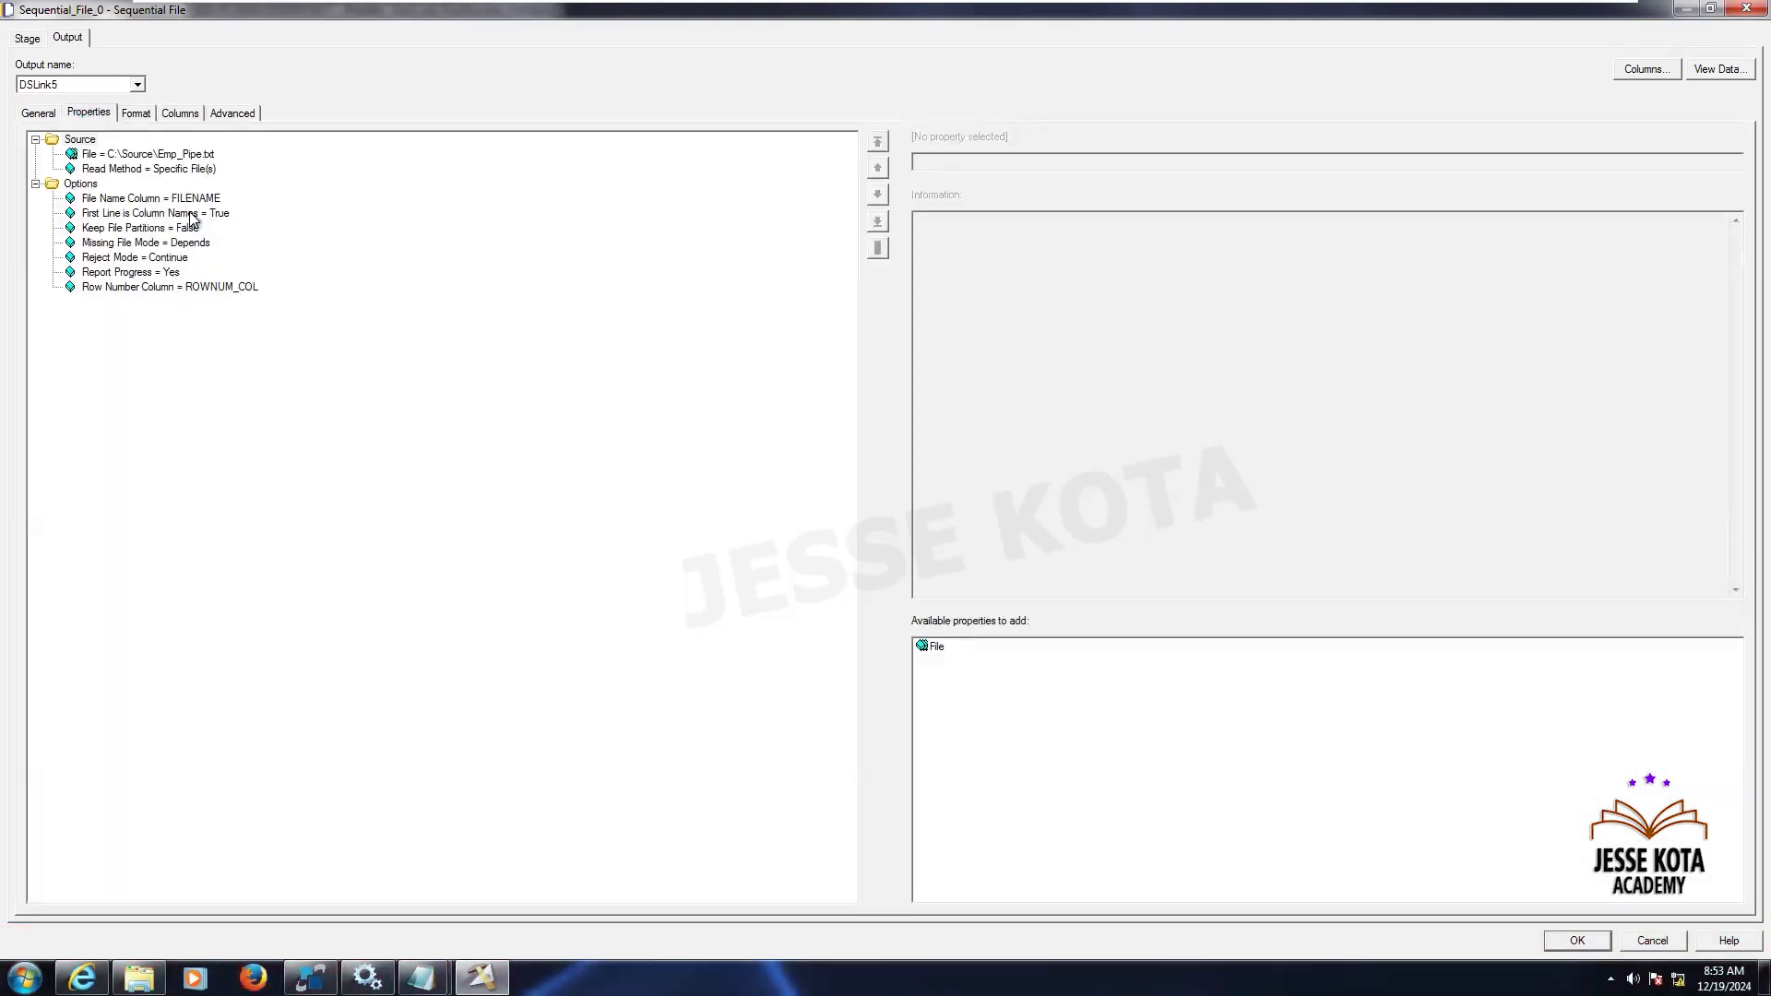
{"action": "left_click", "coordinate": [189, 201]}
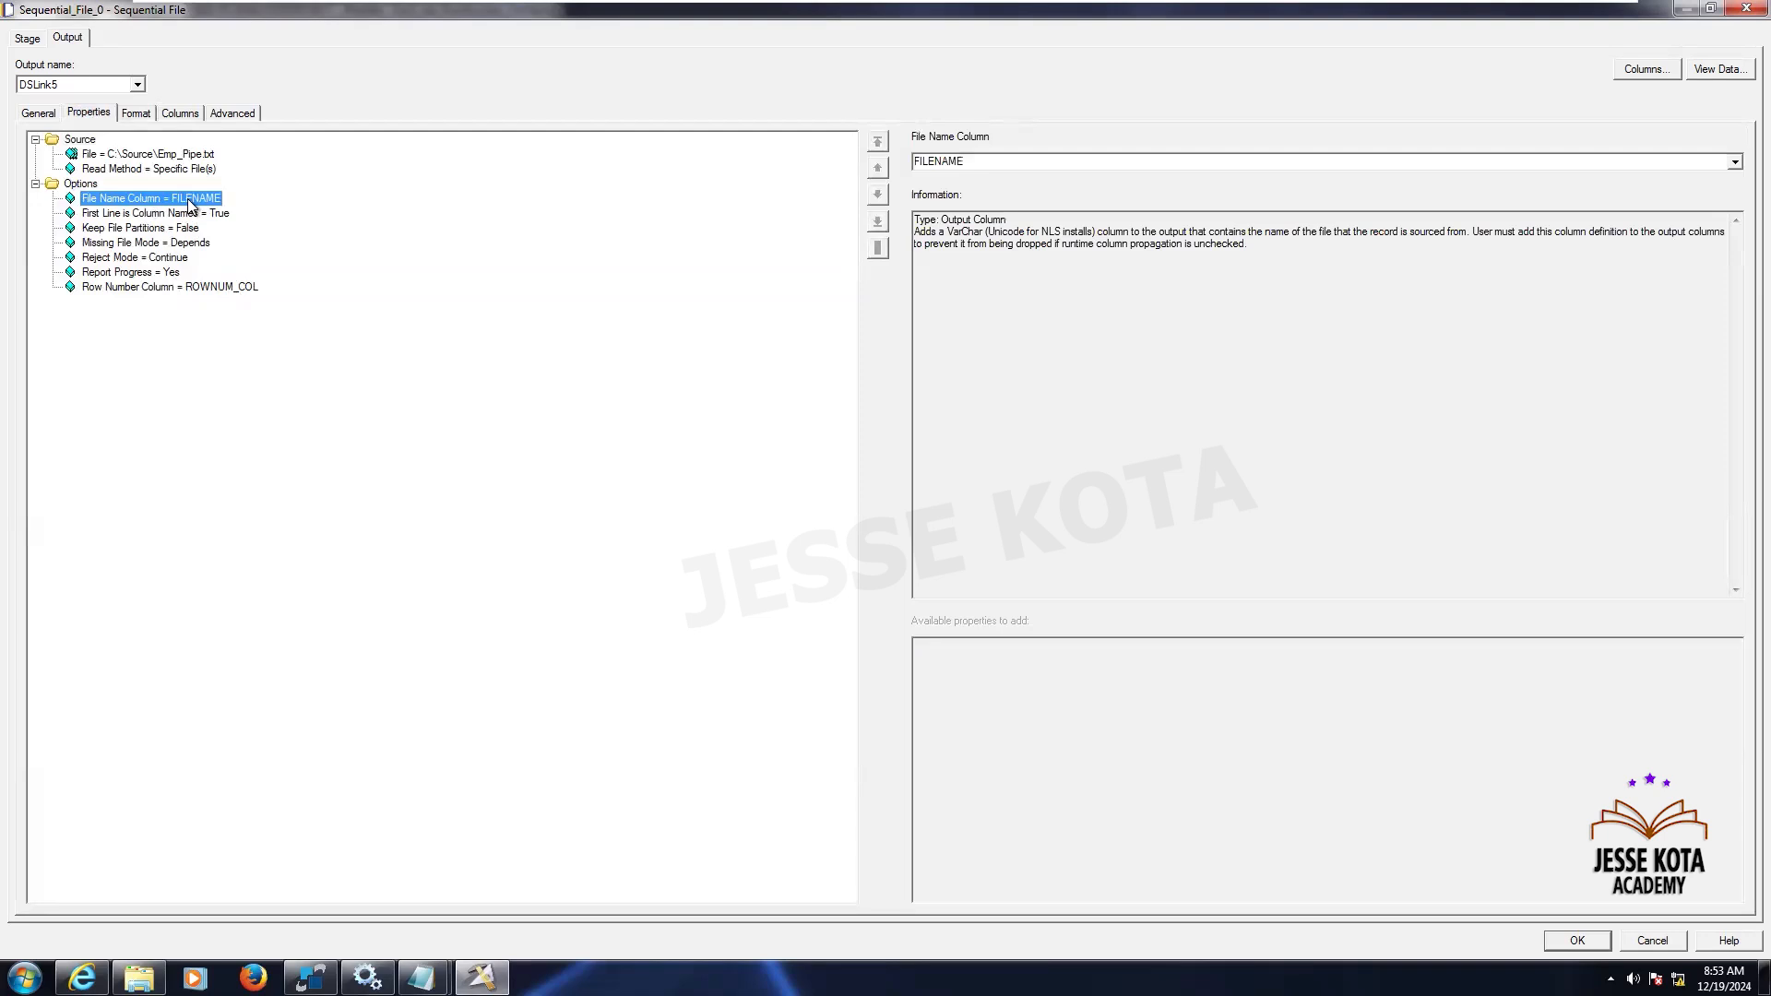
{"action": "left_click", "coordinate": [1009, 163]}
{"action": "left_click", "coordinate": [1009, 162]}
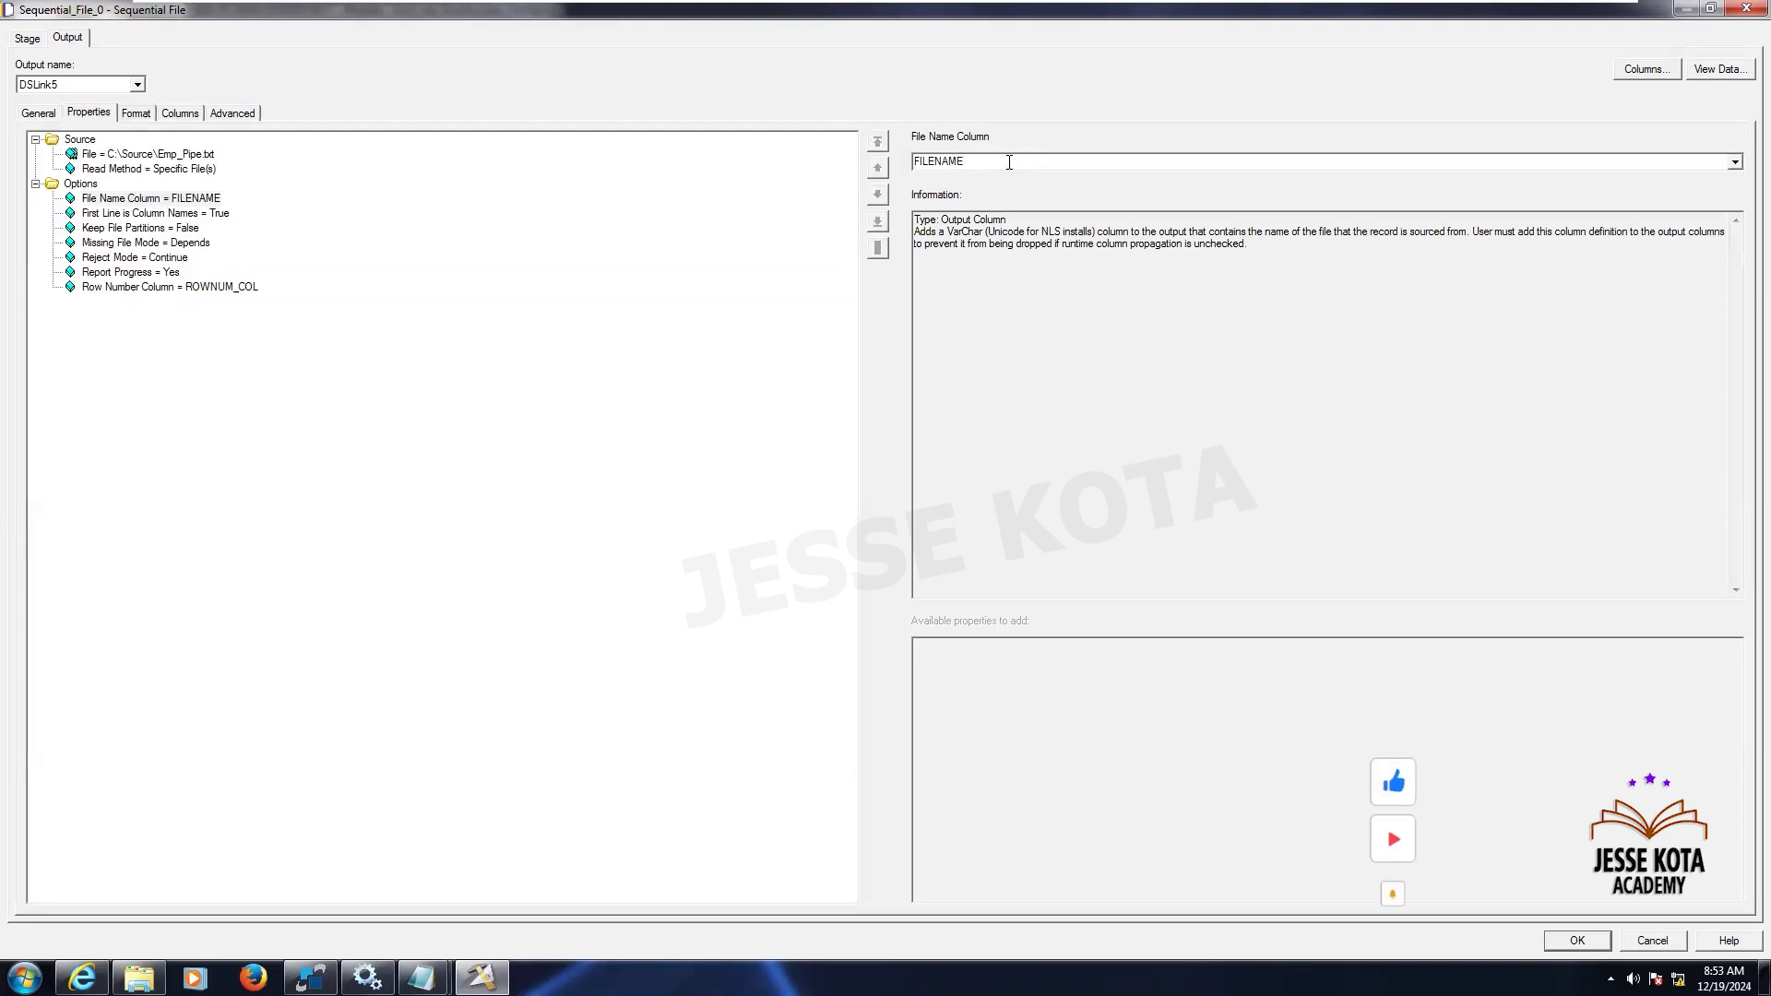
{"action": "type", "text": "_COL"}
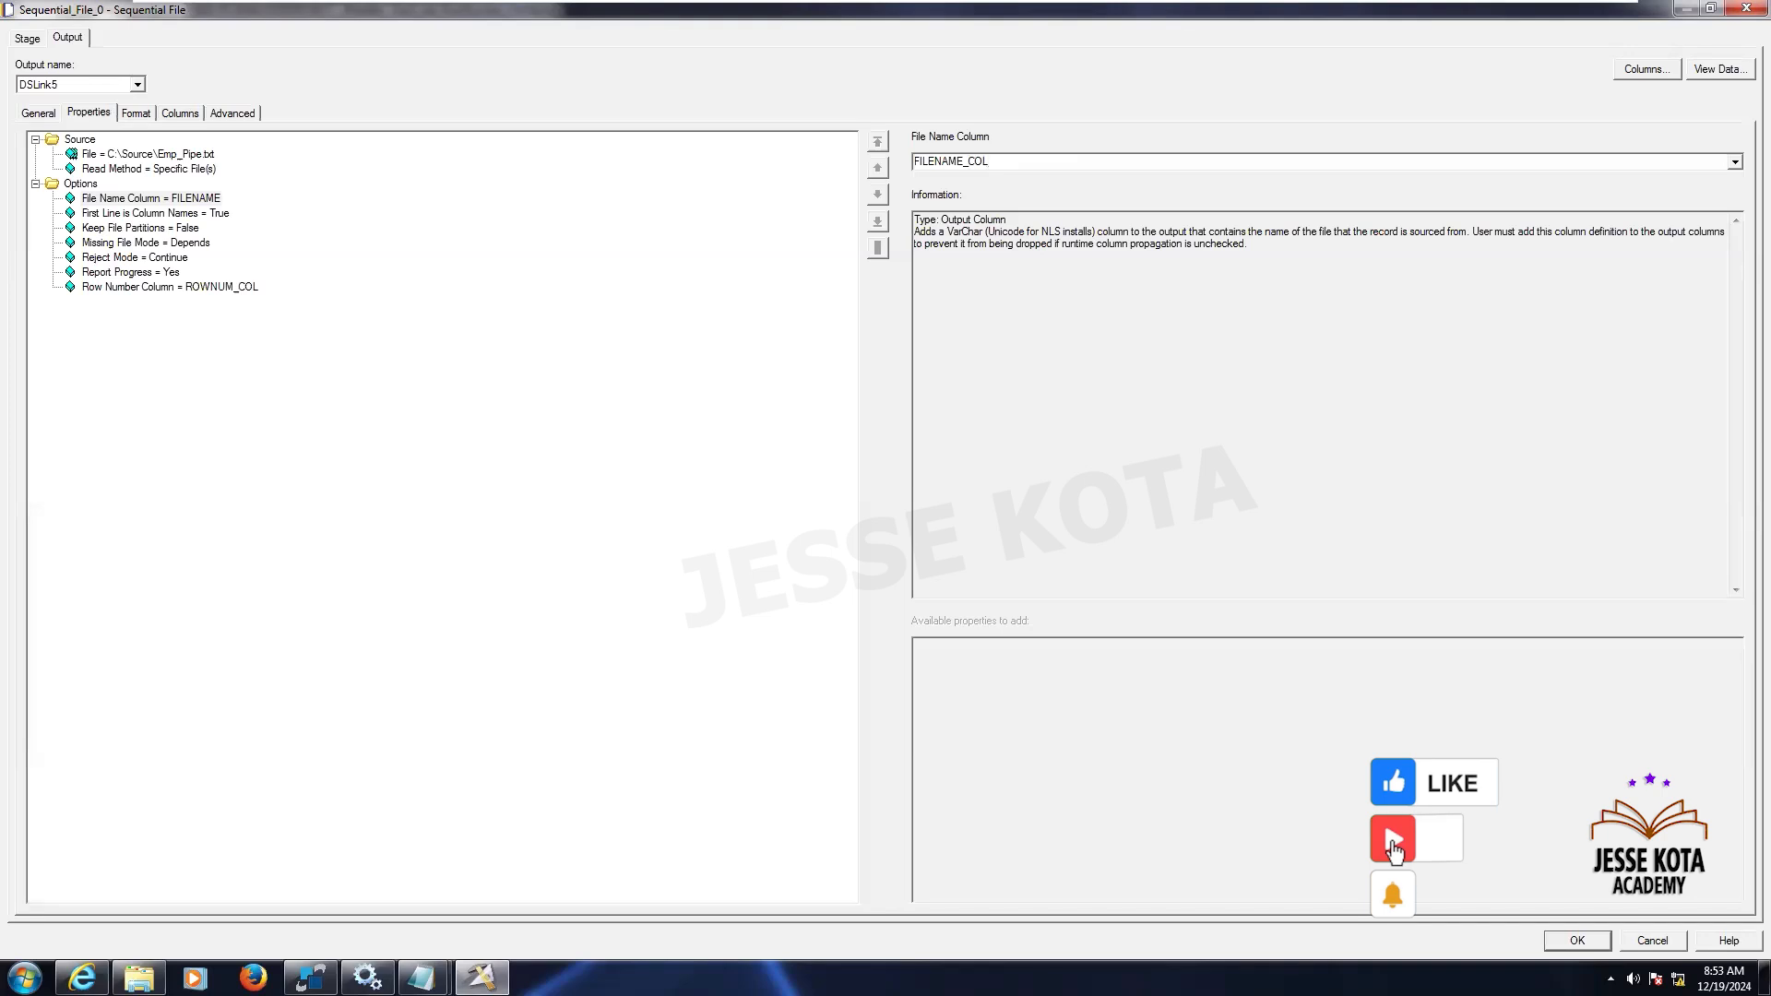
- Clear the ROWNUM_COL and FILENAME_COL lengths and preview the sequential file's data again
{"action": "left_click", "coordinate": [178, 109]}
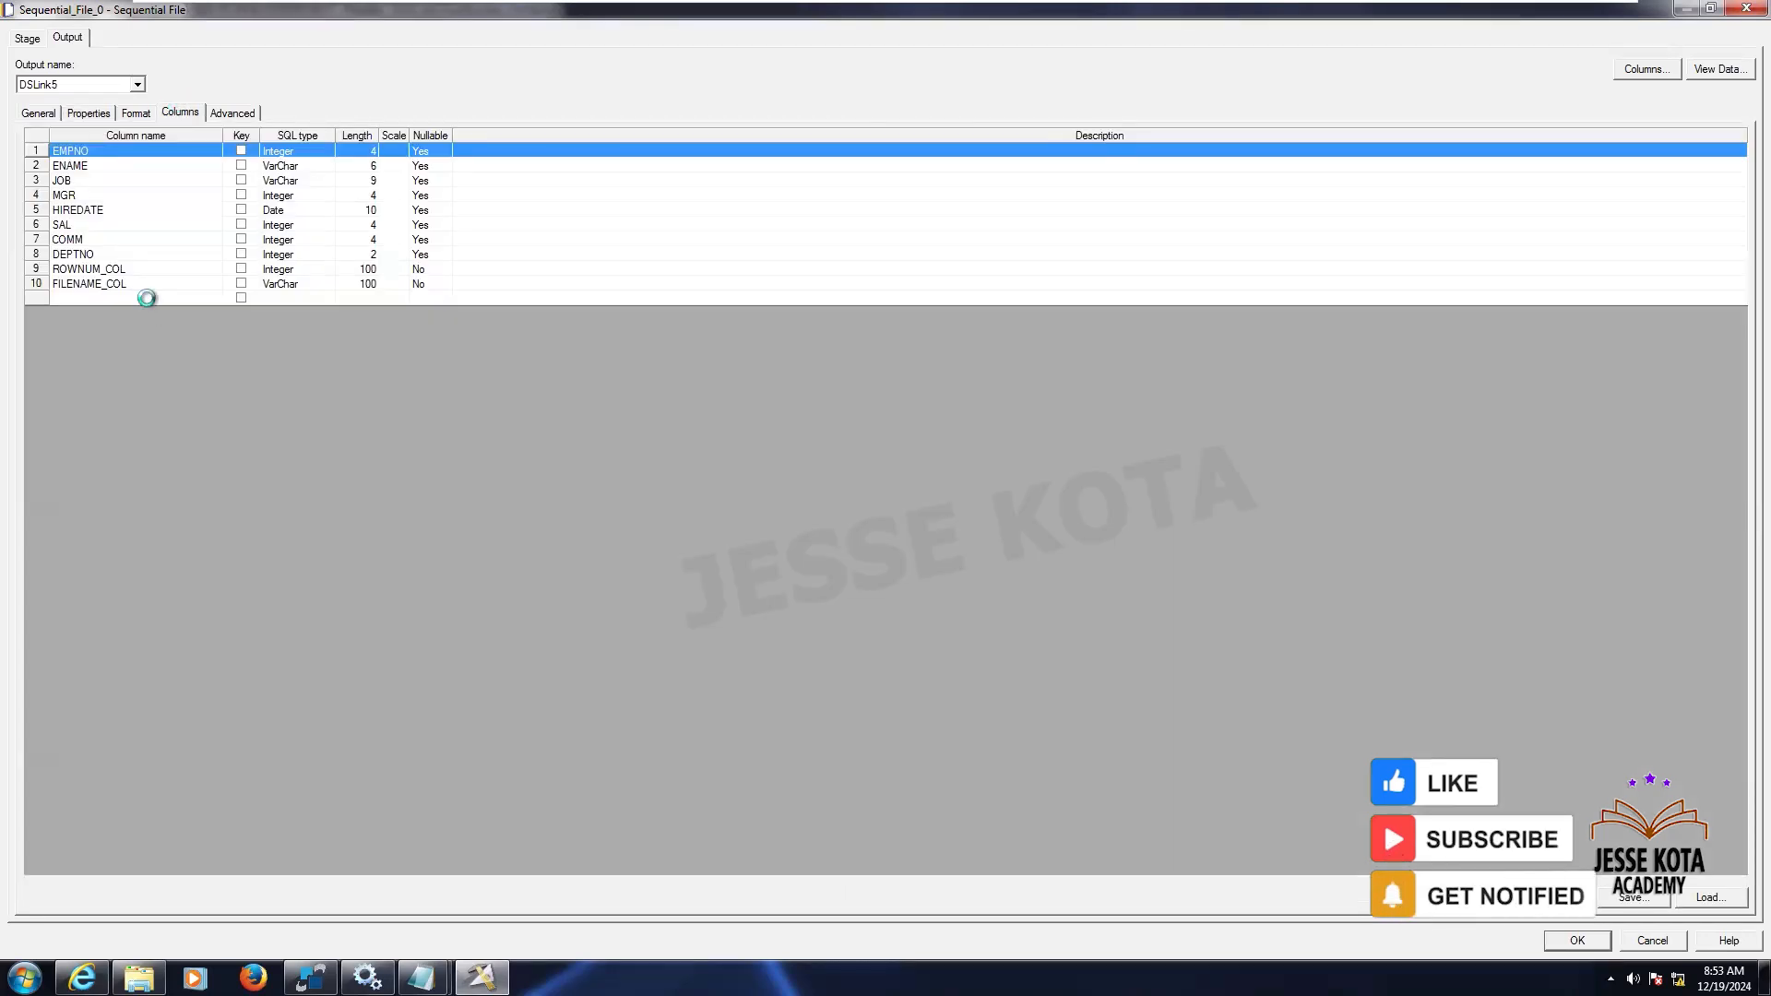
{"action": "left_click", "coordinate": [352, 255]}
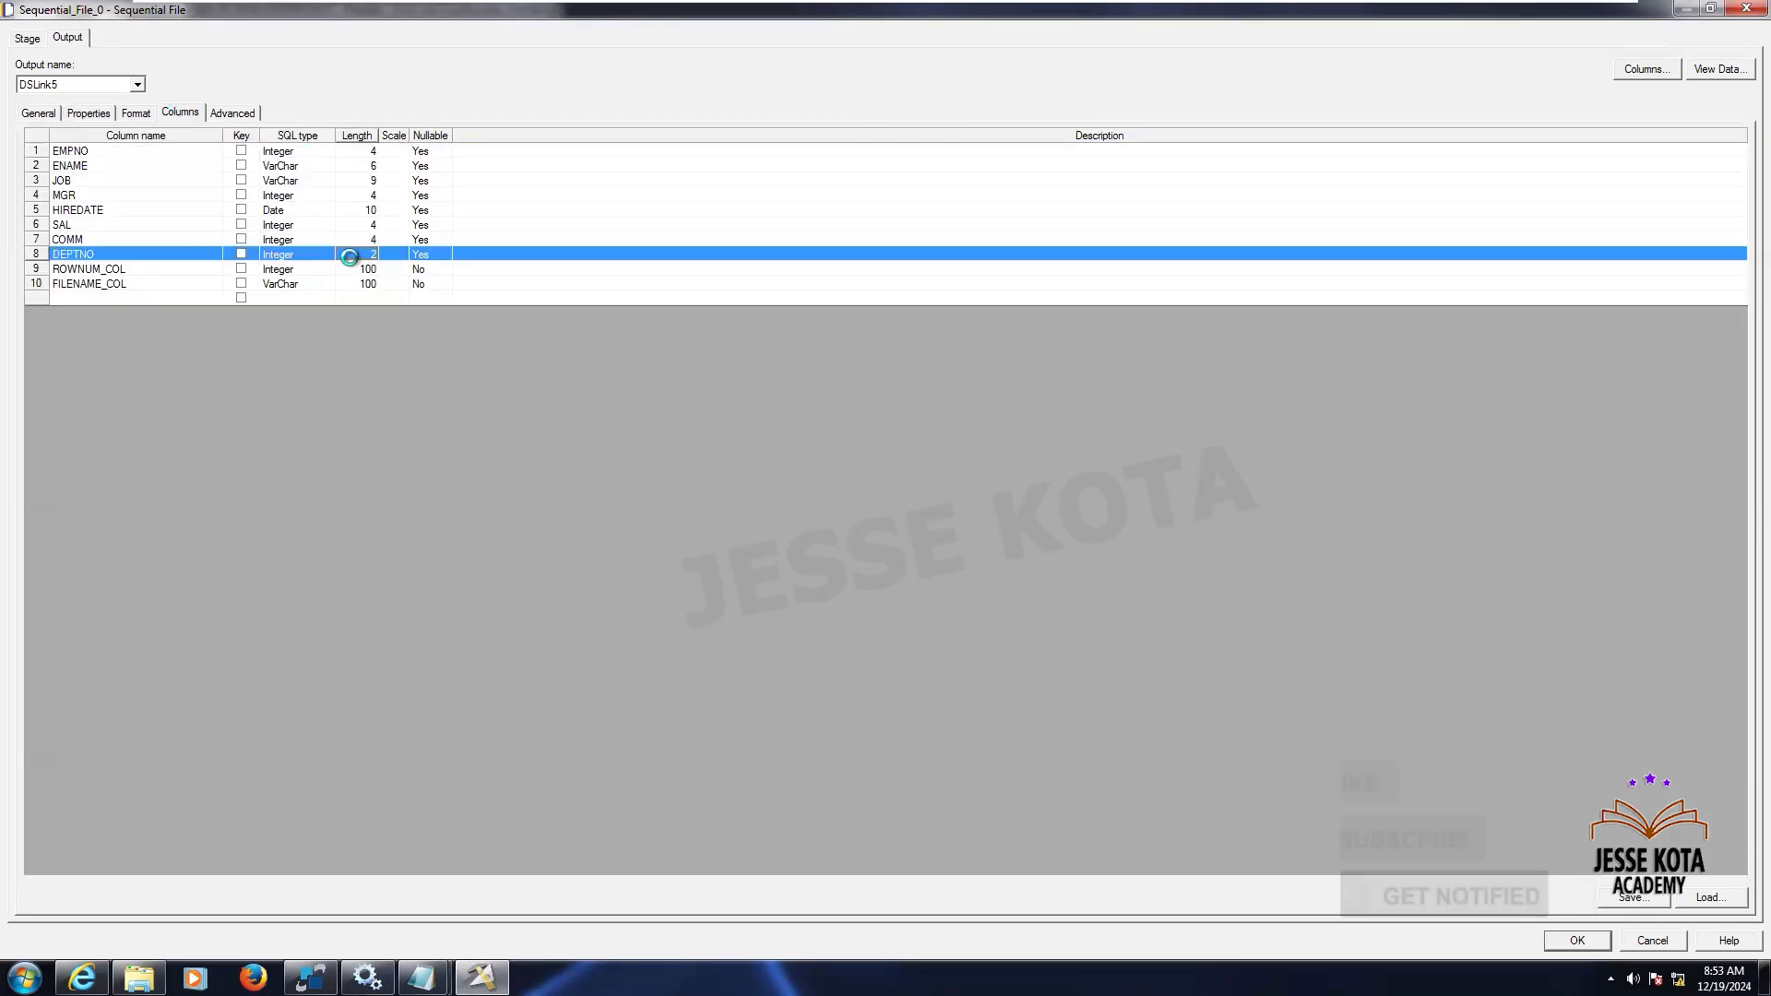
{"action": "left_click", "coordinate": [354, 267]}
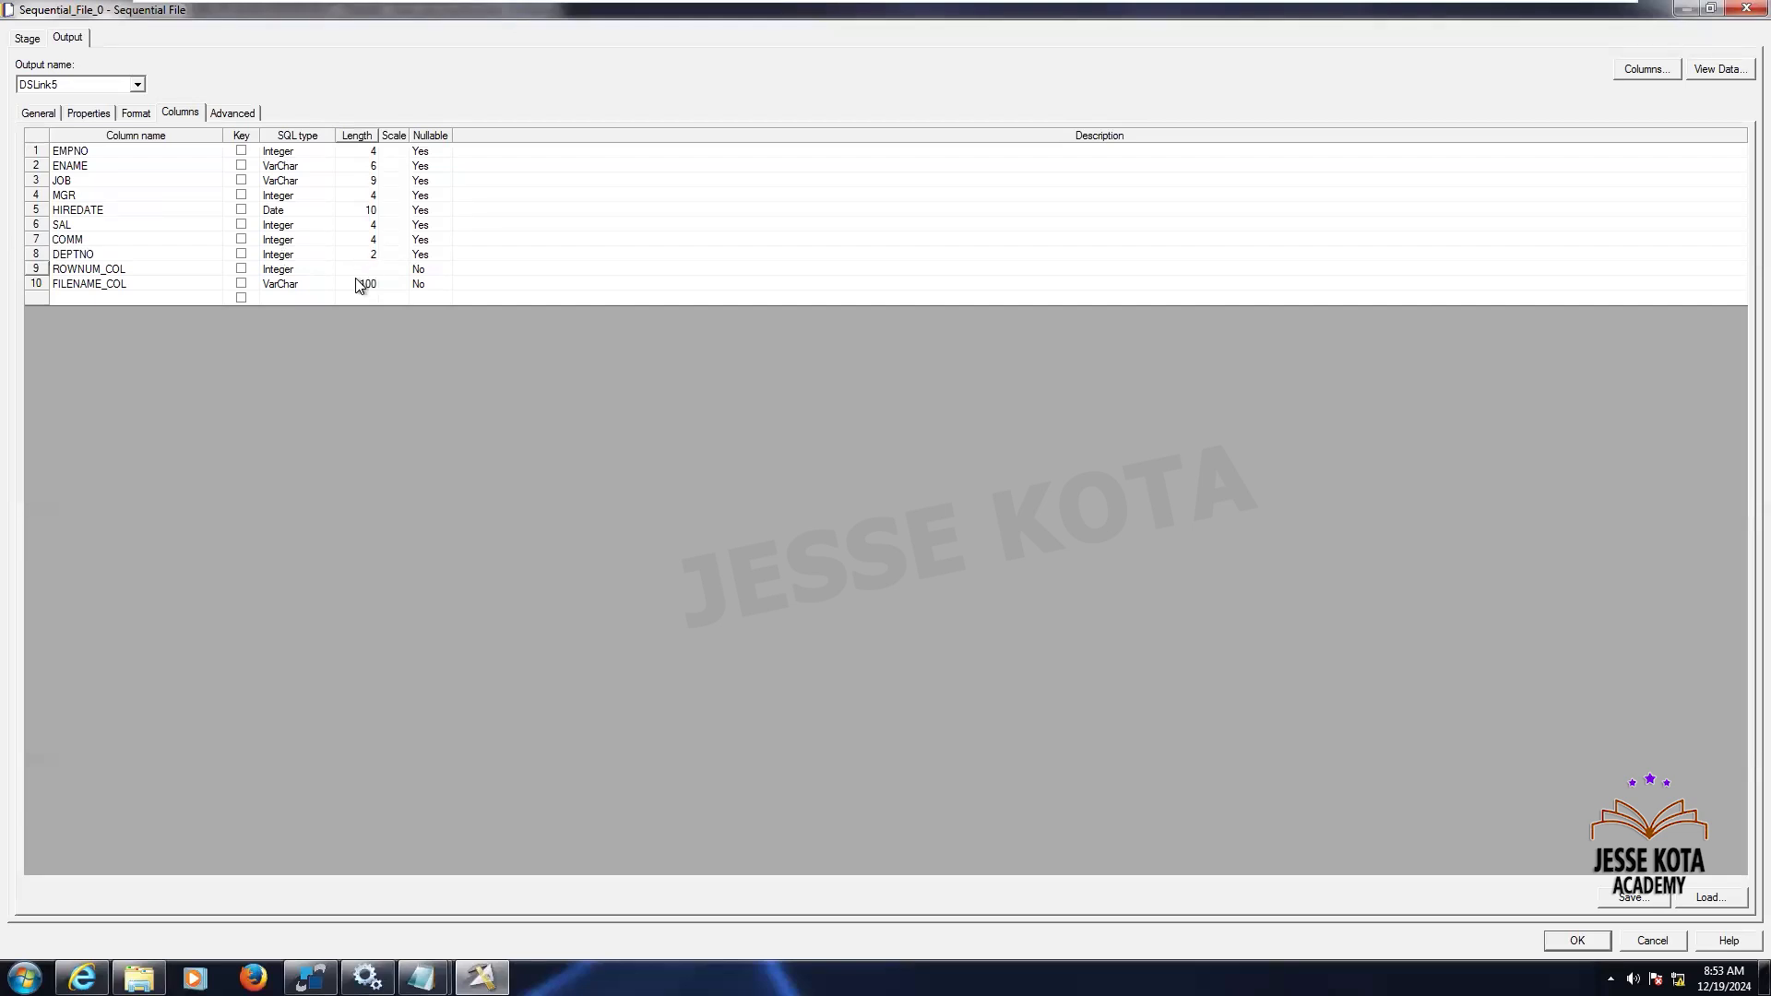
{"action": "left_click", "coordinate": [358, 280]}
{"action": "left_click", "coordinate": [358, 280]}
{"action": "left_click", "coordinate": [1705, 70]}
{"action": "left_click", "coordinate": [1051, 441]}
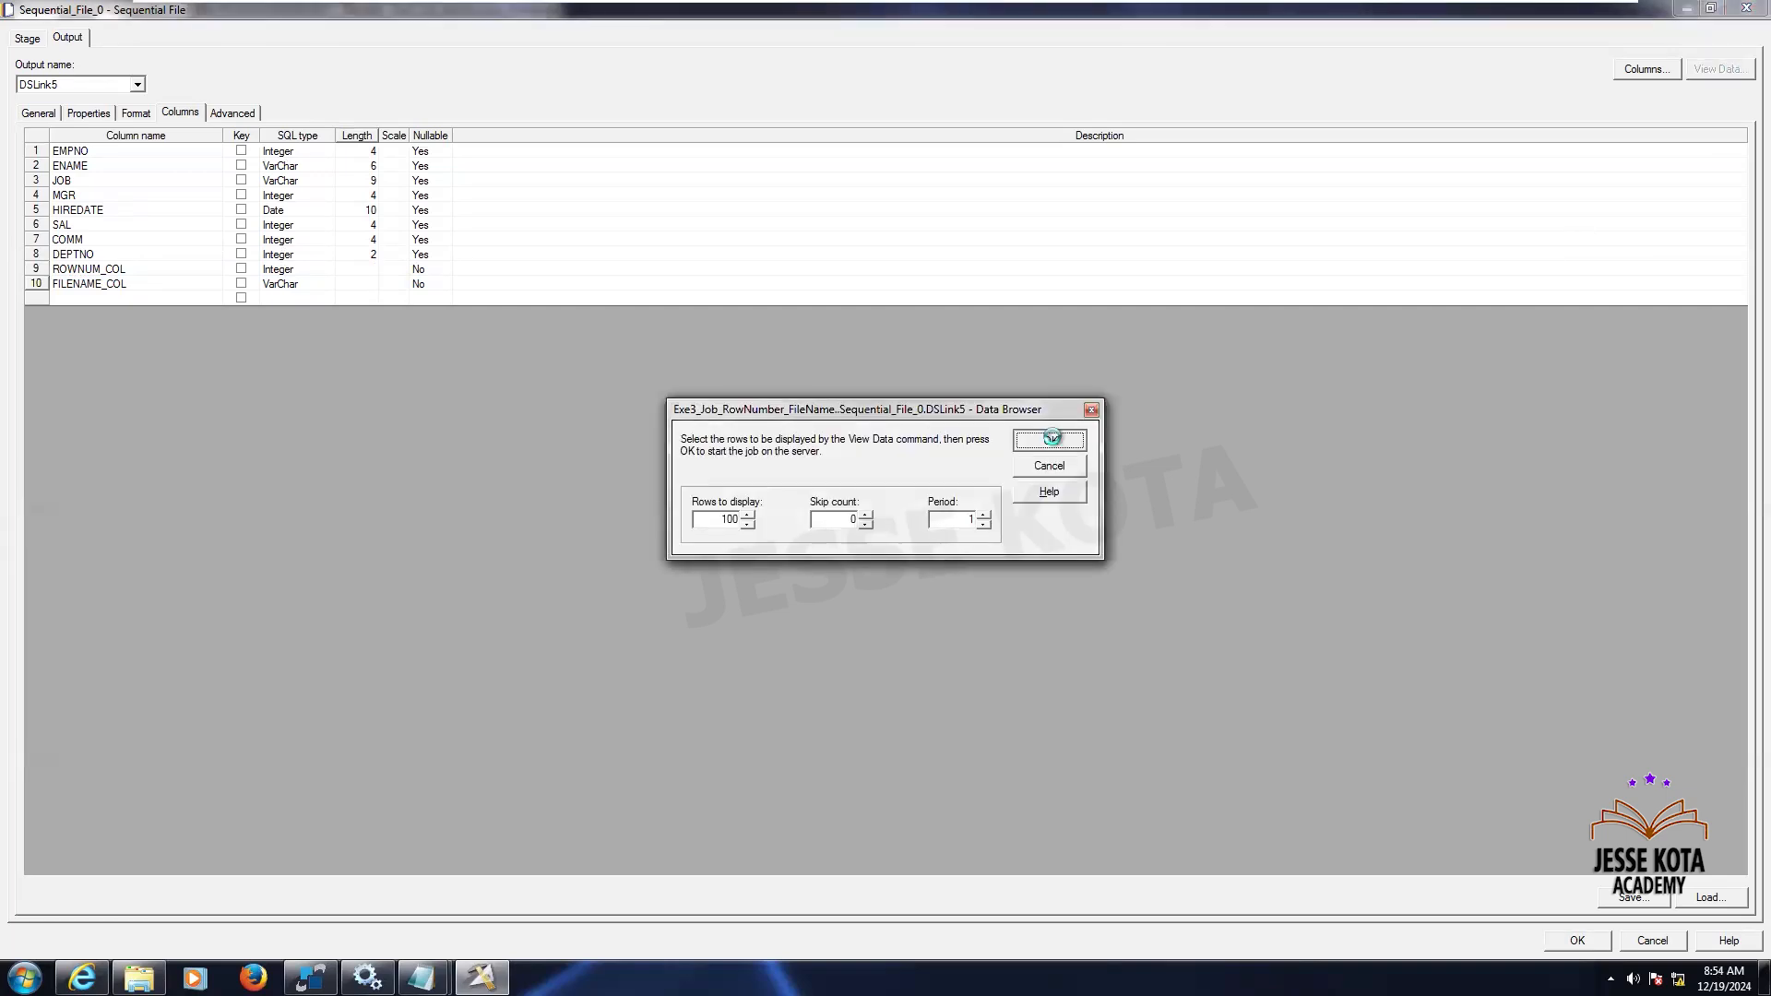
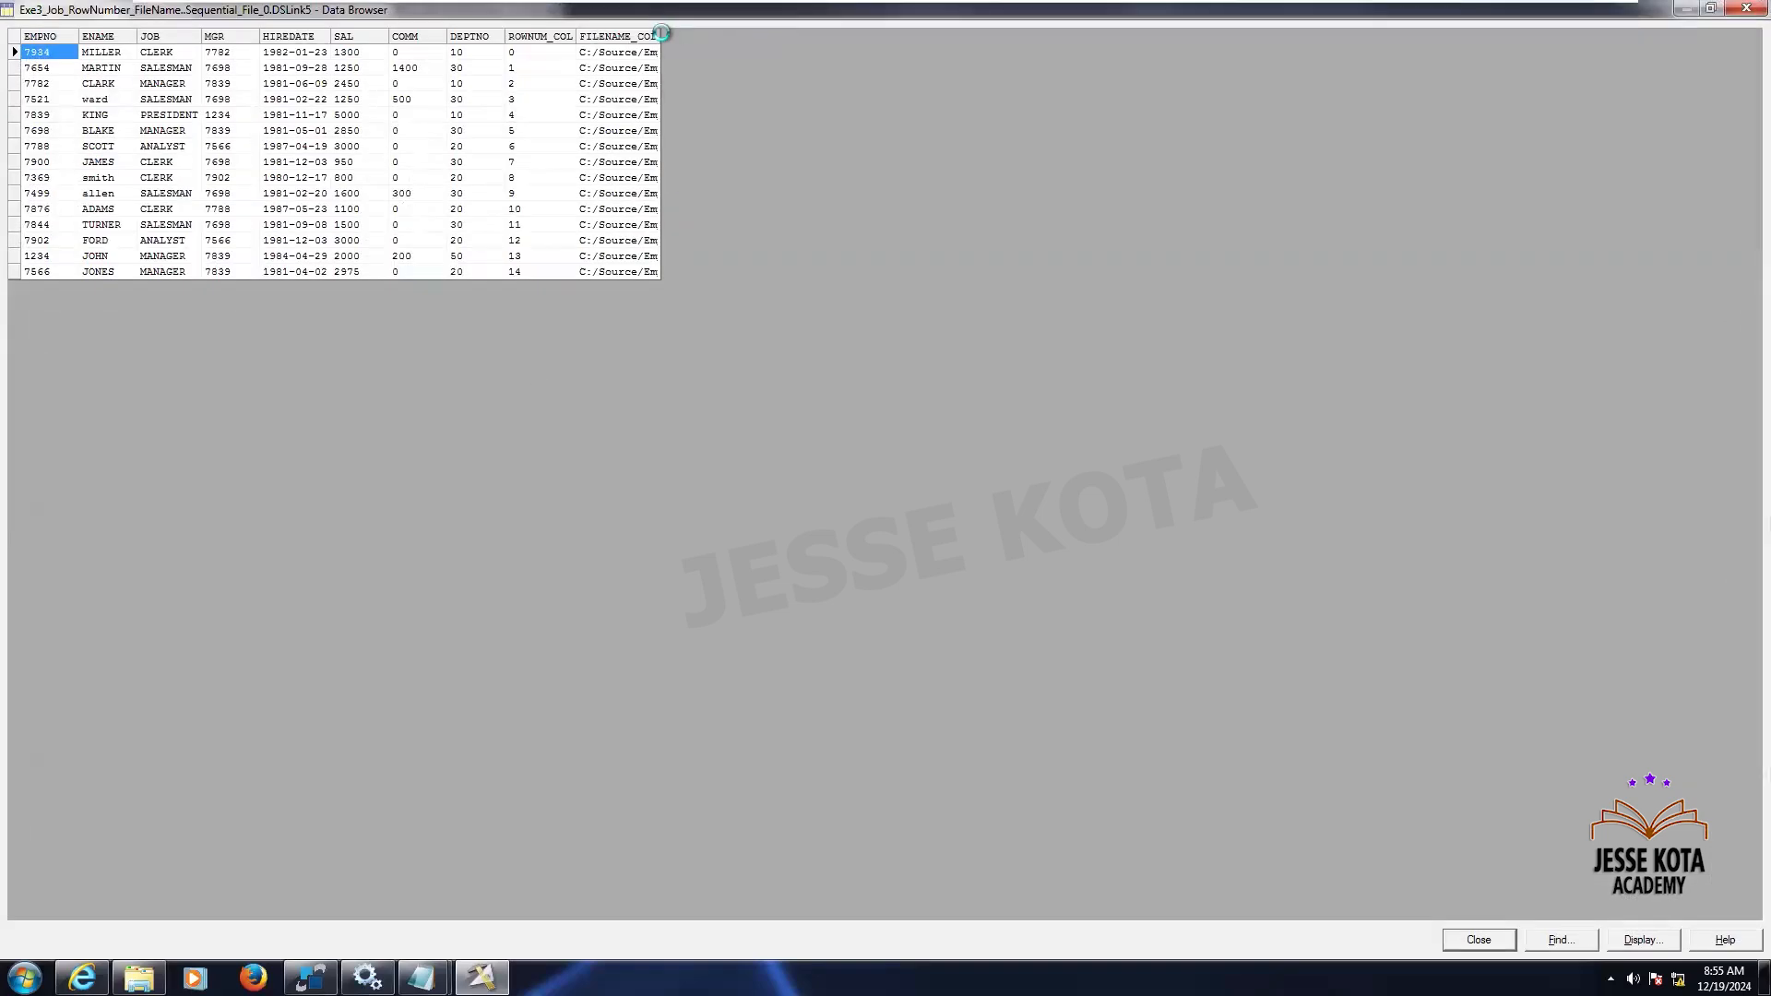
- Close the data preview, confirm the sequential file stage's column settings, and review the Transformer stage mappings
{"action": "left_click_drag", "start_coordinate": [662, 35], "coordinate": [838, 277]}
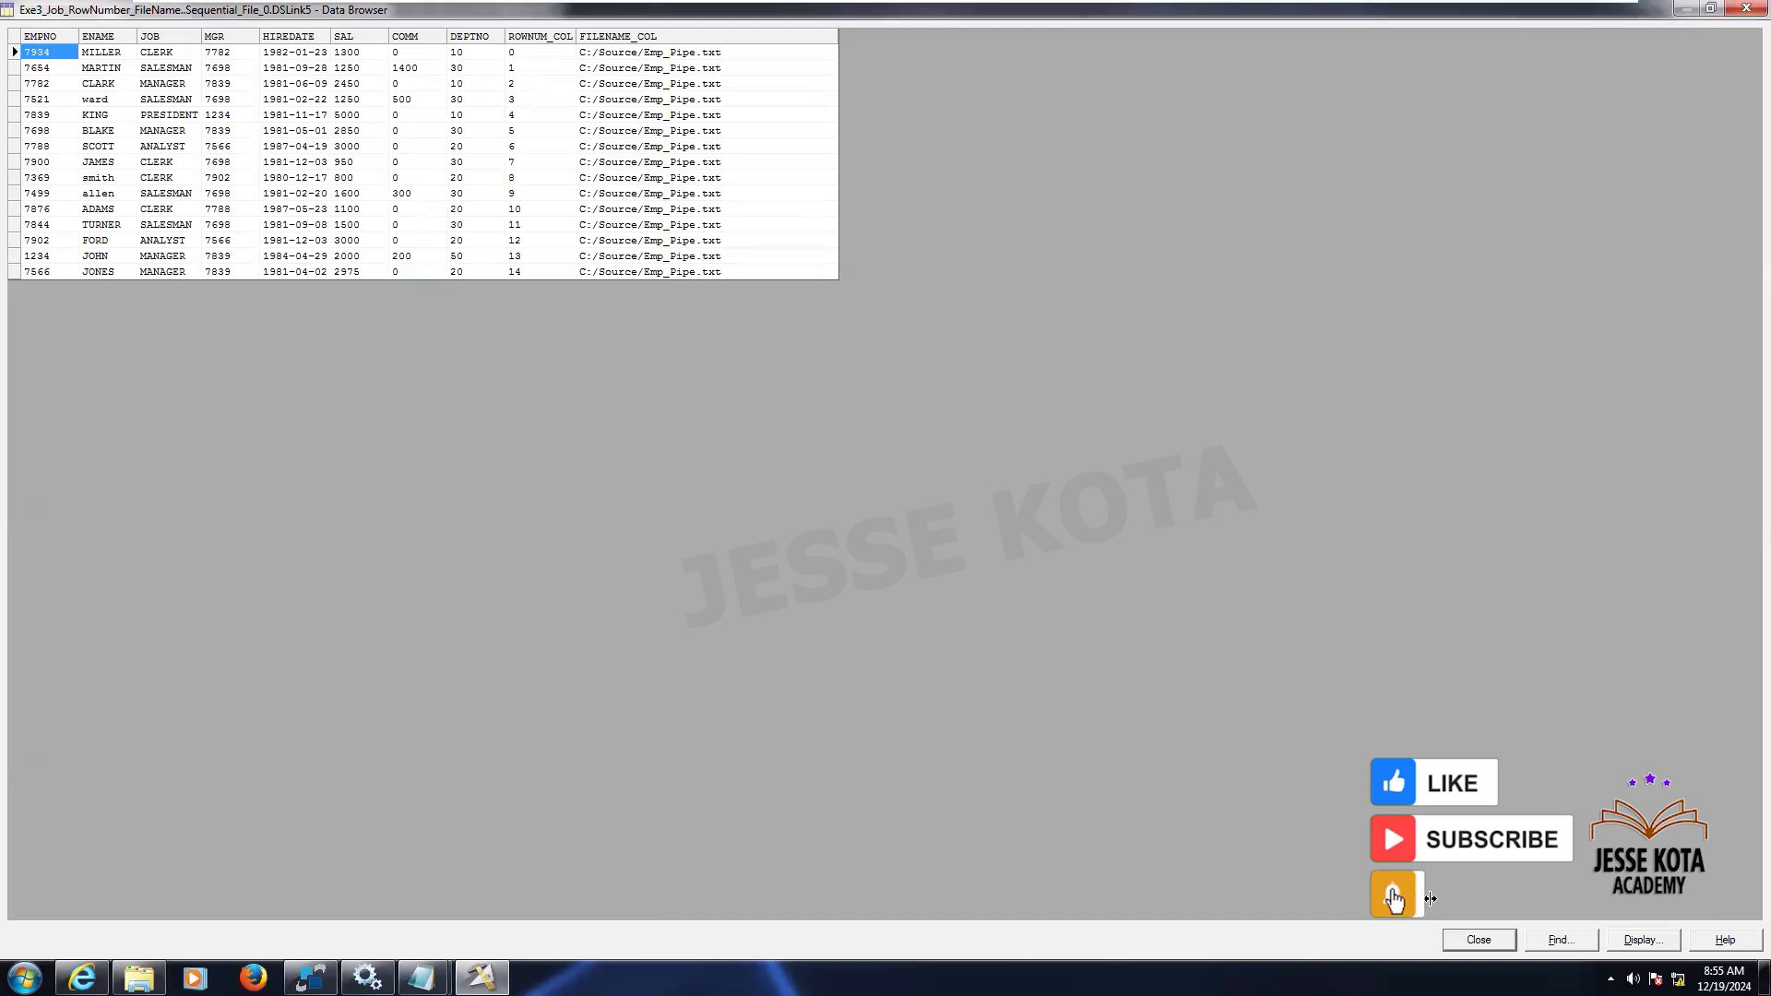
{"action": "left_click", "coordinate": [1478, 939]}
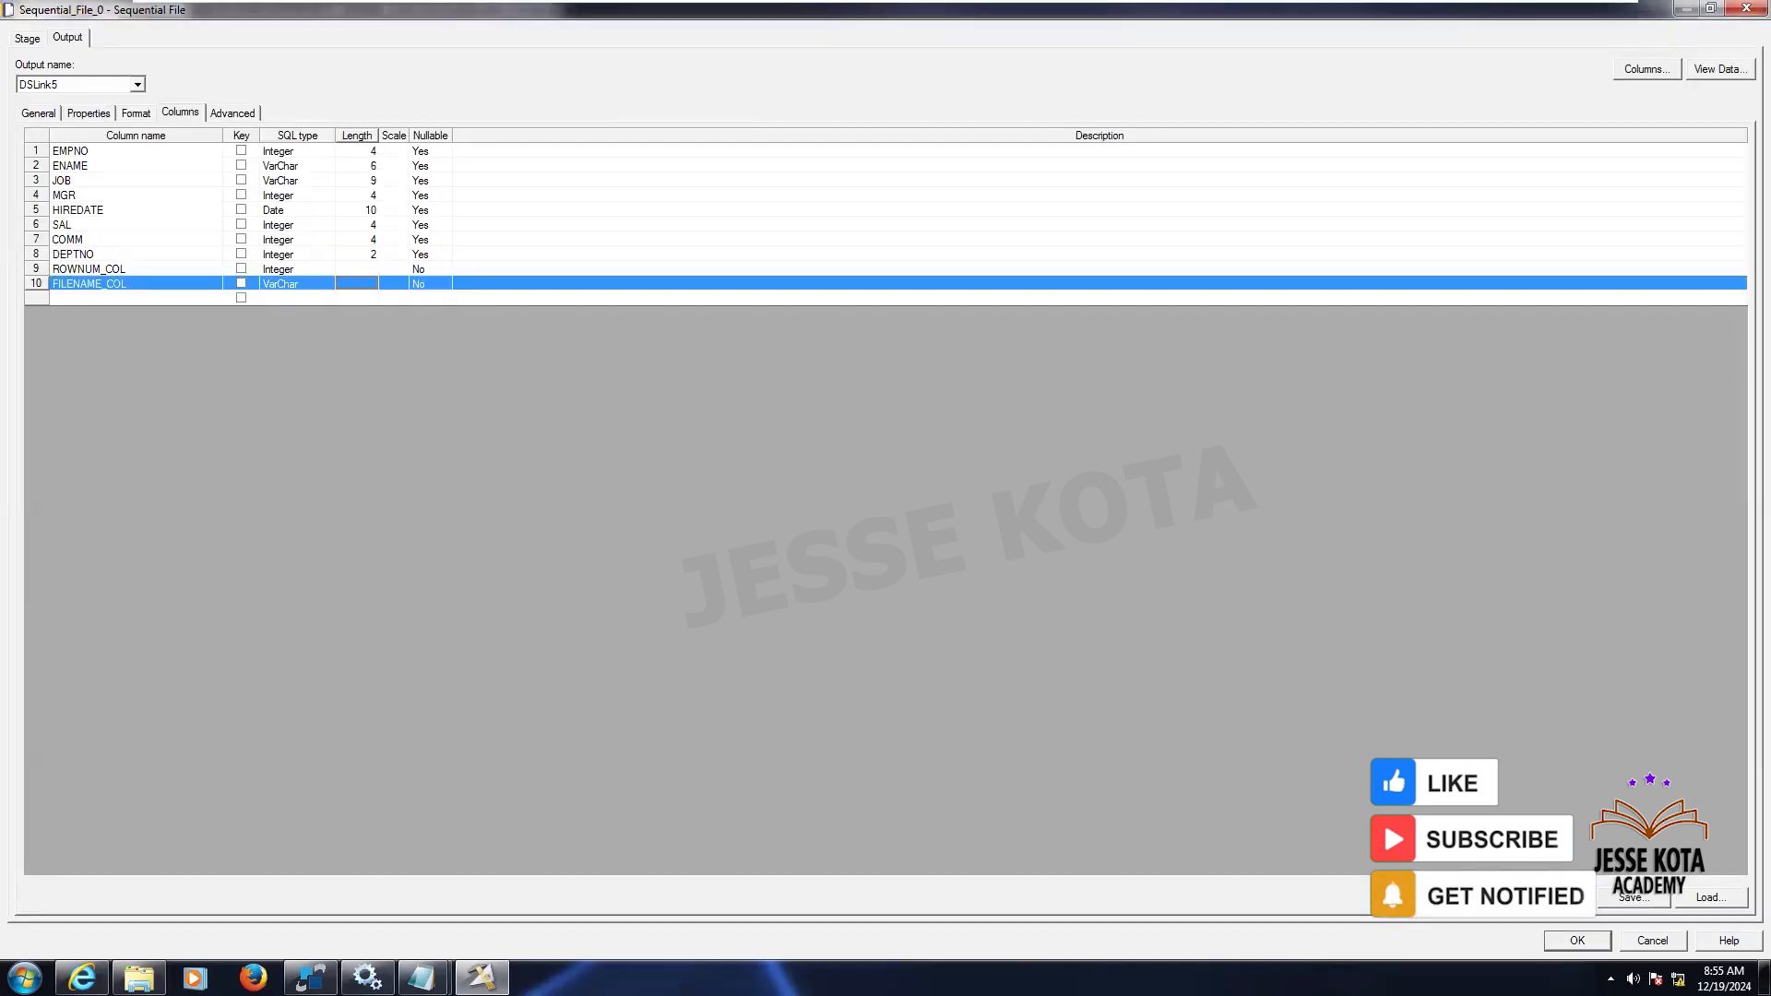
{"action": "left_click", "coordinate": [1577, 940]}
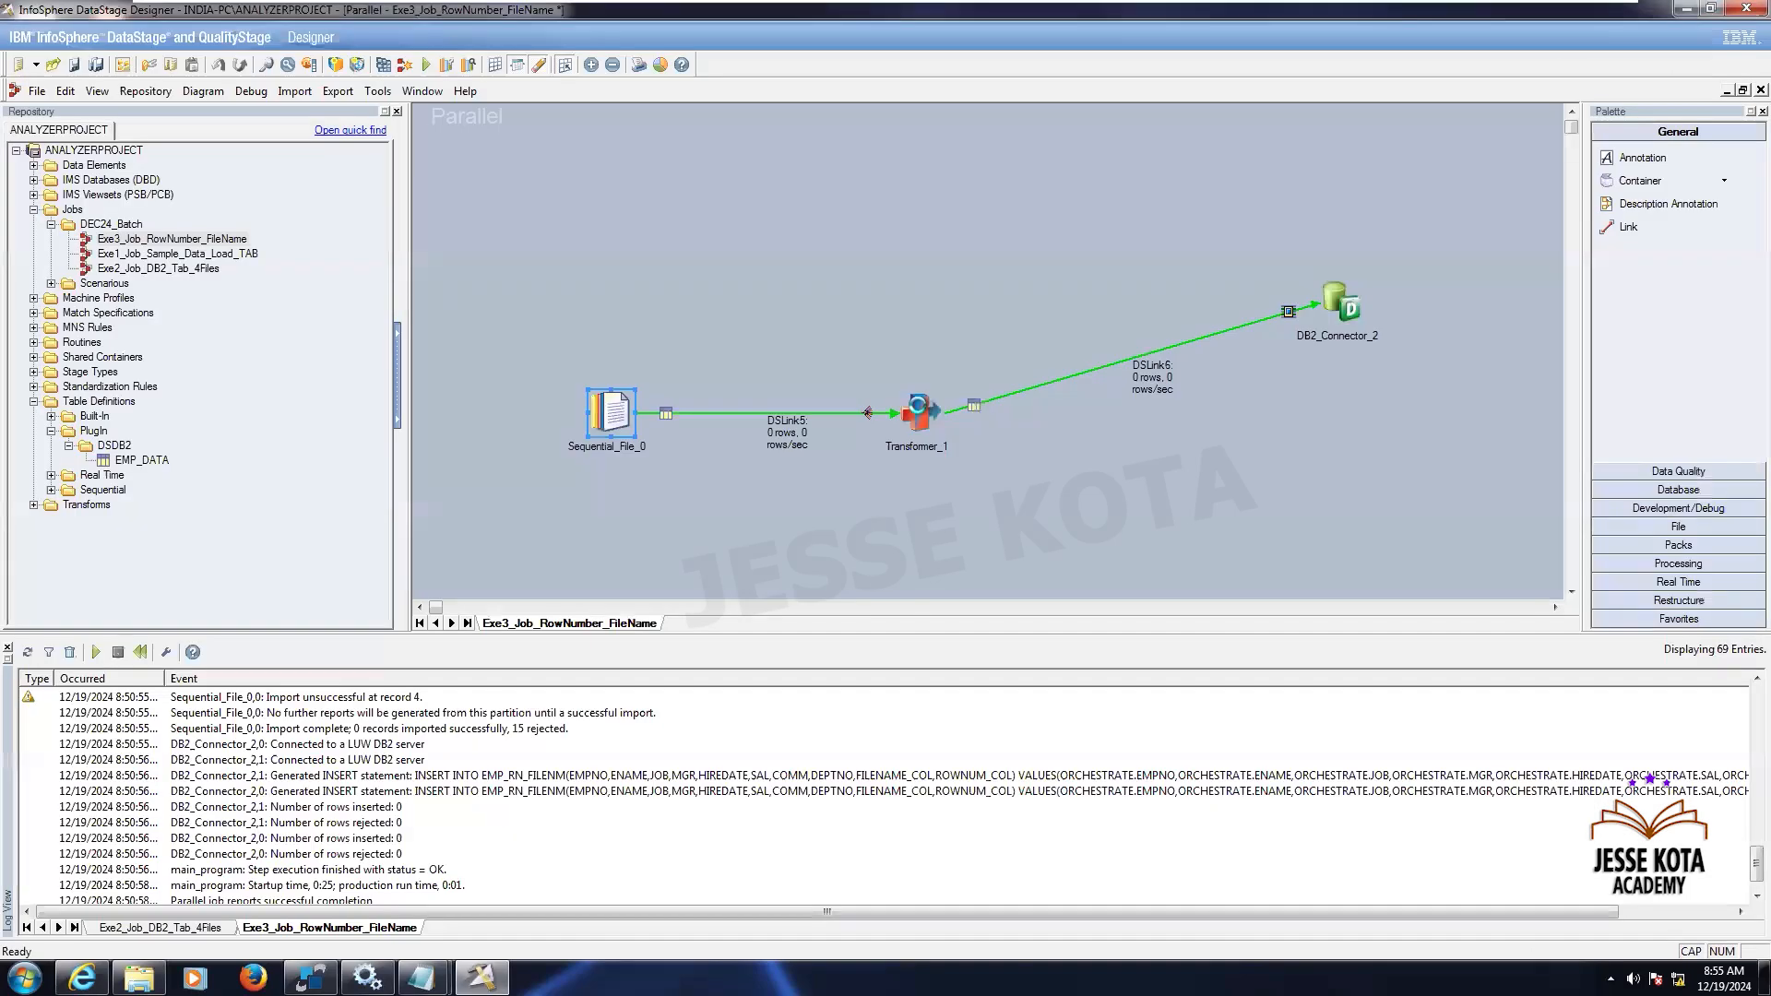
{"action": "left_click", "coordinate": [917, 410]}
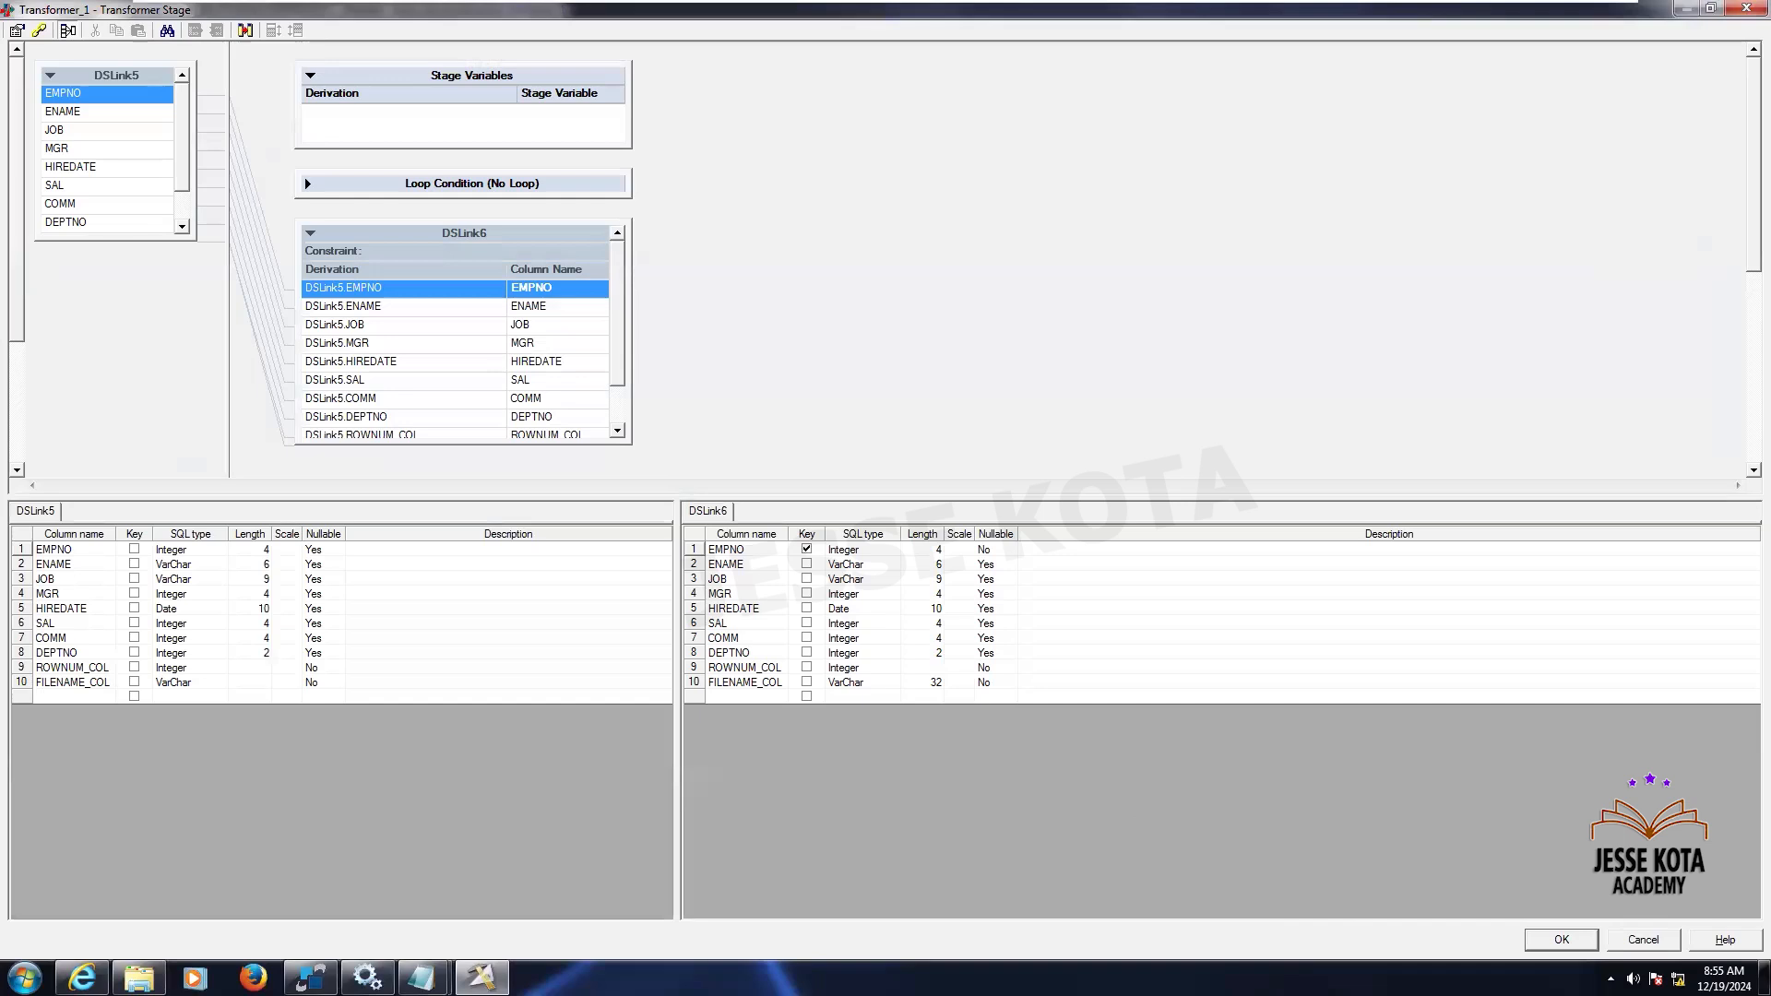
{"action": "left_click", "coordinate": [1558, 939]}
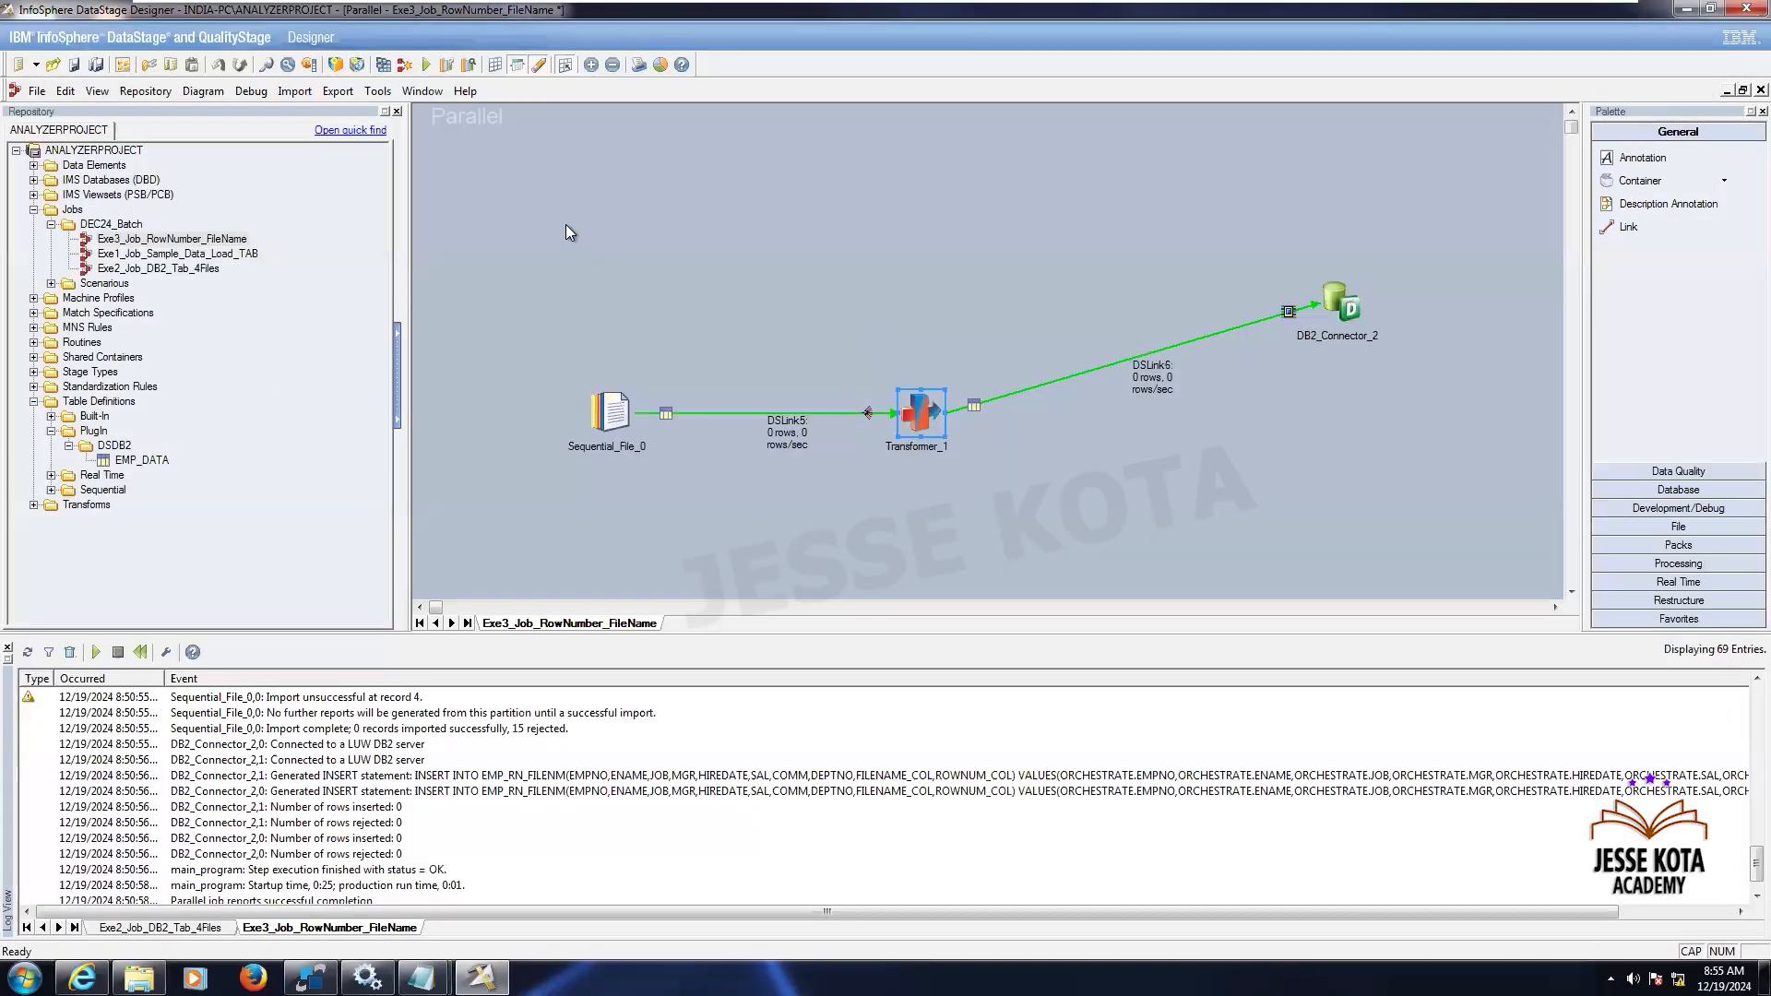
- Compile, save and run the Exe3_Job_RowNumber_FileName job
{"action": "left_click", "coordinate": [428, 66]}
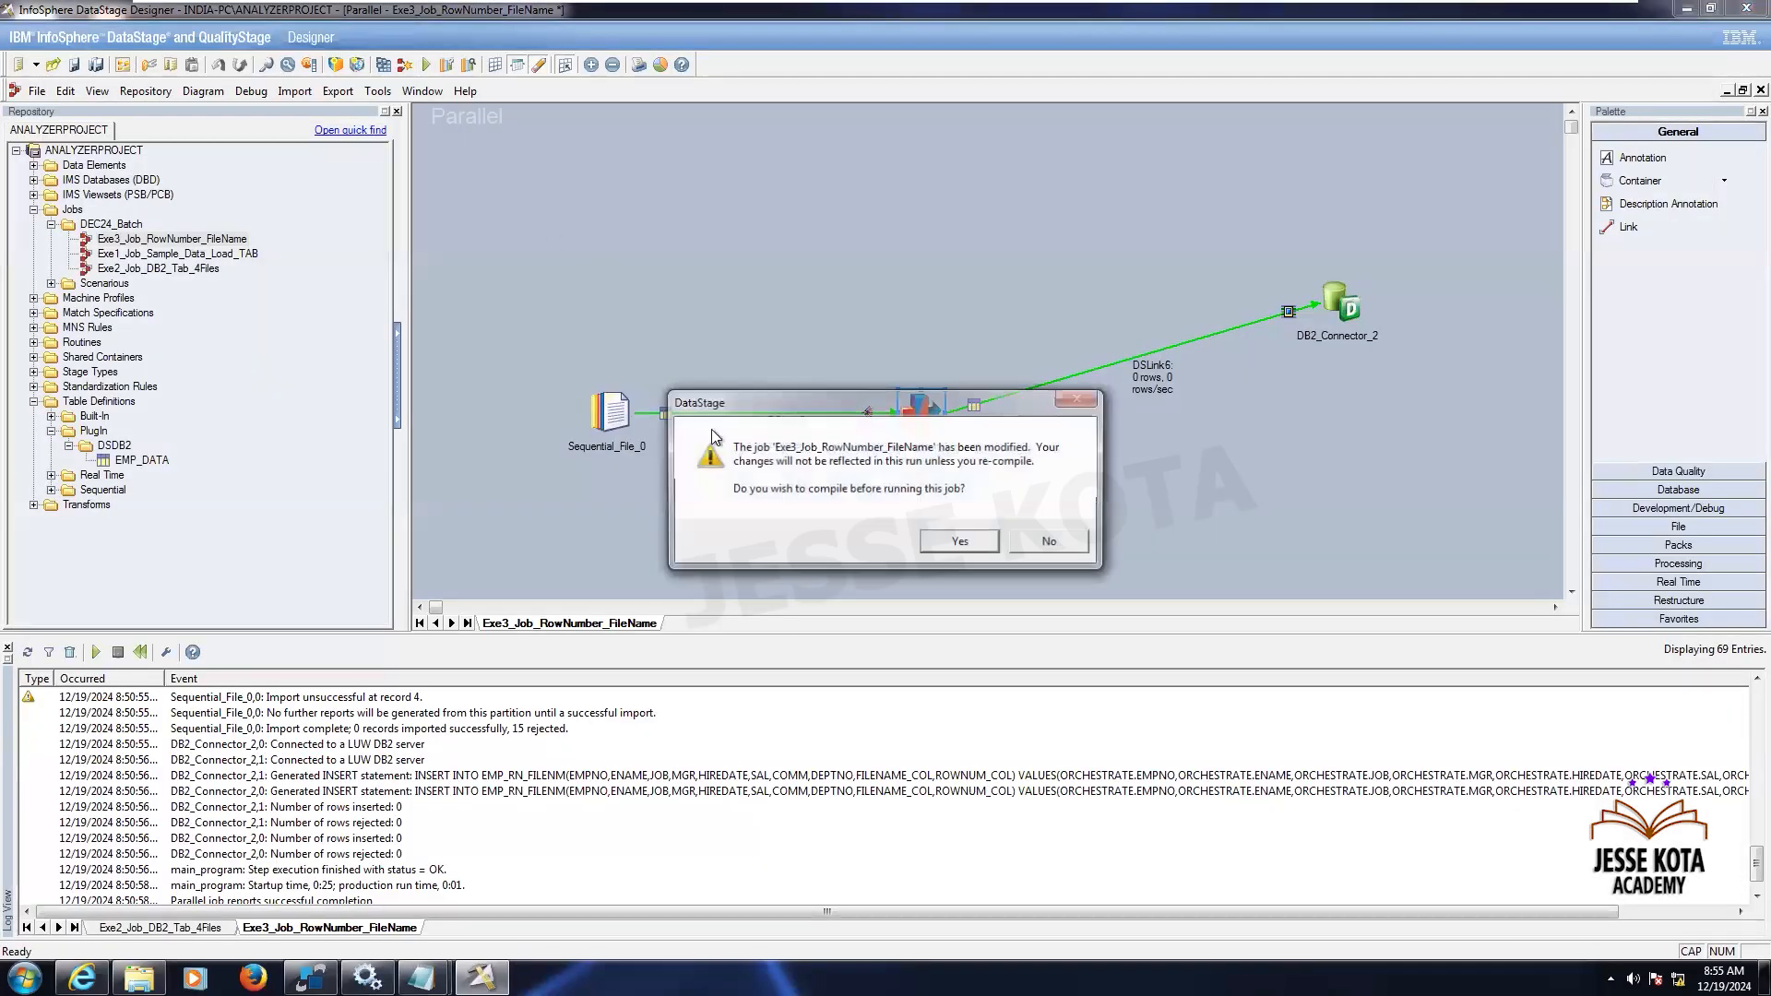
{"action": "left_click", "coordinate": [970, 540]}
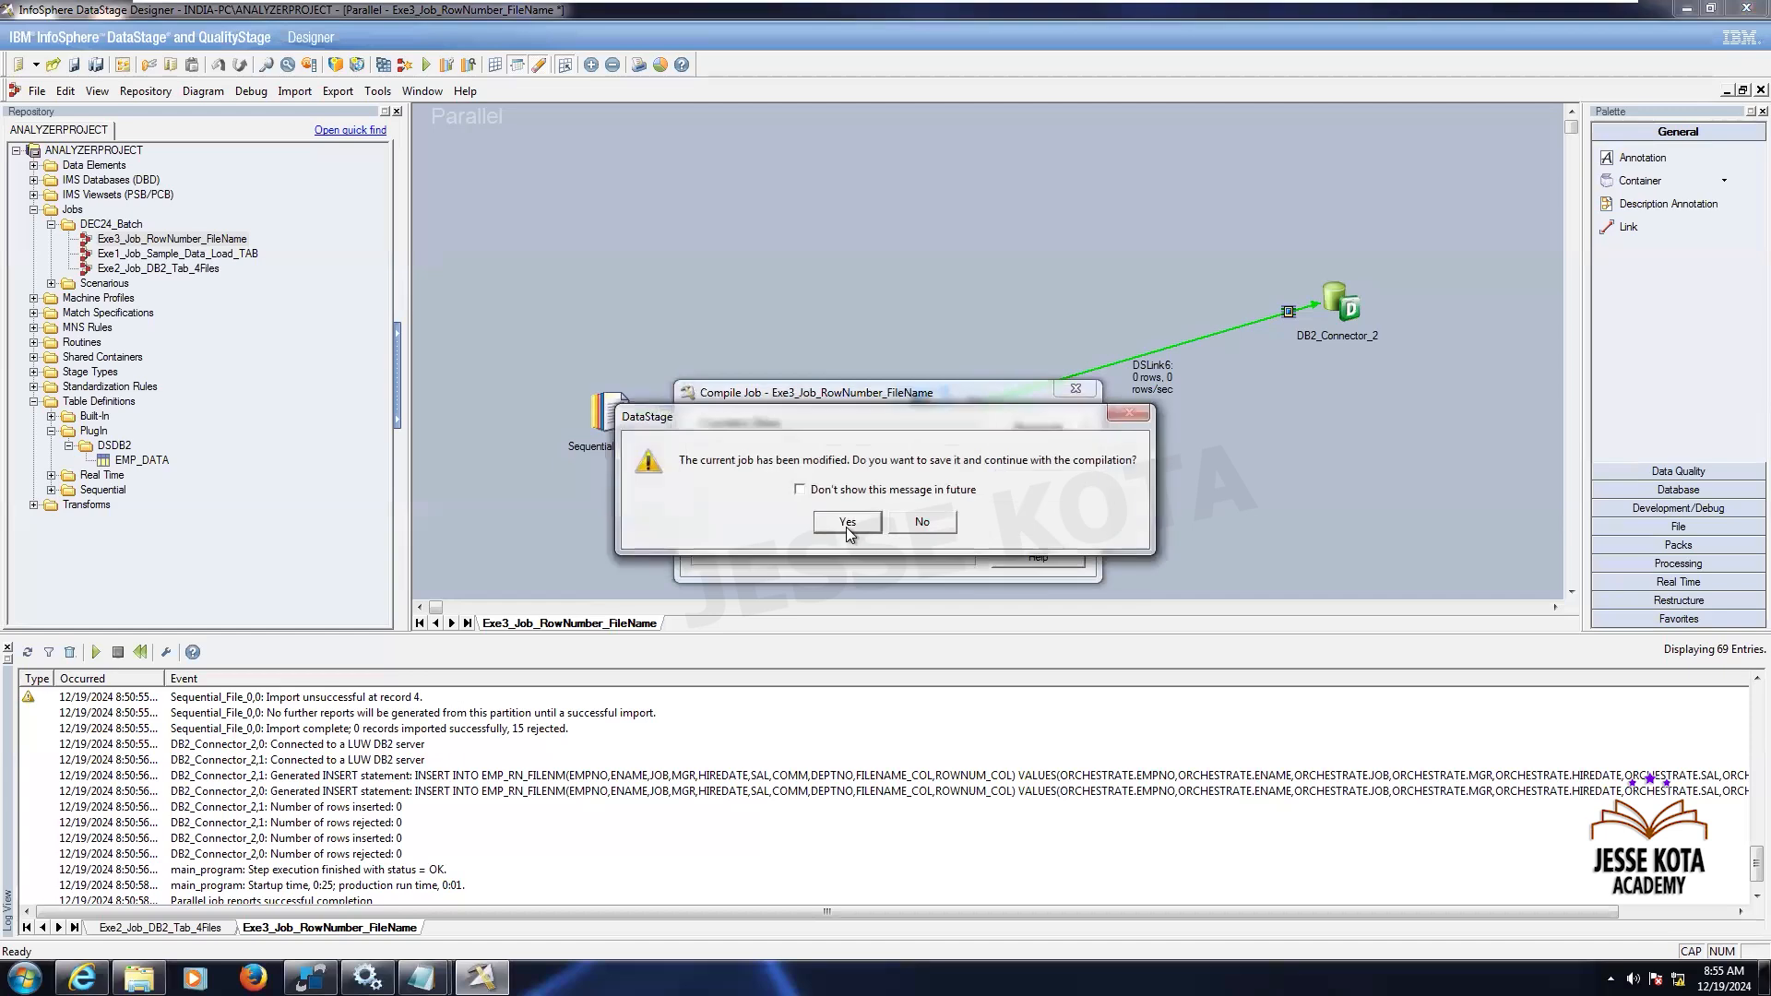
{"action": "left_click", "coordinate": [848, 523]}
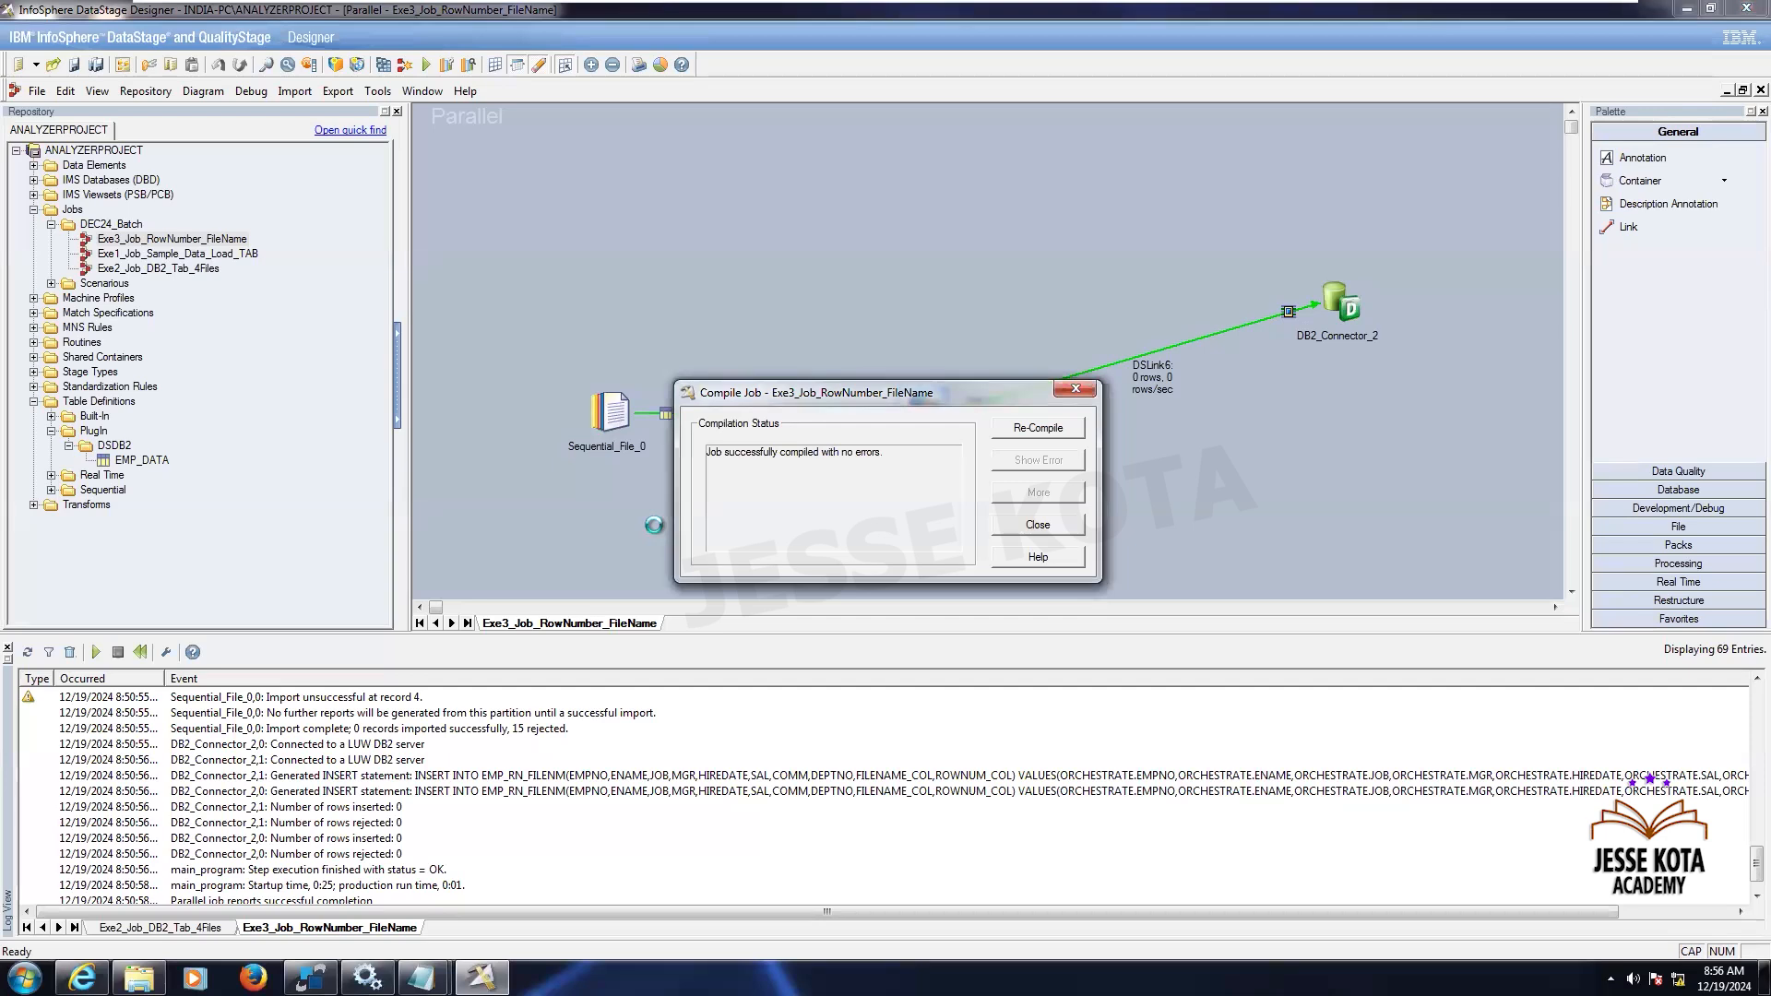
{"action": "key", "text": "Escape"}
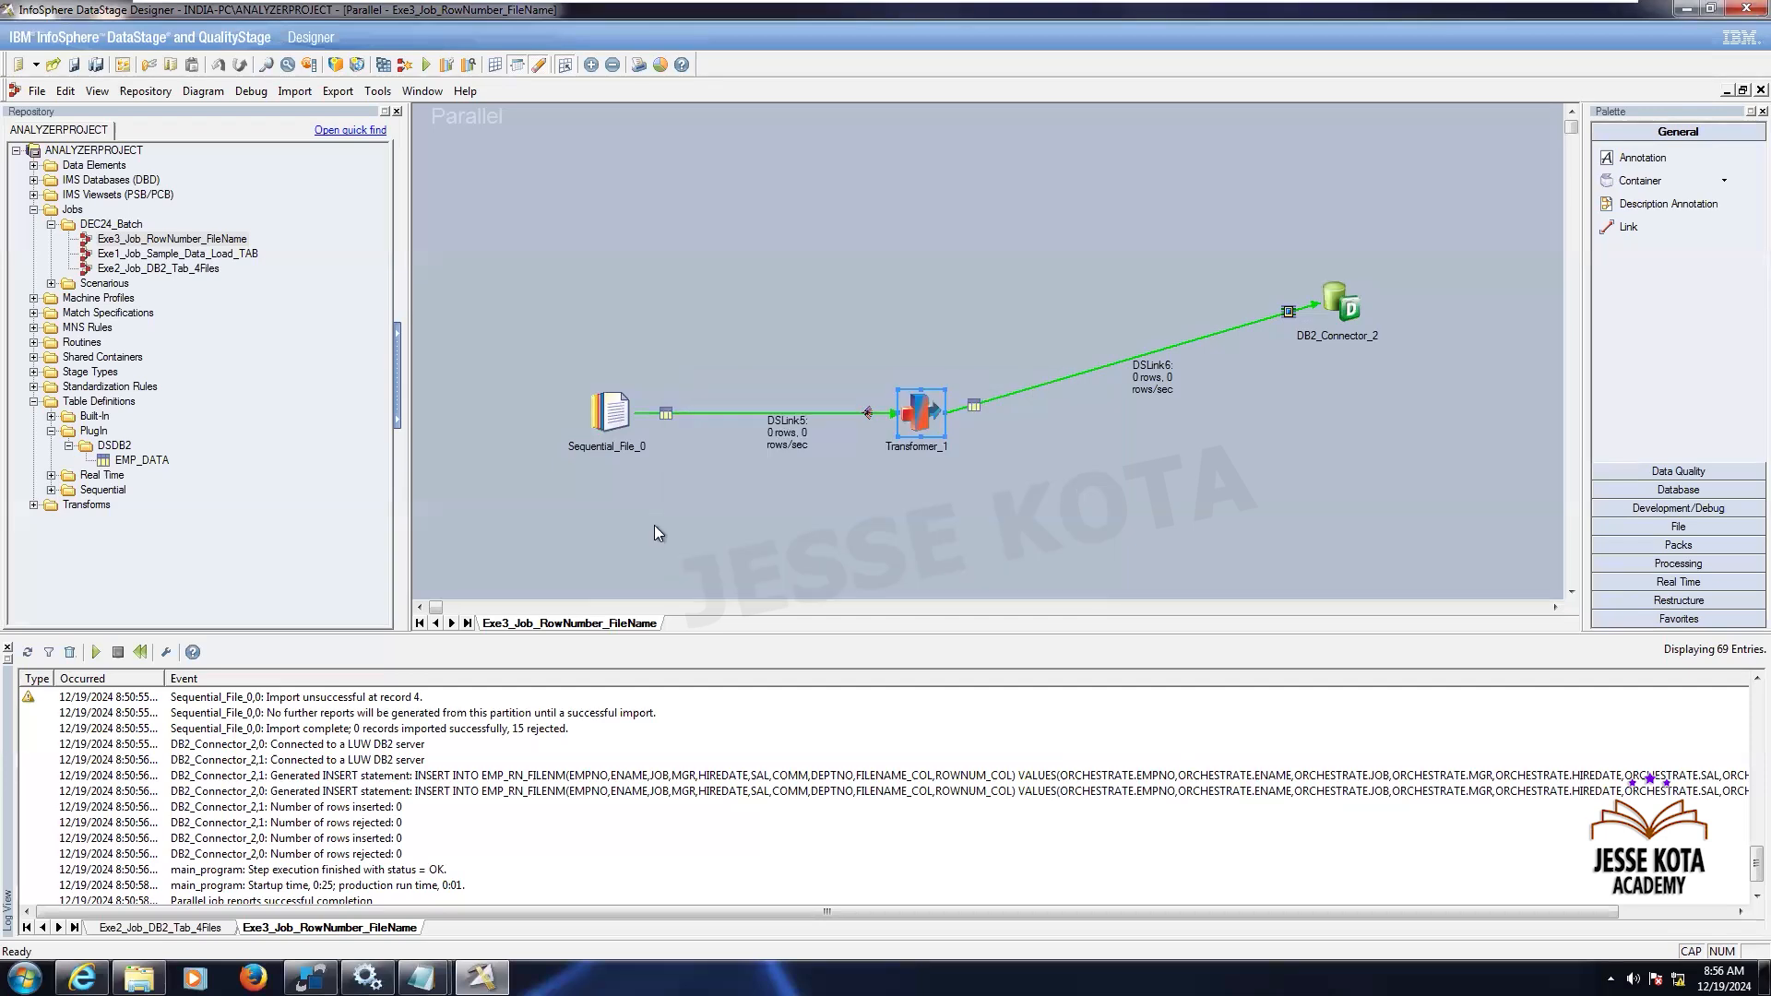
{"action": "key", "text": "ctrl+F5"}
{"action": "left_click", "coordinate": [275, 391]}
- Move the DB2_Connector_2 stage down into line with the other stages
{"action": "left_click_drag", "start_coordinate": [162, 686], "coordinate": [172, 687]}
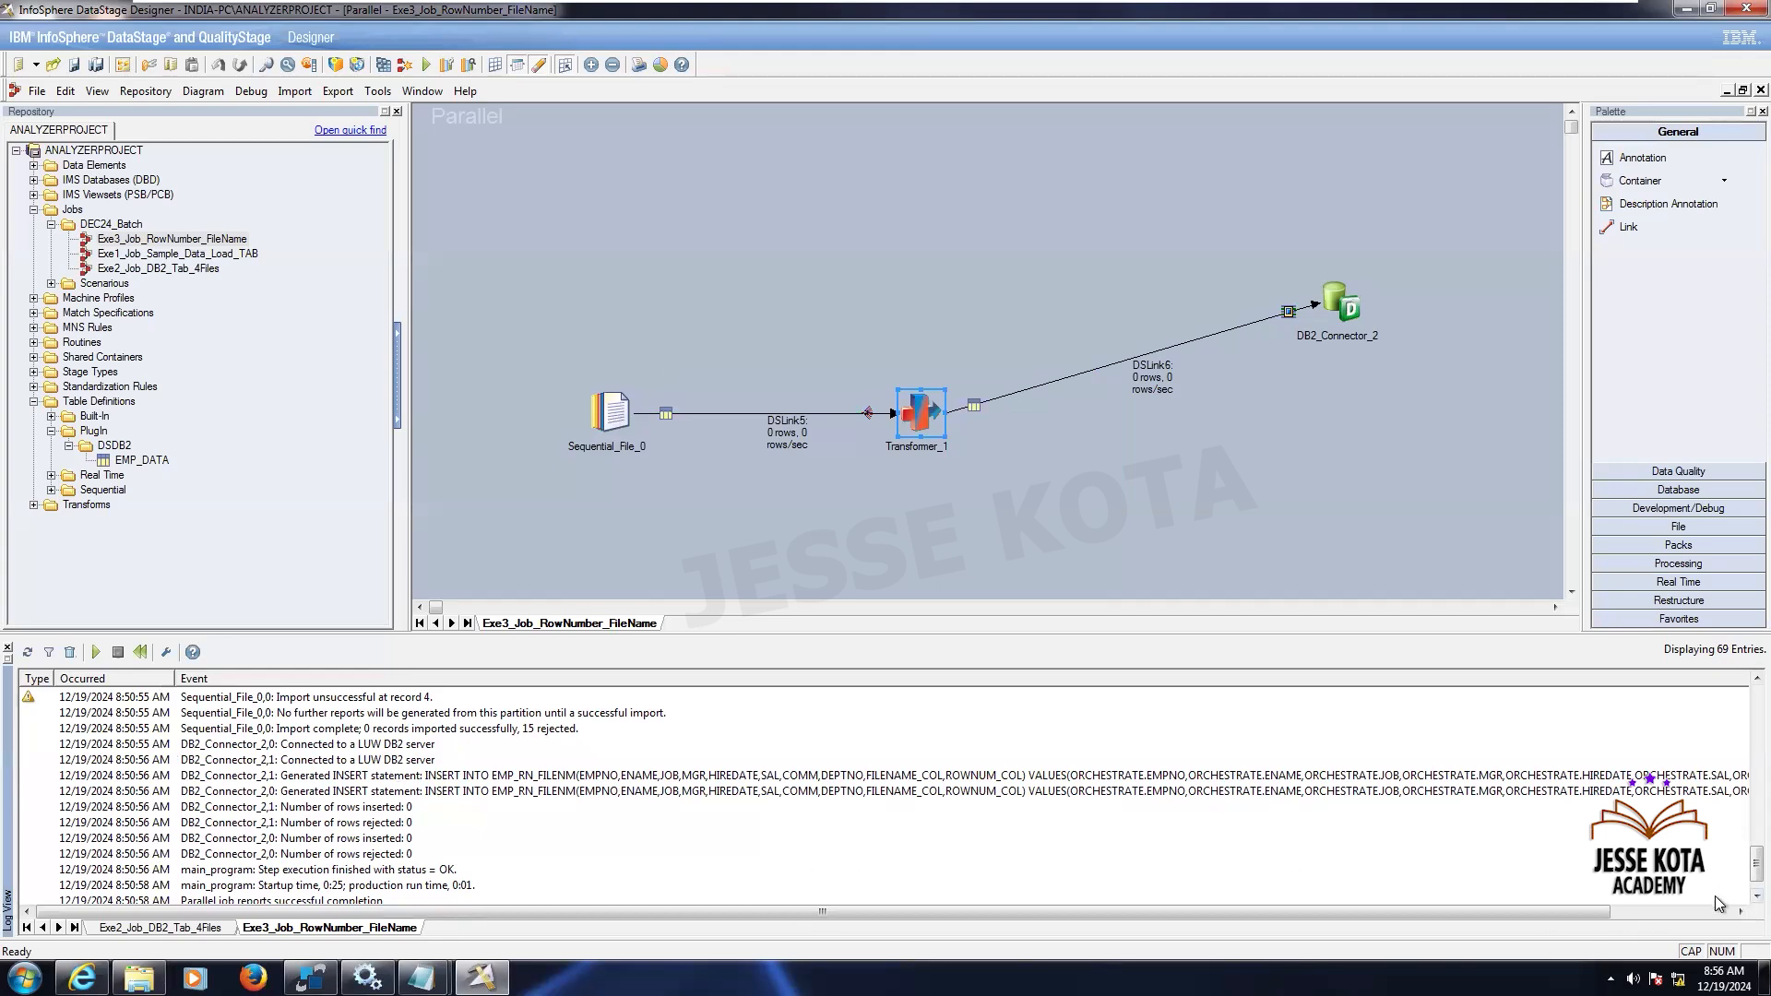
{"action": "scroll", "coordinate": [1714, 895], "scroll_direction": "down", "scroll_amount": 1}
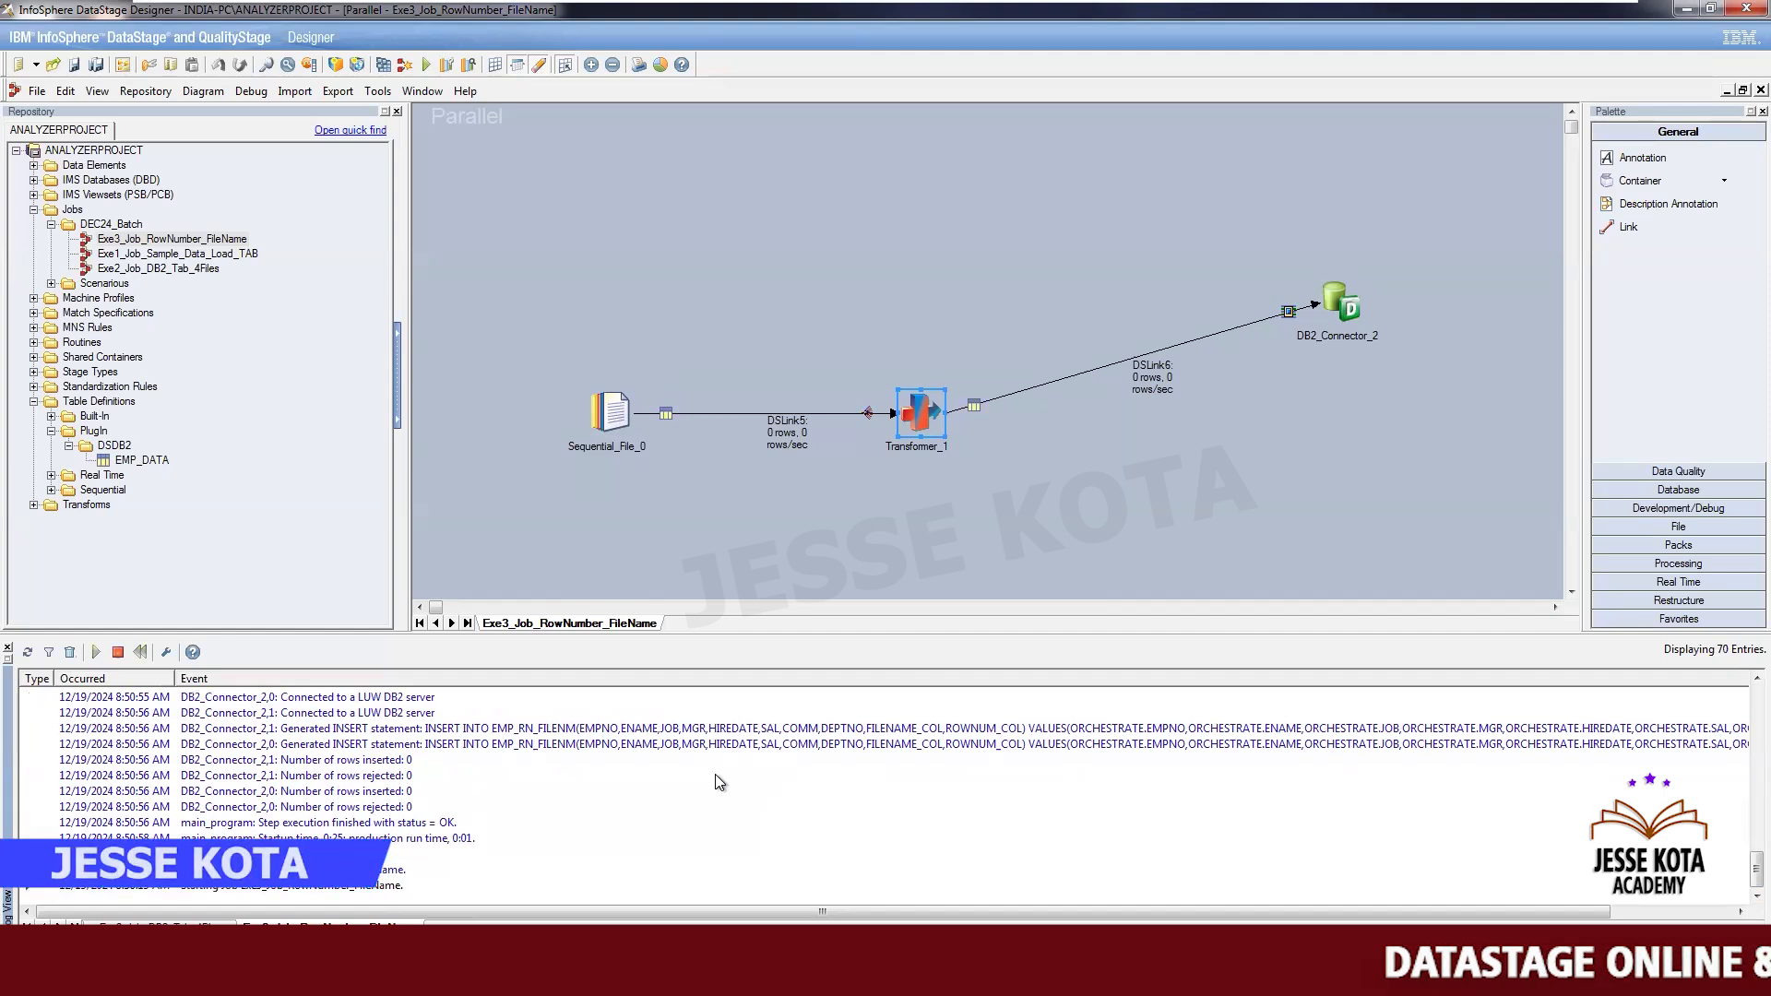
{"action": "left_click_drag", "start_coordinate": [175, 679], "coordinate": [240, 706]}
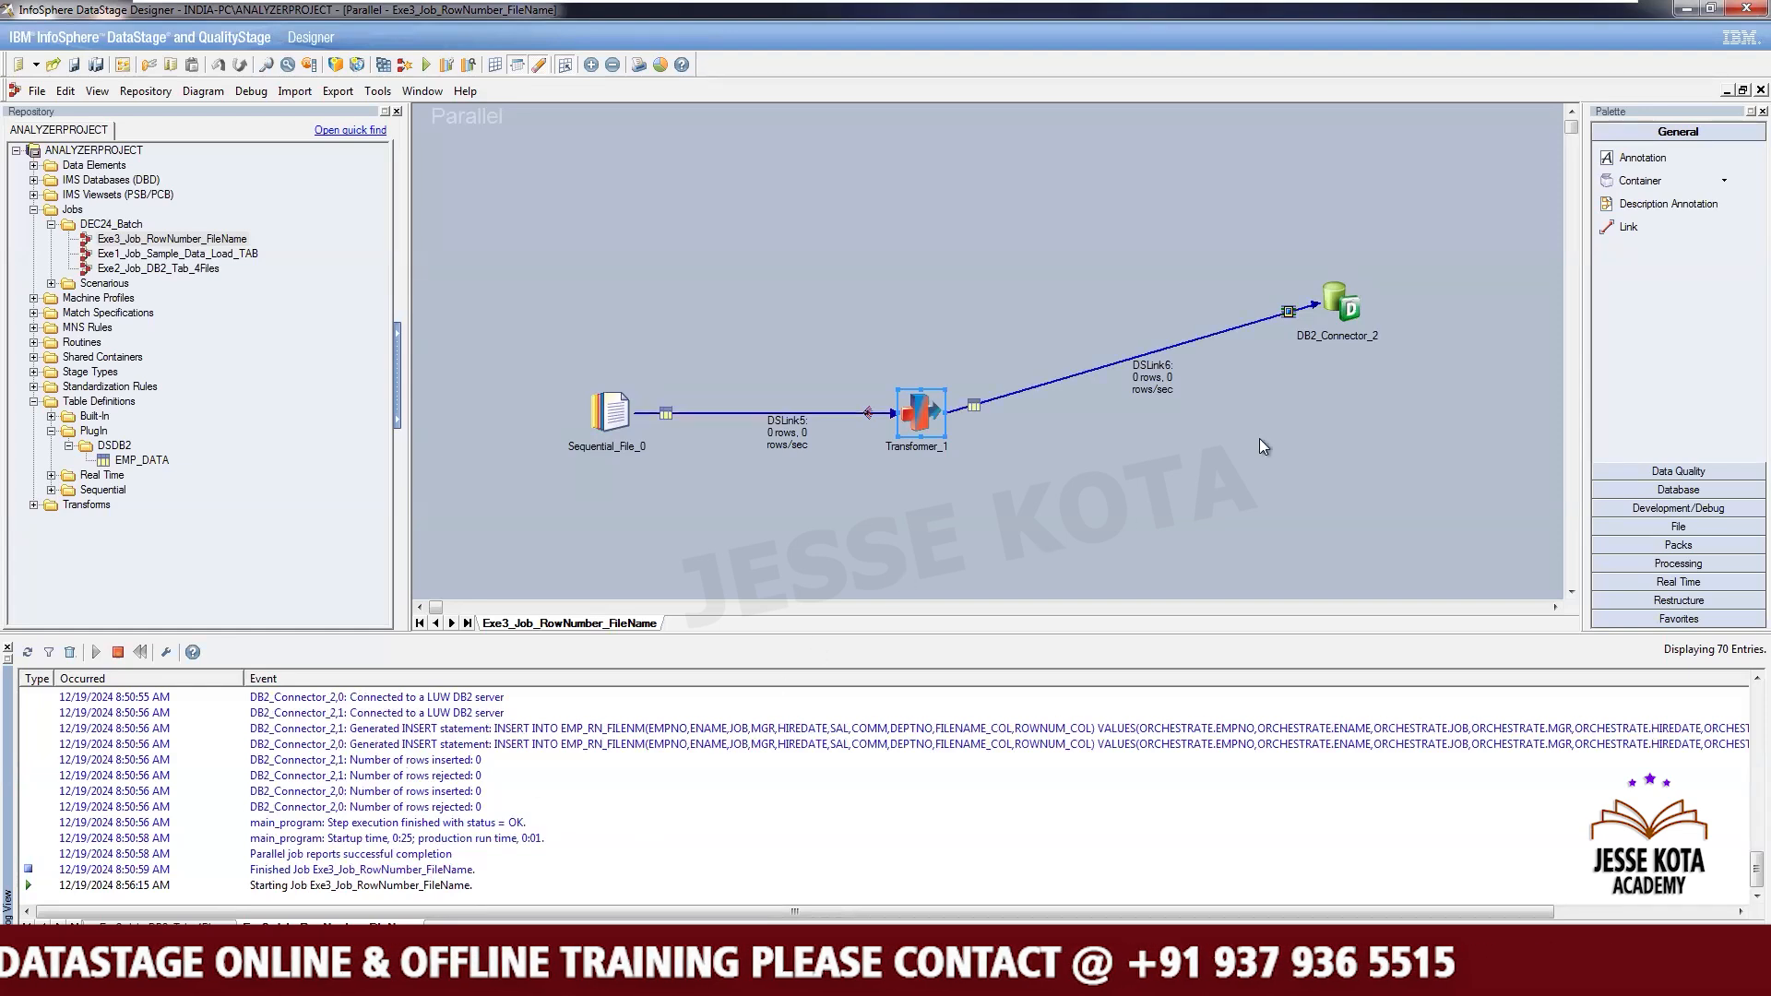
{"action": "left_click_drag", "start_coordinate": [1343, 297], "coordinate": [1344, 404]}
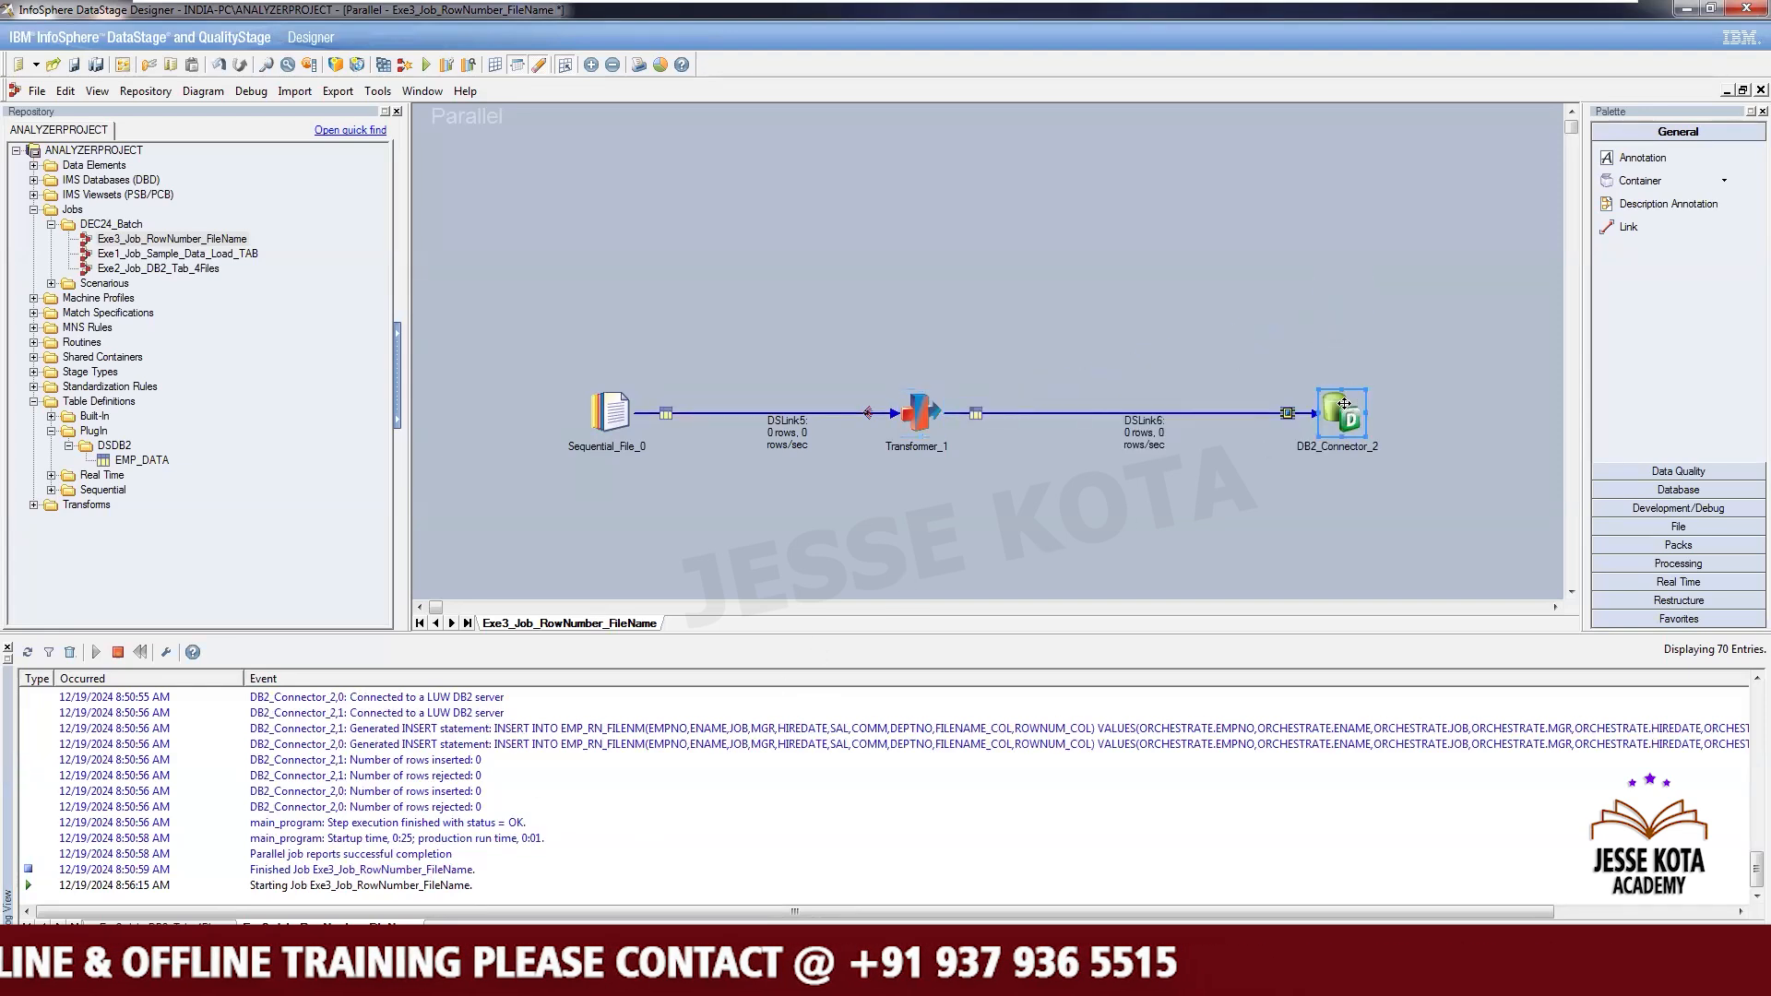
{"action": "left_click", "coordinate": [1255, 340]}
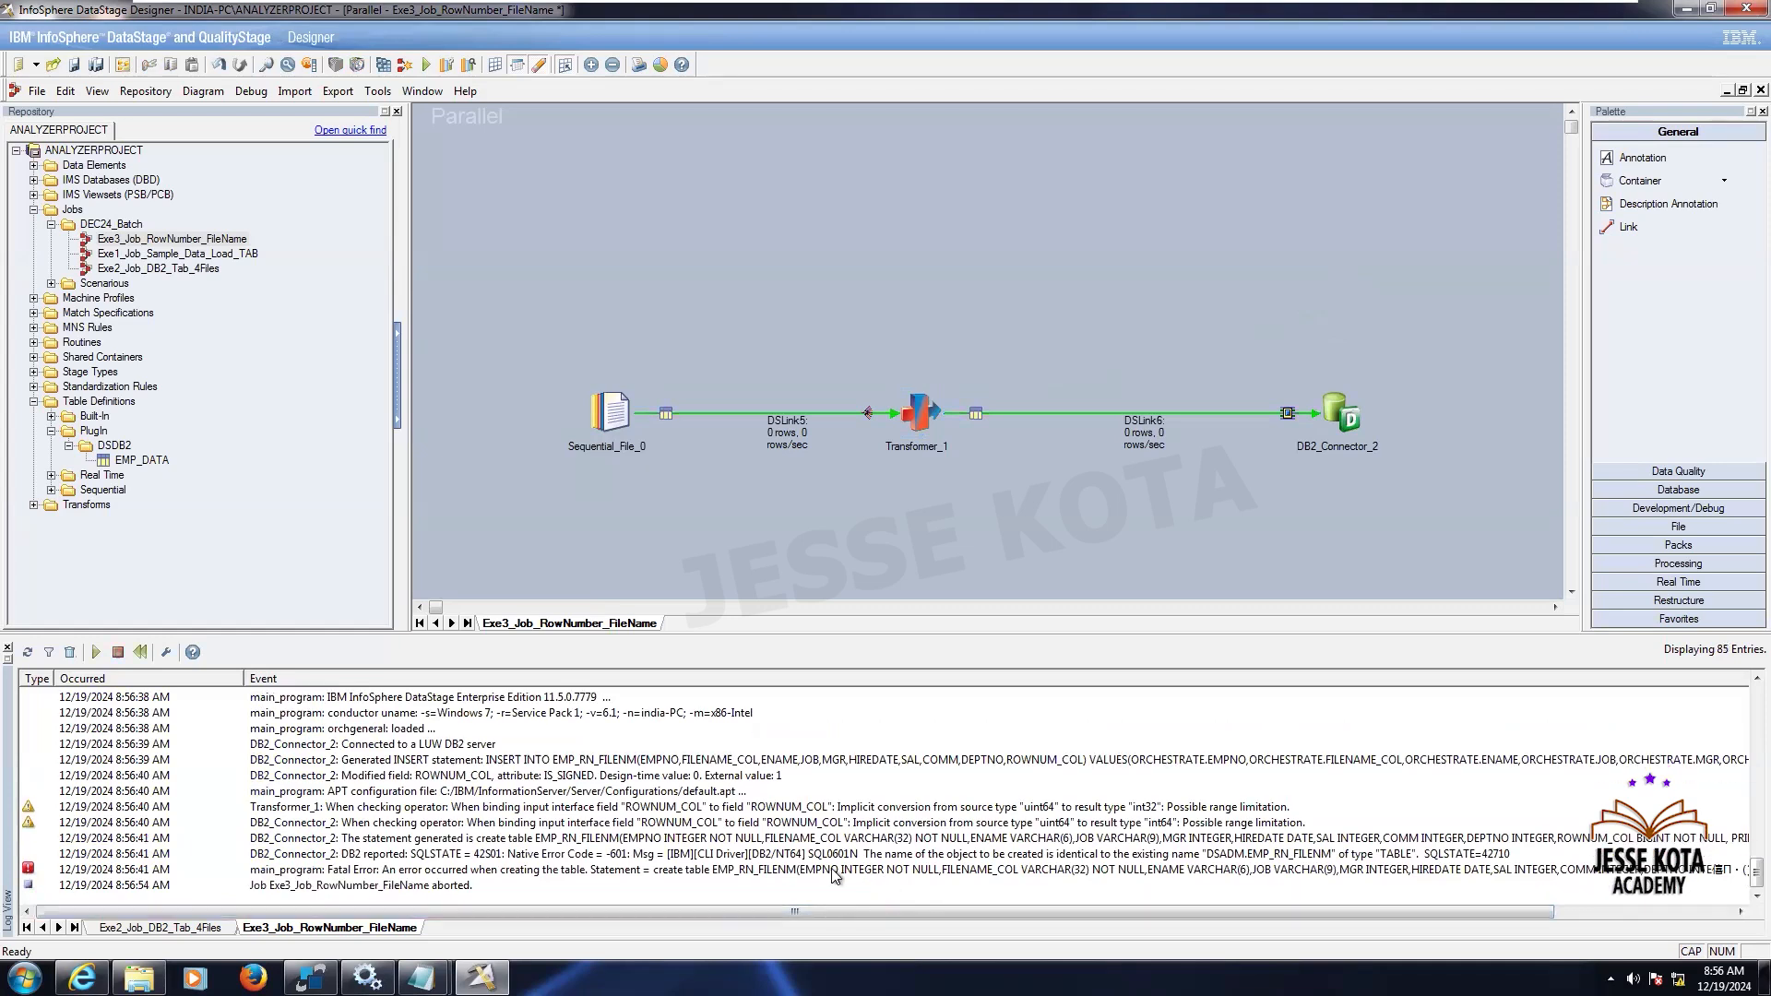
- Open the fatal error and DB2 error entries in the job log to read their details
{"action": "double_click", "coordinate": [790, 869]}
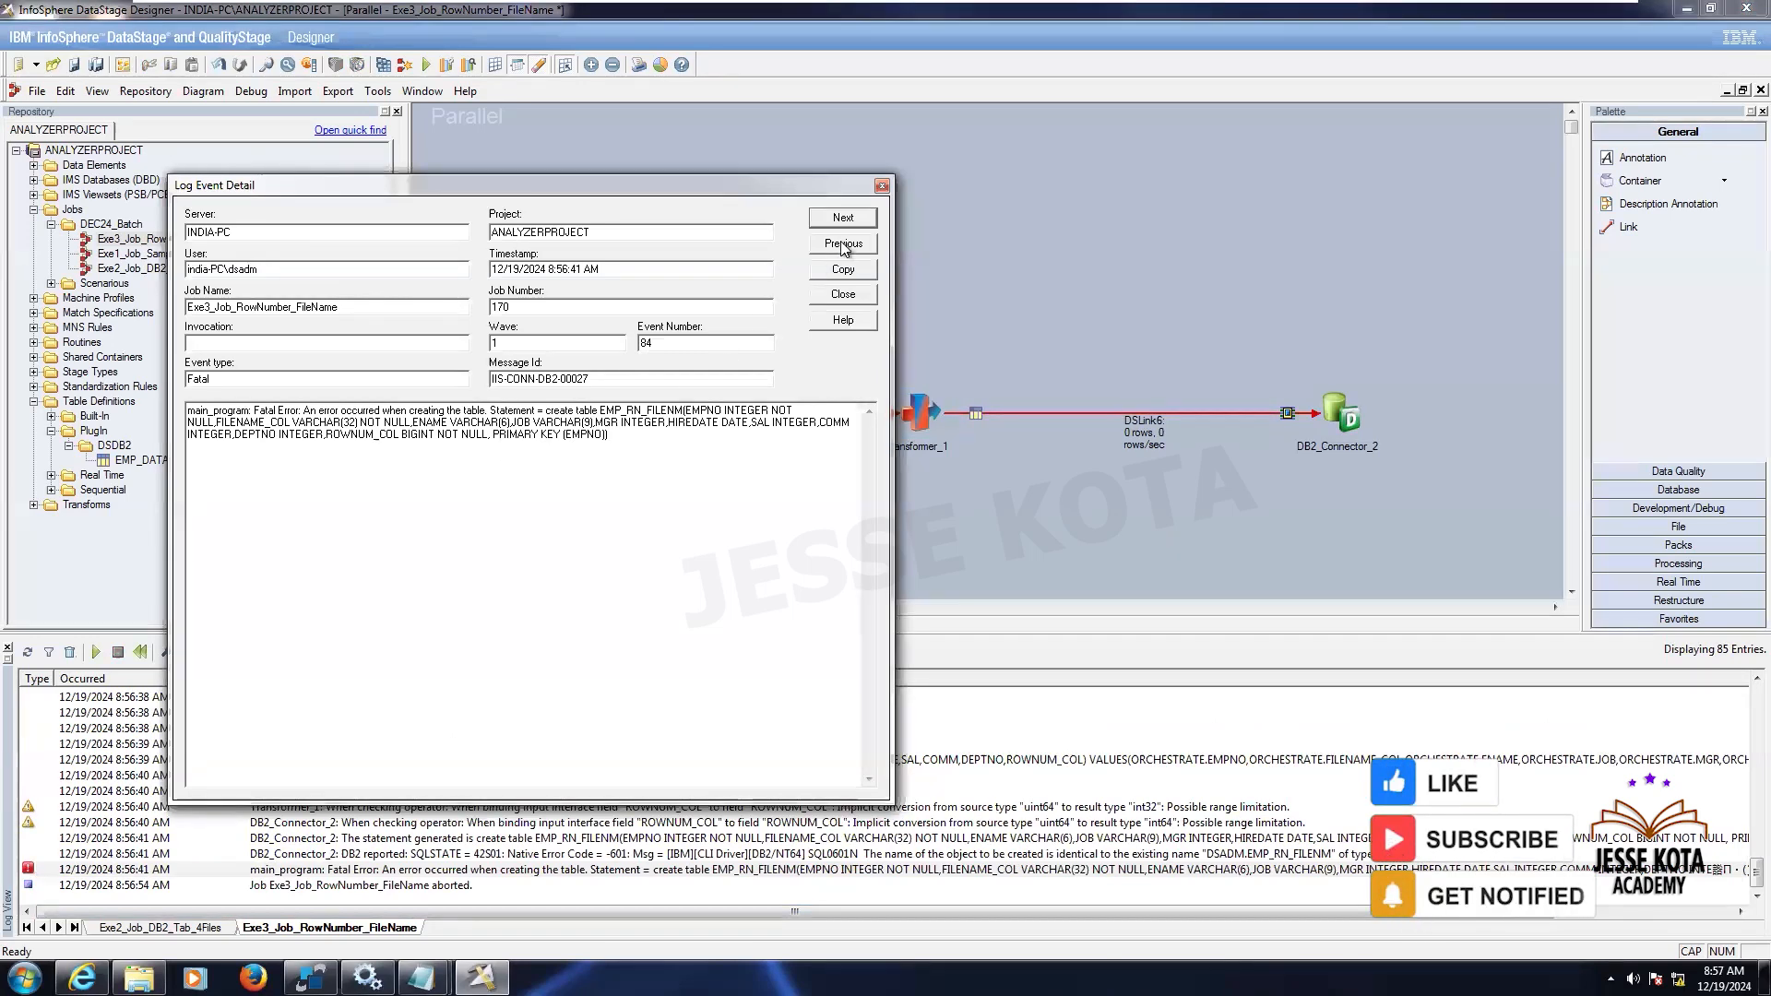
{"action": "left_click", "coordinate": [881, 186]}
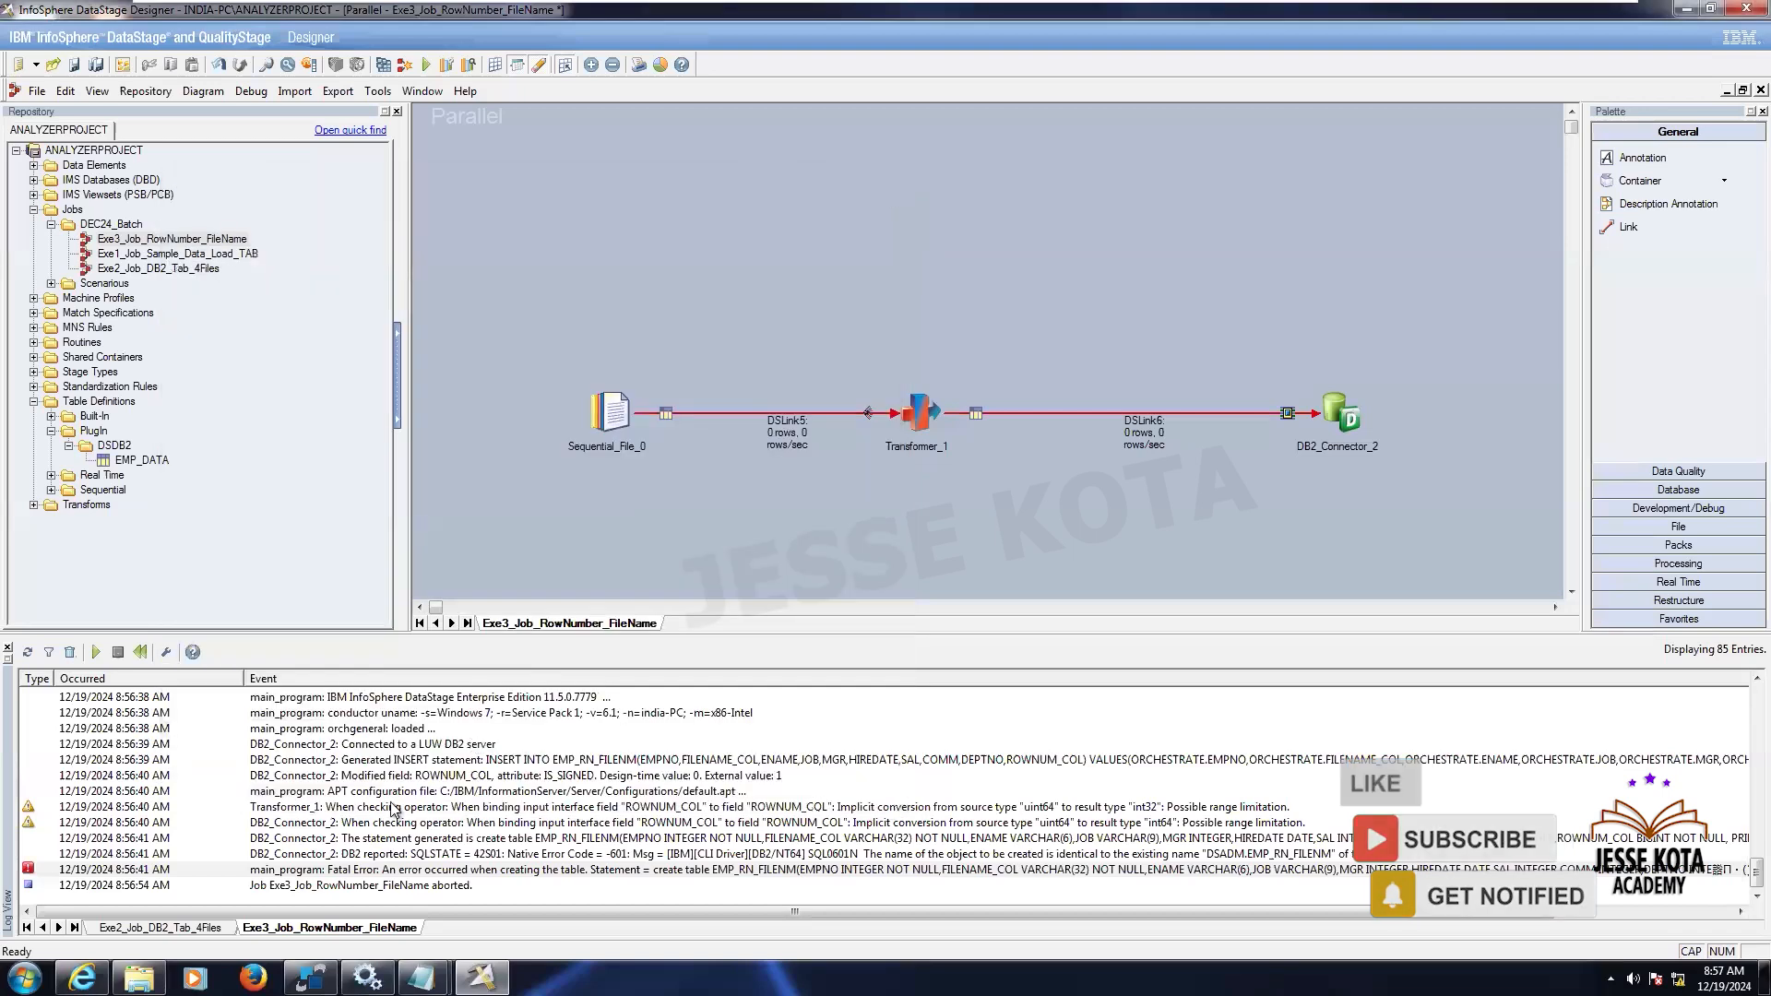
{"action": "left_click", "coordinate": [452, 855]}
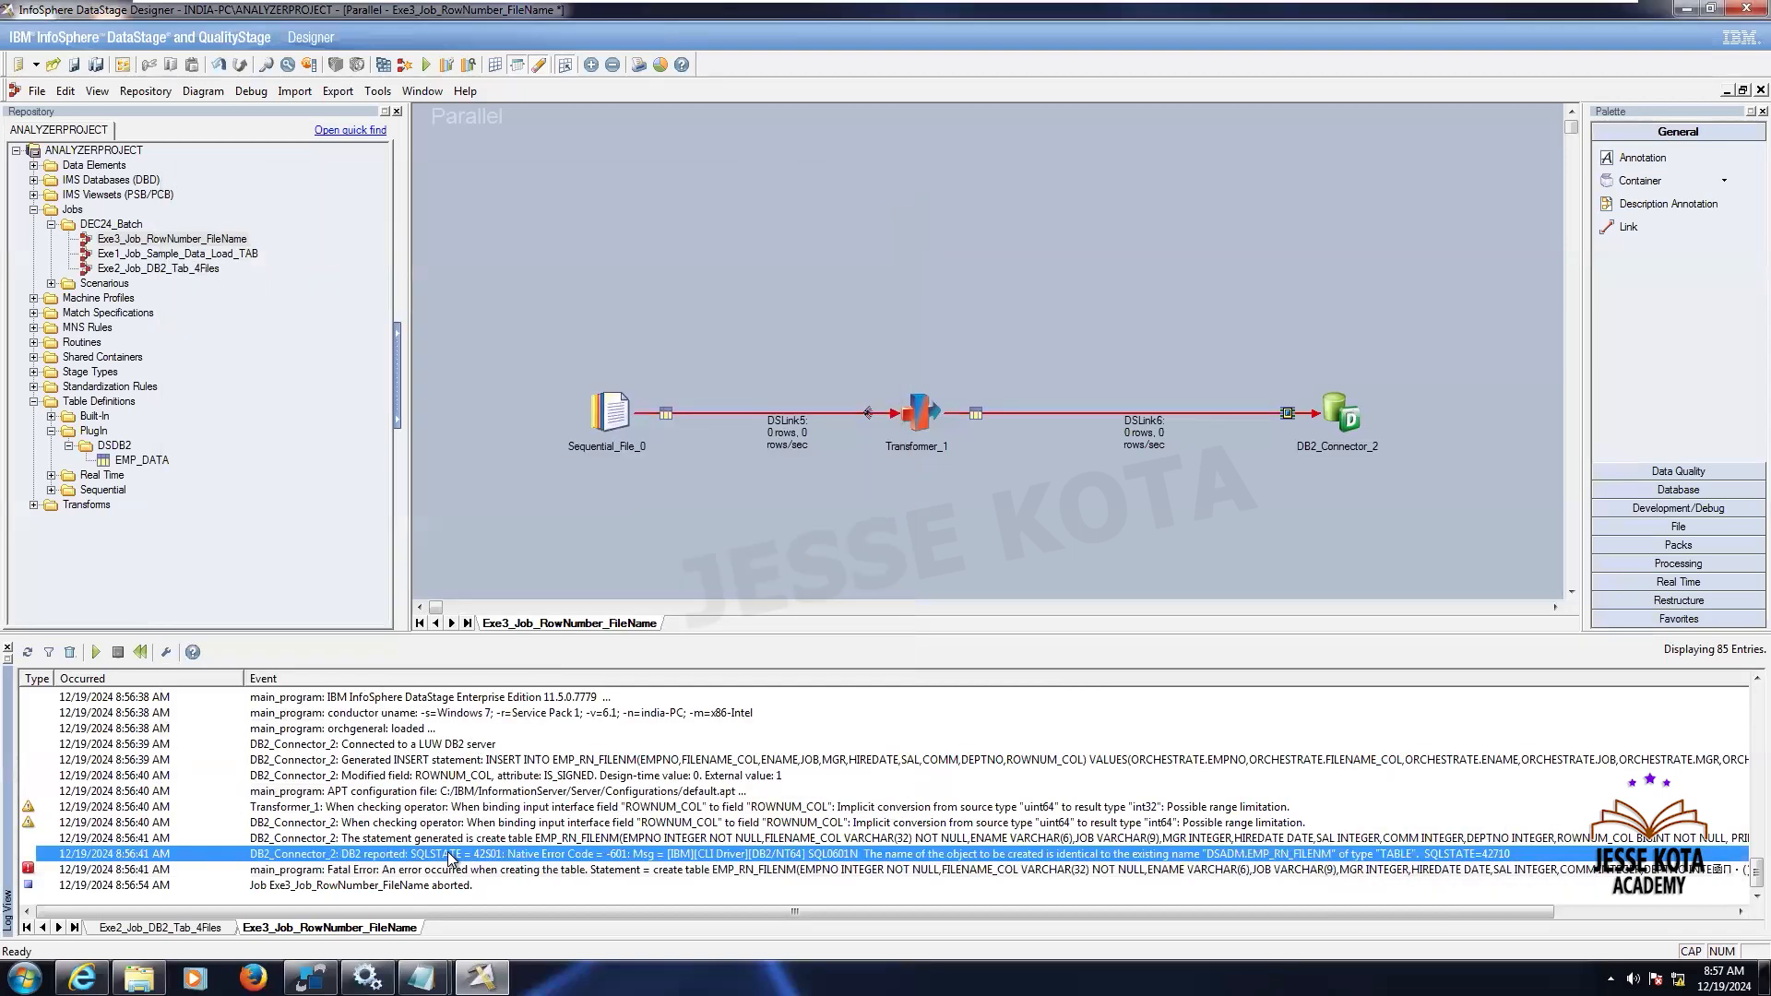
{"action": "double_click", "coordinate": [452, 855]}
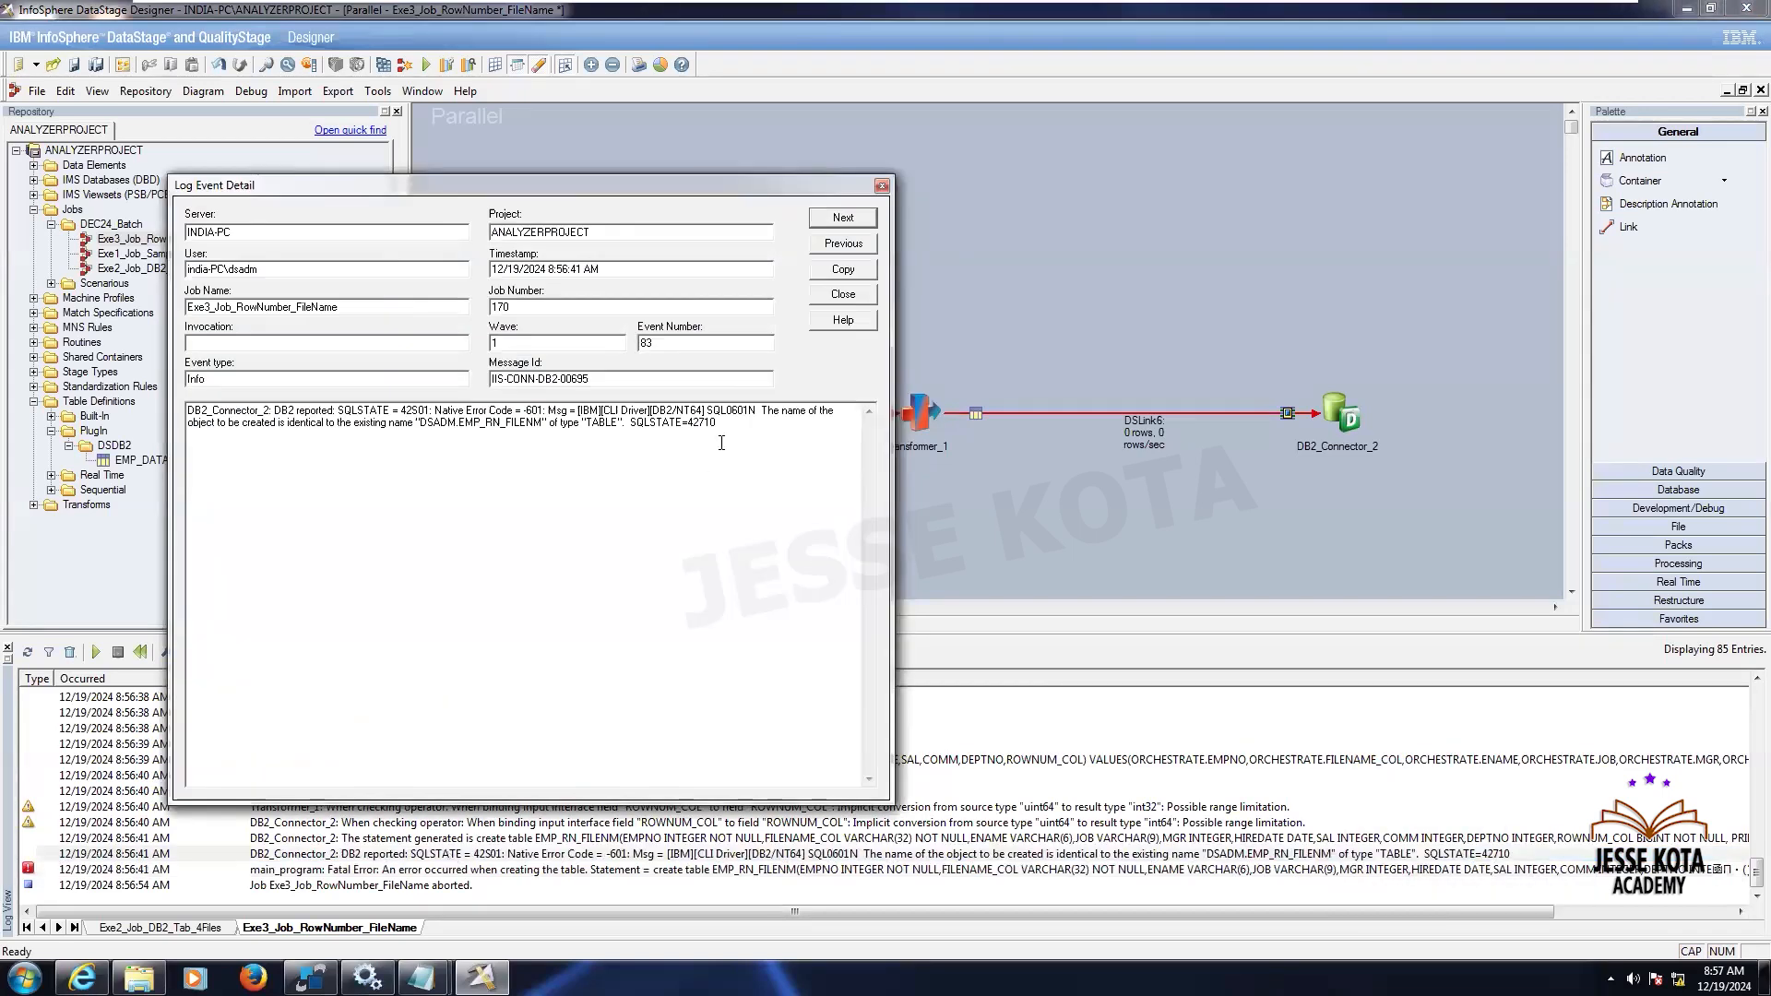
{"action": "left_click", "coordinate": [884, 187]}
- Switch to SqlDbx and reconnect to refresh the database's table list
{"action": "key", "text": "alt+Tab"}
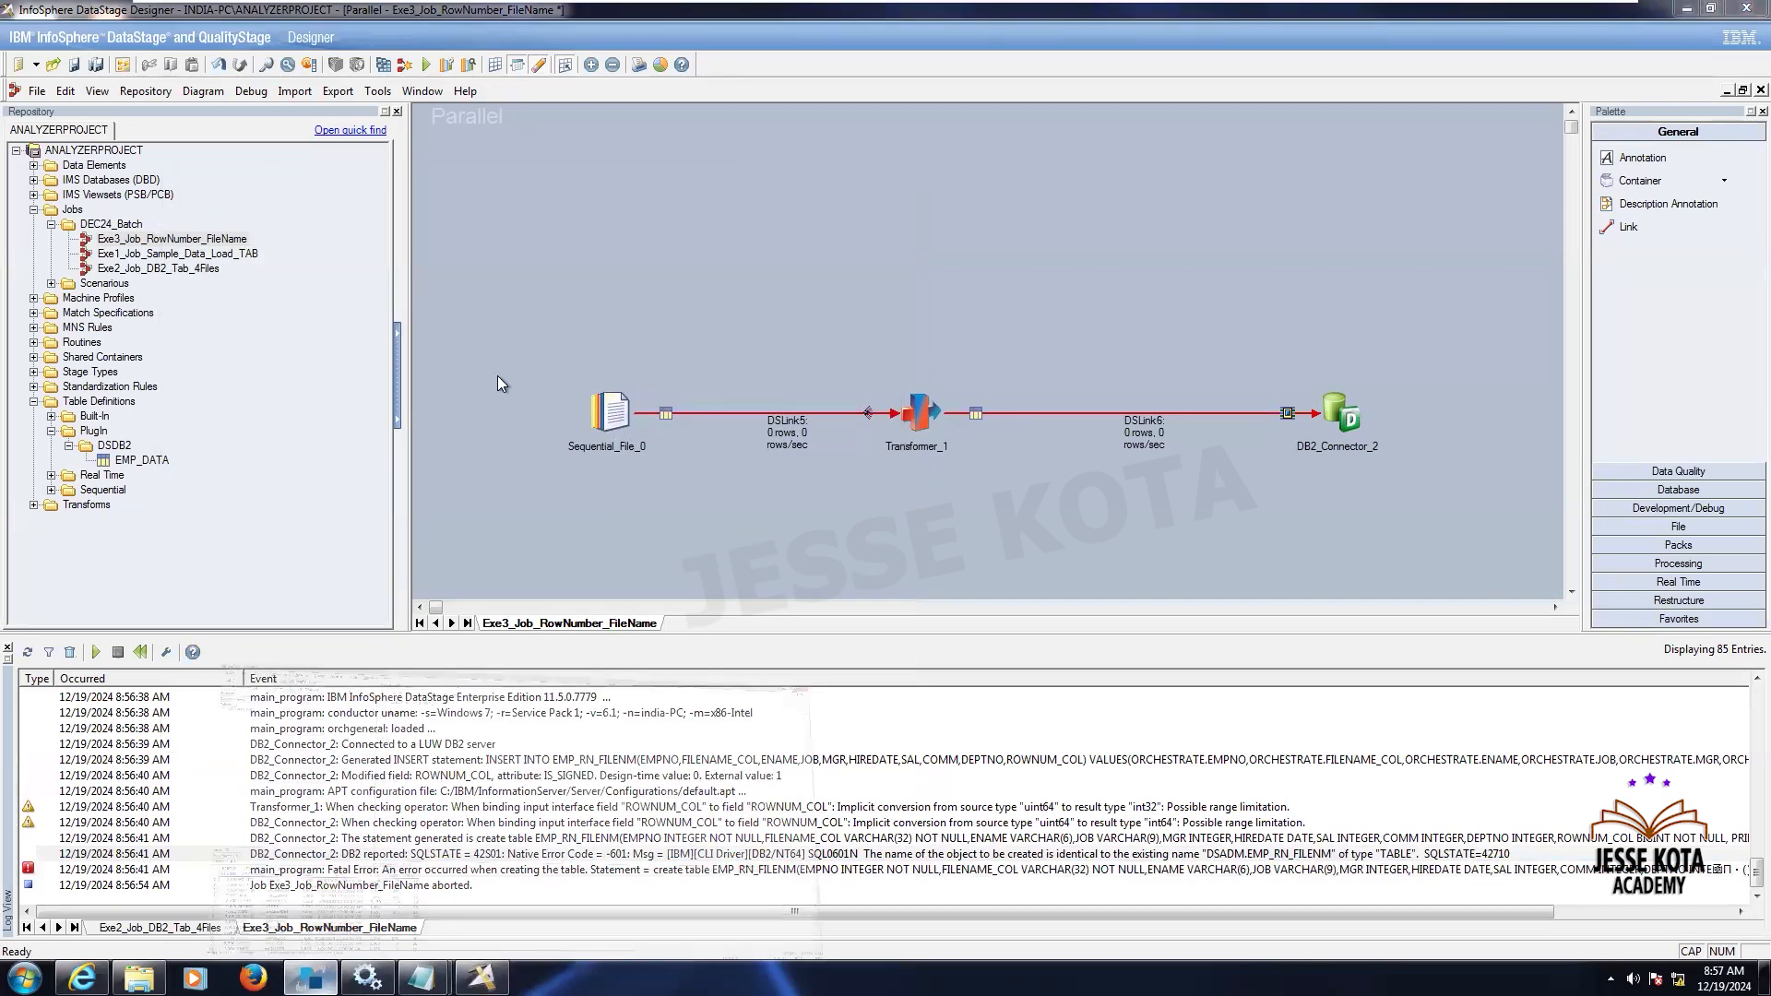
{"action": "key", "text": "Return"}
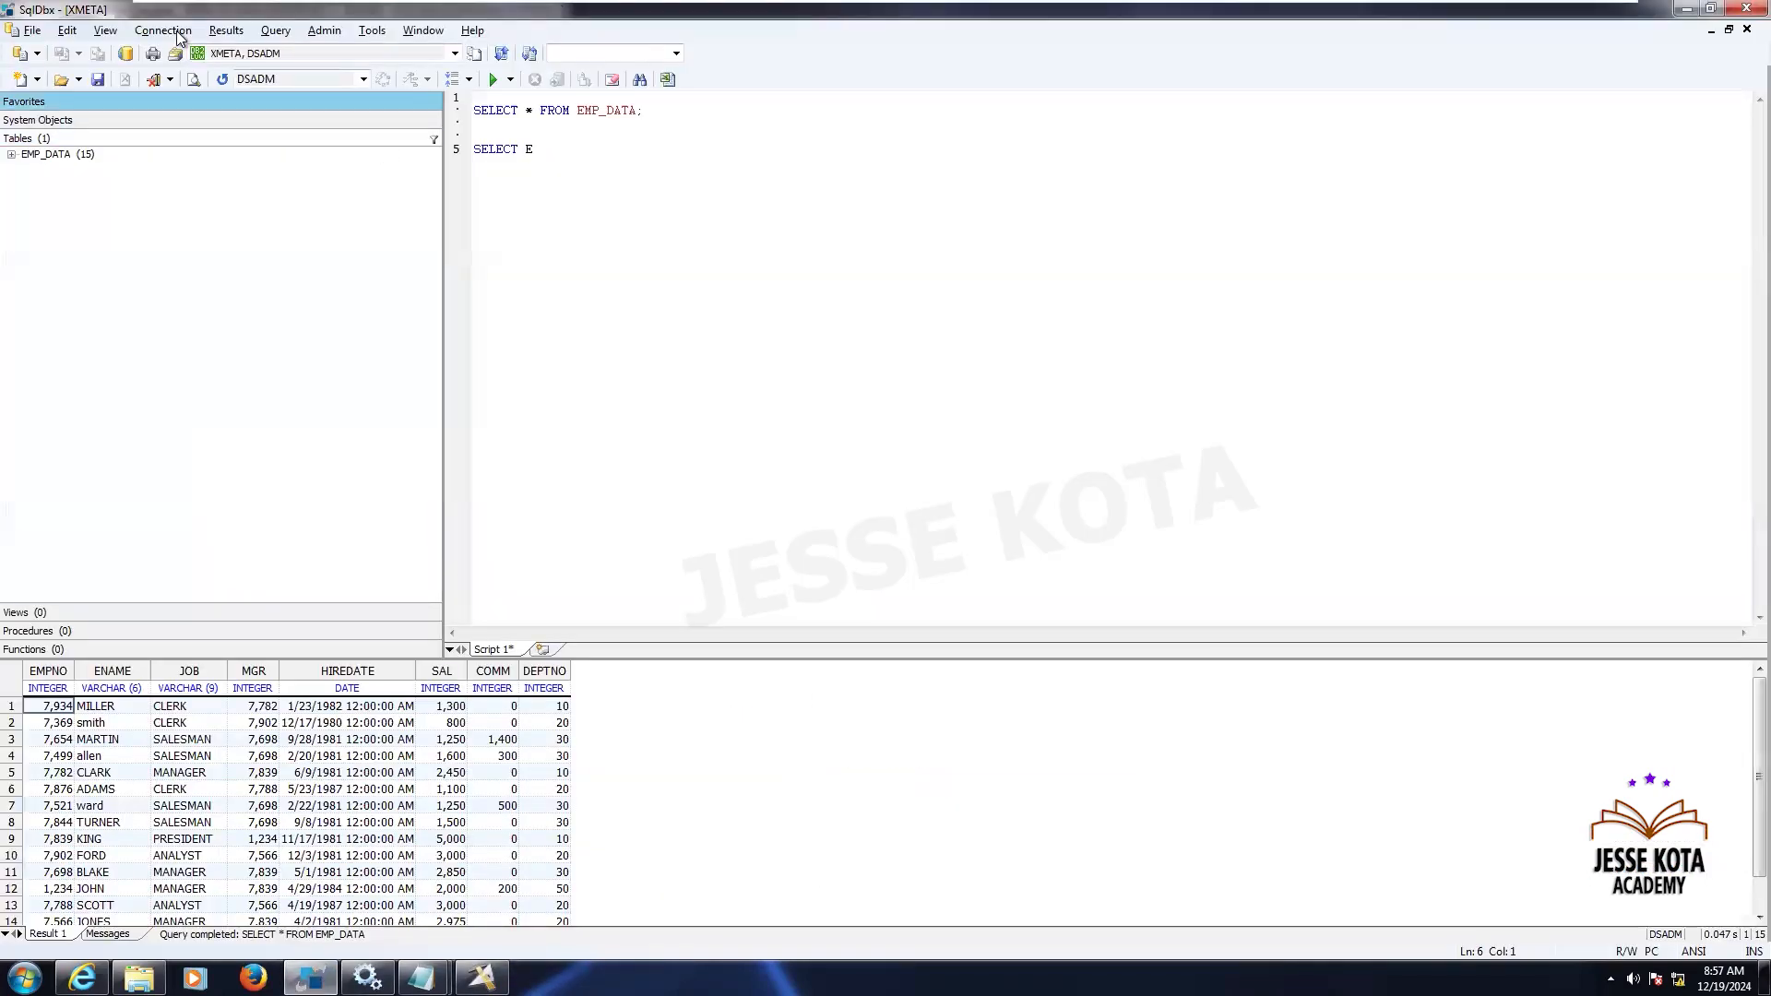
{"action": "left_click", "coordinate": [164, 31]}
{"action": "left_click", "coordinate": [196, 81]}
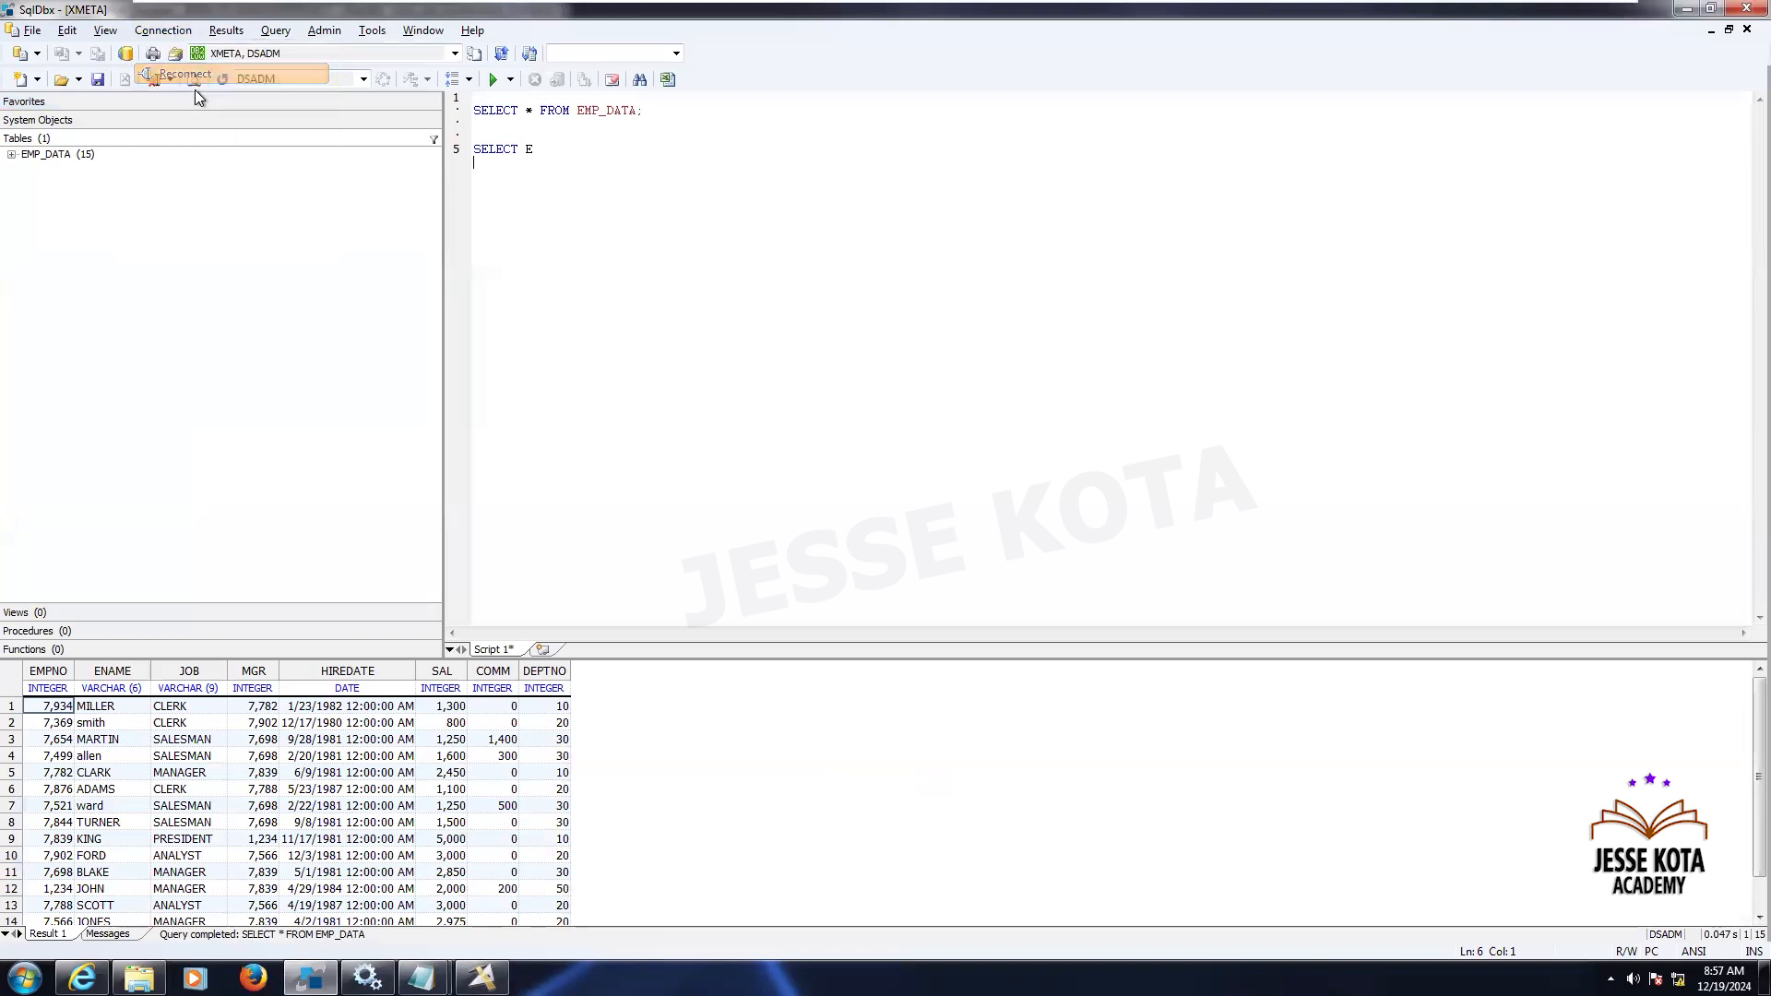
- Drop the existing EMP_RN_FILENM table
{"action": "left_click", "coordinate": [78, 170]}
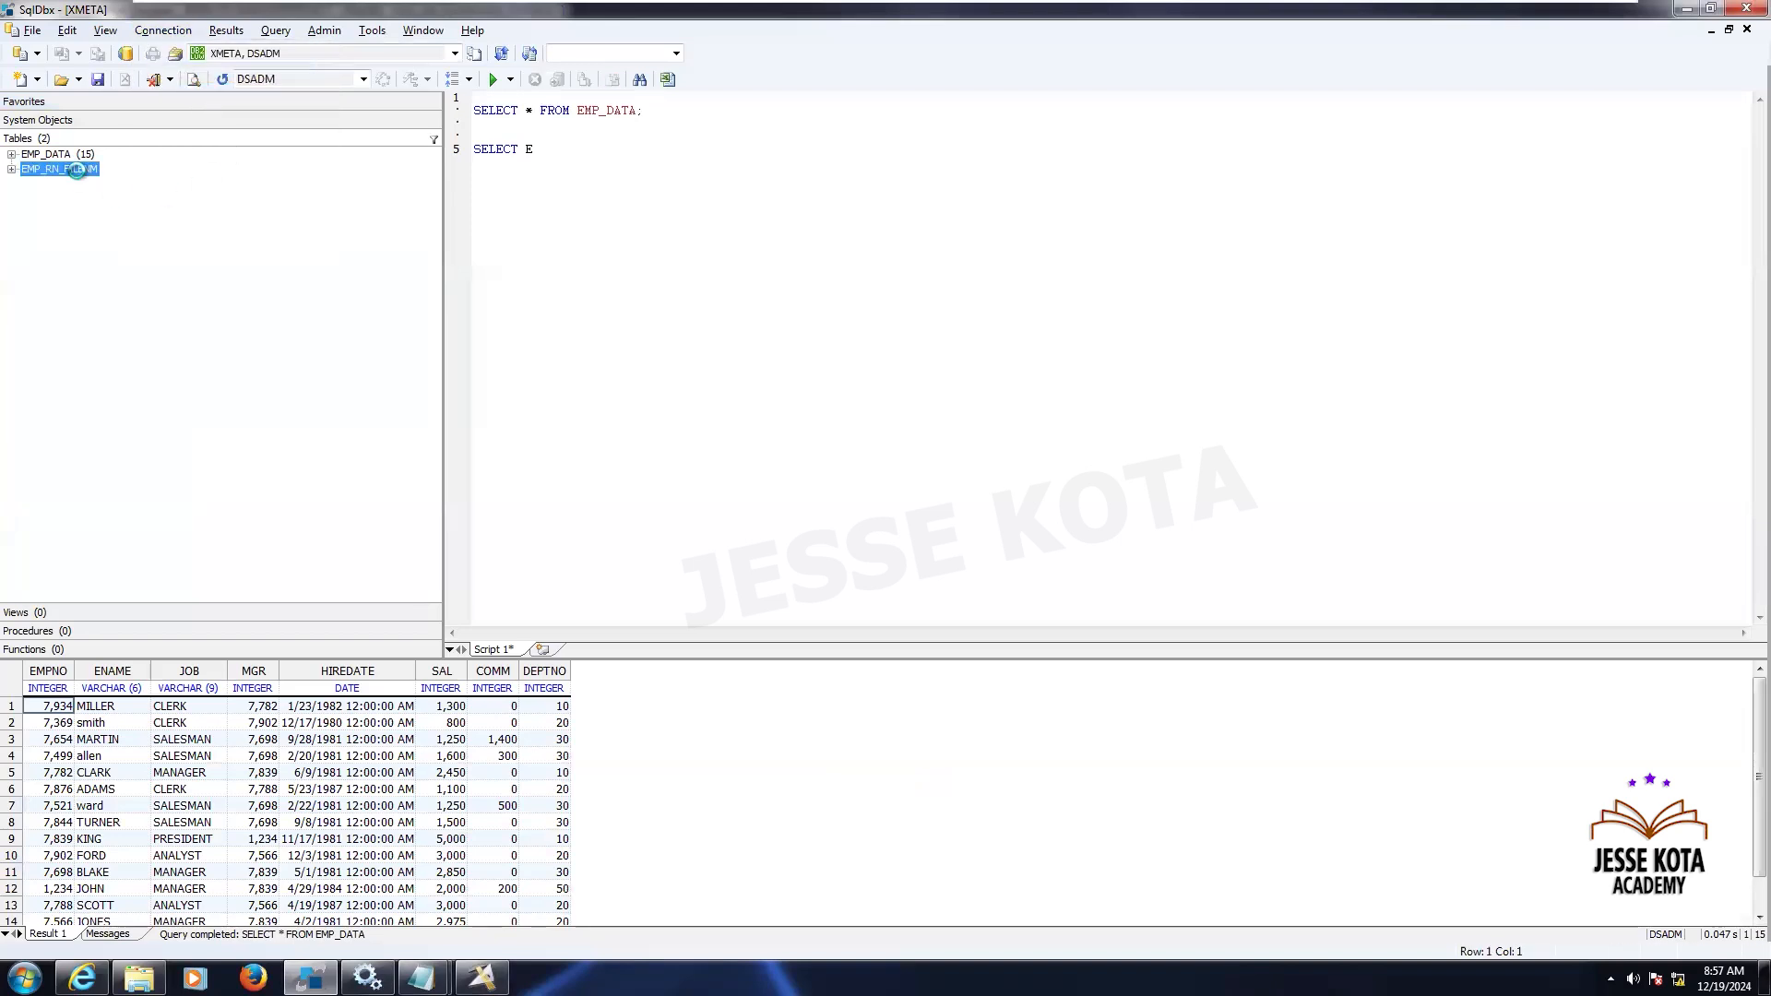
{"action": "right_click", "coordinate": [77, 170]}
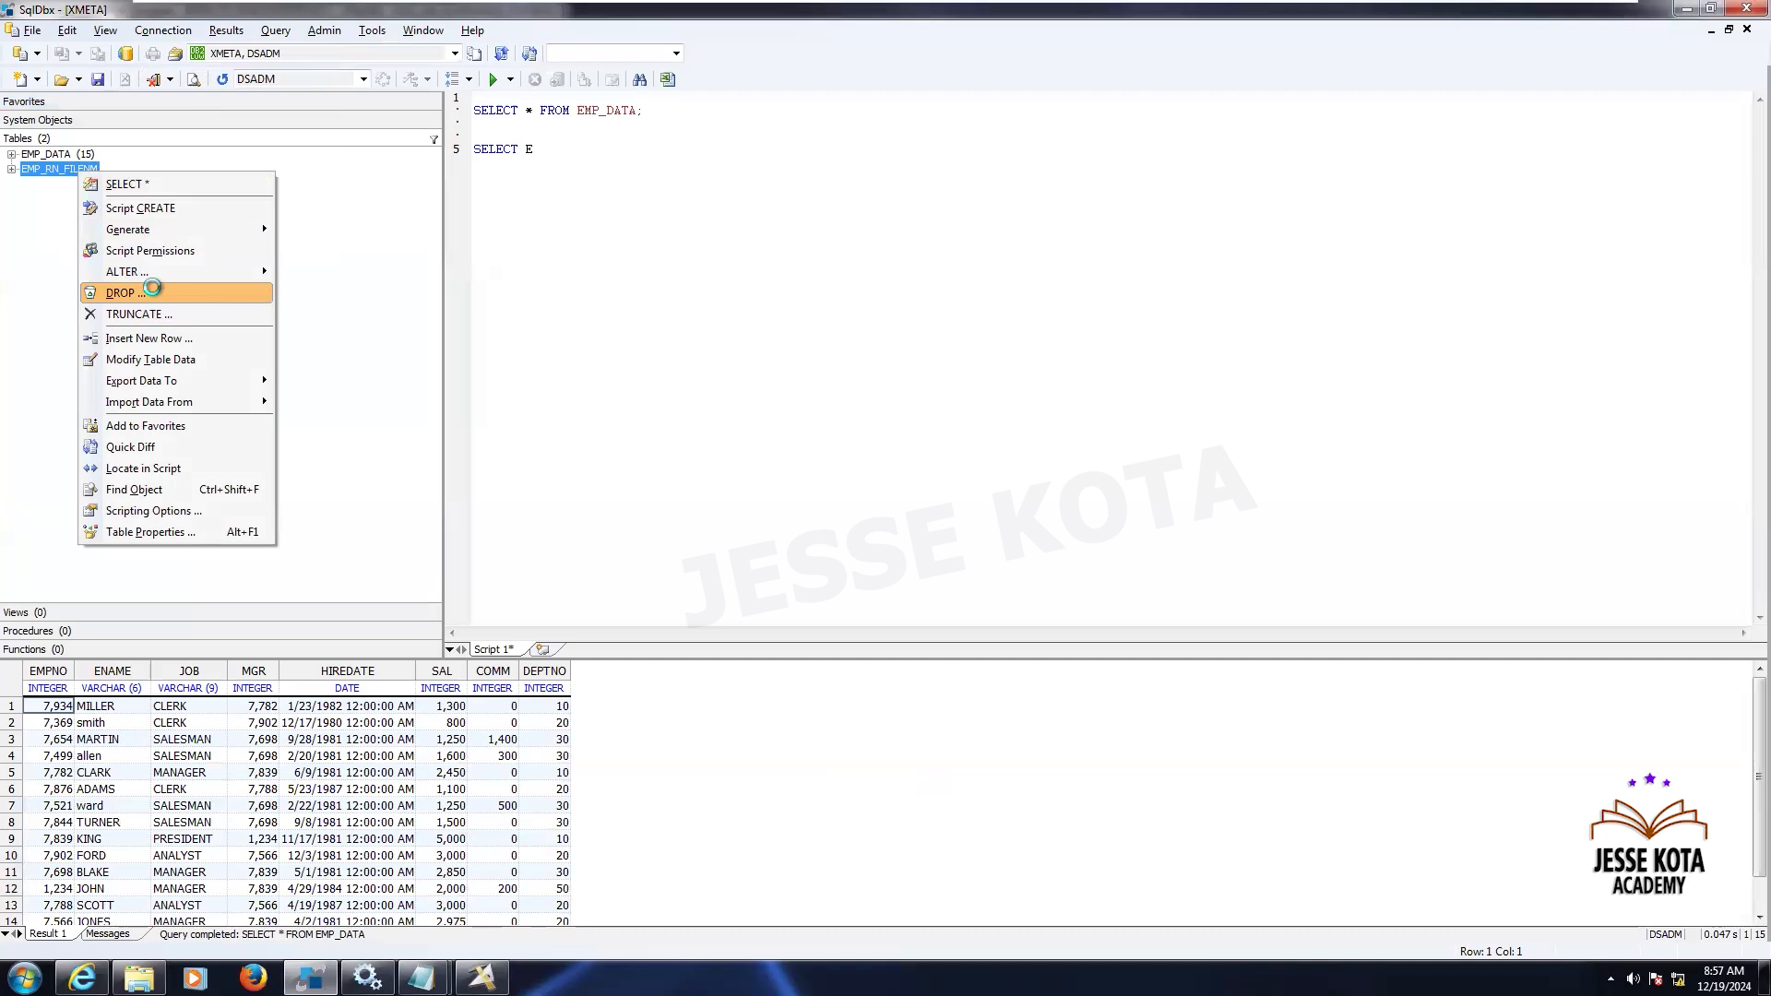
{"action": "left_click", "coordinate": [153, 292]}
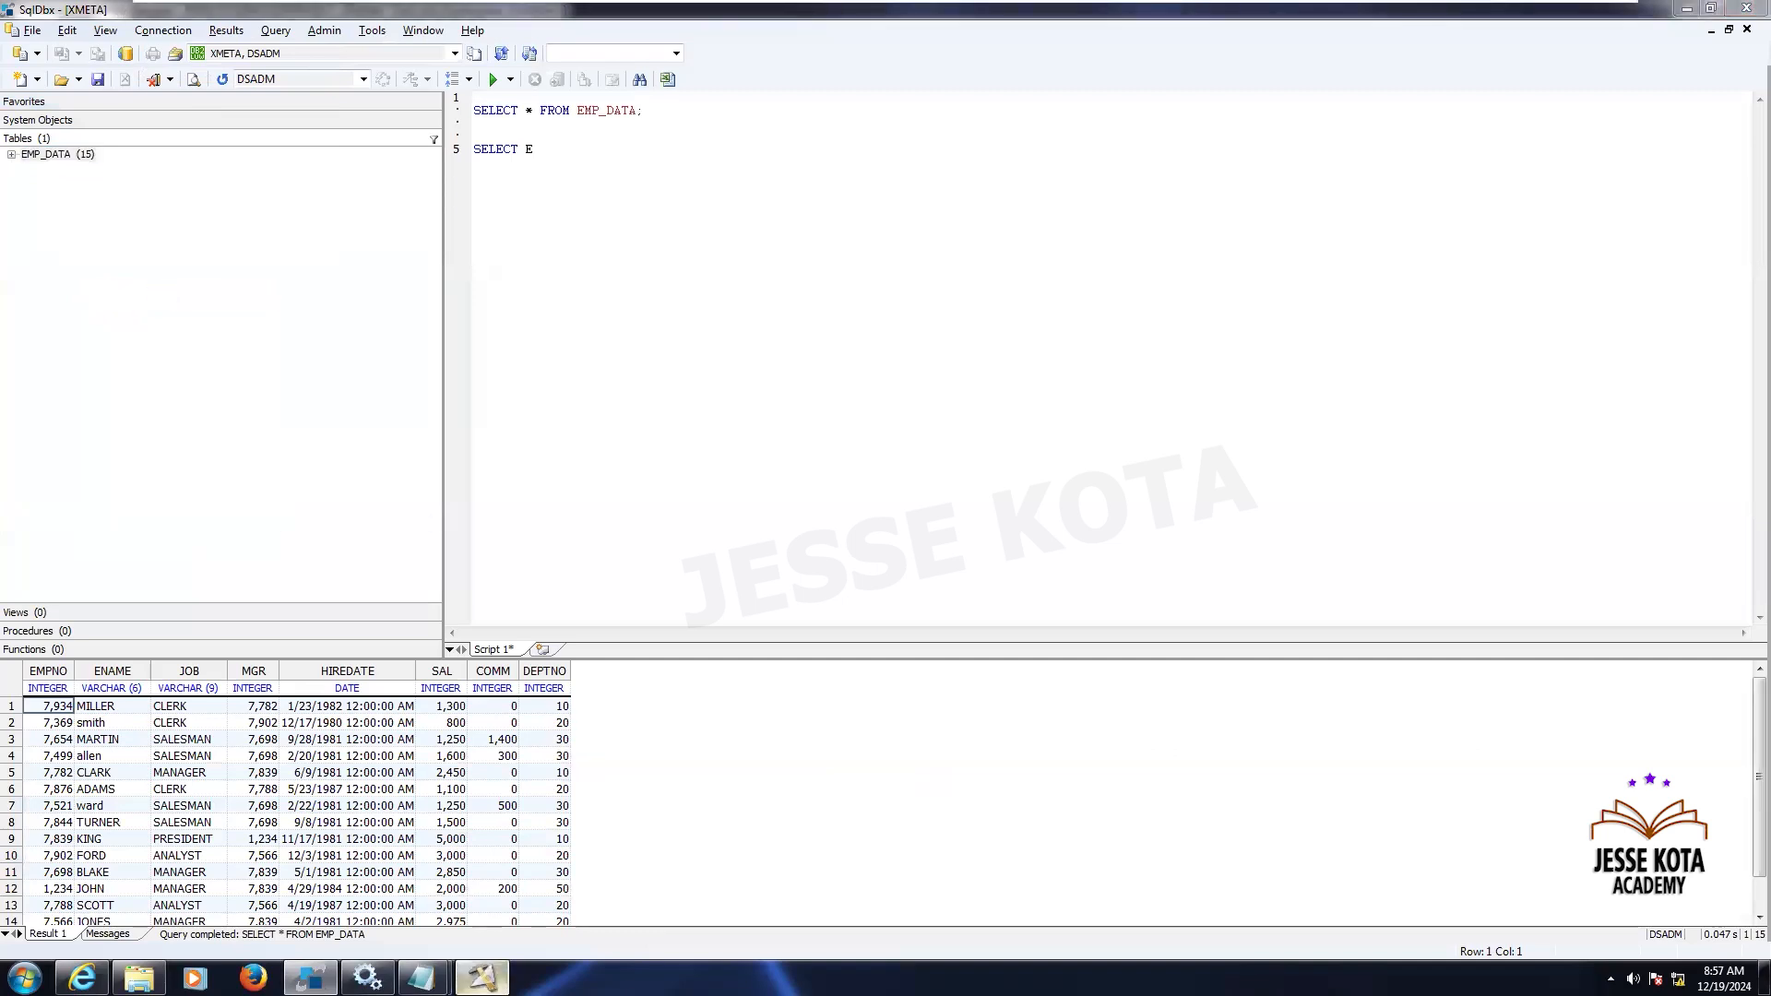
- Switch back to DataStage Designer, compile the modified job and run it again
{"action": "left_click", "coordinate": [480, 977]}
{"action": "left_click", "coordinate": [424, 68]}
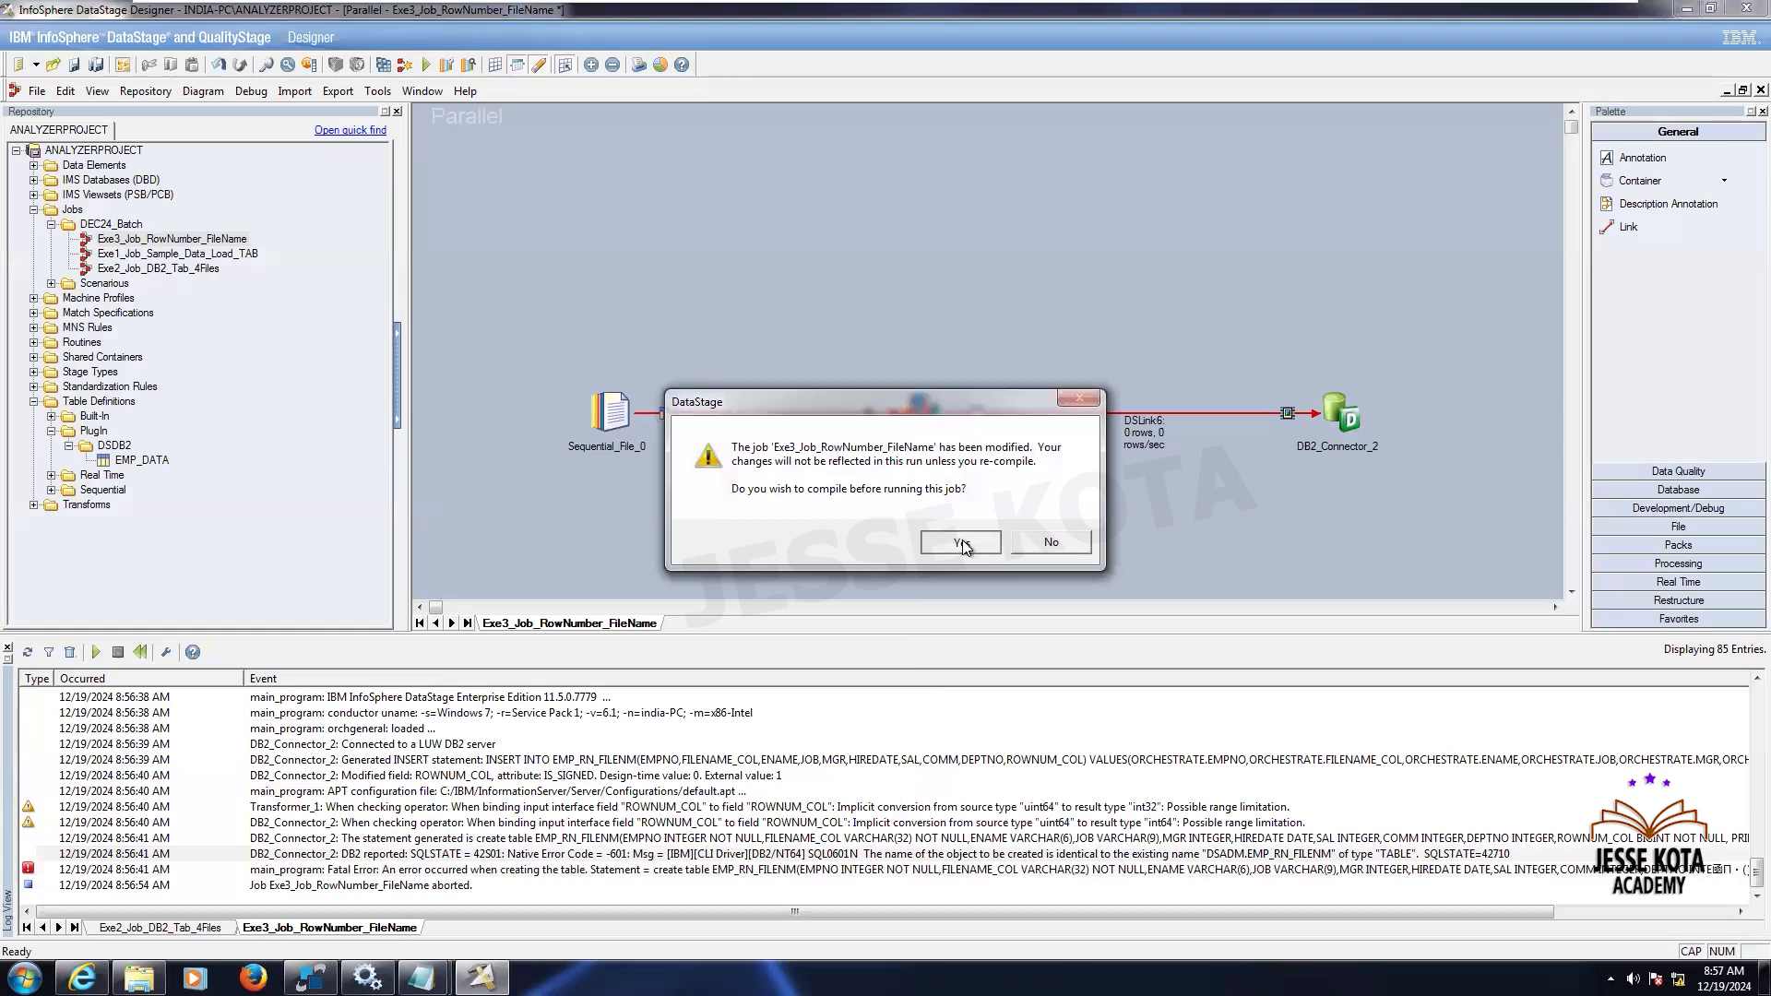
{"action": "left_click", "coordinate": [961, 540]}
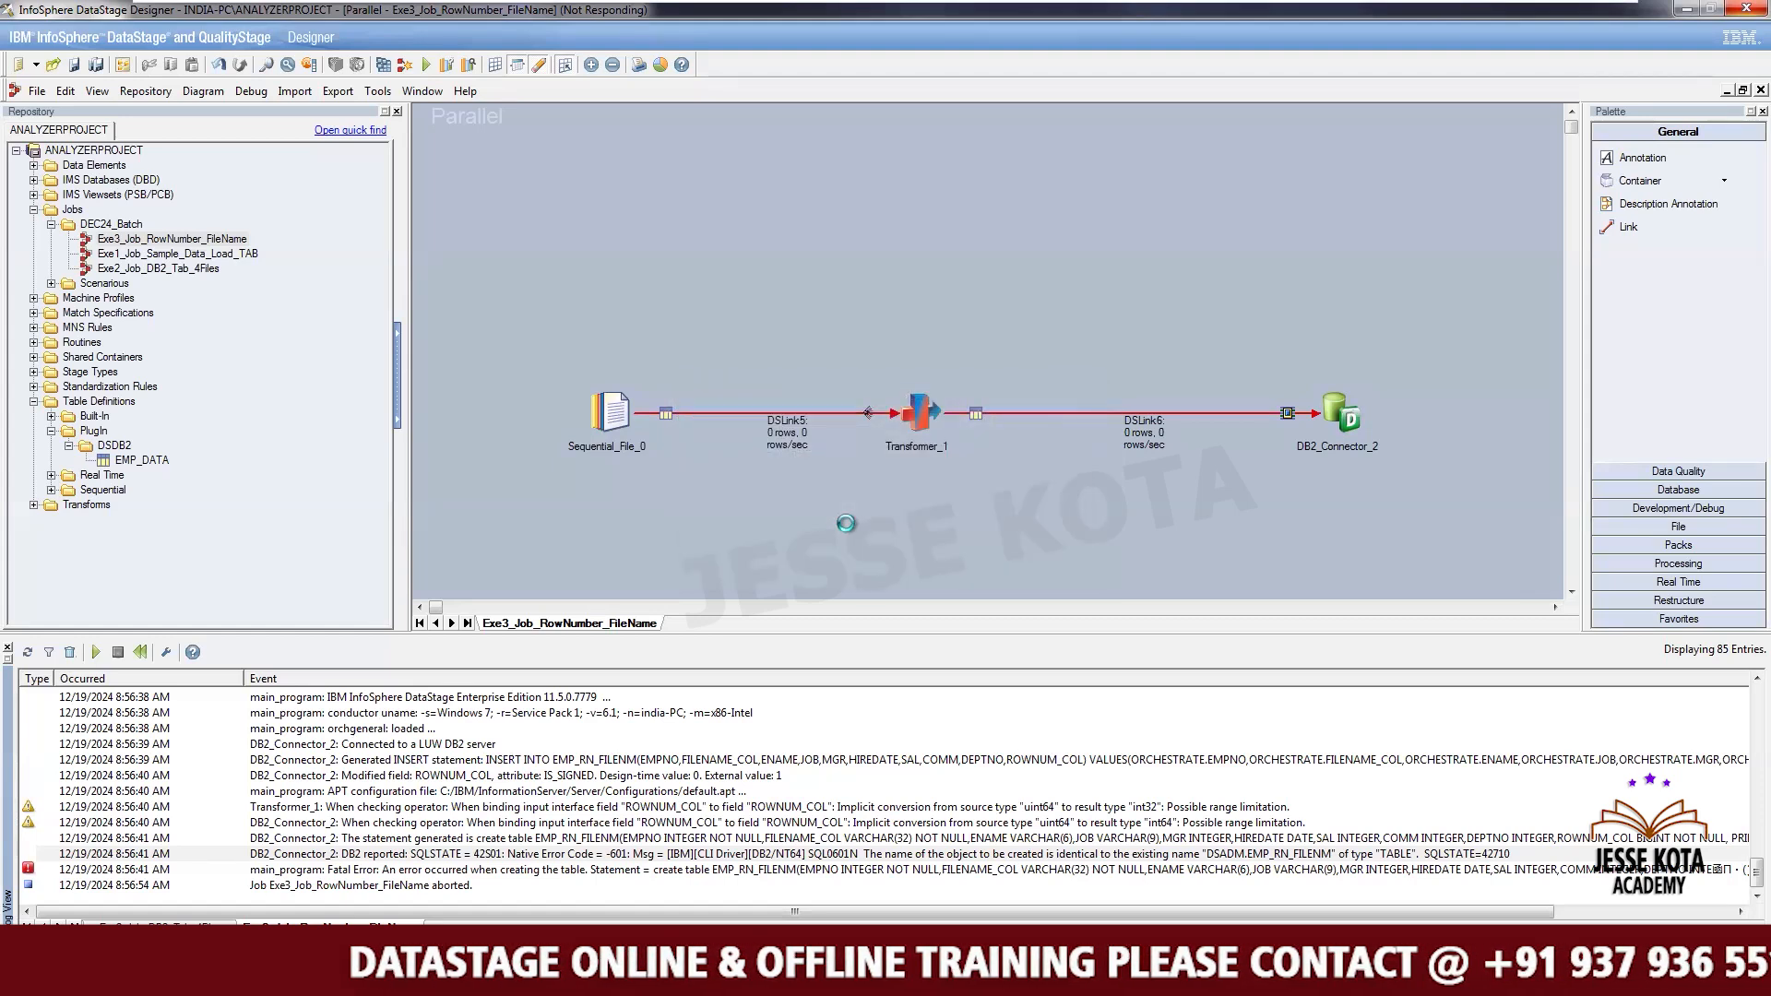
{"action": "left_click", "coordinate": [277, 394]}
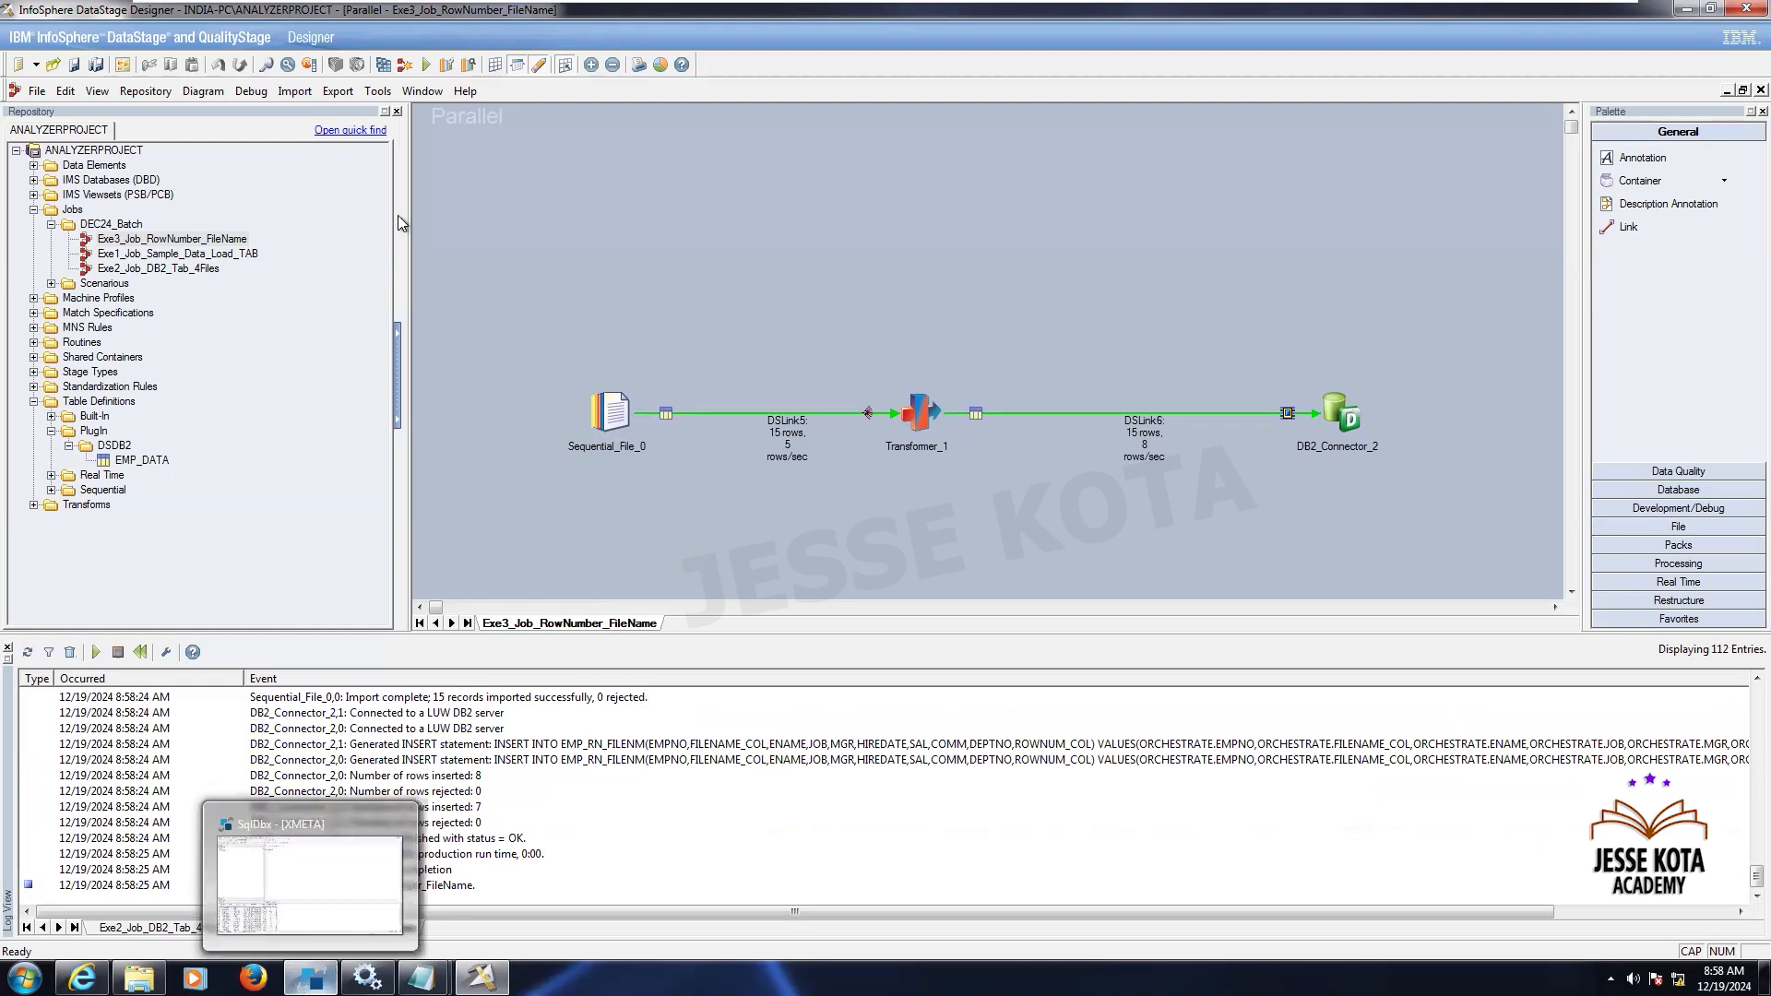
- Switch to SqlDbx, reconnect, and select all rows from the EMP_RN_FILENM table
{"action": "left_click", "coordinate": [310, 978]}
{"action": "left_click", "coordinate": [163, 30]}
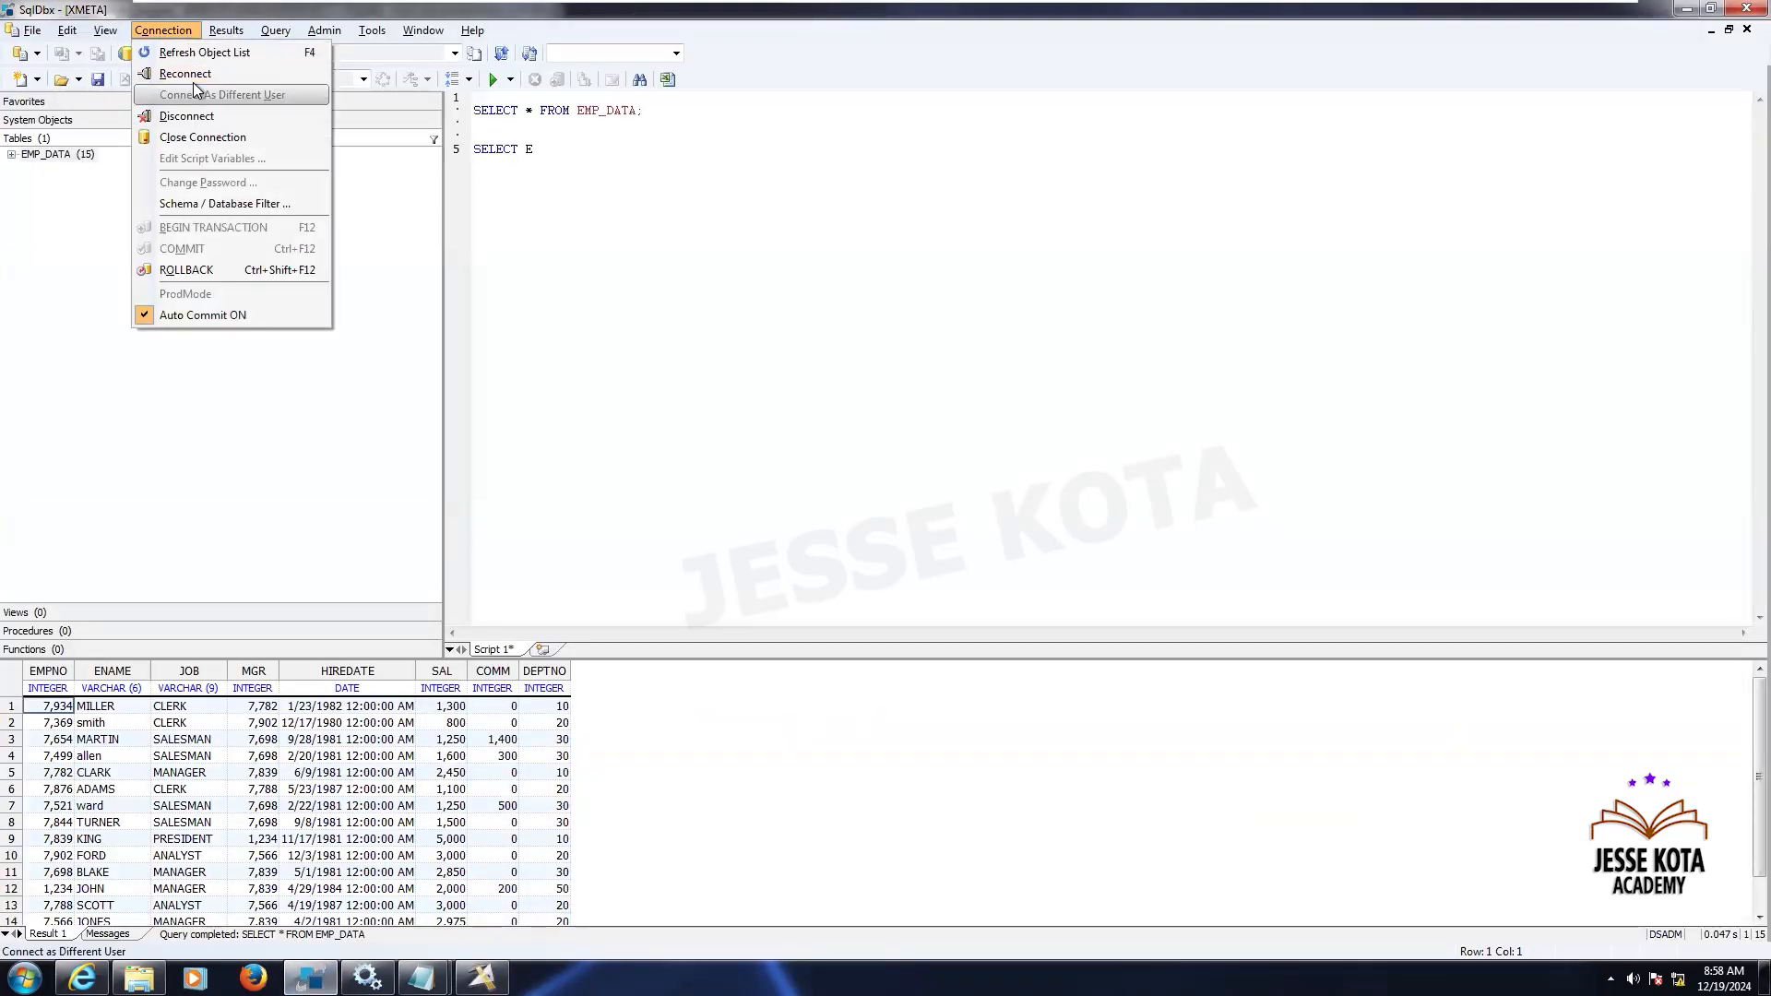
{"action": "left_click", "coordinate": [190, 74]}
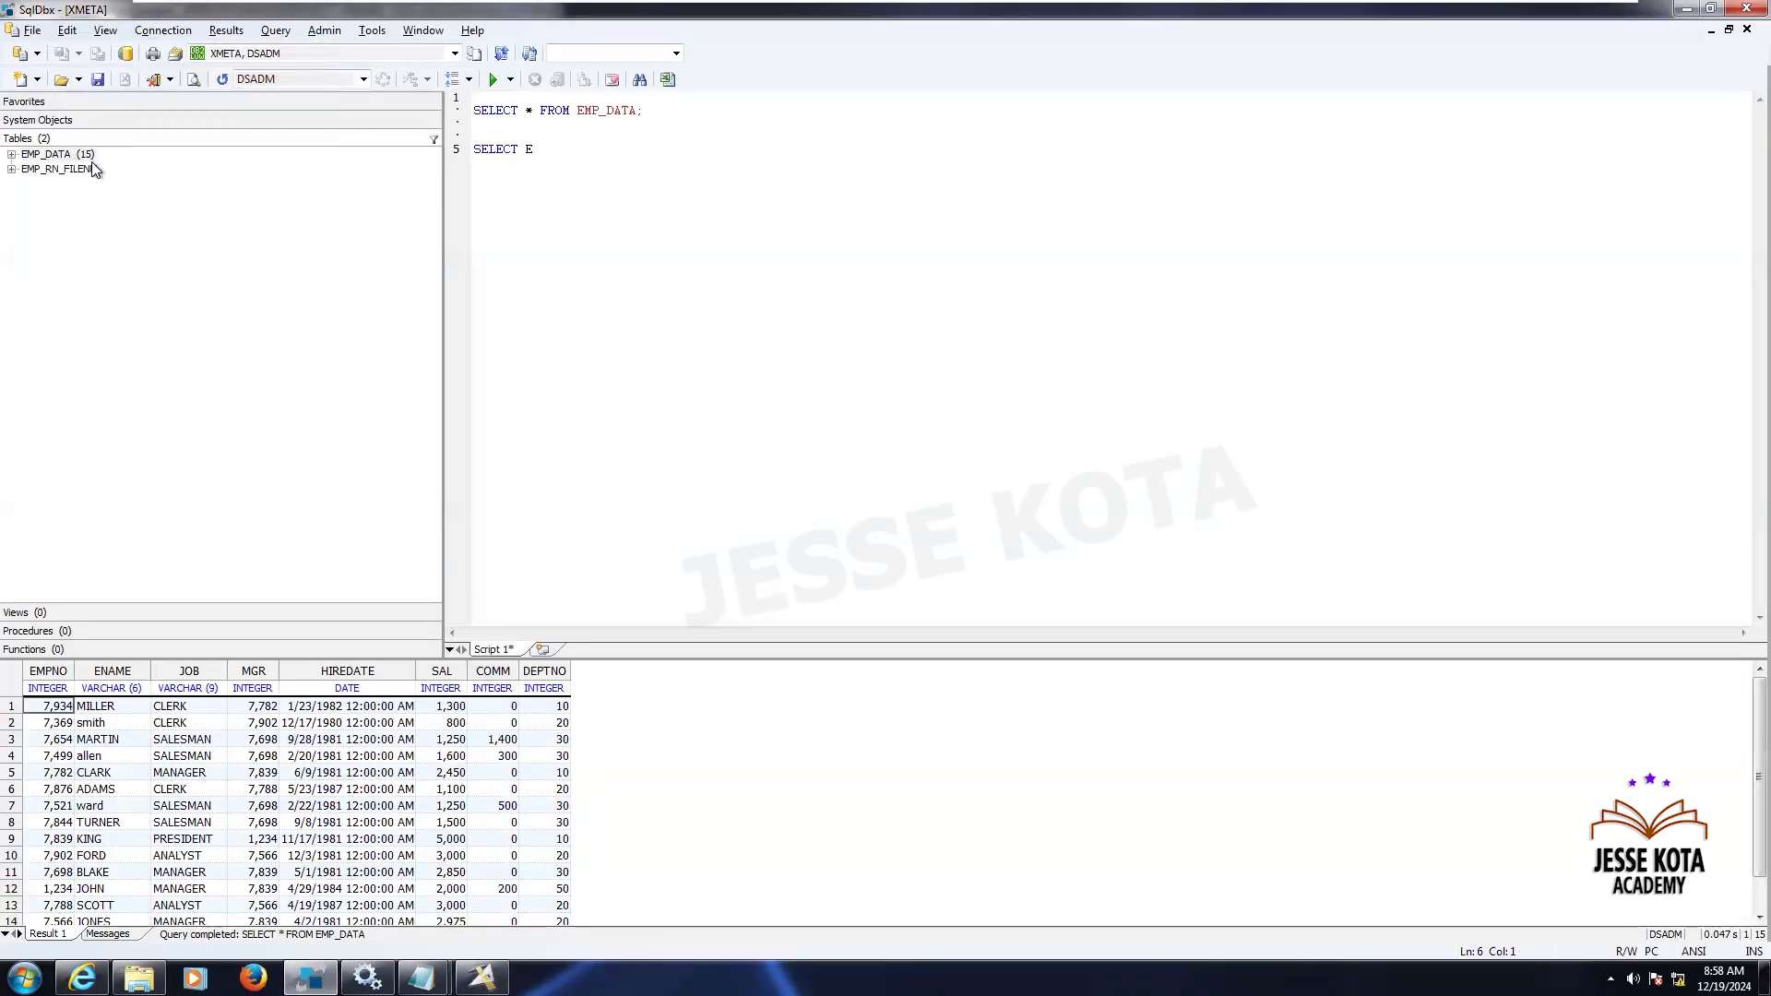
{"action": "right_click", "coordinate": [91, 164]}
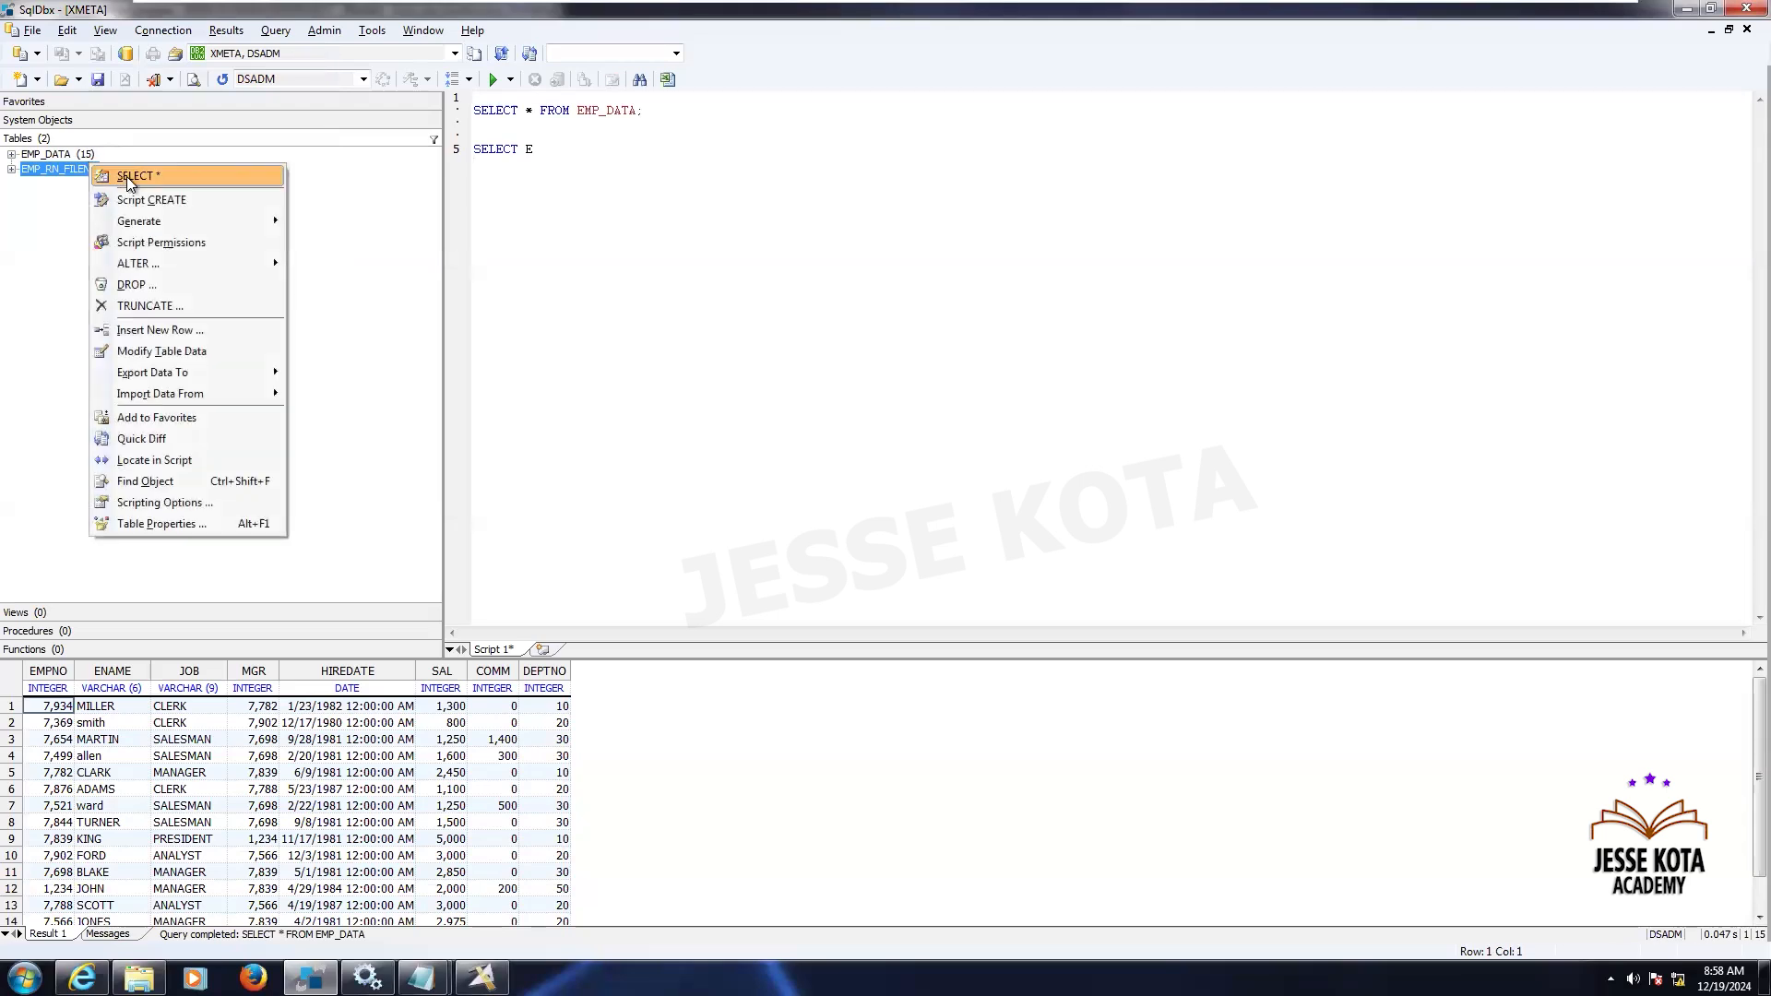
{"action": "left_click", "coordinate": [126, 175]}
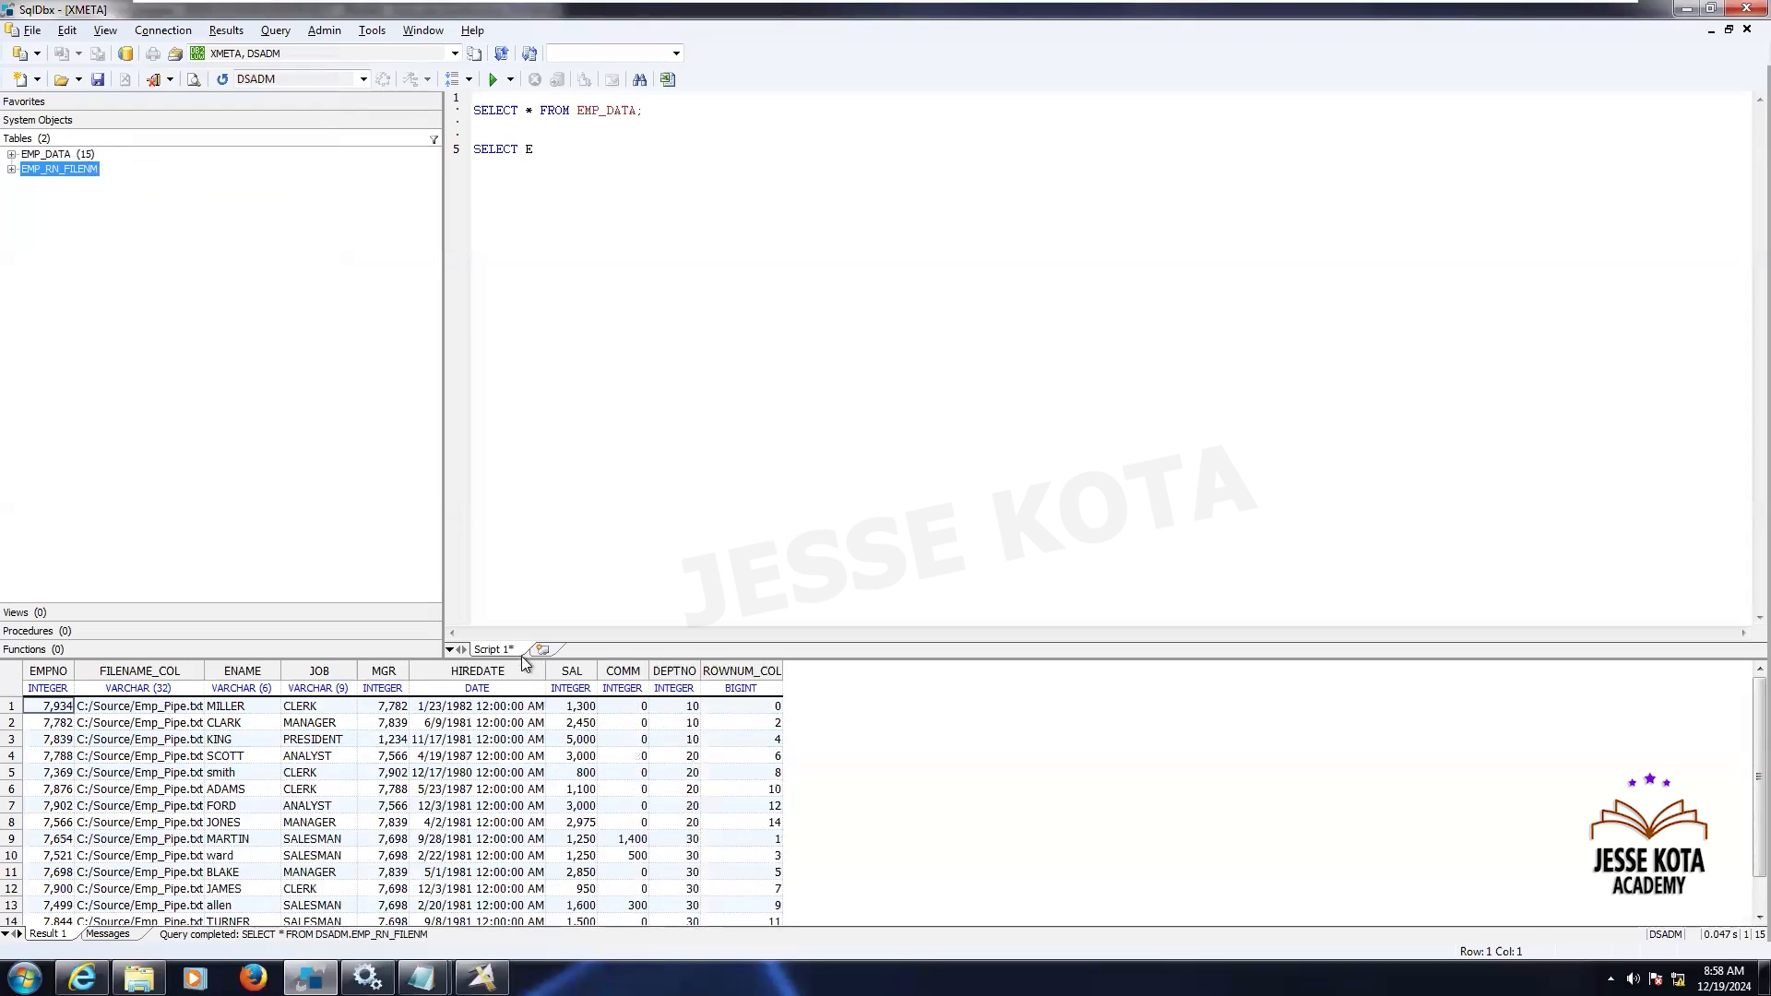
- Enlarge the results grid and widen the FILENAME_COL column to inspect the loaded rows
{"action": "left_click_drag", "start_coordinate": [519, 657], "coordinate": [553, 365]}
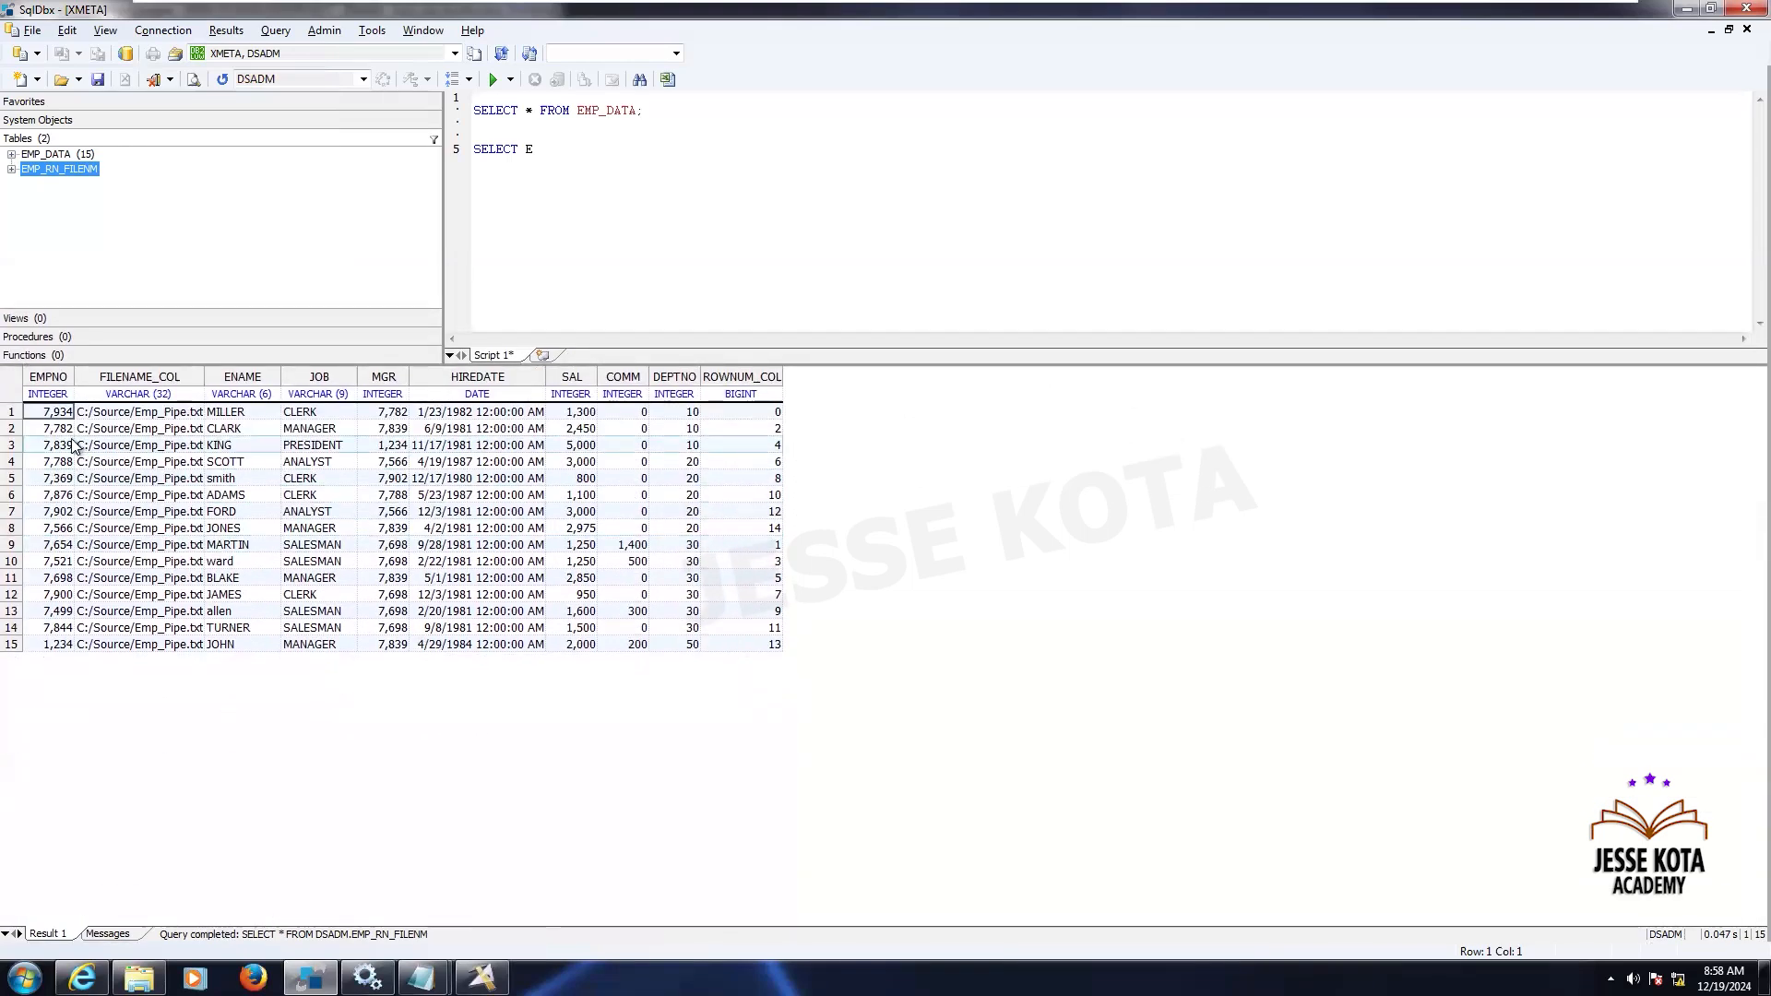
{"action": "left_click", "coordinate": [154, 419]}
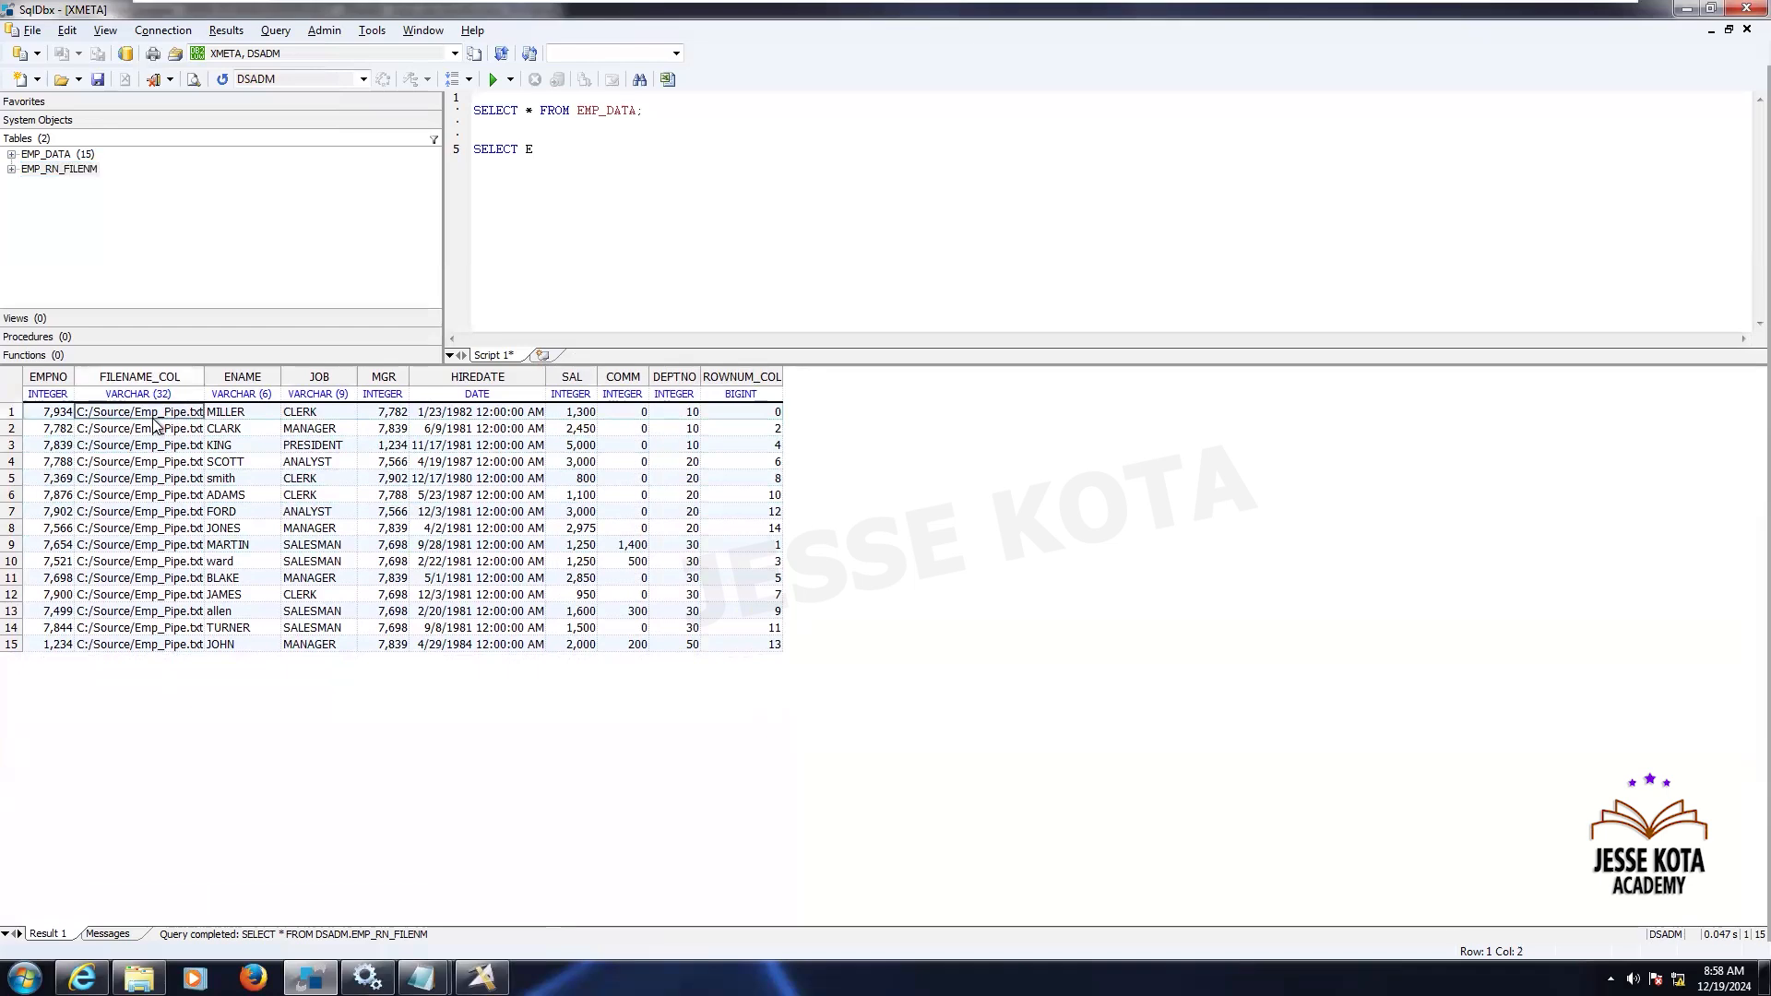
{"action": "left_click_drag", "start_coordinate": [203, 370], "coordinate": [274, 370]}
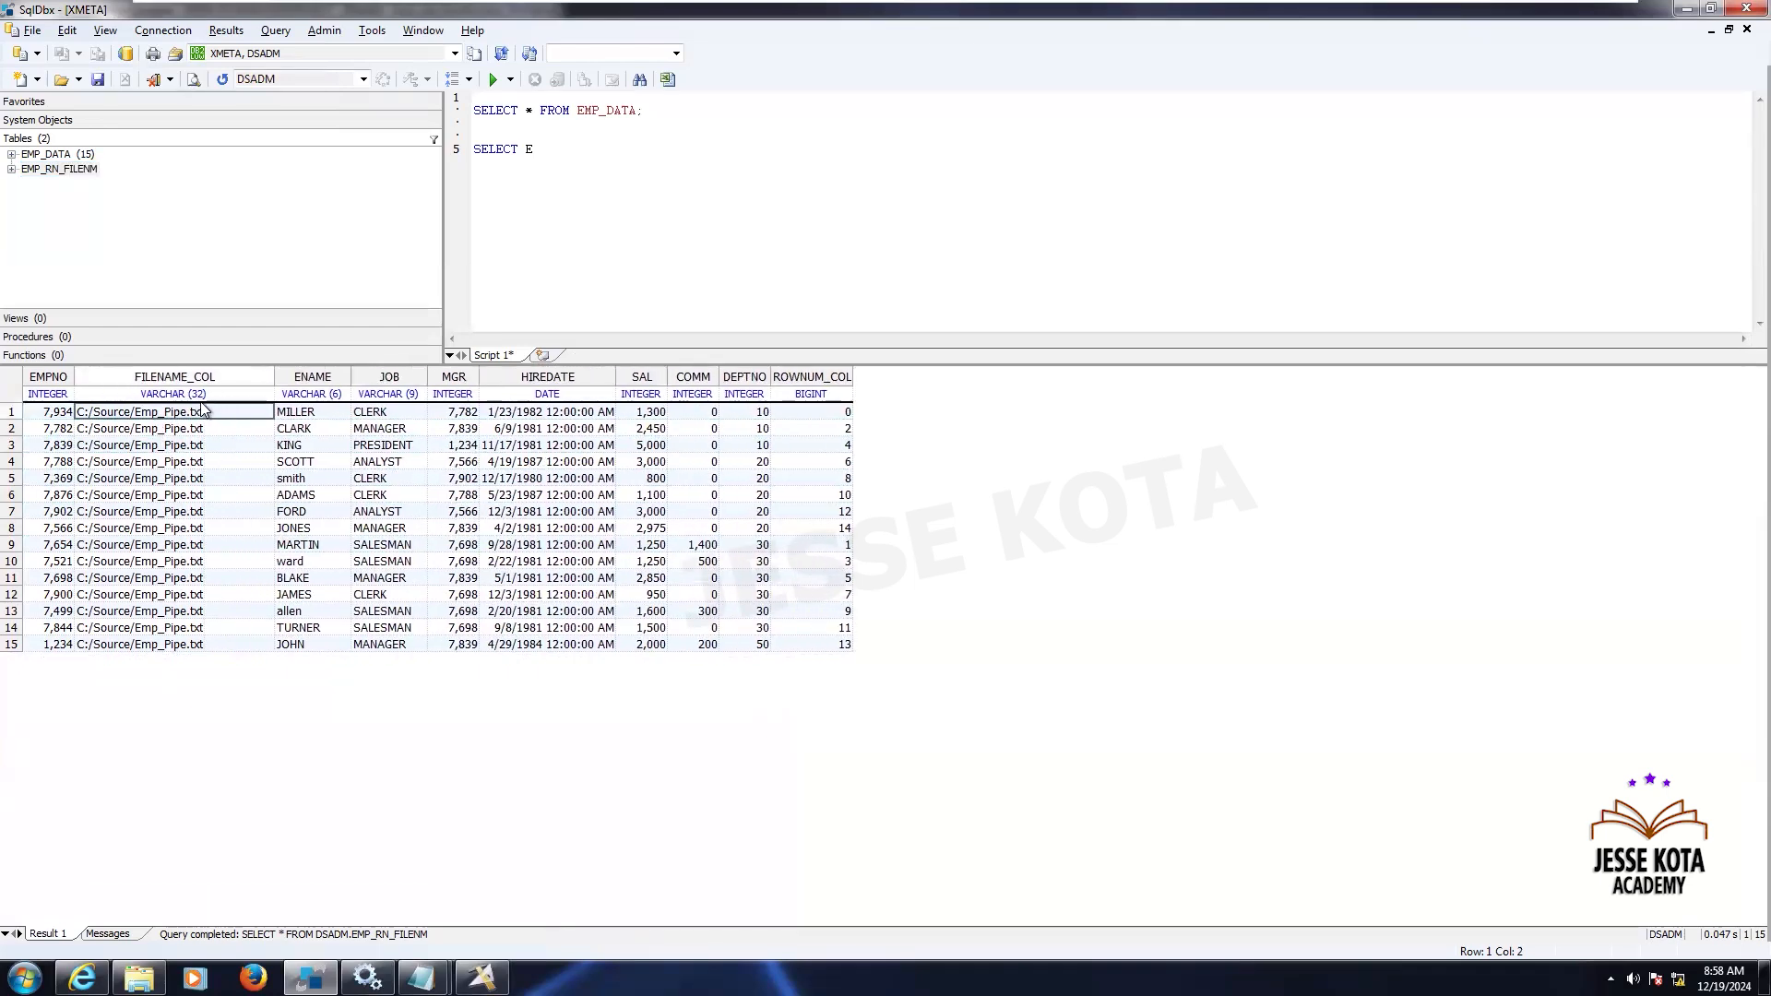
{"action": "left_click", "coordinate": [204, 545]}
{"action": "left_click", "coordinate": [827, 411]}
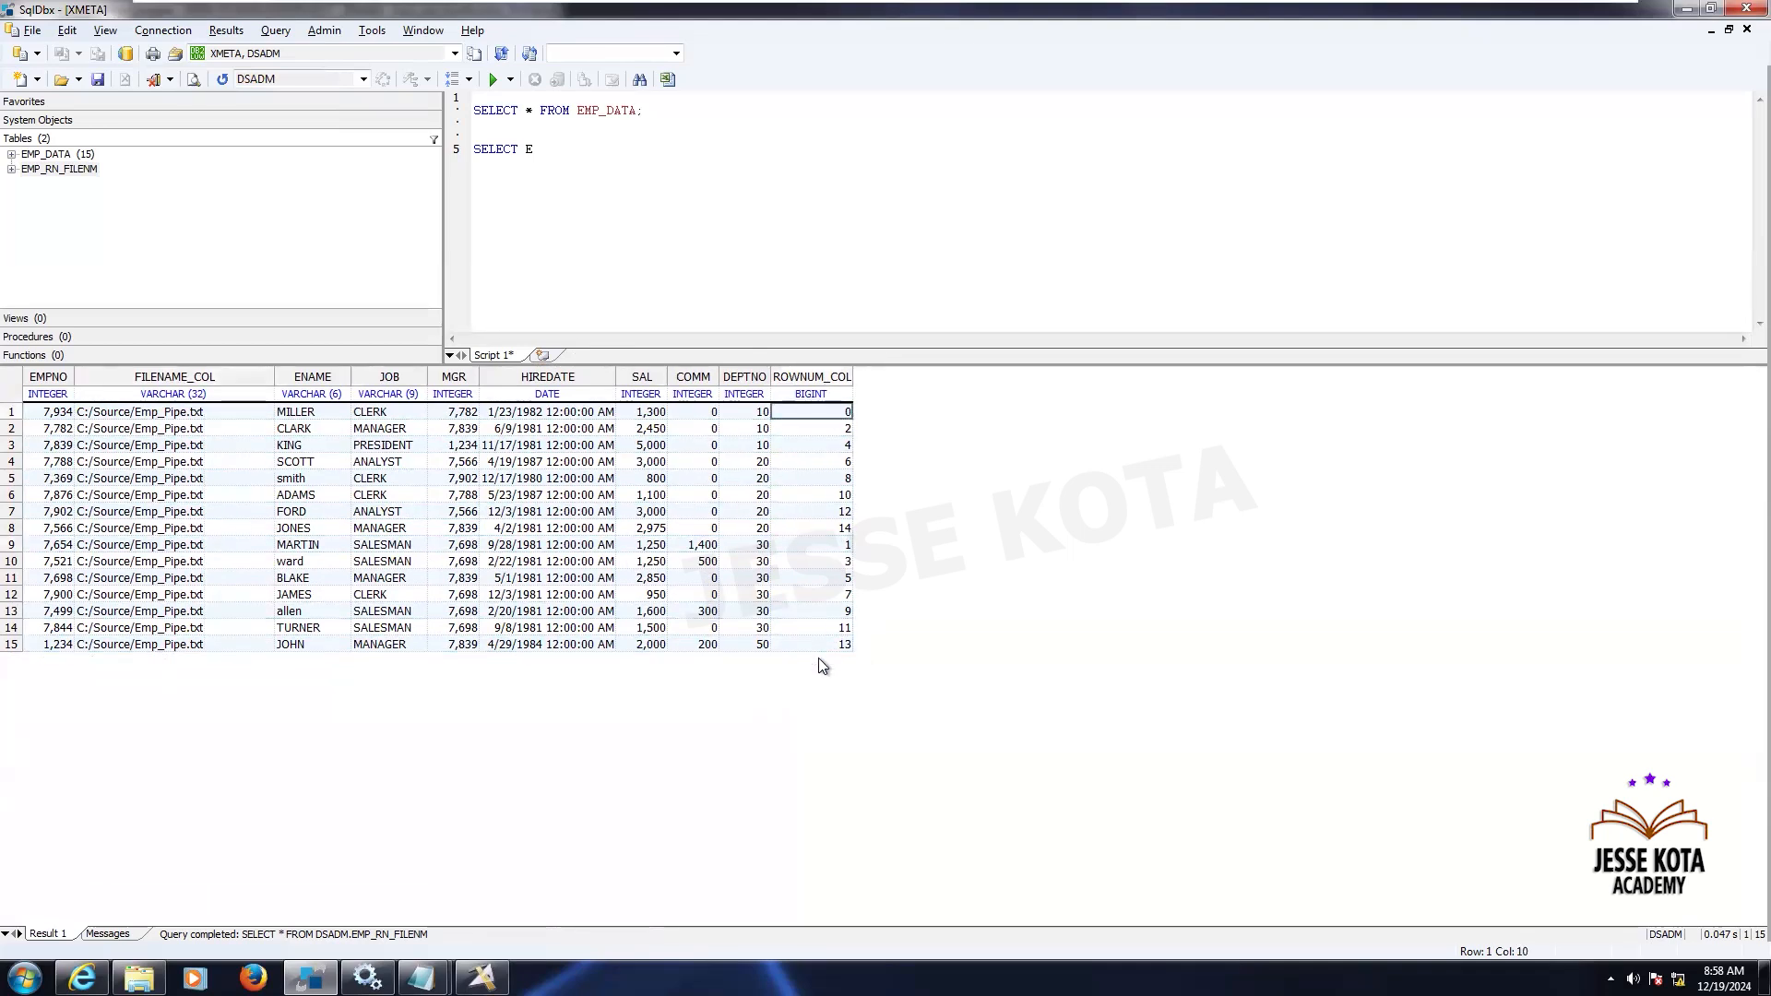
- Query all rows of EMP_RN_FILENM ordered by ROWNUM_COL and execute the statement
{"action": "left_click", "coordinate": [836, 528]}
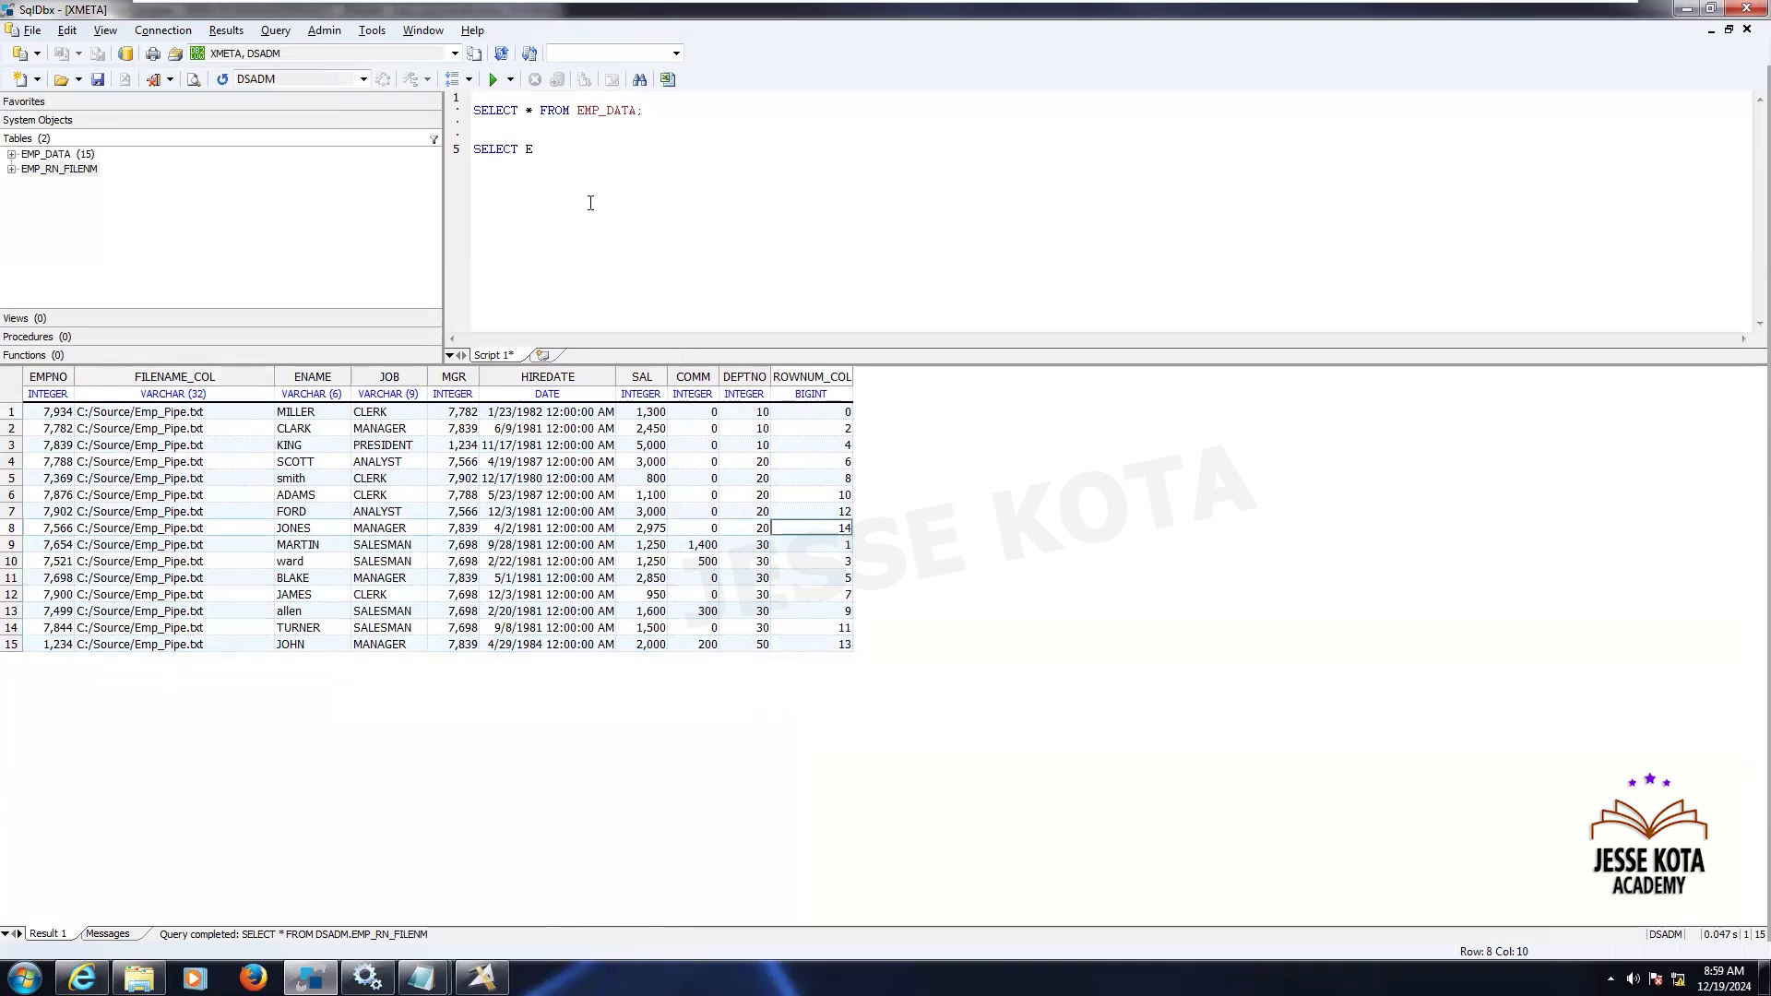
{"action": "left_click", "coordinate": [605, 147]}
{"action": "key", "text": "BackSpace"}
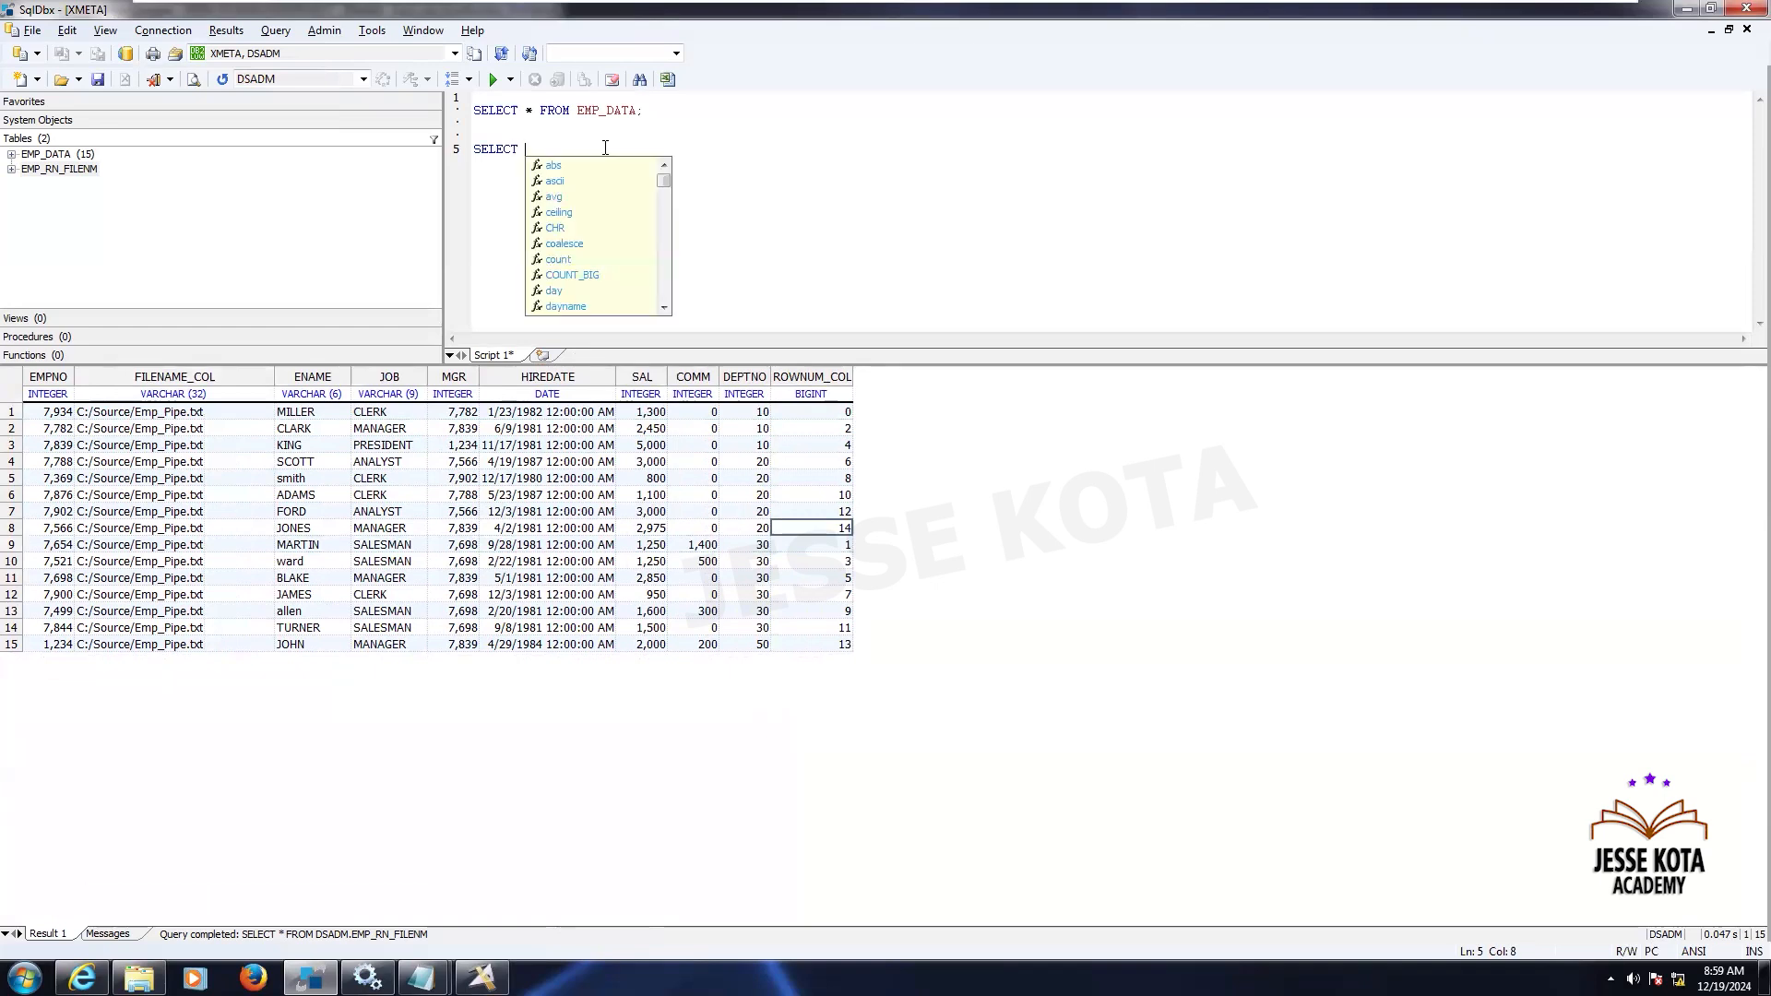
{"action": "type", "text": "* FROM"}
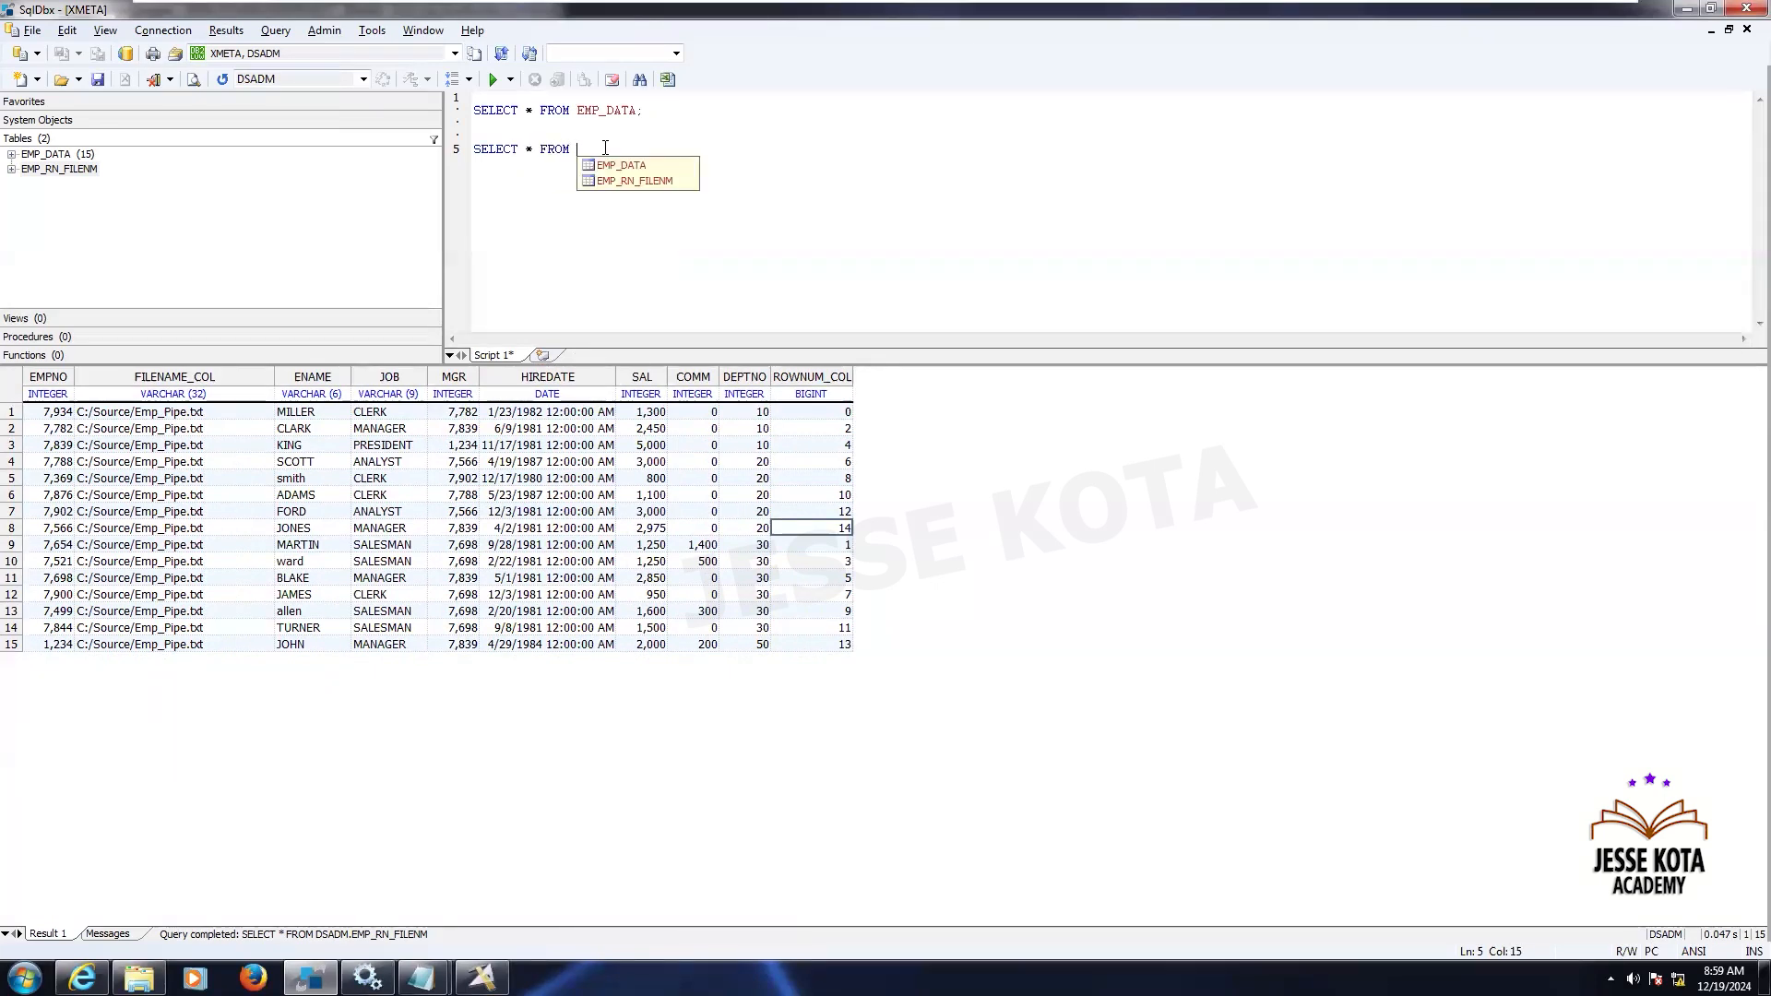
{"action": "key", "text": "Down"}
{"action": "key", "text": "Down"}
{"action": "key", "text": "Return"}
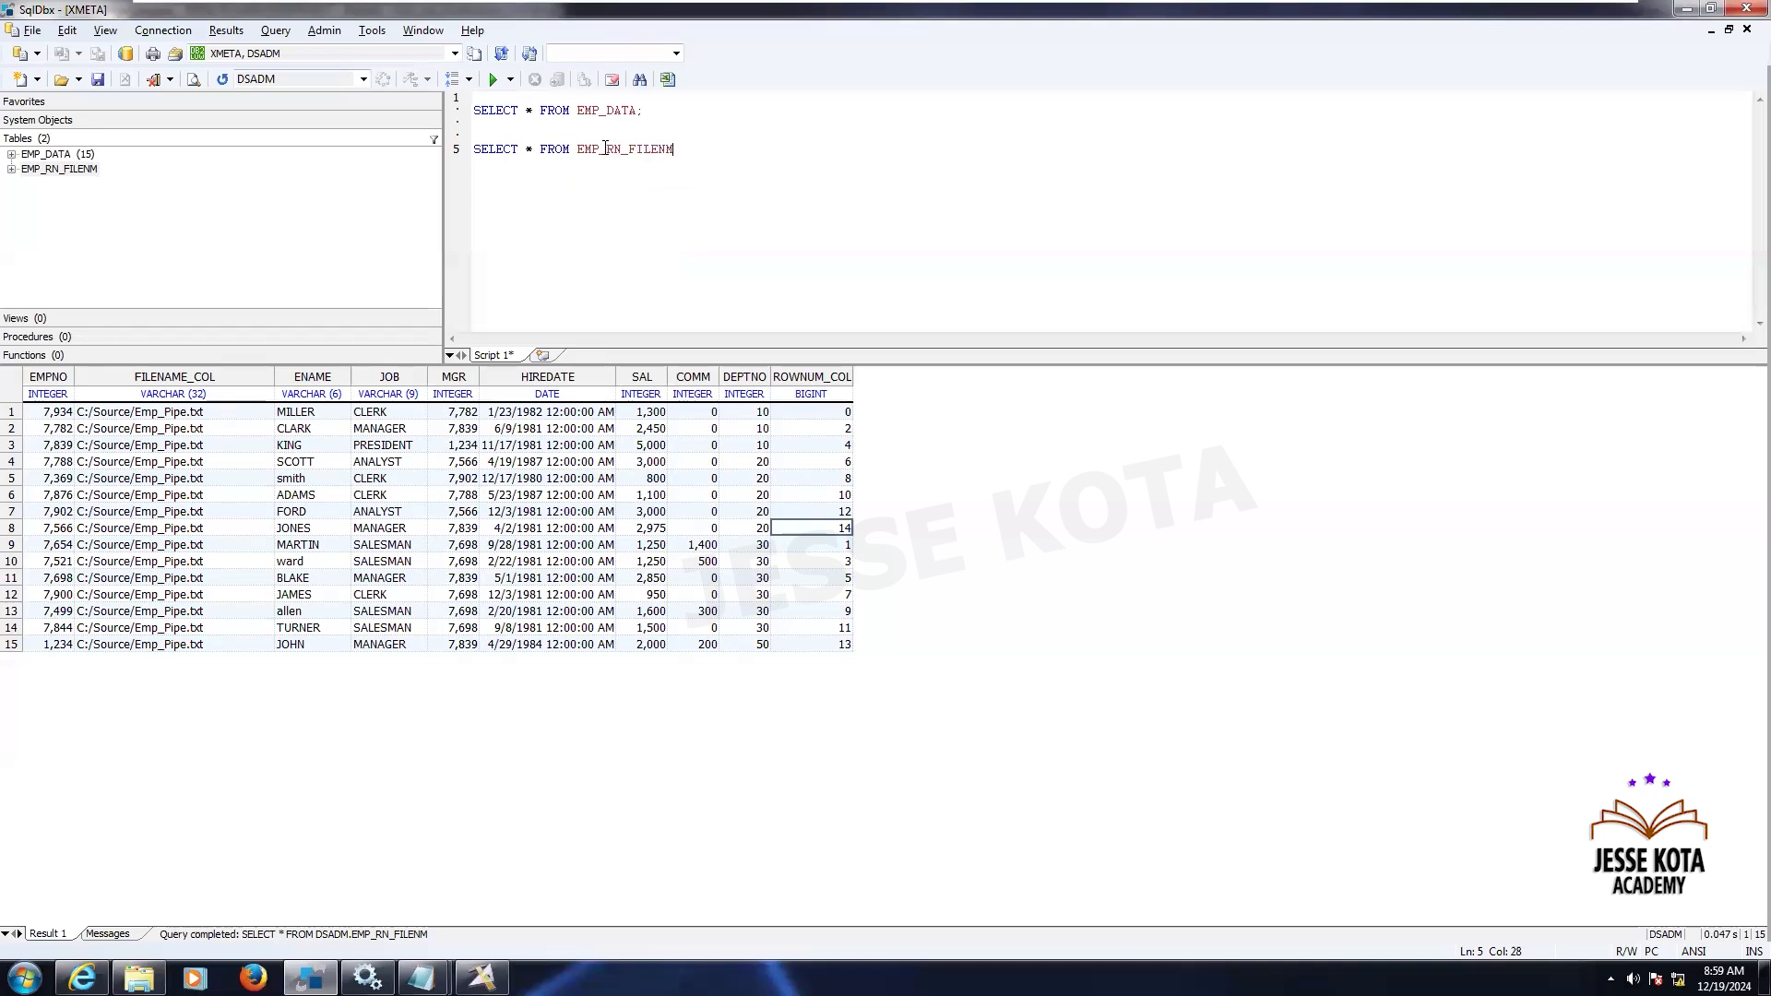
{"action": "type", "text": "ORDER "}
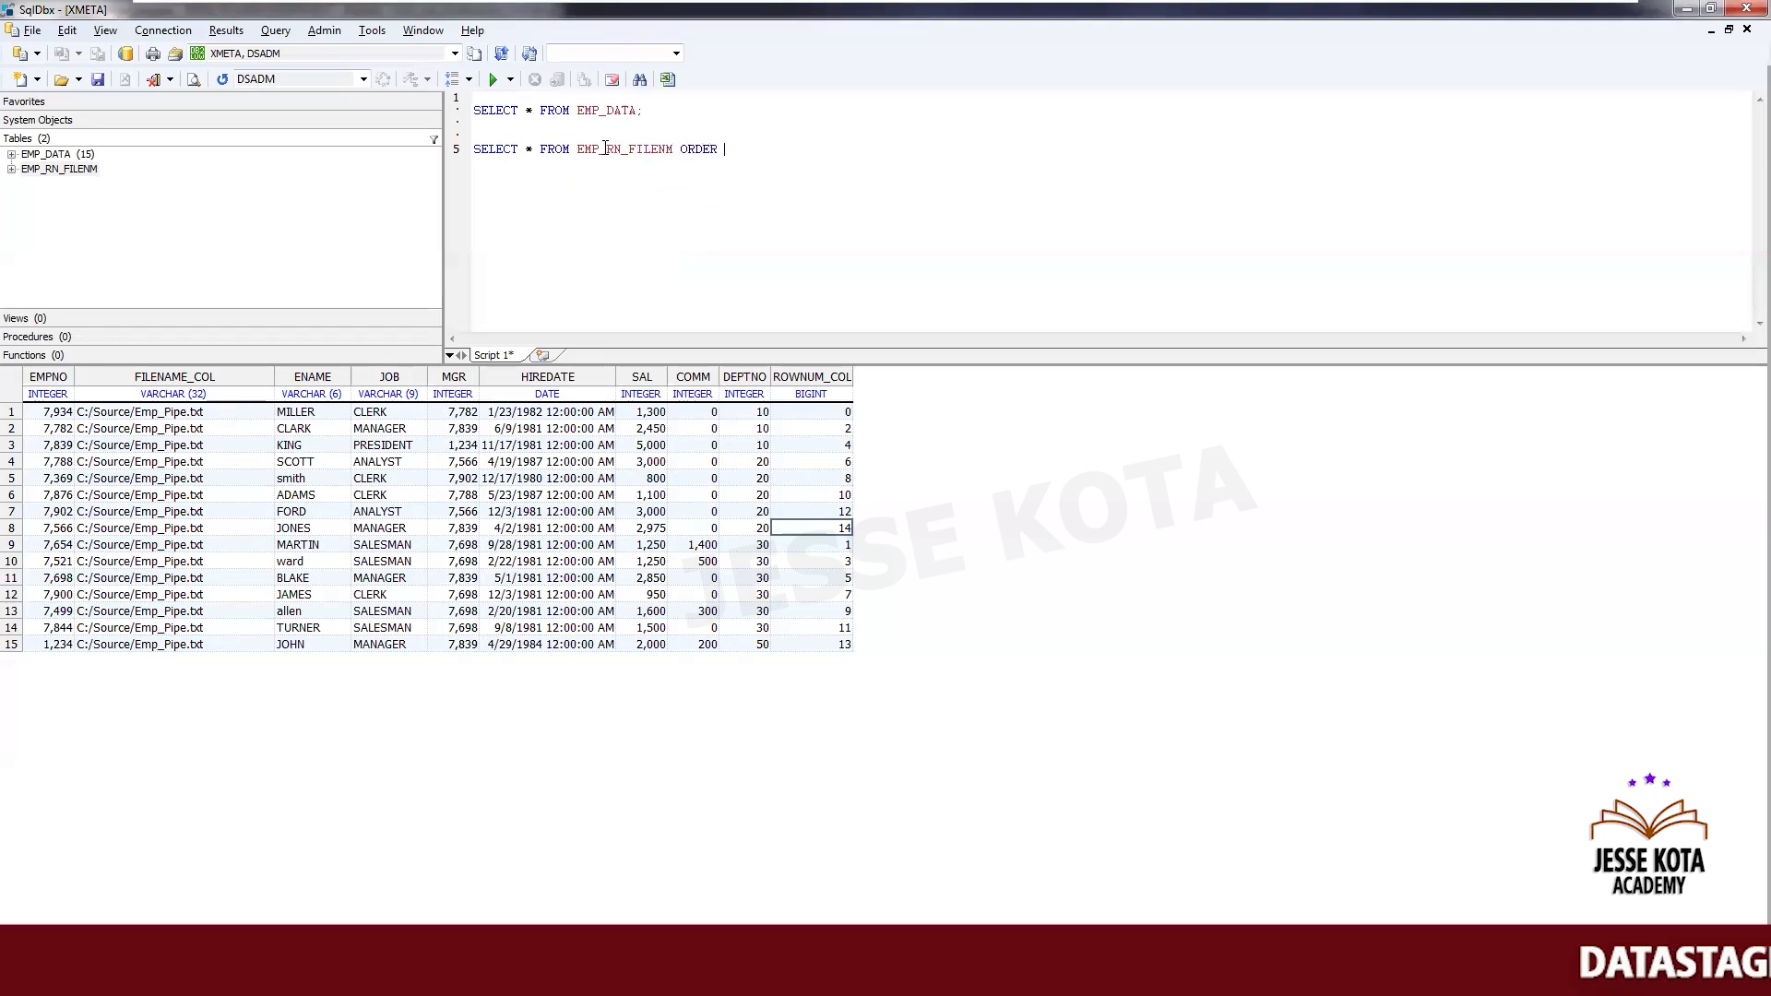
{"action": "type", "text": "BY R"}
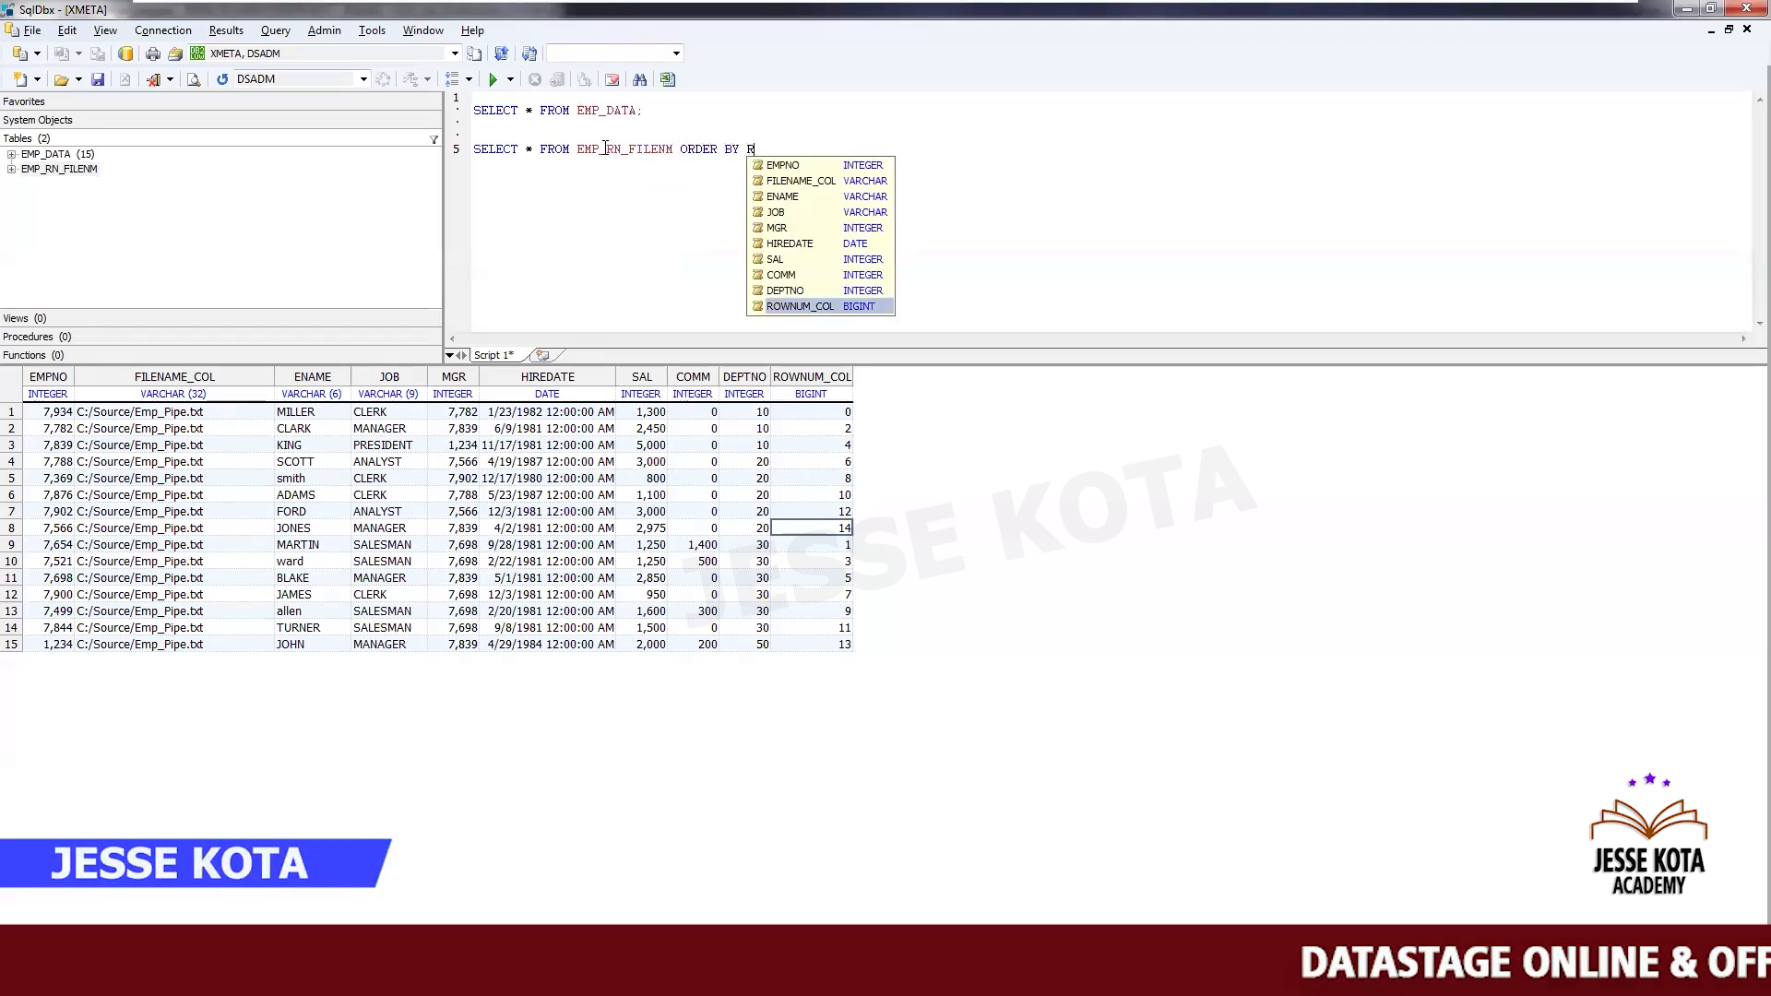
{"action": "key", "text": "Return"}
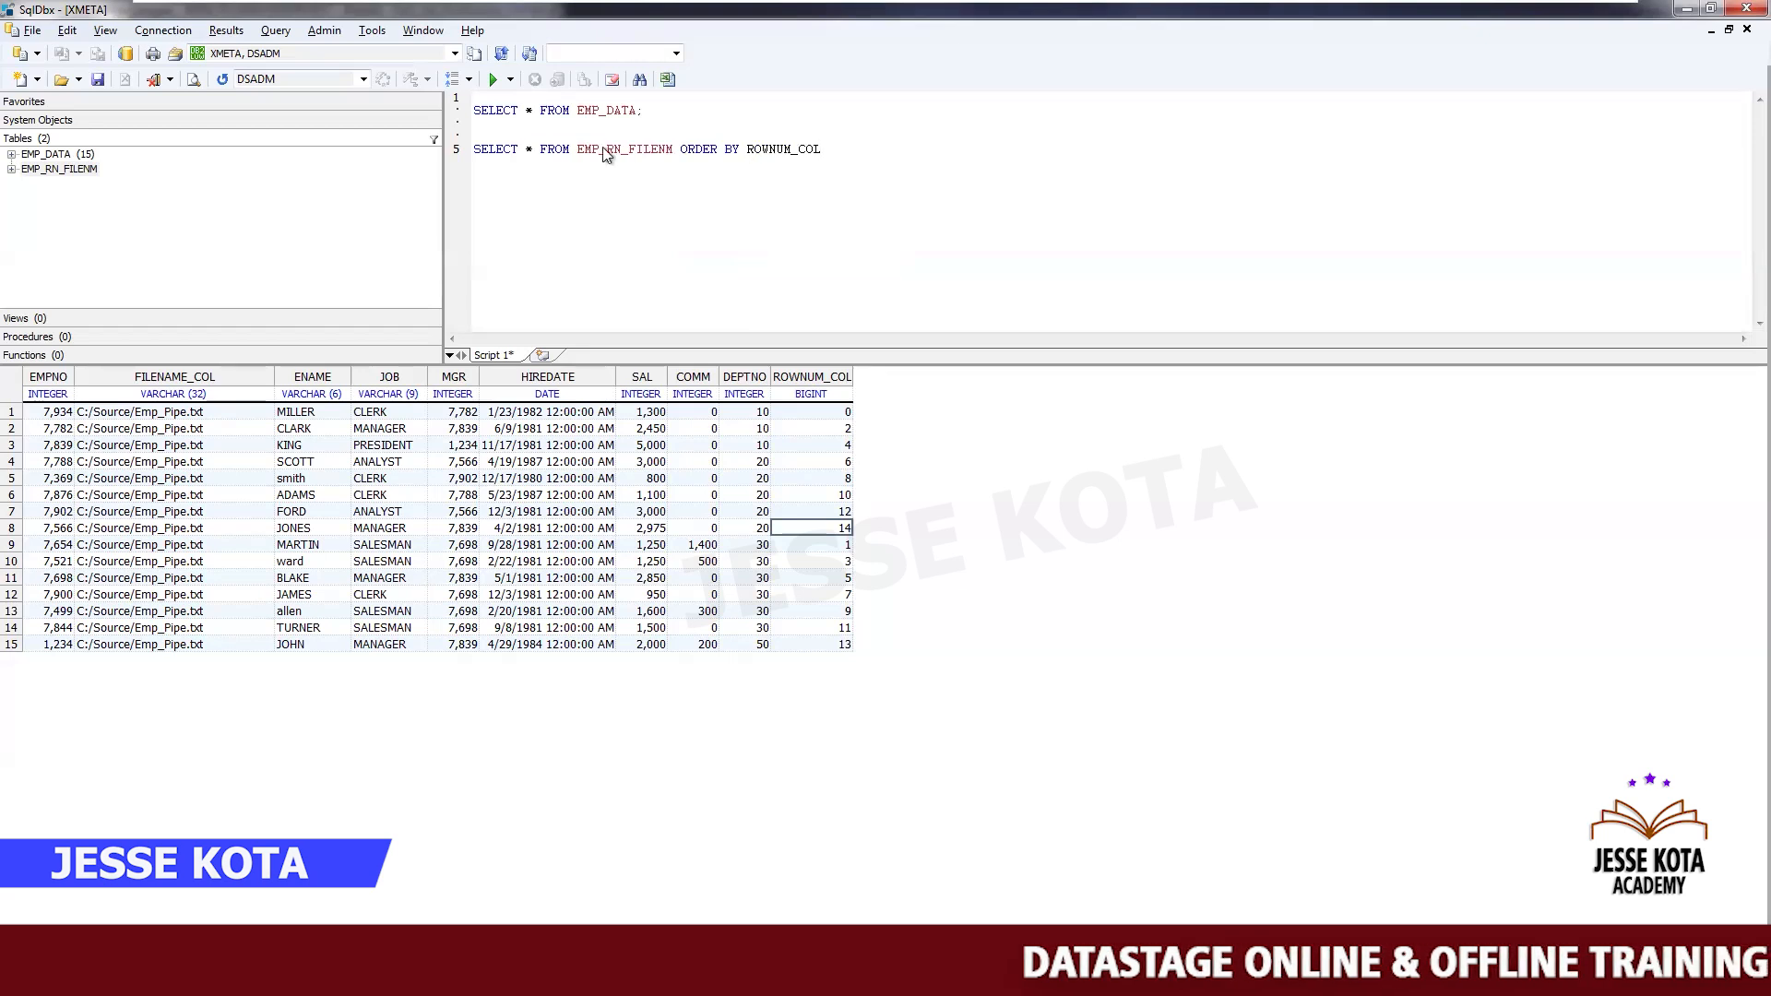
{"action": "triple_click", "coordinate": [604, 151]}
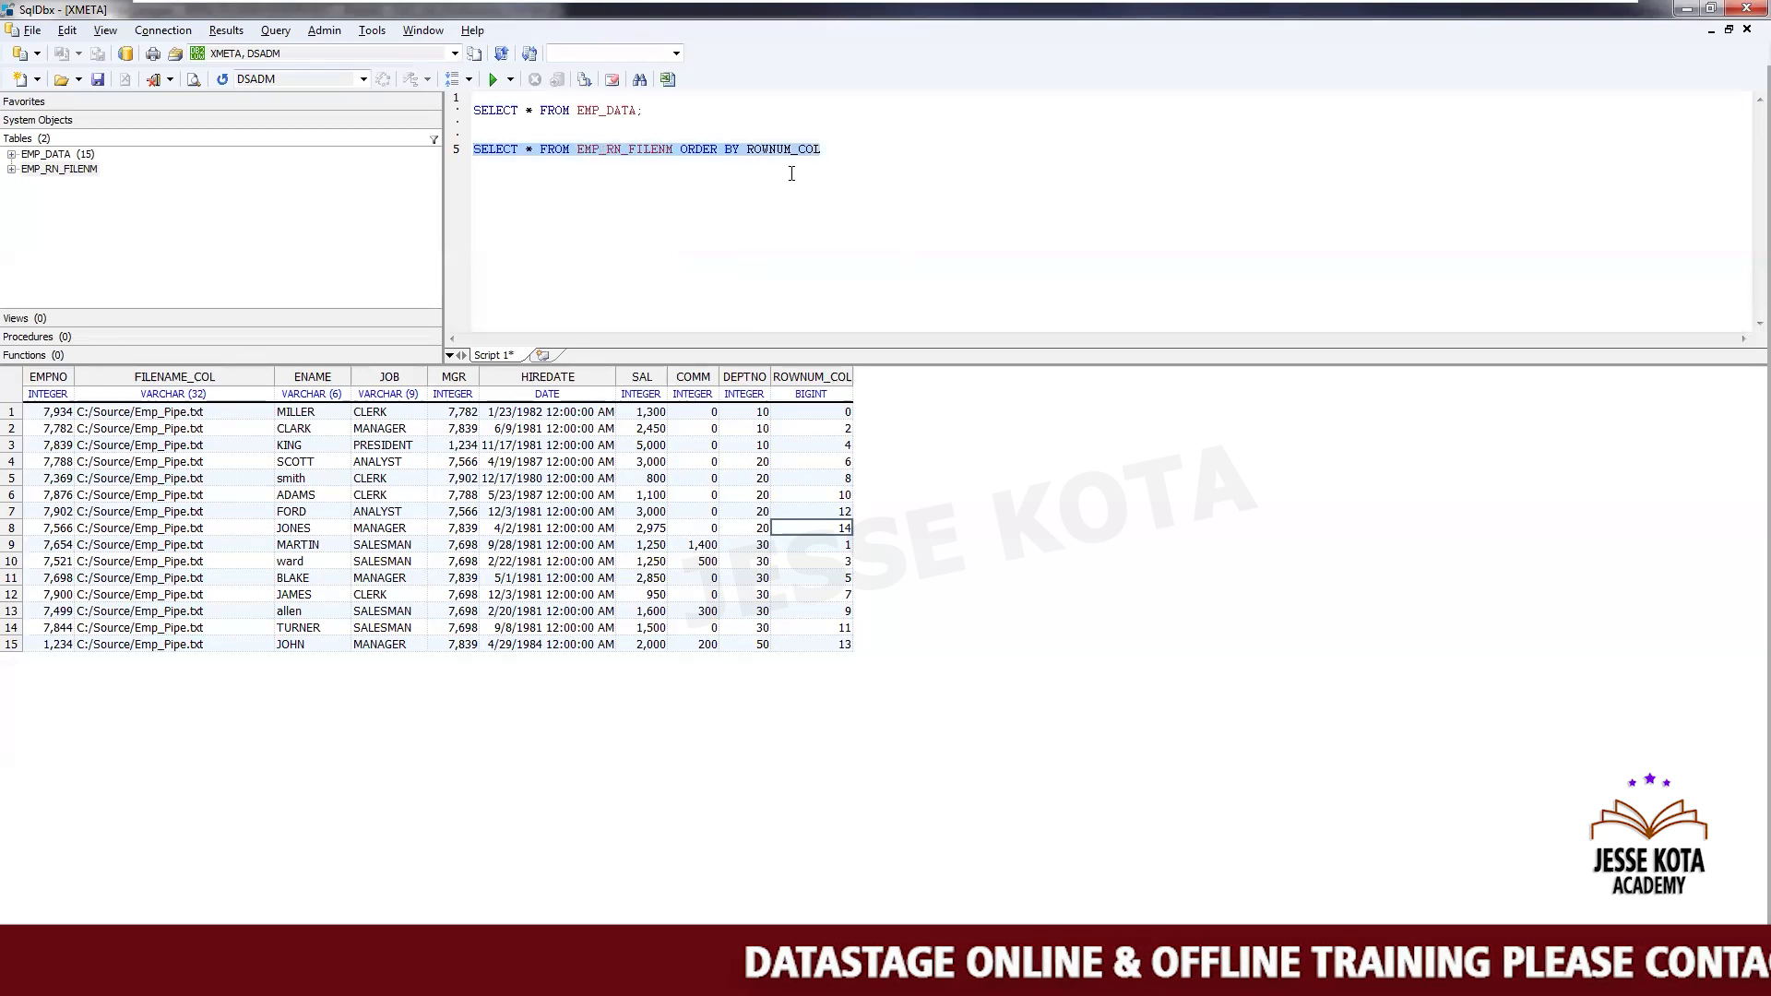
{"action": "left_click", "coordinate": [841, 153]}
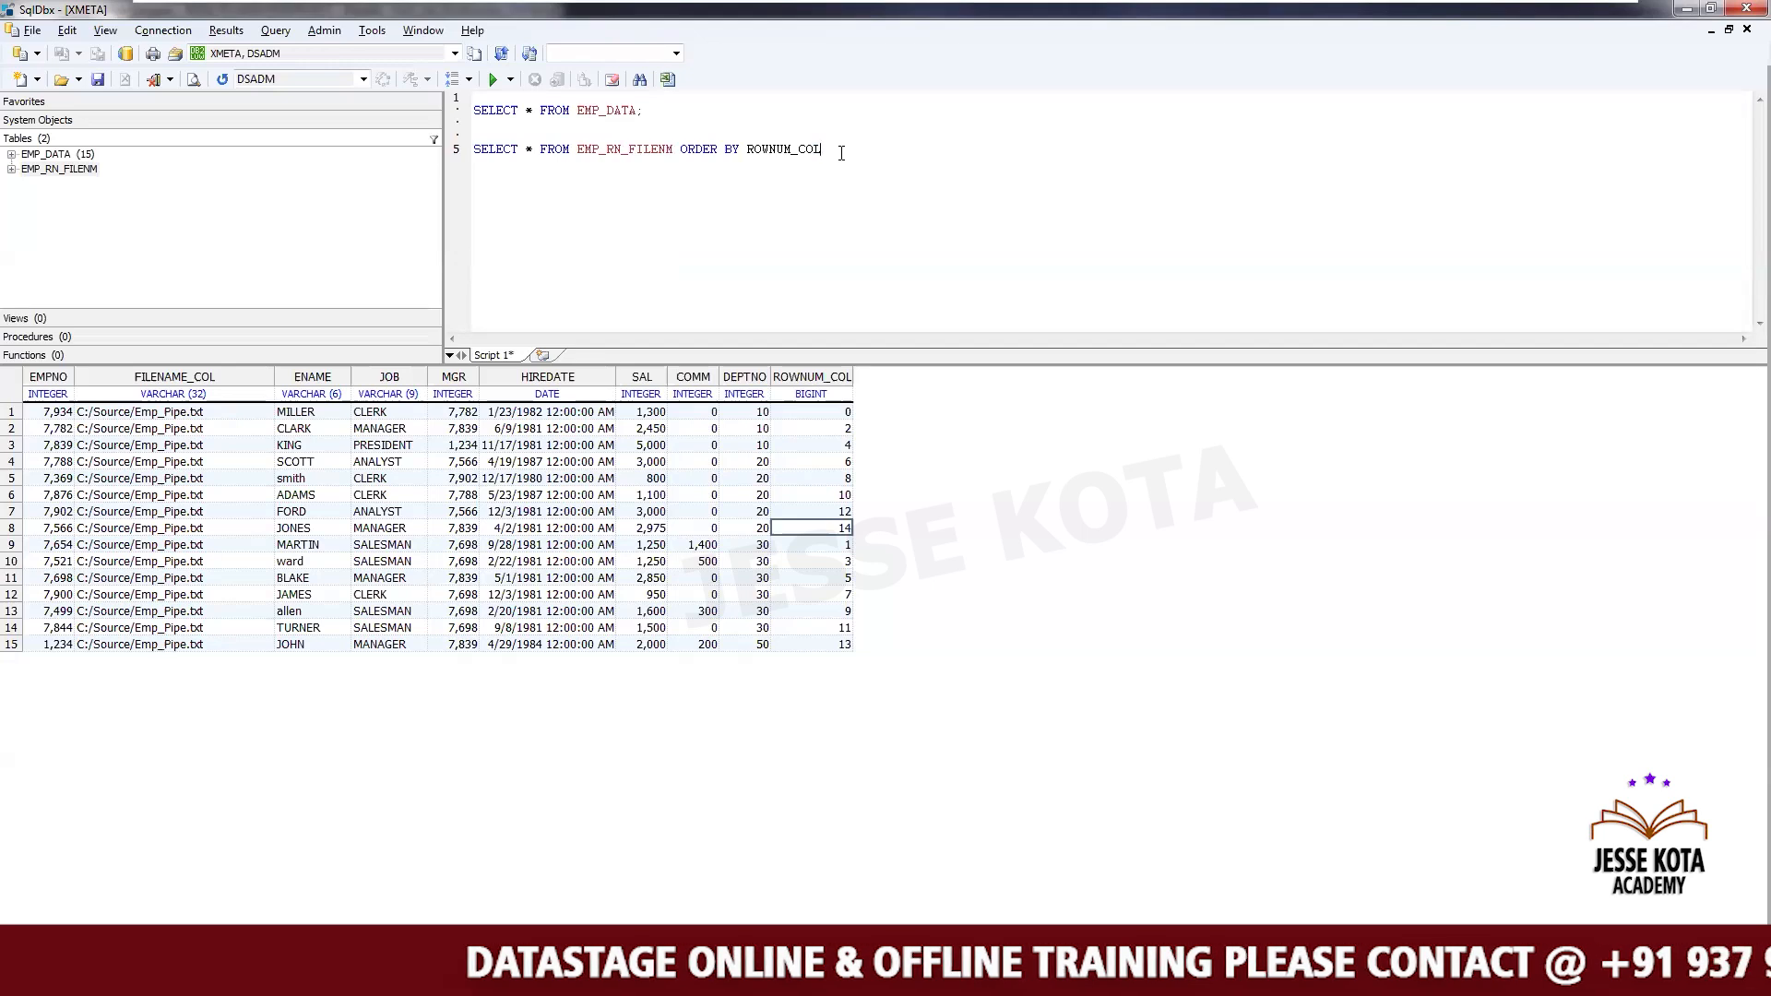
{"action": "triple_click", "coordinate": [841, 153]}
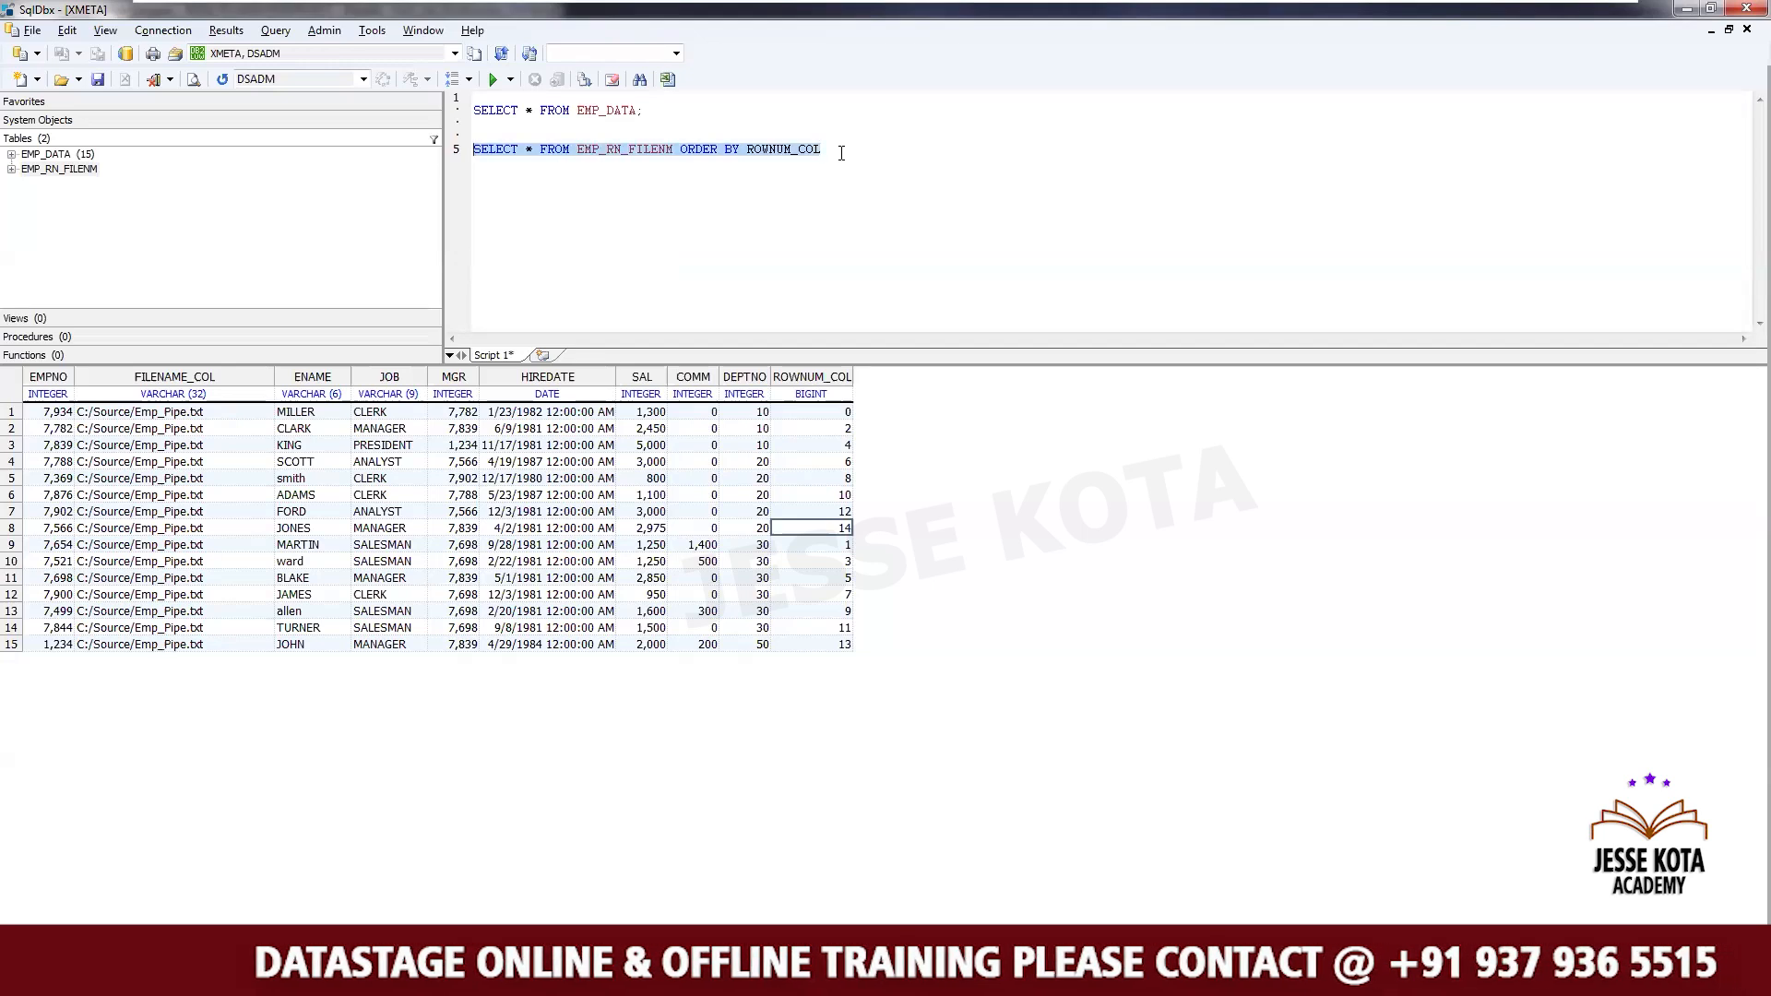
{"action": "left_click", "coordinate": [493, 80]}
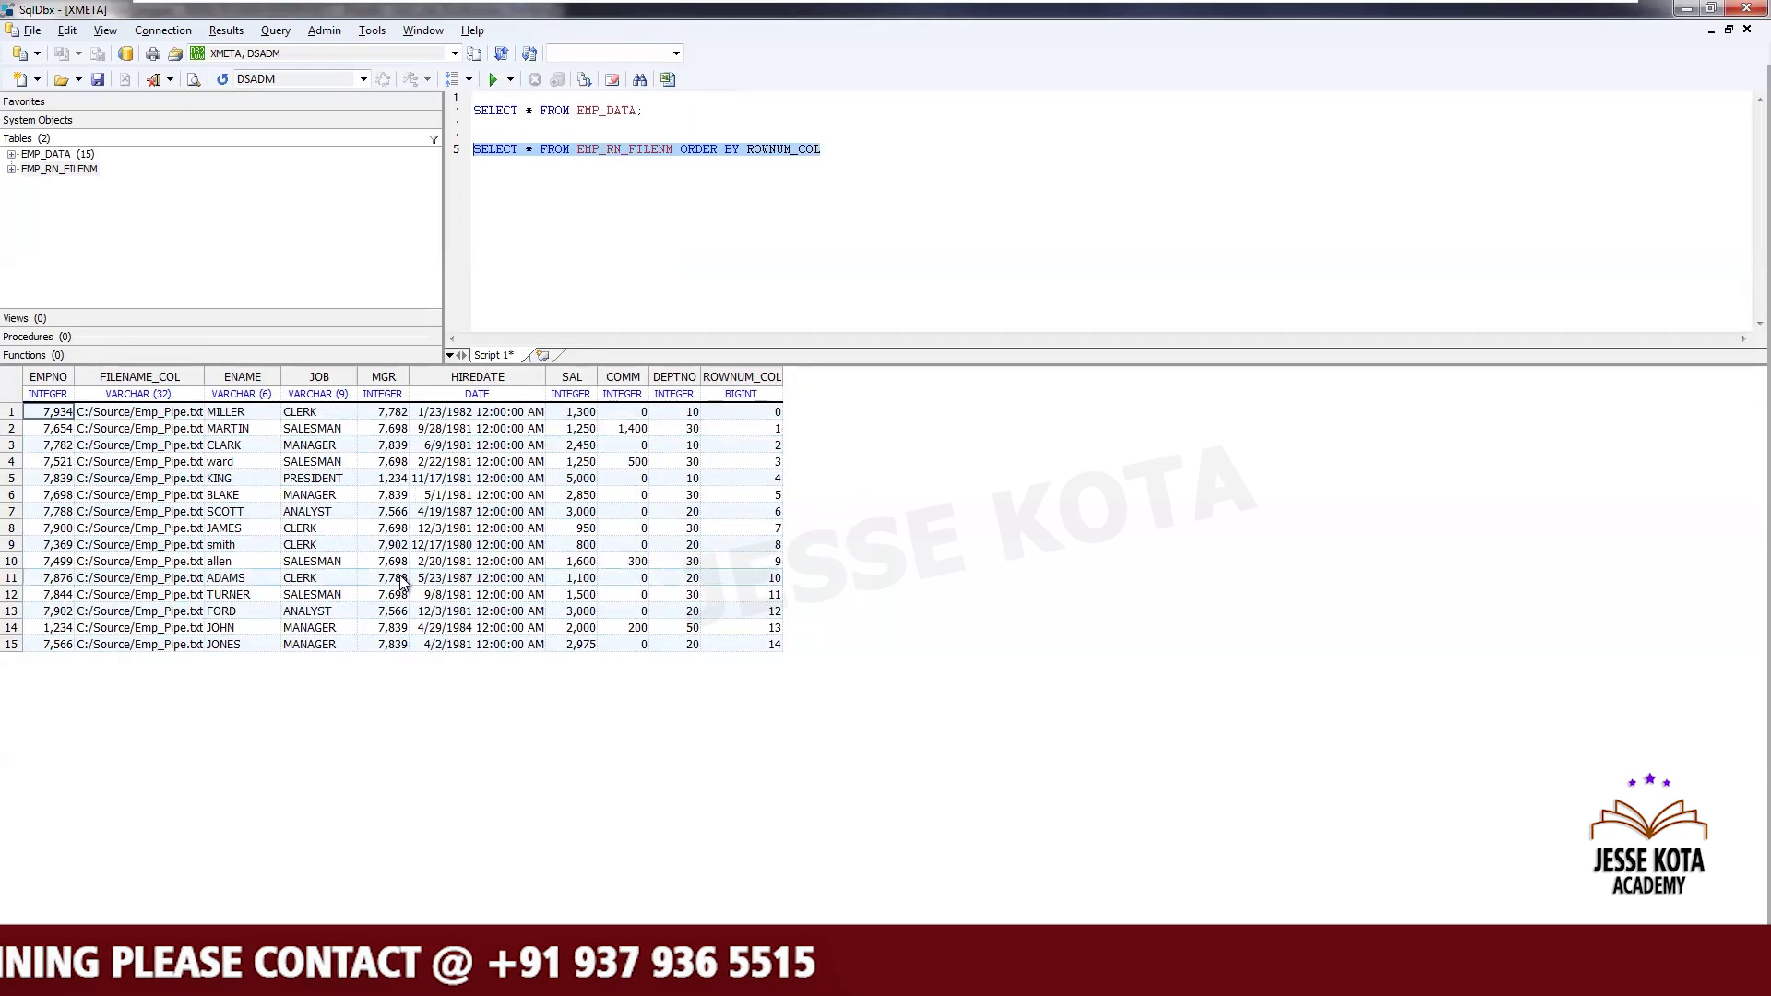
- Examine the sorted result rows' FILENAME_COL and ROWNUM_COL values in the results grid
{"action": "left_click", "coordinate": [484, 976]}
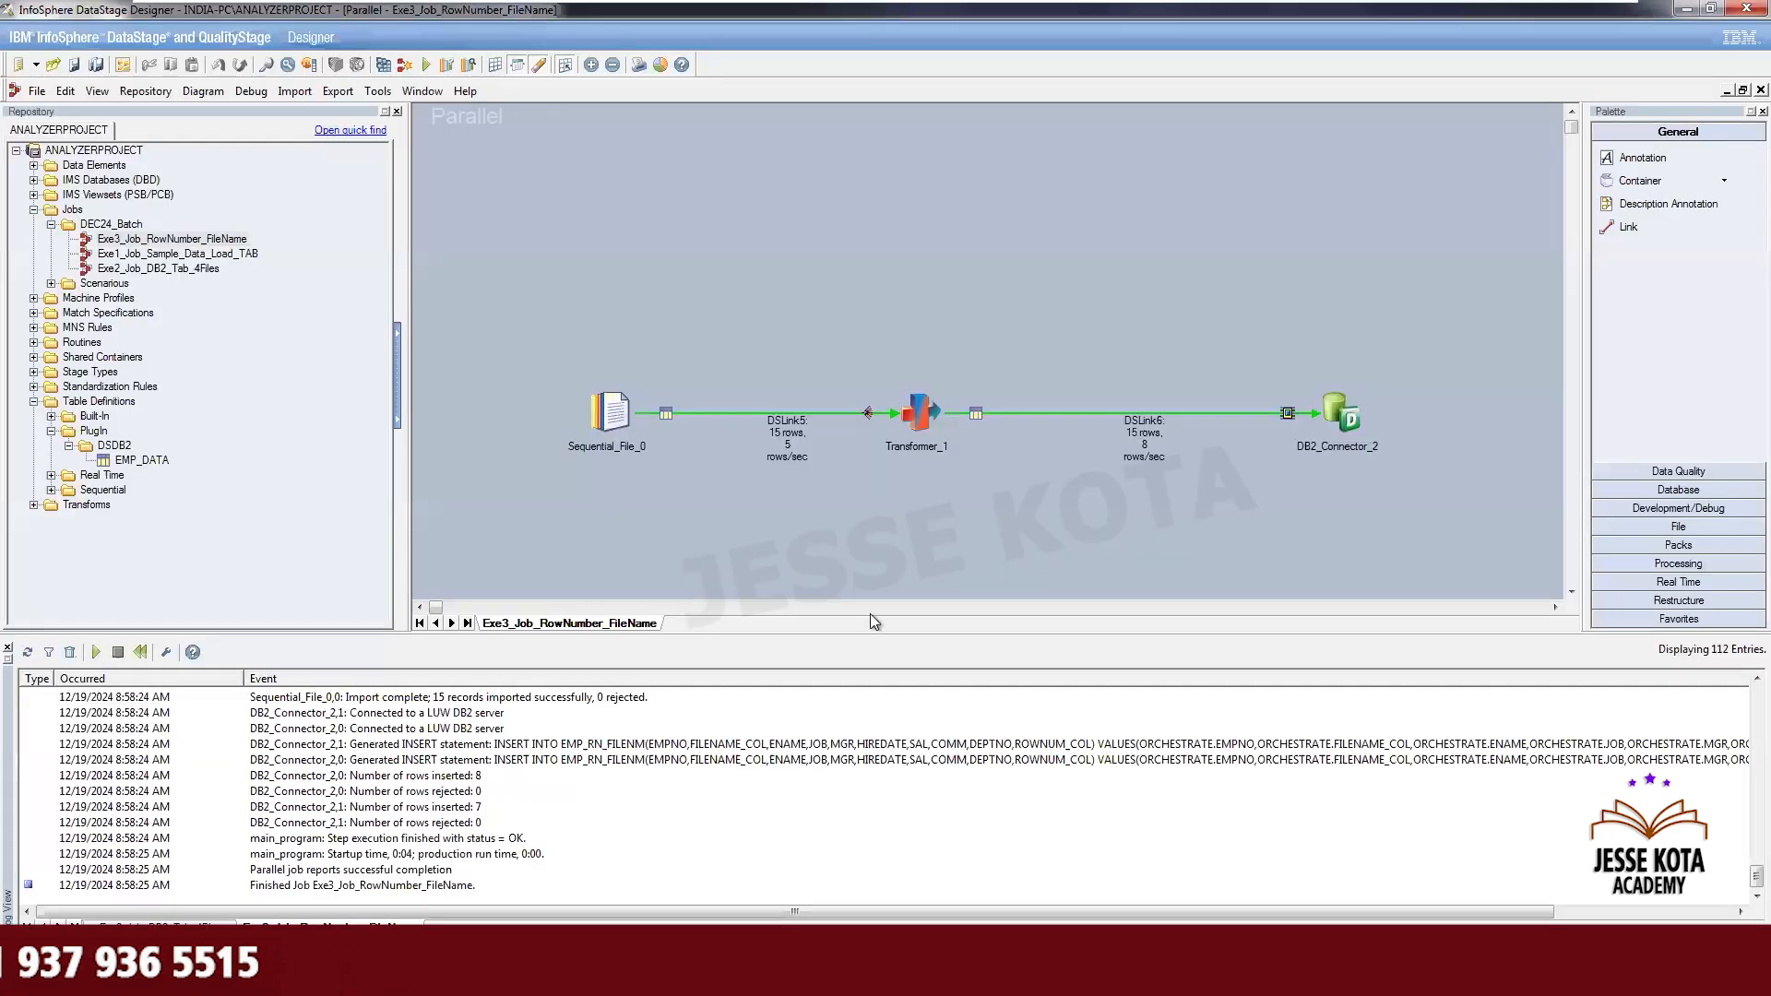
{"action": "double_click", "coordinate": [611, 412]}
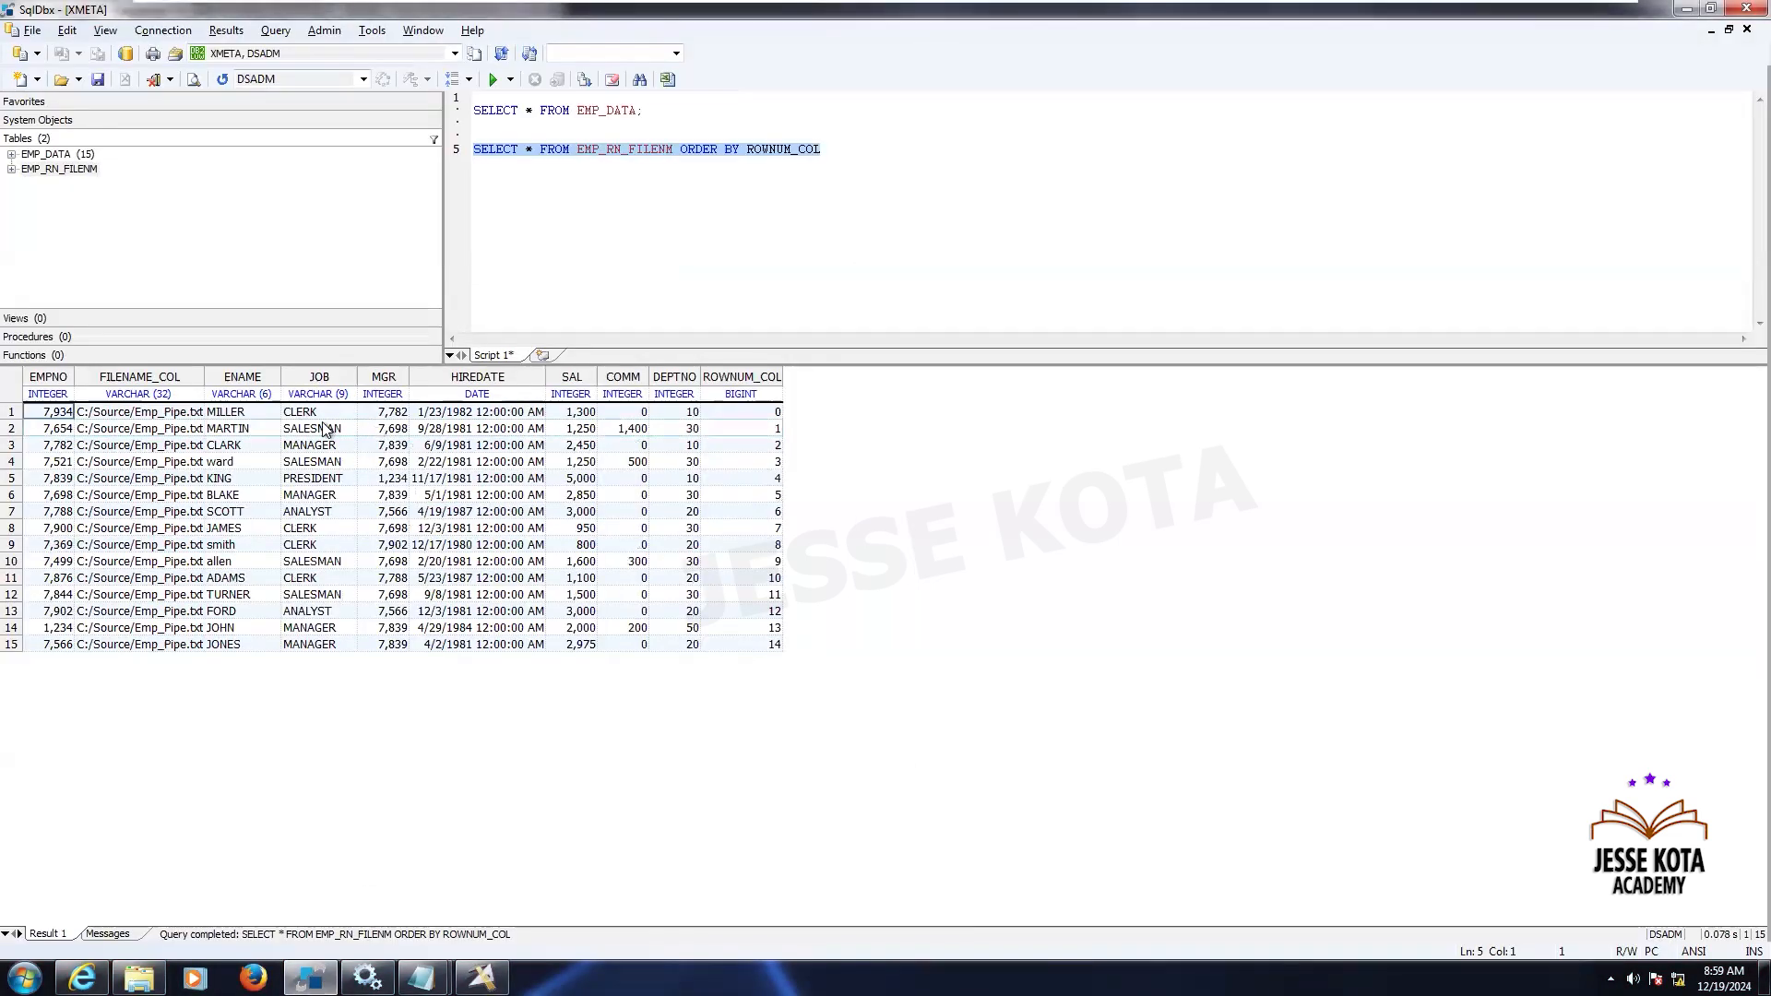
{"action": "left_click", "coordinate": [172, 417]}
{"action": "key", "text": "shift+Down"}
{"action": "key", "text": "shift+Down"}
{"action": "key", "text": "shift+Down"}
{"action": "key", "text": "shift+Down"}
{"action": "key", "text": "shift+Down"}
{"action": "key", "text": "shift+Down"}
{"action": "key", "text": "shift+Down"}
{"action": "key", "text": "shift+Down"}
{"action": "key", "text": "shift+Down"}
{"action": "key", "text": "shift+Down"}
{"action": "key", "text": "shift+Down"}
{"action": "key", "text": "shift+Down"}
{"action": "key", "text": "shift+Down"}
{"action": "key", "text": "shift+Down"}
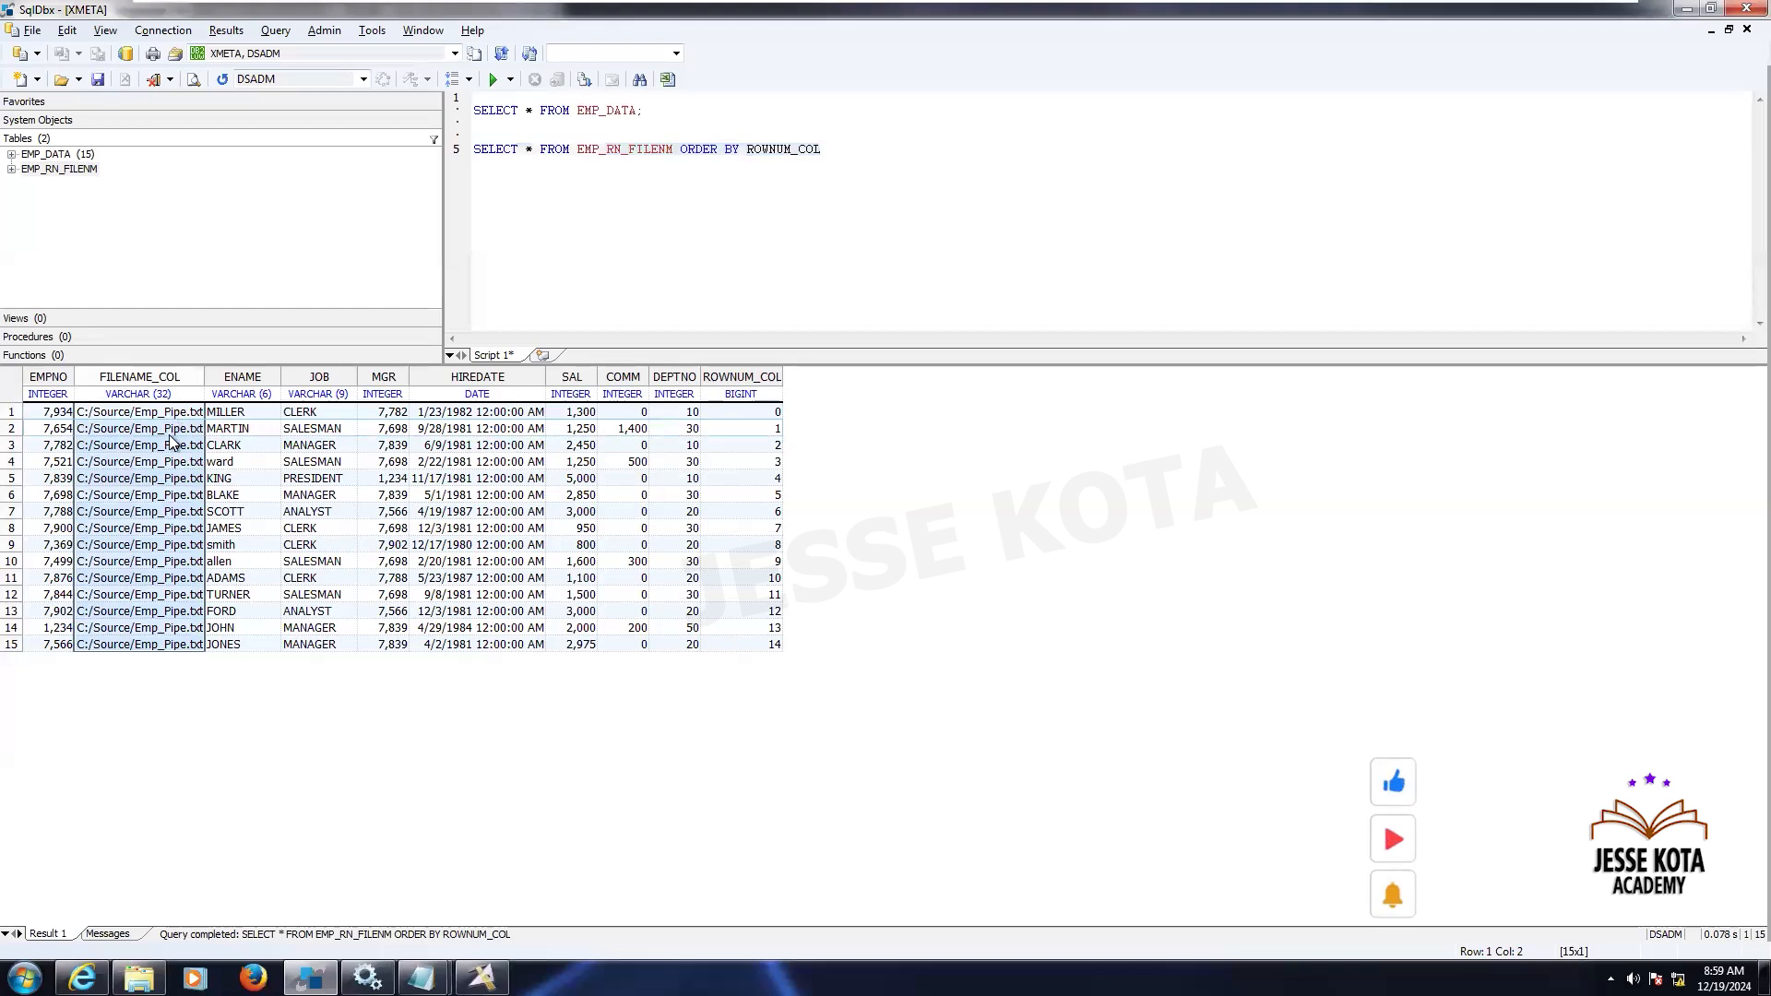
{"action": "left_click", "coordinate": [171, 428]}
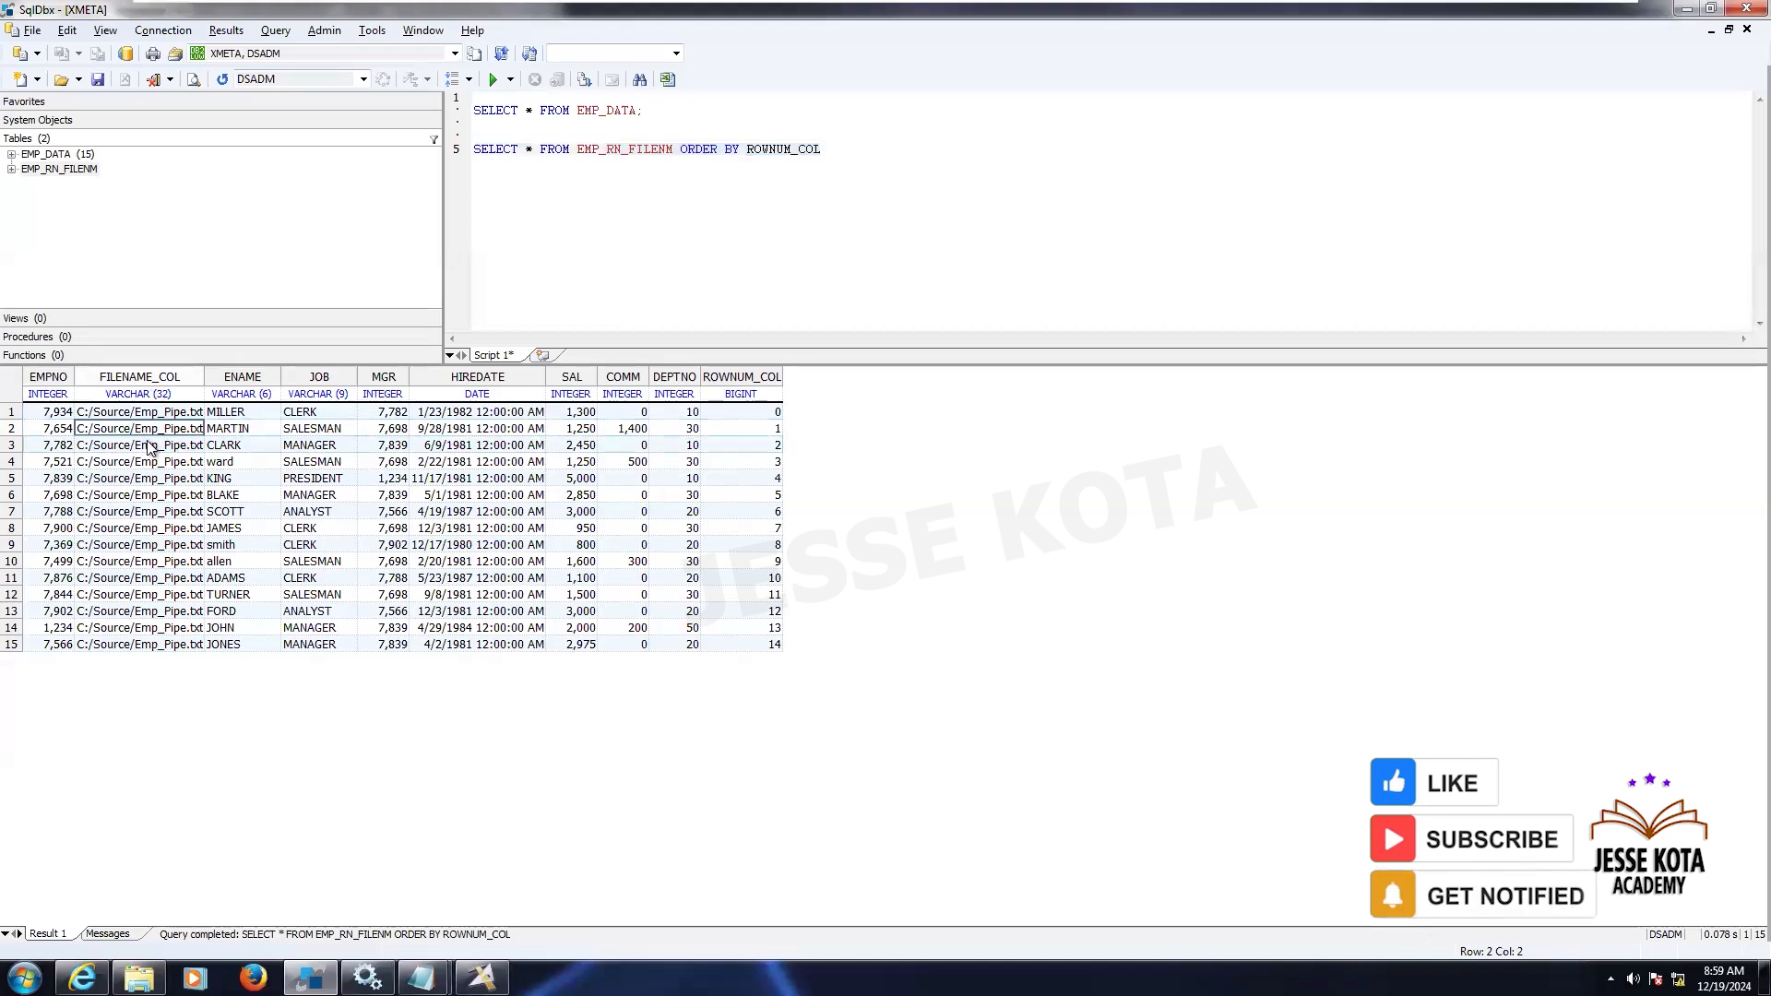
{"action": "left_click", "coordinate": [746, 411]}
{"action": "left_click", "coordinate": [755, 495]}
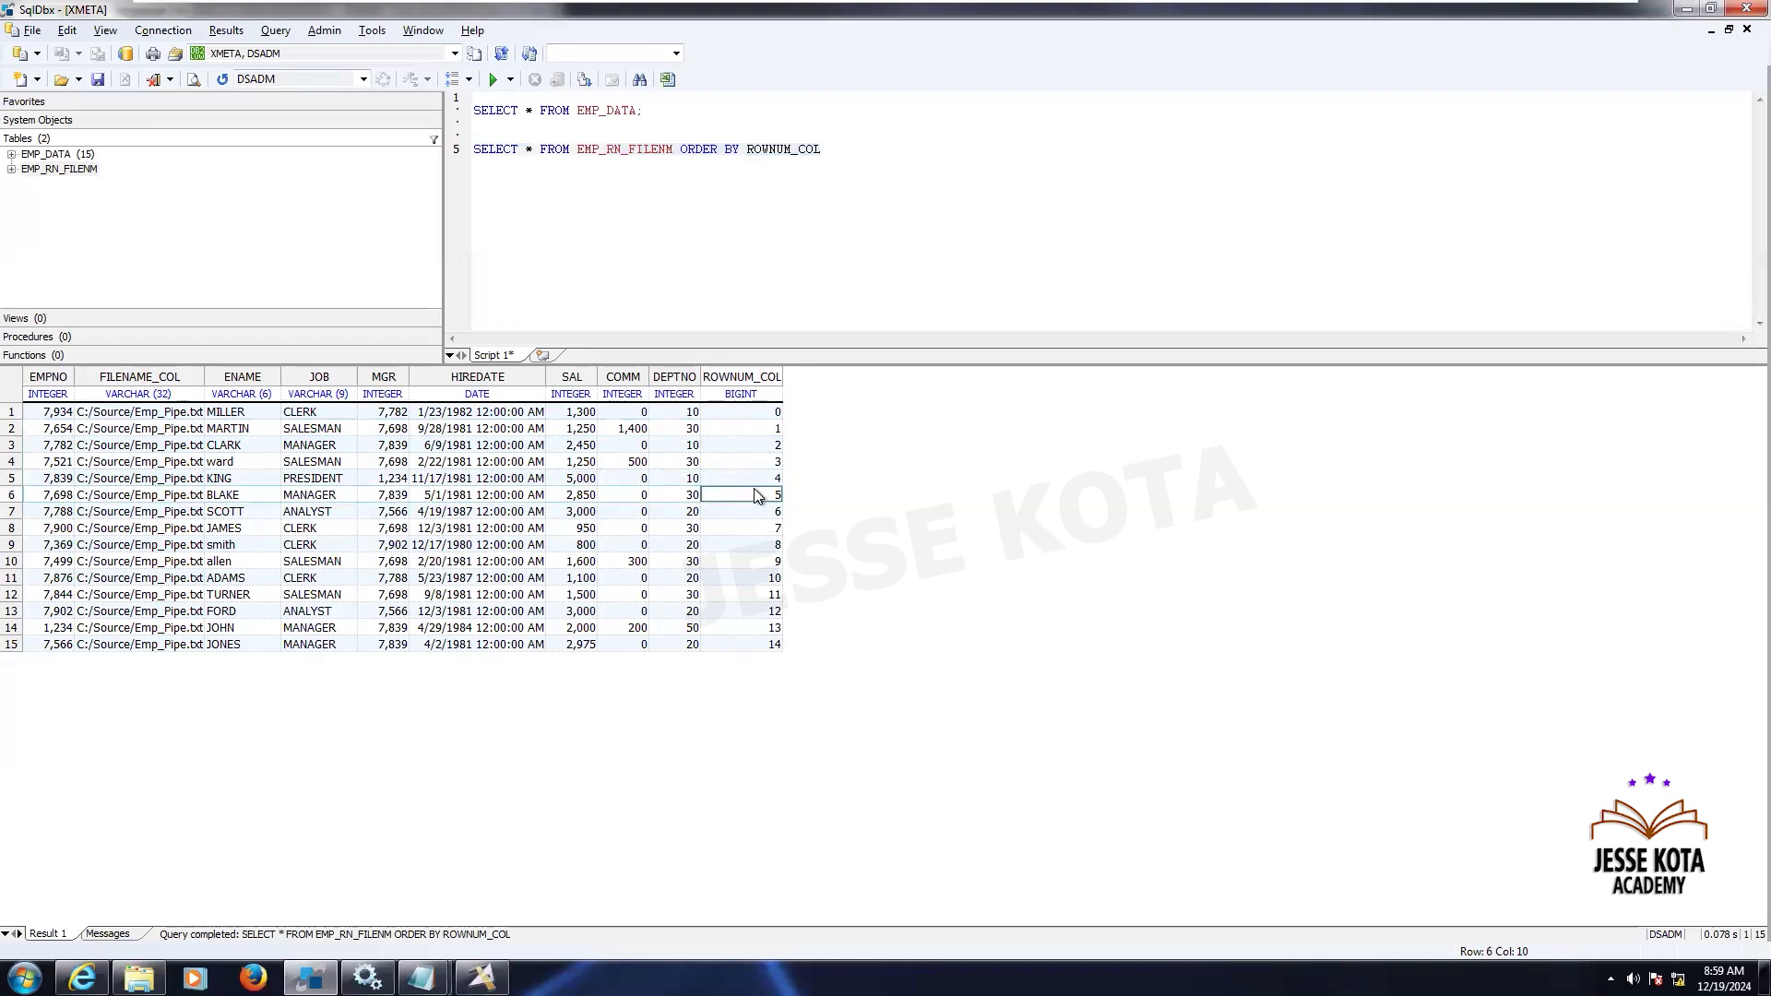
{"action": "left_click", "coordinate": [754, 411]}
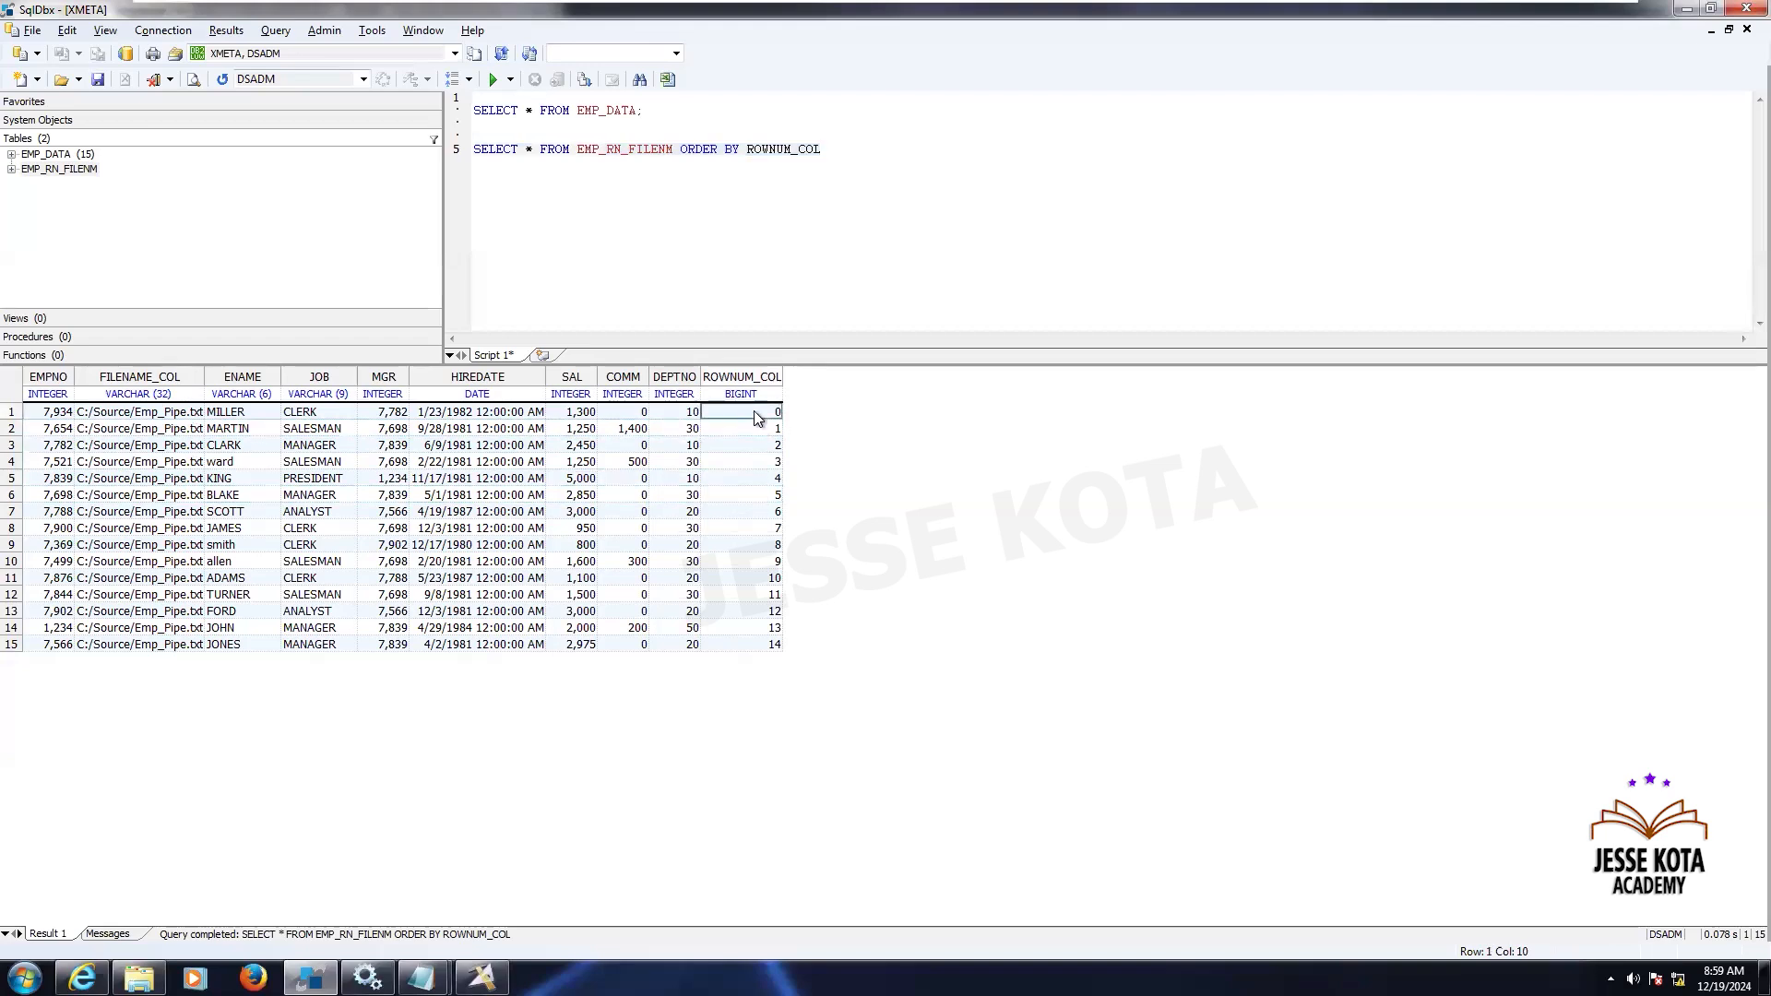
{"action": "left_click", "coordinate": [766, 650]}
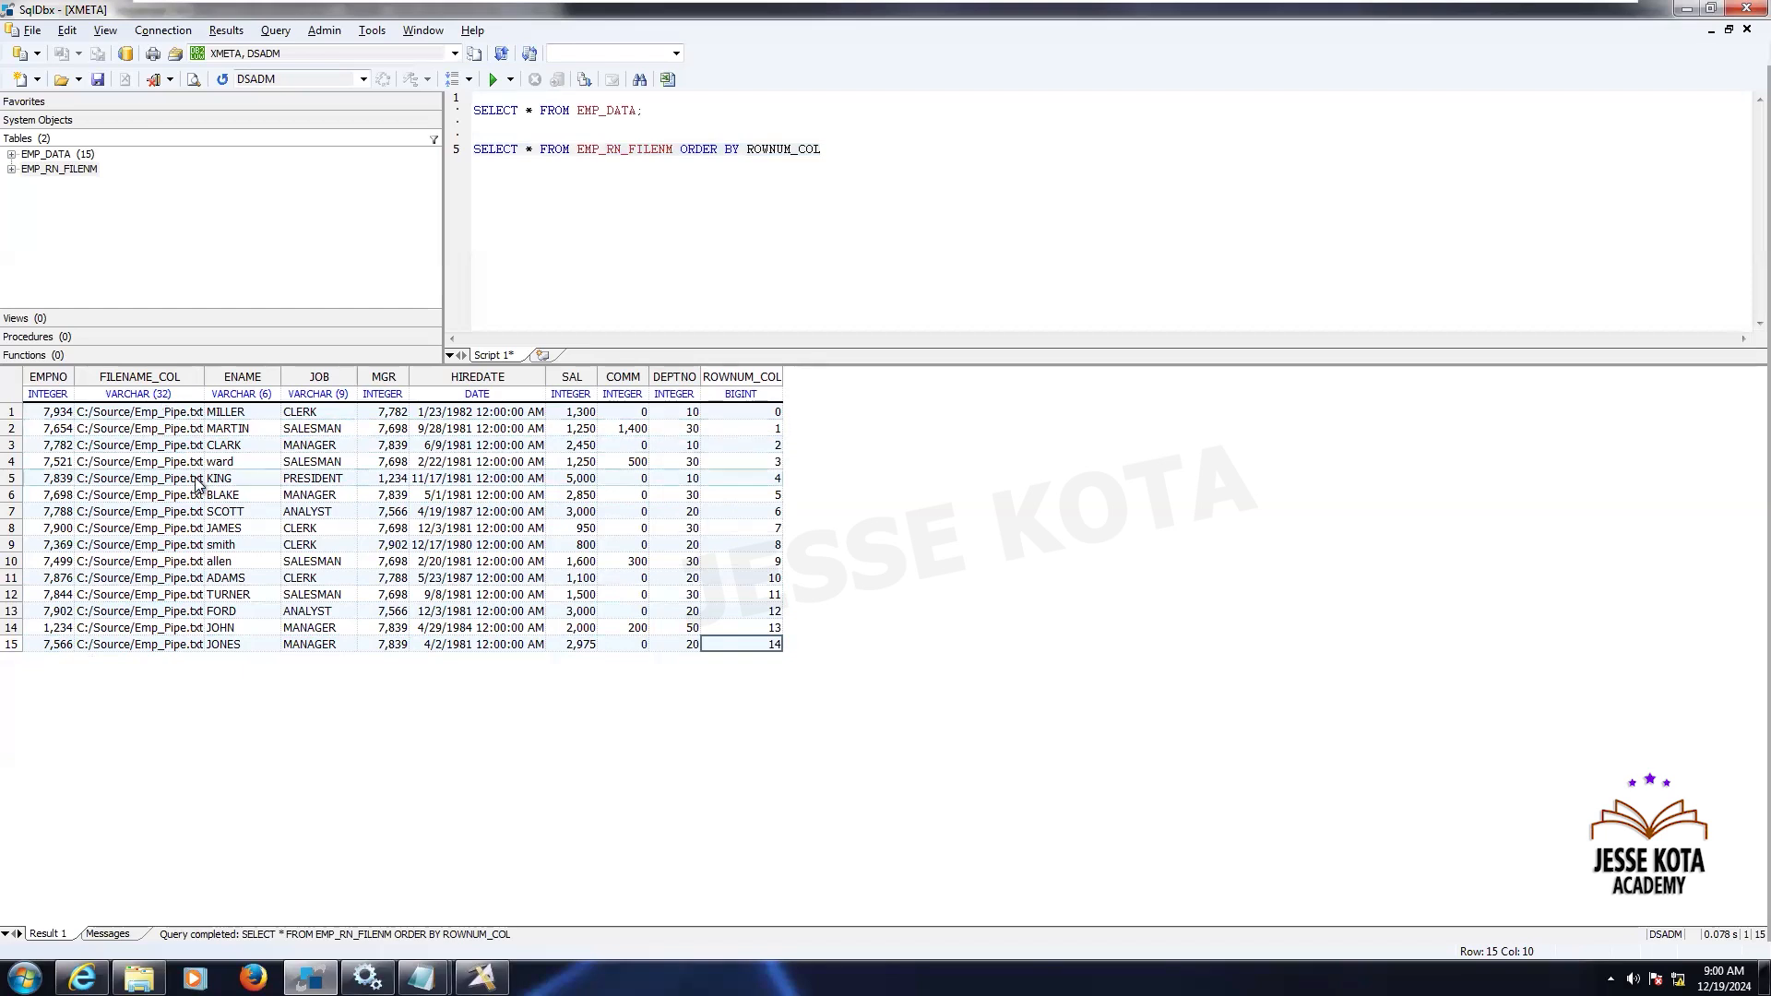
- Open the Sequential_File_0 stage properties and close the dialog without changes
{"action": "left_click", "coordinate": [481, 978]}
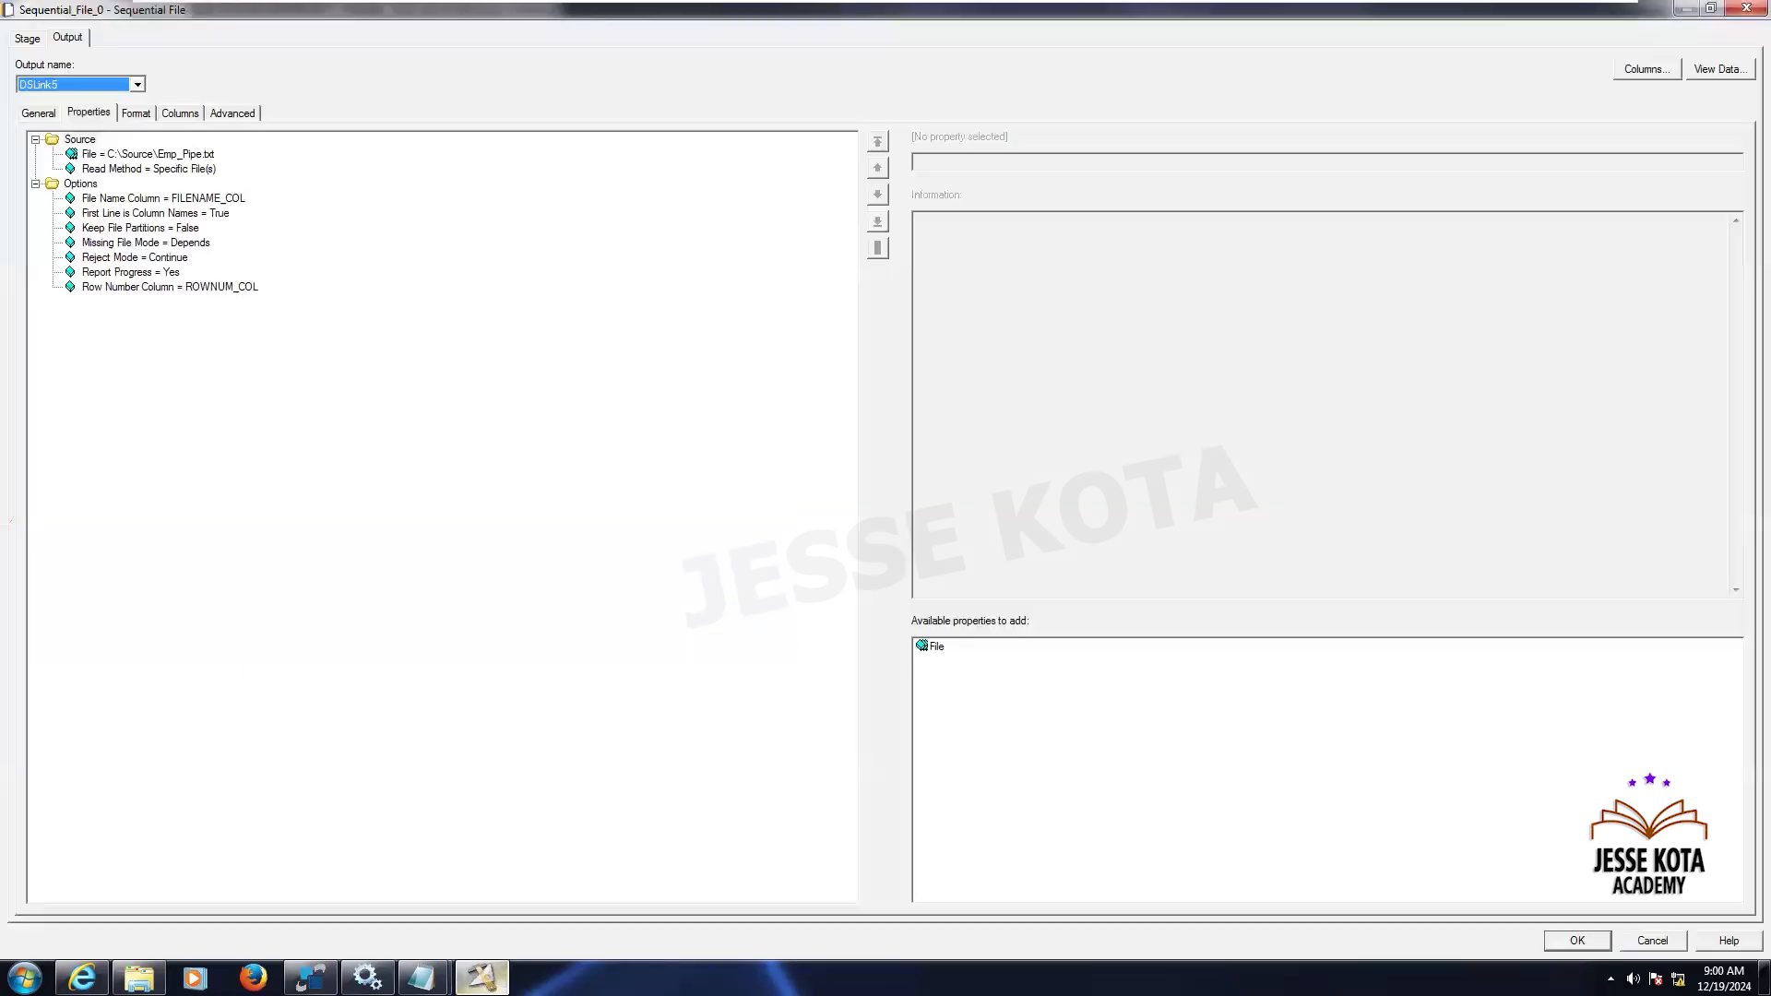
{"action": "left_click", "coordinate": [1652, 941]}
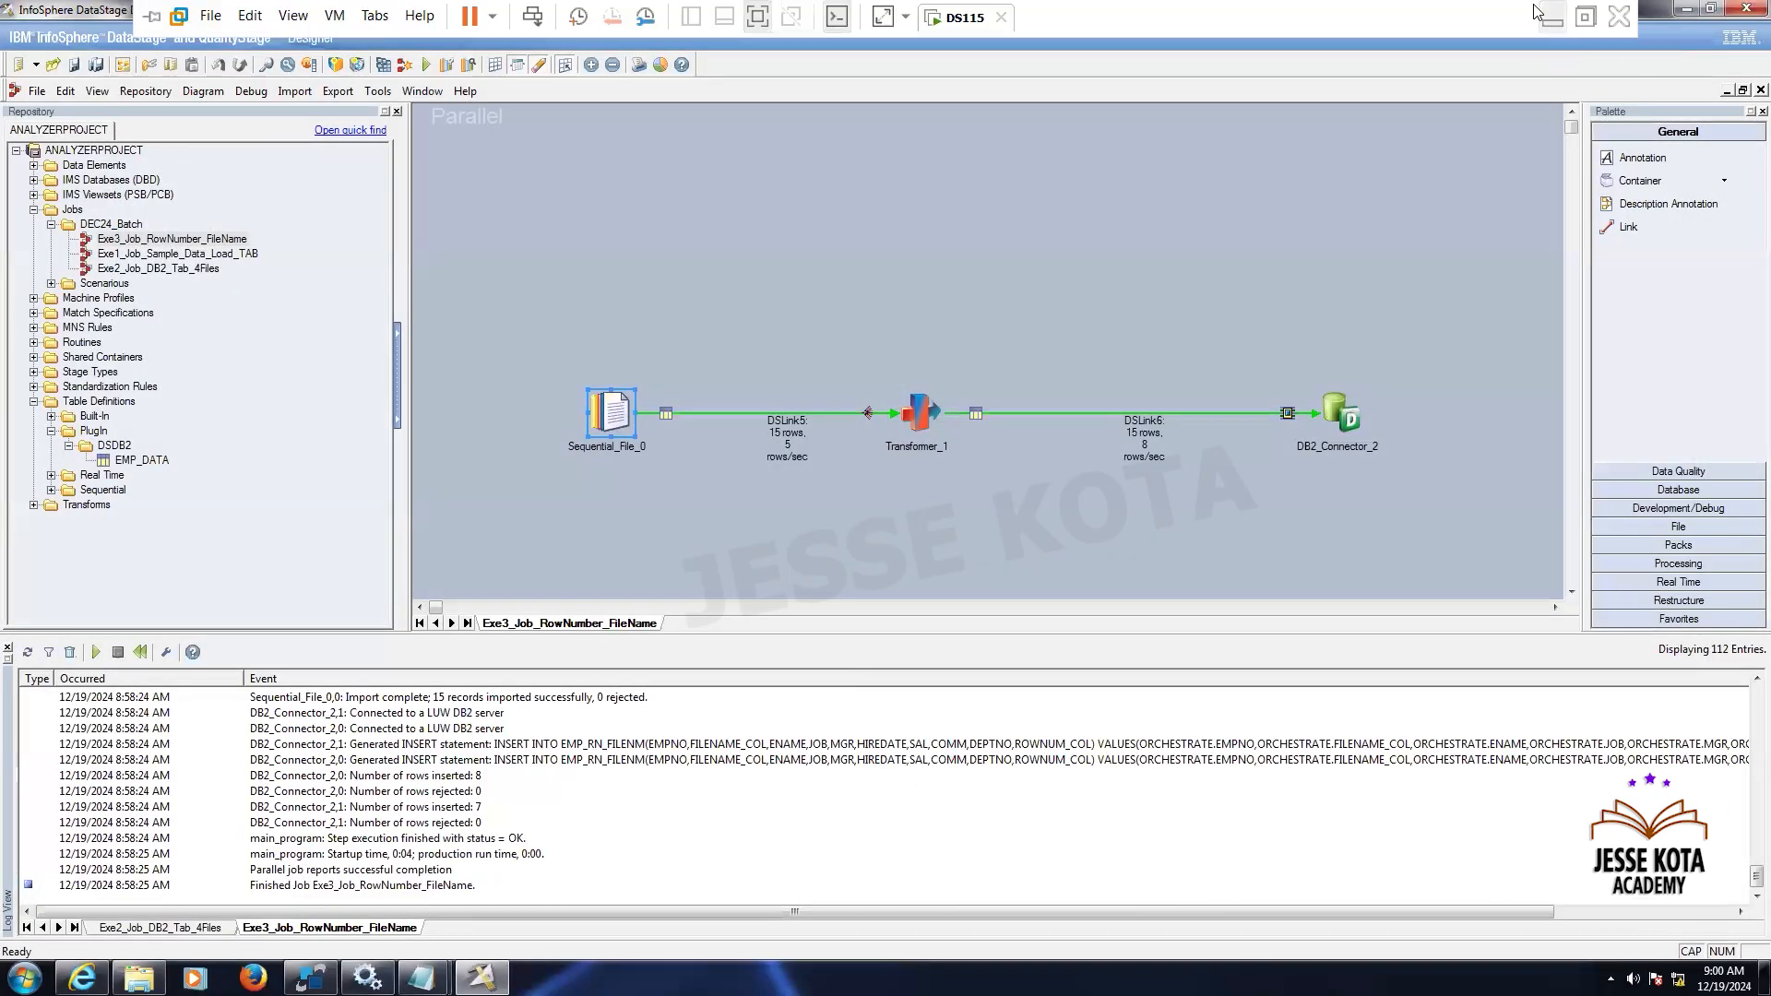
{"action": "left_click", "coordinate": [1553, 16]}
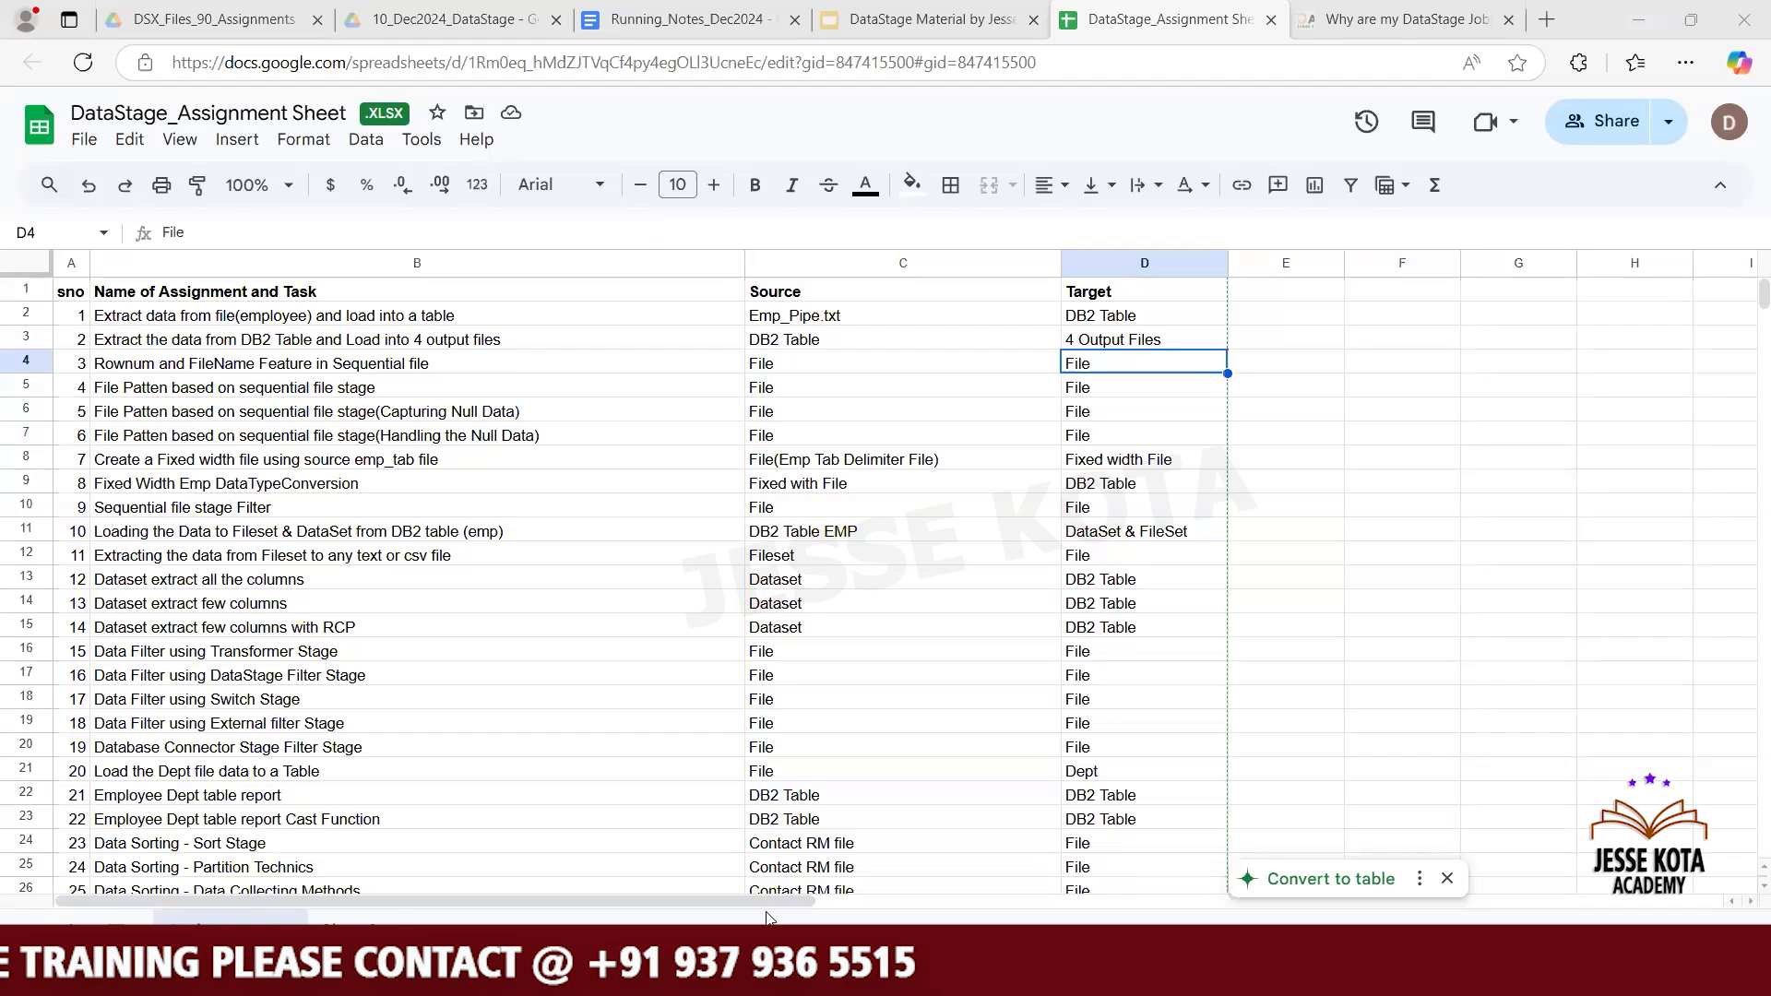
{"action": "key", "text": "alt+Tab"}
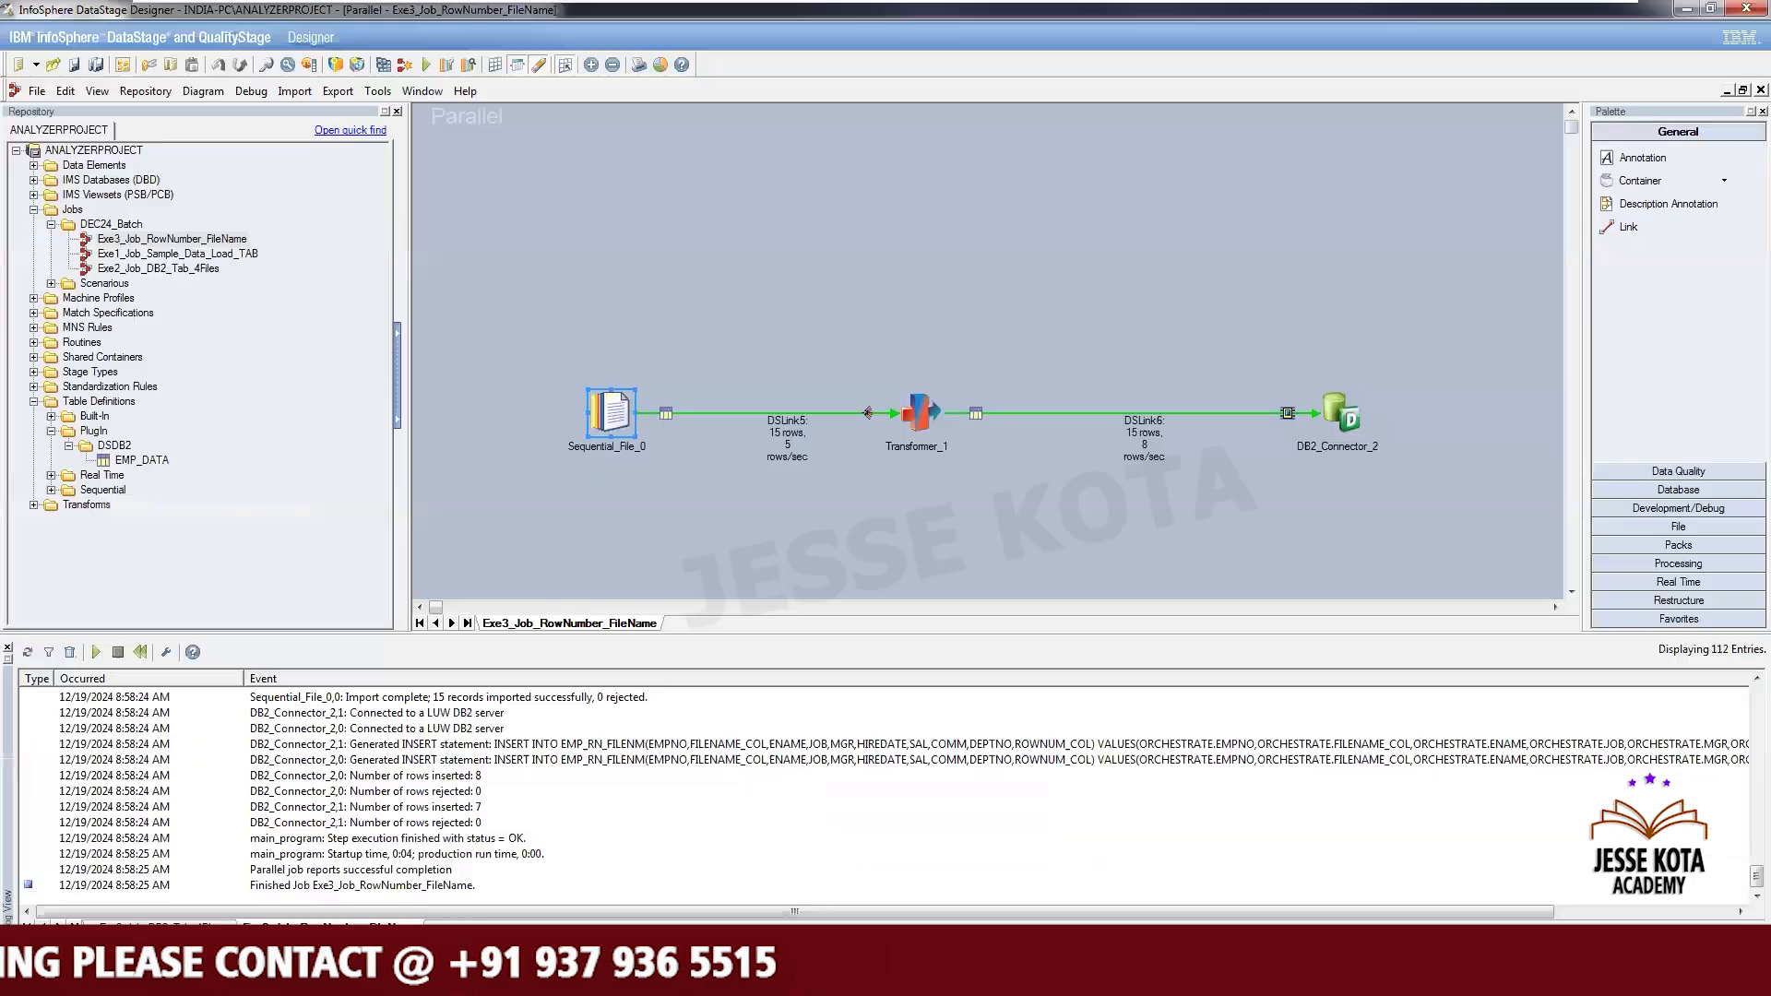
{"action": "left_click", "coordinate": [740, 521]}
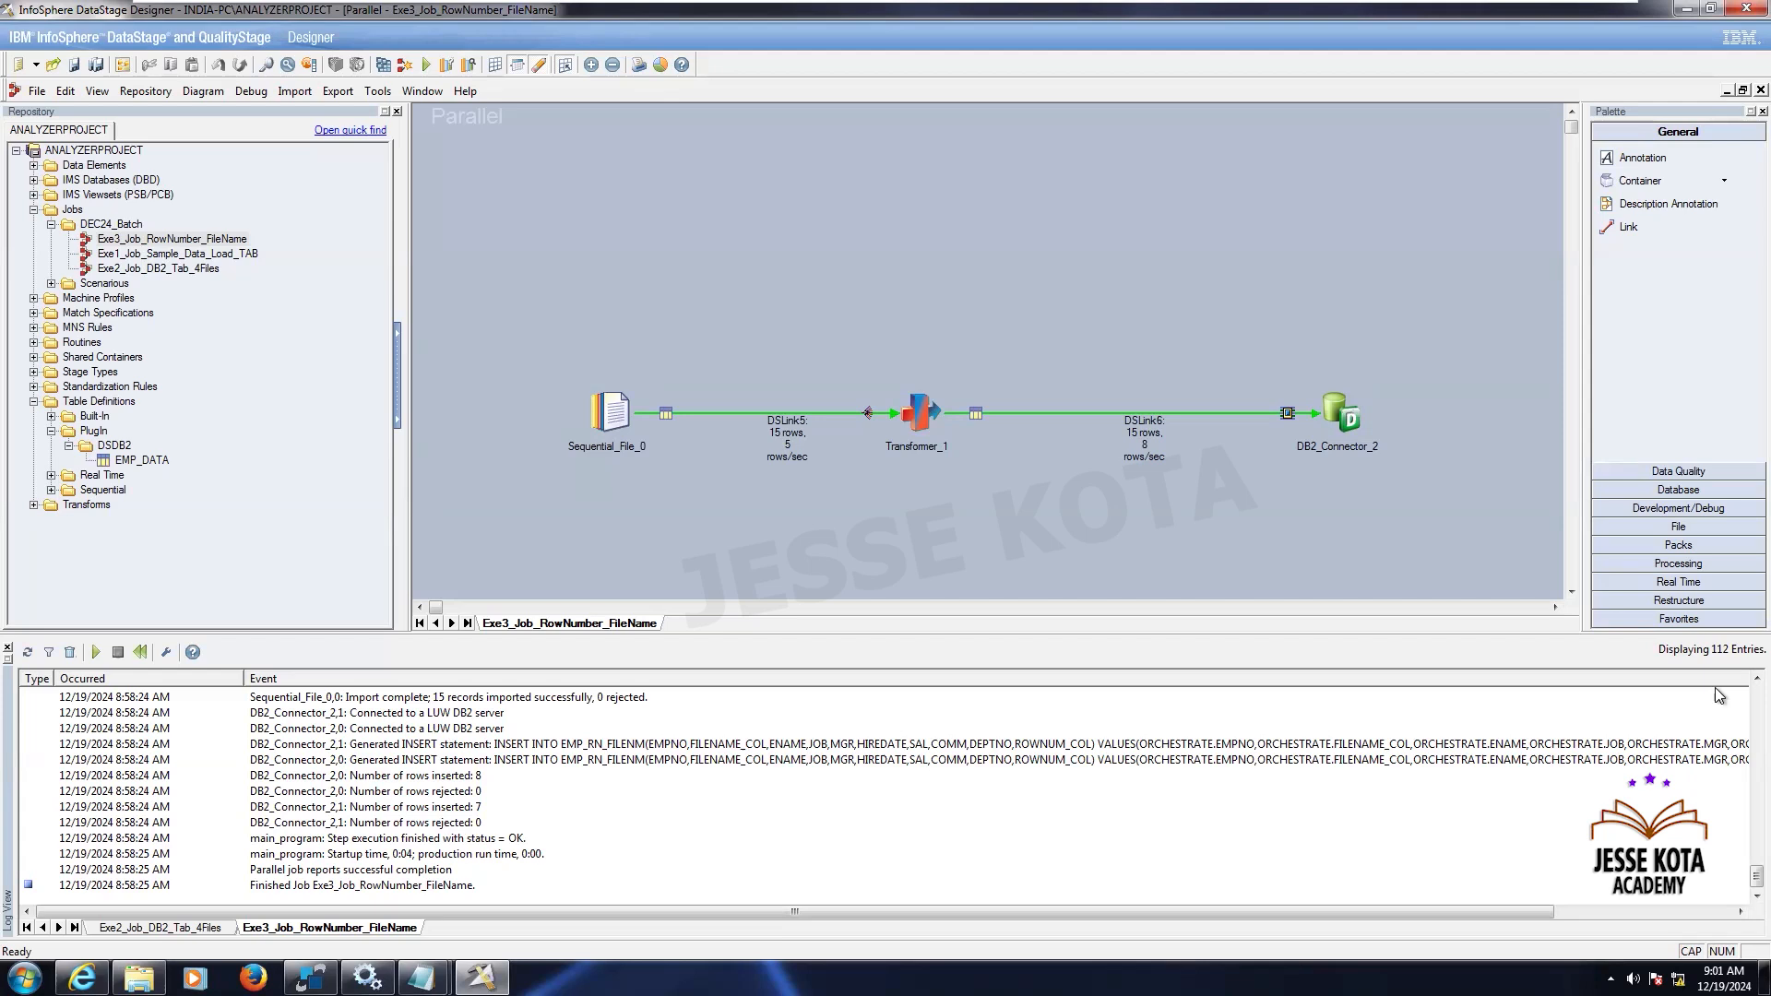
- Review the earlier job log entries and the Sequential File stage's Row Number Column and File Name Column properties
{"action": "scroll", "coordinate": [1715, 675], "scroll_direction": "up", "scroll_amount": 8}
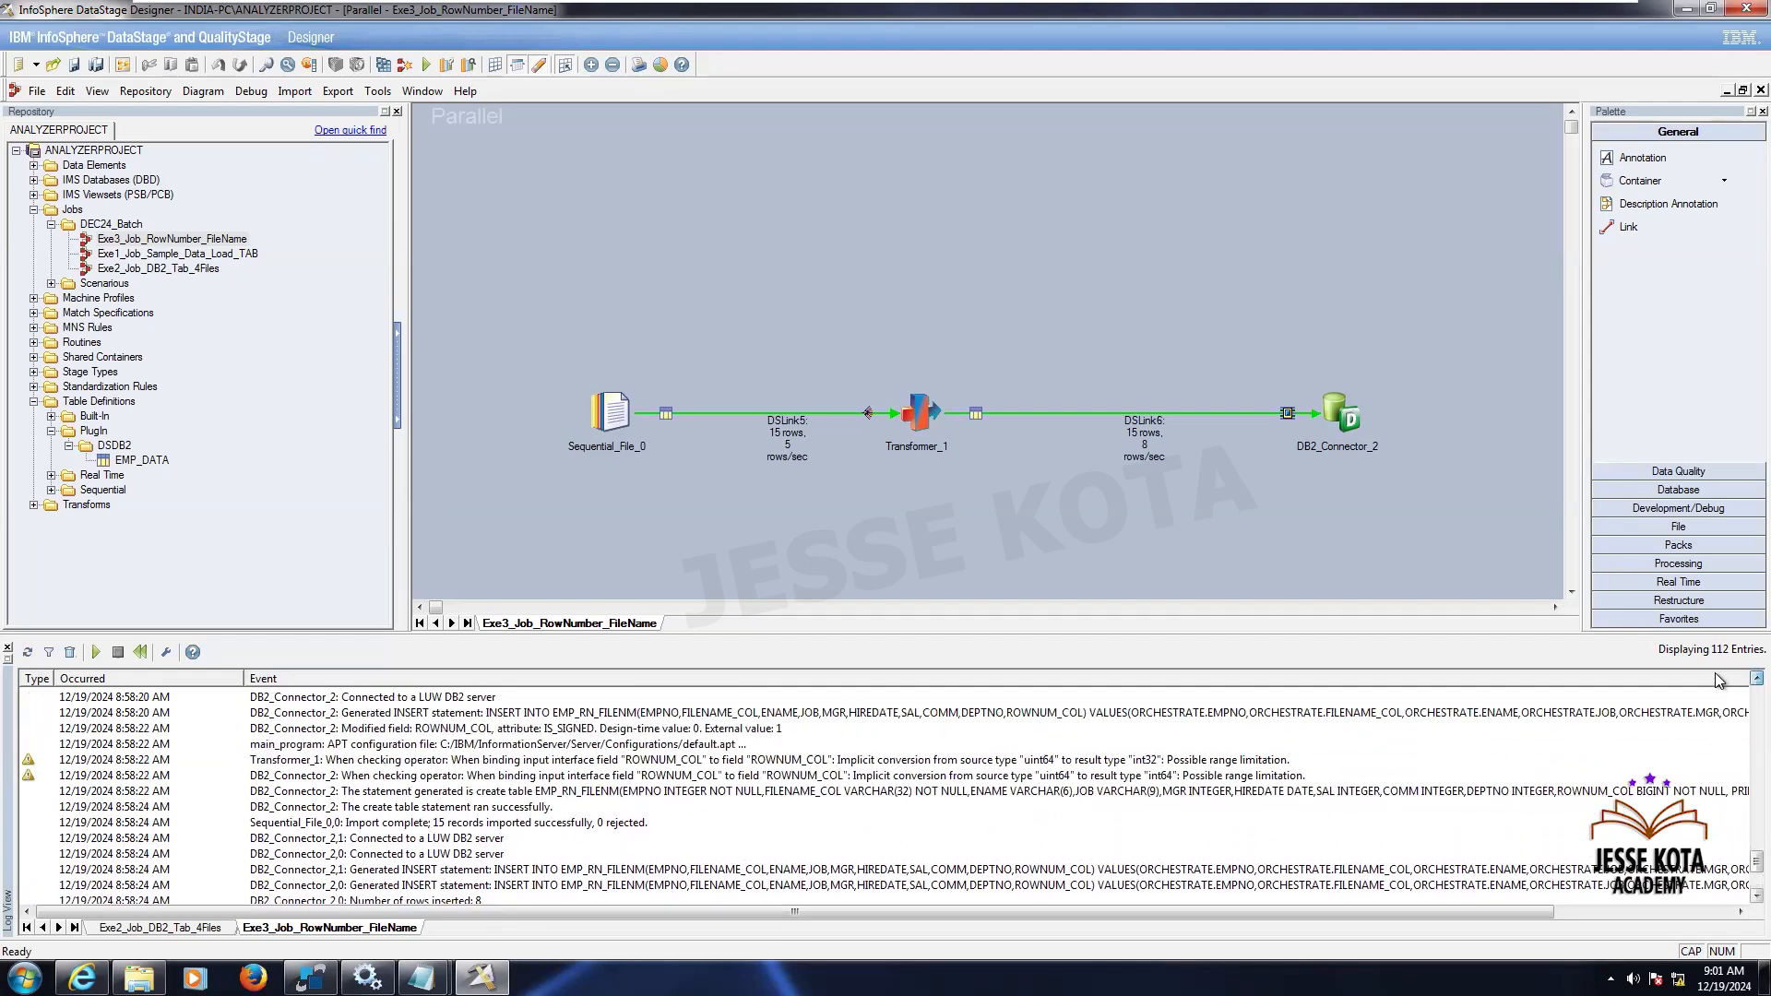
{"action": "scroll", "coordinate": [1714, 672], "scroll_direction": "up", "scroll_amount": 3}
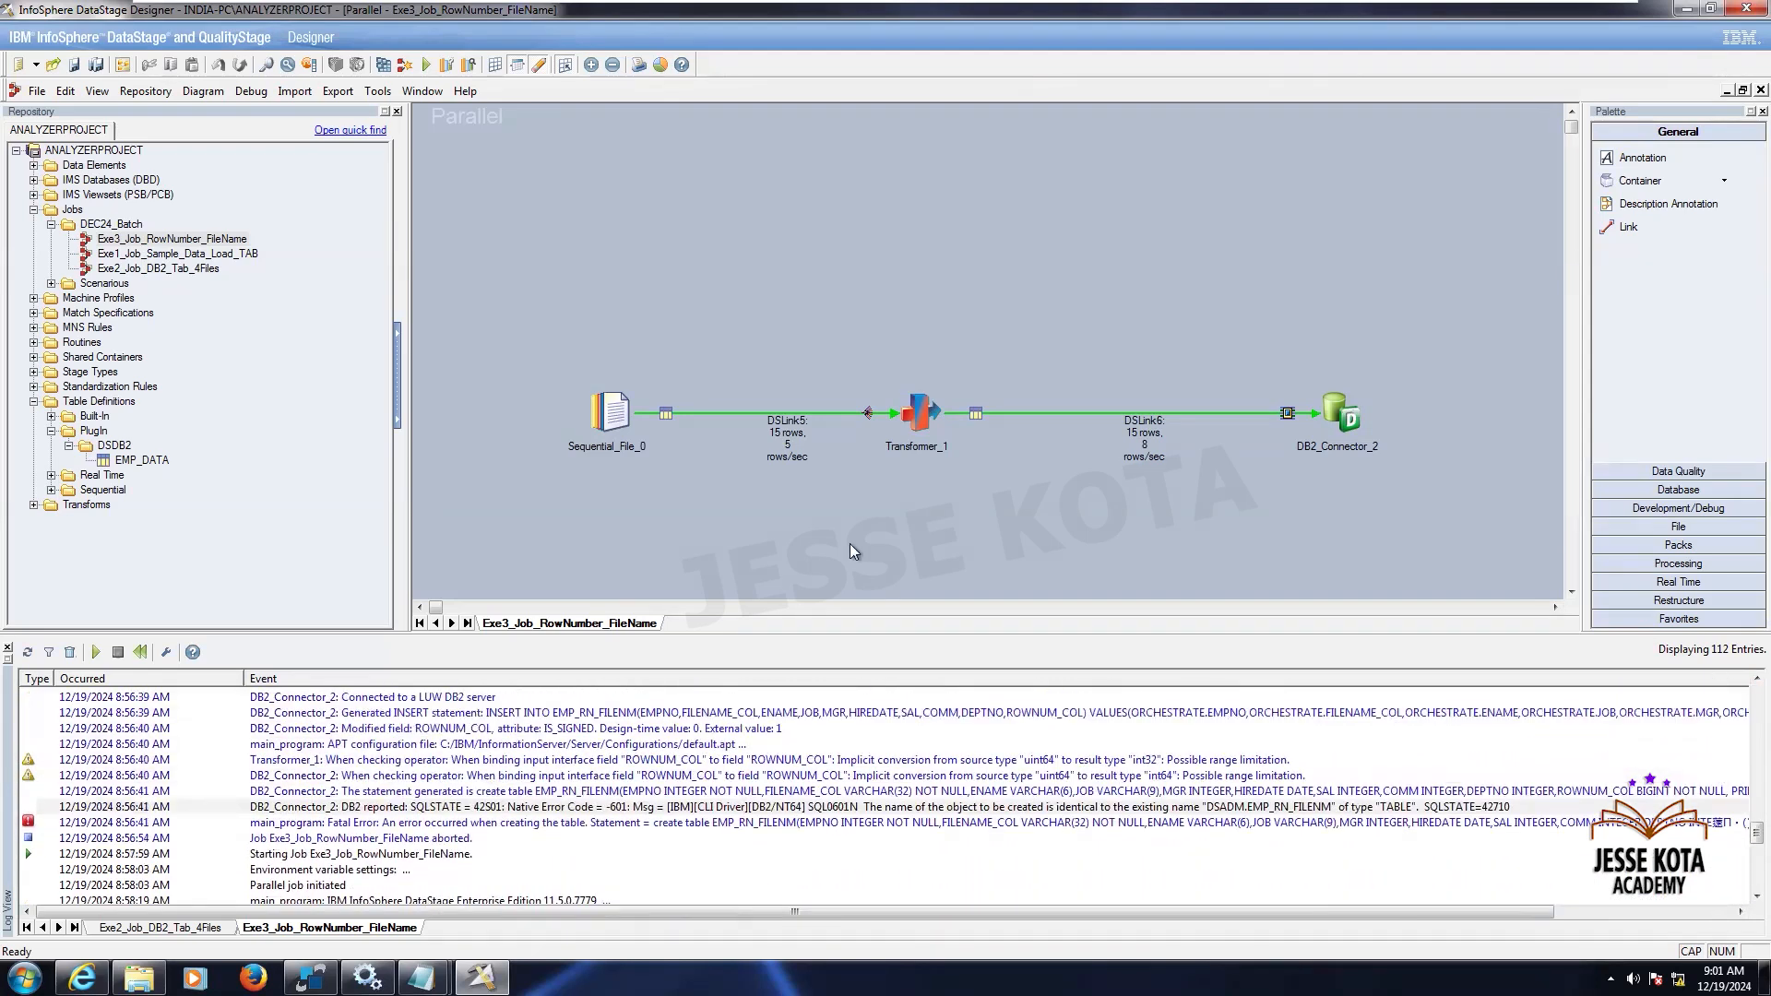
{"action": "double_click", "coordinate": [611, 414]}
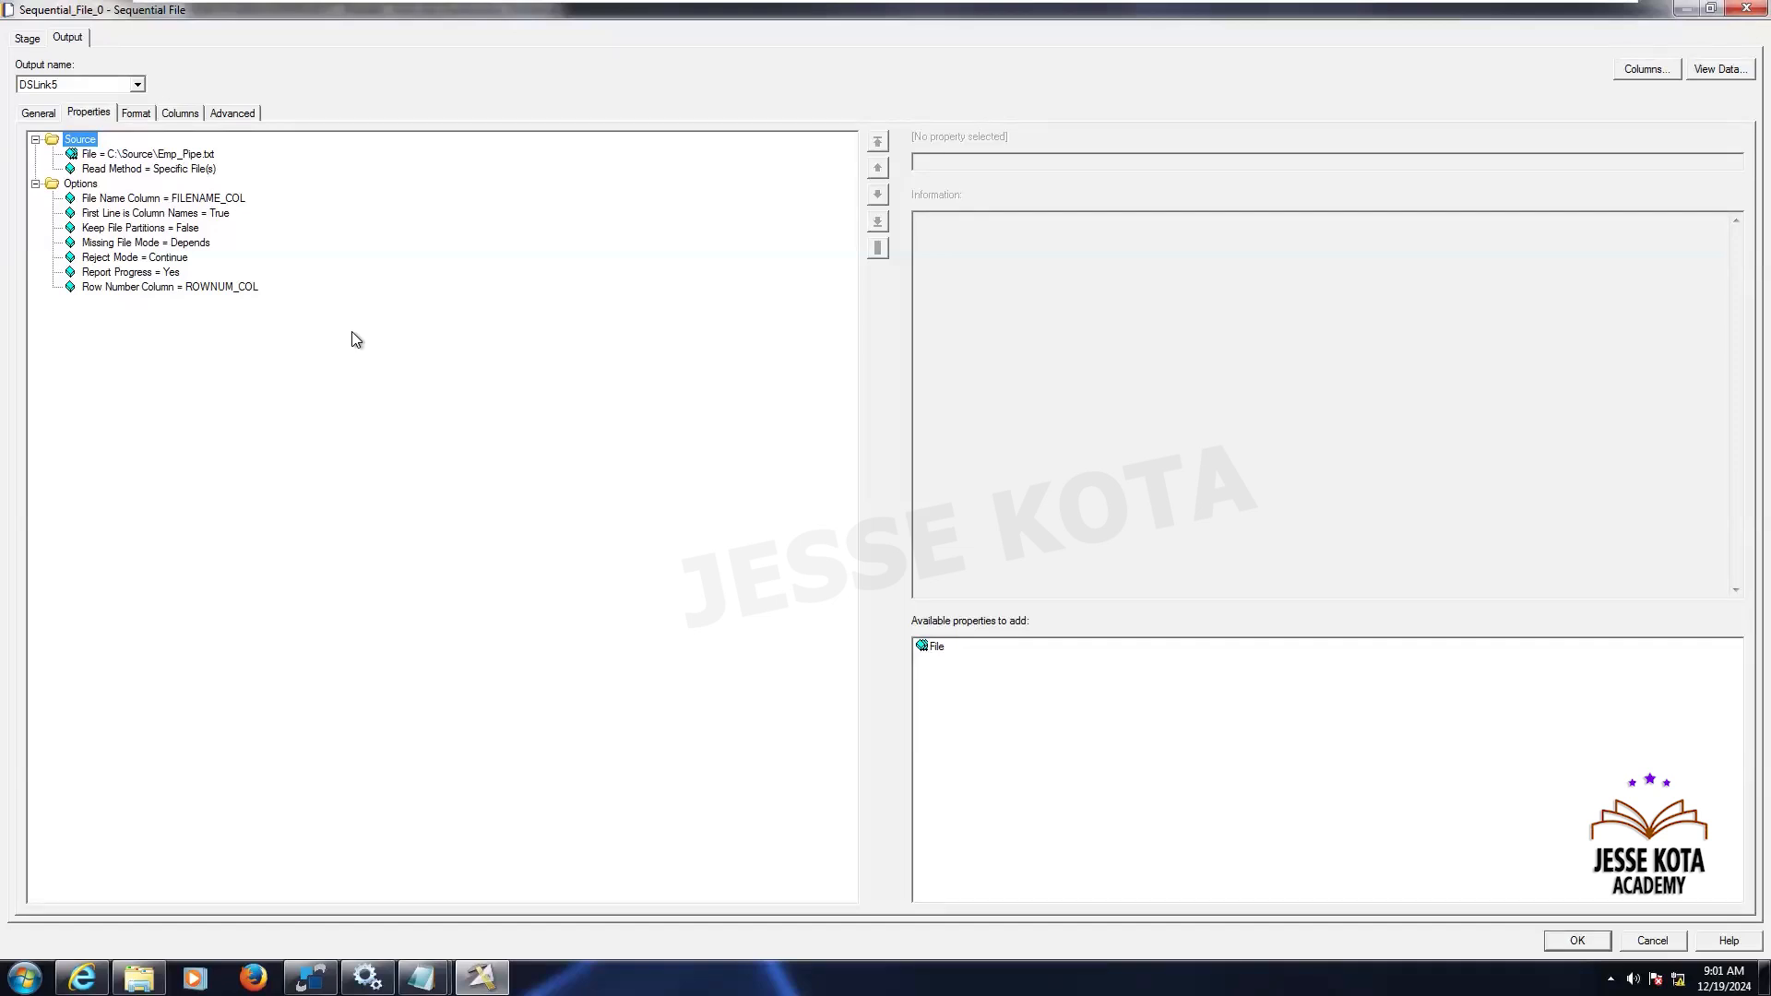
{"action": "left_click", "coordinate": [235, 285]}
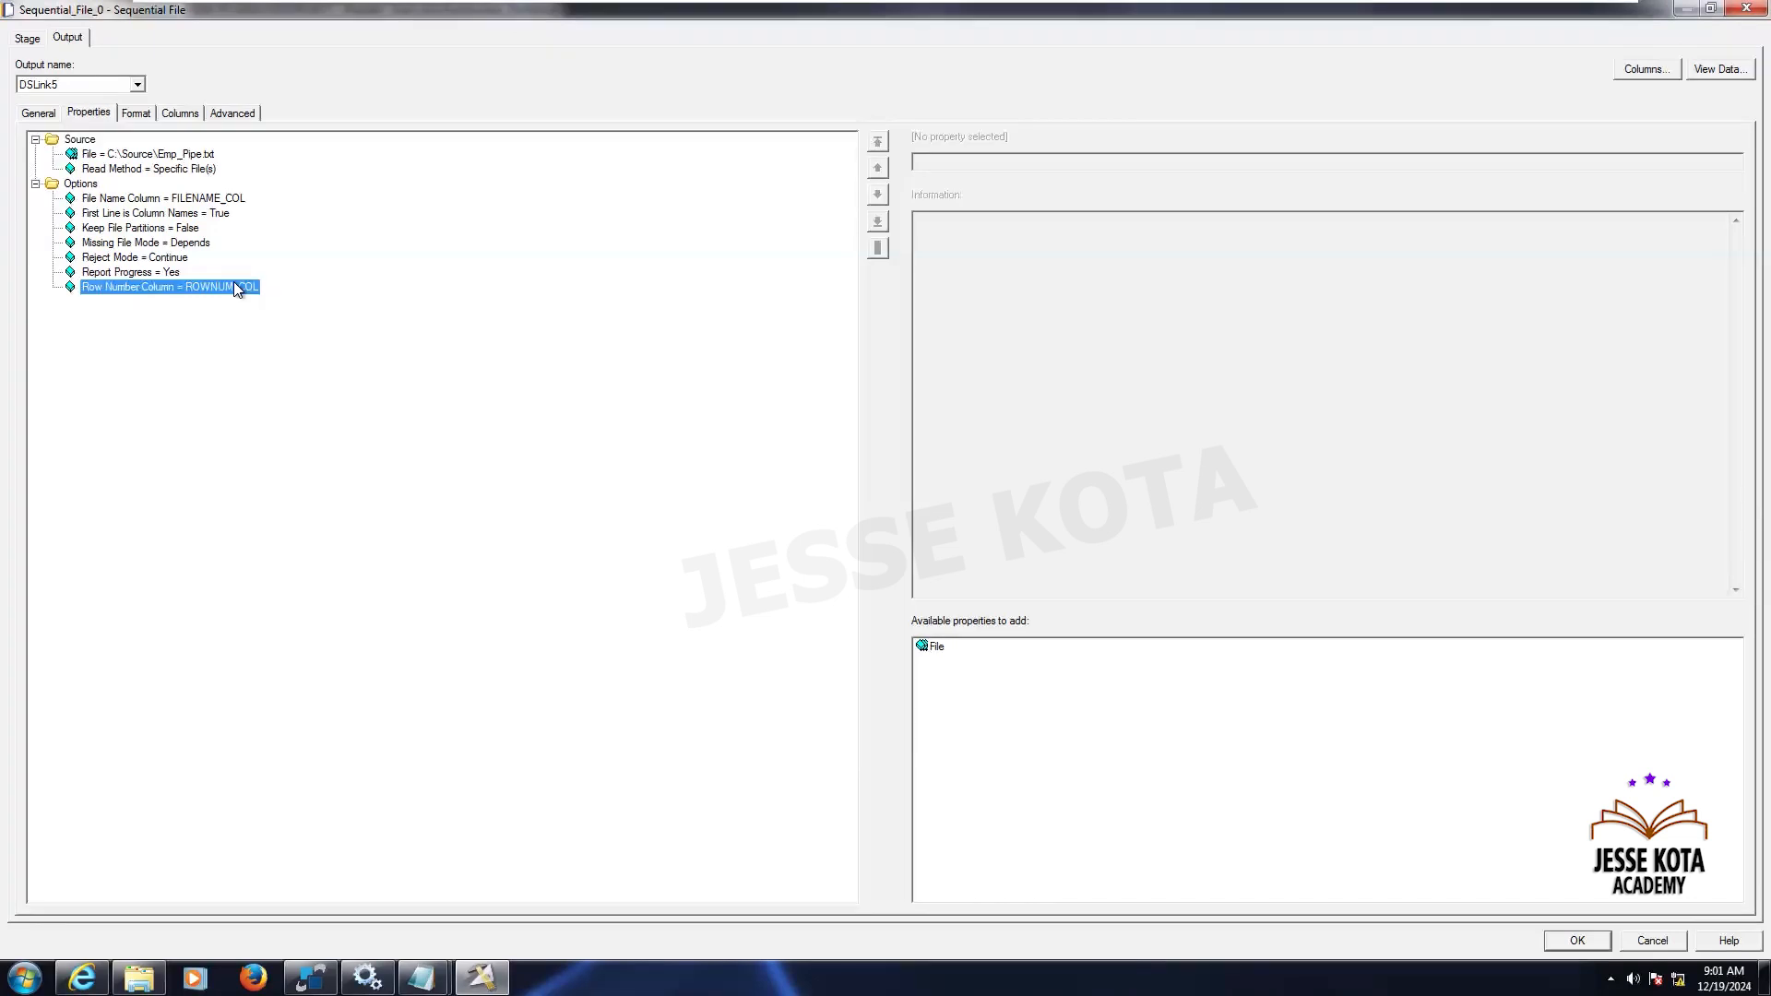
{"action": "left_click", "coordinate": [75, 183]}
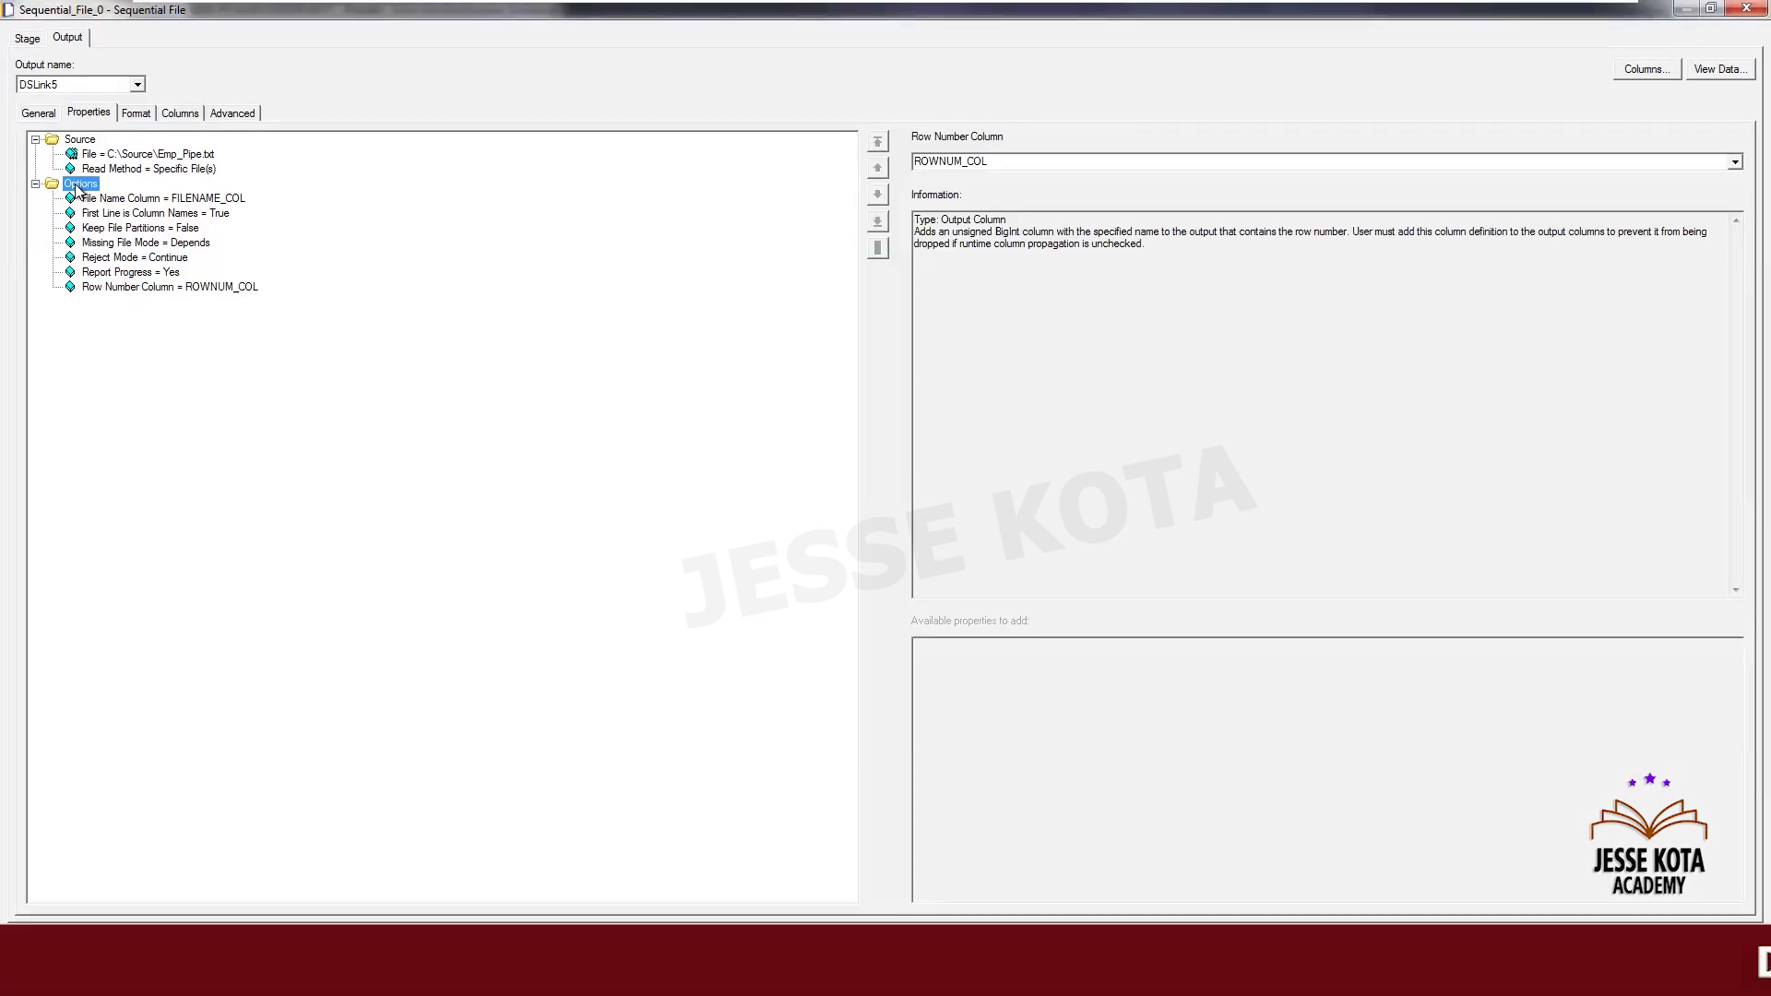
{"action": "left_click", "coordinate": [172, 287]}
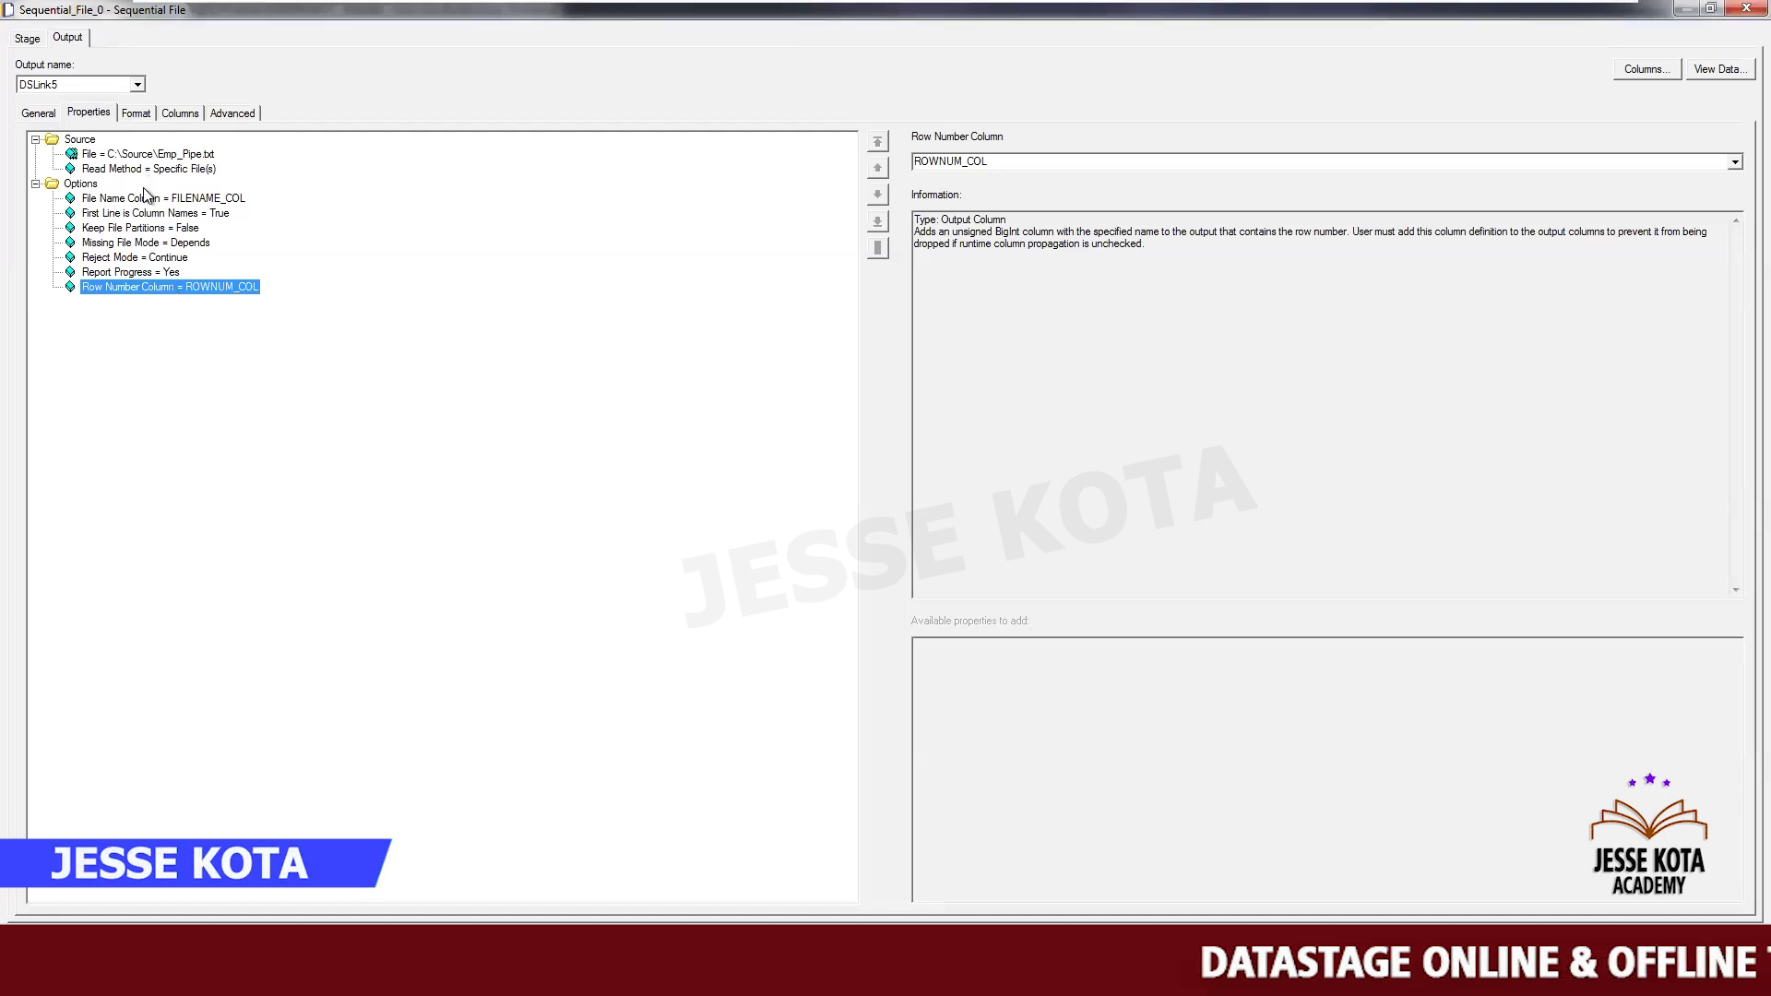
{"action": "left_click", "coordinate": [150, 196]}
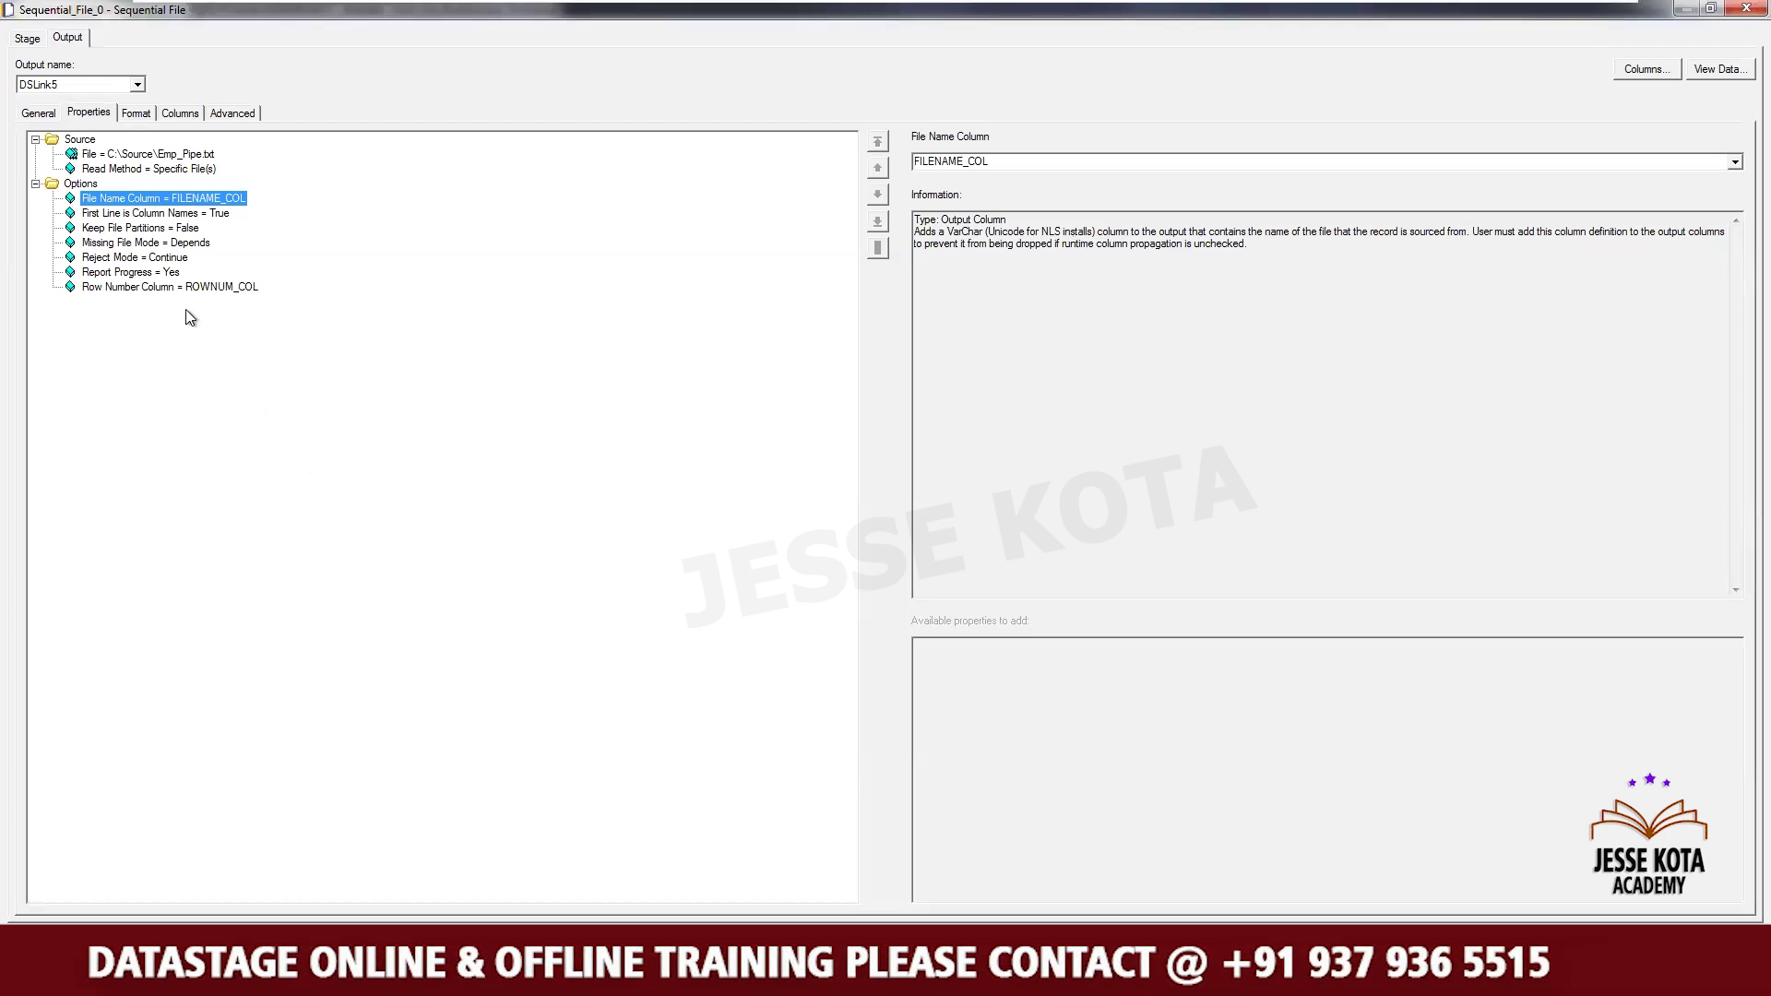
{"action": "left_click", "coordinate": [133, 288]}
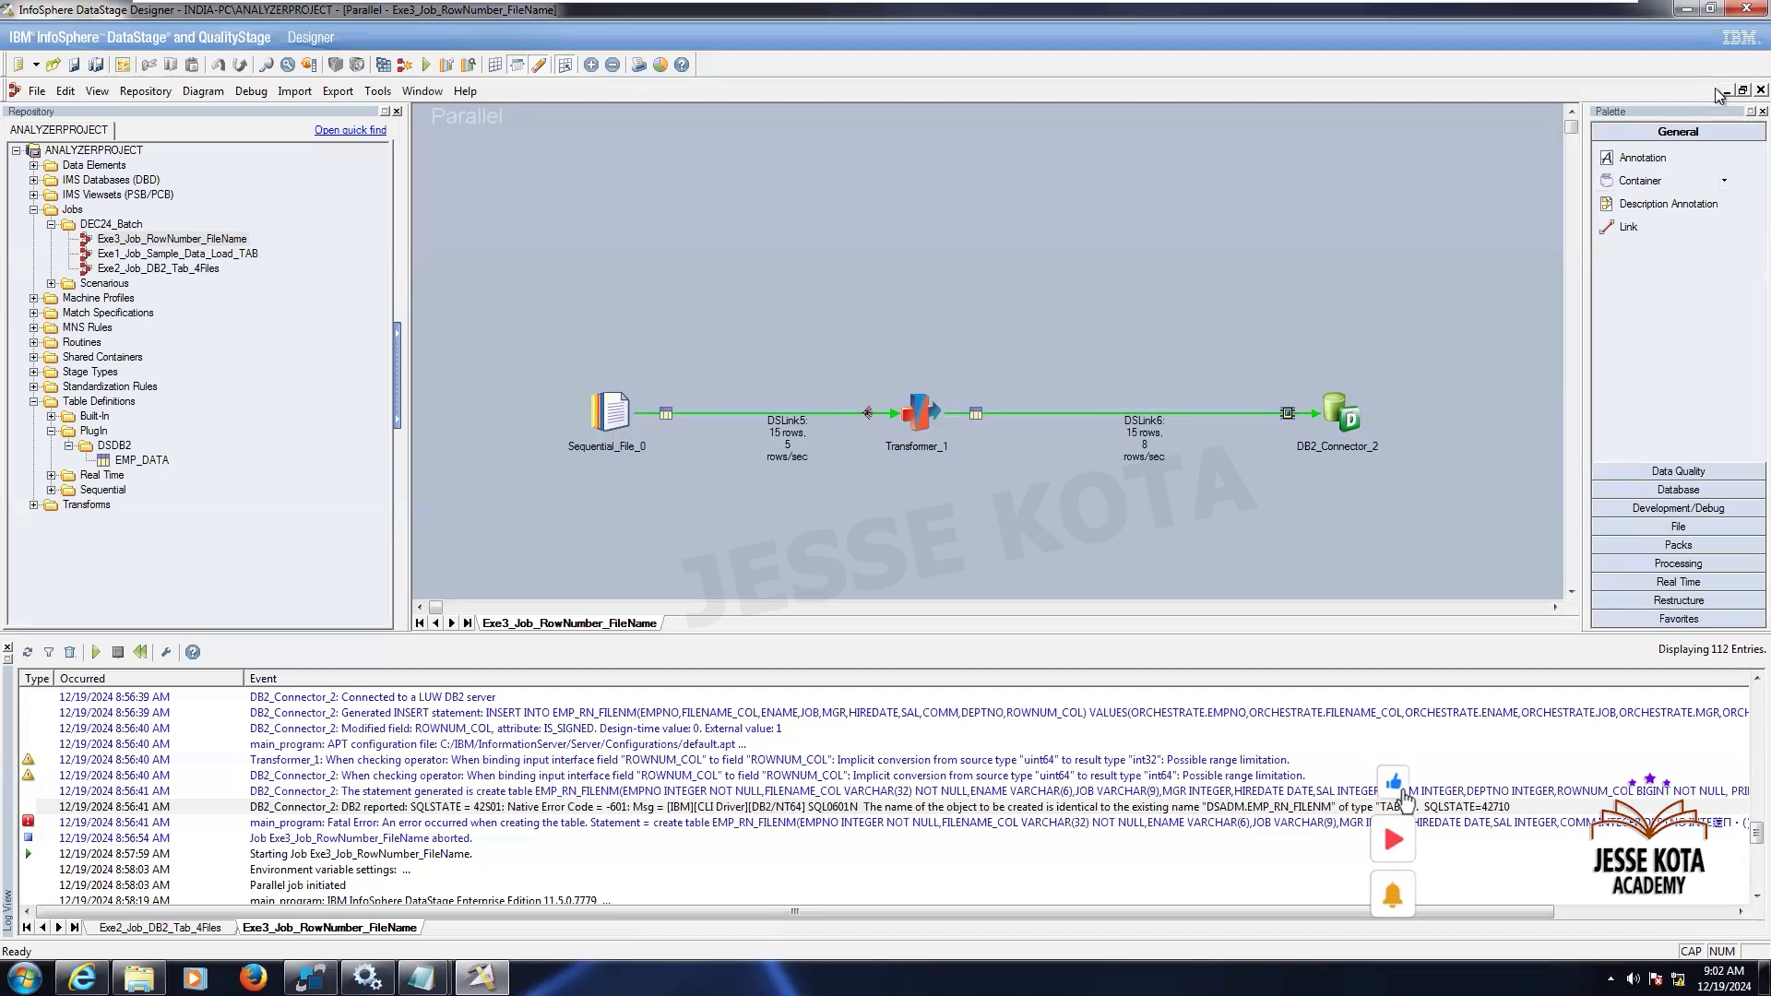
- Close the Exe3_Job_RowNumber_FileName job and switch to the assignment spreadsheet in the browser
{"action": "left_click", "coordinate": [1761, 90]}
{"action": "left_click", "coordinate": [1761, 90]}
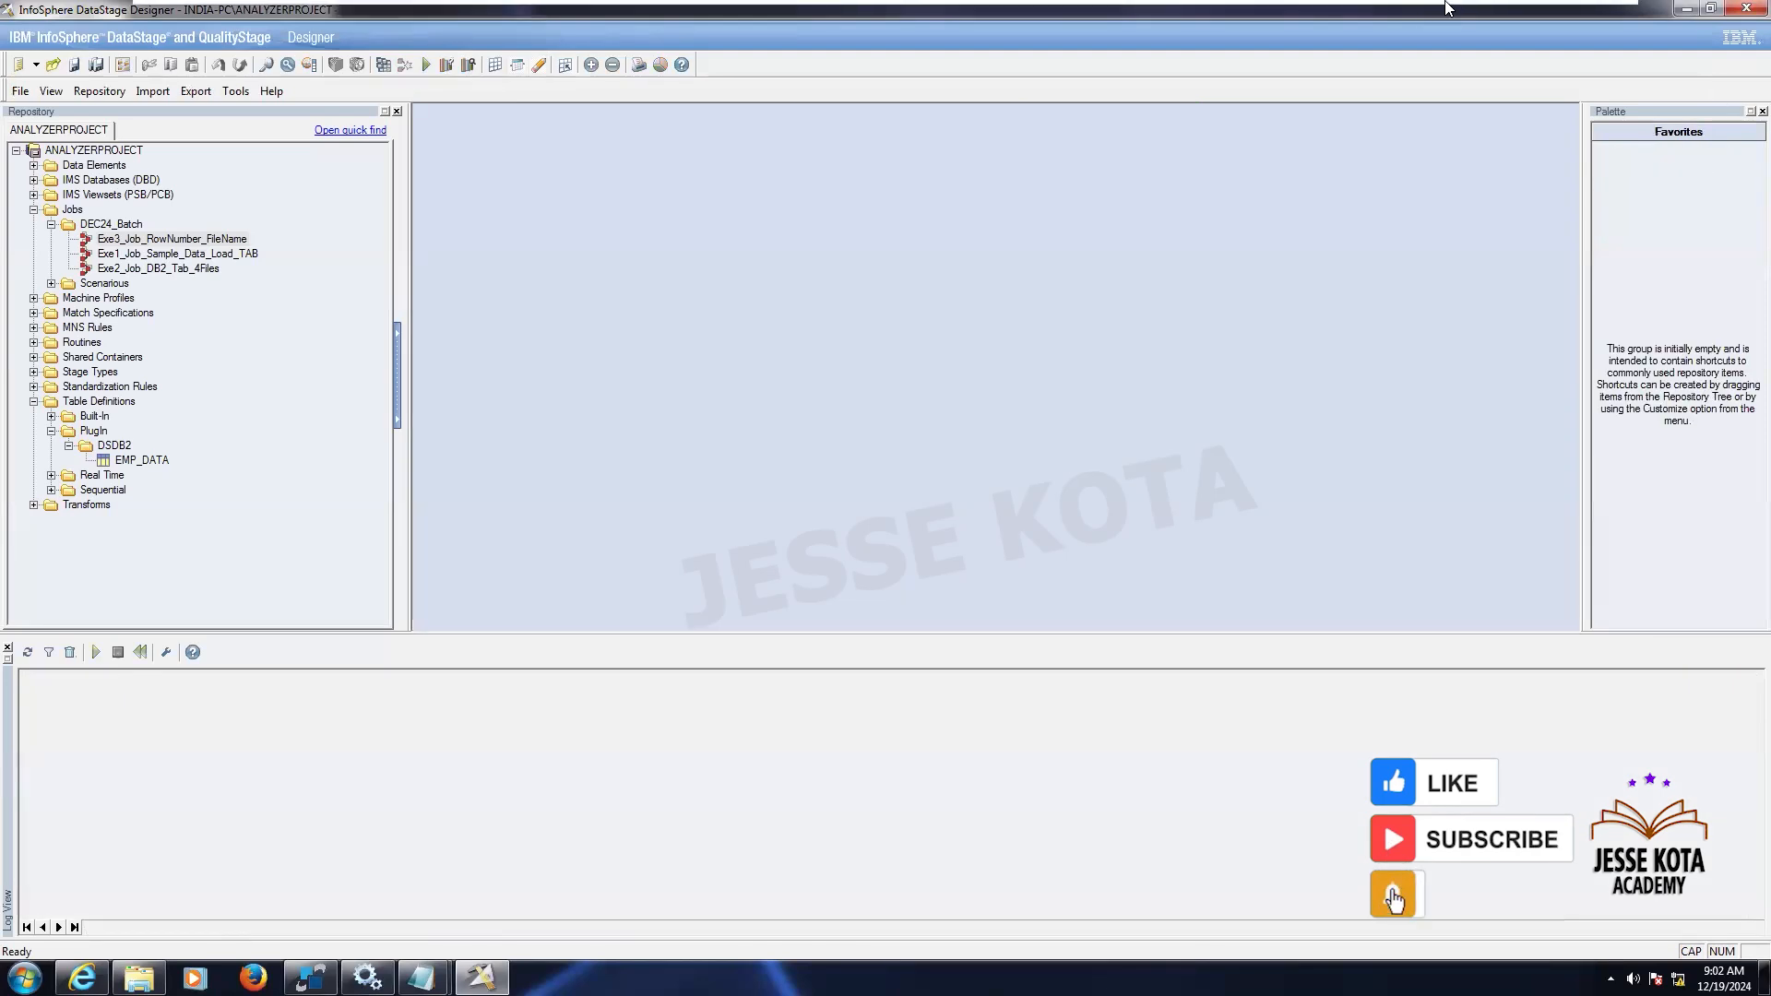
{"action": "mouse_move", "coordinate": [1446, 10]}
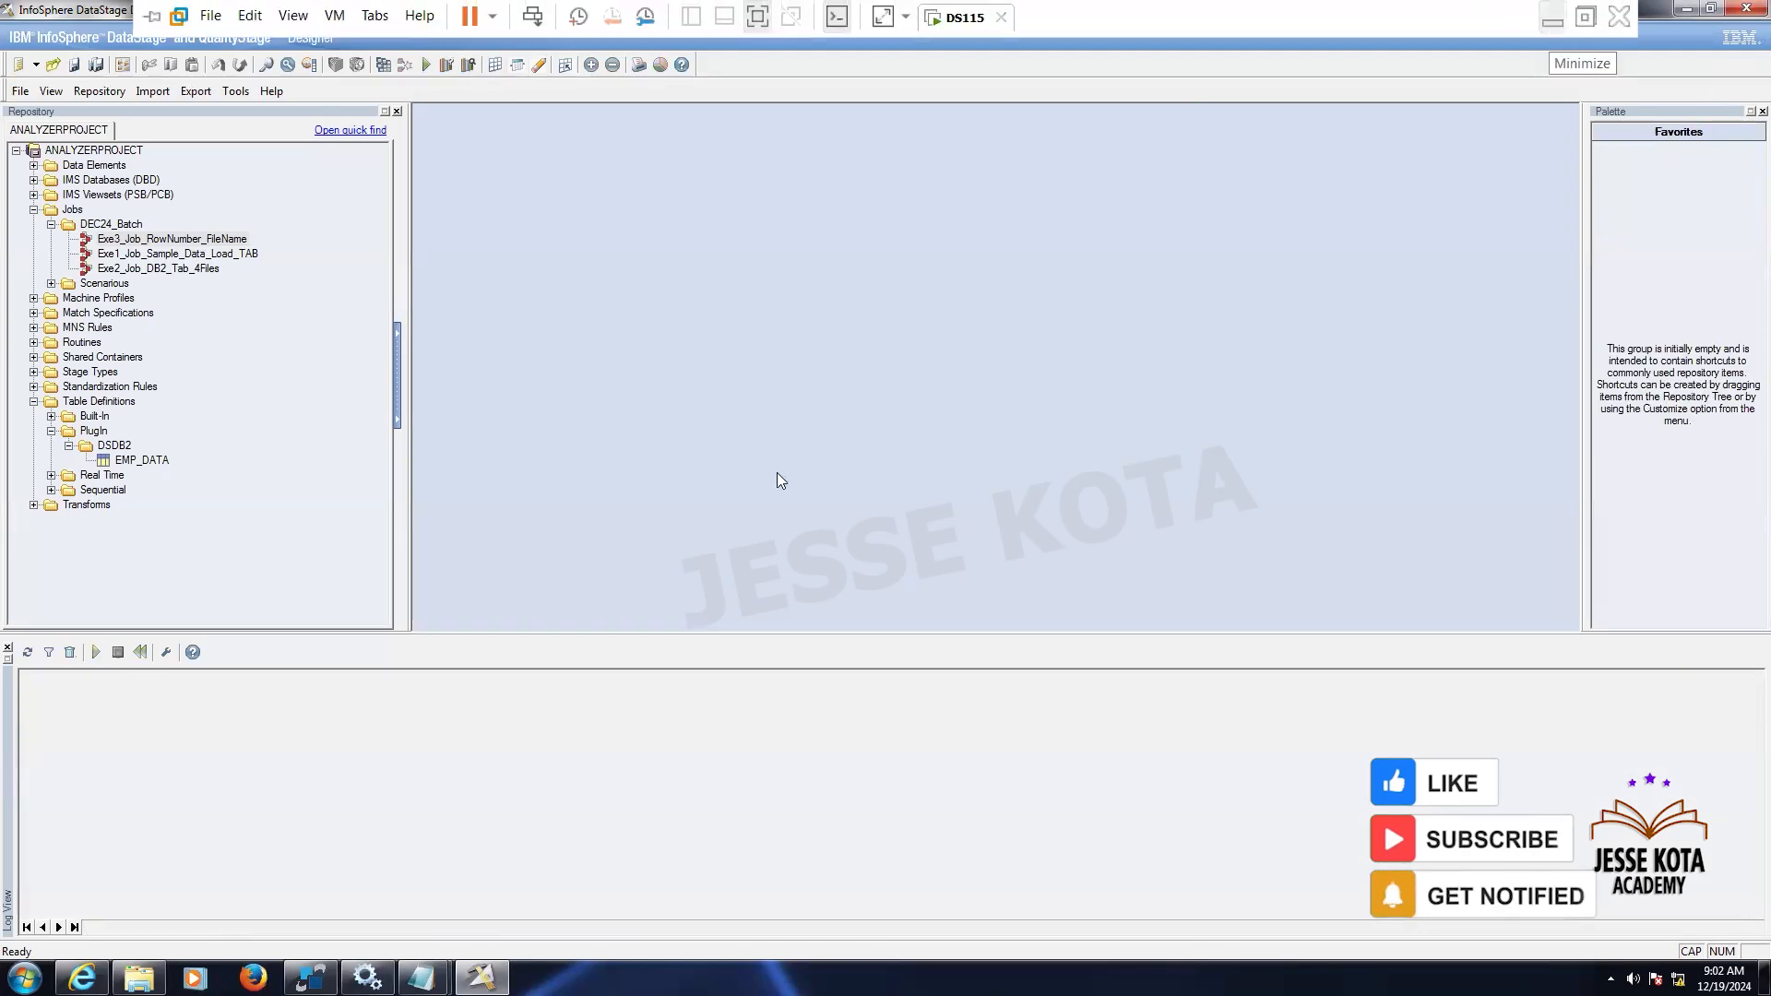
{"action": "left_click", "coordinate": [1552, 17]}
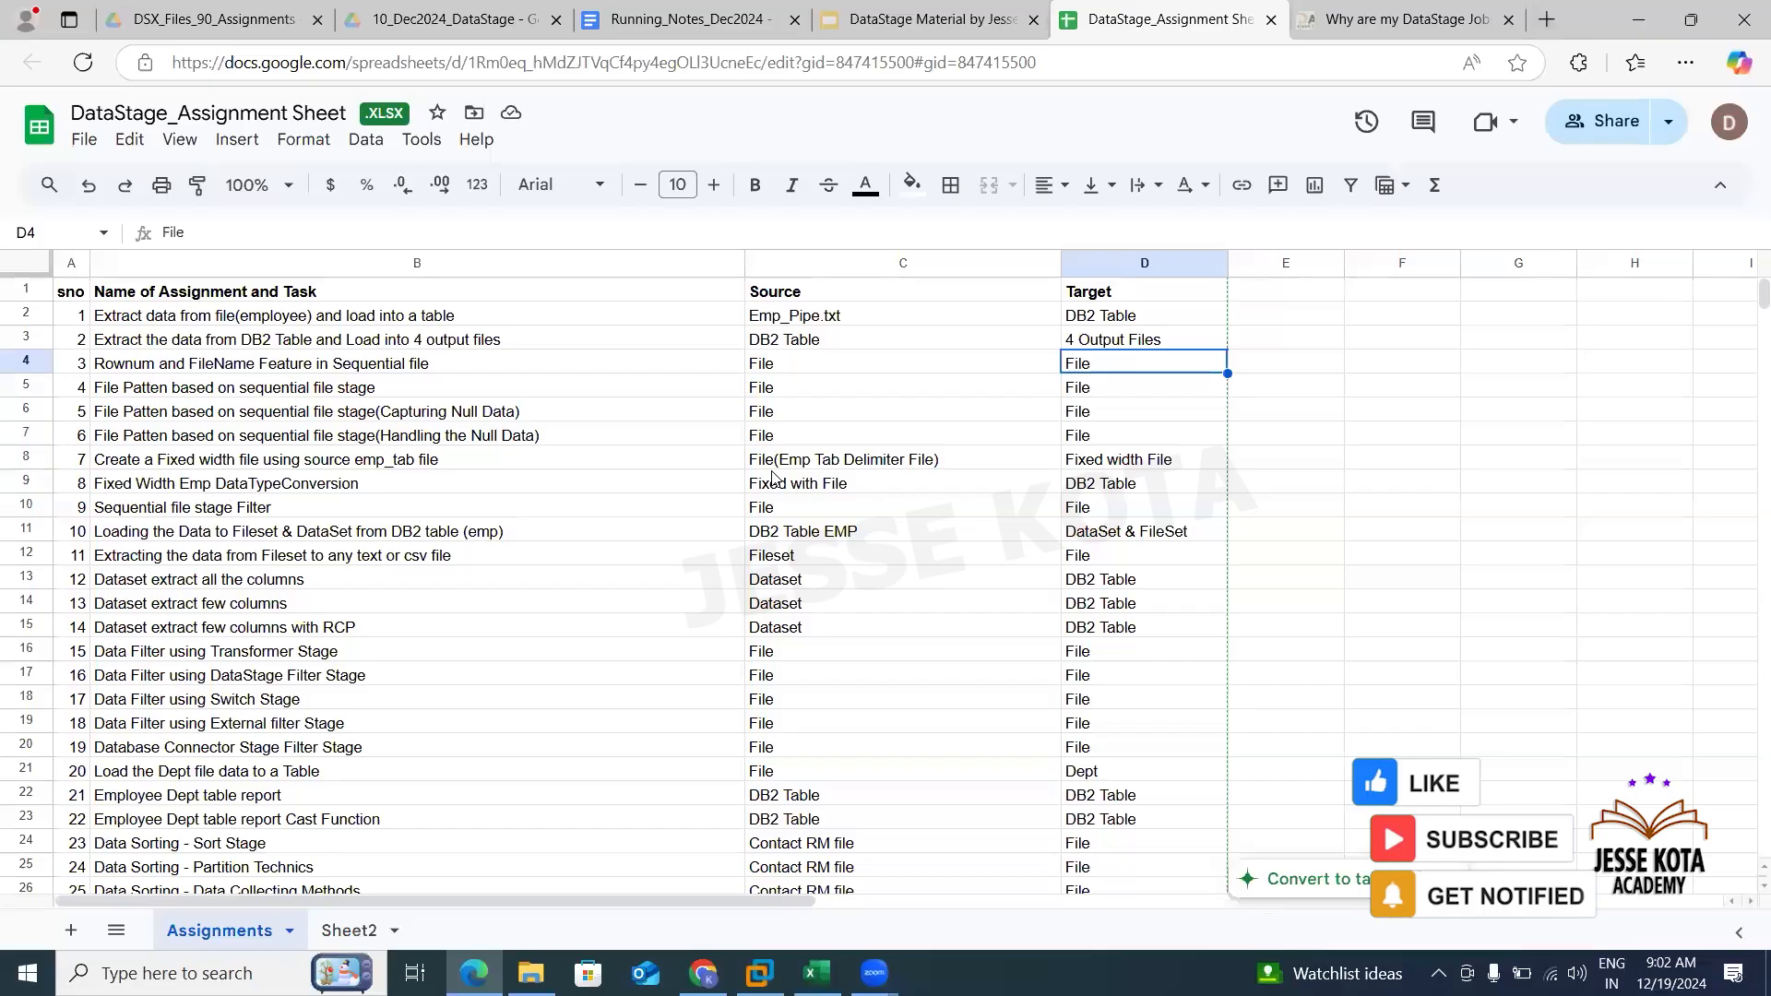
- Review the next File Patten assignments listed in the DataStage Assignment Sheet
{"action": "left_click", "coordinate": [144, 391]}
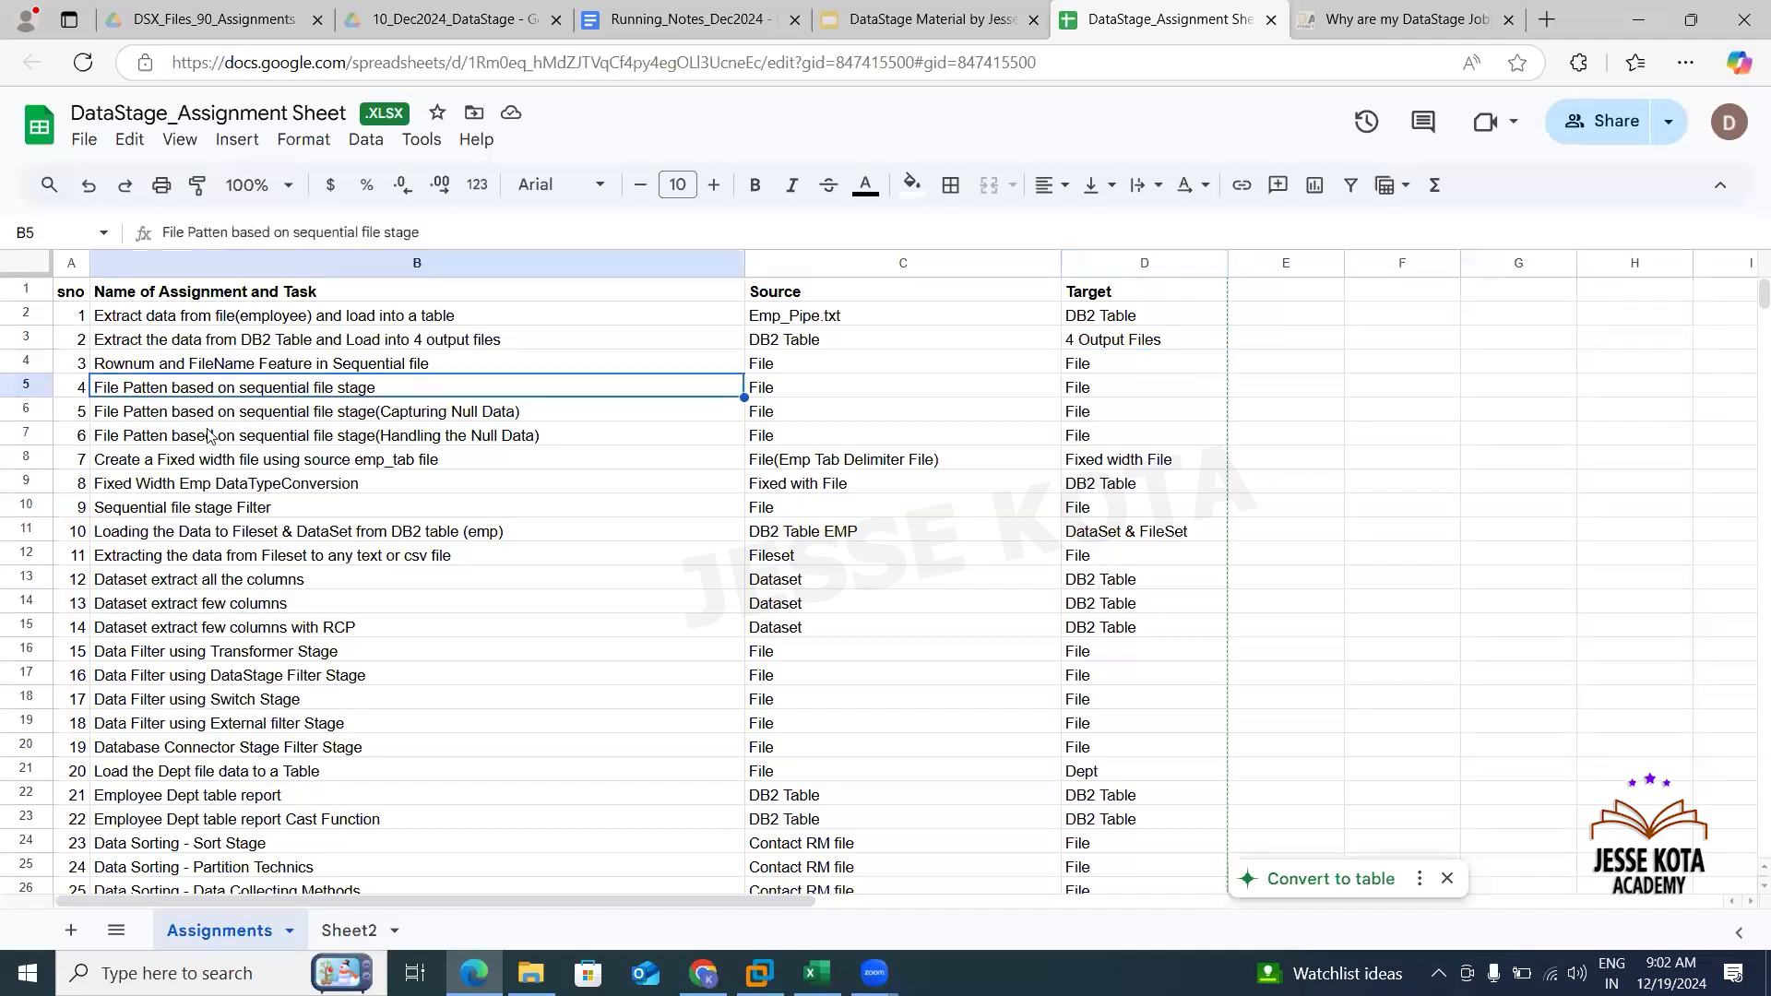
{"action": "left_click", "coordinate": [368, 372]}
{"action": "left_click", "coordinate": [334, 385]}
{"action": "left_click", "coordinate": [278, 417]}
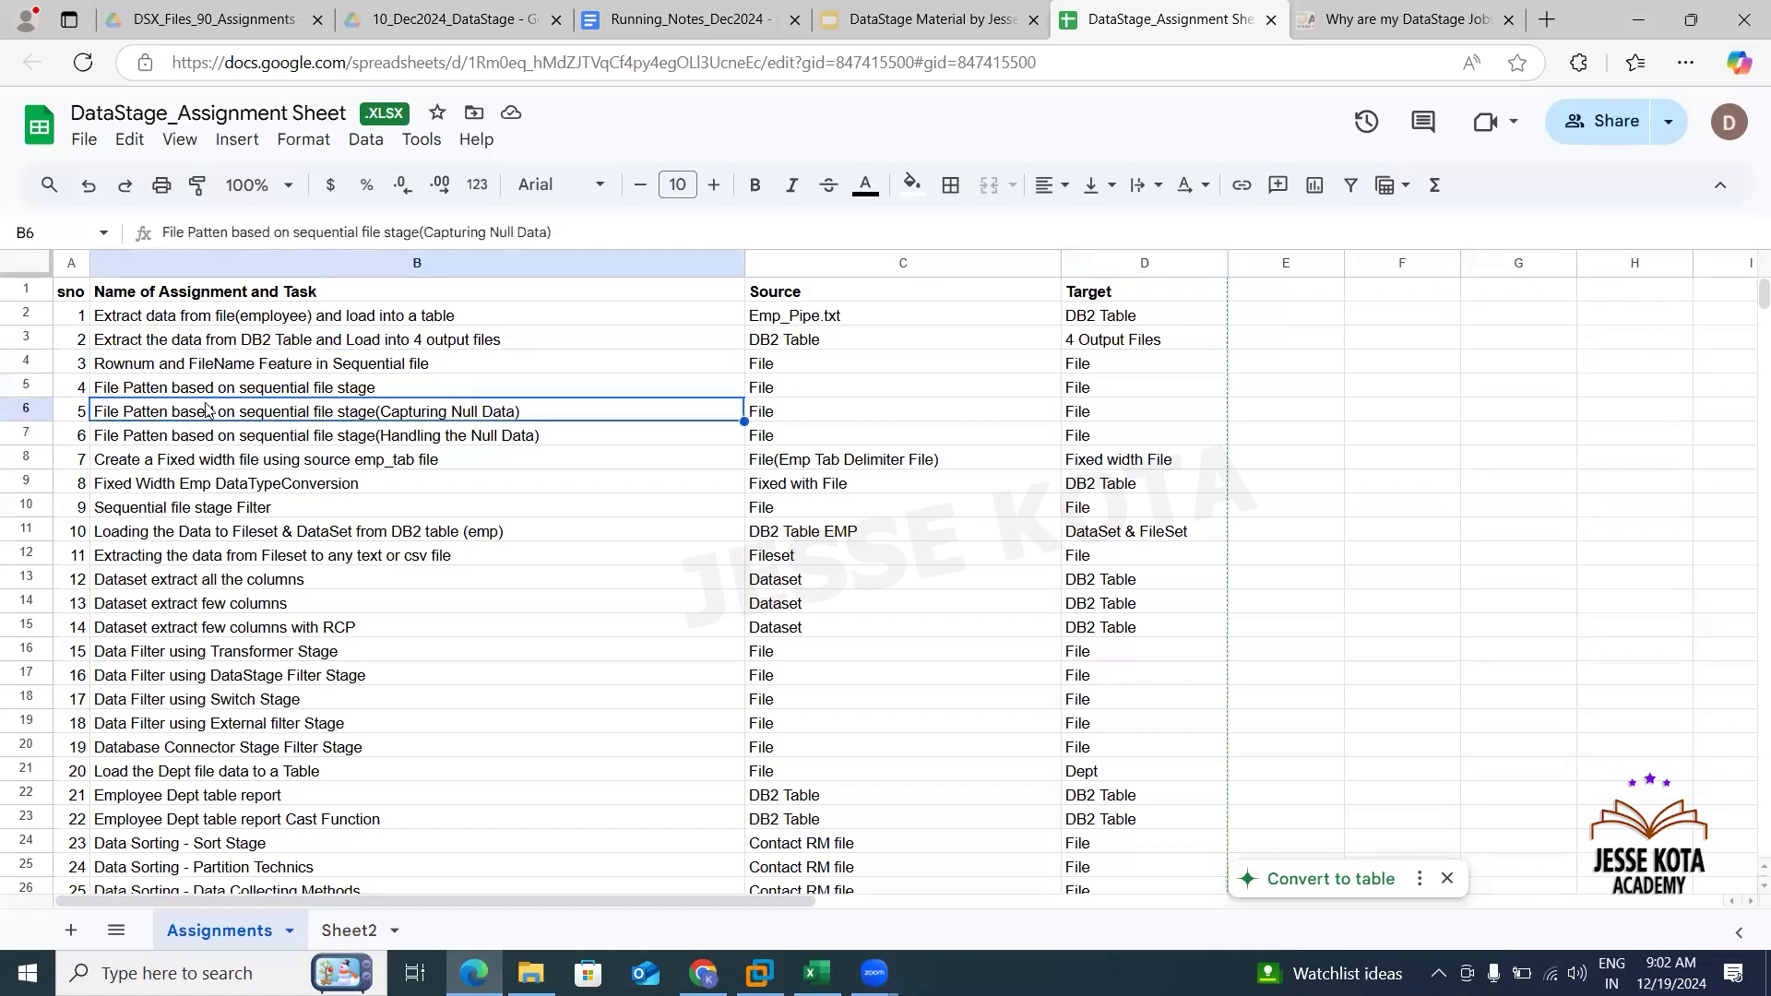
- Review assignments 3 to 8 and their source and target columns in the assignment sheet
{"action": "left_click", "coordinate": [165, 392]}
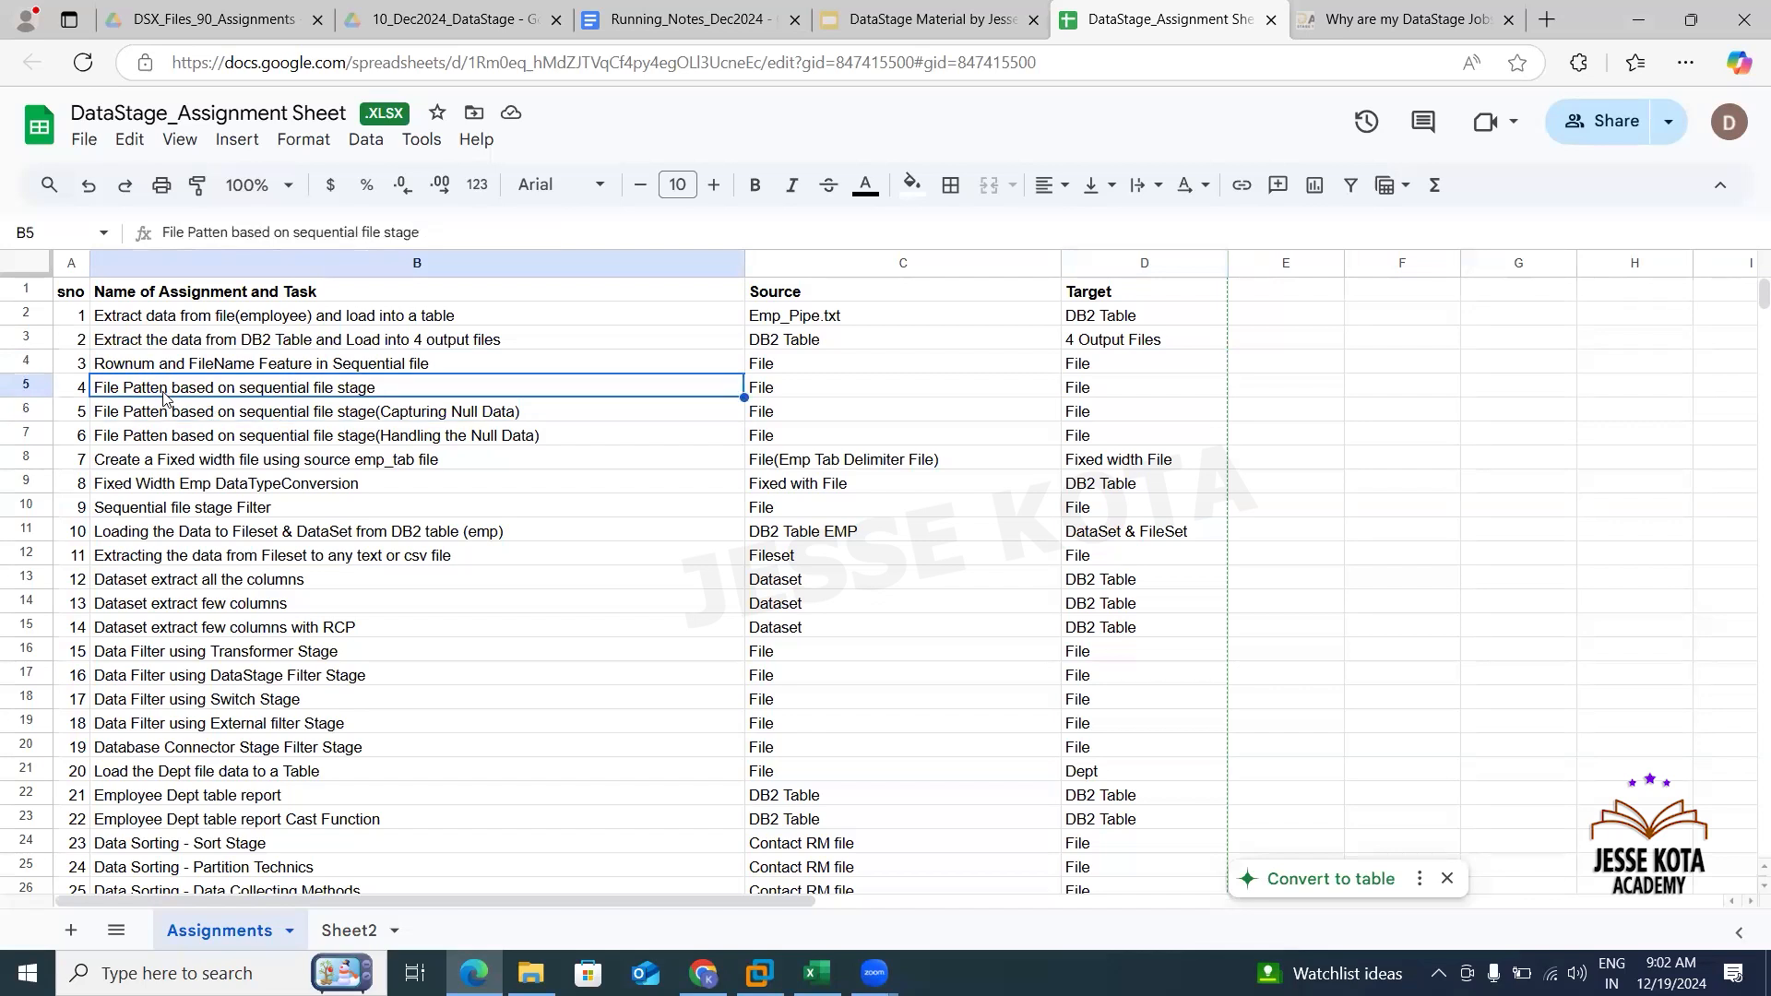
{"action": "key", "text": "shift+Down"}
{"action": "key", "text": "shift+Down"}
{"action": "key", "text": "shift+Down"}
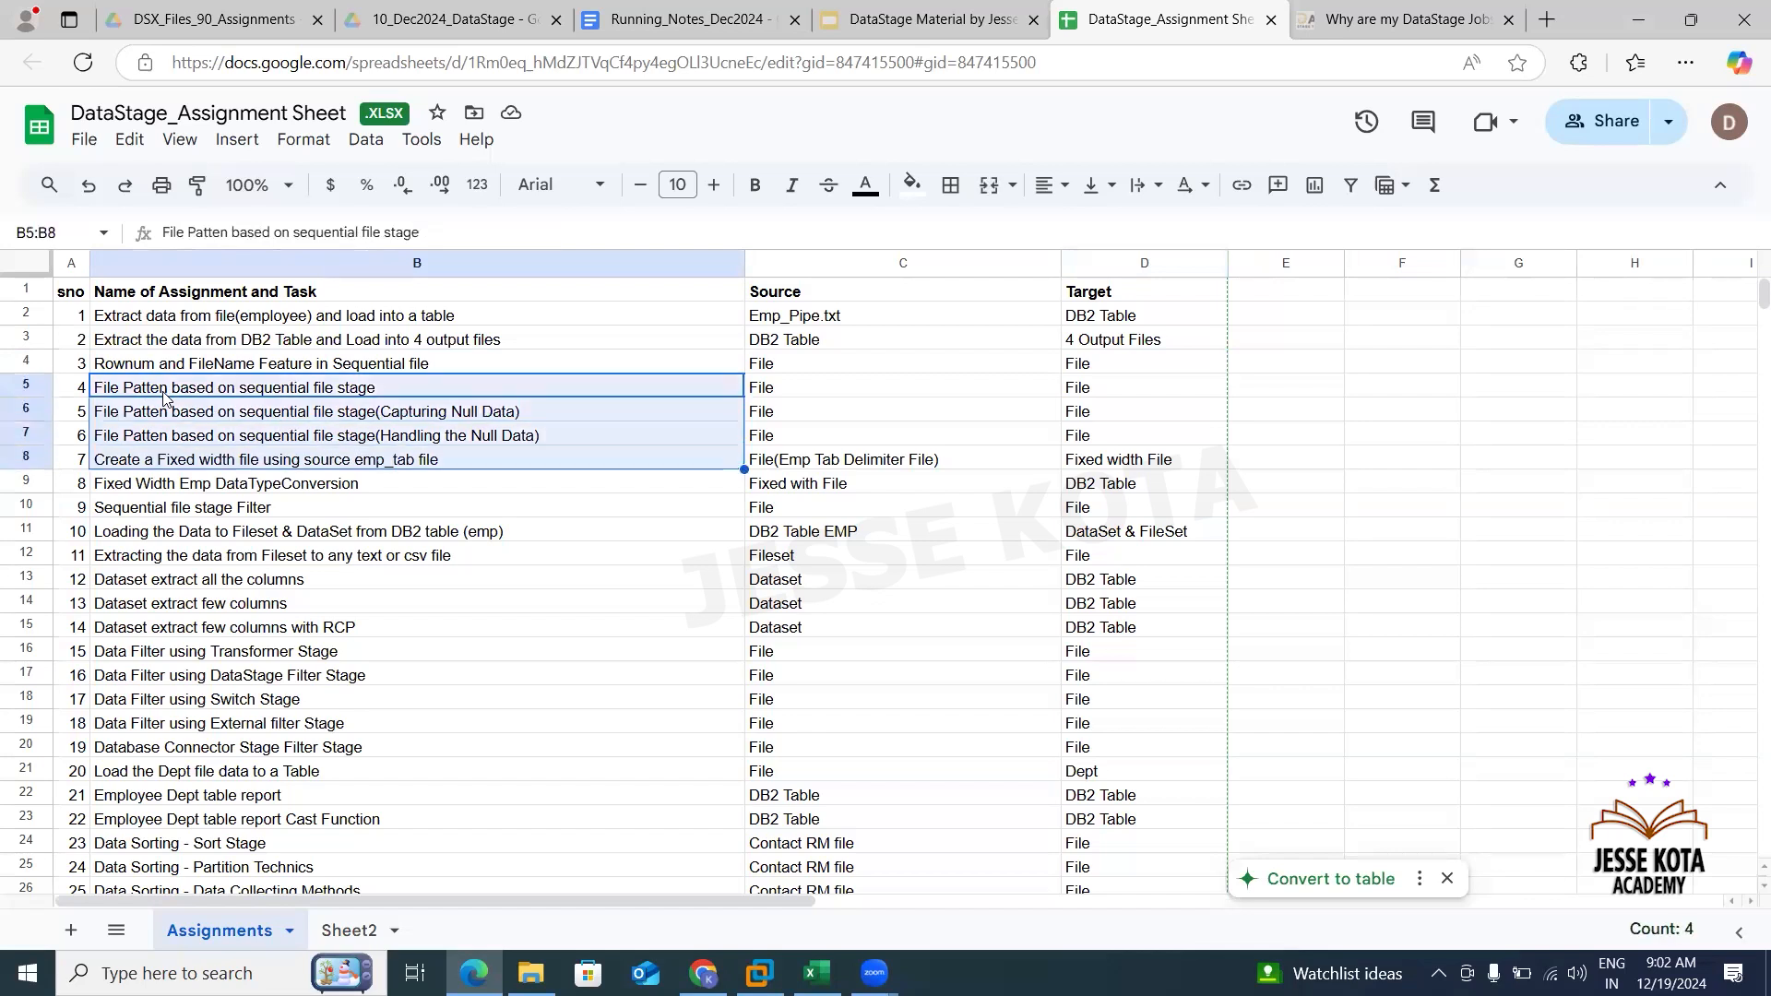
{"action": "key", "text": "shift+Down"}
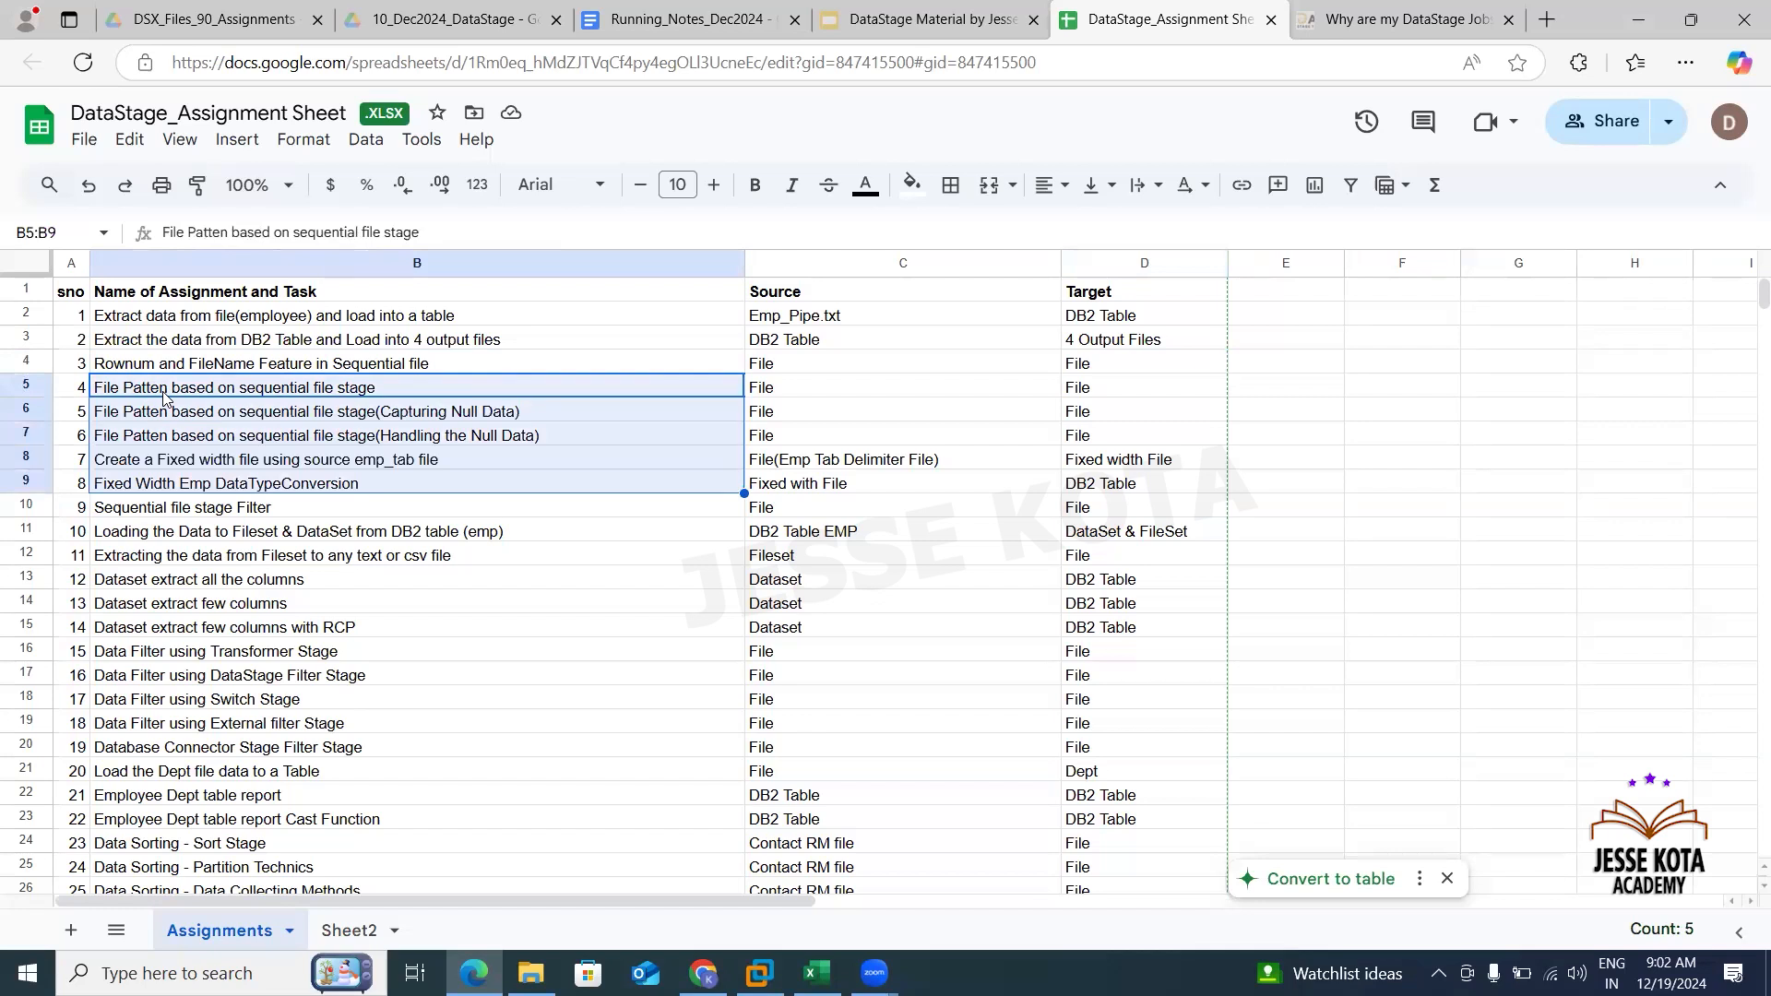
{"action": "key", "text": "shift+Right"}
{"action": "key", "text": "shift+Right"}
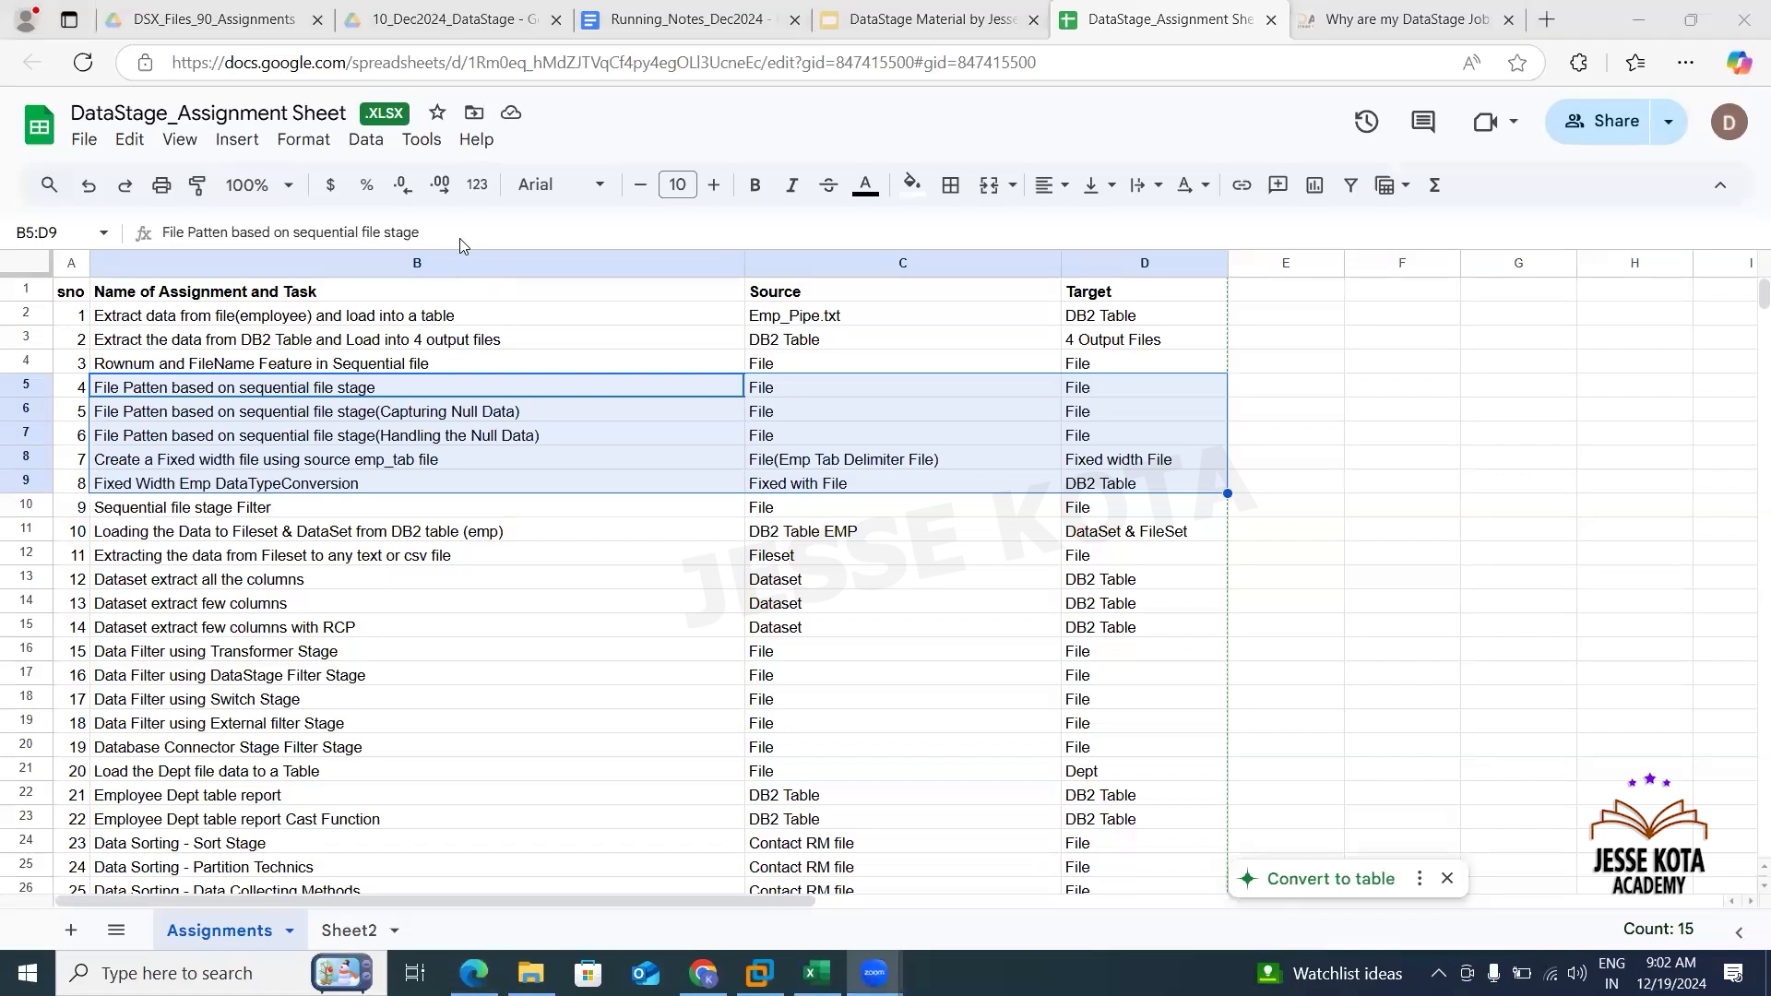
{"action": "left_click", "coordinate": [416, 372]}
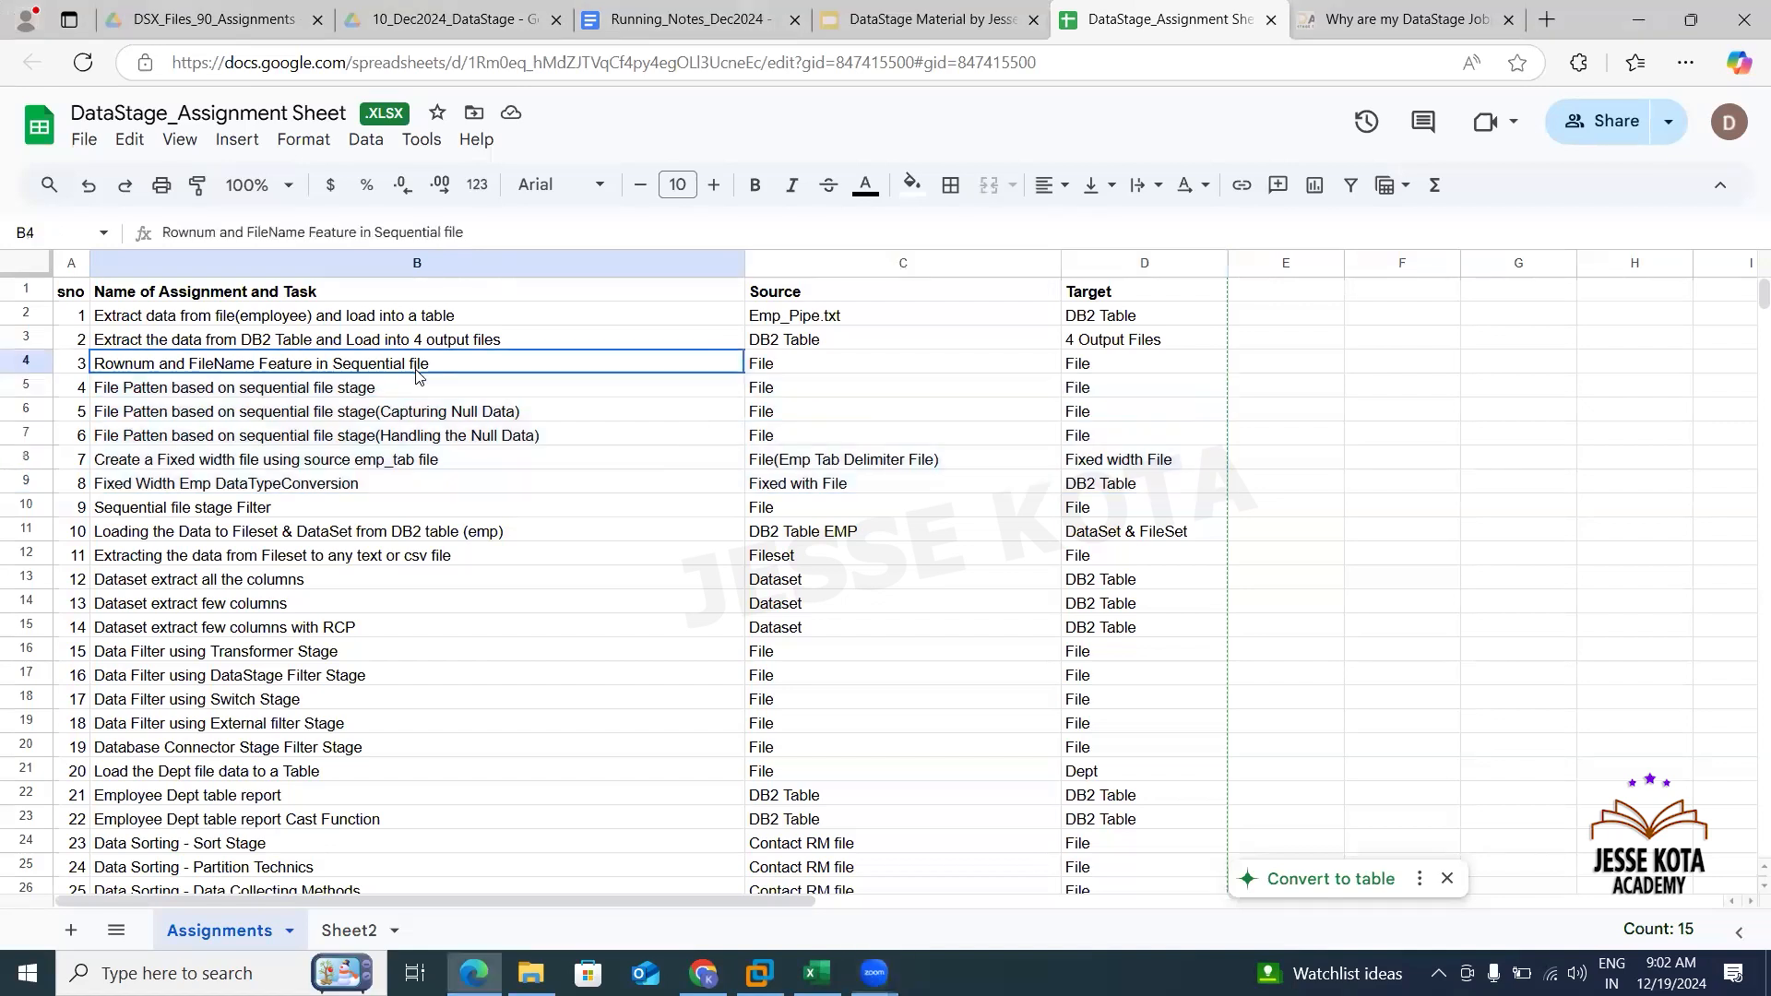
{"action": "left_click", "coordinate": [874, 372]}
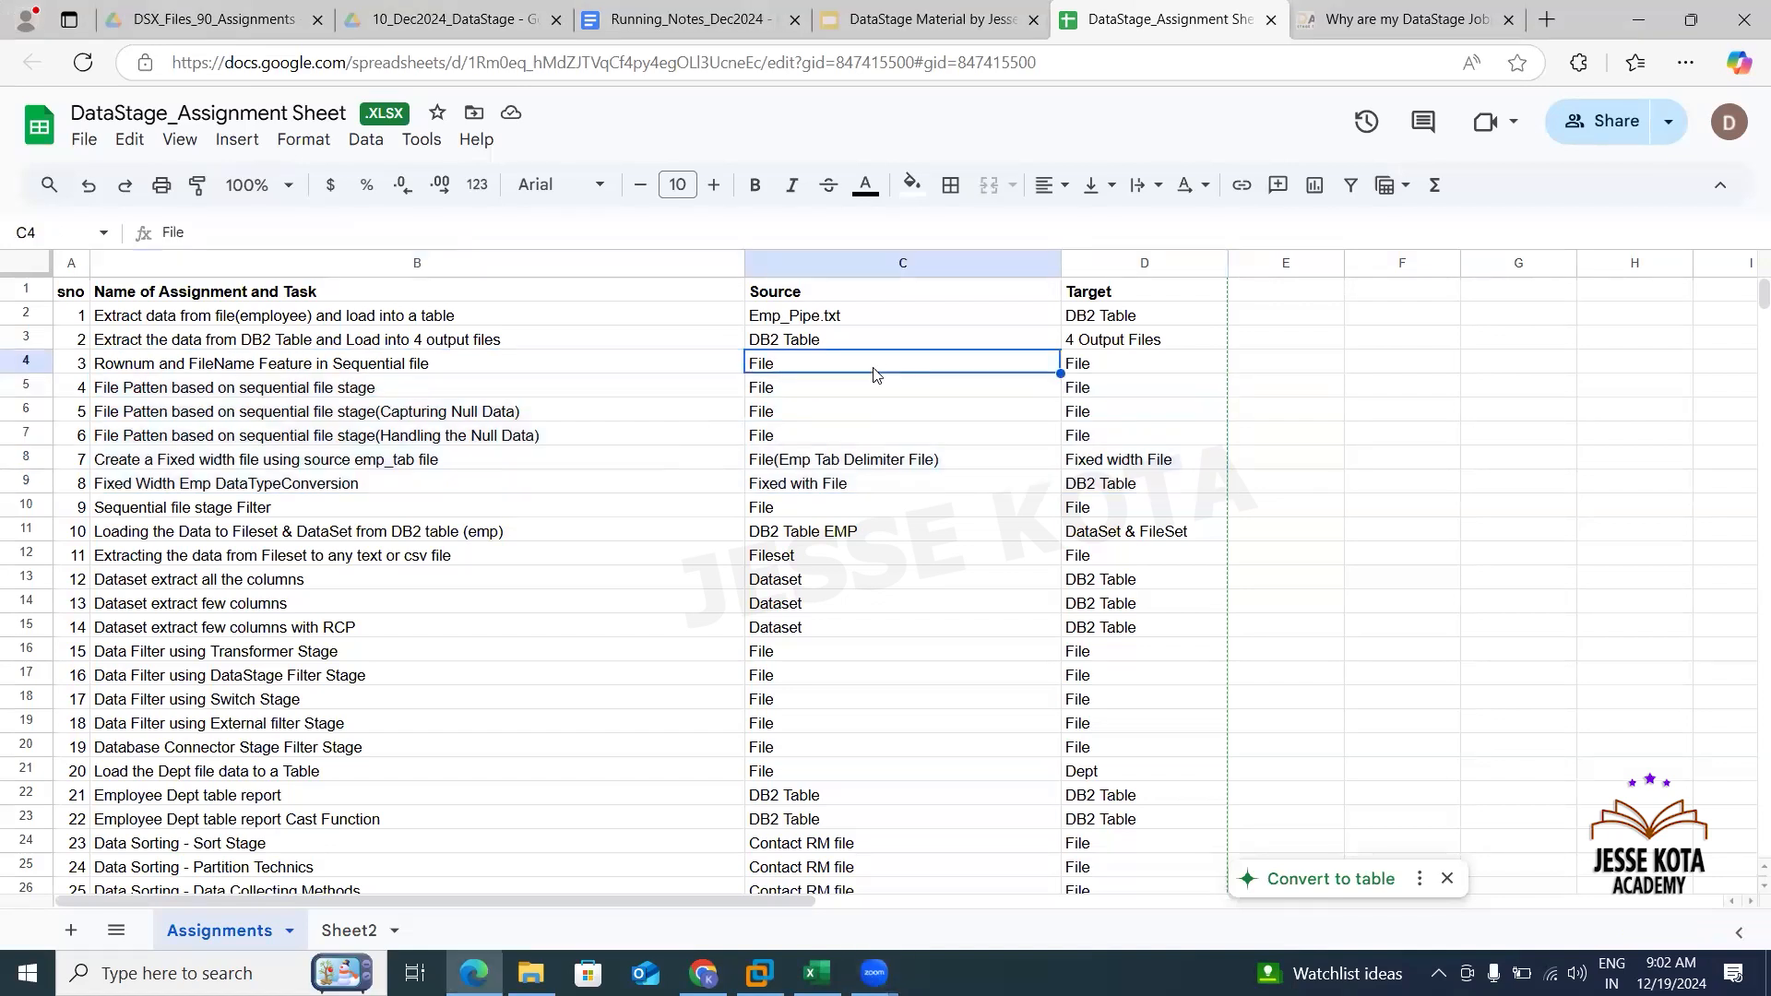
{"action": "left_click", "coordinate": [1103, 371]}
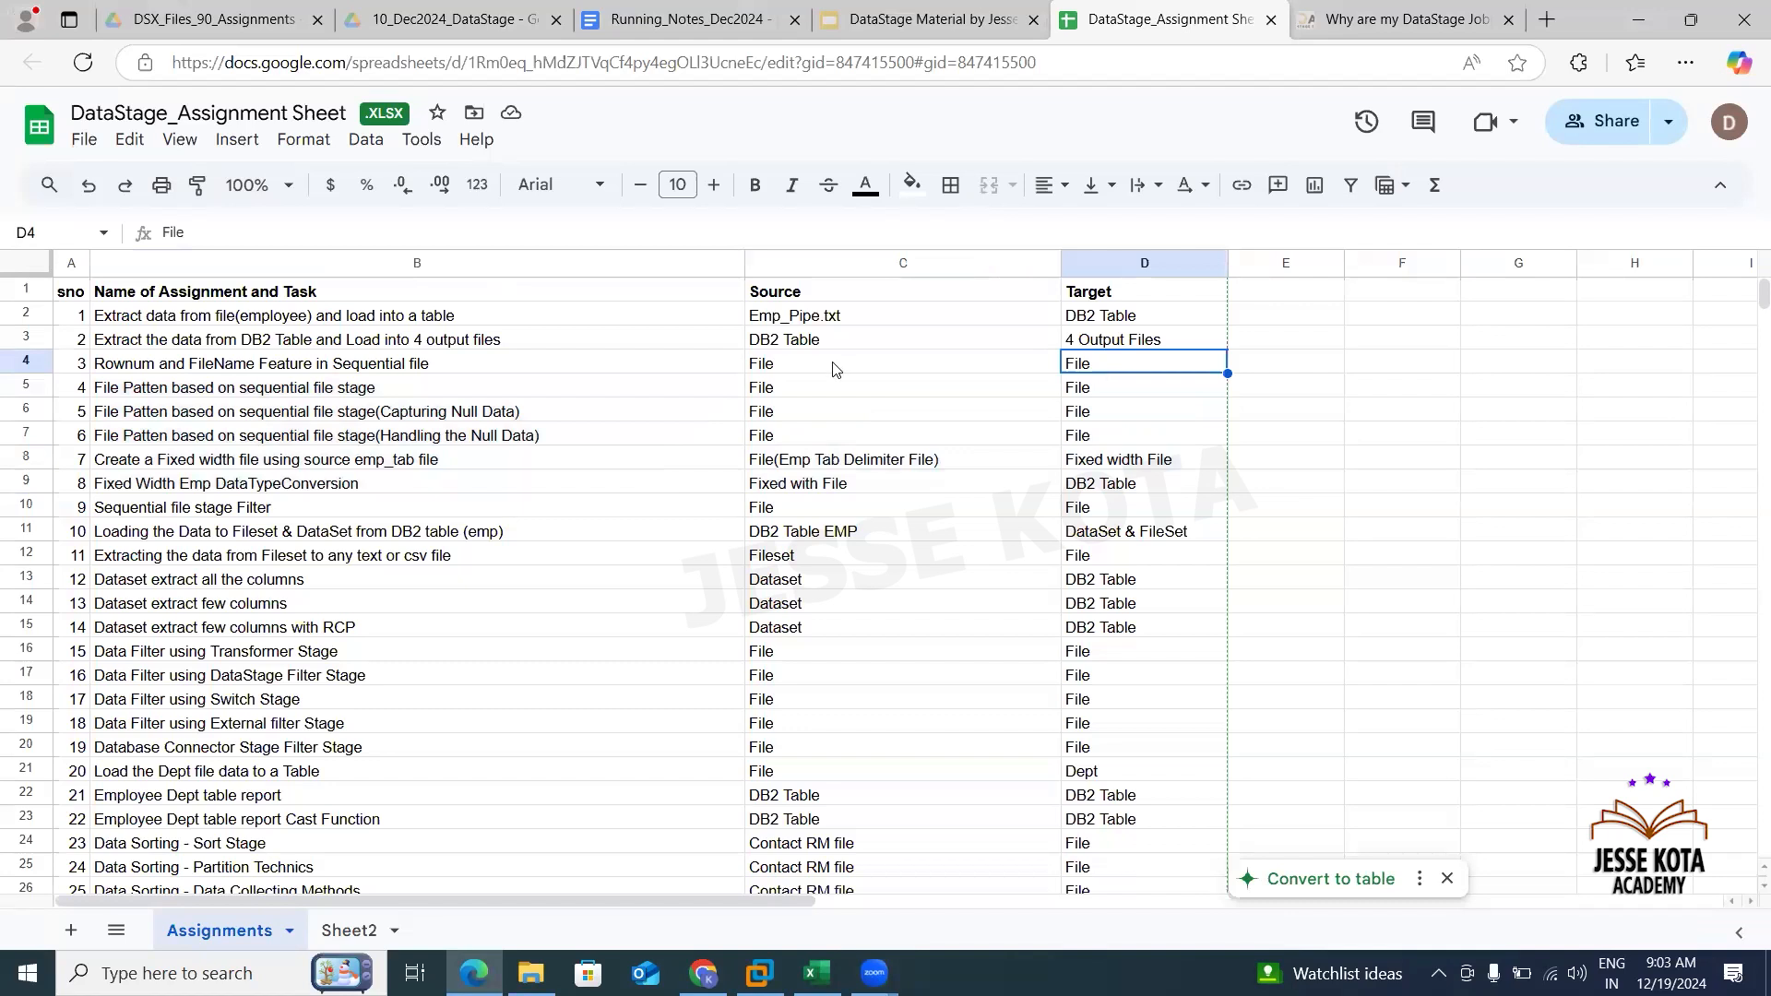
{"action": "left_click", "coordinate": [839, 372]}
- Change the target of assignment 3 to "File or Table"
{"action": "left_click", "coordinate": [1106, 369]}
{"action": "double_click", "coordinate": [1106, 367]}
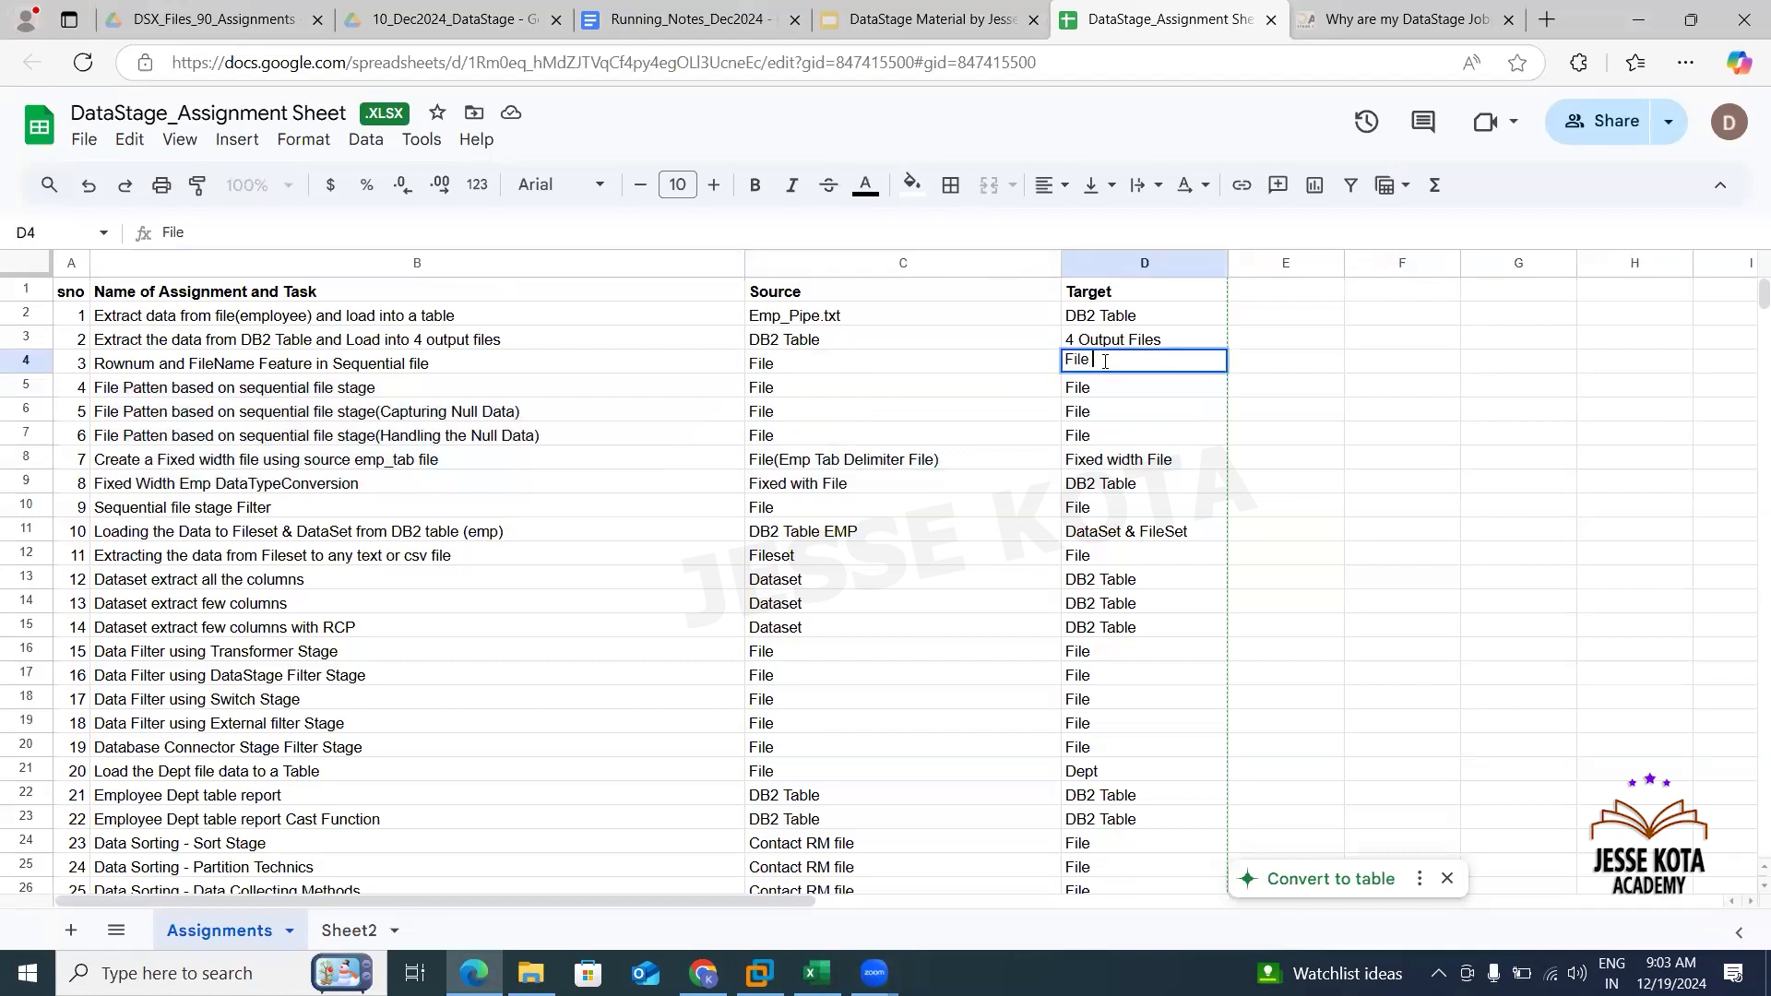
{"action": "type", "text": "or Tab"}
{"action": "key", "text": "Tab"}
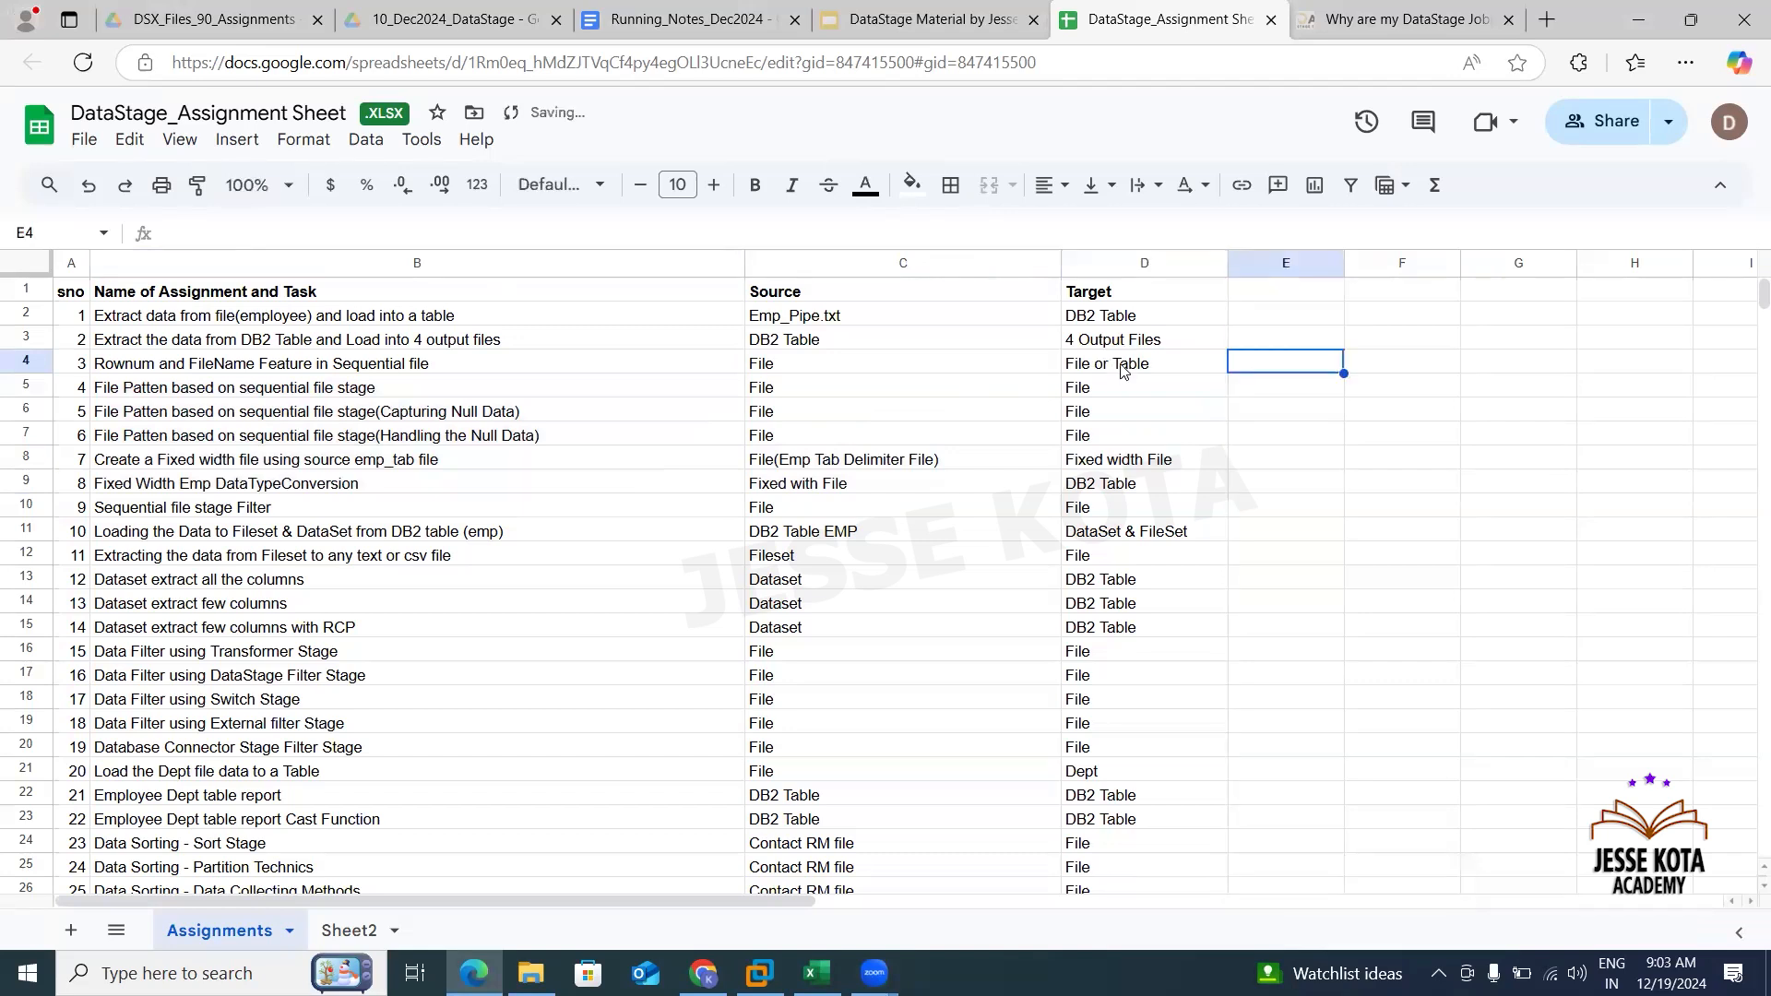
- Reopen the Exe3_Job_RowNumber_FileName job and delete its Transformer_1 stage
{"action": "left_click", "coordinate": [1125, 369]}
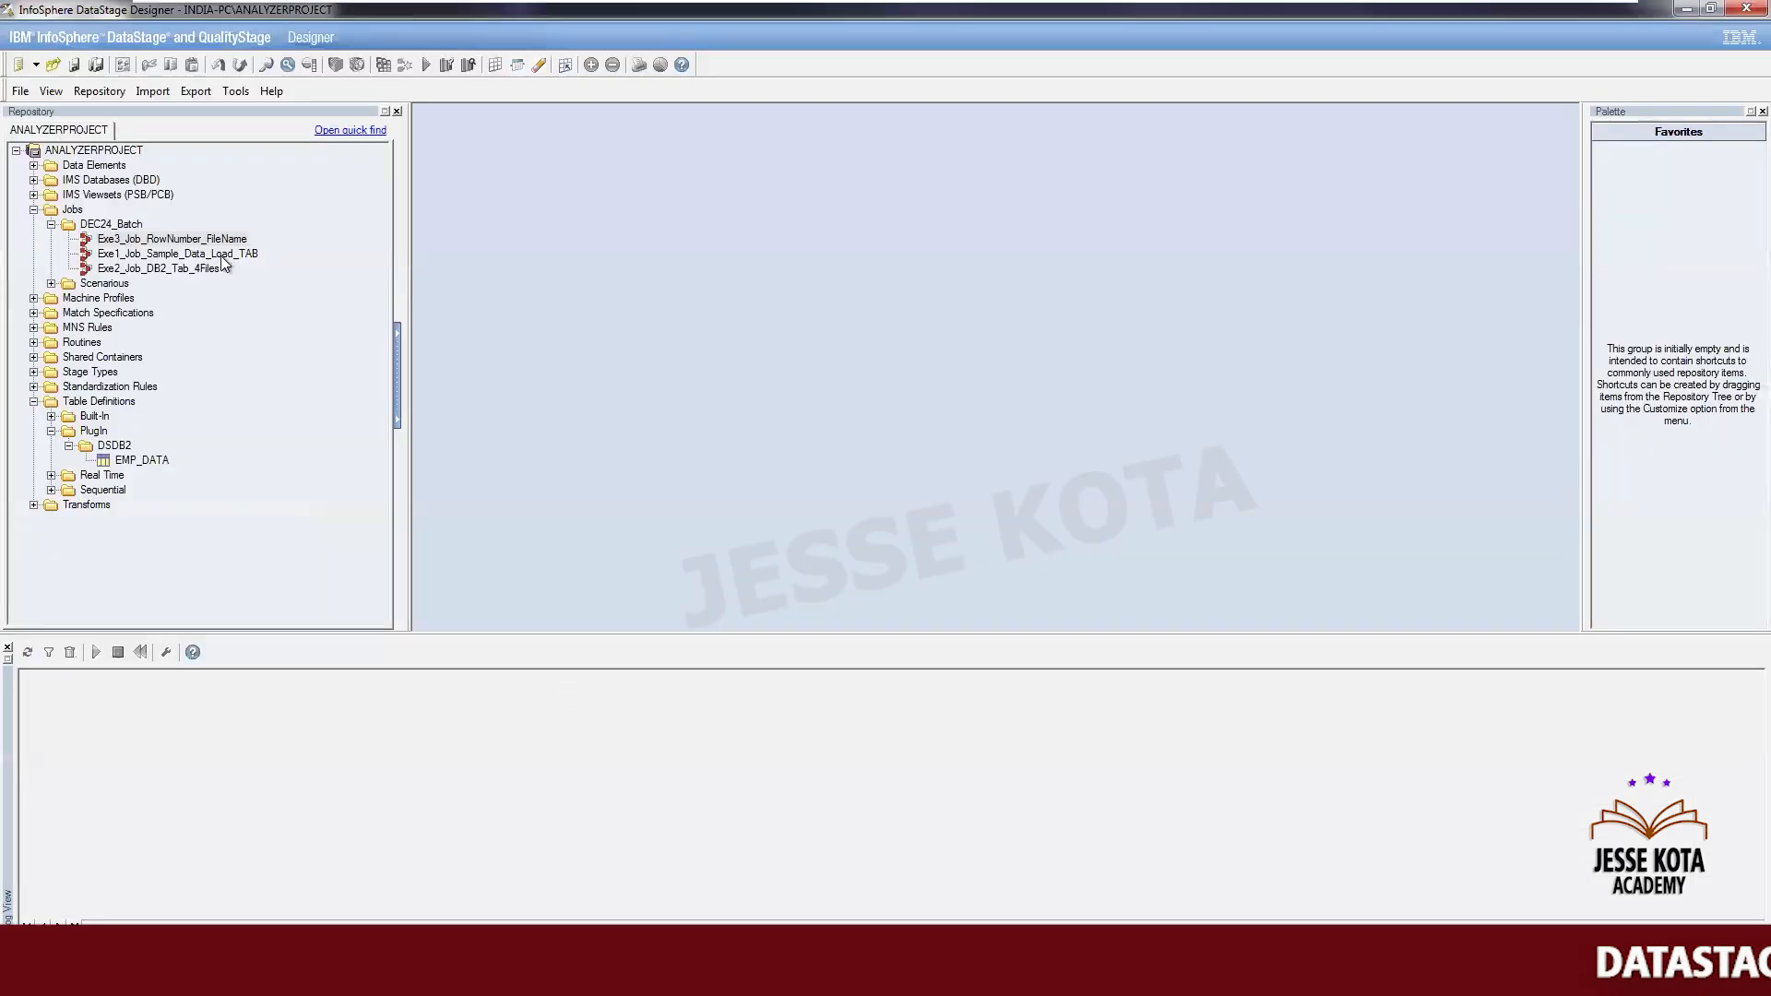
{"action": "double_click", "coordinate": [199, 238]}
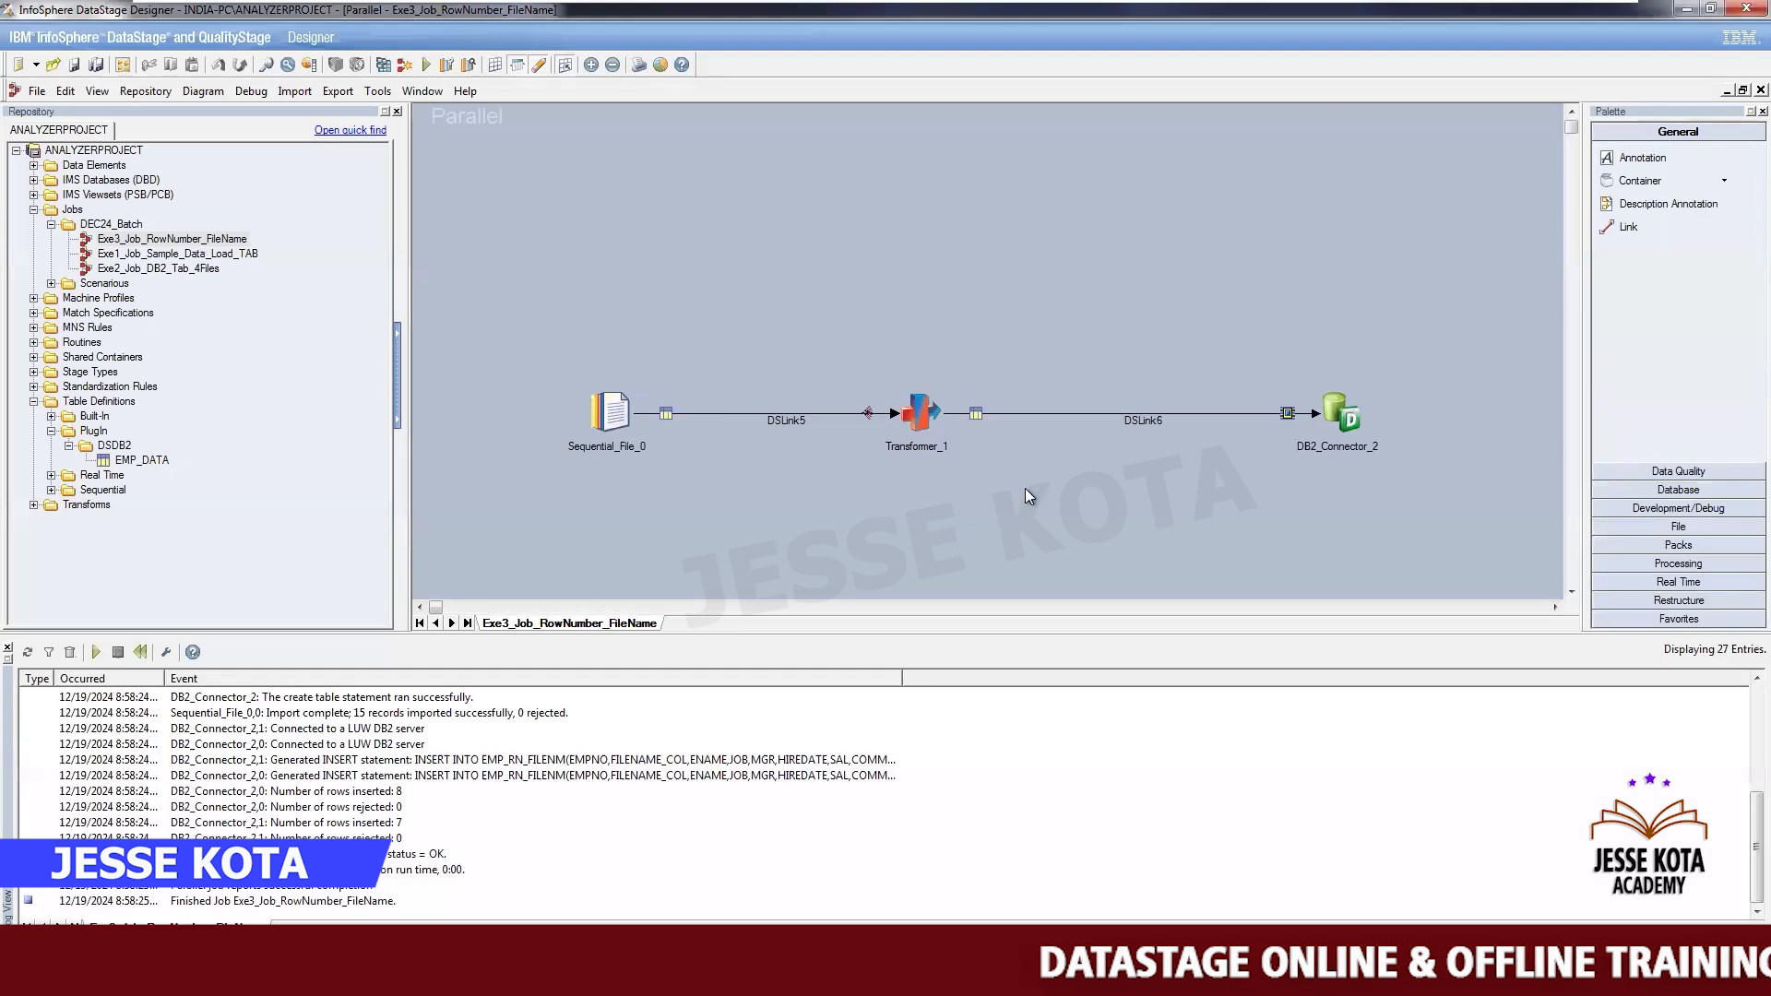
{"action": "left_click", "coordinate": [919, 437]}
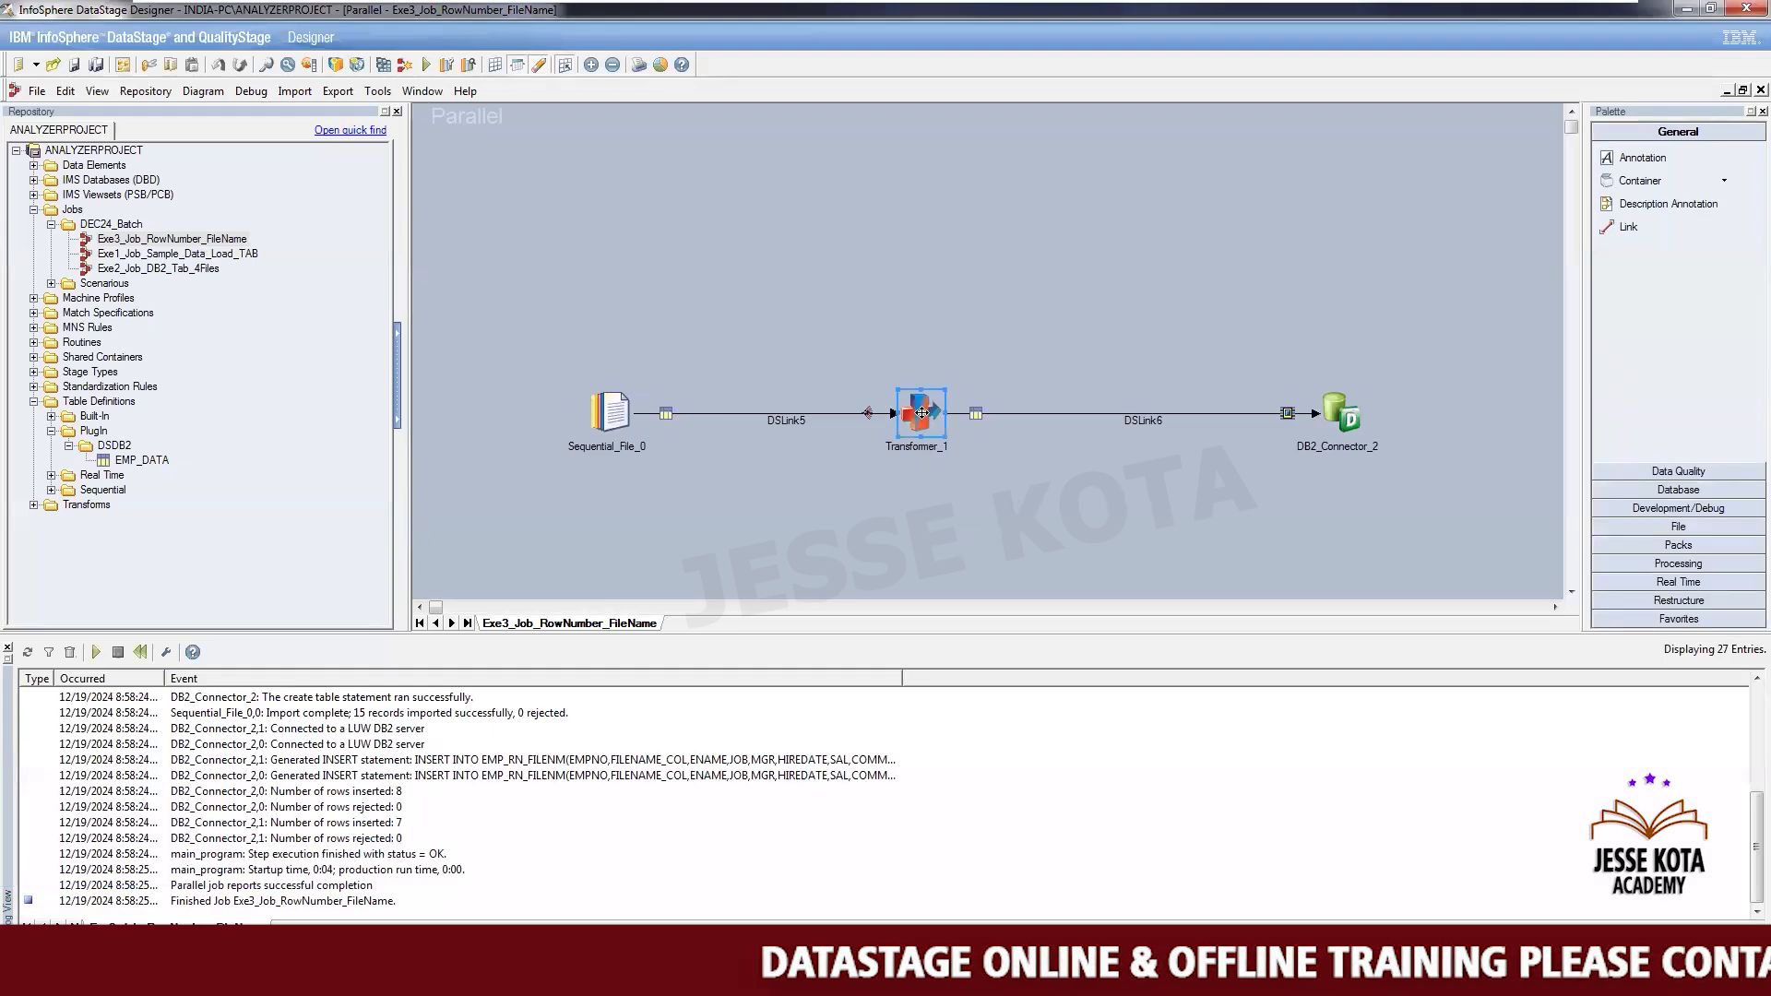
{"action": "key", "text": "Delete"}
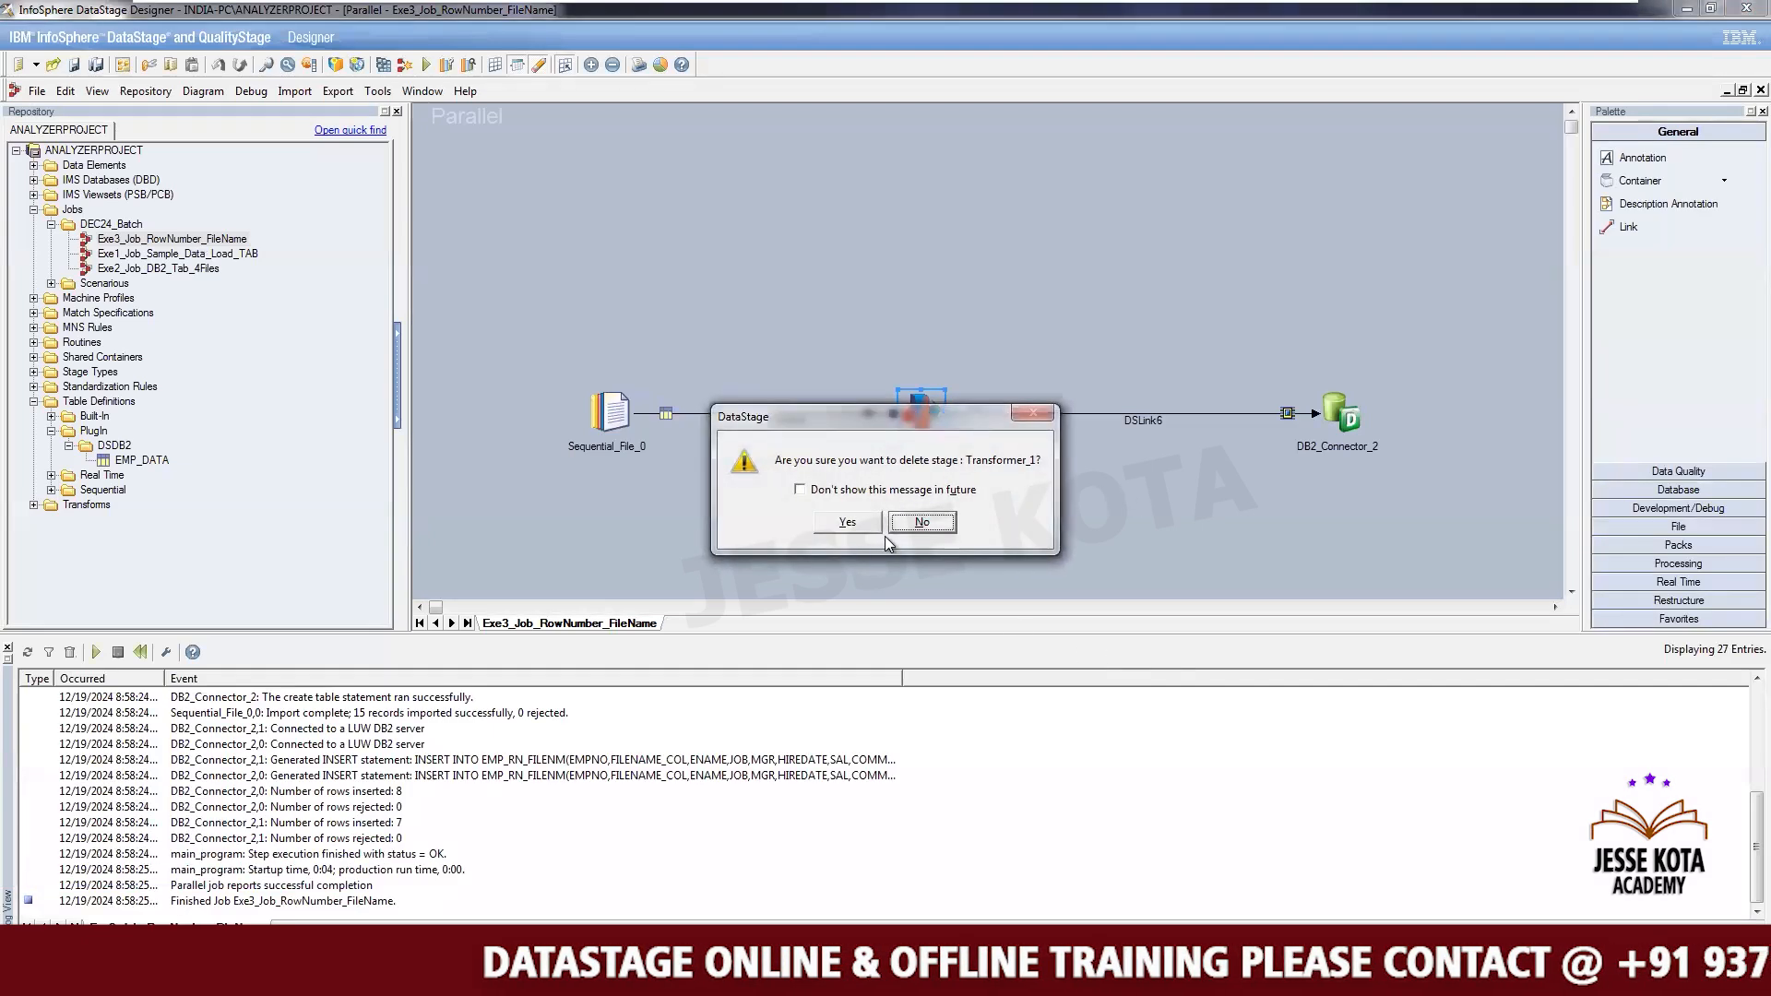
{"action": "key", "text": "Return"}
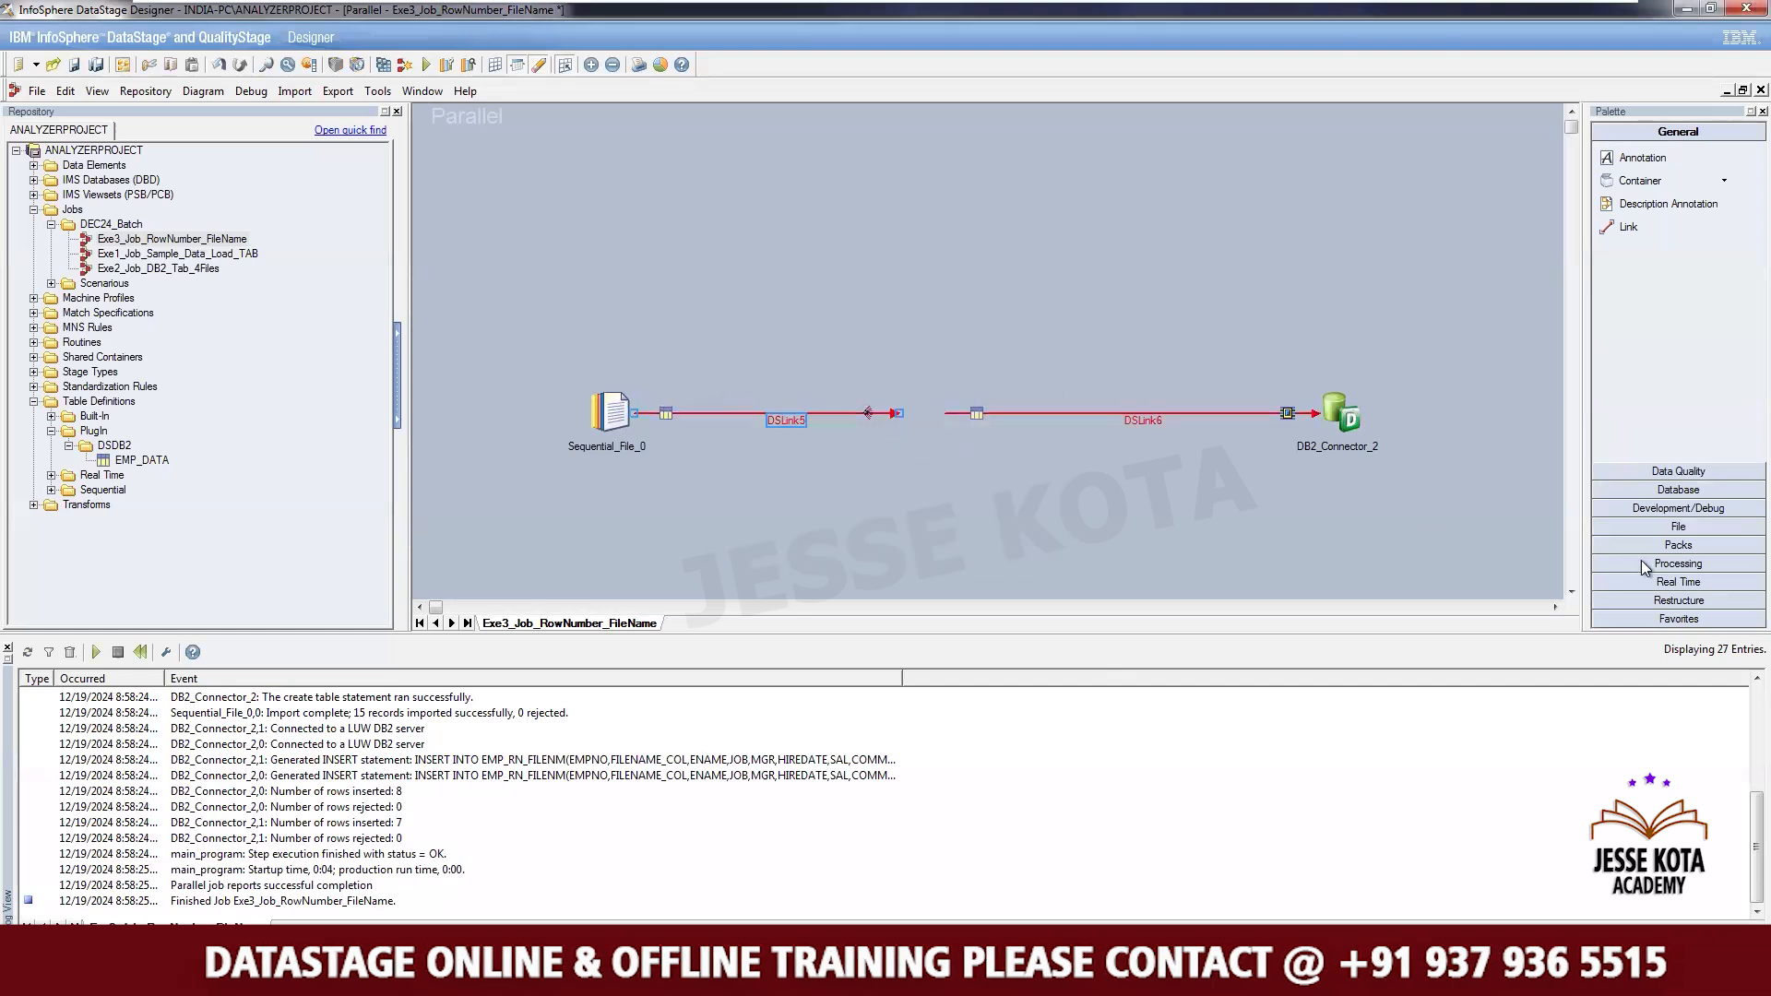
- Add a second Sequential File stage to the canvas and arrange it below the DB2_Connector_2 stage
{"action": "left_click", "coordinate": [1674, 524]}
{"action": "left_click_drag", "start_coordinate": [1651, 439], "coordinate": [1271, 539]}
{"action": "left_click_drag", "start_coordinate": [1326, 413], "coordinate": [1303, 277]}
{"action": "left_click_drag", "start_coordinate": [1260, 549], "coordinate": [1304, 505]}
{"action": "left_click", "coordinate": [1140, 356]}
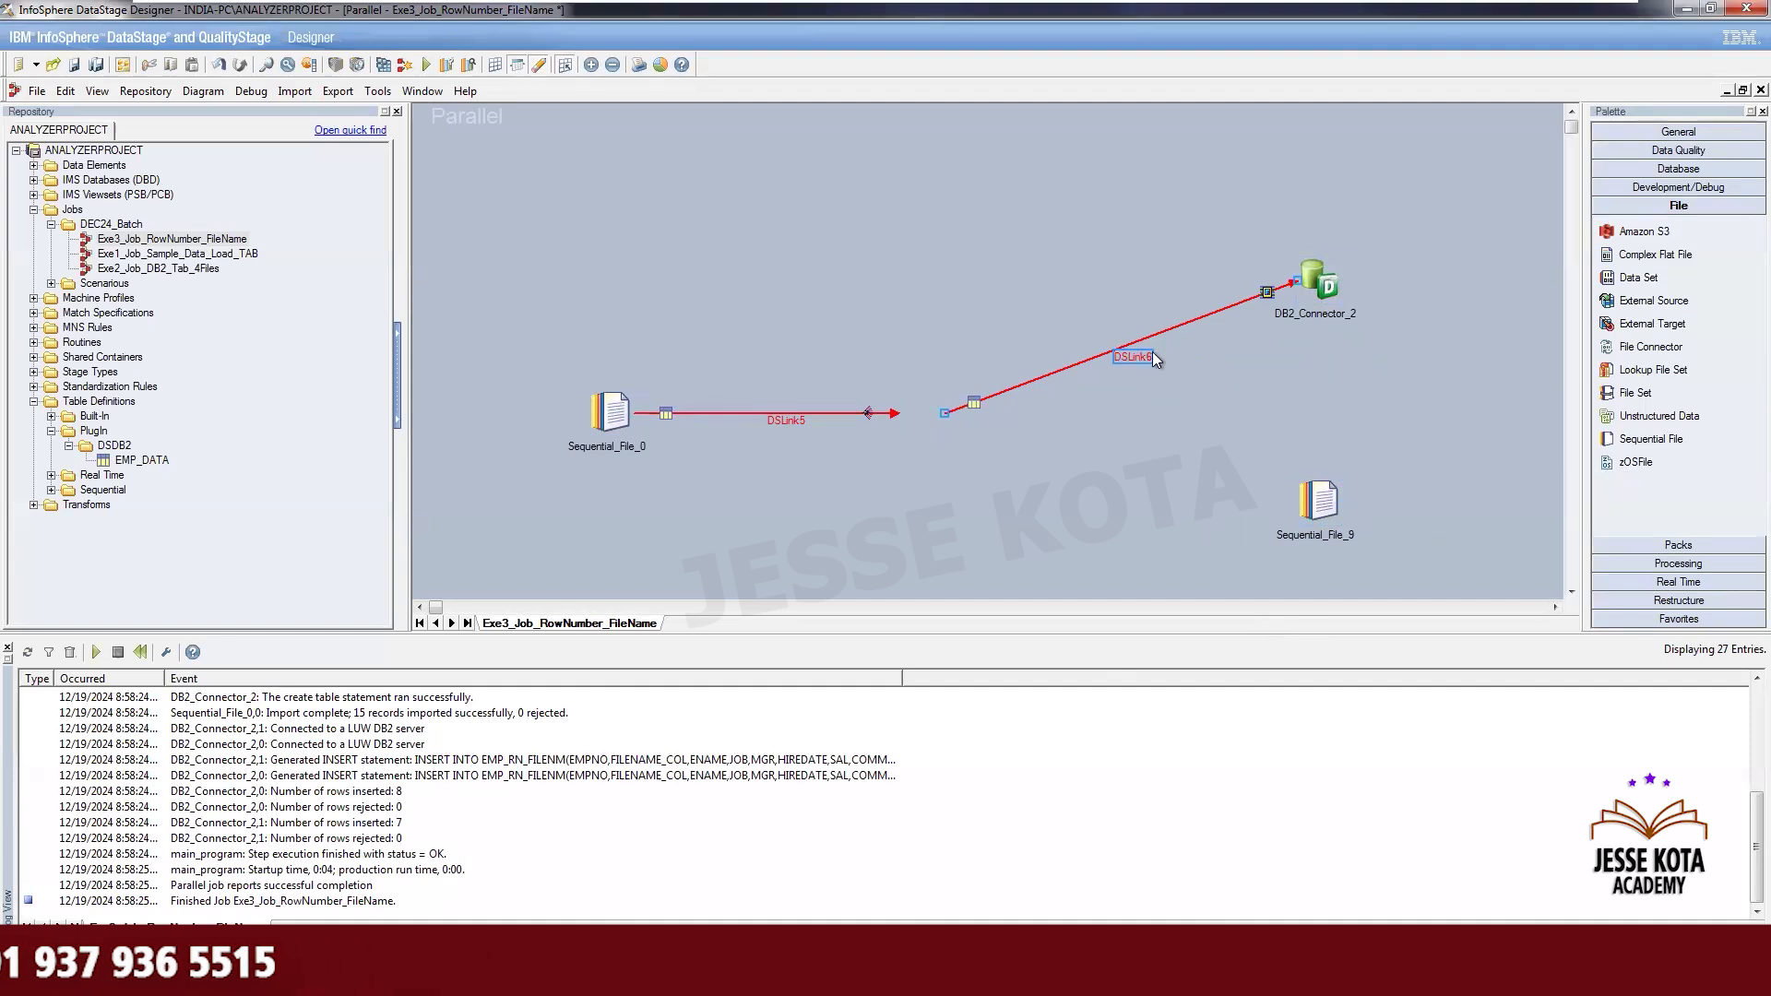
- Rename the link into DB2_Connector_2 to Table
{"action": "right_click", "coordinate": [1143, 353]}
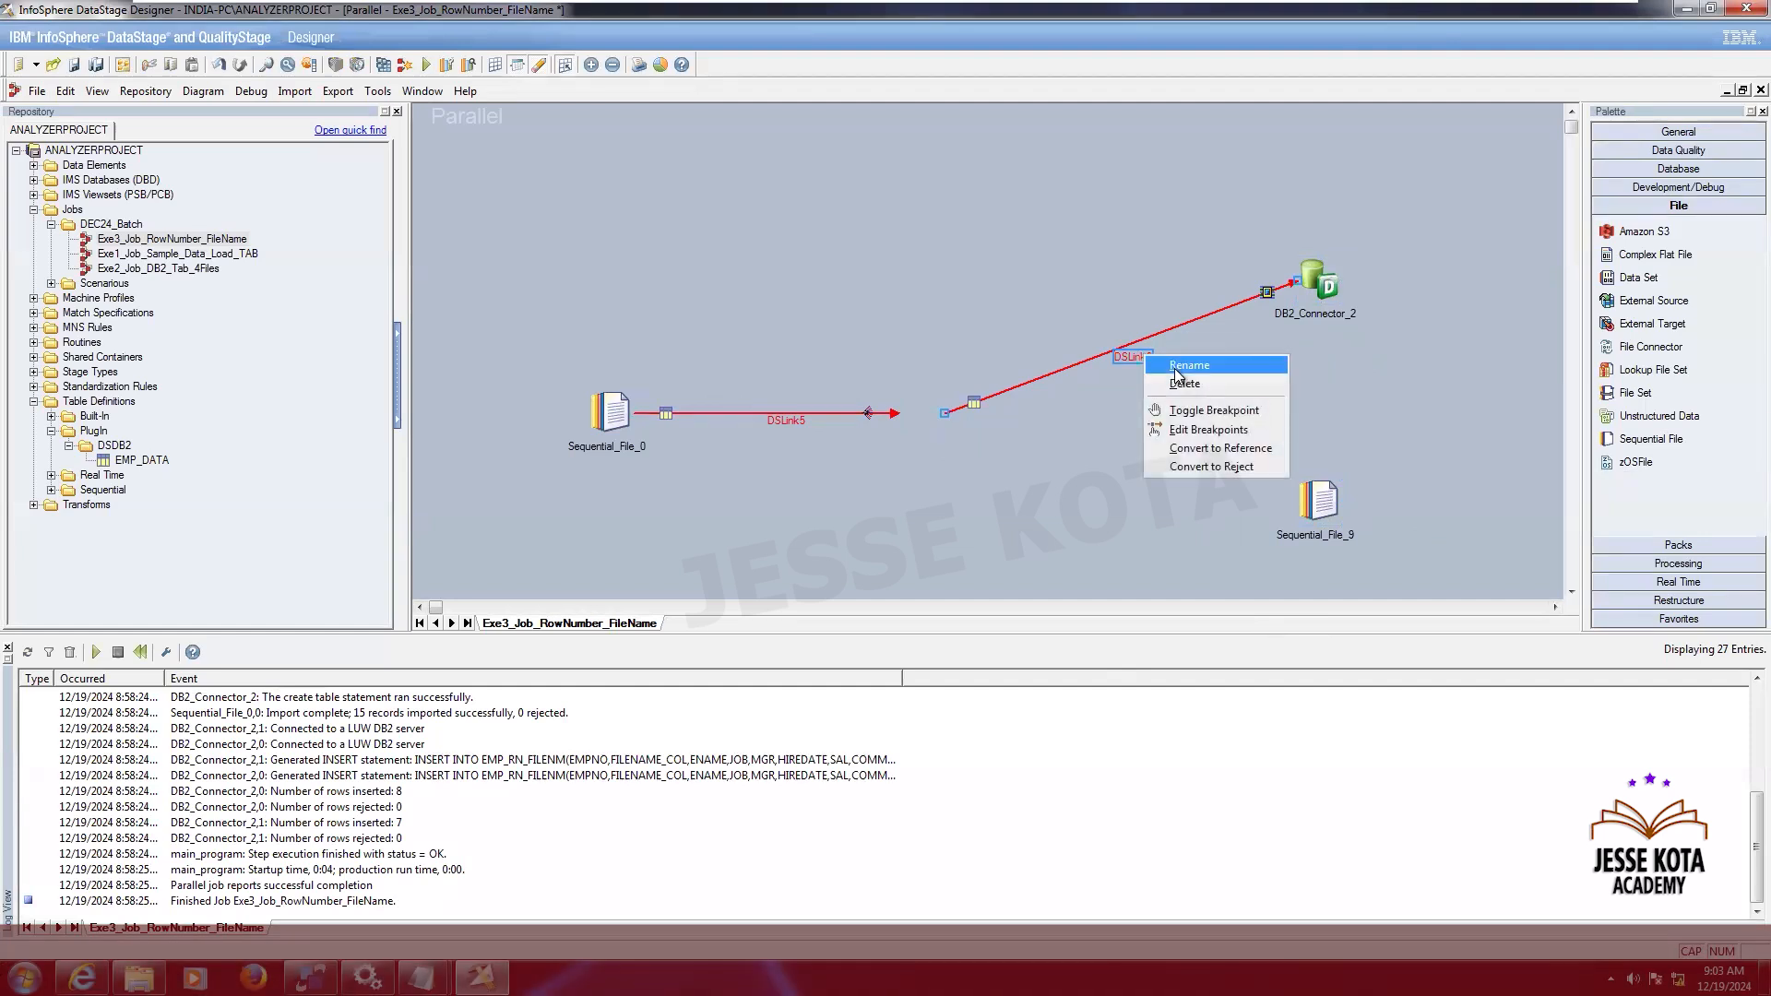
{"action": "left_click", "coordinate": [1175, 368]}
{"action": "key", "text": "Caps_Lock"}
{"action": "type", "text": "F"}
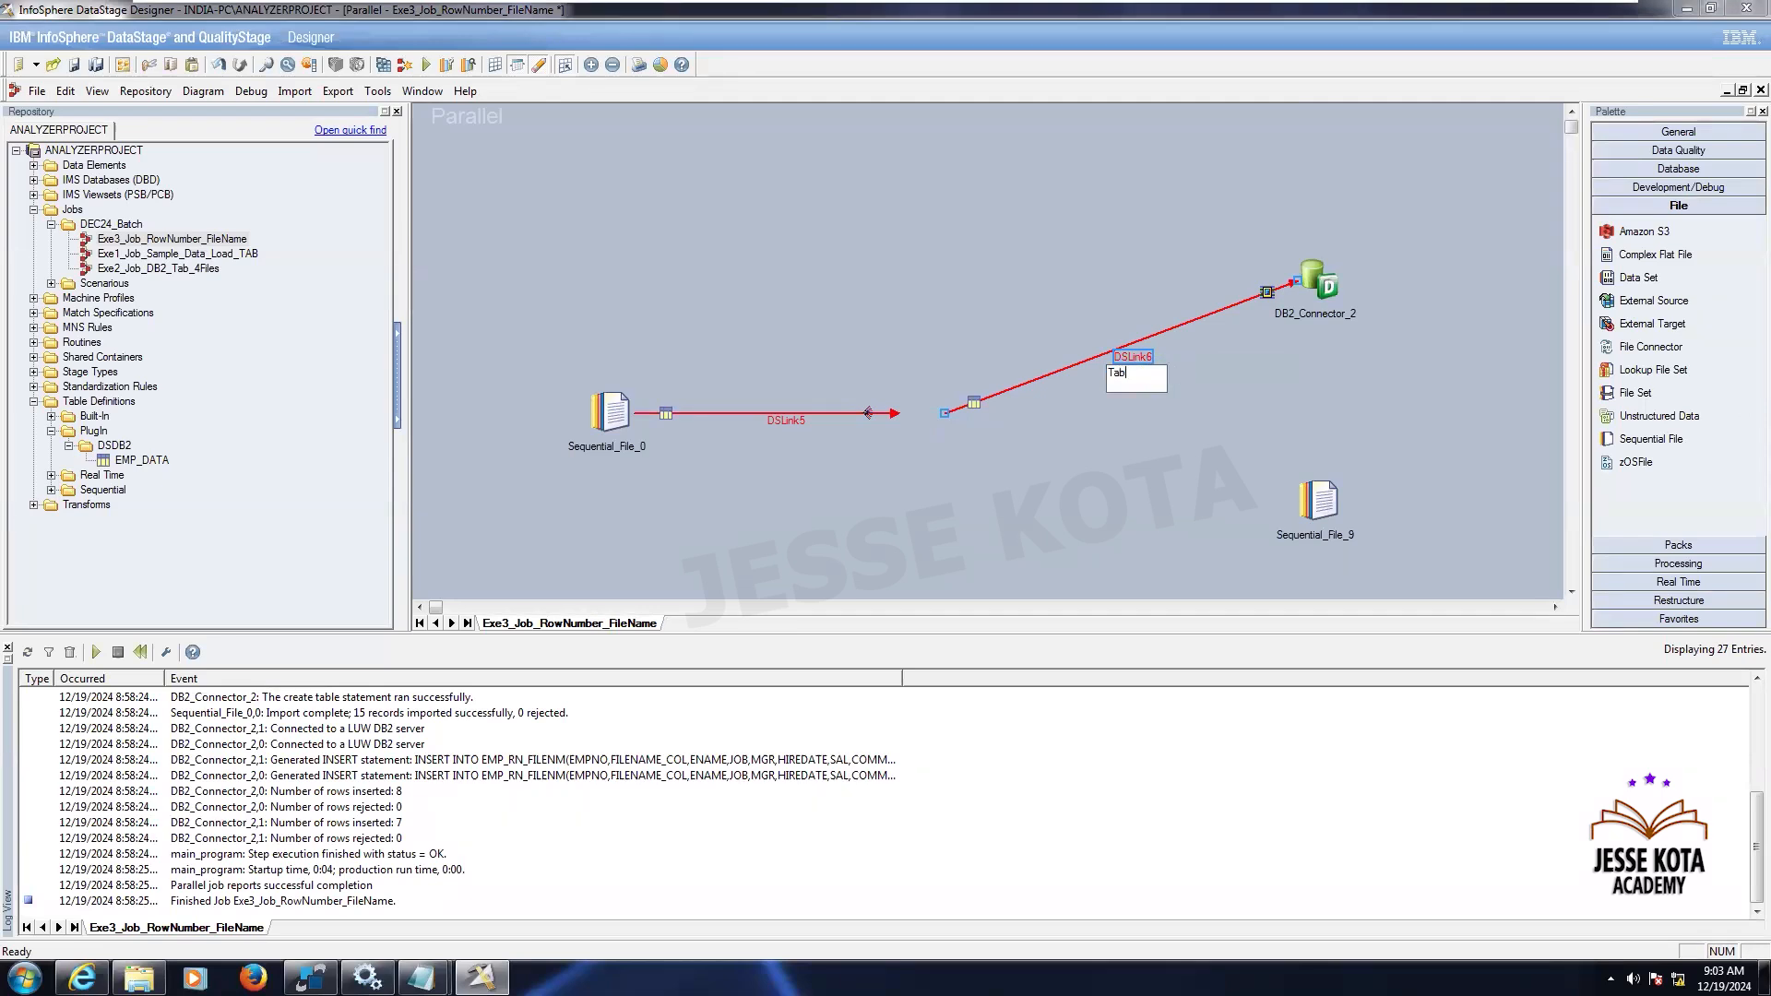
{"action": "left_click", "coordinate": [1132, 435]}
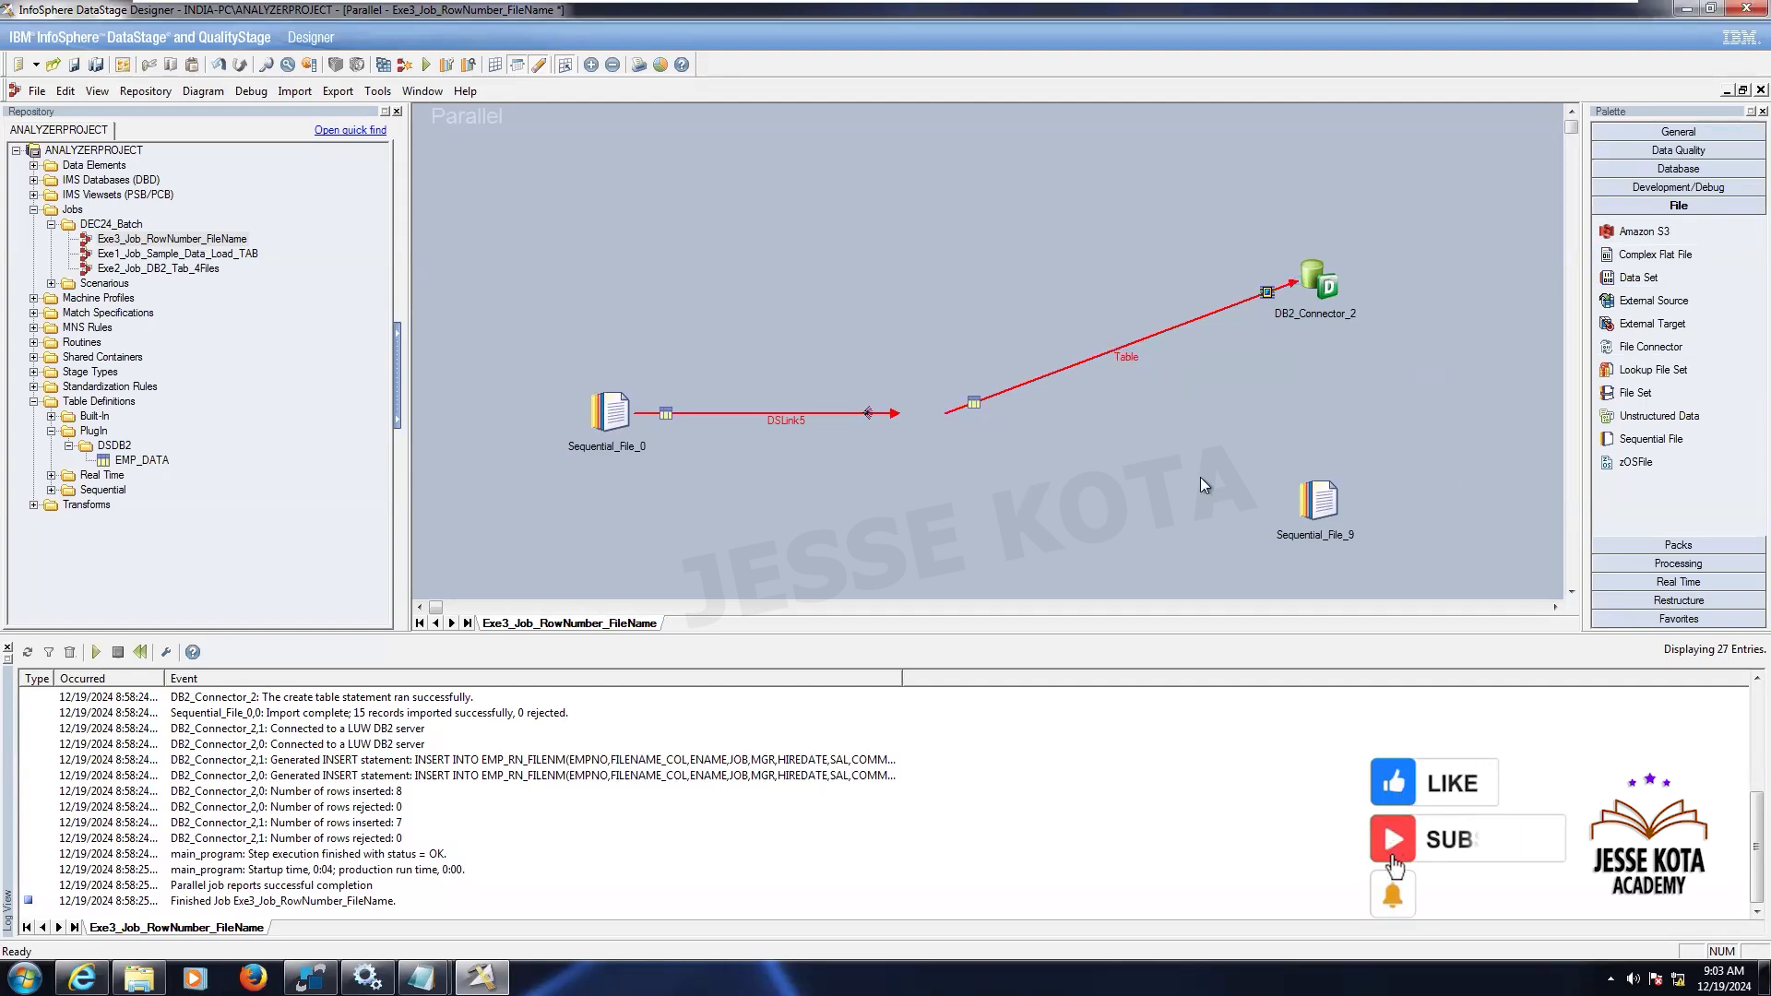
- Place a Copy stage where the transformer was, connecting it to both targets including Sequential_File_9
{"action": "left_click", "coordinate": [1702, 567]}
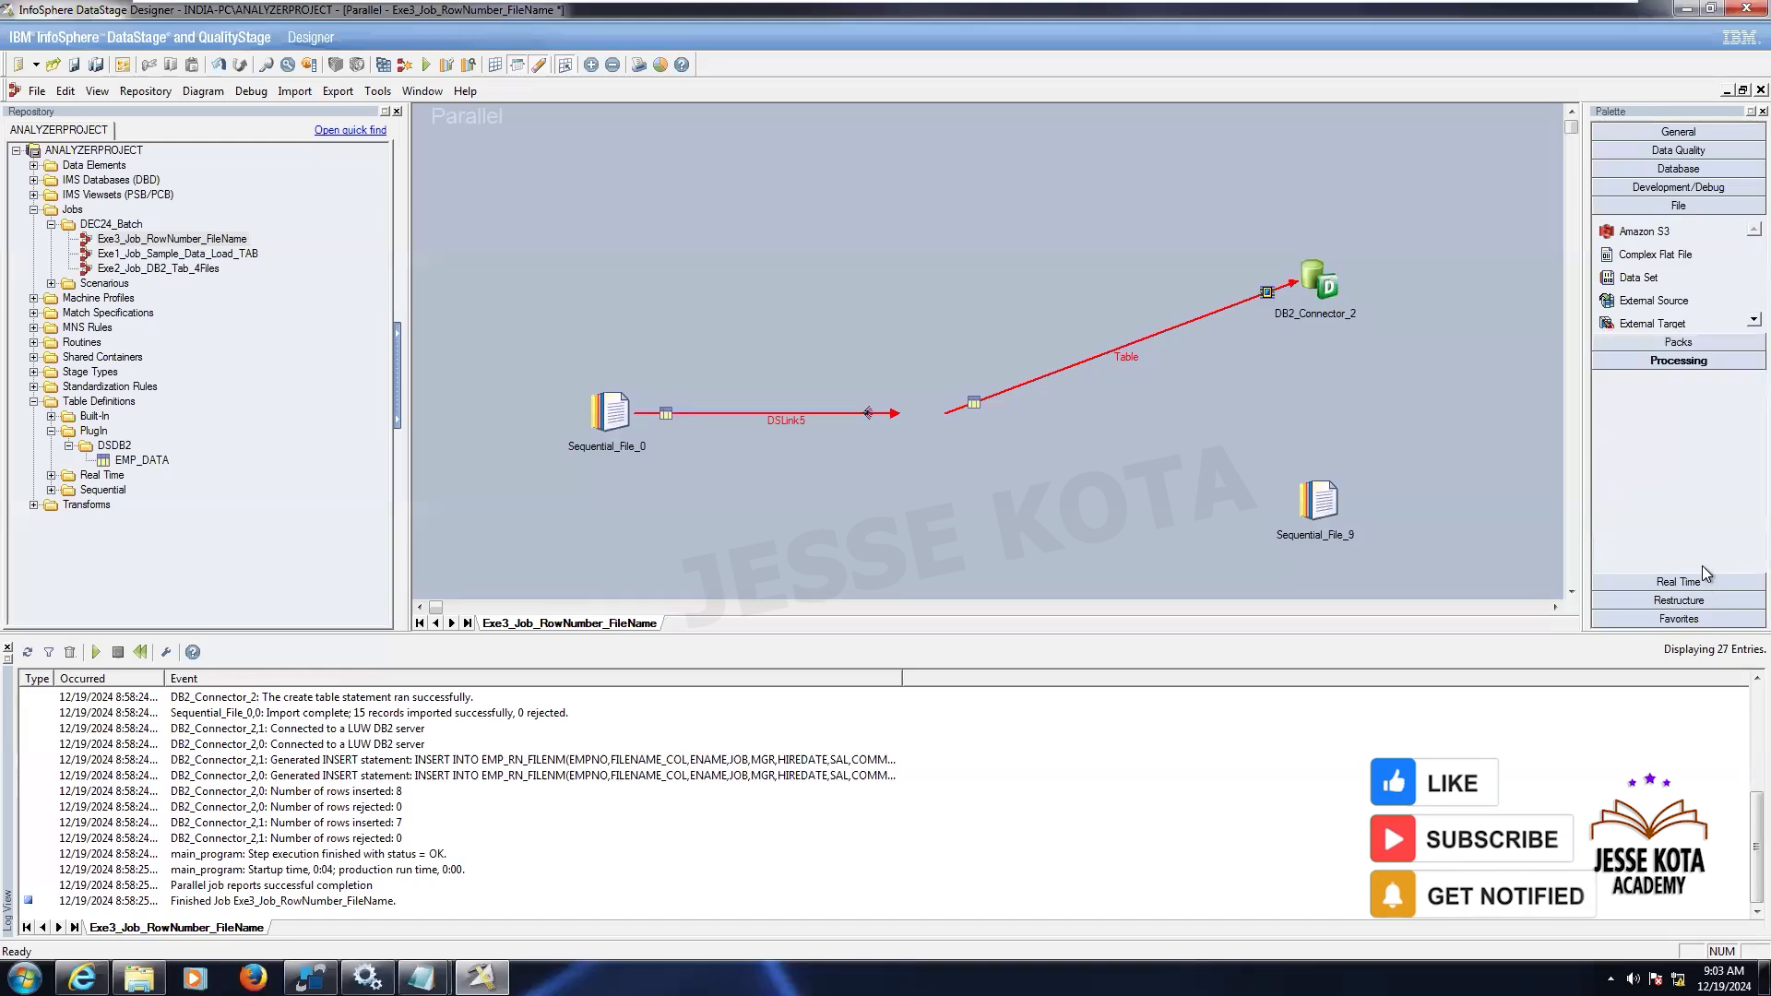
{"action": "scroll", "coordinate": [1713, 557], "scroll_direction": "down", "scroll_amount": 2}
{"action": "scroll", "coordinate": [1714, 557], "scroll_direction": "down", "scroll_amount": 1}
{"action": "left_click_drag", "start_coordinate": [1629, 267], "coordinate": [1313, 509]}
{"action": "left_click", "coordinate": [976, 474]}
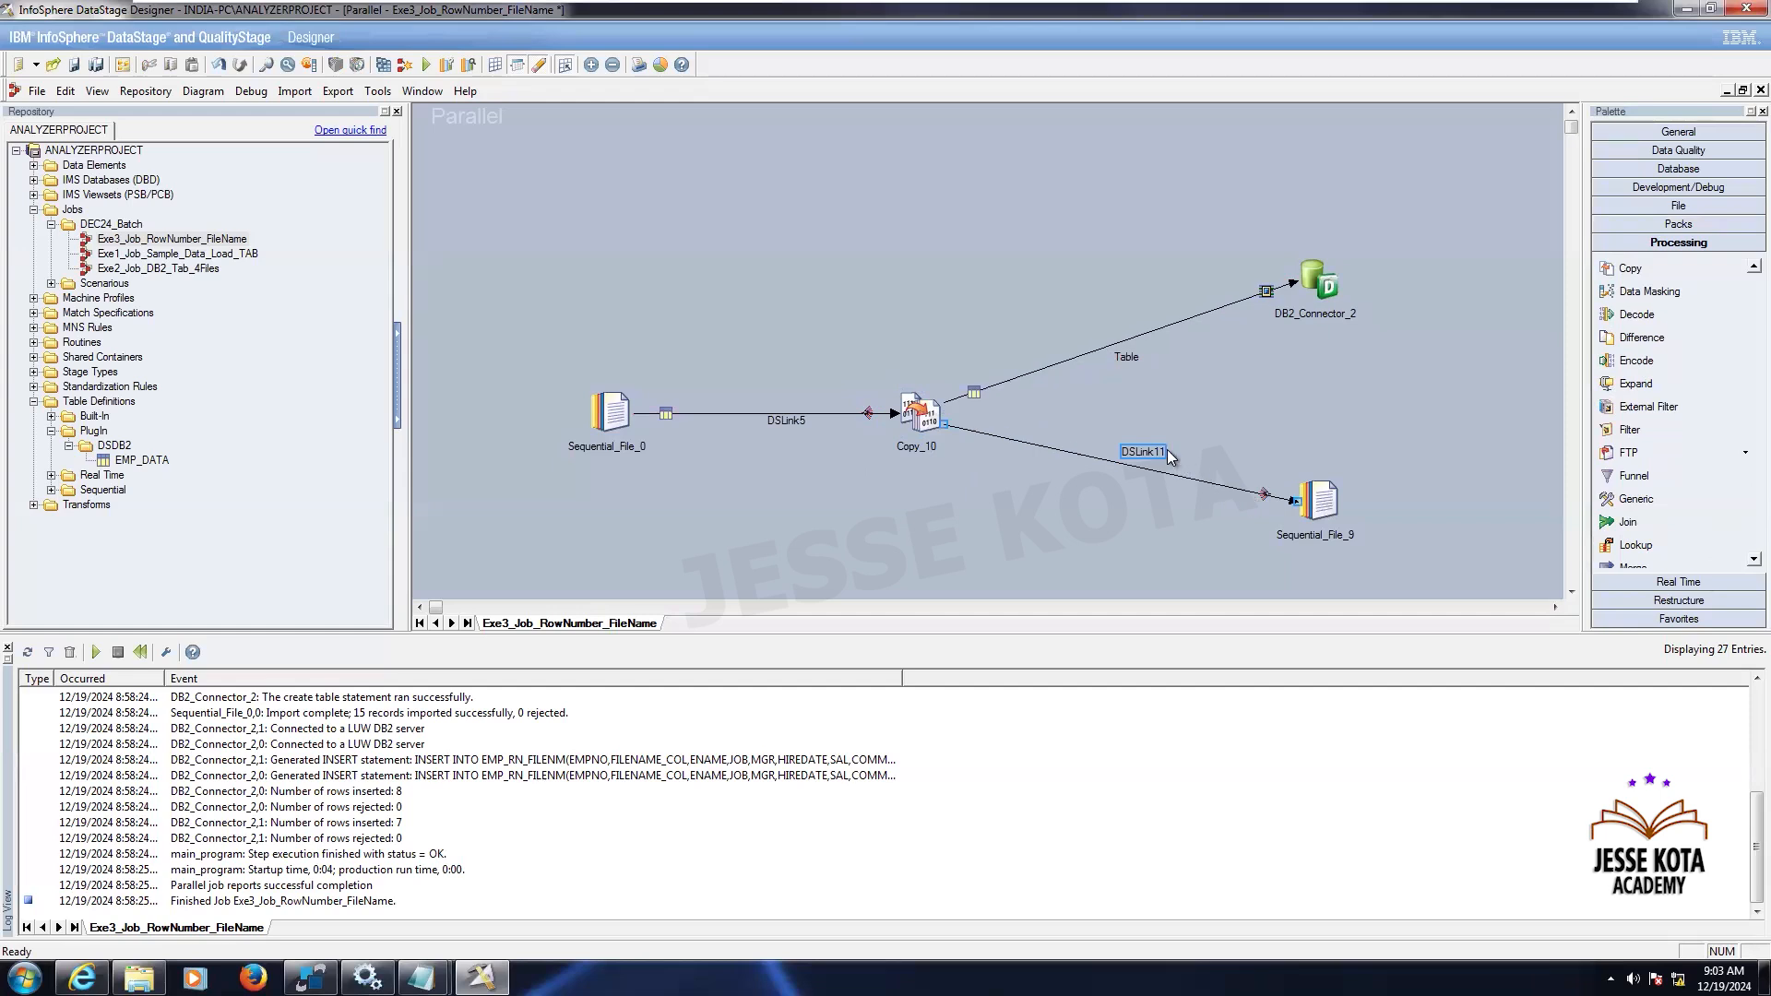
- Rename the link into Sequential_File_9 to File
{"action": "right_click", "coordinate": [1172, 456]}
{"action": "left_click", "coordinate": [1190, 476]}
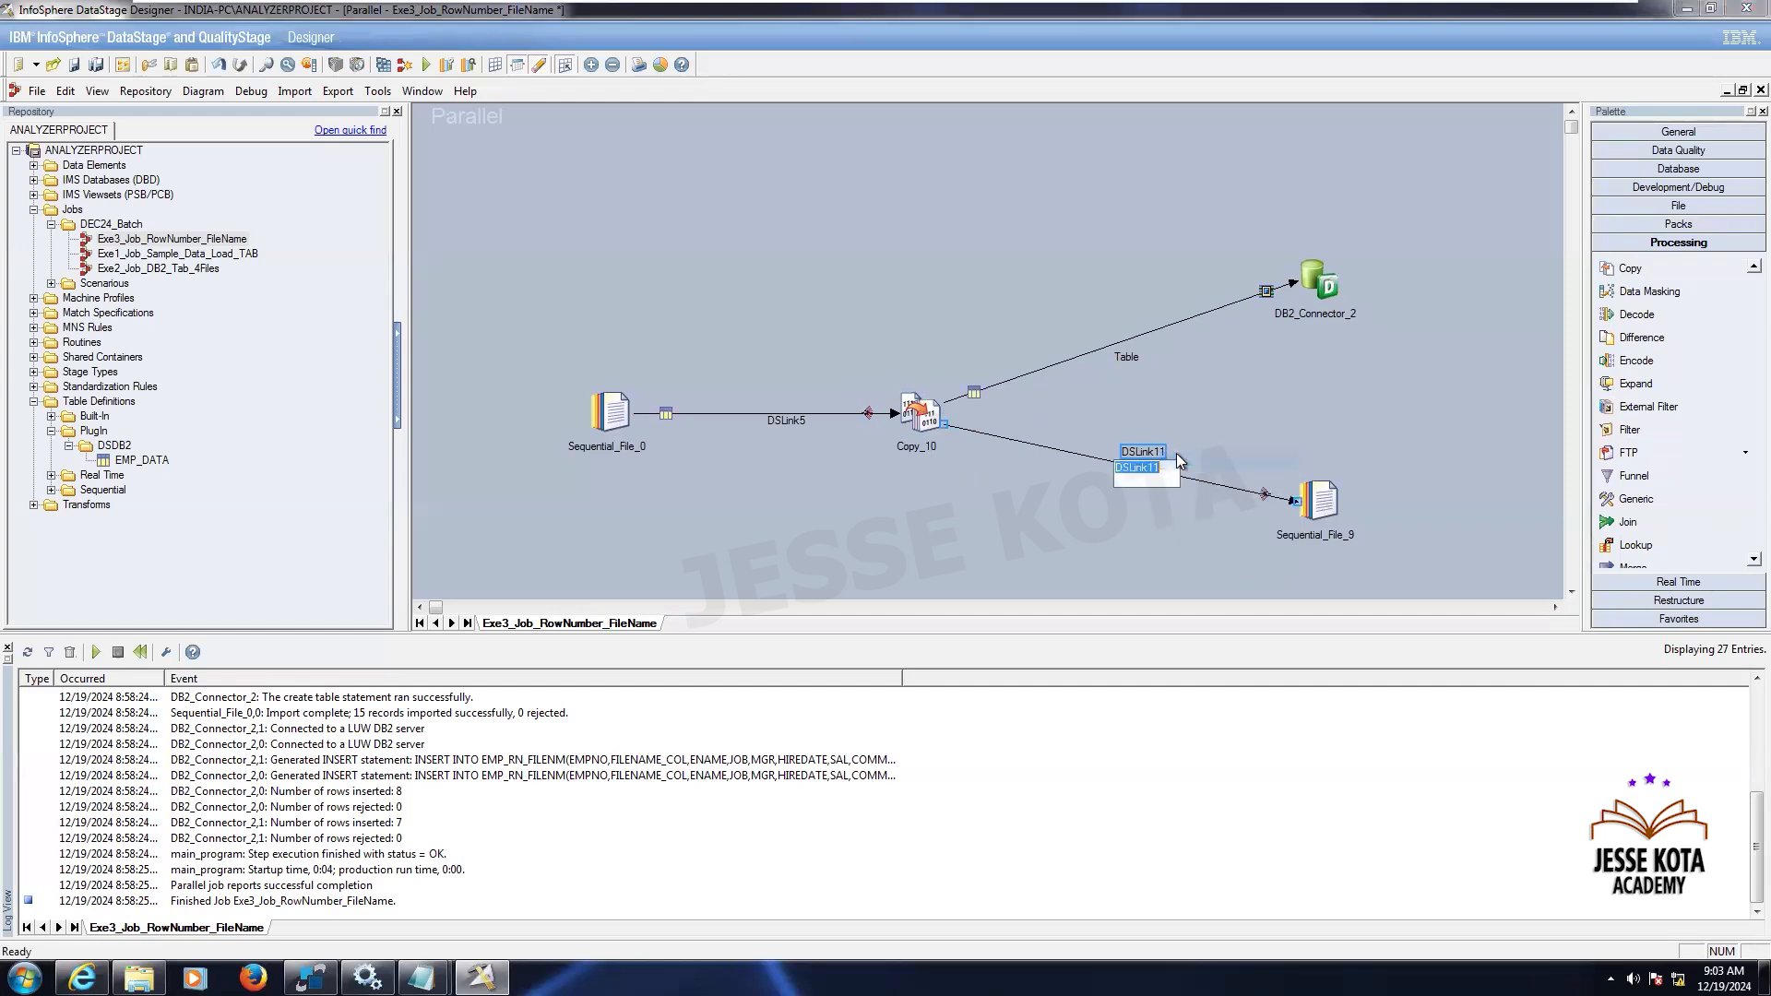
{"action": "type", "text": "File"}
{"action": "key", "text": "Return"}
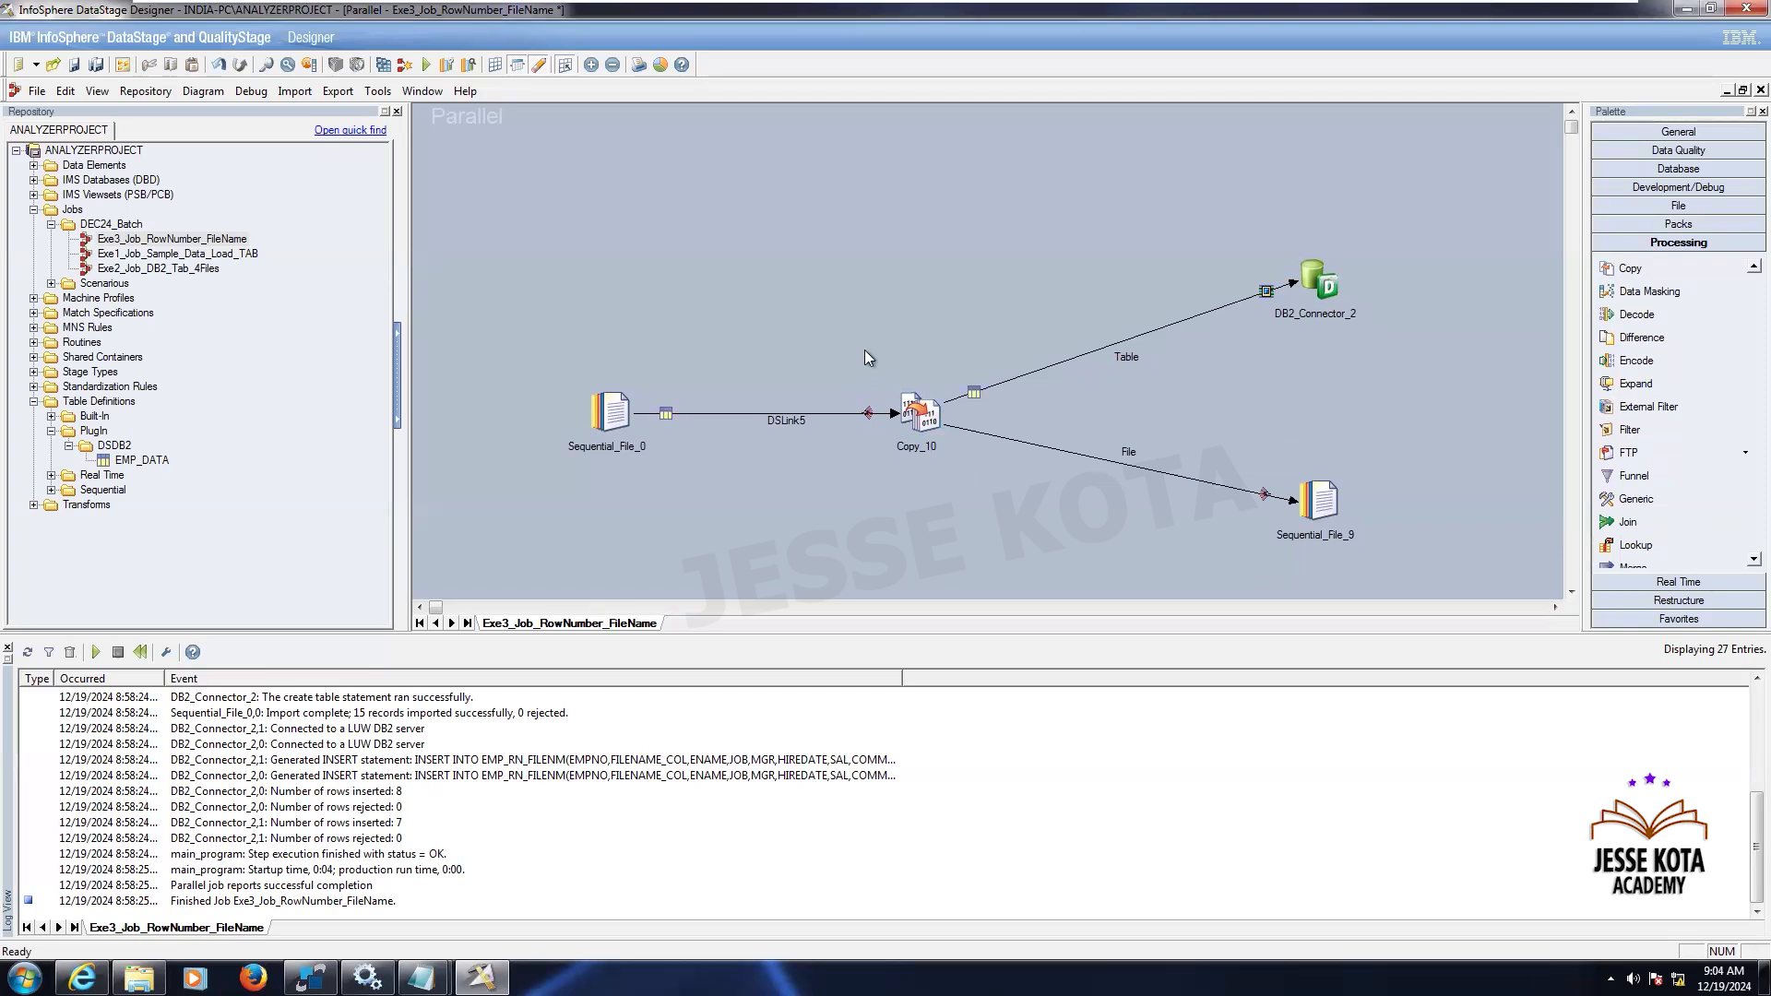
- Open the Copy_10 stage and auto-match all columns for the Table output
{"action": "double_click", "coordinate": [920, 422]}
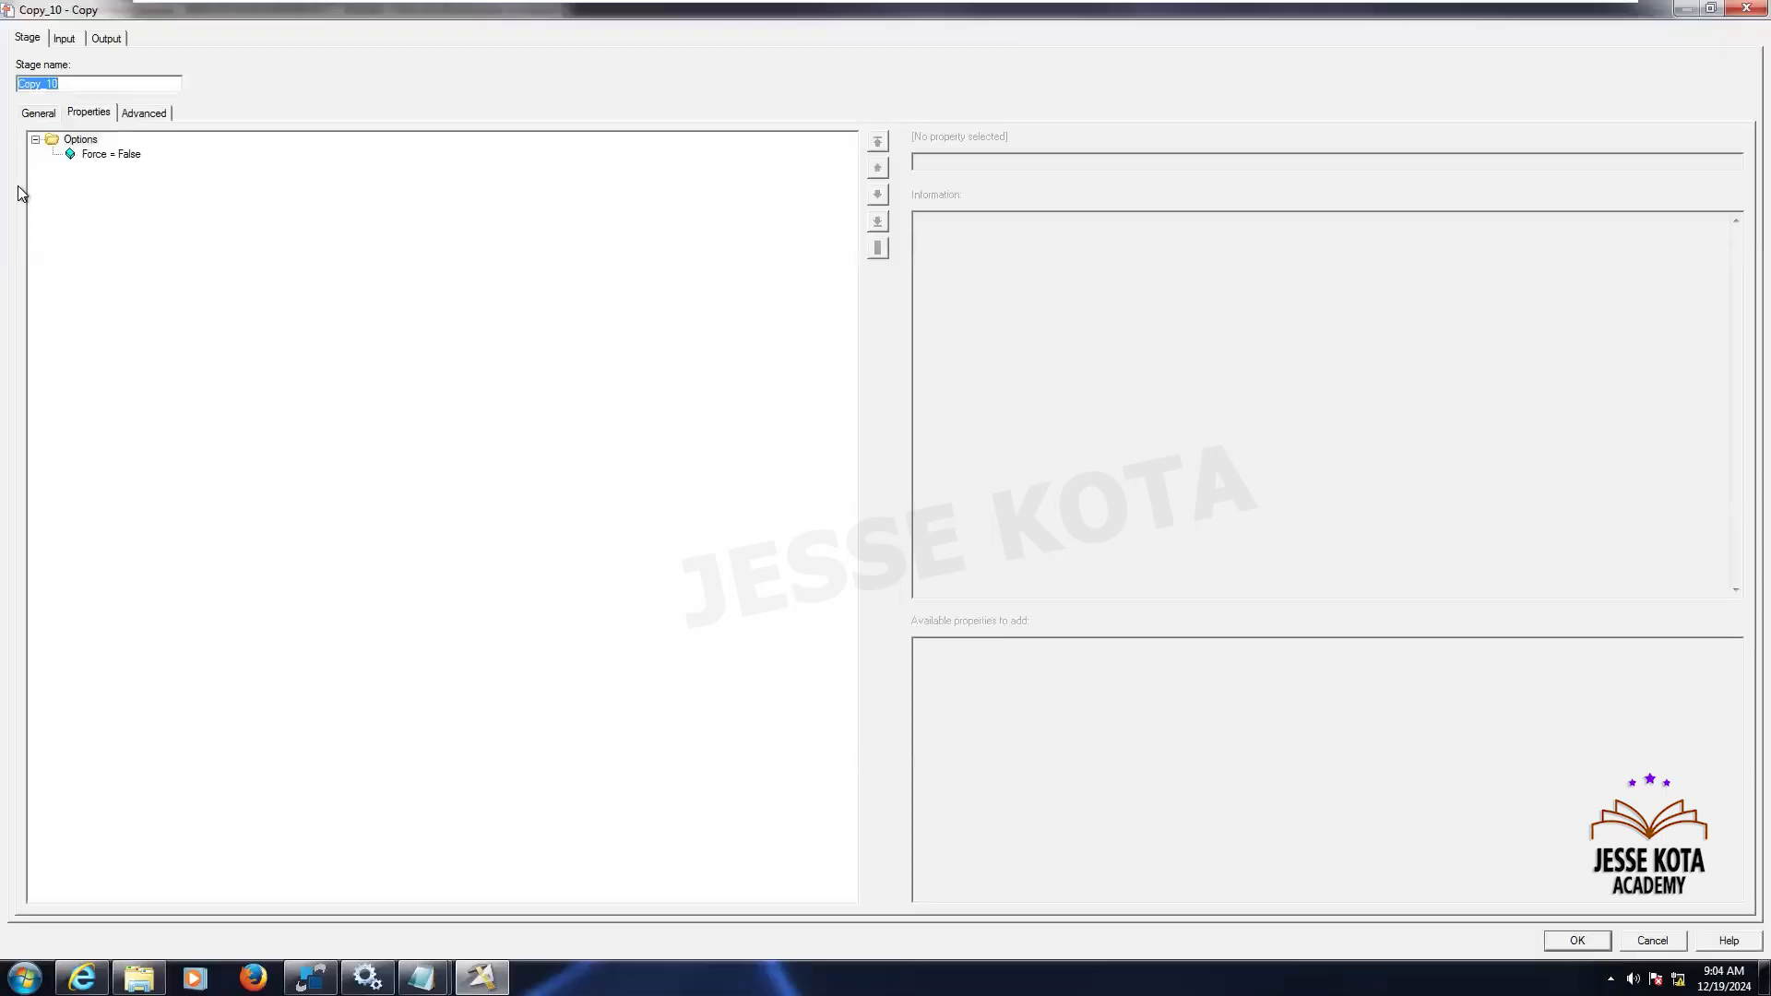
{"action": "left_click", "coordinate": [64, 38]}
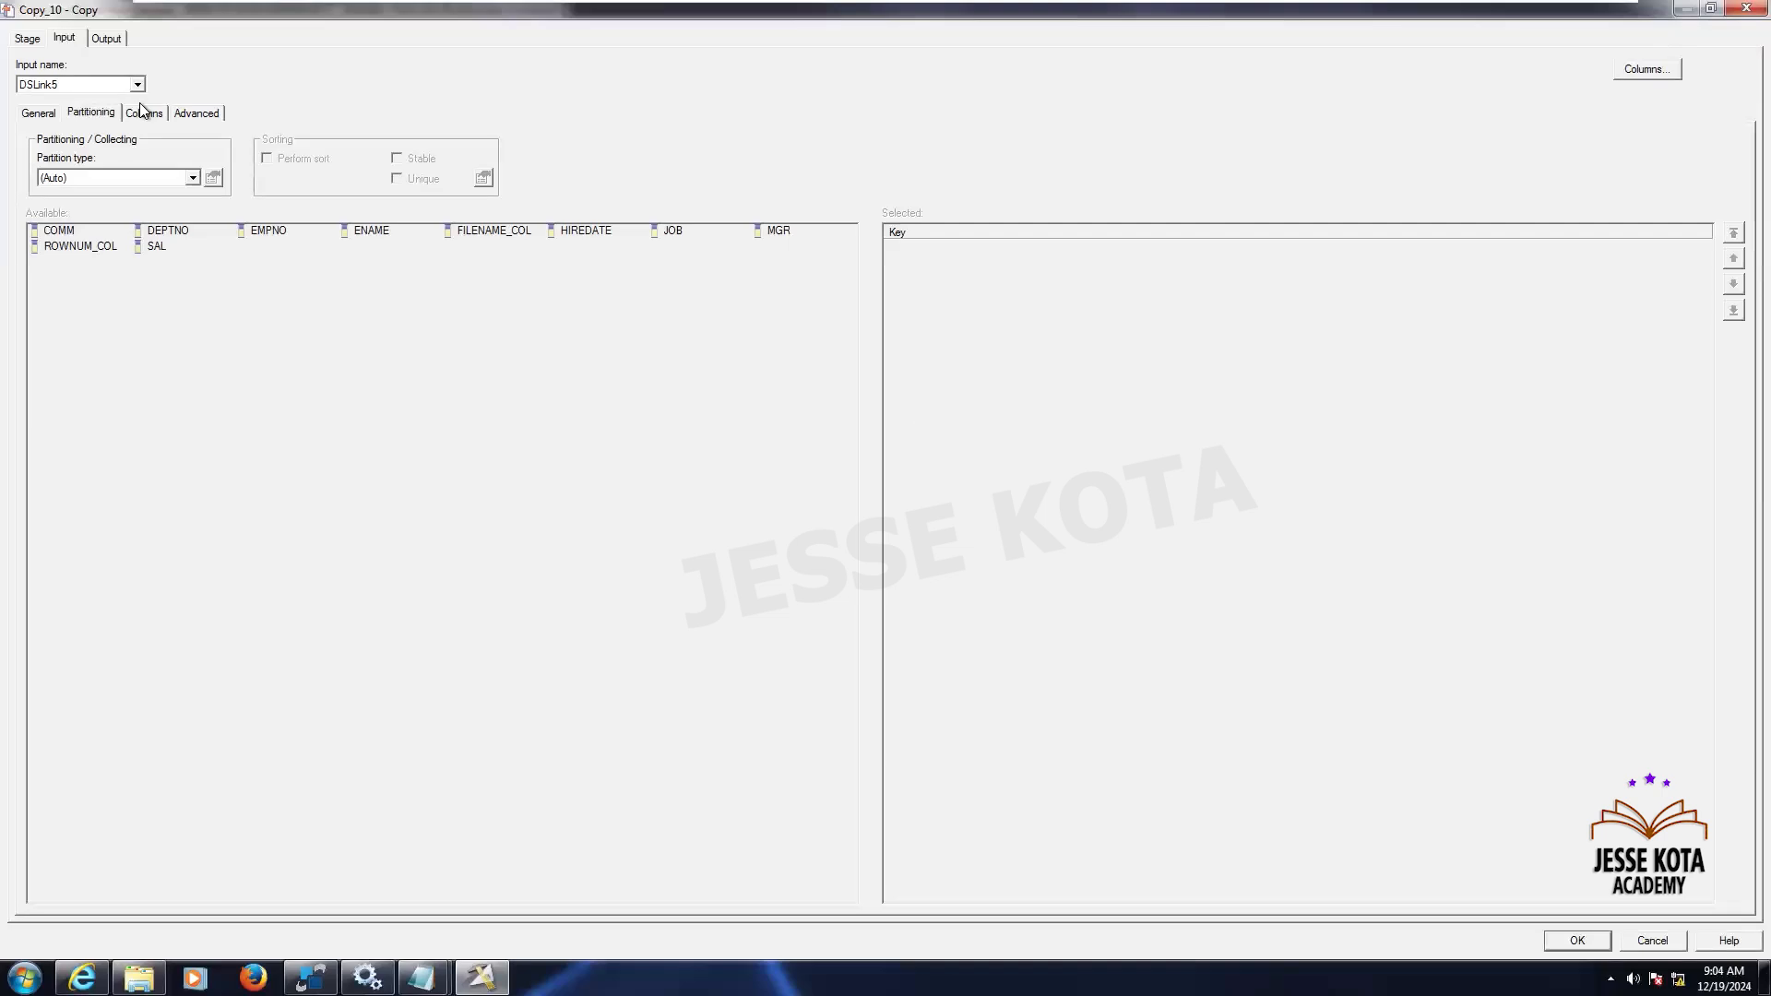
{"action": "left_click", "coordinate": [143, 112]}
{"action": "left_click", "coordinate": [107, 38]}
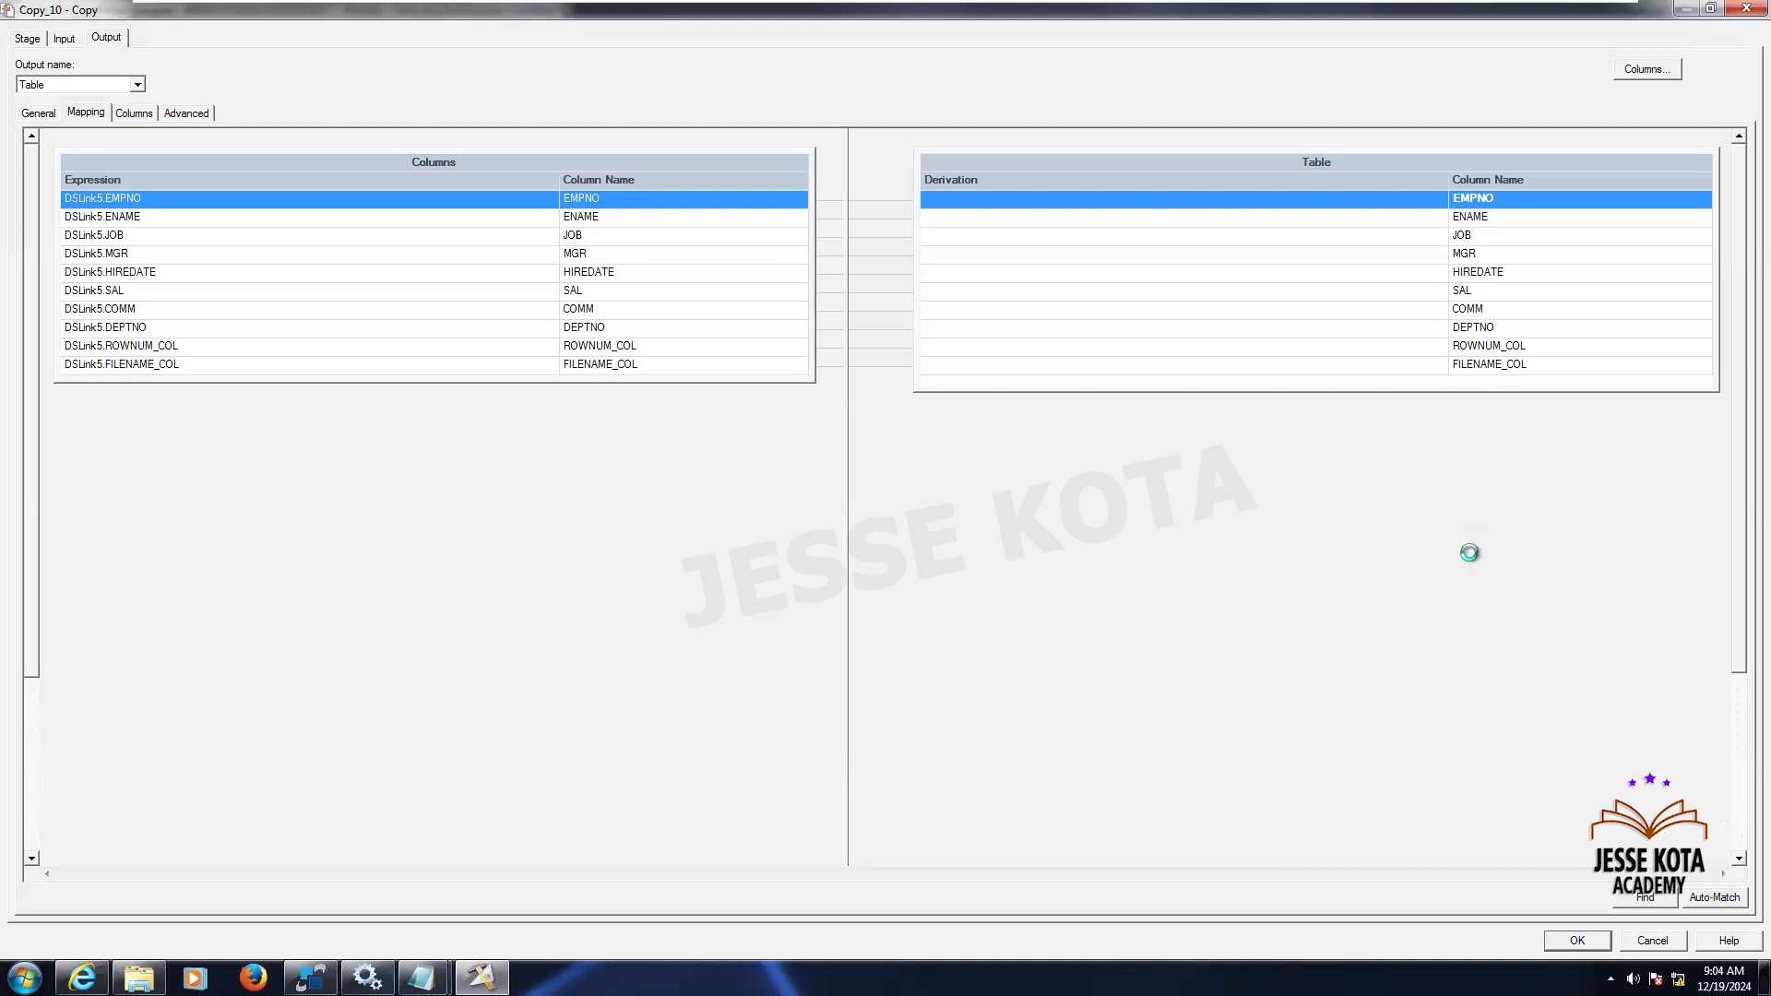
{"action": "left_click", "coordinate": [1714, 897]}
{"action": "left_click", "coordinate": [945, 640]}
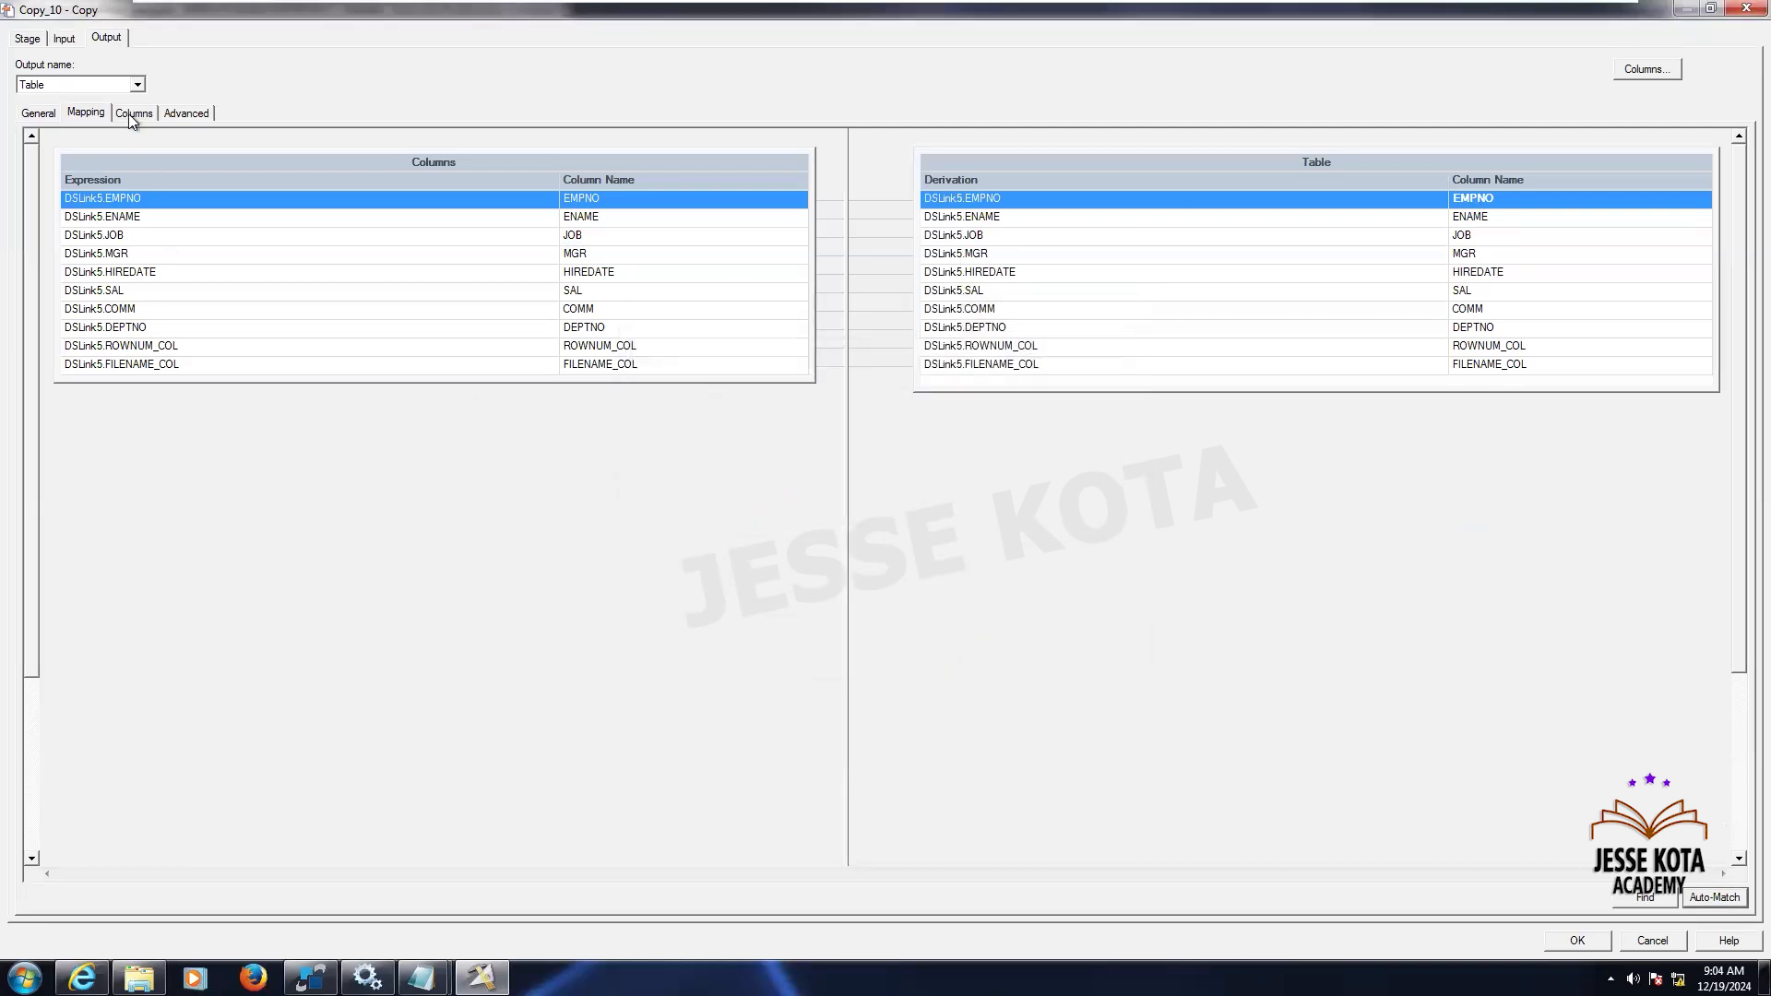
- Map all input columns to the File output and close the Copy stage
{"action": "left_click", "coordinate": [138, 85]}
{"action": "left_click", "coordinate": [103, 114]}
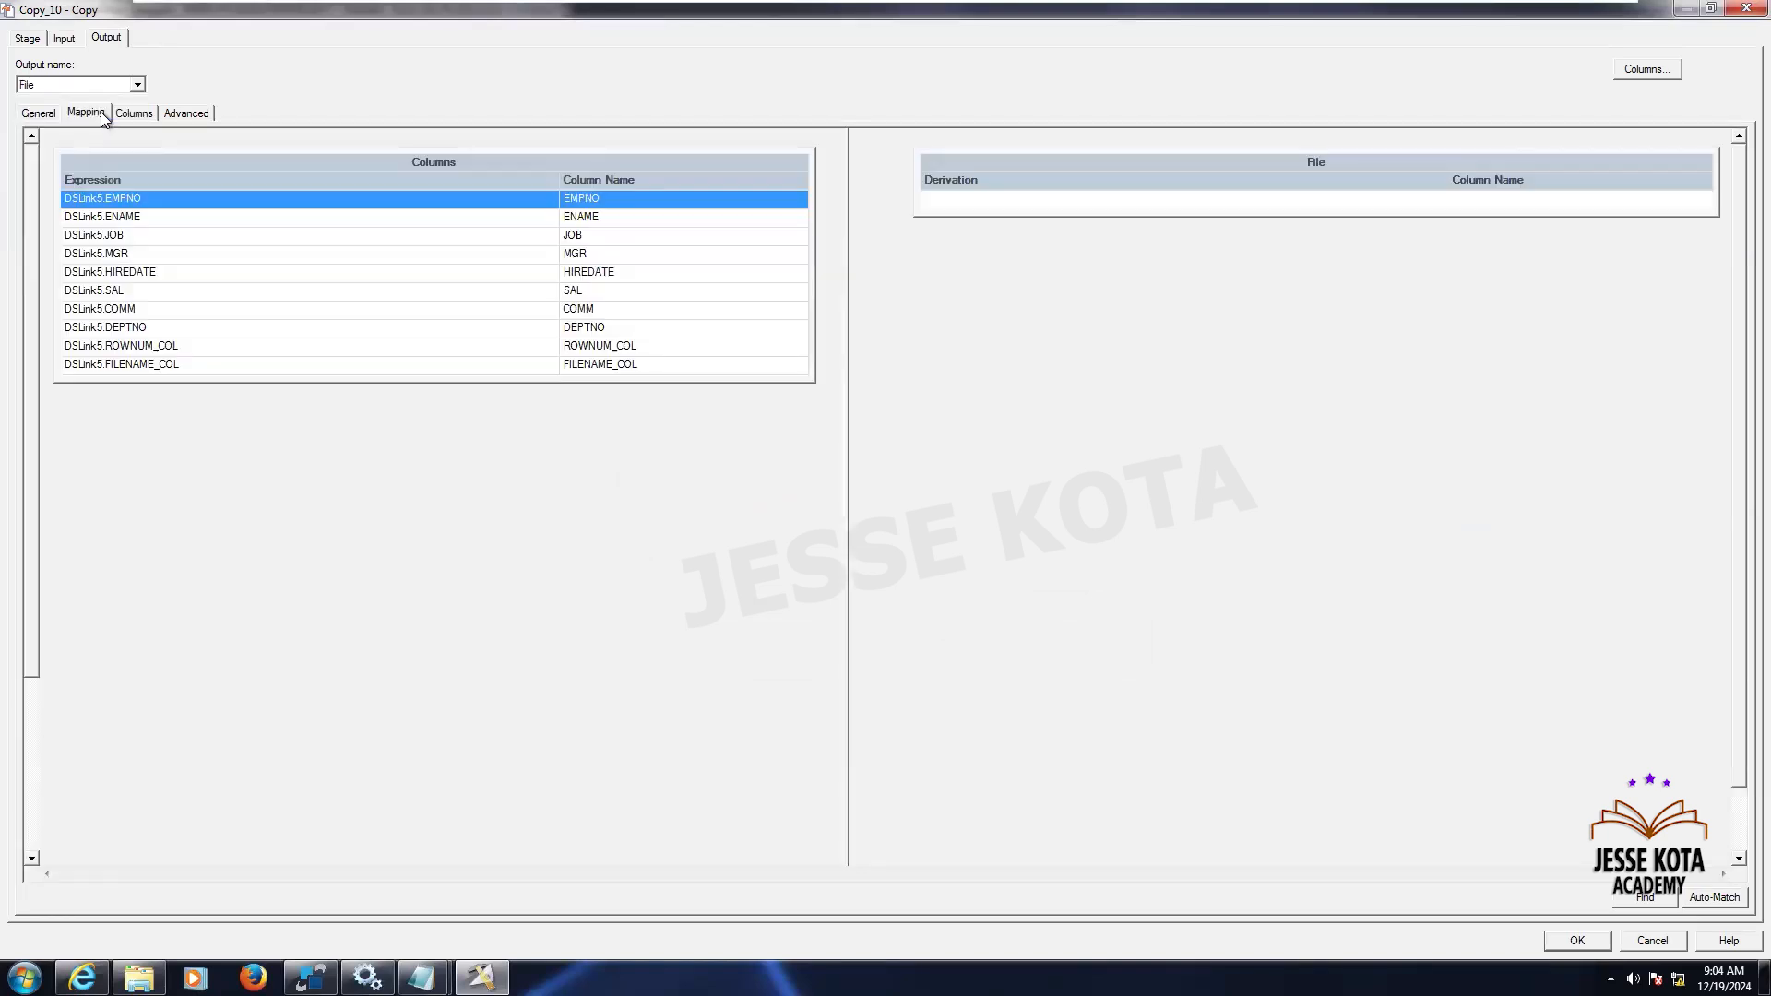
{"action": "left_click", "coordinate": [290, 271]}
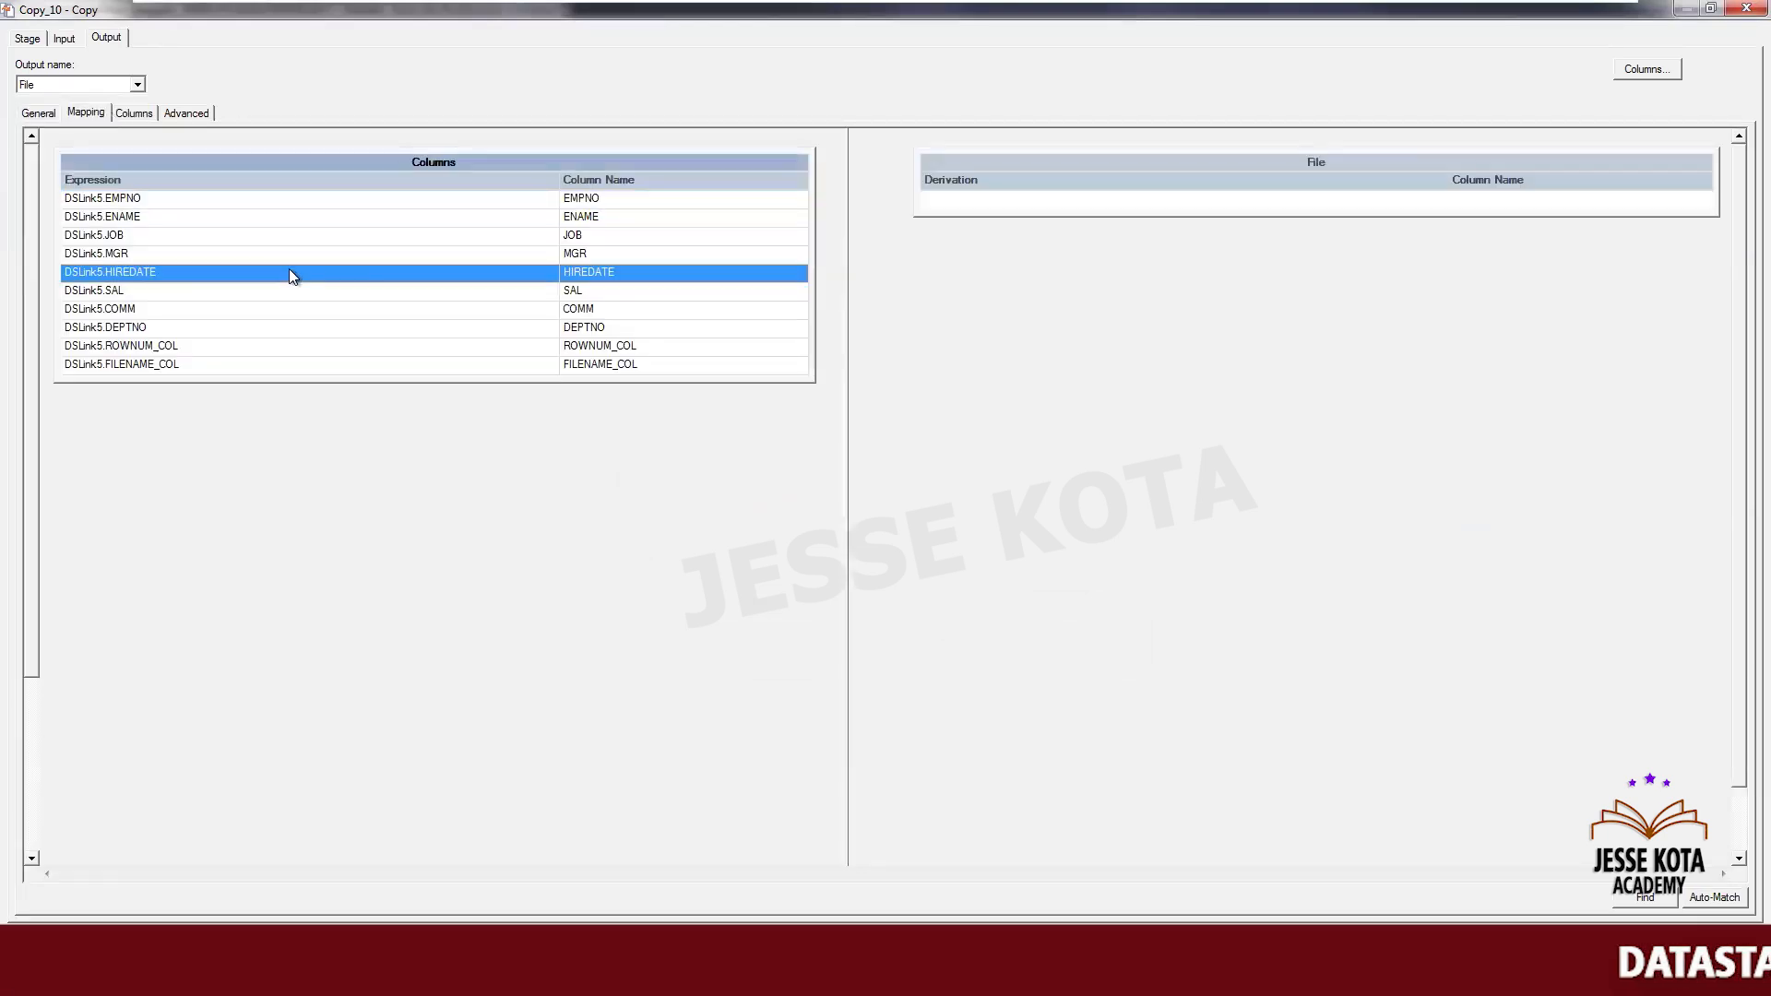
{"action": "key", "text": "ctrl+a"}
{"action": "mouse_move", "coordinate": [692, 162]}
{"action": "left_mouse_down"}
{"action": "mouse_move", "coordinate": [854, 213]}
{"action": "mouse_move", "coordinate": [980, 206]}
{"action": "left_mouse_up"}
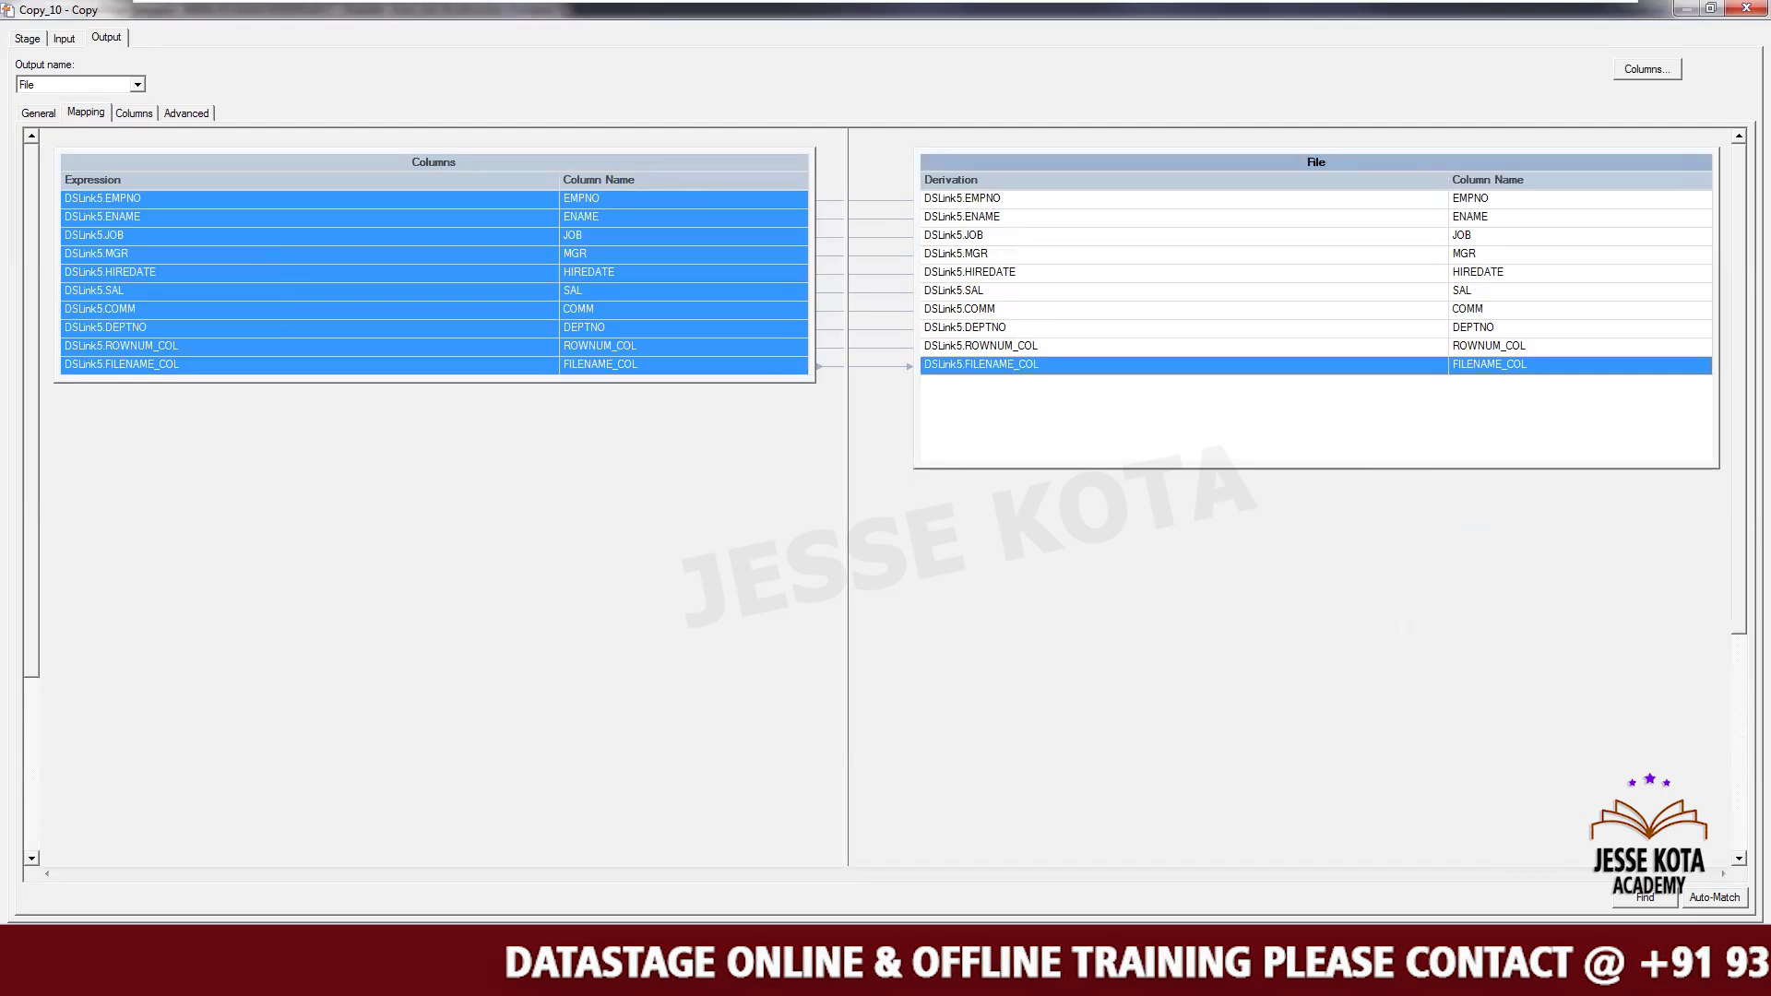
{"action": "key", "text": "Return"}
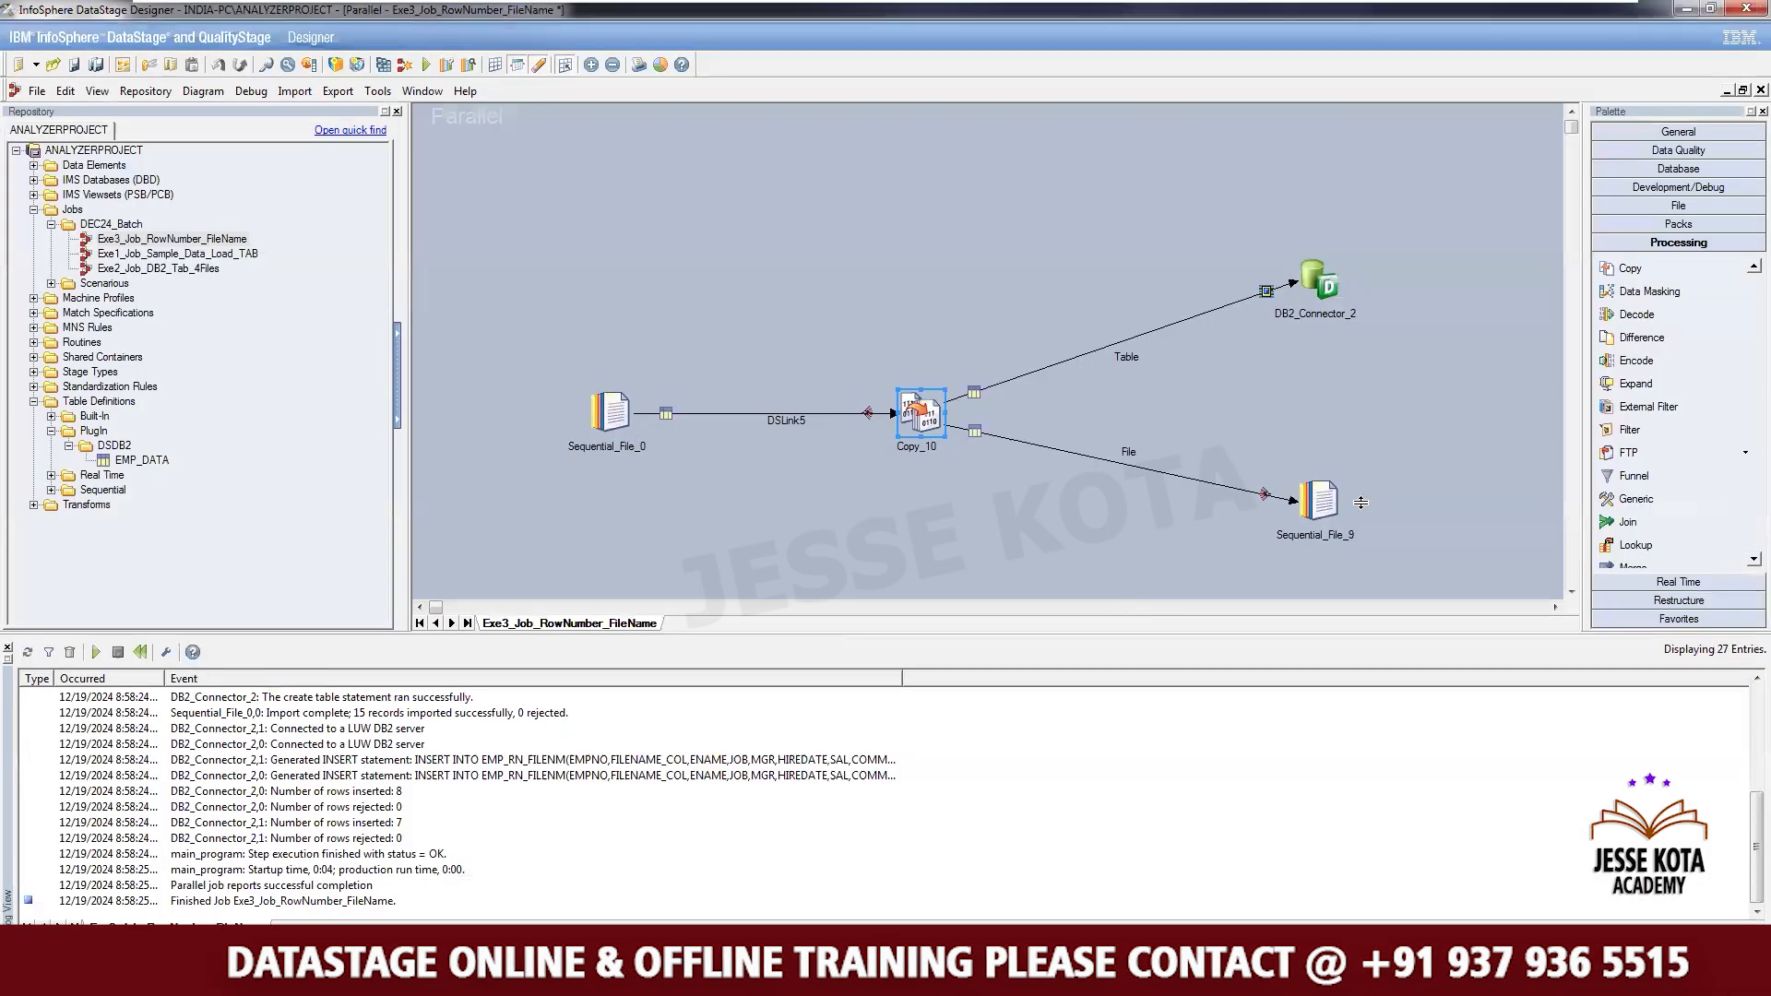
- Set Sequential_File_9's target file to FileNm_RowNm.txt in the C:\Target folder
{"action": "double_click", "coordinate": [1332, 499]}
{"action": "left_click", "coordinate": [96, 155]}
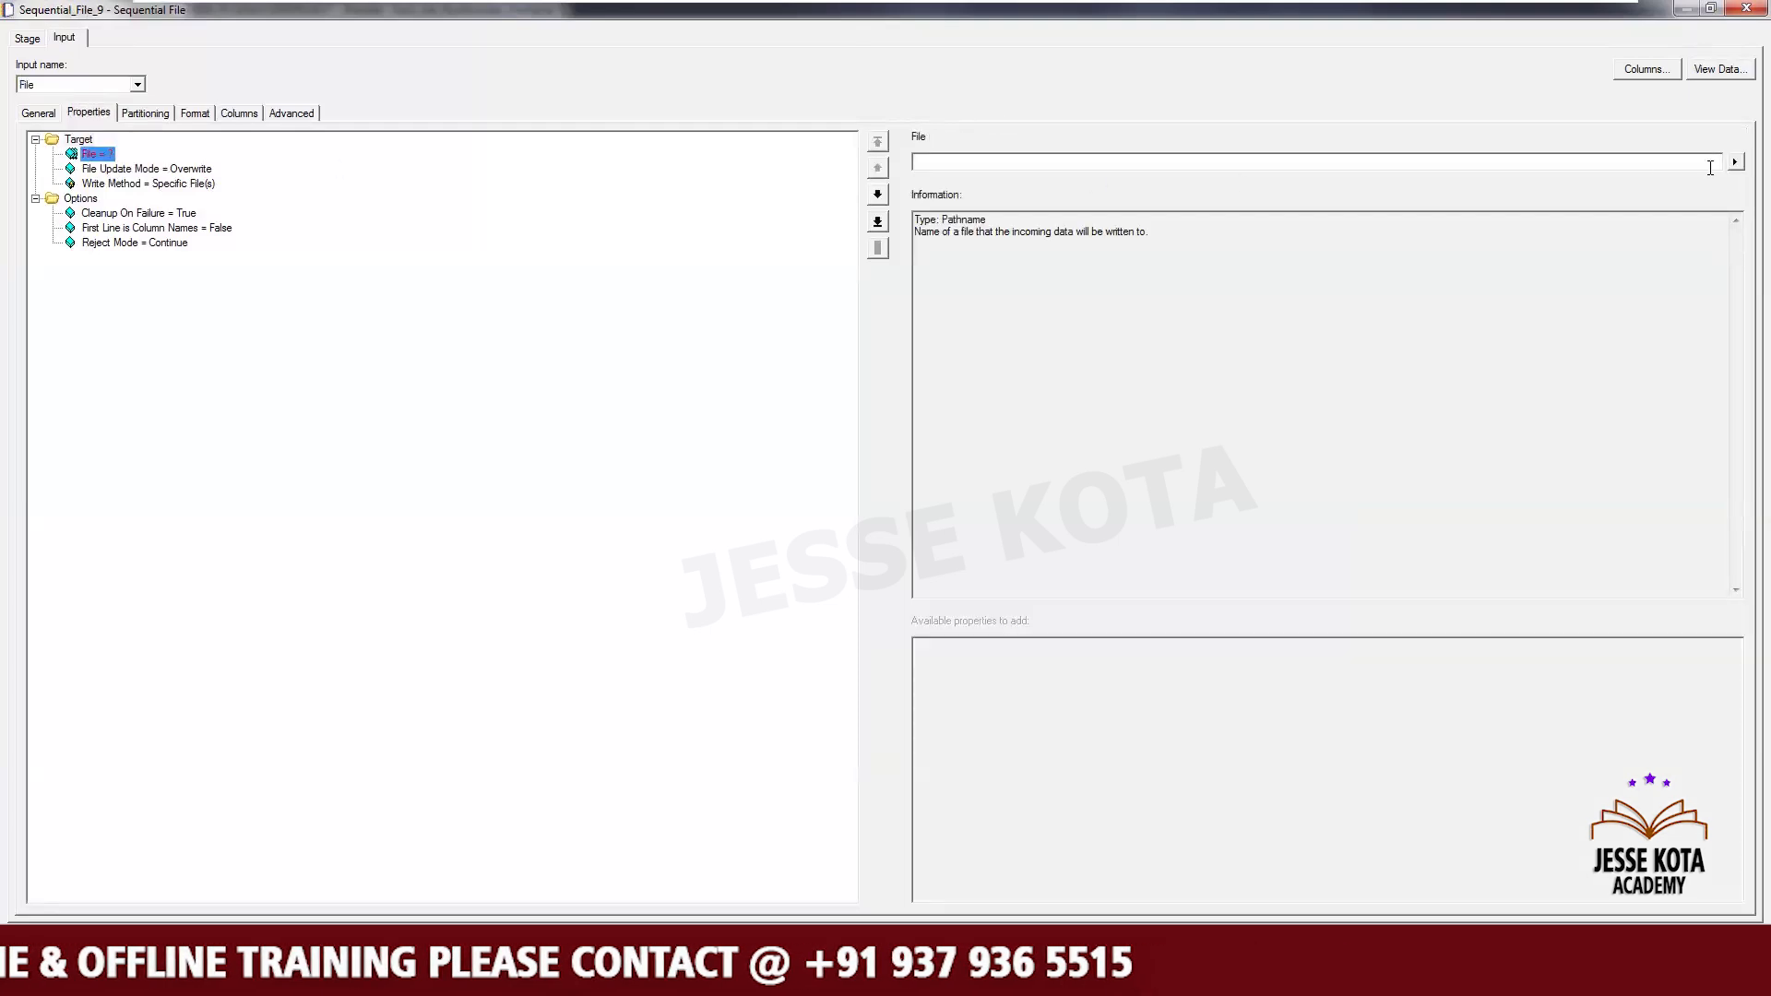
{"action": "left_click", "coordinate": [1733, 161]}
{"action": "left_click", "coordinate": [1681, 207]}
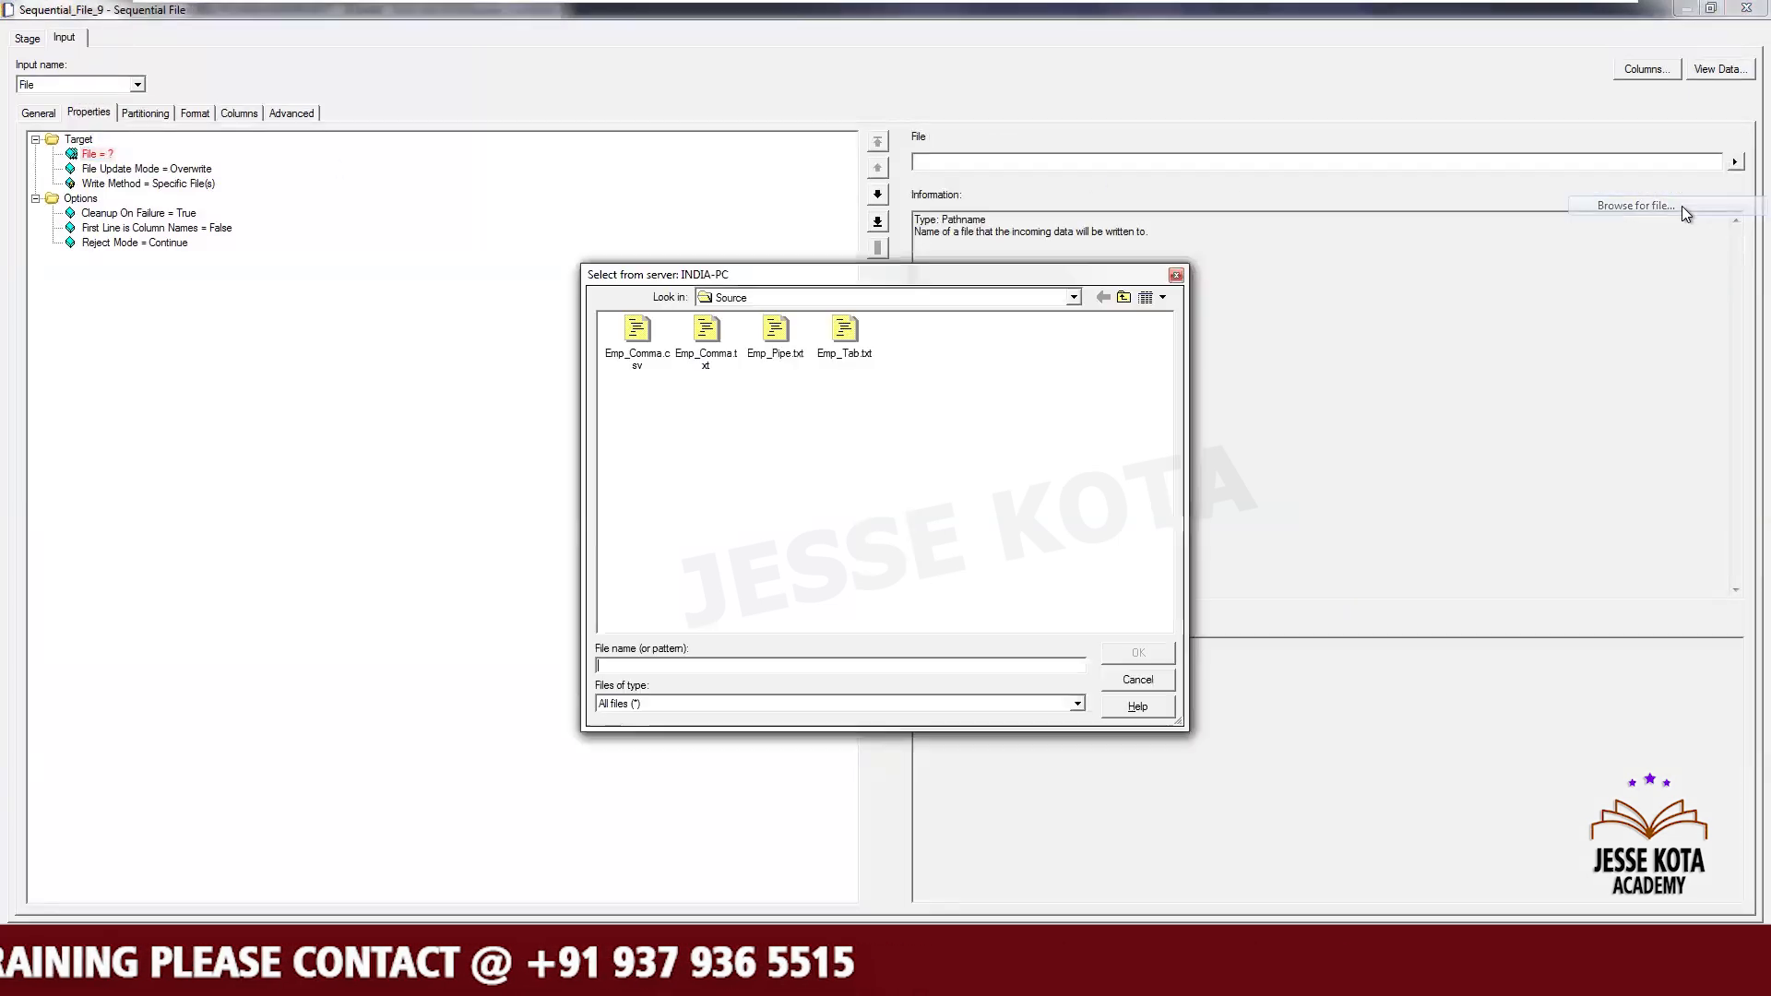
{"action": "left_click", "coordinate": [1127, 297]}
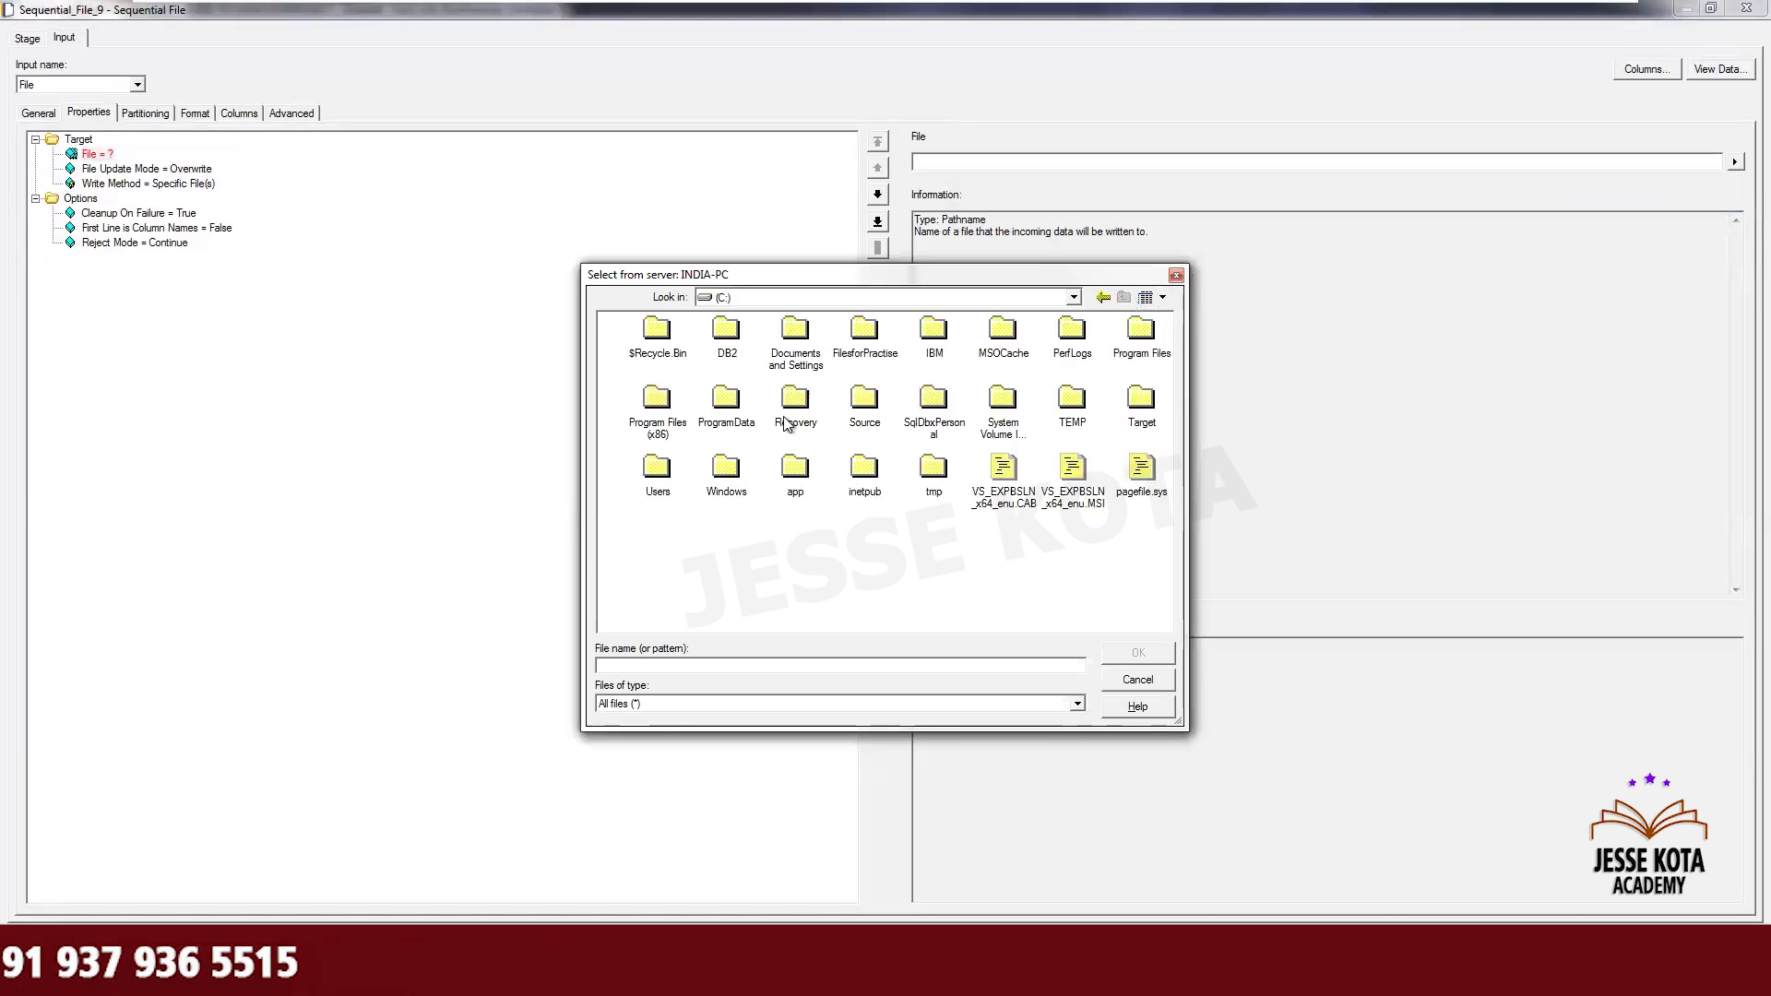
{"action": "double_click", "coordinate": [1141, 399]}
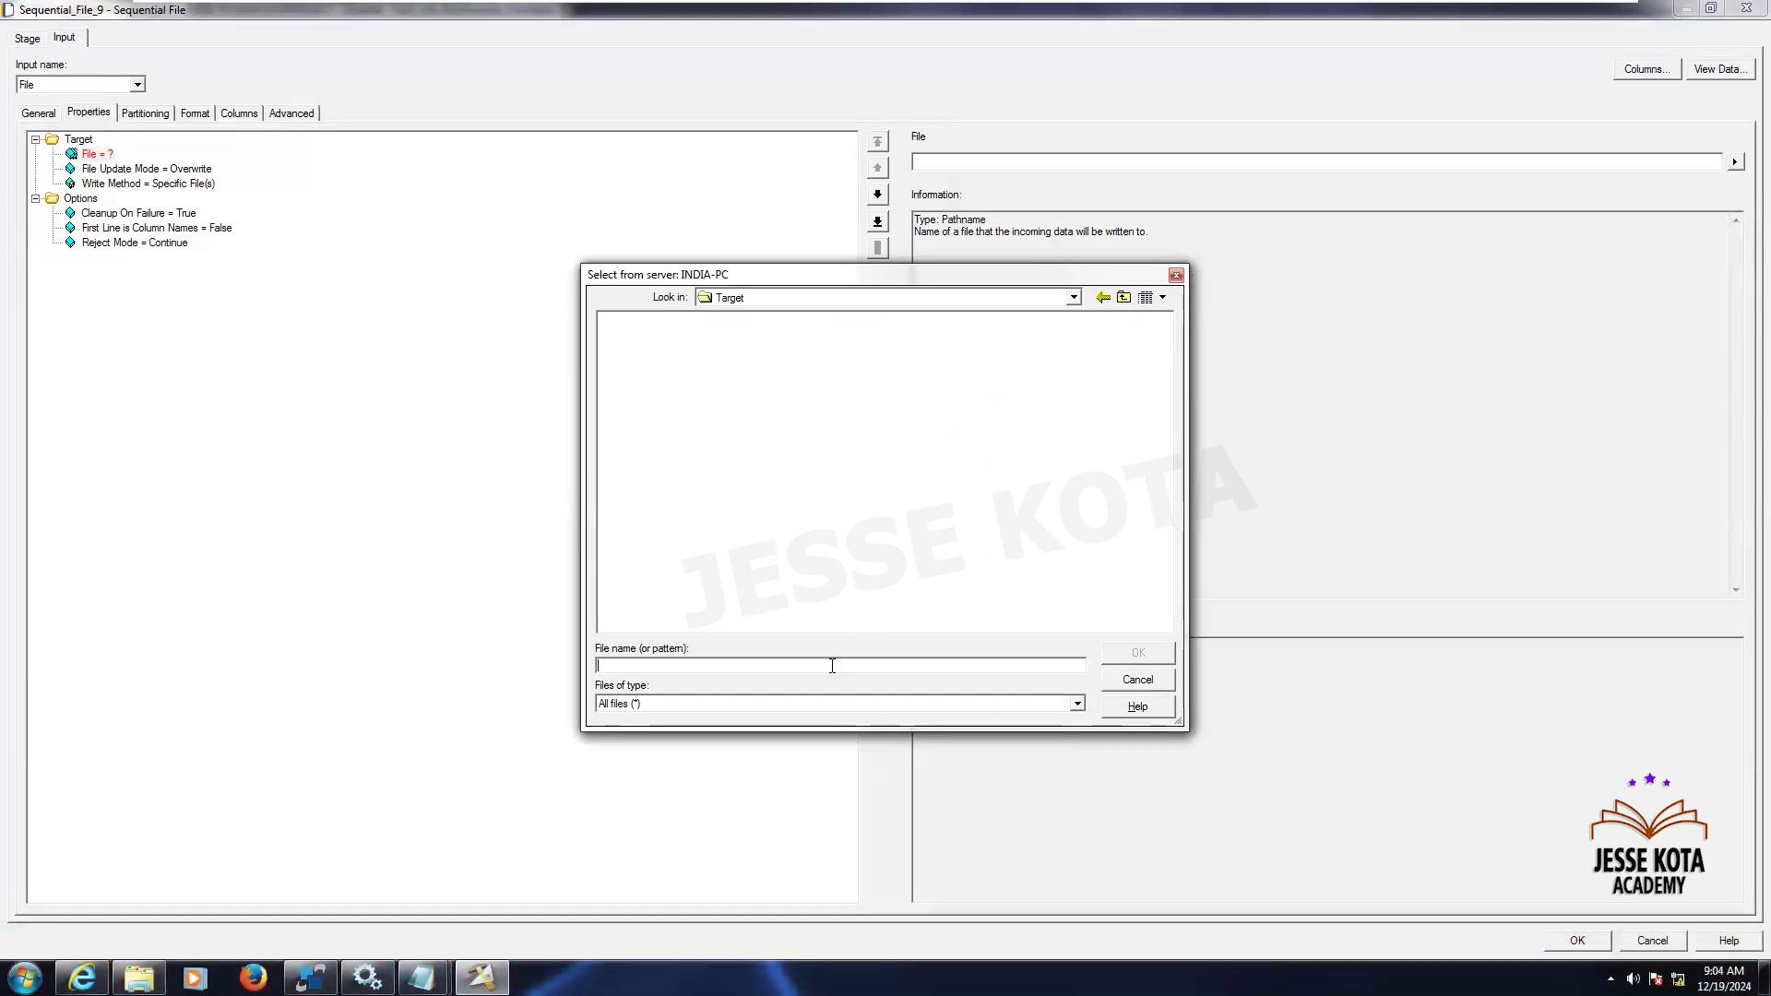
{"action": "type", "text": "Tar"}
{"action": "key", "text": "BackSpace"}
{"action": "type", "text": "FileNa"}
{"action": "key", "text": "BackSpace"}
{"action": "type", "text": "m_RowNm.txt"}
{"action": "left_click", "coordinate": [1138, 653]}
- Set Sequential_File_9's First Line is Column Names option to True
{"action": "left_click", "coordinate": [157, 227]}
{"action": "left_click", "coordinate": [966, 163]}
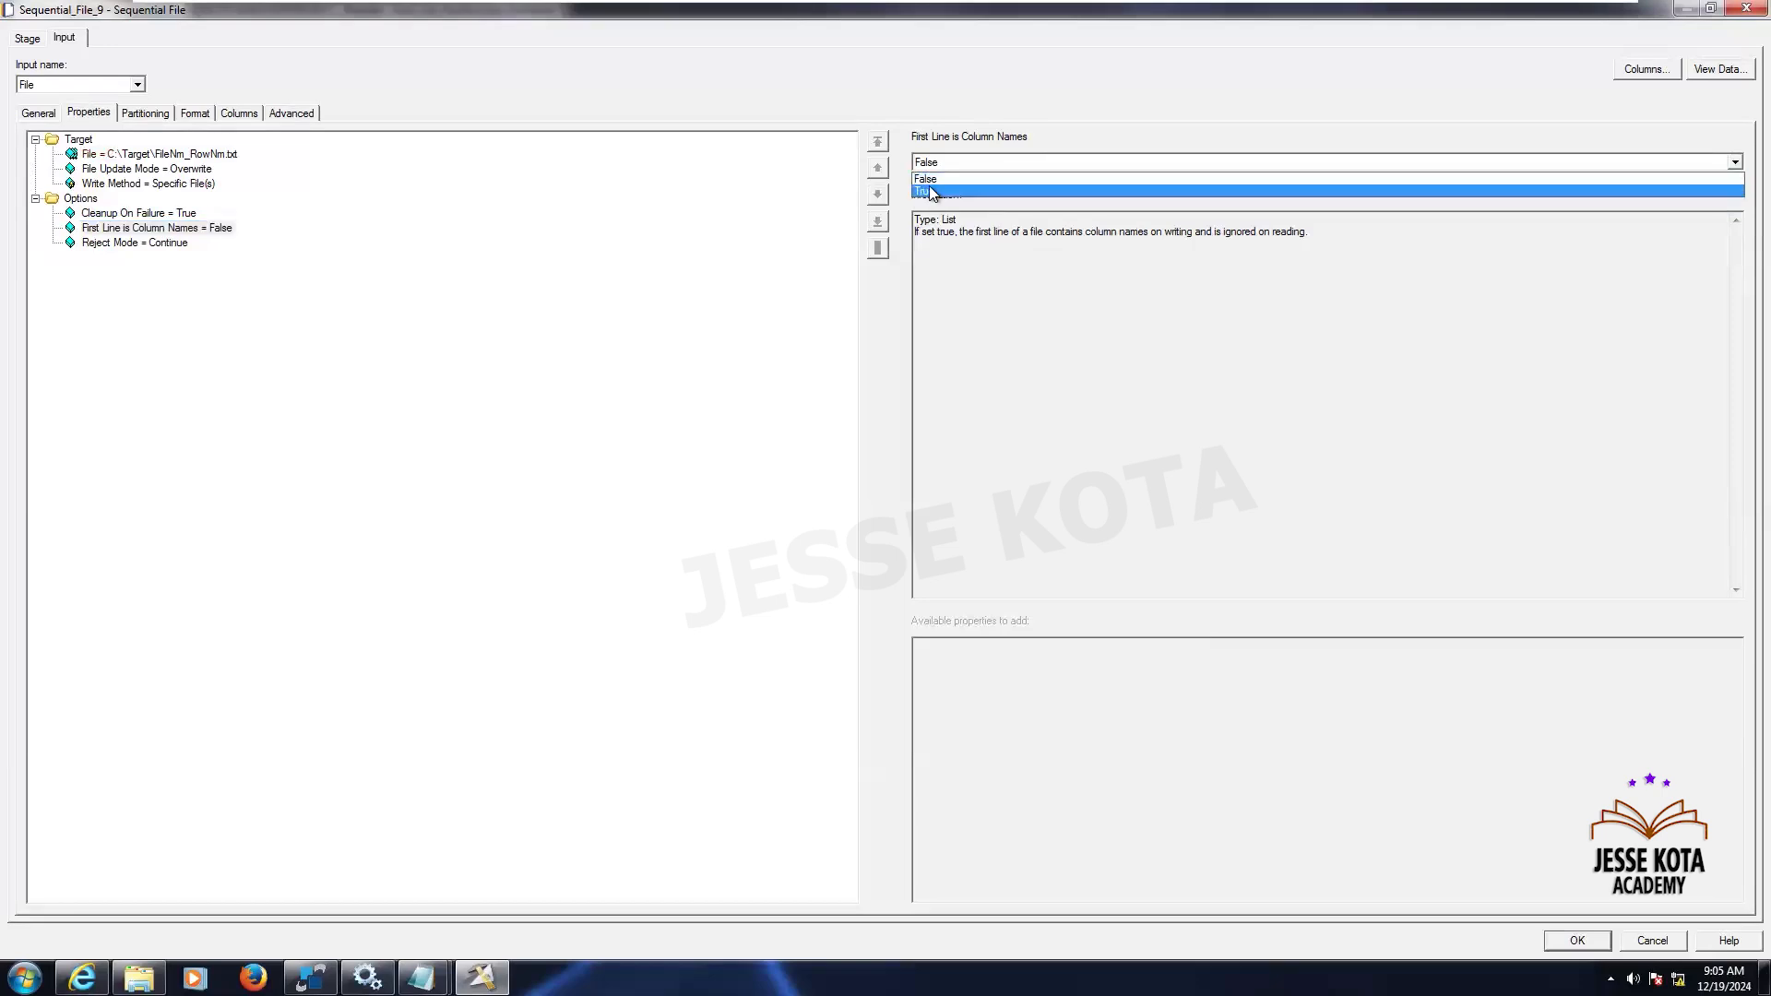
{"action": "left_click", "coordinate": [932, 191]}
{"action": "left_click", "coordinate": [80, 199]}
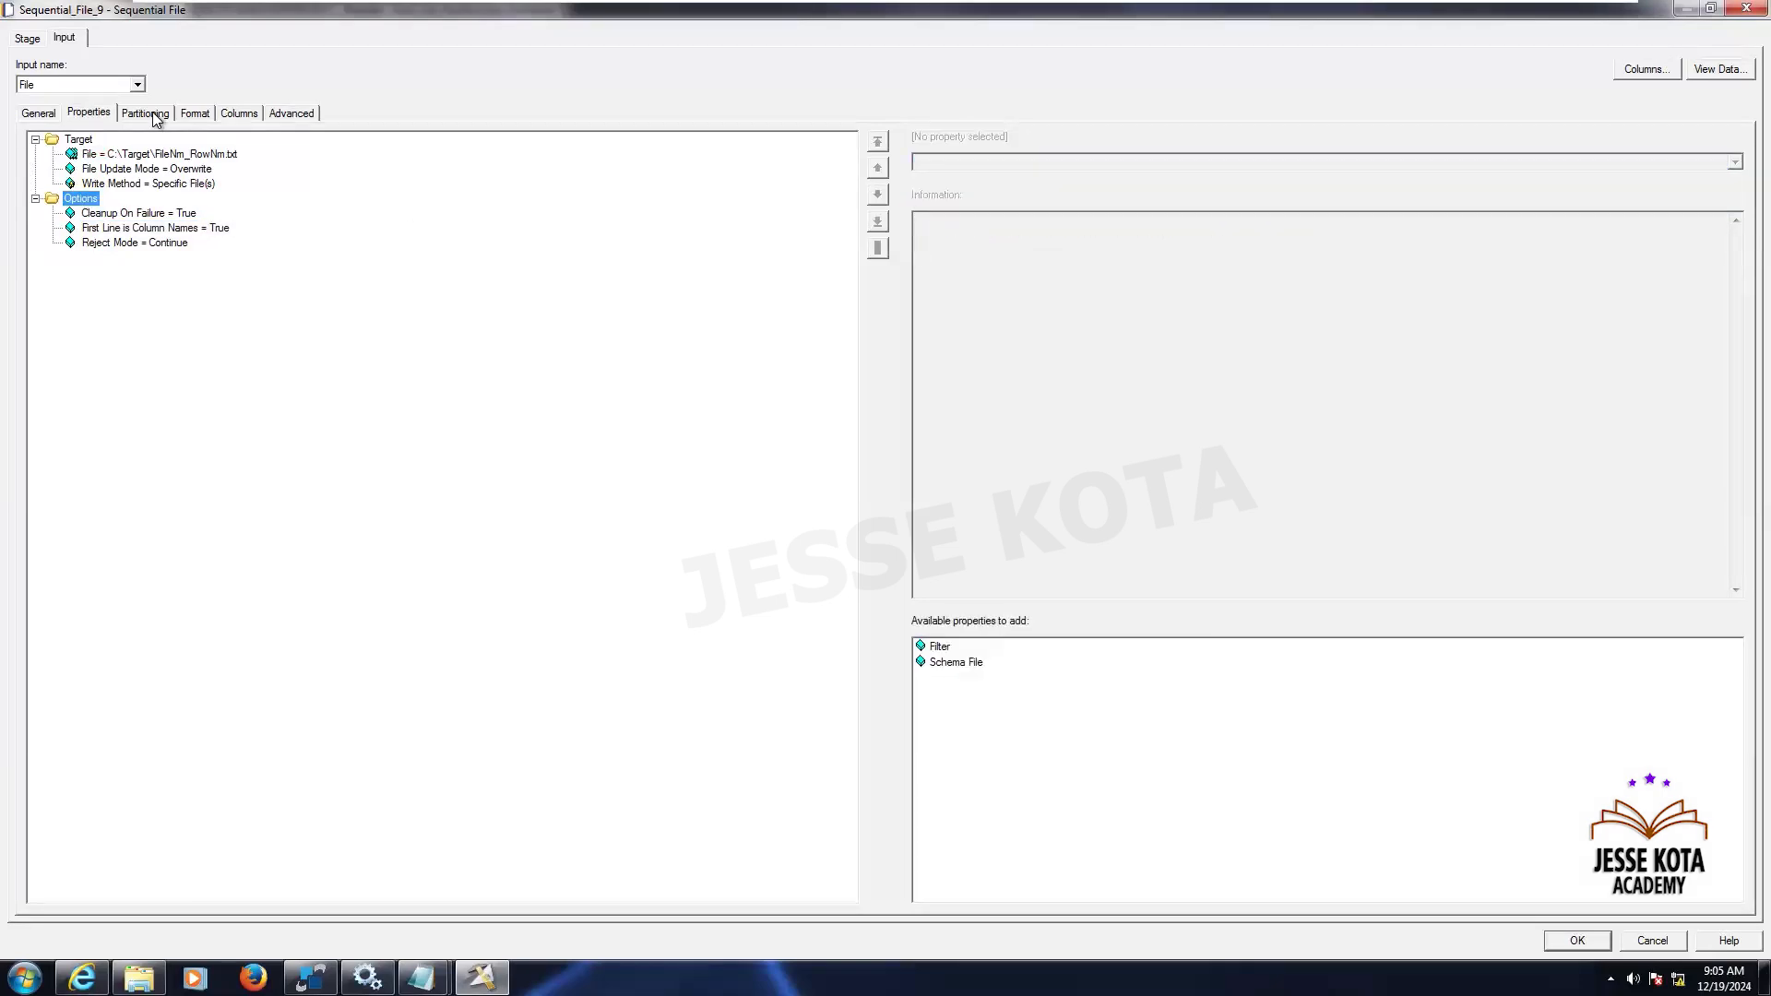
- Change the target file path to C:\Target\FileNm_RowNm.csv
{"action": "left_click", "coordinate": [153, 115]}
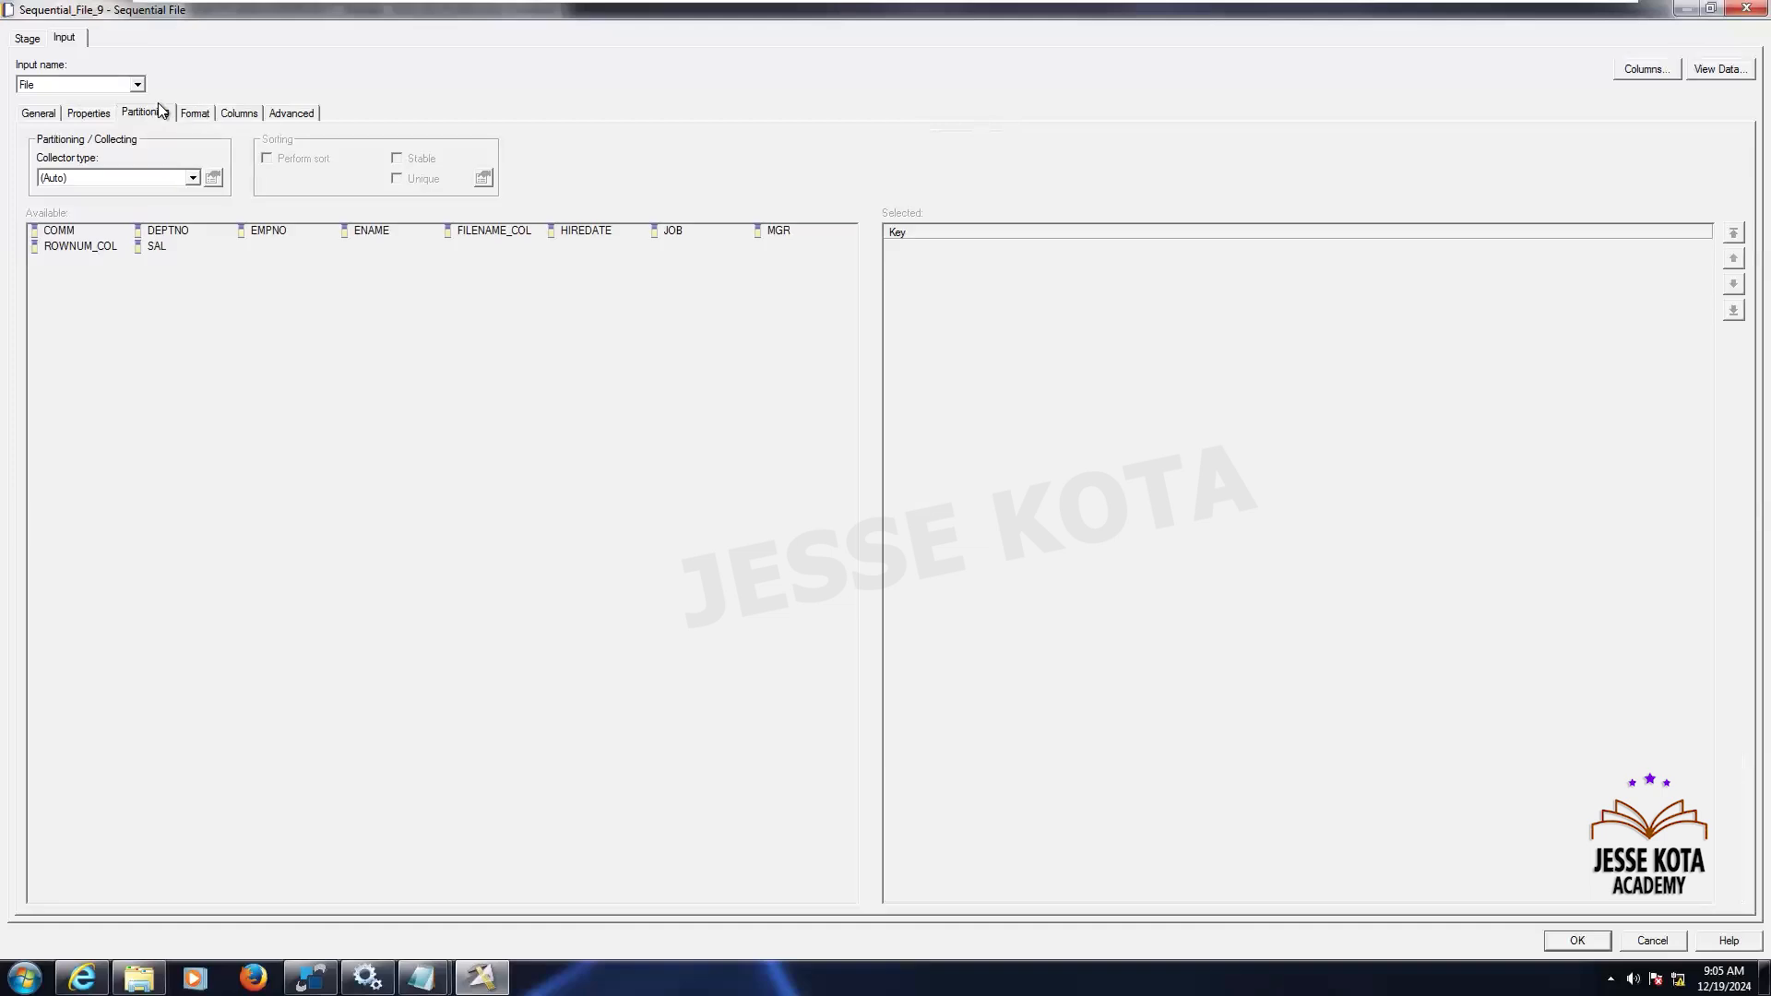
{"action": "left_click", "coordinate": [94, 114]}
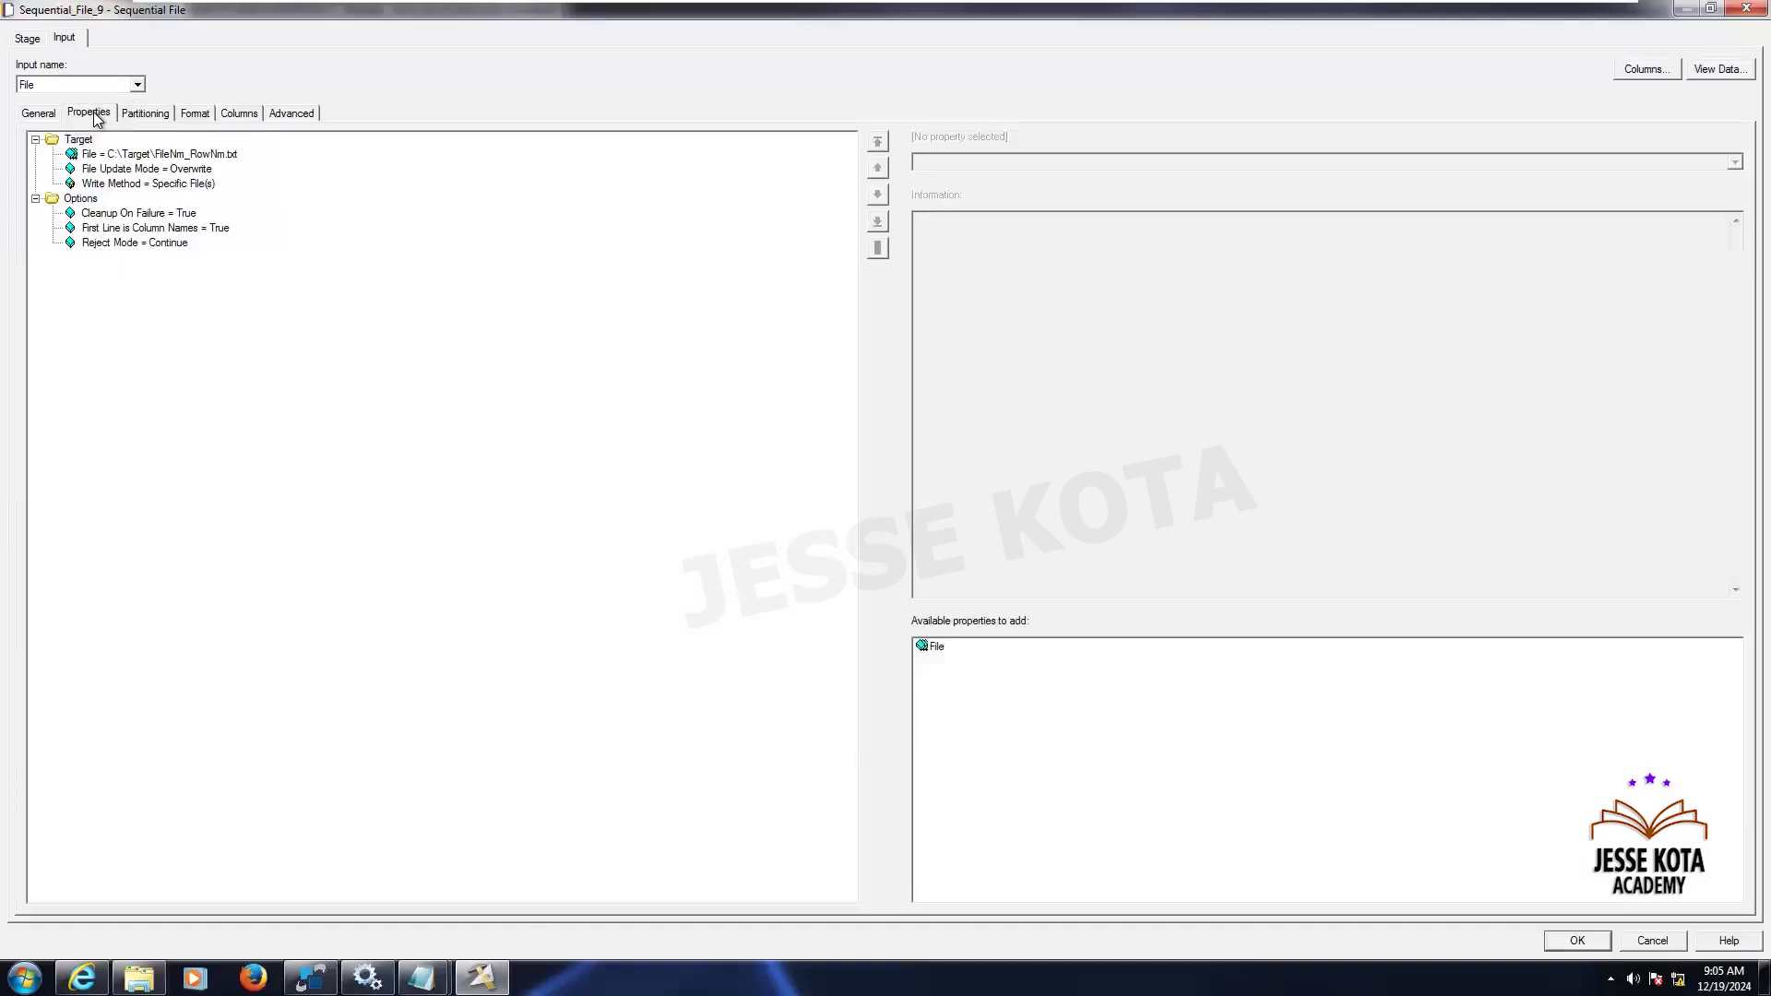
{"action": "left_click", "coordinate": [211, 155]}
{"action": "left_click", "coordinate": [1107, 162]}
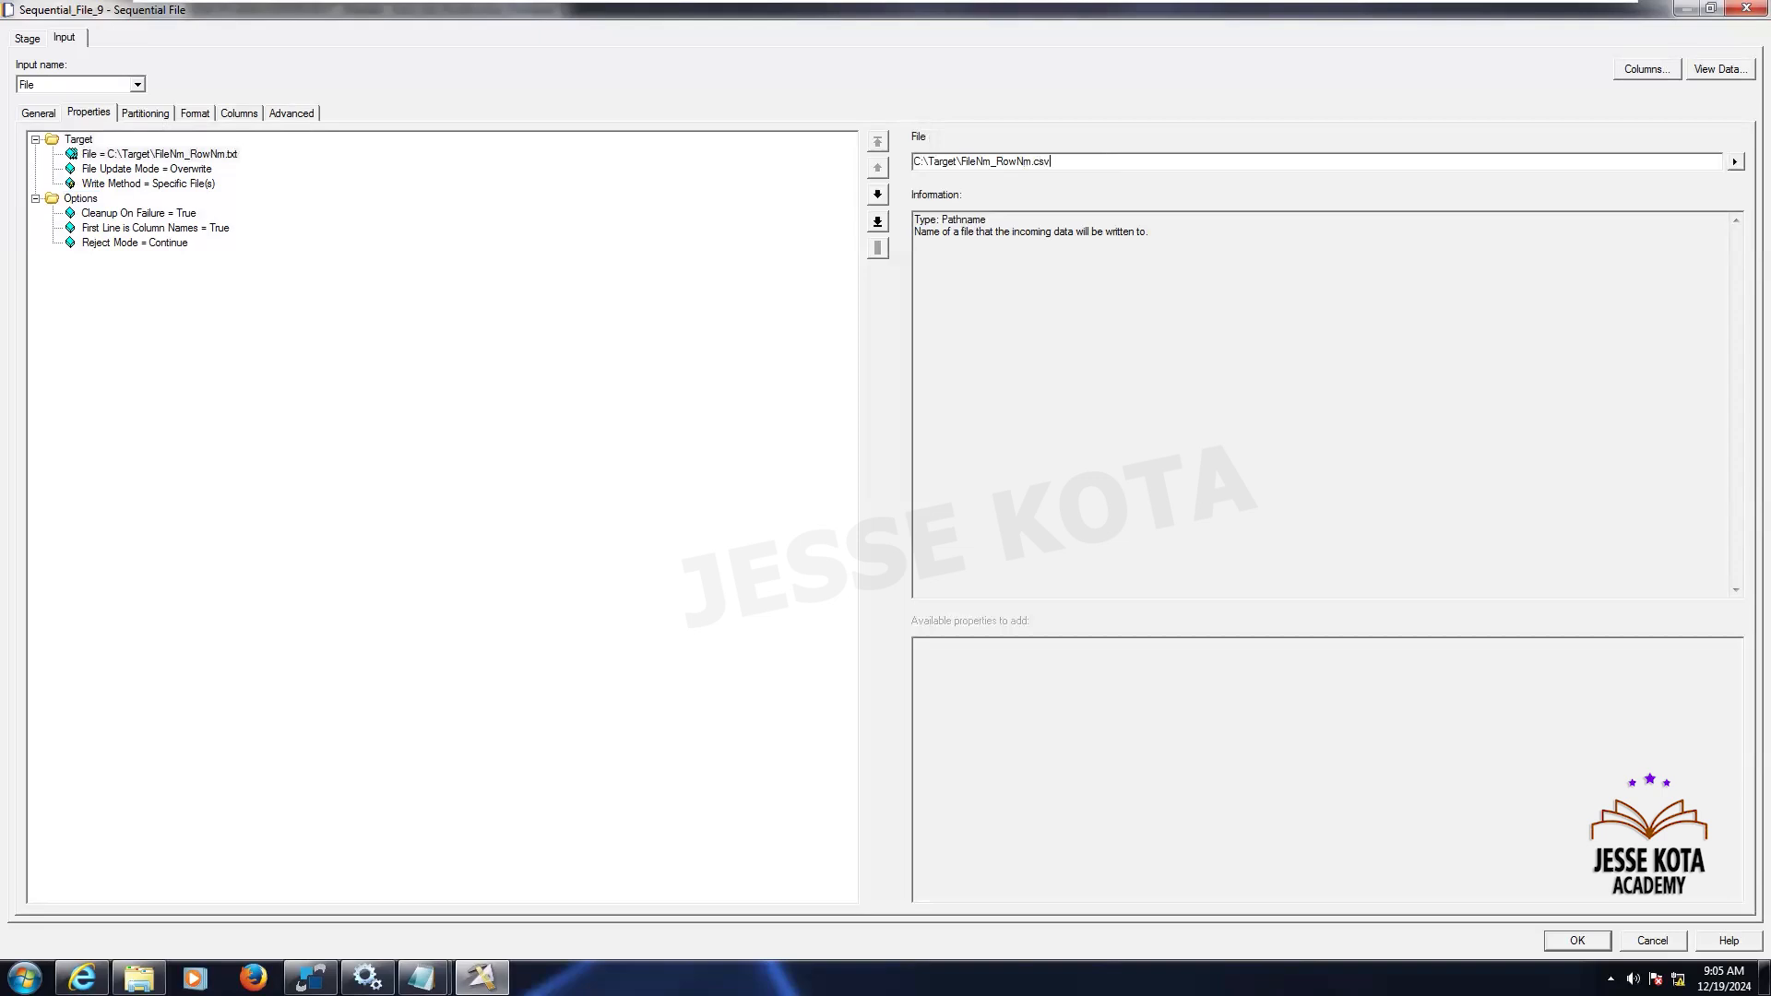
{"action": "left_click", "coordinate": [83, 200]}
- Add a Null field value property to the field defaults in the file's format settings
{"action": "left_click", "coordinate": [146, 112]}
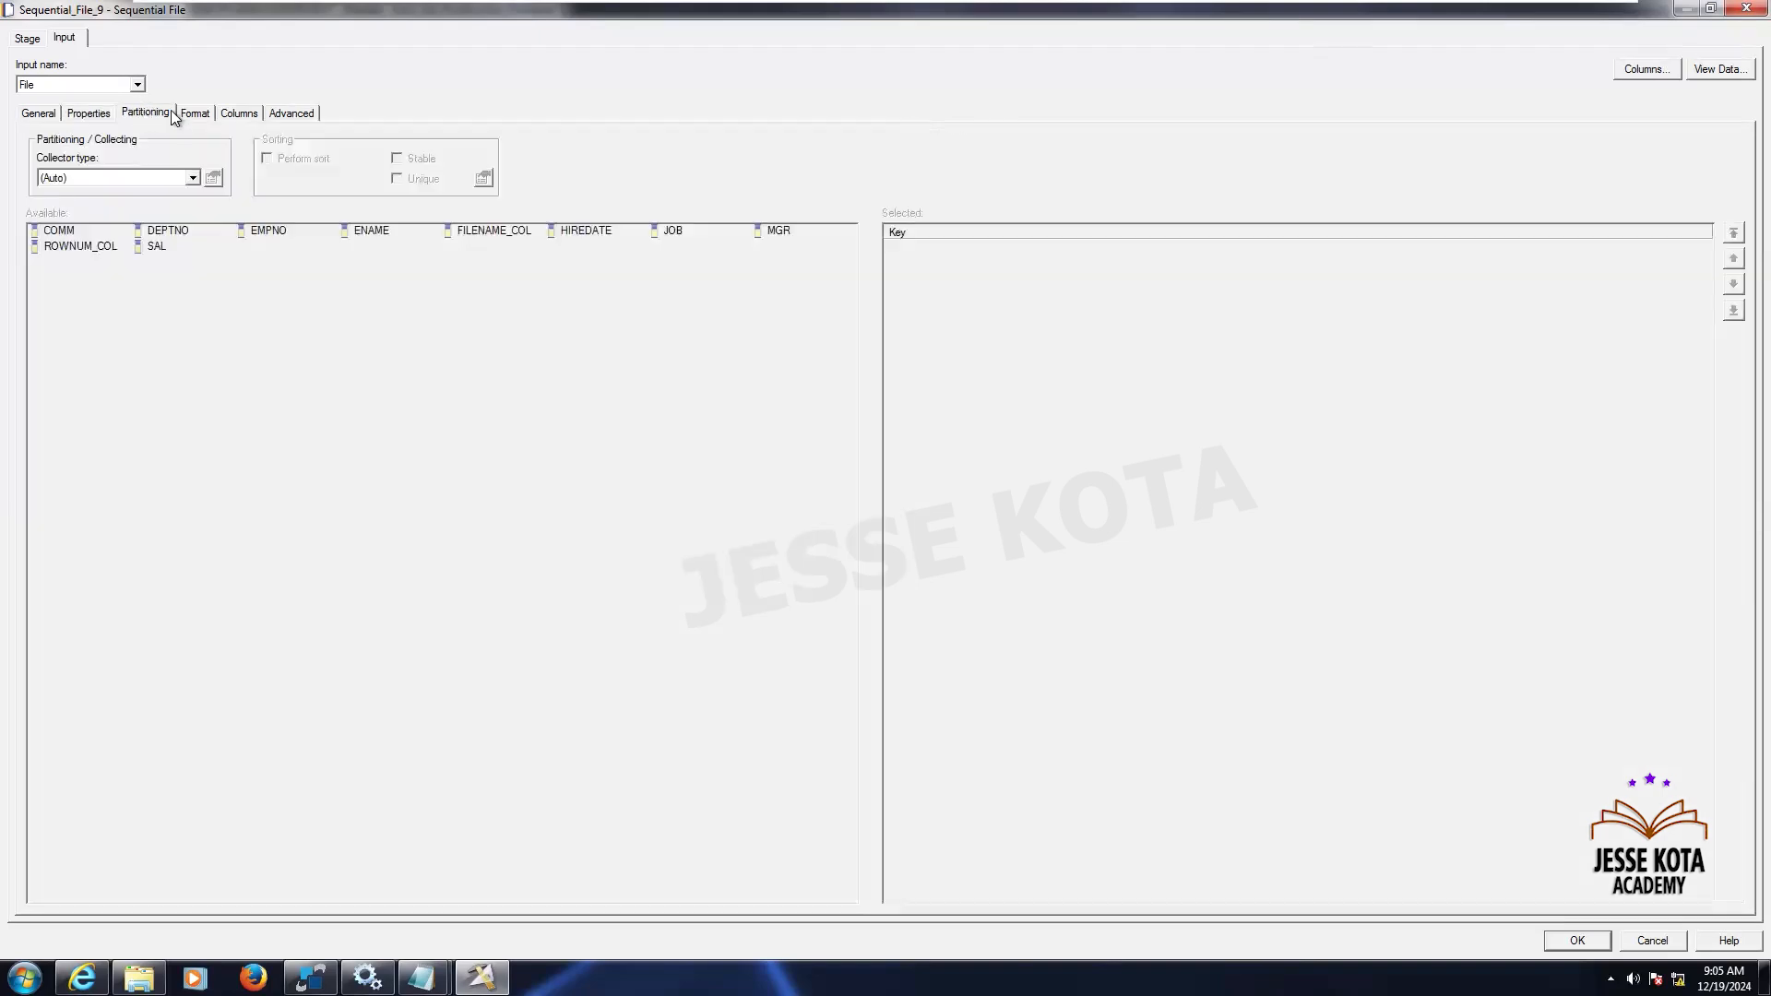
{"action": "left_click", "coordinate": [194, 112]}
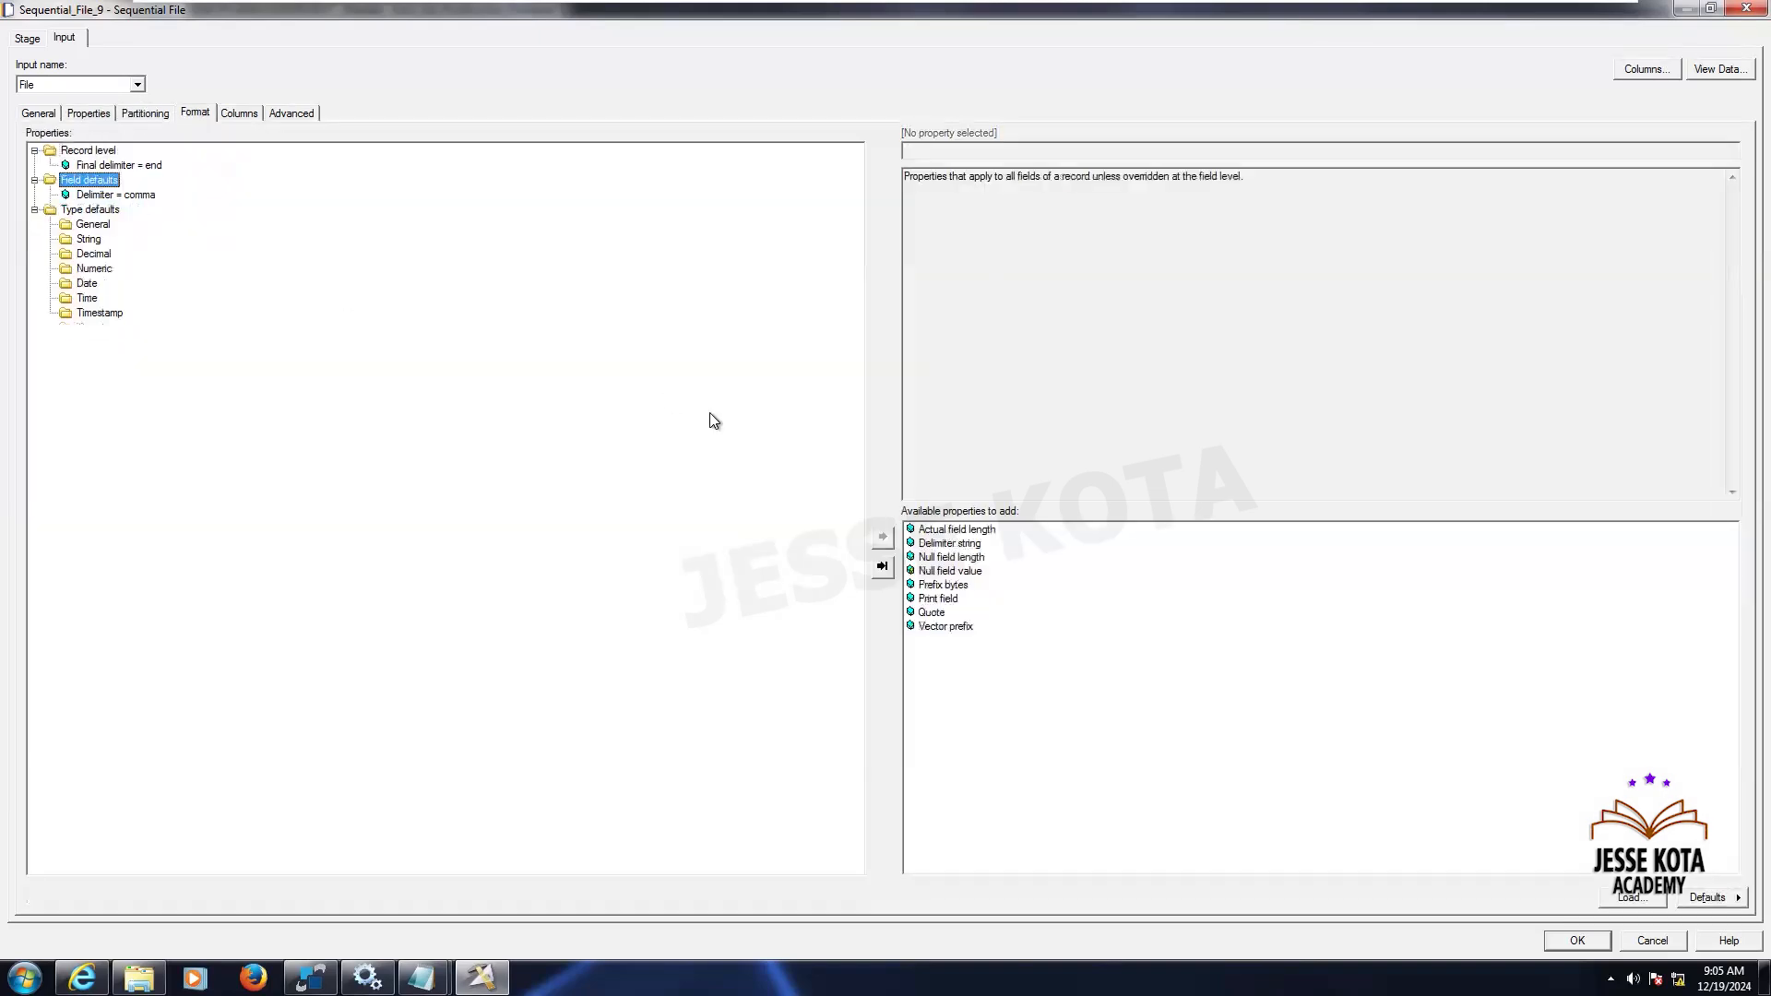
{"action": "double_click", "coordinate": [950, 571]}
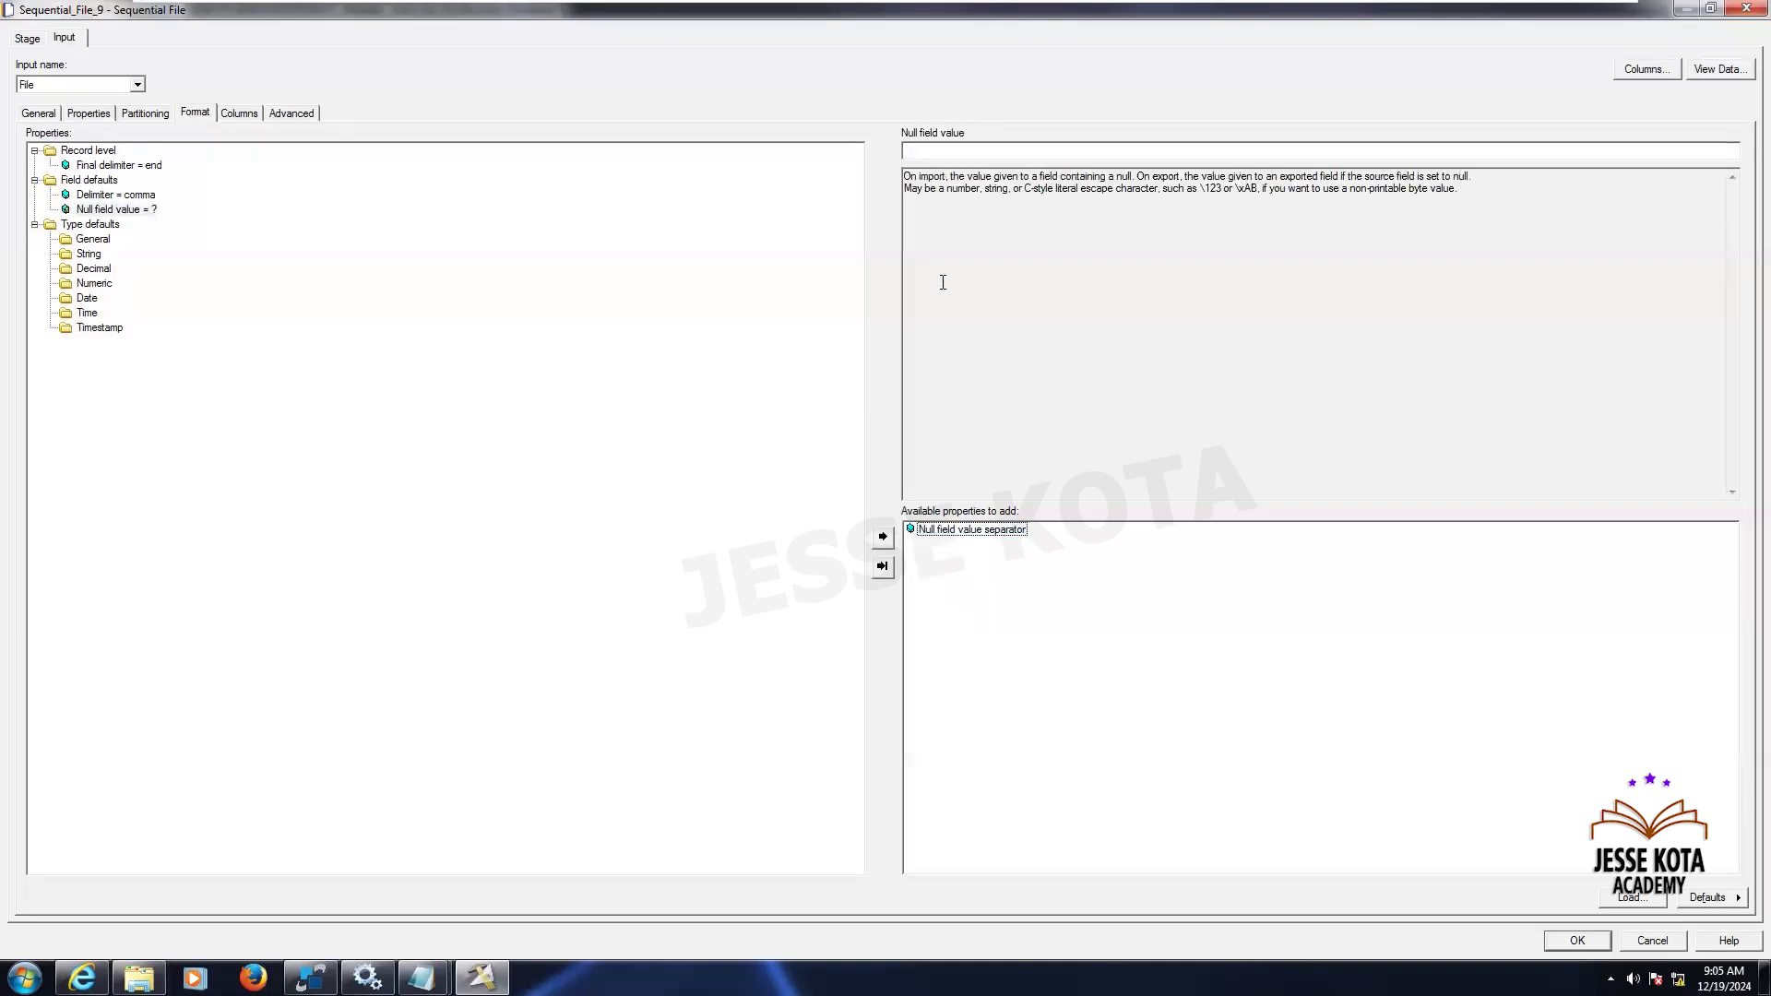
{"action": "left_click", "coordinate": [954, 144]}
- Review the file's column definitions and null value setting, then close the Sequential_File_9 stage
{"action": "left_click", "coordinate": [239, 113]}
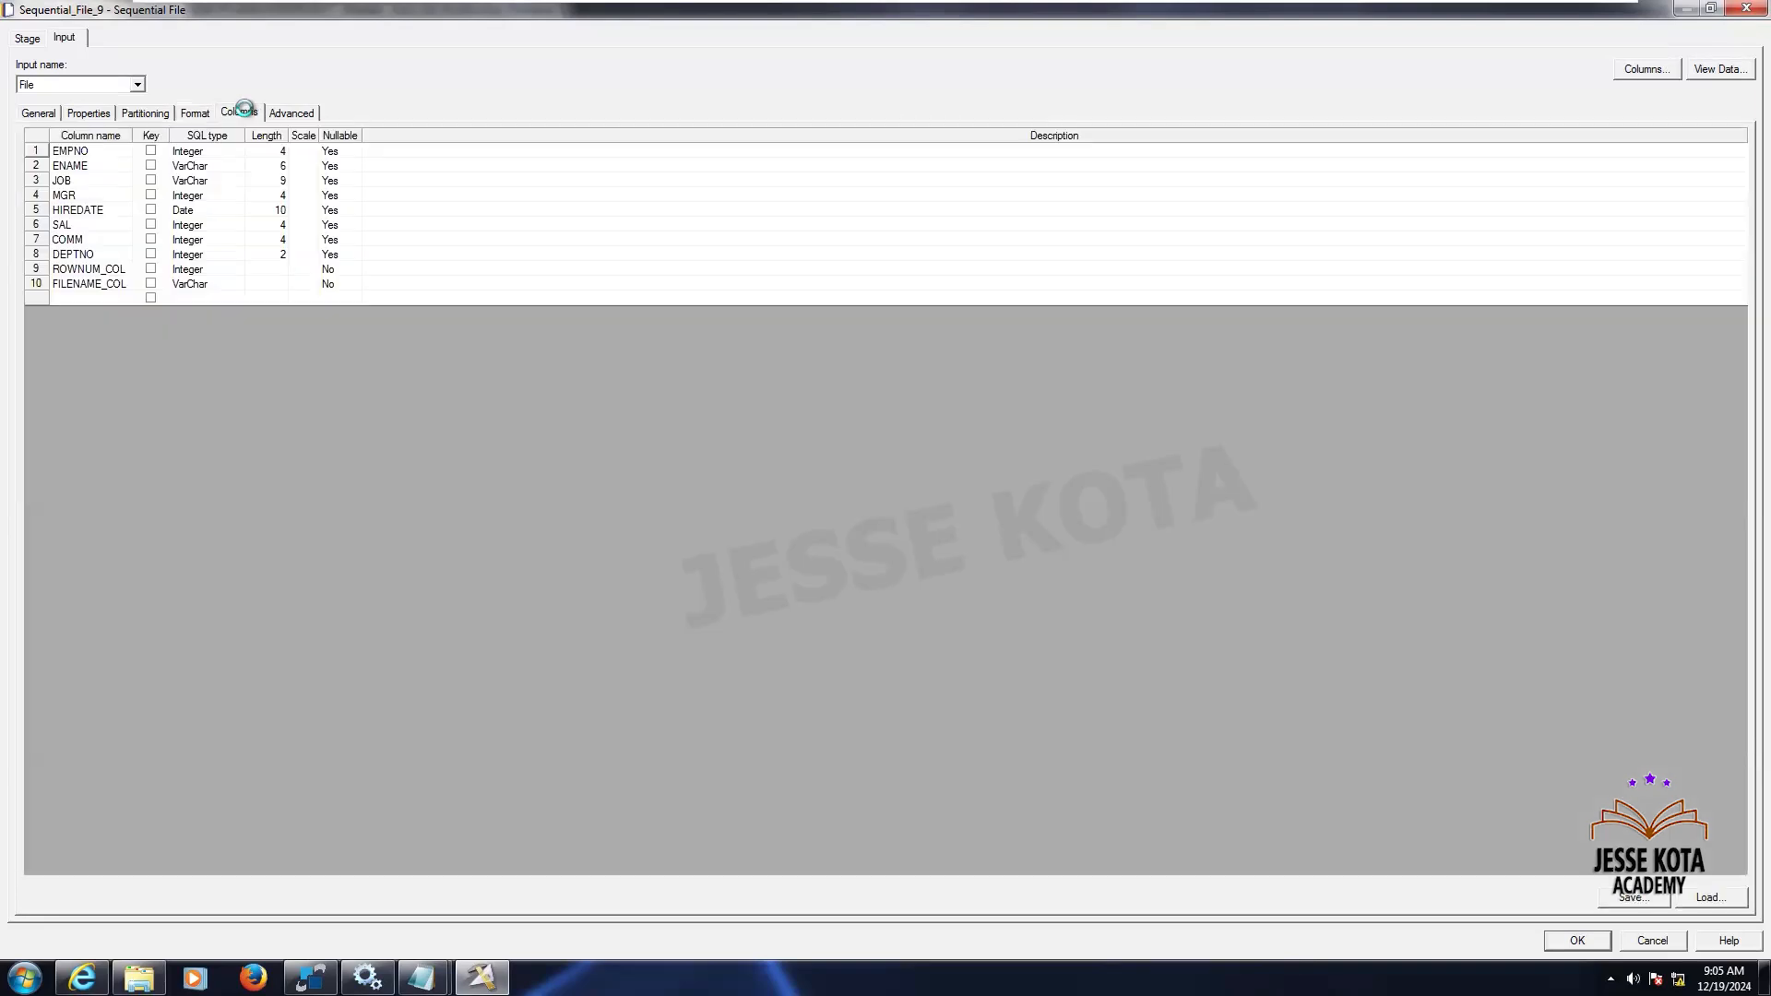
{"action": "left_click", "coordinate": [349, 153]}
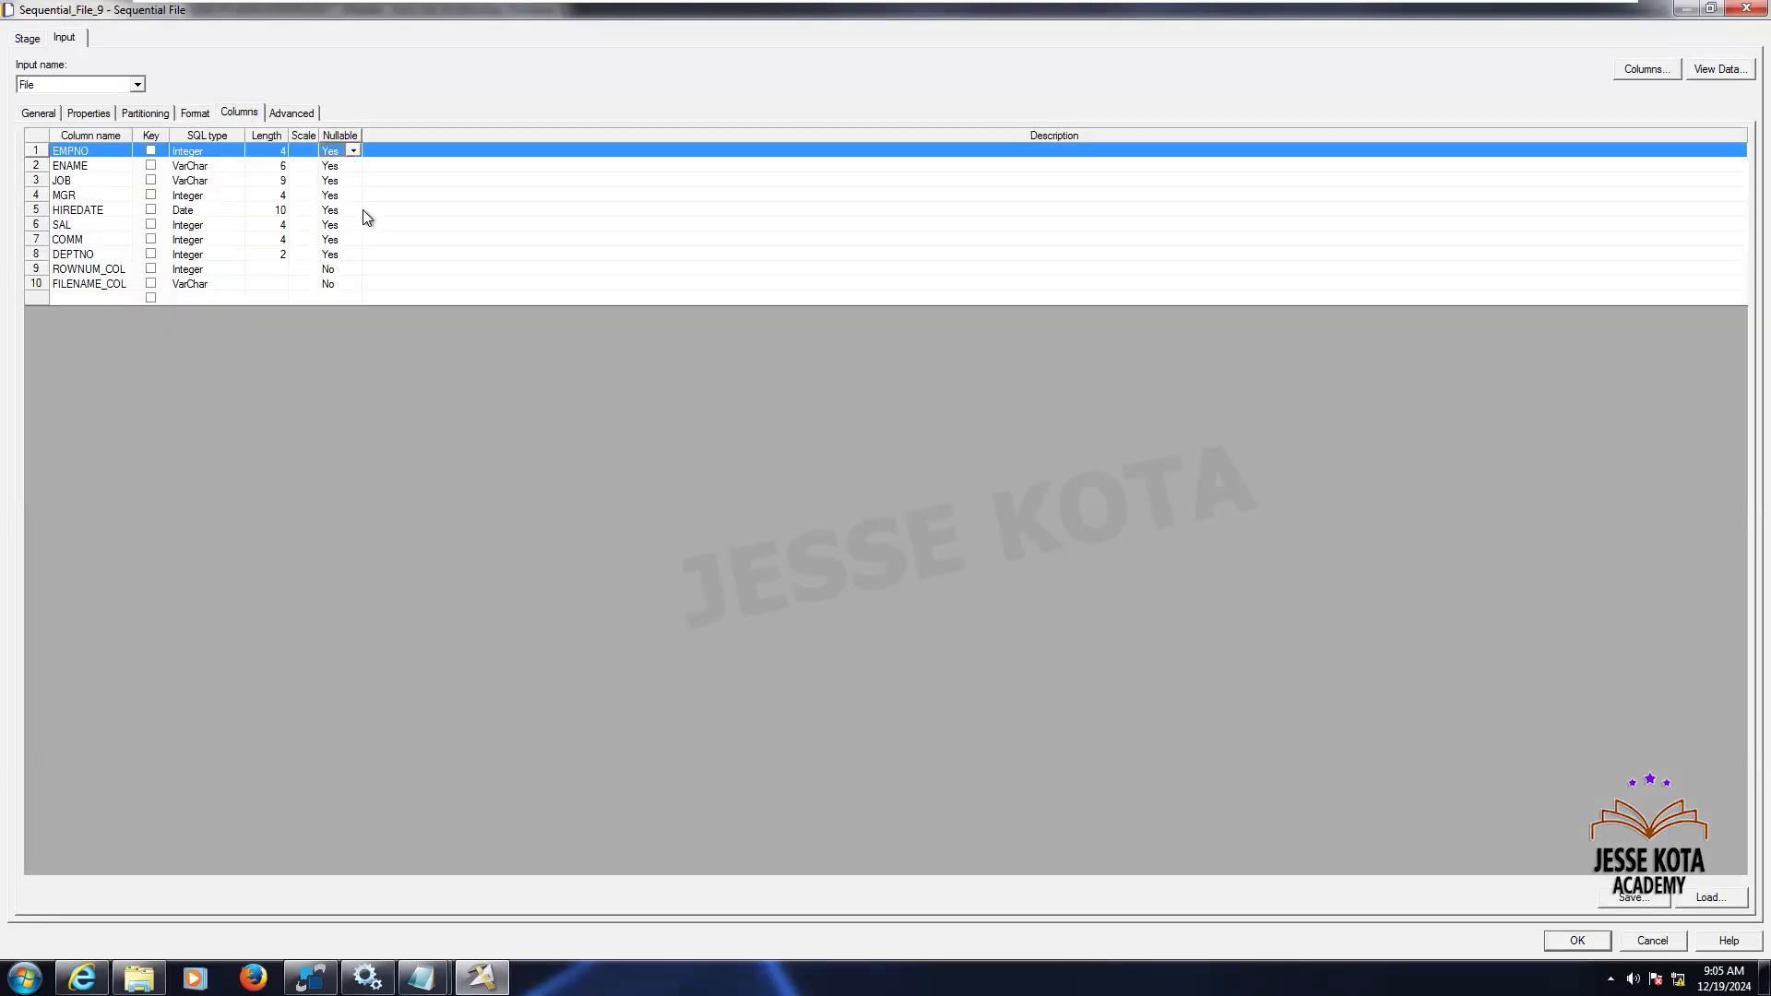
{"action": "left_click", "coordinate": [195, 112]}
{"action": "left_click", "coordinate": [138, 209]}
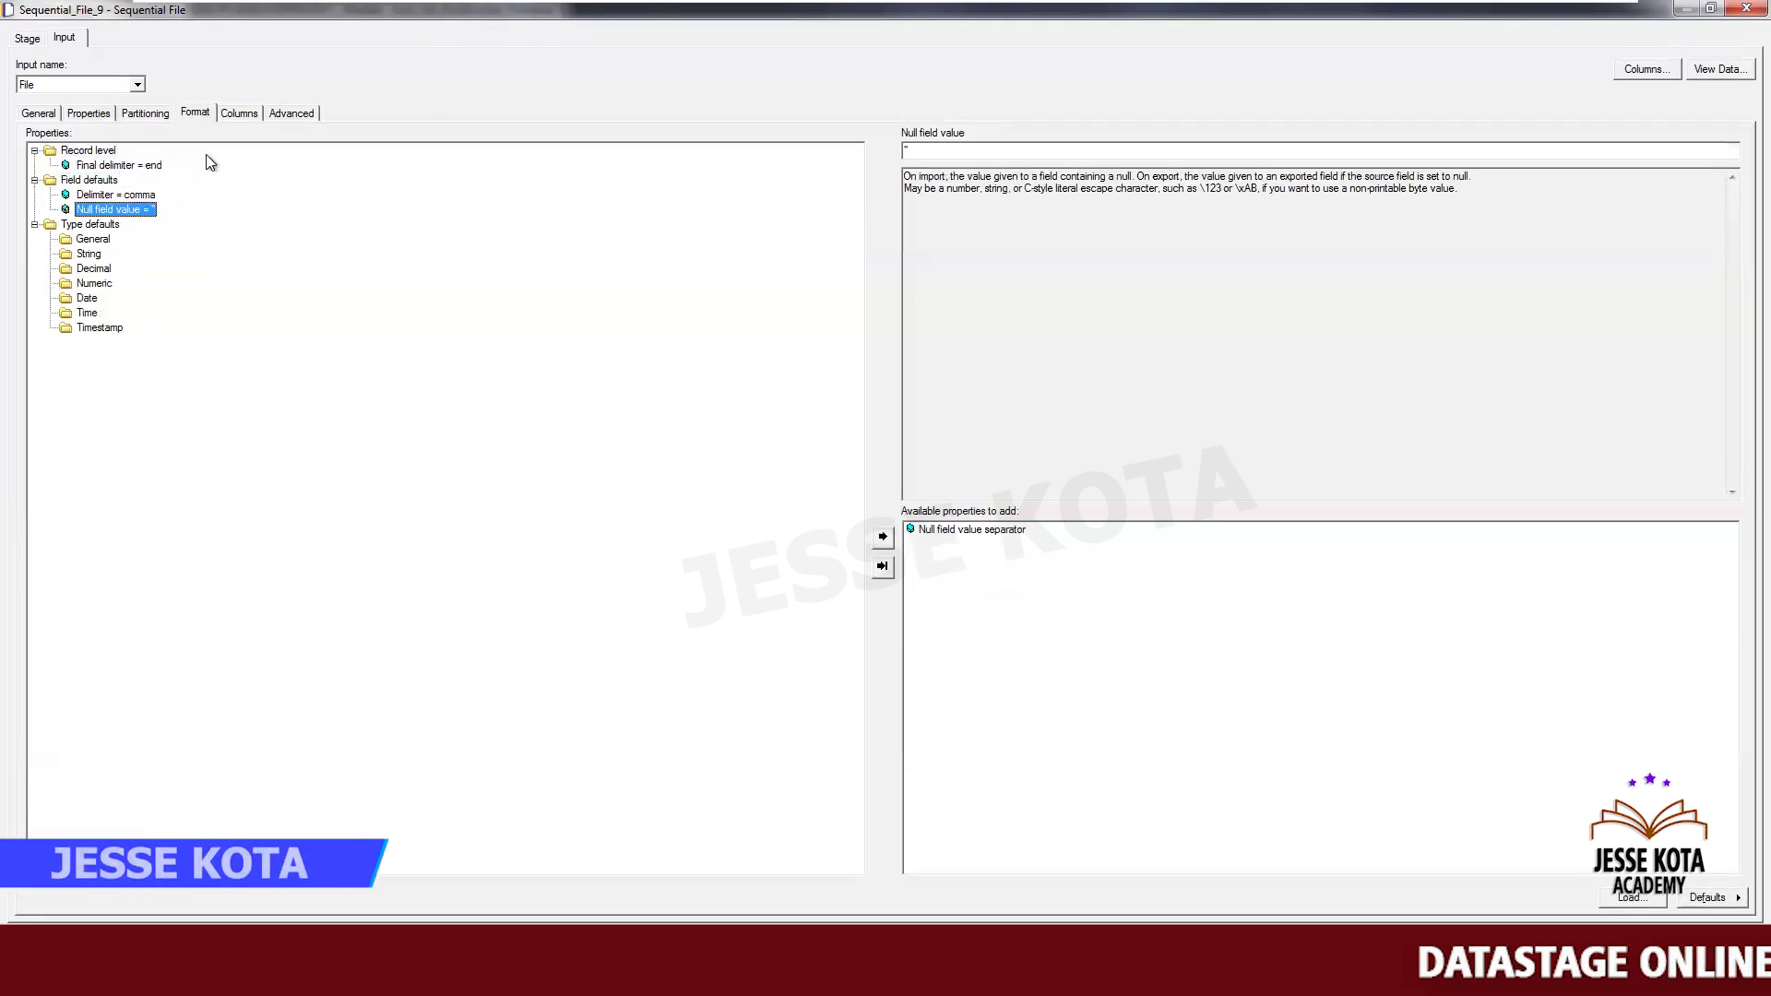
{"action": "left_click", "coordinate": [237, 113]}
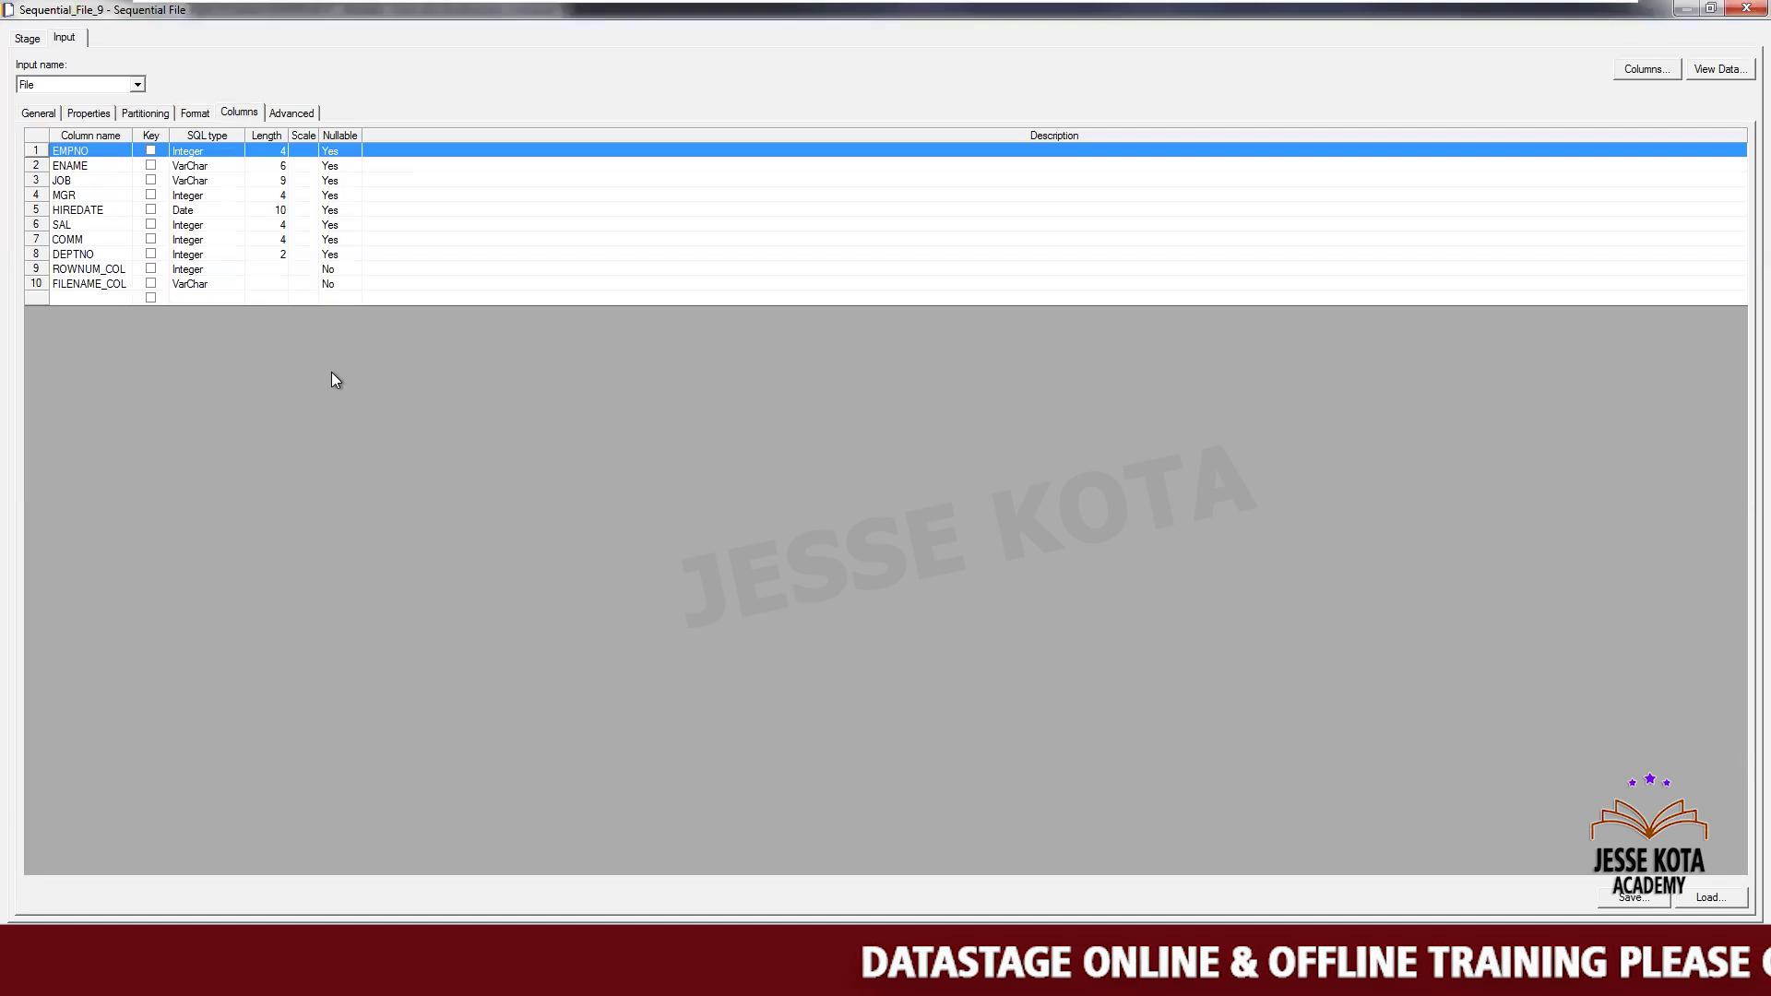
{"action": "left_click_drag", "start_coordinate": [132, 135], "coordinate": [188, 155]}
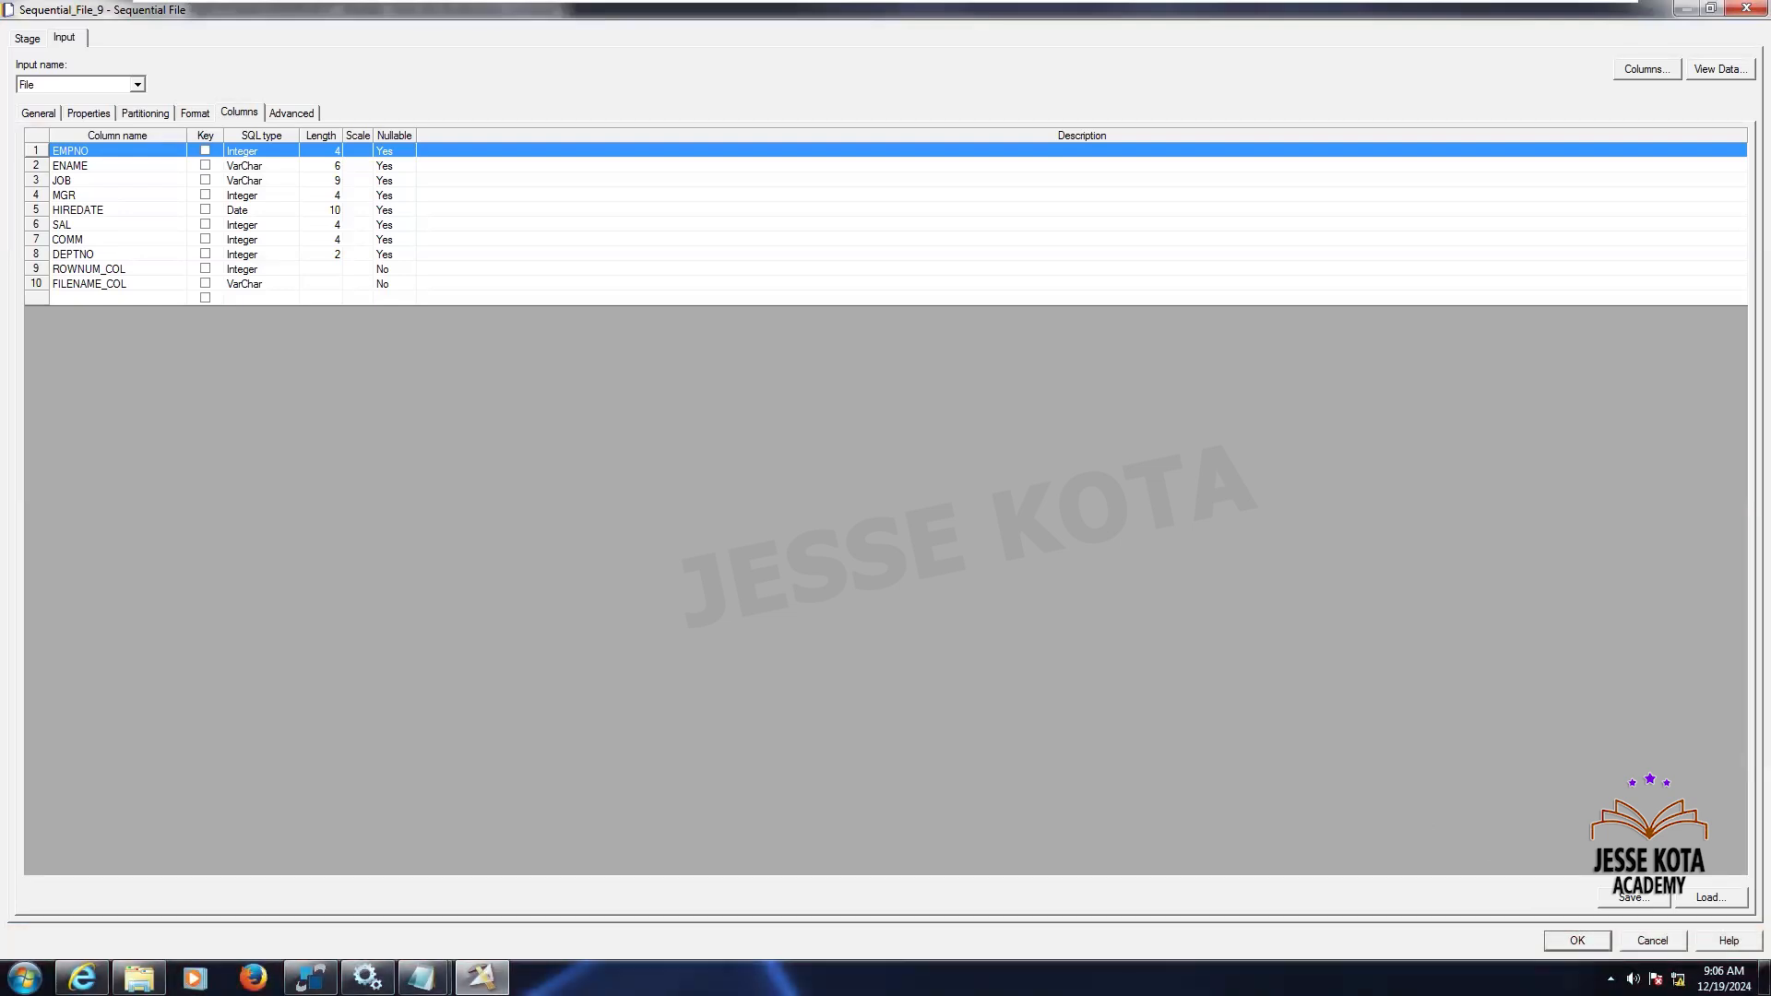
{"action": "key", "text": "Return"}
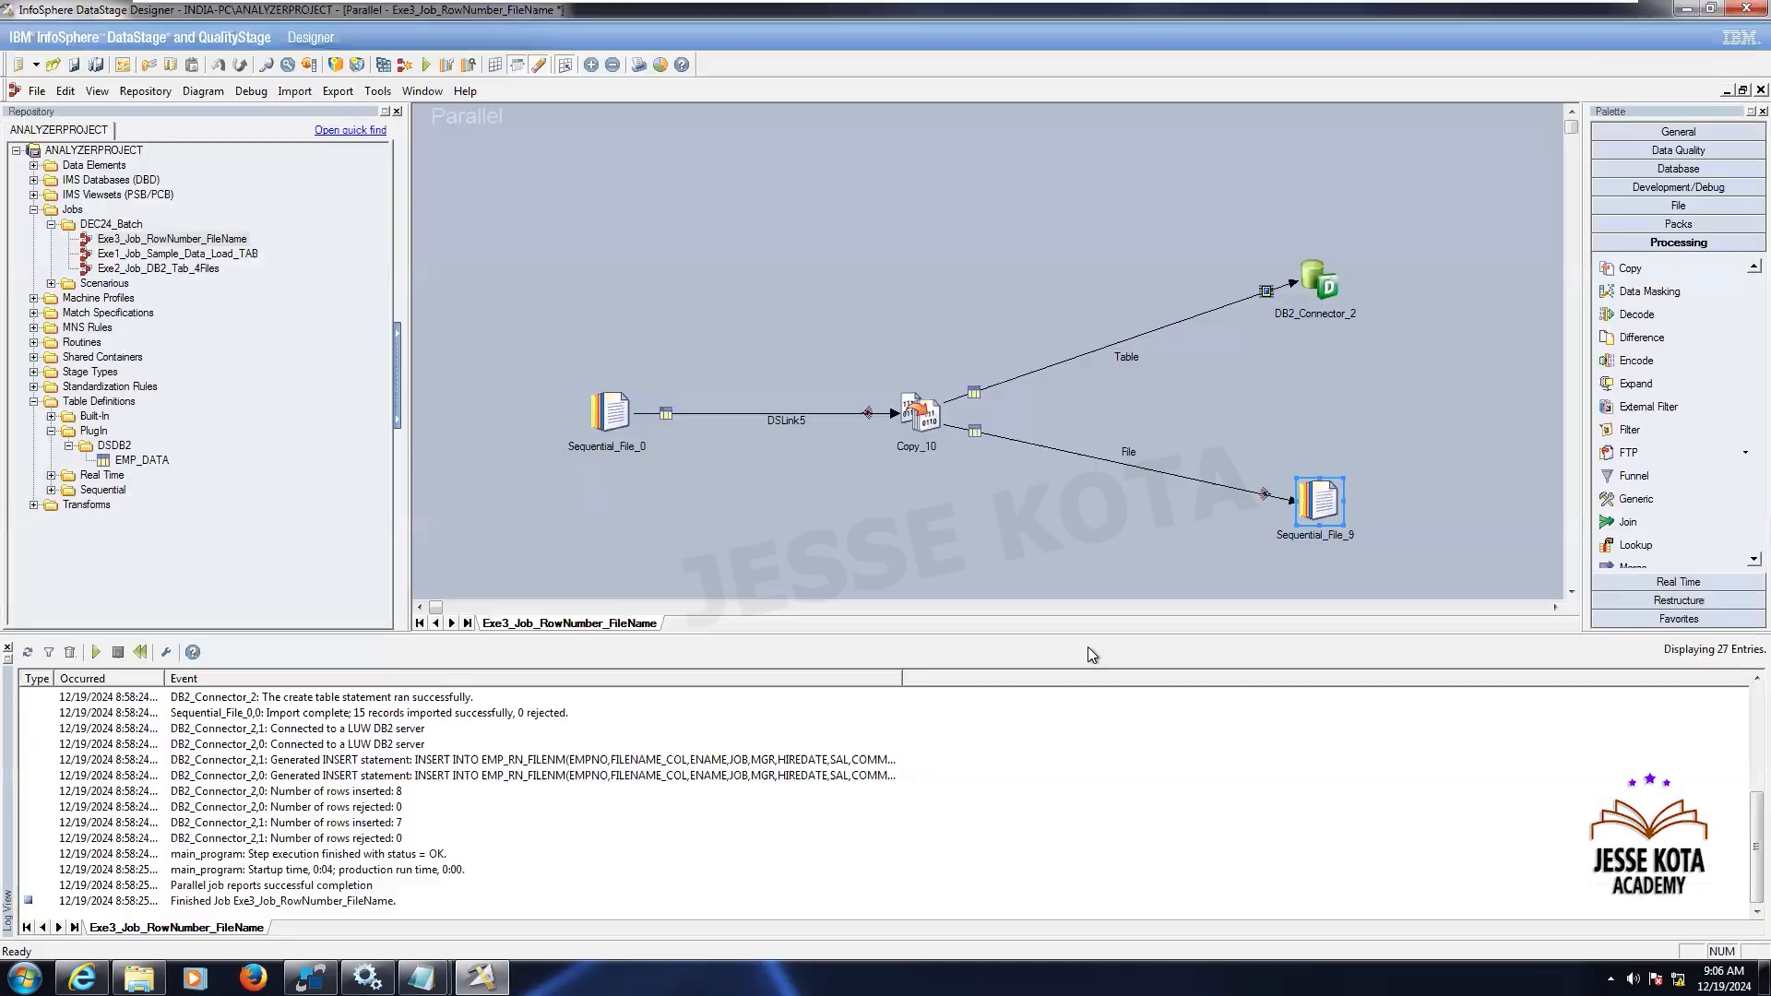
- Open DB2_Connector_2 and set its table action to Truncate, then close the stage
{"action": "left_click", "coordinate": [1032, 535]}
{"action": "left_click", "coordinate": [1331, 278]}
{"action": "double_click", "coordinate": [1330, 270]}
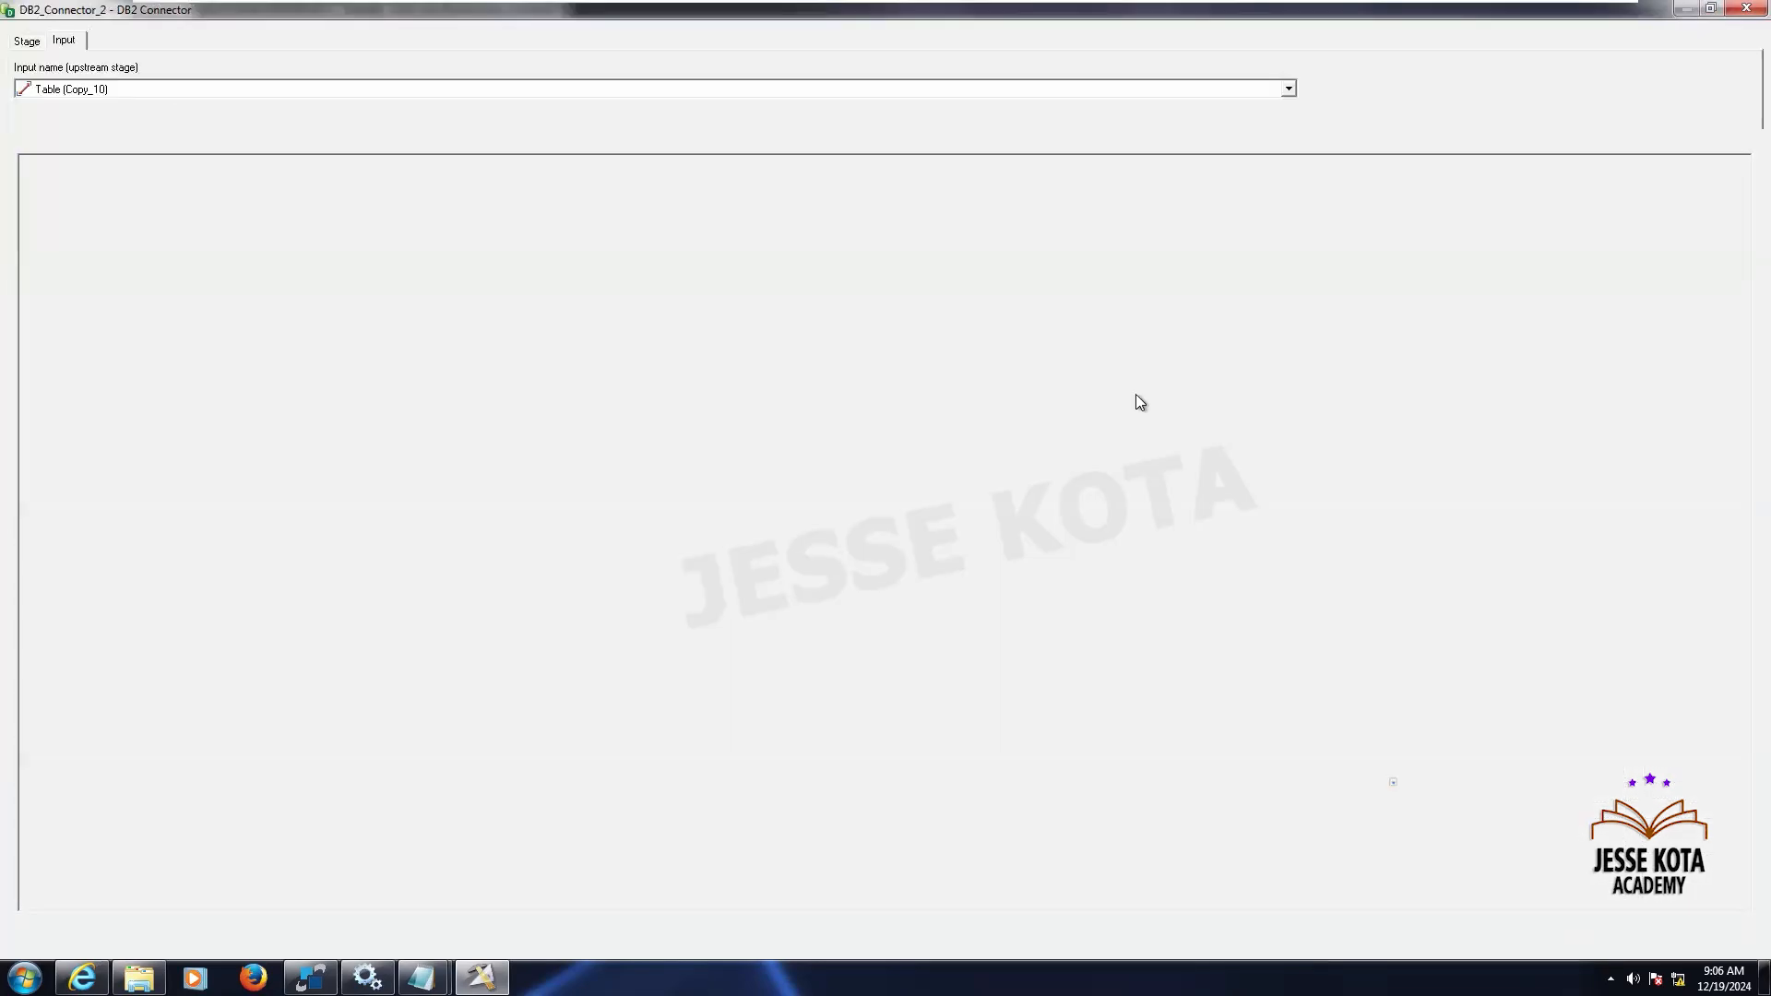
{"action": "left_click", "coordinate": [312, 524]}
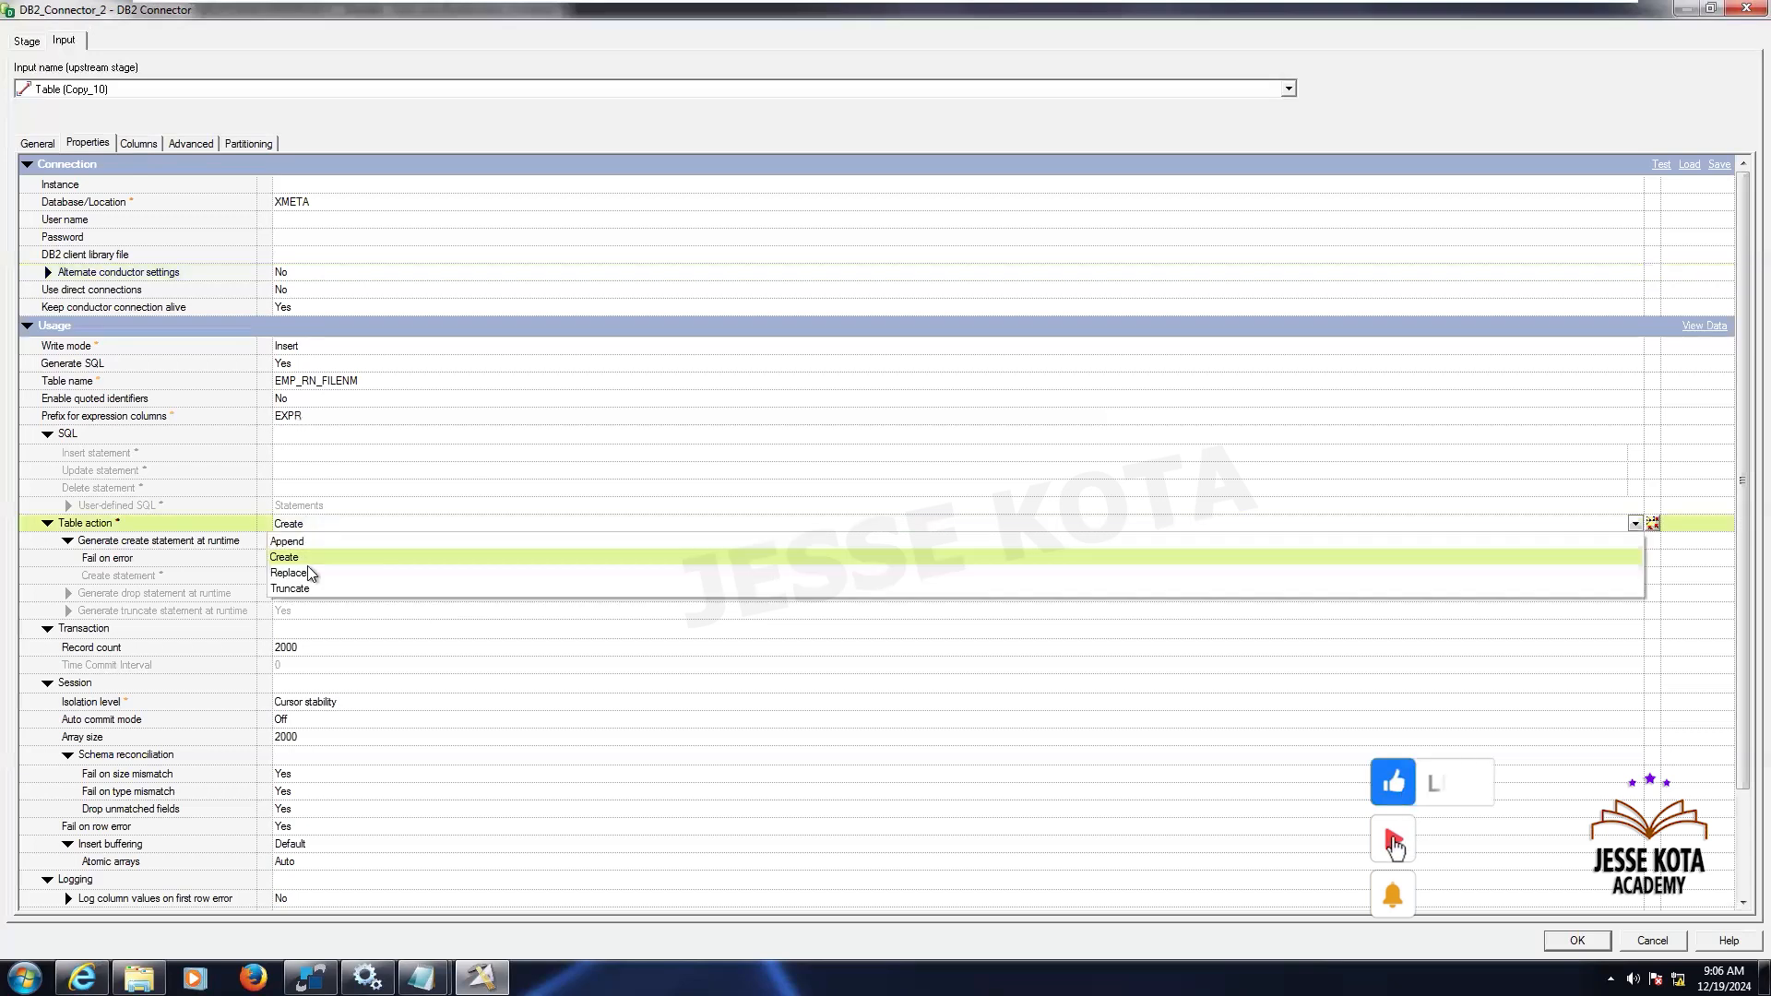
{"action": "left_click", "coordinate": [297, 589]}
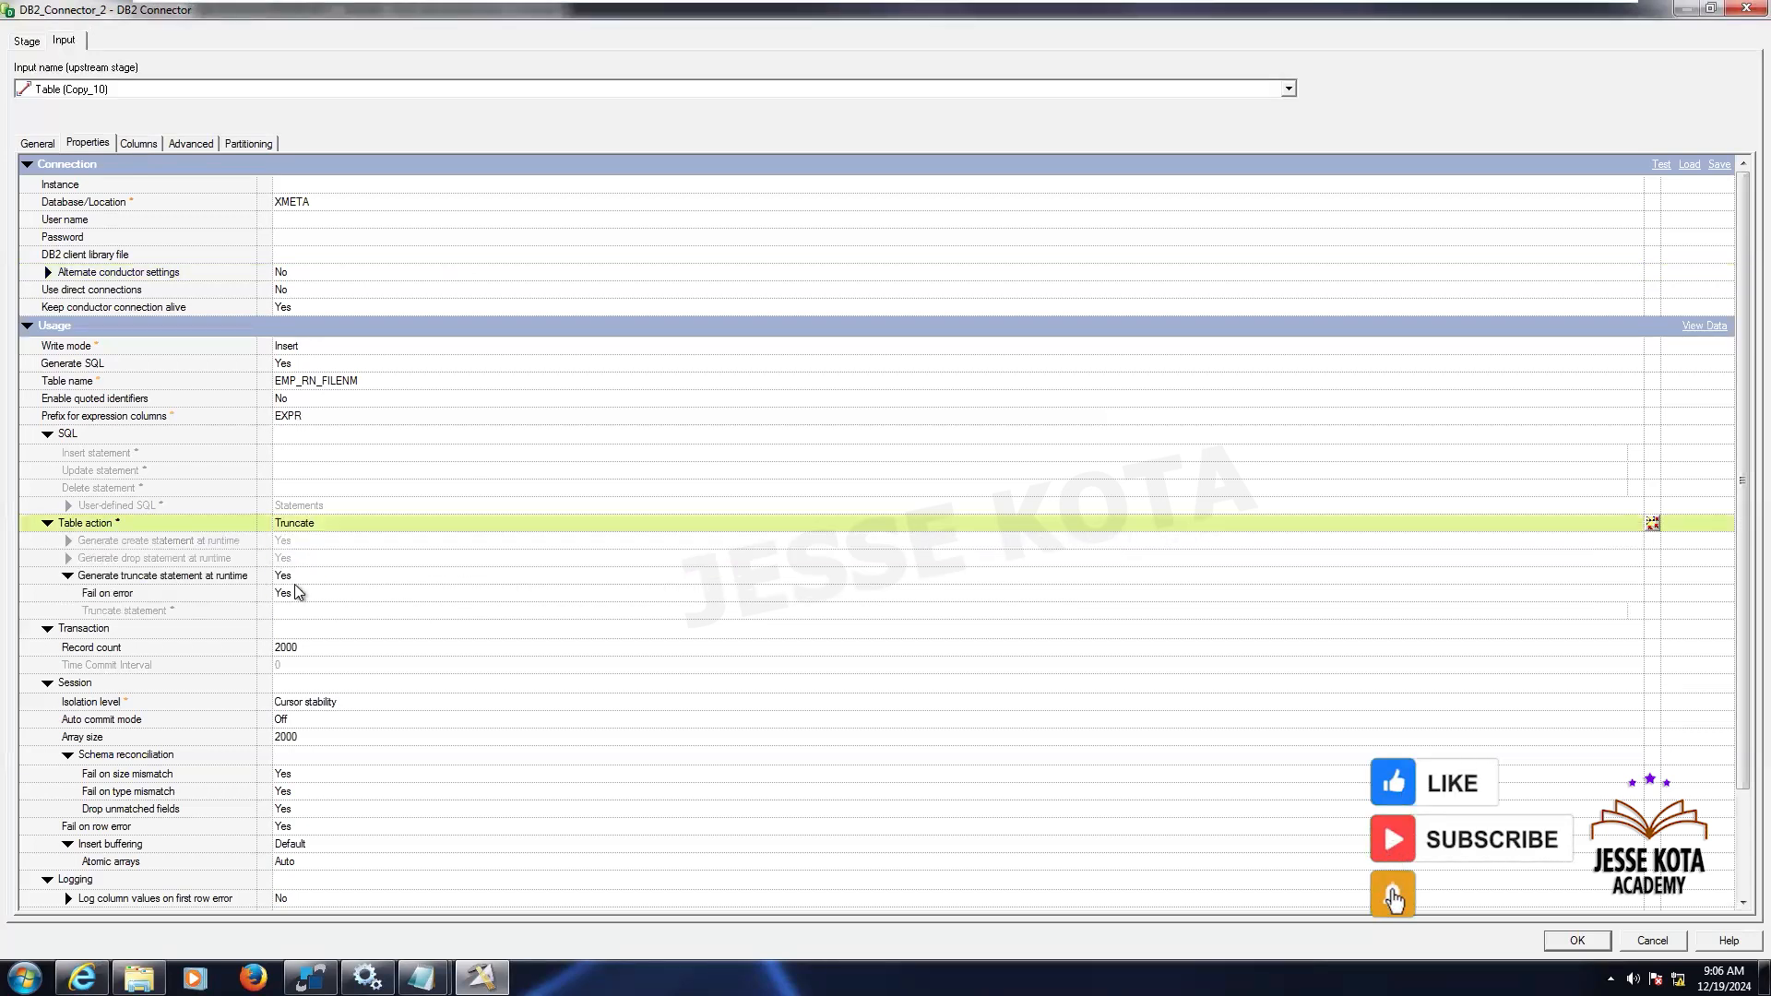
{"action": "left_click", "coordinate": [323, 523]}
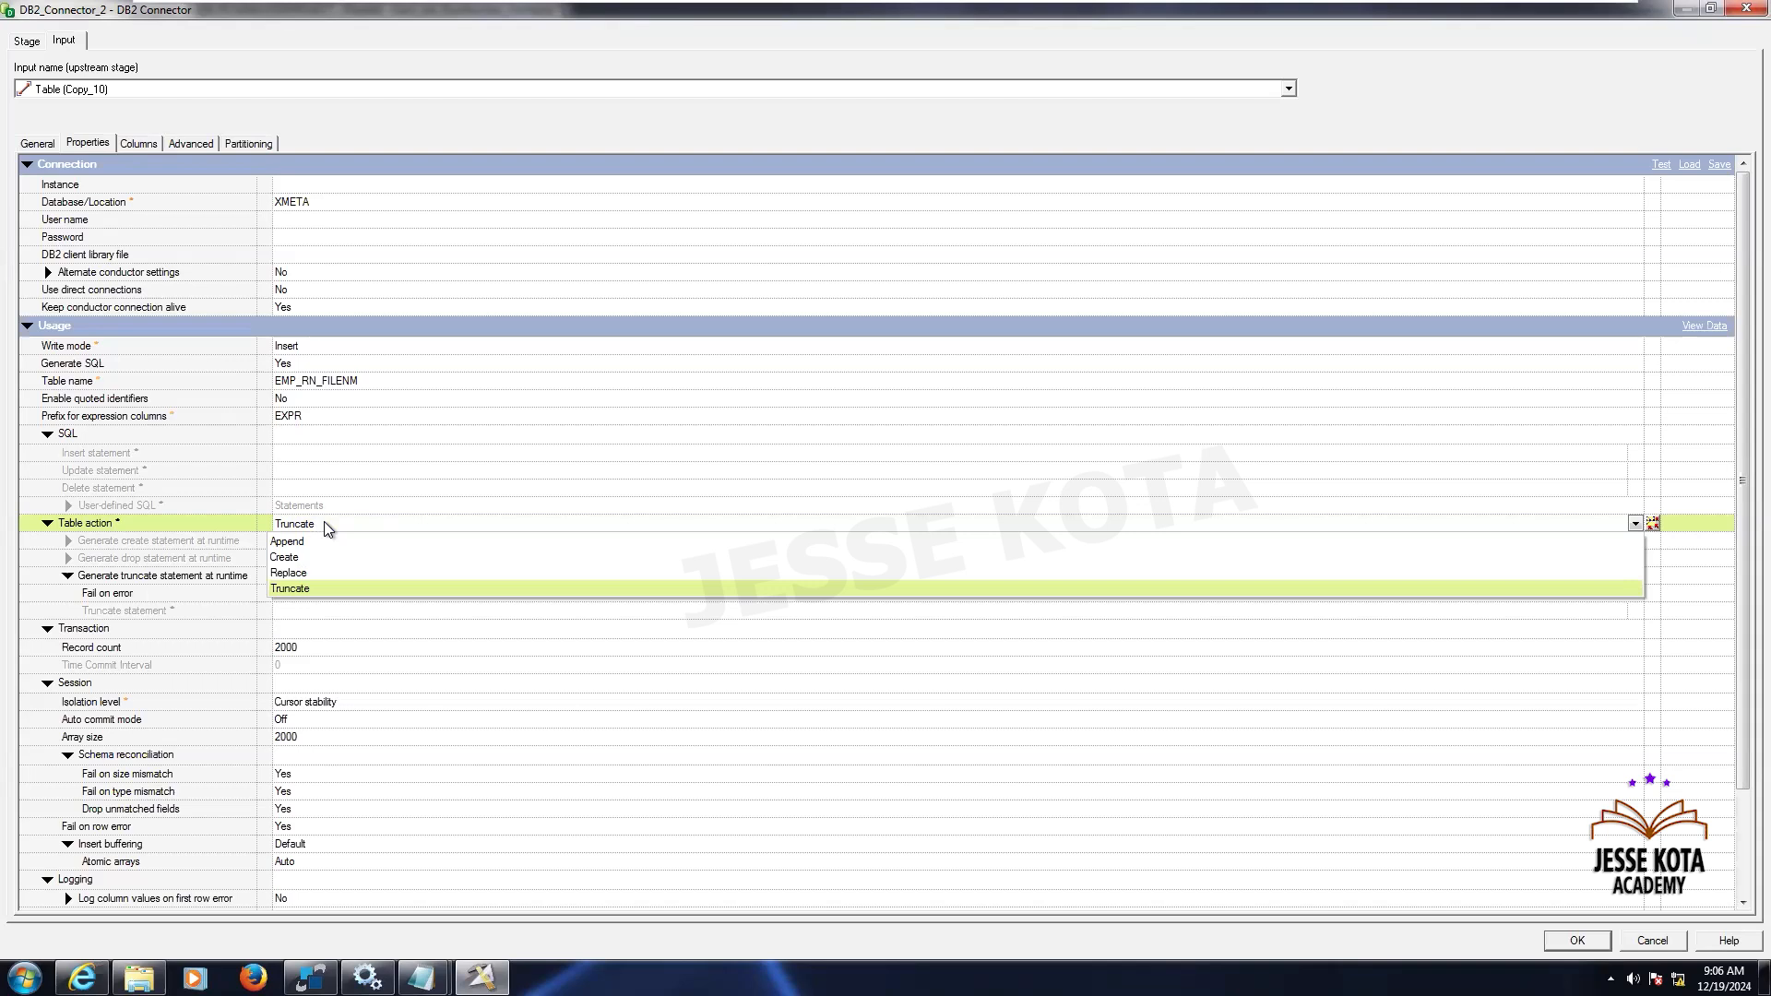
{"action": "left_click", "coordinate": [298, 591]}
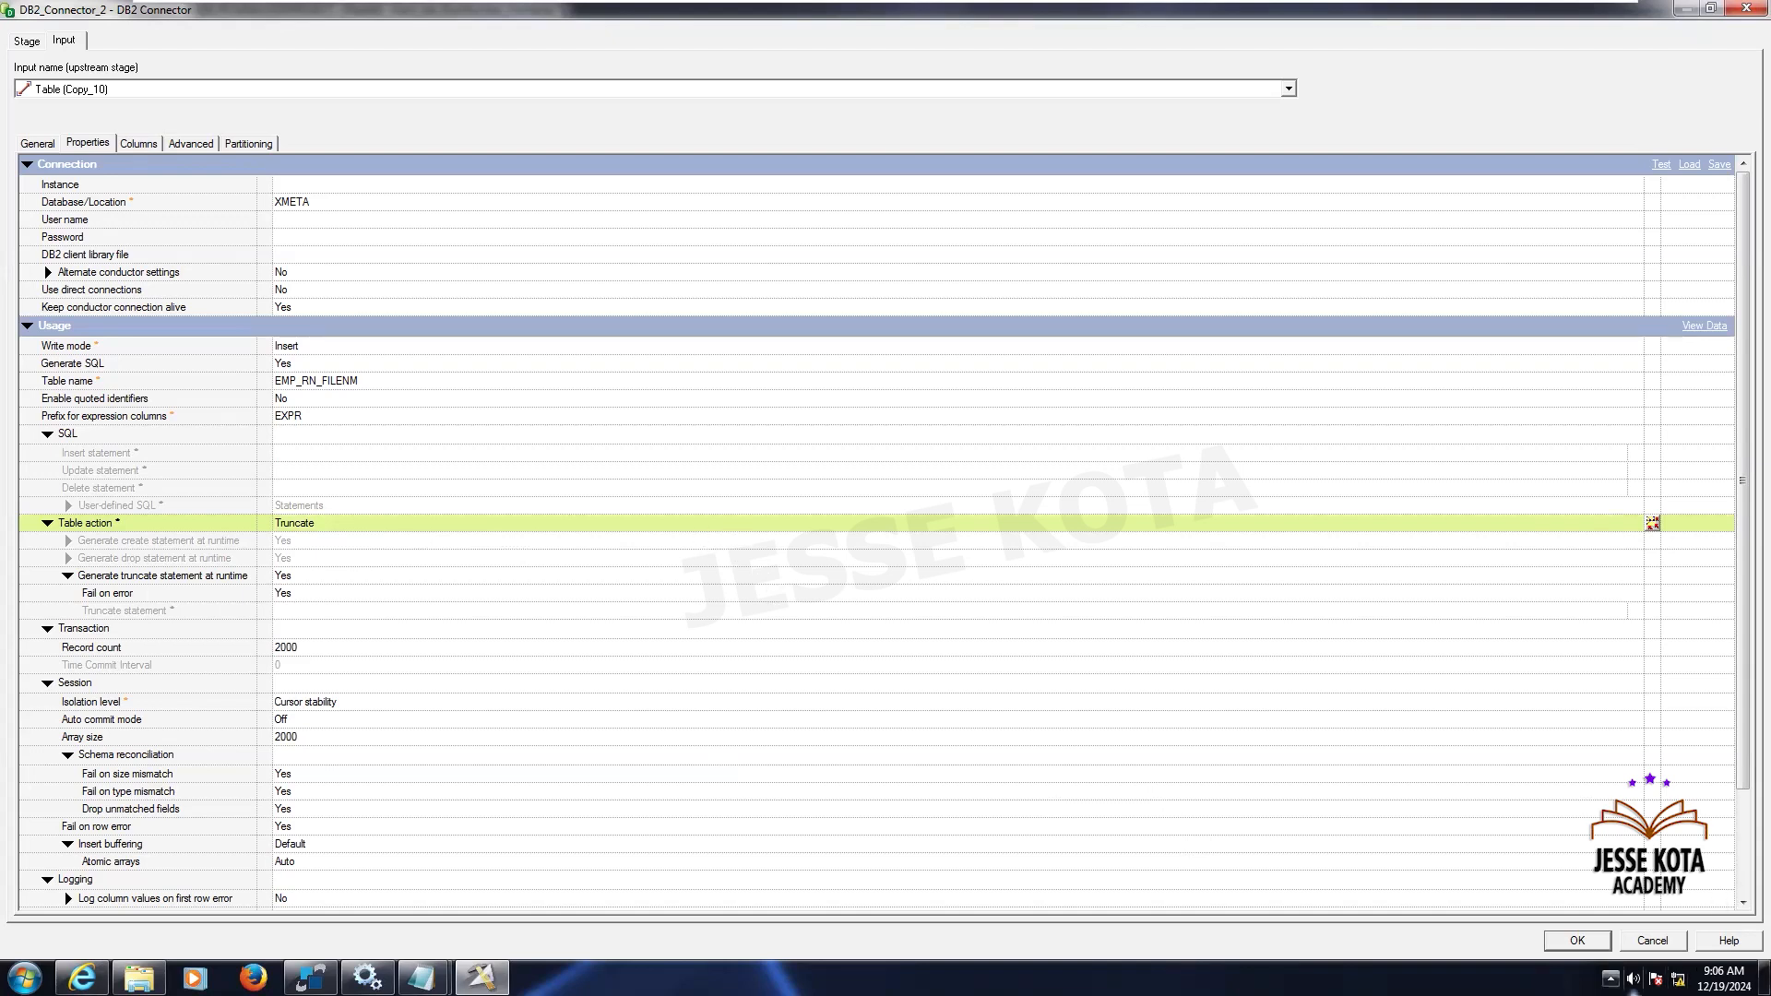
{"action": "left_click", "coordinate": [1578, 940]}
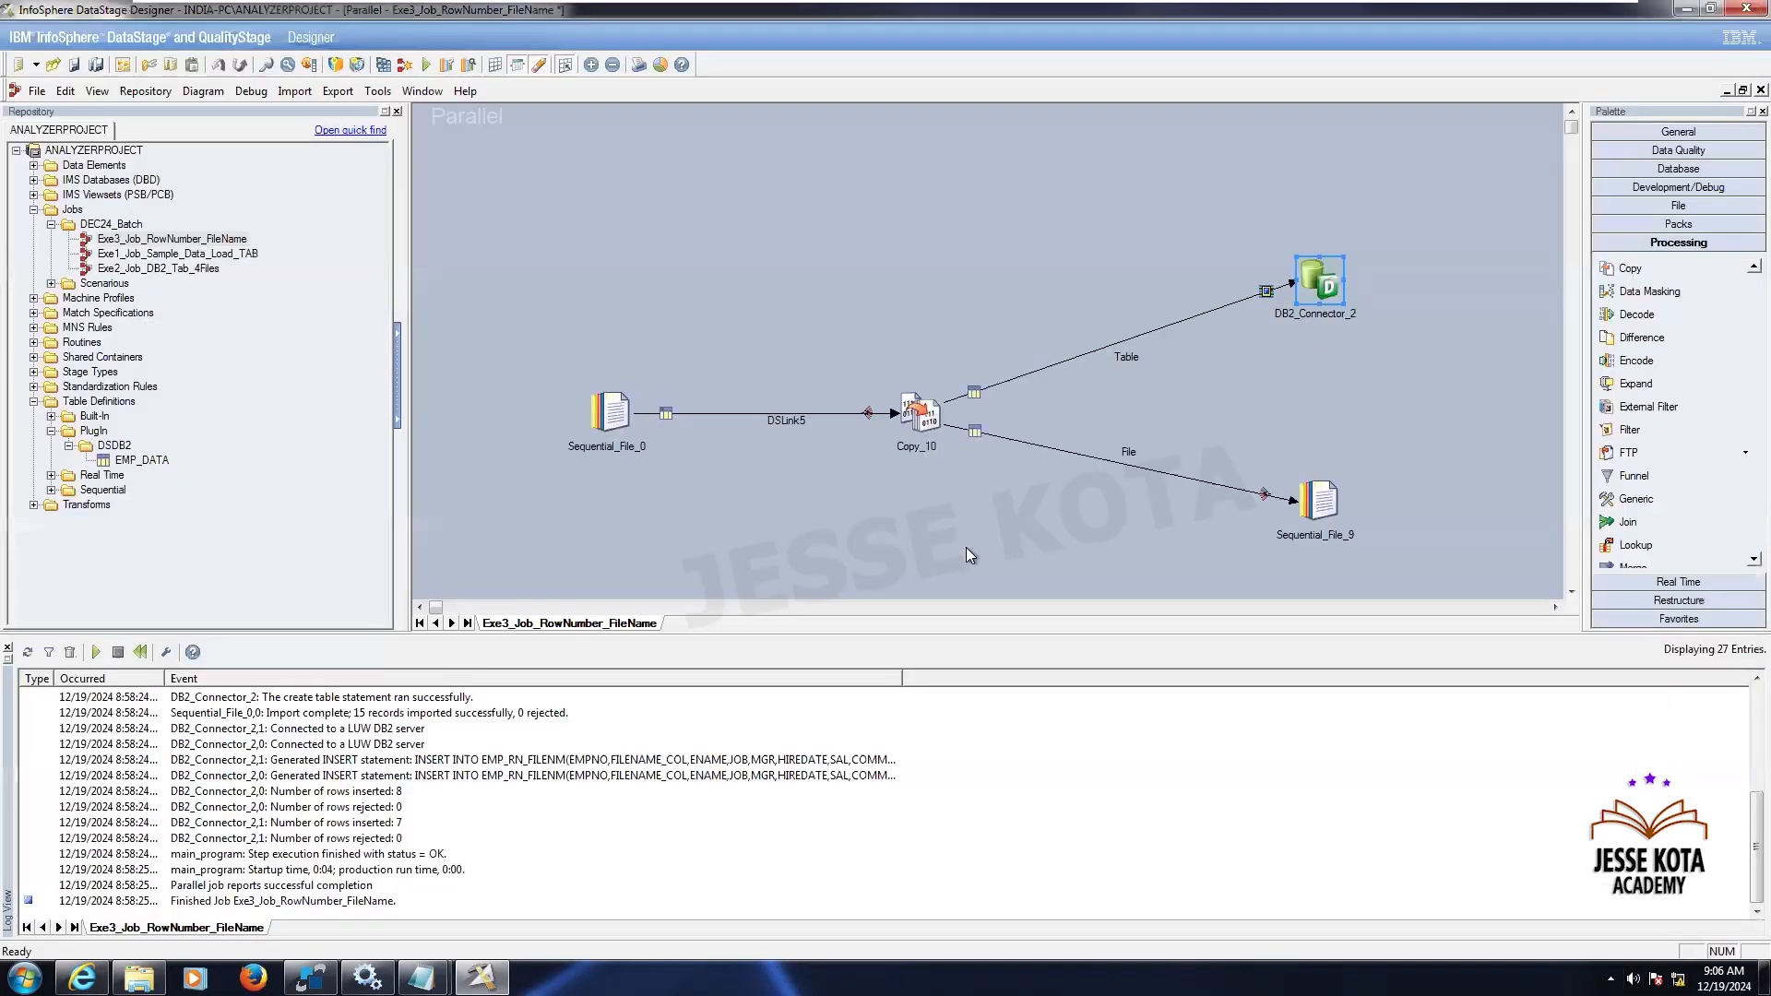
- Compile and run the Exe3_Job_RowNumber_FileName job
{"action": "left_click", "coordinate": [966, 548]}
{"action": "left_click", "coordinate": [427, 65]}
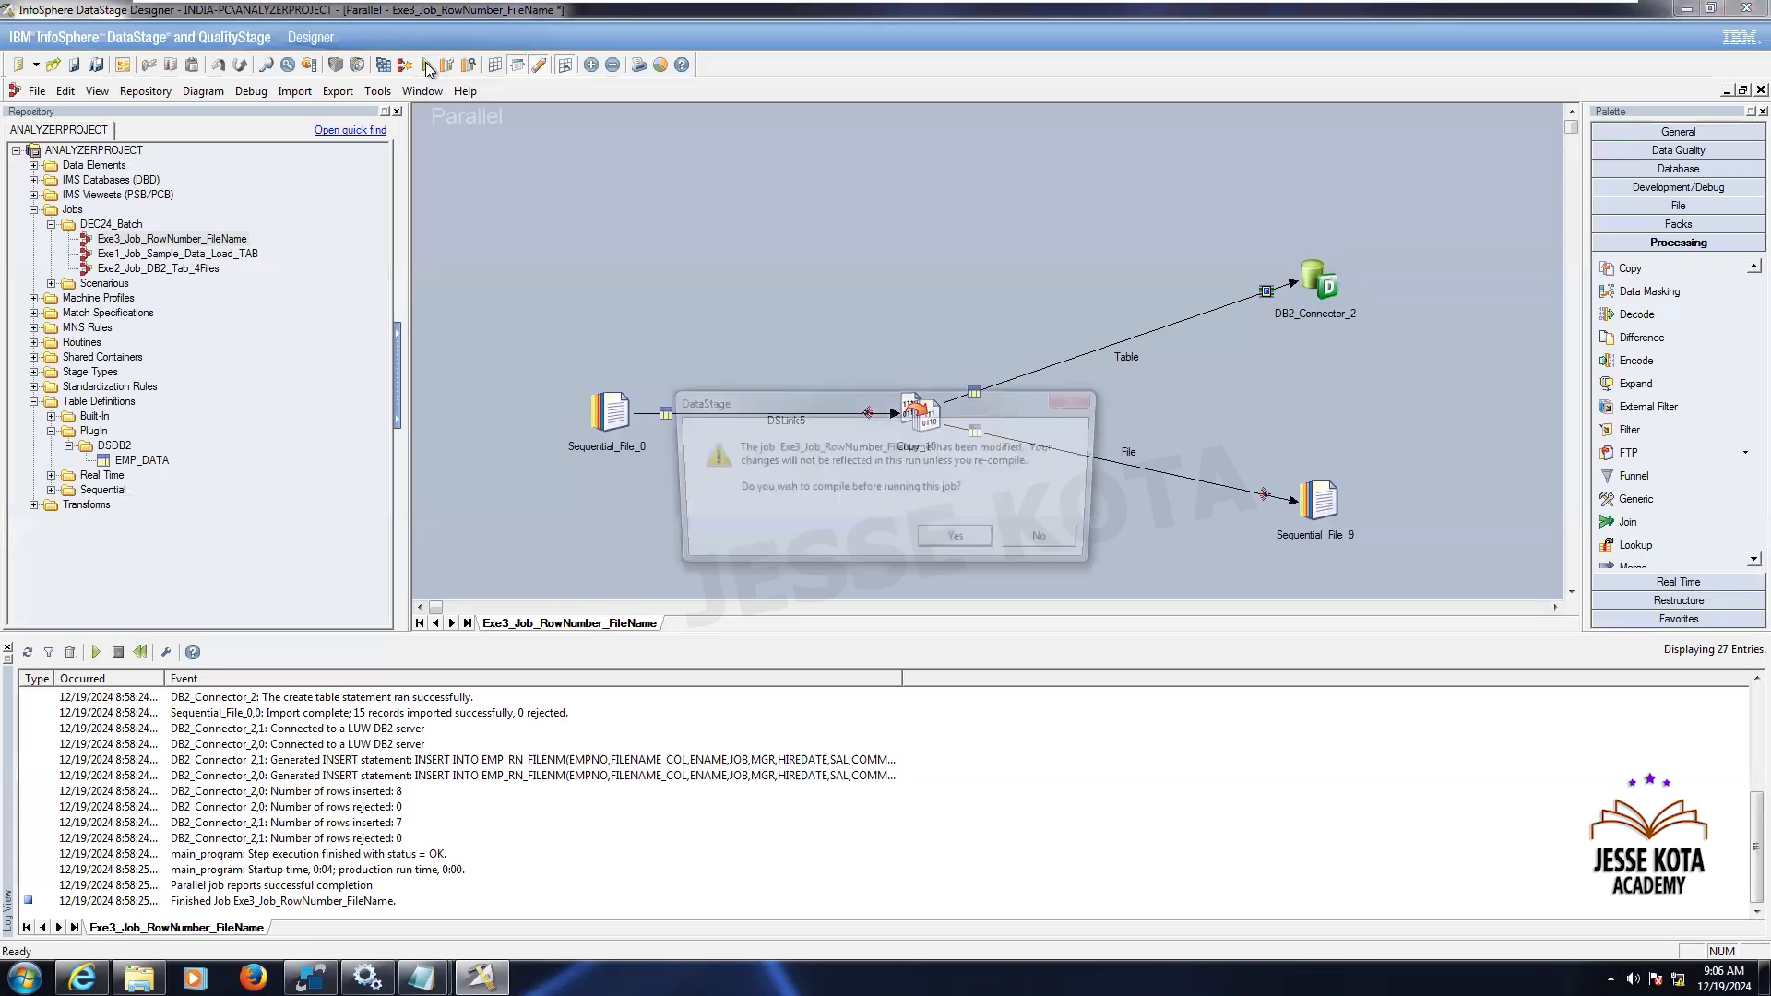
{"action": "left_click", "coordinate": [948, 540]}
{"action": "left_click", "coordinate": [835, 523]}
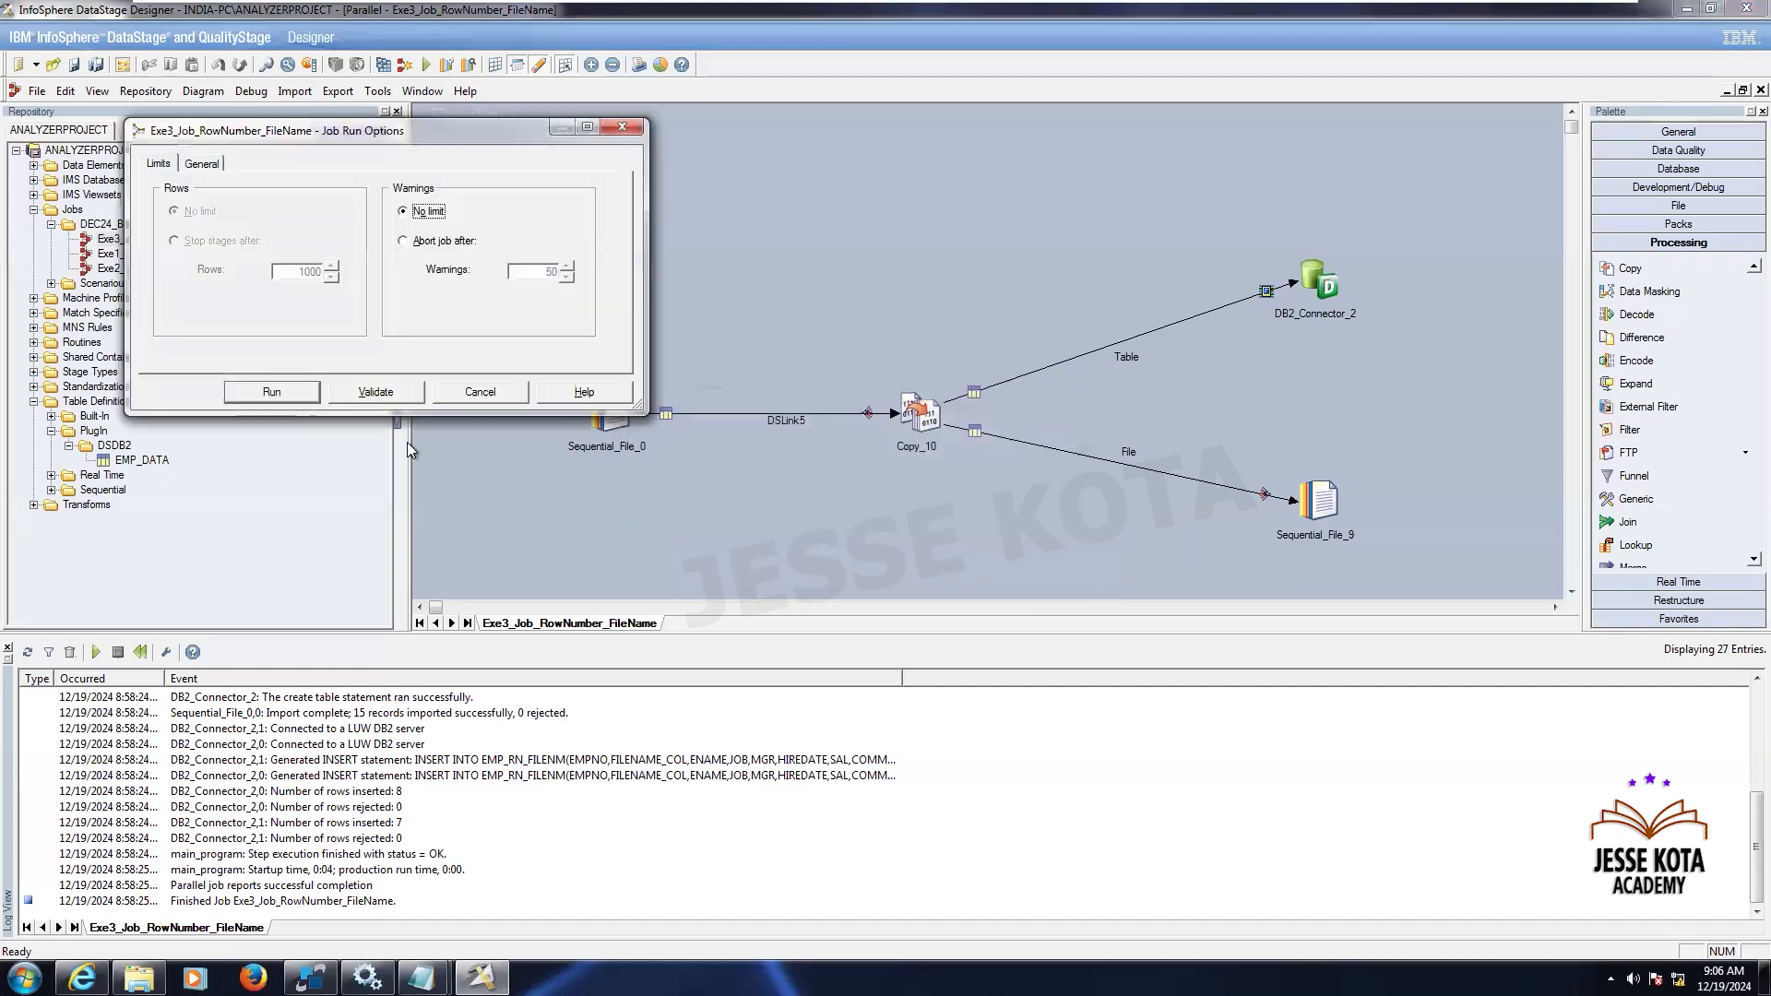
{"action": "left_click", "coordinate": [306, 395]}
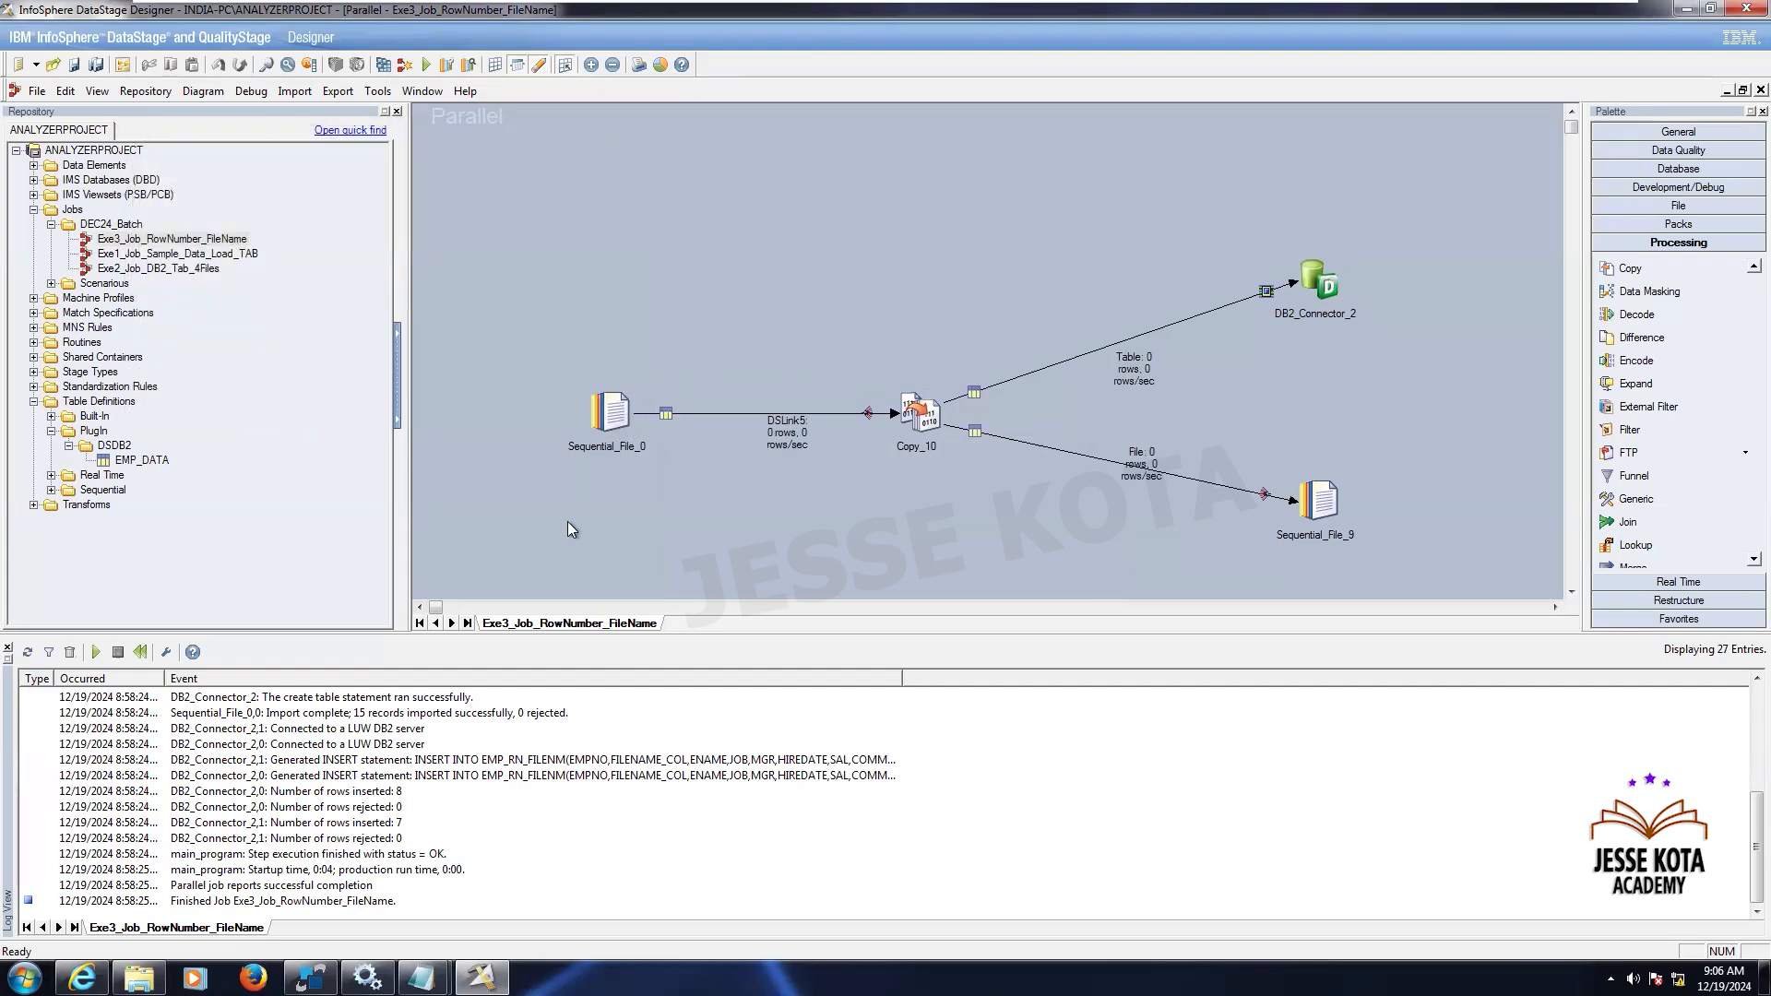
- Check the job run log and the EMP_RN_FILENM table query results
{"action": "double_click", "coordinate": [164, 681]}
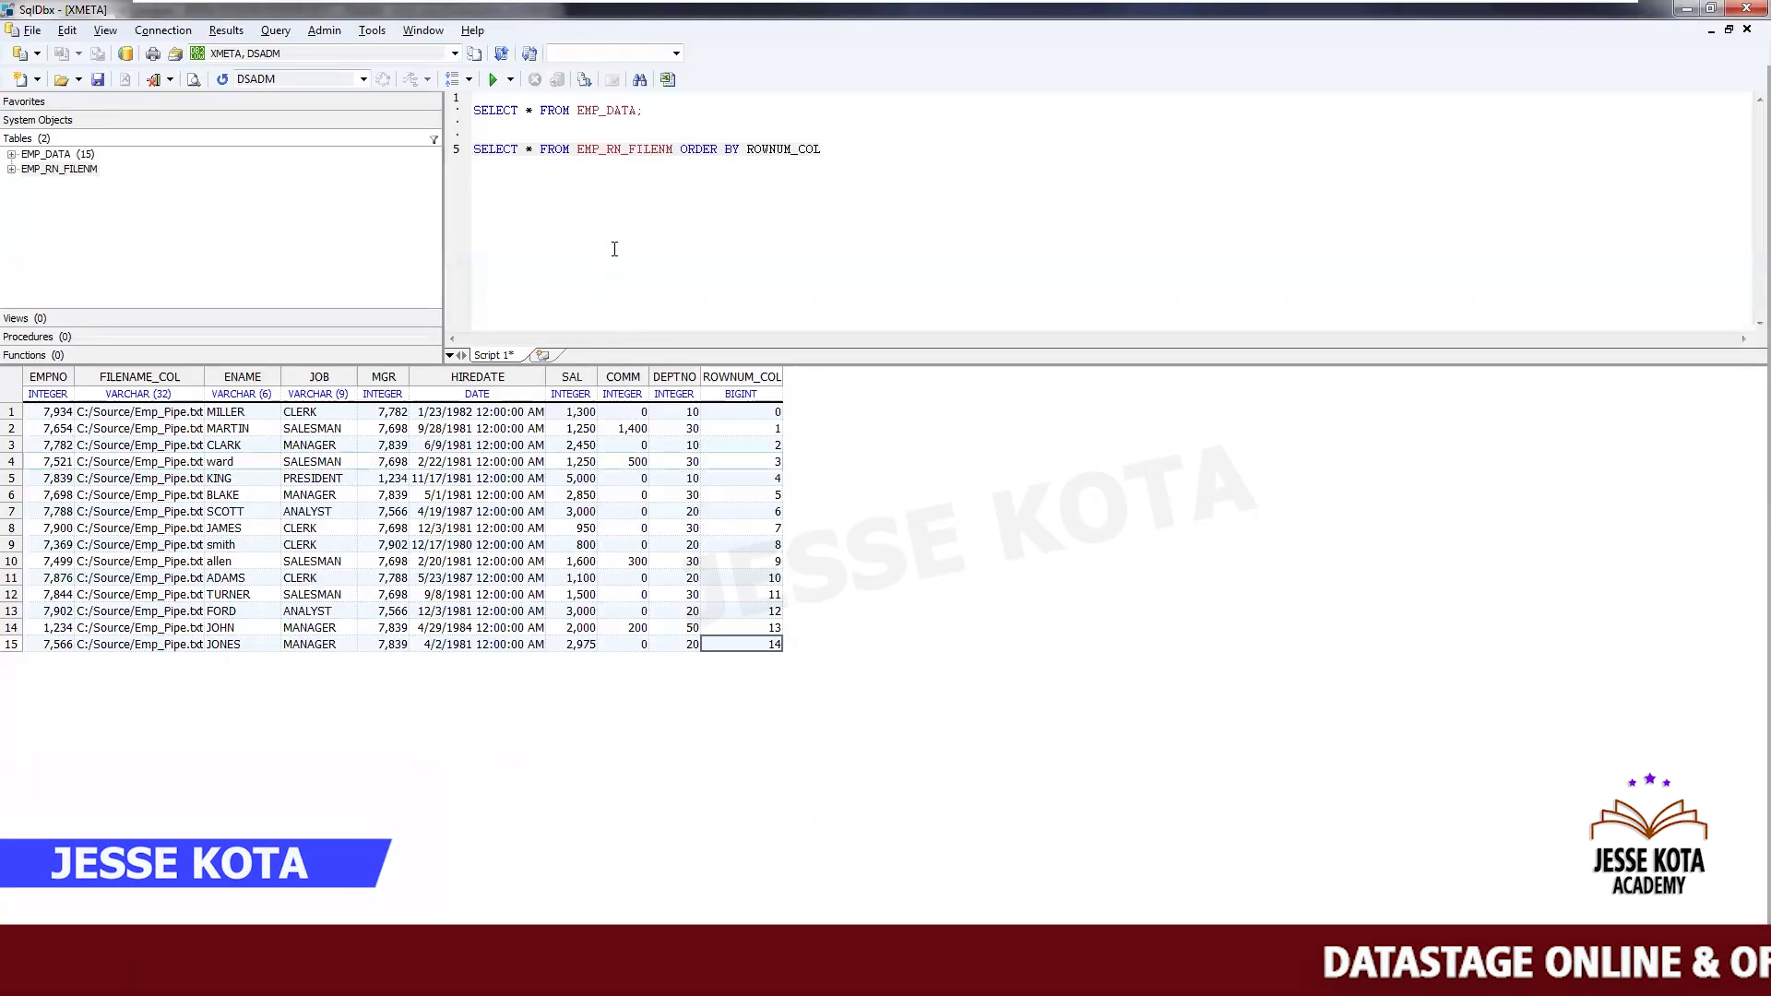
{"action": "left_click", "coordinate": [614, 249]}
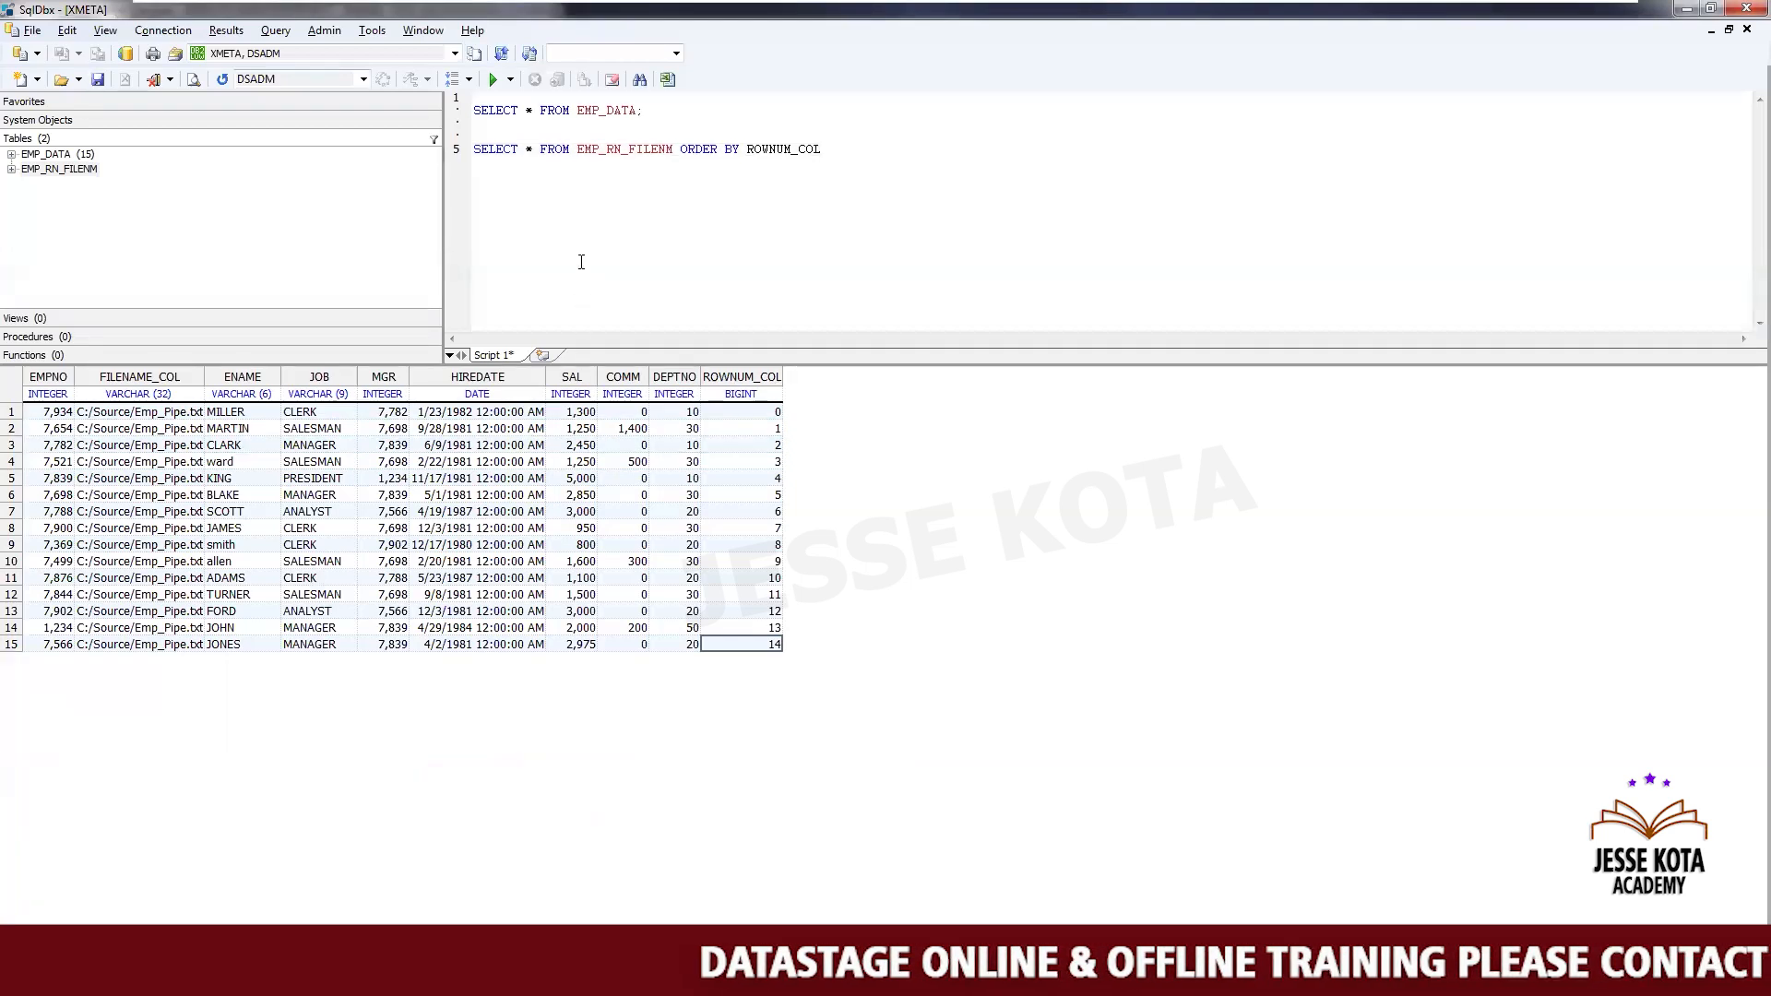
{"action": "key", "text": "alt+Tab"}
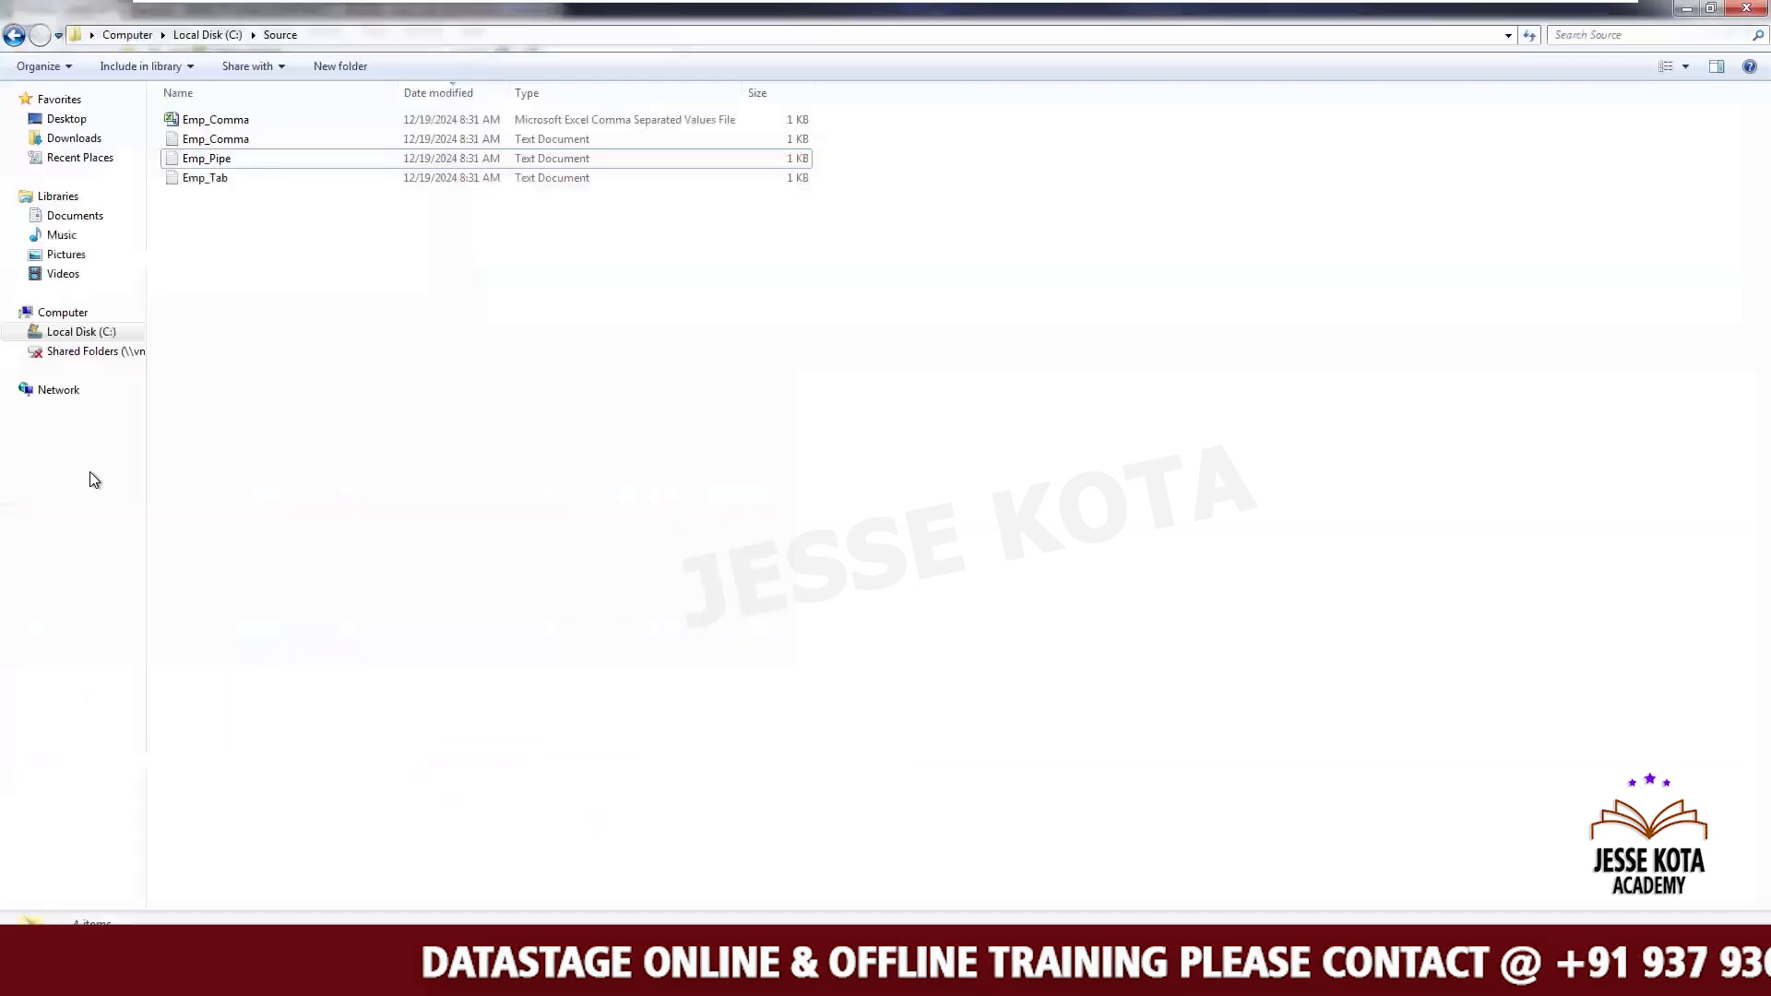
- Open the FileNm_RowNm output file from the C:\Target folder
{"action": "left_click", "coordinate": [87, 333]}
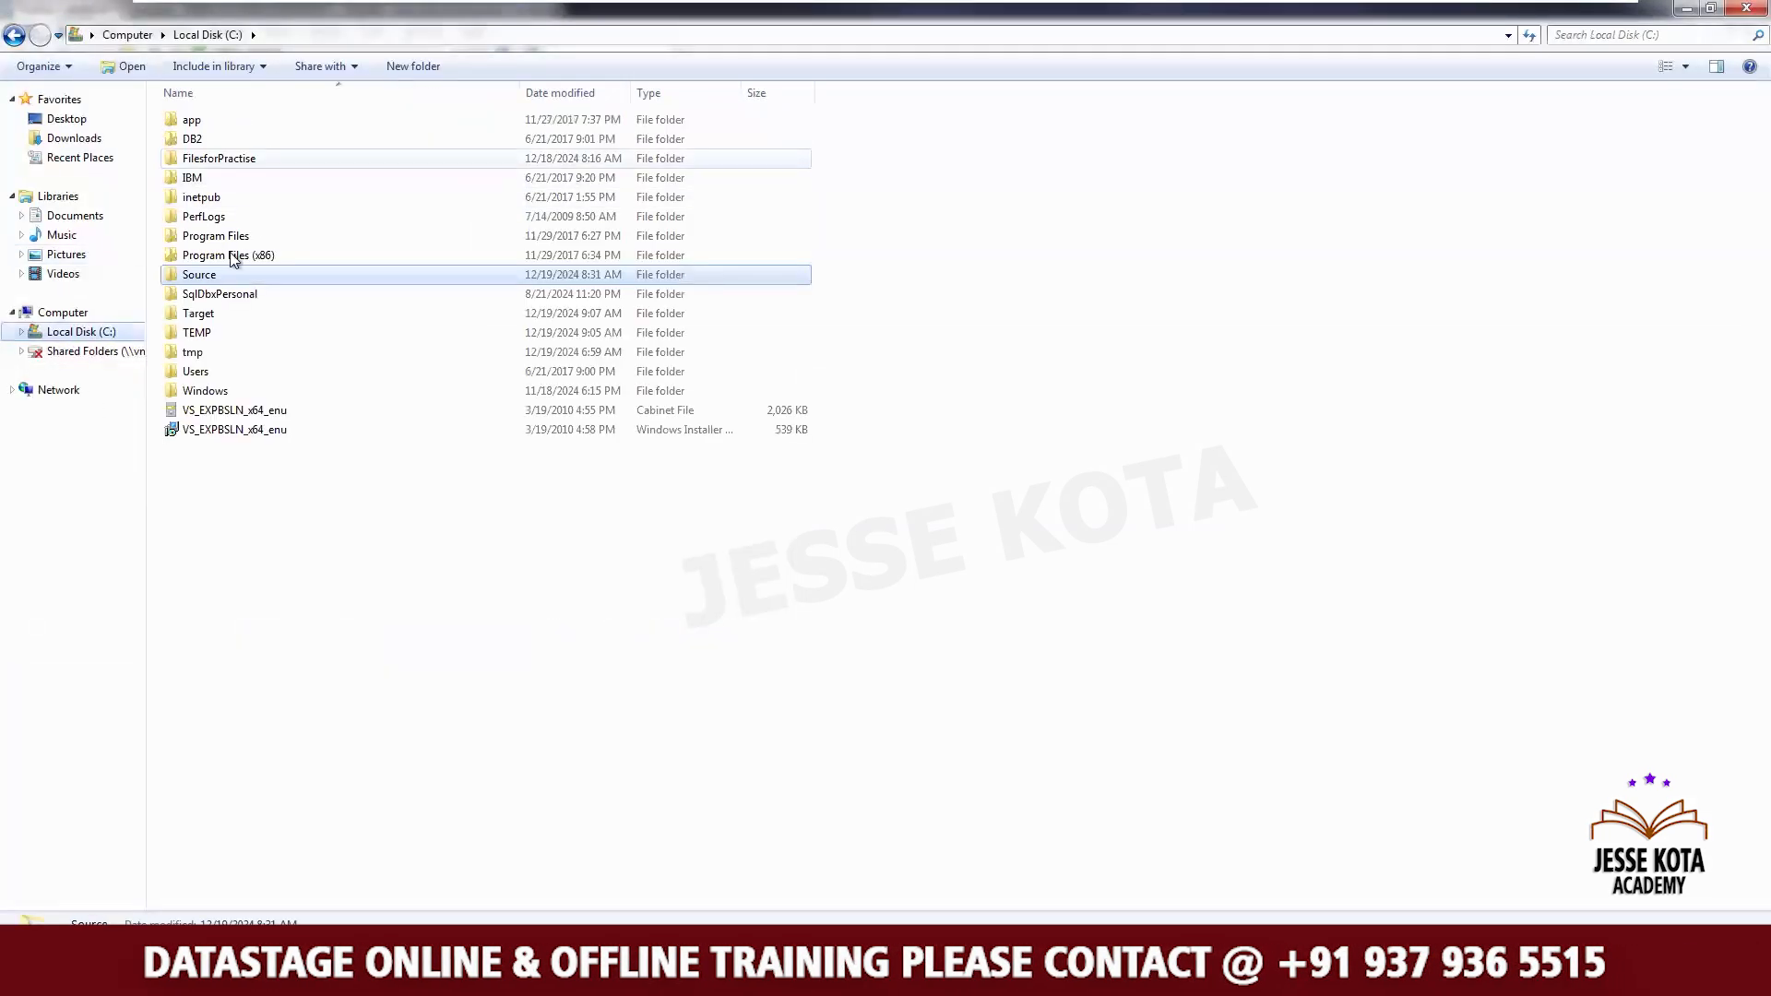
{"action": "double_click", "coordinate": [207, 316]}
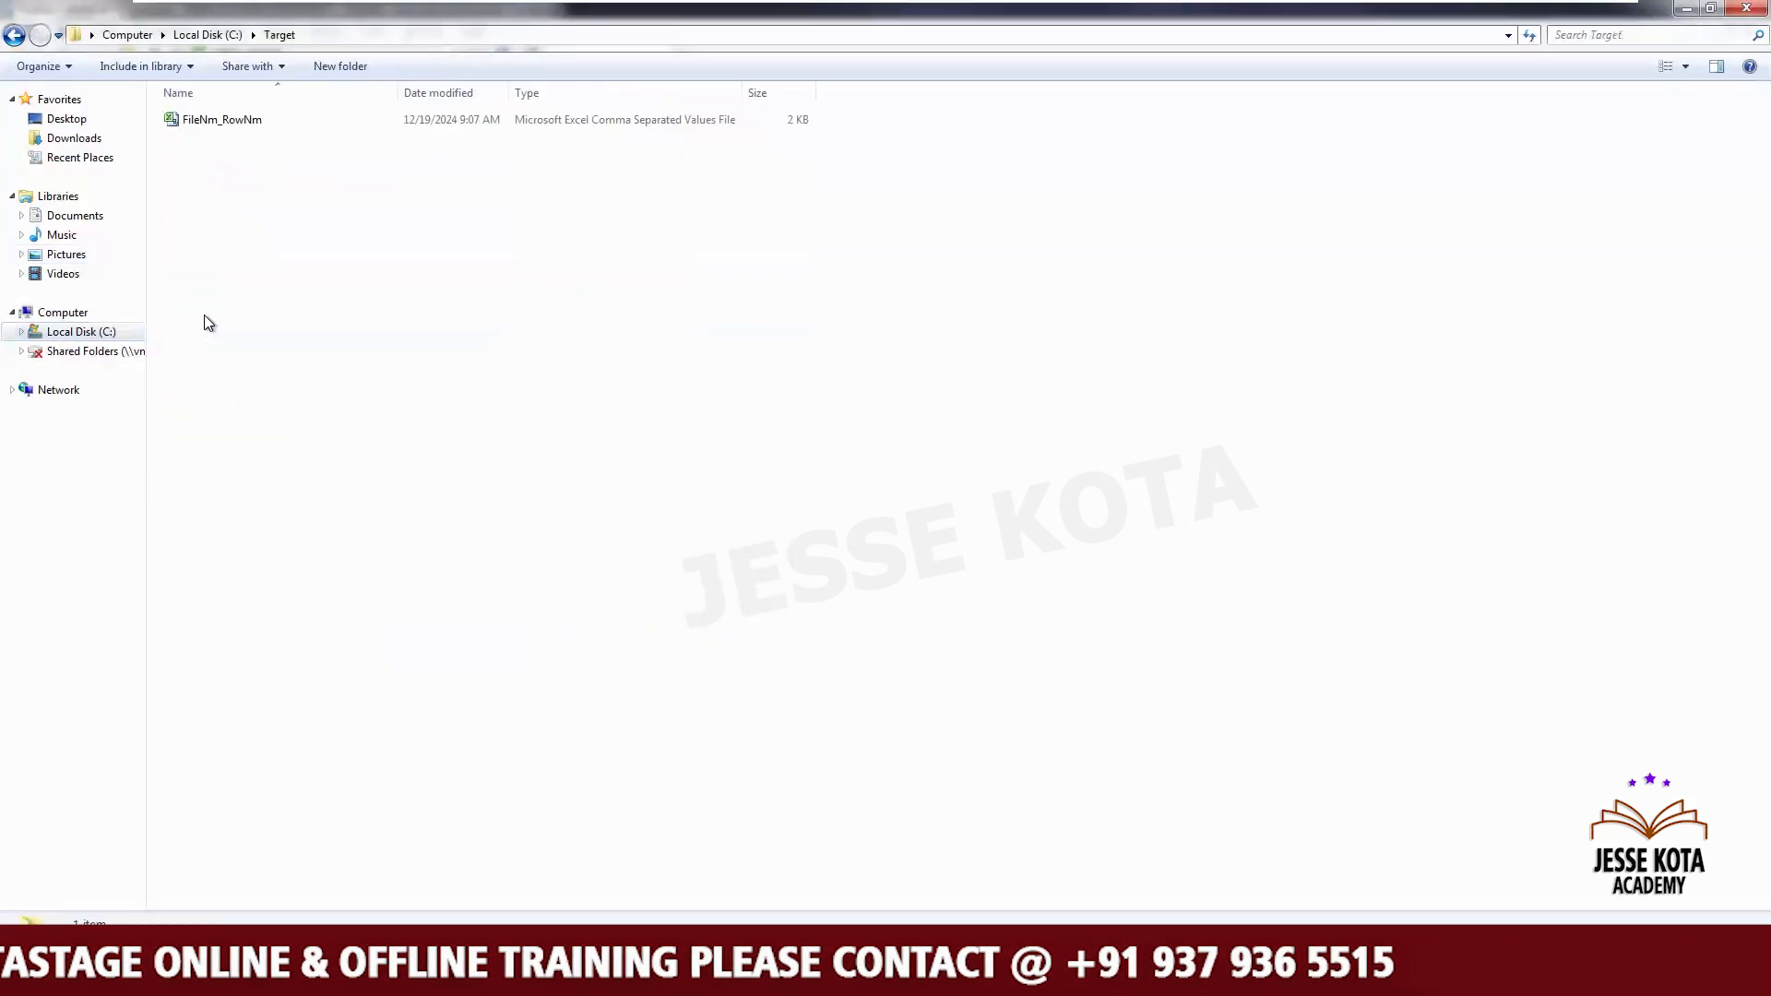
{"action": "double_click", "coordinate": [240, 124]}
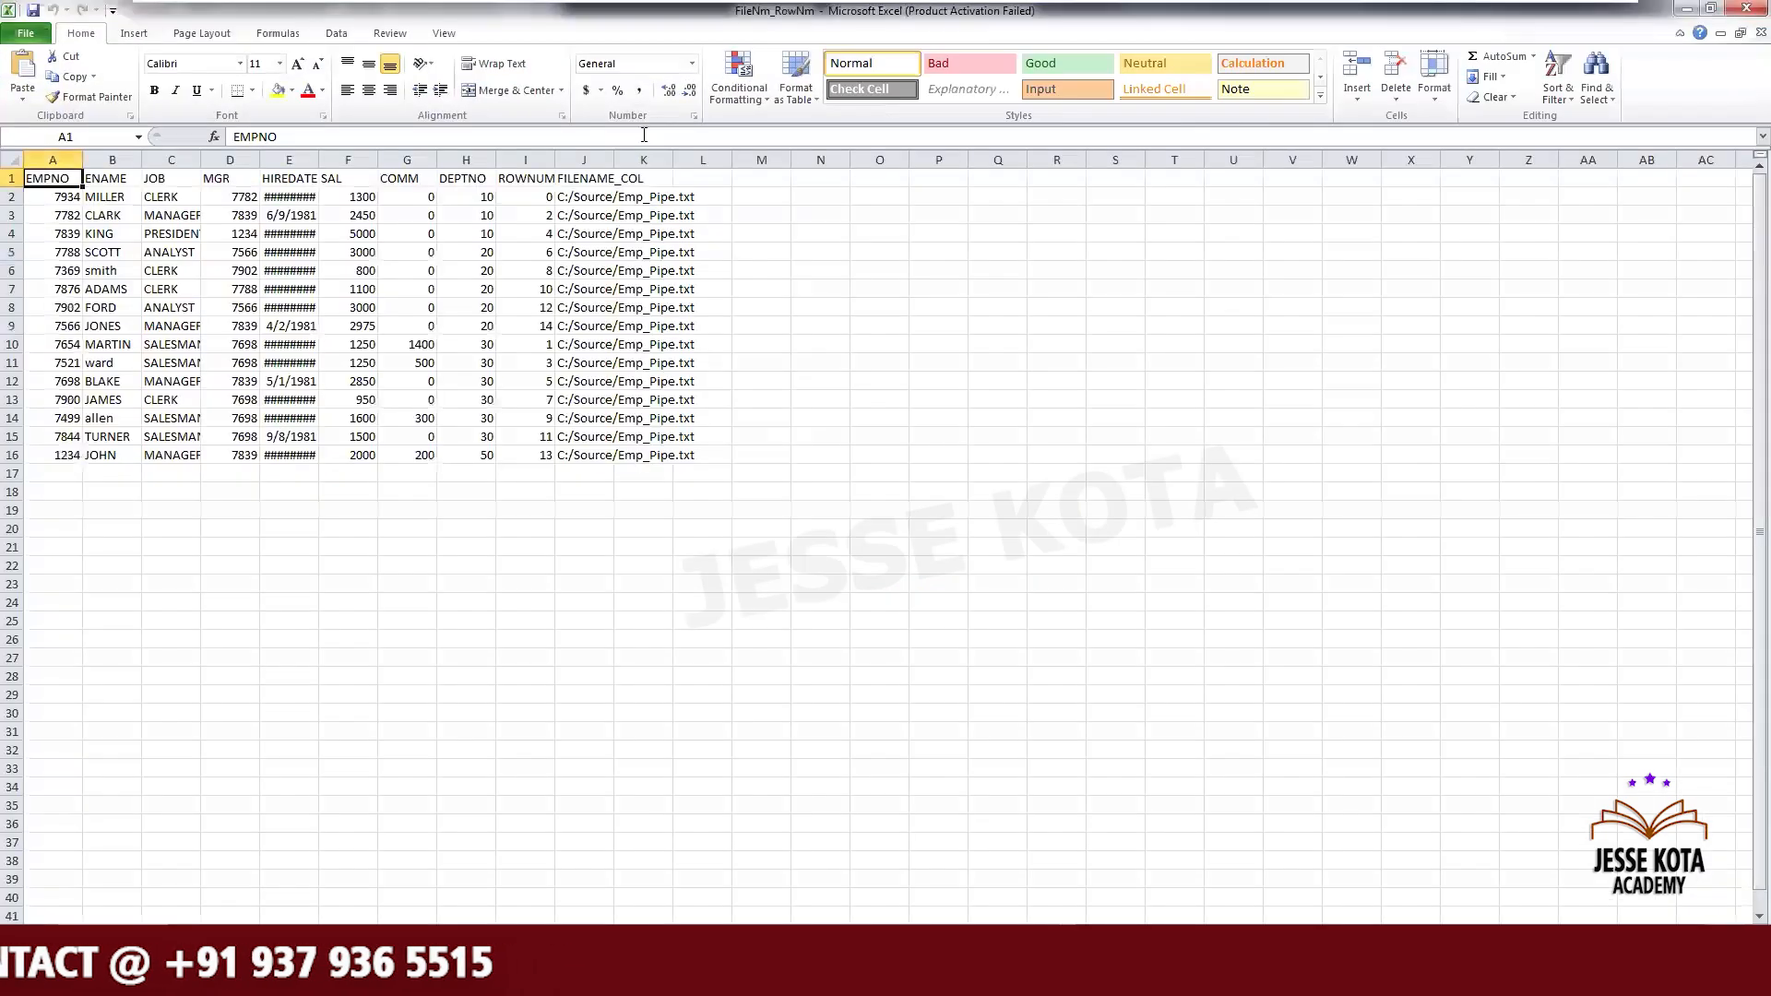
- Inspect the output file's columns and rows, then close the workbook without saving
{"action": "double_click", "coordinate": [614, 155]}
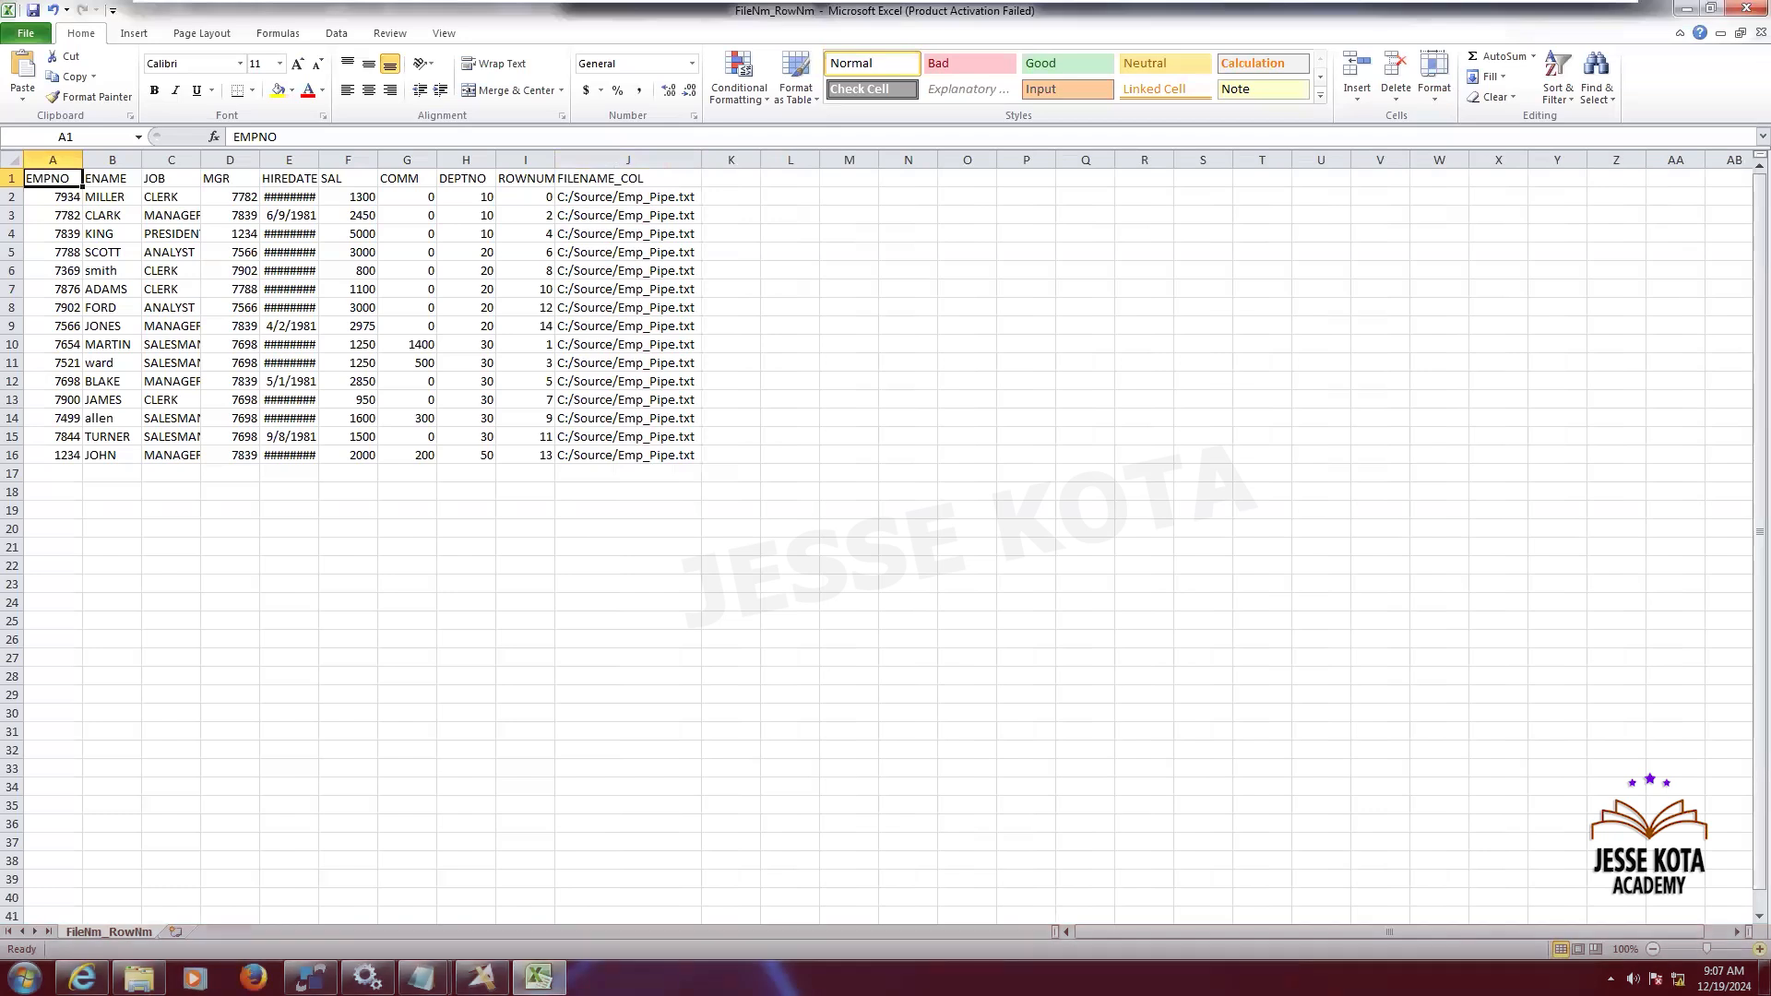
{"action": "scroll", "coordinate": [886, 535], "scroll_direction": "up", "scroll_amount": 4}
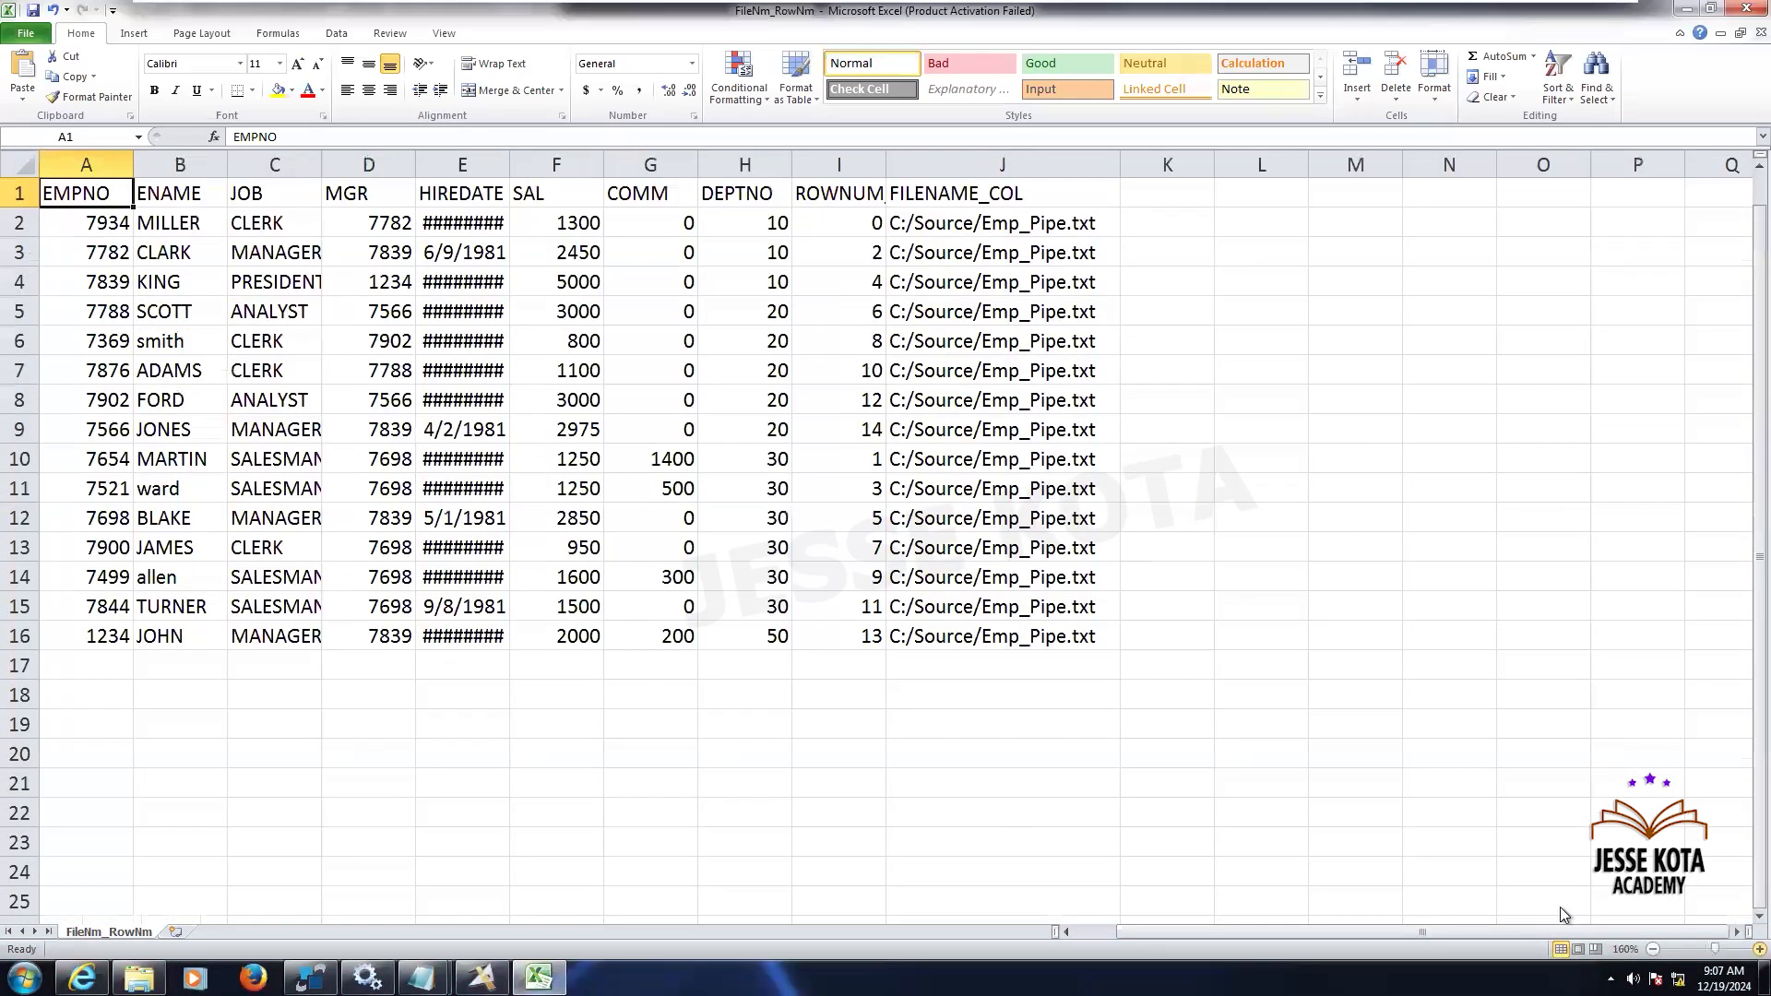
{"action": "scroll", "coordinate": [595, 261], "scroll_direction": "up", "scroll_amount": 1}
{"action": "double_click", "coordinate": [575, 158]}
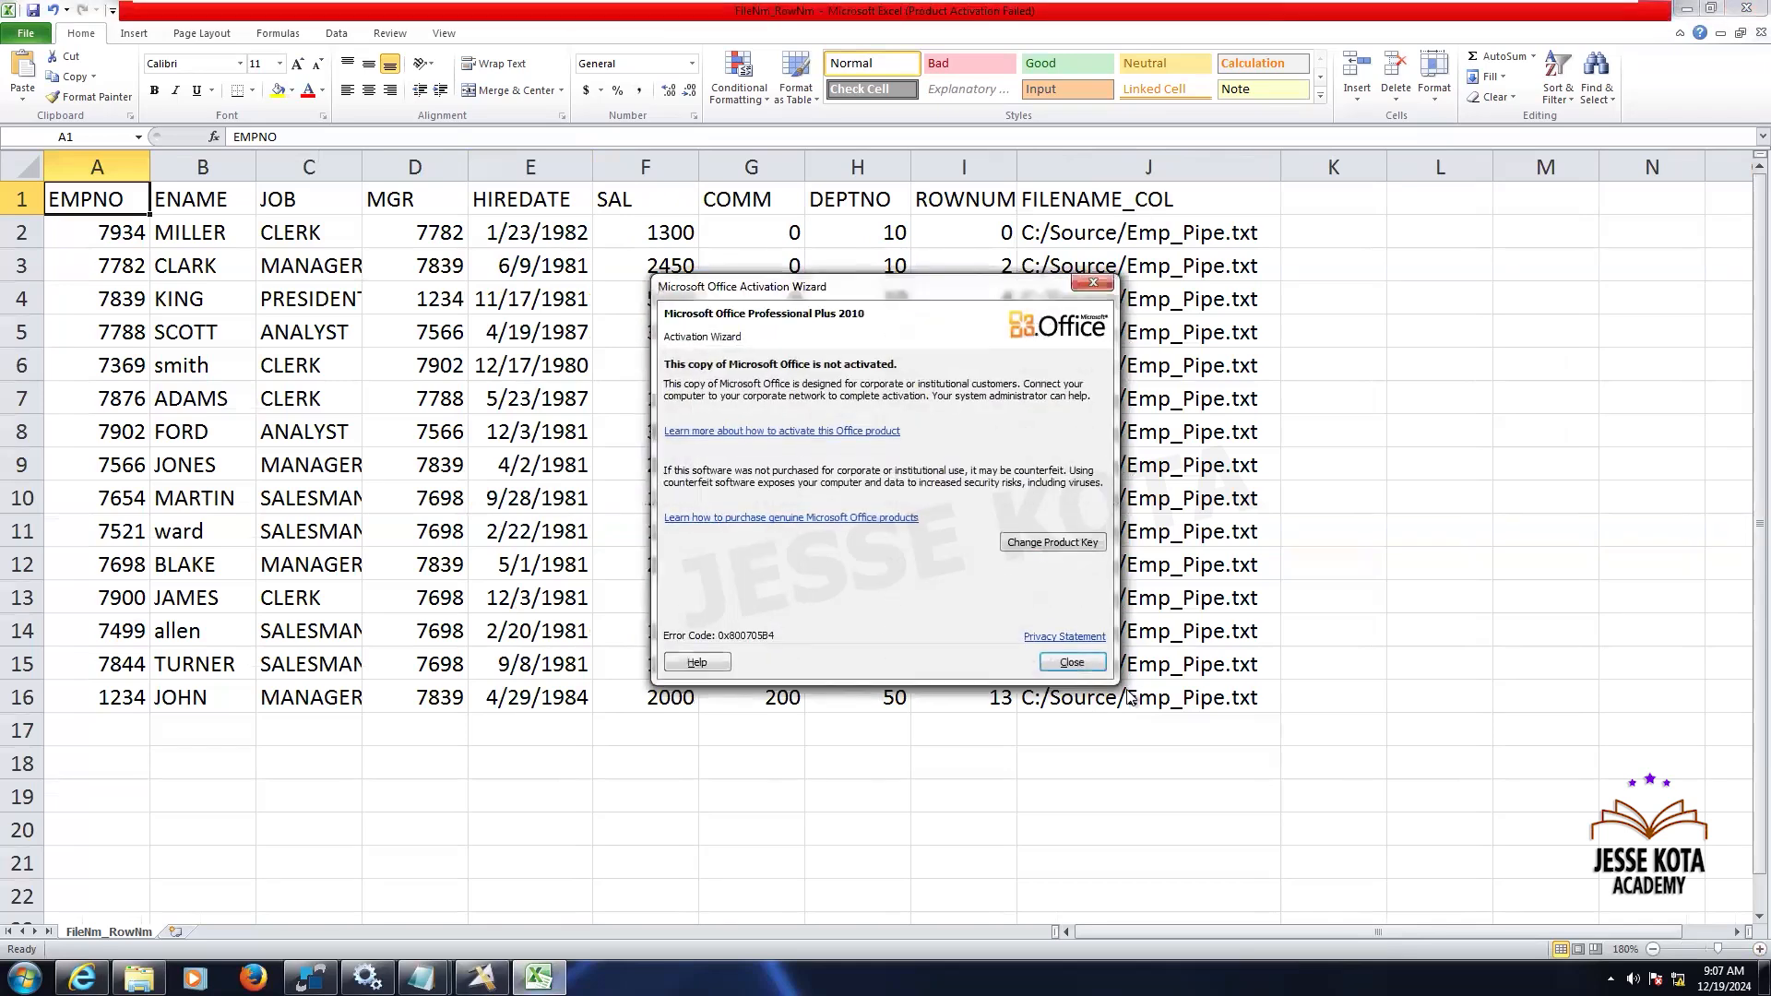
{"action": "left_click", "coordinate": [1092, 671]}
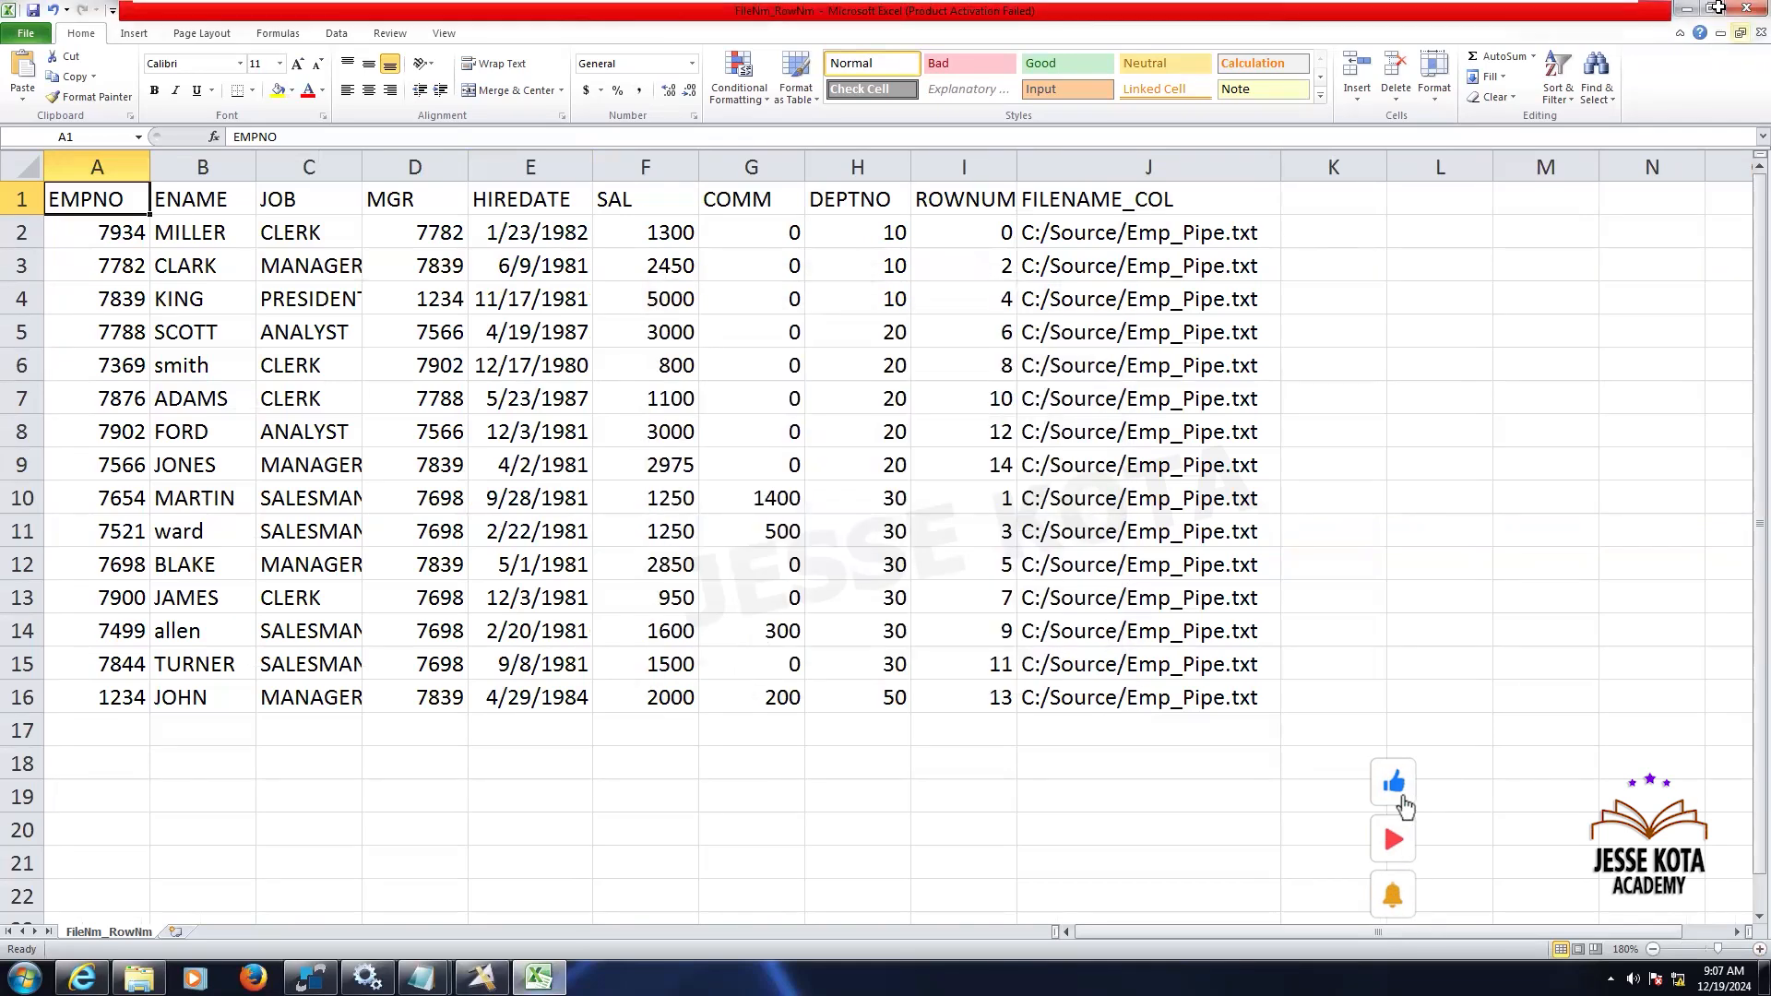
{"action": "left_click", "coordinate": [1746, 8]}
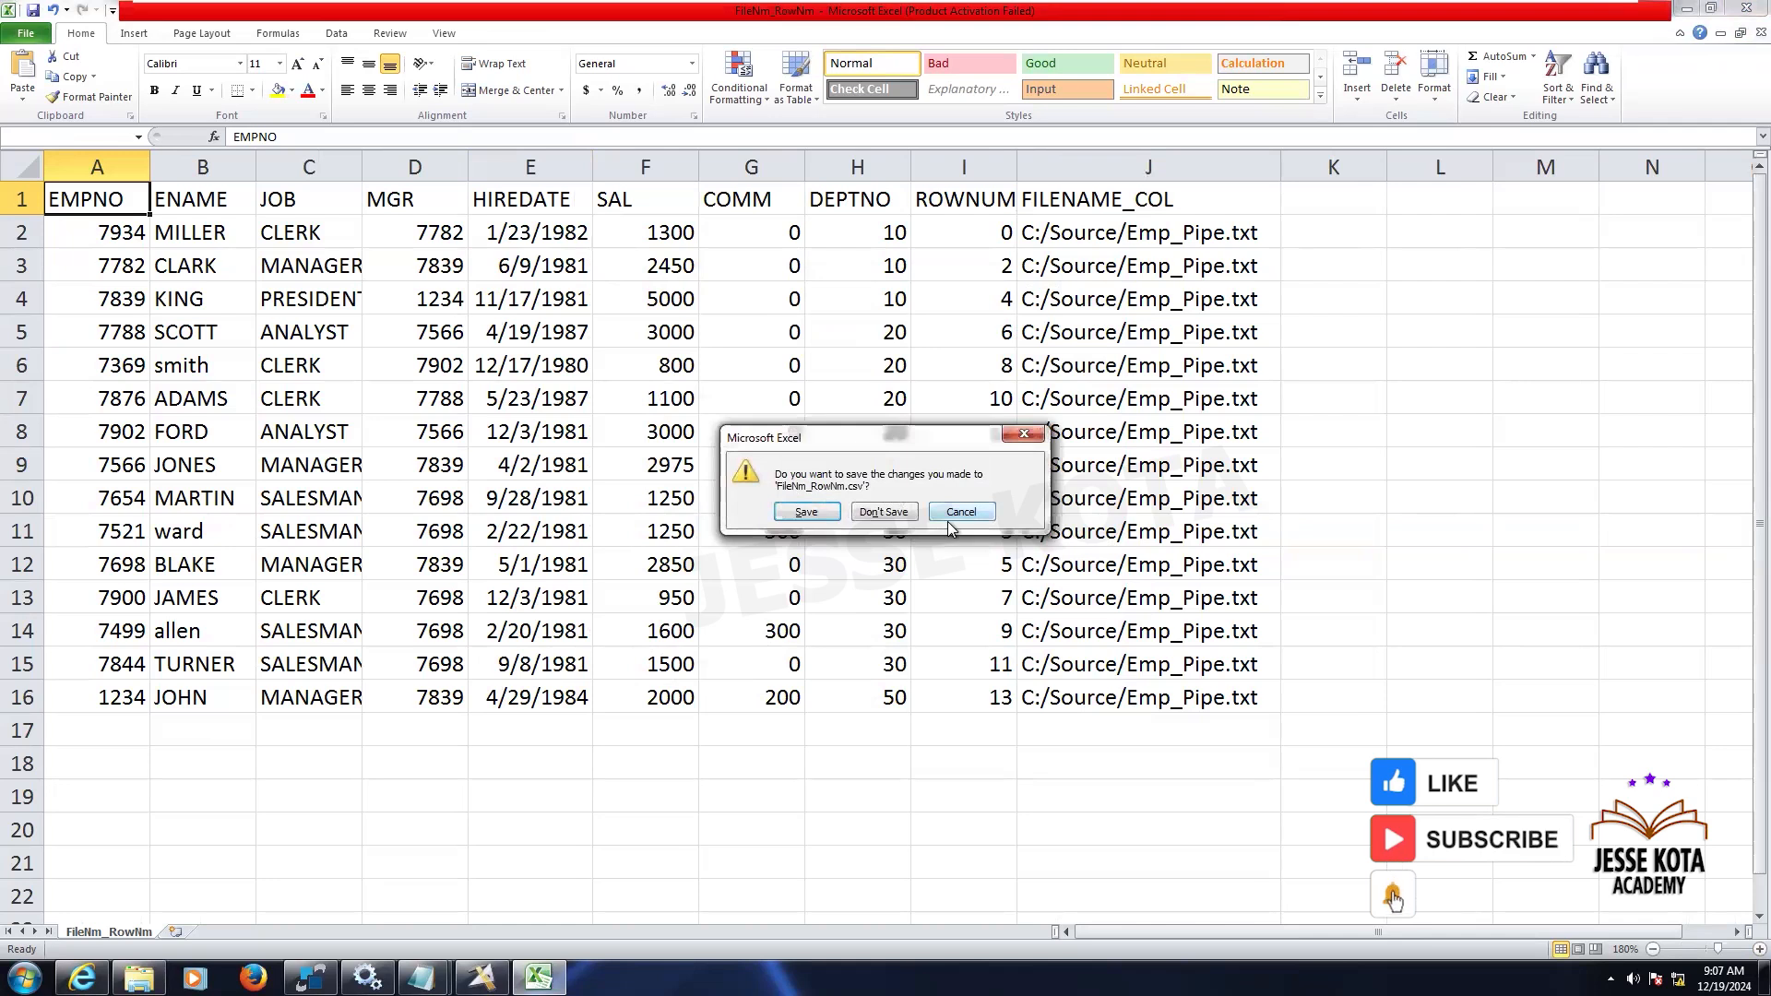
{"action": "left_click", "coordinate": [881, 512]}
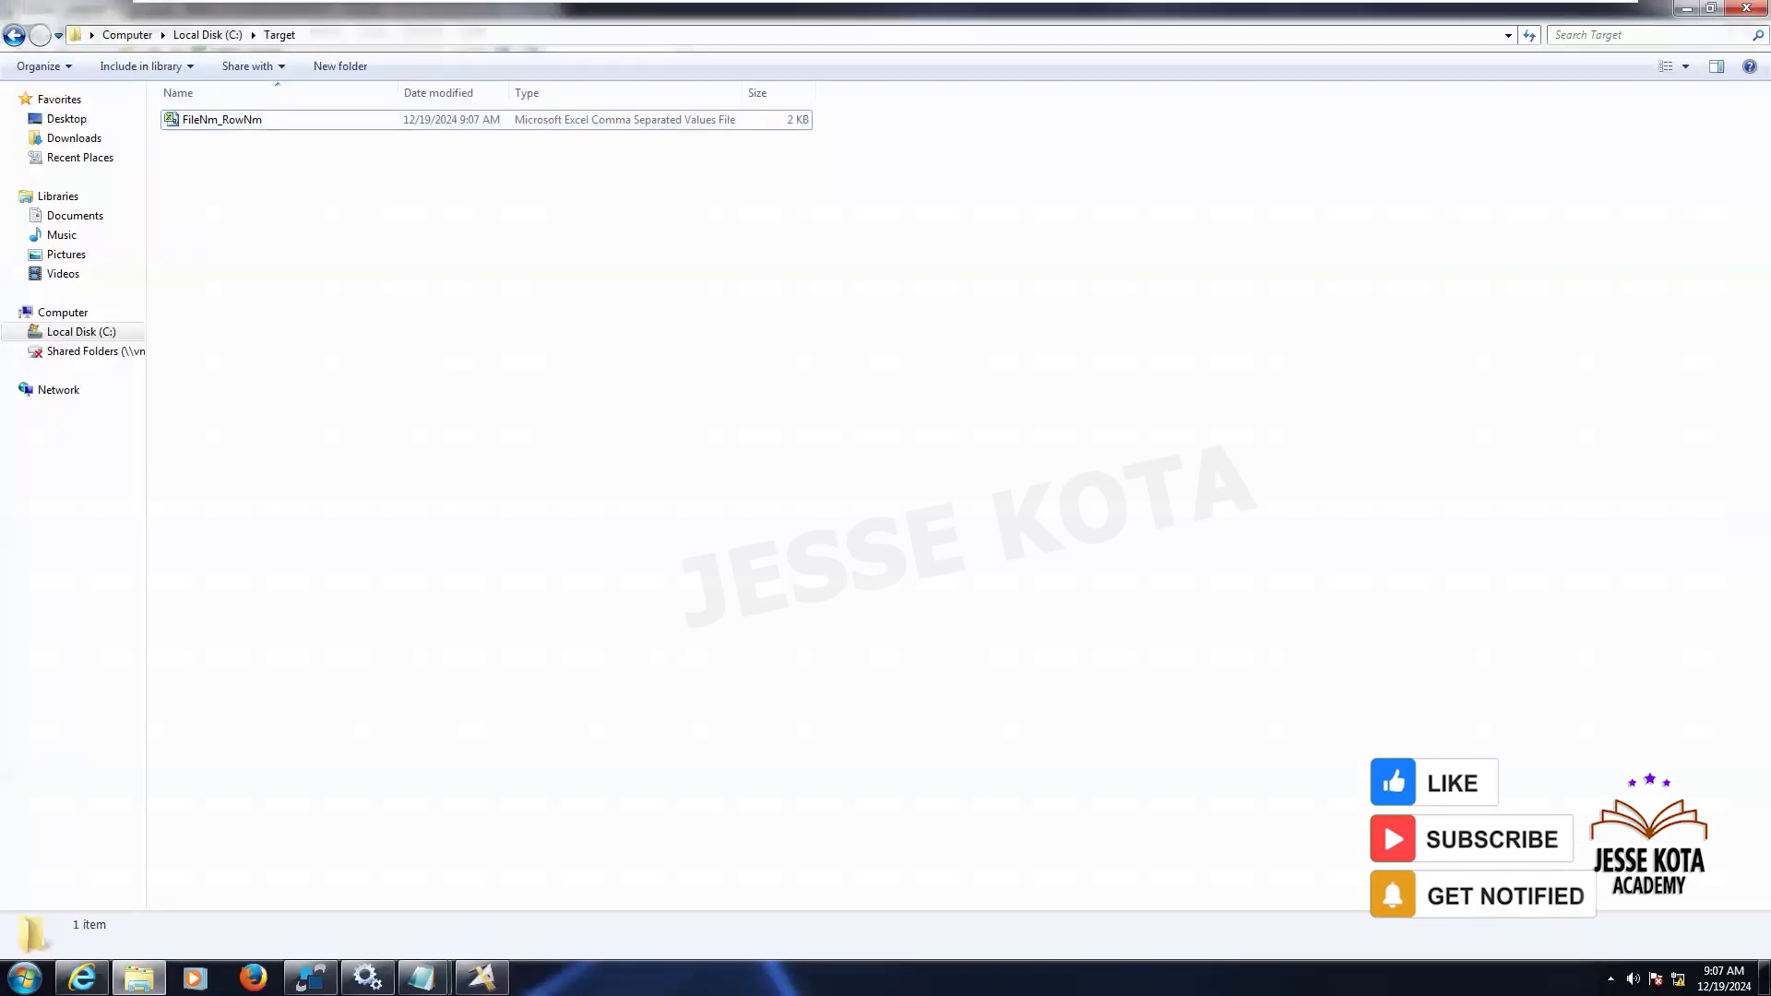
- Open the Running_Notes_Nov2024 document from the 09_Nov24_DataStage folder in Google Drive
{"action": "key", "text": "alt+Tab"}
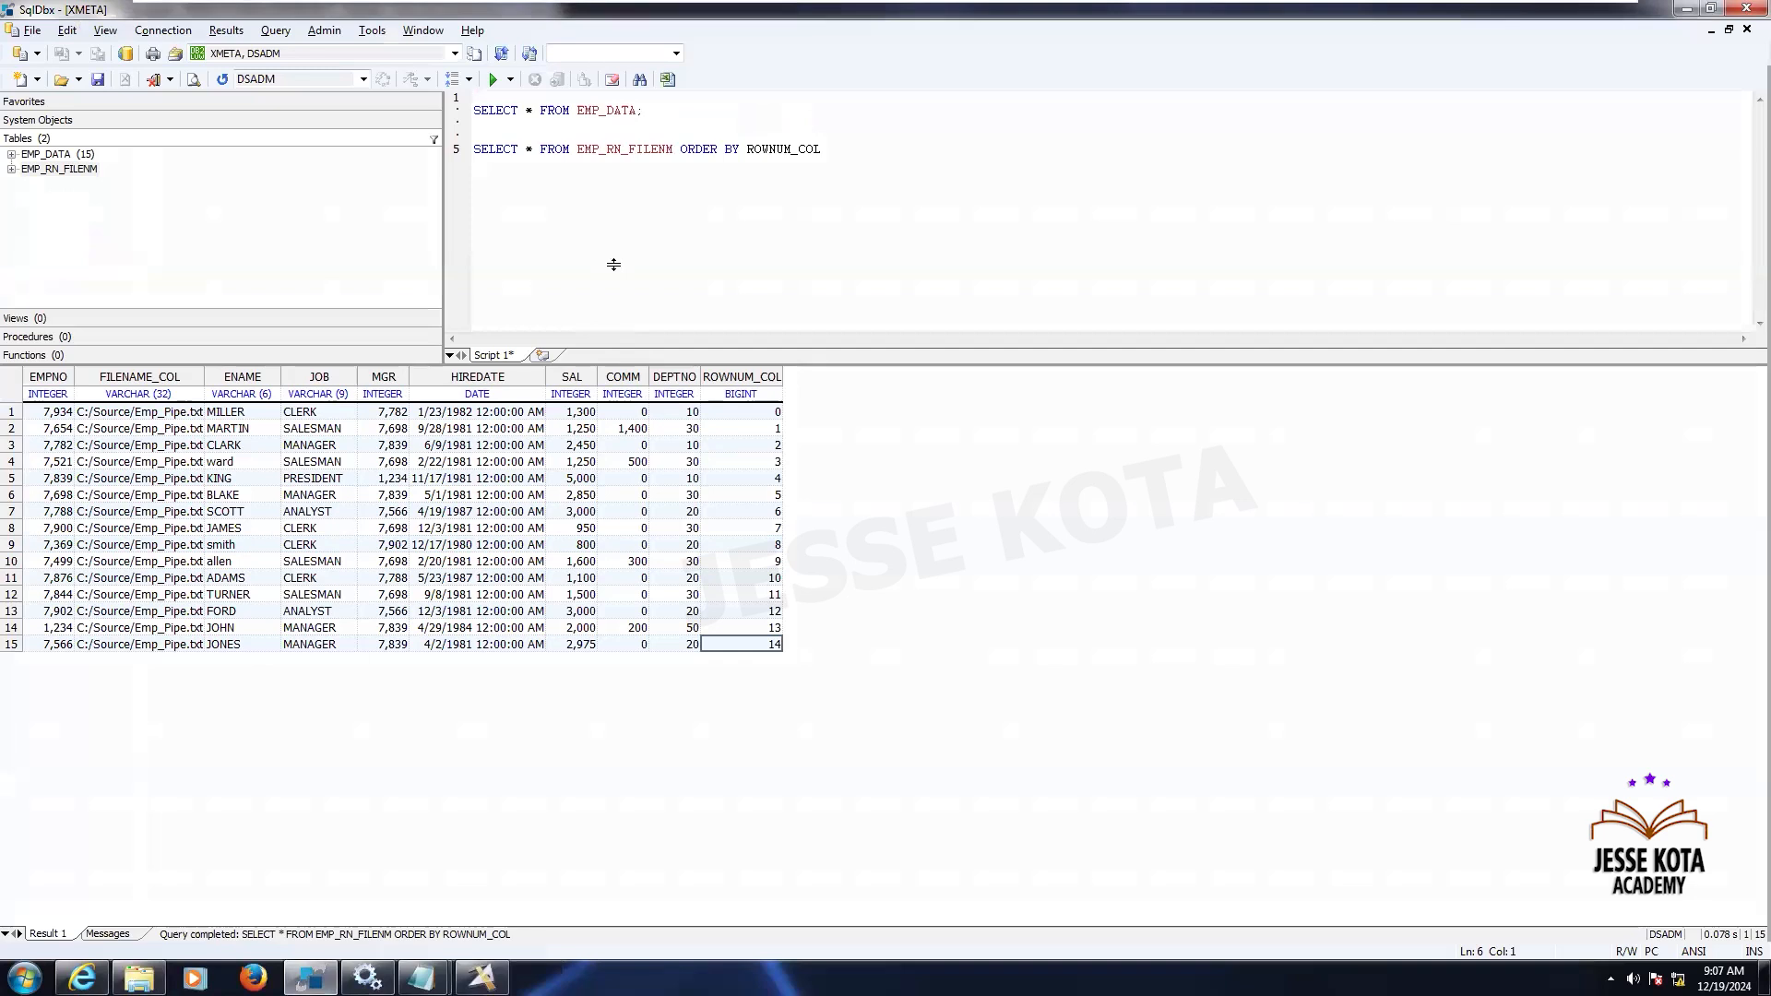
{"action": "mouse_move", "coordinate": [1247, 8]}
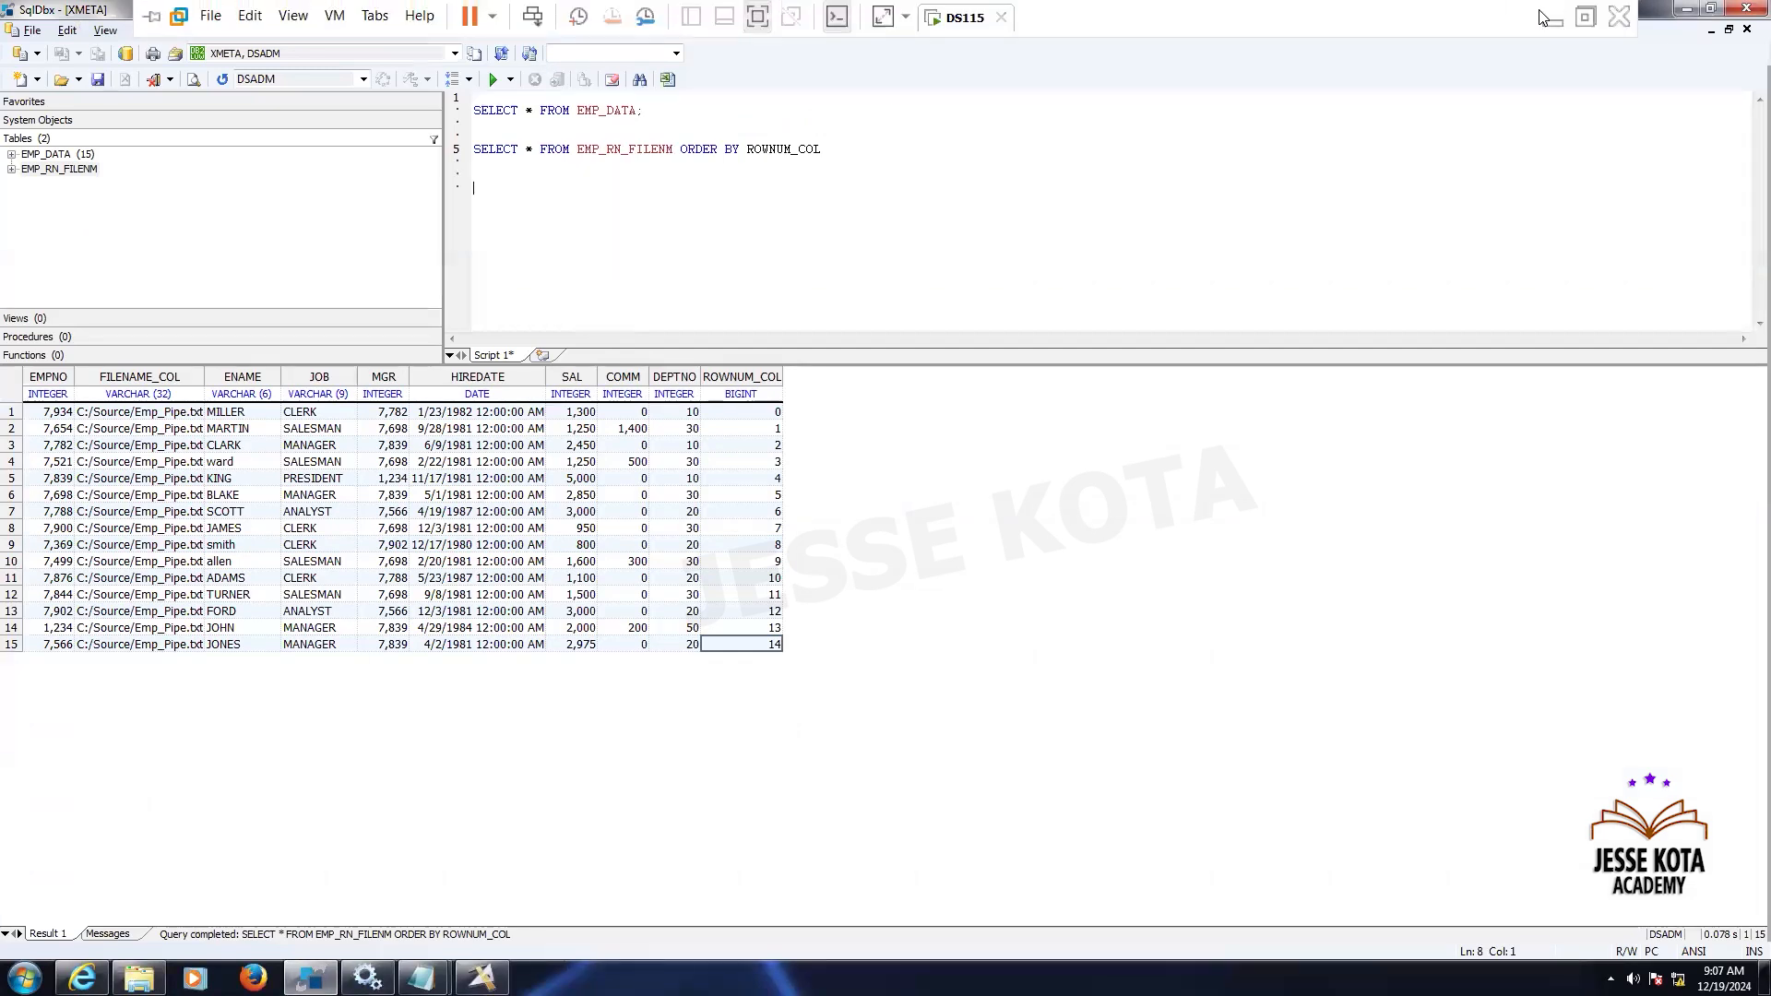
{"action": "key", "text": "alt+Tab"}
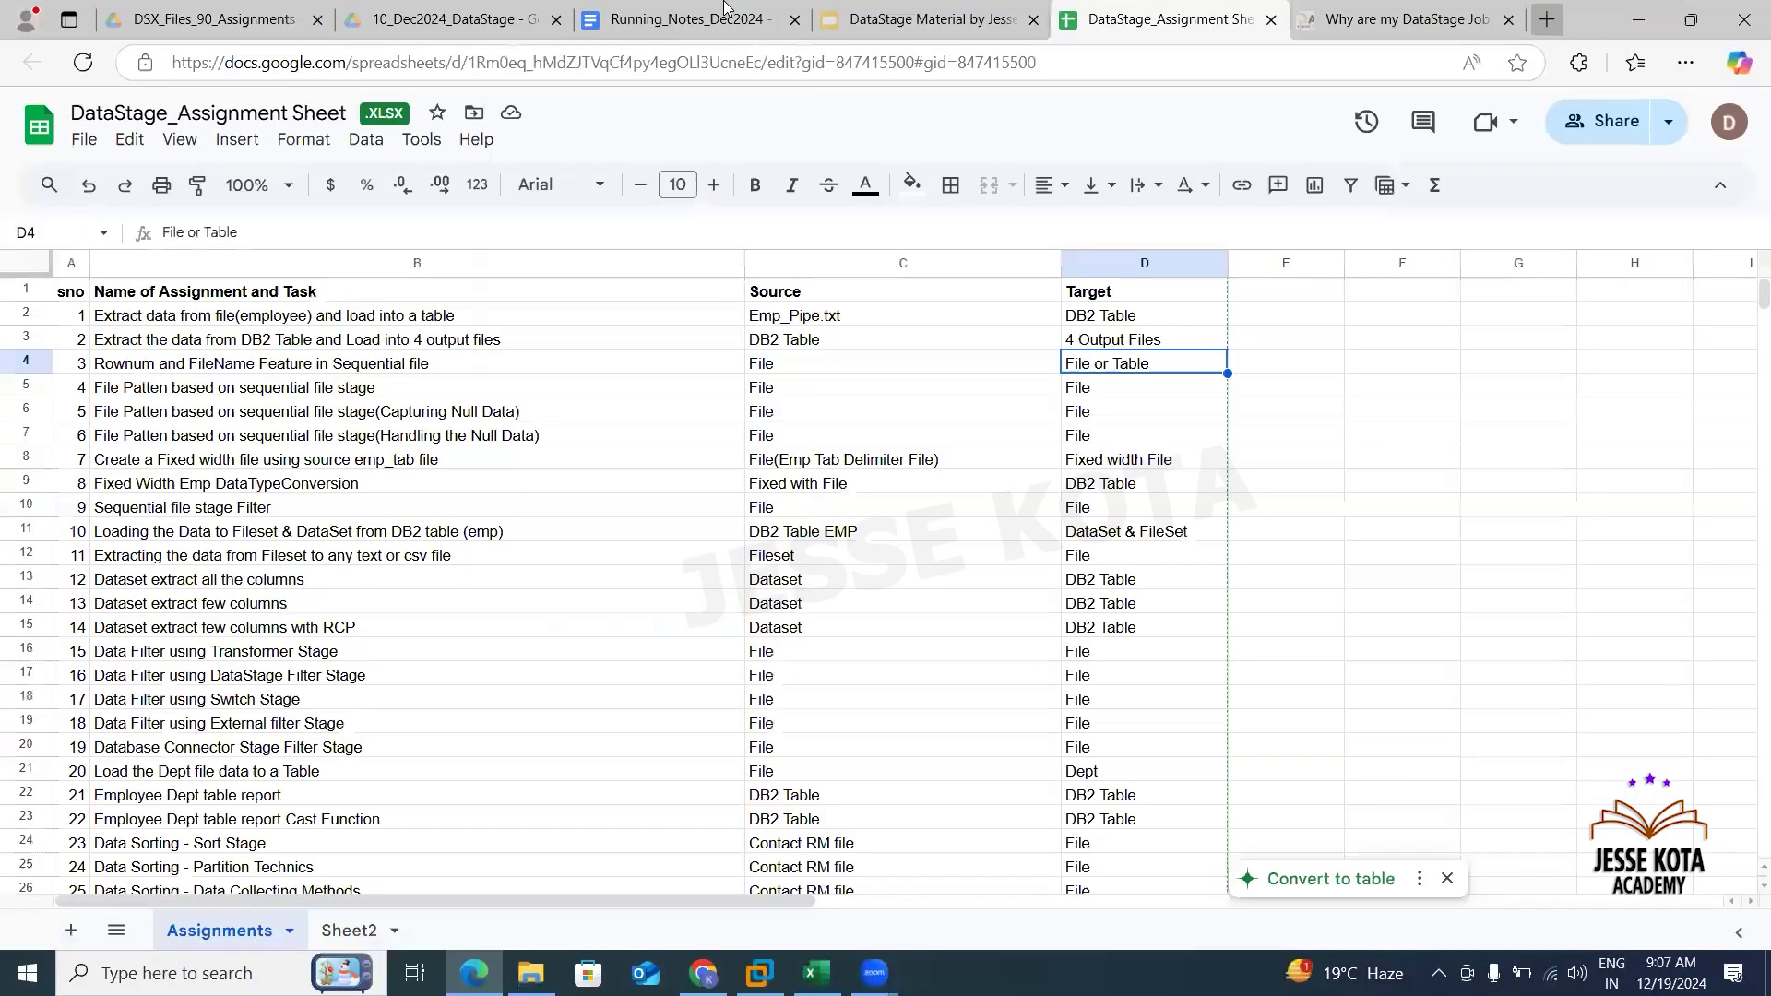
{"action": "left_click", "coordinate": [724, 11]}
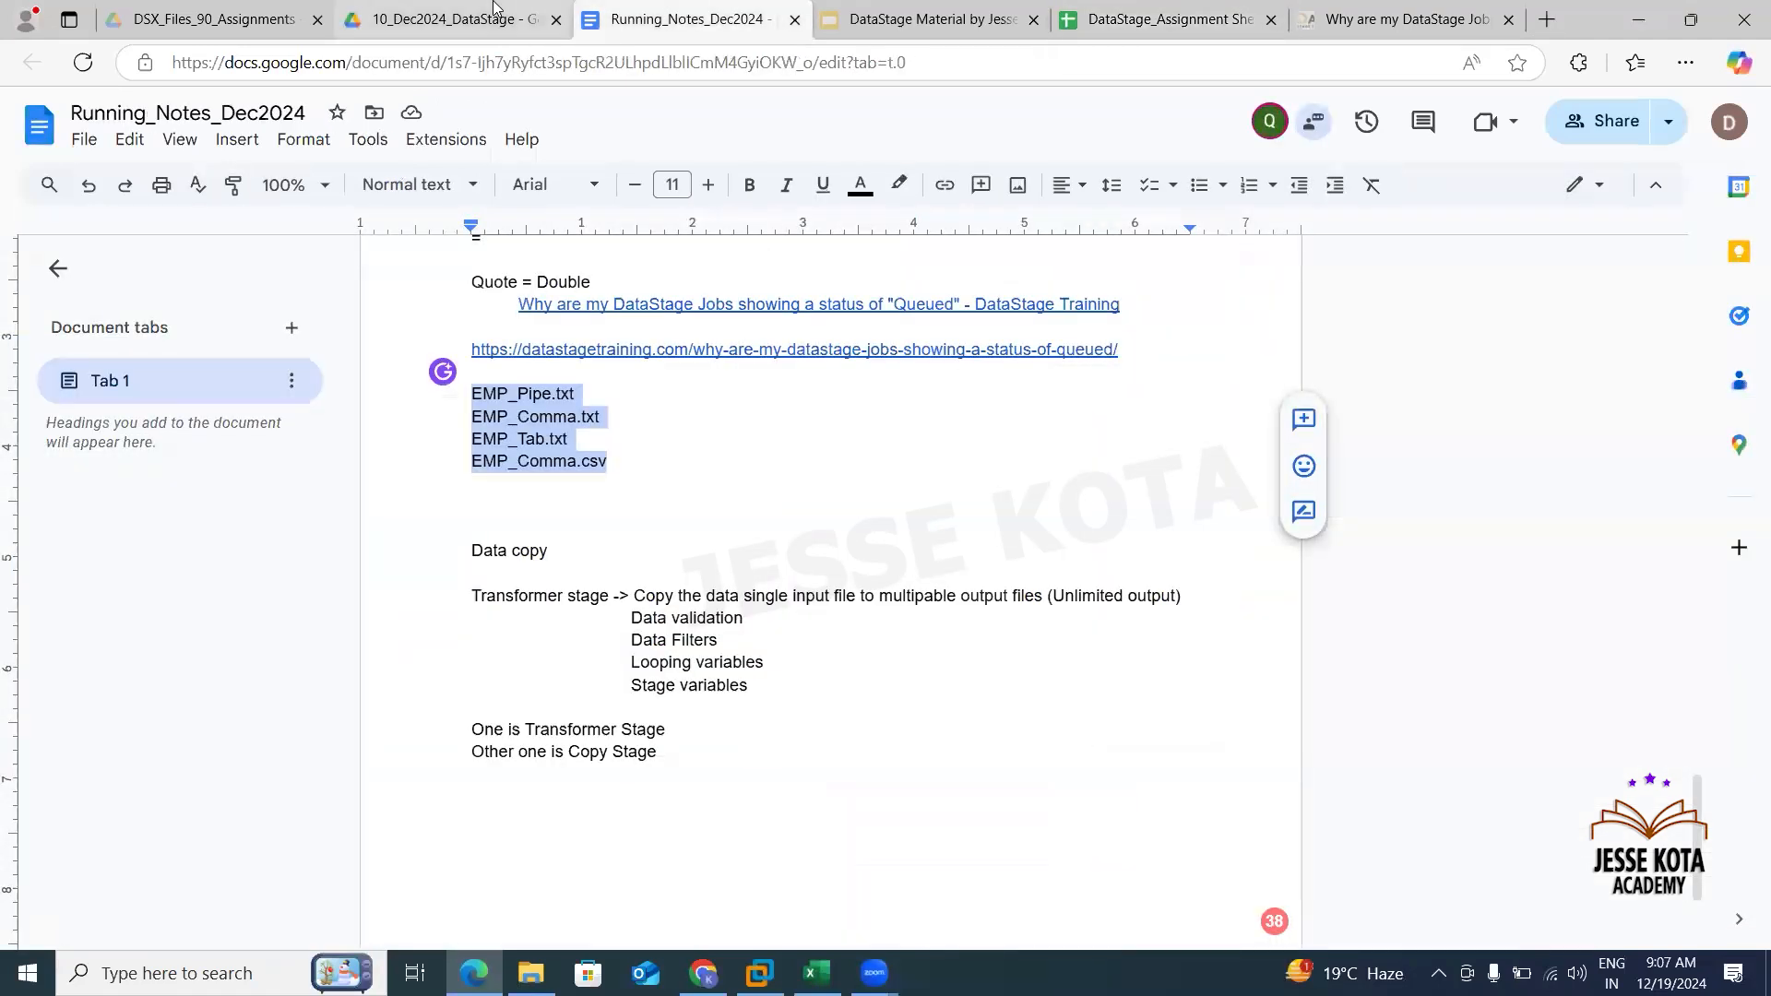
{"action": "left_click", "coordinate": [494, 11]}
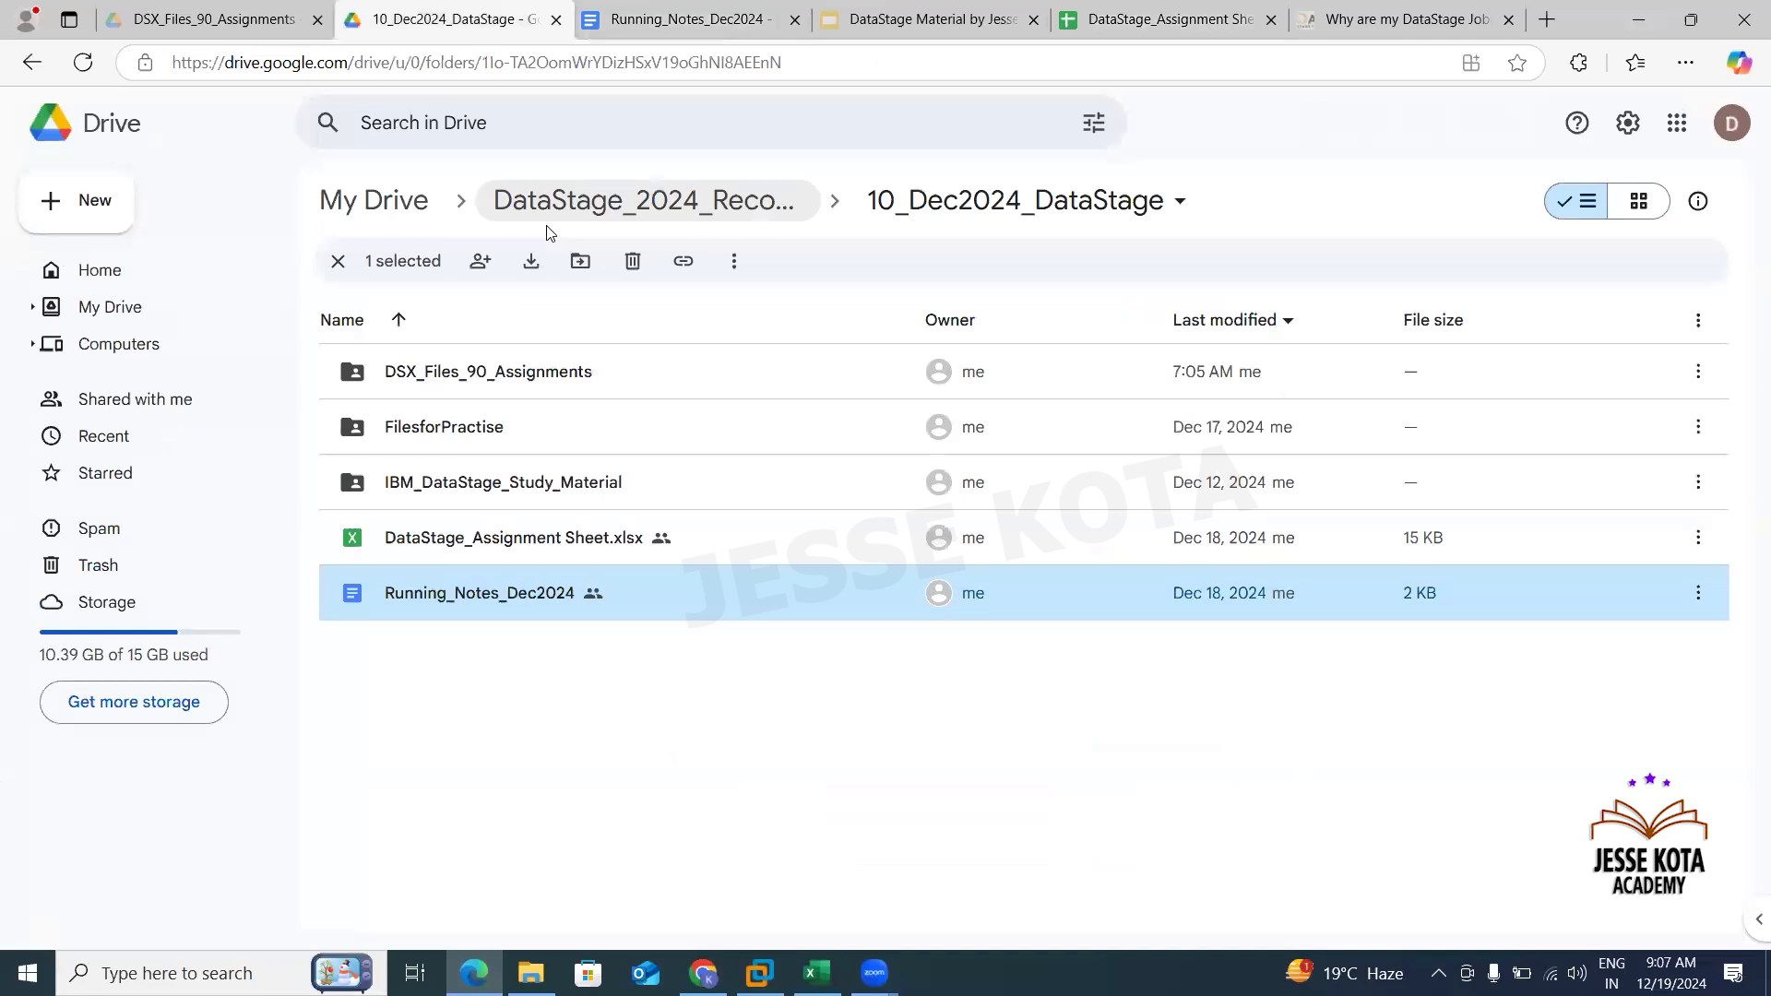
{"action": "left_click", "coordinate": [738, 196]}
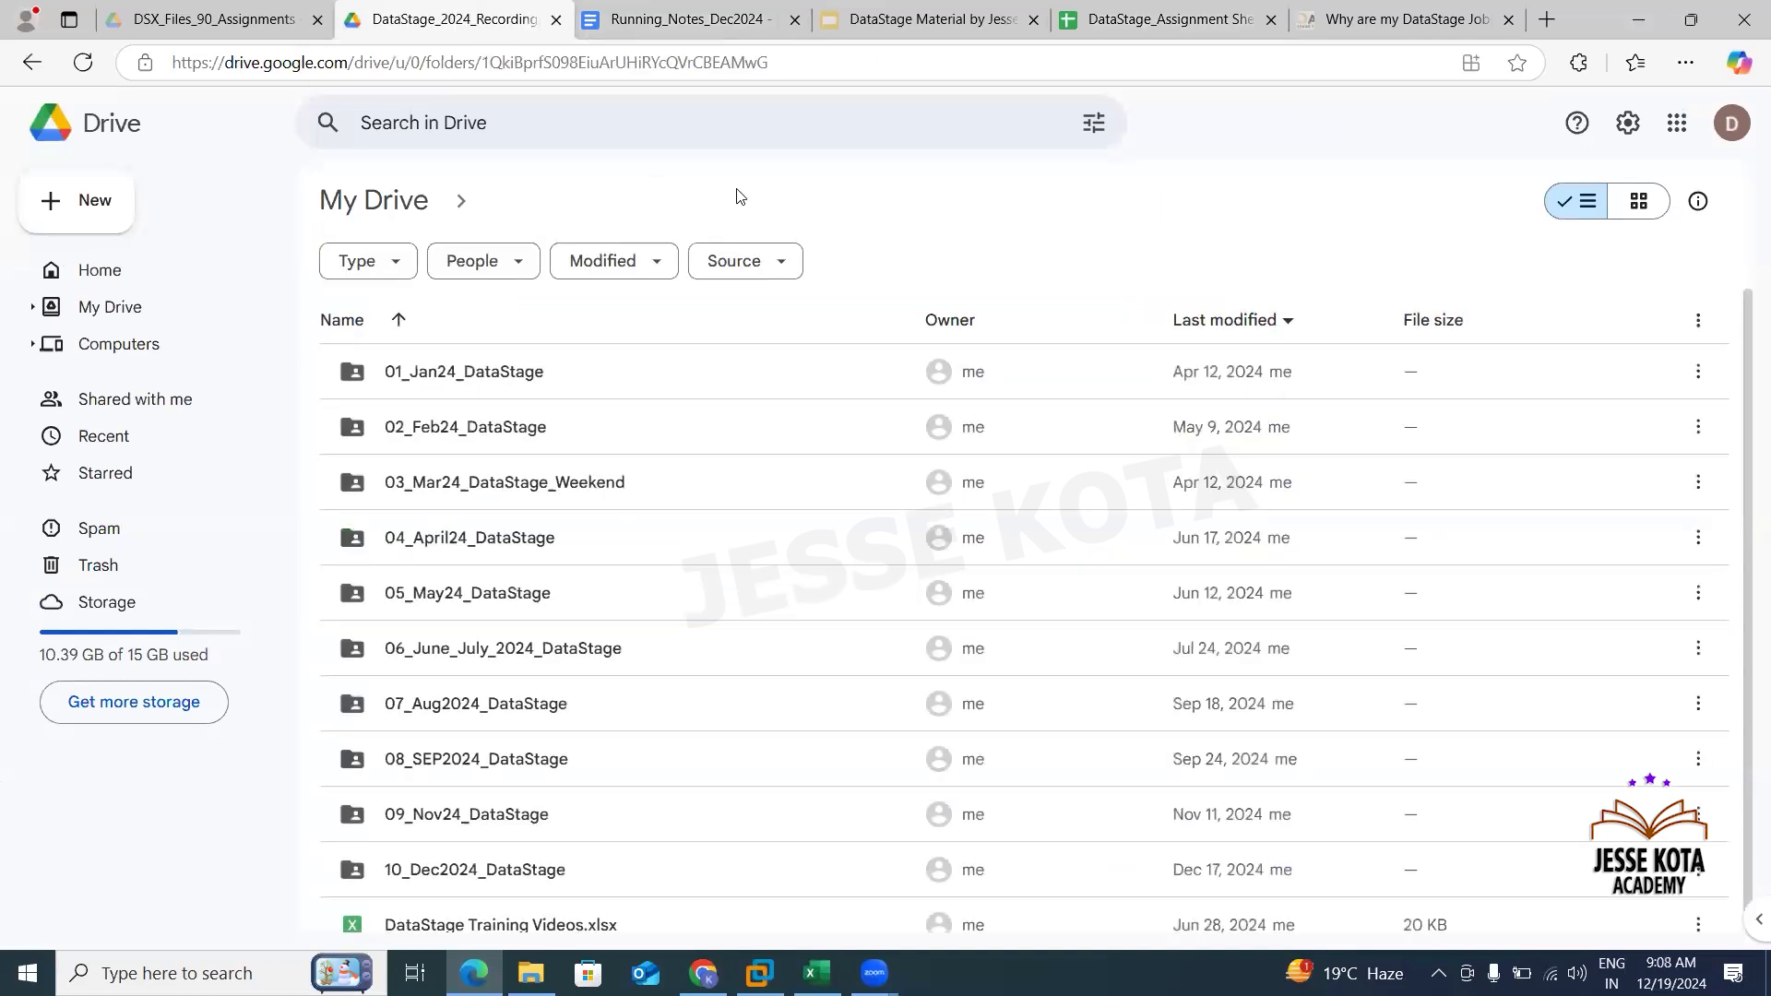
{"action": "double_click", "coordinate": [486, 833]}
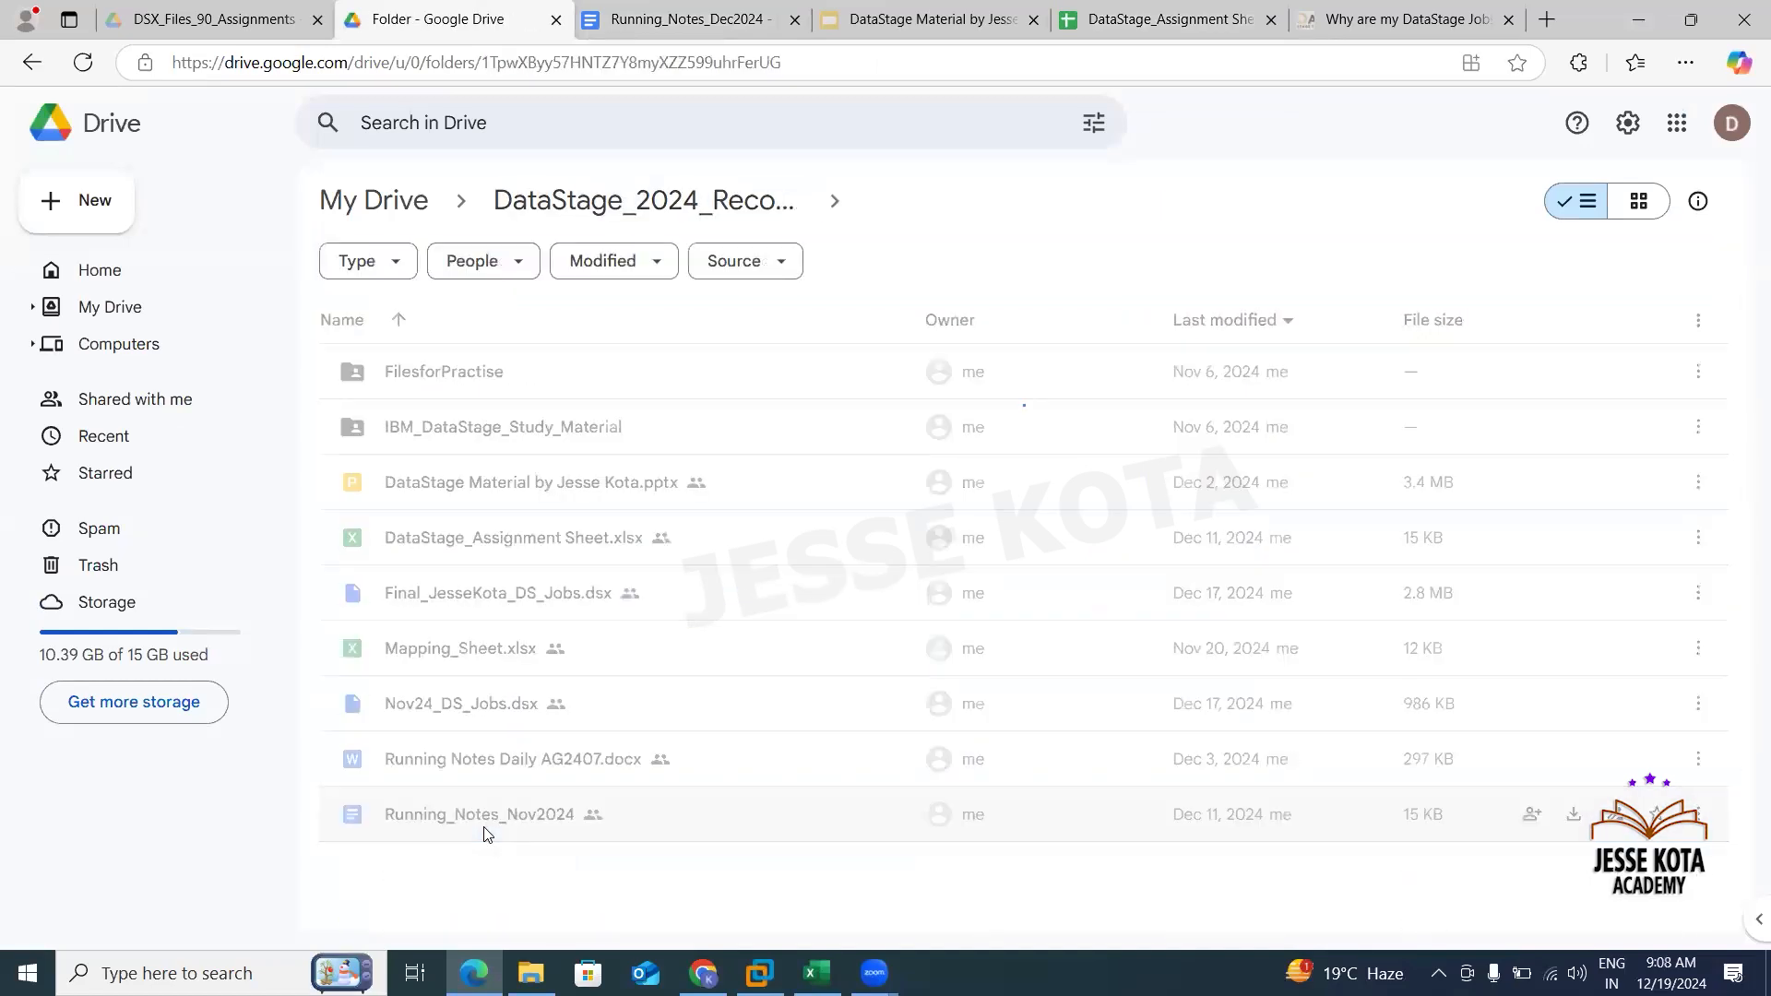
{"action": "double_click", "coordinate": [507, 819]}
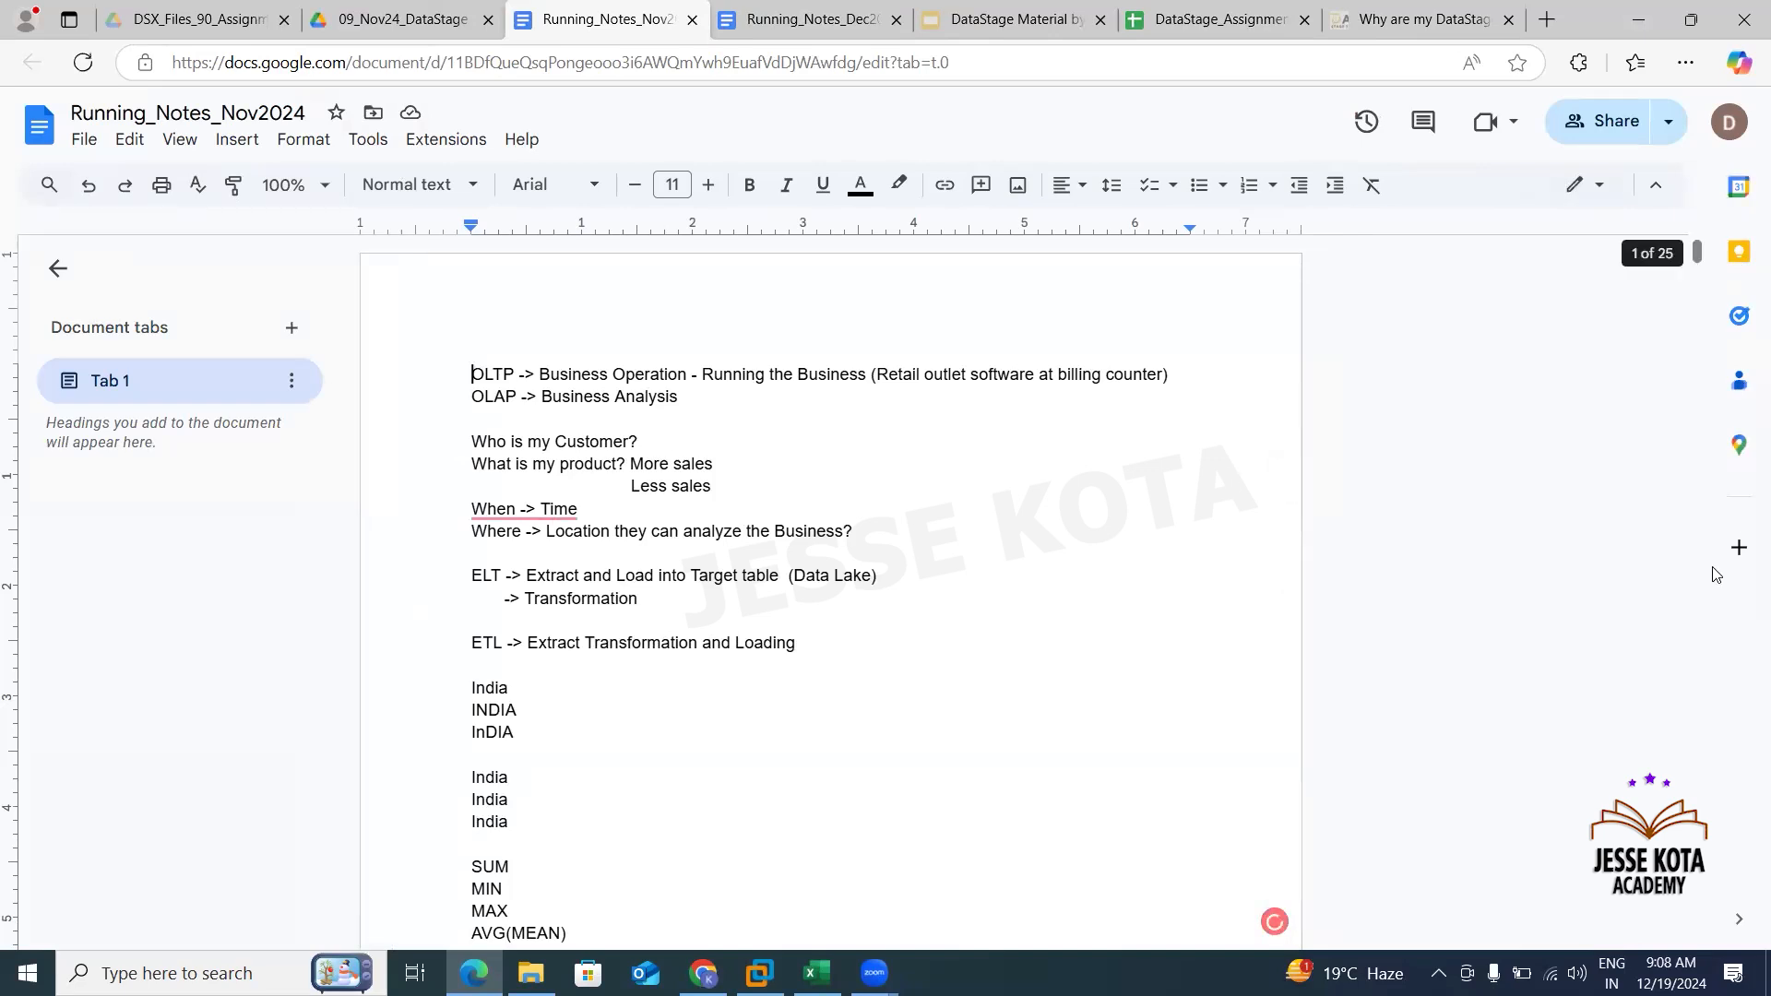
- Select and copy the five GRANT statements on EMP_DATA to DSADM in the notes document
{"action": "left_click_drag", "start_coordinate": [1702, 267], "coordinate": [1702, 305]}
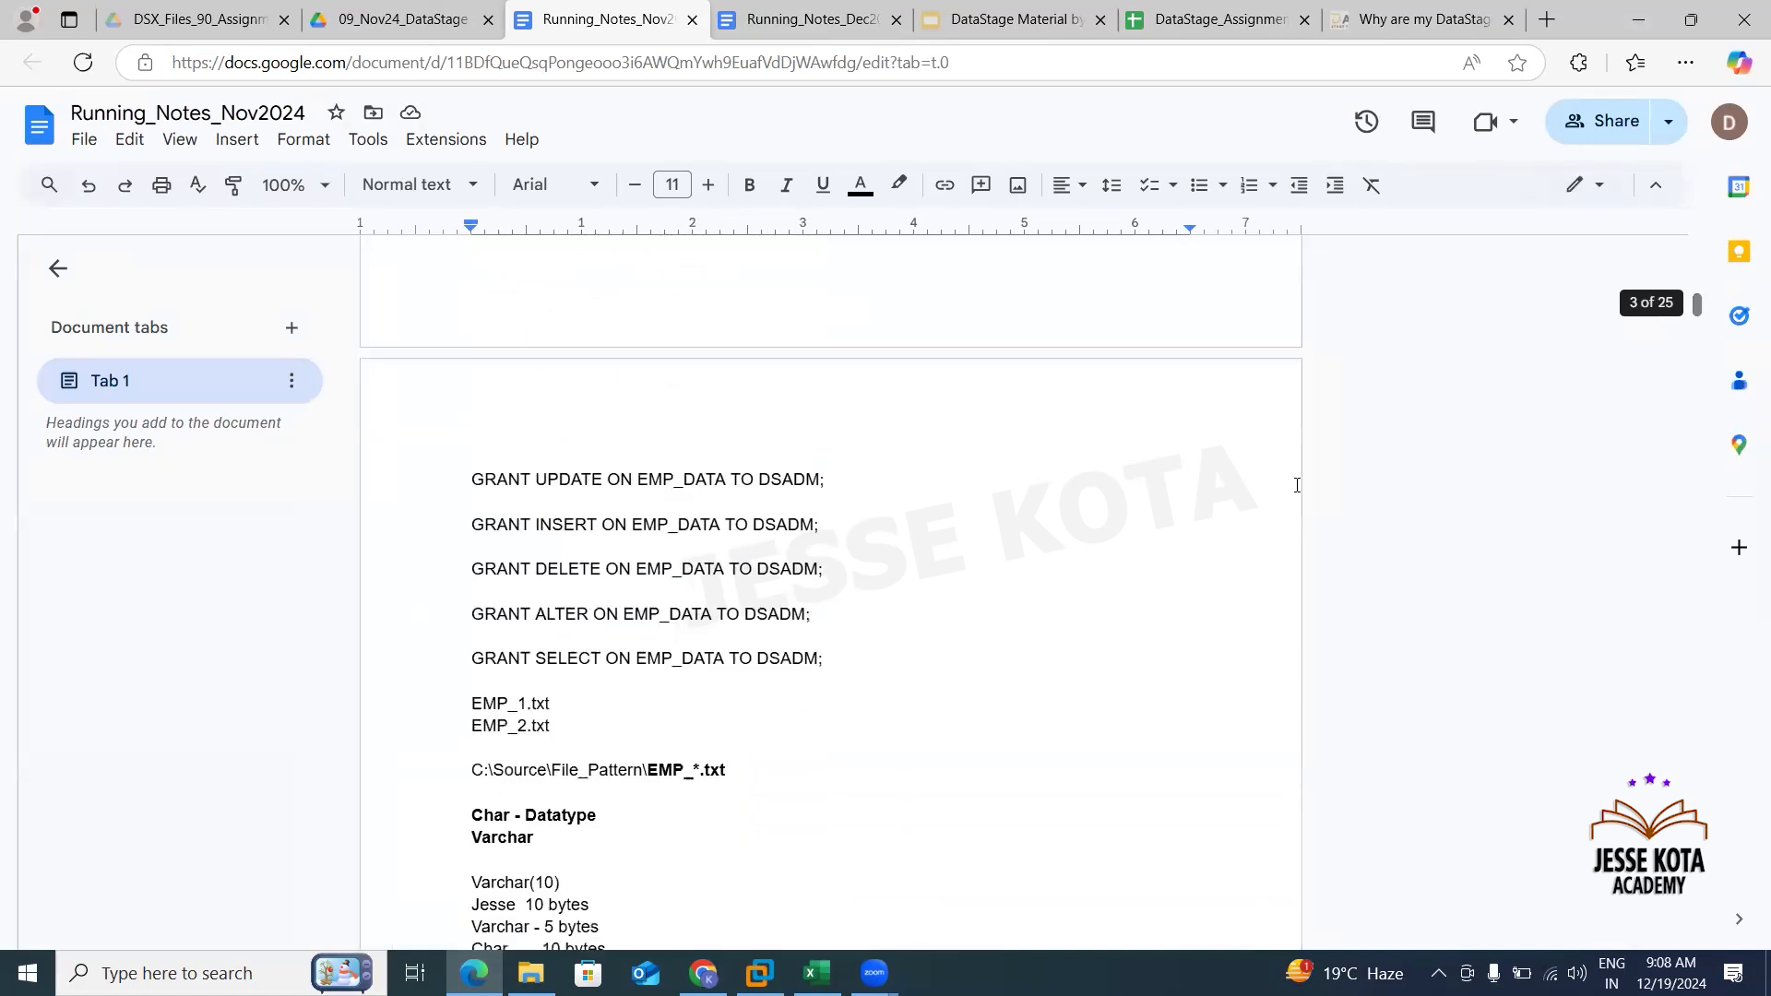
{"action": "left_click_drag", "start_coordinate": [856, 667], "coordinate": [420, 491]}
{"action": "key", "text": "ctrl+c"}
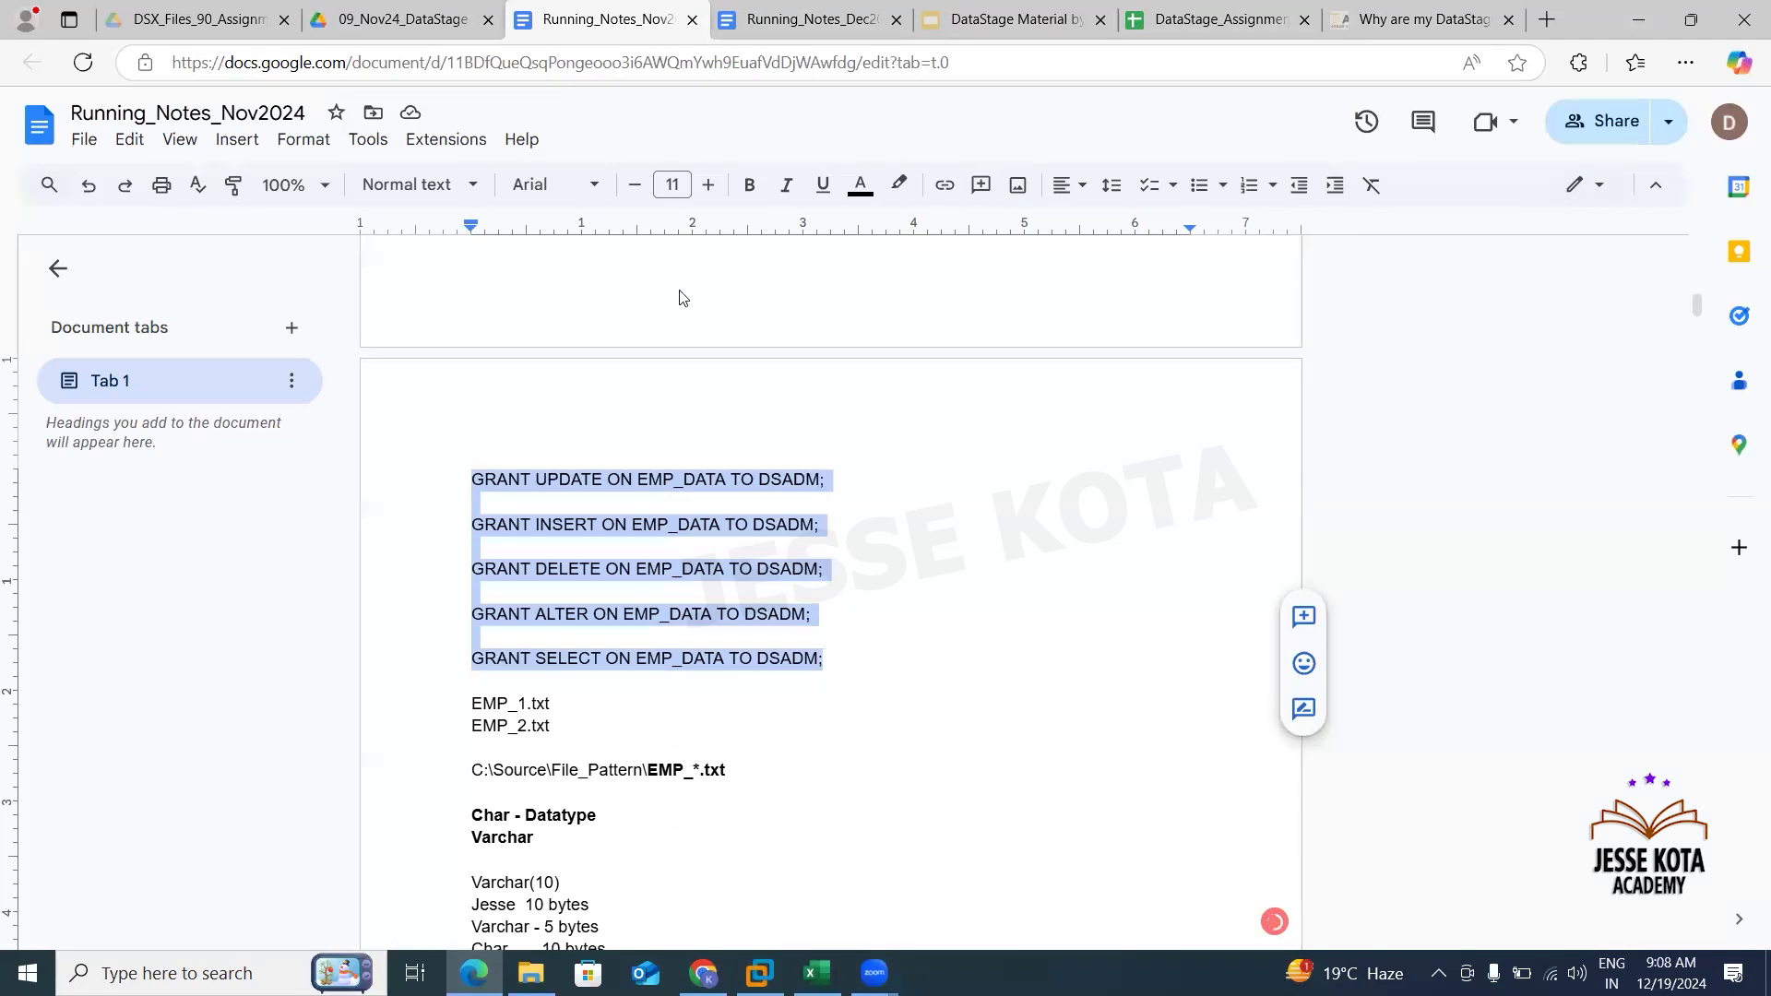
{"action": "left_click", "coordinate": [855, 421]}
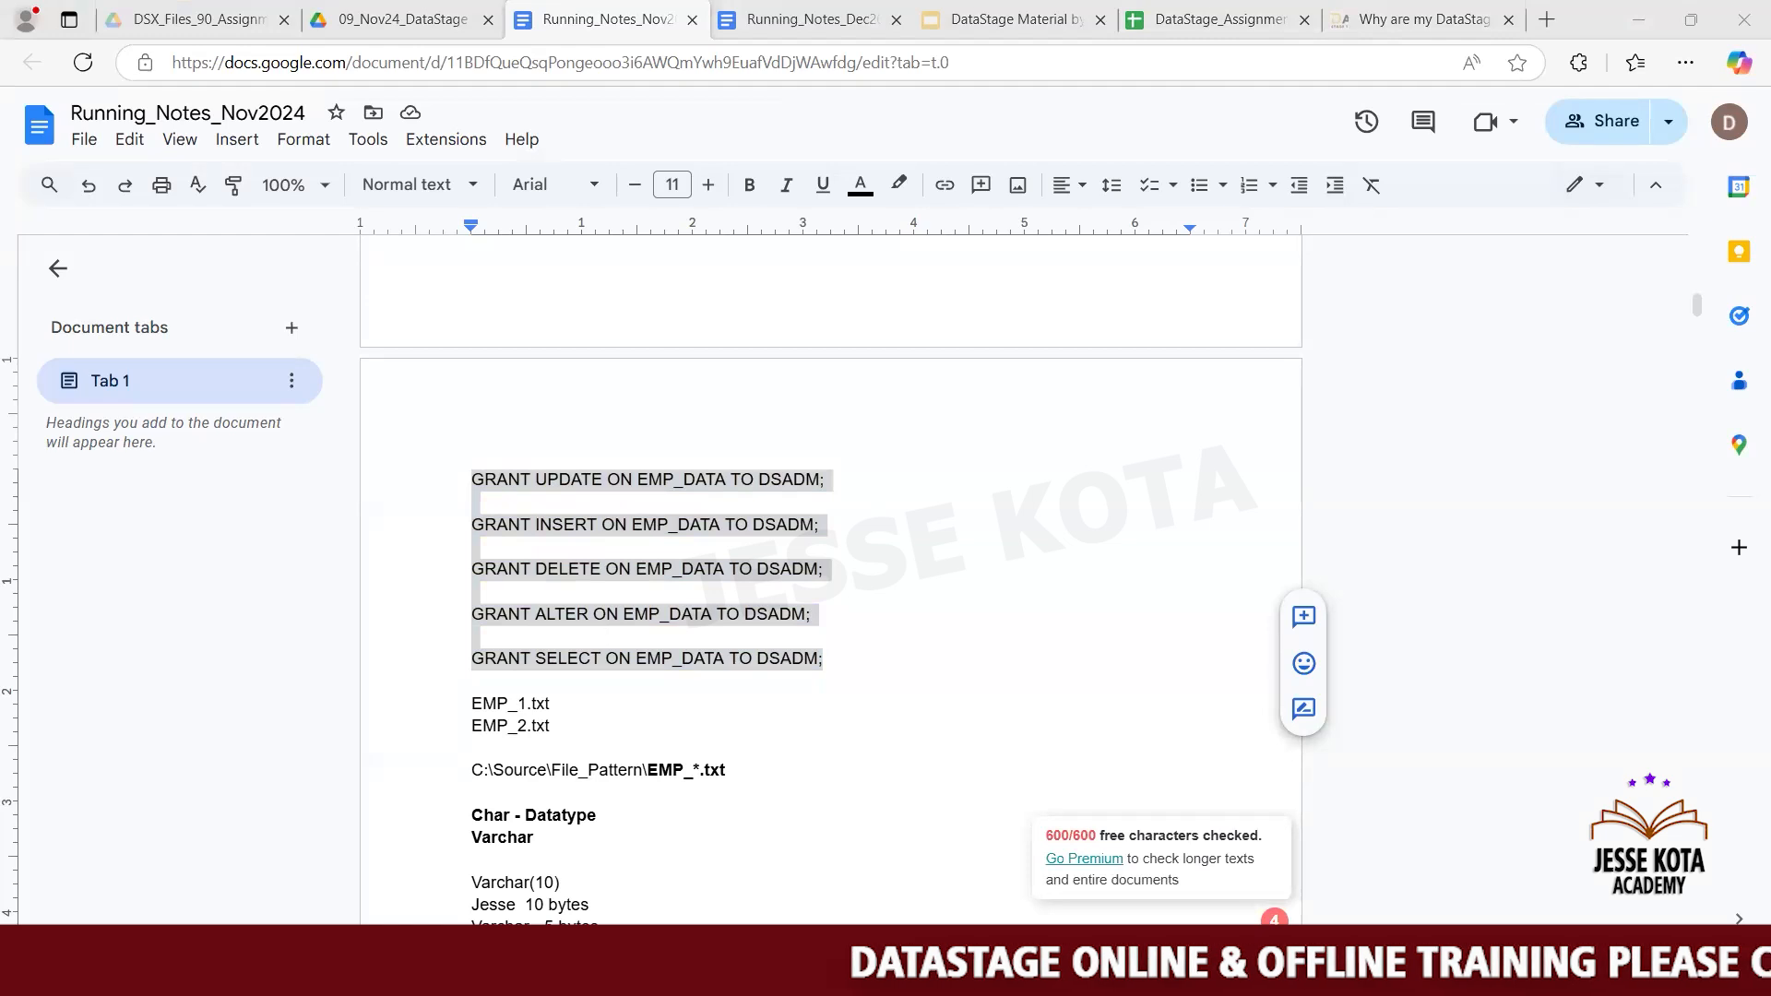
- Switch back to SqlDbx, open a new script tab, clear its contents, and paste the GRANT statements
{"action": "mouse_move", "coordinate": [759, 976]}
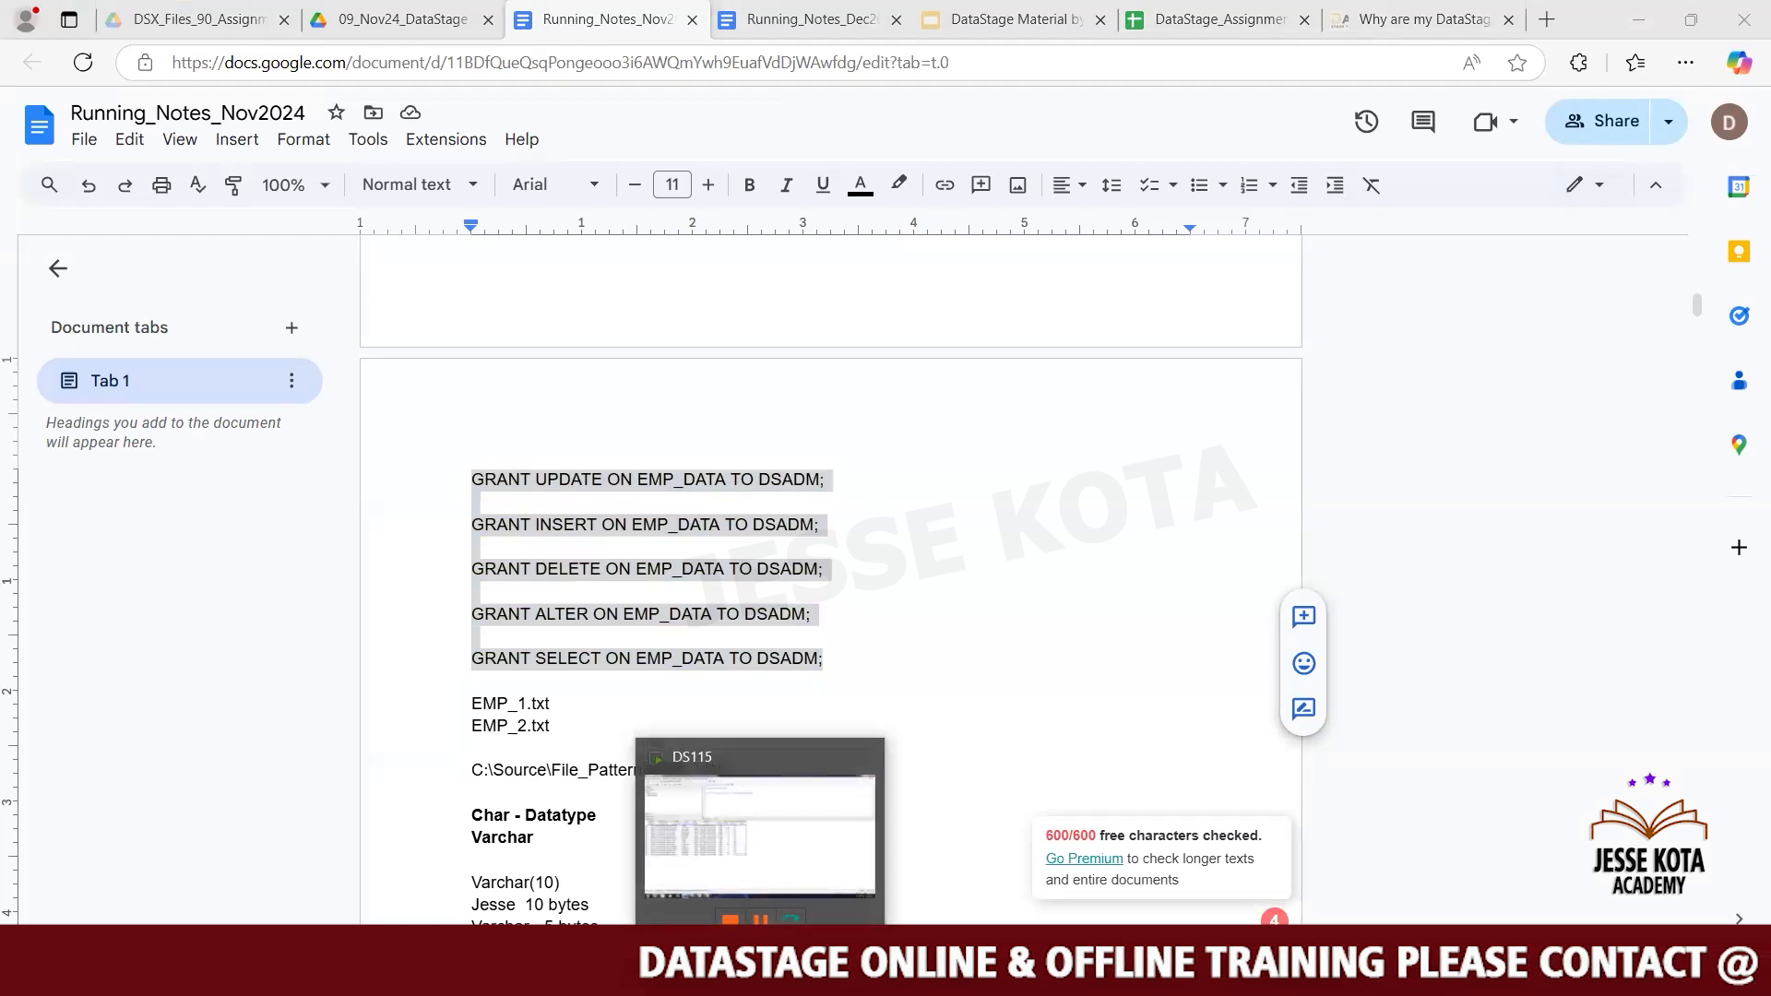
{"action": "left_click", "coordinate": [767, 807]}
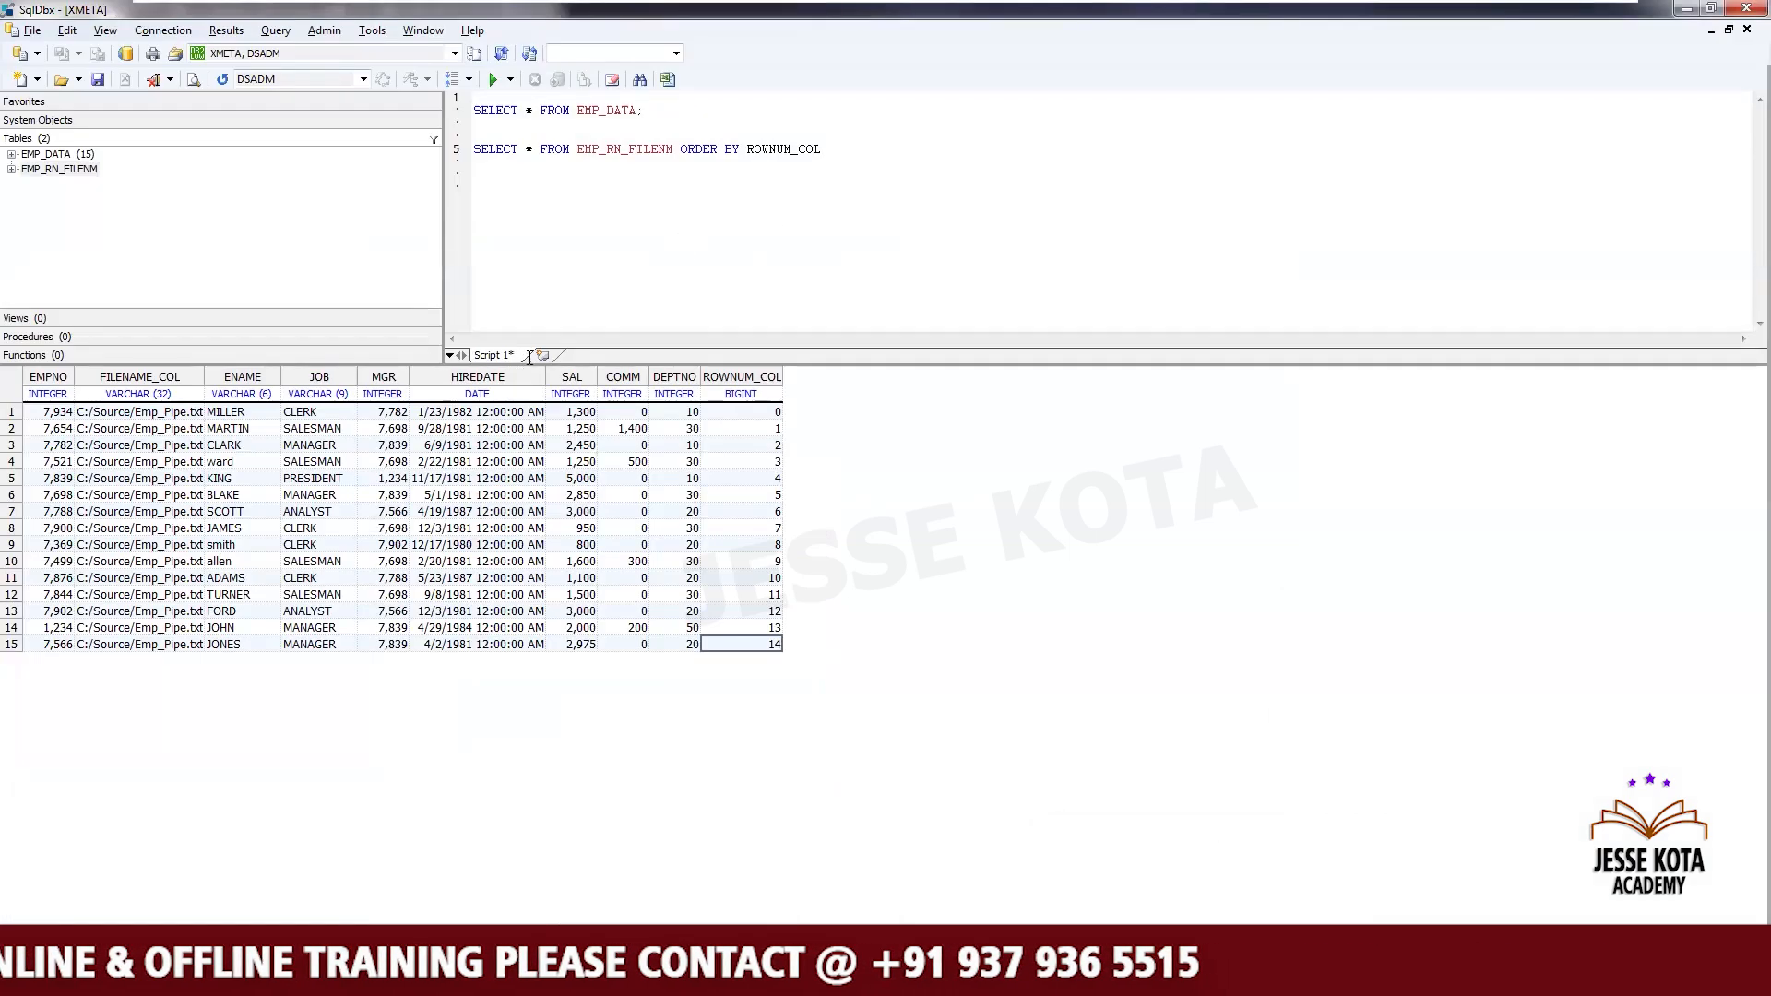
{"action": "left_click", "coordinate": [539, 353]}
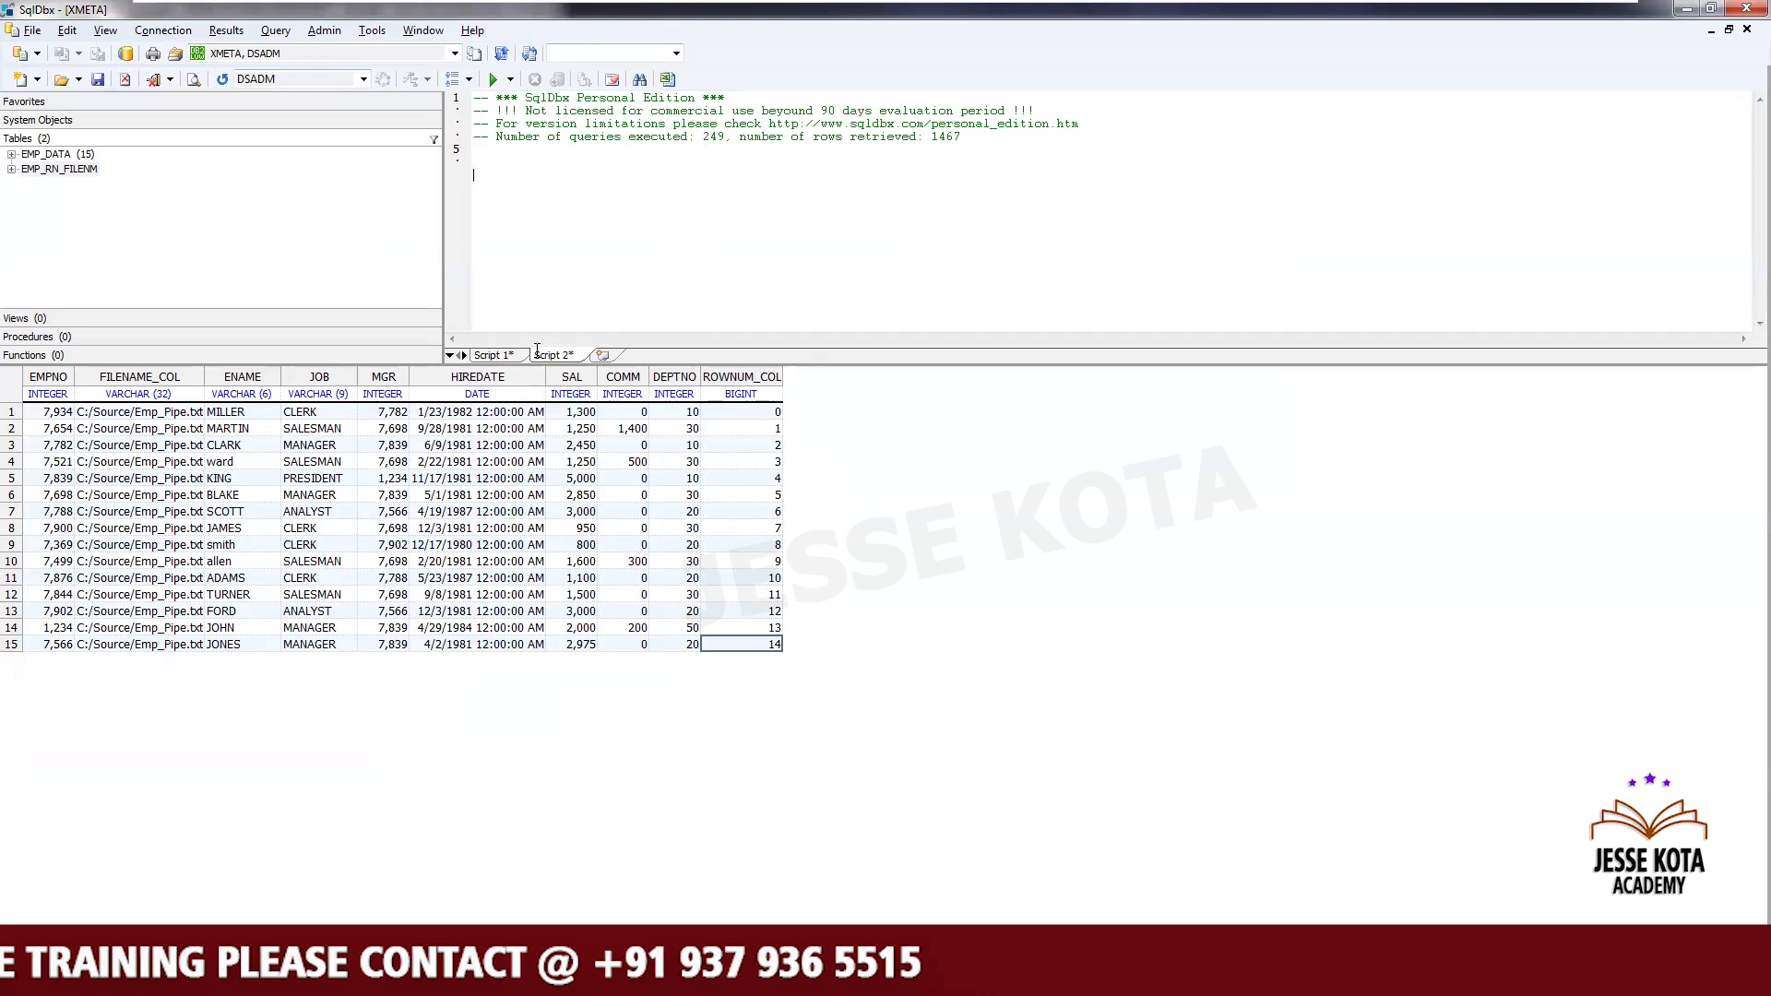
{"action": "key", "text": "Delete"}
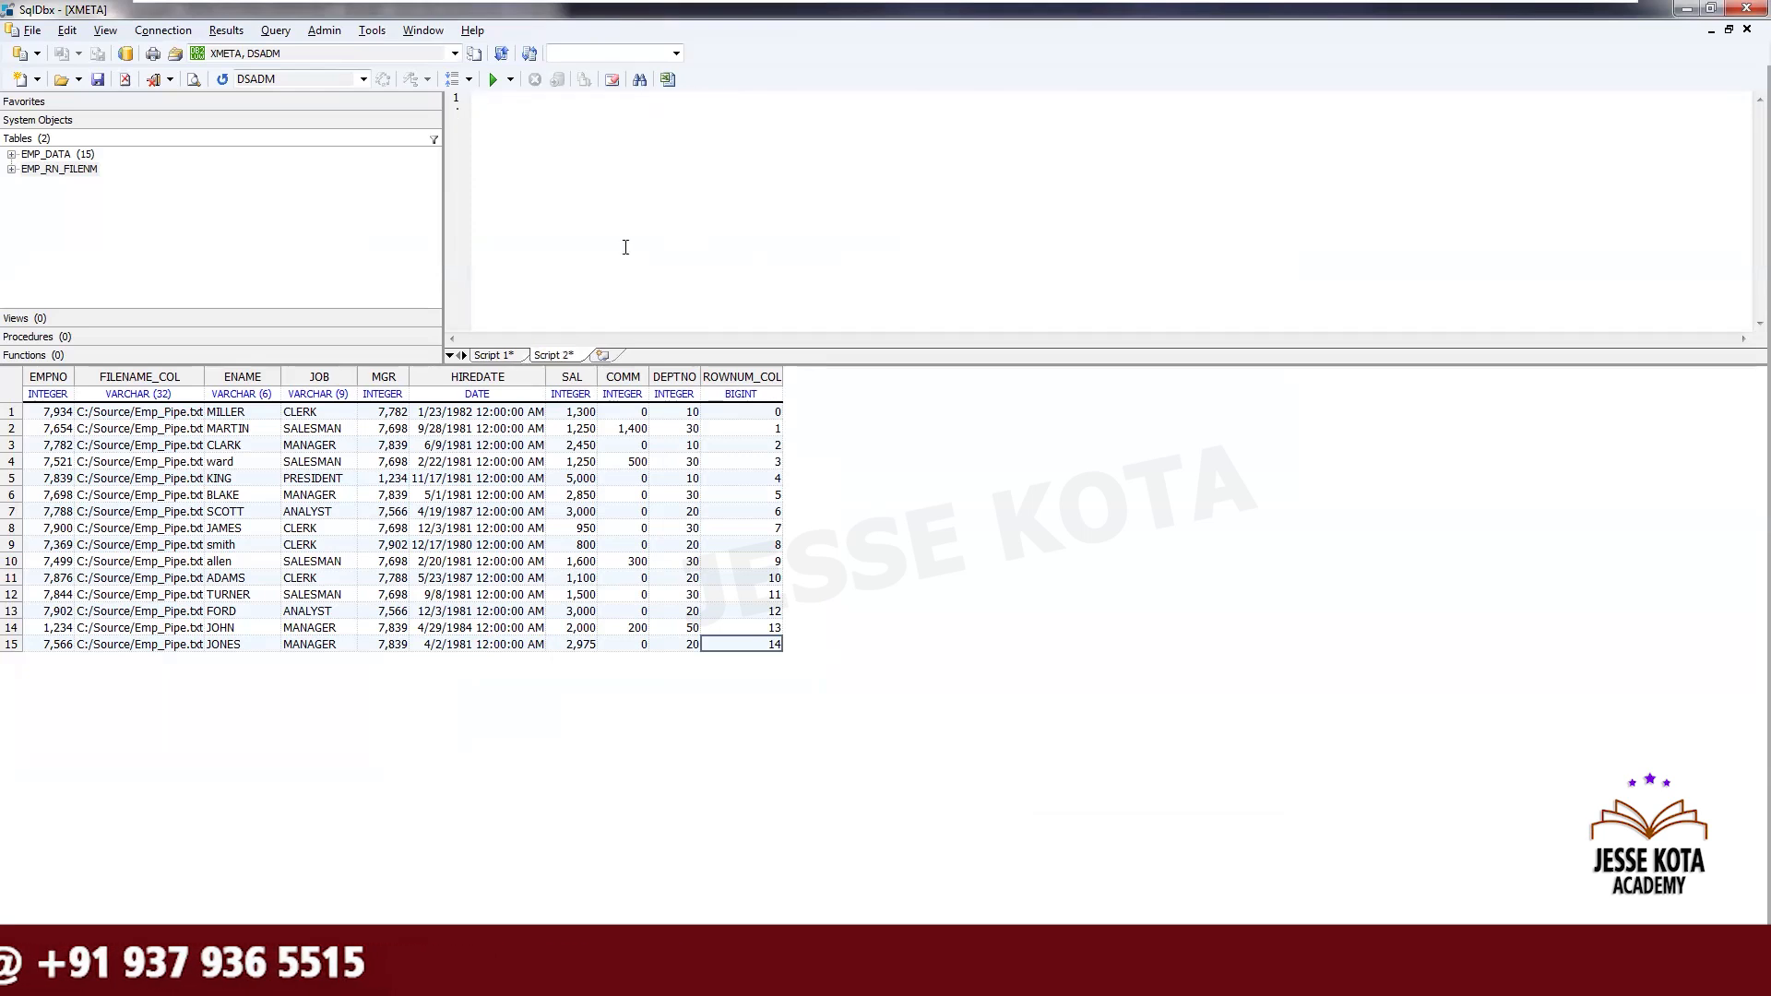
{"action": "key", "text": "ctrl+v"}
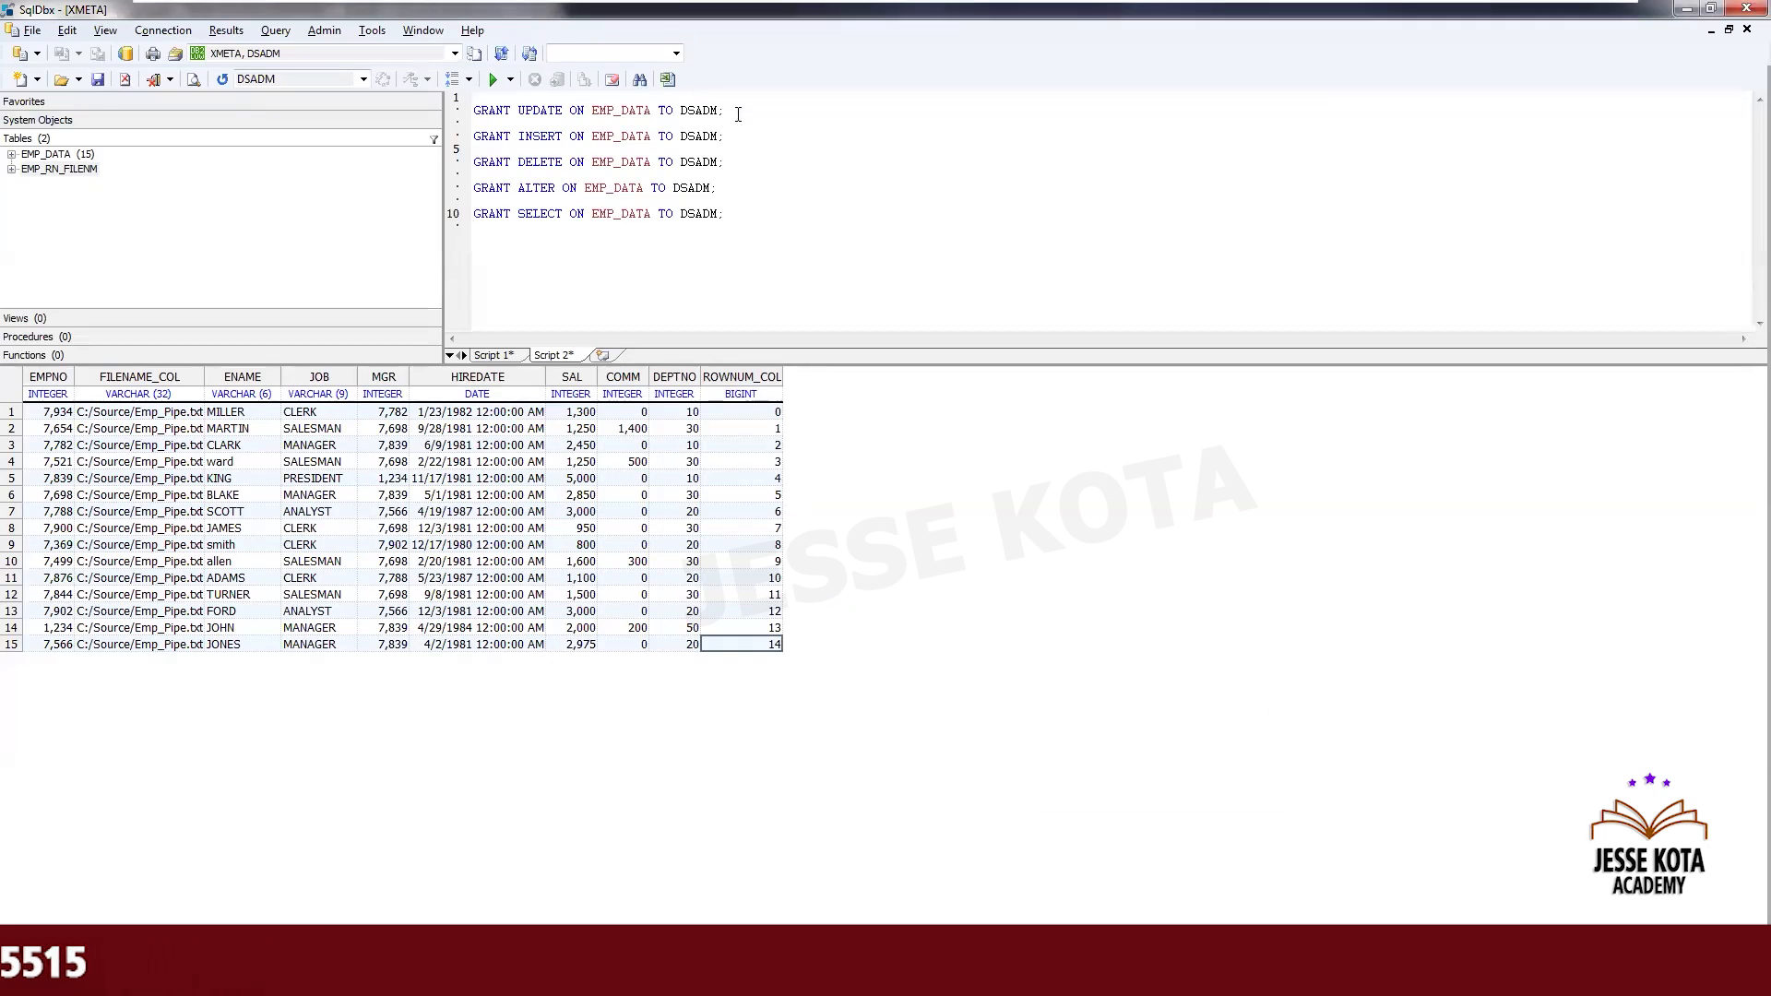
- Execute the GRANT UPDATE, INSERT and DELETE statements on EMP_DATA one at a time
{"action": "left_click", "coordinate": [470, 104]}
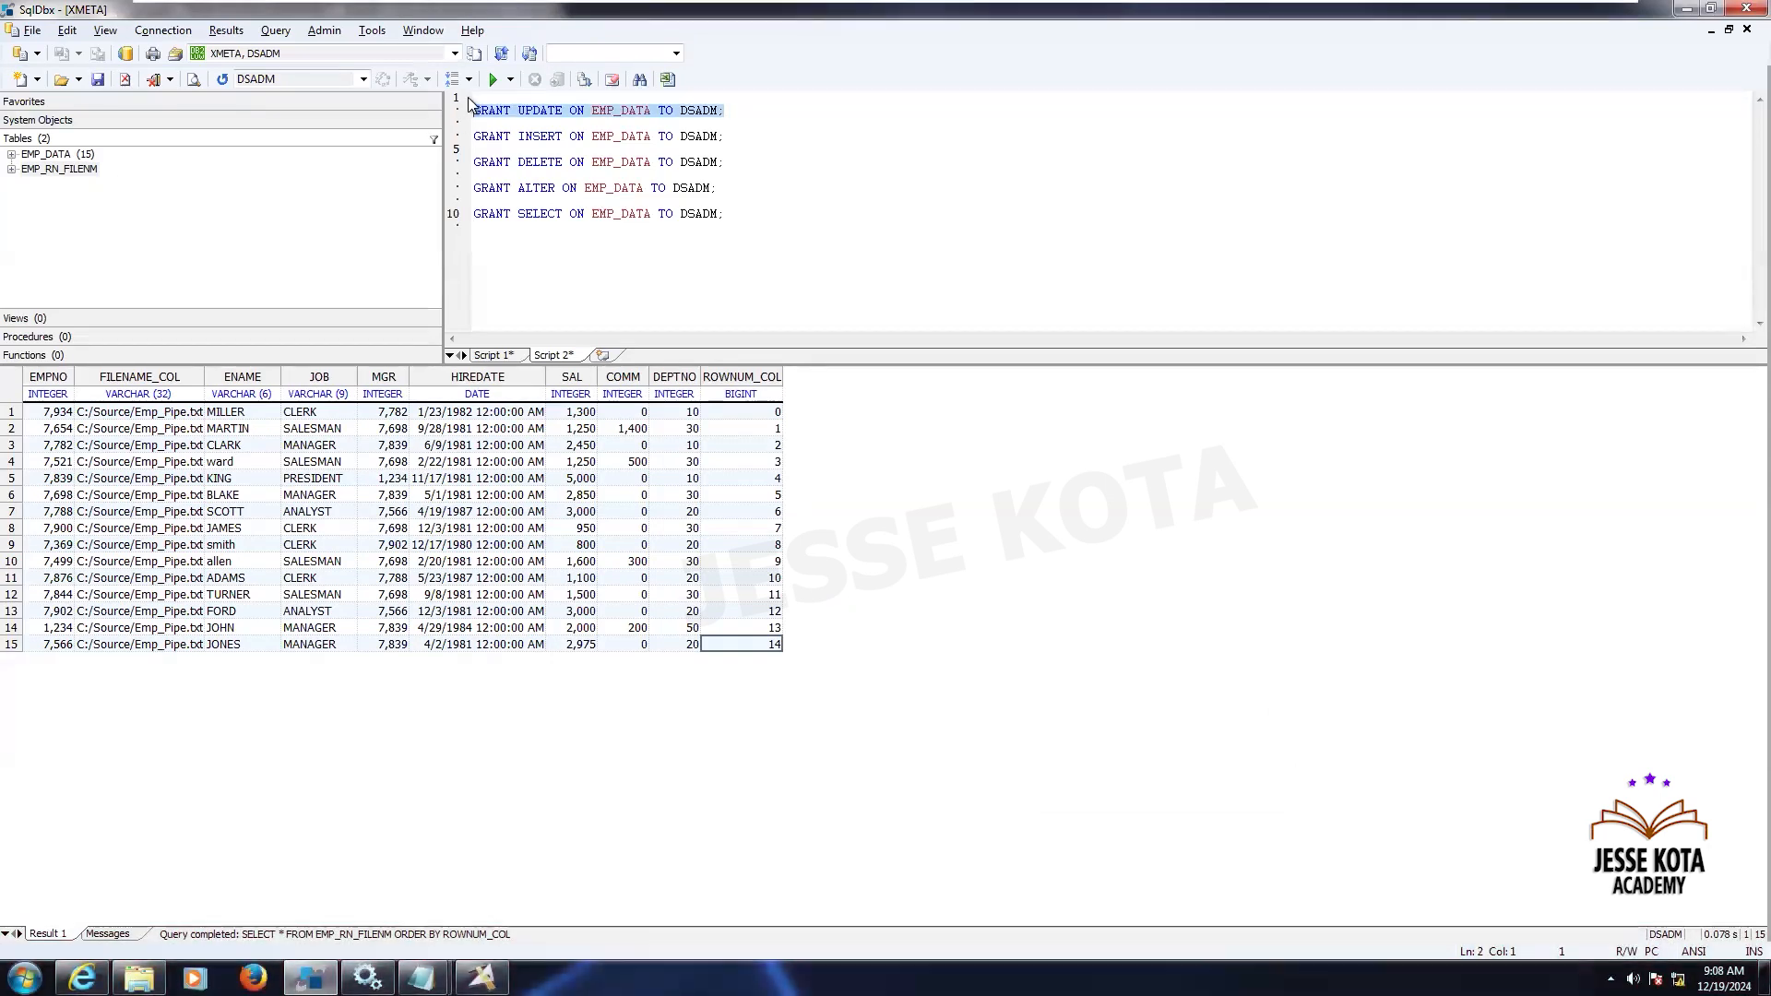
{"action": "left_click", "coordinate": [495, 81]}
{"action": "left_click", "coordinate": [740, 136]}
{"action": "left_click", "coordinate": [459, 136]}
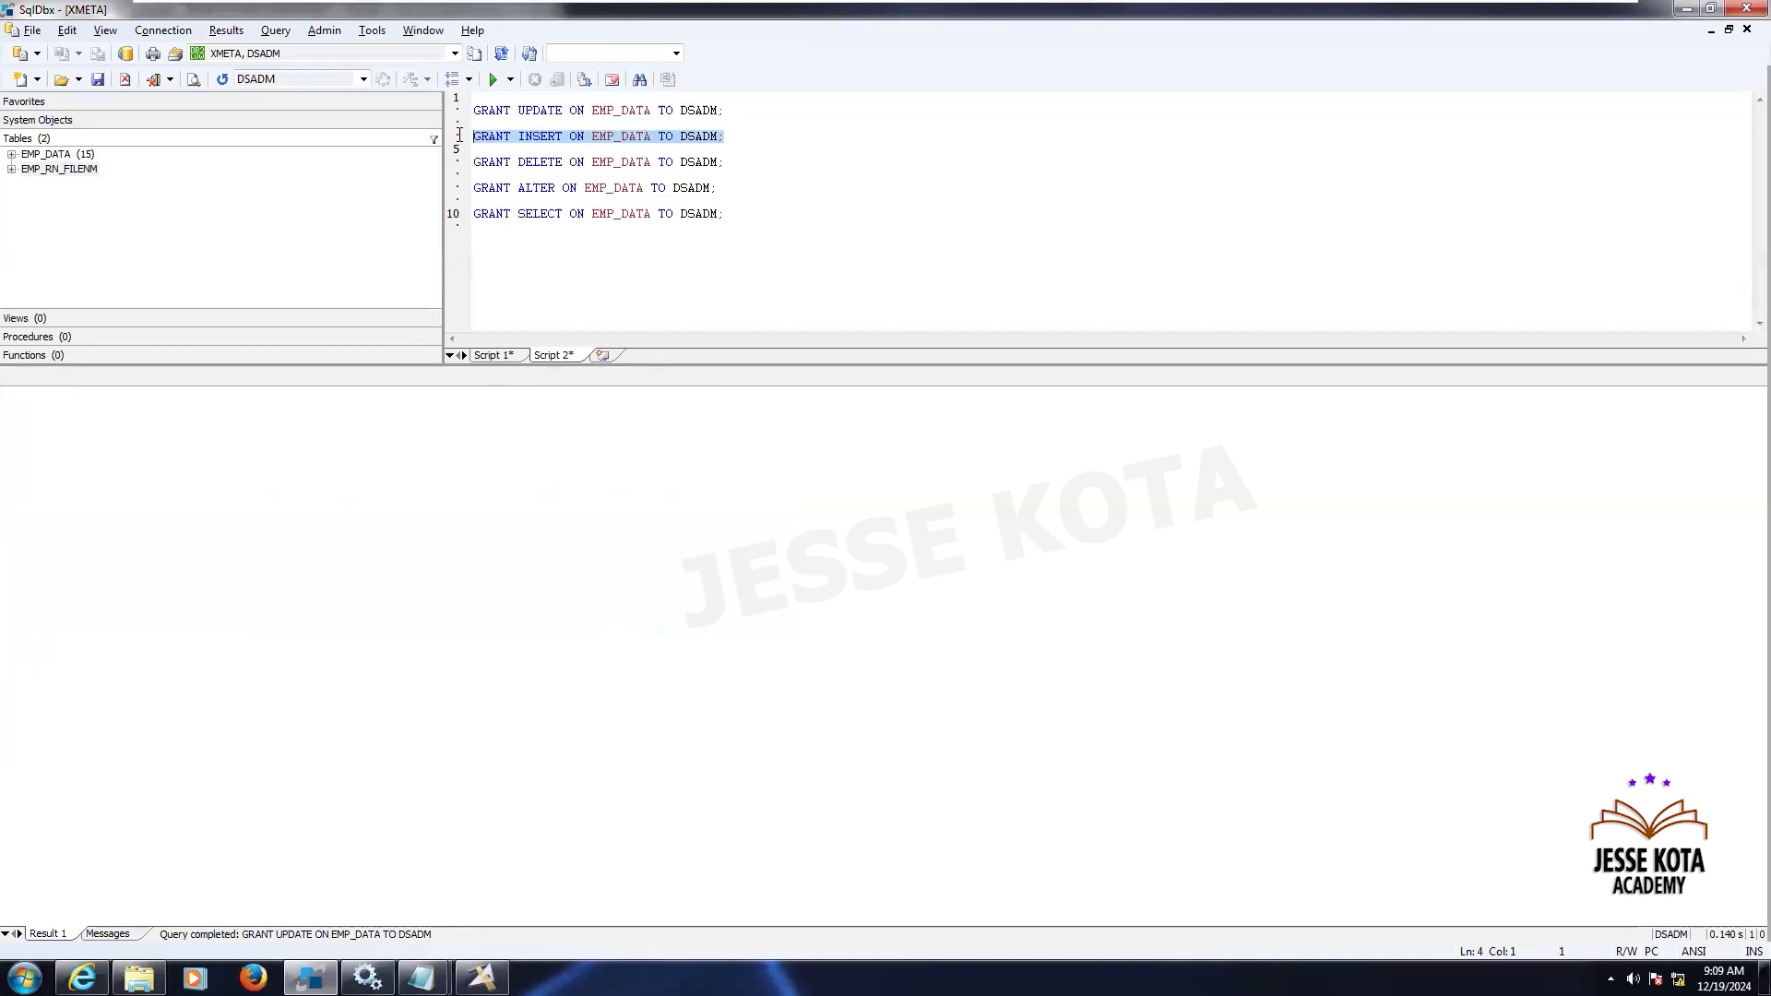
{"action": "key", "text": "F5"}
{"action": "left_click", "coordinate": [733, 163]}
{"action": "left_click_drag", "start_coordinate": [733, 164], "coordinate": [473, 163]}
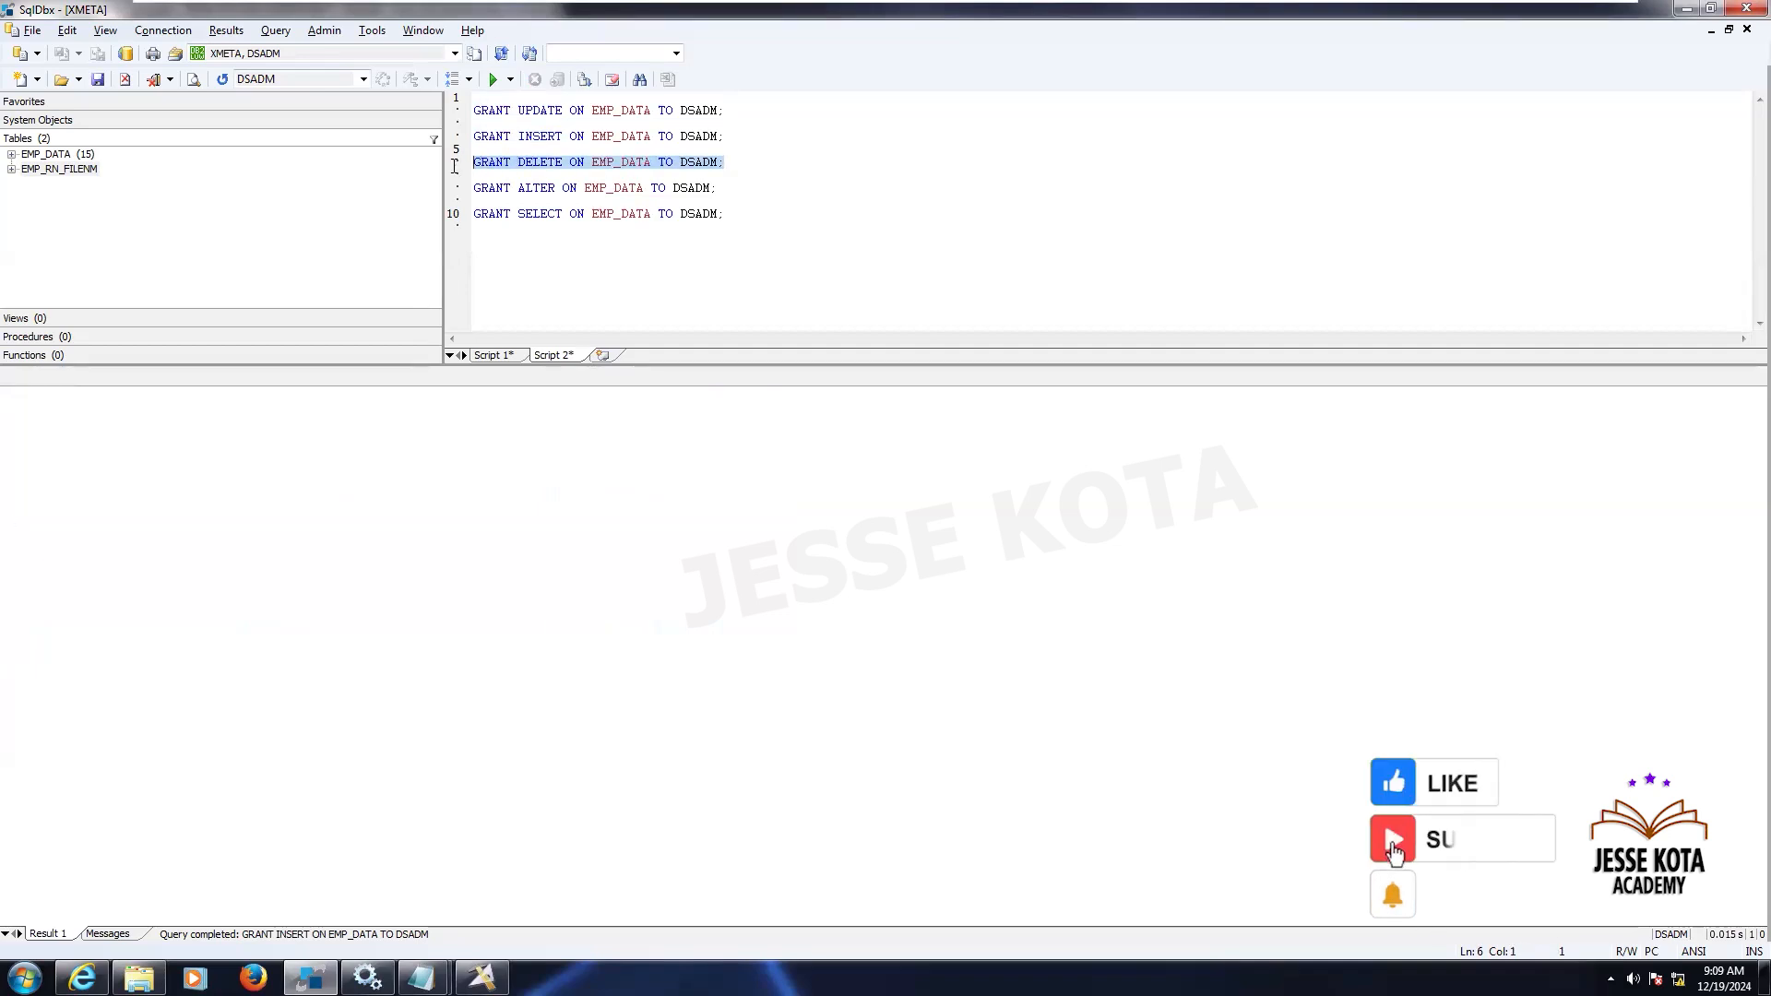
{"action": "left_click", "coordinate": [489, 79]}
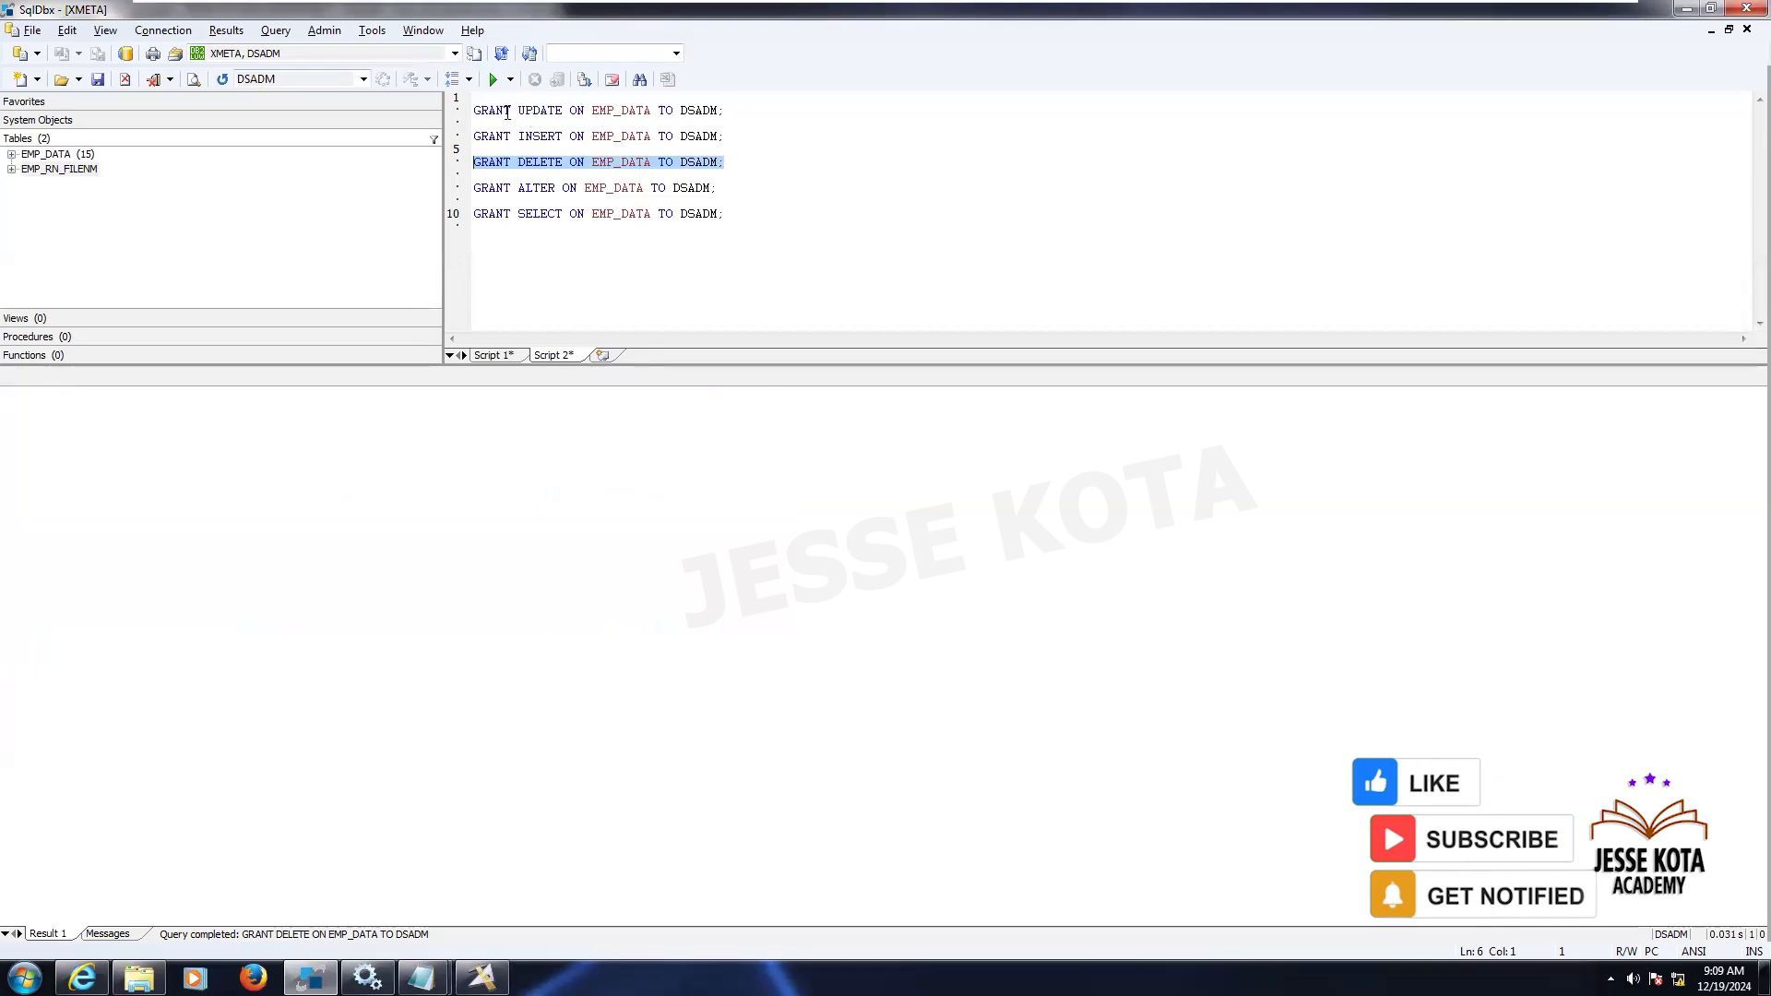
- Execute the GRANT ALTER and GRANT SELECT statements on EMP_DATA one at a time
{"action": "left_click", "coordinate": [608, 111]}
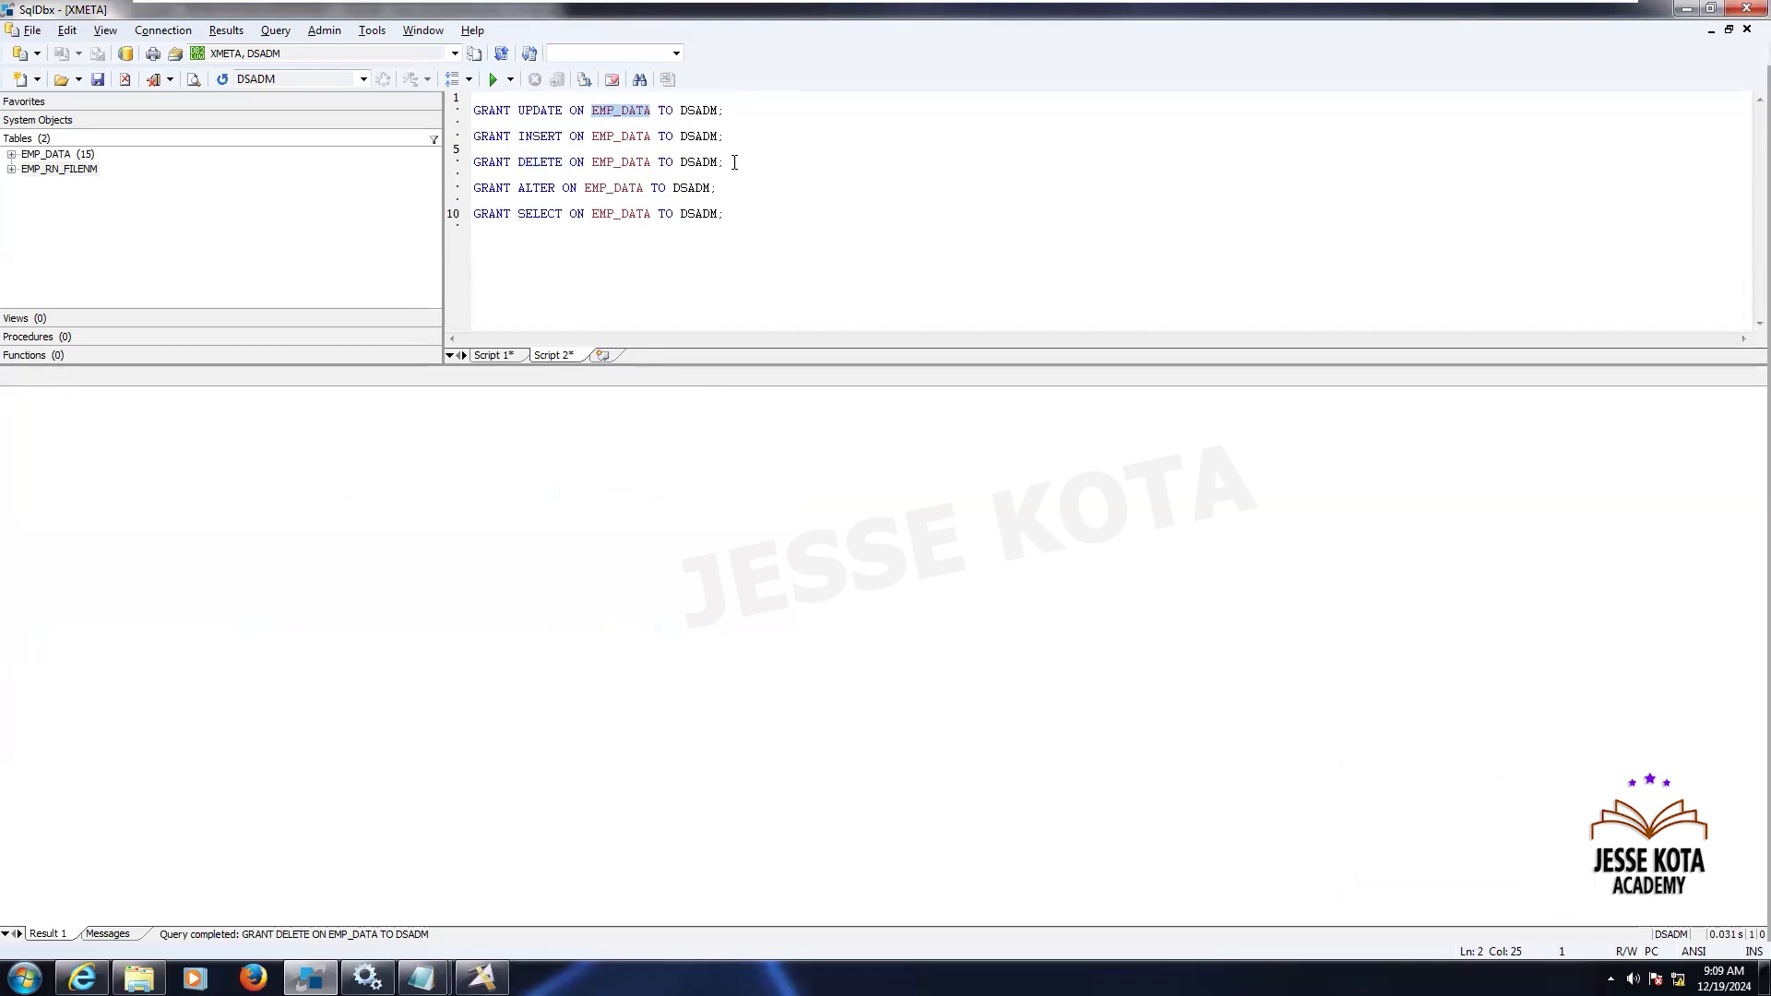
{"action": "left_click_drag", "start_coordinate": [724, 189], "coordinate": [424, 197]}
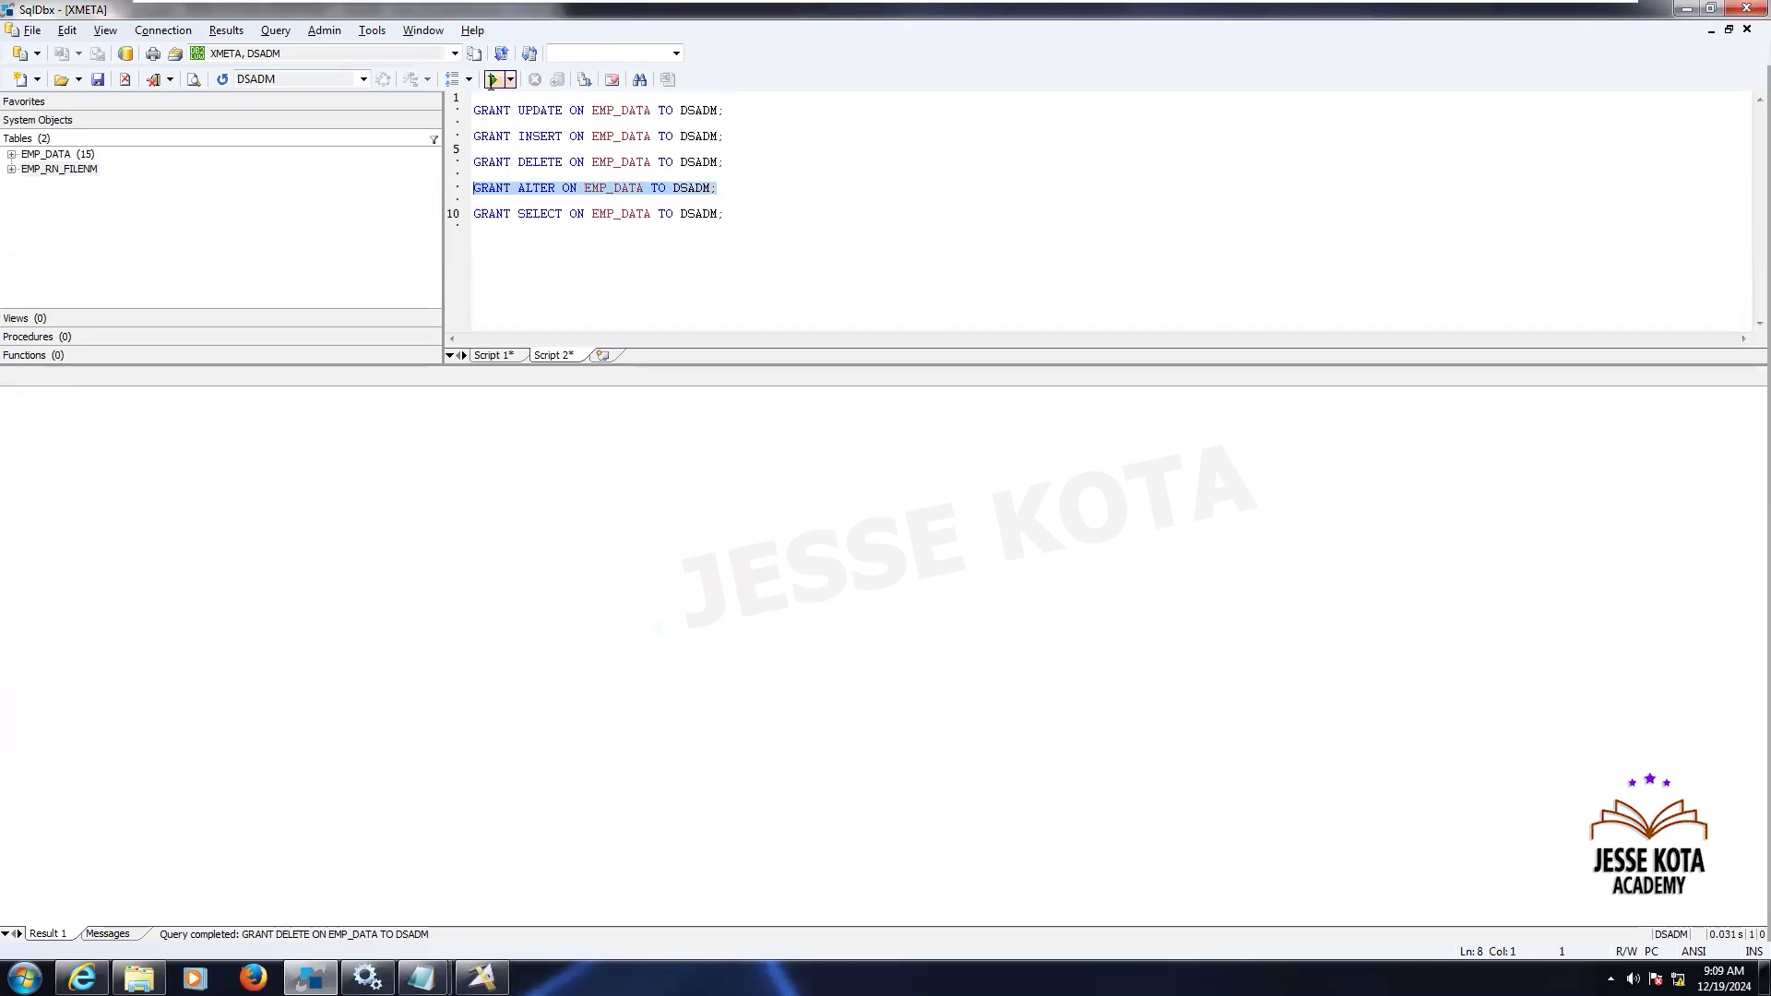
{"action": "left_click", "coordinate": [491, 81]}
{"action": "left_click_drag", "start_coordinate": [729, 221], "coordinate": [440, 220]}
{"action": "left_click", "coordinate": [492, 81]}
{"action": "left_click_drag", "start_coordinate": [44, 173], "coordinate": [120, 214]}
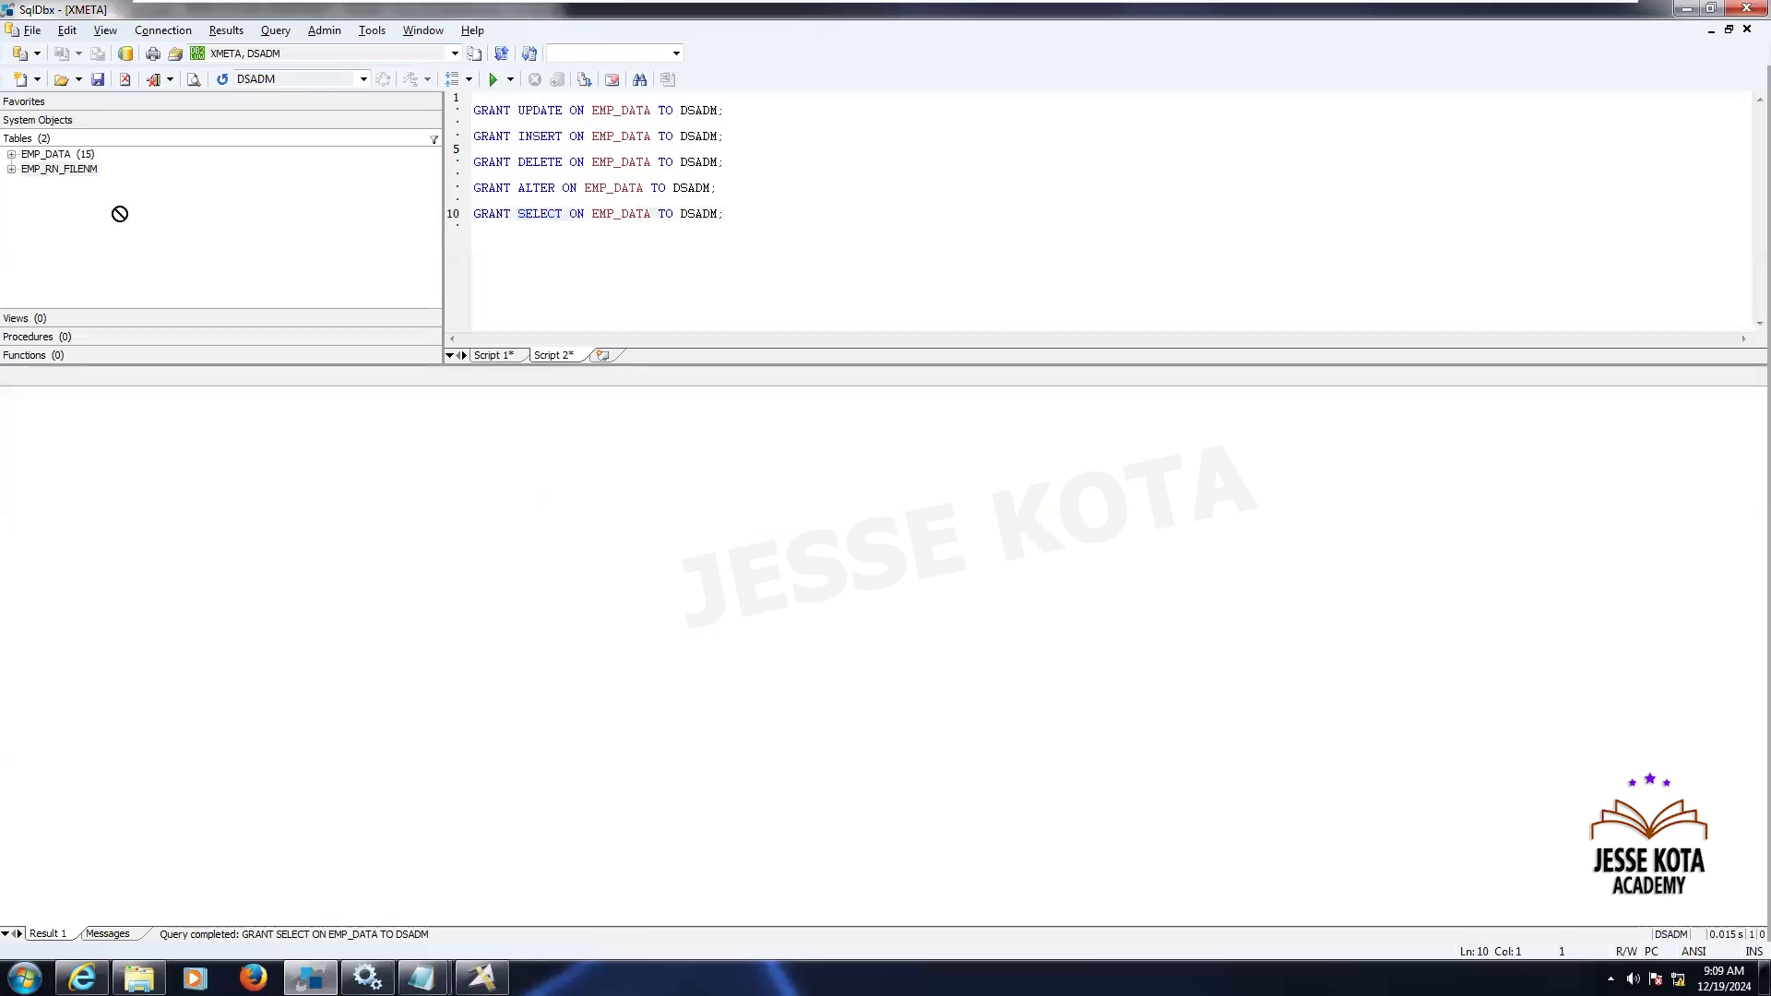
{"action": "left_click_drag", "start_coordinate": [496, 279], "coordinate": [496, 278]}
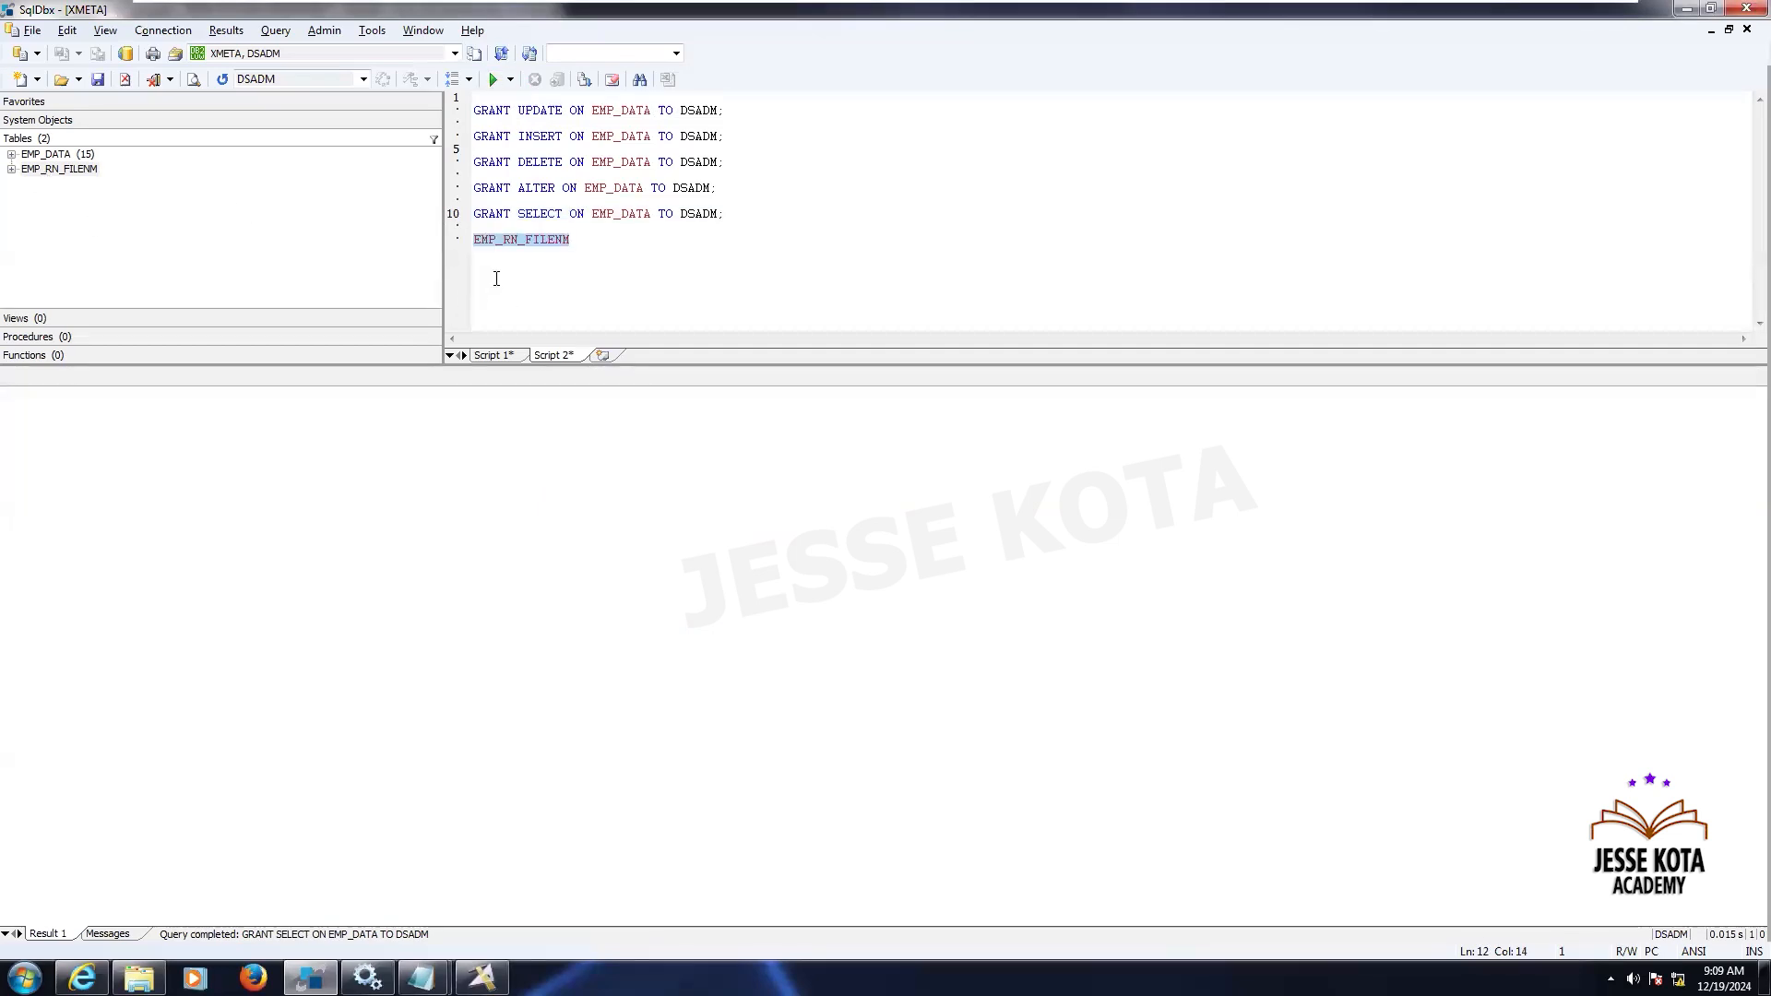
{"action": "key", "text": "Delete"}
- Replace all occurrences of EMP_DATA with EMP_RN_FILENM in the current script
{"action": "key", "text": "ctrl+h"}
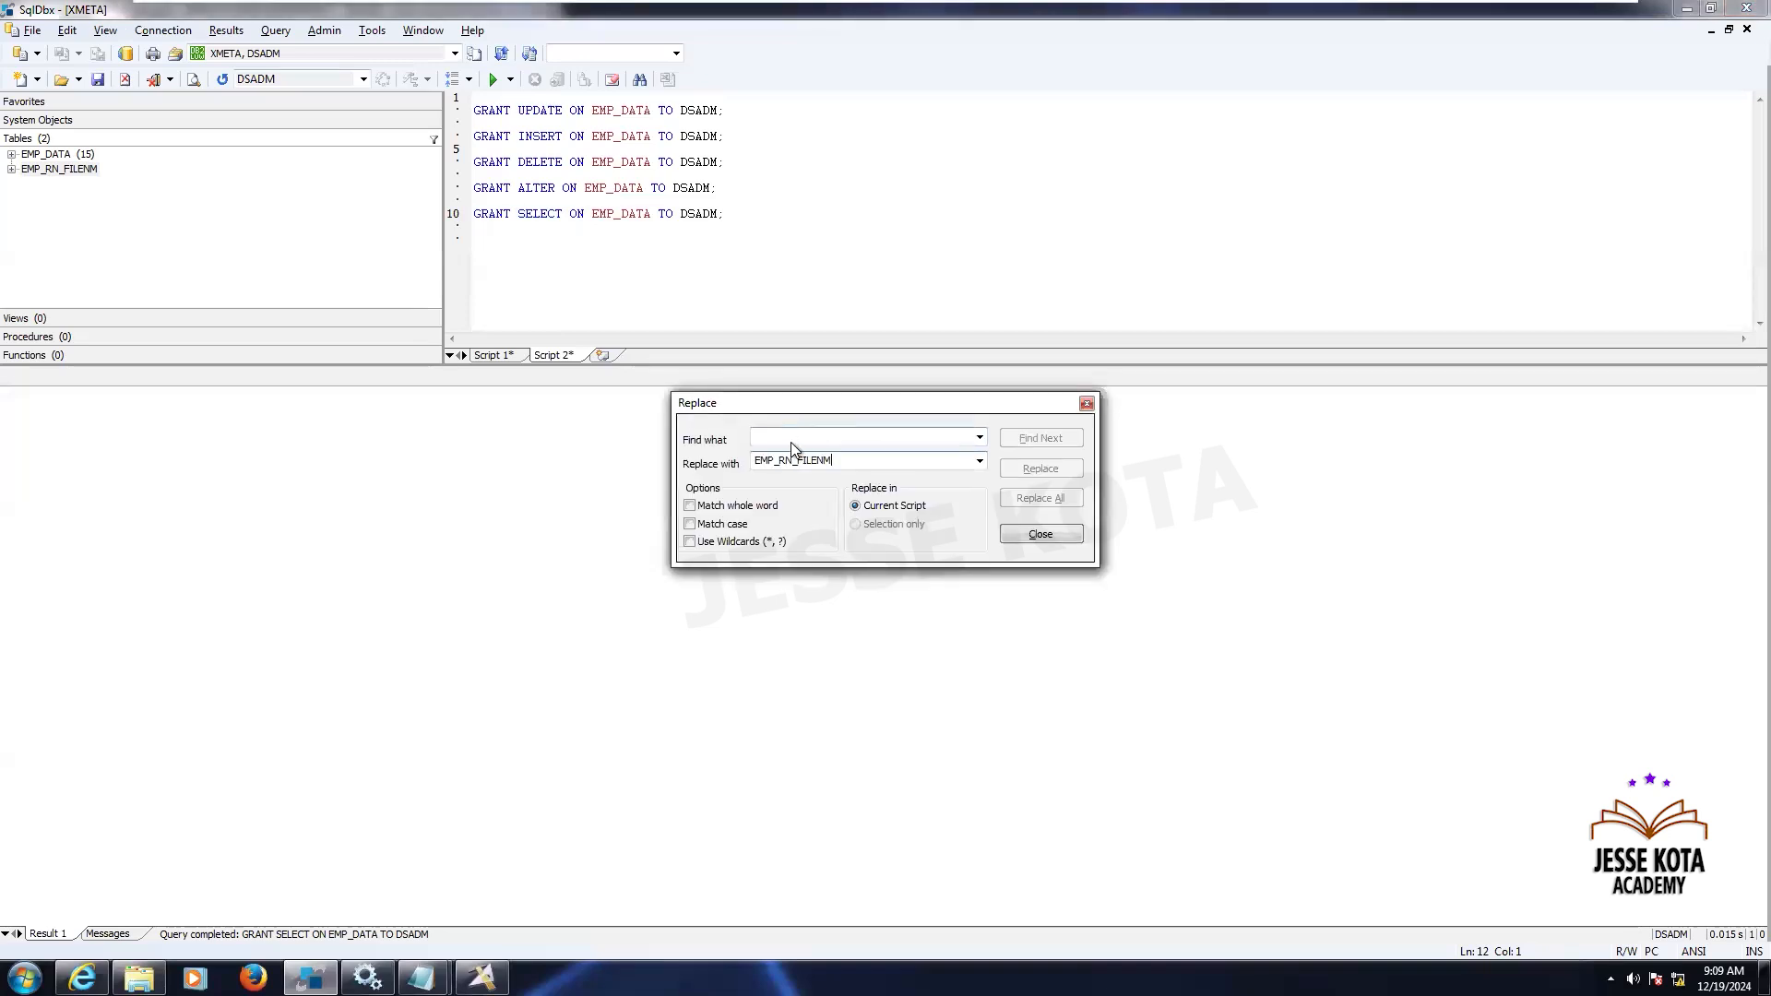
{"action": "left_click", "coordinate": [980, 441]}
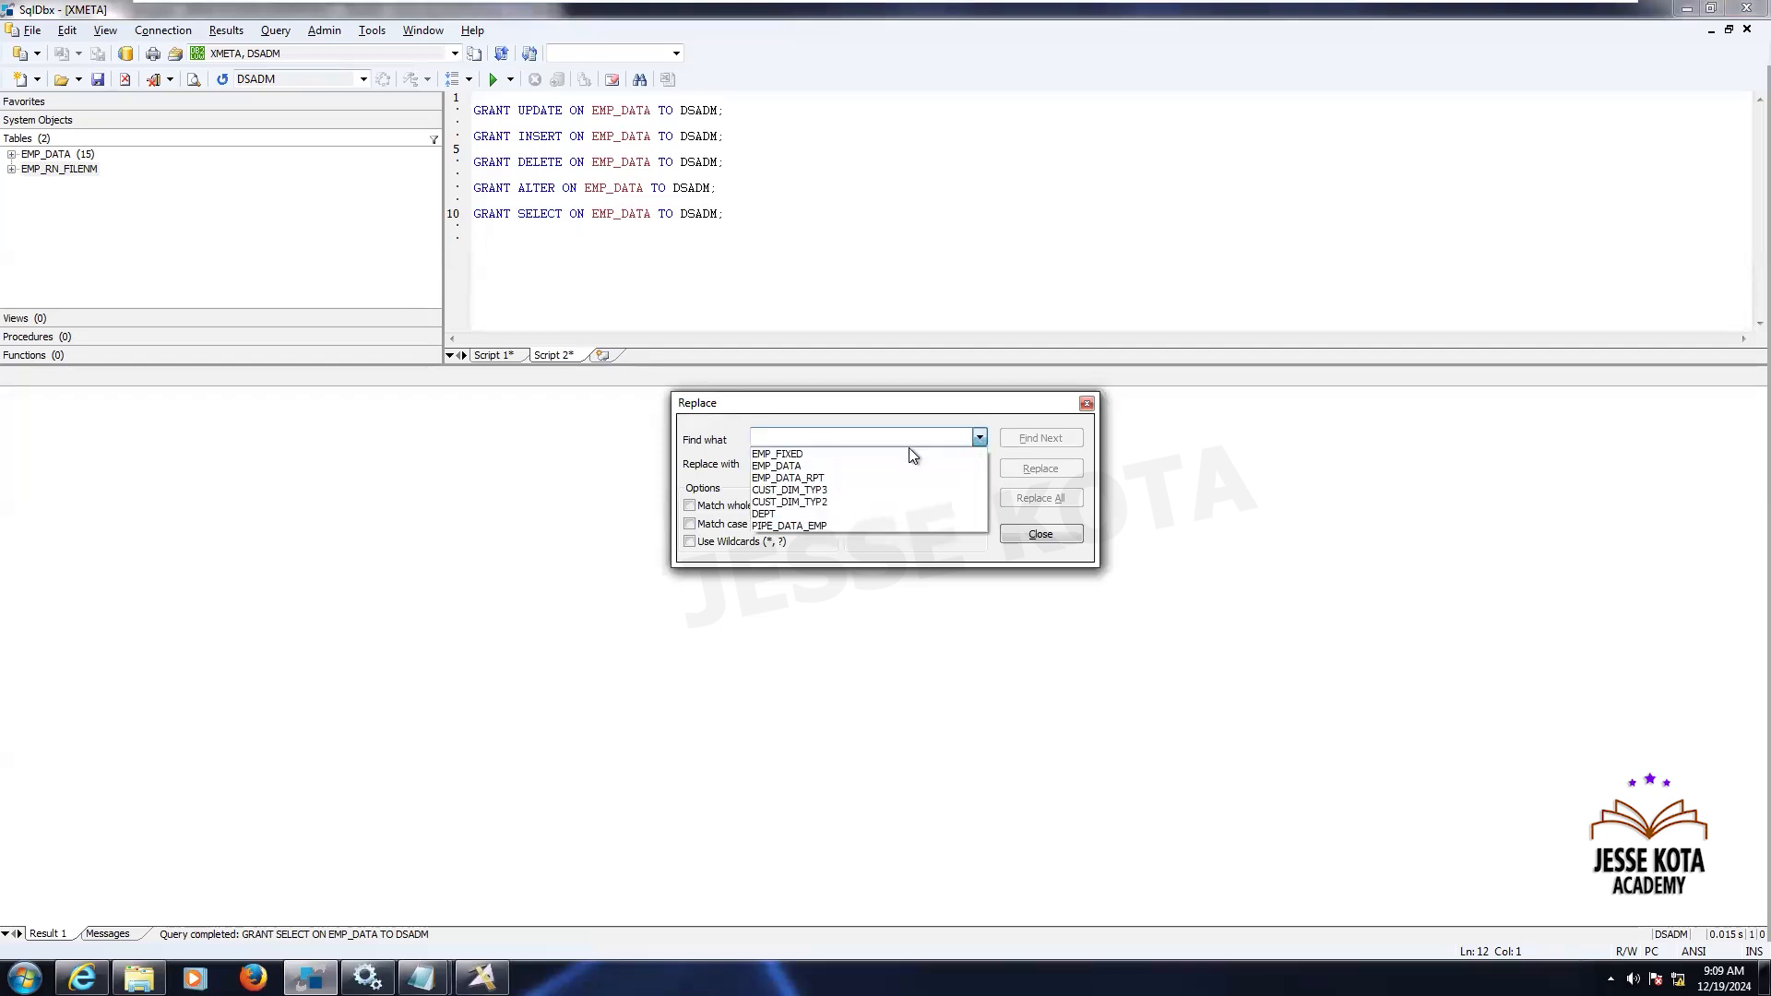
{"action": "left_click", "coordinate": [826, 466]}
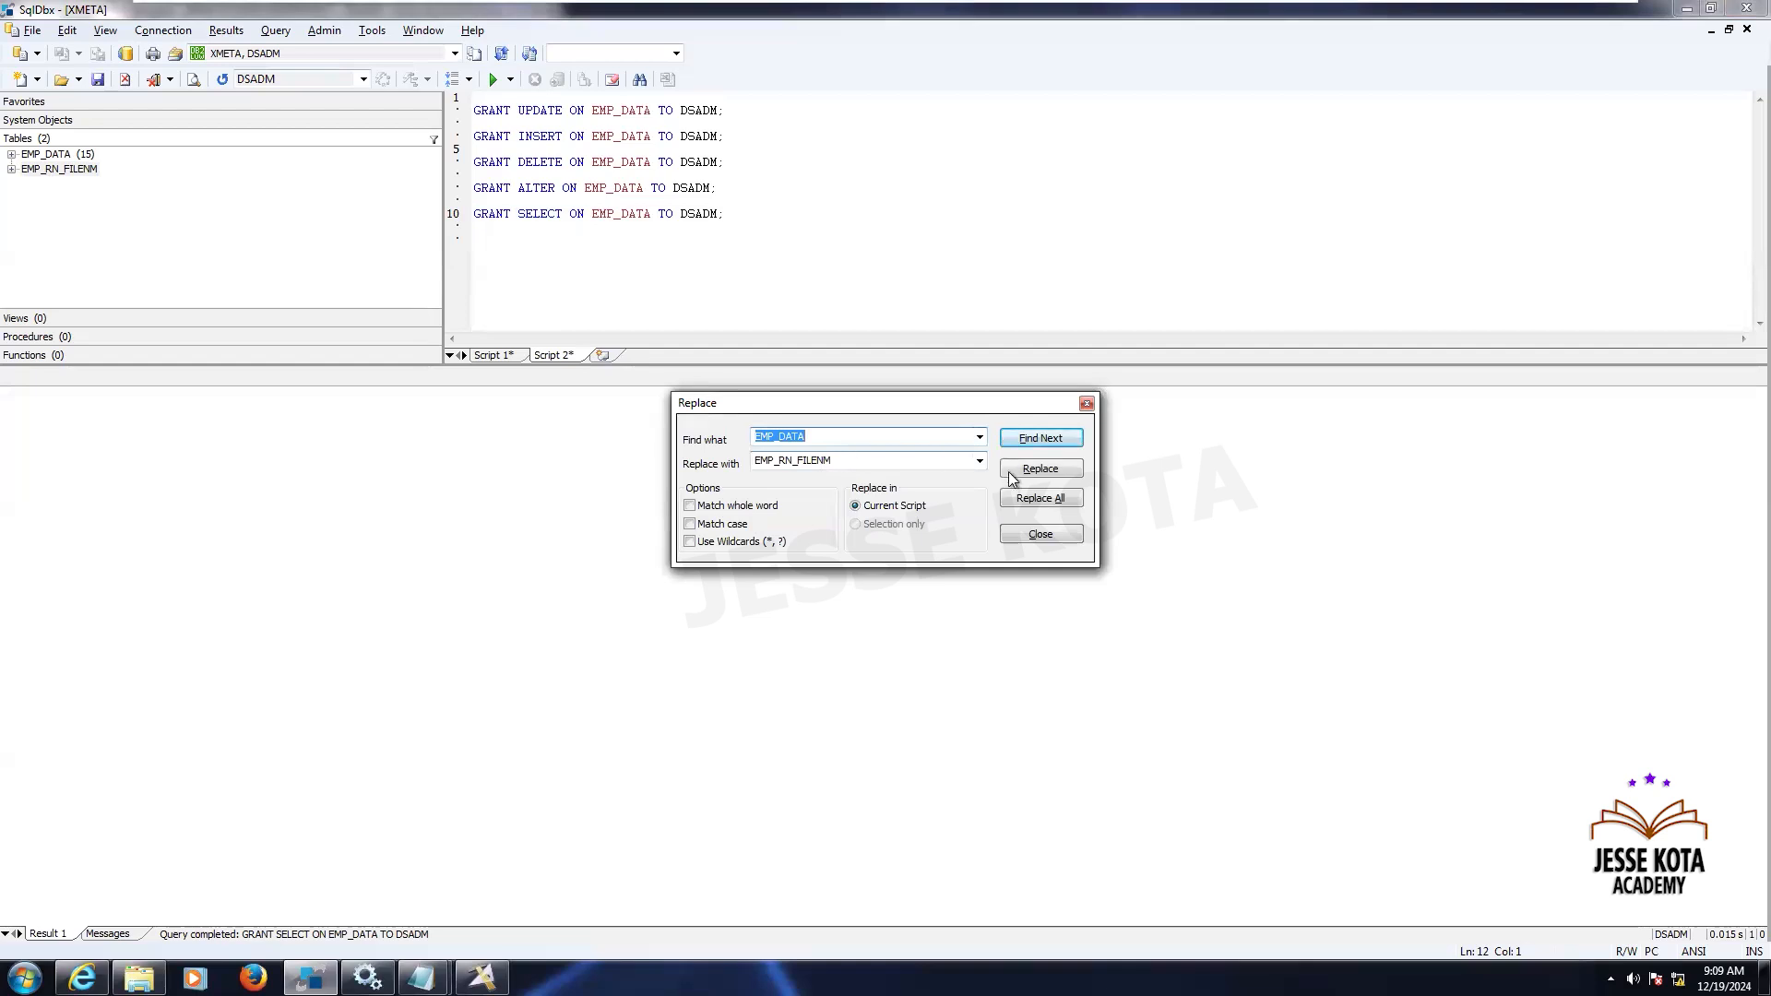
{"action": "left_click", "coordinate": [1048, 500]}
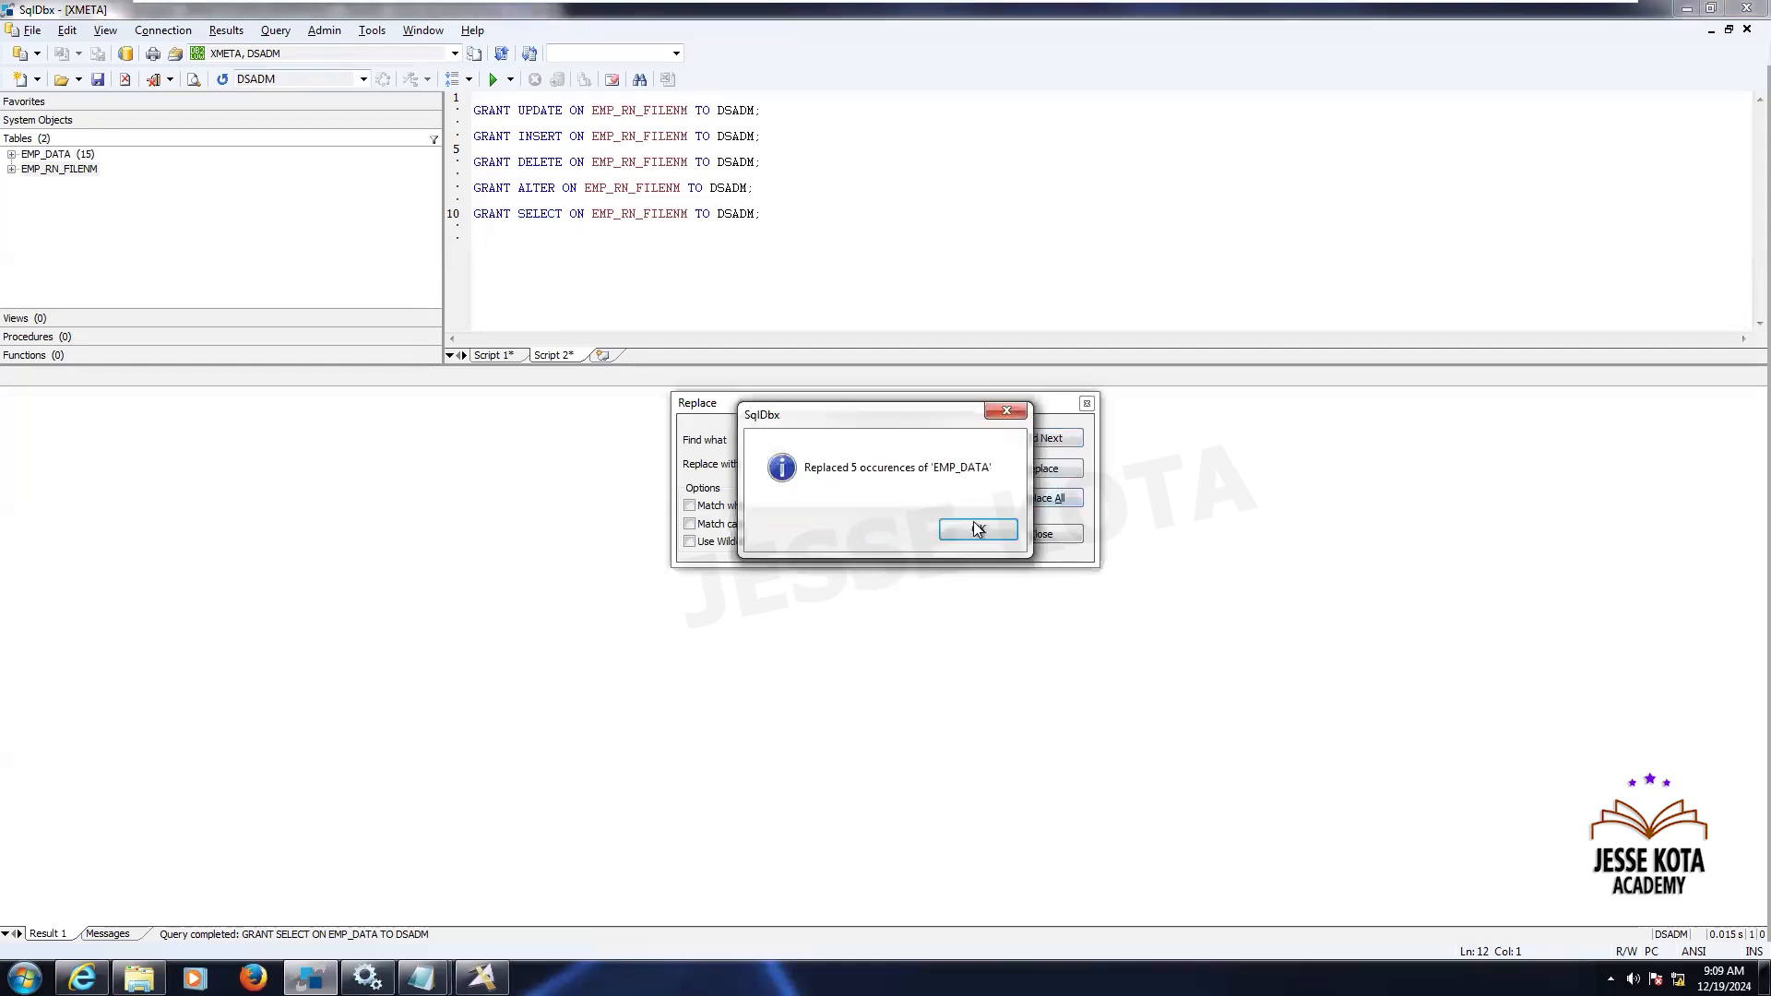
{"action": "left_click", "coordinate": [977, 531]}
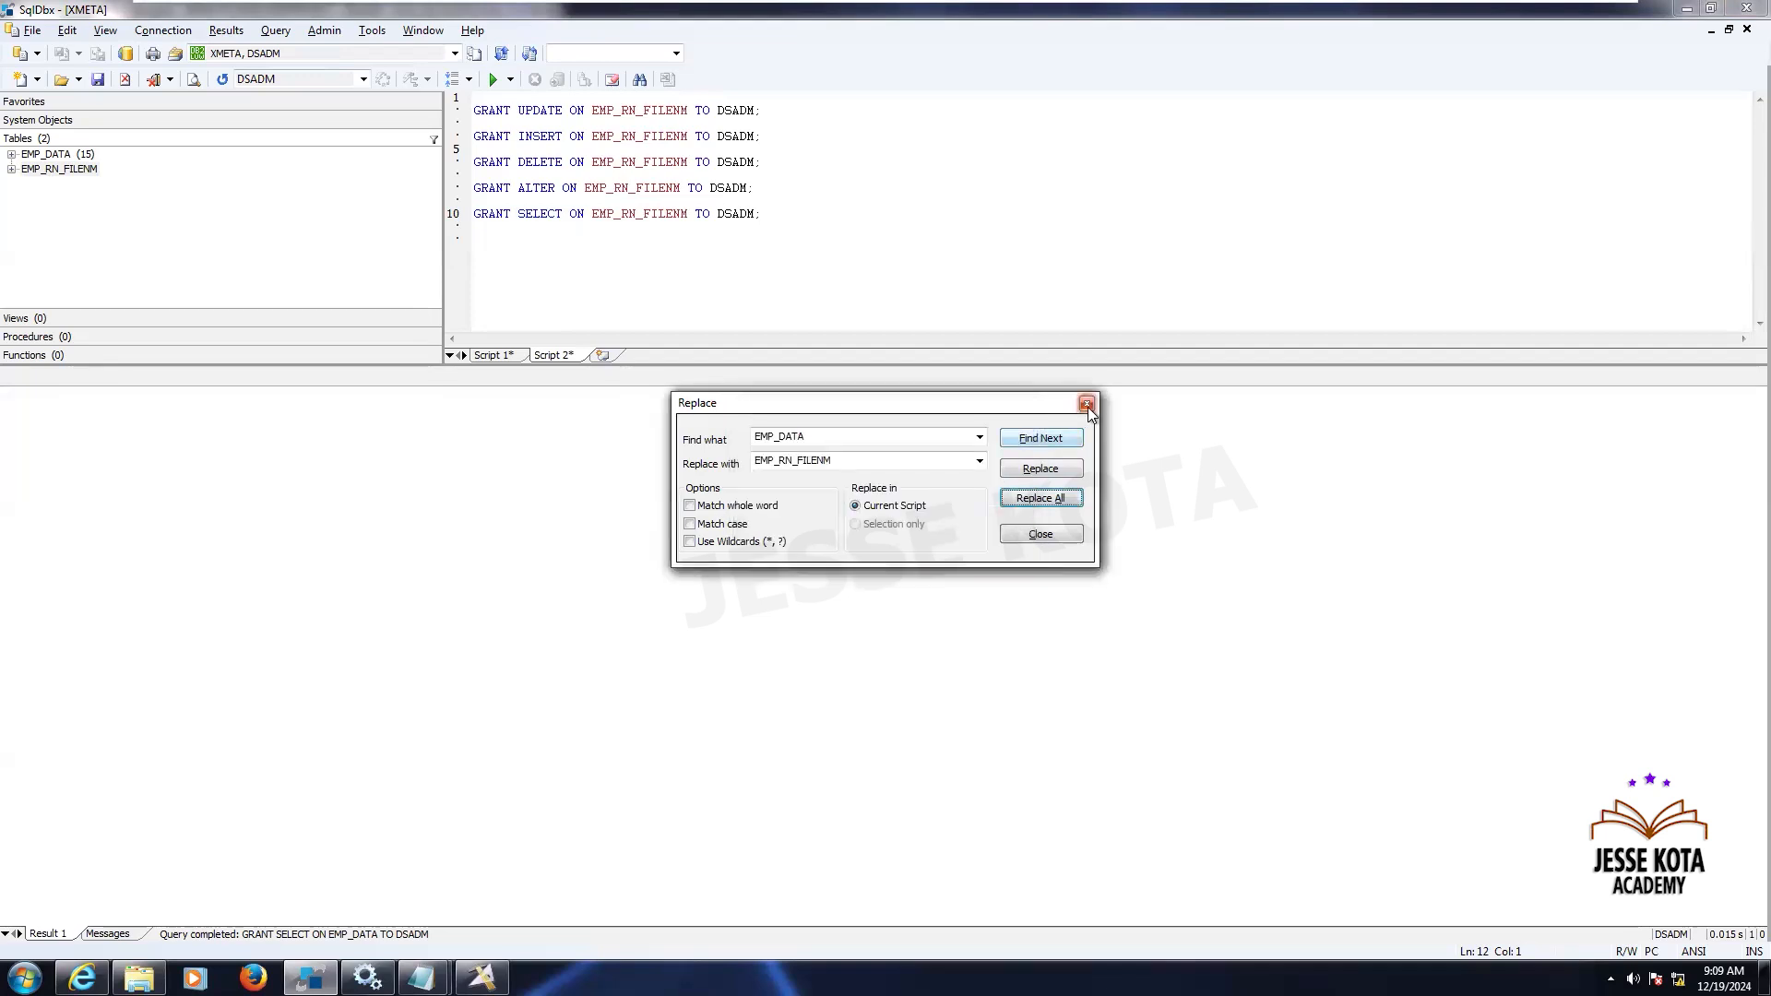
{"action": "left_click", "coordinate": [1088, 406]}
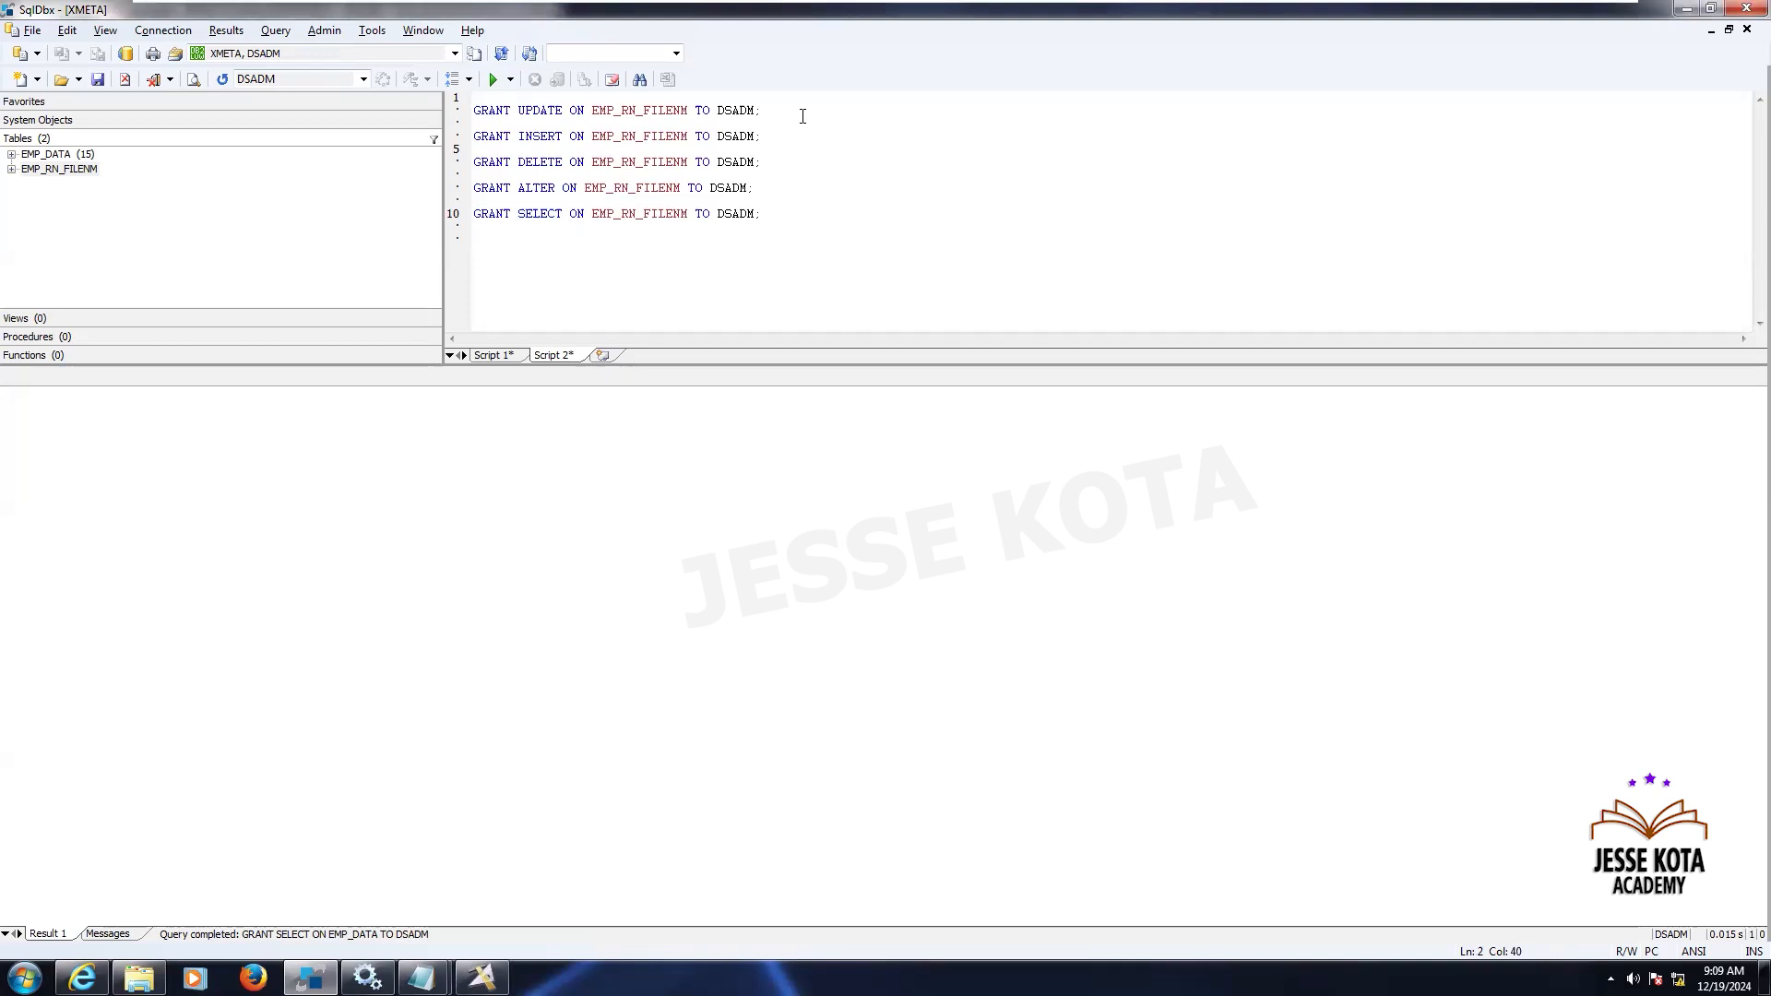
- Execute the GRANT UPDATE, INSERT and DELETE statements on EMP_RN_FILENM one at a time
{"action": "key", "text": "shift+Home"}
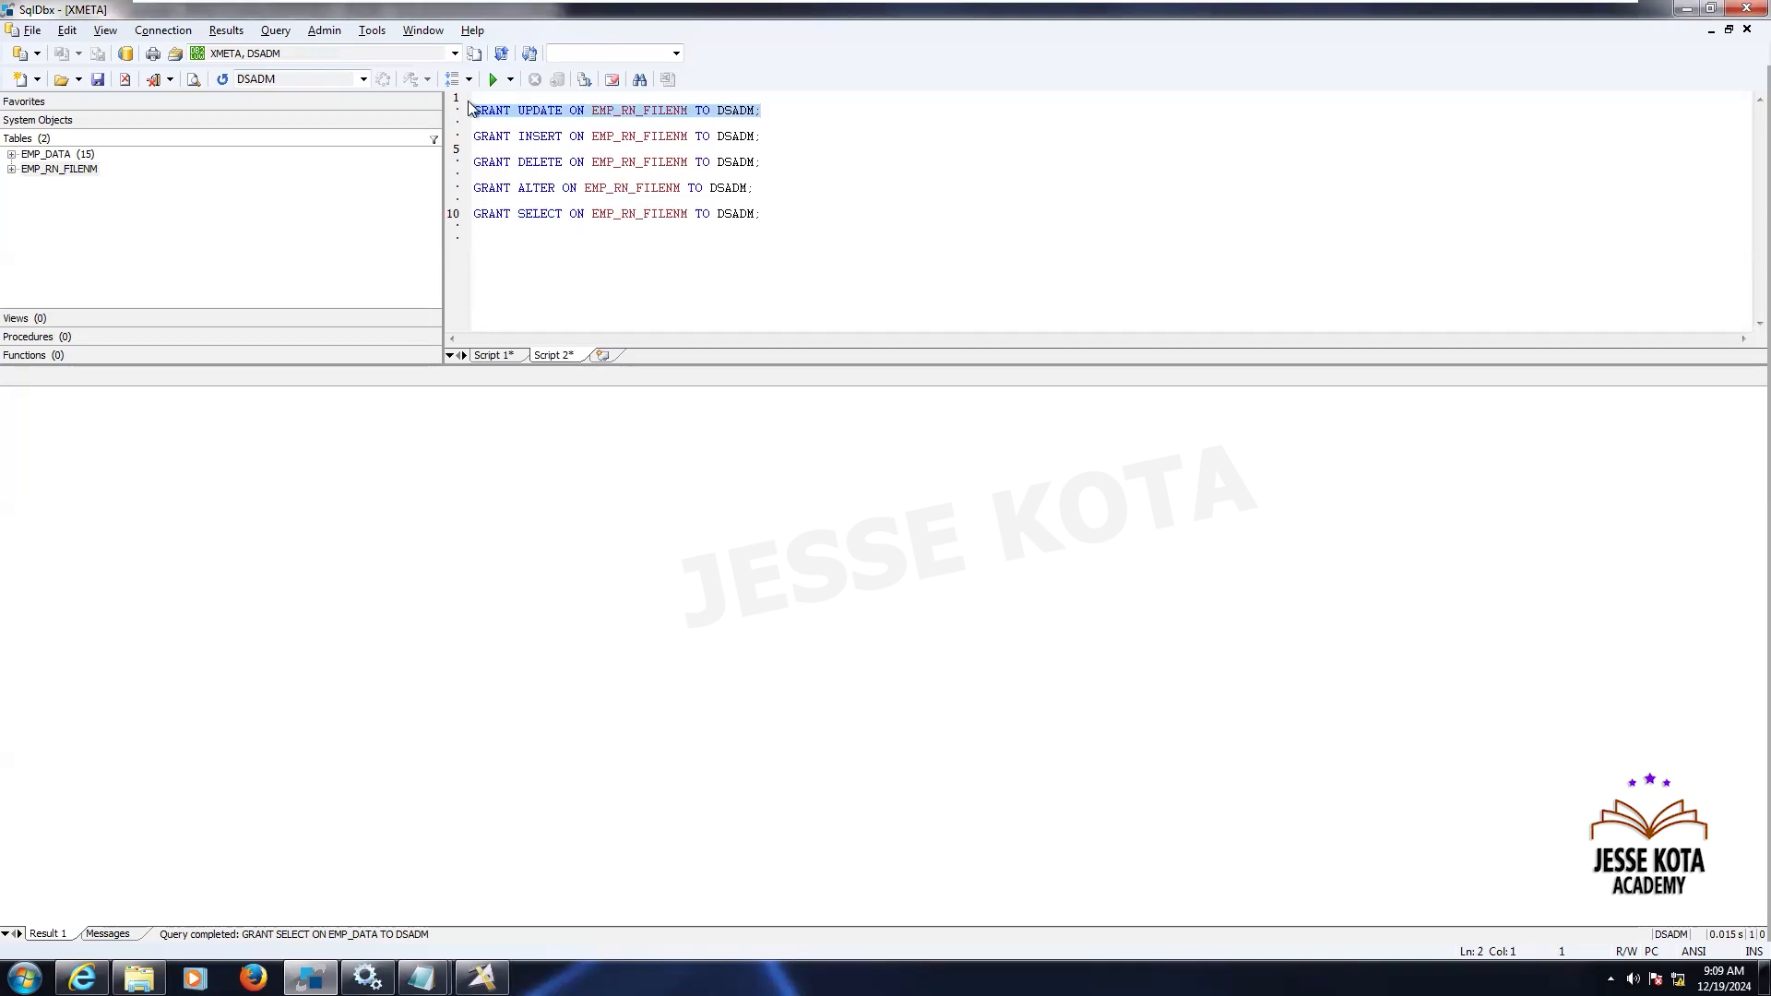
{"action": "left_click", "coordinate": [782, 131]}
{"action": "key", "text": "shift+Home"}
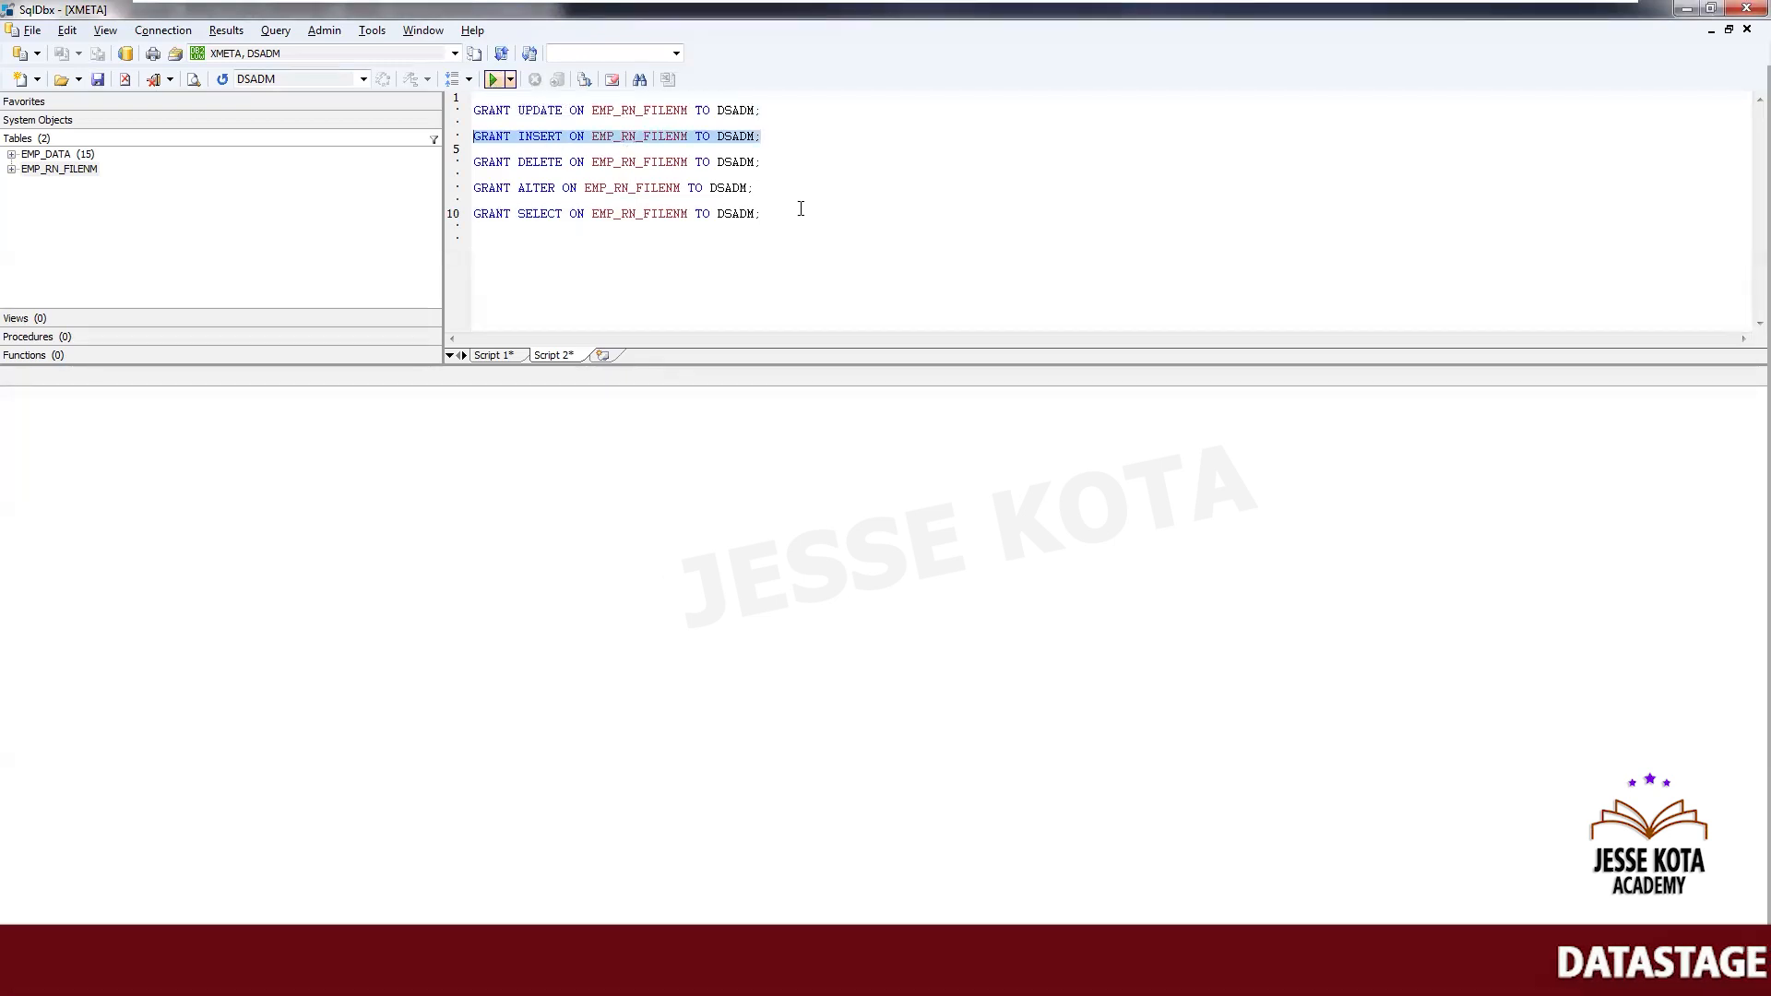
{"action": "left_click", "coordinate": [773, 160]}
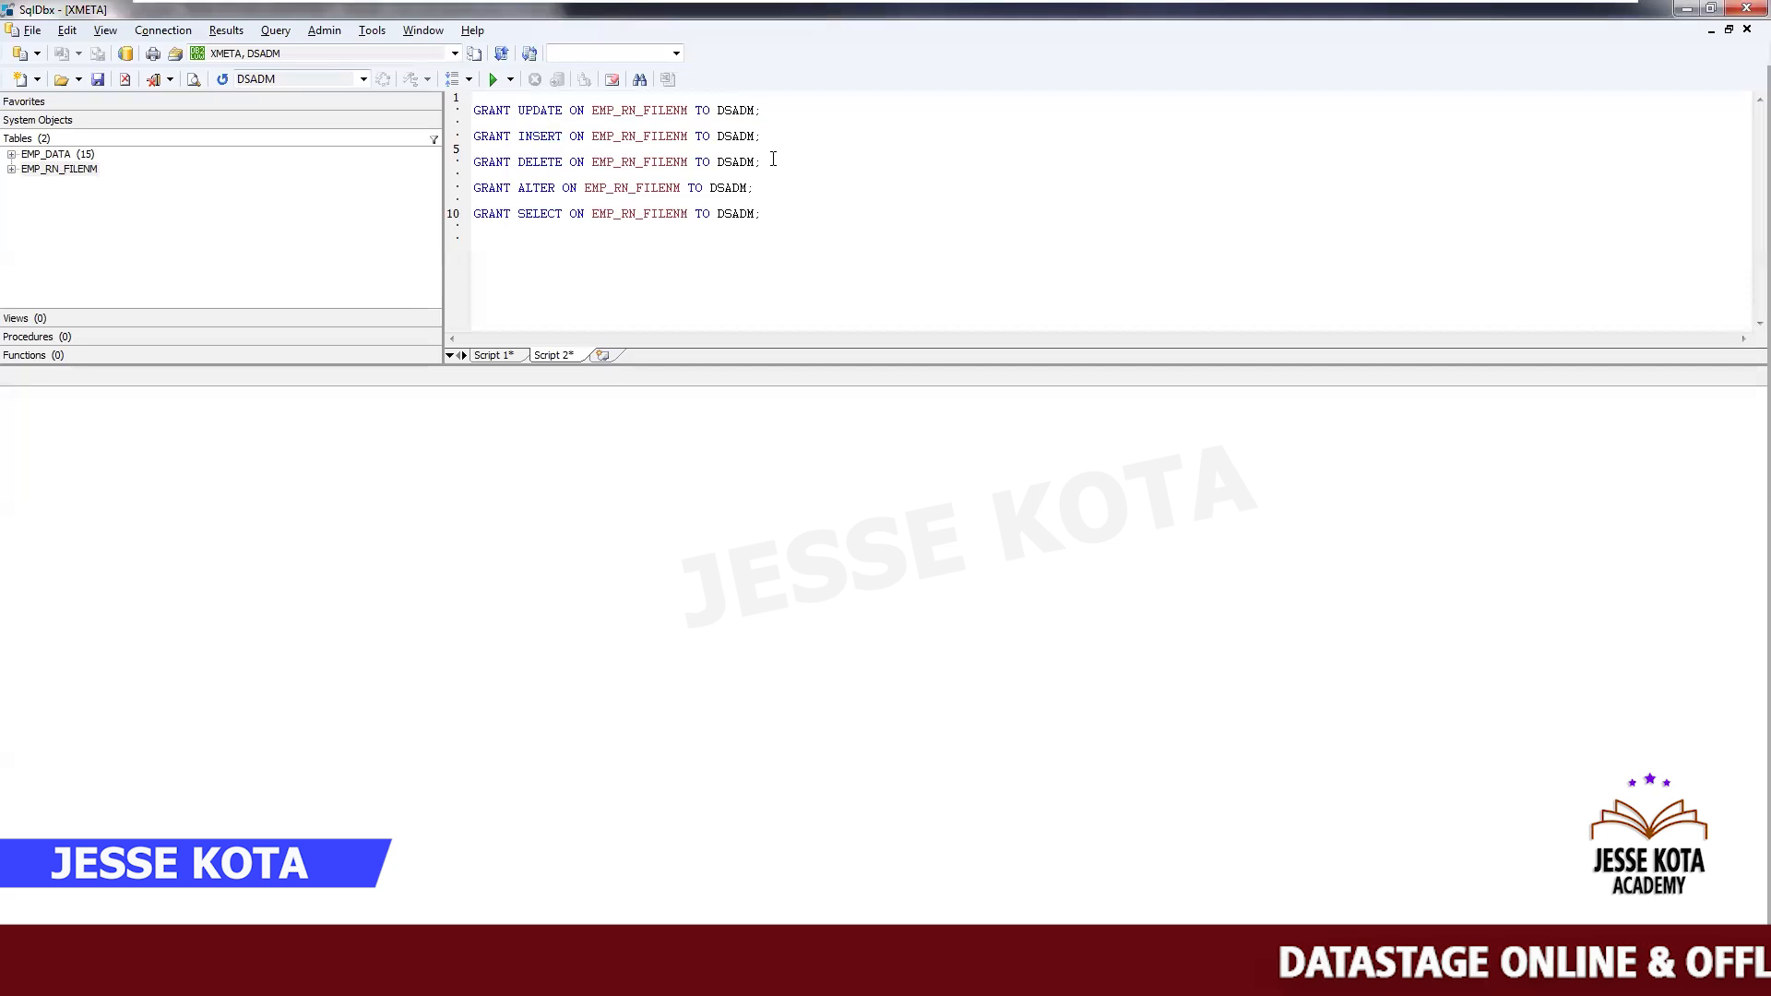
{"action": "key", "text": "shift+Home"}
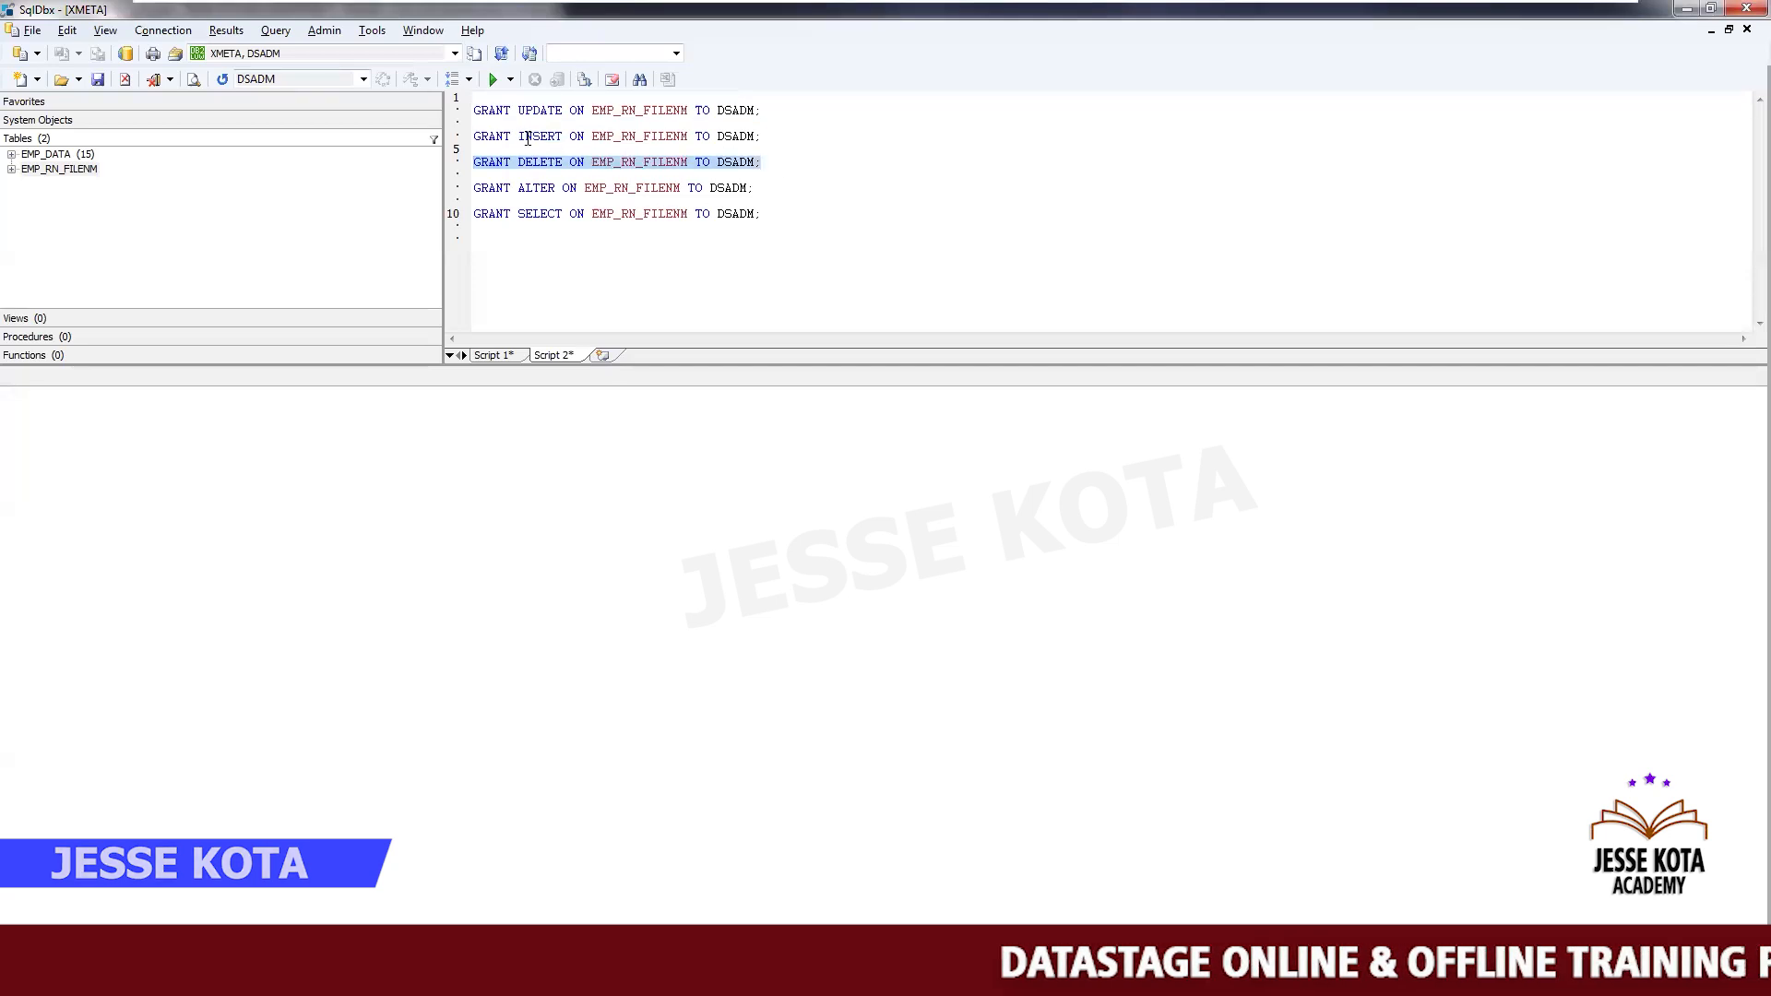
- Execute the GRANT ALTER and GRANT SELECT statements on EMP_RN_FILENM one at a time
{"action": "left_click", "coordinate": [777, 186]}
{"action": "key", "text": "shift+Home"}
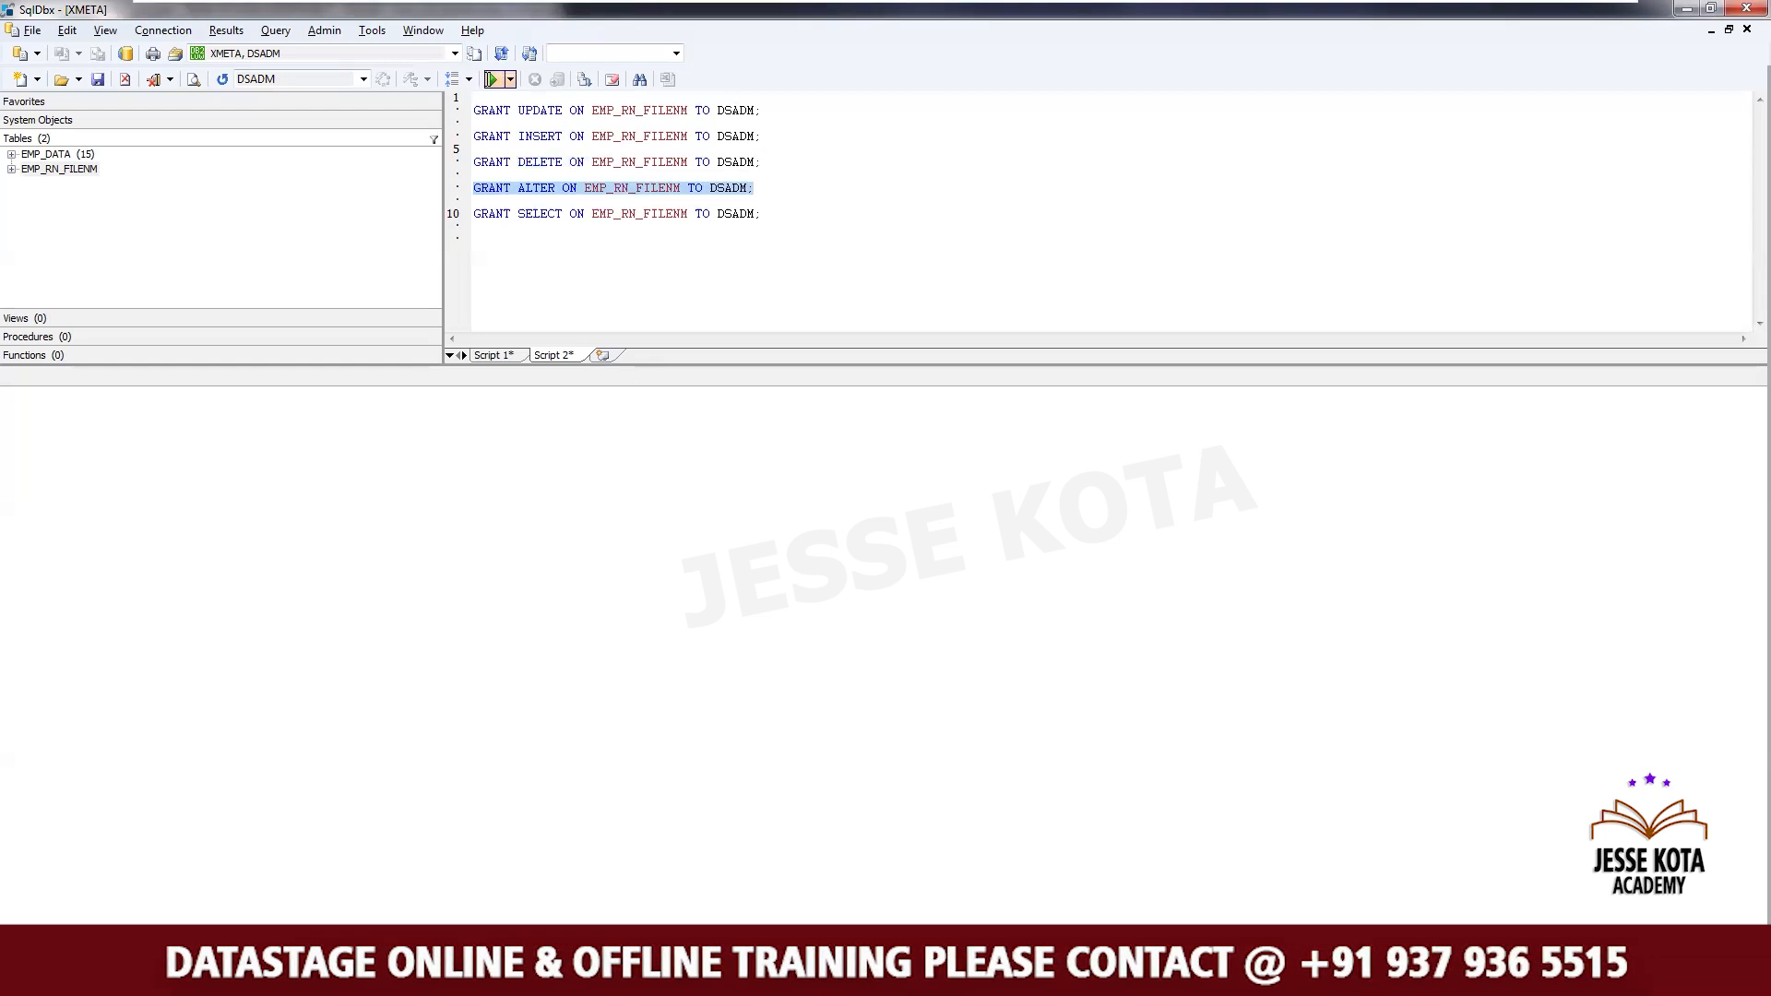
{"action": "left_click", "coordinate": [800, 219]}
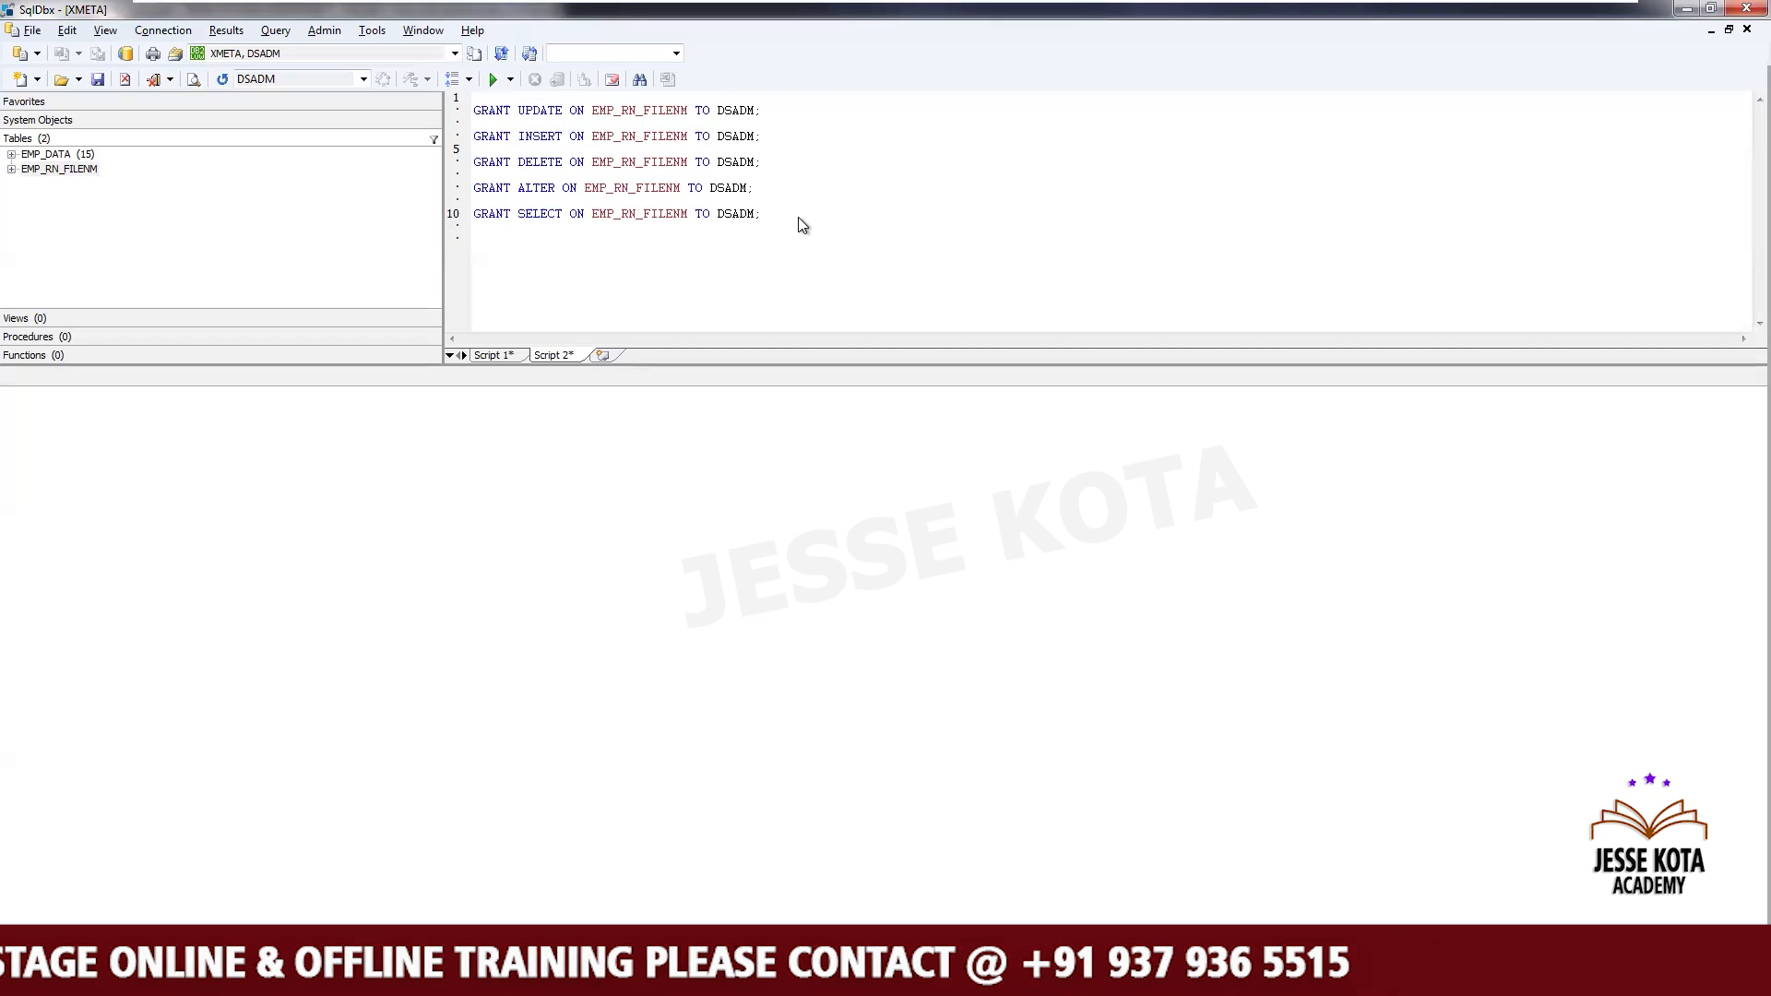
{"action": "key", "text": "shift+Home"}
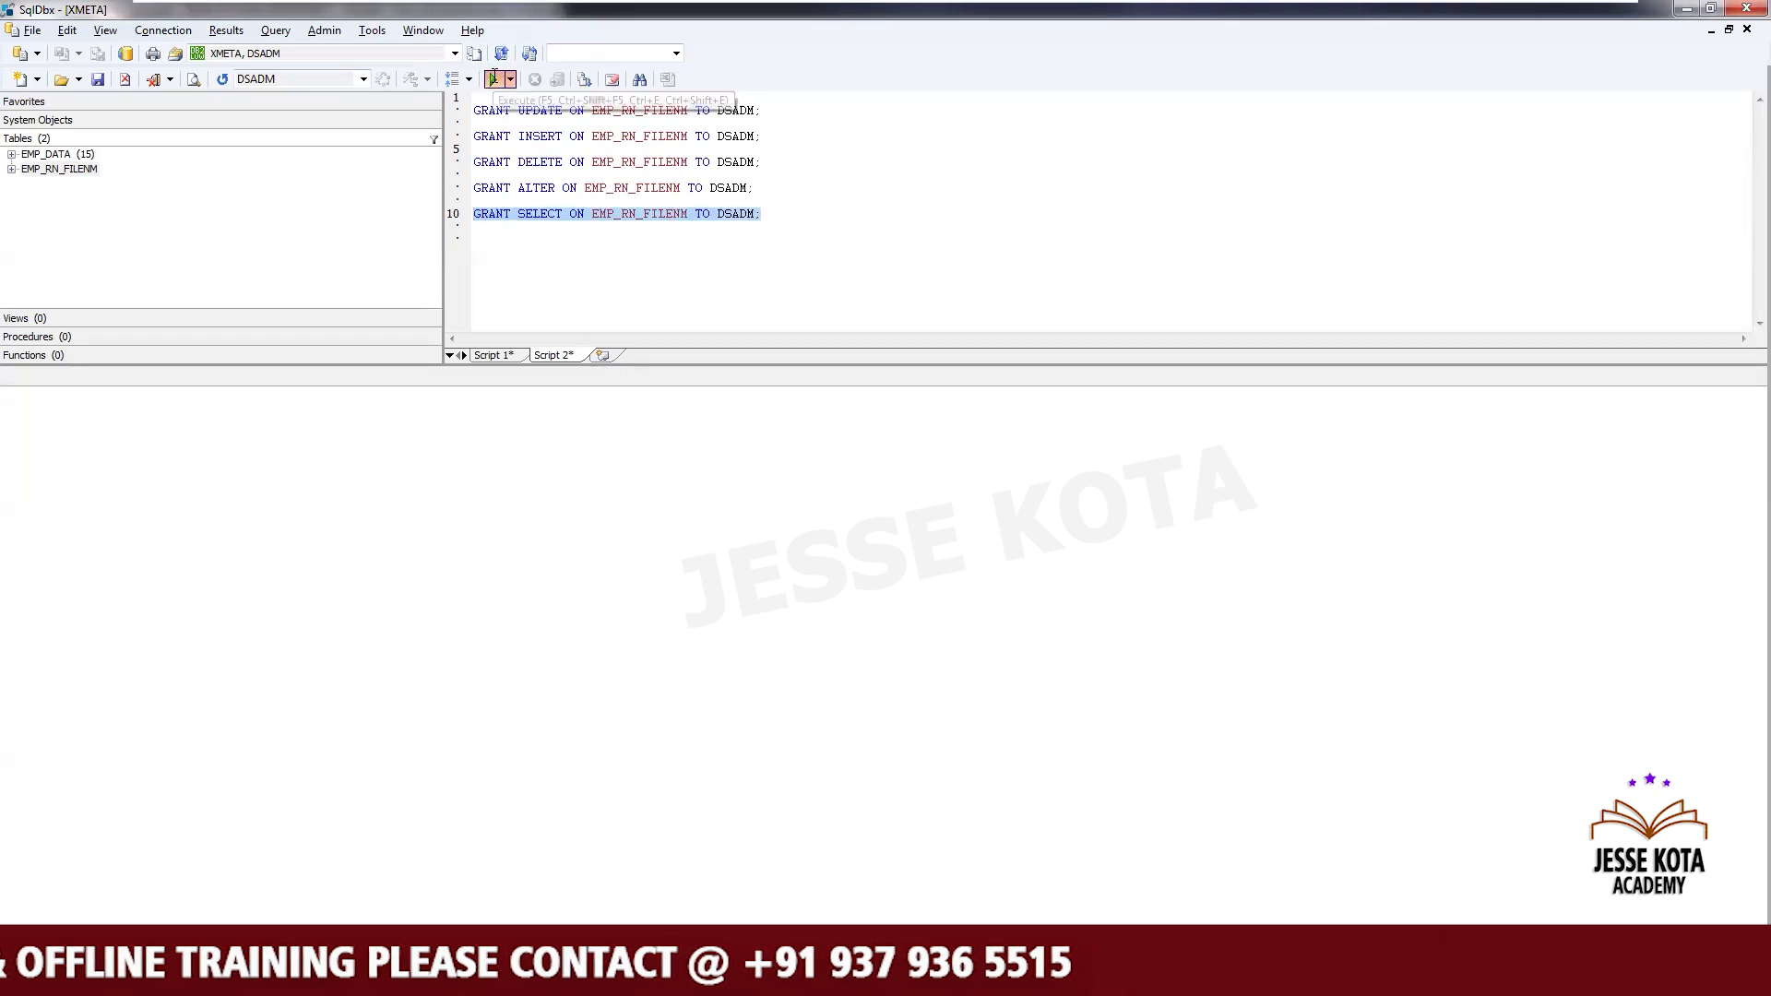
{"action": "left_click", "coordinate": [826, 291]}
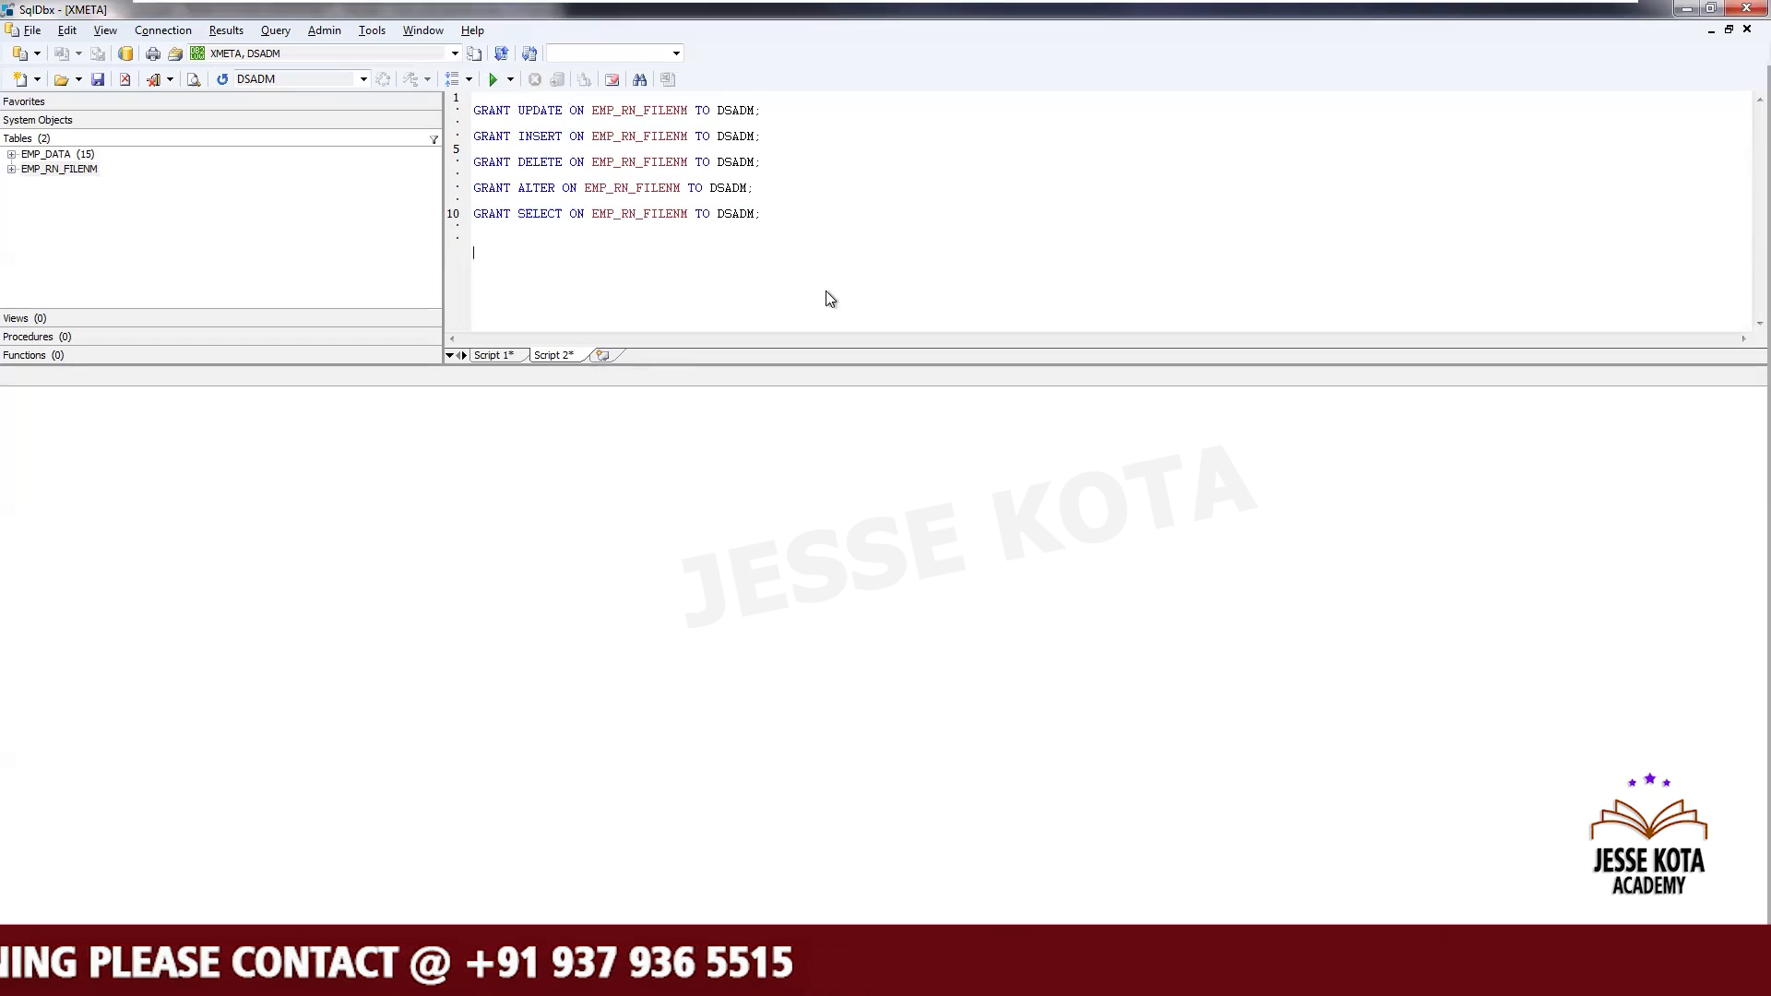
- Copy the whole EMP_RN_FILENM GRANT script and paste it below the notes in Running_Notes_Dec2024
{"action": "key", "text": "ctrl+a"}
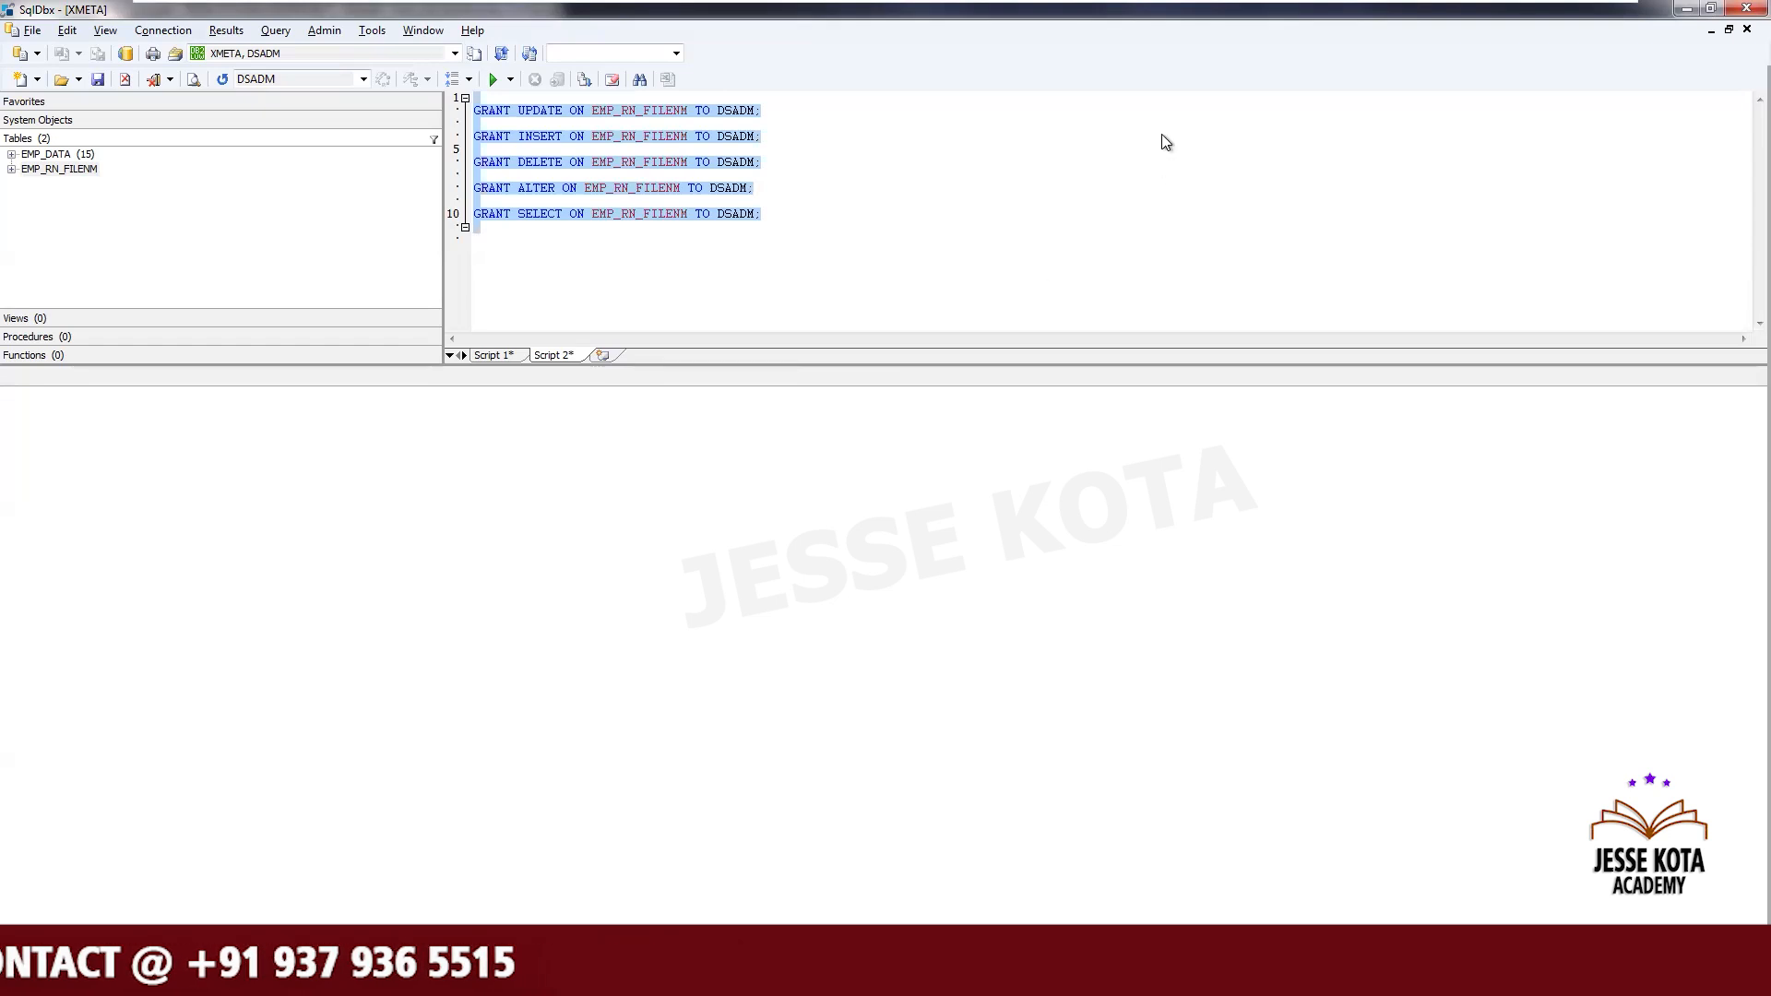
{"action": "mouse_move", "coordinate": [1500, 7]}
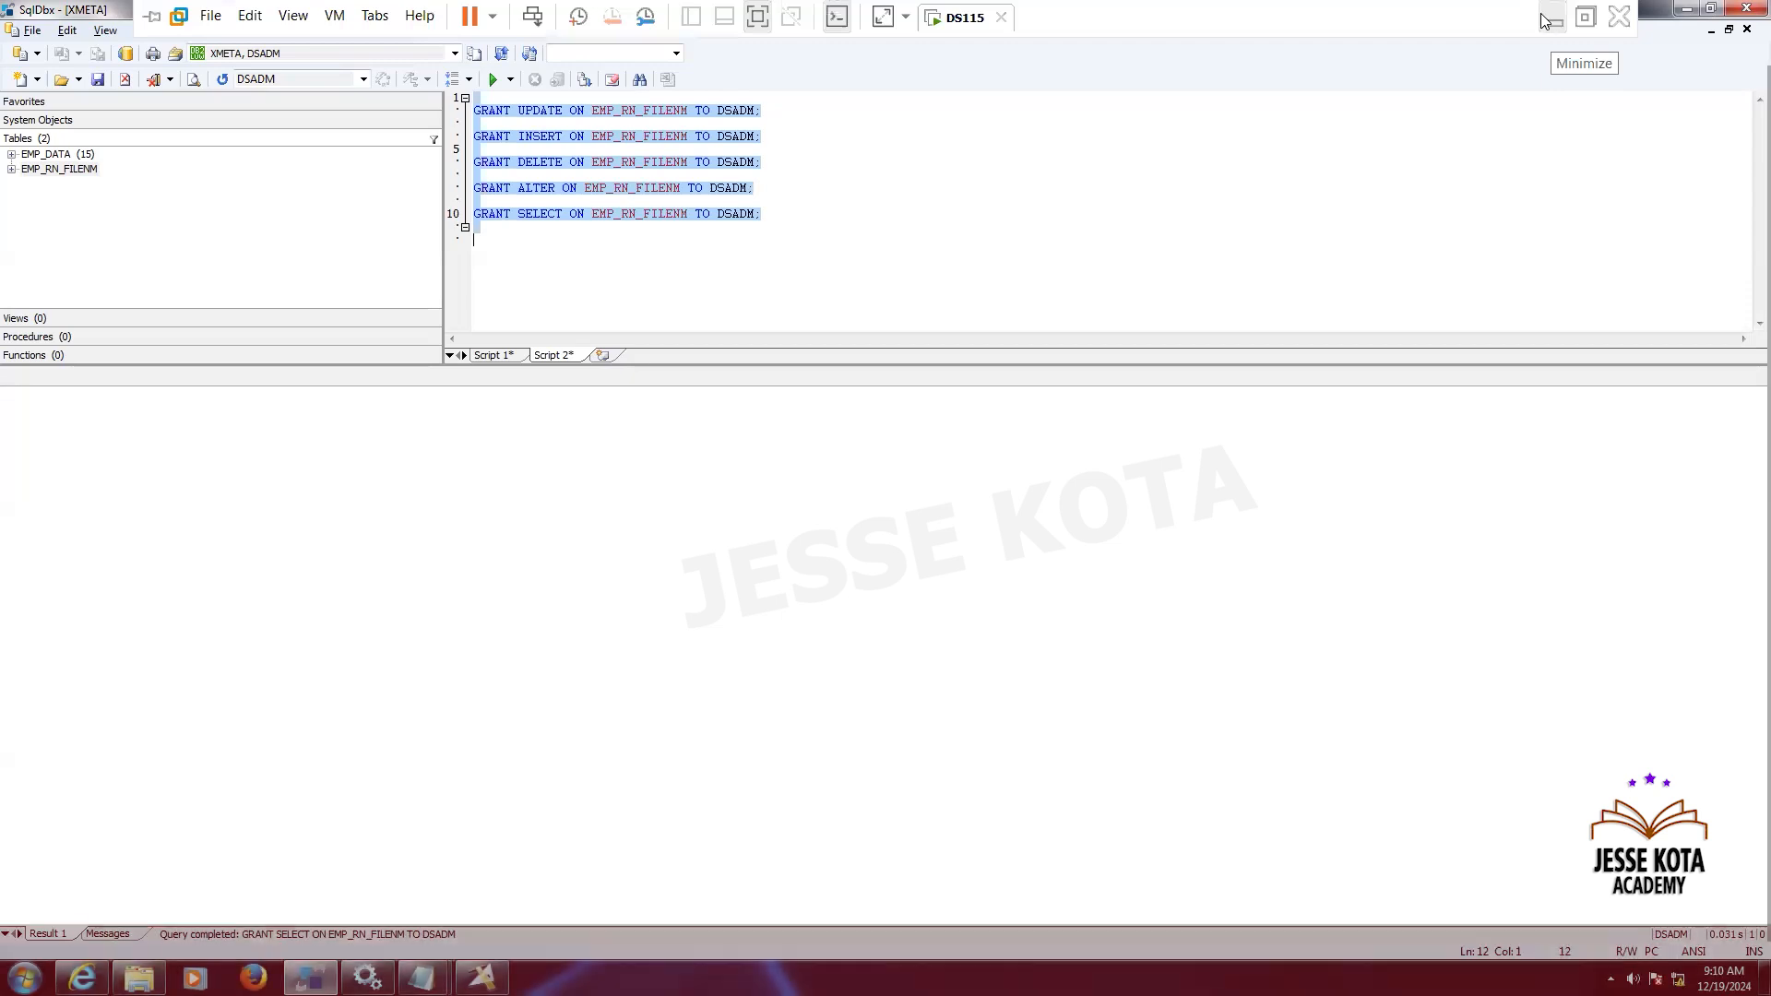
{"action": "left_click", "coordinate": [1550, 19]}
{"action": "left_click", "coordinate": [803, 18]}
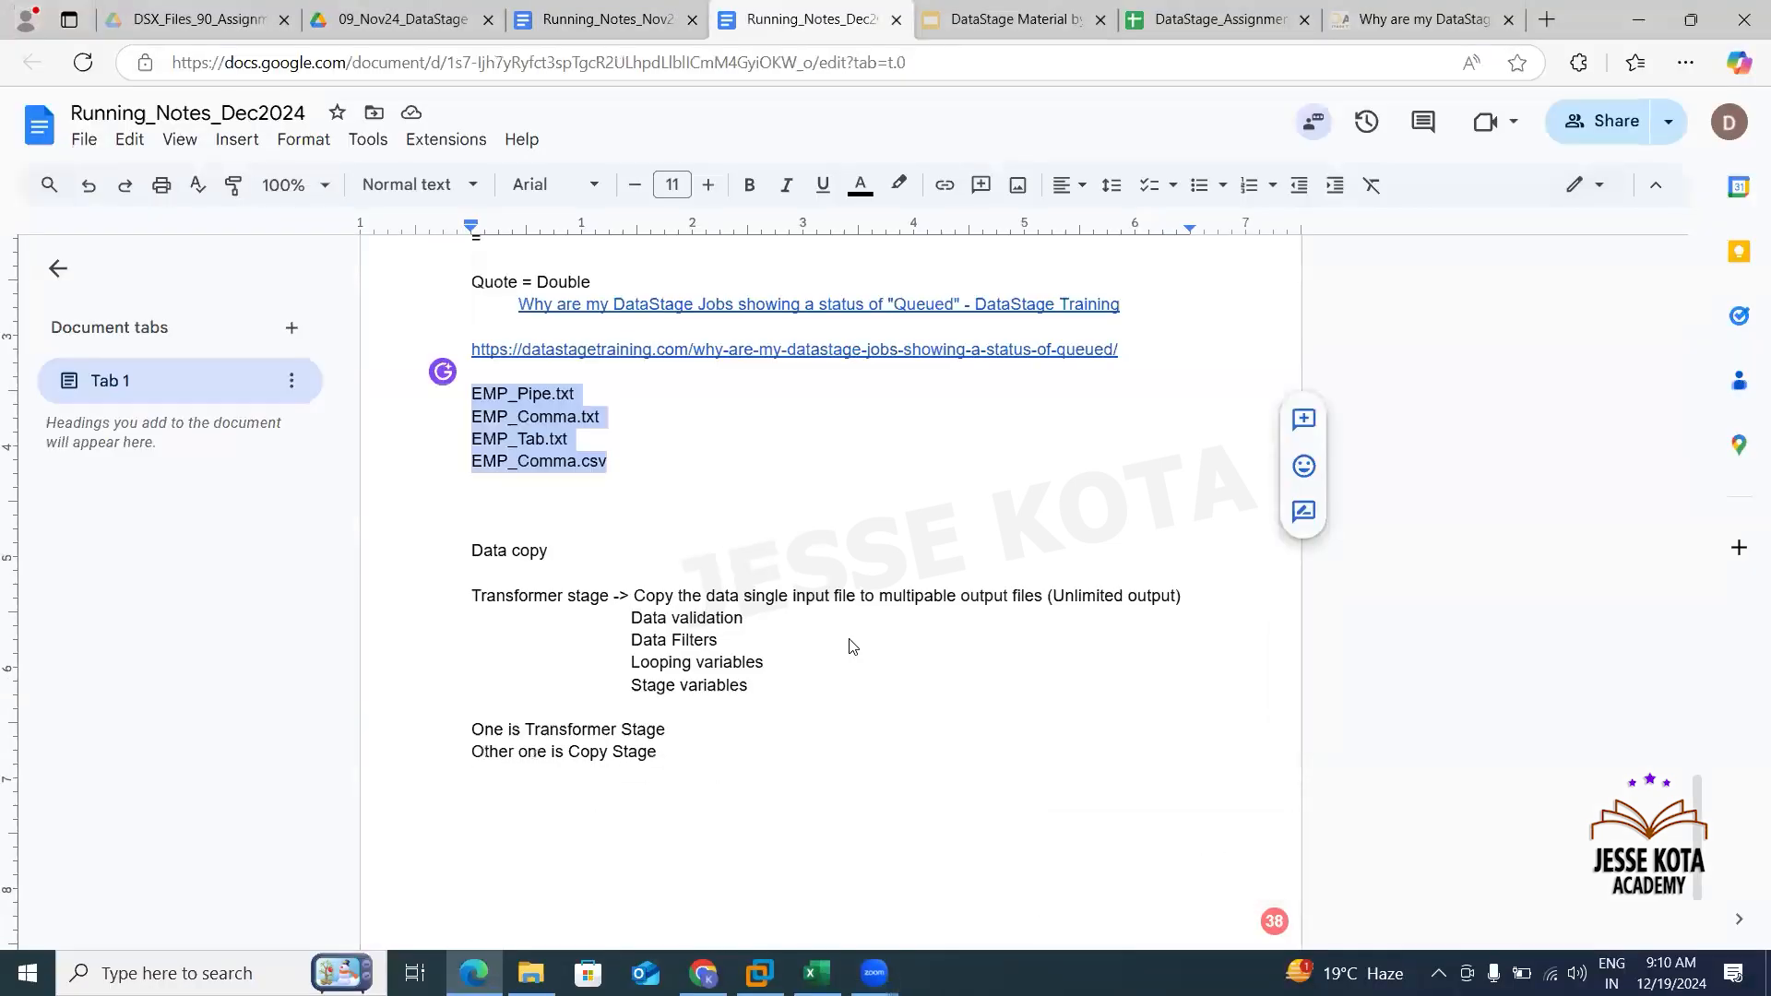
{"action": "left_click", "coordinate": [752, 771]}
{"action": "key", "text": "Return"}
{"action": "key", "text": "Return"}
{"action": "key", "text": "Return"}
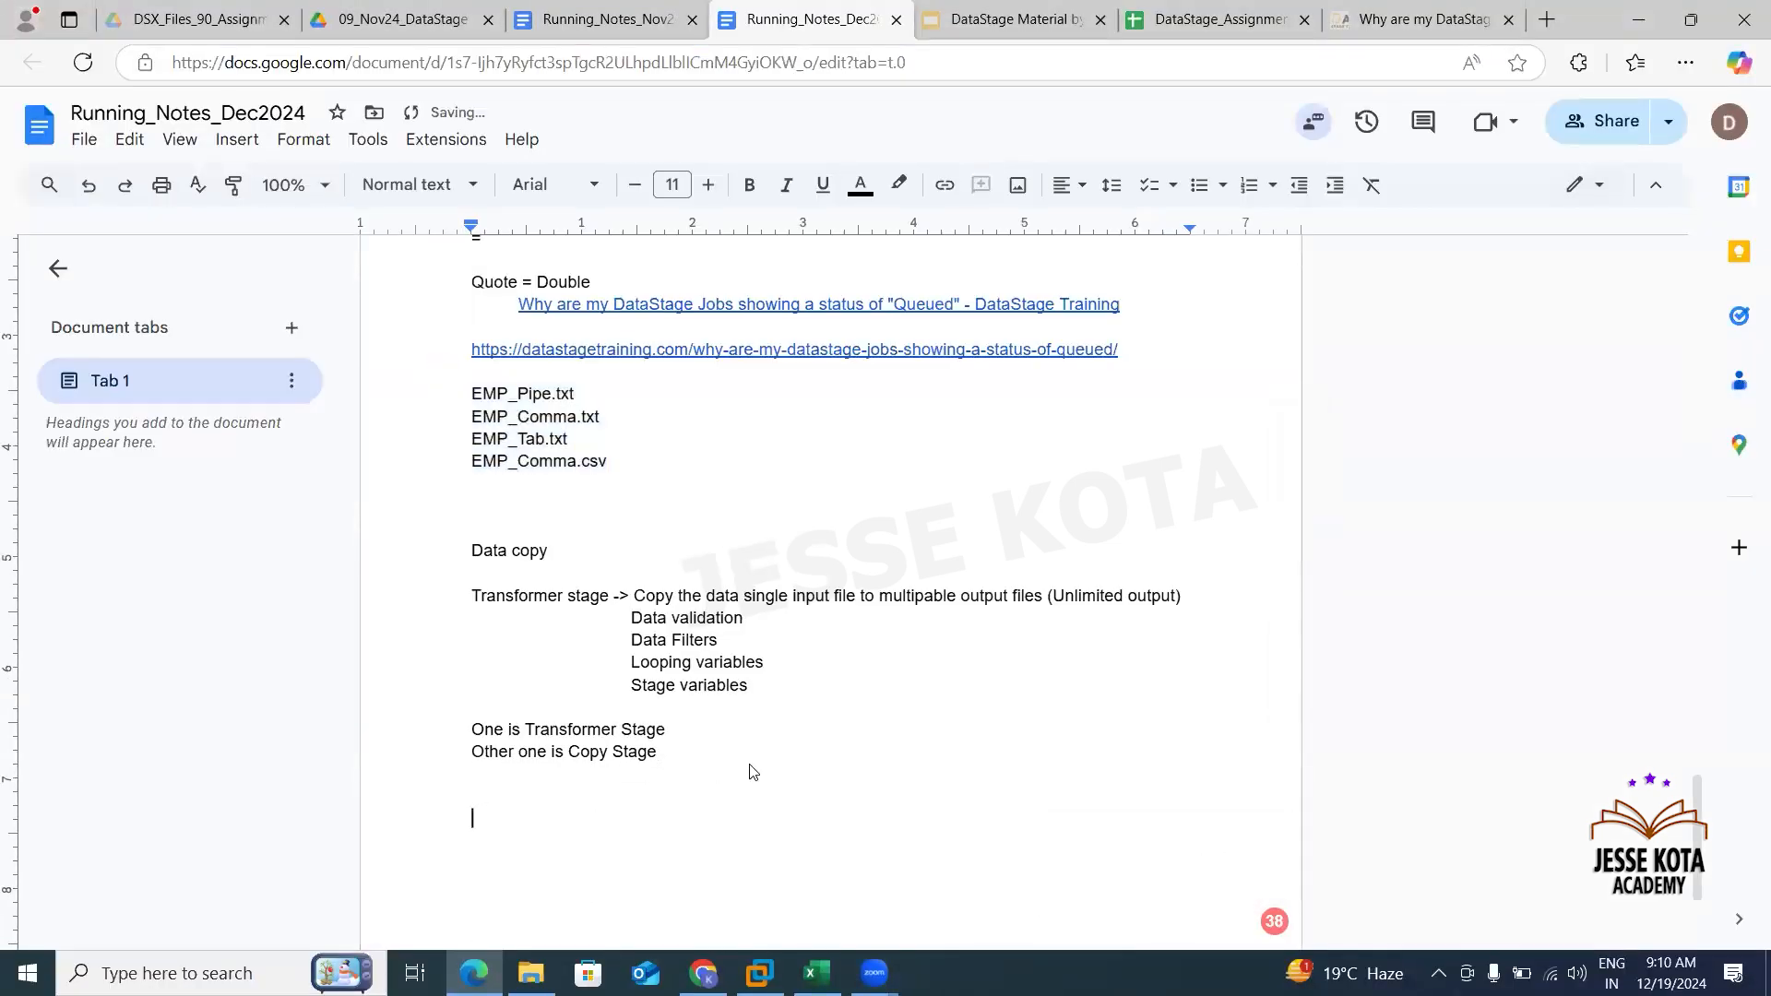
{"action": "key", "text": "ctrl+v"}
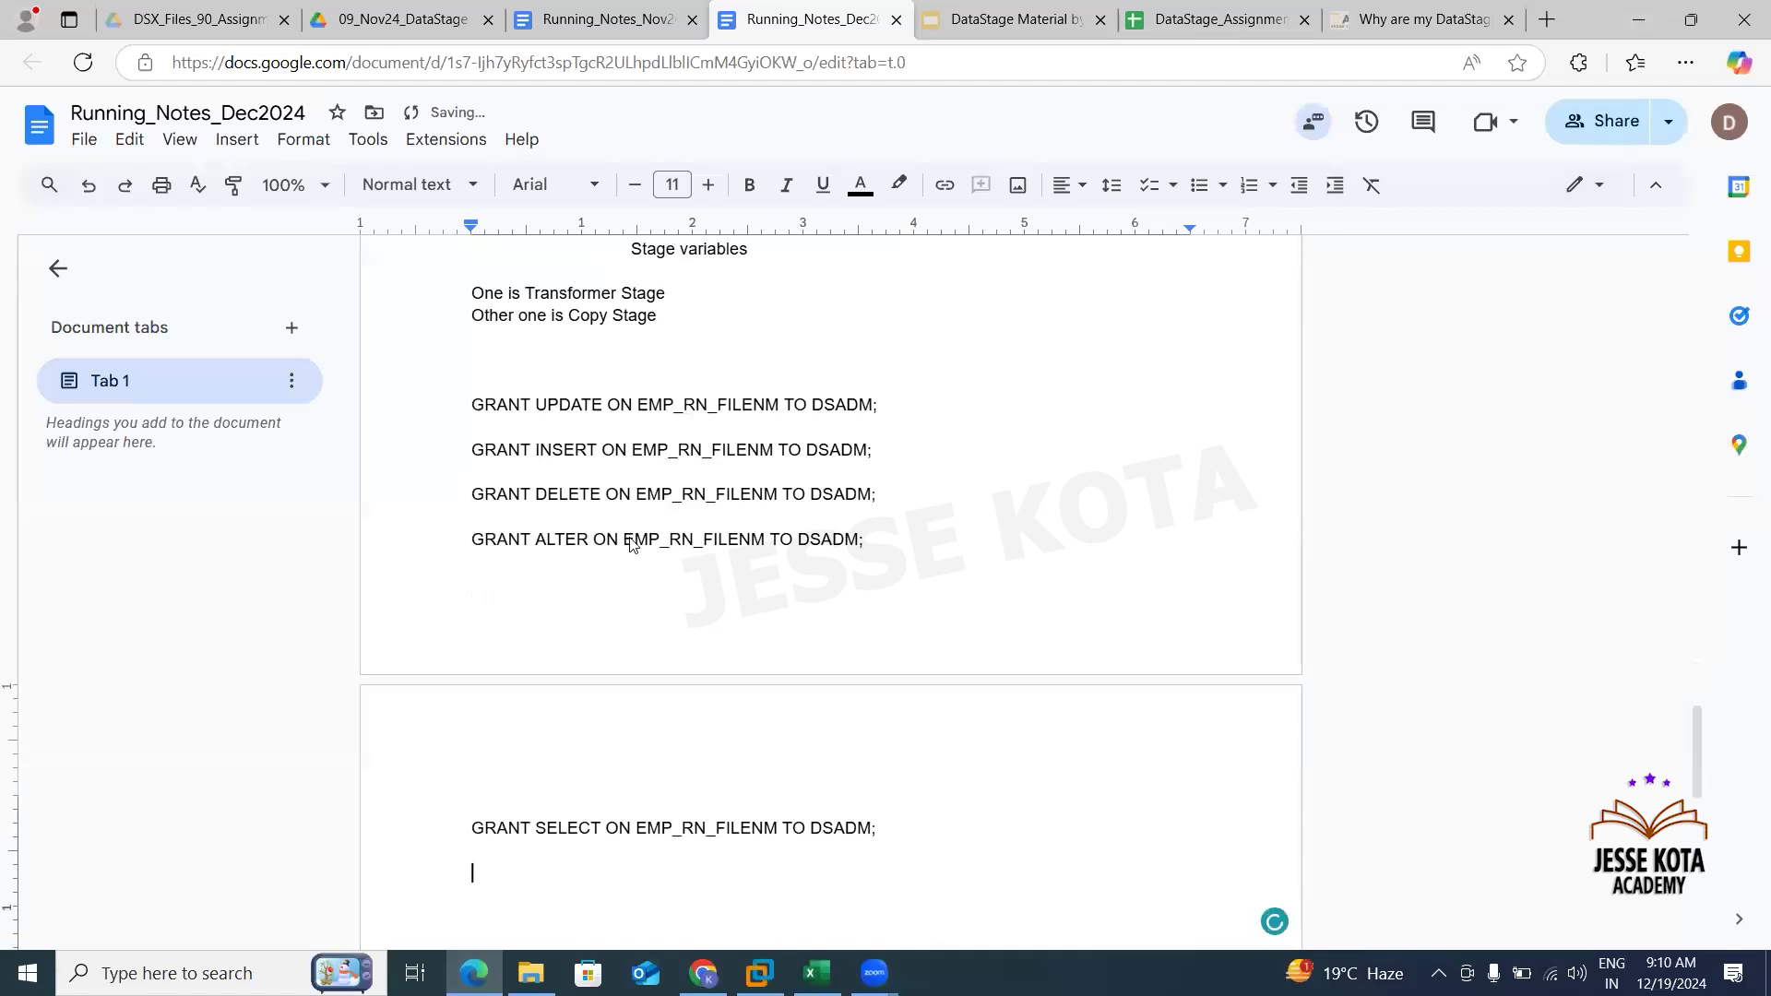
- Remove the extra blank lines above the pasted GRANT statements
{"action": "left_click", "coordinate": [541, 369]}
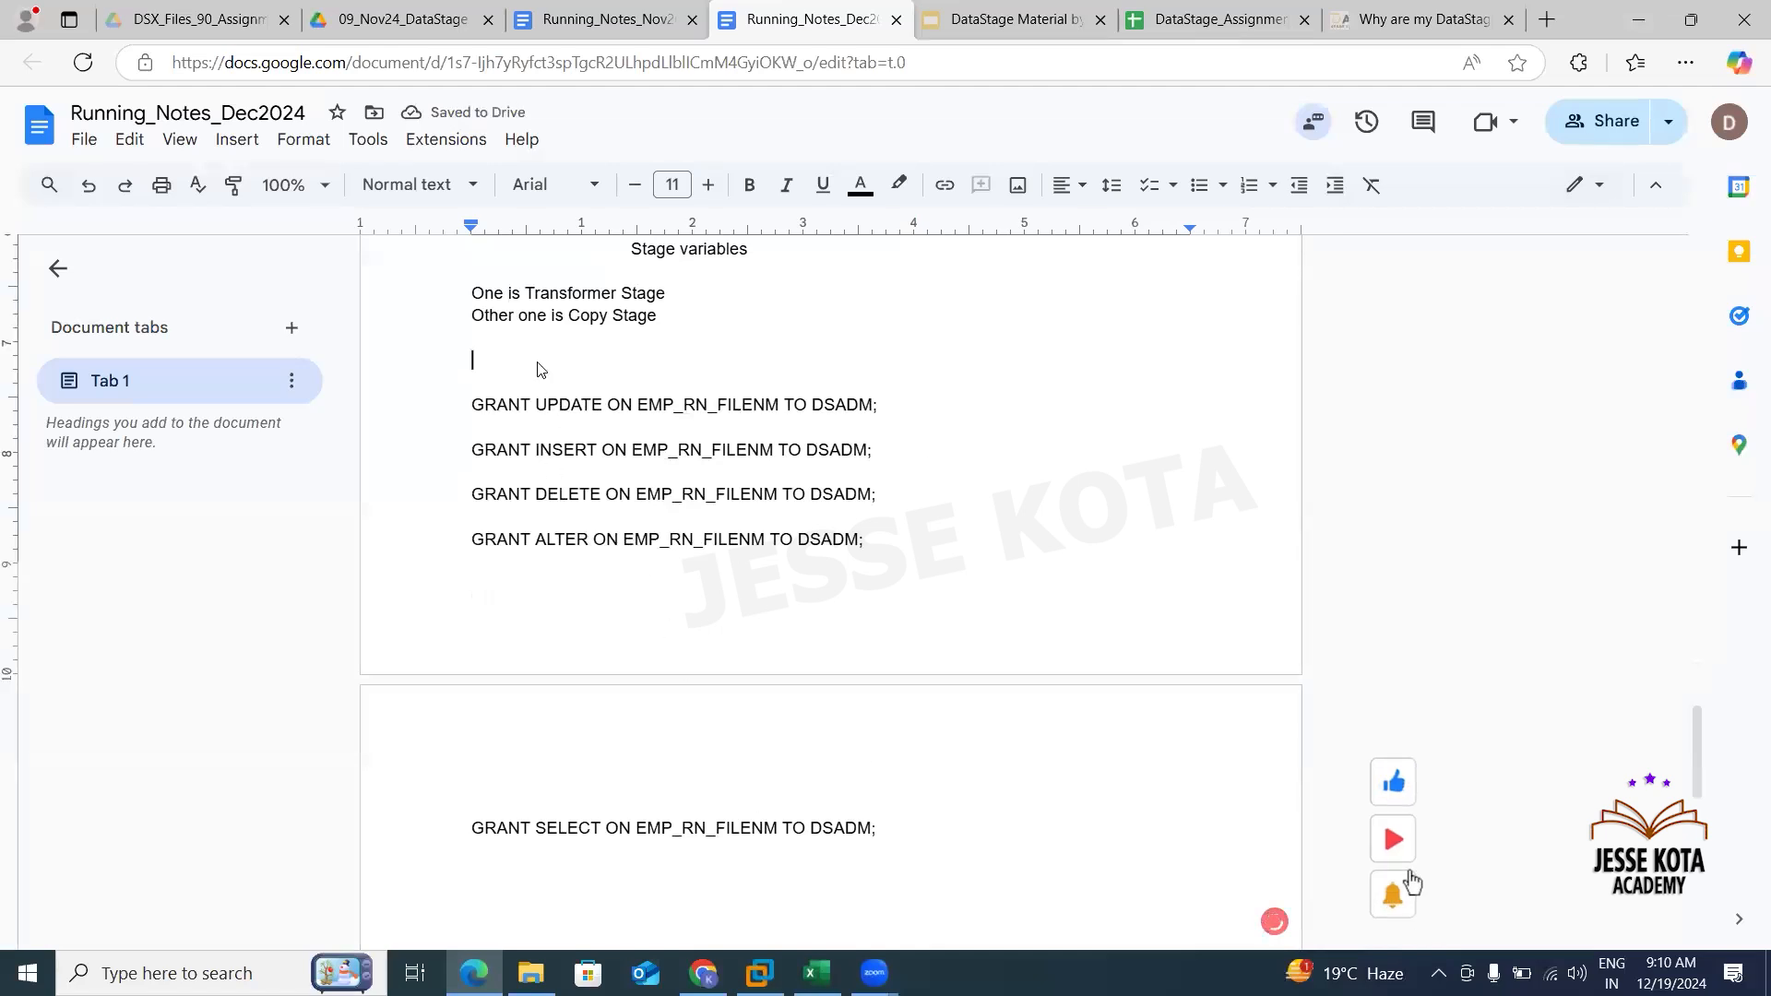
{"action": "key", "text": "Delete"}
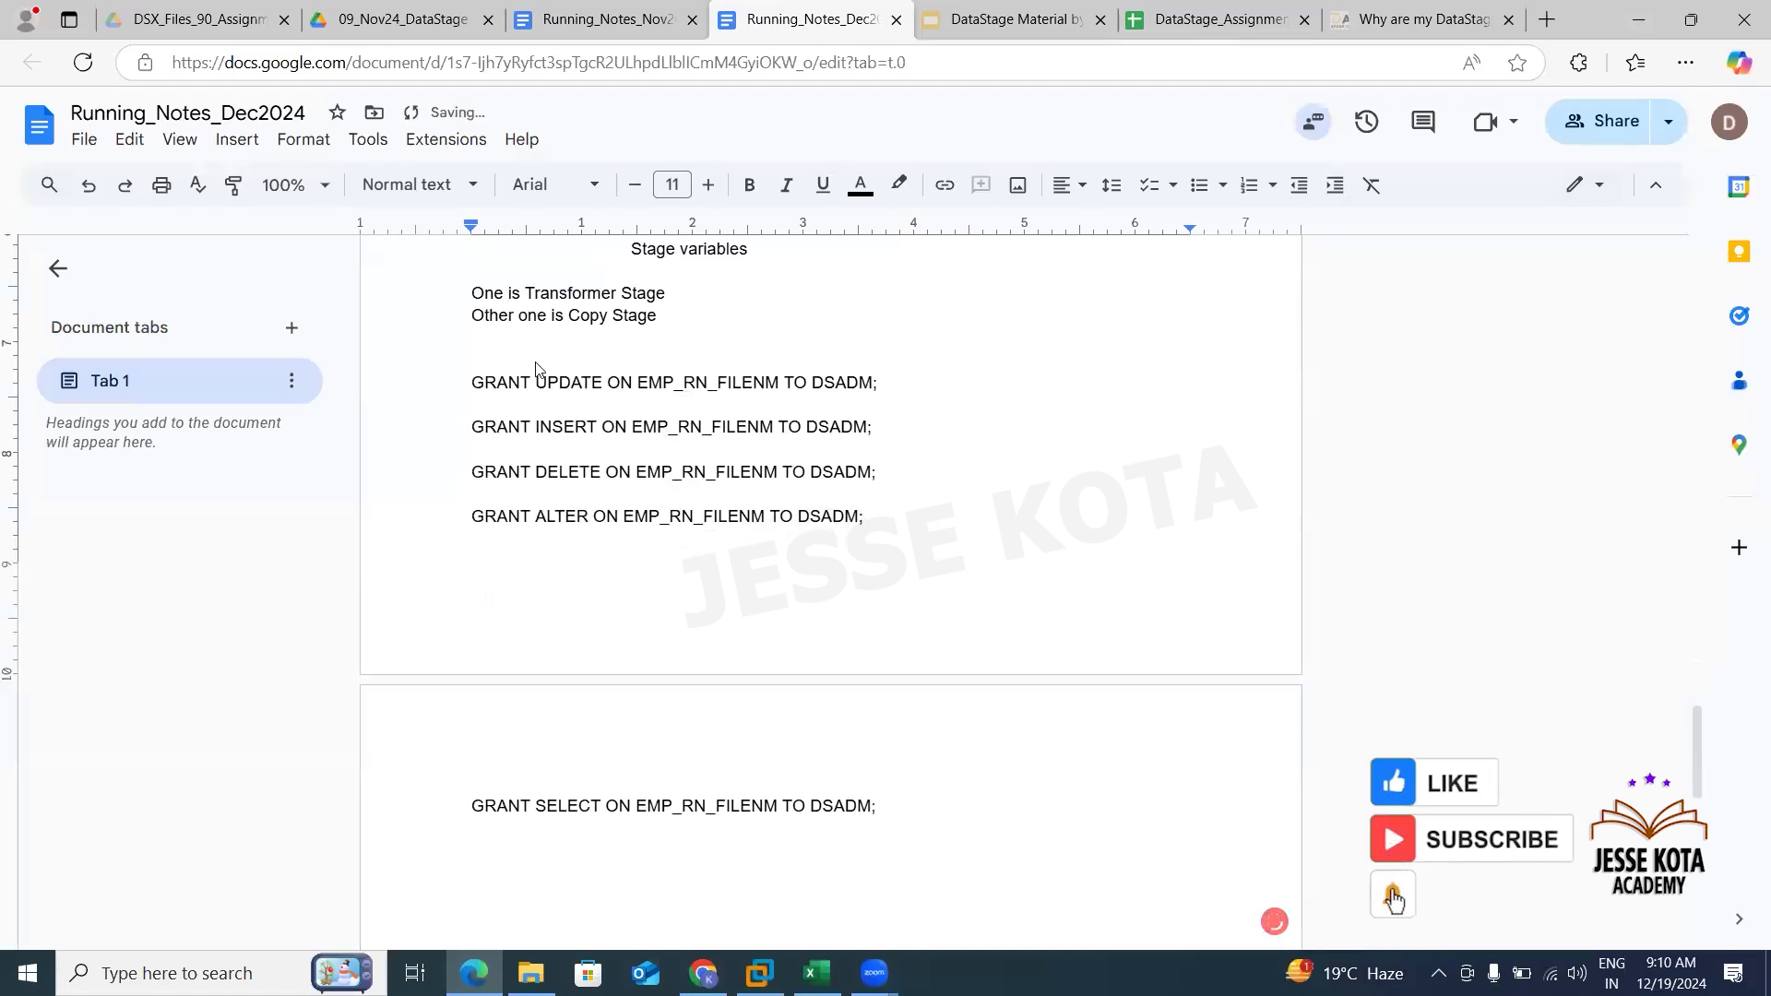
{"action": "key", "text": "Delete"}
- Copy the EMP_DATA GRANT statements from Running_Notes_Nov2024 and paste them at the end of Running_Notes_Dec2024
{"action": "left_click", "coordinate": [554, 19]}
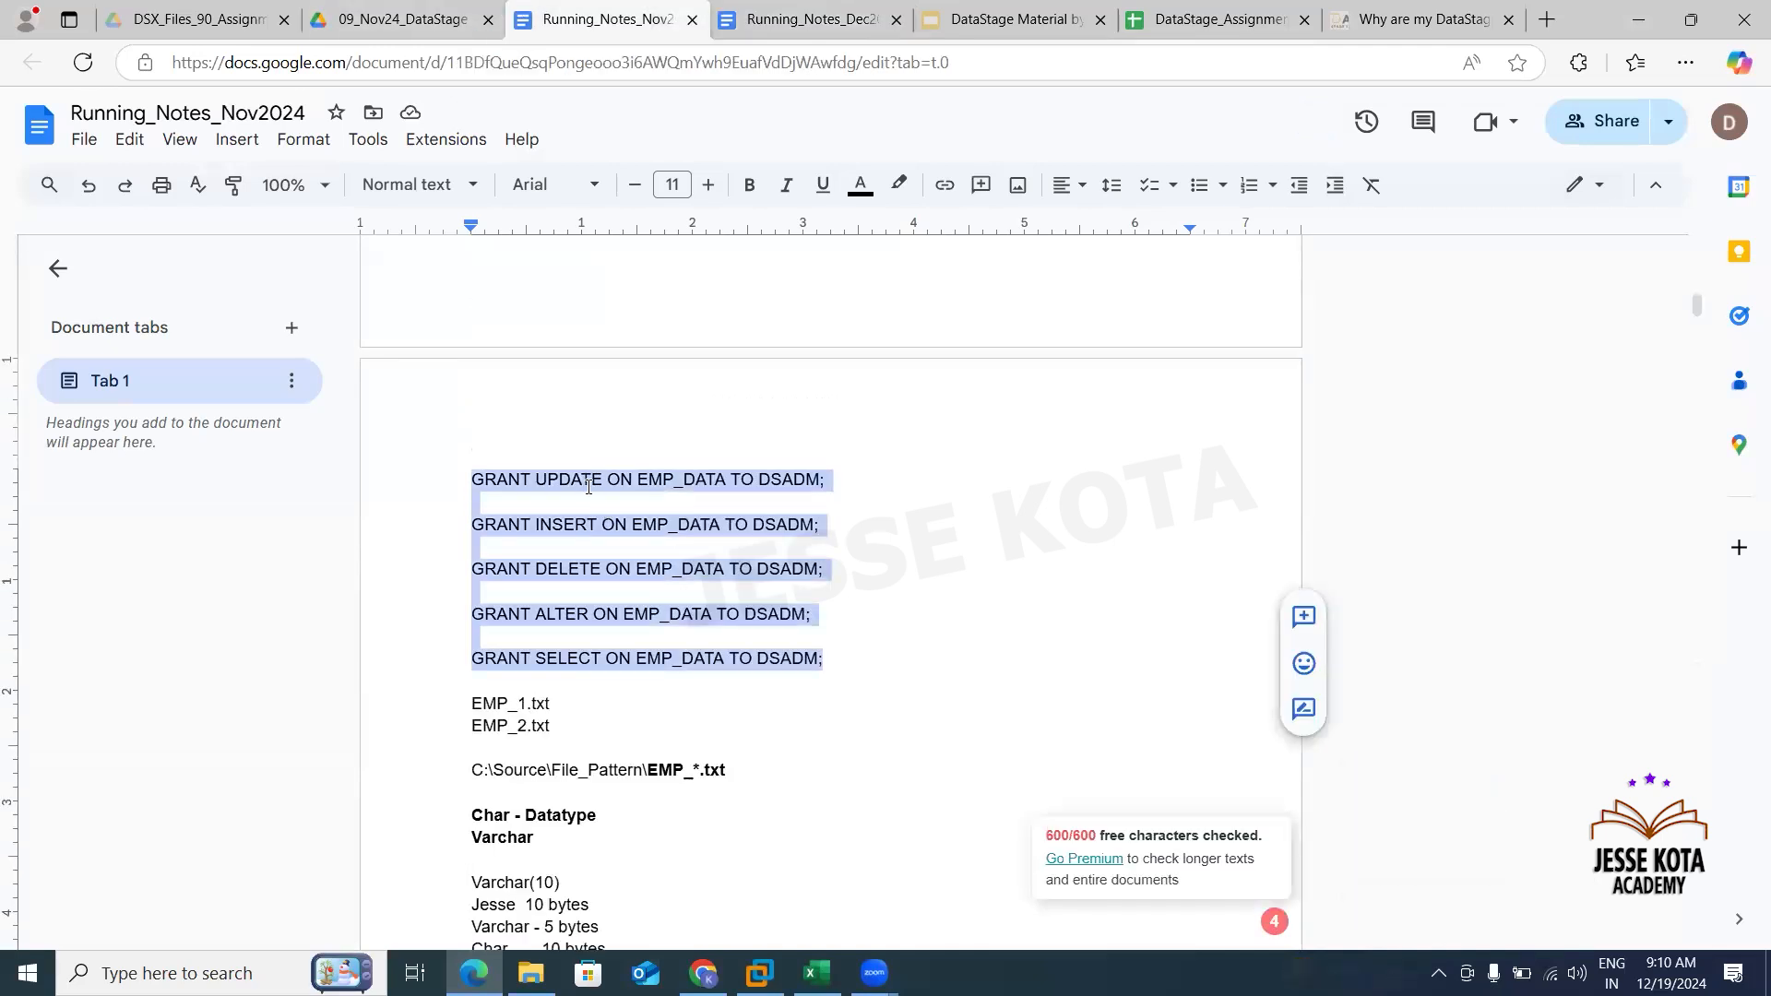
{"action": "left_click", "coordinate": [795, 20]}
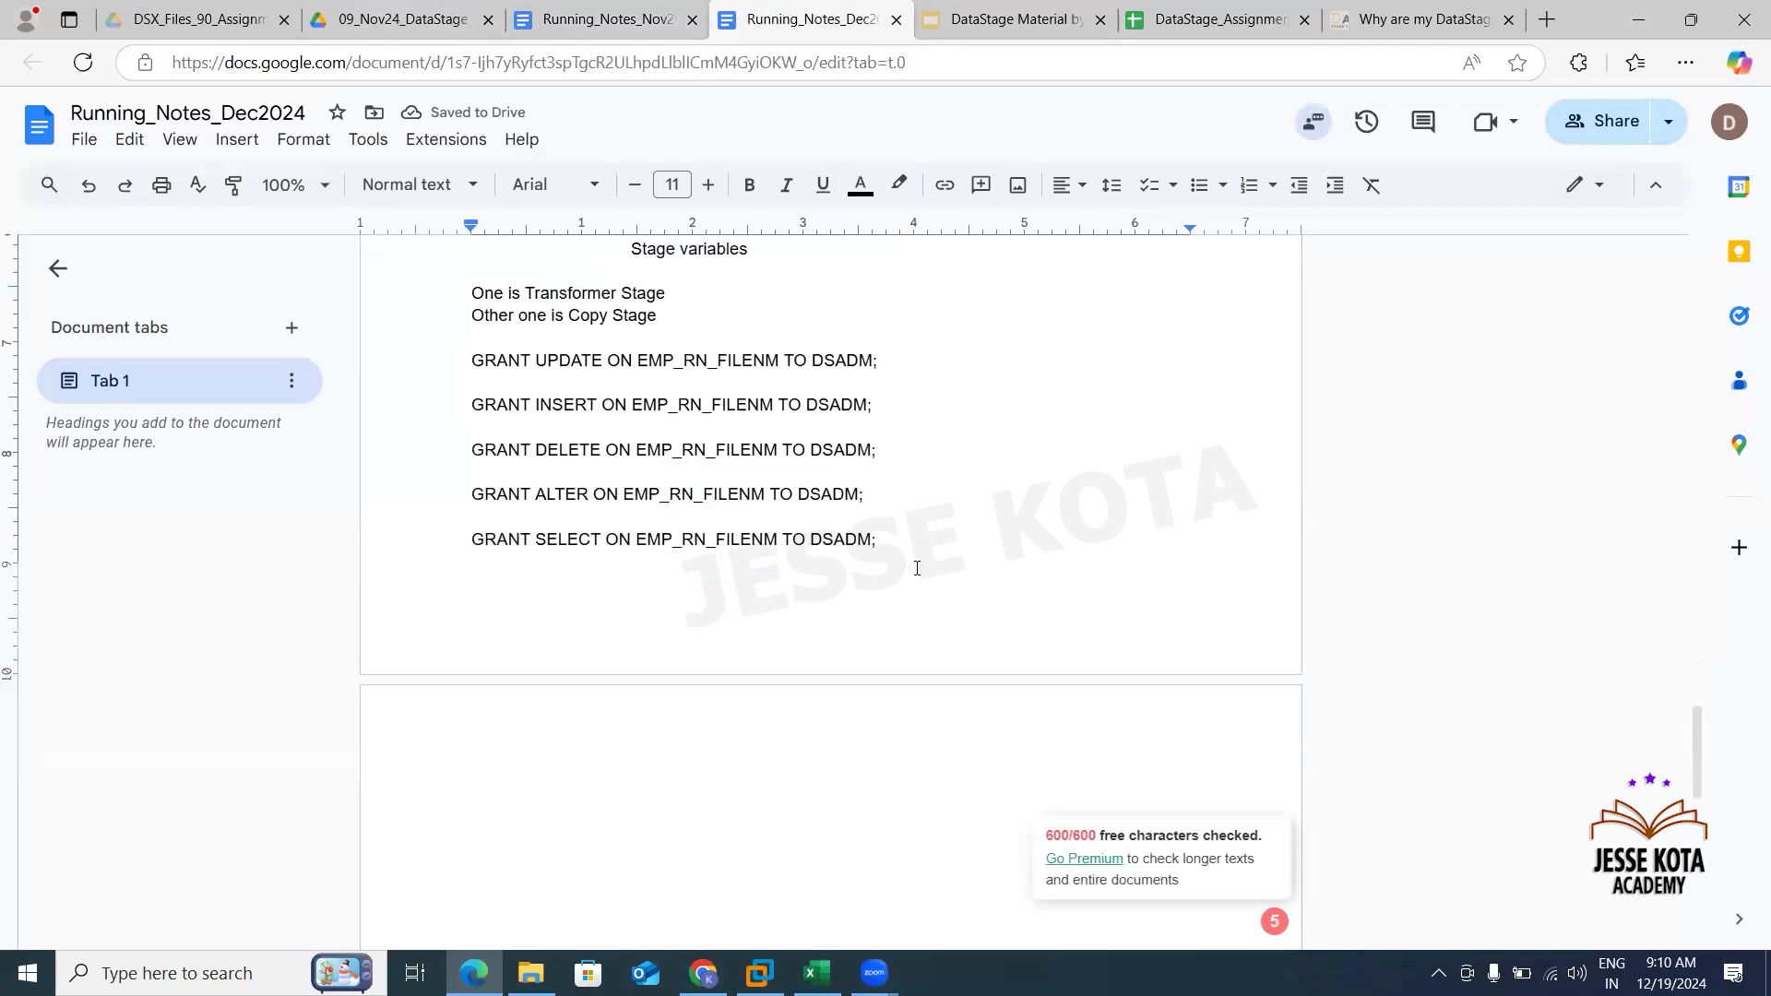
{"action": "key", "text": "ctrl+End"}
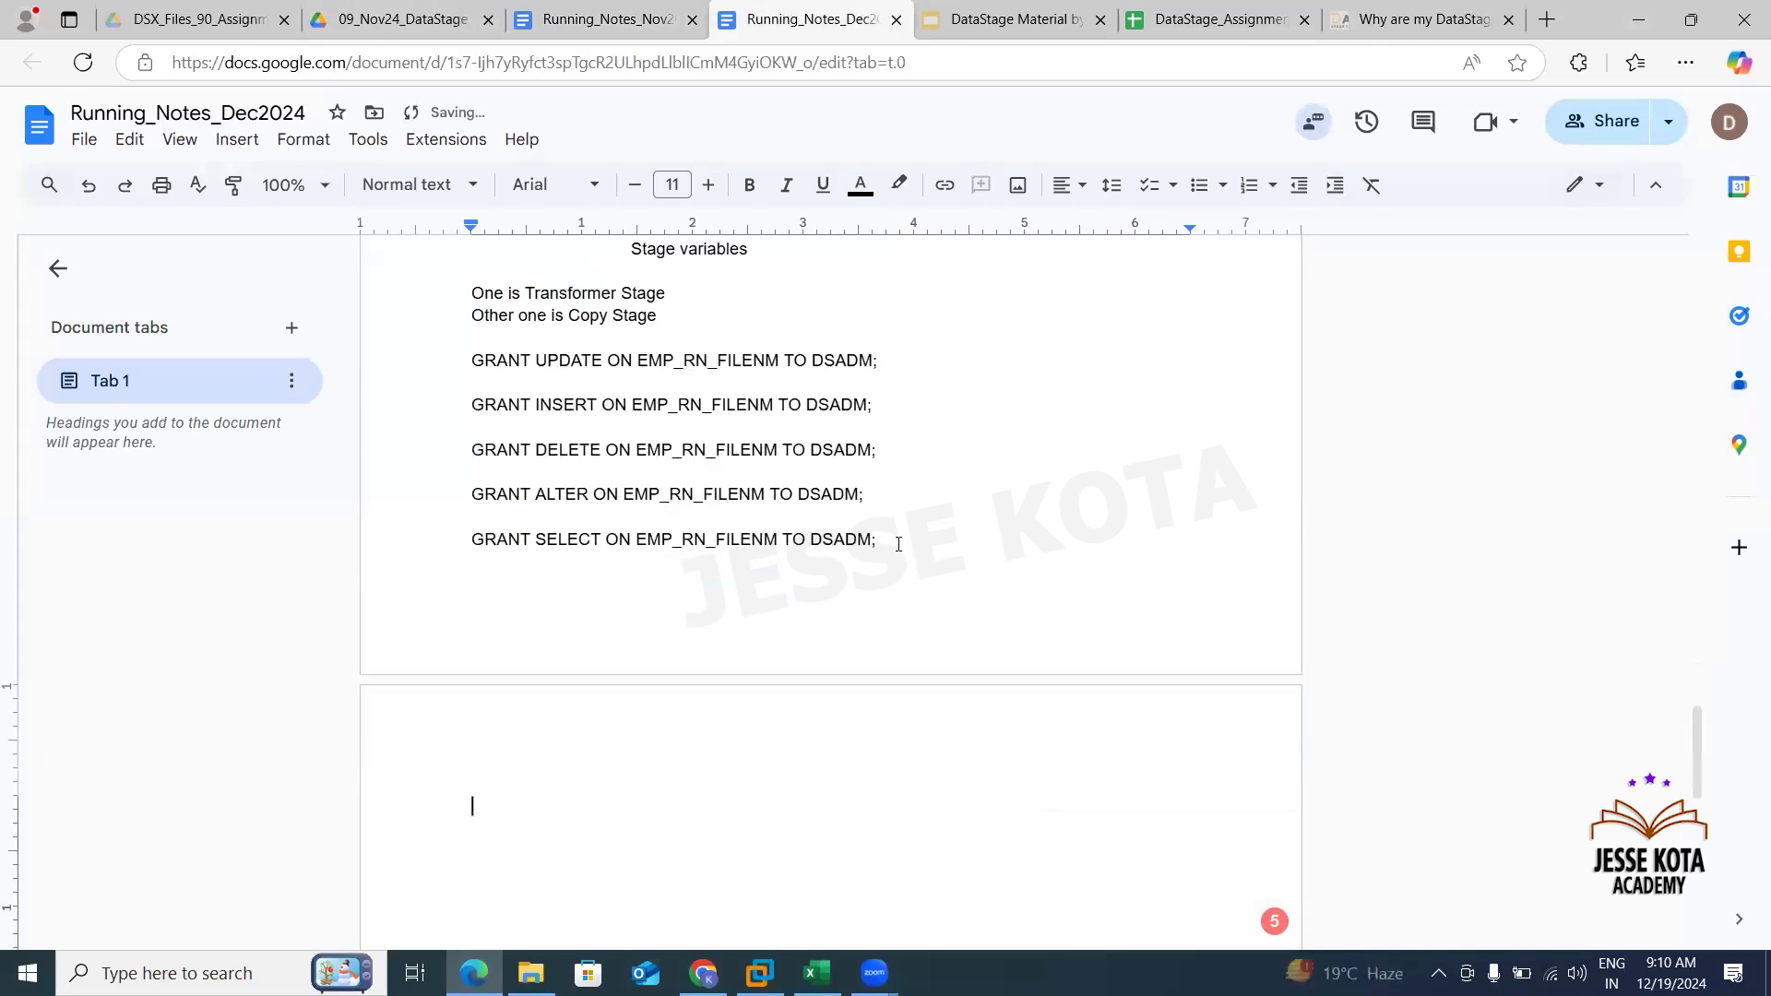
{"action": "type", "text": "GRANT UPDATE ON EMP_DATA TO DSADM;  GRANT INSERT ON EMP_DATA TO DSADM;  GRANT DELETE ON EMP_DATA TO DSADM;  GRANT ALTER ON EMP_DATA TO DSADM;  GRANT SELECT ON EMP_DATA TO DSADM;"}
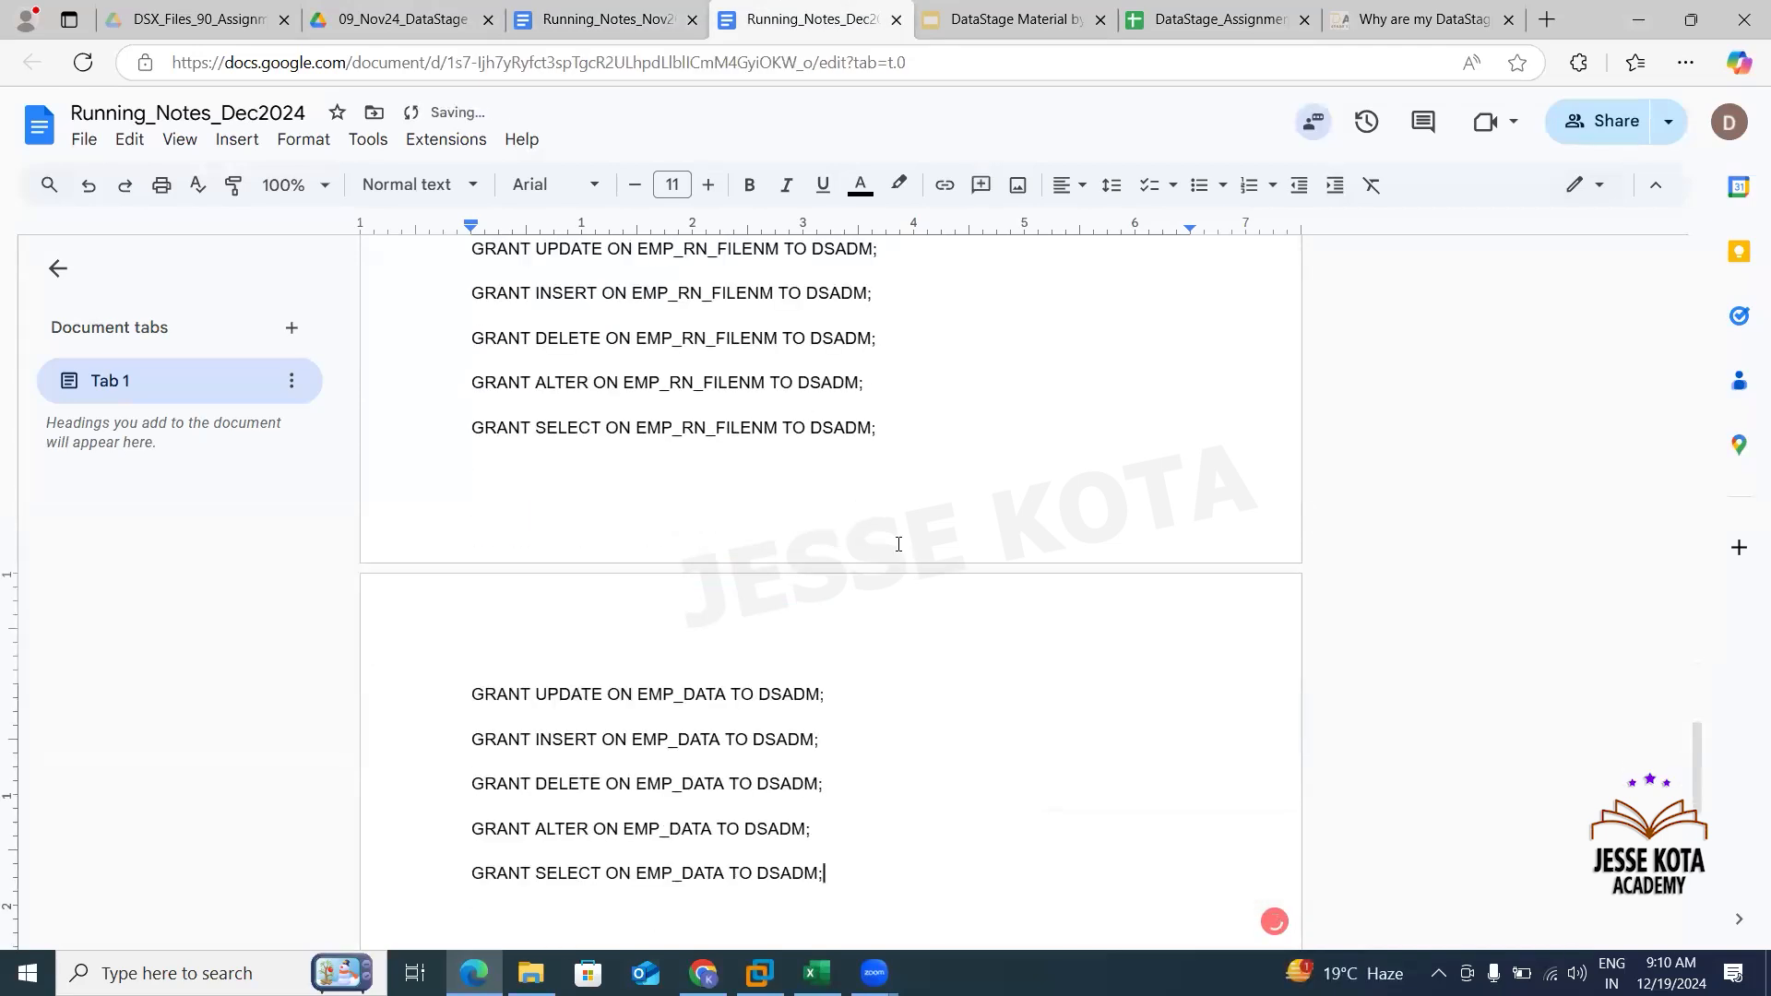
- Select assignments 4 to 9, range A5:D10, in the DataStage_Assignment Sheet
{"action": "left_click", "coordinate": [1218, 9]}
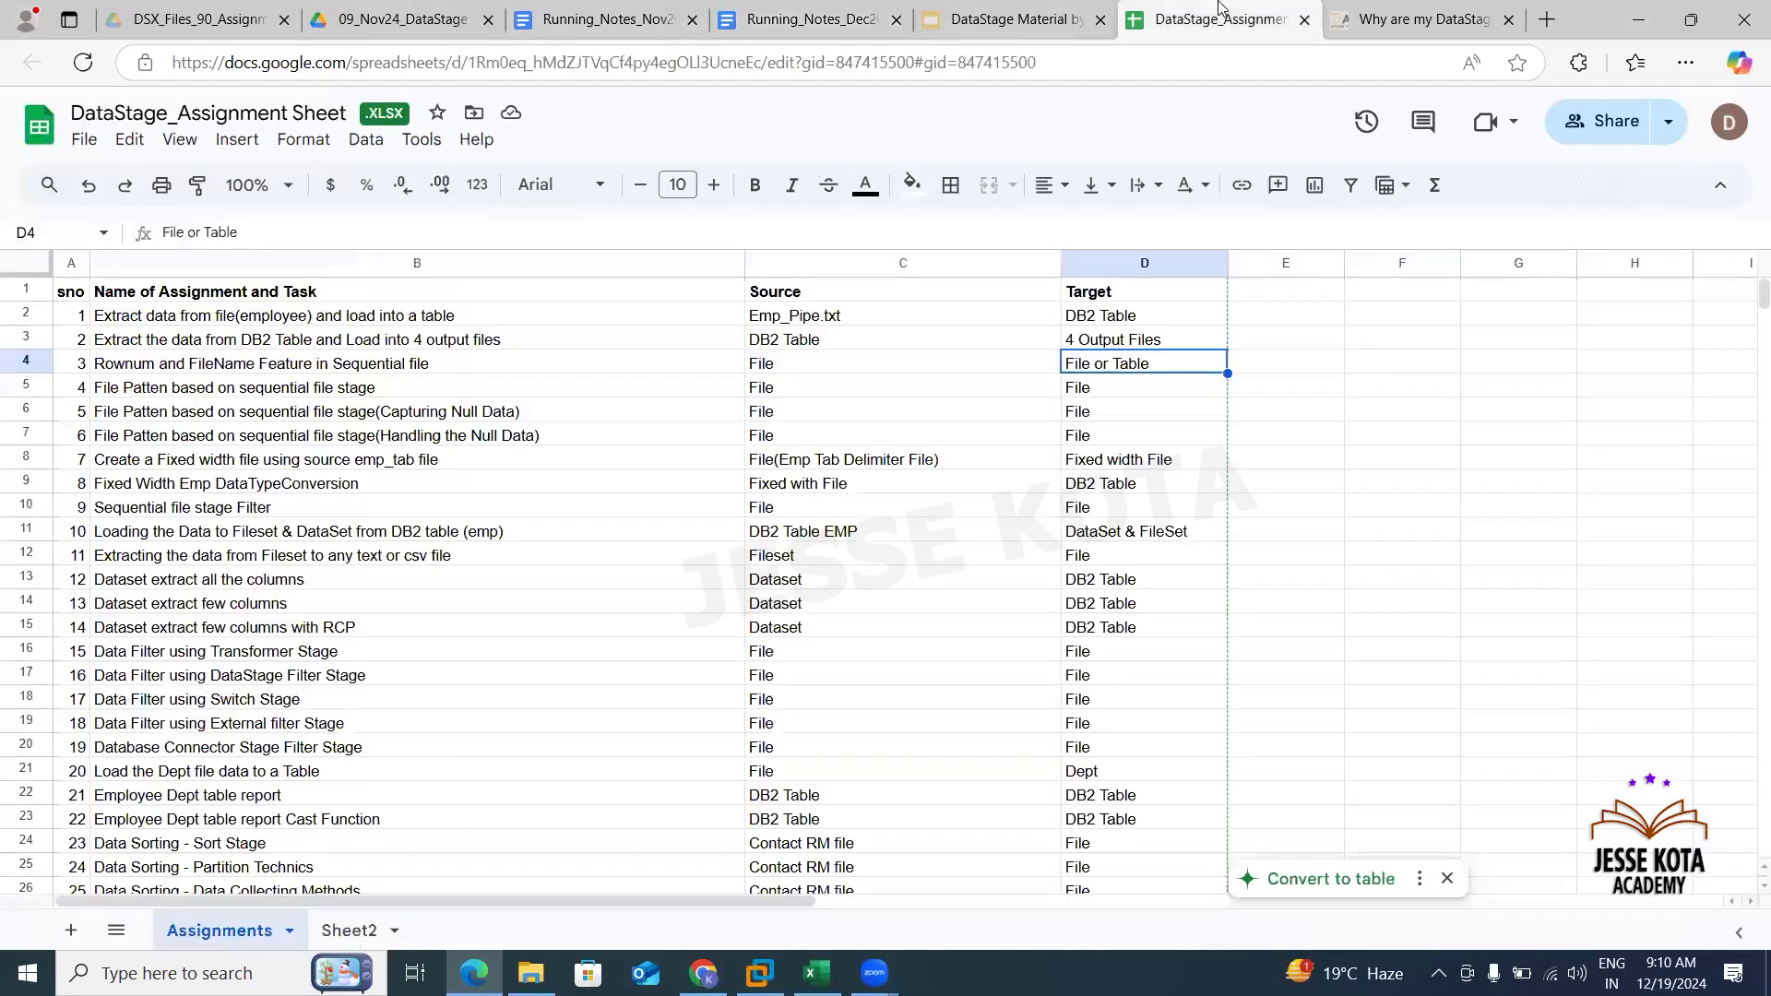
{"action": "left_click", "coordinate": [79, 387]}
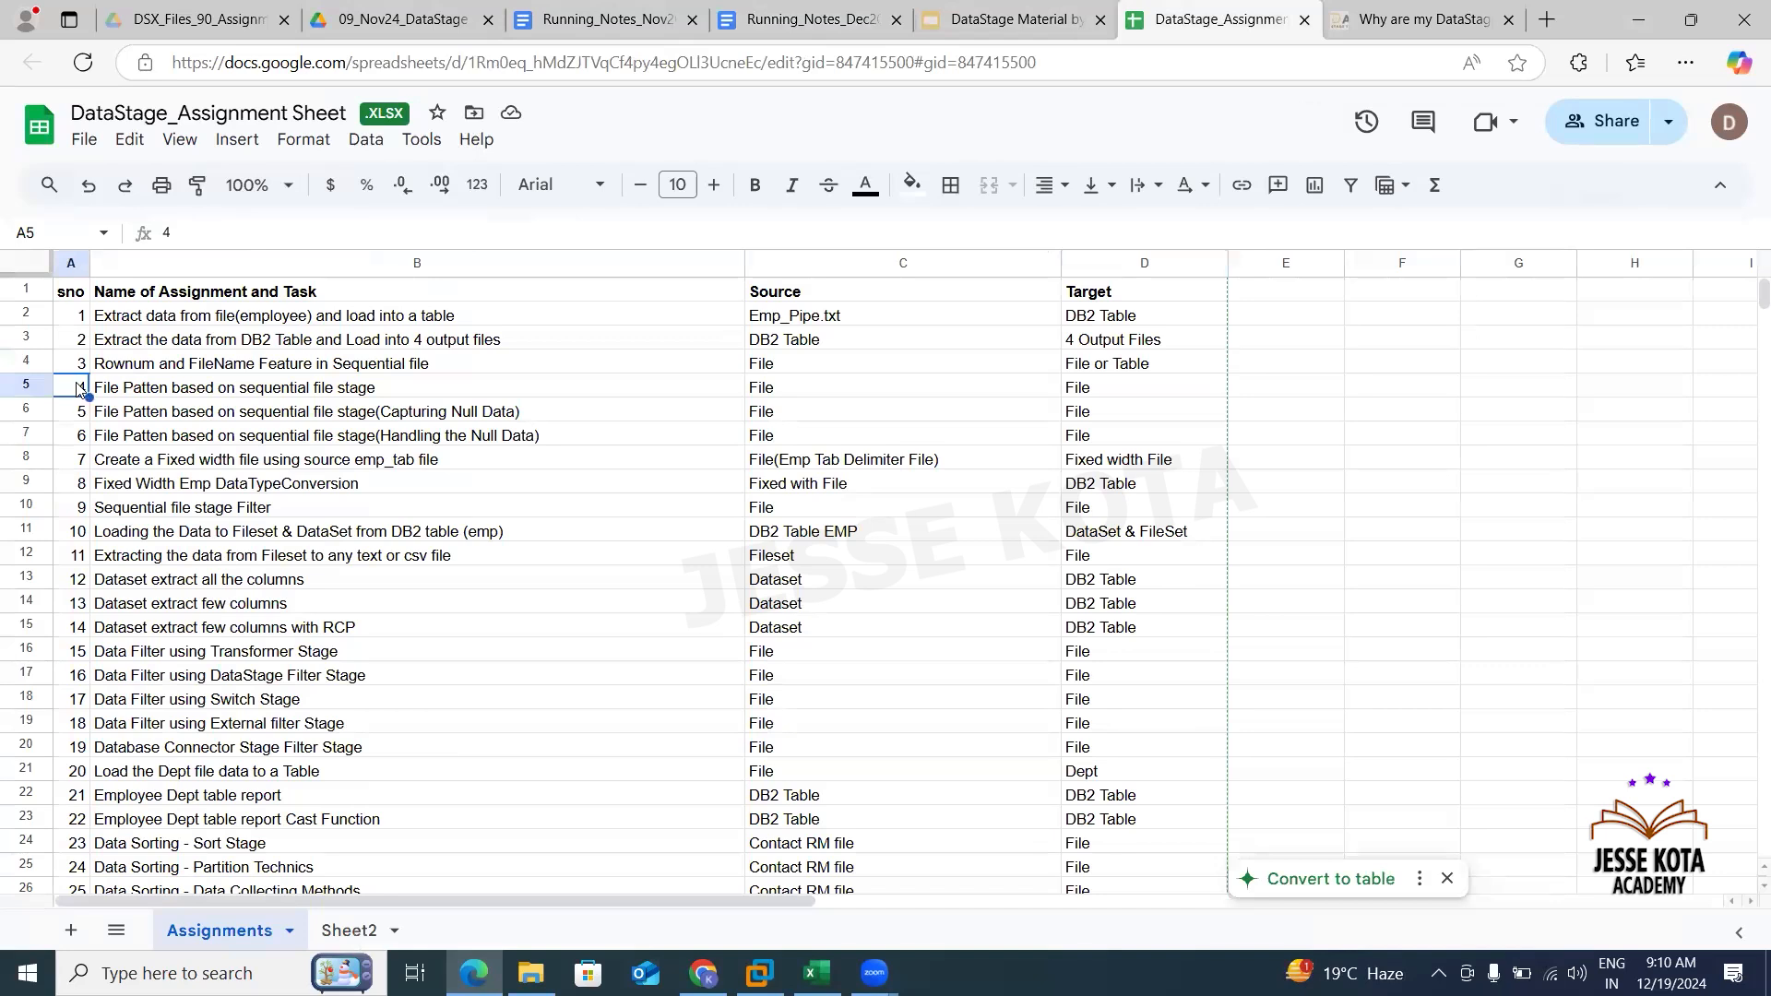
{"action": "key", "text": "shift+Down"}
{"action": "key", "text": "shift+Down"}
{"action": "key", "text": "shift+Down"}
{"action": "key", "text": "shift+Down"}
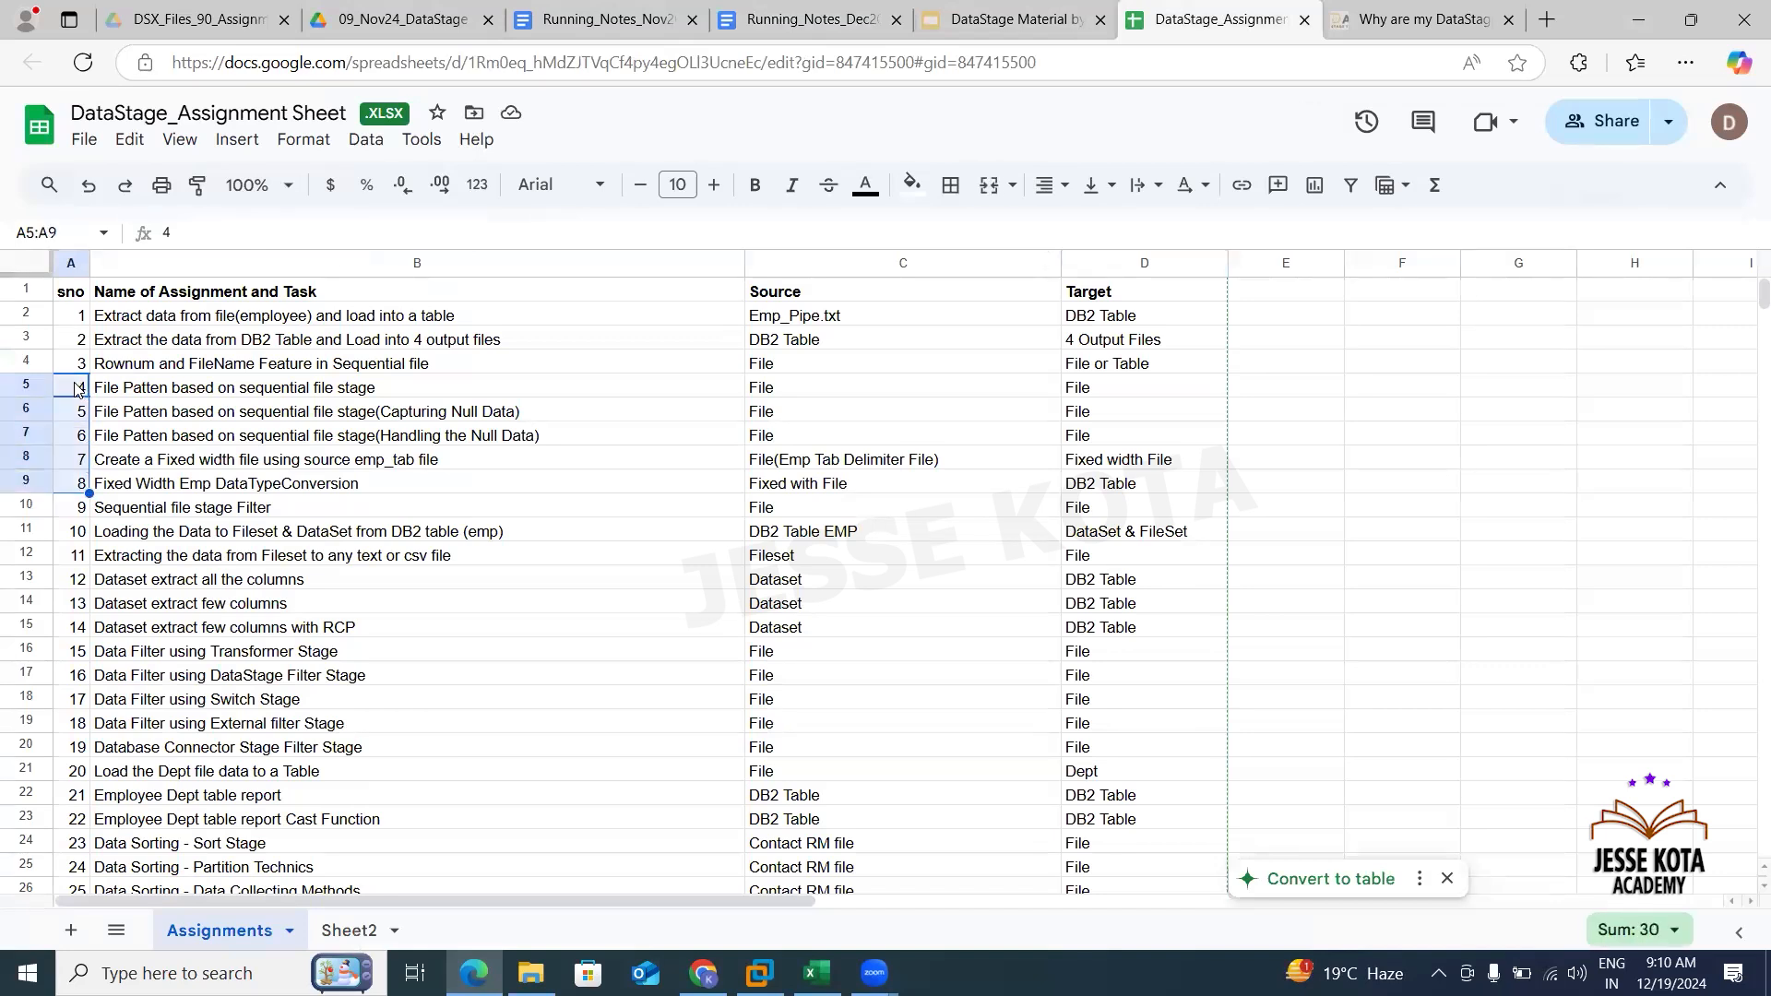
{"action": "key", "text": "shift+Right"}
{"action": "key", "text": "shift+Right"}
{"action": "key", "text": "shift+Right"}
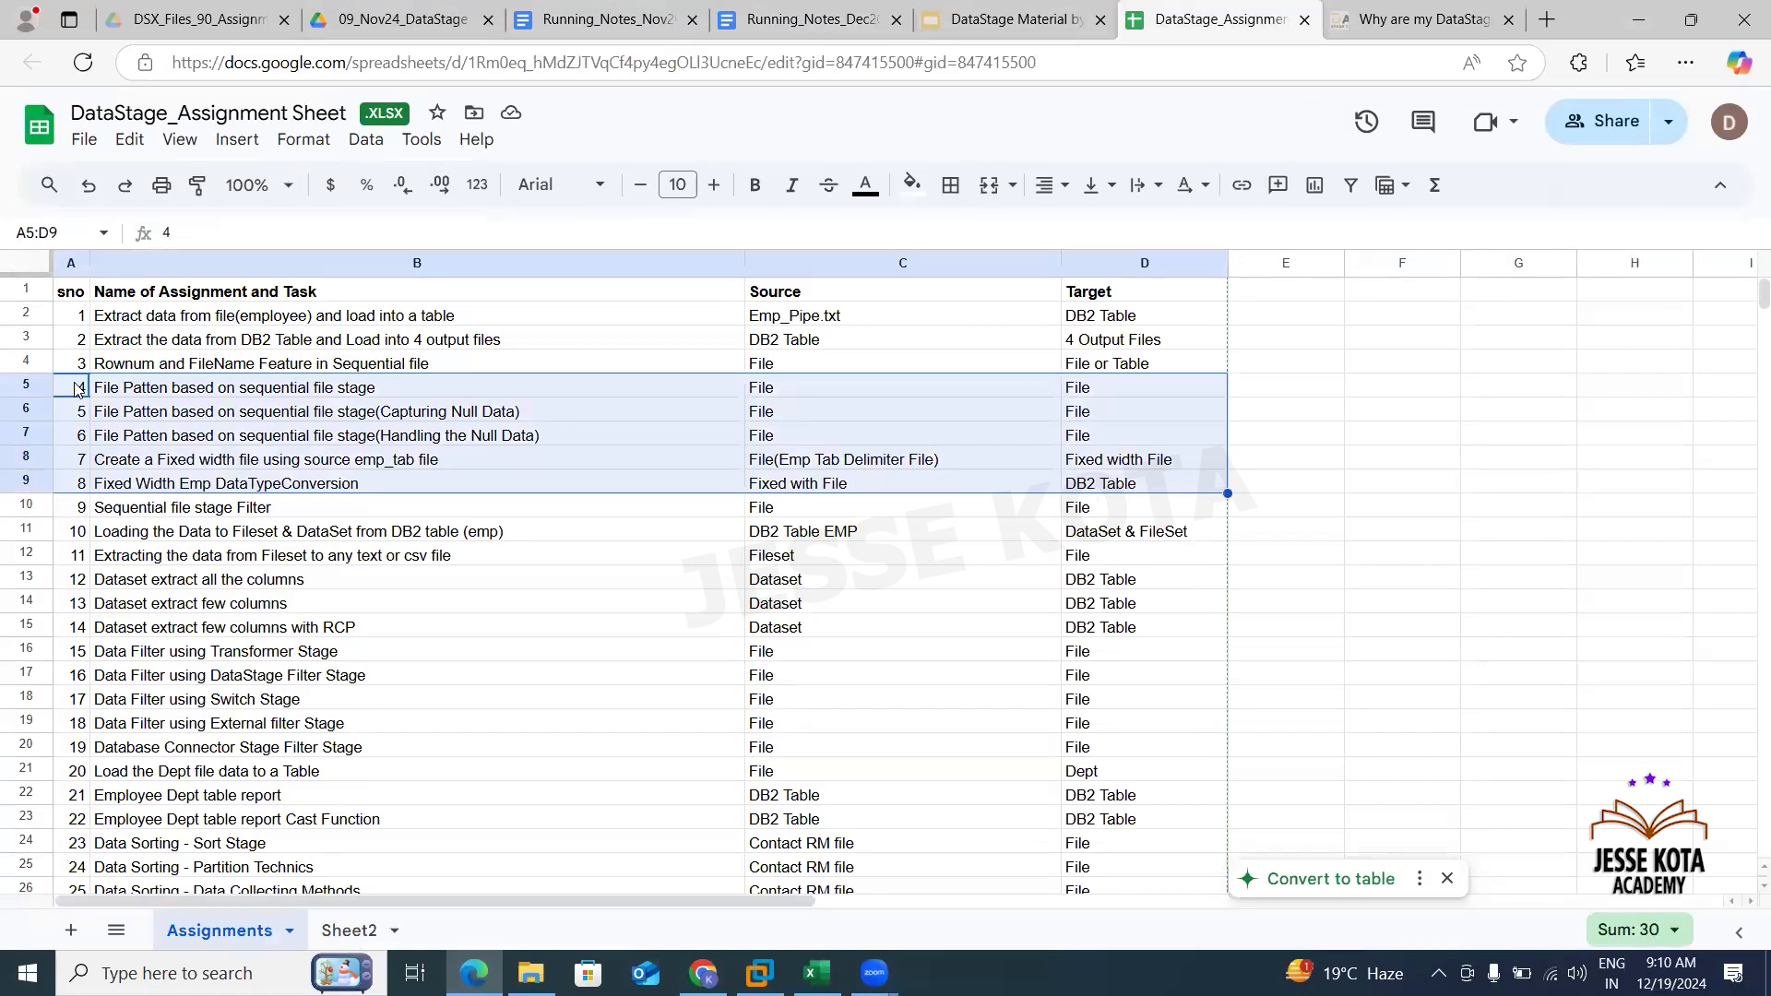
{"action": "key", "text": "shift+Down"}
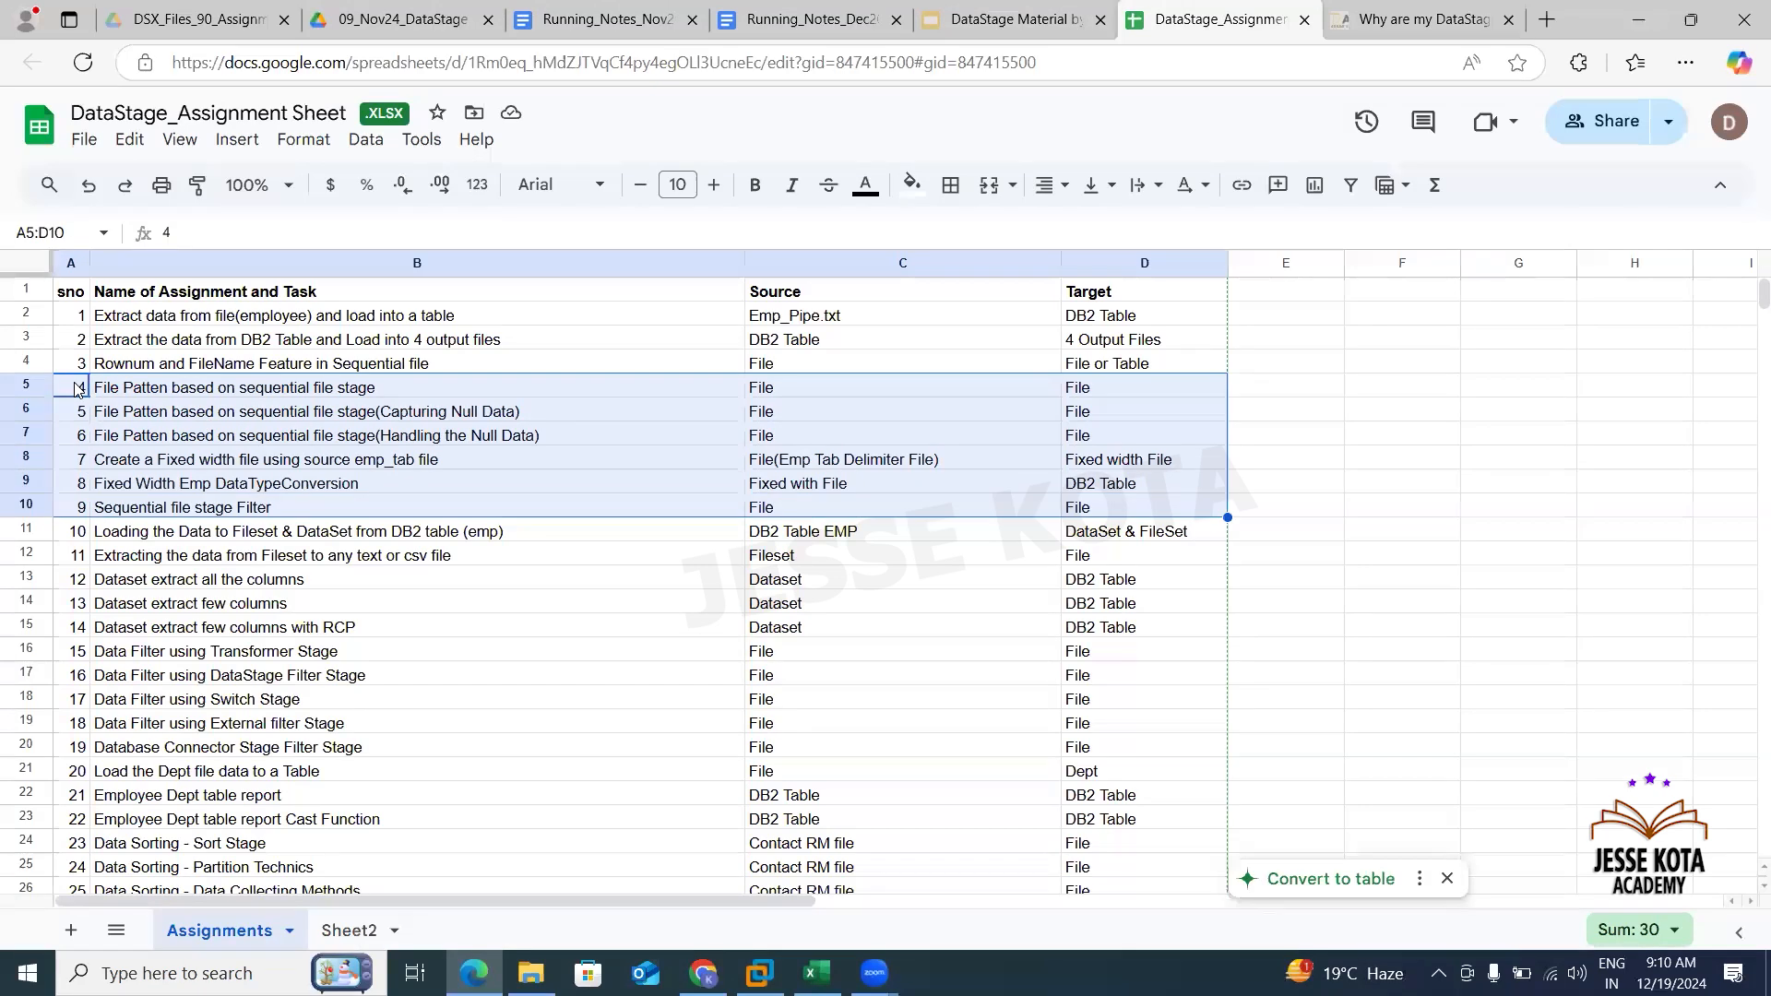